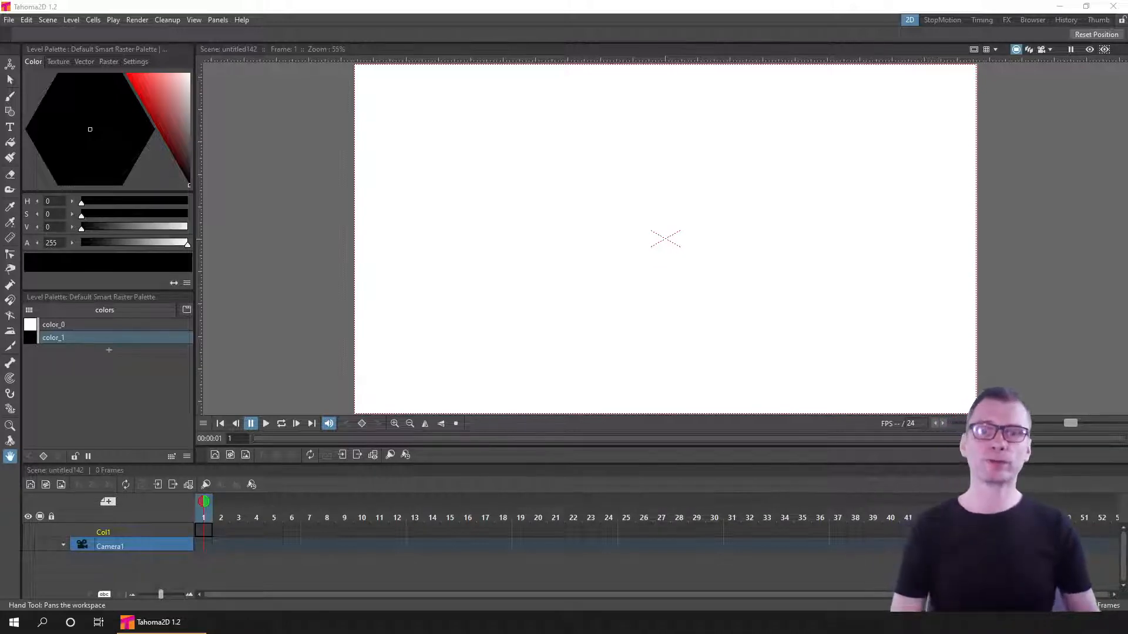
- Open the recently used Kitchen scene
{"action": "left_click", "coordinate": [7, 20]}
{"action": "left_click", "coordinate": [8, 20]}
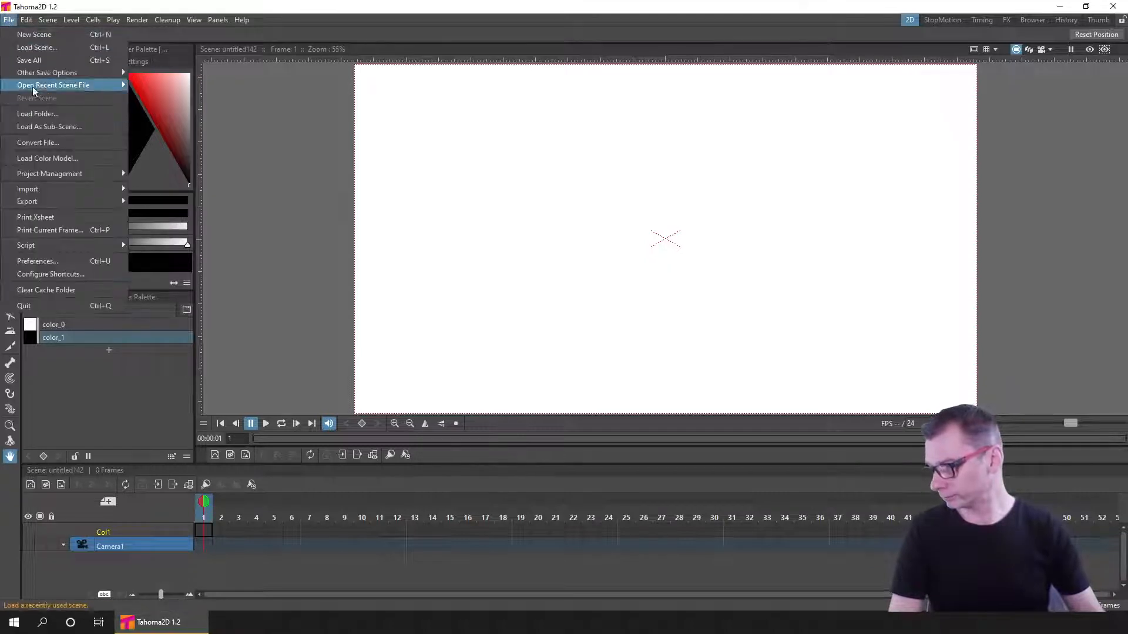
{"action": "mouse_move", "coordinate": [53, 85]}
{"action": "left_click", "coordinate": [443, 87]}
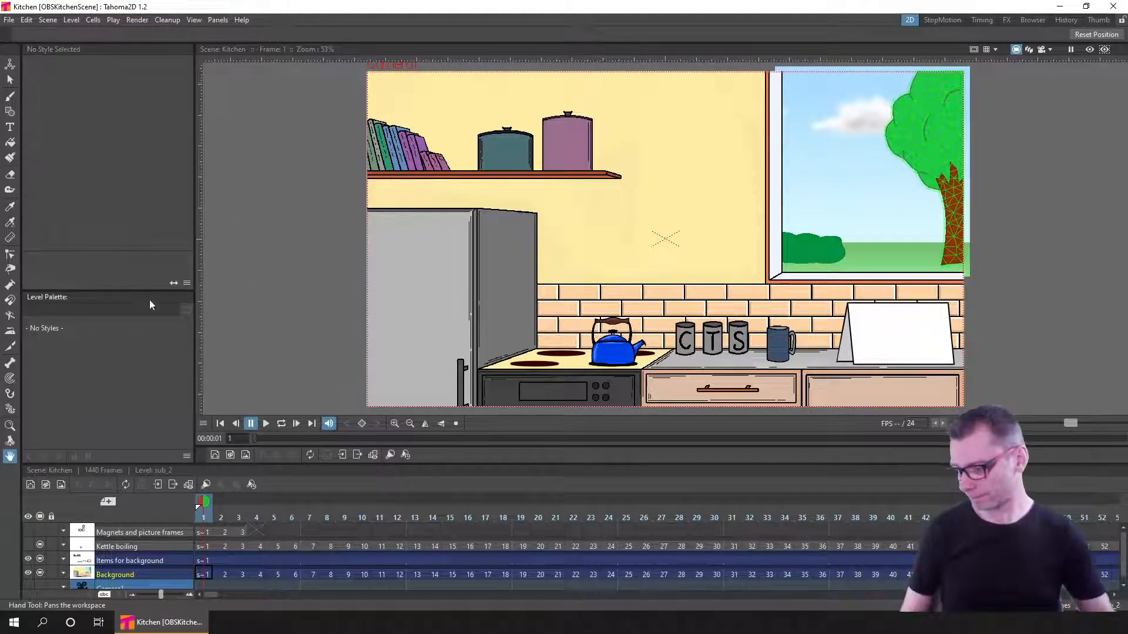
- Toggle the rendered preview on and off to compare the kitchen scene with and without its effects
{"action": "left_click", "coordinate": [1090, 49]}
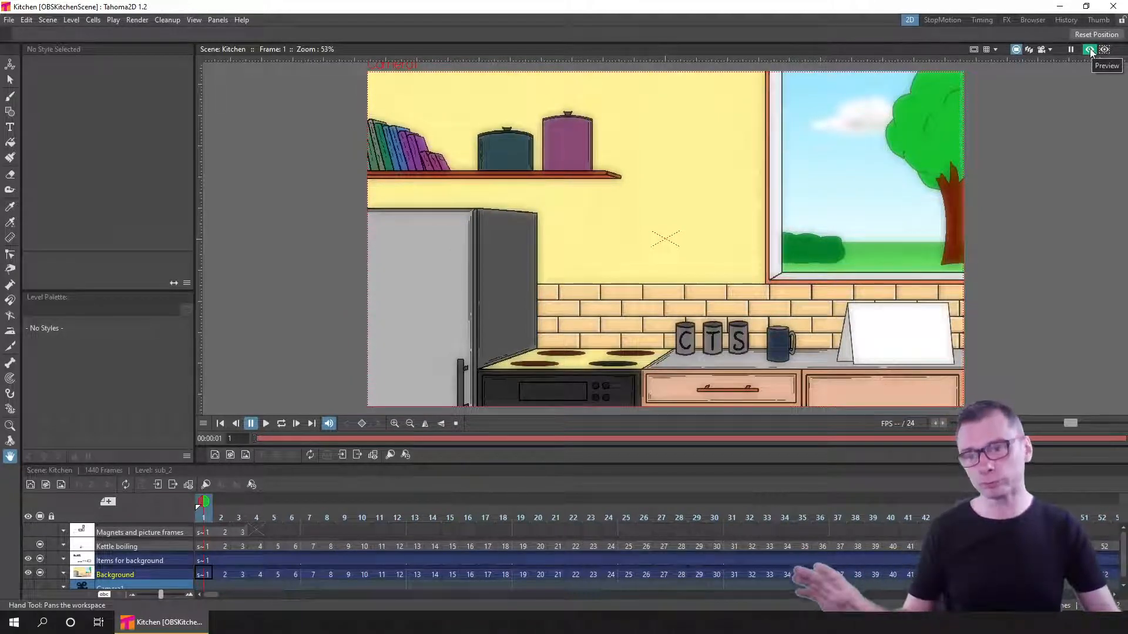
{"action": "left_click", "coordinate": [1090, 49]}
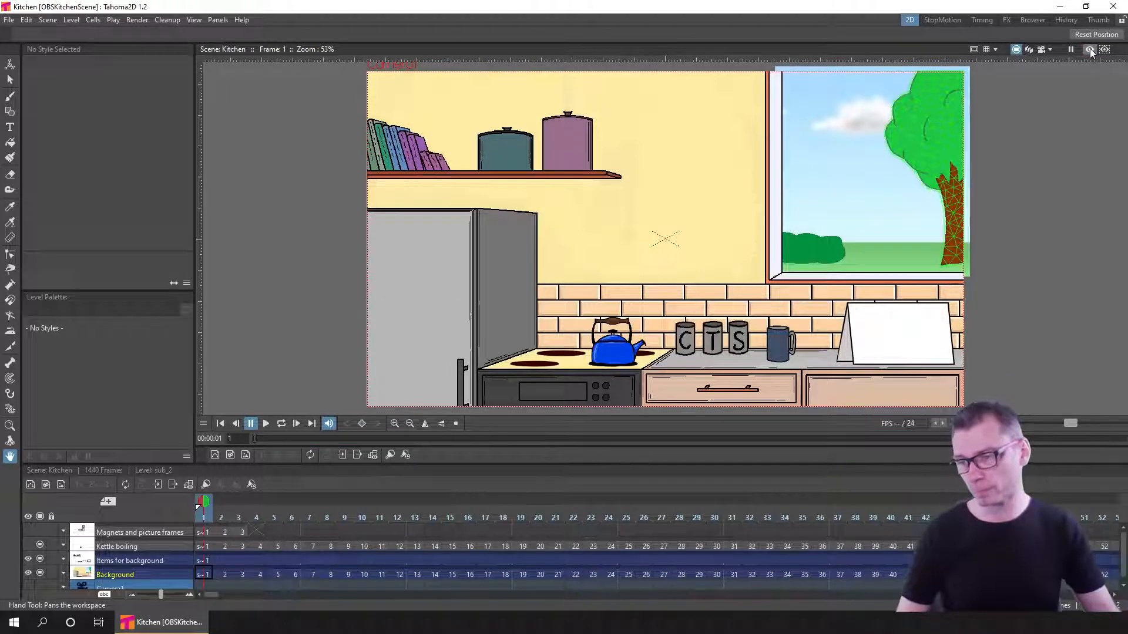
{"action": "left_click", "coordinate": [1090, 49]}
{"action": "left_click", "coordinate": [1090, 49]}
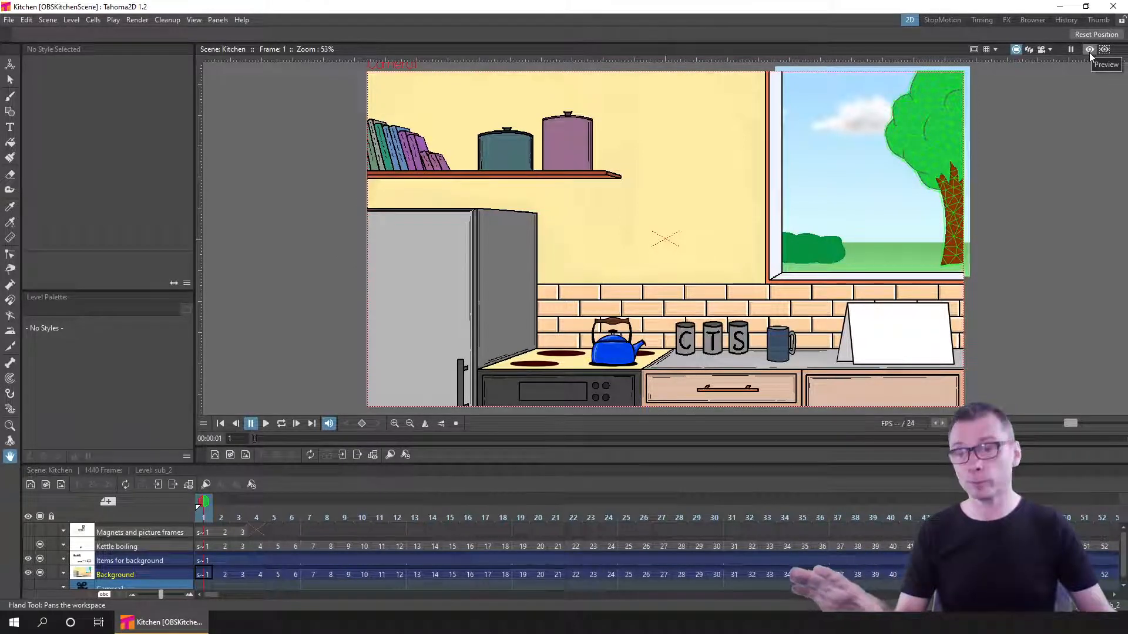
{"action": "left_click", "coordinate": [1088, 50]}
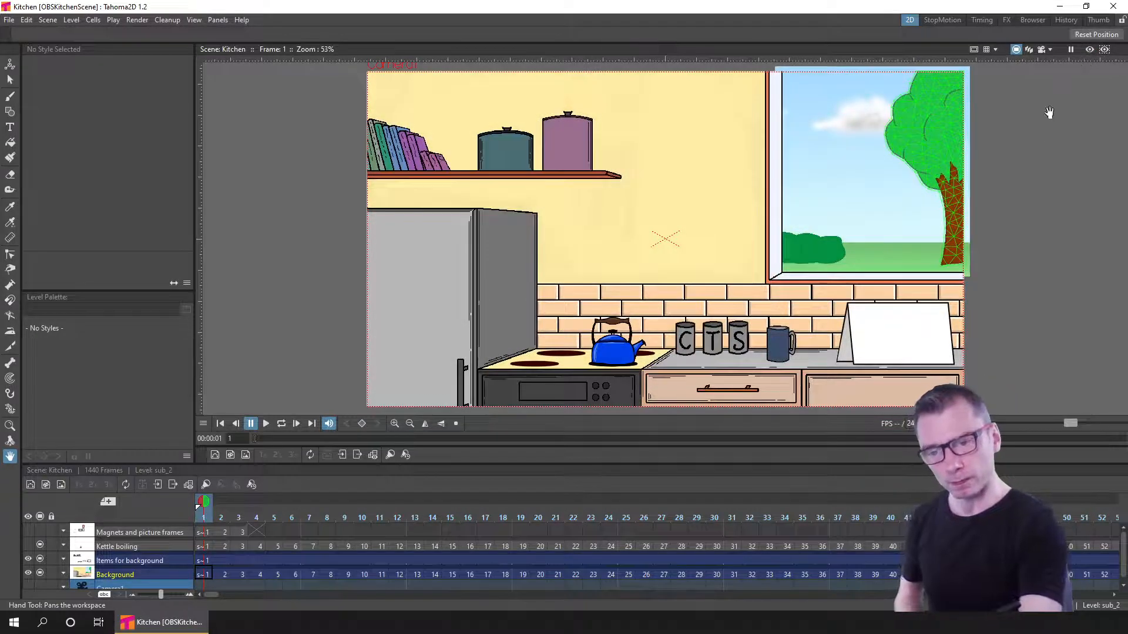
- Switch to the FX room and explode the Dave-Bloom macro node into its individual effects
{"action": "left_click", "coordinate": [1005, 21]}
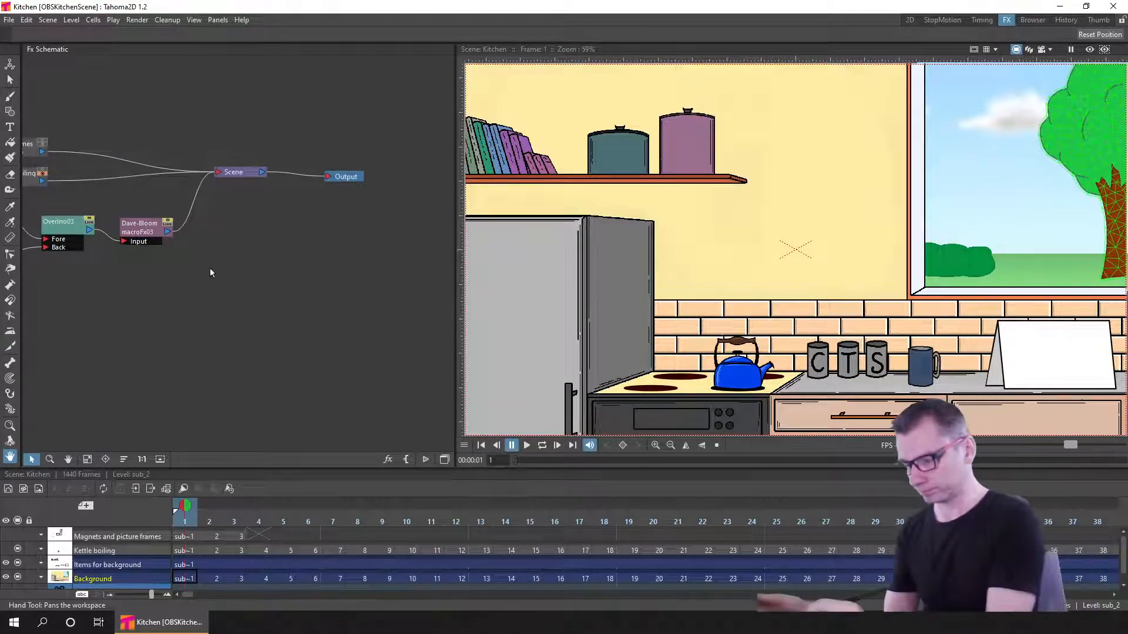
{"action": "left_click_drag", "start_coordinate": [206, 268], "coordinate": [305, 252]}
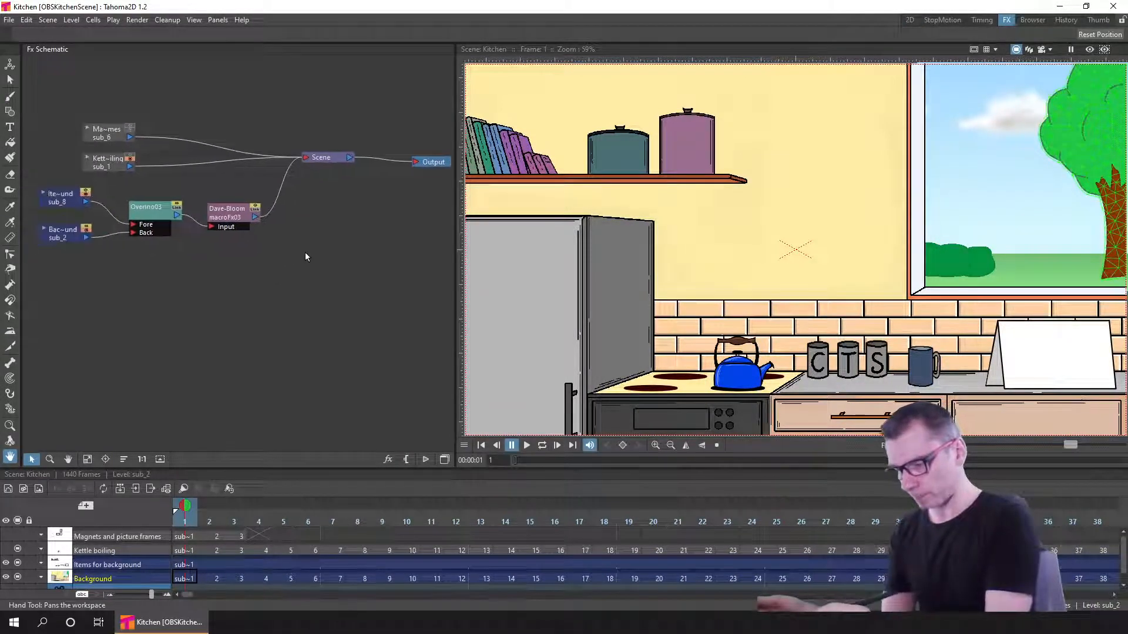
{"action": "key", "text": "a"}
{"action": "left_click", "coordinate": [238, 216]}
{"action": "right_click", "coordinate": [238, 216]}
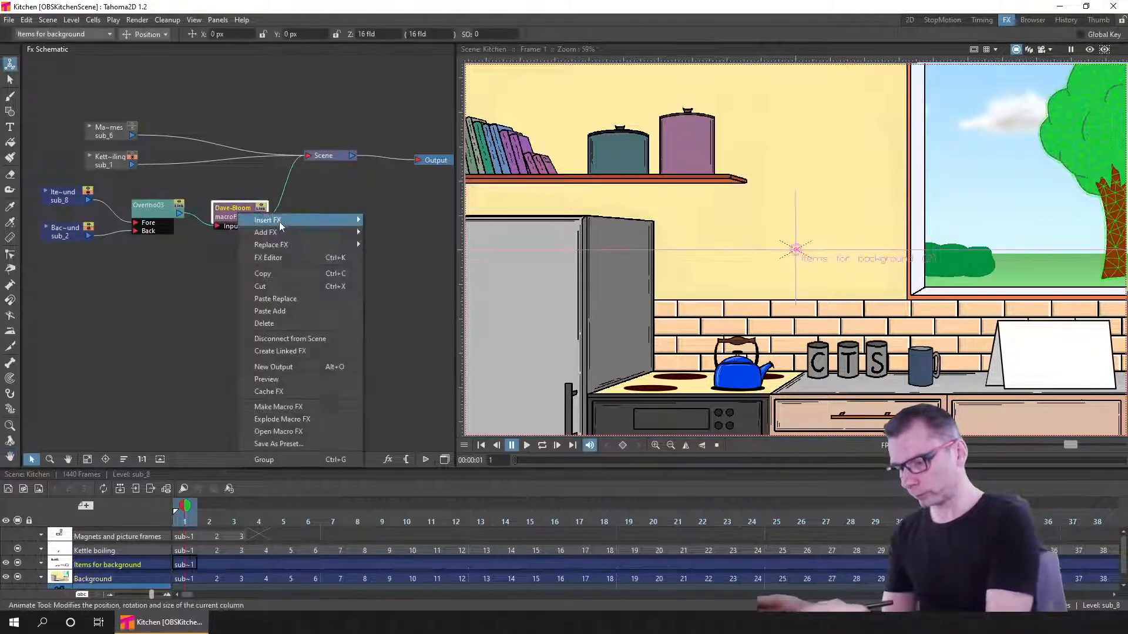
{"action": "left_click", "coordinate": [322, 420]}
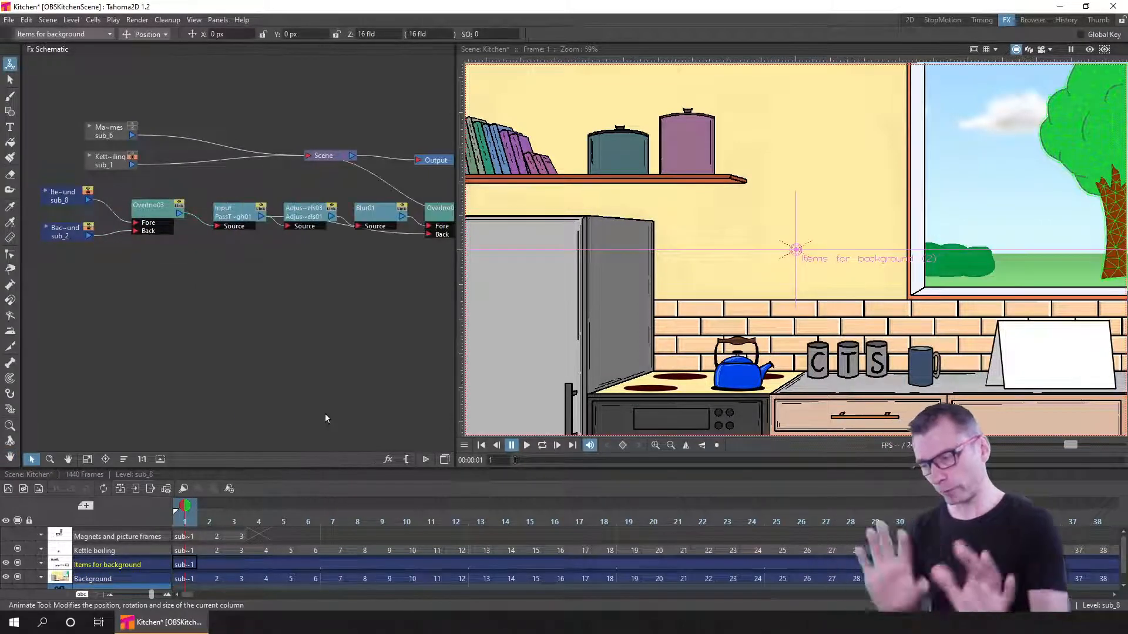
- Widen the FX schematic and move the Scene node past the end of the exploded effect chain
{"action": "left_click_drag", "start_coordinate": [455, 294], "coordinate": [563, 294]}
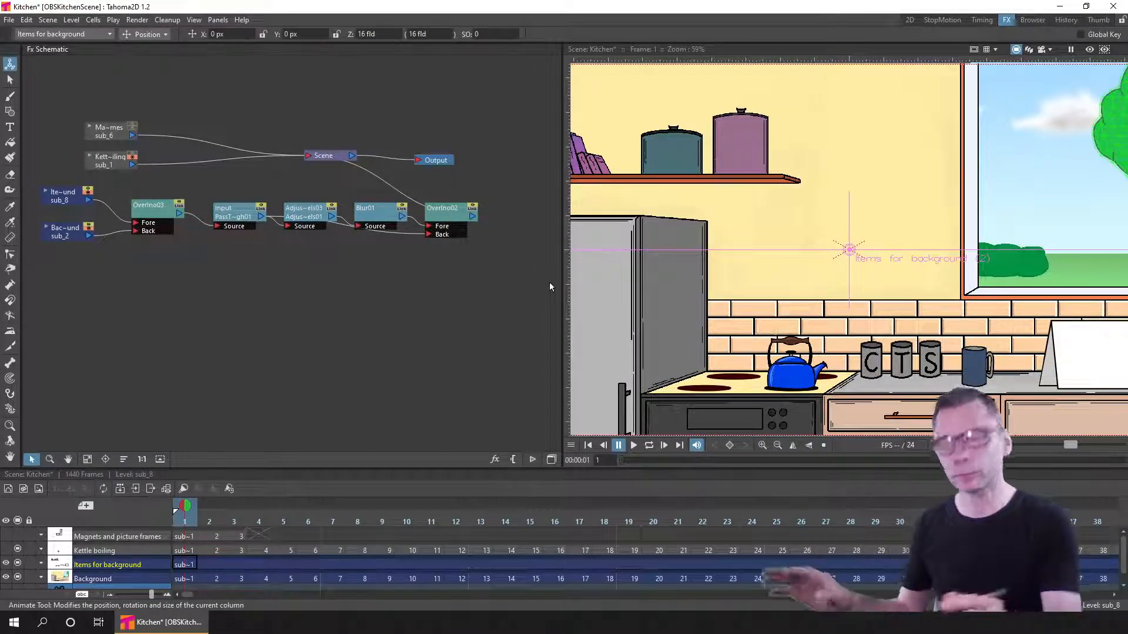
{"action": "left_click_drag", "start_coordinate": [315, 115], "coordinate": [495, 176]}
{"action": "left_click_drag", "start_coordinate": [321, 159], "coordinate": [513, 167]}
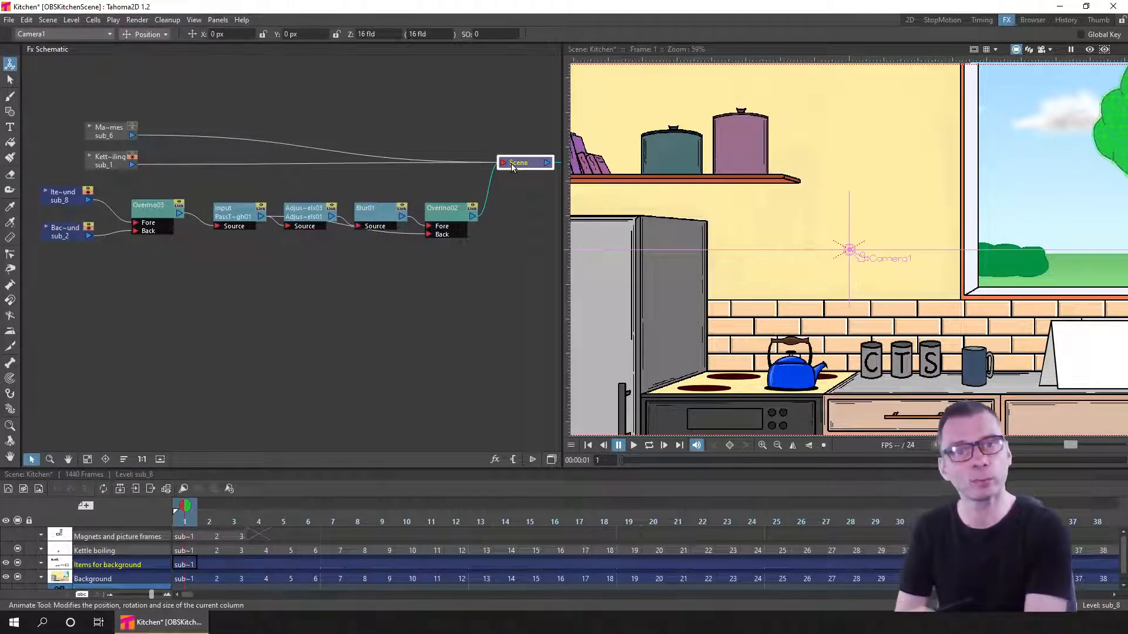
- Search the effects library for "bloo", highlight Bloom Iwa, and close the library without adding an effect
{"action": "left_click", "coordinate": [496, 461]}
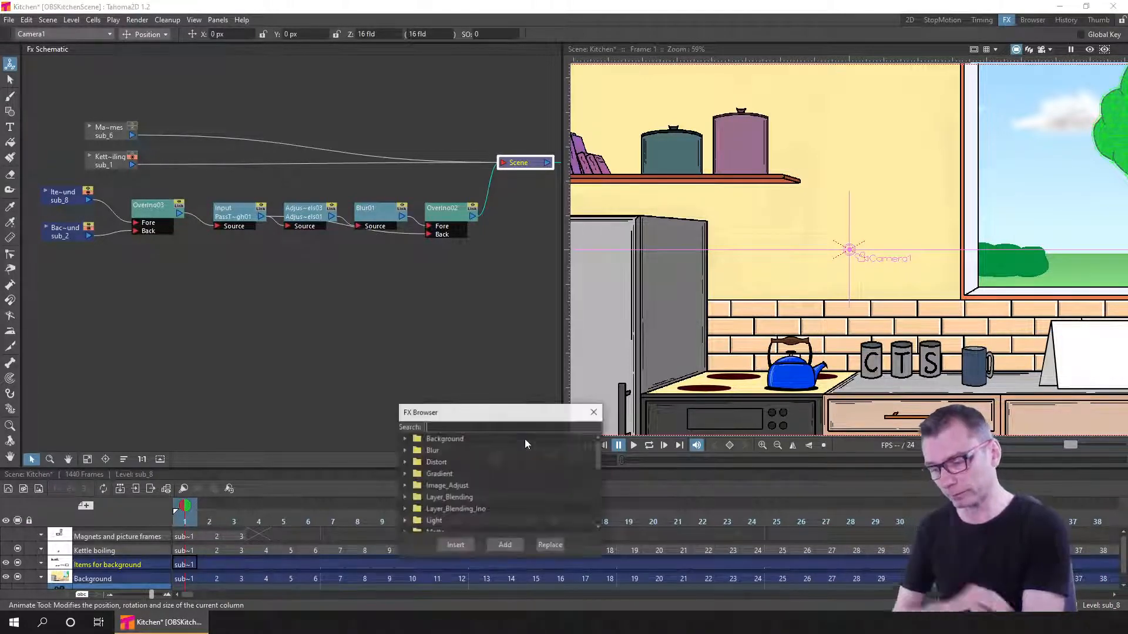
{"action": "type", "text": "bl"}
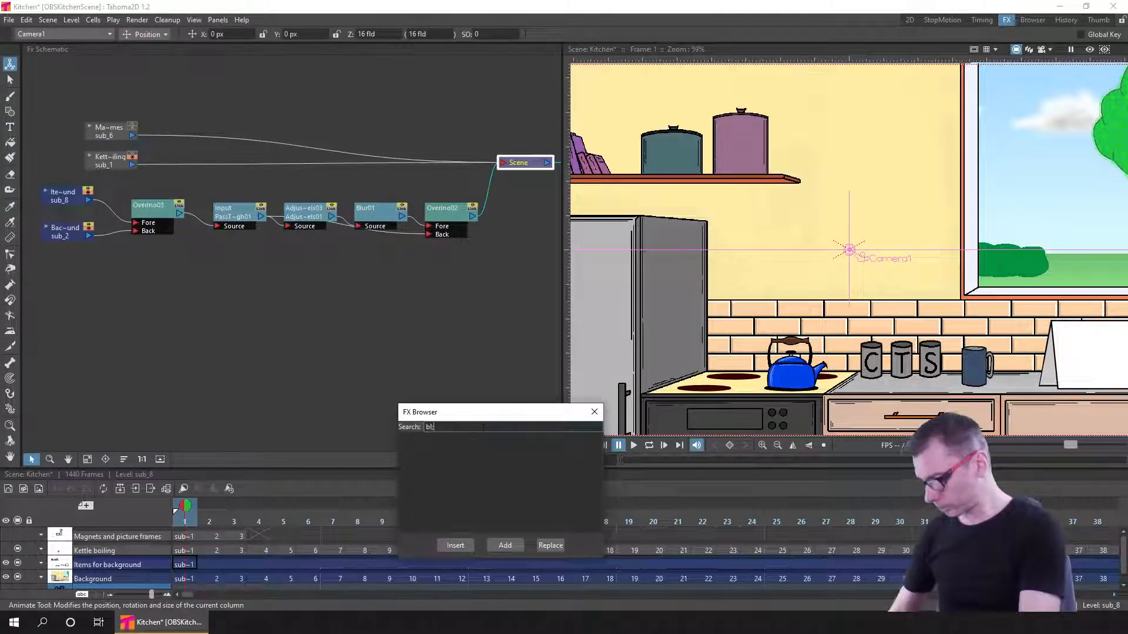
{"action": "type", "text": "oo"}
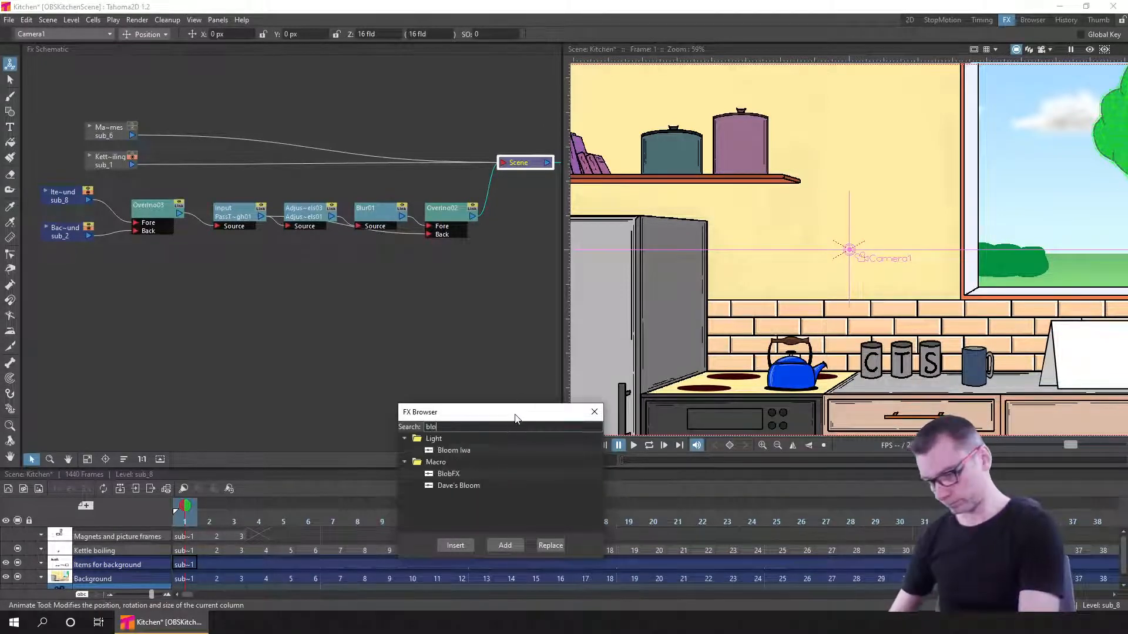
{"action": "left_click", "coordinate": [470, 451]}
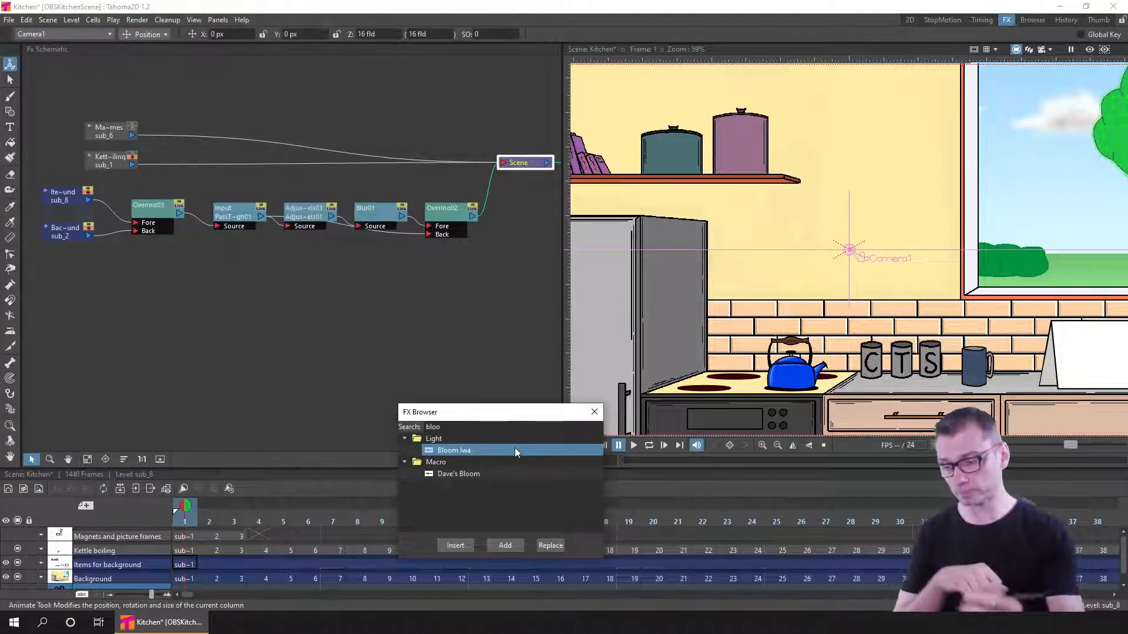
{"action": "left_click", "coordinate": [594, 411]}
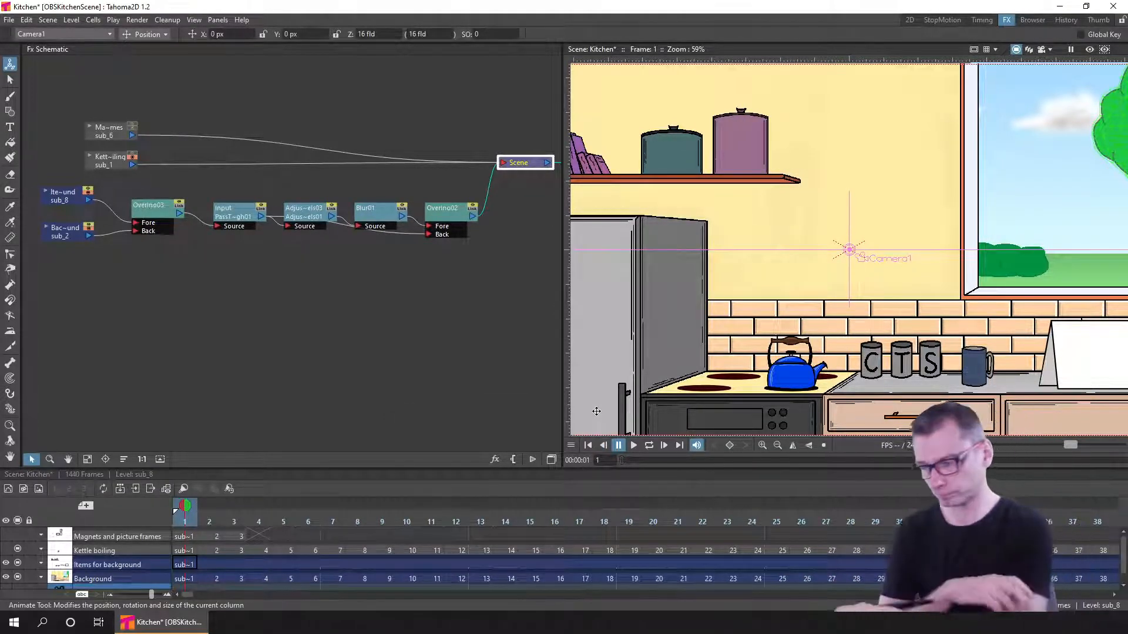
- Examine the settings of the Adjust Levels node and the Blur node
{"action": "left_click", "coordinate": [299, 220]}
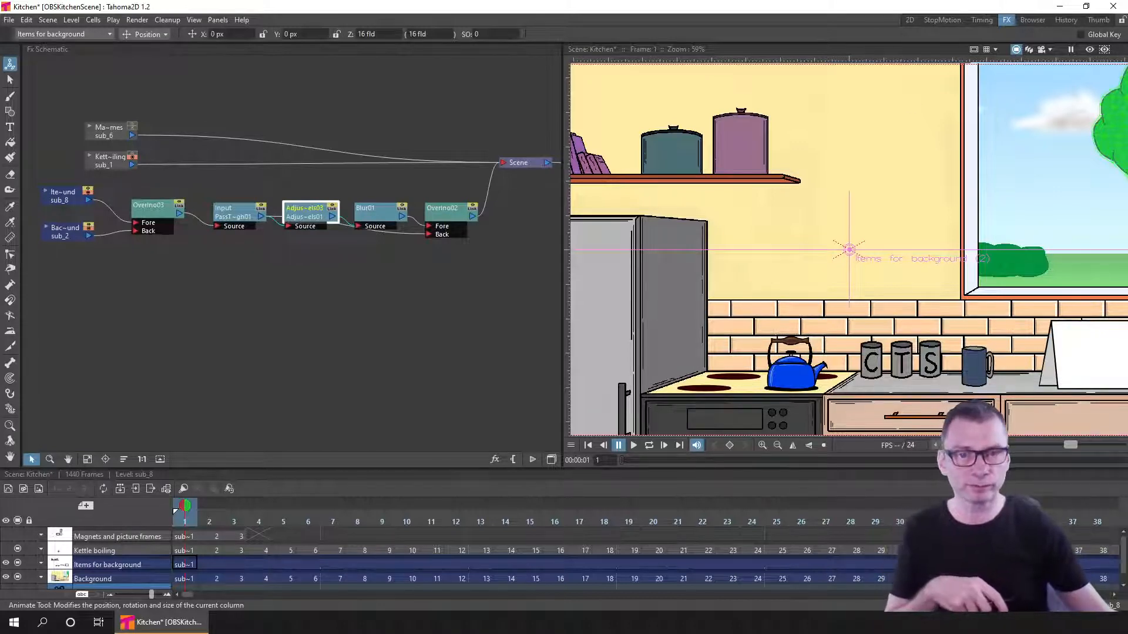
{"action": "left_click_drag", "start_coordinate": [1127, 493], "coordinate": [524, 254]}
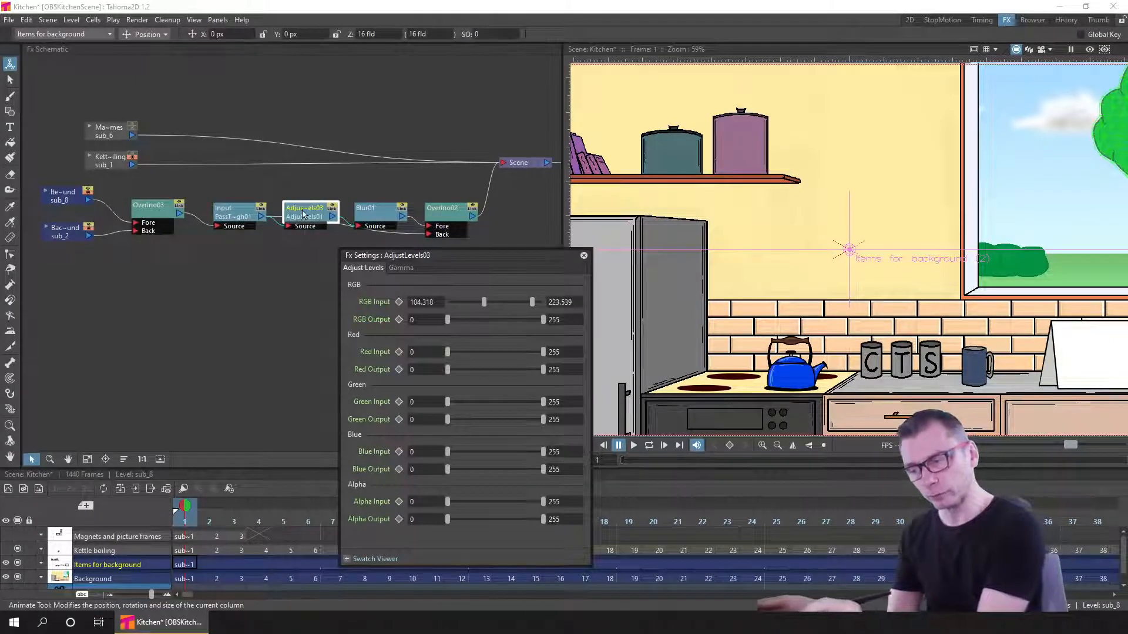
{"action": "left_click", "coordinate": [584, 258]}
{"action": "double_click", "coordinate": [379, 222]}
{"action": "left_click_drag", "start_coordinate": [431, 255], "coordinate": [412, 331]}
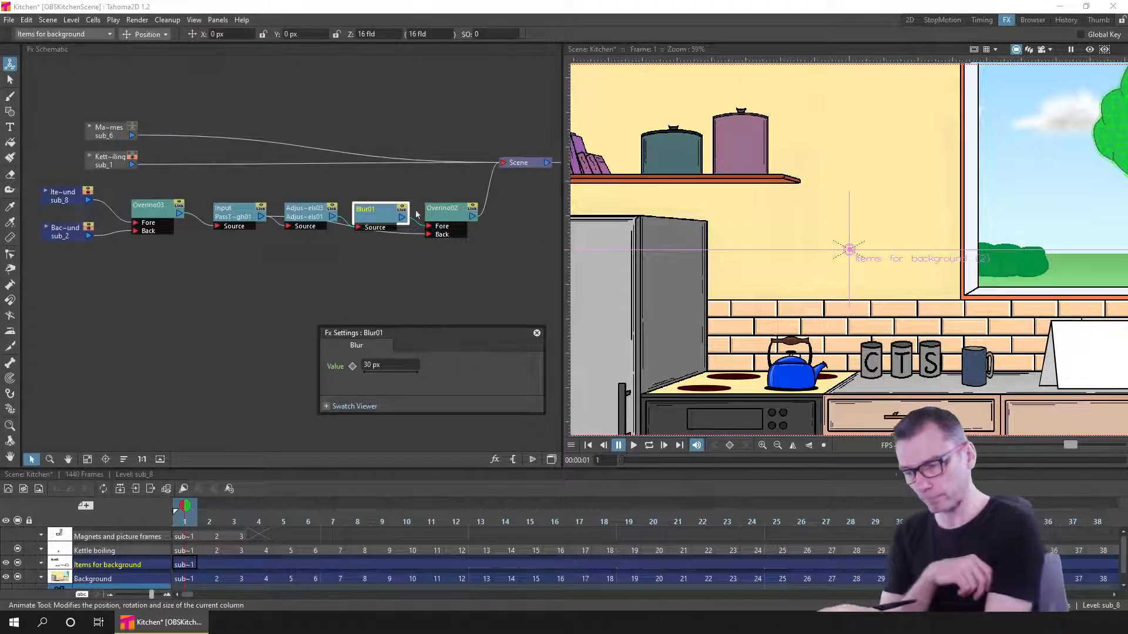
- Move the OverIno02 node below the chain and the Blur node above it to separate their links
{"action": "left_click", "coordinate": [443, 221]}
{"action": "left_click_drag", "start_coordinate": [443, 221], "coordinate": [442, 278]}
{"action": "left_click_drag", "start_coordinate": [380, 215], "coordinate": [409, 196]}
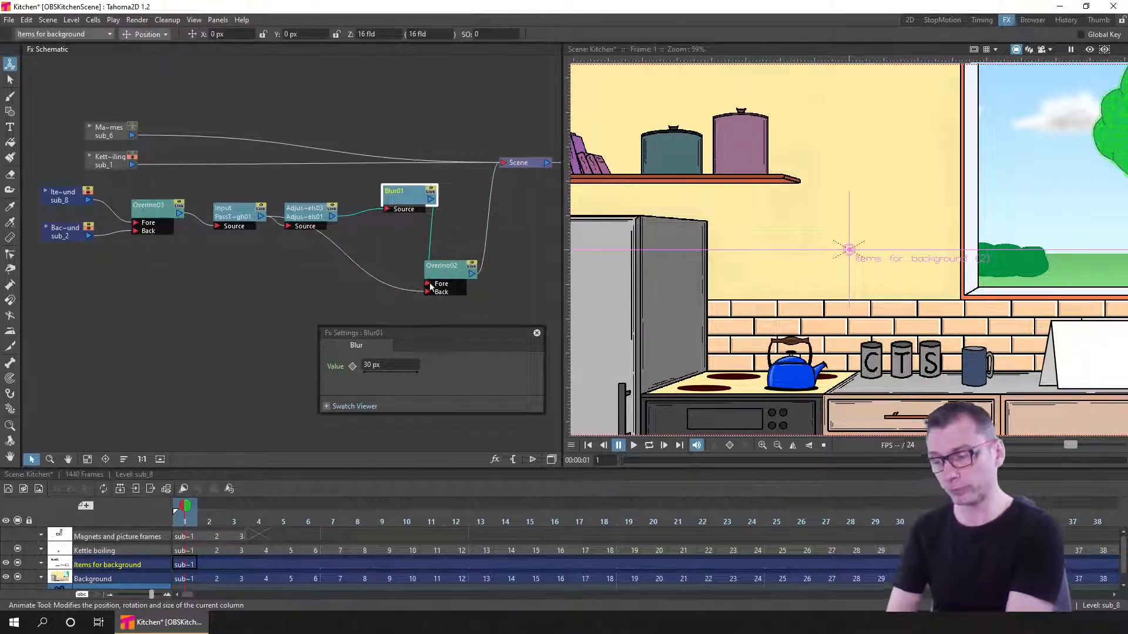
{"action": "left_click_drag", "start_coordinate": [436, 265], "coordinate": [459, 259]}
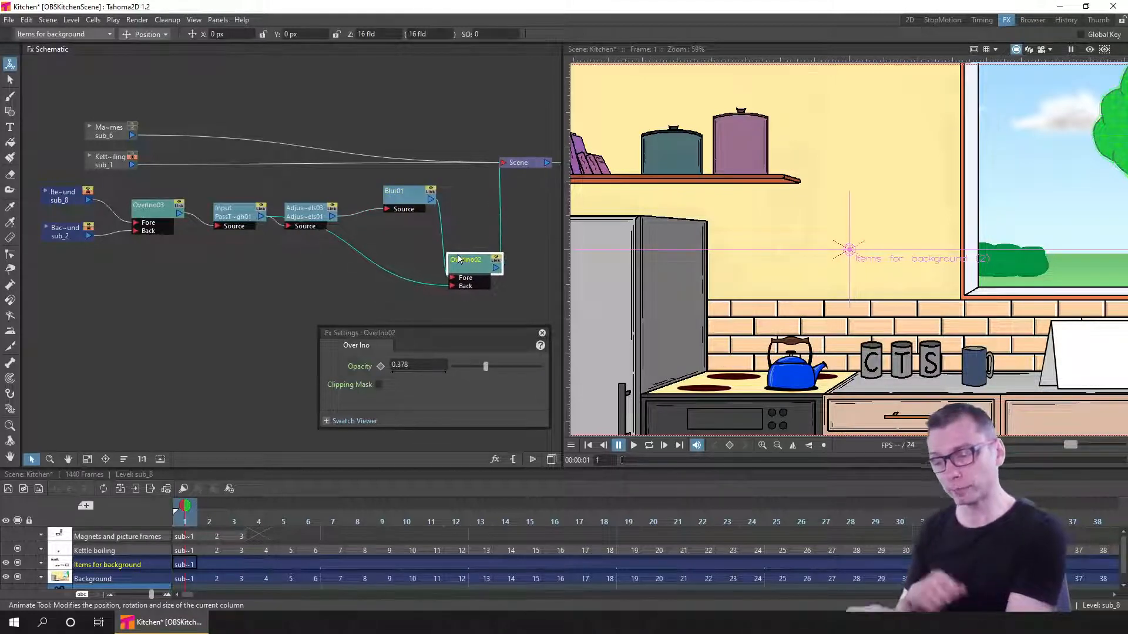
- Spread out the Adjust Levels, Input pass-through, OverIno03 and OverIno02 nodes so the two bloom branches are distinct
{"action": "left_click_drag", "start_coordinate": [316, 215], "coordinate": [329, 198]}
{"action": "left_click", "coordinate": [239, 228]}
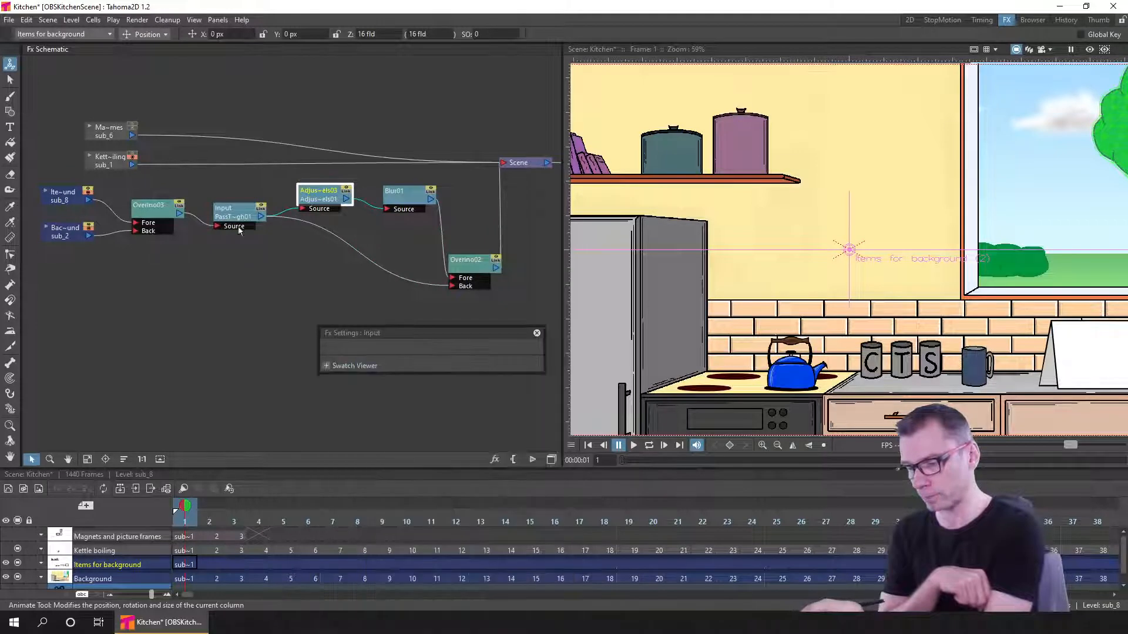
{"action": "left_click_drag", "start_coordinate": [239, 229], "coordinate": [238, 266]}
{"action": "left_click", "coordinate": [150, 218]}
{"action": "left_click_drag", "start_coordinate": [150, 219], "coordinate": [159, 216]}
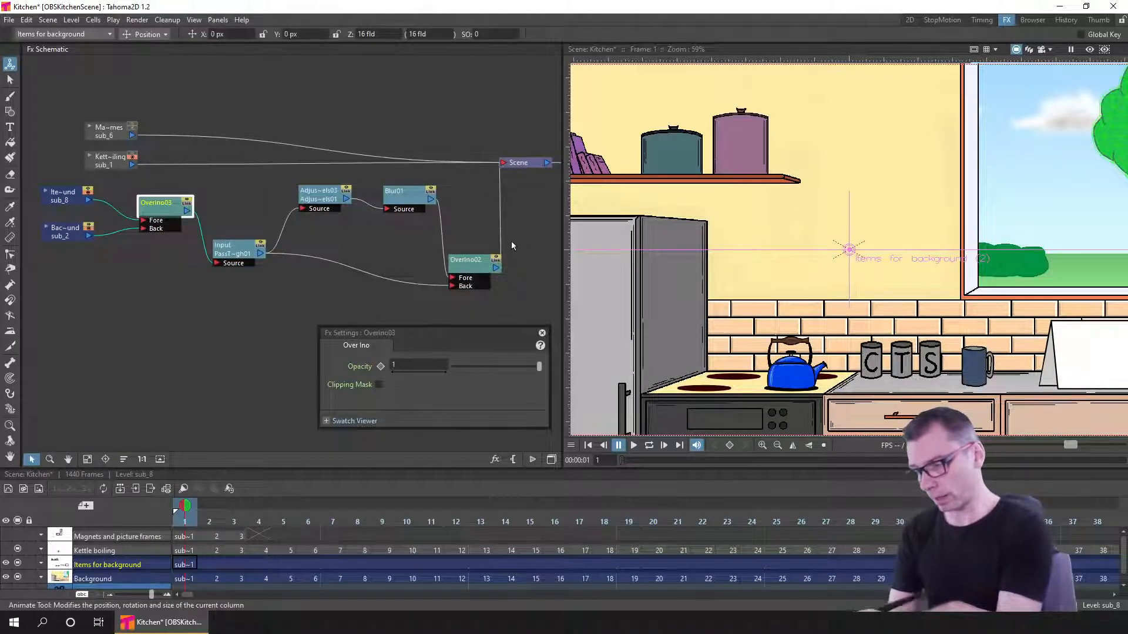
{"action": "left_click_drag", "start_coordinate": [467, 263], "coordinate": [473, 254]}
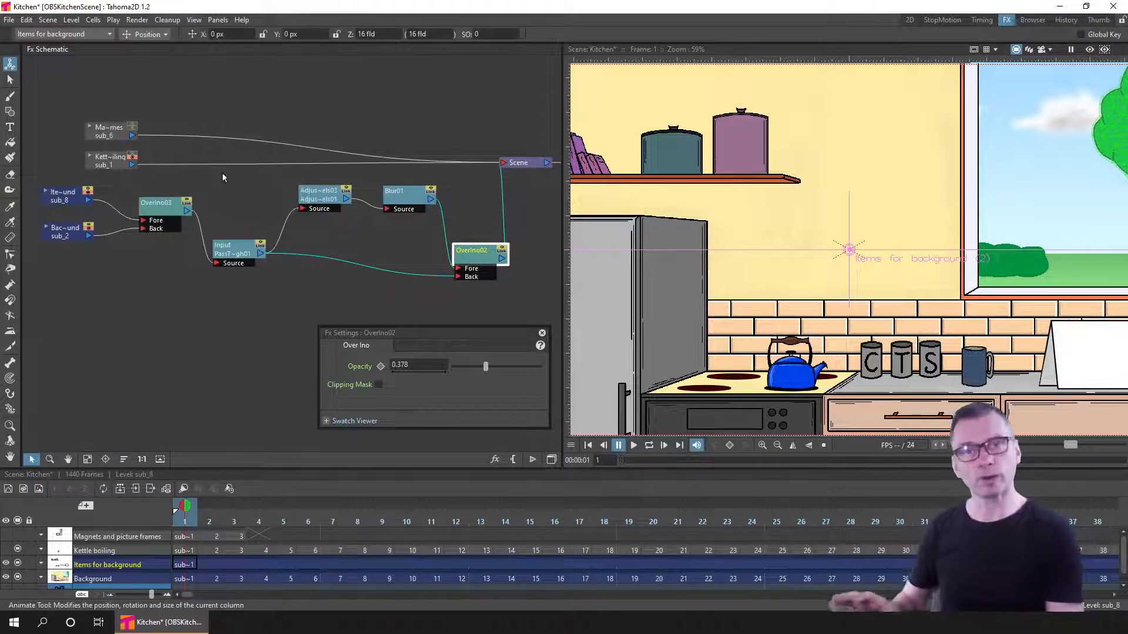
- Bypass the Input pass-through node by connecting OverIno03 directly to the Adjust Levels Source and OverIno02 Back ports
{"action": "left_click_drag", "start_coordinate": [62, 265], "coordinate": [69, 194]}
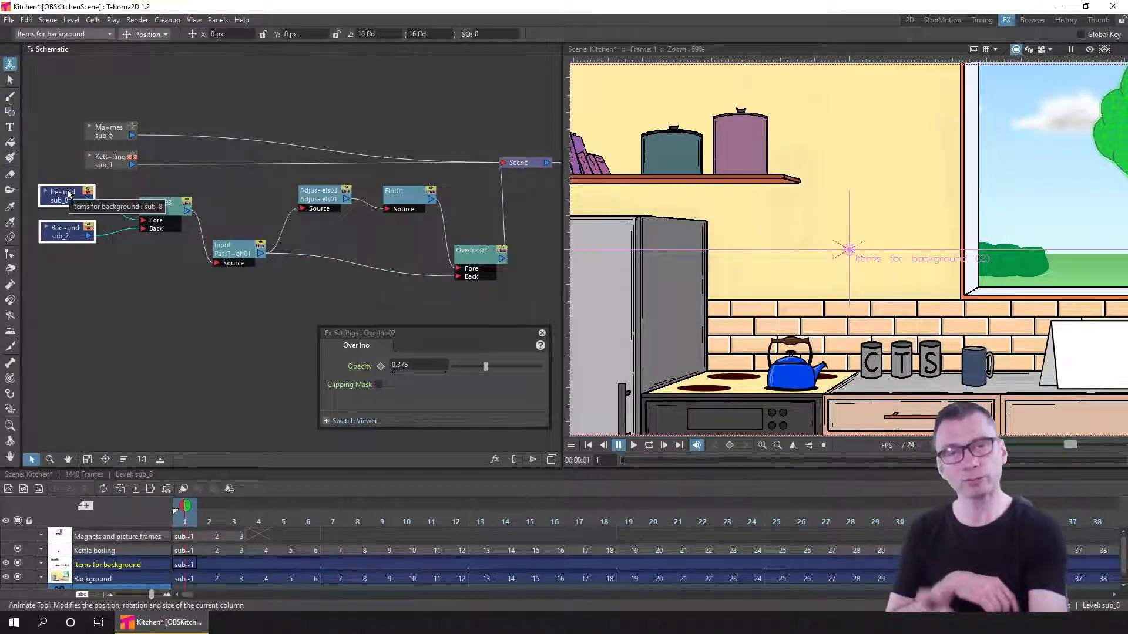
{"action": "left_click_drag", "start_coordinate": [155, 205], "coordinate": [158, 195]}
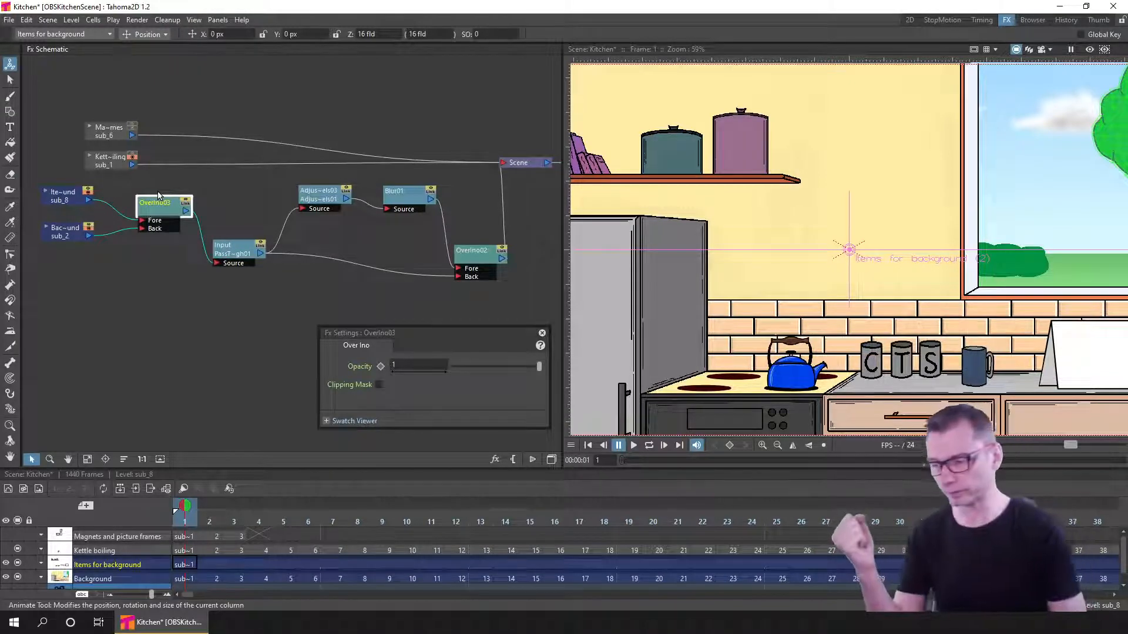
{"action": "left_click", "coordinate": [253, 246]}
{"action": "left_click_drag", "start_coordinate": [235, 253], "coordinate": [200, 321]}
{"action": "left_click_drag", "start_coordinate": [185, 211], "coordinate": [302, 209]}
{"action": "left_click_drag", "start_coordinate": [186, 211], "coordinate": [458, 277]}
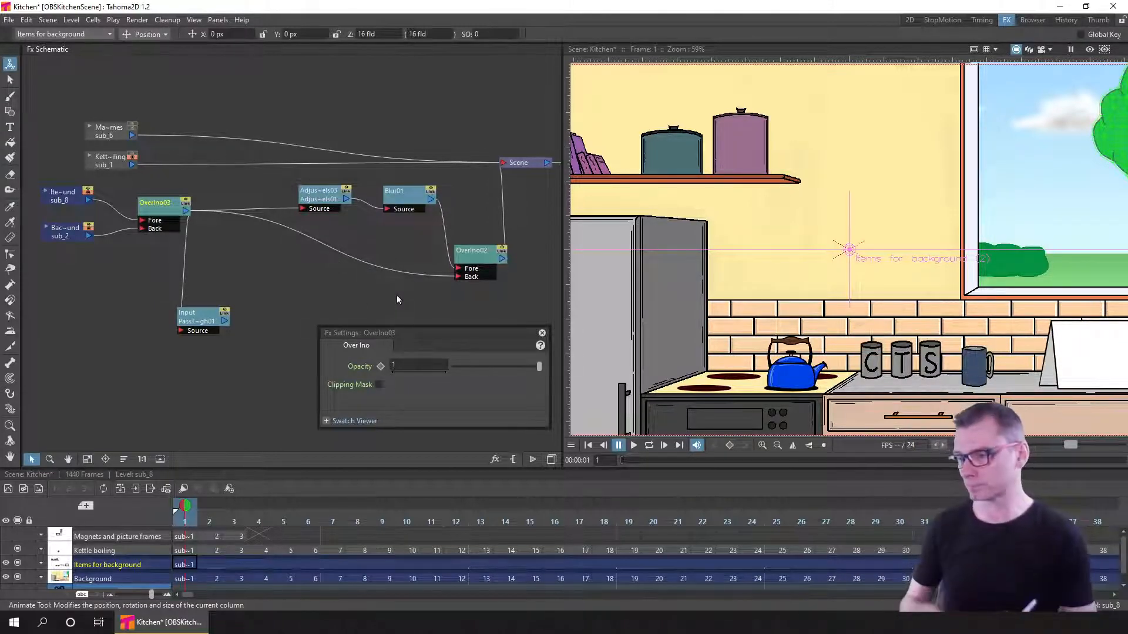
{"action": "left_click", "coordinate": [540, 333]}
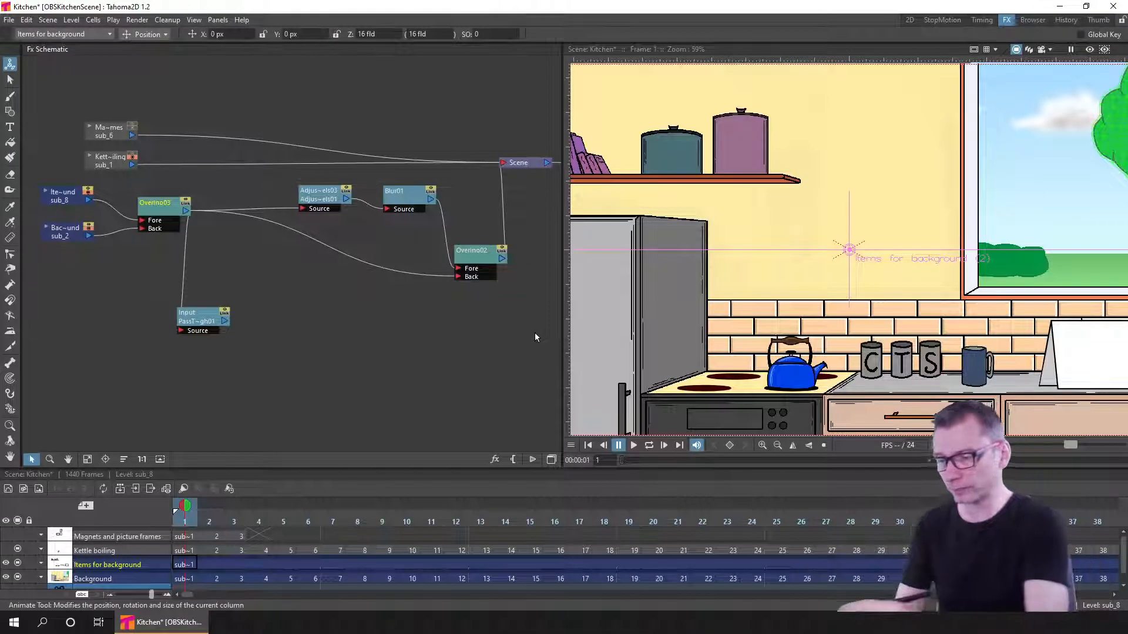
- Combine the Adjust Levels, Blur and OverIno02 nodes into one macro FX and position it between OverIno03 and Scene
{"action": "left_click_drag", "start_coordinate": [302, 344], "coordinate": [507, 188]}
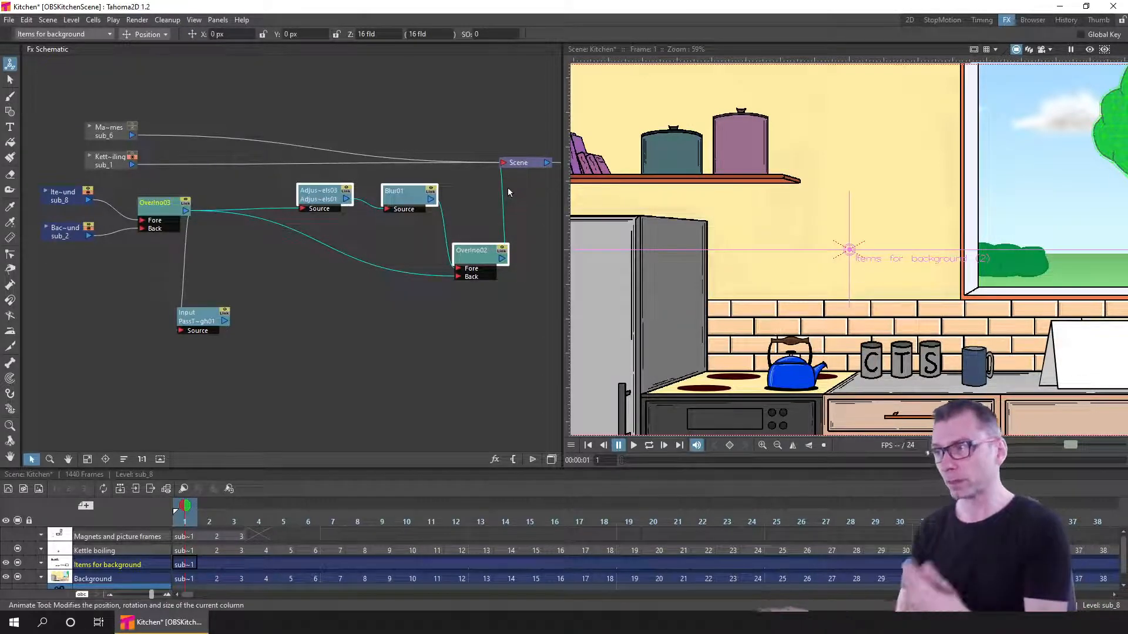
{"action": "left_click_drag", "start_coordinate": [295, 359], "coordinate": [531, 181]}
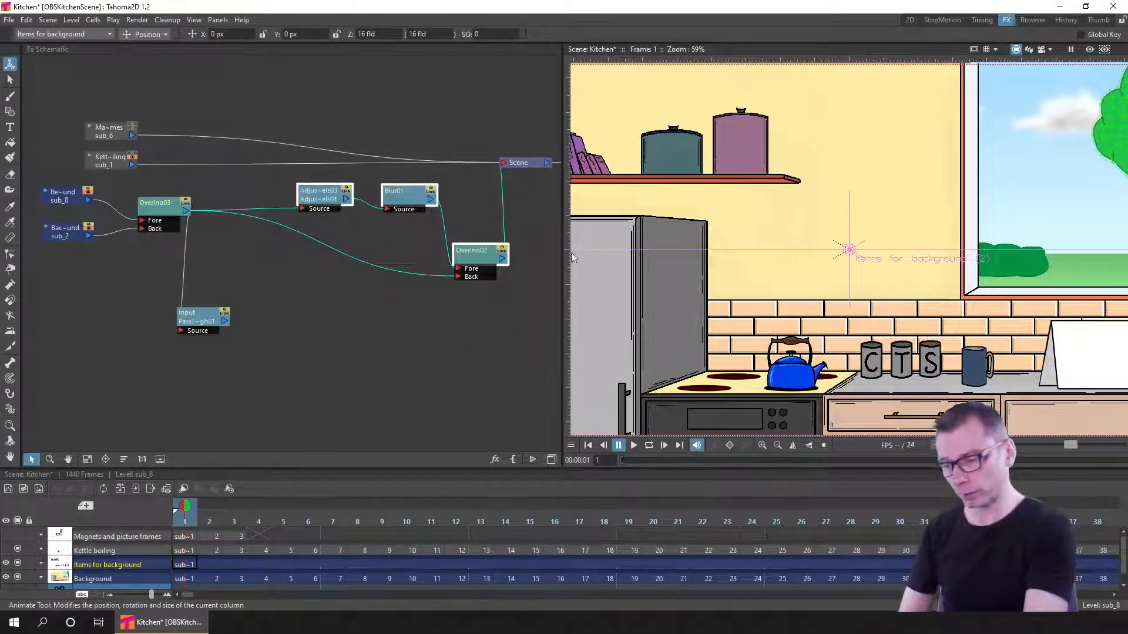
{"action": "left_click_drag", "start_coordinate": [566, 264], "coordinate": [691, 264]}
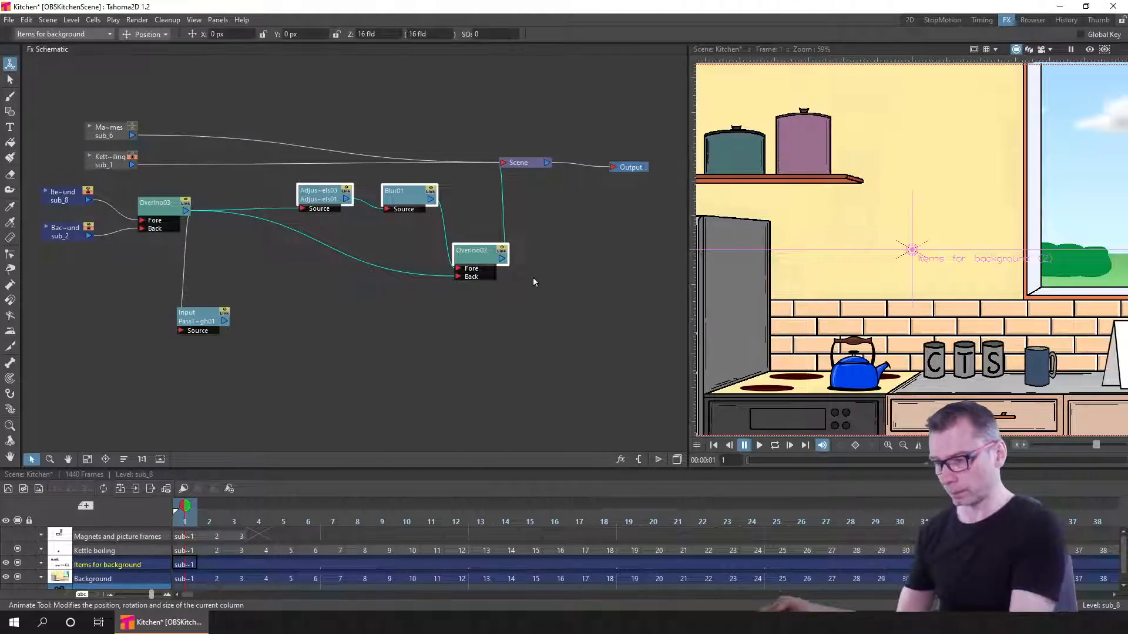
{"action": "scroll", "coordinate": [537, 273], "scroll_direction": "up", "scroll_amount": 1}
{"action": "scroll", "coordinate": [555, 284], "scroll_direction": "up", "scroll_amount": 2}
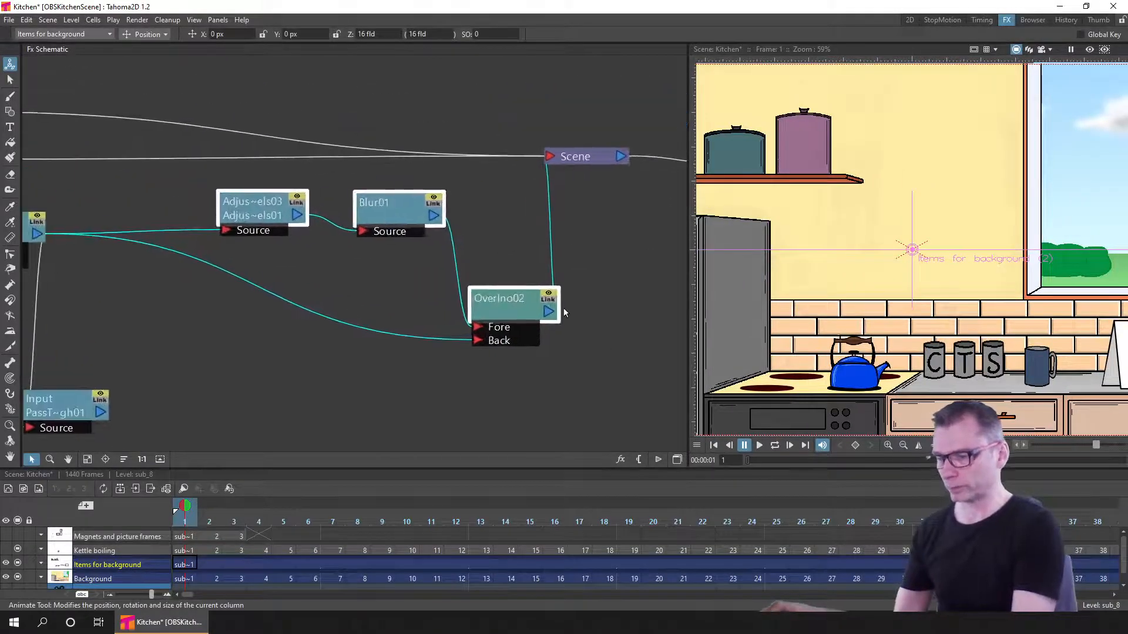
{"action": "scroll", "coordinate": [566, 312], "scroll_direction": "up", "scroll_amount": 1}
{"action": "left_click_drag", "start_coordinate": [574, 297], "coordinate": [561, 251]}
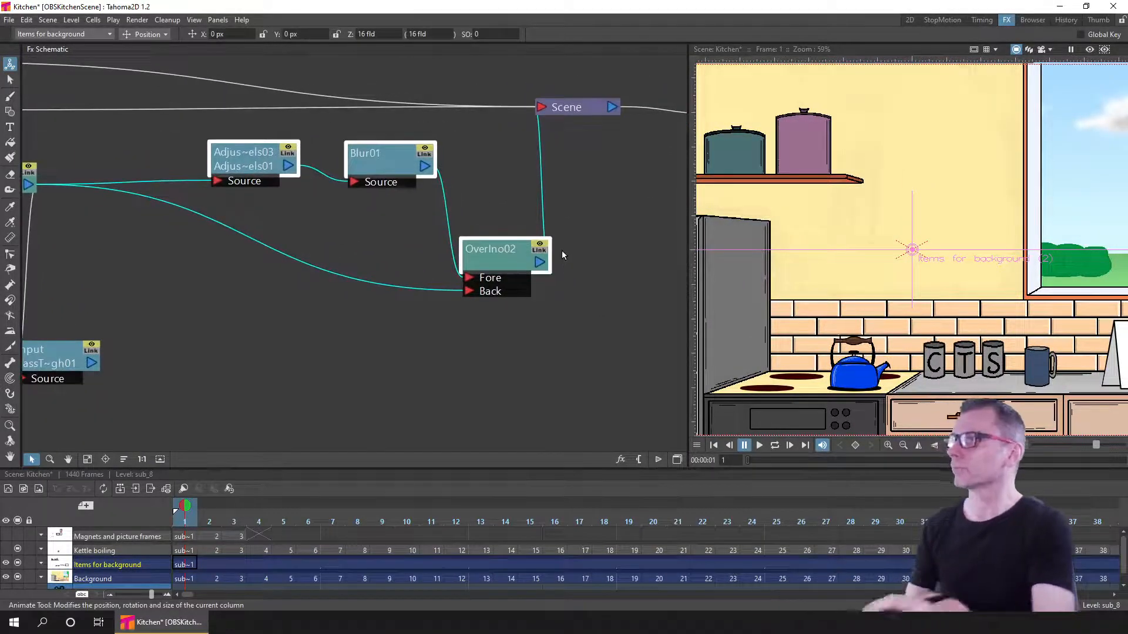
{"action": "left_click", "coordinate": [489, 258]}
{"action": "right_click", "coordinate": [488, 257]}
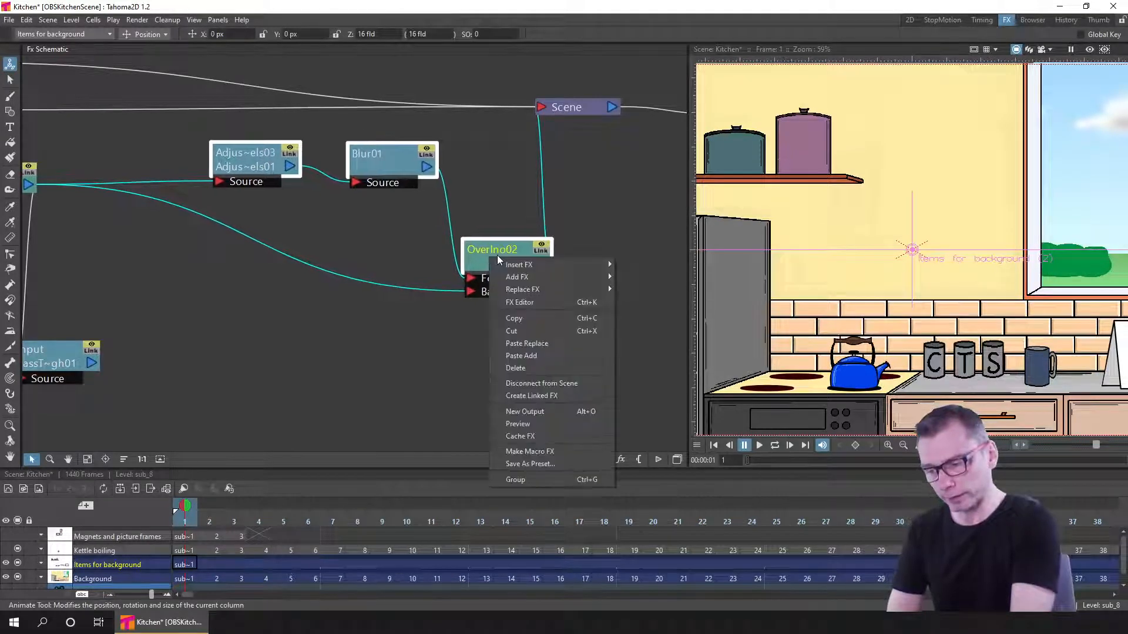
{"action": "left_click", "coordinate": [563, 450]}
{"action": "left_click_drag", "start_coordinate": [241, 233], "coordinate": [306, 221]}
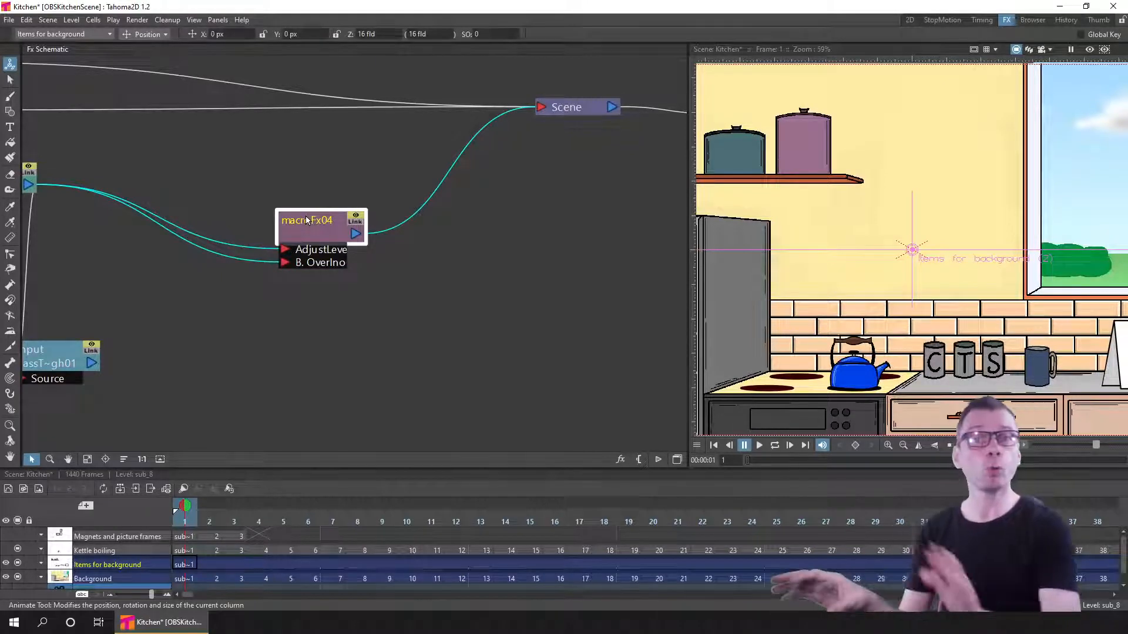
{"action": "left_click_drag", "start_coordinate": [306, 221], "coordinate": [341, 217]}
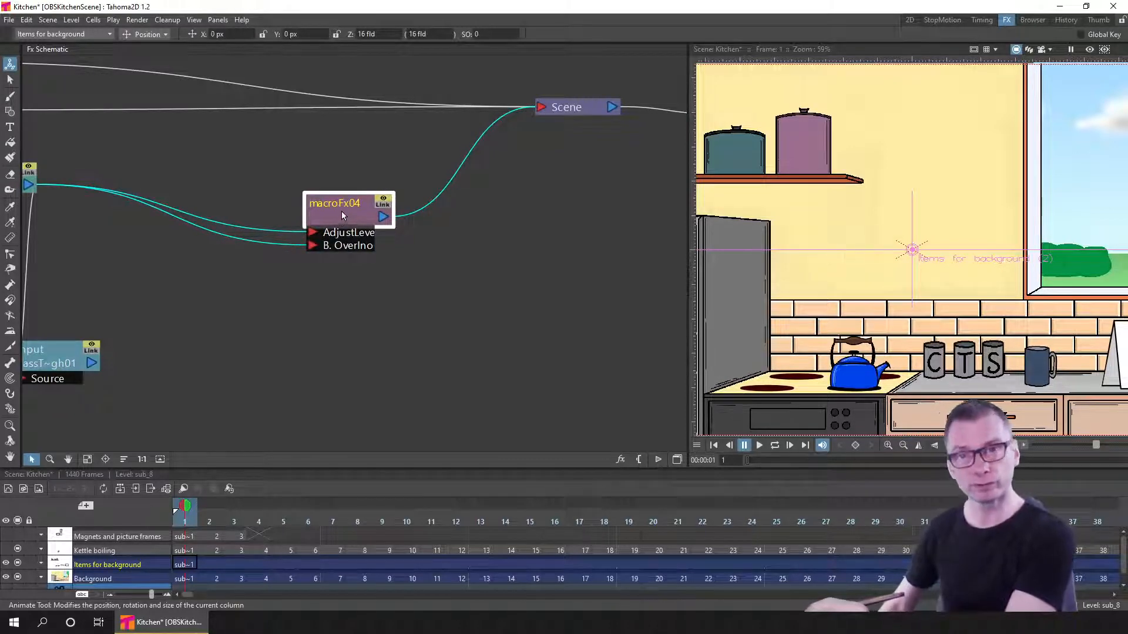
{"action": "left_click", "coordinate": [481, 227]}
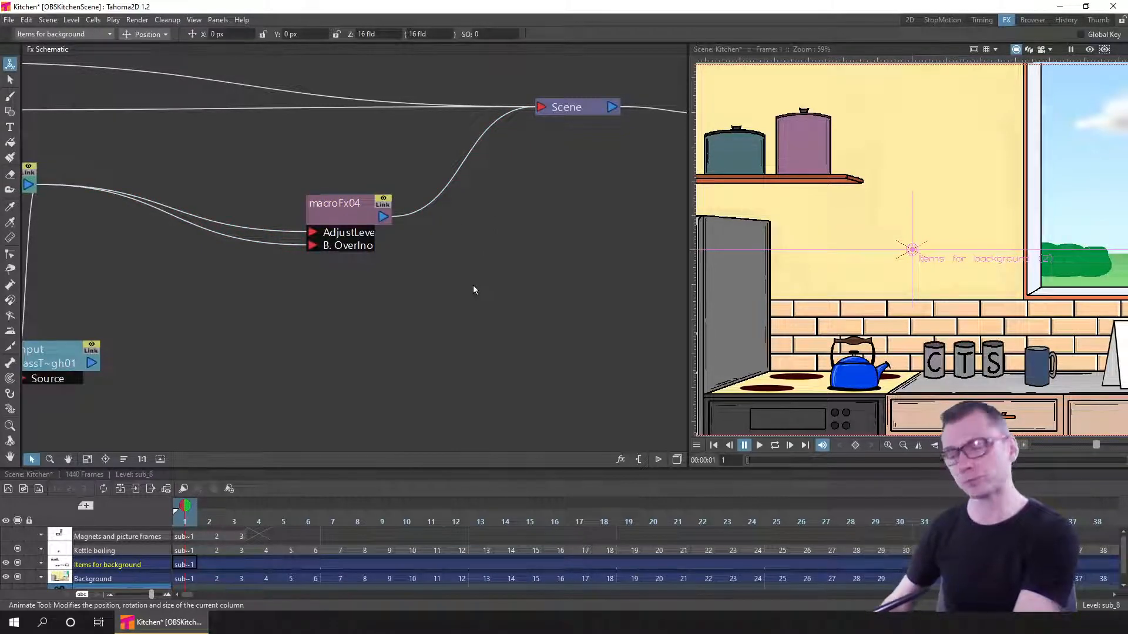
- Paste a copy of the macro FX node beside the original, reposition it below the Scene node, and delete the copy
{"action": "key", "text": "ctrl+v"}
{"action": "left_click_drag", "start_coordinate": [516, 296], "coordinate": [558, 198]}
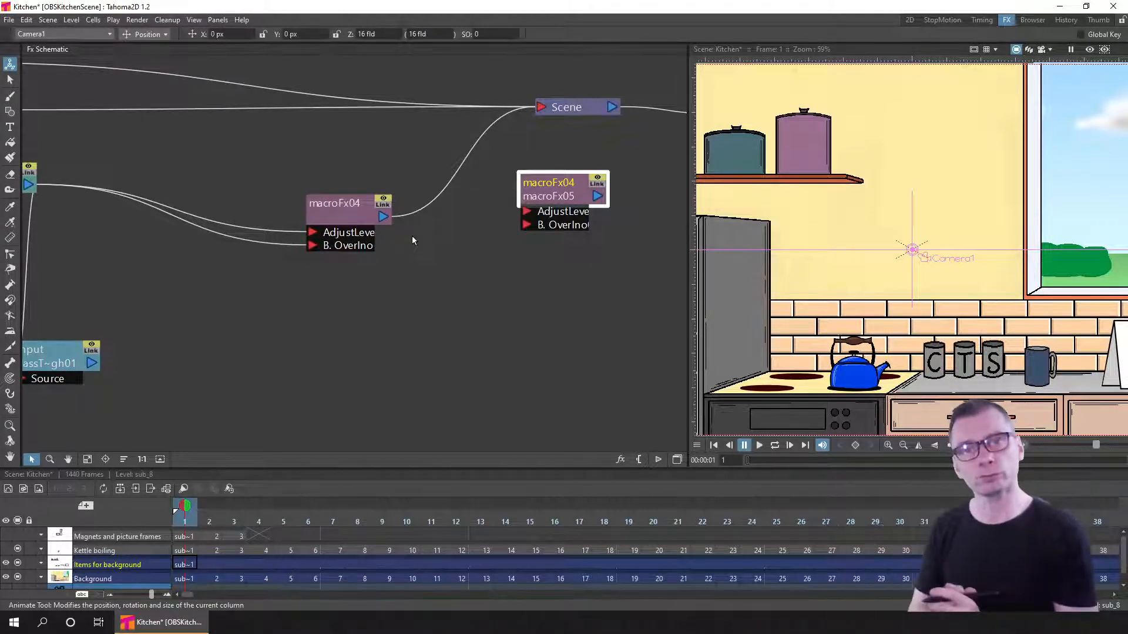
{"action": "left_click_drag", "start_coordinate": [554, 184], "coordinate": [513, 237]}
{"action": "left_click", "coordinate": [330, 212]}
{"action": "left_click", "coordinate": [513, 247]}
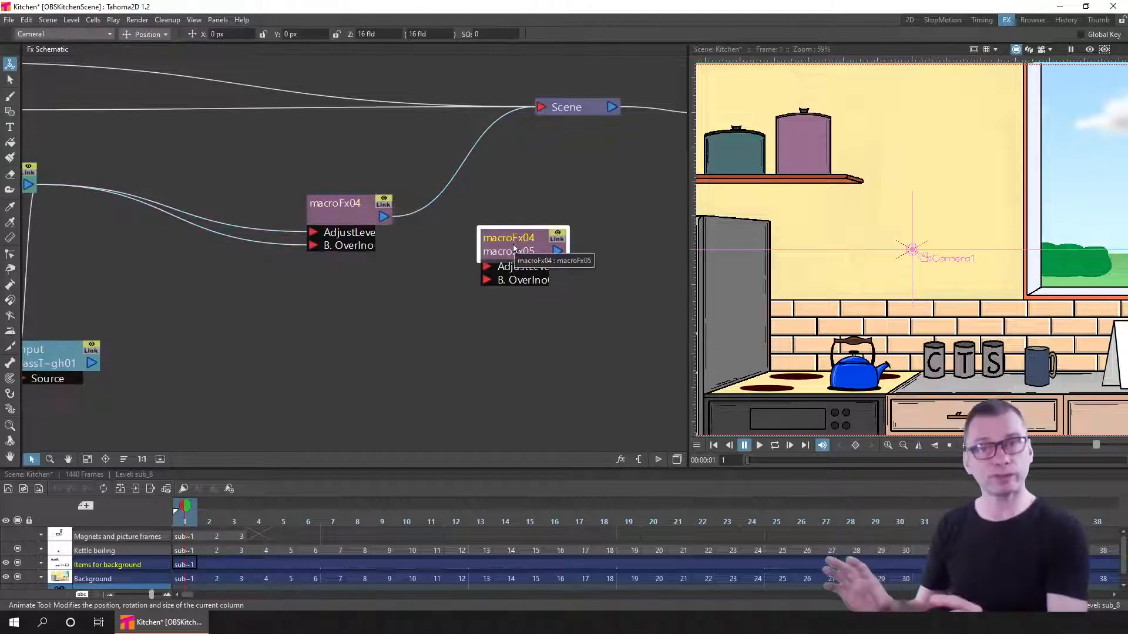
{"action": "left_click", "coordinate": [523, 202]}
{"action": "left_click_drag", "start_coordinate": [519, 237], "coordinate": [519, 239]}
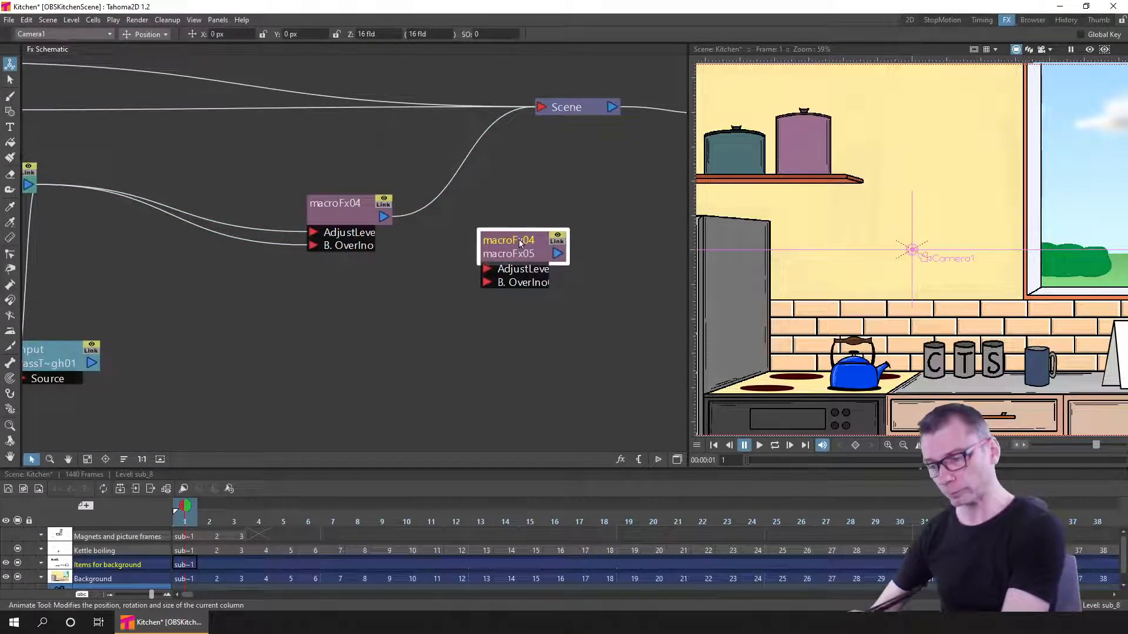
{"action": "key", "text": "Delete"}
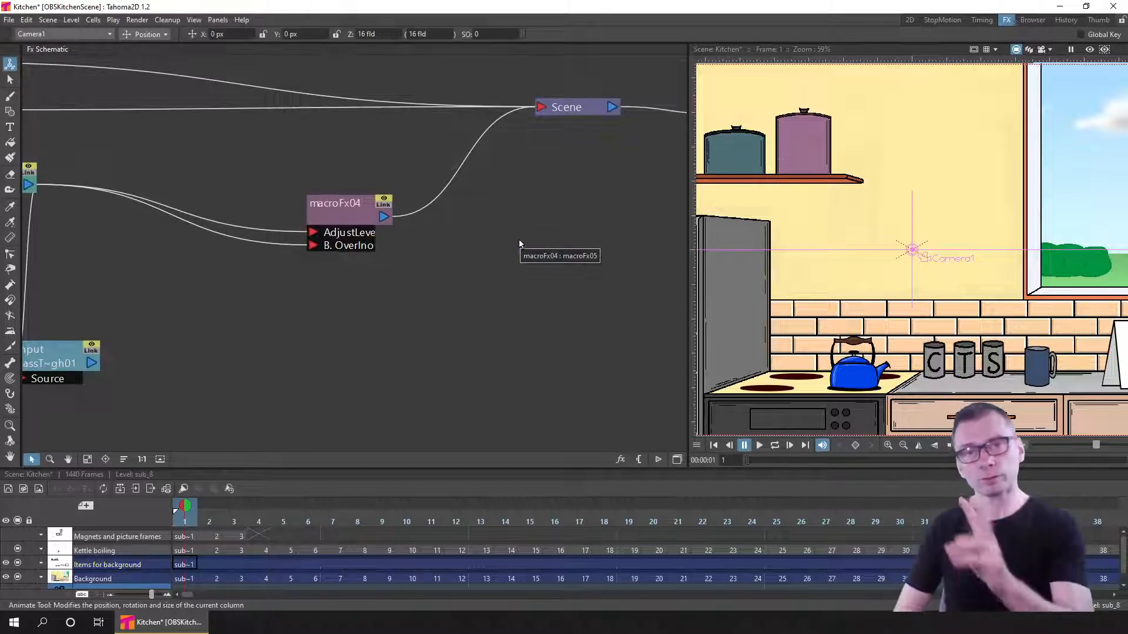
- Open the macro FX, spread out the Adjust Levels, Blur and OverIno02 nodes inside it, and close it again
{"action": "left_click_drag", "start_coordinate": [355, 218], "coordinate": [386, 189]}
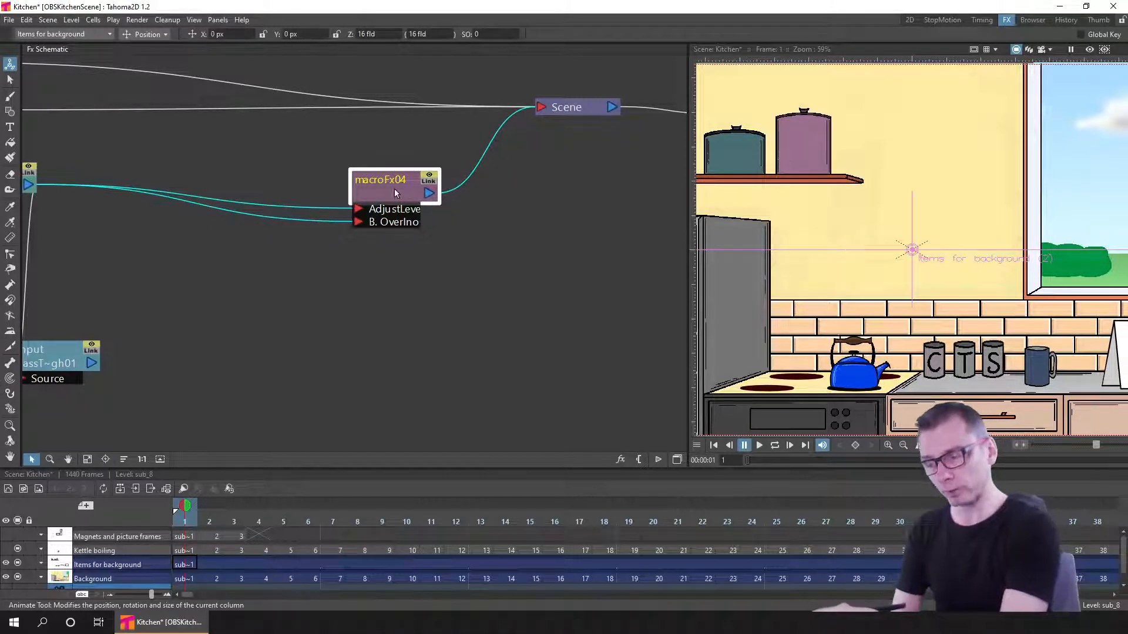
{"action": "right_click", "coordinate": [394, 189]}
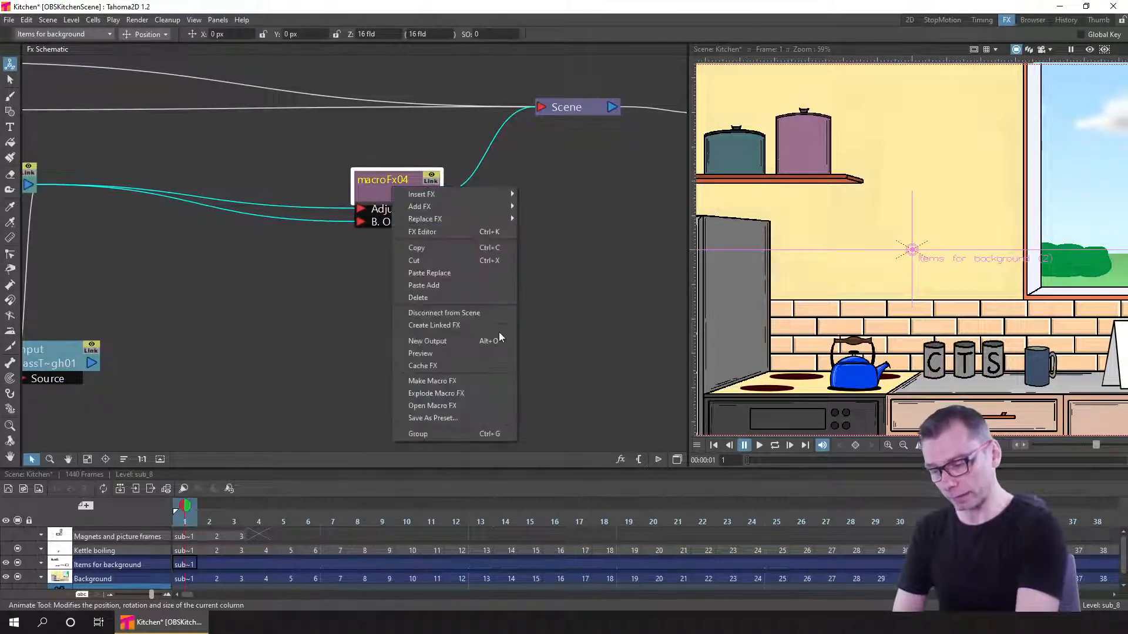
{"action": "left_click", "coordinate": [489, 406]}
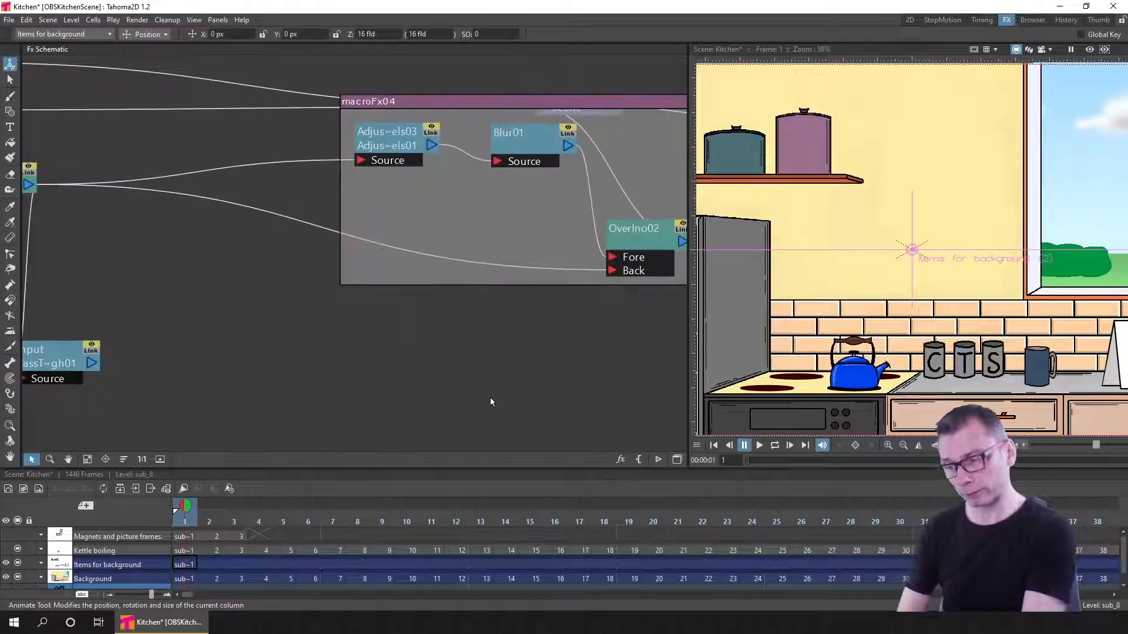
{"action": "left_click_drag", "start_coordinate": [547, 104], "coordinate": [418, 158]}
{"action": "left_click_drag", "start_coordinate": [497, 296], "coordinate": [434, 361]}
{"action": "left_click_drag", "start_coordinate": [389, 189], "coordinate": [447, 181]}
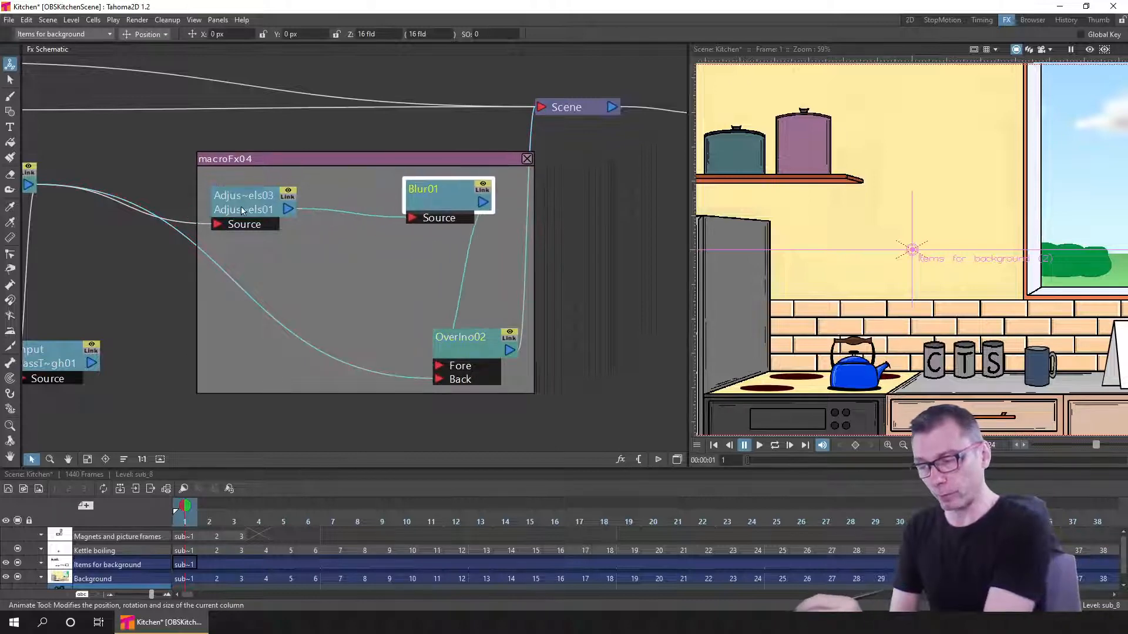
{"action": "left_click_drag", "start_coordinate": [242, 209], "coordinate": [289, 196]}
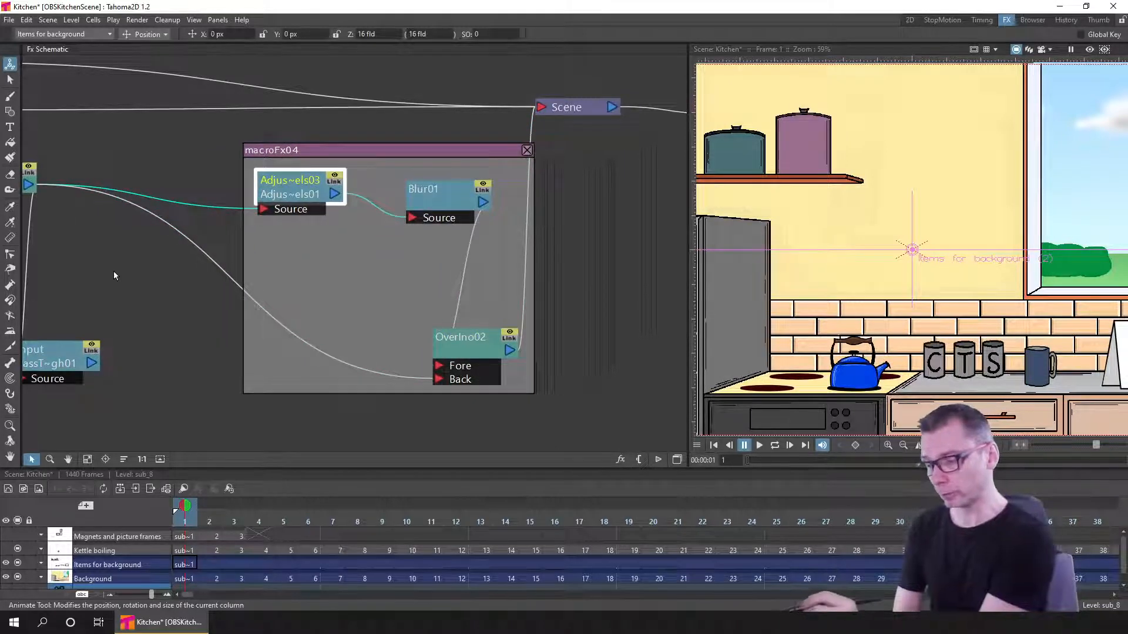
{"action": "left_click_drag", "start_coordinate": [134, 285], "coordinate": [234, 288]}
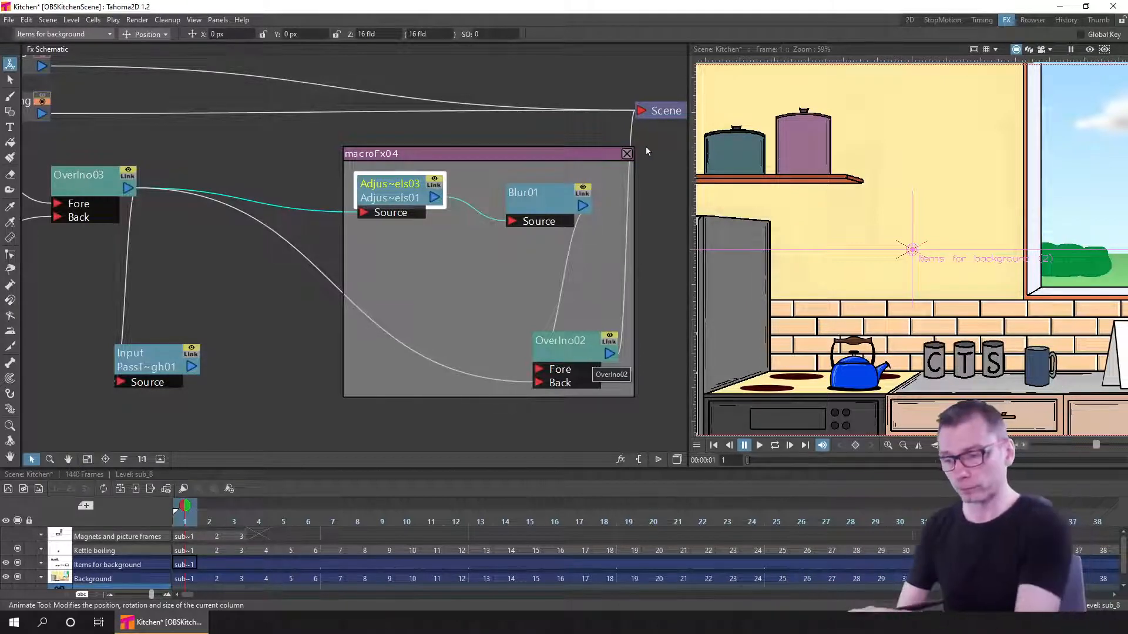
{"action": "left_click", "coordinate": [626, 154]}
{"action": "left_click_drag", "start_coordinate": [353, 247], "coordinate": [418, 211]}
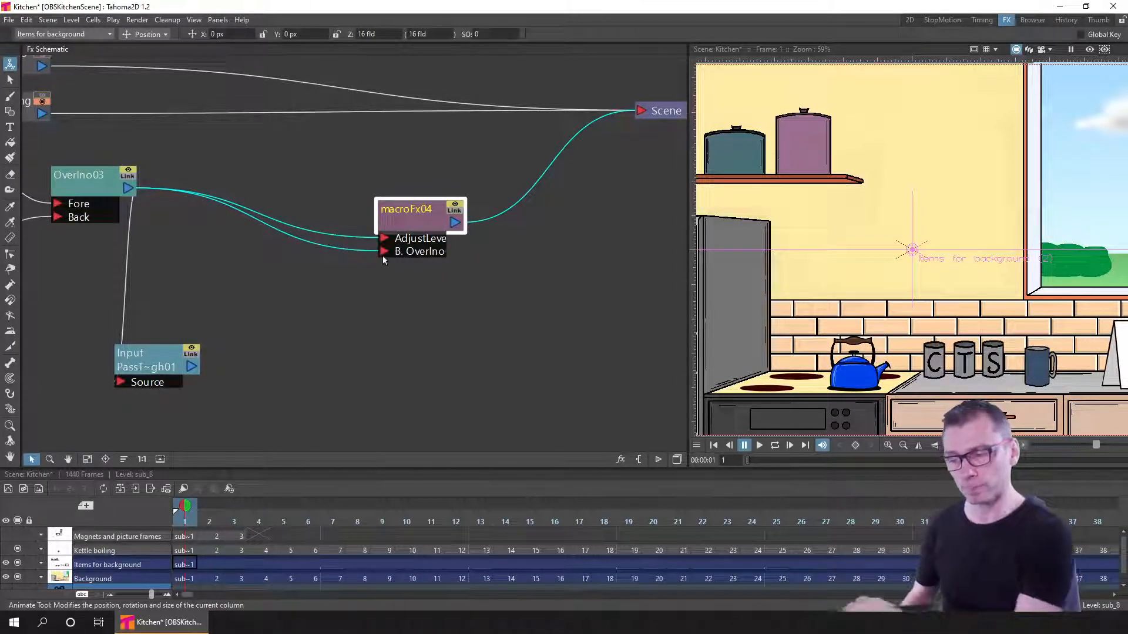
- Explode the macro FX and arrange its Adjust Levels, Blur and OverIno02 nodes as a compact chain before the Scene node
{"action": "right_click", "coordinate": [412, 215]}
{"action": "left_click", "coordinate": [436, 166]}
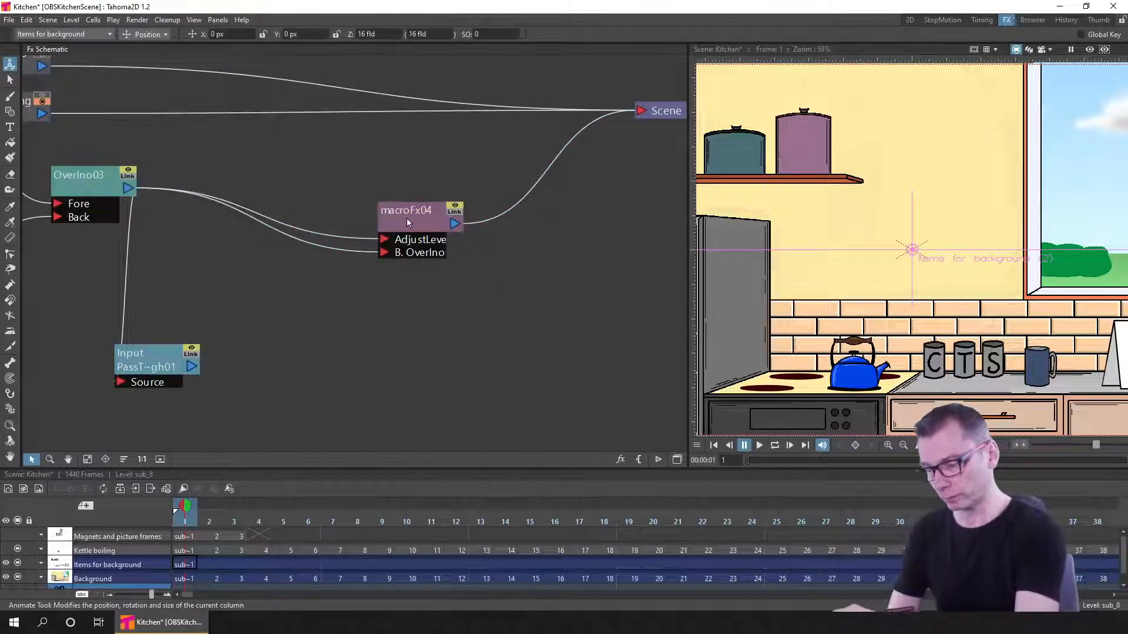
{"action": "left_click_drag", "start_coordinate": [152, 366], "coordinate": [180, 348]}
{"action": "left_click", "coordinate": [417, 359]}
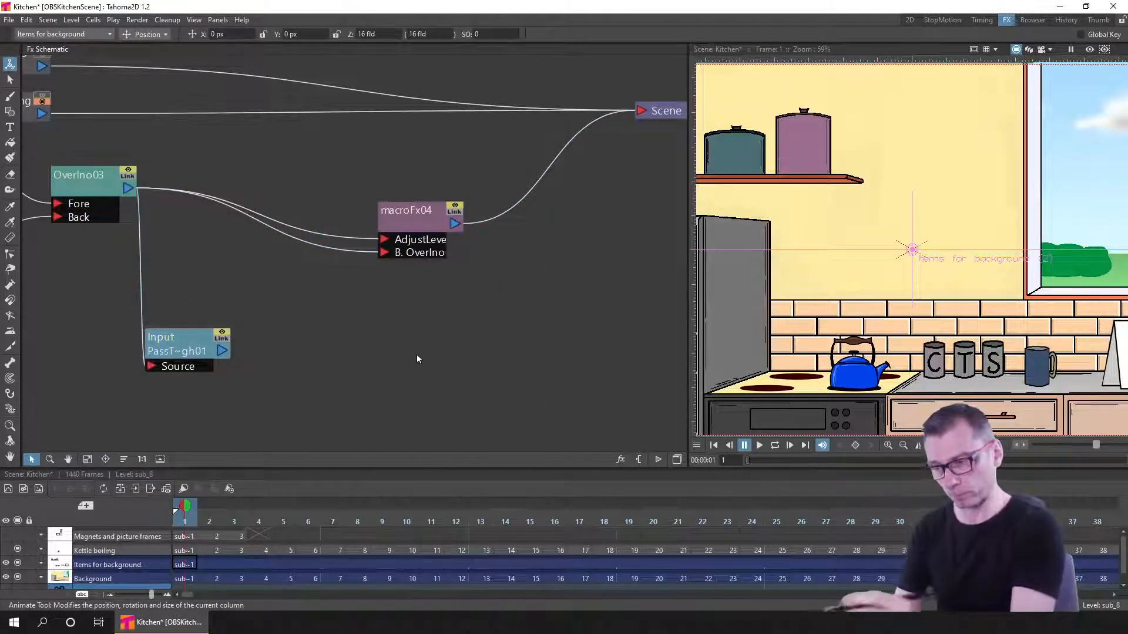
{"action": "right_click", "coordinate": [417, 217]}
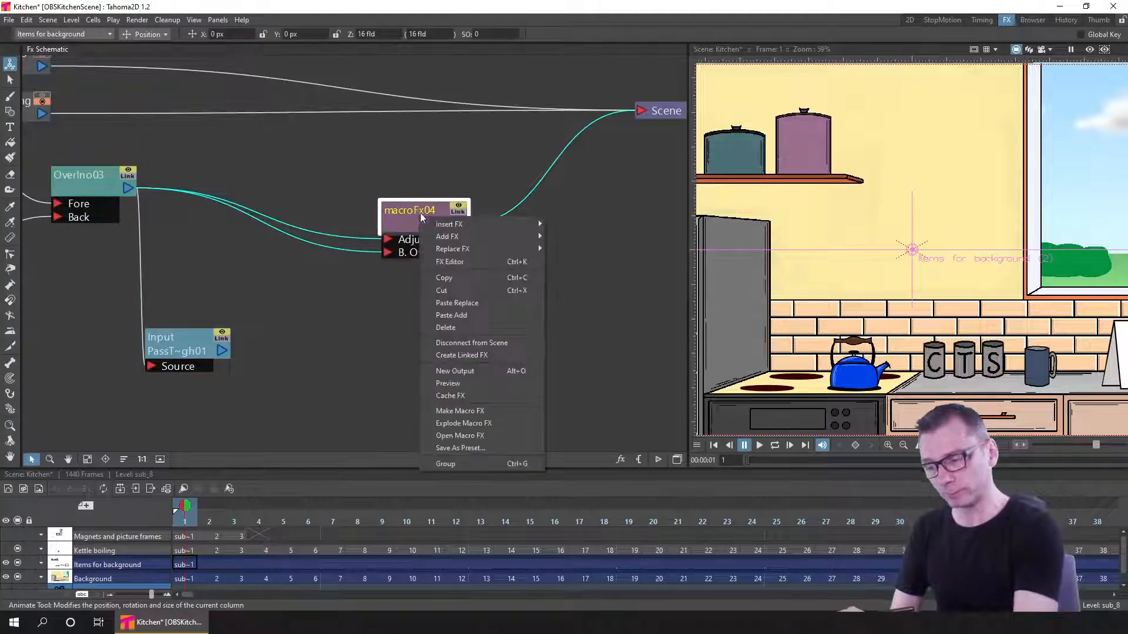
{"action": "left_click", "coordinate": [494, 423]}
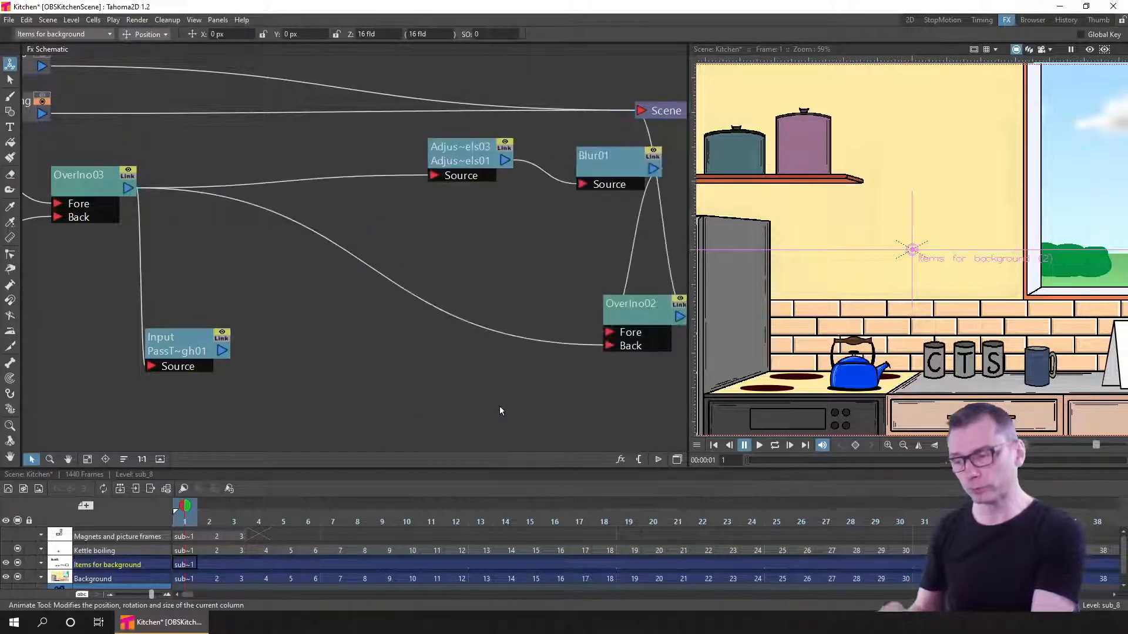
{"action": "left_click", "coordinate": [353, 178]}
{"action": "left_click_drag", "start_coordinate": [447, 157], "coordinate": [314, 174]}
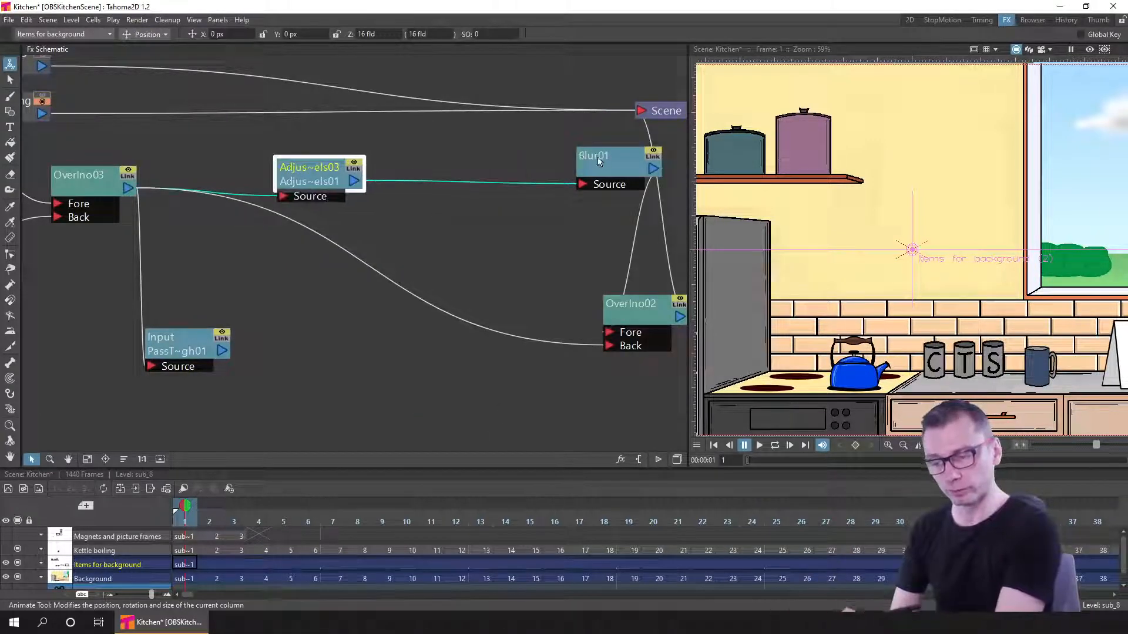
{"action": "left_click_drag", "start_coordinate": [600, 157], "coordinate": [452, 166]}
{"action": "left_click_drag", "start_coordinate": [626, 309], "coordinate": [564, 218]}
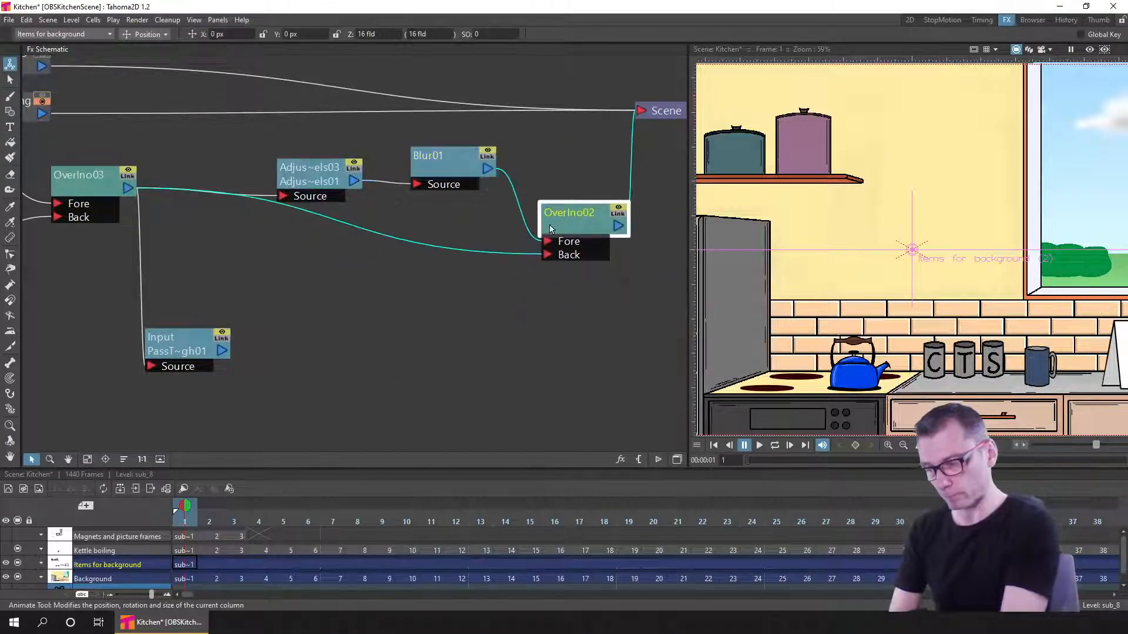
- Delete the old Input pass-through node and add a new Pass Through FX from the Utility group below the Adjust Levels node
{"action": "left_click_drag", "start_coordinate": [195, 355], "coordinate": [249, 375]}
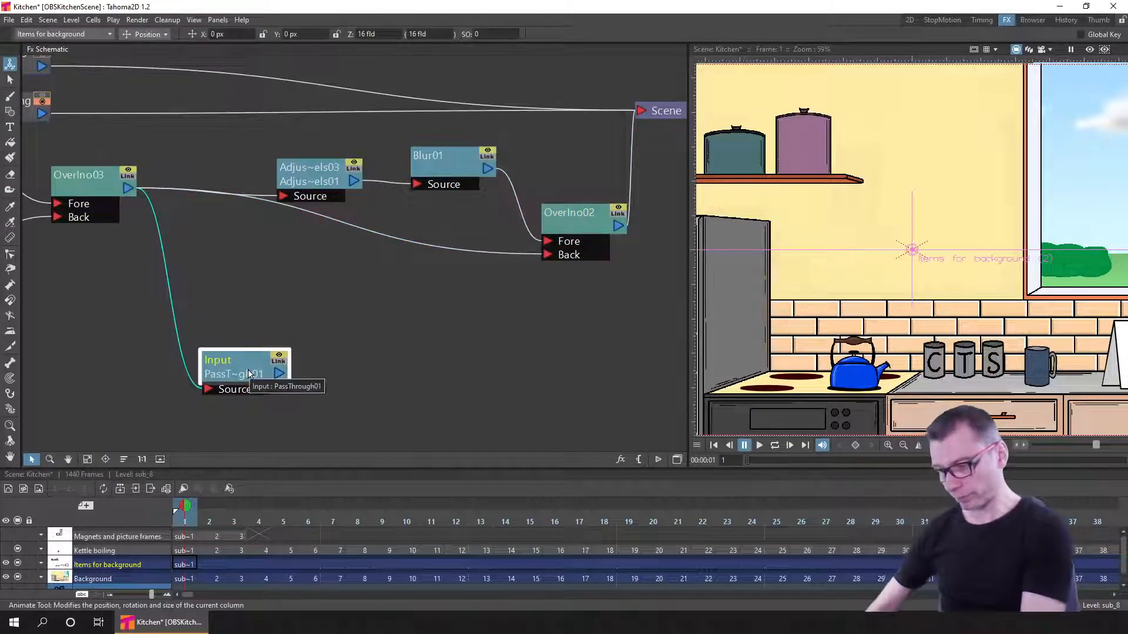
{"action": "key", "text": "Delete"}
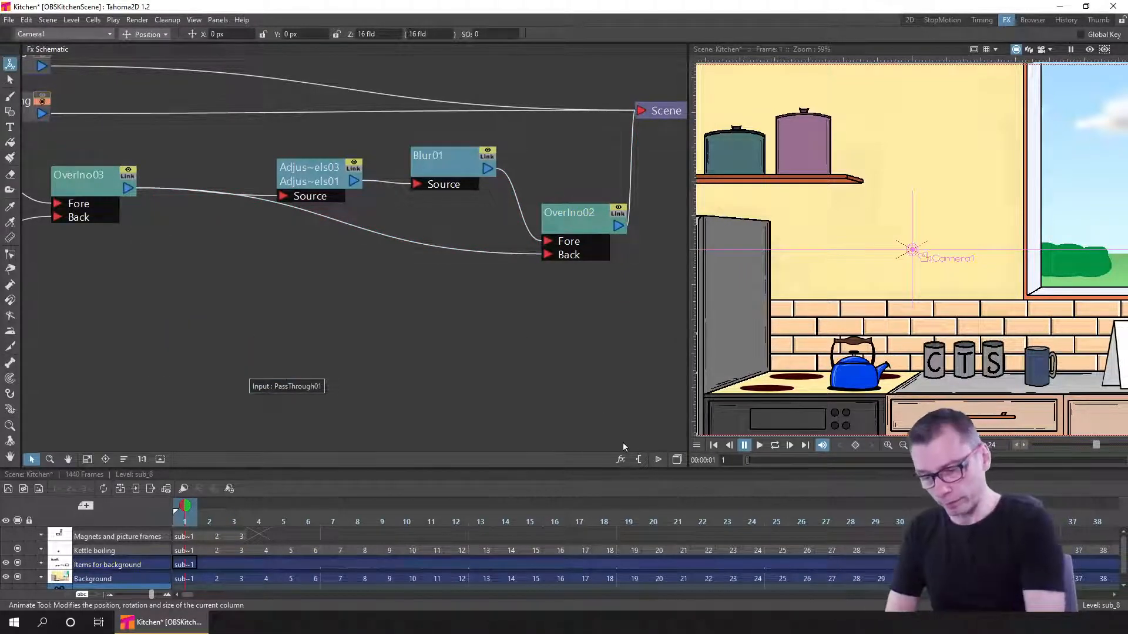
{"action": "right_click", "coordinate": [362, 317]}
{"action": "mouse_move", "coordinate": [405, 321]}
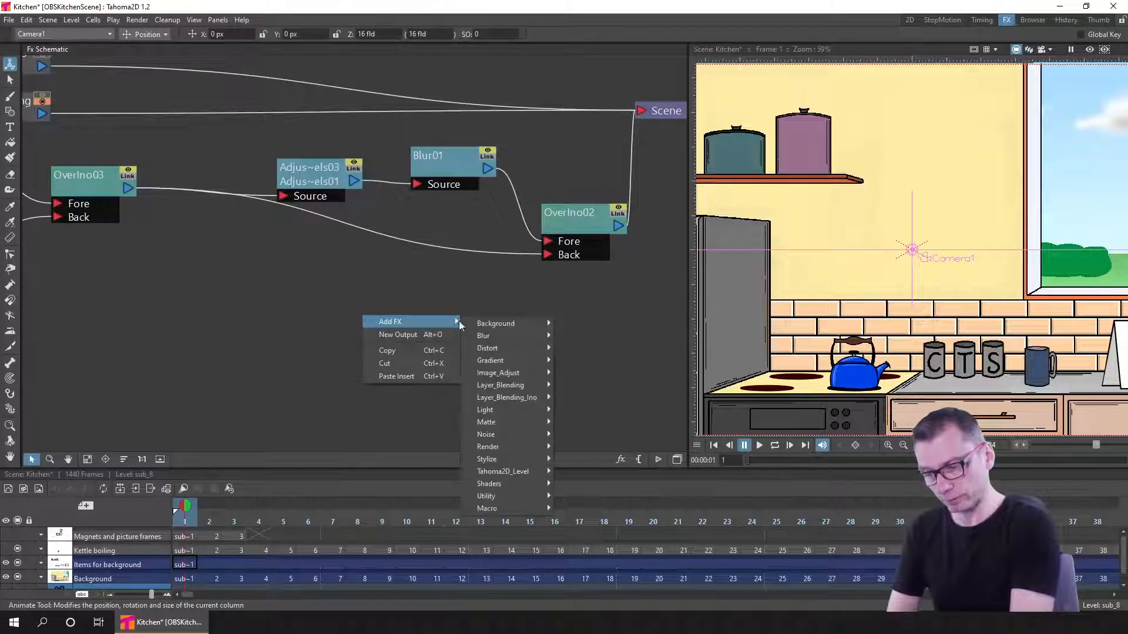
{"action": "mouse_move", "coordinate": [517, 499]}
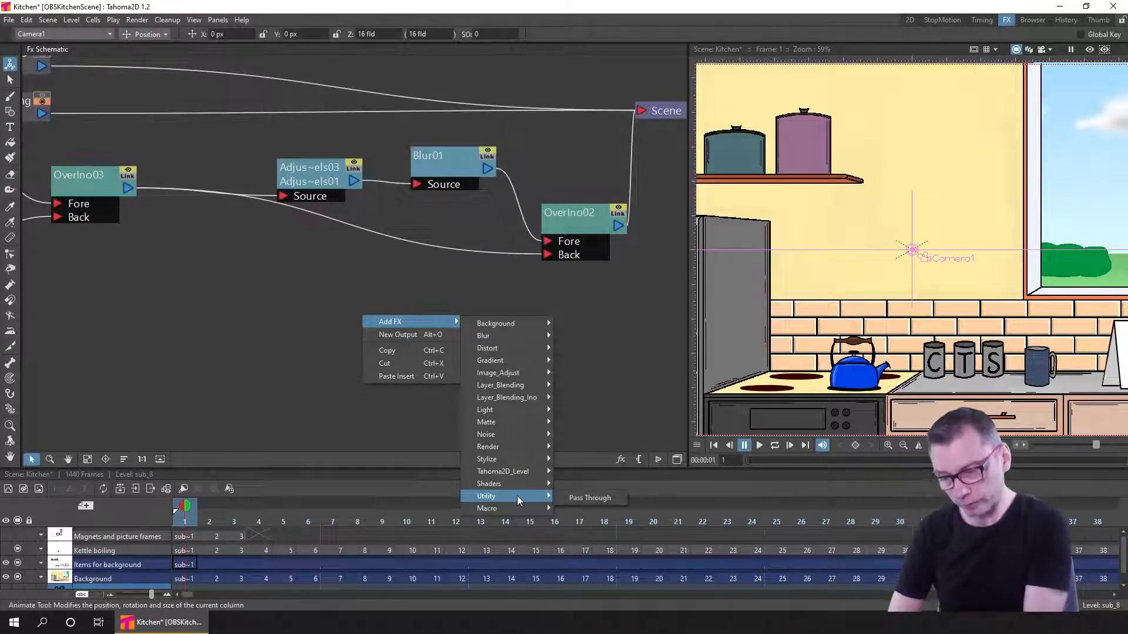
{"action": "left_click", "coordinate": [585, 496]}
{"action": "left_click", "coordinate": [369, 313]}
{"action": "left_click_drag", "start_coordinate": [368, 313], "coordinate": [267, 286]}
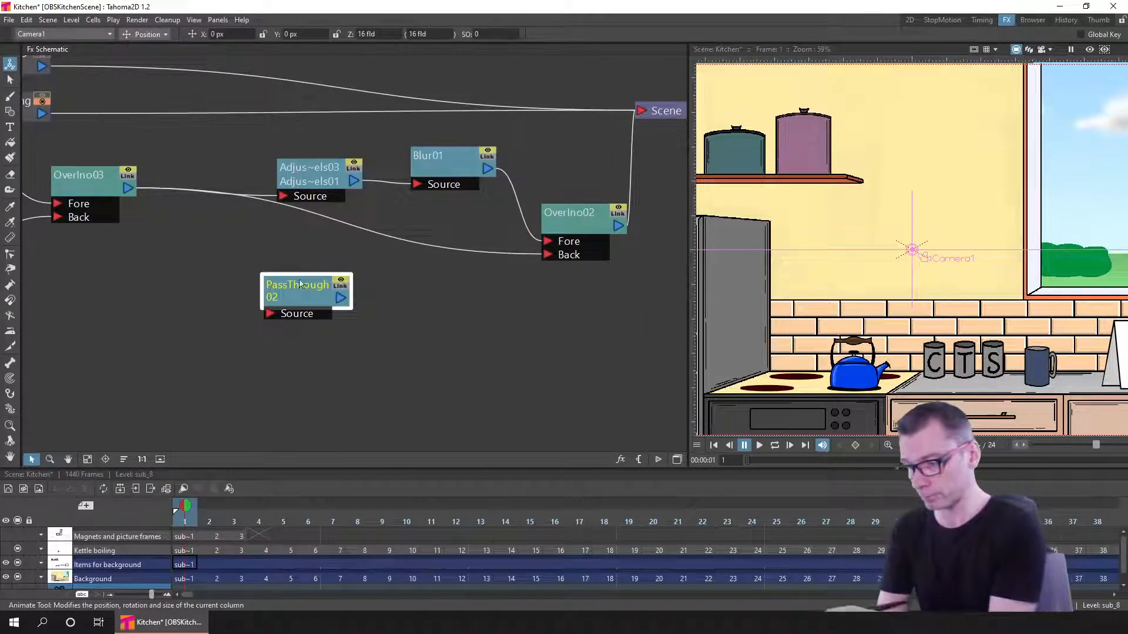
- Connect OverIno03 to the new pass-through node's Source and delete OverIno03's direct links to Adjust Levels and OverIno02 Back
{"action": "left_click_drag", "start_coordinate": [307, 291], "coordinate": [274, 256]}
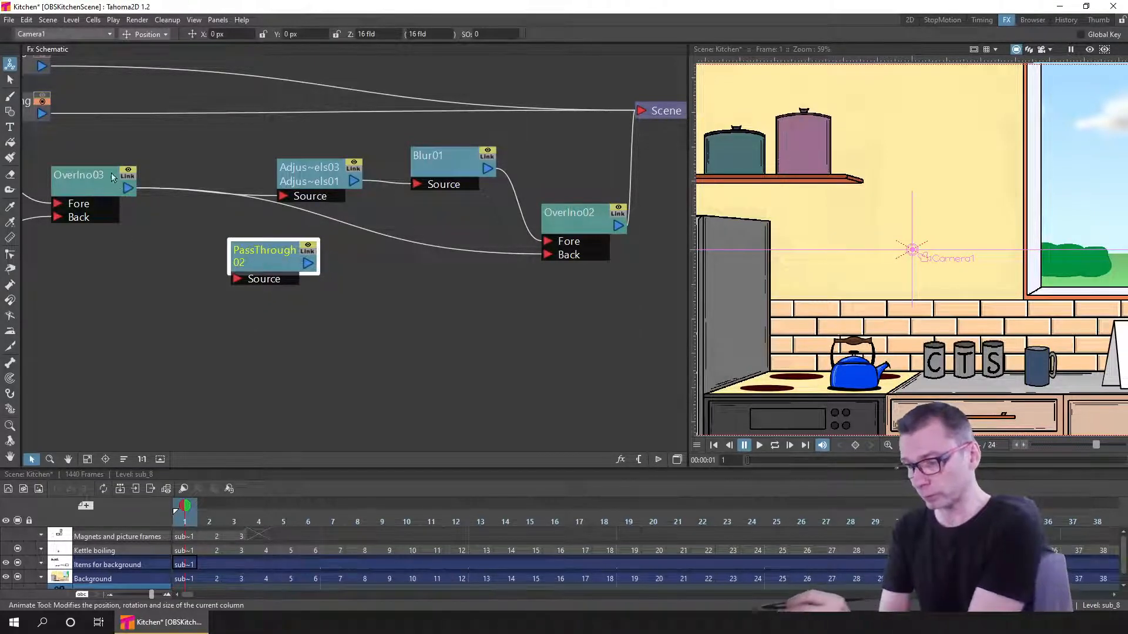
{"action": "mouse_move", "coordinate": [128, 188]}
{"action": "left_mouse_down"}
{"action": "mouse_move", "coordinate": [211, 265]}
{"action": "mouse_move", "coordinate": [237, 281]}
{"action": "mouse_move", "coordinate": [256, 261]}
{"action": "mouse_move", "coordinate": [228, 254]}
{"action": "left_mouse_up"}
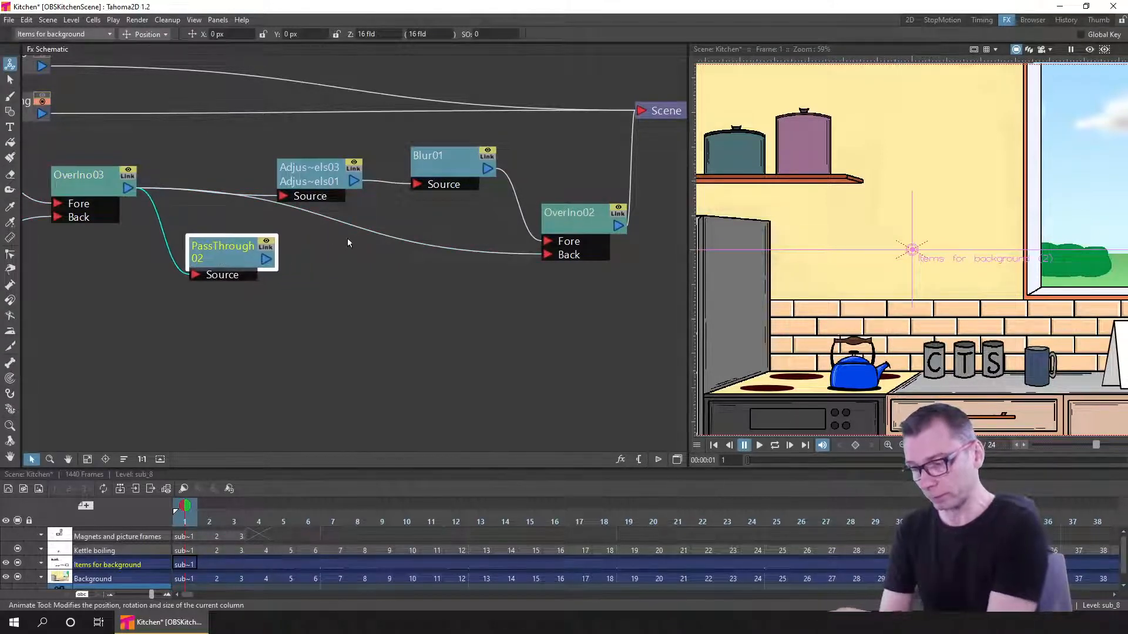
{"action": "left_click", "coordinate": [211, 194]}
{"action": "left_click_drag", "start_coordinate": [211, 206], "coordinate": [247, 202]}
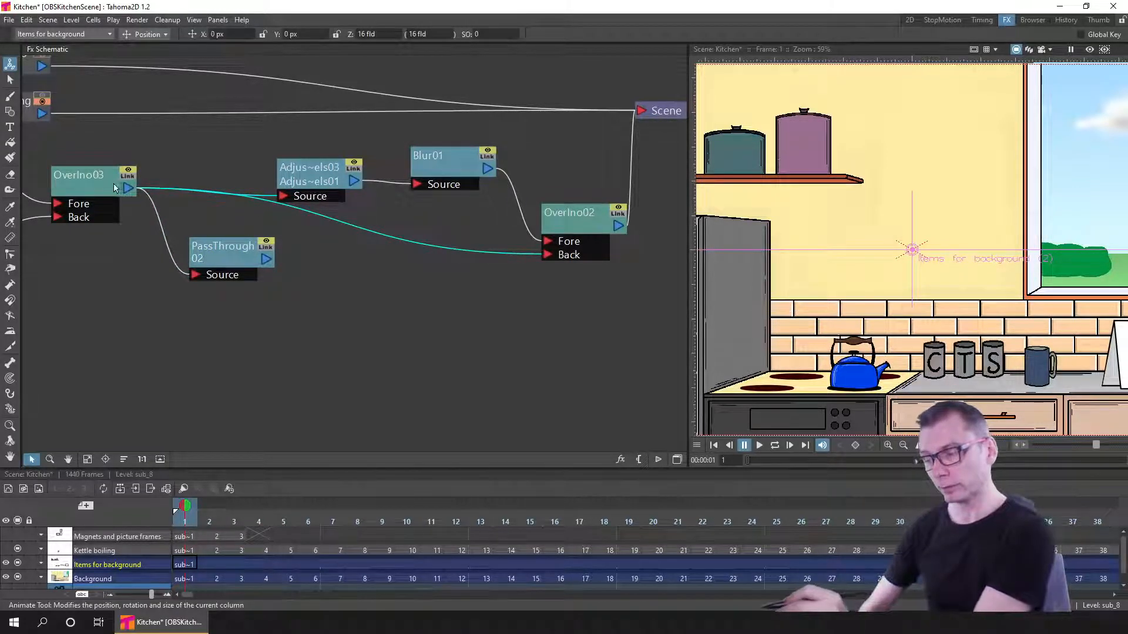
{"action": "key", "text": "Delete"}
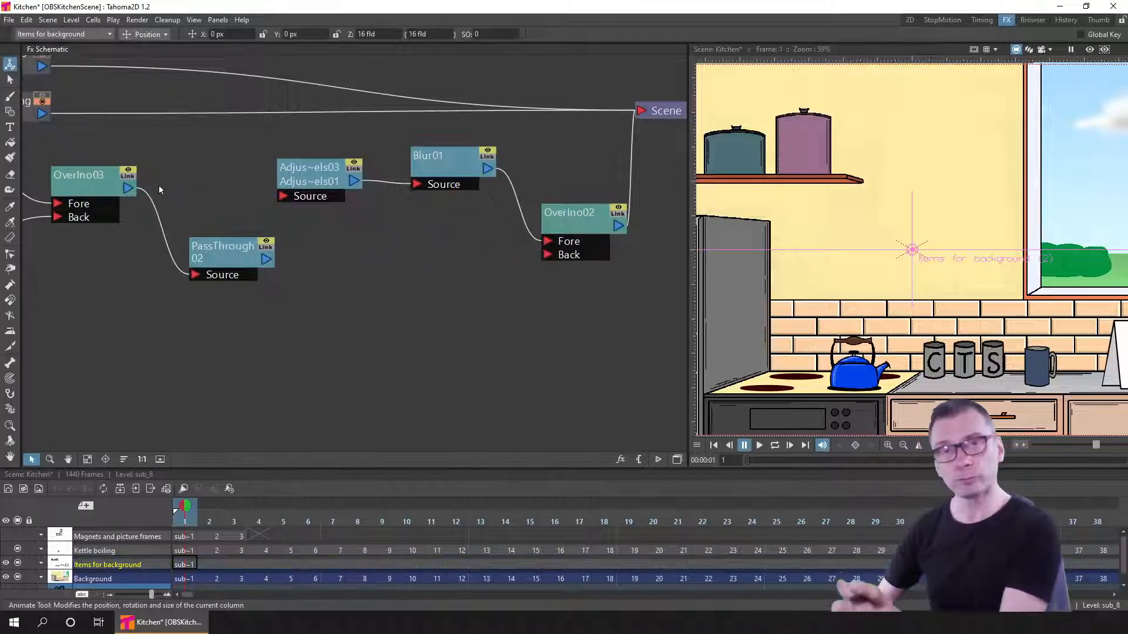
- Arrange the Adjust Levels, Blur and pass-through nodes in a chain and connect the pass-through output to Adjust Levels' Source and OverIno02's Back
{"action": "left_click_drag", "start_coordinate": [438, 172], "coordinate": [475, 182]}
{"action": "left_click_drag", "start_coordinate": [311, 173], "coordinate": [364, 161]}
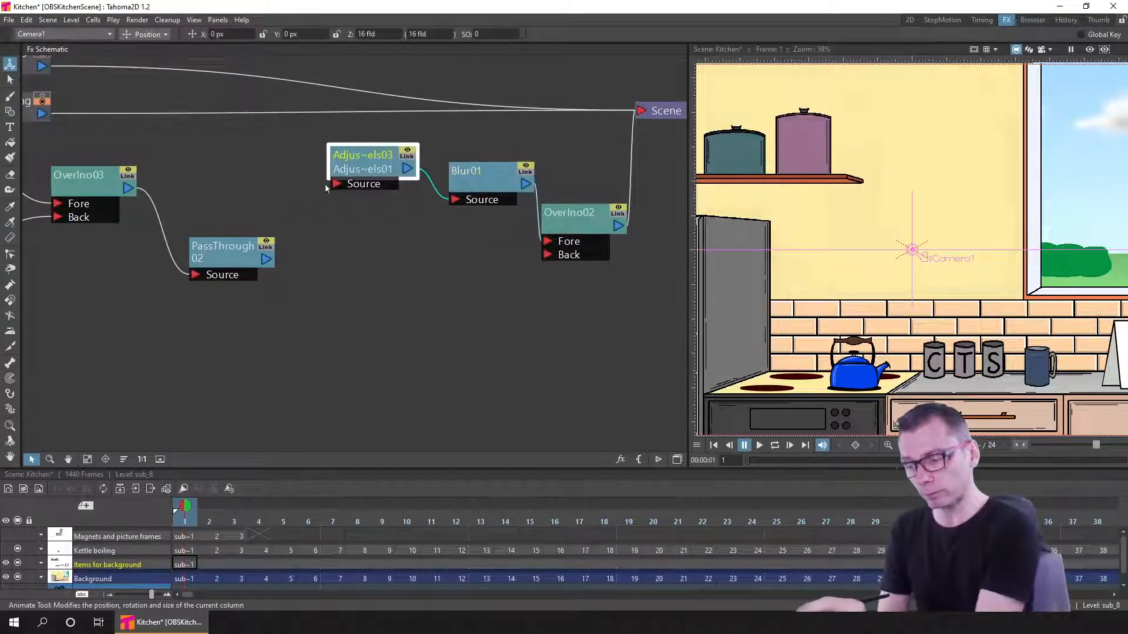
{"action": "left_click_drag", "start_coordinate": [223, 252], "coordinate": [339, 184]}
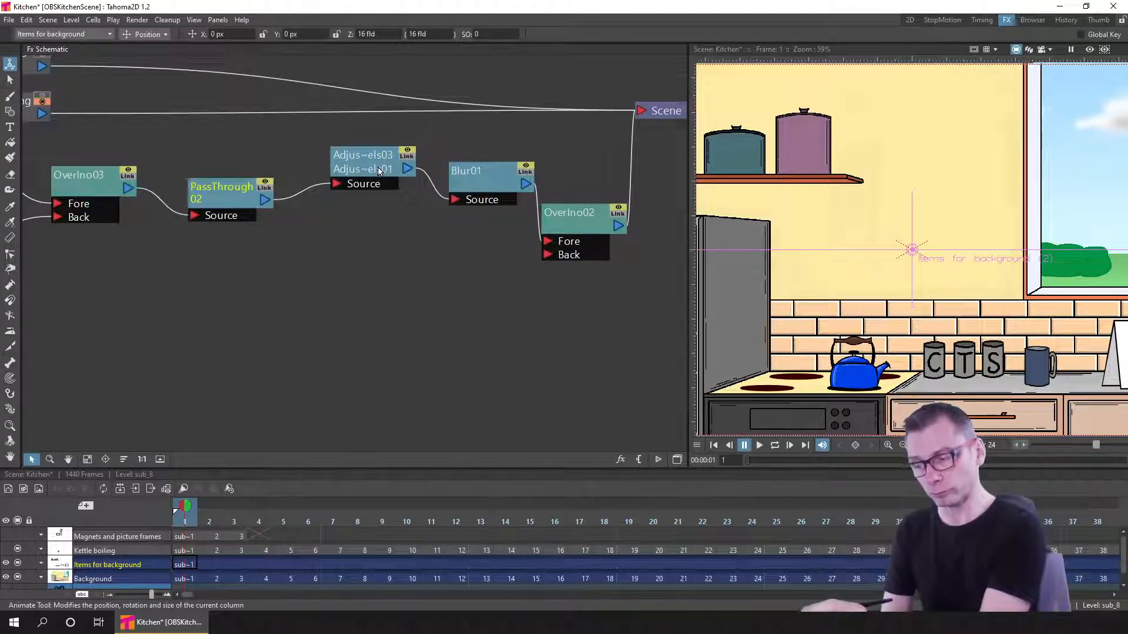
{"action": "left_click_drag", "start_coordinate": [265, 200], "coordinate": [547, 256]}
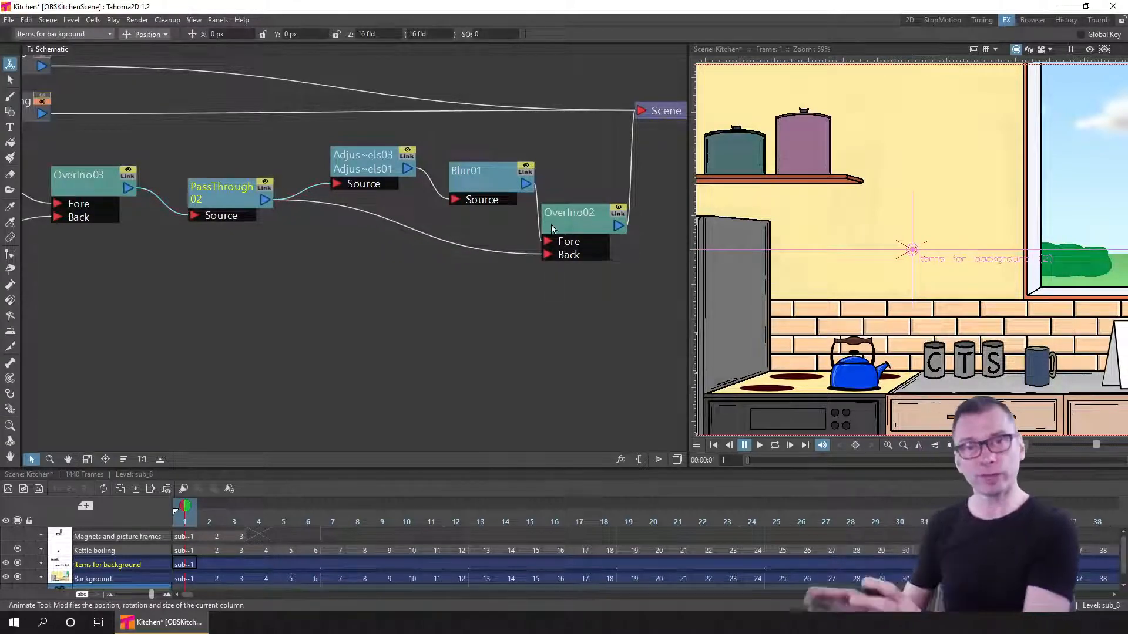
{"action": "left_click_drag", "start_coordinate": [228, 184], "coordinate": [247, 182]}
- Combine the pass-through, Adjust Levels, Blur and OverIno02 nodes into one macro FX and place it midway between OverIno03 and Scene
{"action": "left_click_drag", "start_coordinate": [218, 334], "coordinate": [608, 142]}
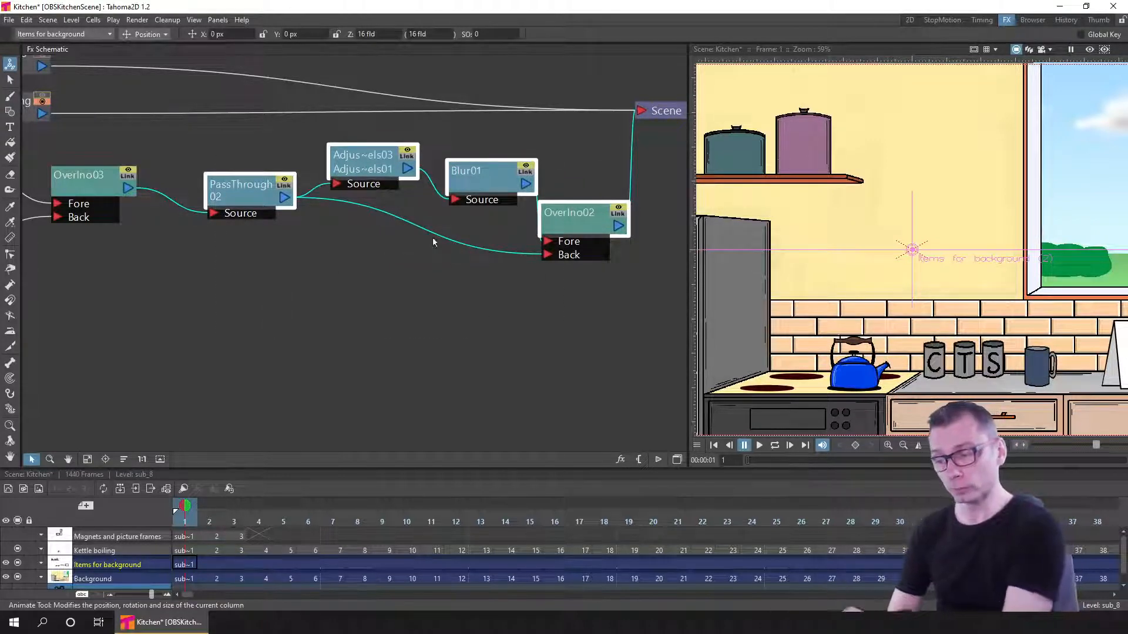
{"action": "right_click", "coordinate": [564, 215]}
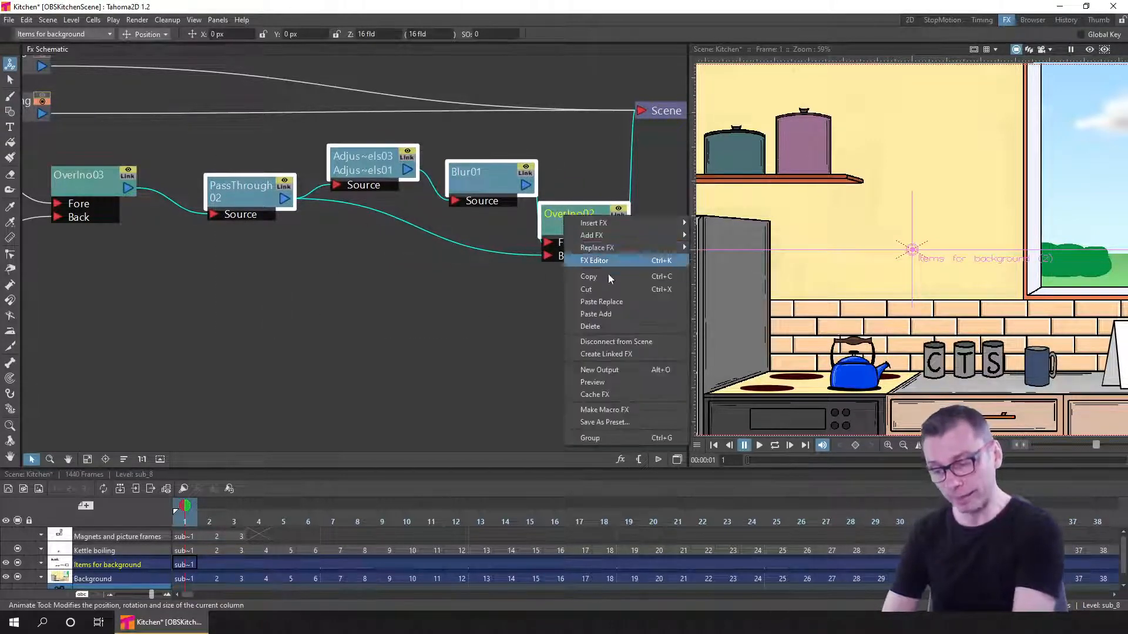
{"action": "left_click", "coordinate": [639, 410]}
{"action": "left_click_drag", "start_coordinate": [250, 188], "coordinate": [399, 194]}
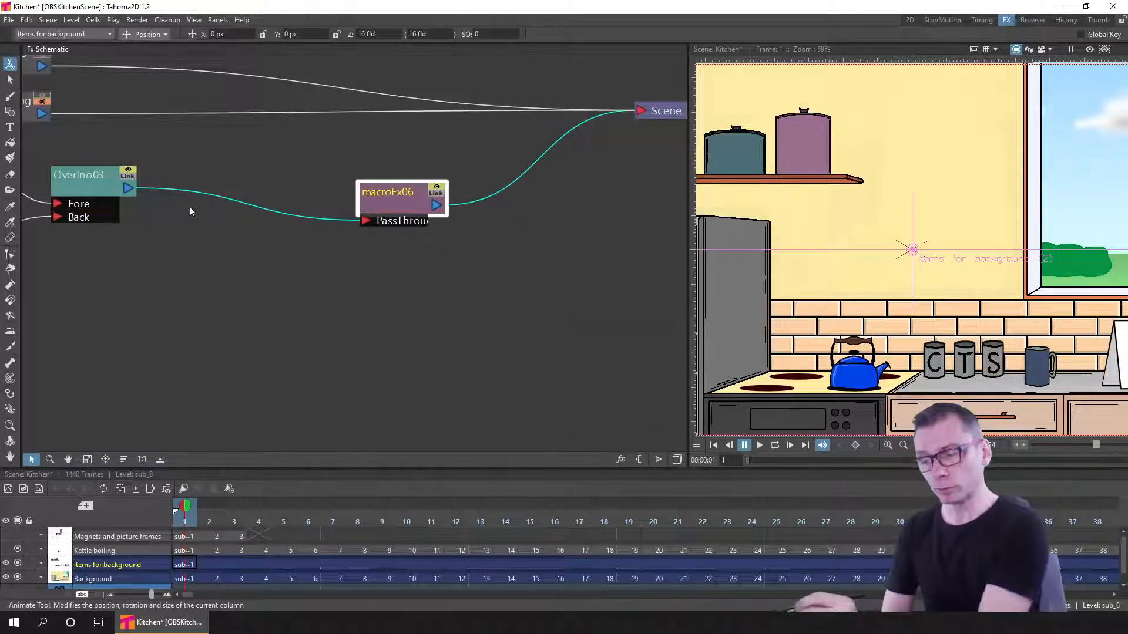
- Explode the macro FX and spread its pass-through, Adjust Levels, Blur and OverIno02 nodes apart around the Scene node
{"action": "right_click", "coordinate": [398, 197]}
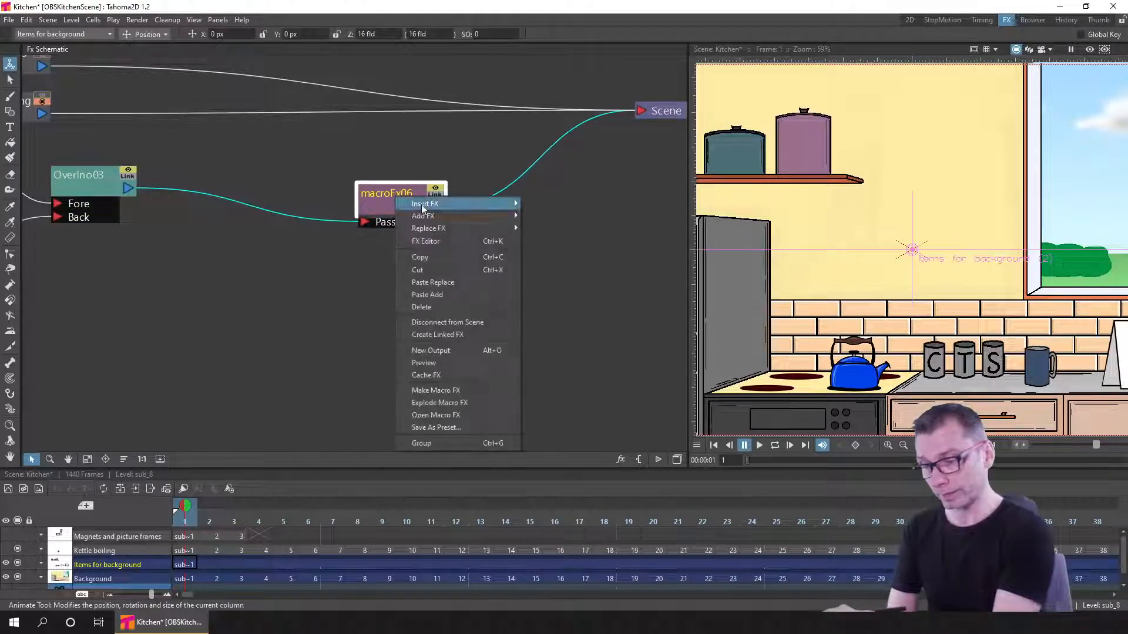
{"action": "left_click", "coordinate": [477, 403]}
{"action": "left_click_drag", "start_coordinate": [550, 292], "coordinate": [415, 293]}
{"action": "left_click_drag", "start_coordinate": [251, 302], "coordinate": [452, 205]}
{"action": "left_click", "coordinate": [349, 158]}
{"action": "left_click_drag", "start_coordinate": [379, 170], "coordinate": [293, 152]}
{"action": "left_click_drag", "start_coordinate": [587, 233], "coordinate": [593, 271]}
{"action": "left_click_drag", "start_coordinate": [338, 317], "coordinate": [358, 335]}
- Rename the pass-through node as Input
{"action": "double_click", "coordinate": [189, 210]}
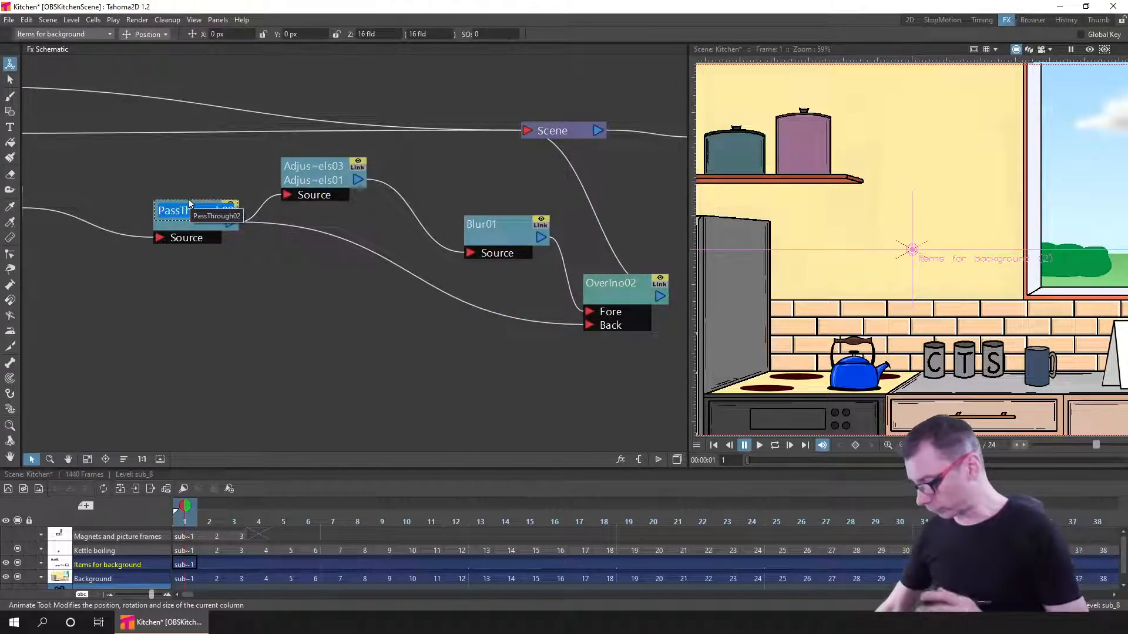
{"action": "type", "text": "Input"}
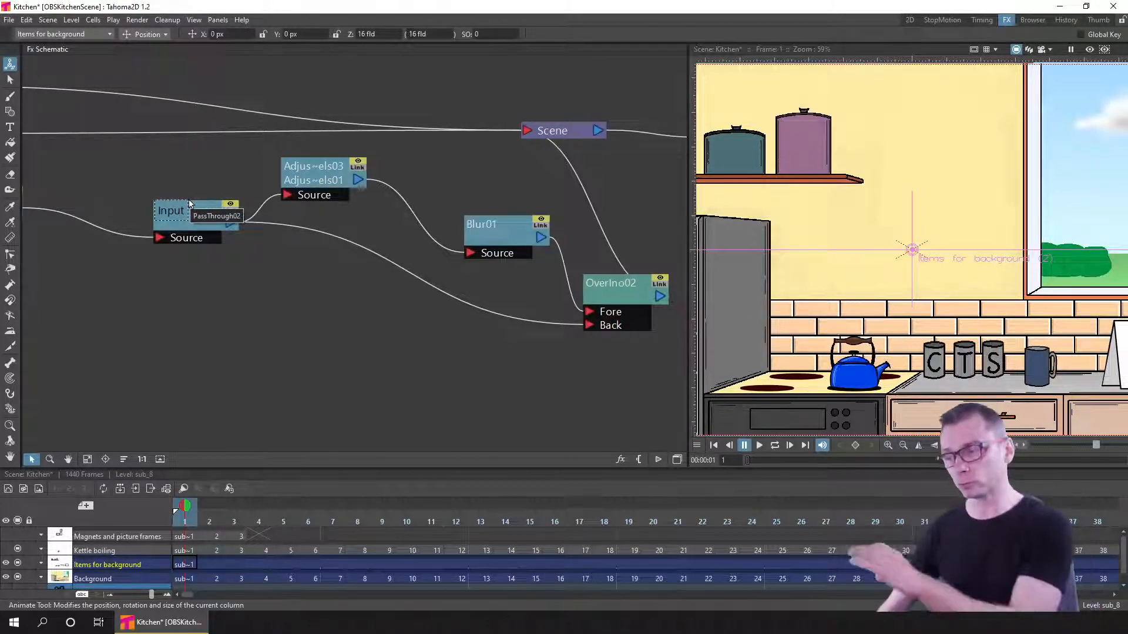
{"action": "key", "text": "Return"}
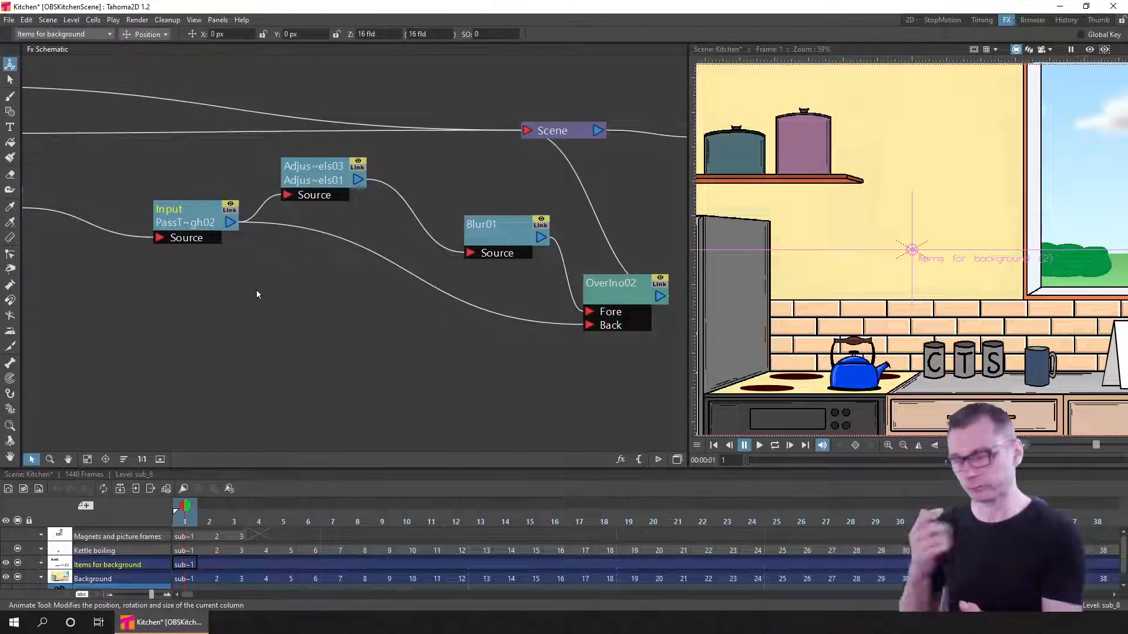
- Combine the Input, Adjust Levels, Blur and OverIno02 nodes into a macro FX, and place it between OverIno03 and a Scene node moved closer
{"action": "left_click_drag", "start_coordinate": [162, 393], "coordinate": [653, 184]}
{"action": "right_click", "coordinate": [336, 174]}
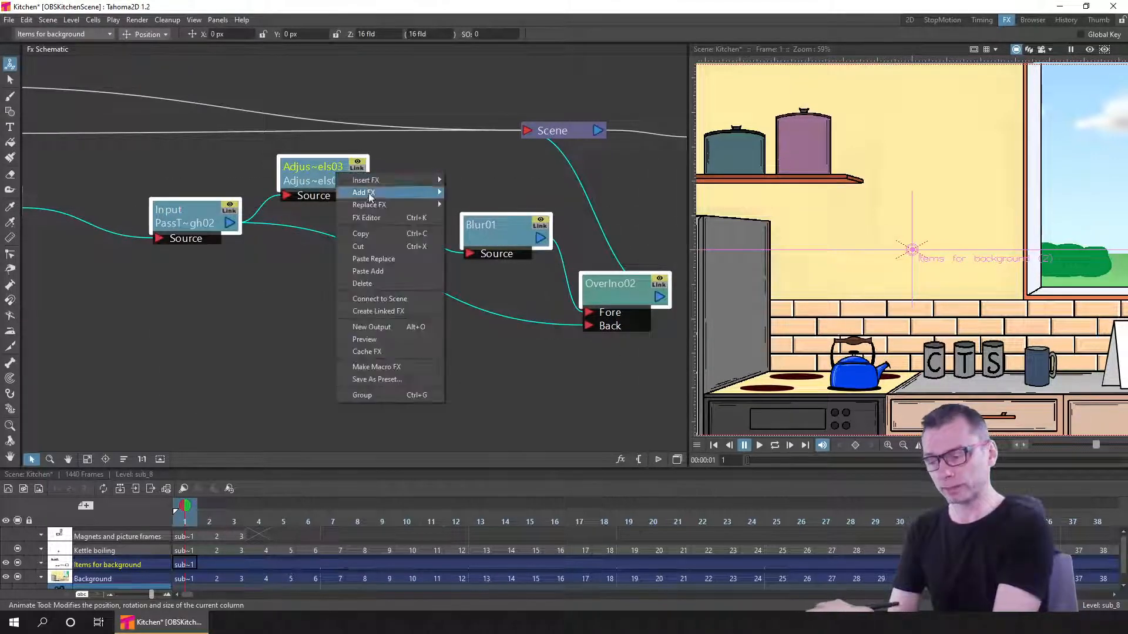
{"action": "left_click", "coordinate": [416, 367]}
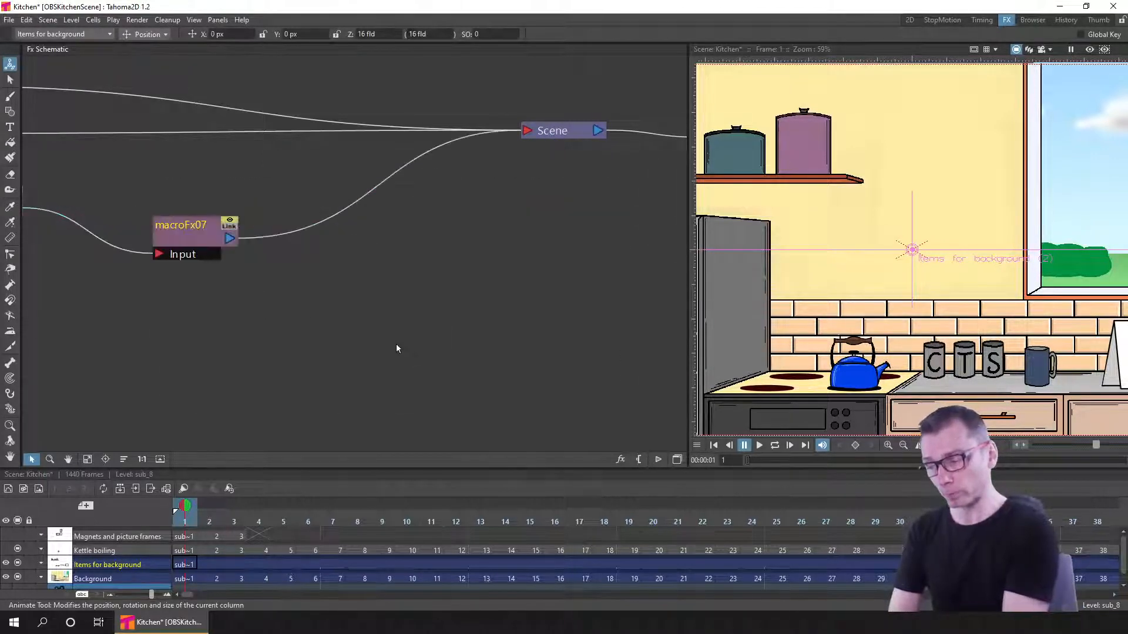
{"action": "left_click_drag", "start_coordinate": [267, 200], "coordinate": [283, 194]}
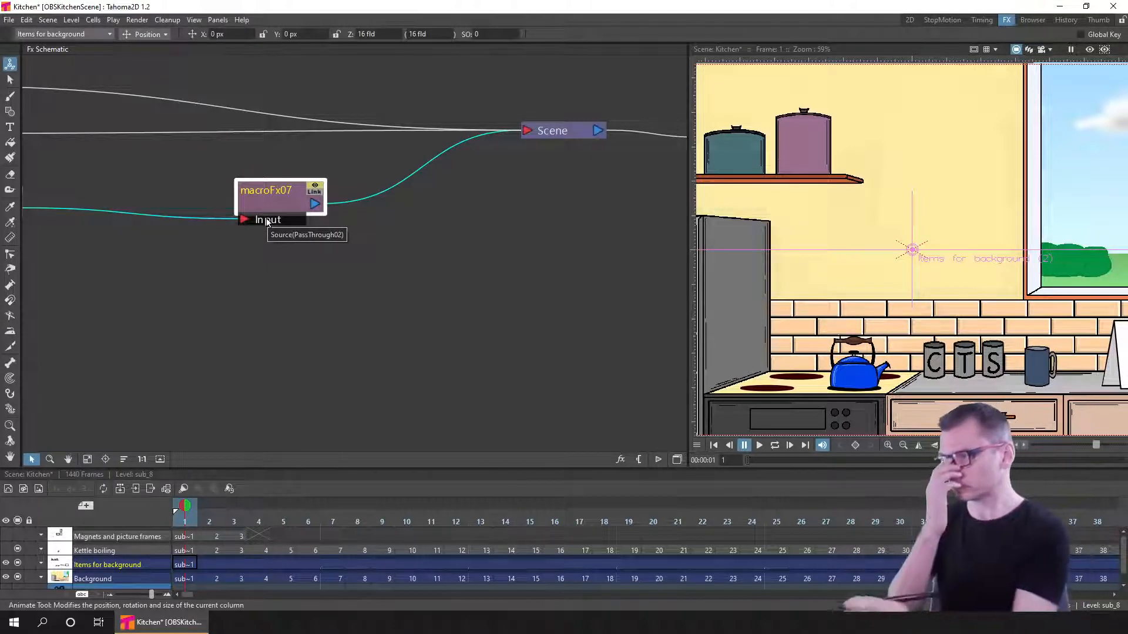
{"action": "left_click_drag", "start_coordinate": [294, 303], "coordinate": [365, 321]}
{"action": "left_click_drag", "start_coordinate": [420, 211], "coordinate": [328, 202]}
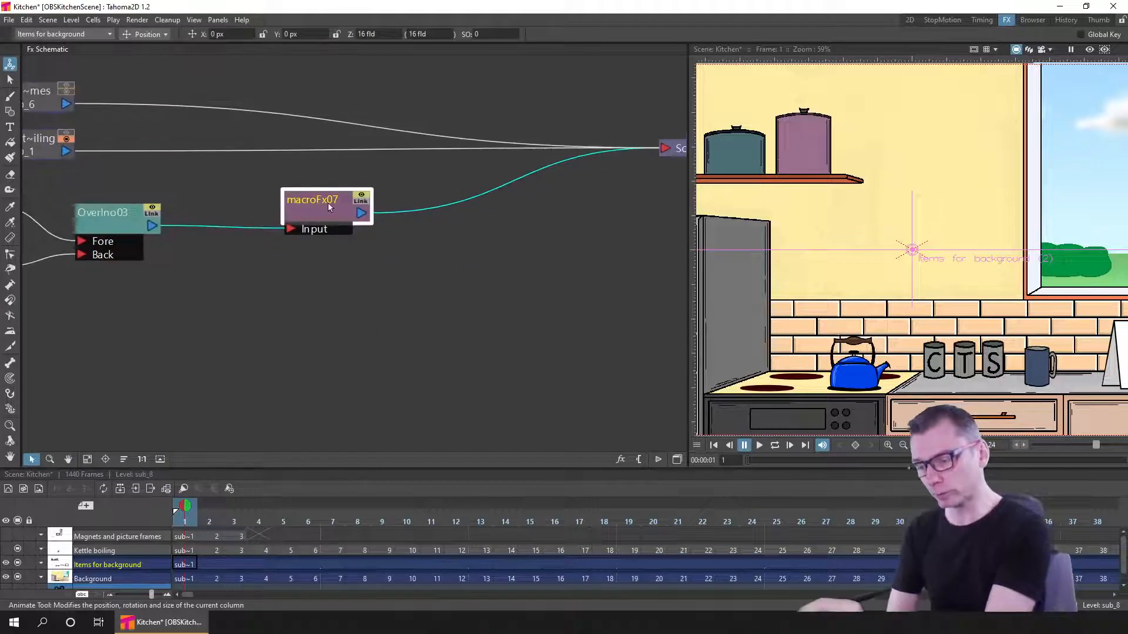
{"action": "left_click_drag", "start_coordinate": [662, 148], "coordinate": [509, 131]}
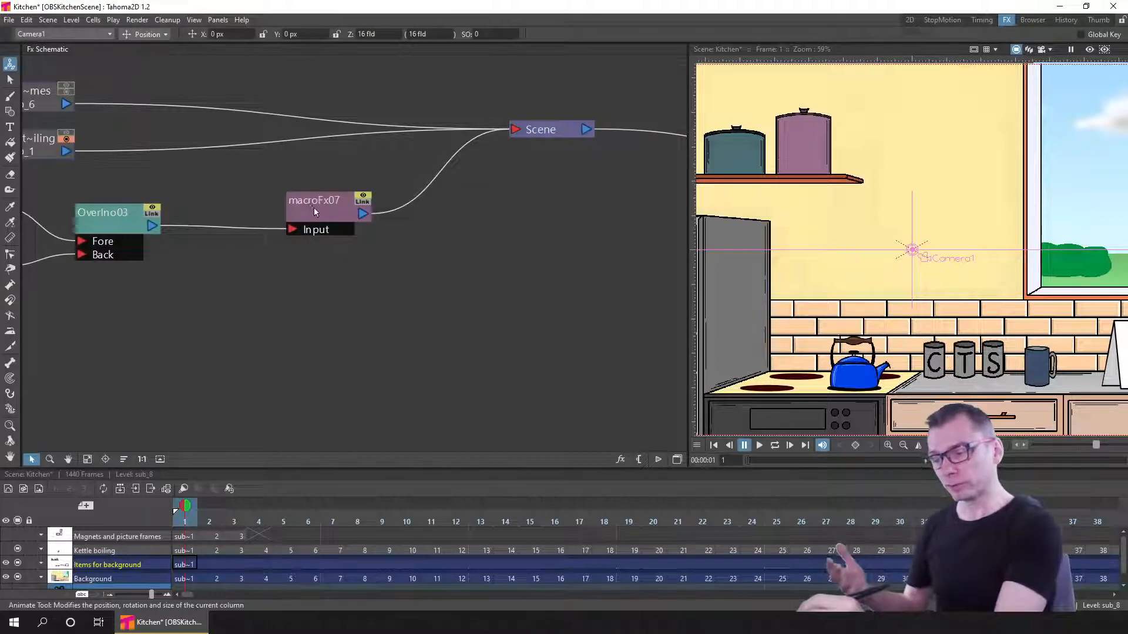
- Paste a copy of the macro FX node into the empty area below the Scene node and delete the copy
{"action": "left_click", "coordinate": [313, 206]}
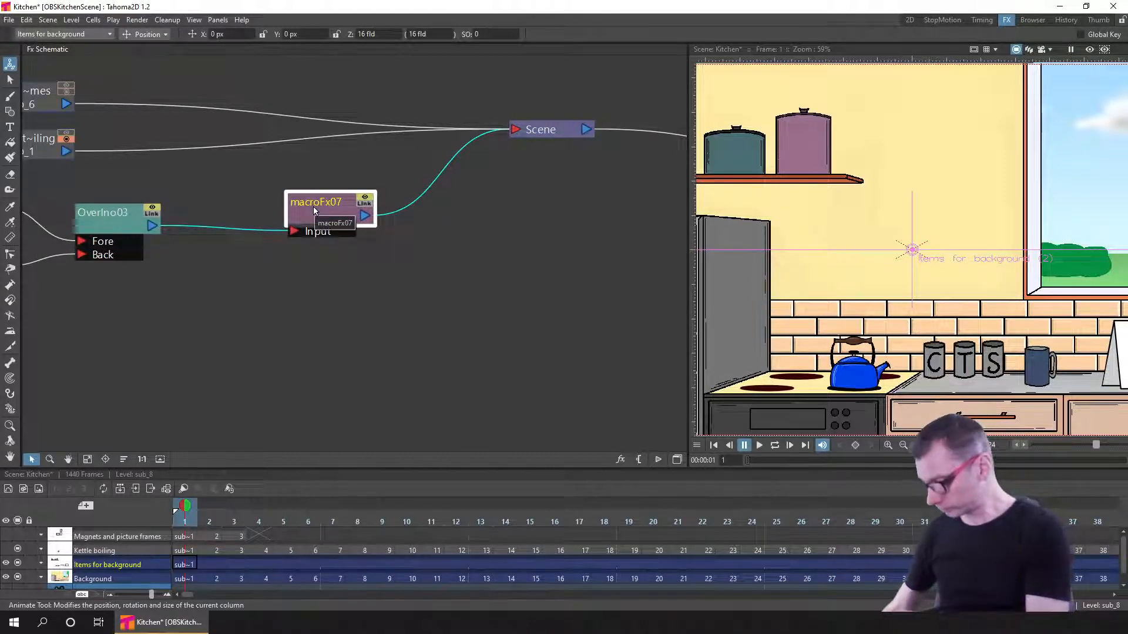
{"action": "left_click", "coordinate": [487, 257]}
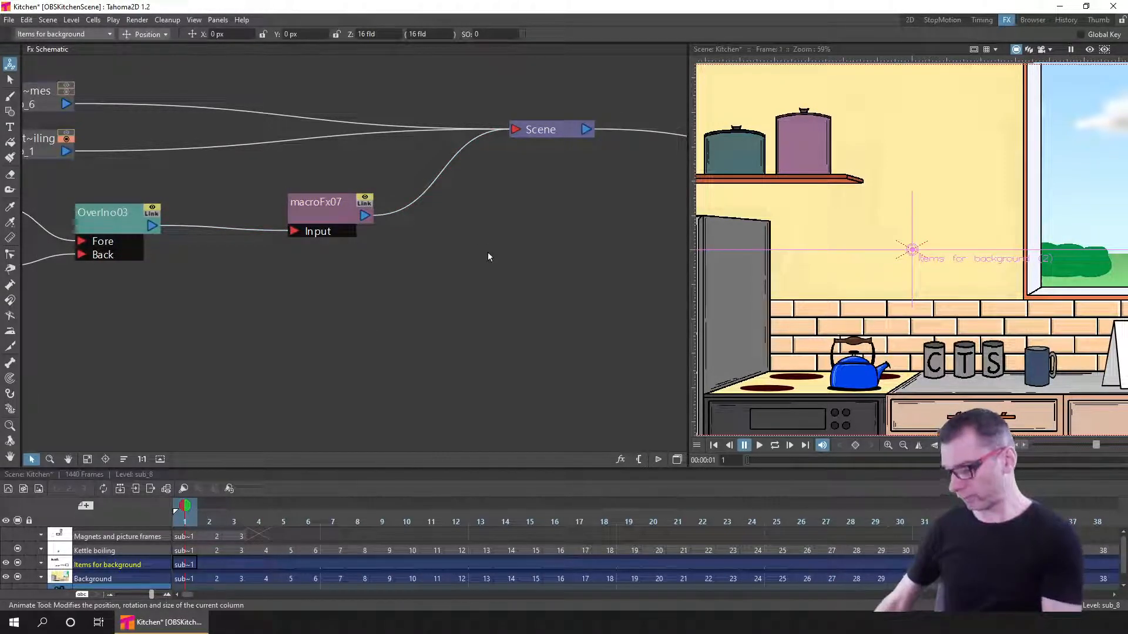
{"action": "key", "text": "ctrl+v"}
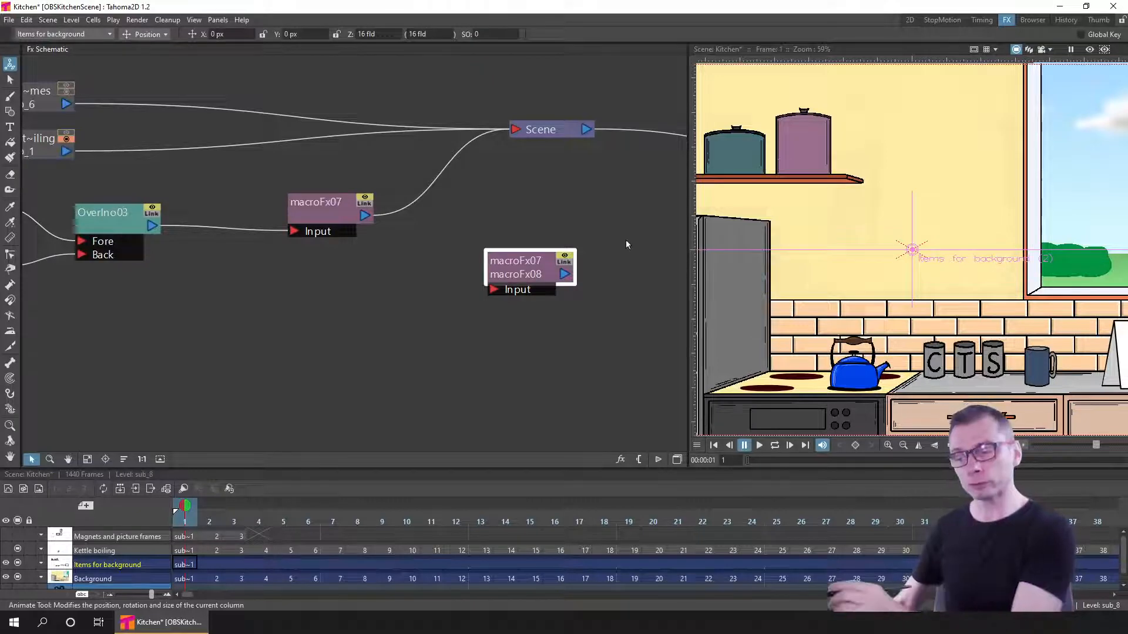
{"action": "left_click", "coordinate": [517, 276]}
{"action": "key", "text": "Delete"}
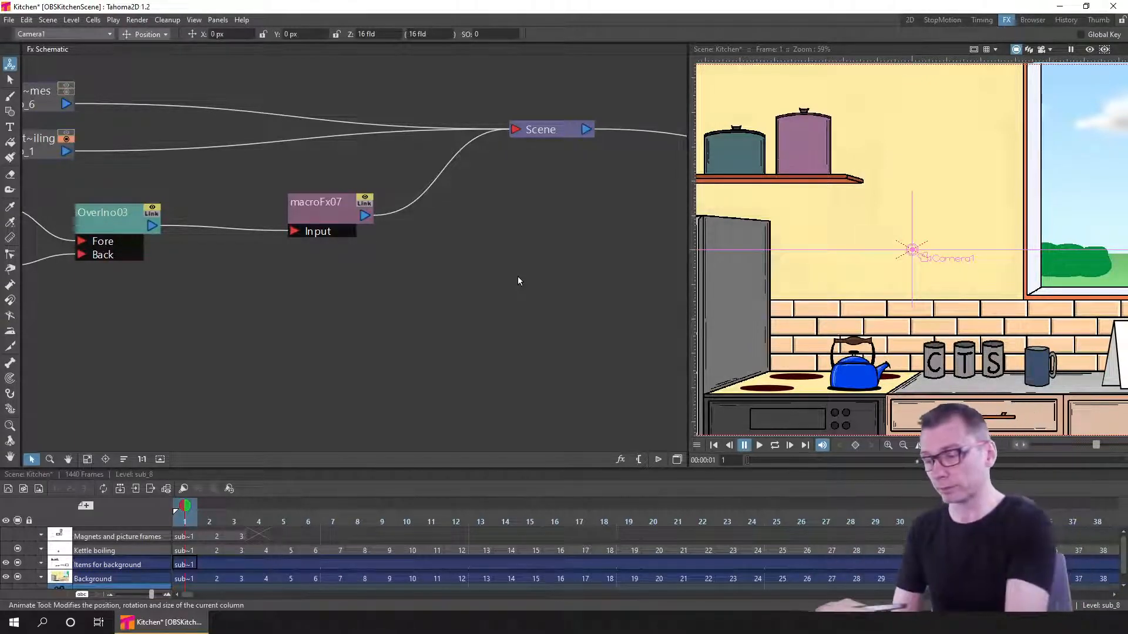
- View the preset-saving dialog for the macro FX and close it without saving
{"action": "right_click", "coordinate": [320, 209]}
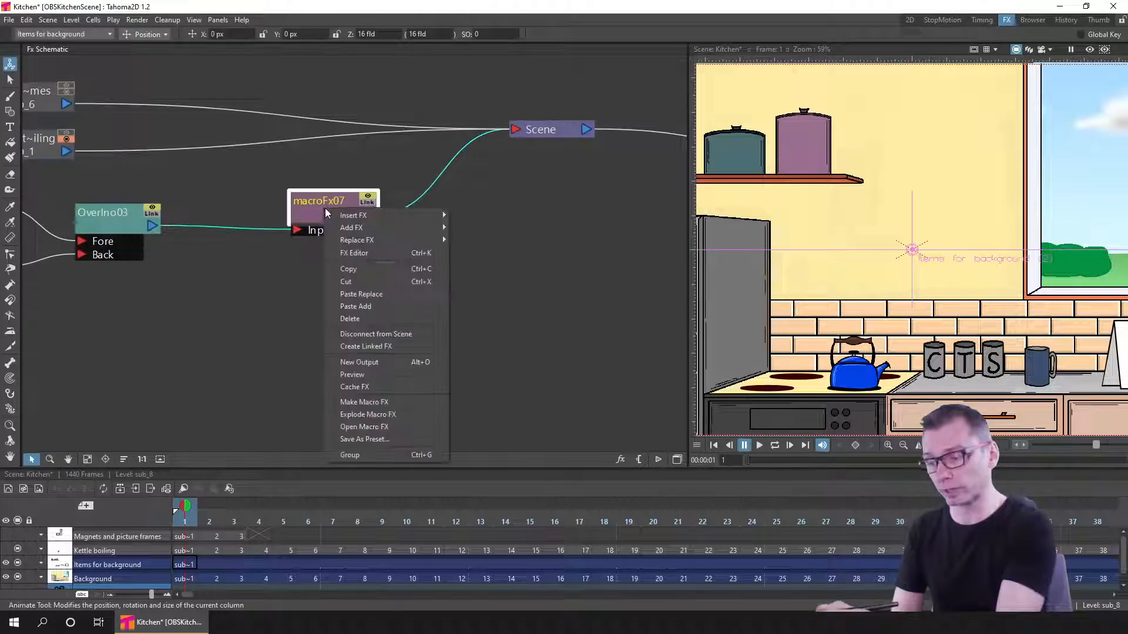
{"action": "left_click", "coordinate": [407, 439]}
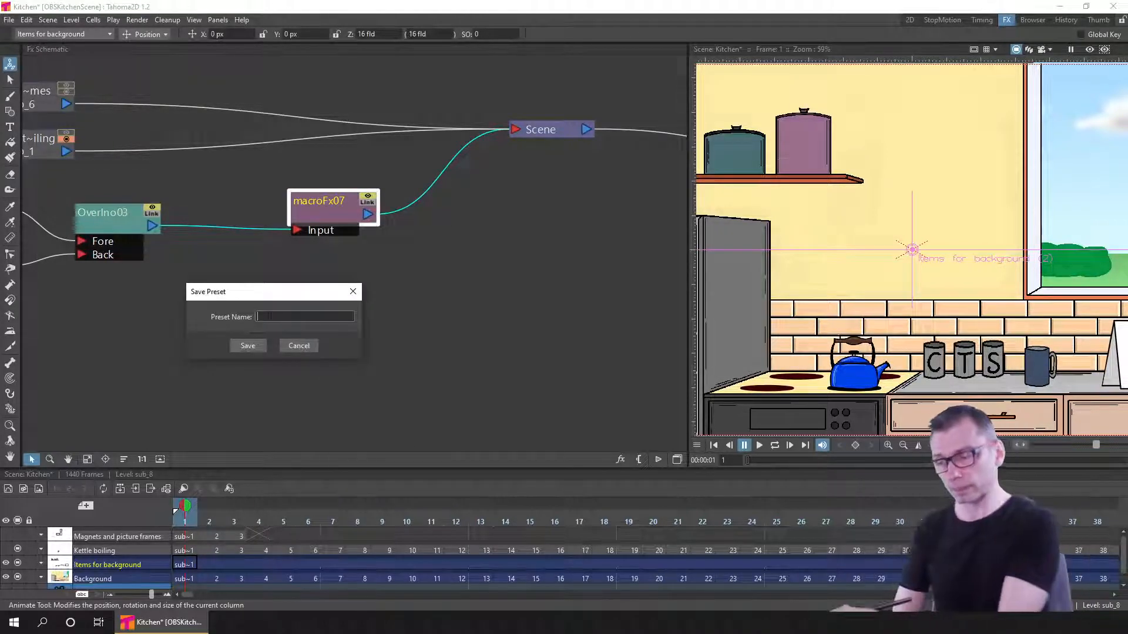
{"action": "left_click", "coordinate": [298, 346]}
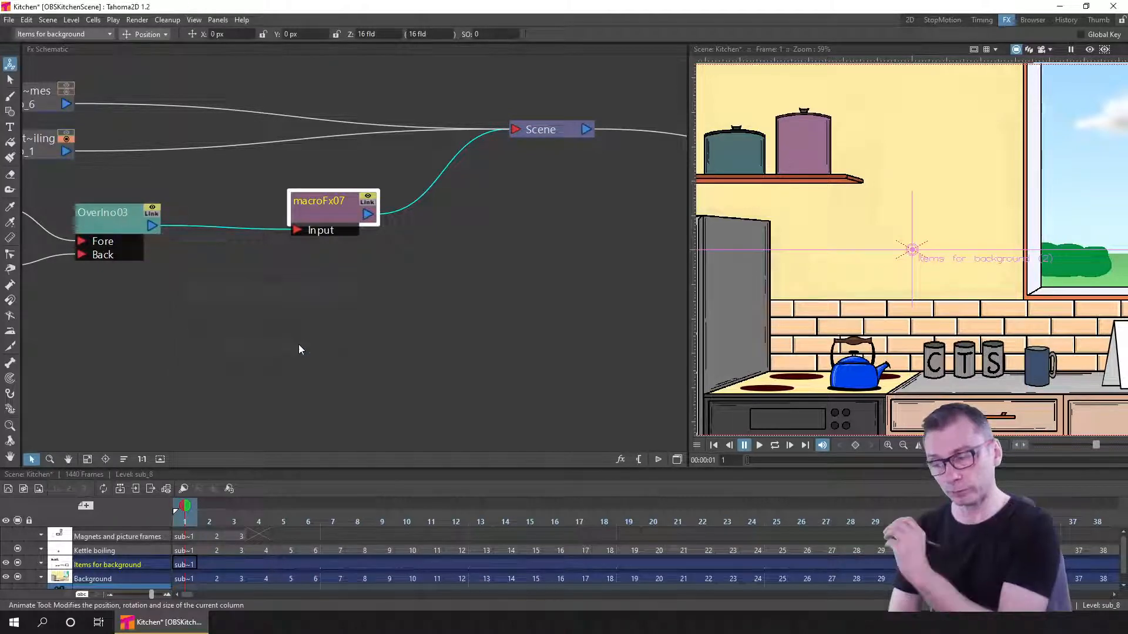
- Look through the Macro group of the FX that can be added to see the saved macro presets
{"action": "right_click", "coordinate": [477, 197]}
{"action": "mouse_move", "coordinate": [497, 202]}
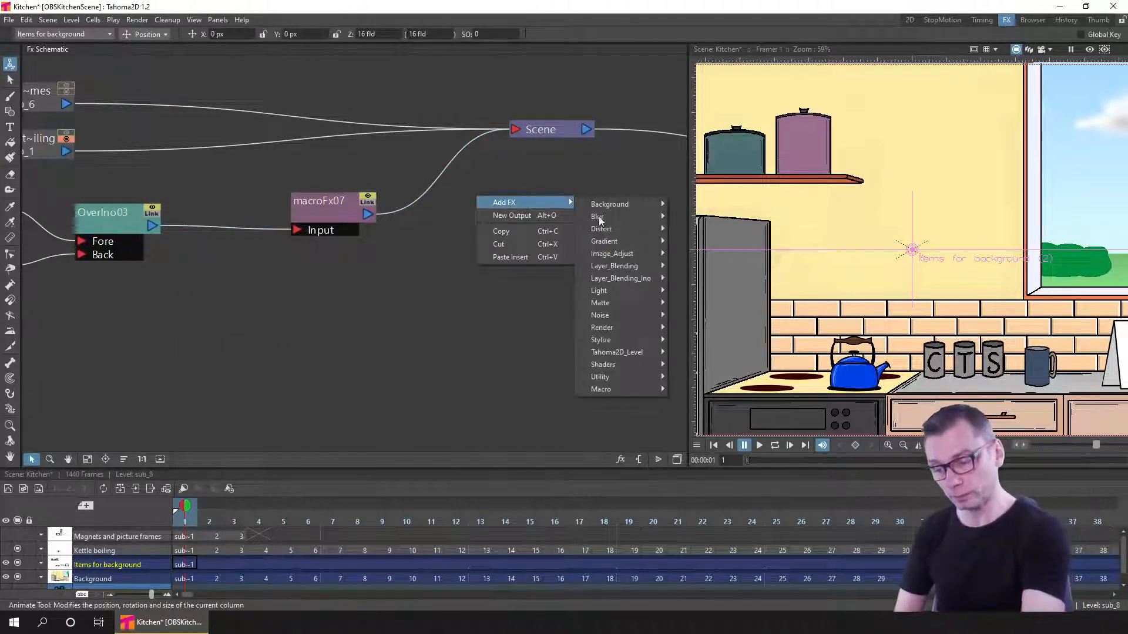
{"action": "mouse_move", "coordinate": [620, 390]}
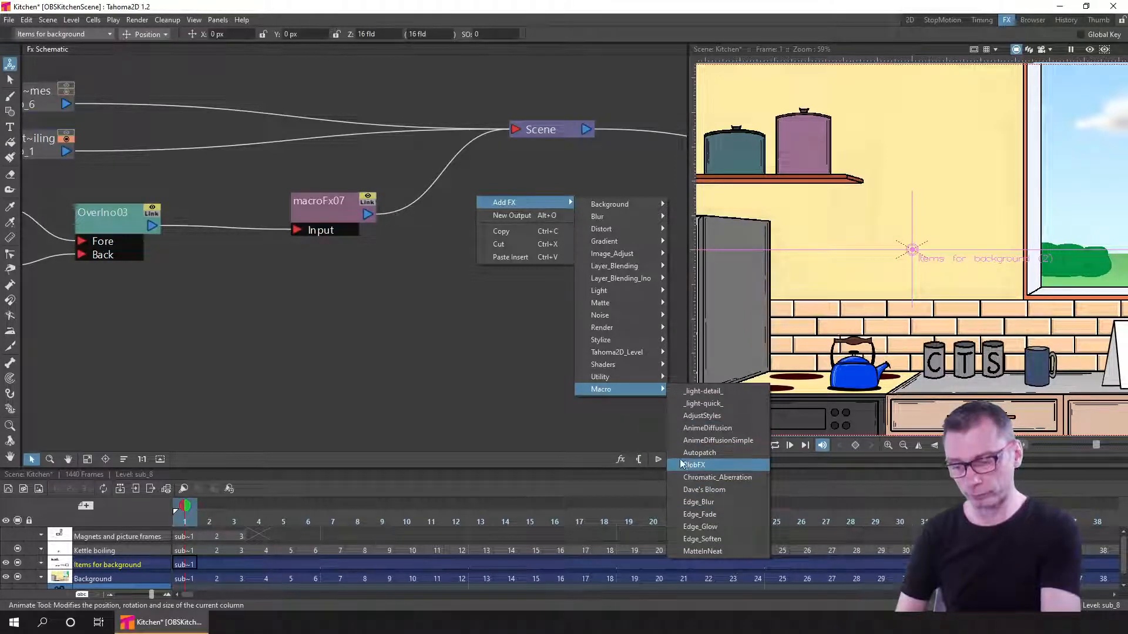
{"action": "left_click", "coordinate": [485, 380]}
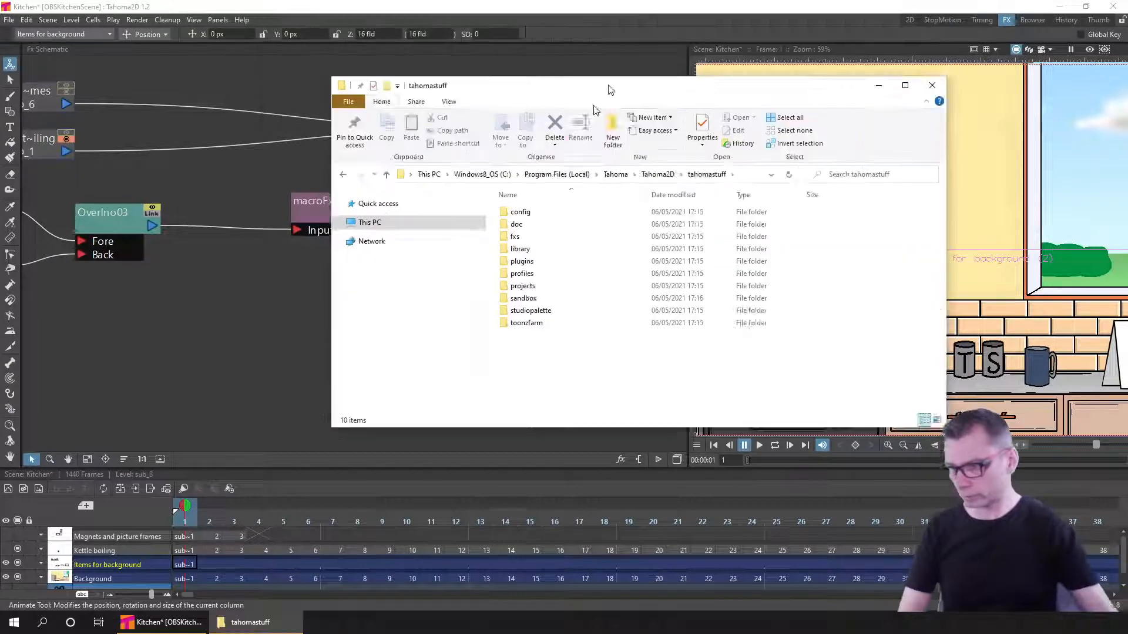
- In File Explorer, open the tahomastuff folder's fxs, presets and macroFx subfolders, select the saved Bloom .macrofx file and close the window
{"action": "left_click_drag", "start_coordinate": [602, 81], "coordinate": [421, 121]}
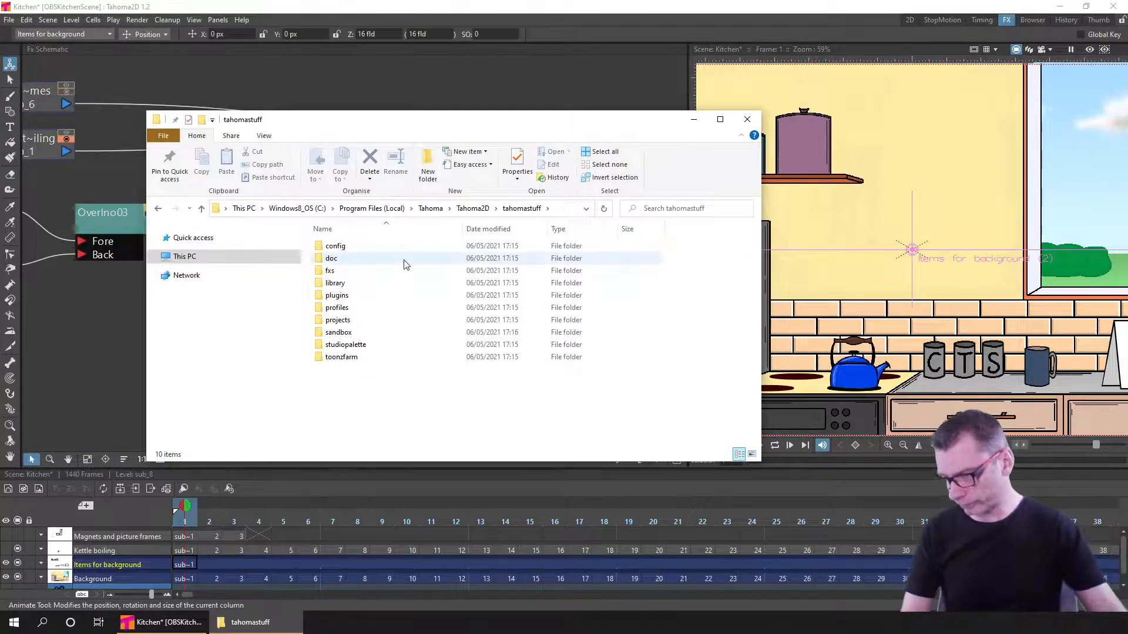
{"action": "left_click", "coordinate": [330, 272]}
{"action": "double_click", "coordinate": [329, 272]}
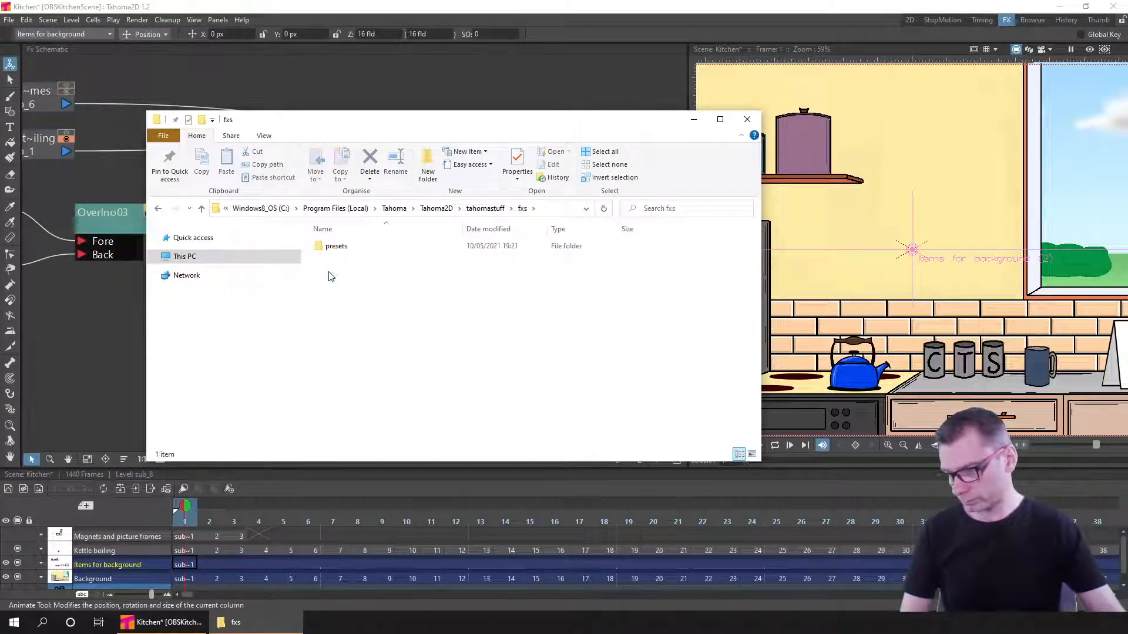
{"action": "double_click", "coordinate": [329, 257]}
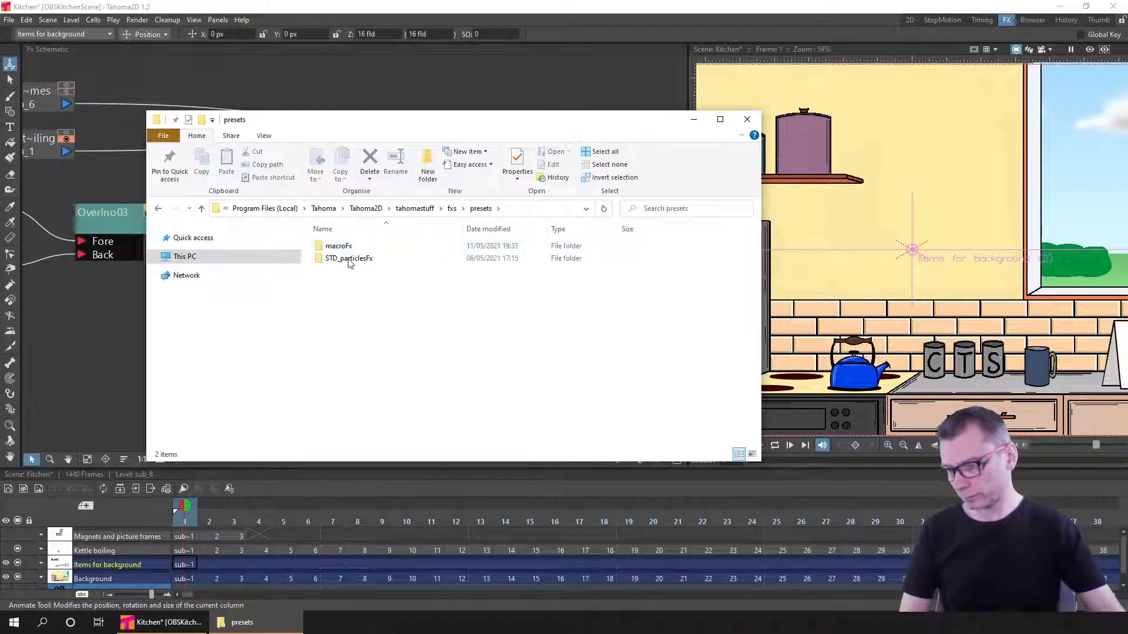
{"action": "double_click", "coordinate": [340, 250]}
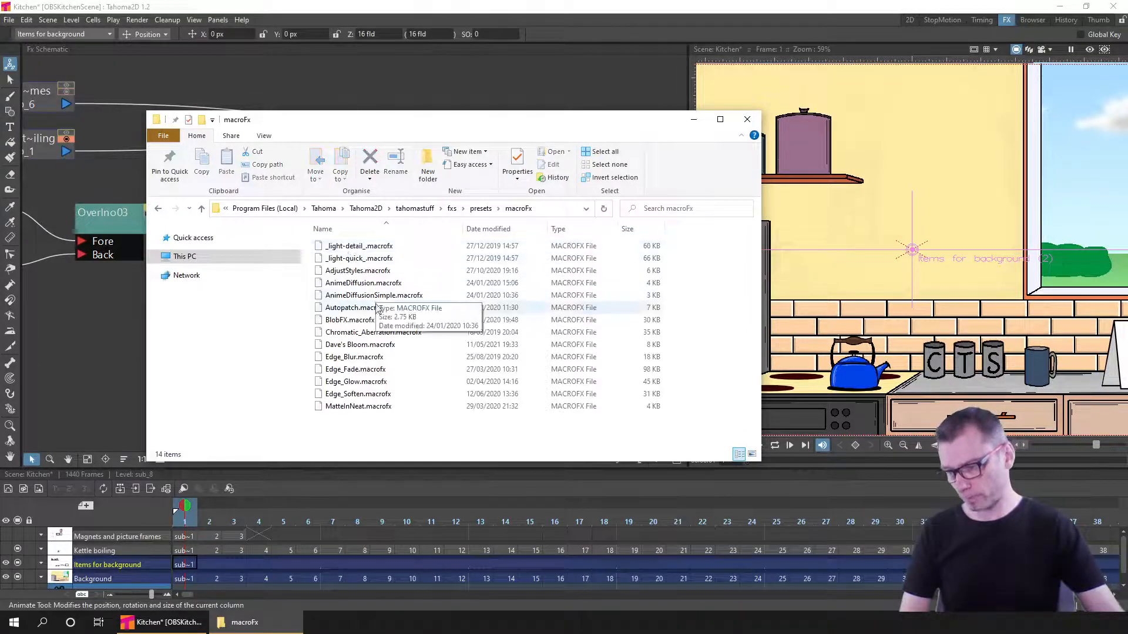
{"action": "left_click", "coordinate": [436, 347]}
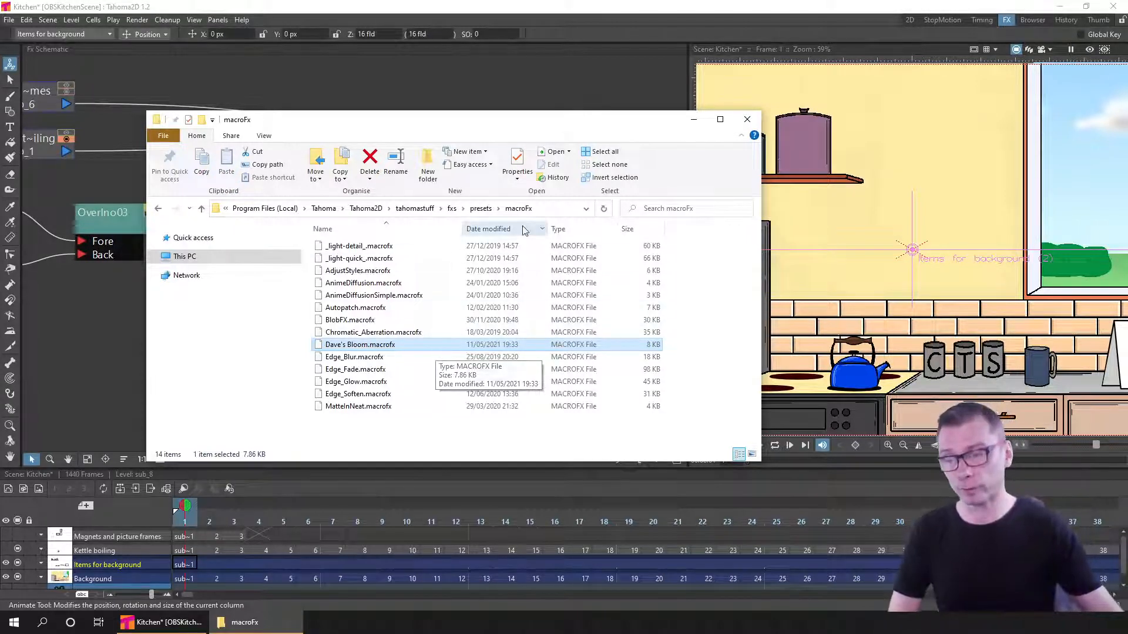
{"action": "left_click", "coordinate": [747, 120]}
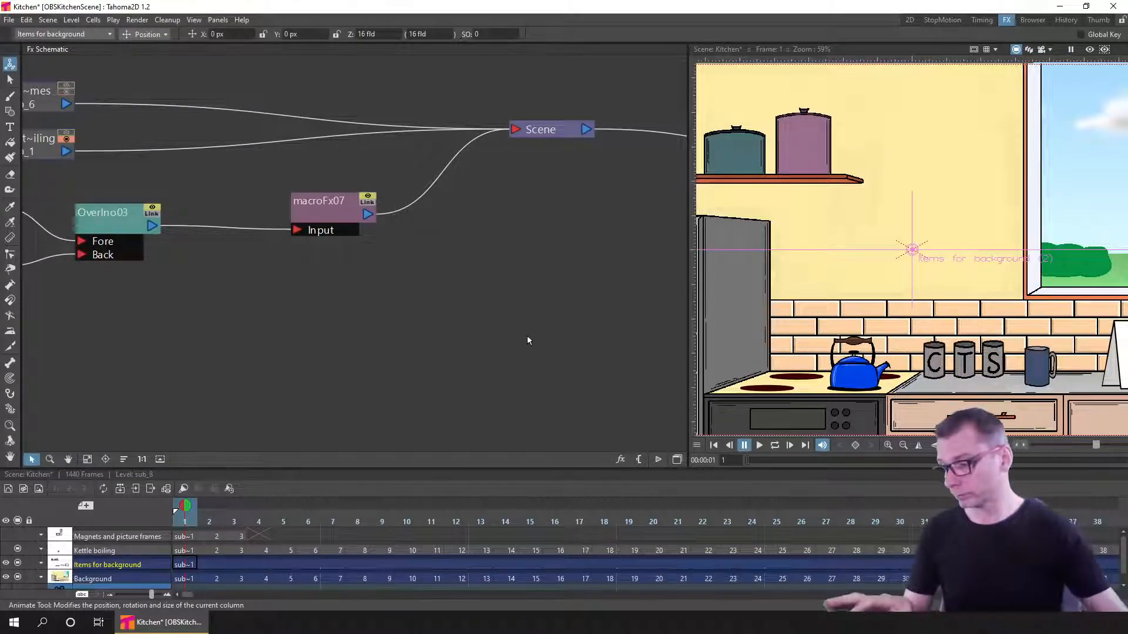
{"action": "right_click", "coordinate": [422, 267]}
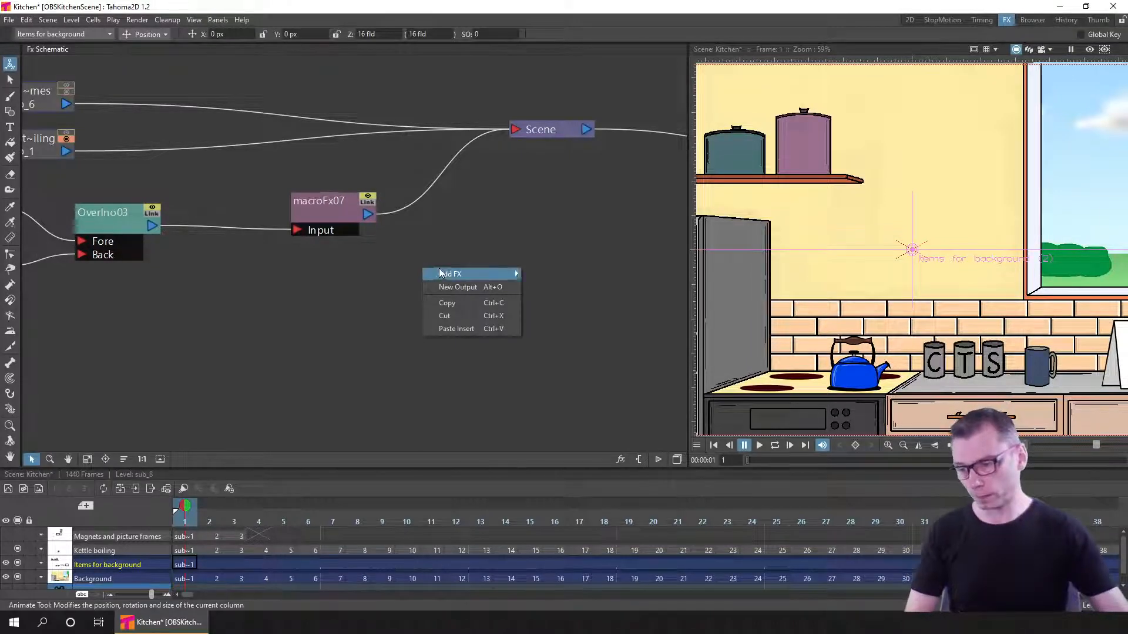
{"action": "mouse_move", "coordinate": [439, 274]}
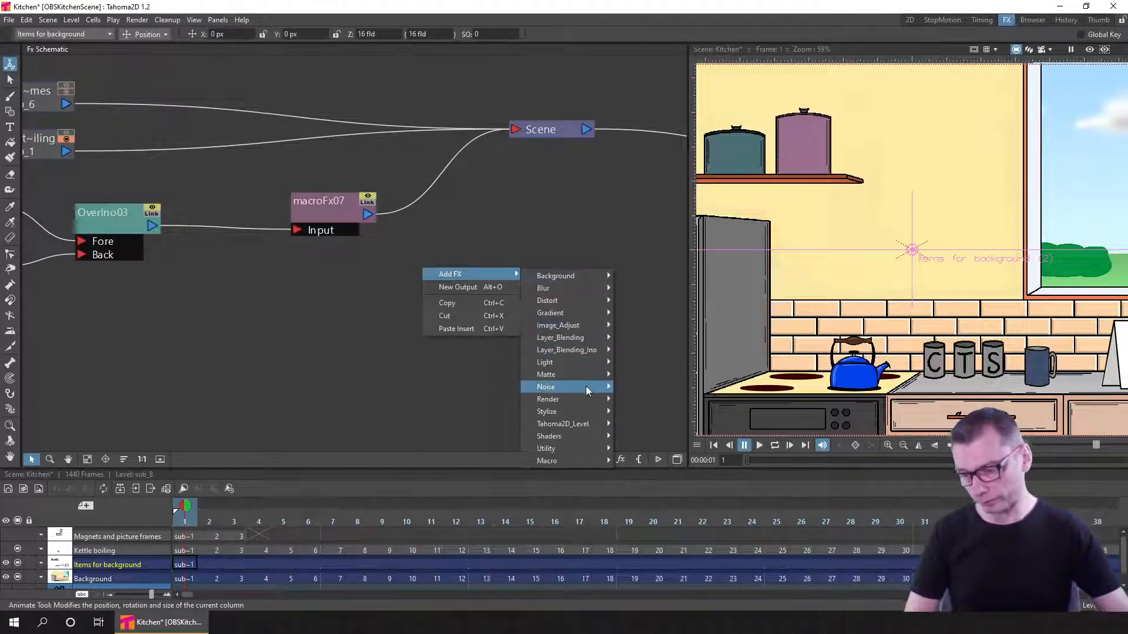
{"action": "mouse_move", "coordinate": [583, 399]}
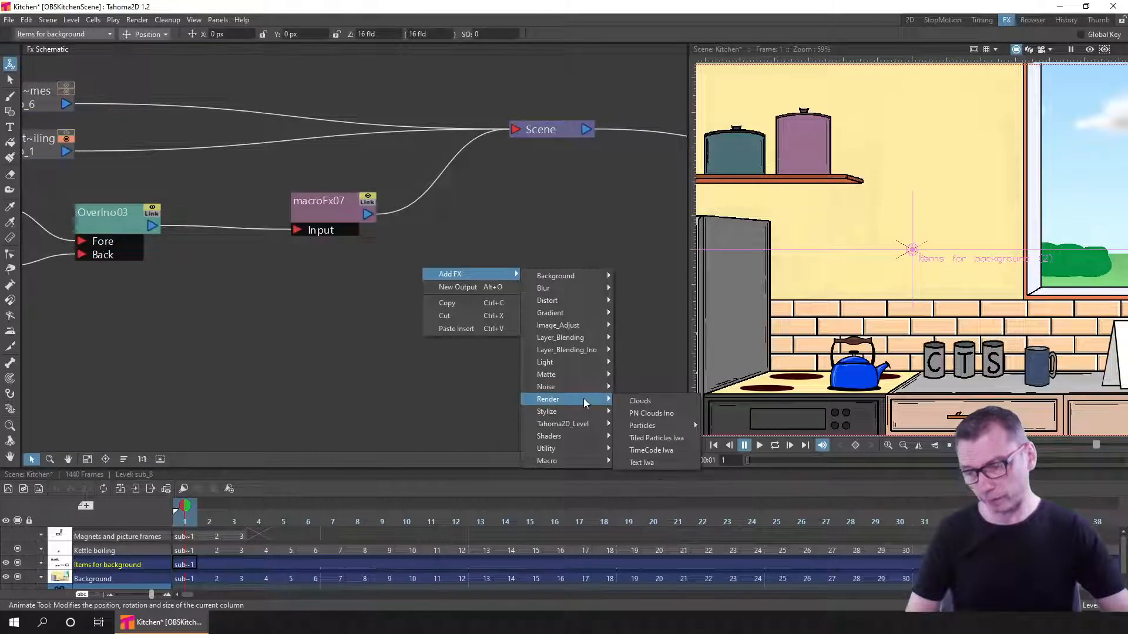
{"action": "mouse_move", "coordinate": [644, 426]}
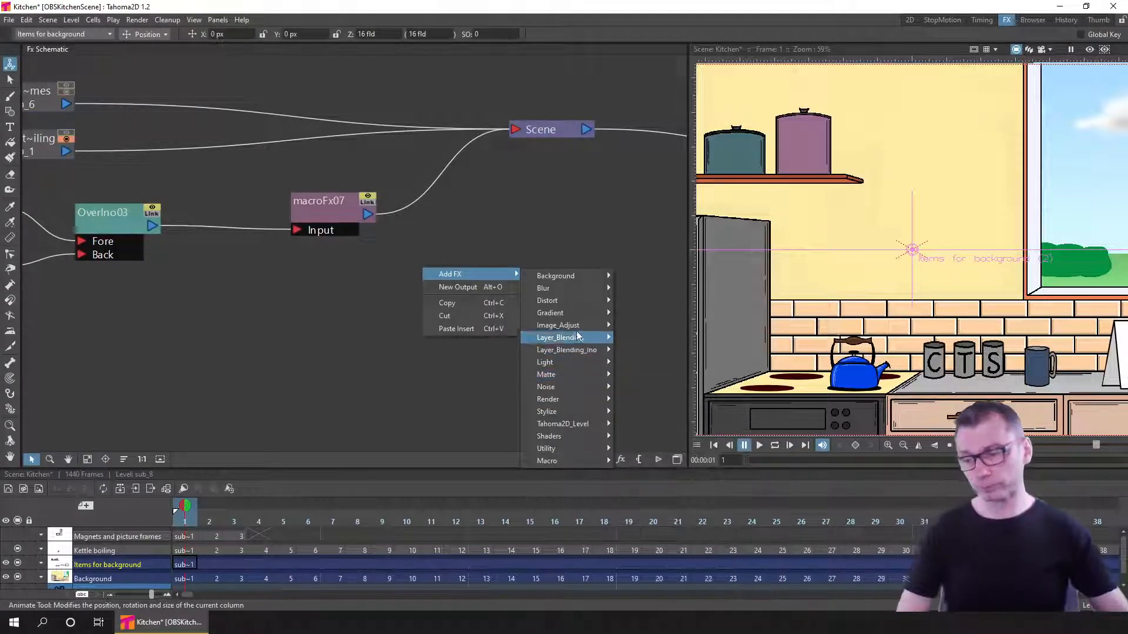
- Add a Blur FX node to the empty area below the Scene node
{"action": "mouse_move", "coordinate": [559, 290]}
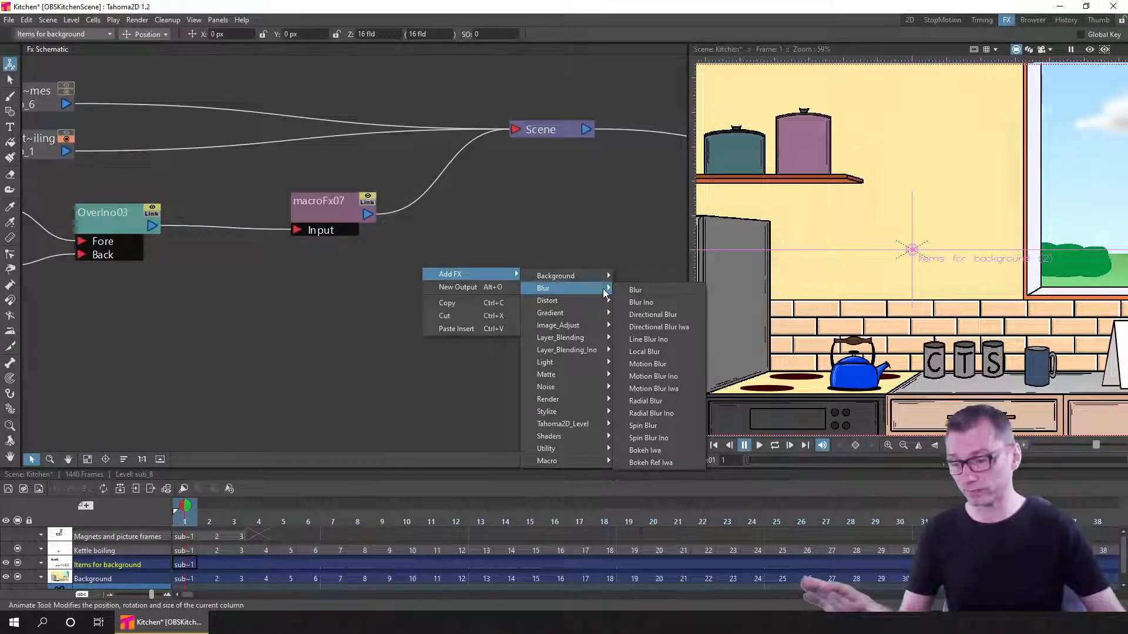
{"action": "left_click", "coordinate": [653, 290]}
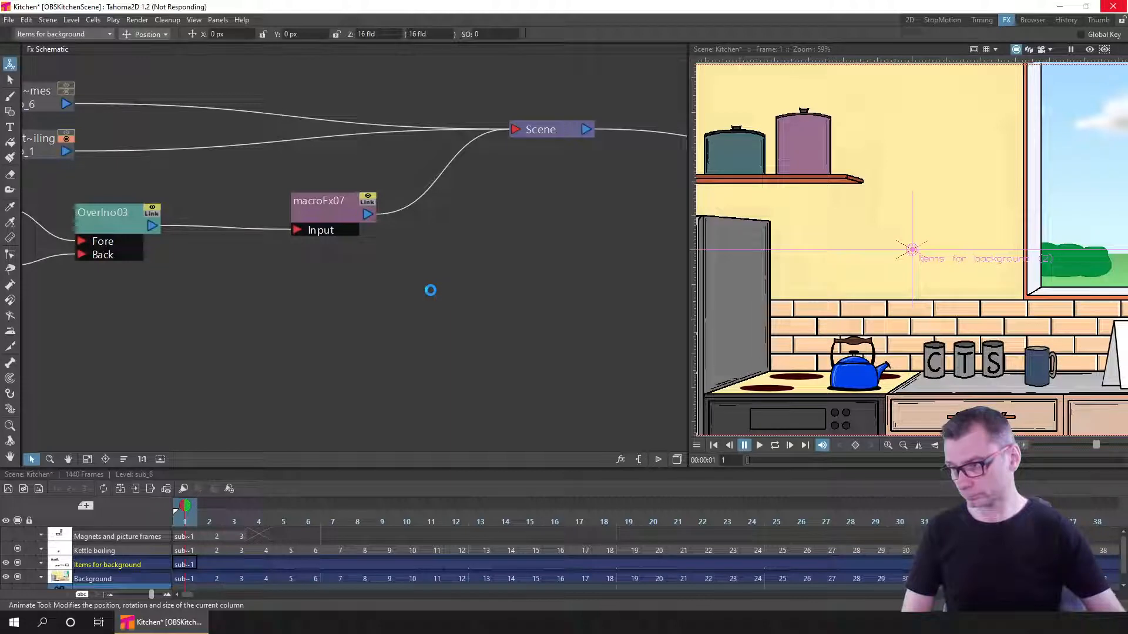
{"action": "scroll", "coordinate": [458, 252], "scroll_direction": "down", "scroll_amount": 5}
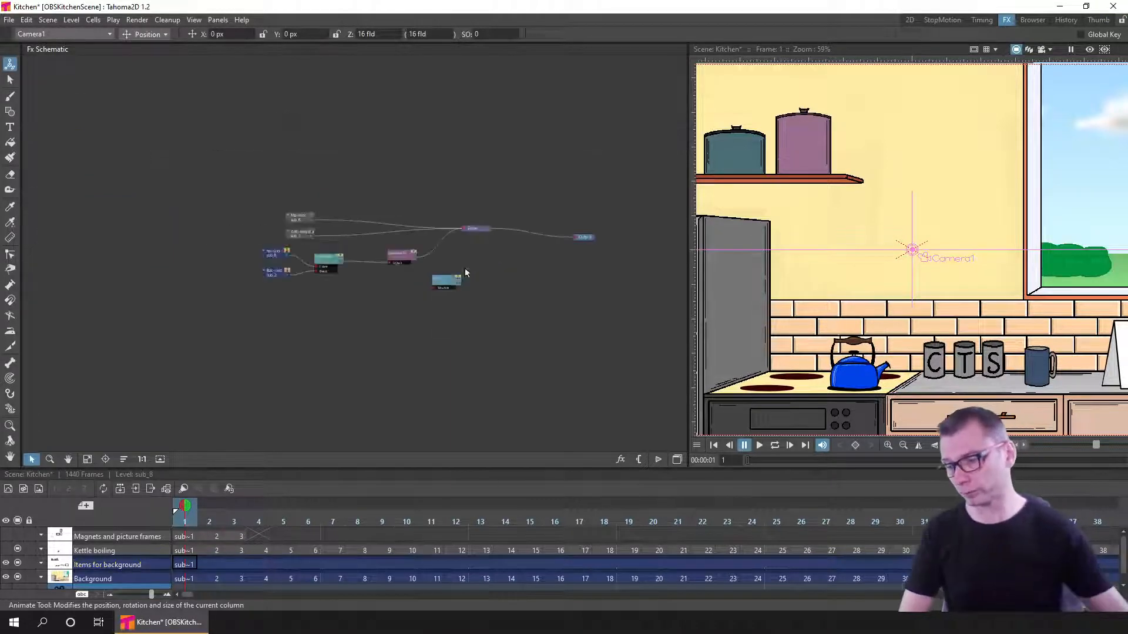
{"action": "scroll", "coordinate": [452, 284], "scroll_direction": "up", "scroll_amount": 5}
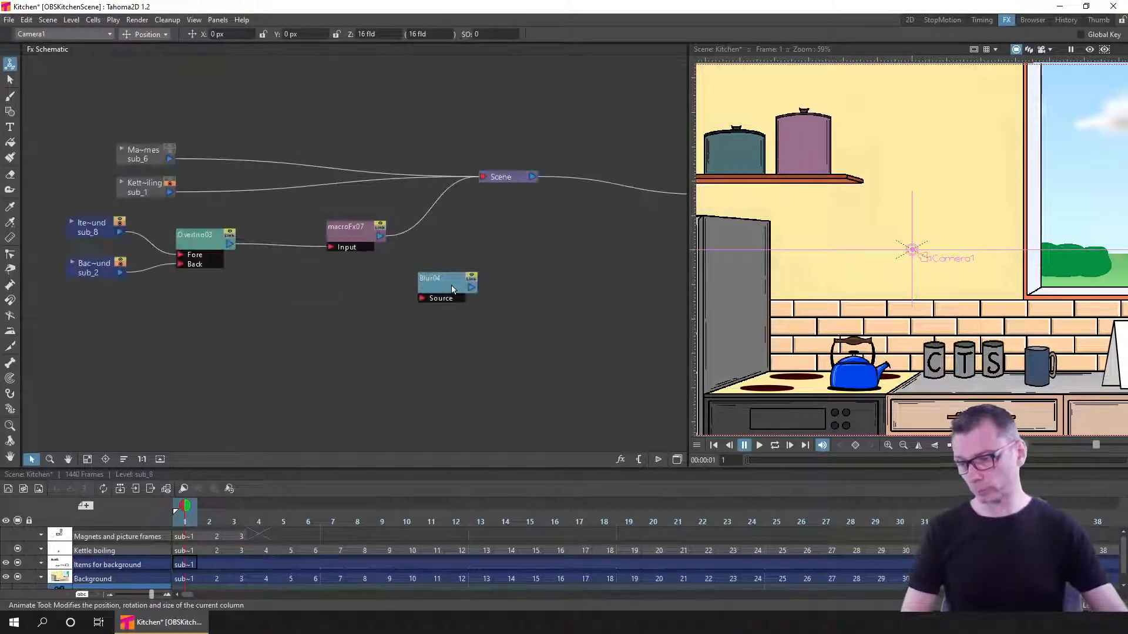
{"action": "scroll", "coordinate": [450, 284], "scroll_direction": "up", "scroll_amount": 3}
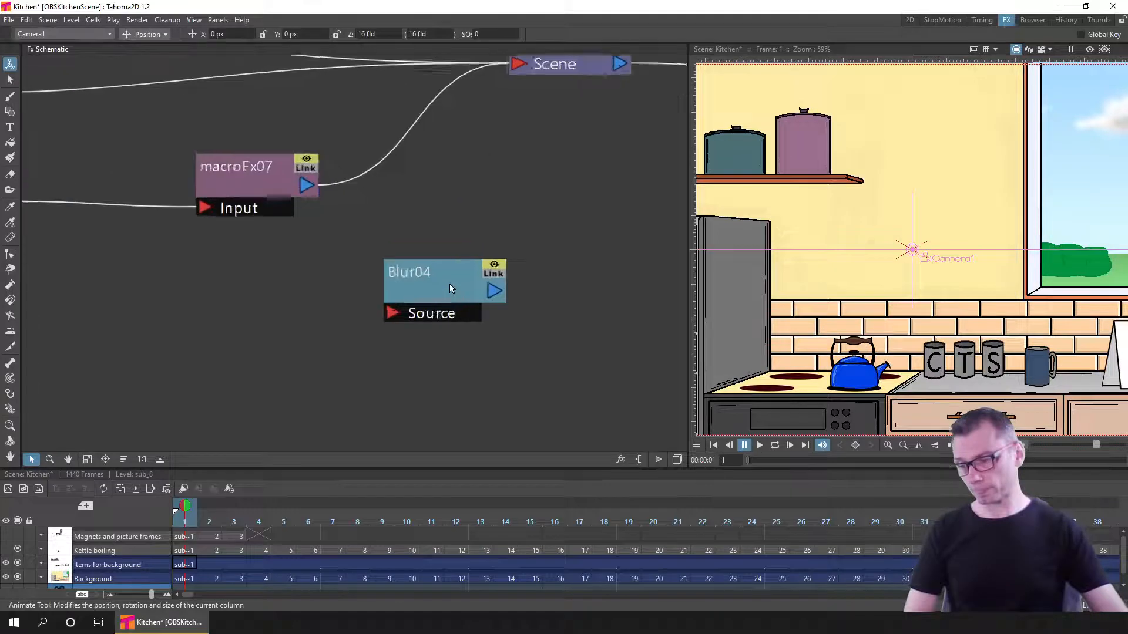
- Shift the new Blur node slightly upward in the schematic and set its blur value to 10 px
{"action": "left_click", "coordinate": [414, 294]}
{"action": "double_click", "coordinate": [414, 294]}
{"action": "left_click_drag", "start_coordinate": [425, 328], "coordinate": [605, 360]}
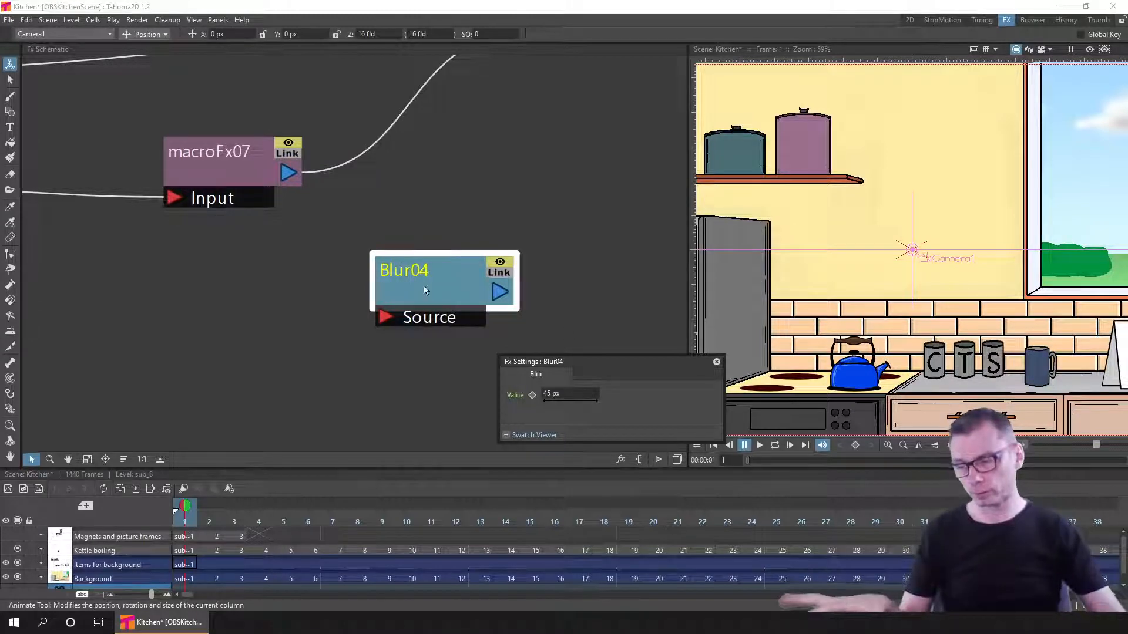
{"action": "left_click_drag", "start_coordinate": [424, 285], "coordinate": [430, 252]}
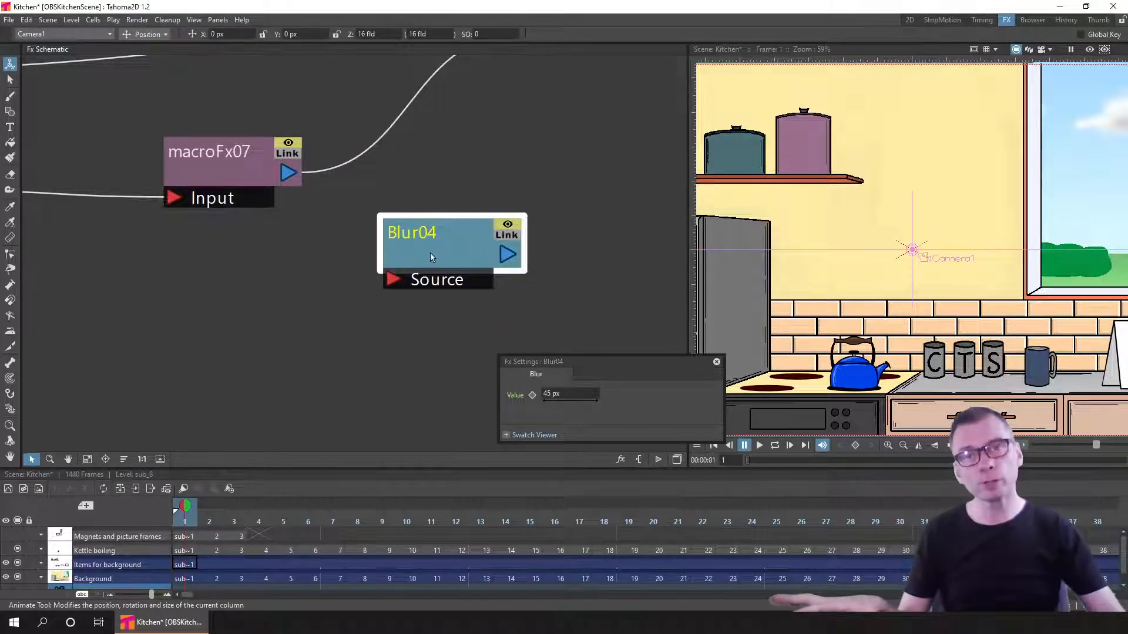
{"action": "left_click", "coordinate": [581, 394]}
{"action": "type", "text": "10"}
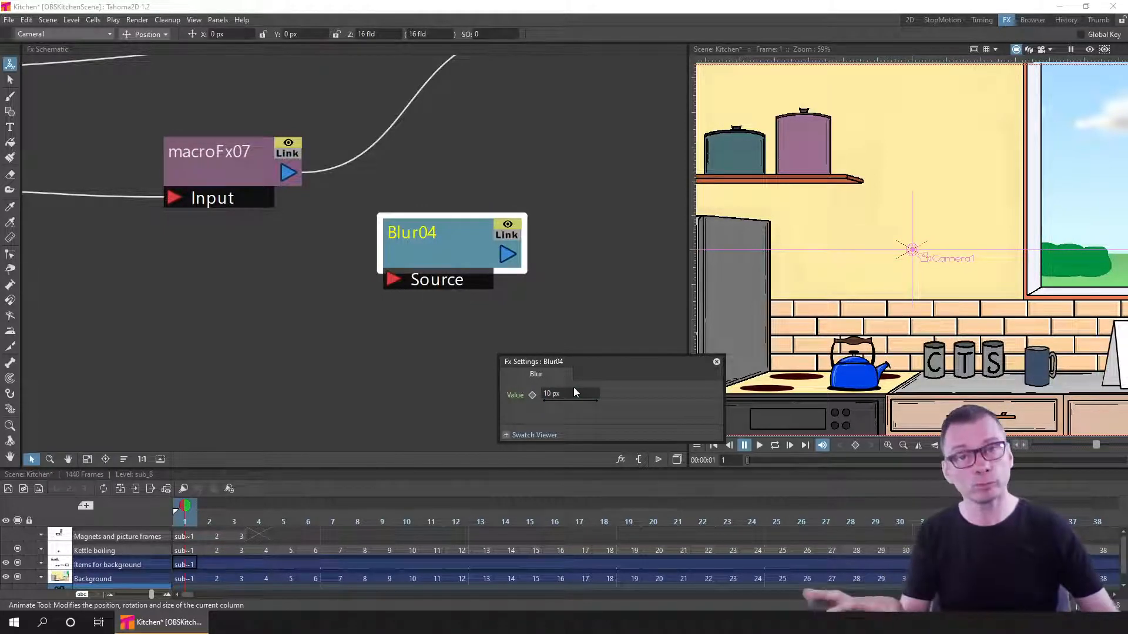
- Save the Blur node's settings as a preset named "DT Background Blur"
{"action": "right_click", "coordinate": [450, 249]}
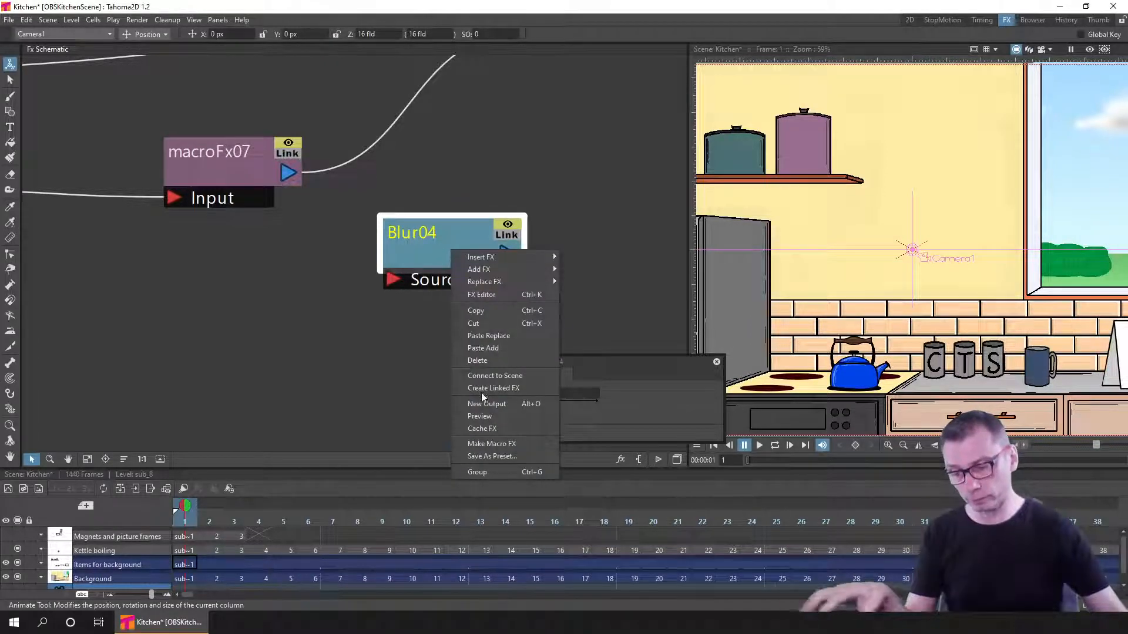
{"action": "left_click", "coordinate": [502, 456]}
{"action": "left_click", "coordinate": [282, 317]}
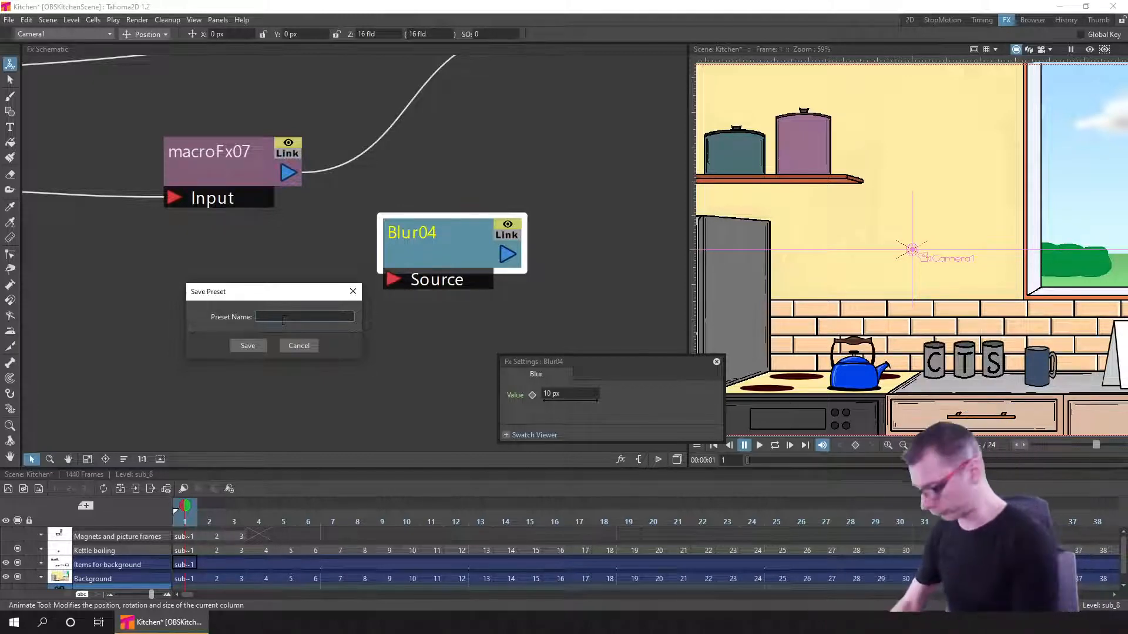
{"action": "type", "text": "Background B"}
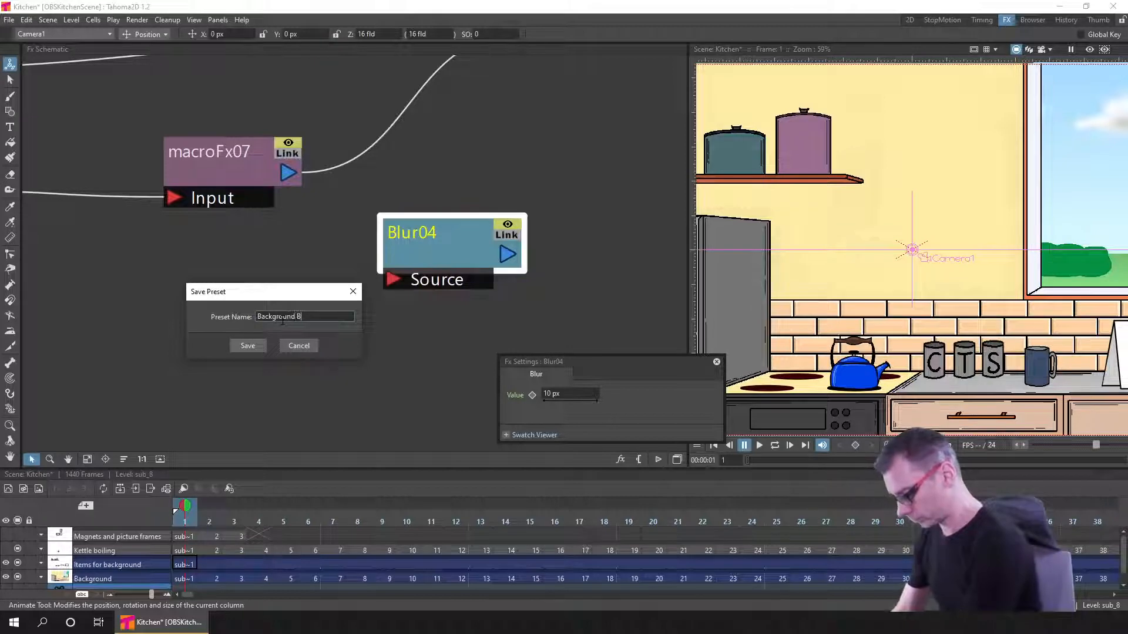
{"action": "type", "text": "lur"}
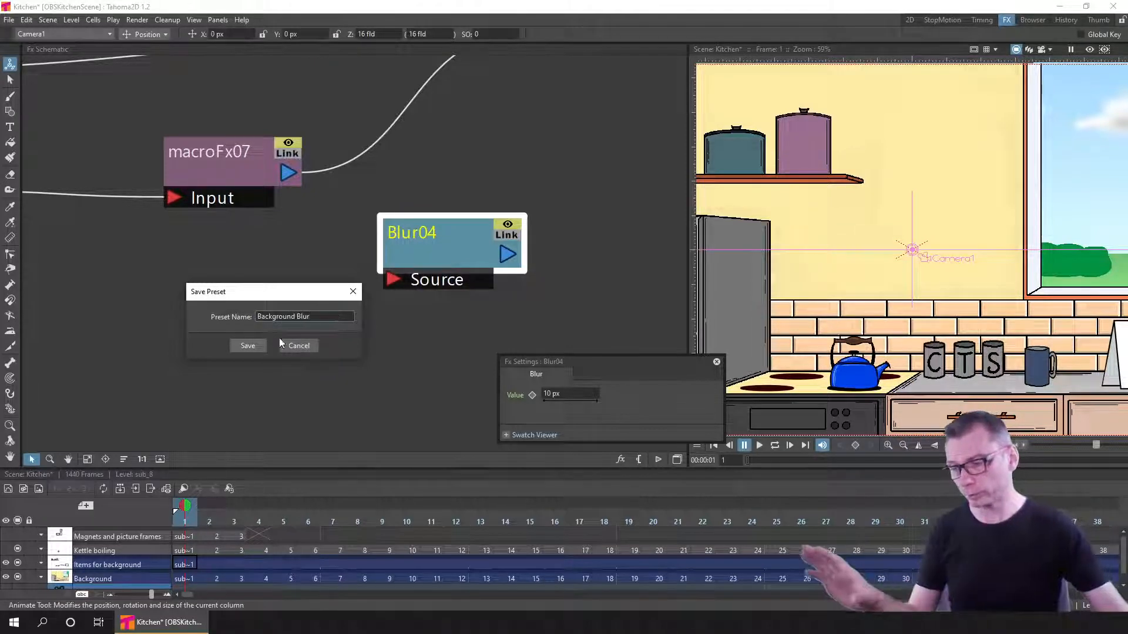
{"action": "key", "text": "Home"}
{"action": "type", "text": "DT"}
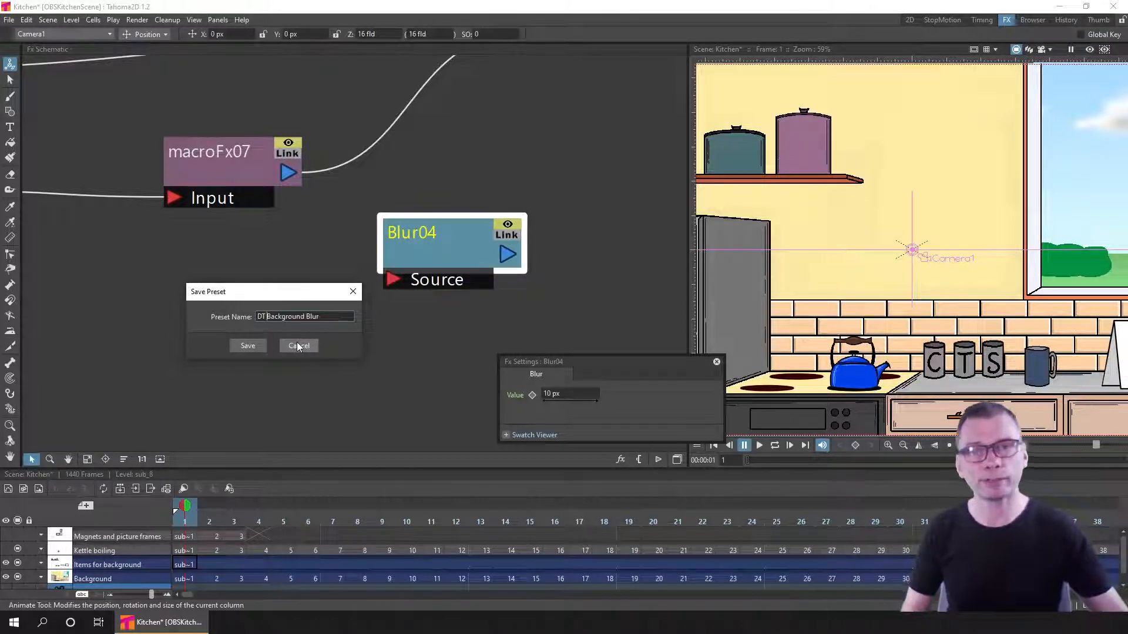
{"action": "left_click", "coordinate": [248, 346]}
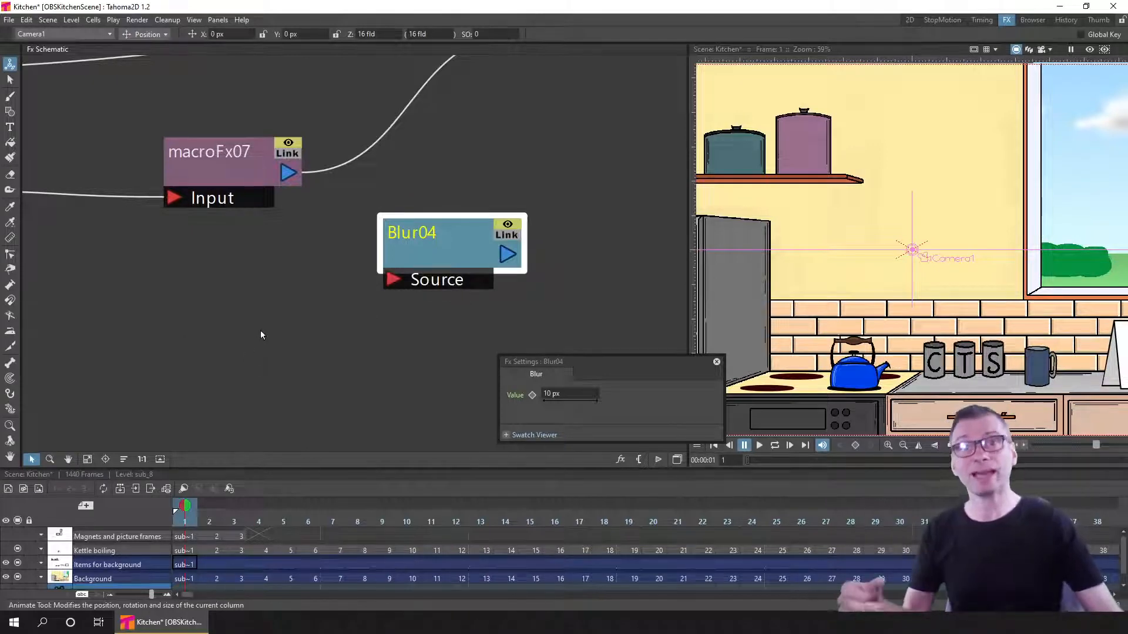
- Add a node from the DT Background Blur preset below the macro FX node and view its settings
{"action": "left_click", "coordinate": [211, 295]}
{"action": "right_click", "coordinate": [214, 298]}
{"action": "mouse_move", "coordinate": [229, 307]}
{"action": "mouse_move", "coordinate": [332, 319]}
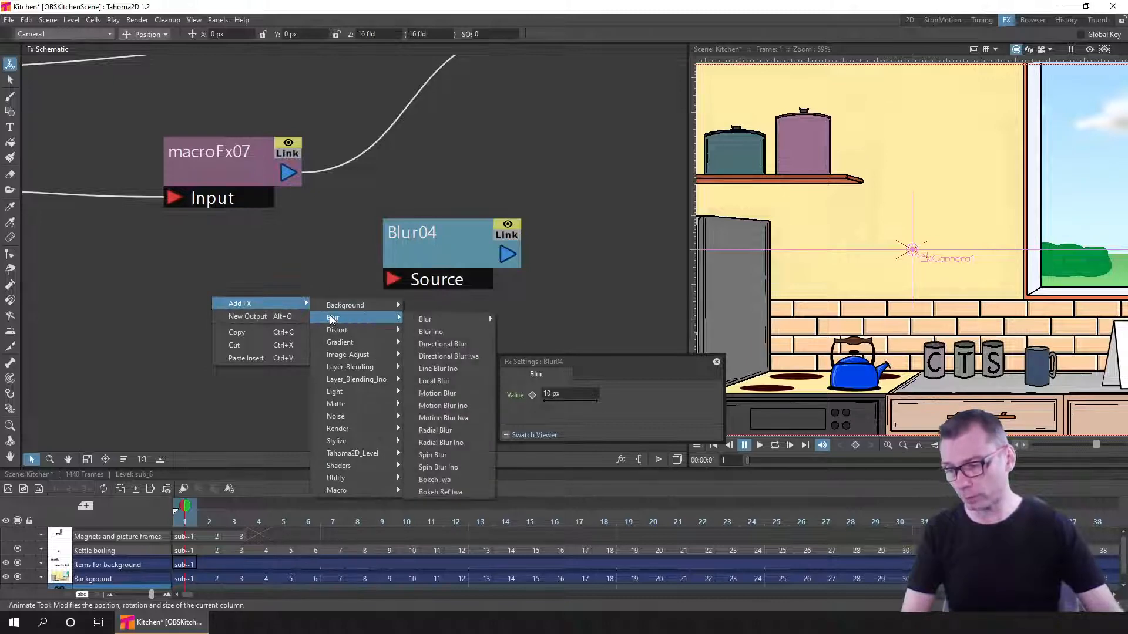
{"action": "mouse_move", "coordinate": [489, 320]}
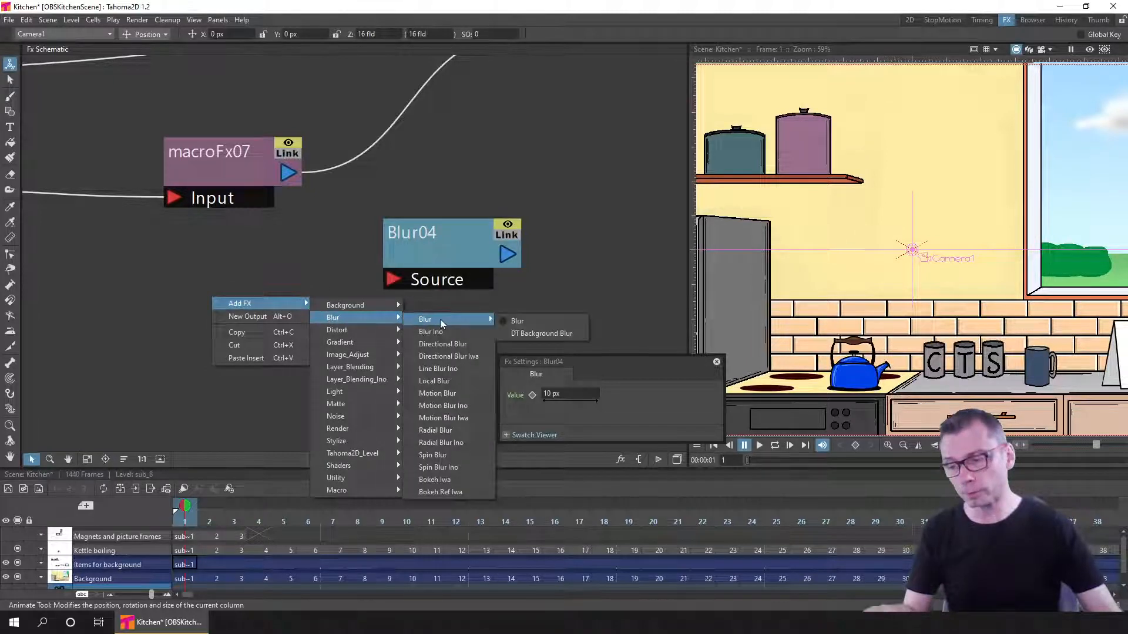
{"action": "left_click", "coordinate": [545, 334]}
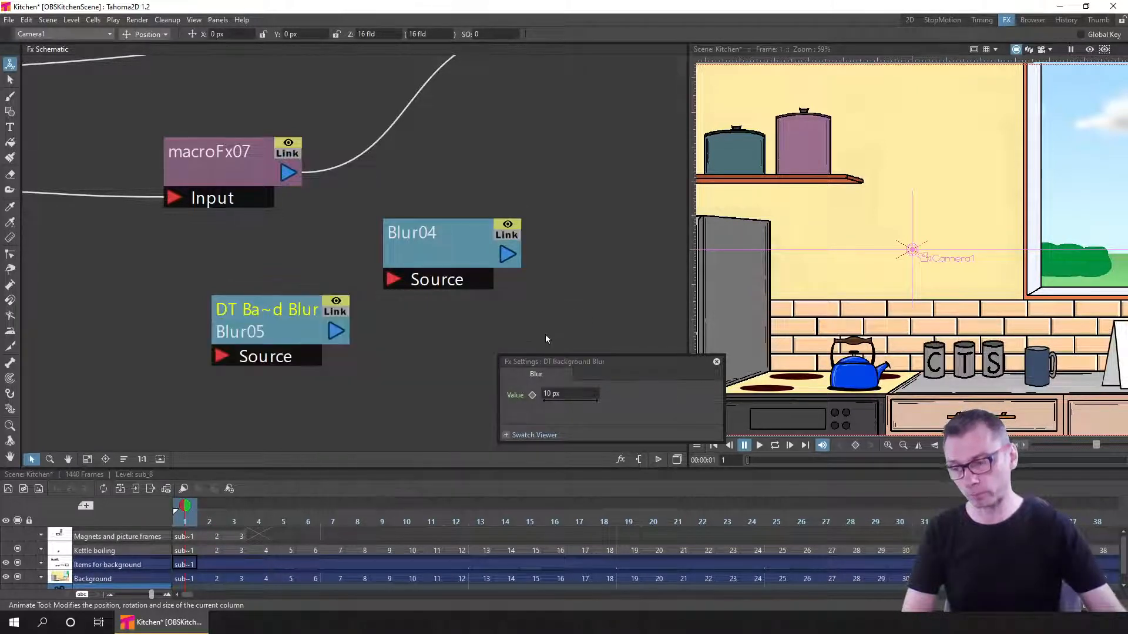
{"action": "left_click", "coordinate": [258, 332]}
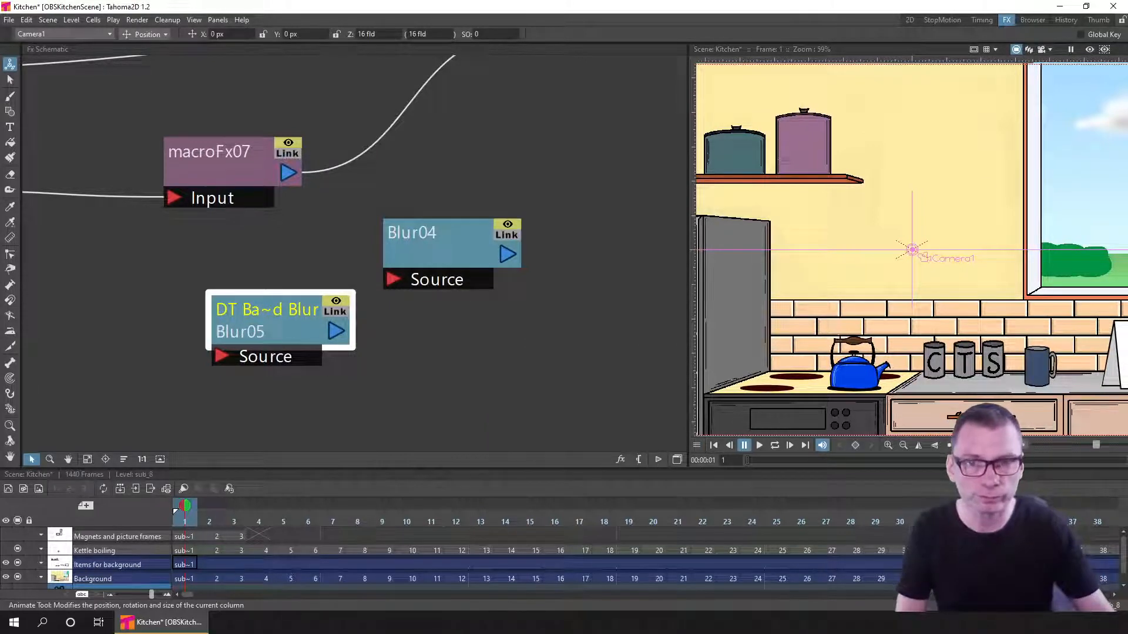
{"action": "left_click_drag", "start_coordinate": [1127, 529], "coordinate": [554, 338]}
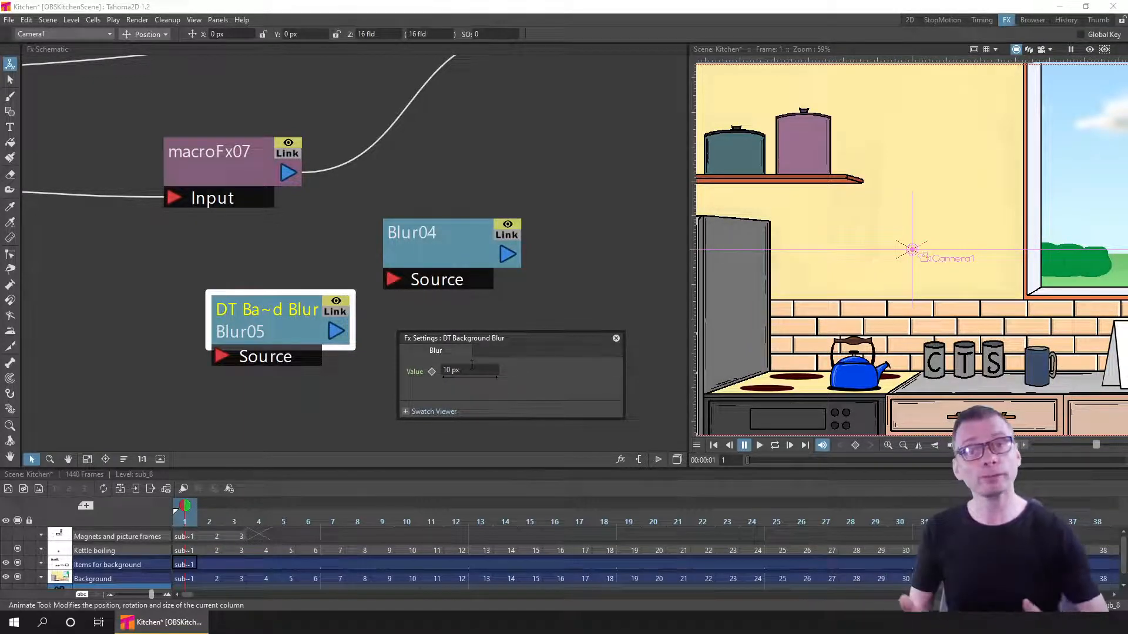
- Add an Adjust Levels node above the Blur node, view its settings and close them
{"action": "right_click", "coordinate": [464, 182]}
{"action": "mouse_move", "coordinate": [500, 188]}
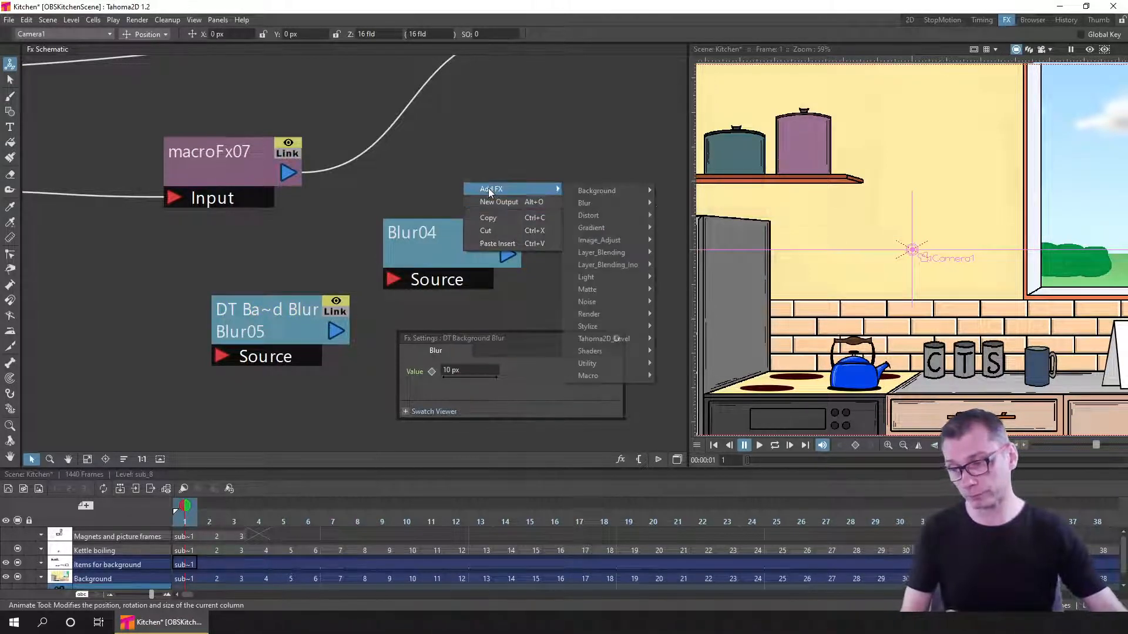
{"action": "mouse_move", "coordinate": [605, 252]}
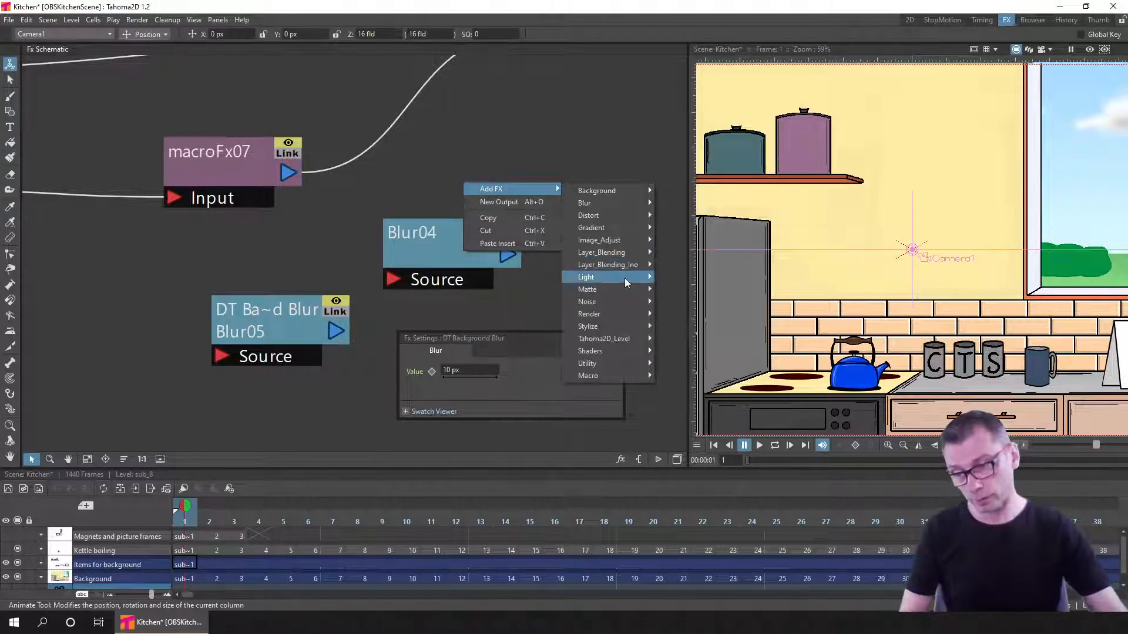
{"action": "mouse_move", "coordinate": [625, 278]}
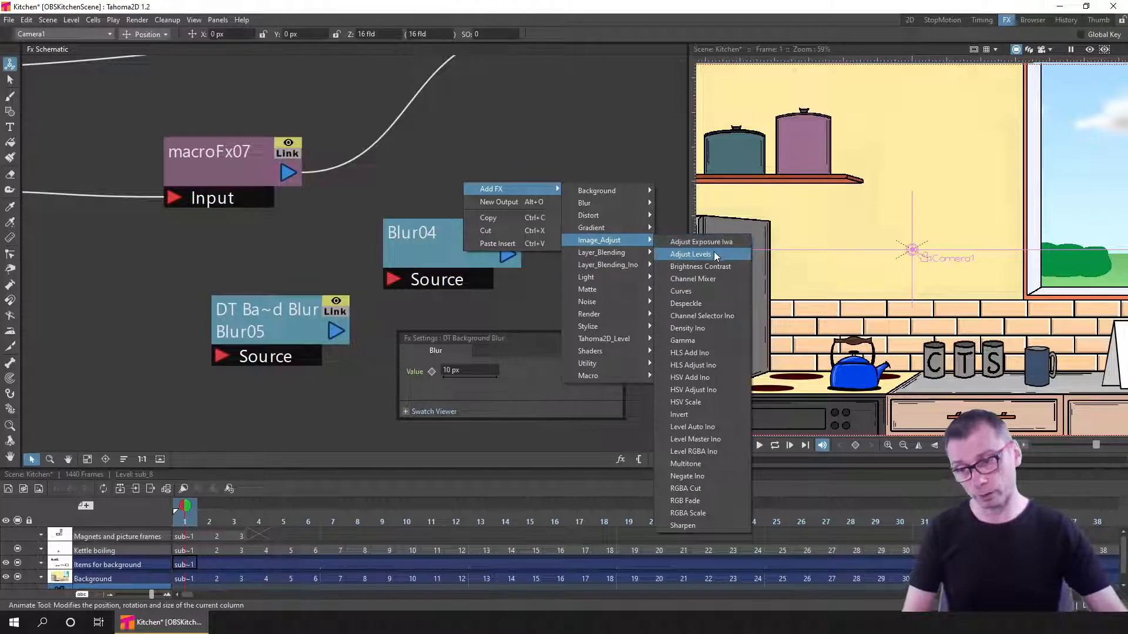
{"action": "left_click", "coordinate": [714, 251]}
{"action": "left_click_drag", "start_coordinate": [551, 340], "coordinate": [759, 128]}
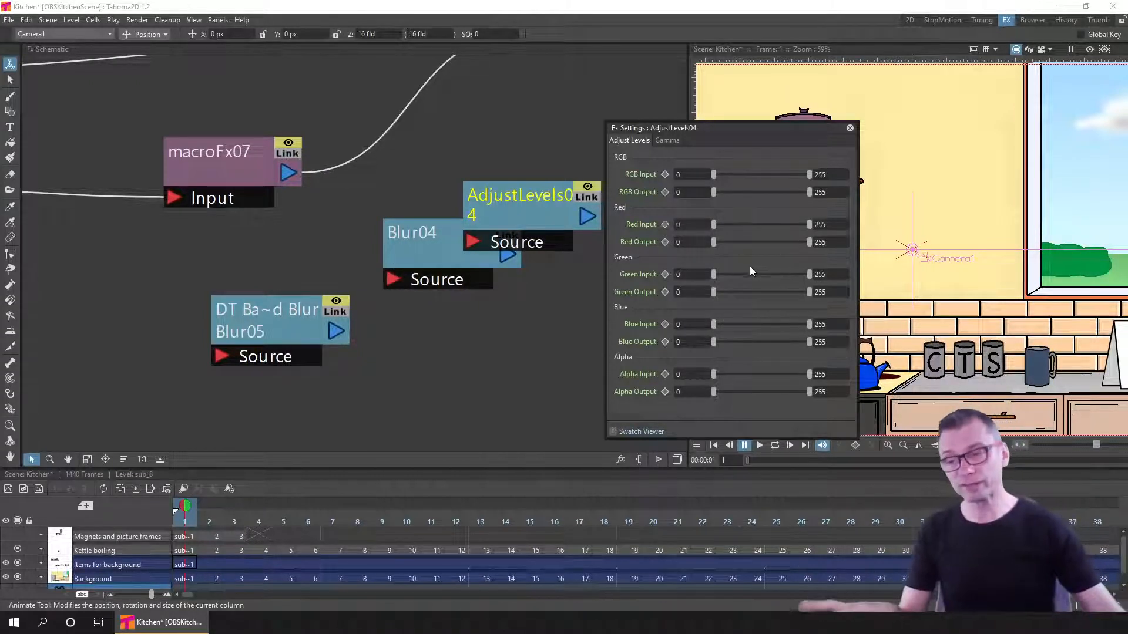
{"action": "left_click", "coordinate": [849, 129]}
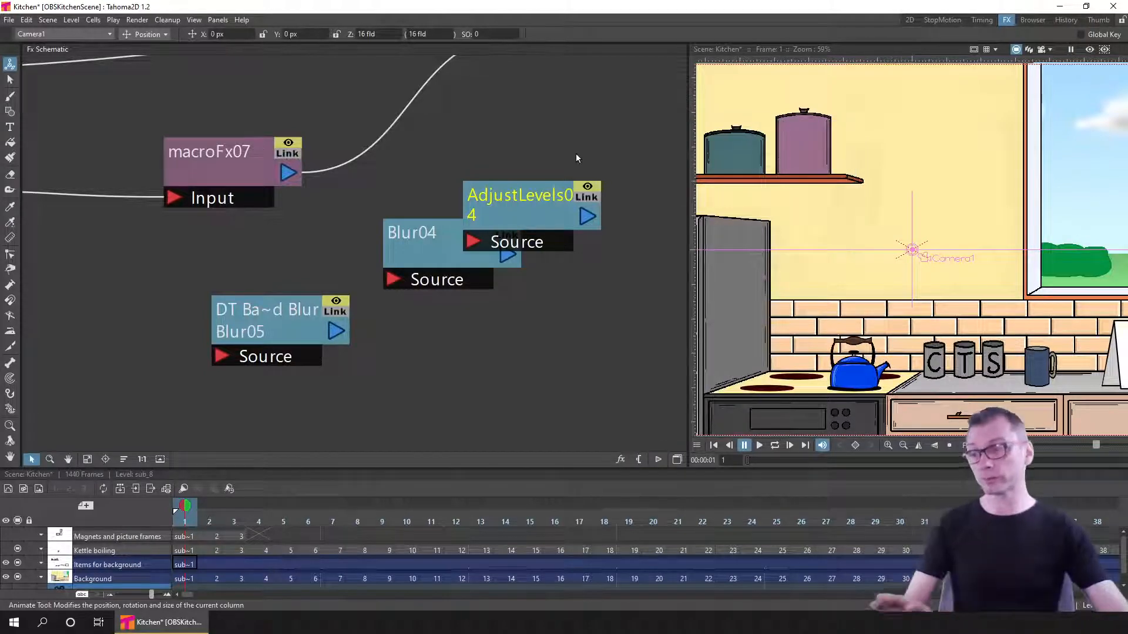
- Delete the two Blur nodes and the Adjust Levels node from the schematic
{"action": "left_click_drag", "start_coordinate": [310, 415], "coordinate": [643, 215]}
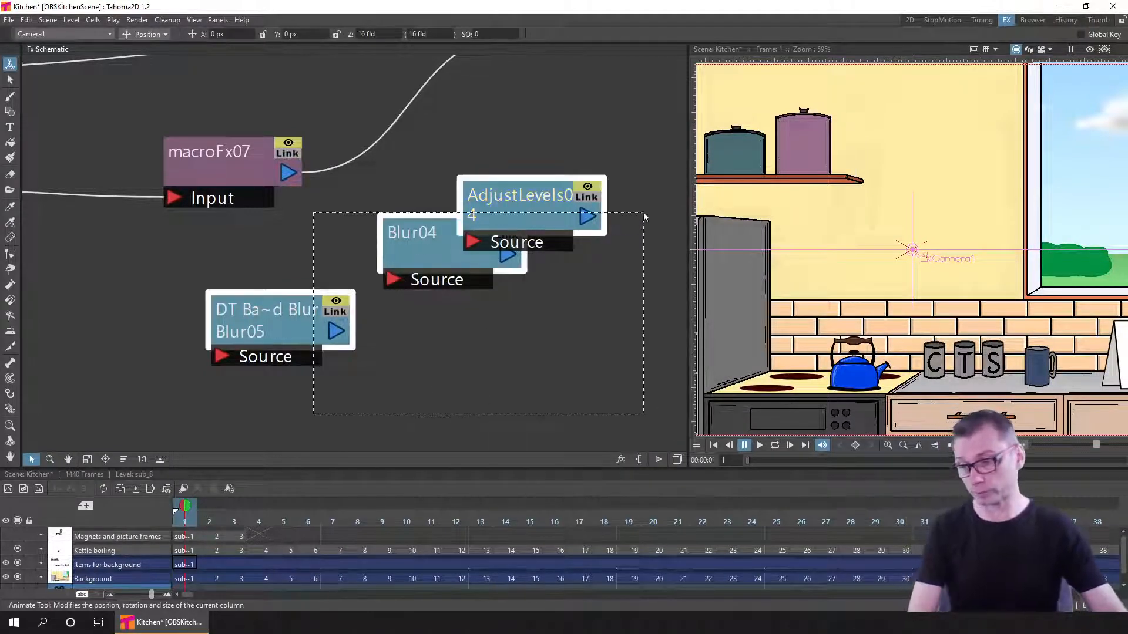
{"action": "key", "text": "Delete"}
{"action": "scroll", "coordinate": [523, 277], "scroll_direction": "down", "scroll_amount": 5}
{"action": "left_click_drag", "start_coordinate": [520, 269], "coordinate": [406, 251]}
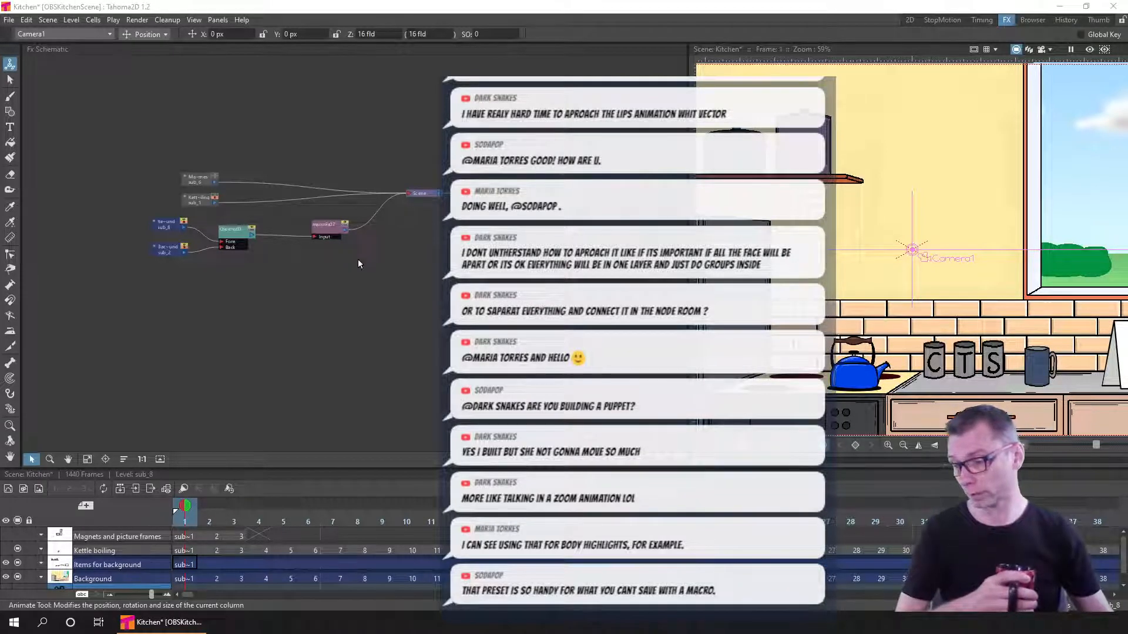
- Look through the categories of FX that can be added to the schematic
{"action": "scroll", "coordinate": [357, 259], "scroll_direction": "up", "scroll_amount": 6}
{"action": "right_click", "coordinate": [400, 259]}
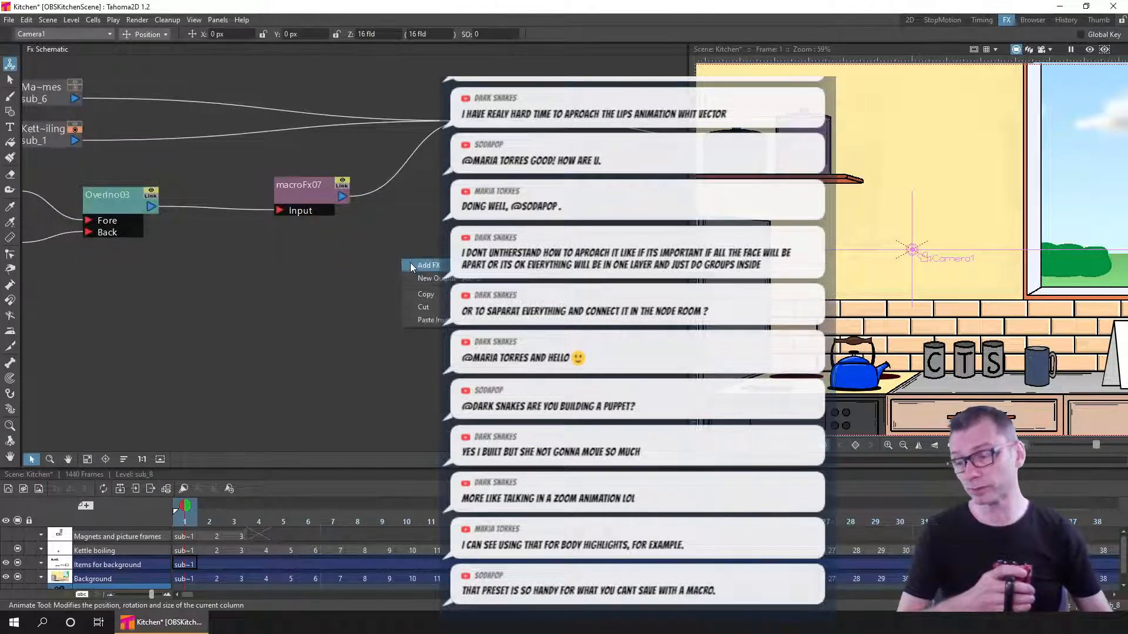
{"action": "mouse_move", "coordinate": [426, 266]}
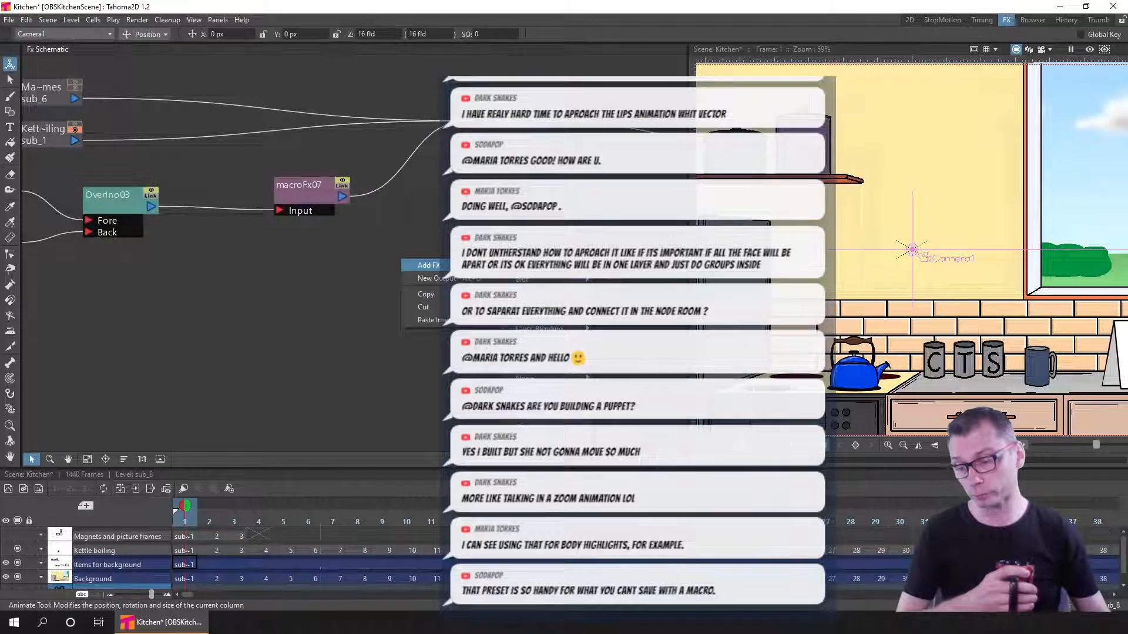
{"action": "mouse_move", "coordinate": [652, 421]}
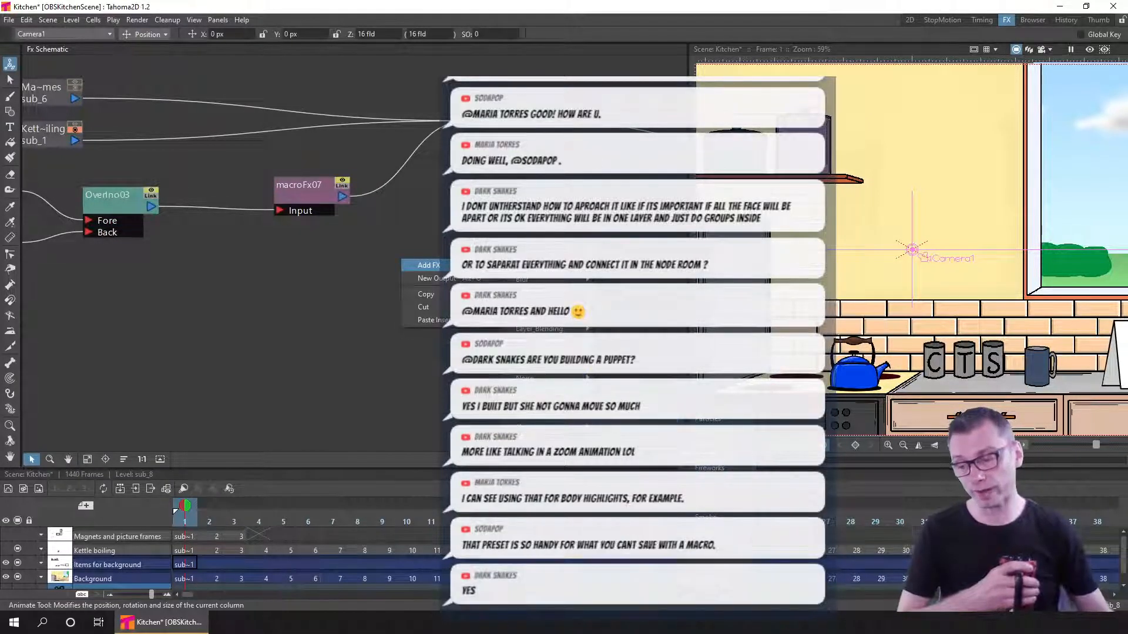
{"action": "mouse_move", "coordinate": [538, 280]}
{"action": "mouse_move", "coordinate": [636, 281]}
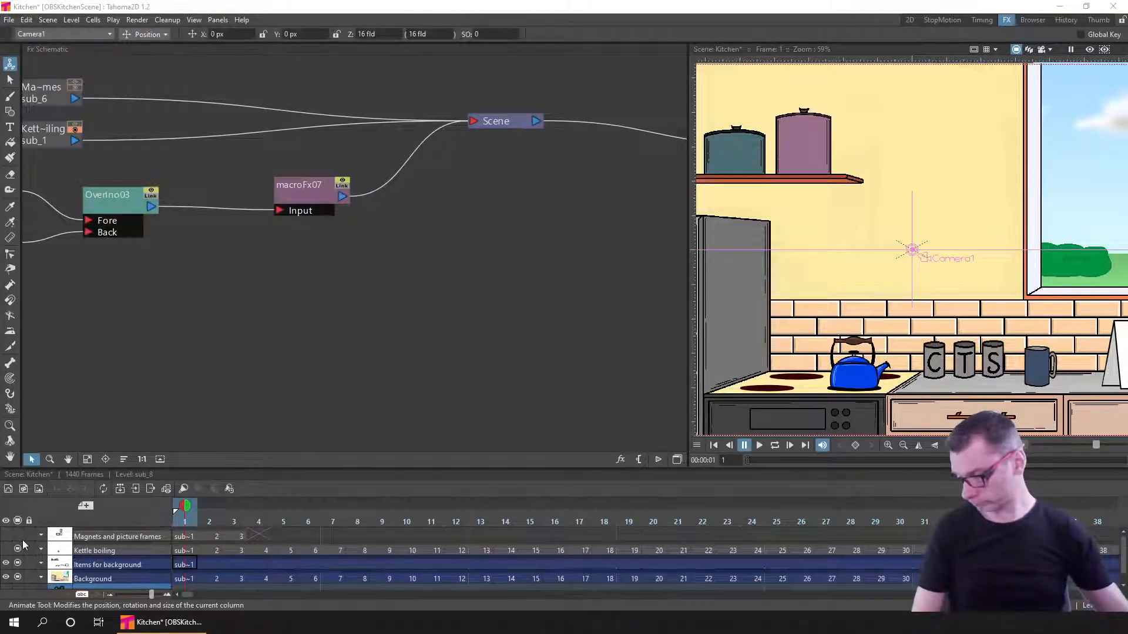
- Extend the Magnets and picture frames column's exposure from frame 3 through frame 4
{"action": "left_click", "coordinate": [263, 536]}
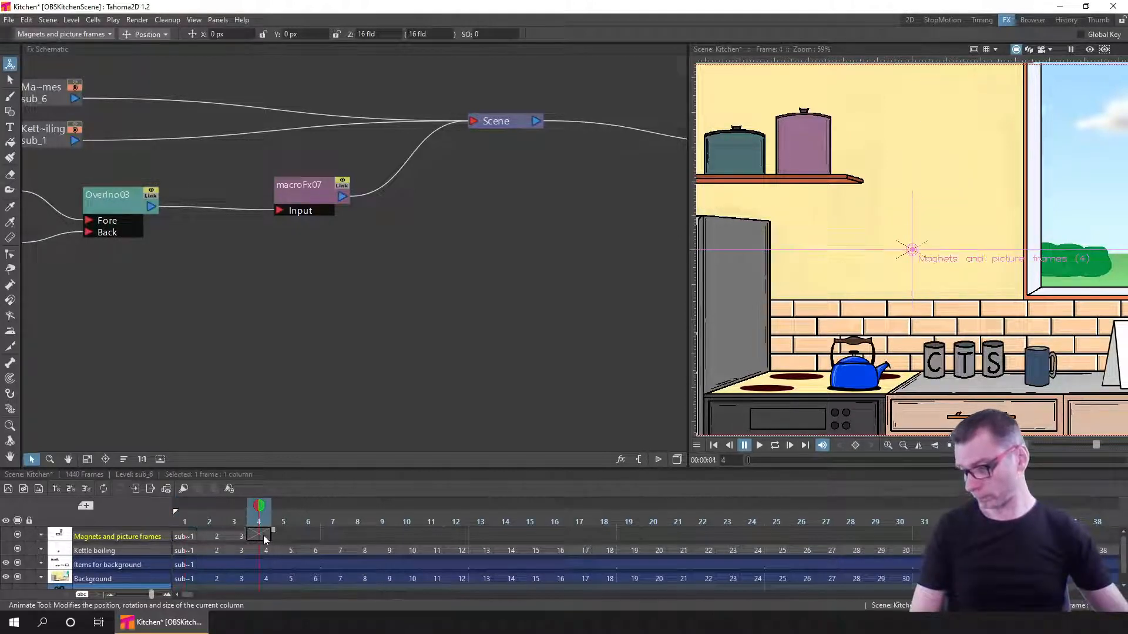
{"action": "right_click", "coordinate": [257, 536]}
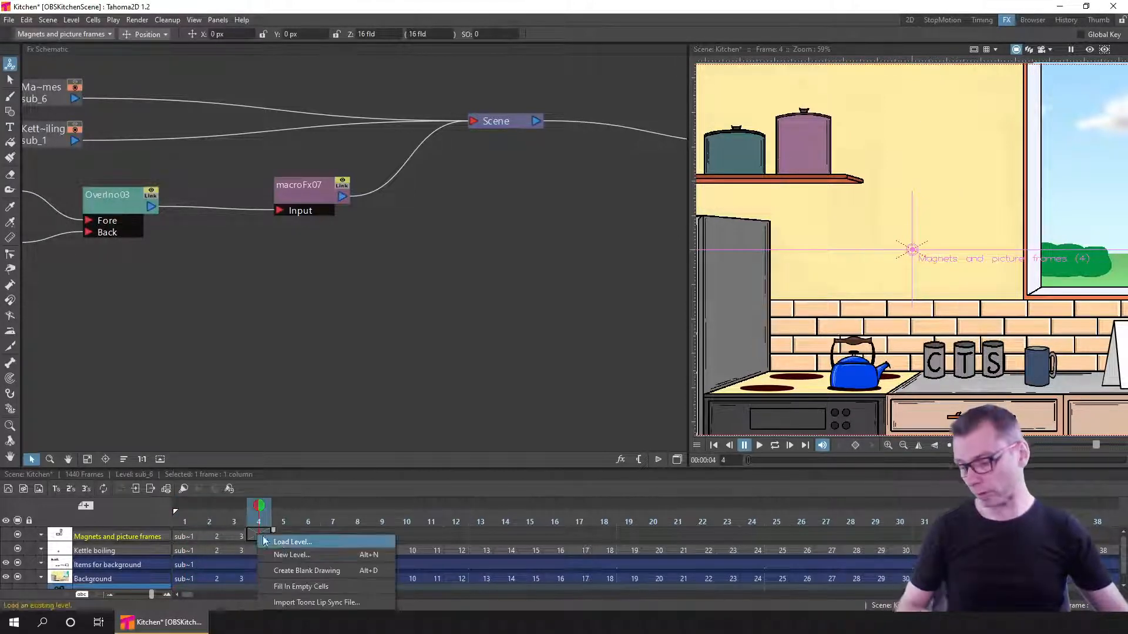
{"action": "left_click", "coordinate": [252, 534]}
{"action": "right_click", "coordinate": [228, 534]}
{"action": "left_click", "coordinate": [238, 538]}
{"action": "left_click_drag", "start_coordinate": [249, 530], "coordinate": [274, 530]}
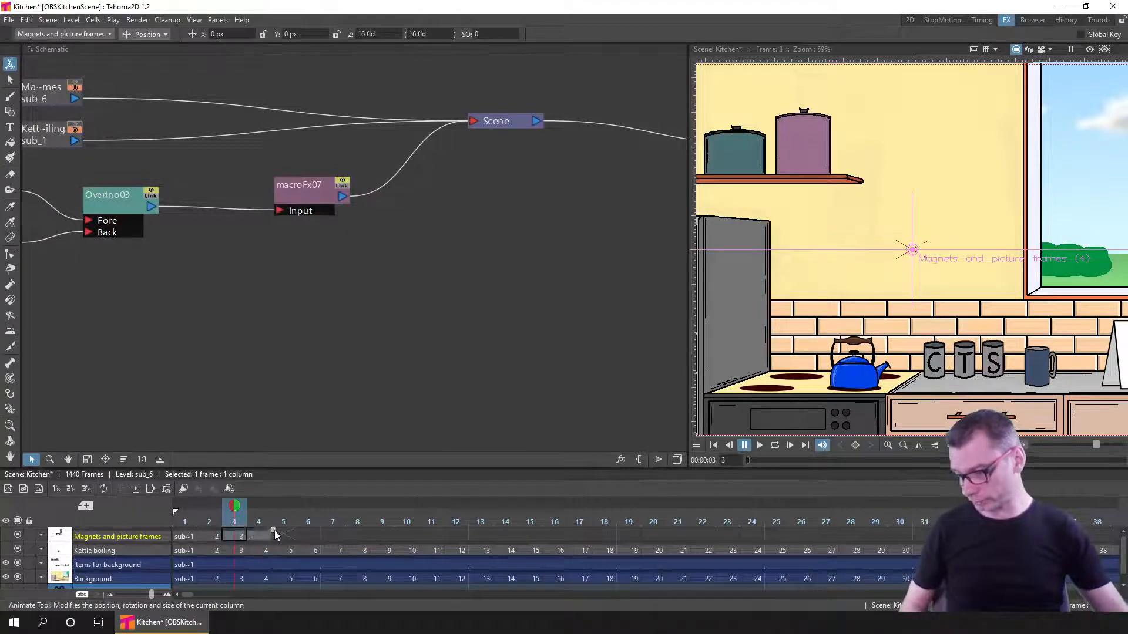
- View the cell options for frame 4 of the Magnets and picture frames column and dismiss them
{"action": "left_click", "coordinate": [256, 534]}
{"action": "right_click", "coordinate": [257, 536]}
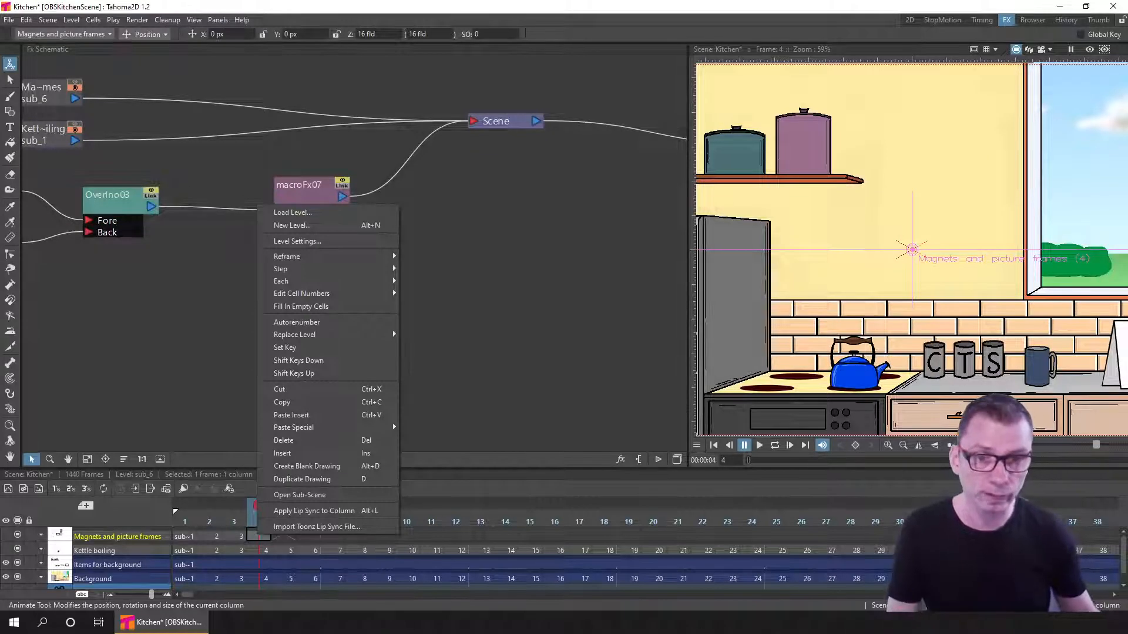
{"action": "left_click", "coordinate": [580, 364]}
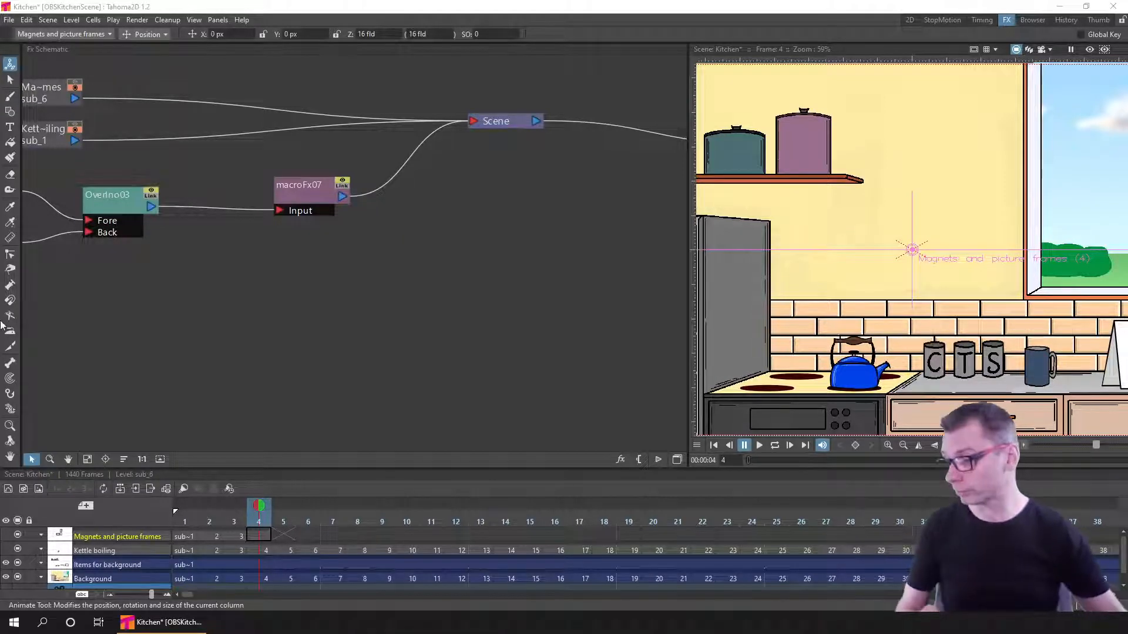
- Create a new project named TextureInPerspective in the Documents/Tahoma folder
{"action": "left_click", "coordinate": [217, 21]}
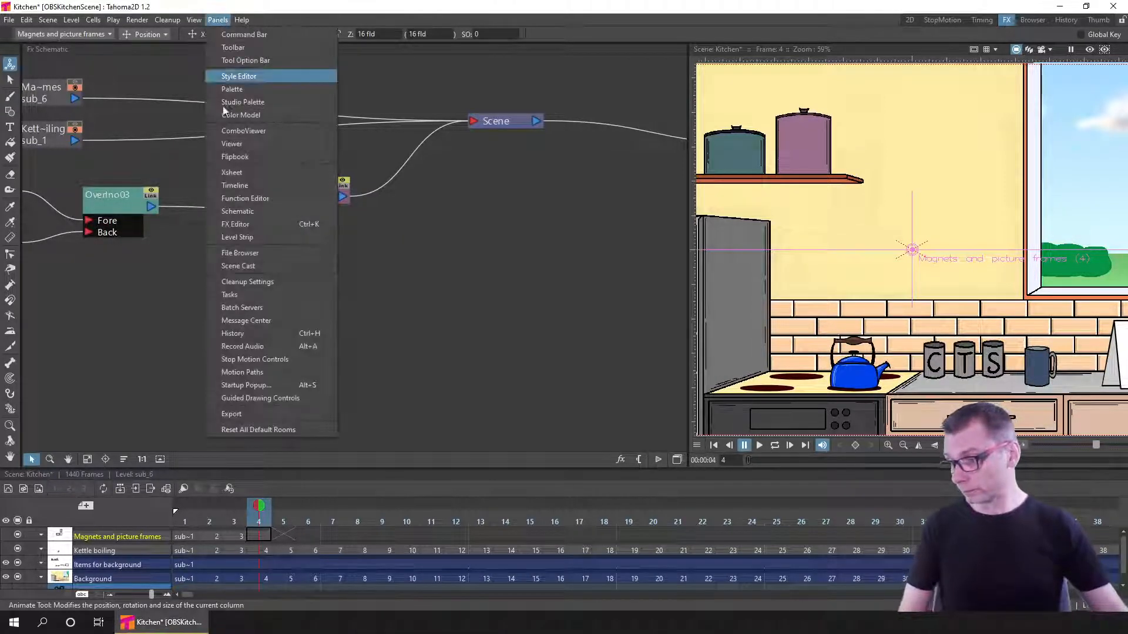
{"action": "left_click", "coordinate": [280, 383]}
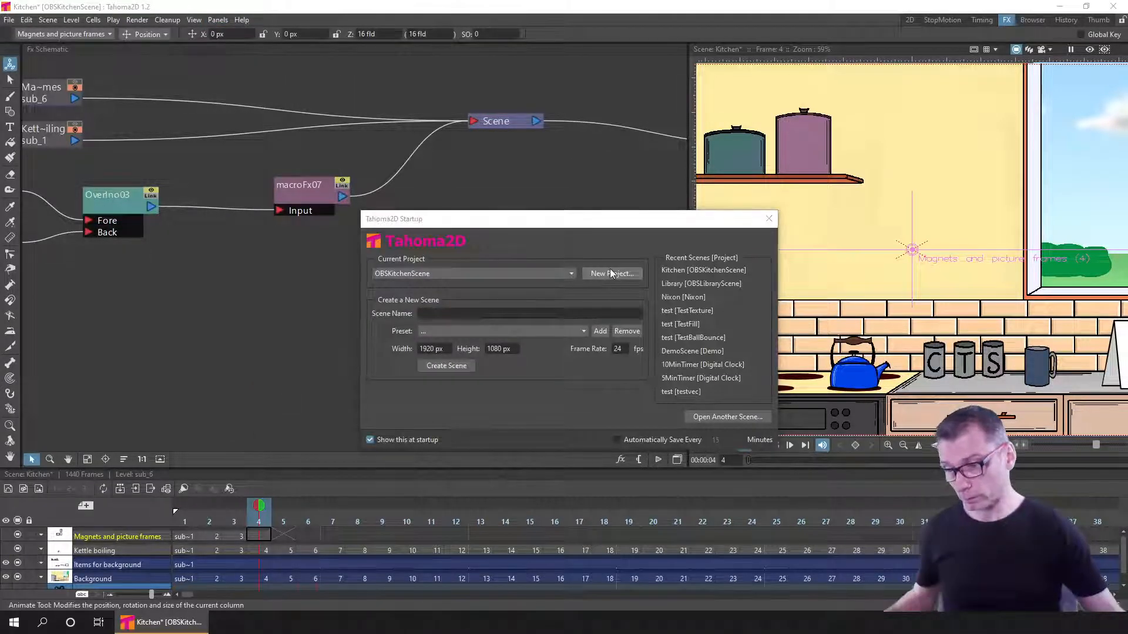
{"action": "left_click", "coordinate": [610, 272]}
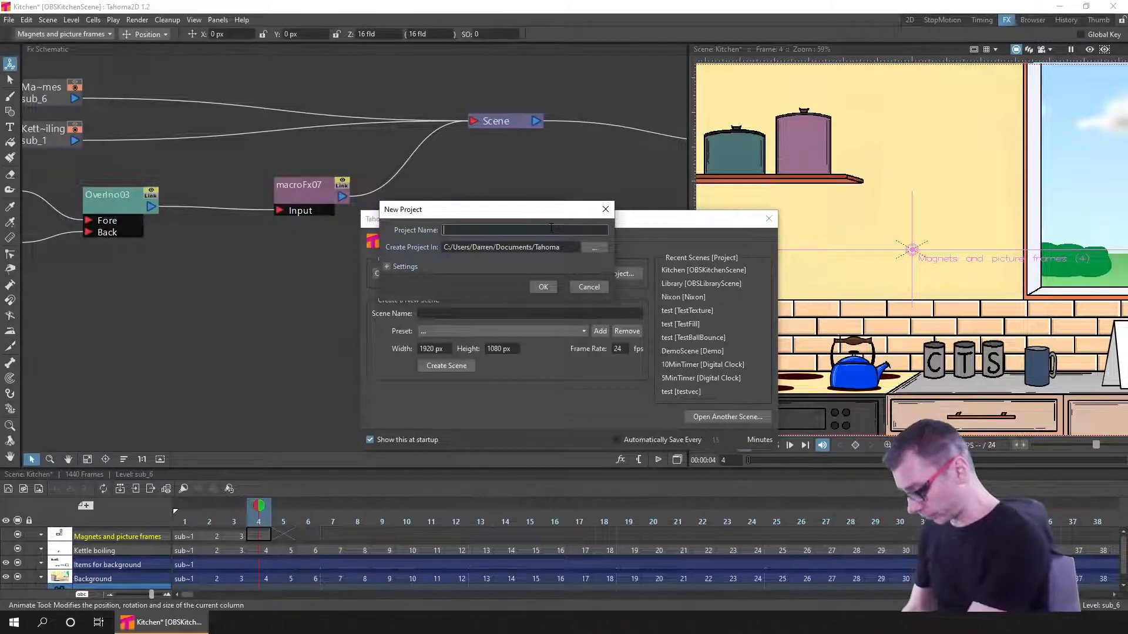
{"action": "type", "text": "TextureI"}
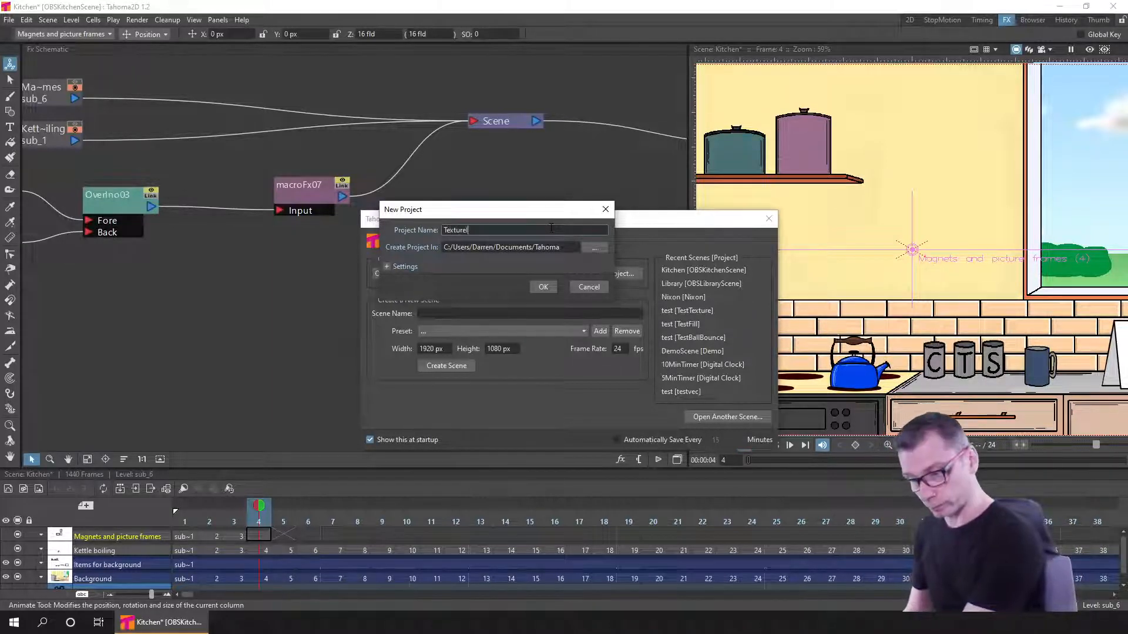
{"action": "type", "text": "nPerspective"}
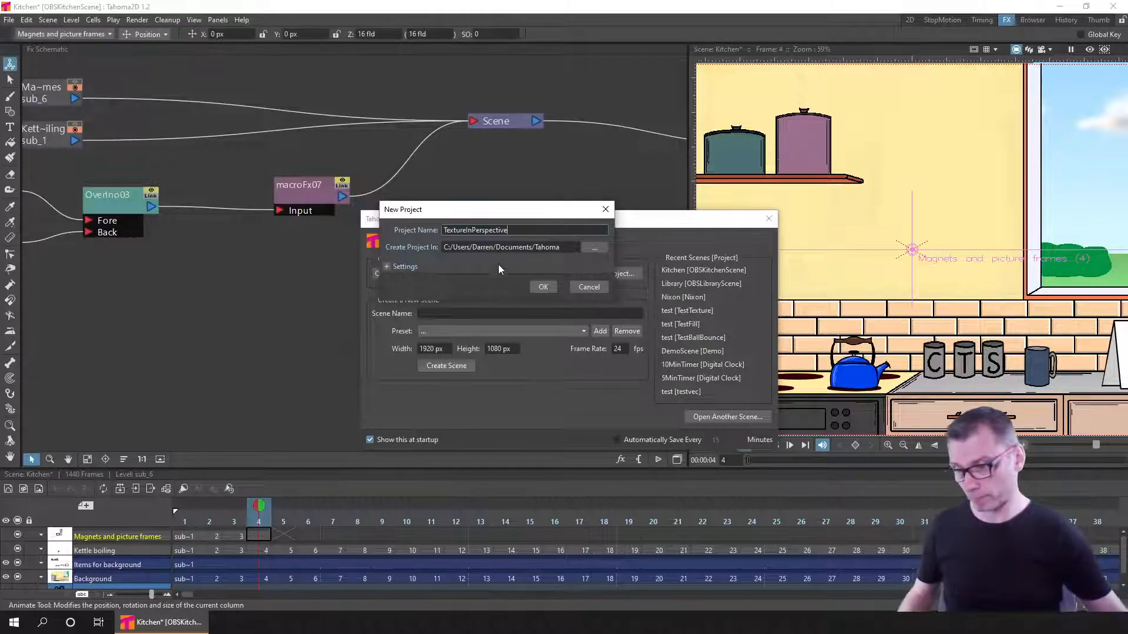
{"action": "left_click", "coordinate": [536, 288]}
{"action": "left_click", "coordinate": [587, 323]}
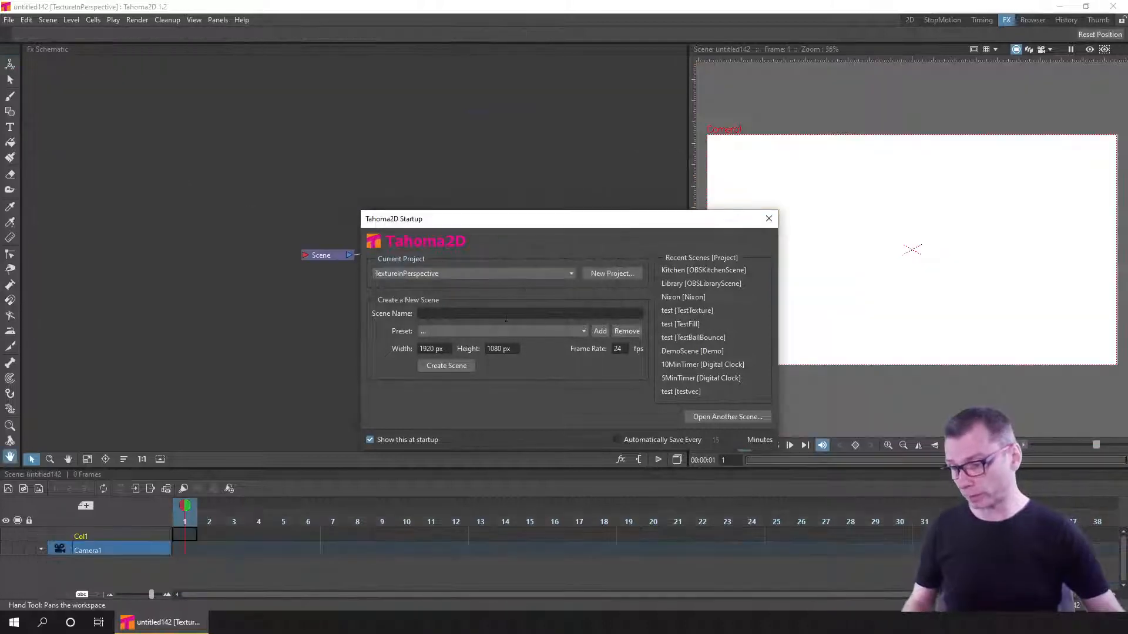
- Create a 1920 x 1080 px scene named Test in the new project and widen the viewer beside the schematic
{"action": "left_click", "coordinate": [504, 315]}
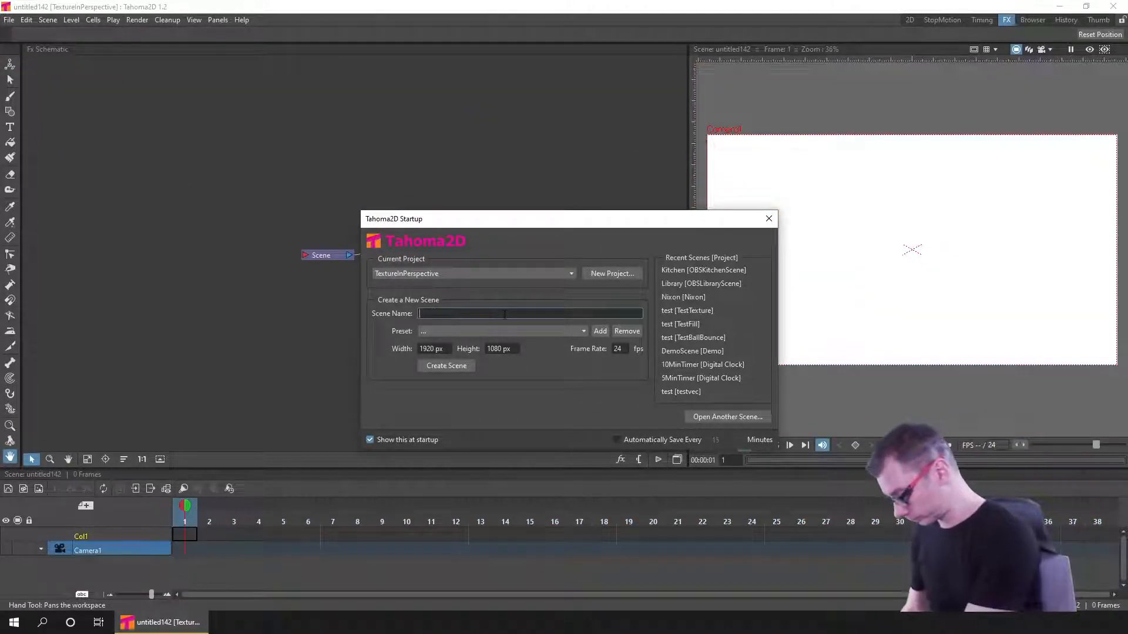
{"action": "type", "text": "Test"}
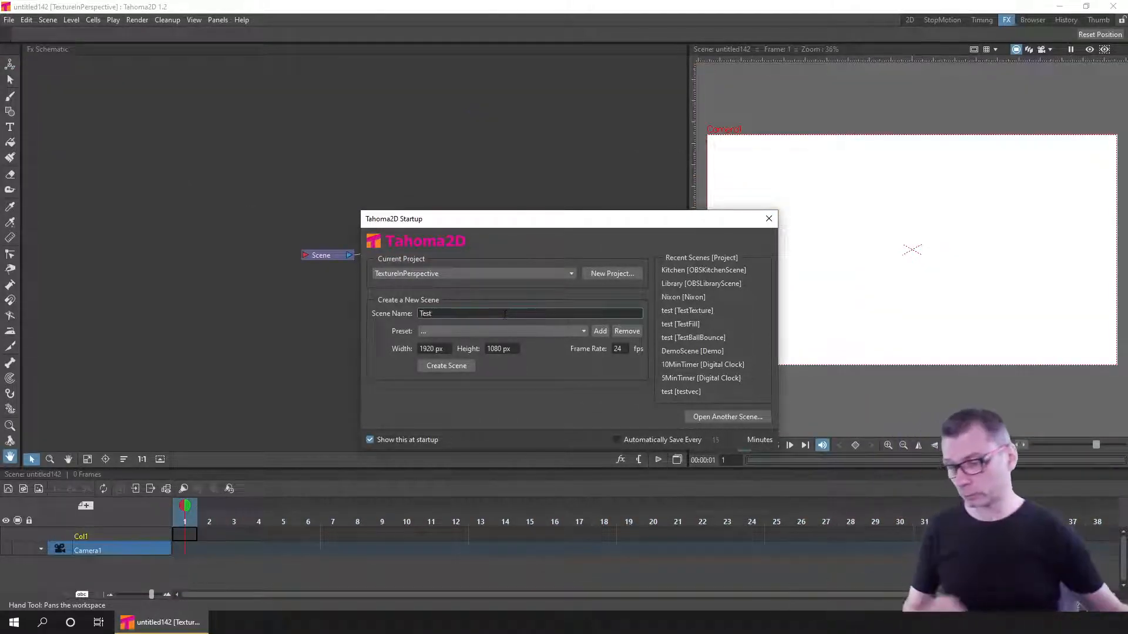
{"action": "left_click", "coordinate": [457, 369]}
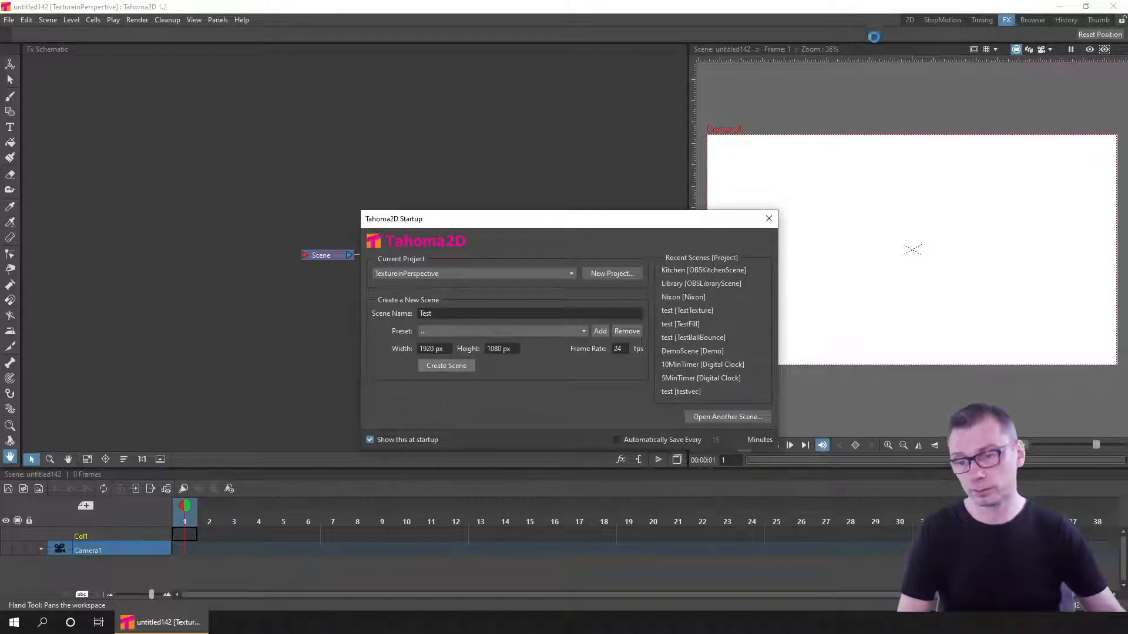
{"action": "left_click_drag", "start_coordinate": [686, 108], "coordinate": [578, 133]}
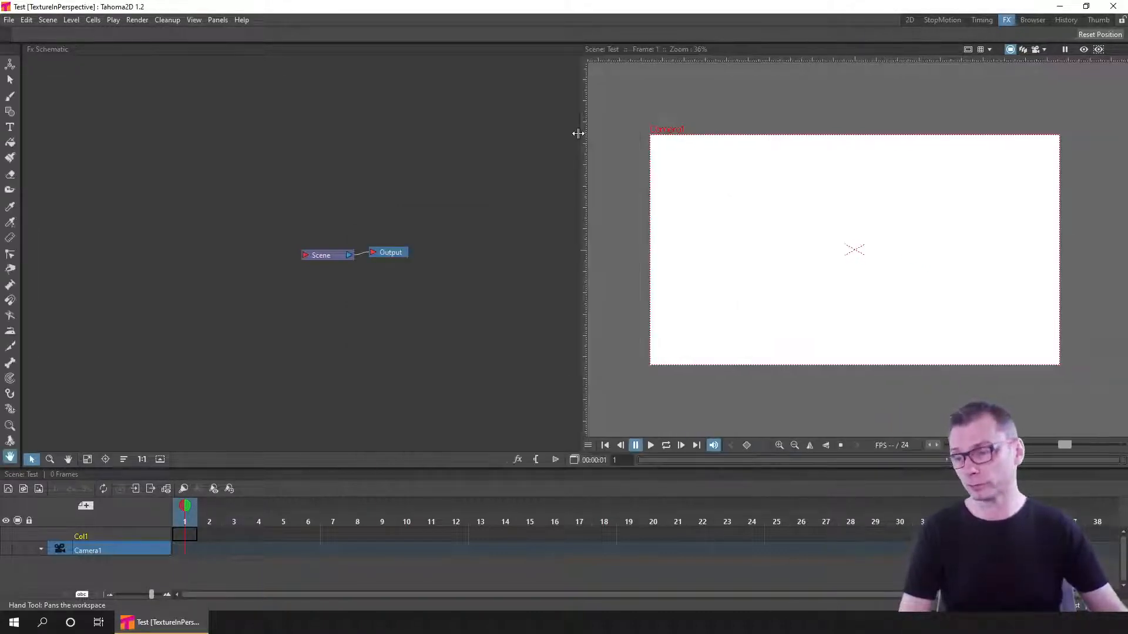
- Switch to the 2D room and create a Smart Raster level named A
{"action": "left_click", "coordinate": [909, 20]}
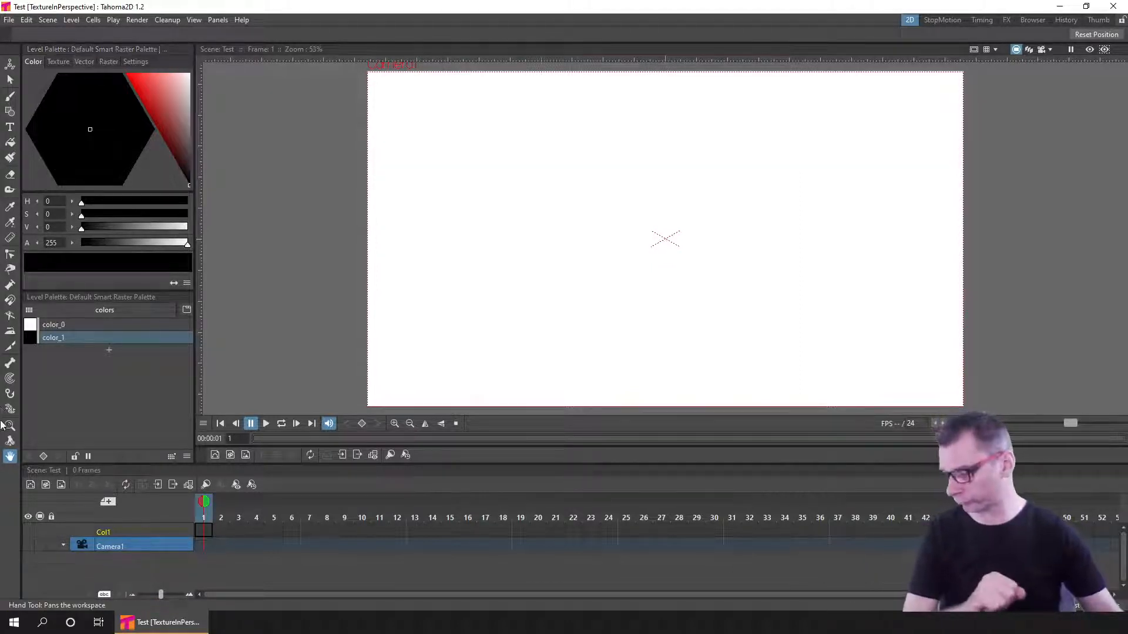
{"action": "left_click", "coordinate": [45, 485]}
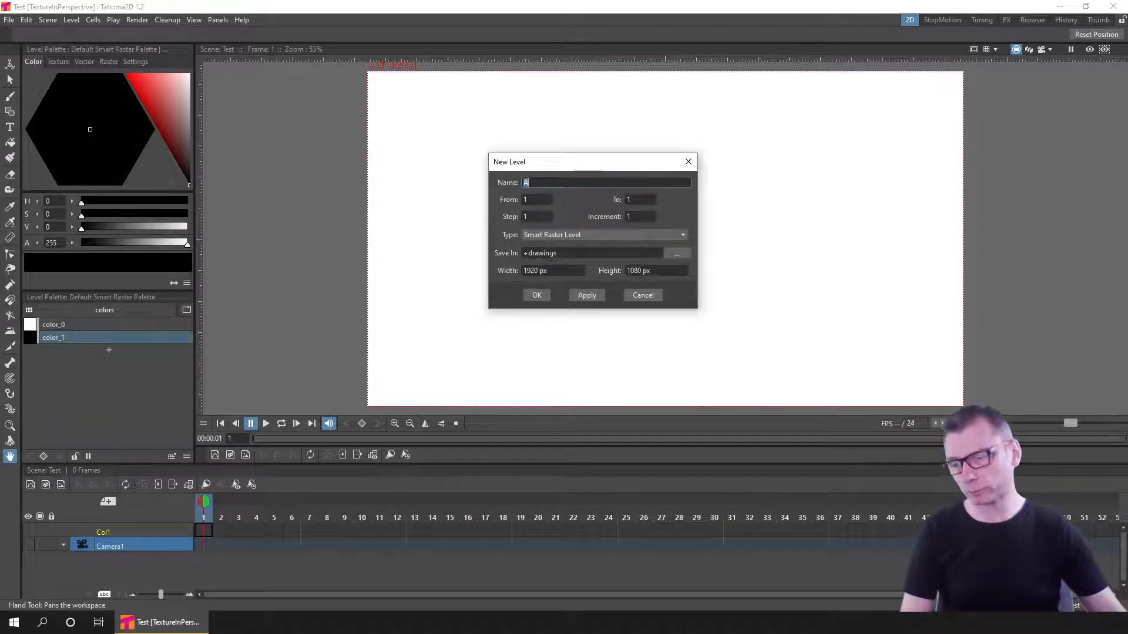
{"action": "left_click", "coordinate": [536, 295]}
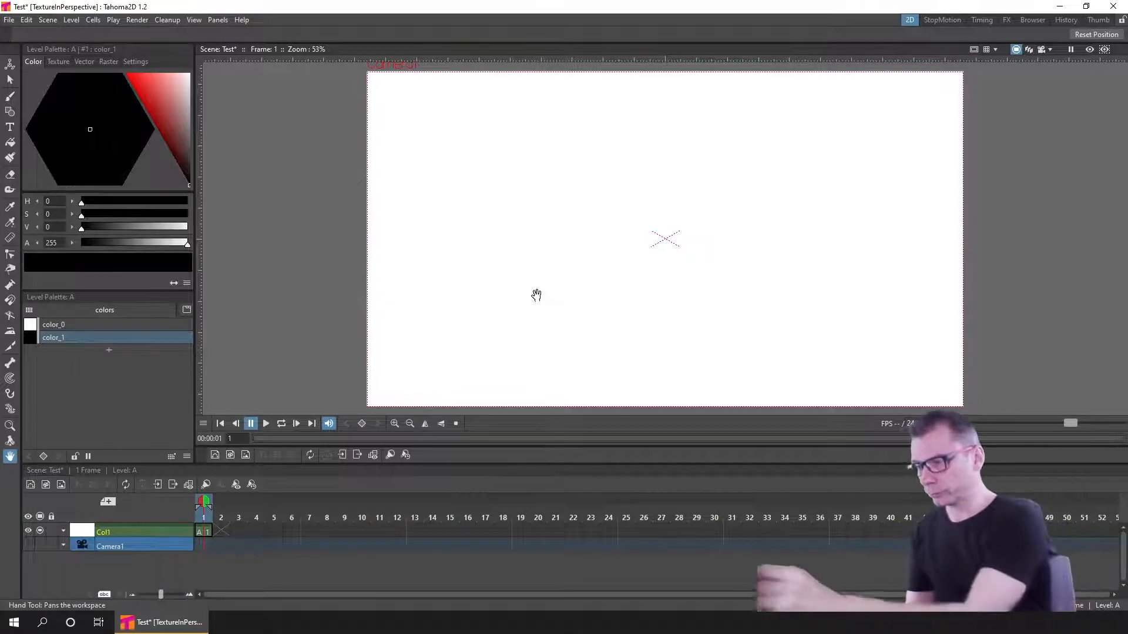
- Add a new style to level A's palette and give it the checkered tile texture
{"action": "left_click", "coordinate": [58, 62]}
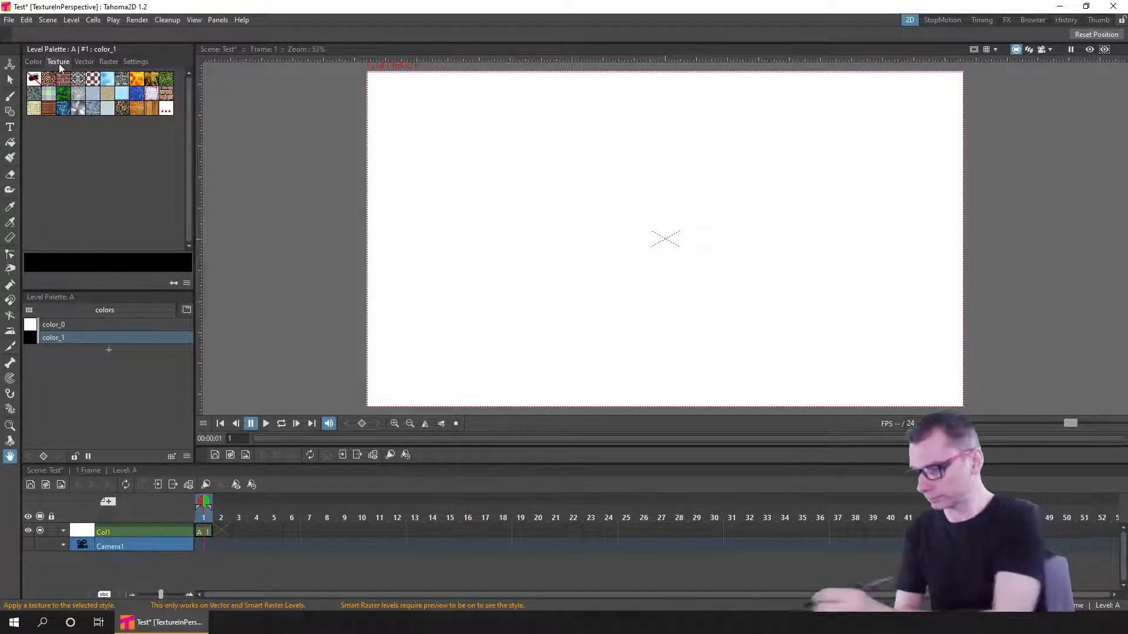
{"action": "left_click", "coordinate": [109, 351]}
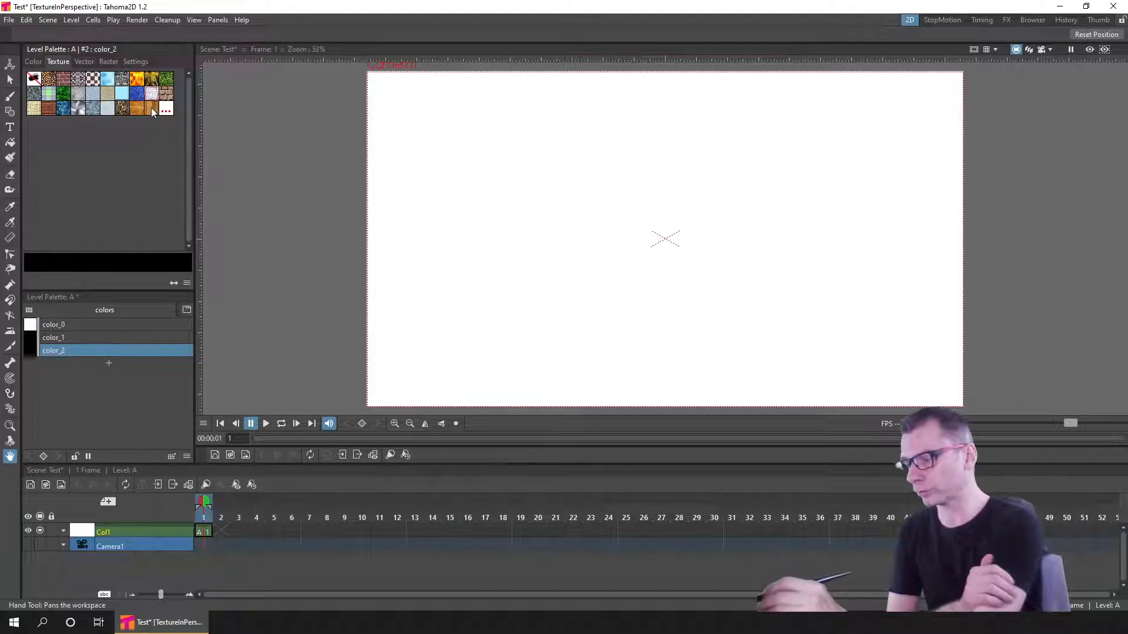
{"action": "left_click", "coordinate": [94, 80]}
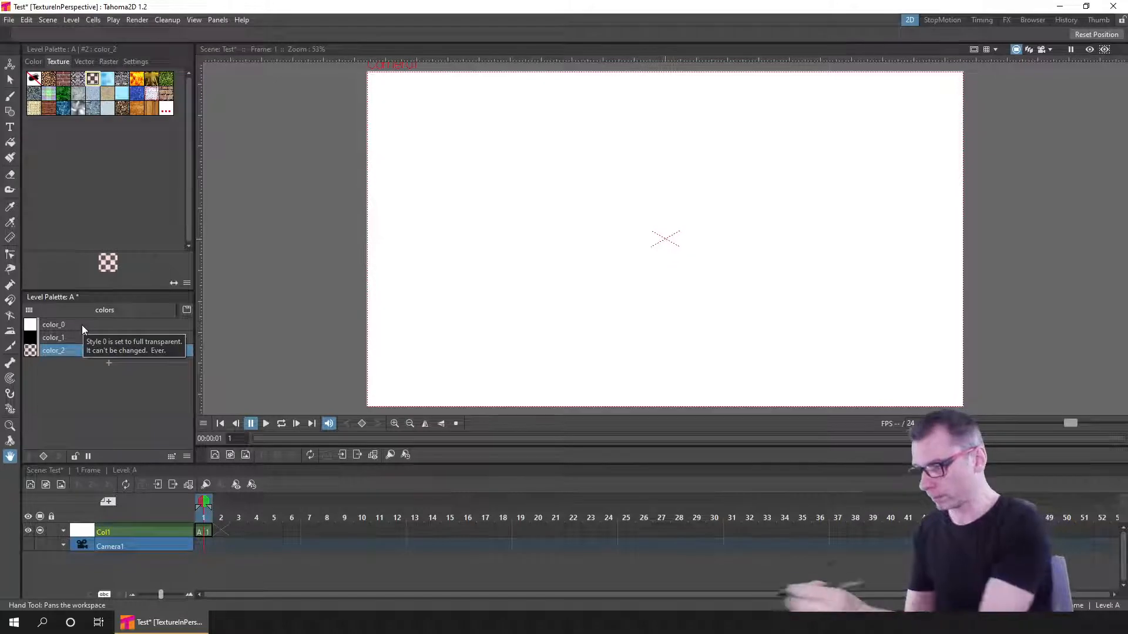
- Turn off Frame Range for the Fill tool and save the scene
{"action": "left_click", "coordinate": [9, 143]}
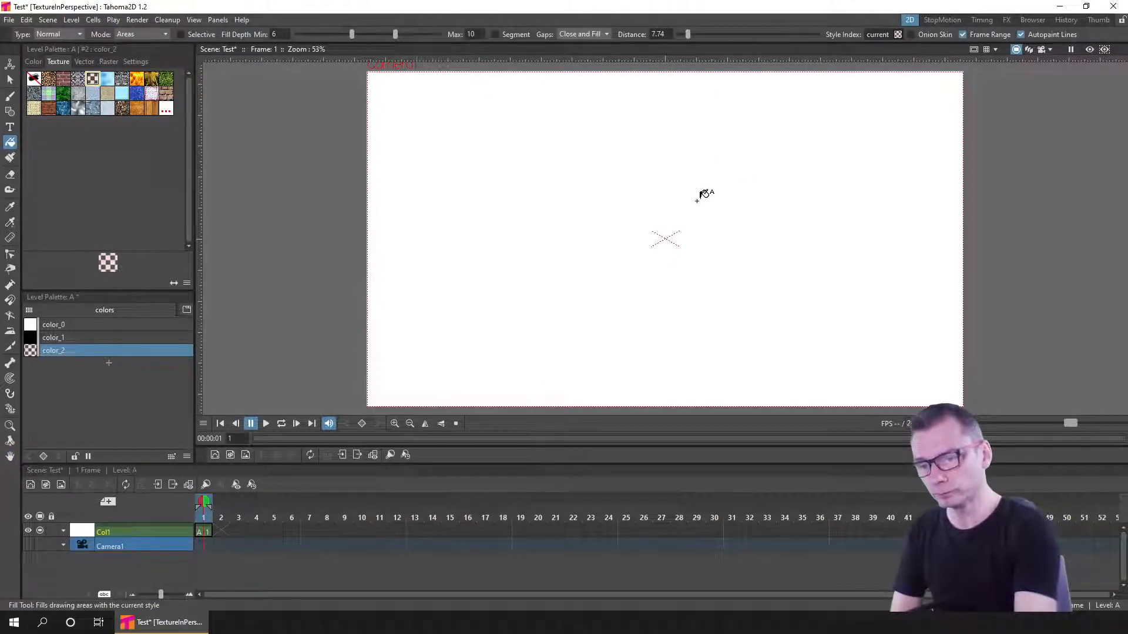
{"action": "left_click", "coordinate": [963, 34]}
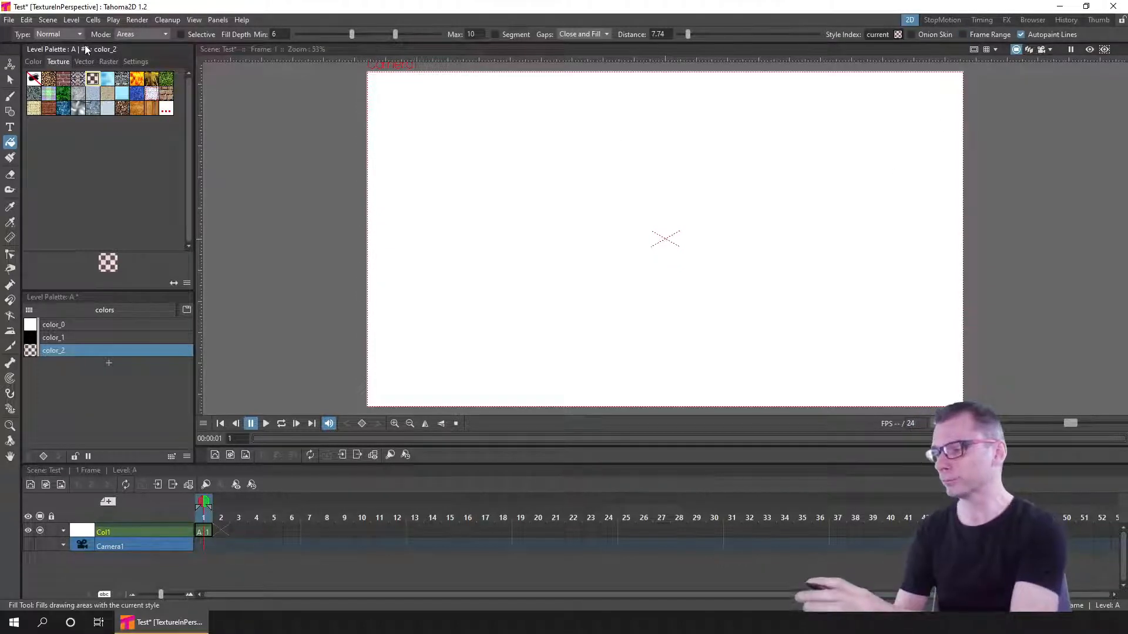
{"action": "key", "text": "ctrl+s"}
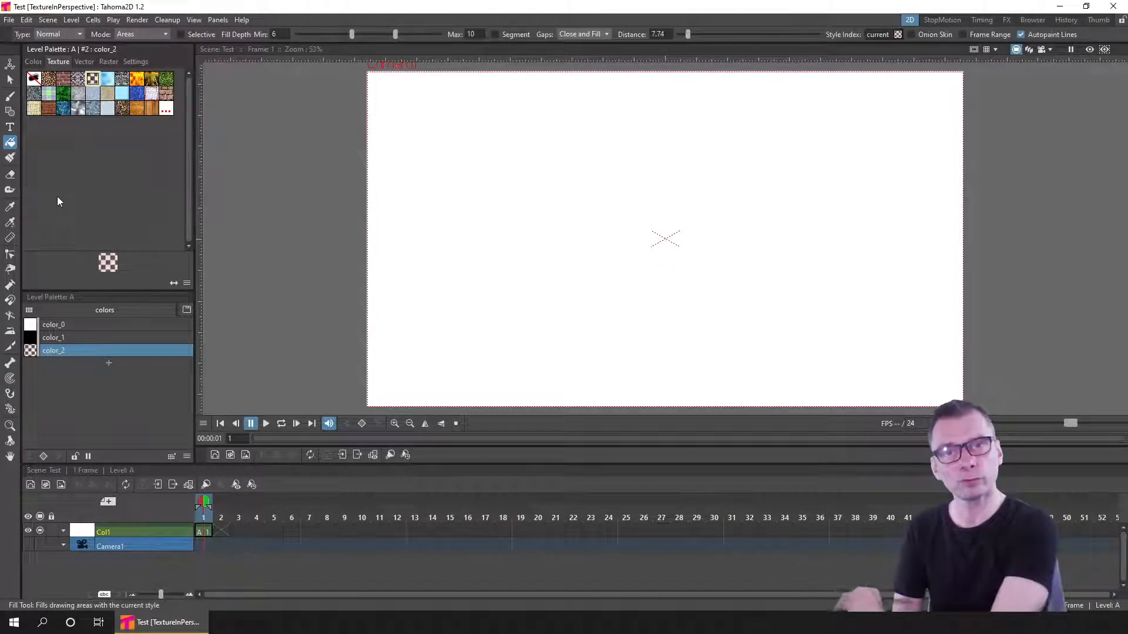
- Turn off Pencil mode for the Brush tool and set its minimum size to 3.28
{"action": "left_click", "coordinate": [10, 98]}
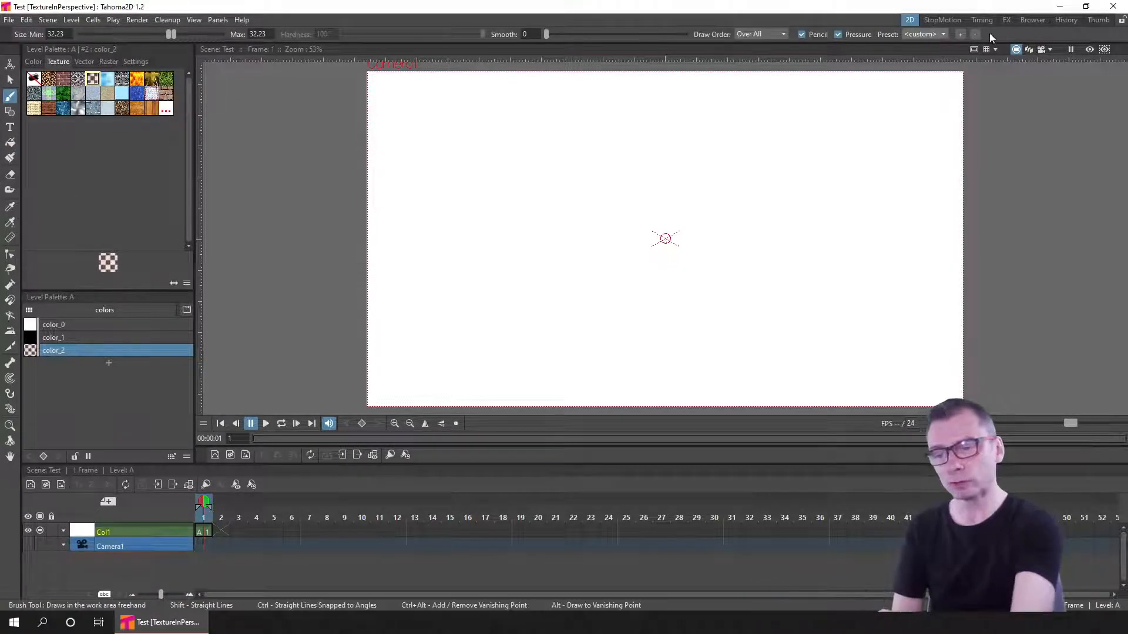
{"action": "left_click", "coordinate": [801, 34]}
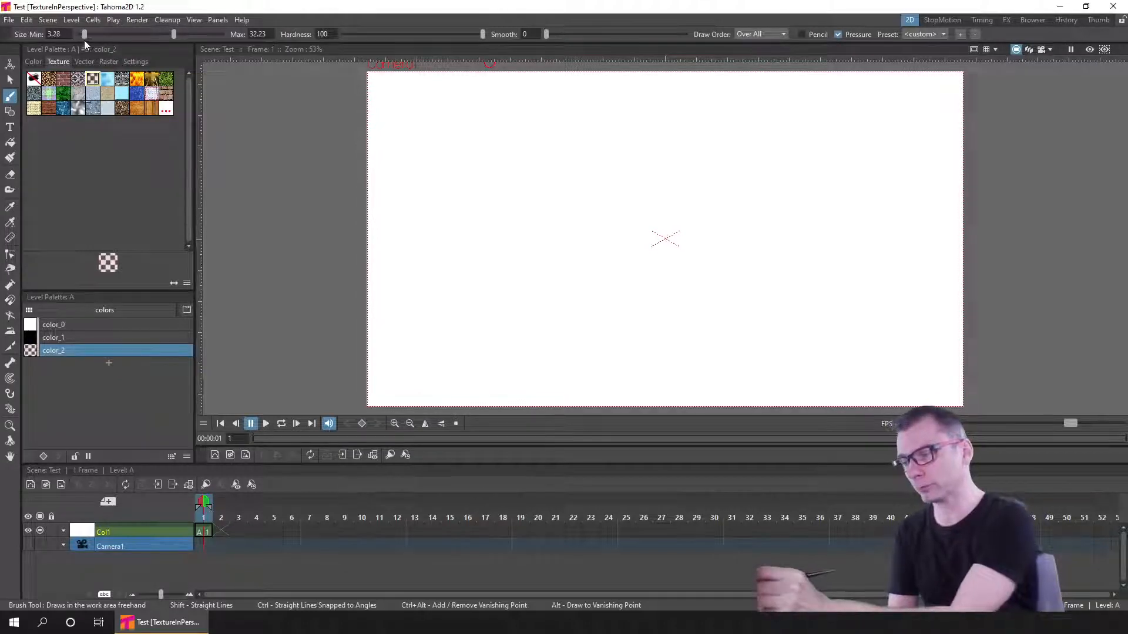
- Fill the whole canvas with the checkered texture style and save the scene
{"action": "left_click", "coordinate": [8, 144]}
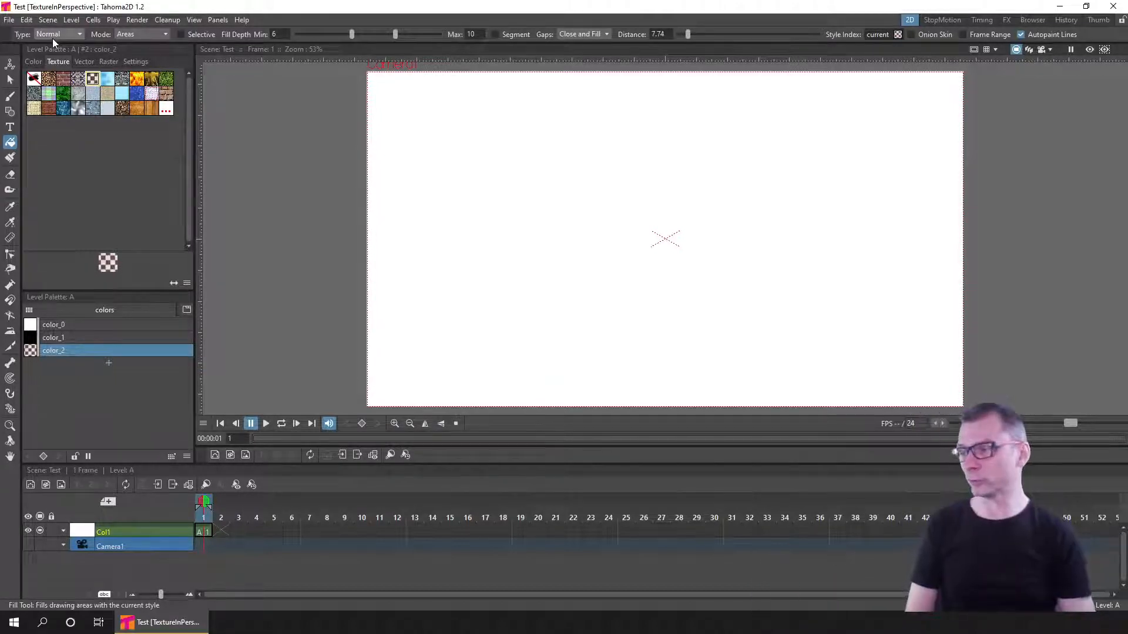
{"action": "left_click", "coordinate": [685, 173]}
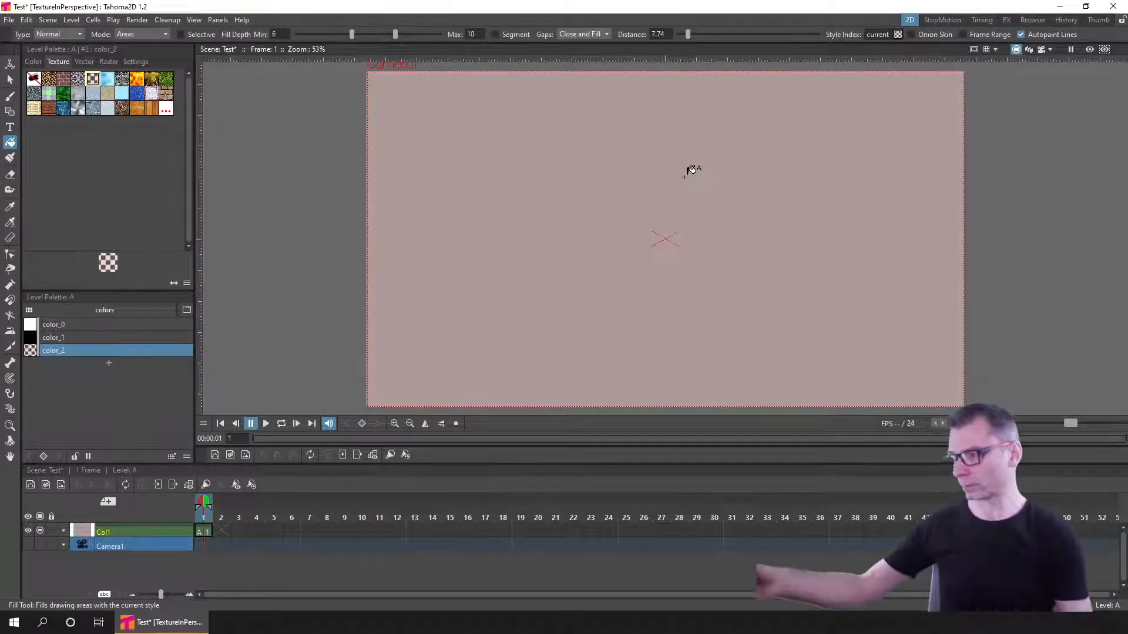
{"action": "key", "text": "ctrl+s"}
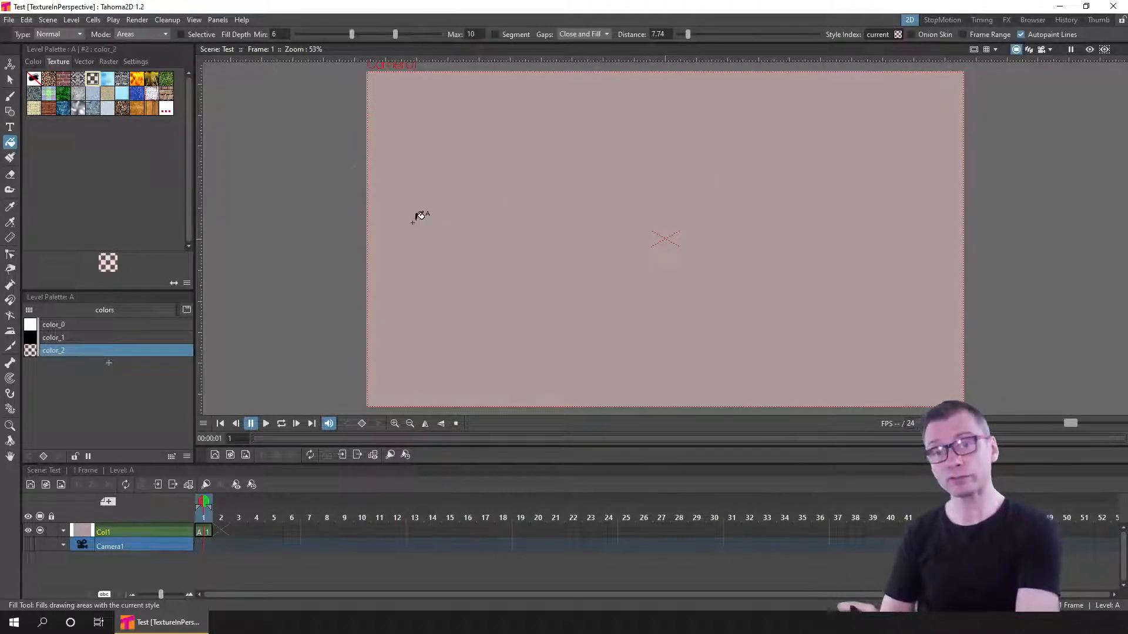
- Switch the viewer preview on and off to compare the rendered texture with the unrendered fill
{"action": "left_click", "coordinate": [1090, 50]}
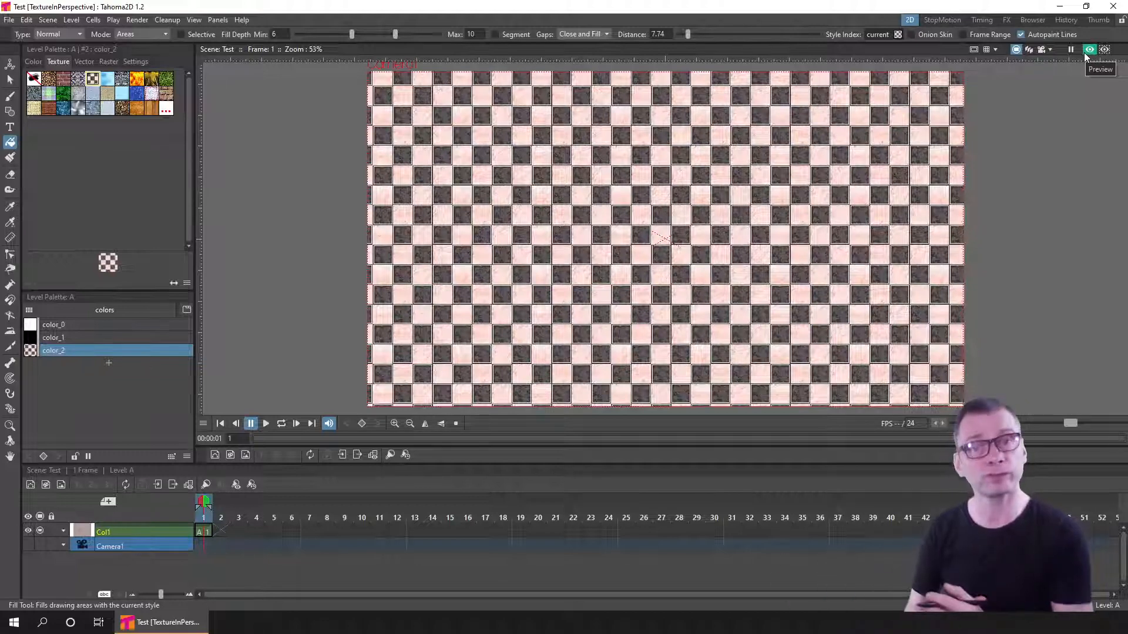
{"action": "left_click", "coordinate": [1089, 52]}
{"action": "left_click", "coordinate": [1088, 51]}
{"action": "left_click", "coordinate": [1088, 51]}
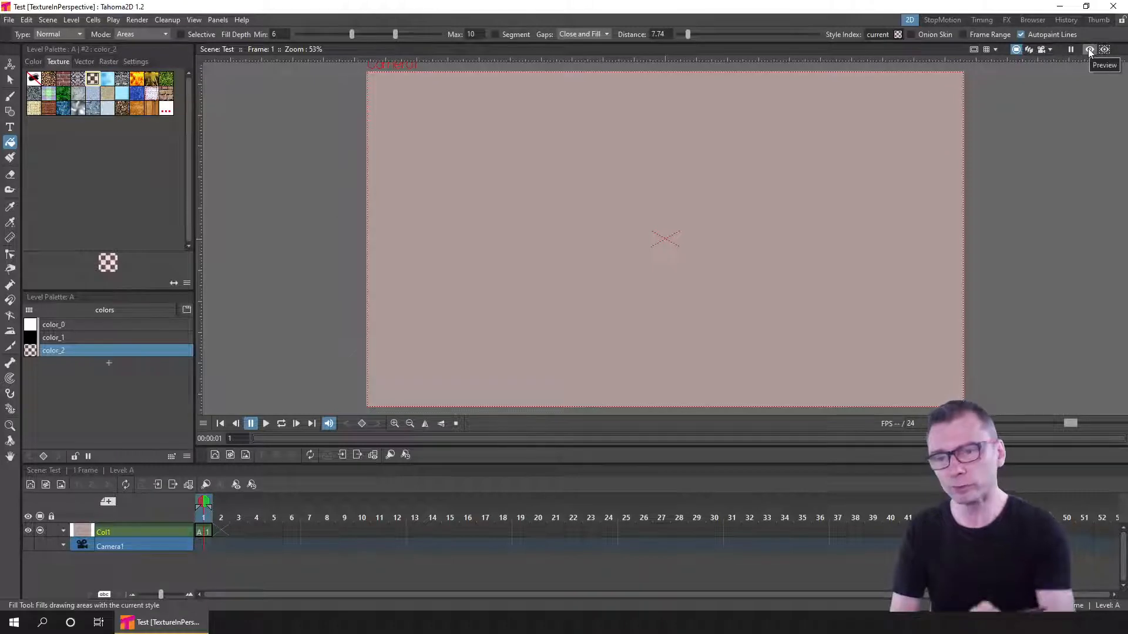
- In the FX room, spread the Col1 node away from the Scene and Output nodes and lock the room's panels
{"action": "left_click", "coordinate": [1006, 20]}
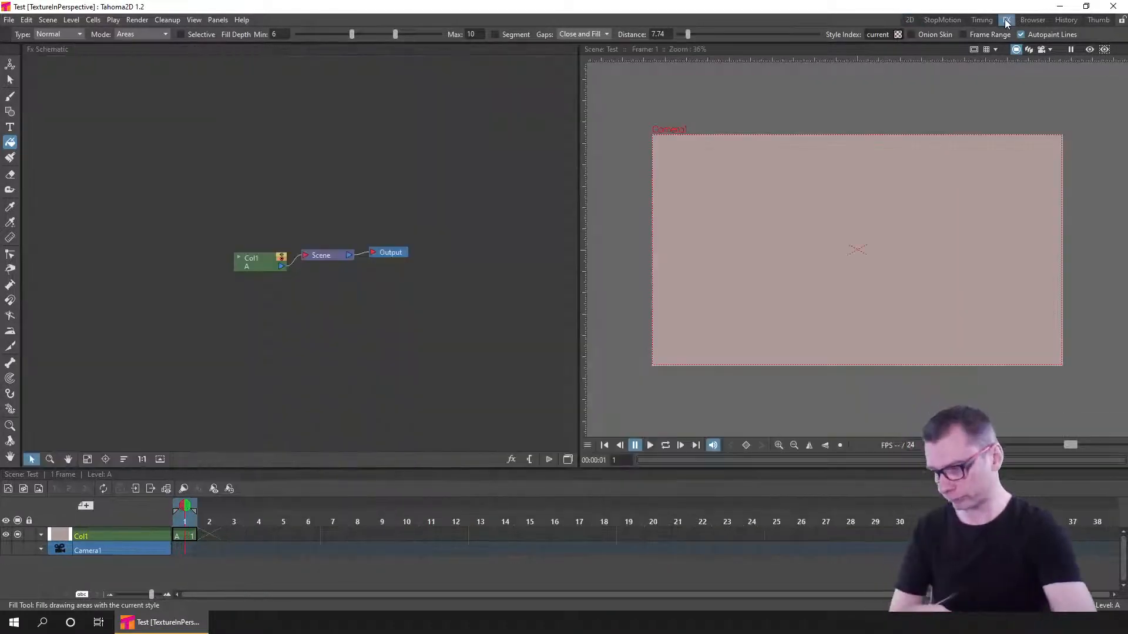
{"action": "key", "text": "a"}
{"action": "left_click_drag", "start_coordinate": [258, 263], "coordinate": [141, 264]}
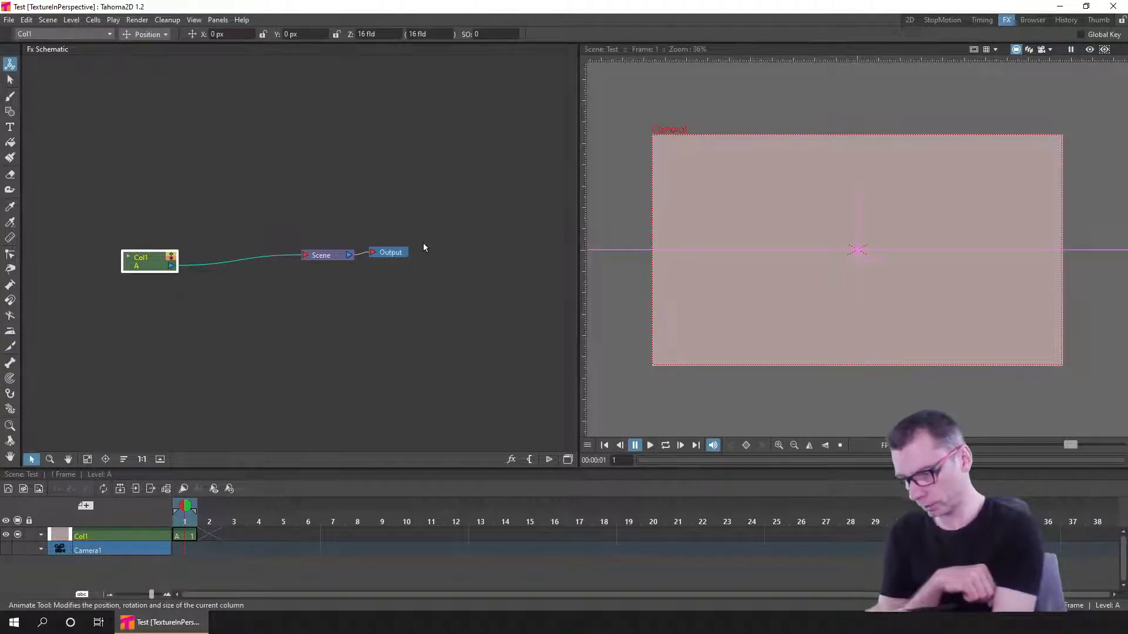
{"action": "left_click_drag", "start_coordinate": [476, 217], "coordinate": [299, 294]}
{"action": "left_click_drag", "start_coordinate": [334, 259], "coordinate": [399, 257]}
{"action": "left_click", "coordinate": [365, 304]}
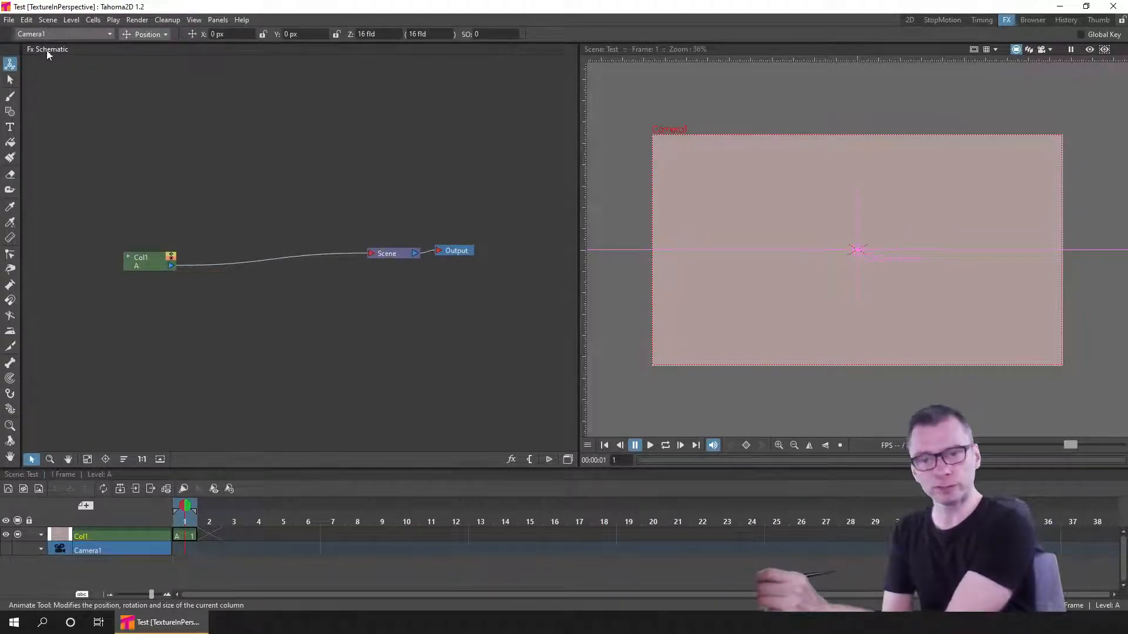
{"action": "left_click", "coordinate": [1122, 22]}
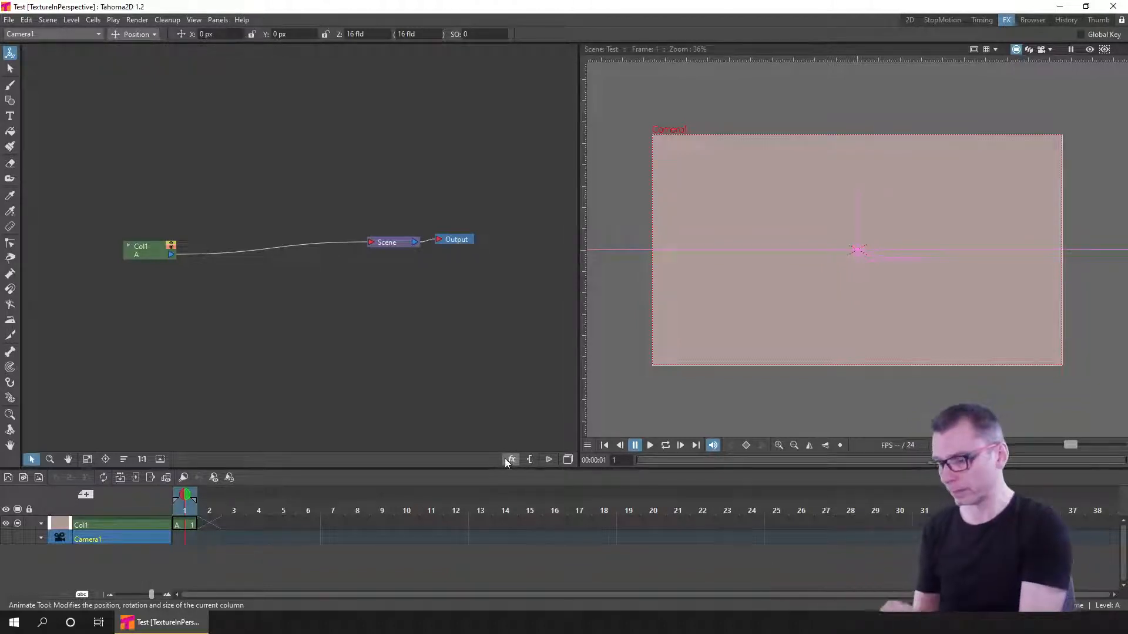
- Toggle between the FX schematic and the Stage schematic, finishing on the FX schematic
{"action": "left_click", "coordinate": [567, 459]}
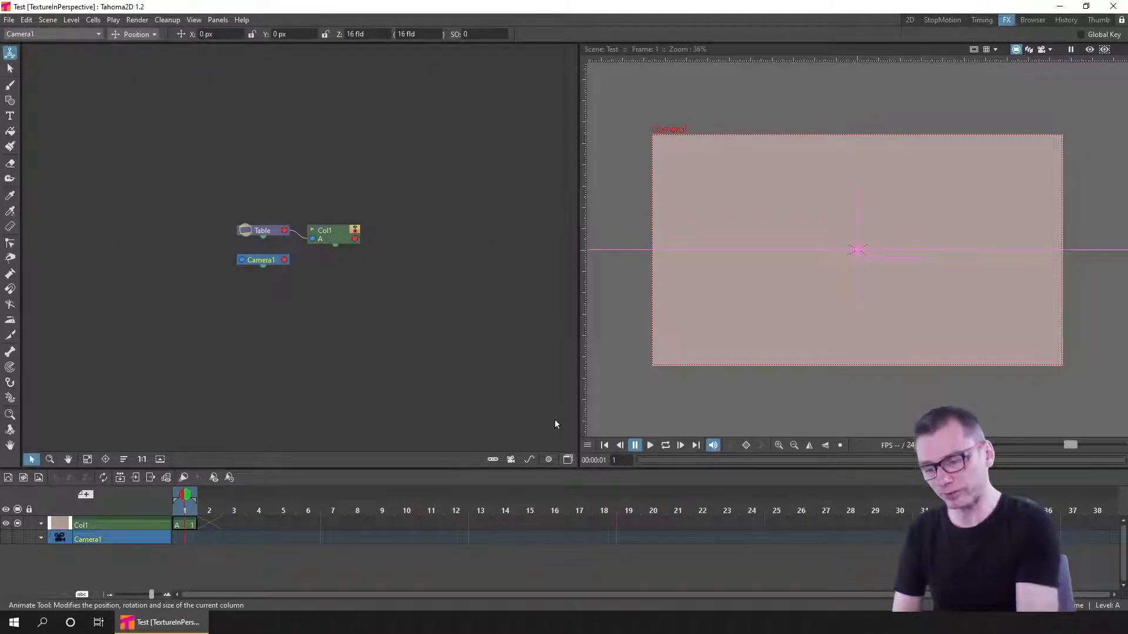
{"action": "left_click", "coordinate": [567, 460]}
{"action": "left_click", "coordinate": [568, 460]}
{"action": "left_click", "coordinate": [567, 460]}
{"action": "left_click", "coordinate": [567, 460]}
{"action": "left_click", "coordinate": [567, 460]}
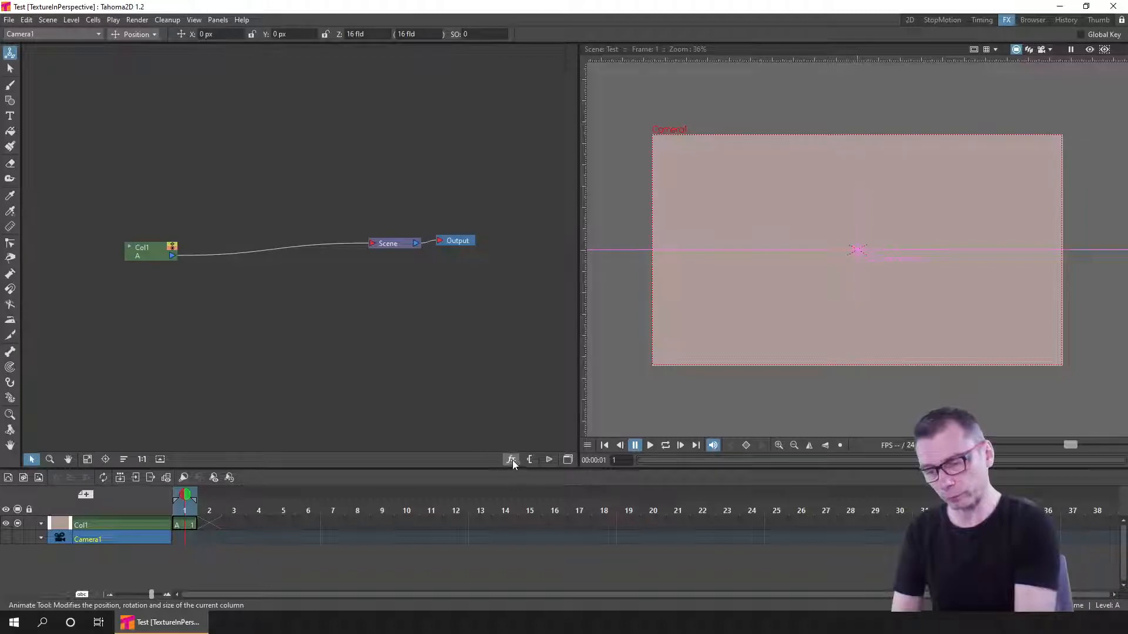
- View the FX categories that can be inserted after the Col1 node, dismiss them and reselect the node
{"action": "left_click", "coordinate": [141, 251]}
{"action": "right_click", "coordinate": [141, 254]}
{"action": "mouse_move", "coordinate": [150, 256]}
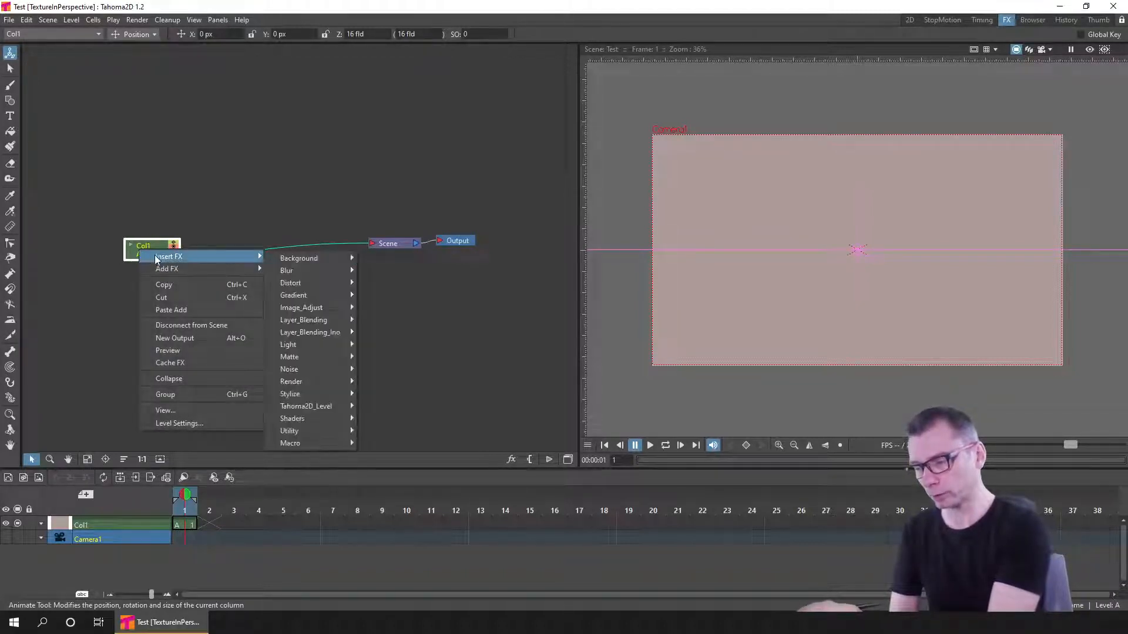
{"action": "left_click", "coordinate": [246, 185]}
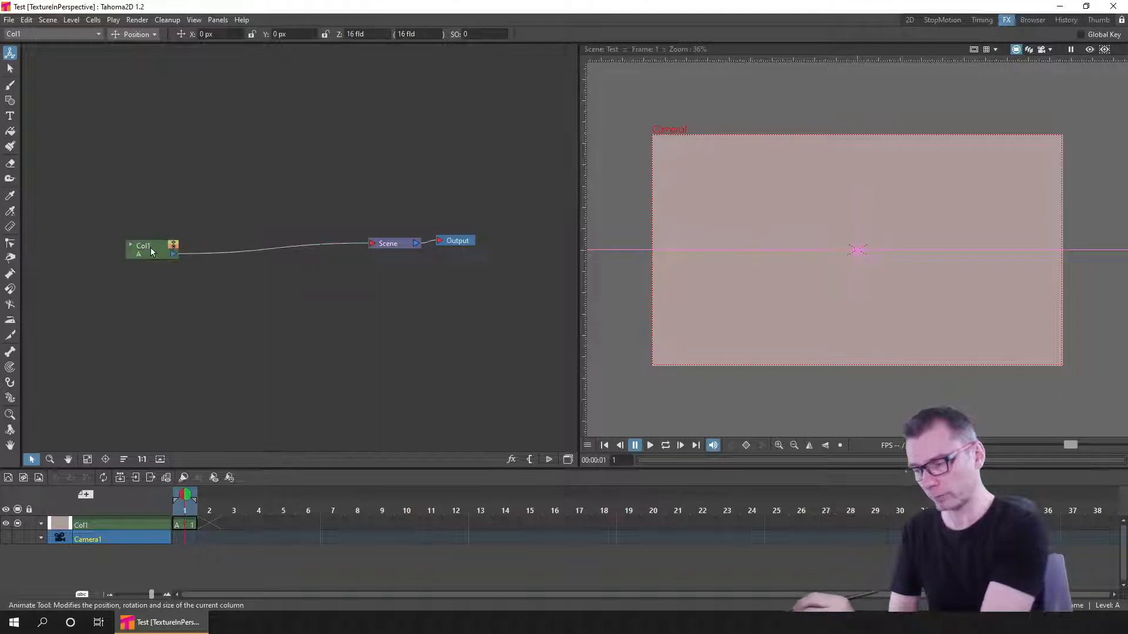
{"action": "left_click_drag", "start_coordinate": [134, 249], "coordinate": [133, 252]}
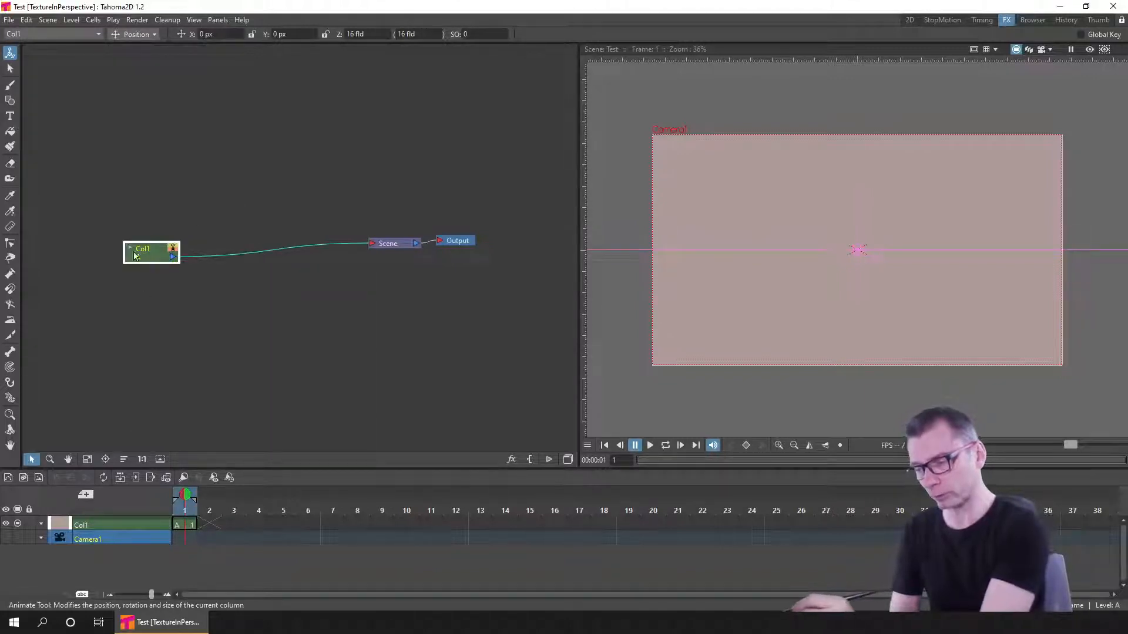
- Search the FX browser for "persp", insert Perspective Distort Iwa after Col1, and place its node midway between Col1 and Scene
{"action": "left_click", "coordinate": [511, 460]}
{"action": "left_click", "coordinate": [457, 425]}
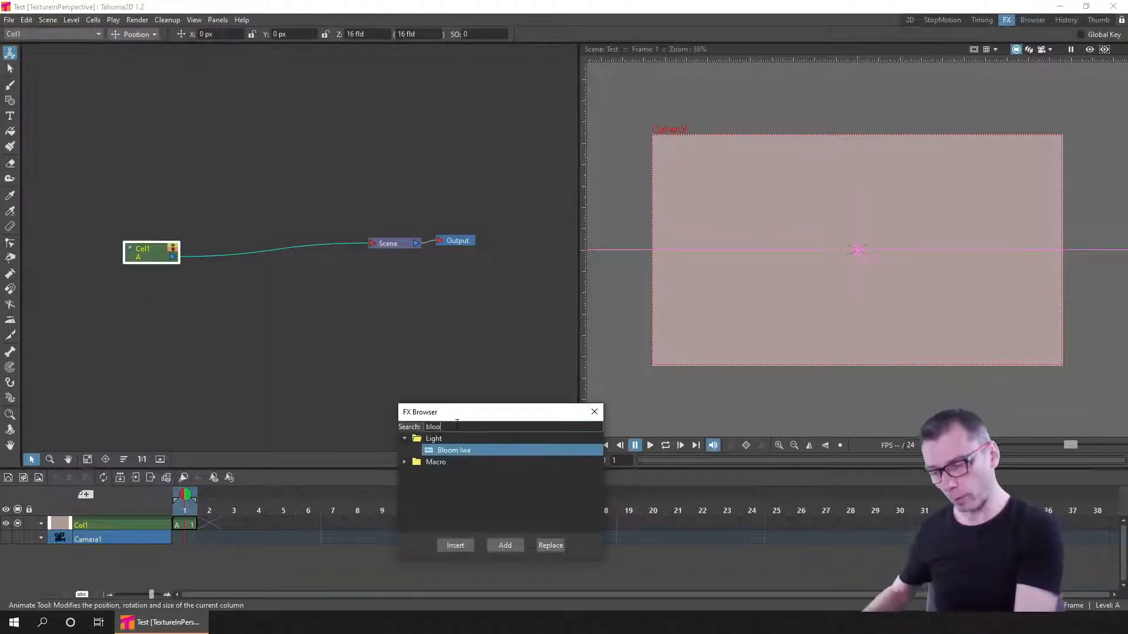
{"action": "key", "text": "BackSpace"}
{"action": "key", "text": "BackSpace"}
{"action": "key", "text": "BackSpace"}
{"action": "key", "text": "BackSpace"}
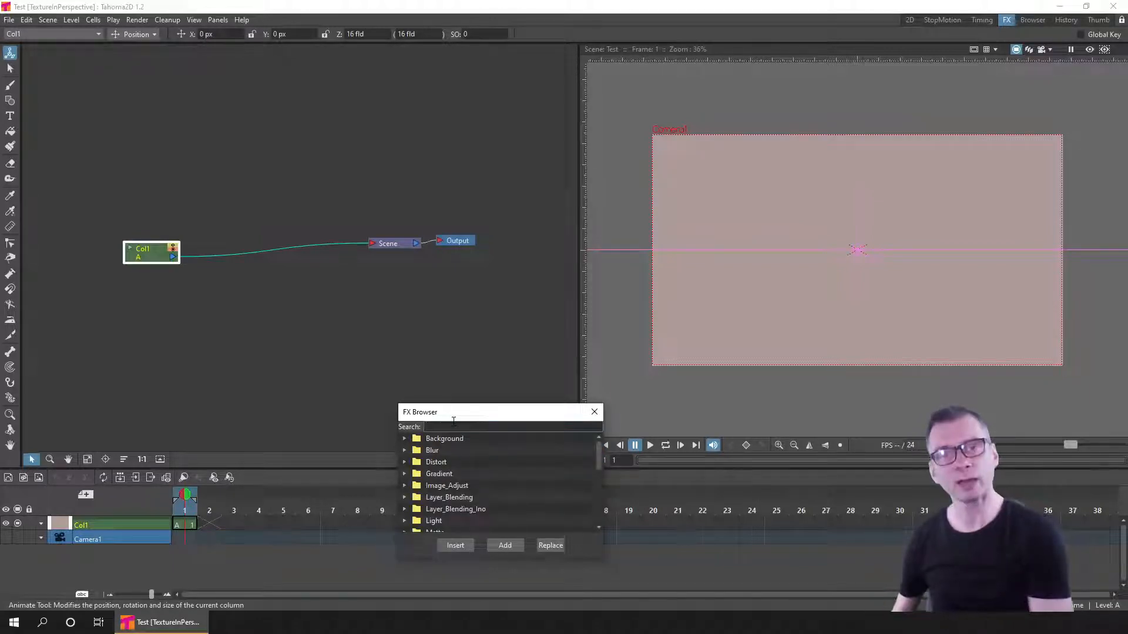
{"action": "type", "text": "persp"}
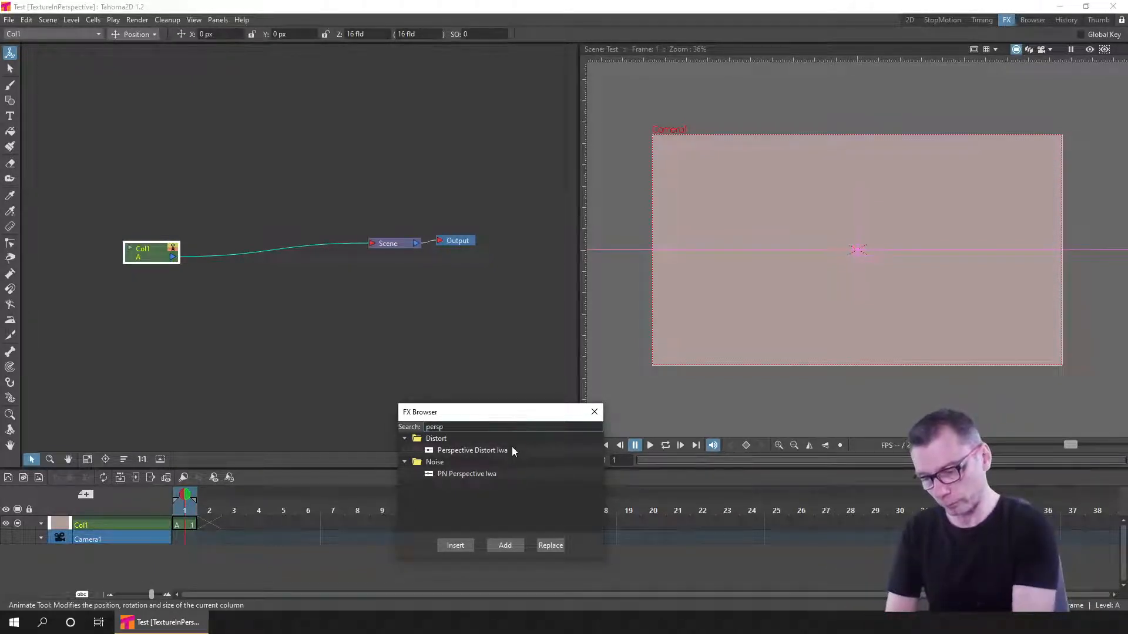
{"action": "left_click", "coordinate": [494, 449]}
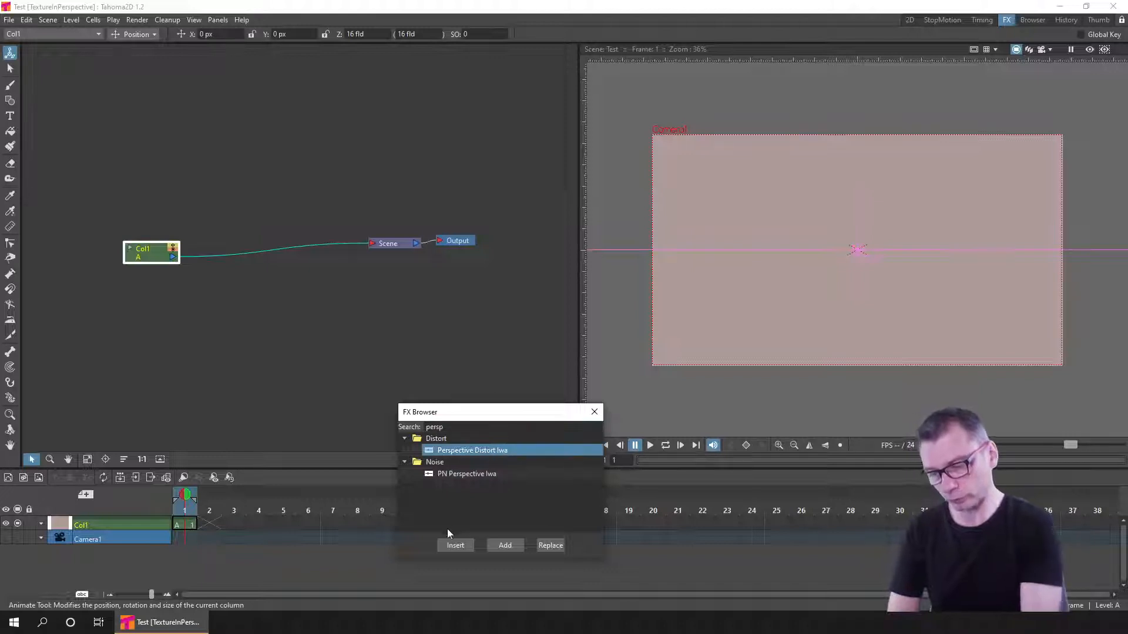
{"action": "left_click", "coordinate": [458, 546]}
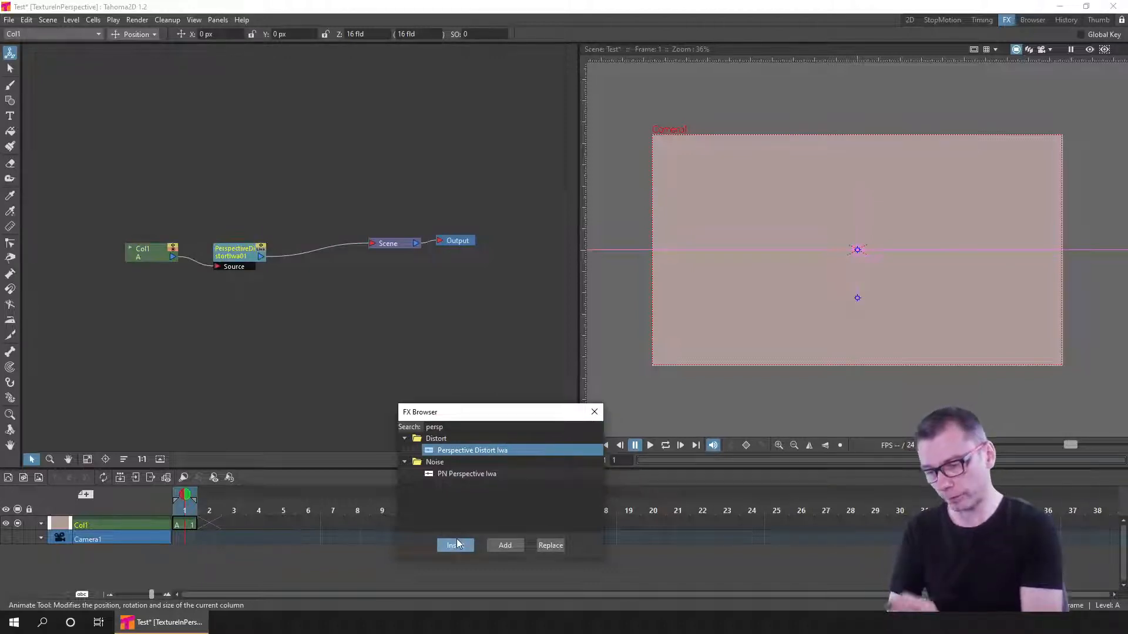
{"action": "left_click", "coordinate": [594, 412]}
{"action": "left_click_drag", "start_coordinate": [236, 256], "coordinate": [259, 243]}
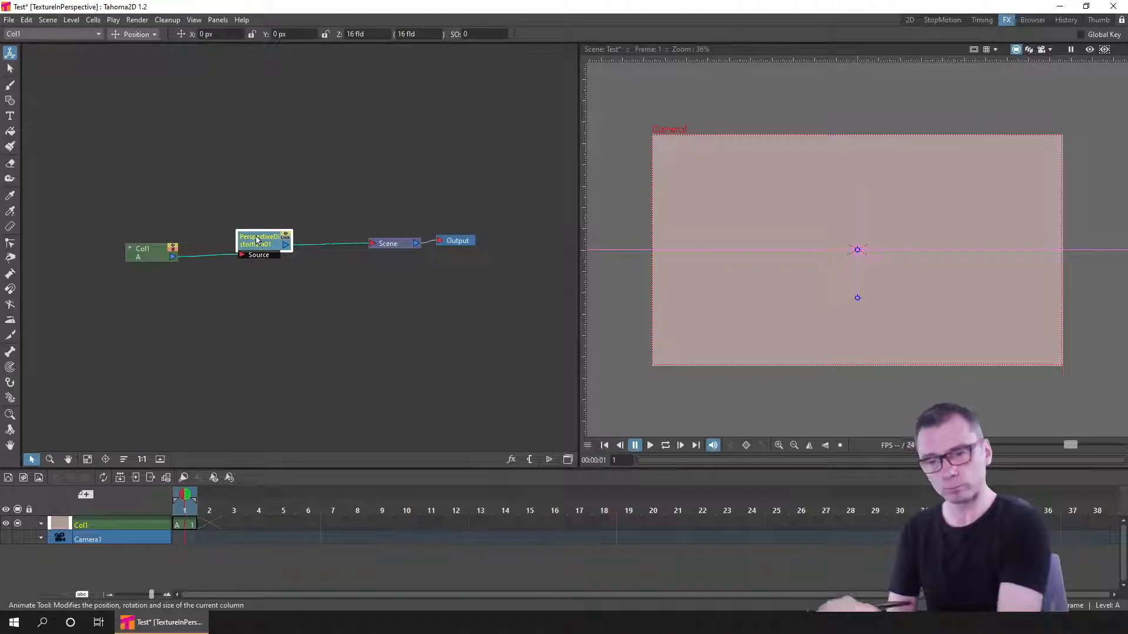
- Turn on the preview of the distorted texture in a widened viewer and save the scene
{"action": "left_click", "coordinate": [1090, 51]}
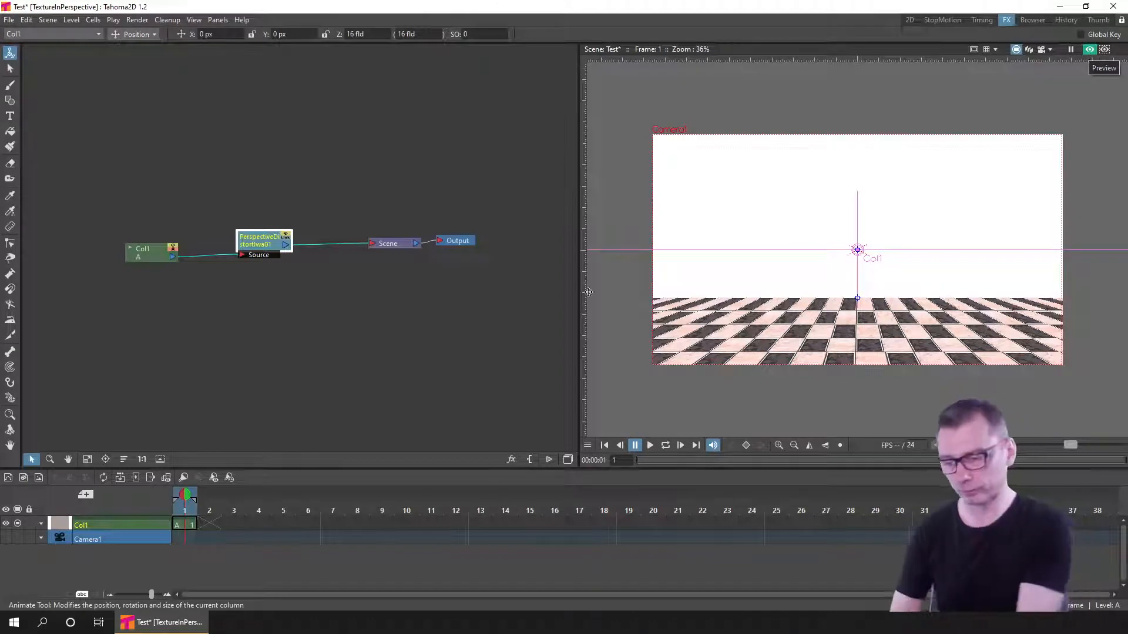
{"action": "left_click_drag", "start_coordinate": [578, 313], "coordinate": [536, 311]}
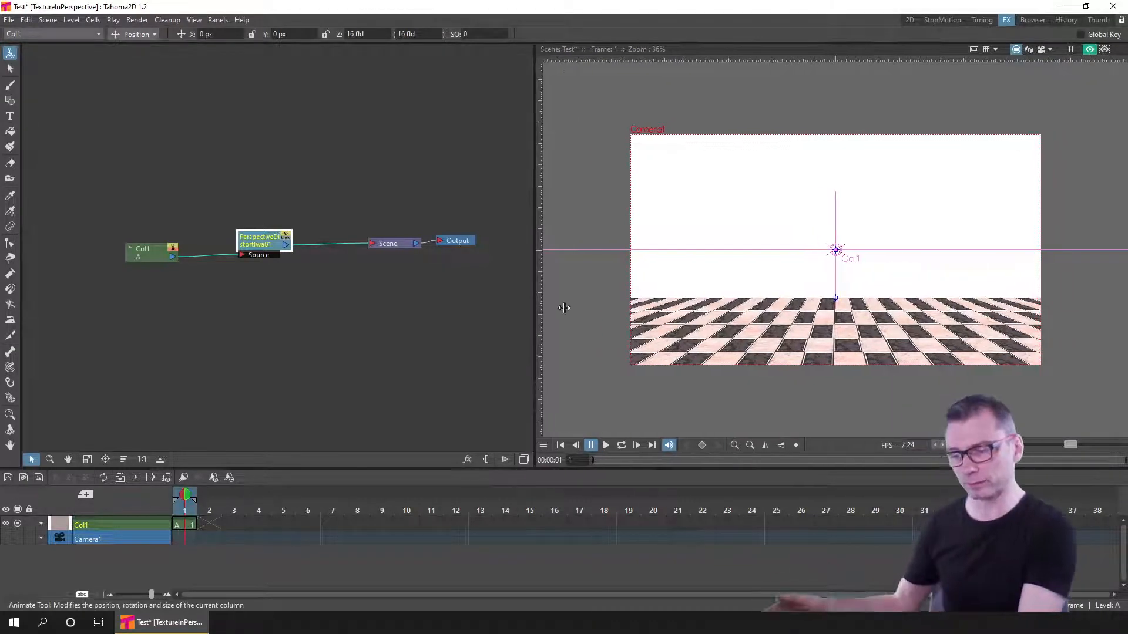
{"action": "scroll", "coordinate": [893, 339], "scroll_direction": "up", "scroll_amount": 2}
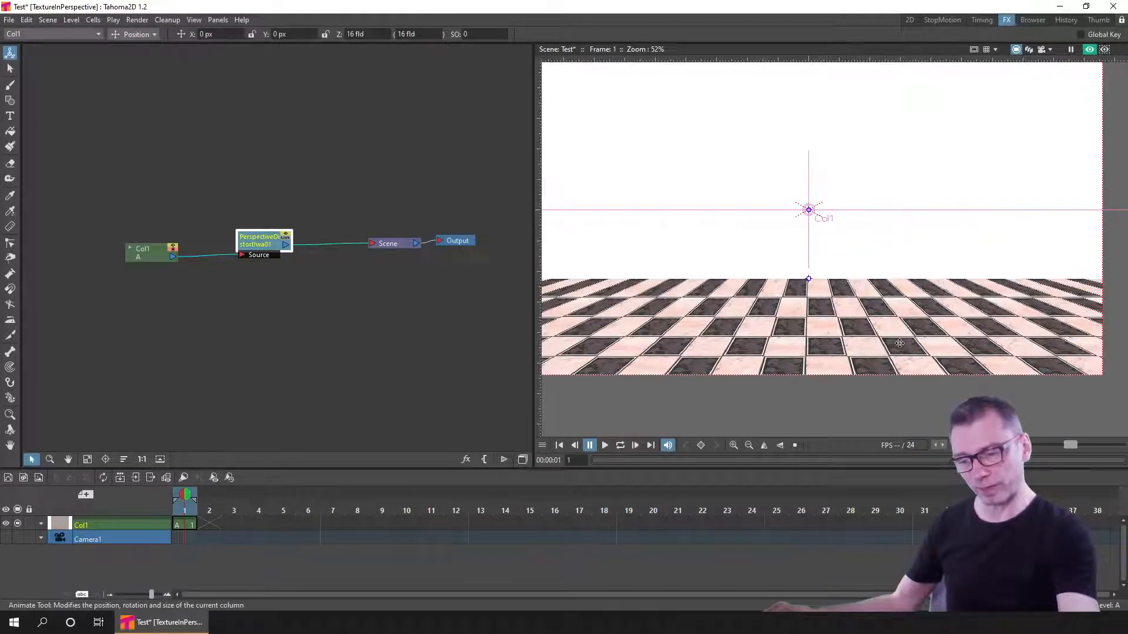
{"action": "scroll", "coordinate": [898, 343], "scroll_direction": "down", "scroll_amount": 2}
{"action": "scroll", "coordinate": [898, 342], "scroll_direction": "up", "scroll_amount": 1}
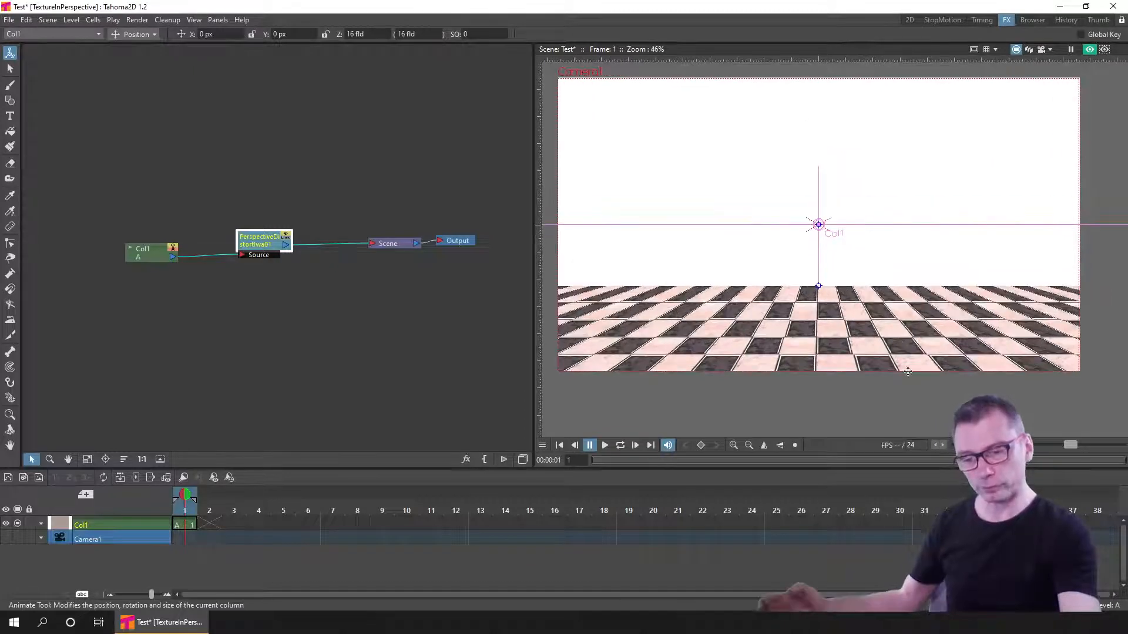
{"action": "left_click_drag", "start_coordinate": [894, 336], "coordinate": [914, 361]}
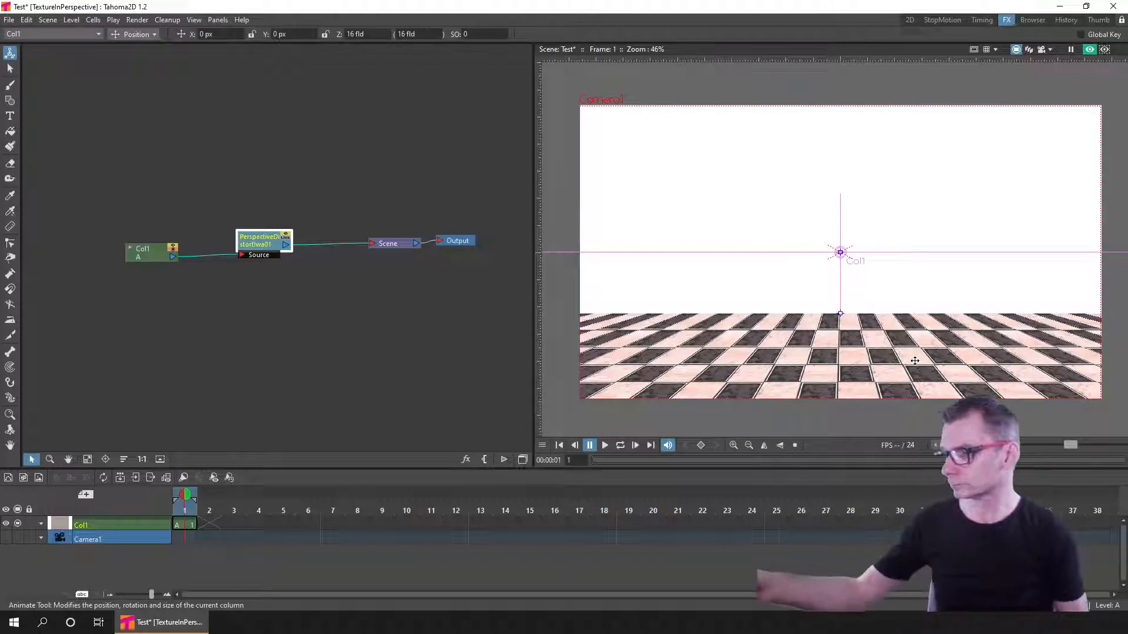
{"action": "key", "text": "ctrl+s"}
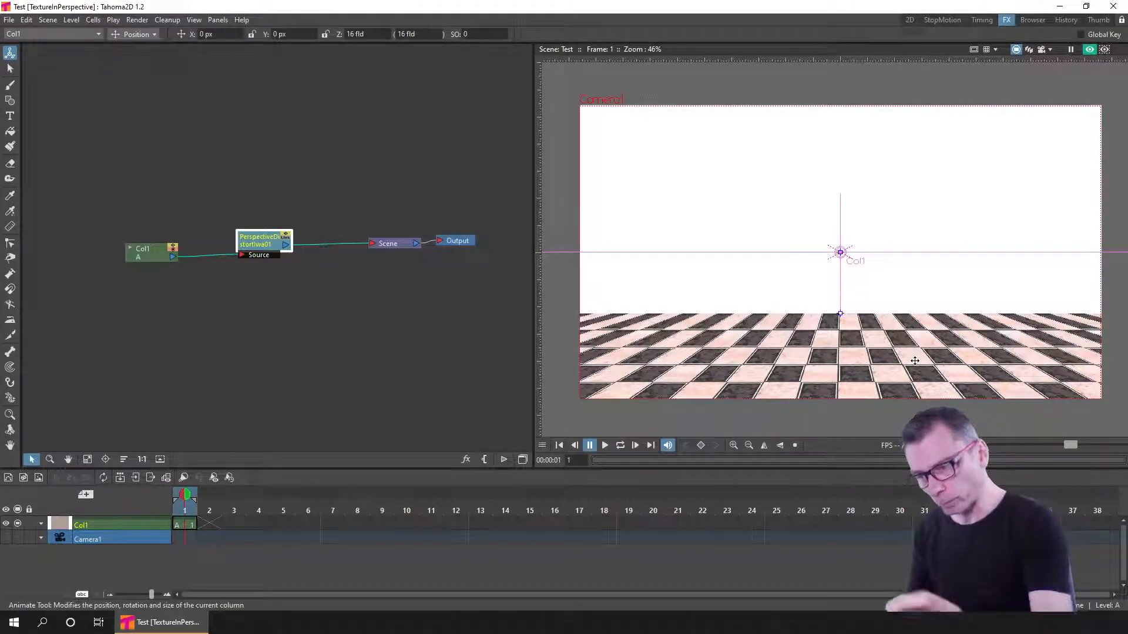
- Open the Perspective Distort Iwa settings and move the vanishing point up and down, leaving it at about X 0.4 px, Y 82 px
{"action": "double_click", "coordinate": [265, 250]}
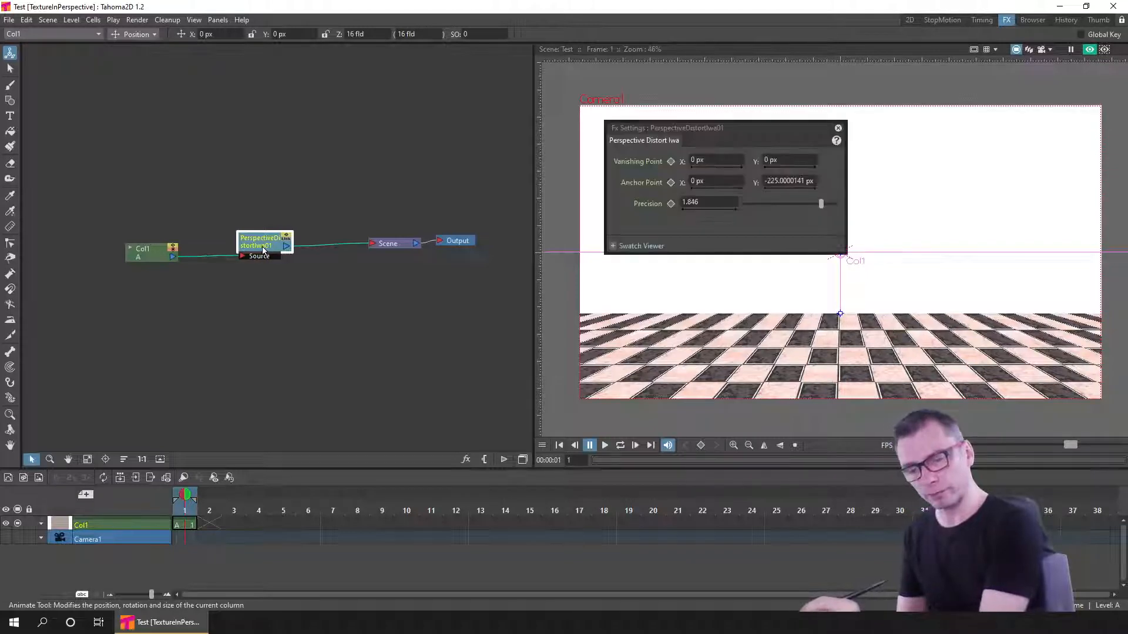
{"action": "left_click_drag", "start_coordinate": [729, 127], "coordinate": [381, 356]}
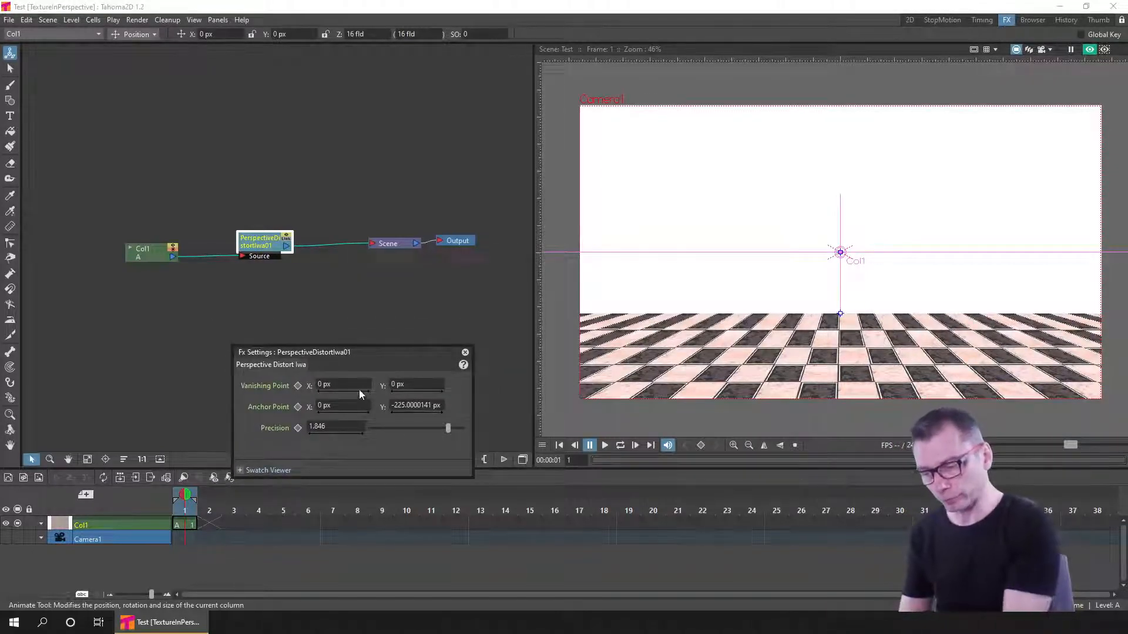
{"action": "key", "text": "Tab"}
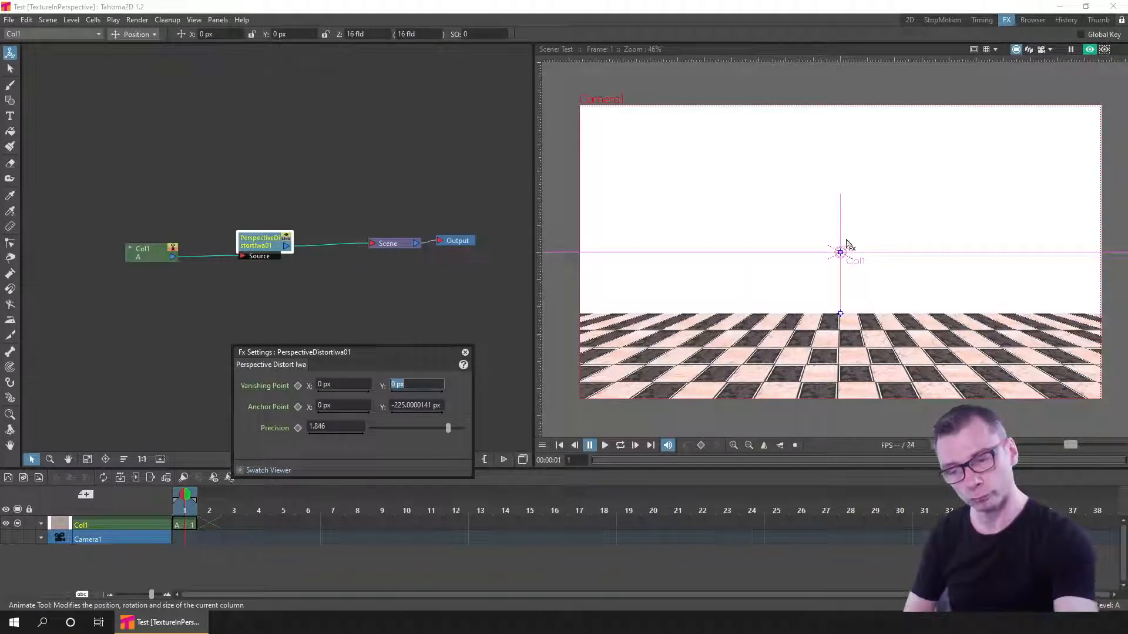
{"action": "left_click_drag", "start_coordinate": [840, 254], "coordinate": [840, 311]}
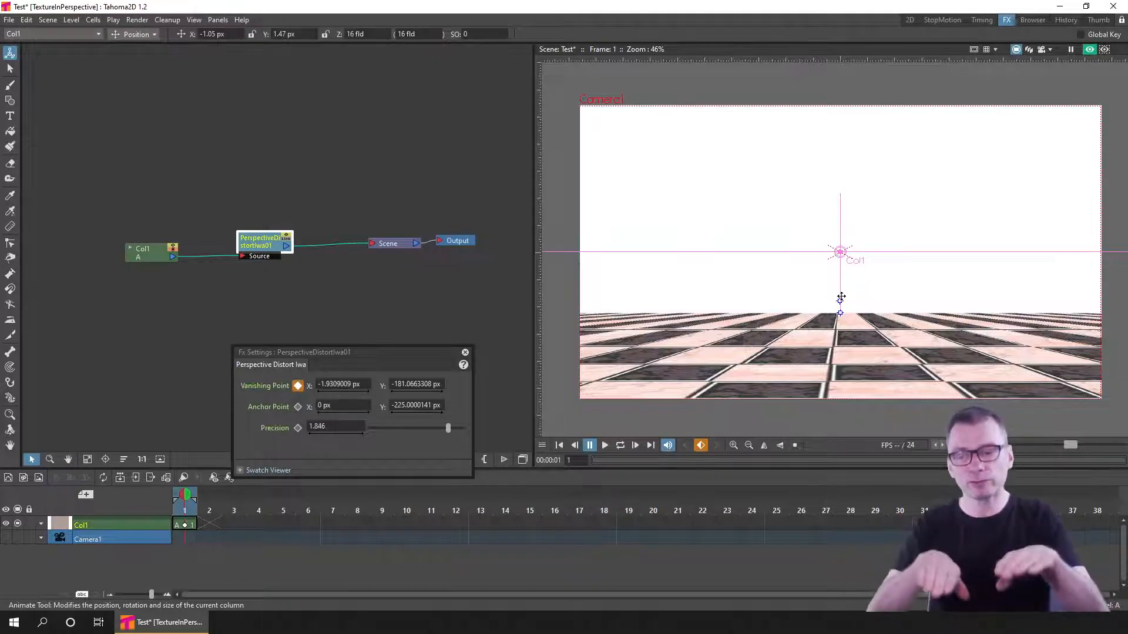
{"action": "left_click_drag", "start_coordinate": [840, 298], "coordinate": [842, 241]}
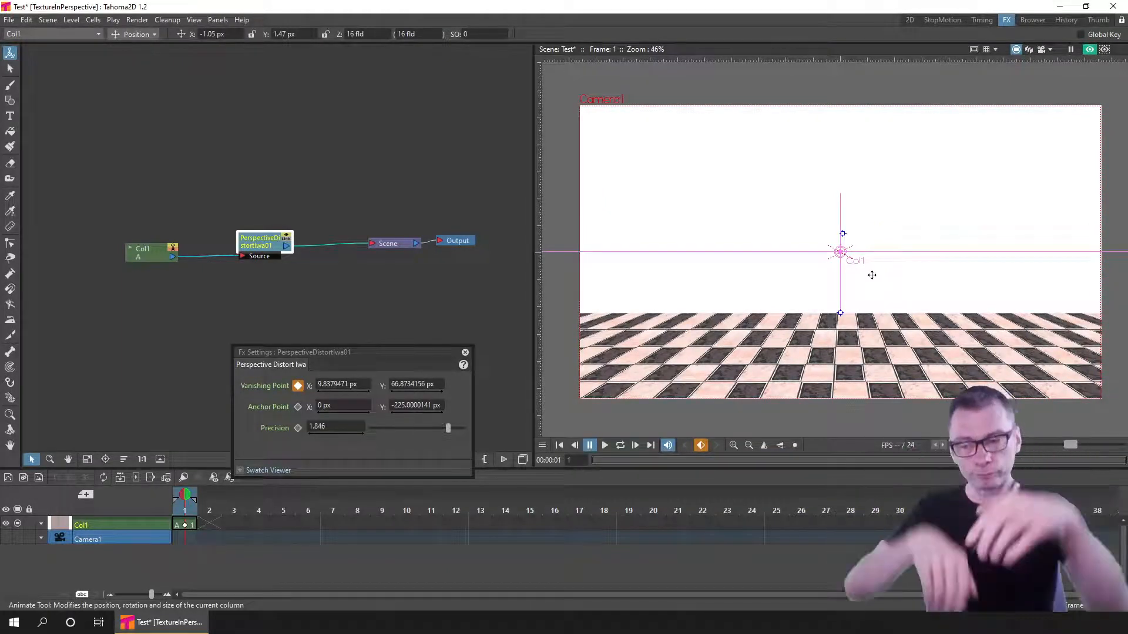
{"action": "left_click_drag", "start_coordinate": [842, 233], "coordinate": [841, 231]}
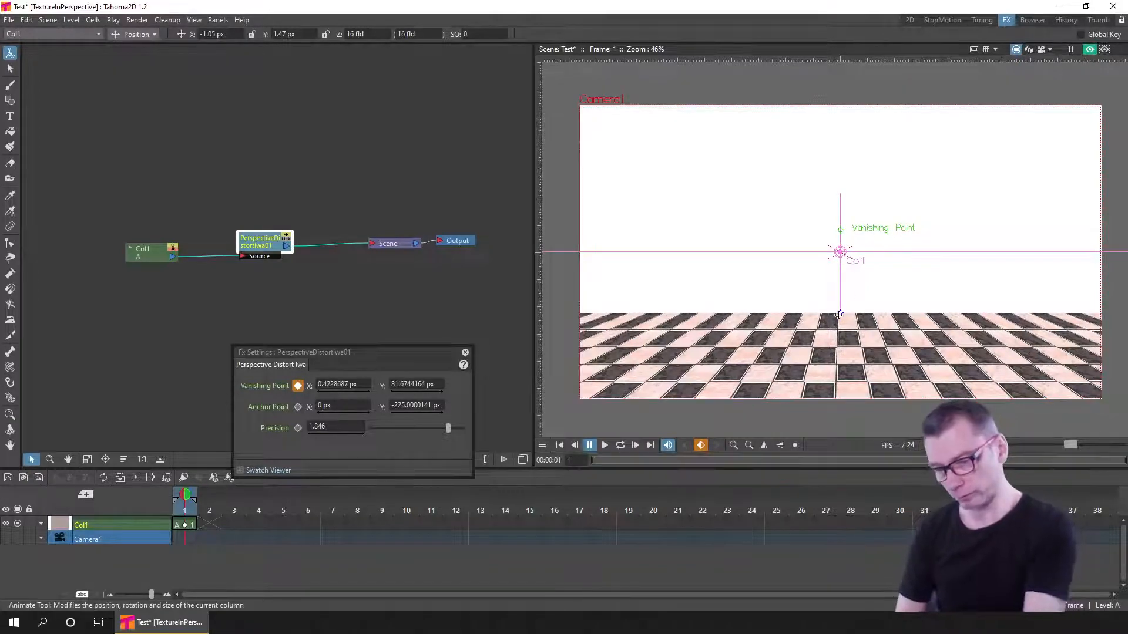
- Raise the effect's anchor point to about X 1.4 px, Y -120 px and save the scene
{"action": "left_click_drag", "start_coordinate": [841, 316], "coordinate": [841, 294]}
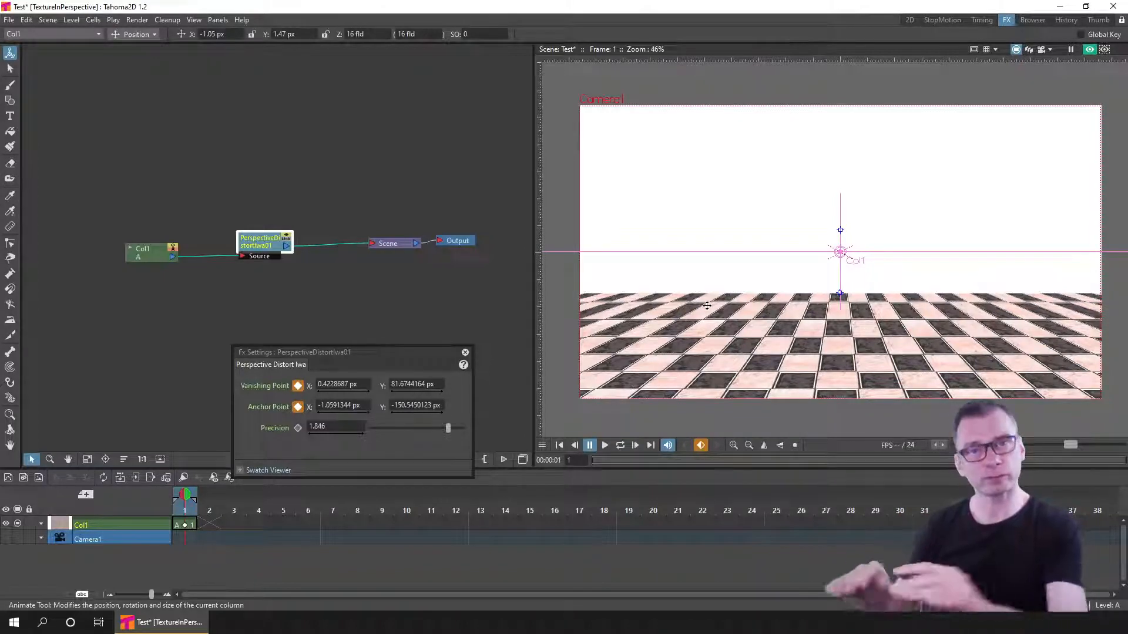
{"action": "left_click_drag", "start_coordinate": [841, 295], "coordinate": [834, 286]}
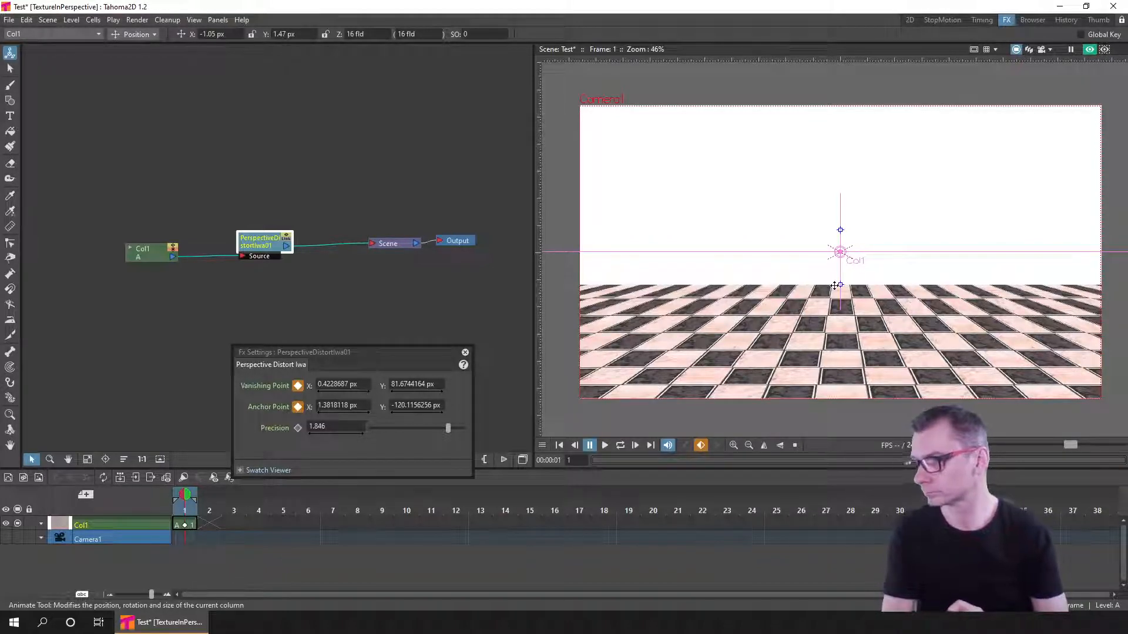
{"action": "key", "text": "ctrl+s"}
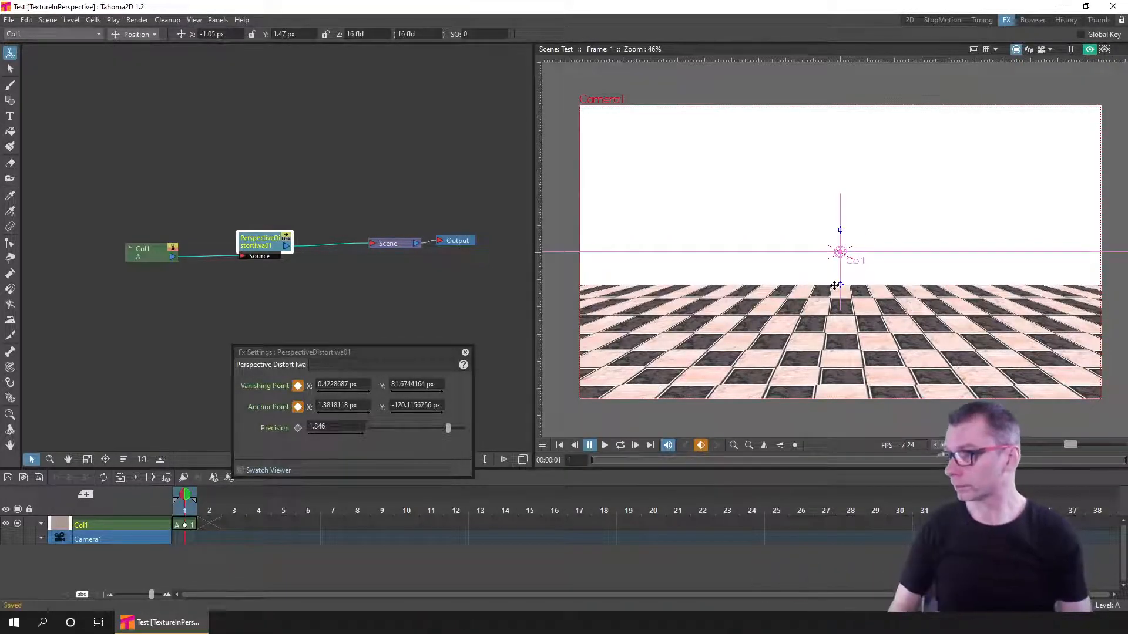
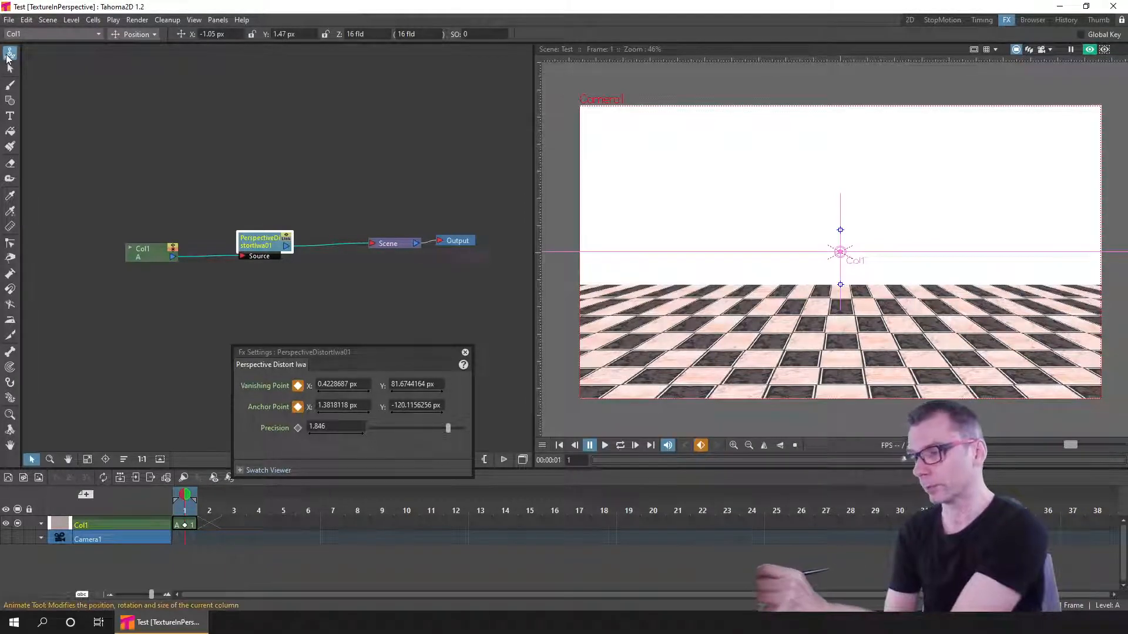
- Switch the Animate tool to Rotation, rotate Col1 to about 18°, and reset its rotation to 0°
{"action": "left_click", "coordinate": [146, 36]}
{"action": "left_click", "coordinate": [150, 61]}
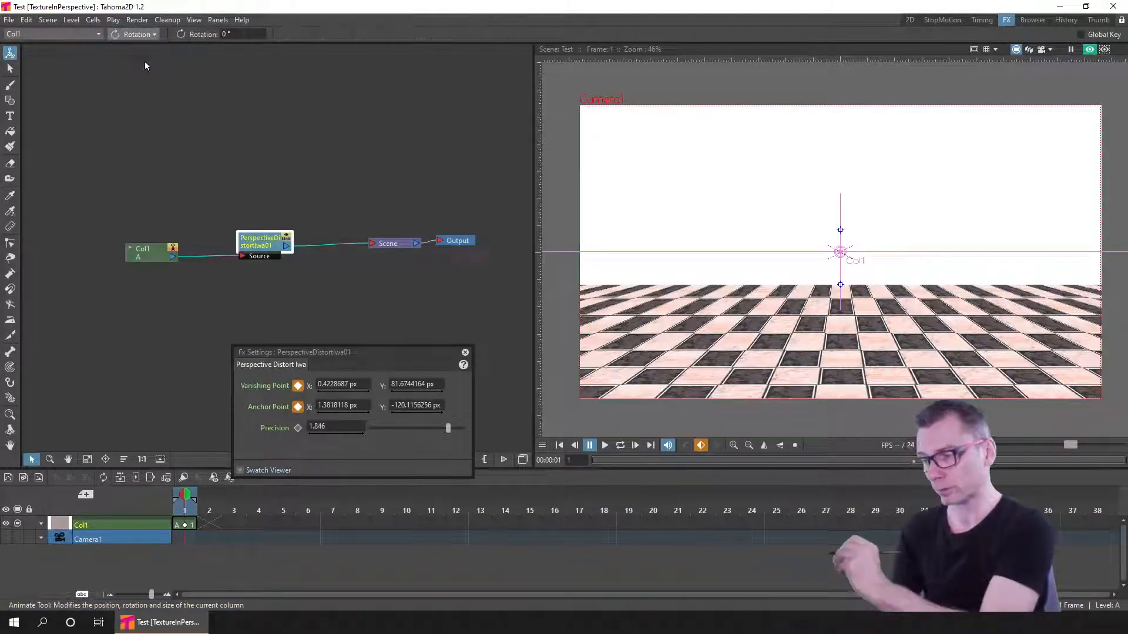
{"action": "mouse_move", "coordinate": [1063, 360]}
{"action": "left_mouse_down"}
{"action": "mouse_move", "coordinate": [1060, 345]}
{"action": "mouse_move", "coordinate": [1060, 363]}
{"action": "left_mouse_up"}
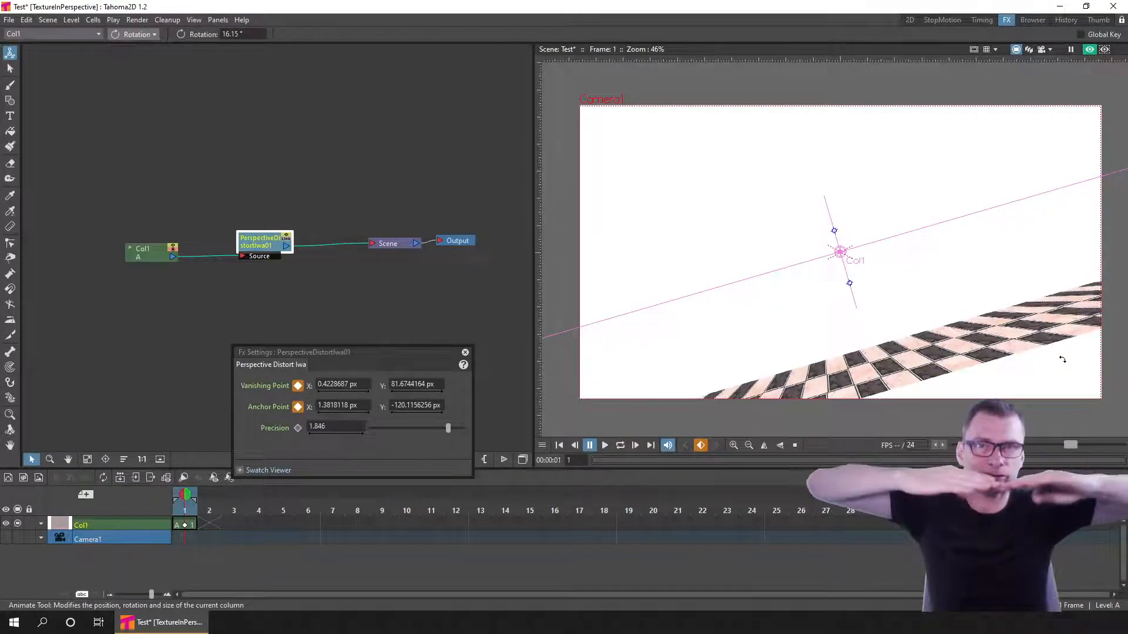
{"action": "left_click_drag", "start_coordinate": [1074, 356], "coordinate": [1066, 345]}
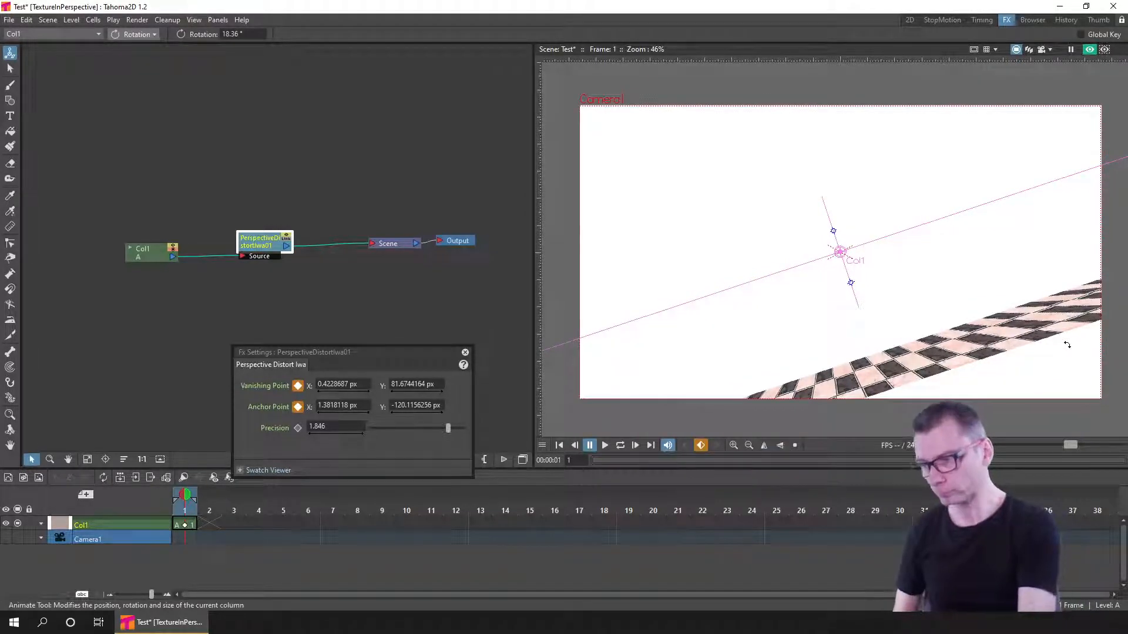
{"action": "left_click", "coordinate": [255, 35]}
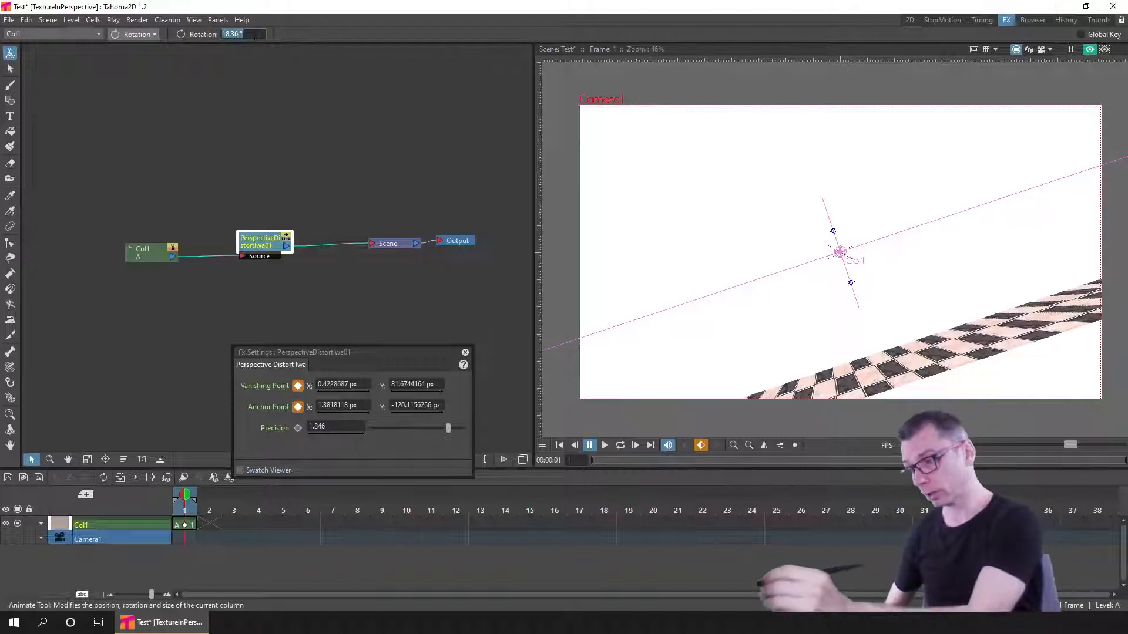
{"action": "type", "text": "0"}
{"action": "key", "text": "Return"}
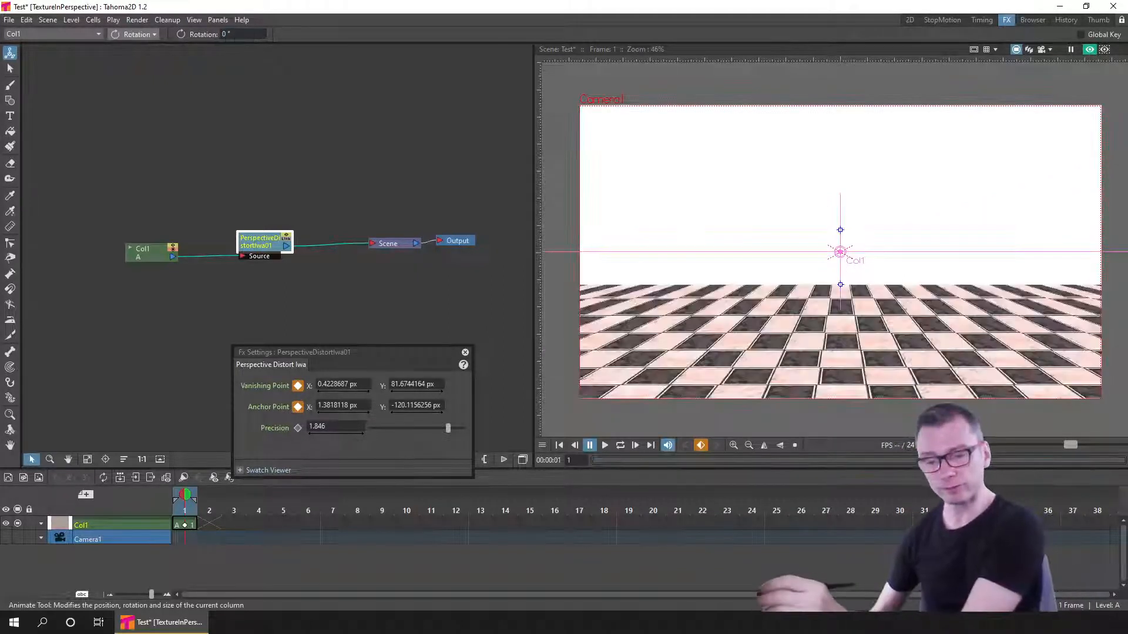
- Try rotating Col1 by 180° and by 90°, and return its rotation to 0°
{"action": "left_click", "coordinate": [240, 35]}
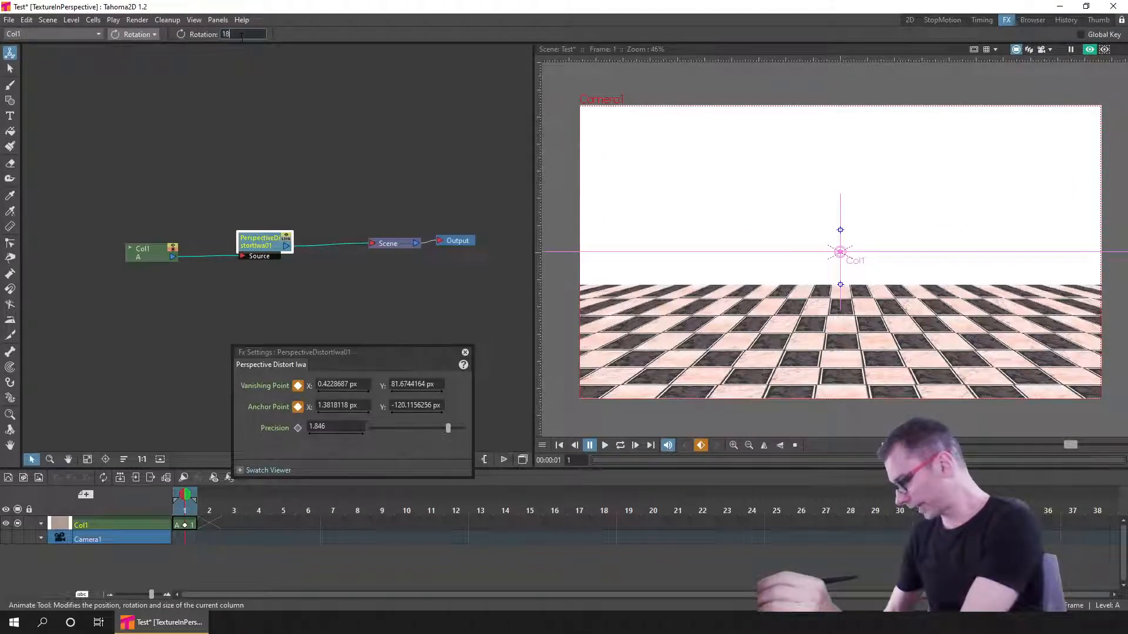
{"action": "key", "text": "Return"}
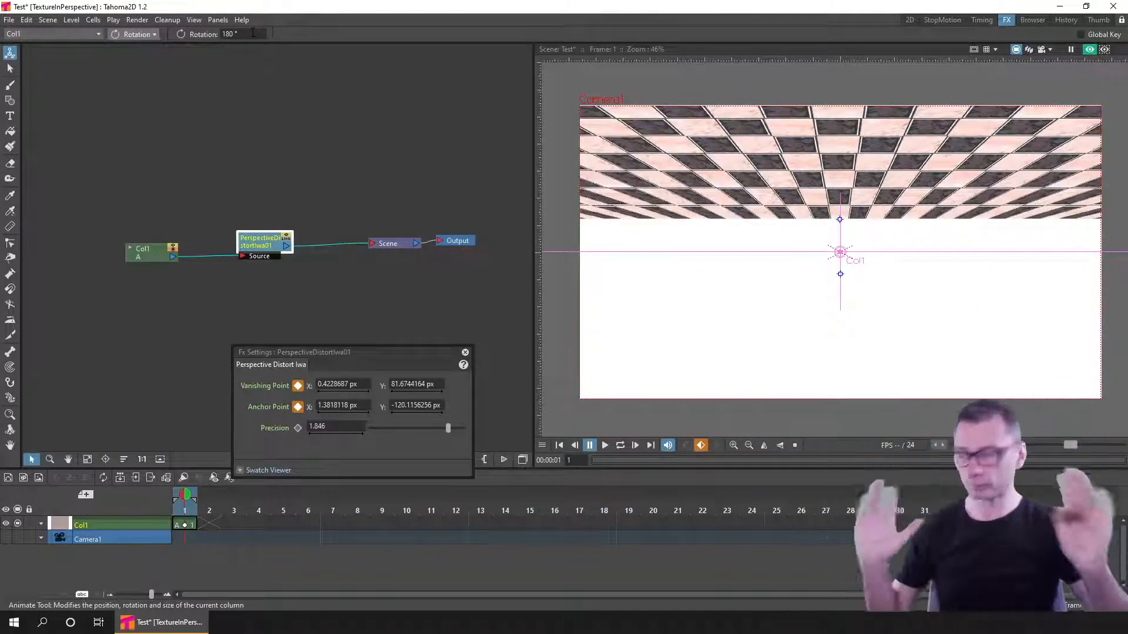
{"action": "left_click", "coordinate": [253, 33]}
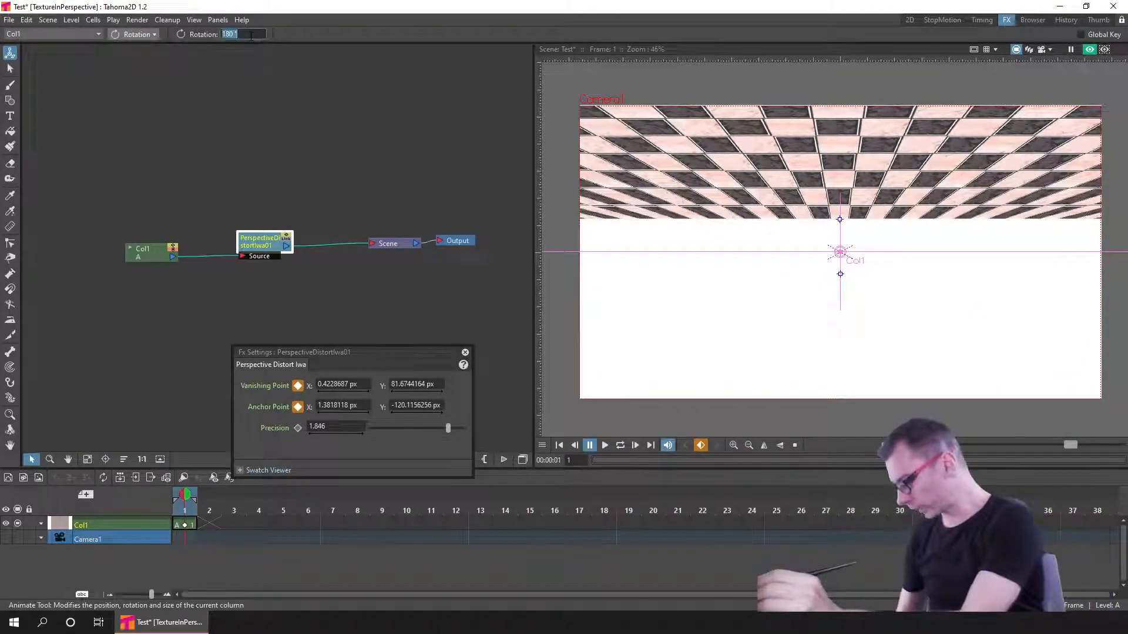
{"action": "key", "text": "Return"}
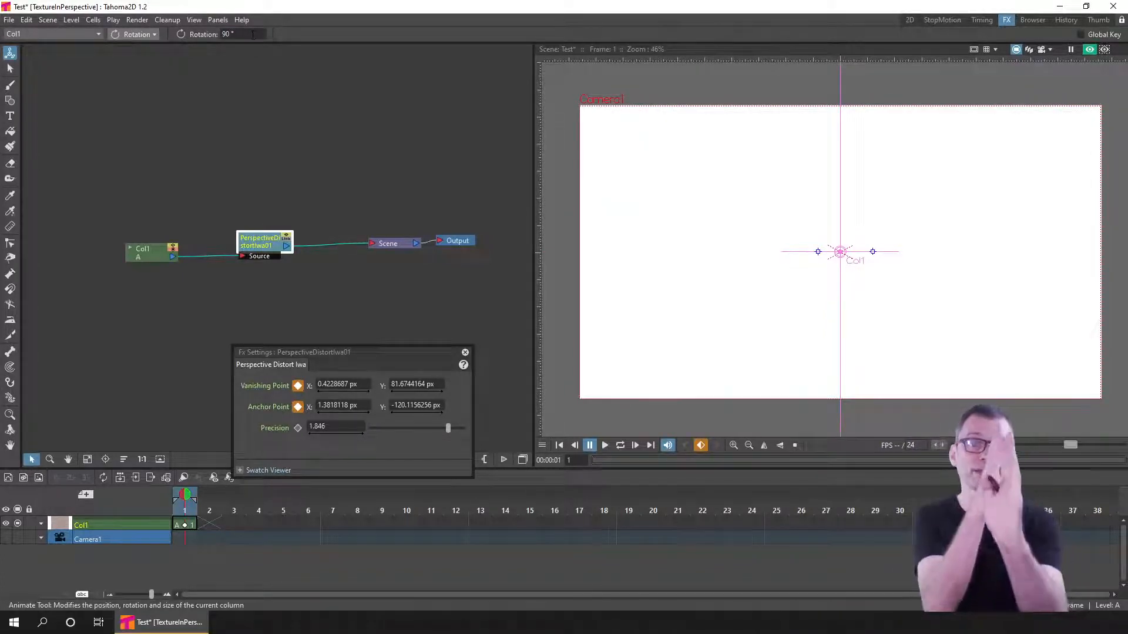
{"action": "left_click", "coordinate": [253, 34]}
{"action": "type", "text": "0"}
{"action": "key", "text": "Return"}
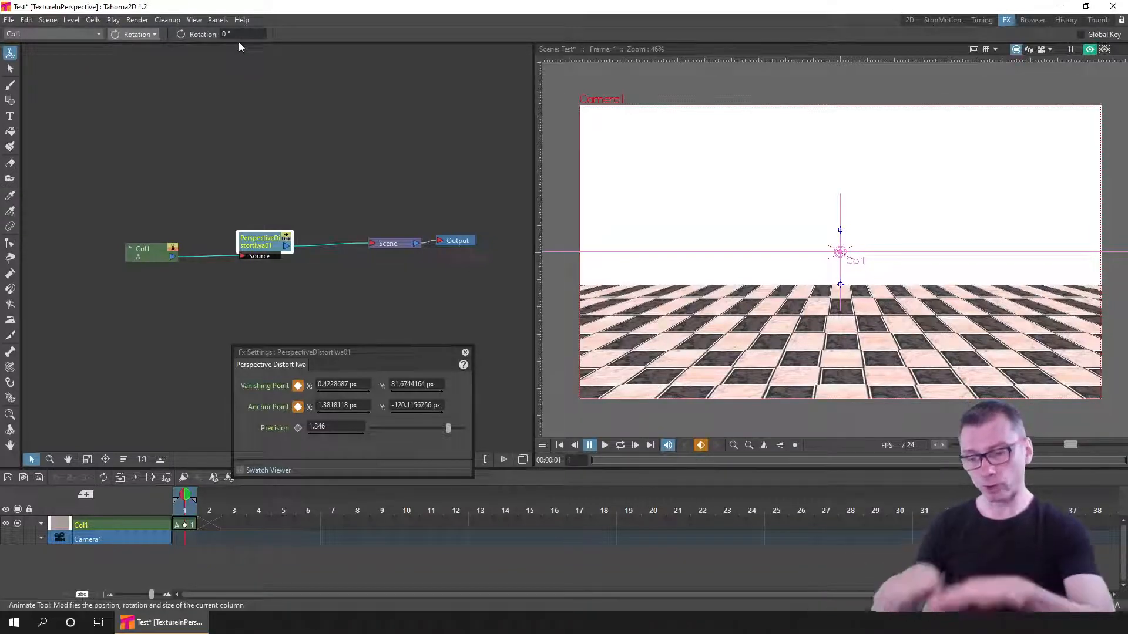
- Set the scene's output file format to png in the Output Settings and close them
{"action": "left_click", "coordinate": [137, 19]}
{"action": "left_click", "coordinate": [188, 77]}
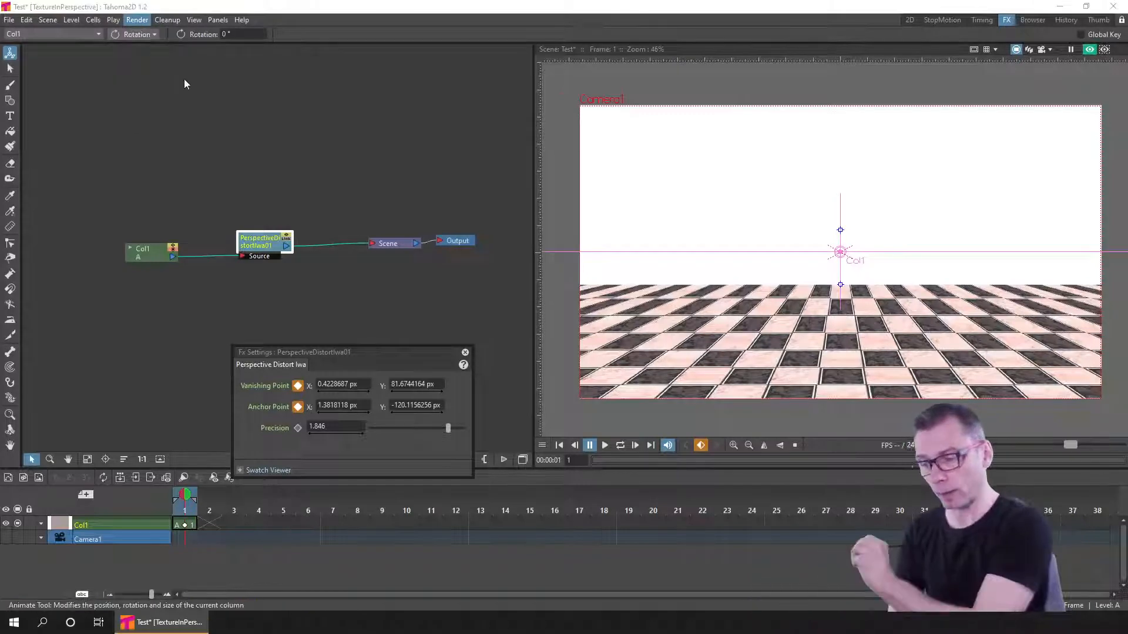
{"action": "left_click_drag", "start_coordinate": [961, 157], "coordinate": [766, 127]}
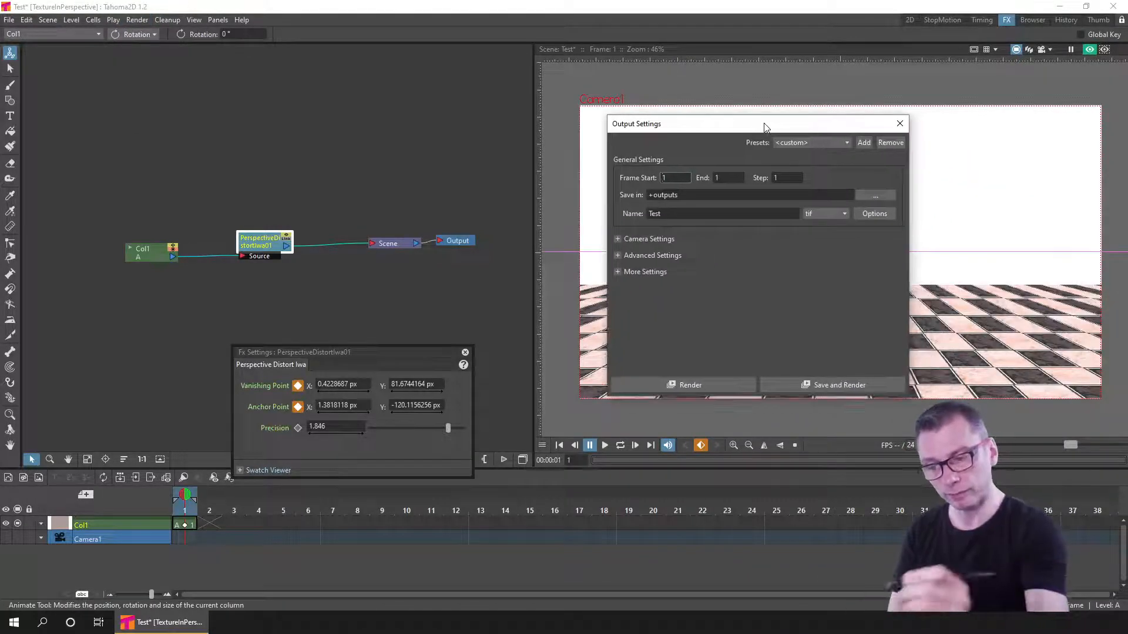
{"action": "left_click", "coordinate": [825, 214]}
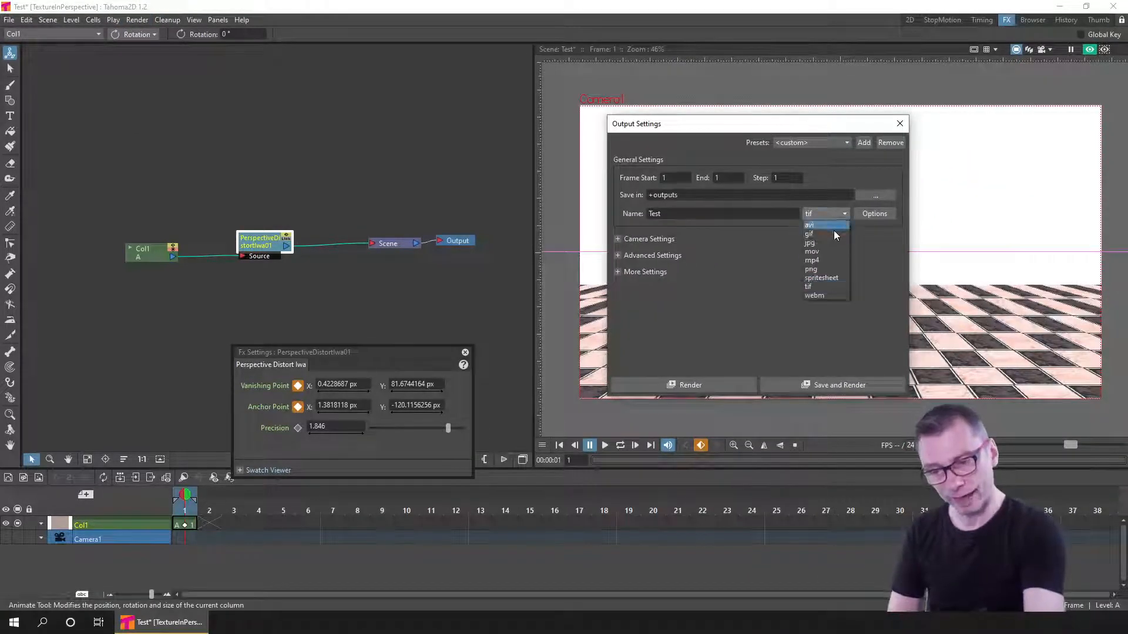
{"action": "left_click", "coordinate": [825, 270]}
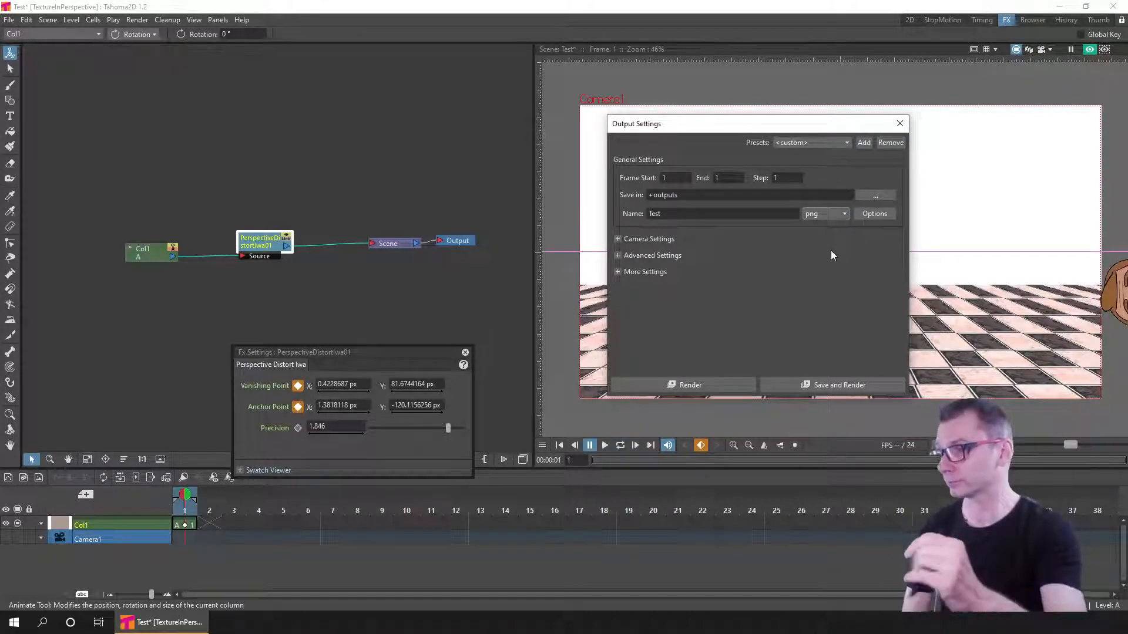
{"action": "left_click", "coordinate": [900, 123]}
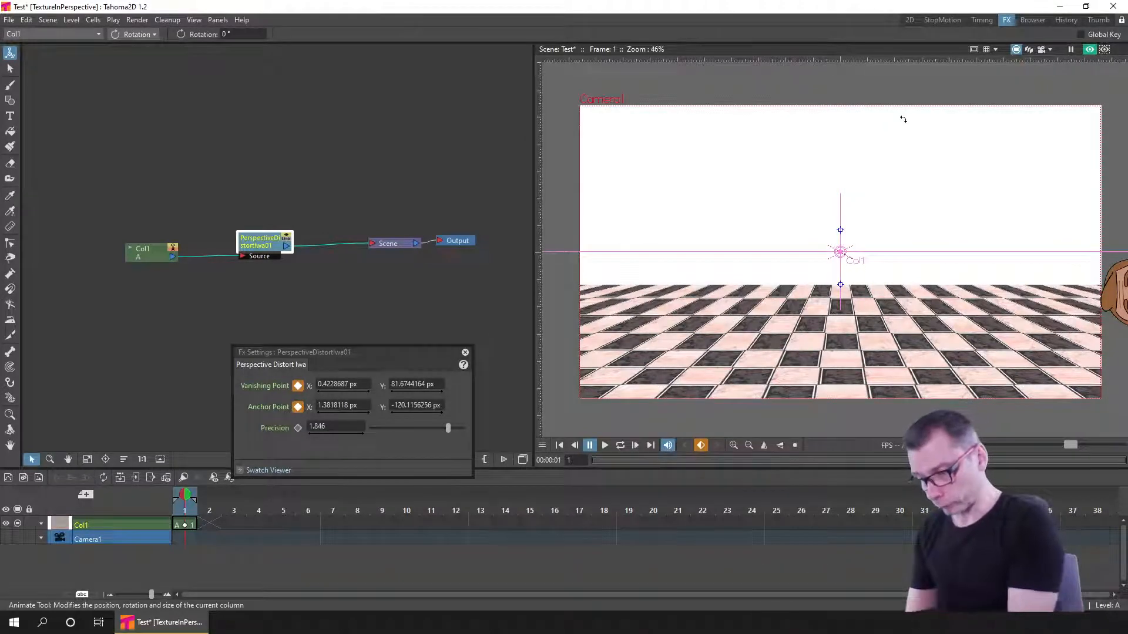
- Bypass the Perspective Distort Iwa node by connecting Col1 directly to Scene and cutting the effect's two links, and save the scene
{"action": "left_click_drag", "start_coordinate": [265, 242], "coordinate": [288, 86]}
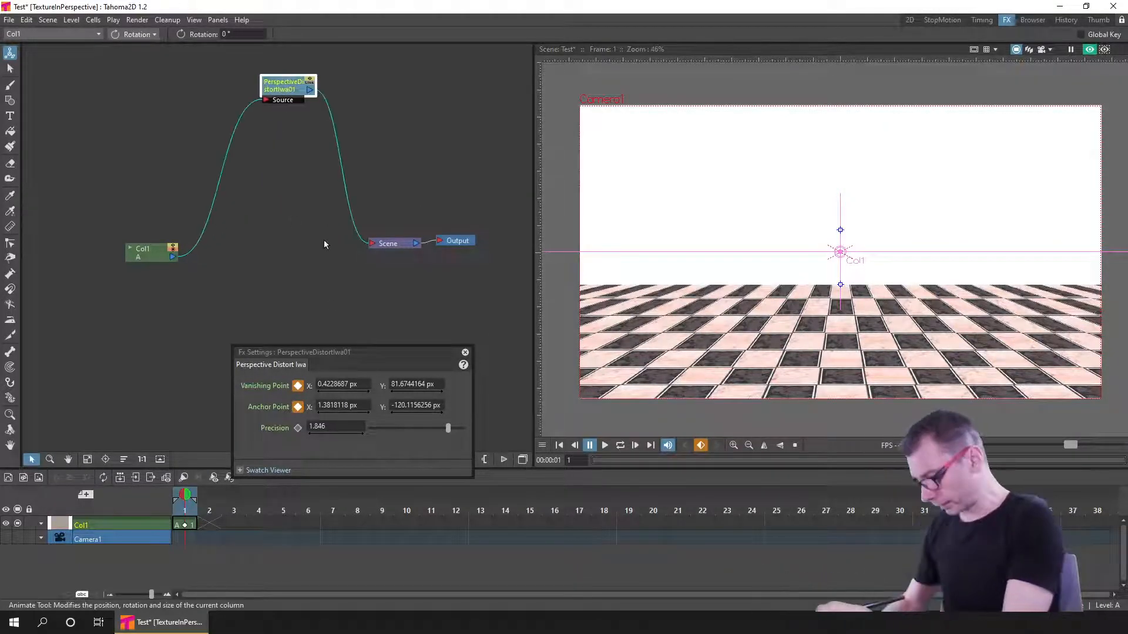
{"action": "left_click_drag", "start_coordinate": [173, 257], "coordinate": [370, 250]}
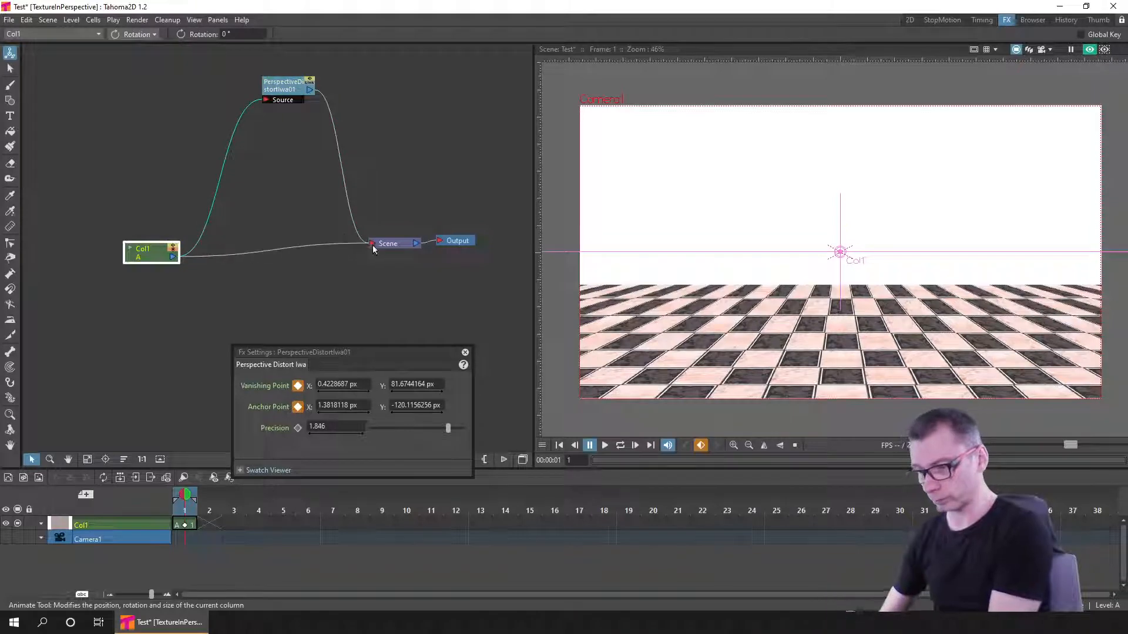
{"action": "left_click_drag", "start_coordinate": [182, 151], "coordinate": [392, 150]}
{"action": "key", "text": "Delete"}
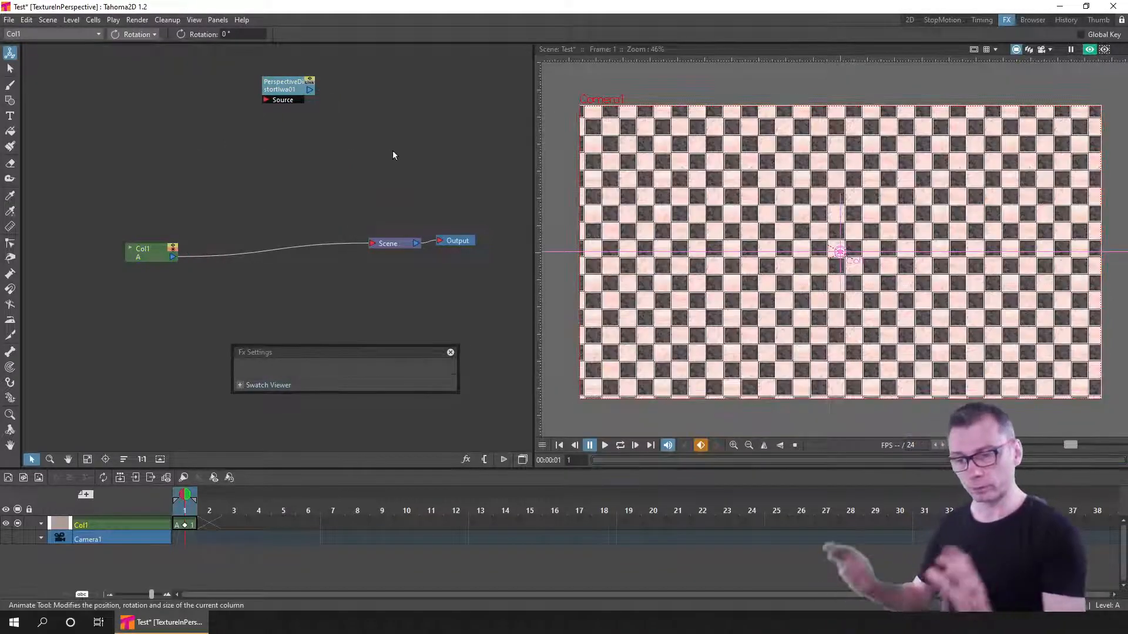
{"action": "key", "text": "ctrl+s"}
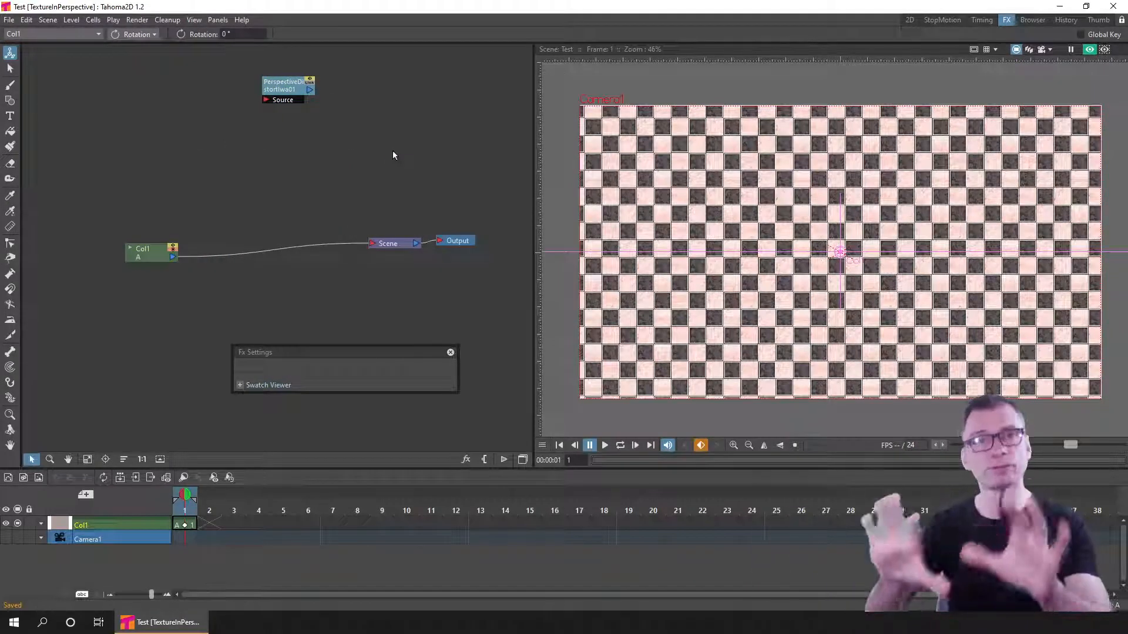
- Close the empty Fx Settings window and insert a Free Distort effect from the Distort category between Col1 and Scene
{"action": "left_click", "coordinate": [464, 462]}
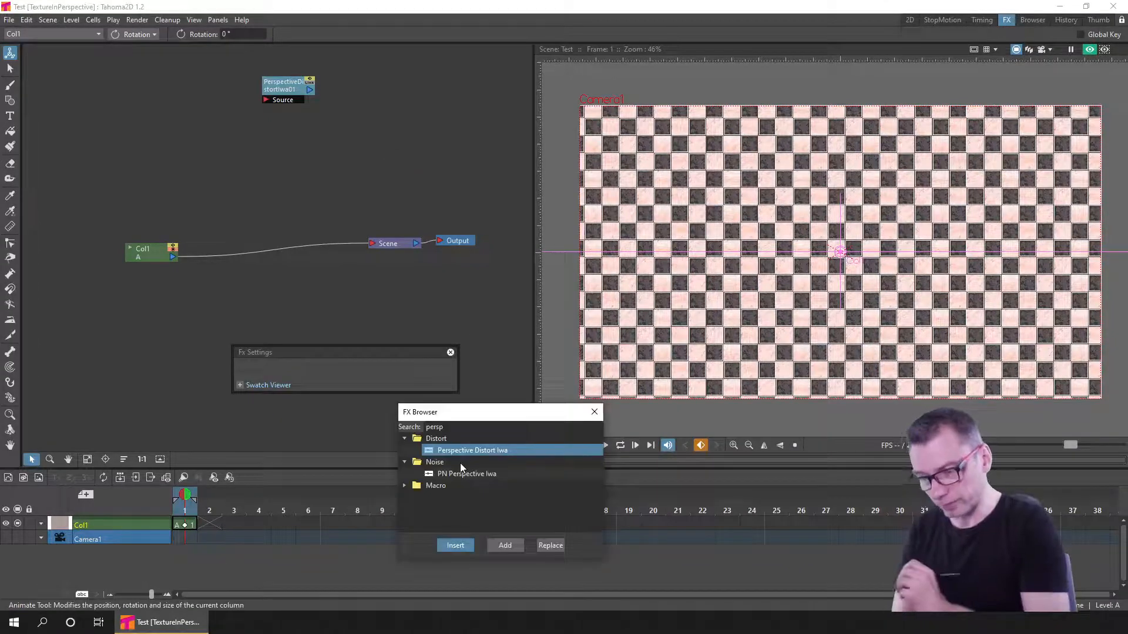
{"action": "left_click", "coordinate": [594, 415]}
{"action": "left_click", "coordinate": [450, 352]}
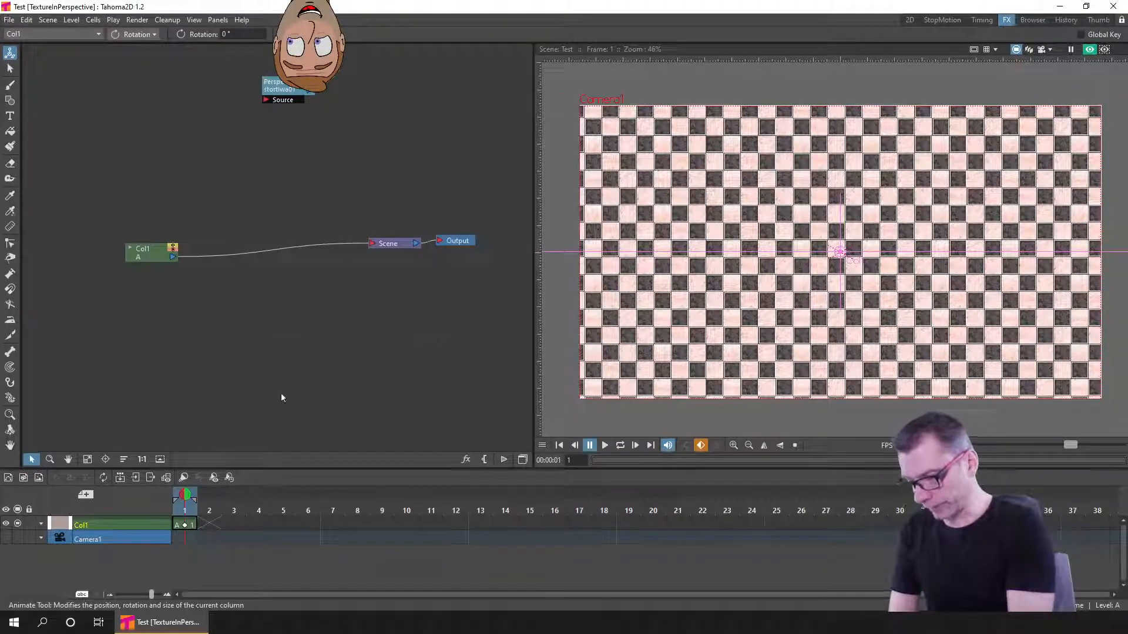
{"action": "left_click", "coordinate": [142, 255]}
{"action": "right_click", "coordinate": [142, 256]}
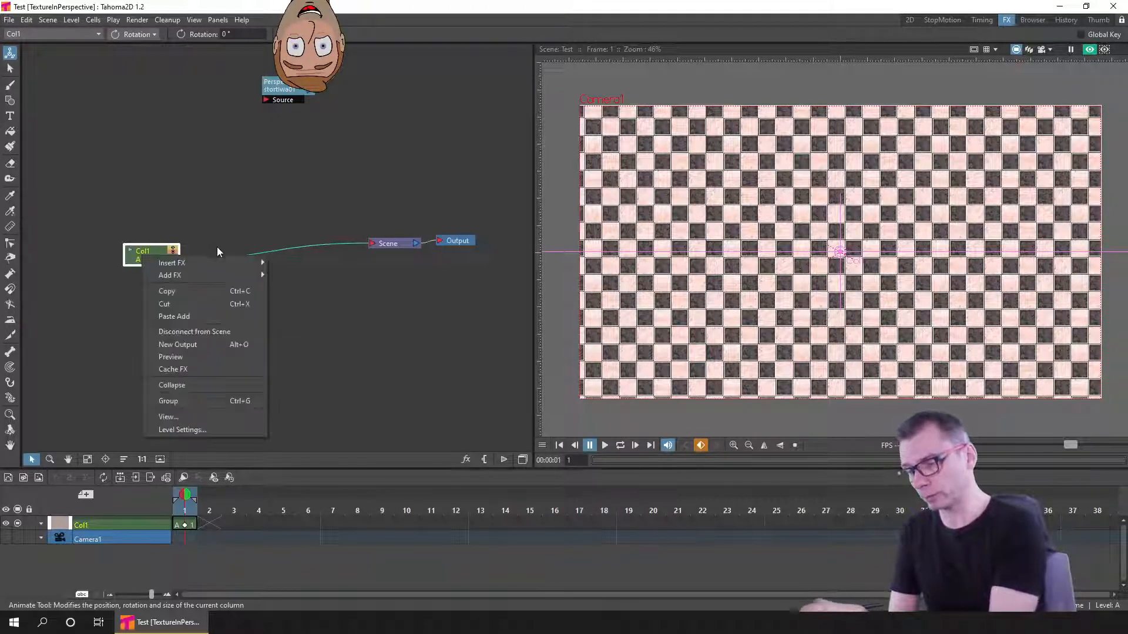
{"action": "mouse_move", "coordinate": [215, 263]}
{"action": "mouse_move", "coordinate": [329, 290]}
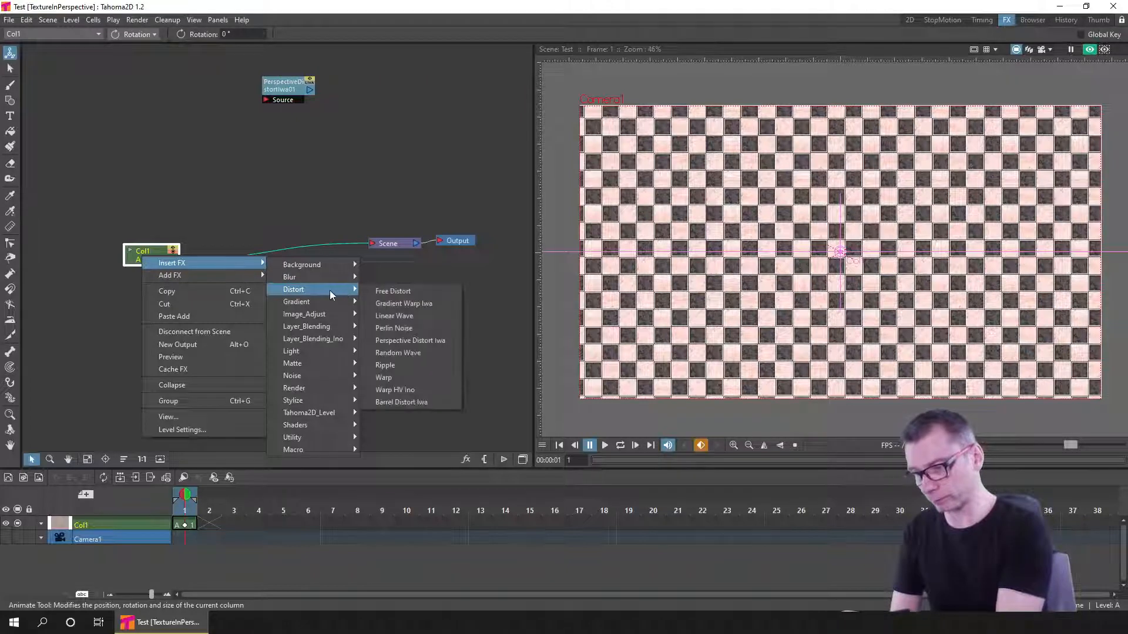
{"action": "left_click", "coordinate": [427, 291]}
{"action": "left_click_drag", "start_coordinate": [238, 256], "coordinate": [279, 241]}
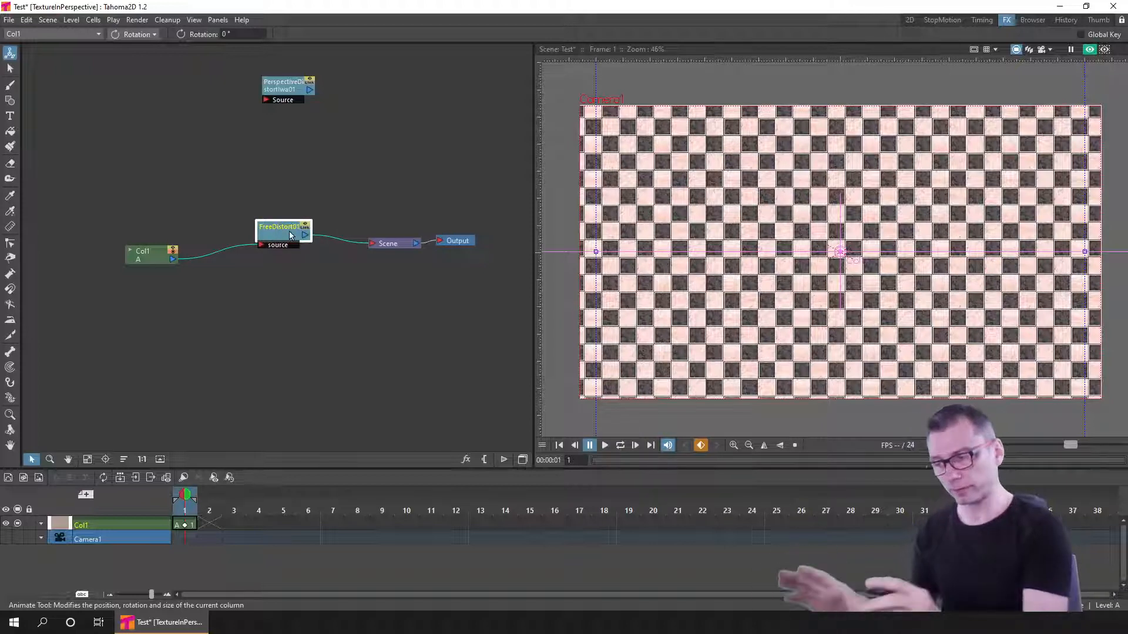
- Open the Free Distort settings and examine the Mode options, keeping Perspective
{"action": "double_click", "coordinate": [266, 241]}
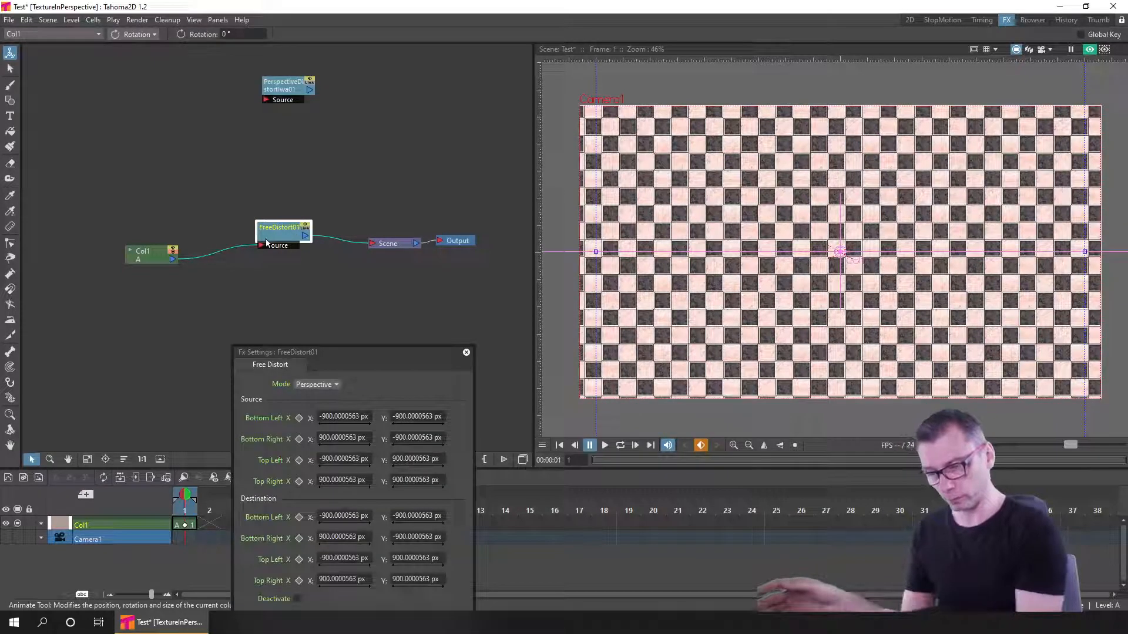
{"action": "left_click_drag", "start_coordinate": [371, 353], "coordinate": [355, 305]}
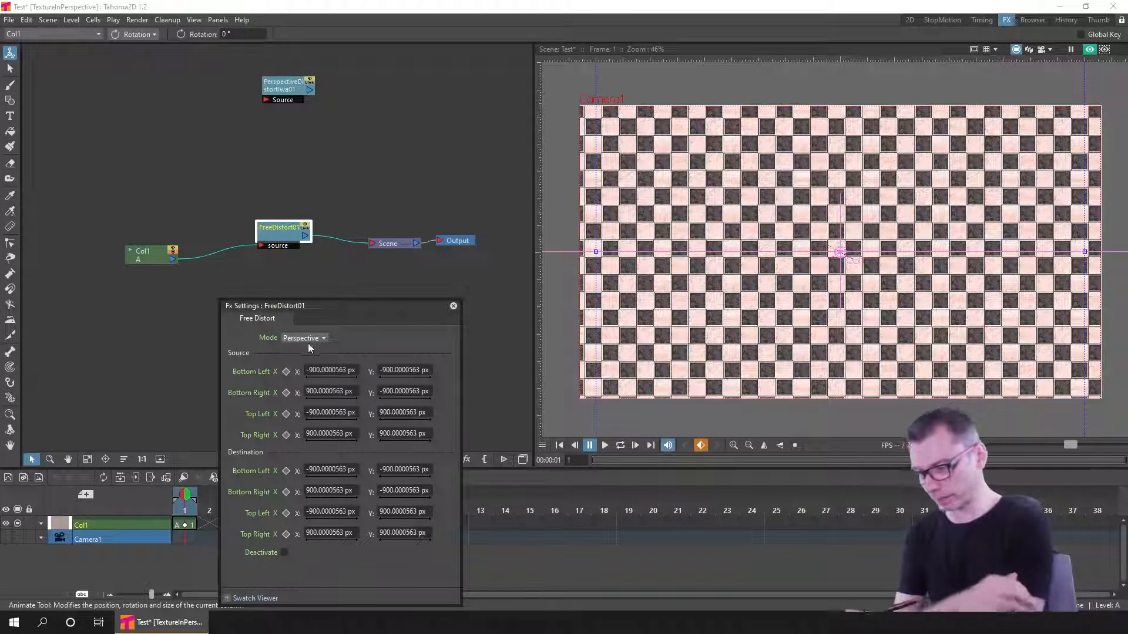
{"action": "left_click", "coordinate": [324, 339]}
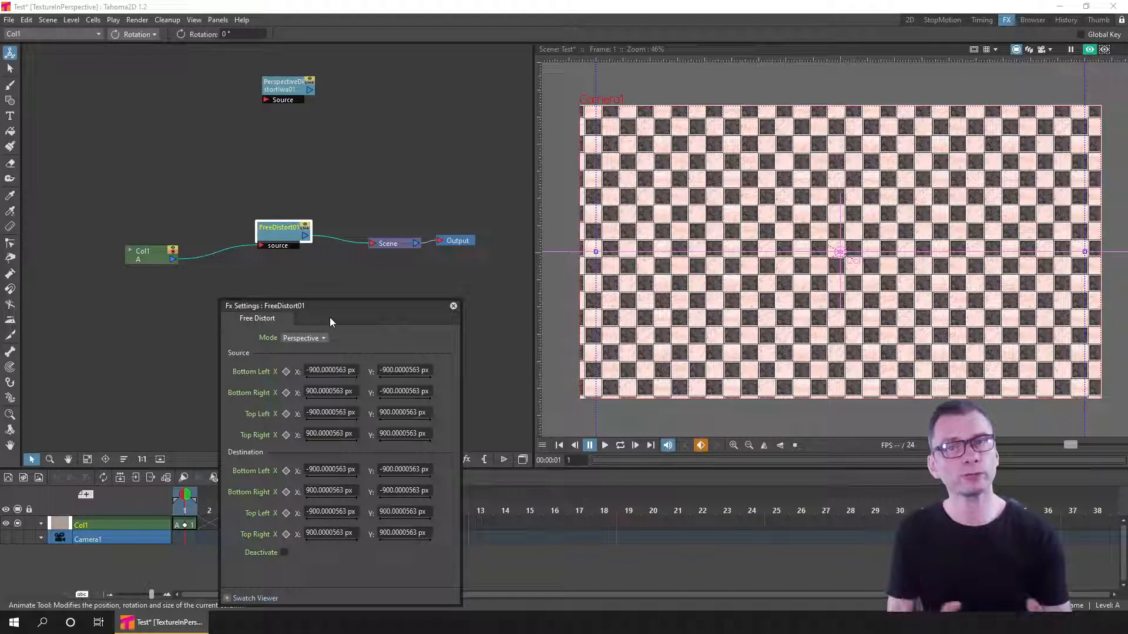
- Activate the Selection tool and turn off the viewer's preview mode
{"action": "left_click", "coordinate": [10, 68]}
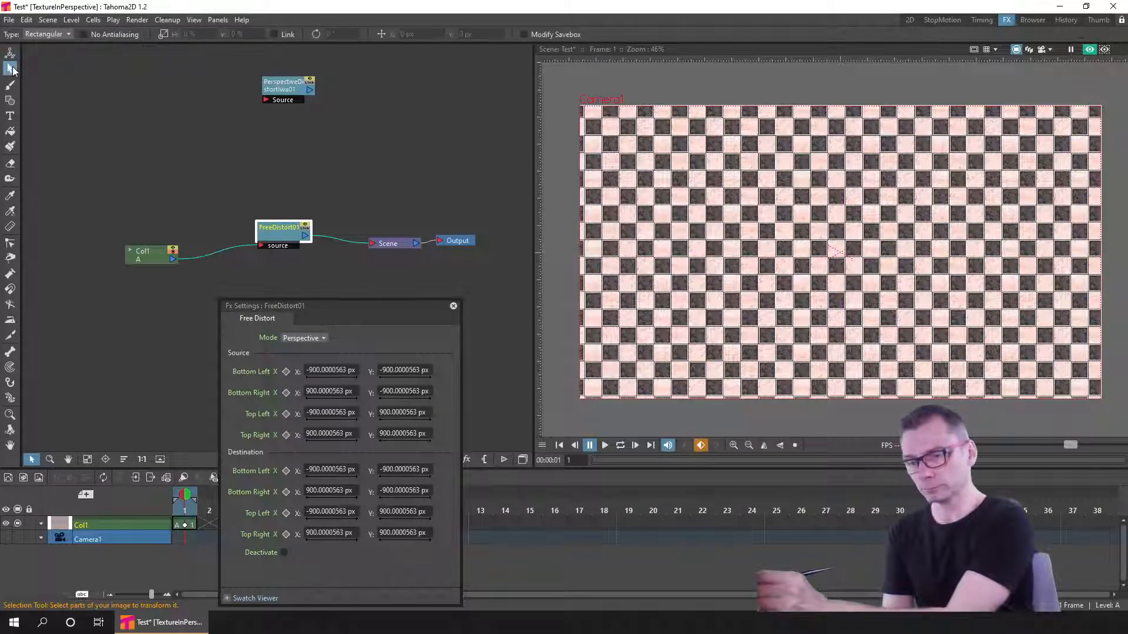
{"action": "left_click", "coordinate": [1085, 51]}
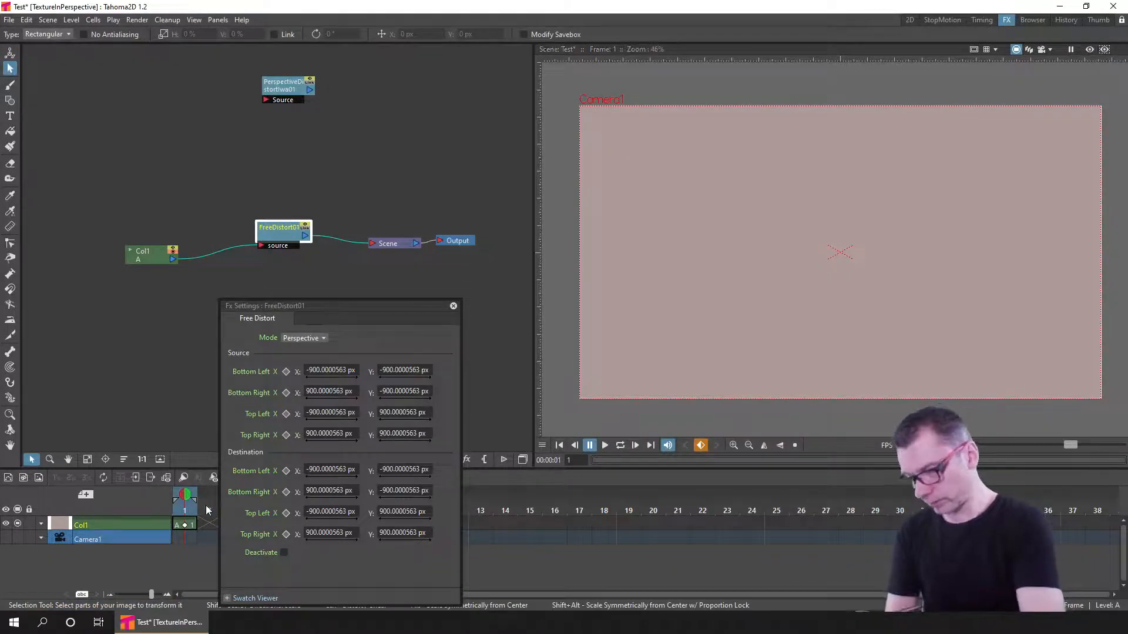
- Try selecting a central rectangle of the texture and scaling it to about 75% horizontally and 71% vertically
{"action": "mouse_move", "coordinate": [692, 158]}
{"action": "left_mouse_down"}
{"action": "mouse_move", "coordinate": [749, 217]}
{"action": "mouse_move", "coordinate": [984, 337]}
{"action": "left_mouse_up"}
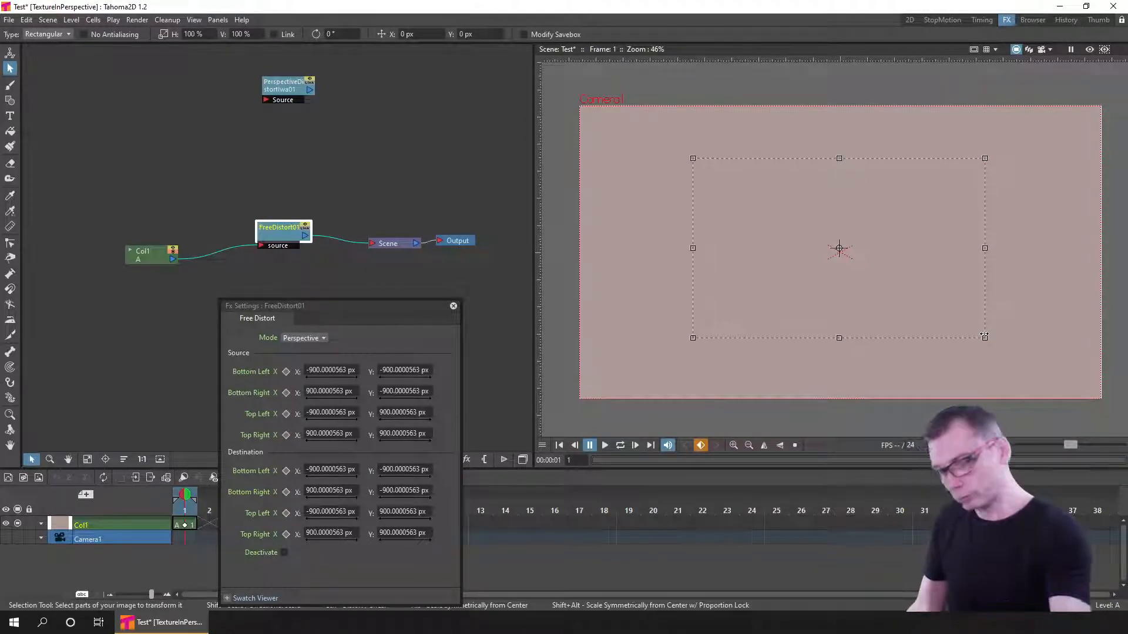
{"action": "left_click_drag", "start_coordinate": [982, 160], "coordinate": [937, 186]}
{"action": "left_click_drag", "start_coordinate": [889, 242], "coordinate": [916, 215]}
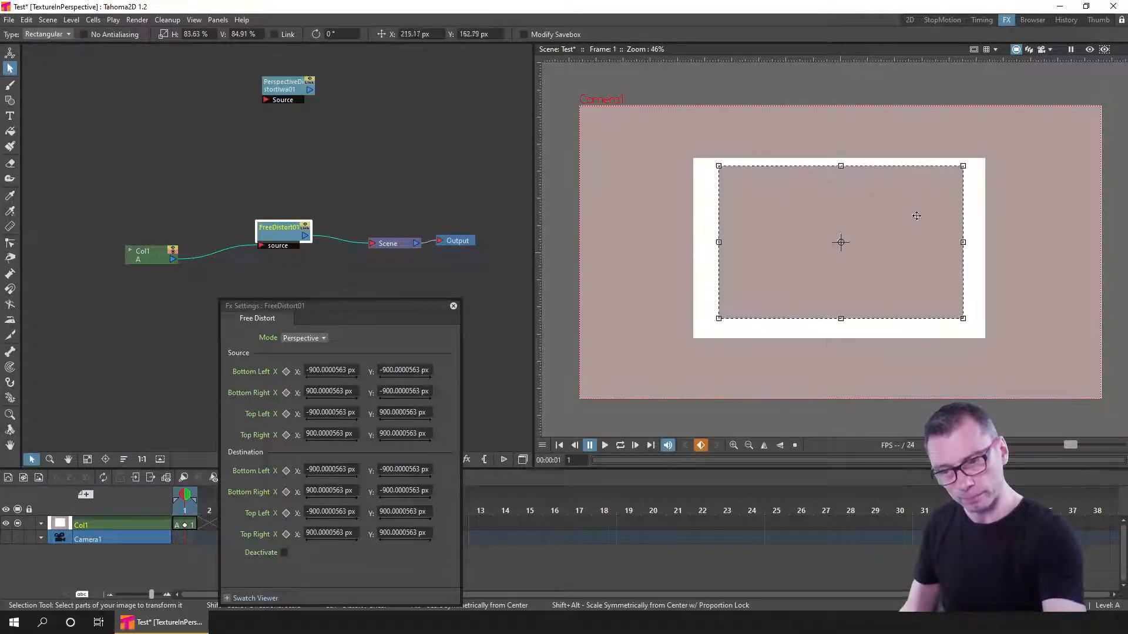
{"action": "left_click_drag", "start_coordinate": [961, 167], "coordinate": [937, 192]}
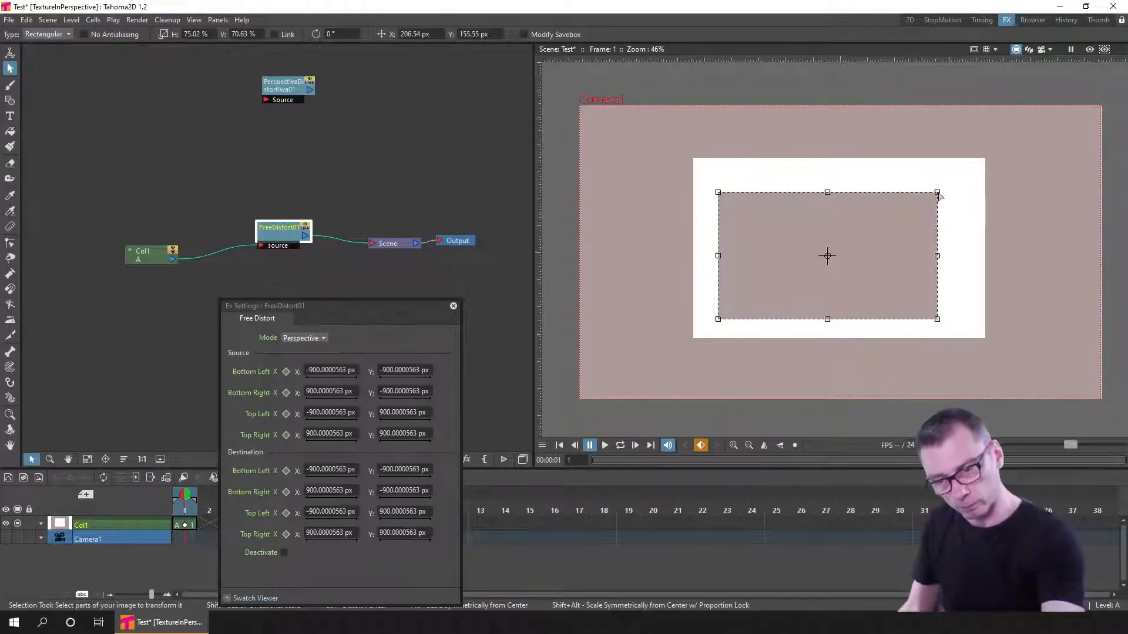
- Try free-distorting the selection's right-hand corners into a tapered perspective shape, and undo all selection edits to the texture
{"action": "left_click_drag", "start_coordinate": [938, 204], "coordinate": [936, 220]}
{"action": "left_click", "coordinate": [938, 293]}
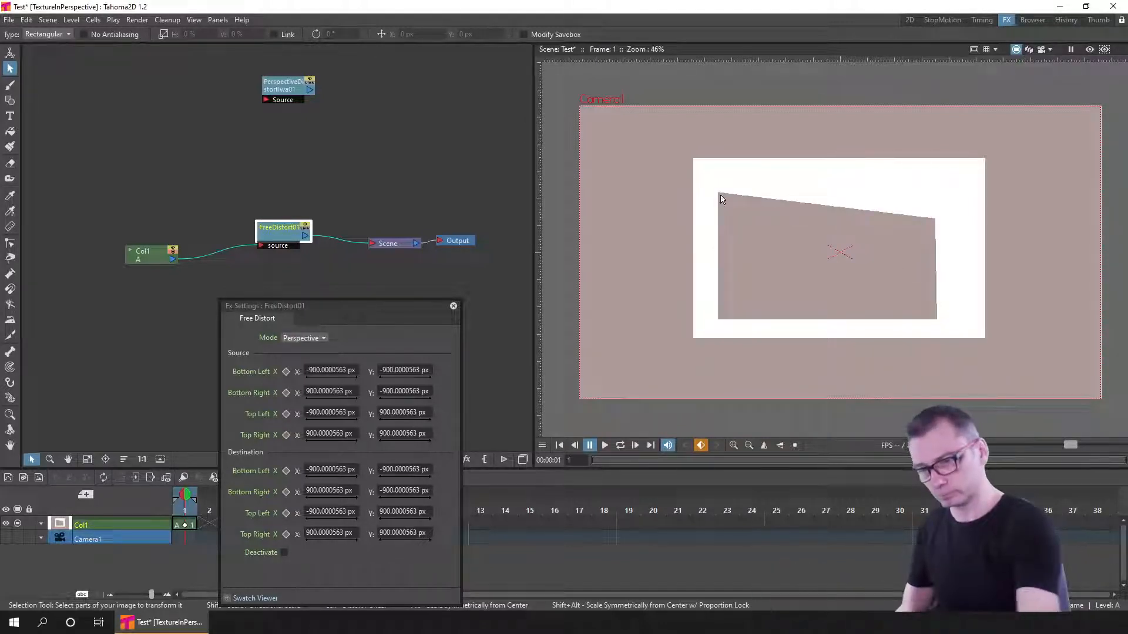
{"action": "left_click_drag", "start_coordinate": [705, 179], "coordinate": [935, 277]}
{"action": "left_click_drag", "start_coordinate": [941, 194], "coordinate": [937, 195]}
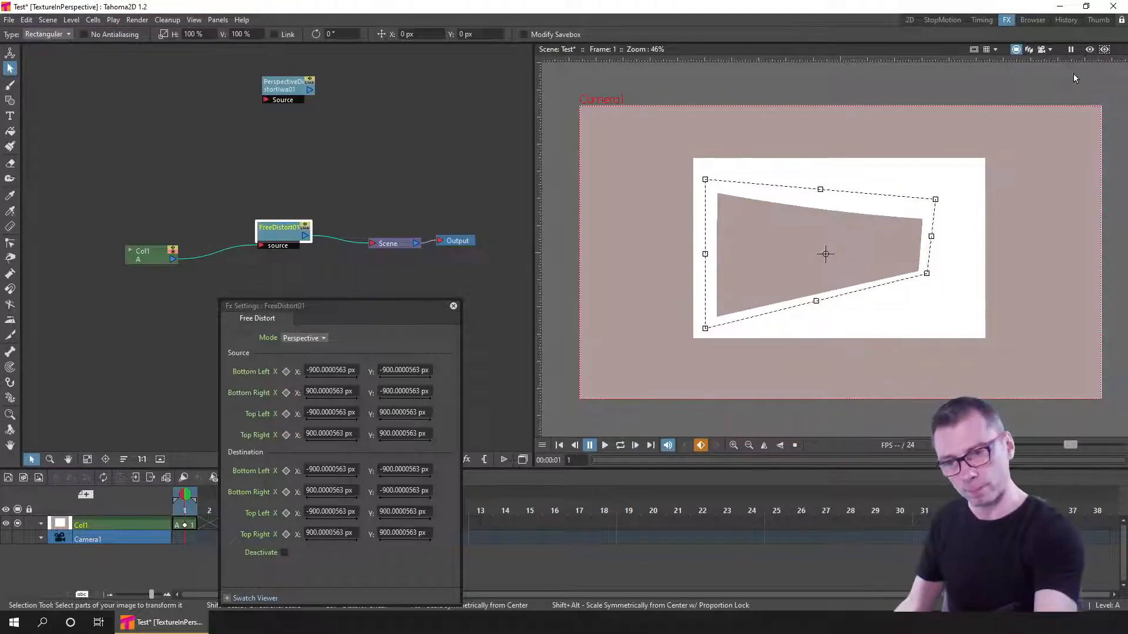
{"action": "left_click", "coordinate": [967, 236]}
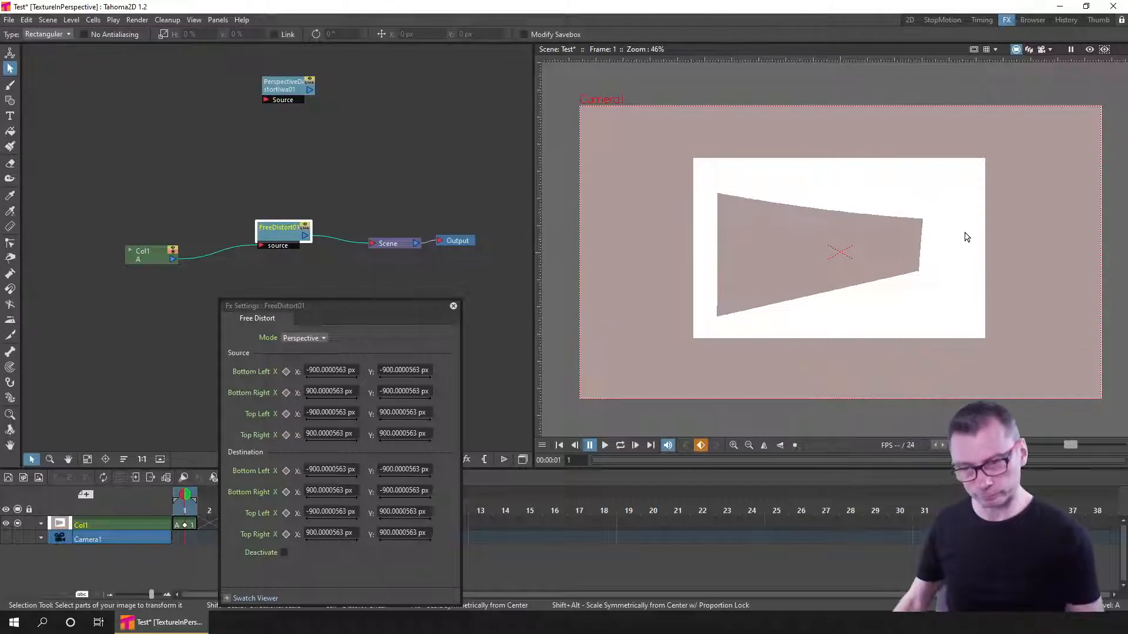
{"action": "key", "text": "ctrl+z"}
{"action": "key", "text": "ctrl+z"}
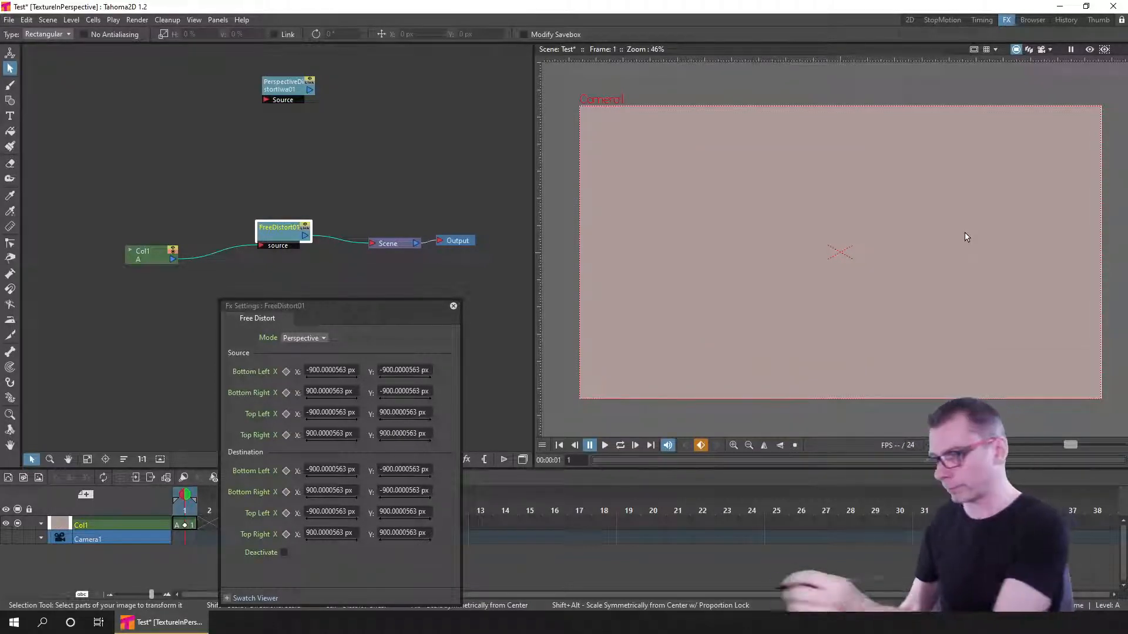
- Try selecting the whole texture and pulling its two right-hand corners inward to form a receding wall shape
{"action": "left_click_drag", "start_coordinate": [576, 104], "coordinate": [1104, 401]}
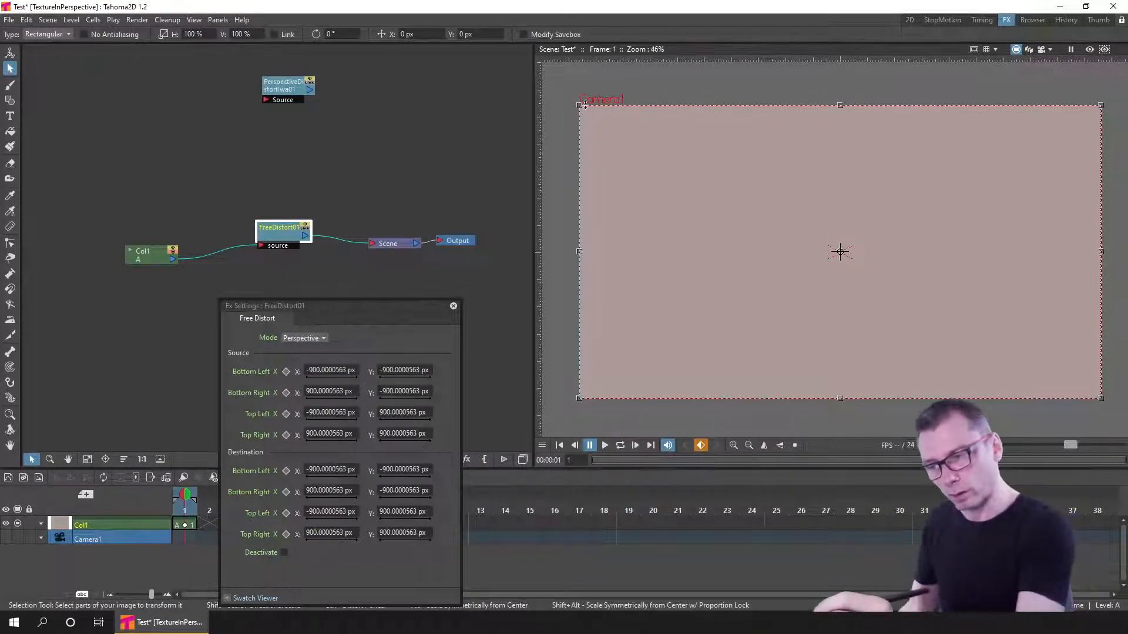
{"action": "left_click", "coordinate": [1085, 117]}
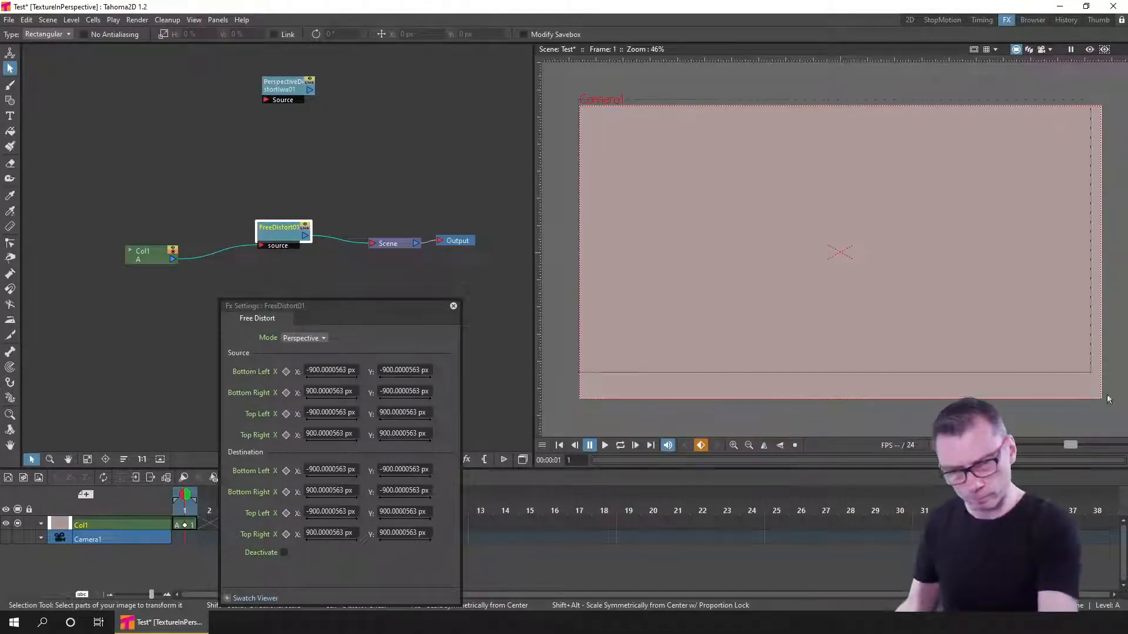
{"action": "left_click", "coordinate": [1098, 113]}
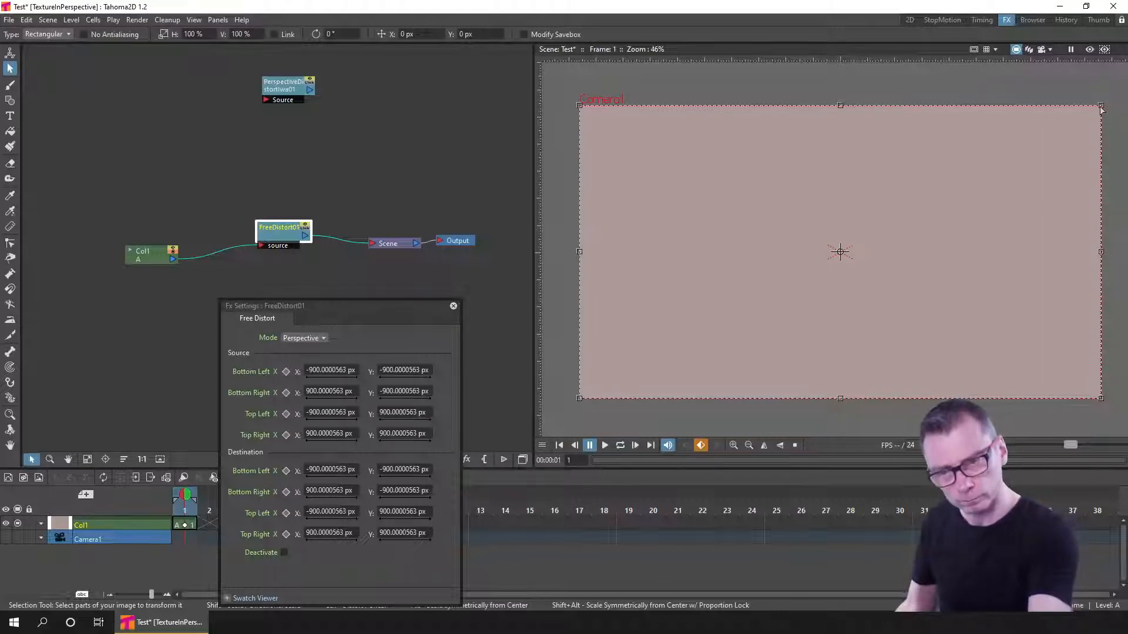
{"action": "left_click_drag", "start_coordinate": [993, 135], "coordinate": [915, 129]}
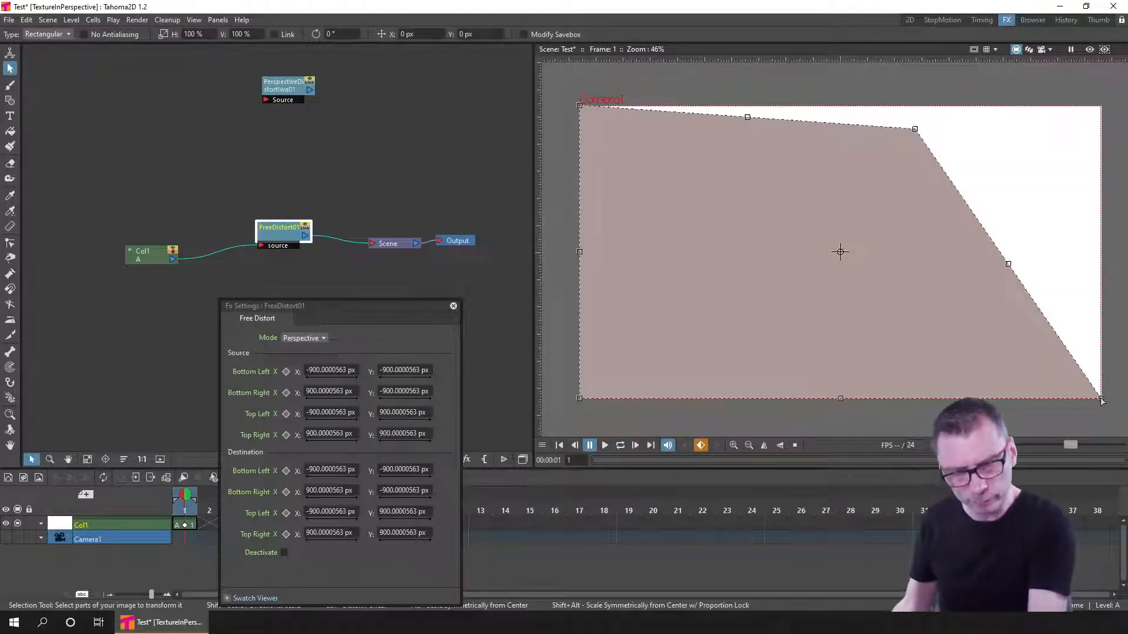
{"action": "left_click_drag", "start_coordinate": [970, 379], "coordinate": [768, 366]}
{"action": "left_click_drag", "start_coordinate": [799, 324], "coordinate": [779, 312]}
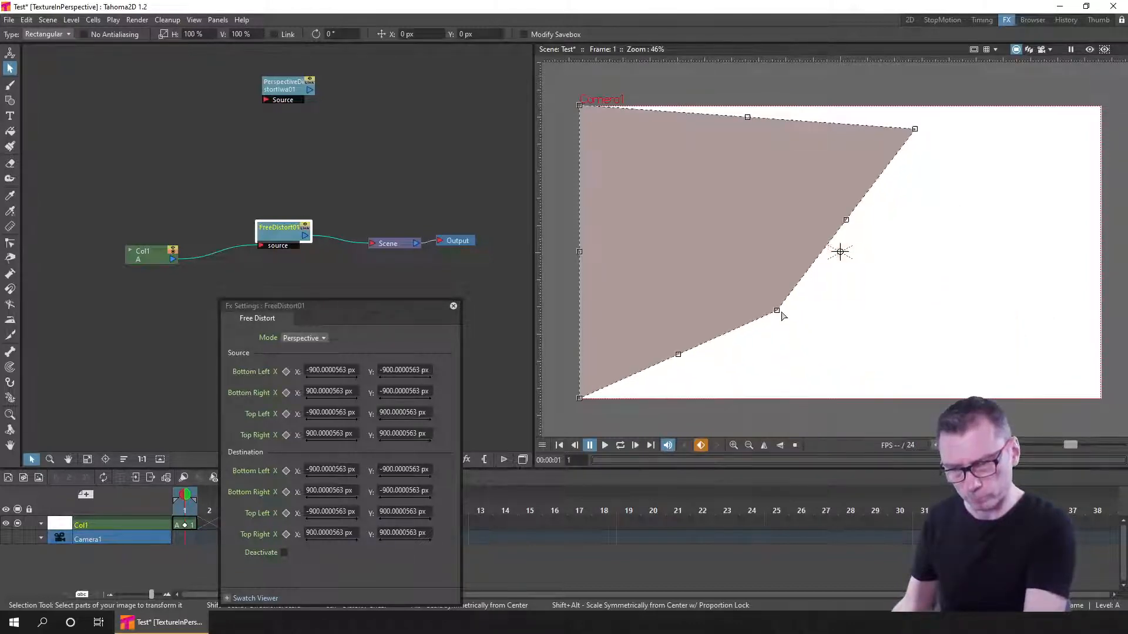
{"action": "left_click_drag", "start_coordinate": [915, 130], "coordinate": [755, 189]}
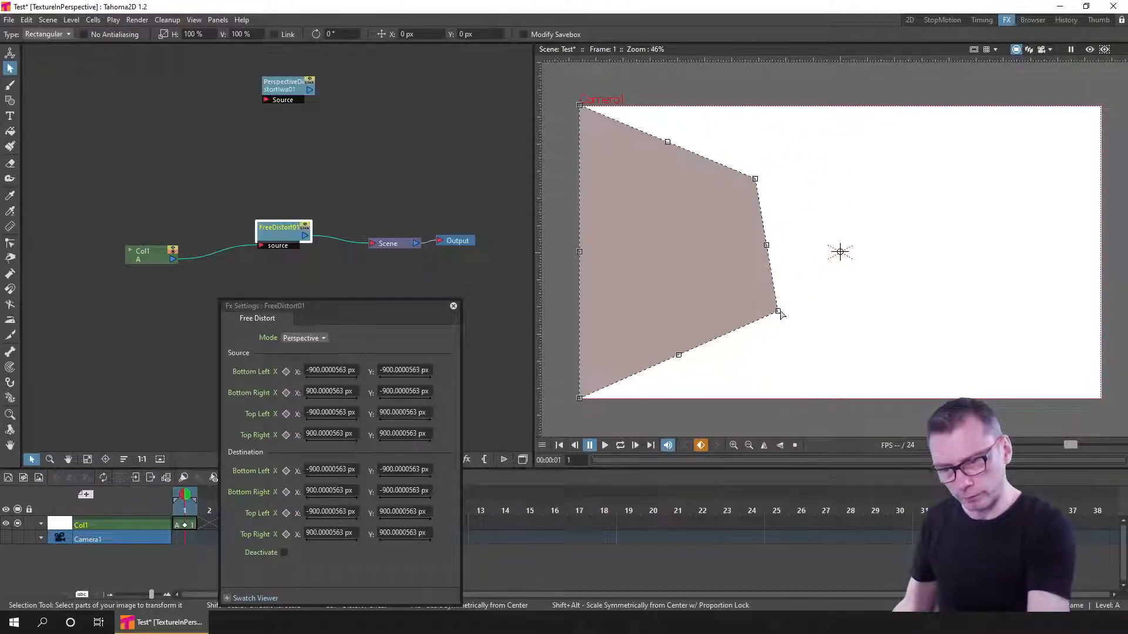
{"action": "left_click_drag", "start_coordinate": [775, 314], "coordinate": [759, 314]}
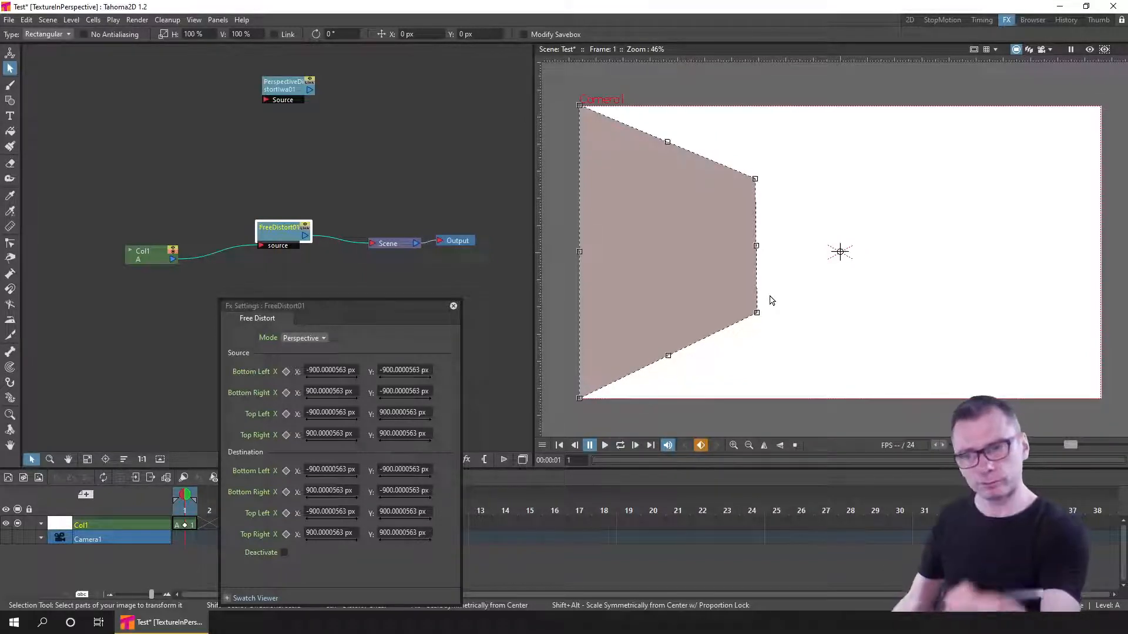
- Undo the texture's corner distortion and turn the viewer's preview mode back on
{"action": "left_click", "coordinate": [1088, 50]}
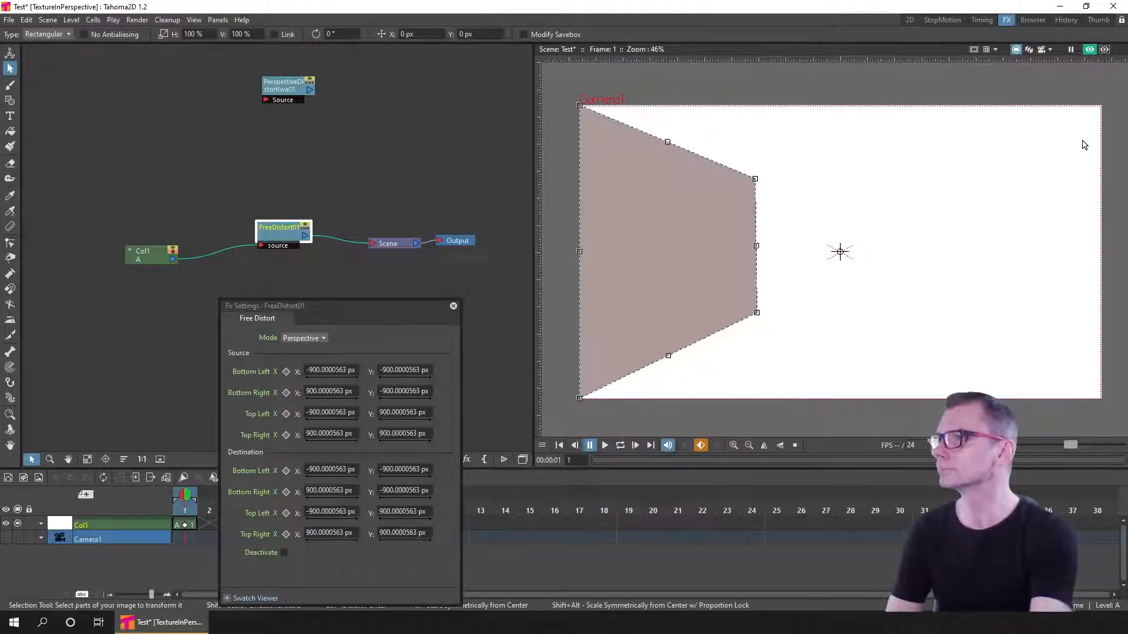
{"action": "left_click", "coordinate": [1090, 49]}
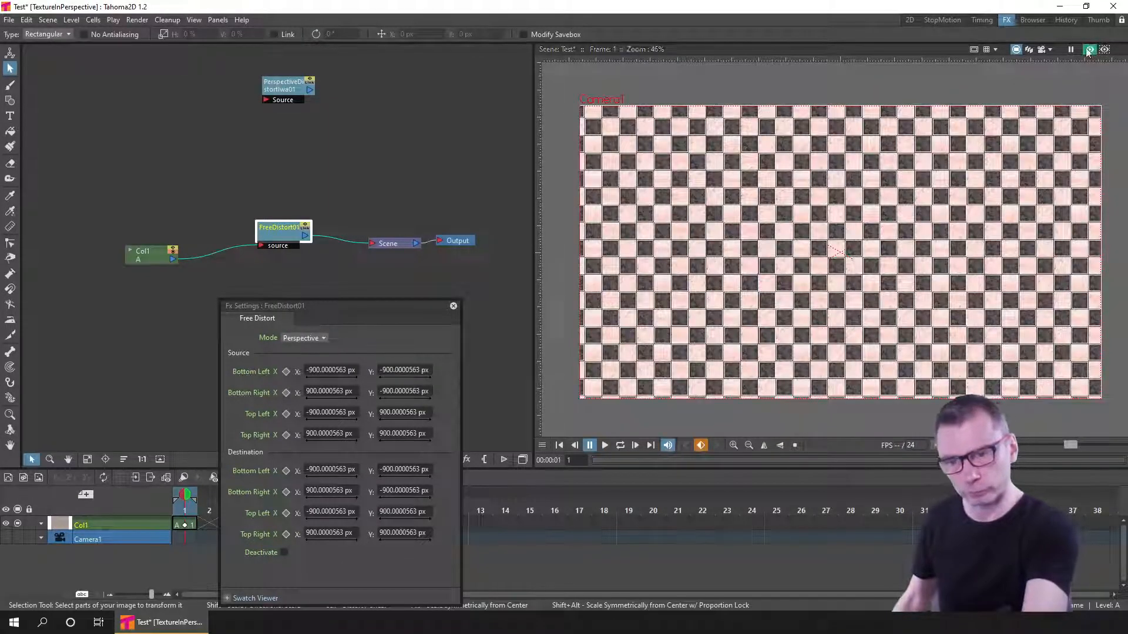
- Refresh the viewer's preview of the texture and save the scene
{"action": "left_click", "coordinate": [1089, 50]}
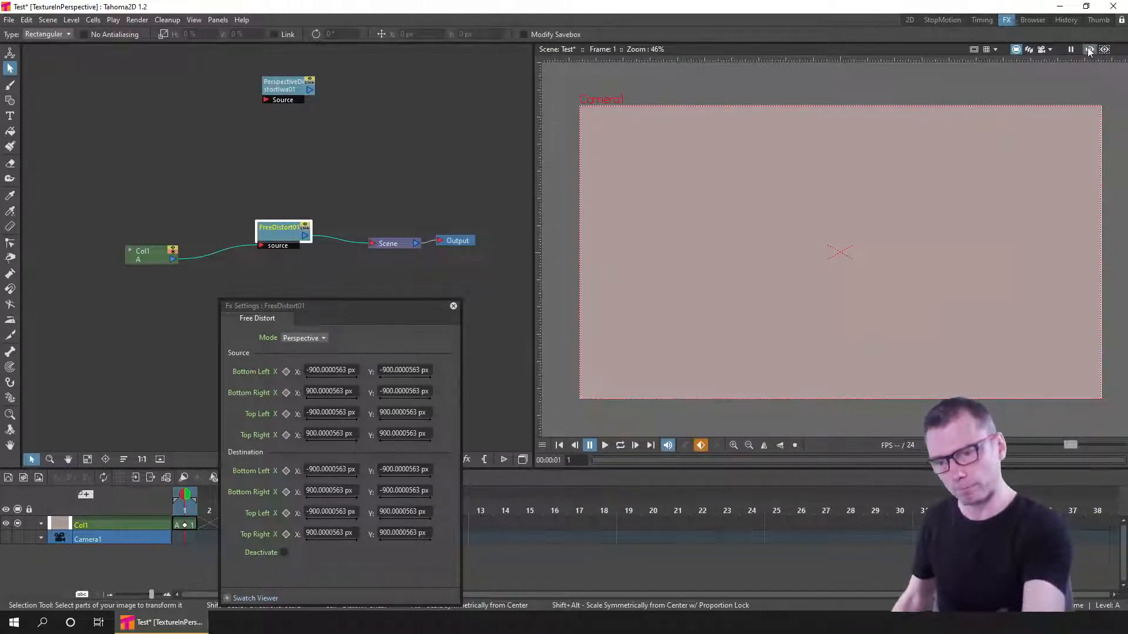
{"action": "left_click", "coordinate": [1089, 50]}
{"action": "key", "text": "ctrl+s"}
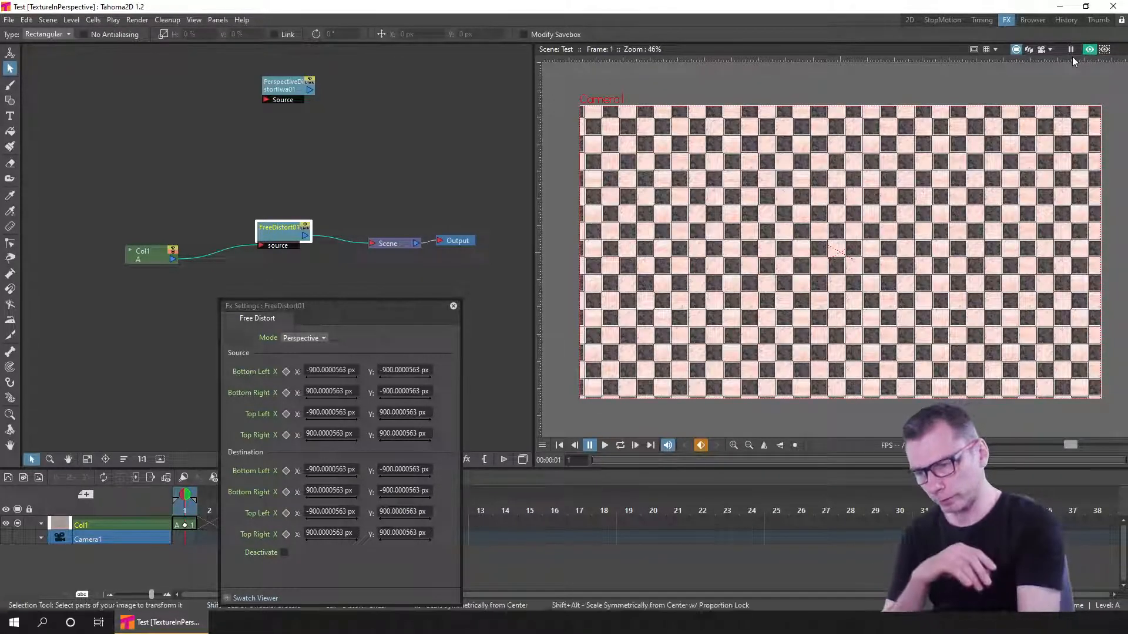
- Bring up the FreeDistort01 node's corner handles and shift its destination rectangle to about X -468 to 1563, Y -943 to 740 px
{"action": "left_click_drag", "start_coordinate": [273, 239], "coordinate": [277, 242]}
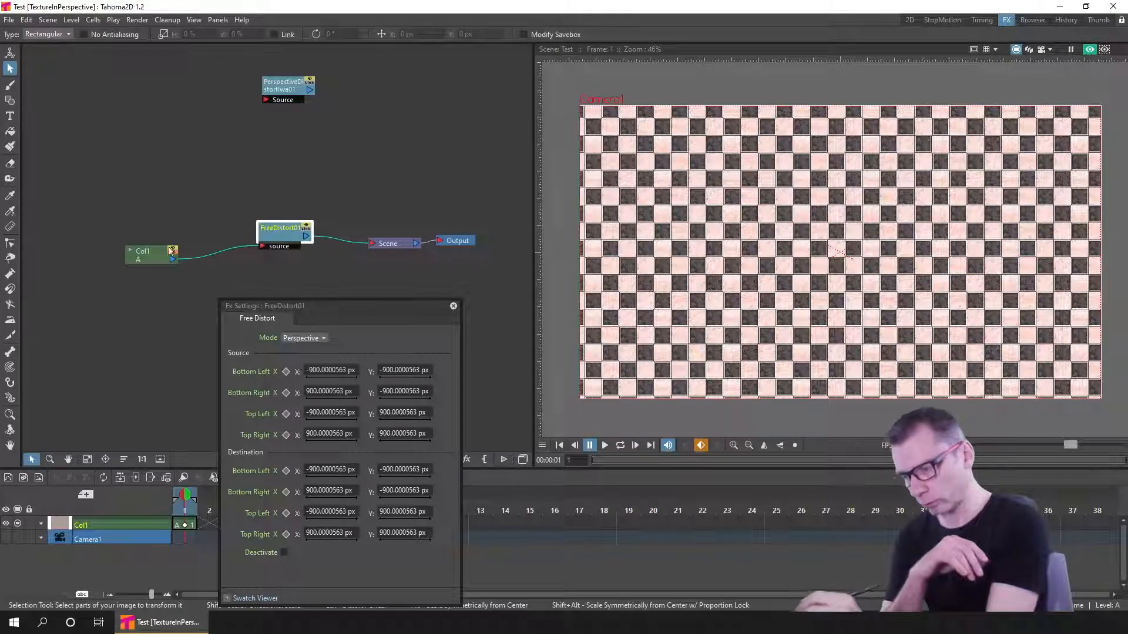
{"action": "left_click", "coordinate": [153, 255]}
{"action": "left_click", "coordinate": [278, 240]}
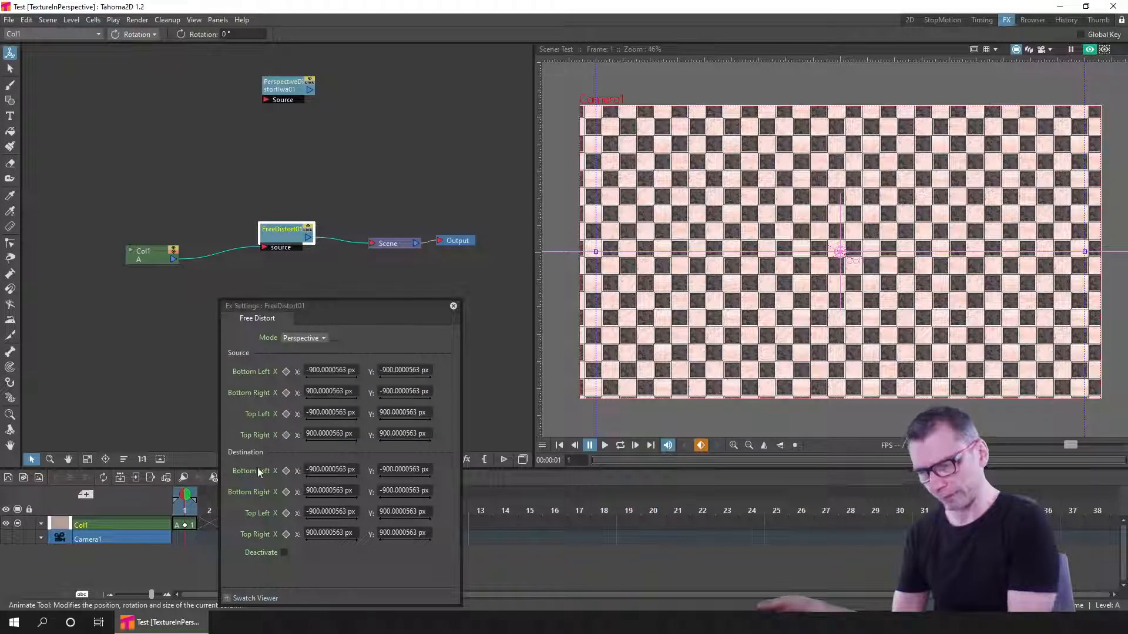
{"action": "scroll", "coordinate": [881, 217], "scroll_direction": "down", "scroll_amount": 1}
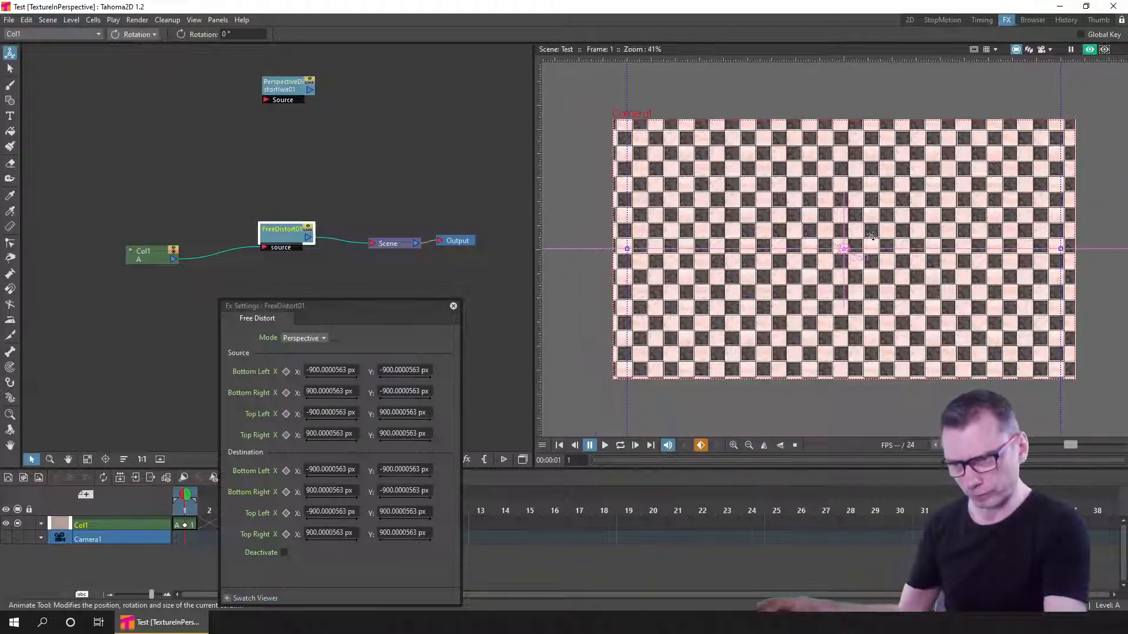
{"action": "scroll", "coordinate": [877, 233], "scroll_direction": "down", "scroll_amount": 1}
{"action": "left_click_drag", "start_coordinate": [879, 233], "coordinate": [814, 223]}
{"action": "scroll", "coordinate": [828, 254], "scroll_direction": "down", "scroll_amount": 1}
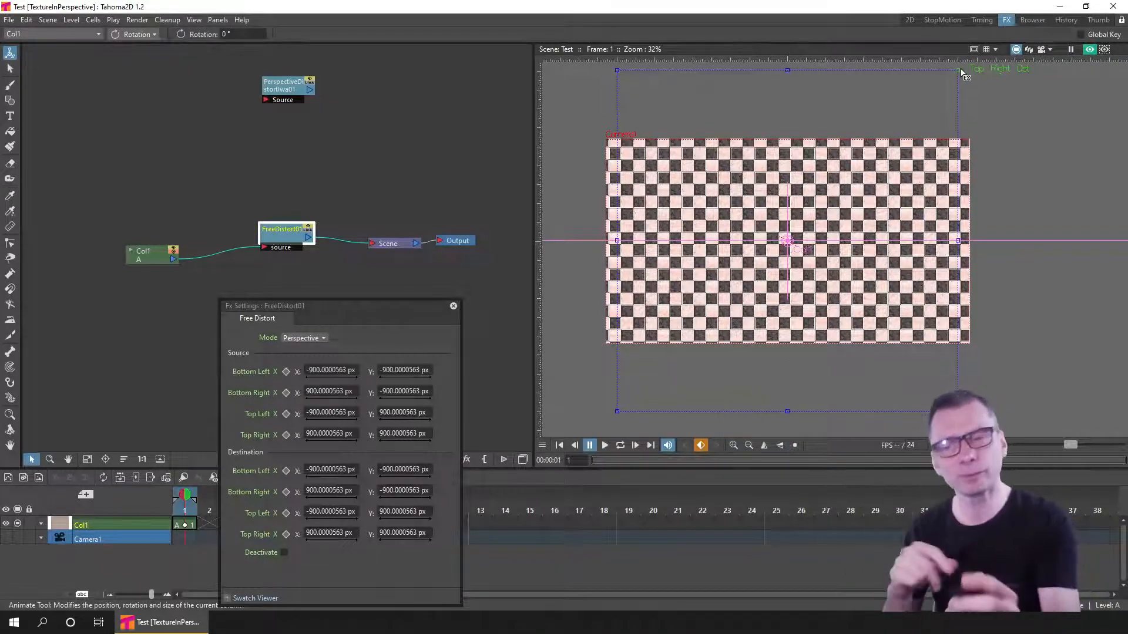
{"action": "left_click_drag", "start_coordinate": [958, 71], "coordinate": [1001, 92]}
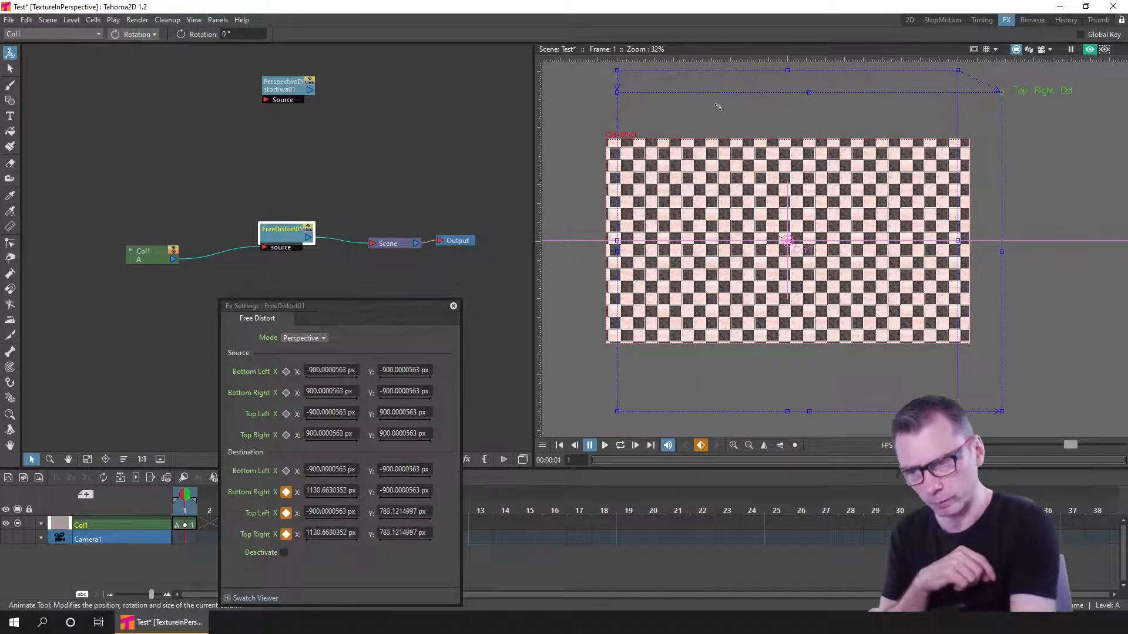
{"action": "left_click_drag", "start_coordinate": [618, 92], "coordinate": [700, 103]}
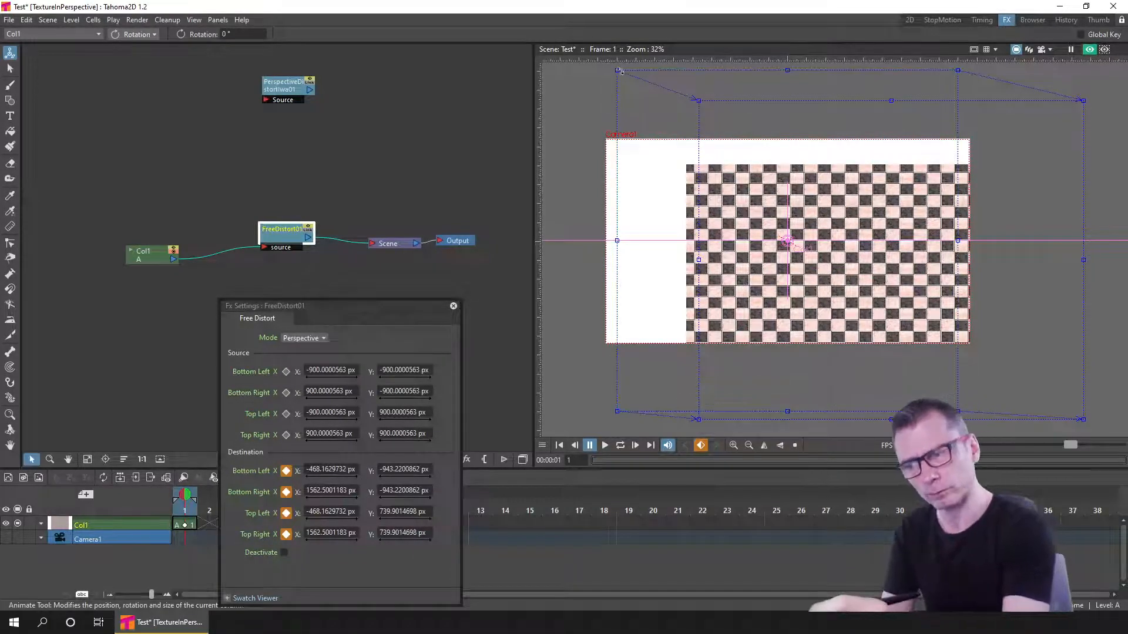
- Fit the Free Distort source corners to the camera frame, spanning about X -964 to 972 px and Y -568 to 532 px
{"action": "left_click_drag", "start_coordinate": [618, 73], "coordinate": [608, 139]}
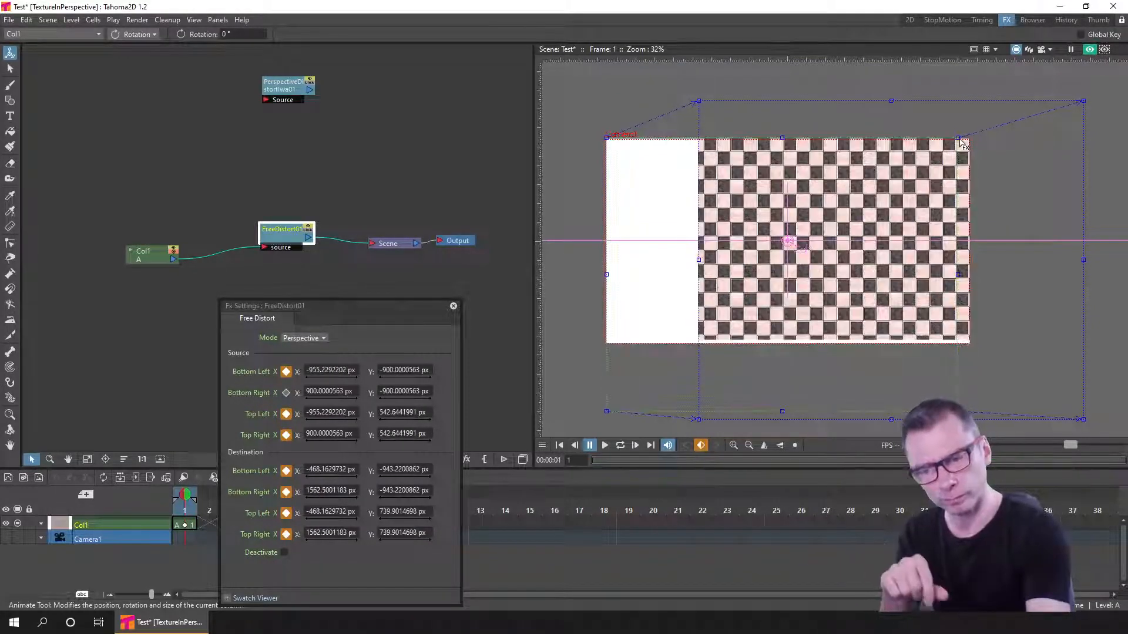
{"action": "left_click_drag", "start_coordinate": [964, 143], "coordinate": [975, 144]}
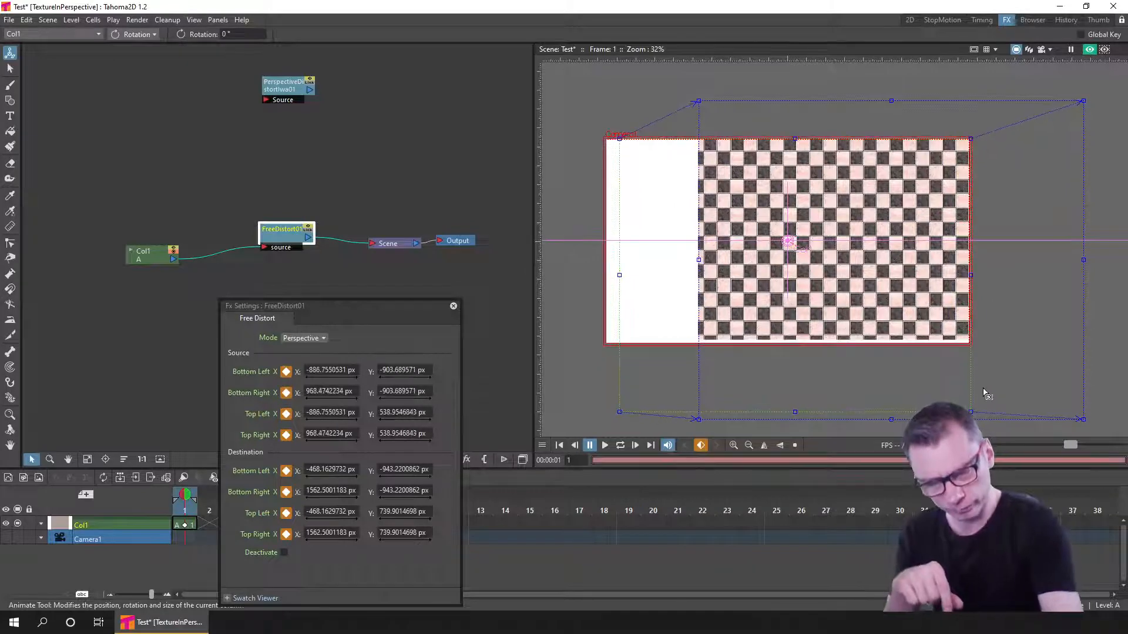
{"action": "left_click_drag", "start_coordinate": [978, 418], "coordinate": [973, 350]}
{"action": "left_click_drag", "start_coordinate": [620, 143], "coordinate": [606, 144]}
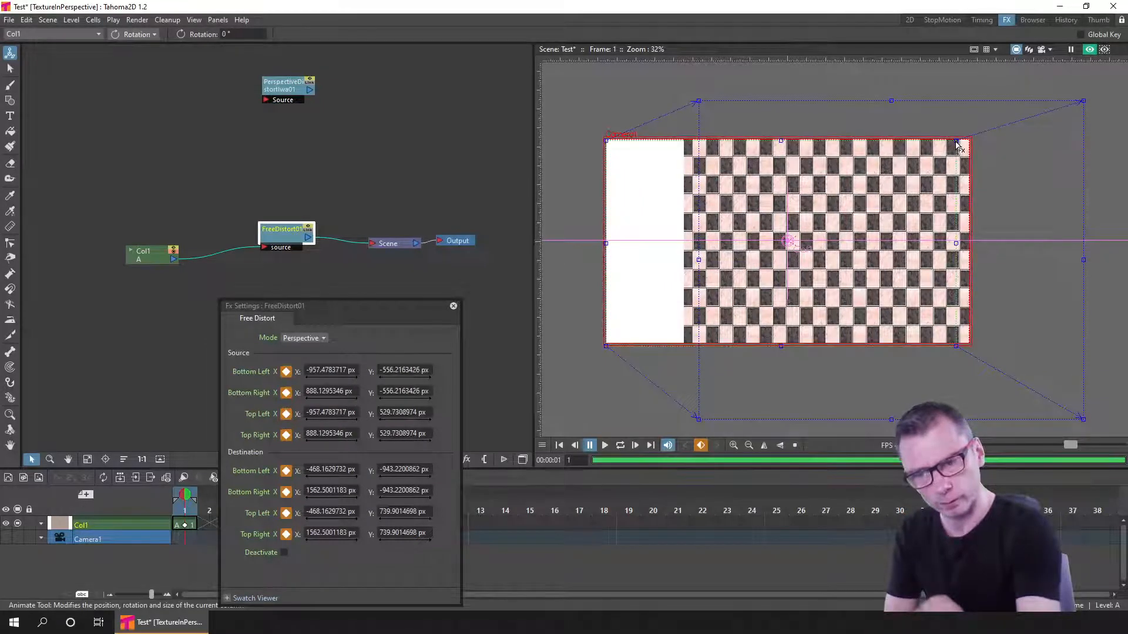
{"action": "left_click_drag", "start_coordinate": [969, 146], "coordinate": [973, 145]}
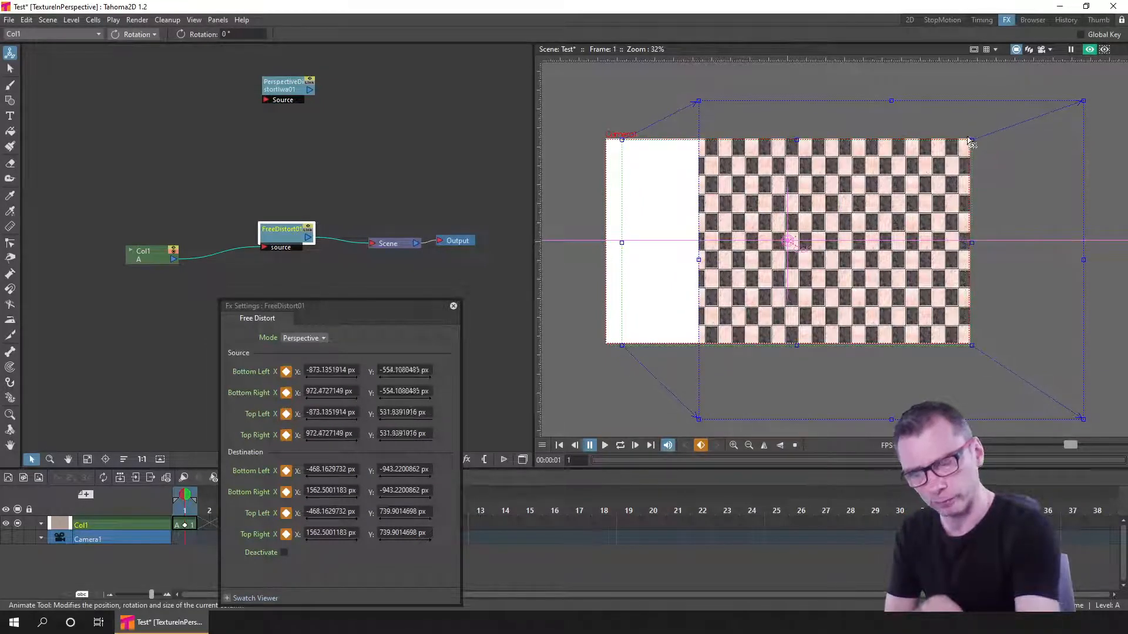
{"action": "left_click_drag", "start_coordinate": [621, 243], "coordinate": [603, 244]}
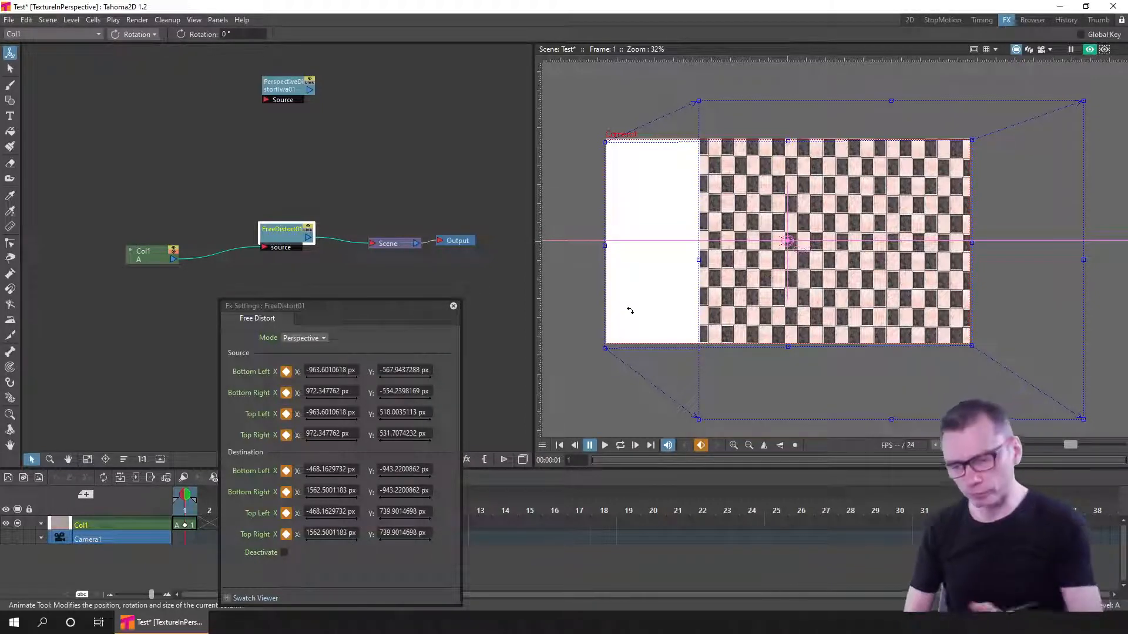
- Shrink the destination rectangle to about X -733 to 752 px and Y -182 to 615 px, and undo the accidental rotation of the texture
{"action": "left_click_drag", "start_coordinate": [699, 421], "coordinate": [715, 241]}
{"action": "left_click_drag", "start_coordinate": [1079, 102], "coordinate": [1015, 125]}
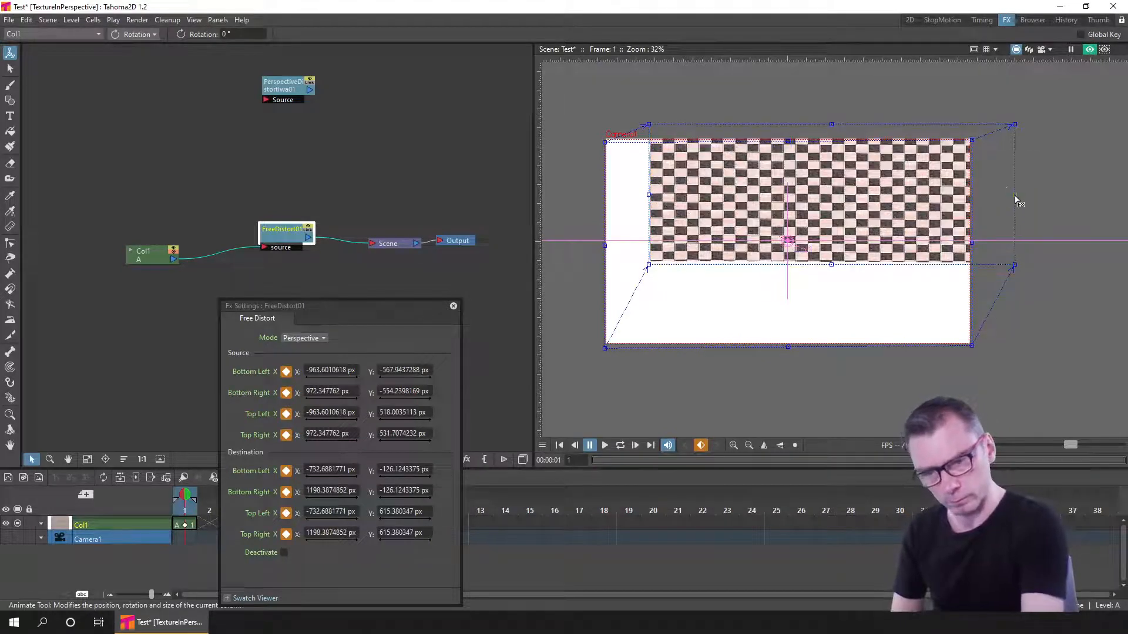
{"action": "left_click_drag", "start_coordinate": [995, 204], "coordinate": [931, 214]}
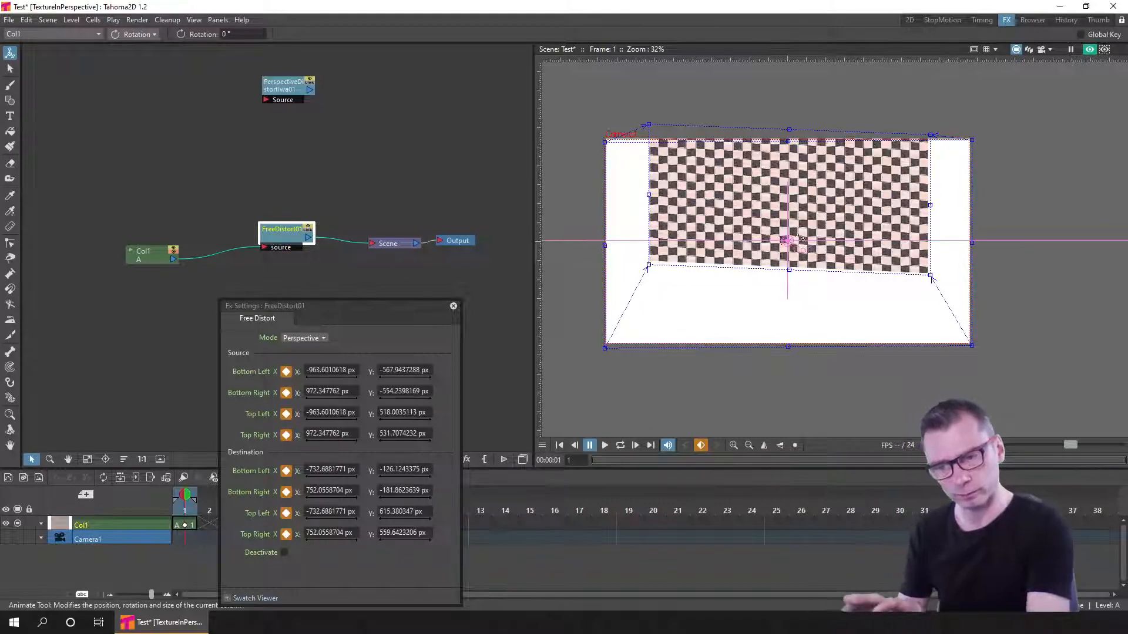
{"action": "left_click_drag", "start_coordinate": [738, 213], "coordinate": [729, 224]}
{"action": "key", "text": "ctrl+z"}
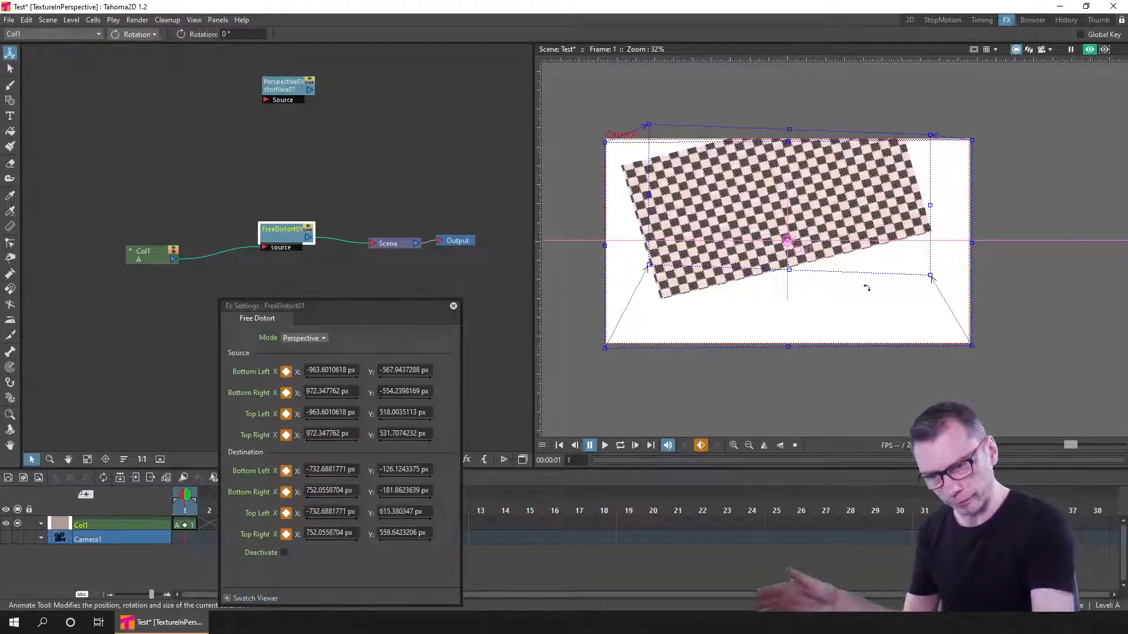
- Reshape the destination rectangle and move its right-hand corners to about X -144 px, shifting the texture toward the frame's left side
{"action": "left_click_drag", "start_coordinate": [649, 130], "coordinate": [620, 159]}
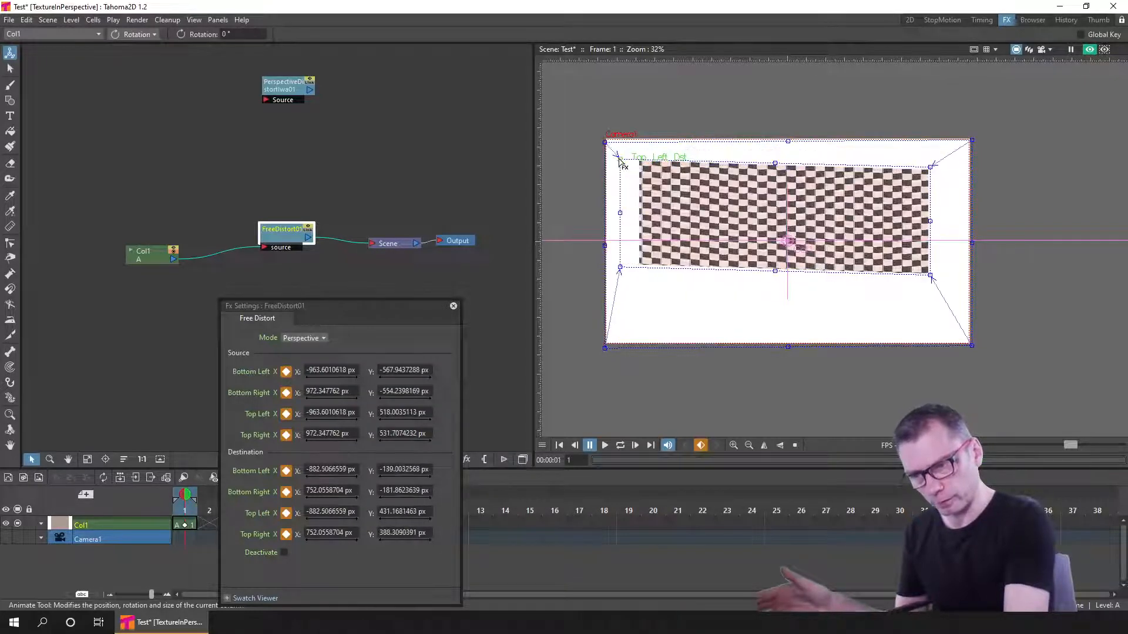
{"action": "left_click_drag", "start_coordinate": [621, 278], "coordinate": [616, 332]}
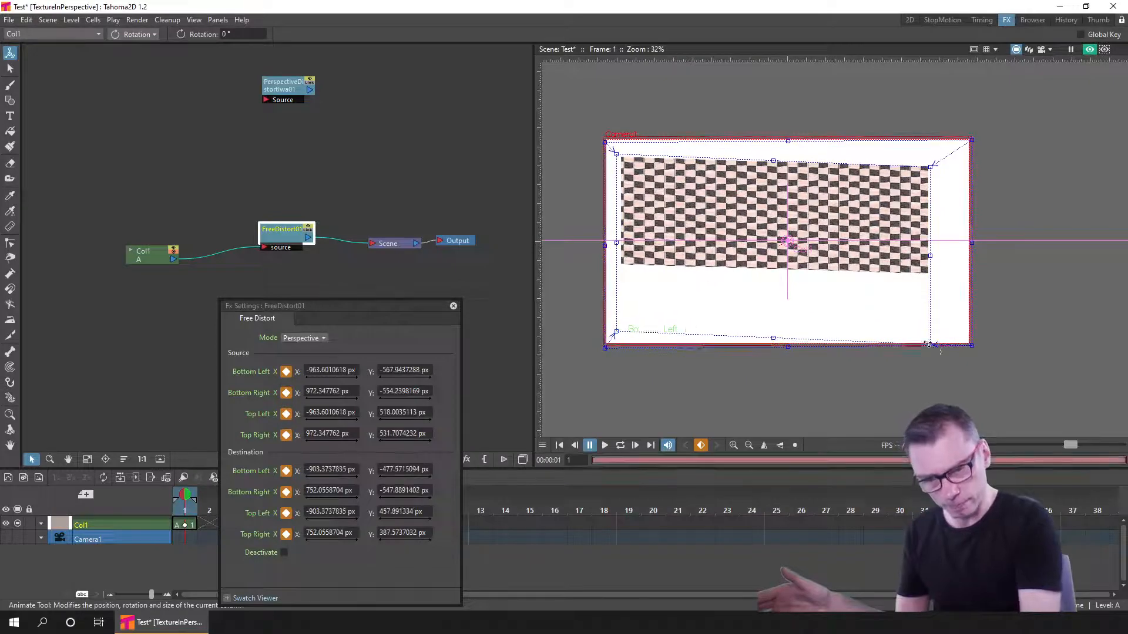
{"action": "left_click_drag", "start_coordinate": [934, 347], "coordinate": [764, 292]}
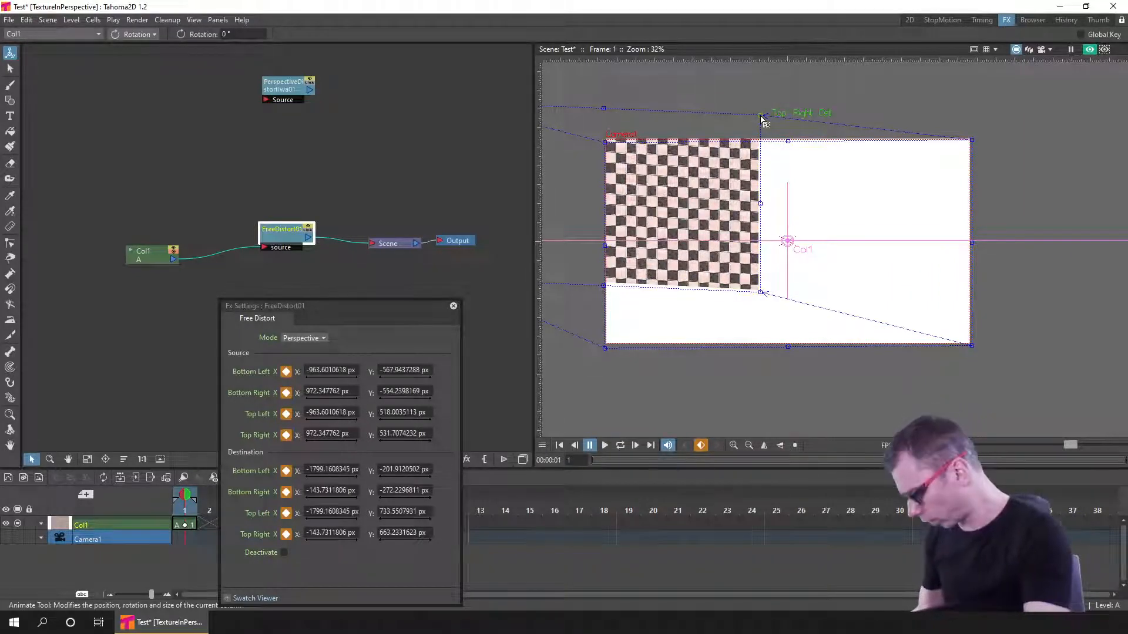
- Taper the texture into a receding wall, with the top-right destination corner at Y about 220 px and the left corners at X about -1391 px
{"action": "left_click_drag", "start_coordinate": [762, 117], "coordinate": [762, 197]}
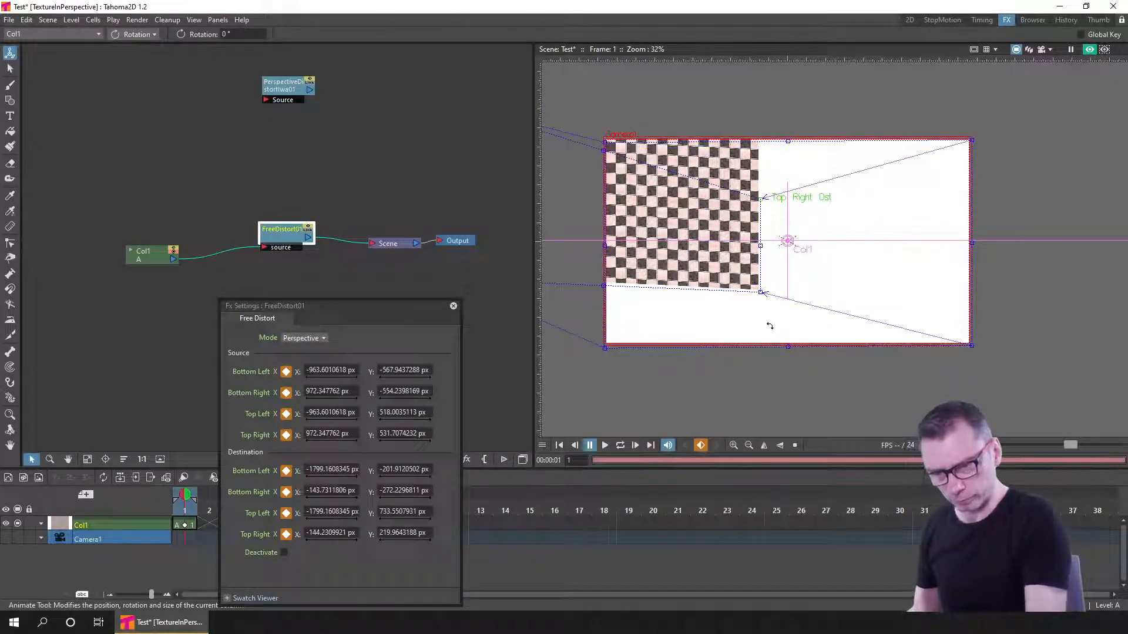
{"action": "left_click_drag", "start_coordinate": [796, 318], "coordinate": [956, 347]}
{"action": "left_click_drag", "start_coordinate": [615, 300], "coordinate": [695, 318]}
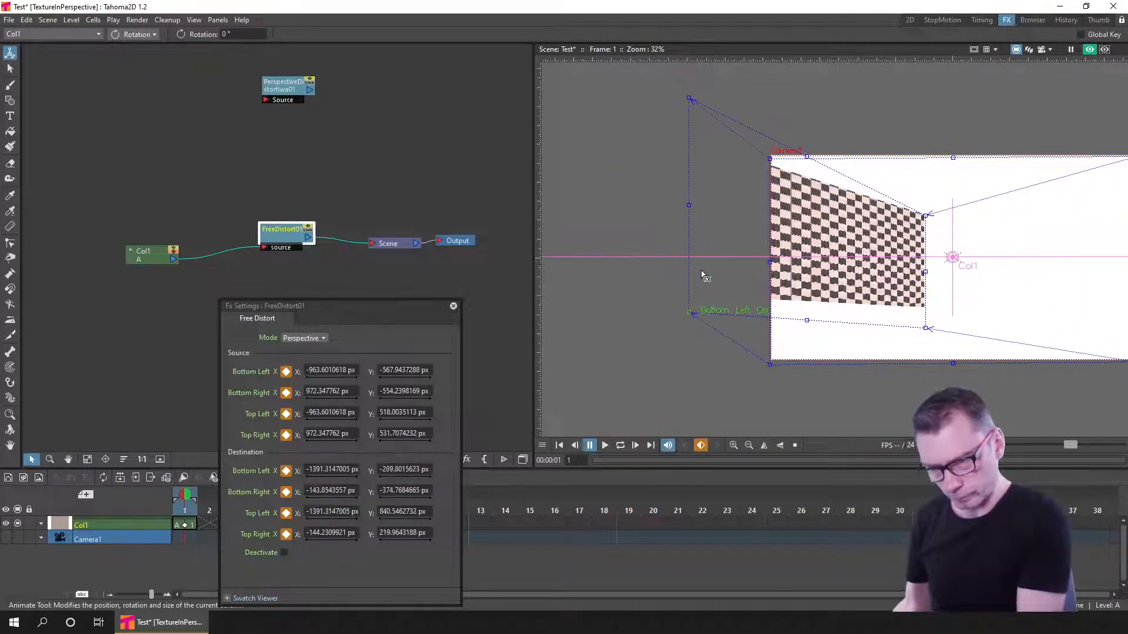
{"action": "left_click_drag", "start_coordinate": [692, 113], "coordinate": [727, 123]}
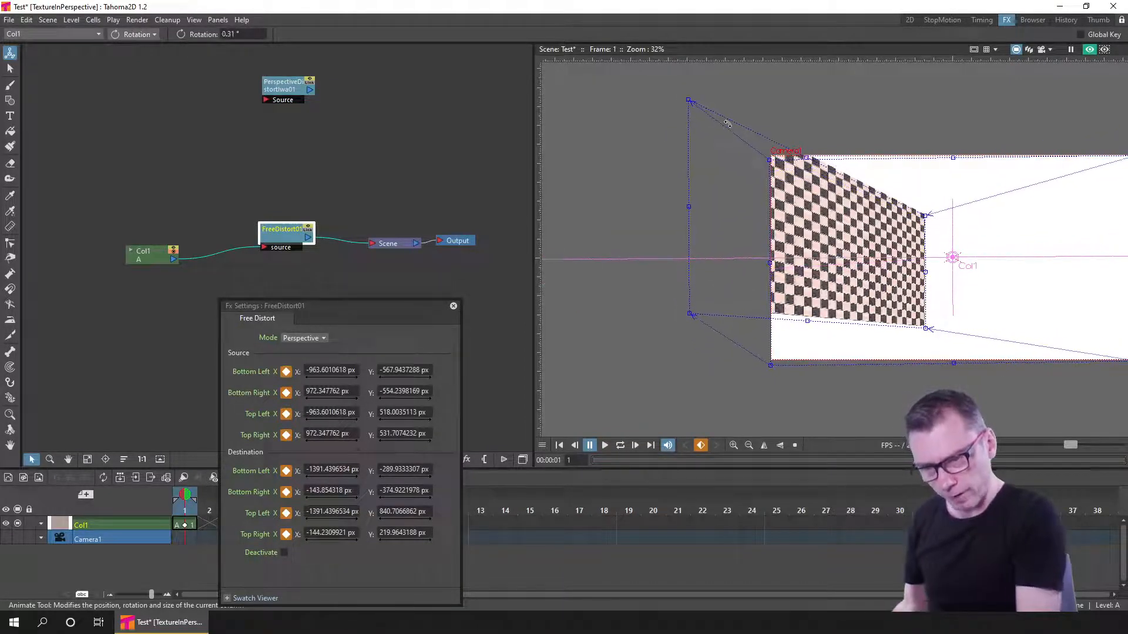
- Move the tapered wall inside the camera frame, with left destination corners near X -825 and -847 px and right ones near 332 and 320 px
{"action": "left_click_drag", "start_coordinate": [689, 315], "coordinate": [792, 351]}
{"action": "left_click_drag", "start_coordinate": [990, 340], "coordinate": [890, 303]}
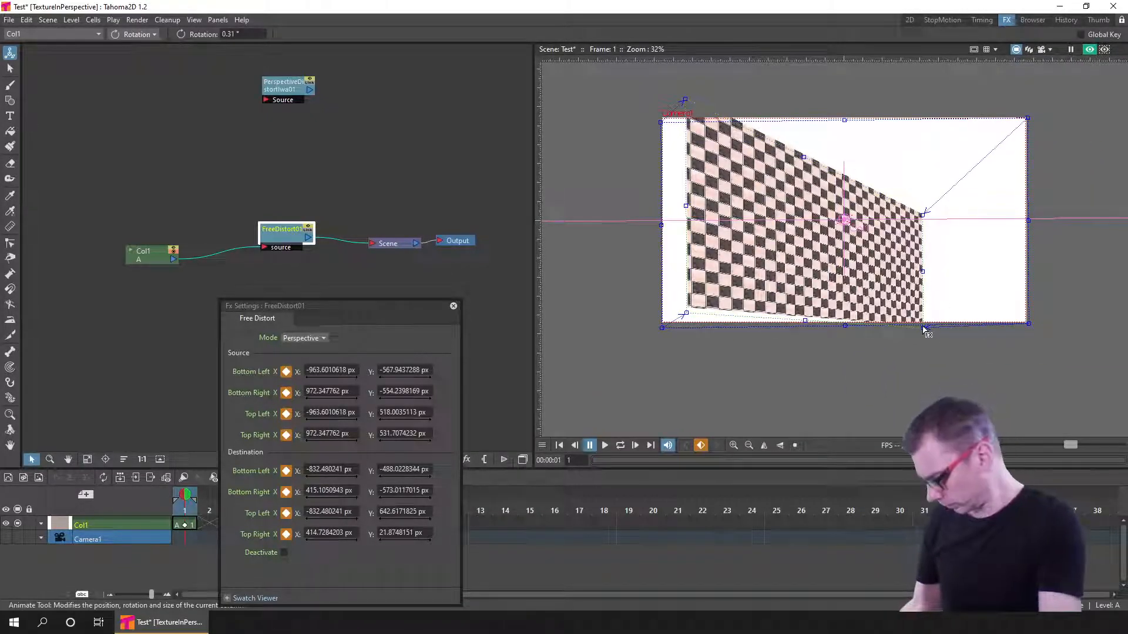
{"action": "left_click_drag", "start_coordinate": [923, 330], "coordinate": [925, 318]}
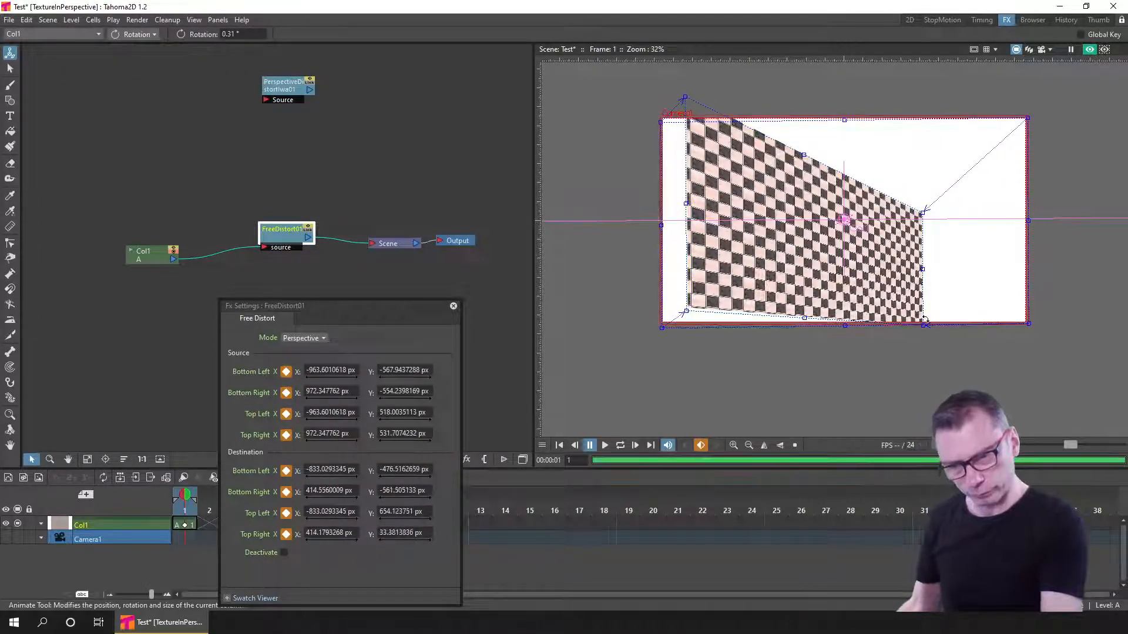
{"action": "left_click_drag", "start_coordinate": [926, 330], "coordinate": [899, 297]}
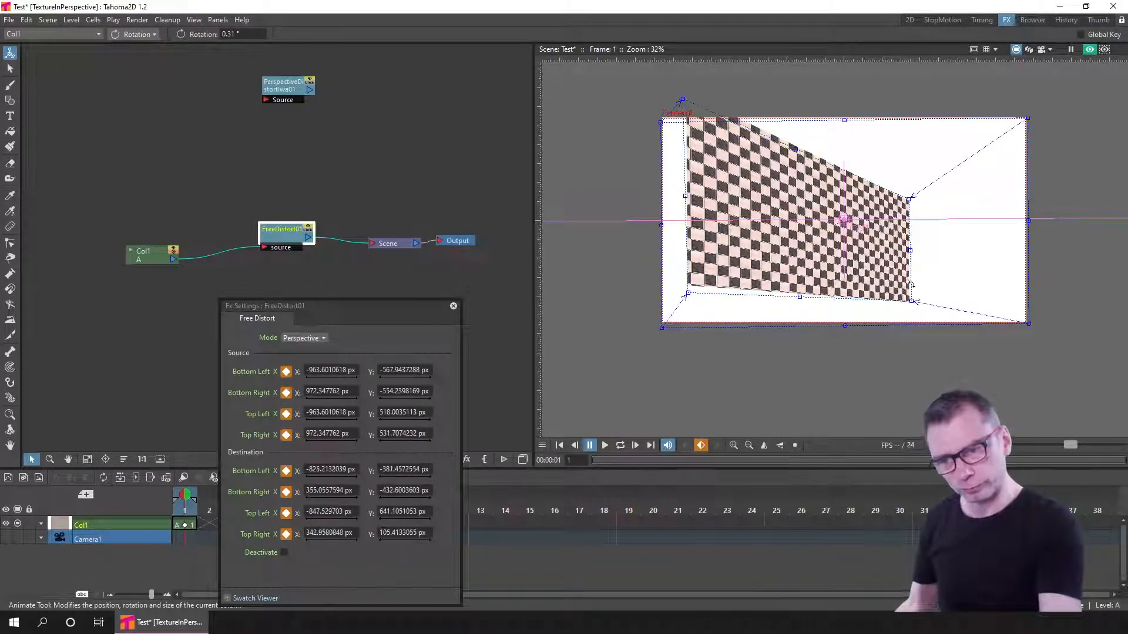
{"action": "left_click_drag", "start_coordinate": [909, 199], "coordinate": [905, 224]}
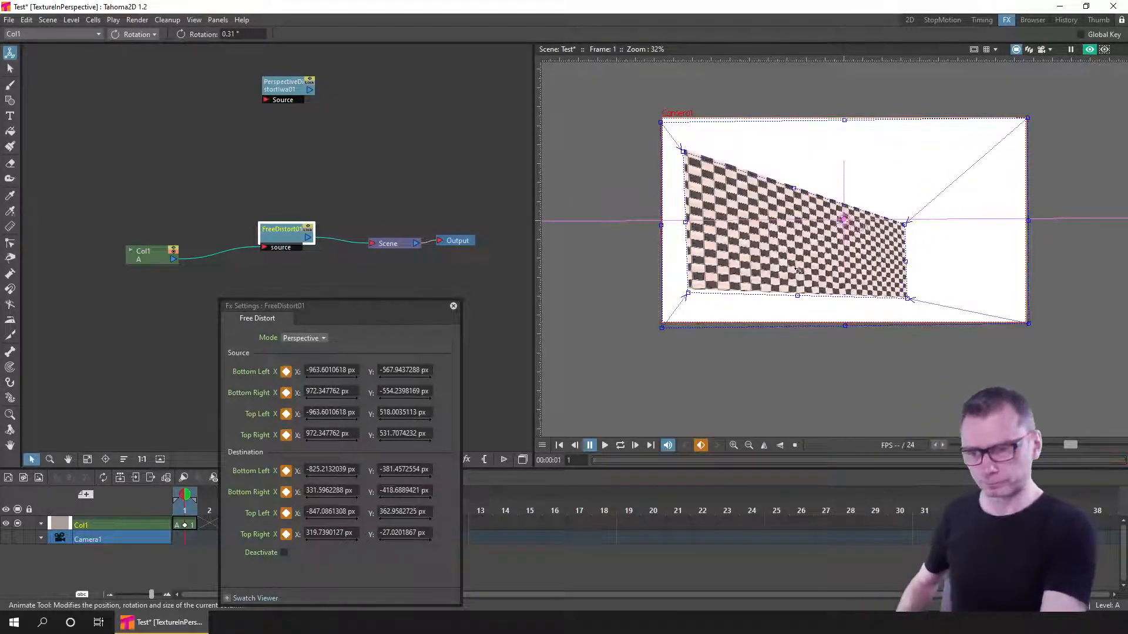
{"action": "left_click_drag", "start_coordinate": [816, 286], "coordinate": [798, 272]}
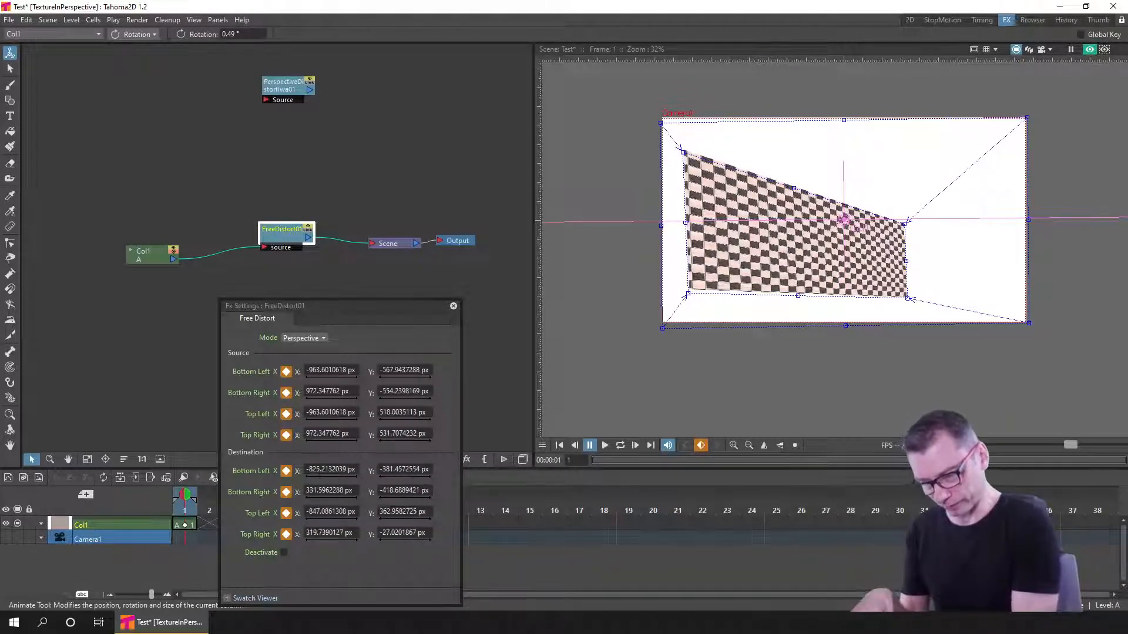
- Refine the wall's perspective with bottom destination corners at about (-909, -488) and (250, -241) px, top ones at (-931, 482) and (238, 142) px
{"action": "left_click_drag", "start_coordinate": [418, 478], "coordinate": [390, 481]}
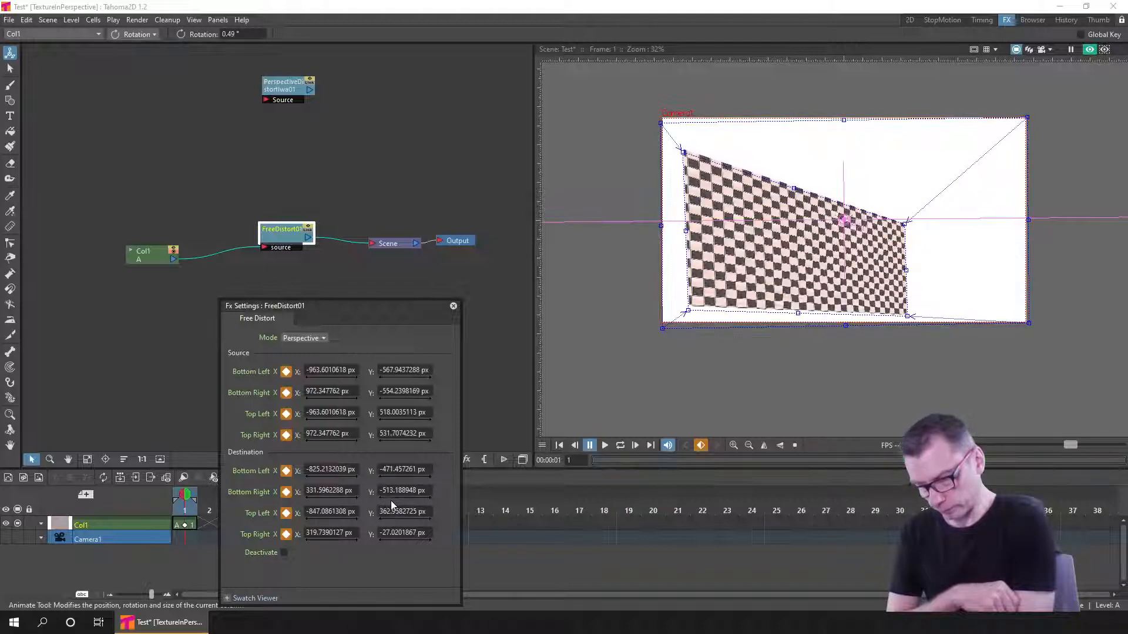
{"action": "left_click_drag", "start_coordinate": [413, 500], "coordinate": [385, 499]}
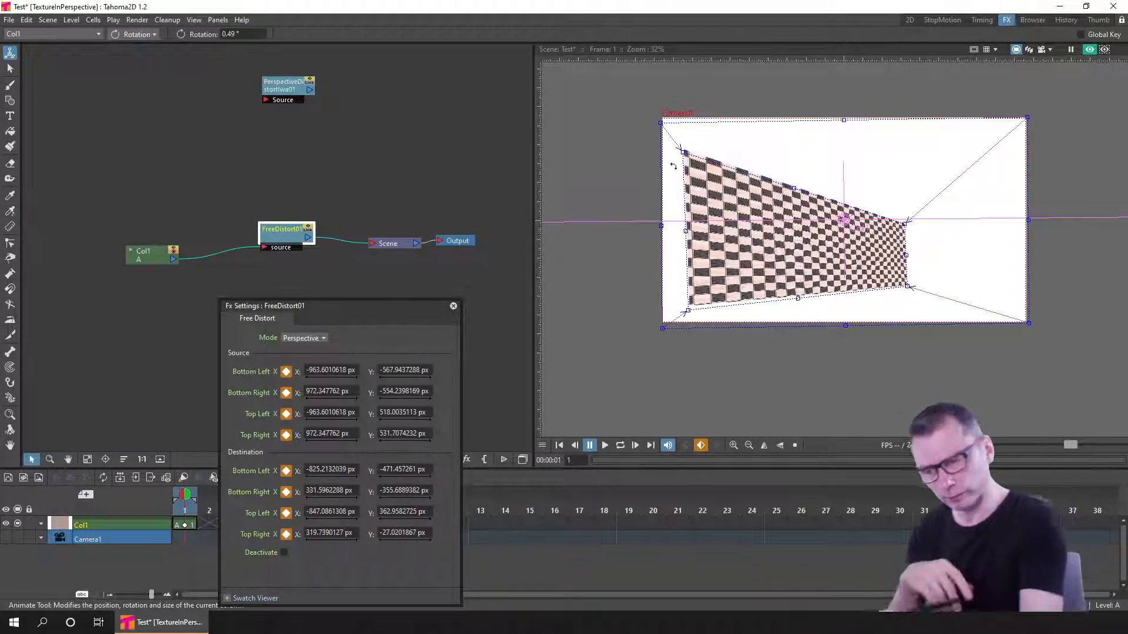
{"action": "left_click_drag", "start_coordinate": [683, 154], "coordinate": [672, 133]}
{"action": "mouse_move", "coordinate": [682, 314]}
{"action": "left_mouse_down"}
{"action": "mouse_move", "coordinate": [673, 320]}
{"action": "mouse_move", "coordinate": [683, 309]}
{"action": "left_mouse_up"}
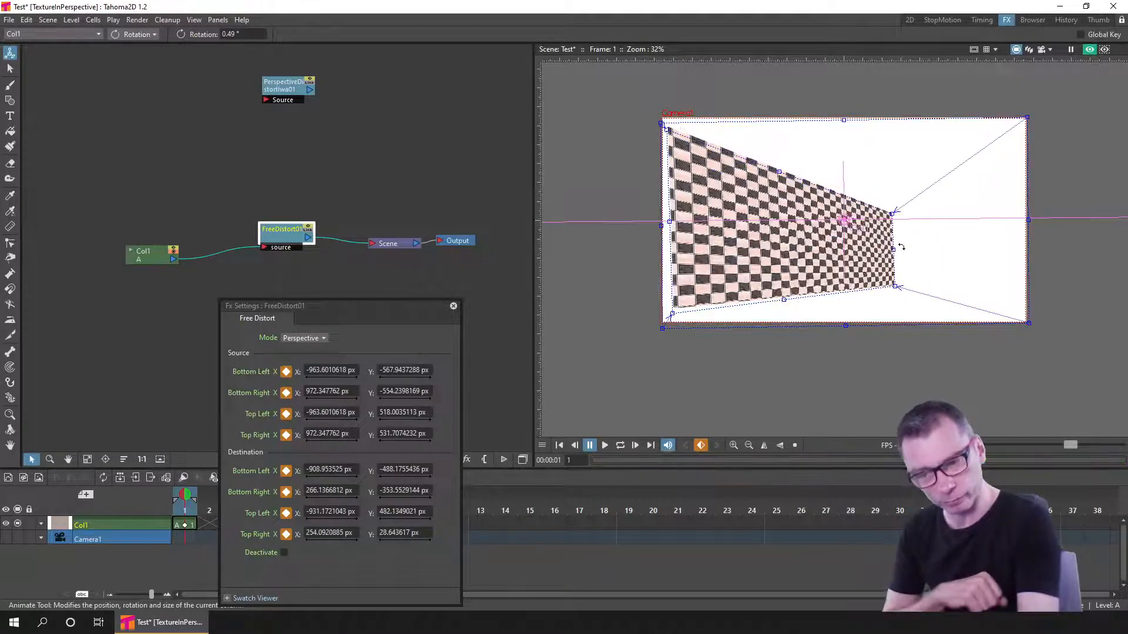
{"action": "left_click_drag", "start_coordinate": [893, 252], "coordinate": [895, 236]}
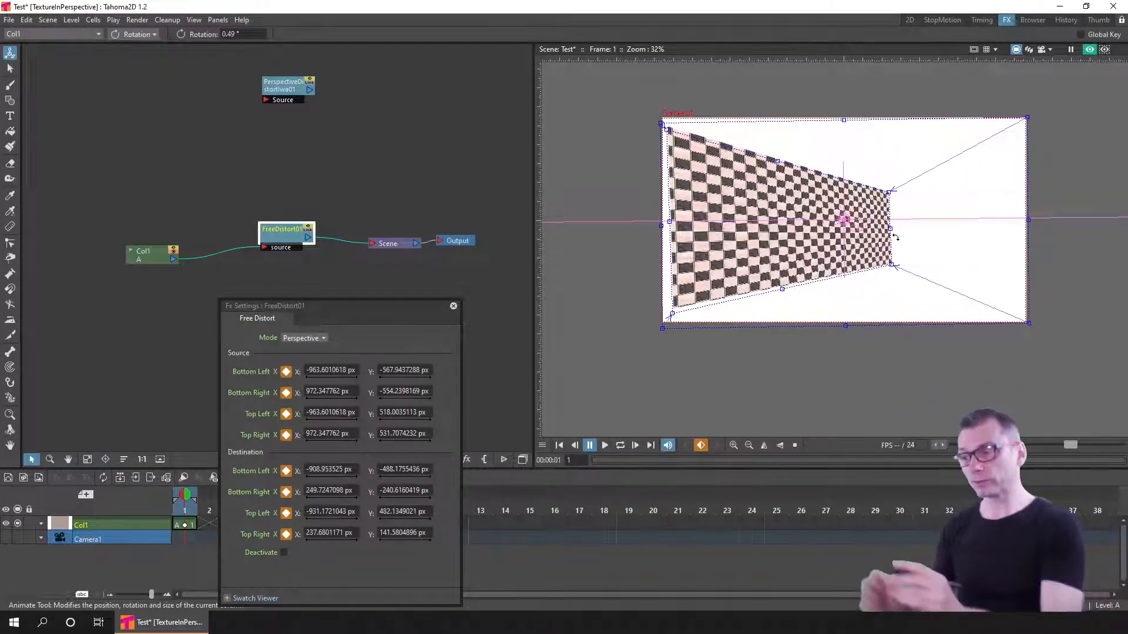
- Check the PerspectiveDistortIwa01 settings, return to FreeDistort01, close the FX settings and save the scene
{"action": "left_click", "coordinate": [284, 91]}
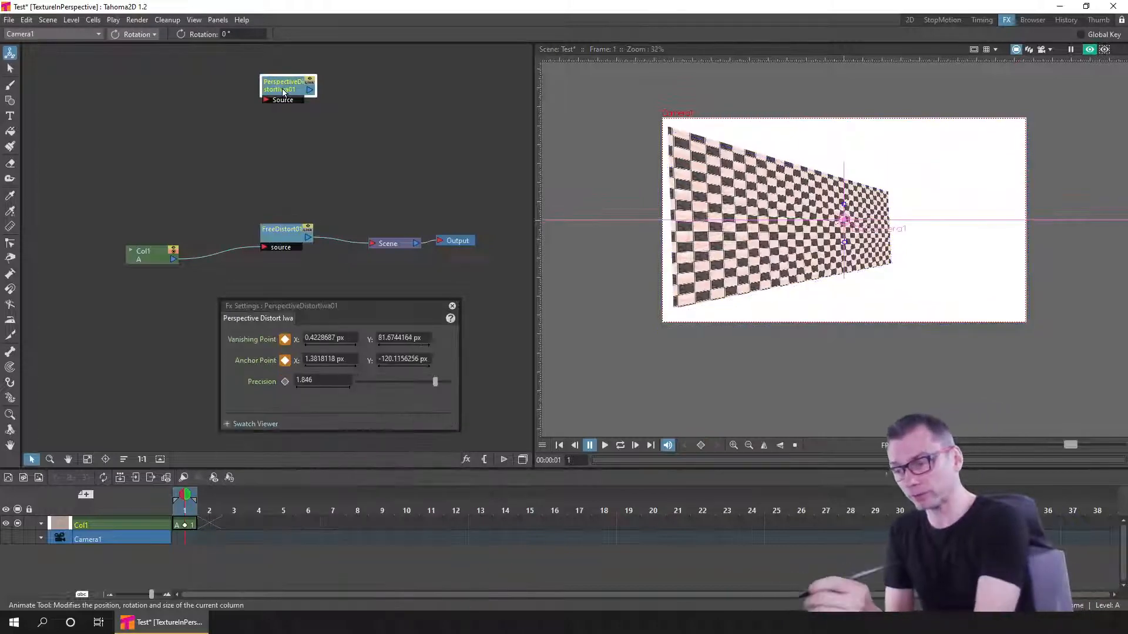
{"action": "left_click", "coordinate": [289, 236]}
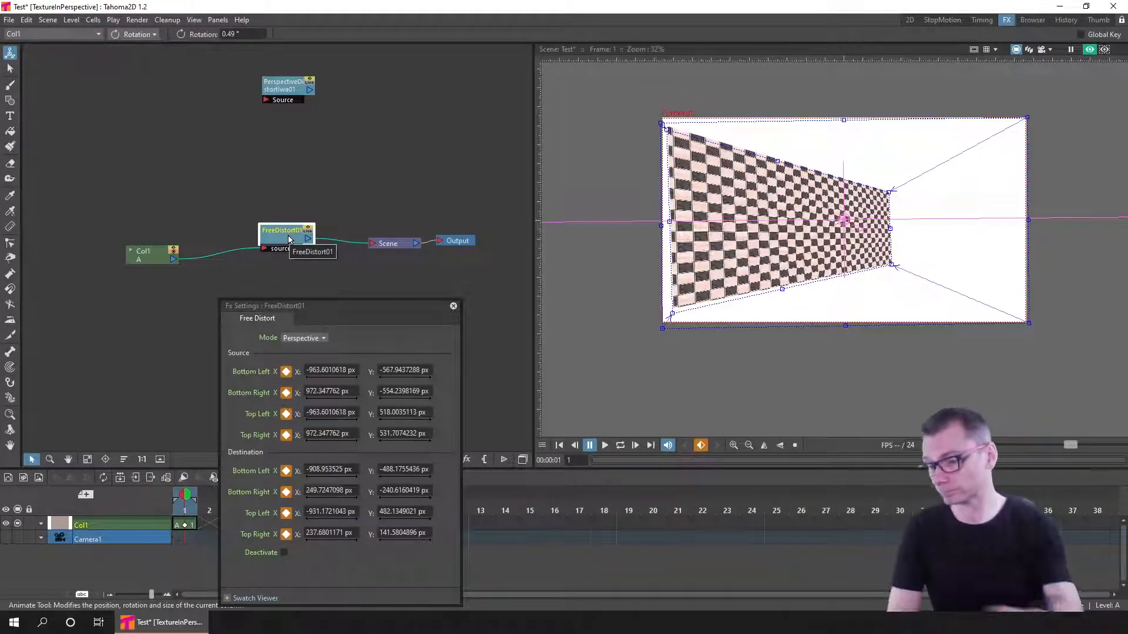
{"action": "left_click", "coordinate": [451, 305]}
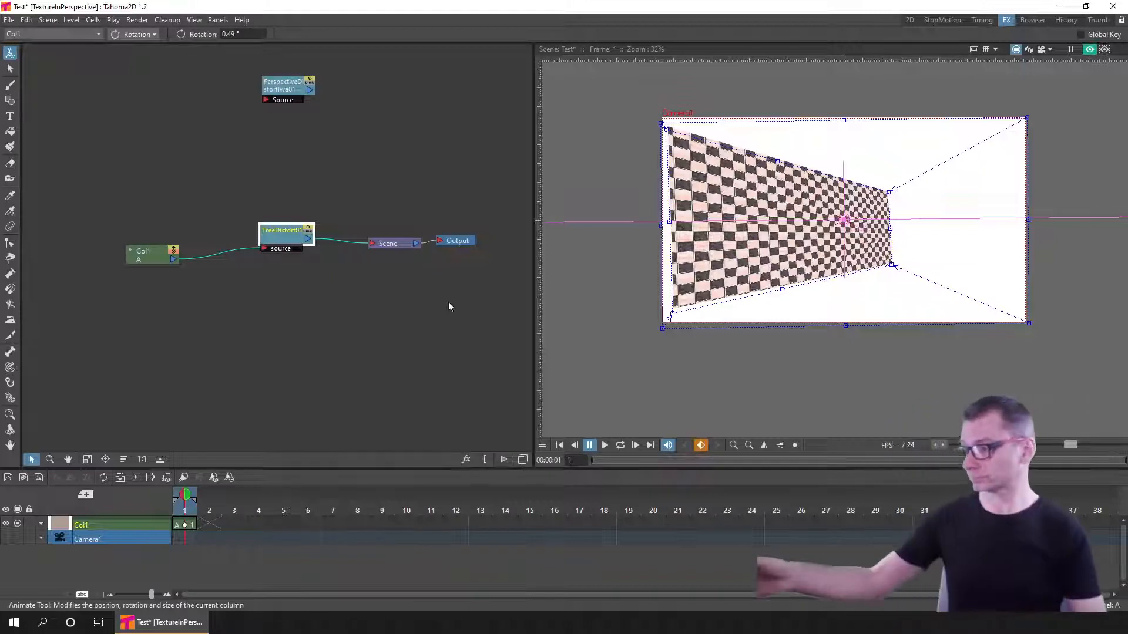
{"action": "key", "text": "ctrl+s"}
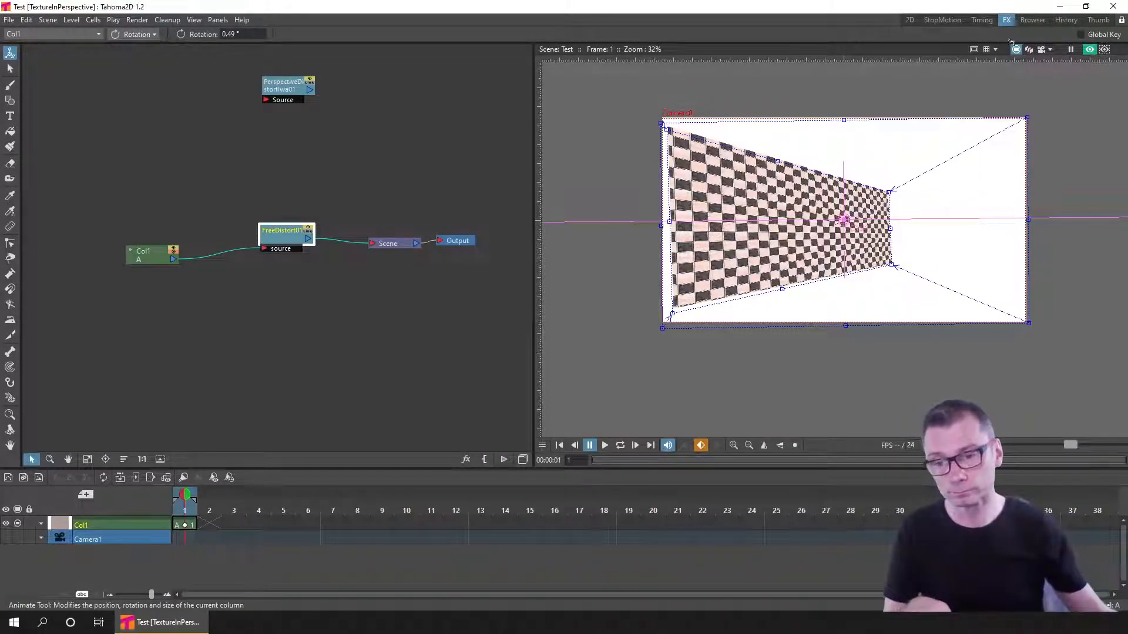
- Compare the distorted checker texture with preview on and off in the 2D room
{"action": "left_click", "coordinate": [909, 20]}
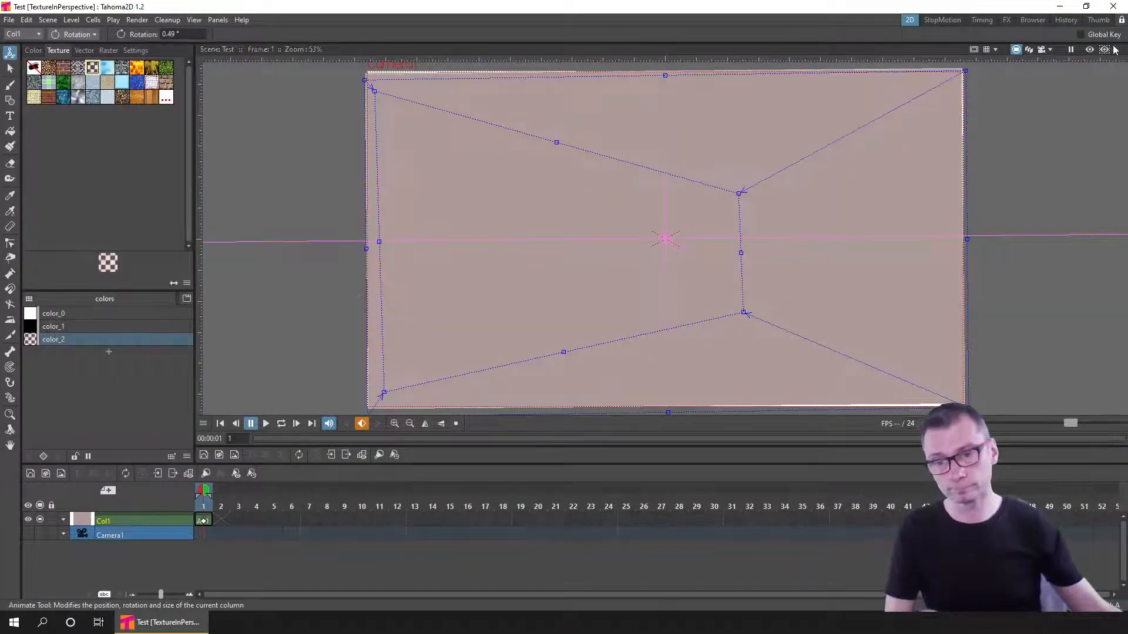
{"action": "left_click", "coordinate": [1089, 50]}
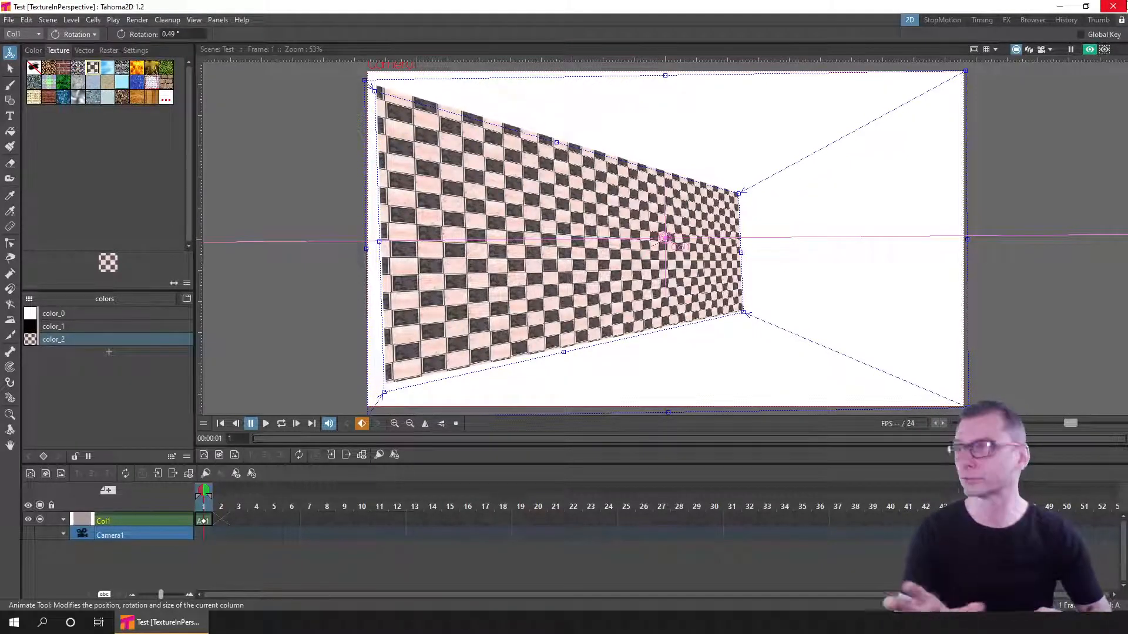
{"action": "left_click", "coordinate": [1088, 50]}
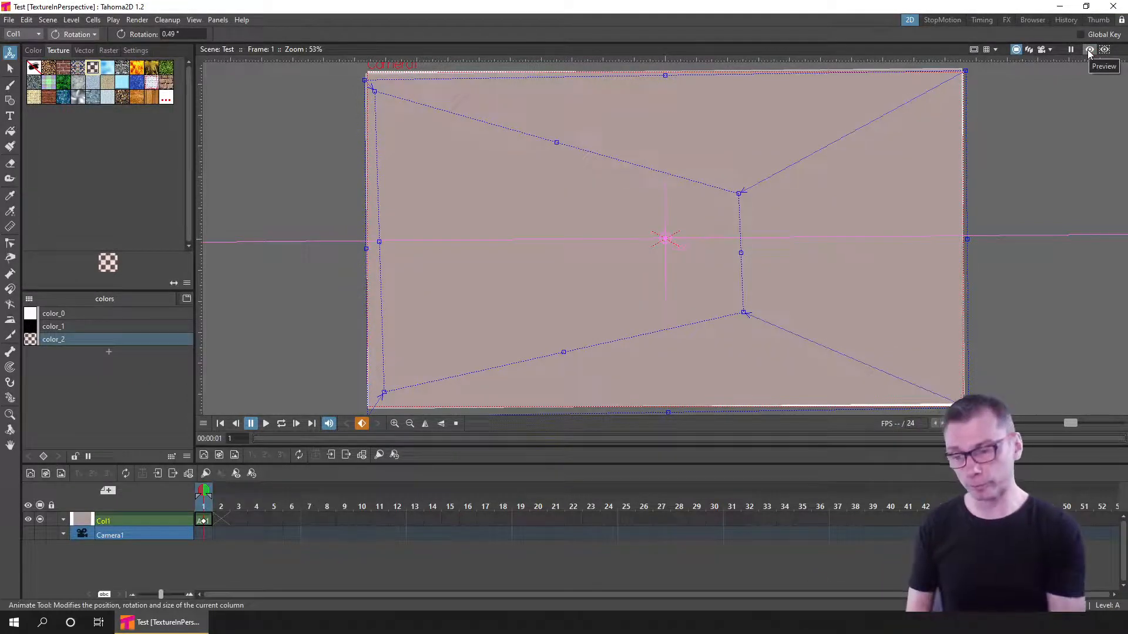
{"action": "left_click", "coordinate": [1088, 50]}
{"action": "left_click", "coordinate": [1088, 51]}
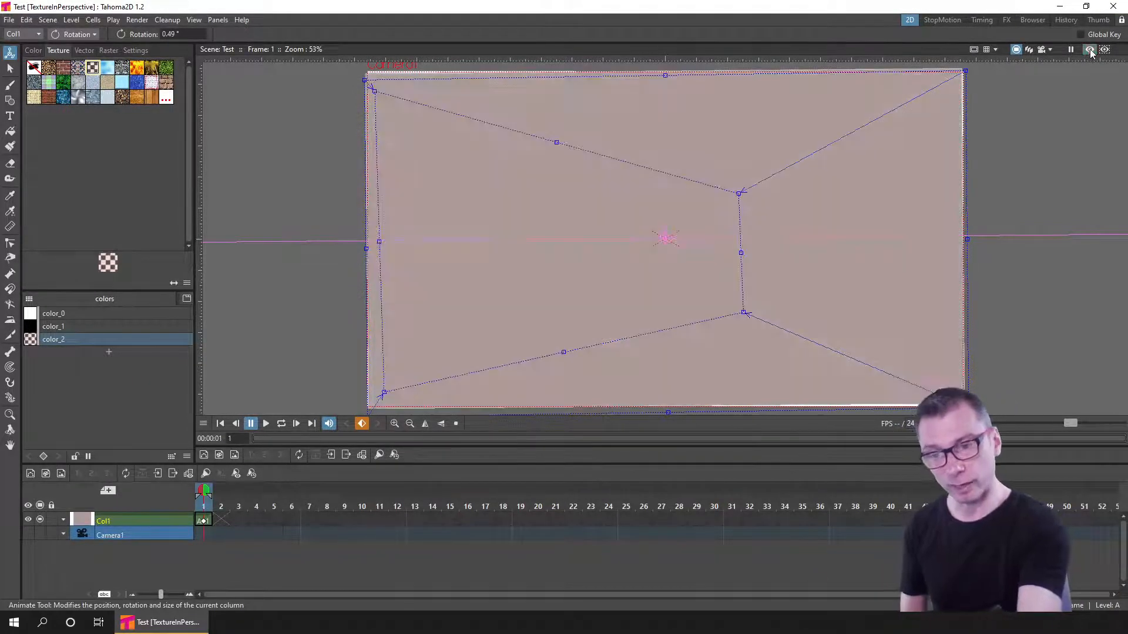
- Adjust the Free Distort destination corners so the wall sits nearer the frame's upper-left corner, preview it and shift its far edge inward
{"action": "left_click_drag", "start_coordinate": [739, 194], "coordinate": [751, 183]}
{"action": "left_click_drag", "start_coordinate": [757, 310], "coordinate": [741, 308]}
{"action": "left_click_drag", "start_coordinate": [385, 394], "coordinate": [377, 401]}
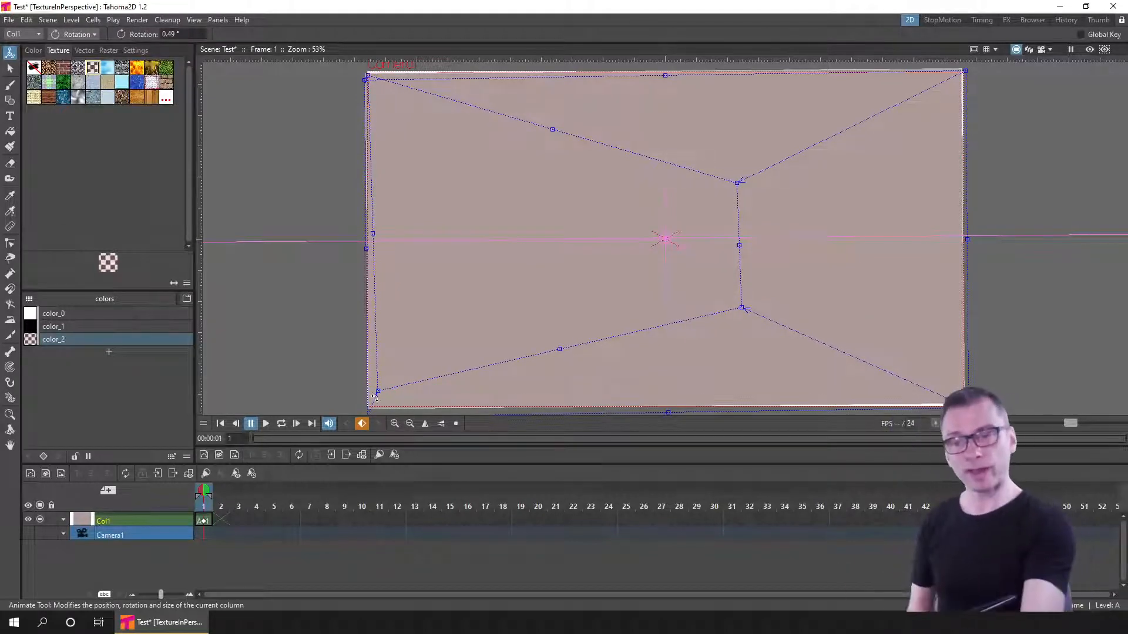
{"action": "left_click", "coordinate": [1086, 53]}
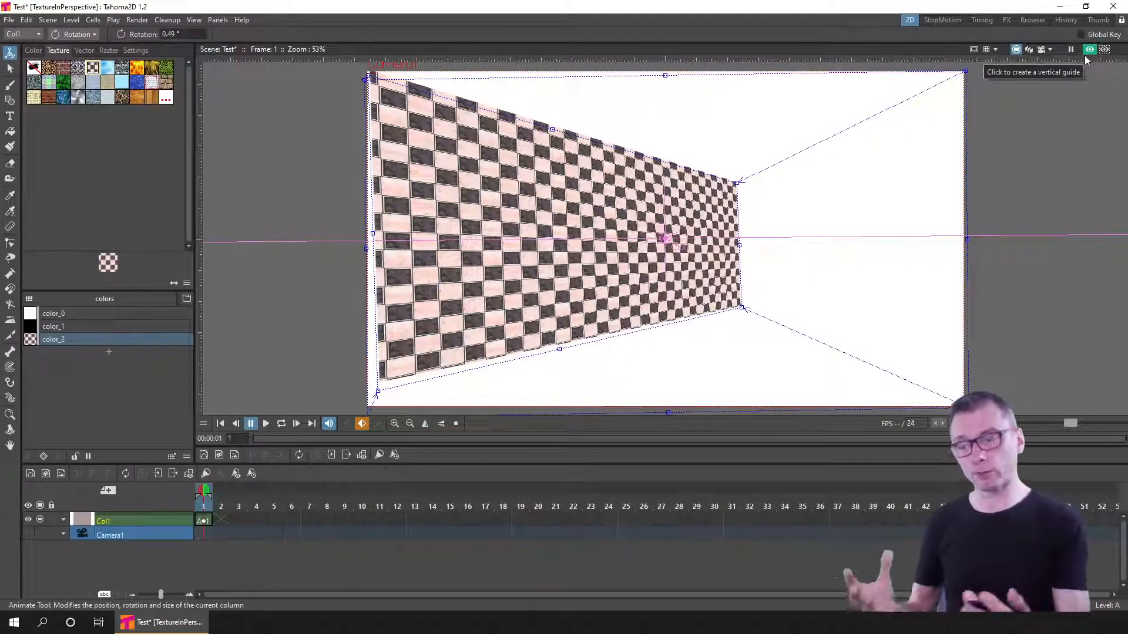
{"action": "left_click_drag", "start_coordinate": [738, 246], "coordinate": [696, 249]}
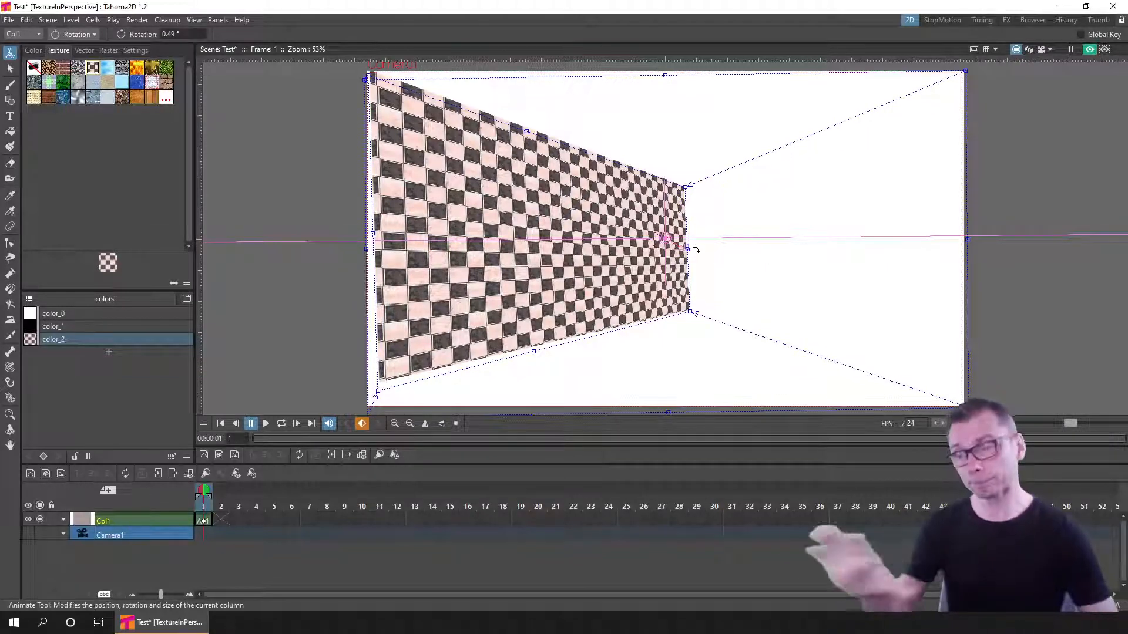
- Detach FreeDistort01 from the node chain in the FX room, connect Col1 directly to Scene and save the scene
{"action": "left_click", "coordinate": [1006, 20]}
{"action": "left_click_drag", "start_coordinate": [282, 230], "coordinate": [361, 89]}
{"action": "left_click_drag", "start_coordinate": [216, 182], "coordinate": [411, 186]}
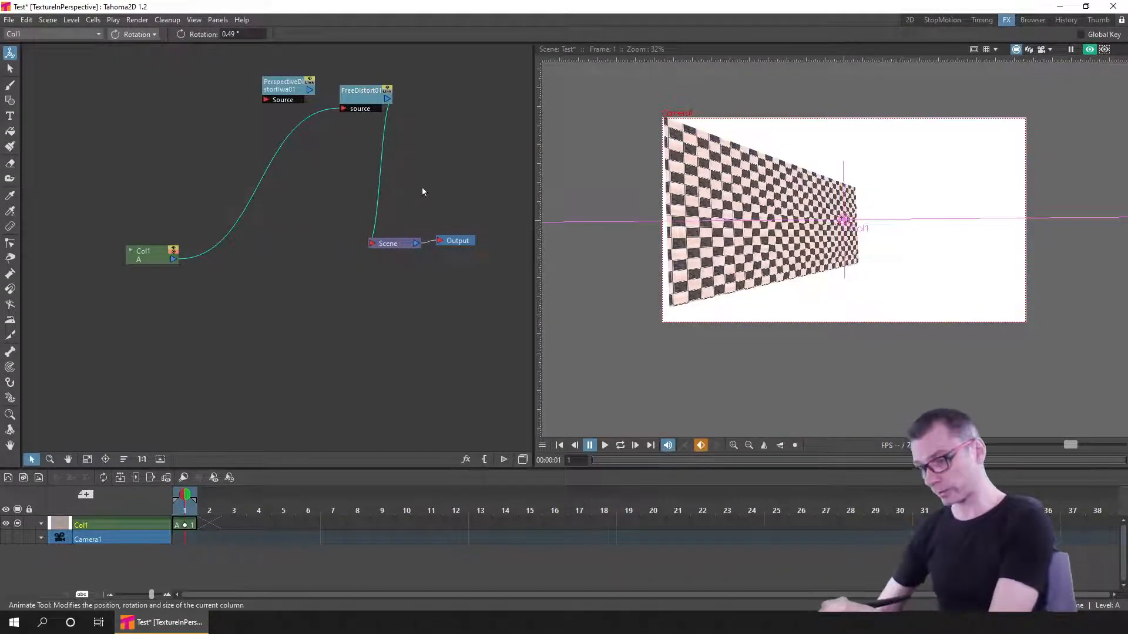
{"action": "key", "text": "Delete"}
{"action": "left_click_drag", "start_coordinate": [175, 259], "coordinate": [372, 243]}
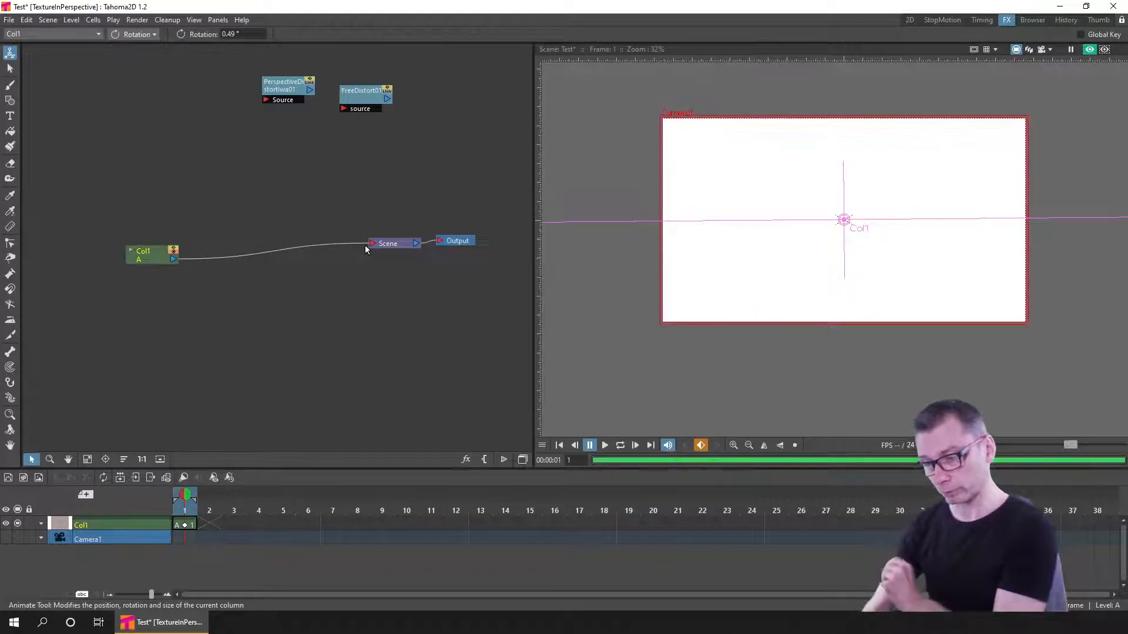
{"action": "key", "text": "ctrl+s"}
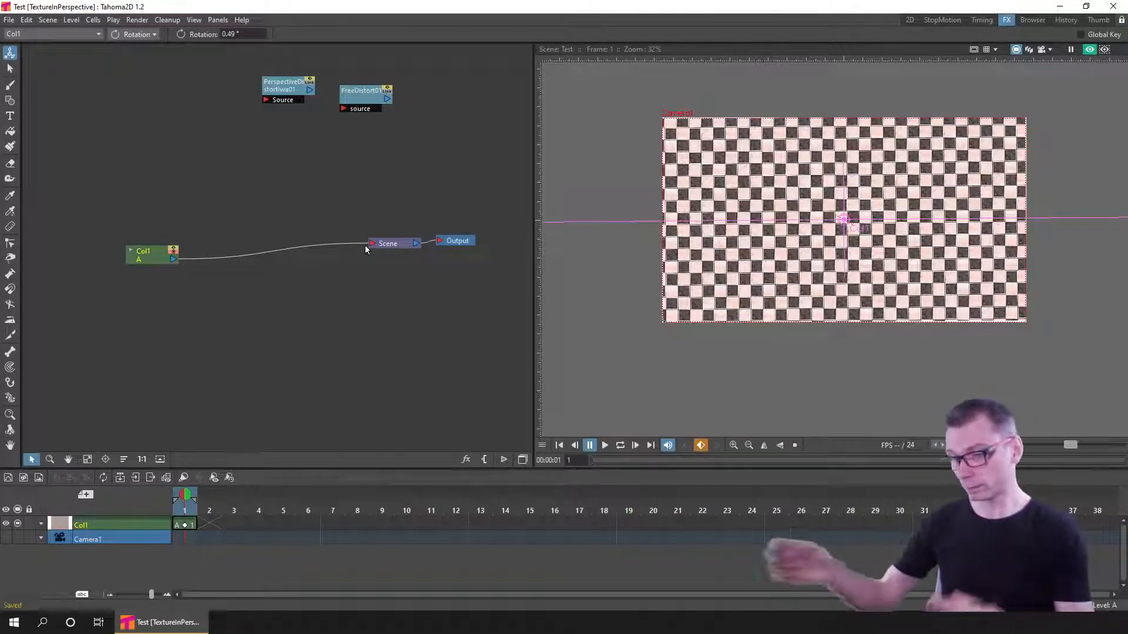
- Render the flat checker texture as a png named Checker into the outputs folder with Save and Render, and close the output settings
{"action": "left_click", "coordinate": [137, 20]}
{"action": "left_click", "coordinate": [182, 77]}
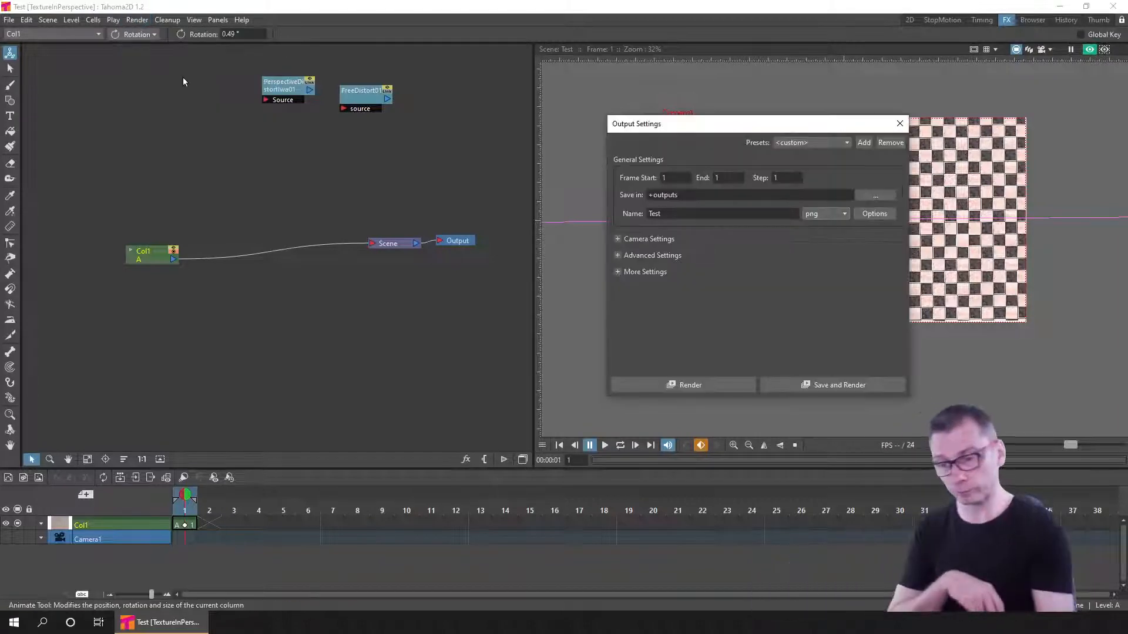
{"action": "double_click", "coordinate": [707, 217]}
{"action": "key", "text": "BackSpace"}
{"action": "type", "text": "Che"}
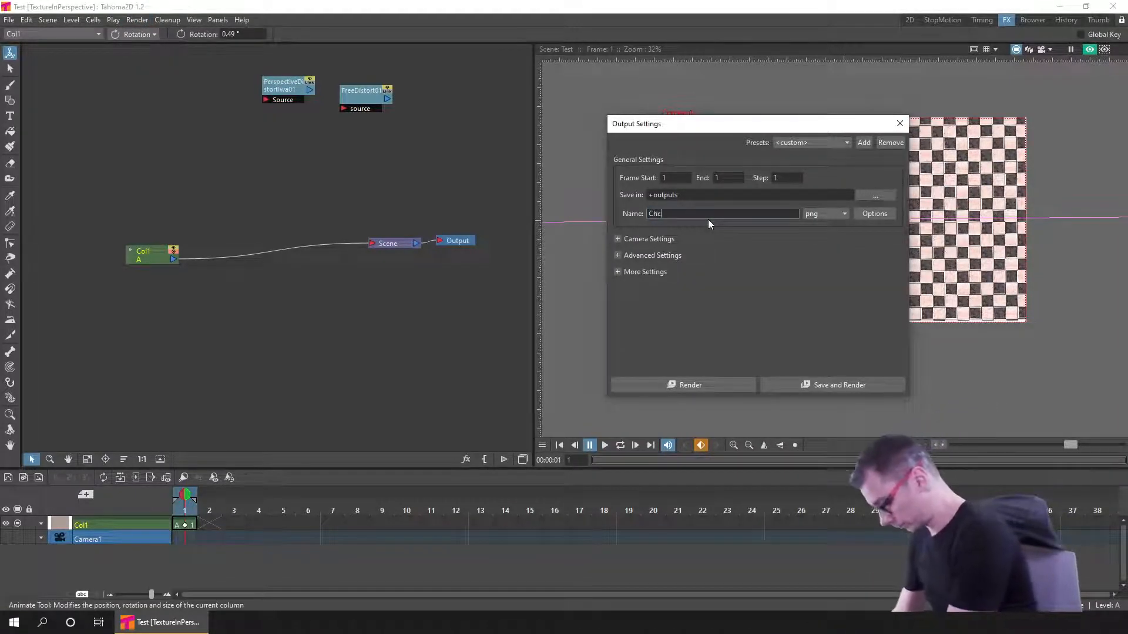
{"action": "type", "text": "cker"}
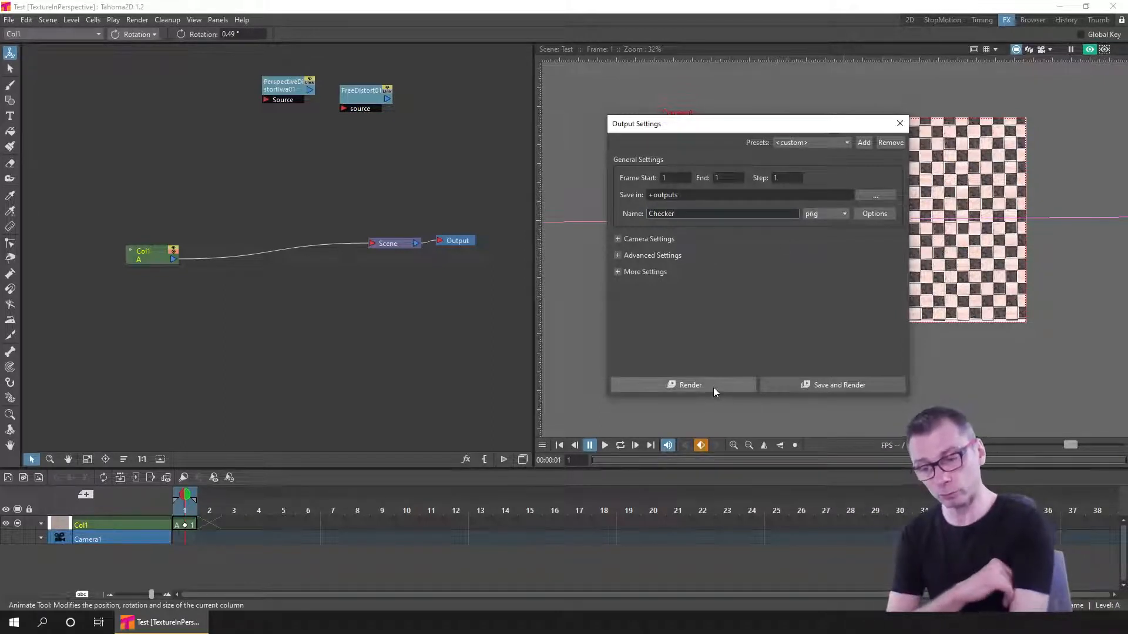
{"action": "left_click", "coordinate": [813, 384]}
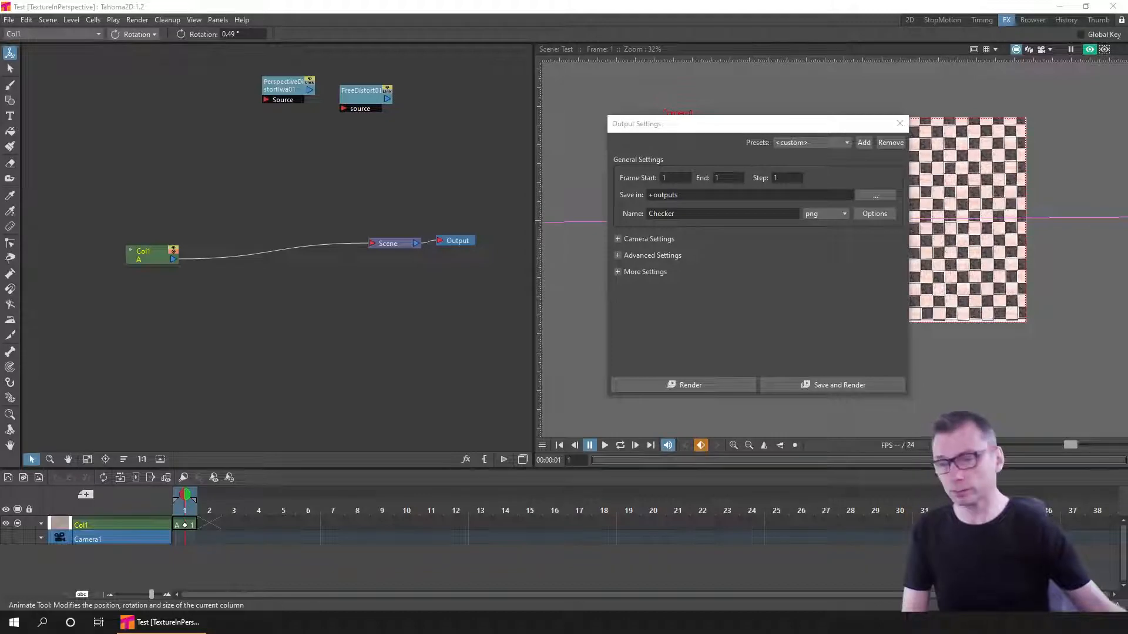
{"action": "left_click", "coordinate": [897, 121]}
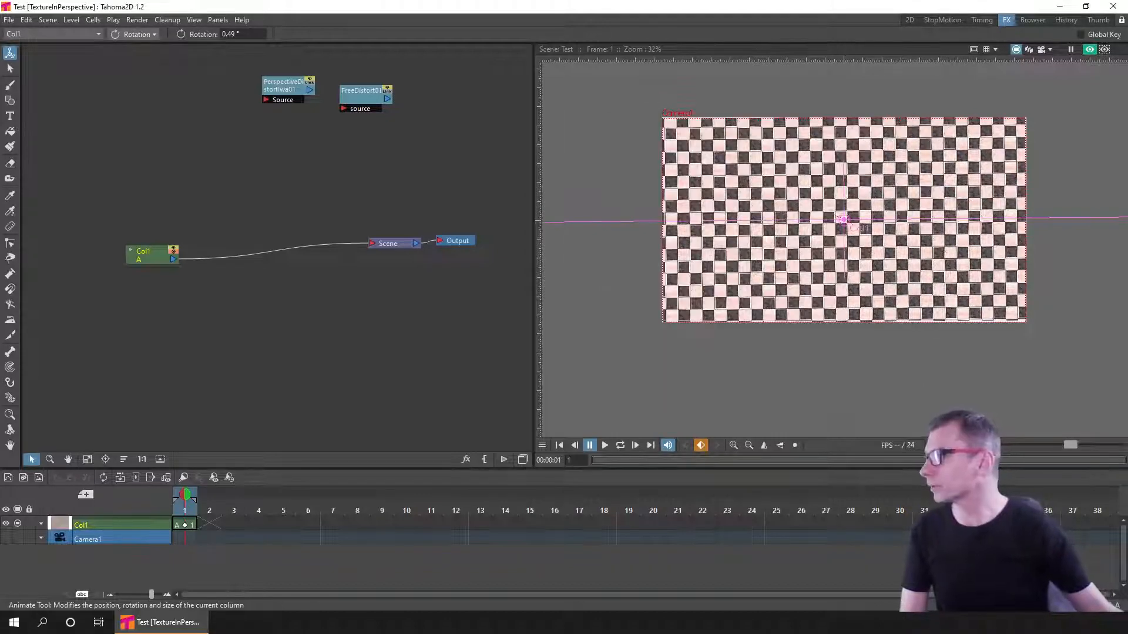
- Import Checker.0001.png from the outputs folder into the 2D scene as a new column, hide Col1 and select Col2's first frame
{"action": "left_click_drag", "start_coordinate": [326, 0], "coordinate": [286, 184]}
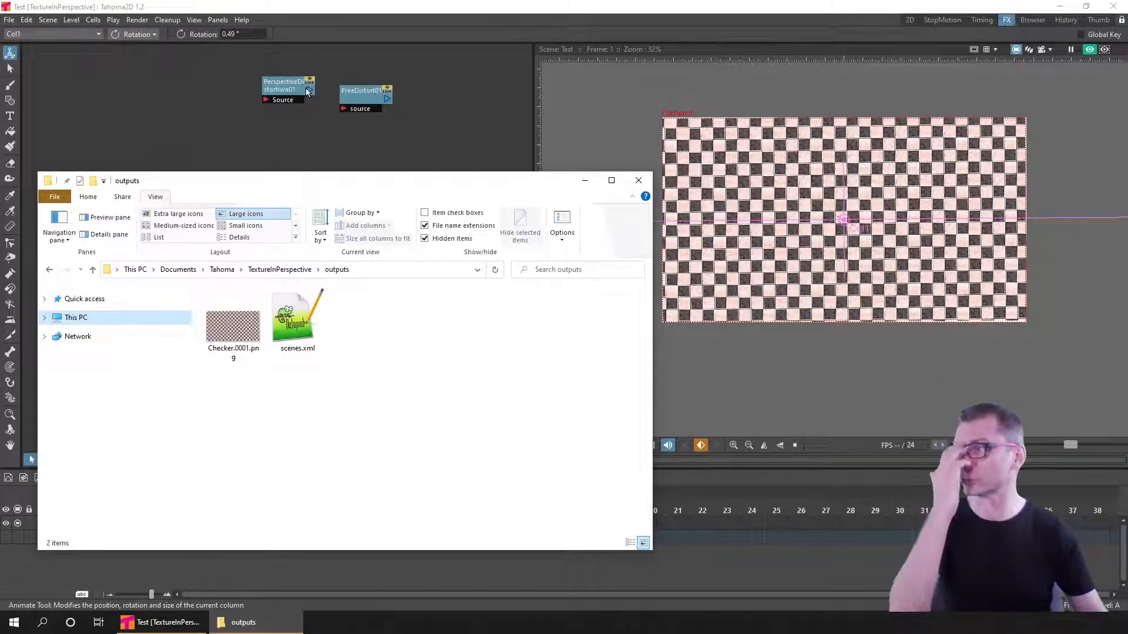
{"action": "left_click", "coordinate": [442, 320]}
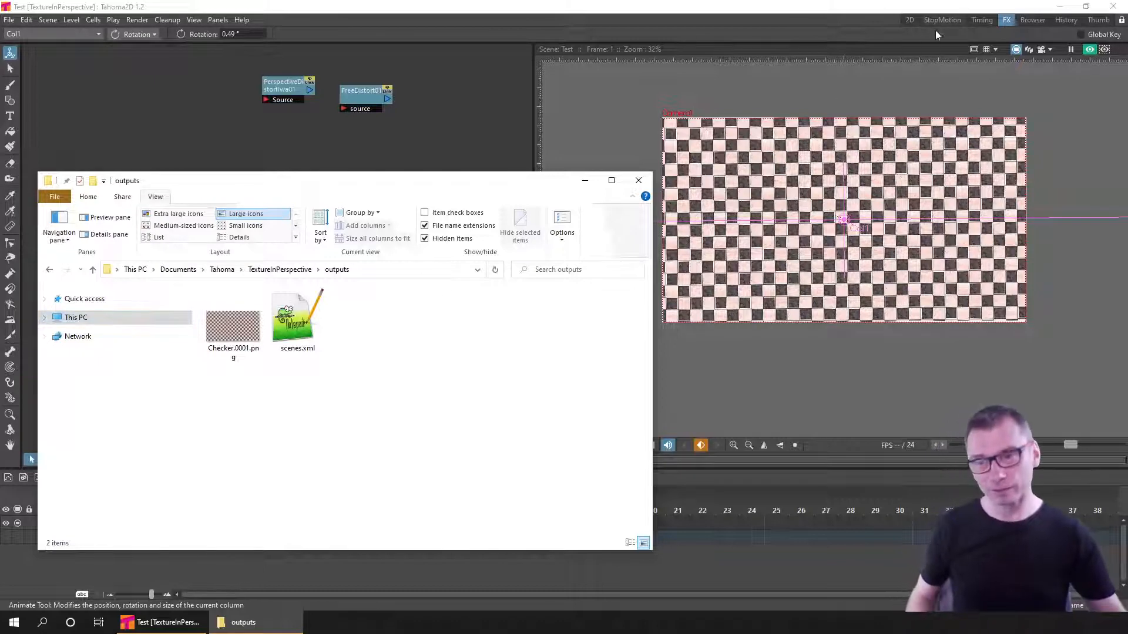
{"action": "left_click", "coordinate": [910, 20]}
{"action": "left_click", "coordinate": [909, 20]}
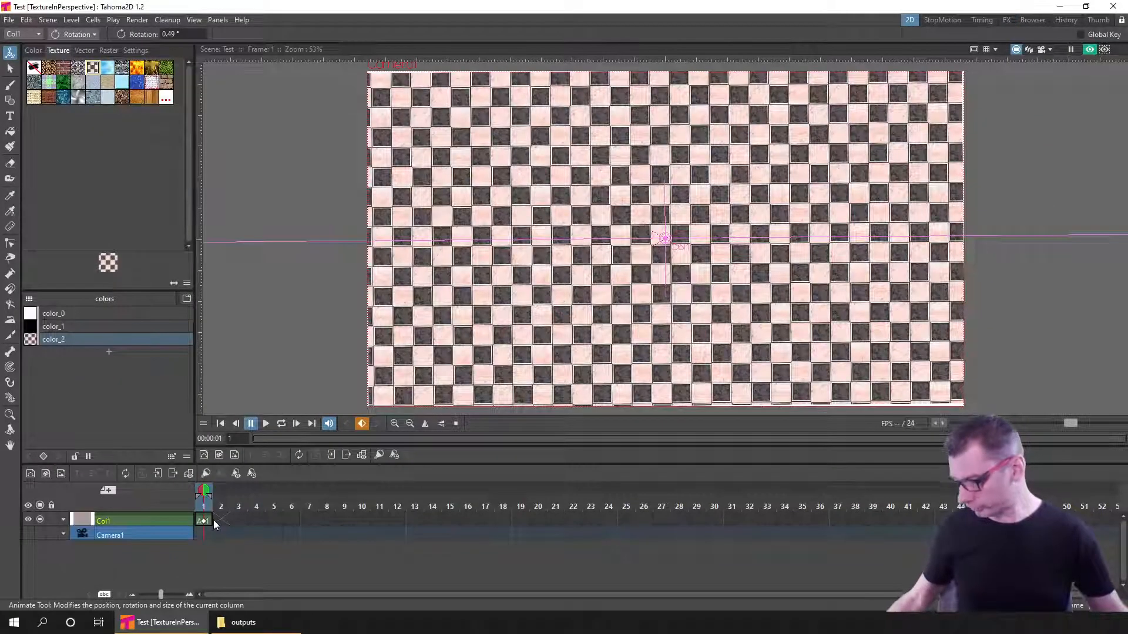
{"action": "left_click", "coordinate": [243, 623]}
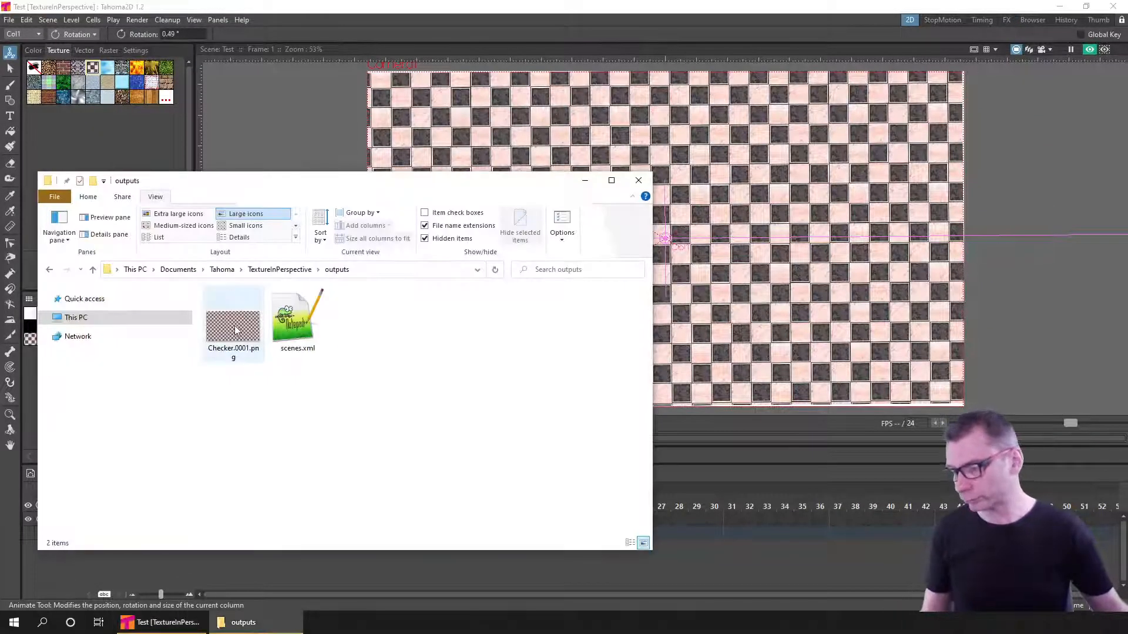
{"action": "left_click_drag", "start_coordinate": [236, 387], "coordinate": [990, 258]}
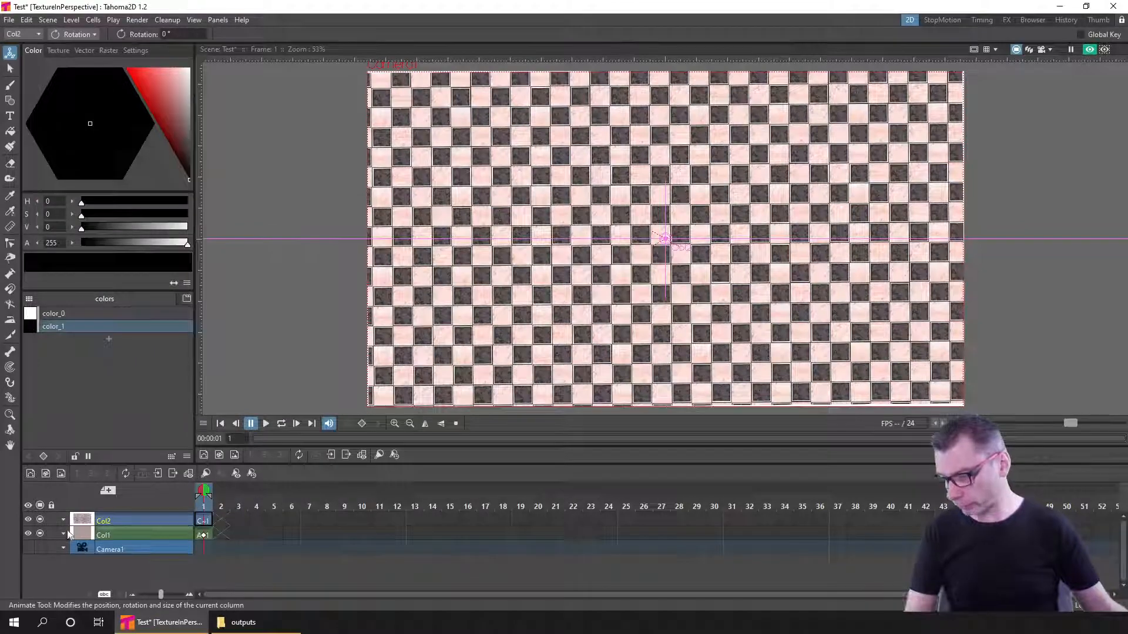
{"action": "left_click", "coordinate": [28, 532]}
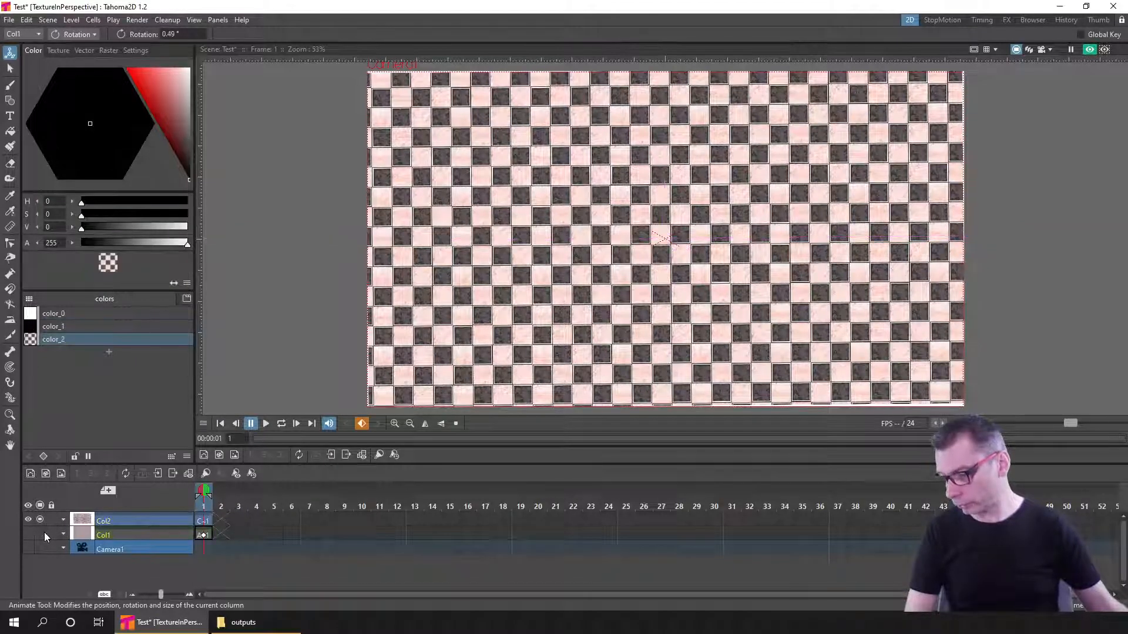
{"action": "left_click", "coordinate": [201, 521]}
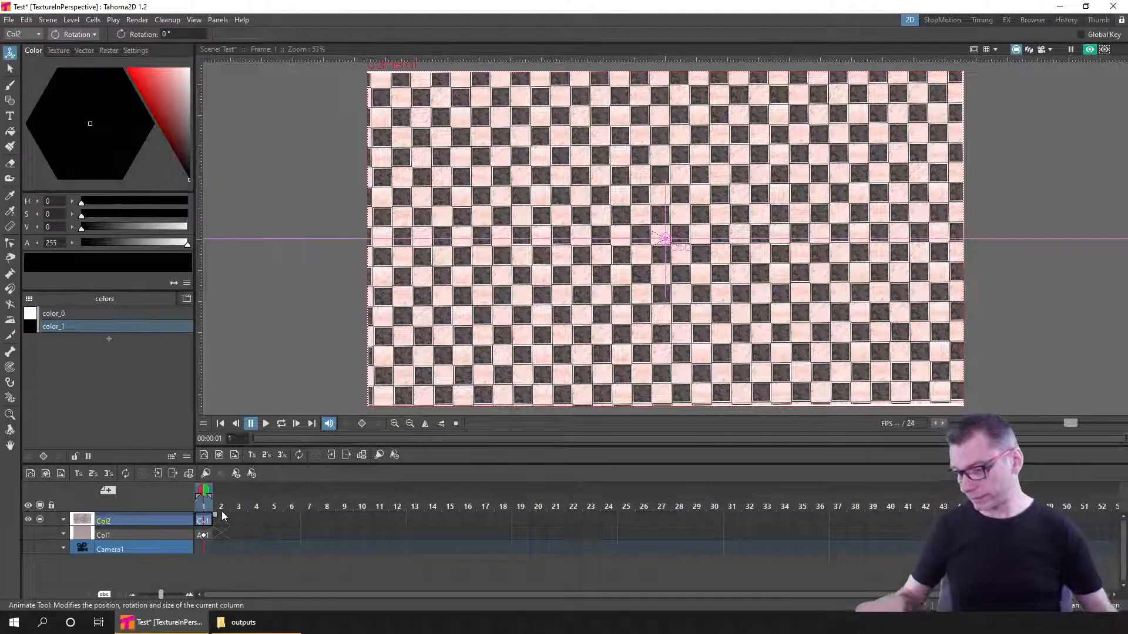
- Select the whole imported checker image and squash it from the top and bottom edges to about 86% vertical scale
{"action": "left_click", "coordinate": [10, 69]}
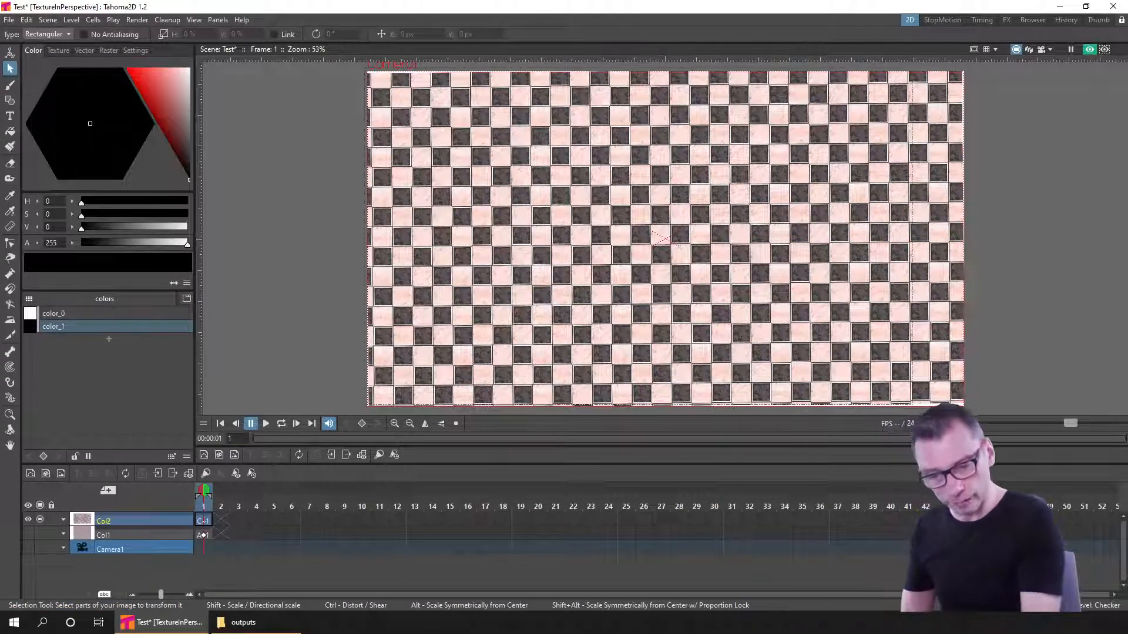
{"action": "left_click_drag", "start_coordinate": [967, 407], "coordinate": [966, 405]}
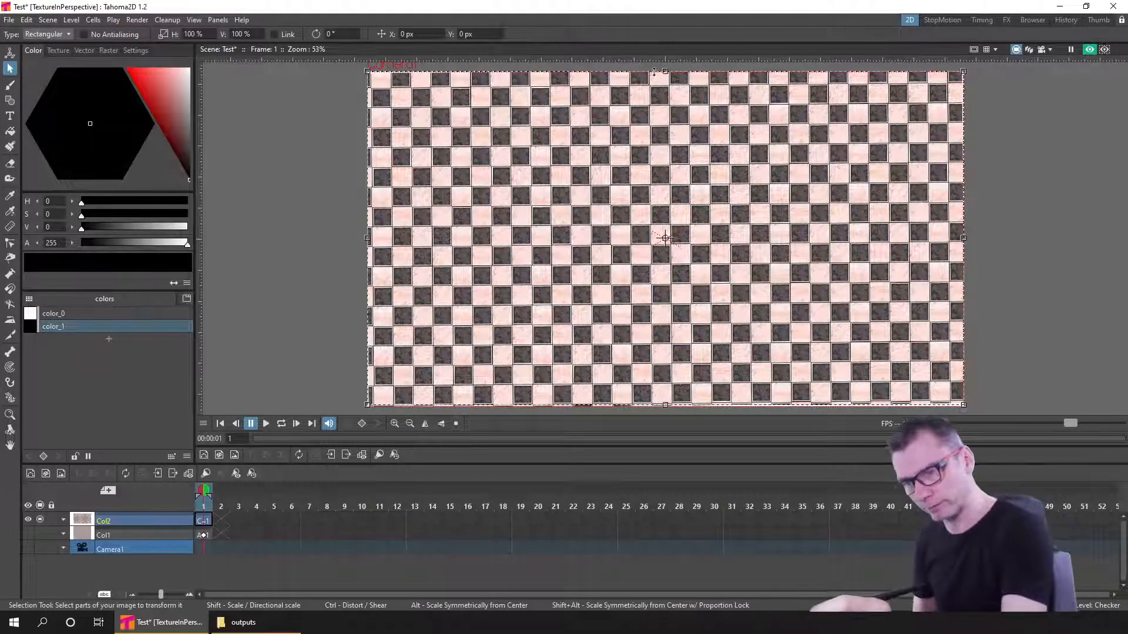
{"action": "left_click_drag", "start_coordinate": [663, 86], "coordinate": [663, 99]}
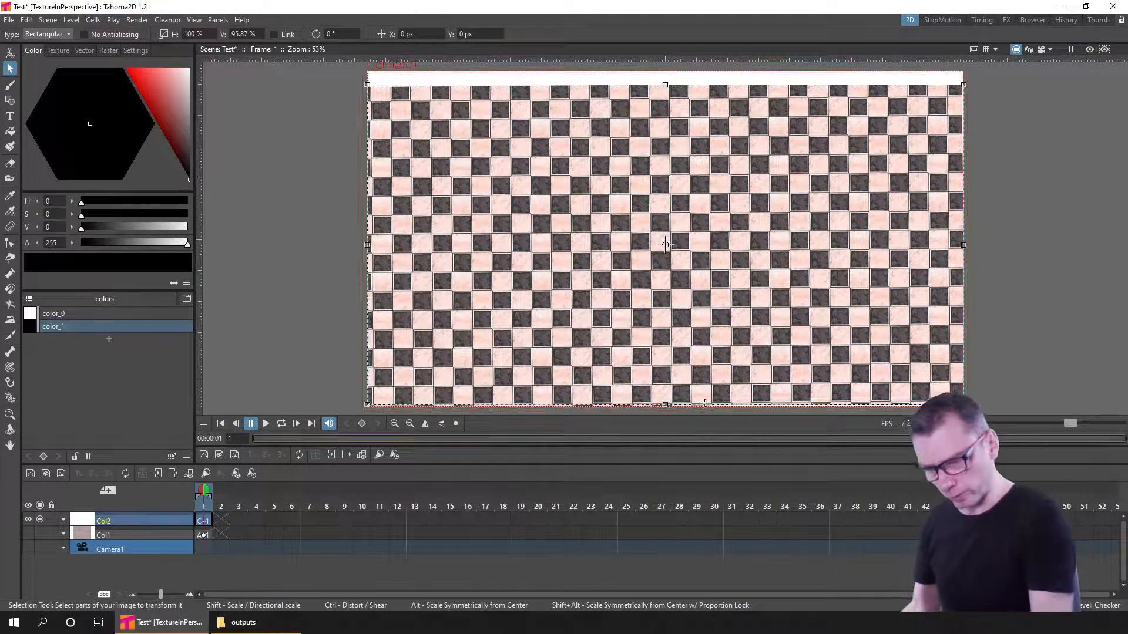
{"action": "left_click_drag", "start_coordinate": [666, 392], "coordinate": [665, 374]}
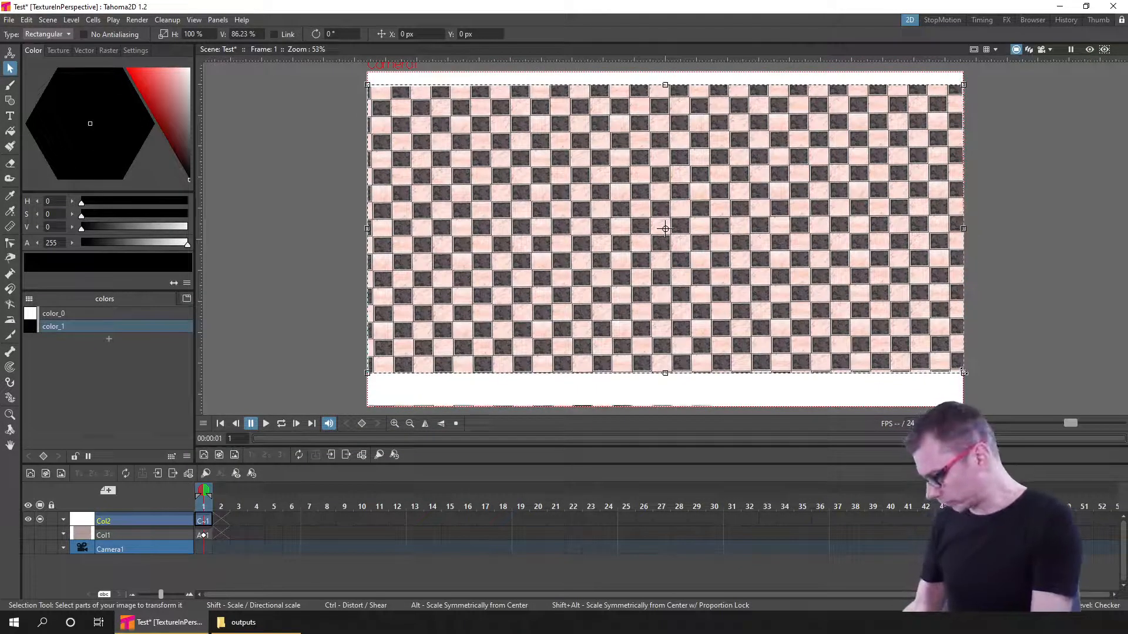
- Distort the checker image's right corners inward to form a short far edge left of the frame's centre, deselect it and save the scene
{"action": "left_click_drag", "start_coordinate": [964, 375], "coordinate": [663, 291]}
{"action": "left_click_drag", "start_coordinate": [946, 92], "coordinate": [579, 199]}
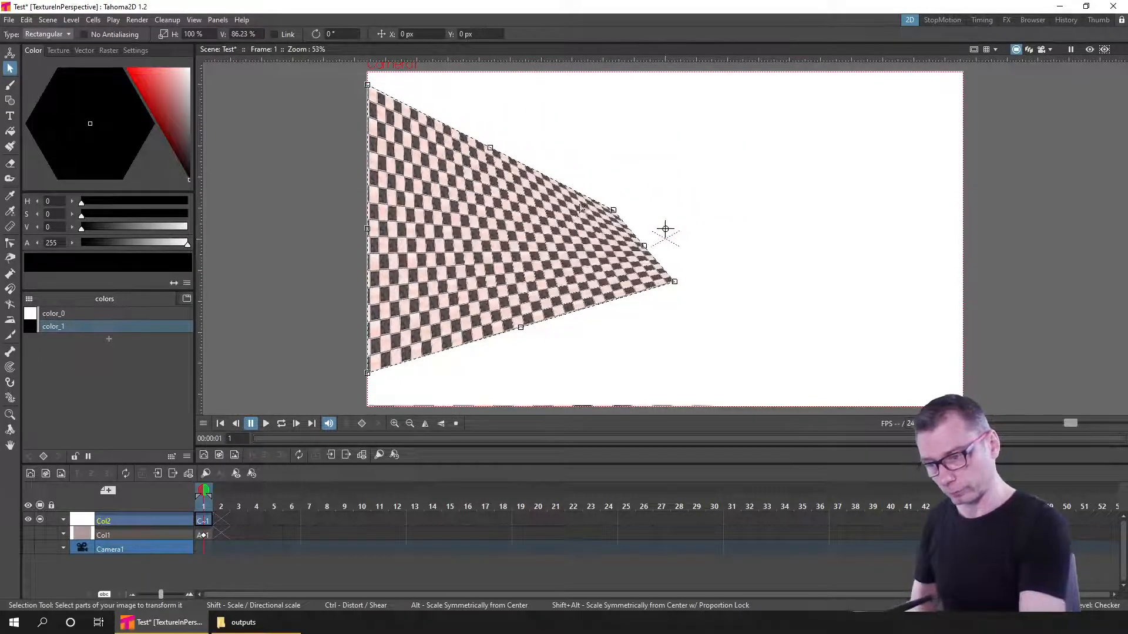
{"action": "left_click_drag", "start_coordinate": [676, 284], "coordinate": [566, 247]}
{"action": "left_click_drag", "start_coordinate": [579, 202], "coordinate": [566, 201]}
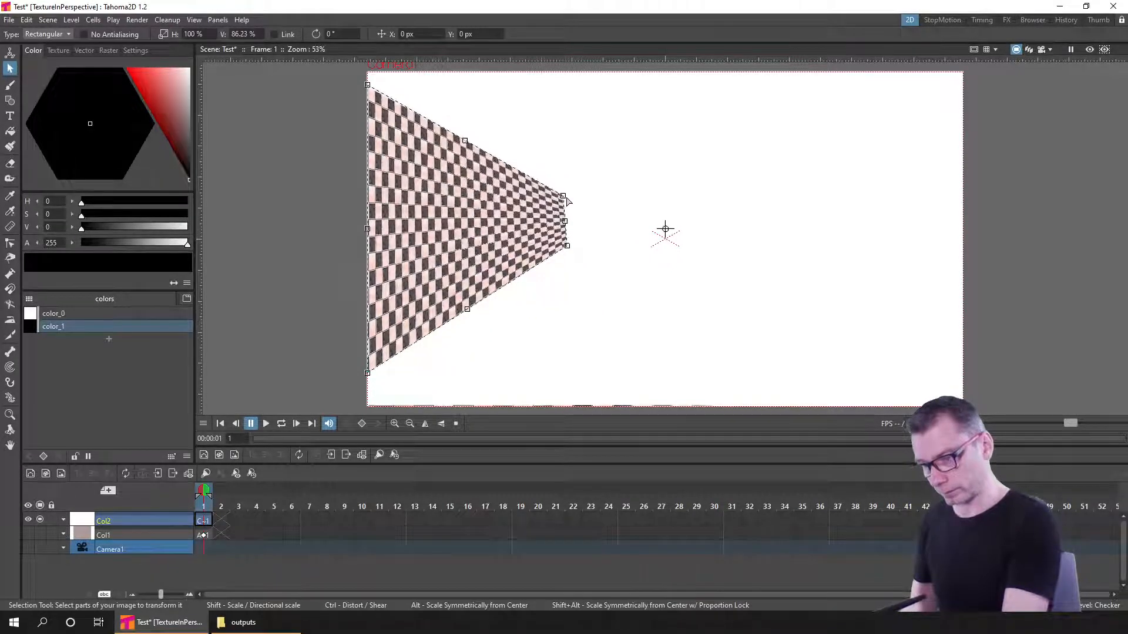
{"action": "left_click", "coordinate": [607, 253]}
{"action": "key", "text": "ctrl+s"}
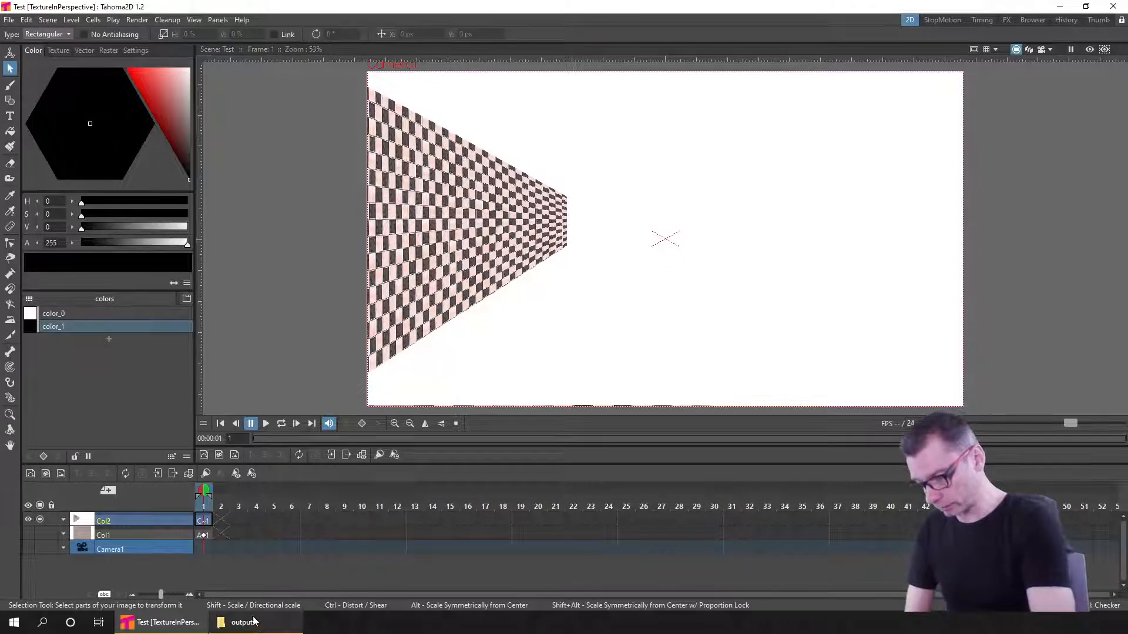
{"action": "left_click", "coordinate": [222, 521]}
{"action": "right_click", "coordinate": [222, 524]}
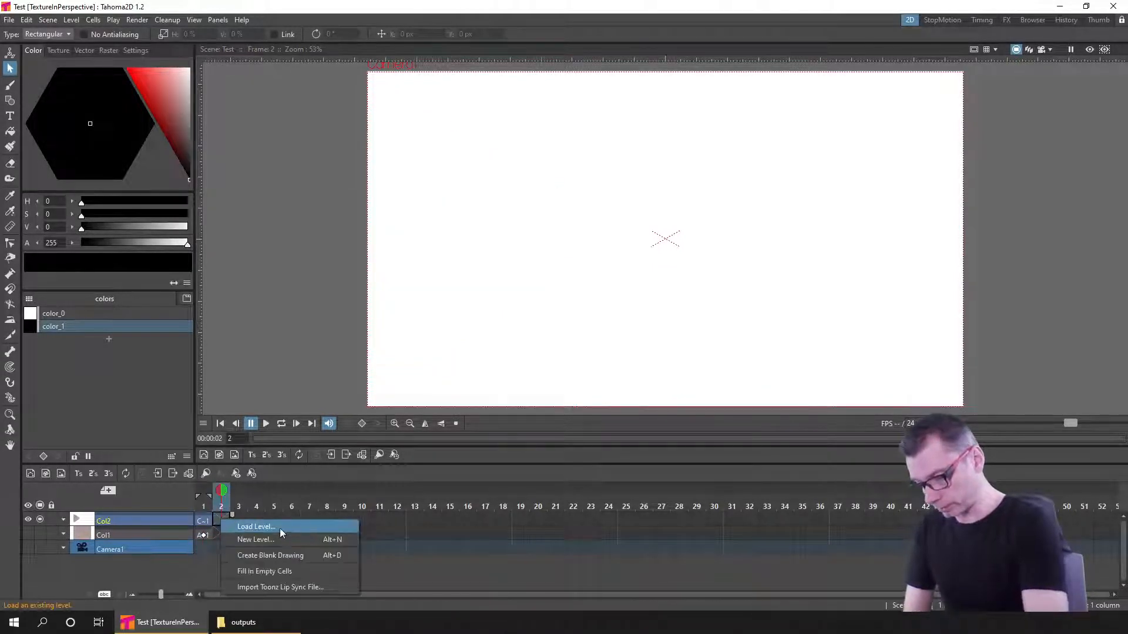
{"action": "left_click", "coordinate": [278, 529]}
{"action": "left_click", "coordinate": [526, 215]}
{"action": "left_click", "coordinate": [520, 229]}
{"action": "double_click", "coordinate": [519, 229]}
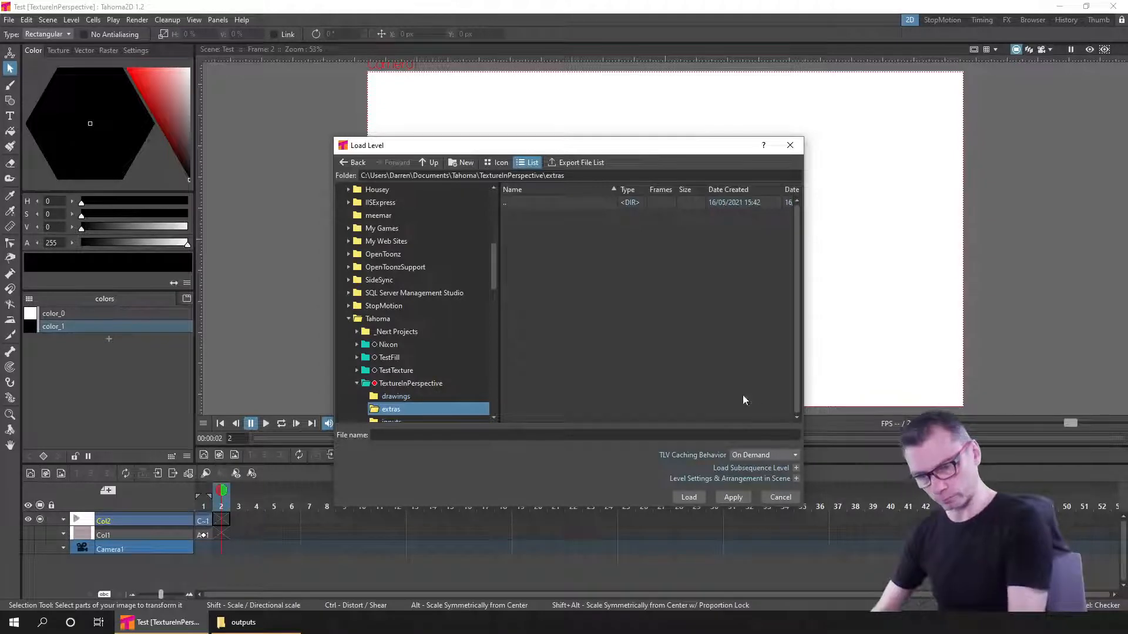
{"action": "double_click", "coordinate": [506, 202]}
{"action": "double_click", "coordinate": [531, 216]}
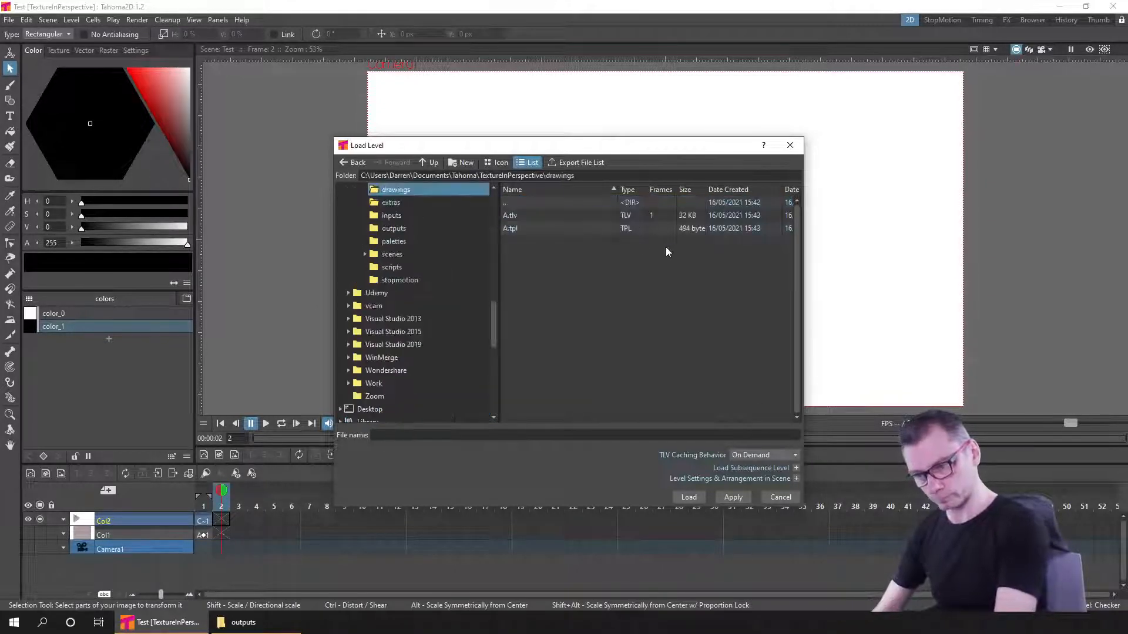
- Examine the saved Checker.0001.png thumbnail and details in the outputs folder, and return to frame 1 of the scene
{"action": "left_click", "coordinate": [243, 622]}
{"action": "left_click", "coordinate": [233, 320]}
{"action": "left_click_drag", "start_coordinate": [234, 320], "coordinate": [292, 390]}
{"action": "left_click", "coordinate": [410, 389]}
{"action": "left_click", "coordinate": [238, 337]}
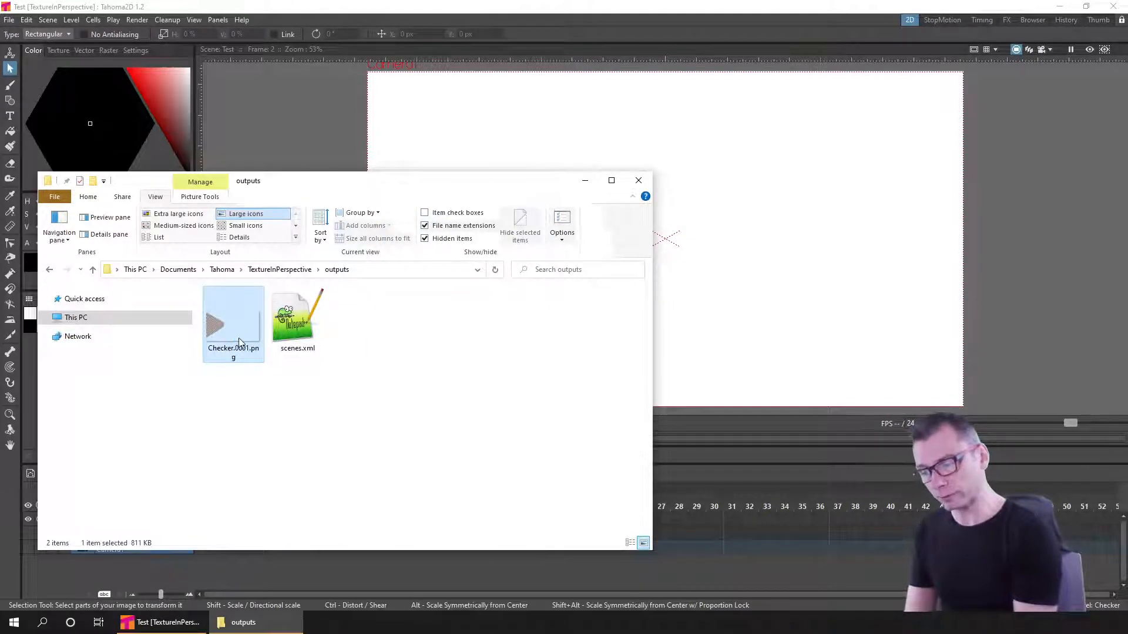
{"action": "left_click", "coordinate": [235, 410]}
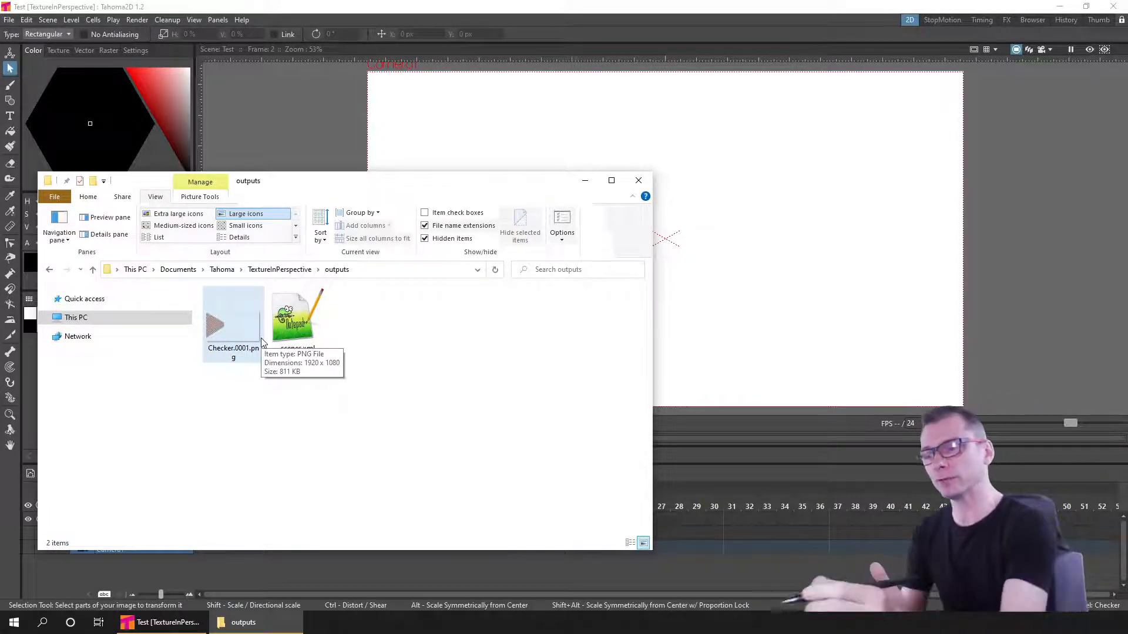
{"action": "left_click", "coordinate": [589, 29]}
{"action": "left_click", "coordinate": [204, 503]}
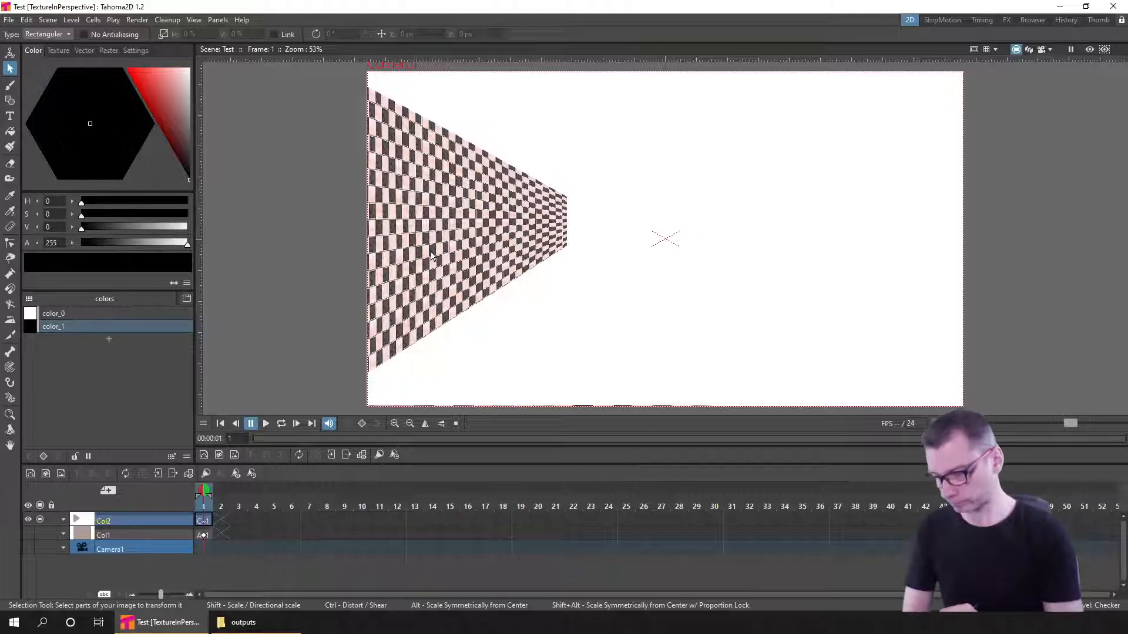
- Undo the perspective distortion of the checker image, extend Col2's exposure to frame 2 and try duplicating the drawing there
{"action": "key", "text": "ctrl+z"}
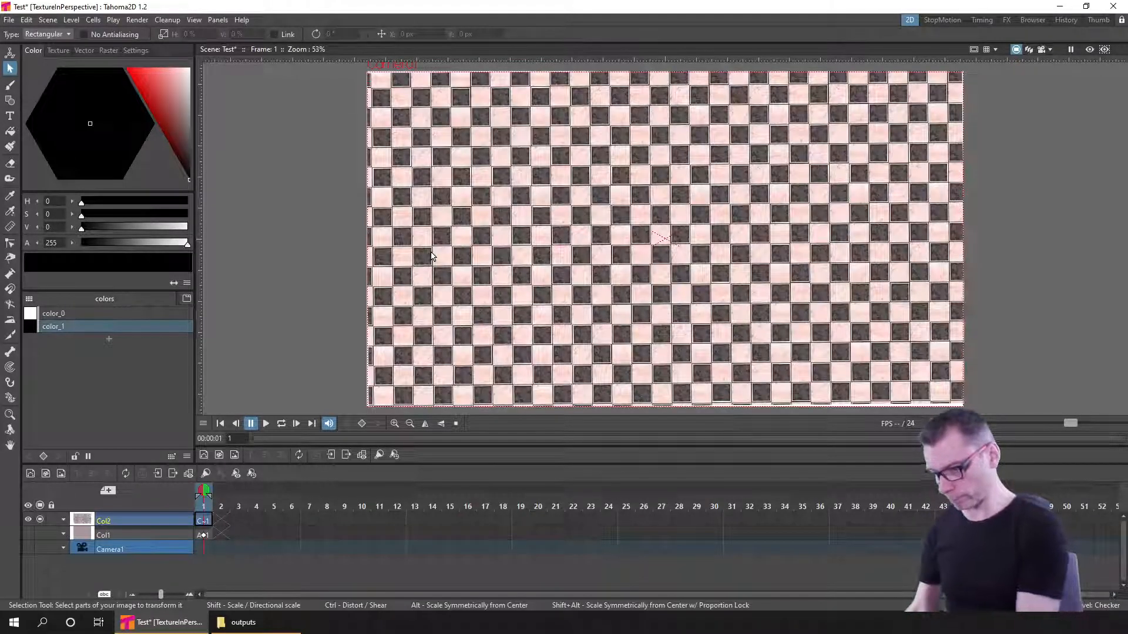
{"action": "left_click", "coordinate": [206, 523]}
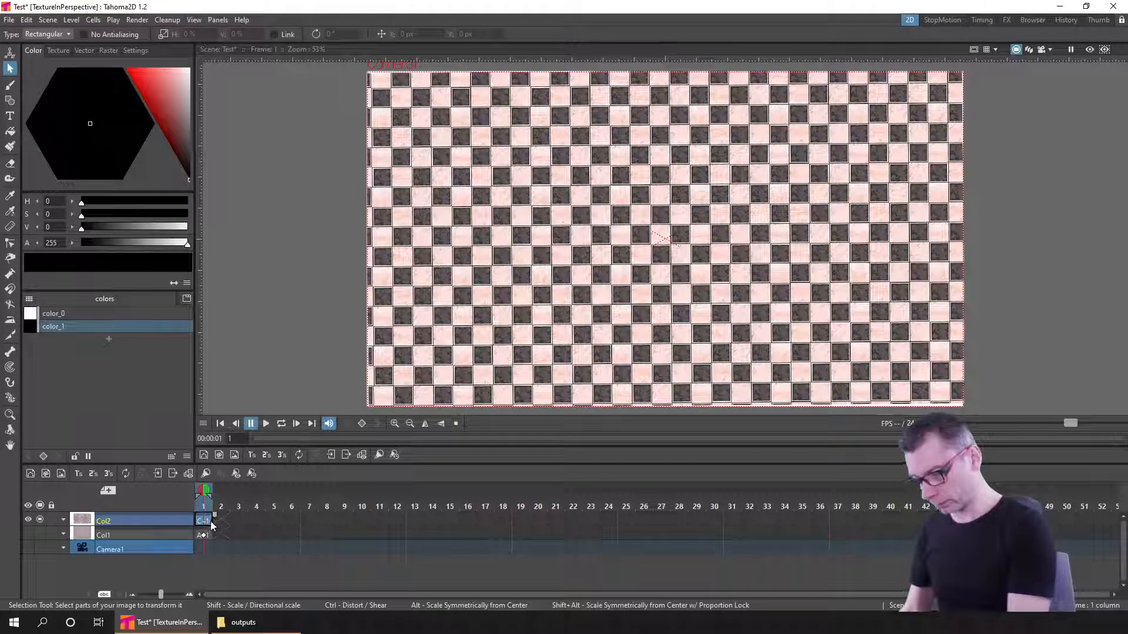
{"action": "left_click_drag", "start_coordinate": [225, 518], "coordinate": [233, 520]}
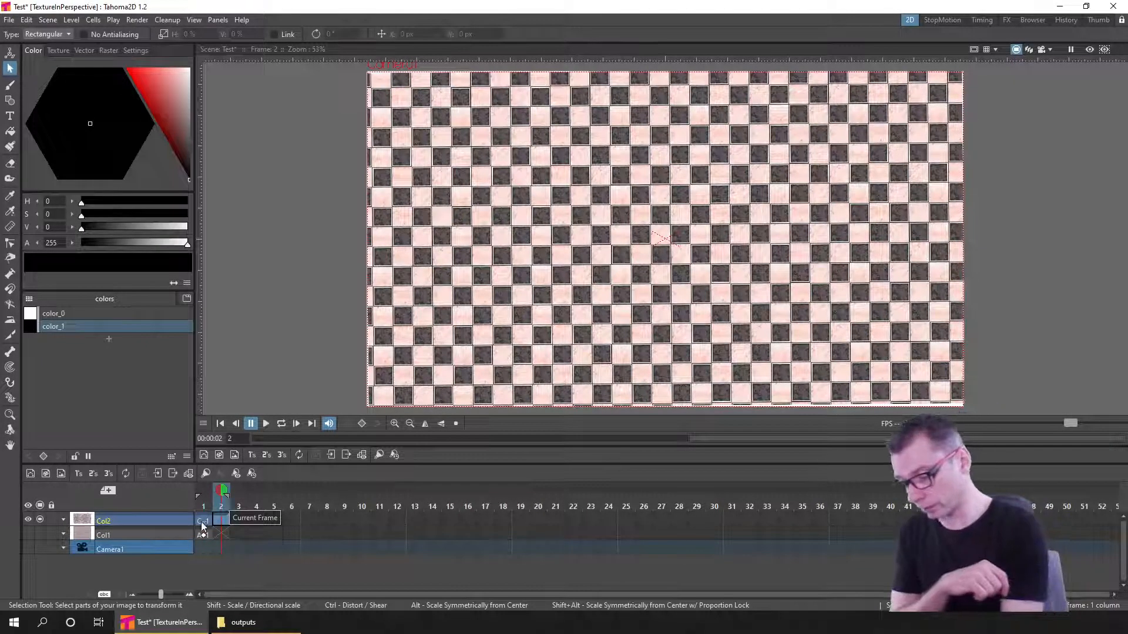
{"action": "left_click", "coordinate": [205, 521]}
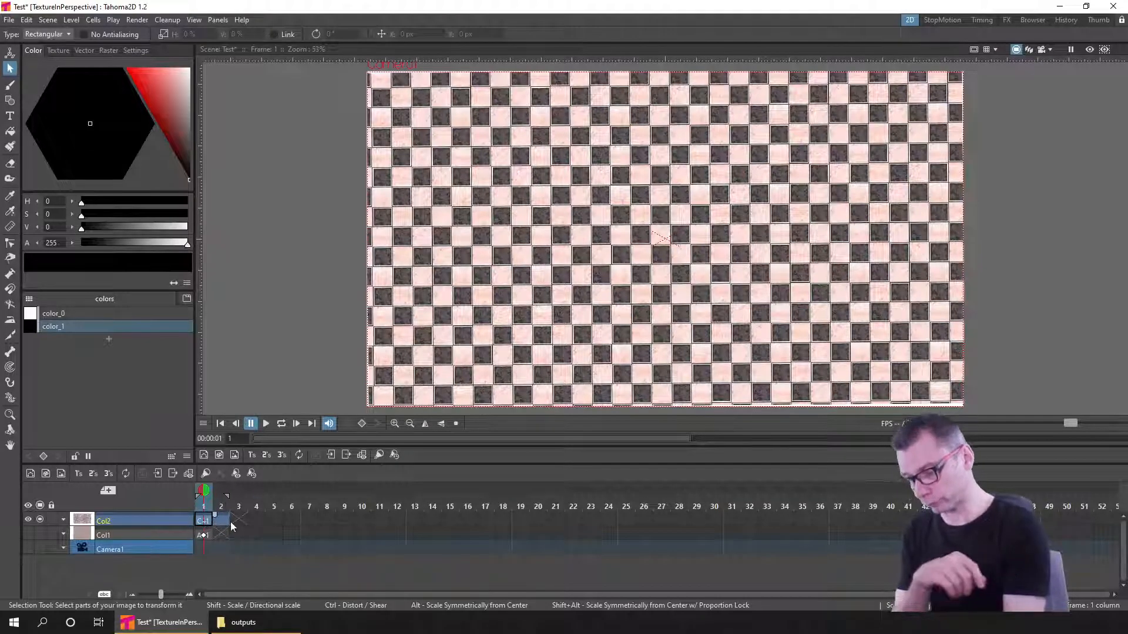
{"action": "left_click", "coordinate": [222, 521]}
{"action": "key", "text": "alt+d"}
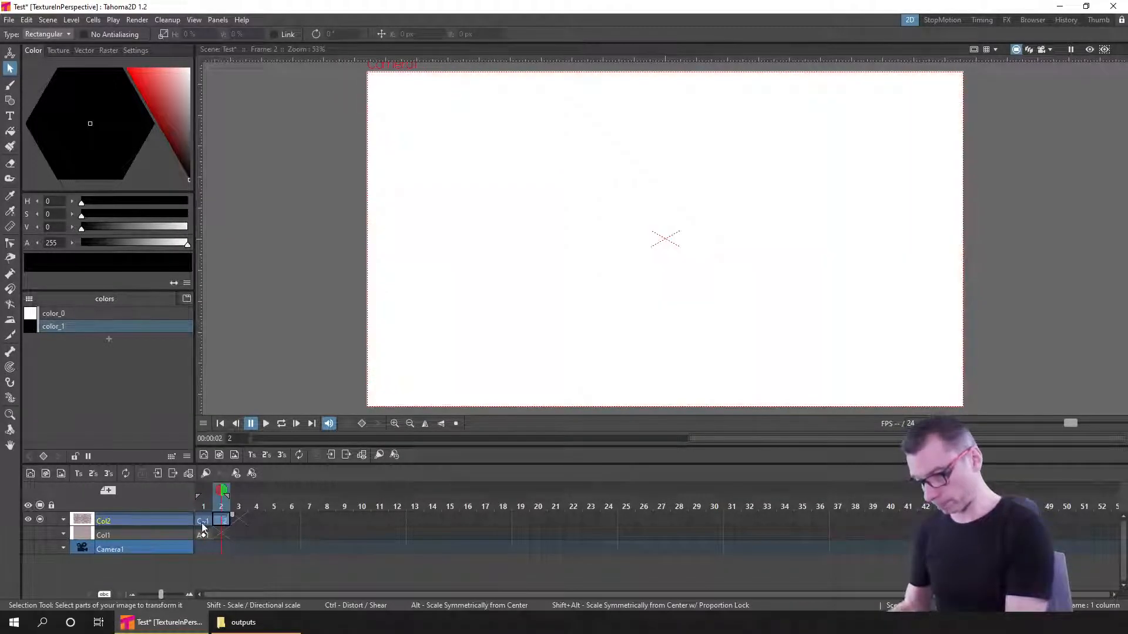
- Copy the whole checker image from Col2's frame 1 into a new 1920 x 1080 px raster level named B at frame 3
{"action": "left_click", "coordinate": [204, 521]}
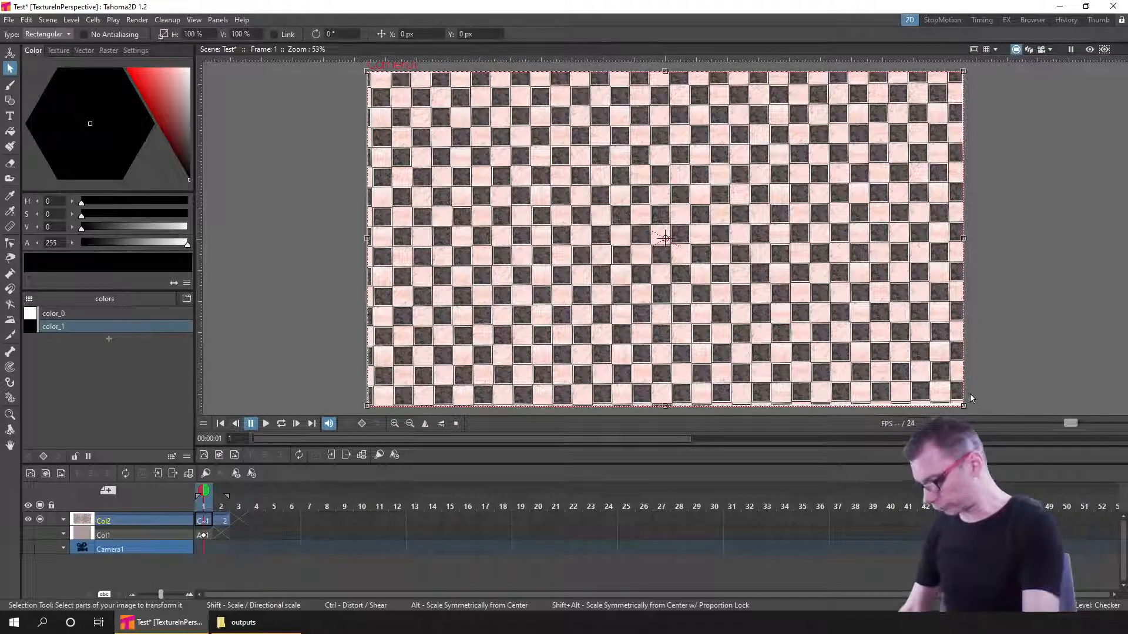
{"action": "left_click", "coordinate": [224, 522]}
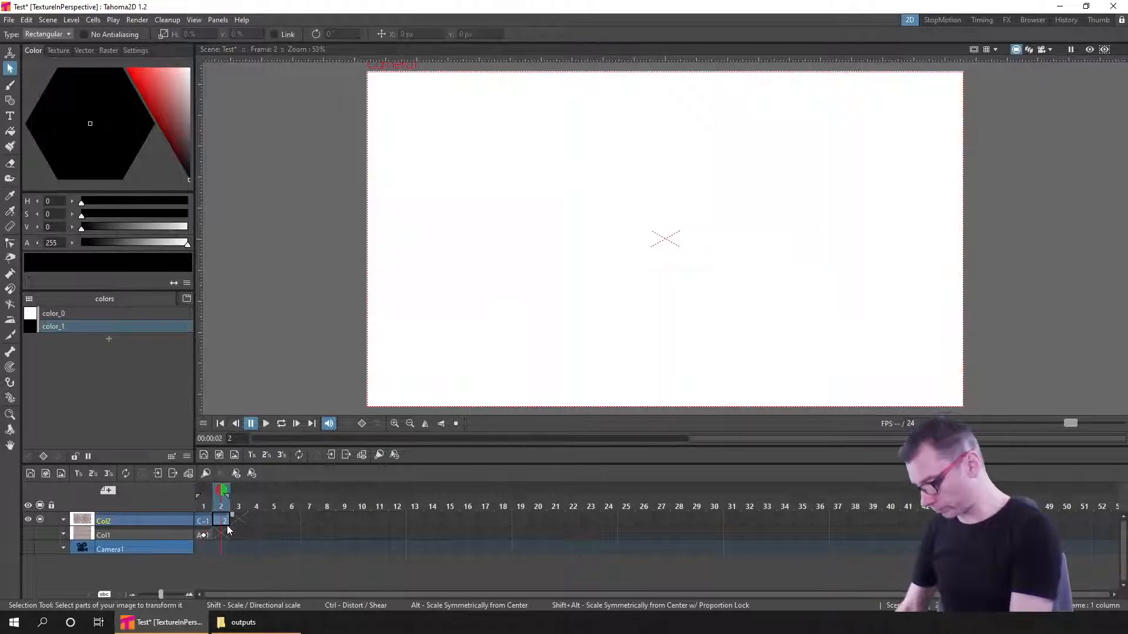
{"action": "left_click", "coordinate": [239, 522]}
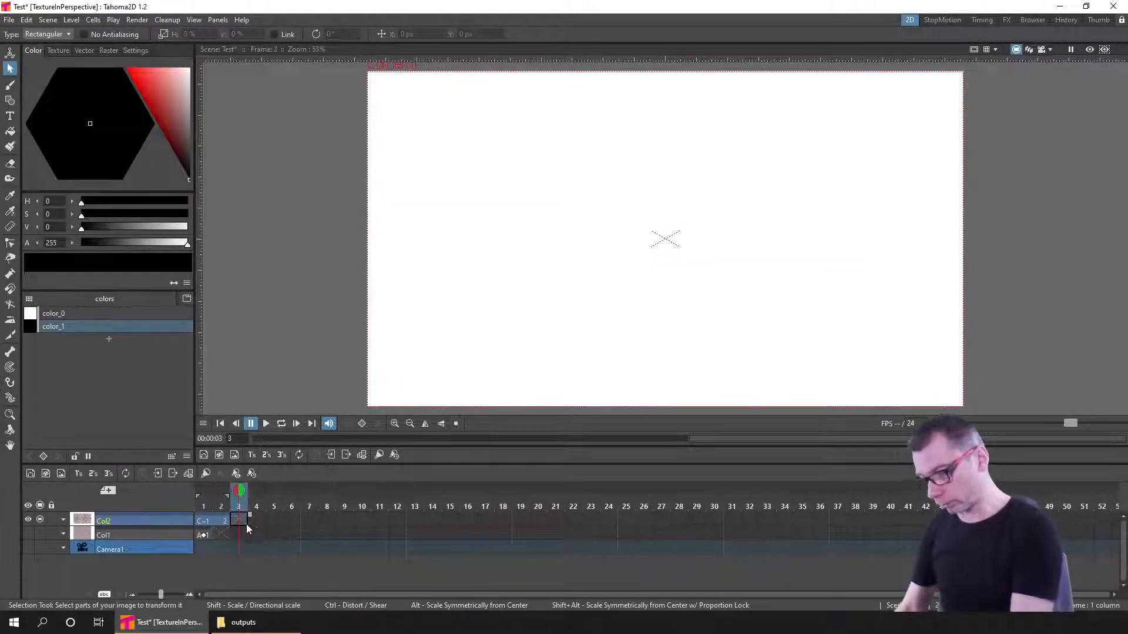
{"action": "left_click", "coordinate": [62, 473]}
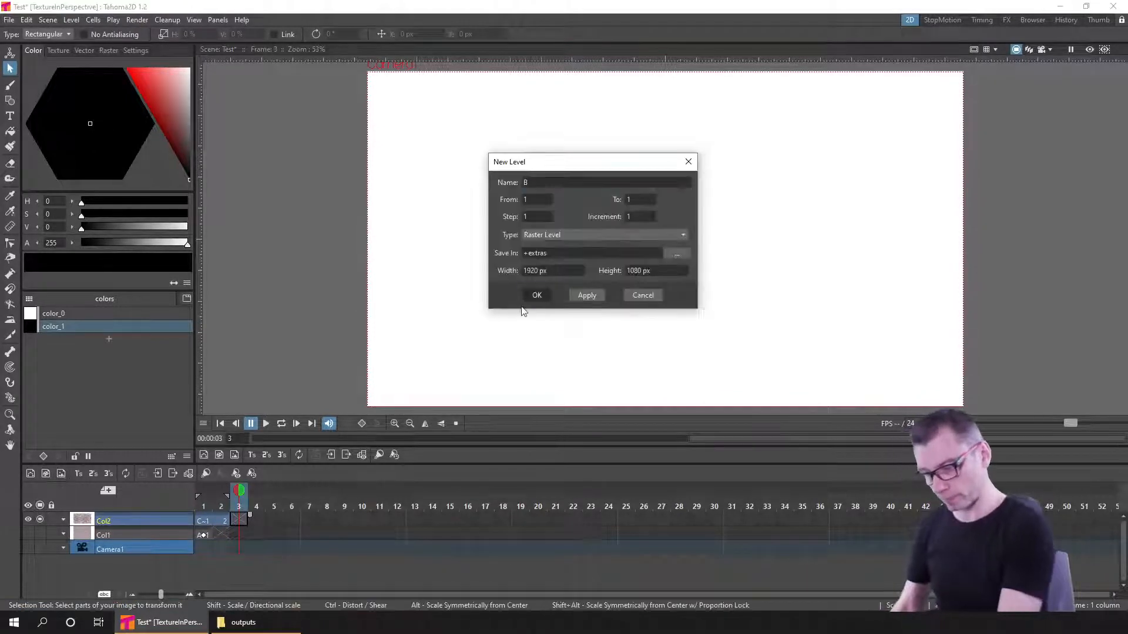
{"action": "key", "text": "Return"}
{"action": "key", "text": "ctrl+v"}
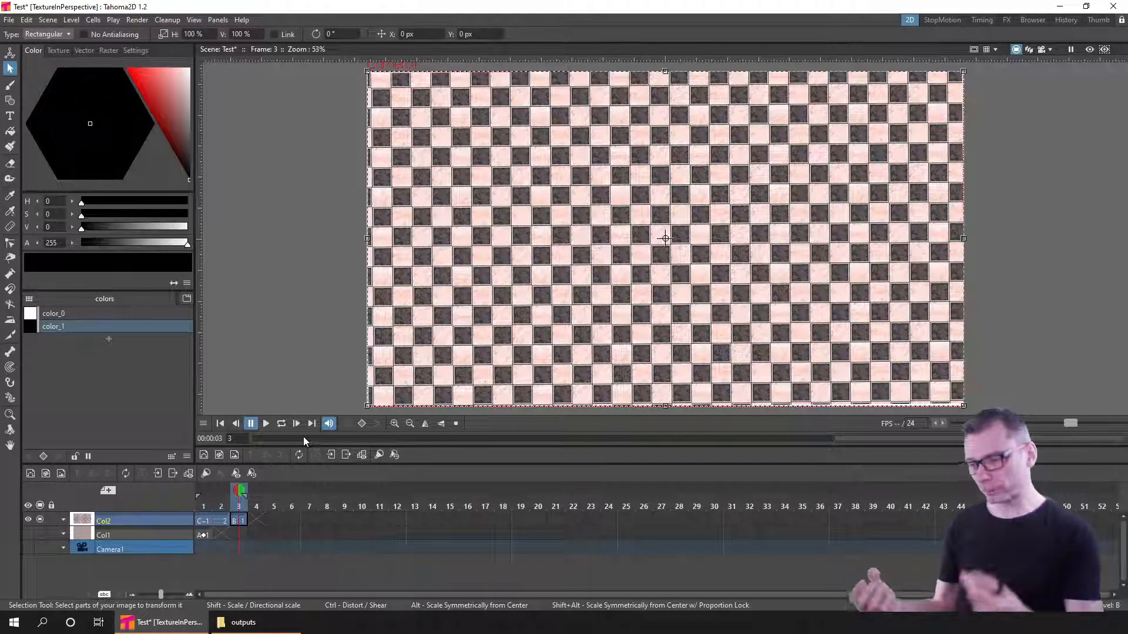
- Extend level B's checker drawing from frame 3 to frame 4 and duplicate it there as a separate drawing
{"action": "left_click", "coordinate": [206, 519]}
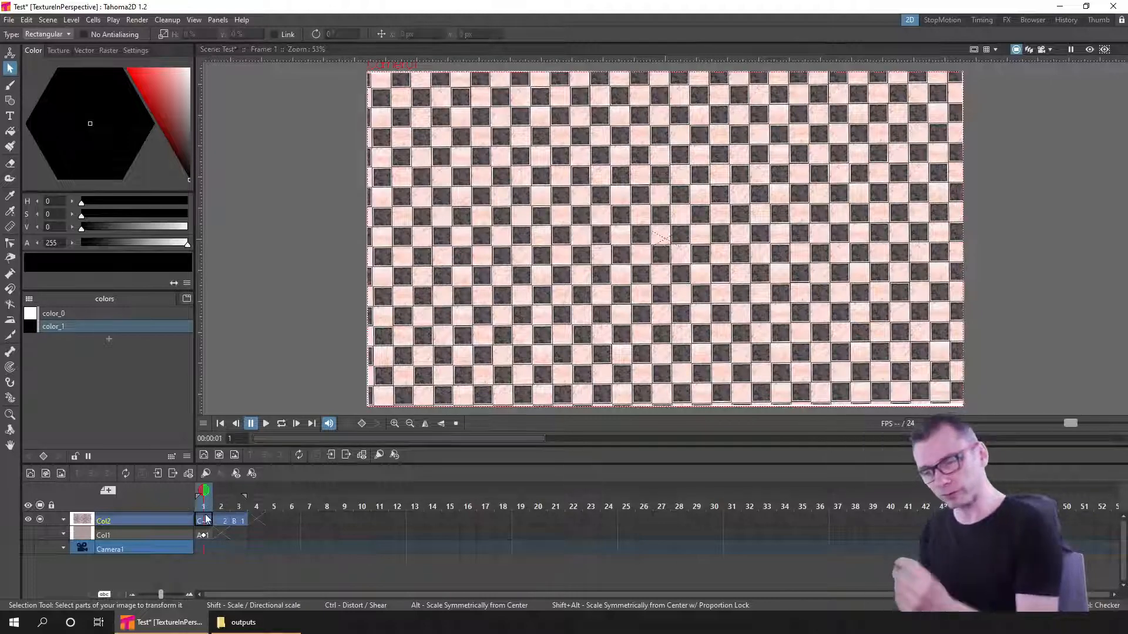
{"action": "left_click", "coordinate": [240, 522]}
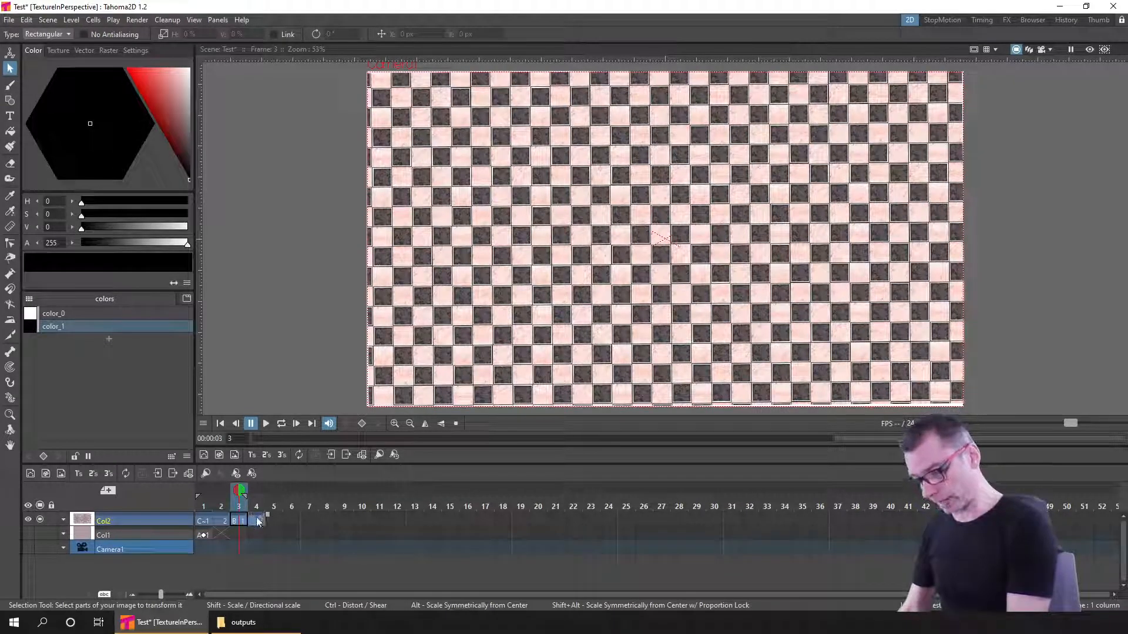
{"action": "left_click", "coordinate": [255, 520]}
- Select the whole checker in frame 3 and distort its right corners inward to form a left wall receding toward the frame's centre
{"action": "left_click", "coordinate": [238, 520]}
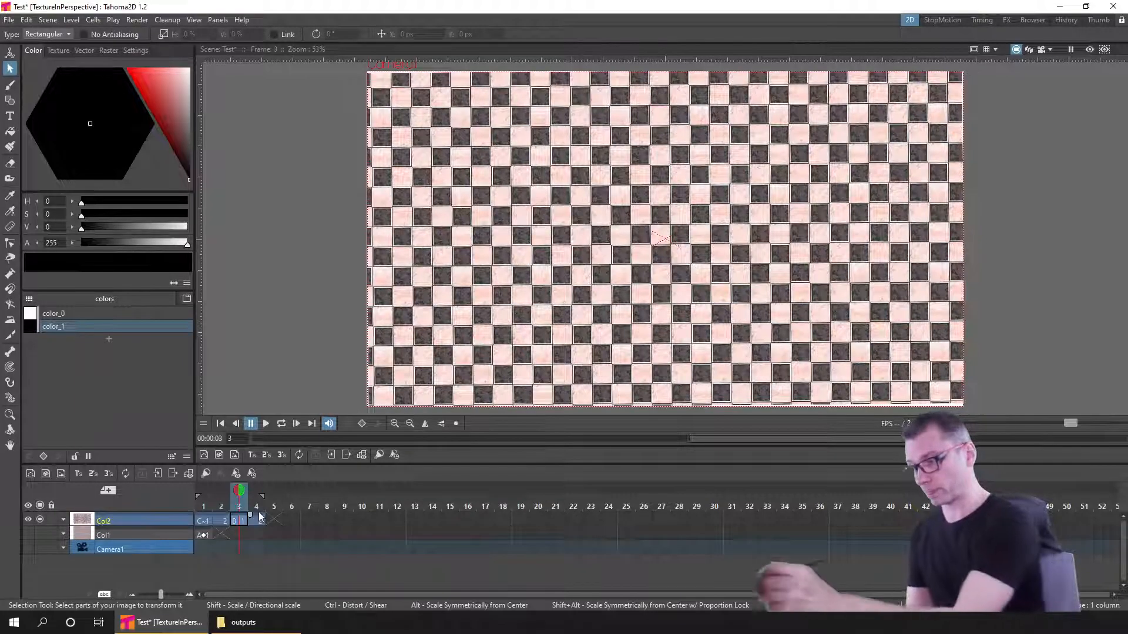
{"action": "left_click_drag", "start_coordinate": [355, 77], "coordinate": [966, 407]}
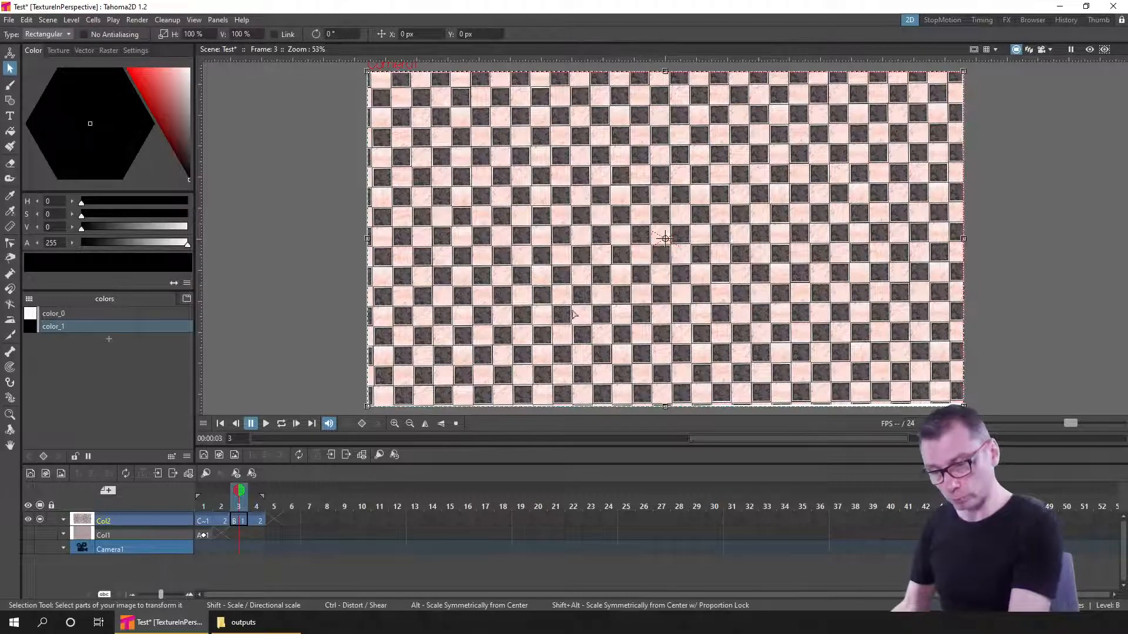
{"action": "left_click_drag", "start_coordinate": [964, 406], "coordinate": [565, 249]}
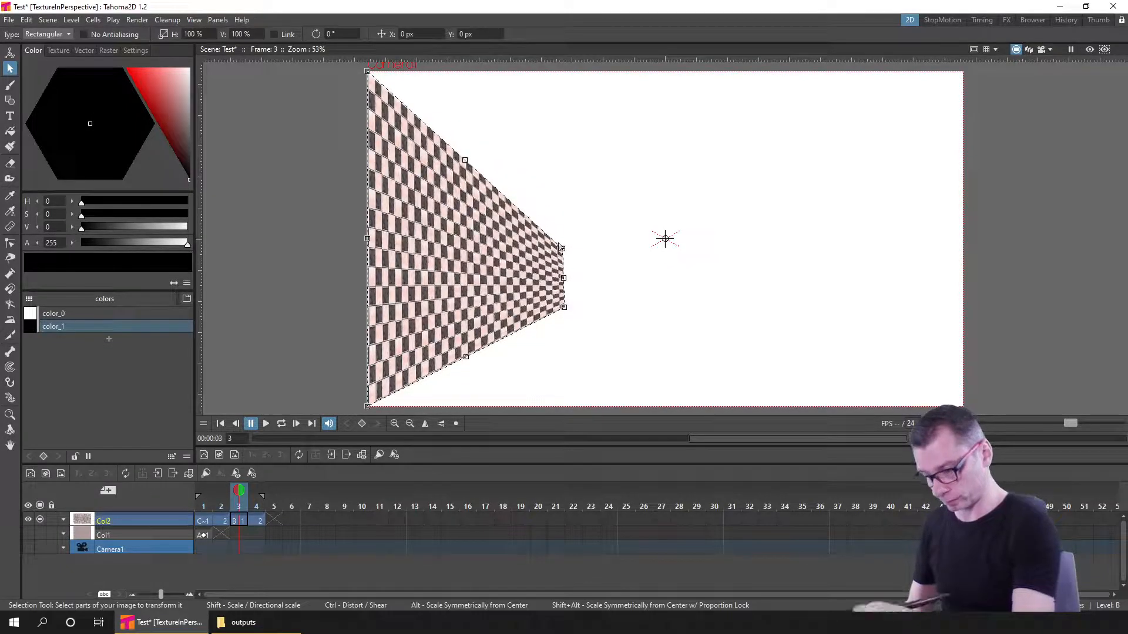
- Copy the whole flat checker from frame 4, paste it over the wall in frame 3 and distort its upper-left corner inward
{"action": "left_click", "coordinate": [257, 521]}
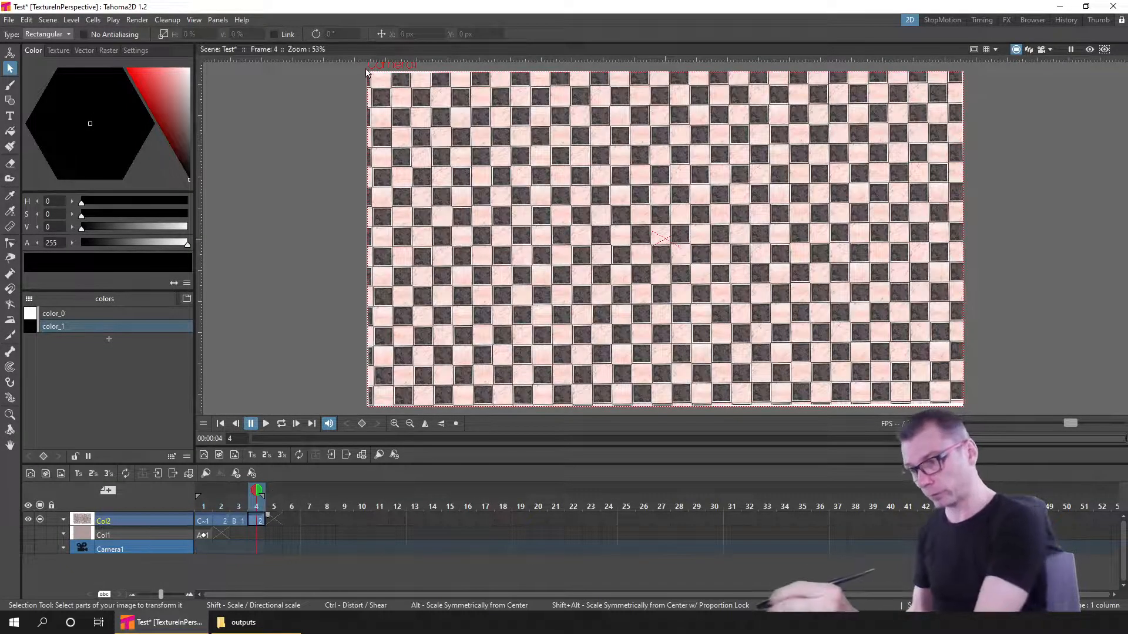
{"action": "left_click_drag", "start_coordinate": [365, 70], "coordinate": [967, 408]}
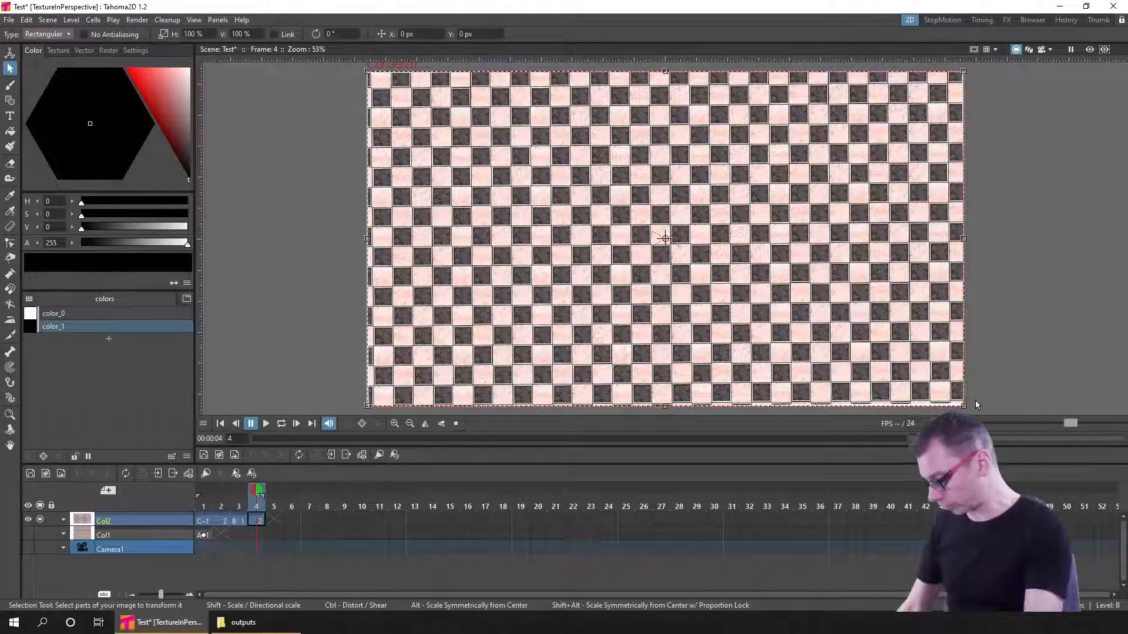
{"action": "key", "text": "shift+comma"}
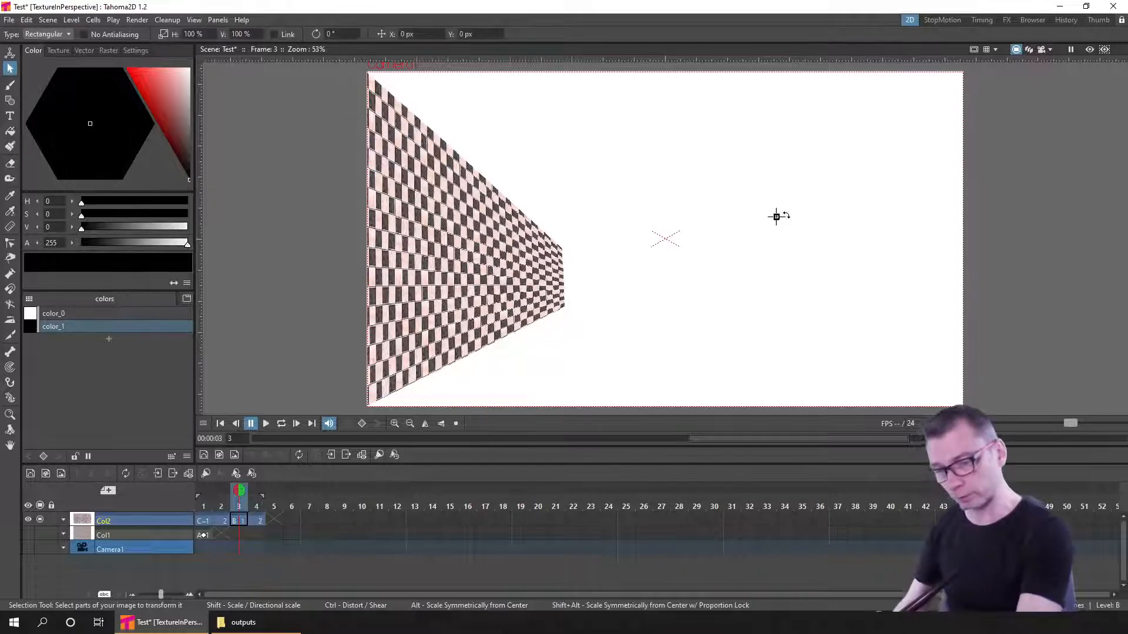
{"action": "key", "text": "ctrl+z"}
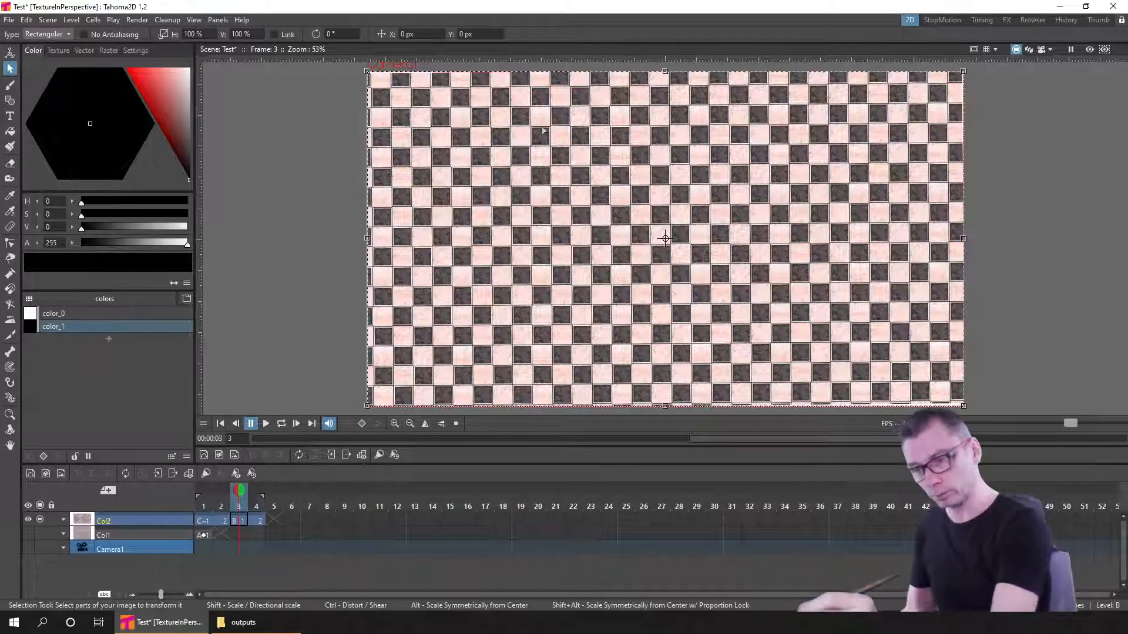
{"action": "key", "text": "ctrl+y"}
{"action": "key", "text": "ctrl+y"}
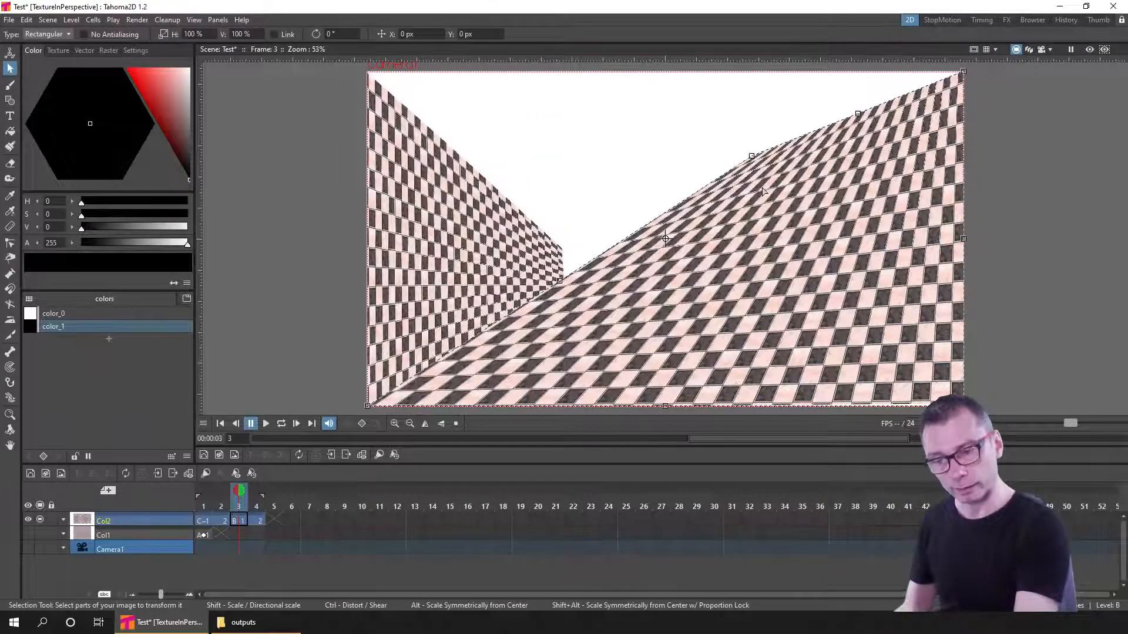
- Distort the checker texture on frame 3 into a right-hand wall receding in perspective, deselect it and save the scene
{"action": "key", "text": "ctrl+y"}
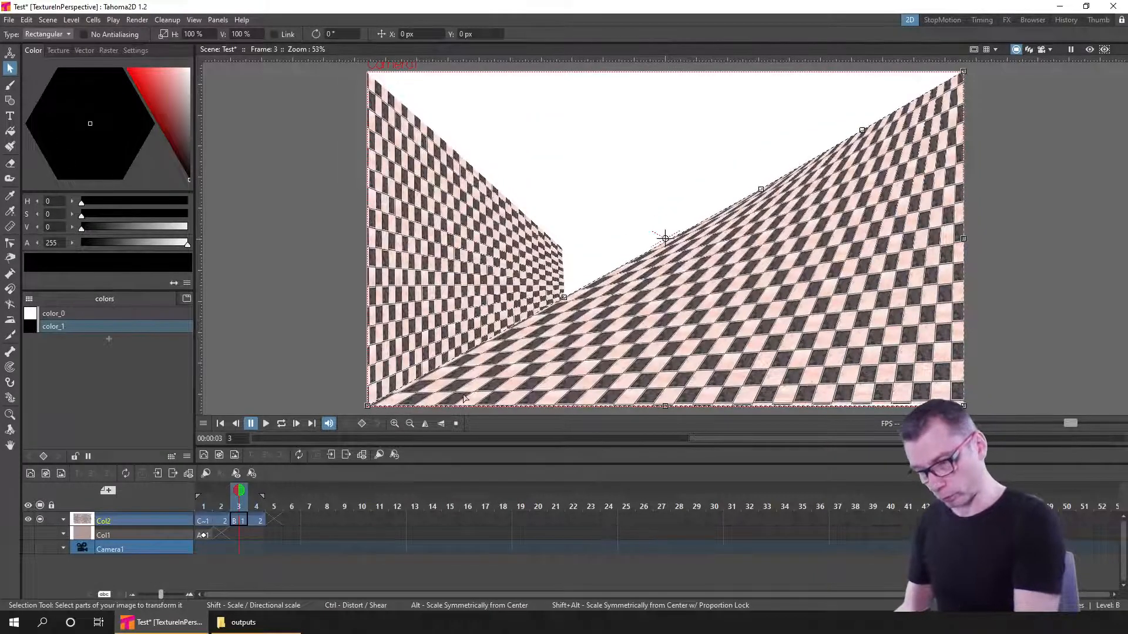
{"action": "key", "text": "ctrl+y"}
{"action": "left_click_drag", "start_coordinate": [676, 358], "coordinate": [755, 305]}
{"action": "left_click_drag", "start_coordinate": [760, 190], "coordinate": [756, 244]}
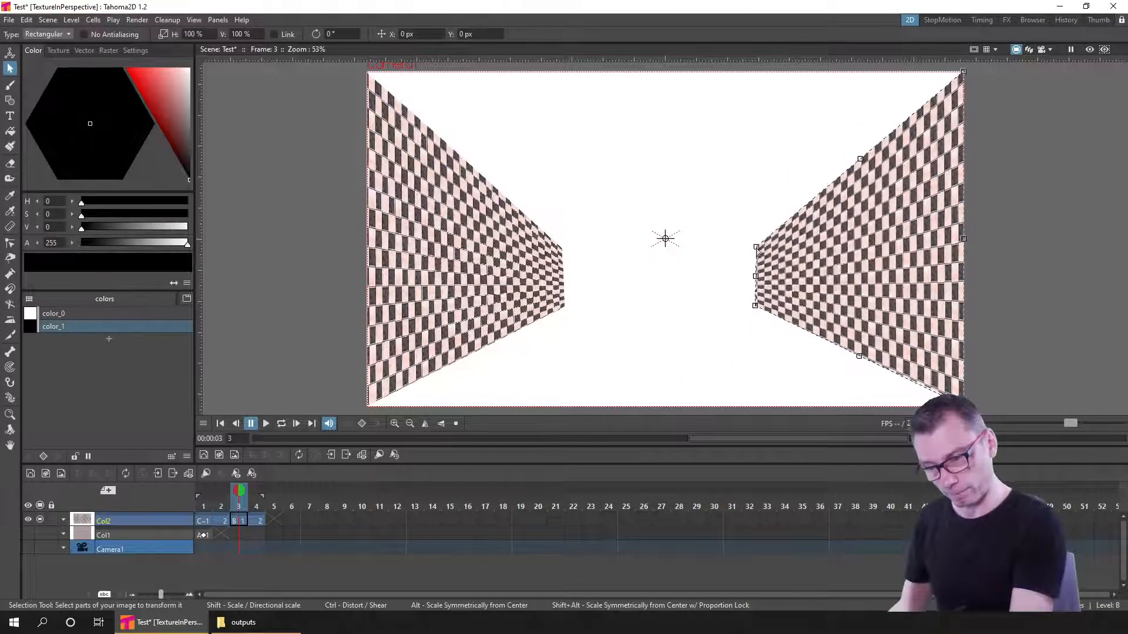
{"action": "left_click", "coordinate": [730, 343]}
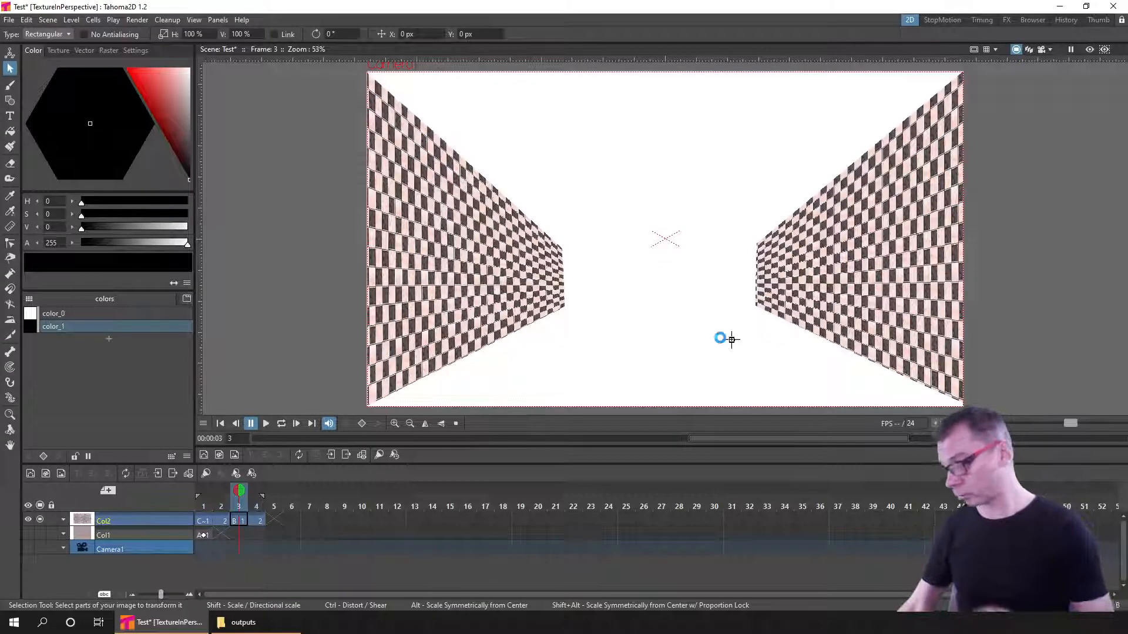
{"action": "key", "text": "ctrl+s"}
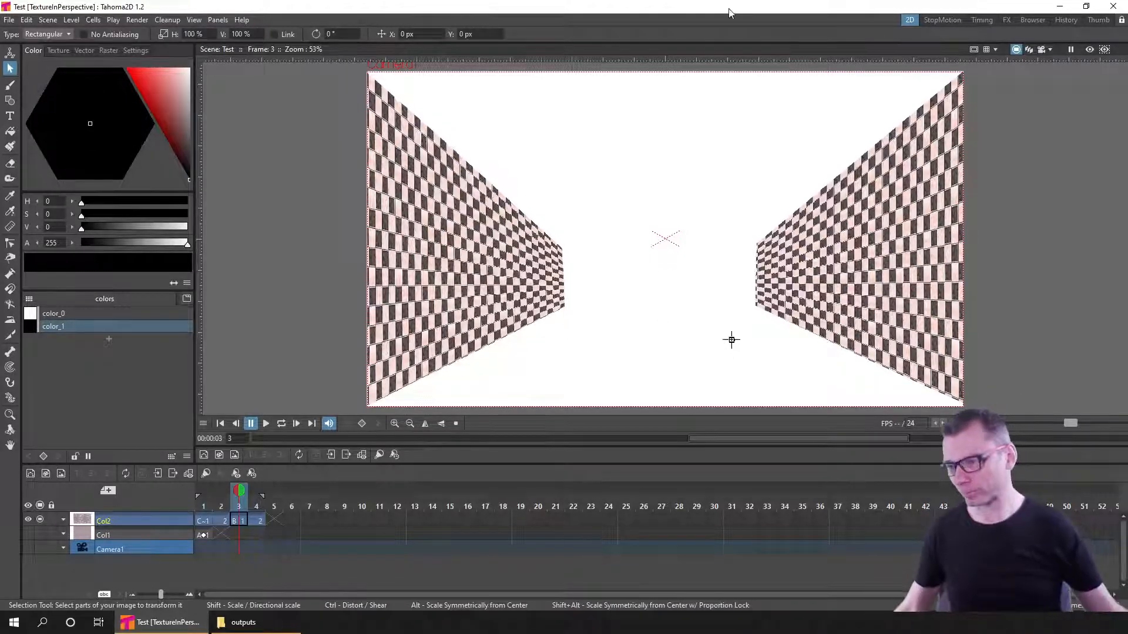
{"action": "key", "text": "ctrl+s"}
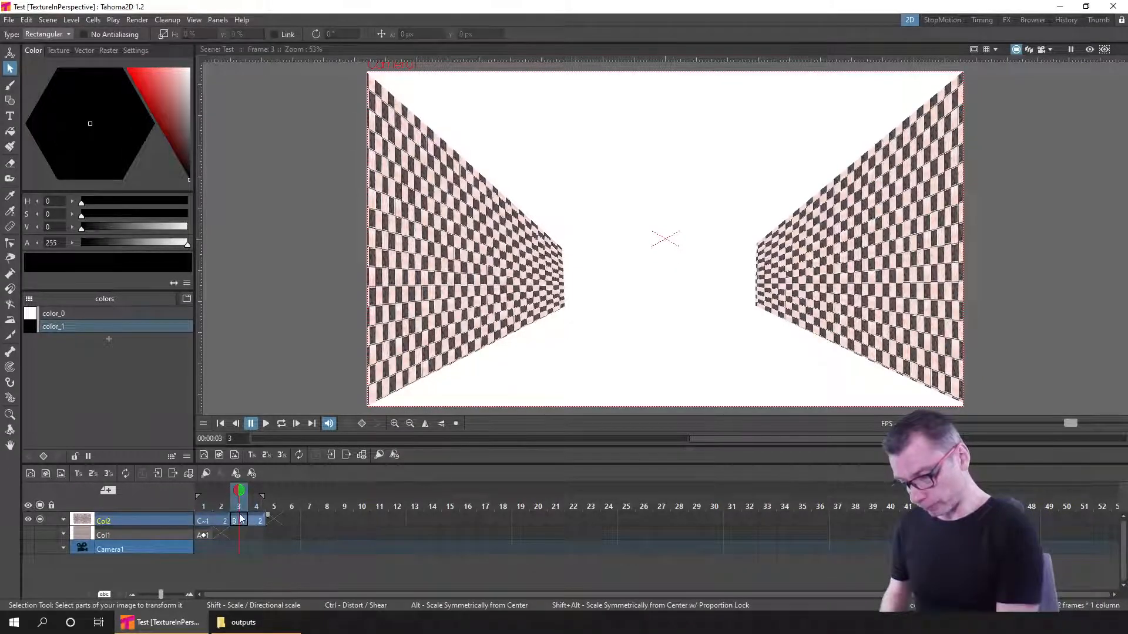
- Move the two level B cells on Col2 from frames 3–4 to frames 14–15, and check the remaining Checker cells
{"action": "left_click_drag", "start_coordinate": [240, 523], "coordinate": [455, 518]}
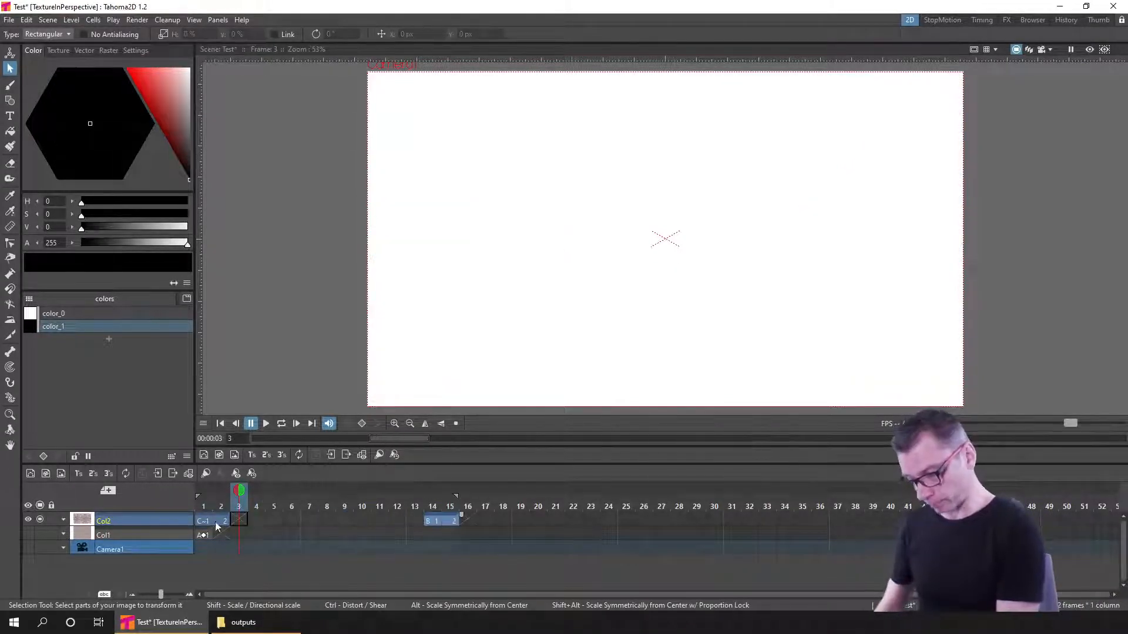
{"action": "left_click", "coordinate": [207, 519]}
{"action": "left_click", "coordinate": [223, 520]}
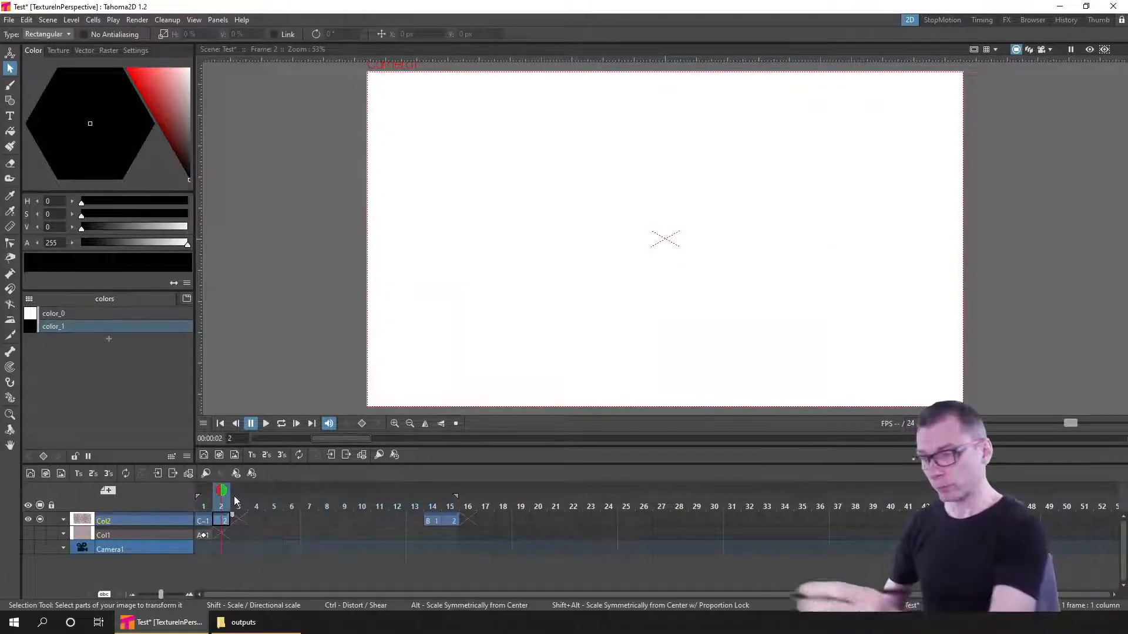
- Show the Level Strip, cut blank drawing 0002 from the Checker level, and save the scene
{"action": "left_click", "coordinate": [218, 19]}
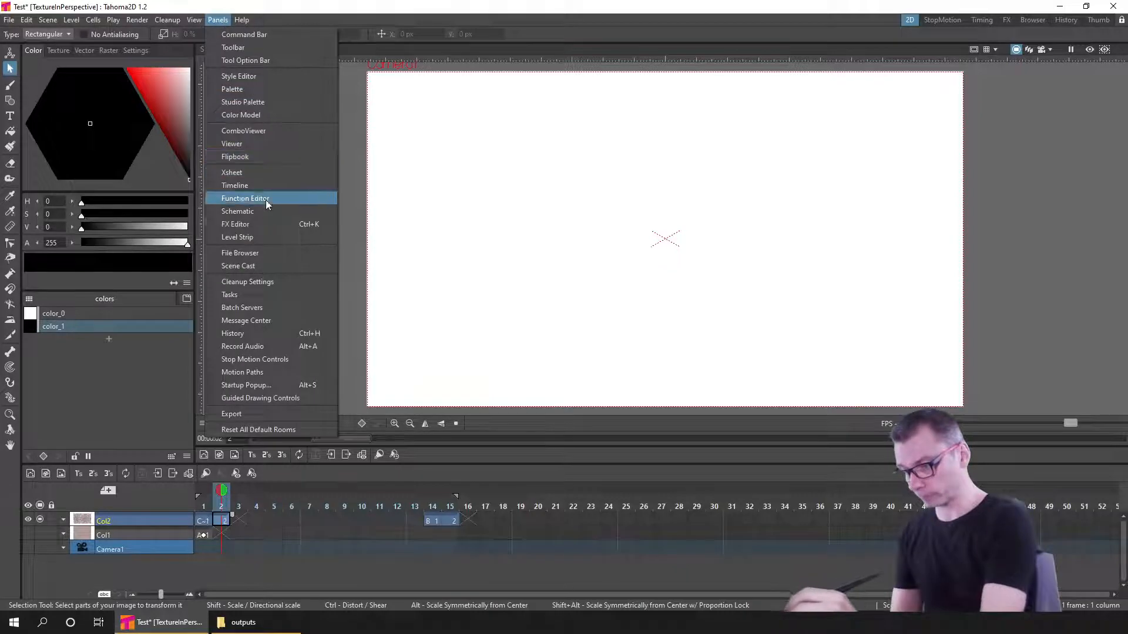
{"action": "left_click", "coordinate": [269, 237]}
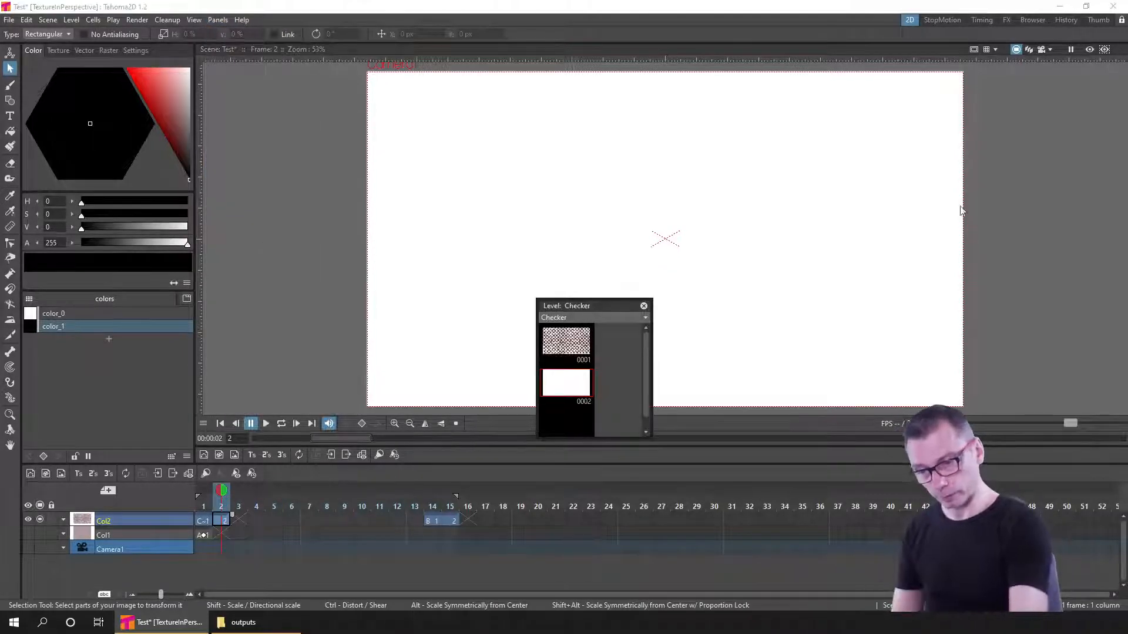
{"action": "left_click", "coordinate": [954, 271]}
{"action": "right_click", "coordinate": [954, 271]}
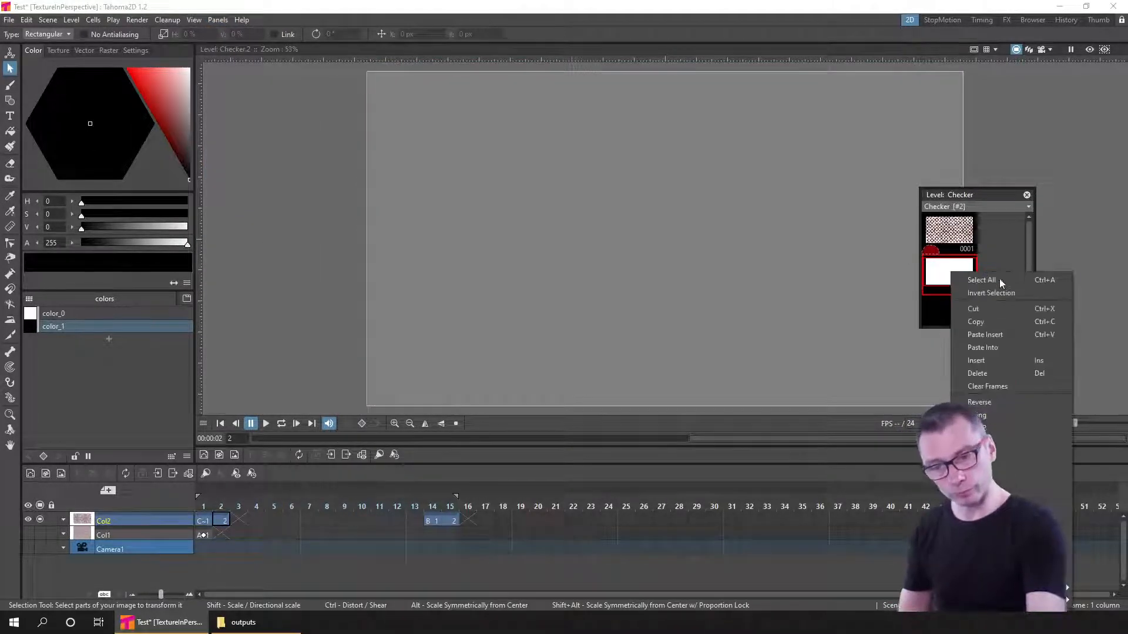
{"action": "left_click", "coordinate": [973, 308]}
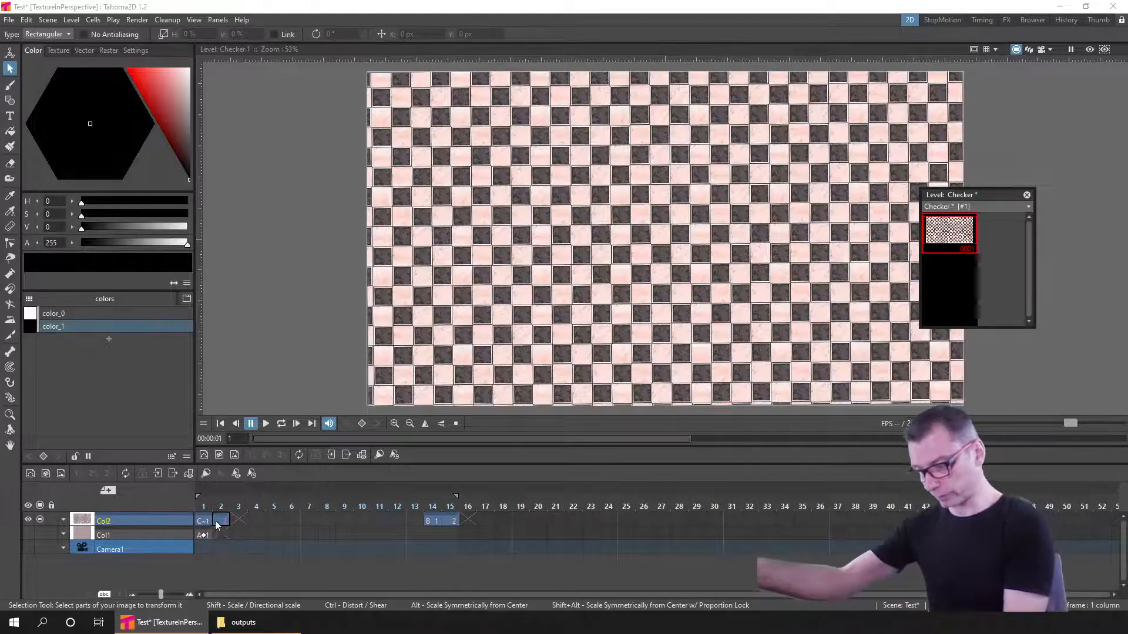
{"action": "left_click", "coordinate": [209, 522]}
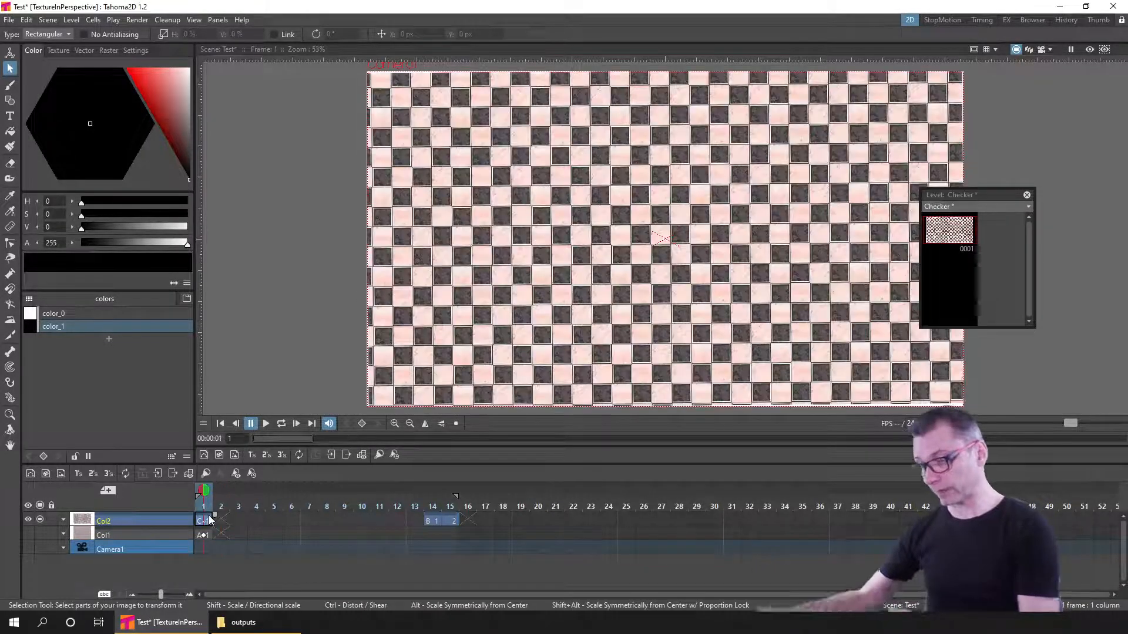
{"action": "key", "text": "ctrl+s"}
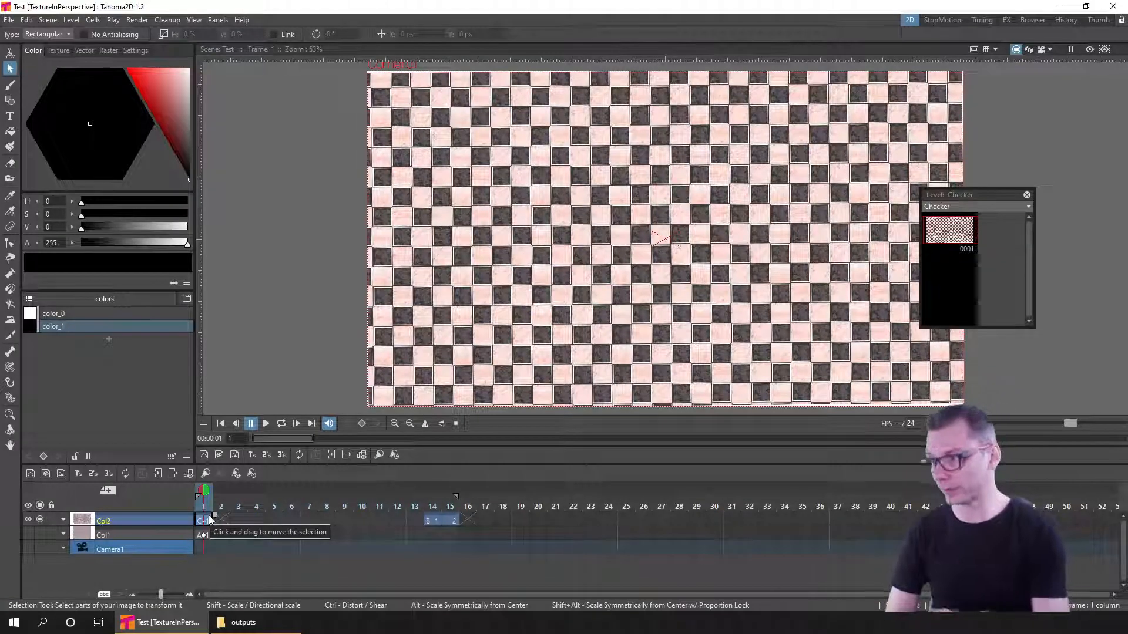
- Duplicate the Checker drawing into frames 2 and 3 of Col2 and save the scene
{"action": "left_click", "coordinate": [220, 521]}
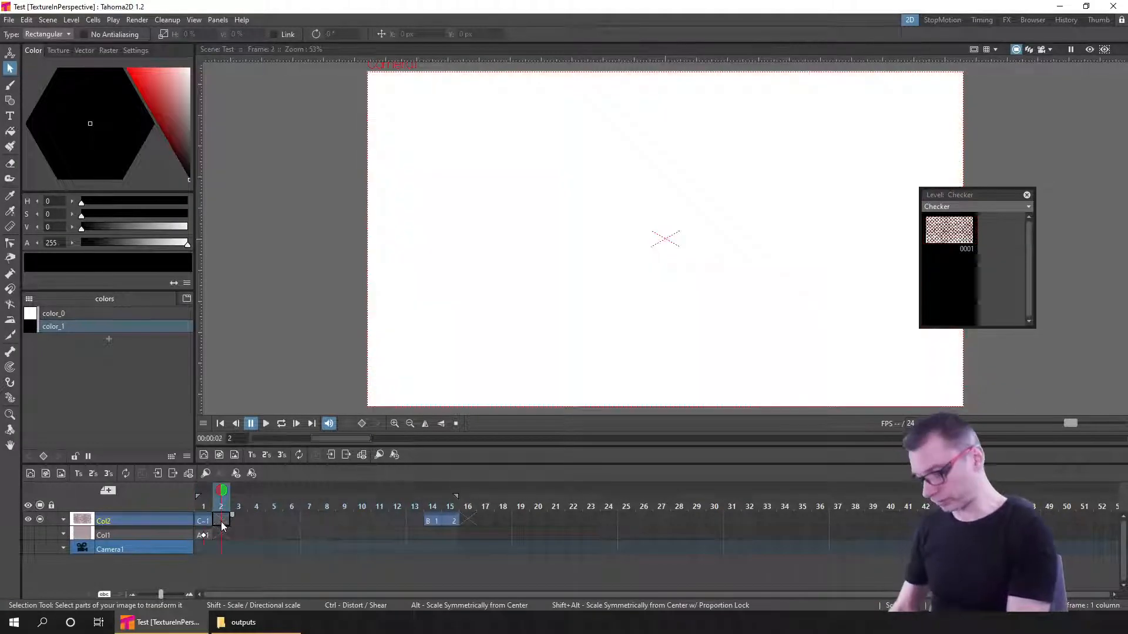
{"action": "key", "text": "d"}
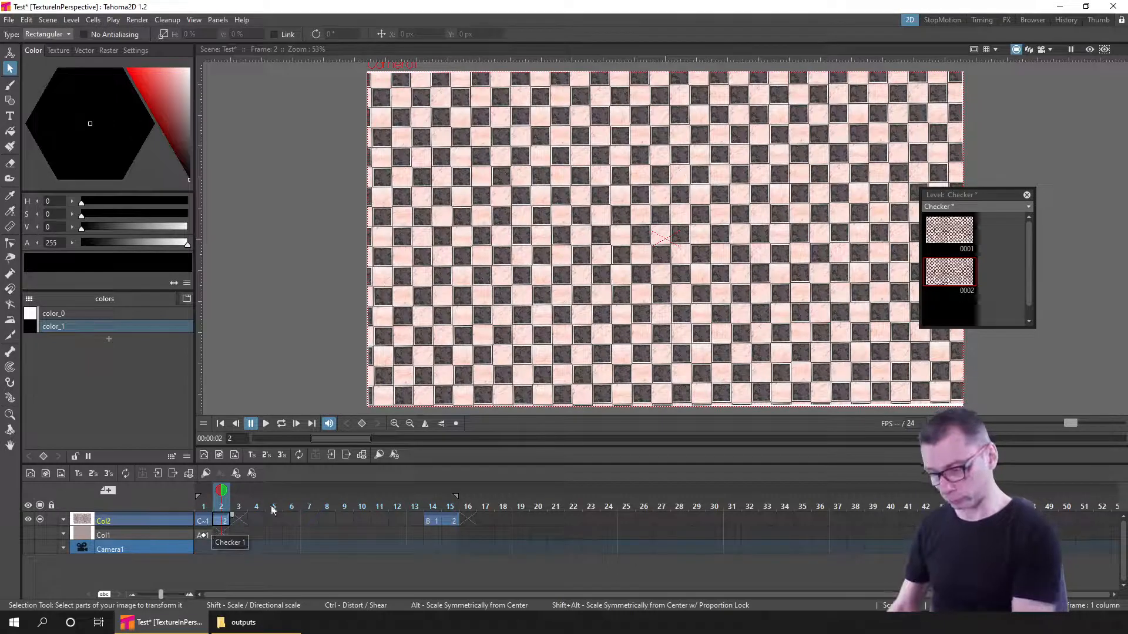
{"action": "left_click", "coordinate": [239, 522]}
{"action": "key", "text": "d"}
{"action": "left_click", "coordinate": [256, 522]}
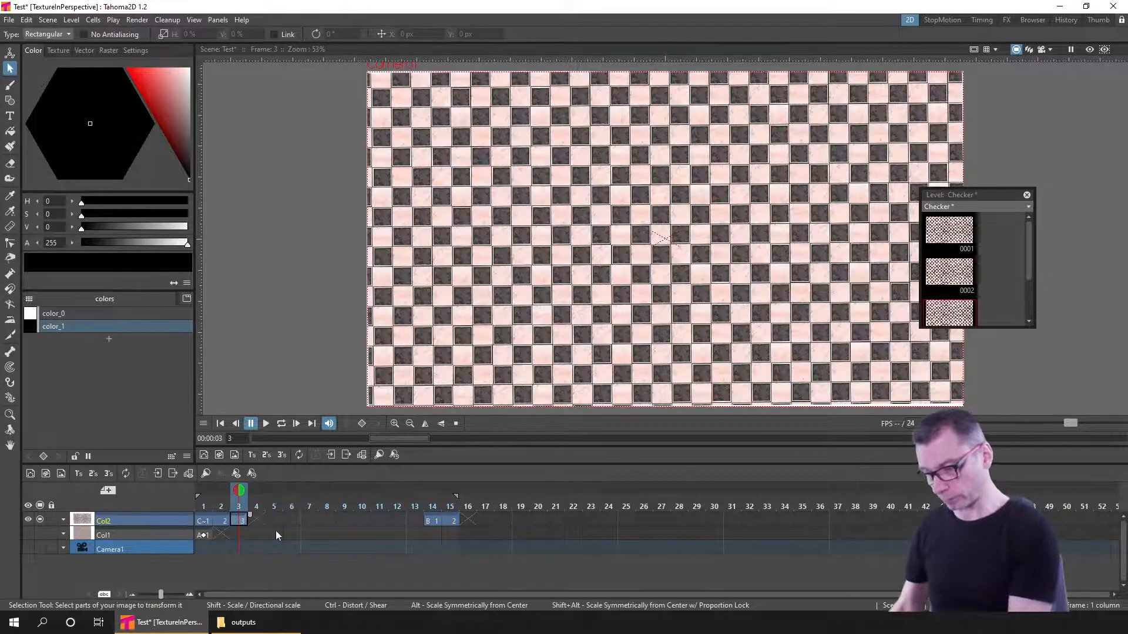
{"action": "key", "text": "ctrl+s"}
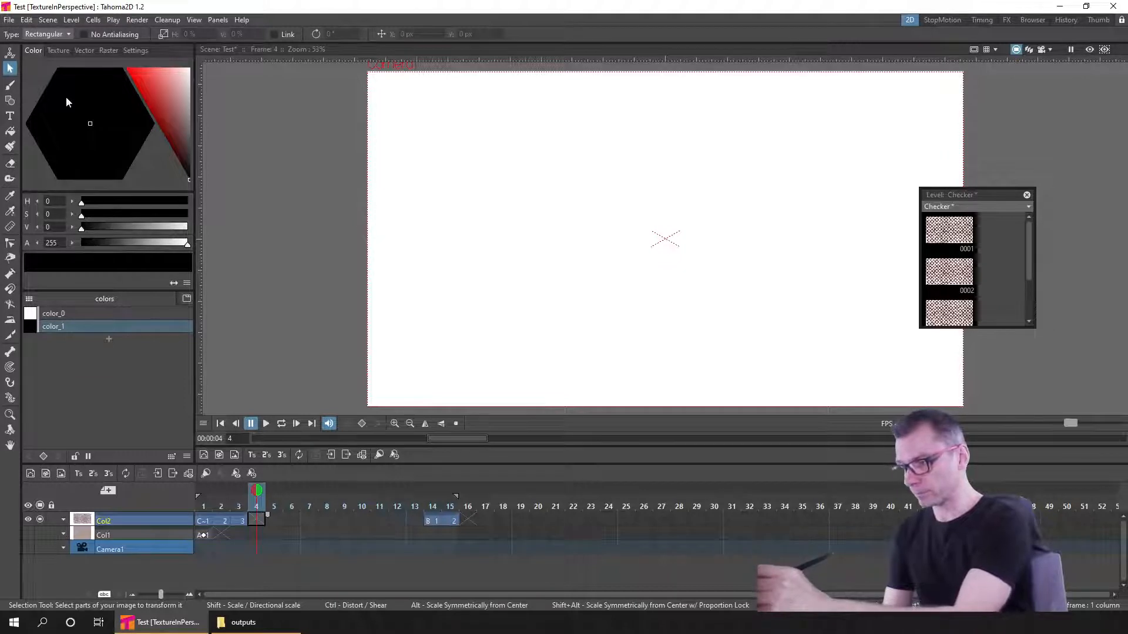
- Reload the recent scene Test.tnz and check the Checker drawings on frames 1 and 2
{"action": "left_click", "coordinate": [9, 23]}
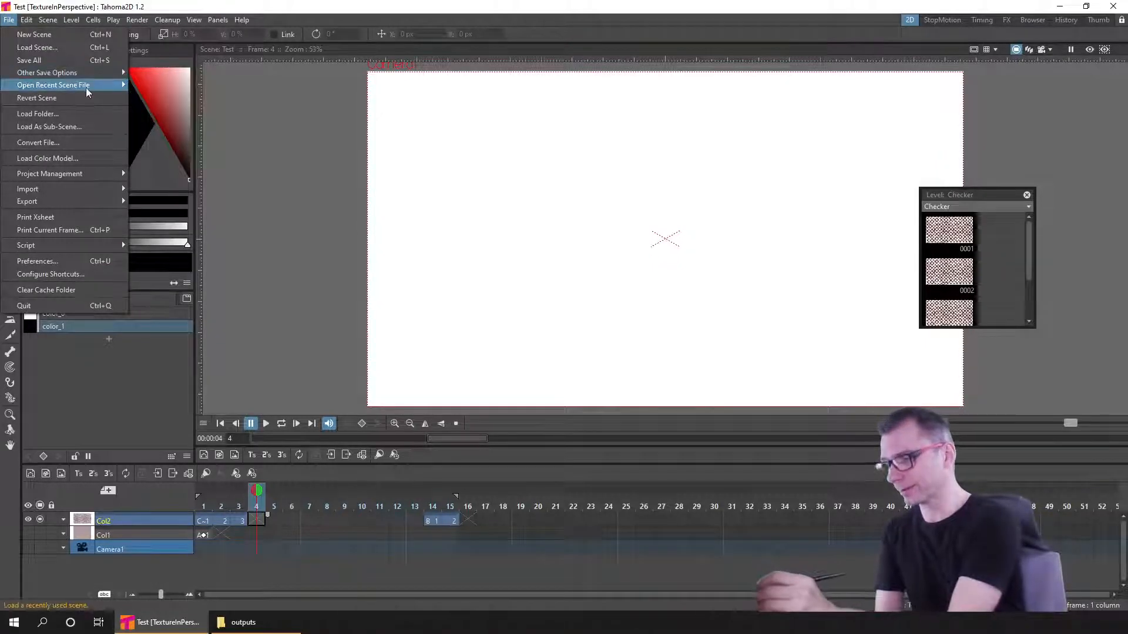
{"action": "mouse_move", "coordinate": [88, 85]}
{"action": "left_click", "coordinate": [239, 89]}
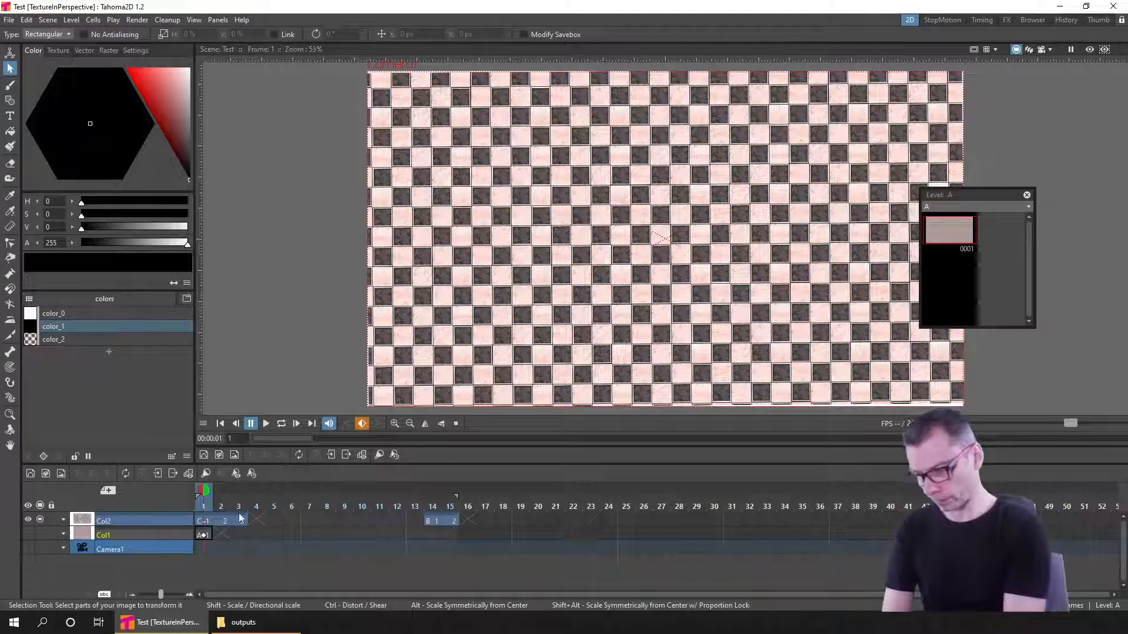
{"action": "left_click", "coordinate": [205, 522]}
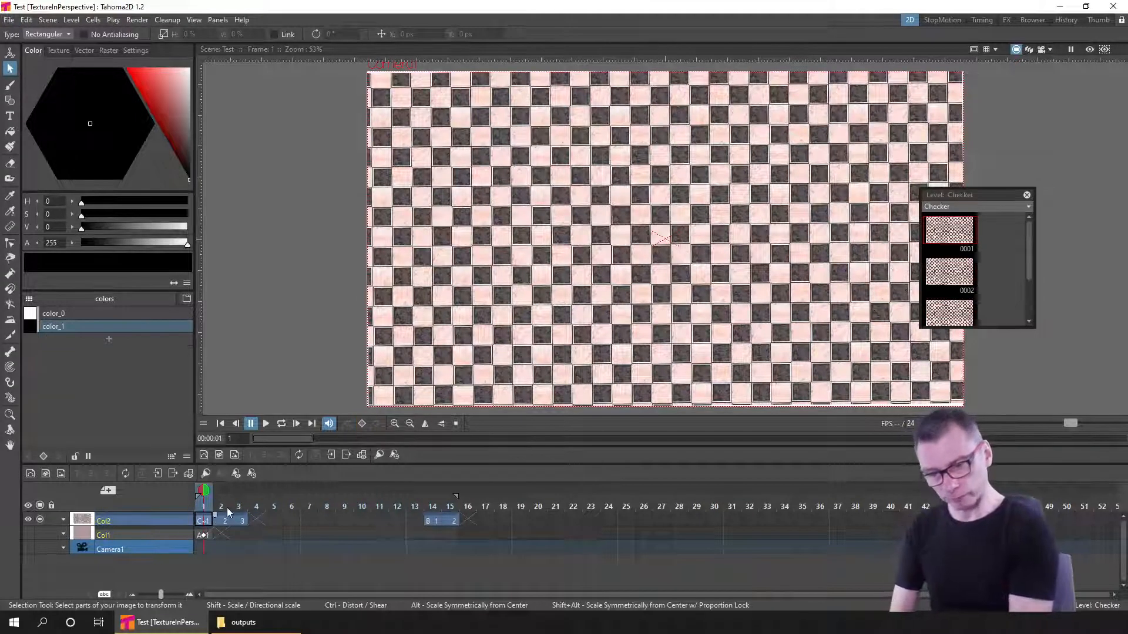
{"action": "left_click", "coordinate": [223, 522]}
- Add a pure red style to the palette on Checker frame 1 and set the Brush size to 16
{"action": "key", "text": "b"}
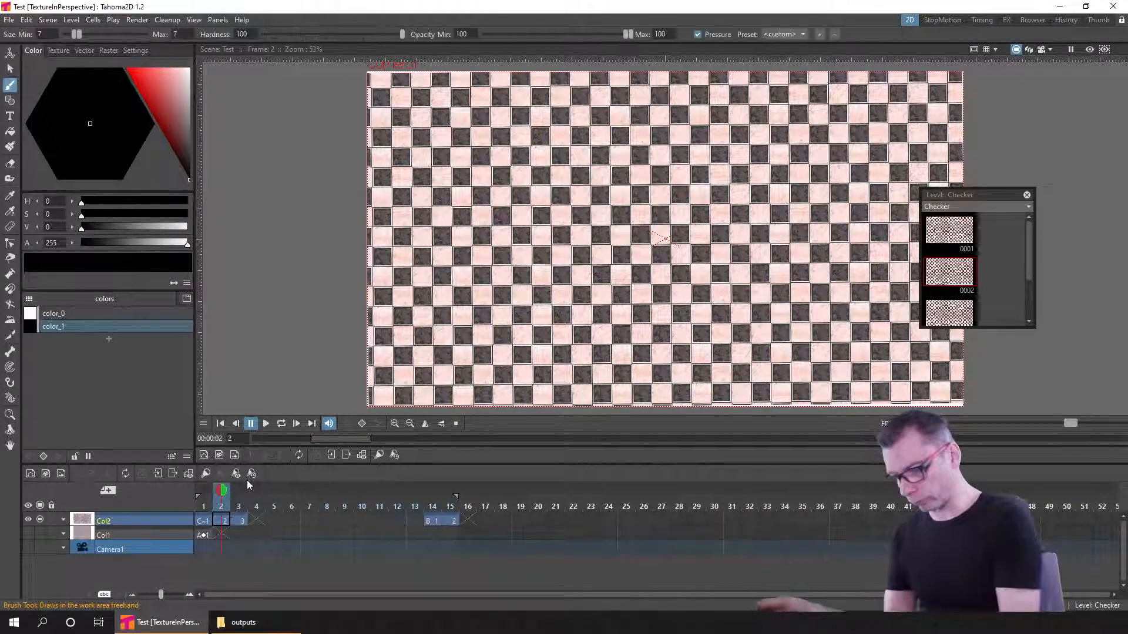
{"action": "left_click", "coordinate": [205, 522]}
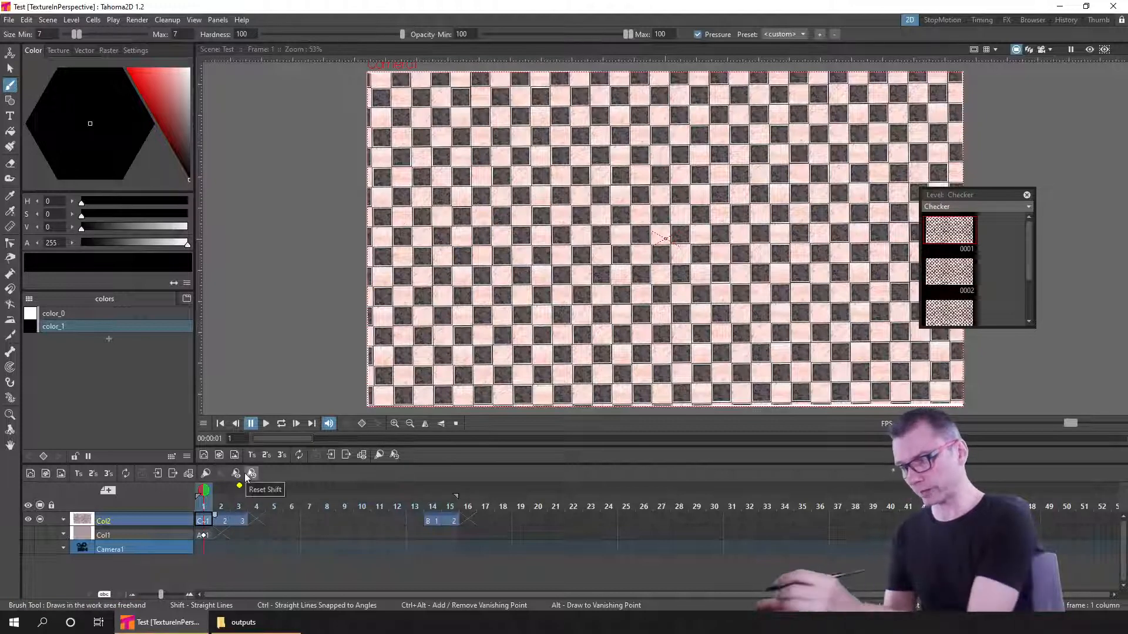
{"action": "left_click", "coordinate": [109, 339]}
{"action": "left_click", "coordinate": [140, 72]}
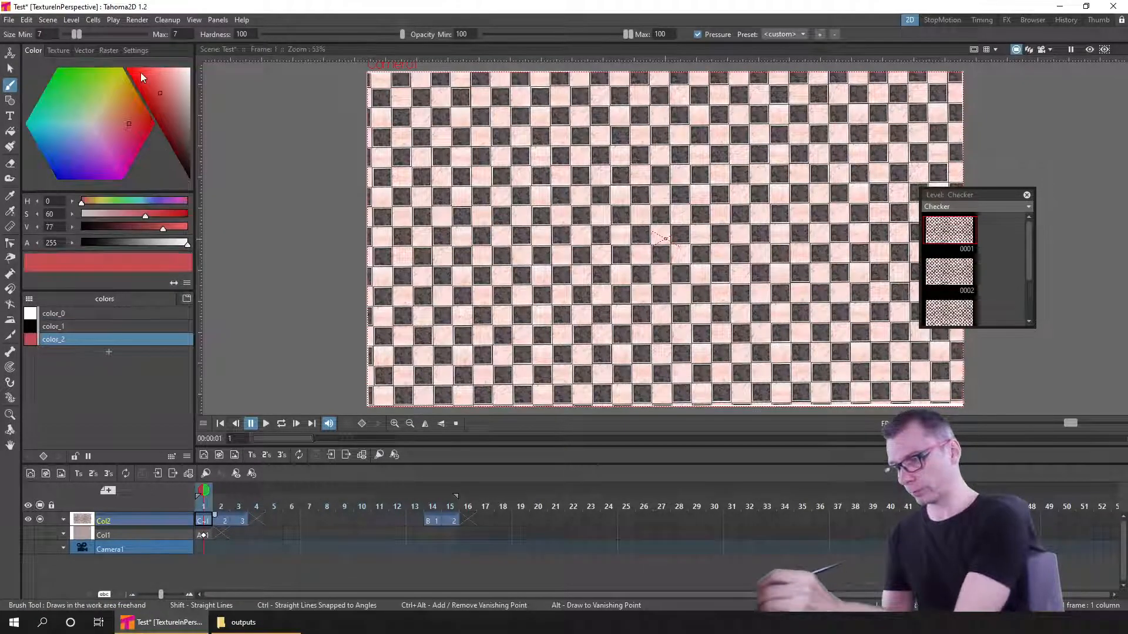
{"action": "left_click_drag", "start_coordinate": [85, 33], "coordinate": [97, 34]}
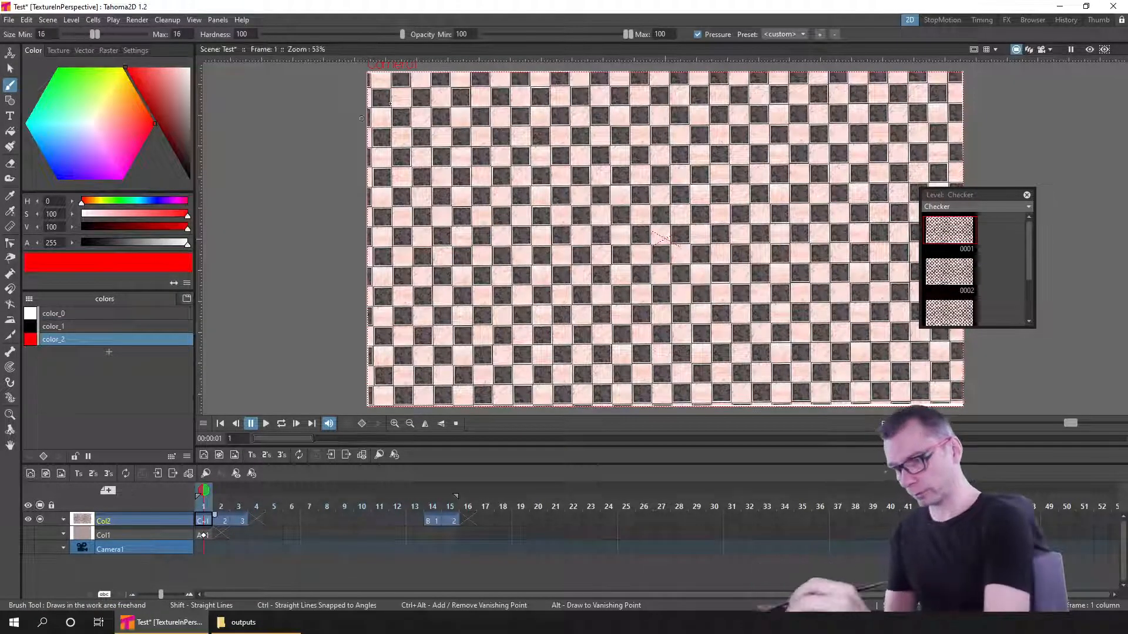
- Paint the red numerals 1, 2 and 3 on Checker frames 1, 2 and 3 respectively, and save the scene
{"action": "mouse_move", "coordinate": [401, 117]}
{"action": "left_mouse_down"}
{"action": "mouse_move", "coordinate": [427, 136]}
{"action": "mouse_move", "coordinate": [432, 211]}
{"action": "left_mouse_up"}
{"action": "left_click_drag", "start_coordinate": [390, 217], "coordinate": [482, 211]}
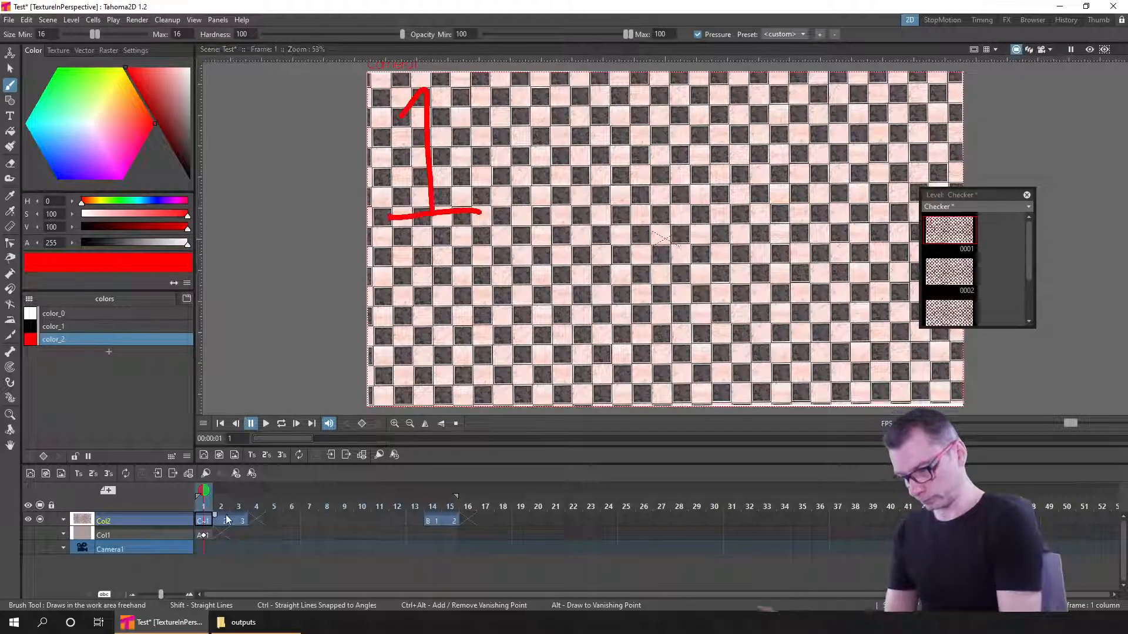
{"action": "left_click", "coordinate": [228, 519]}
{"action": "mouse_move", "coordinate": [397, 101]}
{"action": "left_mouse_down"}
{"action": "mouse_move", "coordinate": [414, 162]}
{"action": "mouse_move", "coordinate": [392, 198]}
{"action": "mouse_move", "coordinate": [464, 197]}
{"action": "left_mouse_up"}
{"action": "left_click", "coordinate": [238, 520]}
{"action": "mouse_move", "coordinate": [398, 97]}
{"action": "left_mouse_down"}
{"action": "mouse_move", "coordinate": [488, 164]}
{"action": "mouse_move", "coordinate": [397, 196]}
{"action": "left_mouse_up"}
{"action": "key", "text": "ctrl+s"}
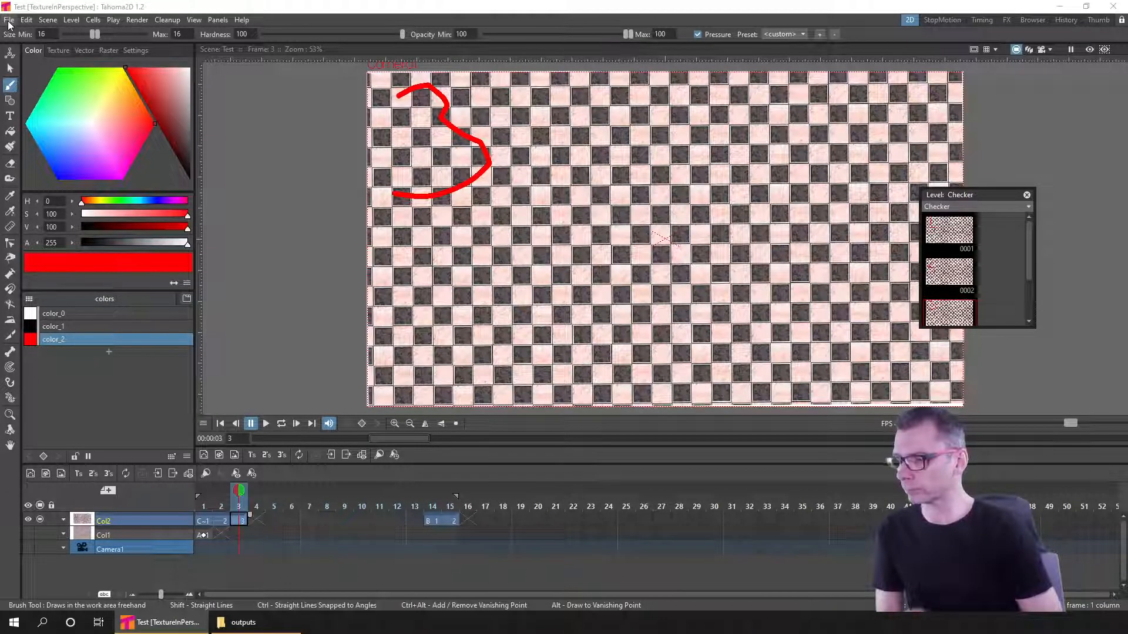
- Reload Test.tnz from the recent scenes with the numbered Checker drawings saved
{"action": "left_click", "coordinate": [5, 21]}
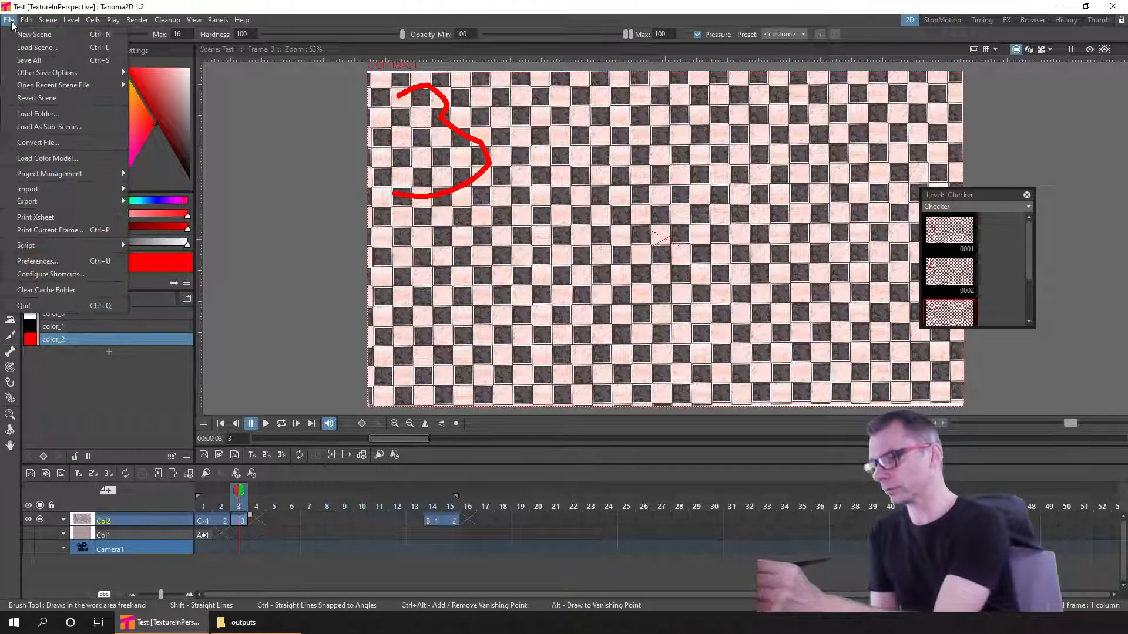
{"action": "mouse_move", "coordinate": [104, 87]}
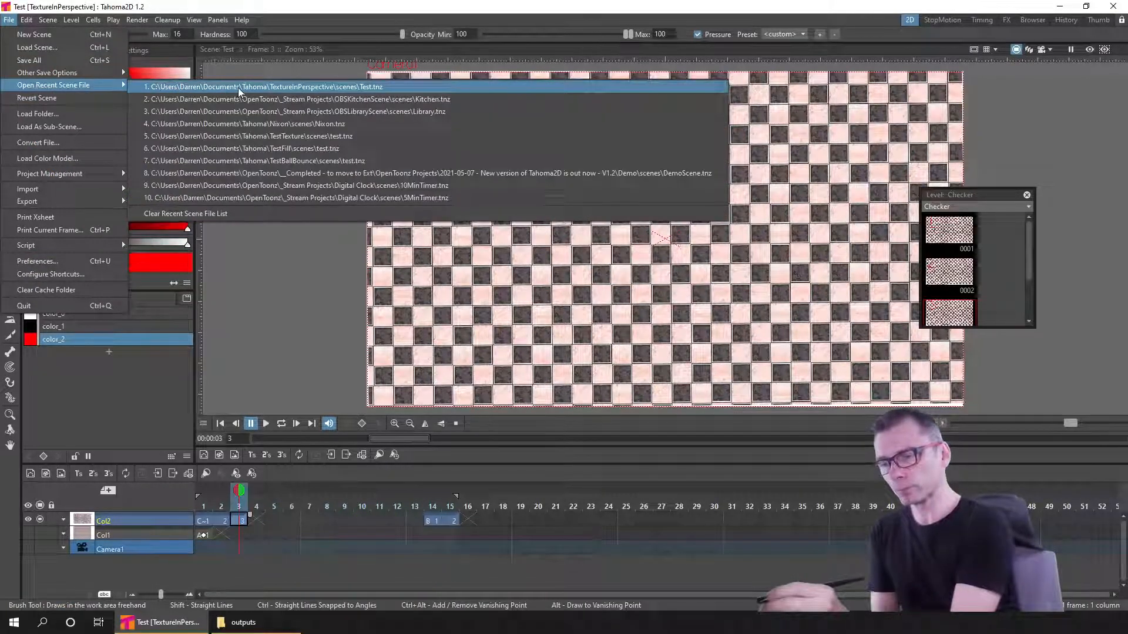
{"action": "left_click", "coordinate": [238, 87]}
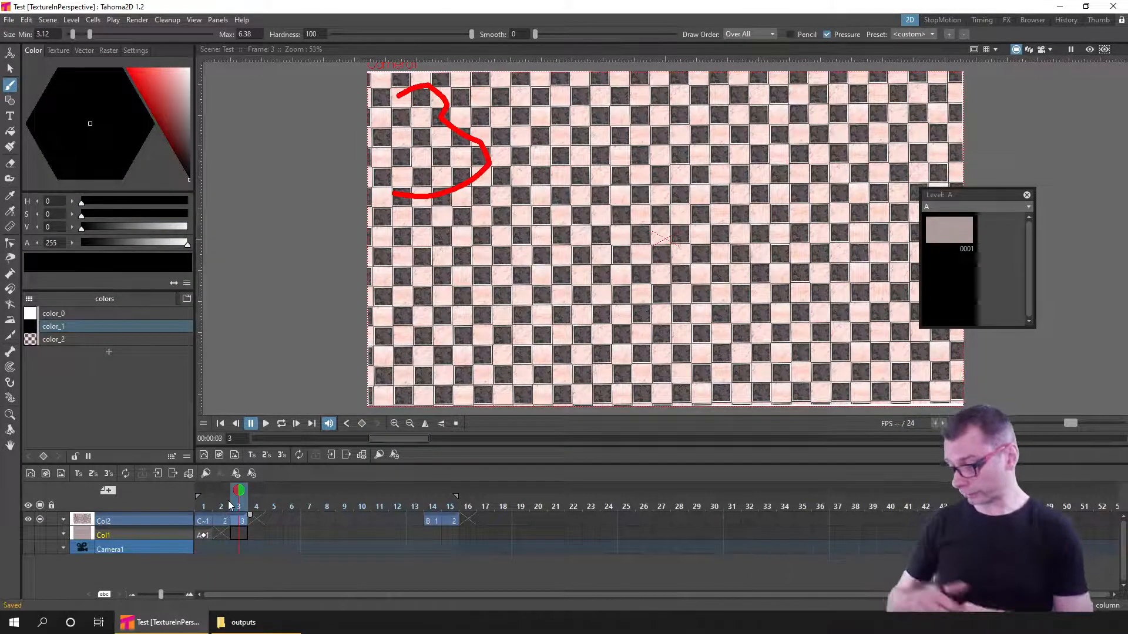
- Switch to File Explorer and examine the saved Checker images in the outputs folder, then minimize the window
{"action": "left_click", "coordinate": [242, 624]}
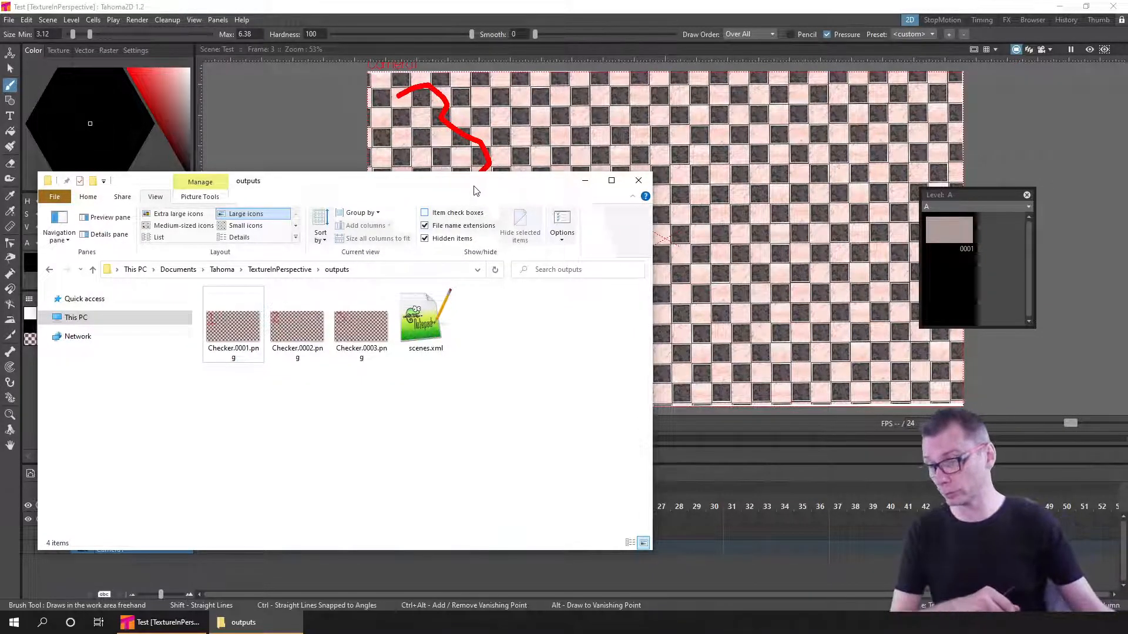
{"action": "left_click_drag", "start_coordinate": [470, 188], "coordinate": [745, 217]}
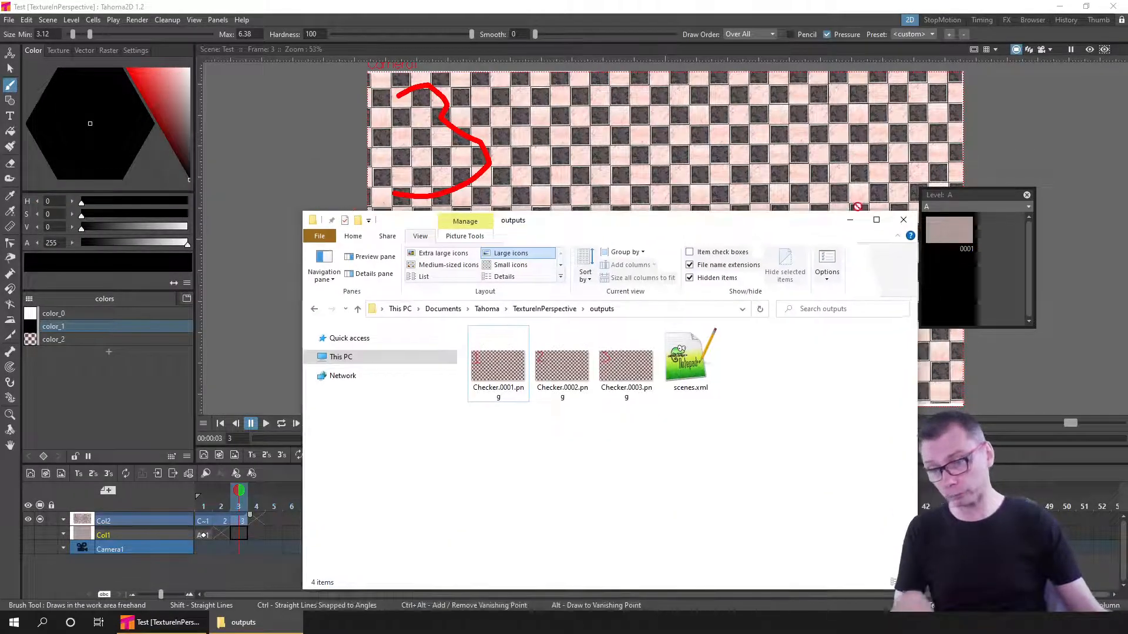
{"action": "left_click", "coordinate": [849, 211]}
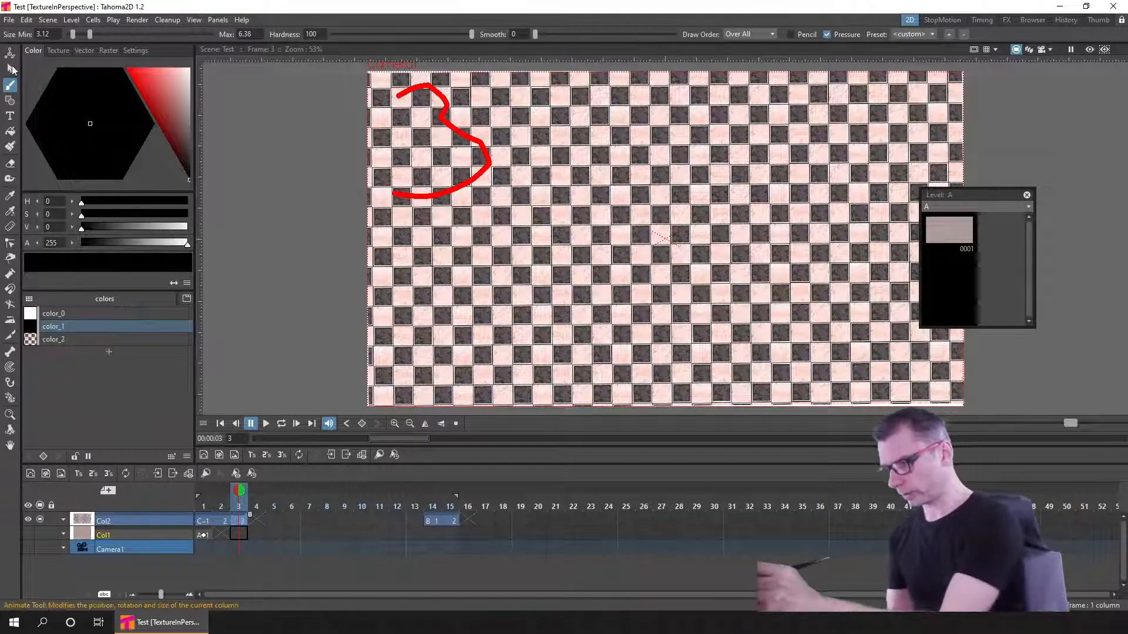
- Select the entire Checker drawing on frame 3 of Col2 with a rectangular selection, closing the floating Level Strip
{"action": "key", "text": "s"}
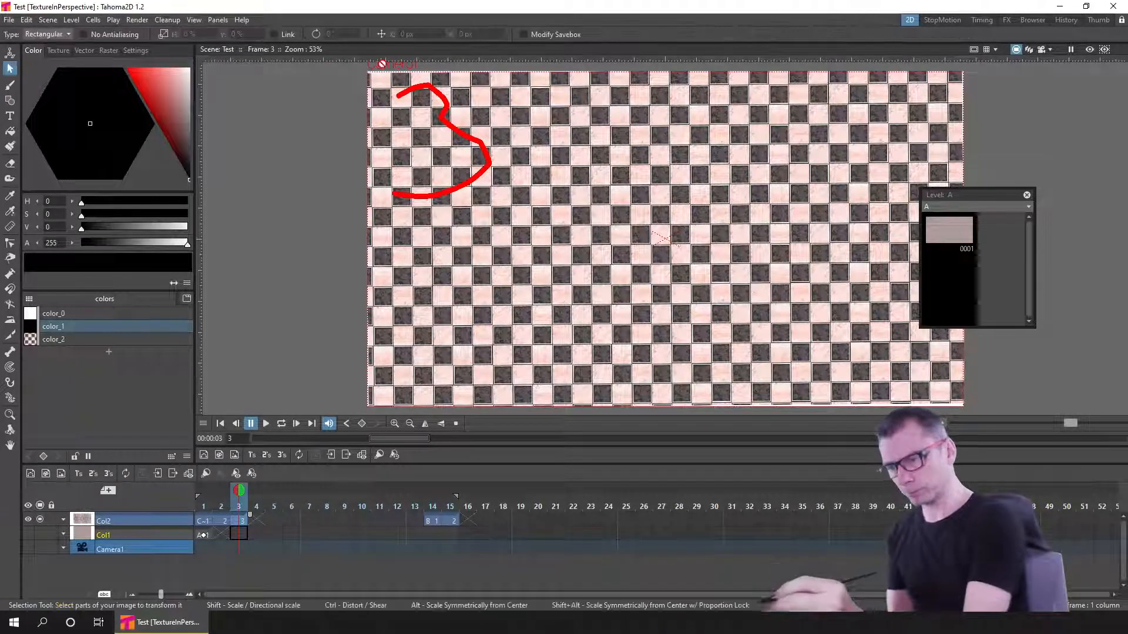
{"action": "left_click", "coordinate": [242, 522]}
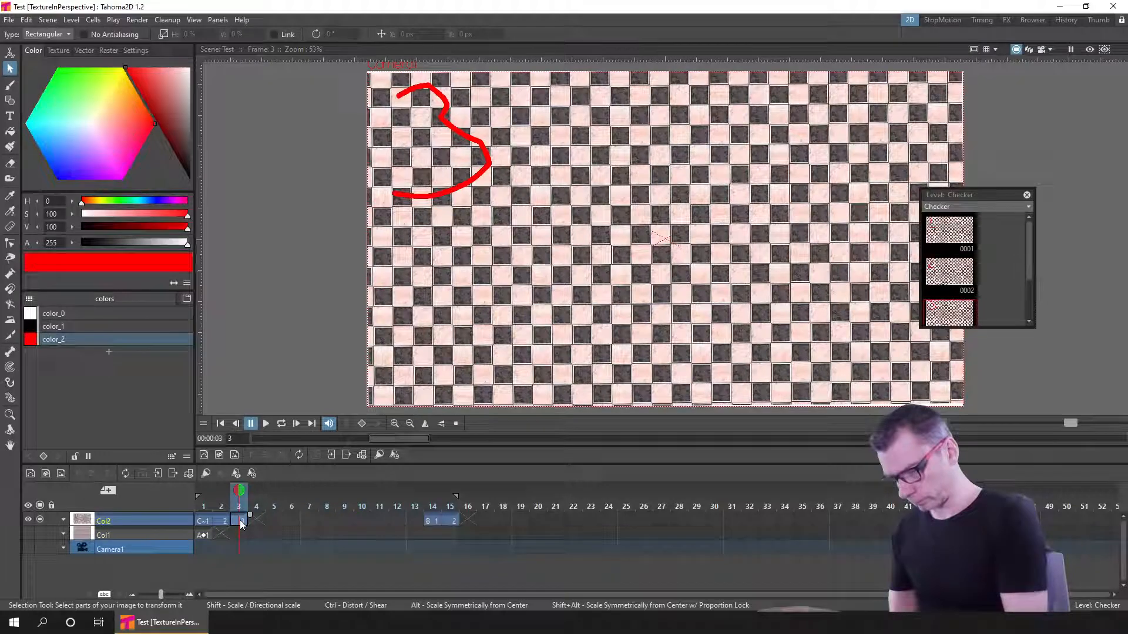
{"action": "left_click", "coordinate": [1025, 194]}
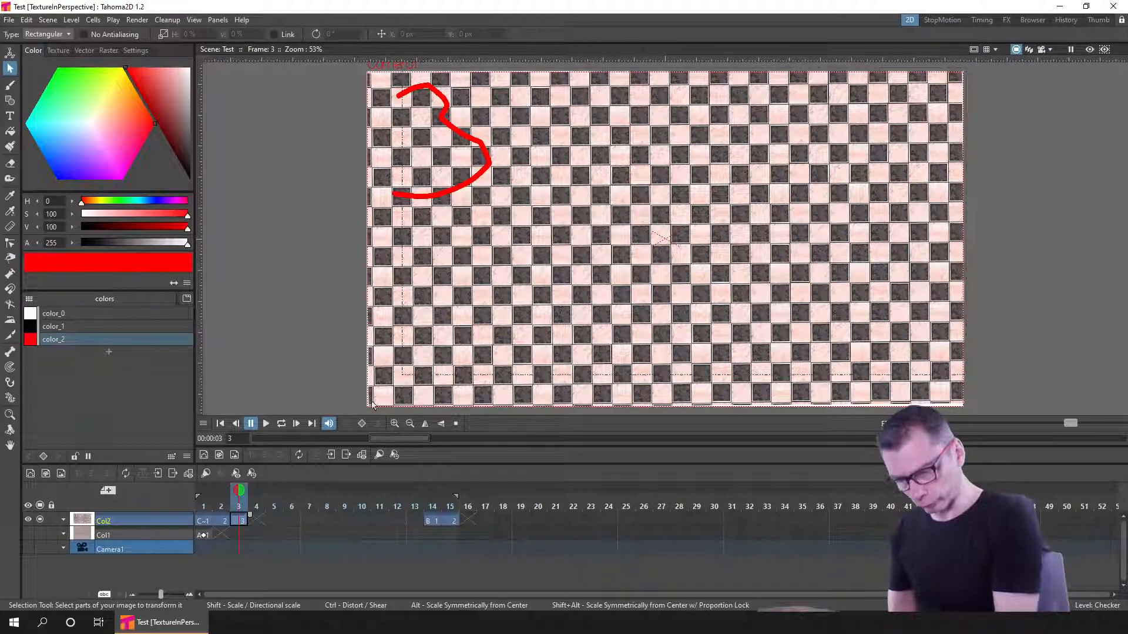
{"action": "left_click_drag", "start_coordinate": [365, 406], "coordinate": [365, 406]}
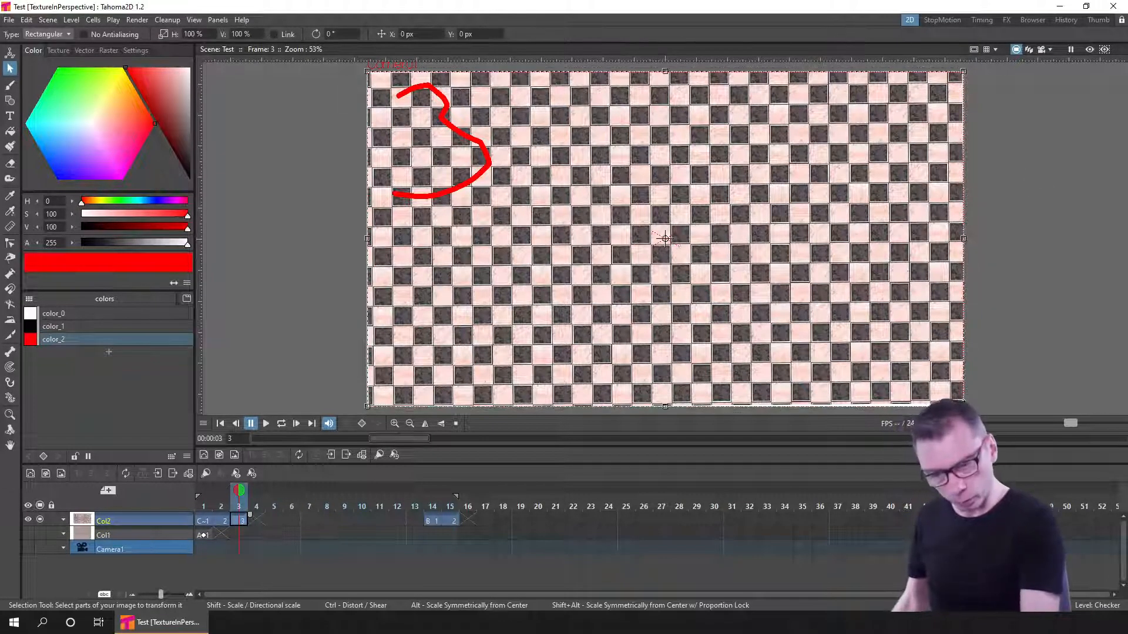
- Distort the right-hand corners of the frame 3 drawing inward so the checker wall recedes to the right
{"action": "left_click_drag", "start_coordinate": [838, 314], "coordinate": [837, 310]}
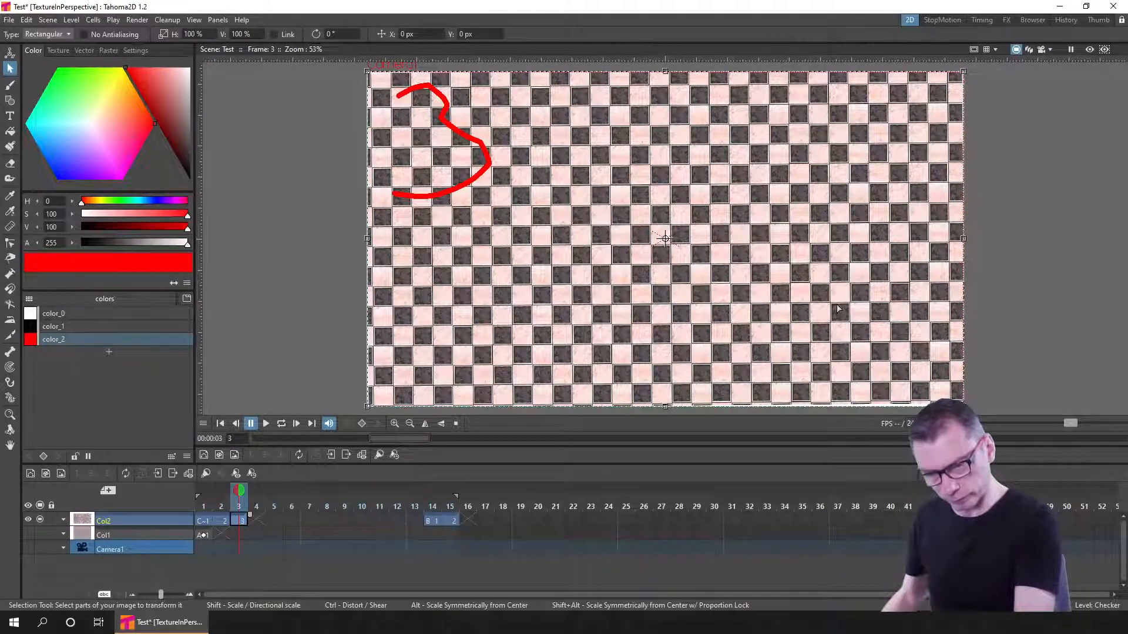
{"action": "key", "text": "ctrl+z"}
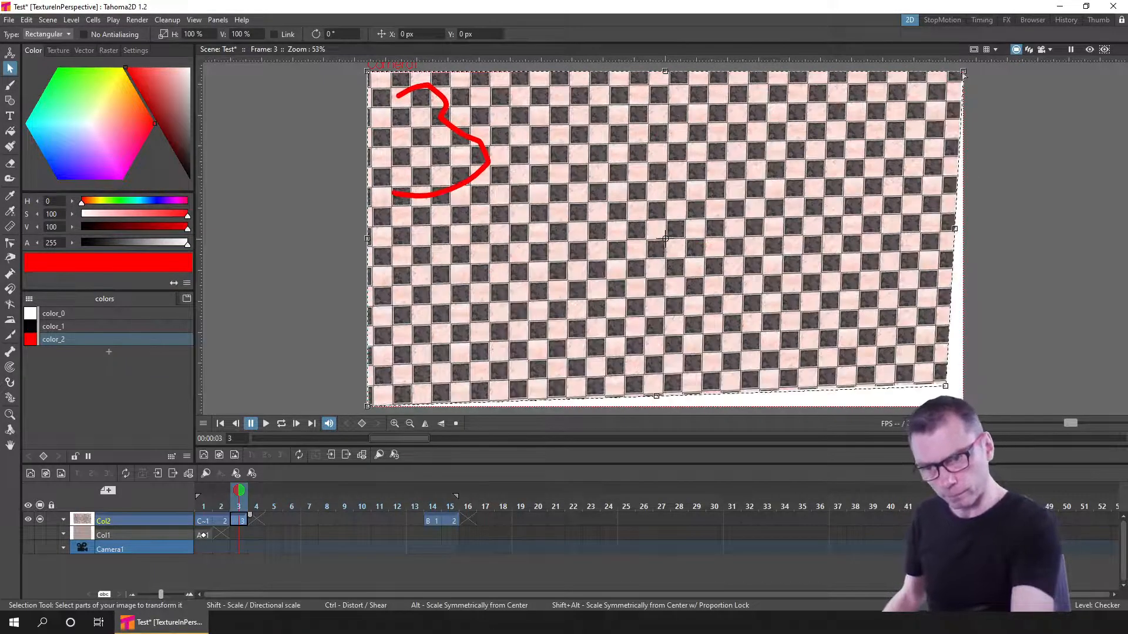
{"action": "left_click_drag", "start_coordinate": [817, 160], "coordinate": [787, 165]}
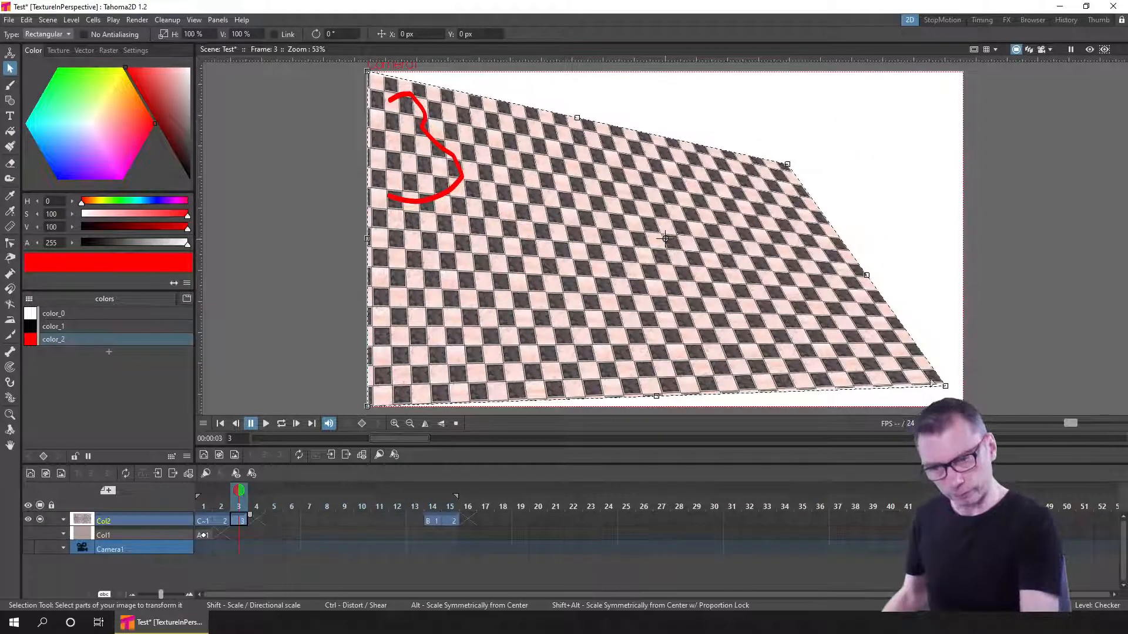
{"action": "left_click_drag", "start_coordinate": [800, 278], "coordinate": [770, 276]}
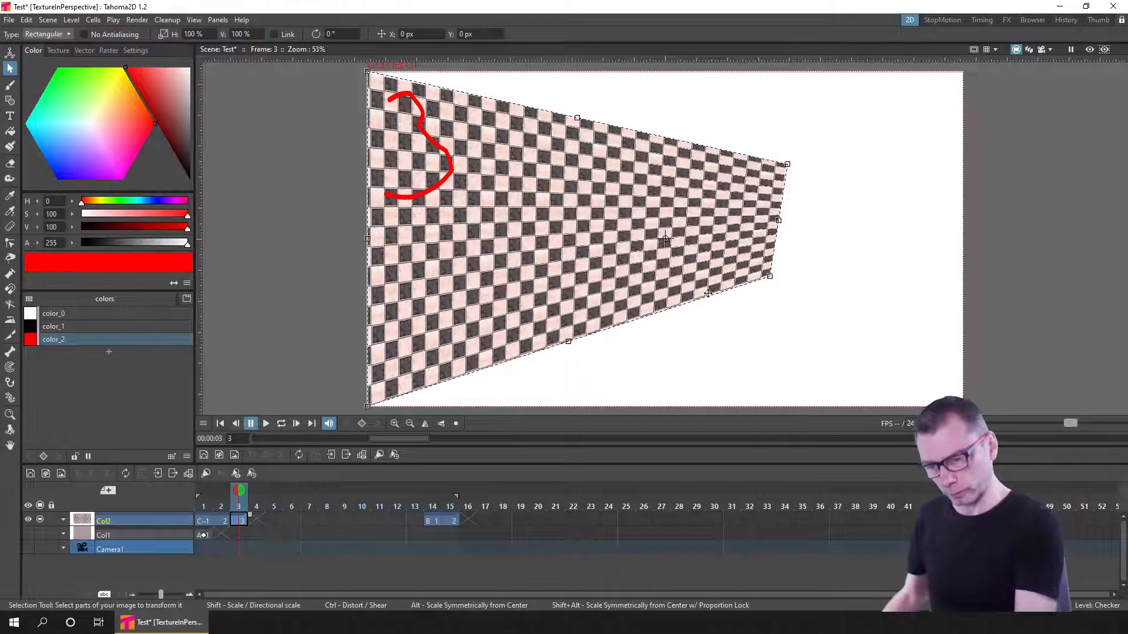
- Distort the left-hand corners of the drawing toward the canvas centre to form a tall vertical near edge
{"action": "left_click_drag", "start_coordinate": [393, 380], "coordinate": [496, 234]}
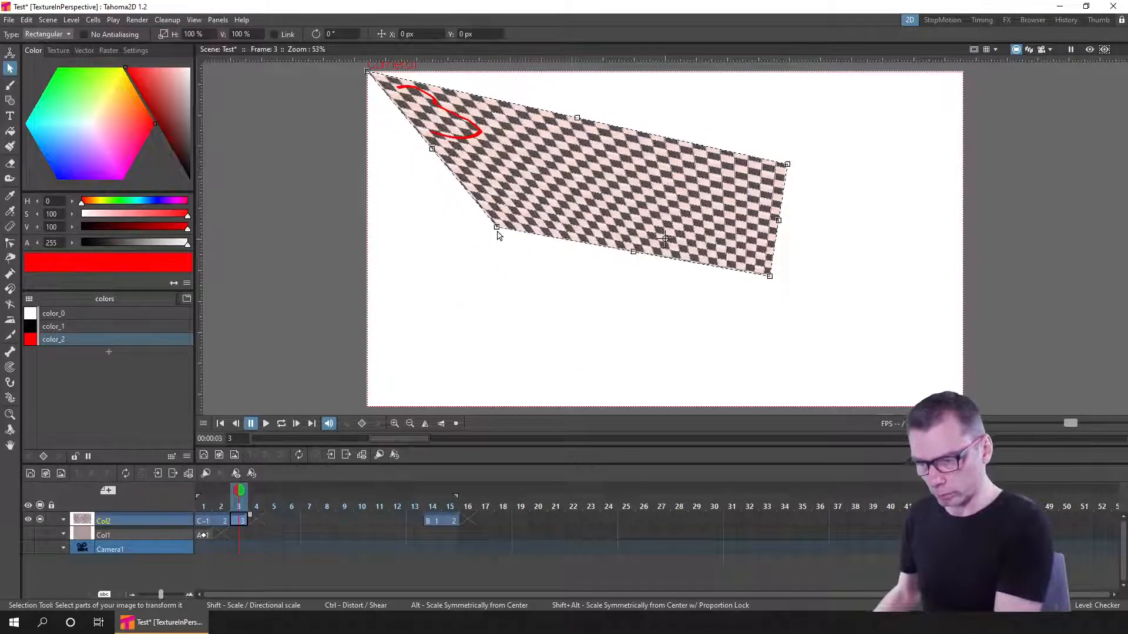
{"action": "left_click_drag", "start_coordinate": [480, 285], "coordinate": [567, 360]}
{"action": "left_click_drag", "start_coordinate": [367, 70], "coordinate": [559, 89]}
{"action": "left_click_drag", "start_coordinate": [581, 361], "coordinate": [562, 396]}
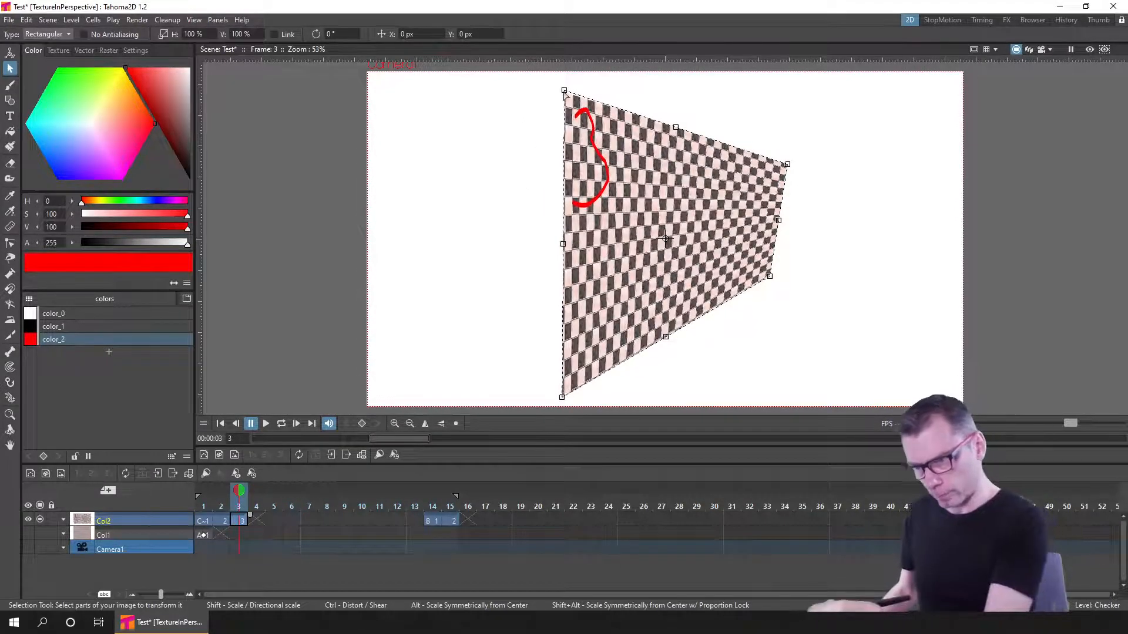
{"action": "left_click_drag", "start_coordinate": [564, 79], "coordinate": [564, 65]}
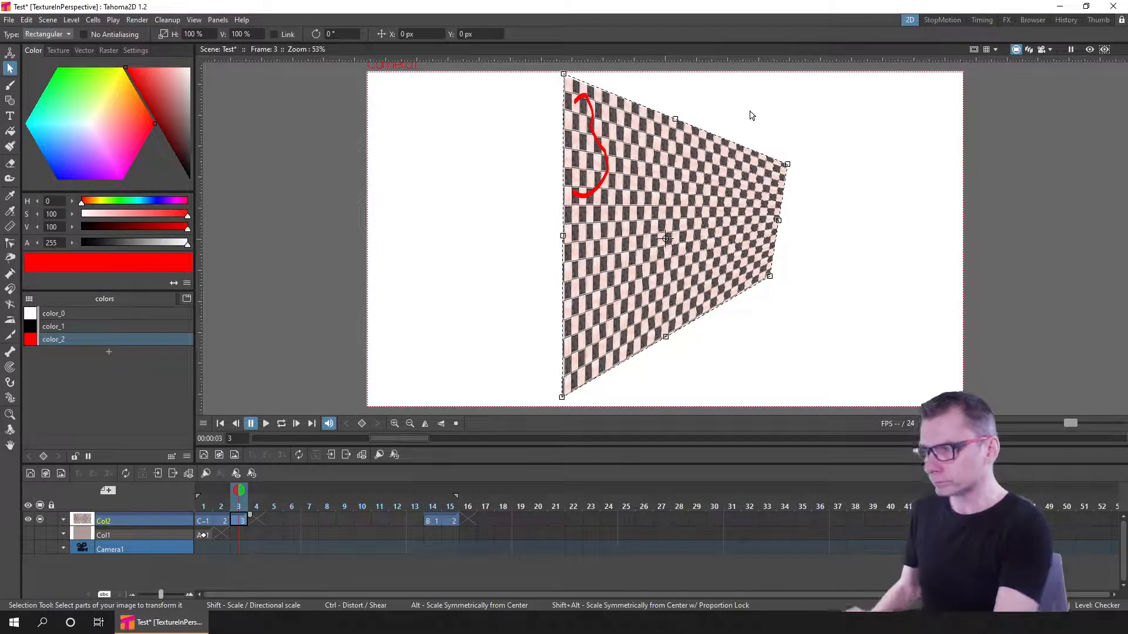
- Distort the right-hand corners farther left to form a short vertical far edge, and clear the selection
{"action": "left_click_drag", "start_coordinate": [786, 164], "coordinate": [675, 171]}
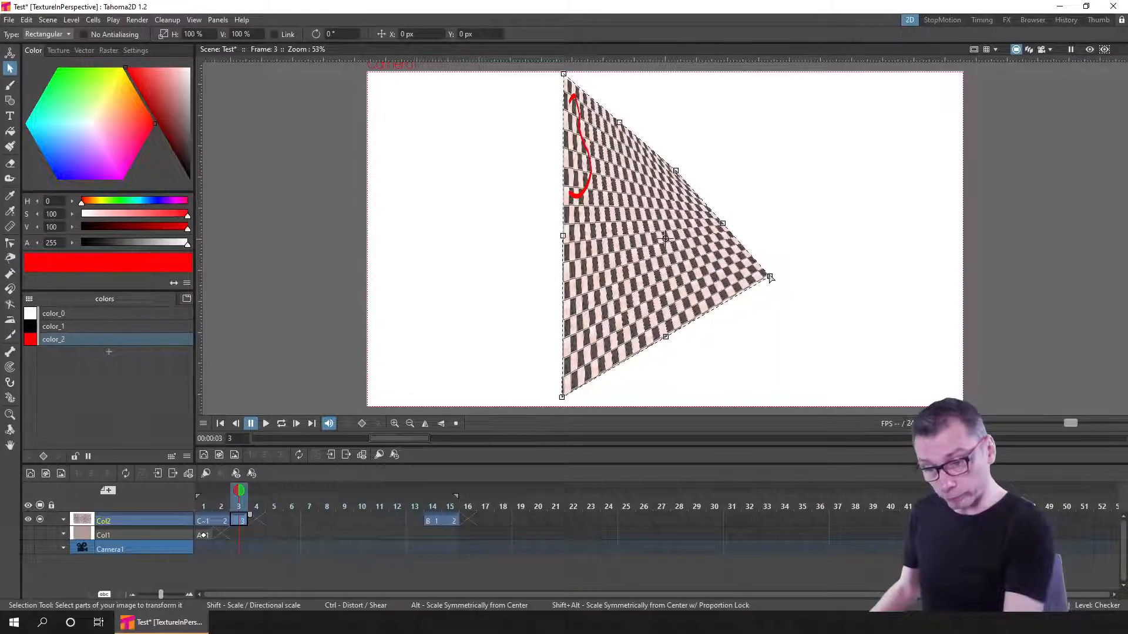
{"action": "left_click_drag", "start_coordinate": [755, 277], "coordinate": [674, 226]}
{"action": "key", "text": "Escape"}
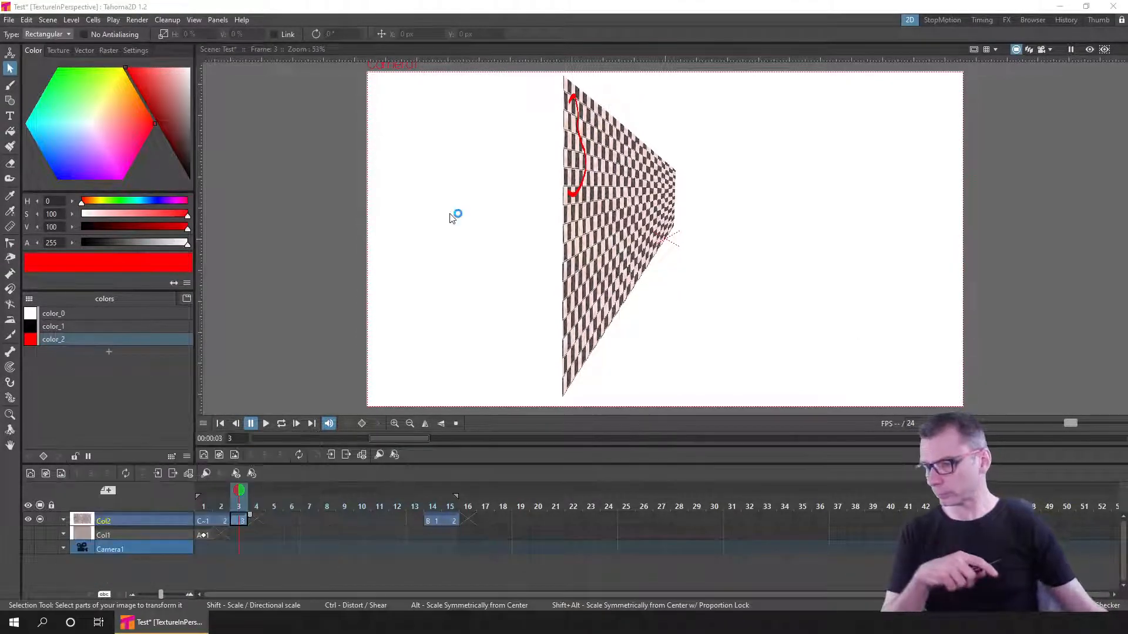
- Switch to a new File Explorer window and open the Tahoma folder from the pinned quick-access folders
{"action": "key", "text": "super+e"}
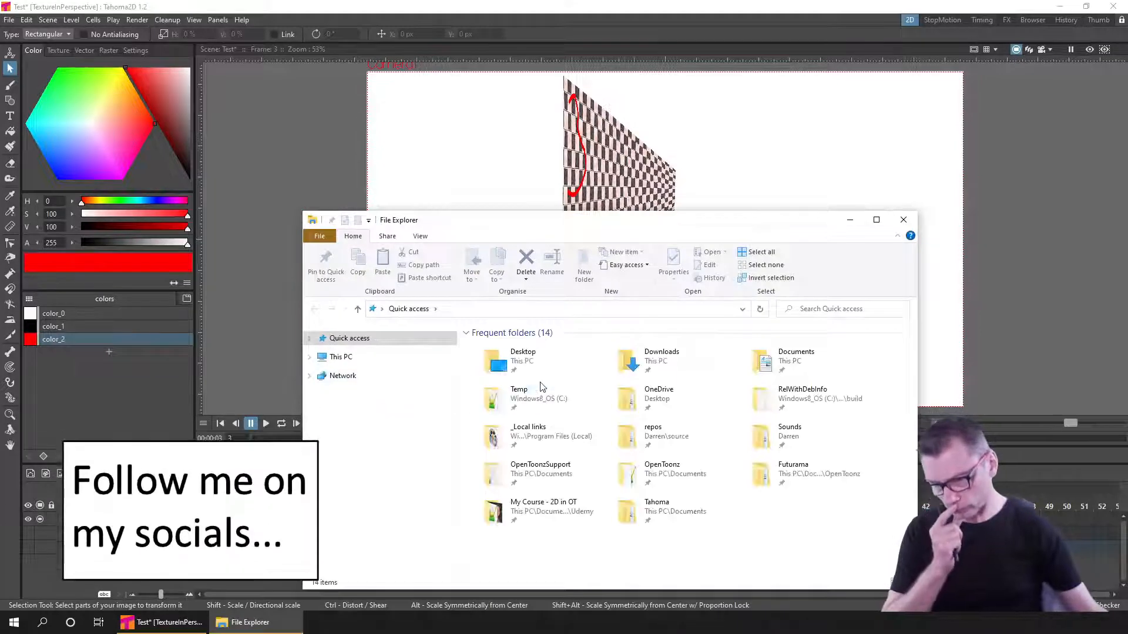
{"action": "left_click", "coordinate": [310, 358]}
{"action": "left_click", "coordinate": [309, 357]}
{"action": "left_click", "coordinate": [308, 340]}
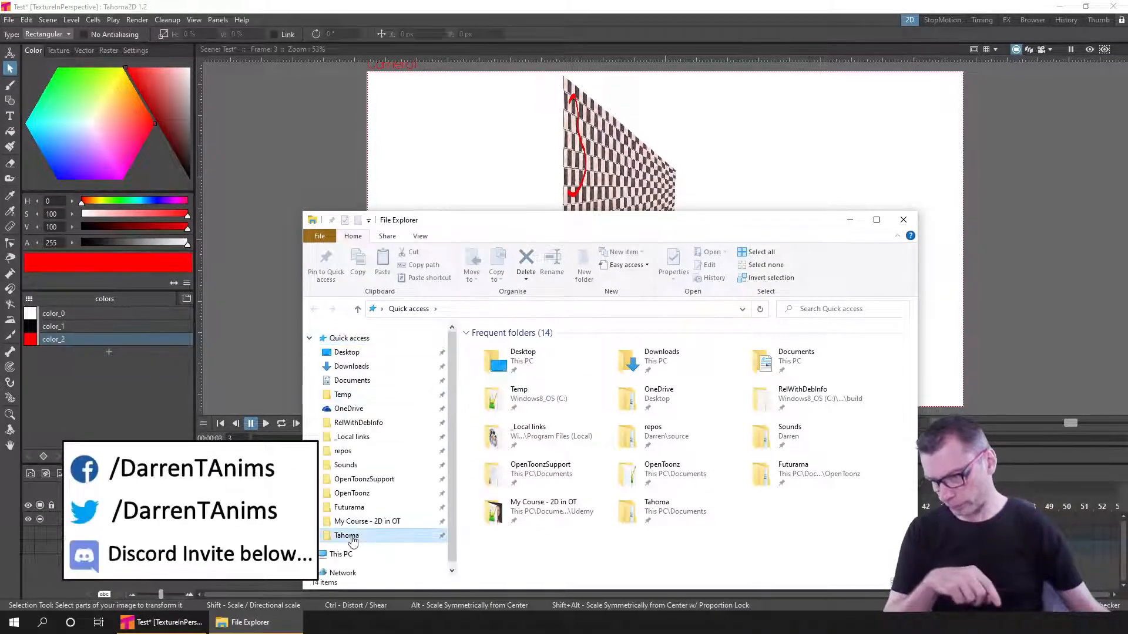
{"action": "left_click", "coordinate": [347, 535]}
{"action": "double_click", "coordinate": [702, 373]}
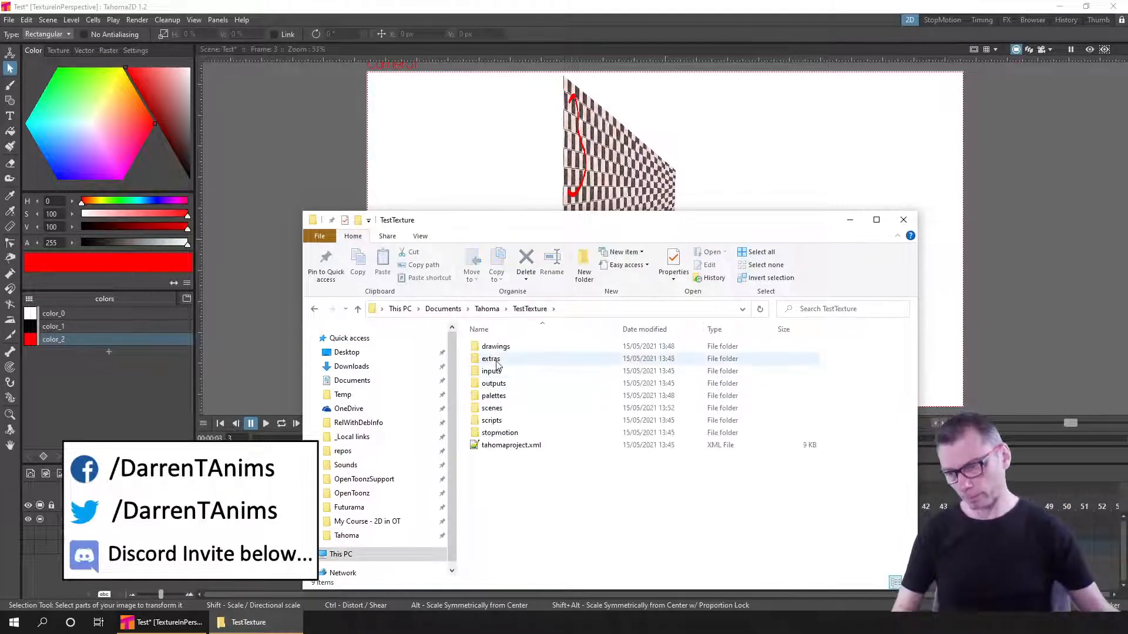
{"action": "left_click", "coordinate": [502, 387]}
{"action": "double_click", "coordinate": [503, 385]}
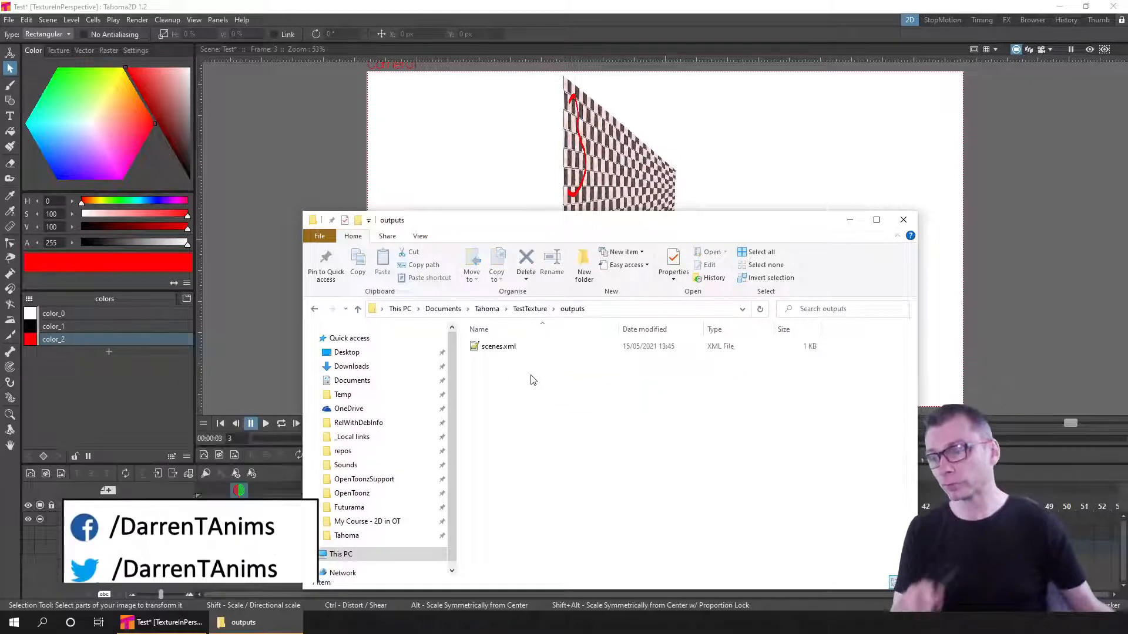
{"action": "left_click", "coordinate": [487, 309]}
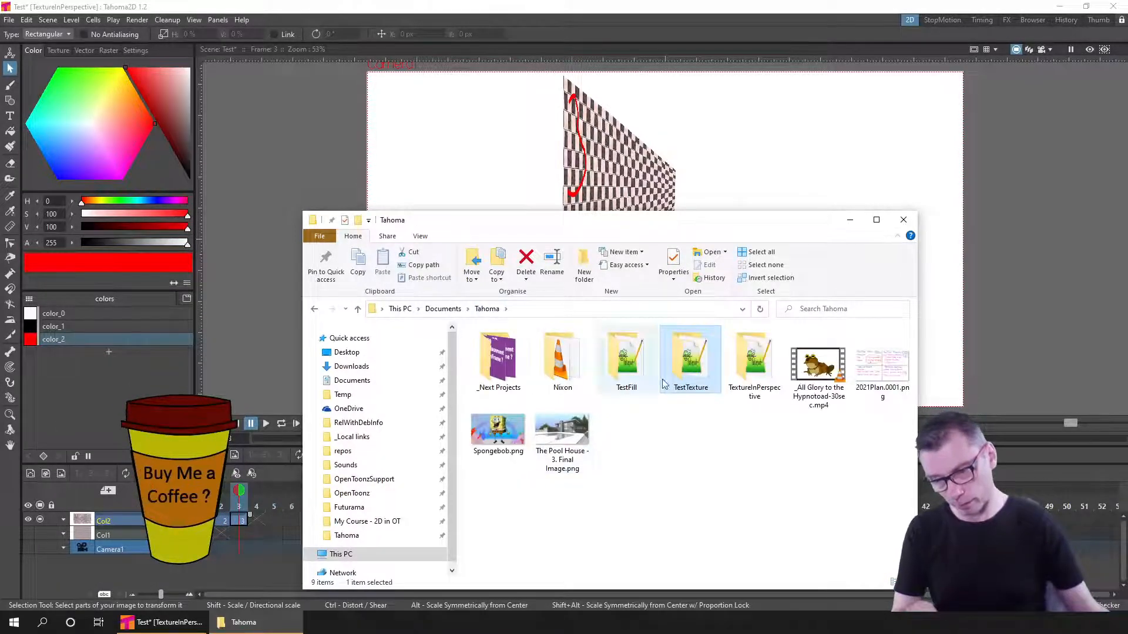
- Open the outputs folder of the TextureInPerspective project
{"action": "left_click", "coordinate": [748, 369]}
{"action": "double_click", "coordinate": [748, 368]}
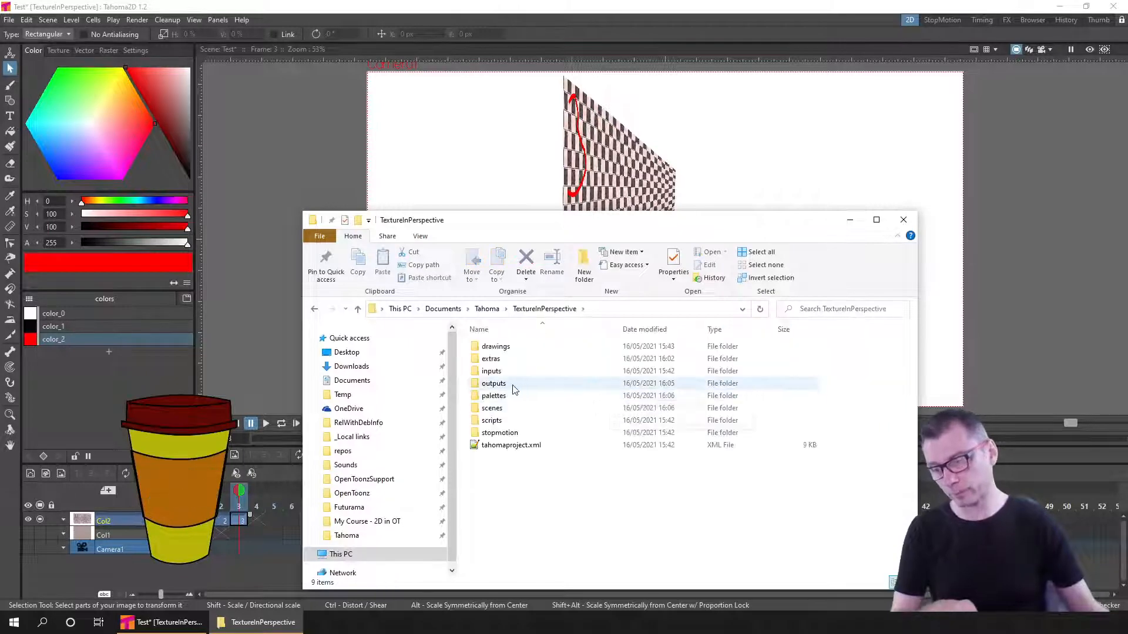
{"action": "double_click", "coordinate": [503, 386]}
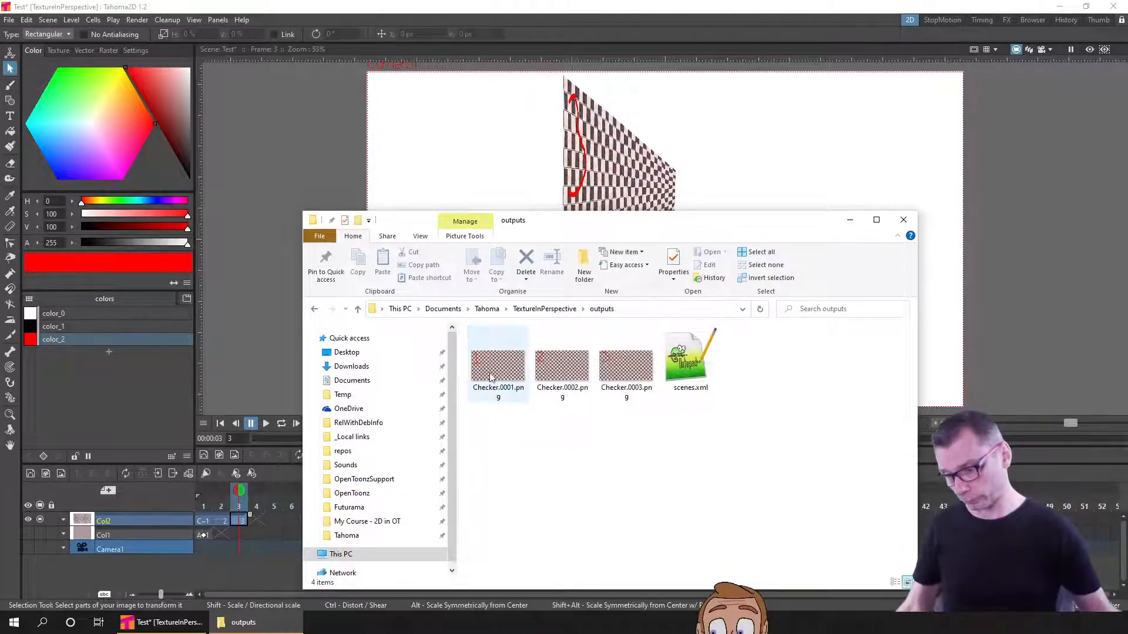
- Duplicate Checker.0001.png in the outputs folder and rename the copy CheckerBoard.png
{"action": "left_click", "coordinate": [500, 397]}
{"action": "key", "text": "ctrl+c"}
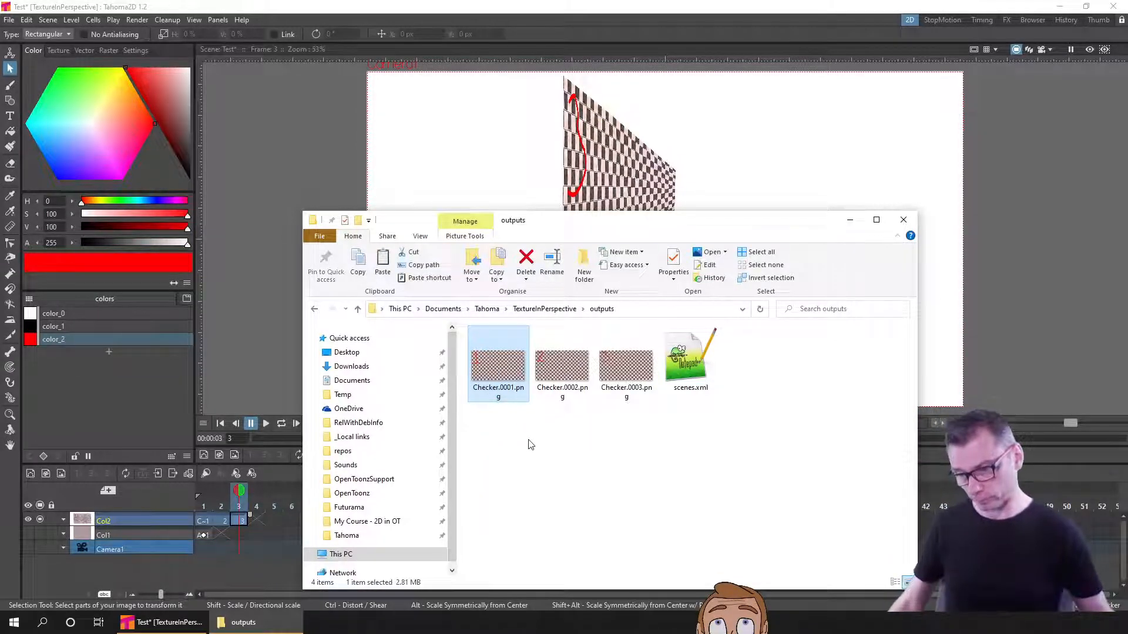
{"action": "key", "text": "ctrl+v"}
{"action": "key", "text": "F2"}
{"action": "key", "text": "Right"}
{"action": "key", "text": "ctrl+shift+Left"}
{"action": "key", "text": "ctrl+shift+Left"}
{"action": "key", "text": "ctrl+shift+Left"}
{"action": "key", "text": "shift+Right"}
{"action": "key", "text": "shift+Right"}
{"action": "key", "text": "shift+Right"}
{"action": "key", "text": "shift+Right"}
{"action": "key", "text": "shift+Right"}
{"action": "key", "text": "shift+Right"}
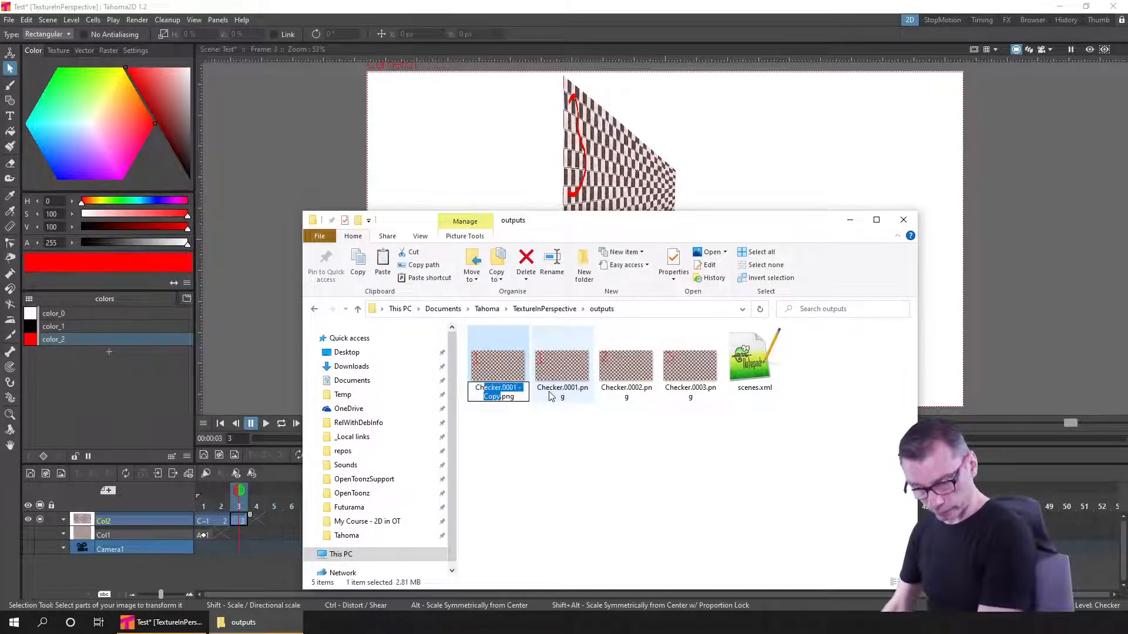
{"action": "type", "text": "rBoard"}
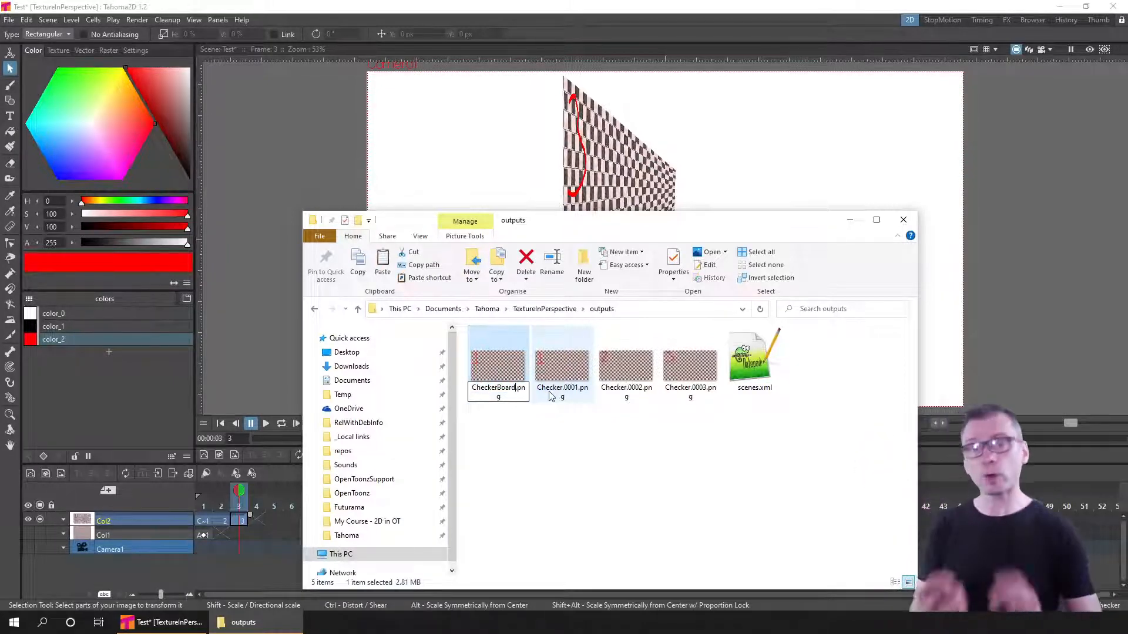
{"action": "key", "text": "Return"}
- Load CheckerBoard.png from File Explorer into the Tahoma2D scene at frame 3 in a new column, and hide Col2
{"action": "left_click_drag", "start_coordinate": [690, 370], "coordinate": [791, 179]}
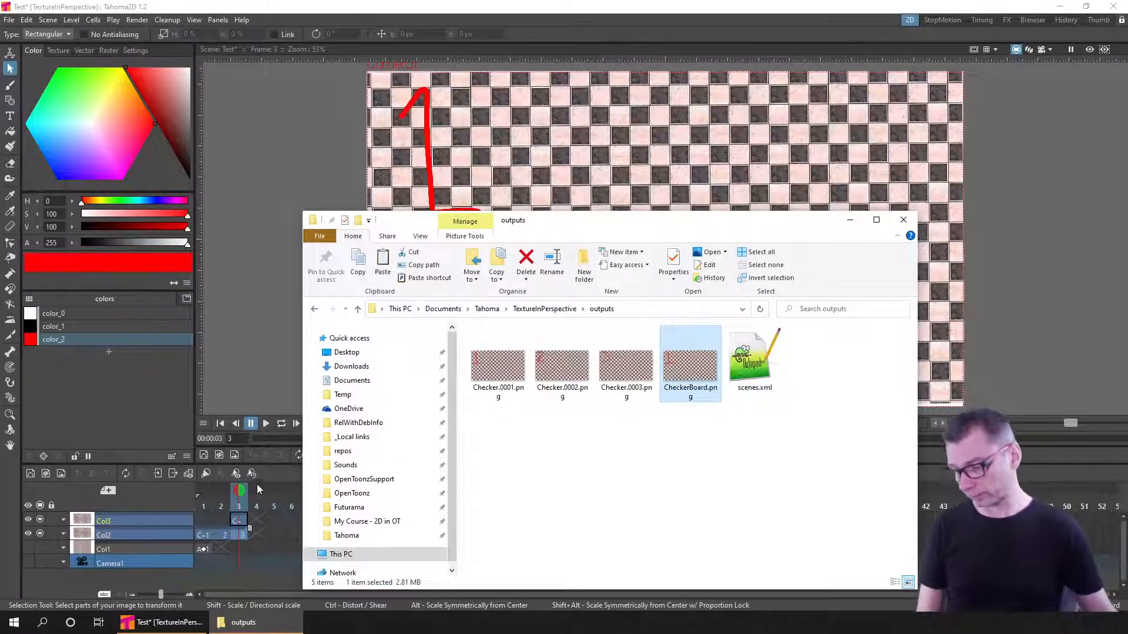
{"action": "left_click", "coordinate": [235, 522]}
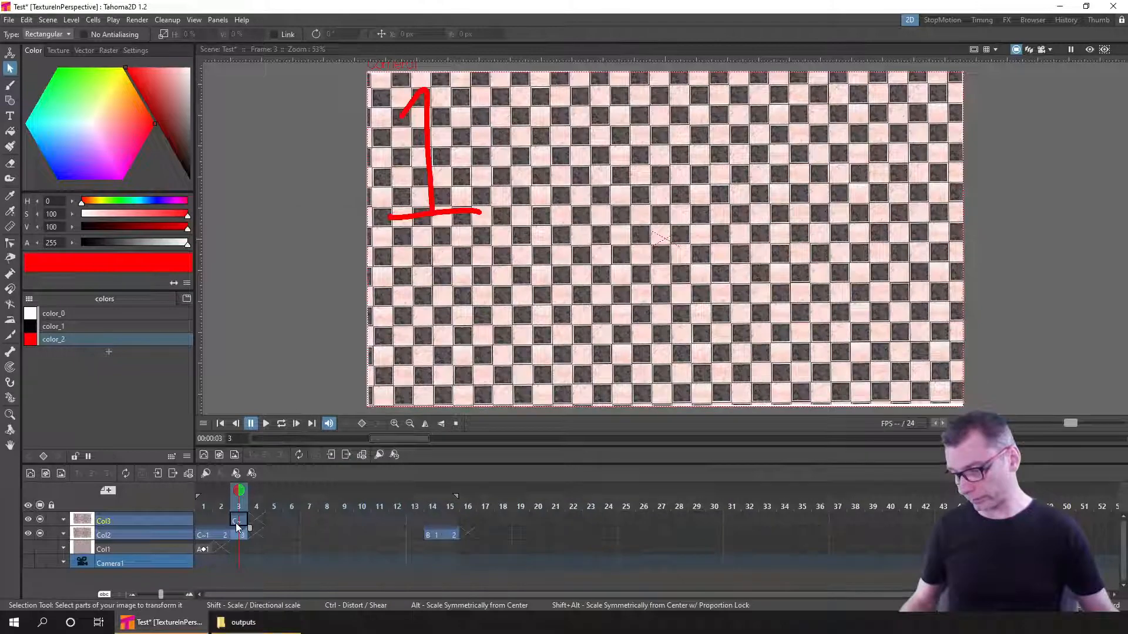
{"action": "left_click", "coordinate": [39, 534]}
{"action": "left_click", "coordinate": [29, 532]}
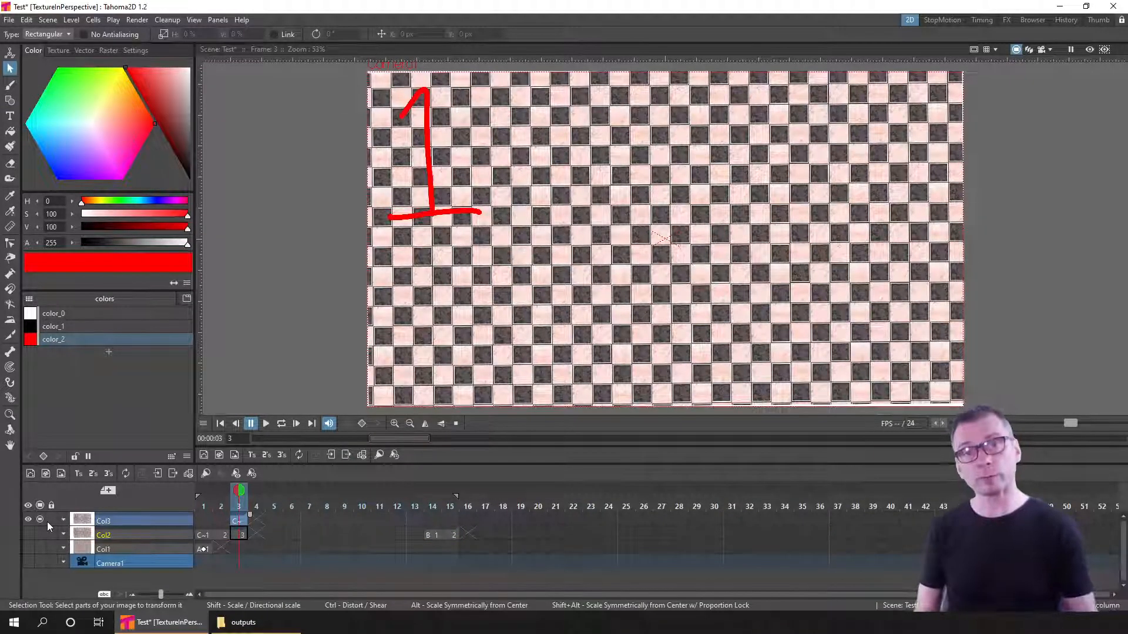
- Try to duplicate the CheckerBoard drawing into frame 4 of Col3
{"action": "left_click", "coordinate": [238, 521]}
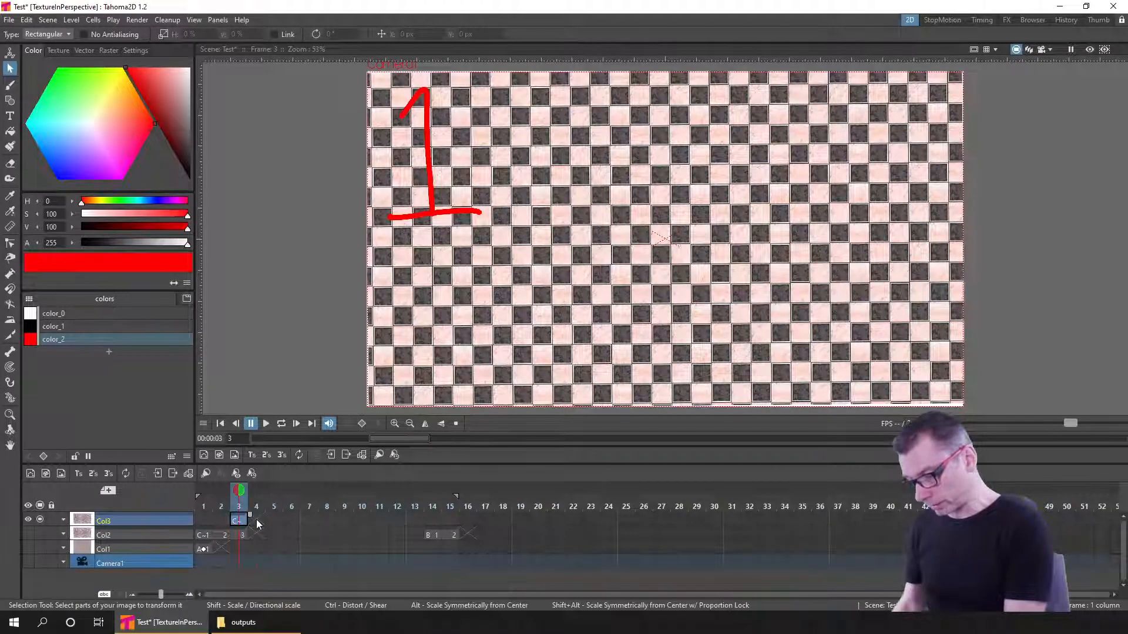
{"action": "left_click", "coordinate": [255, 520]}
{"action": "key", "text": "d"}
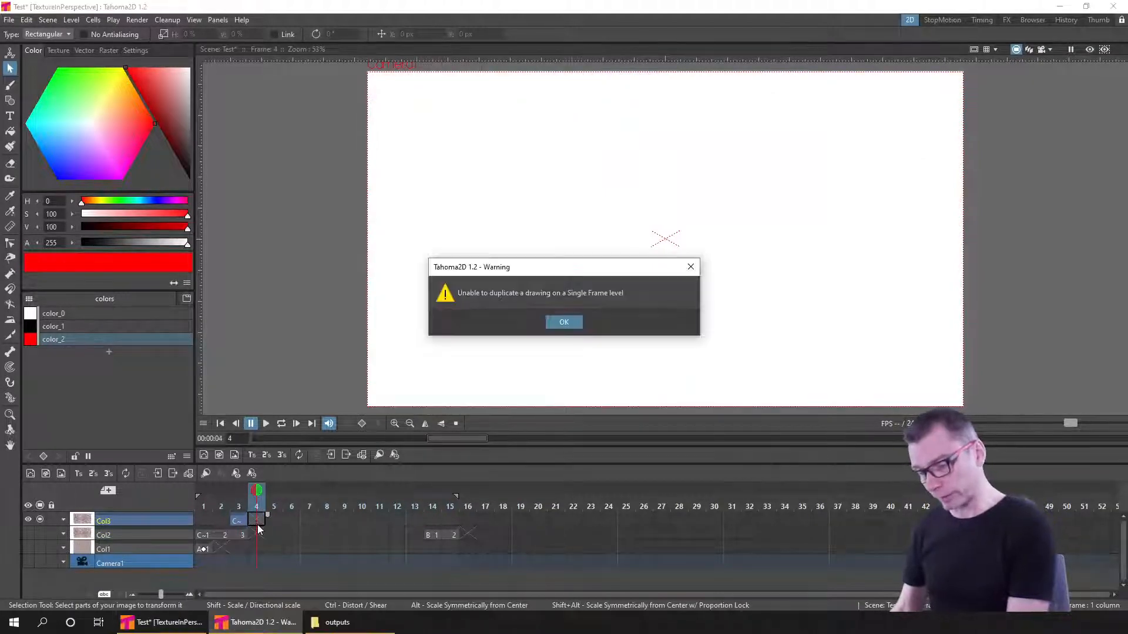
{"action": "left_click", "coordinate": [565, 323]}
- Extend the CheckerBoard exposure to frame 4 of Col3 and try to duplicate the drawing on the extended frame
{"action": "left_click", "coordinate": [238, 520]}
{"action": "left_click_drag", "start_coordinate": [250, 515], "coordinate": [260, 521]}
{"action": "left_click", "coordinate": [256, 523]}
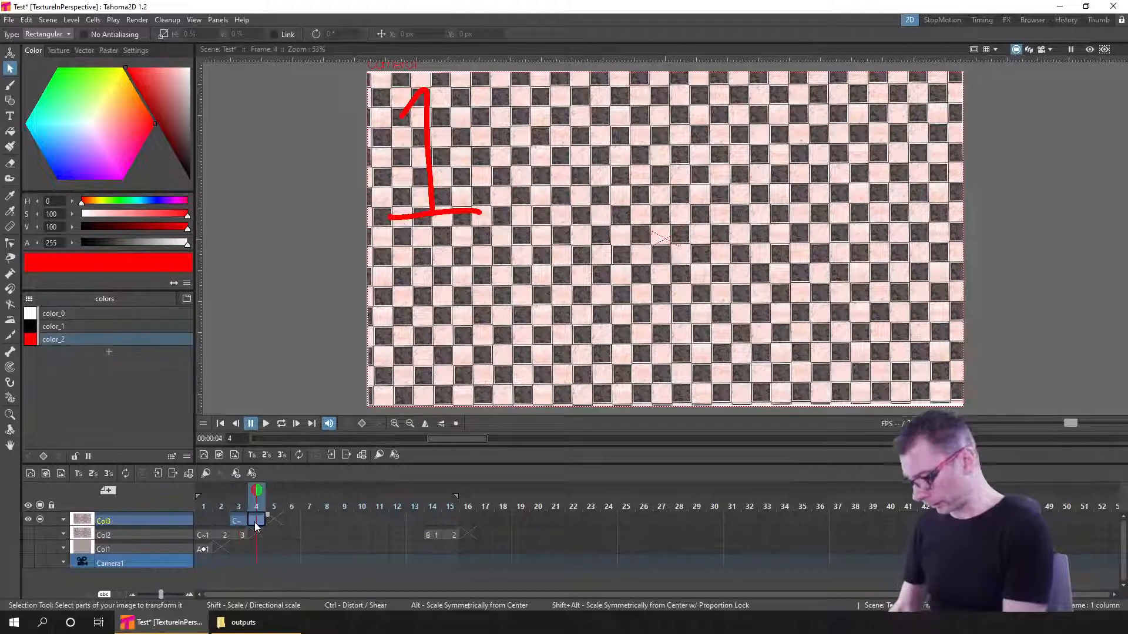
{"action": "key", "text": "d"}
{"action": "left_click", "coordinate": [565, 323]}
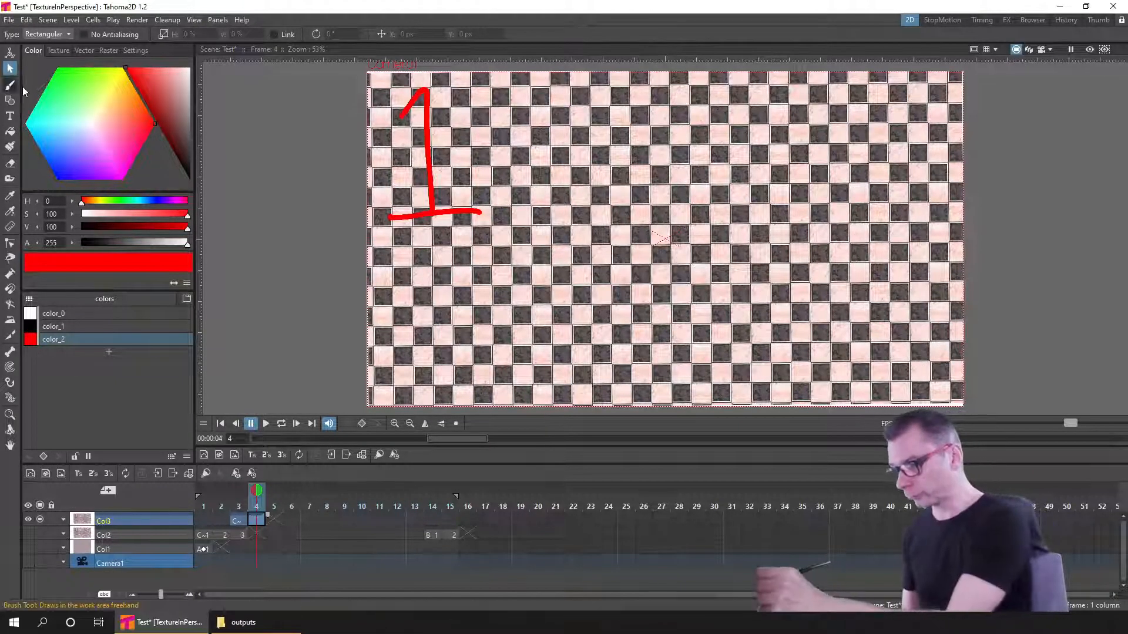
- Brush a red wavy curve on frame 4 and a red S-shaped curve on frame 3 of Col3, comparing both frames
{"action": "left_click", "coordinate": [10, 87]}
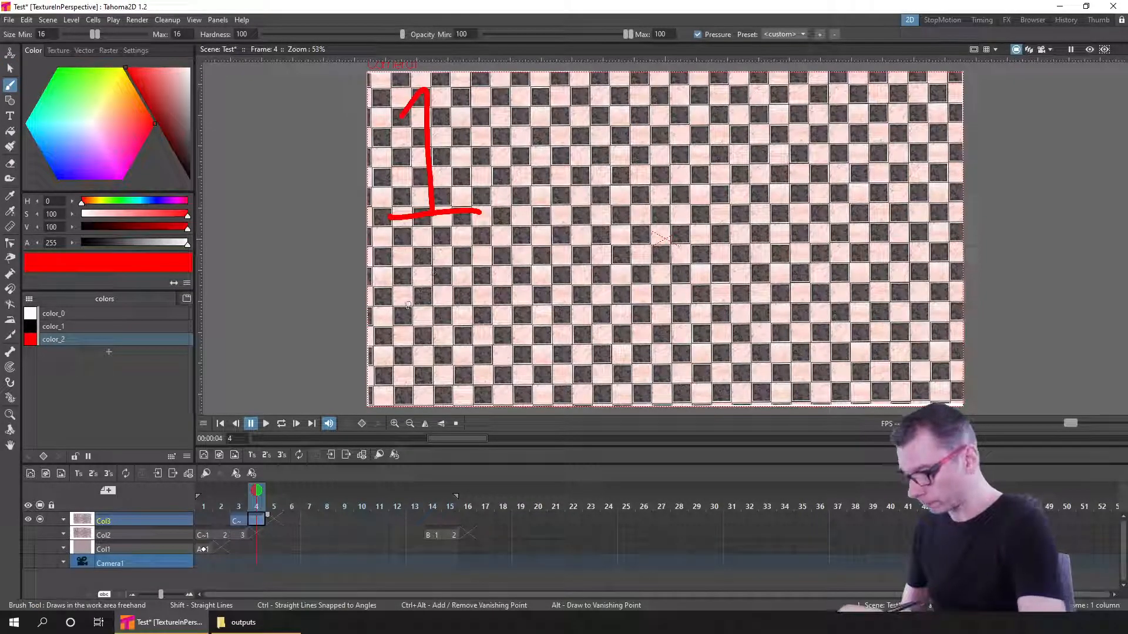
{"action": "mouse_move", "coordinate": [409, 315]}
{"action": "left_mouse_down"}
{"action": "mouse_move", "coordinate": [469, 312]}
{"action": "mouse_move", "coordinate": [542, 271]}
{"action": "left_mouse_up"}
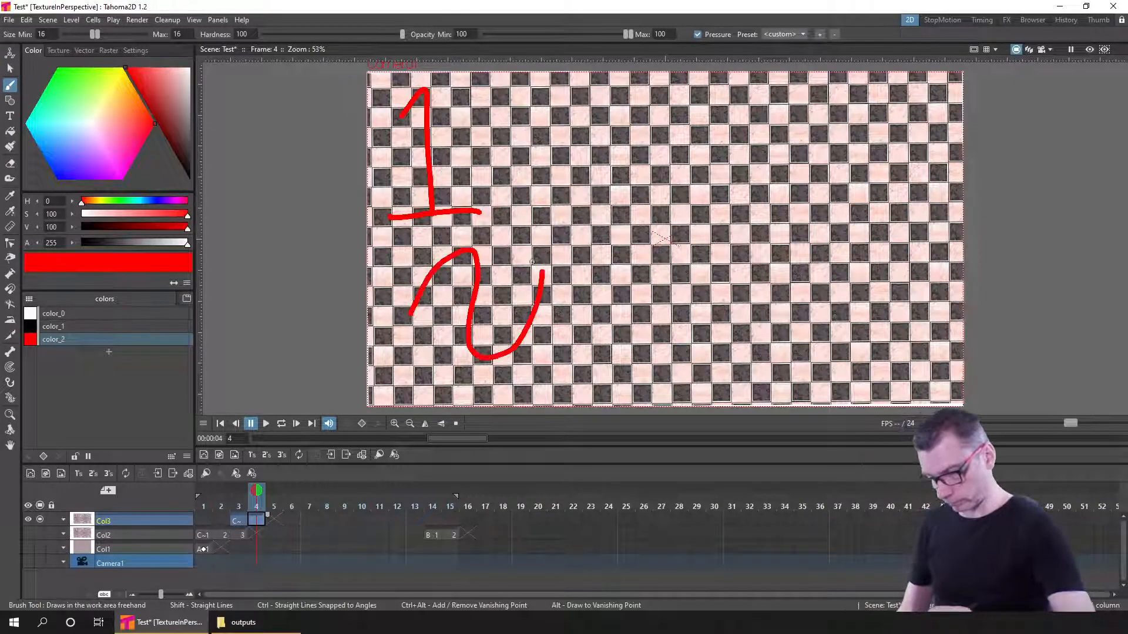
{"action": "left_click", "coordinate": [239, 520]}
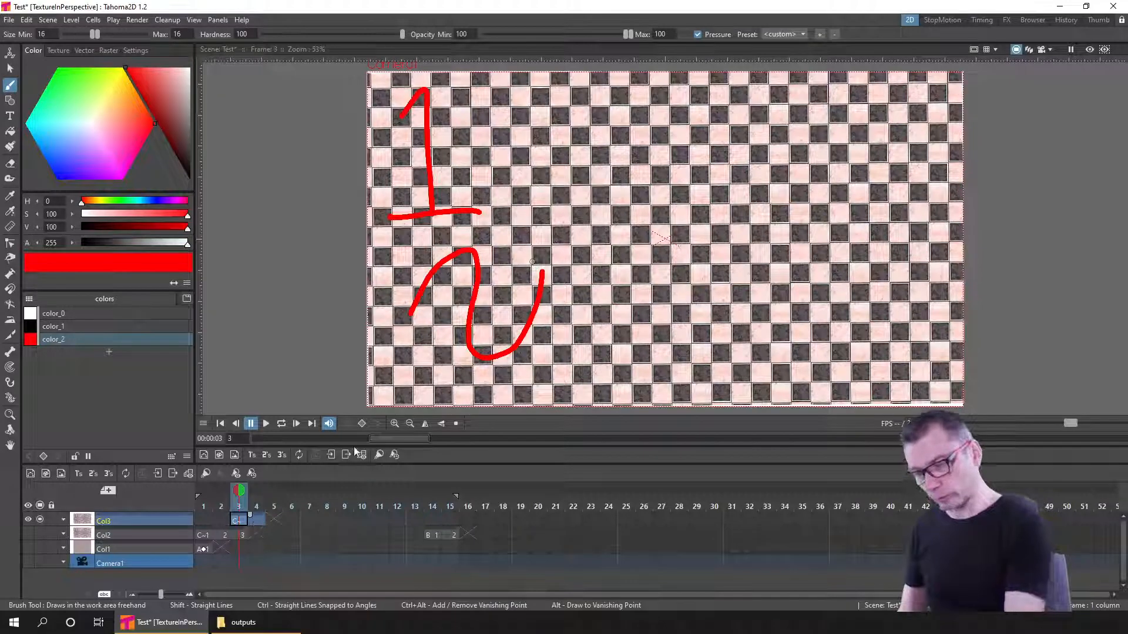
{"action": "mouse_move", "coordinate": [656, 189]}
{"action": "left_mouse_down"}
{"action": "mouse_move", "coordinate": [581, 224]}
{"action": "mouse_move", "coordinate": [633, 270]}
{"action": "mouse_move", "coordinate": [600, 331]}
{"action": "left_mouse_up"}
{"action": "left_click", "coordinate": [256, 520]}
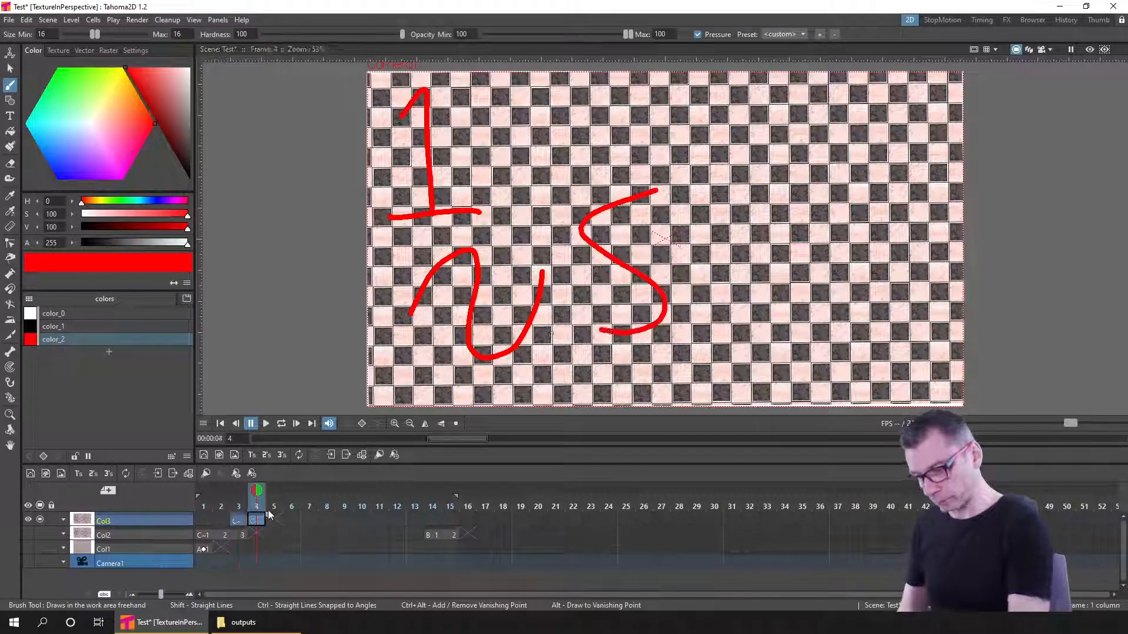
- Show the CheckerBoard level in a Level Strip and try to duplicate its single frame
{"action": "left_click", "coordinate": [217, 19]}
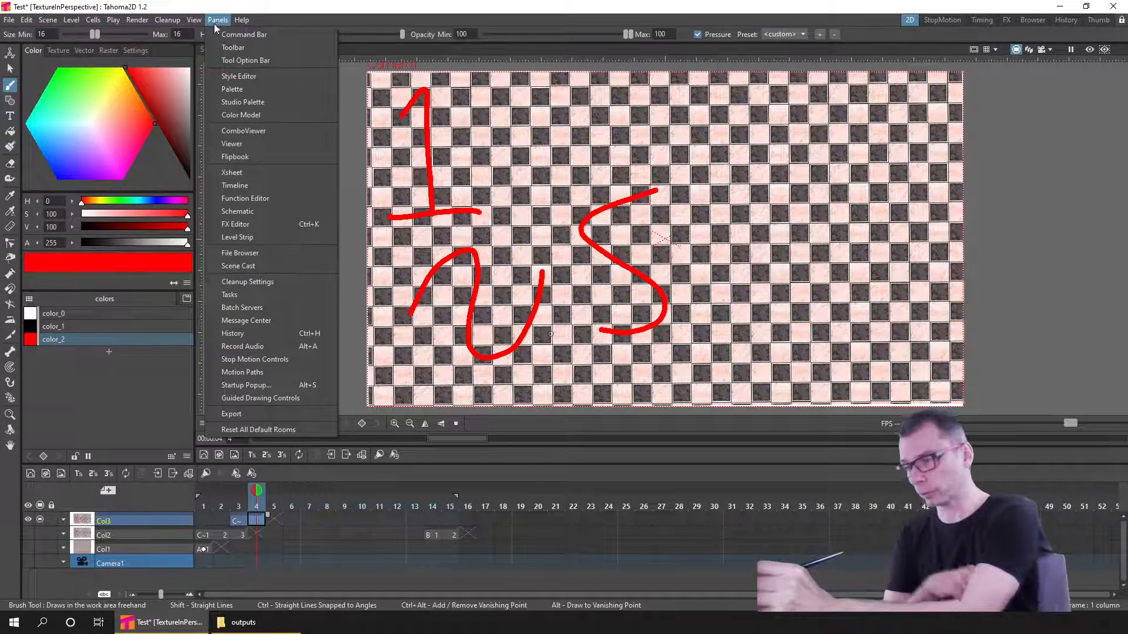
{"action": "left_click", "coordinate": [238, 237]}
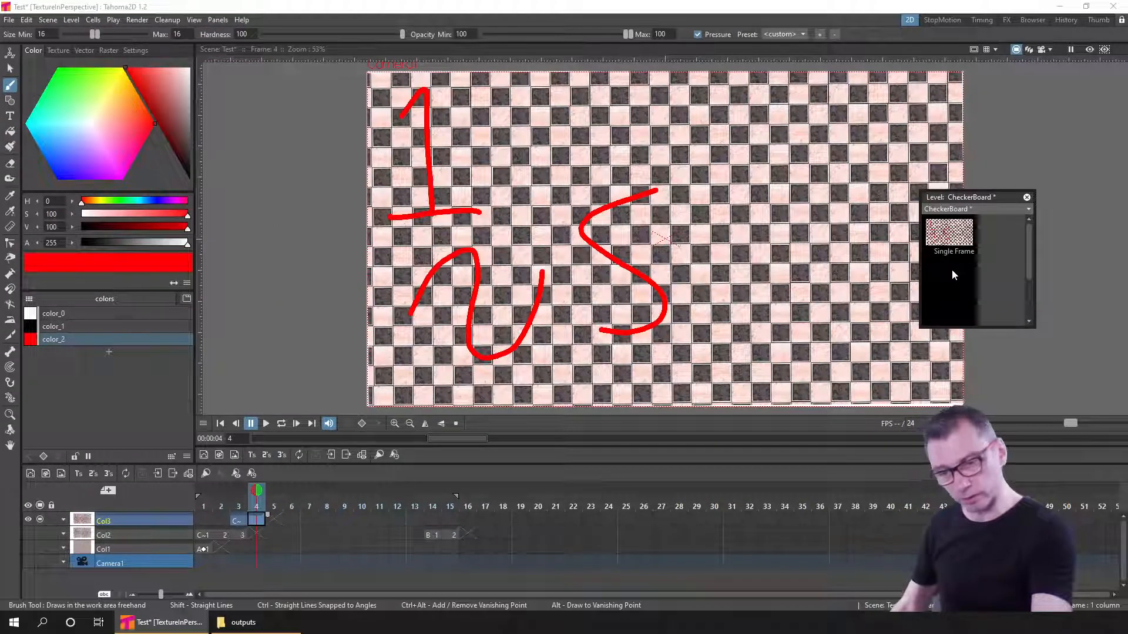
{"action": "key", "text": "d"}
{"action": "left_click", "coordinate": [562, 322]}
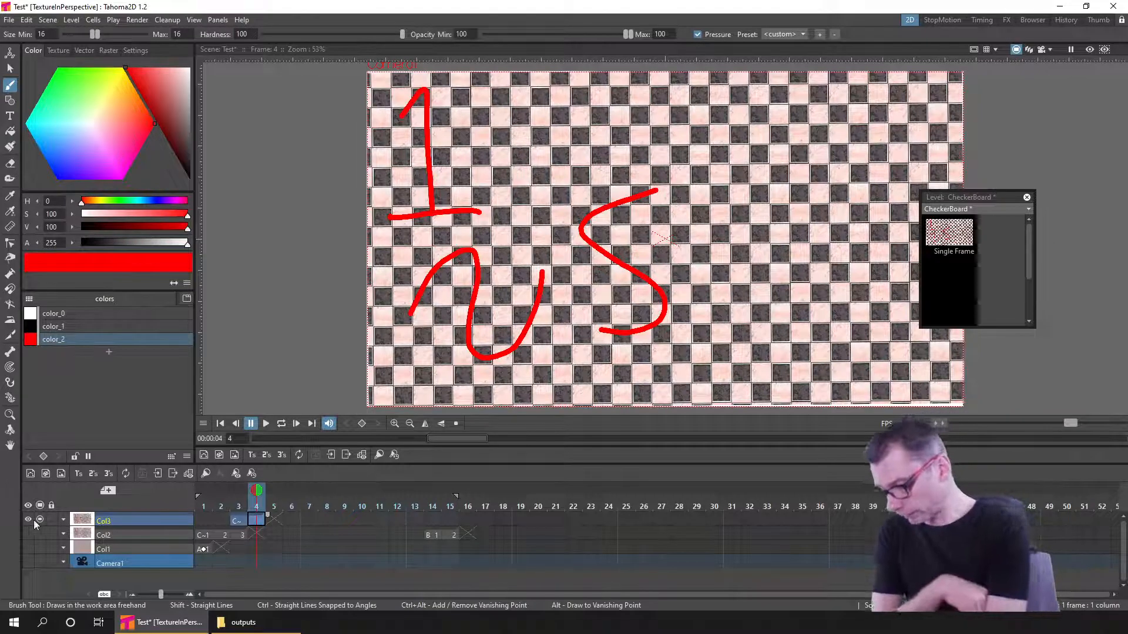
- Hide Col3, show Col2 in the viewer, and compare the levels of both columns at frame 3 in the Level Strip
{"action": "left_click", "coordinate": [40, 533]}
{"action": "left_click", "coordinate": [239, 506]}
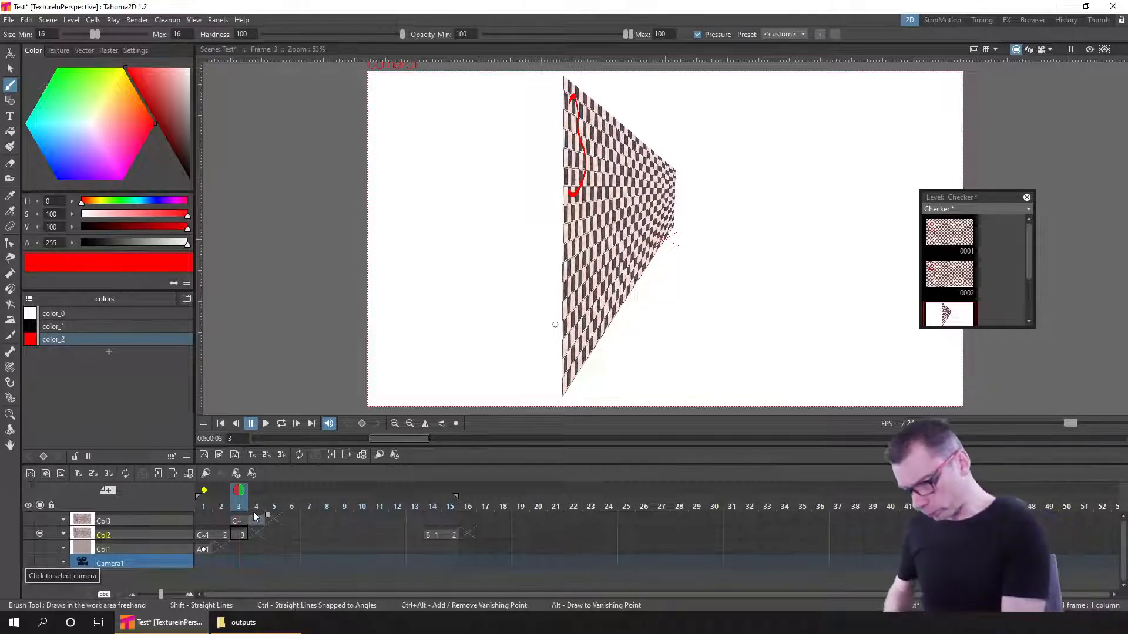
{"action": "left_click", "coordinate": [38, 519]}
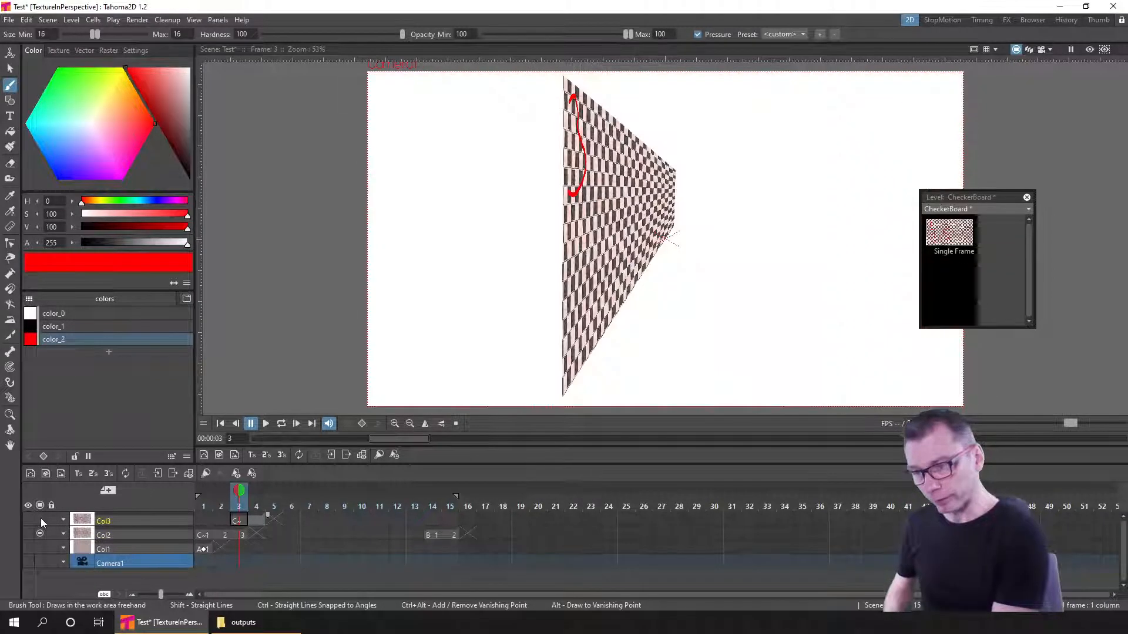
{"action": "left_click", "coordinate": [230, 535]}
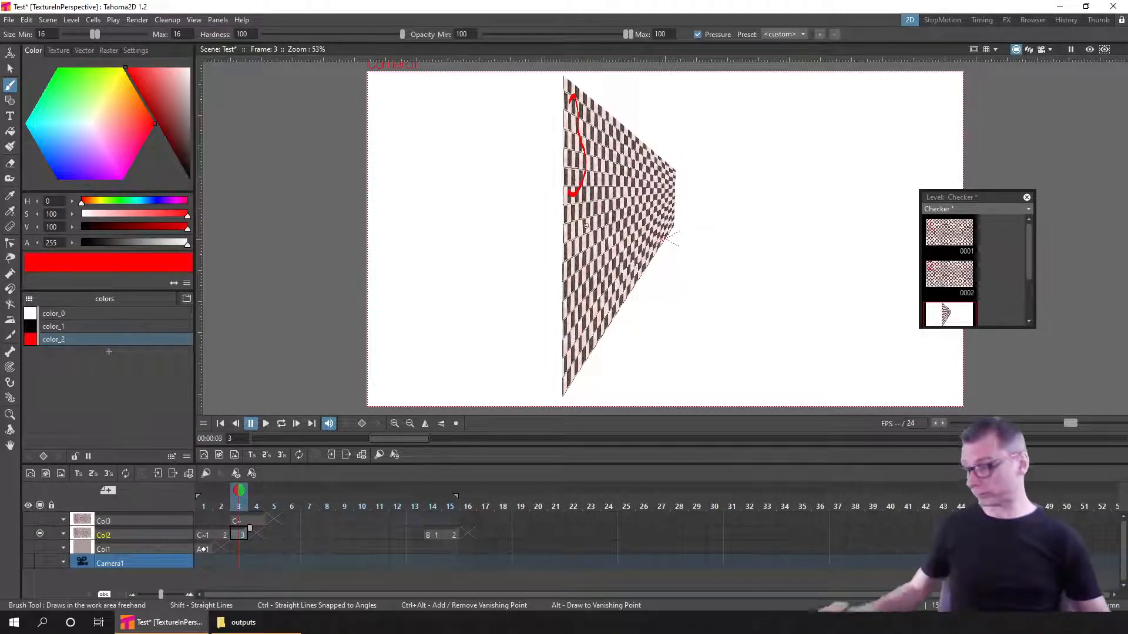
- Save the Test scene, and open the recent scene Library.tnz with the viewer in preview mode
{"action": "key", "text": "ctrl+s"}
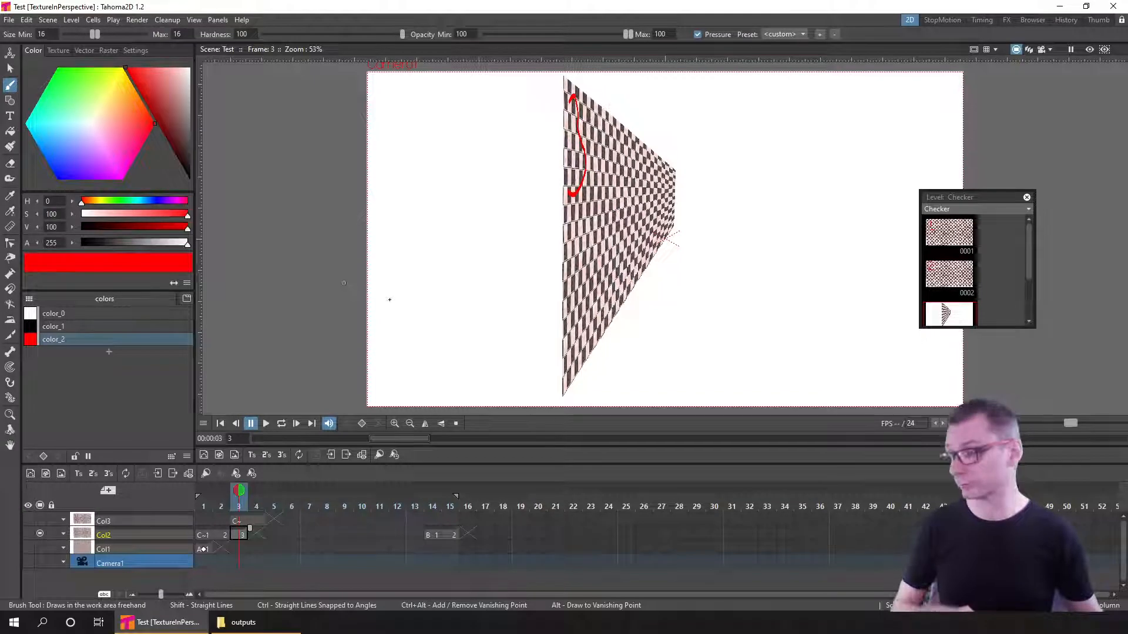
{"action": "left_click", "coordinate": [9, 19]}
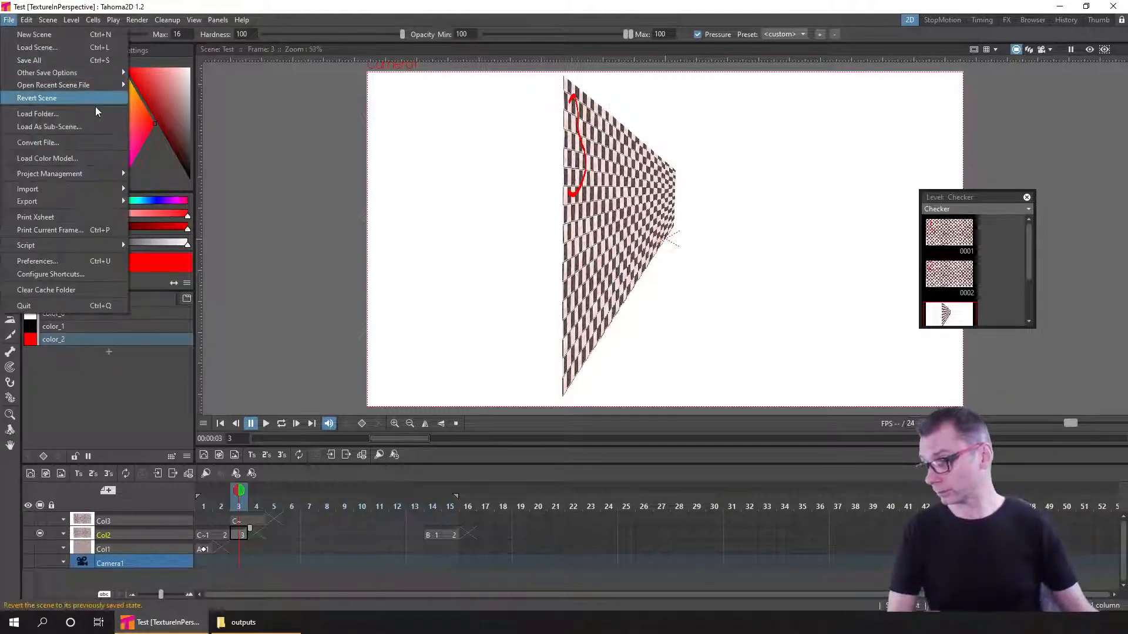
{"action": "mouse_move", "coordinate": [88, 85]}
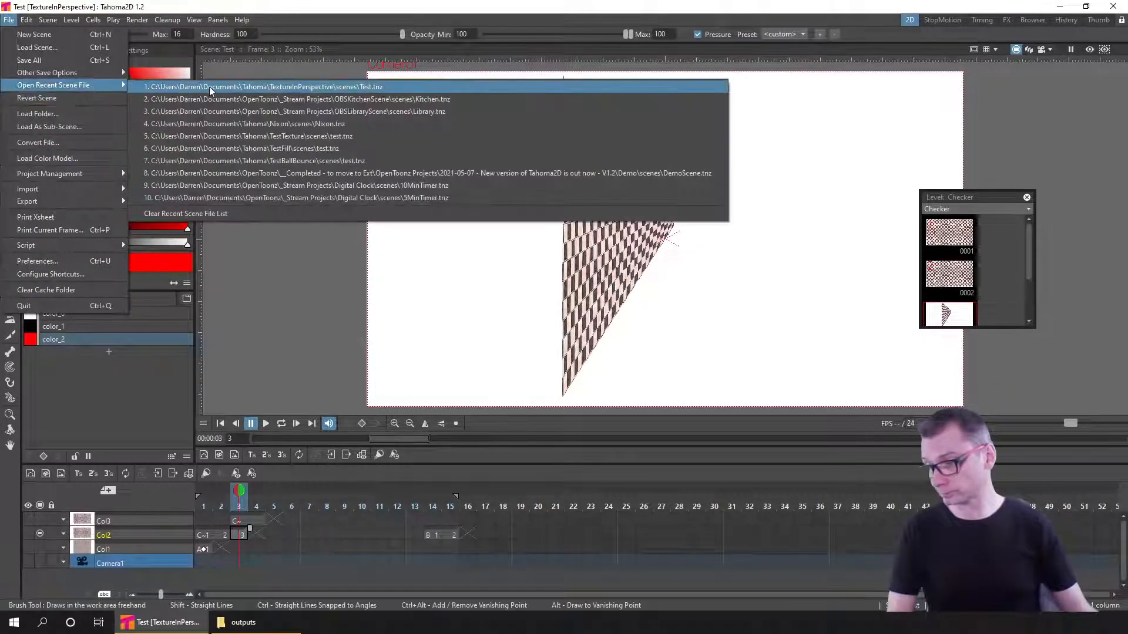
{"action": "left_click", "coordinate": [449, 111]}
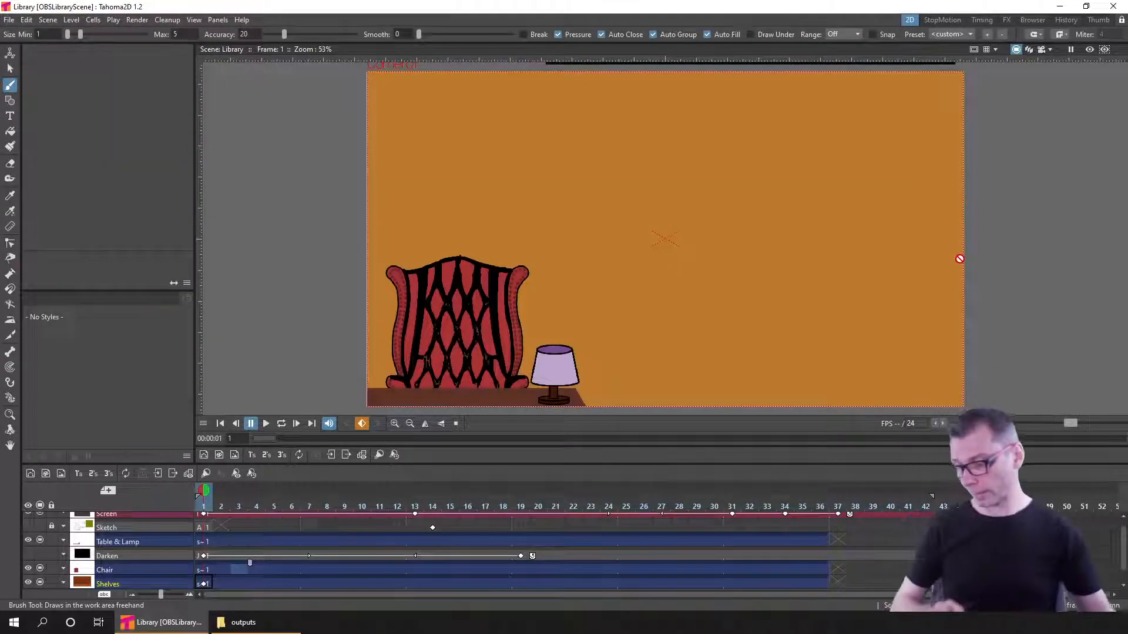
{"action": "left_click", "coordinate": [1090, 49]}
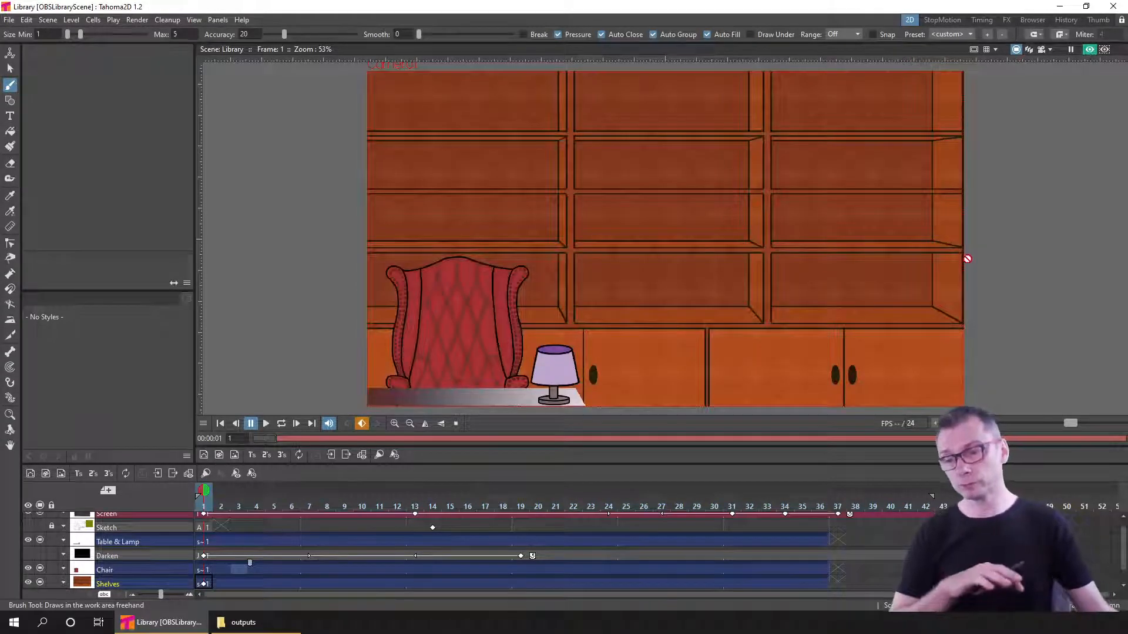
- Examine the Library scene's columns, toggling the Table & Lamp preview visibility off and on and selecting the Shelves column
{"action": "scroll", "coordinate": [597, 566], "scroll_direction": "up", "scroll_amount": 1}
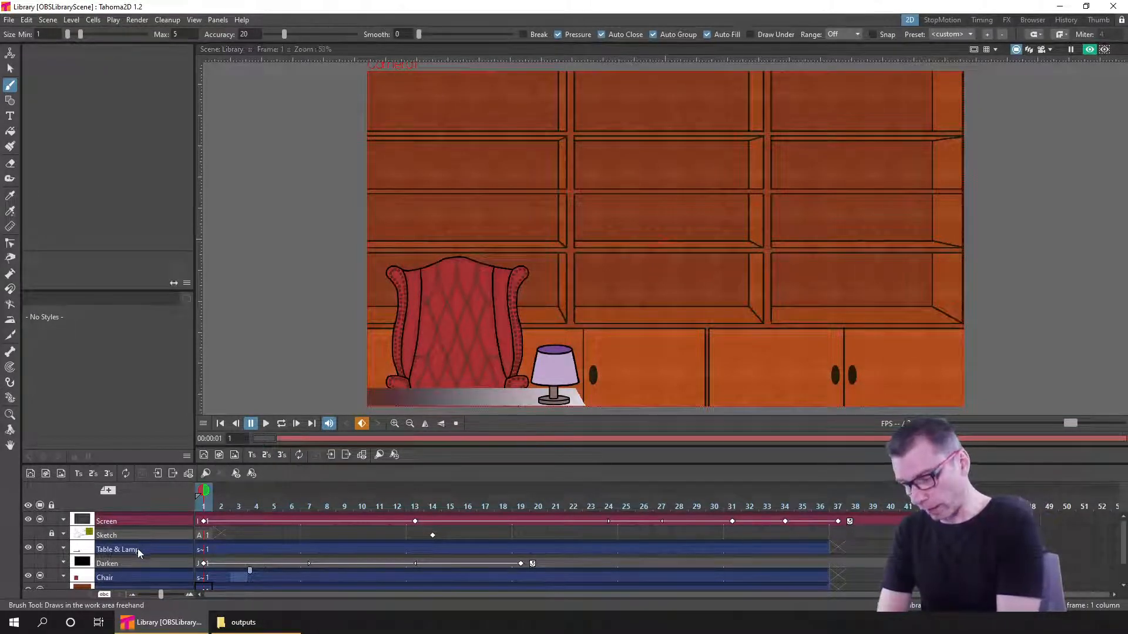
{"action": "left_click", "coordinate": [27, 547]}
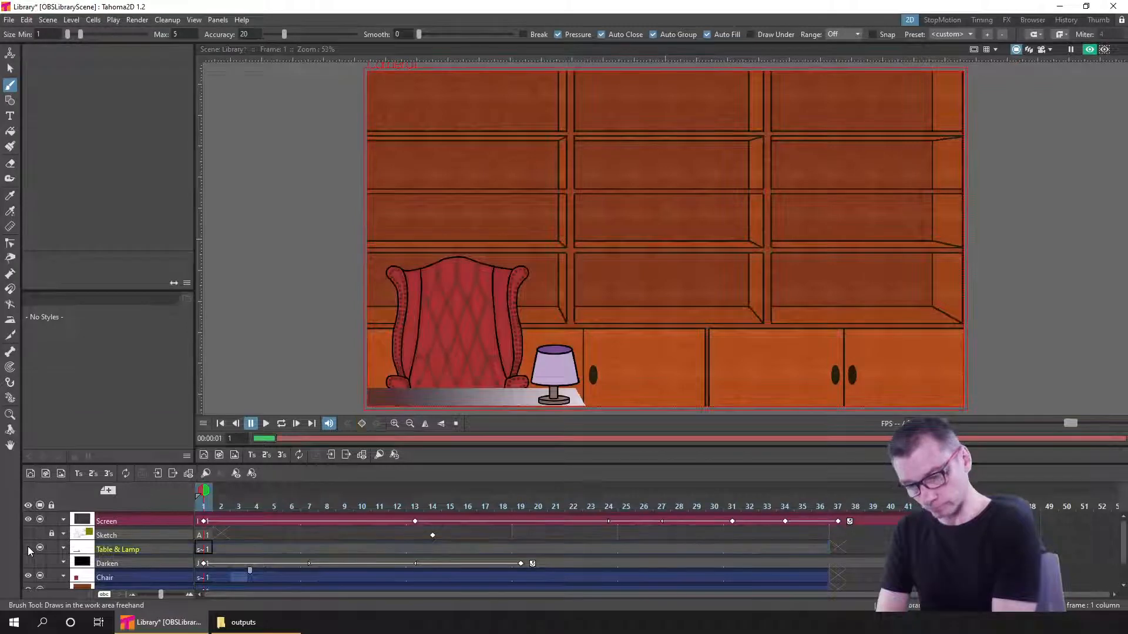
{"action": "left_click", "coordinate": [28, 548]}
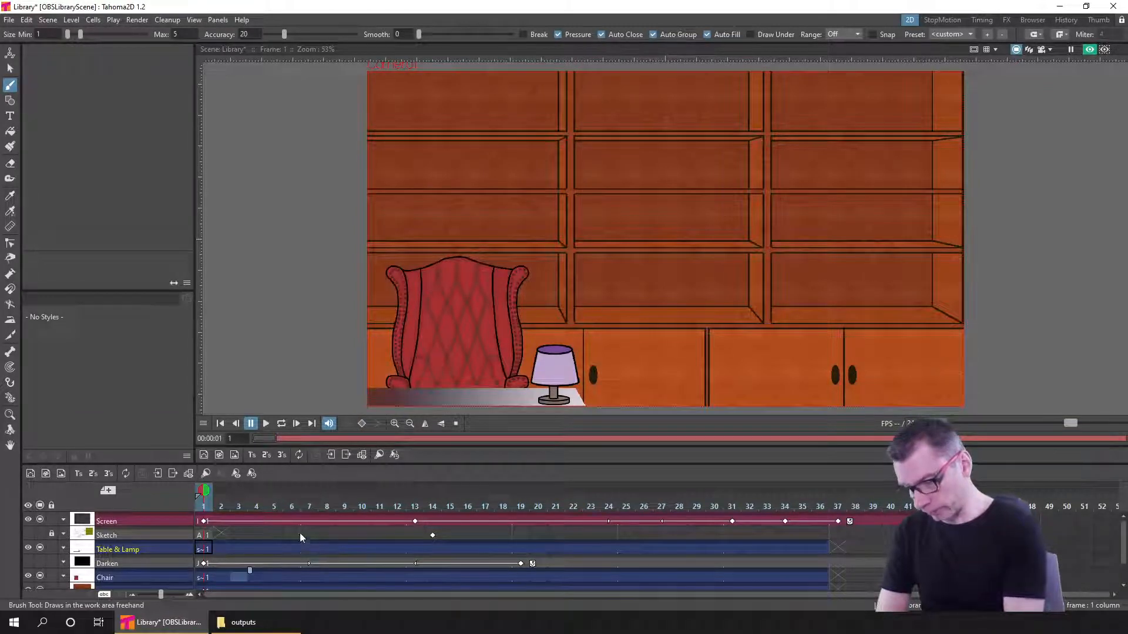
{"action": "scroll", "coordinate": [302, 529], "scroll_direction": "down", "scroll_amount": 1}
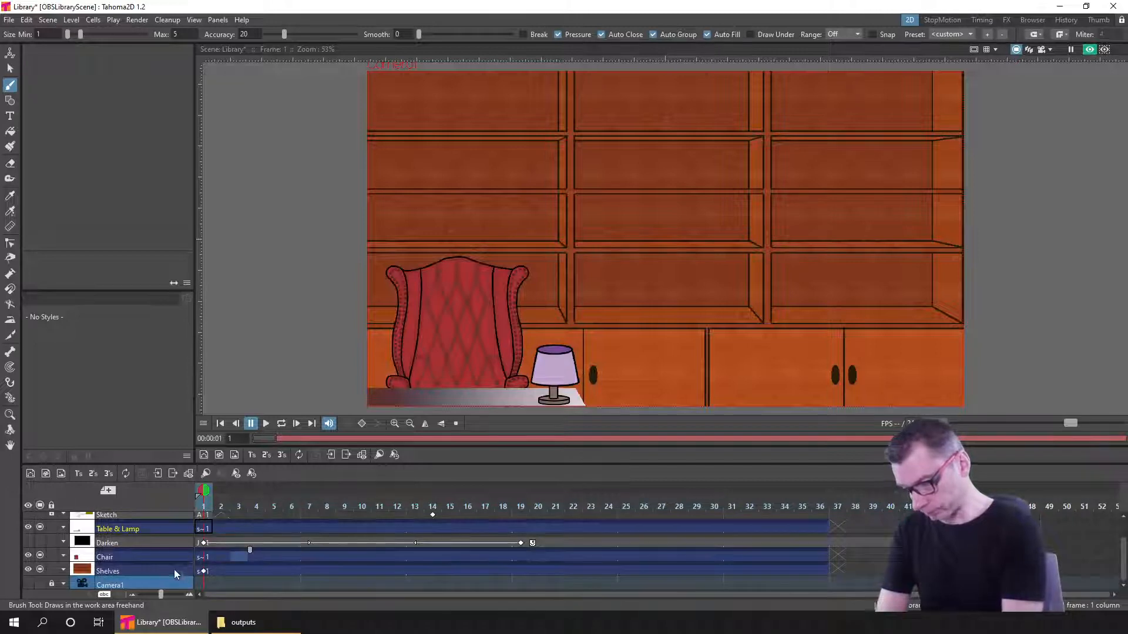
{"action": "left_click", "coordinate": [126, 555]}
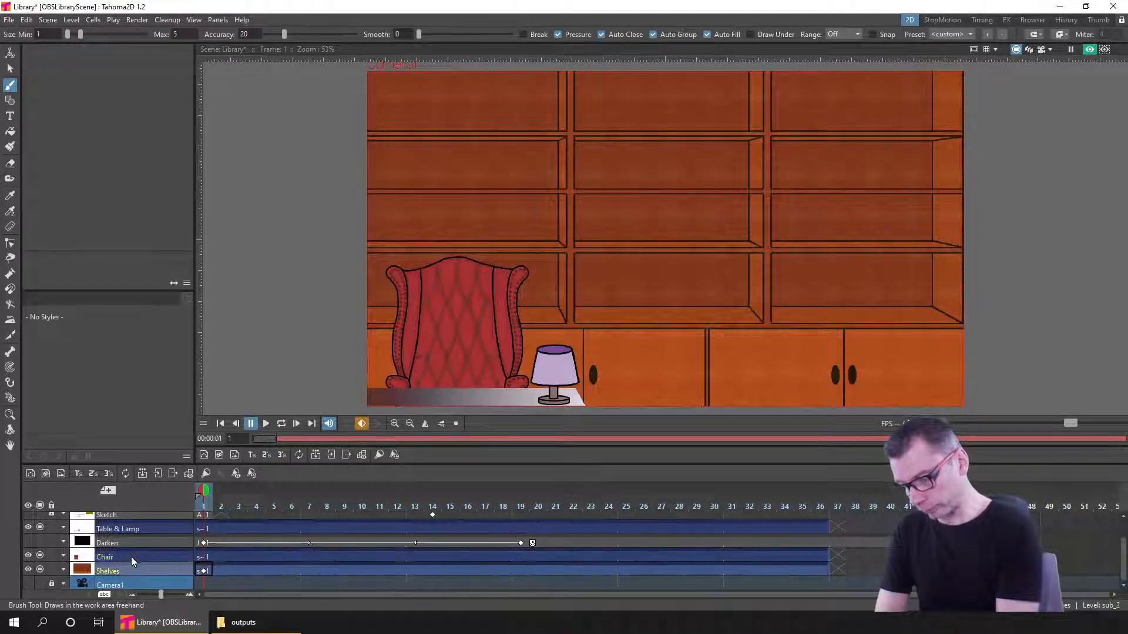
{"action": "left_click", "coordinate": [130, 567]}
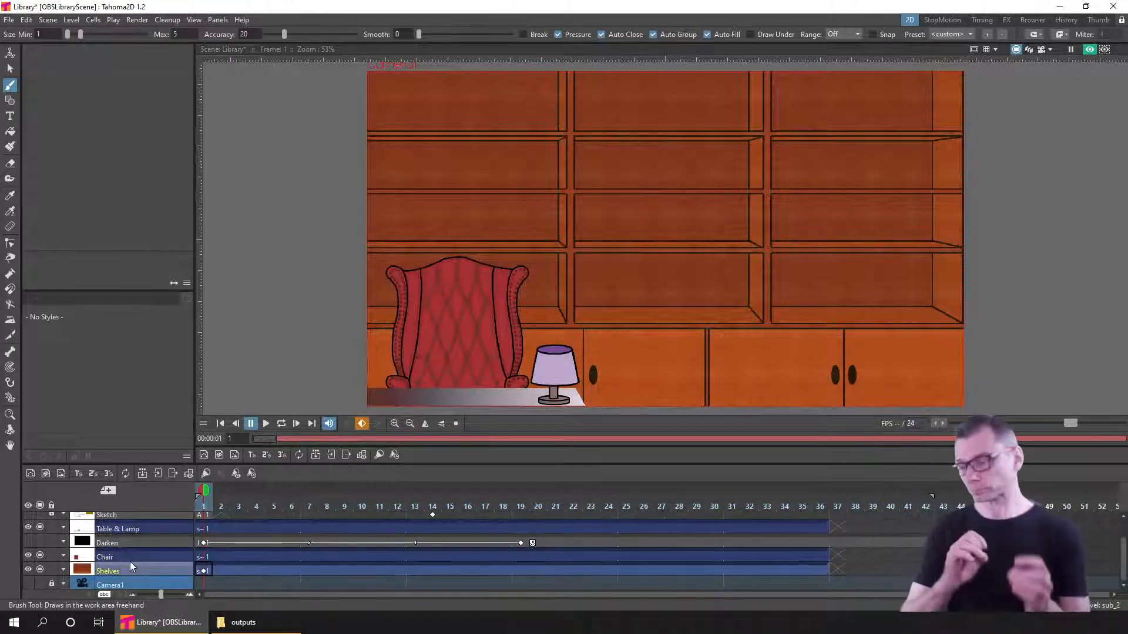
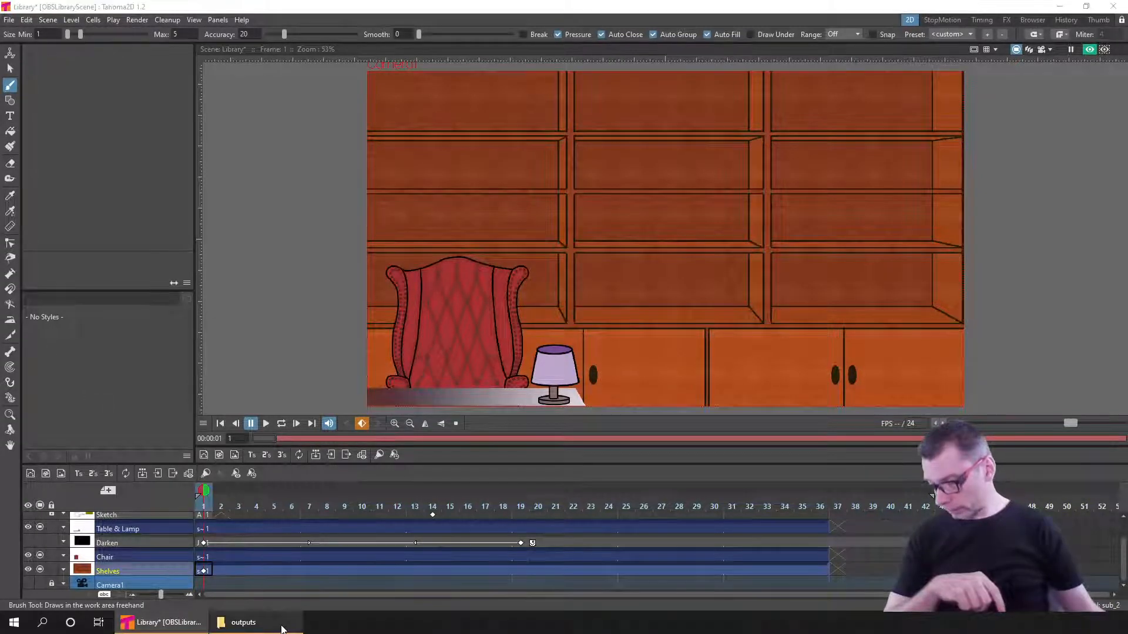
- Switch to File Explorer, open the Documents\Tahoma folder, and move its window clear of the timeline
{"action": "left_click", "coordinate": [243, 622]}
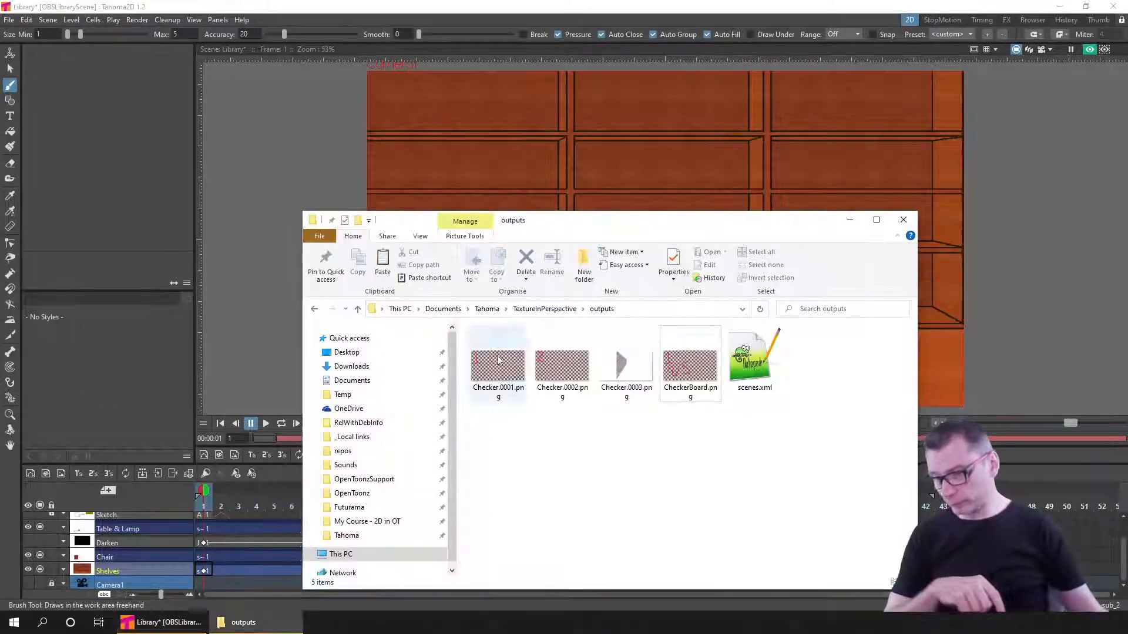
{"action": "left_click", "coordinate": [487, 308]}
{"action": "left_click_drag", "start_coordinate": [647, 217], "coordinate": [369, 44]}
{"action": "left_click", "coordinate": [461, 264]}
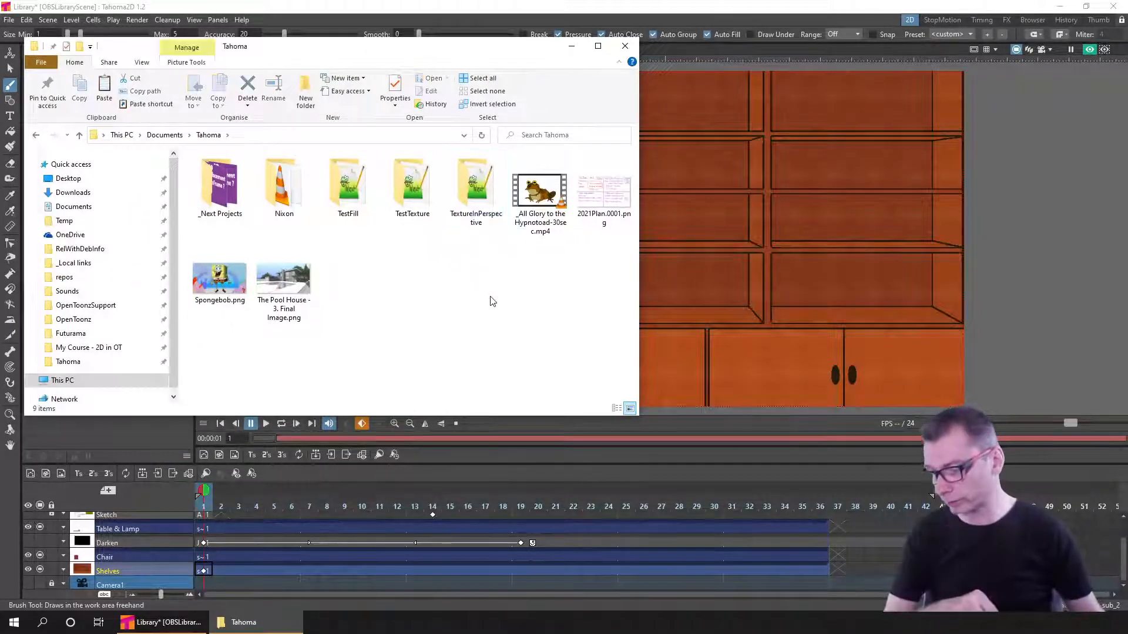
- Examine the Spongebob and Pool House images, the Hypnotoad video and the Nixon folder, and return to Tahoma2D
{"action": "left_click", "coordinate": [228, 282]}
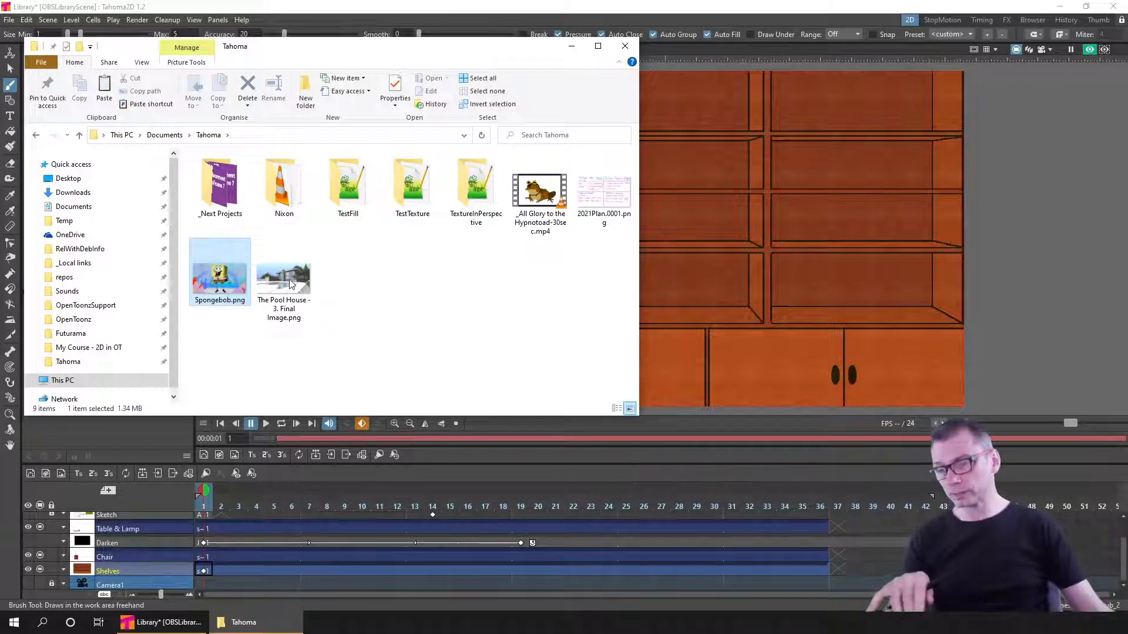
{"action": "left_click", "coordinate": [286, 281]}
{"action": "left_click", "coordinate": [403, 288]}
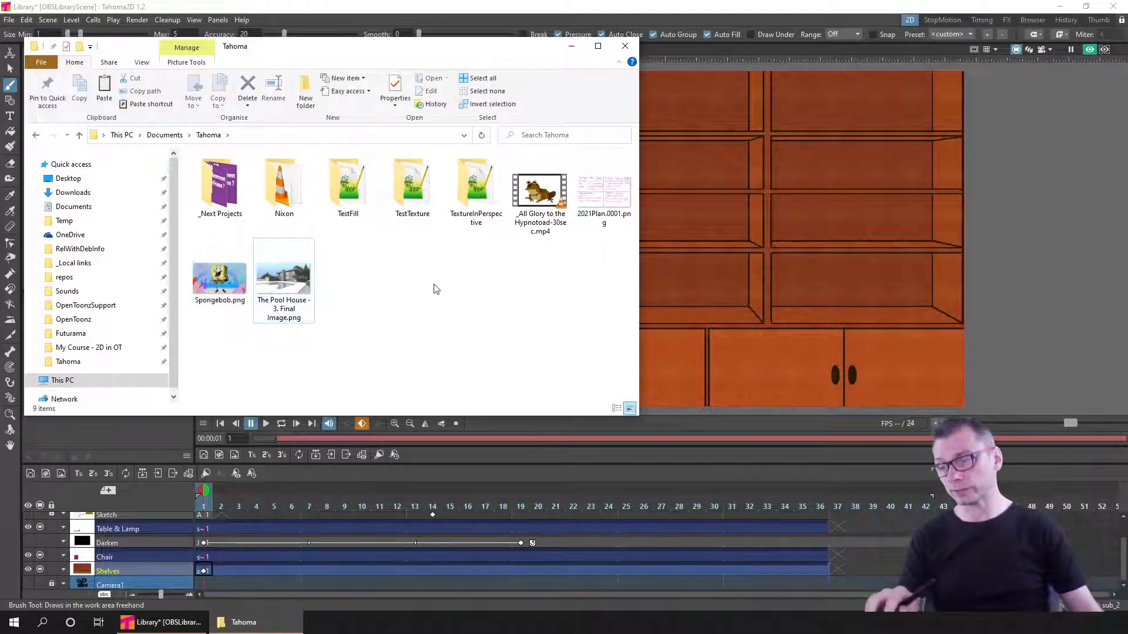
{"action": "left_click", "coordinate": [550, 212]}
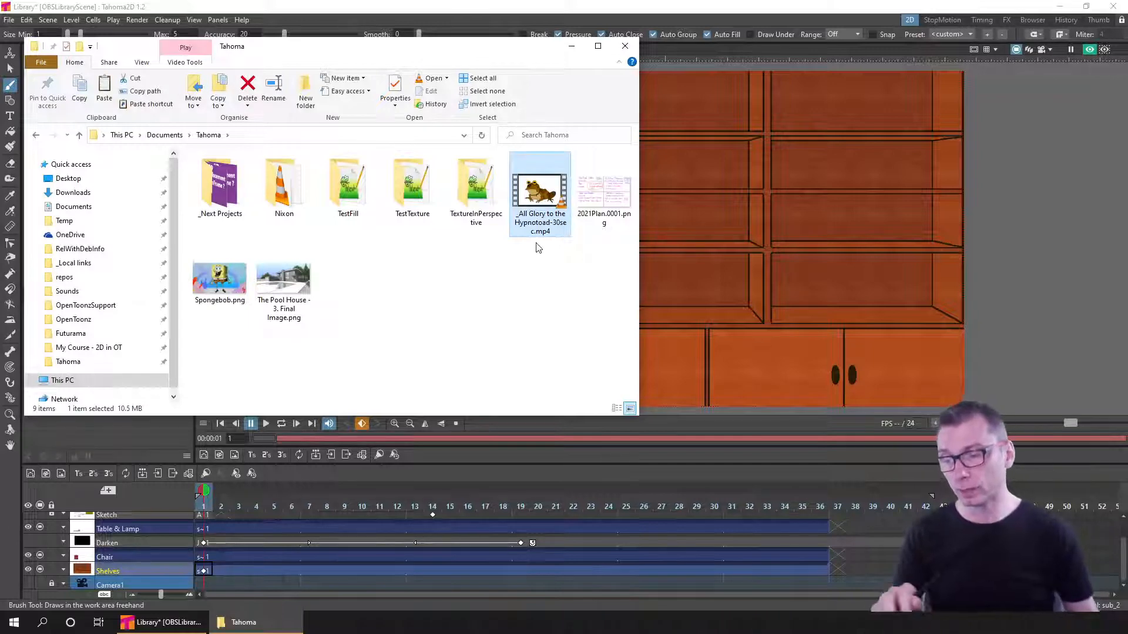
{"action": "mouse_move", "coordinate": [534, 195]}
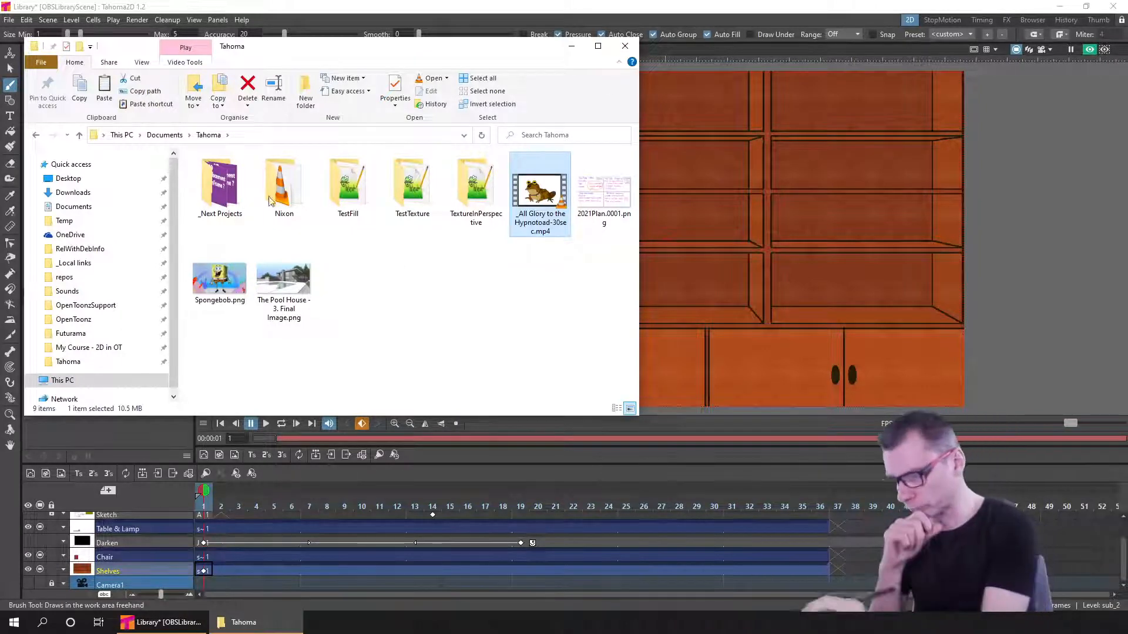
{"action": "left_click", "coordinate": [294, 206]}
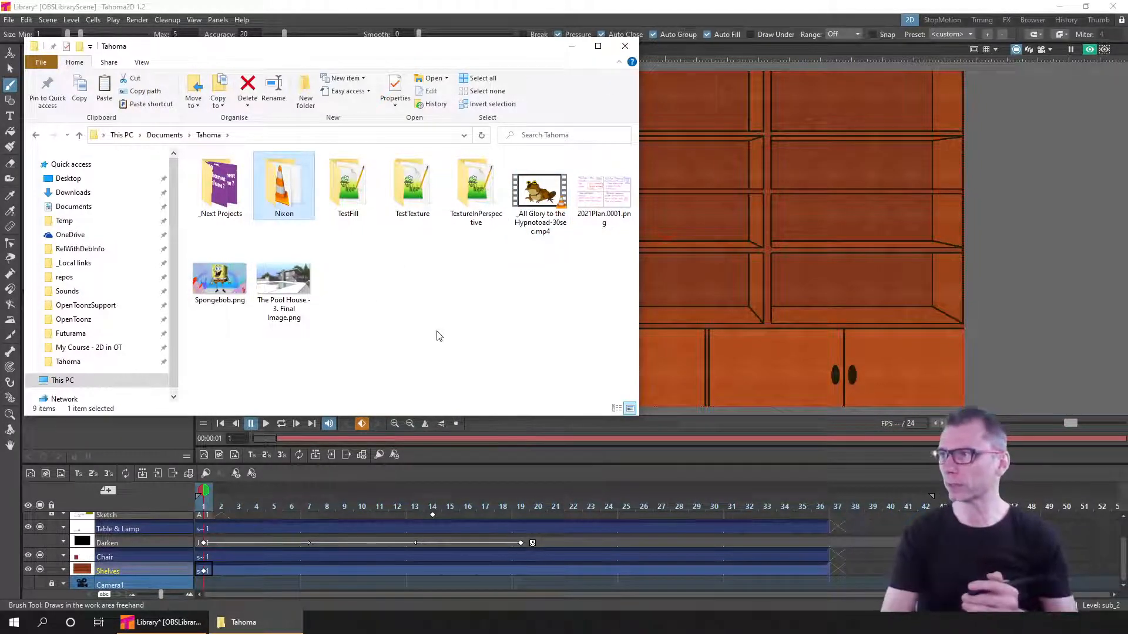
{"action": "left_click", "coordinate": [716, 14]}
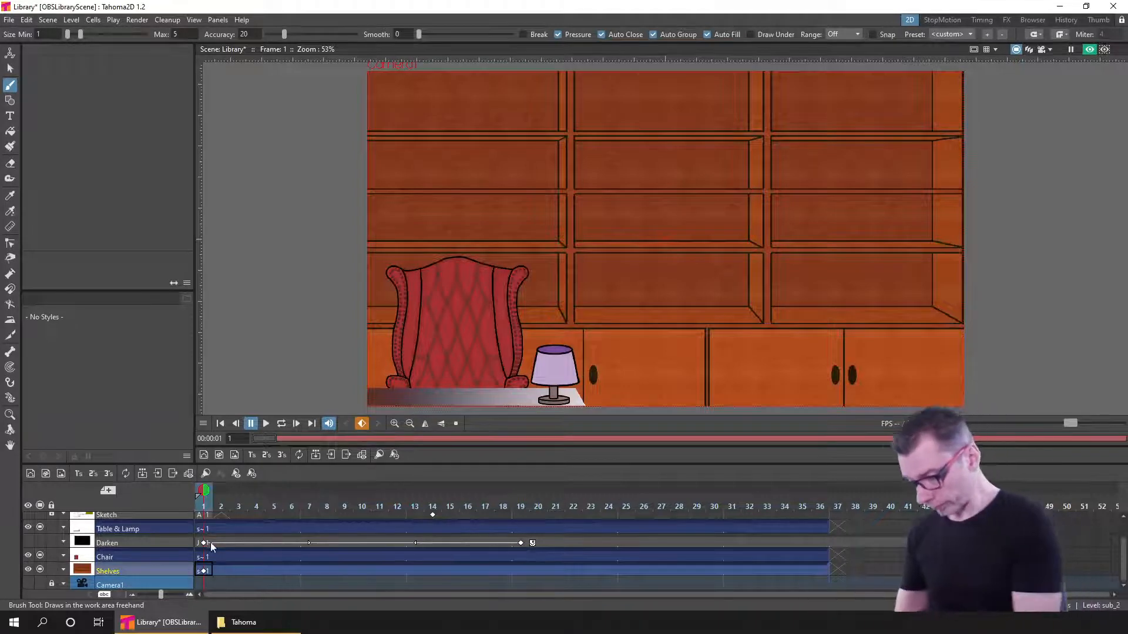
- Create a new Smart Raster level named K at frame 1, sized 1920 x 1080 px
{"action": "scroll", "coordinate": [257, 558], "scroll_direction": "up", "scroll_amount": 2}
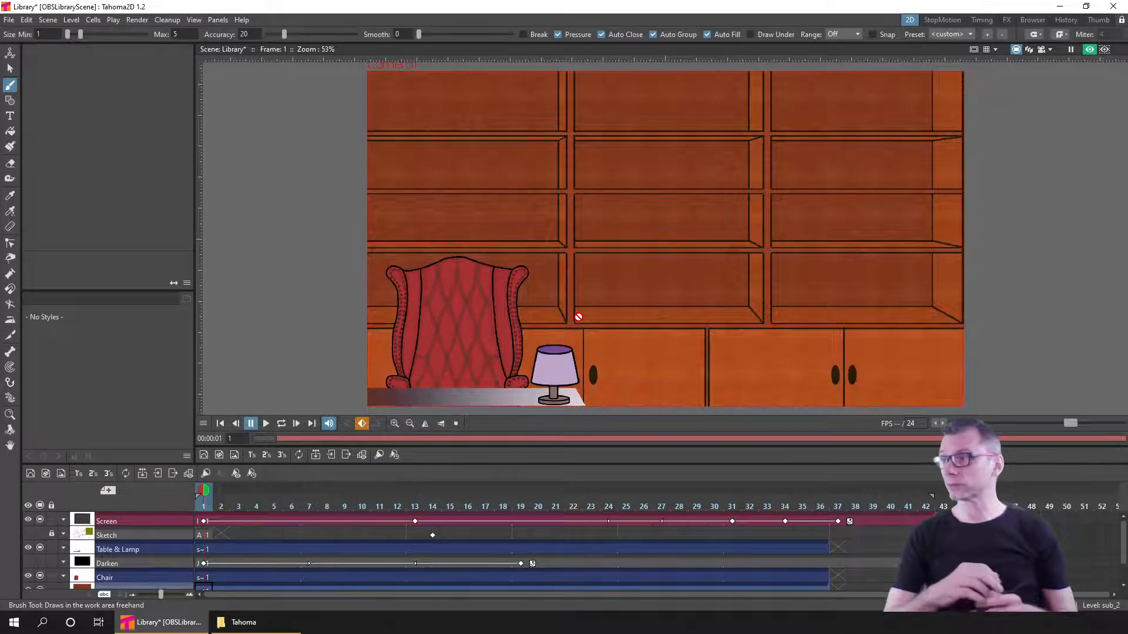
{"action": "left_click", "coordinate": [219, 522]}
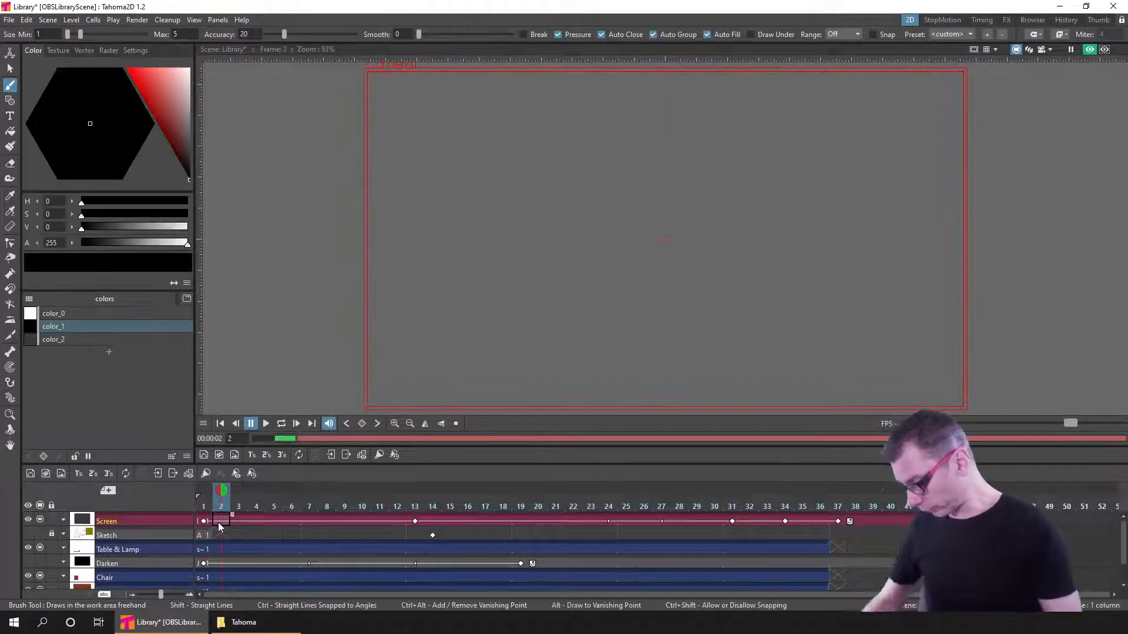
{"action": "key", "text": "Left"}
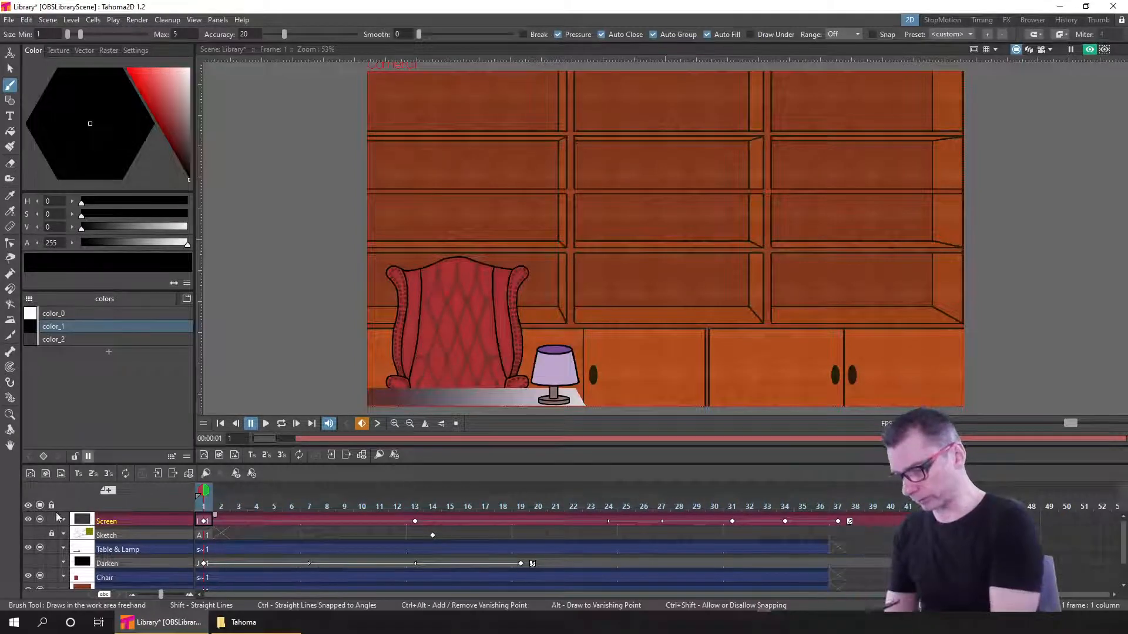
{"action": "left_click", "coordinate": [46, 475]}
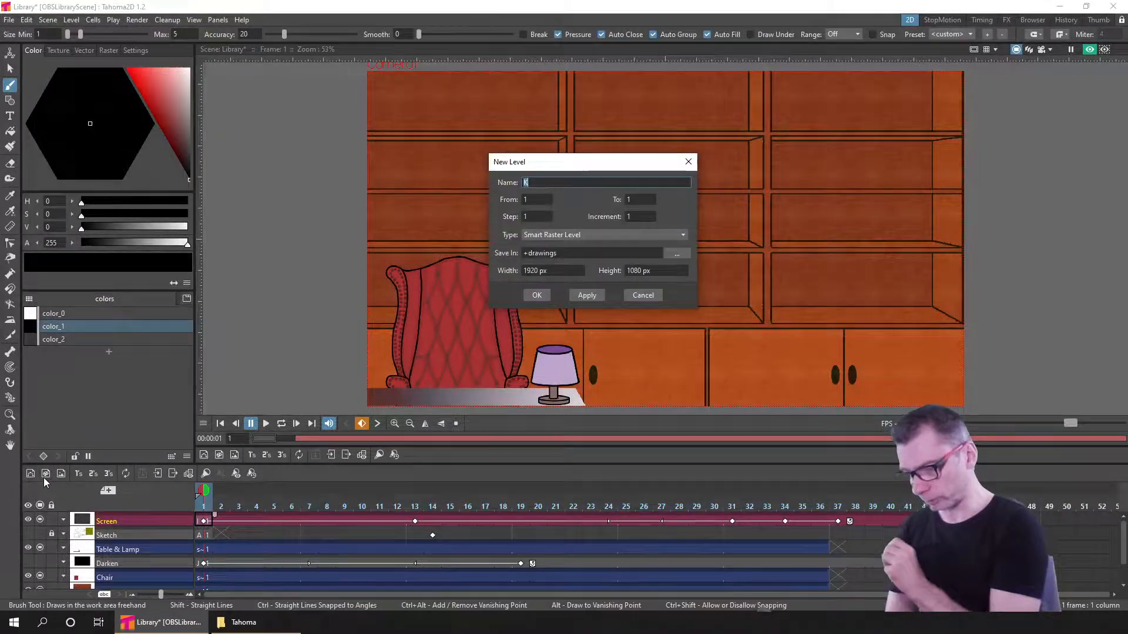
{"action": "left_click", "coordinate": [536, 296]}
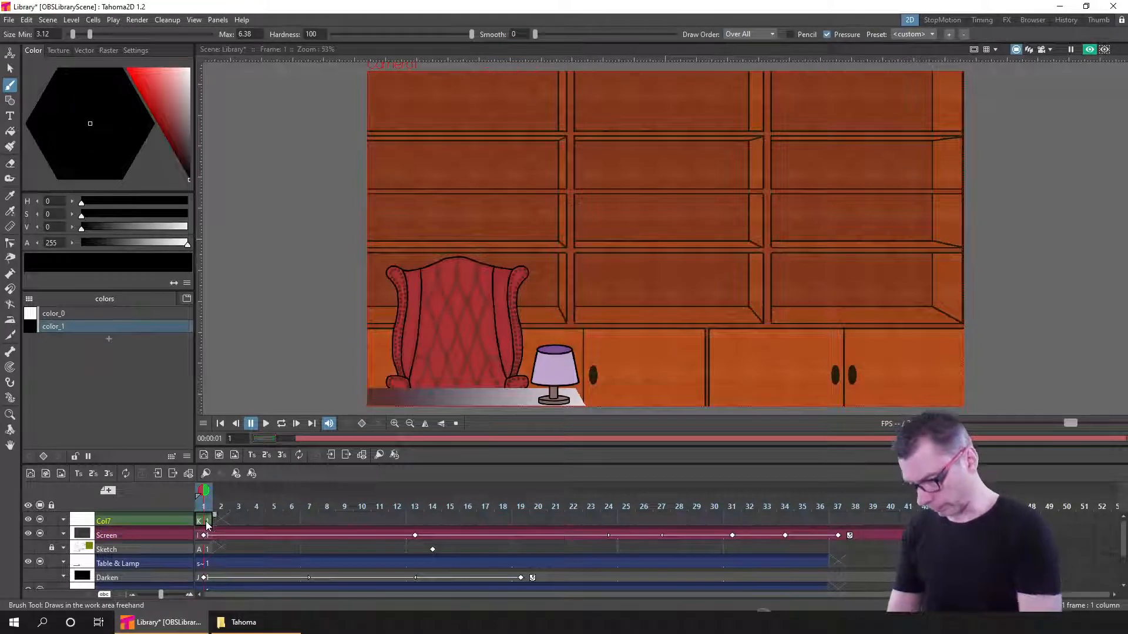
- Move the new level's column between the Chair and Shelves columns in the timeline
{"action": "scroll", "coordinate": [243, 532], "scroll_direction": "down", "scroll_amount": 1}
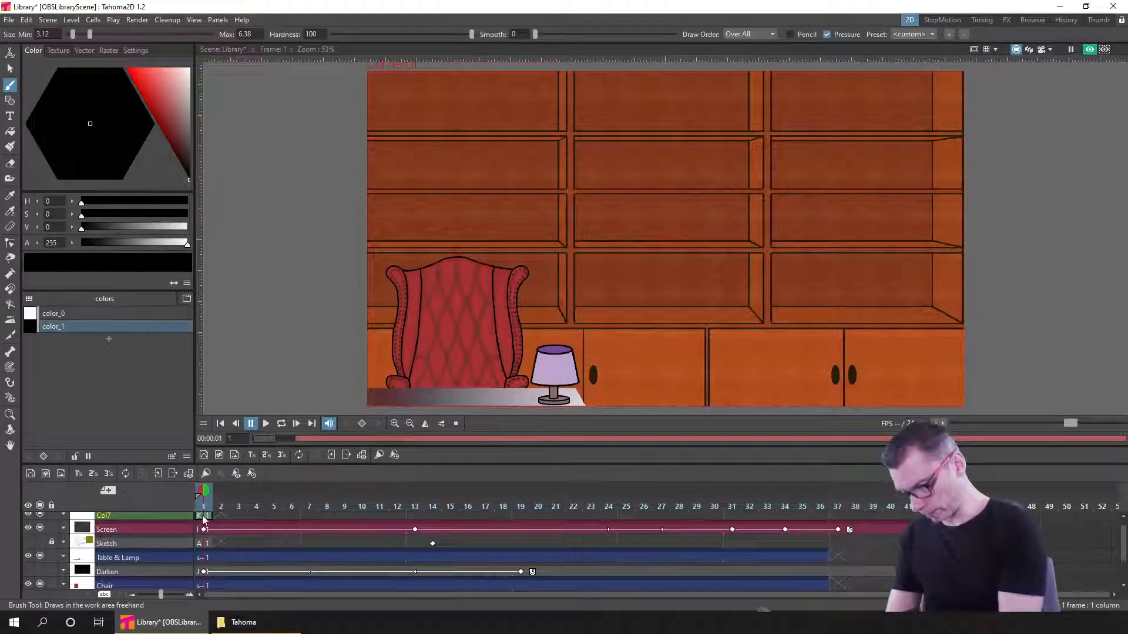
{"action": "scroll", "coordinate": [221, 536], "scroll_direction": "up", "scroll_amount": 1}
{"action": "left_click_drag", "start_coordinate": [186, 518], "coordinate": [149, 557]}
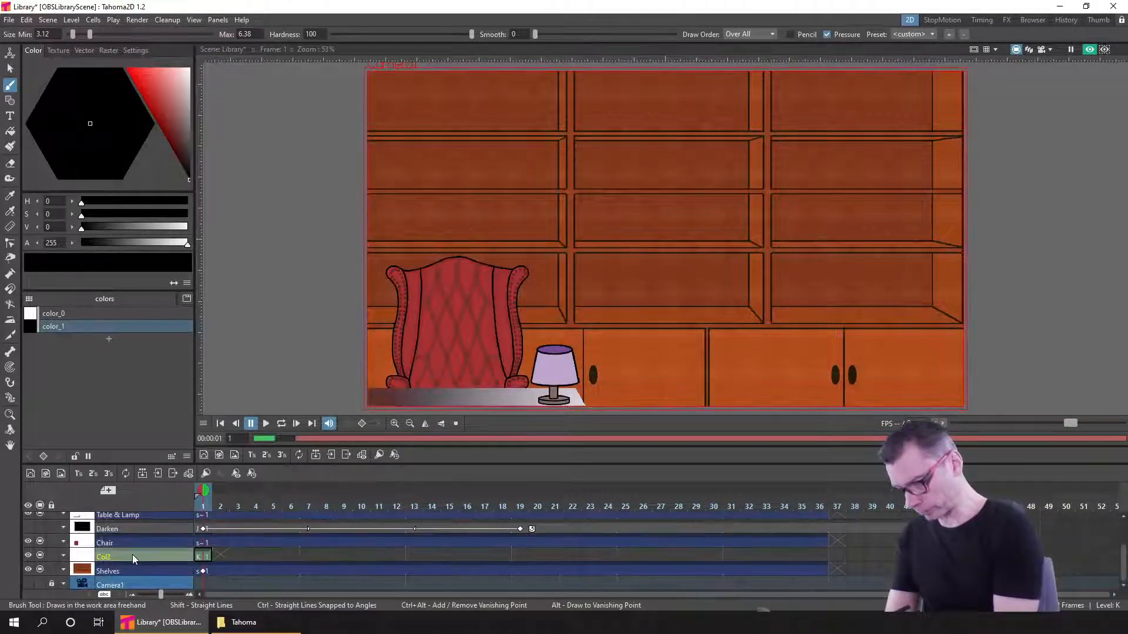
- Rename the column between Chair and Shelves as Books and save the Library scene
{"action": "double_click", "coordinate": [132, 555]}
{"action": "type", "text": "Books"}
{"action": "key", "text": "Return"}
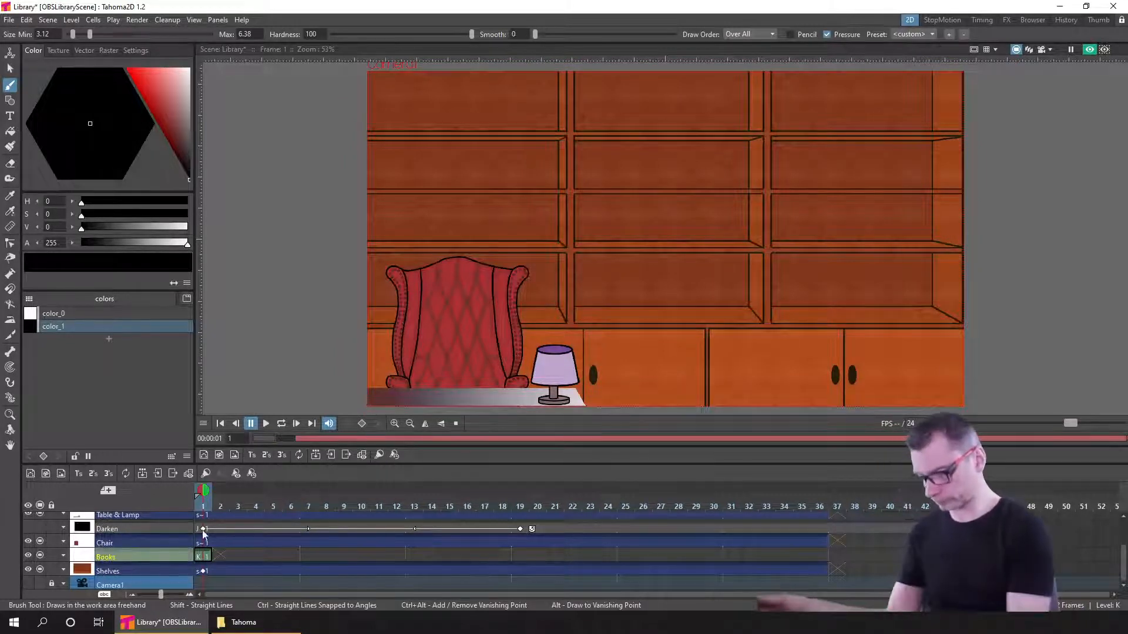
{"action": "key", "text": "ctrl+s"}
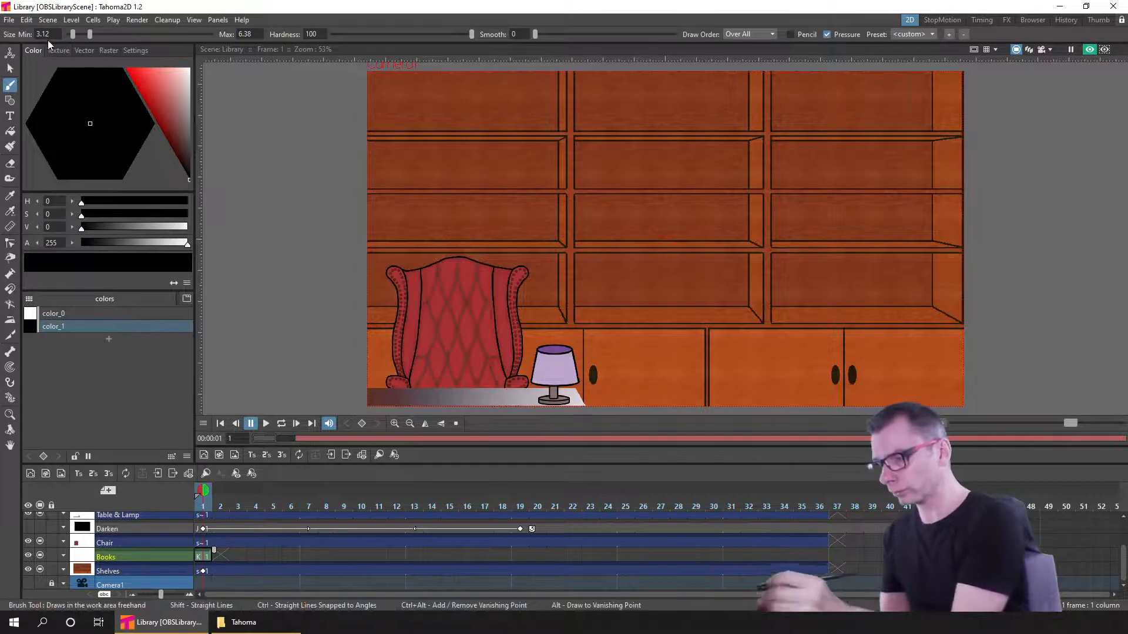
- Set the brush size to a minimum of 2.47 and a maximum of 3
{"action": "mouse_move", "coordinate": [72, 35]}
{"action": "left_mouse_down"}
{"action": "mouse_move", "coordinate": [82, 36]}
{"action": "mouse_move", "coordinate": [72, 39]}
{"action": "left_mouse_up"}
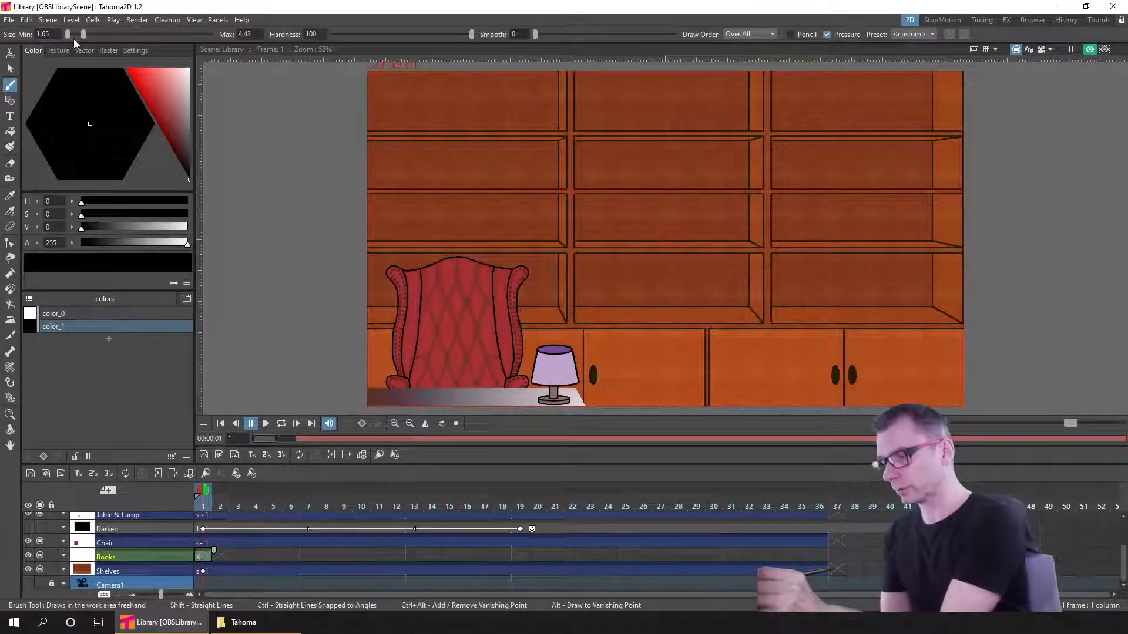
{"action": "left_click", "coordinate": [255, 34]}
{"action": "type", "text": "3"}
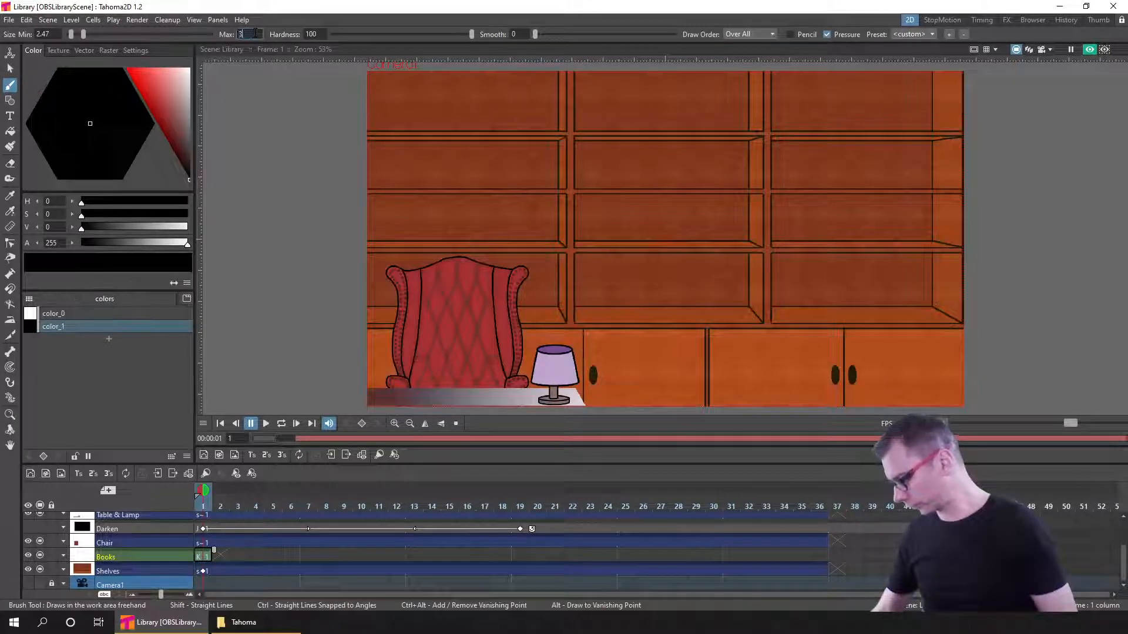
{"action": "key", "text": "Return"}
- Draw a trial vertical brush line on the Books level near the right end of the top shelf
{"action": "left_click_drag", "start_coordinate": [937, 98], "coordinate": [894, 100]}
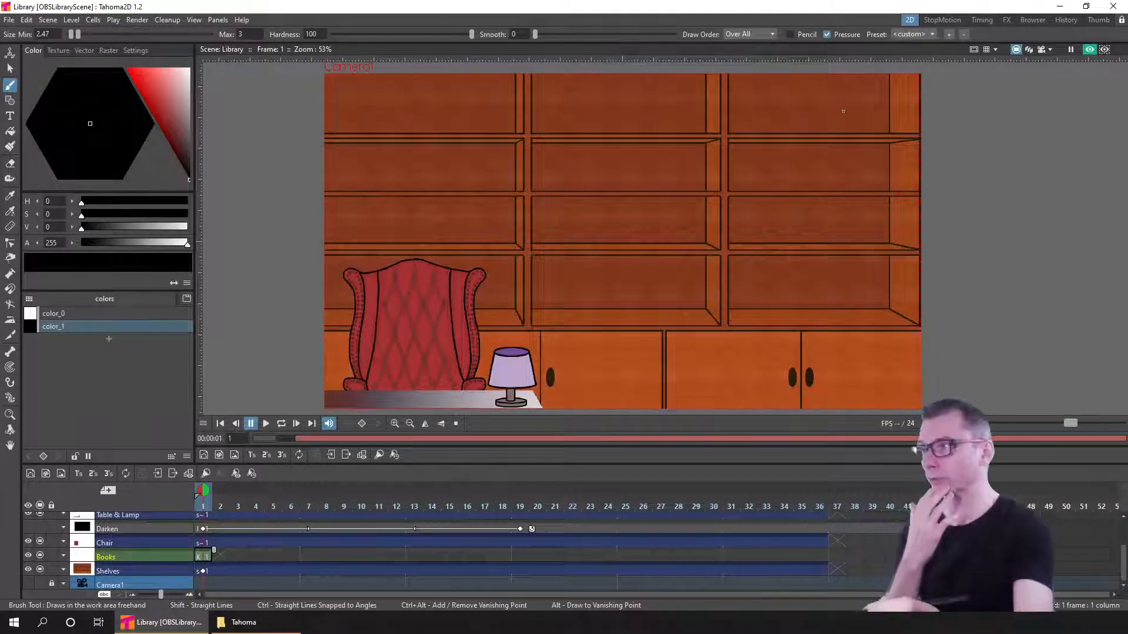
{"action": "left_click_drag", "start_coordinate": [864, 148], "coordinate": [817, 188]}
{"action": "scroll", "coordinate": [817, 189], "scroll_direction": "up", "scroll_amount": 5}
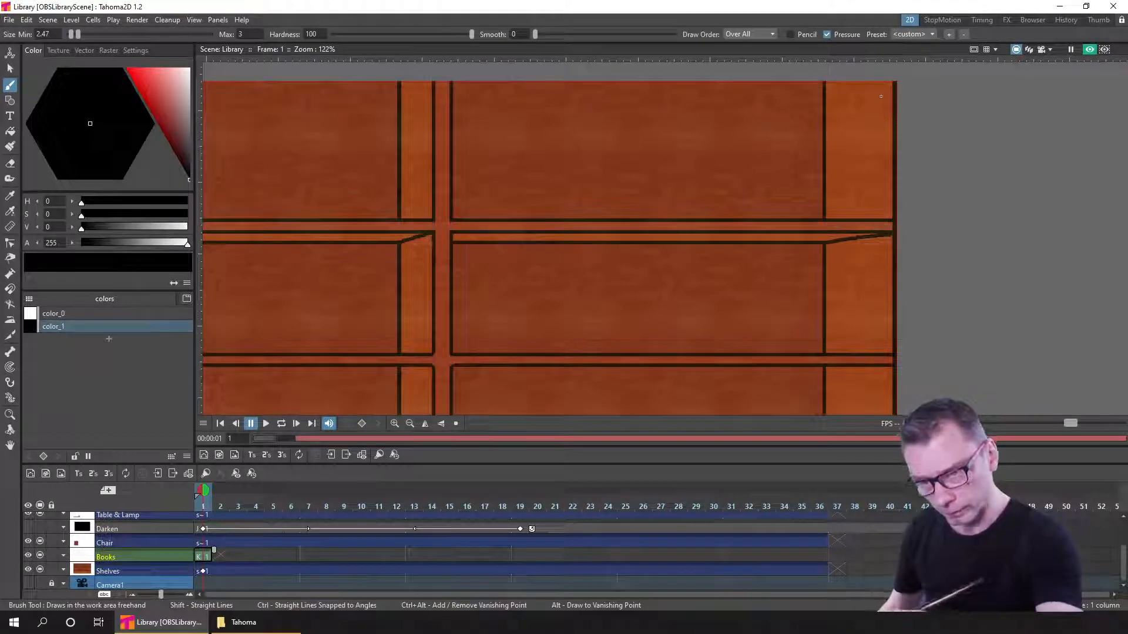
{"action": "left_click_drag", "start_coordinate": [878, 91], "coordinate": [876, 189]}
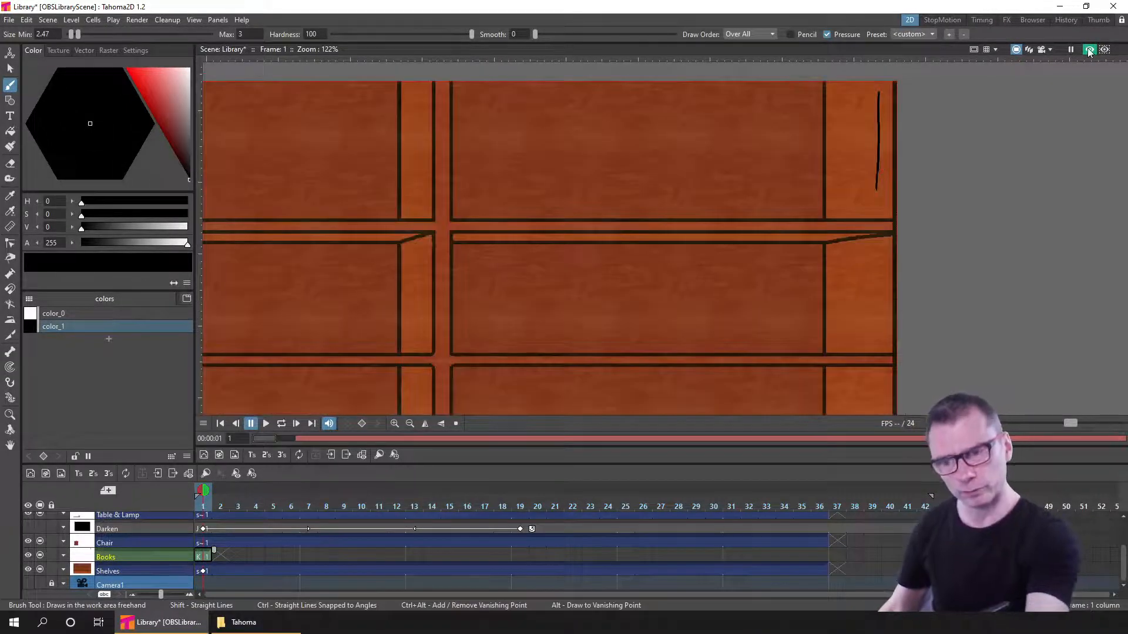
- Undo the trial brush line with the preview switched off, and save the Library scene
{"action": "left_click", "coordinate": [1089, 50]}
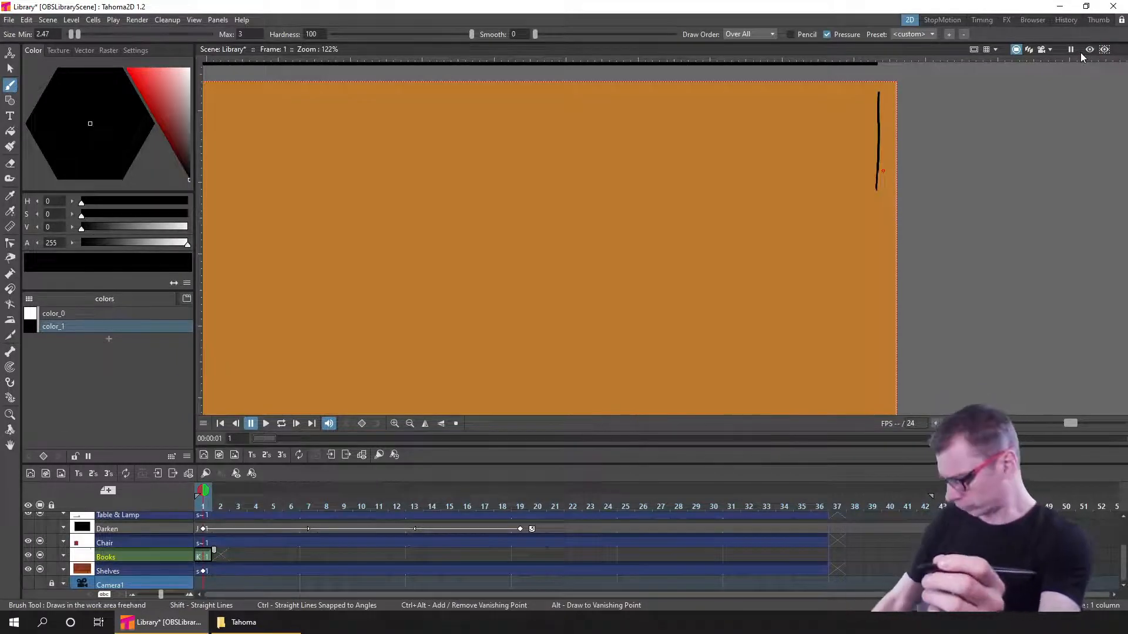
{"action": "key", "text": "ctrl+z"}
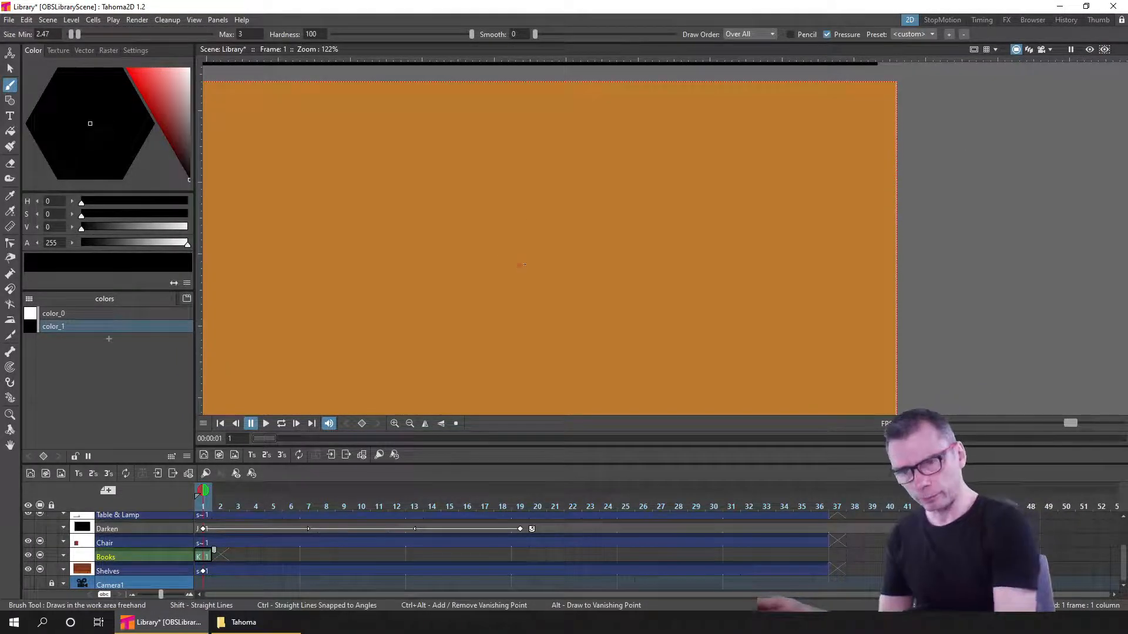
{"action": "key", "text": "ctrl+s"}
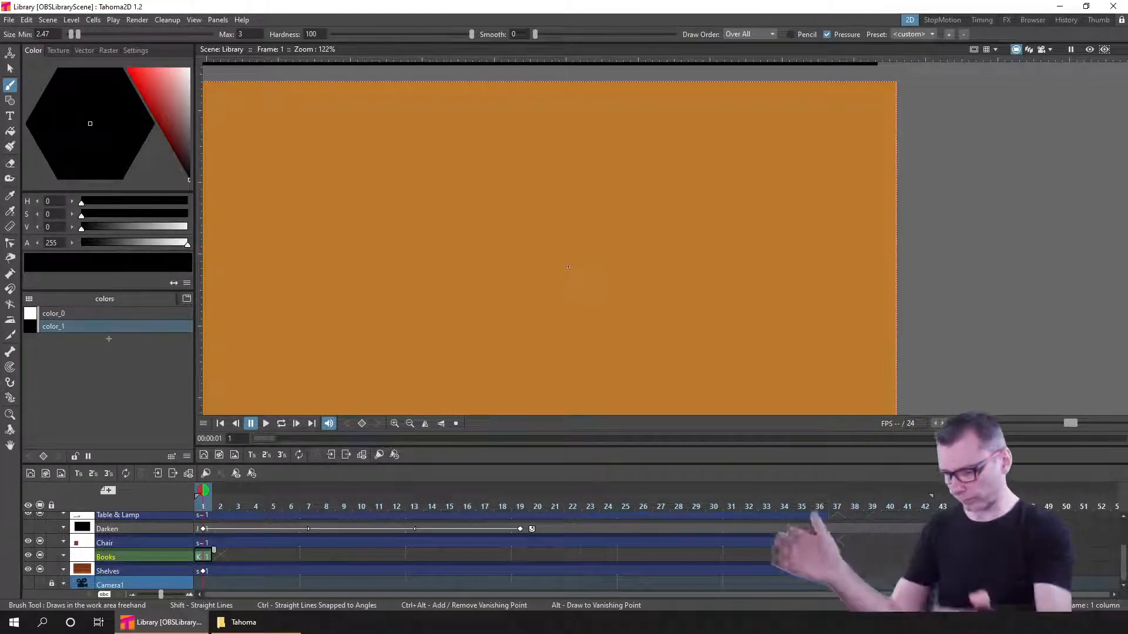
- Hide the Shelf Texture column in the working view of the Shelves sub-scene and return to the main scene
{"action": "left_click", "coordinate": [209, 570]}
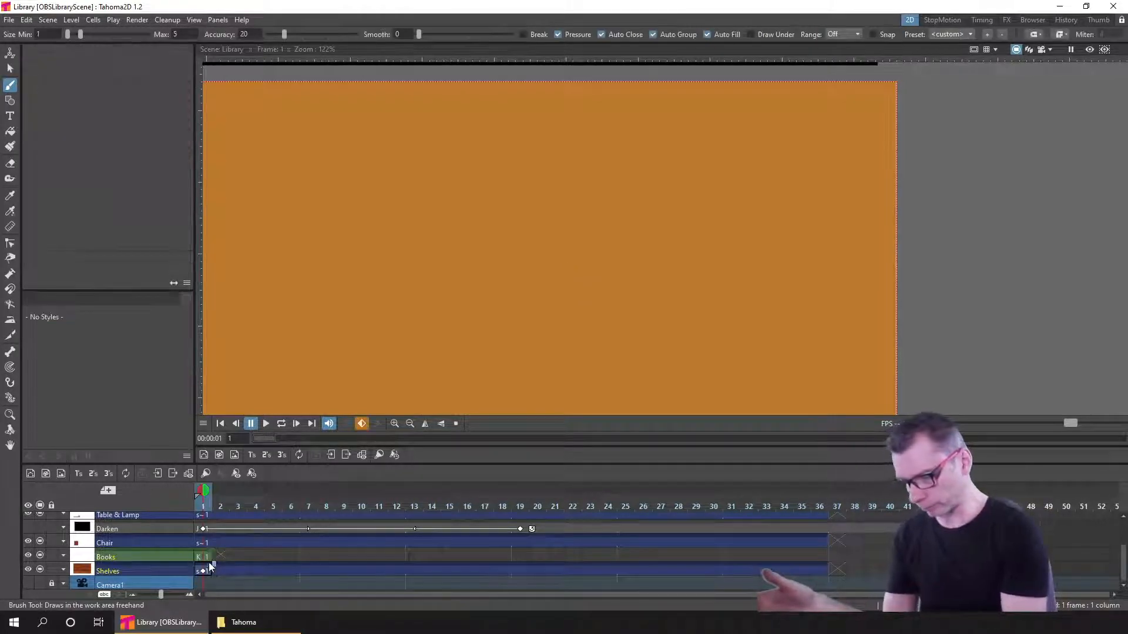
{"action": "left_click", "coordinate": [158, 474]}
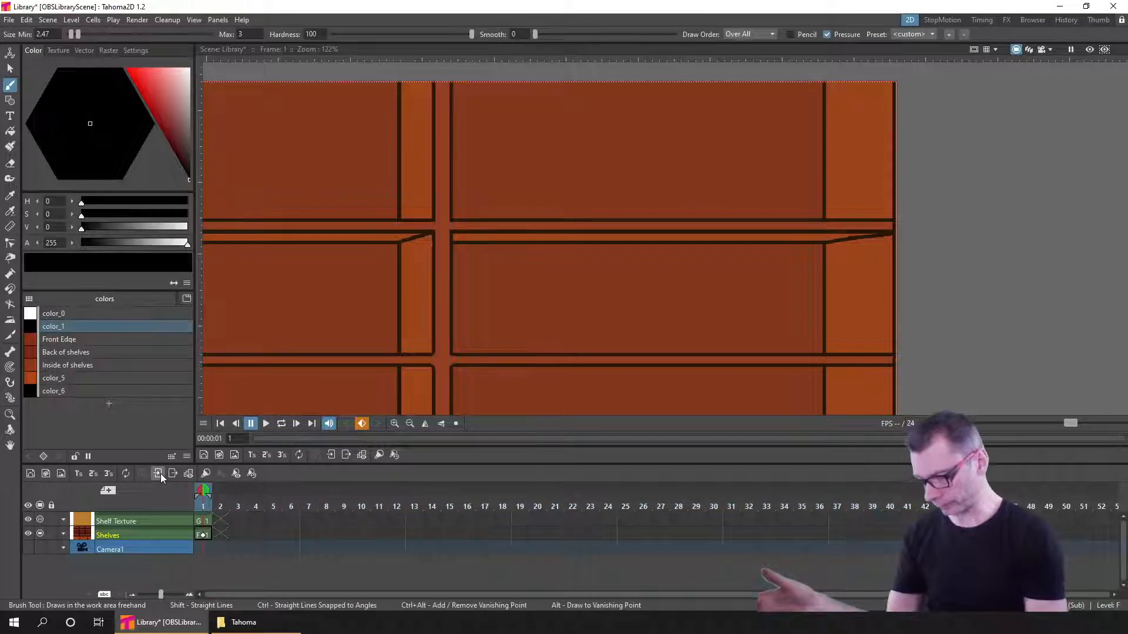
{"action": "left_click", "coordinate": [42, 519]}
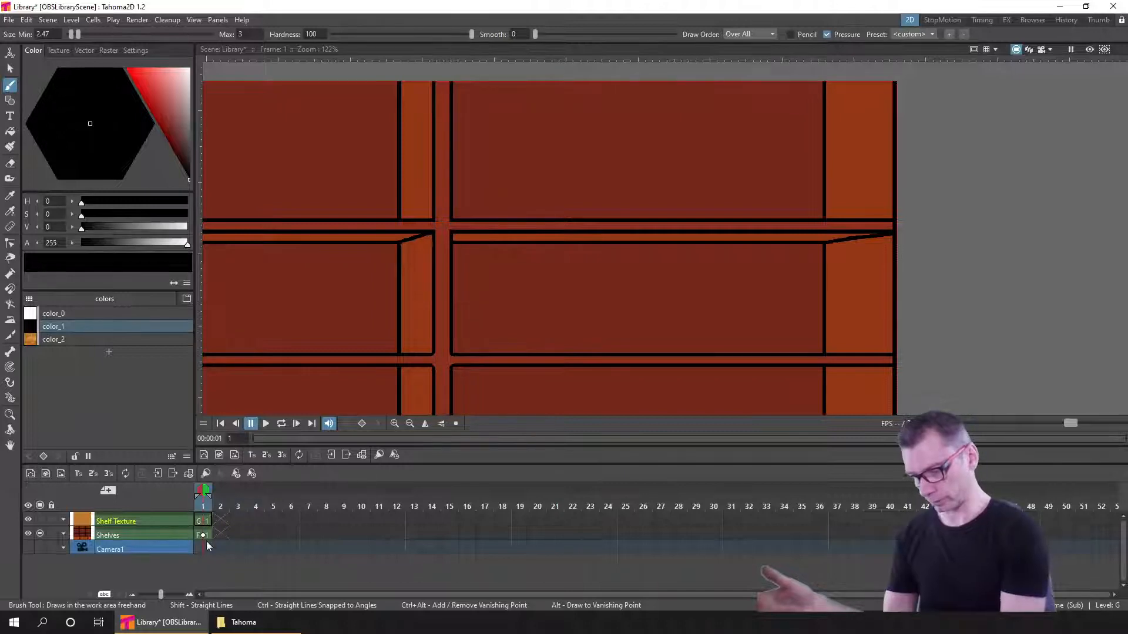
{"action": "left_click", "coordinate": [172, 473]}
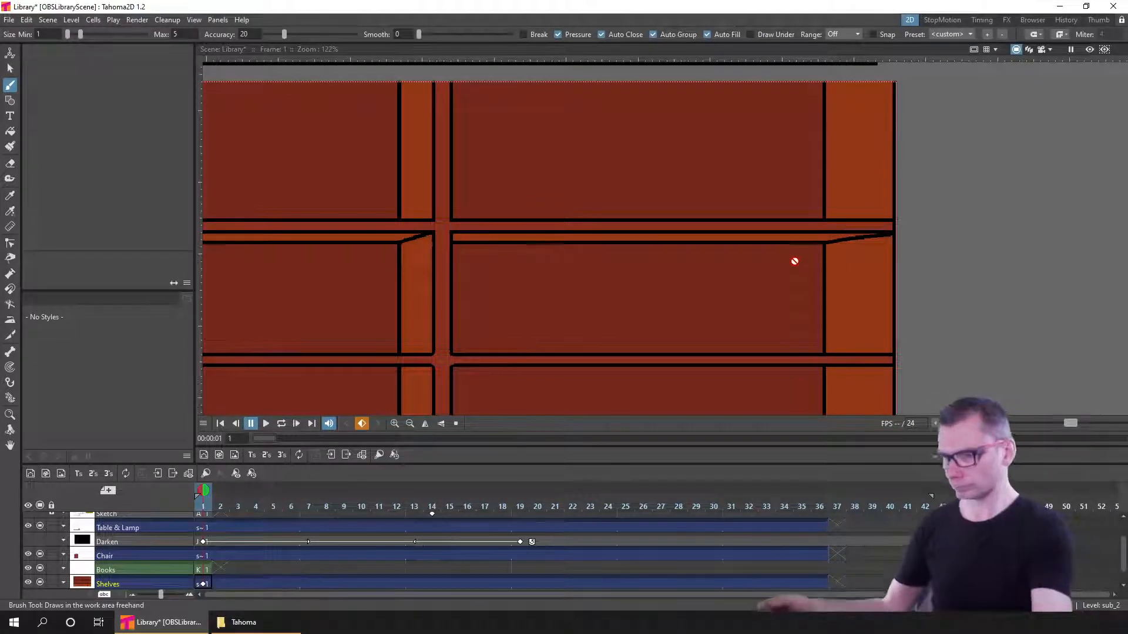
{"action": "scroll", "coordinate": [800, 280], "scroll_direction": "down", "scroll_amount": 4}
{"action": "left_click_drag", "start_coordinate": [895, 166], "coordinate": [946, 169]}
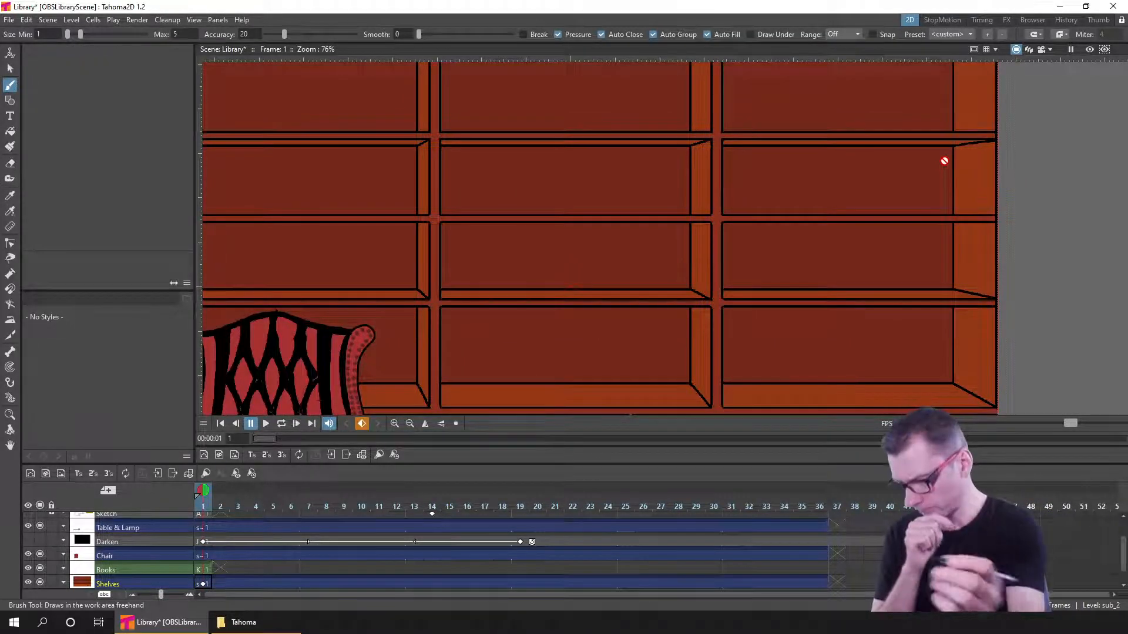
- Reopen the Shelves sub-scene and rename its color_5 style as Cupboard front
{"action": "left_click", "coordinate": [209, 586]}
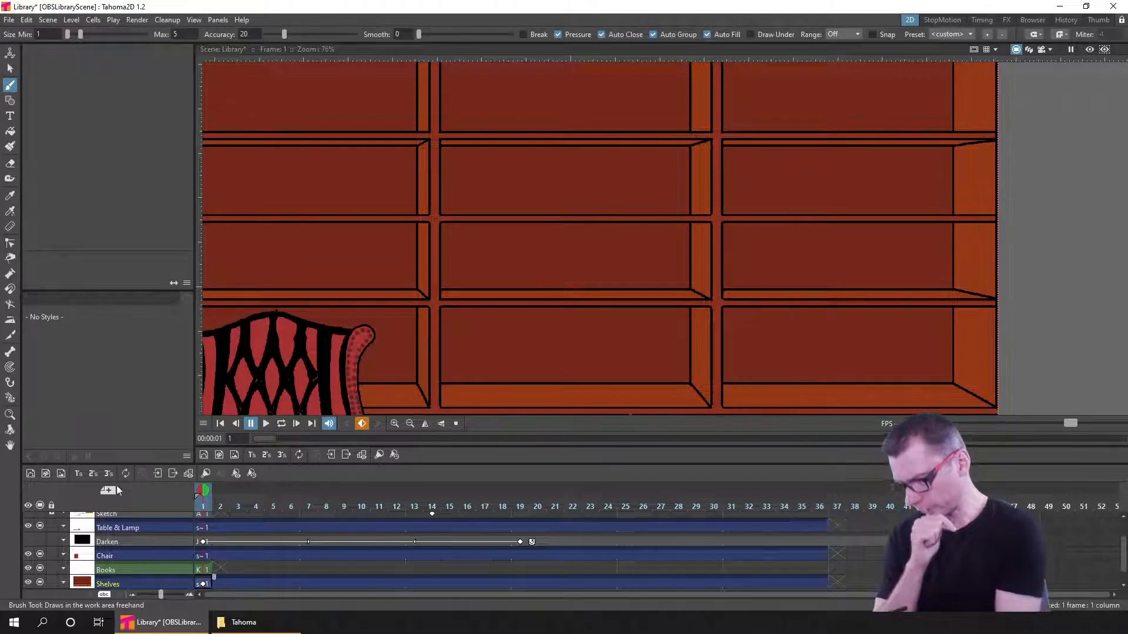
{"action": "left_click", "coordinate": [157, 474]}
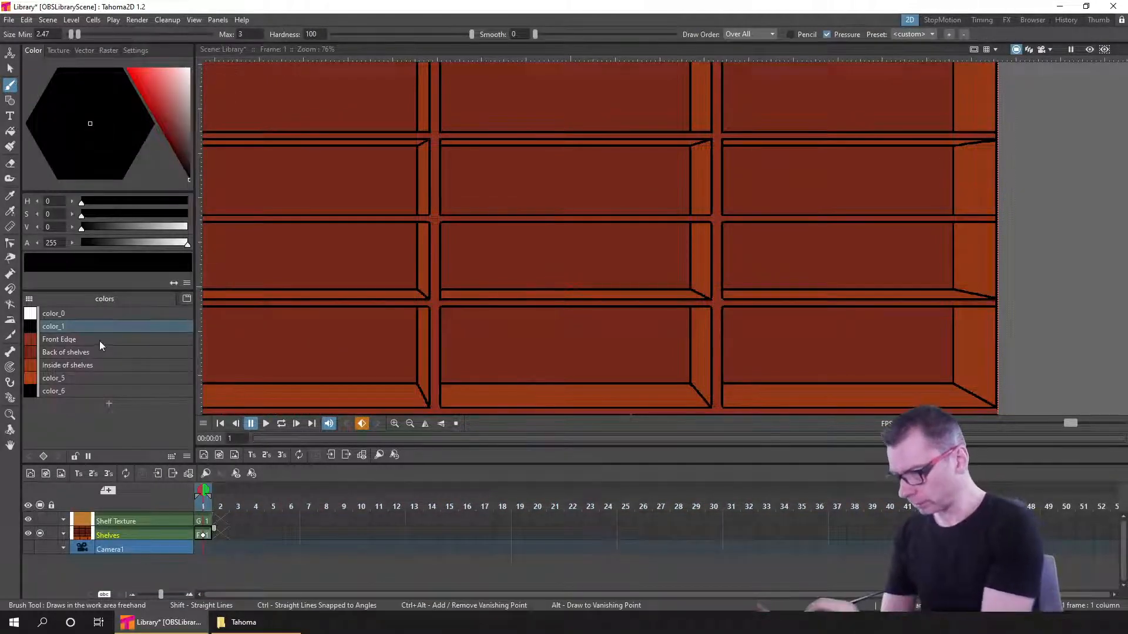
{"action": "left_click", "coordinate": [94, 378]}
{"action": "scroll", "coordinate": [612, 309], "scroll_direction": "down", "scroll_amount": 3}
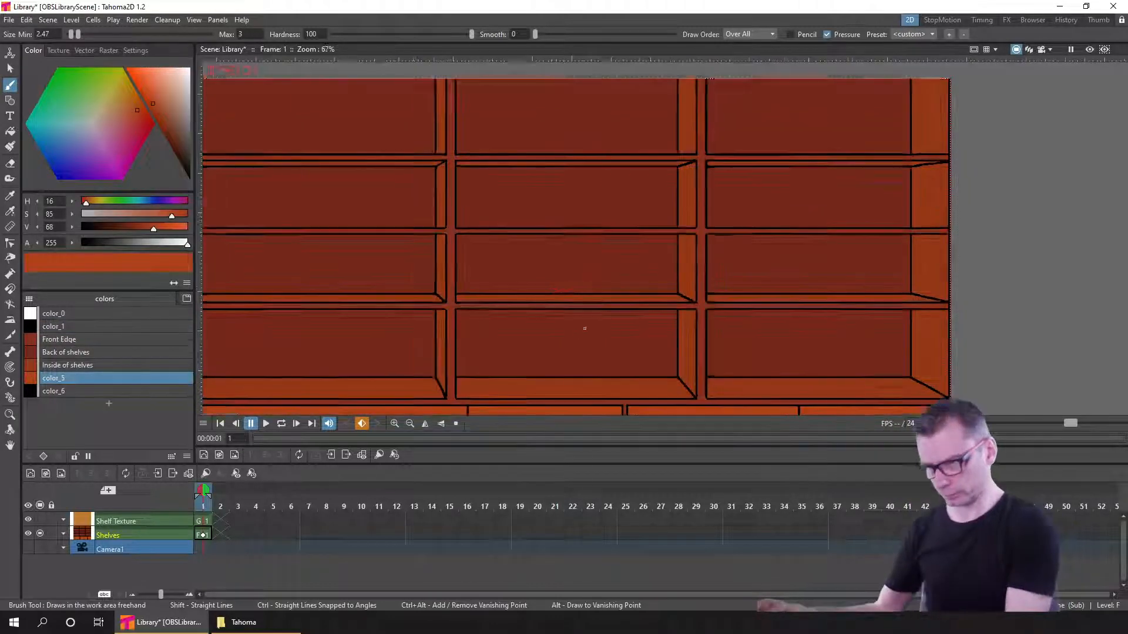
{"action": "left_click_drag", "start_coordinate": [612, 309], "coordinate": [638, 283]}
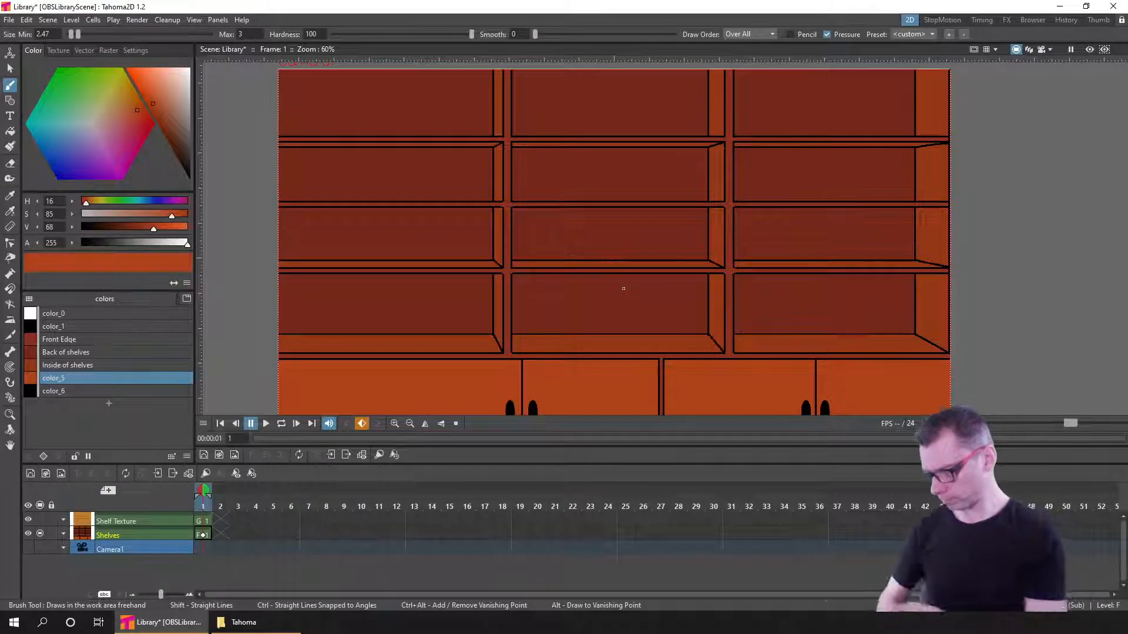
{"action": "double_click", "coordinate": [69, 379]}
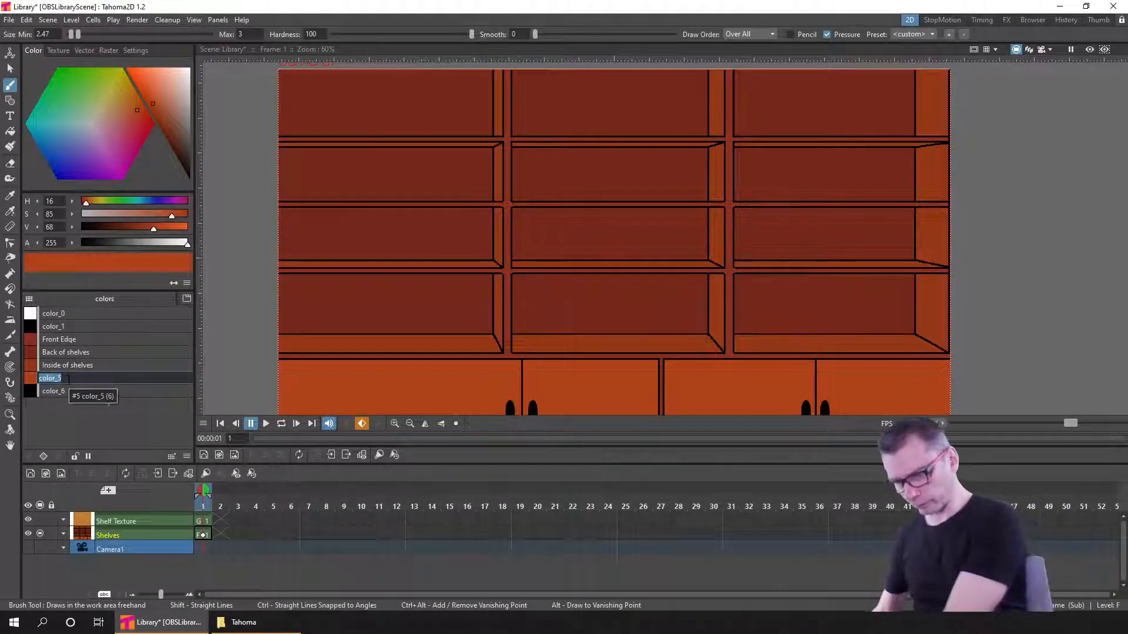
{"action": "type", "text": "Cupb"}
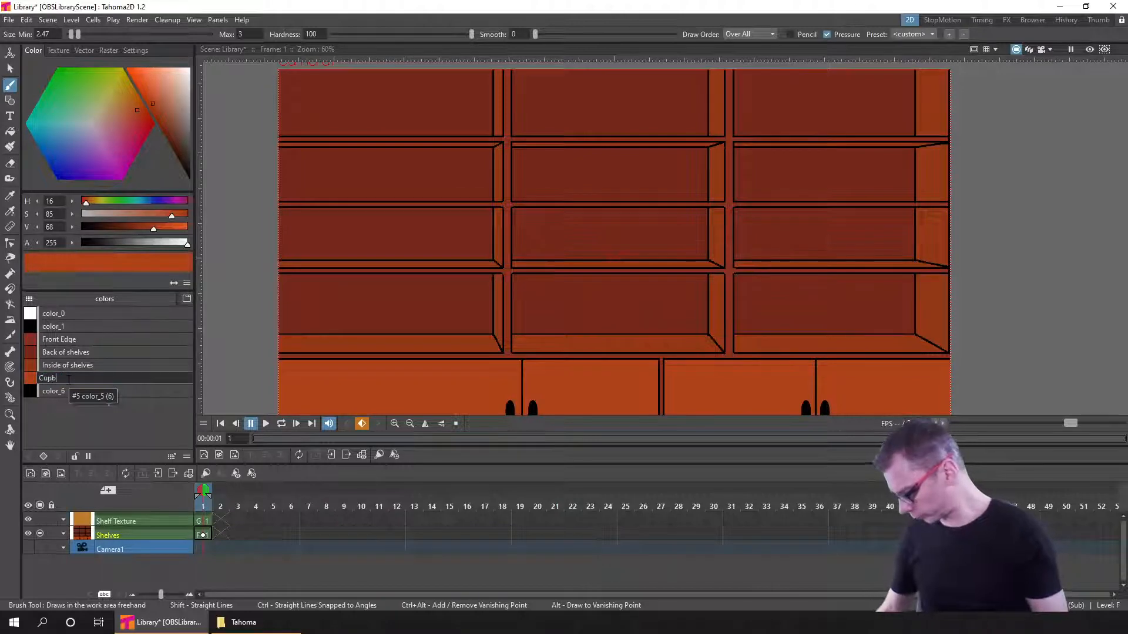
{"action": "type", "text": "oard front"}
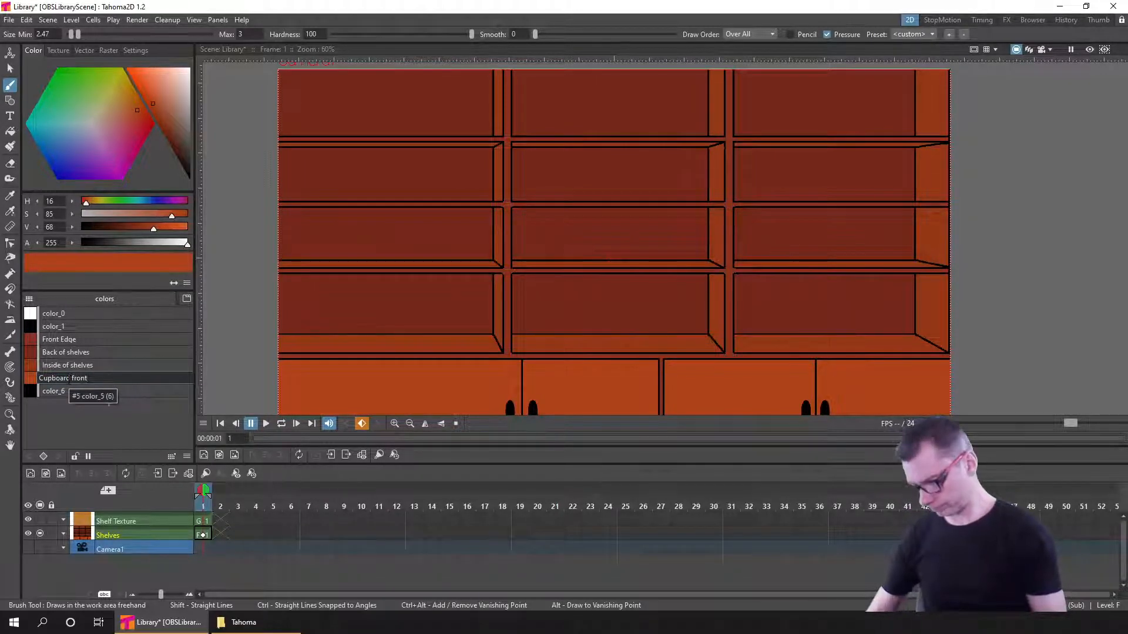
{"action": "key", "text": "Return"}
- Rename the color_6 style of the Shelves level as Handles
{"action": "left_click", "coordinate": [87, 391]}
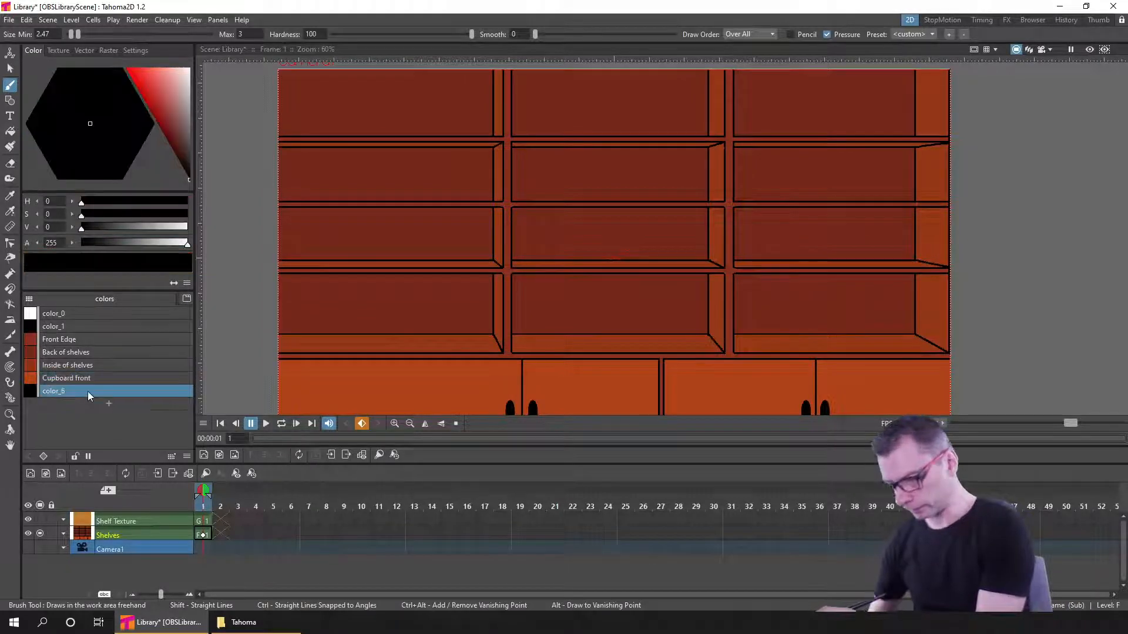
{"action": "double_click", "coordinate": [85, 390]}
{"action": "type", "text": "Ha"}
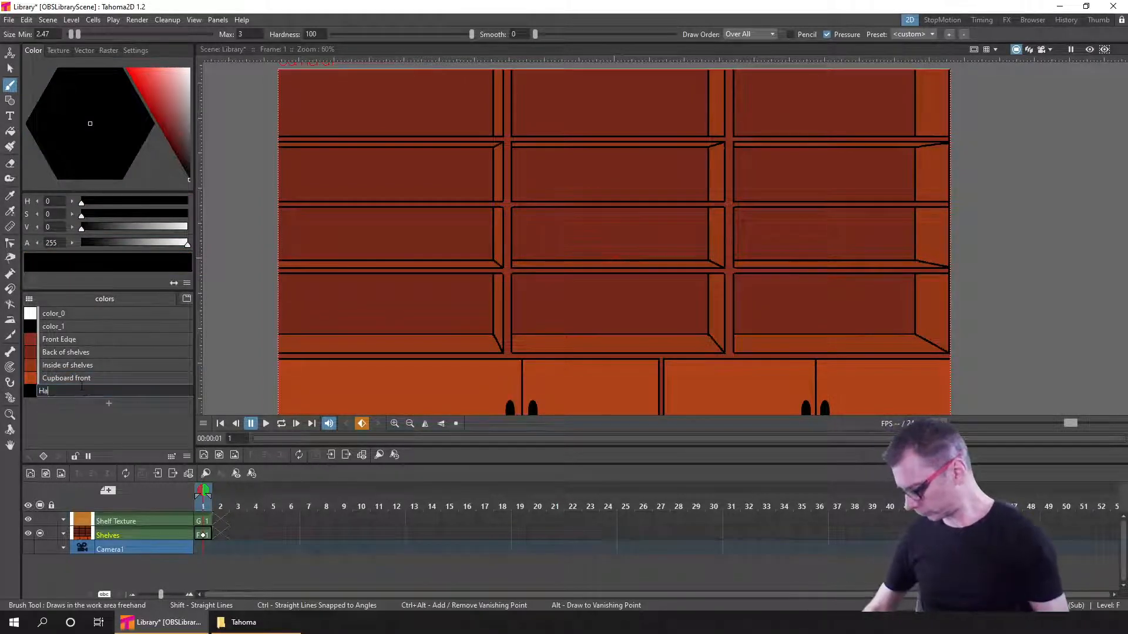
{"action": "type", "text": "ndles"}
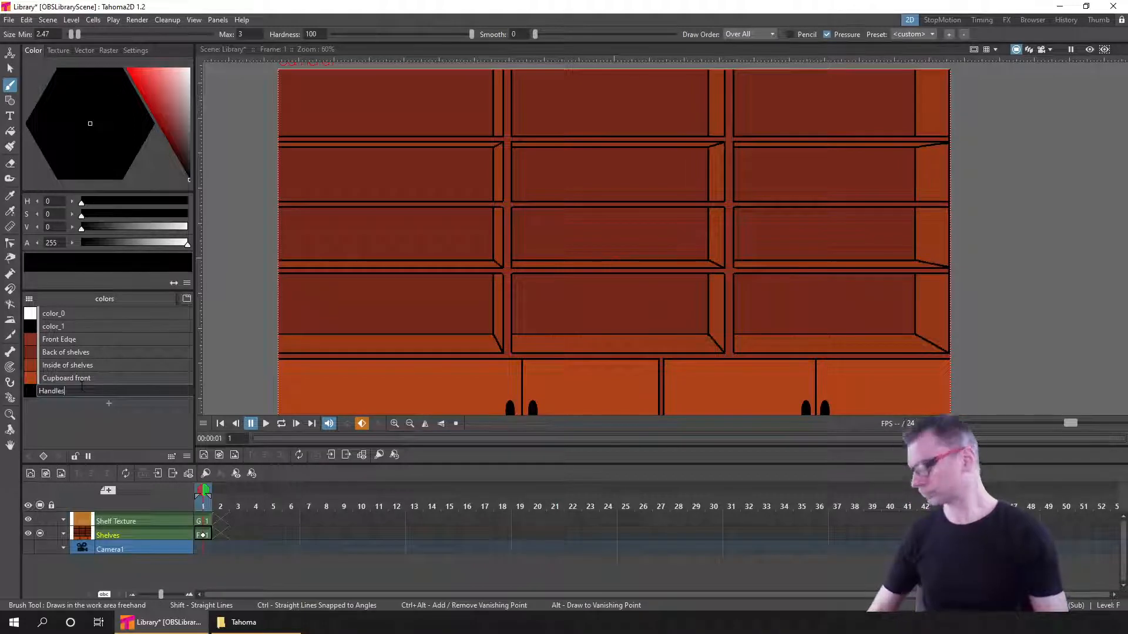
{"action": "key", "text": "Return"}
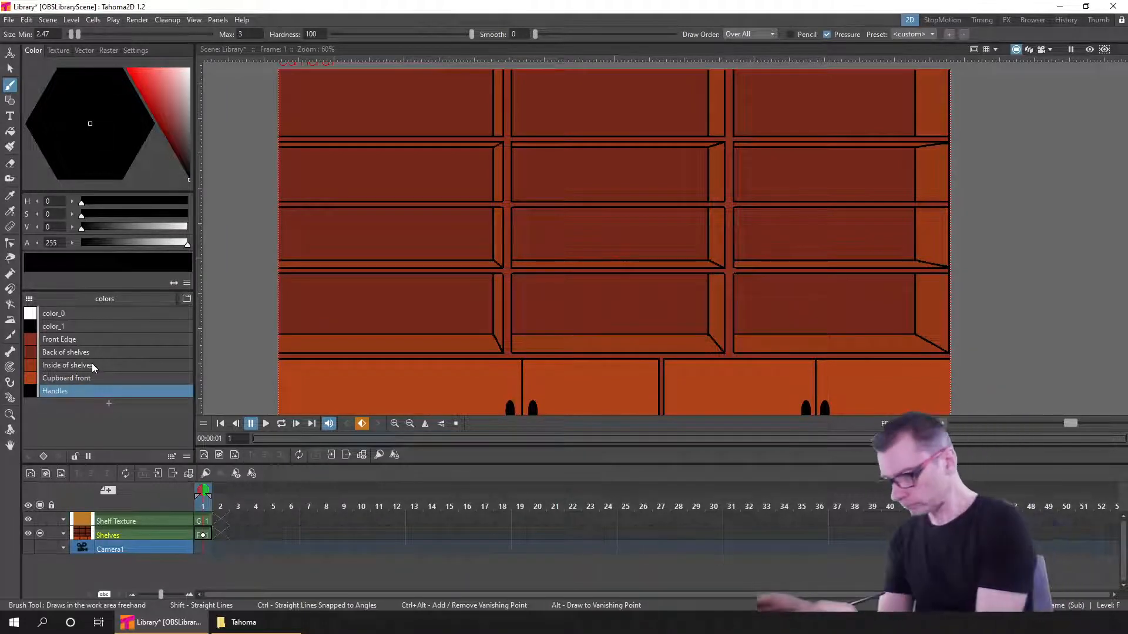
- Darken the Cupboard front style to V 50 and the Inside of shelves style to V 36
{"action": "left_click", "coordinate": [93, 378]}
{"action": "left_click_drag", "start_coordinate": [676, 371], "coordinate": [663, 309]}
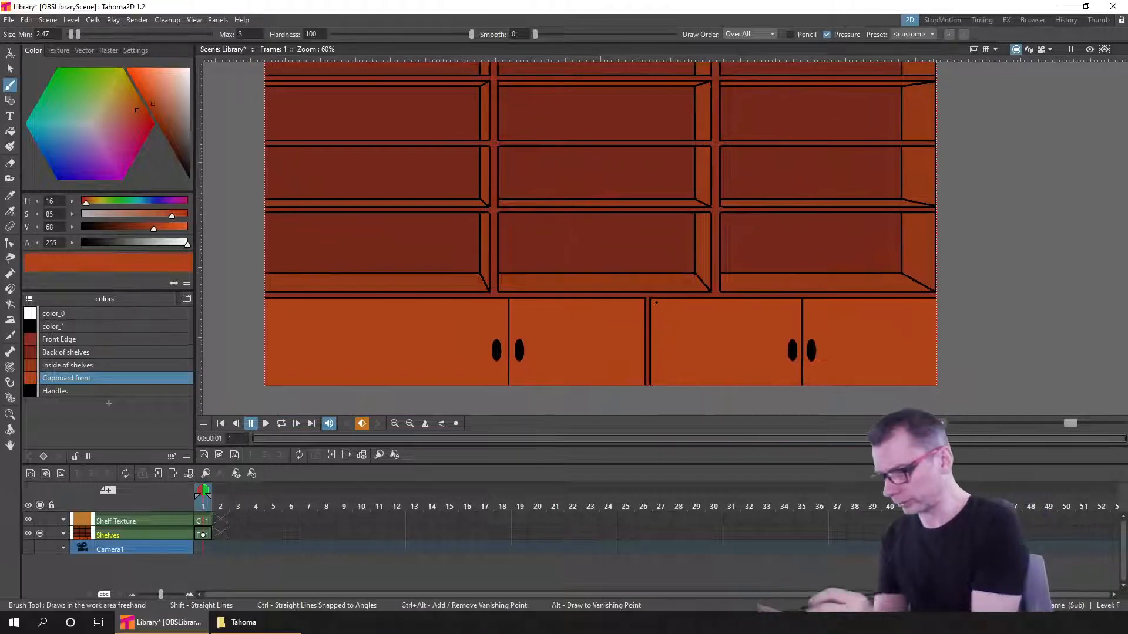
{"action": "left_click_drag", "start_coordinate": [150, 231], "coordinate": [135, 227]}
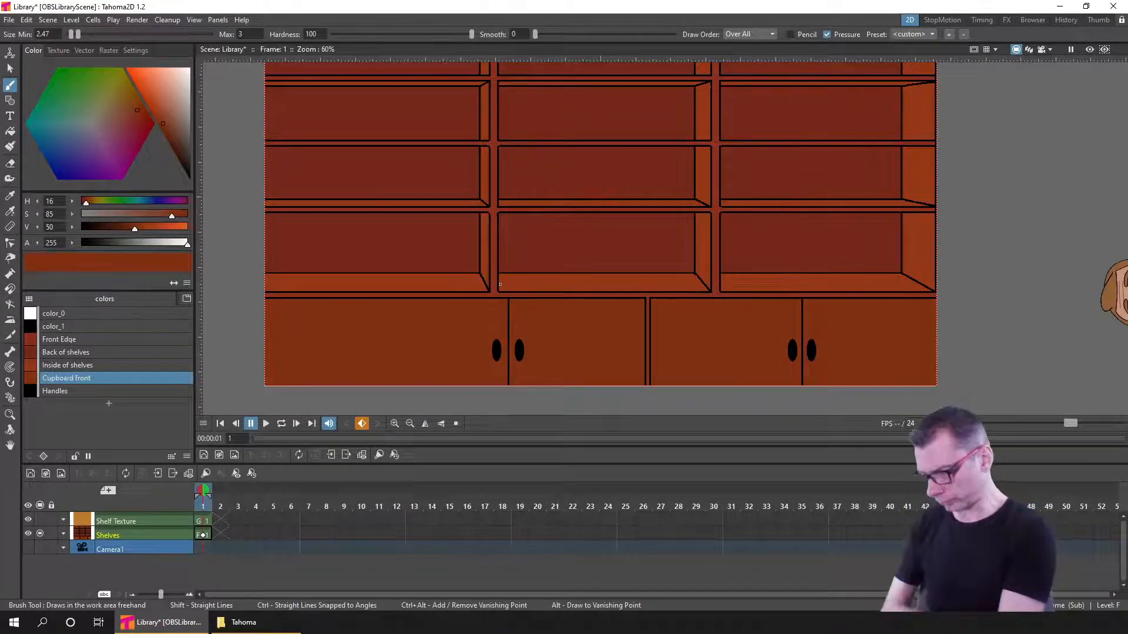
{"action": "left_click", "coordinate": [104, 366]}
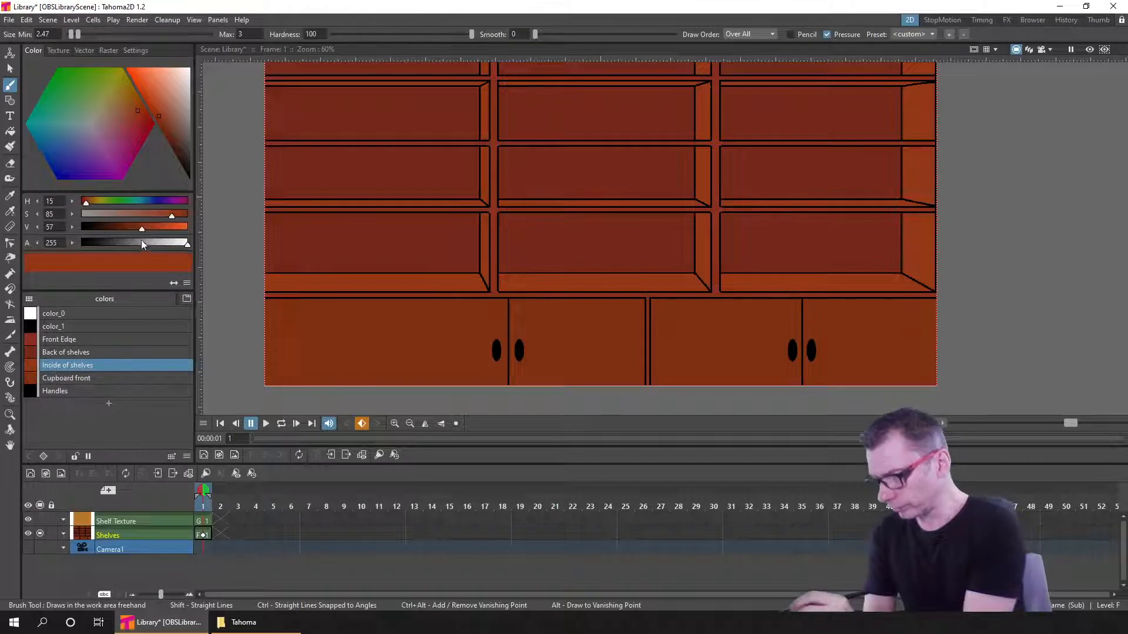
{"action": "left_click_drag", "start_coordinate": [135, 230], "coordinate": [119, 231]}
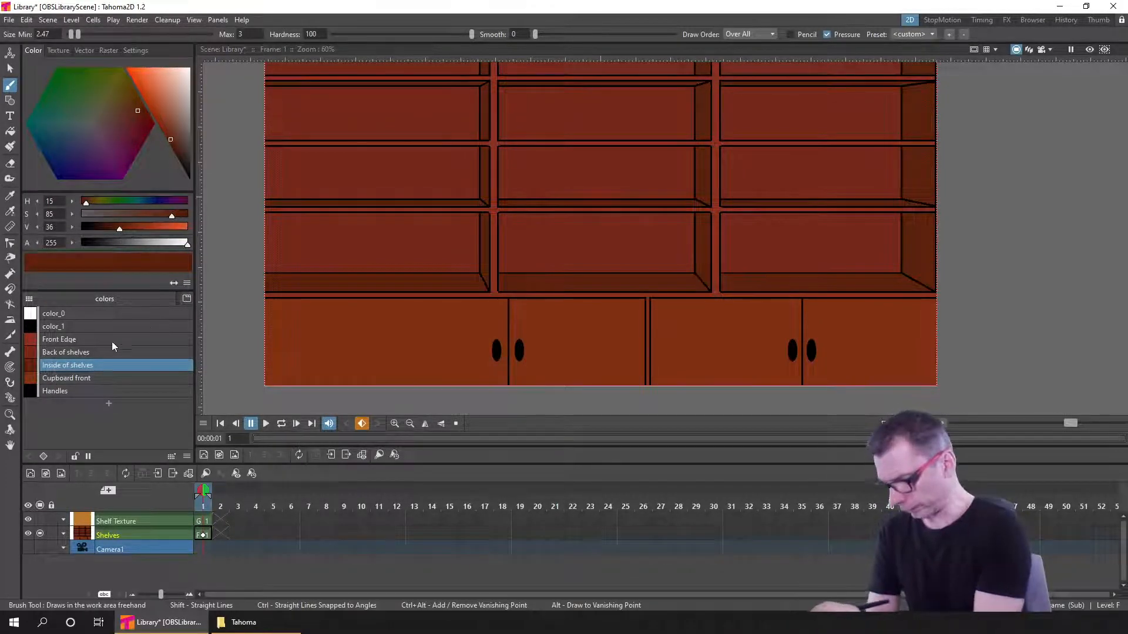
- Recolour the Back of shelves style to H 15, S 59, V 30 and save the scene
{"action": "left_click", "coordinate": [89, 352]}
{"action": "left_click_drag", "start_coordinate": [129, 230], "coordinate": [110, 231]}
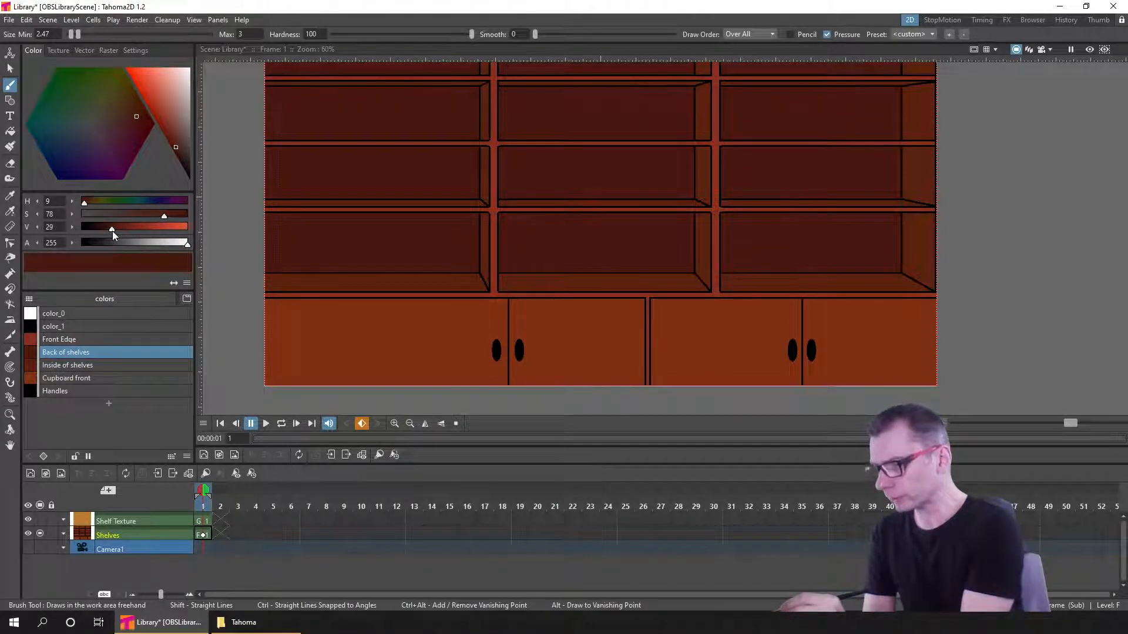
{"action": "left_click_drag", "start_coordinate": [162, 216], "coordinate": [145, 217]}
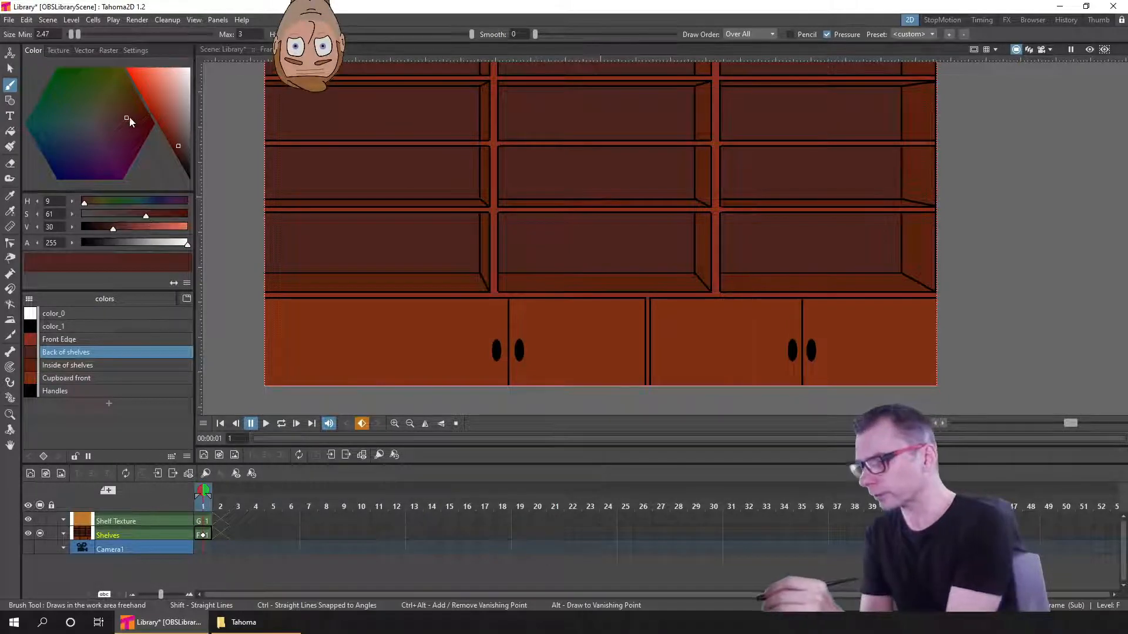
{"action": "left_click_drag", "start_coordinate": [125, 118], "coordinate": [123, 115]}
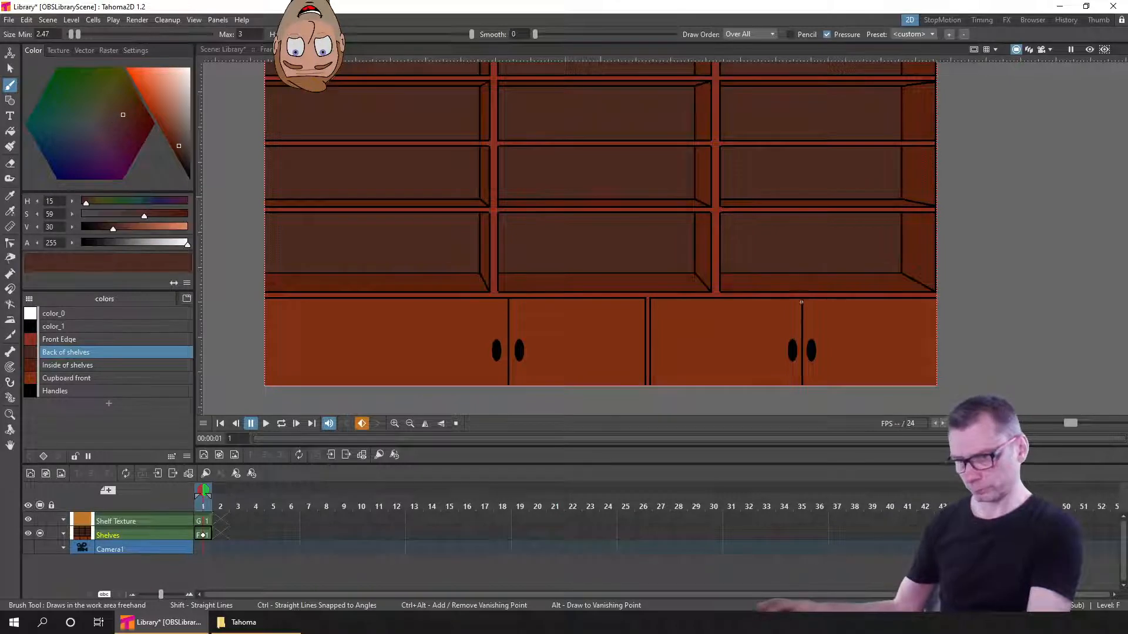
{"action": "scroll", "coordinate": [801, 302], "scroll_direction": "down", "scroll_amount": 1}
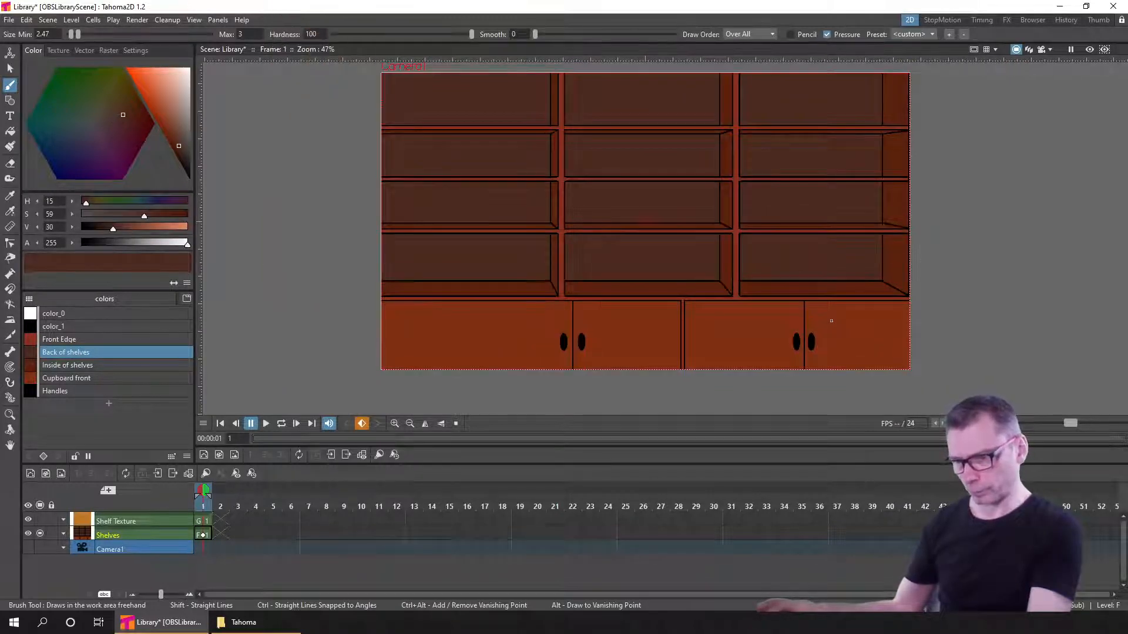
{"action": "key", "text": "ctrl+s"}
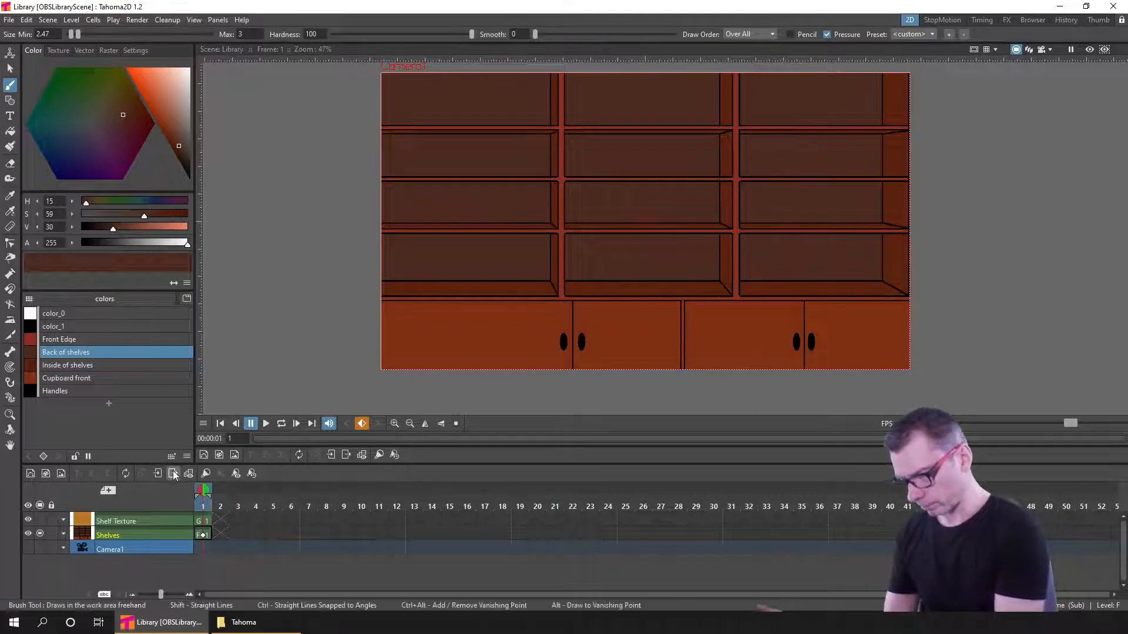
- Show the Shelf Texture column semi-transparently over the recoloured shelves, hide it again and preview the sub-scene
{"action": "left_click", "coordinate": [41, 520]}
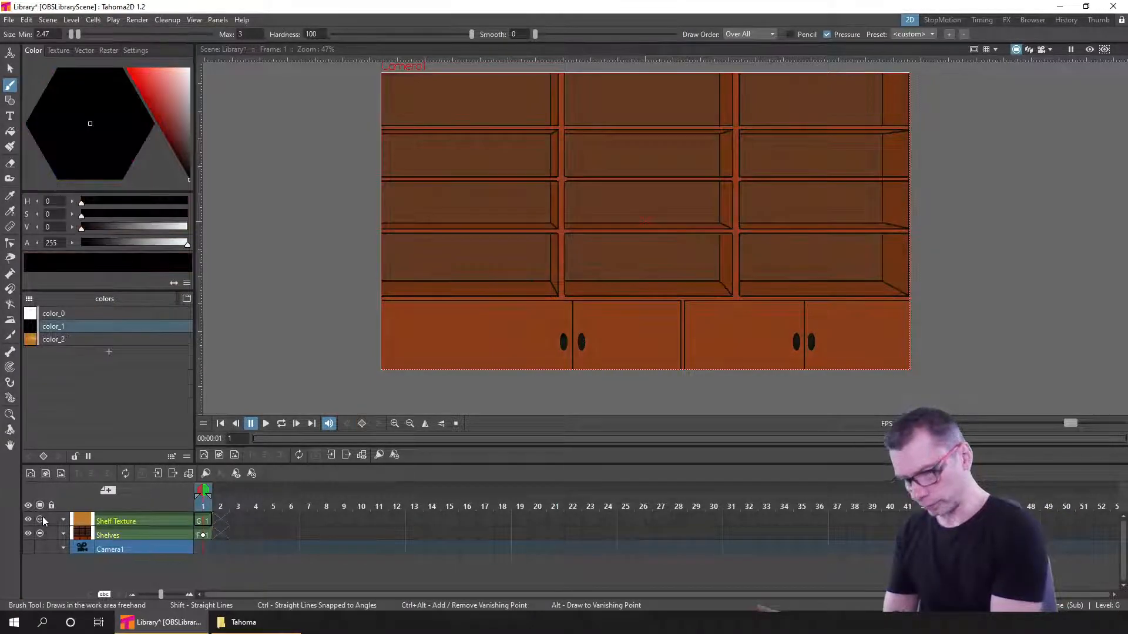
{"action": "left_click", "coordinate": [41, 519]}
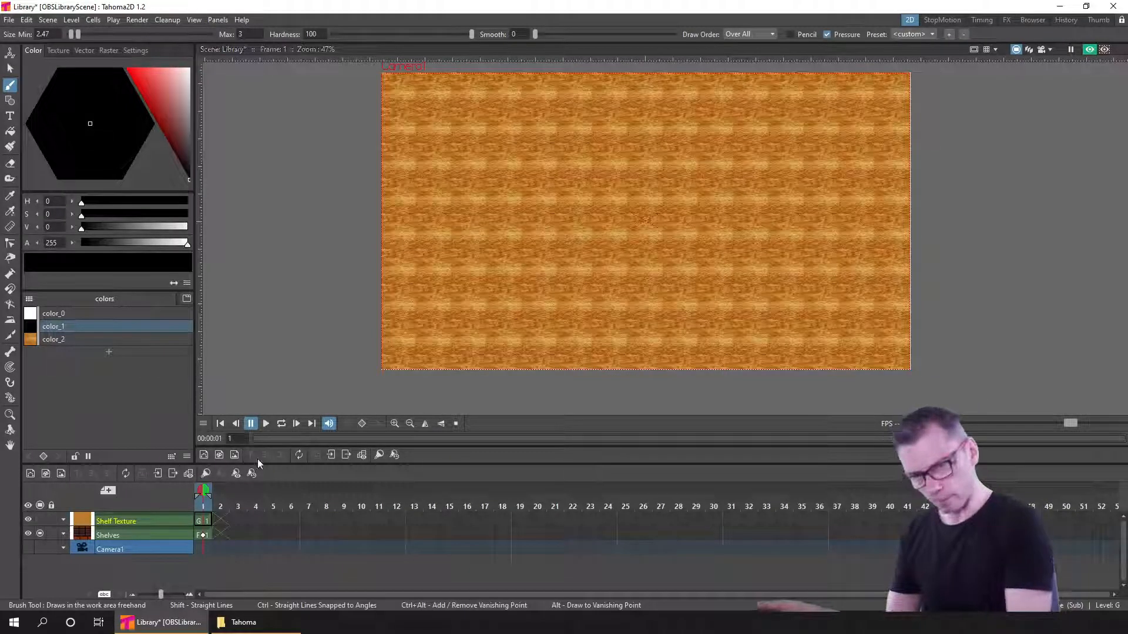
- Set the Shelf Texture column's opacity to 20%, check the wood grain in the preview, and hide the texture in the normal view
{"action": "left_click", "coordinate": [63, 519]}
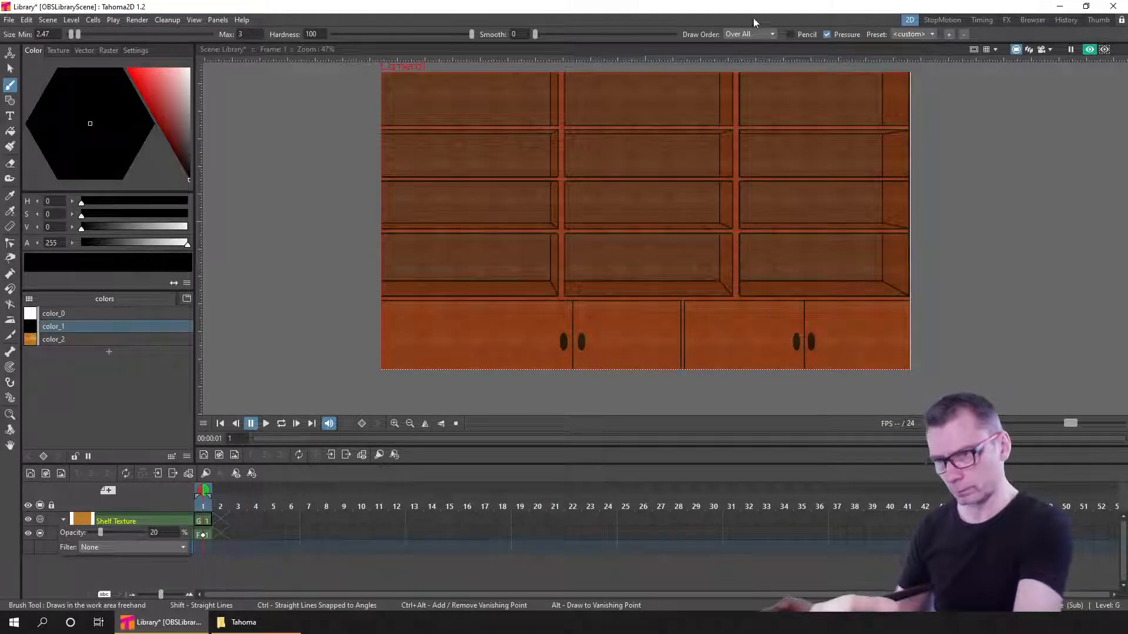
{"action": "left_click", "coordinate": [731, 80]}
{"action": "scroll", "coordinate": [684, 241], "scroll_direction": "up", "scroll_amount": 1}
{"action": "scroll", "coordinate": [683, 240], "scroll_direction": "up", "scroll_amount": 1}
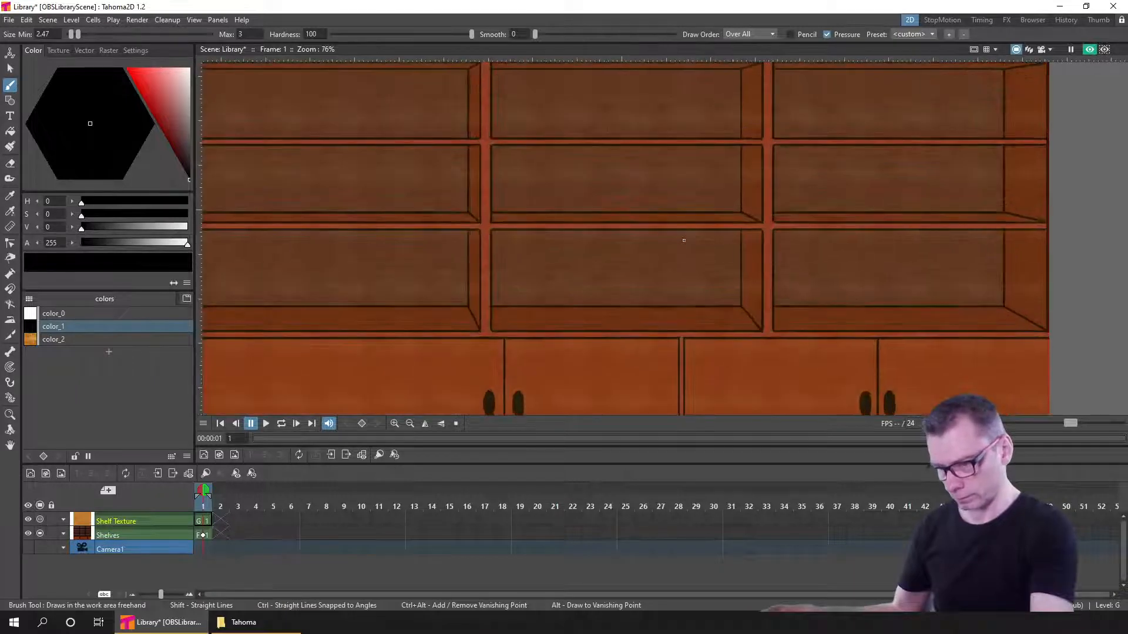
{"action": "scroll", "coordinate": [685, 241], "scroll_direction": "down", "scroll_amount": 1}
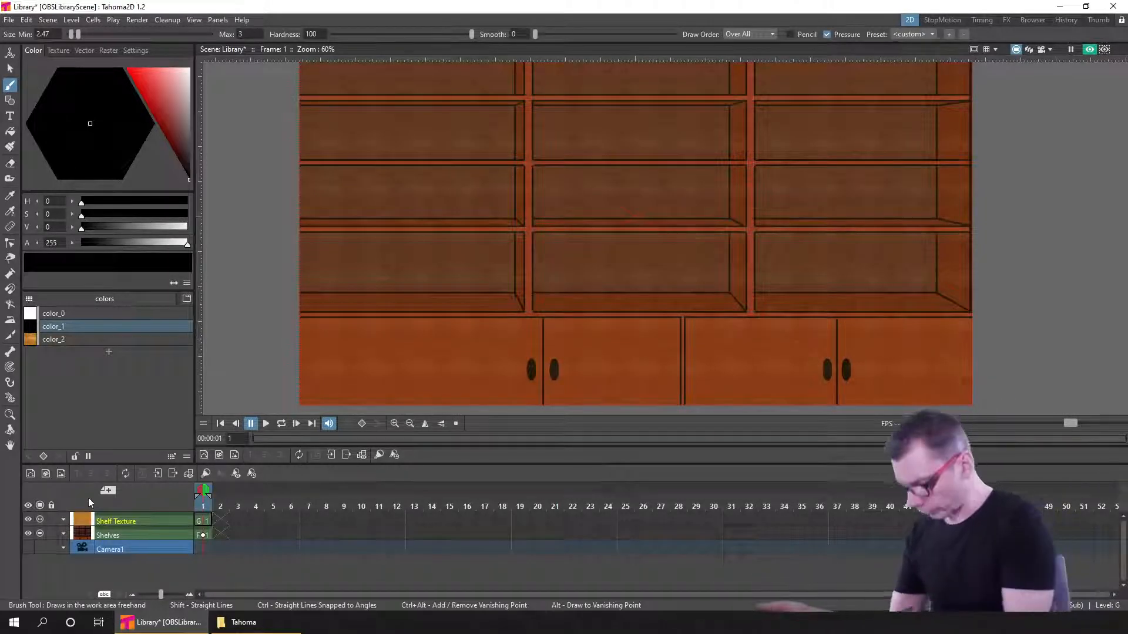
{"action": "left_click", "coordinate": [1088, 50]}
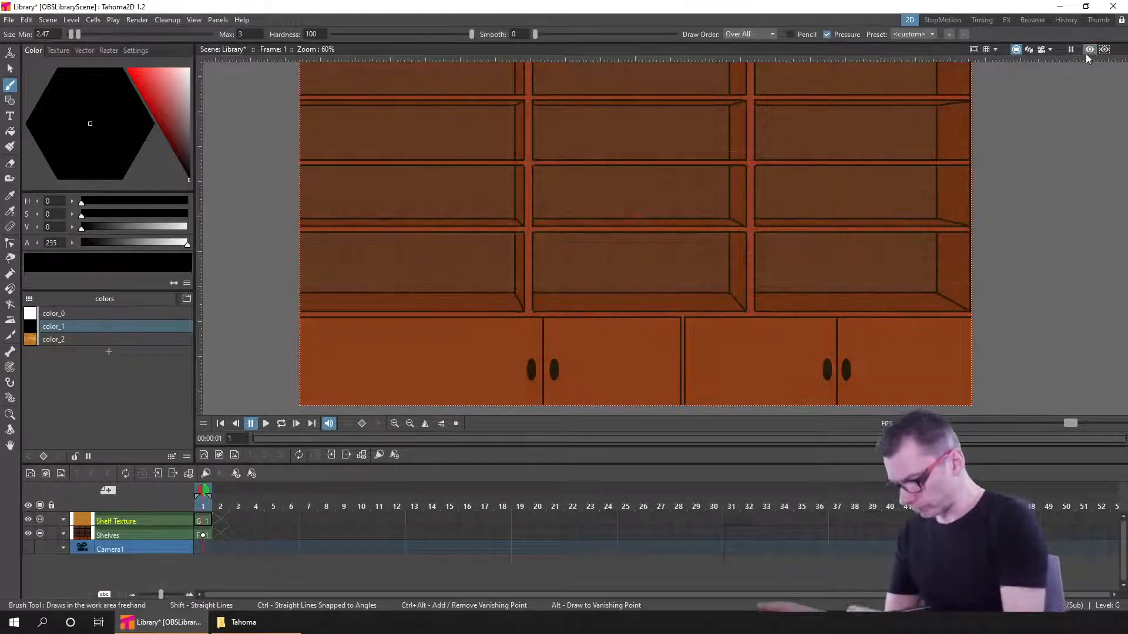
{"action": "left_click", "coordinate": [40, 521]}
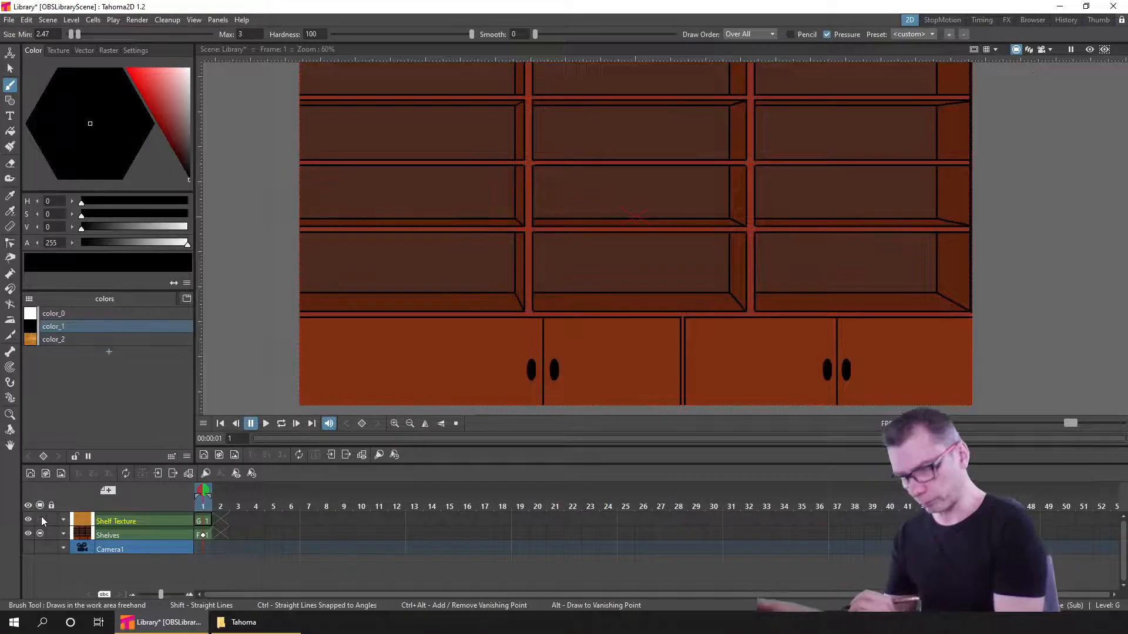
- Return to the main scene with frame 1 of the Books level selected and save the scene
{"action": "left_click", "coordinate": [174, 474]}
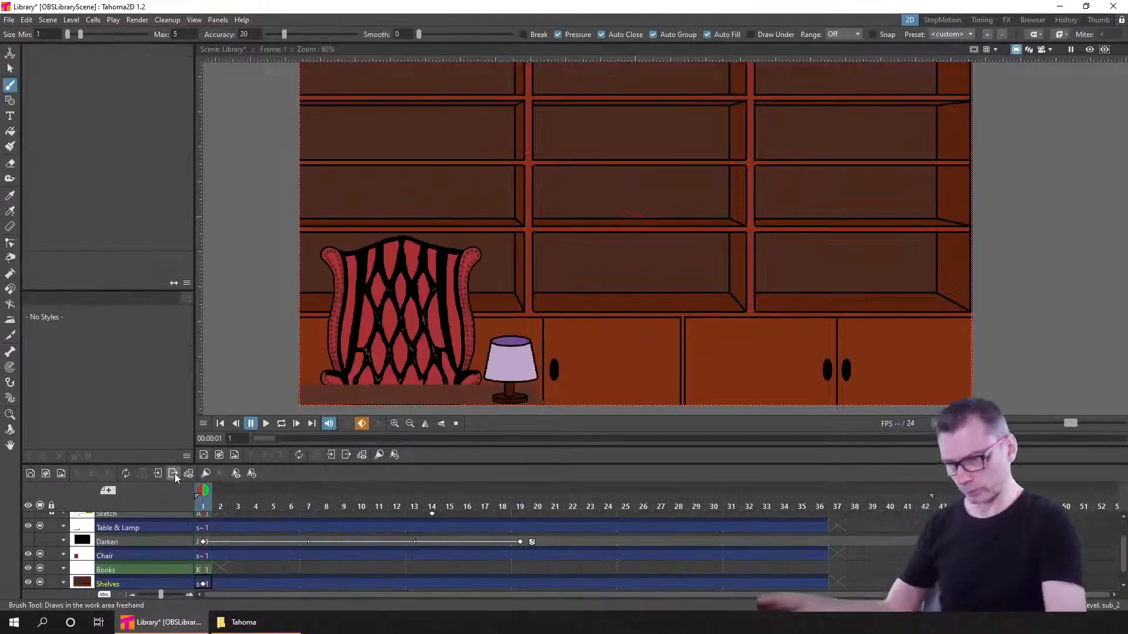
{"action": "left_click", "coordinate": [215, 566]}
{"action": "scroll", "coordinate": [895, 133], "scroll_direction": "up", "scroll_amount": 5}
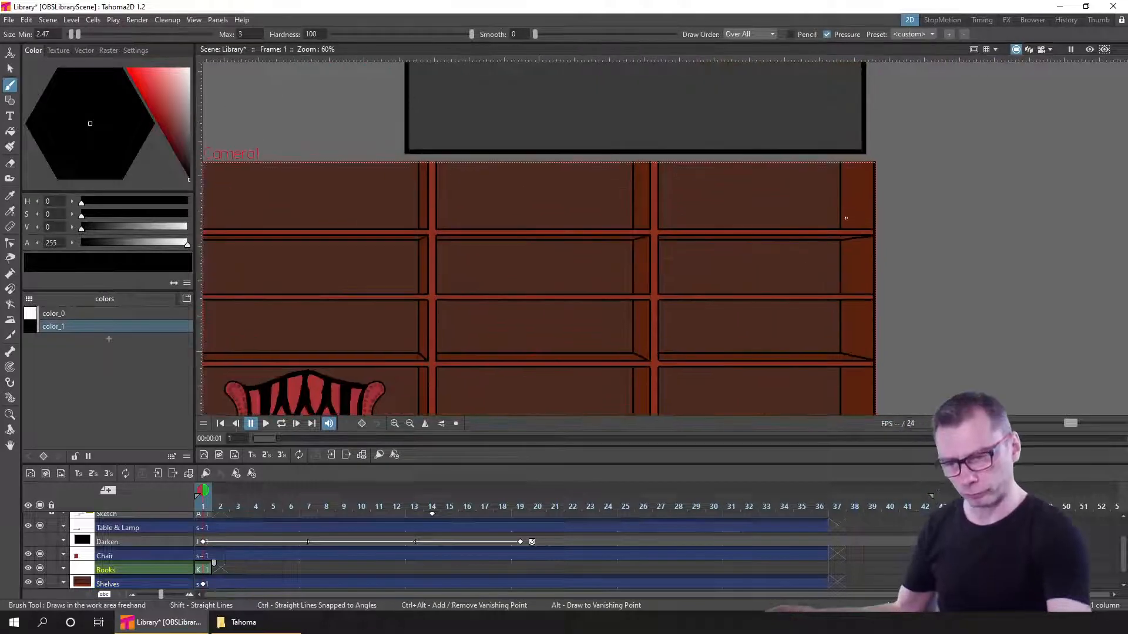
{"action": "scroll", "coordinate": [850, 223], "scroll_direction": "up", "scroll_amount": 1}
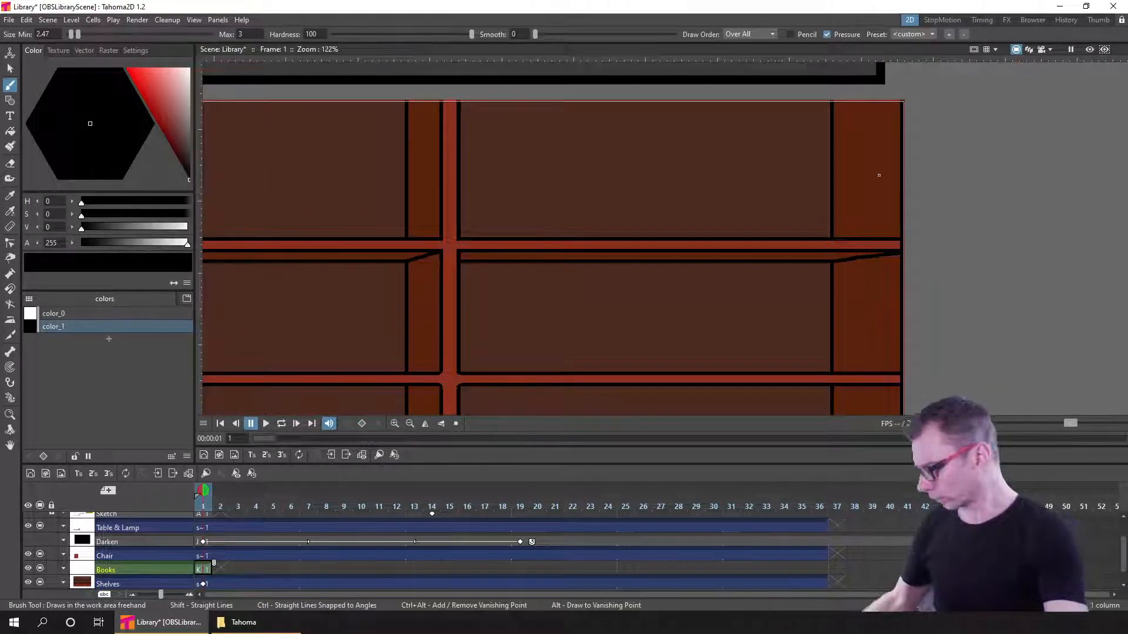
{"action": "key", "text": "ctrl+s"}
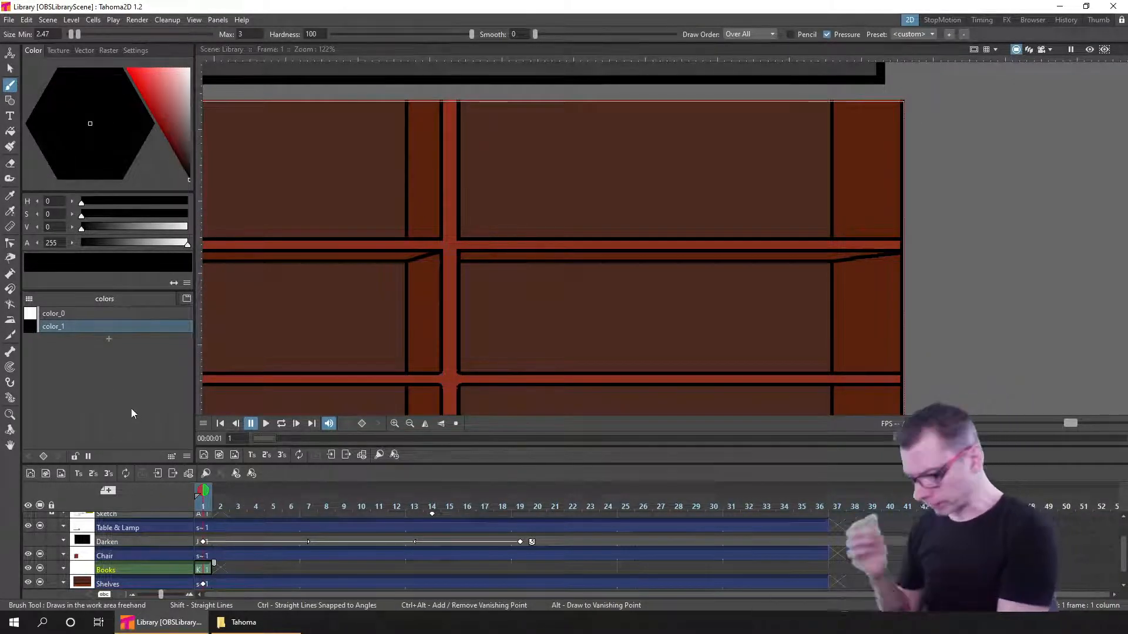
- Add a black color_2 style to the Books palette and recolour color_1 pure red (H 0, S 100, V 100), leaving color_2 active
{"action": "left_click", "coordinate": [108, 338]}
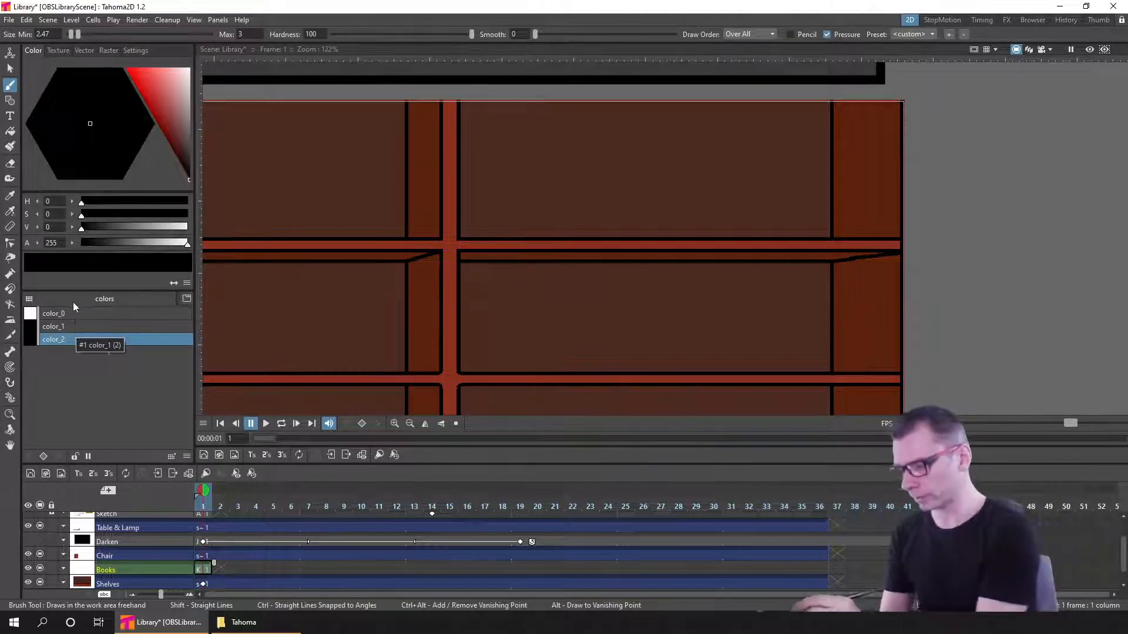
{"action": "left_click", "coordinate": [60, 326]}
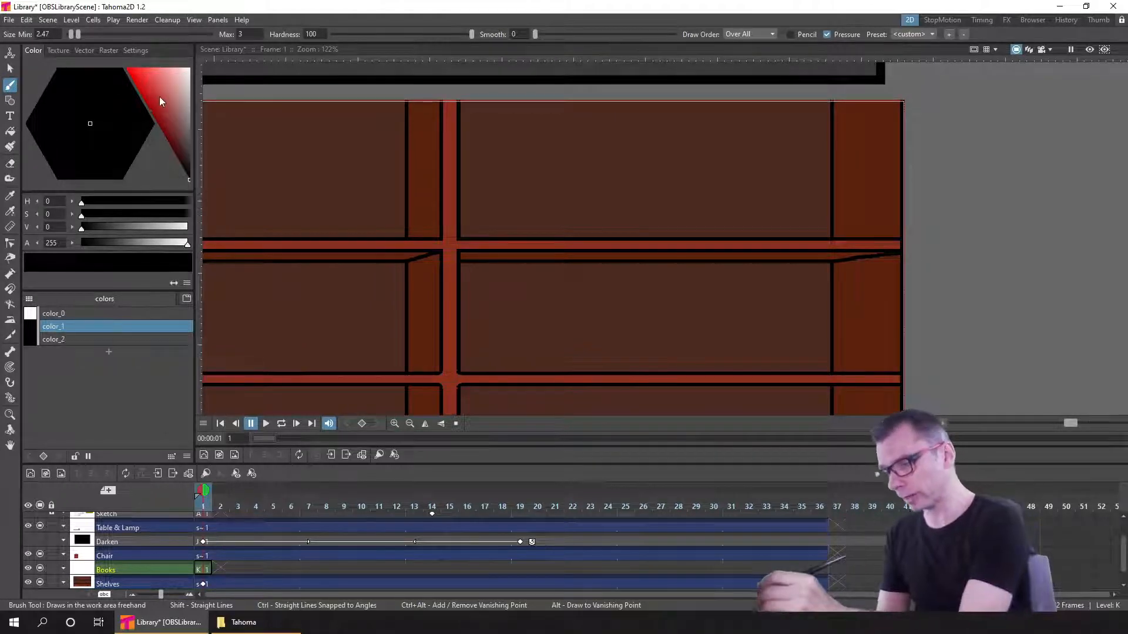
{"action": "left_click_drag", "start_coordinate": [160, 97], "coordinate": [103, 64]}
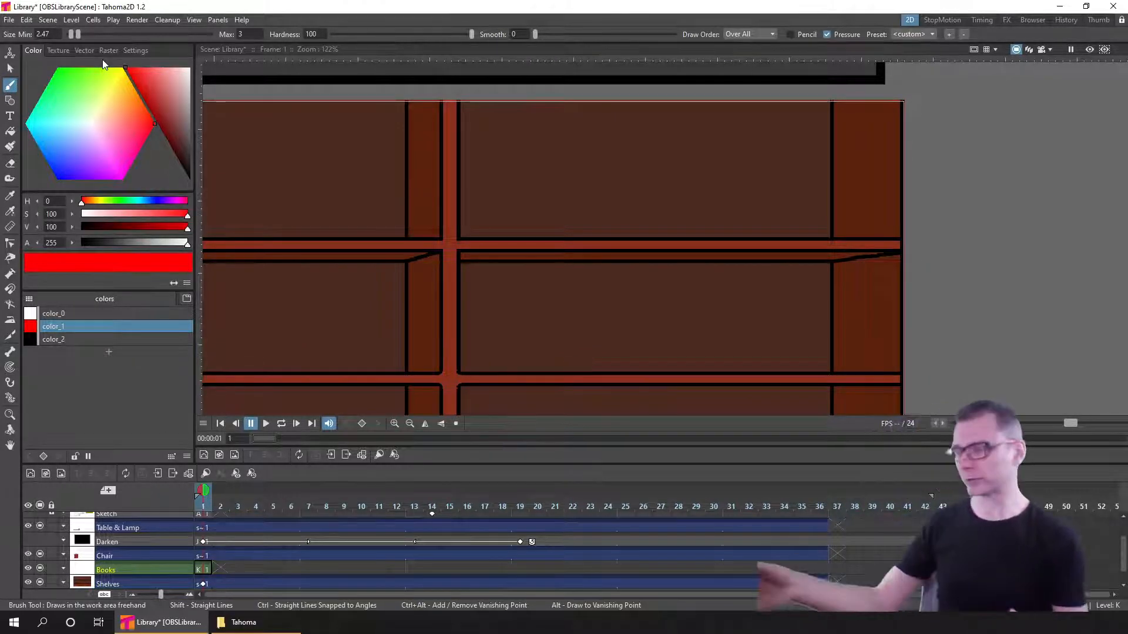
{"action": "left_click", "coordinate": [59, 339]}
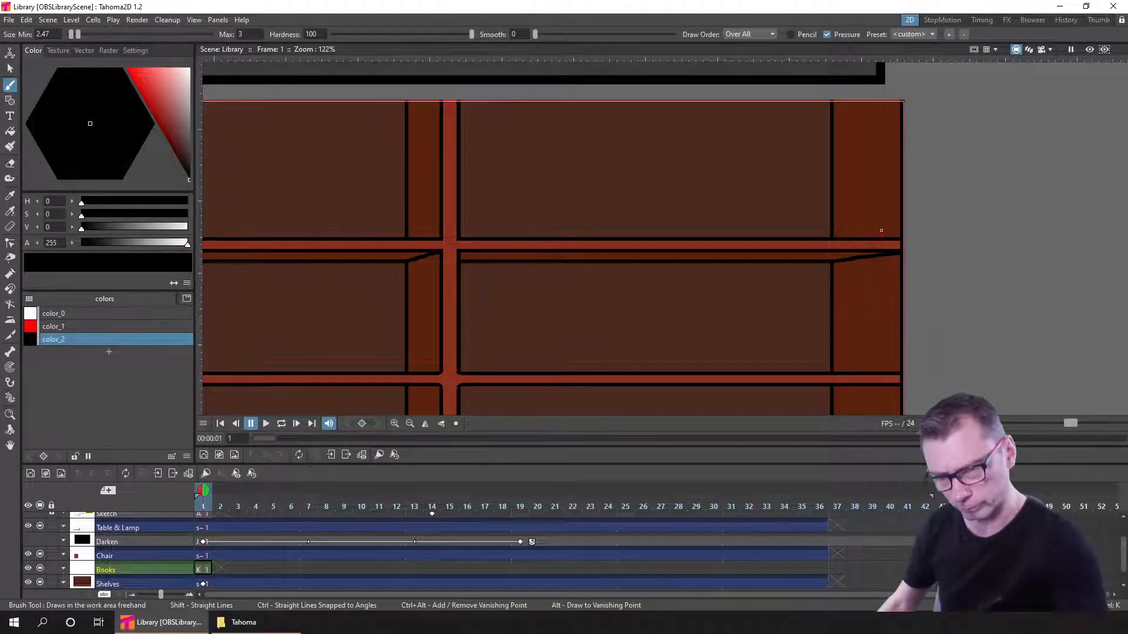
- Undo a trial vertical line on the upper-right shelf and set the brush's minimum and maximum size to 4
{"action": "left_click", "coordinate": [880, 117], "text": "shift"}
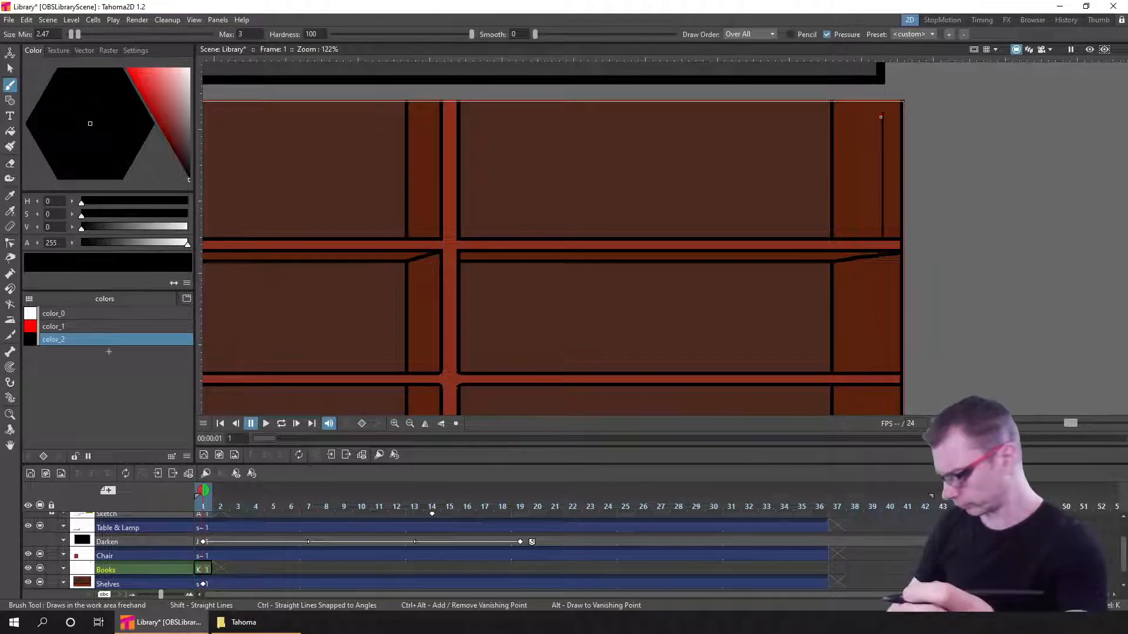
{"action": "key", "text": "ctrl+z"}
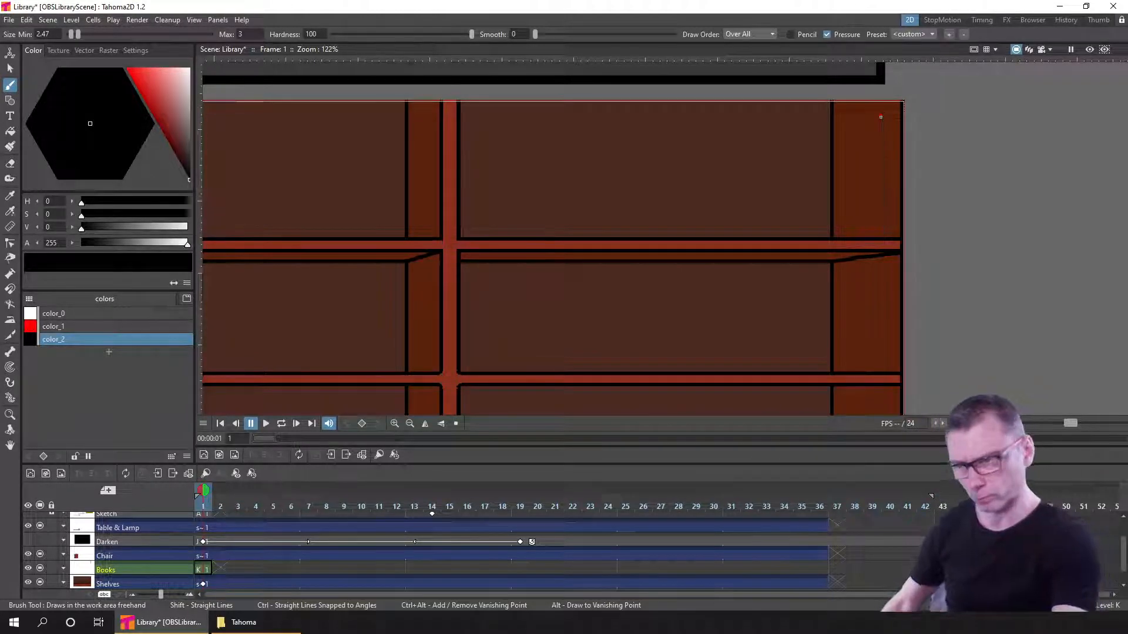
{"action": "left_click", "coordinate": [44, 34]}
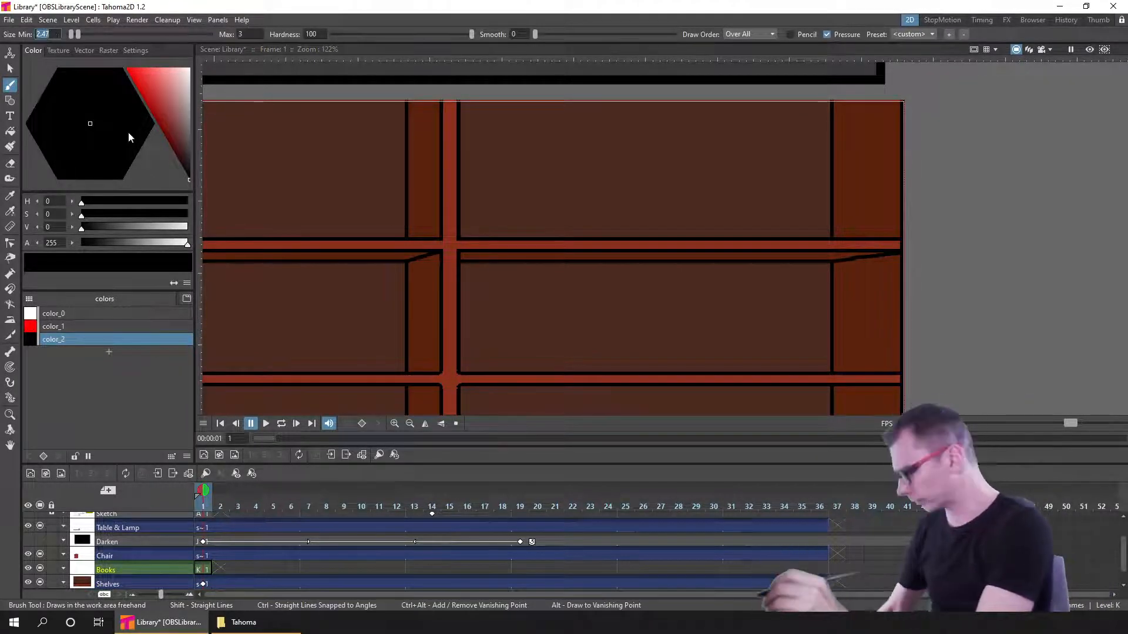
{"action": "type", "text": "4"}
{"action": "key", "text": "Tab"}
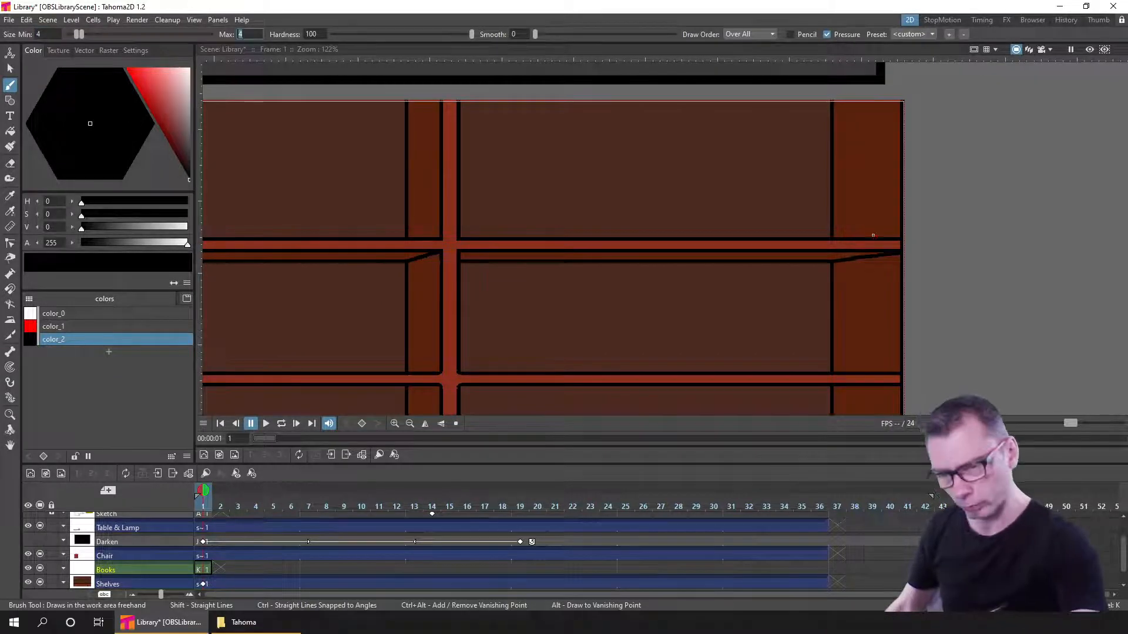
- Try a vertical book edge with the size 4 brush on the upper-right shelf, undo it and save the scene
{"action": "left_click_drag", "start_coordinate": [886, 120], "coordinate": [886, 239]}
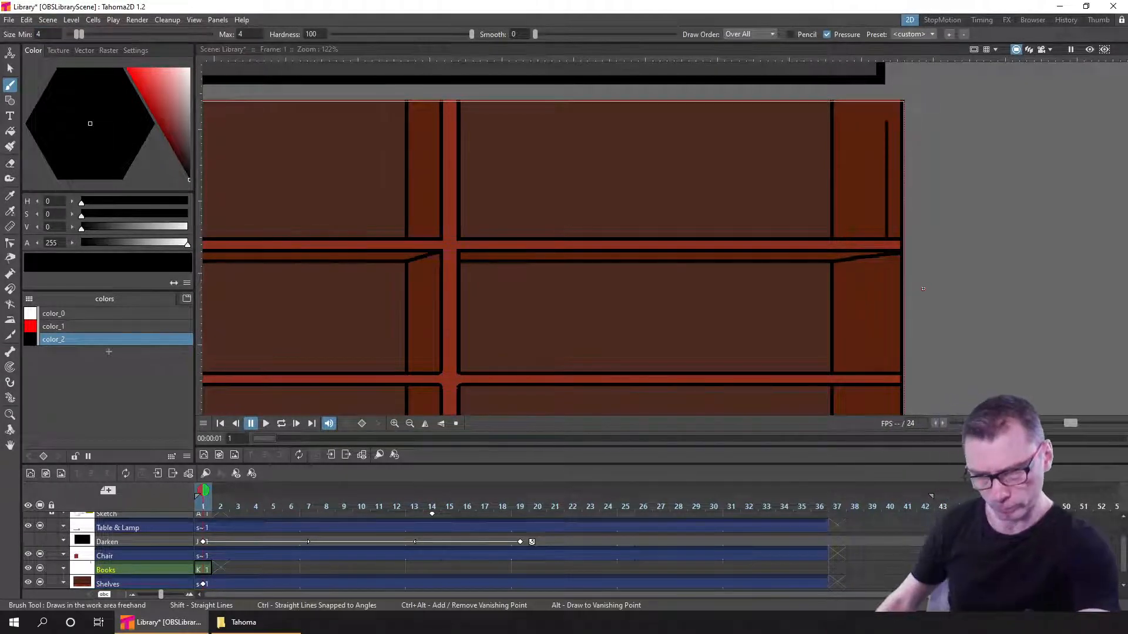
{"action": "key", "text": "ctrl+z"}
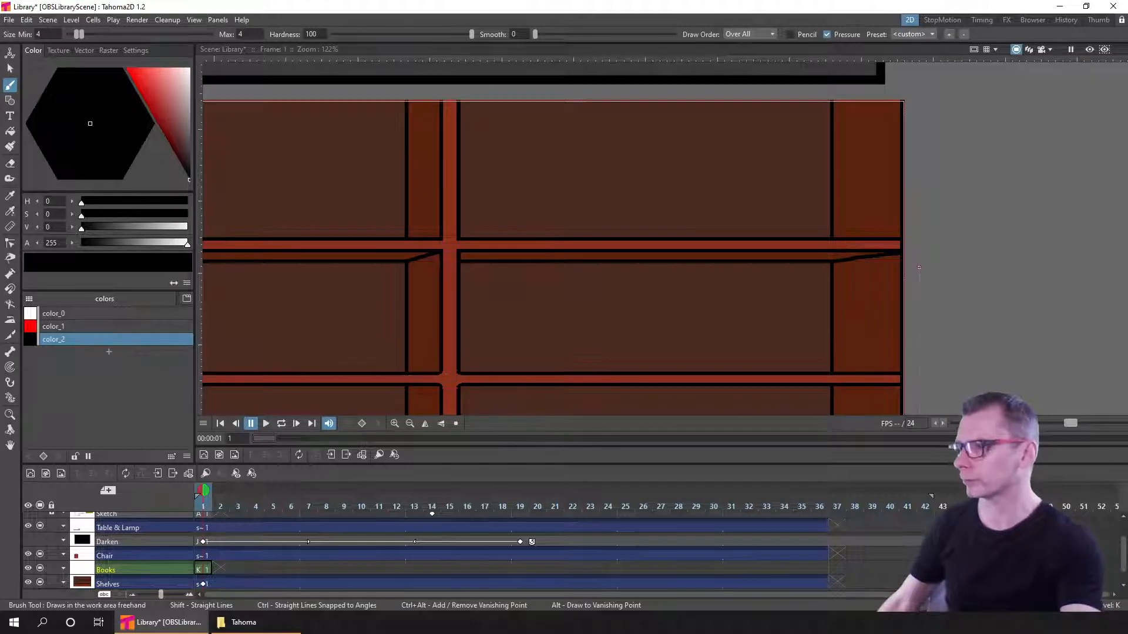
{"action": "key", "text": "ctrl+s"}
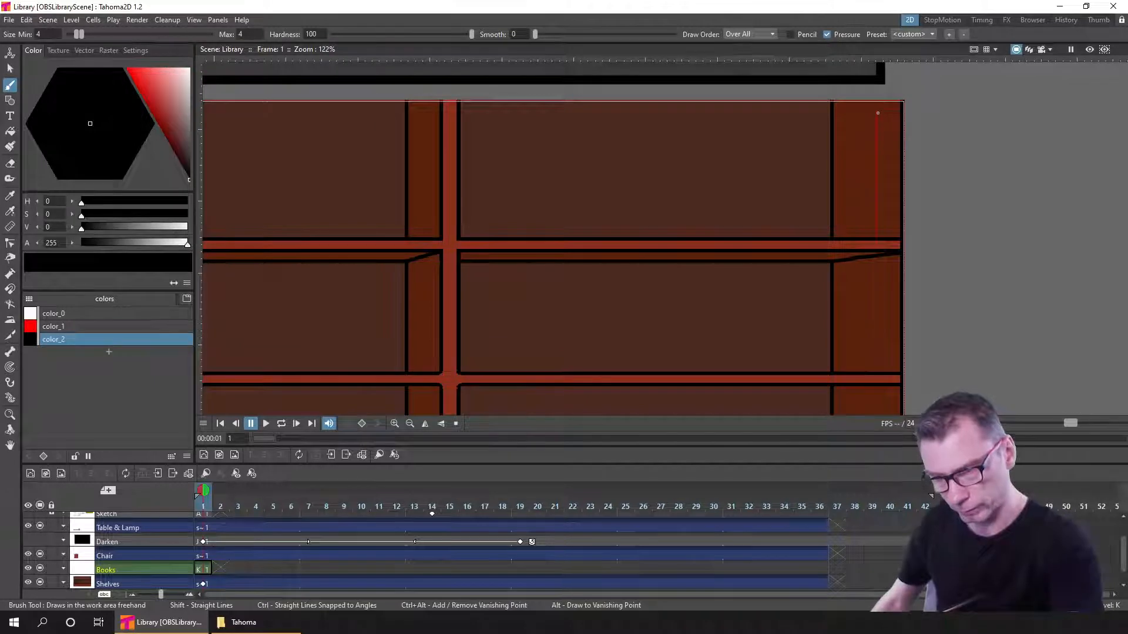
{"action": "left_click_drag", "start_coordinate": [878, 112], "coordinate": [878, 108]}
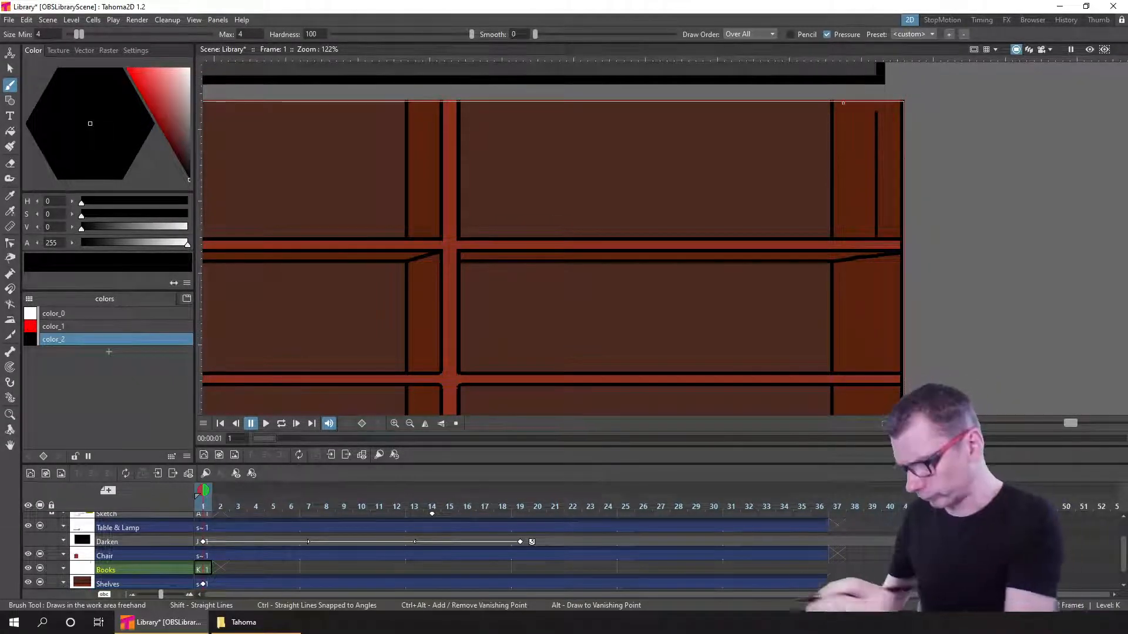
{"action": "left_click_drag", "start_coordinate": [198, 117], "coordinate": [157, 100]}
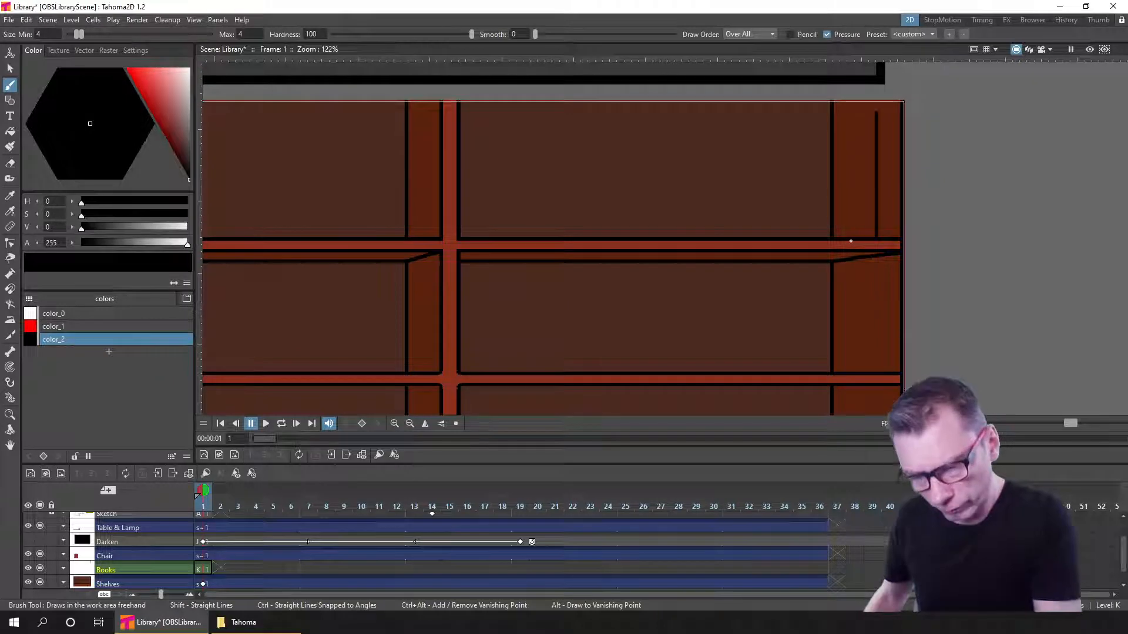
{"action": "mouse_move", "coordinate": [852, 236]}
{"action": "left_mouse_down"}
{"action": "mouse_move", "coordinate": [844, 167]}
{"action": "mouse_move", "coordinate": [856, 111]}
{"action": "mouse_move", "coordinate": [852, 142]}
{"action": "left_mouse_up"}
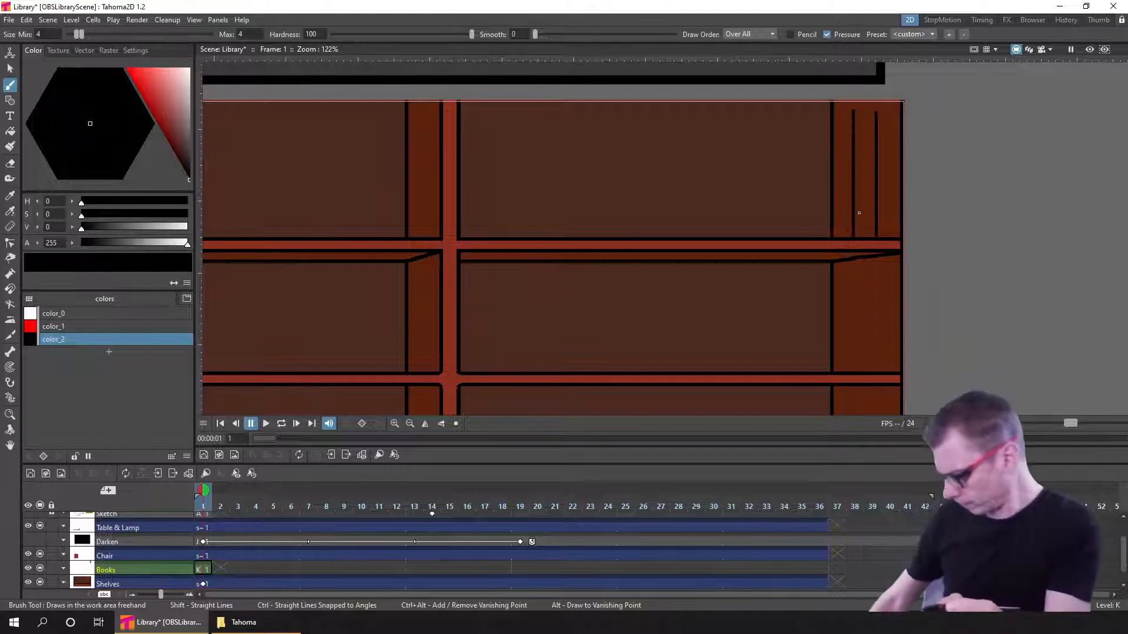
{"action": "key", "text": "ctrl+z"}
{"action": "key", "text": "ctrl+z"}
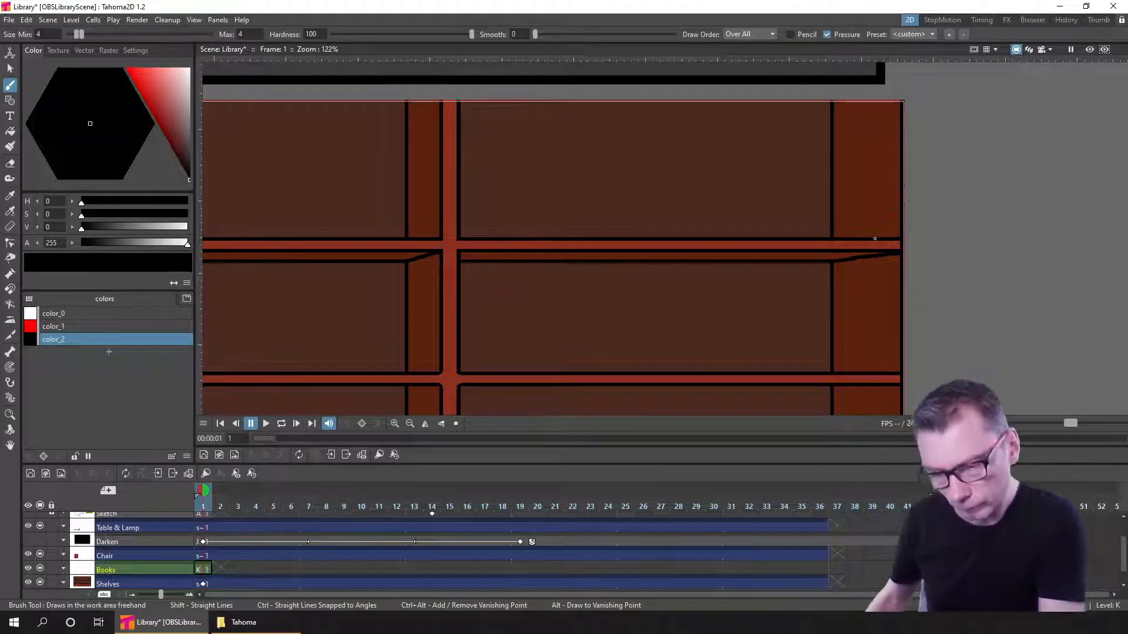
- Draw sixteen straight vertical book edges in black color_2 across the upper-right shelf, from its right end to its left end
{"action": "left_click_drag", "start_coordinate": [876, 239], "coordinate": [850, 111]}
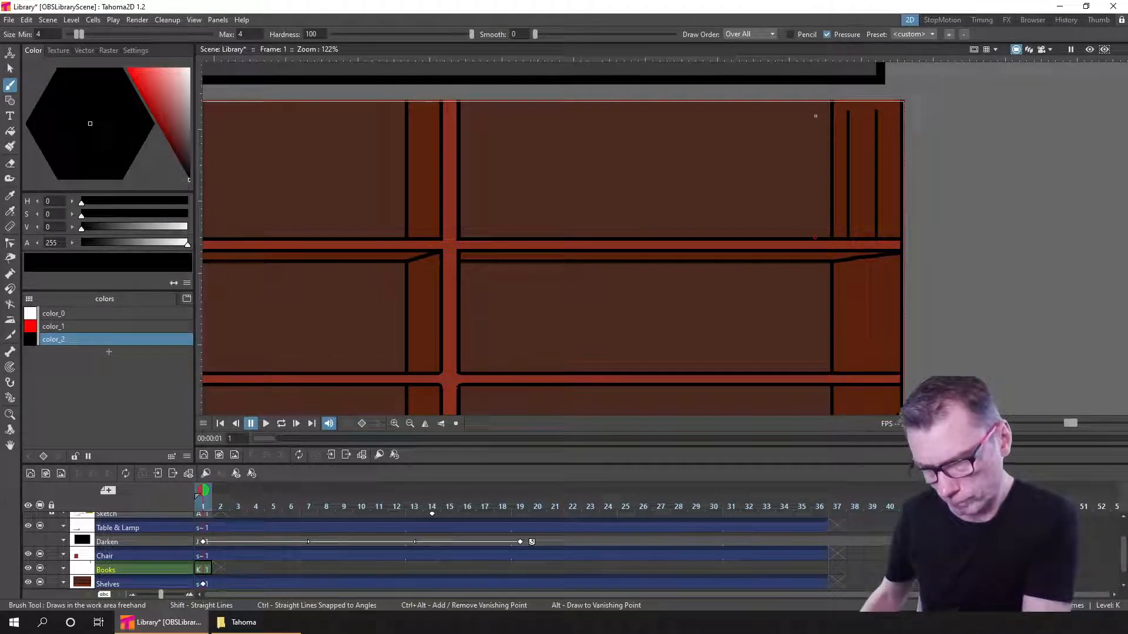
{"action": "left_click_drag", "start_coordinate": [813, 113], "coordinate": [814, 238]}
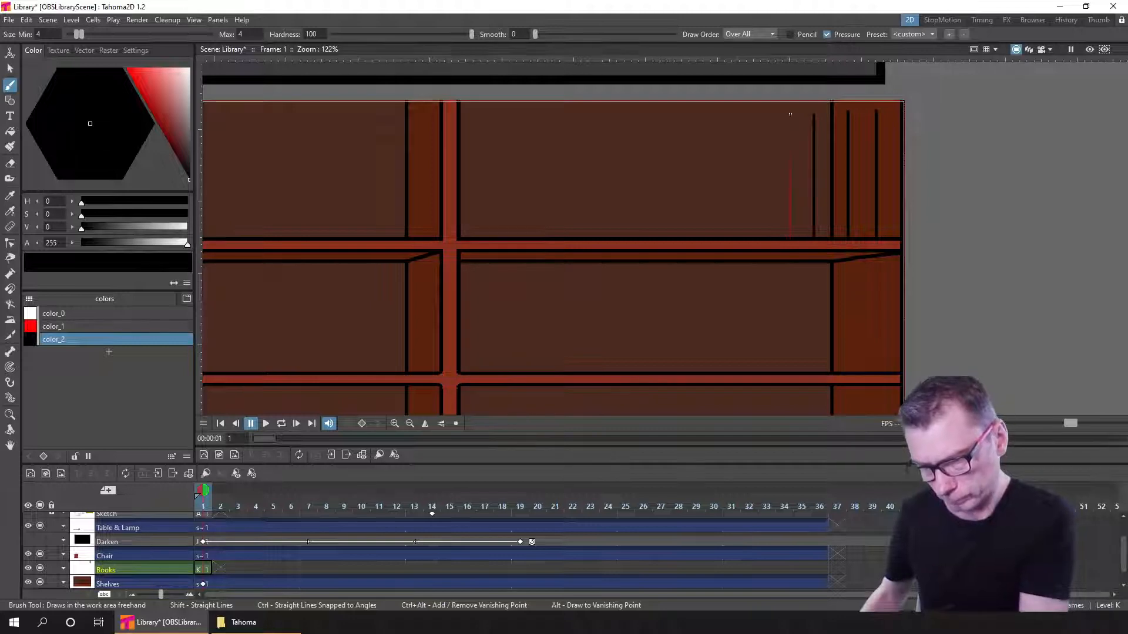
{"action": "left_click_drag", "start_coordinate": [789, 108], "coordinate": [790, 238]}
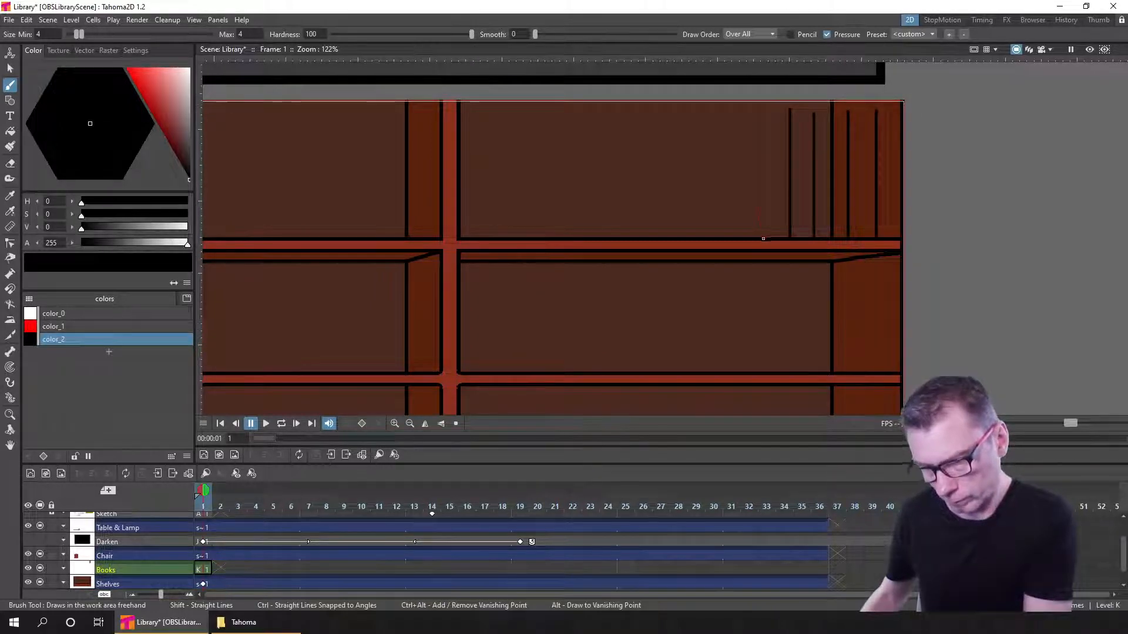
{"action": "left_click_drag", "start_coordinate": [764, 115], "coordinate": [764, 109]}
{"action": "left_click_drag", "start_coordinate": [736, 238], "coordinate": [737, 108]}
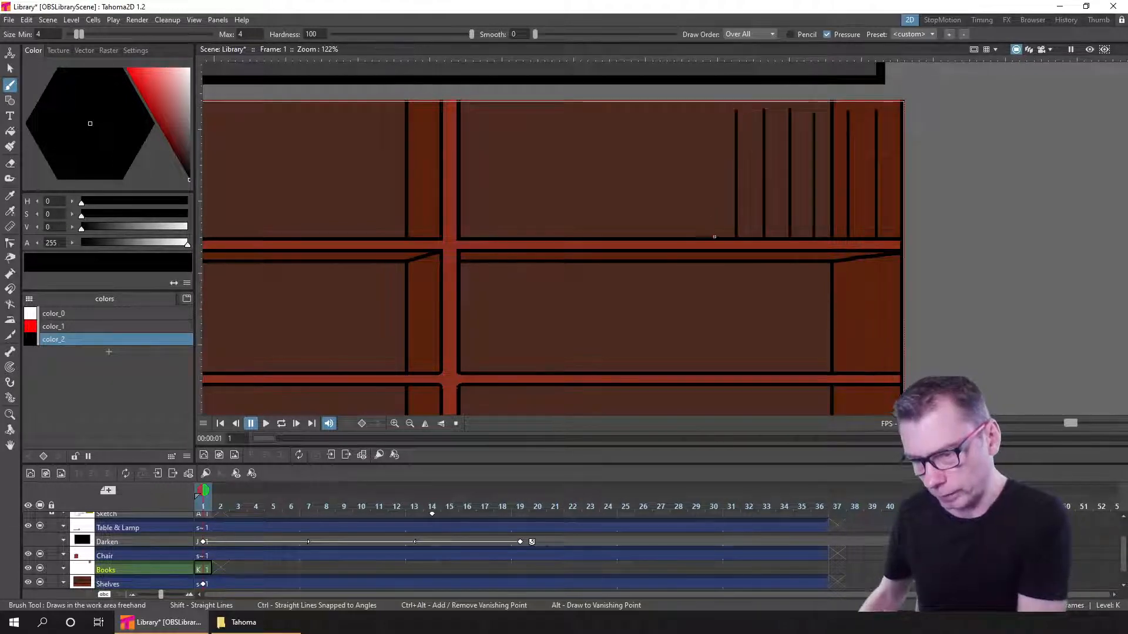
{"action": "left_click_drag", "start_coordinate": [713, 238], "coordinate": [715, 107]}
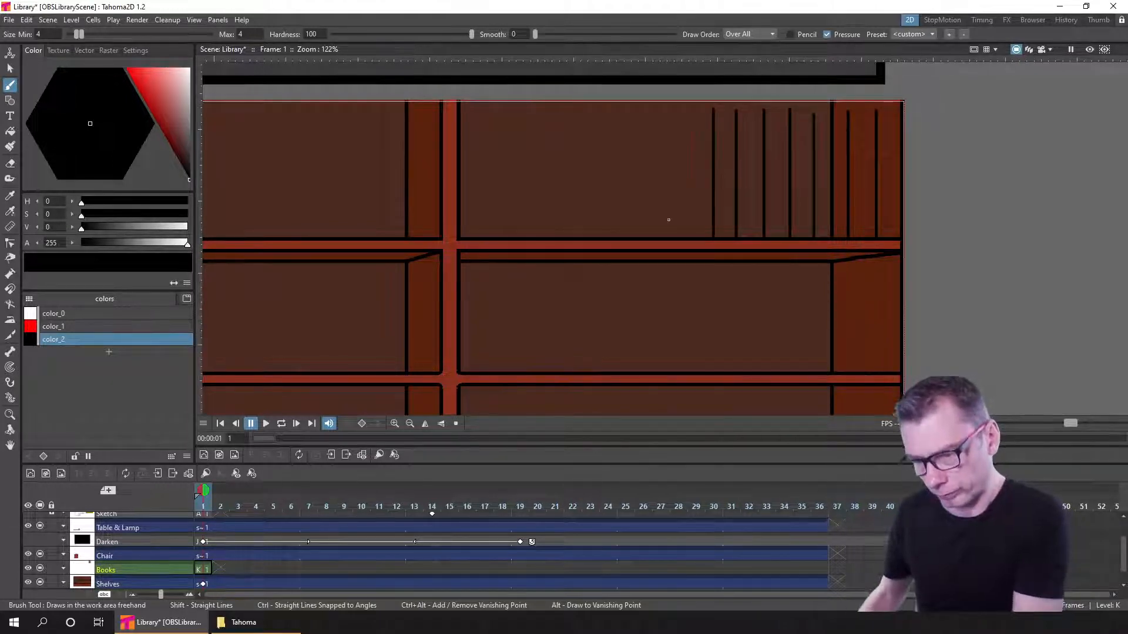
{"action": "left_click_drag", "start_coordinate": [692, 175], "coordinate": [688, 109]}
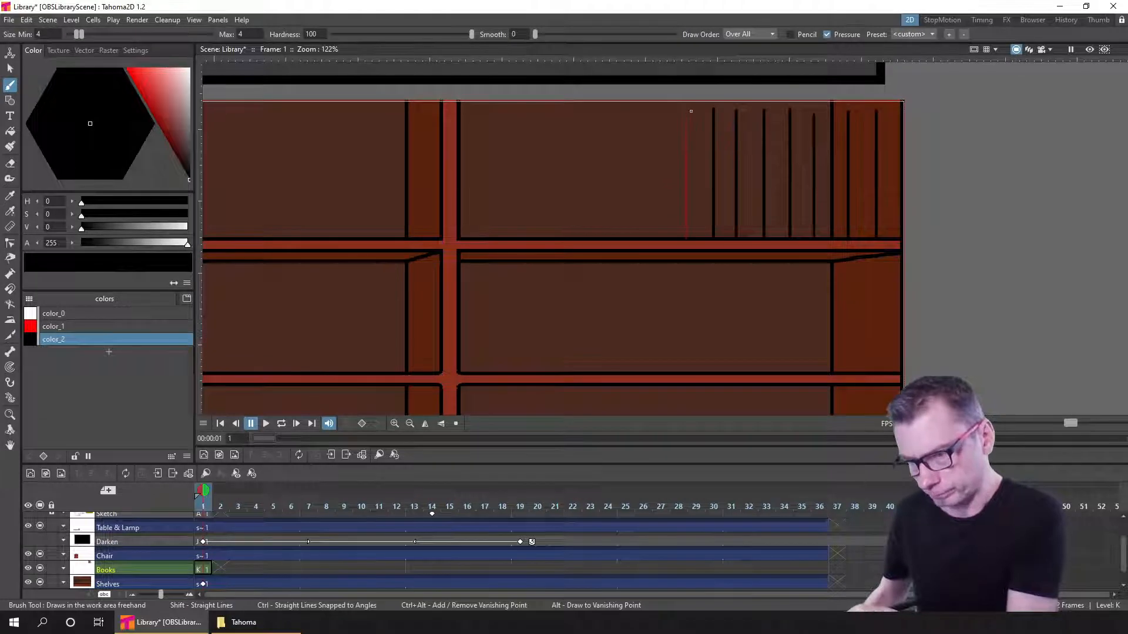
{"action": "left_click_drag", "start_coordinate": [658, 238], "coordinate": [658, 108]}
{"action": "left_click_drag", "start_coordinate": [631, 237], "coordinate": [632, 109]}
{"action": "left_click_drag", "start_coordinate": [608, 240], "coordinate": [610, 111]}
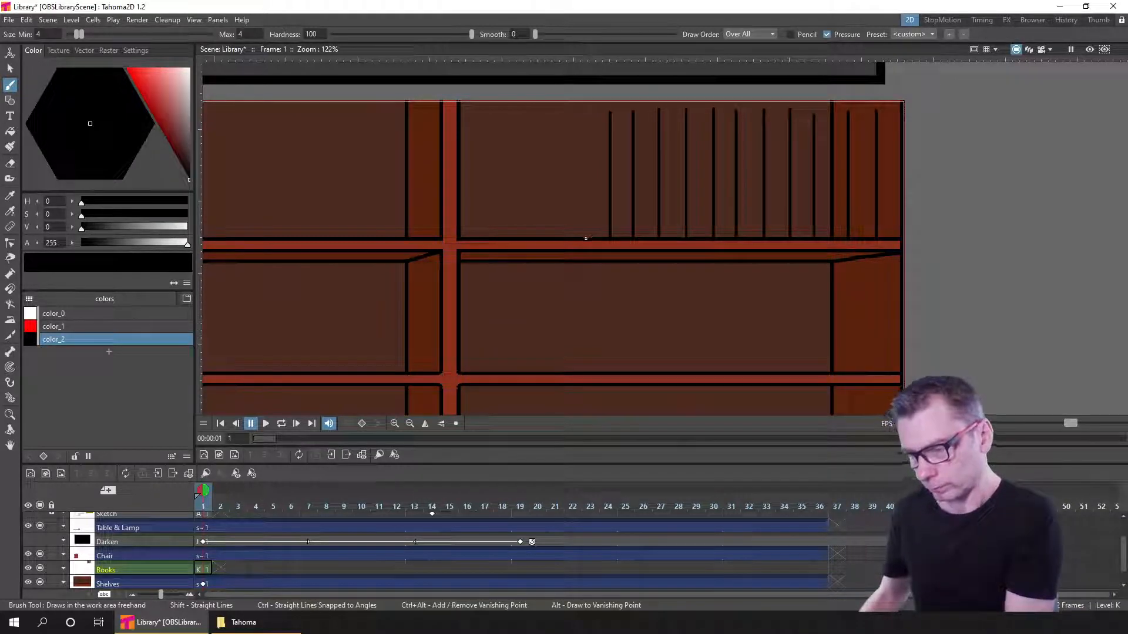
{"action": "left_click_drag", "start_coordinate": [585, 238], "coordinate": [584, 108]}
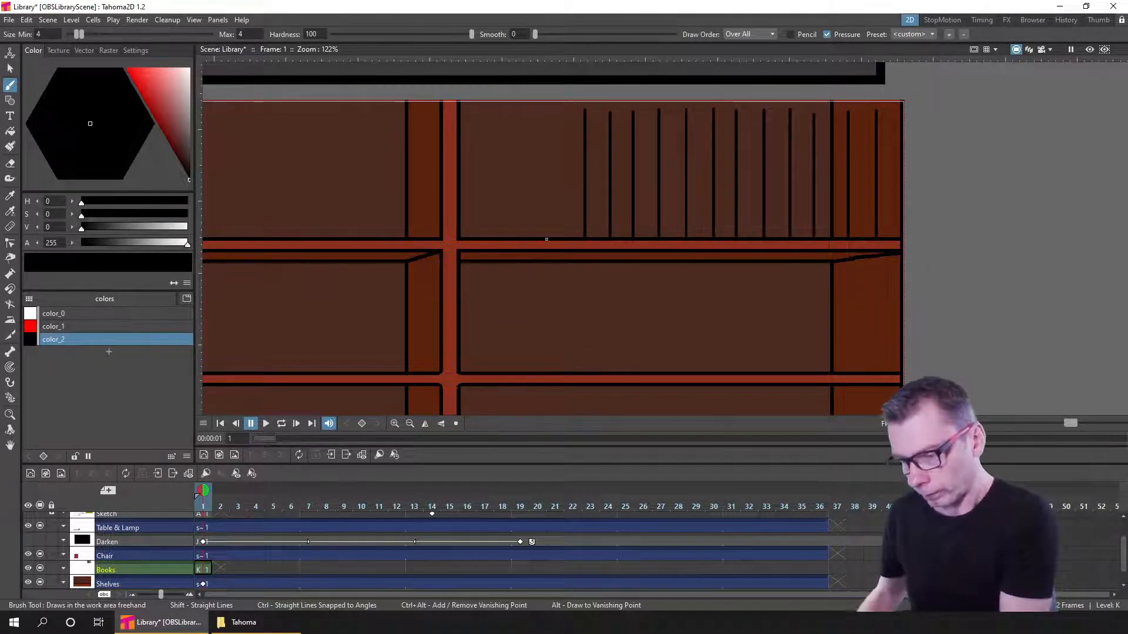
{"action": "left_click_drag", "start_coordinate": [560, 239], "coordinate": [560, 108]}
{"action": "left_click_drag", "start_coordinate": [534, 240], "coordinate": [535, 106]}
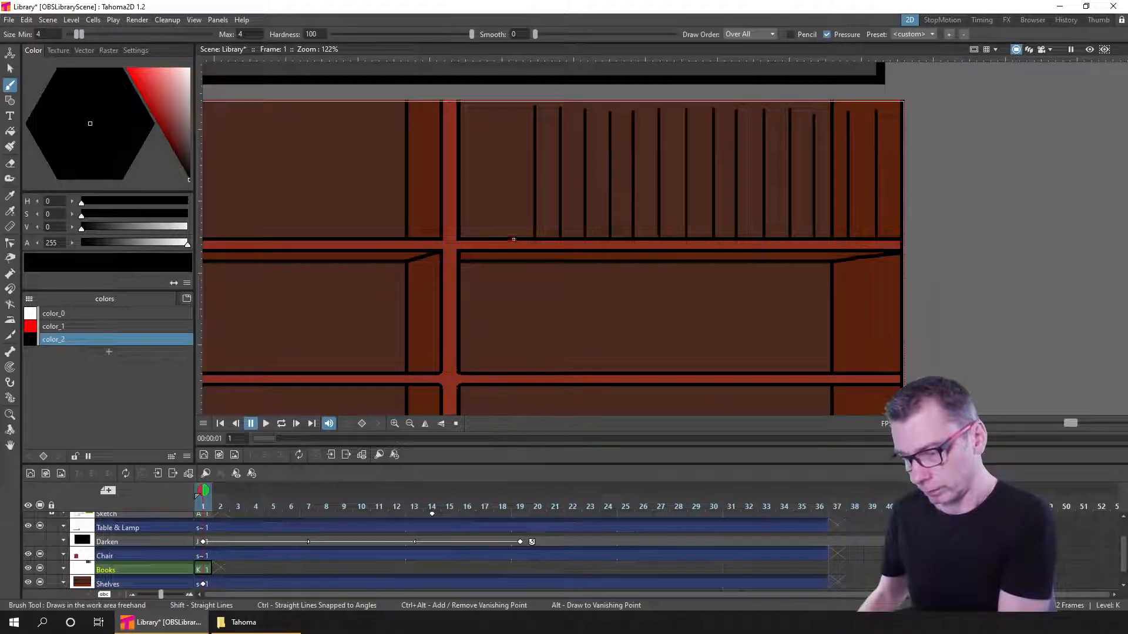
{"action": "left_click_drag", "start_coordinate": [514, 239], "coordinate": [514, 106]}
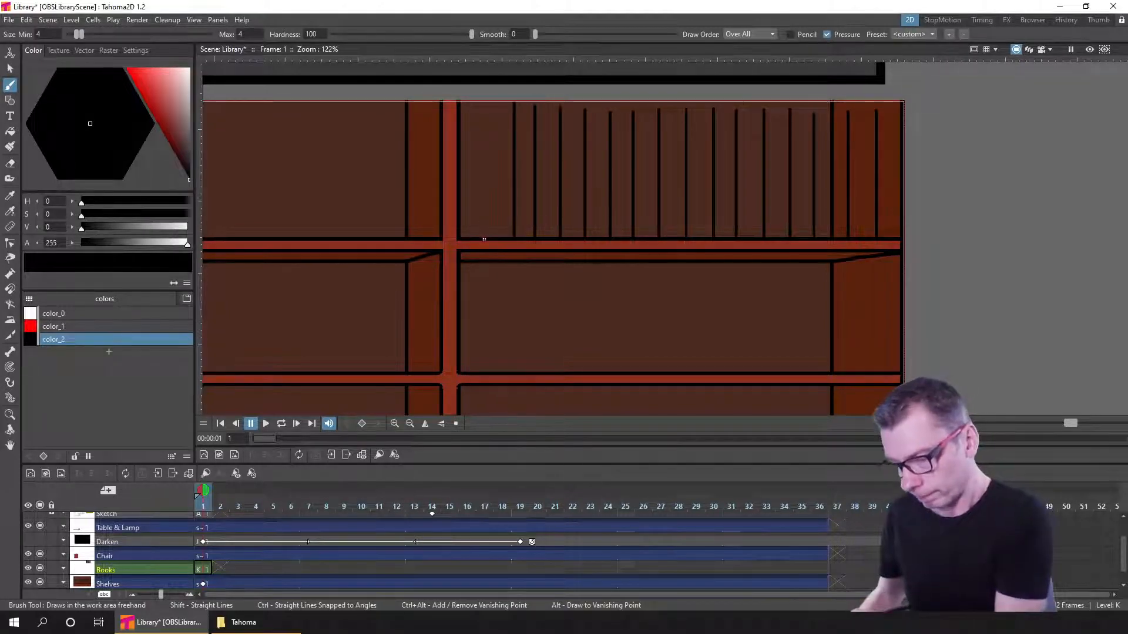
{"action": "left_click_drag", "start_coordinate": [488, 239], "coordinate": [487, 107]}
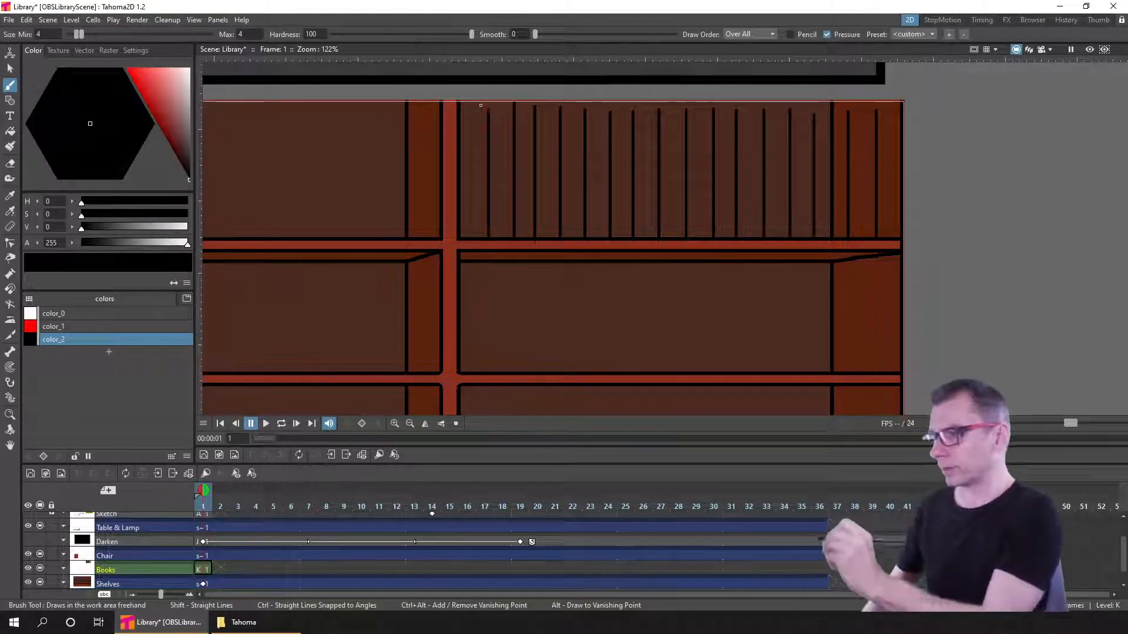
- Save the scene and draw the straight baseline and left end edge of the book row on the upper-right shelf
{"action": "key", "text": "ctrl+s"}
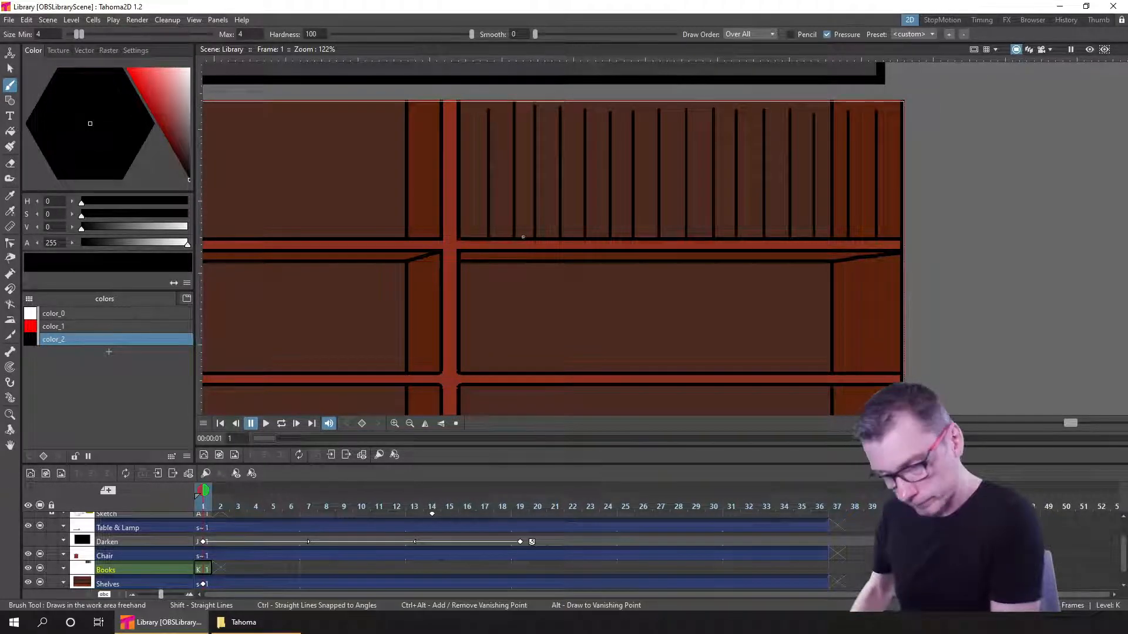
{"action": "left_click", "coordinate": [925, 240], "text": "shift"}
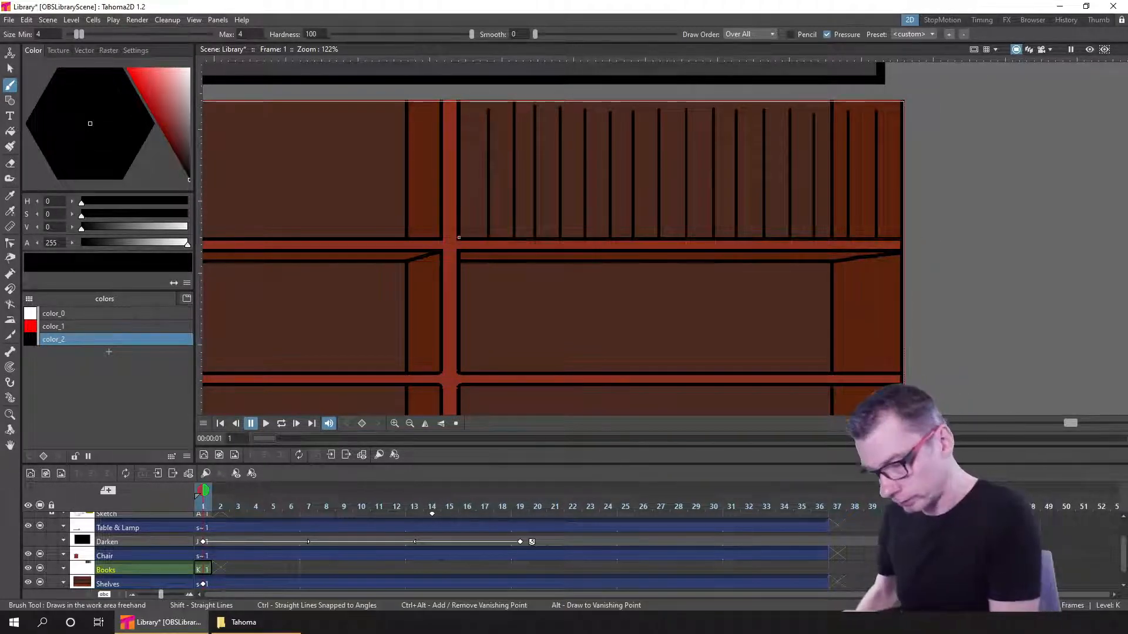
{"action": "left_click_drag", "start_coordinate": [459, 108], "coordinate": [458, 238]}
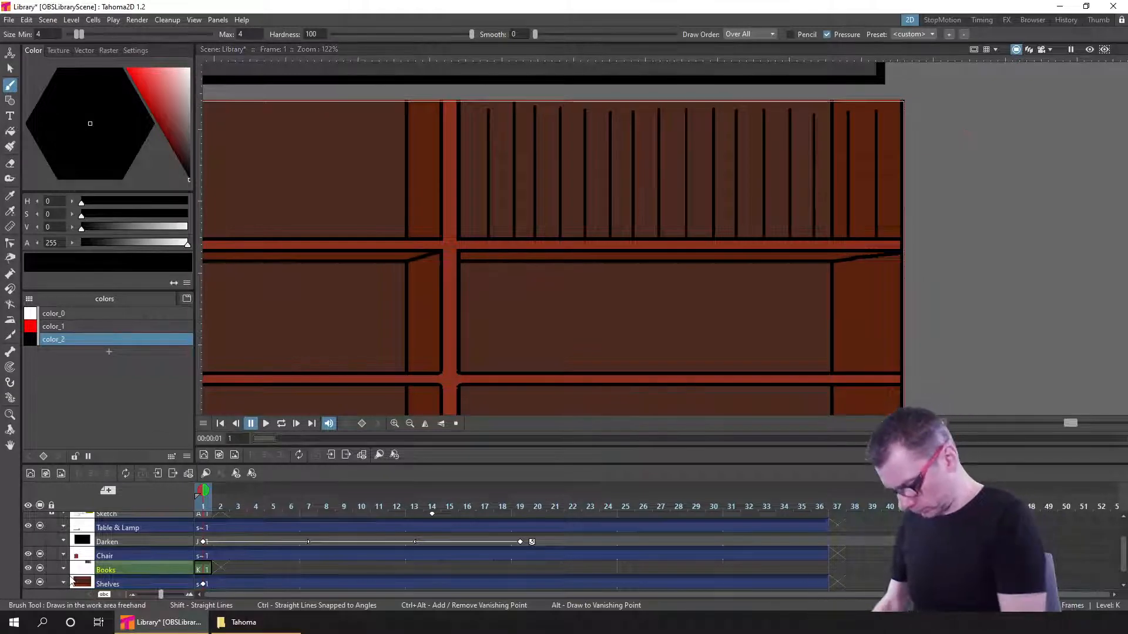
- Check the book lines with the Shelves column temporarily hidden, return to the Books drawing and save the scene
{"action": "left_click", "coordinate": [41, 581]}
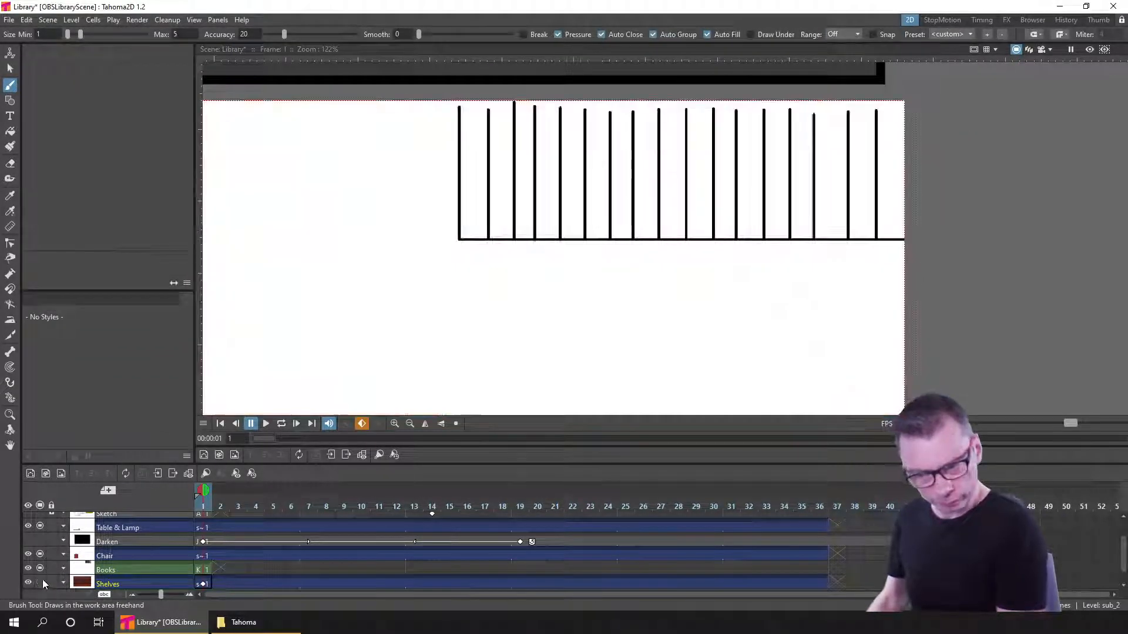
{"action": "left_click", "coordinate": [42, 580]}
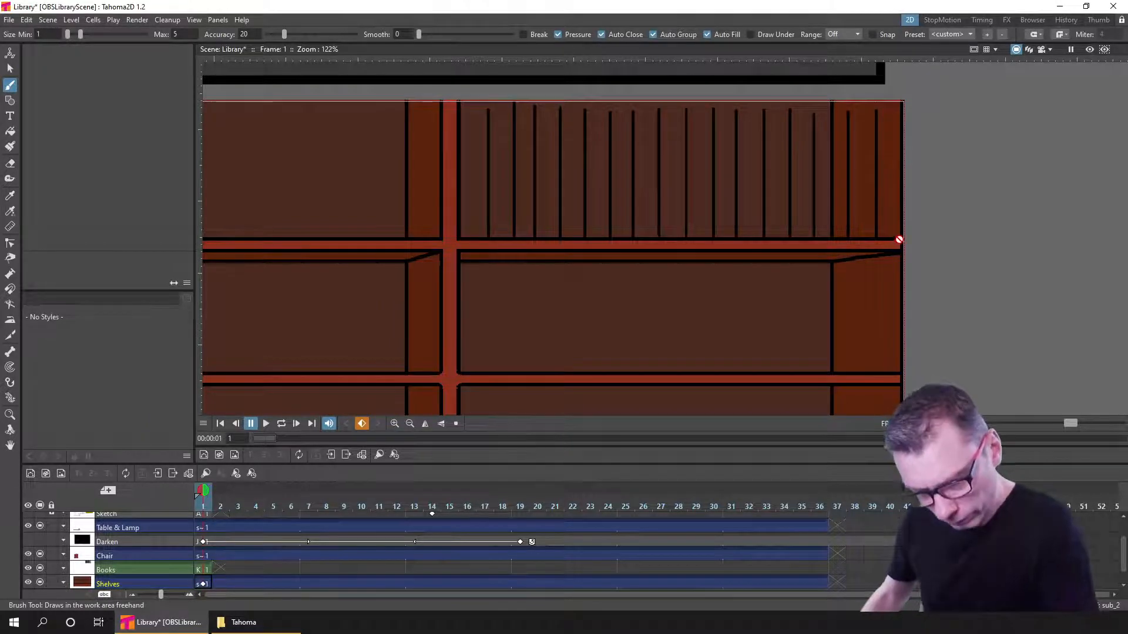
{"action": "left_click", "coordinate": [205, 572]}
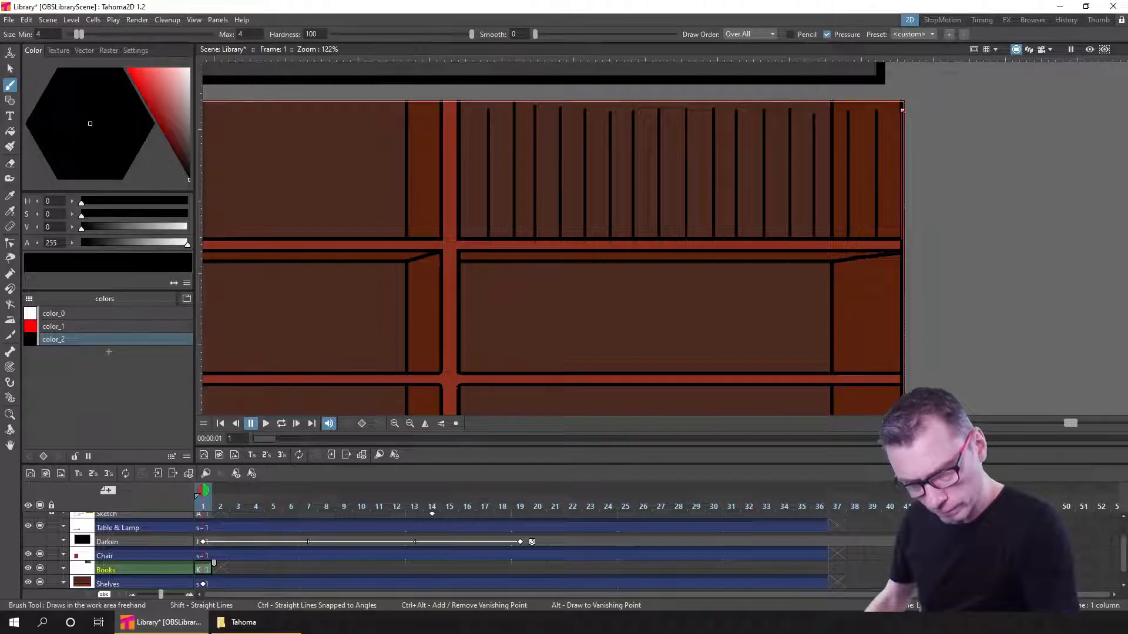
{"action": "key", "text": "ctrl+s"}
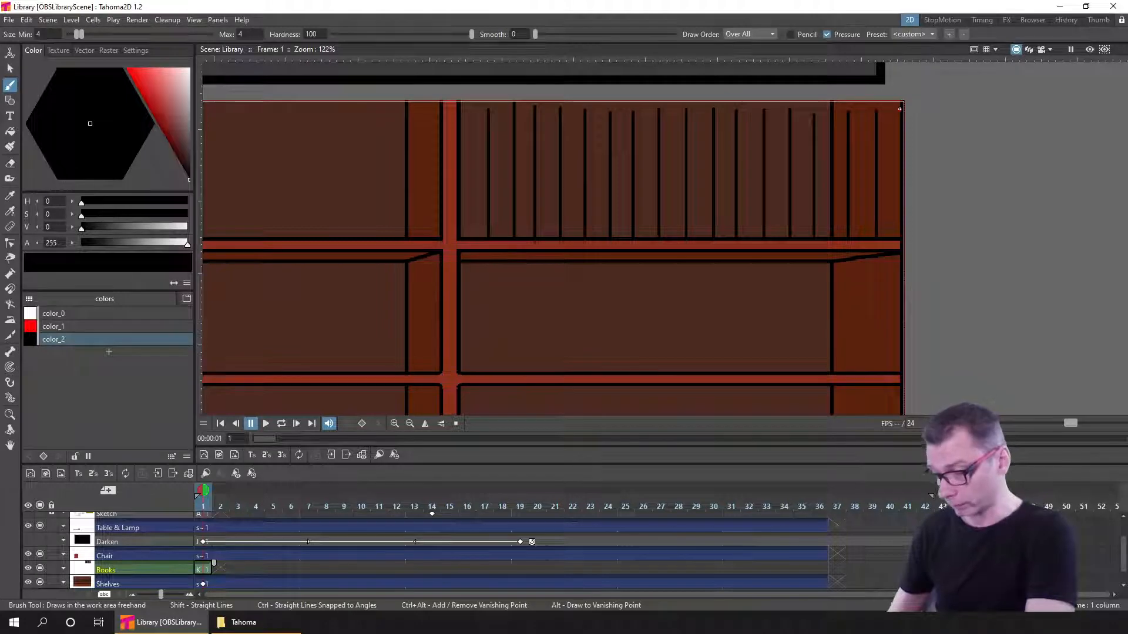
{"action": "key", "text": "ctrl+s"}
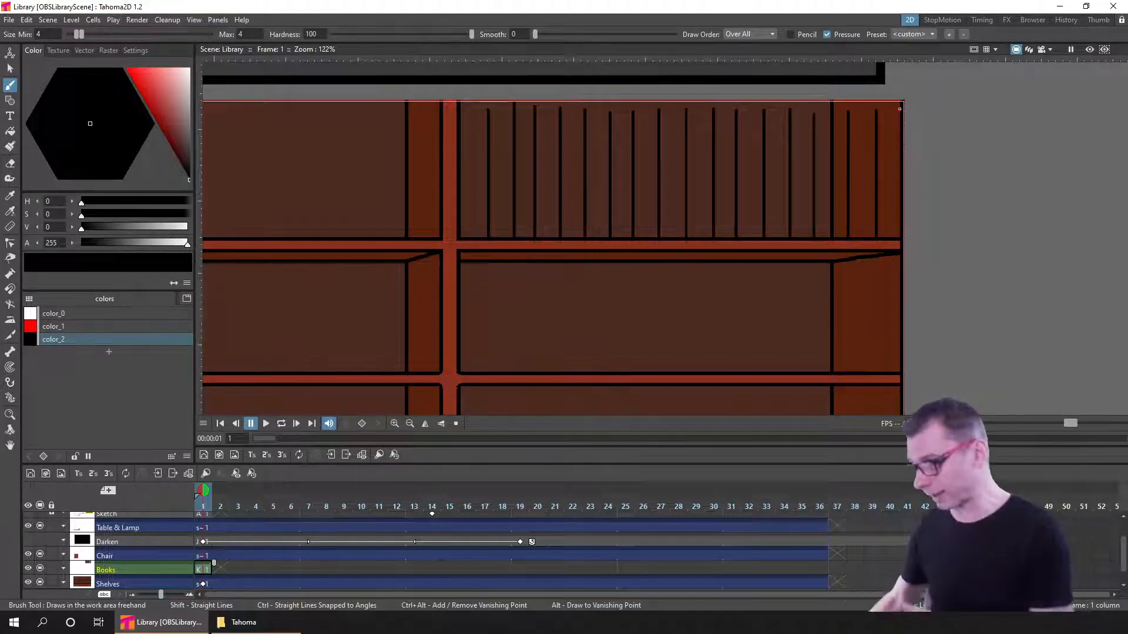
- Erase the uneven tops of the book edges on the upper-right shelf with a Rectangular eraser strip across the row
{"action": "left_click", "coordinate": [12, 164]}
{"action": "left_click", "coordinate": [464, 35]}
{"action": "left_click", "coordinate": [449, 54]}
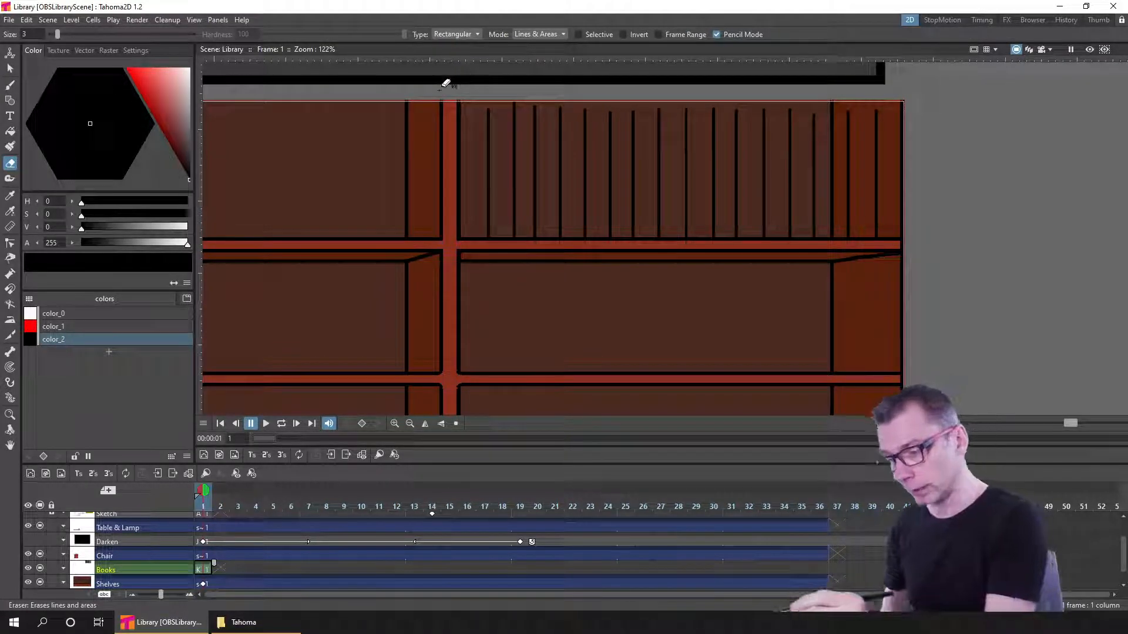
{"action": "mouse_move", "coordinate": [428, 93]}
{"action": "left_mouse_down"}
{"action": "mouse_move", "coordinate": [886, 93]}
{"action": "mouse_move", "coordinate": [922, 100]}
{"action": "mouse_move", "coordinate": [936, 122]}
{"action": "mouse_move", "coordinate": [935, 111]}
{"action": "left_mouse_up"}
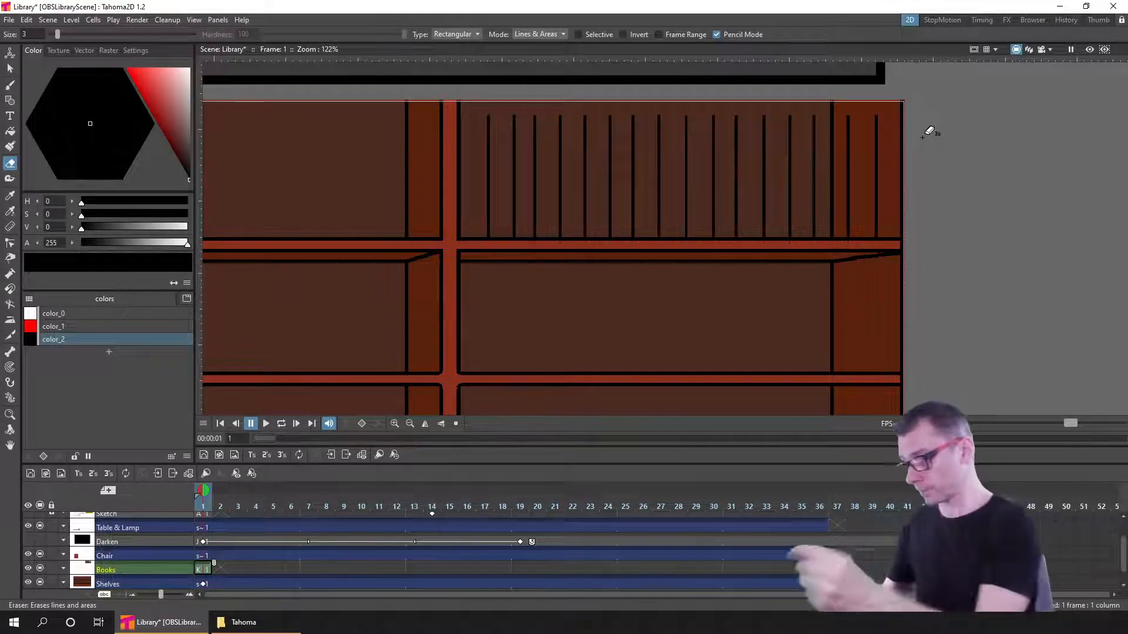
- Close the book row with a straight top line and right end edge in black color_2, checking it with Shelves temporarily hidden
{"action": "key", "text": "b"}
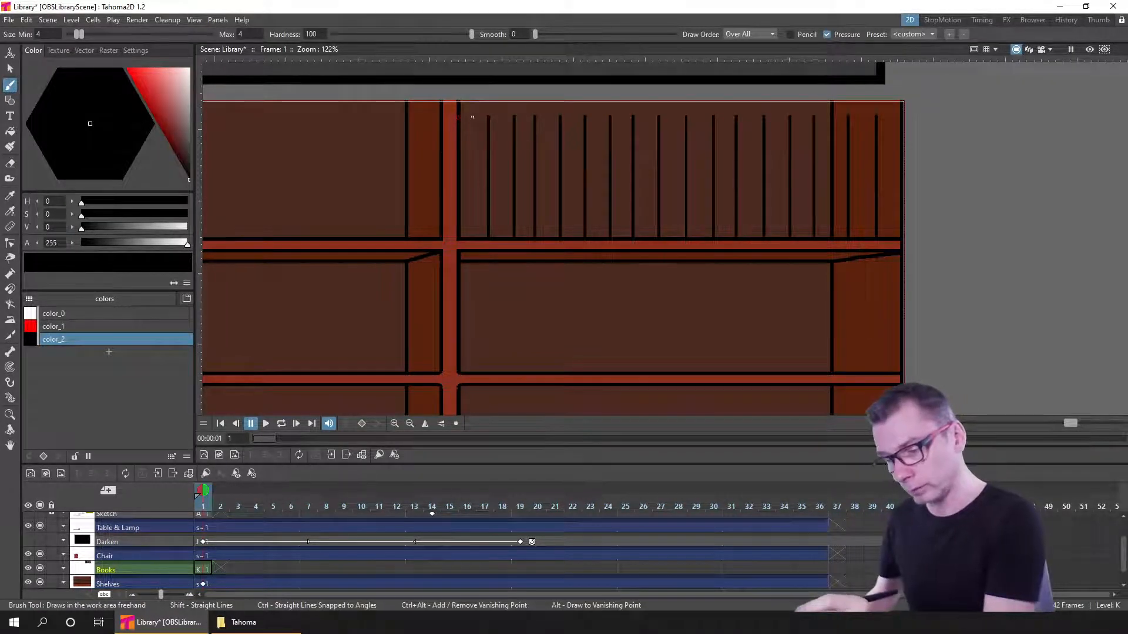
{"action": "left_click_drag", "start_coordinate": [472, 117], "coordinate": [784, 118]}
{"action": "left_click_drag", "start_coordinate": [902, 121], "coordinate": [901, 121]}
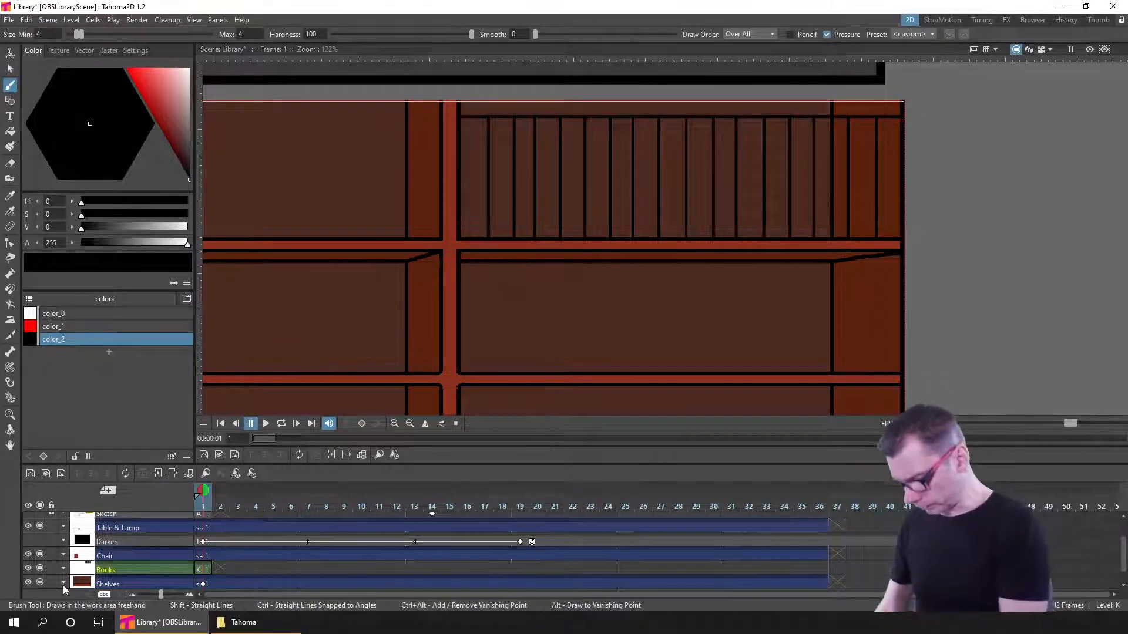
{"action": "left_click", "coordinate": [40, 584]}
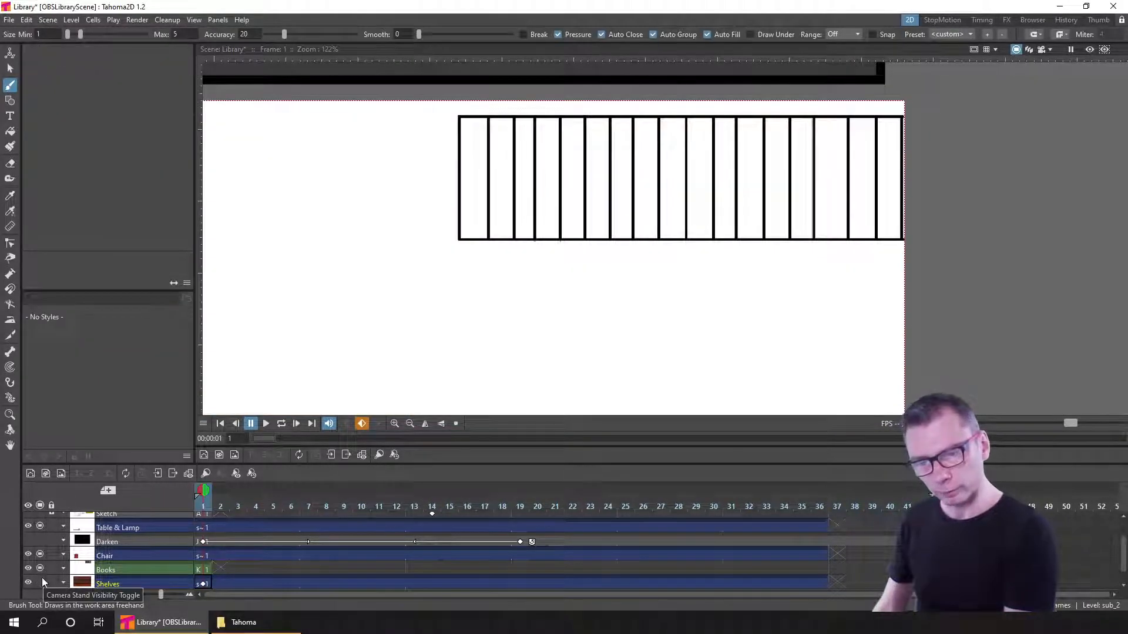
{"action": "left_click", "coordinate": [43, 583]}
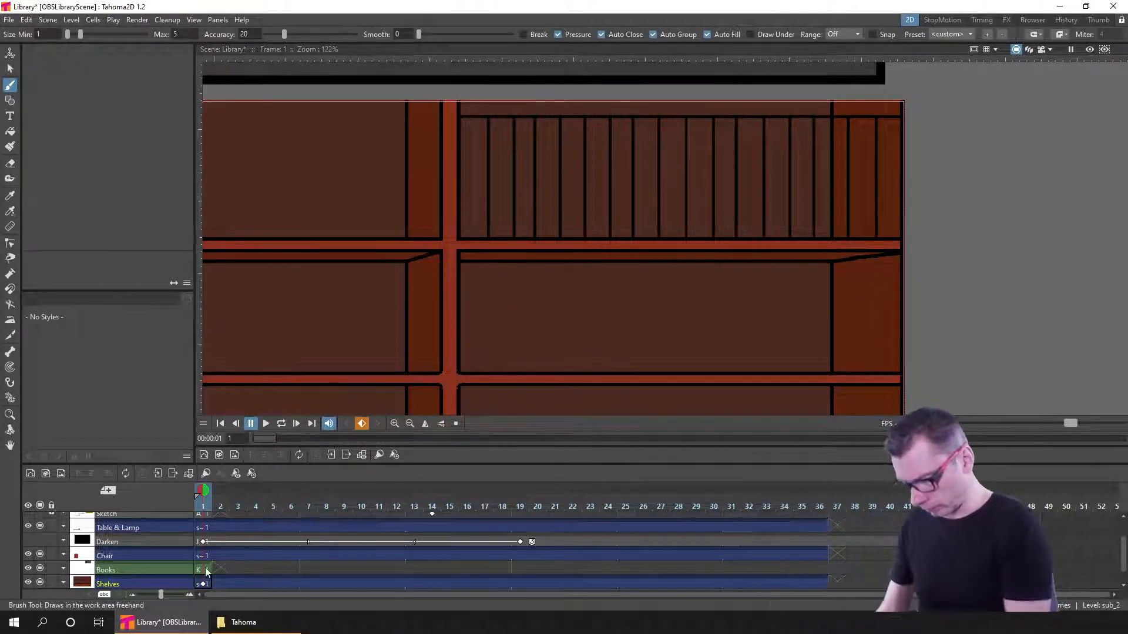
{"action": "left_click", "coordinate": [202, 573]}
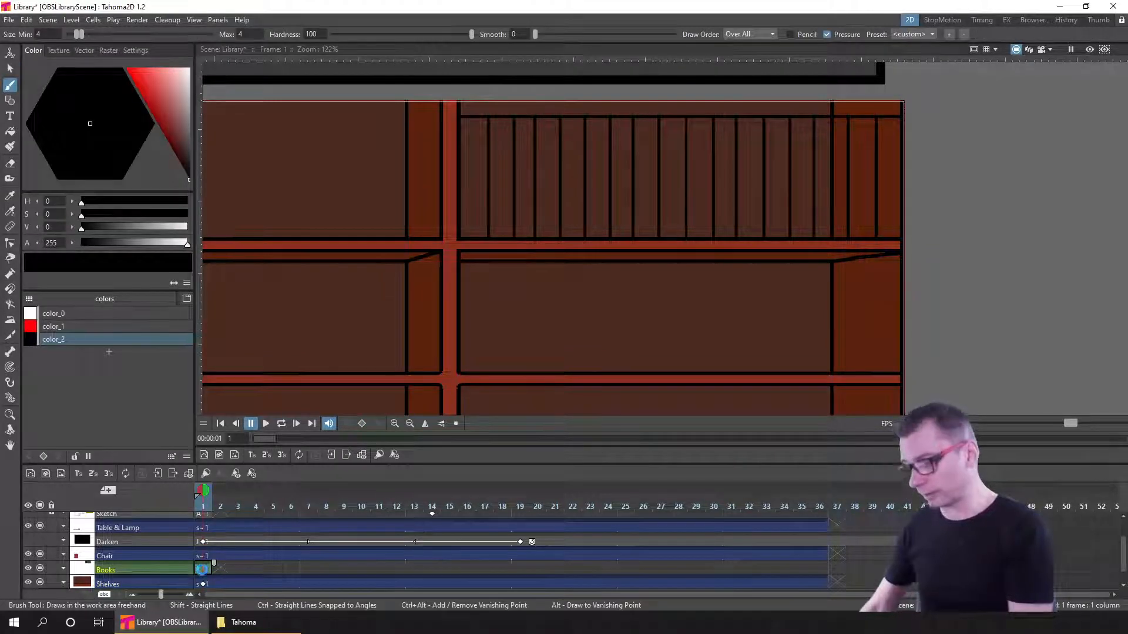
- Add a color_3 style to the Books palette, make it light blue (H 192, S 30, V 82) for filling, and save
{"action": "left_click", "coordinate": [109, 352]}
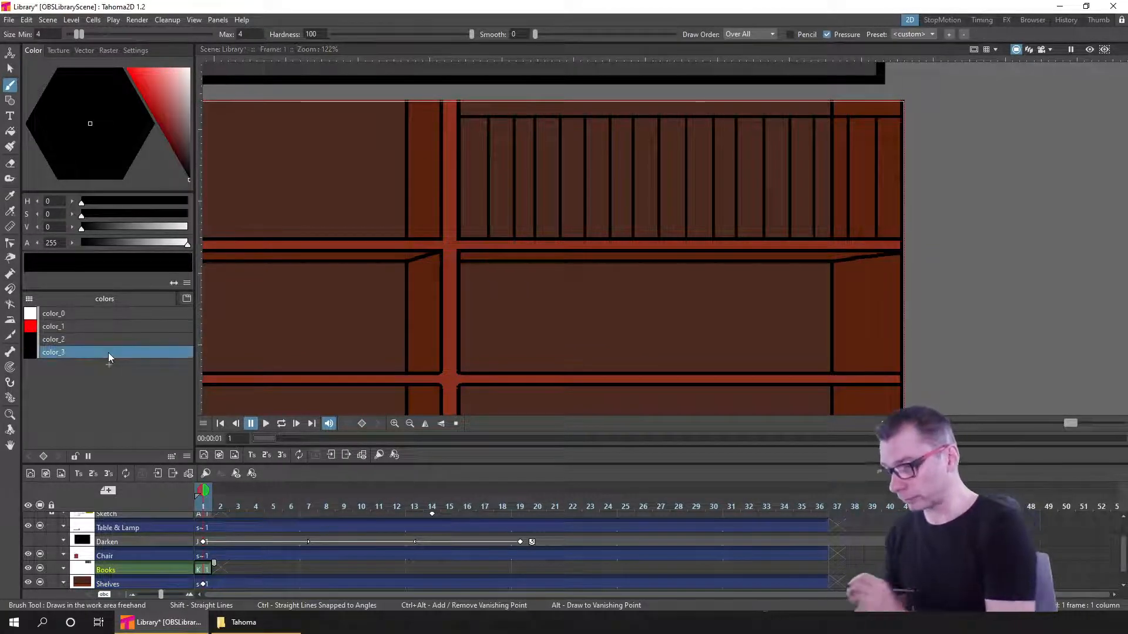
{"action": "left_click", "coordinate": [129, 92]}
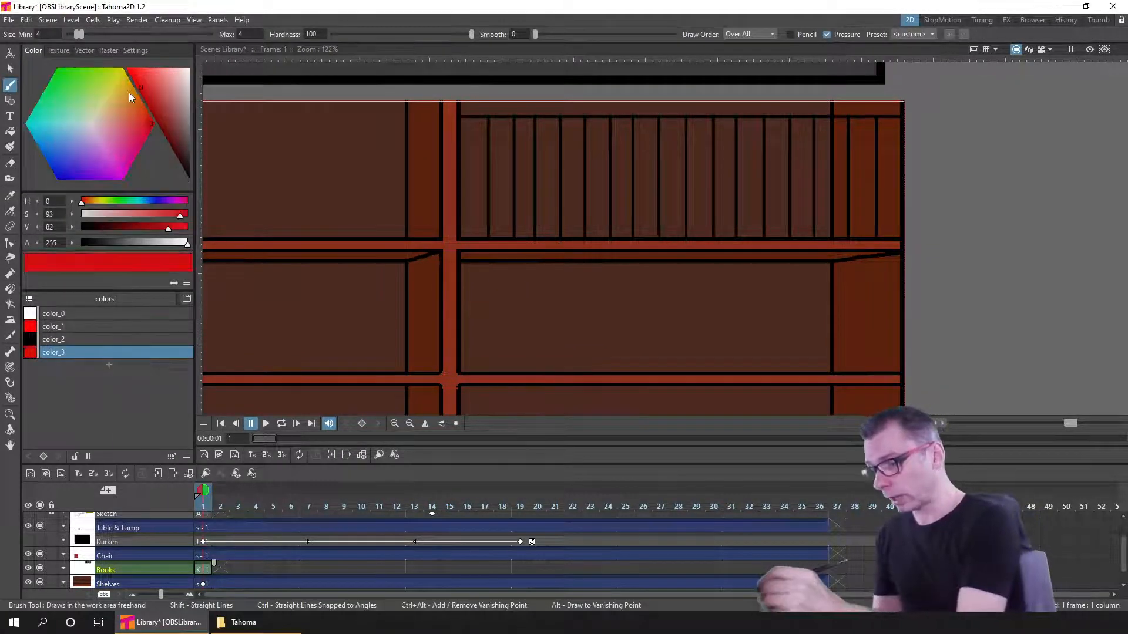
{"action": "left_click", "coordinate": [84, 131]}
{"action": "left_click", "coordinate": [10, 130]}
{"action": "left_click_drag", "start_coordinate": [75, 143], "coordinate": [73, 128]}
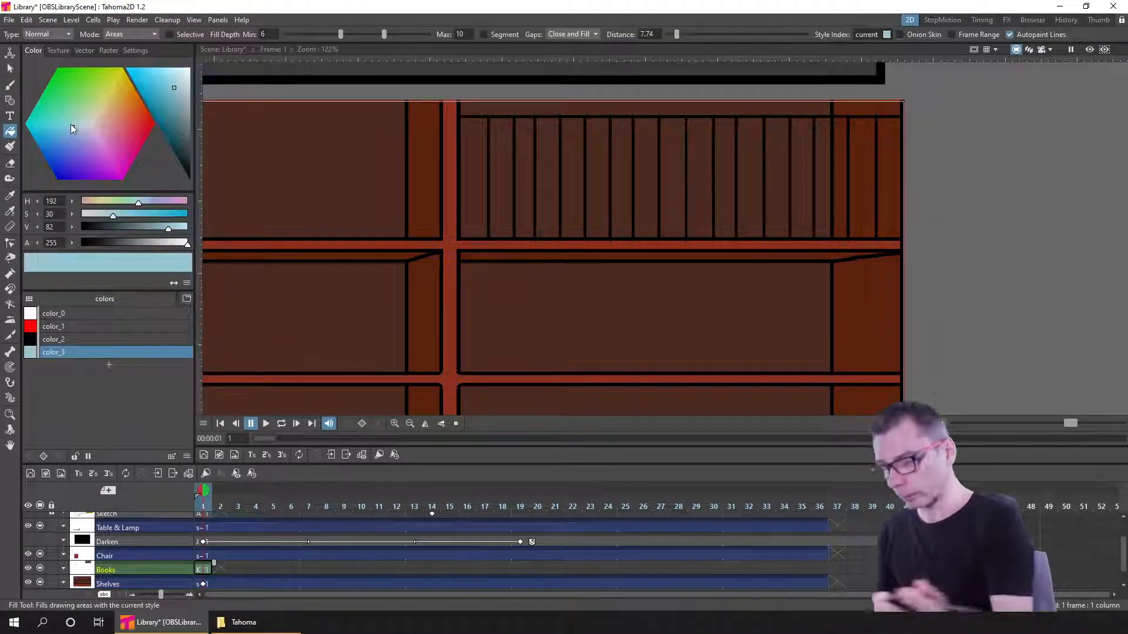
{"action": "key", "text": "ctrl+s"}
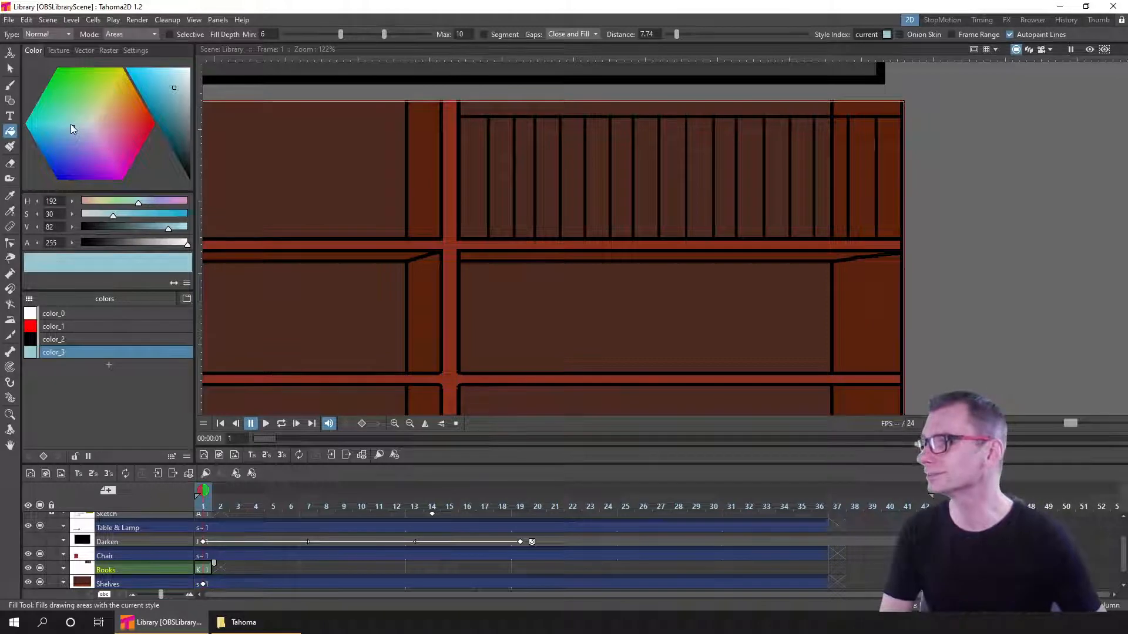
- Fill the rightmost book with color_3, adjust the style to saturation 59 and value 65, and save the scene
{"action": "left_click", "coordinate": [890, 147]}
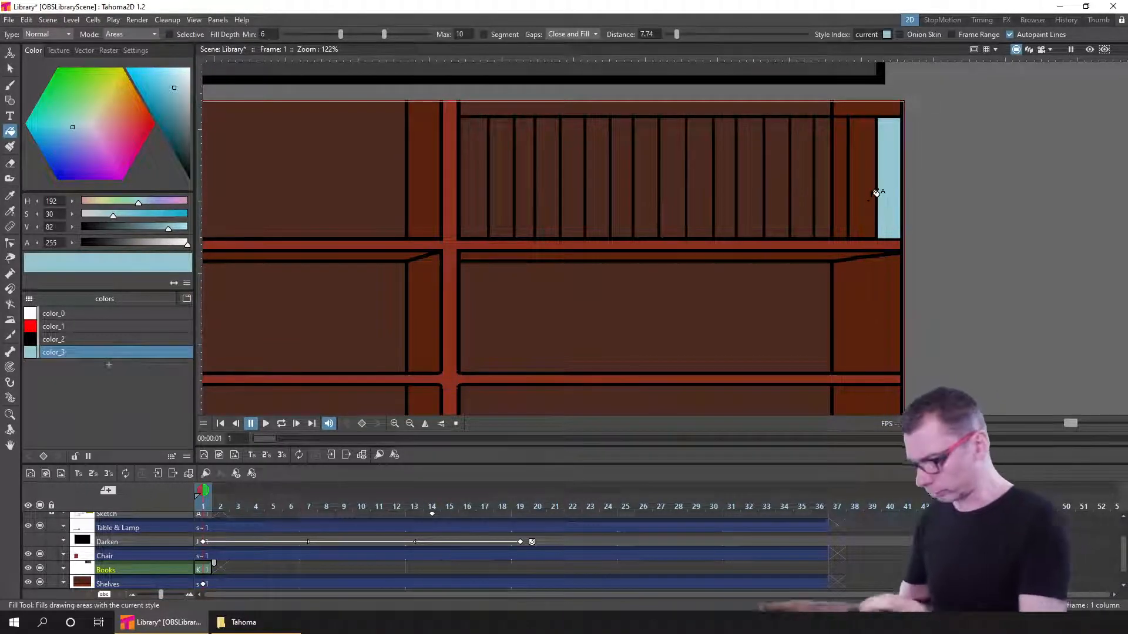
{"action": "left_click_drag", "start_coordinate": [169, 231], "coordinate": [138, 217]}
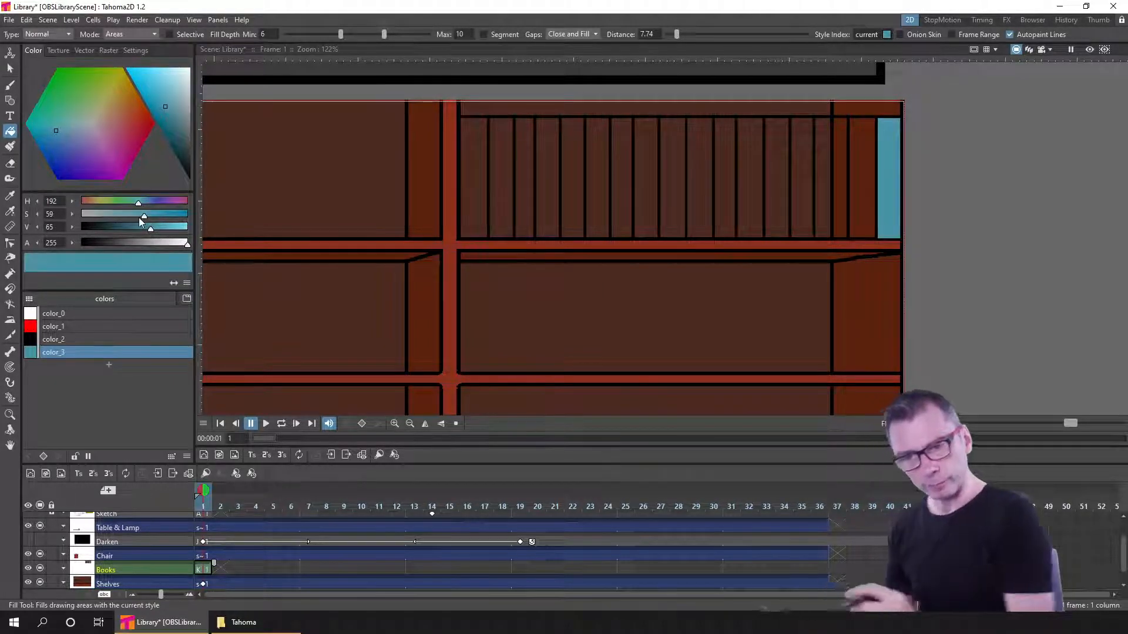
{"action": "key", "text": "ctrl+s"}
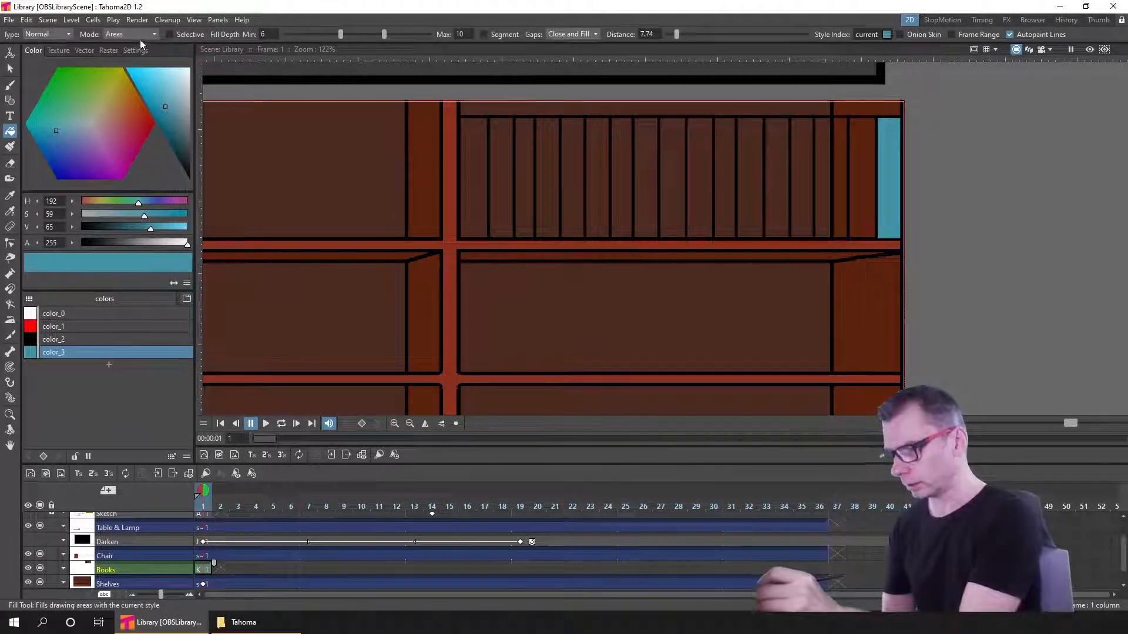
- Fill the remaining books on the upper-right shelf with color_3, save, and darken the style to value 45
{"action": "mouse_move", "coordinate": [478, 178]}
{"action": "left_mouse_down"}
{"action": "mouse_move", "coordinate": [868, 179]}
{"action": "mouse_move", "coordinate": [540, 186]}
{"action": "mouse_move", "coordinate": [565, 176]}
{"action": "left_mouse_up"}
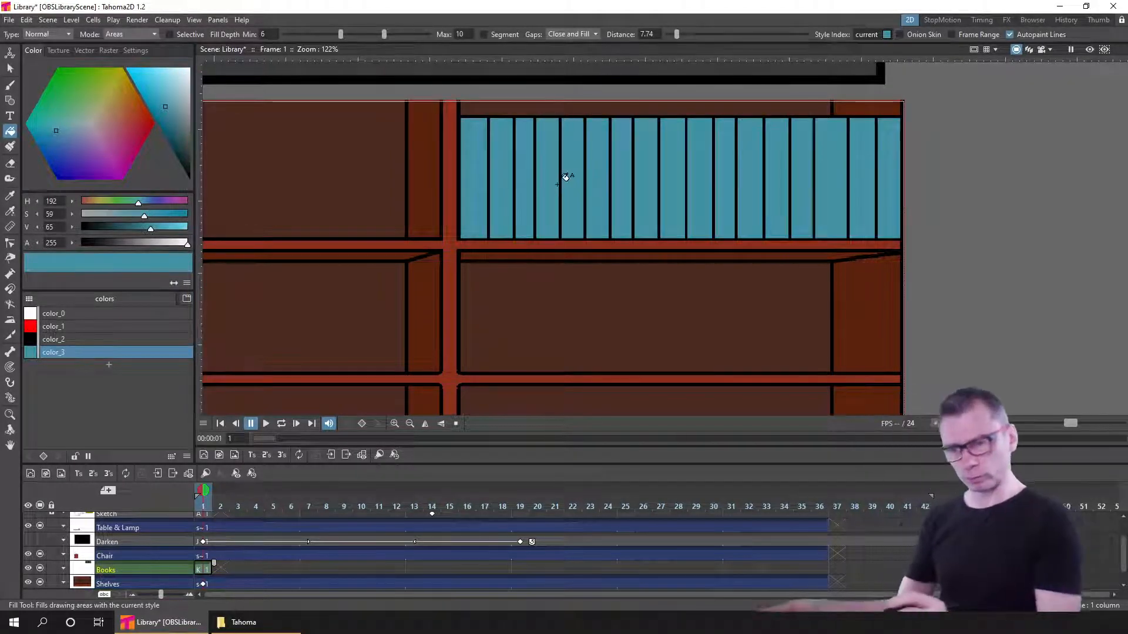
{"action": "key", "text": "ctrl+s"}
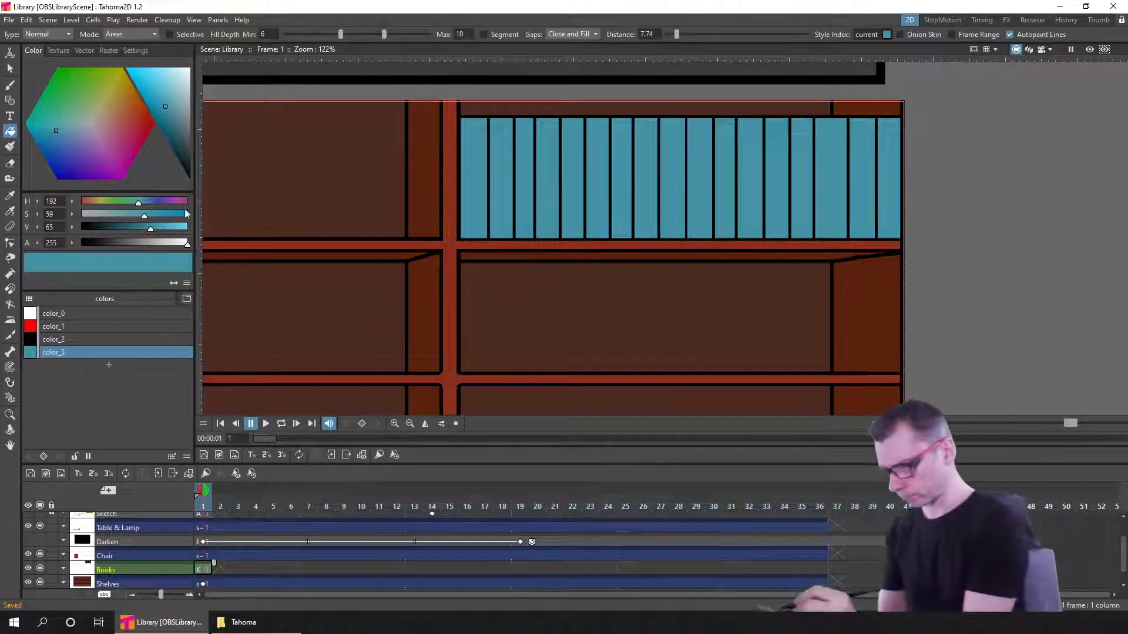
{"action": "left_click_drag", "start_coordinate": [150, 229], "coordinate": [128, 228]}
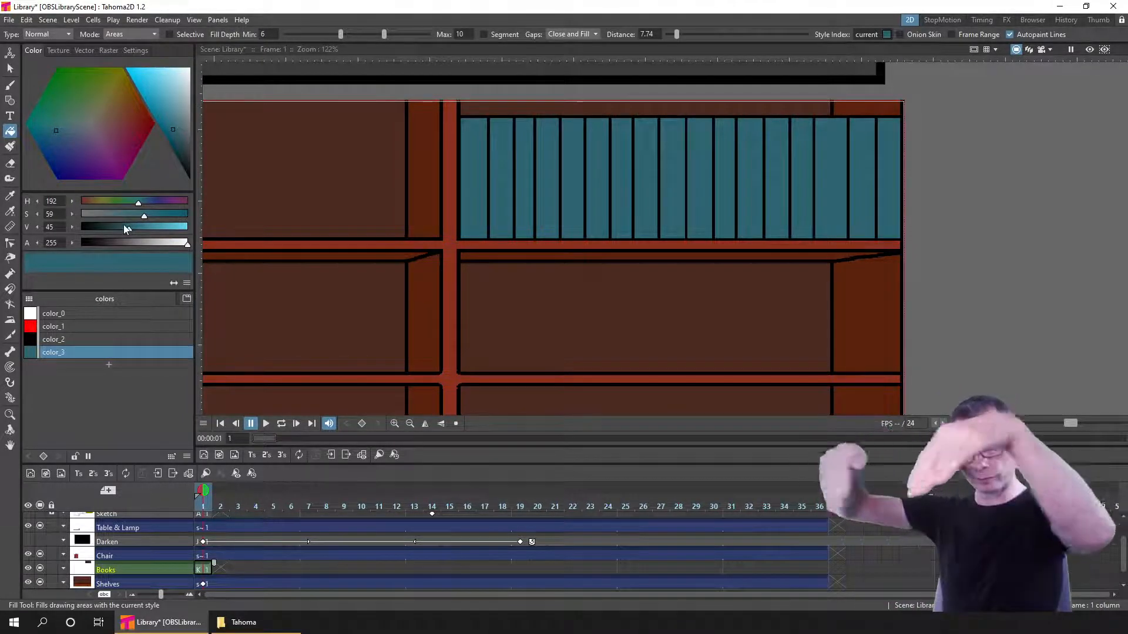
- Save the scene and brush a straight black color_2 baseline along the bottom of the second shelf in the right-hand bookcase column
{"action": "scroll", "coordinate": [838, 259], "scroll_direction": "down", "scroll_amount": 2}
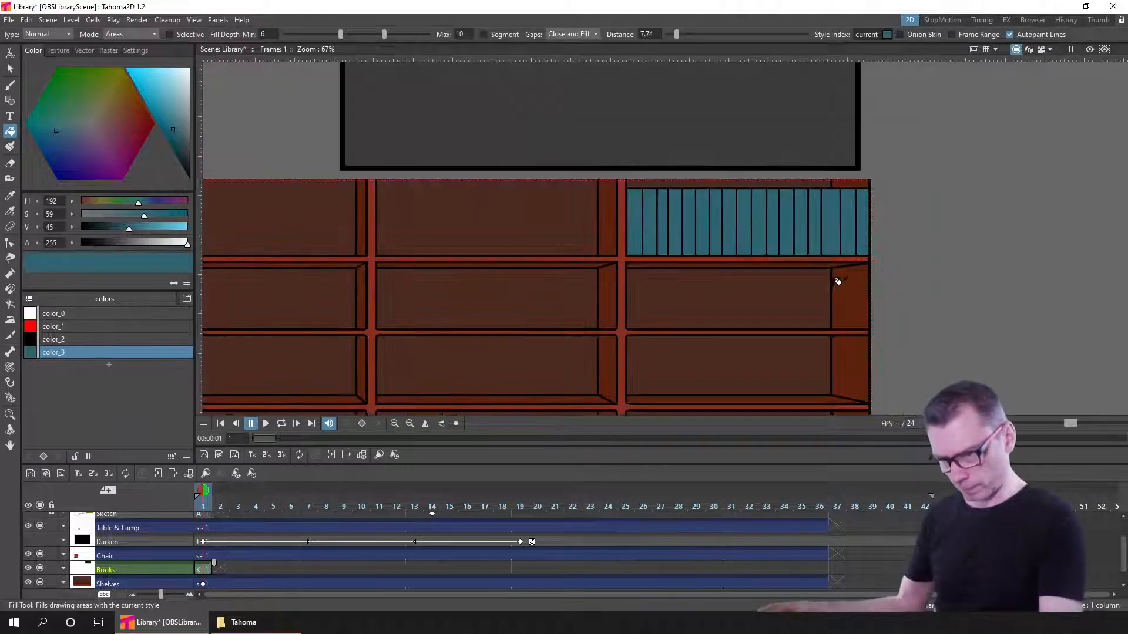
{"action": "left_click_drag", "start_coordinate": [896, 231], "coordinate": [1005, 180]}
{"action": "left_click_drag", "start_coordinate": [936, 214], "coordinate": [944, 228]}
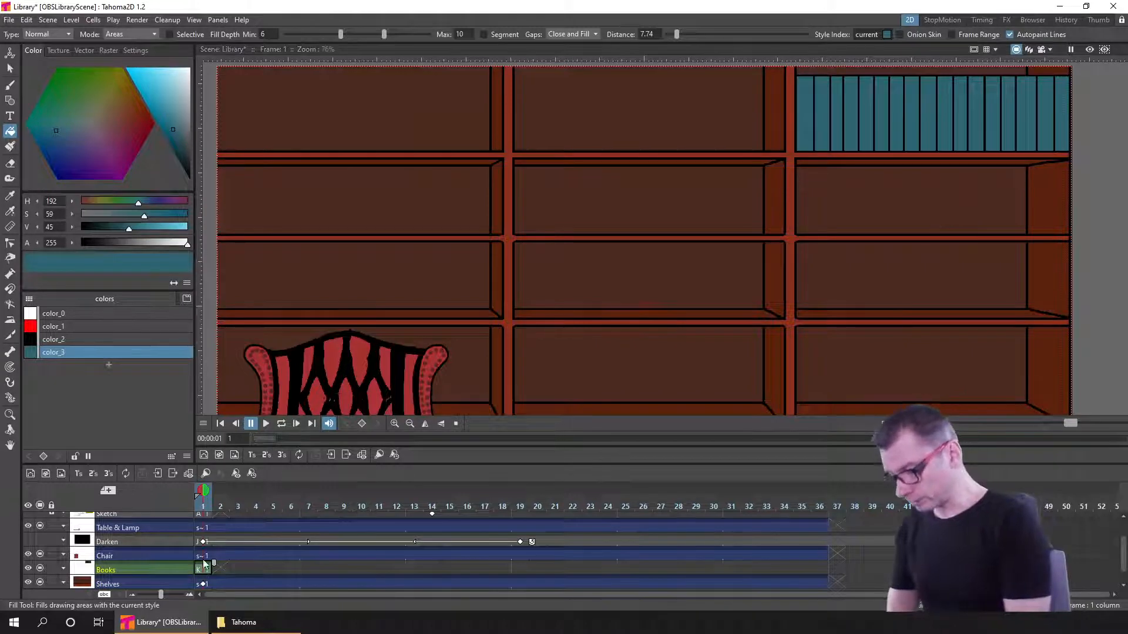
{"action": "left_click", "coordinate": [65, 339]}
{"action": "key", "text": "ctrl+s"}
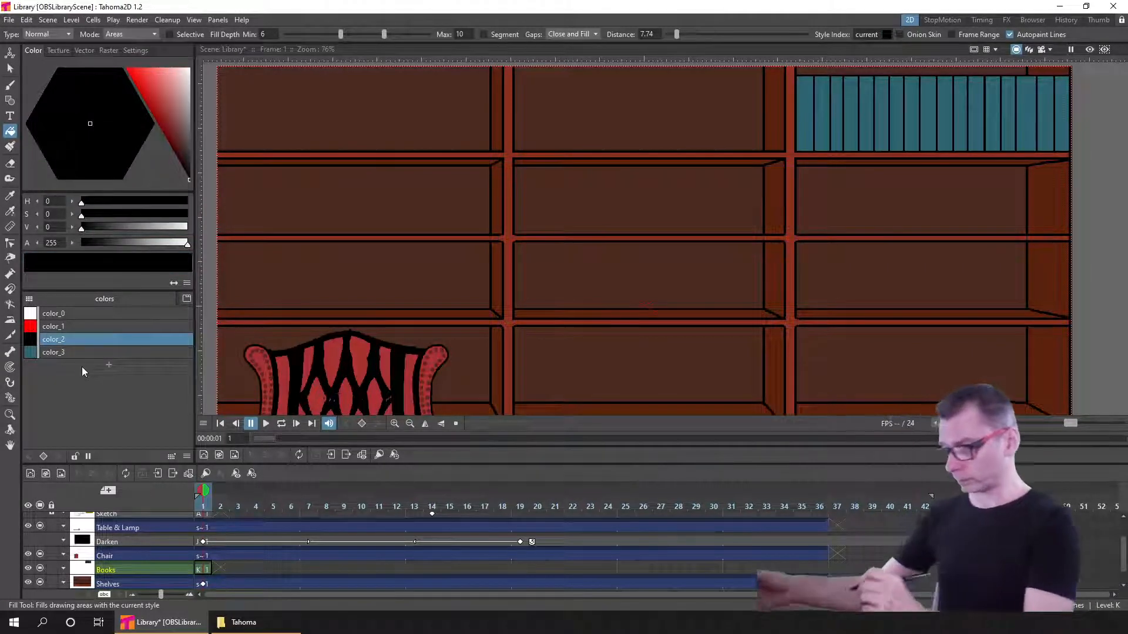
{"action": "left_click_drag", "start_coordinate": [1036, 222], "coordinate": [1005, 206]}
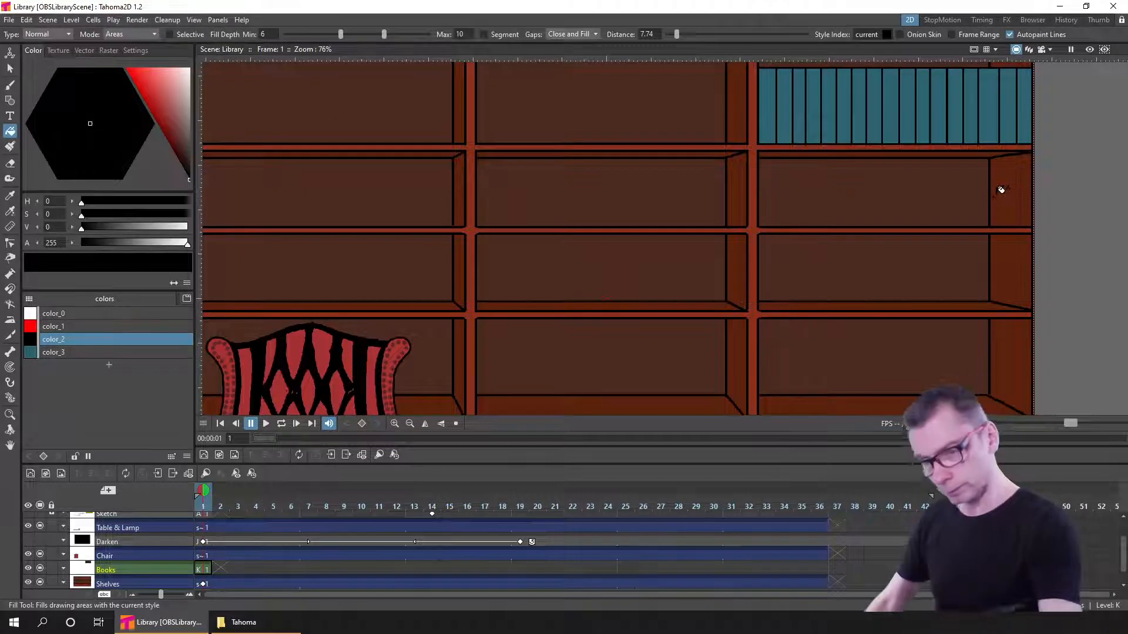
{"action": "key", "text": "b"}
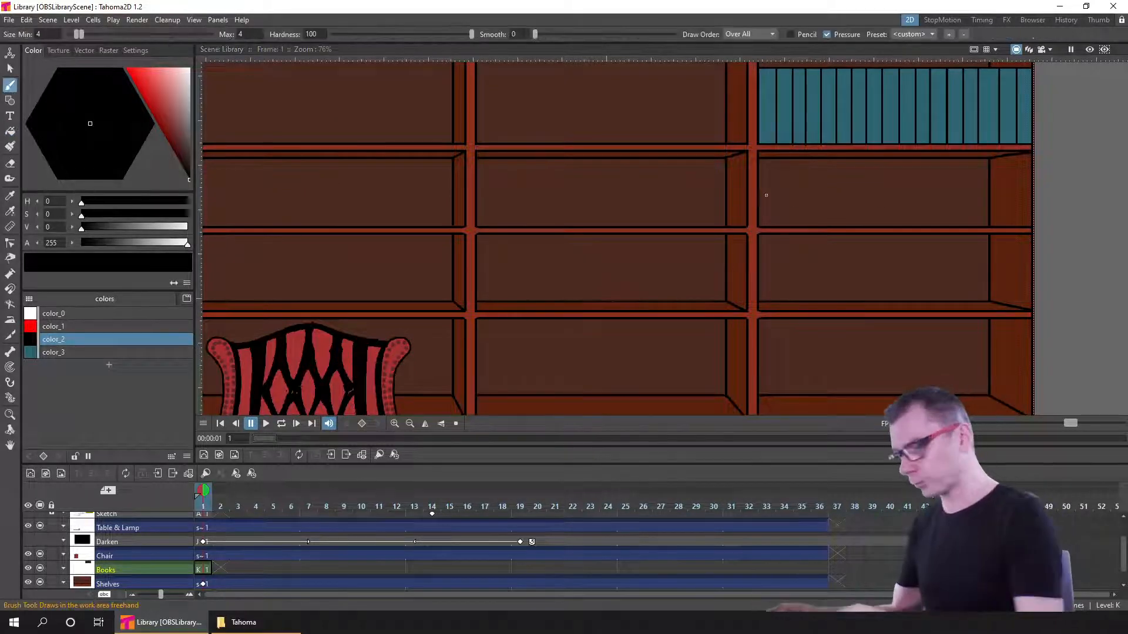
{"action": "scroll", "coordinate": [766, 195], "scroll_direction": "up", "scroll_amount": 4}
{"action": "left_click_drag", "start_coordinate": [756, 280], "coordinate": [870, 294]}
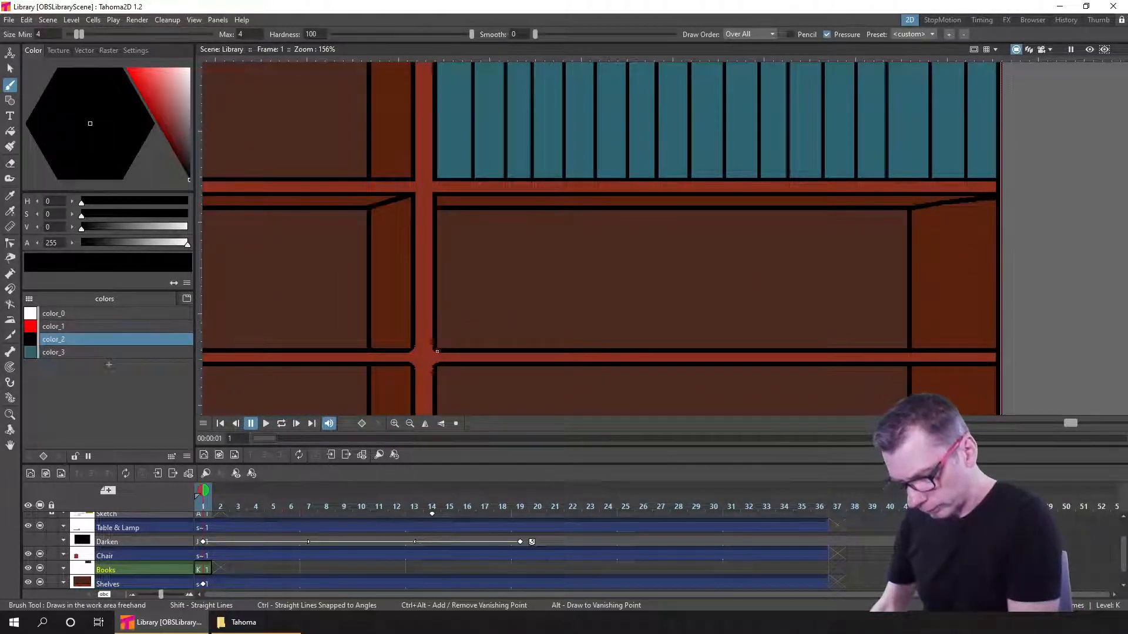
{"action": "left_click_drag", "start_coordinate": [469, 352], "coordinate": [1000, 351]}
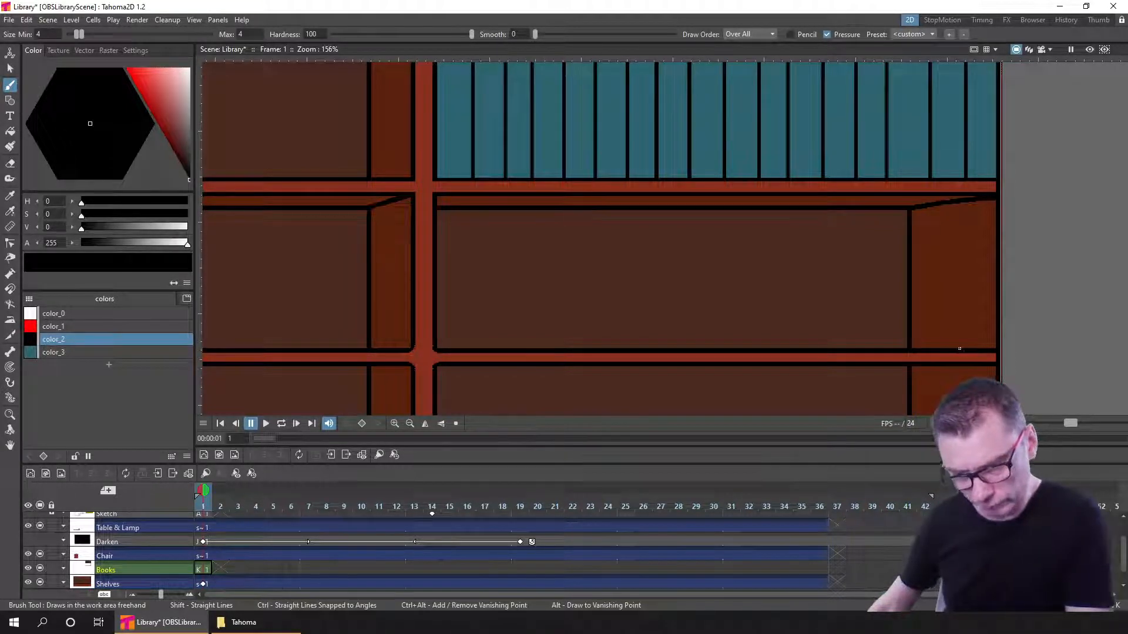
- Brush ten straight vertical black book dividers across the right part of the second shelf, about one book width apart, and save
{"action": "left_click_drag", "start_coordinate": [961, 206], "coordinate": [962, 347]}
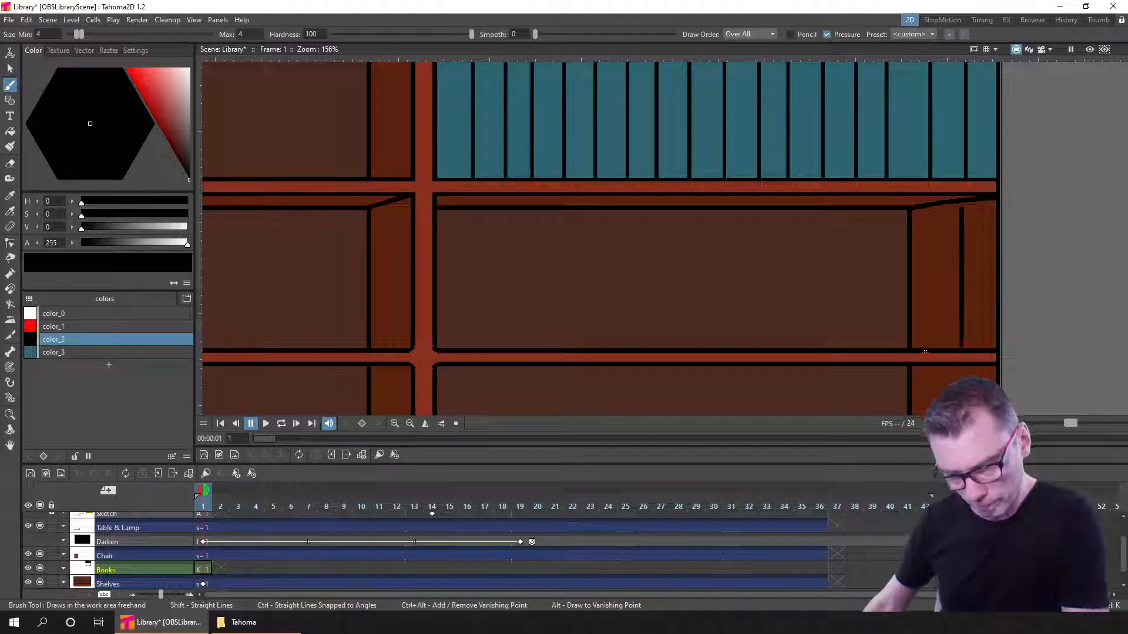
{"action": "left_click_drag", "start_coordinate": [924, 216], "coordinate": [924, 347]}
{"action": "mouse_move", "coordinate": [886, 219]}
{"action": "left_mouse_down"}
{"action": "mouse_move", "coordinate": [886, 233]}
{"action": "mouse_move", "coordinate": [885, 219]}
{"action": "left_mouse_up"}
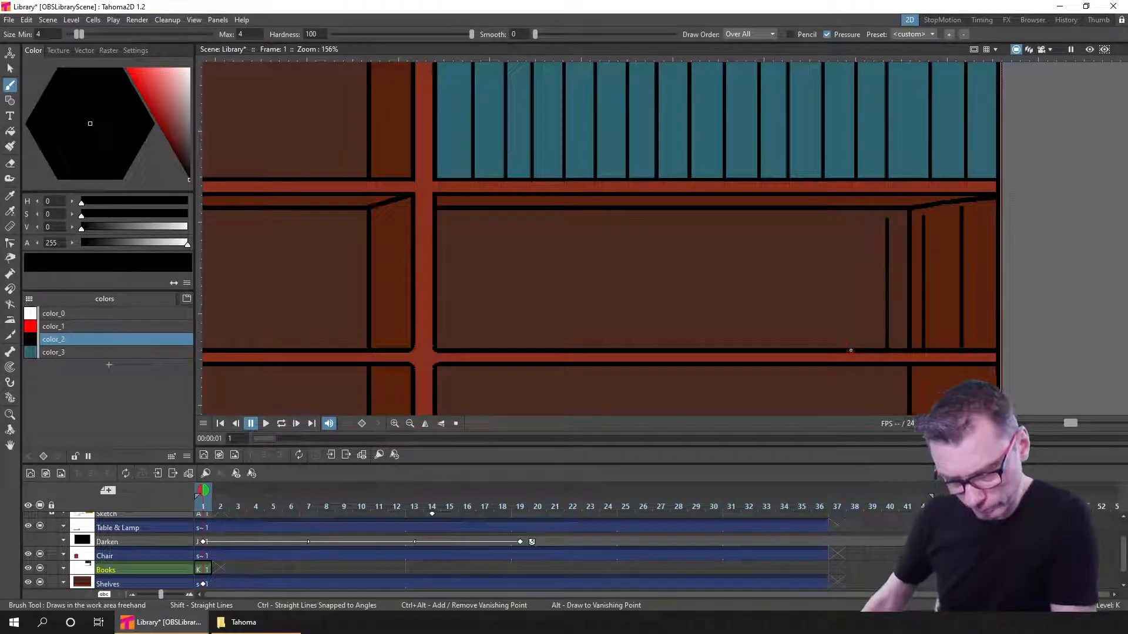
{"action": "left_click_drag", "start_coordinate": [855, 218], "coordinate": [821, 348]}
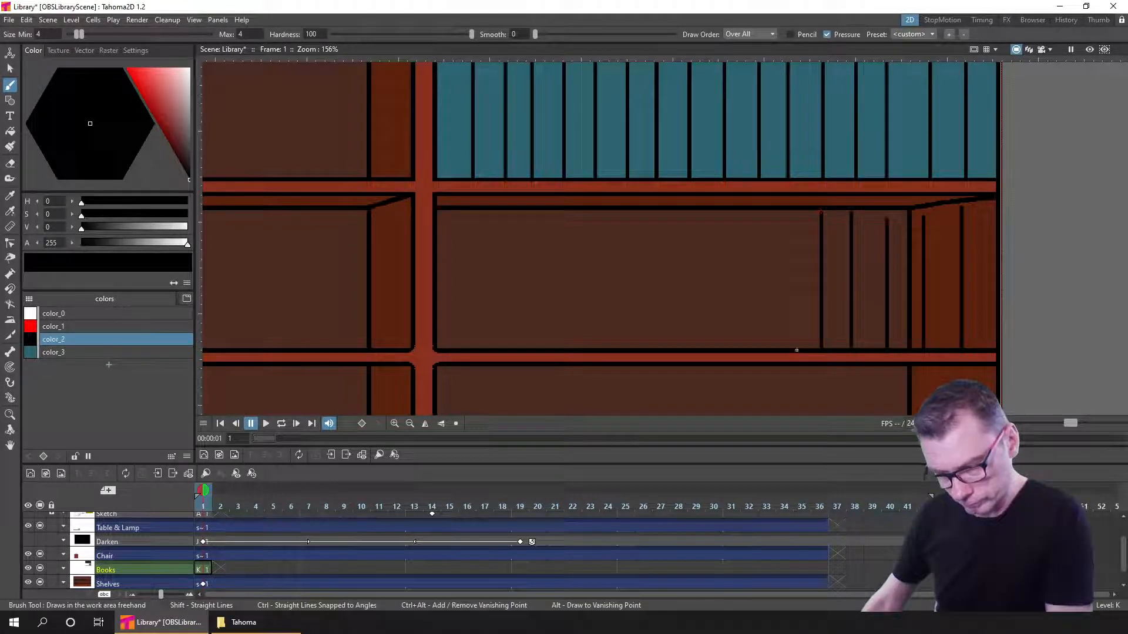
{"action": "left_click_drag", "start_coordinate": [792, 215], "coordinate": [753, 220]}
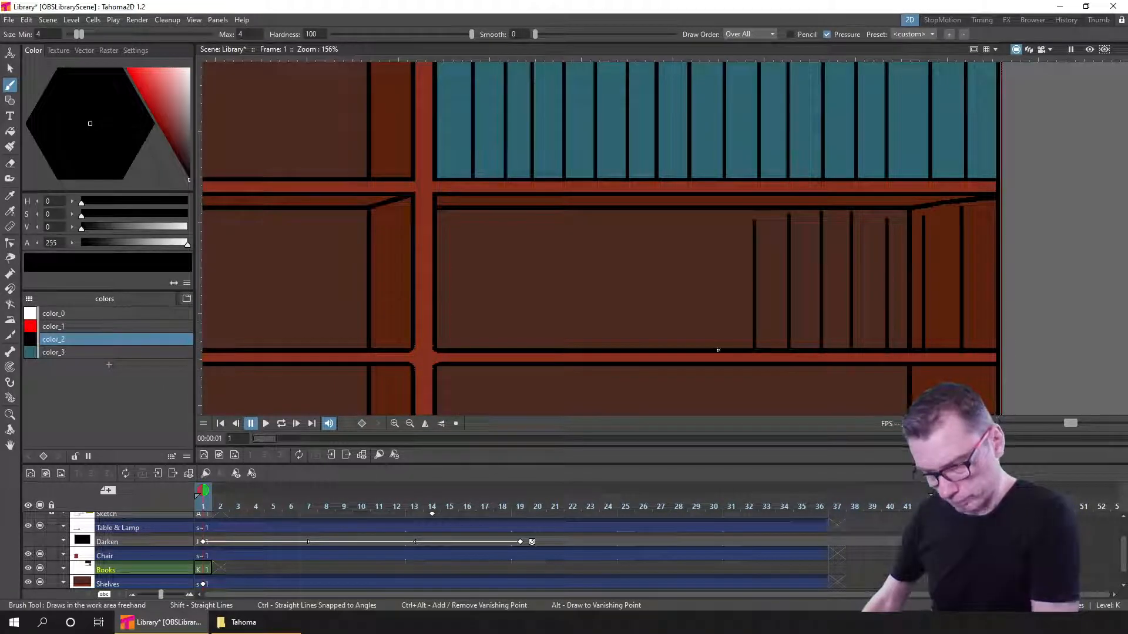
{"action": "left_click_drag", "start_coordinate": [719, 351], "coordinate": [719, 210]}
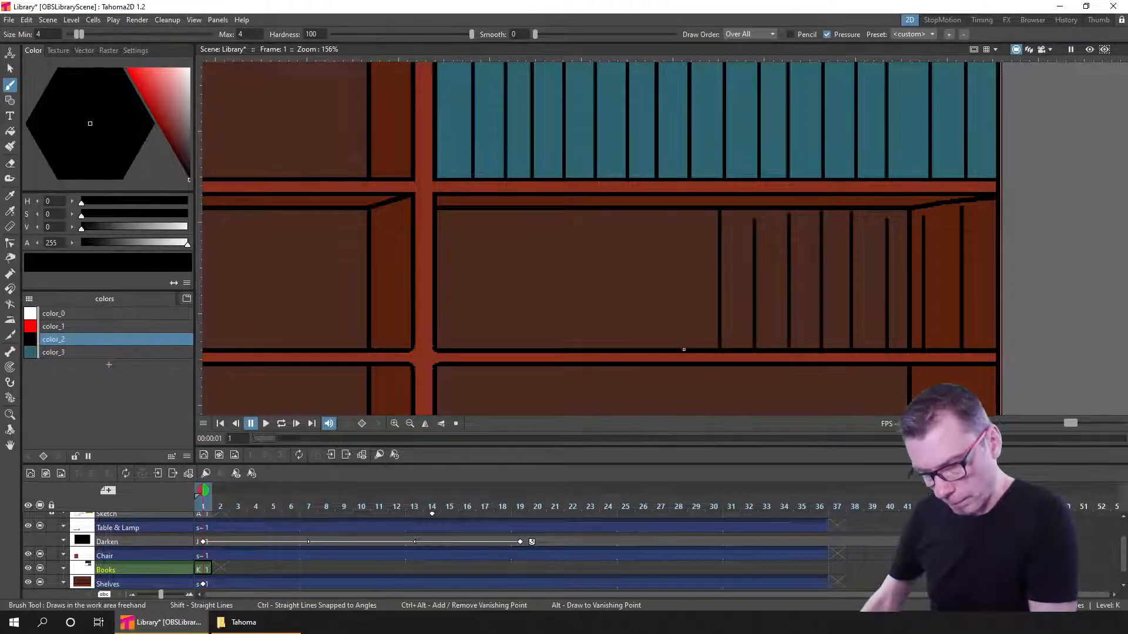
{"action": "left_click_drag", "start_coordinate": [684, 349], "coordinate": [682, 210]}
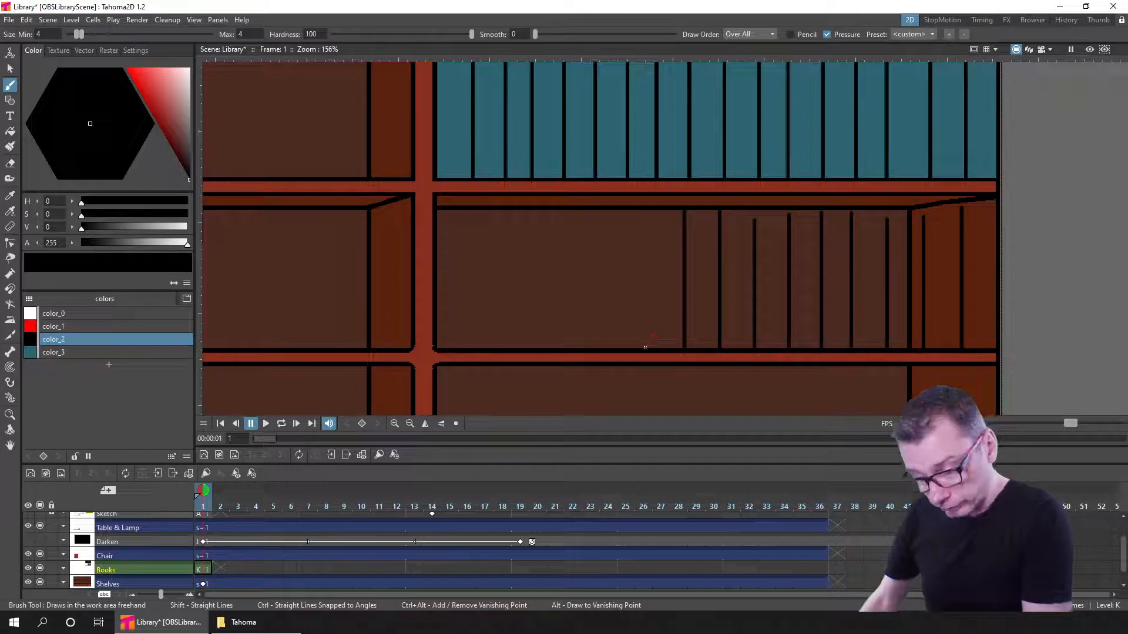
{"action": "left_click", "coordinate": [645, 212], "text": "shift"}
{"action": "key", "text": "ctrl+s"}
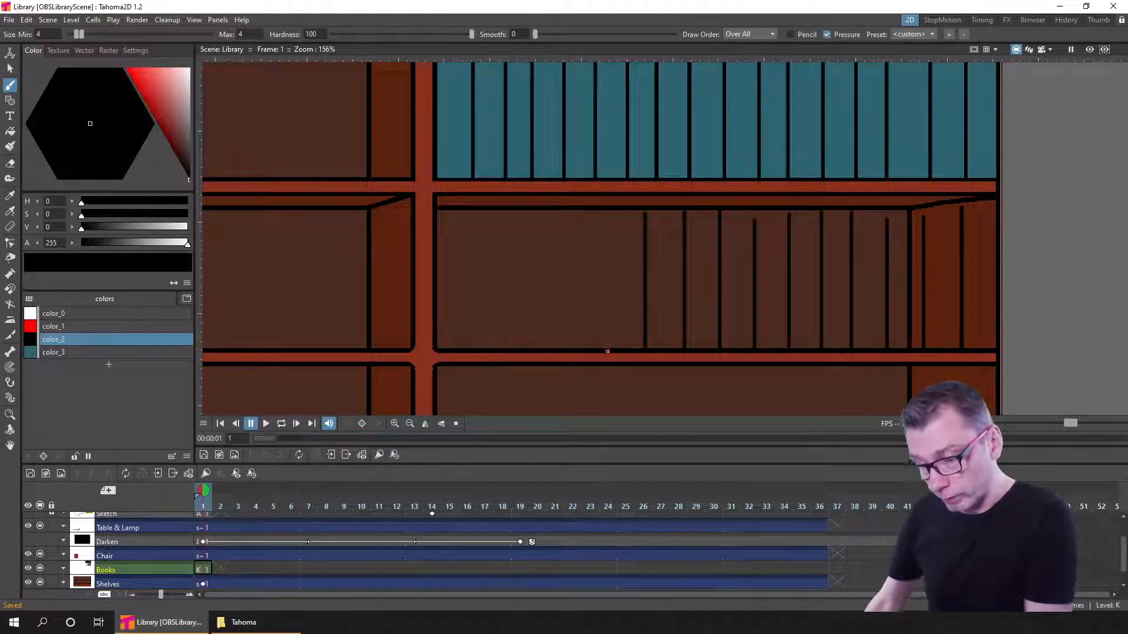
- Brush five more straight vertical dividers across the remaining left part of the second shelf and save the scene
{"action": "left_click_drag", "start_coordinate": [610, 212], "coordinate": [576, 351]}
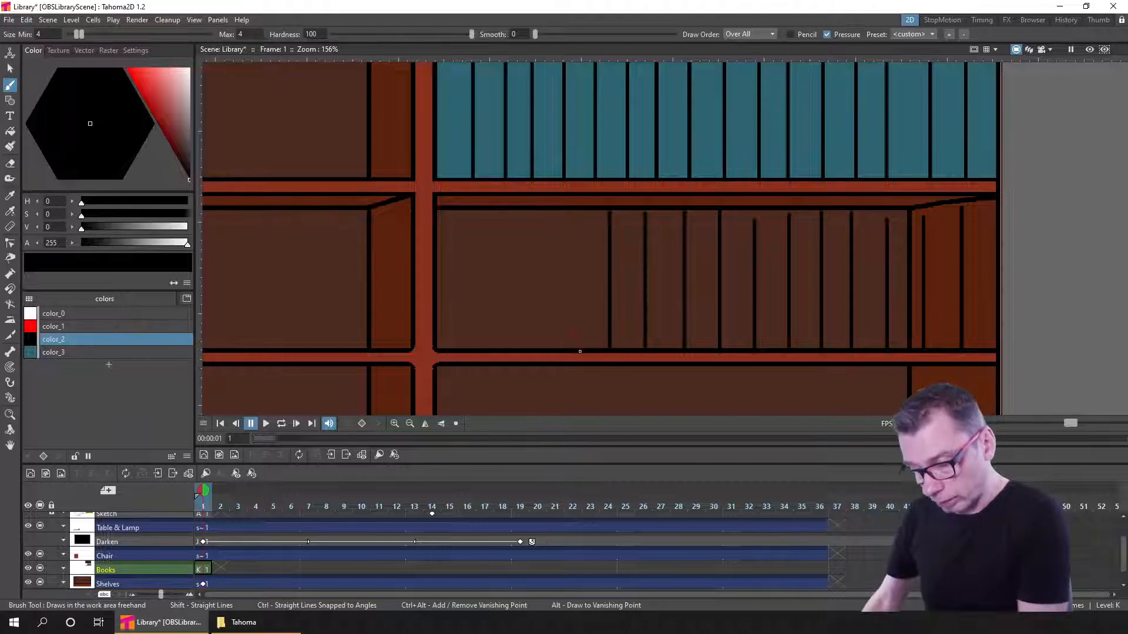
{"action": "left_click_drag", "start_coordinate": [579, 212], "coordinate": [579, 350]}
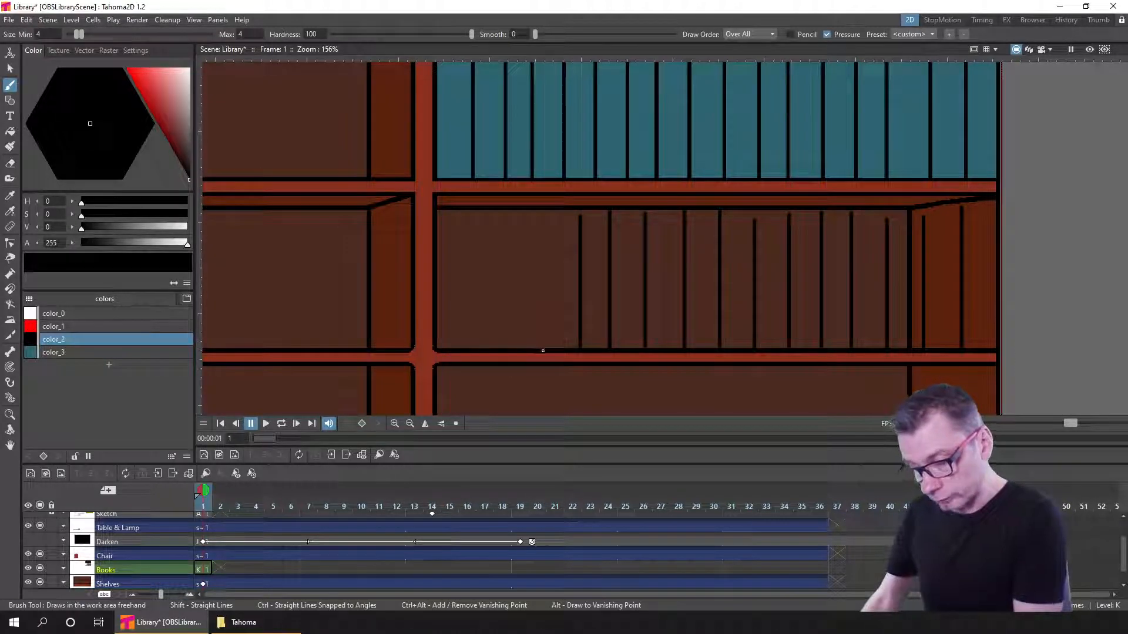
{"action": "left_click_drag", "start_coordinate": [549, 241], "coordinate": [544, 214]}
{"action": "left_click_drag", "start_coordinate": [511, 350], "coordinate": [511, 210]}
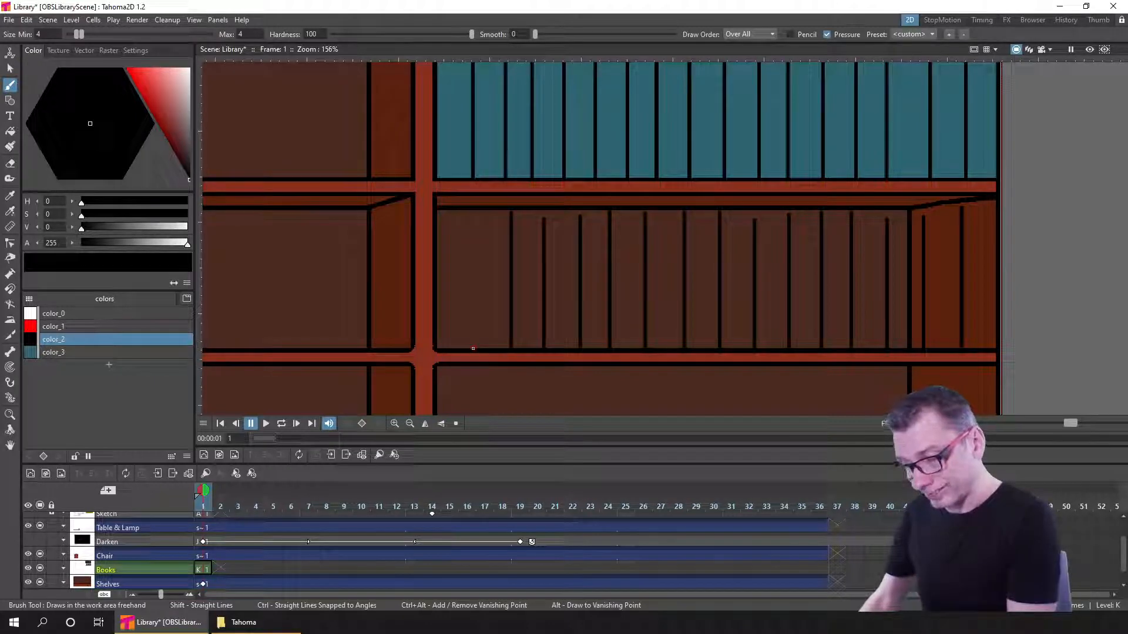
{"action": "left_click_drag", "start_coordinate": [474, 348], "coordinate": [476, 214]}
{"action": "key", "text": "ctrl+s"}
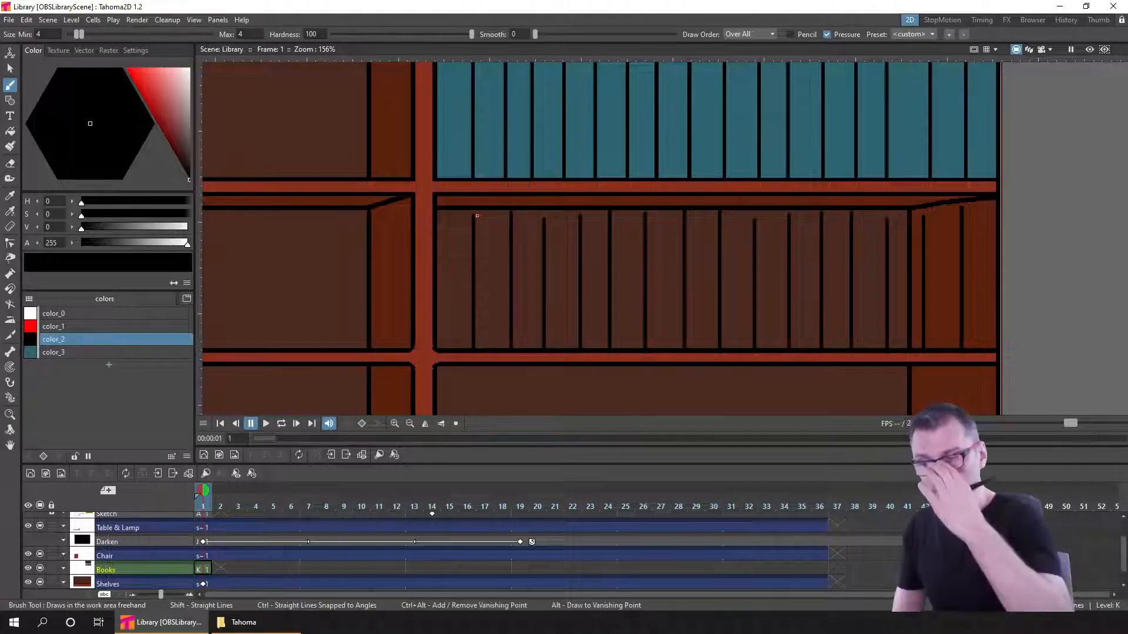
{"action": "key", "text": "ctrl+s"}
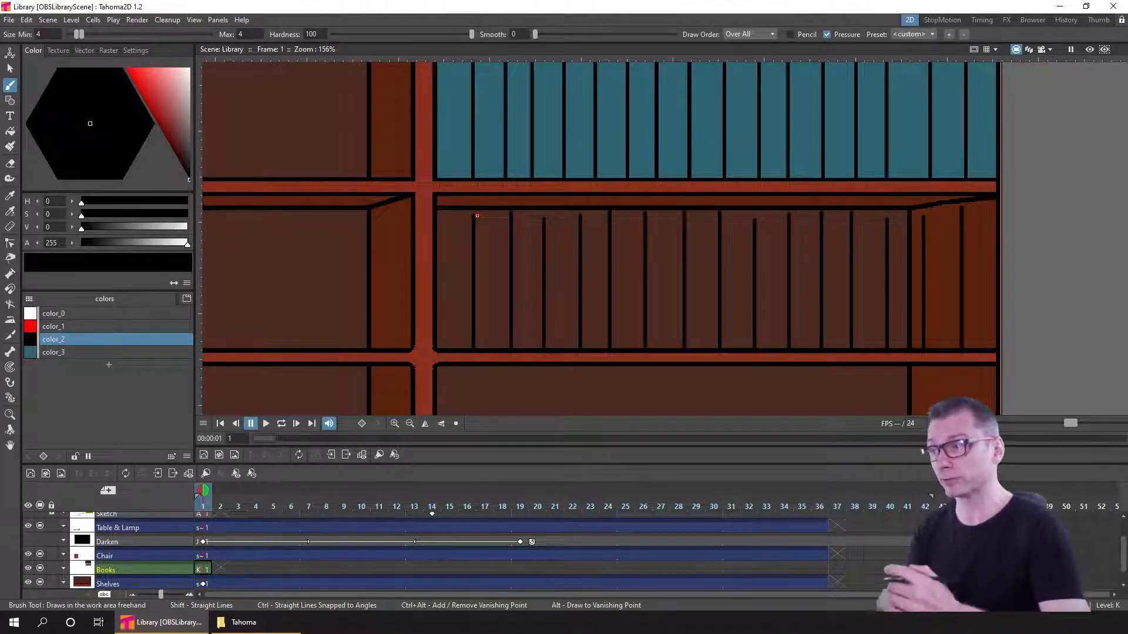
- Trim the tops of the second-shelf dividers into stepped book heights with the rectangular Eraser, return to the Brush, and save
{"action": "left_click", "coordinate": [11, 164]}
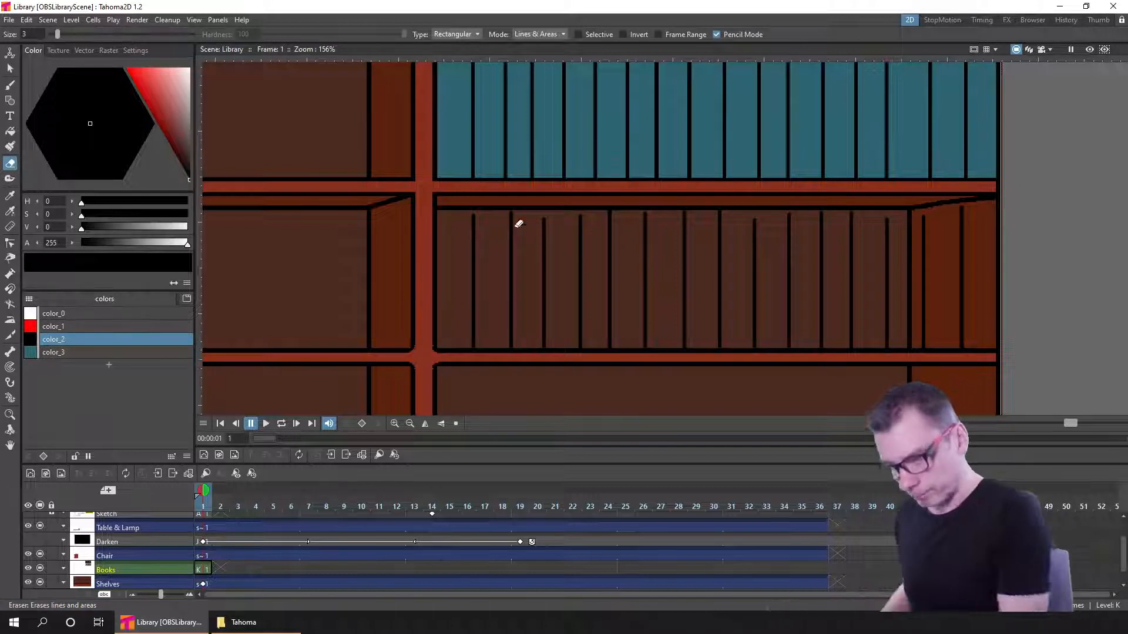
{"action": "left_click_drag", "start_coordinate": [591, 239], "coordinate": [593, 246]}
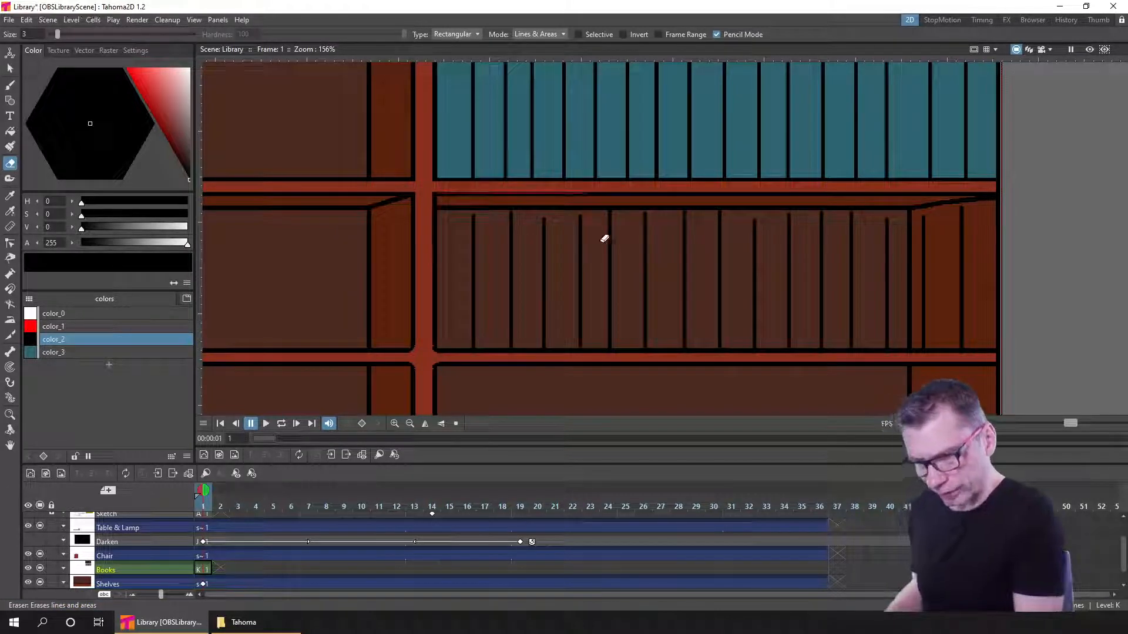
{"action": "mouse_move", "coordinate": [592, 192]}
{"action": "left_mouse_down"}
{"action": "mouse_move", "coordinate": [695, 242]}
{"action": "mouse_move", "coordinate": [720, 215]}
{"action": "mouse_move", "coordinate": [798, 232]}
{"action": "mouse_move", "coordinate": [907, 222]}
{"action": "mouse_move", "coordinate": [933, 208]}
{"action": "mouse_move", "coordinate": [985, 222]}
{"action": "mouse_move", "coordinate": [984, 209]}
{"action": "left_mouse_up"}
{"action": "left_click", "coordinate": [9, 86]}
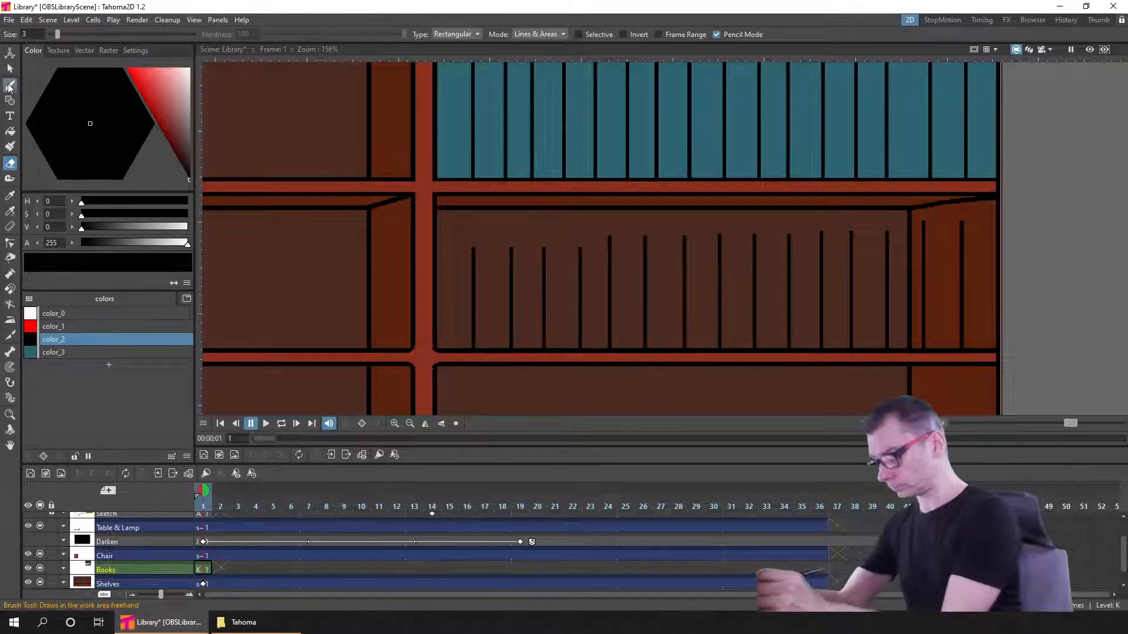
{"action": "key", "text": "ctrl+s"}
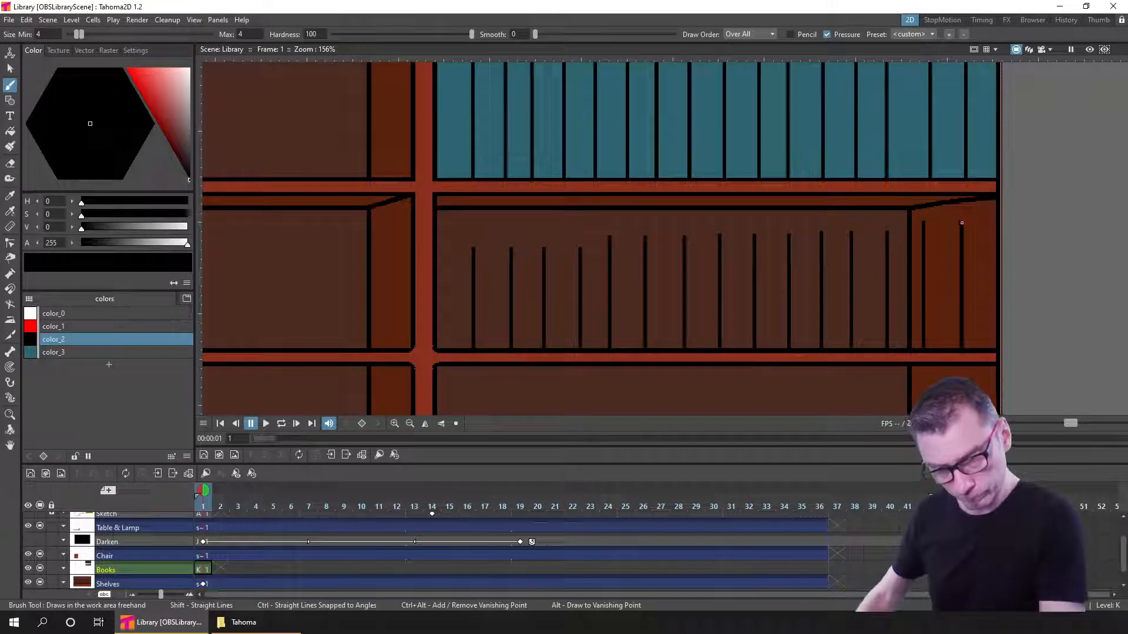
- Brush straight horizontal top edges in black over the five rightmost books on the second shelf, following their stepped heights
{"action": "left_click_drag", "start_coordinate": [961, 223], "coordinate": [995, 224]}
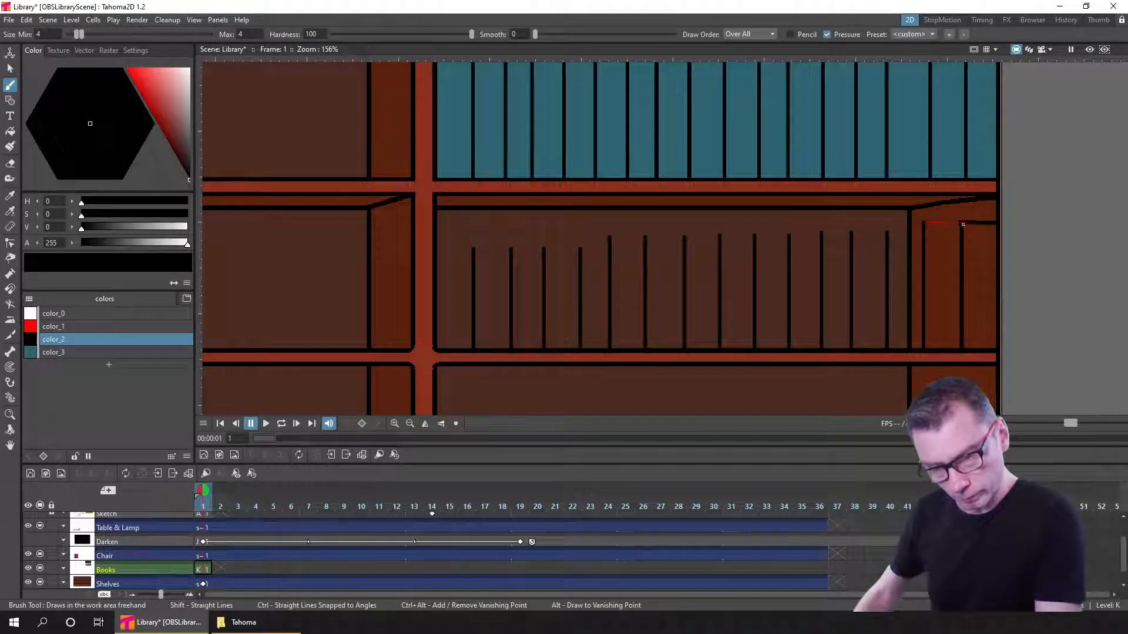
{"action": "left_click_drag", "start_coordinate": [961, 224], "coordinate": [962, 224]}
{"action": "left_click_drag", "start_coordinate": [887, 232], "coordinate": [923, 232]}
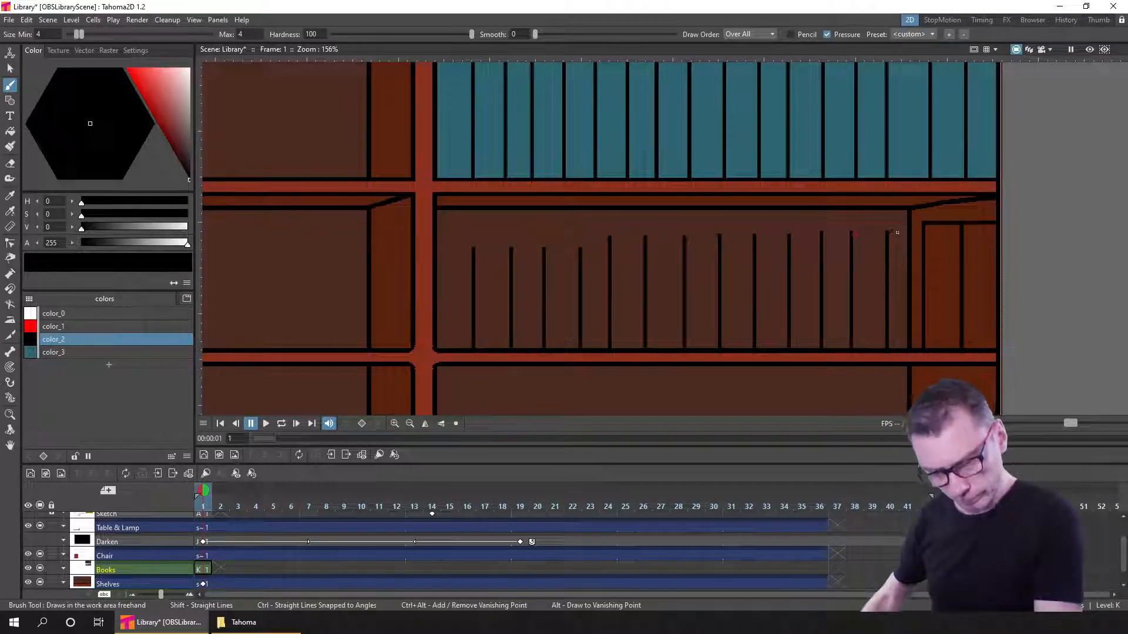
{"action": "left_click_drag", "start_coordinate": [887, 233], "coordinate": [921, 233]}
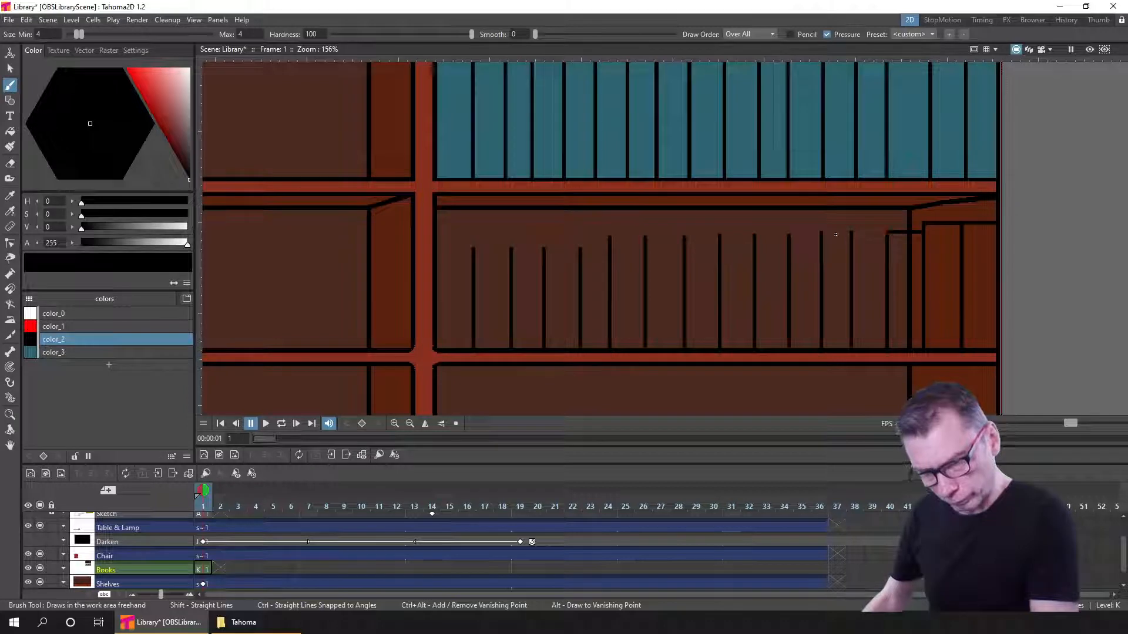
{"action": "left_click_drag", "start_coordinate": [820, 235], "coordinate": [820, 235]}
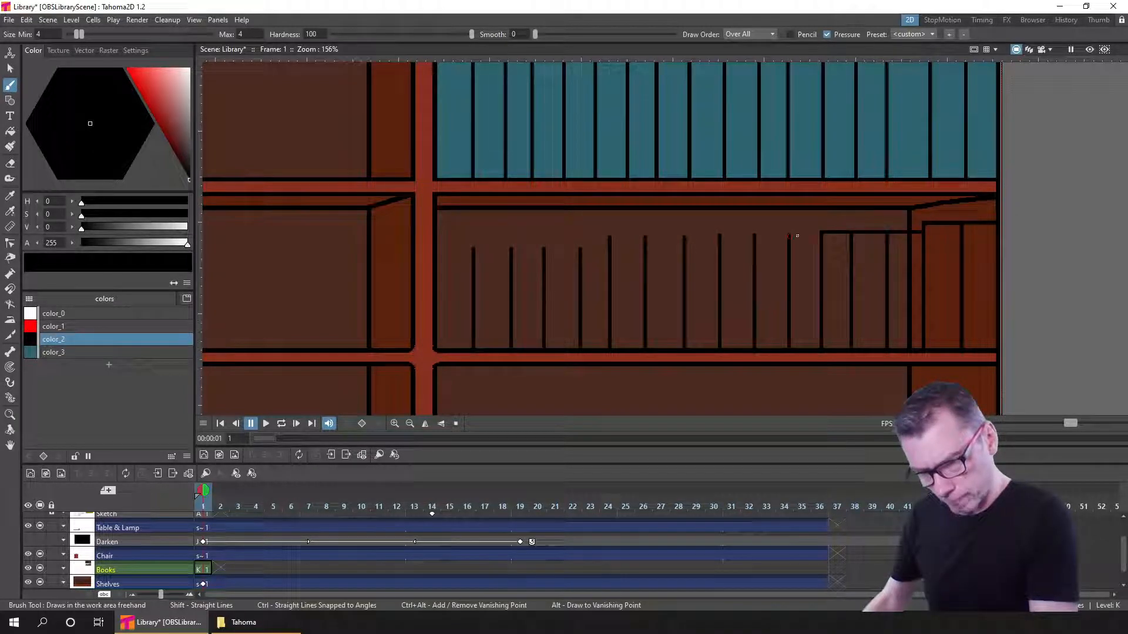
- Undo a misplaced top-edge stroke, brush straight top edges over the remaining second-shelf books down to the leftmost divider, and save
{"action": "left_click_drag", "start_coordinate": [792, 237], "coordinate": [818, 236]}
{"action": "key", "text": "ctrl+z"}
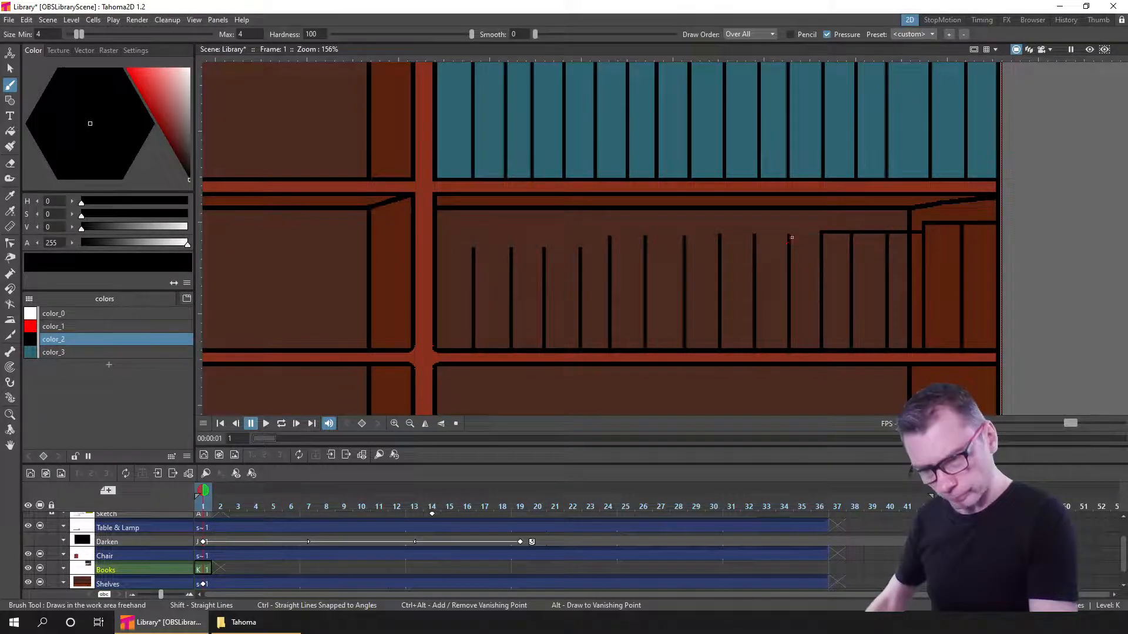
{"action": "left_click_drag", "start_coordinate": [819, 235], "coordinate": [719, 236]}
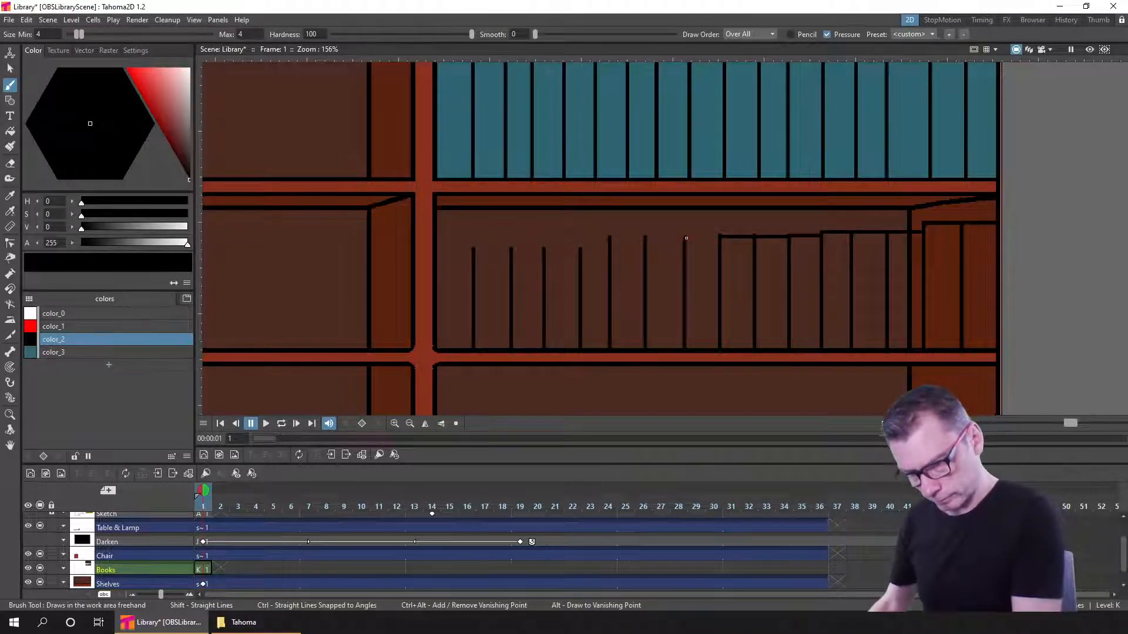
{"action": "left_click_drag", "start_coordinate": [717, 236], "coordinate": [684, 236]}
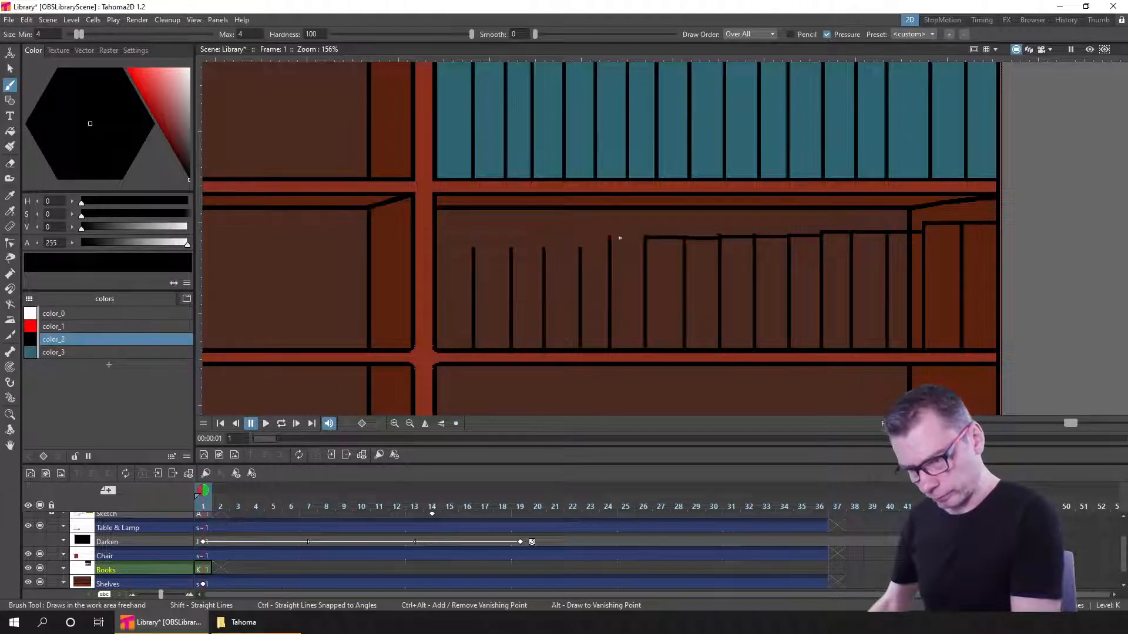
{"action": "left_click_drag", "start_coordinate": [644, 236], "coordinate": [580, 248]}
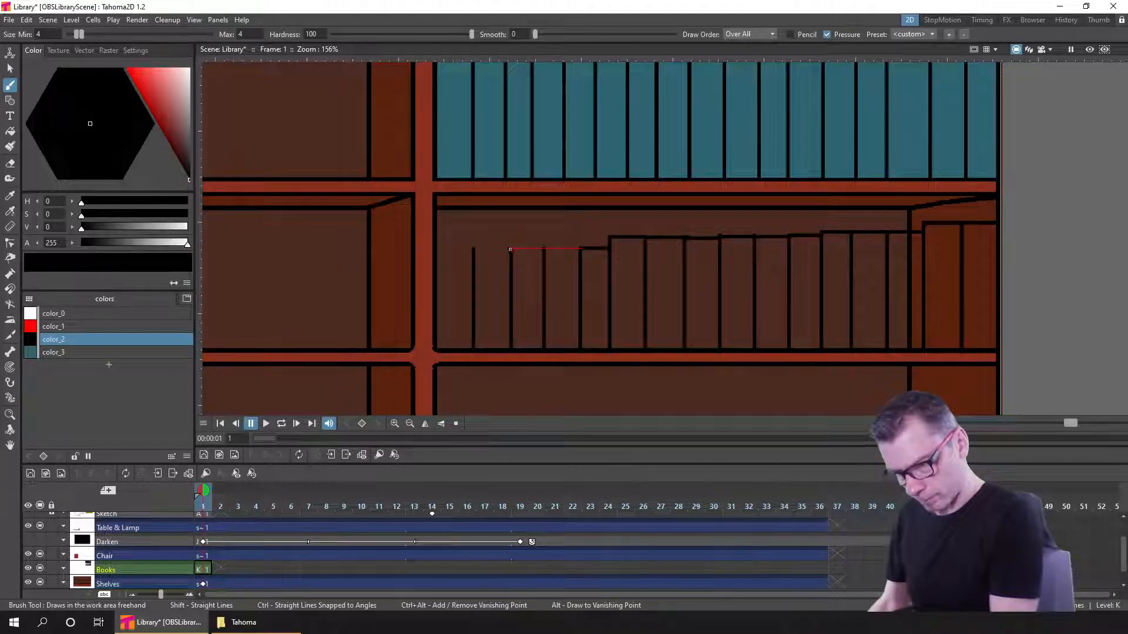
{"action": "left_click_drag", "start_coordinate": [475, 250], "coordinate": [473, 250]}
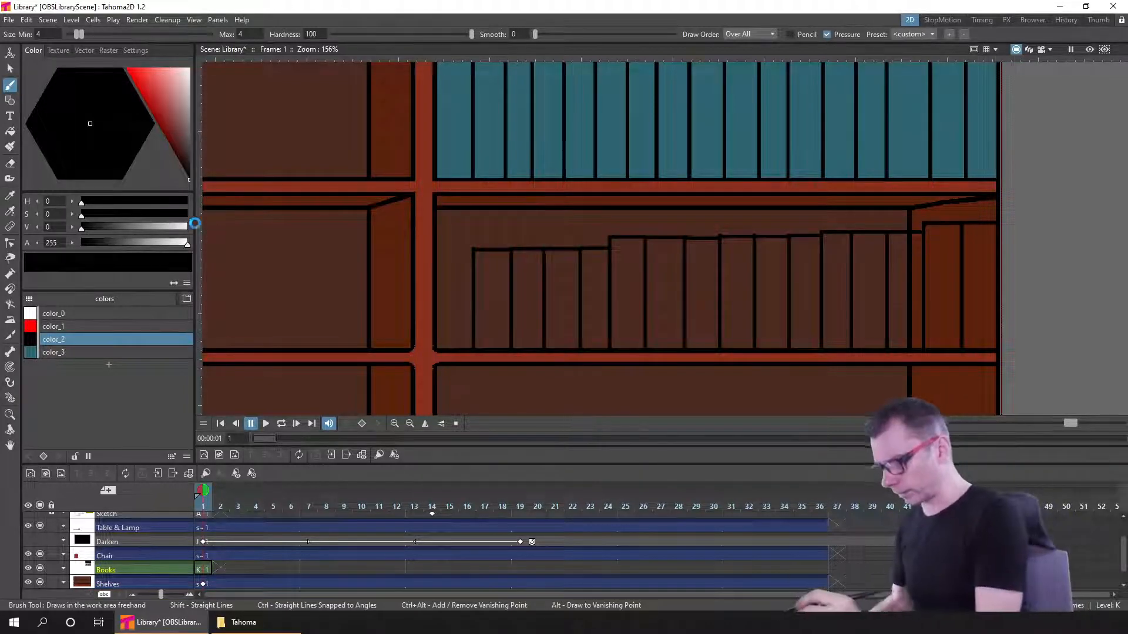
{"action": "key", "text": "ctrl+s"}
- Even out the top outline of the shortest books at the left of the second shelf with the rectangular Eraser, including the step corner
{"action": "scroll", "coordinate": [643, 284], "scroll_direction": "up", "scroll_amount": 2}
{"action": "scroll", "coordinate": [644, 285], "scroll_direction": "up", "scroll_amount": 3}
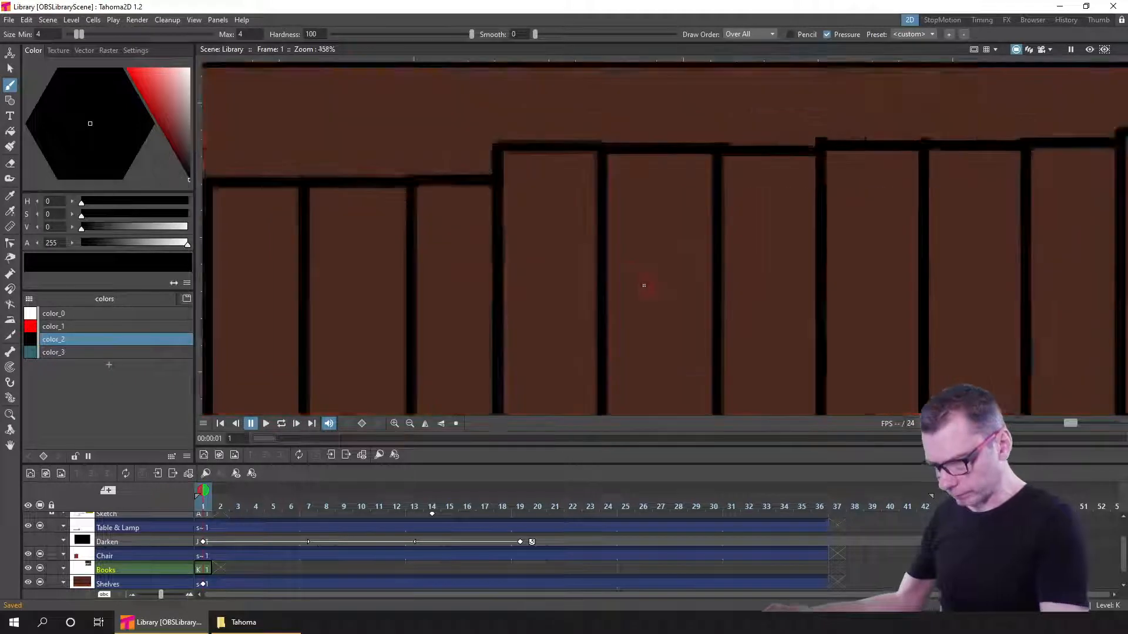
{"action": "scroll", "coordinate": [497, 273], "scroll_direction": "up", "scroll_amount": 1}
{"action": "left_click_drag", "start_coordinate": [496, 273], "coordinate": [671, 244]}
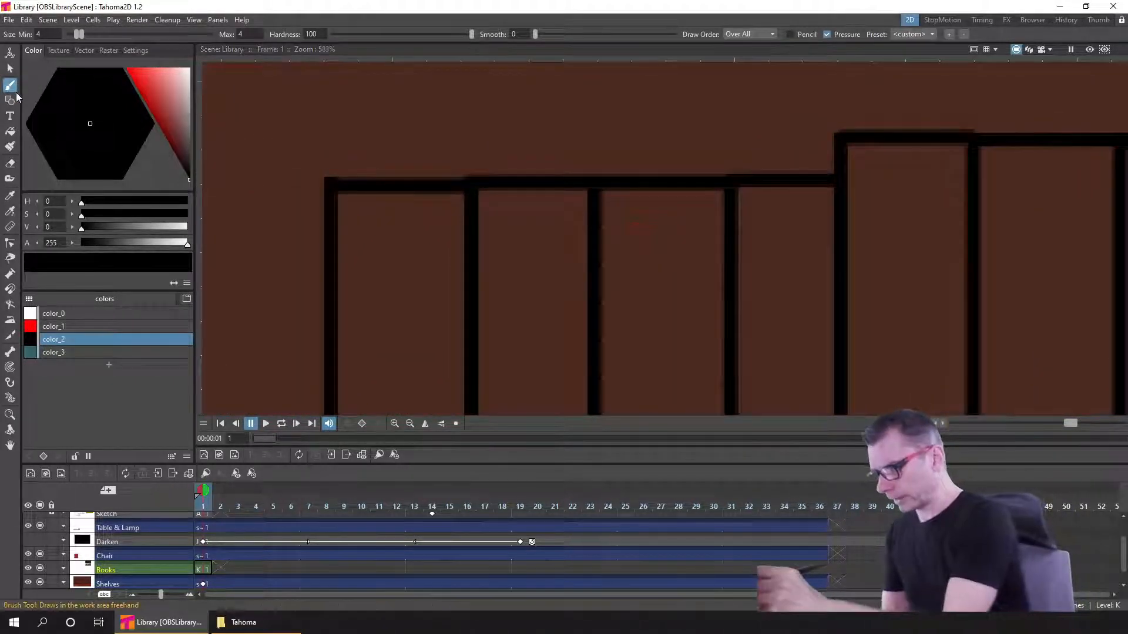
{"action": "left_click", "coordinate": [9, 164]}
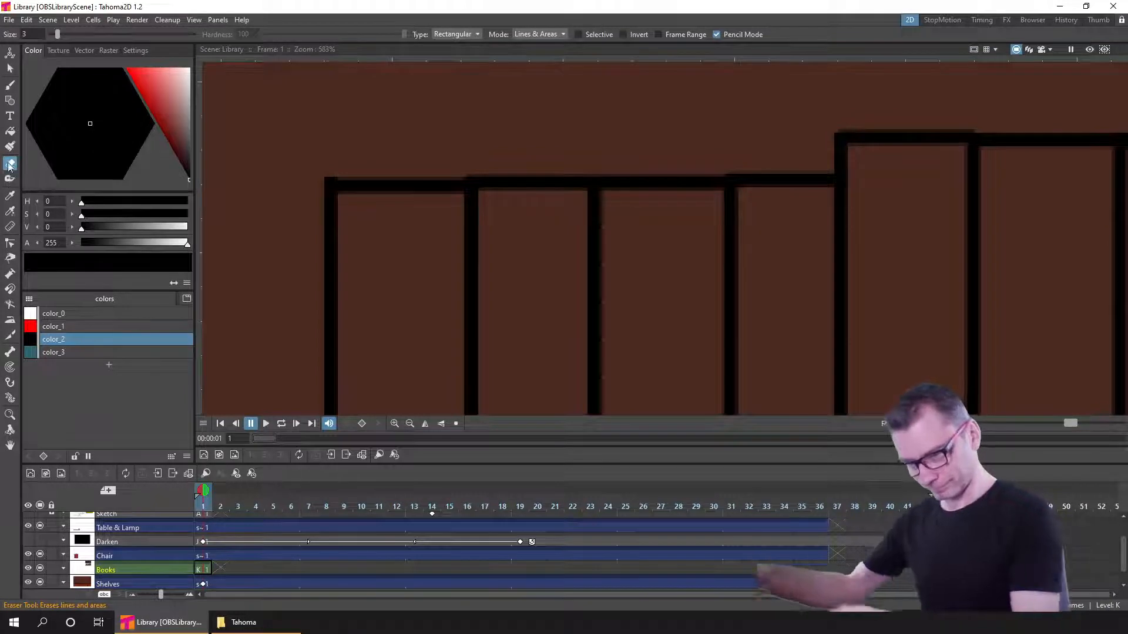
{"action": "mouse_move", "coordinate": [309, 148]}
{"action": "left_mouse_down"}
{"action": "mouse_move", "coordinate": [685, 146]}
{"action": "mouse_move", "coordinate": [844, 164]}
{"action": "mouse_move", "coordinate": [831, 180]}
{"action": "left_mouse_up"}
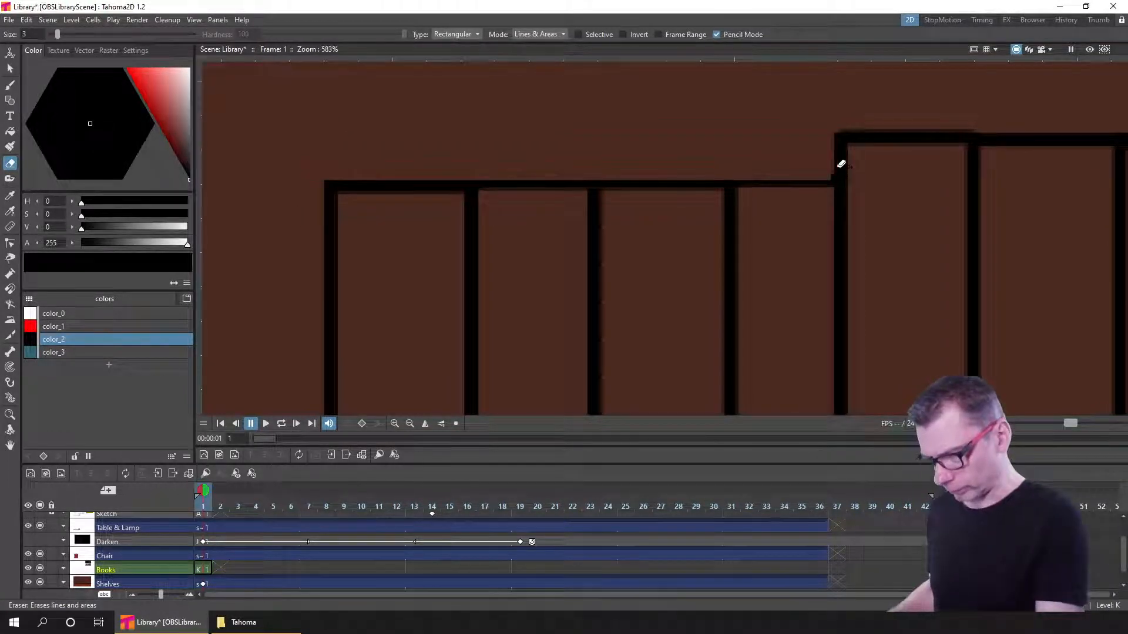
{"action": "left_click_drag", "start_coordinate": [701, 240], "coordinate": [337, 261]}
{"action": "left_click_drag", "start_coordinate": [434, 134], "coordinate": [476, 194]}
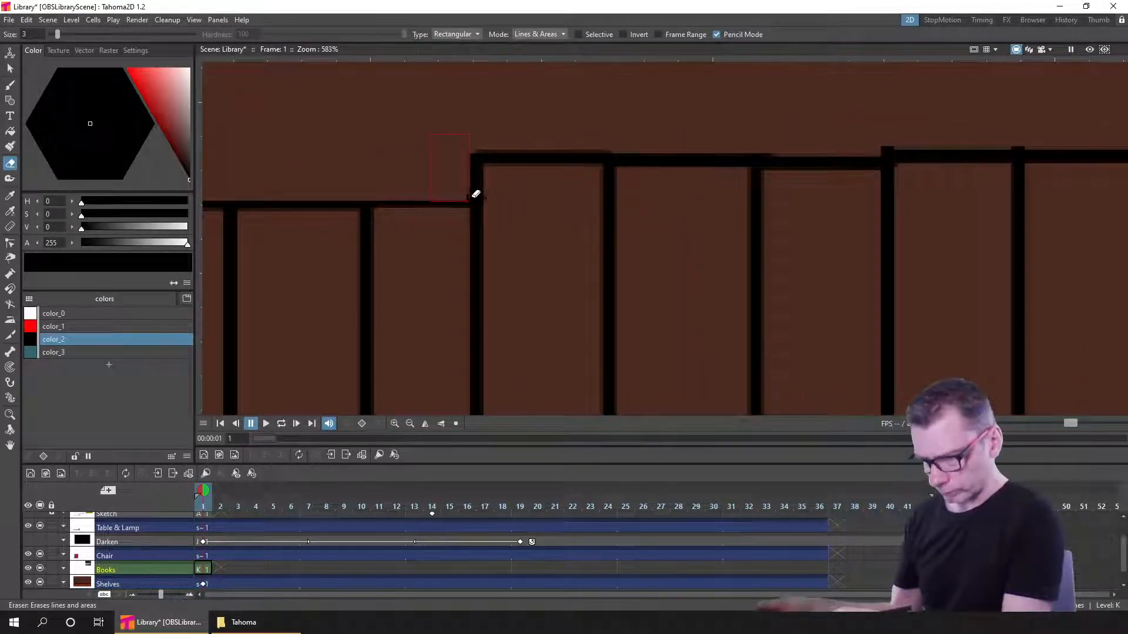
- Erase the rough upper edge of the next three taller books and brush a straight, thicker black top line across them
{"action": "left_click_drag", "start_coordinate": [778, 174], "coordinate": [583, 186]}
{"action": "left_click_drag", "start_coordinate": [282, 138], "coordinate": [716, 169]}
{"action": "key", "text": "b"}
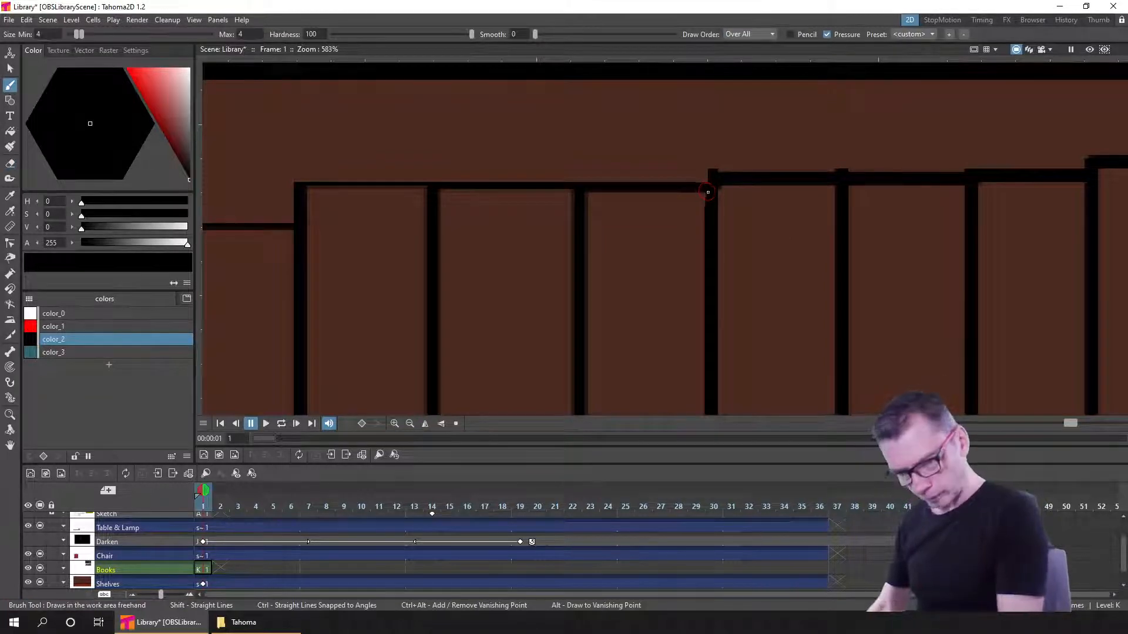
{"action": "left_click", "coordinate": [298, 191], "text": "shift"}
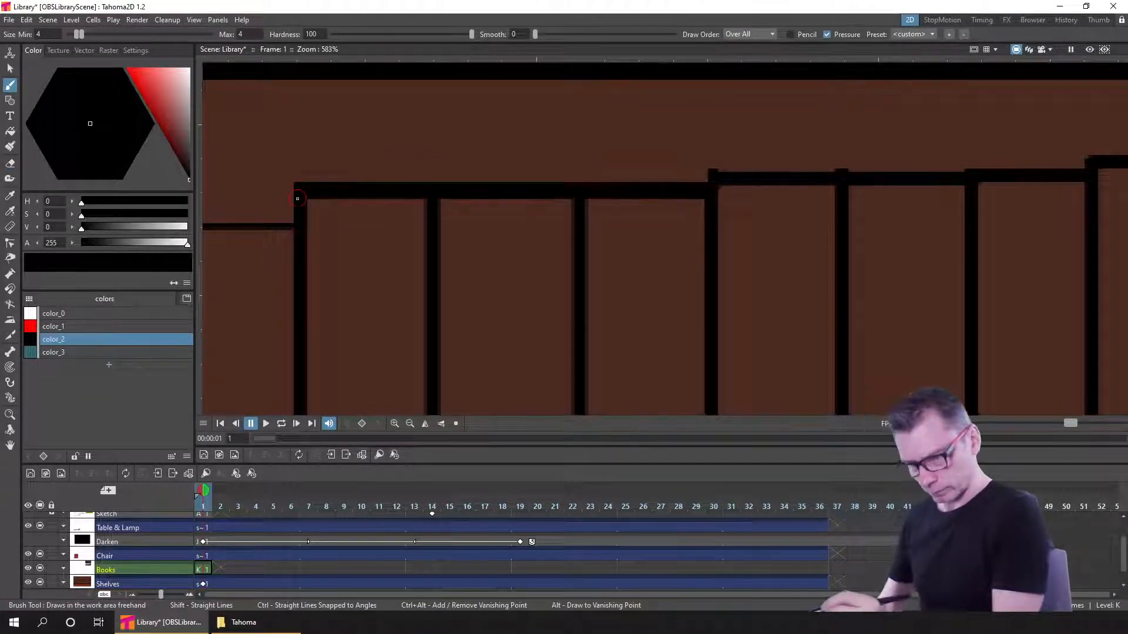
- Trim the uneven top of the following three-book group with the rectangular Eraser and brush a straight black line along its top edge
{"action": "left_click", "coordinate": [12, 163]}
{"action": "mouse_move", "coordinate": [701, 216]}
{"action": "left_mouse_down"}
{"action": "mouse_move", "coordinate": [559, 236]}
{"action": "mouse_move", "coordinate": [723, 236]}
{"action": "mouse_move", "coordinate": [468, 234]}
{"action": "mouse_move", "coordinate": [431, 211]}
{"action": "left_mouse_up"}
{"action": "mouse_move", "coordinate": [378, 170]}
{"action": "left_mouse_down"}
{"action": "mouse_move", "coordinate": [756, 182]}
{"action": "mouse_move", "coordinate": [781, 194]}
{"action": "left_mouse_up"}
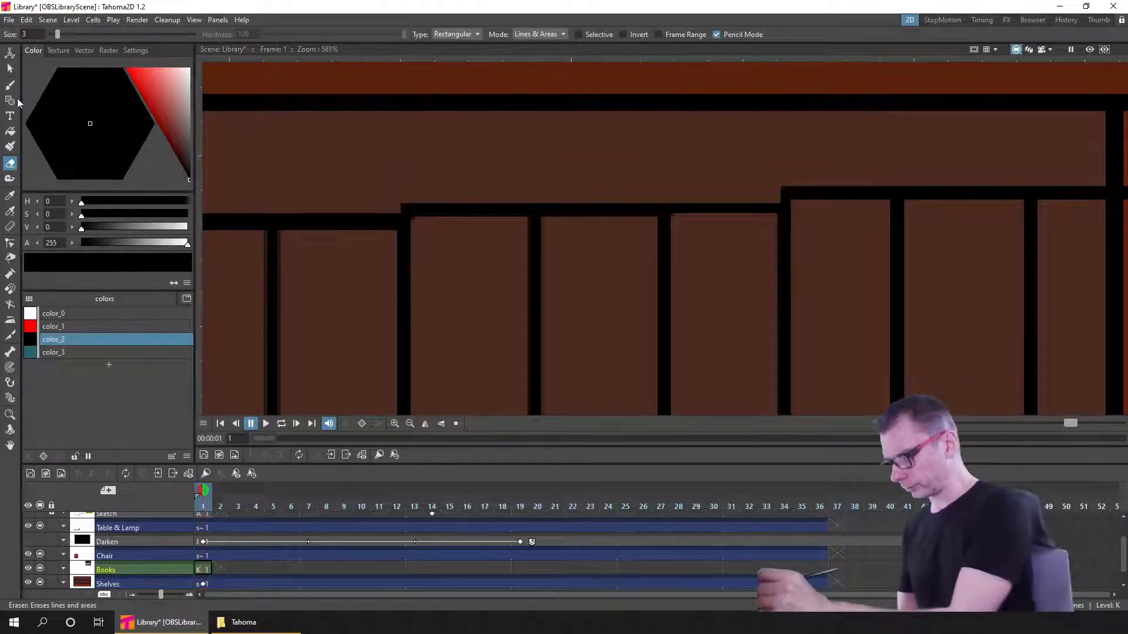
{"action": "left_click", "coordinate": [10, 85]}
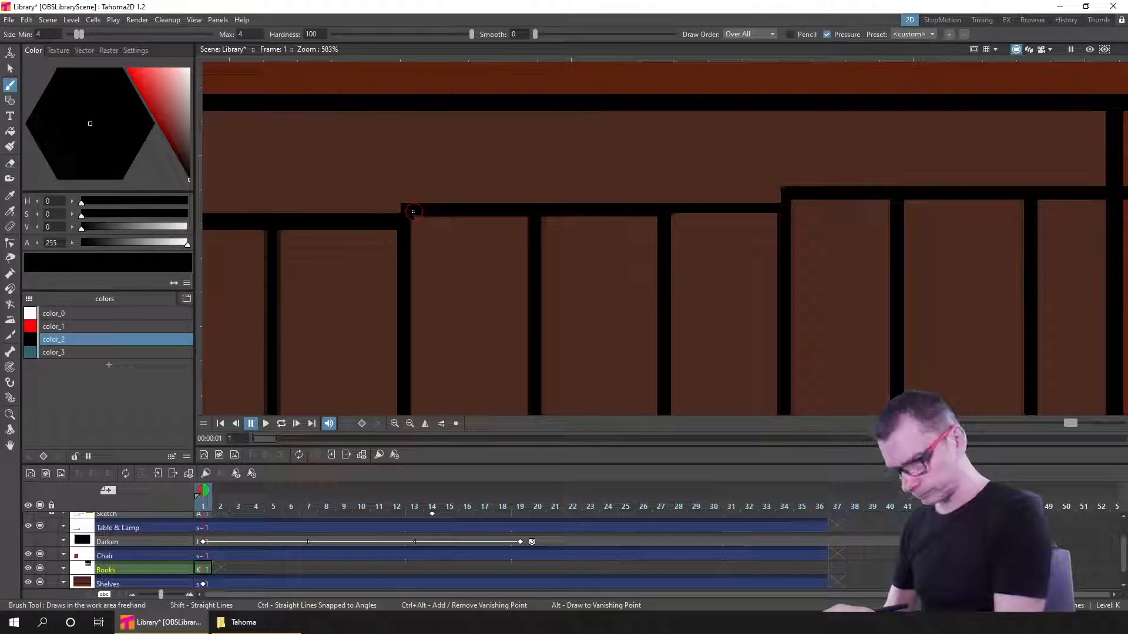
{"action": "left_click_drag", "start_coordinate": [411, 213], "coordinate": [784, 212]}
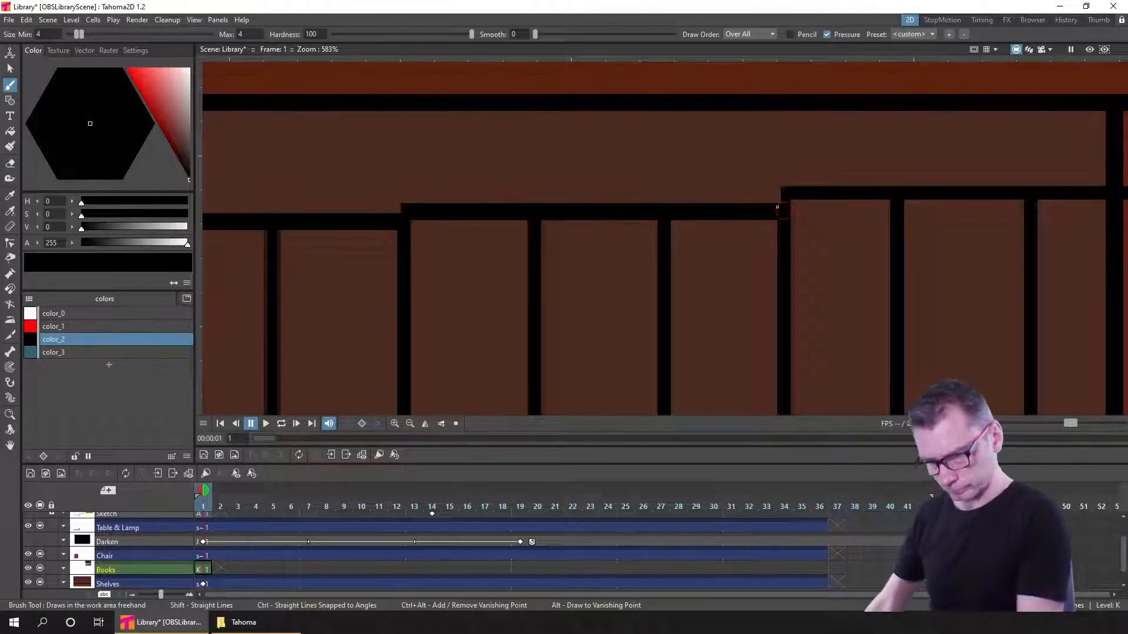
- Trim the step corner between the last two book groups on the second shelf with the rectangular Eraser and save the scene
{"action": "left_click", "coordinate": [10, 163]}
{"action": "mouse_move", "coordinate": [822, 273]}
{"action": "left_mouse_down"}
{"action": "mouse_move", "coordinate": [553, 256]}
{"action": "mouse_move", "coordinate": [342, 282]}
{"action": "mouse_move", "coordinate": [504, 247]}
{"action": "mouse_move", "coordinate": [714, 256]}
{"action": "left_mouse_up"}
{"action": "key", "text": "ctrl+s"}
{"action": "scroll", "coordinate": [714, 256], "scroll_direction": "down", "scroll_amount": 5}
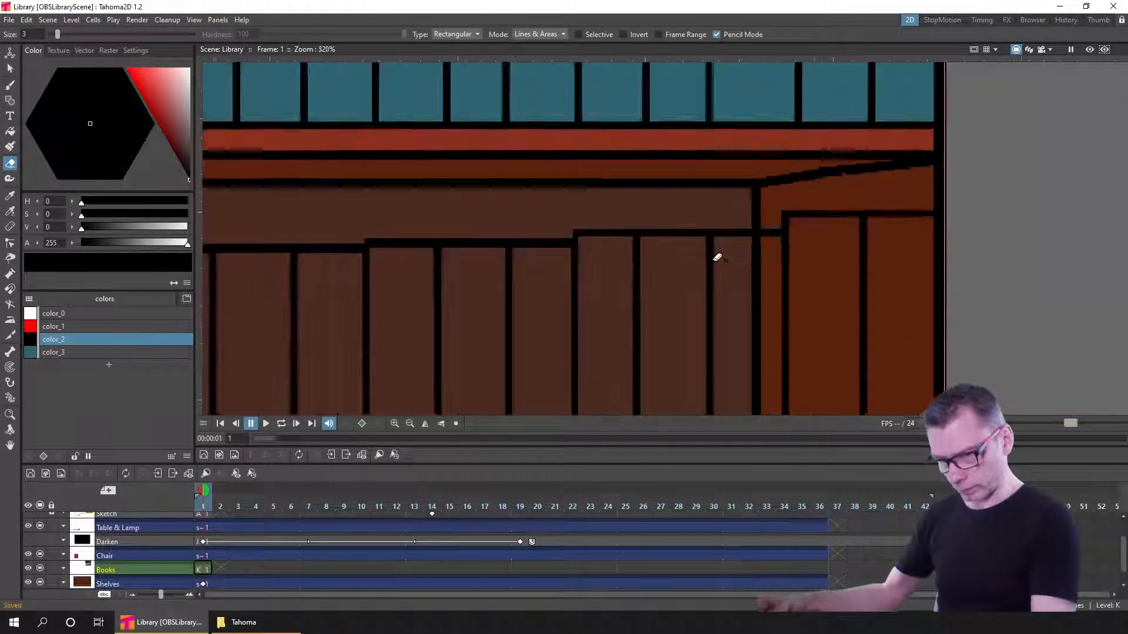
- Add the style color_4 to the Books palette and set it to a green of H 162, S 68, V 44
{"action": "scroll", "coordinate": [821, 210], "scroll_direction": "up", "scroll_amount": 1}
{"action": "left_click", "coordinate": [82, 352]}
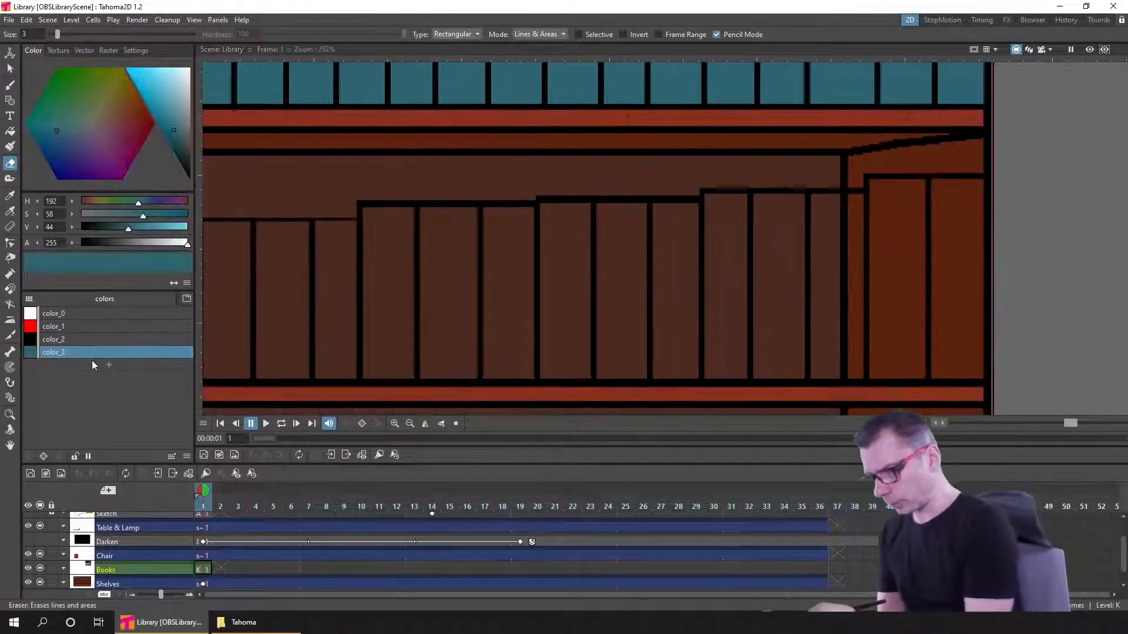
{"action": "left_click", "coordinate": [109, 365]}
{"action": "left_click_drag", "start_coordinate": [56, 128], "coordinate": [53, 111]}
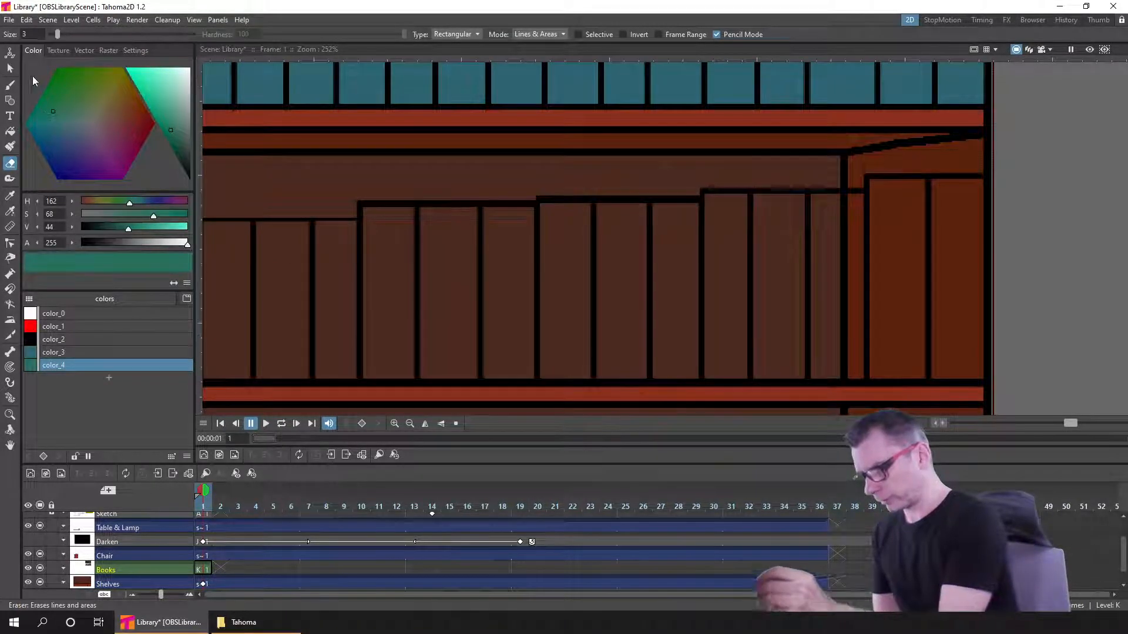
- Fill all the outlined books on the second shelf with the green color_4 and save the scene
{"action": "left_click", "coordinate": [19, 129]}
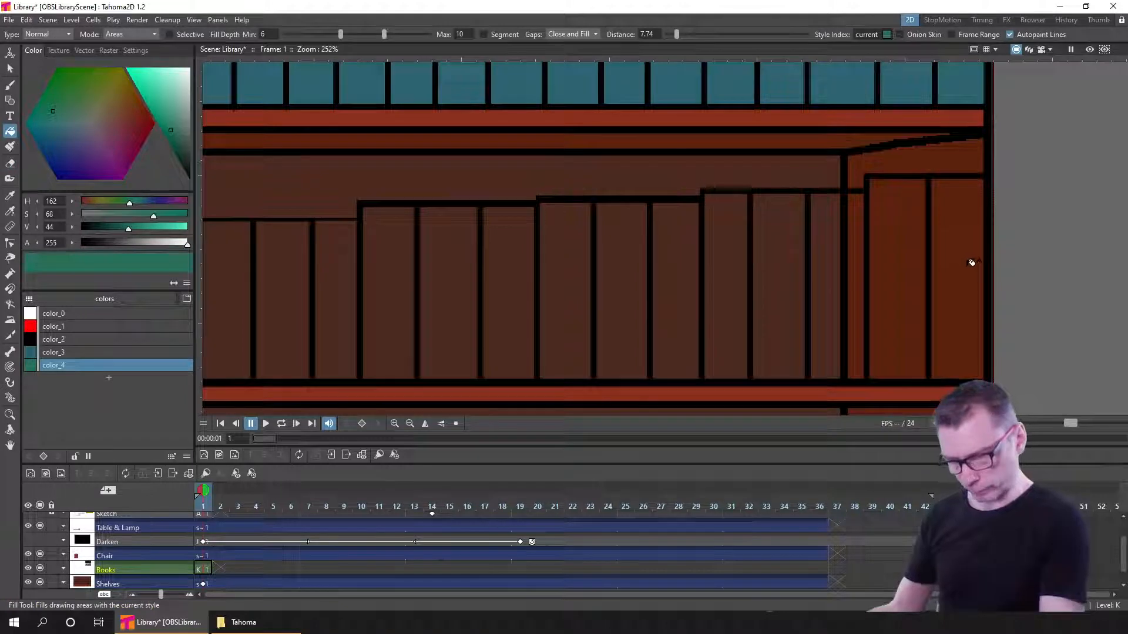
{"action": "left_click", "coordinate": [969, 259]}
{"action": "left_click", "coordinate": [881, 268]}
{"action": "mouse_move", "coordinate": [710, 270]}
{"action": "left_mouse_down"}
{"action": "mouse_move", "coordinate": [386, 277]}
{"action": "mouse_move", "coordinate": [810, 265]}
{"action": "mouse_move", "coordinate": [885, 283]}
{"action": "left_mouse_up"}
{"action": "left_click_drag", "start_coordinate": [361, 301], "coordinate": [693, 281]}
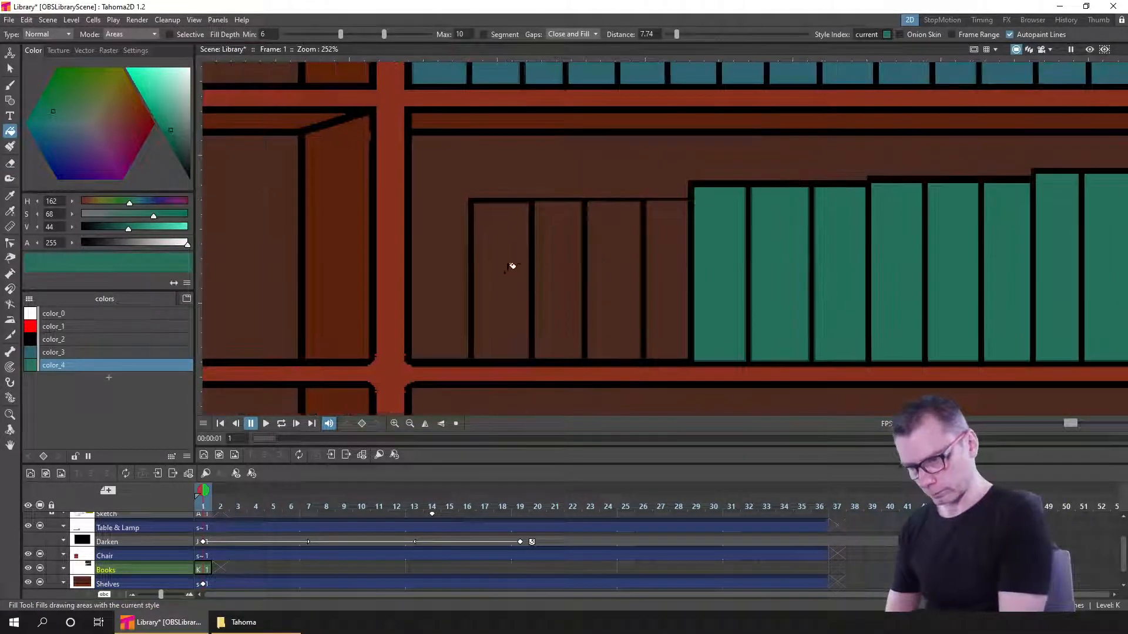
{"action": "left_click_drag", "start_coordinate": [498, 272], "coordinate": [672, 271]}
{"action": "left_click", "coordinate": [675, 267]}
{"action": "left_click", "coordinate": [632, 292]}
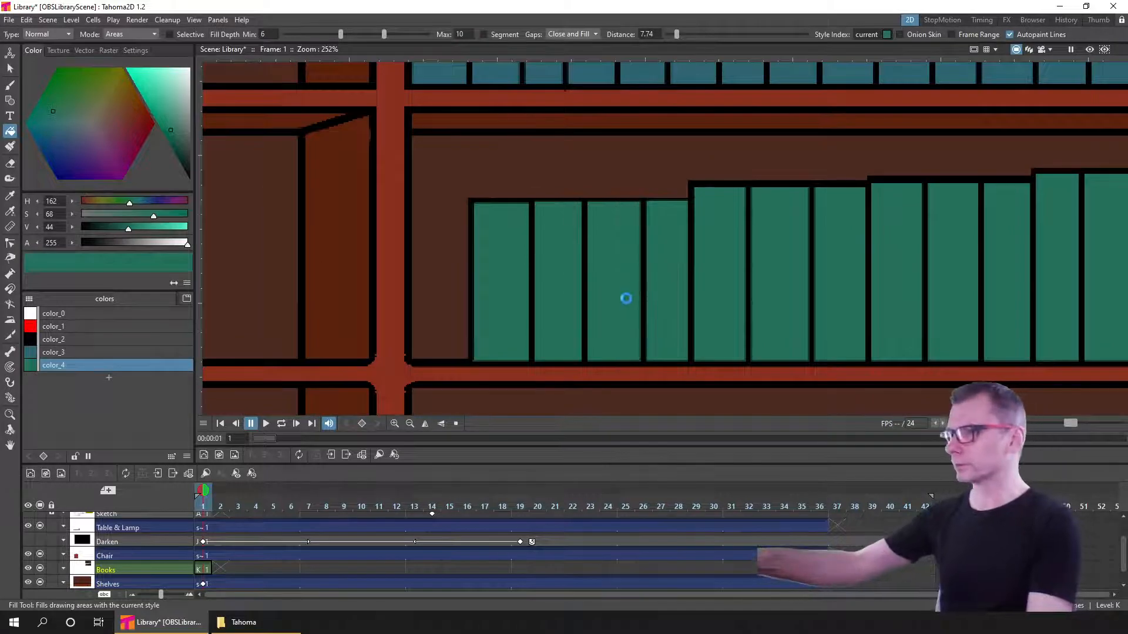
{"action": "key", "text": "ctrl+s"}
{"action": "scroll", "coordinate": [847, 321], "scroll_direction": "down", "scroll_amount": 6}
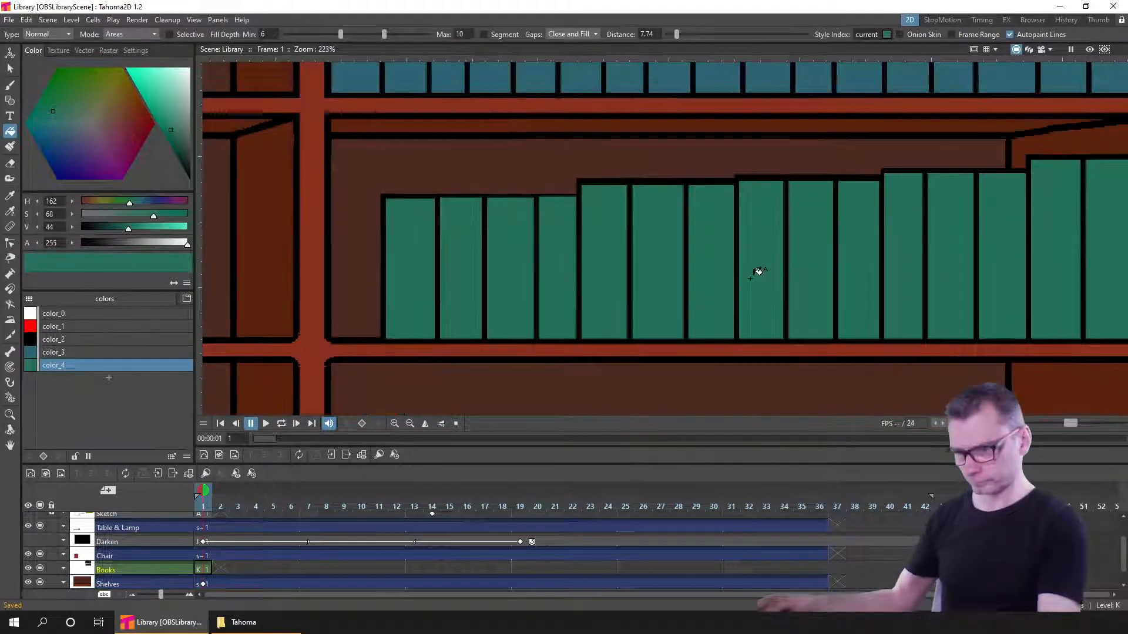
{"action": "scroll", "coordinate": [846, 321], "scroll_direction": "down", "scroll_amount": 4}
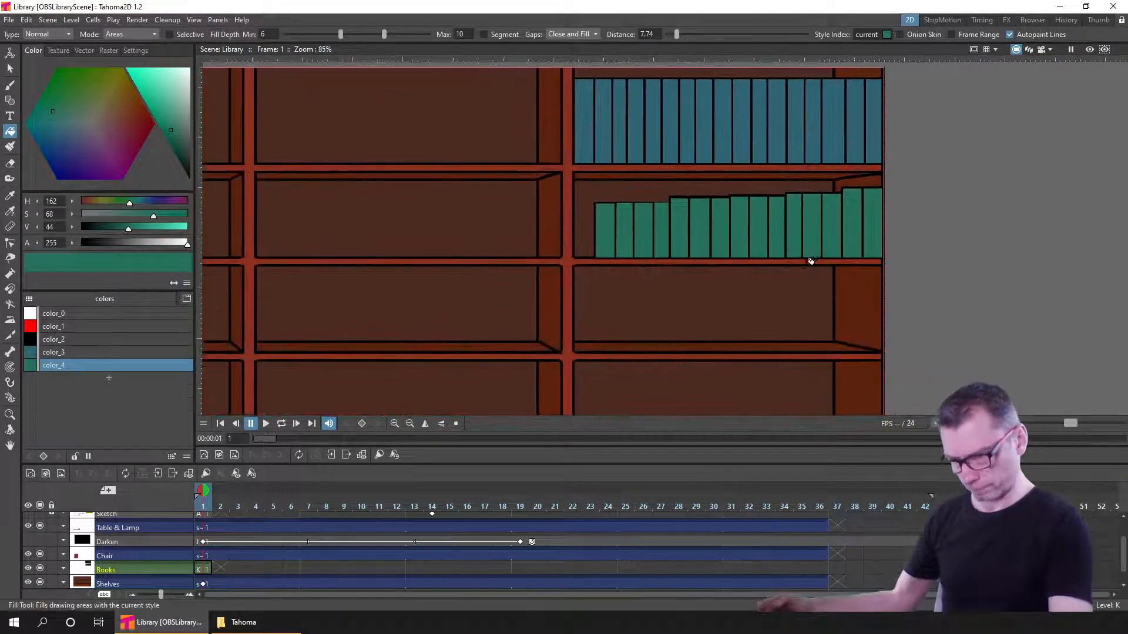
{"action": "scroll", "coordinate": [821, 251], "scroll_direction": "up", "scroll_amount": 1}
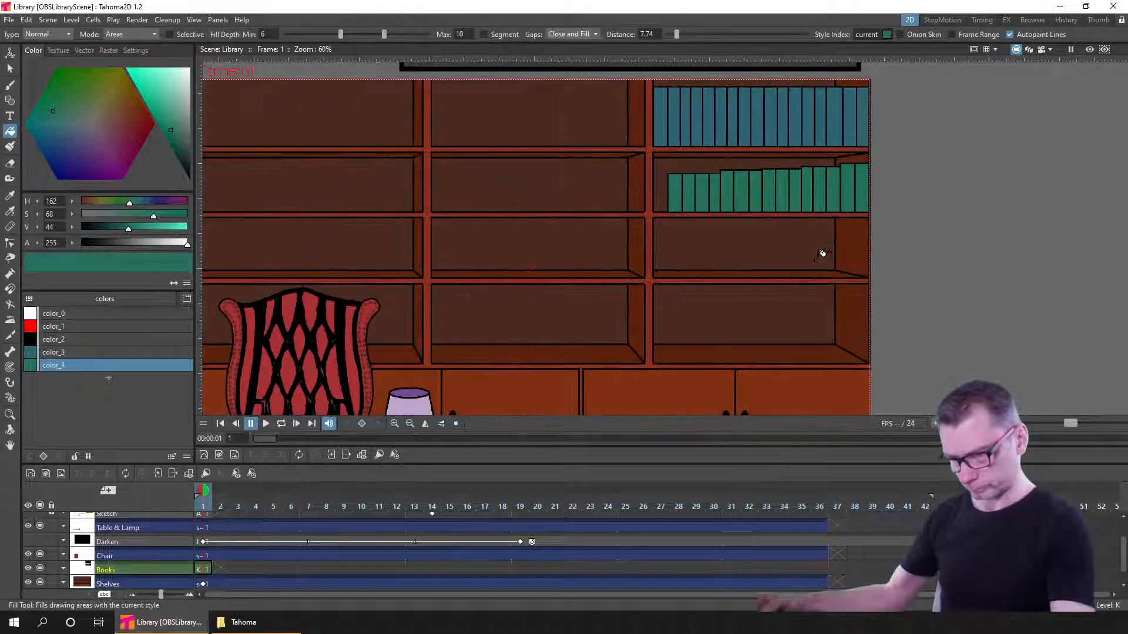
{"action": "scroll", "coordinate": [821, 251], "scroll_direction": "down", "scroll_amount": 1}
{"action": "scroll", "coordinate": [707, 194], "scroll_direction": "up", "scroll_amount": 3}
{"action": "scroll", "coordinate": [704, 197], "scroll_direction": "up", "scroll_amount": 2}
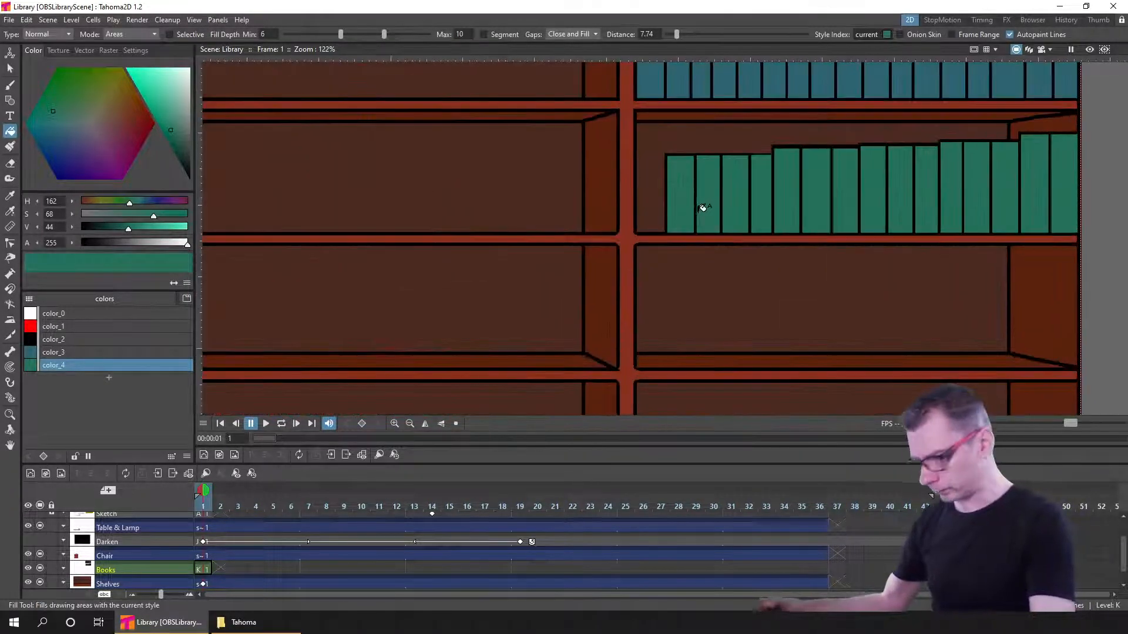
{"action": "left_click", "coordinate": [12, 87]}
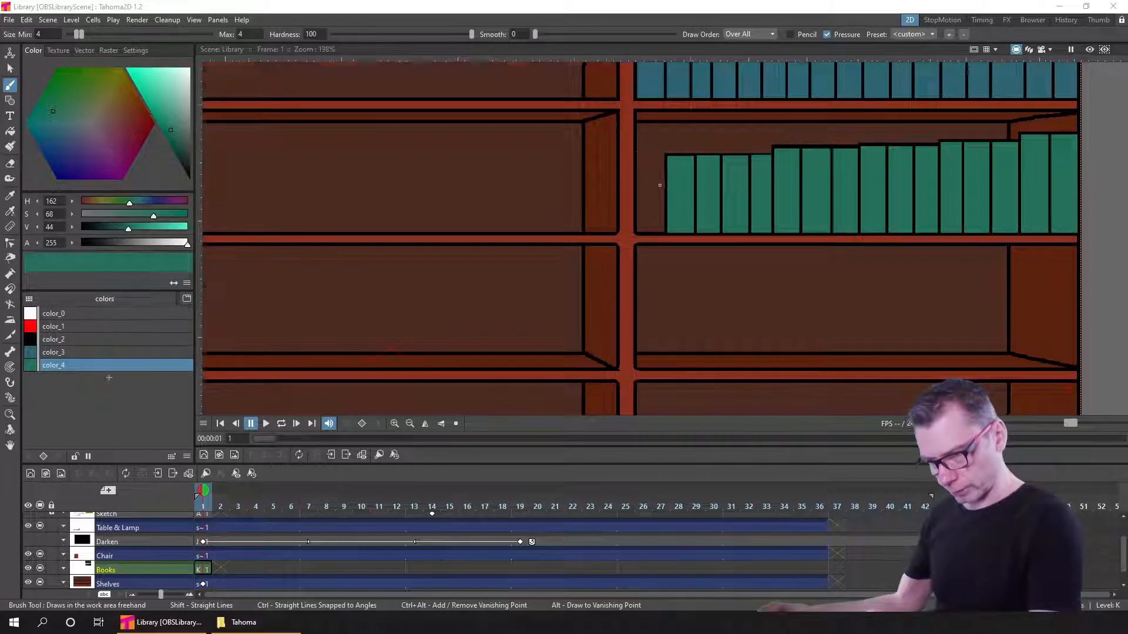
{"action": "scroll", "coordinate": [659, 180], "scroll_direction": "up", "scroll_amount": 3}
{"action": "left_click_drag", "start_coordinate": [677, 175], "coordinate": [709, 214]}
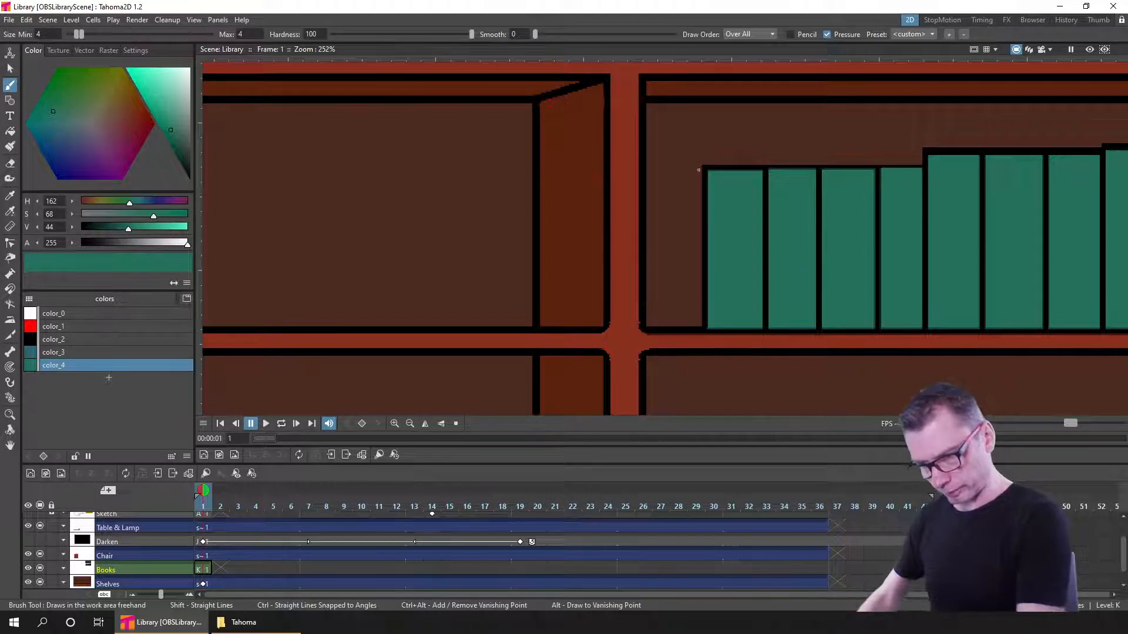
{"action": "left_click_drag", "start_coordinate": [667, 187], "coordinate": [664, 180]}
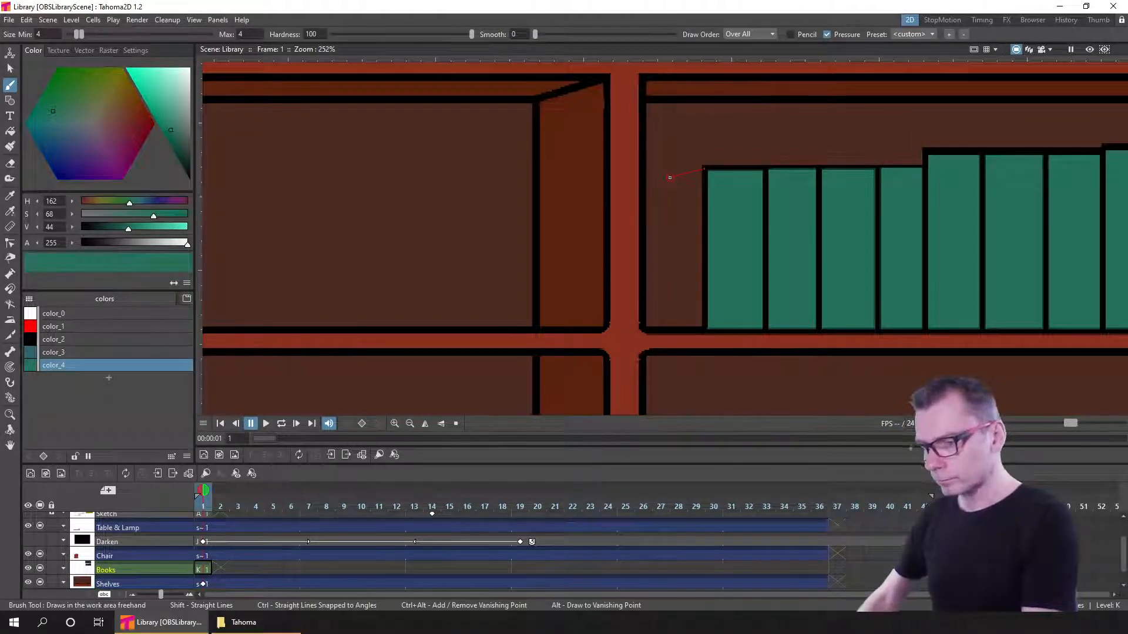
{"action": "left_click_drag", "start_coordinate": [687, 191], "coordinate": [681, 184]}
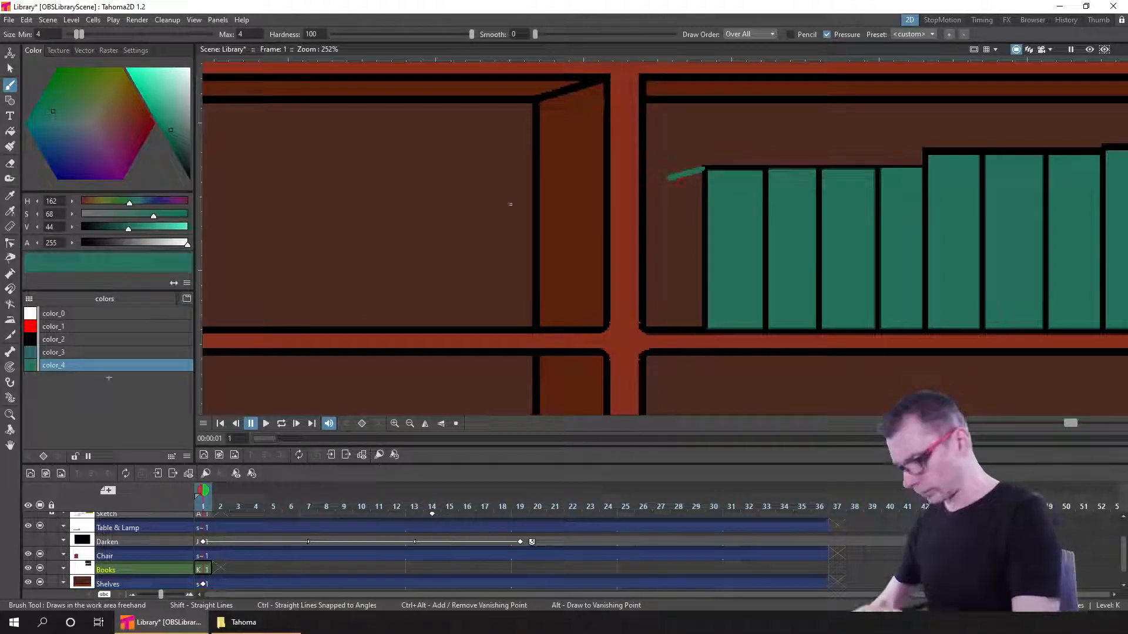
{"action": "key", "text": "ctrl+z"}
- Outline the leftmost green book's side face in black color_2 with a slanted top edge, and fill it with color_4
{"action": "left_click", "coordinate": [80, 338]}
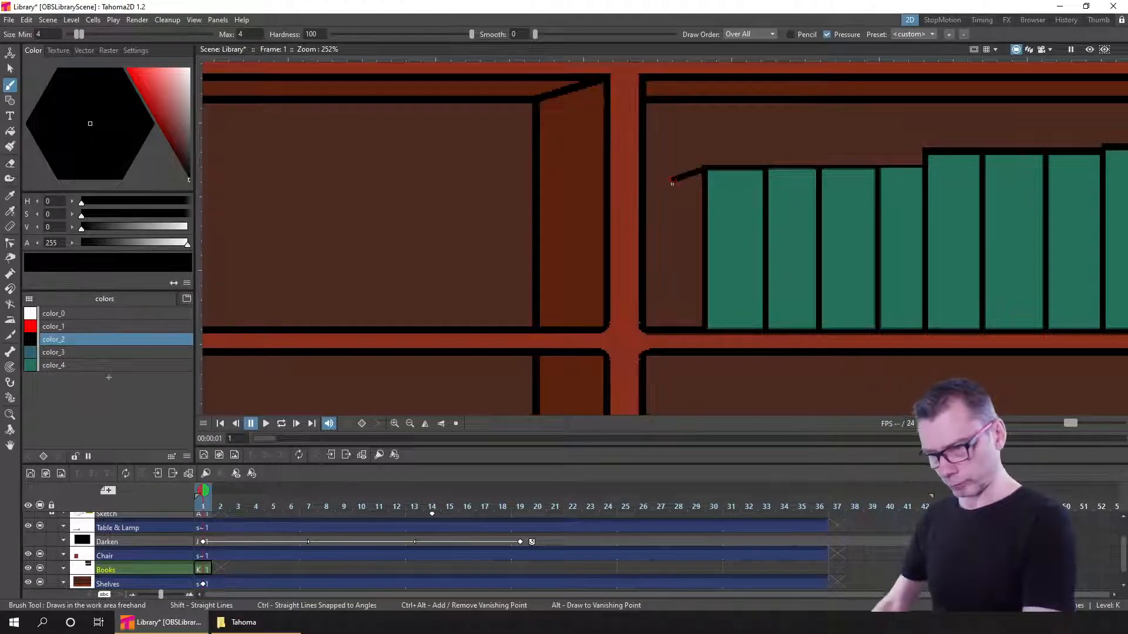
{"action": "left_click_drag", "start_coordinate": [674, 328], "coordinate": [675, 329]}
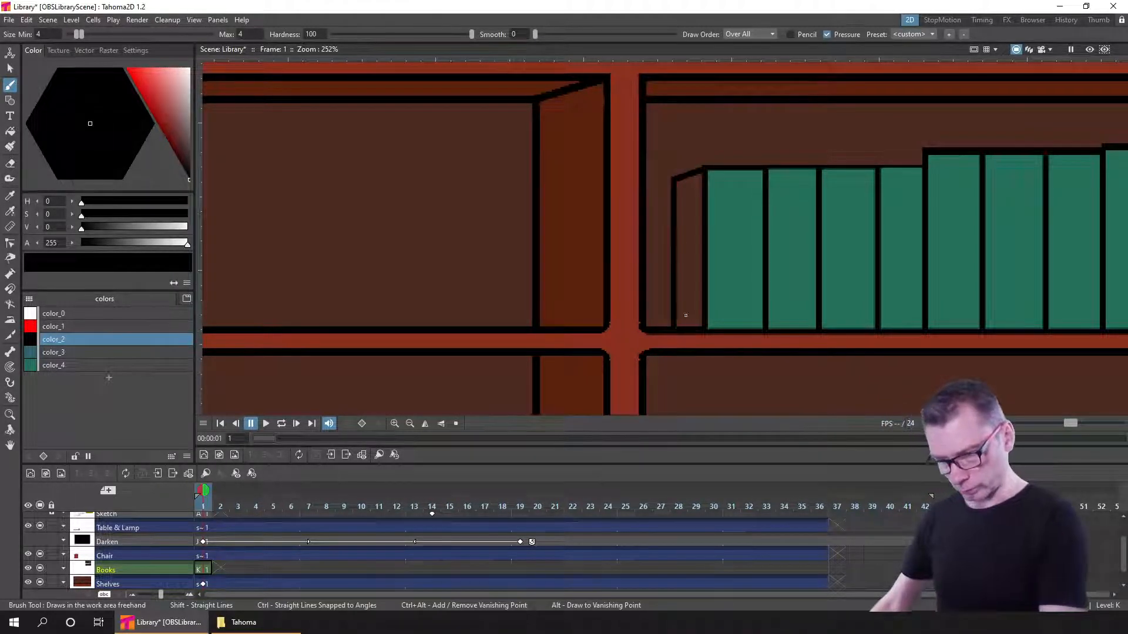
{"action": "left_click", "coordinate": [65, 361]}
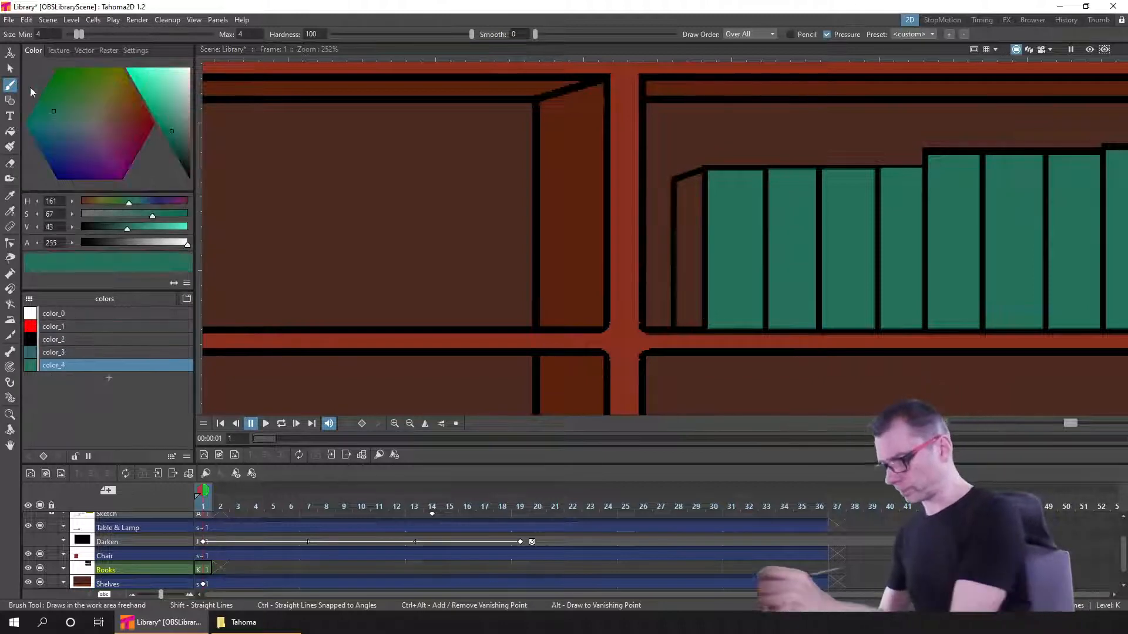
{"action": "left_click", "coordinate": [10, 131]}
{"action": "left_click", "coordinate": [688, 235]}
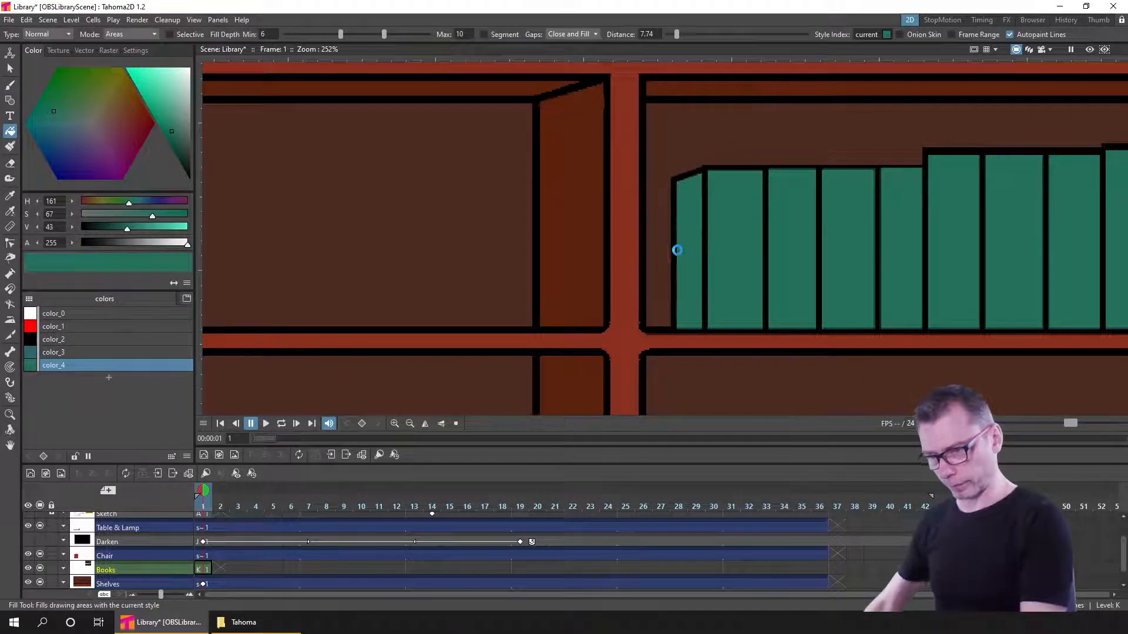
- Brush a straight black color_2 base line along the front edge of the third shelf in the rightmost bookcase section
{"action": "key", "text": "b"}
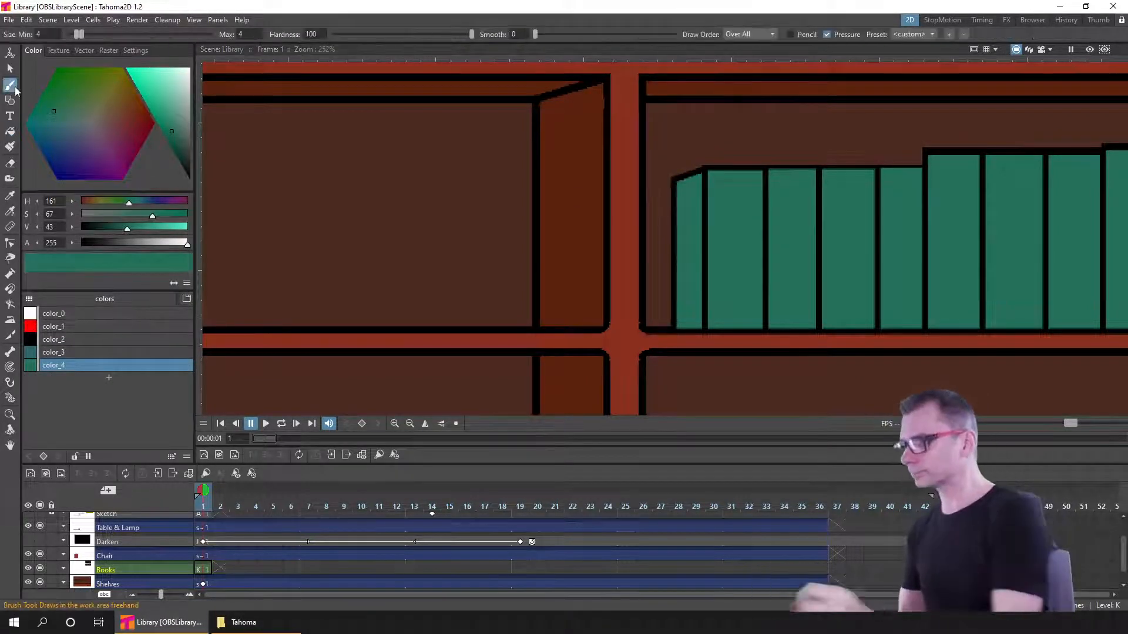
{"action": "left_click_drag", "start_coordinate": [887, 327], "coordinate": [525, 176]}
{"action": "scroll", "coordinate": [525, 177], "scroll_direction": "down", "scroll_amount": 4}
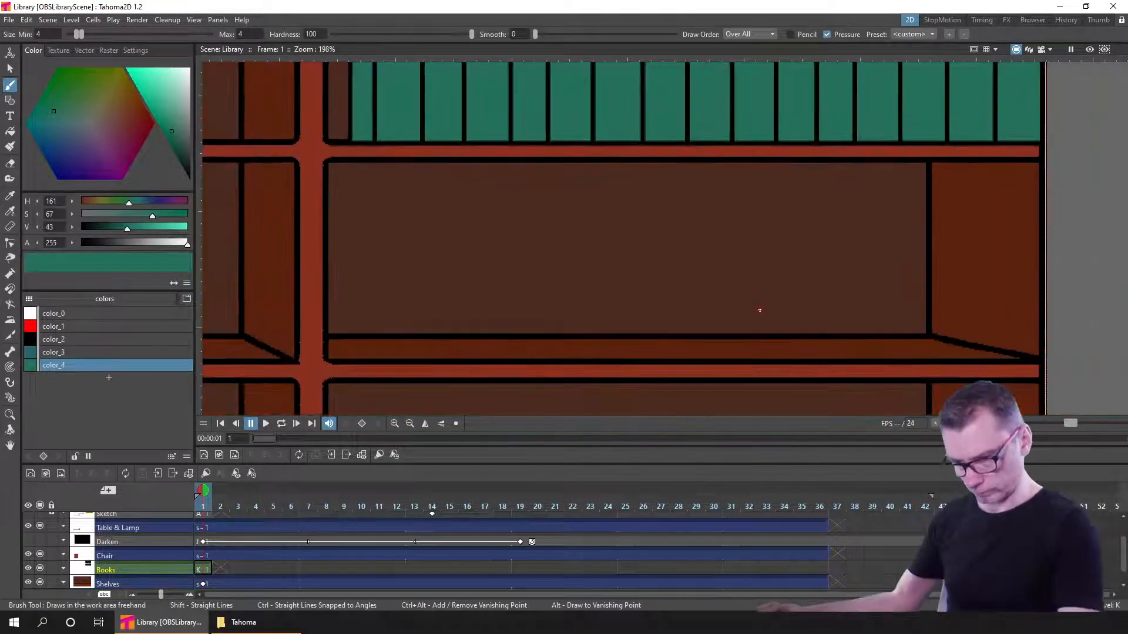
{"action": "left_click", "coordinate": [70, 338]}
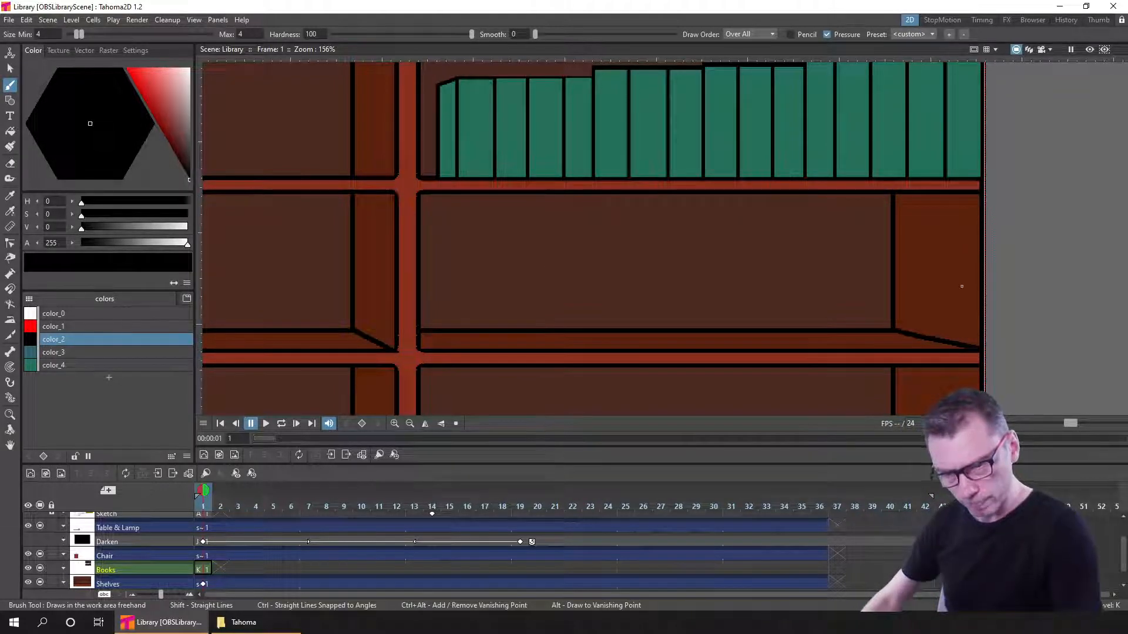
{"action": "left_click_drag", "start_coordinate": [981, 351], "coordinate": [452, 351]}
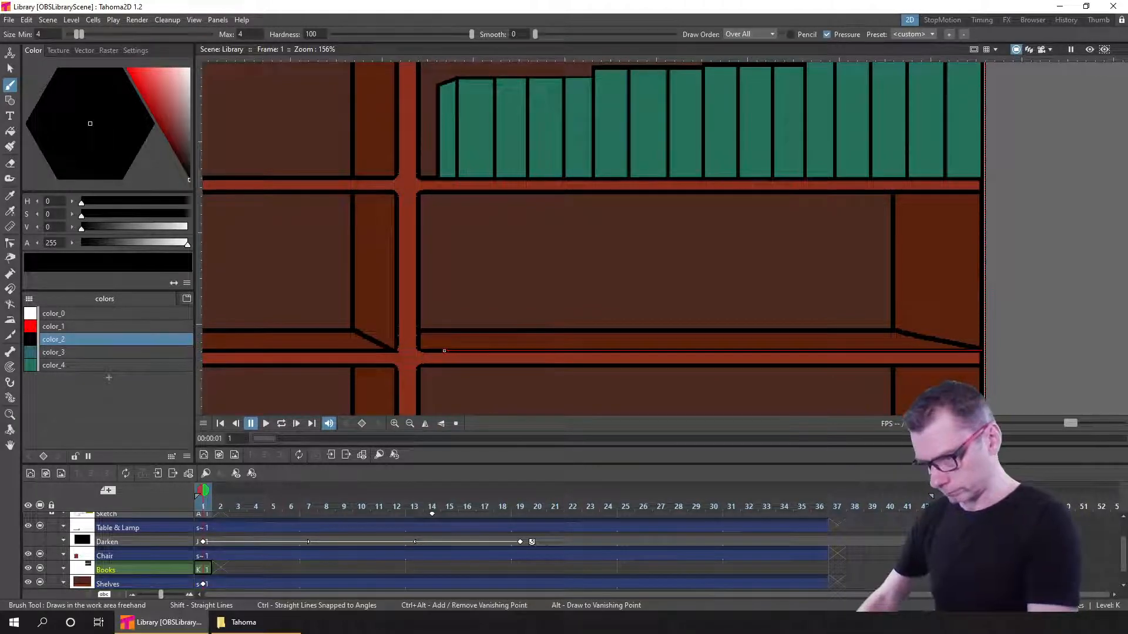
{"action": "left_click_drag", "start_coordinate": [418, 350], "coordinate": [419, 350]}
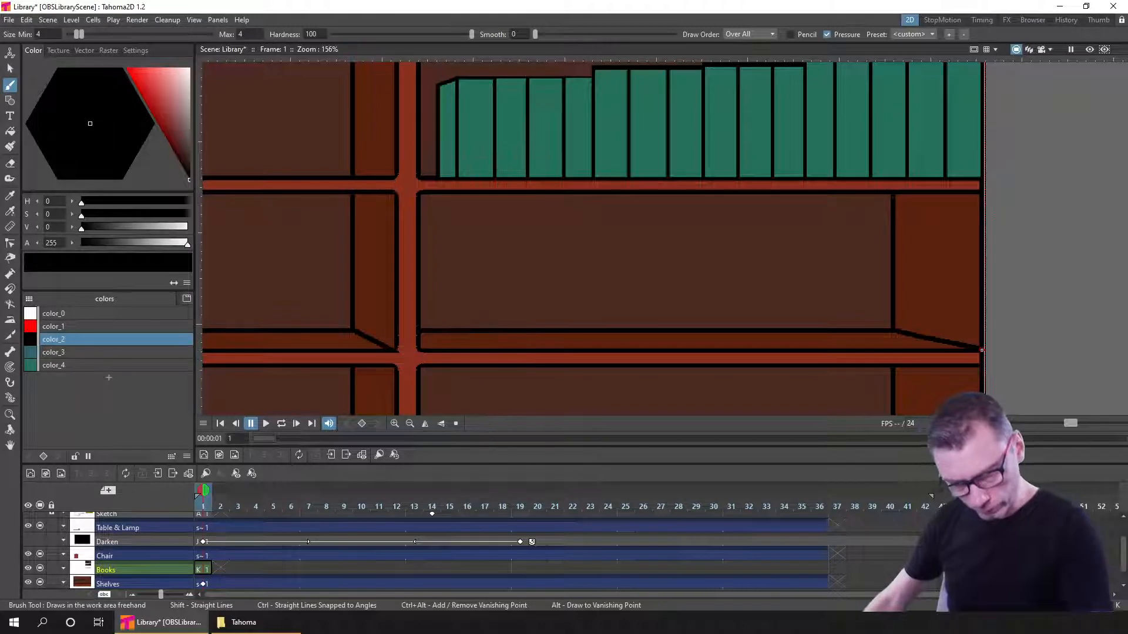
- Brush vertical black book edges across the whole third shelf, undoing and redrawing the first divider slightly shorter
{"action": "left_click_drag", "start_coordinate": [981, 205], "coordinate": [932, 352]}
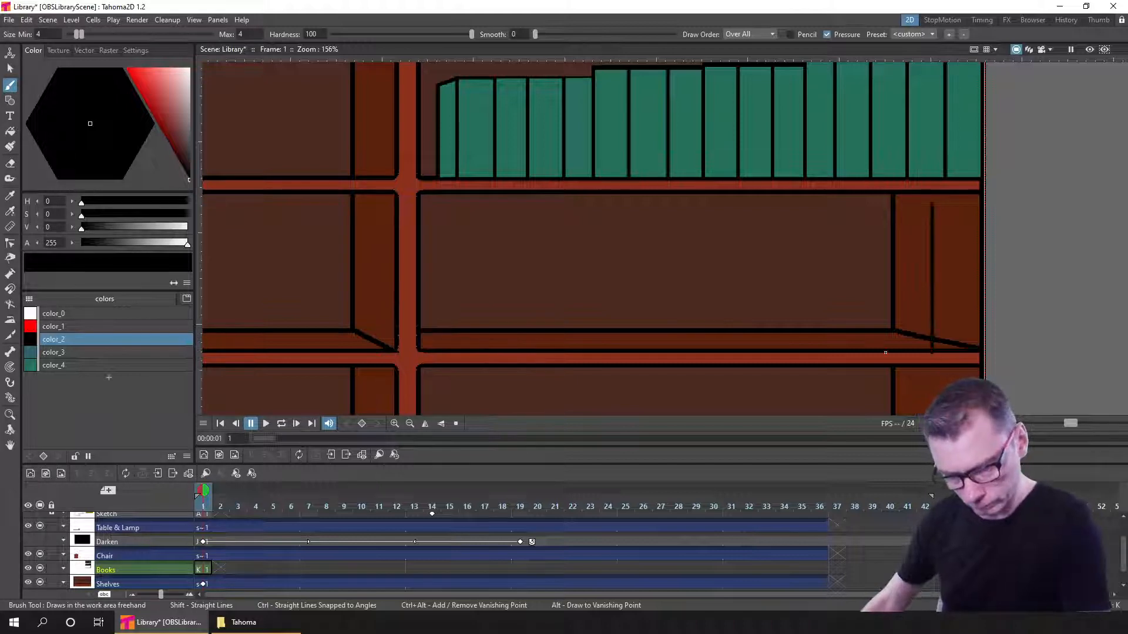
{"action": "key", "text": "ctrl+z"}
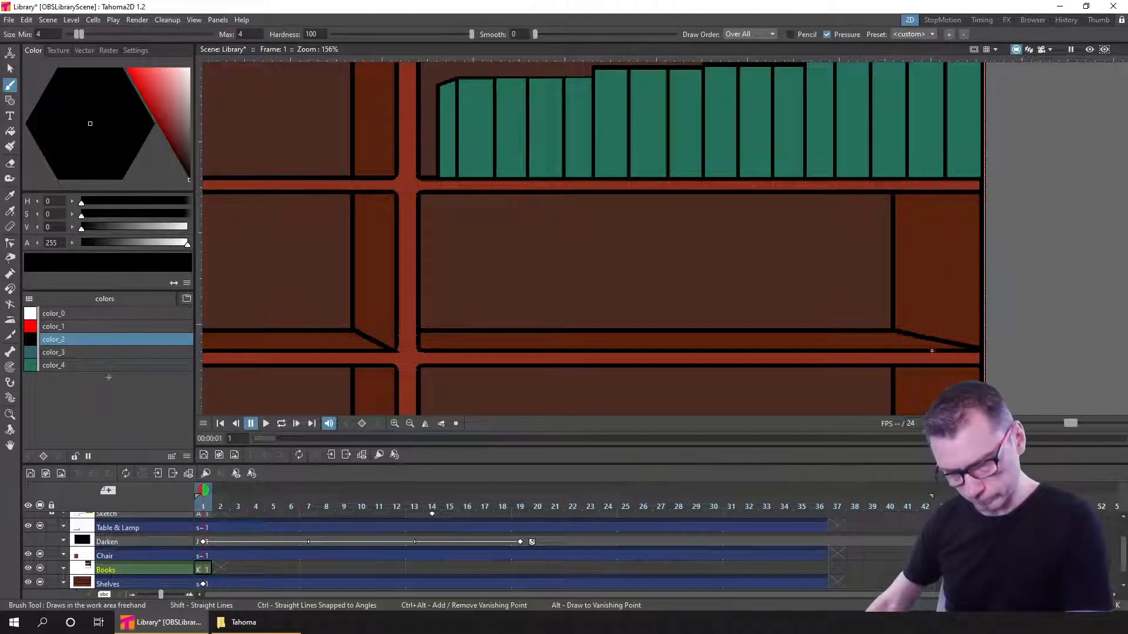
{"action": "left_click_drag", "start_coordinate": [938, 211], "coordinate": [933, 347]}
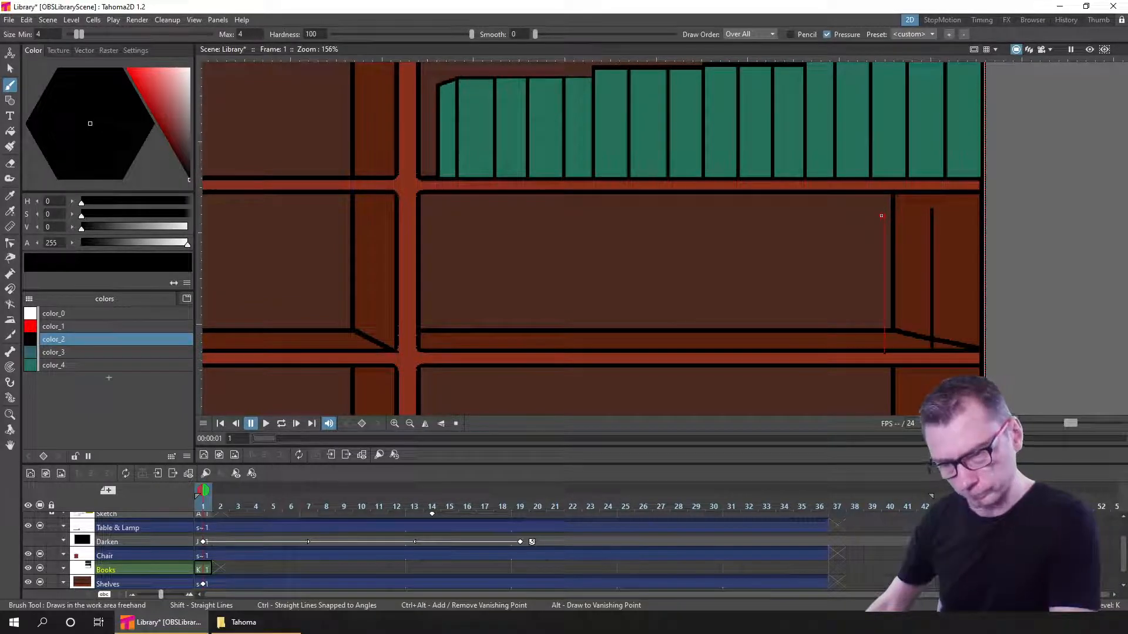
{"action": "left_click_drag", "start_coordinate": [878, 226], "coordinate": [880, 212]}
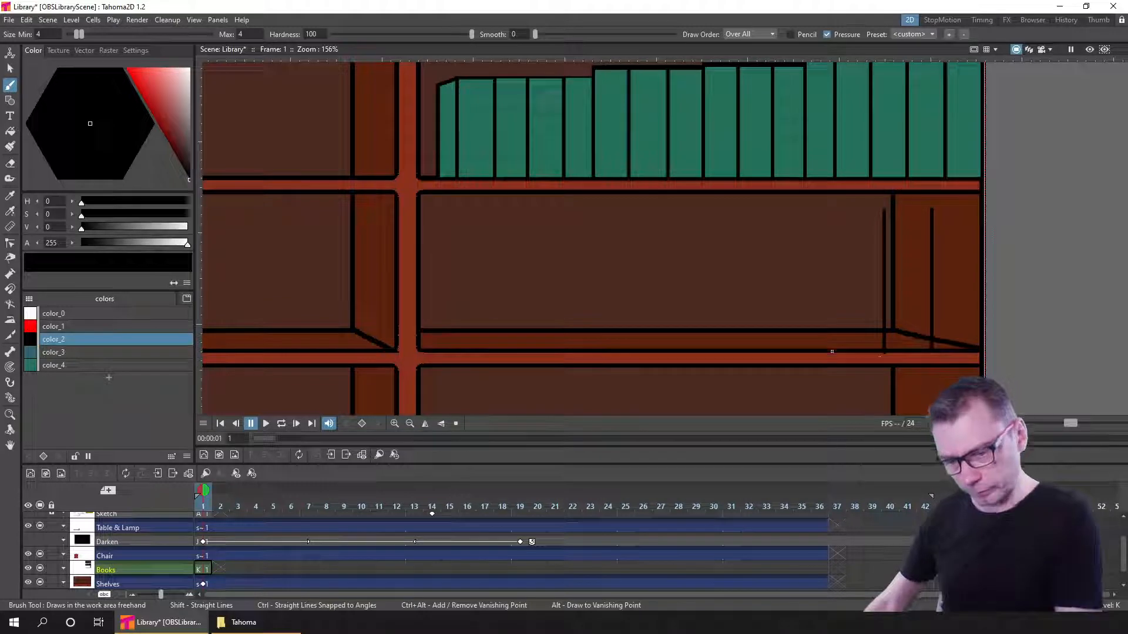
{"action": "left_click_drag", "start_coordinate": [834, 352], "coordinate": [832, 212]}
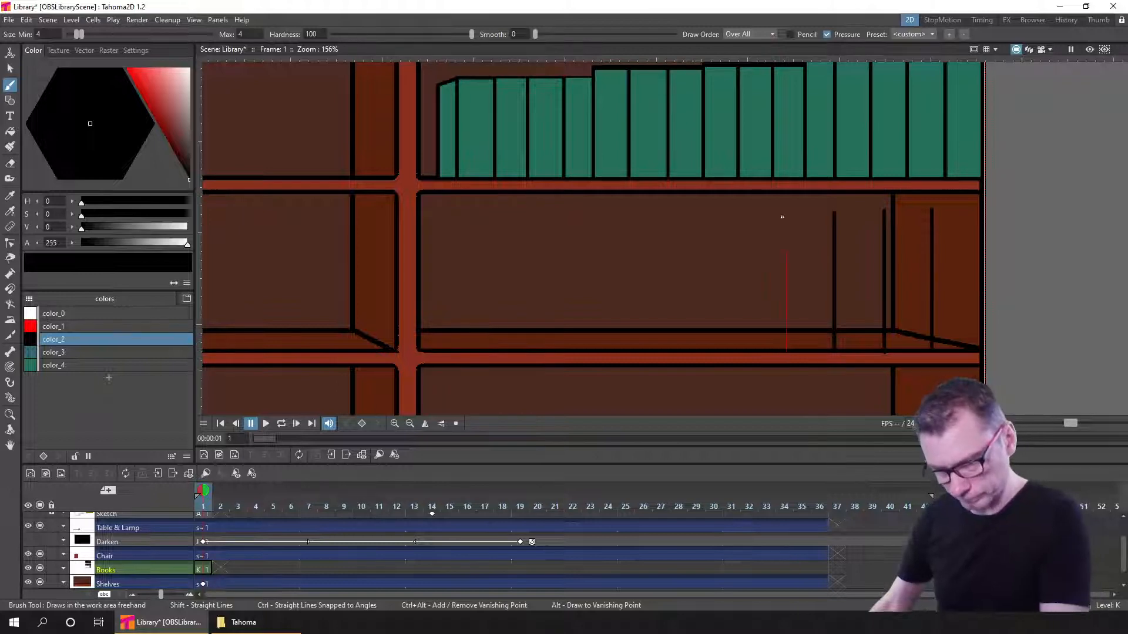
{"action": "mouse_move", "coordinate": [786, 350]}
{"action": "left_mouse_down"}
{"action": "mouse_move", "coordinate": [786, 210]}
{"action": "mouse_move", "coordinate": [738, 351]}
{"action": "mouse_move", "coordinate": [691, 209]}
{"action": "left_mouse_up"}
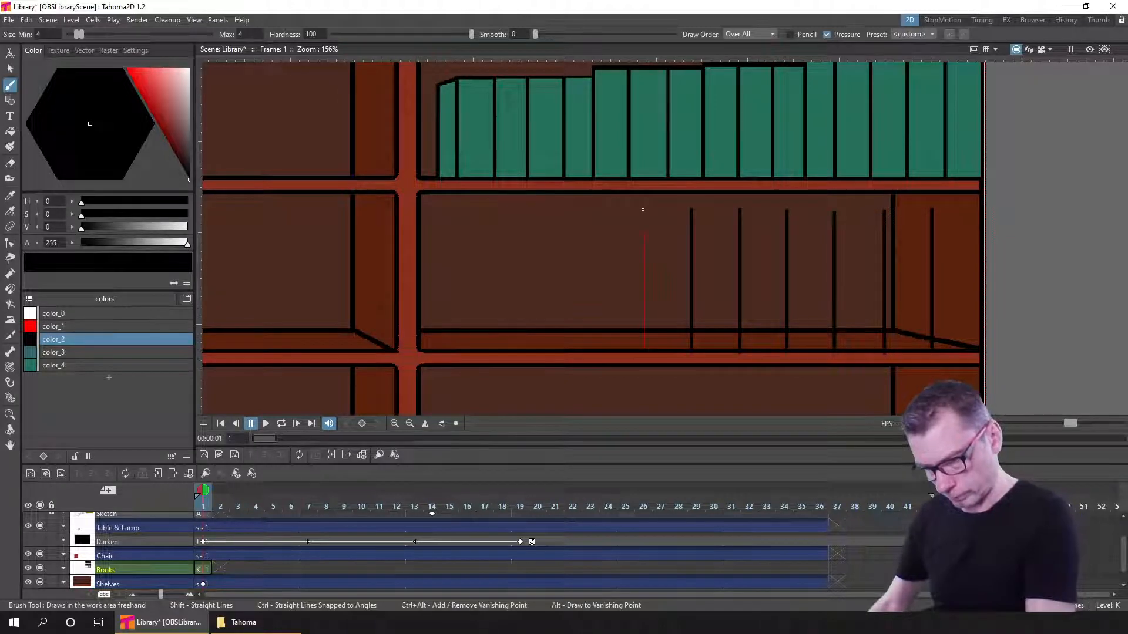
{"action": "left_click_drag", "start_coordinate": [644, 348], "coordinate": [644, 205]}
{"action": "left_click_drag", "start_coordinate": [582, 252], "coordinate": [586, 200]}
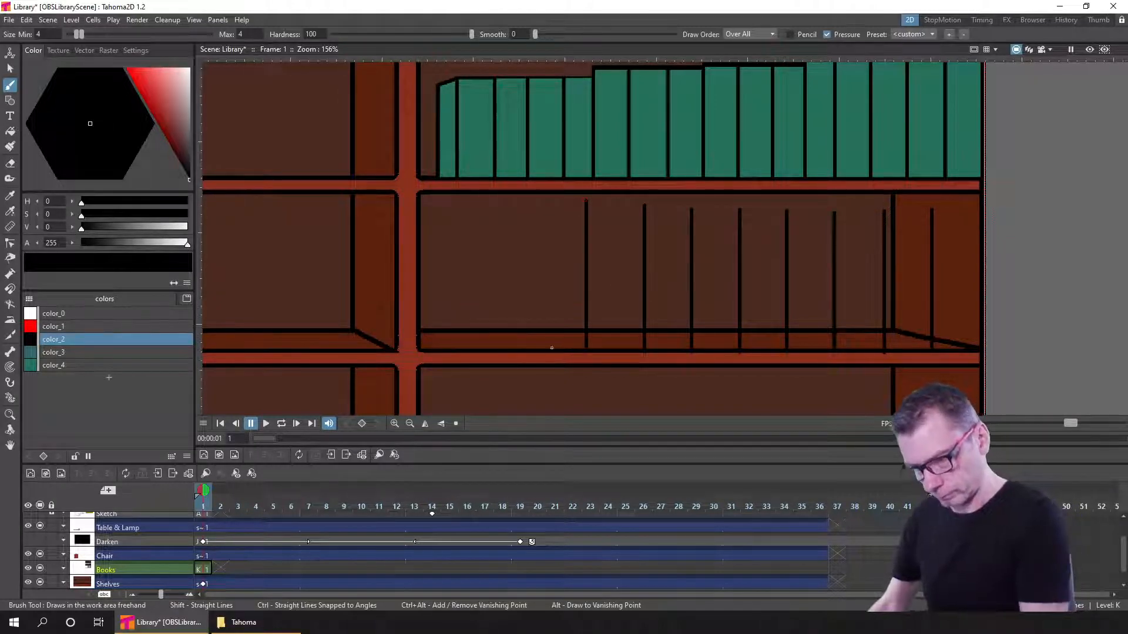
{"action": "left_click_drag", "start_coordinate": [536, 351], "coordinate": [535, 200]}
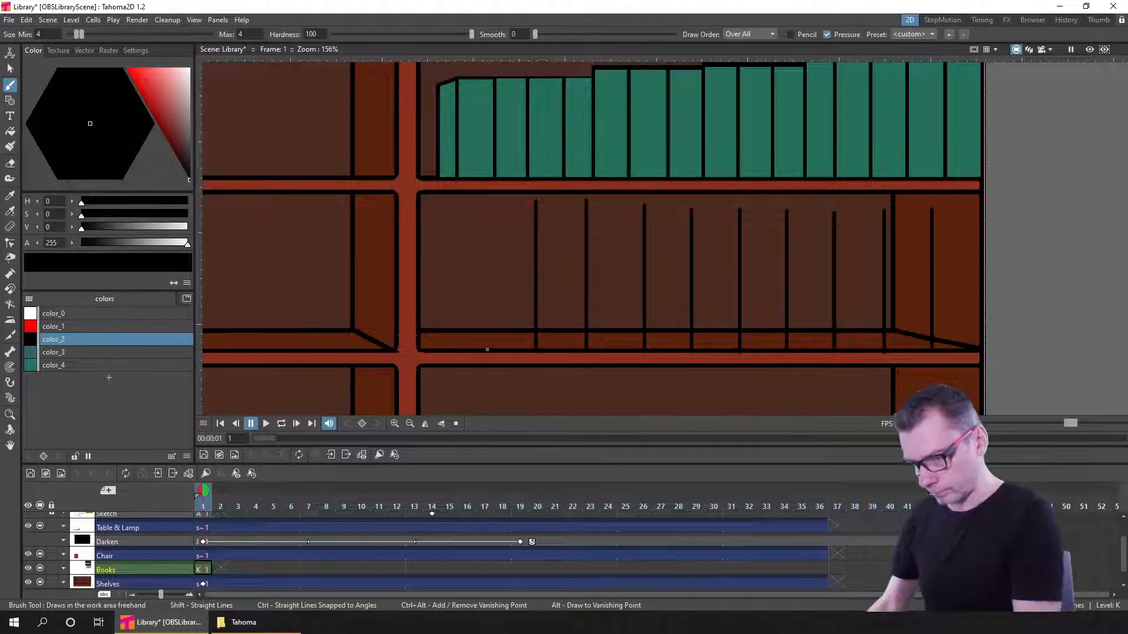
{"action": "left_click_drag", "start_coordinate": [475, 350], "coordinate": [476, 200]}
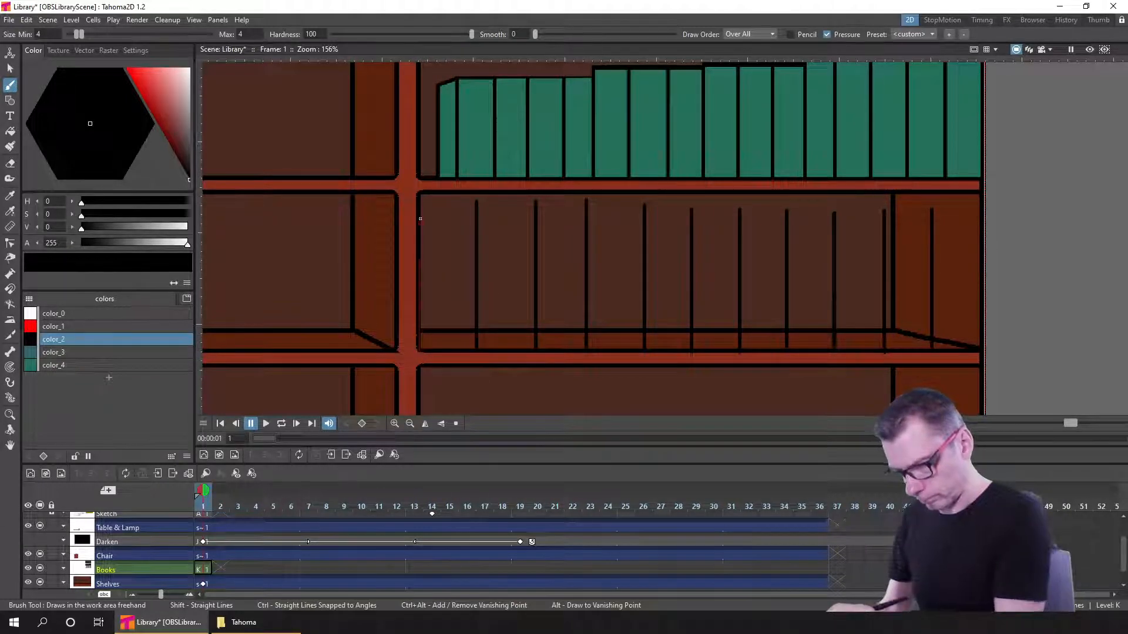
{"action": "left_click_drag", "start_coordinate": [418, 351], "coordinate": [418, 204]}
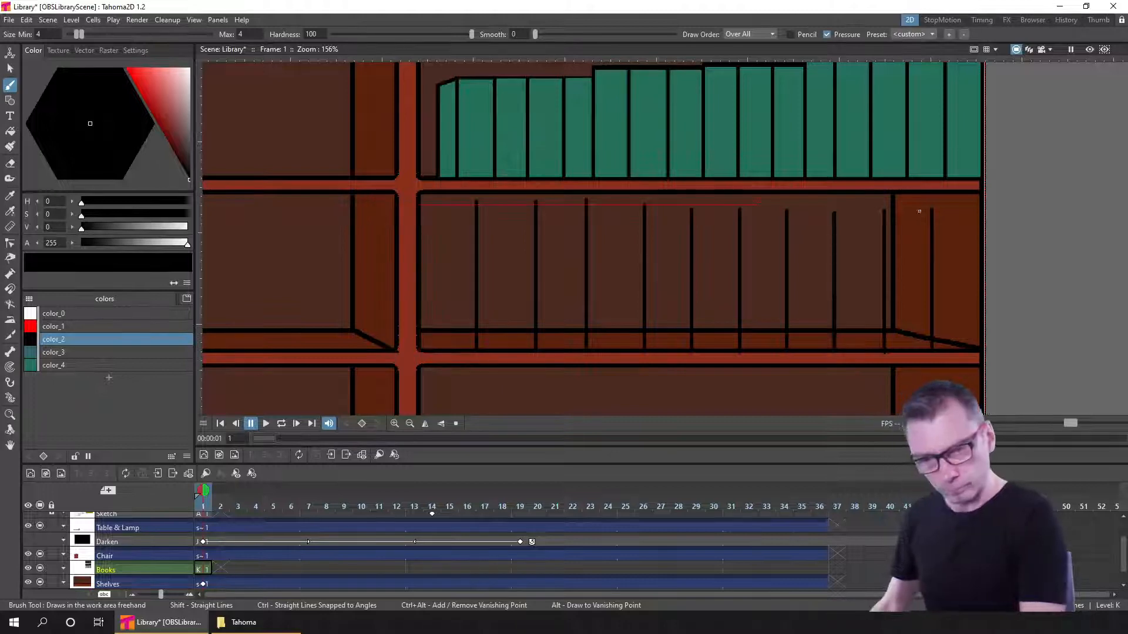
- Brush a straight black top edge across all the third-shelf books and switch to the Eraser
{"action": "left_click", "coordinate": [981, 208], "text": "shift"}
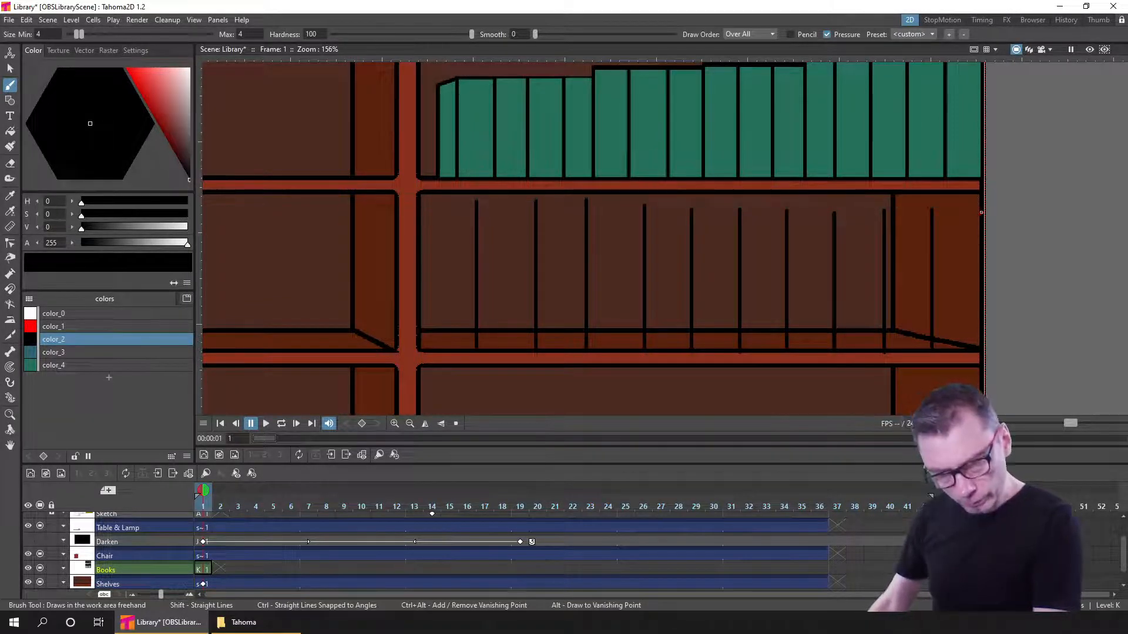
{"action": "left_click", "coordinate": [417, 216], "text": "shift"}
{"action": "key", "text": "a"}
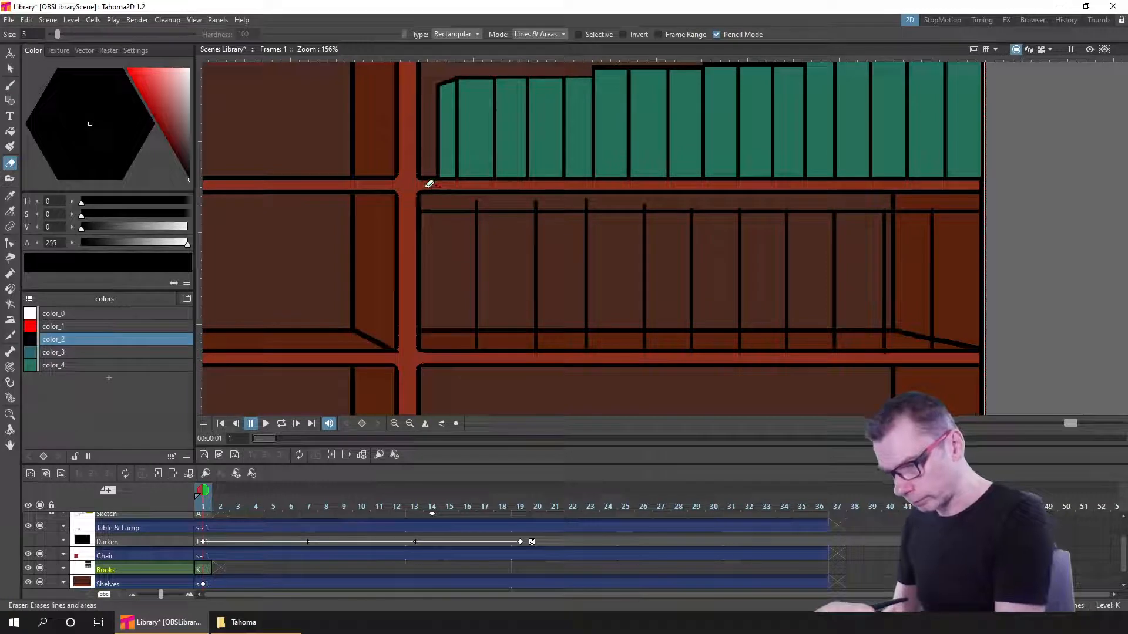
- Erase the divider ends overshooting the top and base lines of the third-shelf books, and save the scene
{"action": "mouse_move", "coordinate": [571, 195]}
{"action": "left_mouse_down"}
{"action": "mouse_move", "coordinate": [916, 185]}
{"action": "mouse_move", "coordinate": [1000, 201]}
{"action": "left_mouse_up"}
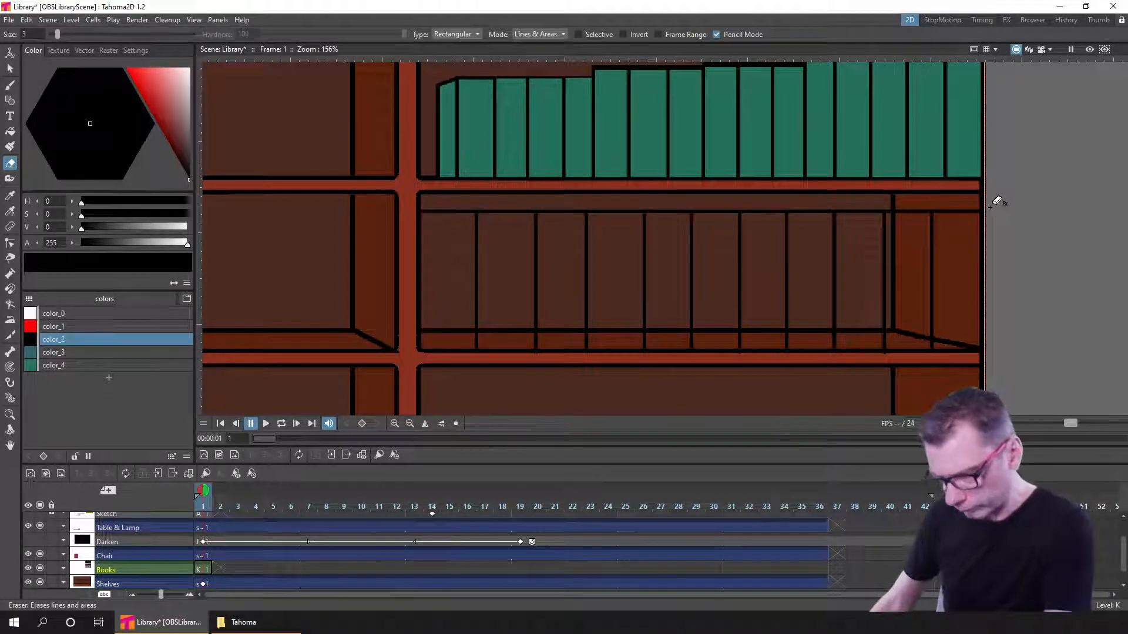
{"action": "left_click_drag", "start_coordinate": [415, 366], "coordinate": [987, 347]}
{"action": "key", "text": "ctrl+s"}
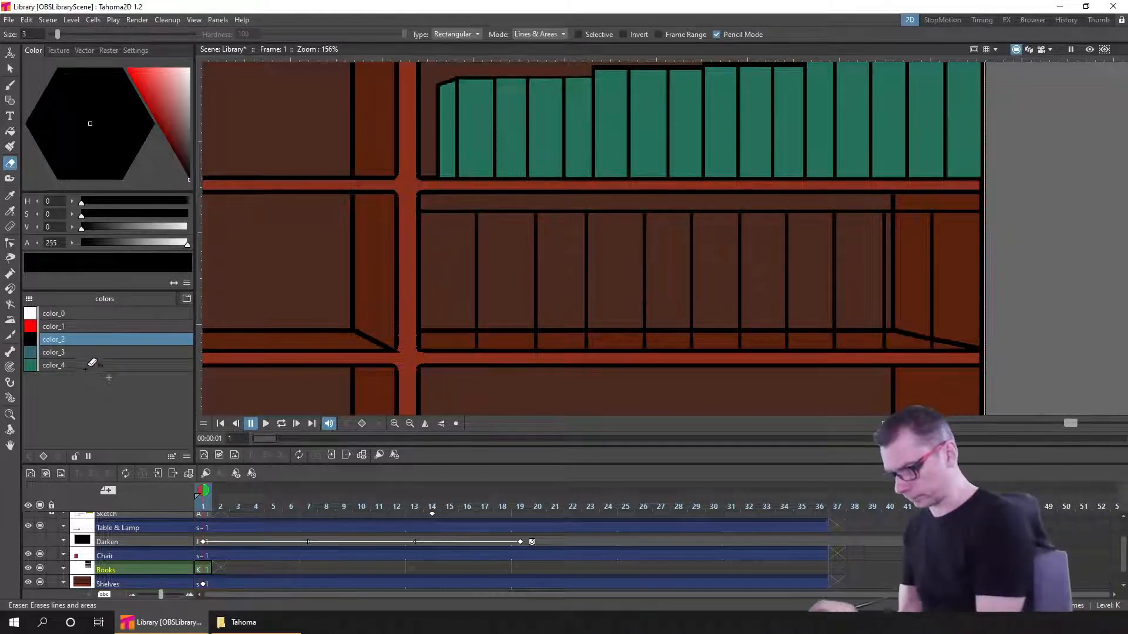
- Add a new palette style color_5 and set it to a dark purple with H 301, S 52, V 27
{"action": "left_click", "coordinate": [83, 351]}
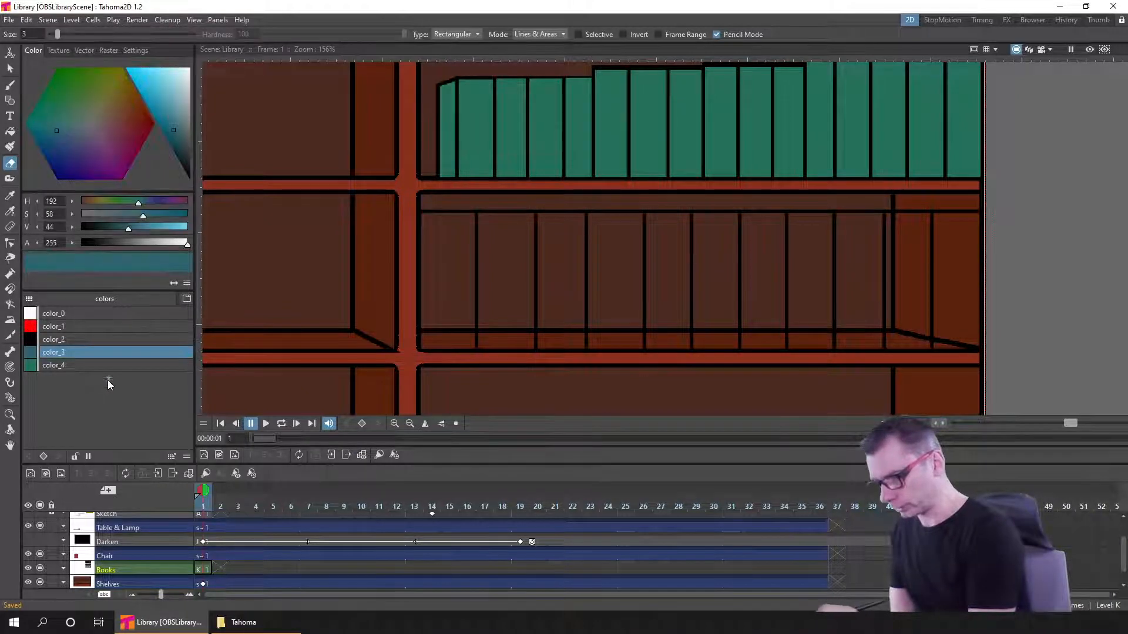
{"action": "left_click", "coordinate": [108, 379]}
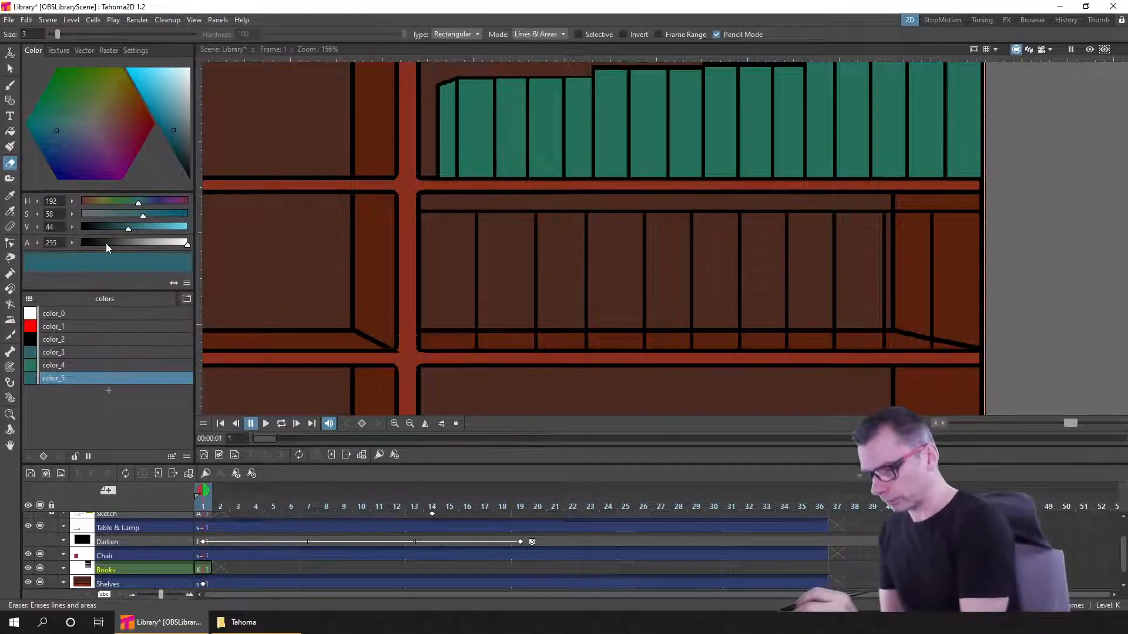
{"action": "left_click", "coordinate": [111, 227]}
{"action": "left_click", "coordinate": [105, 154]}
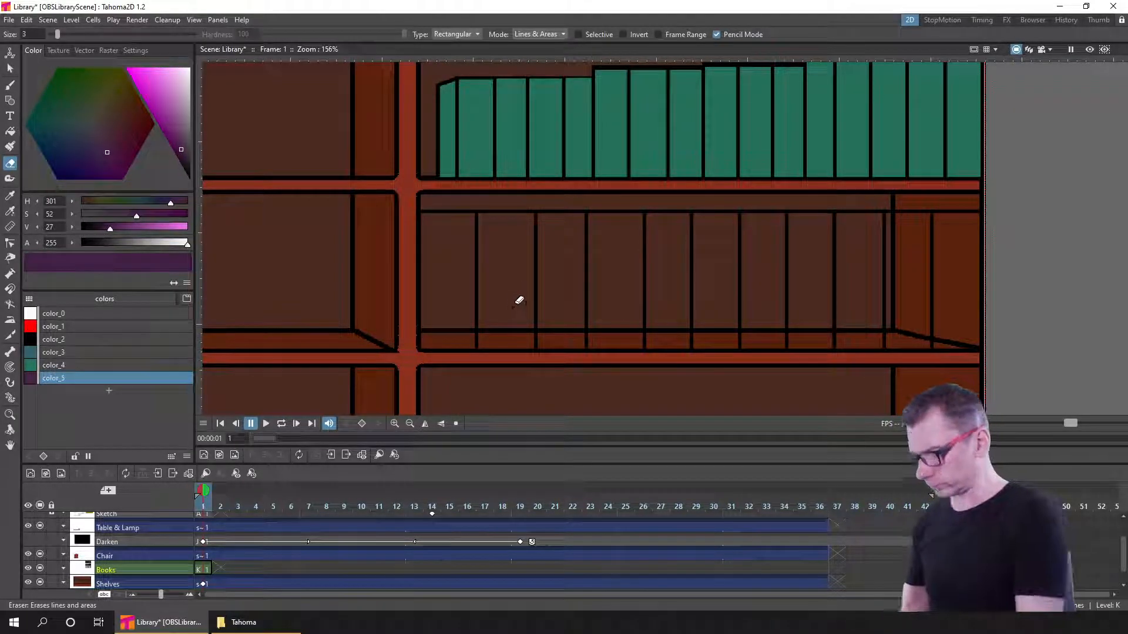
- Hide the Shelves level to inspect the book outlines alone, show it again and reselect the Books drawing in frame 1
{"action": "left_click", "coordinate": [40, 582]}
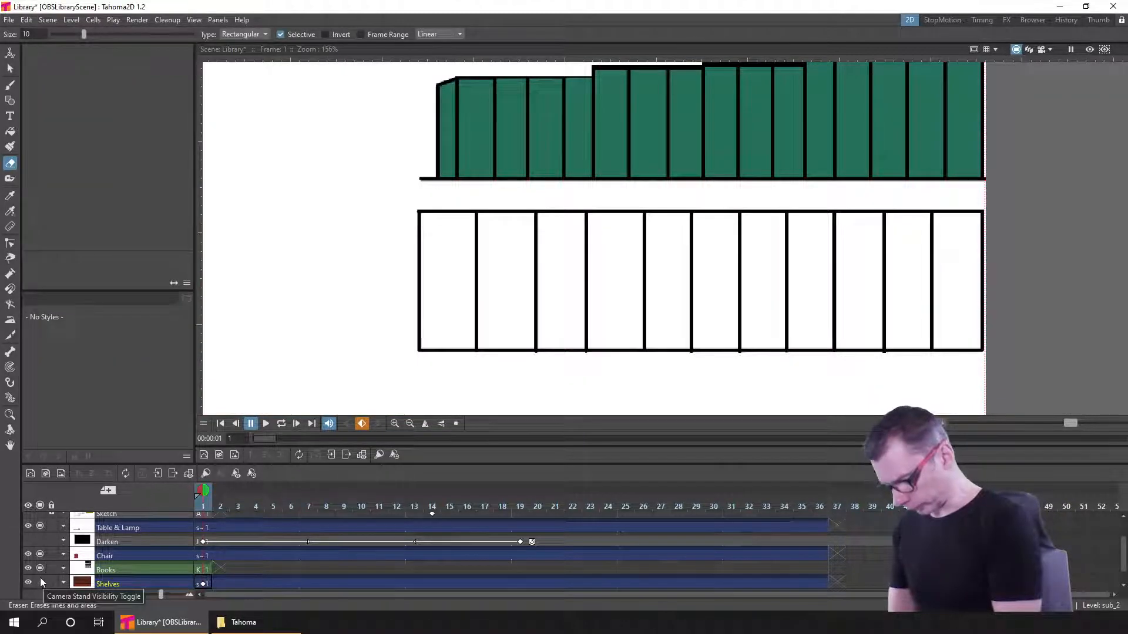
{"action": "left_click", "coordinate": [40, 582]}
{"action": "left_click", "coordinate": [205, 571]}
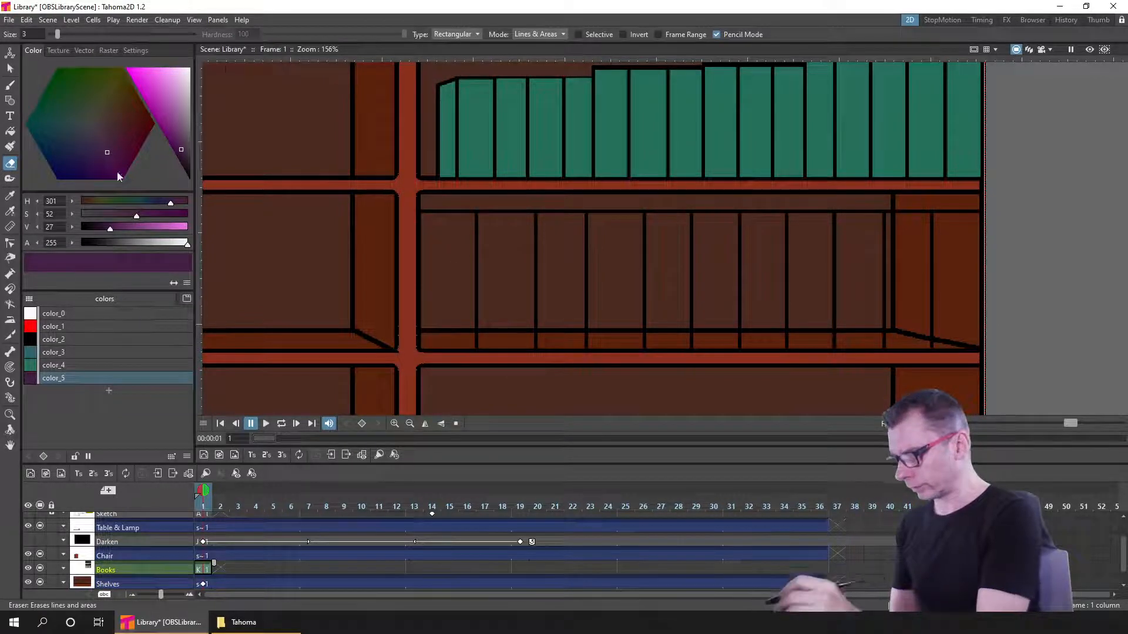
- Fill all the third-shelf book spines with purple color_5 and save the scene
{"action": "key", "text": "f"}
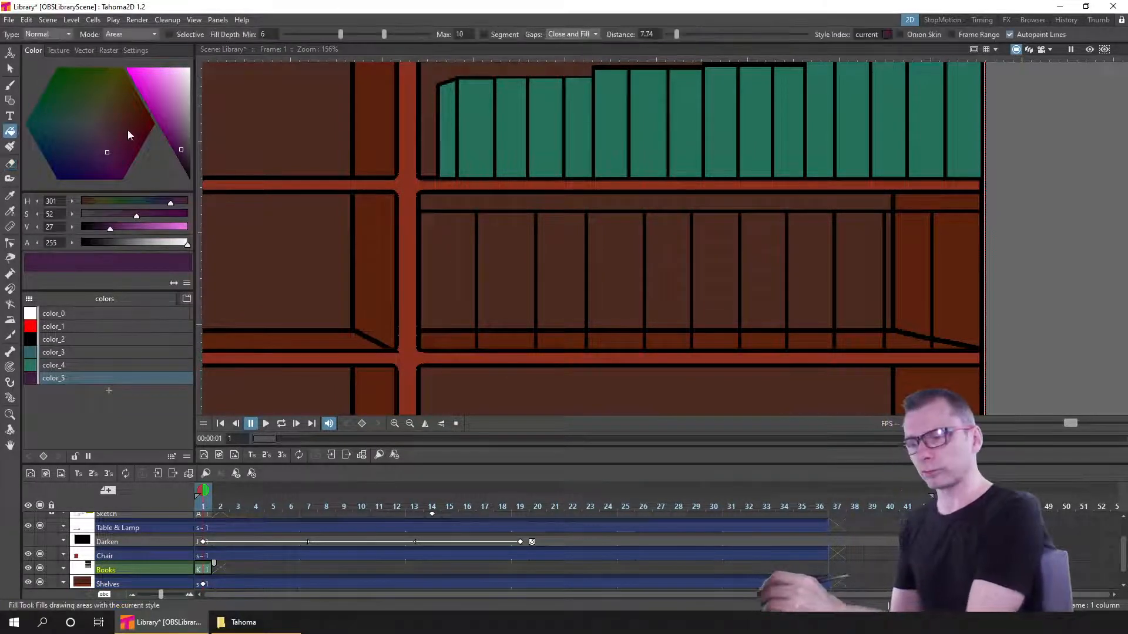
{"action": "left_click", "coordinate": [467, 282]}
{"action": "left_click", "coordinate": [499, 282]}
{"action": "left_click", "coordinate": [577, 276]}
{"action": "left_click", "coordinate": [616, 273]}
{"action": "left_click", "coordinate": [669, 273]}
{"action": "left_click", "coordinate": [716, 273]}
{"action": "left_click", "coordinate": [763, 275]}
{"action": "left_click", "coordinate": [810, 276]}
{"action": "left_click", "coordinate": [857, 279]}
{"action": "left_click", "coordinate": [909, 286]}
{"action": "left_click", "coordinate": [952, 292]}
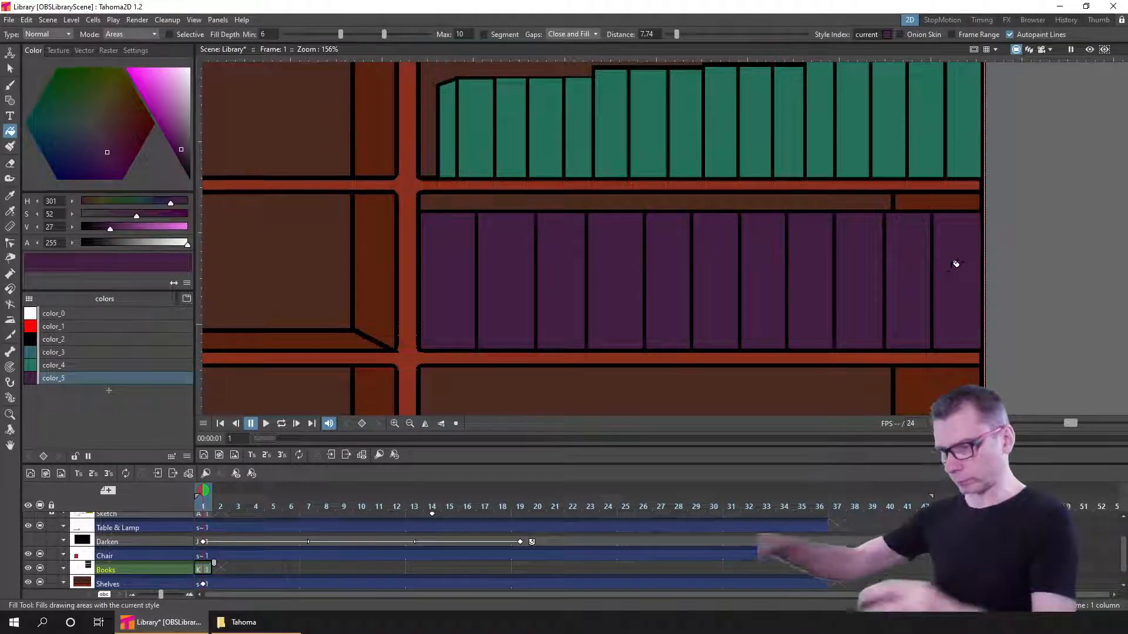
{"action": "key", "text": "ctrl+s"}
- Brush a straight black color_2 back edge just above the purple books, slanting its right end down to their front top edge
{"action": "left_click", "coordinate": [13, 89]}
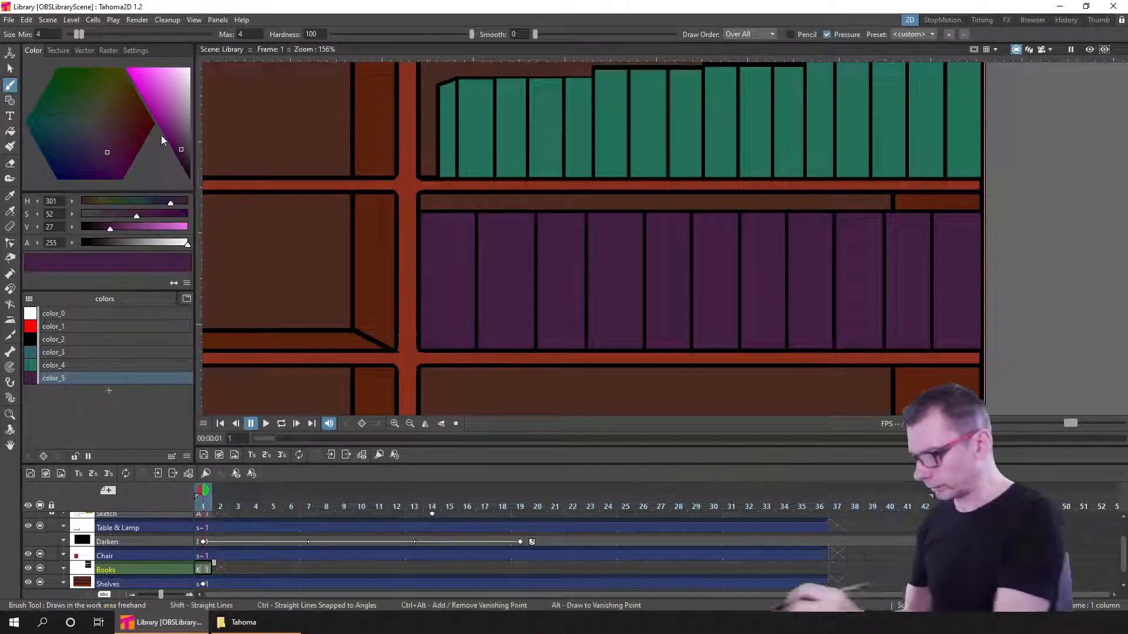
{"action": "left_click_drag", "start_coordinate": [910, 232], "coordinate": [913, 256]}
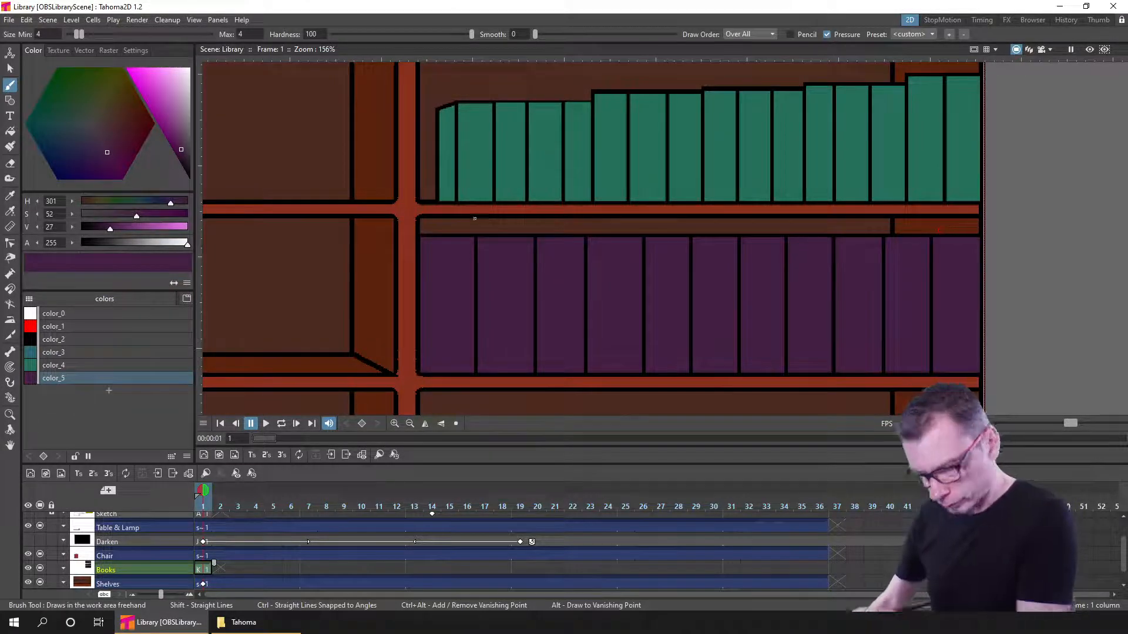
{"action": "mouse_move", "coordinate": [418, 228]}
{"action": "left_mouse_down"}
{"action": "mouse_move", "coordinate": [886, 221]}
{"action": "mouse_move", "coordinate": [978, 235]}
{"action": "left_mouse_up"}
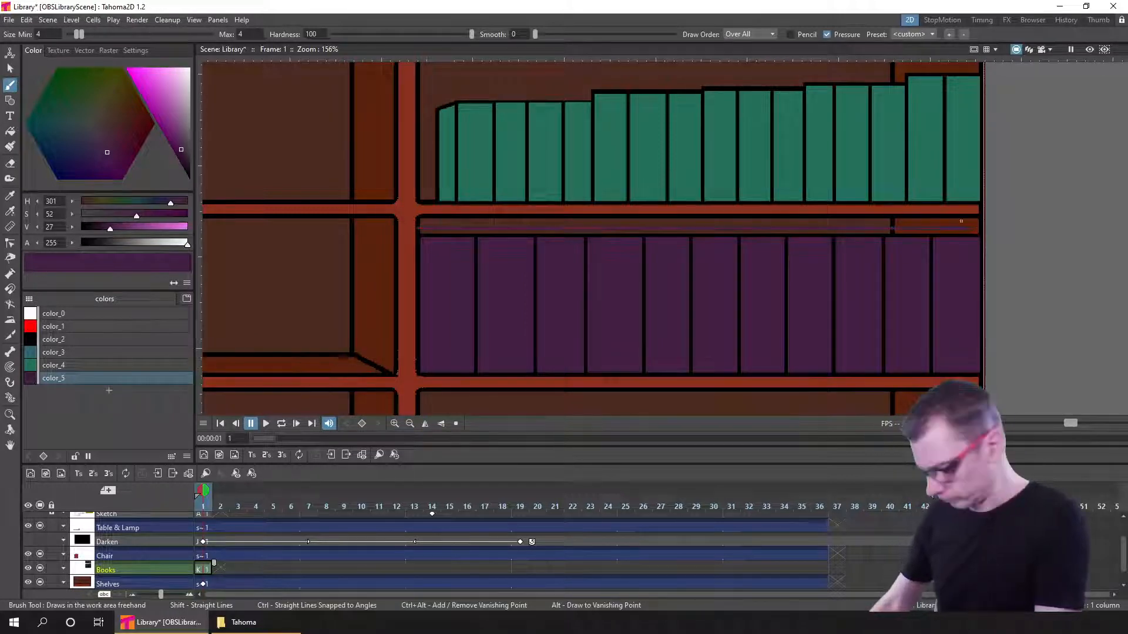
{"action": "left_click", "coordinate": [68, 340]}
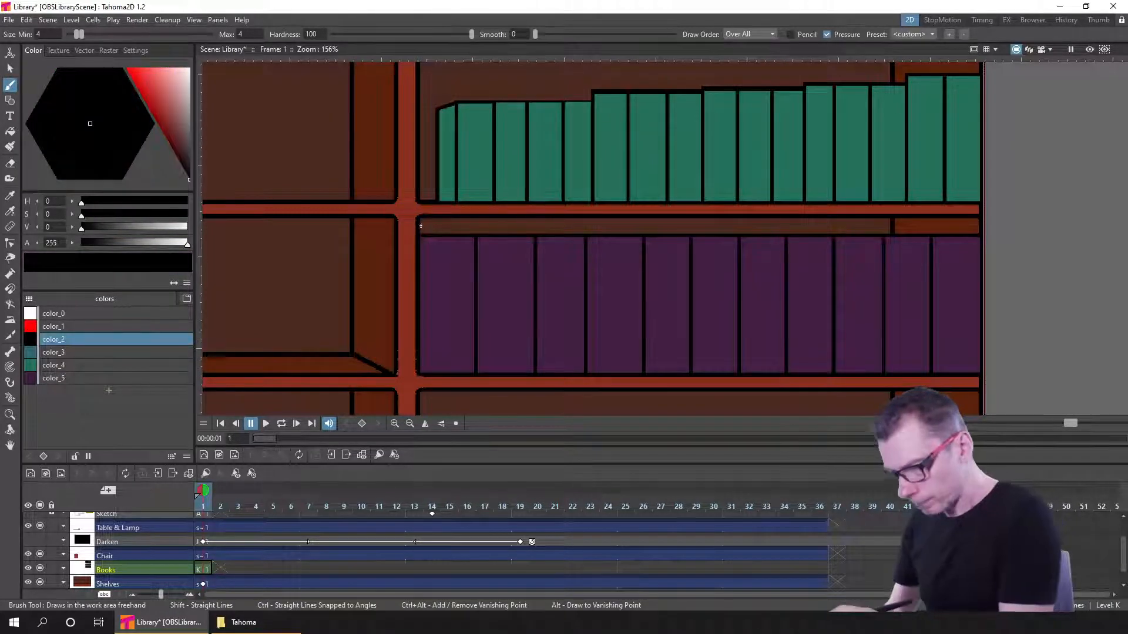
{"action": "mouse_move", "coordinate": [416, 228]}
{"action": "left_mouse_down"}
{"action": "mouse_move", "coordinate": [962, 229]}
{"action": "mouse_move", "coordinate": [941, 229]}
{"action": "left_mouse_up"}
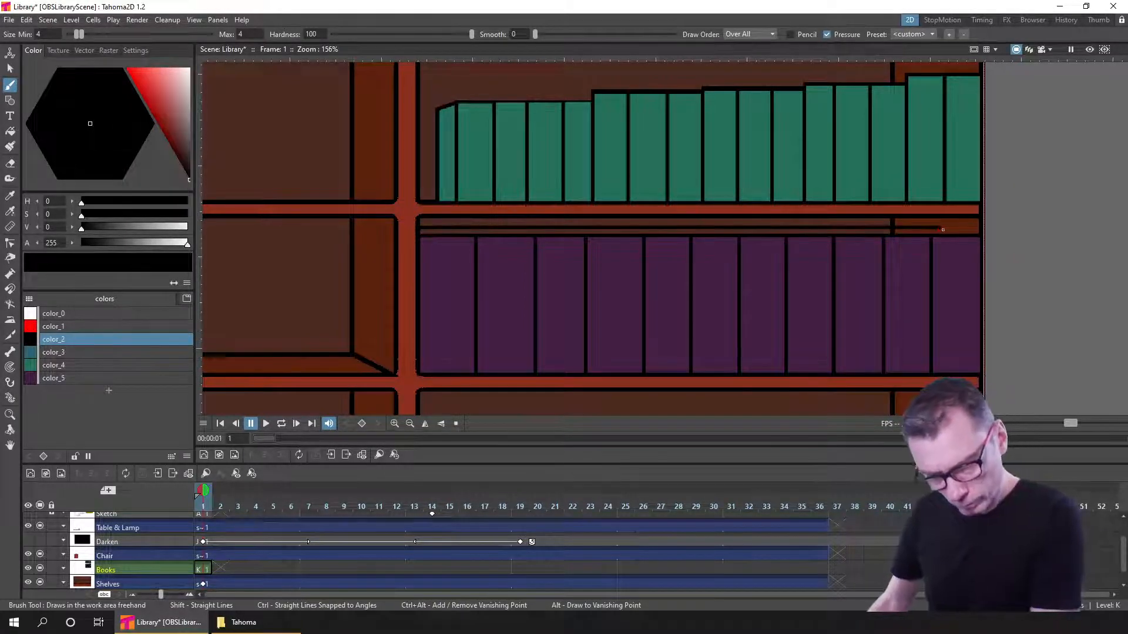
{"action": "left_click", "coordinate": [975, 231], "text": "shift"}
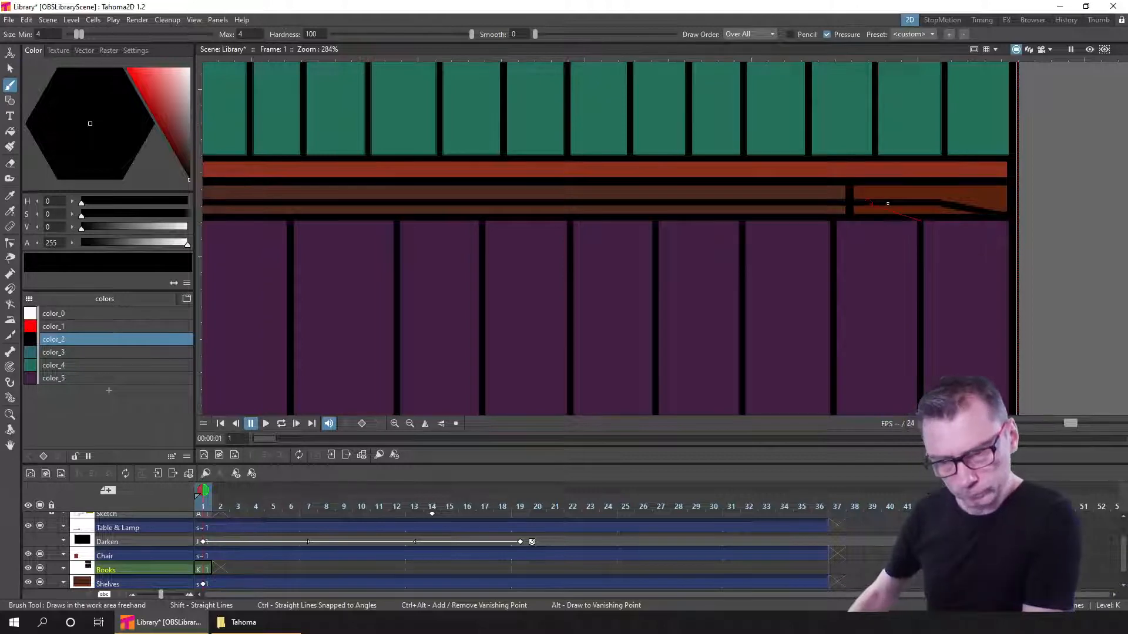
- Brush short slanted black dividers from each purple book's front edge to the back edge, undoing and redrawing the first one
{"action": "left_click_drag", "start_coordinate": [884, 205], "coordinate": [883, 203]}
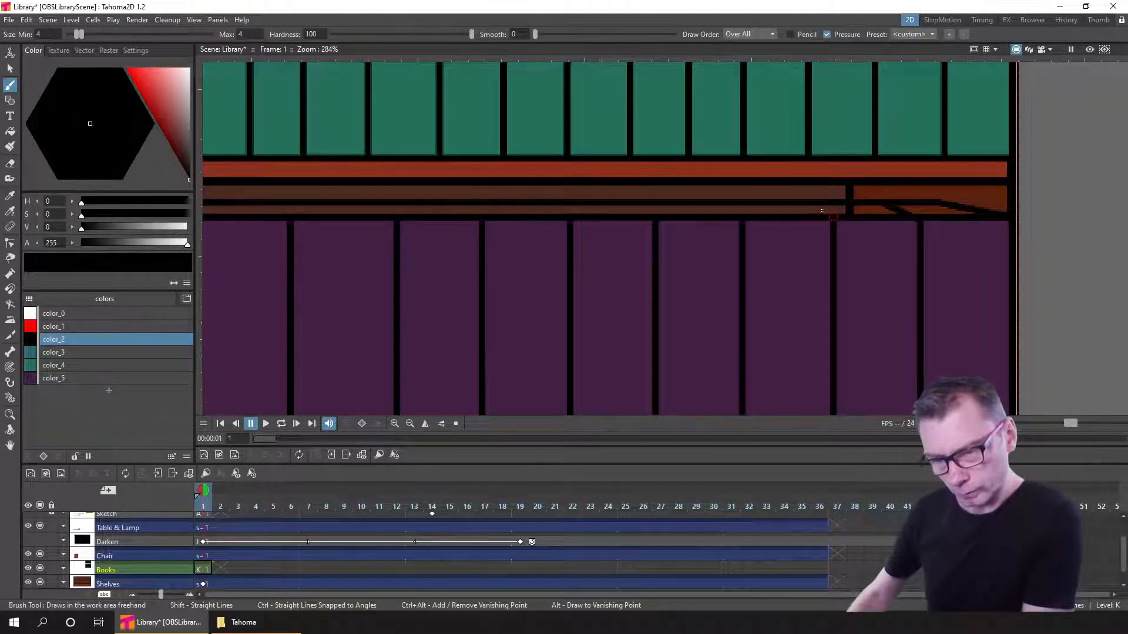
{"action": "key", "text": "ctrl+z"}
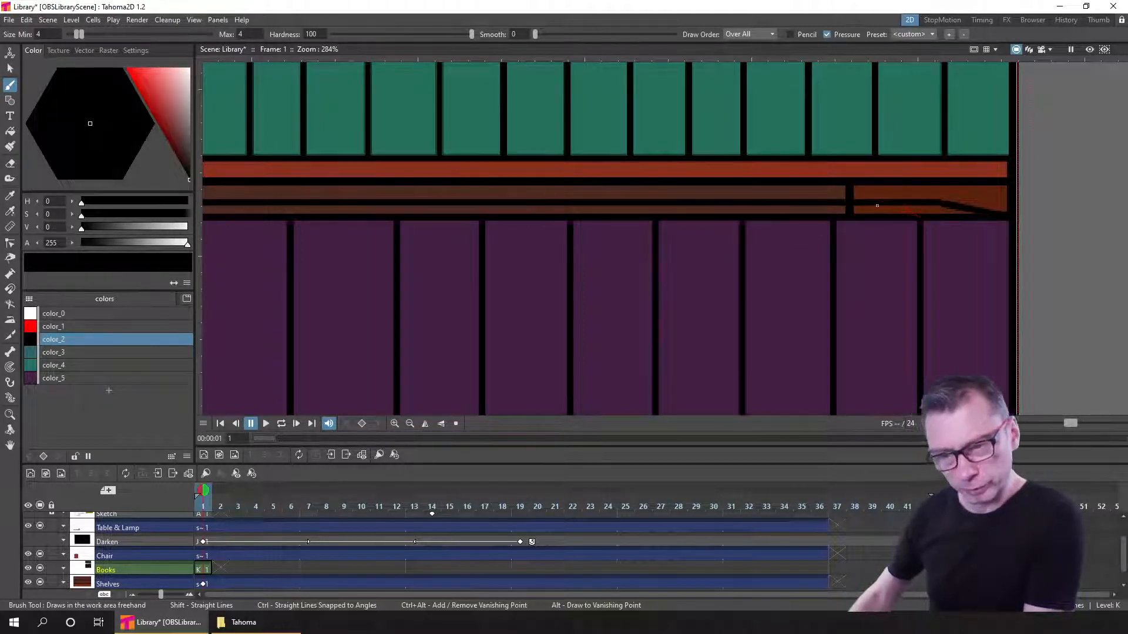
{"action": "left_click", "coordinate": [855, 207], "text": "shift"}
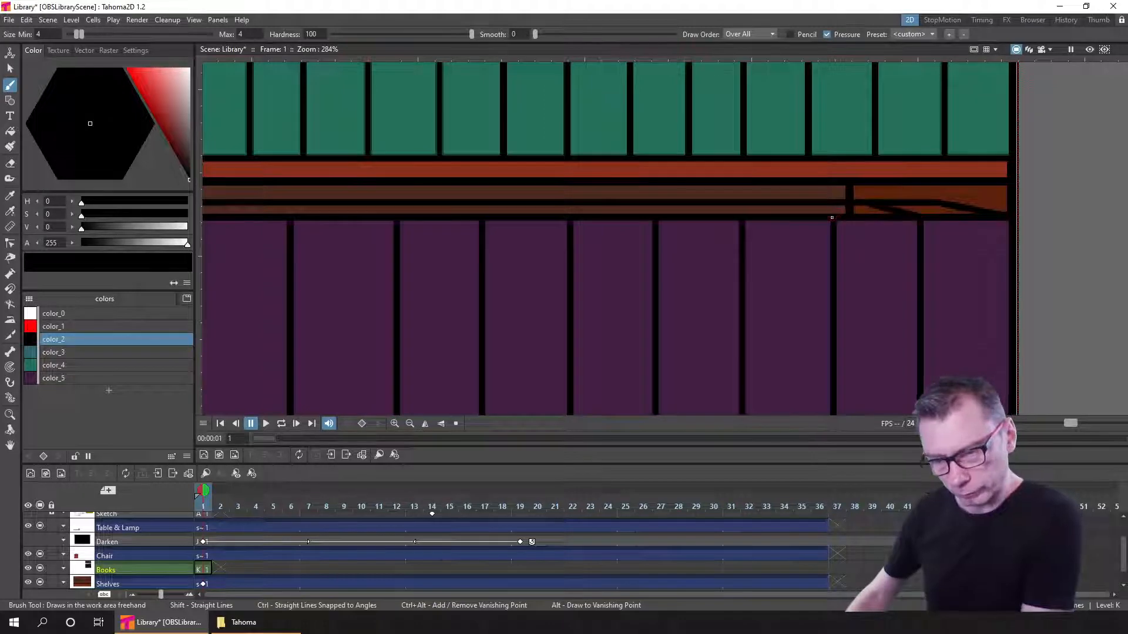
{"action": "left_click", "coordinate": [790, 203], "text": "shift"}
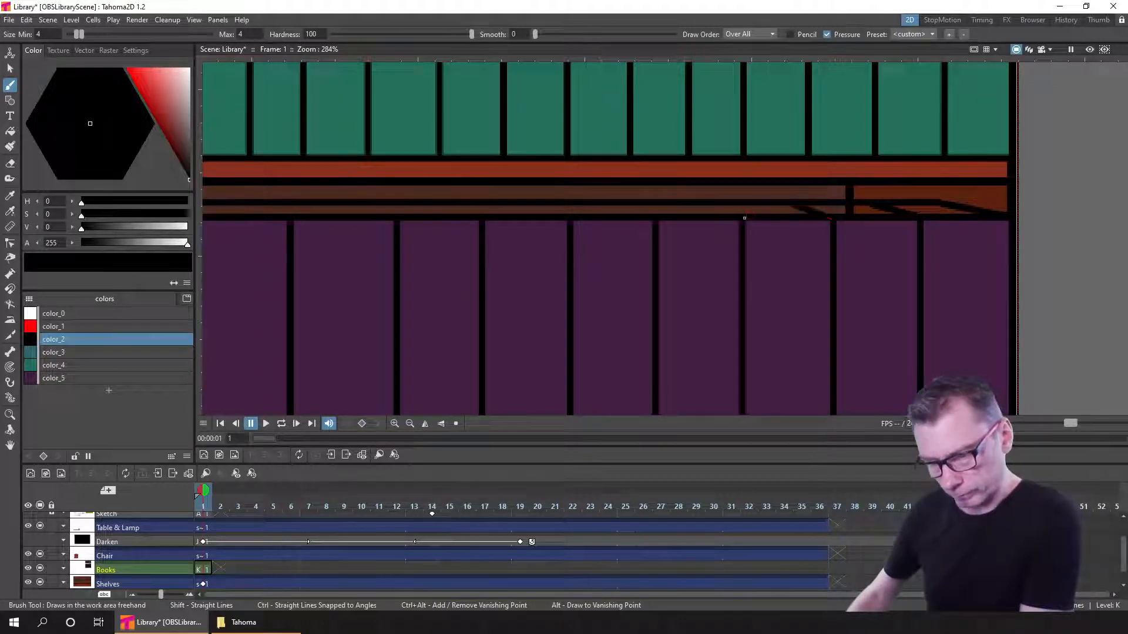
{"action": "left_click", "coordinate": [713, 205], "text": "shift"}
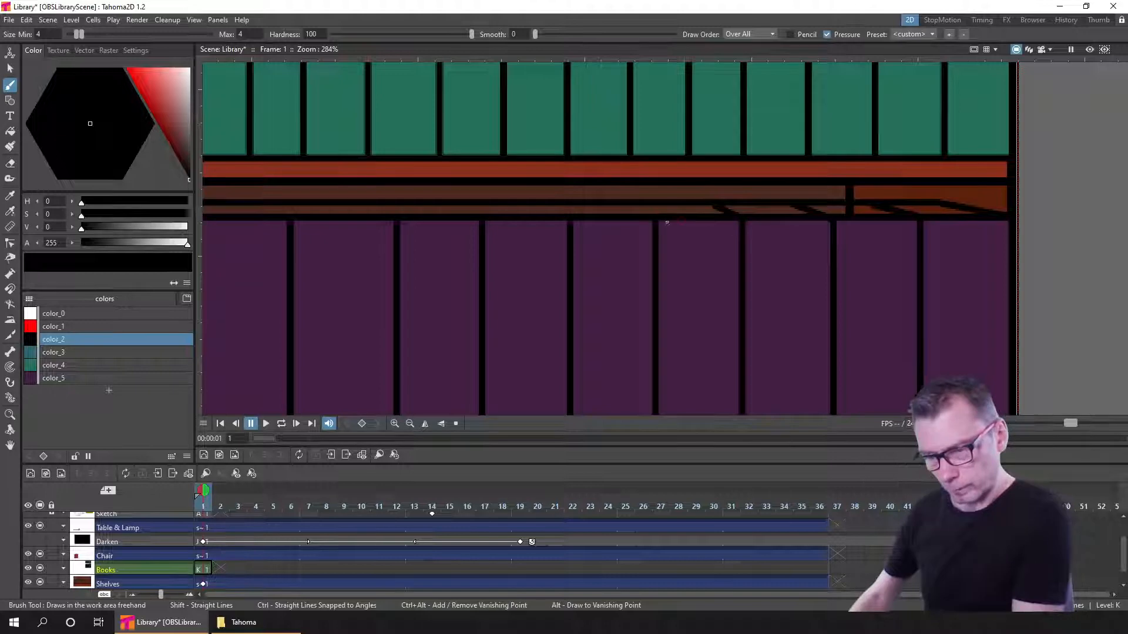
{"action": "left_click", "coordinate": [626, 203], "text": "shift"}
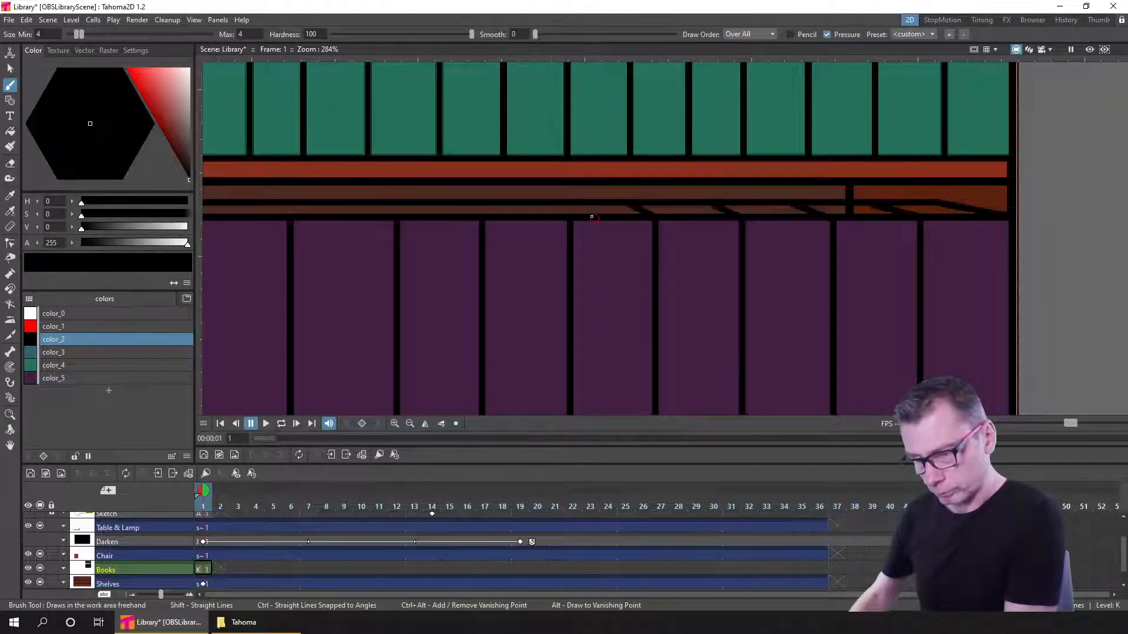
{"action": "left_click", "coordinate": [550, 204], "text": "shift"}
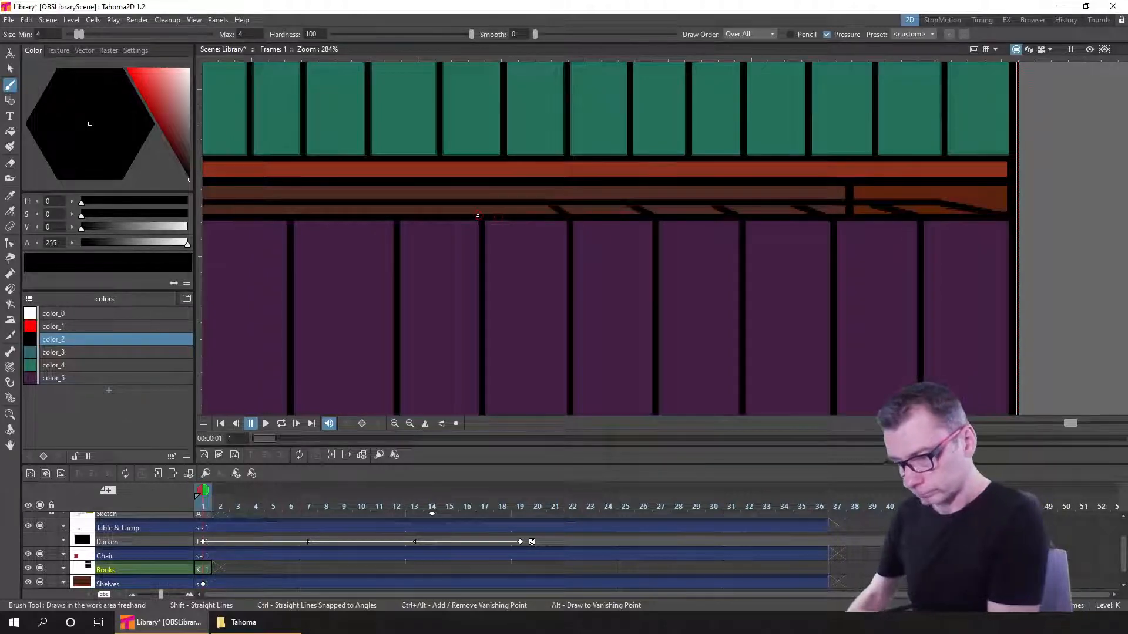
{"action": "mouse_move", "coordinate": [464, 203]}
{"action": "left_mouse_down"}
{"action": "mouse_move", "coordinate": [642, 229]}
{"action": "mouse_move", "coordinate": [823, 229]}
{"action": "left_mouse_up"}
{"action": "left_click_drag", "start_coordinate": [705, 213], "coordinate": [720, 221]}
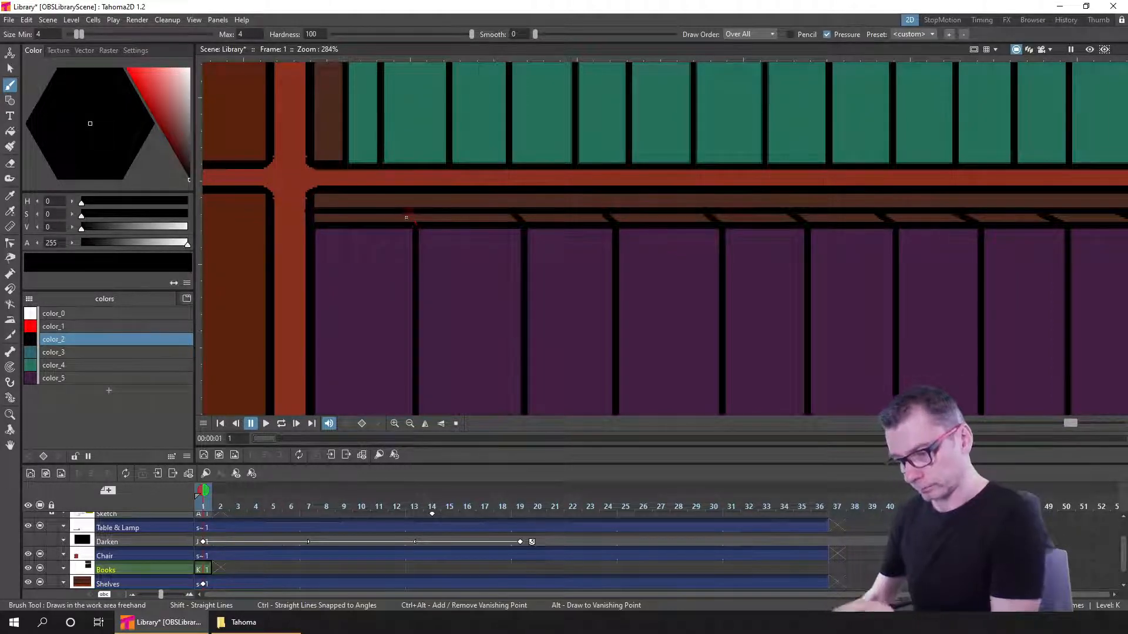
- Add palette style color_6 based on color_5, darken it to V 18, switch to the Fill tool and save the scene
{"action": "left_click", "coordinate": [69, 379]}
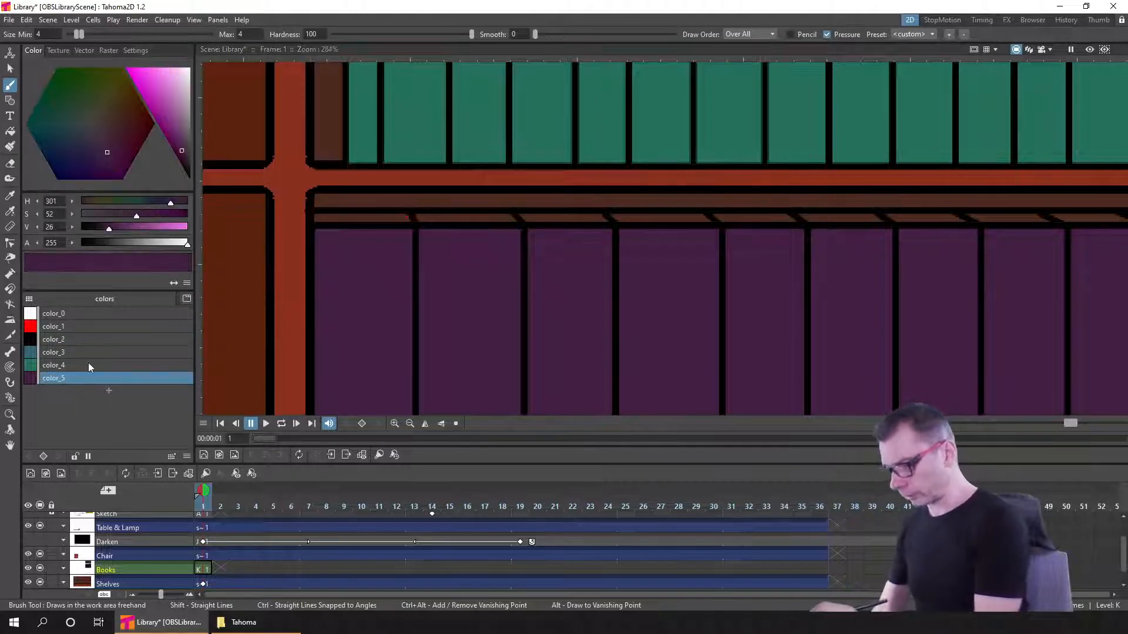
{"action": "left_click", "coordinate": [109, 392]}
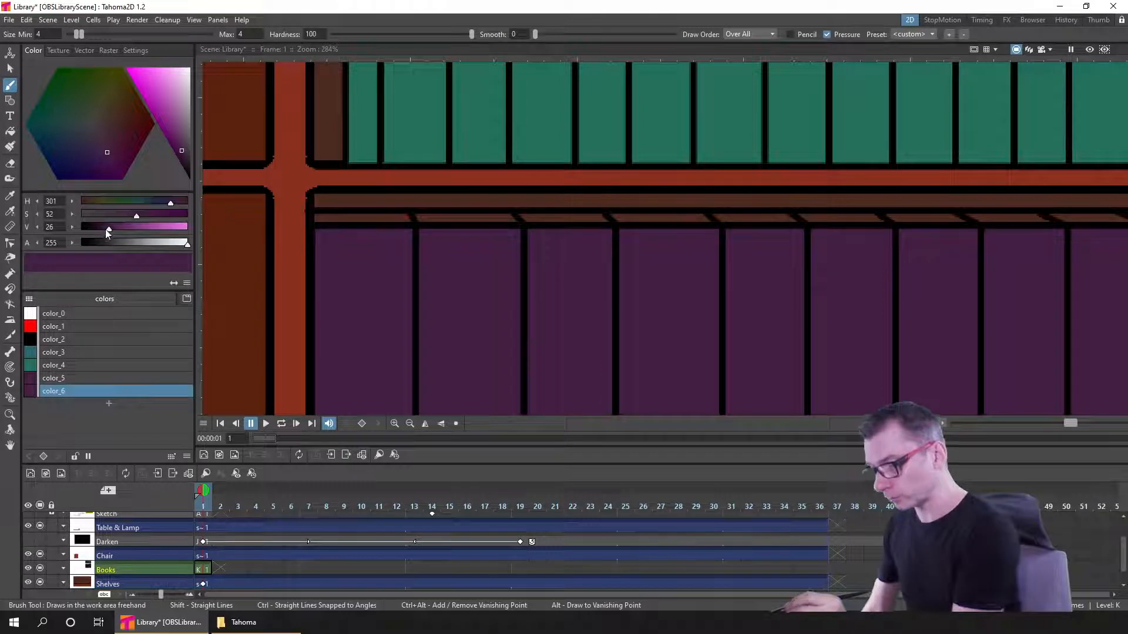
{"action": "left_click_drag", "start_coordinate": [106, 228], "coordinate": [100, 231]}
{"action": "key", "text": "f"}
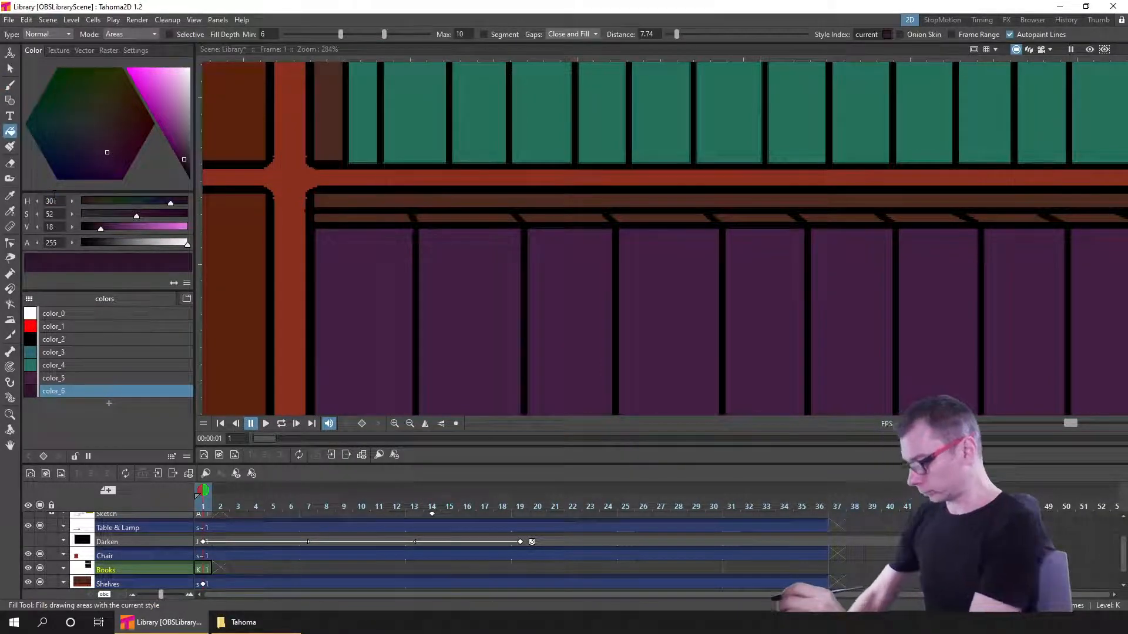
{"action": "key", "text": "ctrl+s"}
{"action": "mouse_move", "coordinate": [375, 212]}
{"action": "left_mouse_down"}
{"action": "mouse_move", "coordinate": [446, 213]}
{"action": "mouse_move", "coordinate": [424, 220]}
{"action": "left_mouse_up"}
{"action": "key", "text": "ctrl+z"}
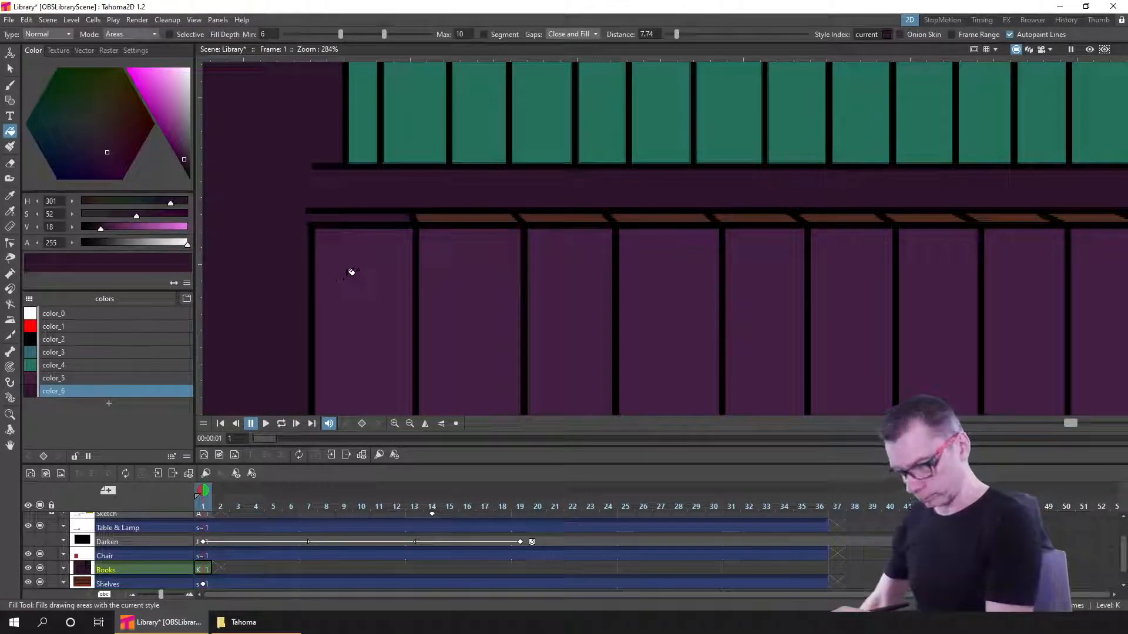
{"action": "key", "text": "ctrl+z"}
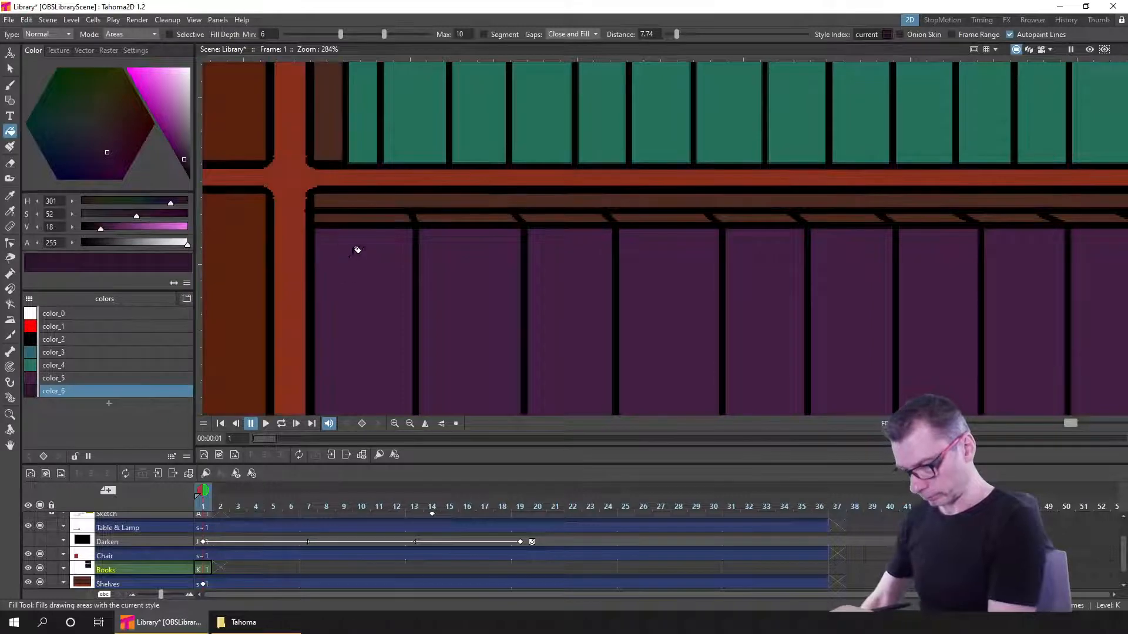
- Close the left end of the purple books' top outline in black color_2 and fill the books' top faces with color_6
{"action": "left_click", "coordinate": [10, 85]}
{"action": "left_click", "coordinate": [54, 339]}
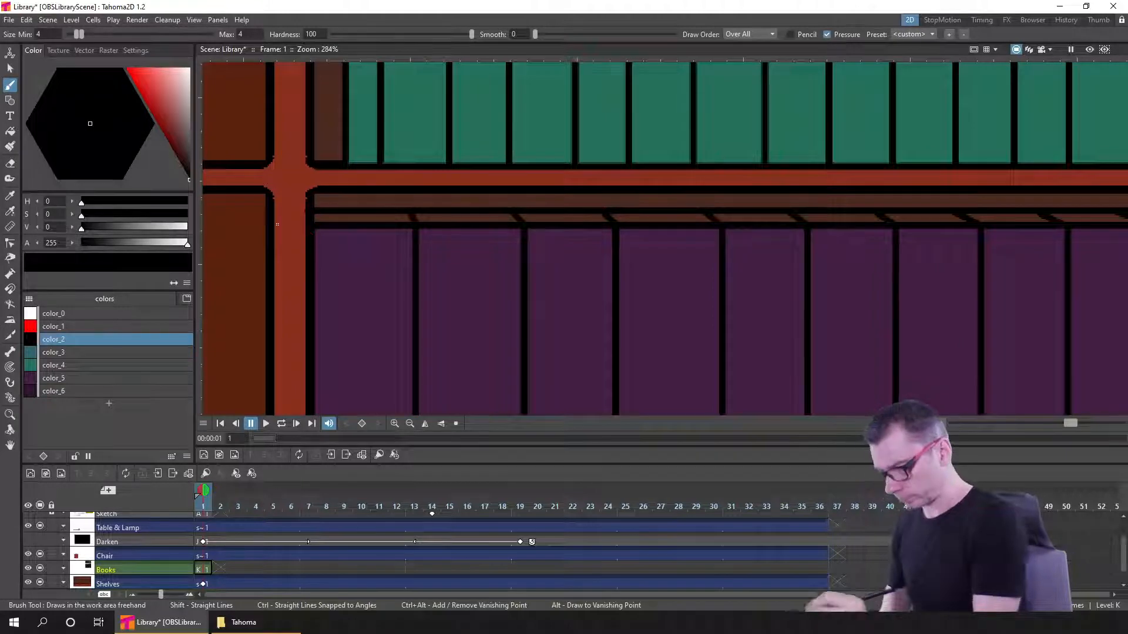
{"action": "left_click", "coordinate": [54, 392]}
{"action": "left_click", "coordinate": [10, 130]}
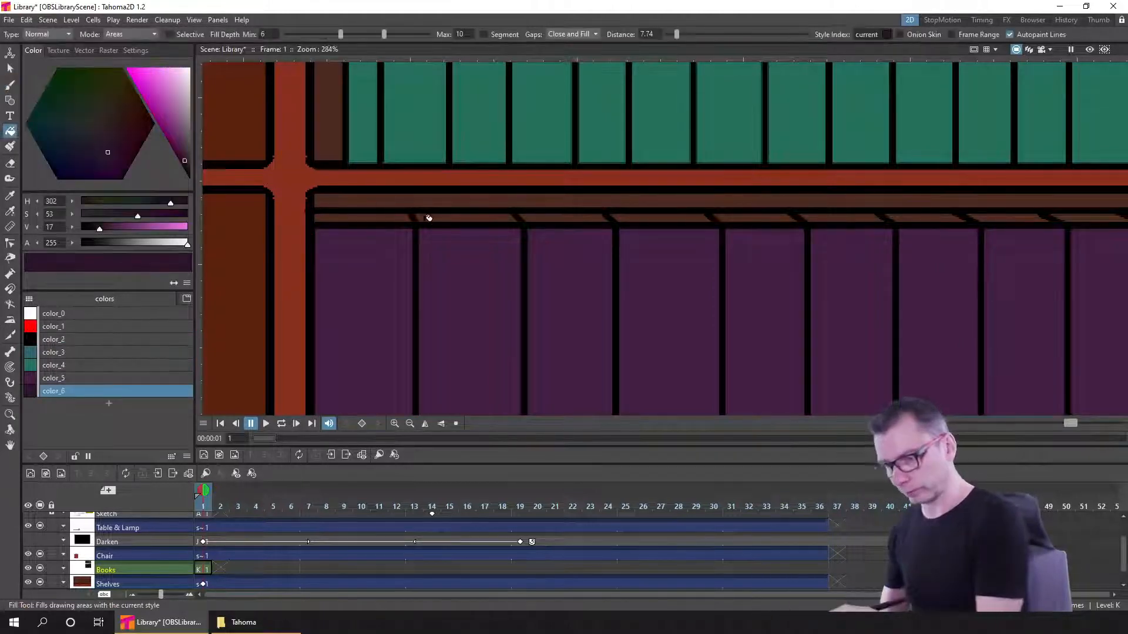
{"action": "left_click", "coordinate": [405, 216]}
{"action": "left_click", "coordinate": [446, 213]}
{"action": "left_click", "coordinate": [565, 213]}
{"action": "left_click", "coordinate": [663, 215]}
{"action": "left_click", "coordinate": [749, 215]}
{"action": "left_click", "coordinate": [838, 214]}
{"action": "left_click", "coordinate": [1021, 214]}
{"action": "left_click", "coordinate": [1085, 212]}
{"action": "left_click_drag", "start_coordinate": [1007, 239], "coordinate": [685, 252]}
{"action": "left_click", "coordinate": [800, 235]}
{"action": "left_click", "coordinate": [901, 234]}
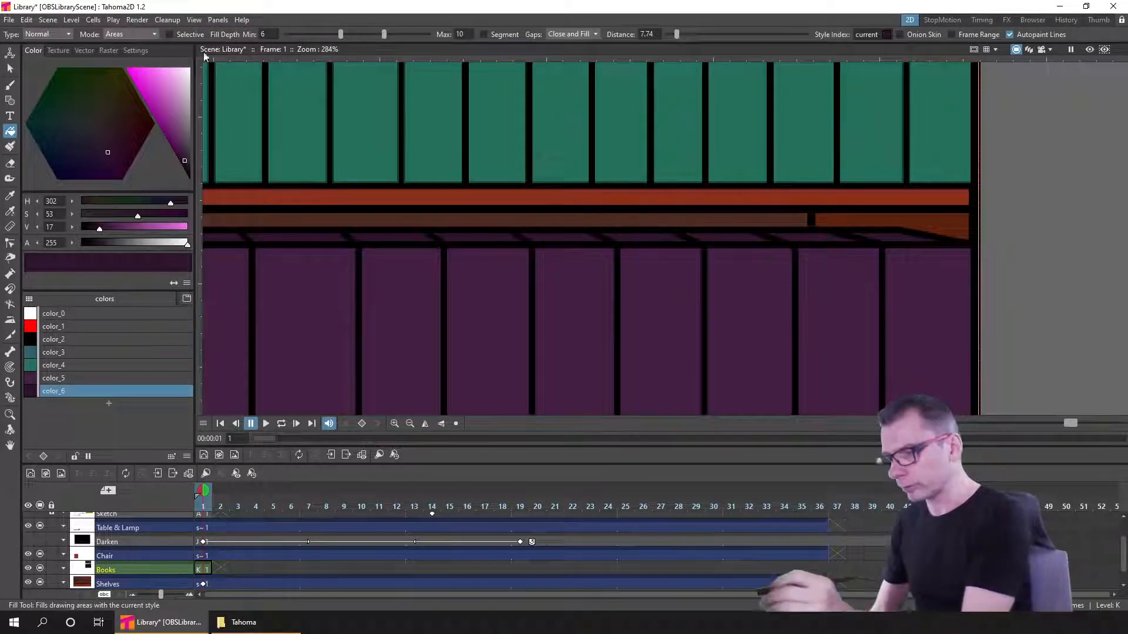
- Set the Fill type to Rectangular and fill the remaining gaps in the purple books' top faces with color_6
{"action": "left_click", "coordinate": [60, 47]}
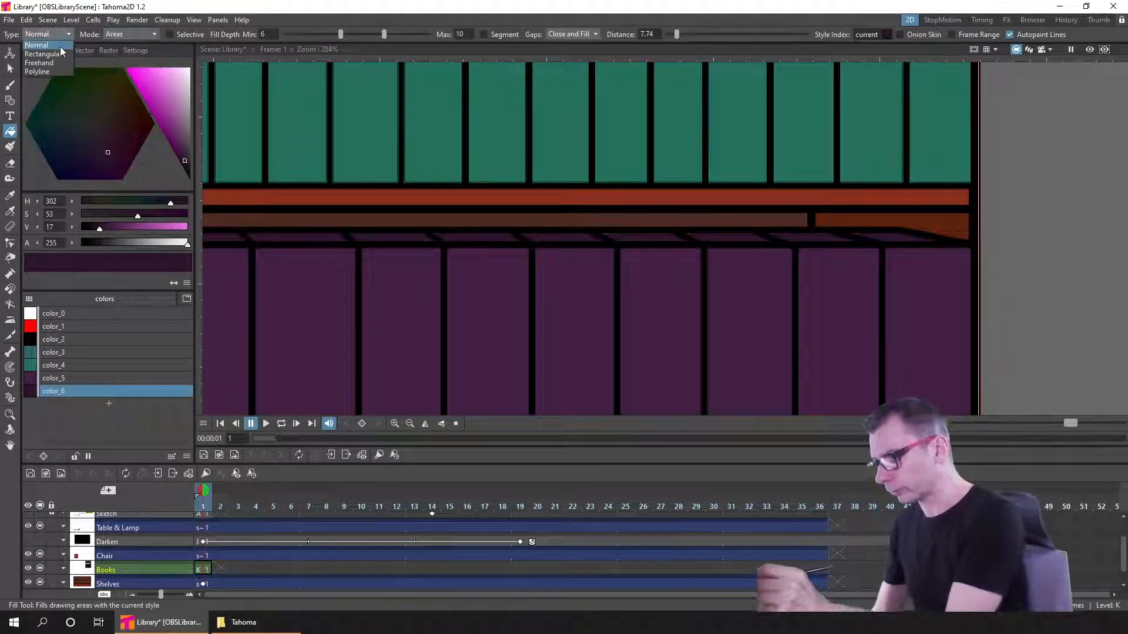
{"action": "left_click_drag", "start_coordinate": [994, 224], "coordinate": [254, 251]}
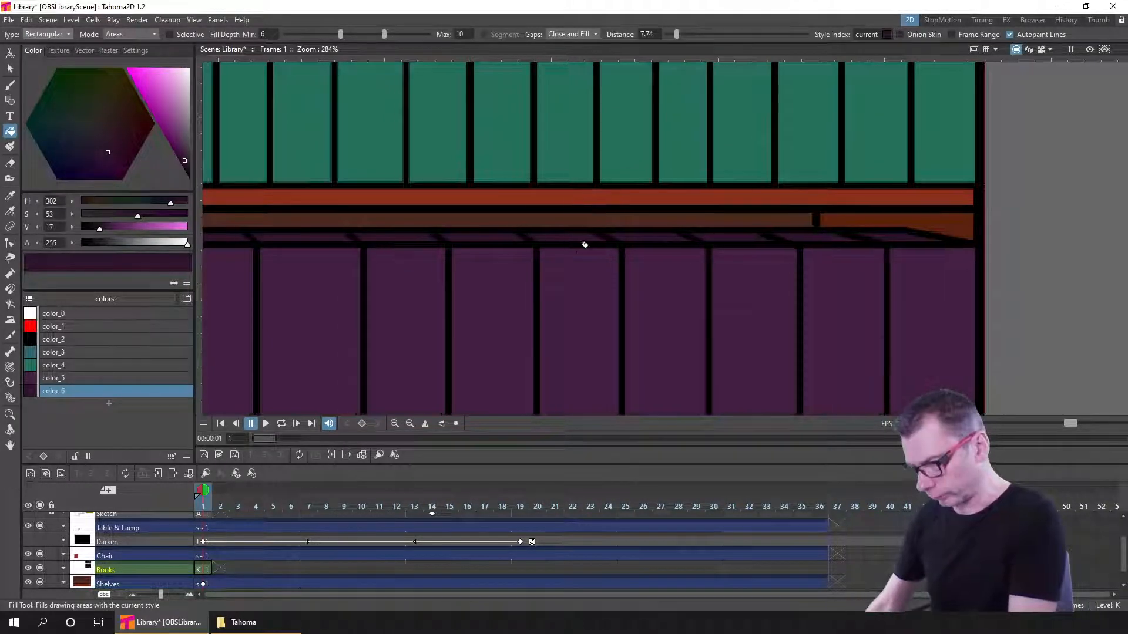
{"action": "left_click_drag", "start_coordinate": [582, 244], "coordinate": [800, 264]}
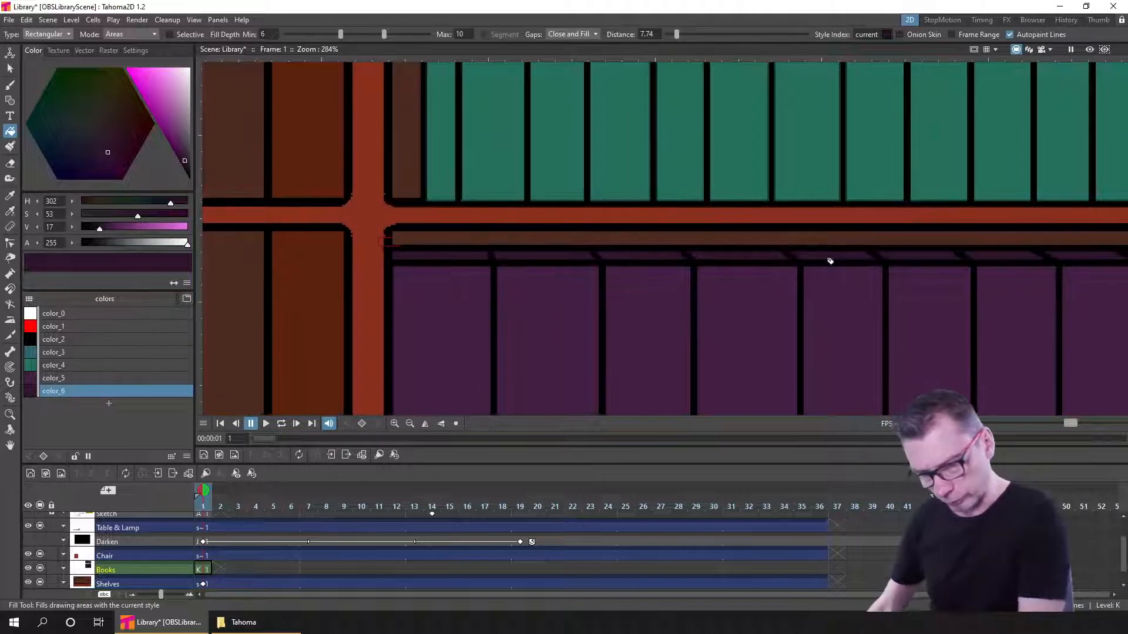
{"action": "scroll", "coordinate": [669, 283], "scroll_direction": "down", "scroll_amount": 1}
{"action": "scroll", "coordinate": [669, 283], "scroll_direction": "down", "scroll_amount": 7}
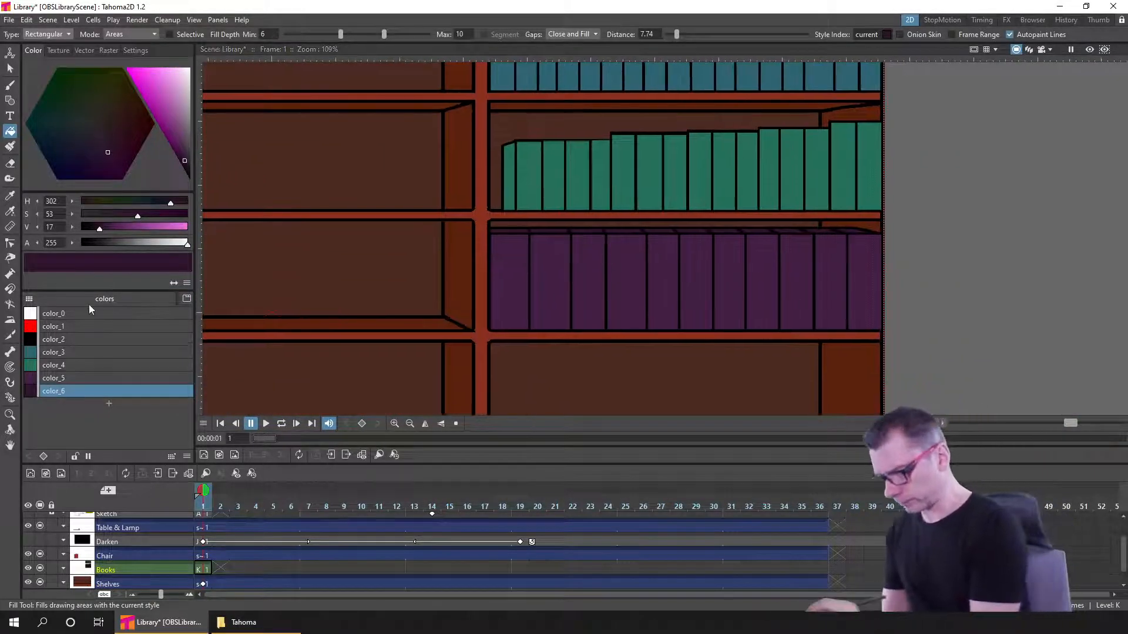
- Darken palette style color_6 to V 7, switch to the Brush tool and save the scene
{"action": "left_click_drag", "start_coordinate": [99, 228], "coordinate": [89, 228]}
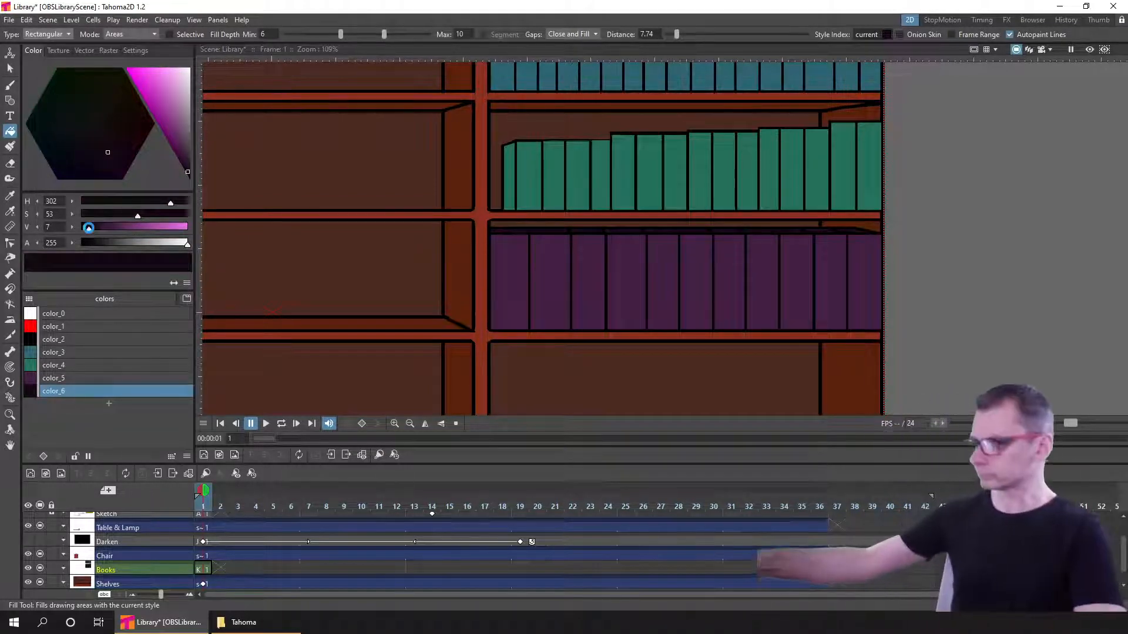
{"action": "key", "text": "ctrl+s"}
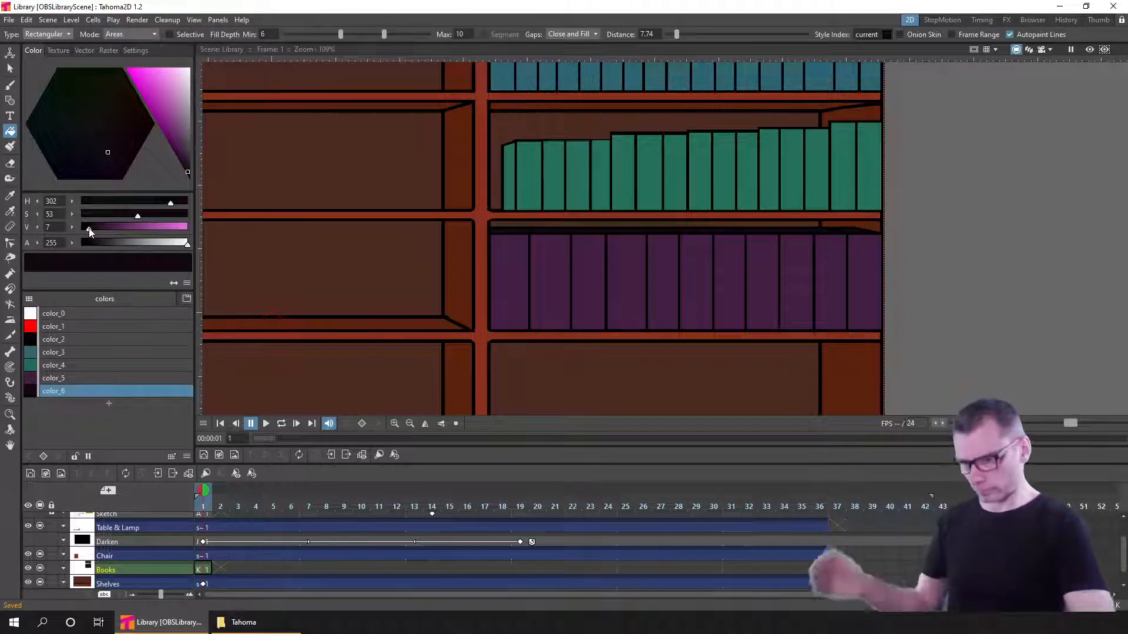
{"action": "scroll", "coordinate": [887, 311], "scroll_direction": "down", "scroll_amount": 3}
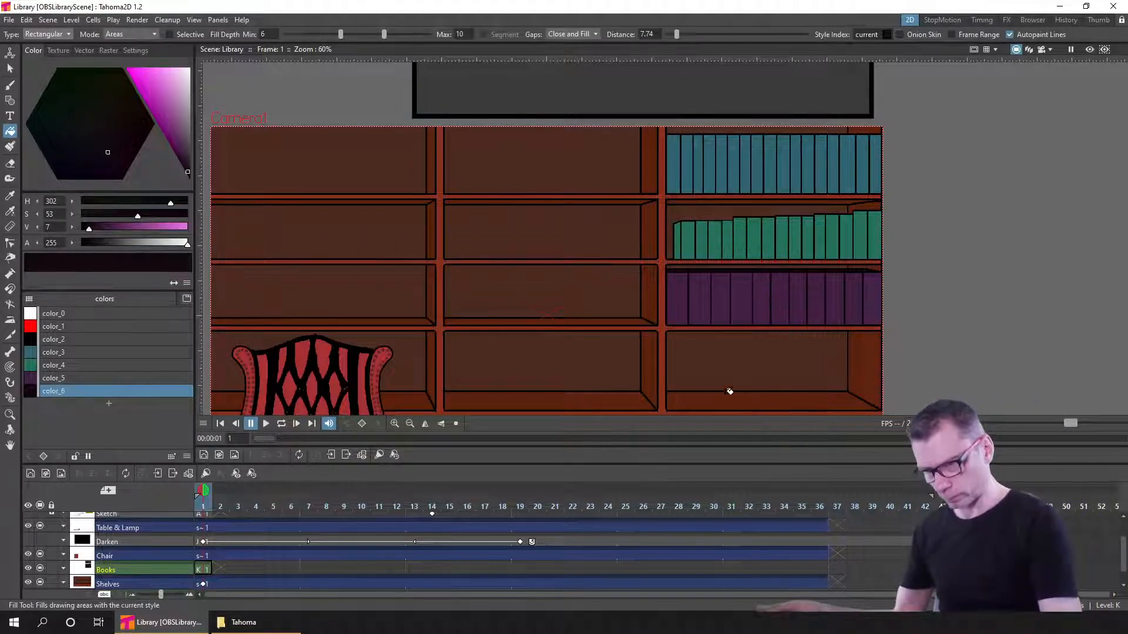
{"action": "key", "text": "b"}
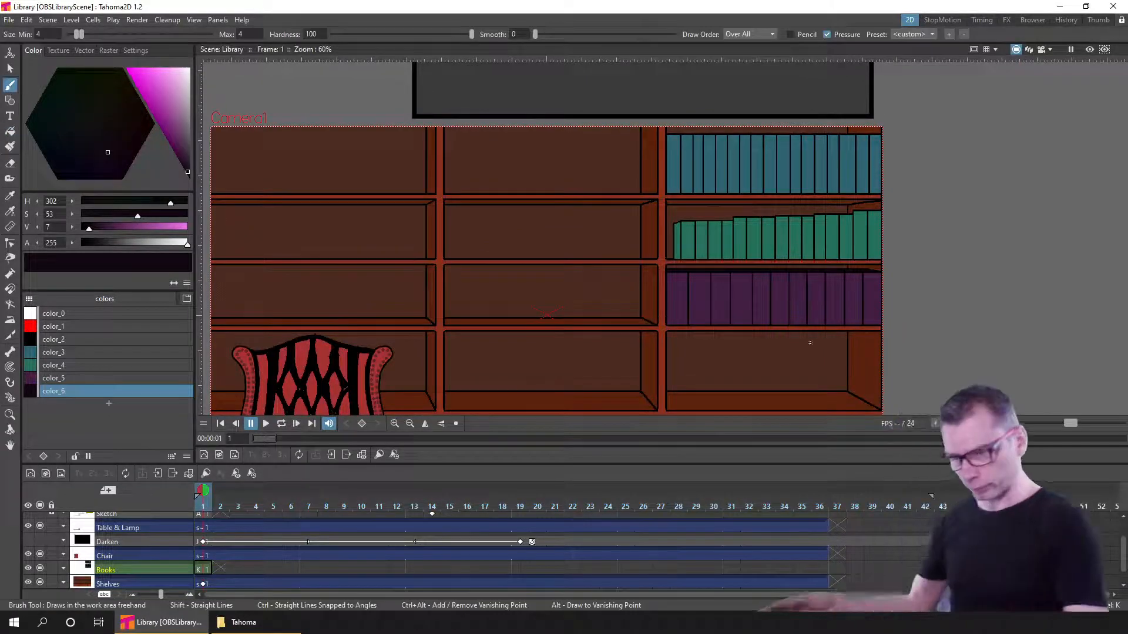
{"action": "key", "text": "ctrl+s"}
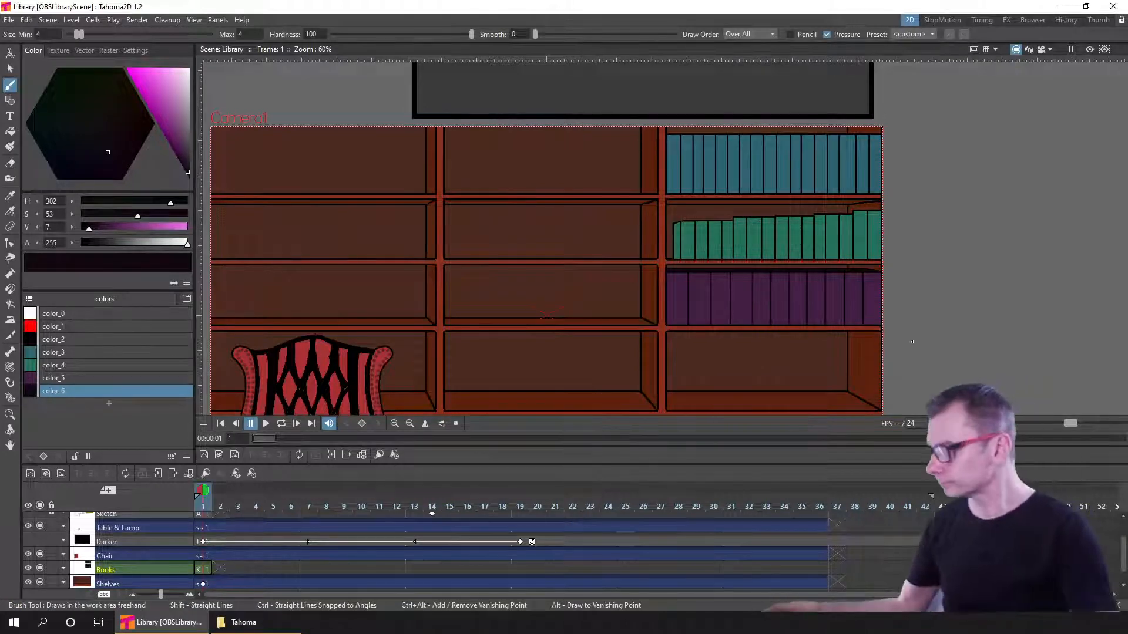
- Brush a straight black base line in color_2 along the front edge of the empty fourth shelf below the purple books
{"action": "left_click_drag", "start_coordinate": [864, 349], "coordinate": [851, 349]}
{"action": "scroll", "coordinate": [840, 301], "scroll_direction": "up", "scroll_amount": 3}
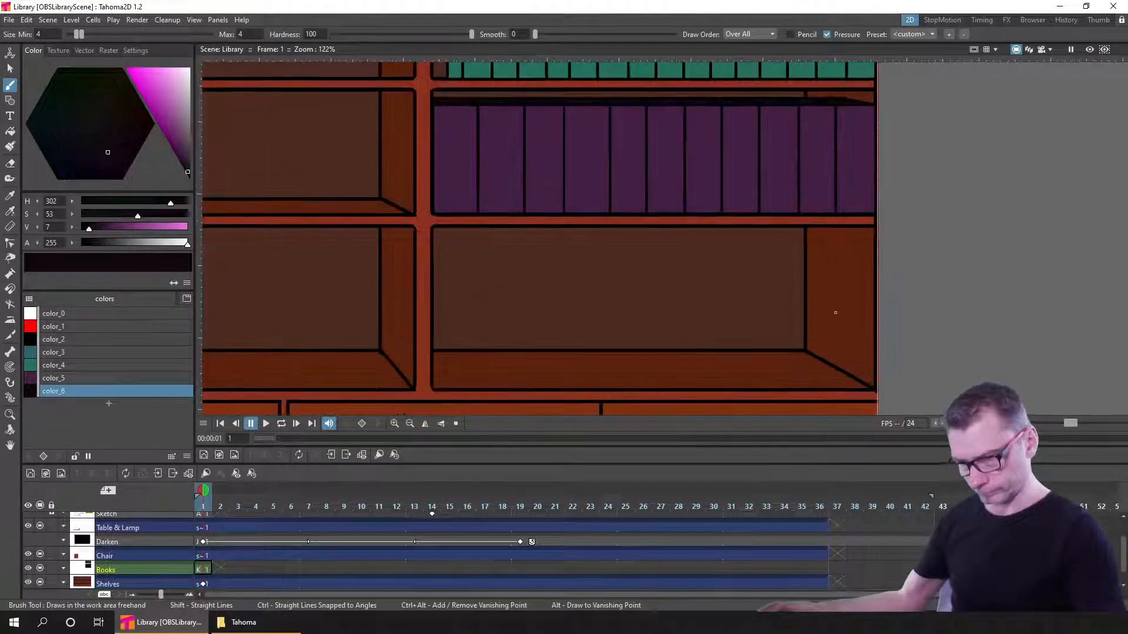
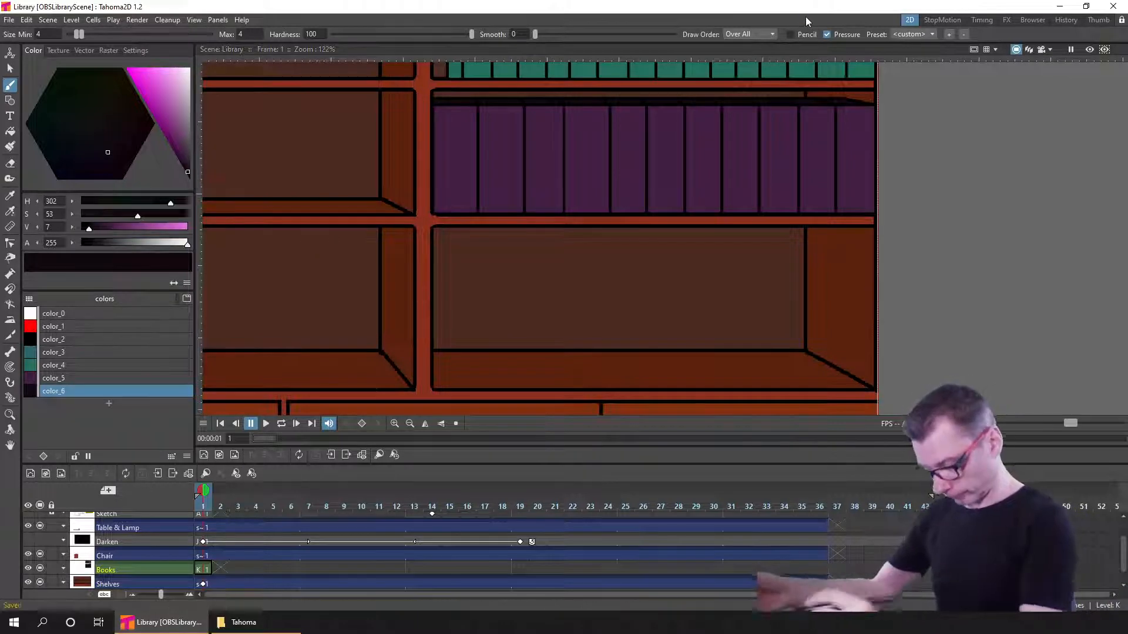
{"action": "left_click", "coordinate": [69, 339]}
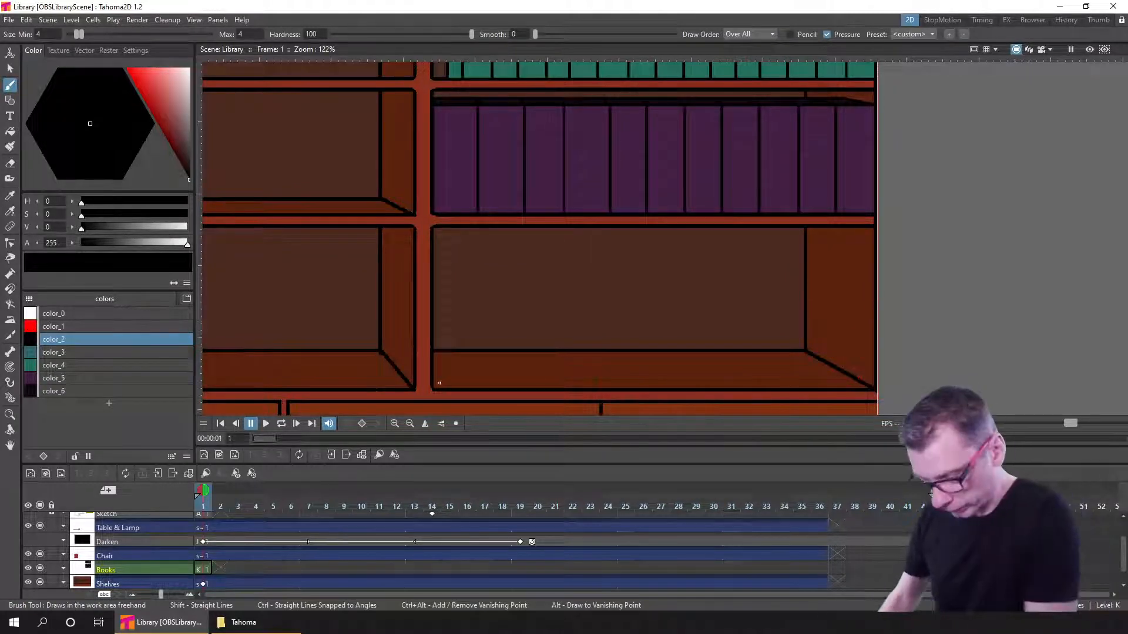
{"action": "left_click_drag", "start_coordinate": [464, 391], "coordinate": [894, 390]}
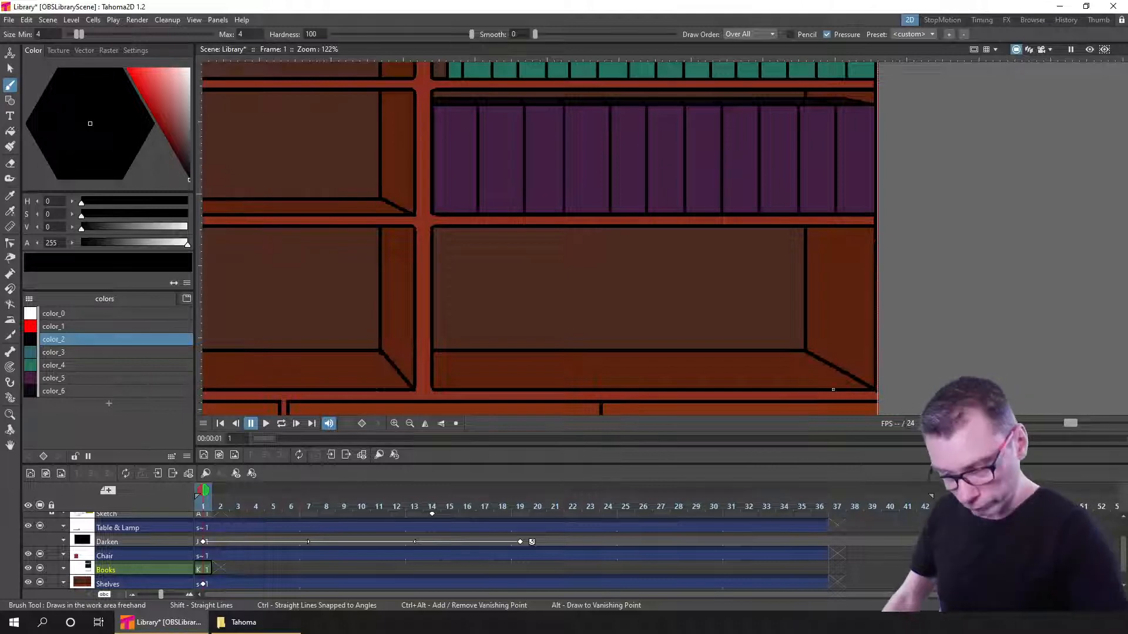
- Brush three tall vertical book dividers at the fourth shelf's right end, and undo two shorter trial strokes beside them
{"action": "mouse_move", "coordinate": [831, 237]}
{"action": "left_mouse_down"}
{"action": "mouse_move", "coordinate": [832, 387]}
{"action": "mouse_move", "coordinate": [790, 237]}
{"action": "left_mouse_up"}
{"action": "left_click_drag", "start_coordinate": [750, 390], "coordinate": [750, 237]}
{"action": "left_click_drag", "start_coordinate": [708, 390], "coordinate": [713, 268]}
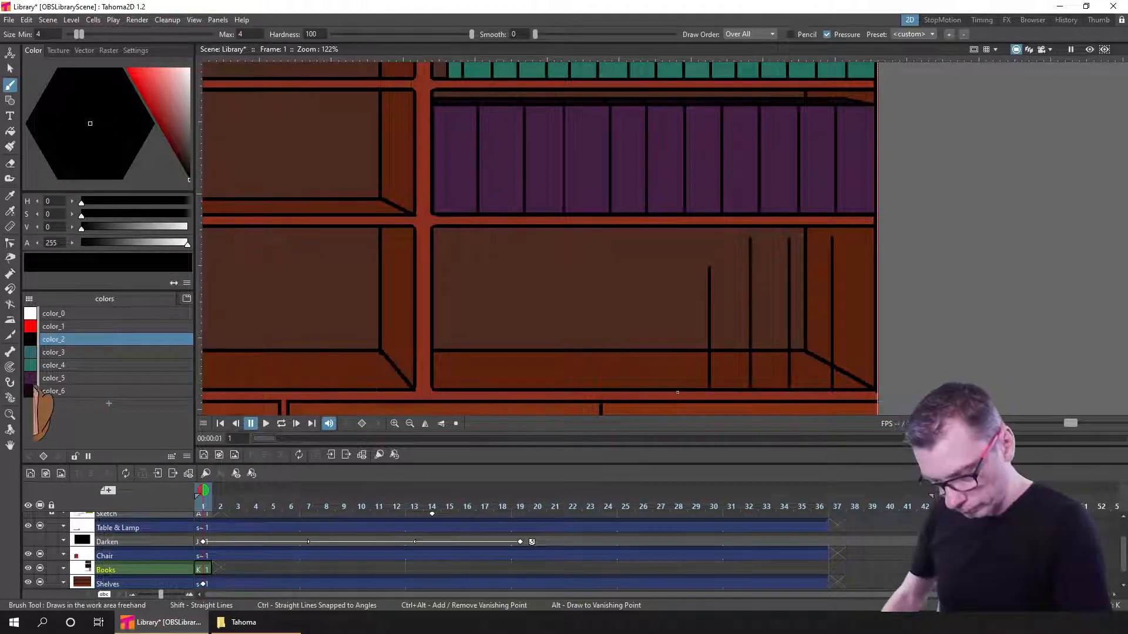
{"action": "left_click_drag", "start_coordinate": [678, 389], "coordinate": [677, 370]}
{"action": "key", "text": "ctrl+z"}
{"action": "key", "text": "ctrl+z"}
- Brush four medium-height vertical book dividers up from the fourth shelf's front edge, continuing left of the tall ones
{"action": "left_click_drag", "start_coordinate": [726, 388], "coordinate": [730, 272]}
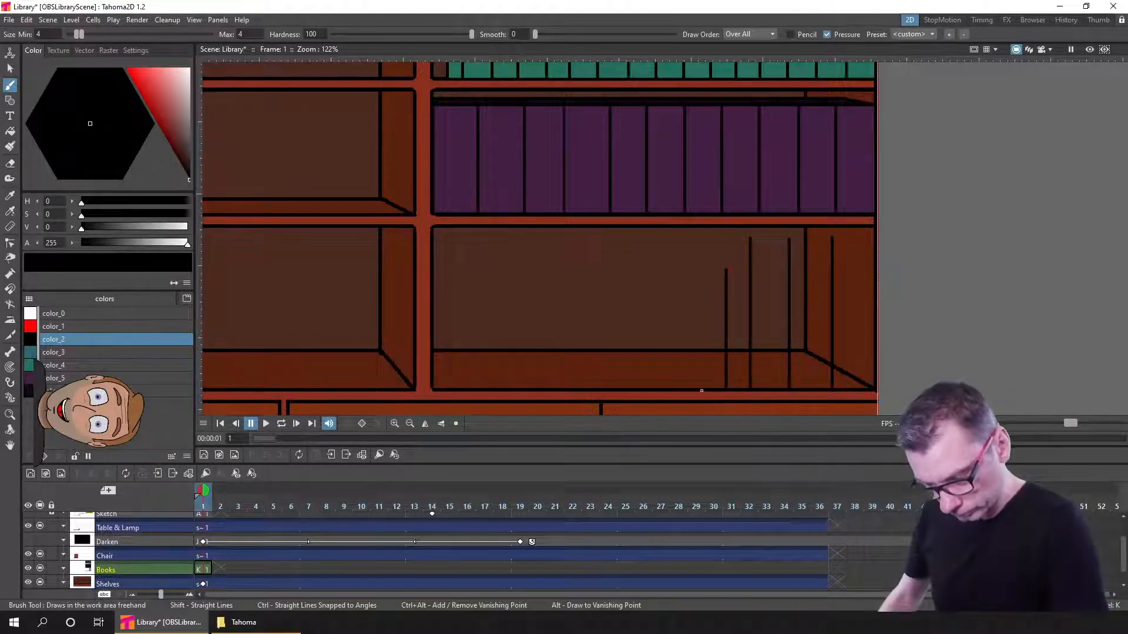
{"action": "left_click_drag", "start_coordinate": [700, 389], "coordinate": [701, 268]}
{"action": "left_click_drag", "start_coordinate": [676, 389], "coordinate": [675, 268]}
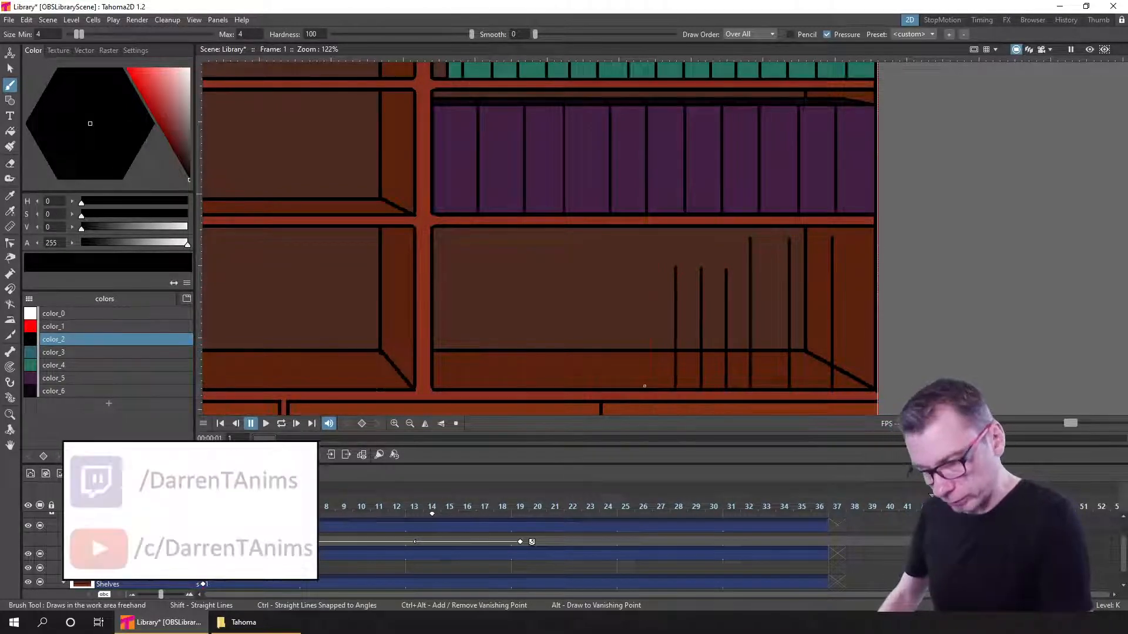
{"action": "left_click_drag", "start_coordinate": [654, 389], "coordinate": [655, 265]}
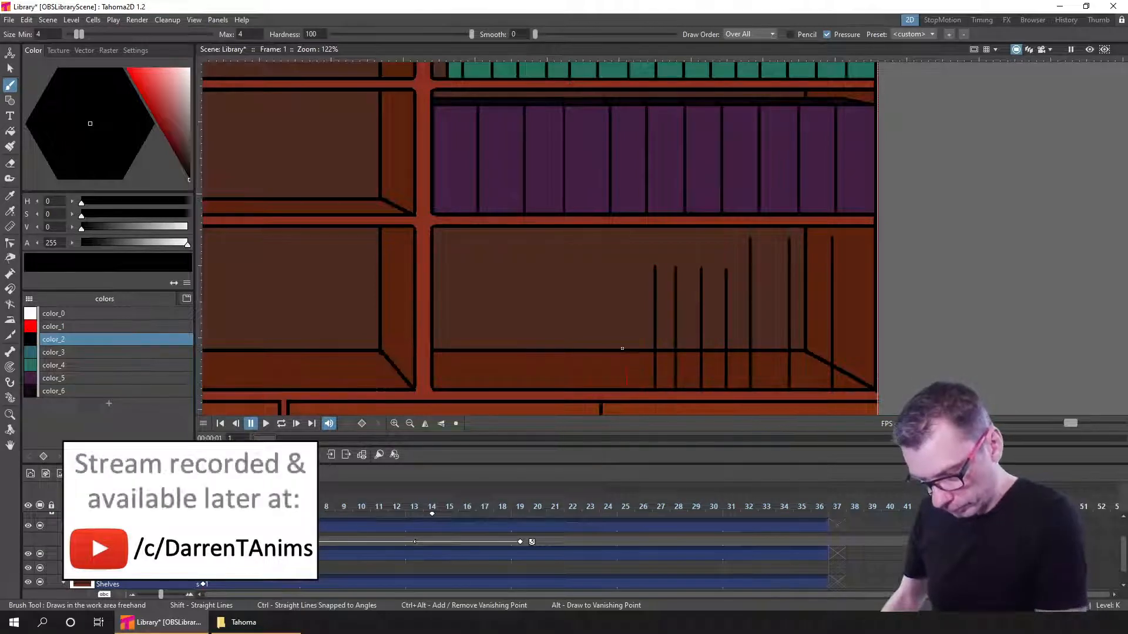
- Brush five shorter vertical dividers for the next group of books to the left, undoing and redrawing the last one further left
{"action": "mouse_move", "coordinate": [626, 291]}
{"action": "left_mouse_down"}
{"action": "mouse_move", "coordinate": [626, 390]}
{"action": "mouse_move", "coordinate": [602, 292]}
{"action": "mouse_move", "coordinate": [575, 390]}
{"action": "left_mouse_up"}
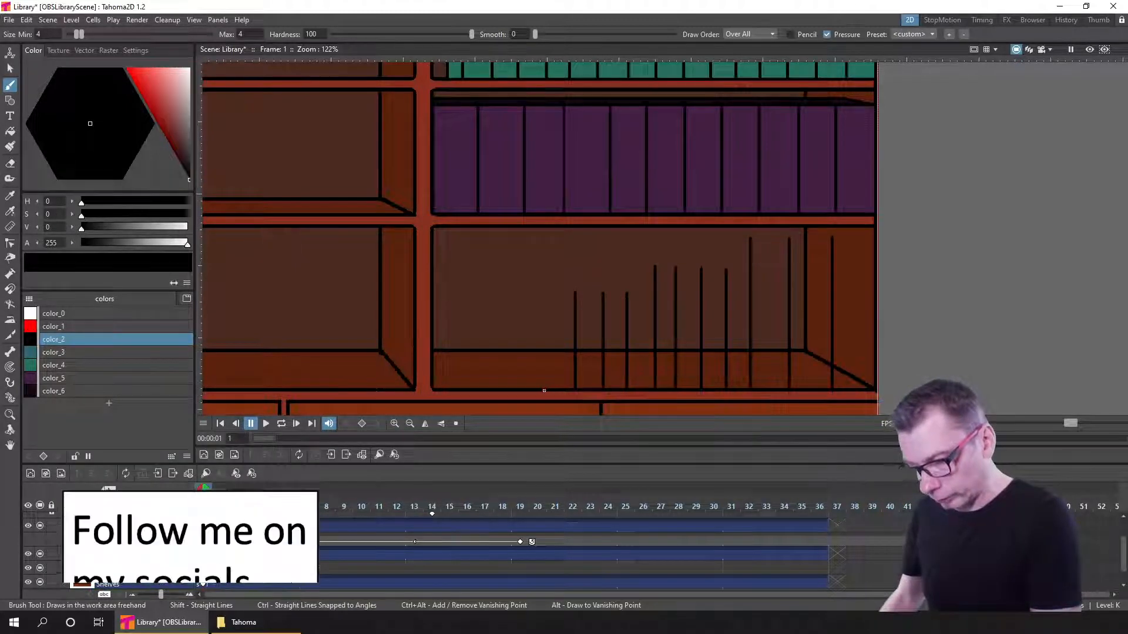
{"action": "left_click_drag", "start_coordinate": [544, 288], "coordinate": [544, 387]}
{"action": "left_click_drag", "start_coordinate": [527, 292], "coordinate": [527, 387]}
{"action": "key", "text": "ctrl+z"}
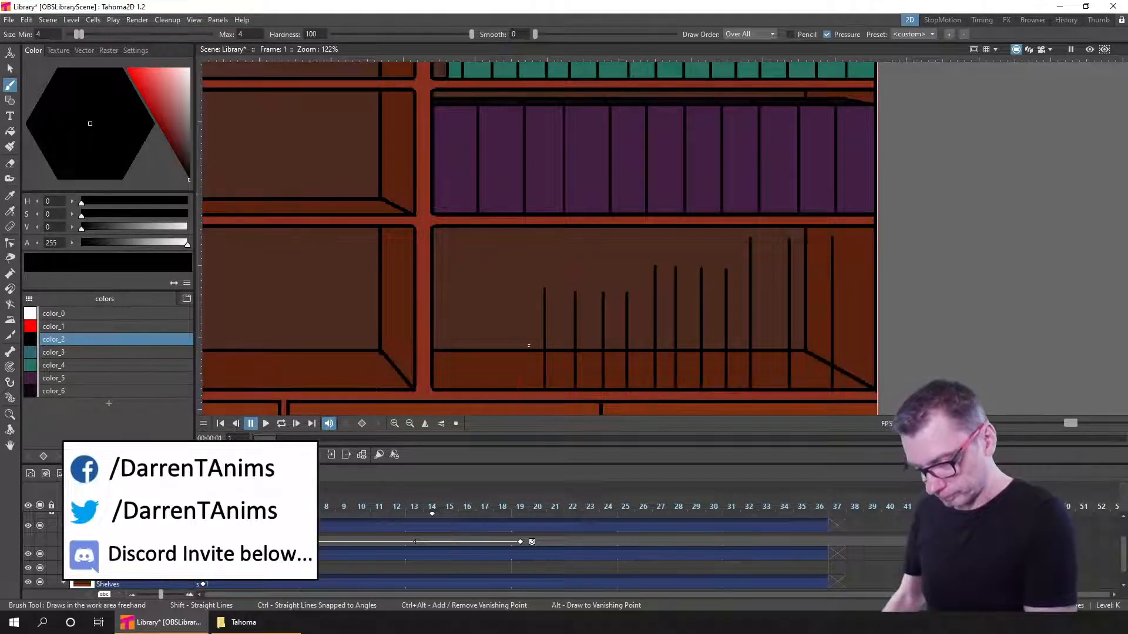
{"action": "left_click_drag", "start_coordinate": [517, 288], "coordinate": [517, 388]}
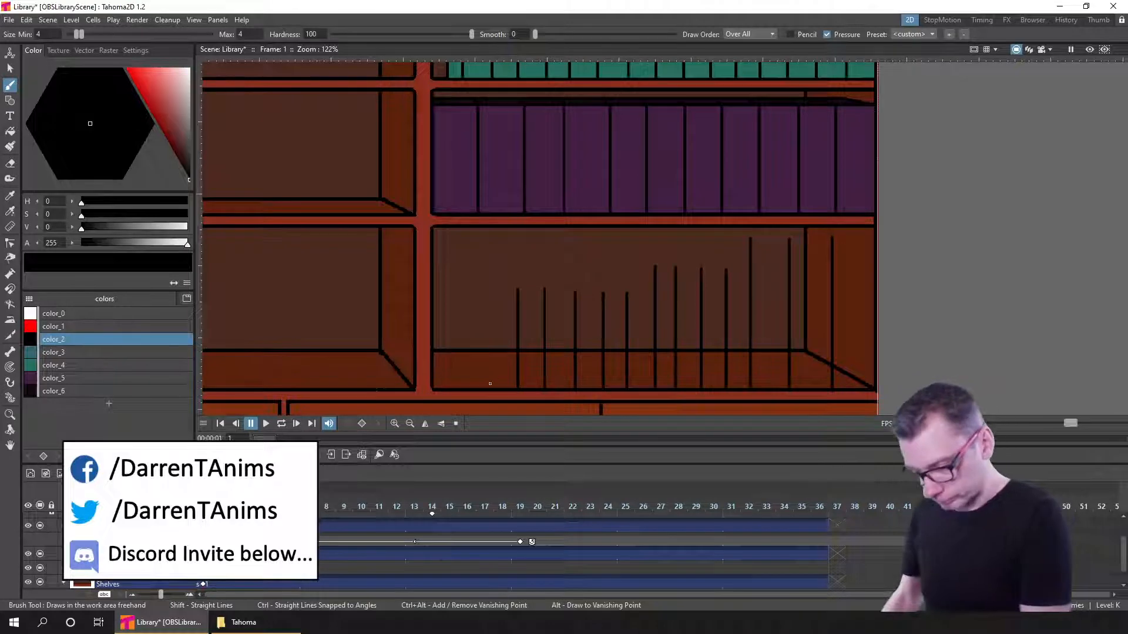
- Brush five closely spaced, lowest vertical book dividers up to the left end of the fourth shelf
{"action": "left_click_drag", "start_coordinate": [499, 316], "coordinate": [499, 388]}
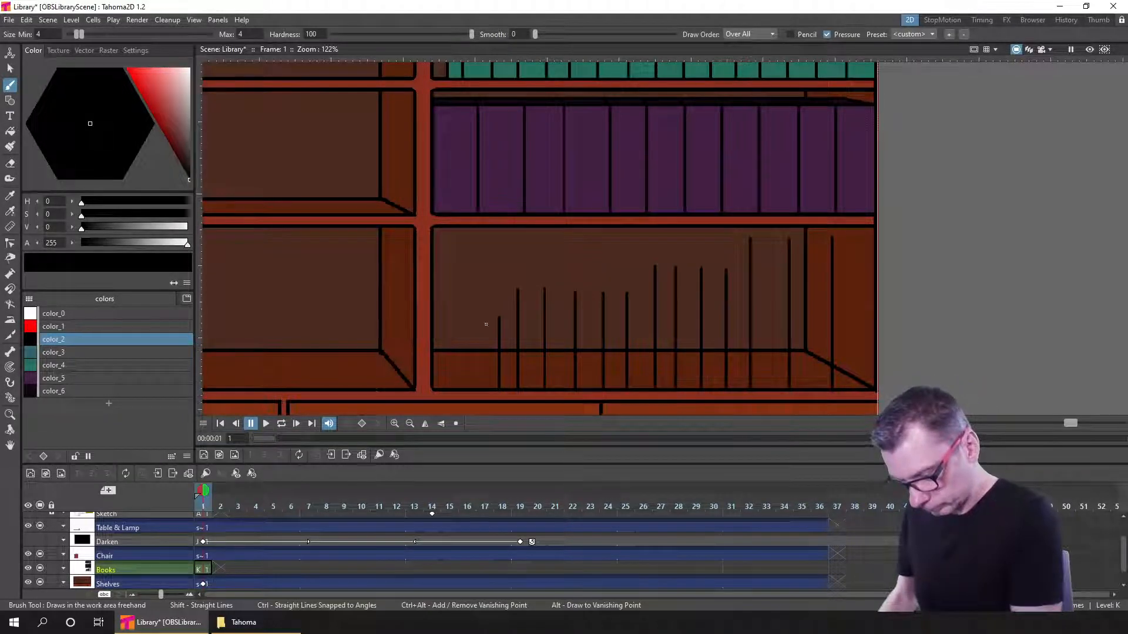
{"action": "left_click_drag", "start_coordinate": [469, 318], "coordinate": [469, 388]}
{"action": "left_click_drag", "start_coordinate": [453, 316], "coordinate": [453, 387]}
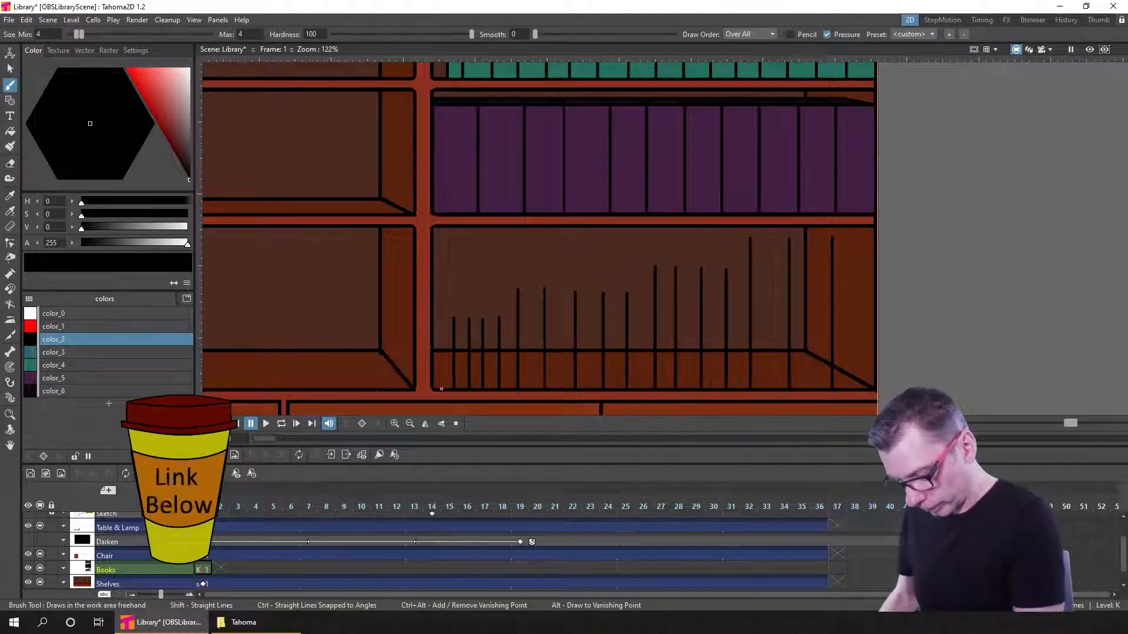
{"action": "left_click_drag", "start_coordinate": [439, 318], "coordinate": [440, 387]}
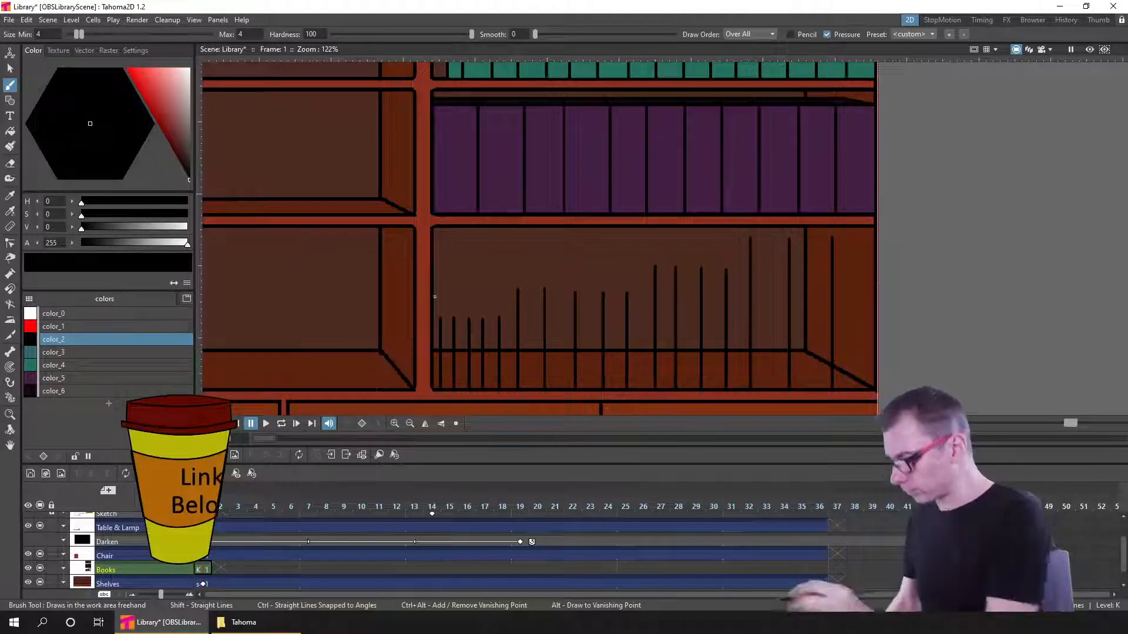
- Trim the tops of the book spine lines on the lowest shelf to even heights with the rectangular Eraser, and save the scene
{"action": "left_click", "coordinate": [9, 164]}
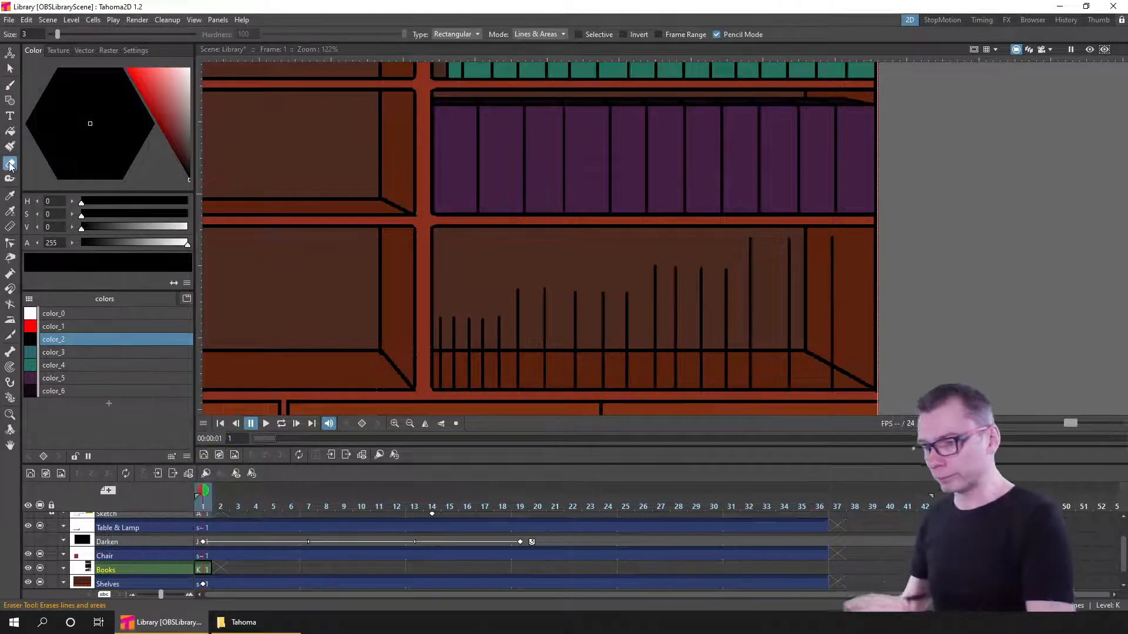
{"action": "key", "text": "ctrl+s"}
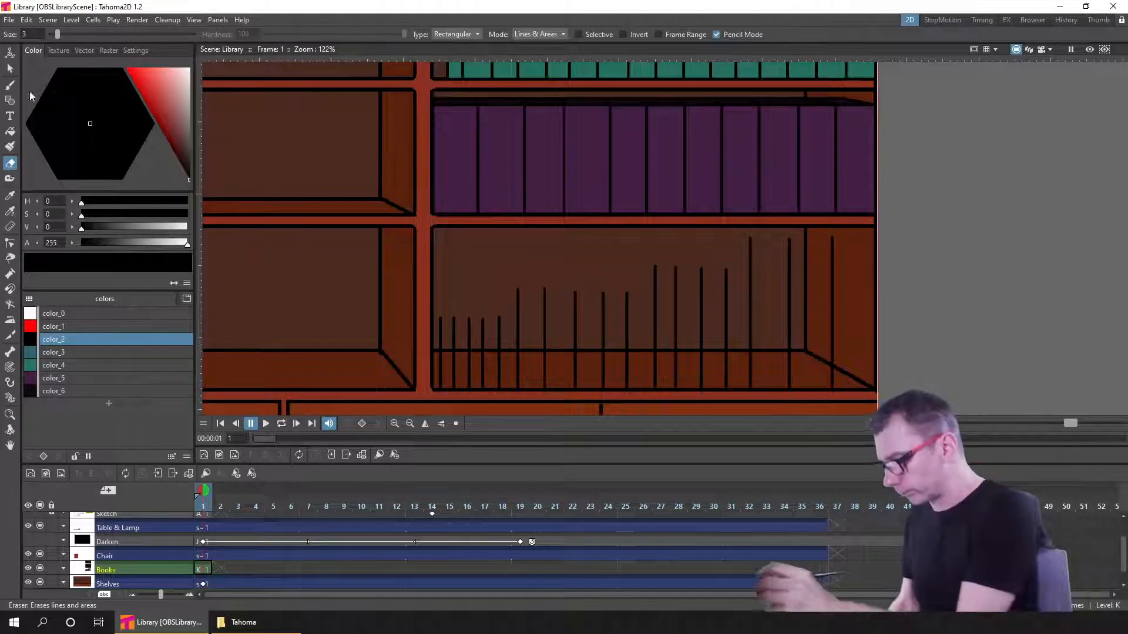
{"action": "mouse_move", "coordinate": [411, 276]}
{"action": "left_mouse_down"}
{"action": "mouse_move", "coordinate": [515, 316]}
{"action": "mouse_move", "coordinate": [501, 322]}
{"action": "left_mouse_up"}
{"action": "left_click_drag", "start_coordinate": [489, 253], "coordinate": [653, 290]}
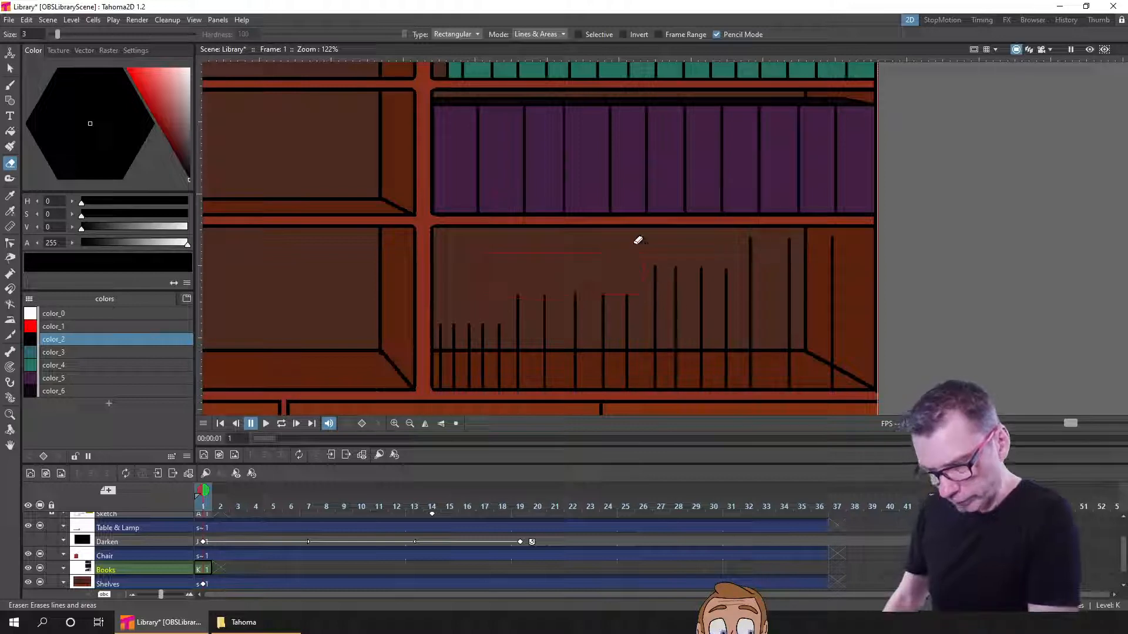
{"action": "left_click_drag", "start_coordinate": [703, 187], "coordinate": [917, 237]}
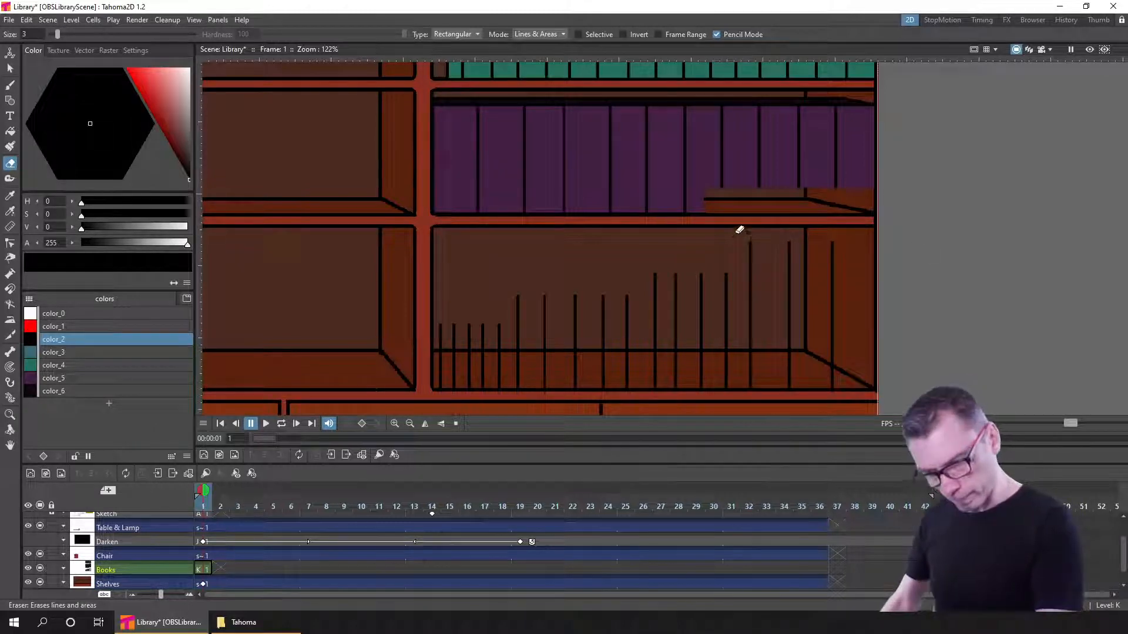
{"action": "key", "text": "ctrl+z"}
{"action": "left_click_drag", "start_coordinate": [734, 229], "coordinate": [896, 245]}
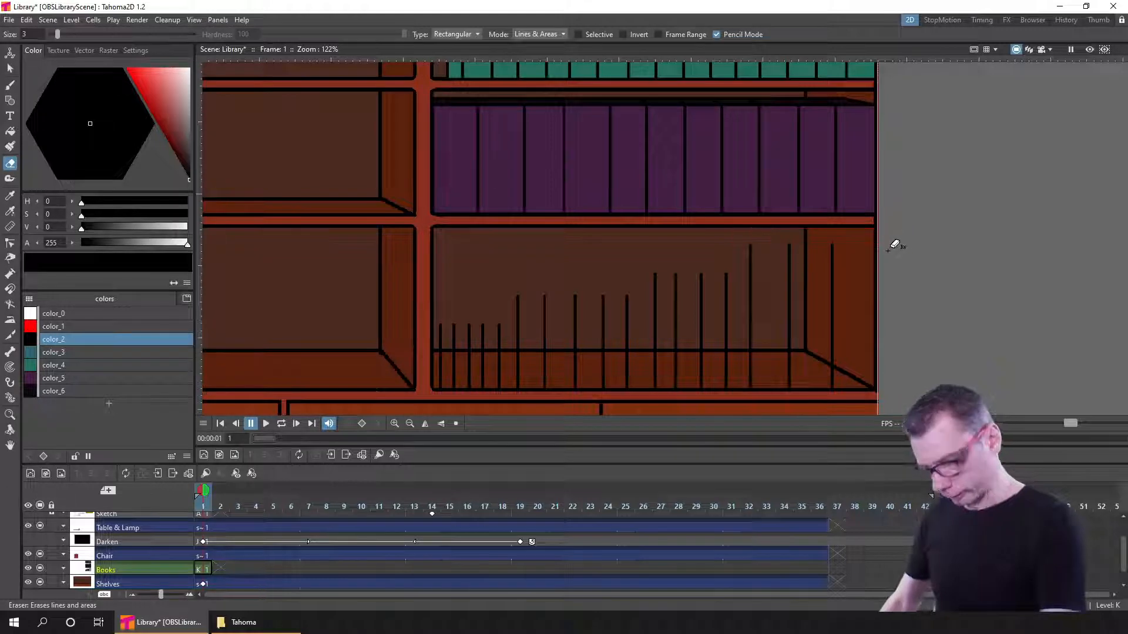
{"action": "key", "text": "ctrl+s"}
- Draw straight horizontal top edges across the four stepped groups of books on the lowest shelf with the Brush, and save the scene
{"action": "left_click", "coordinate": [10, 85]}
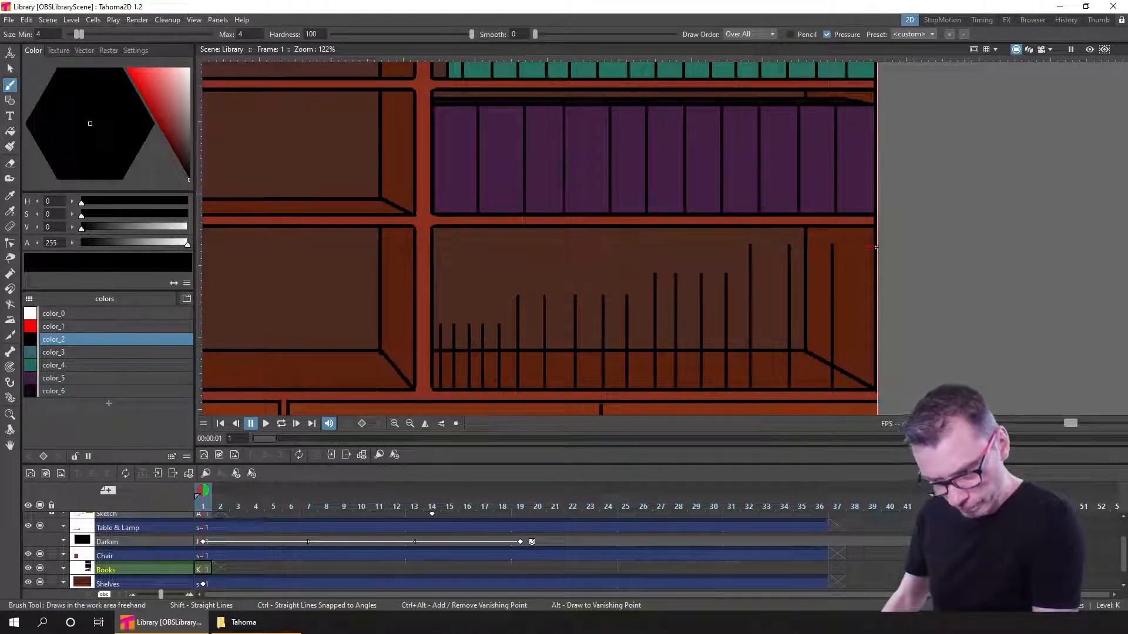
{"action": "left_click_drag", "start_coordinate": [875, 247], "coordinate": [750, 247]}
{"action": "key", "text": "ctrl+z"}
{"action": "left_click_drag", "start_coordinate": [872, 247], "coordinate": [876, 247]}
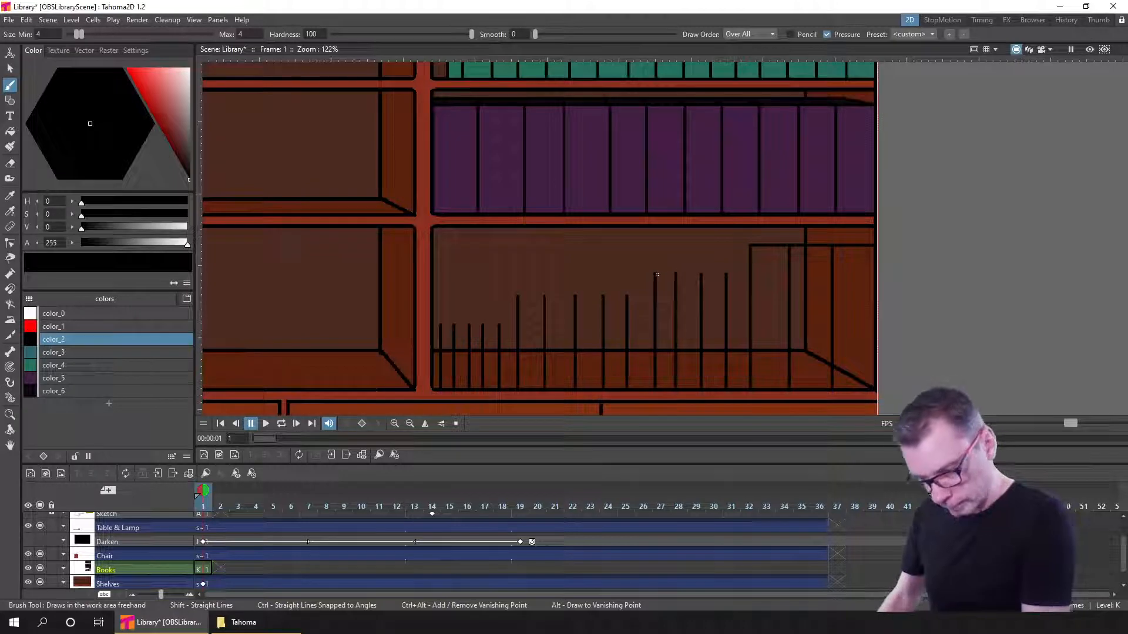
{"action": "left_click_drag", "start_coordinate": [750, 272], "coordinate": [750, 272]}
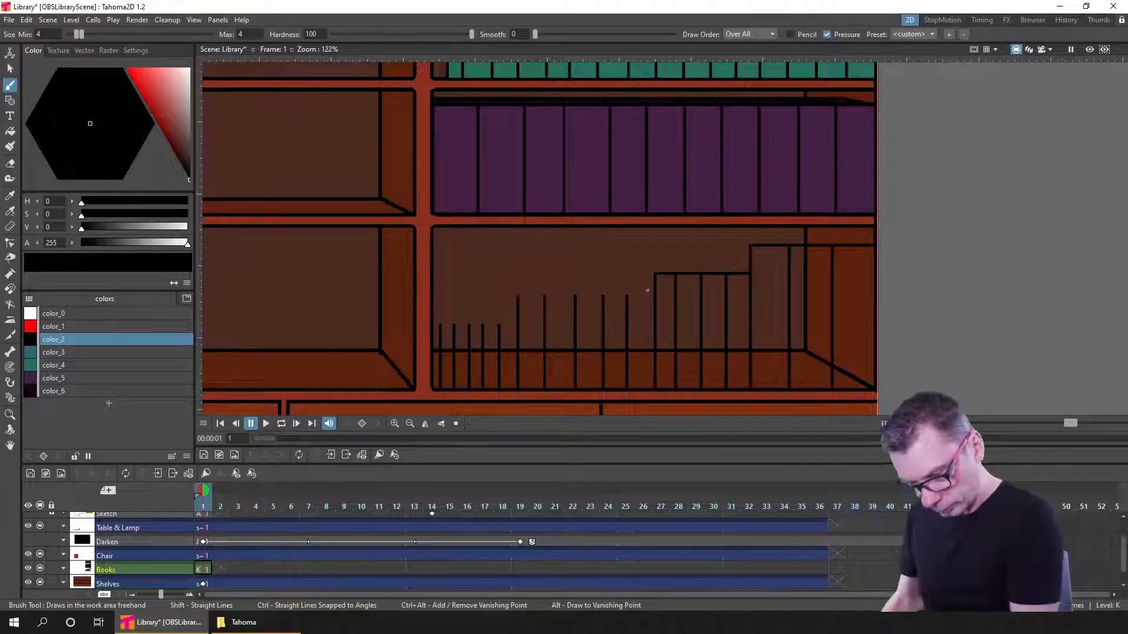
{"action": "left_click", "coordinate": [654, 293]}
{"action": "left_click_drag", "start_coordinate": [441, 325], "coordinate": [516, 325]}
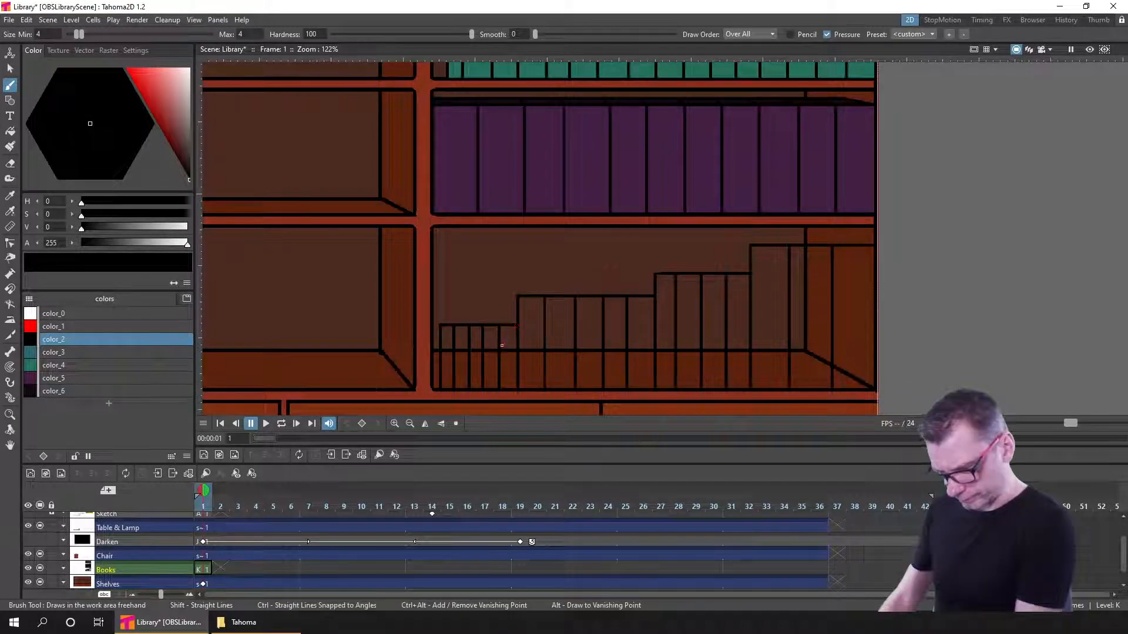
{"action": "key", "text": "ctrl+s"}
- Turn on the vanishing point rays, with their opacity at 100 and their angle at 5
{"action": "scroll", "coordinate": [775, 327], "scroll_direction": "up", "scroll_amount": 2}
{"action": "left_click_drag", "start_coordinate": [864, 323], "coordinate": [932, 269]}
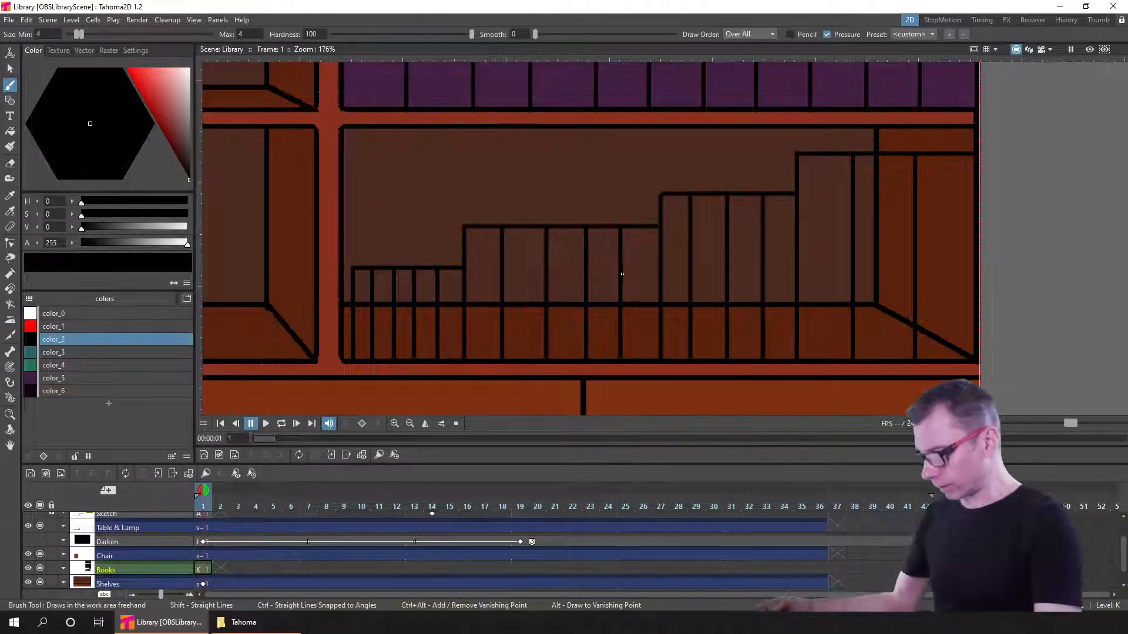
{"action": "scroll", "coordinate": [668, 277], "scroll_direction": "down", "scroll_amount": 3}
{"action": "scroll", "coordinate": [667, 276], "scroll_direction": "down", "scroll_amount": 2}
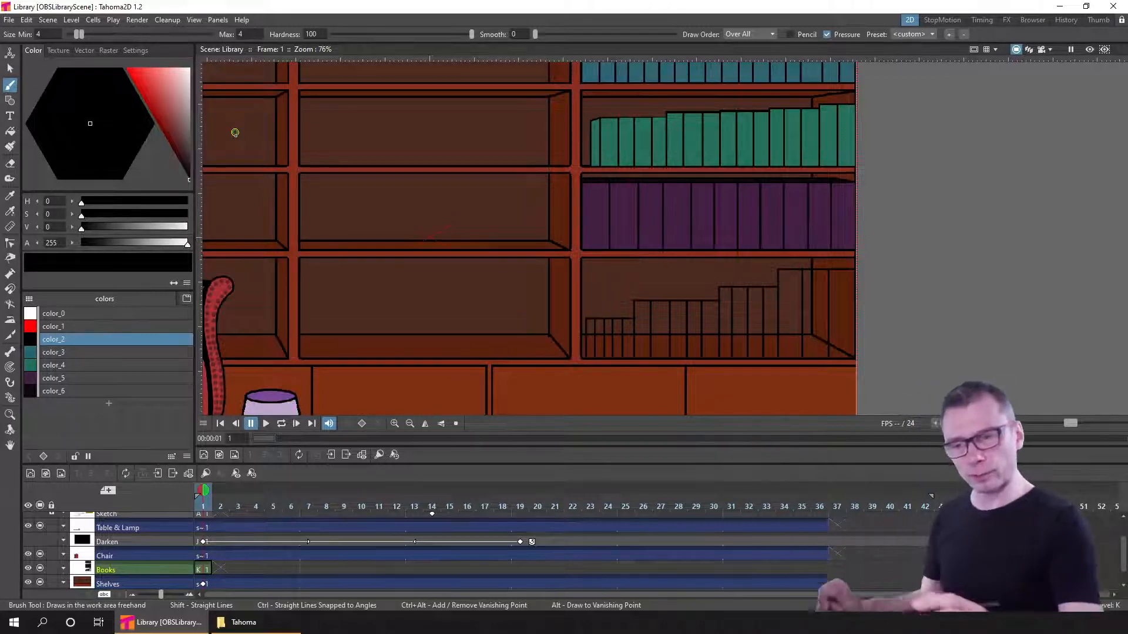
{"action": "left_click", "coordinate": [996, 48]}
{"action": "left_click", "coordinate": [881, 343]}
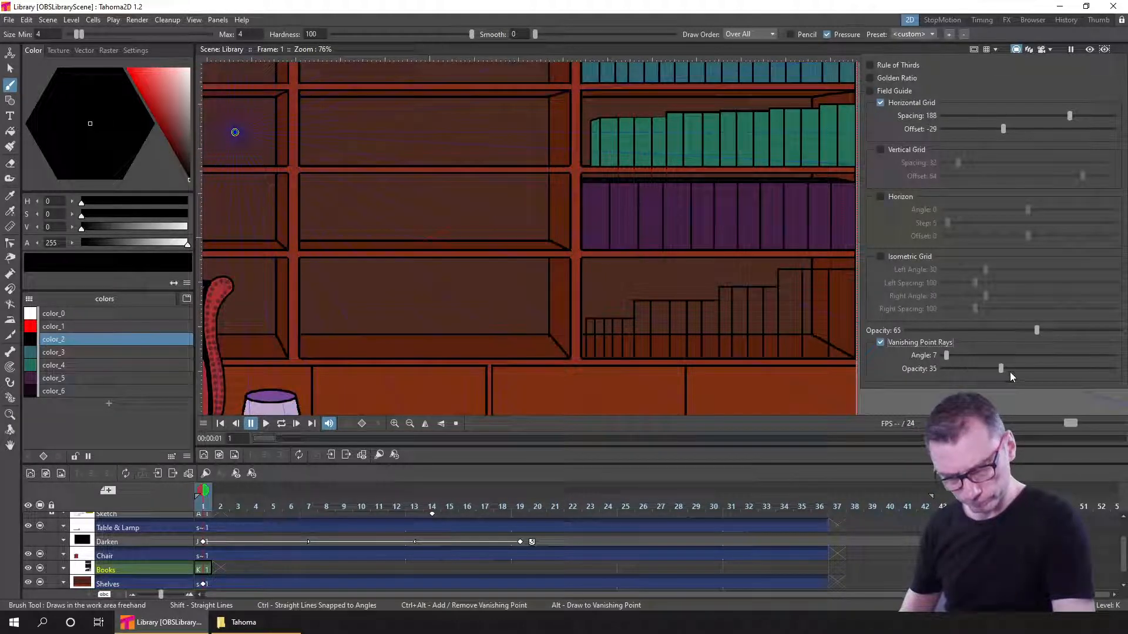
{"action": "left_click_drag", "start_coordinate": [1000, 368], "coordinate": [1113, 369]}
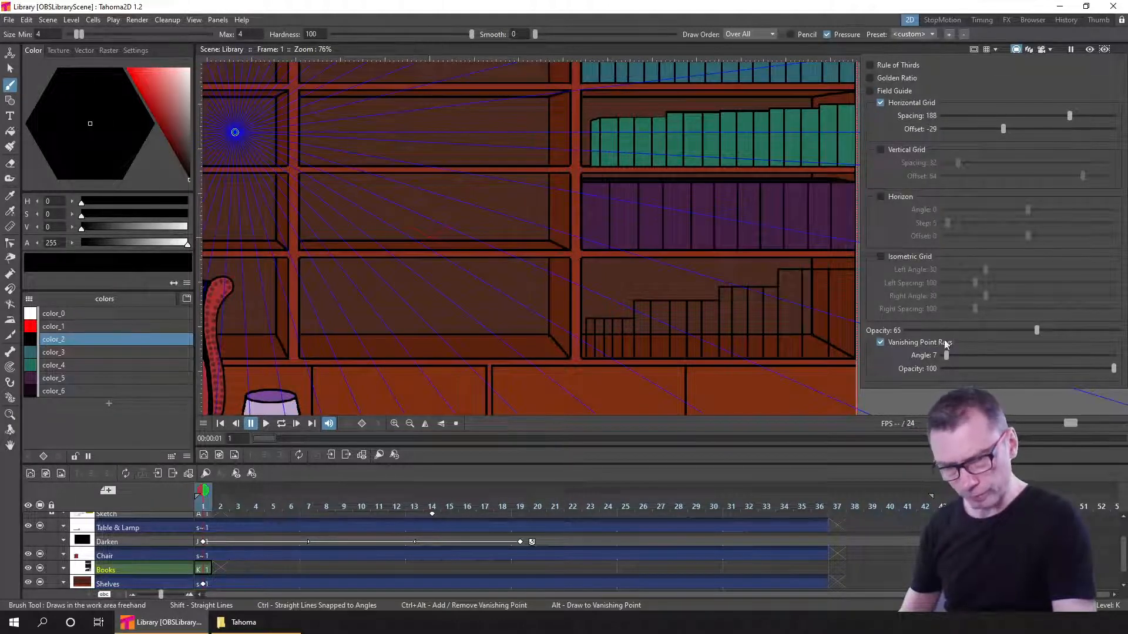
{"action": "left_click_drag", "start_coordinate": [946, 355], "coordinate": [939, 355]}
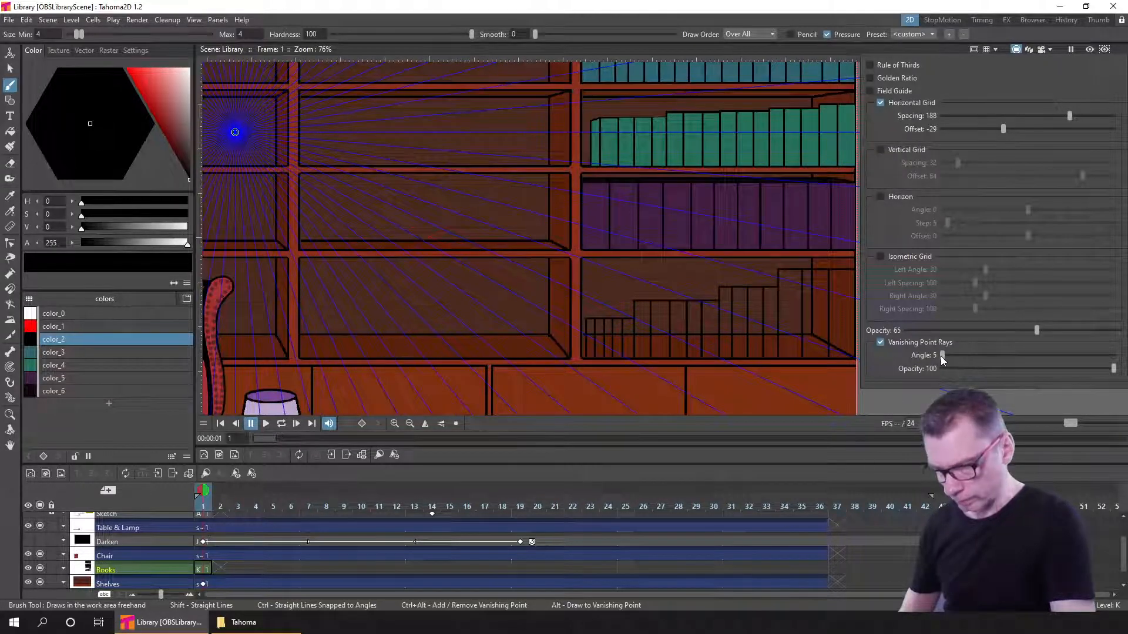
{"action": "left_click", "coordinate": [753, 12]}
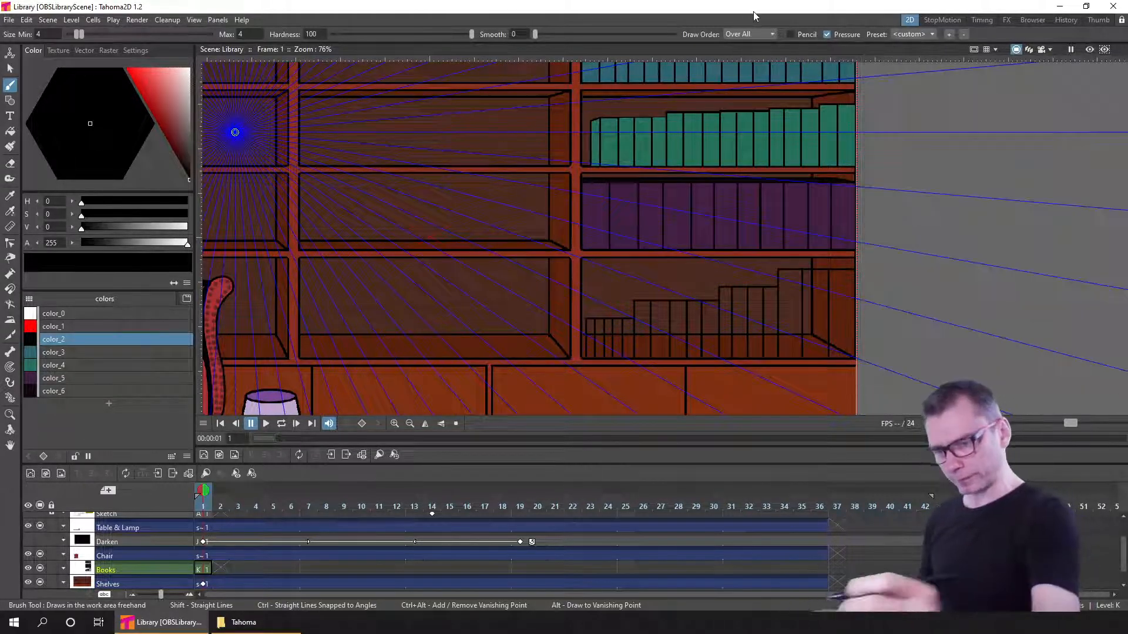
- Move the vanishing point from above the armchair into the middle bookcase compartment level with the green books, and save the scene
{"action": "left_click_drag", "start_coordinate": [763, 305], "coordinate": [920, 277]}
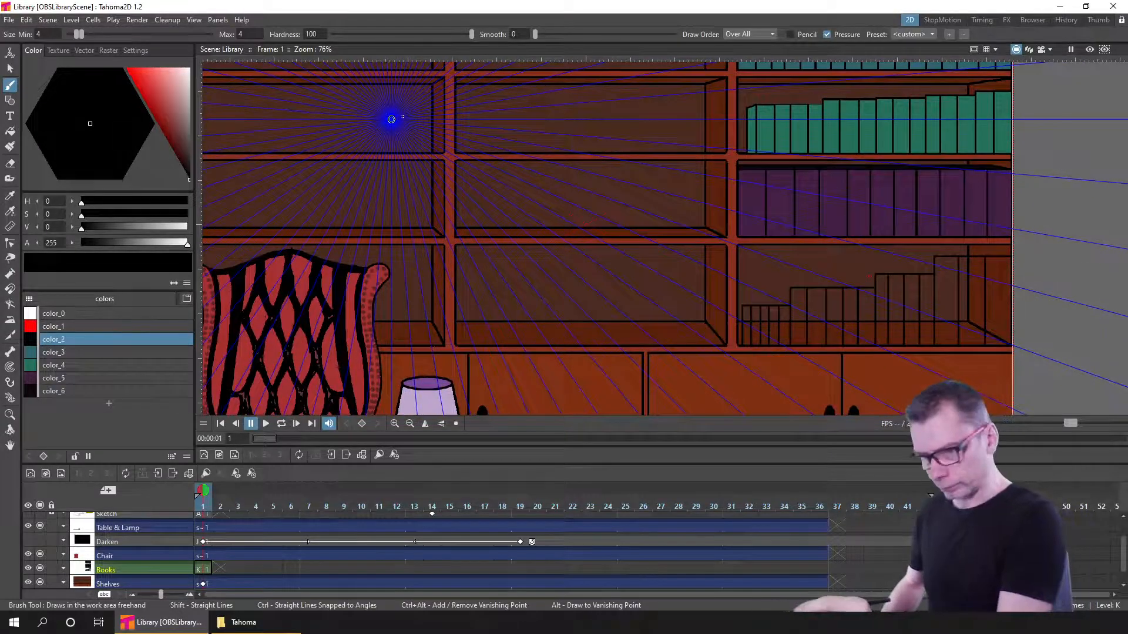
{"action": "left_click_drag", "start_coordinate": [436, 109], "coordinate": [476, 107]}
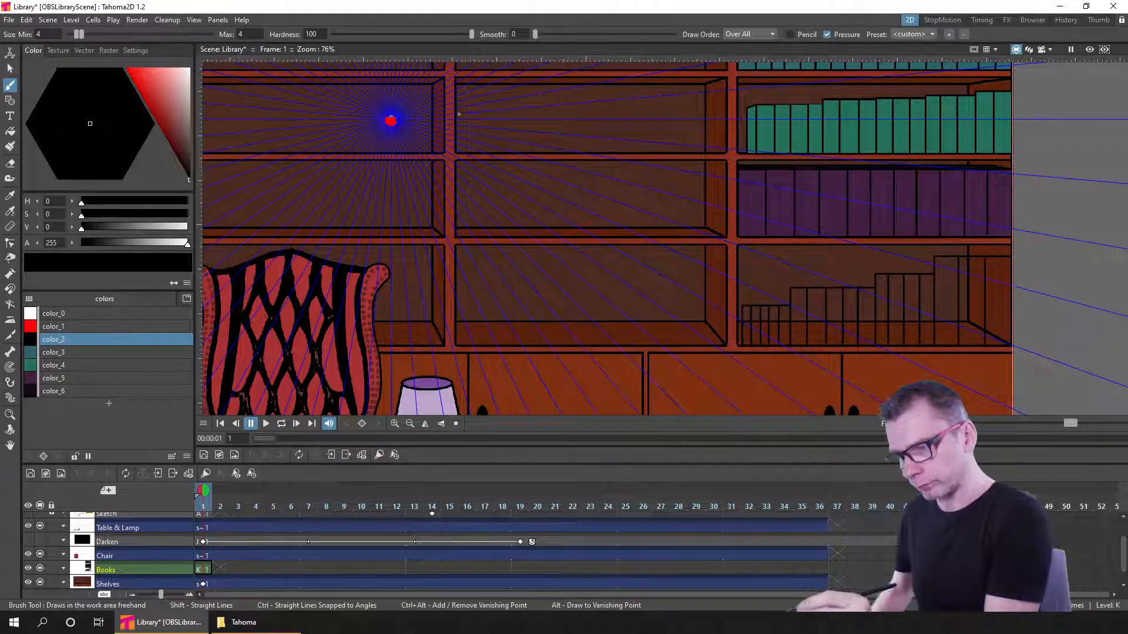
{"action": "left_click", "coordinate": [391, 120], "text": "ctrl+alt"}
{"action": "left_click", "coordinate": [471, 115], "text": "ctrl+alt"}
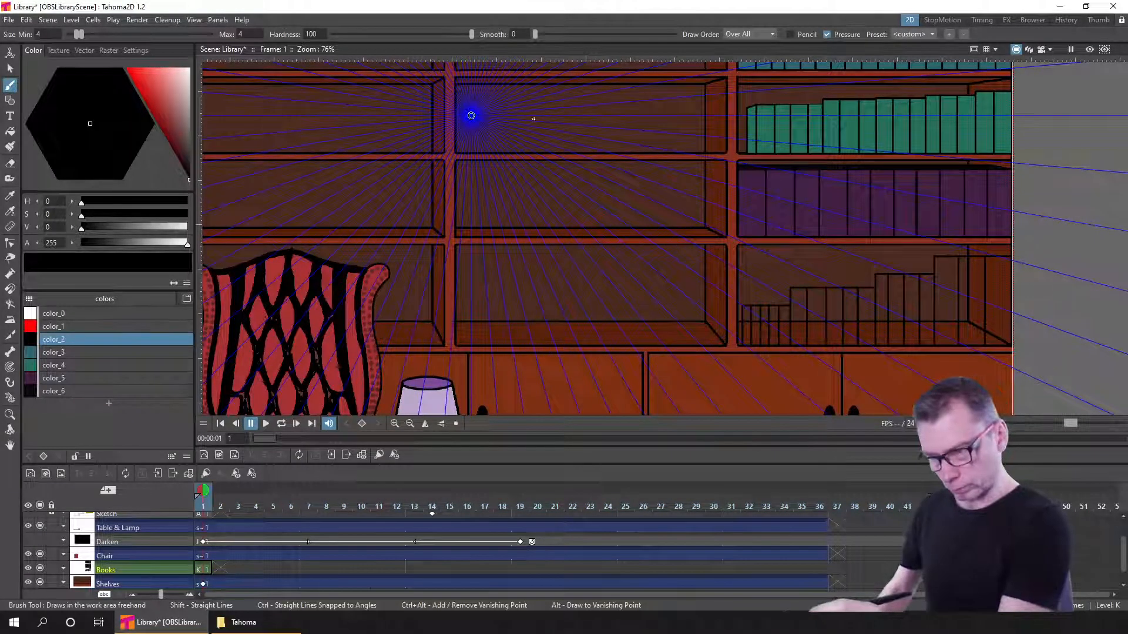
{"action": "left_click", "coordinate": [471, 115], "text": "ctrl+alt"}
{"action": "left_click", "coordinate": [540, 112], "text": "ctrl+alt"}
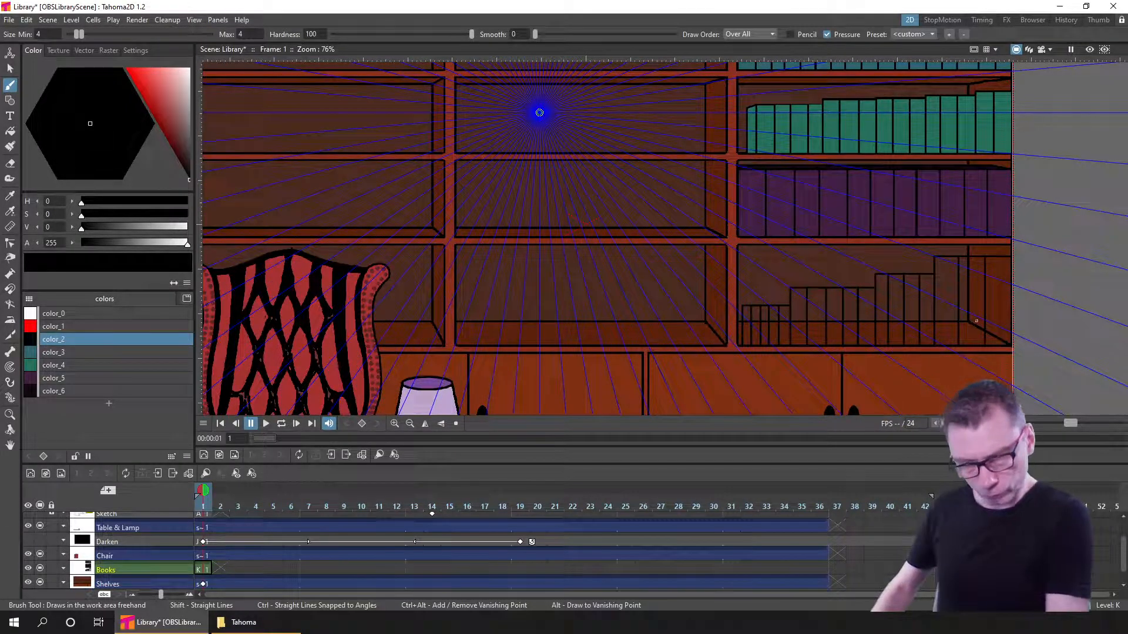
{"action": "left_click", "coordinate": [540, 112], "text": "ctrl+alt"}
{"action": "left_click", "coordinate": [581, 111], "text": "ctrl+alt"}
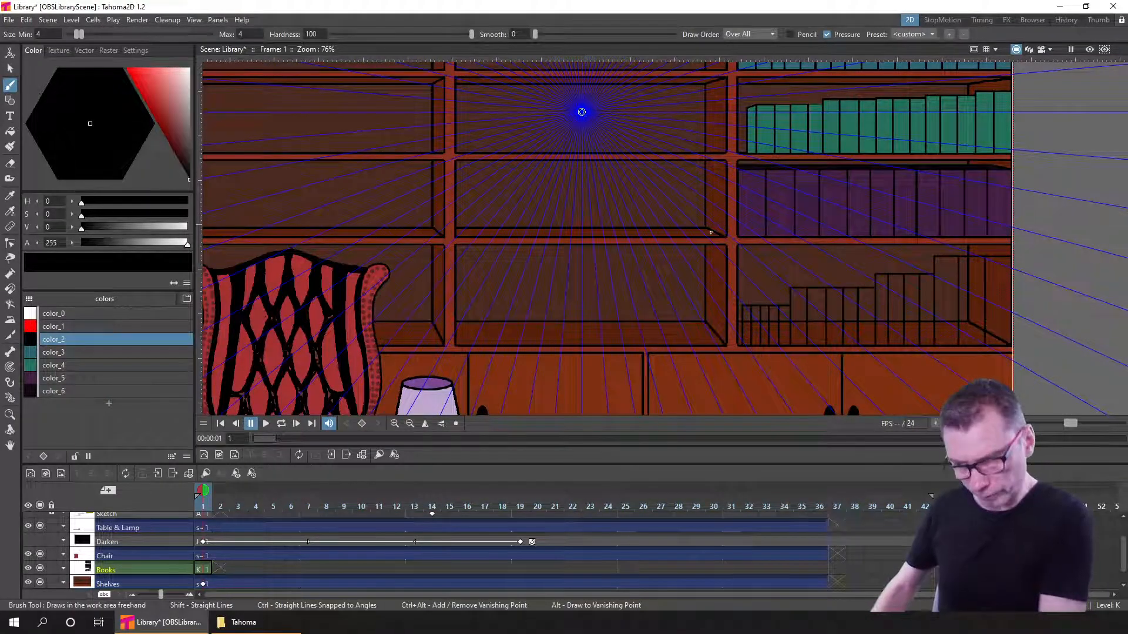
{"action": "left_click_drag", "start_coordinate": [581, 113], "coordinate": [571, 113]}
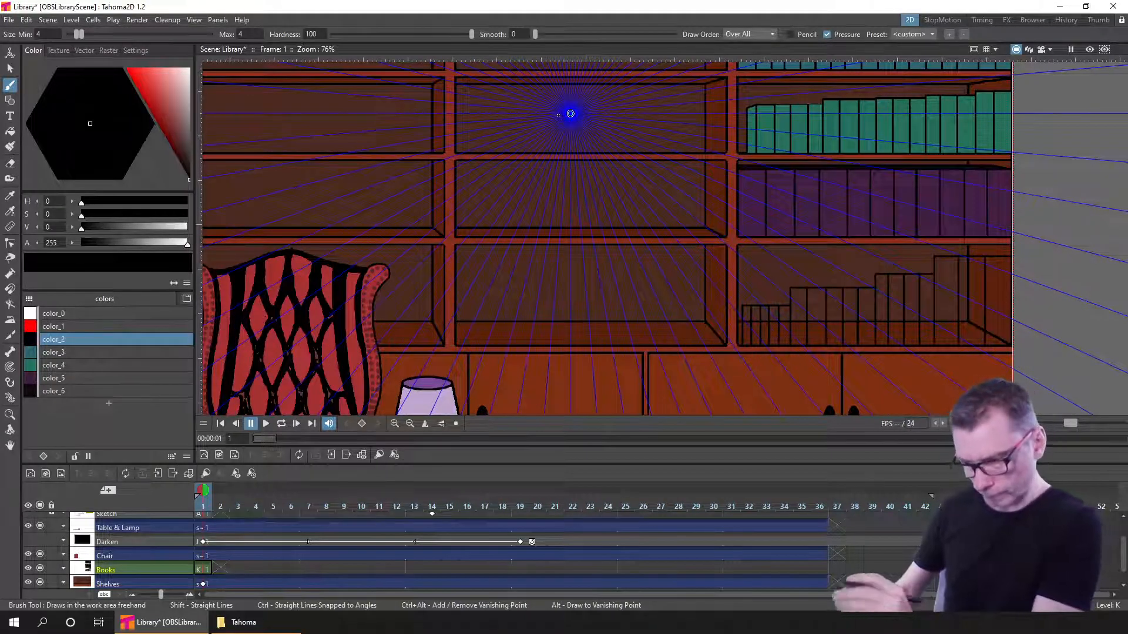
{"action": "key", "text": "ctrl+s"}
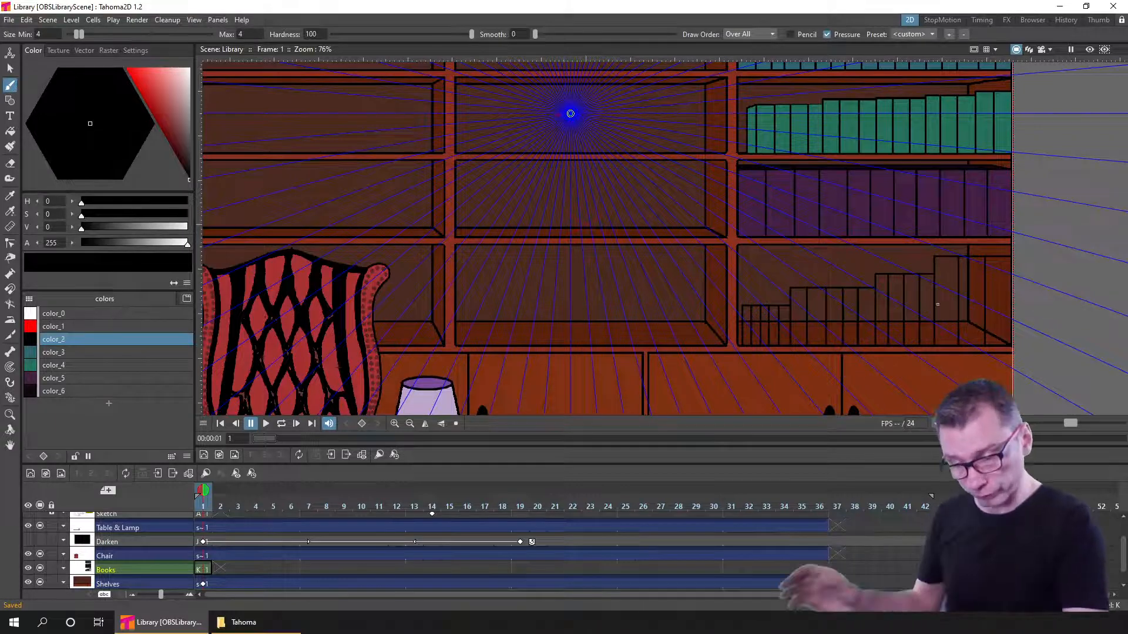
- Draw short receding lines toward the vanishing point from the top corners of the two tallest book groups on the lowest shelf
{"action": "scroll", "coordinate": [955, 321], "scroll_direction": "up", "scroll_amount": 3}
{"action": "scroll", "coordinate": [955, 321], "scroll_direction": "up", "scroll_amount": 1}
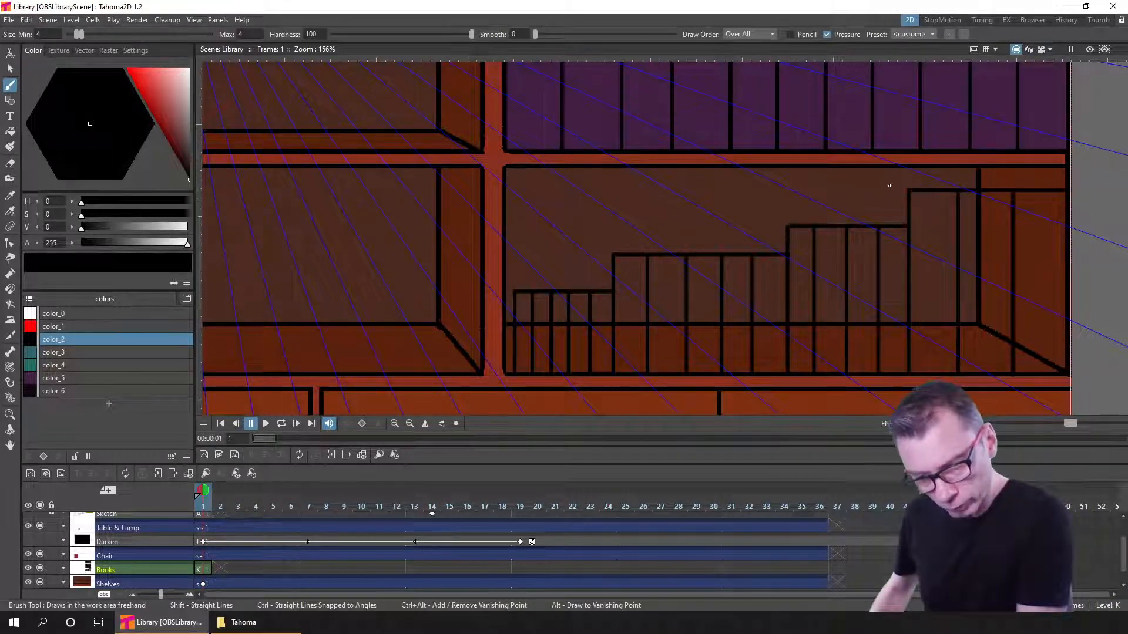
{"action": "left_click_drag", "start_coordinate": [878, 182], "coordinate": [960, 189]}
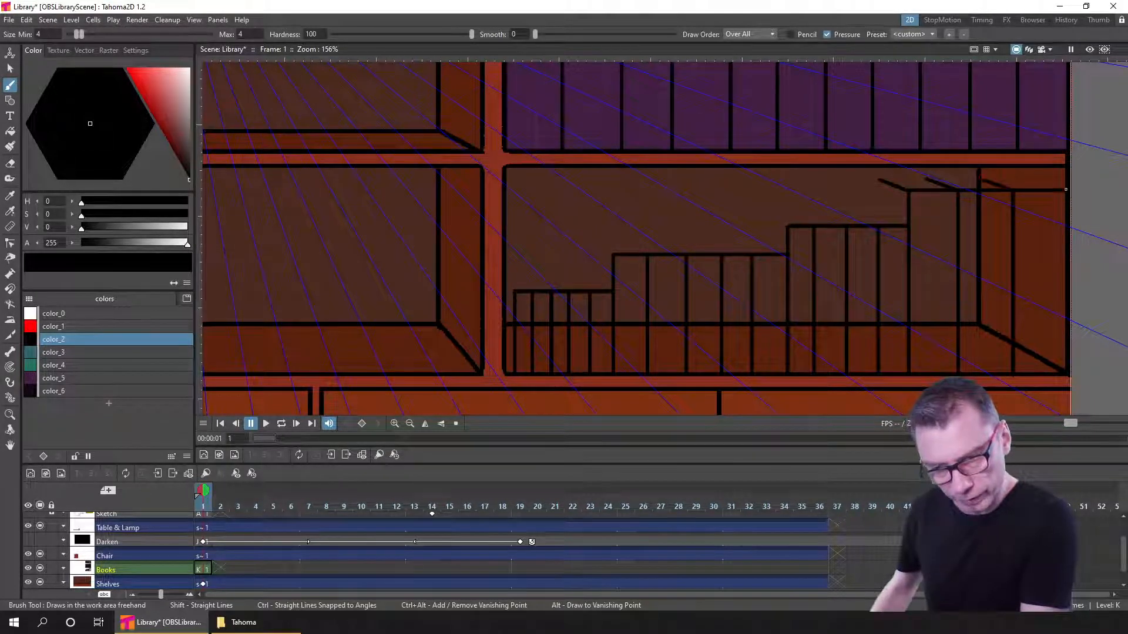
{"action": "left_click_drag", "start_coordinate": [1030, 178], "coordinate": [1064, 190]}
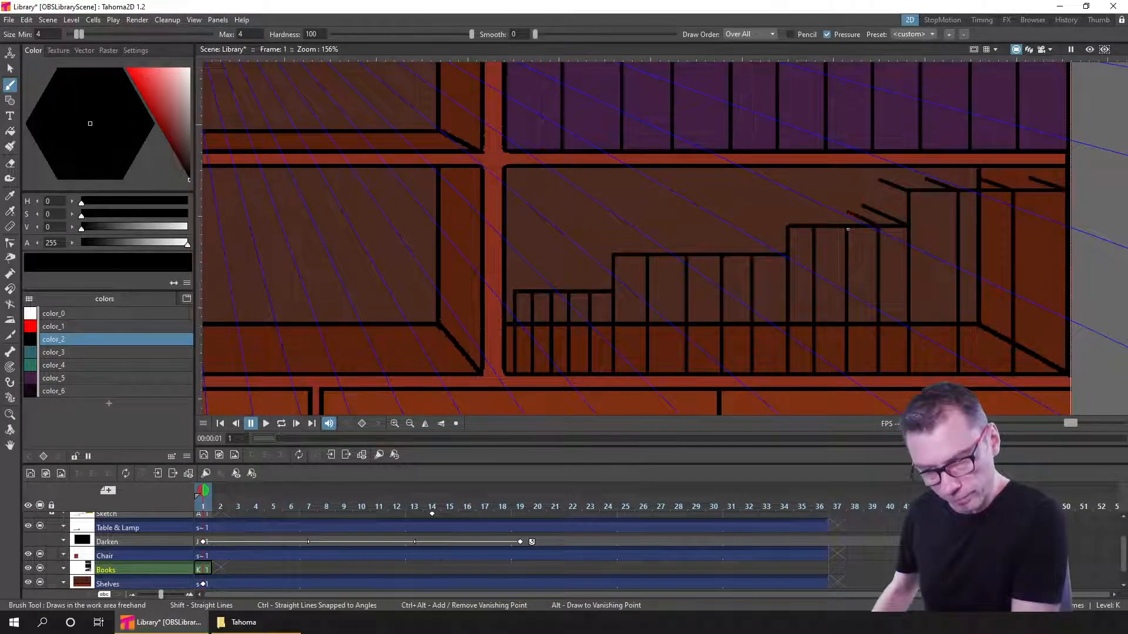
{"action": "key", "text": "ctrl+z"}
{"action": "left_click_drag", "start_coordinate": [836, 206], "coordinate": [875, 225]}
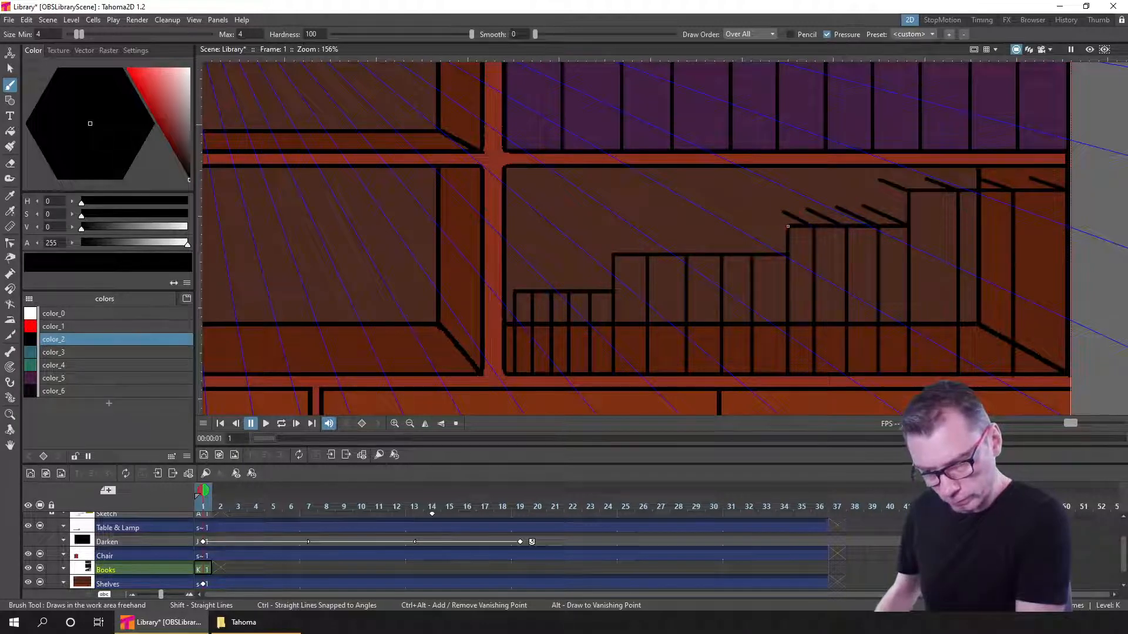
{"action": "left_click_drag", "start_coordinate": [760, 212], "coordinate": [787, 225]}
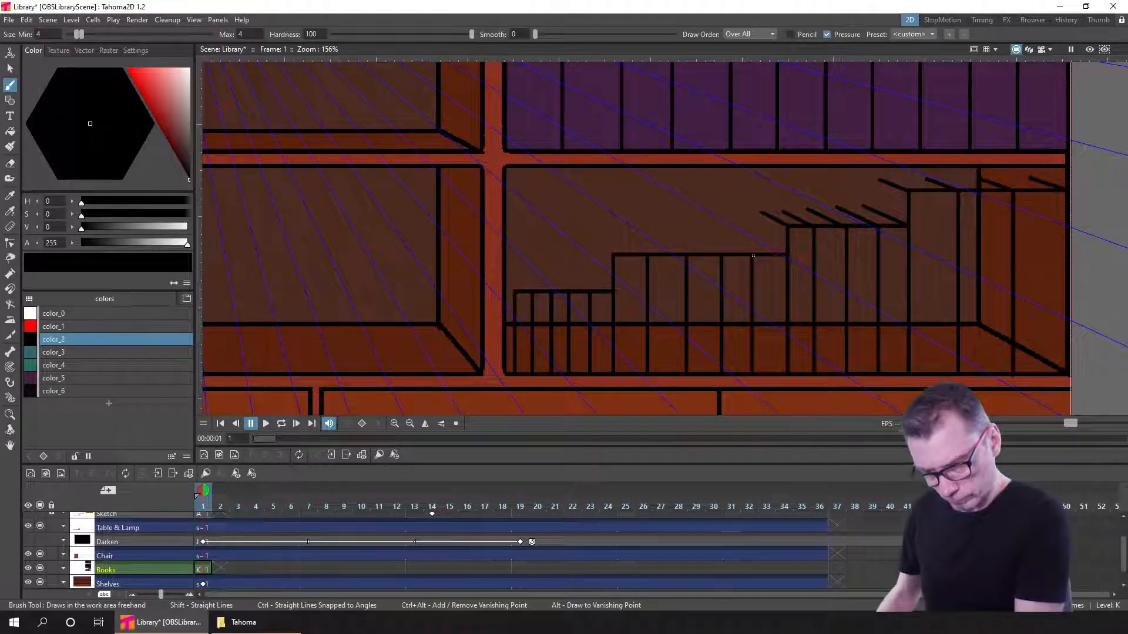
- Draw short receding lines toward the vanishing point from the top corners of the two shorter book groups on the lowest shelf
{"action": "left_click_drag", "start_coordinate": [784, 253], "coordinate": [738, 229]}
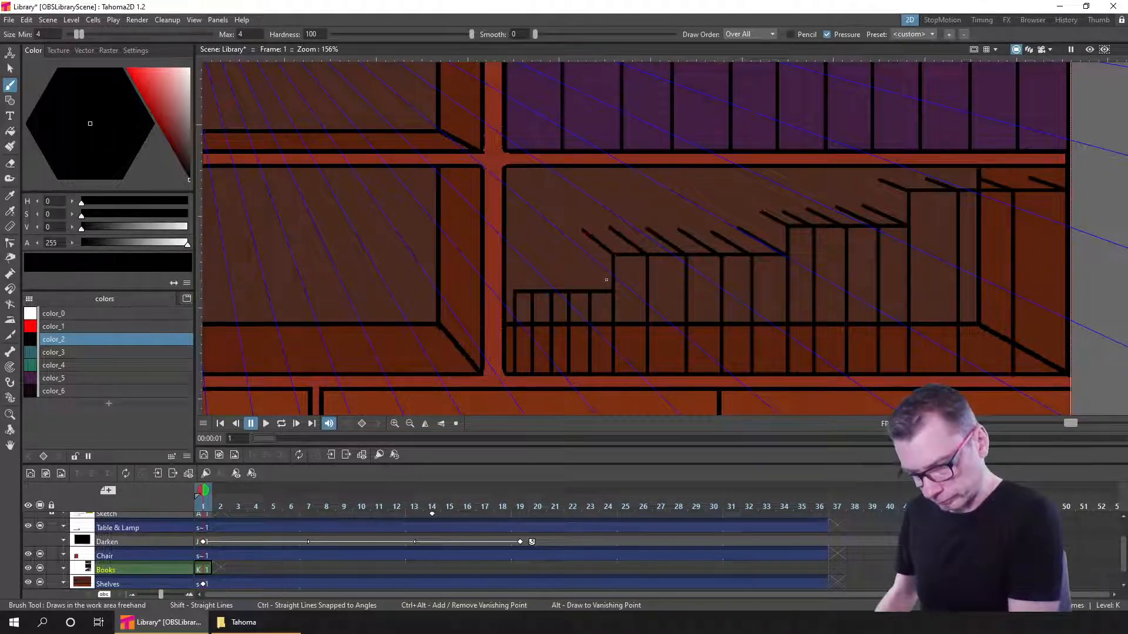
{"action": "mouse_move", "coordinate": [554, 260]}
{"action": "left_mouse_down"}
{"action": "mouse_move", "coordinate": [587, 290]}
{"action": "mouse_move", "coordinate": [520, 260]}
{"action": "left_mouse_up"}
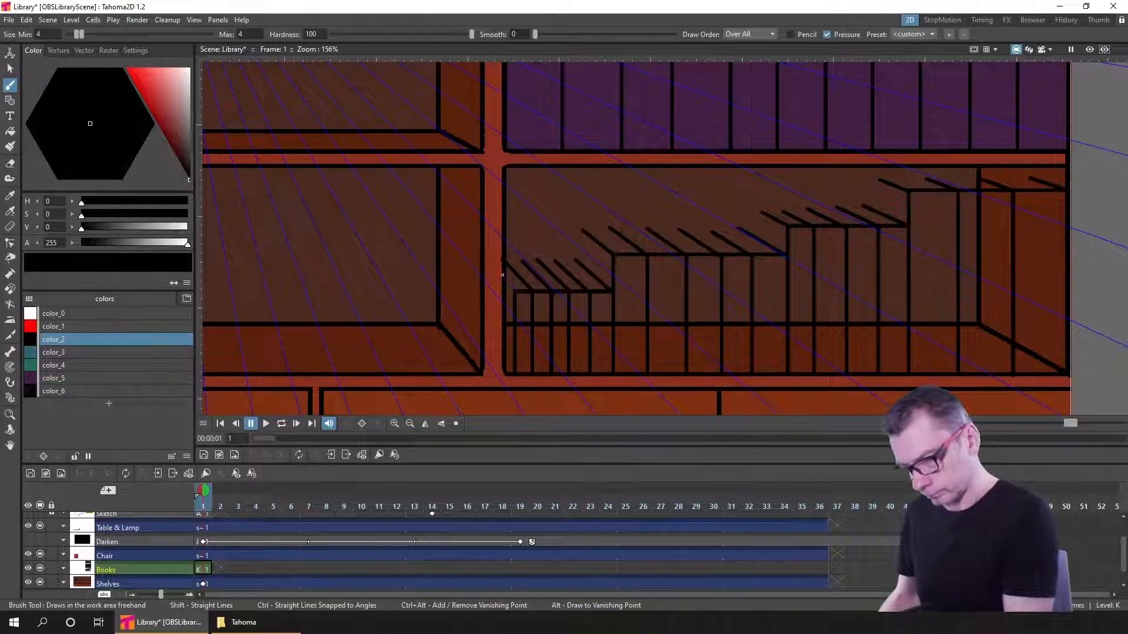
{"action": "left_click_drag", "start_coordinate": [517, 290], "coordinate": [498, 270]}
- Briefly hide the Shelves layer to check the book lines, show it again, reselect frame 1 of Books and save the scene
{"action": "left_click", "coordinate": [41, 582]}
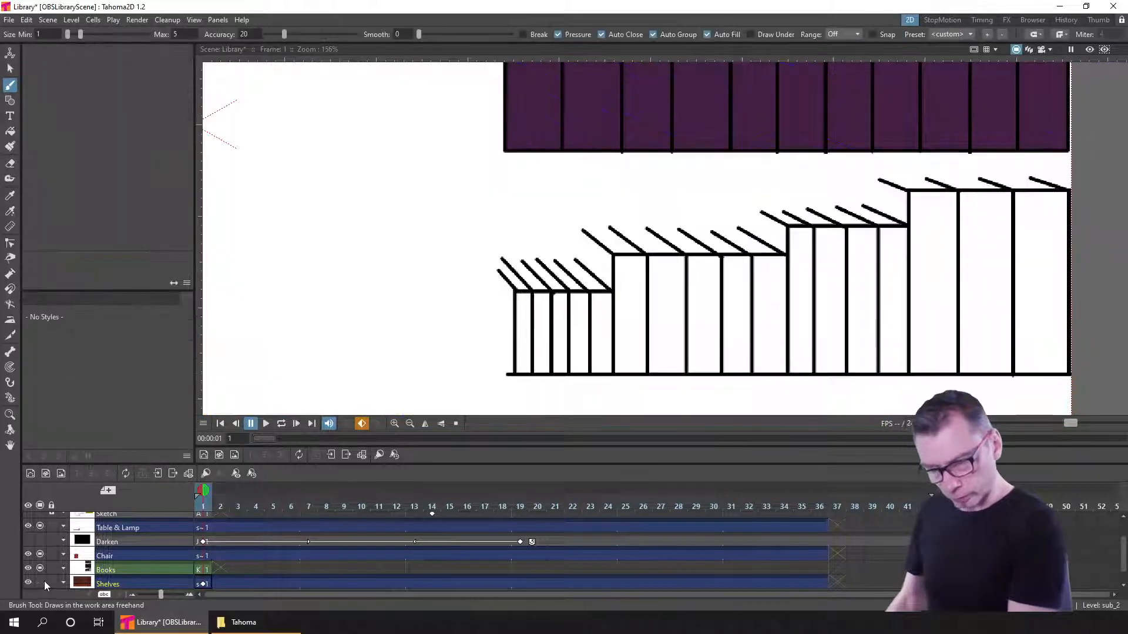
{"action": "left_click", "coordinate": [42, 582]}
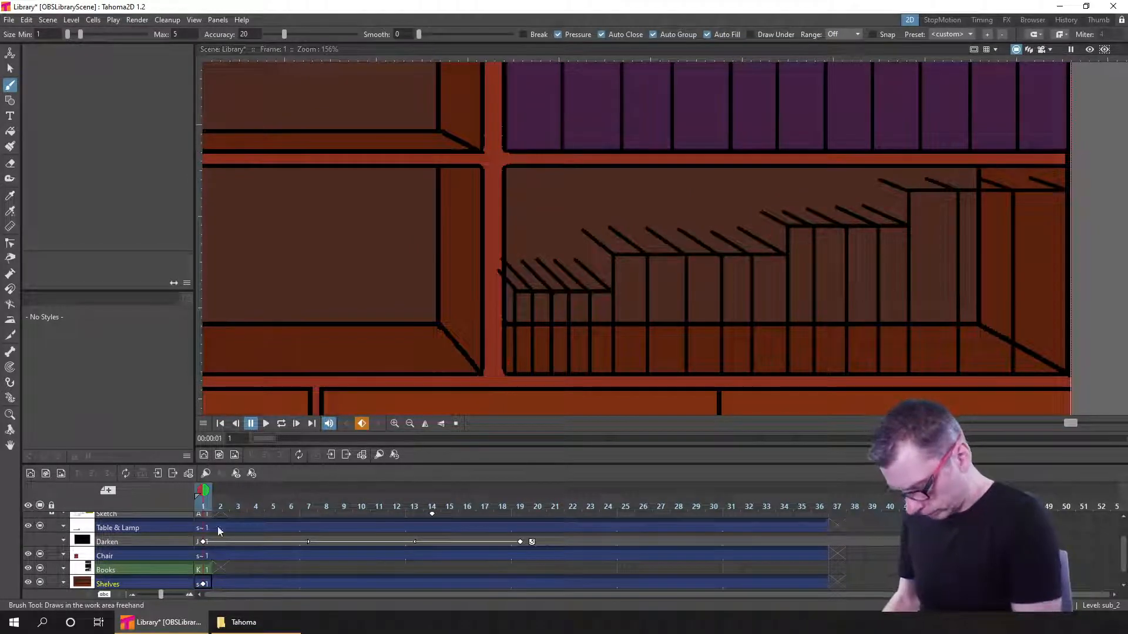
{"action": "left_click", "coordinate": [204, 571]}
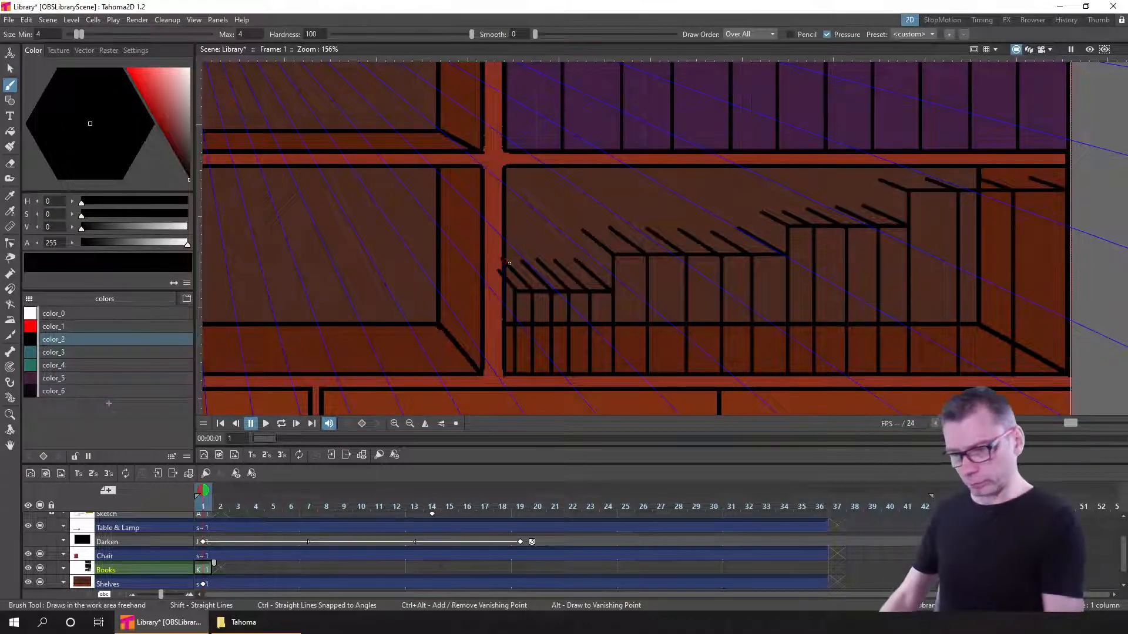
{"action": "key", "text": "ctrl+s"}
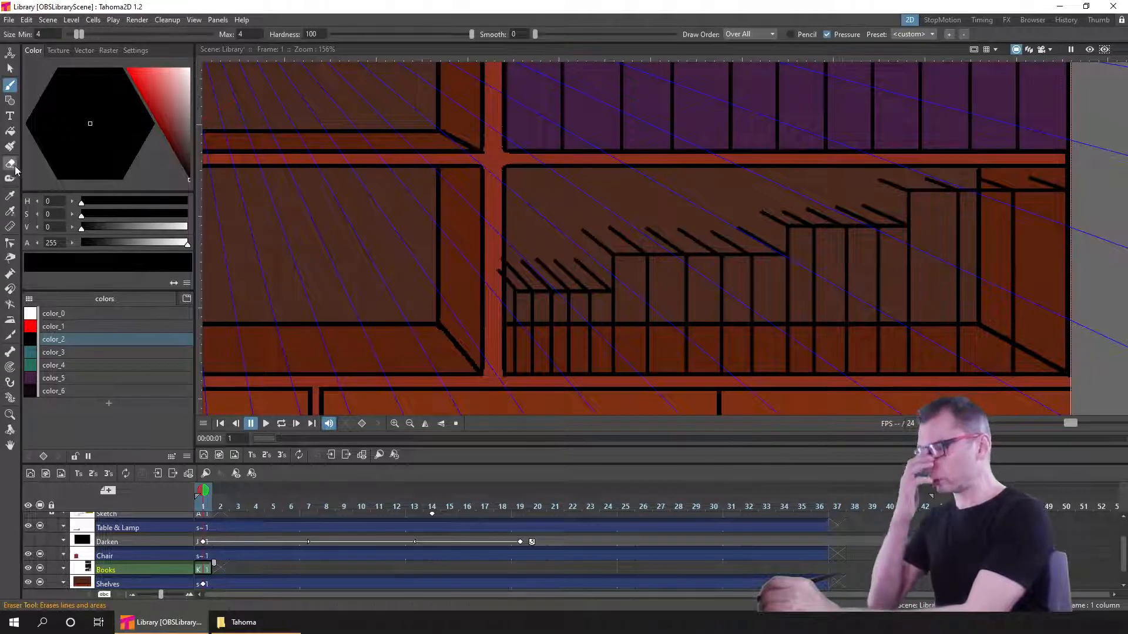
- Trim the upper ends of the receding lines on all four book groups of the lowest shelf with the rectangular Eraser
{"action": "left_click", "coordinate": [11, 166]}
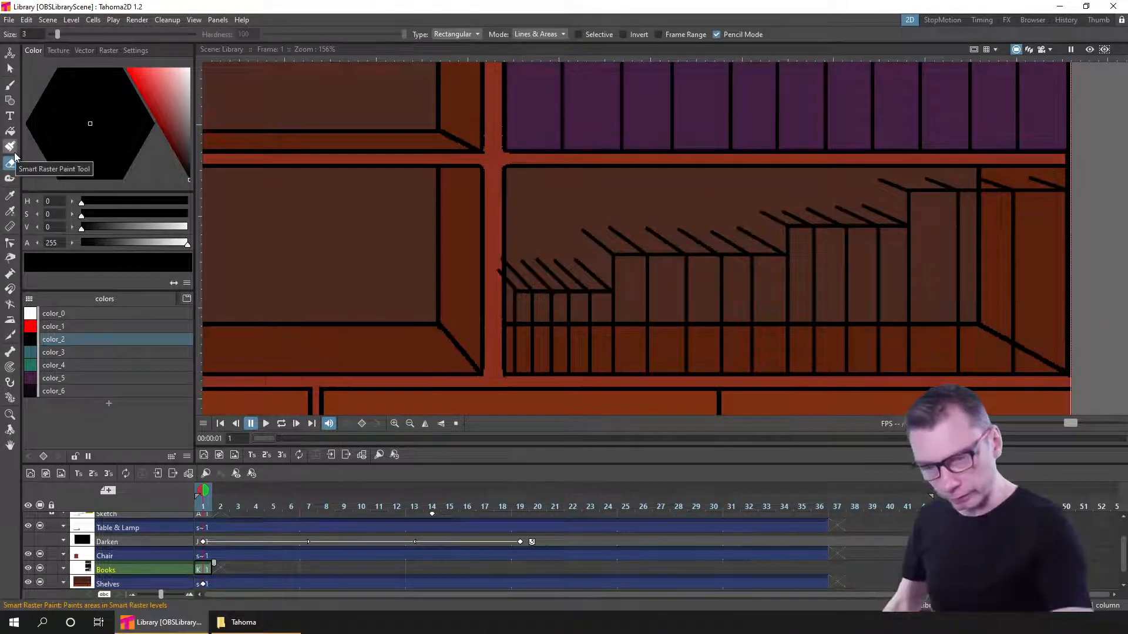
{"action": "left_click_drag", "start_coordinate": [862, 160], "coordinate": [1079, 172]}
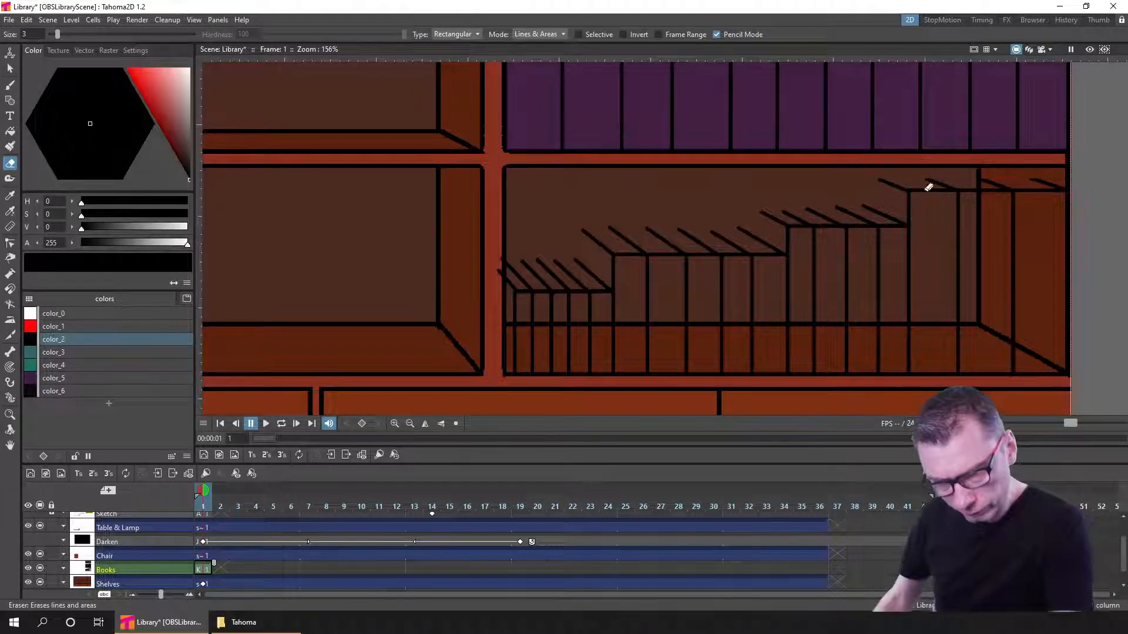
{"action": "left_click_drag", "start_coordinate": [721, 181], "coordinate": [913, 203]}
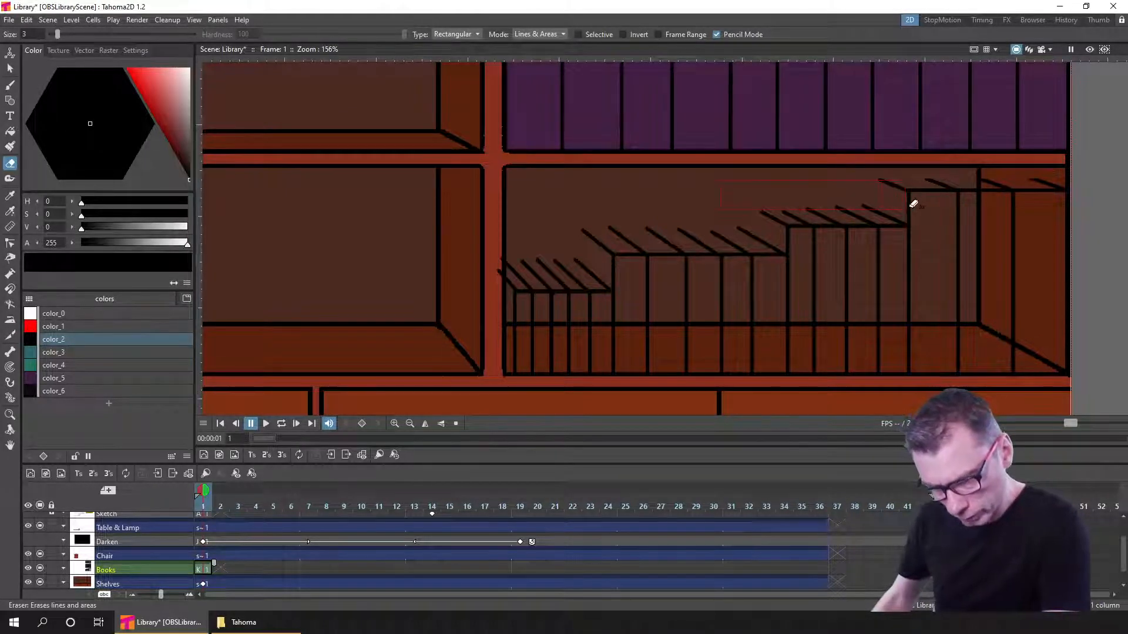
{"action": "mouse_move", "coordinate": [843, 195]}
{"action": "left_mouse_down"}
{"action": "mouse_move", "coordinate": [838, 182]}
{"action": "mouse_move", "coordinate": [902, 204]}
{"action": "left_mouse_up"}
{"action": "mouse_move", "coordinate": [565, 206]}
{"action": "left_mouse_down"}
{"action": "mouse_move", "coordinate": [669, 227]}
{"action": "mouse_move", "coordinate": [756, 223]}
{"action": "mouse_move", "coordinate": [750, 230]}
{"action": "left_mouse_up"}
{"action": "left_click_drag", "start_coordinate": [472, 228], "coordinate": [593, 252]}
{"action": "left_click_drag", "start_coordinate": [482, 246], "coordinate": [592, 252]}
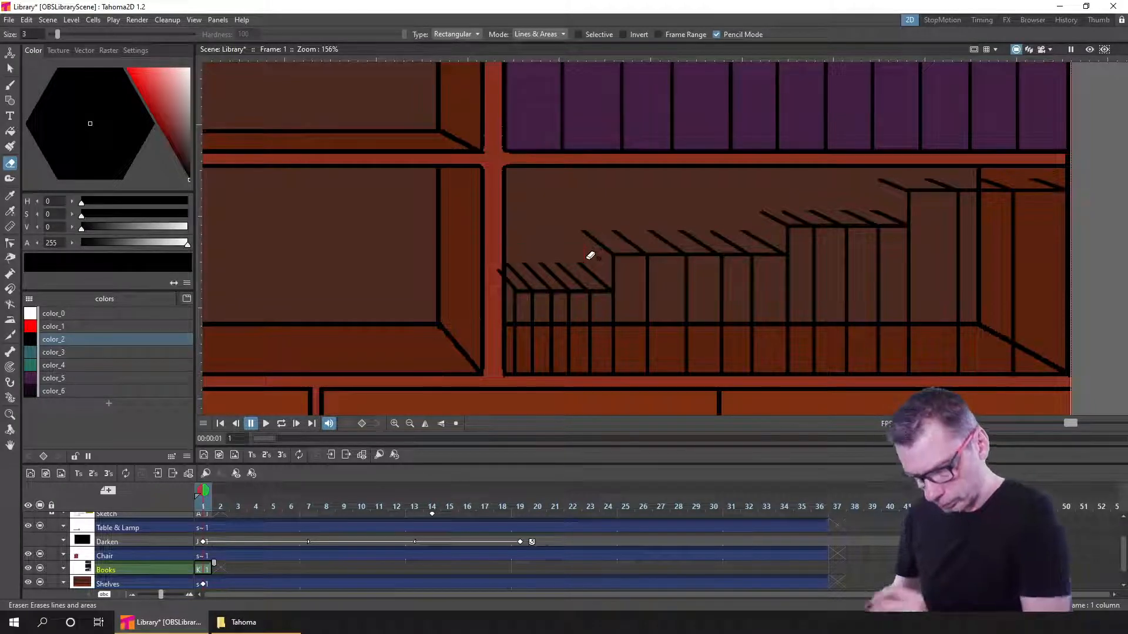
- Draw the back top edge and the short rear vertical edge of the tallest book group with straight black Brush lines
{"action": "left_click", "coordinate": [10, 86]}
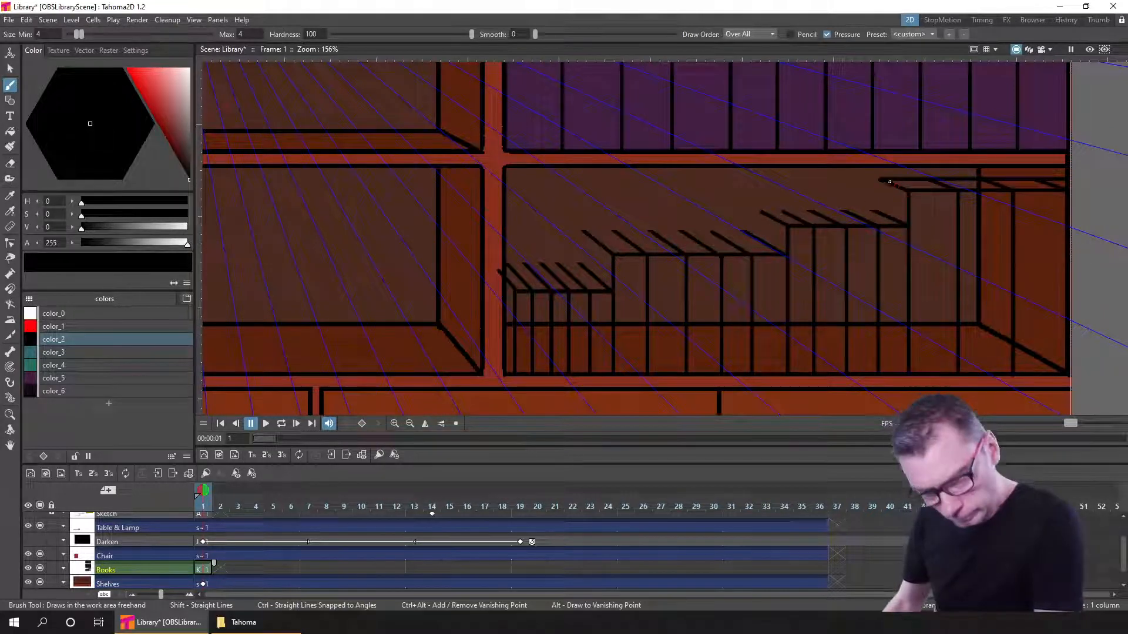
{"action": "left_click_drag", "start_coordinate": [881, 207], "coordinate": [880, 209]}
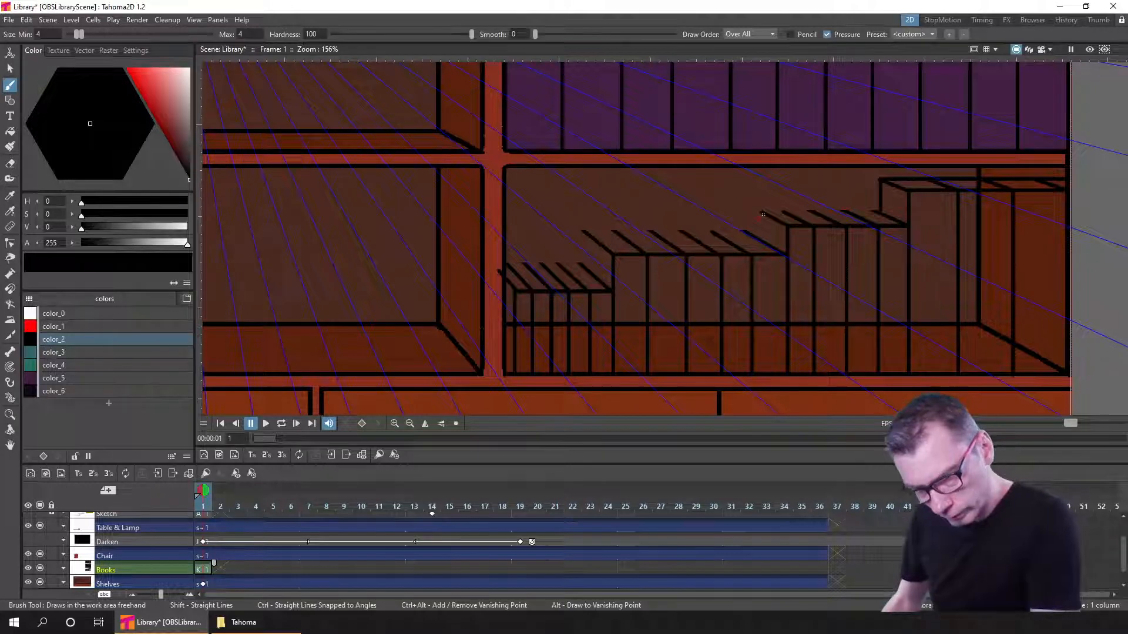
{"action": "left_click_drag", "start_coordinate": [878, 210], "coordinate": [880, 211]}
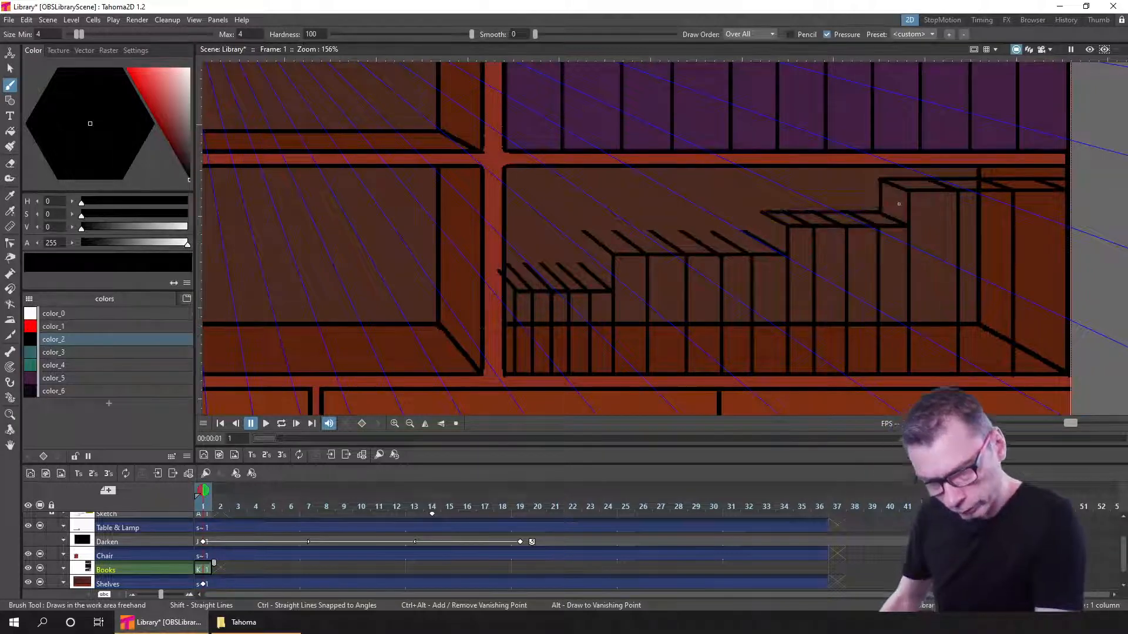
{"action": "key", "text": "ctrl+z"}
{"action": "key", "text": "ctrl+z"}
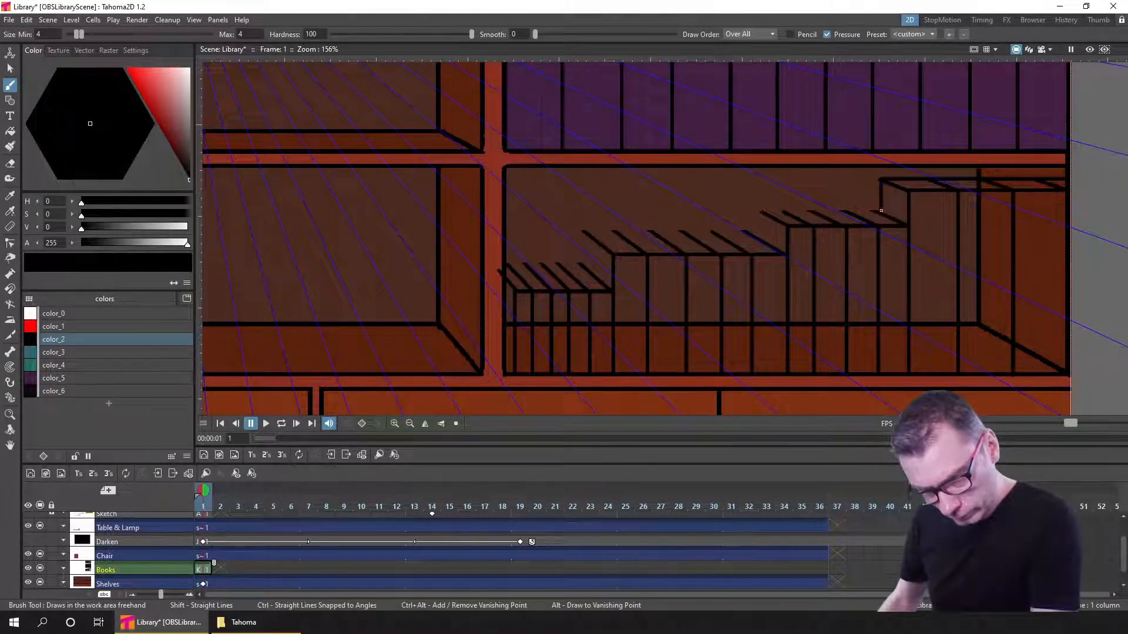
{"action": "left_click", "coordinate": [764, 211], "text": "shift"}
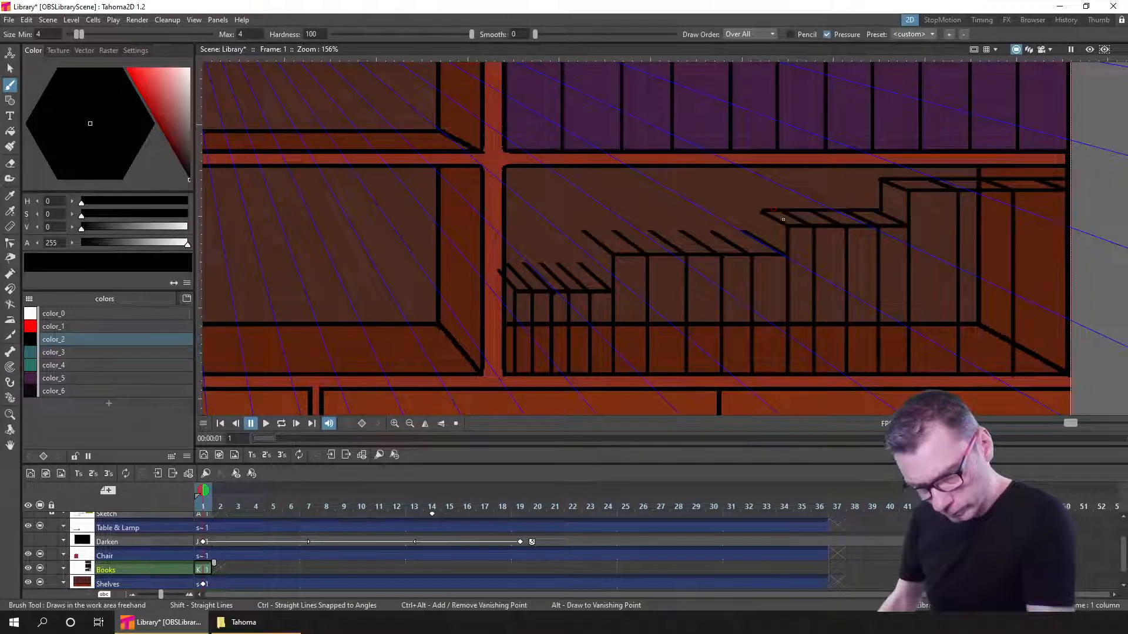
{"action": "mouse_move", "coordinate": [761, 213]}
{"action": "left_mouse_down"}
{"action": "mouse_move", "coordinate": [765, 232]}
{"action": "mouse_move", "coordinate": [584, 232]}
{"action": "left_mouse_up"}
{"action": "key", "text": "ctrl+z"}
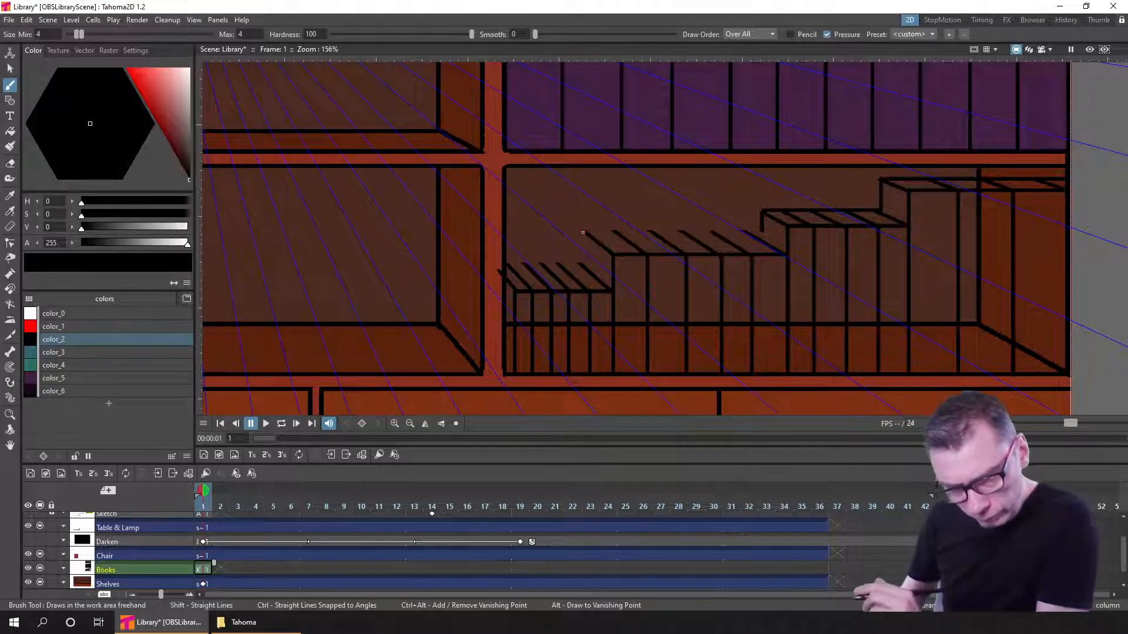
{"action": "key", "text": "ctrl+z"}
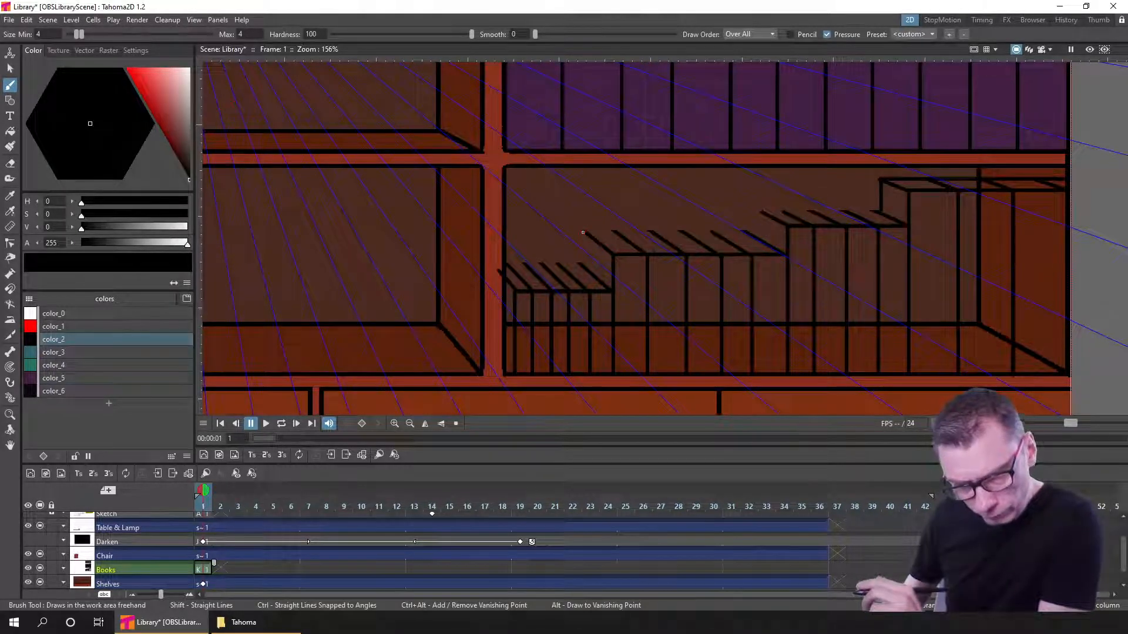
{"action": "key", "text": "ctrl+z"}
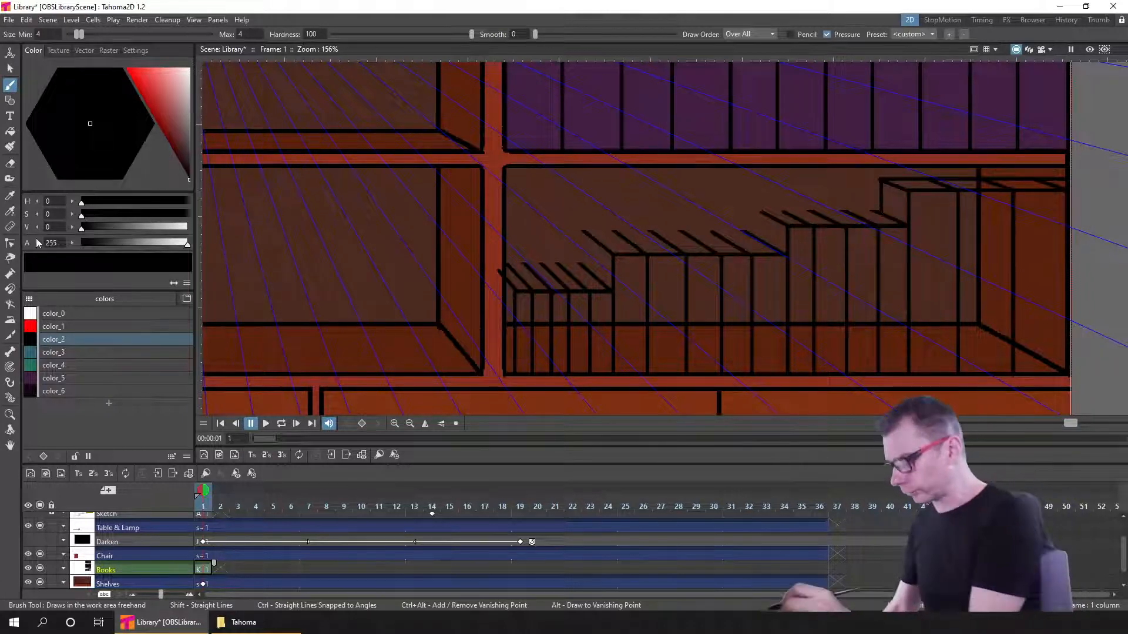
- Shorten the receding lines of the second-tallest book group, then draw its back top edge and short rear vertical edge
{"action": "left_click", "coordinate": [10, 163]}
{"action": "mouse_move", "coordinate": [735, 187]}
{"action": "left_mouse_down"}
{"action": "mouse_move", "coordinate": [844, 209]}
{"action": "mouse_move", "coordinate": [907, 195]}
{"action": "left_mouse_up"}
{"action": "key", "text": "b"}
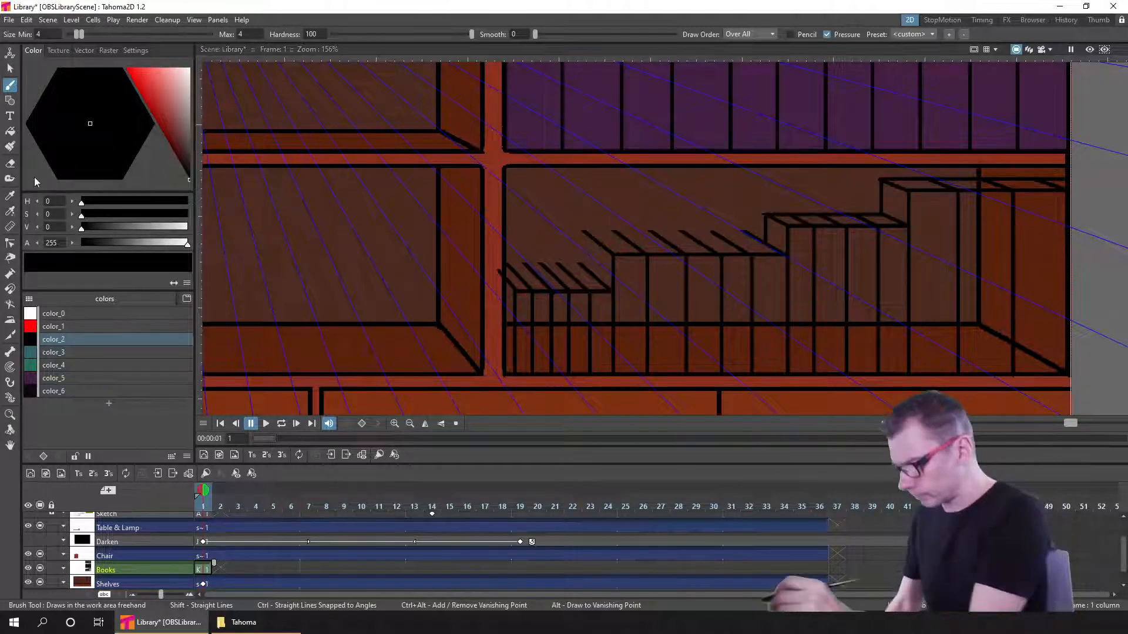
- Shorten the receding lines of the third-tallest book group, then draw its back top edge and short rear vertical edge
{"action": "left_click", "coordinate": [10, 164]}
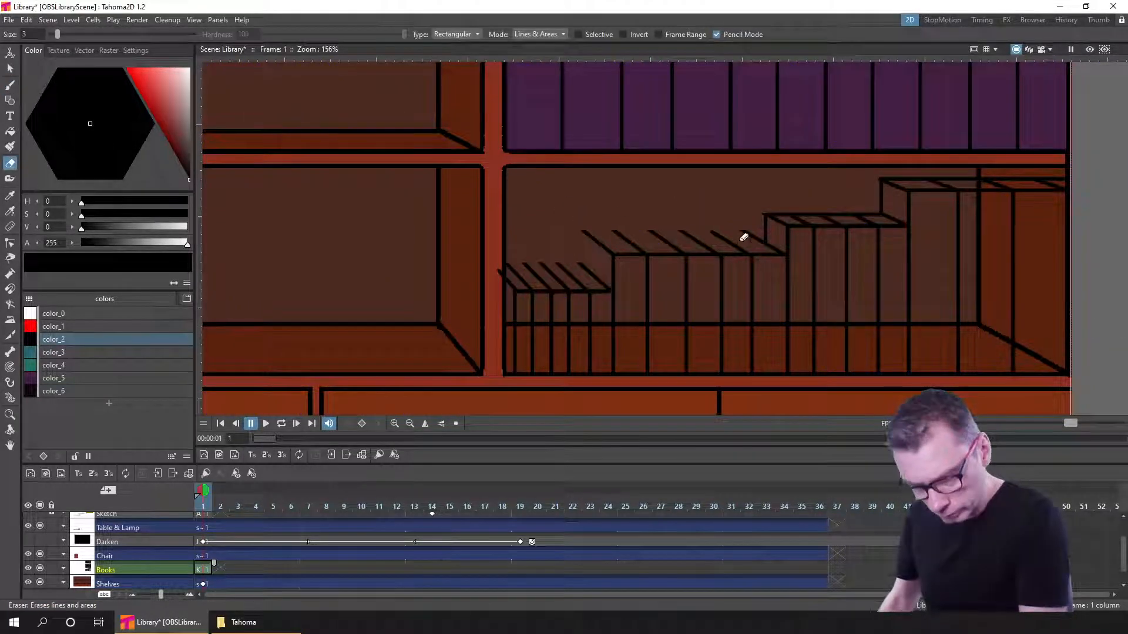
{"action": "left_click_drag", "start_coordinate": [772, 235], "coordinate": [767, 234]}
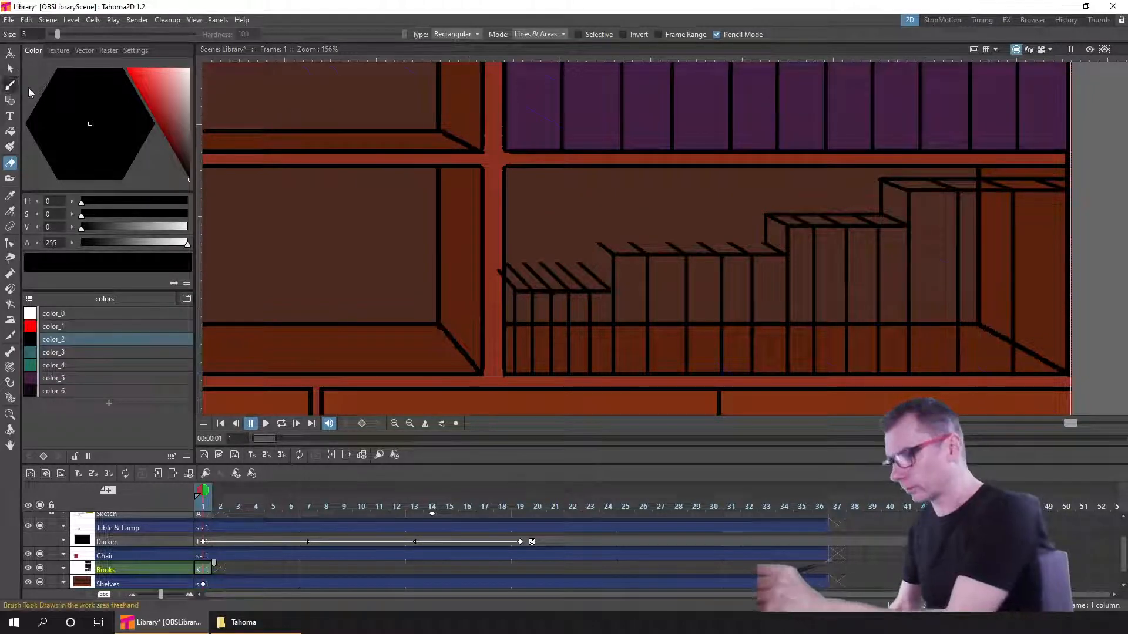
{"action": "key", "text": "b"}
{"action": "left_click_drag", "start_coordinate": [696, 243], "coordinate": [599, 245]}
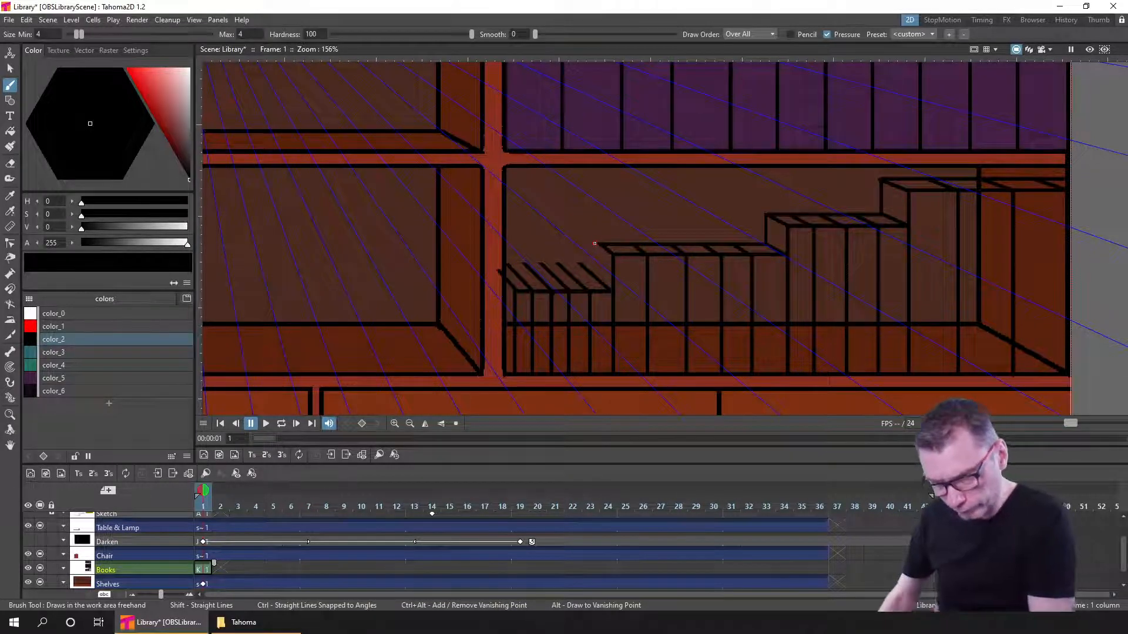
{"action": "left_click_drag", "start_coordinate": [598, 271], "coordinate": [598, 277]}
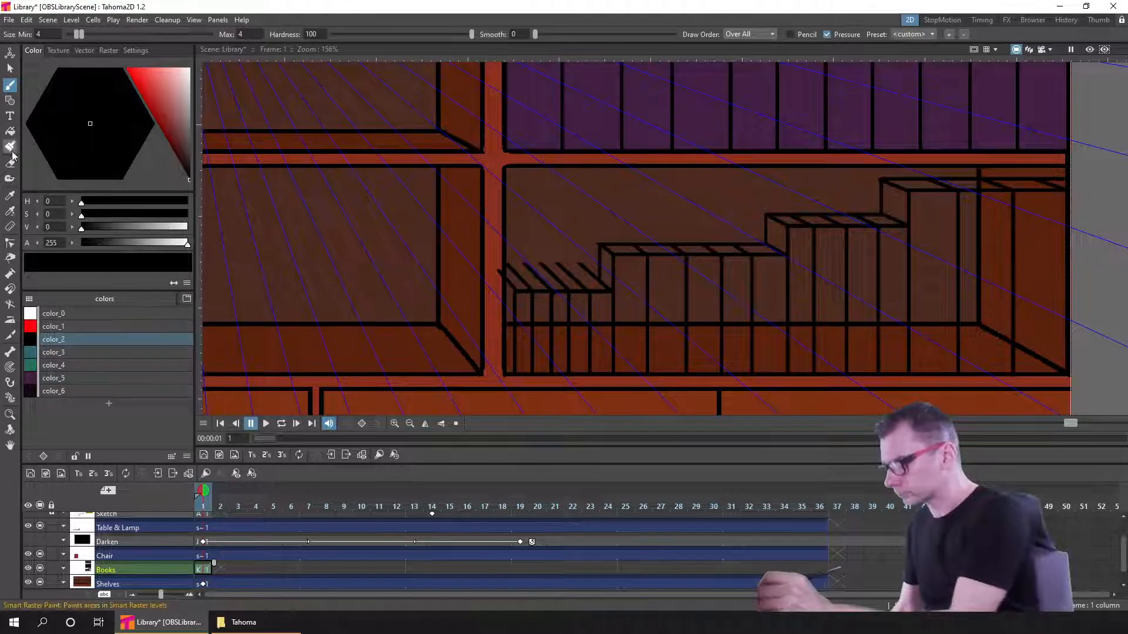
- Shorten the receding lines of the shortest book group and close its tops with a straight back edge
{"action": "key", "text": "a"}
{"action": "left_click_drag", "start_coordinate": [609, 272], "coordinate": [605, 275]}
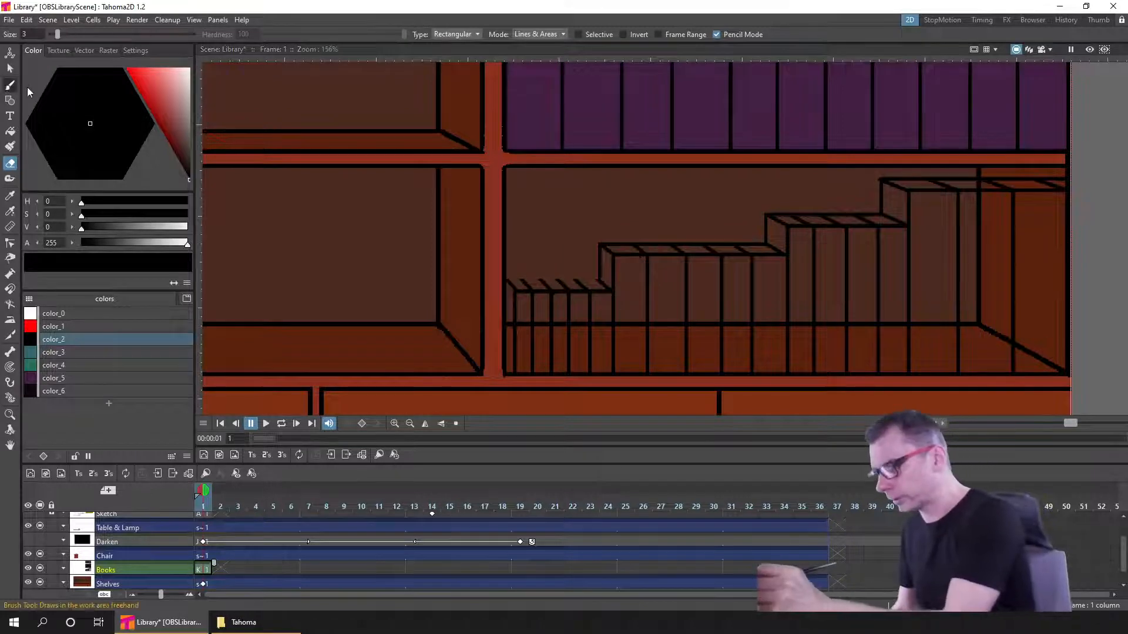
{"action": "key", "text": "b"}
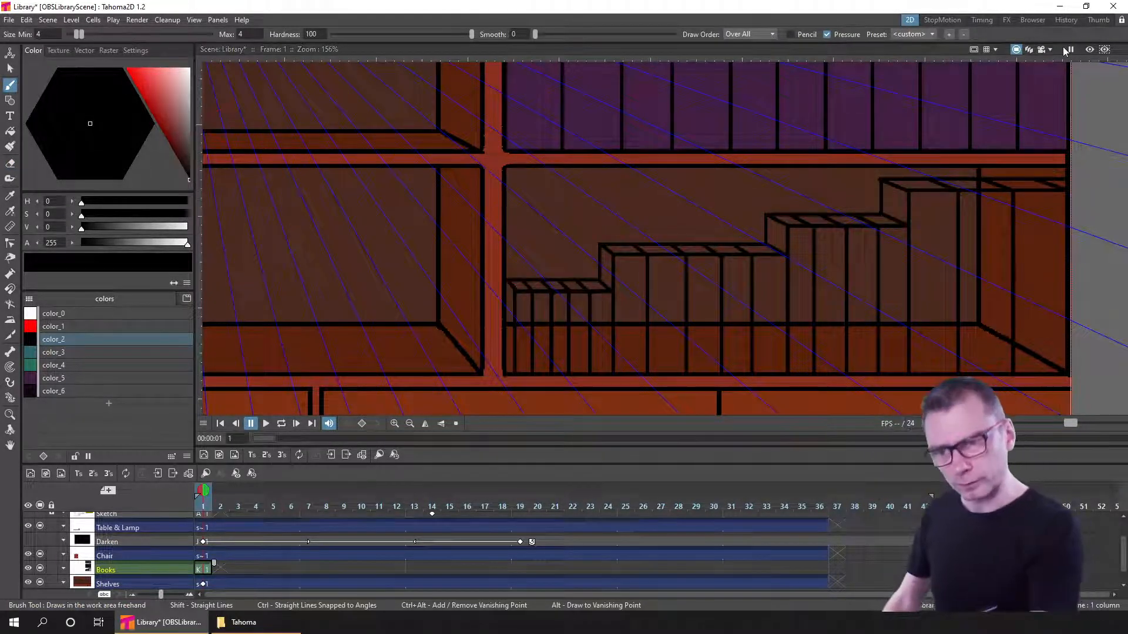
- Turn off the Vanishing Point Rays overlay and save the scene
{"action": "left_click", "coordinate": [995, 50]}
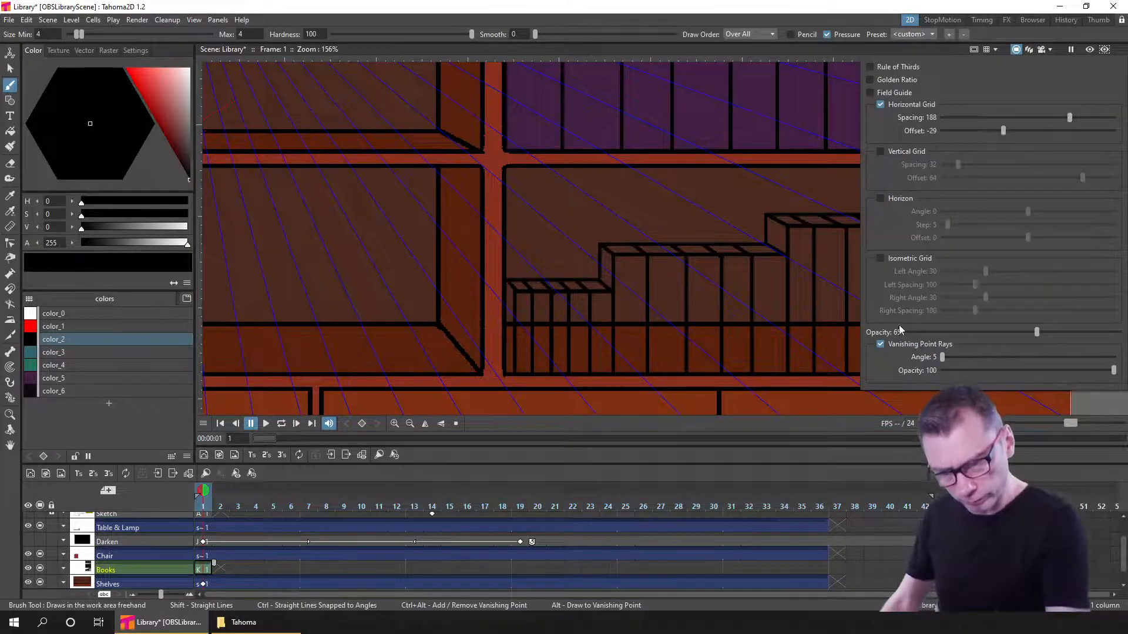
{"action": "left_click", "coordinate": [879, 343]}
{"action": "left_click", "coordinate": [810, 19]}
{"action": "key", "text": "ctrl+s"}
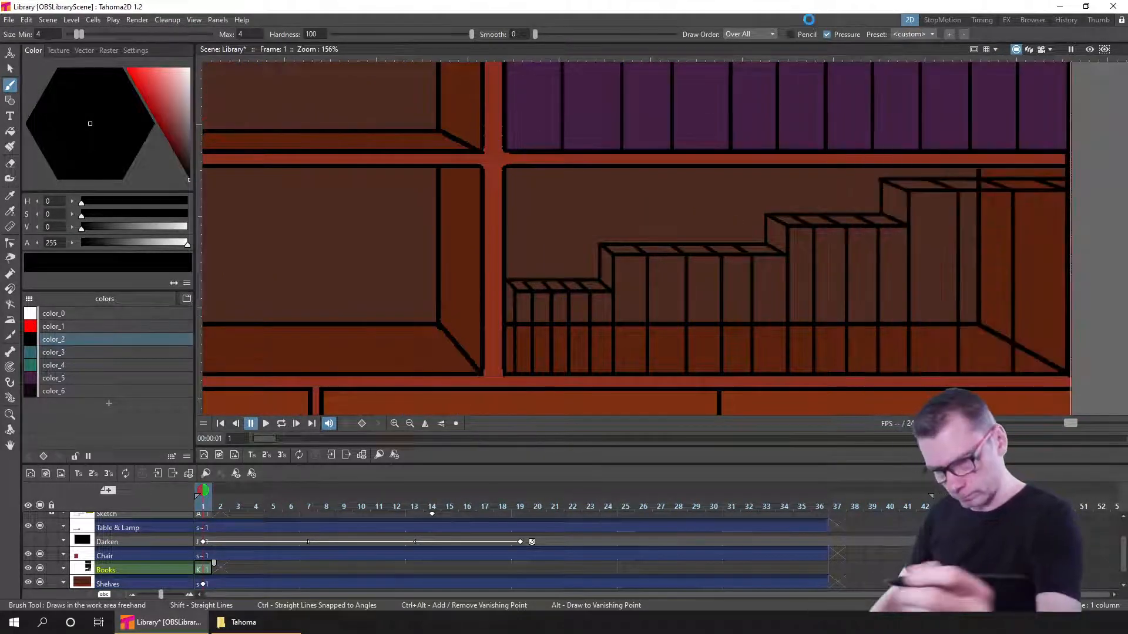
- Hide the Shelves layer to inspect the finished book outlines, show it again and save the scene
{"action": "left_click", "coordinate": [40, 582]}
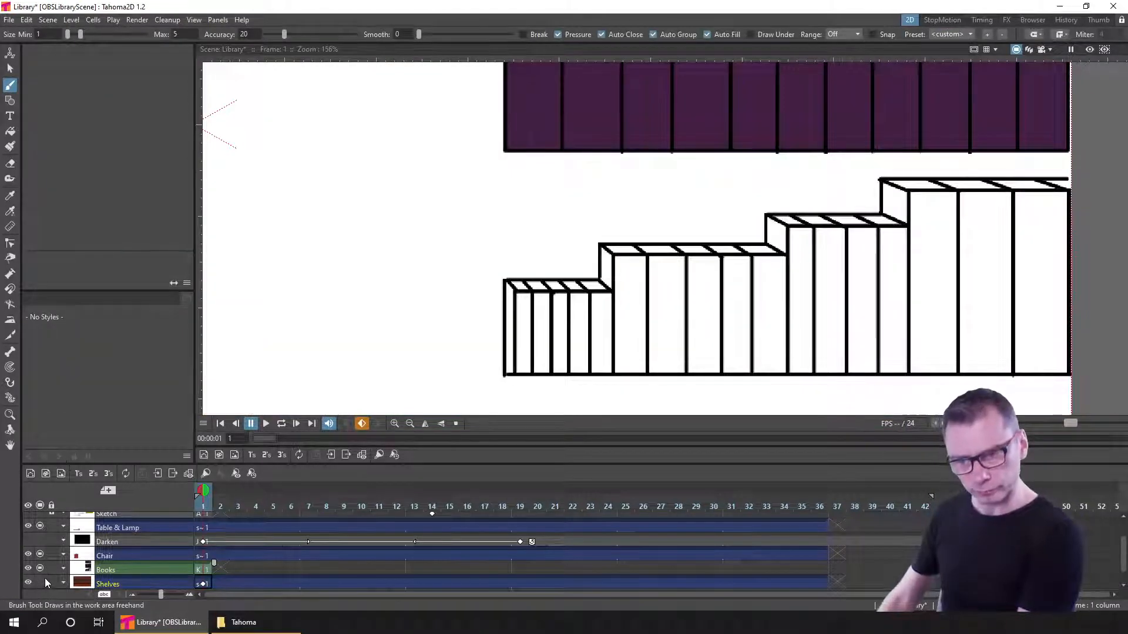
{"action": "left_click", "coordinate": [44, 579]}
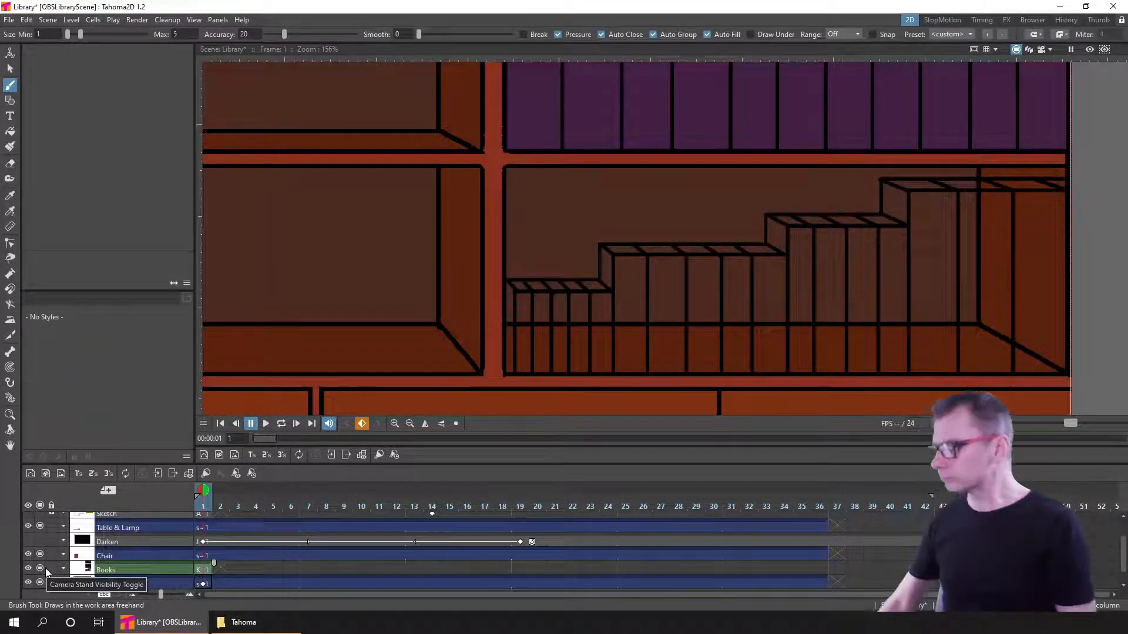
{"action": "key", "text": "ctrl+s"}
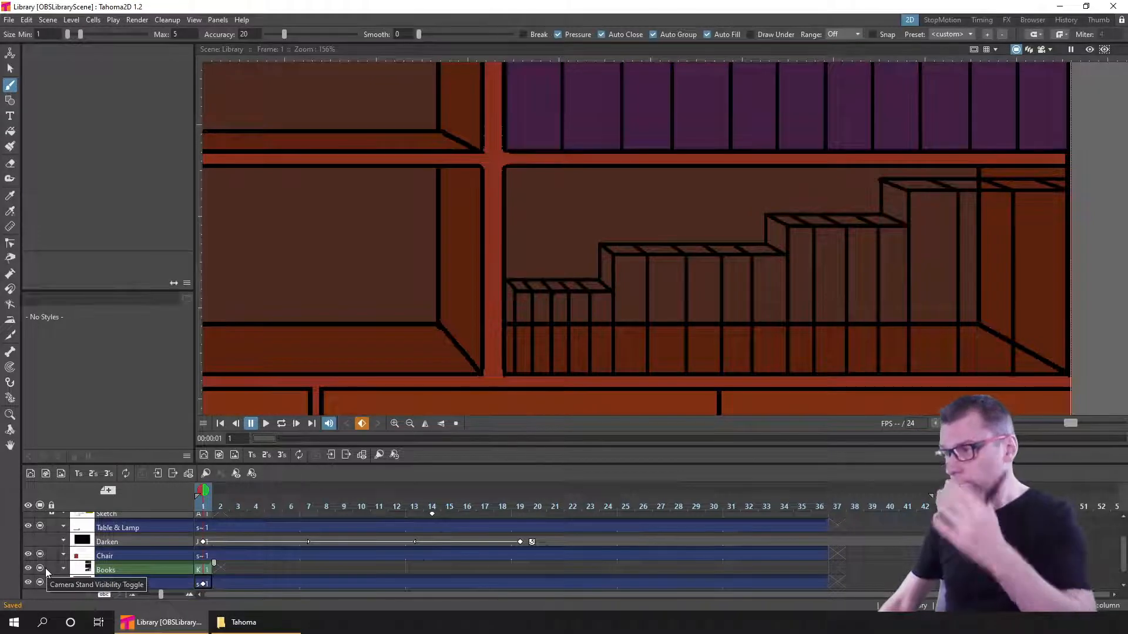
- Add a palette style to the Books level based on color_3 and adjust it to a greyer blue, H 201, S 35, V 44
{"action": "left_click", "coordinate": [205, 568]}
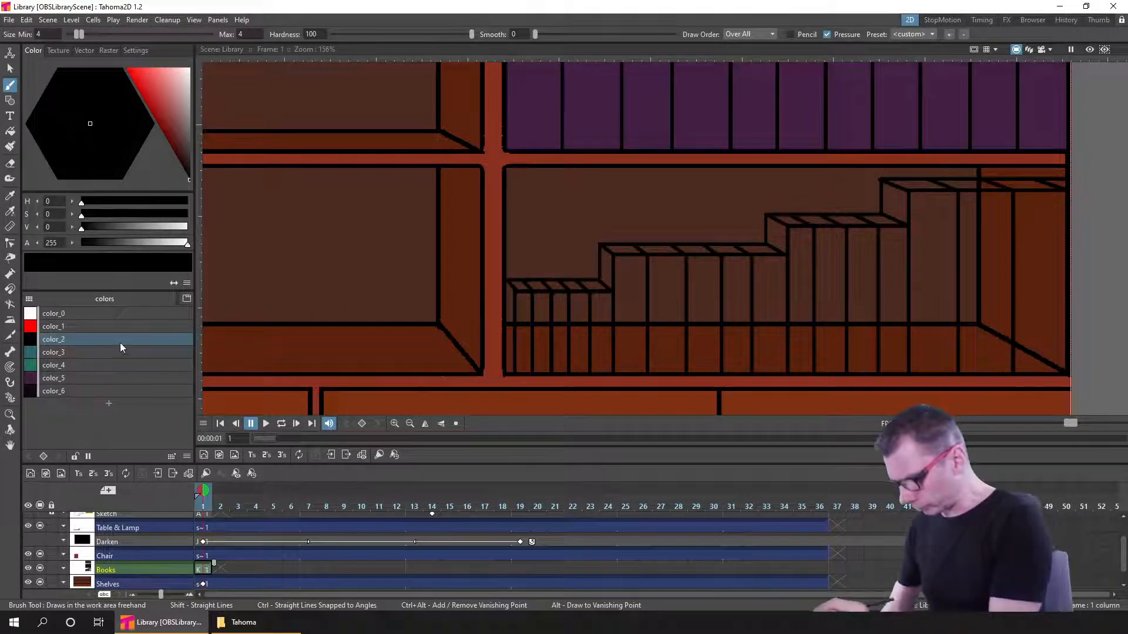
{"action": "left_click", "coordinate": [80, 351]}
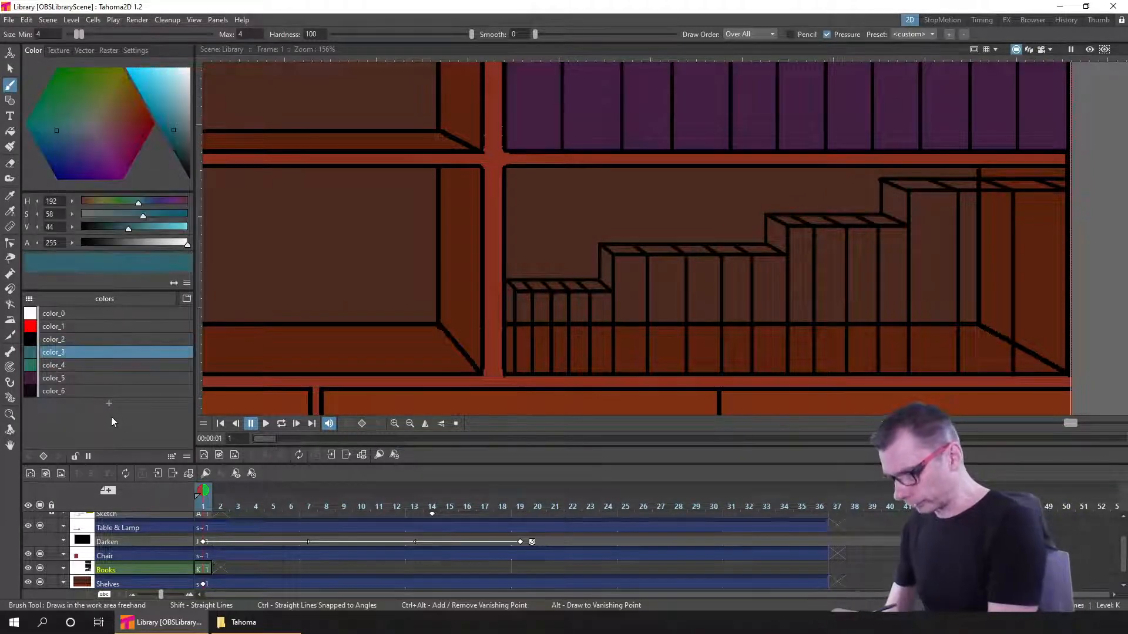
{"action": "left_click", "coordinate": [110, 402]}
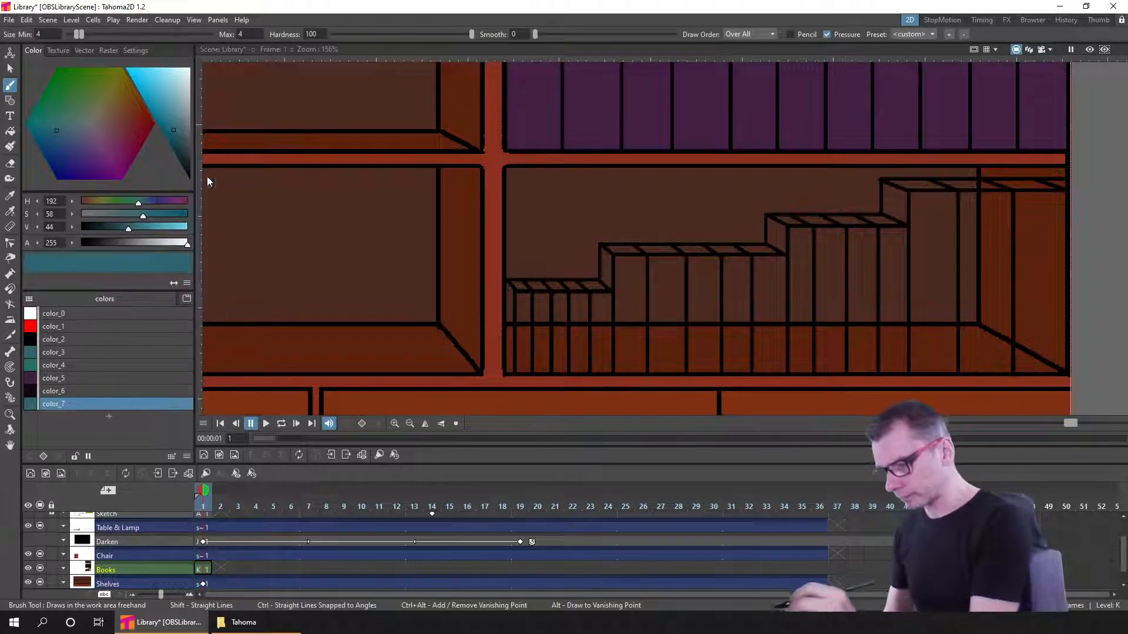
{"action": "left_click_drag", "start_coordinate": [58, 128], "coordinate": [71, 129]}
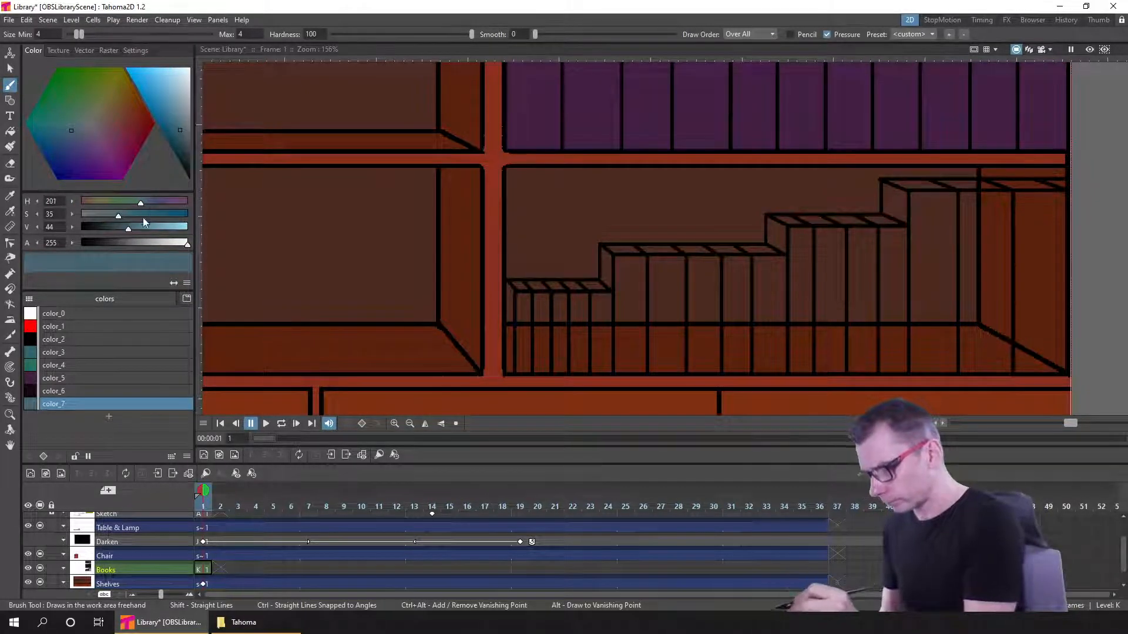
- Fill the spines of the three tallest books with the new grey-blue using the Fill tool in Normal type
{"action": "left_click", "coordinate": [10, 131]}
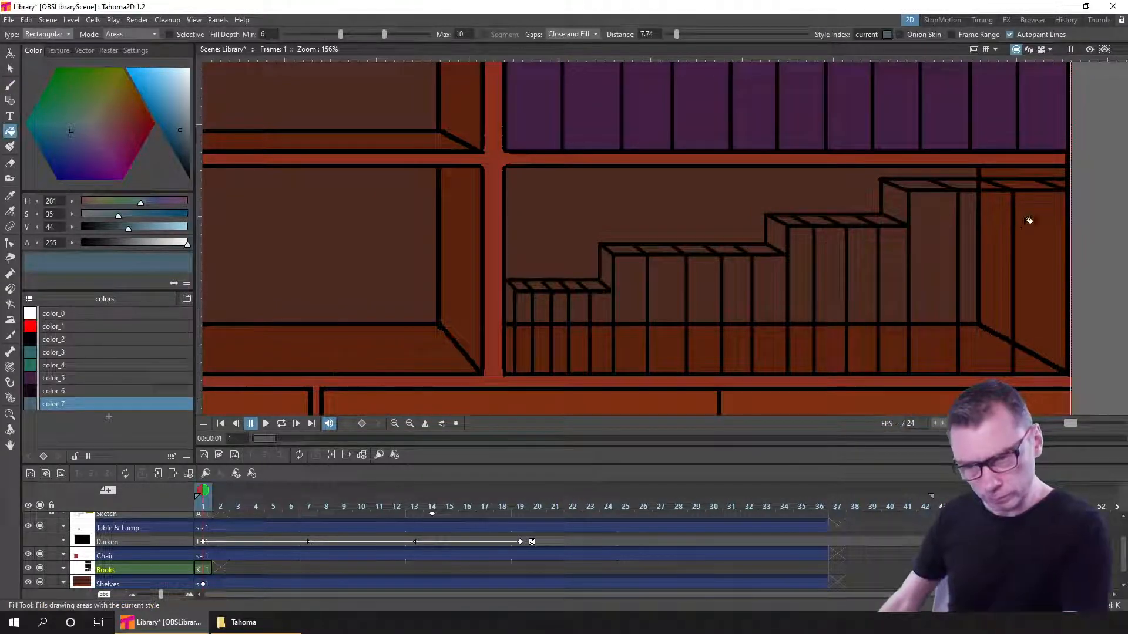
{"action": "left_click", "coordinate": [61, 34]}
{"action": "left_click", "coordinate": [57, 46]}
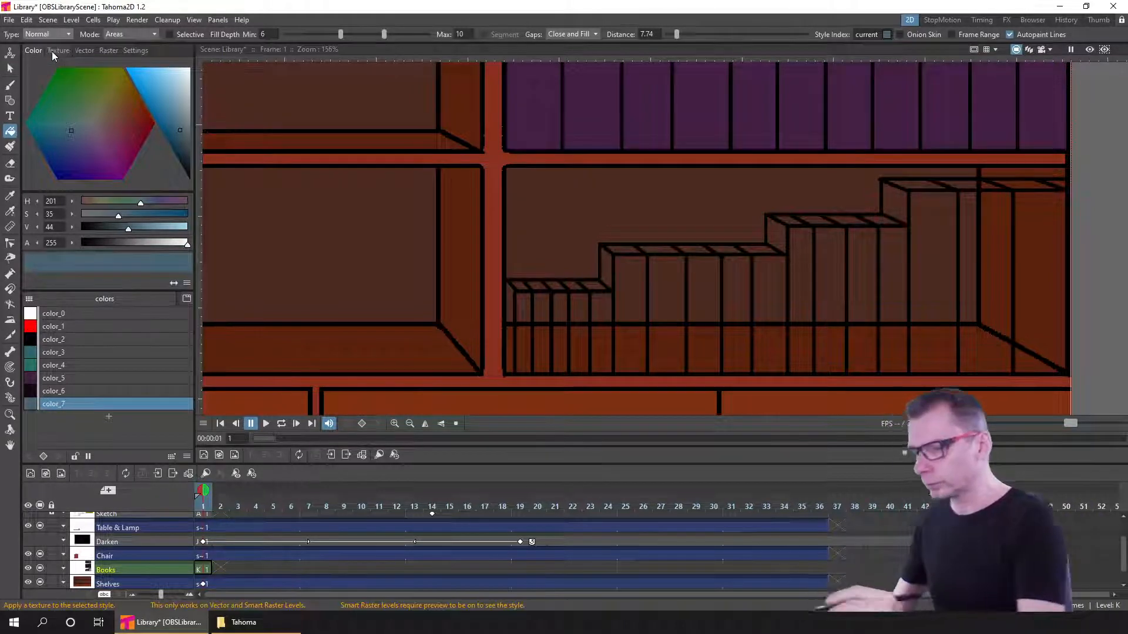
{"action": "left_click_drag", "start_coordinate": [1036, 259], "coordinate": [933, 279]}
- Turn off Autopaint Lines and add a darker copy of the grey-blue style with V set to 27
{"action": "left_click", "coordinate": [1010, 34]}
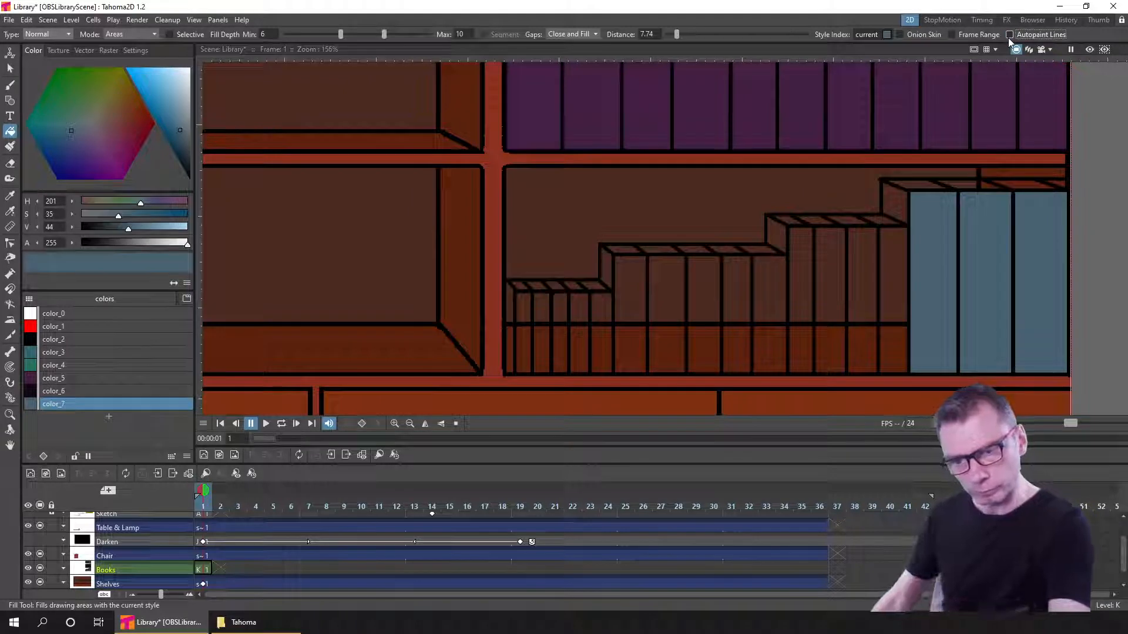
{"action": "left_click", "coordinate": [111, 416]}
{"action": "left_click_drag", "start_coordinate": [126, 228], "coordinate": [110, 229]}
- Fill the exposed side and the tops of the tallest books with the darker blue, undoing the fill that spills into the background
{"action": "left_click", "coordinate": [896, 198]}
{"action": "left_click", "coordinate": [921, 184]}
{"action": "left_click", "coordinate": [979, 184]}
{"action": "left_click", "coordinate": [1029, 184]}
{"action": "left_click", "coordinate": [1069, 176]}
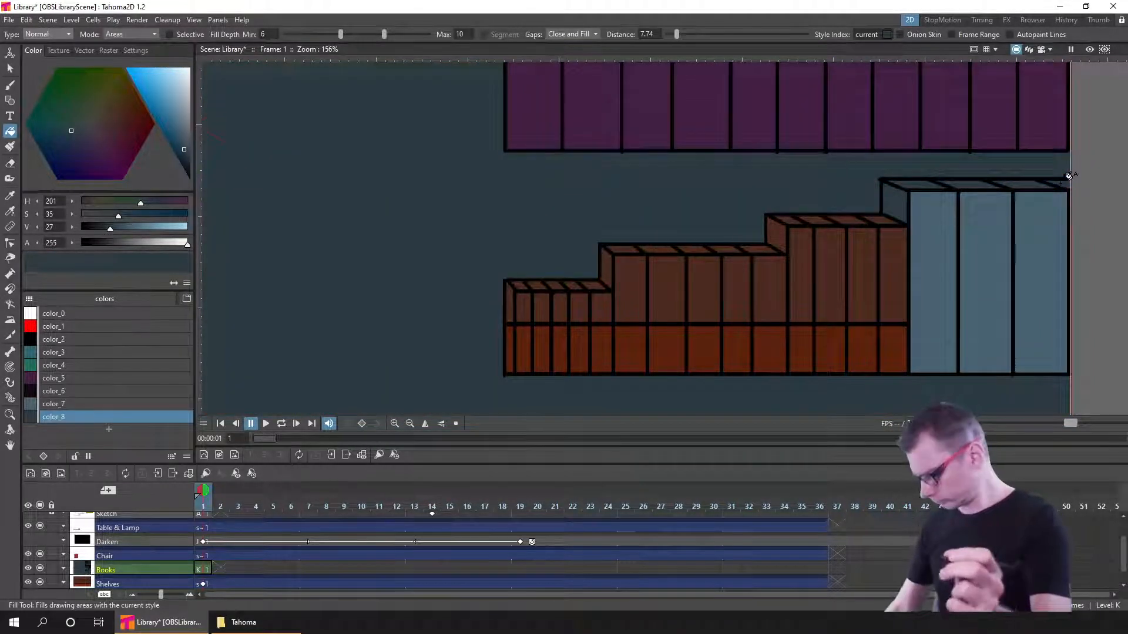
{"action": "key", "text": "ctrl+z"}
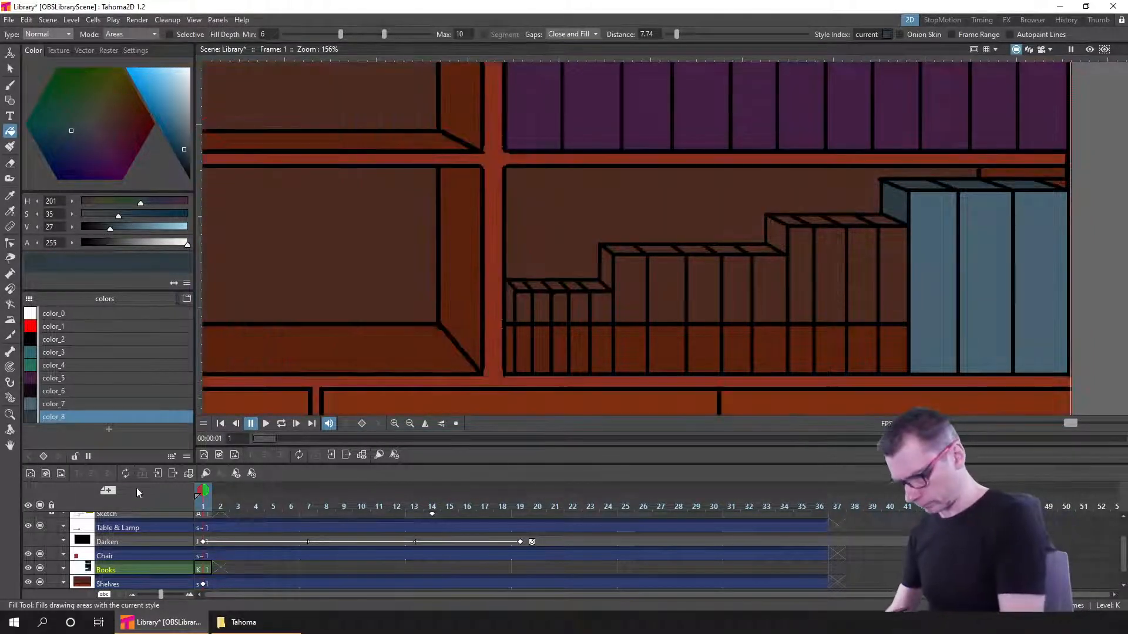
- Hide the Shelves level and extend the black top outline of the rightmost tall blue book to the frame edge
{"action": "left_click", "coordinate": [53, 340]}
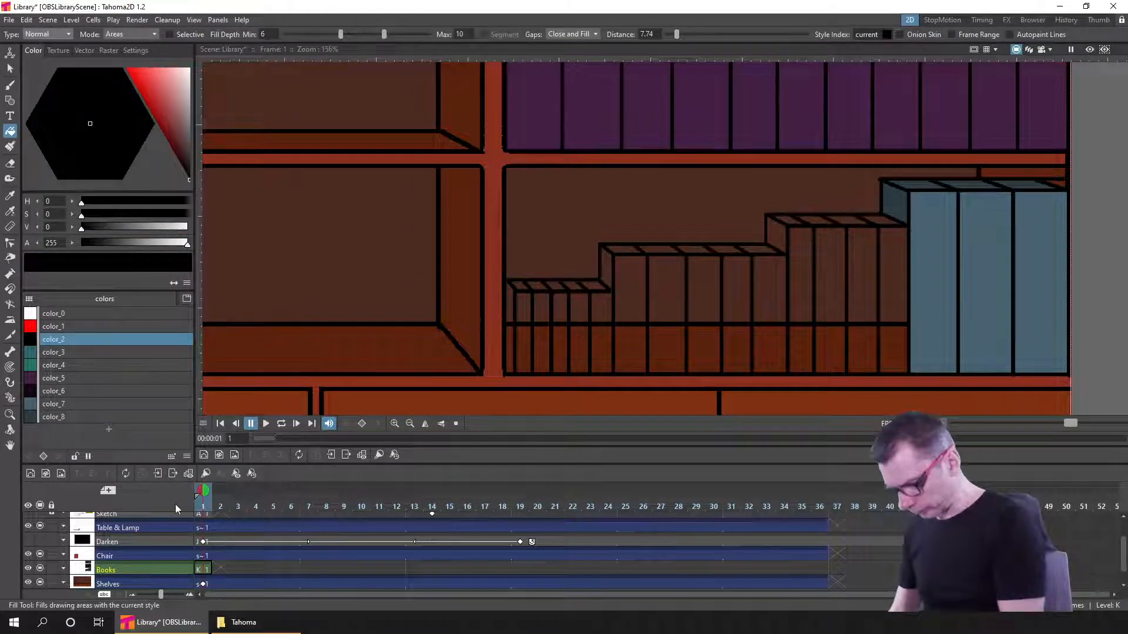
{"action": "left_click", "coordinate": [42, 580]}
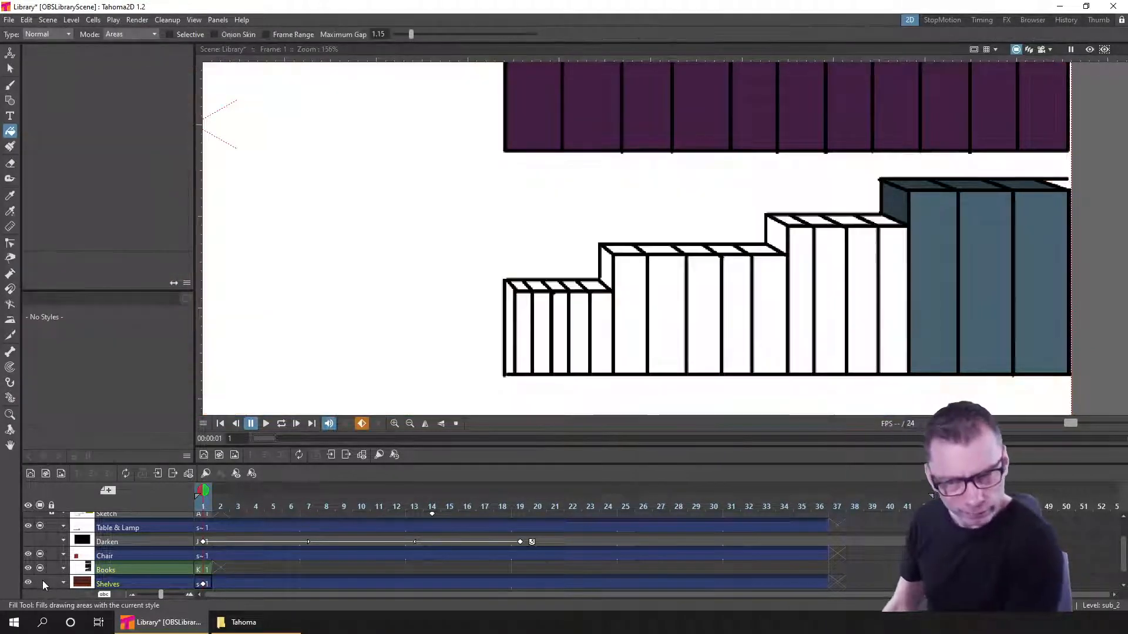
{"action": "left_click", "coordinate": [203, 570]}
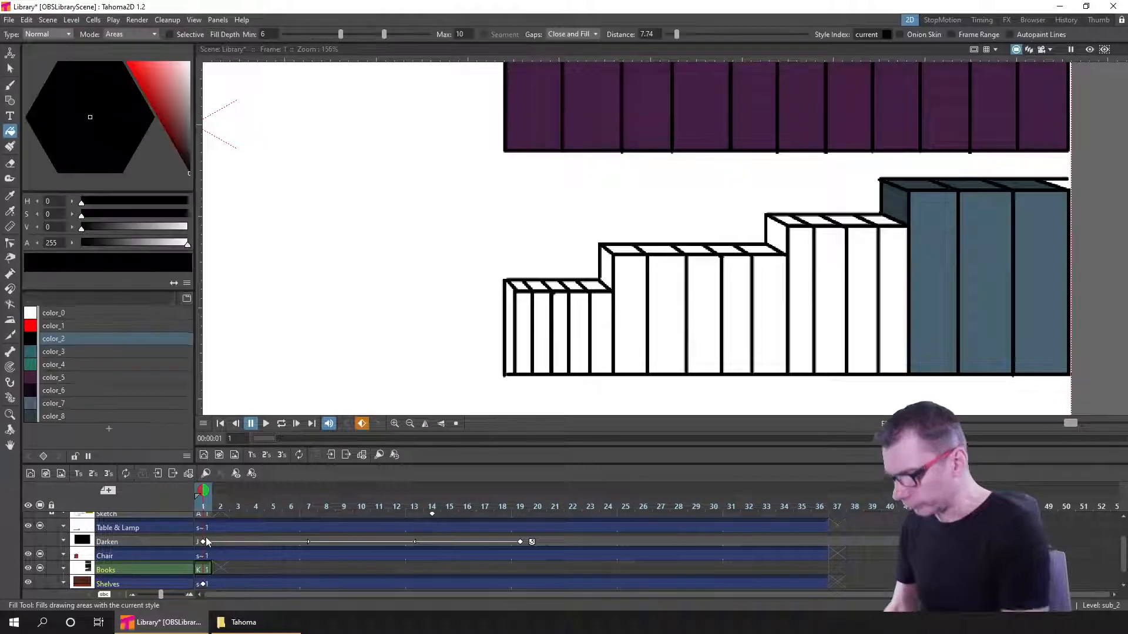
{"action": "key", "text": "b"}
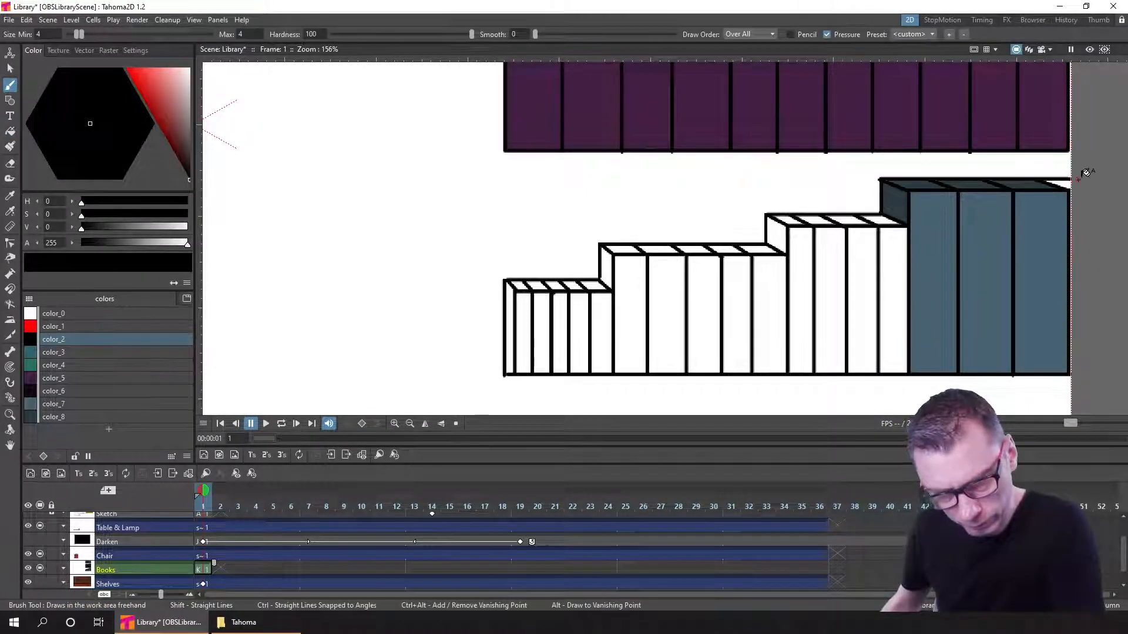
- Fill the open top of the rightmost tall book with the dark blue color_8 and save the scene
{"action": "key", "text": "f"}
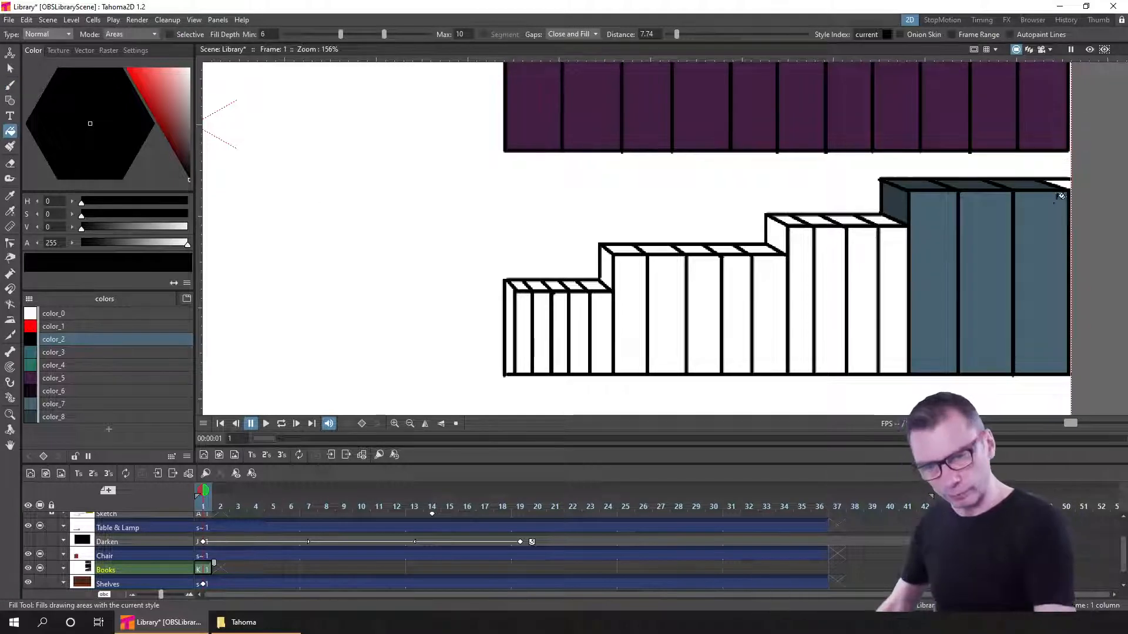
{"action": "left_click", "coordinate": [1067, 184]}
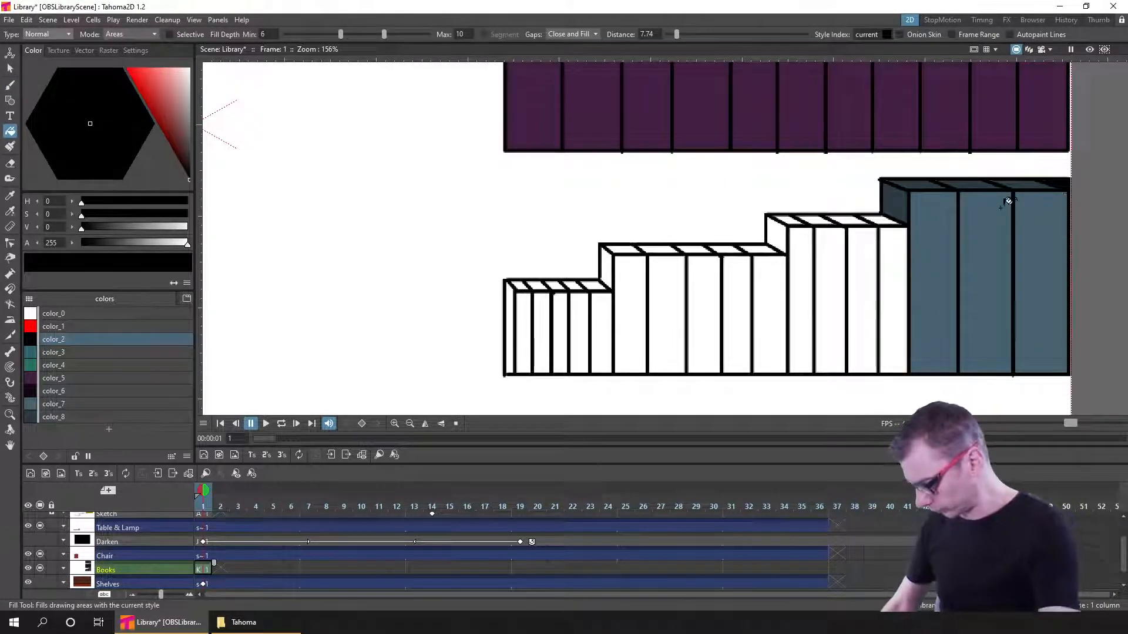
{"action": "left_click", "coordinate": [75, 416]}
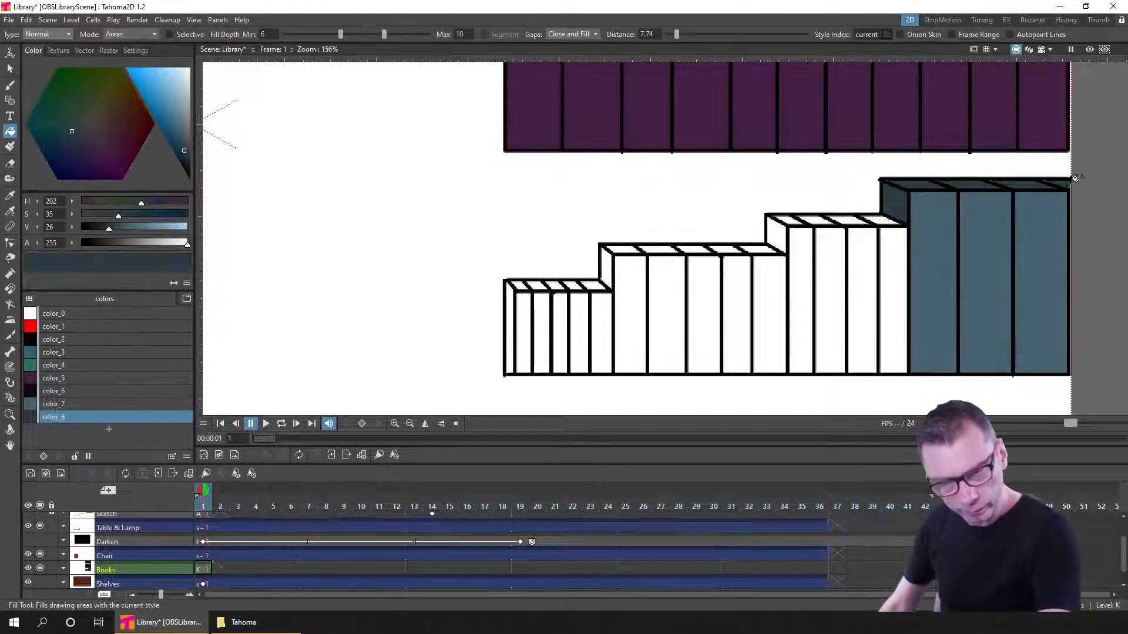
{"action": "key", "text": "ctrl+s"}
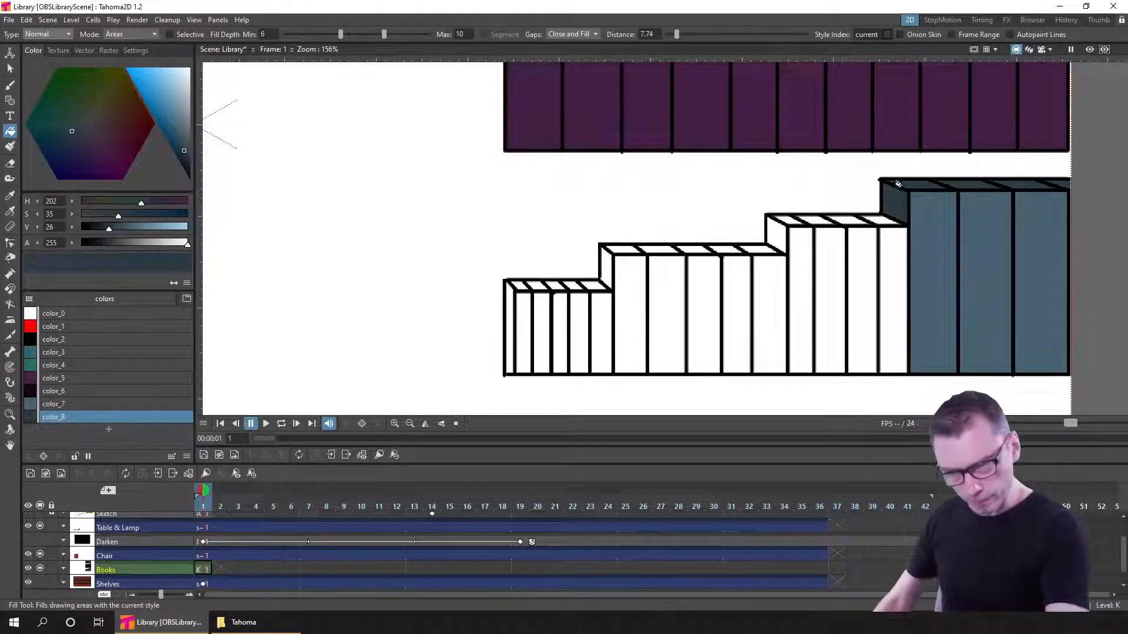
- Erase the stray line ends beside the tallest books and beneath the purple row, and save the scene
{"action": "left_click", "coordinate": [11, 163]}
{"action": "left_click_drag", "start_coordinate": [867, 192], "coordinate": [879, 201]}
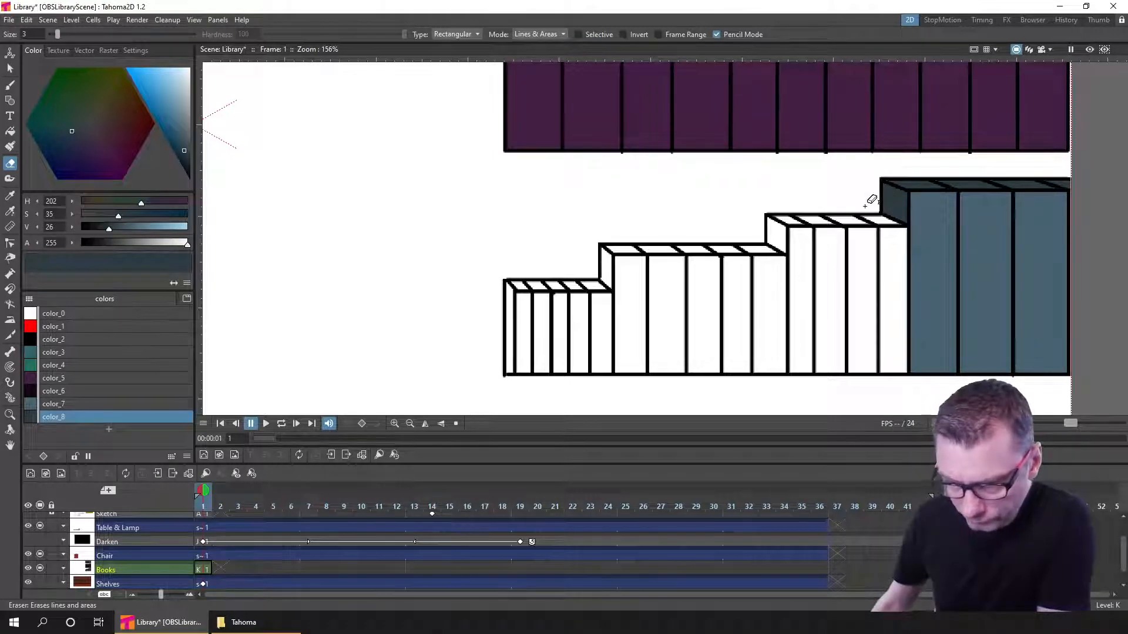
{"action": "left_click_drag", "start_coordinate": [496, 158], "coordinate": [1089, 158]}
{"action": "key", "text": "ctrl+s"}
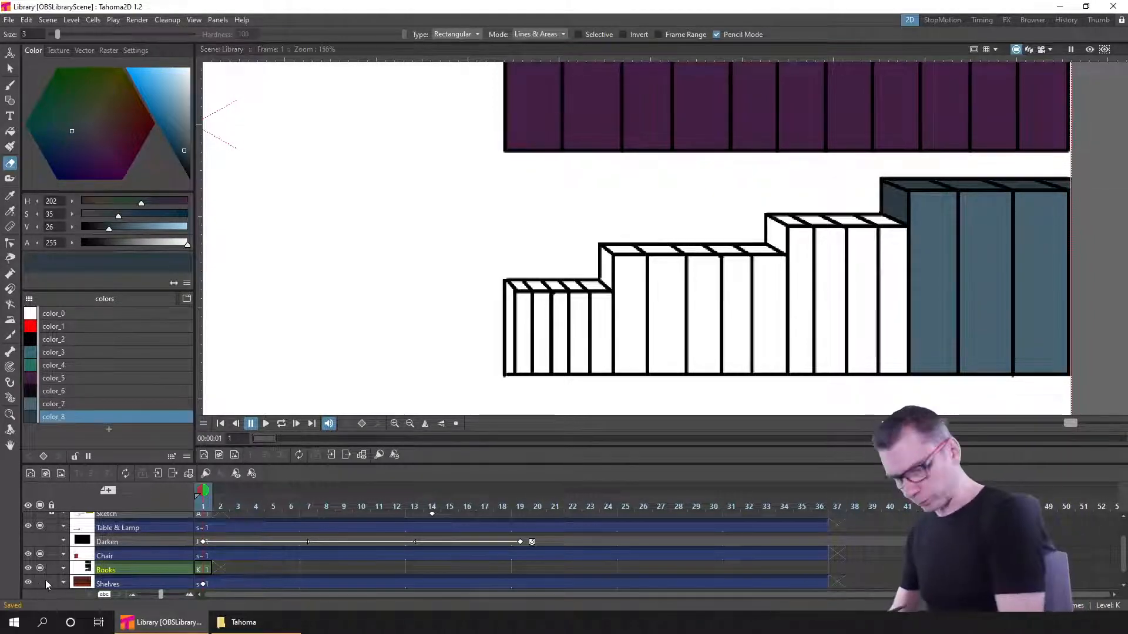
- Show the Shelves level again, reselect the Books drawing on frame 1, and save the scene
{"action": "left_click", "coordinate": [45, 579]}
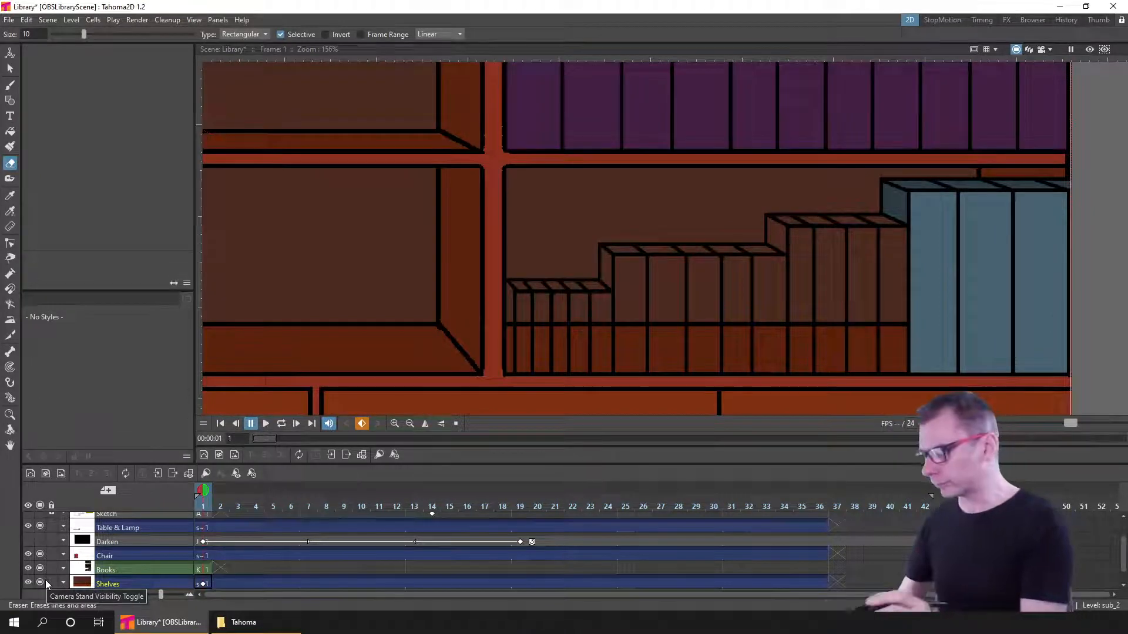
{"action": "left_click", "coordinate": [203, 574]}
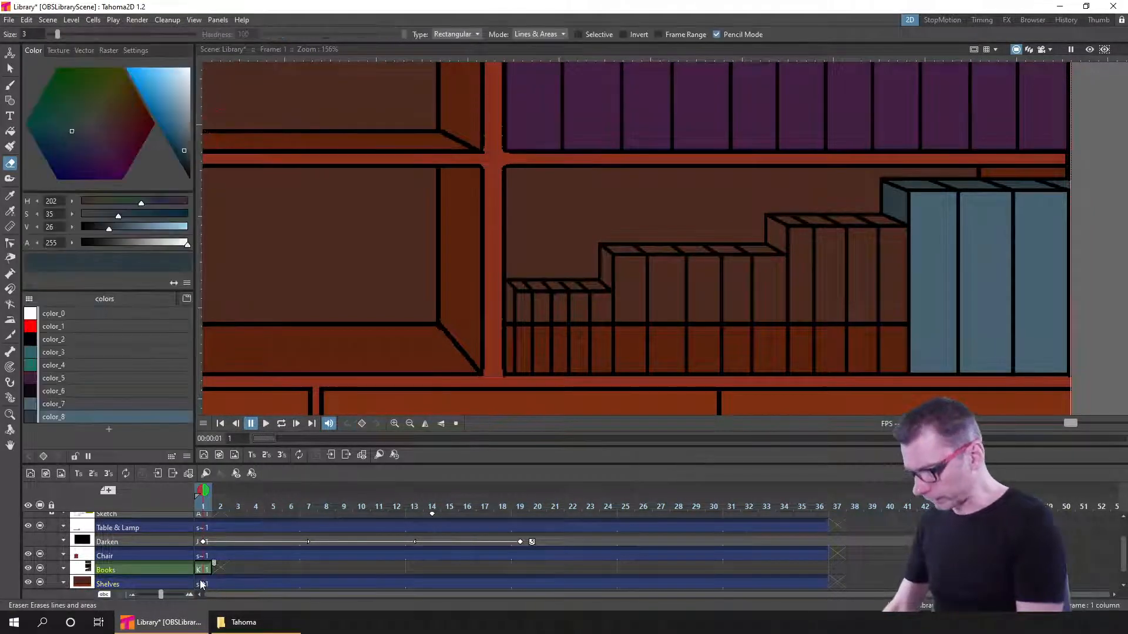
{"action": "key", "text": "ctrl+s"}
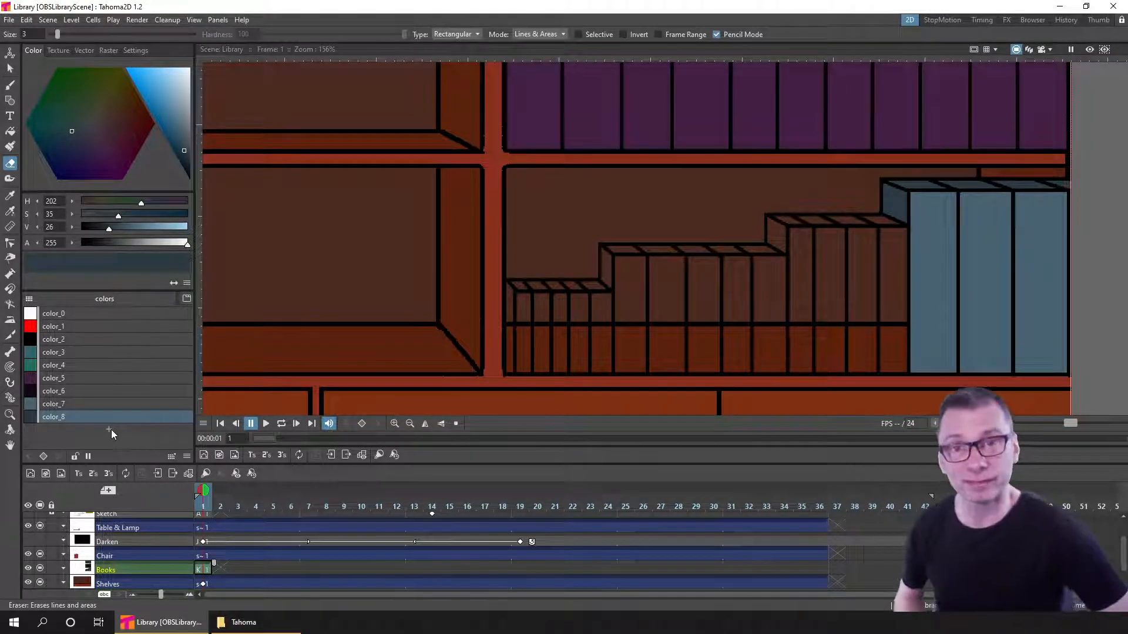
{"action": "key", "text": "ctrl+s"}
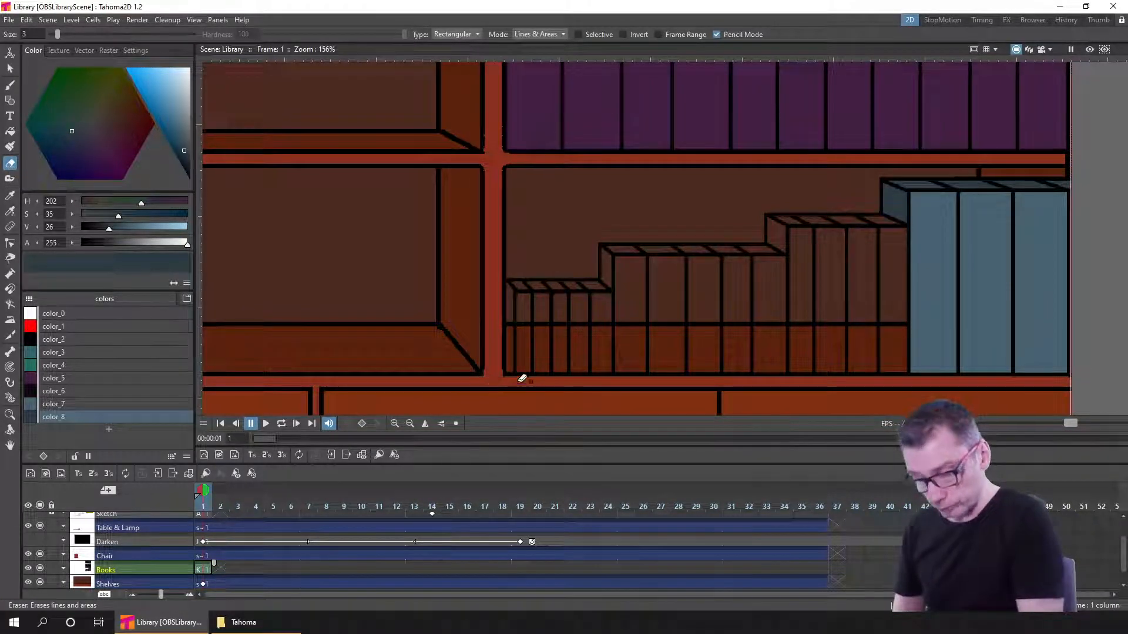
- Erase the bottom strip of the stepped book row, redraw its base line higher in black color_2, and save the scene
{"action": "left_click_drag", "start_coordinate": [479, 385], "coordinate": [1071, 373]}
{"action": "mouse_move", "coordinate": [483, 390]}
{"action": "left_mouse_down"}
{"action": "mouse_move", "coordinate": [1081, 364]}
{"action": "mouse_move", "coordinate": [1082, 355]}
{"action": "left_mouse_up"}
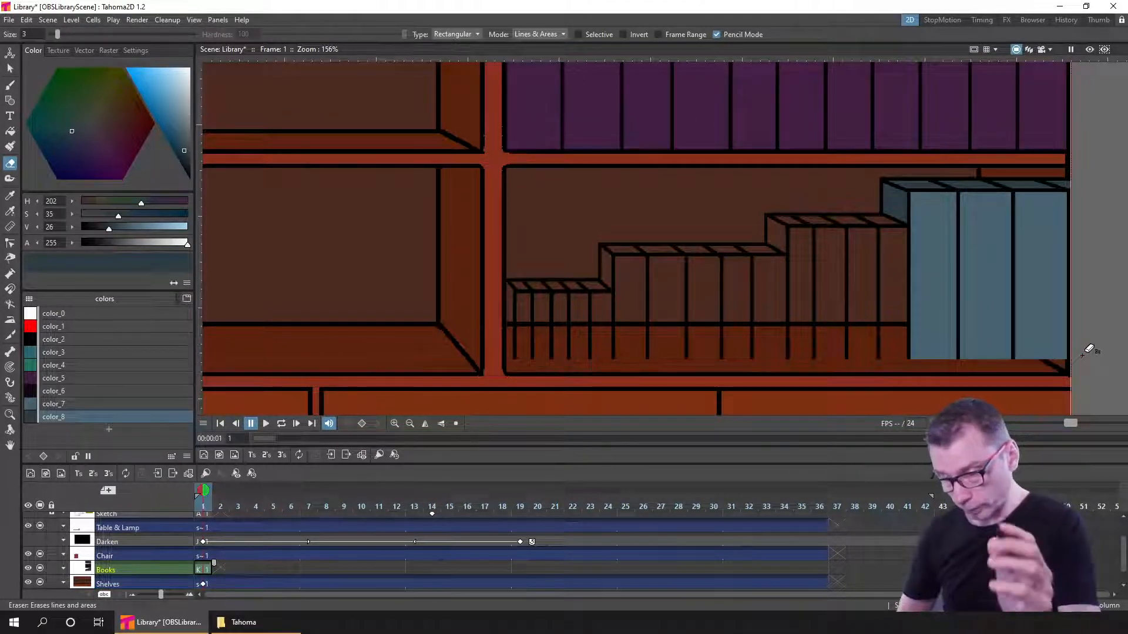
{"action": "key", "text": "b"}
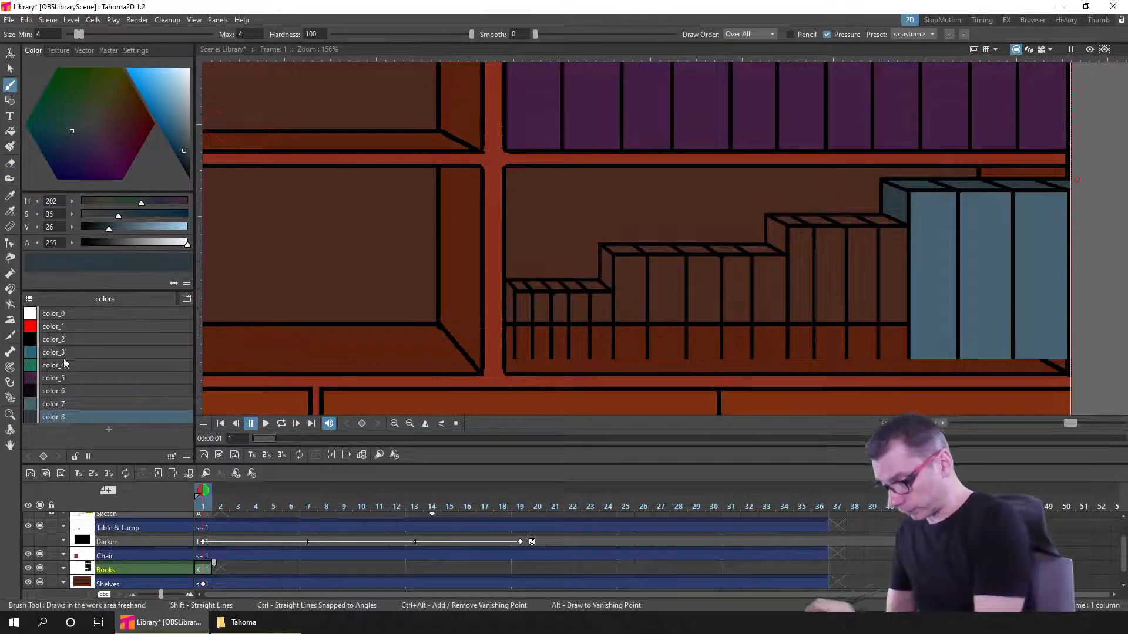
{"action": "left_click", "coordinate": [59, 339]}
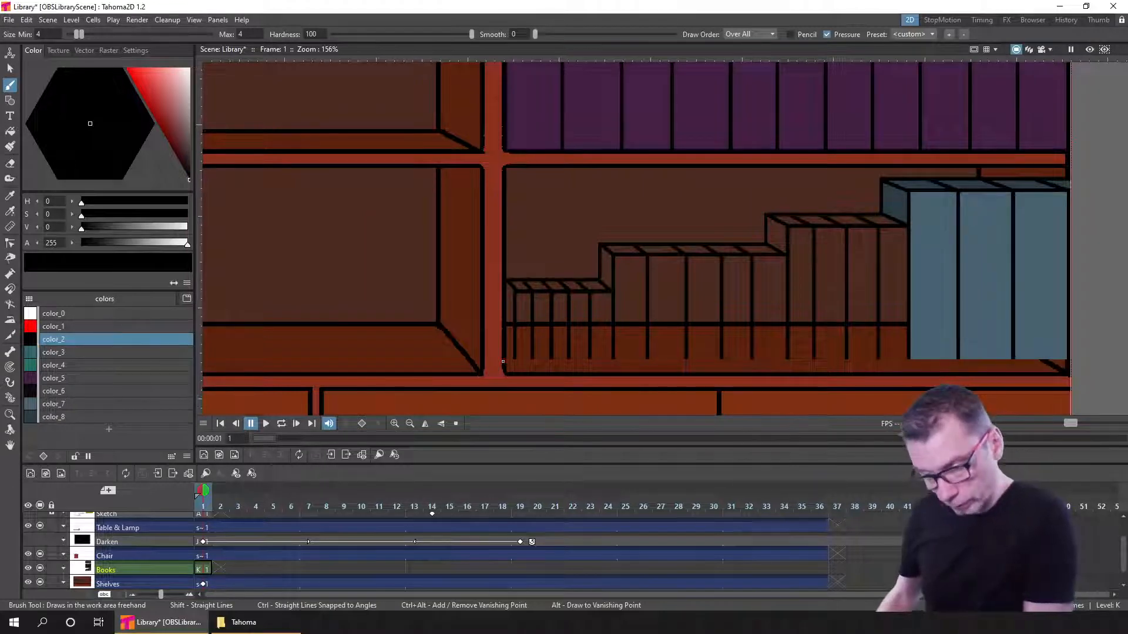
{"action": "left_click_drag", "start_coordinate": [502, 359], "coordinate": [1068, 362]}
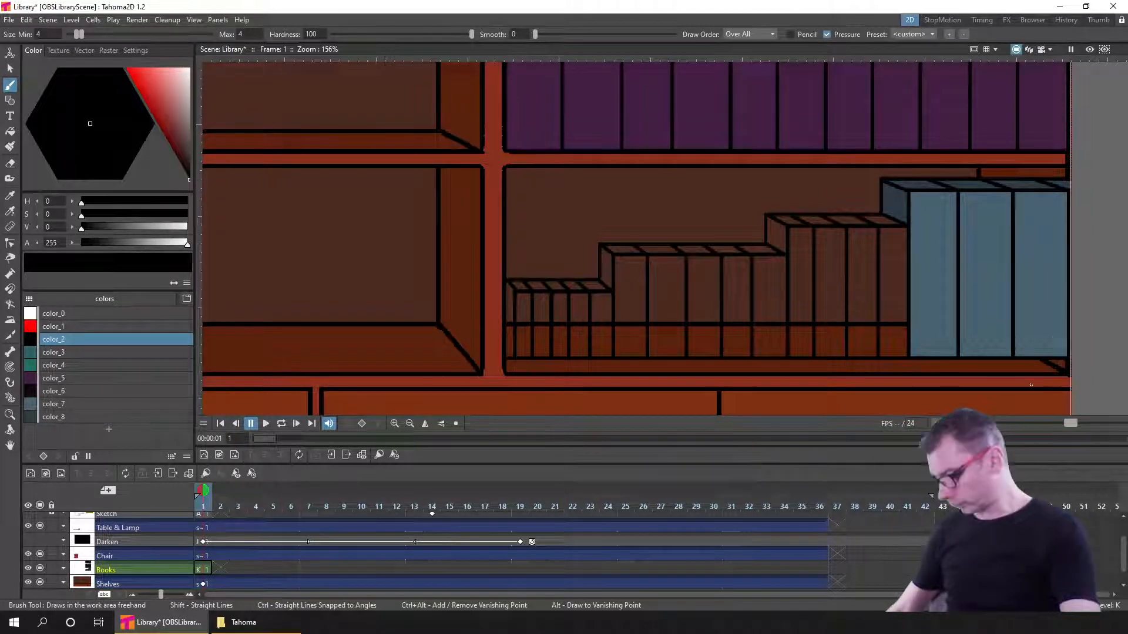
{"action": "key", "text": "ctrl+s"}
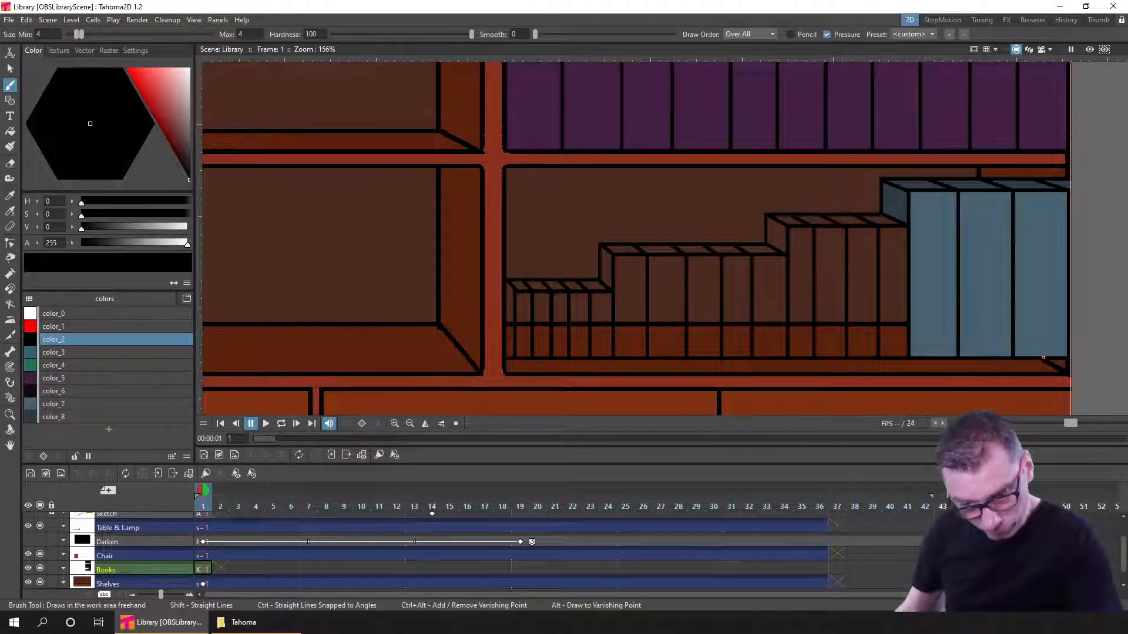
{"action": "left_click_drag", "start_coordinate": [1043, 356], "coordinate": [1050, 198]}
{"action": "scroll", "coordinate": [1046, 194], "scroll_direction": "up", "scroll_amount": 3}
{"action": "scroll", "coordinate": [1048, 194], "scroll_direction": "down", "scroll_amount": 5}
{"action": "scroll", "coordinate": [985, 313], "scroll_direction": "up", "scroll_amount": 2}
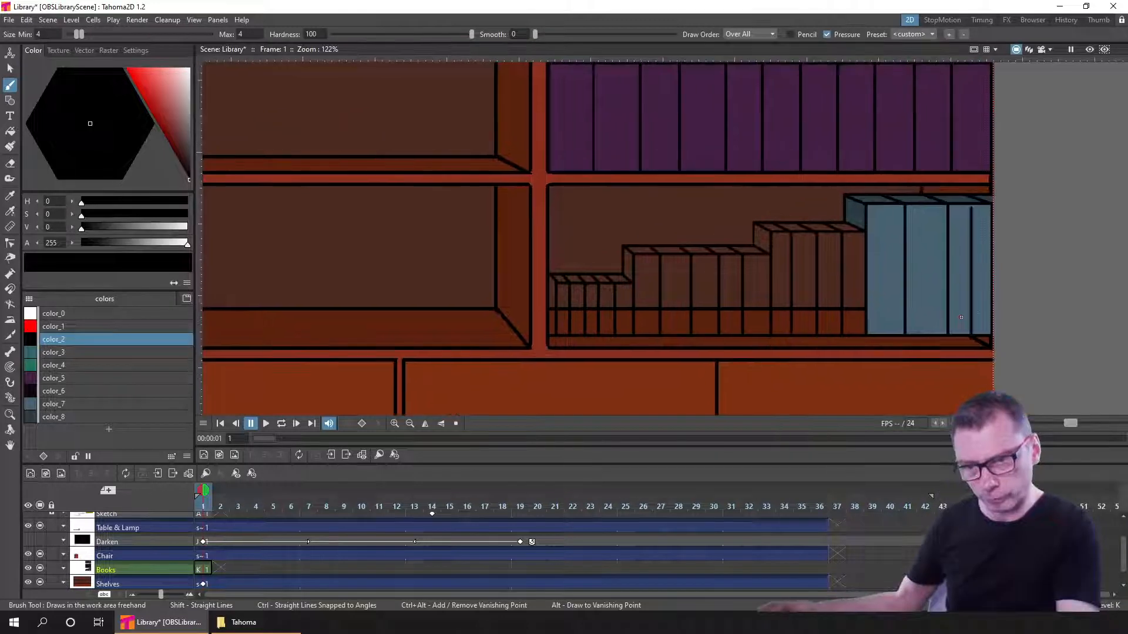
{"action": "scroll", "coordinate": [986, 313], "scroll_direction": "up", "scroll_amount": 1}
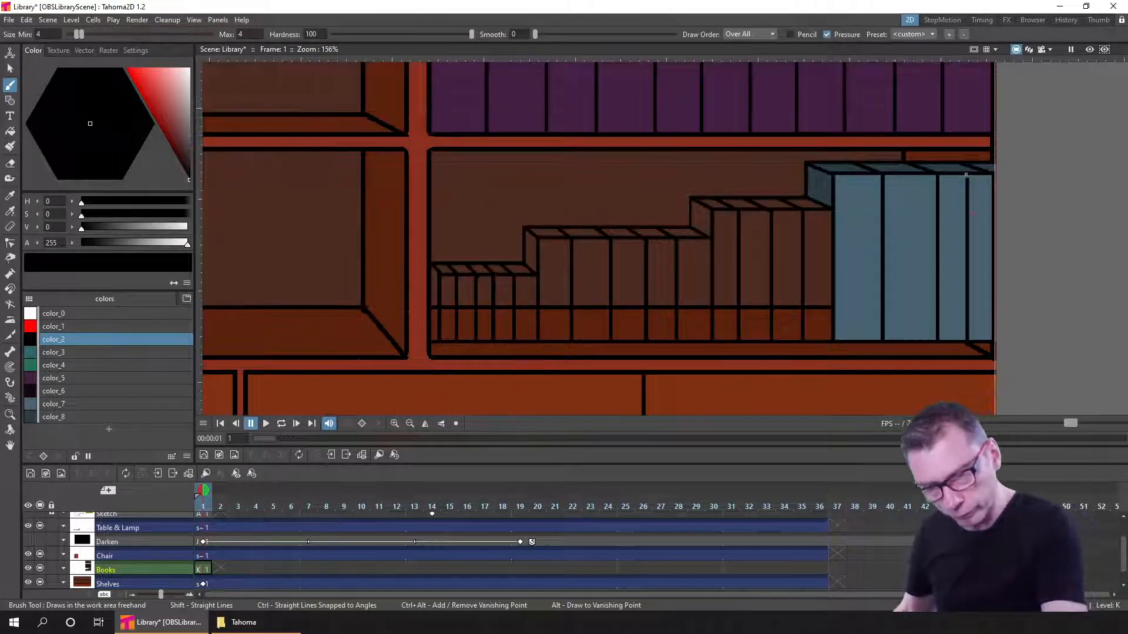
{"action": "key", "text": "ctrl+z"}
{"action": "key", "text": "ctrl+z"}
- Narrow the third tall blue book by drawing a vertical edge at the shelf's inner corner, erasing everything beyond it and redrawing that edge in black
{"action": "left_click_drag", "start_coordinate": [973, 292], "coordinate": [967, 171]}
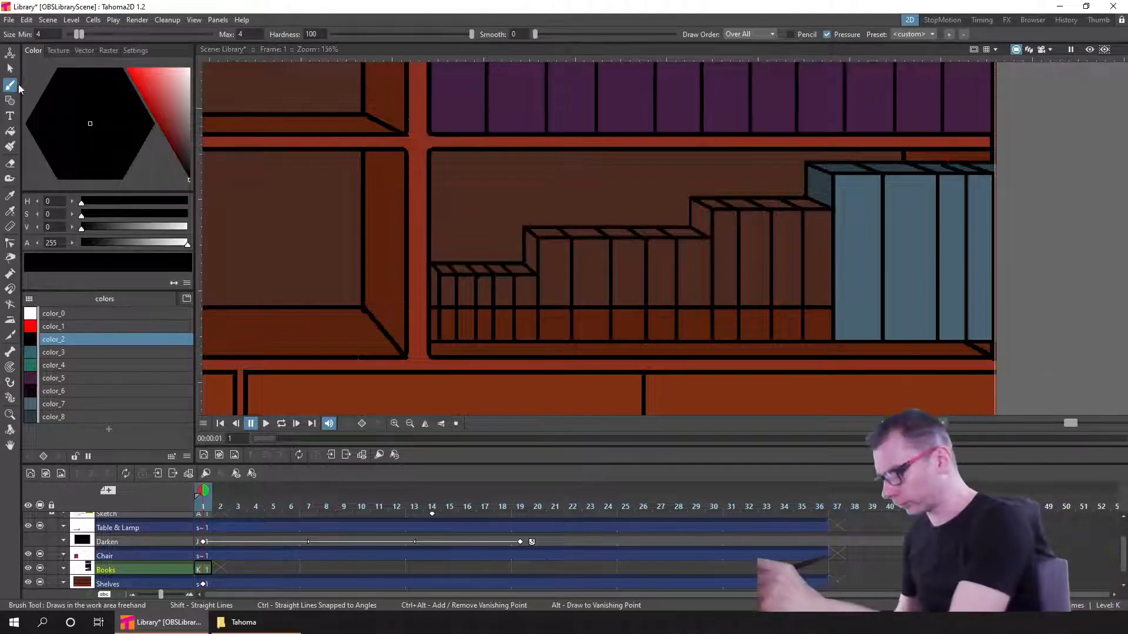
{"action": "left_click", "coordinate": [12, 131]}
{"action": "left_click", "coordinate": [10, 163]}
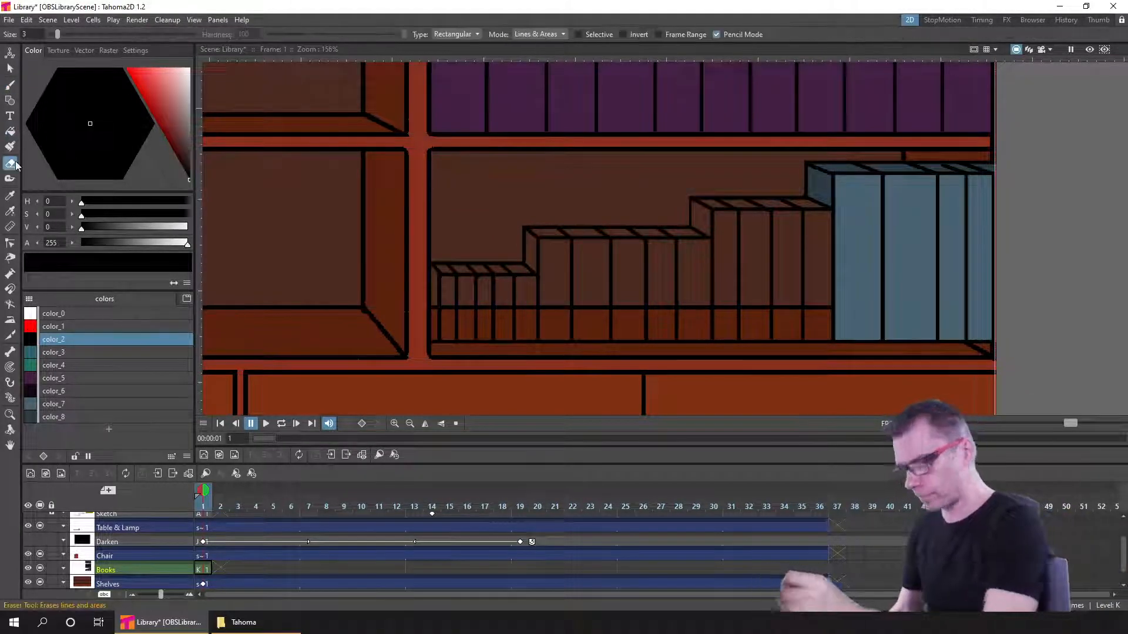
{"action": "mouse_move", "coordinate": [1016, 352]}
{"action": "left_mouse_down"}
{"action": "mouse_move", "coordinate": [976, 145]}
{"action": "mouse_move", "coordinate": [977, 355]}
{"action": "left_mouse_up"}
{"action": "left_click", "coordinate": [16, 88]}
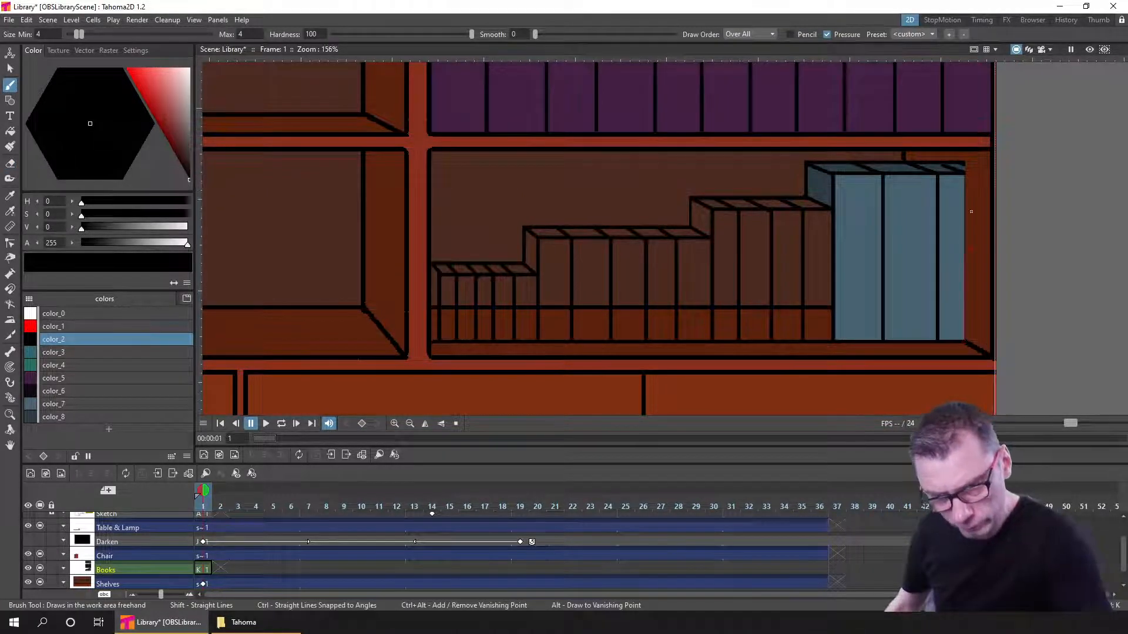
{"action": "left_click", "coordinate": [963, 173], "text": "shift"}
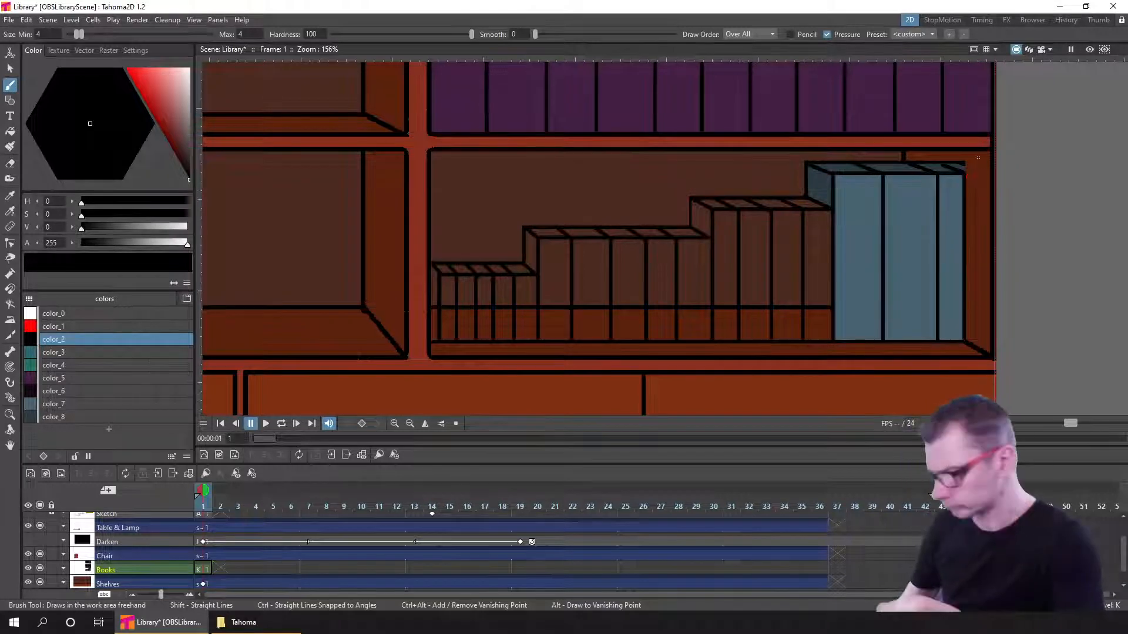
- Erase the excess outside the narrowed book's slanted top corner with the Eraser in Normal type
{"action": "left_click", "coordinate": [10, 163]}
{"action": "left_click", "coordinate": [480, 36]}
{"action": "left_click", "coordinate": [467, 71]}
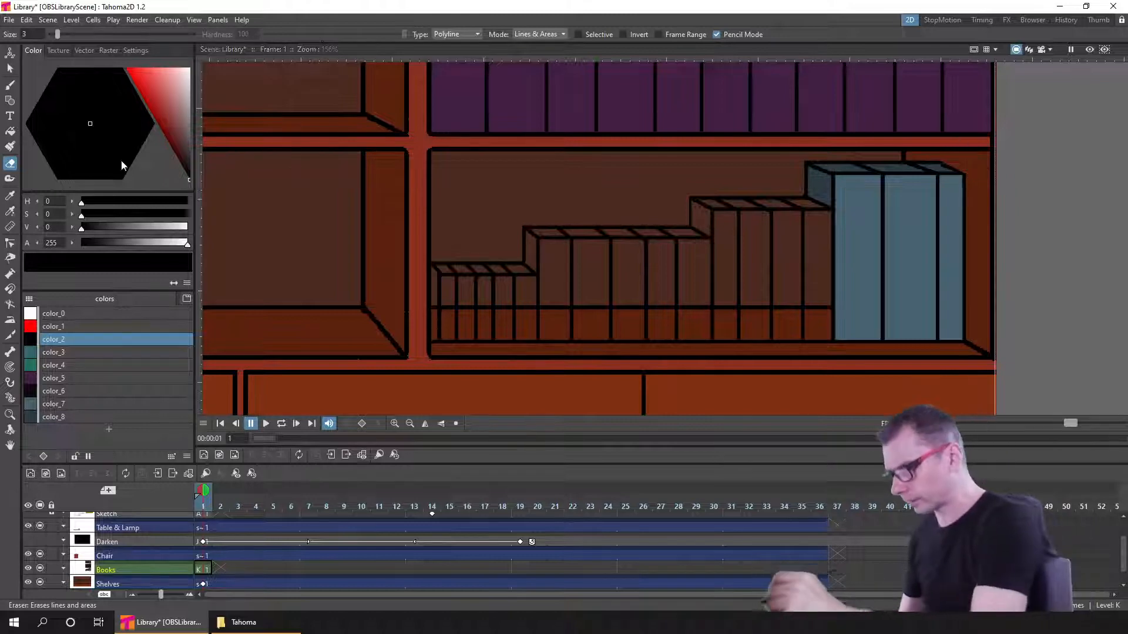
{"action": "left_click", "coordinate": [456, 34]}
{"action": "left_click", "coordinate": [463, 45]}
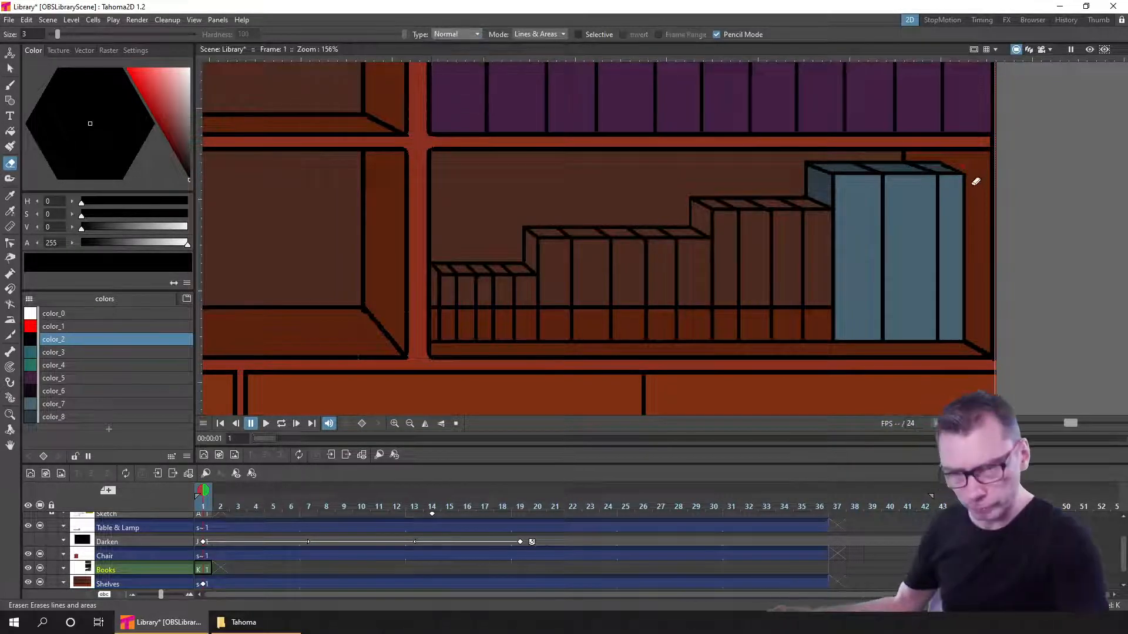
{"action": "scroll", "coordinate": [963, 188], "scroll_direction": "up", "scroll_amount": 6}
{"action": "left_click_drag", "start_coordinate": [932, 202], "coordinate": [794, 306]}
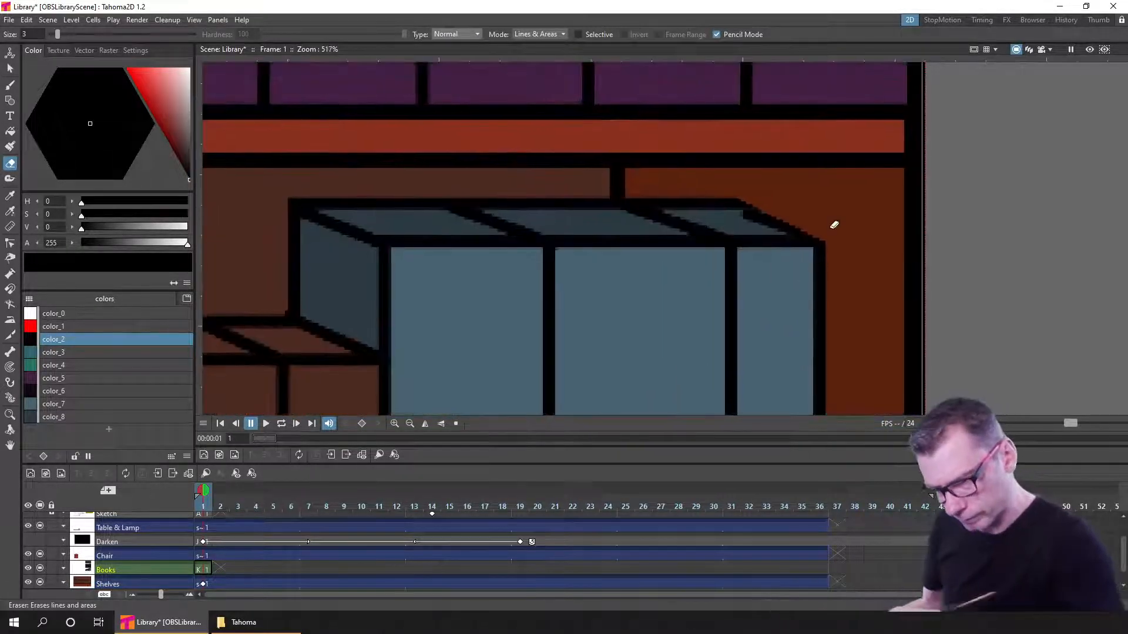
{"action": "left_click_drag", "start_coordinate": [749, 195], "coordinate": [800, 217]}
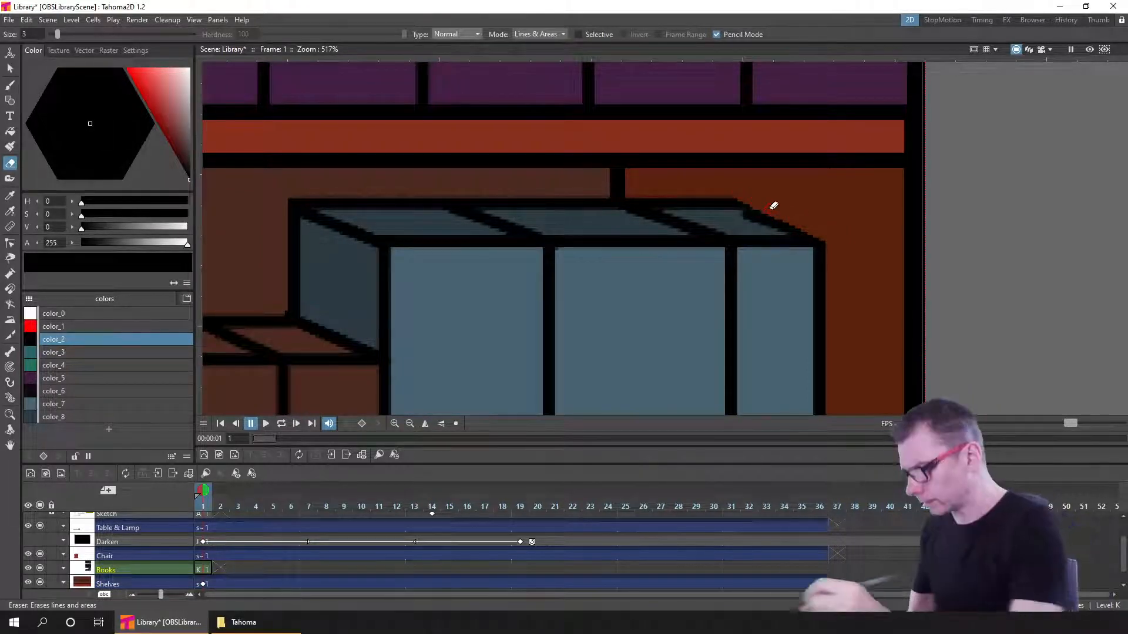
- Redraw the slanted top edge of the narrowed blue book in black with the Brush and save the scene
{"action": "left_click", "coordinate": [11, 85]}
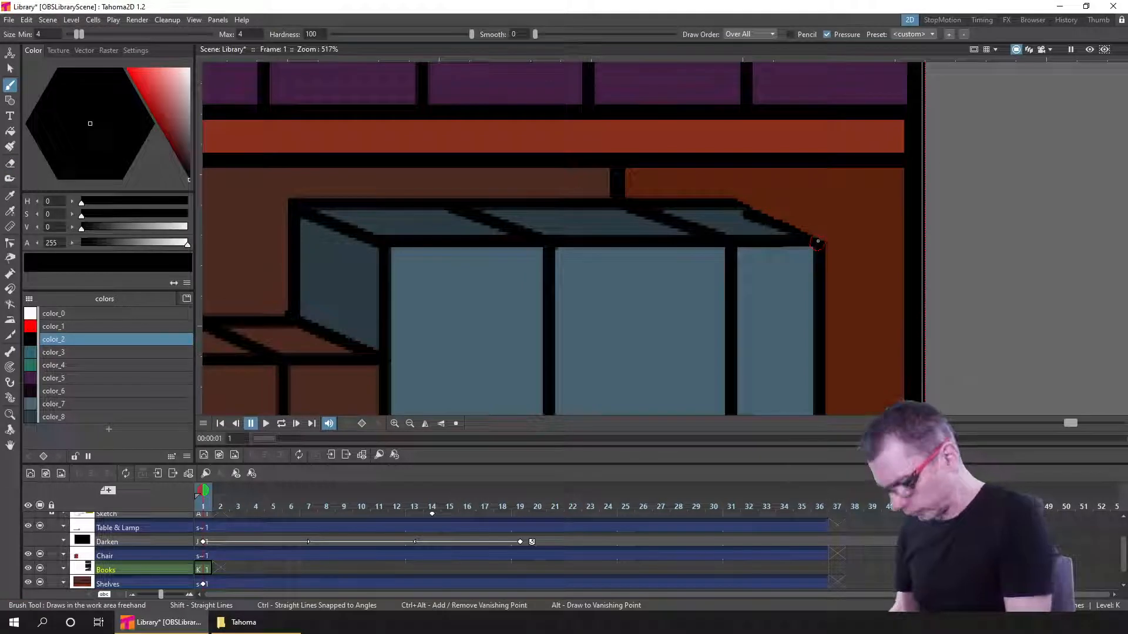
{"action": "left_click_drag", "start_coordinate": [810, 241], "coordinate": [732, 205]}
{"action": "scroll", "coordinate": [840, 296], "scroll_direction": "down", "scroll_amount": 4}
{"action": "scroll", "coordinate": [855, 323], "scroll_direction": "down", "scroll_amount": 3}
{"action": "key", "text": "ctrl+s"}
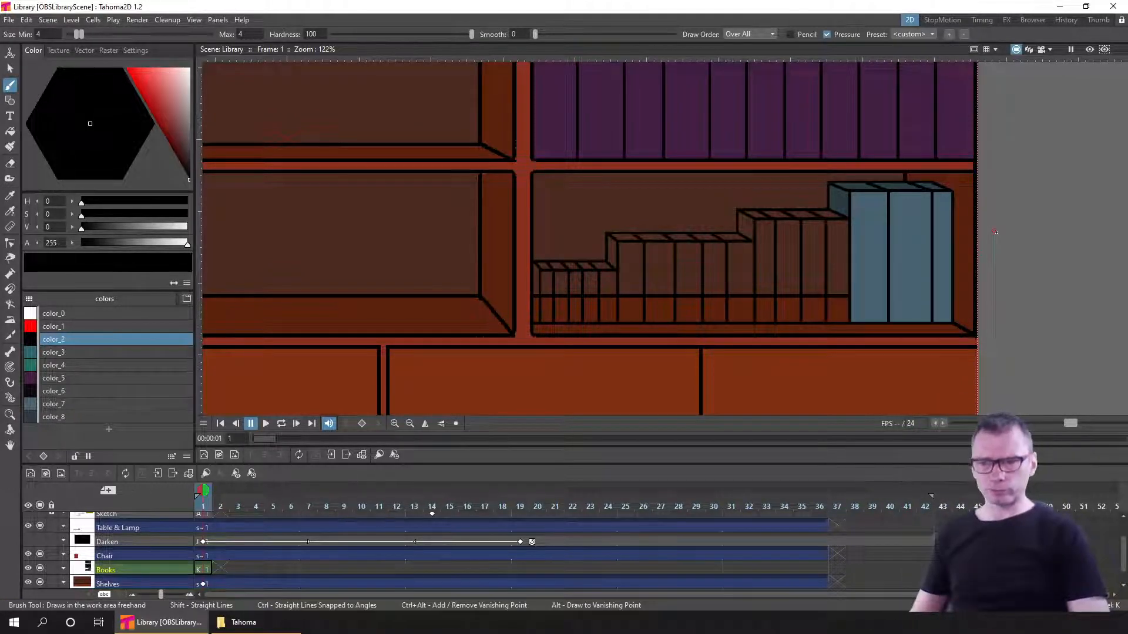
- Add a new style color_9 and give it the brown sampled from the lowest shelf's side wall beside the blue books
{"action": "scroll", "coordinate": [941, 192], "scroll_direction": "up", "scroll_amount": 3}
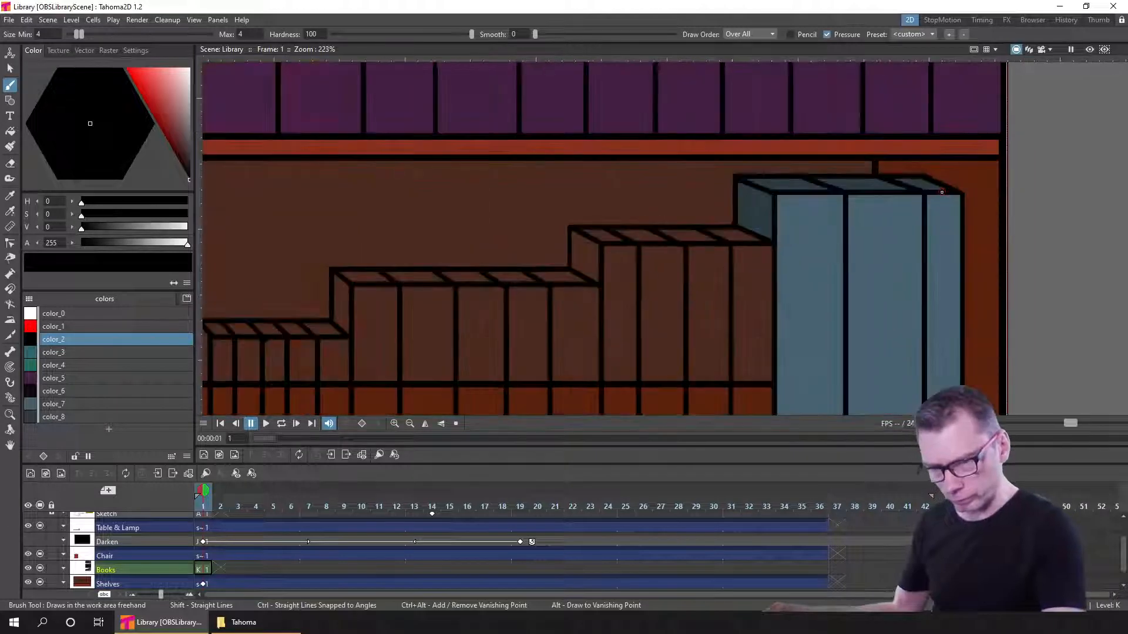
{"action": "scroll", "coordinate": [942, 191], "scroll_direction": "up", "scroll_amount": 1}
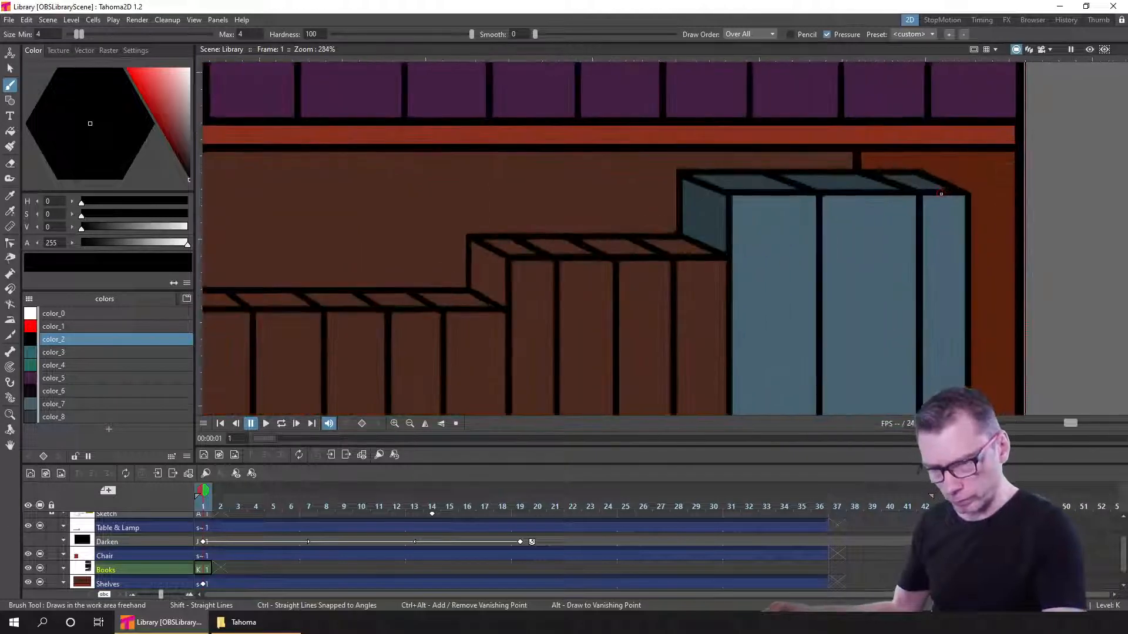
{"action": "left_click", "coordinate": [110, 430]}
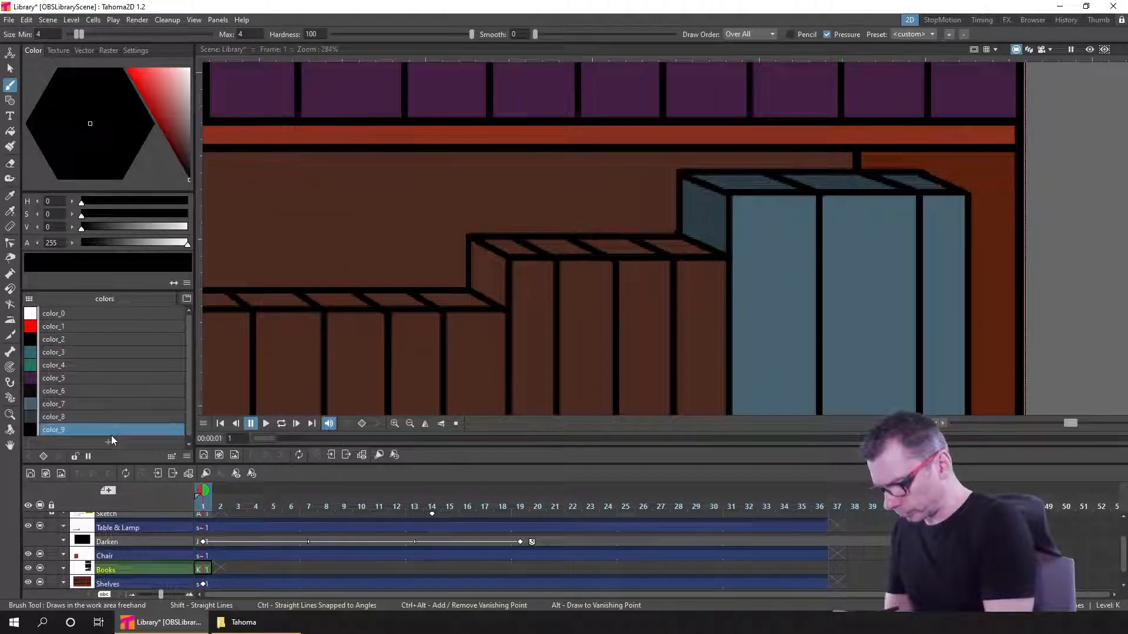
{"action": "left_click", "coordinate": [11, 211]}
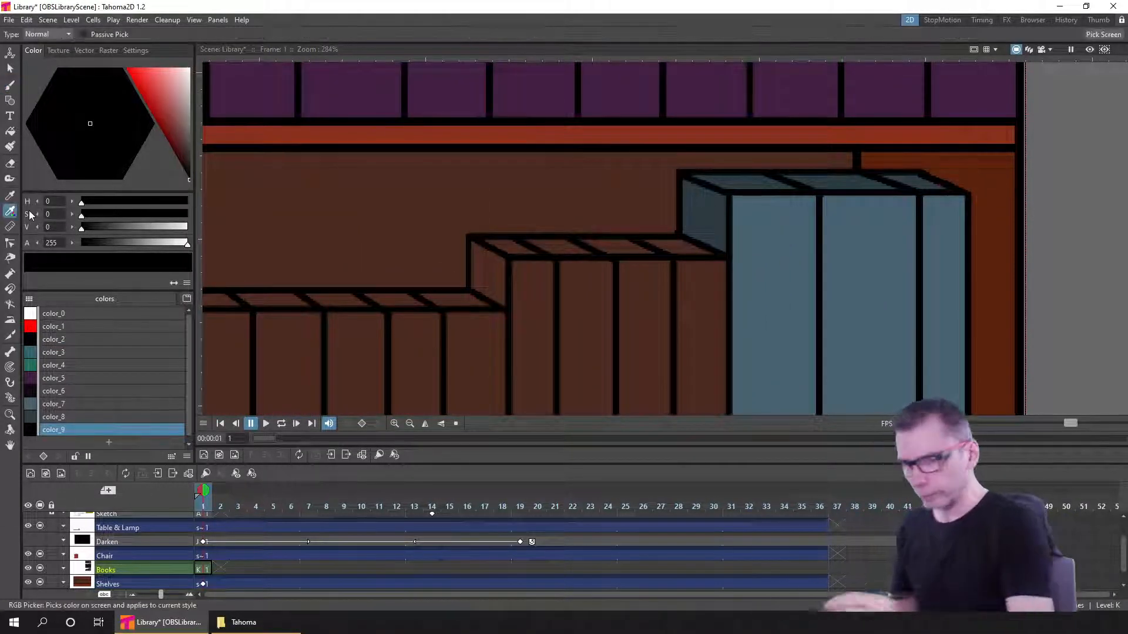
{"action": "left_click", "coordinate": [992, 165]}
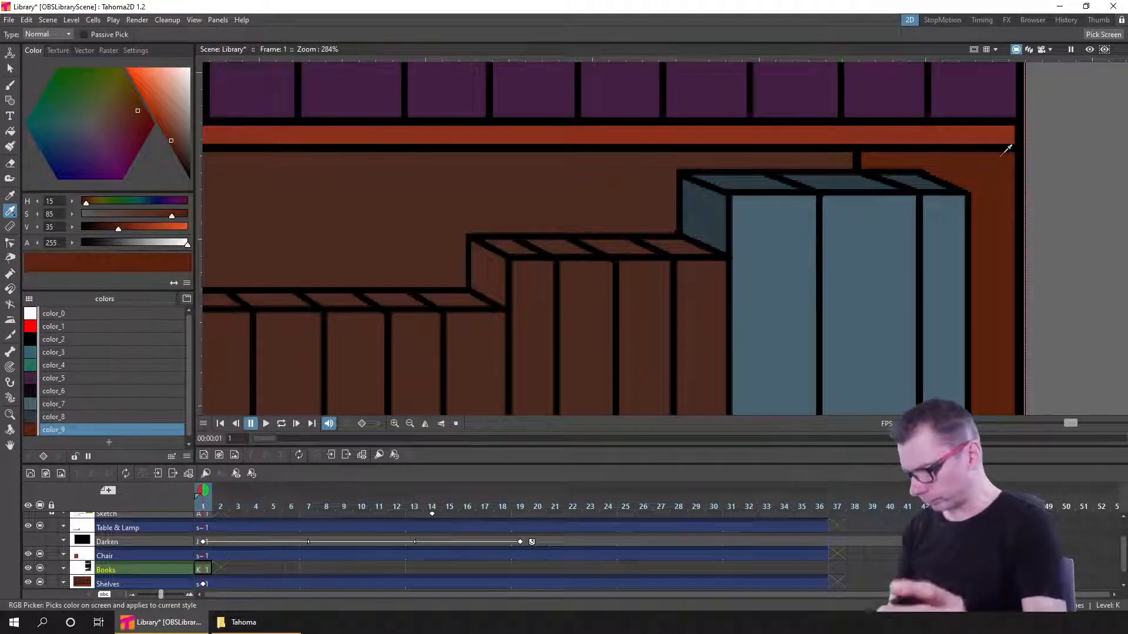
- Paint over the short inner corner line above the blue books in color_9 with the Smart Raster Painter, size 4, Areas mode
{"action": "left_click", "coordinate": [11, 146]}
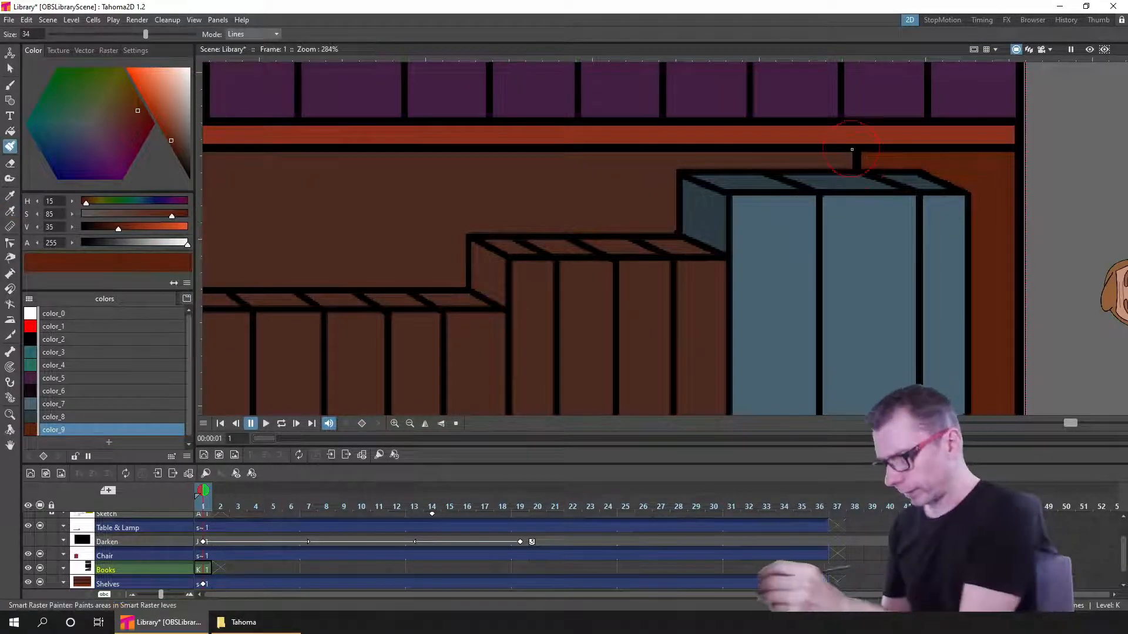
{"action": "left_click_drag", "start_coordinate": [145, 34], "coordinate": [62, 36]}
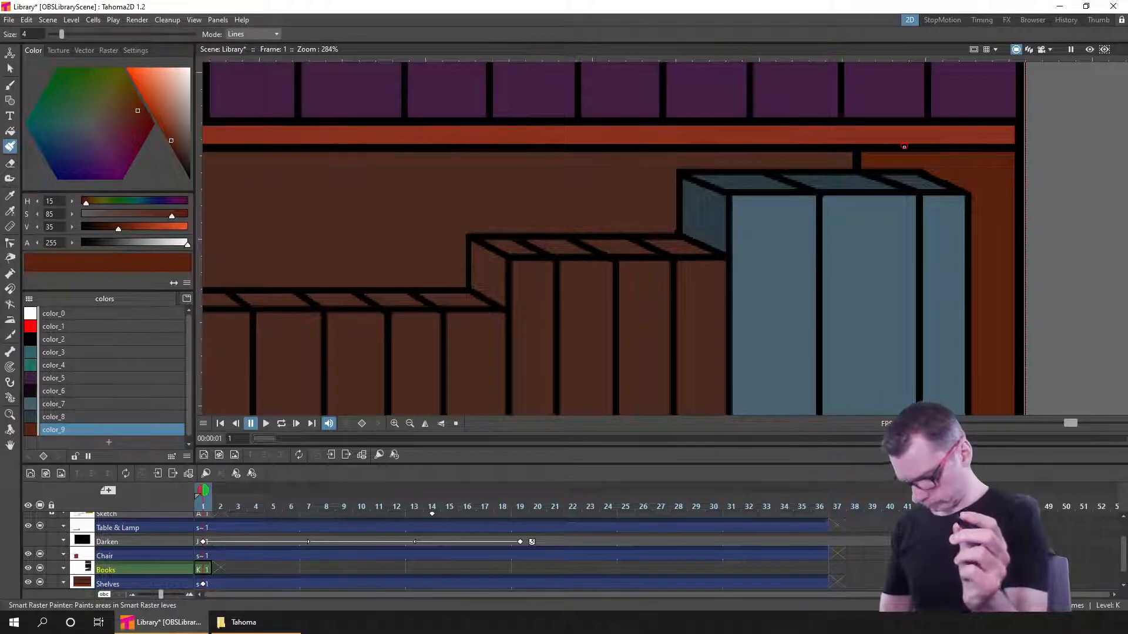
{"action": "left_click", "coordinate": [41, 583]}
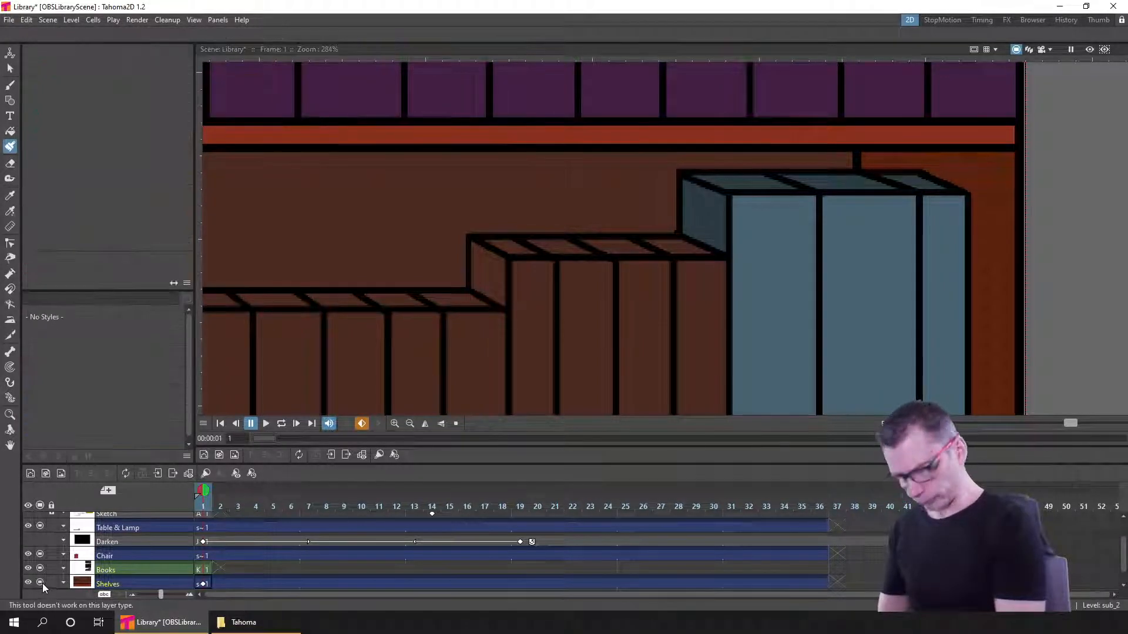
{"action": "left_click", "coordinate": [42, 581]}
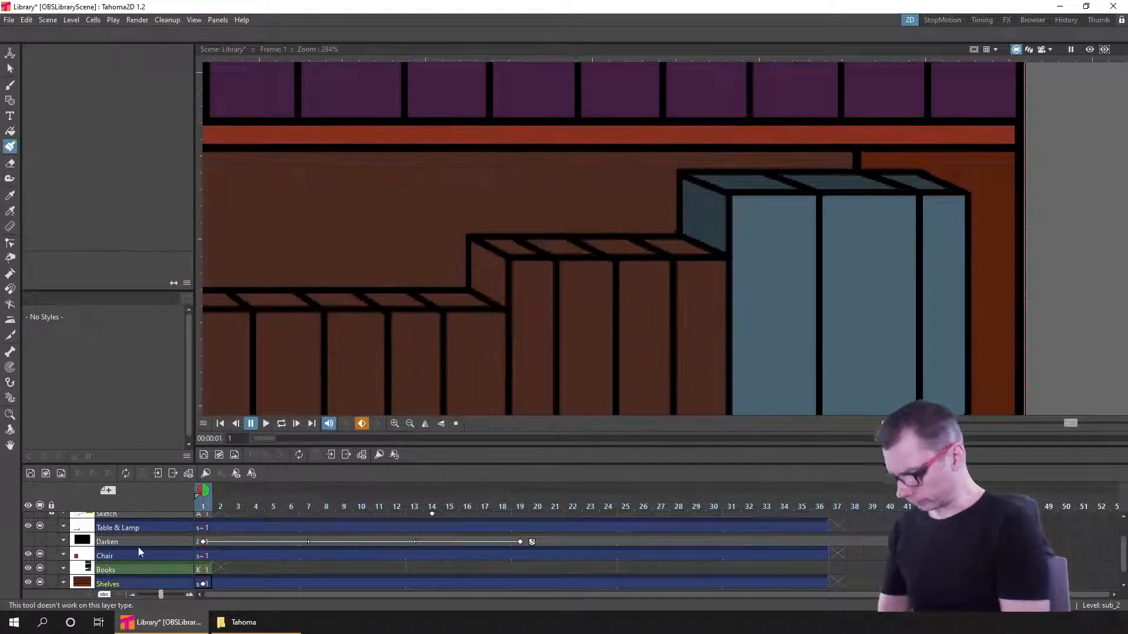
{"action": "left_click", "coordinate": [205, 571]}
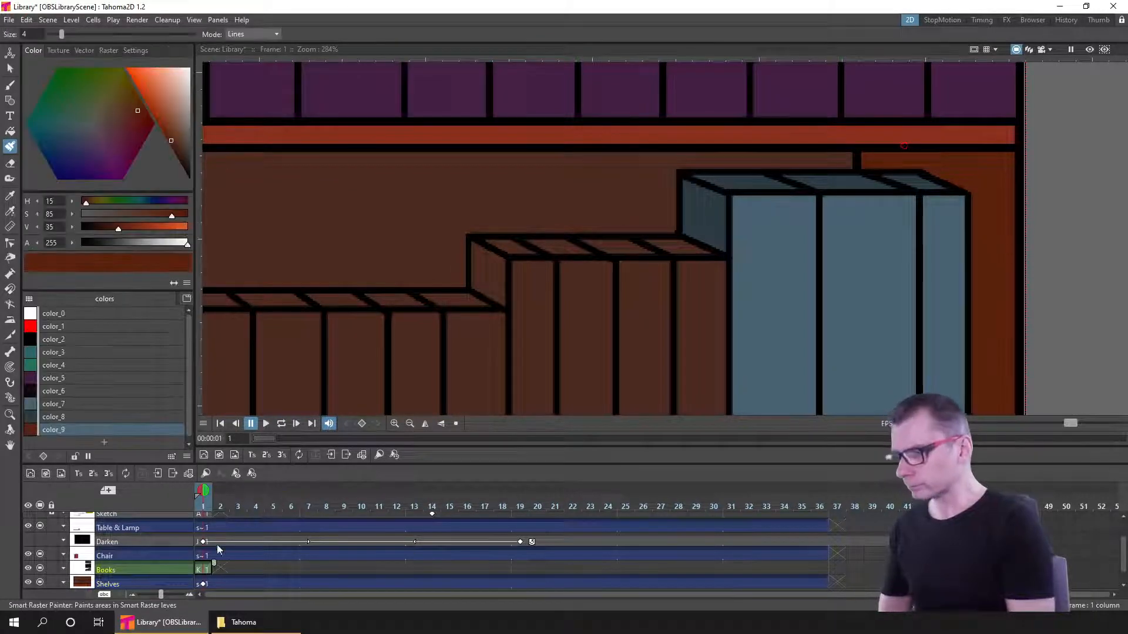
{"action": "left_click", "coordinate": [248, 34]}
{"action": "left_click", "coordinate": [248, 54]}
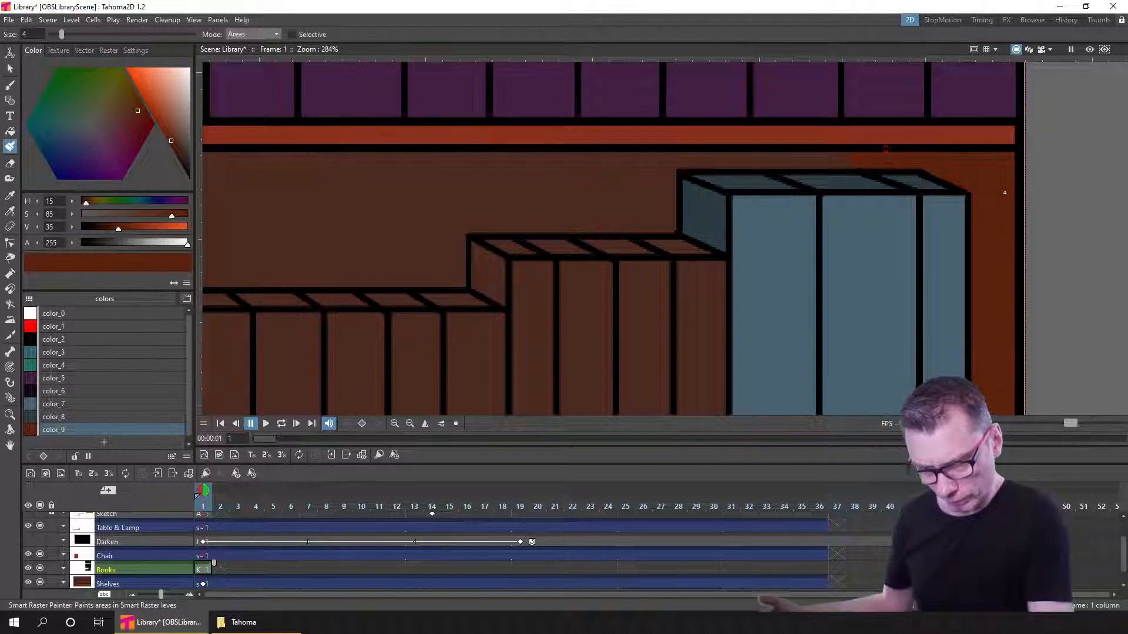
{"action": "scroll", "coordinate": [861, 167], "scroll_direction": "down", "scroll_amount": 3}
{"action": "scroll", "coordinate": [996, 273], "scroll_direction": "down", "scroll_amount": 2}
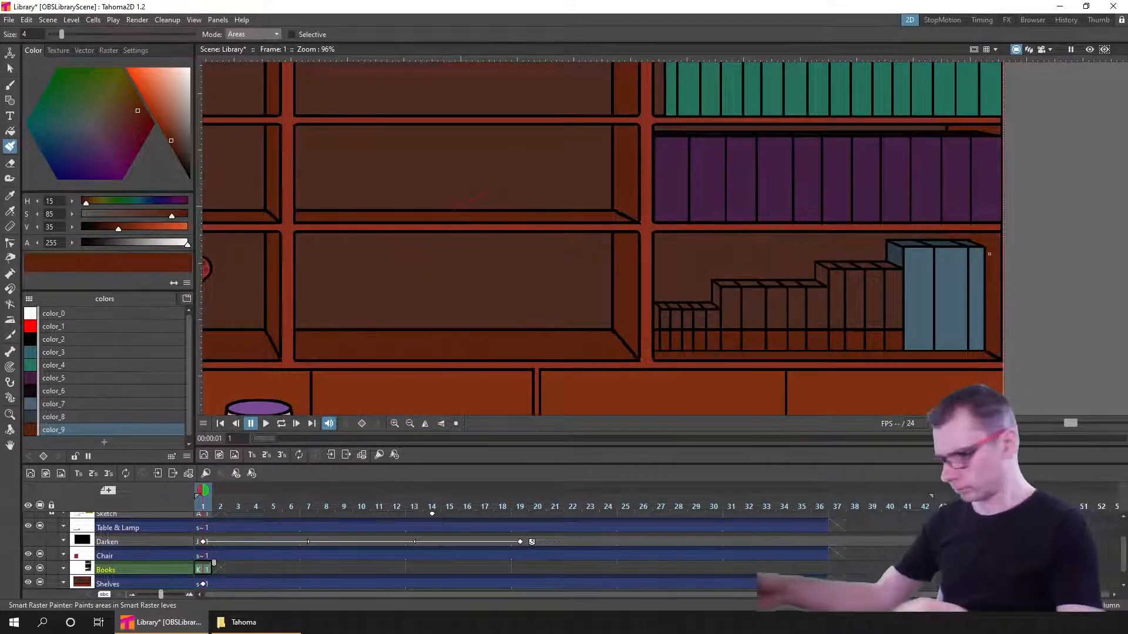
- Redraw the shelf's vertical inner corner line in black color_2 above the last blue book's back corner and save the scene
{"action": "key", "text": "b"}
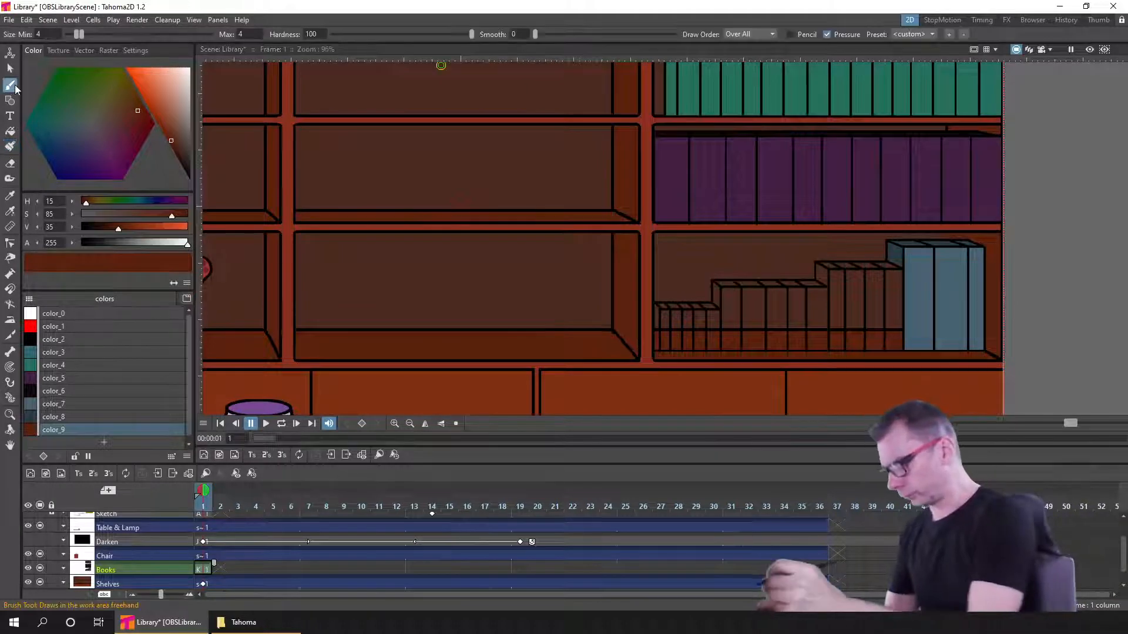
{"action": "left_click", "coordinate": [59, 338]}
{"action": "scroll", "coordinate": [914, 233], "scroll_direction": "up", "scroll_amount": 5}
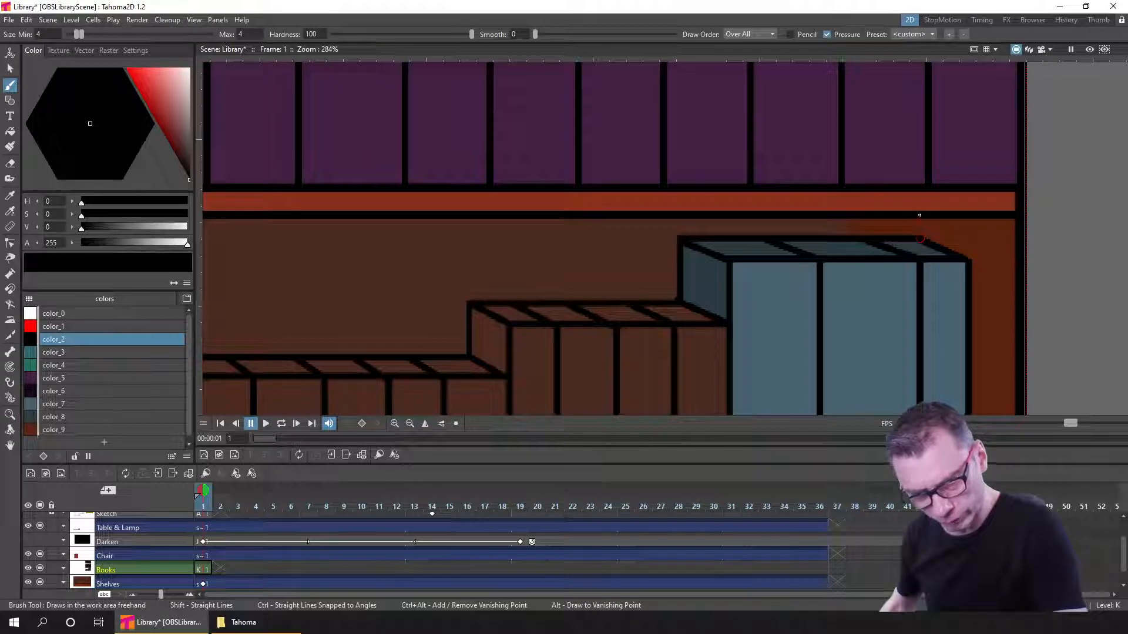
{"action": "scroll", "coordinate": [574, 152], "scroll_direction": "down", "scroll_amount": 6}
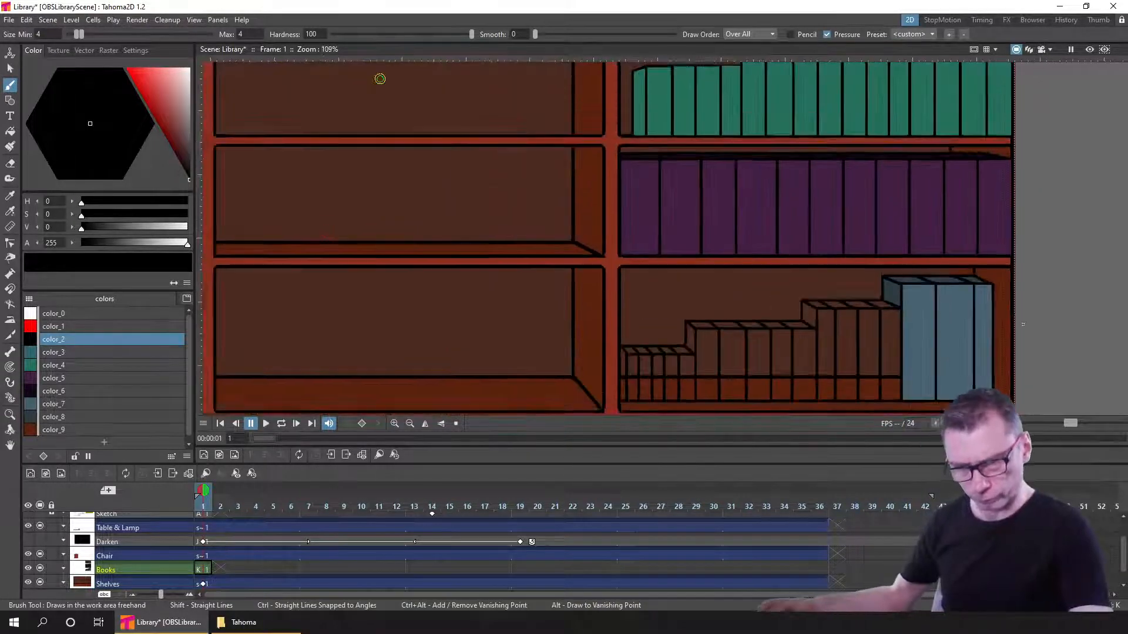
{"action": "scroll", "coordinate": [514, 128], "scroll_direction": "up", "scroll_amount": 1}
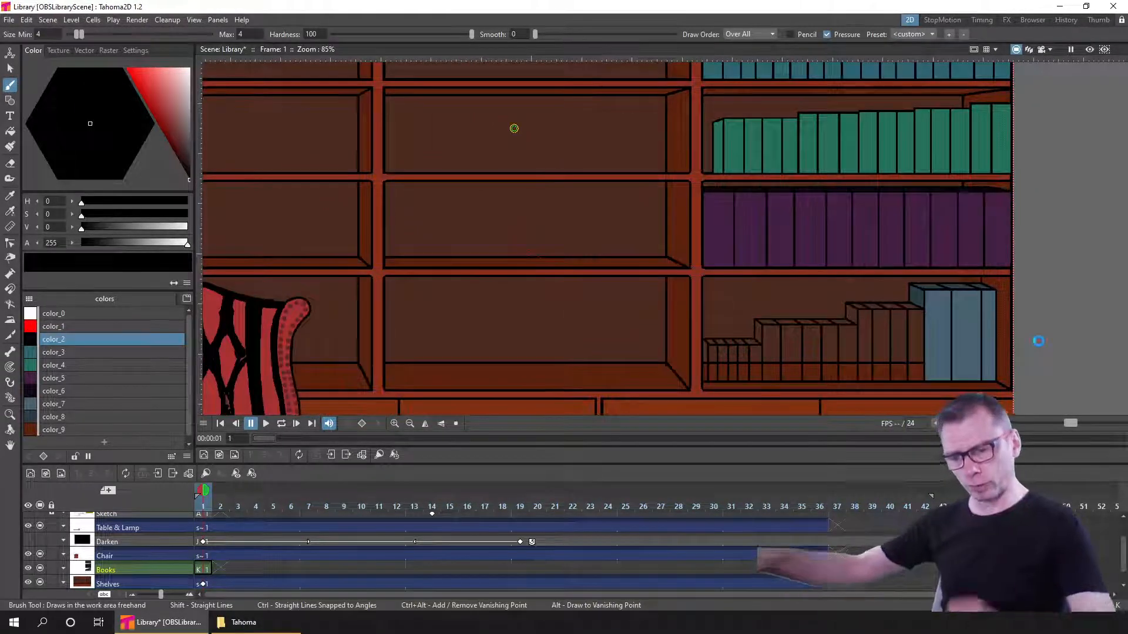
{"action": "key", "text": "ctrl+s"}
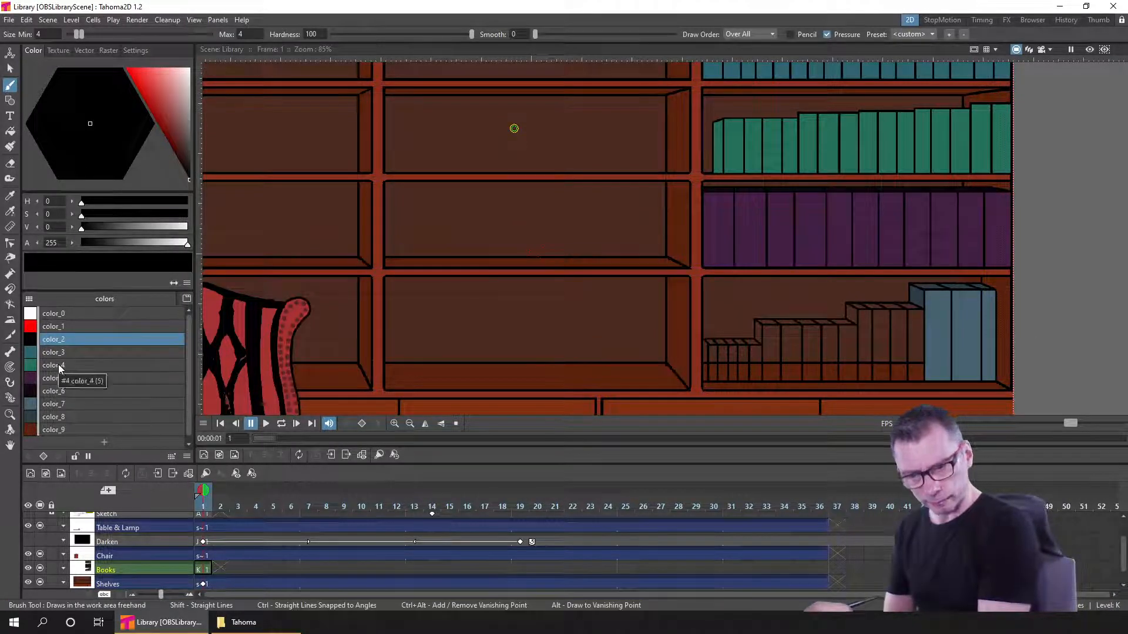
- Add a new style color_10 based on color_4 and set it to a muted green with H 139, S 39, V 36
{"action": "left_click", "coordinate": [57, 365]}
{"action": "left_click", "coordinate": [104, 442]}
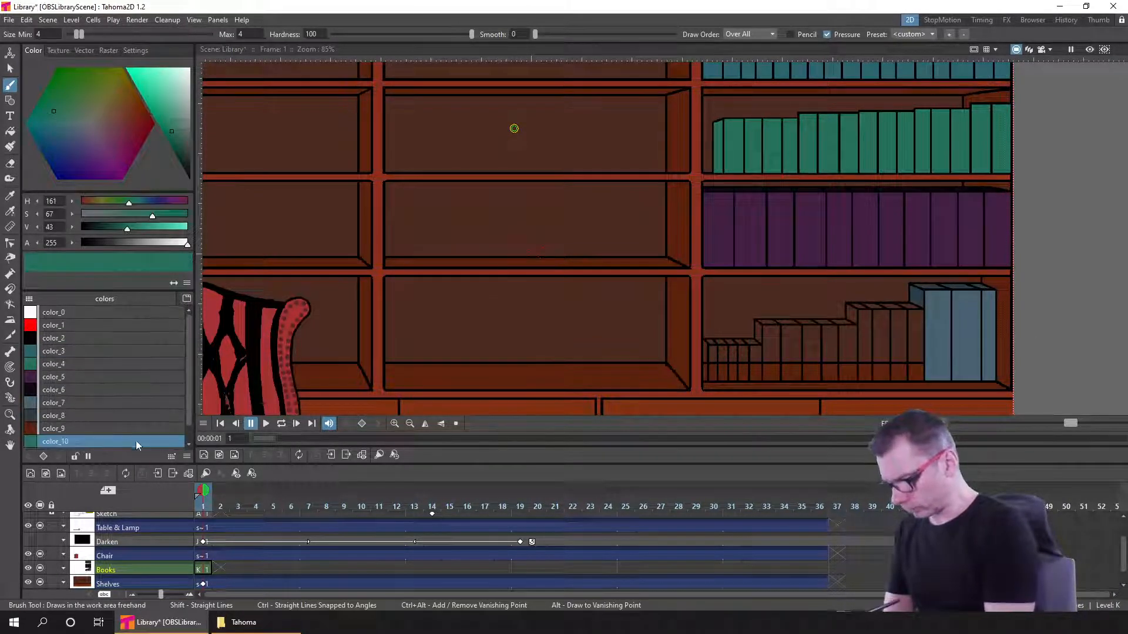
{"action": "left_click", "coordinate": [150, 387]}
{"action": "left_click", "coordinate": [99, 442]}
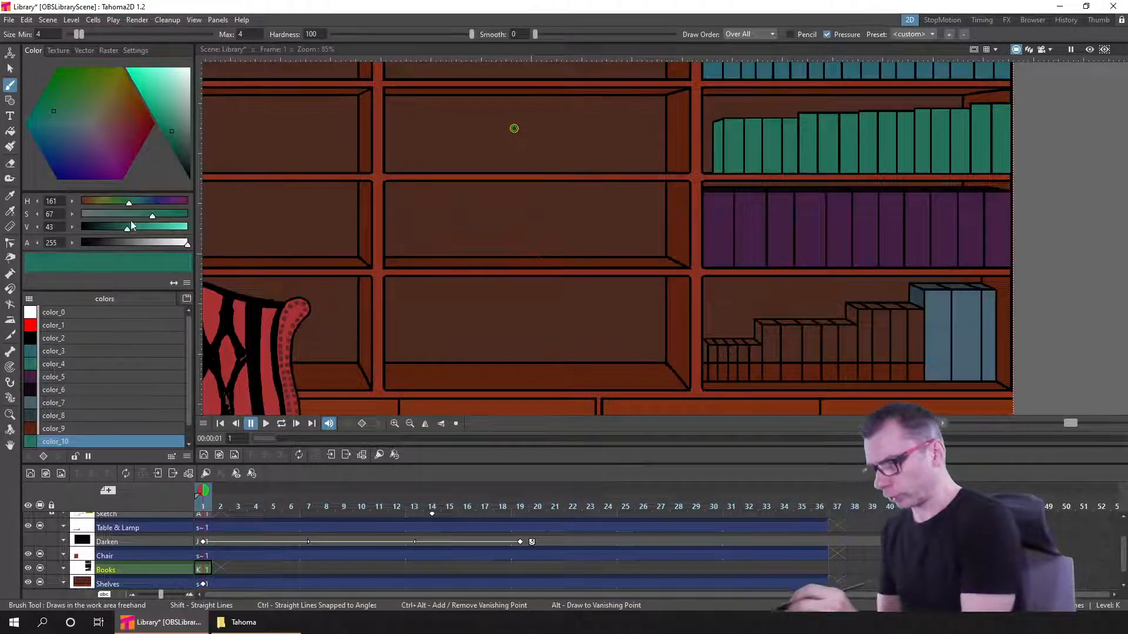
{"action": "left_click_drag", "start_coordinate": [125, 230], "coordinate": [121, 230]}
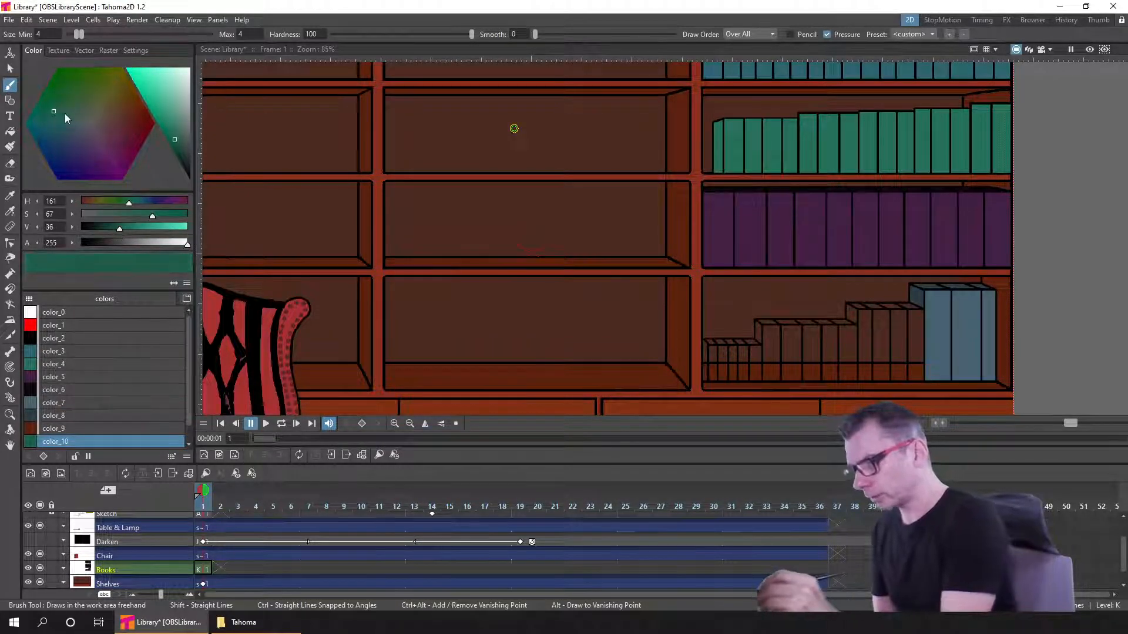
{"action": "left_click_drag", "start_coordinate": [58, 111], "coordinate": [69, 107]}
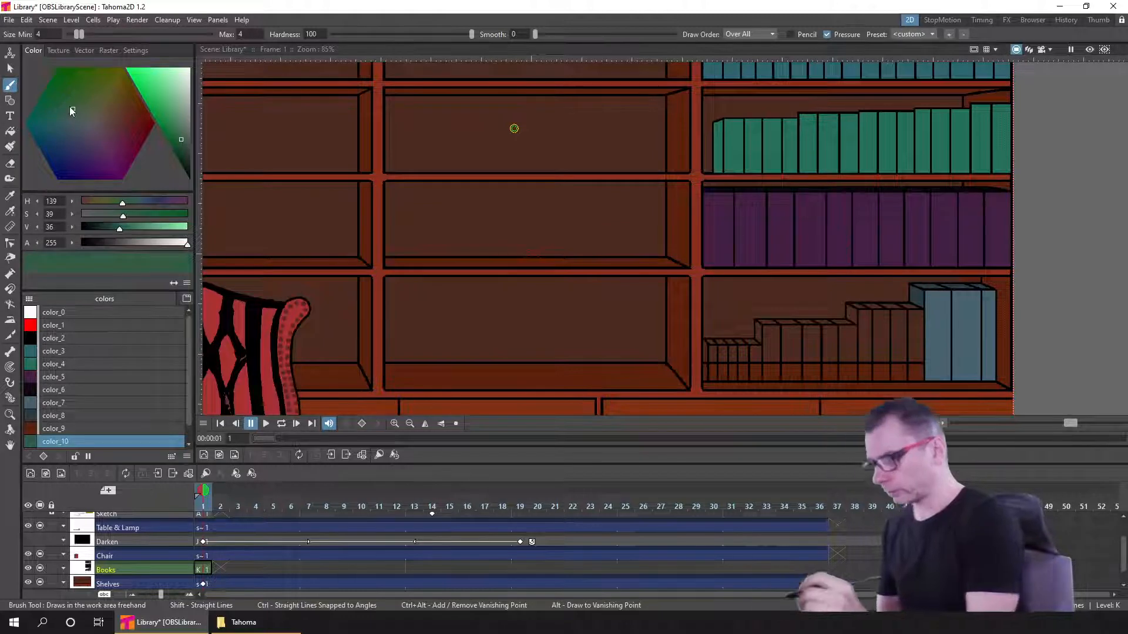
- Fill the four book spines beside the blue books with color_10 and save the scene
{"action": "left_click", "coordinate": [12, 132]}
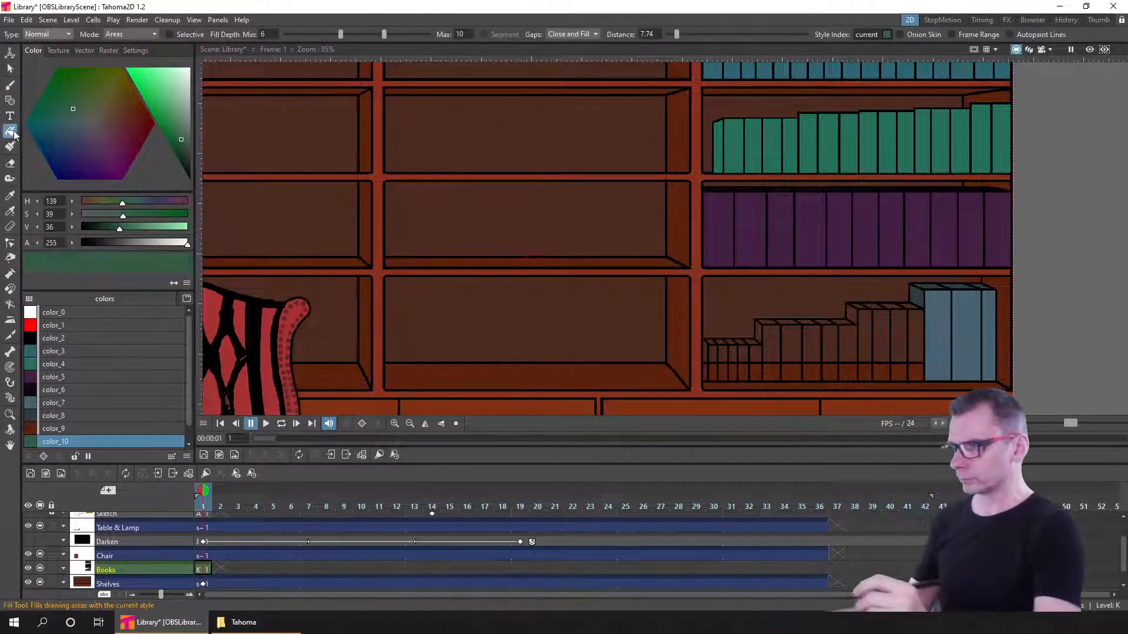
{"action": "left_click", "coordinate": [916, 322]}
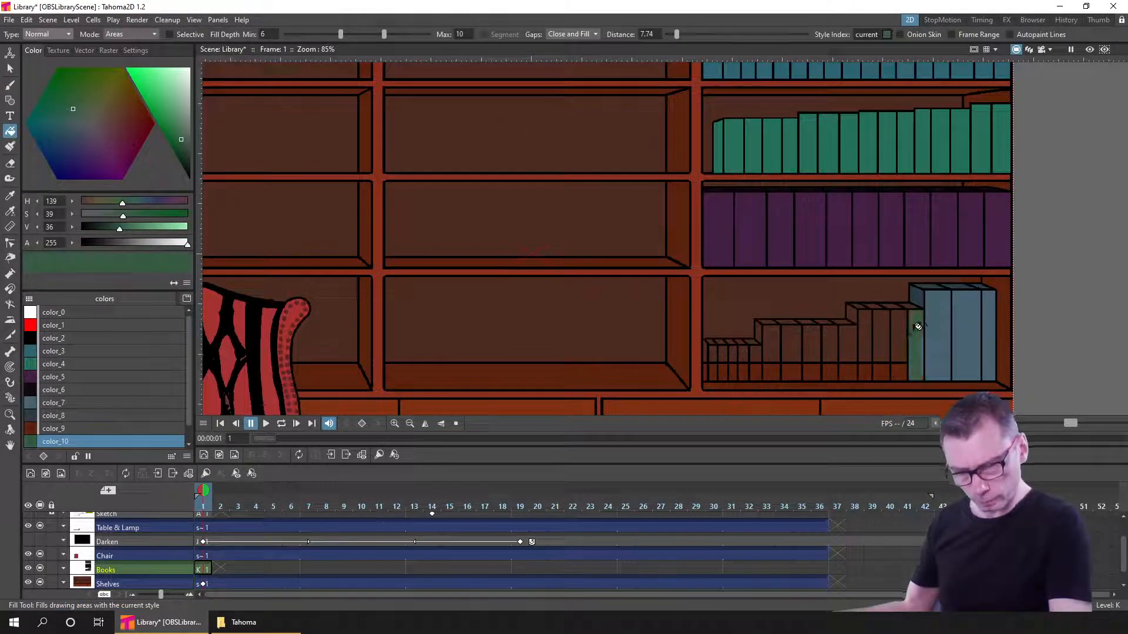
{"action": "left_click", "coordinate": [899, 326]}
{"action": "left_click", "coordinate": [881, 327]}
{"action": "left_click", "coordinate": [867, 333]}
{"action": "key", "text": "ctrl+s"}
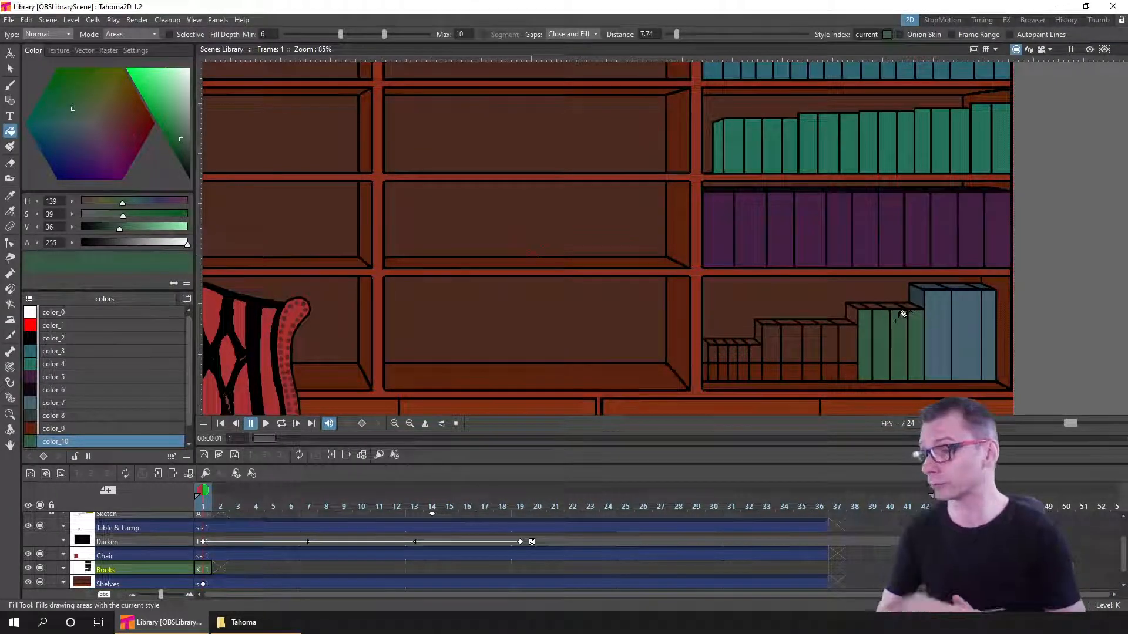
{"action": "key", "text": "ctrl+s"}
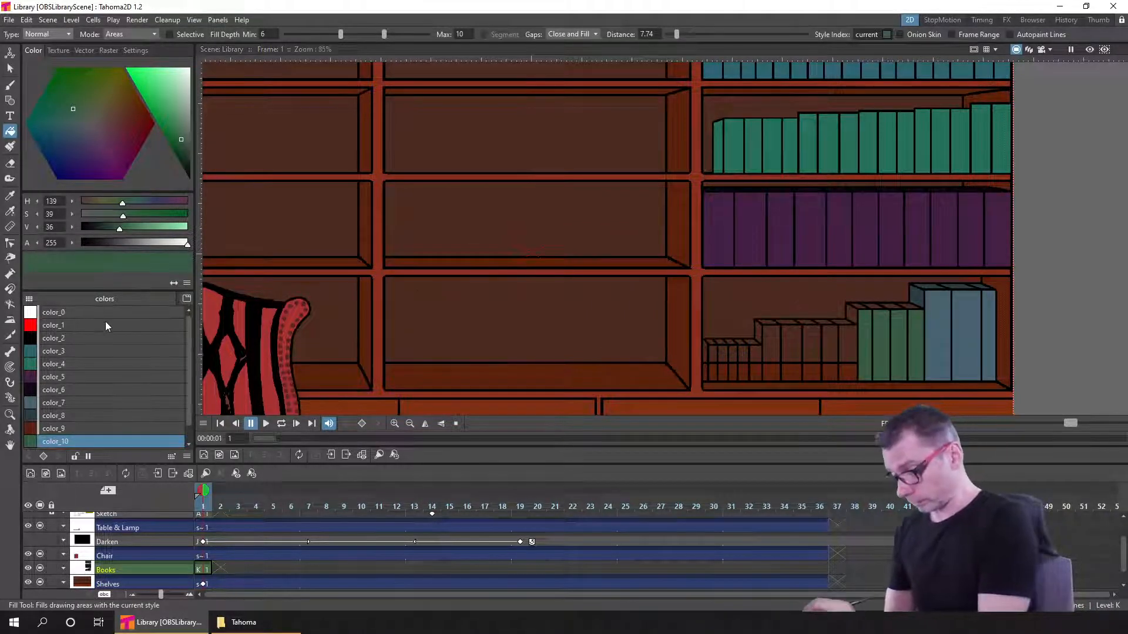
- Add a darker green style color_11 with V 24 and fill the green books' tops and exposed side with it
{"action": "left_click_drag", "start_coordinate": [189, 411], "coordinate": [189, 433]}
{"action": "left_click", "coordinate": [101, 436]}
{"action": "left_click_drag", "start_coordinate": [118, 232], "coordinate": [107, 226]}
{"action": "scroll", "coordinate": [887, 299], "scroll_direction": "up", "scroll_amount": 4}
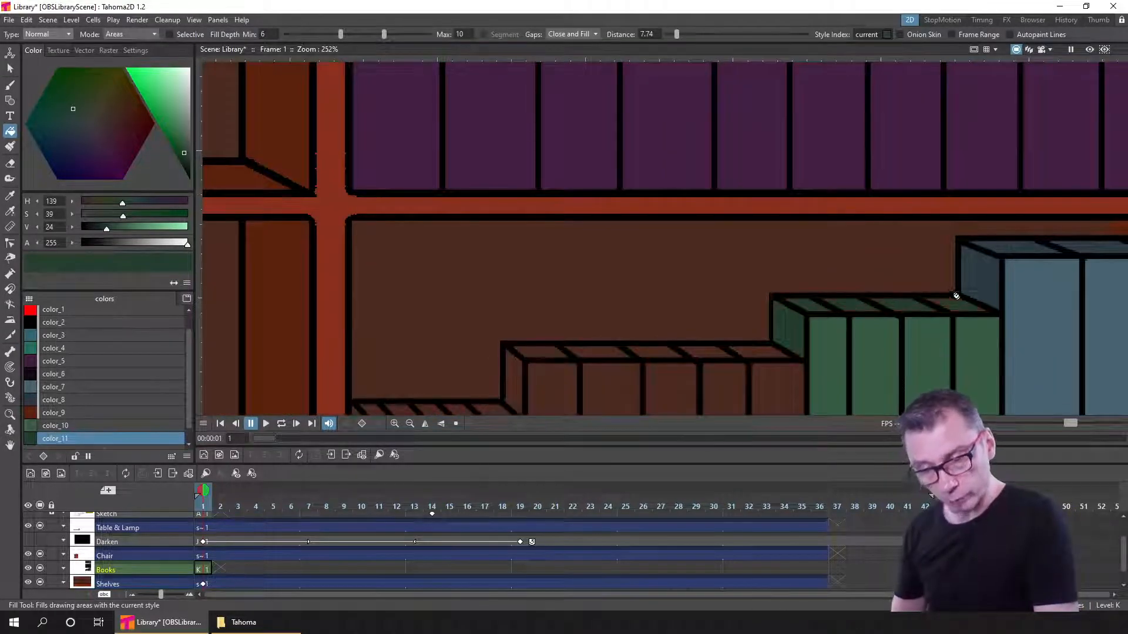
- Darken color_11 on the green books' tops and side to V 13 and save the scene
{"action": "left_click_drag", "start_coordinate": [108, 231], "coordinate": [93, 230]}
{"action": "key", "text": "ctrl+s"}
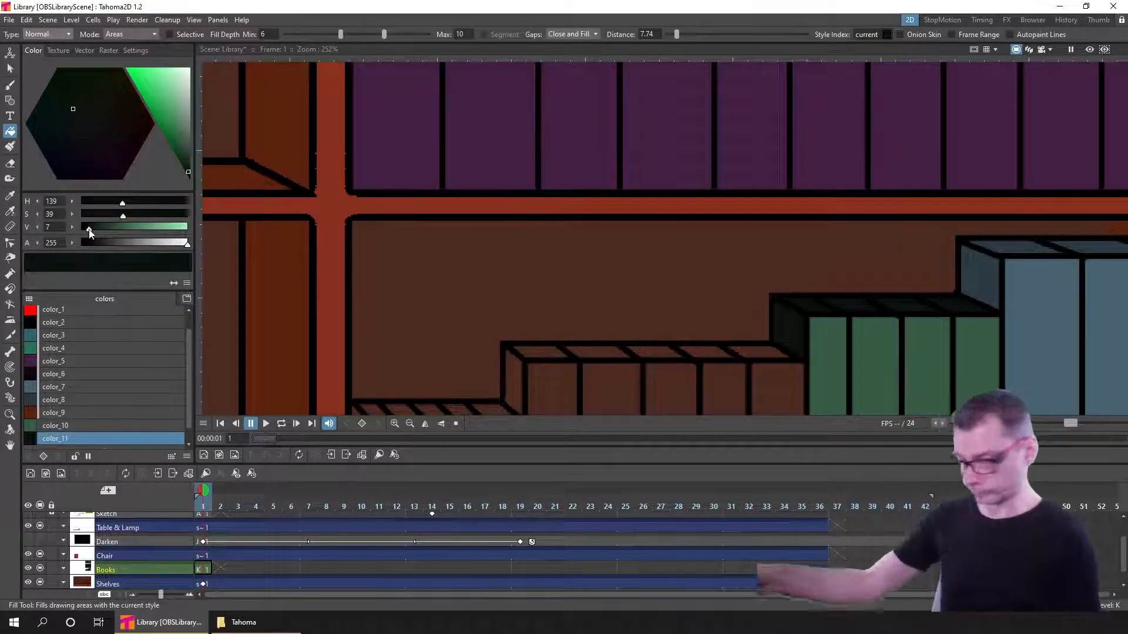
{"action": "left_click", "coordinate": [94, 228]}
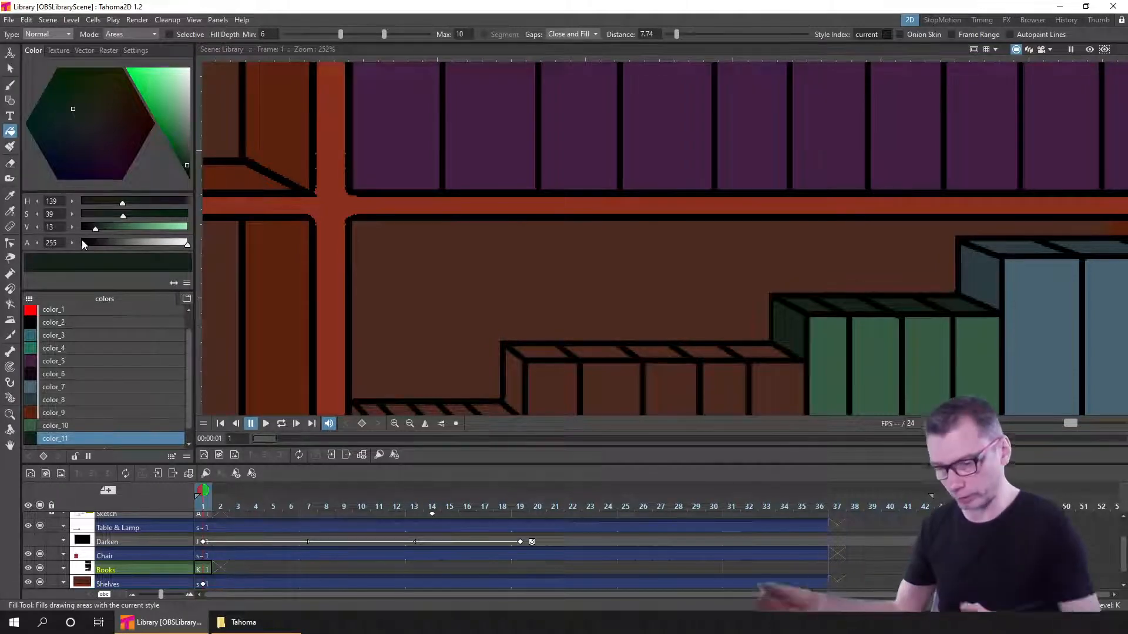
{"action": "left_click_drag", "start_coordinate": [796, 319], "coordinate": [830, 175]}
{"action": "key", "text": "ctrl+s"}
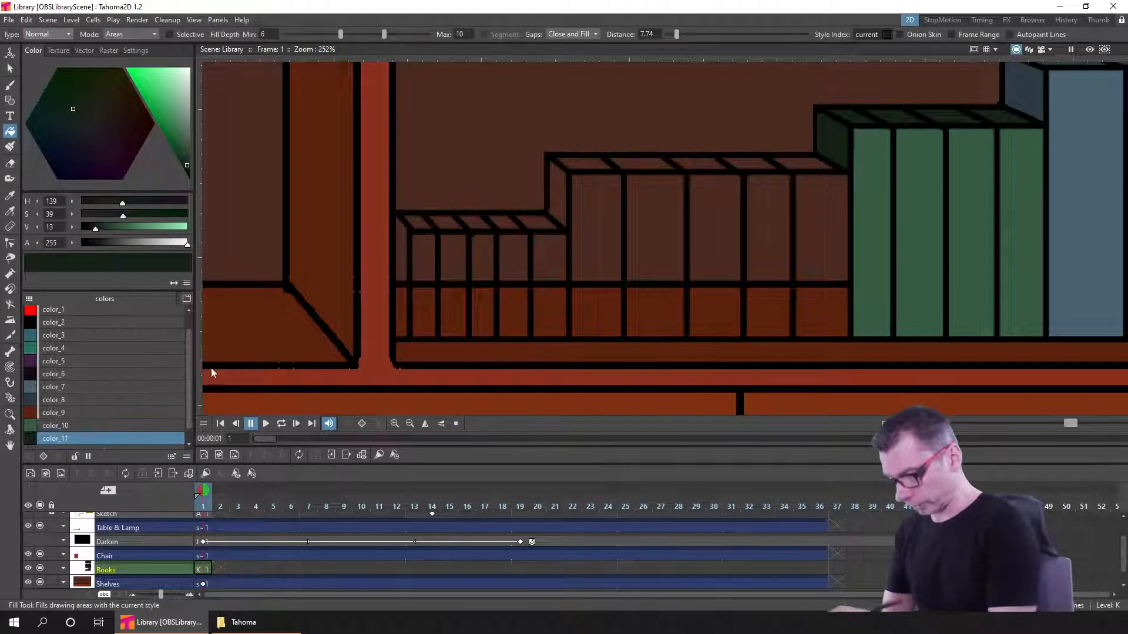
- Add a red style color_12 with H 3, S 54, V 54 and fill the five book spines beside the green books
{"action": "scroll", "coordinate": [191, 365], "scroll_direction": "down", "scroll_amount": 1}
{"action": "left_click", "coordinate": [104, 438]}
{"action": "left_click", "coordinate": [143, 108]}
{"action": "left_click", "coordinate": [157, 109]}
{"action": "left_click", "coordinate": [168, 119]}
{"action": "left_click_drag", "start_coordinate": [117, 133], "coordinate": [124, 122]}
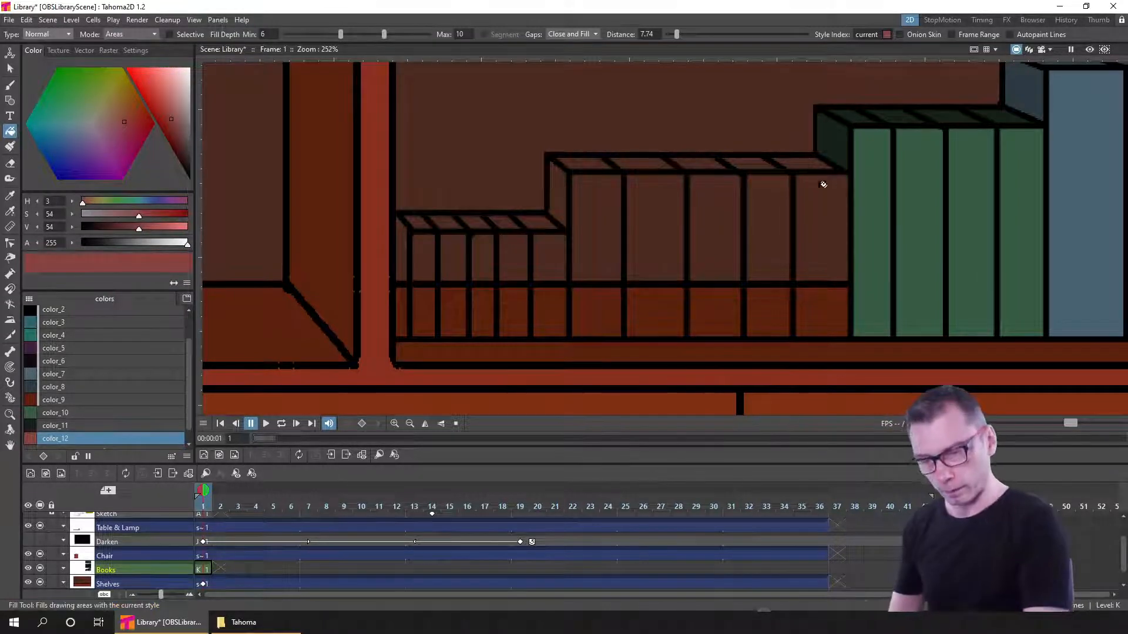
{"action": "left_click_drag", "start_coordinate": [830, 207], "coordinate": [608, 211]}
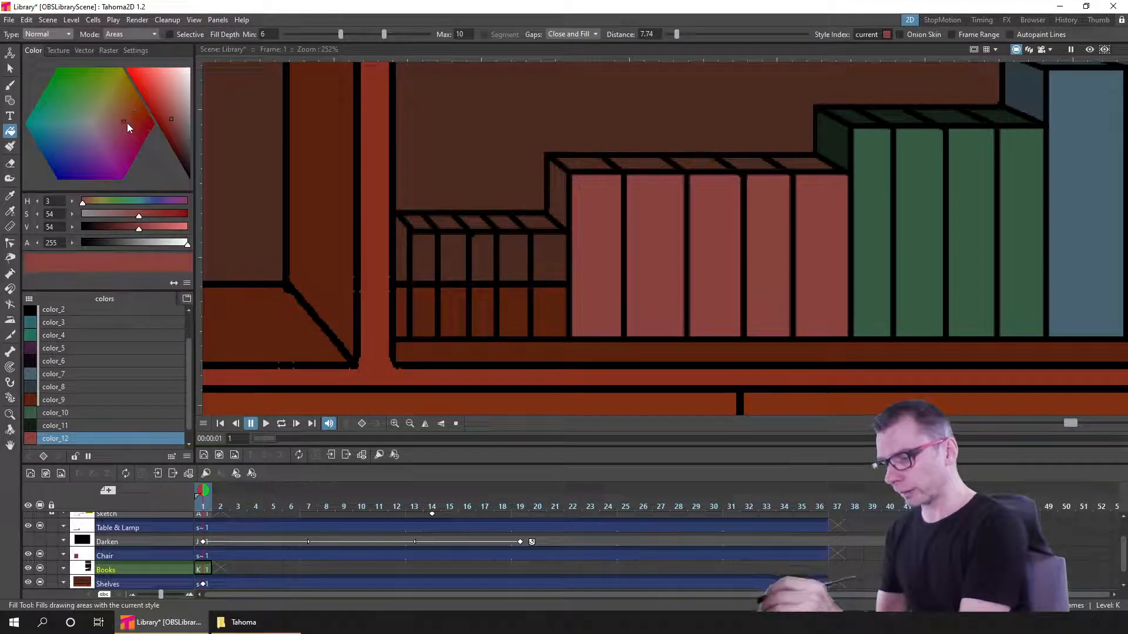
- Deepen color_12 on the red book spines to H 357, S 63, V 45 and save the scene
{"action": "left_click_drag", "start_coordinate": [126, 121], "coordinate": [129, 126]}
{"action": "left_click", "coordinate": [135, 227]}
{"action": "left_click_drag", "start_coordinate": [131, 232], "coordinate": [126, 233]}
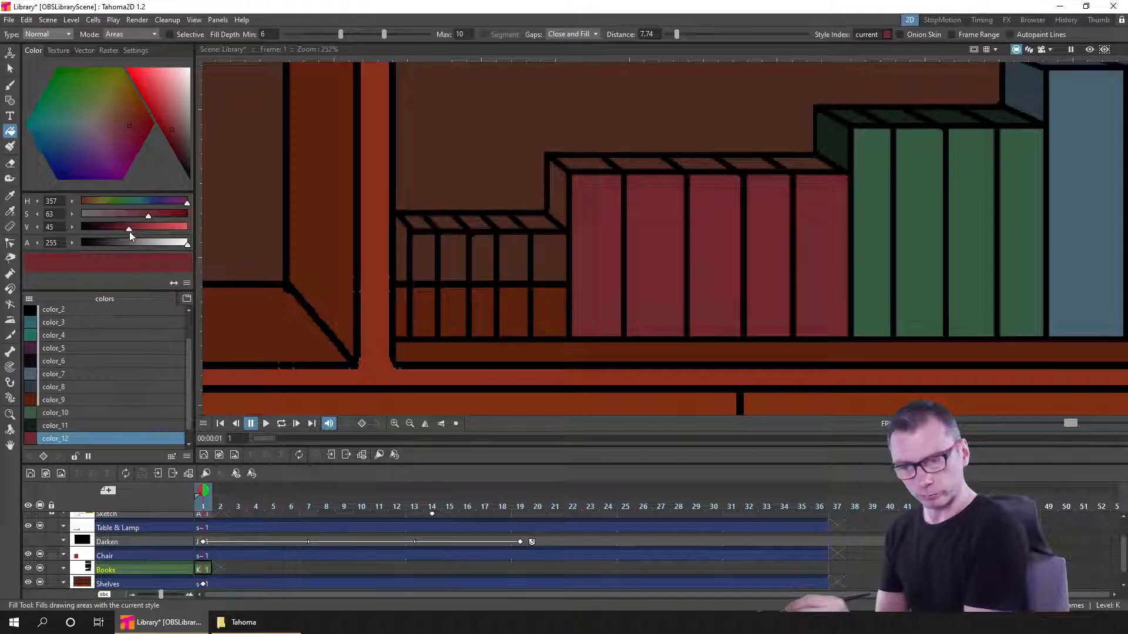
{"action": "key", "text": "ctrl+s"}
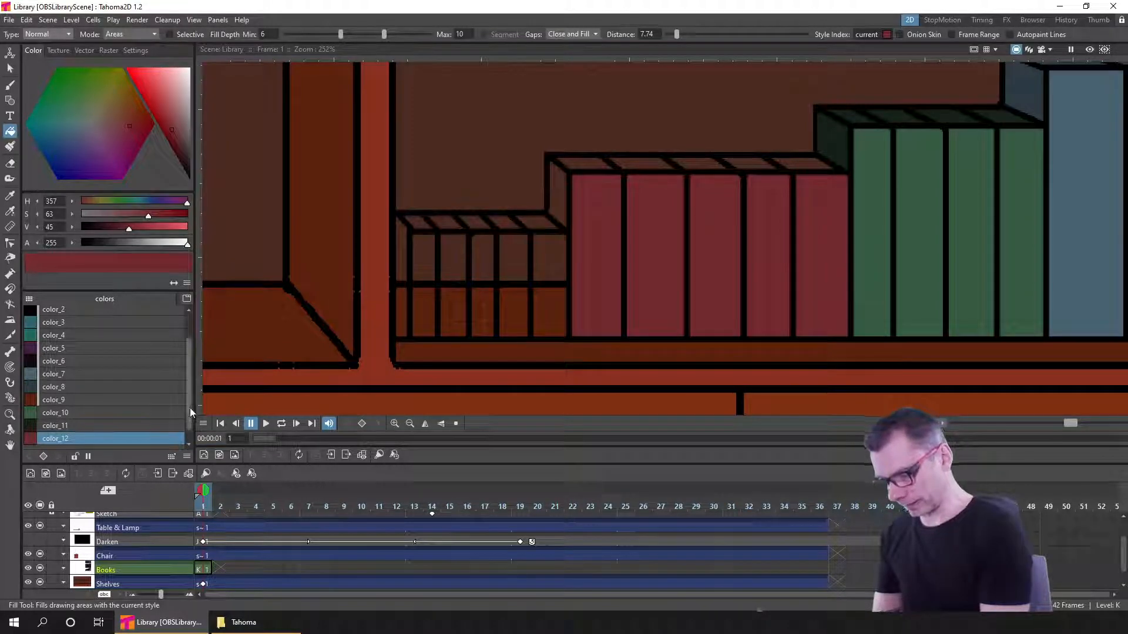
- Add a style color_13 in the same red, fill the red books' tops and exposed side with it, and save the scene
{"action": "left_click_drag", "start_coordinate": [189, 407], "coordinate": [190, 441]}
{"action": "left_click", "coordinate": [107, 439]}
{"action": "key", "text": "ctrl+s"}
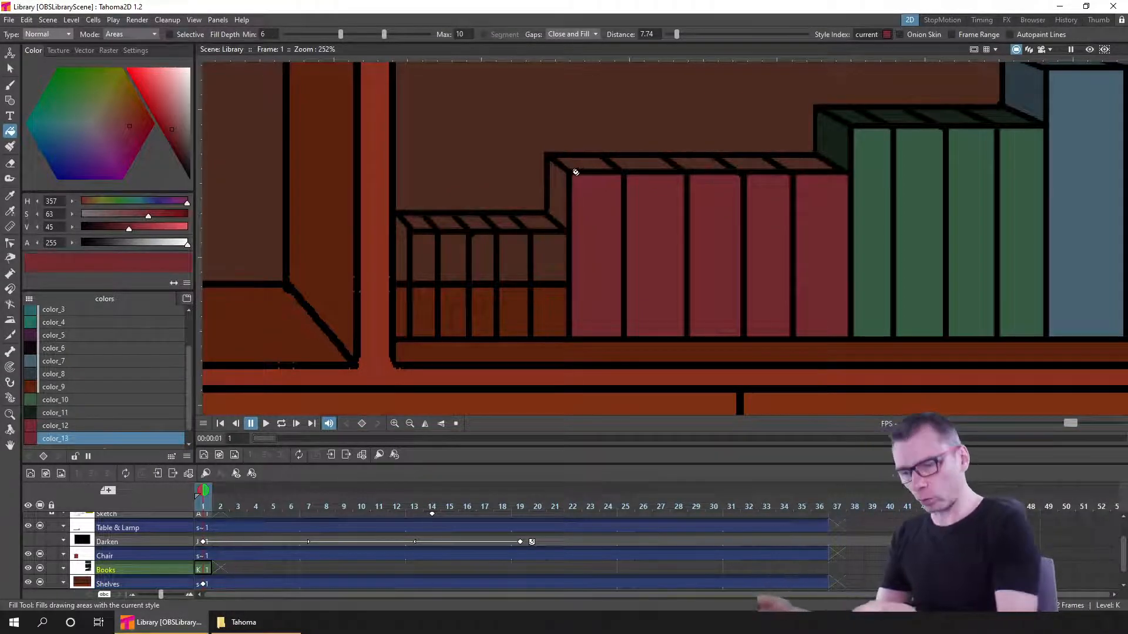
{"action": "mouse_move", "coordinate": [558, 187]}
{"action": "left_mouse_down"}
{"action": "mouse_move", "coordinate": [594, 156]}
{"action": "mouse_move", "coordinate": [758, 152]}
{"action": "mouse_move", "coordinate": [807, 163]}
{"action": "left_mouse_up"}
{"action": "key", "text": "ctrl+s"}
{"action": "key", "text": "ctrl+s"}
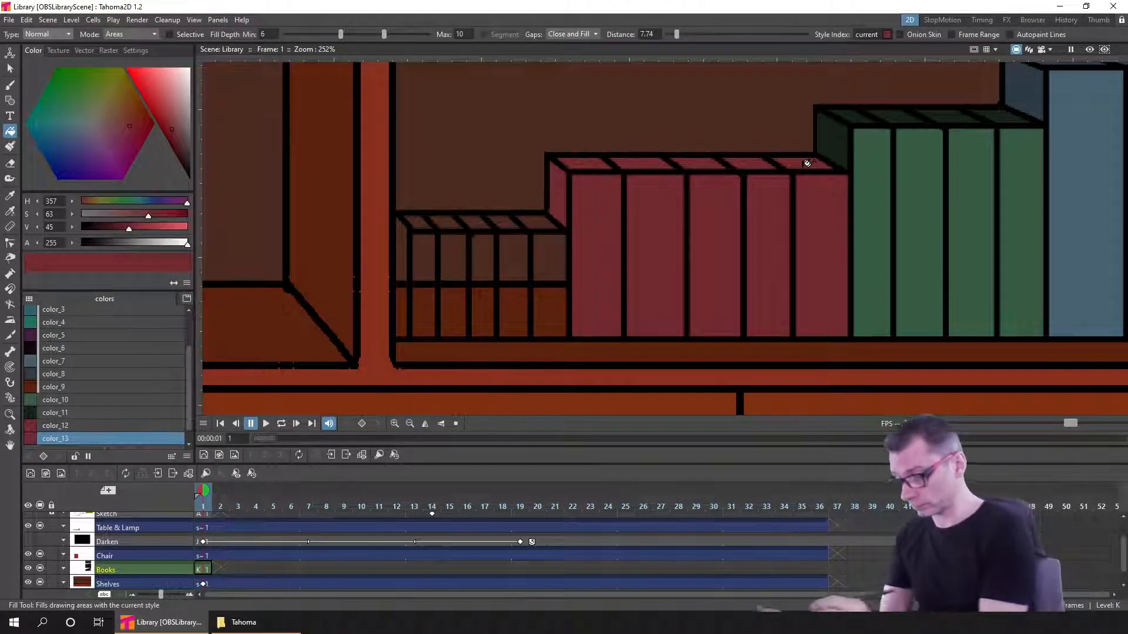
- Darken color_13 on the red books' tops and exposed side to V 17 and save the scene
{"action": "left_click_drag", "start_coordinate": [128, 227], "coordinate": [100, 230]}
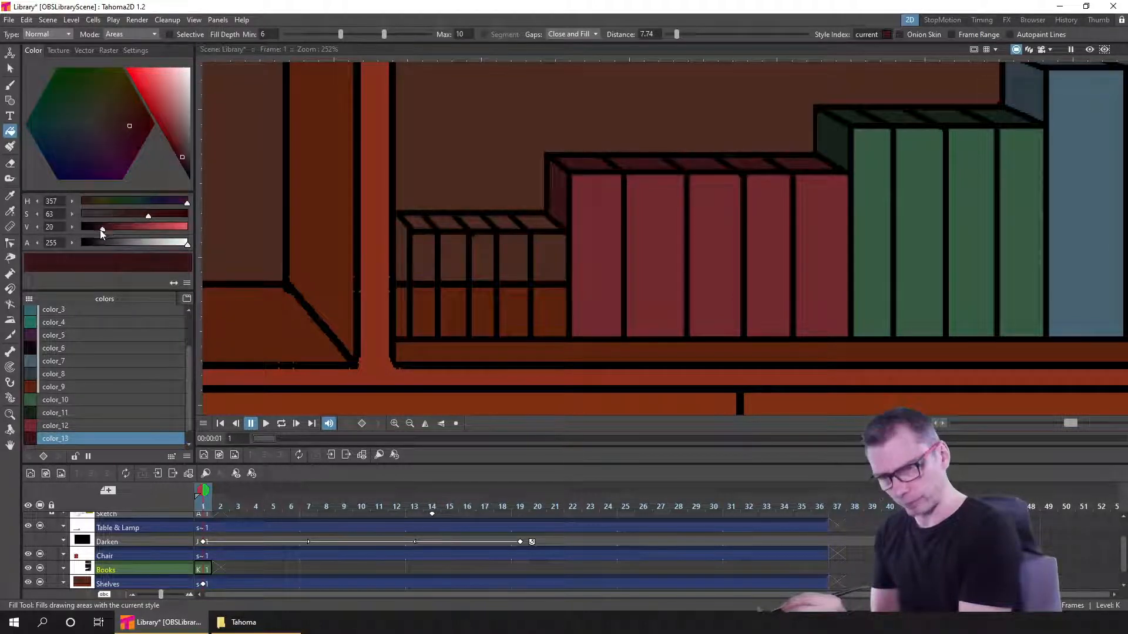
{"action": "key", "text": "ctrl+s"}
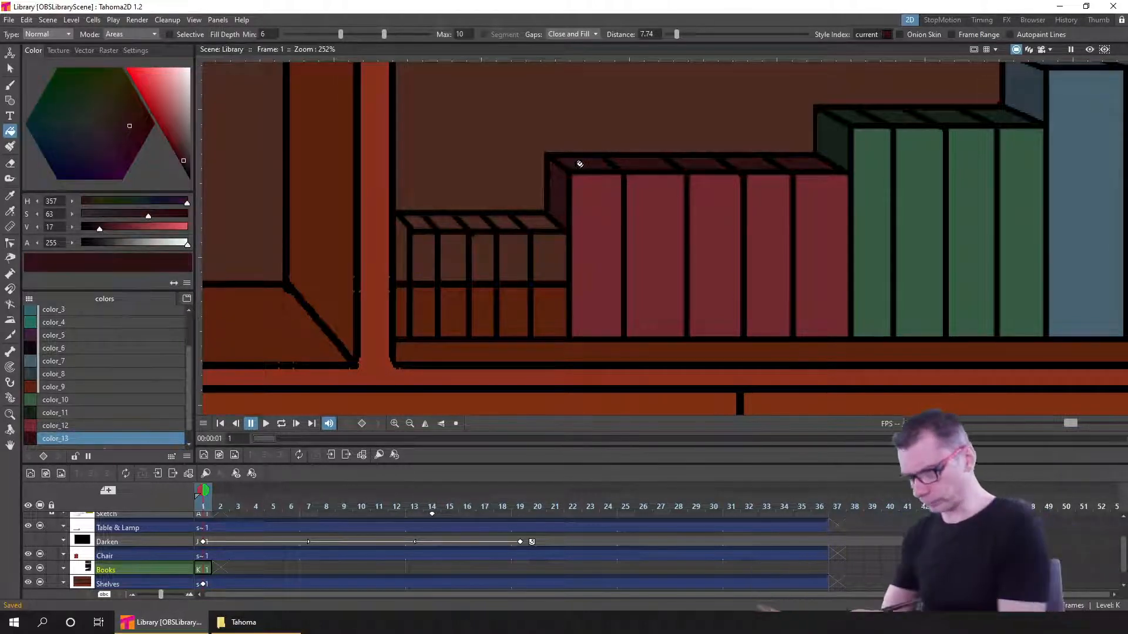
- Add a dark blue style color_14 with H 218, S 68, V 17 and fill the five smallest book spines beside the red books
{"action": "scroll", "coordinate": [188, 362], "scroll_direction": "down", "scroll_amount": 1}
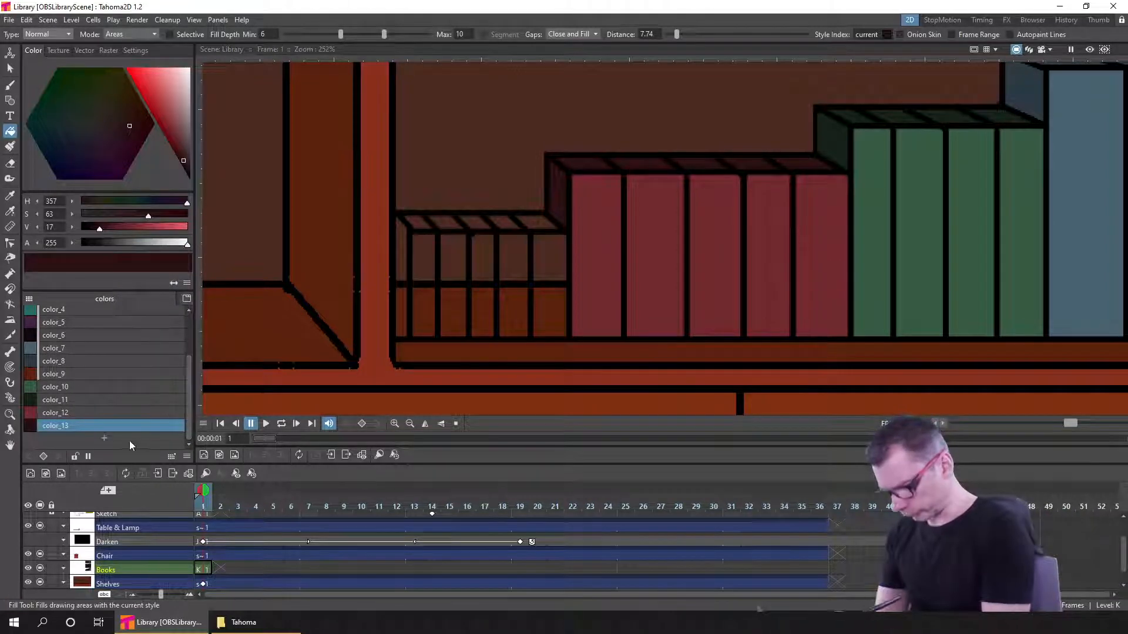
{"action": "left_click", "coordinate": [105, 439]}
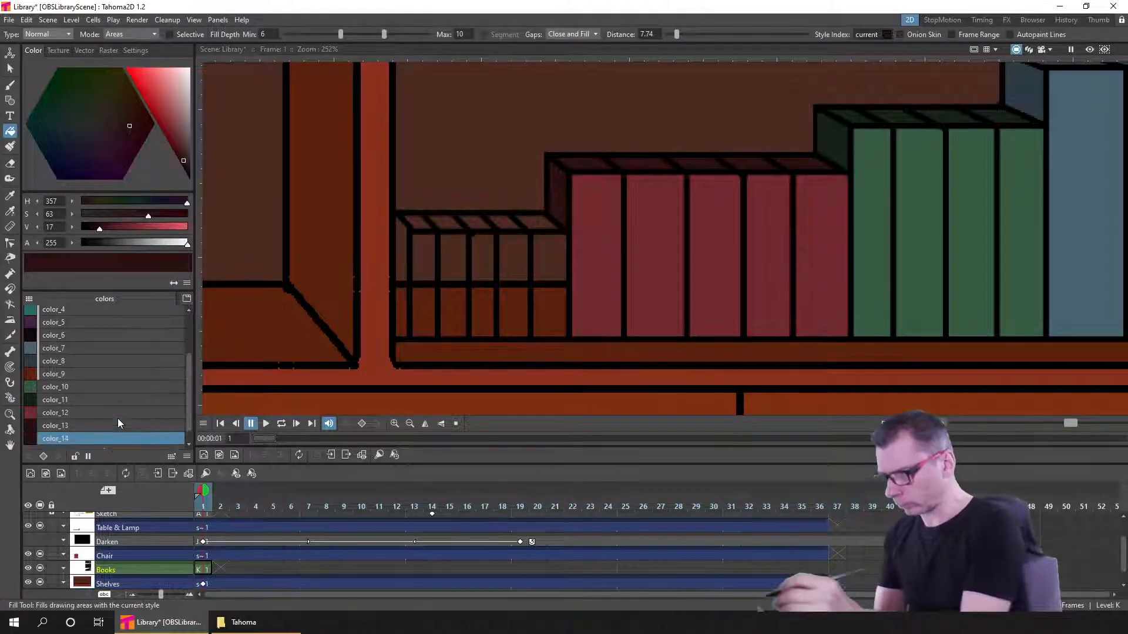
{"action": "left_click", "coordinate": [78, 143]}
{"action": "left_click", "coordinate": [60, 147]}
{"action": "left_click_drag", "start_coordinate": [552, 264], "coordinate": [461, 271]}
{"action": "left_click", "coordinate": [461, 271]}
{"action": "left_click", "coordinate": [426, 264]}
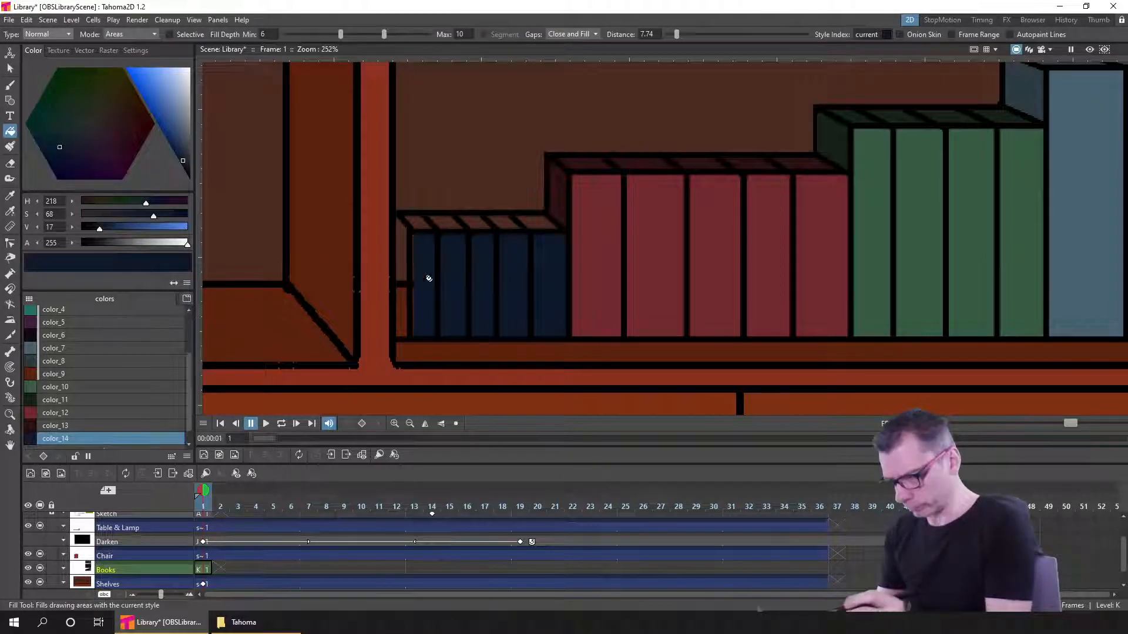
- Add a darker blue style color_15 with V 14, fill the blue books' tops and exposed side with it, and save the scene
{"action": "scroll", "coordinate": [189, 386], "scroll_direction": "down", "scroll_amount": 1}
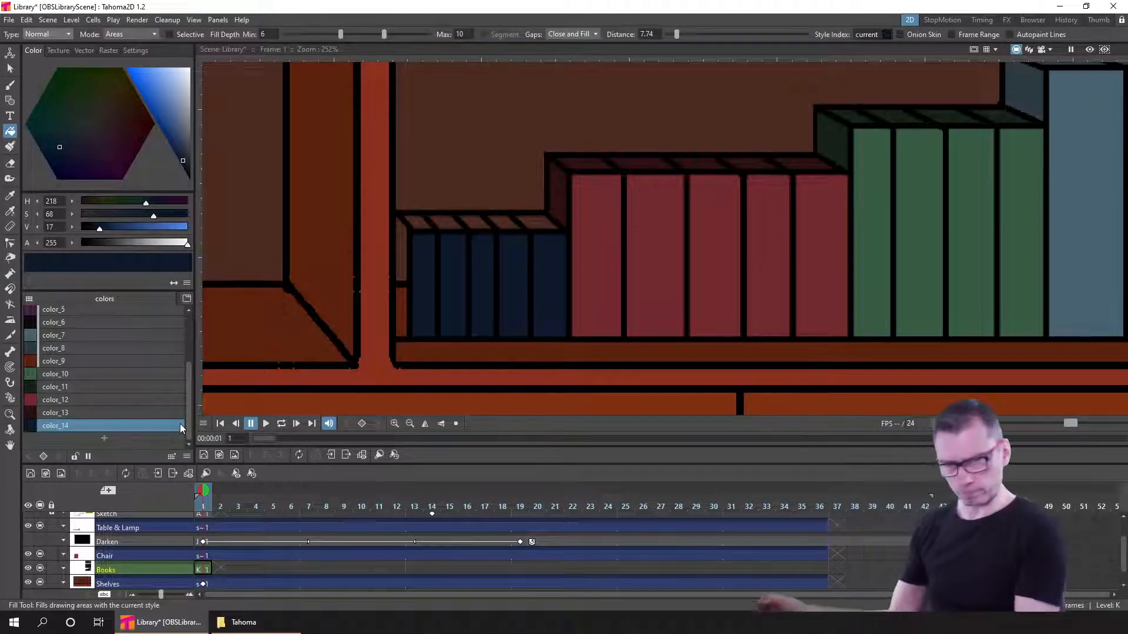
{"action": "left_click_drag", "start_coordinate": [99, 231], "coordinate": [96, 230]}
{"action": "left_click", "coordinate": [105, 439]}
{"action": "left_click", "coordinate": [532, 219]}
{"action": "left_click", "coordinate": [500, 219]}
{"action": "left_click", "coordinate": [465, 218]}
{"action": "left_click", "coordinate": [446, 220]}
{"action": "left_click", "coordinate": [419, 220]}
{"action": "left_click", "coordinate": [410, 234]}
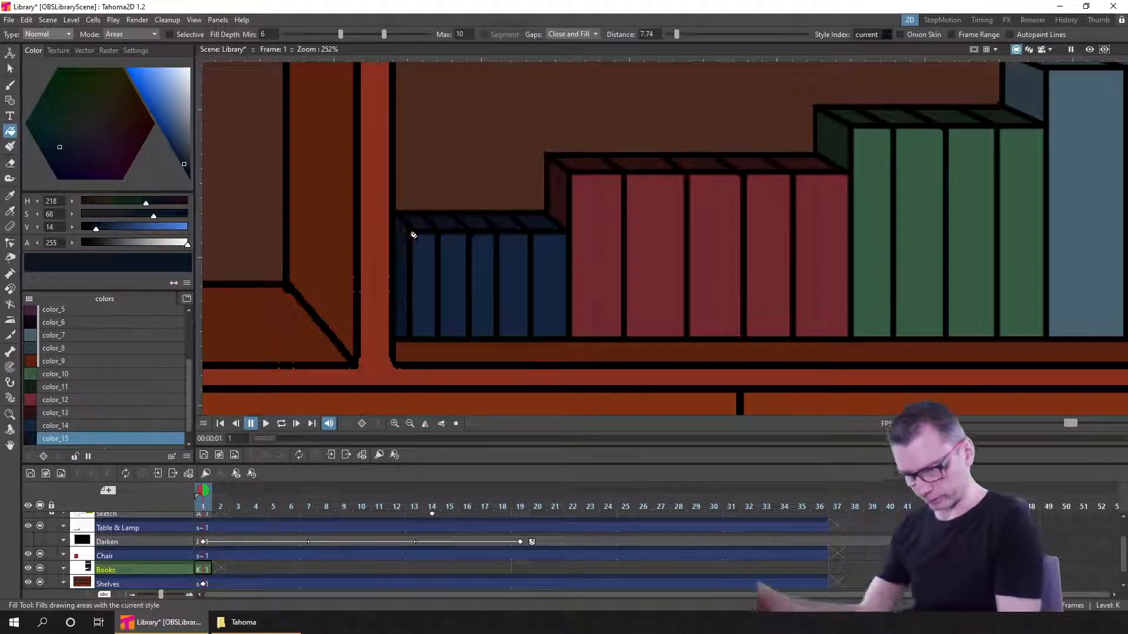
{"action": "key", "text": "ctrl+s"}
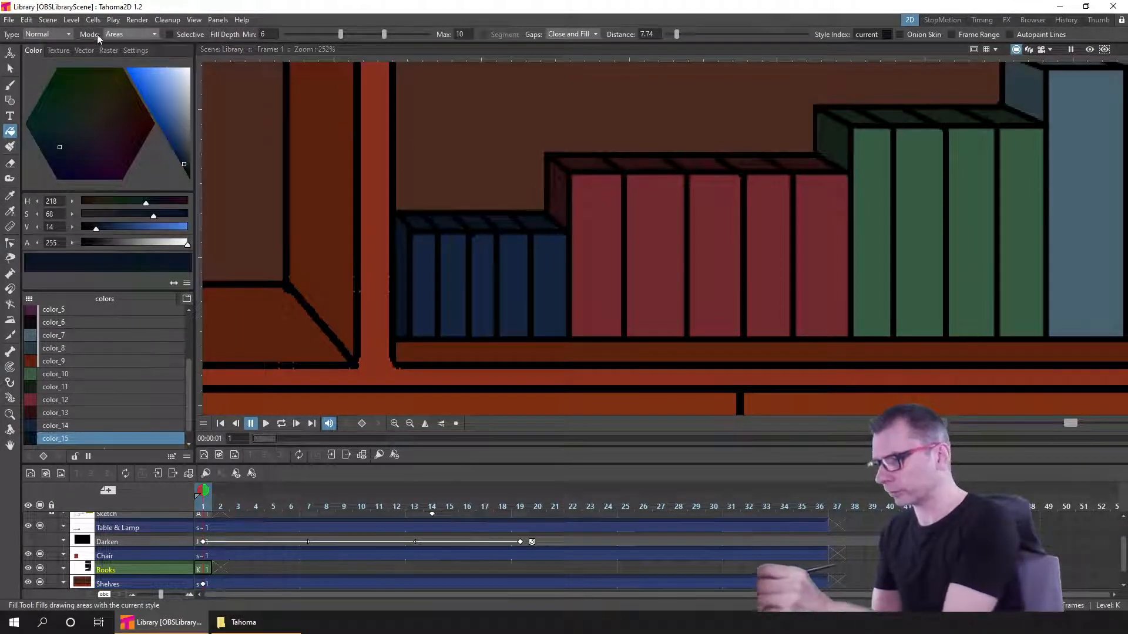
- Apply a Rectangular fill of color_15 around the blue books' exposed side, restore the Normal fill type, and save the scene
{"action": "left_click", "coordinate": [62, 36]}
{"action": "left_click", "coordinate": [58, 54]}
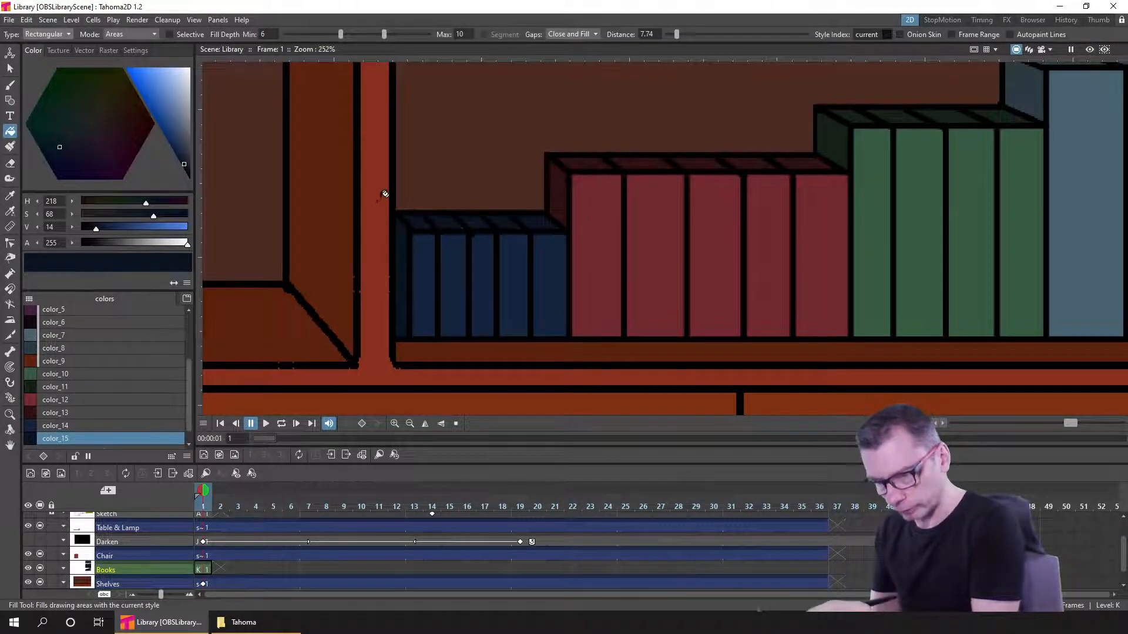
{"action": "left_click_drag", "start_coordinate": [571, 237], "coordinate": [575, 237]}
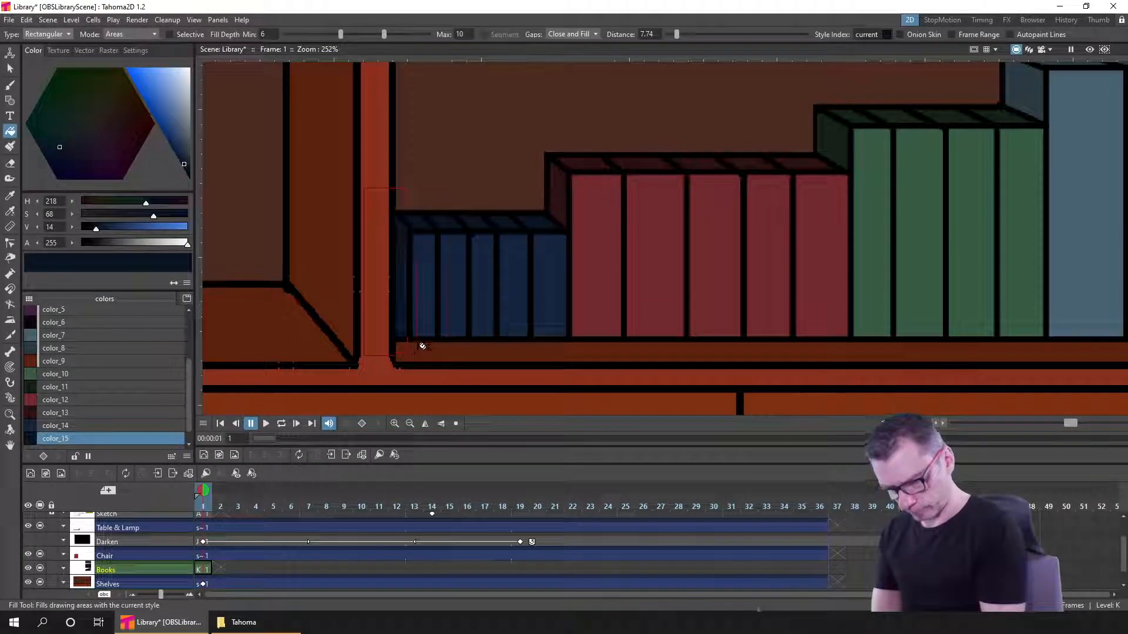
{"action": "left_click", "coordinate": [54, 38]}
{"action": "left_click", "coordinate": [51, 46]}
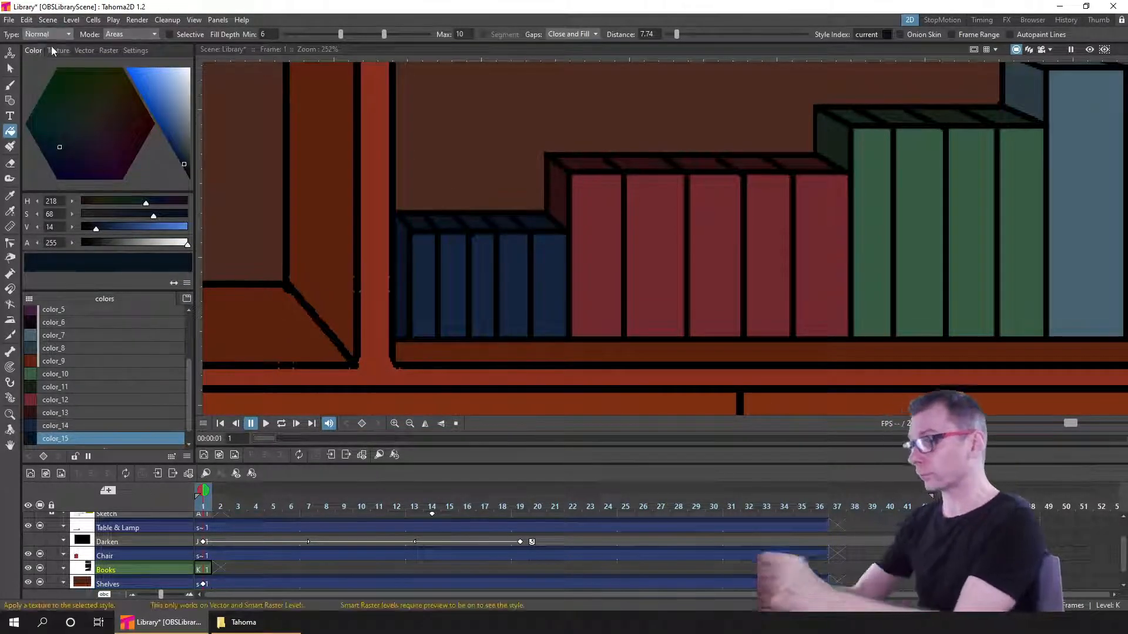
{"action": "key", "text": "ctrl+s"}
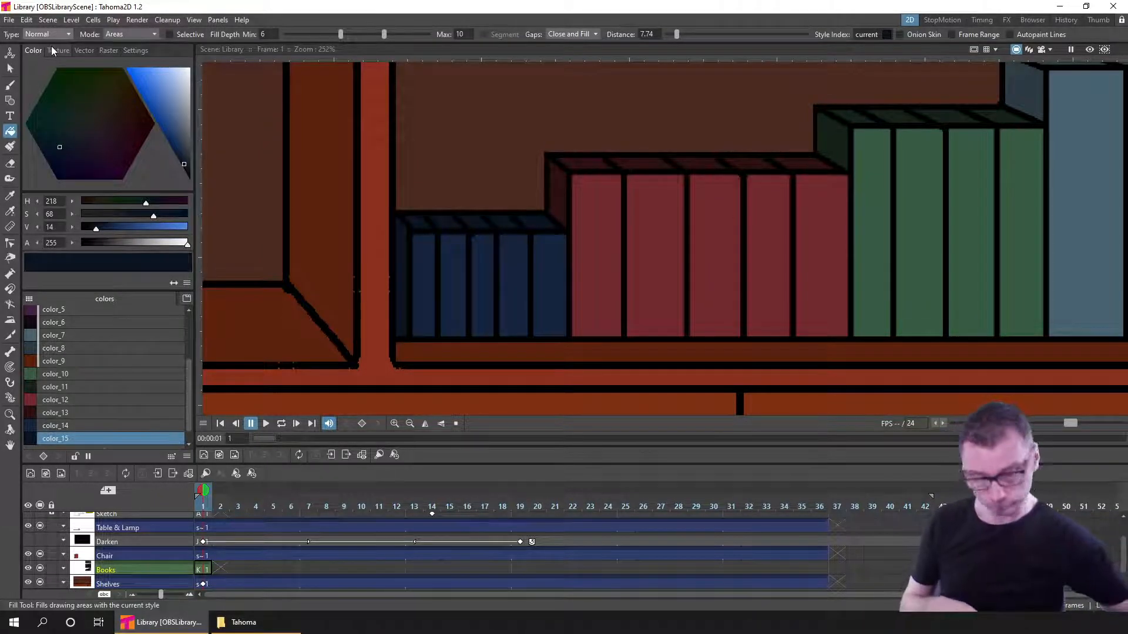
- Try a curved brush line in color_15 across the upper end of the first red book's spine, and undo it
{"action": "left_click", "coordinate": [10, 85]}
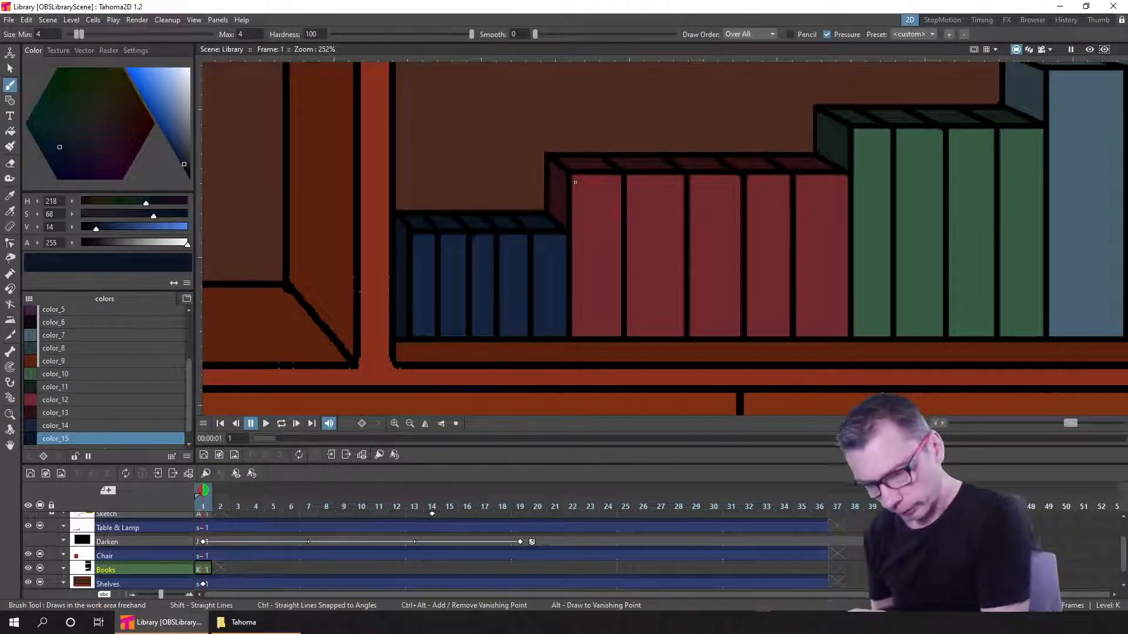
{"action": "left_click_drag", "start_coordinate": [572, 179], "coordinate": [619, 178]}
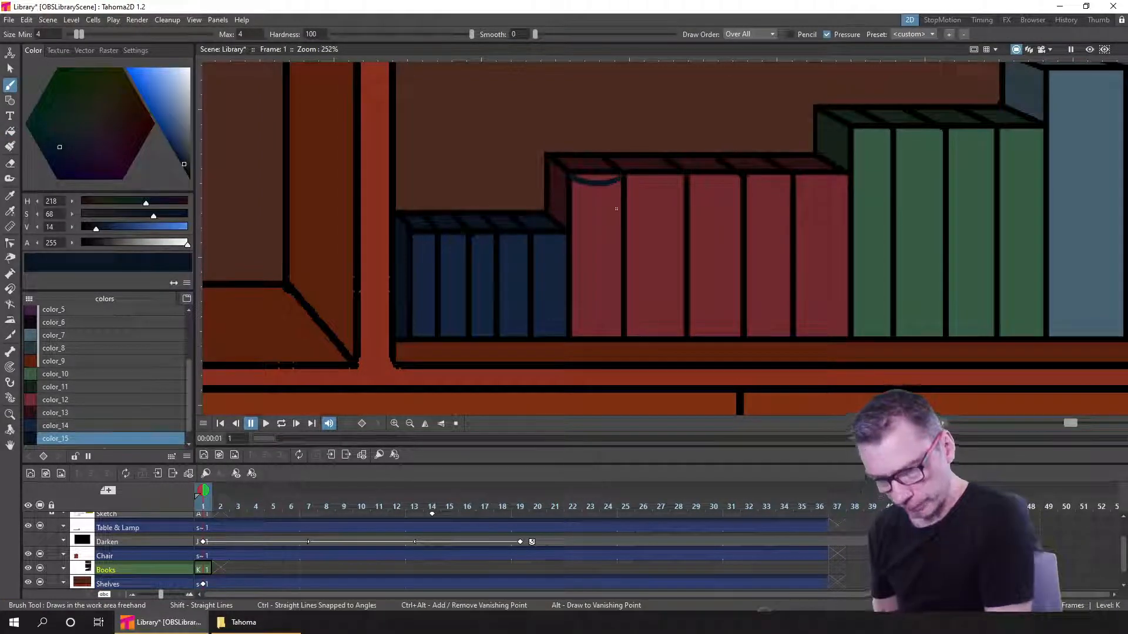
{"action": "key", "text": "ctrl+z"}
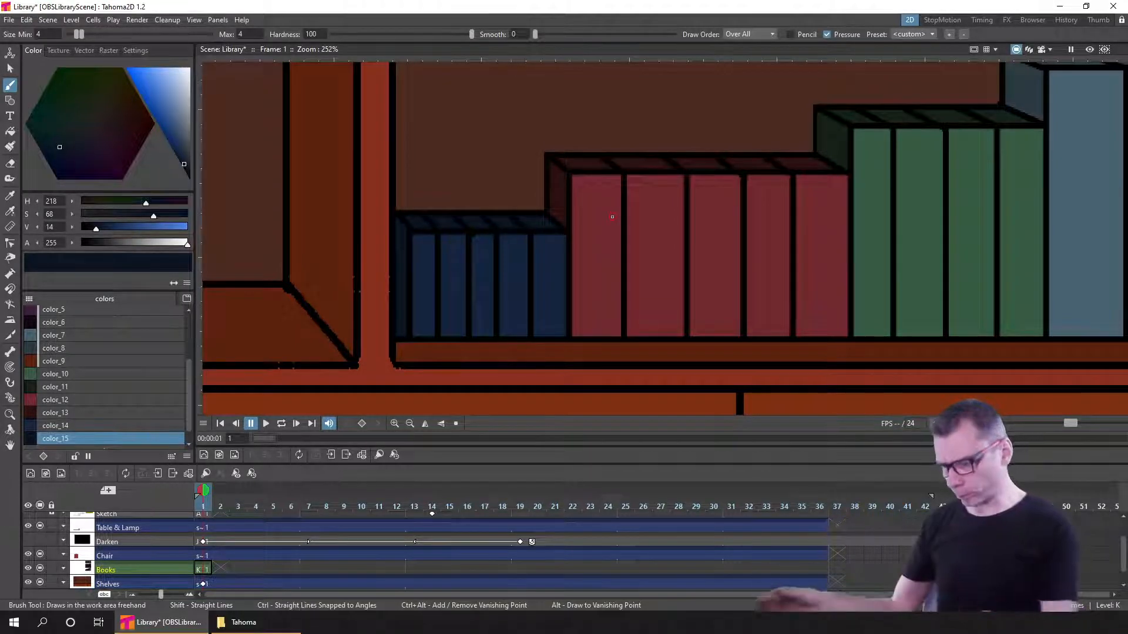
- Save the scene with the whole bookcase in view
{"action": "scroll", "coordinate": [832, 263], "scroll_direction": "down", "scroll_amount": 4}
{"action": "scroll", "coordinate": [832, 263], "scroll_direction": "down", "scroll_amount": 4}
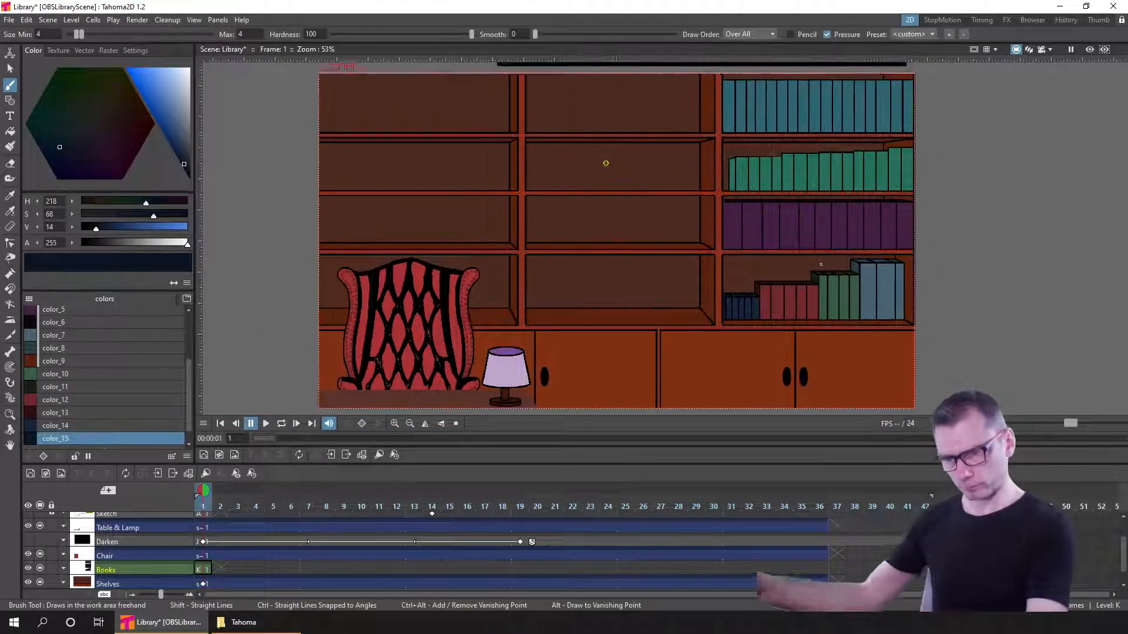
{"action": "key", "text": "ctrl+s"}
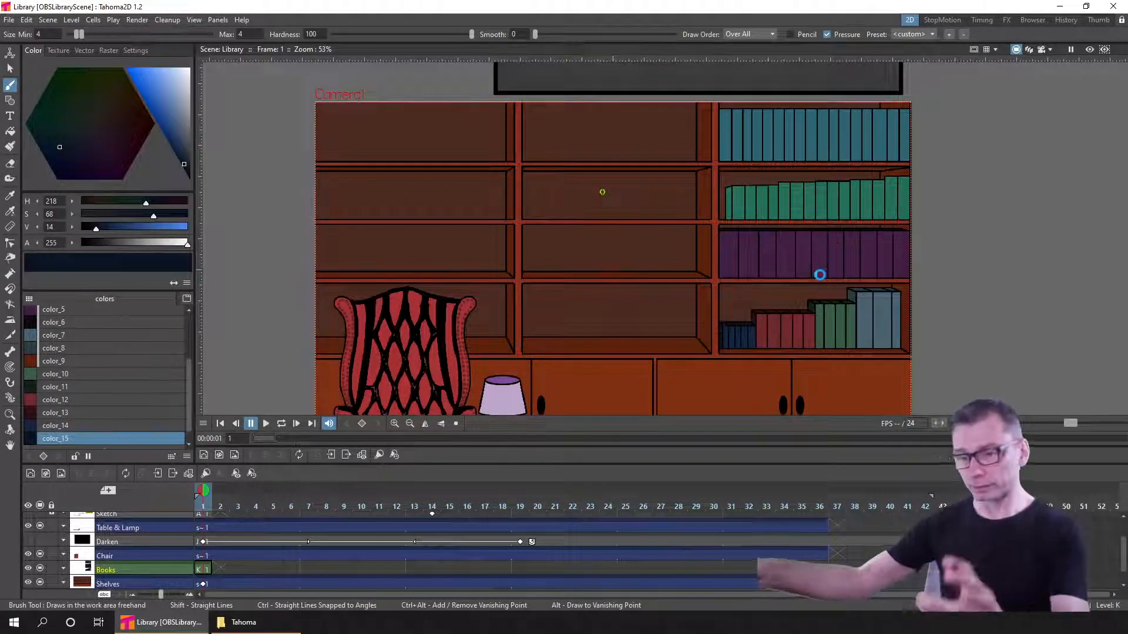
{"action": "key", "text": "ctrl+s"}
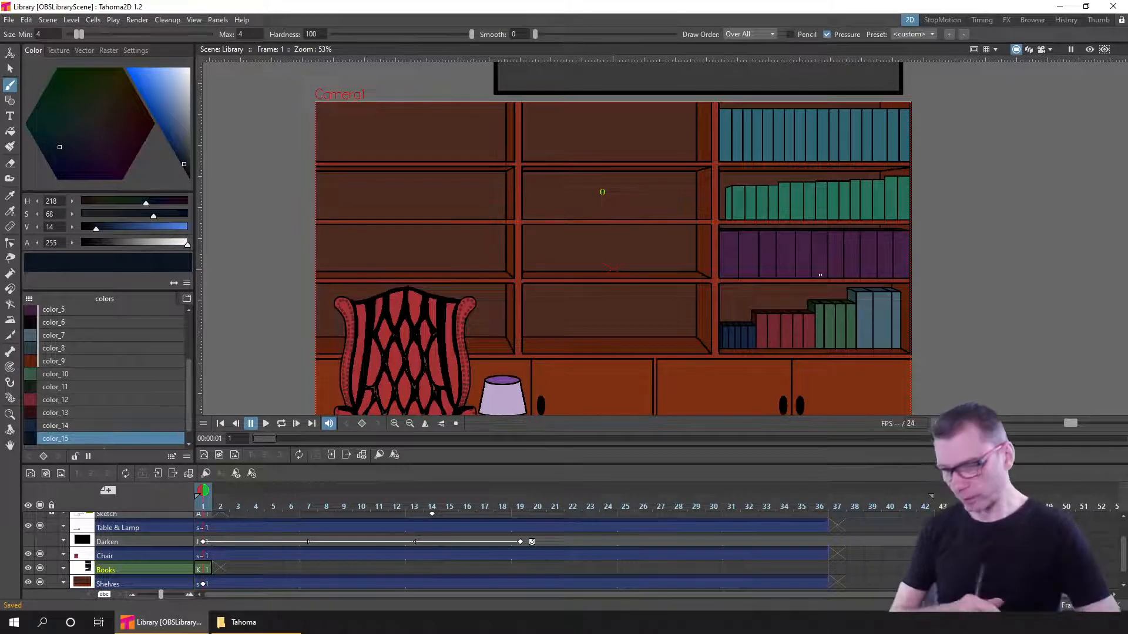
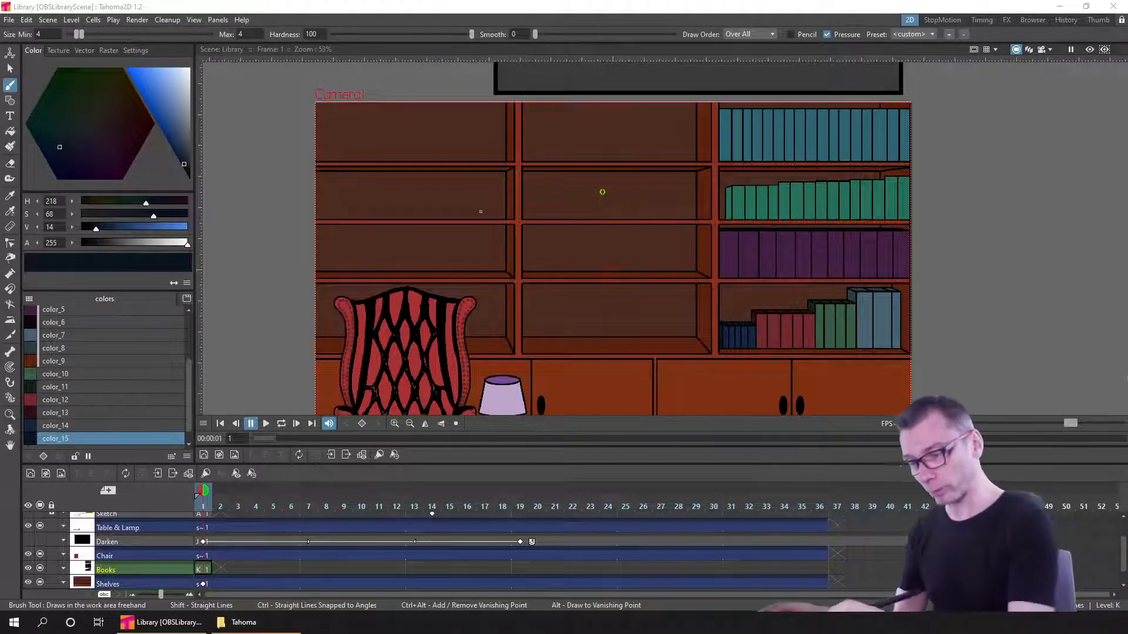
{"action": "scroll", "coordinate": [602, 192], "scroll_direction": "down", "scroll_amount": 2}
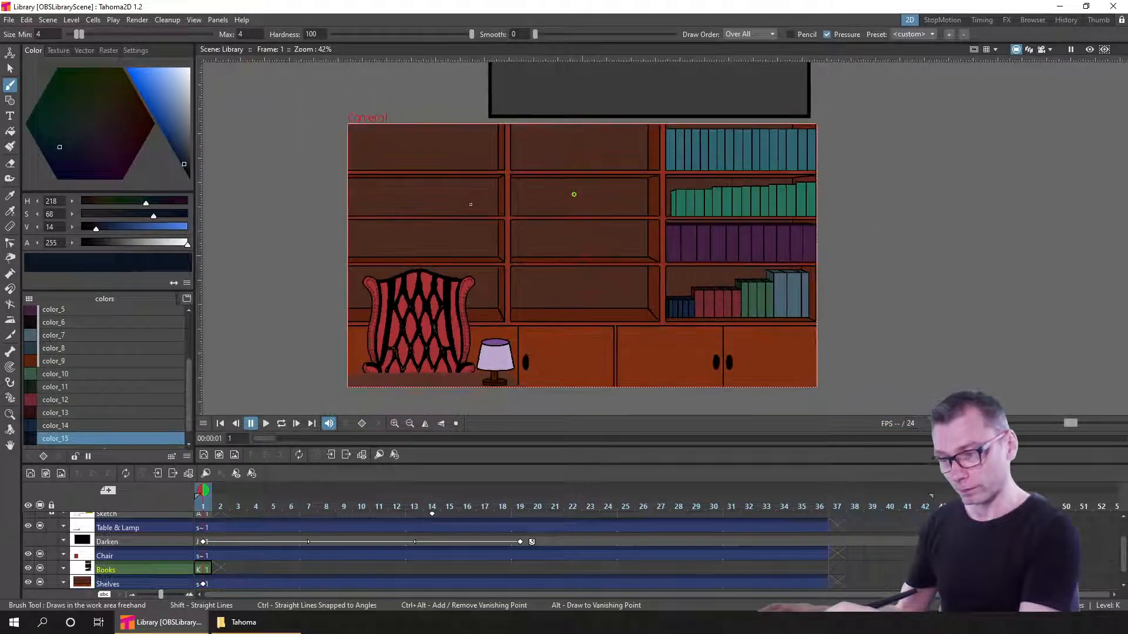
{"action": "scroll", "coordinate": [470, 204], "scroll_direction": "up", "scroll_amount": 2}
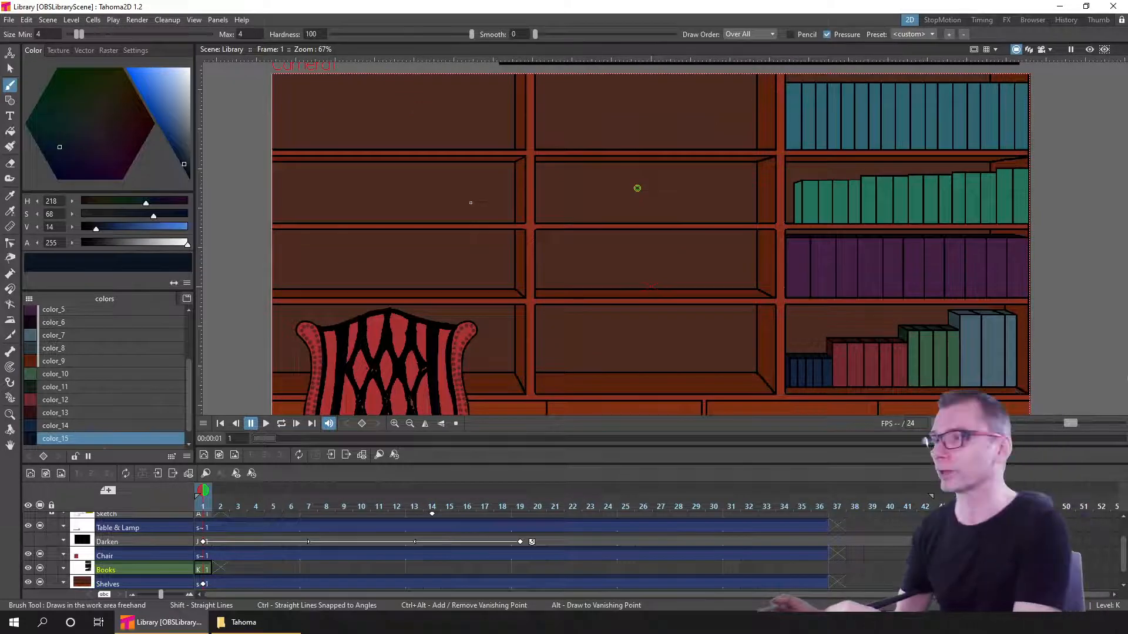
{"action": "scroll", "coordinate": [488, 176], "scroll_direction": "up", "scroll_amount": 2}
{"action": "scroll", "coordinate": [463, 166], "scroll_direction": "down", "scroll_amount": 2}
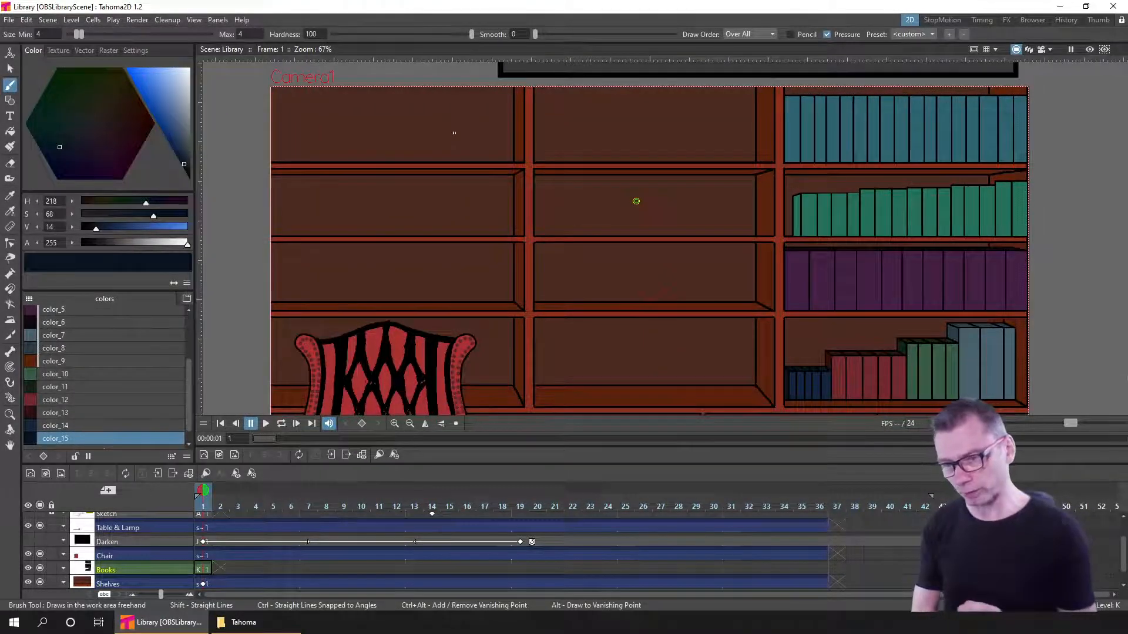
{"action": "key", "text": "ctrl+s"}
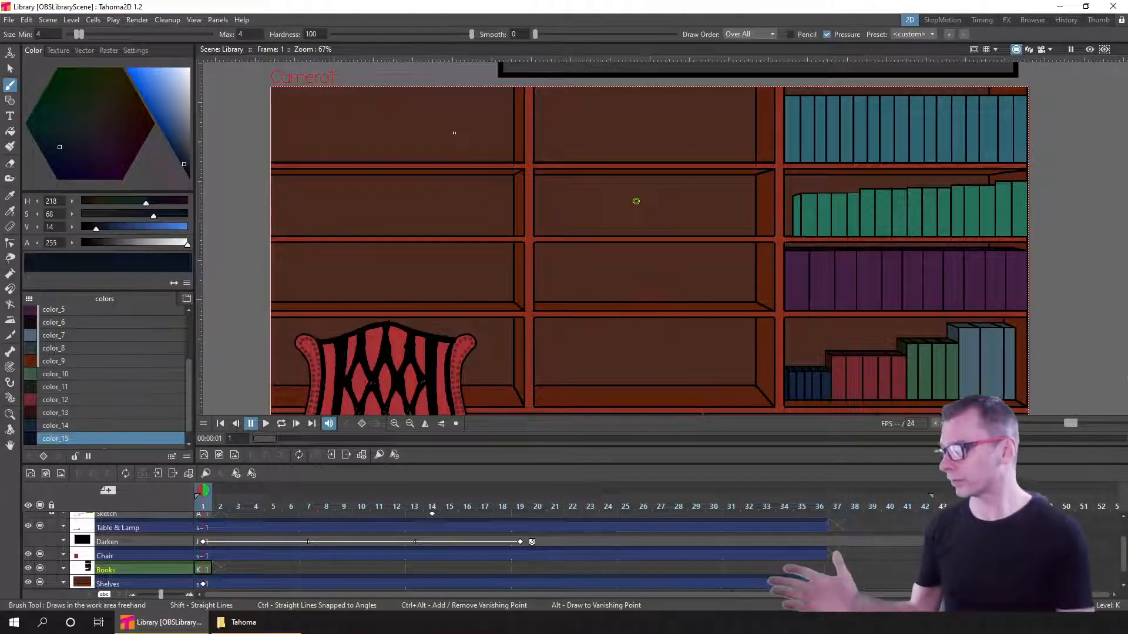
{"action": "left_click_drag", "start_coordinate": [636, 201], "coordinate": [655, 144]}
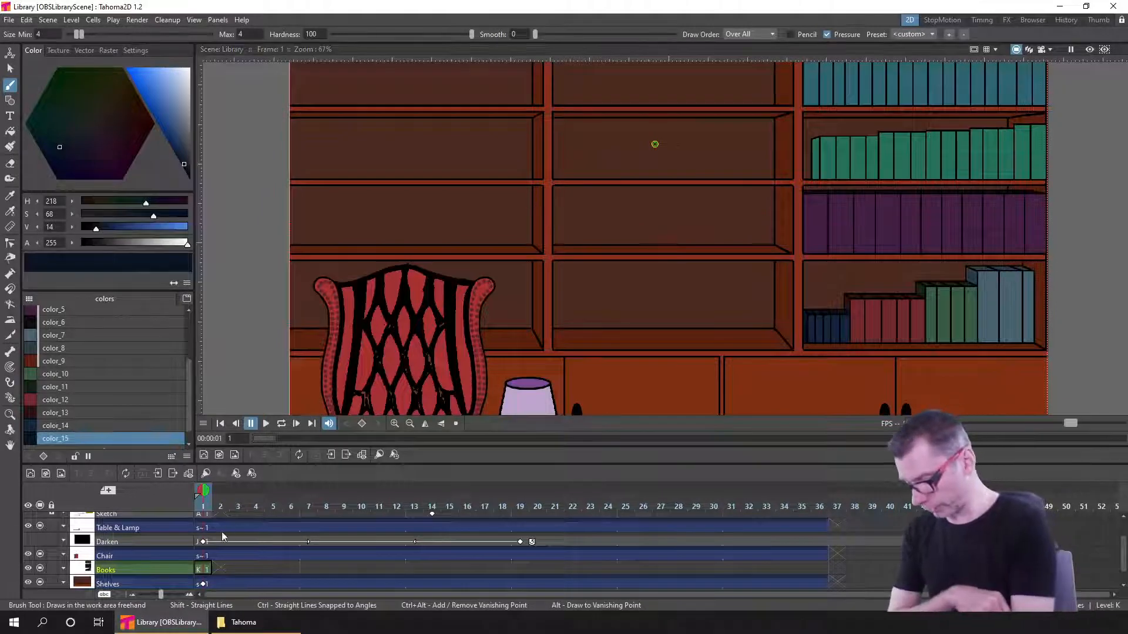
- Extend the Books drawing's exposure from frame 1 to frame 36 to match the other levels
{"action": "scroll", "coordinate": [234, 541], "scroll_direction": "down", "scroll_amount": 1}
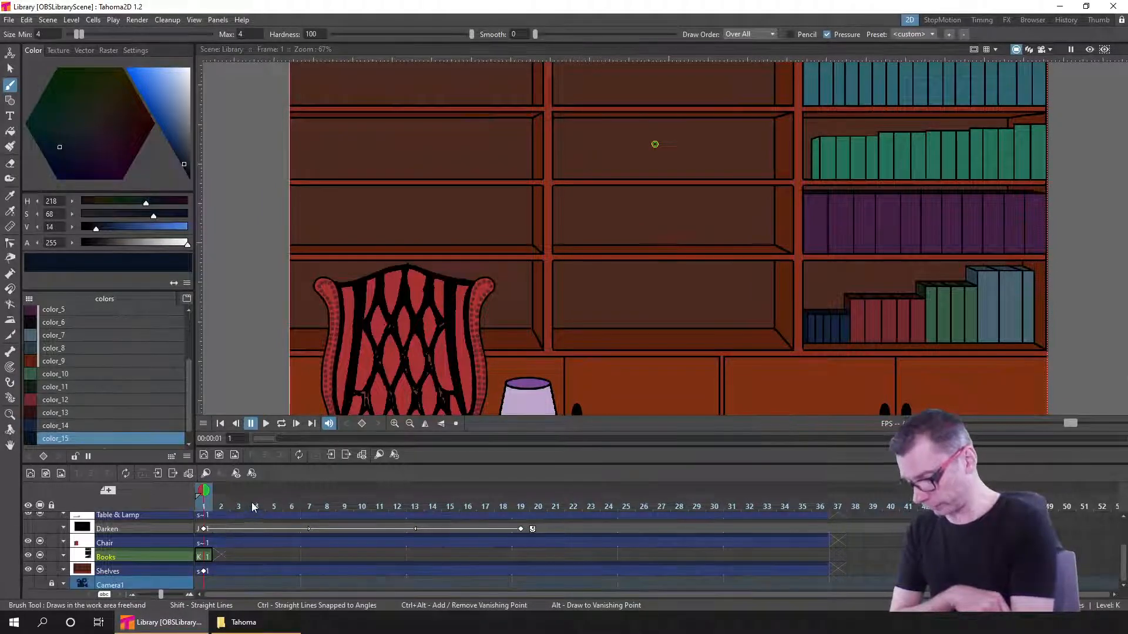
{"action": "left_click", "coordinate": [203, 558]}
{"action": "left_click_drag", "start_coordinate": [215, 555], "coordinate": [910, 558]}
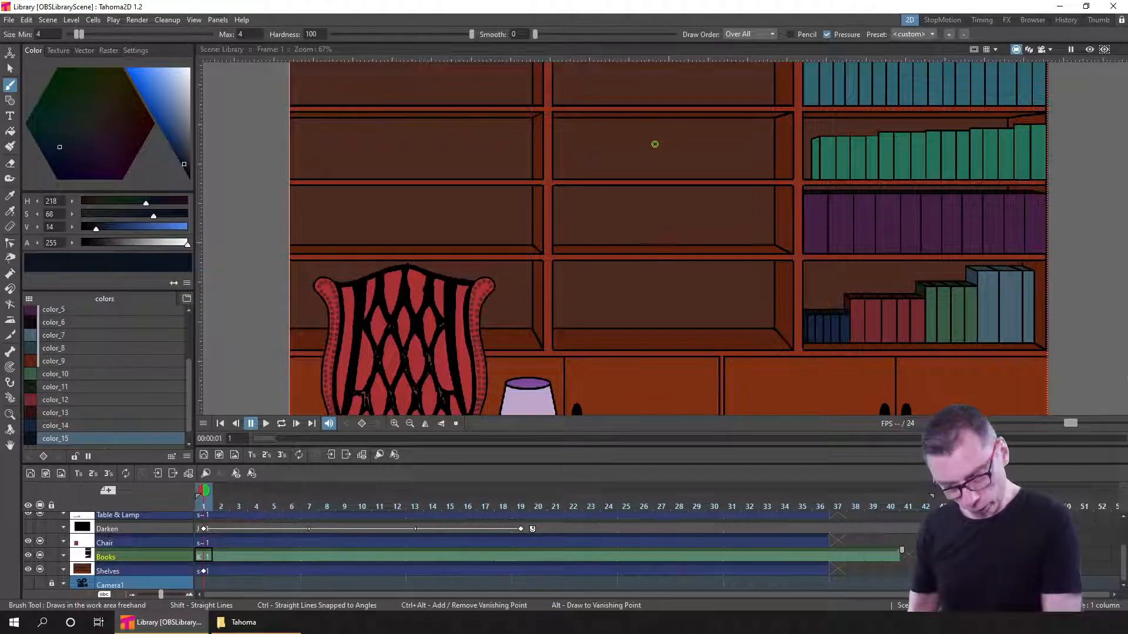
{"action": "left_click_drag", "start_coordinate": [830, 562], "coordinate": [830, 558]}
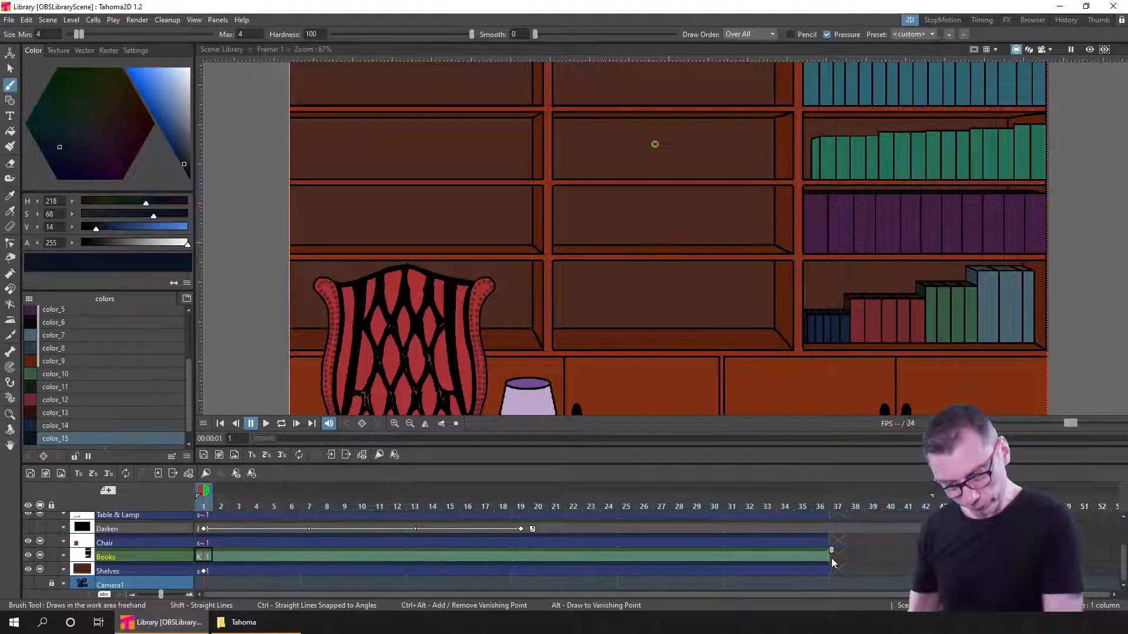
{"action": "scroll", "coordinate": [897, 592], "scroll_direction": "up", "scroll_amount": 1}
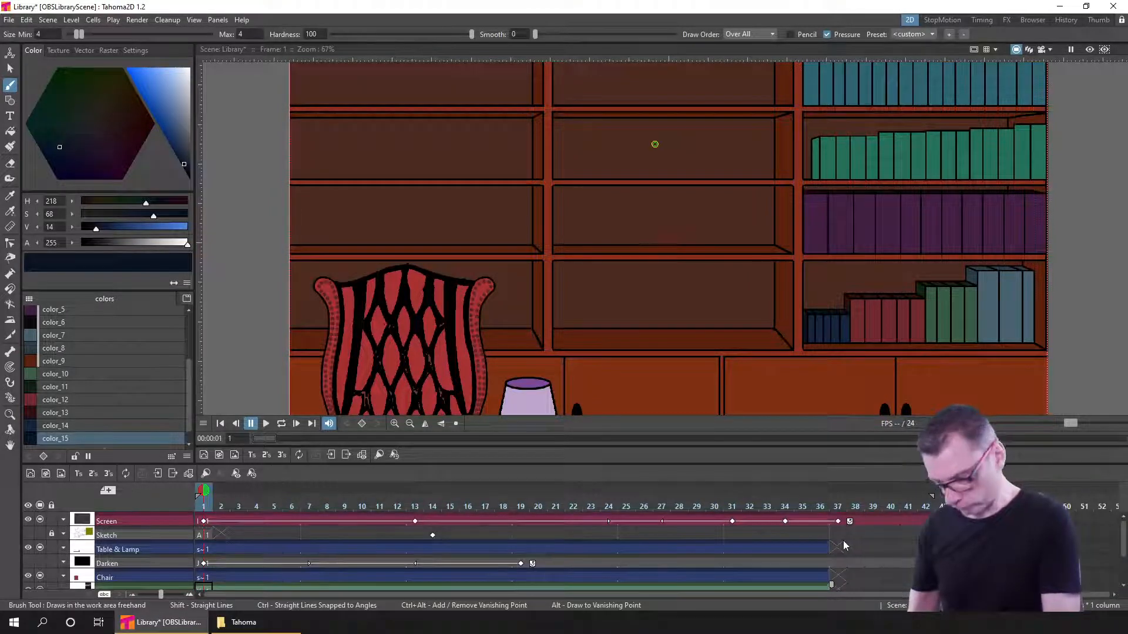
{"action": "scroll", "coordinate": [846, 552], "scroll_direction": "down", "scroll_amount": 2}
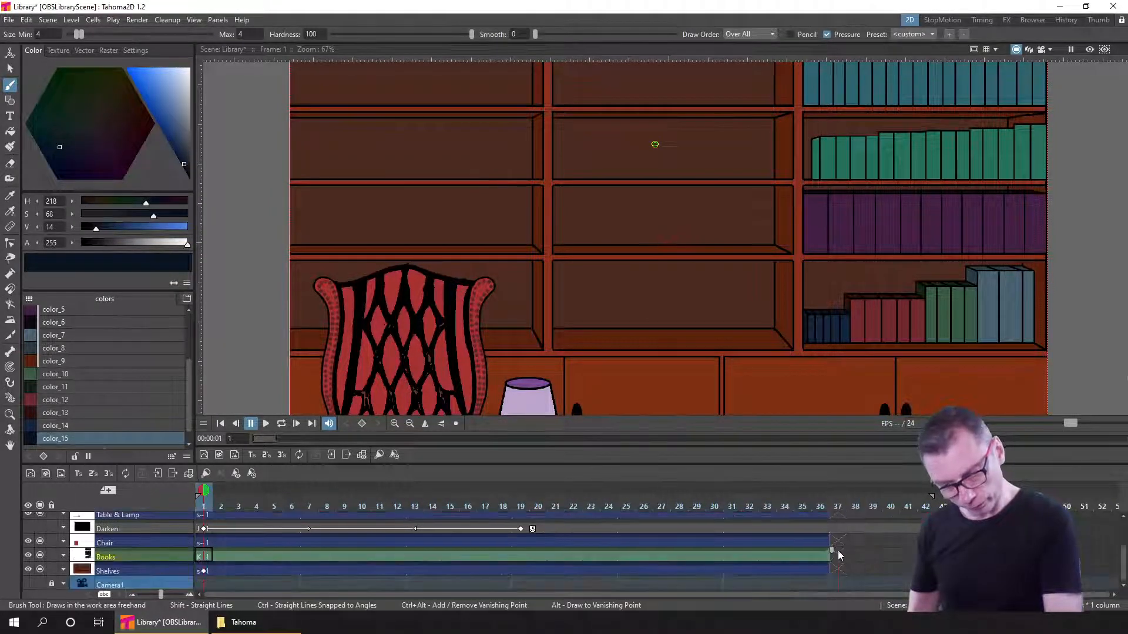
- Extend the Chair, Books, Shelves and Table & Lamp levels to frame 42 and save the scene
{"action": "left_click", "coordinate": [819, 539]}
{"action": "left_click", "coordinate": [823, 569], "text": "shift"}
{"action": "left_click_drag", "start_coordinate": [832, 564], "coordinate": [925, 566]}
{"action": "scroll", "coordinate": [832, 549], "scroll_direction": "up", "scroll_amount": 2}
{"action": "left_click", "coordinate": [817, 550]}
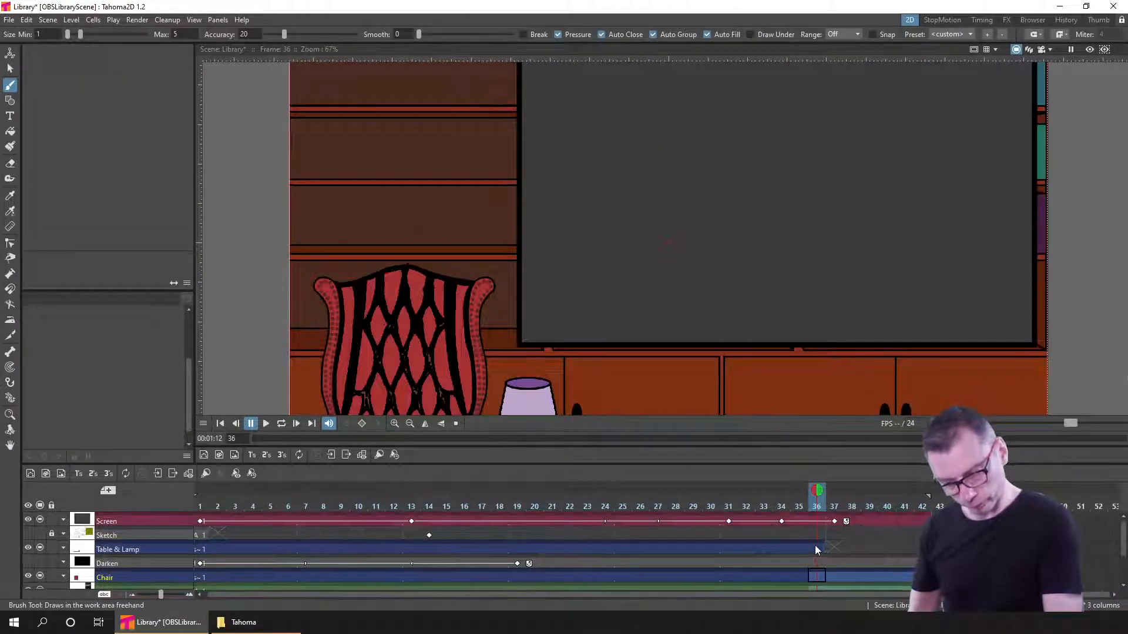
{"action": "left_click_drag", "start_coordinate": [890, 547], "coordinate": [923, 548]}
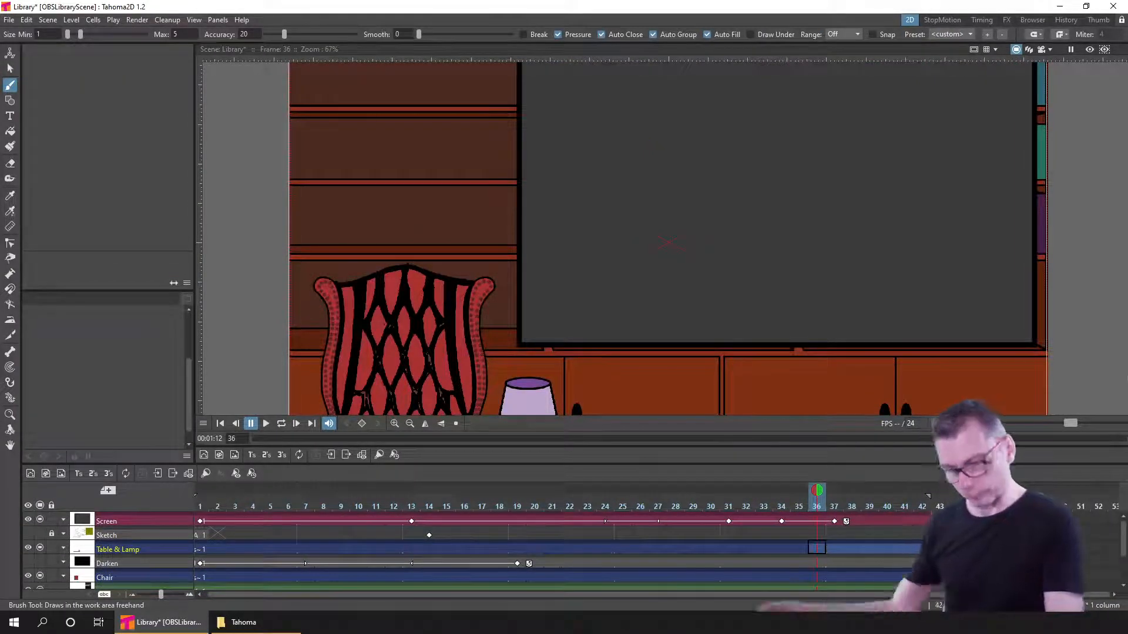
{"action": "key", "text": "ctrl+s"}
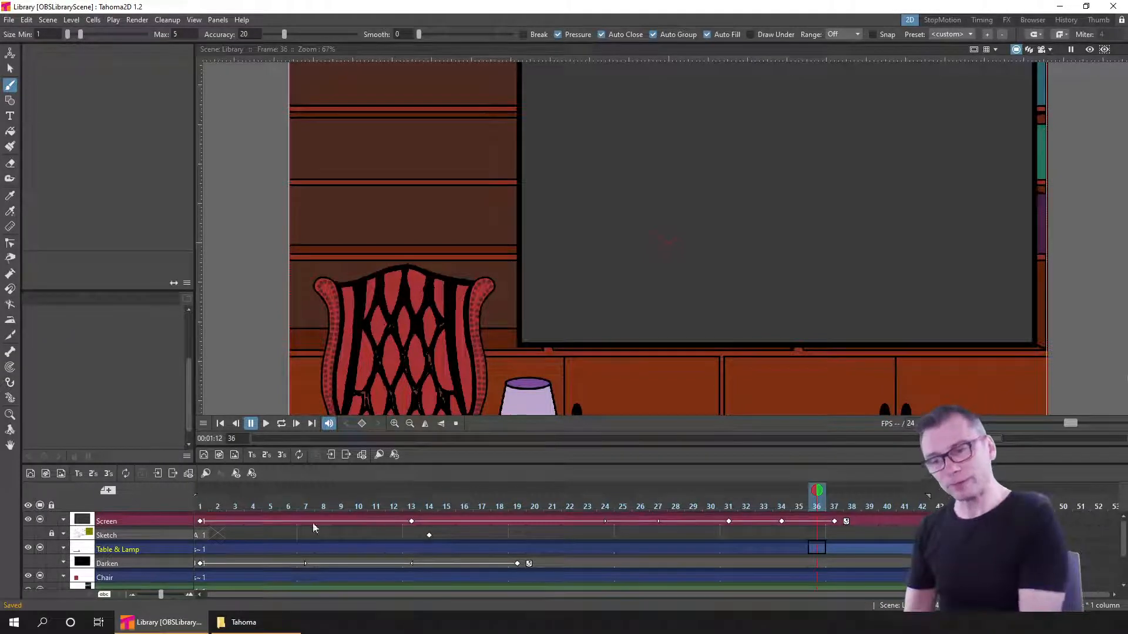
- Return to frame 1 and select the Books level's first cell
{"action": "left_click", "coordinate": [200, 506]}
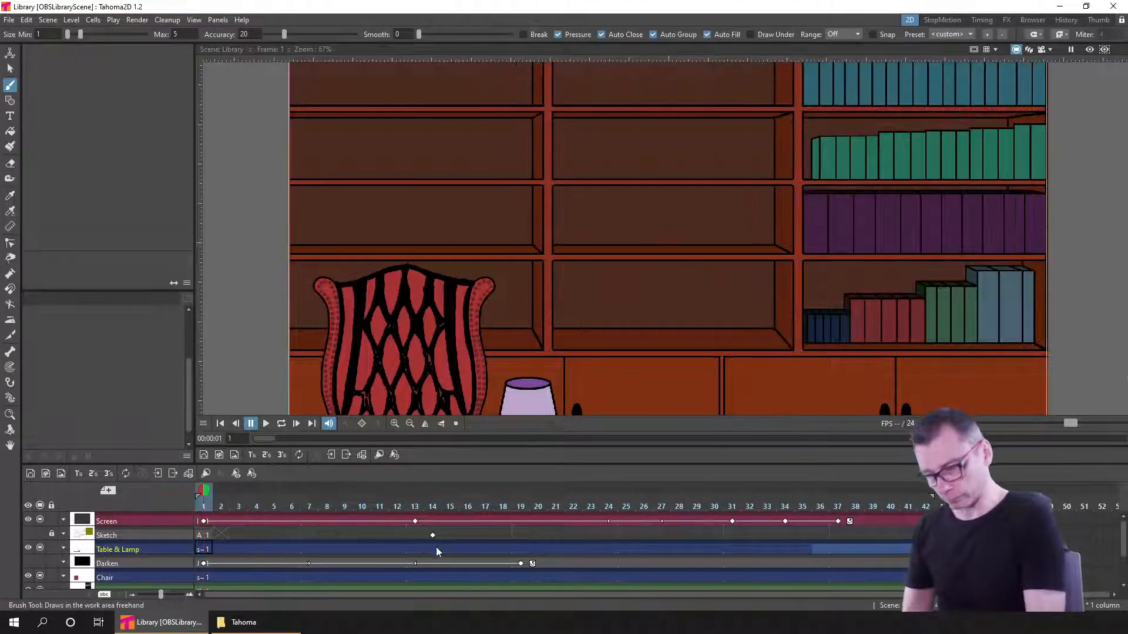
{"action": "scroll", "coordinate": [470, 552], "scroll_direction": "down", "scroll_amount": 3}
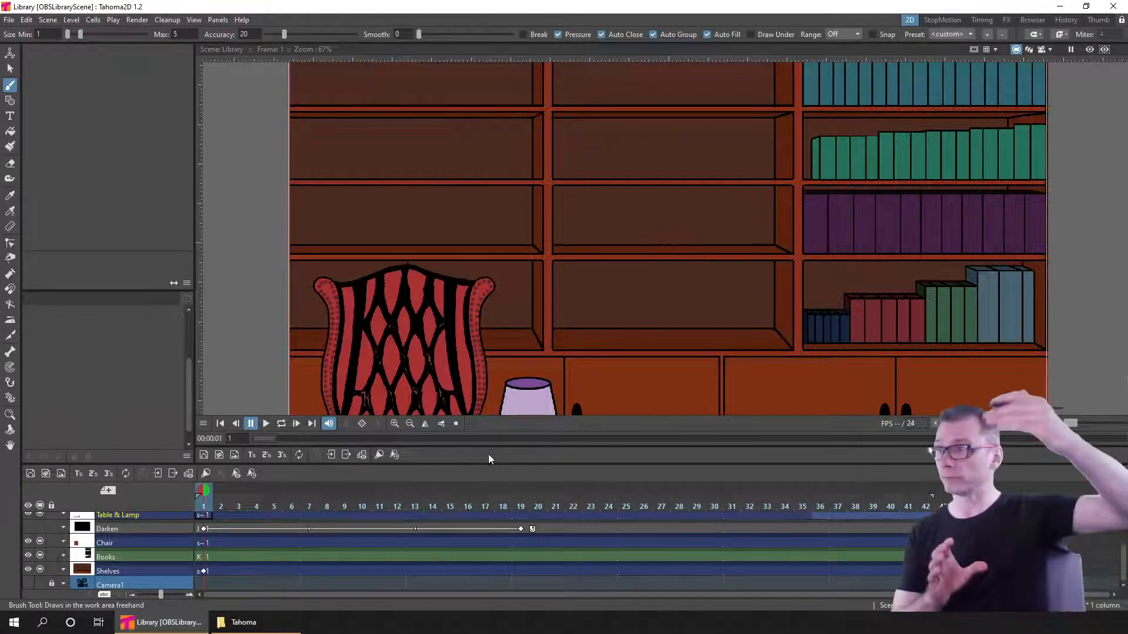
{"action": "left_click", "coordinate": [205, 557]}
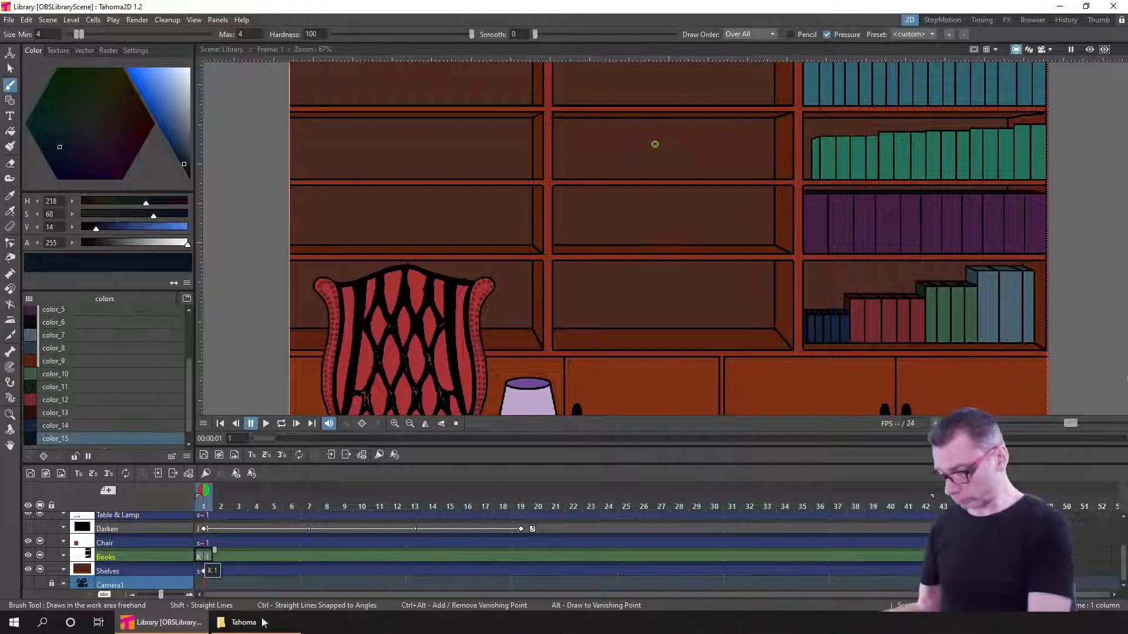
- Switch to the Tahoma folder and import "The Pool House - 3. Final Image.png" into the Library scene
{"action": "mouse_move", "coordinate": [254, 626]}
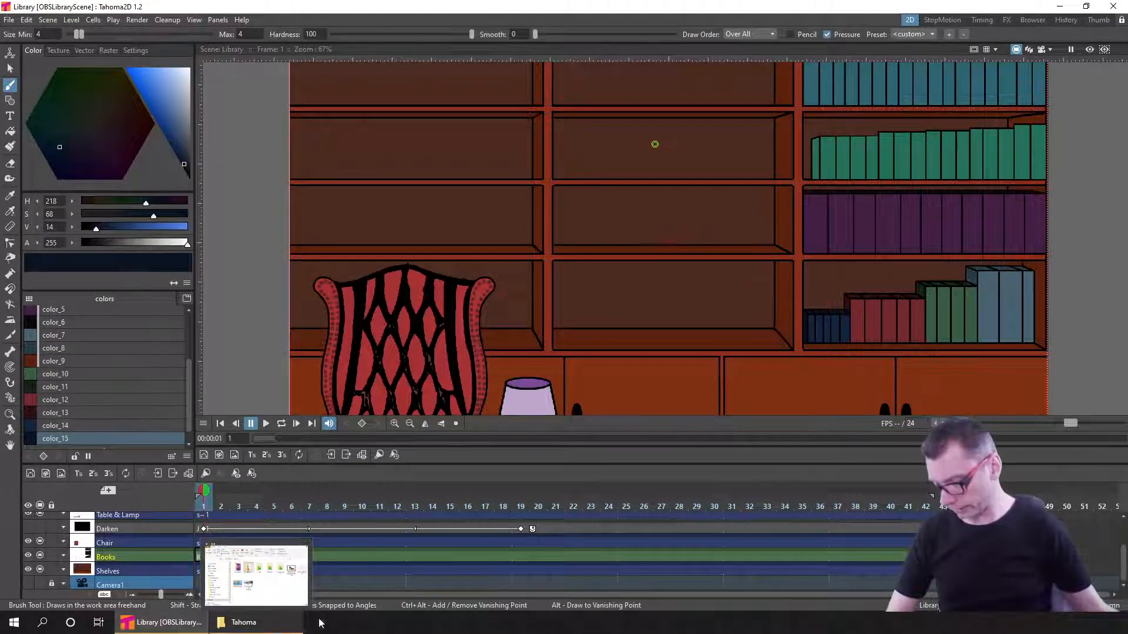
{"action": "left_click", "coordinate": [256, 575]}
{"action": "left_click", "coordinate": [543, 329]}
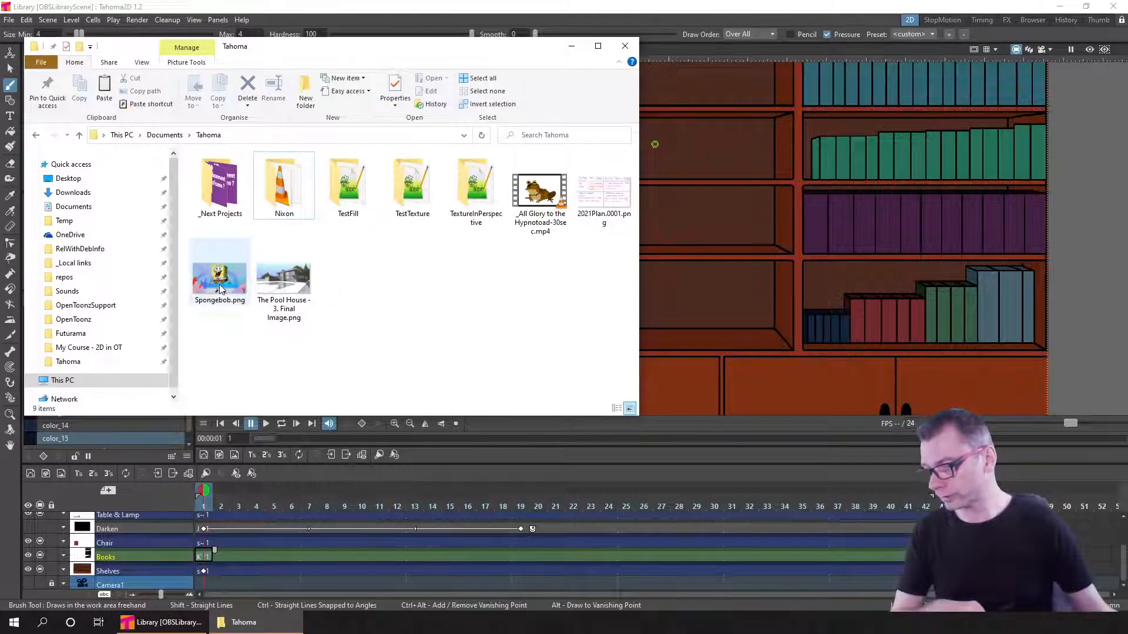
{"action": "left_click", "coordinate": [249, 277]}
{"action": "left_click", "coordinate": [285, 287]}
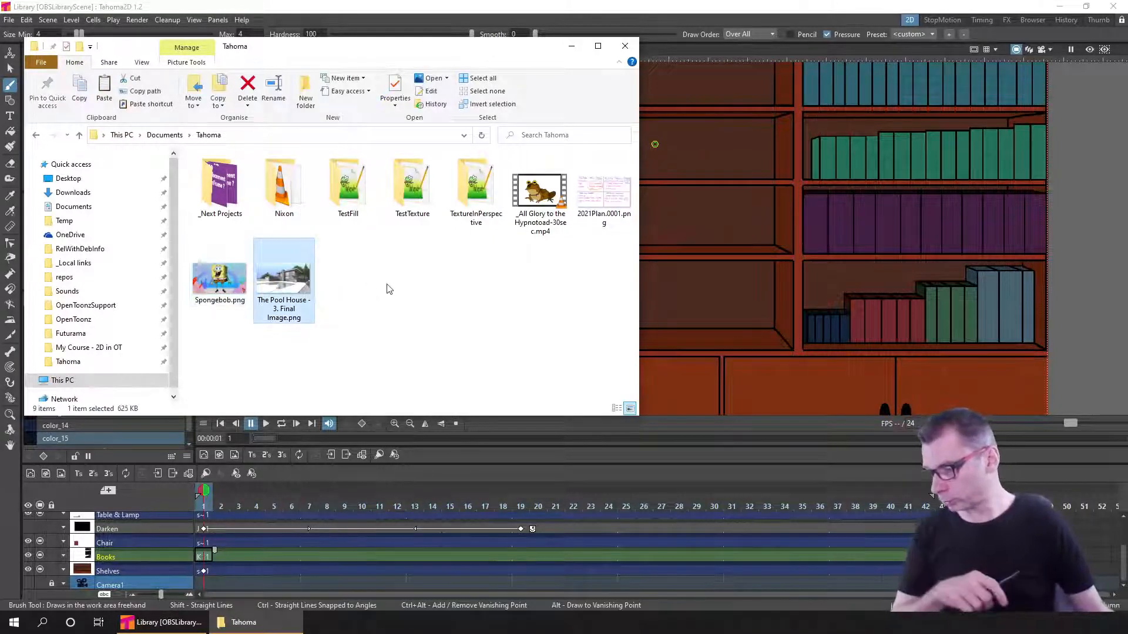
{"action": "left_click", "coordinate": [402, 12]}
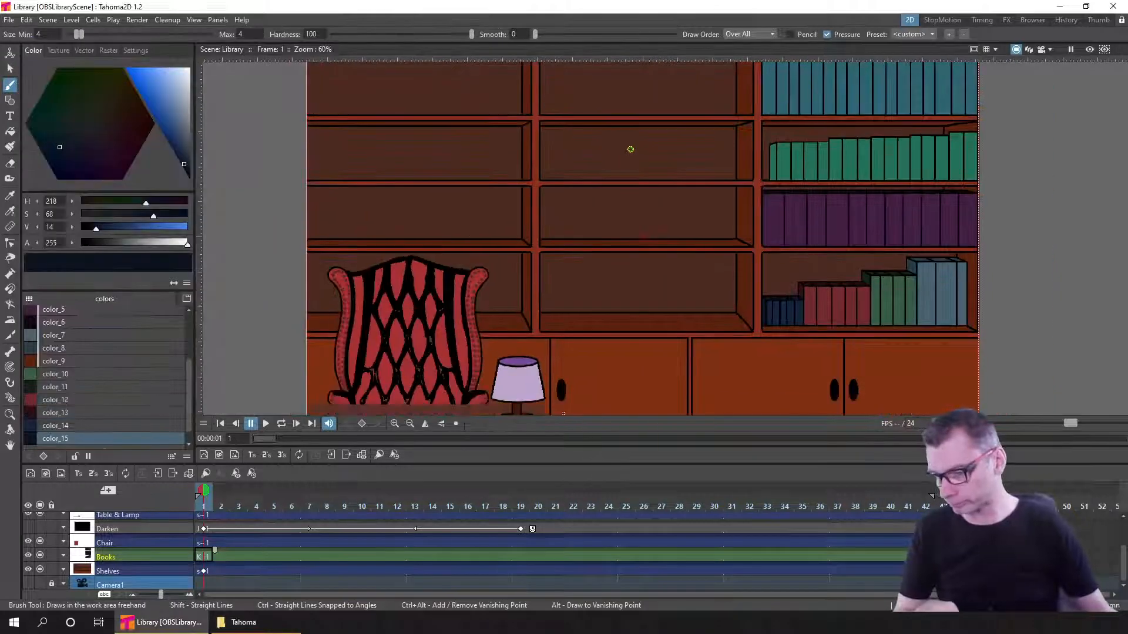
{"action": "left_click_drag", "start_coordinate": [545, 280], "coordinate": [542, 267]}
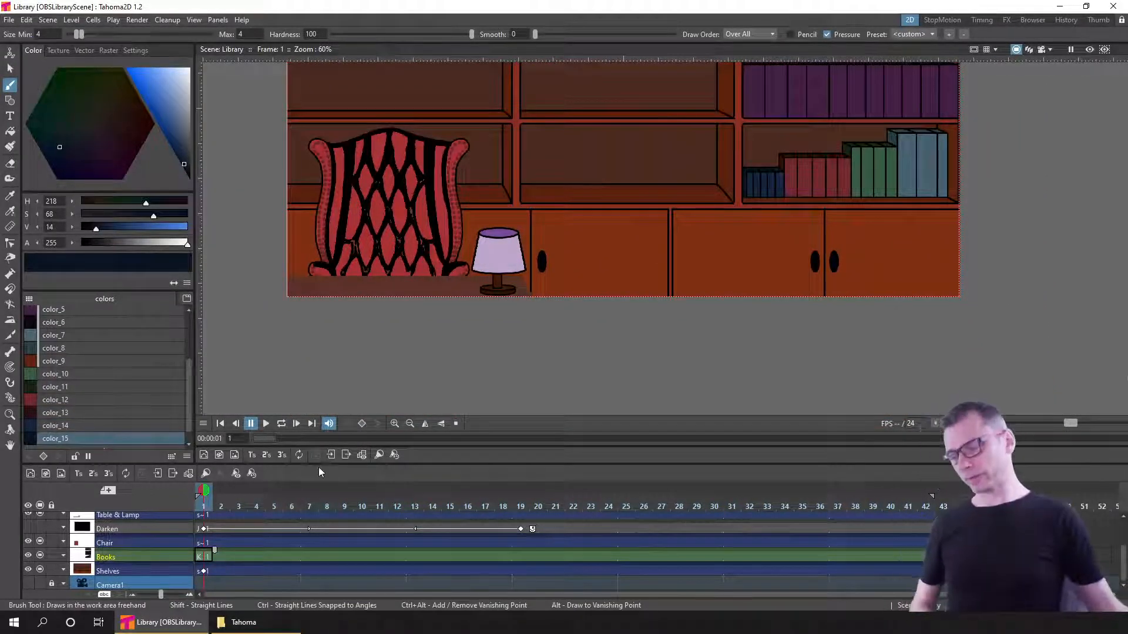
{"action": "left_click", "coordinate": [238, 622]}
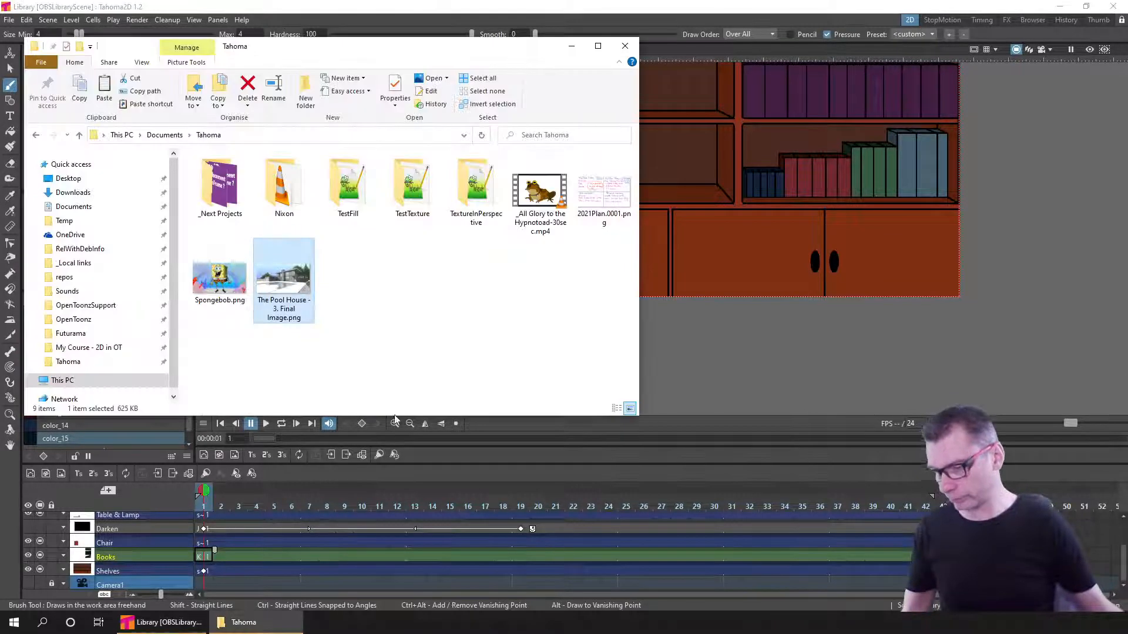
{"action": "left_click_drag", "start_coordinate": [284, 275], "coordinate": [694, 349]}
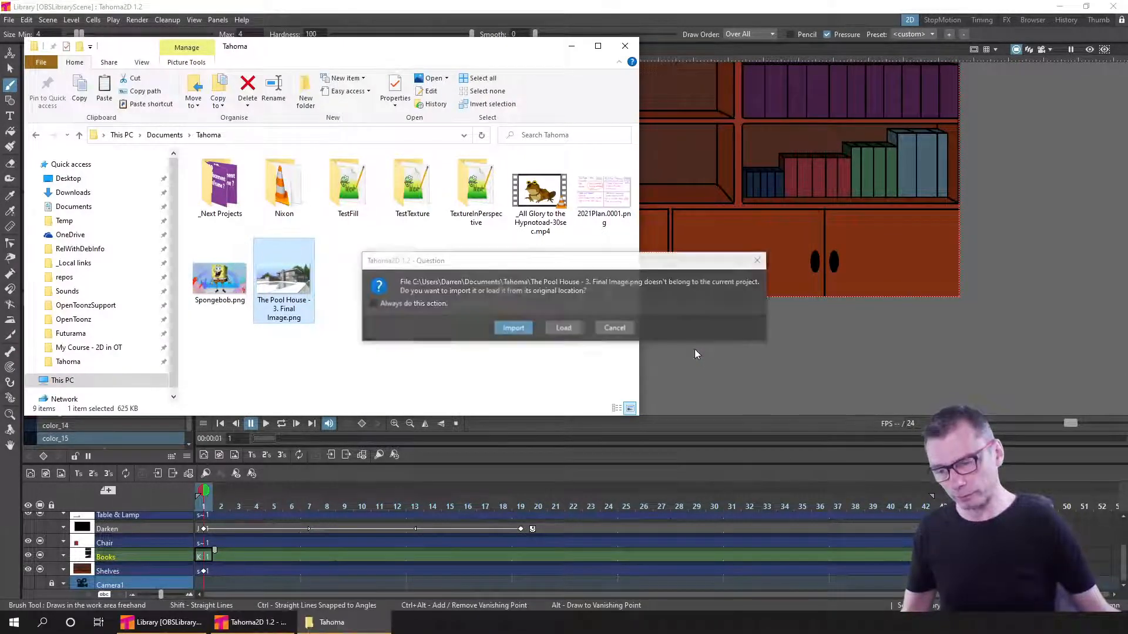
{"action": "left_click", "coordinate": [513, 329]}
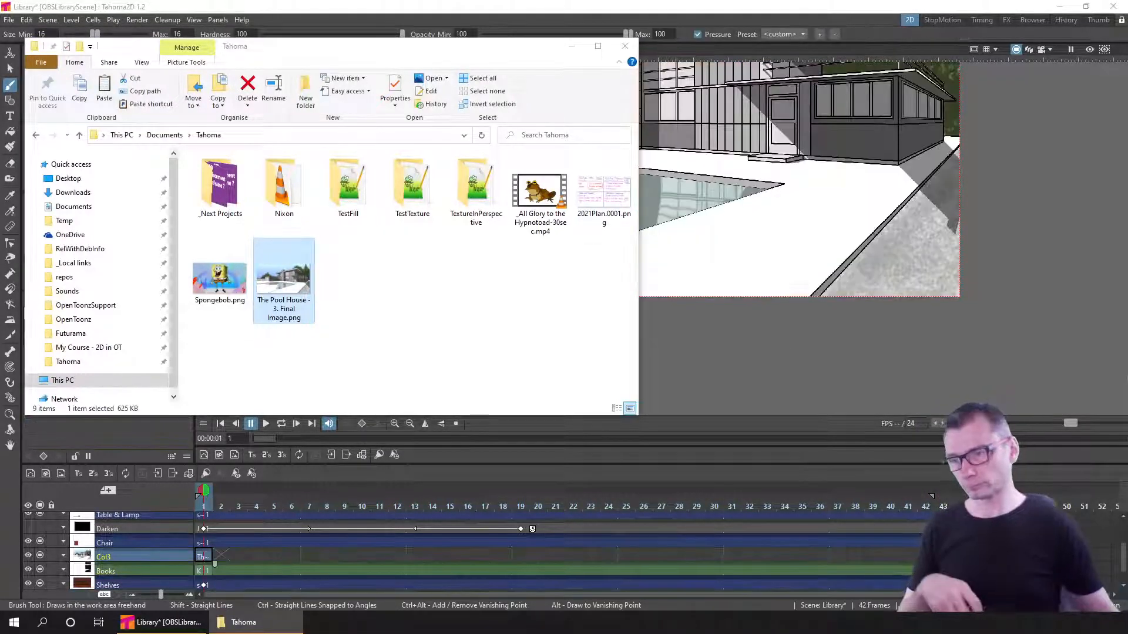
{"action": "left_click", "coordinate": [837, 20]}
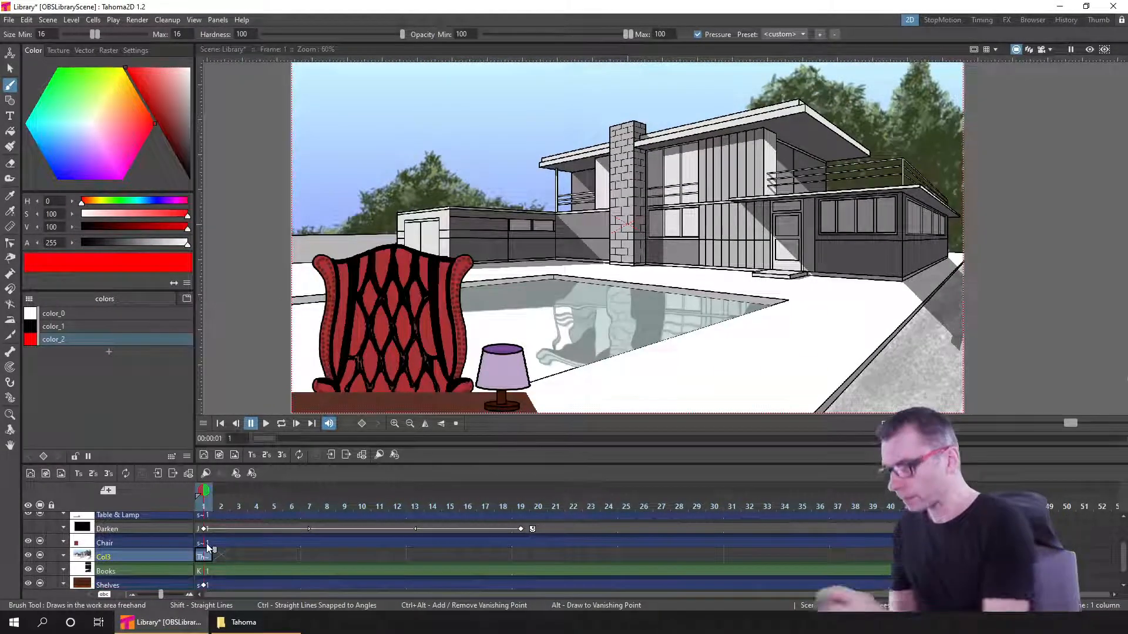
{"action": "left_click", "coordinate": [9, 69]}
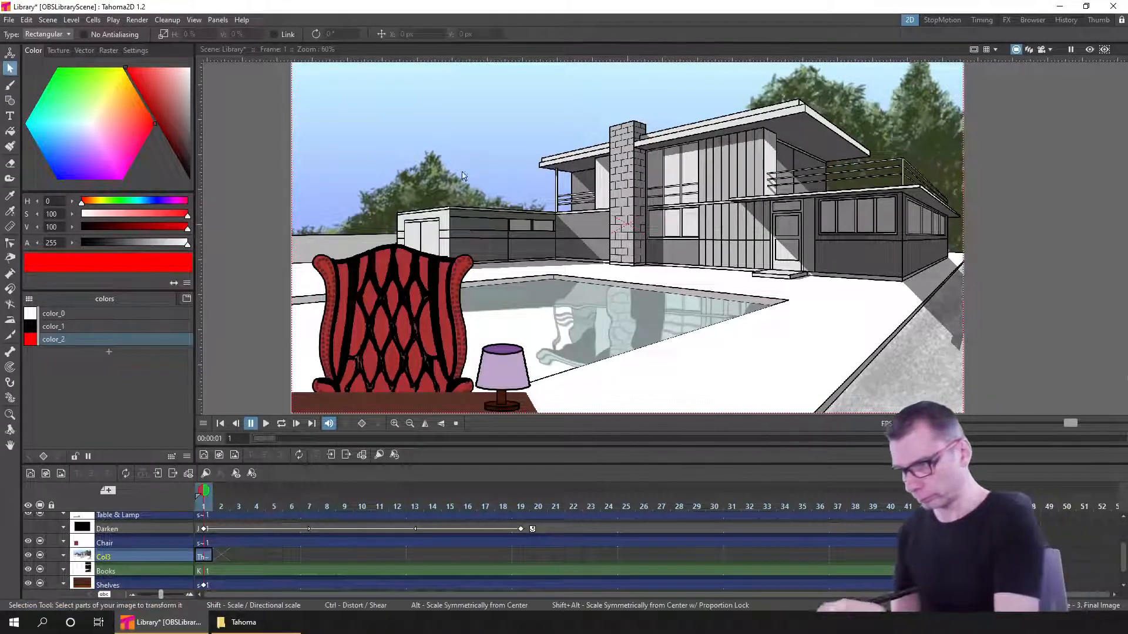
{"action": "scroll", "coordinate": [636, 276], "scroll_direction": "down", "scroll_amount": 1}
{"action": "scroll", "coordinate": [636, 277], "scroll_direction": "down", "scroll_amount": 1}
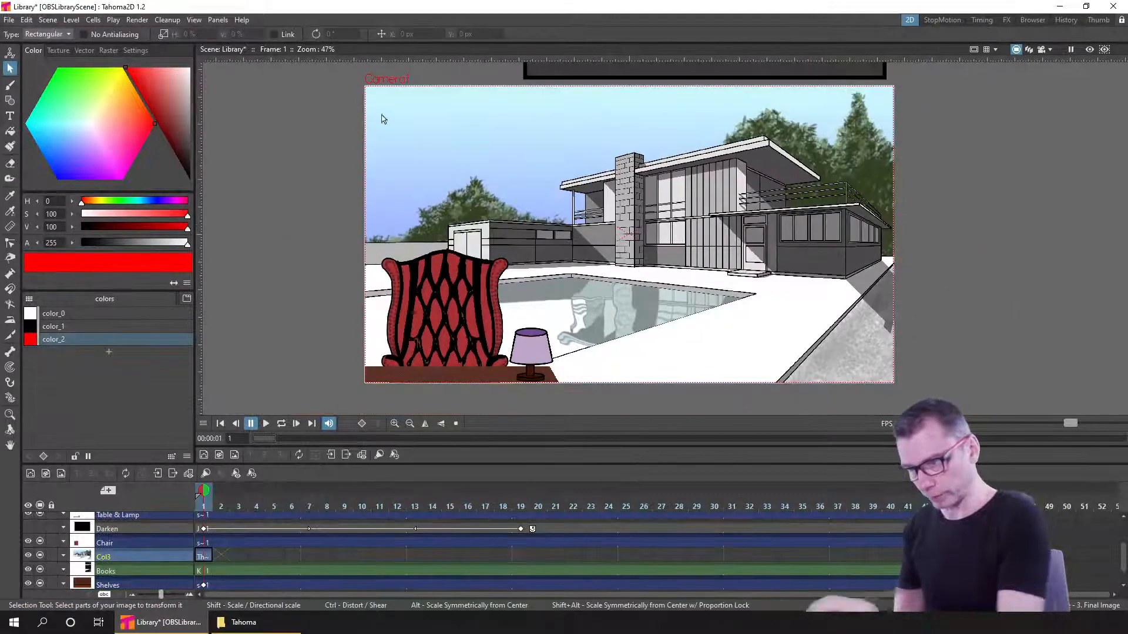
{"action": "left_click_drag", "start_coordinate": [360, 79], "coordinate": [900, 387]}
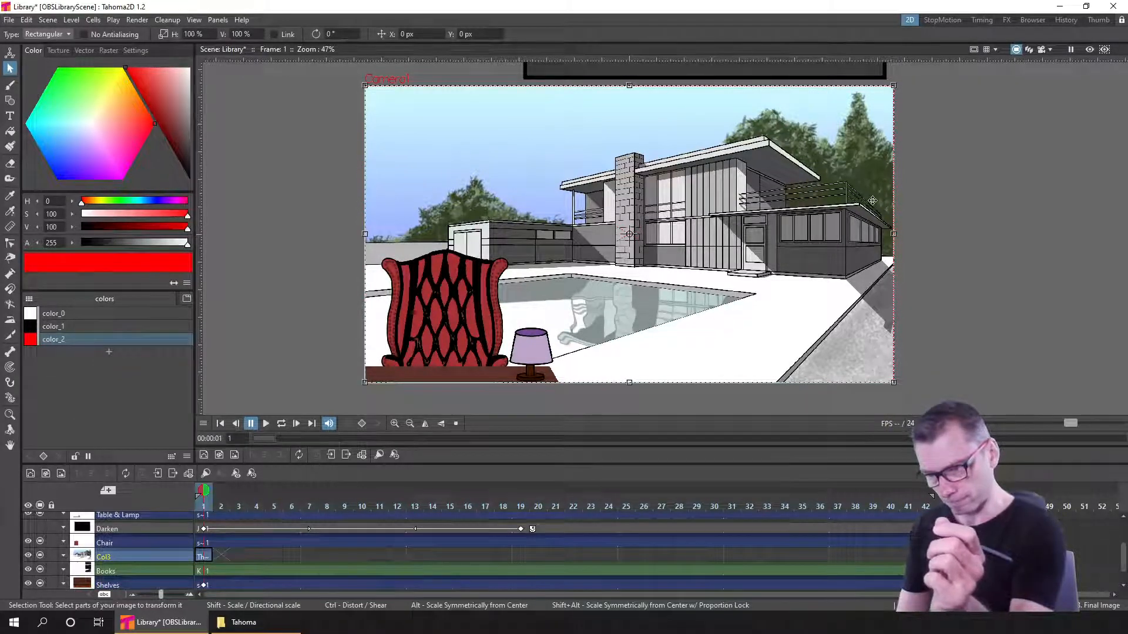
- Using the Animate tool in All mode, scale the pool house image to 20.73% and move it to about X -753, Y -404 px
{"action": "left_click", "coordinate": [209, 555]}
{"action": "key", "text": "a"}
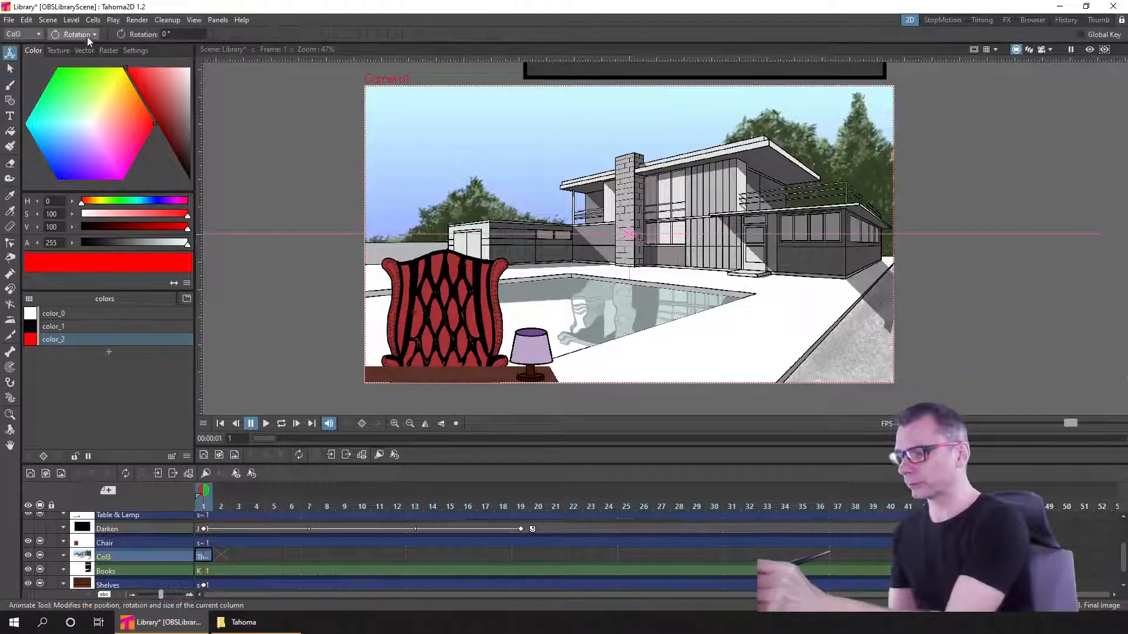
{"action": "left_click", "coordinate": [85, 35]}
{"action": "left_click", "coordinate": [80, 121]}
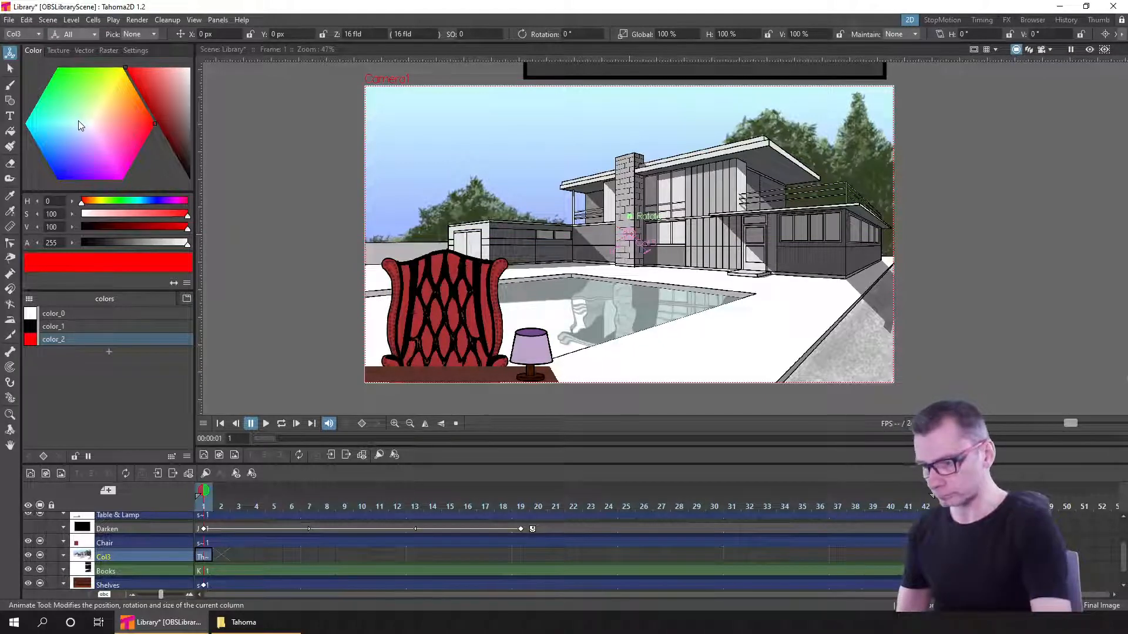
{"action": "left_click_drag", "start_coordinate": [612, 251], "coordinate": [389, 351]}
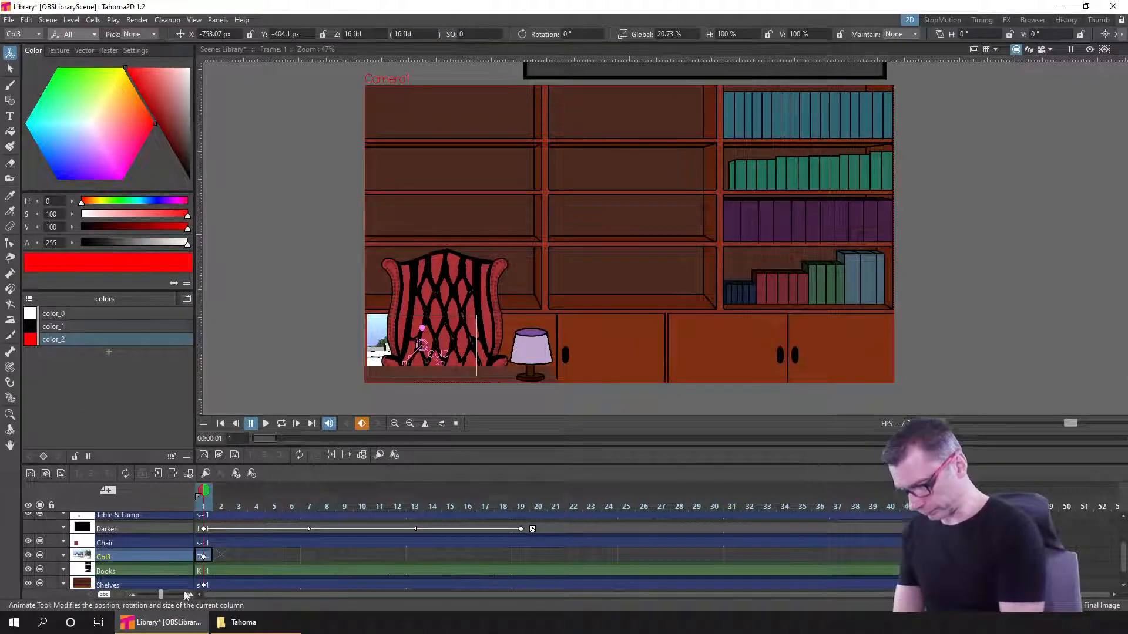
- Place the image's column above Table & Lamp and scale the image down to 15.9% at about X -791, Y -436 px
{"action": "scroll", "coordinate": [164, 569], "scroll_direction": "up", "scroll_amount": 1}
{"action": "left_click_drag", "start_coordinate": [163, 565], "coordinate": [169, 526]}
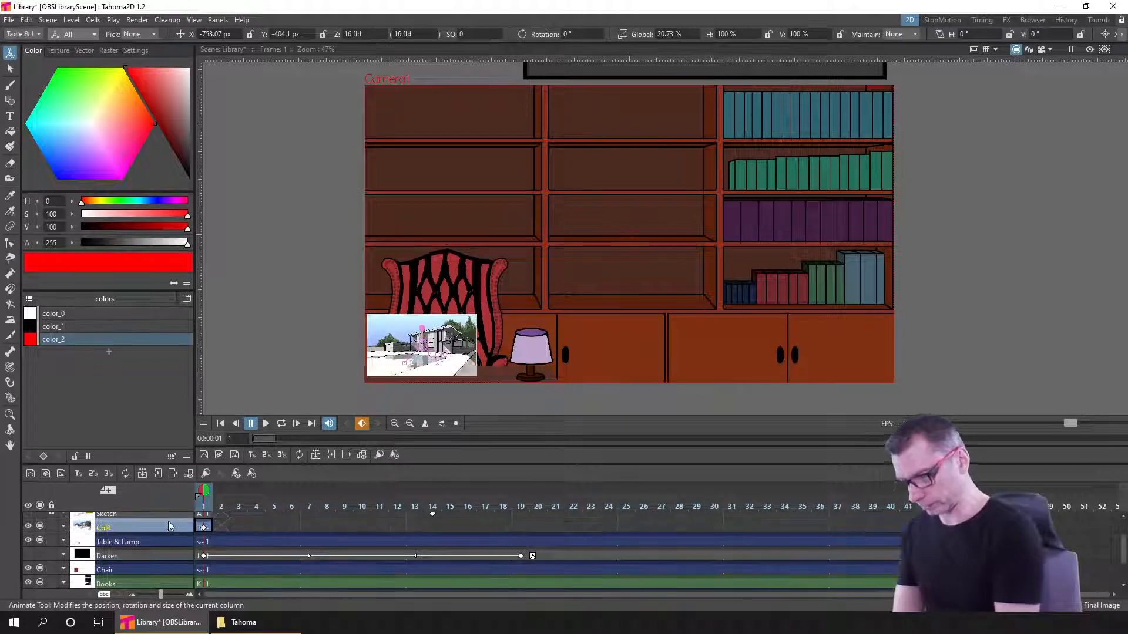
{"action": "left_click", "coordinate": [209, 527]}
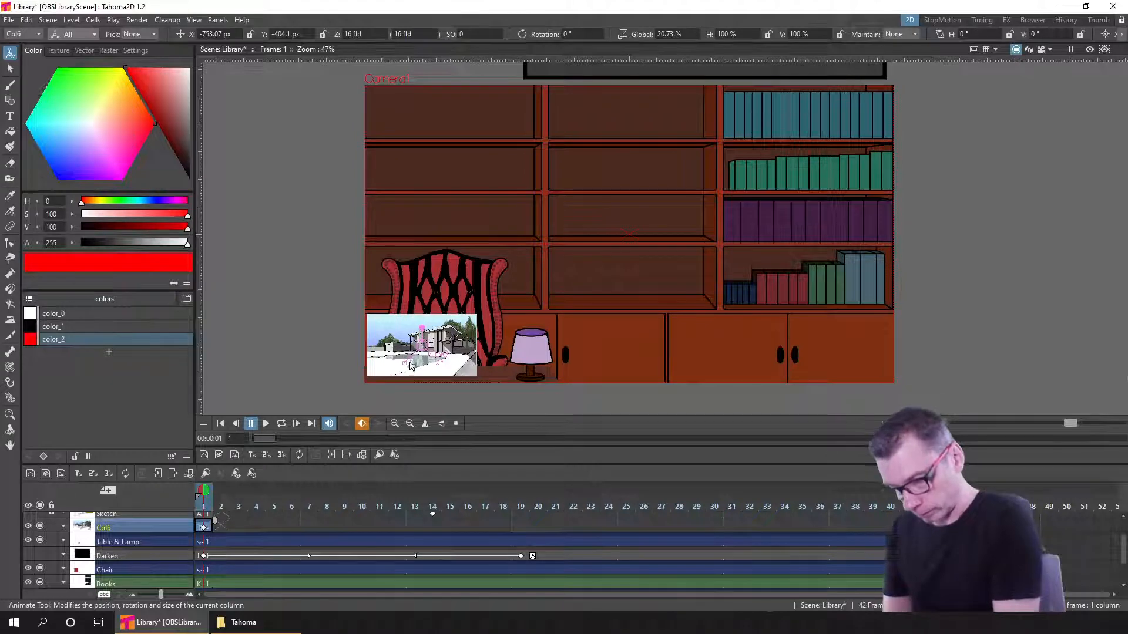
{"action": "mouse_move", "coordinate": [405, 363]}
{"action": "left_mouse_down"}
{"action": "mouse_move", "coordinate": [418, 371]}
{"action": "mouse_move", "coordinate": [410, 375]}
{"action": "left_mouse_up"}
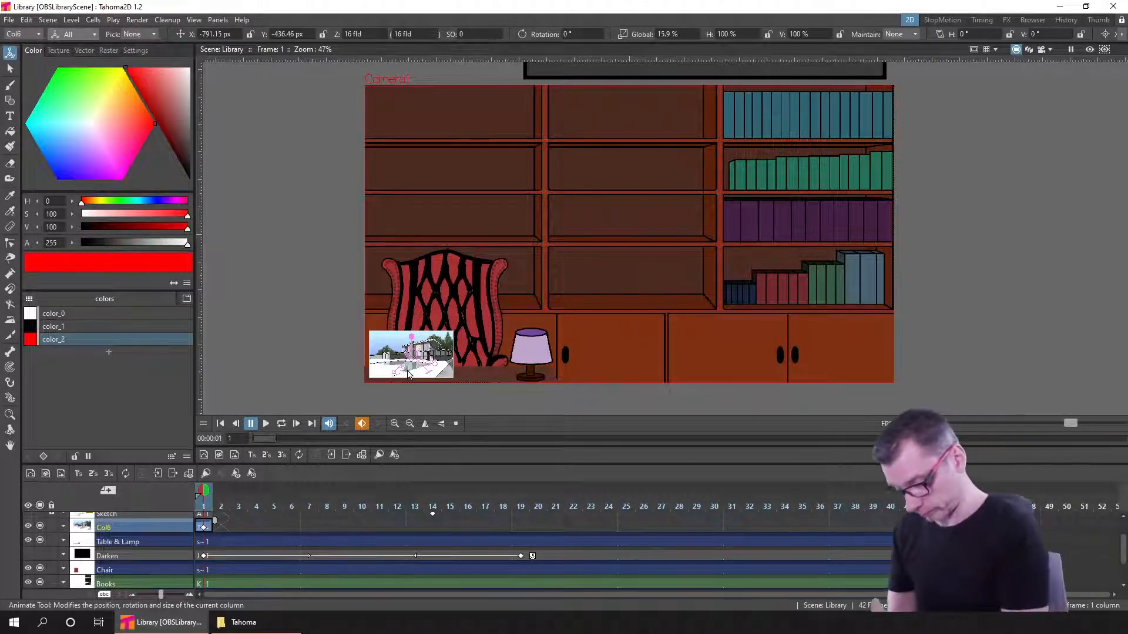
- Select the whole pool house image and distort its two right-hand corners inward to give it a perspective shape
{"action": "key", "text": "s"}
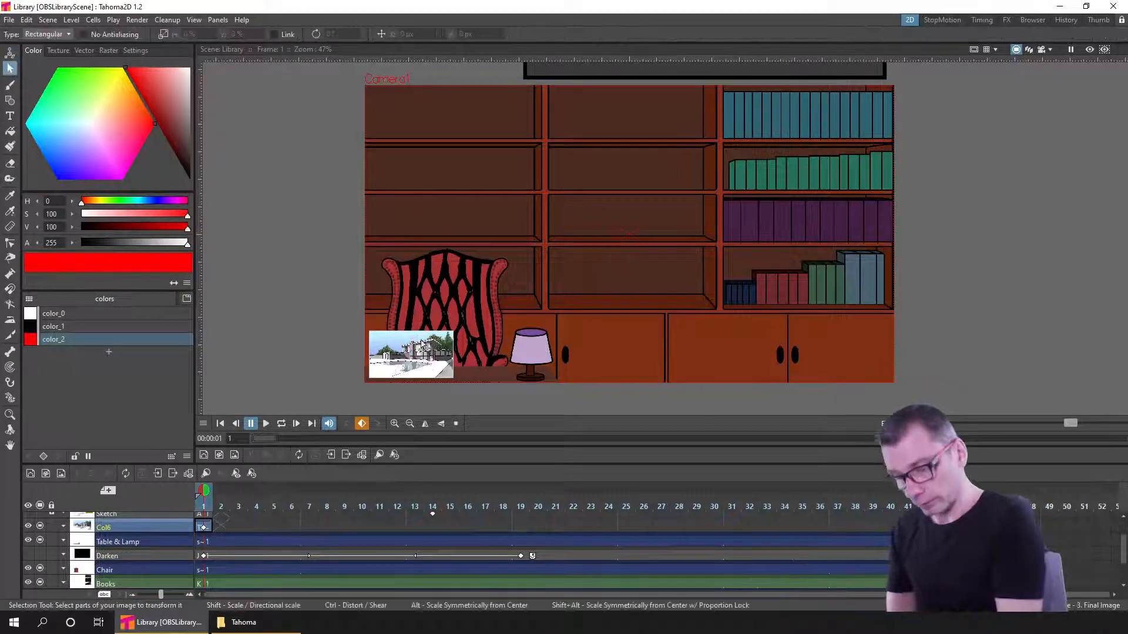
{"action": "scroll", "coordinate": [422, 345], "scroll_direction": "up", "scroll_amount": 5}
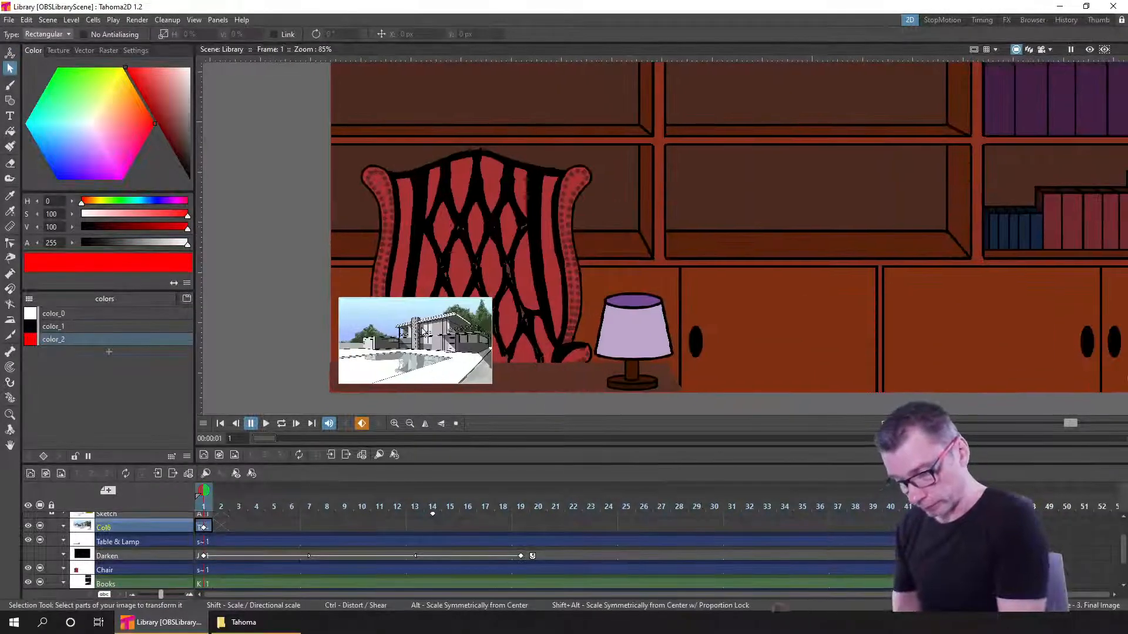
{"action": "left_click_drag", "start_coordinate": [424, 333], "coordinate": [410, 262]}
{"action": "left_click_drag", "start_coordinate": [325, 229], "coordinate": [481, 317]}
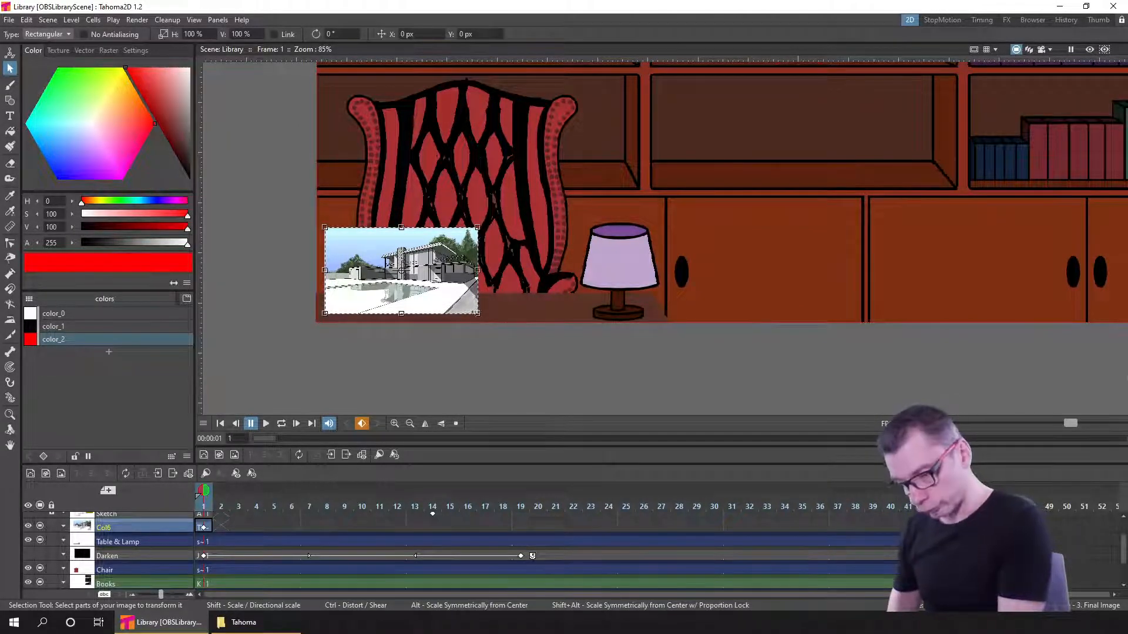
{"action": "left_click", "coordinate": [455, 304]}
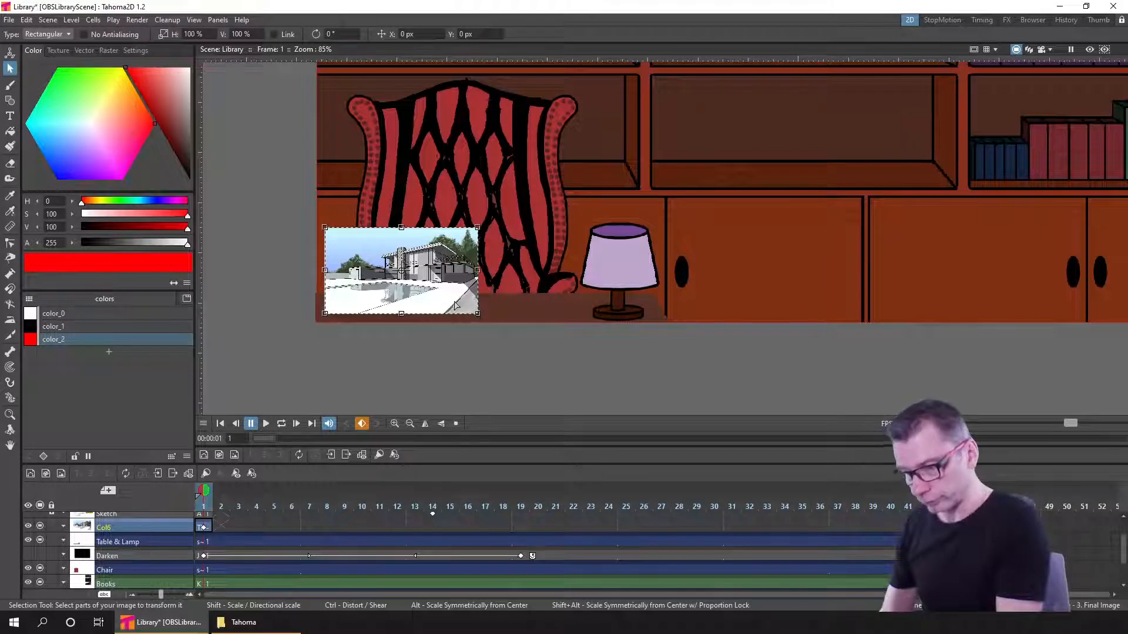
{"action": "left_click_drag", "start_coordinate": [477, 313], "coordinate": [459, 303]}
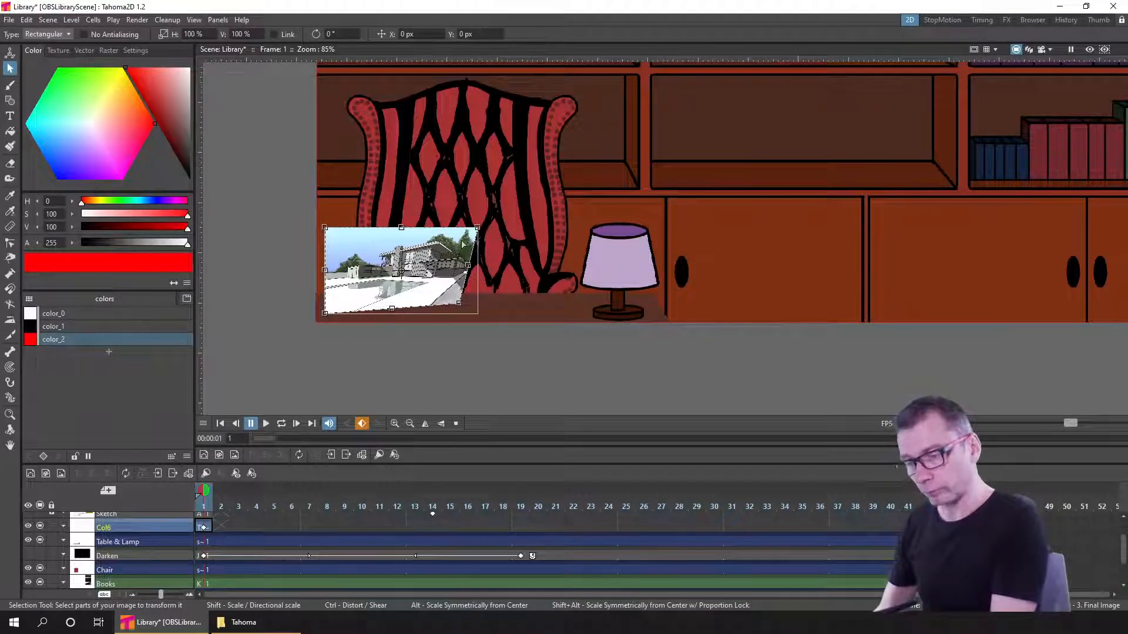
{"action": "left_click_drag", "start_coordinate": [462, 241], "coordinate": [446, 236]}
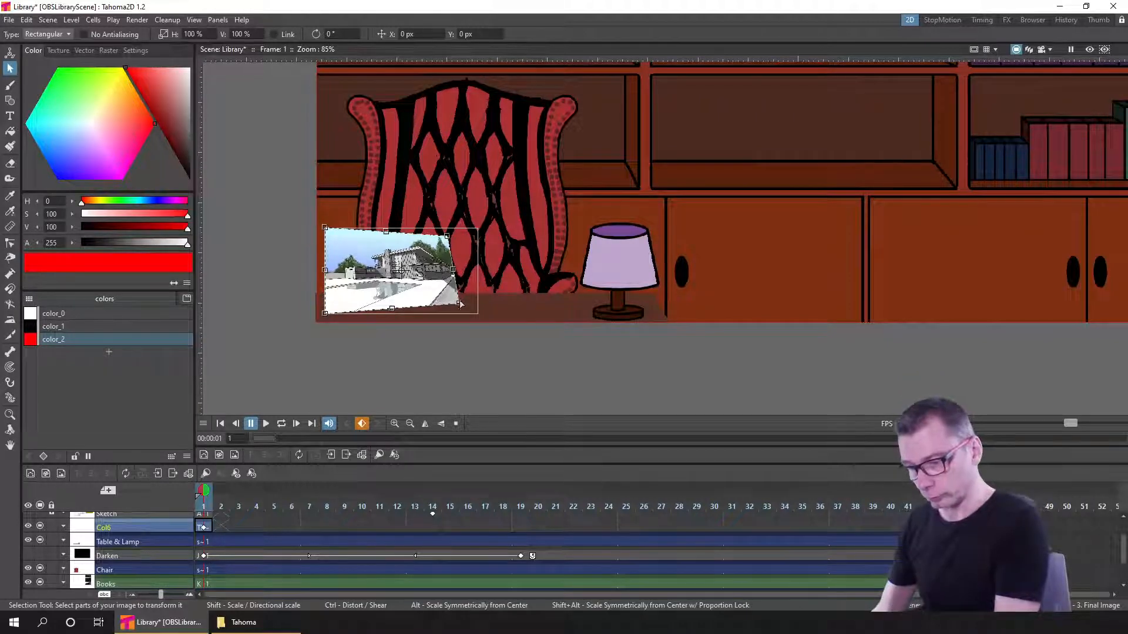
{"action": "left_click_drag", "start_coordinate": [461, 304], "coordinate": [442, 257]}
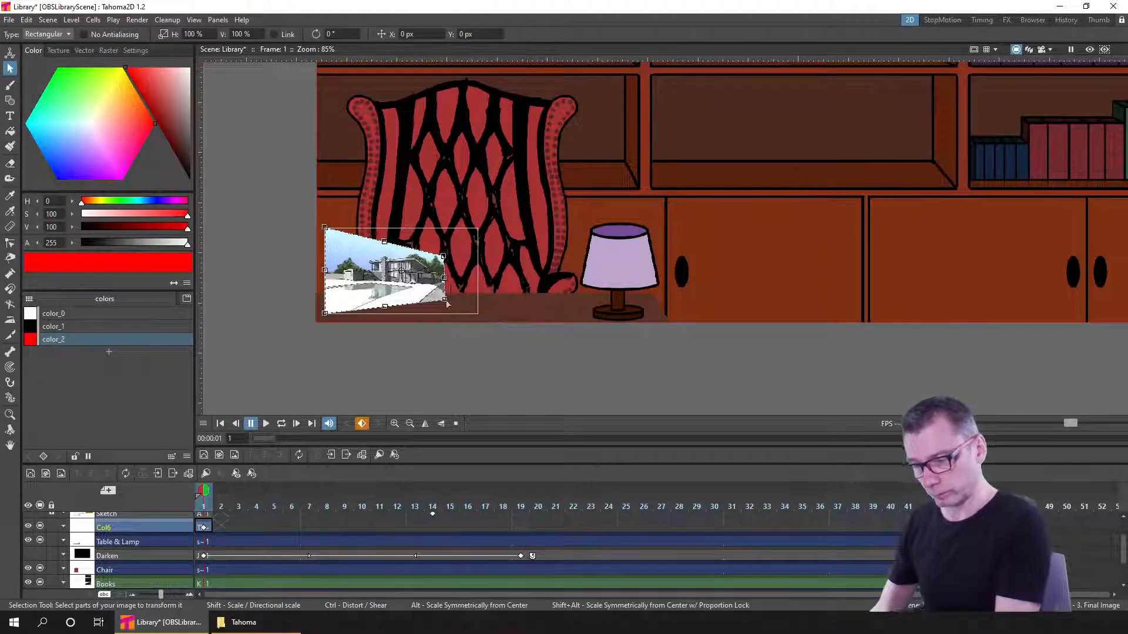
{"action": "left_click_drag", "start_coordinate": [442, 298], "coordinate": [441, 293]}
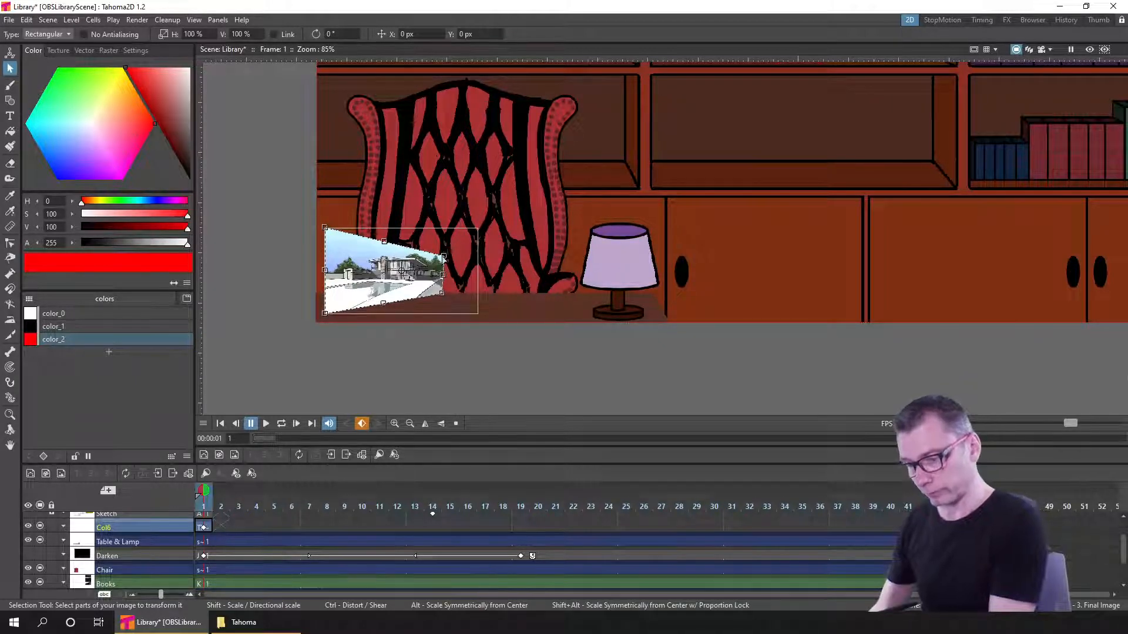
{"action": "left_click_drag", "start_coordinate": [438, 251], "coordinate": [443, 250]}
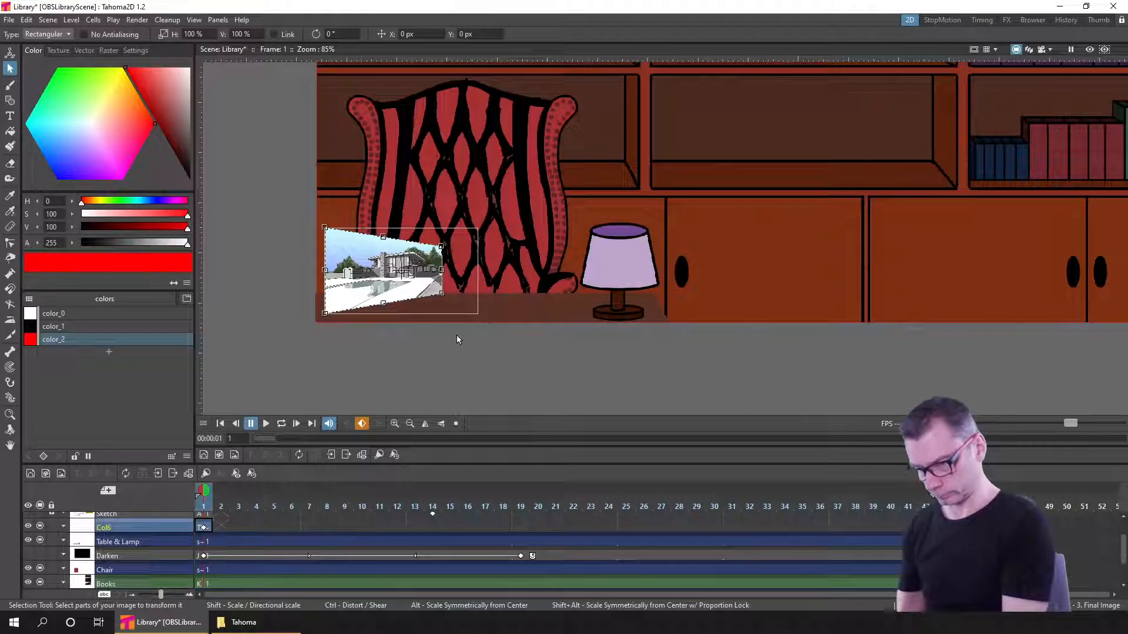
- View the distorted image within the whole scene, then undo its perspective distortion
{"action": "left_click", "coordinate": [206, 530]}
{"action": "scroll", "coordinate": [719, 242], "scroll_direction": "down", "scroll_amount": 2}
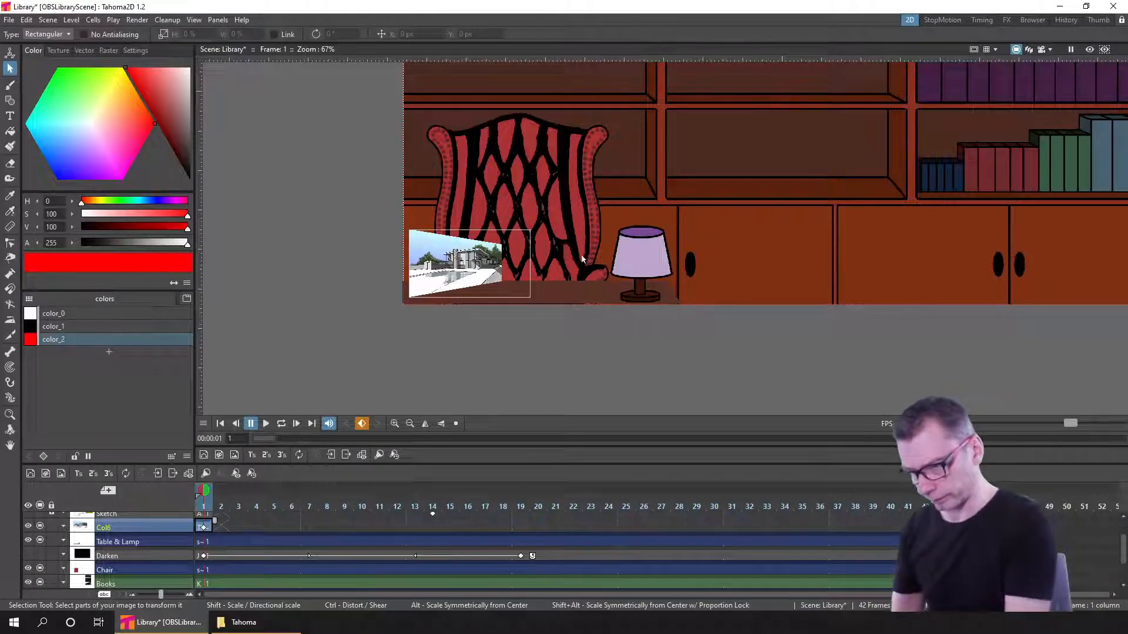
{"action": "left_click_drag", "start_coordinate": [577, 255], "coordinate": [429, 319]}
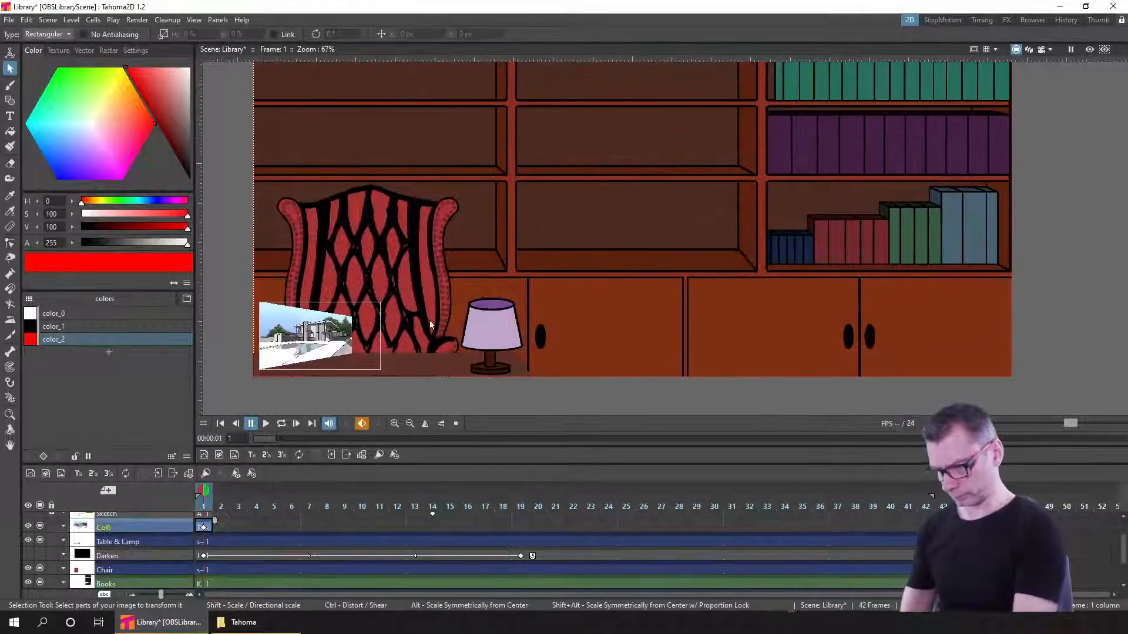
{"action": "left_click", "coordinate": [203, 542]}
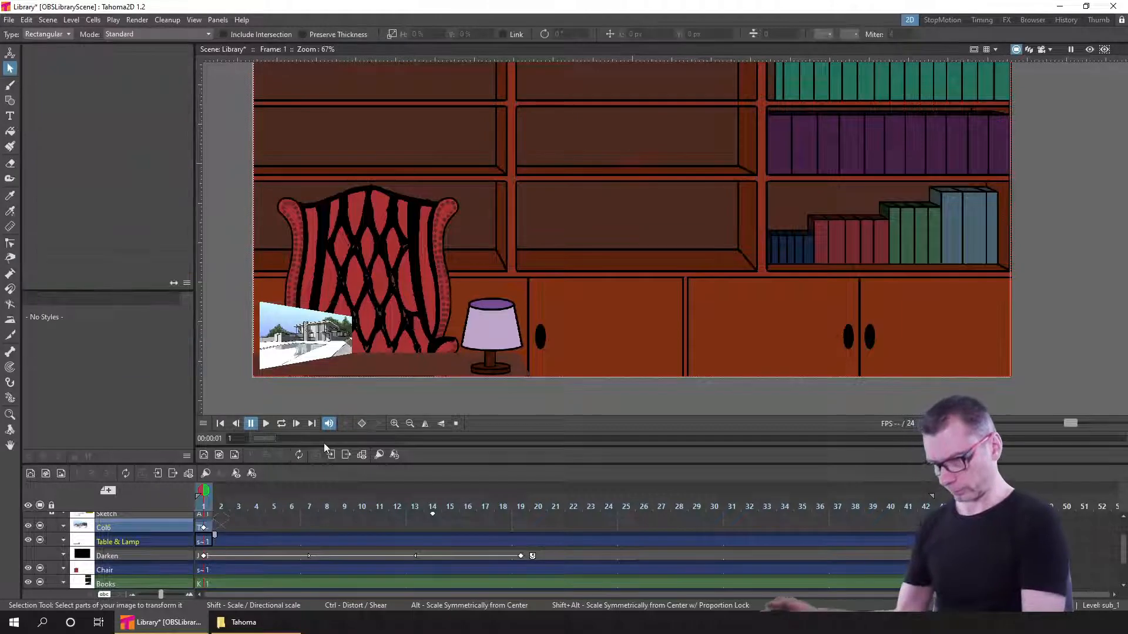
{"action": "scroll", "coordinate": [653, 308], "scroll_direction": "down", "scroll_amount": 4}
{"action": "left_click_drag", "start_coordinate": [616, 325], "coordinate": [566, 330]}
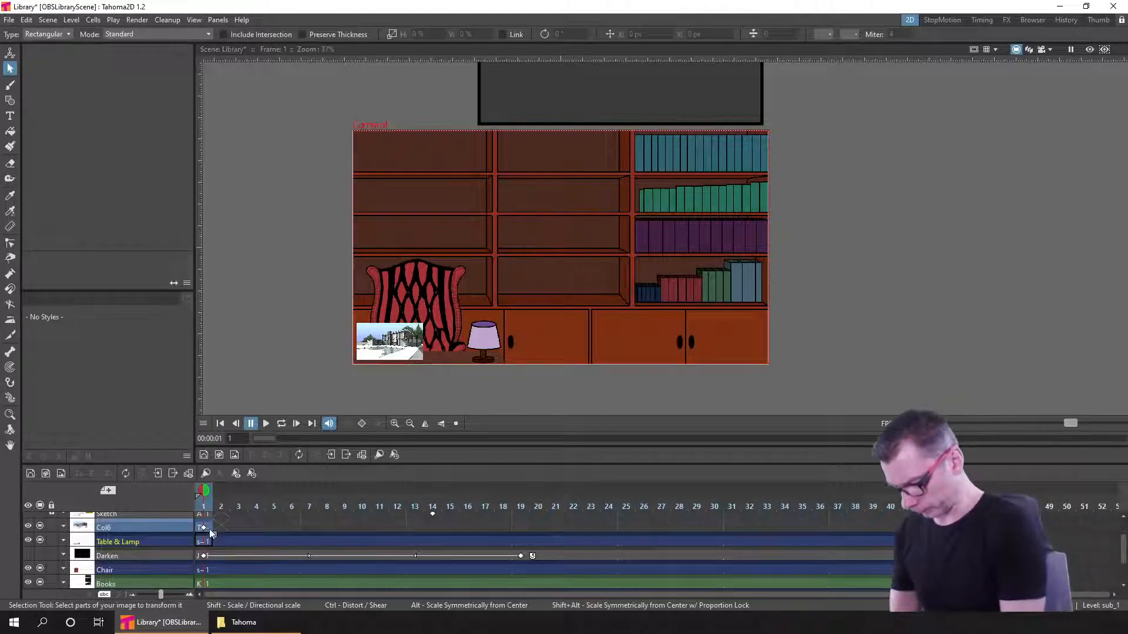
- Scale the image to 14.27% and position it on the left bookcase's second shelf at about X -708, Y 236 px, then deselect it
{"action": "left_click", "coordinate": [10, 54]}
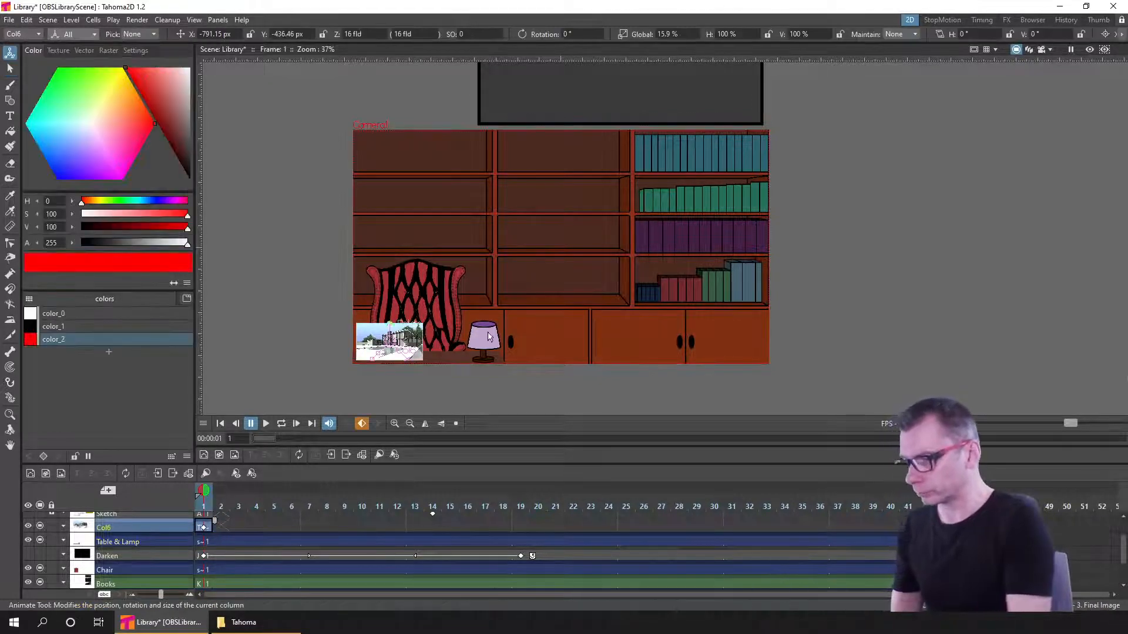
{"action": "left_click_drag", "start_coordinate": [415, 344], "coordinate": [434, 190]}
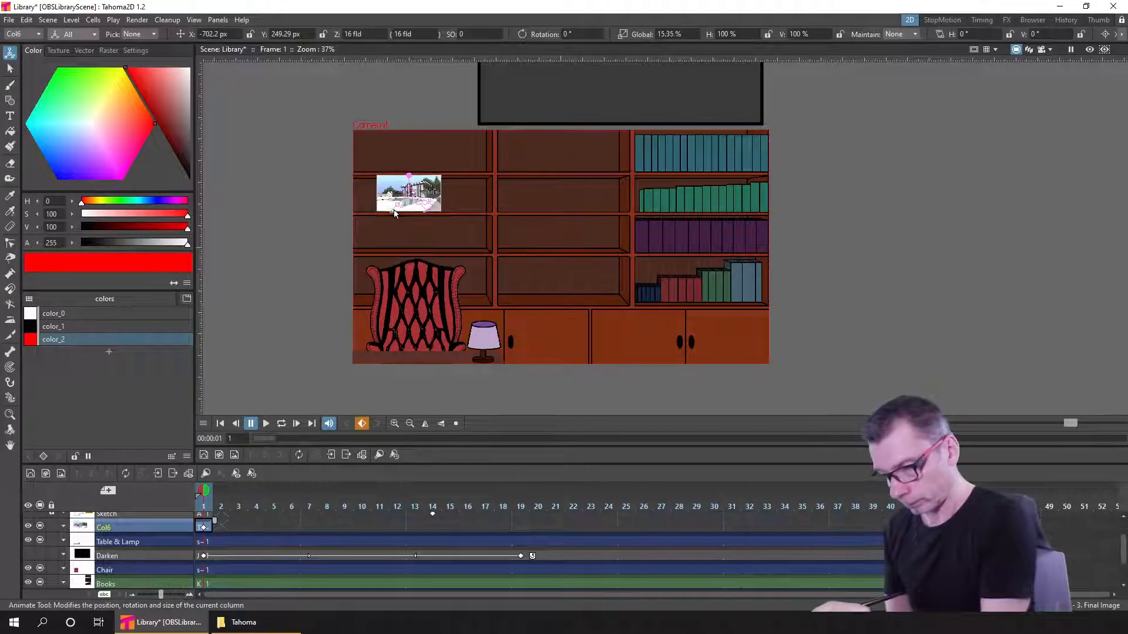
{"action": "left_click_drag", "start_coordinate": [393, 214], "coordinate": [425, 194]}
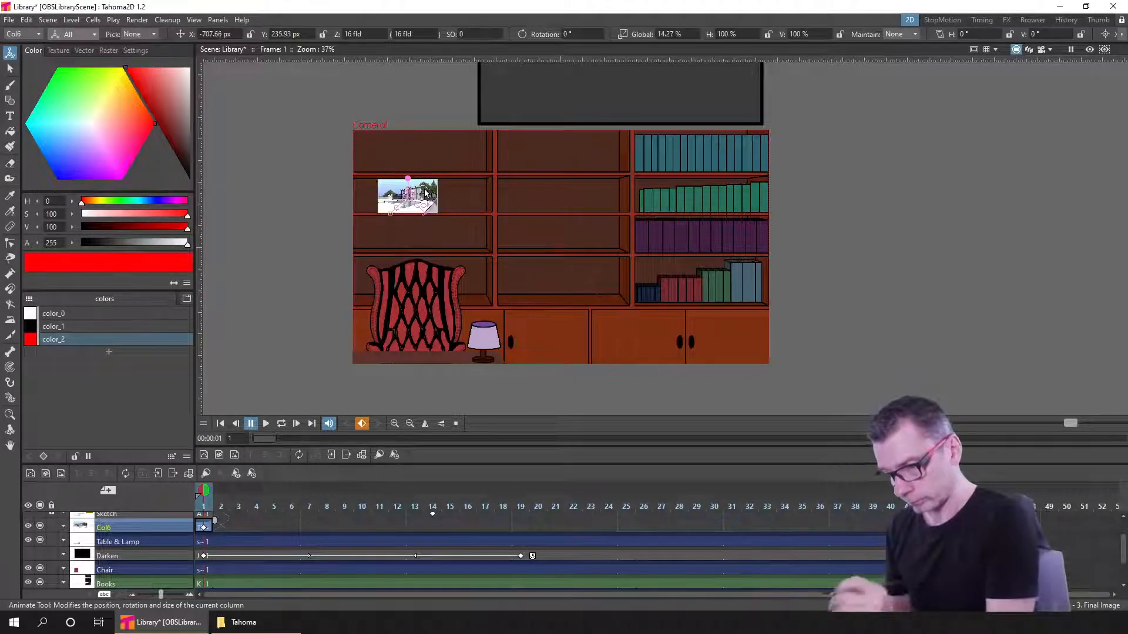
{"action": "left_click", "coordinate": [194, 541]}
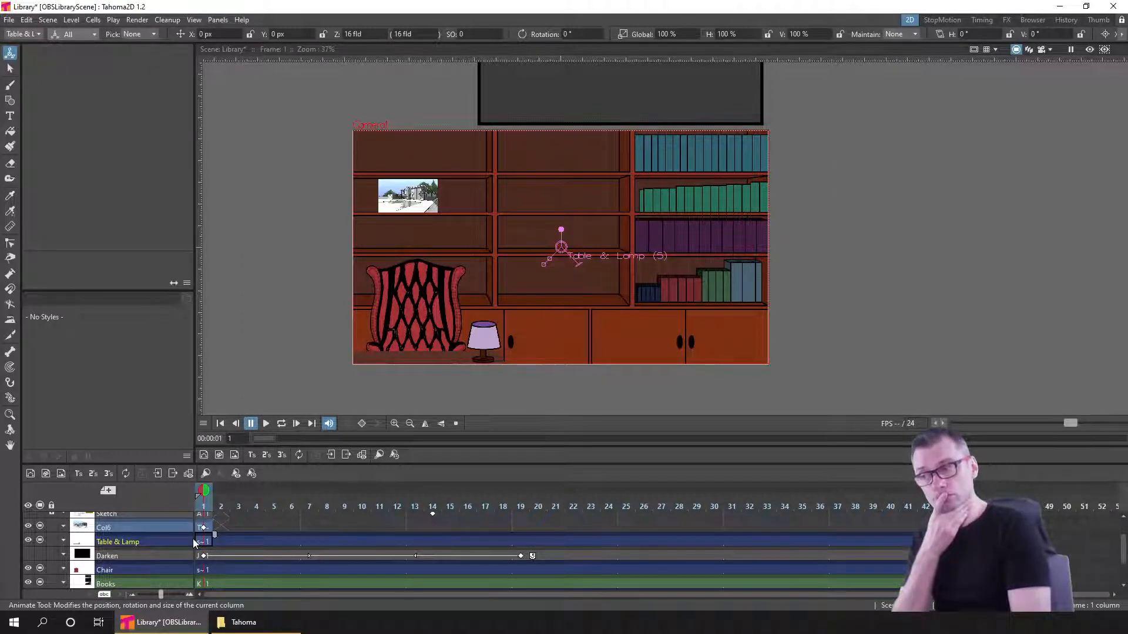
- Delete the pool house image's column above Table & Lamp and save the Library scene
{"action": "left_click", "coordinate": [161, 526]}
{"action": "key", "text": "Delete"}
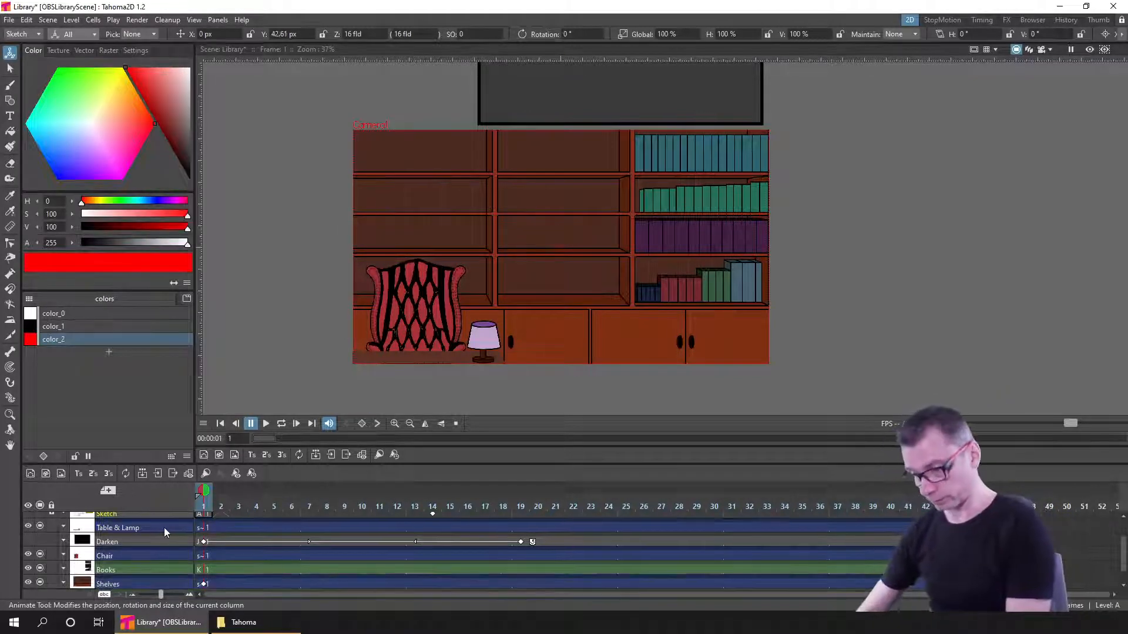
{"action": "key", "text": "ctrl+s"}
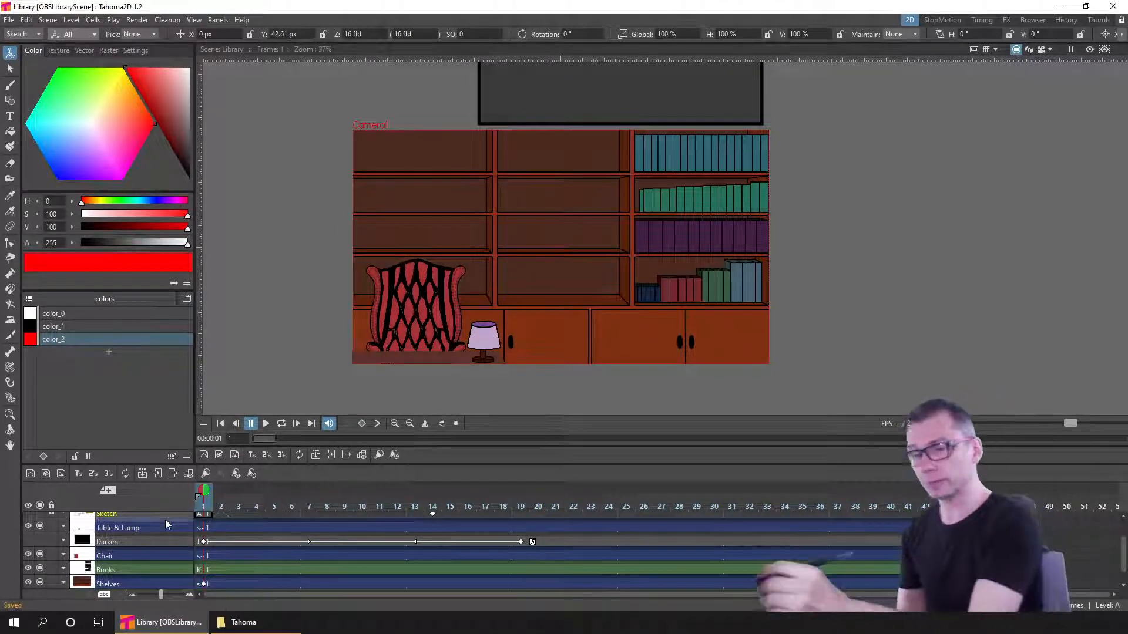
- Remove all unused levels from the scene cast, return to the 2D room and save the scene
{"action": "left_click", "coordinate": [1036, 20]}
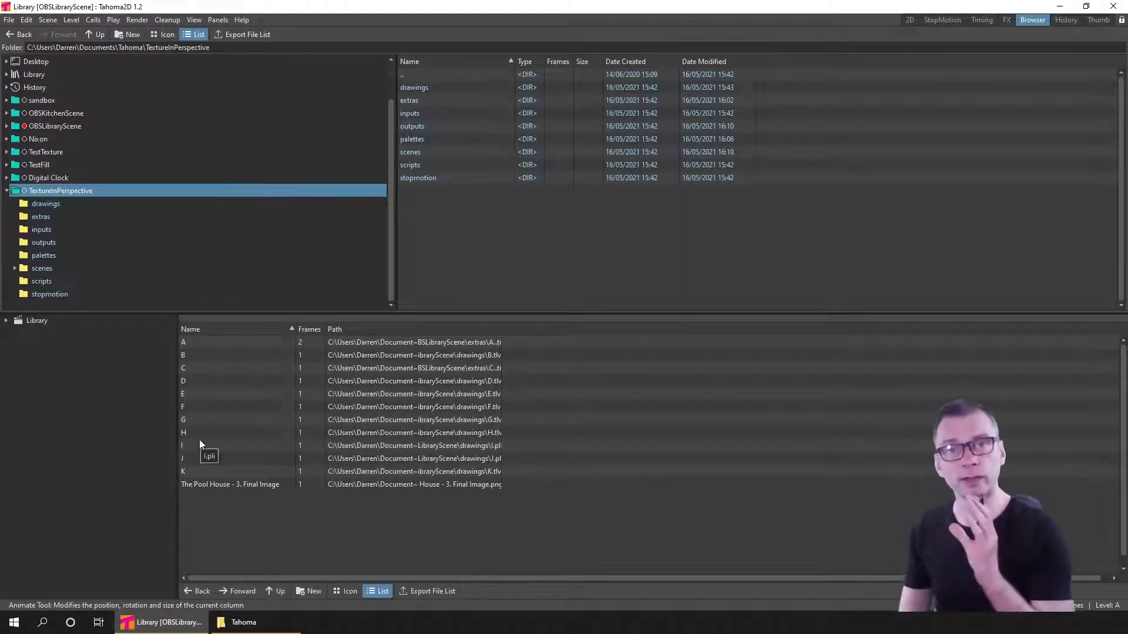
{"action": "right_click", "coordinate": [248, 520]}
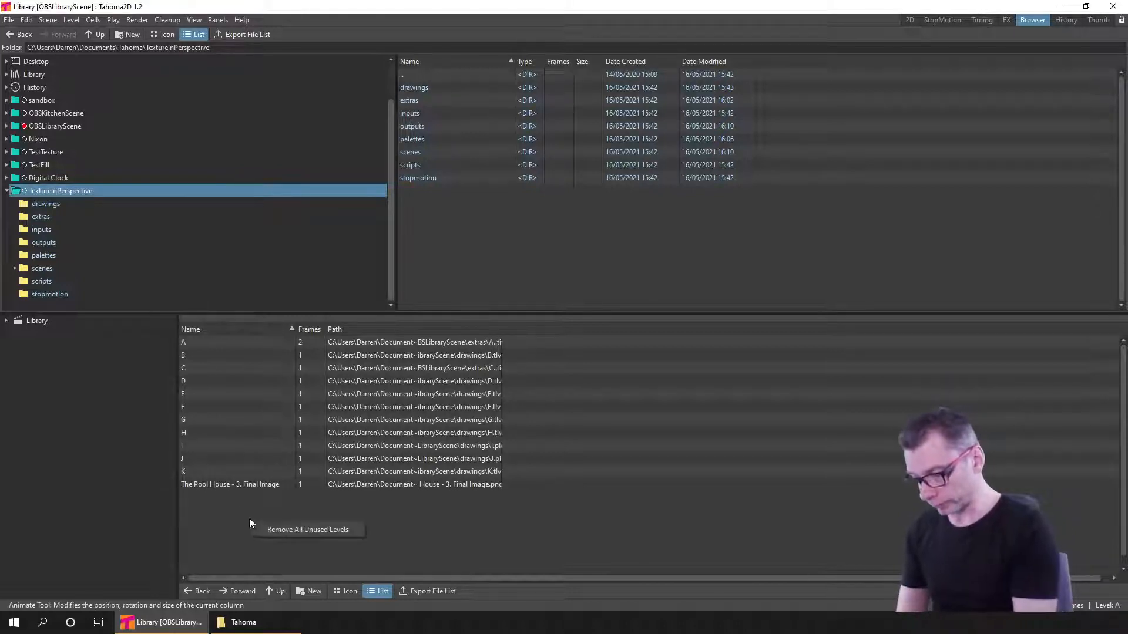
{"action": "left_click", "coordinate": [307, 529]}
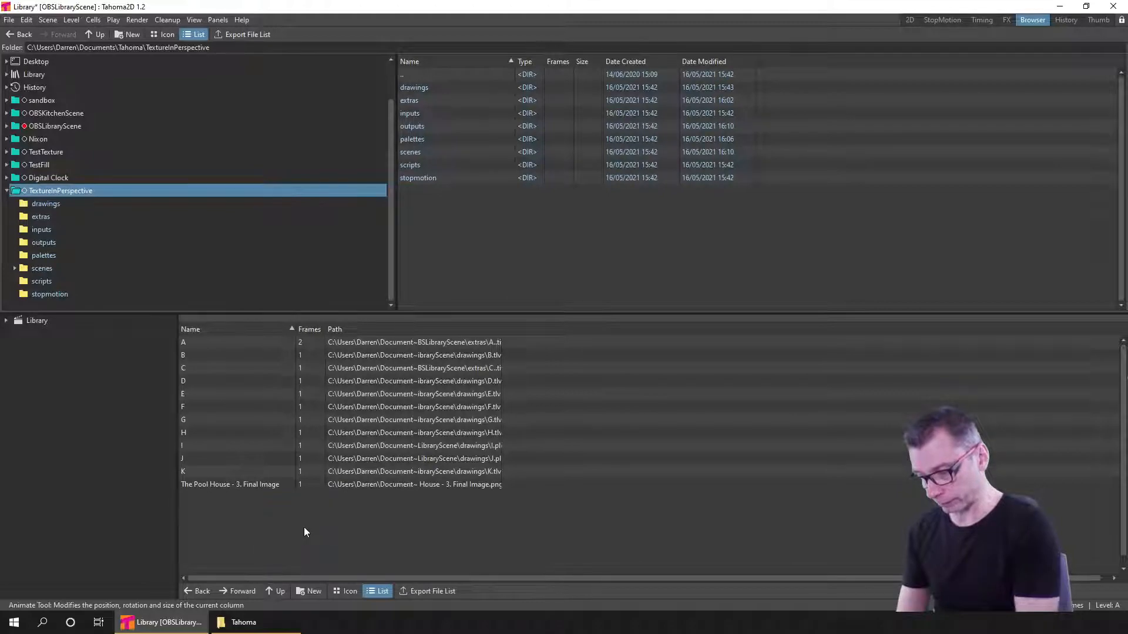
{"action": "left_click", "coordinate": [910, 21]}
{"action": "key", "text": "ctrl+s"}
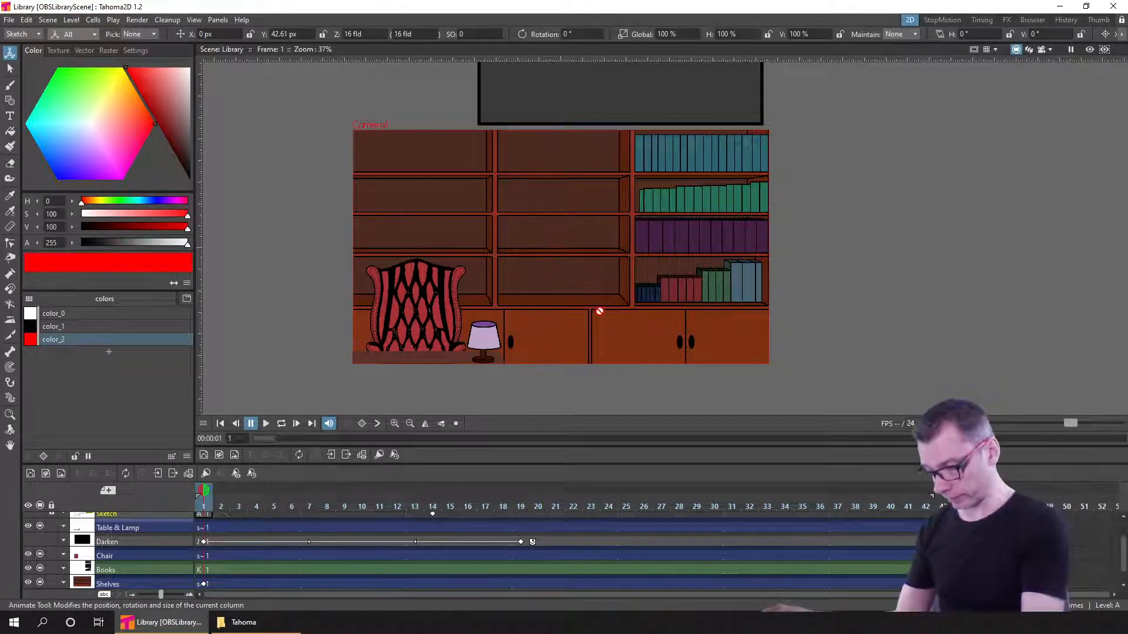
{"action": "scroll", "coordinate": [599, 312], "scroll_direction": "up", "scroll_amount": 1}
{"action": "left_click_drag", "start_coordinate": [620, 322], "coordinate": [678, 330]}
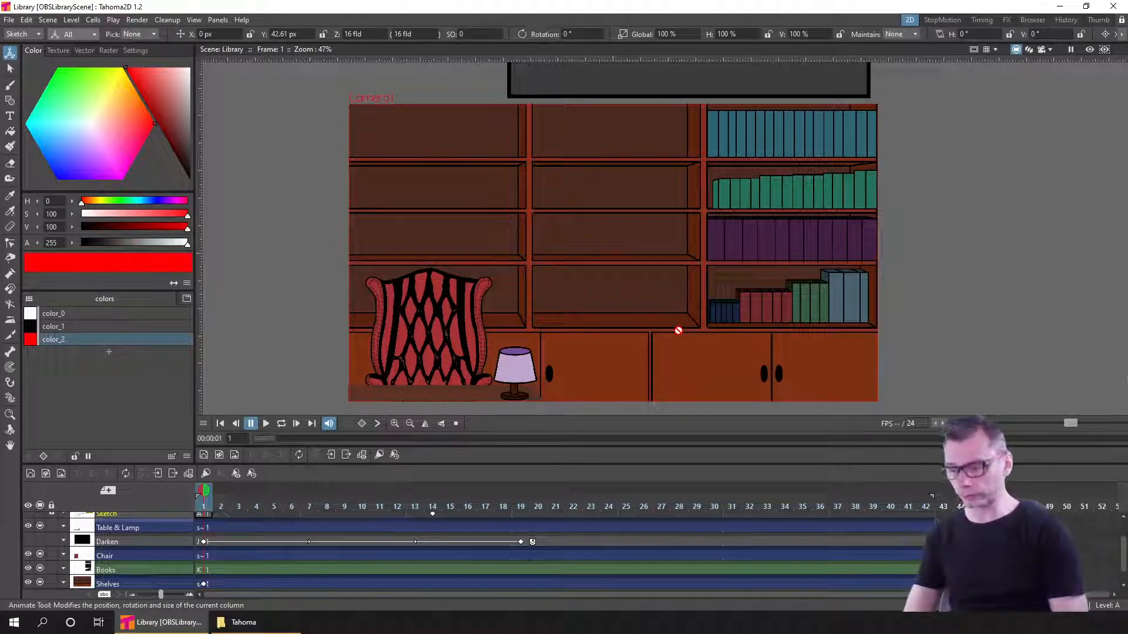
{"action": "left_click", "coordinate": [262, 626]}
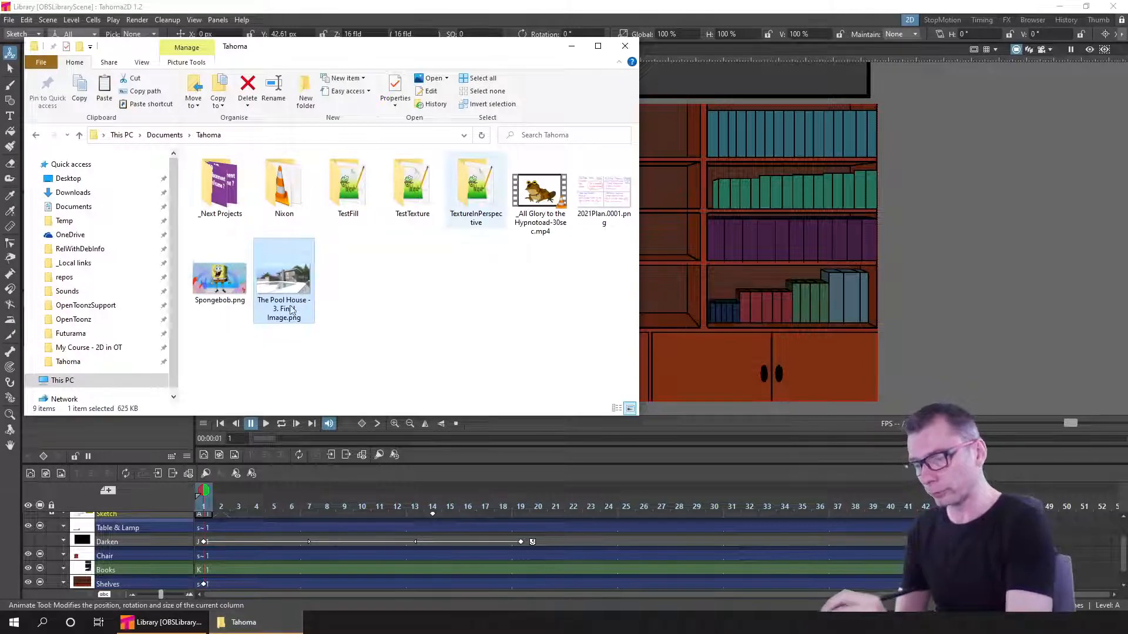
{"action": "mouse_move", "coordinate": [287, 311]}
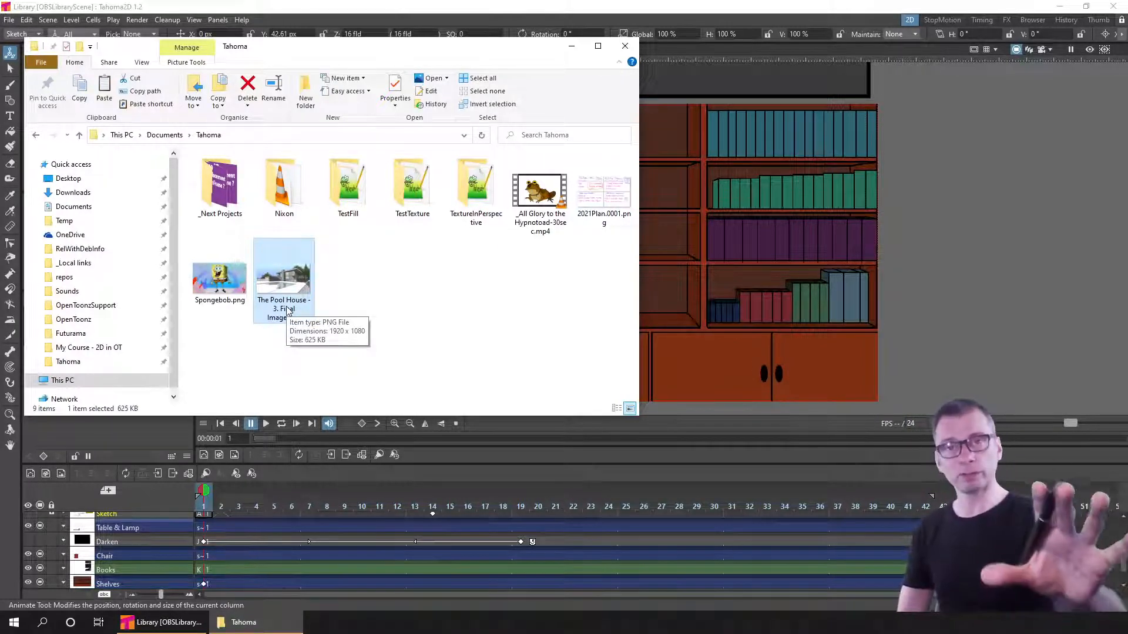
{"action": "double_click", "coordinate": [685, 9]}
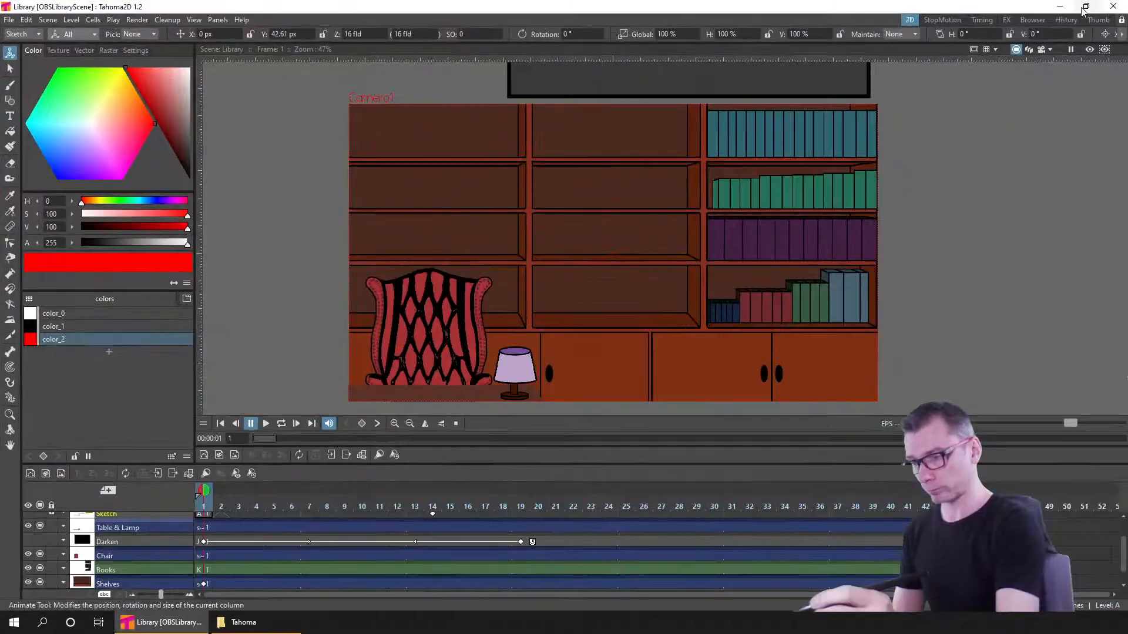
- Start a new project from the Startup popup and set its location to the Documents\OpenToonz\_Stream Projects folder
{"action": "double_click", "coordinate": [682, 9]}
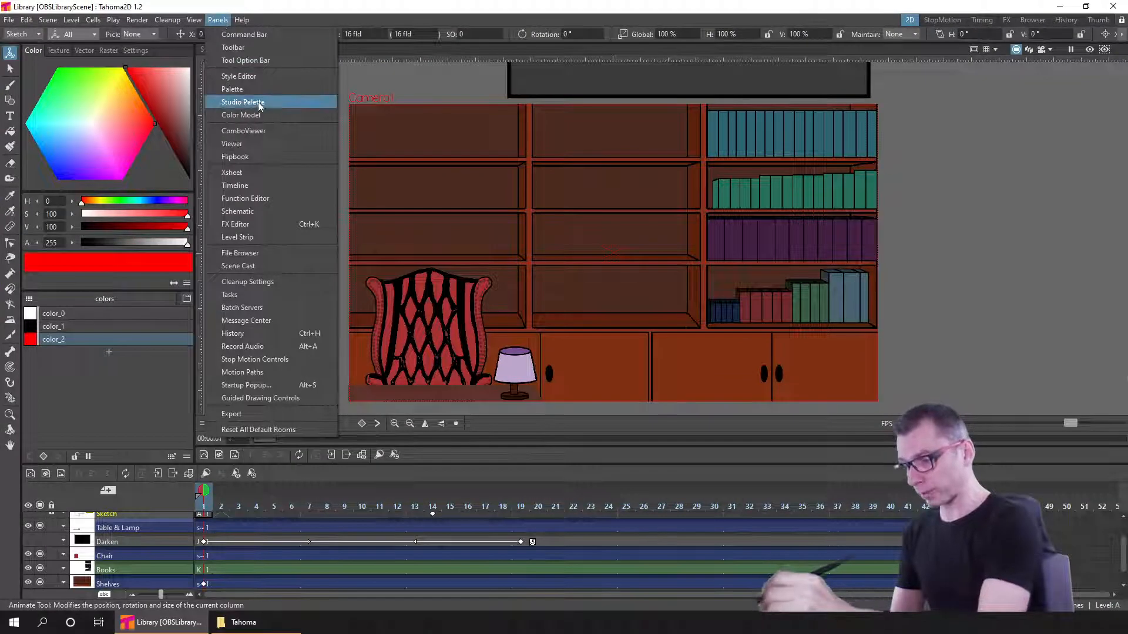
{"action": "left_click", "coordinate": [286, 385]}
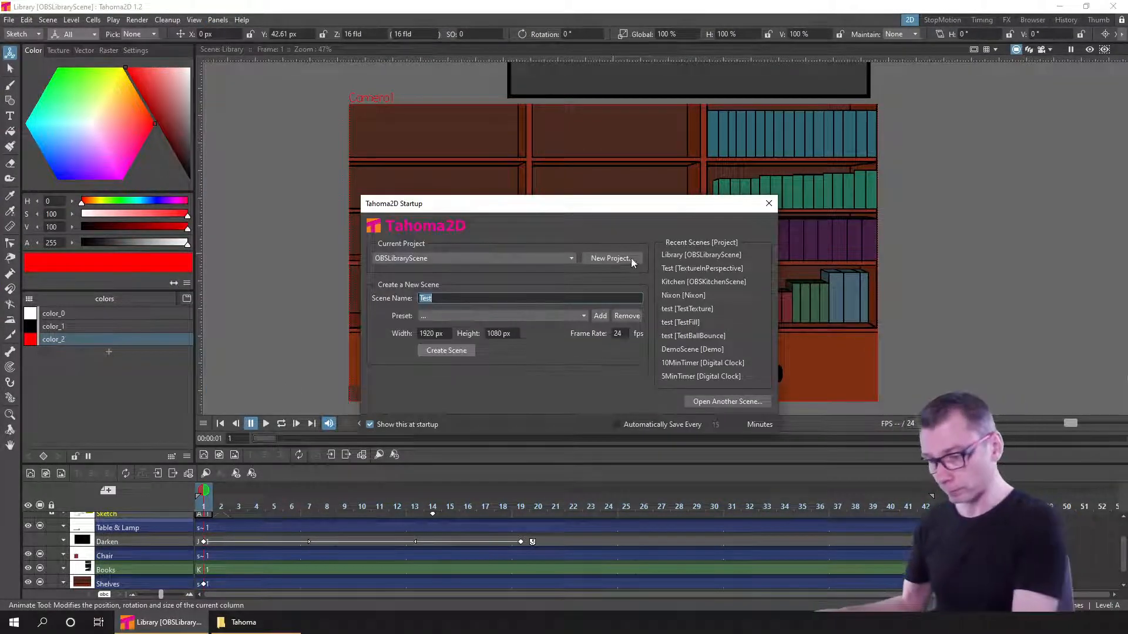
{"action": "left_click", "coordinate": [617, 258]}
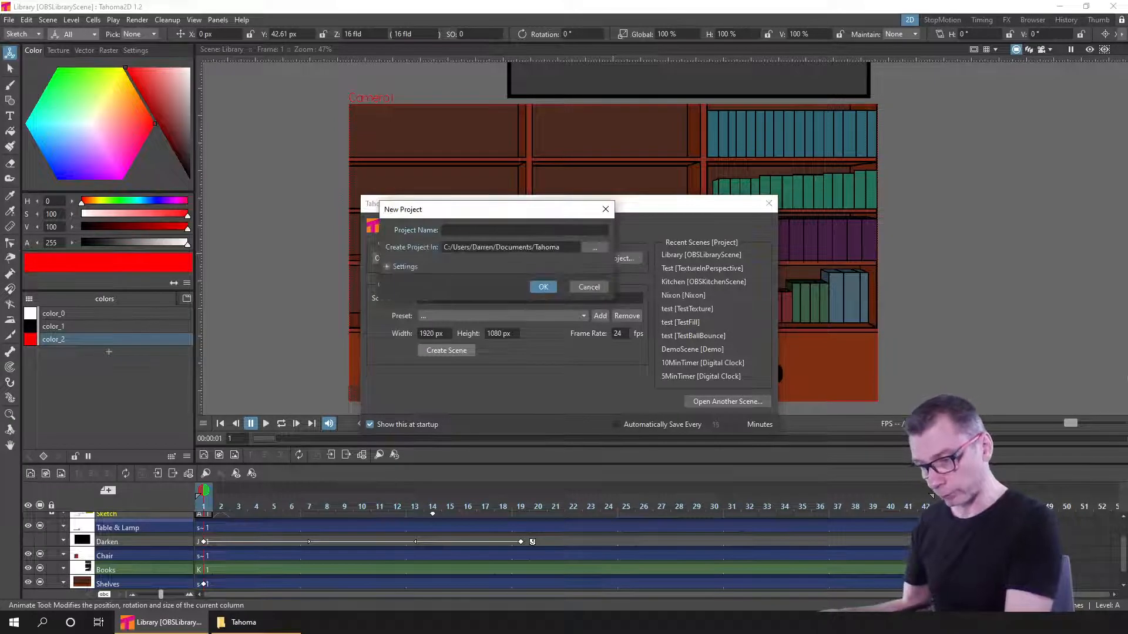
{"action": "left_click", "coordinate": [532, 229]}
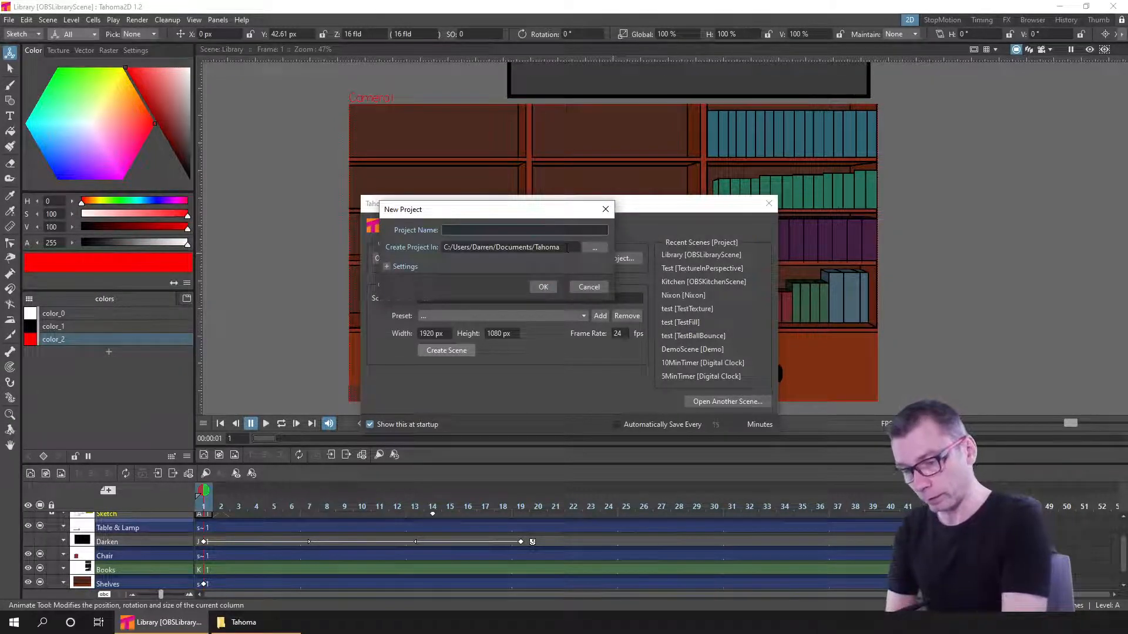
{"action": "left_click", "coordinate": [594, 248]}
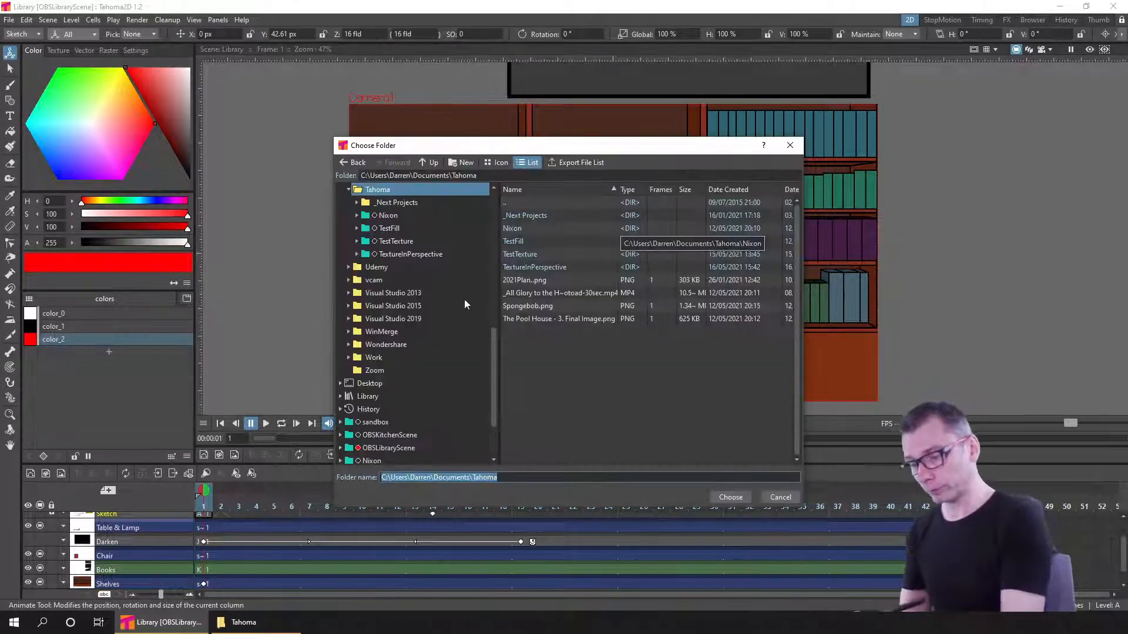
{"action": "left_click_drag", "start_coordinate": [495, 359], "coordinate": [497, 272]}
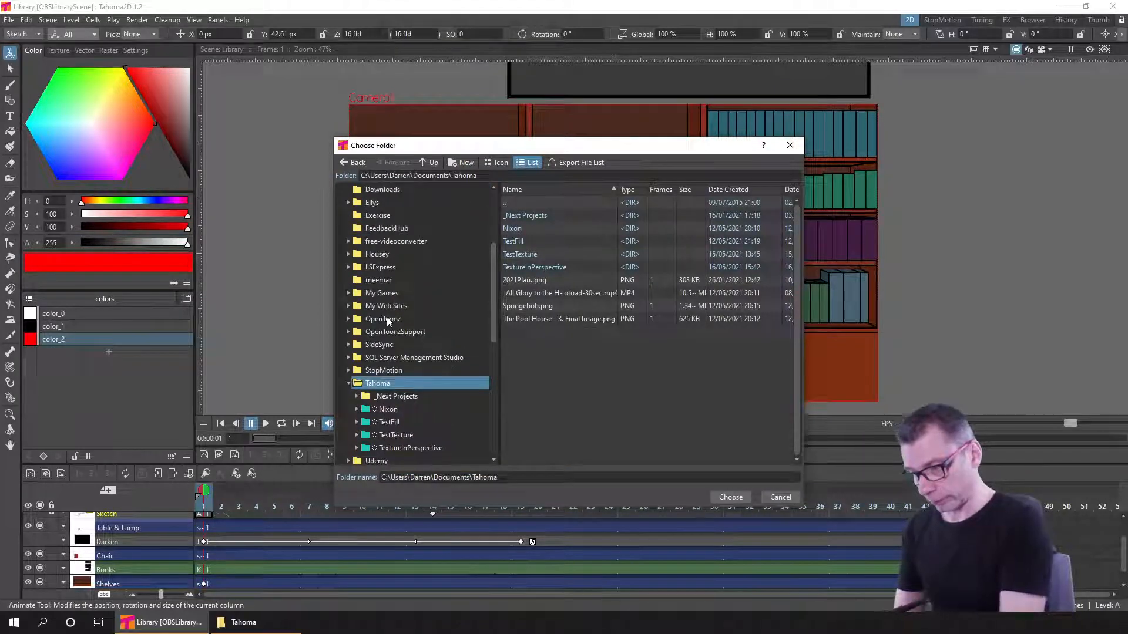
{"action": "left_click", "coordinate": [348, 319]}
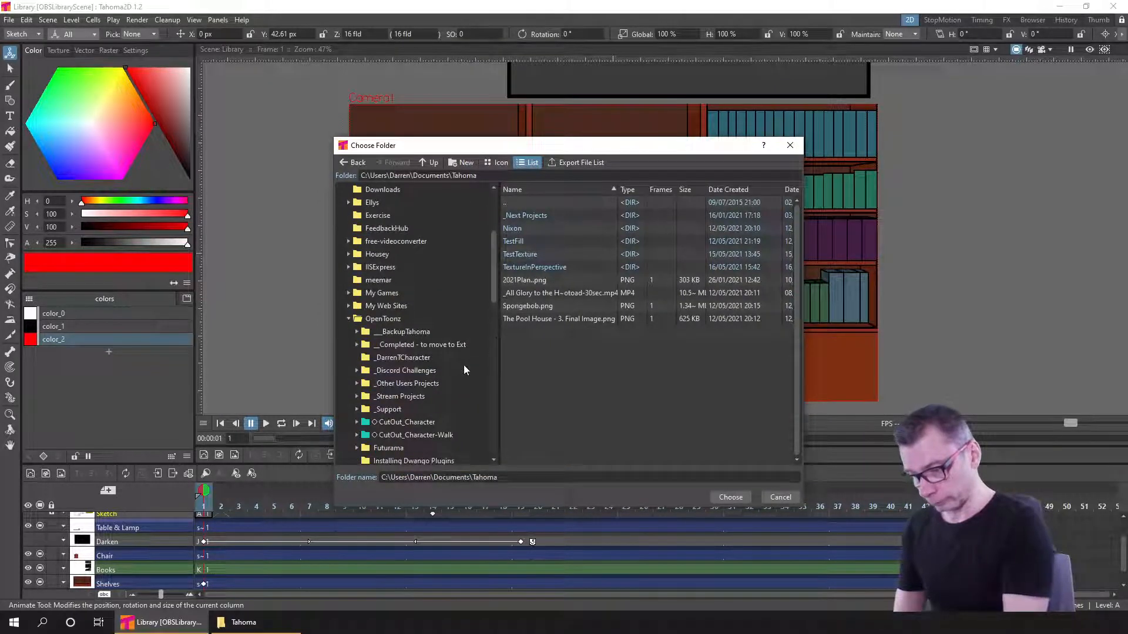
{"action": "double_click", "coordinate": [403, 399]}
{"action": "scroll", "coordinate": [494, 266], "scroll_direction": "down", "scroll_amount": 3}
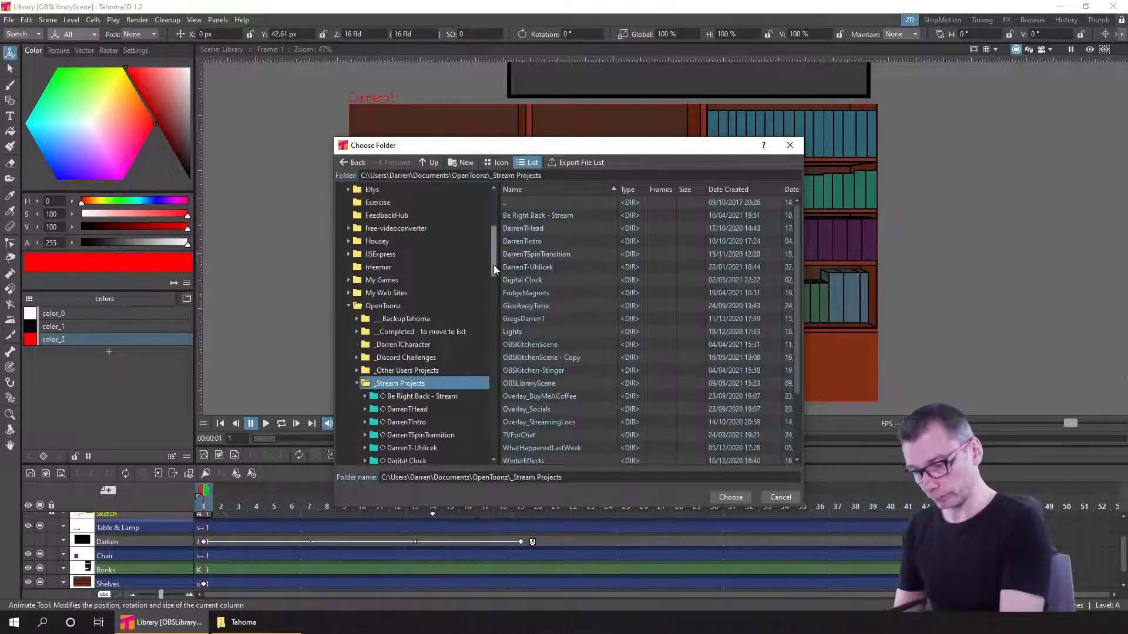
{"action": "left_click", "coordinate": [730, 498]}
- Create the project under the name NixonInAJar and create a scene named Nixon in it
{"action": "left_click", "coordinate": [551, 227]}
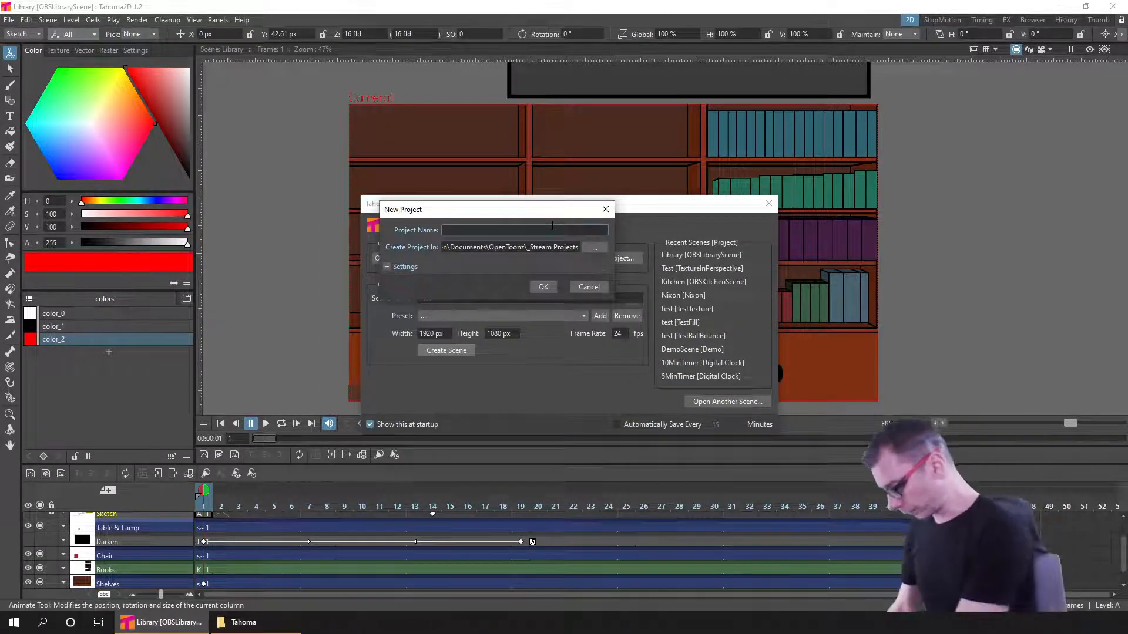
{"action": "type", "text": "N"}
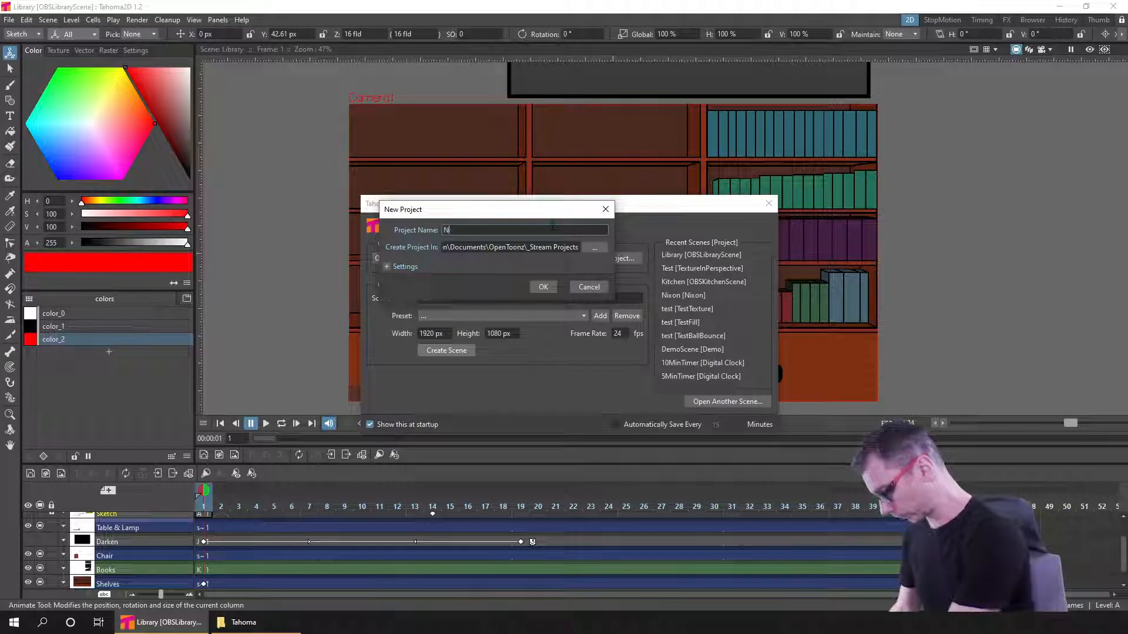
{"action": "type", "text": "ixonIn"}
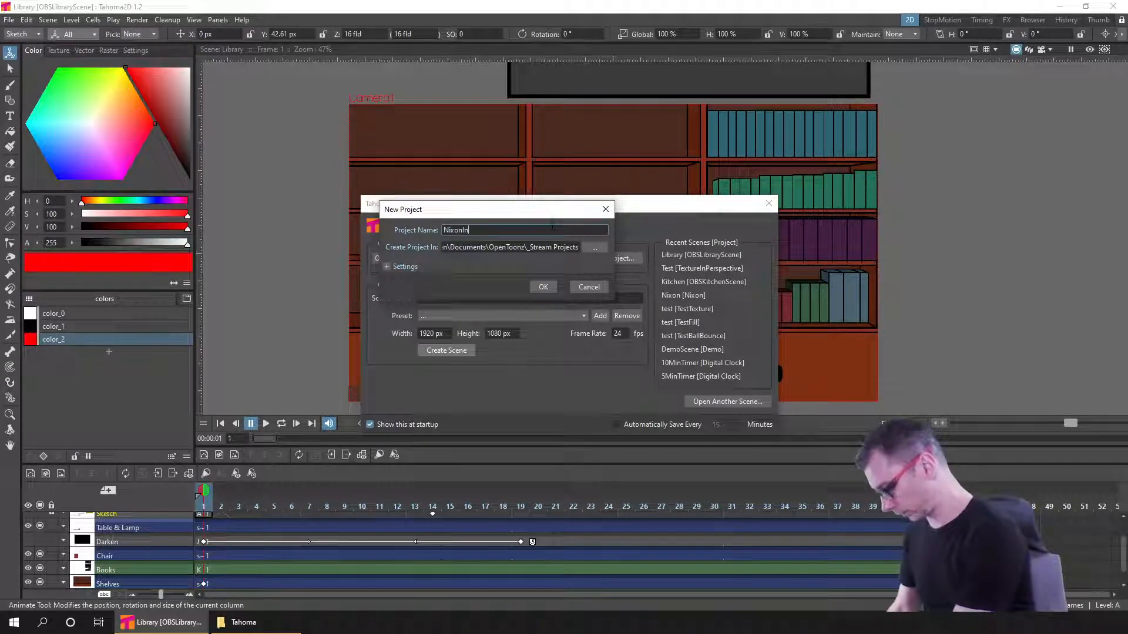
{"action": "type", "text": "AJar"}
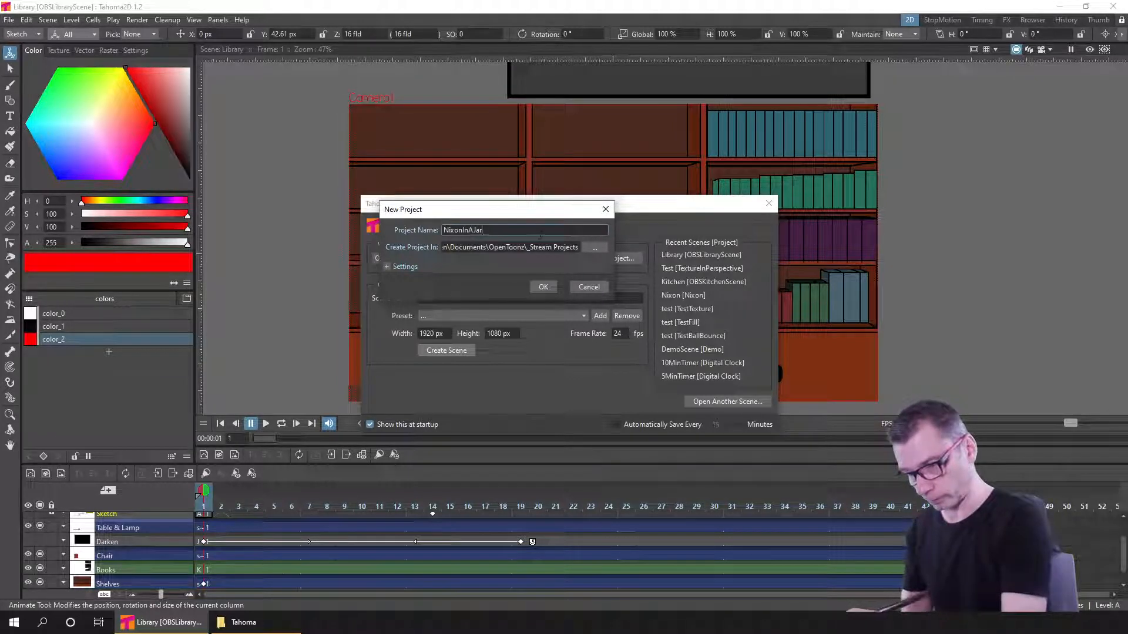
{"action": "left_click", "coordinate": [538, 288]}
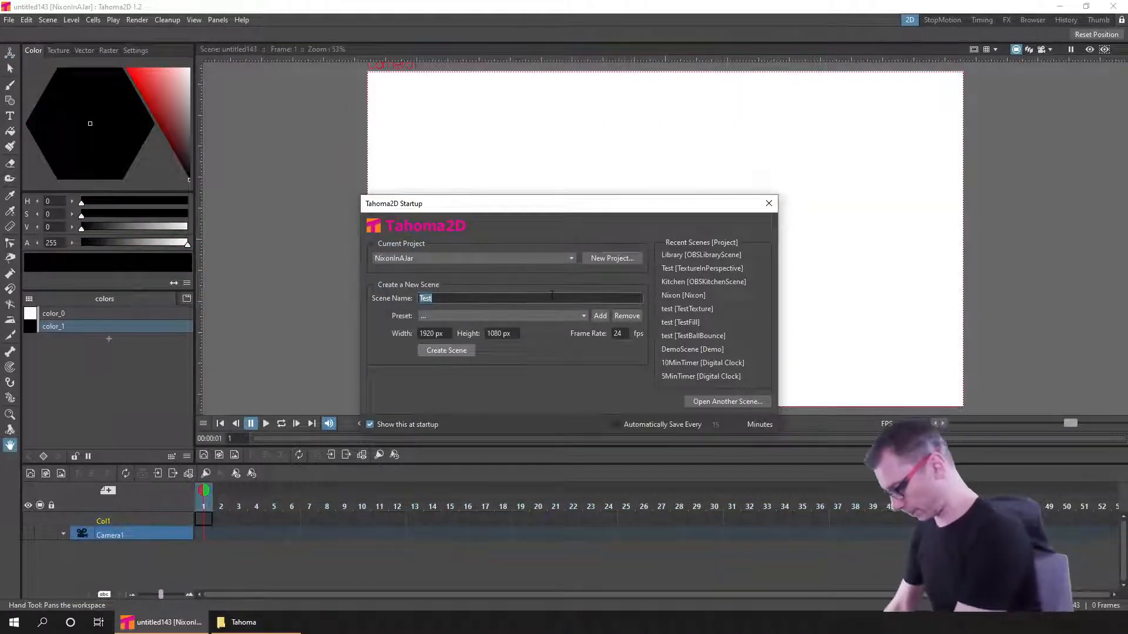
{"action": "type", "text": "Nixon"}
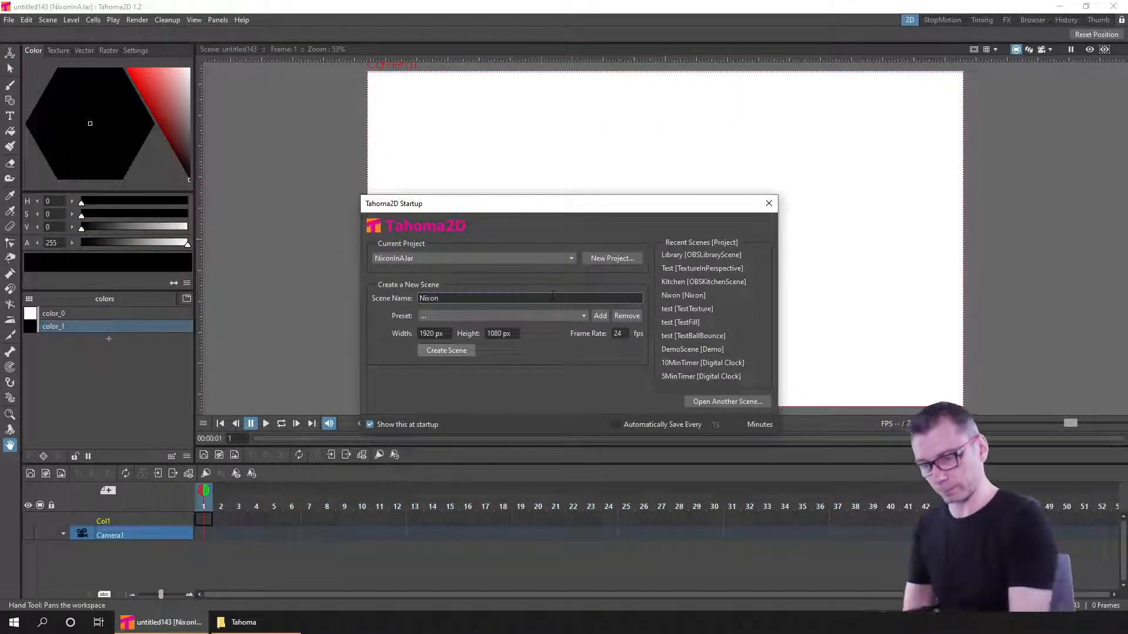
{"action": "left_click", "coordinate": [449, 351]}
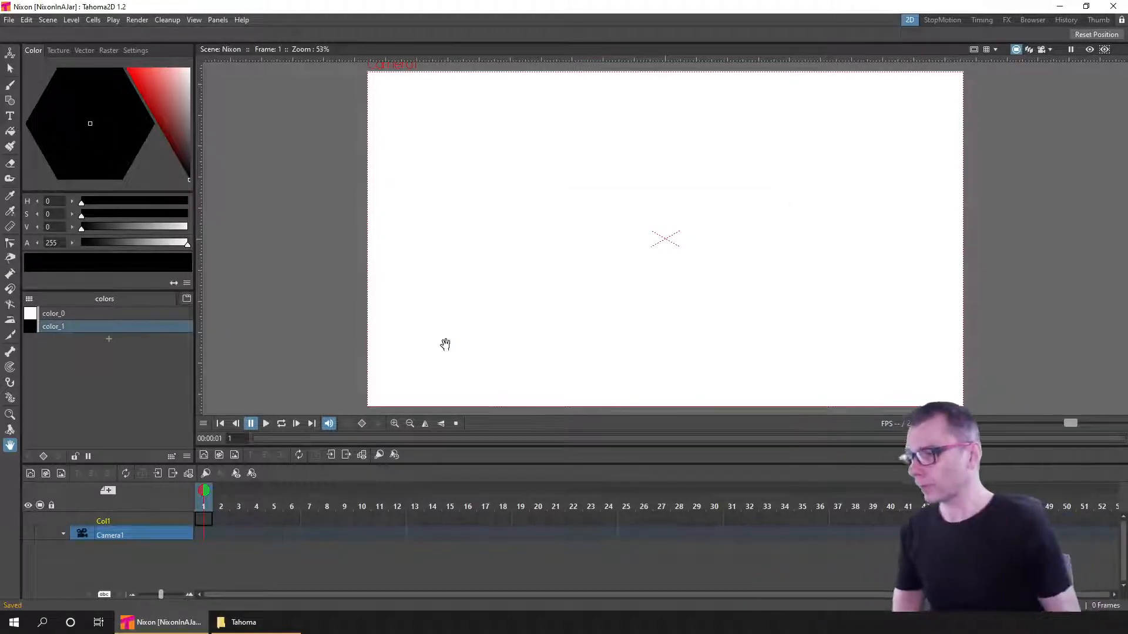
- Start loading a sub-scene and browse to the scenes folder of the Nixon project in Documents\Tahoma
{"action": "left_click", "coordinate": [8, 21]}
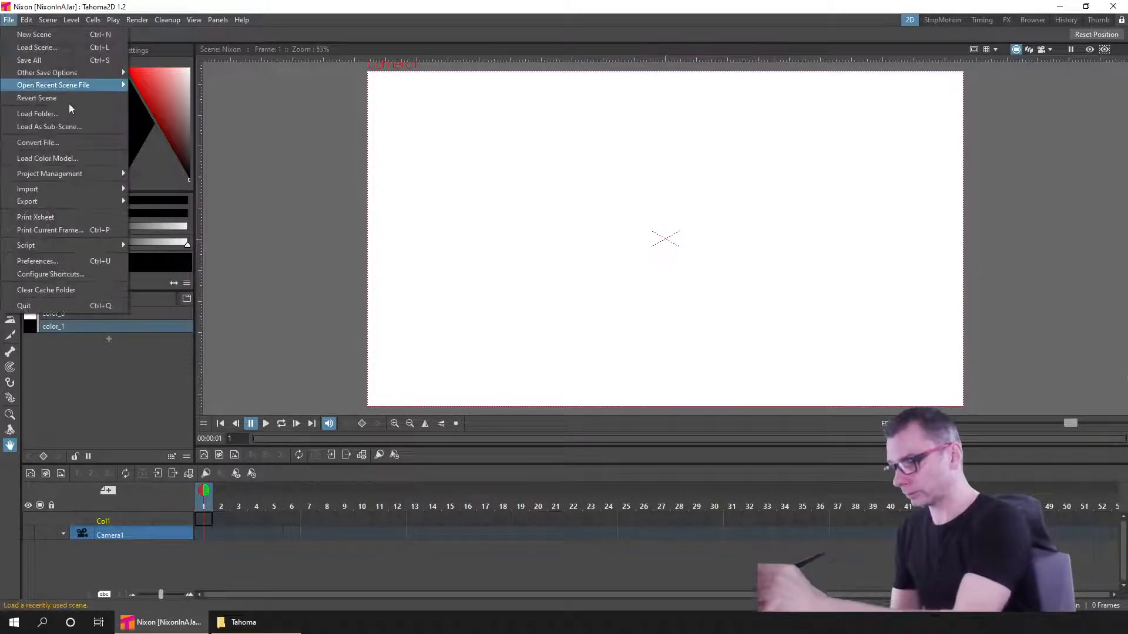
{"action": "left_click", "coordinate": [97, 127]}
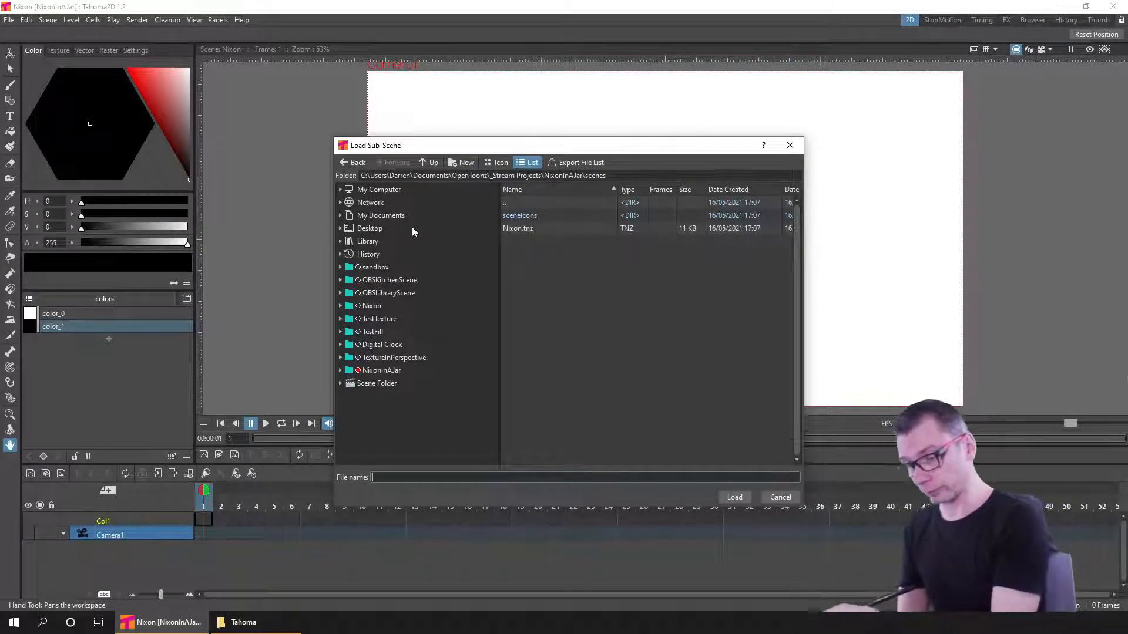
{"action": "left_click", "coordinate": [341, 216]}
{"action": "scroll", "coordinate": [488, 318], "scroll_direction": "down", "scroll_amount": 4}
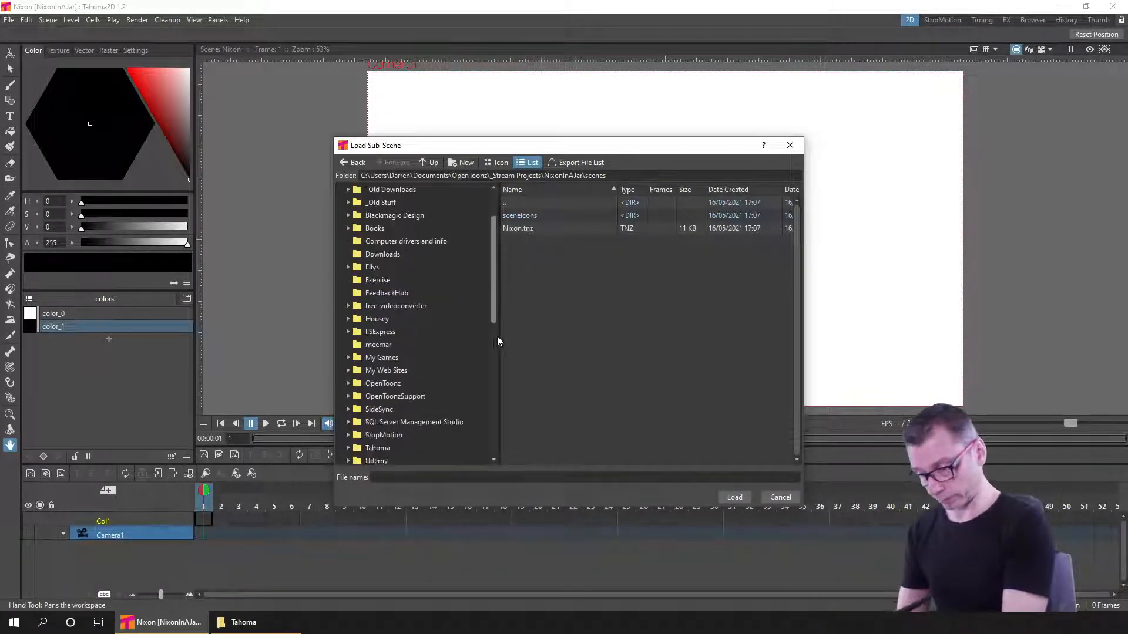
{"action": "left_click", "coordinate": [376, 344]}
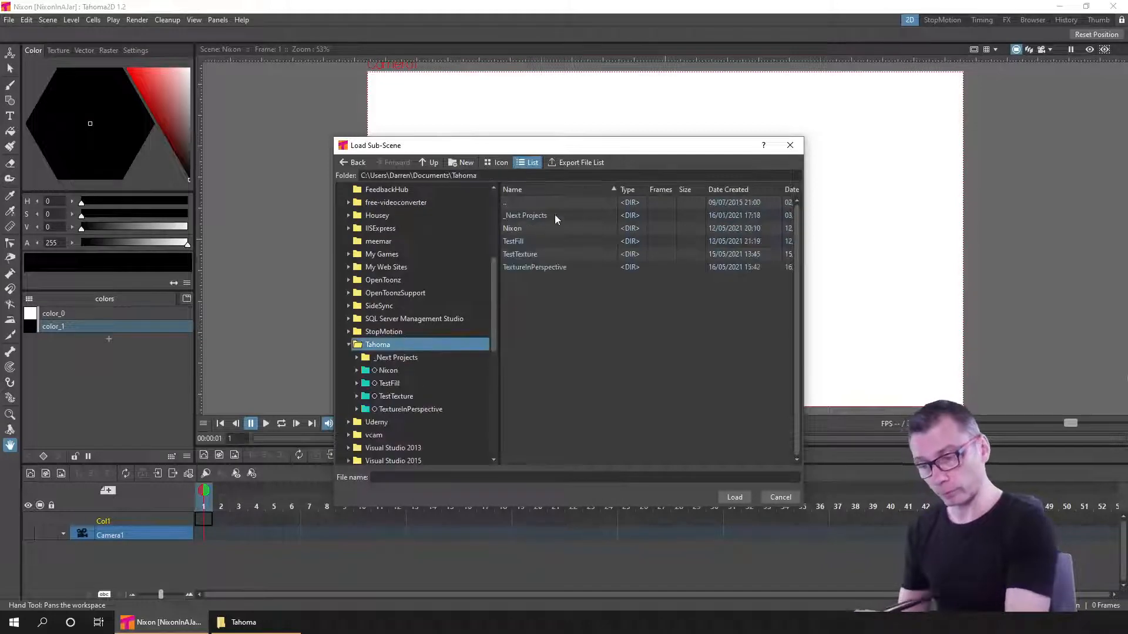
{"action": "left_click", "coordinate": [516, 229]}
{"action": "double_click", "coordinate": [515, 227]}
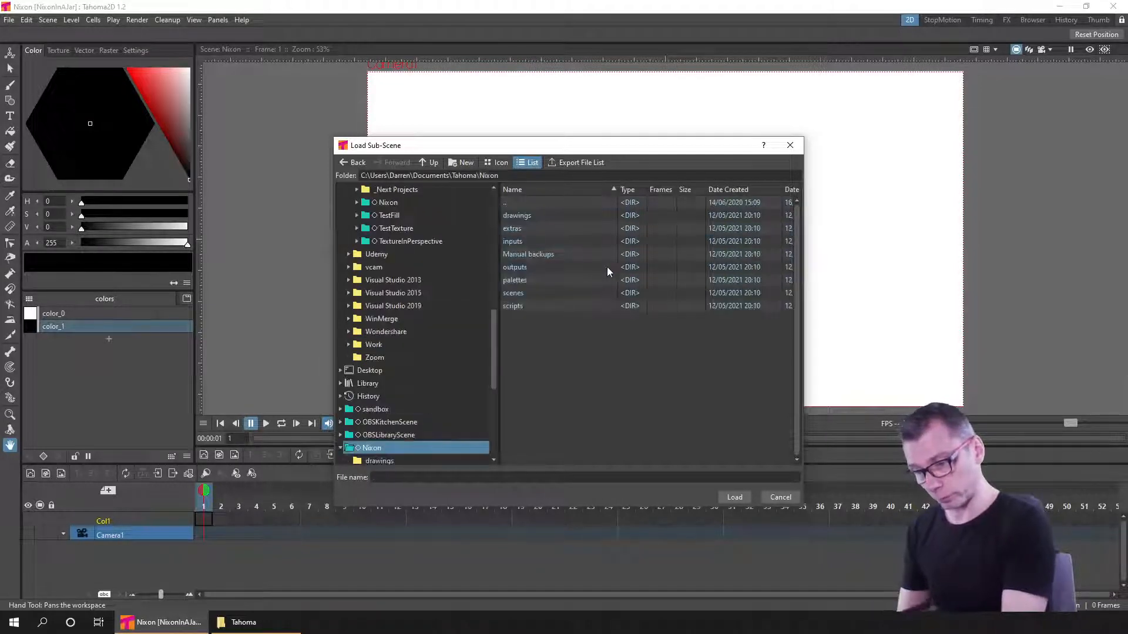
{"action": "double_click", "coordinate": [519, 294]}
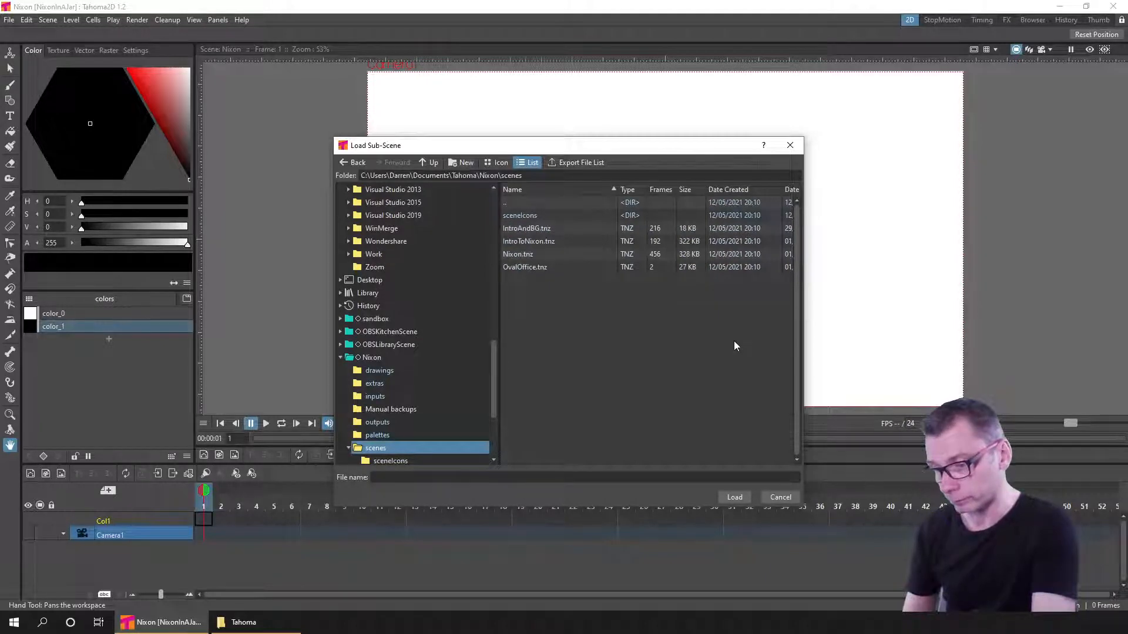
- Load Nixon.tnz as a sub-scene, importing its files into the current project, and save the scene
{"action": "left_click", "coordinate": [539, 252]}
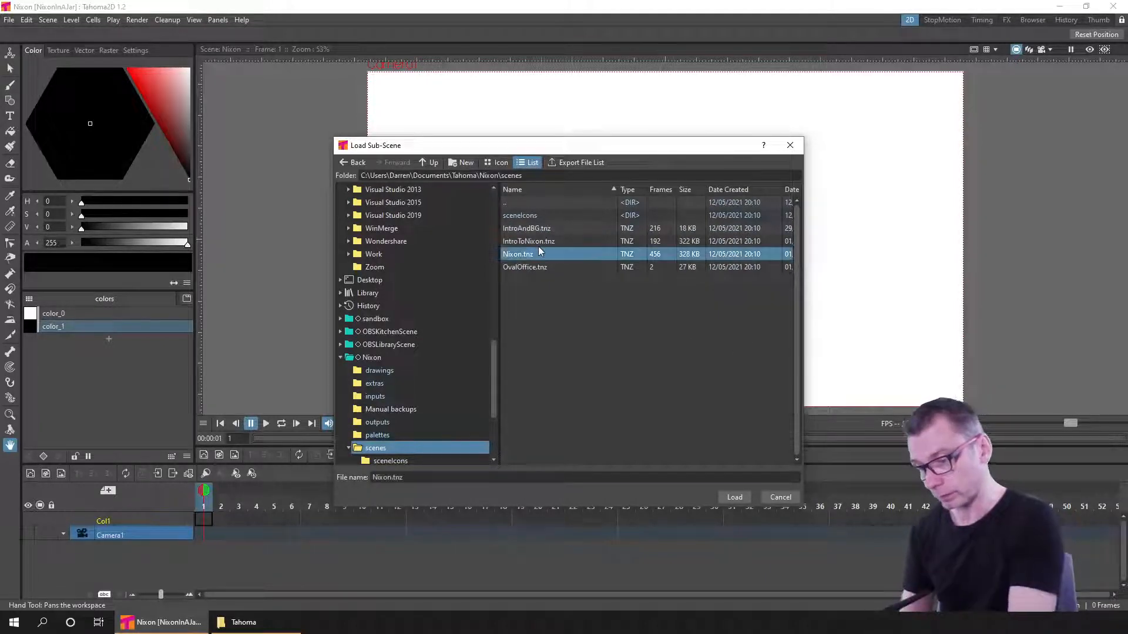
{"action": "left_click", "coordinate": [740, 498]}
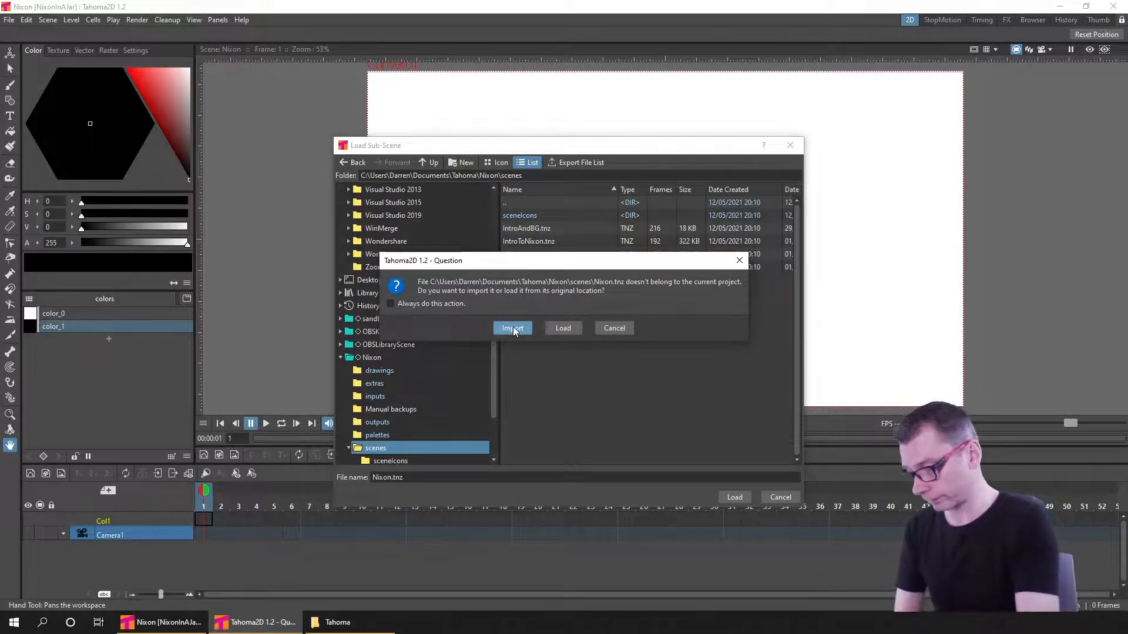
{"action": "left_click", "coordinate": [515, 329]}
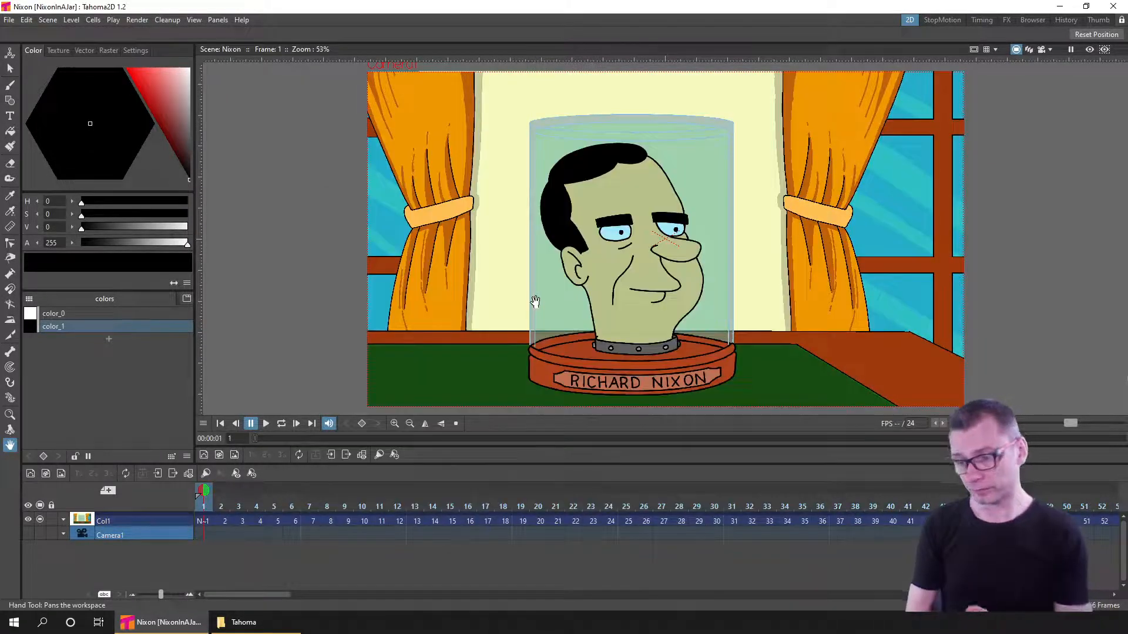
{"action": "key", "text": "ctrl+s"}
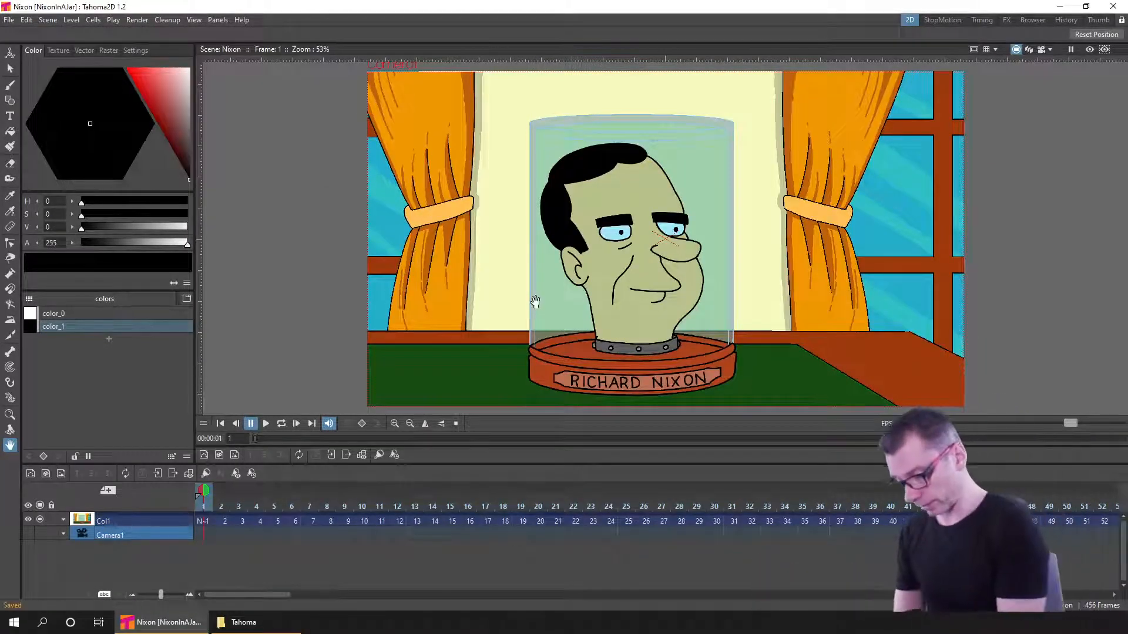
- Explode the imported Nixon sub-scene in Col1 into the main scene, maintaining its parenting relationships
{"action": "left_click", "coordinate": [153, 522]}
{"action": "right_click", "coordinate": [170, 527]}
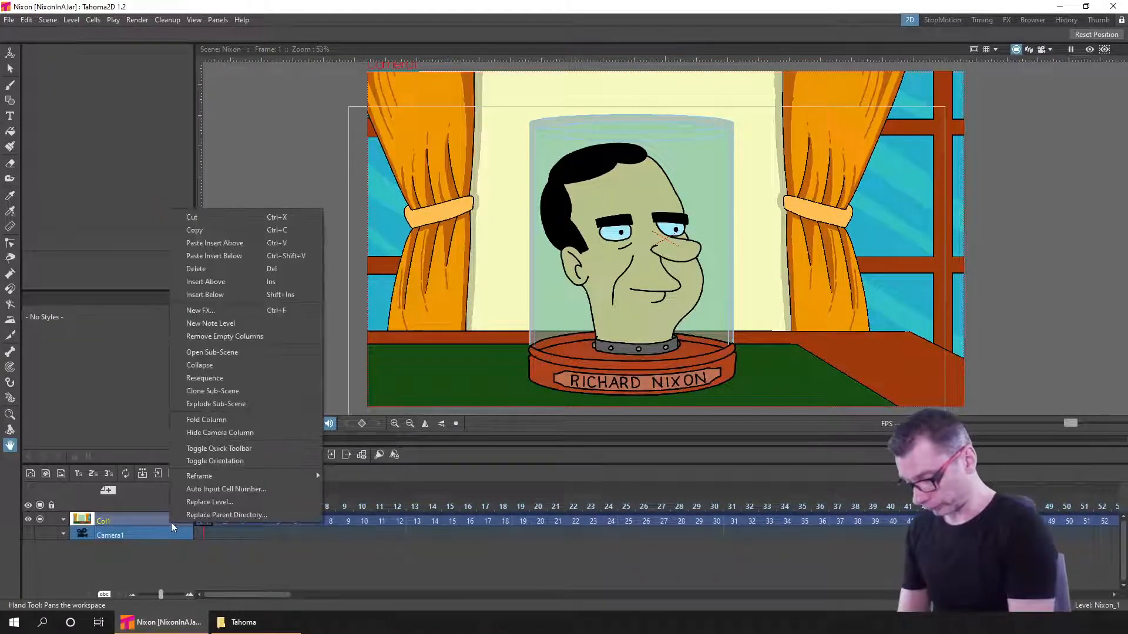
{"action": "left_click", "coordinate": [242, 405]}
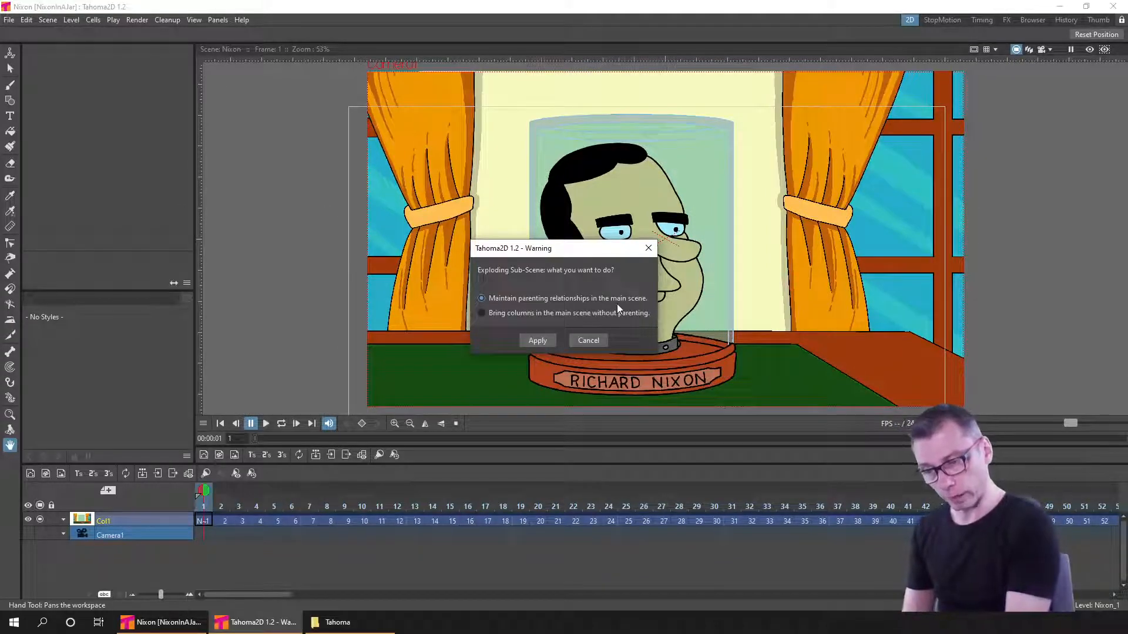
{"action": "left_click", "coordinate": [537, 341]}
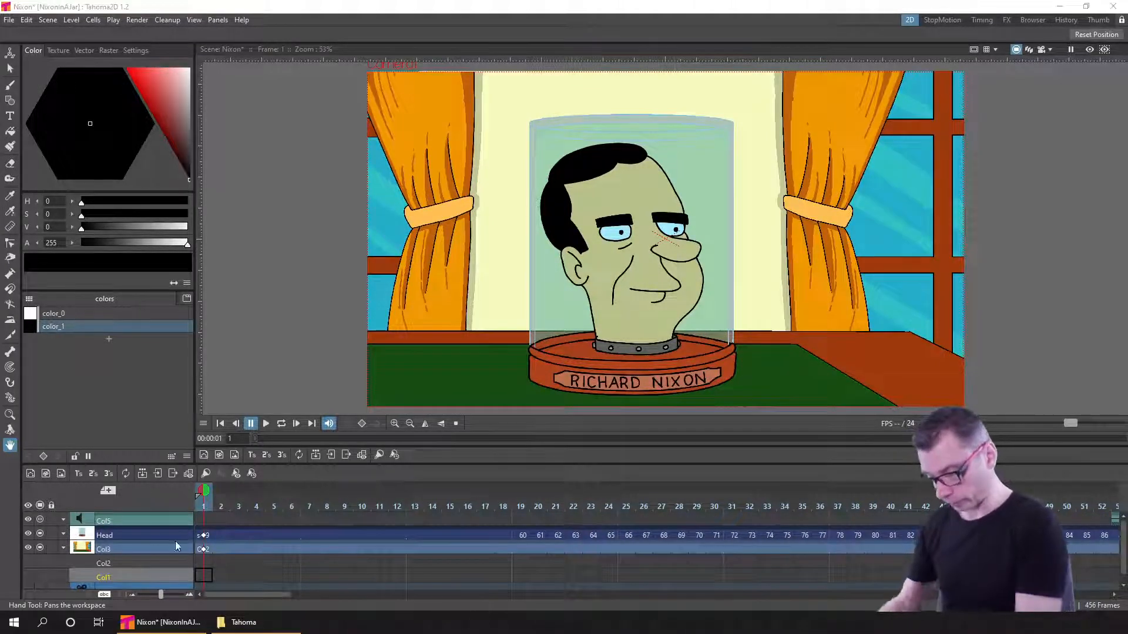
- Delete the Col5 audio column and the Col3 Oval Office background column from the timeline
{"action": "left_click", "coordinate": [154, 521]}
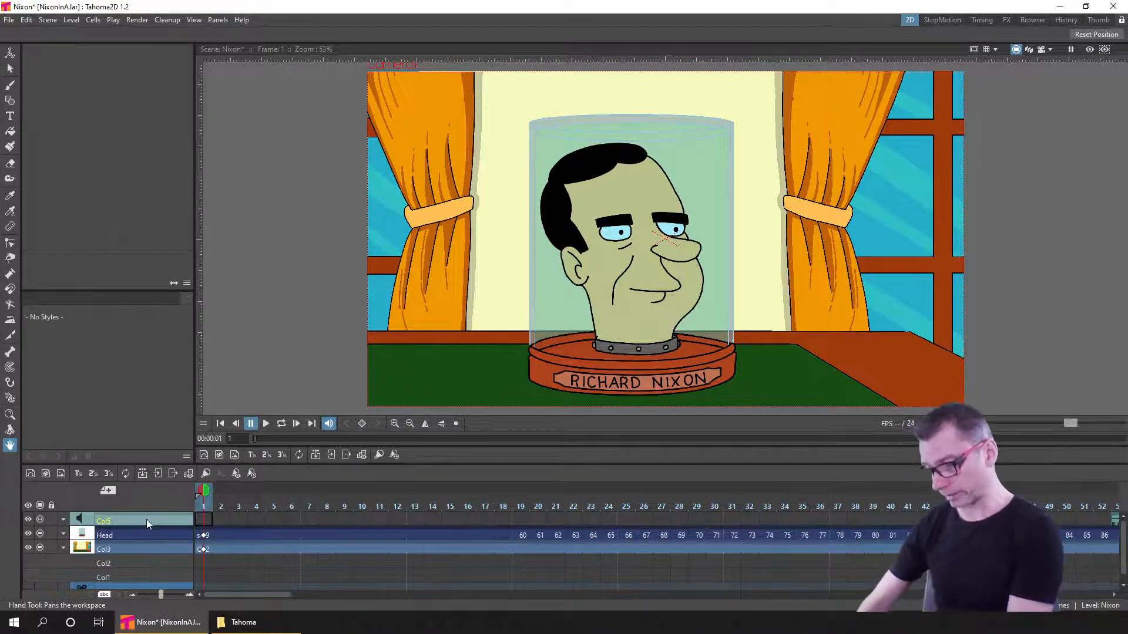
{"action": "key", "text": "Delete"}
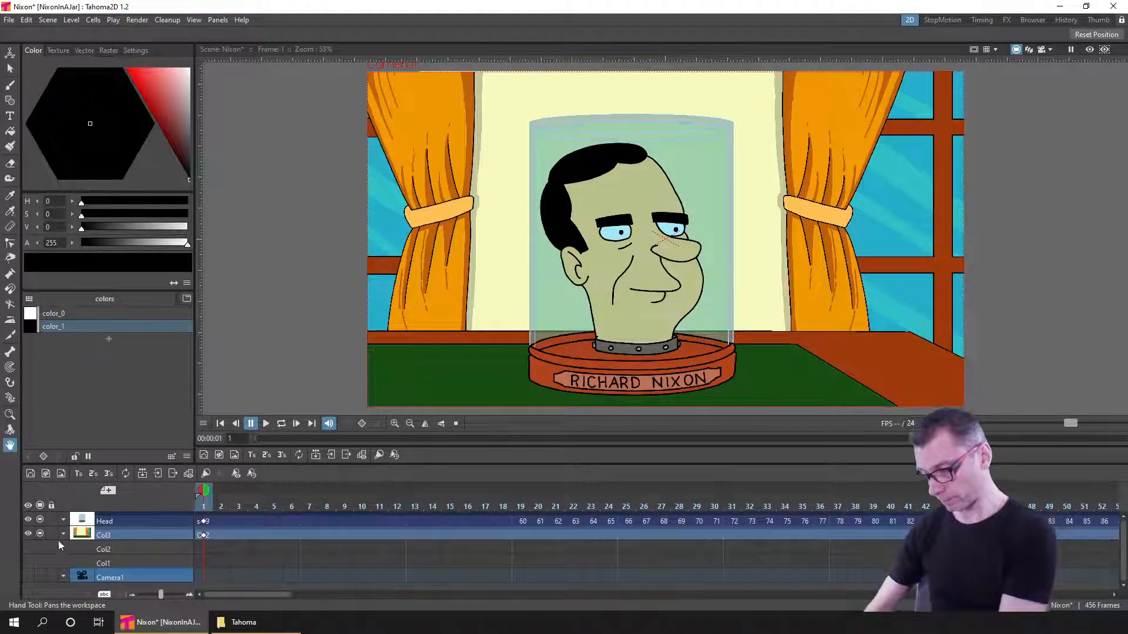
{"action": "left_click", "coordinate": [40, 533]}
{"action": "left_click", "coordinate": [41, 534]}
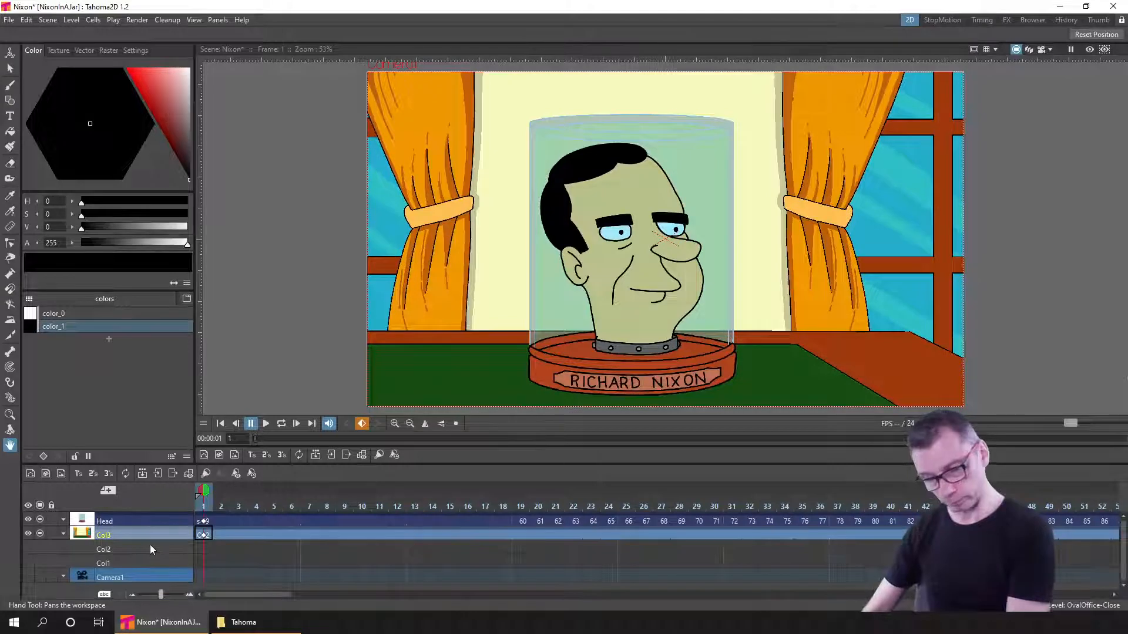
{"action": "key", "text": "Delete"}
{"action": "left_click_drag", "start_coordinate": [233, 597], "coordinate": [192, 596]}
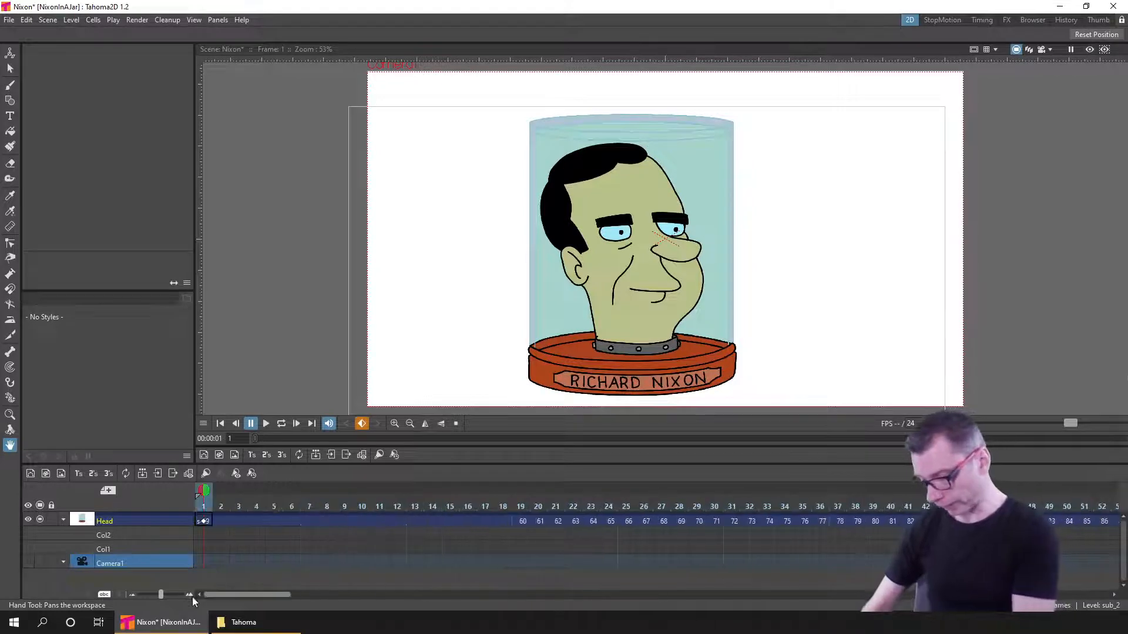
- Remove the empty columns from the timeline and save the scene
{"action": "right_click", "coordinate": [159, 544]}
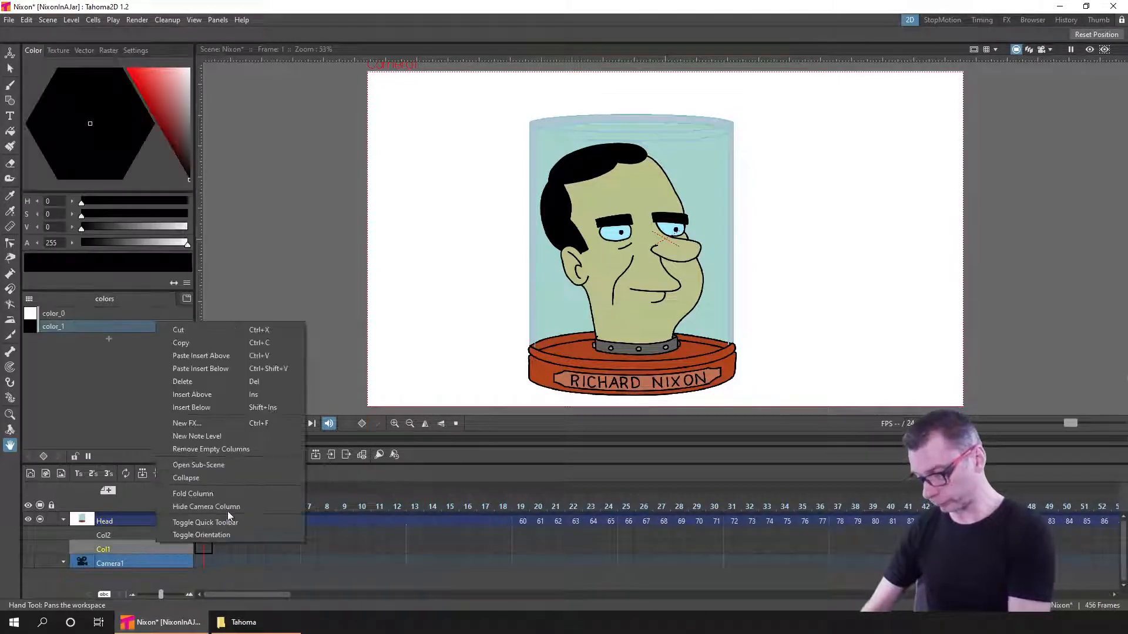
{"action": "left_click", "coordinate": [259, 449]}
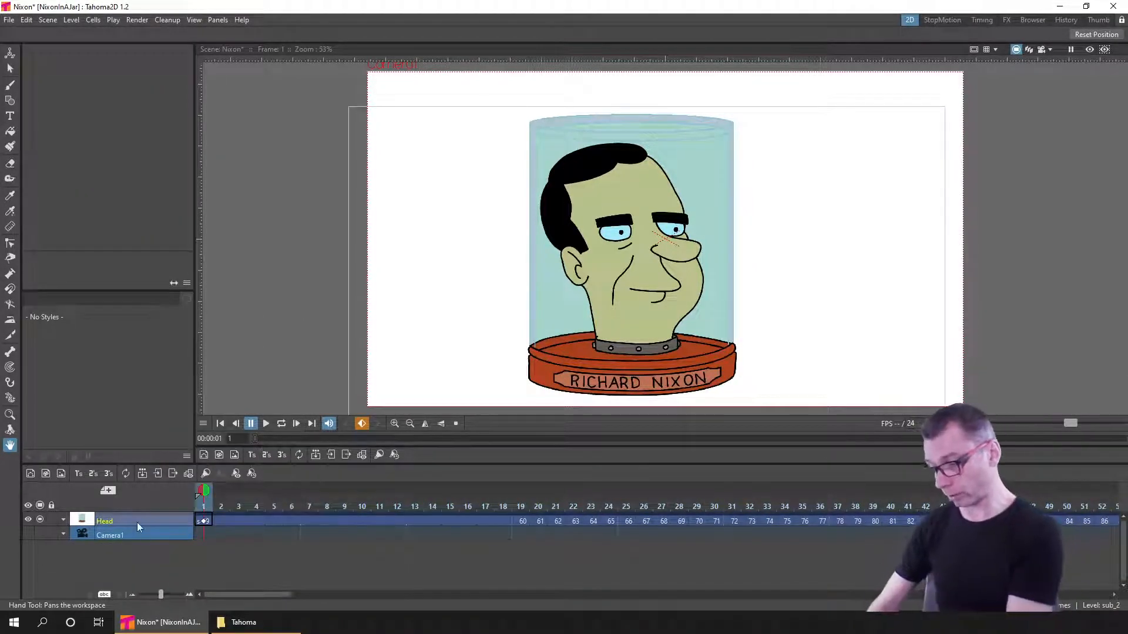
{"action": "key", "text": "ctrl+s"}
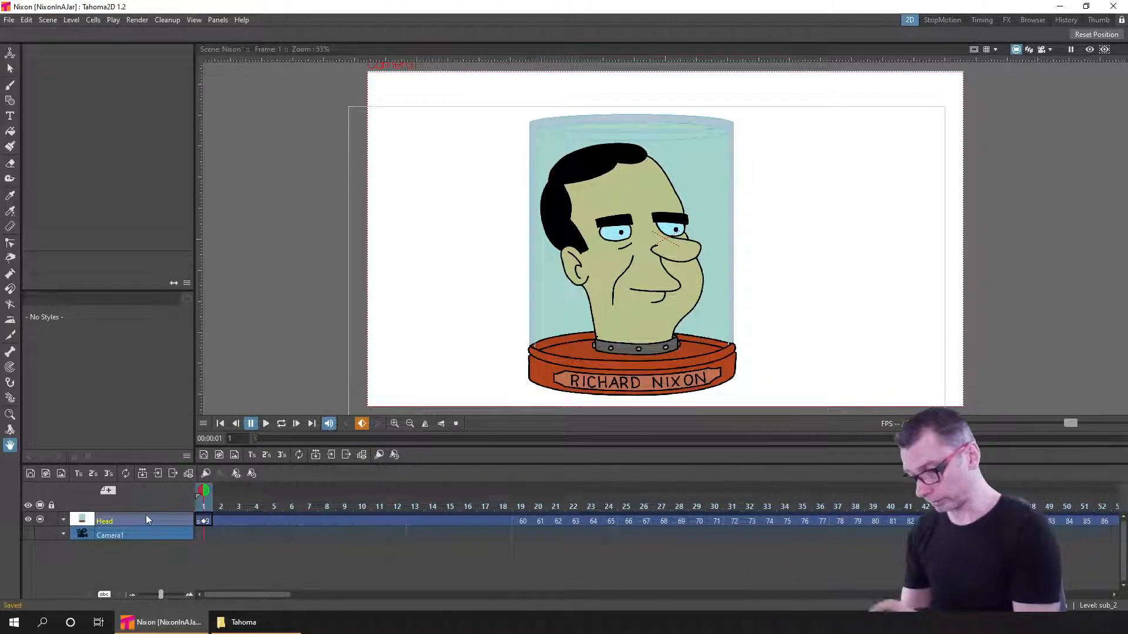
- Delete the Head column's keyframe at frame 1 and save the scene
{"action": "left_click", "coordinate": [200, 526]}
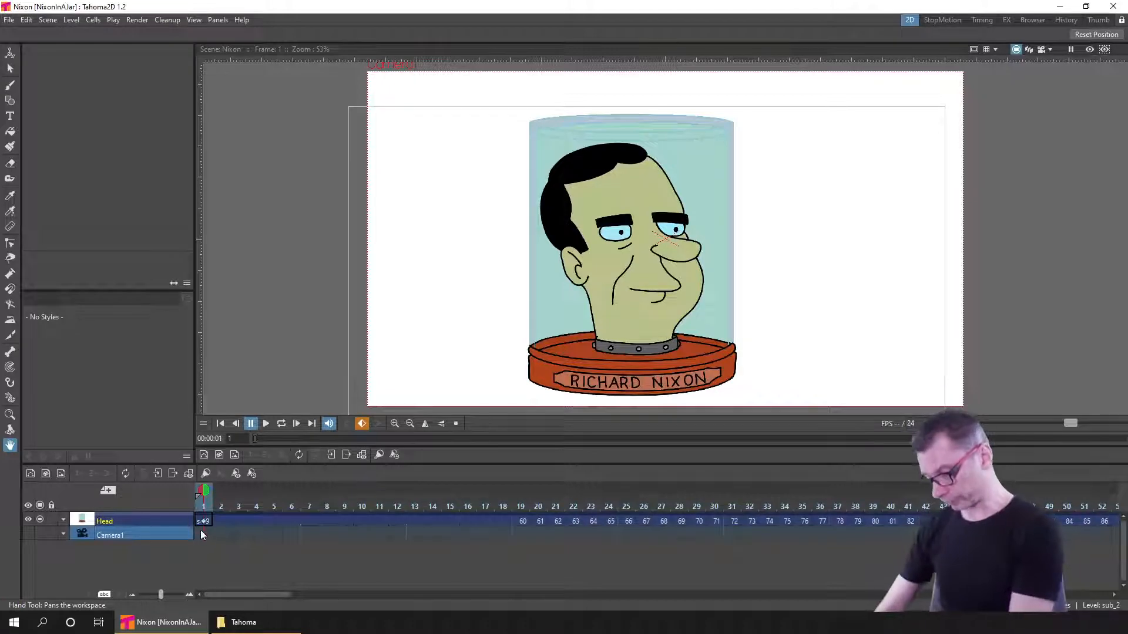
{"action": "key", "text": "ctrl+z"}
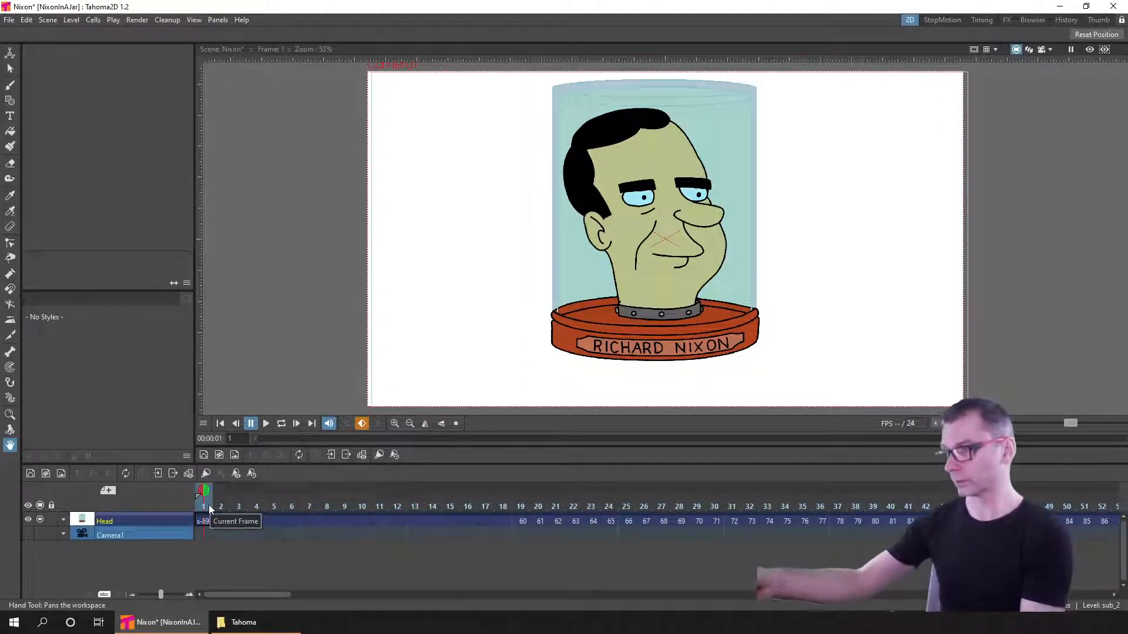
{"action": "key", "text": "ctrl+s"}
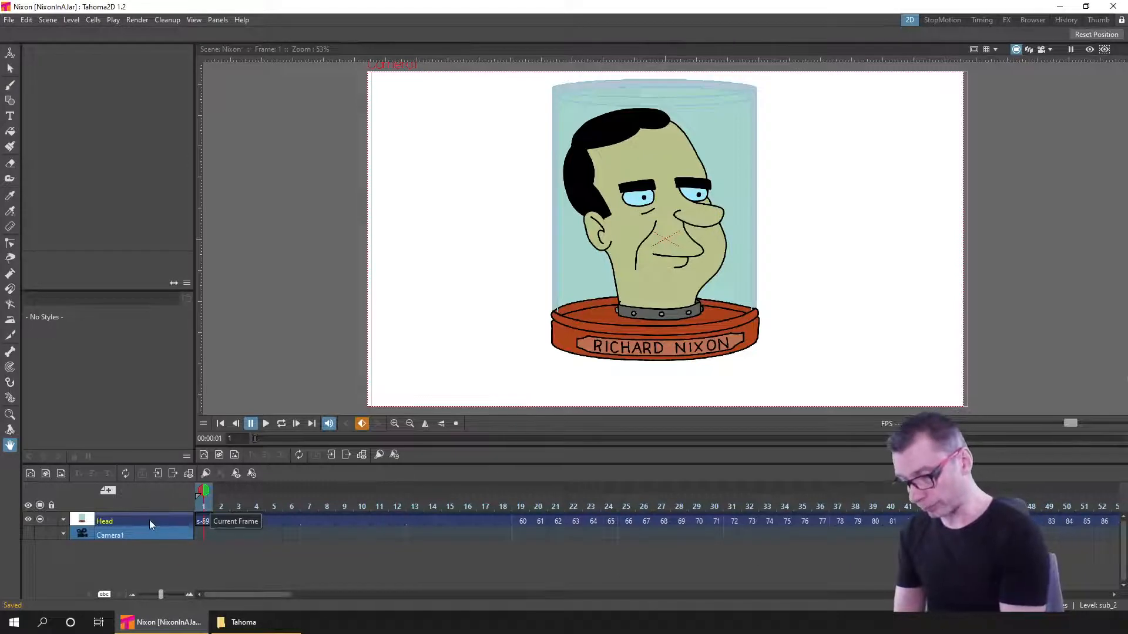
- Explode the Head sub-scene while maintaining its parenting relationships, and save the scene
{"action": "right_click", "coordinate": [195, 518]}
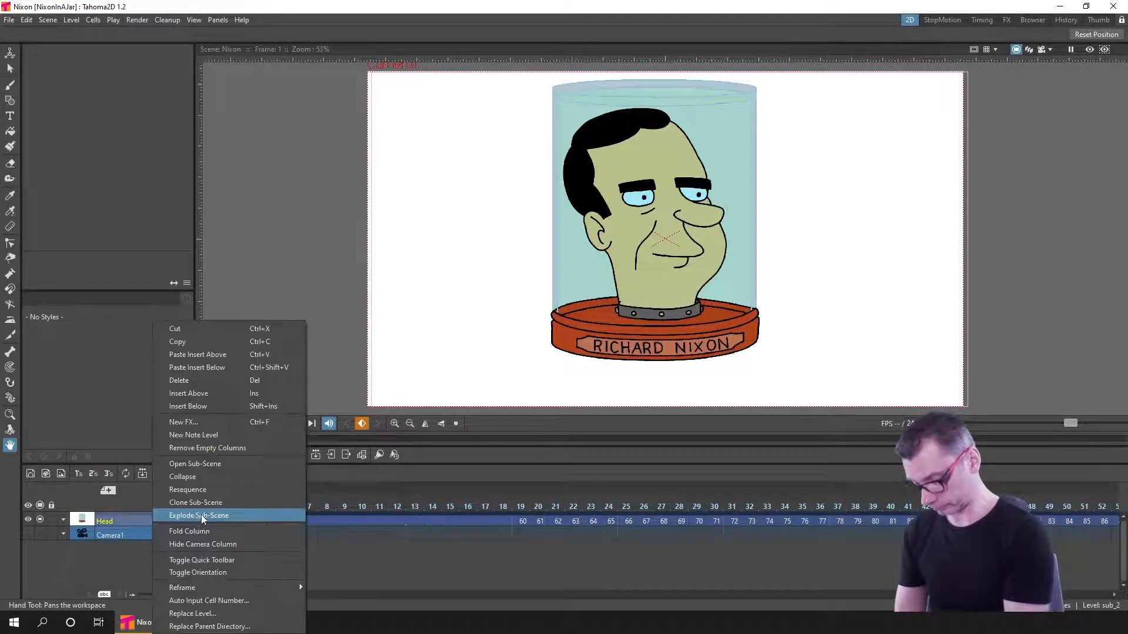
{"action": "left_click", "coordinate": [238, 517]}
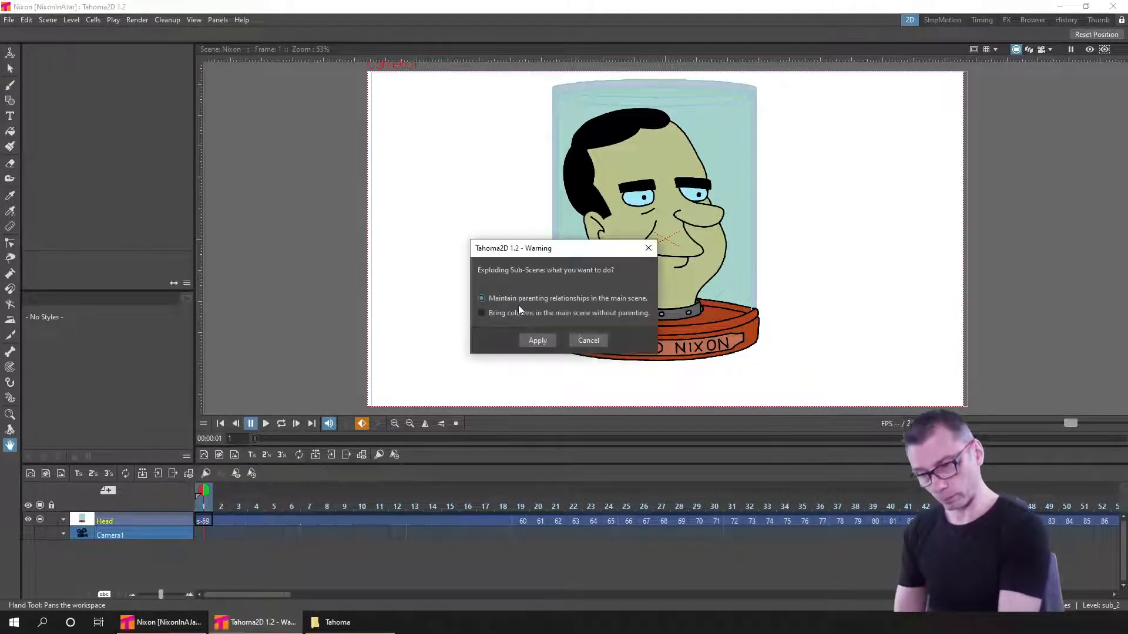
{"action": "left_click", "coordinate": [536, 340]}
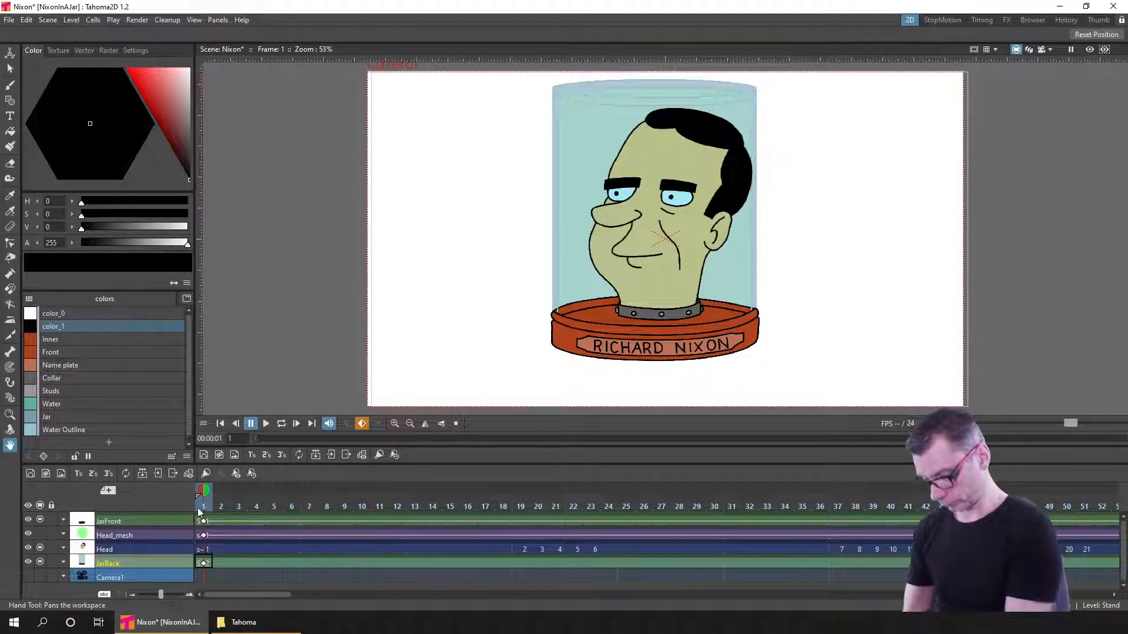
{"action": "key", "text": "ctrl+s"}
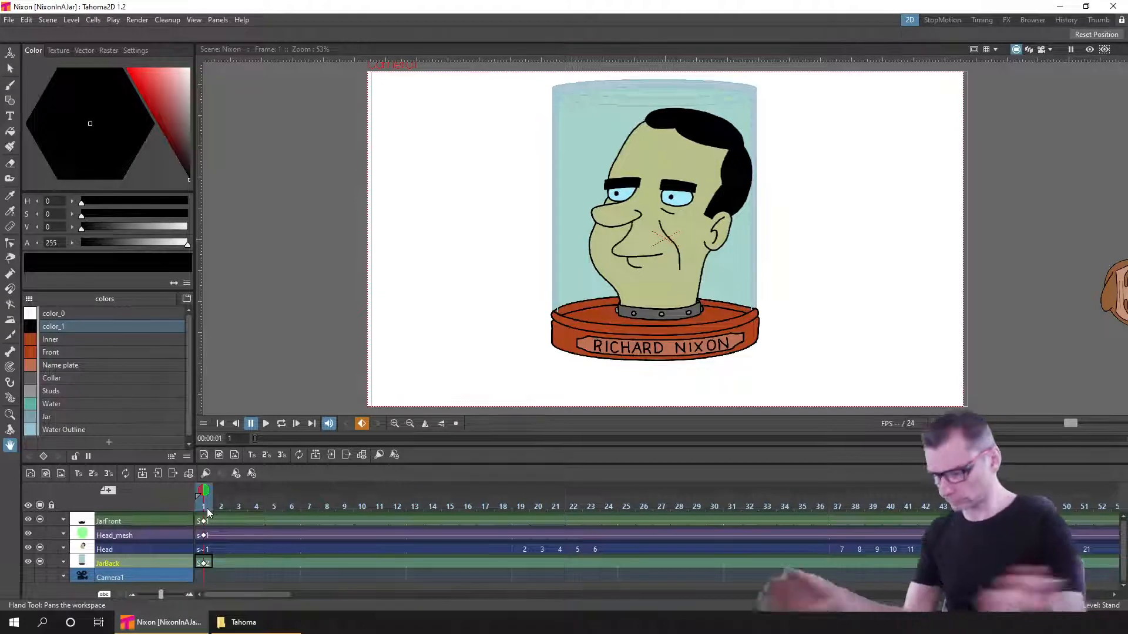
- Set the preview's Shrink value to 3 and render a preview of the scene
{"action": "key", "text": "."}
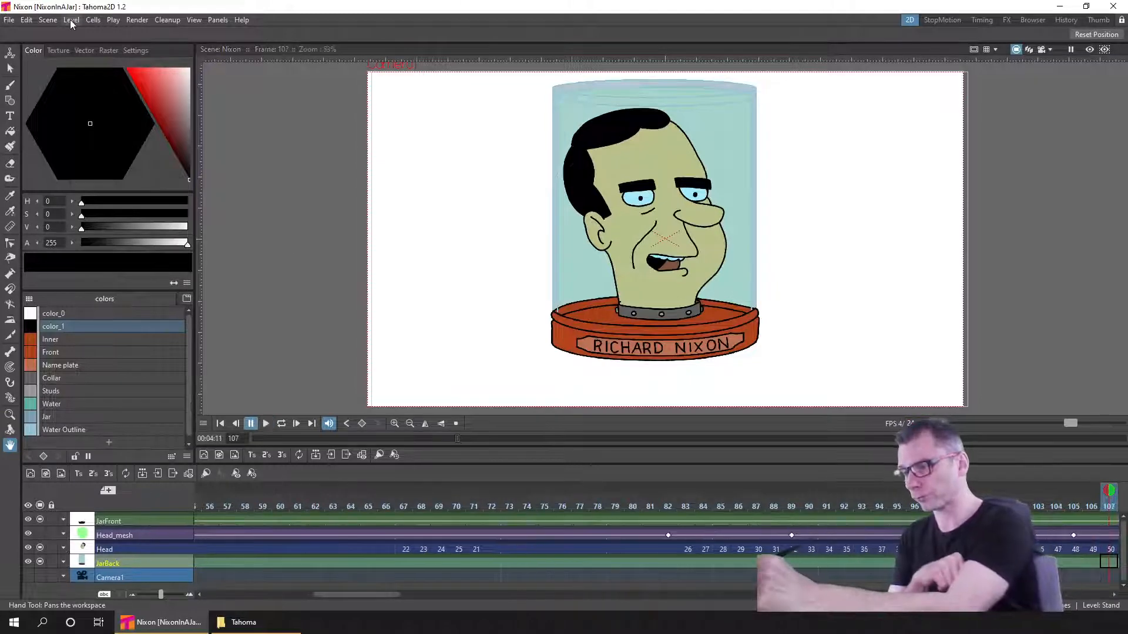
{"action": "left_click", "coordinate": [136, 20]}
{"action": "left_click", "coordinate": [157, 35]}
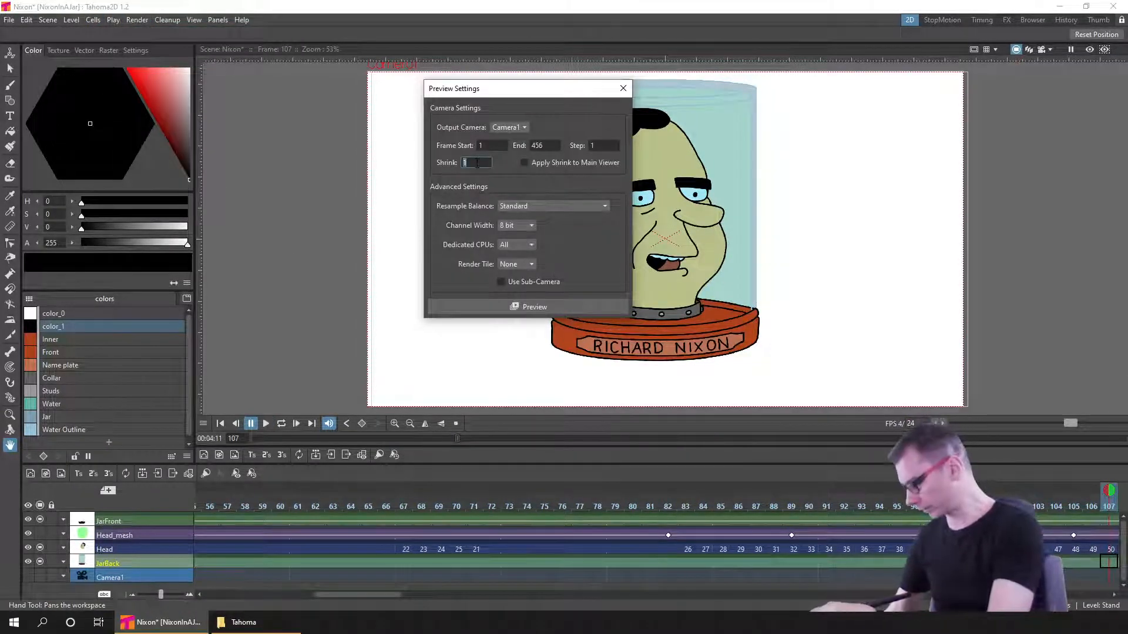
{"action": "type", "text": "3"}
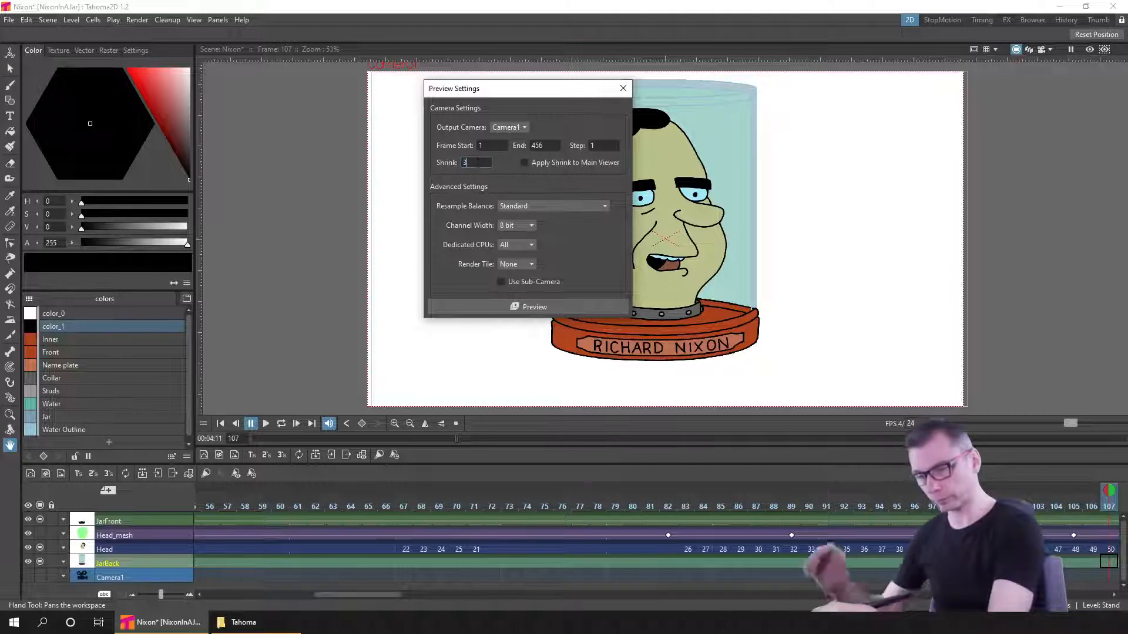
{"action": "left_click", "coordinate": [536, 307]}
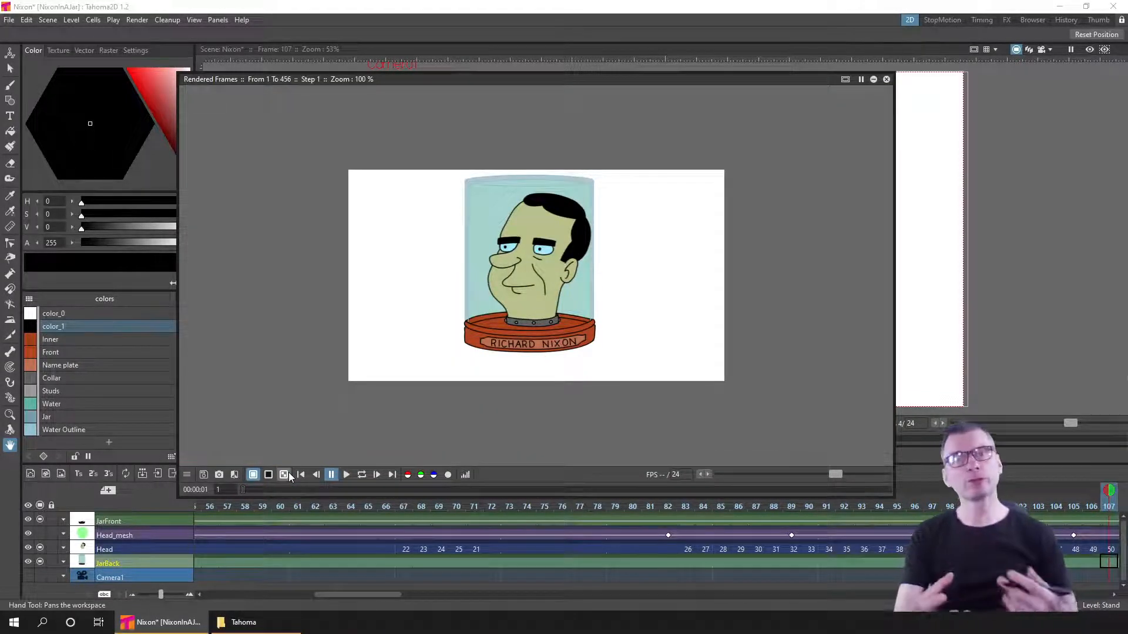
- Play the rendered preview on loop, zoom in to check the head animation, and close the preview windows
{"action": "left_click", "coordinate": [345, 474]}
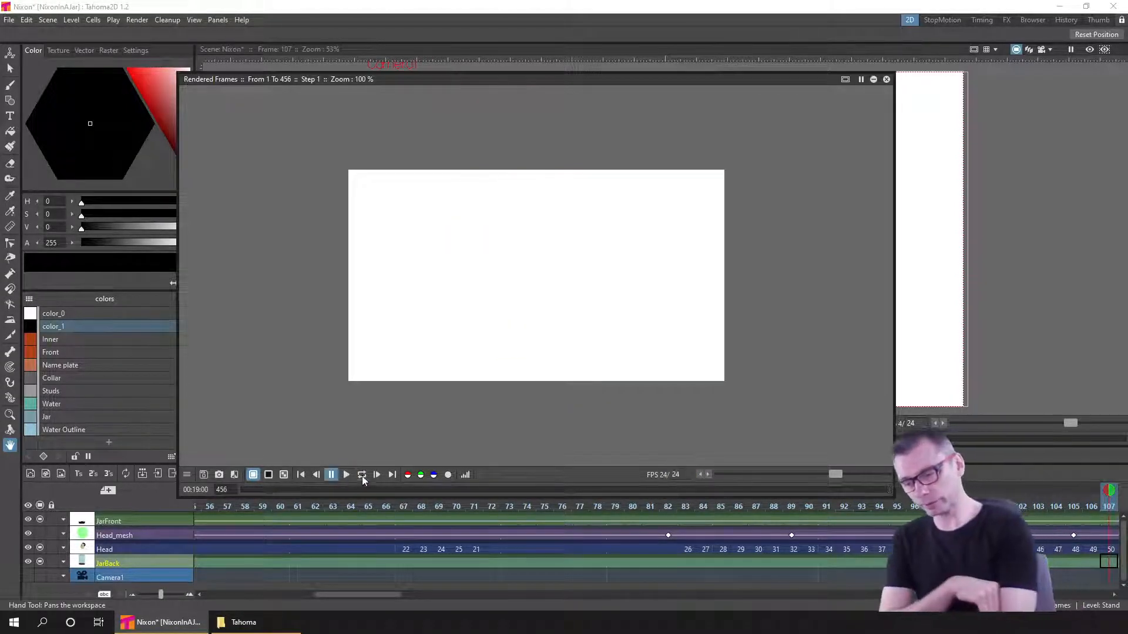
{"action": "left_click", "coordinate": [362, 475]}
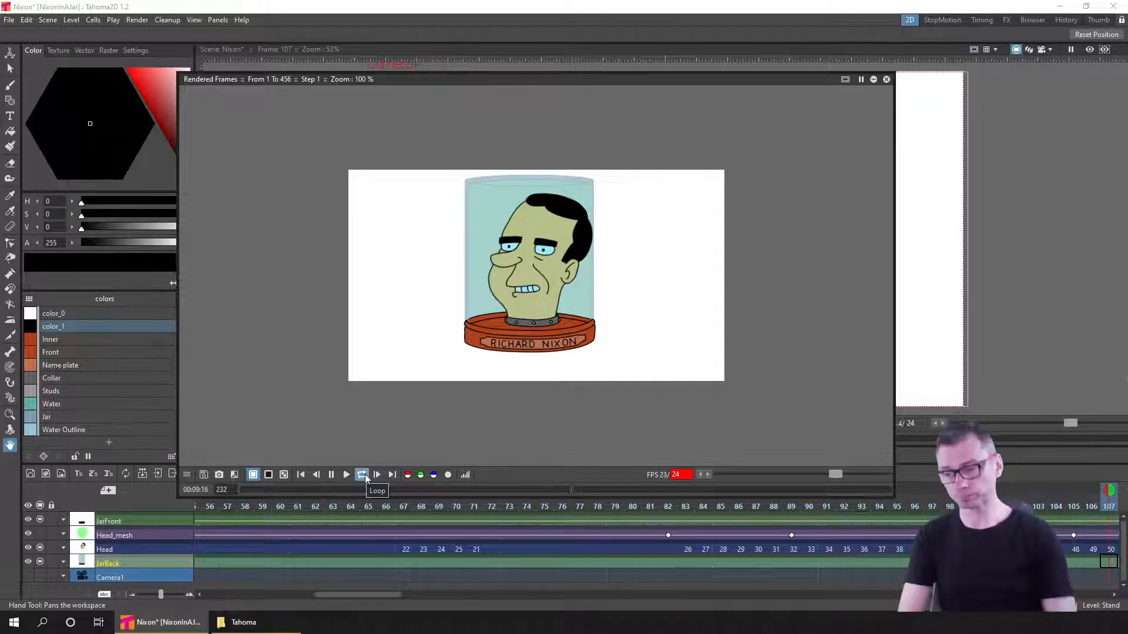
{"action": "scroll", "coordinate": [569, 266], "scroll_direction": "up", "scroll_amount": 2}
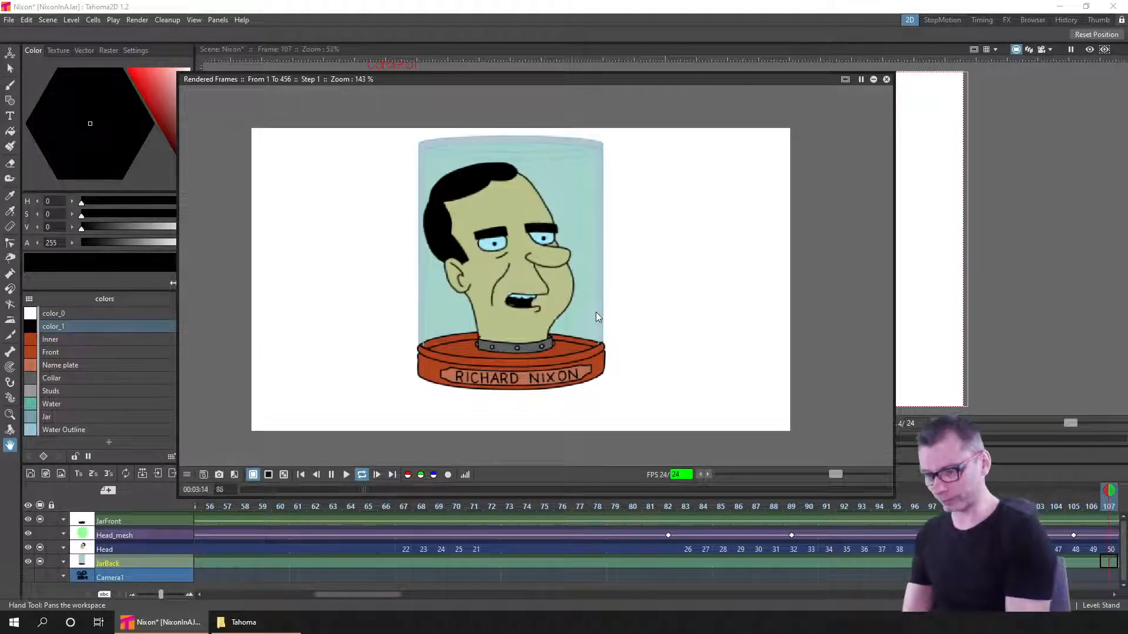
{"action": "left_click", "coordinate": [886, 79]}
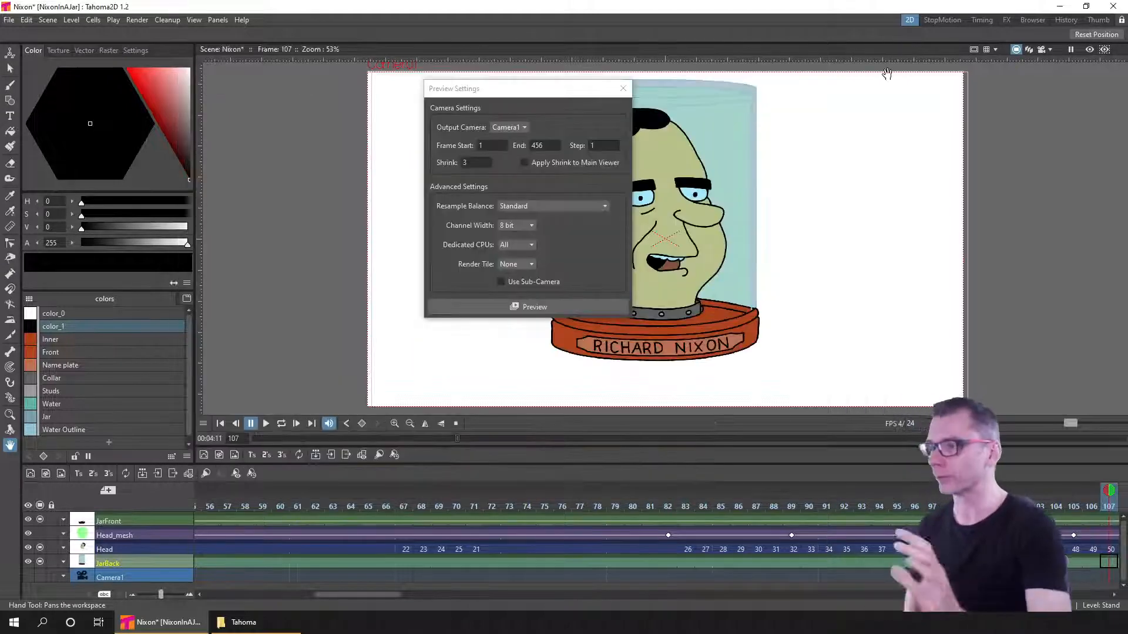
{"action": "left_click", "coordinate": [622, 88]}
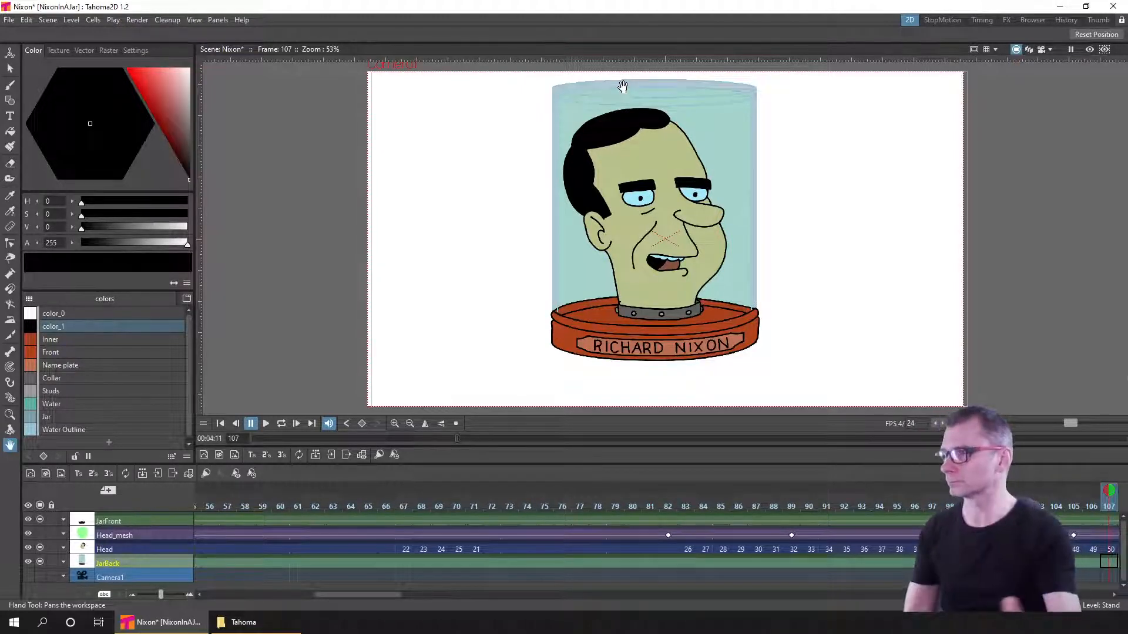
- Scrub the timeline from frame 1 to frame 26, and open the Level Strip beside the artwork
{"action": "left_click", "coordinate": [221, 424]}
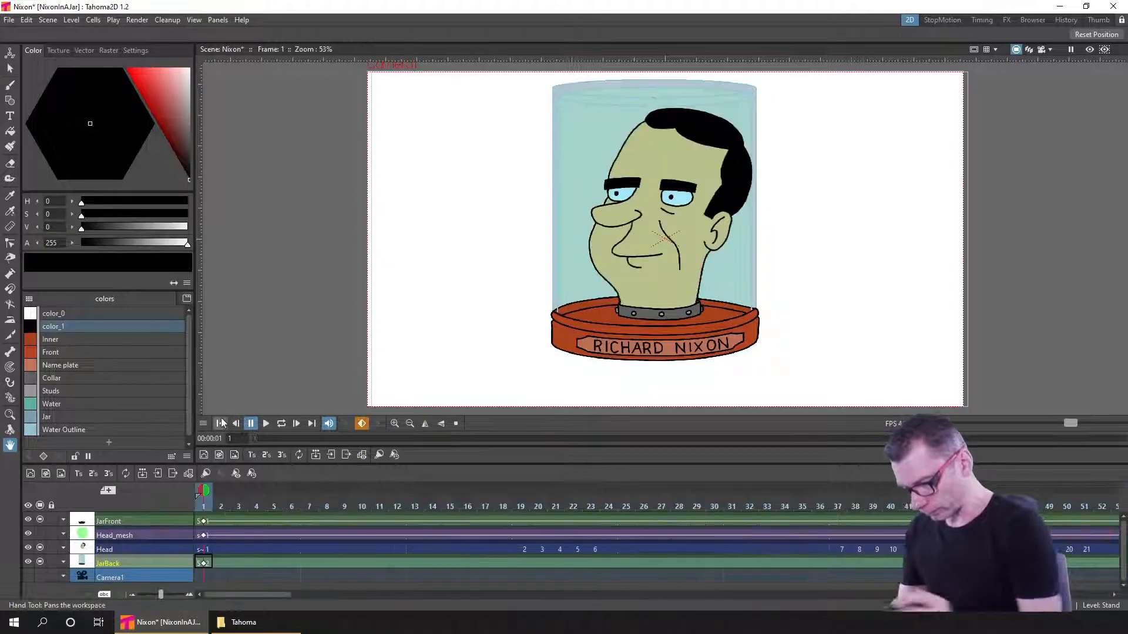
{"action": "left_click_drag", "start_coordinate": [226, 503], "coordinate": [644, 510]}
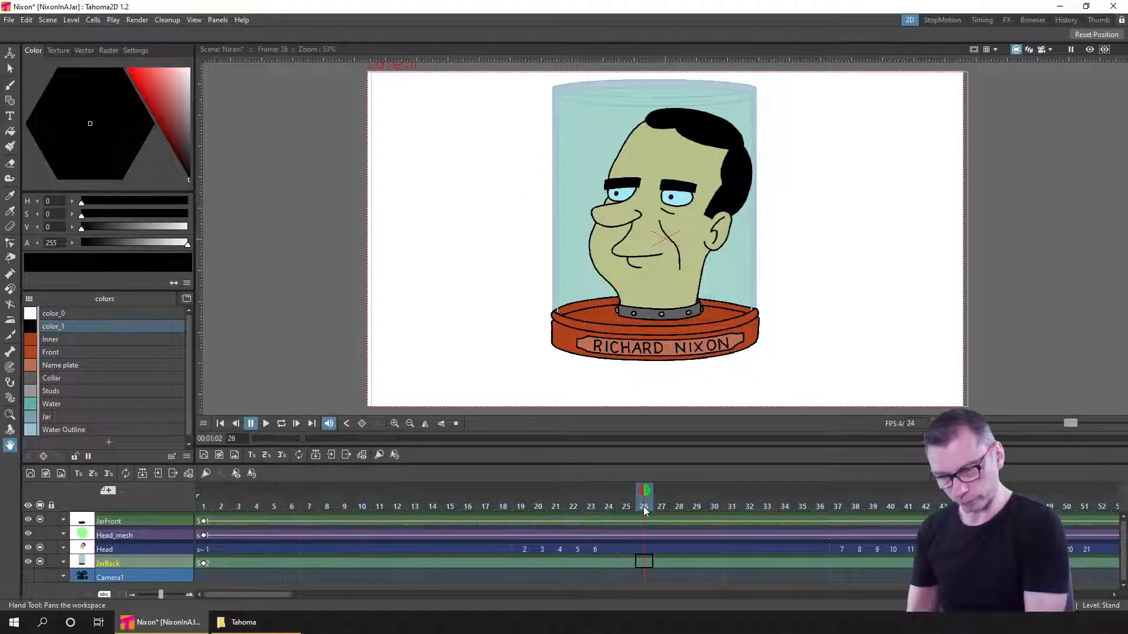
{"action": "left_click", "coordinate": [218, 20]}
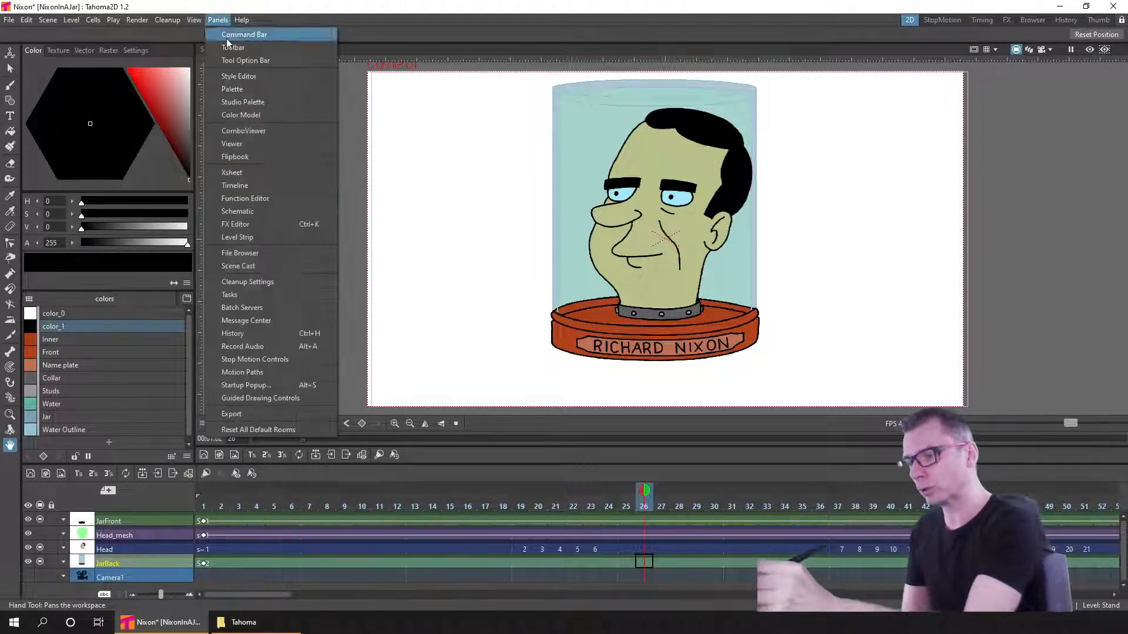
{"action": "left_click", "coordinate": [281, 237]}
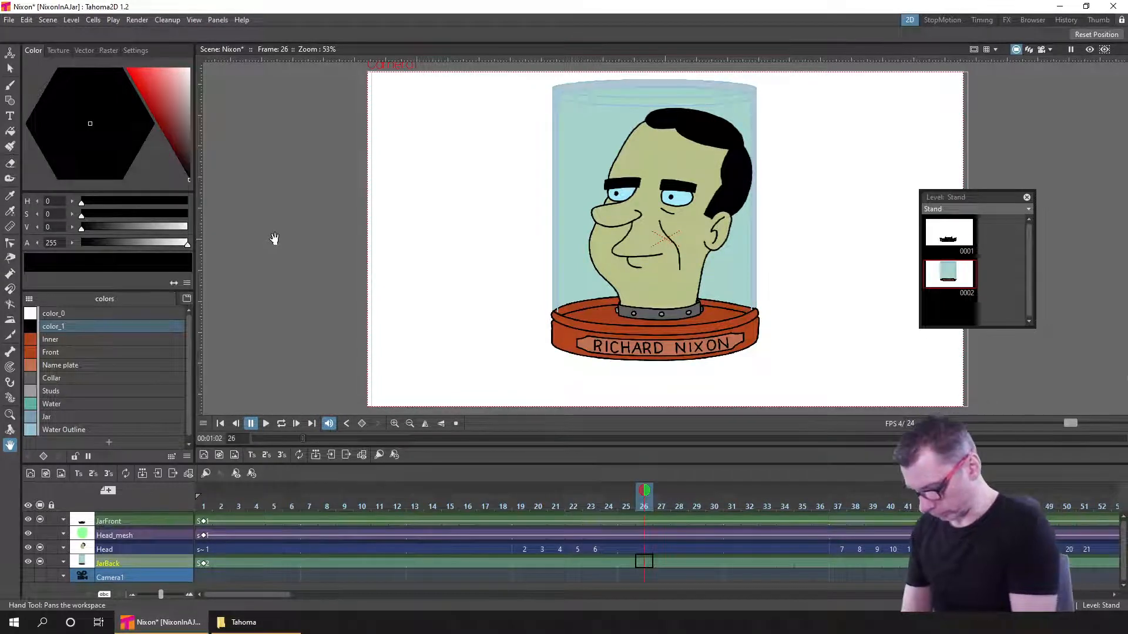
{"action": "left_click", "coordinate": [612, 550]}
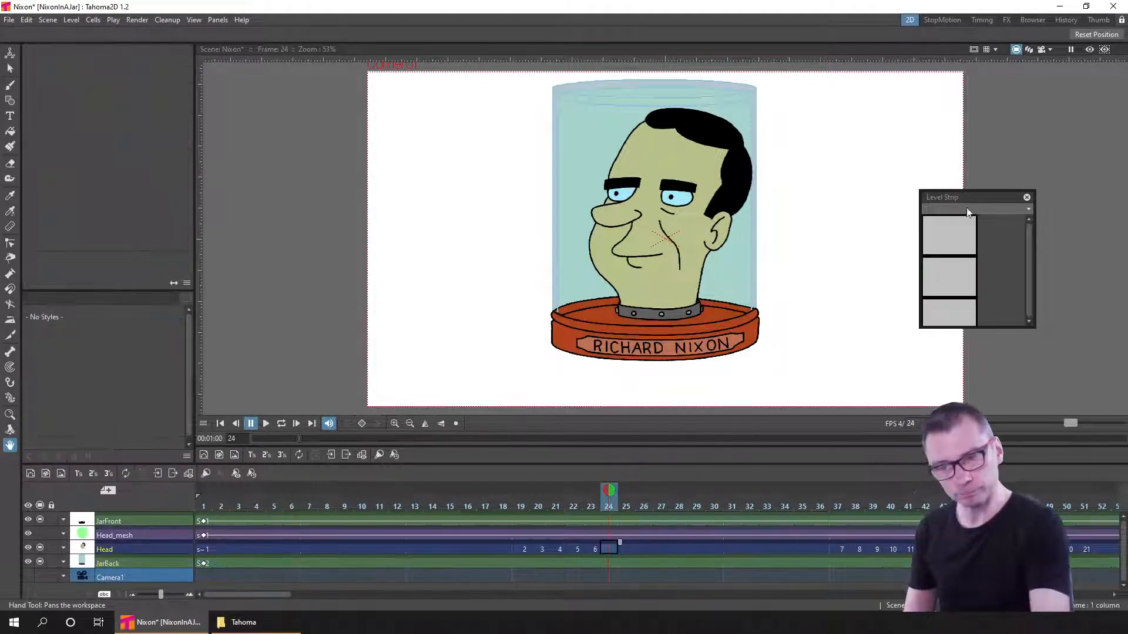
{"action": "left_click_drag", "start_coordinate": [977, 195], "coordinate": [1046, 78]}
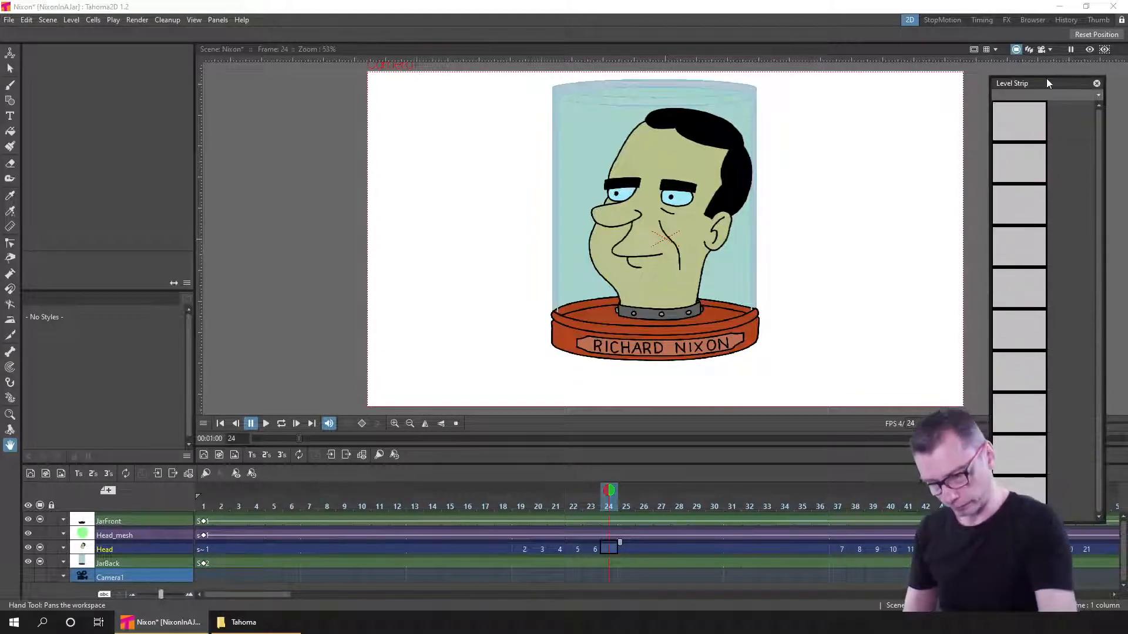
- View drawing 0001 of the Head level through the Level Strip, and return to the Head column with the strip closed
{"action": "left_click", "coordinate": [592, 547]}
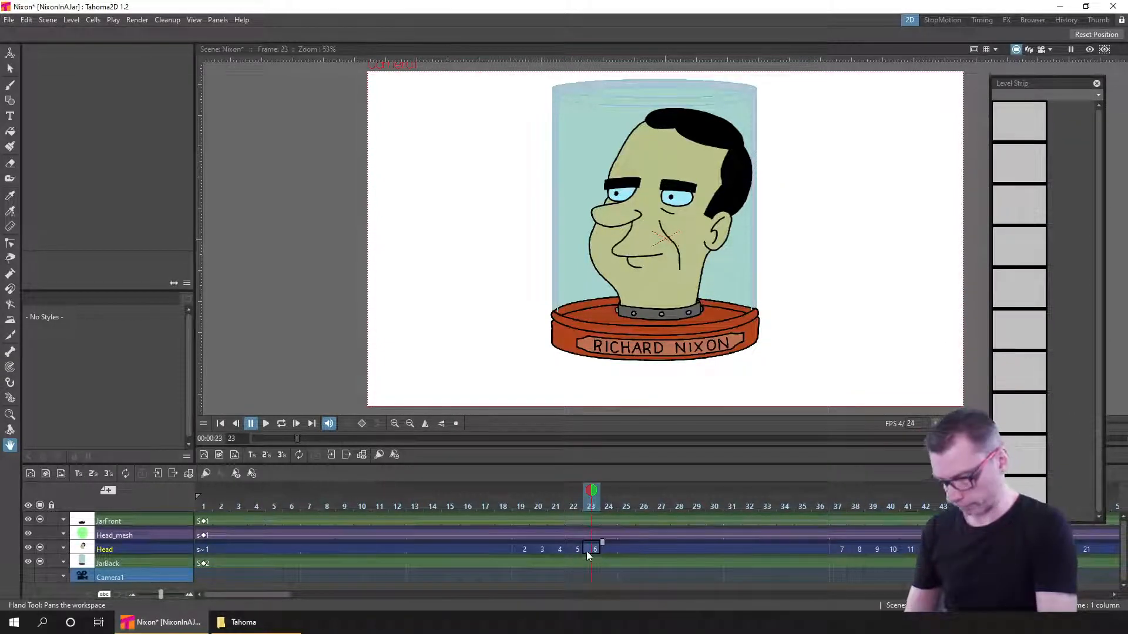
{"action": "left_click", "coordinate": [1080, 95]}
{"action": "left_click", "coordinate": [1021, 111]}
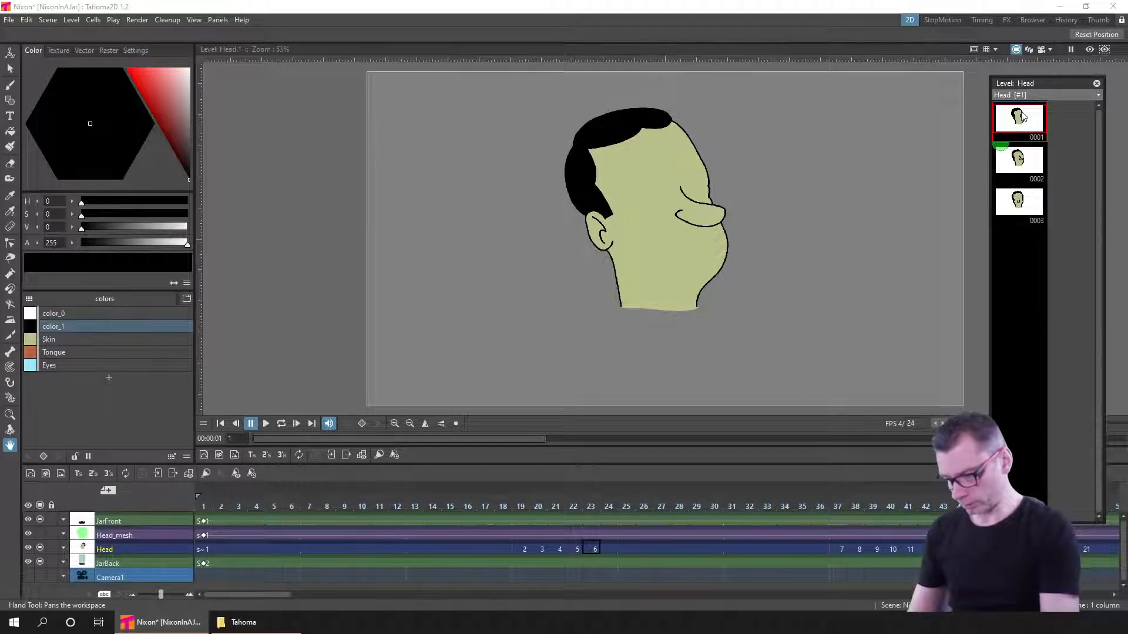
{"action": "left_click", "coordinate": [1095, 83]}
{"action": "left_click", "coordinate": [166, 550]}
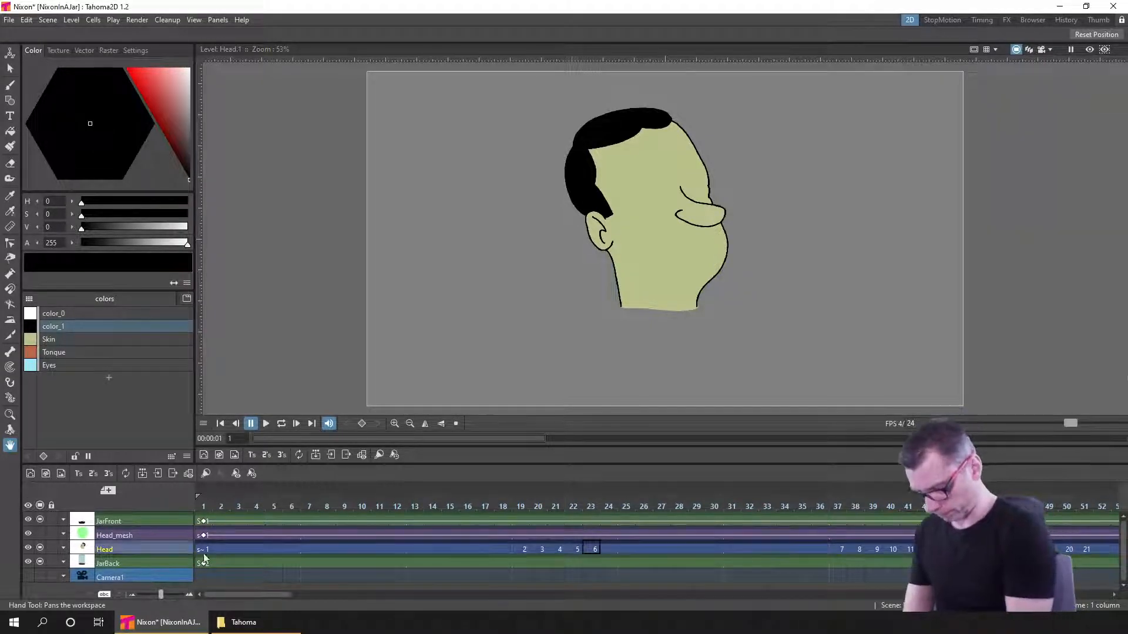
- Enter the Head sub-scene to look over its columns, and return to the main scene
{"action": "left_click", "coordinate": [165, 474]}
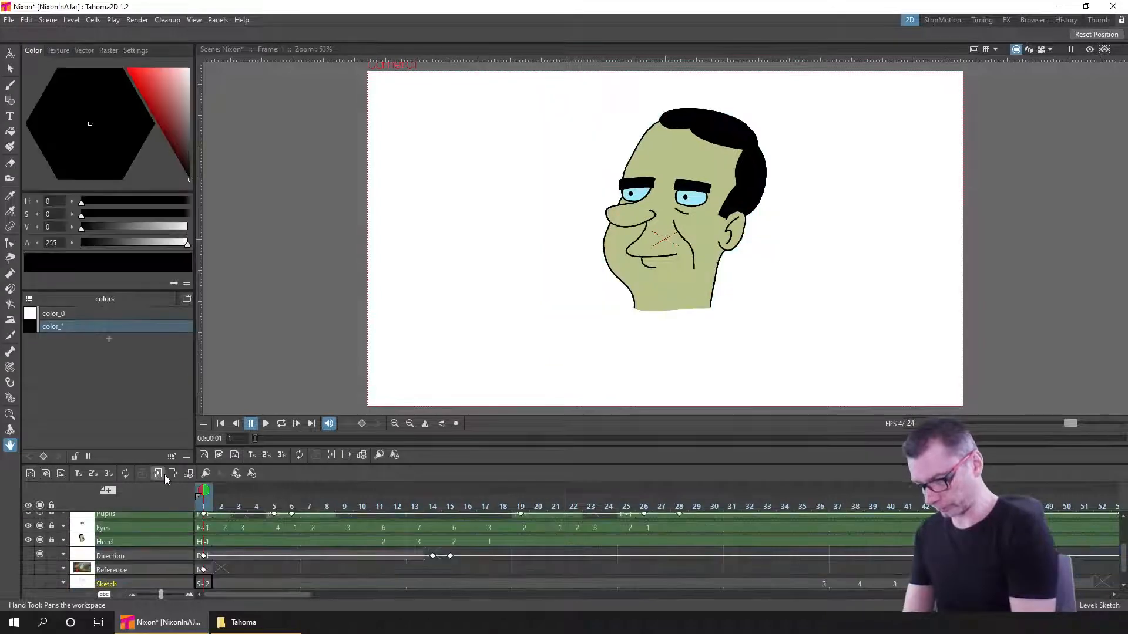
{"action": "scroll", "coordinate": [338, 558], "scroll_direction": "up", "scroll_amount": 2}
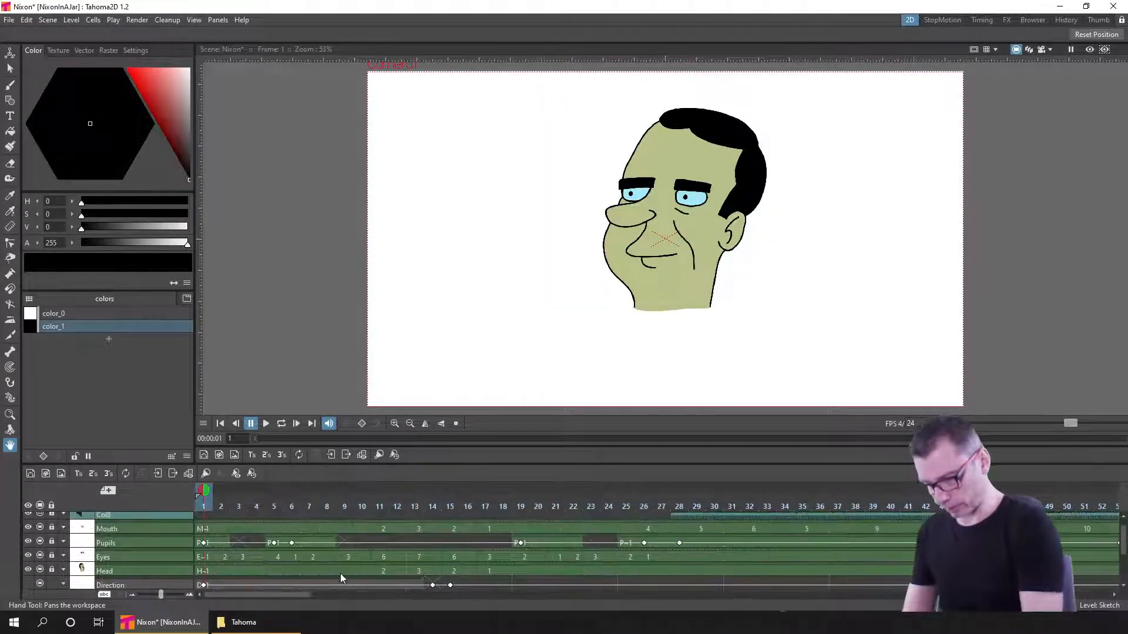
{"action": "left_click_drag", "start_coordinate": [364, 506], "coordinate": [159, 479]}
{"action": "left_click", "coordinate": [172, 472]}
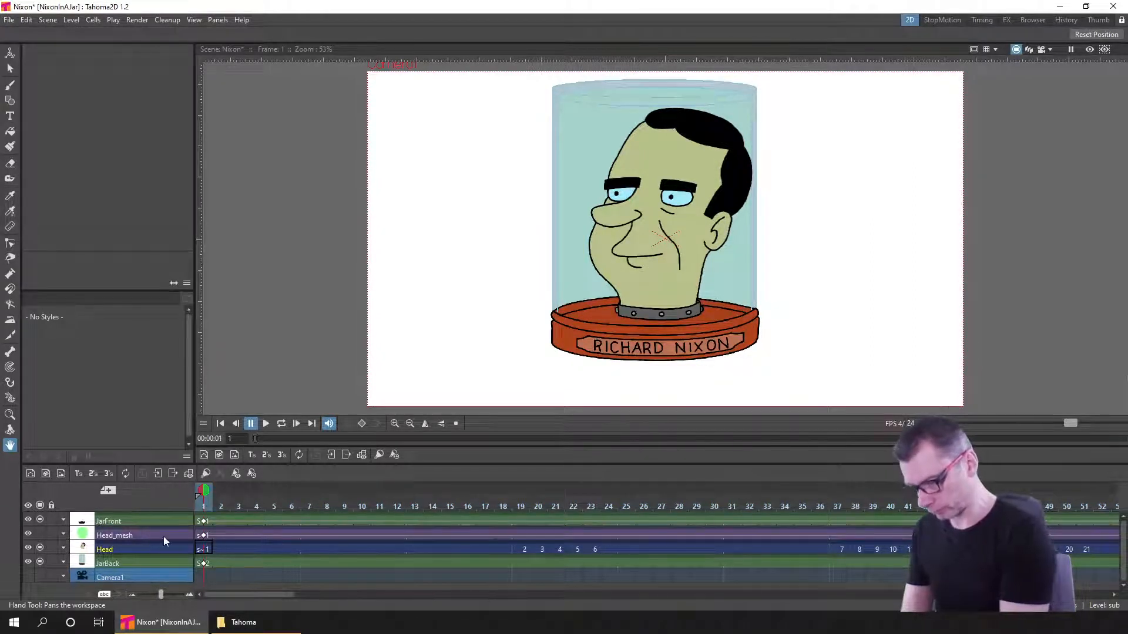
- Show the Head_mesh column's mesh and scrub its animation from frame 83 to frame 120
{"action": "left_click", "coordinate": [39, 533]}
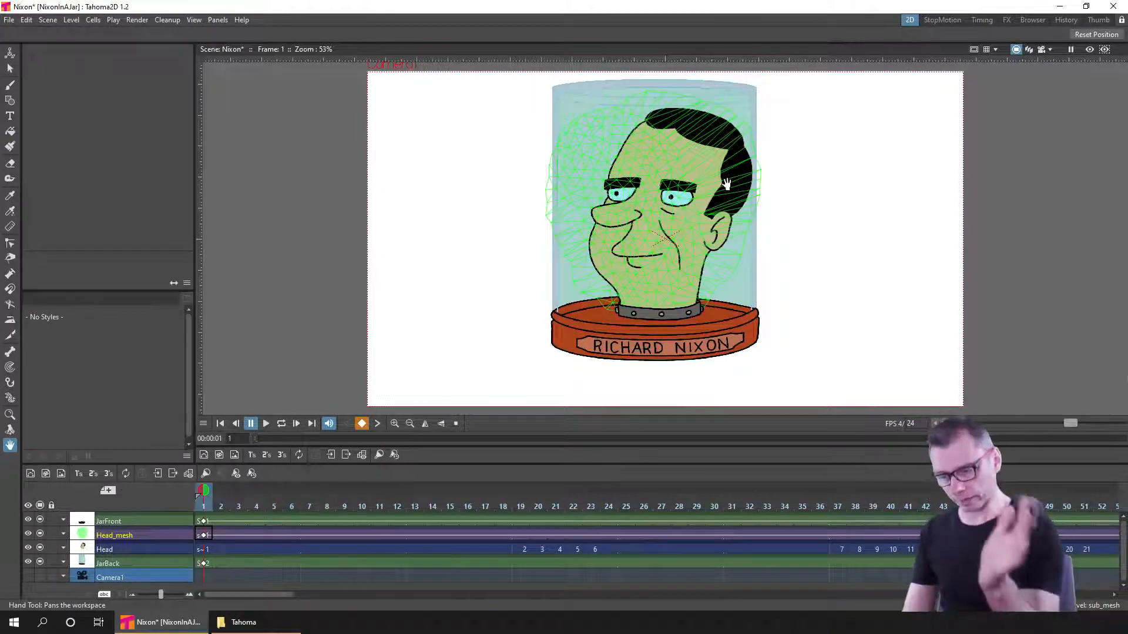
{"action": "left_click_drag", "start_coordinate": [254, 594], "coordinate": [395, 594]}
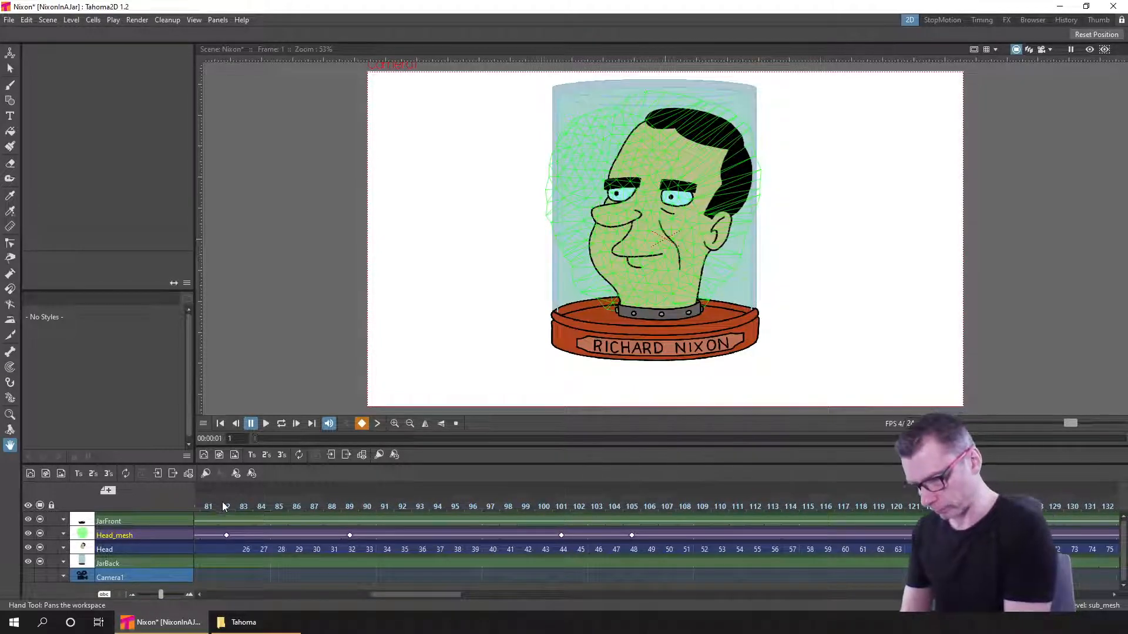
{"action": "left_click", "coordinate": [226, 503]}
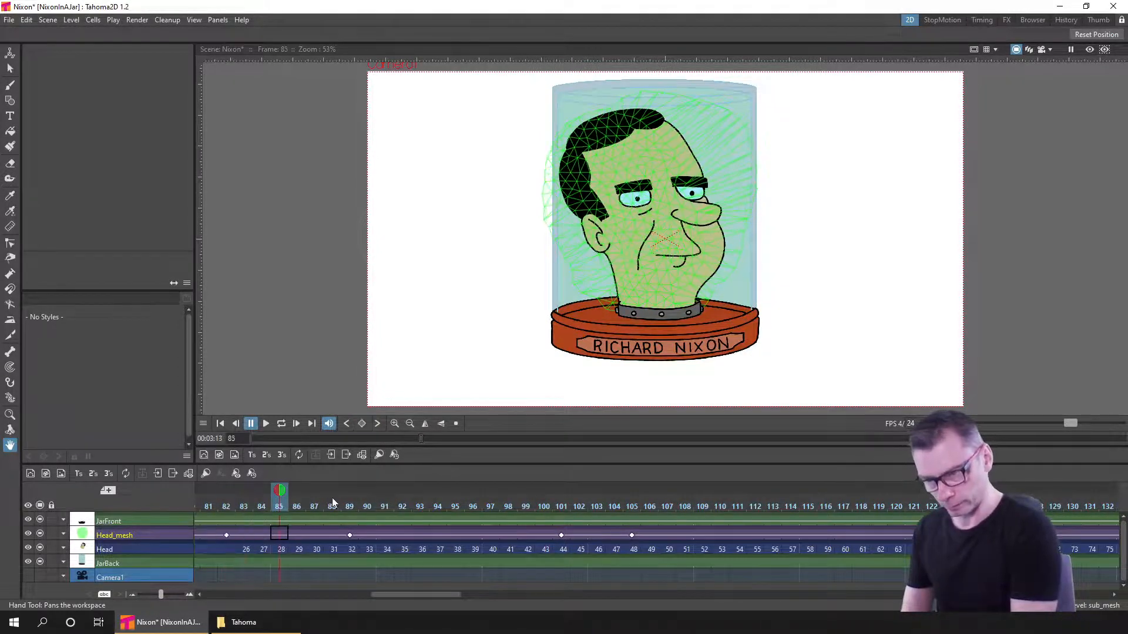
{"action": "left_click", "coordinate": [226, 504]}
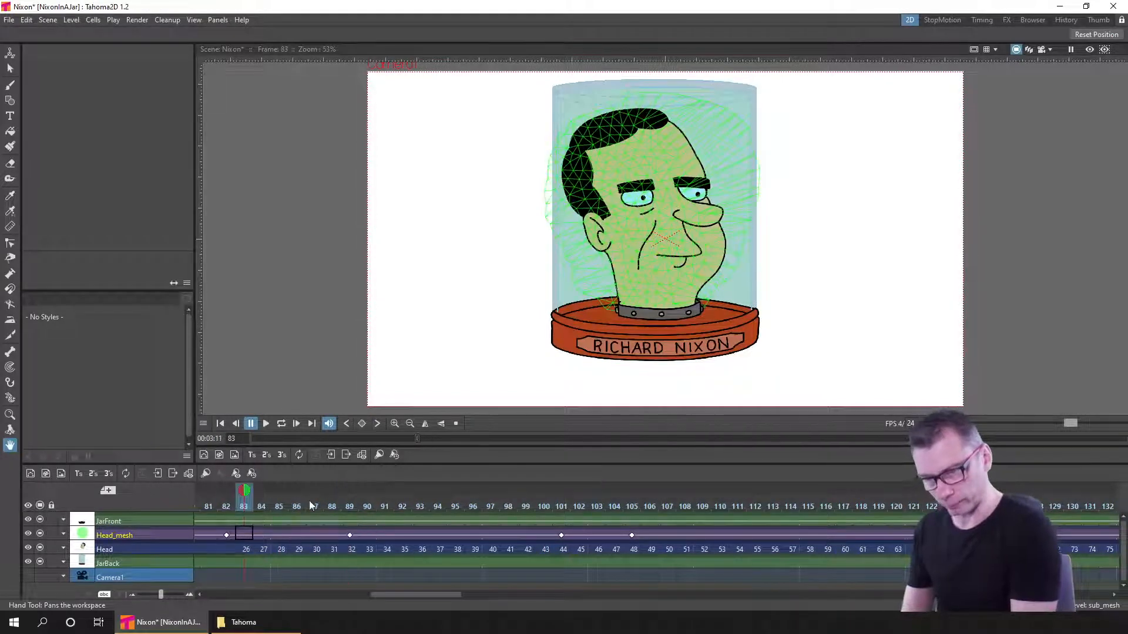
{"action": "left_click", "coordinate": [248, 503]}
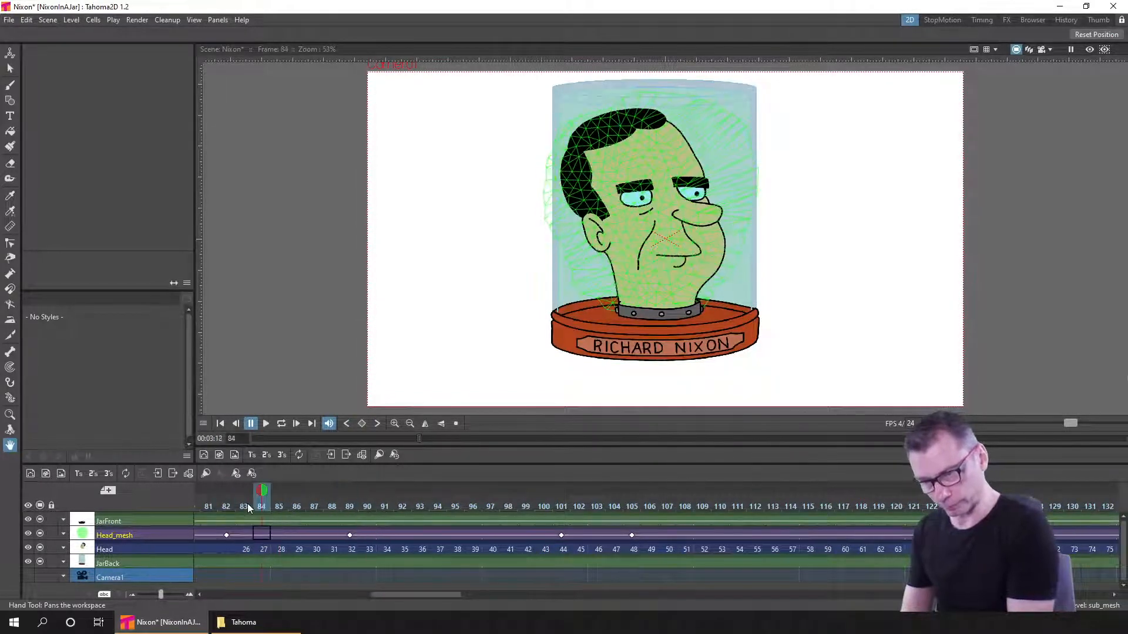
{"action": "mouse_move", "coordinate": [370, 508]}
{"action": "left_mouse_down"}
{"action": "mouse_move", "coordinate": [267, 516]}
{"action": "mouse_move", "coordinate": [344, 514]}
{"action": "mouse_move", "coordinate": [355, 500]}
{"action": "left_mouse_up"}
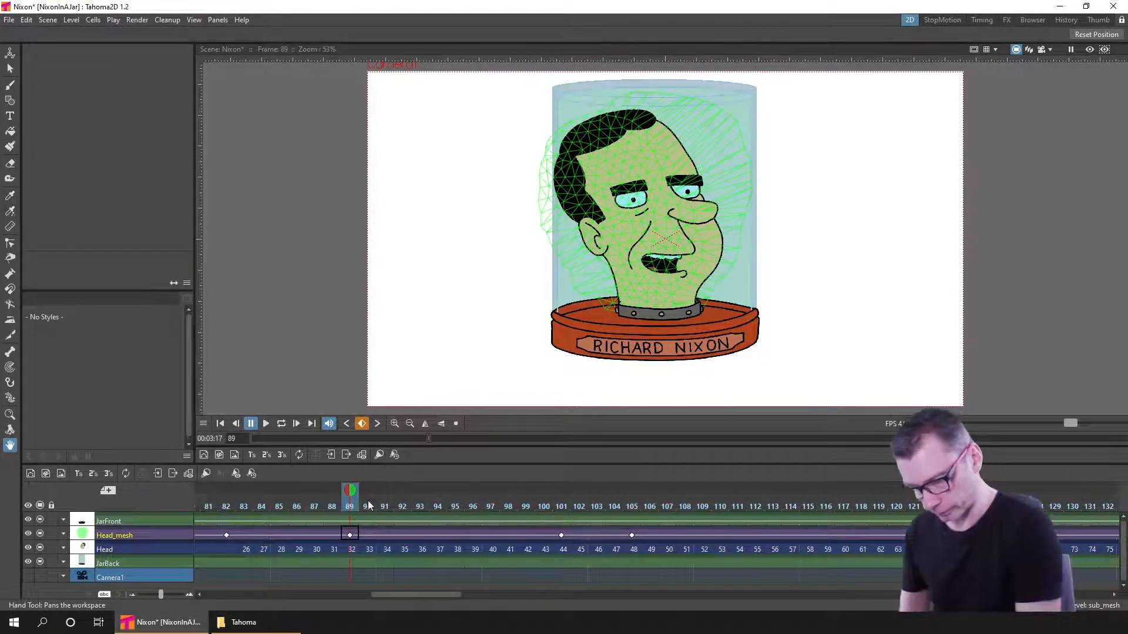
{"action": "left_click_drag", "start_coordinate": [355, 503], "coordinate": [711, 507]}
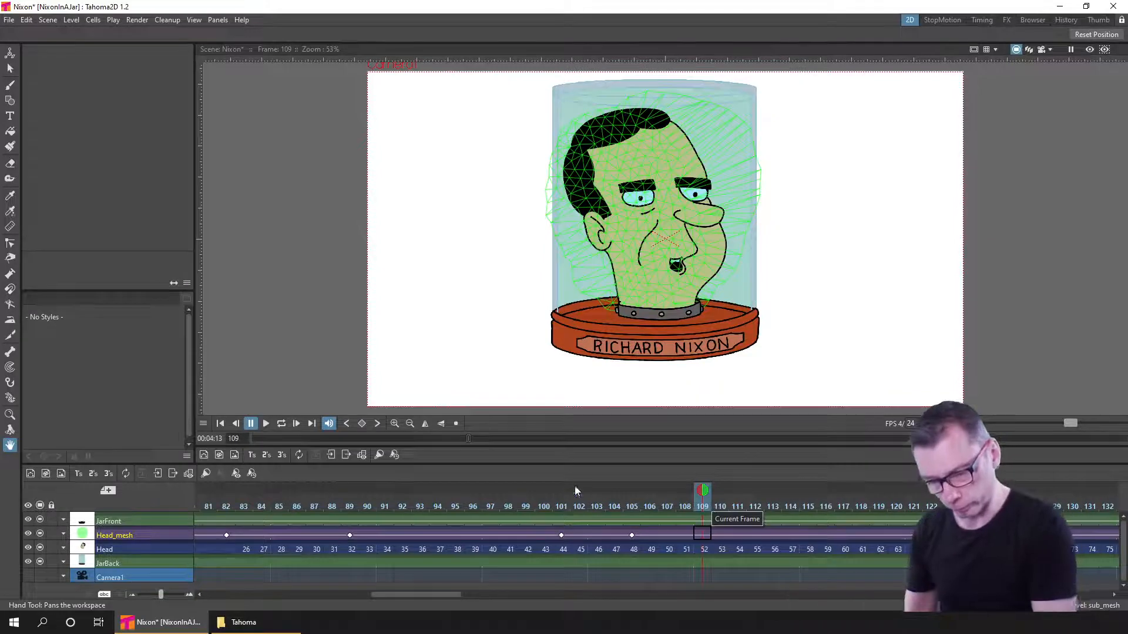
{"action": "mouse_move", "coordinate": [561, 503]}
{"action": "left_mouse_down"}
{"action": "mouse_move", "coordinate": [892, 505]}
{"action": "mouse_move", "coordinate": [888, 496]}
{"action": "left_mouse_up"}
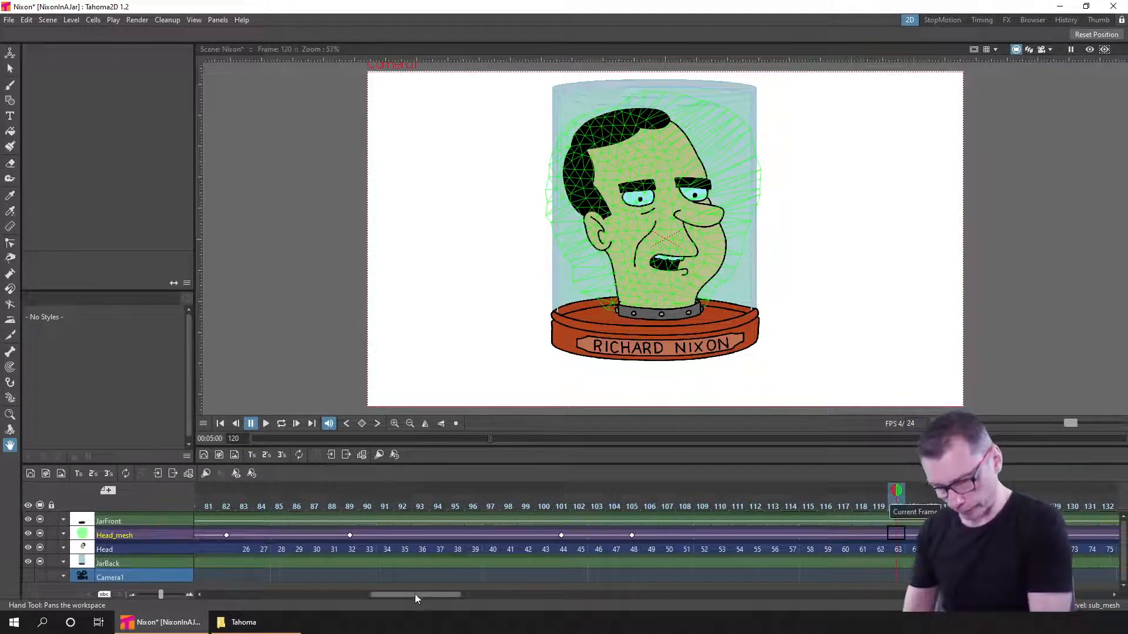
- Scrub the mesh animation from frame 144 to frame 184, and return to the first frame
{"action": "left_click_drag", "start_coordinate": [414, 594], "coordinate": [527, 596]}
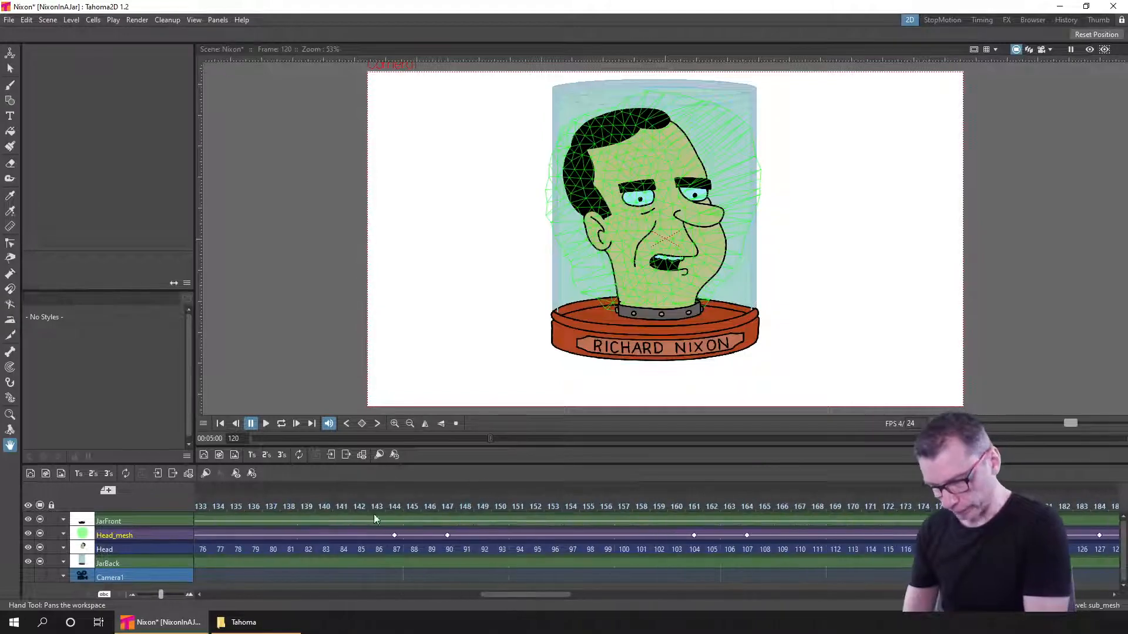
{"action": "left_click", "coordinate": [376, 505]}
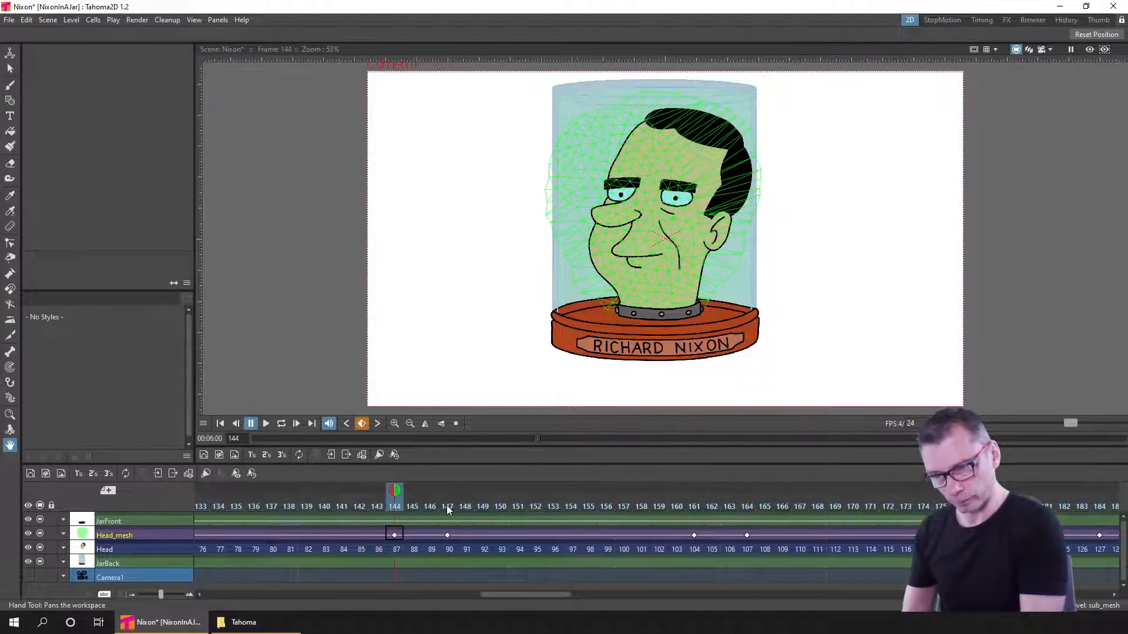
{"action": "left_click", "coordinate": [535, 505]}
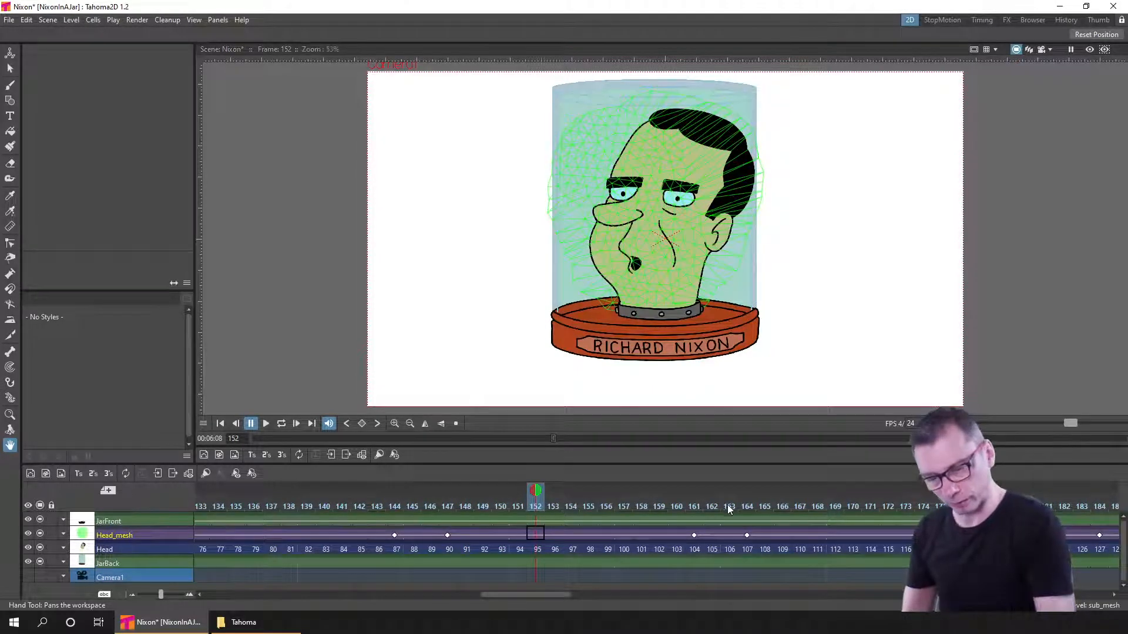
{"action": "left_click_drag", "start_coordinate": [683, 505], "coordinate": [784, 509]}
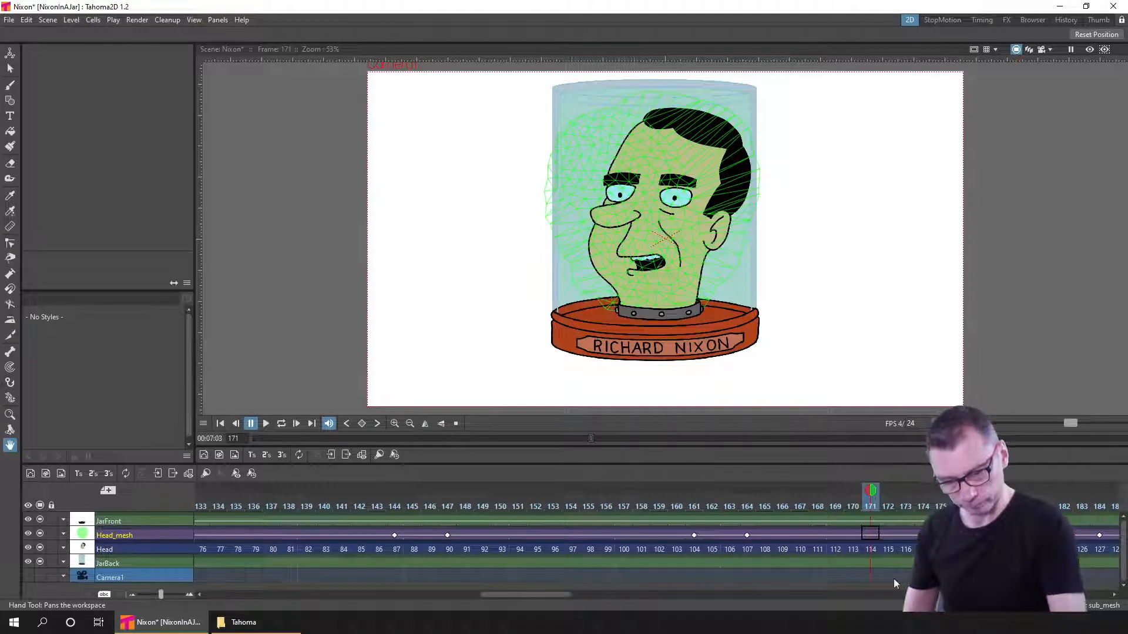
{"action": "left_click_drag", "start_coordinate": [555, 595], "coordinate": [639, 600]}
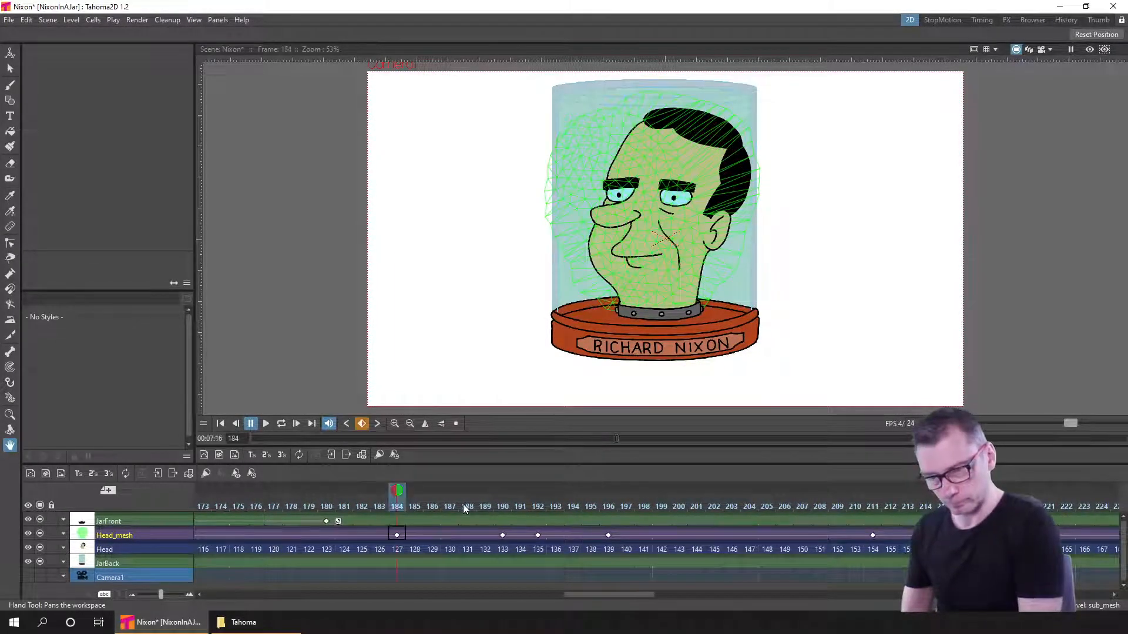
{"action": "left_click", "coordinate": [219, 422]}
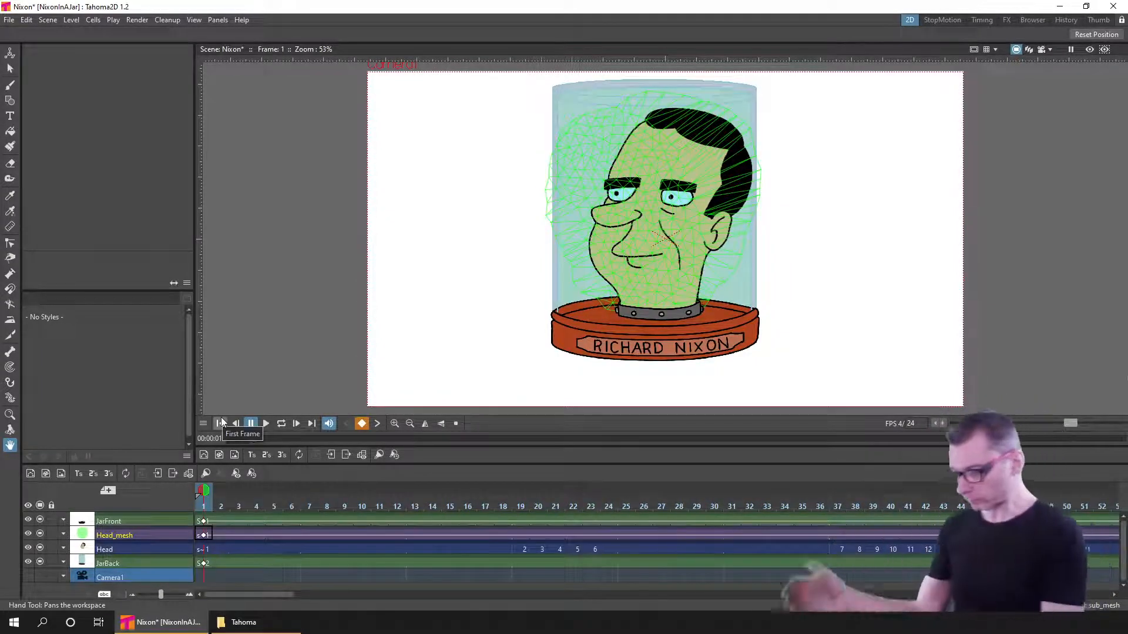
- Enter the Head sub-scene, and open the Level Strip for the Mouth level
{"action": "left_click", "coordinate": [203, 549]}
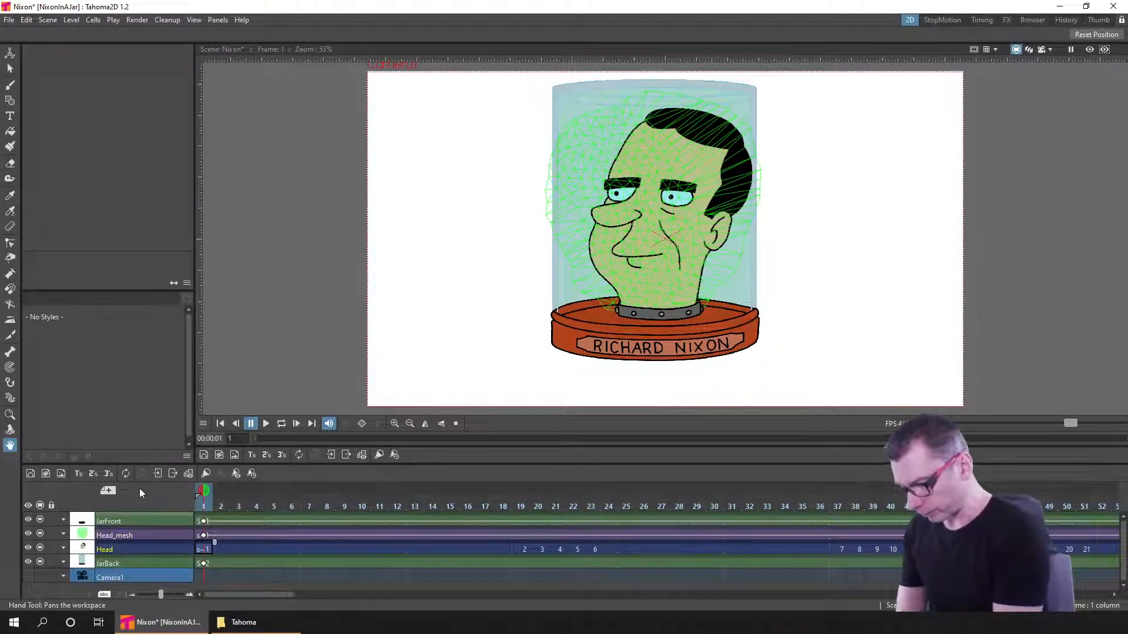
{"action": "left_click", "coordinate": [156, 474]}
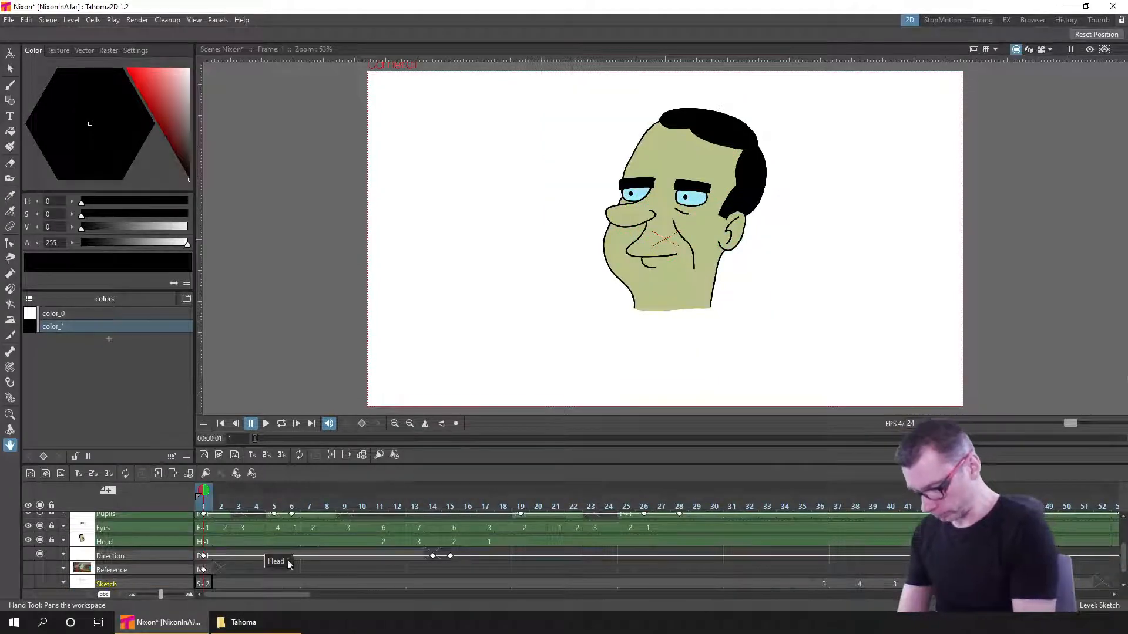
{"action": "scroll", "coordinate": [293, 582], "scroll_direction": "up", "scroll_amount": 3}
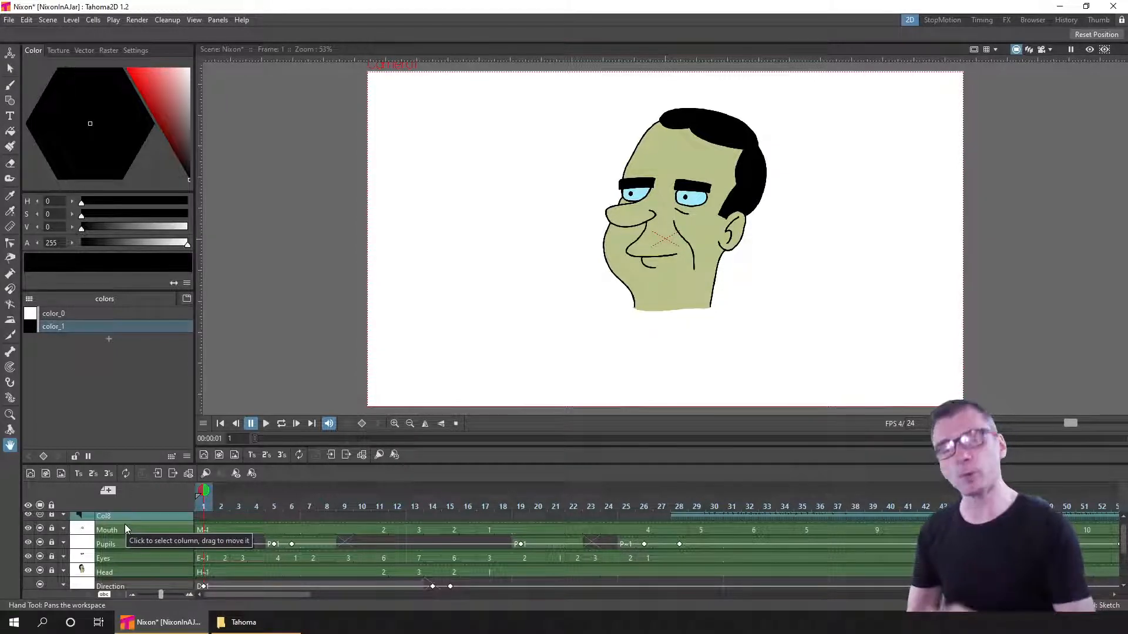
{"action": "left_click", "coordinate": [202, 530]}
{"action": "left_click", "coordinate": [218, 20]}
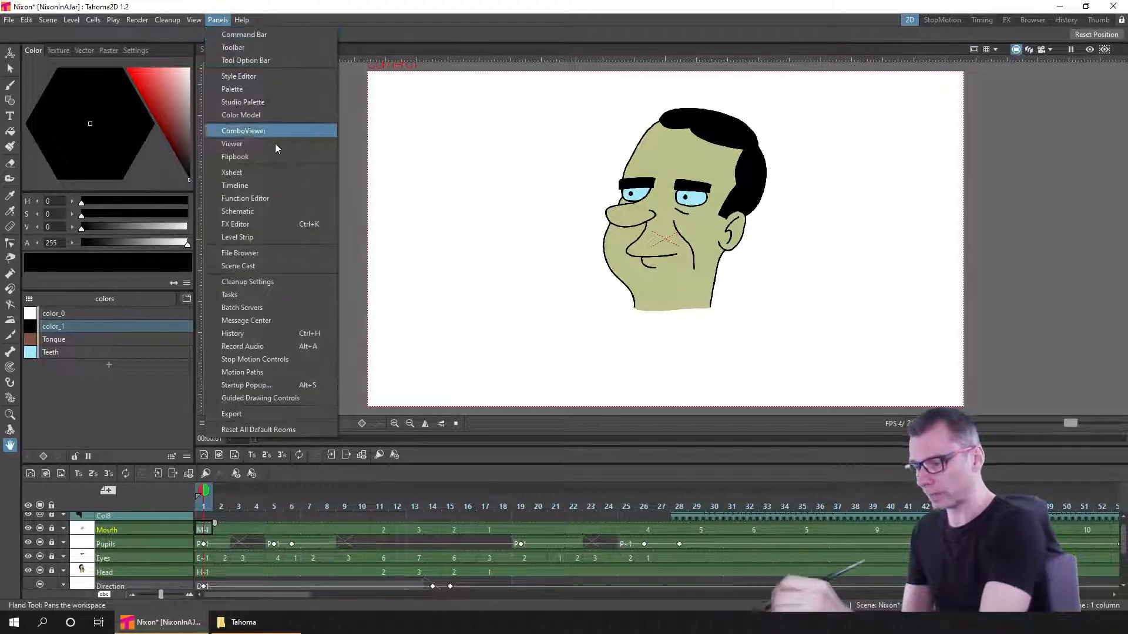
{"action": "left_click", "coordinate": [265, 237]}
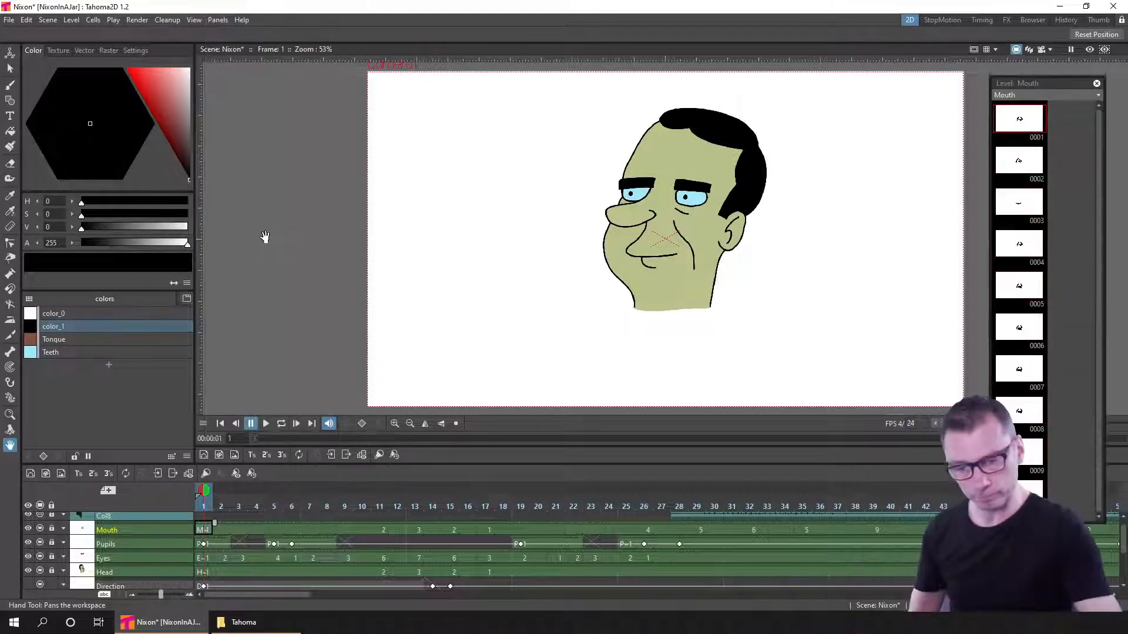
- View Mouth drawings 0001 to 0010 through the Level Strip, and return to frame 1 of the scene with the strip closed
{"action": "left_click", "coordinate": [1025, 165]}
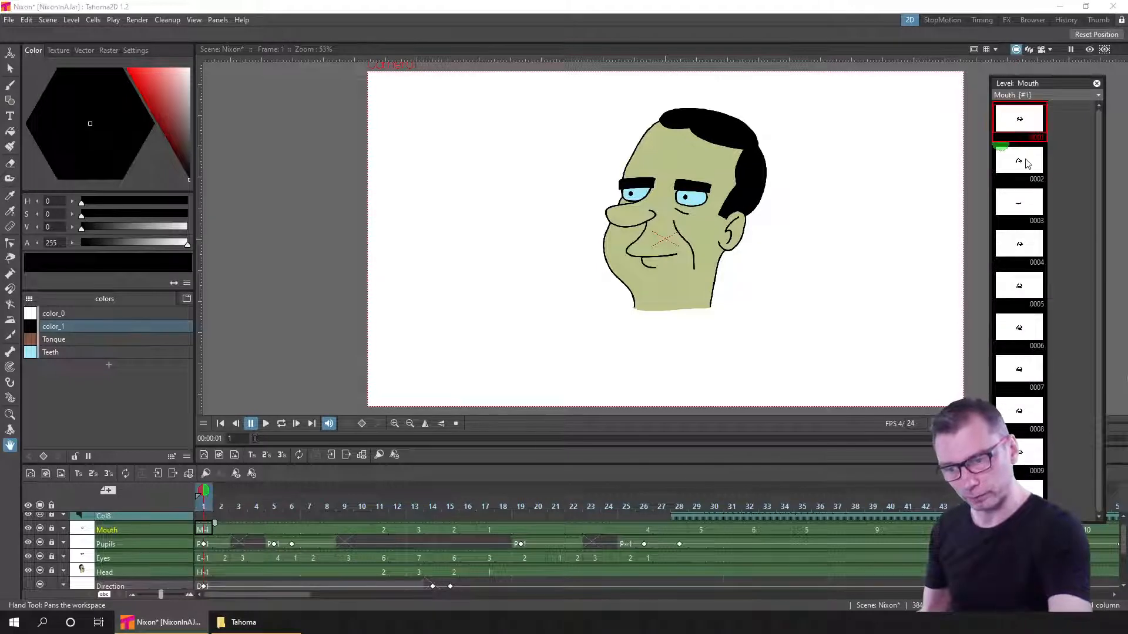
{"action": "left_click", "coordinate": [1026, 208]}
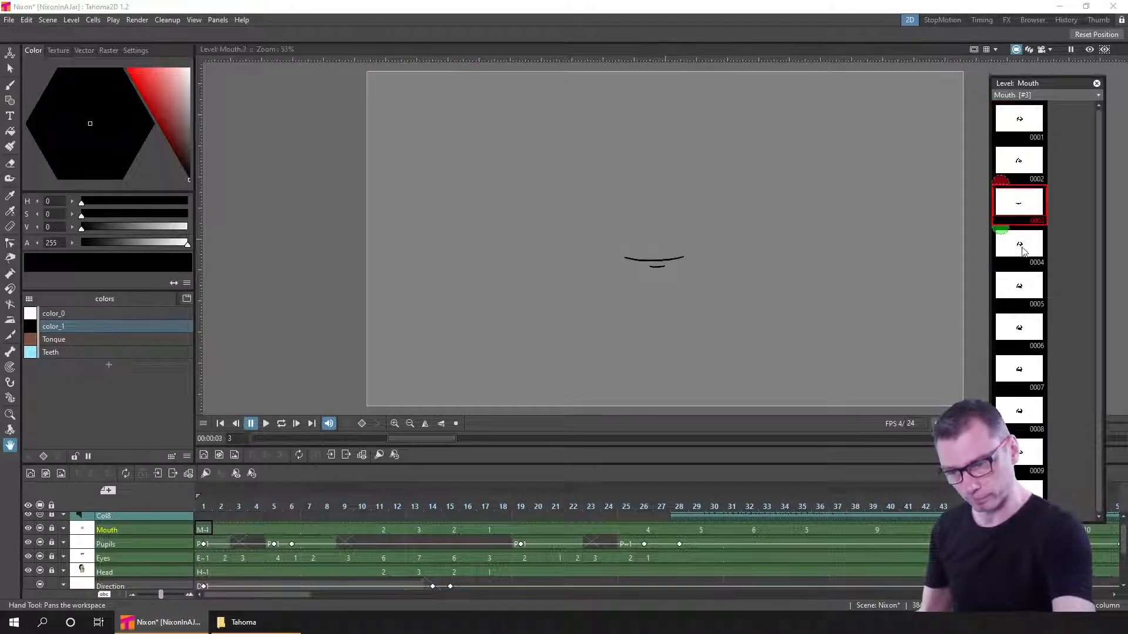
{"action": "left_click", "coordinate": [1026, 247]}
{"action": "left_click", "coordinate": [1027, 288]}
{"action": "left_click", "coordinate": [1029, 328]}
{"action": "left_click", "coordinate": [1033, 370]}
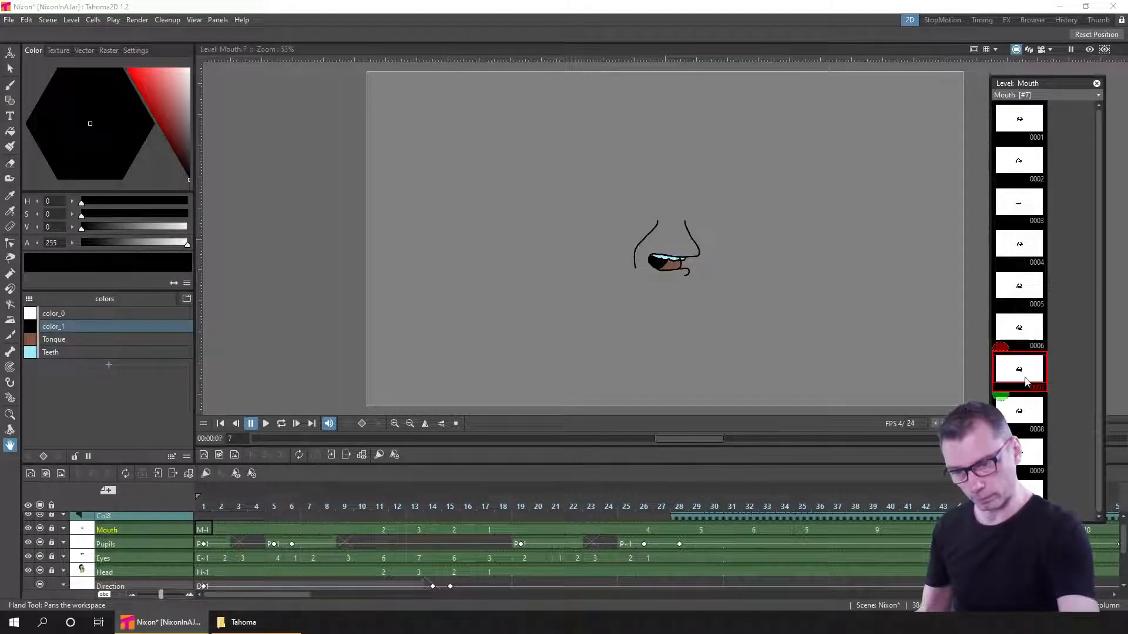
{"action": "left_click", "coordinate": [1029, 412]}
{"action": "left_click", "coordinate": [1022, 451]}
{"action": "left_click", "coordinate": [1025, 491]}
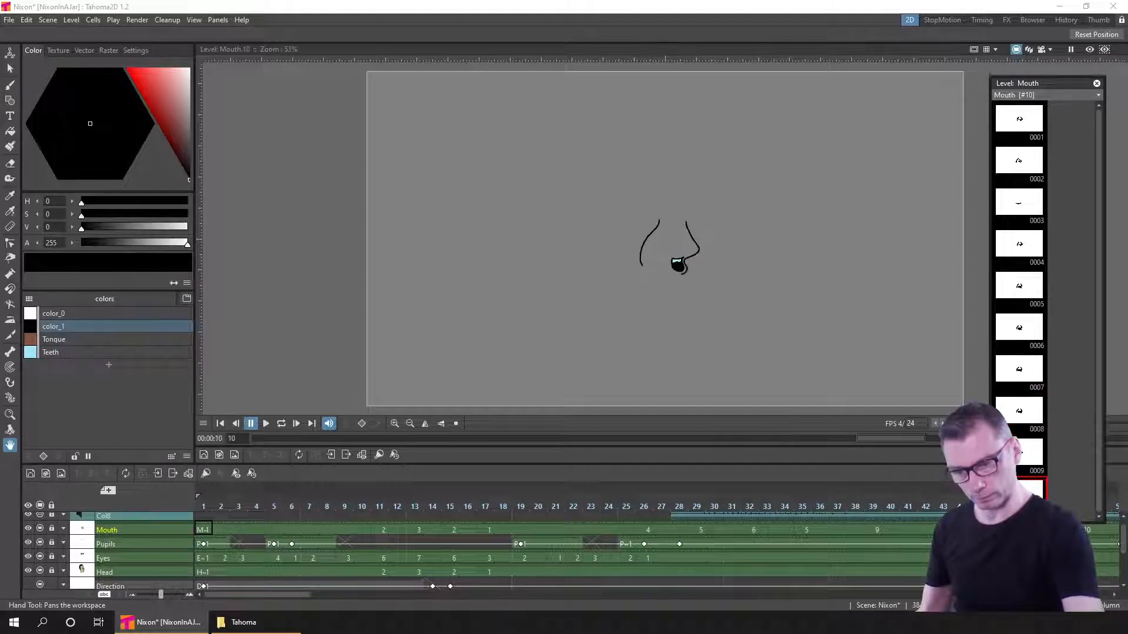
{"action": "left_click", "coordinate": [203, 506]}
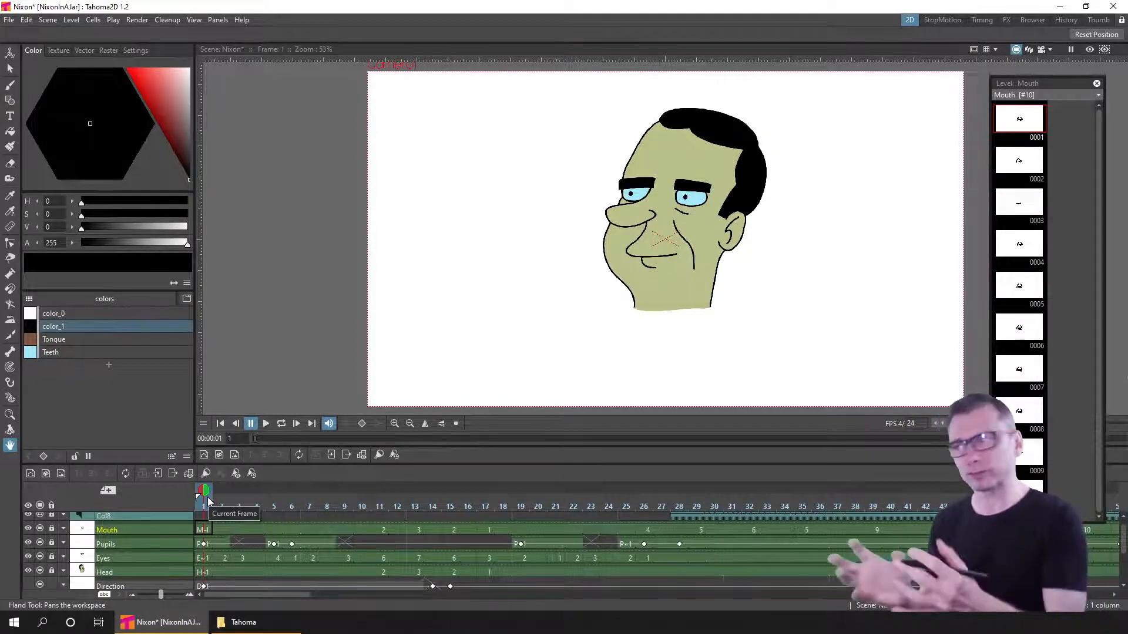
{"action": "left_click", "coordinate": [1096, 83]}
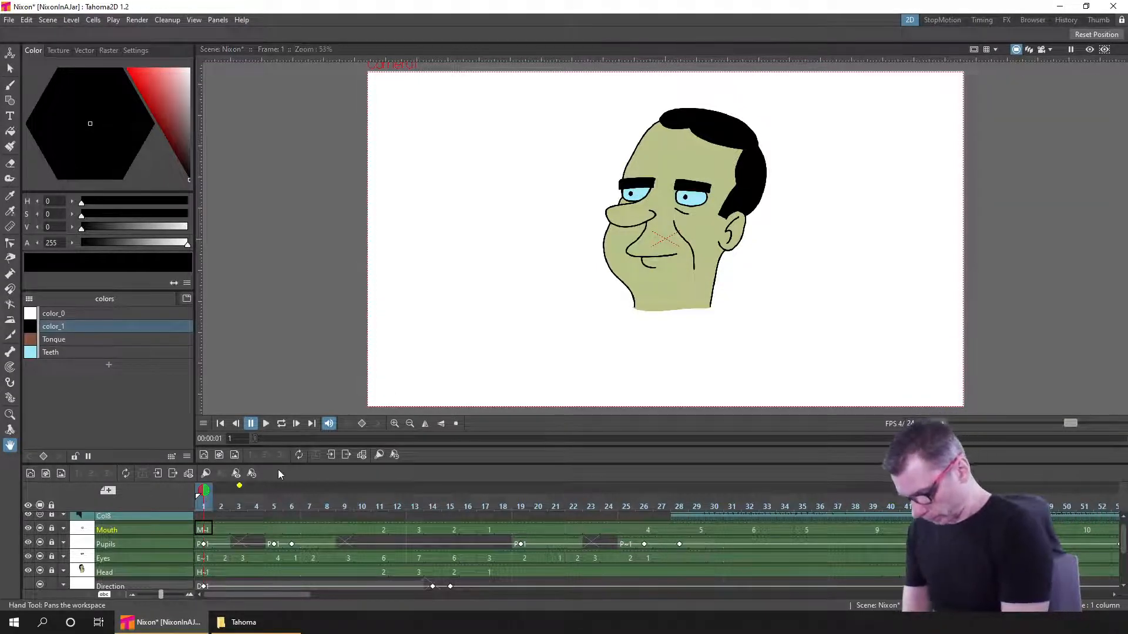
- Unlock the Mouth, Pupils, Eyes and Head columns, and scrub the head turn to frame 16
{"action": "scroll", "coordinate": [54, 545], "scroll_direction": "up", "scroll_amount": 1}
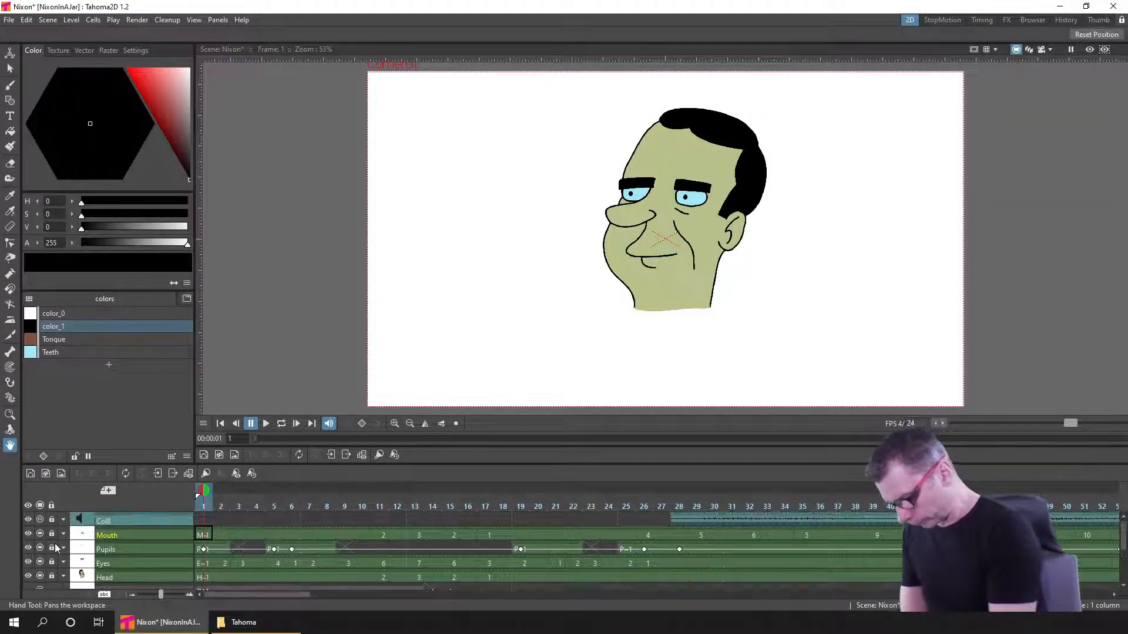
{"action": "left_click", "coordinate": [53, 505]}
{"action": "scroll", "coordinate": [173, 543], "scroll_direction": "down", "scroll_amount": 1}
{"action": "scroll", "coordinate": [172, 541], "scroll_direction": "down", "scroll_amount": 2}
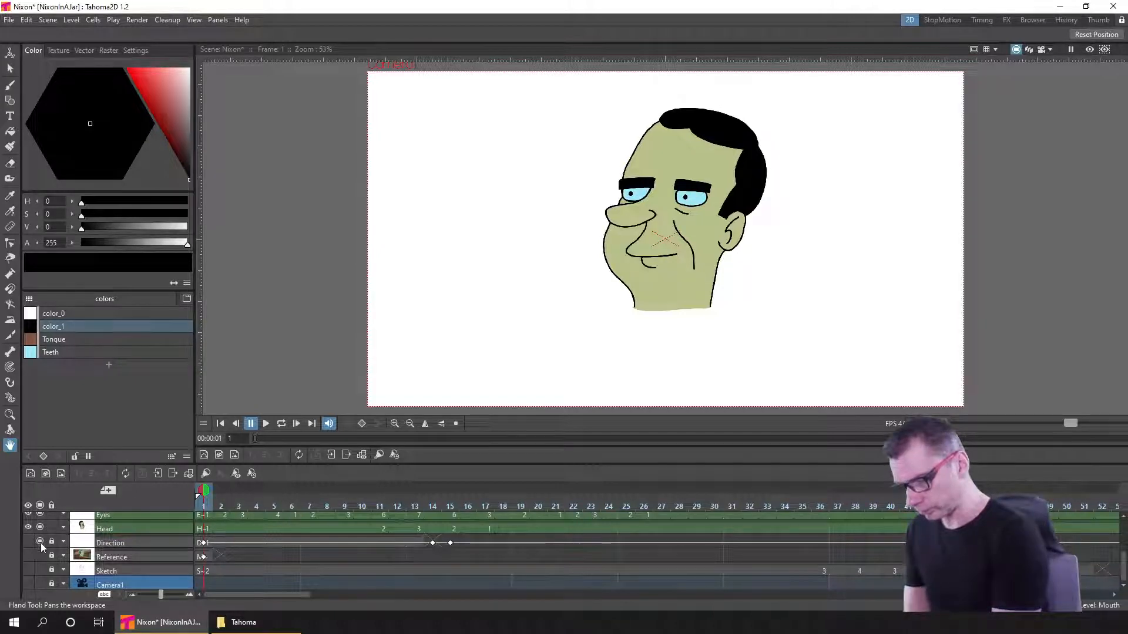
{"action": "left_click_drag", "start_coordinate": [421, 501], "coordinate": [468, 503]}
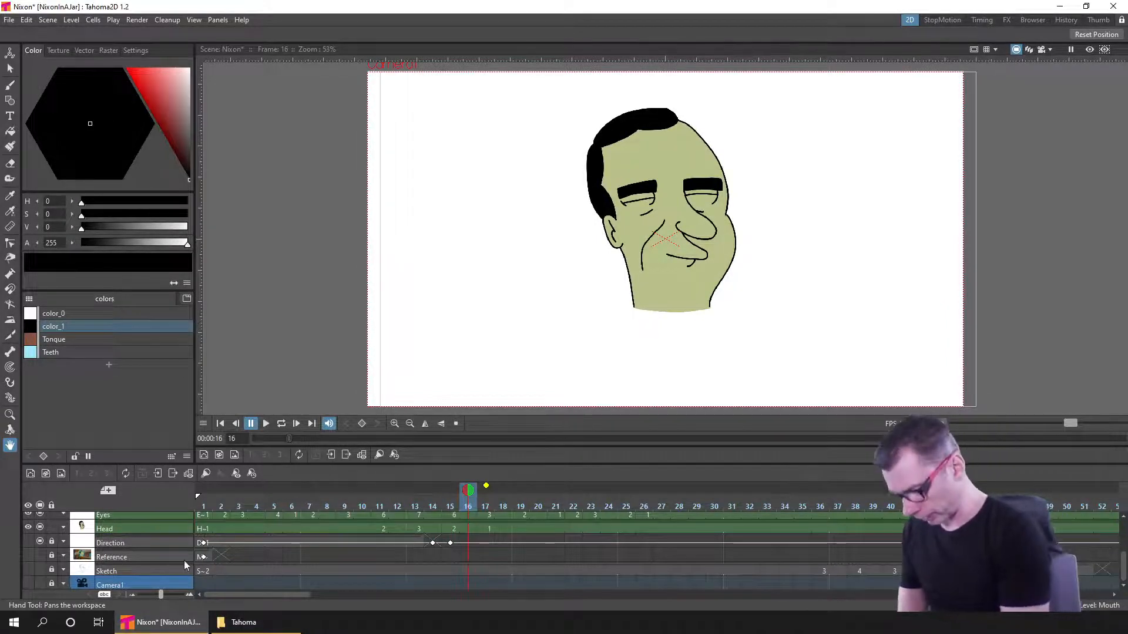
- Delete the Reference and Sketch columns from the Head sub-scene, and unlock the Camera1 column
{"action": "left_click", "coordinate": [141, 556]}
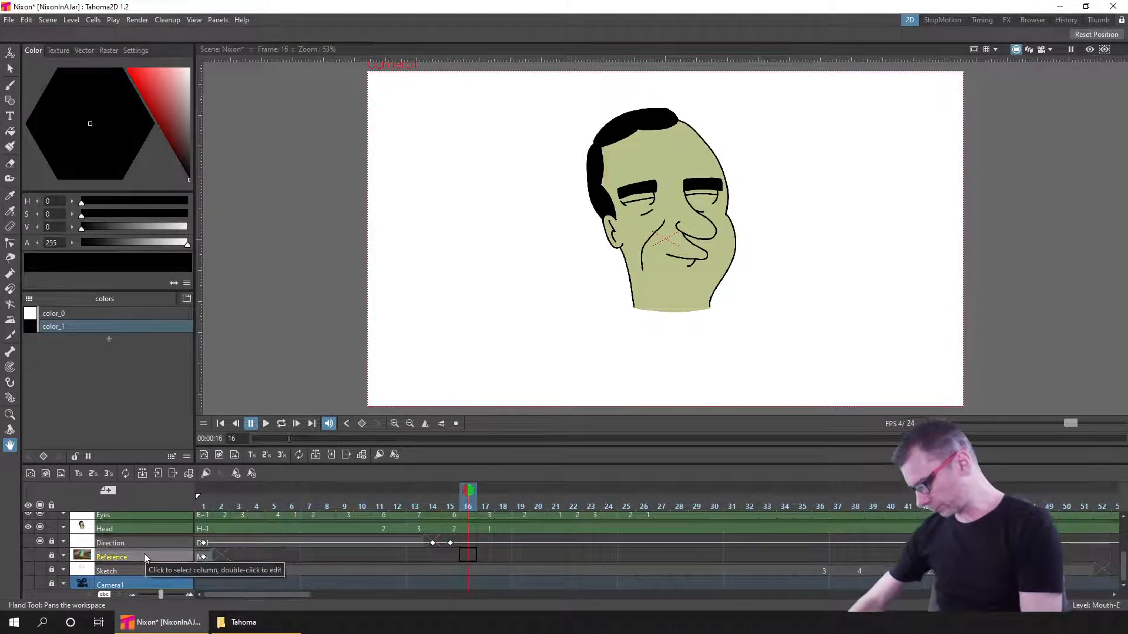
{"action": "key", "text": "Delete"}
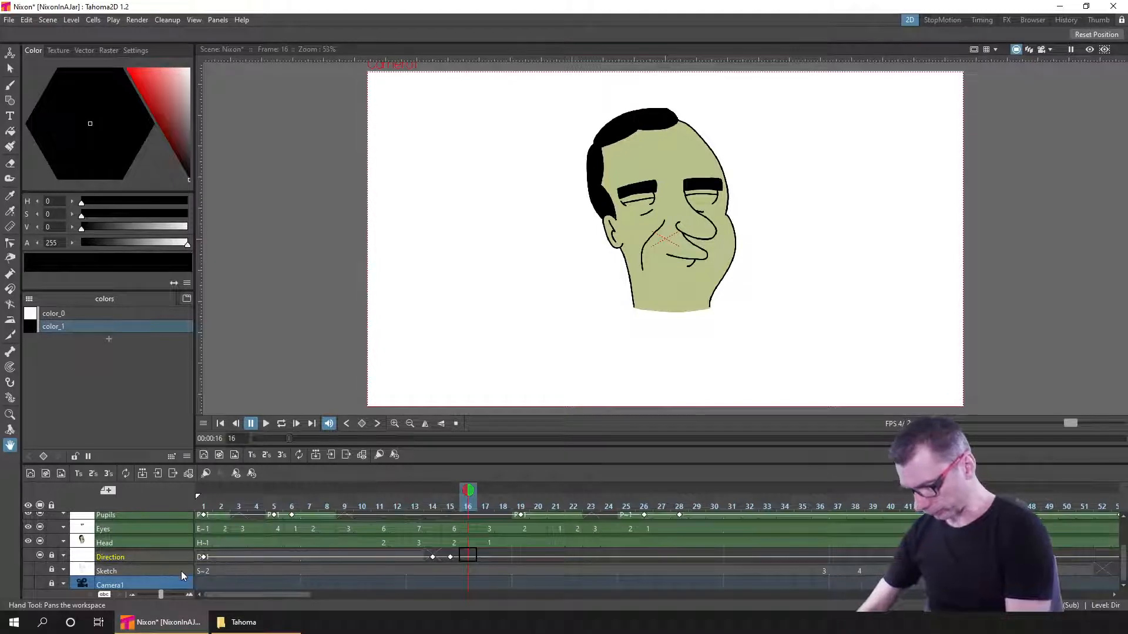
{"action": "left_click", "coordinate": [179, 571]}
{"action": "key", "text": "Delete"}
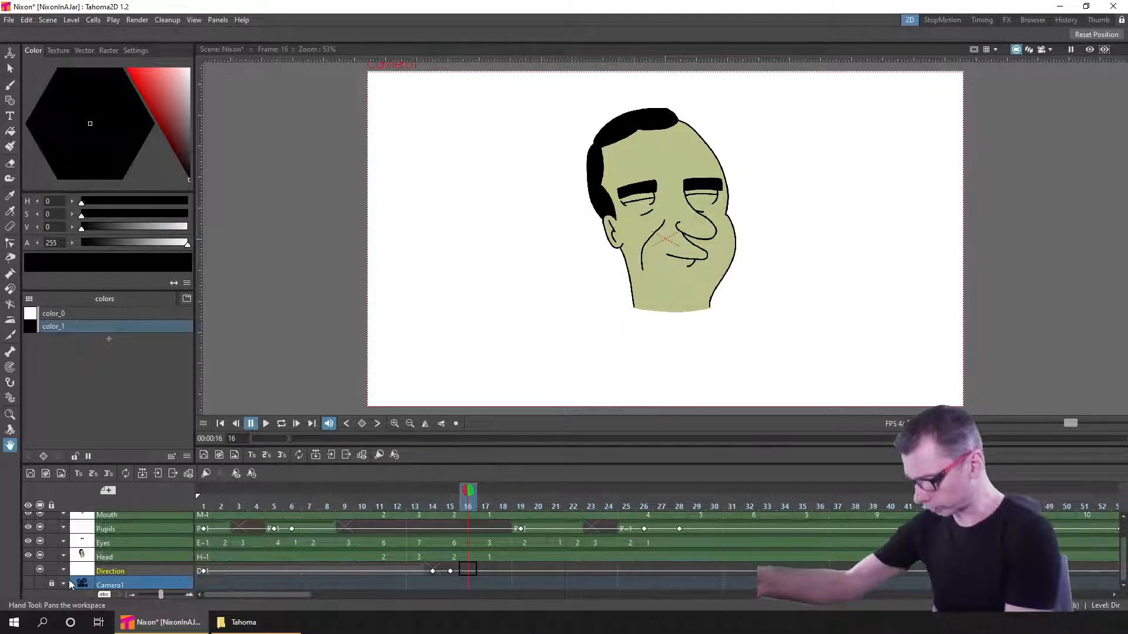
{"action": "left_click", "coordinate": [54, 583]}
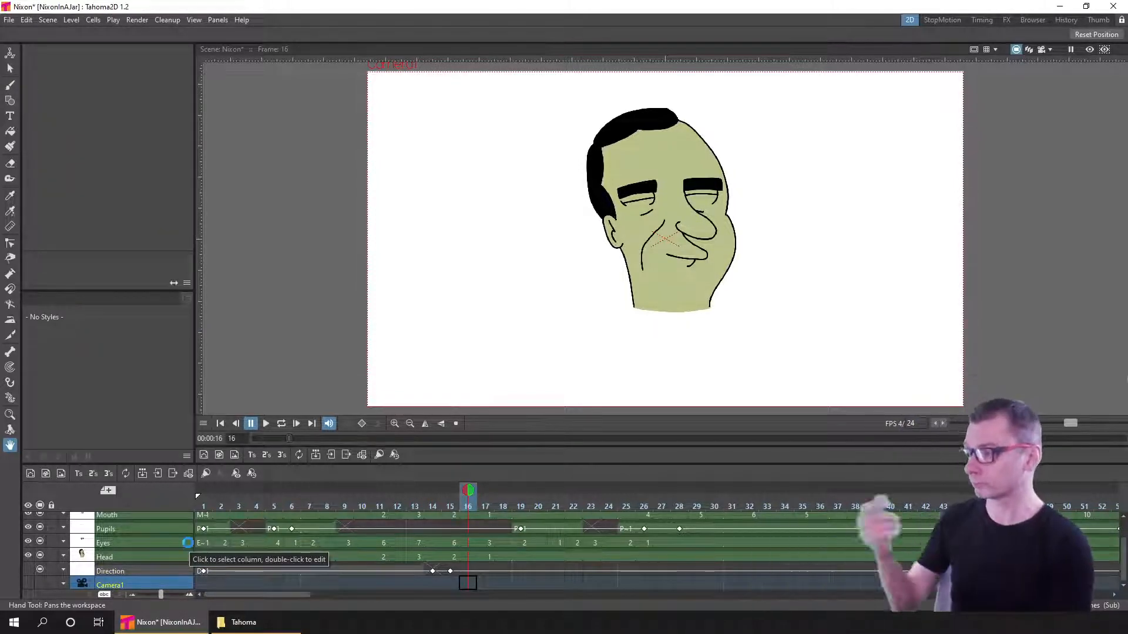
- Save the Nixon scene, and scrub the Head sub-scene's animation from frame 1 to frame 6
{"action": "key", "text": "ctrl+s"}
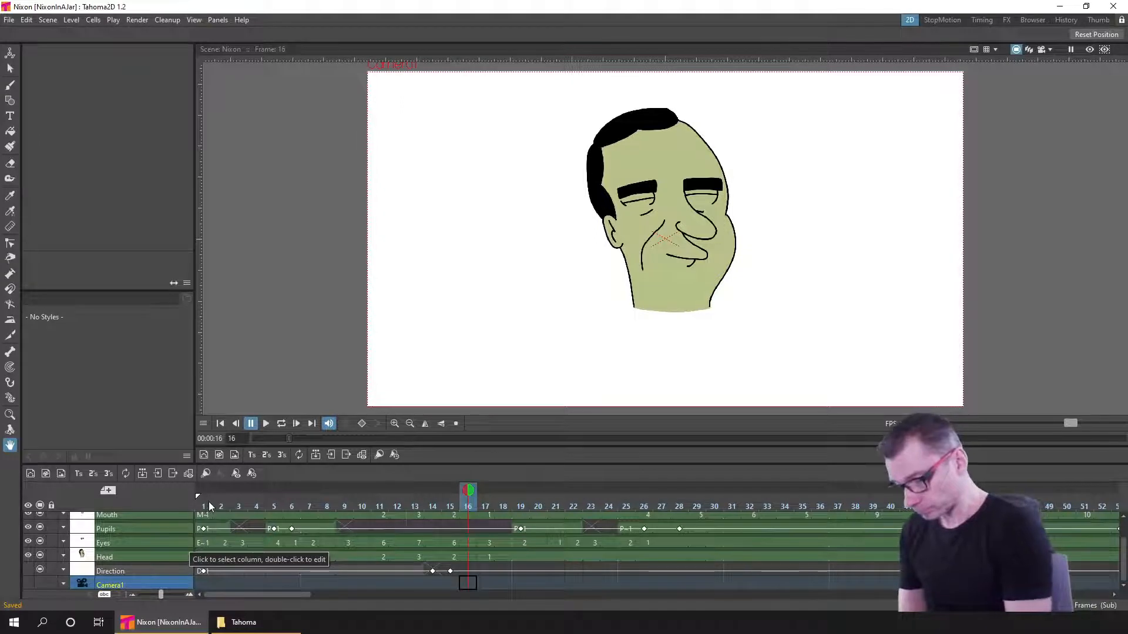
{"action": "left_click", "coordinate": [201, 506]}
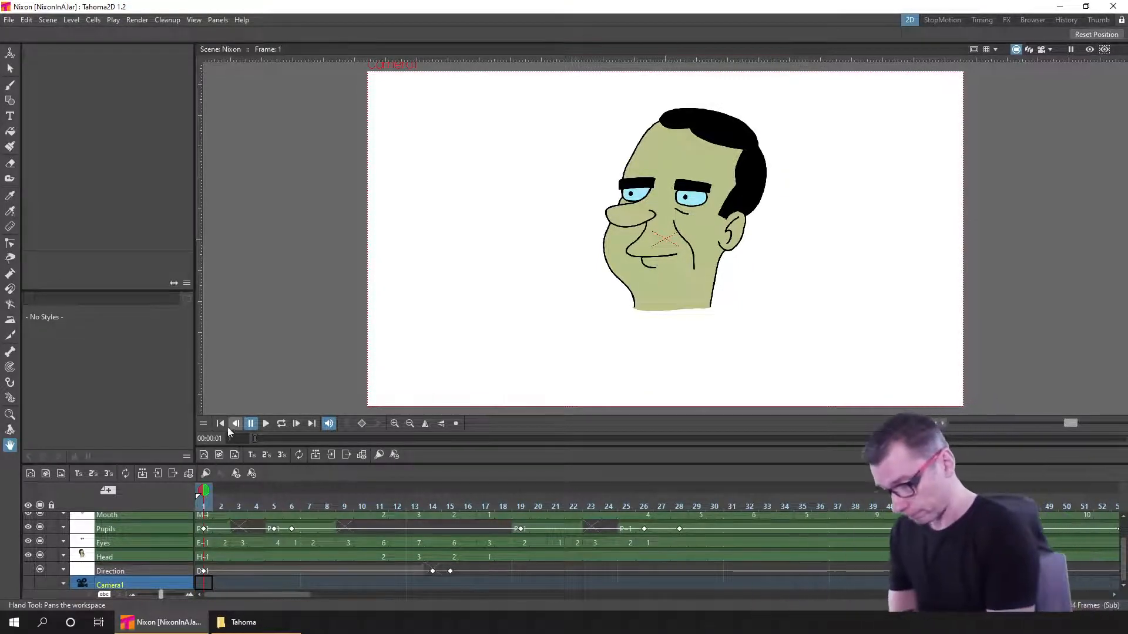
{"action": "left_click", "coordinate": [213, 505]}
{"action": "left_click_drag", "start_coordinate": [216, 506], "coordinate": [294, 509]}
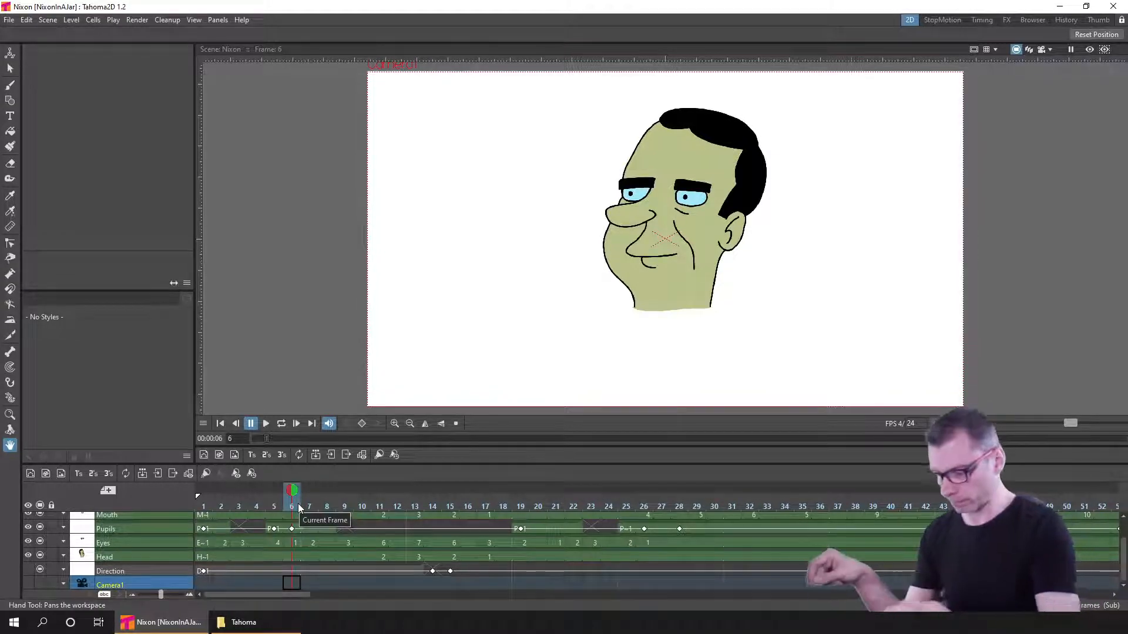
- Exit the Head sub-scene, and step through the Head column's exposures in the main scene from frame 1 to frame 37
{"action": "left_click", "coordinate": [175, 473]}
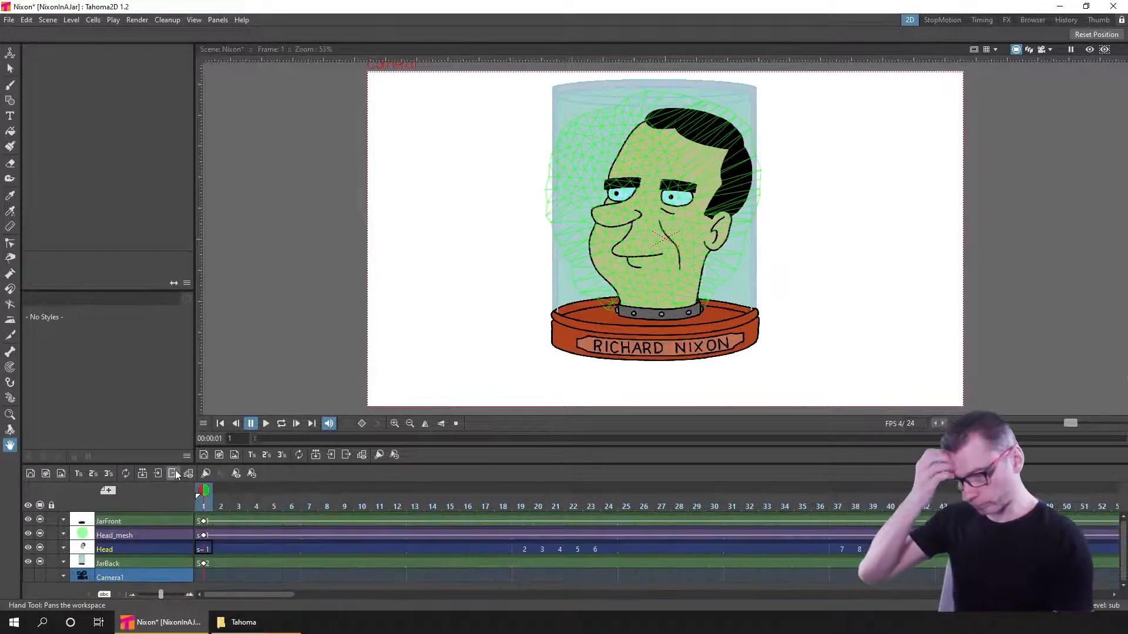
{"action": "left_click", "coordinate": [207, 549]}
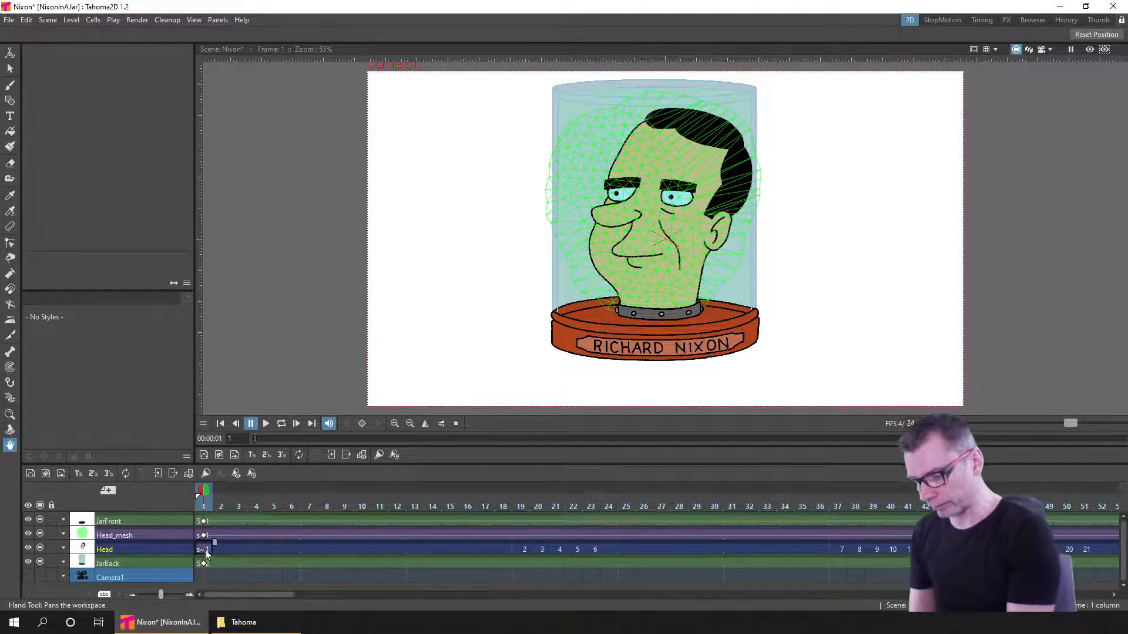
{"action": "key", "text": "Right"}
{"action": "key", "text": "Right"}
{"action": "key", "text": "Right"}
{"action": "key", "text": "Right"}
{"action": "key", "text": "Right"}
{"action": "key", "text": "Right"}
{"action": "key", "text": "Right"}
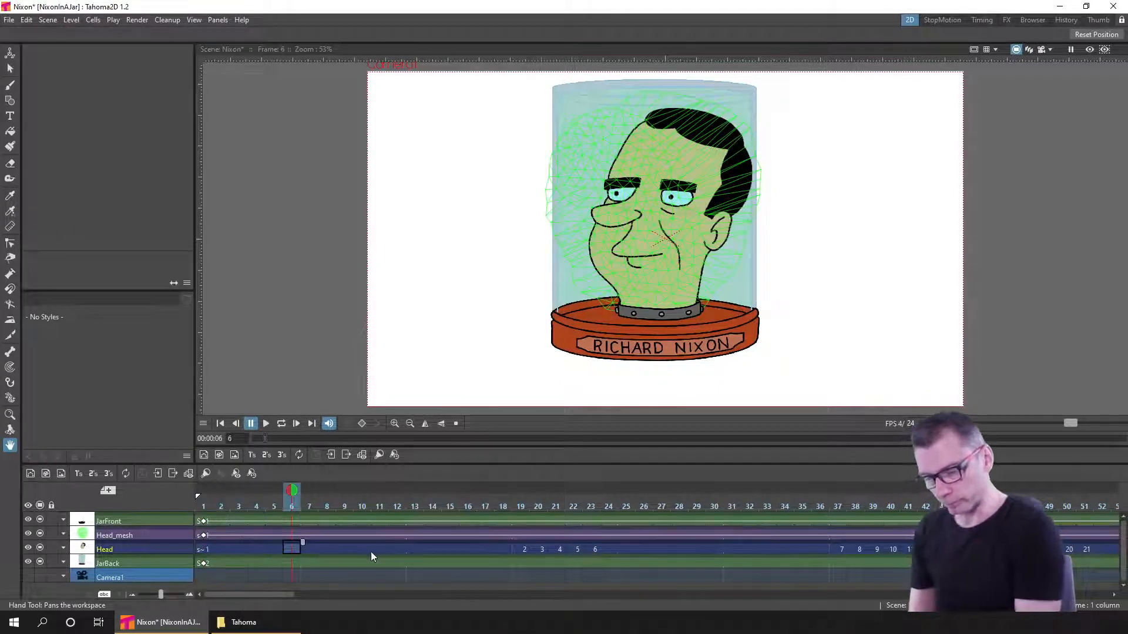
{"action": "key", "text": "Right"}
{"action": "key", "text": "Right"}
{"action": "key", "text": "Right"}
{"action": "key", "text": "Right"}
{"action": "key", "text": "Right"}
{"action": "key", "text": "Right"}
{"action": "key", "text": "Right"}
{"action": "key", "text": "Right"}
{"action": "key", "text": "Right"}
{"action": "key", "text": "Right"}
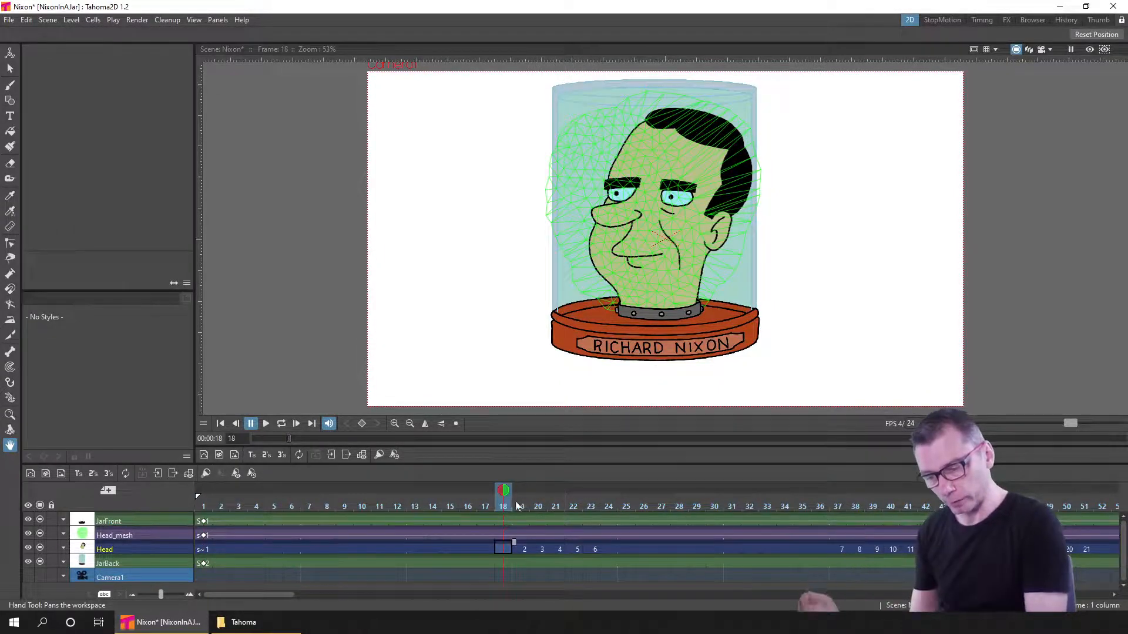
{"action": "key", "text": "Right"}
{"action": "key", "text": "Right"}
{"action": "key", "text": "Right"}
{"action": "key", "text": "Right"}
{"action": "key", "text": "Right"}
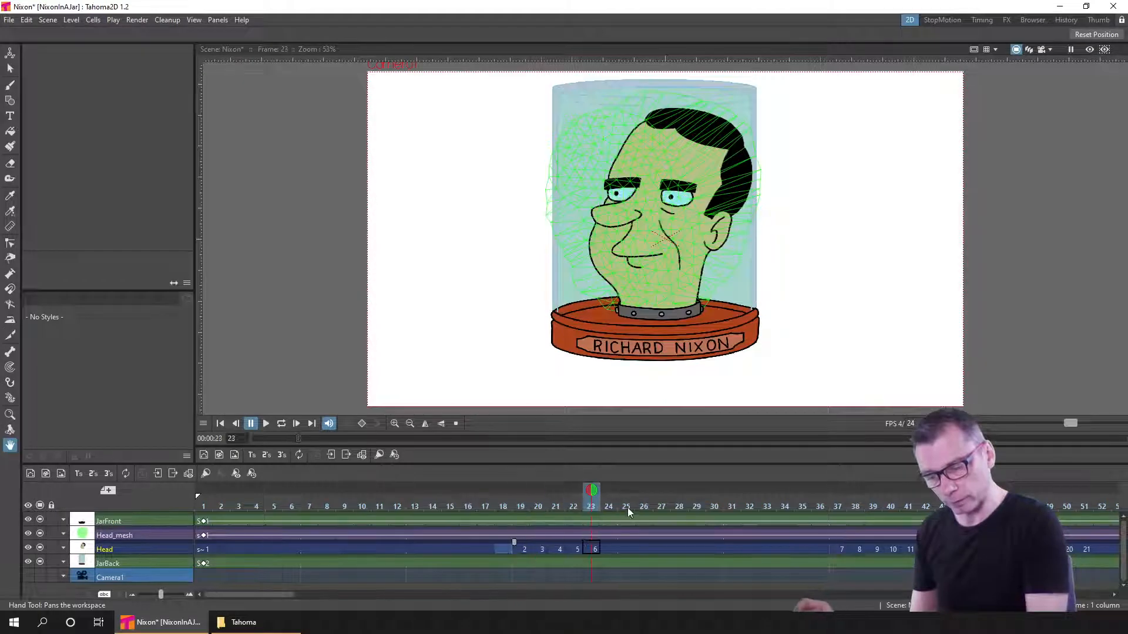
{"action": "key", "text": "Right"}
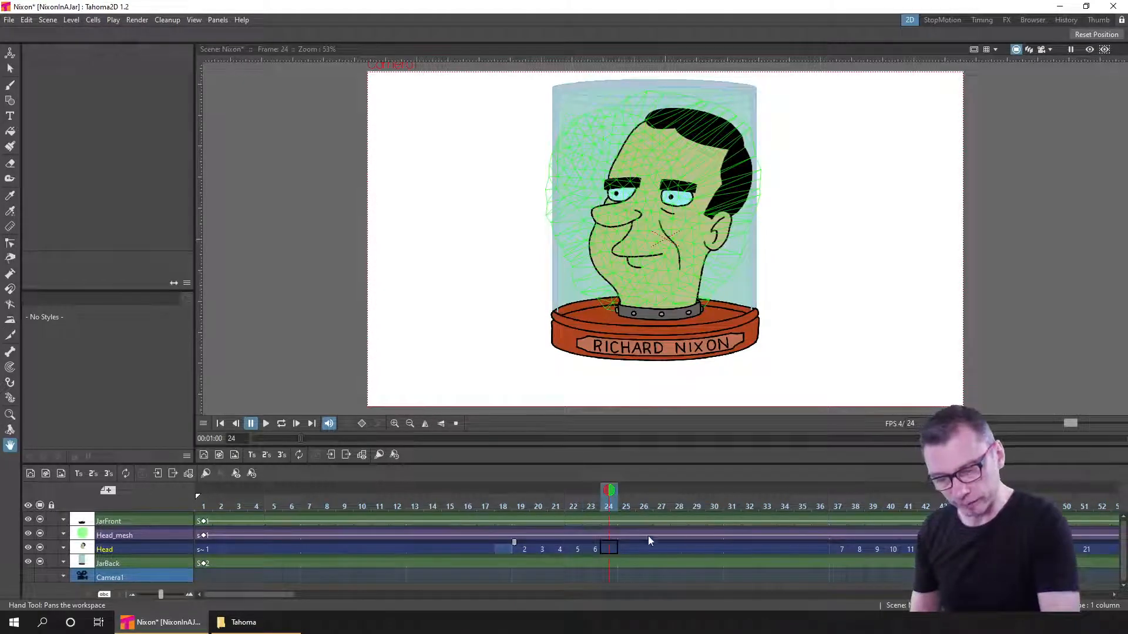
{"action": "key", "text": "Right"}
{"action": "key", "text": "Right"}
{"action": "key", "text": "Right"}
{"action": "key", "text": "Right"}
{"action": "key", "text": "Right"}
{"action": "key", "text": "Right"}
{"action": "key", "text": "Right"}
{"action": "key", "text": "Right"}
{"action": "key", "text": "Right"}
{"action": "key", "text": "Right"}
{"action": "key", "text": "Right"}
{"action": "key", "text": "Right"}
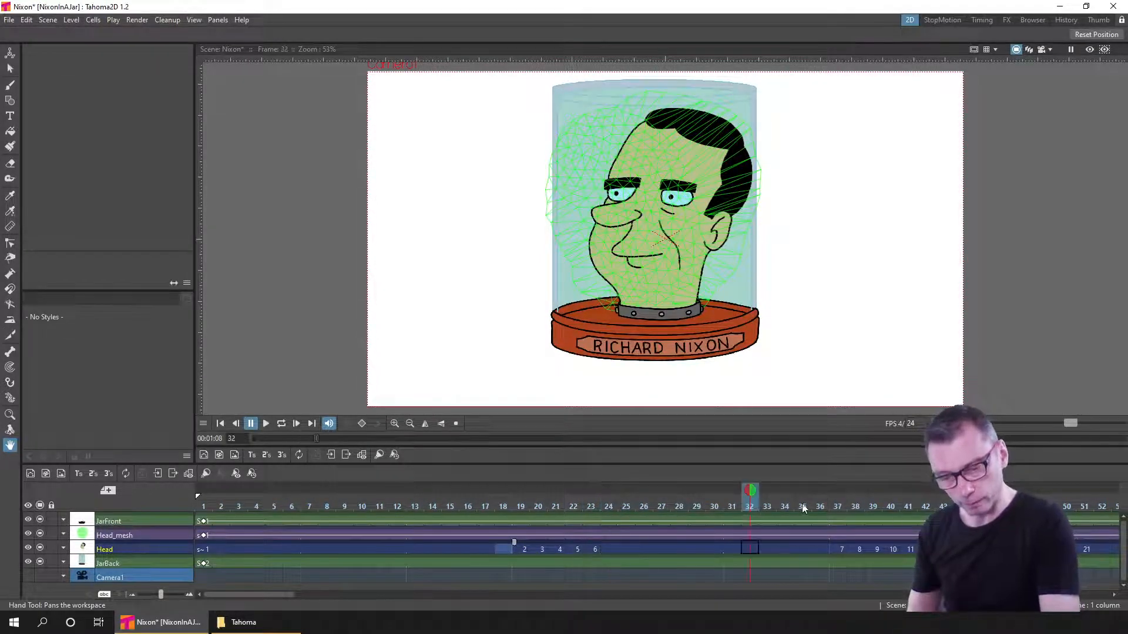
{"action": "key", "text": "Right"}
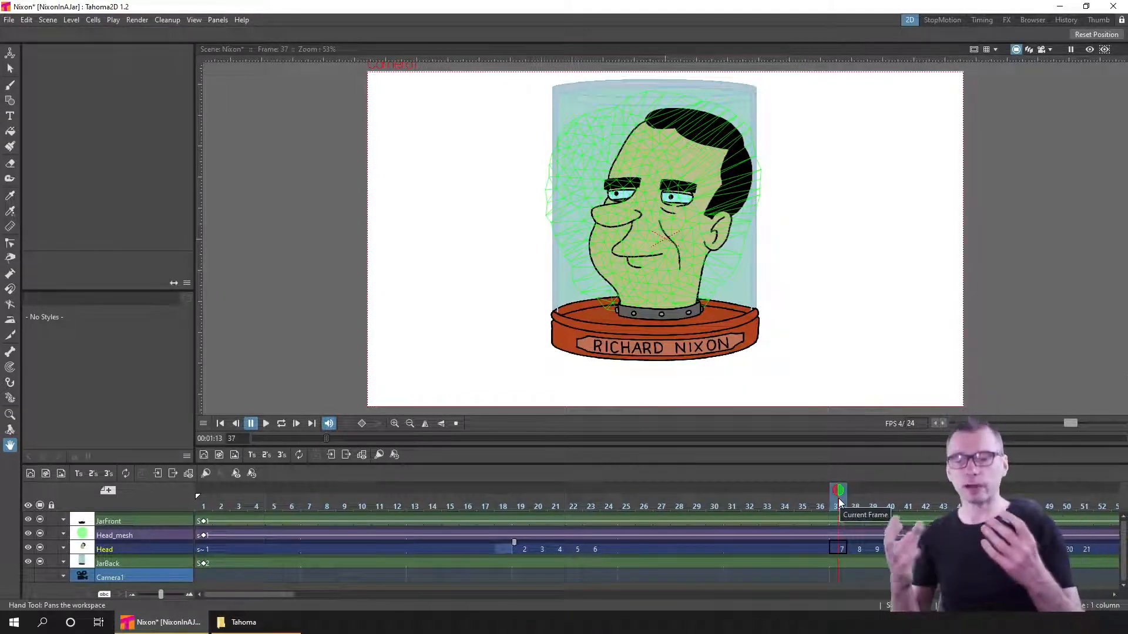
- Re-enter the Head sub-scene from frame 1 of the Head column, and scrub the head turn to frame 24
{"action": "left_click", "coordinate": [203, 550]}
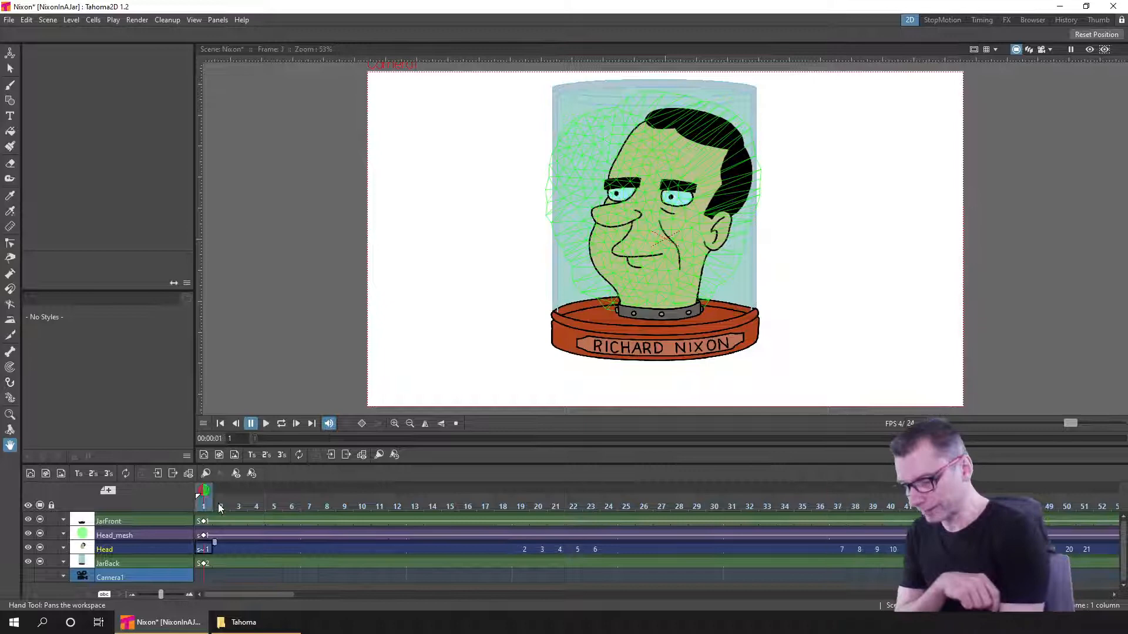
{"action": "left_click", "coordinate": [161, 474]}
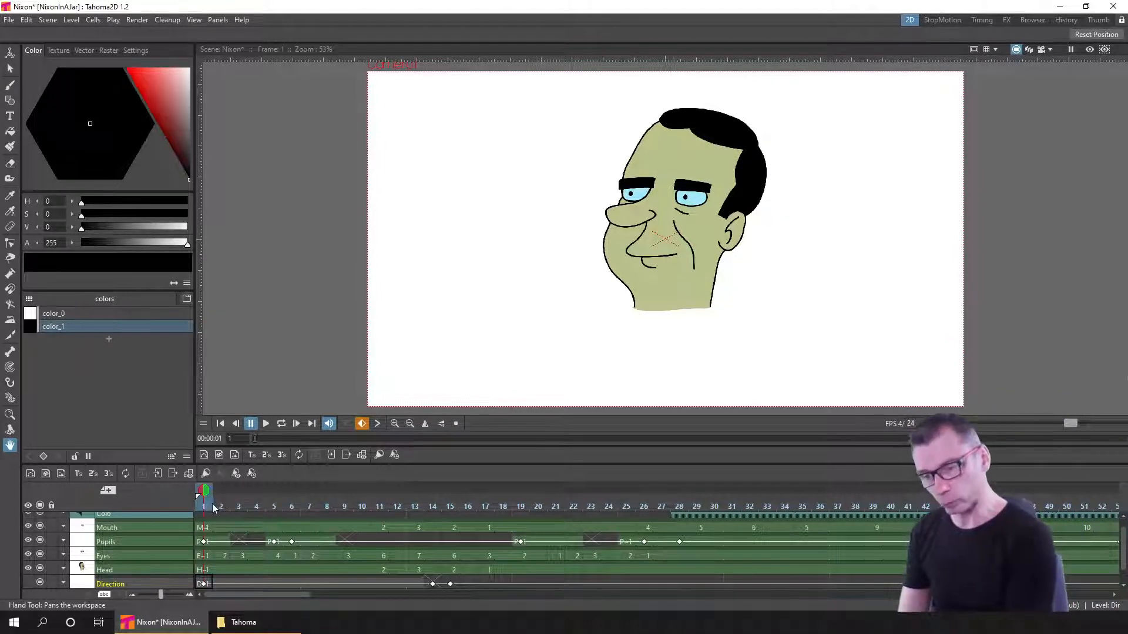
{"action": "left_click_drag", "start_coordinate": [213, 508], "coordinate": [625, 497]}
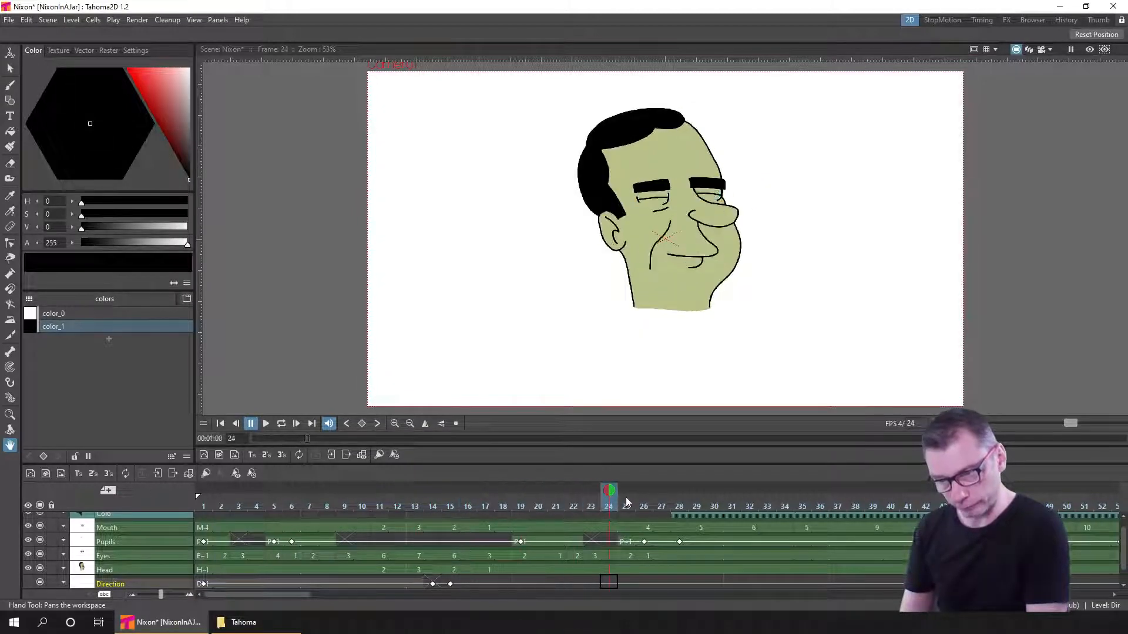
- Examine the eye blink in the Head sub-scene by comparing frames 1, 9, 3 and 5
{"action": "left_click", "coordinate": [230, 506]}
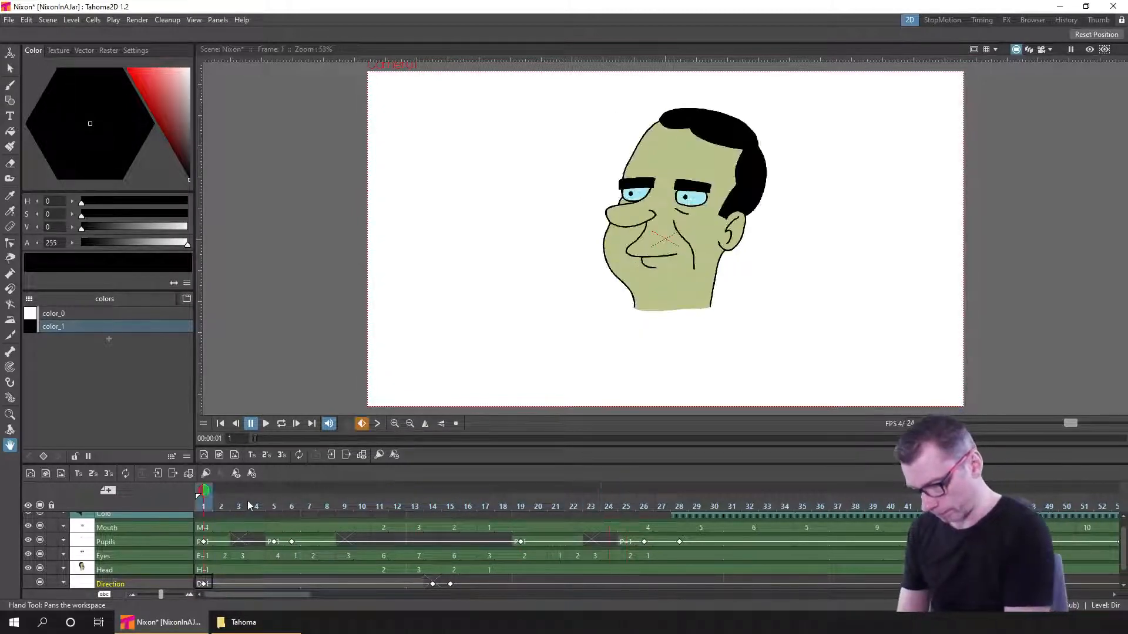
{"action": "left_click", "coordinate": [344, 499]}
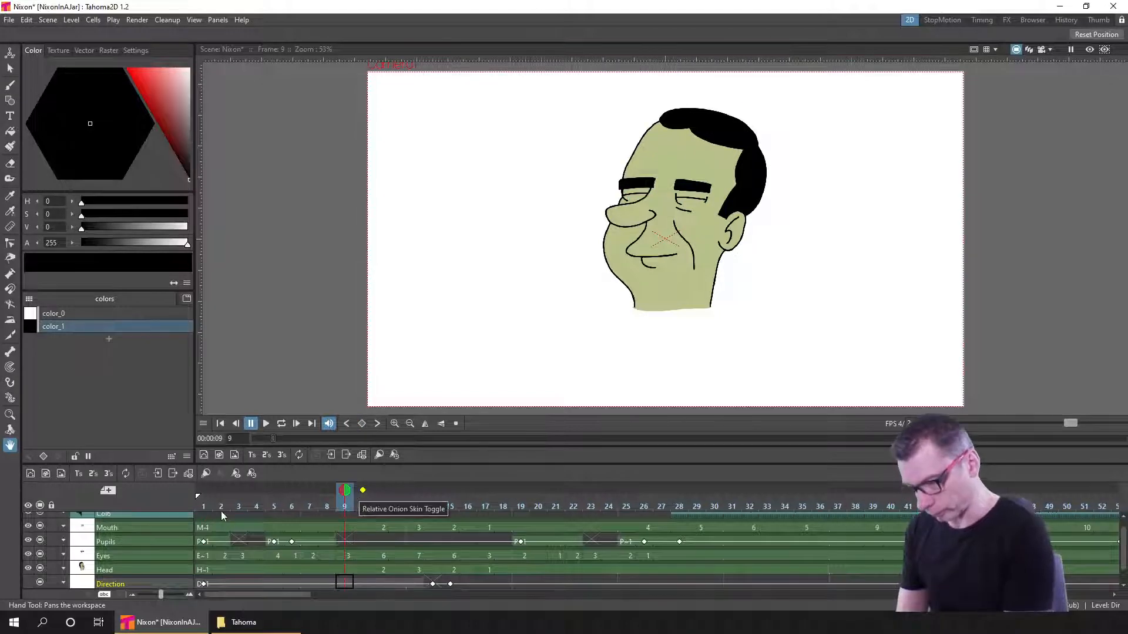
{"action": "left_click", "coordinate": [199, 584]}
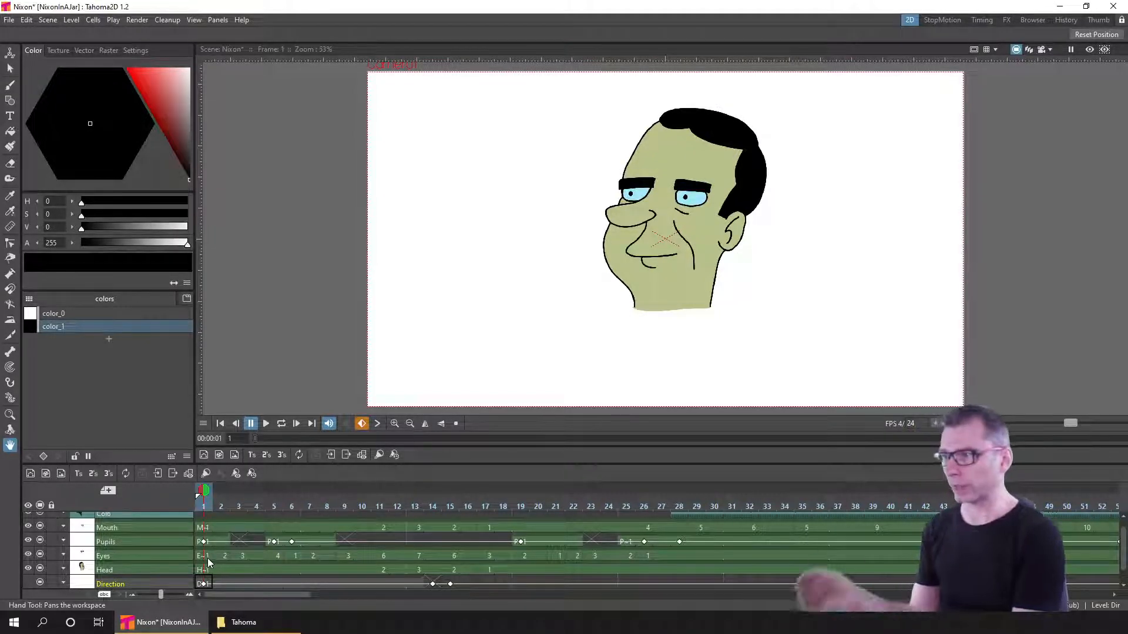
{"action": "left_click", "coordinate": [234, 499]}
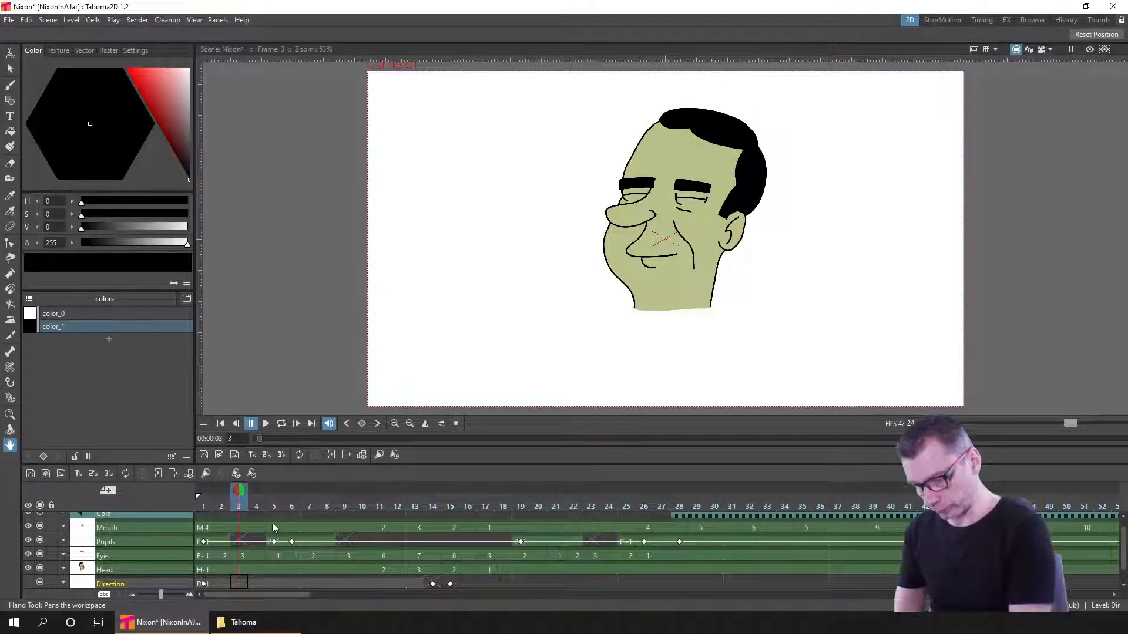
{"action": "left_click", "coordinate": [274, 507]}
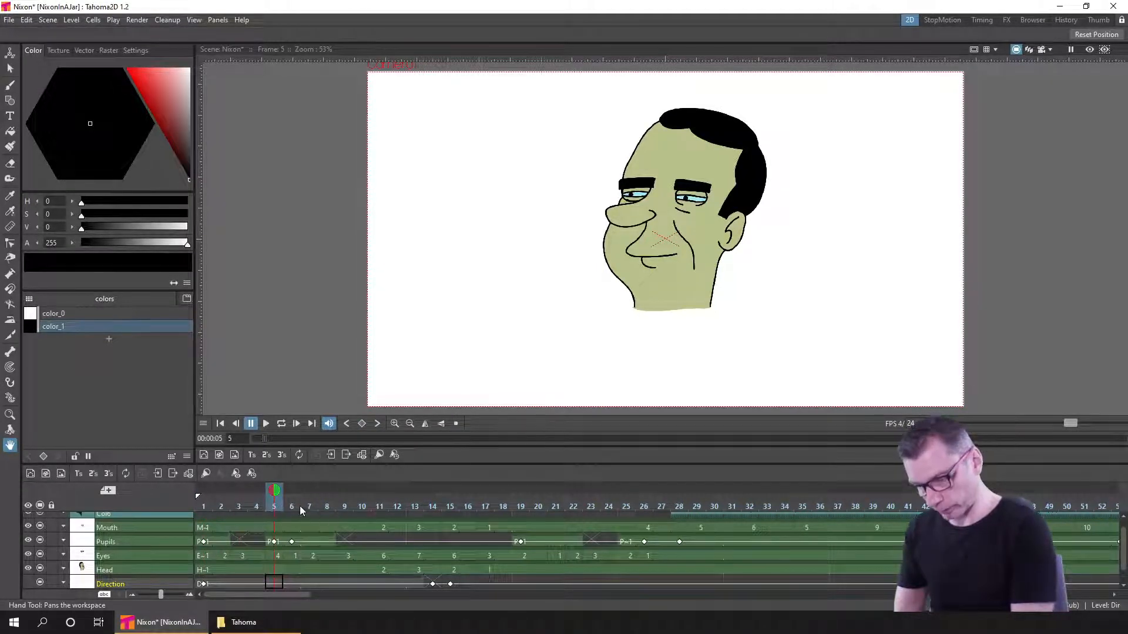
- Step through frames 5 to 11 to examine the eye opening and pupil timing before the head turn
{"action": "left_click", "coordinate": [291, 505]}
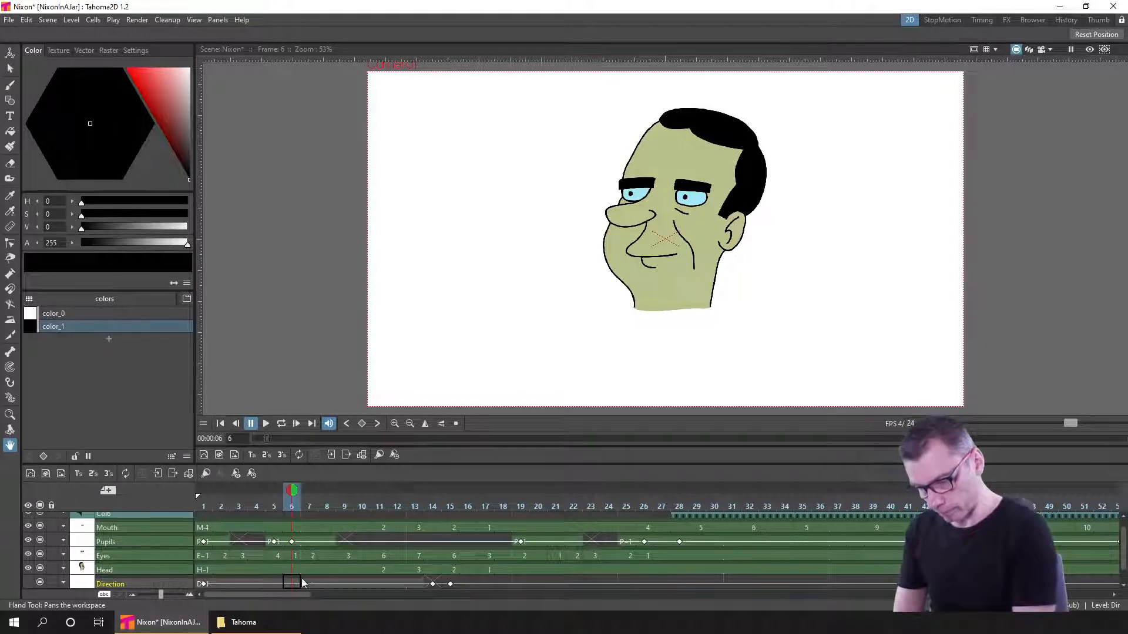
{"action": "left_click", "coordinate": [310, 506]}
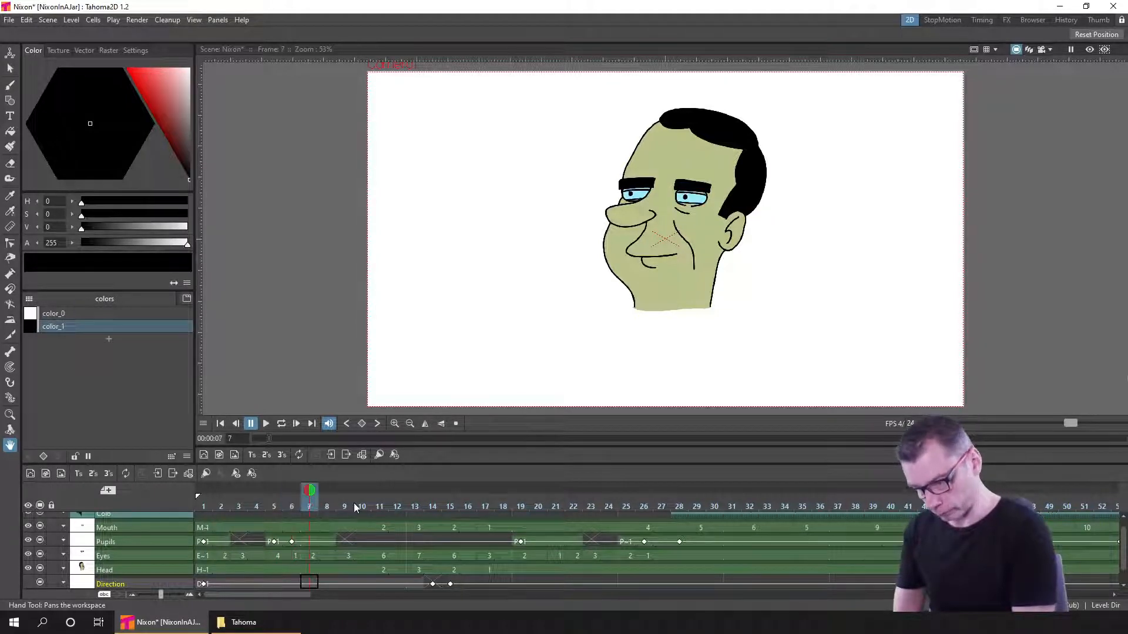
{"action": "left_click", "coordinate": [379, 507]}
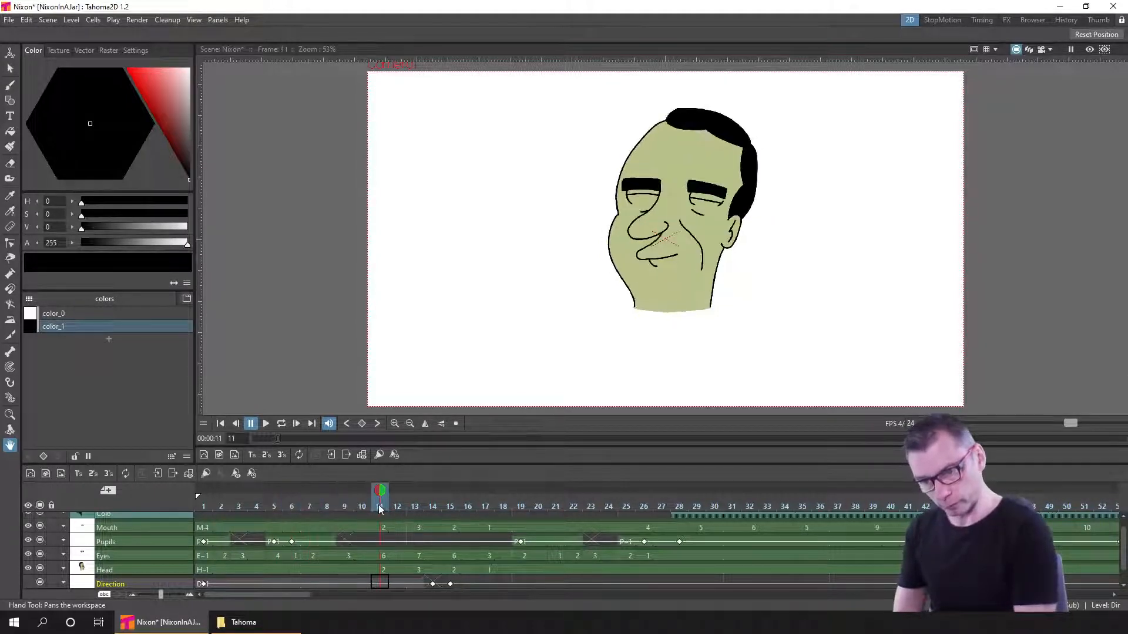
{"action": "left_click", "coordinate": [296, 505]}
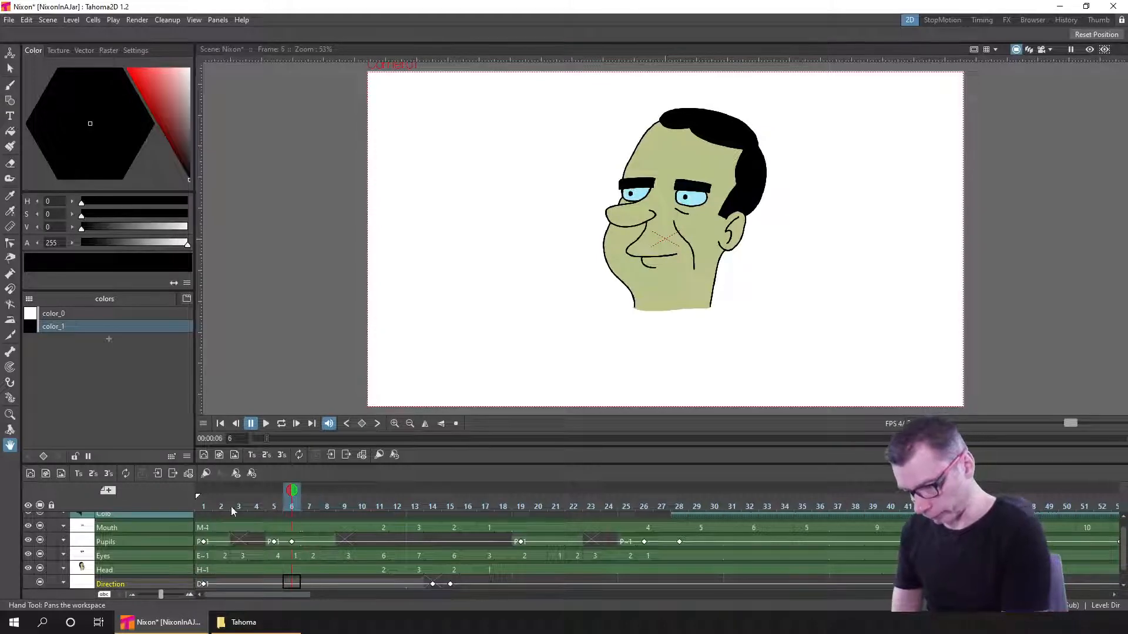
{"action": "left_click_drag", "start_coordinate": [231, 507], "coordinate": [296, 503]}
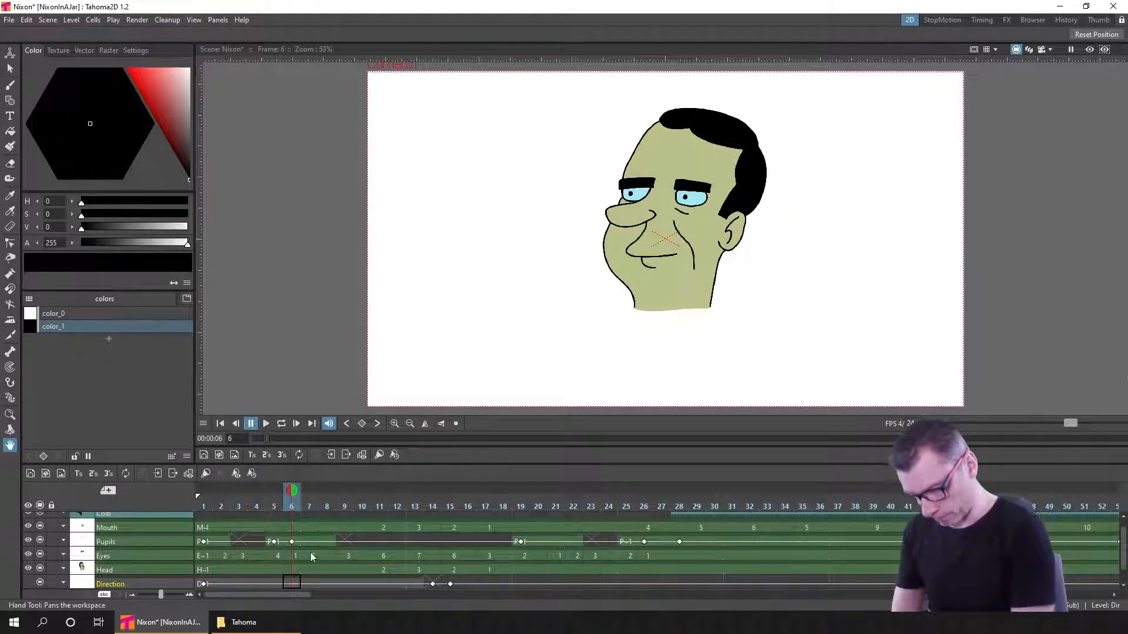
{"action": "left_click", "coordinate": [309, 501]}
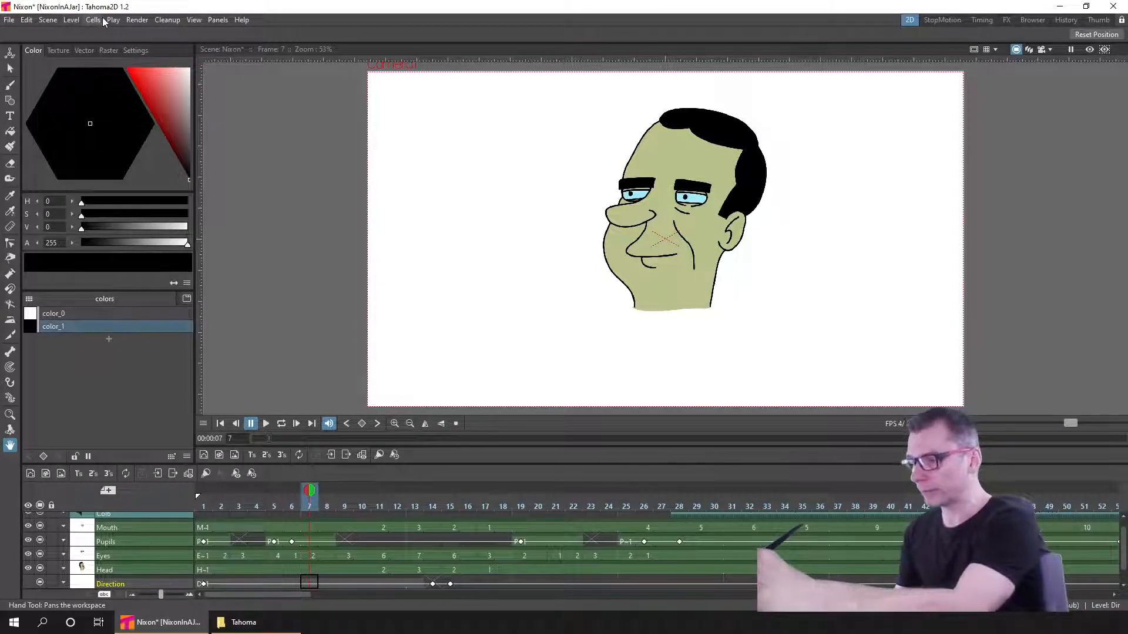
- Try inserting a scene frame across all layers at frame 7, and undo the insertion
{"action": "left_click", "coordinate": [71, 23]}
{"action": "mouse_move", "coordinate": [50, 21]}
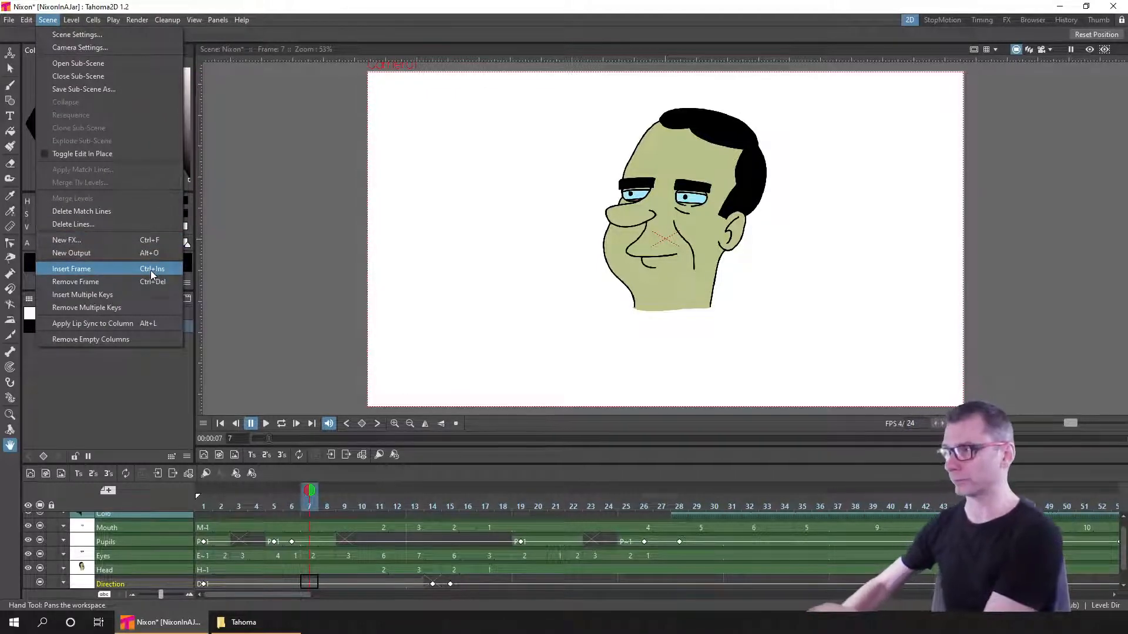
{"action": "left_click", "coordinate": [94, 19]}
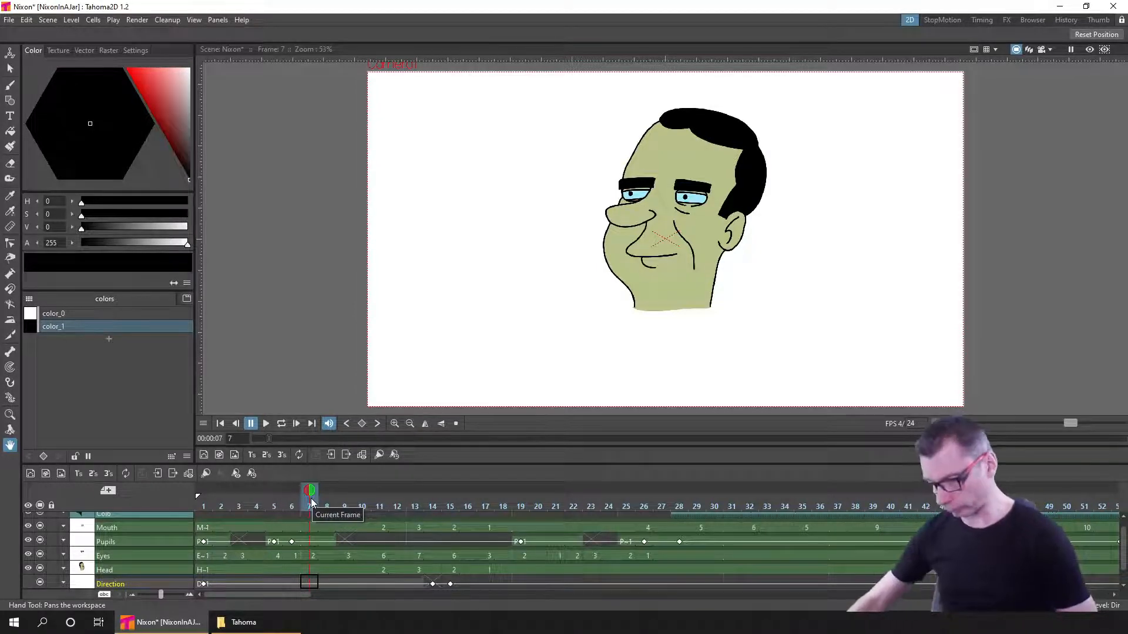
{"action": "key", "text": "Insert"}
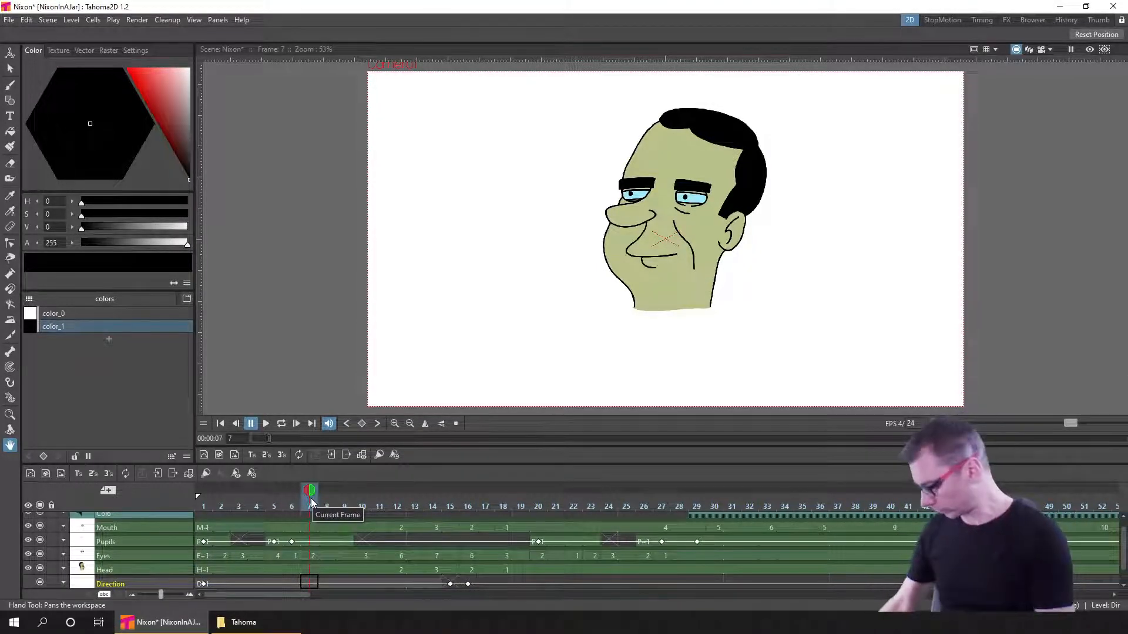
{"action": "key", "text": "ctrl+z"}
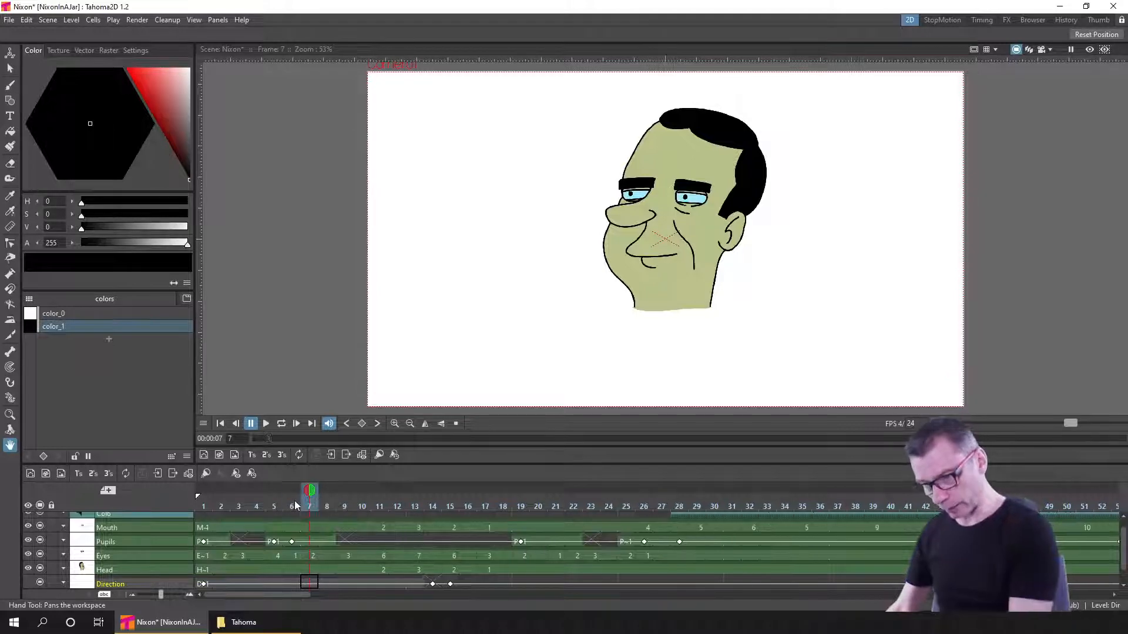
- Insert four scene frames across all layers at frame 6 to lengthen the open-eye hold
{"action": "left_click", "coordinate": [297, 504]}
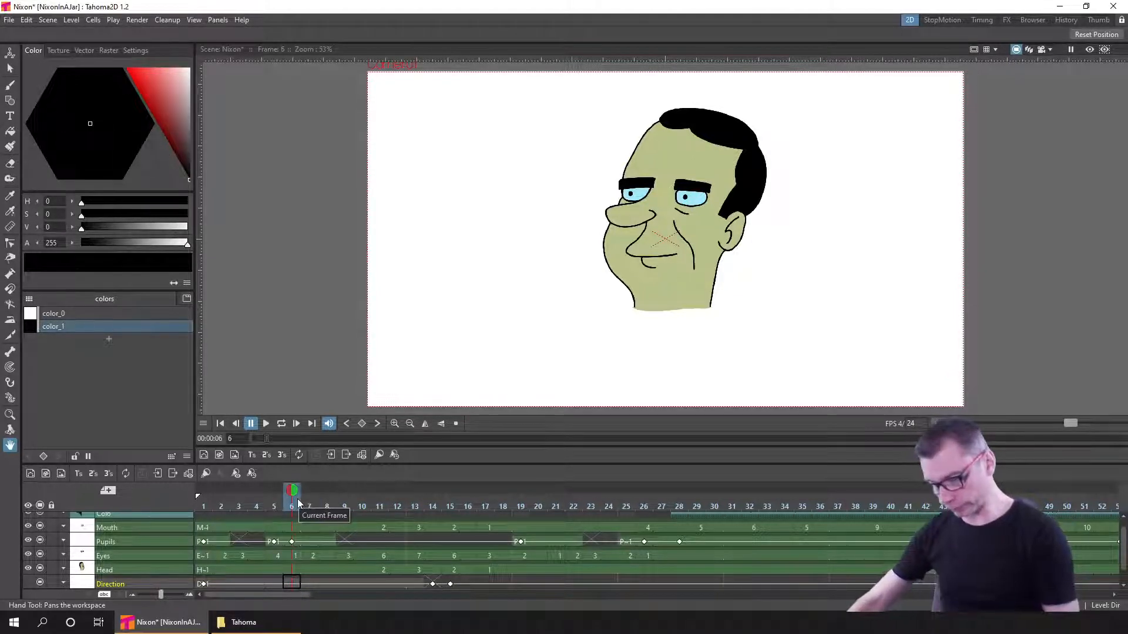
{"action": "key", "text": "Insert"}
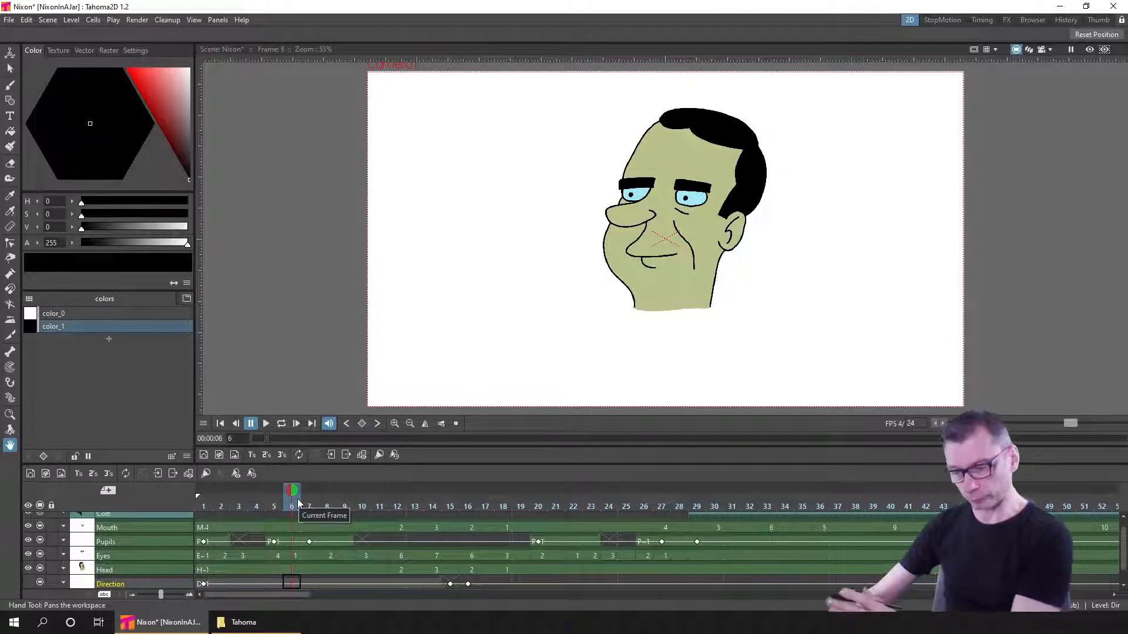
{"action": "key", "text": "Insert"}
{"action": "key", "text": "Insert"}
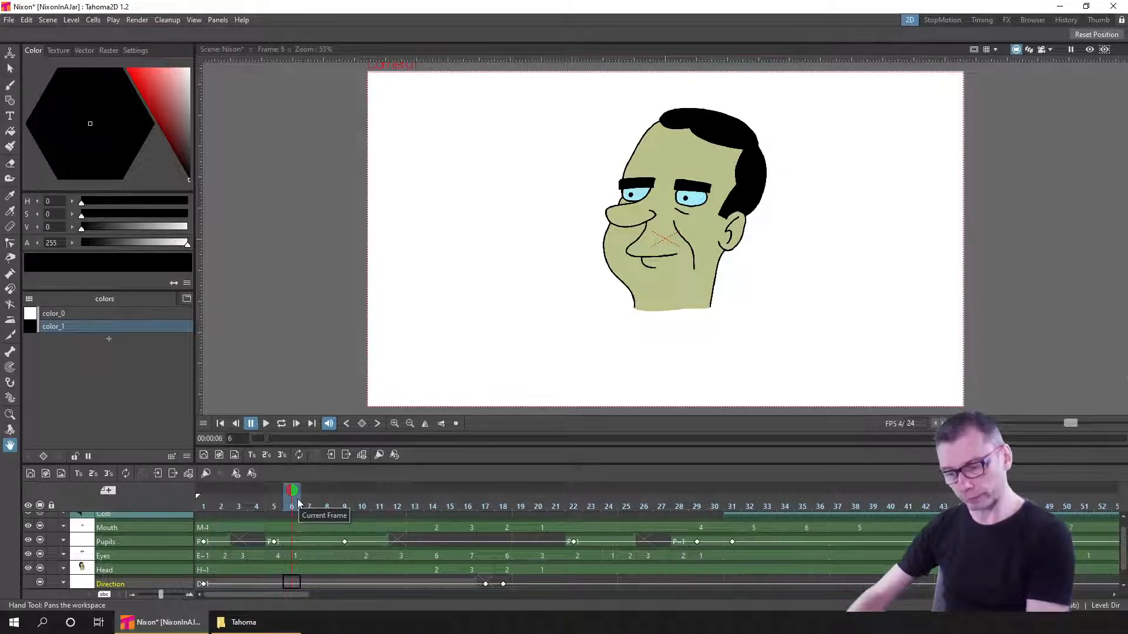
{"action": "key", "text": "Insert"}
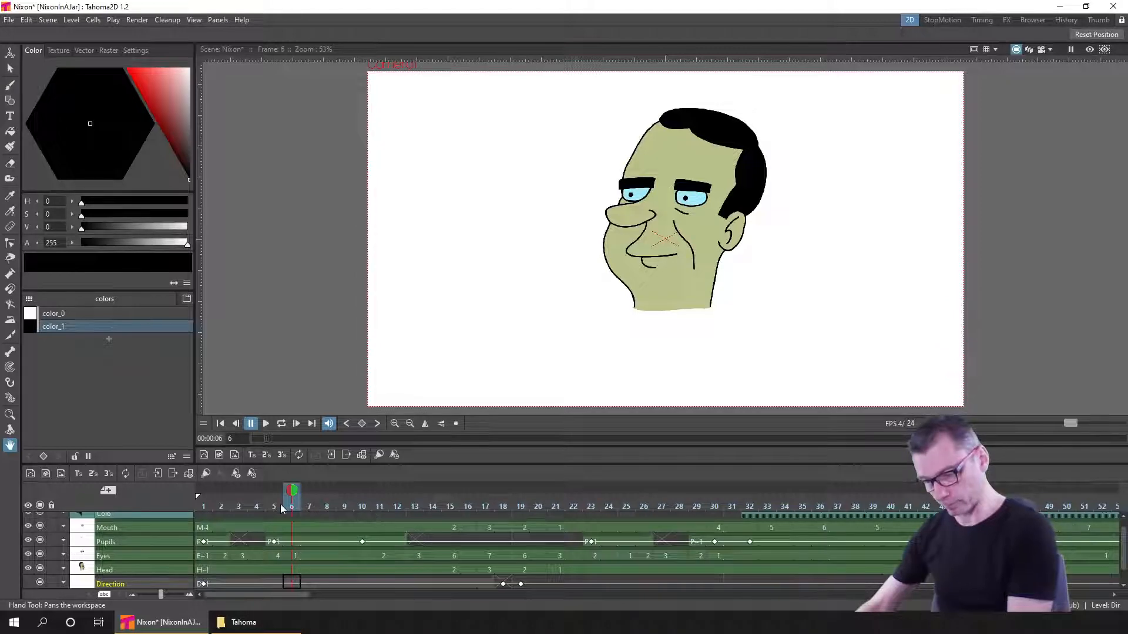
- Insert five more scene frames across all layers at frame 9
{"action": "left_click_drag", "start_coordinate": [309, 508], "coordinate": [353, 509]}
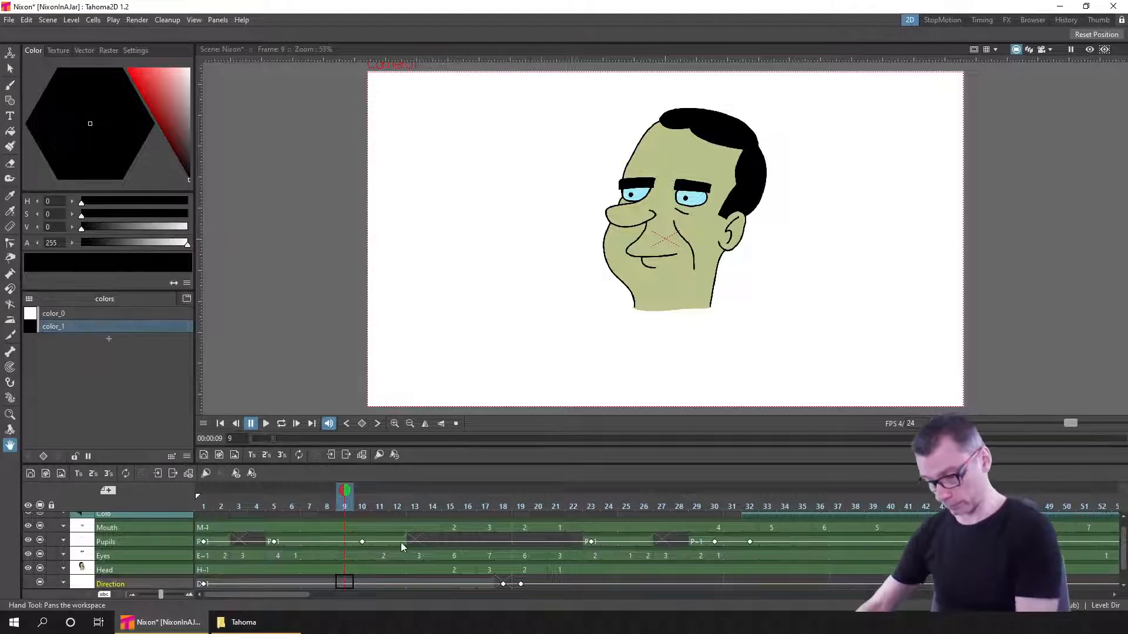
{"action": "key", "text": "Insert"}
{"action": "key", "text": "Insert"}
{"action": "key", "text": "Insert"}
{"action": "key", "text": "Insert"}
{"action": "key", "text": "Insert"}
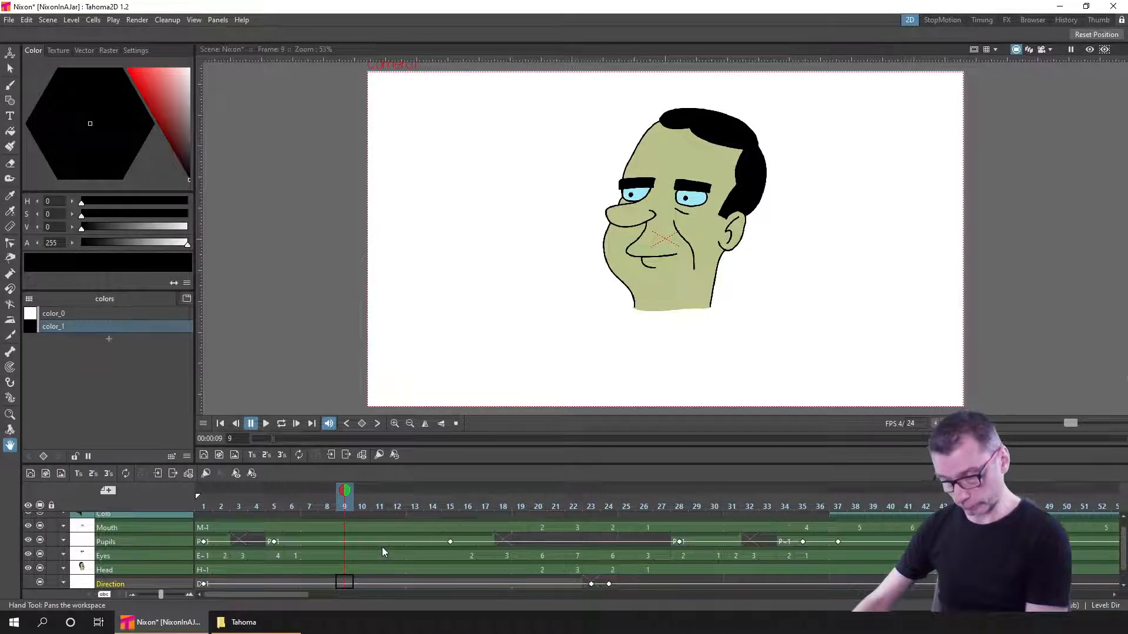
- Set a keyframe on the Pupils layer at frame 6 with the Animate tool active
{"action": "left_click", "coordinate": [280, 542]}
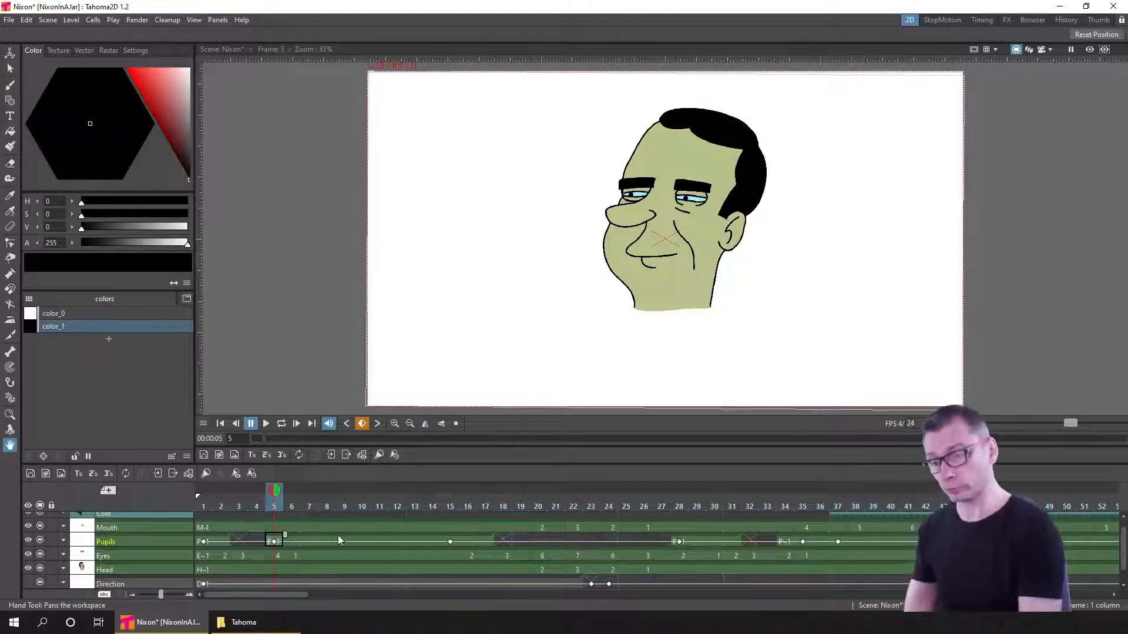
{"action": "key", "text": "Right"}
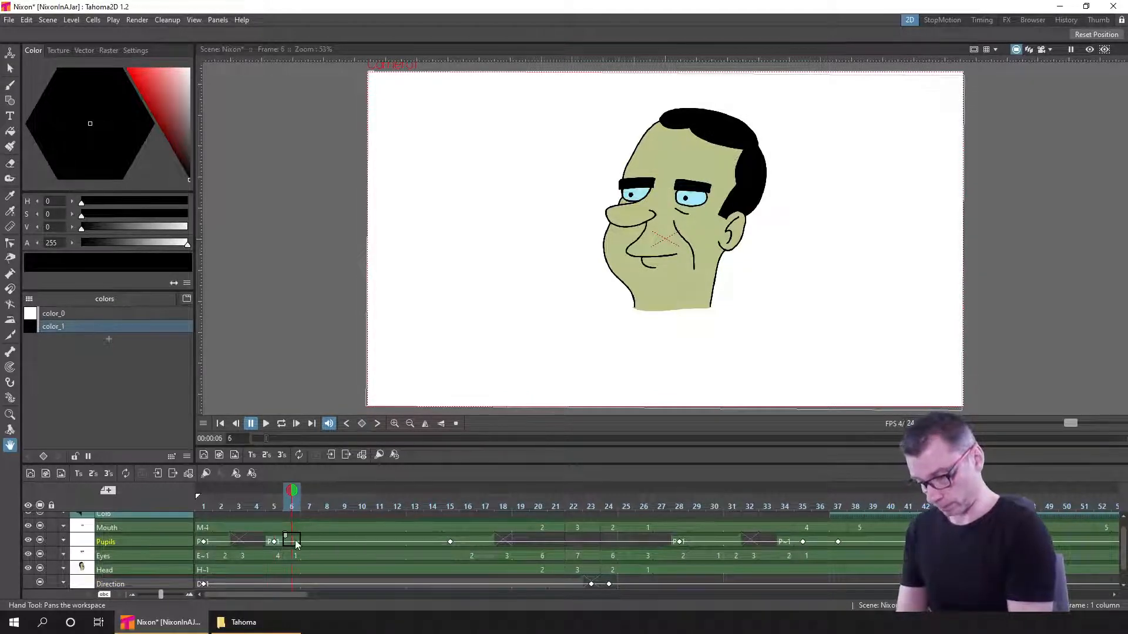
{"action": "left_click", "coordinate": [9, 54]}
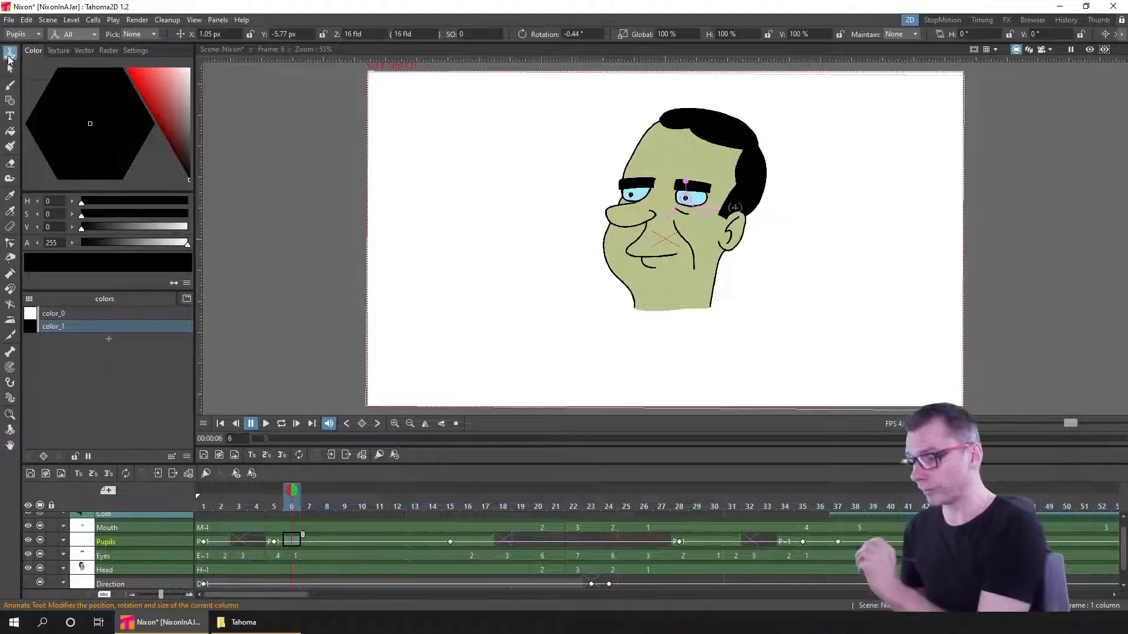
{"action": "scroll", "coordinate": [709, 223], "scroll_direction": "up", "scroll_amount": 3}
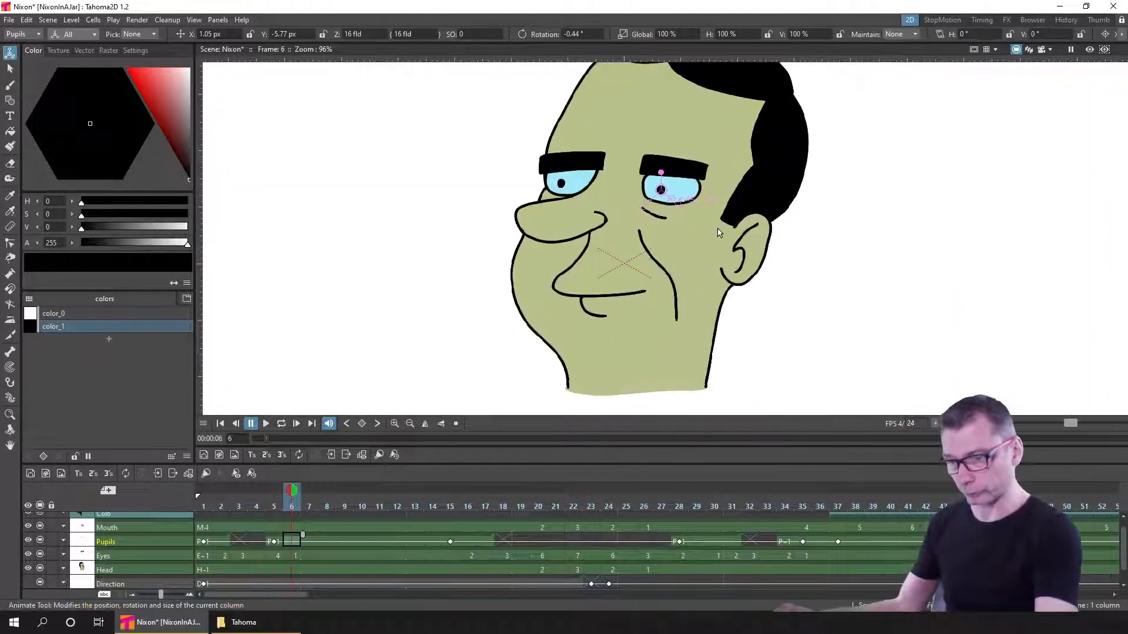
{"action": "left_click_drag", "start_coordinate": [697, 261], "coordinate": [634, 305]}
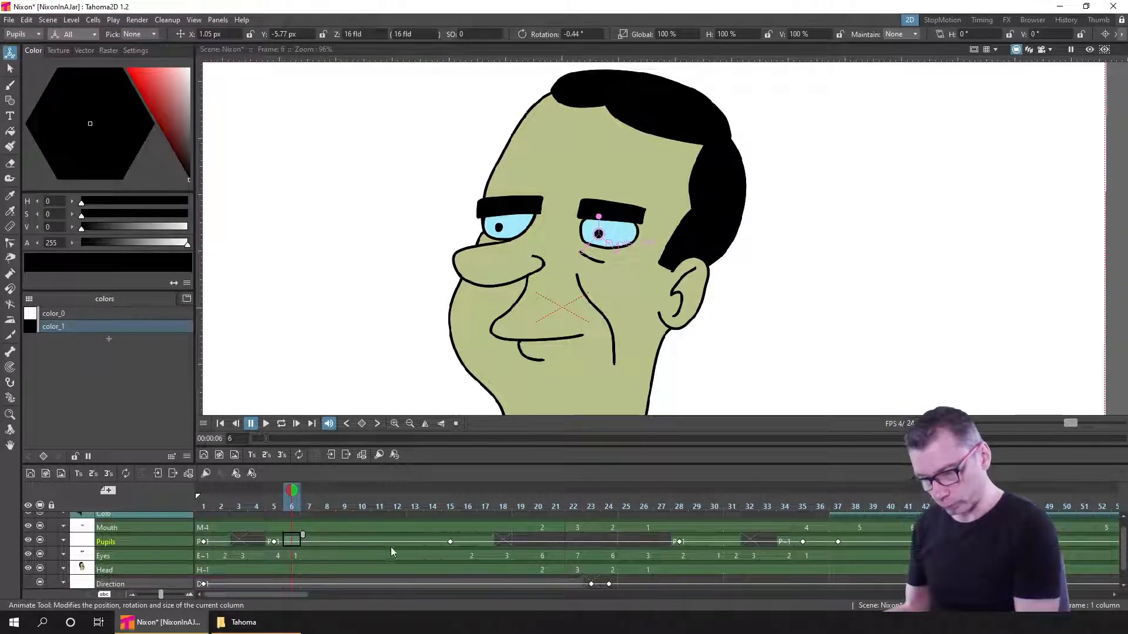
{"action": "left_click", "coordinate": [310, 506]}
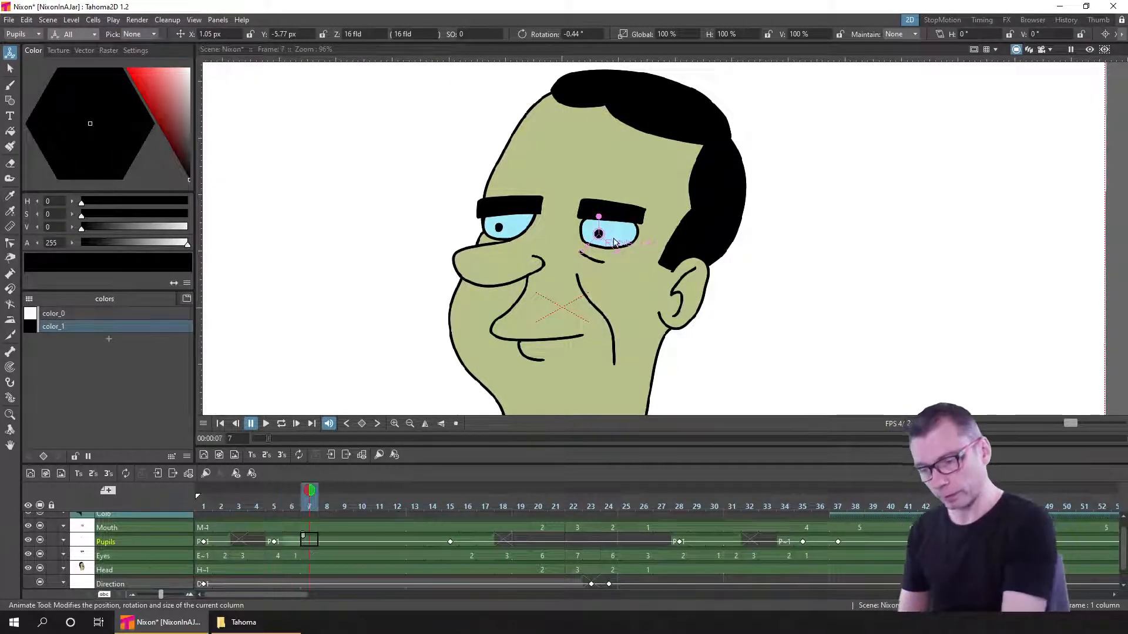
{"action": "left_click", "coordinate": [292, 507]}
{"action": "left_click", "coordinate": [362, 424]}
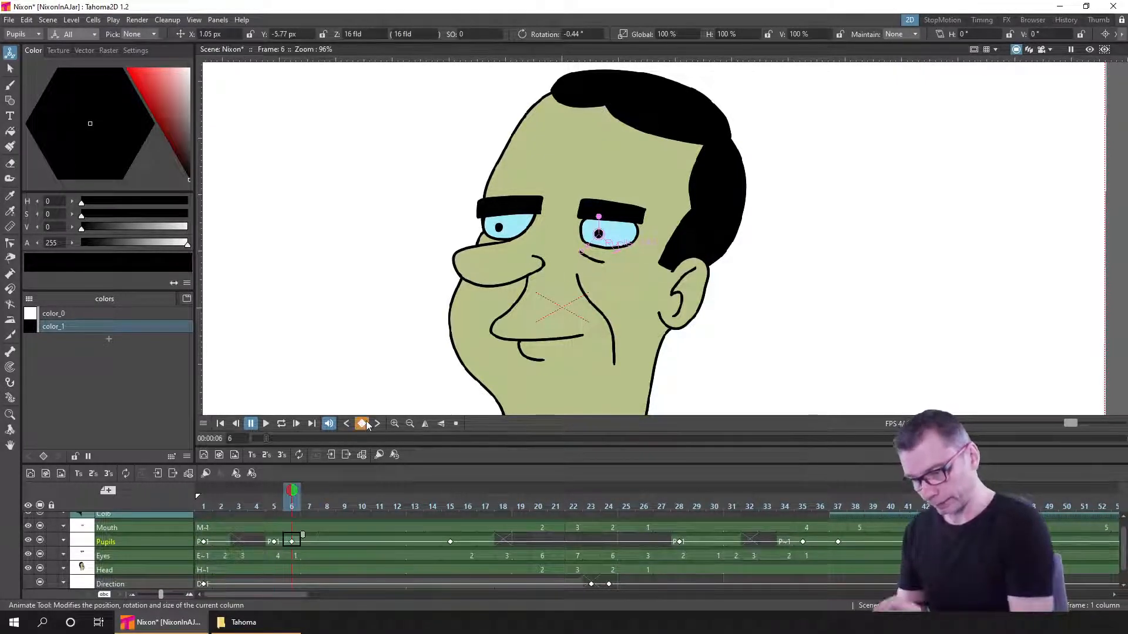
- Shift the pupils slightly down and towards the nose at frame 7, to about X -7.4 px and Y -10.88 px
{"action": "left_click", "coordinate": [309, 506]}
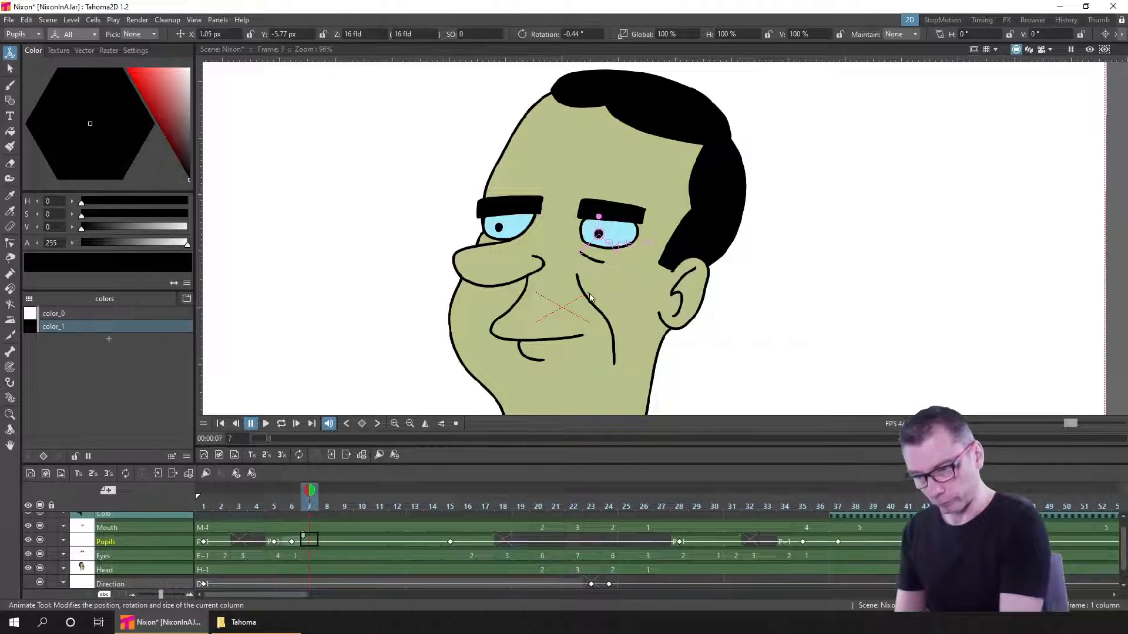
{"action": "left_click_drag", "start_coordinate": [582, 300], "coordinate": [576, 303]}
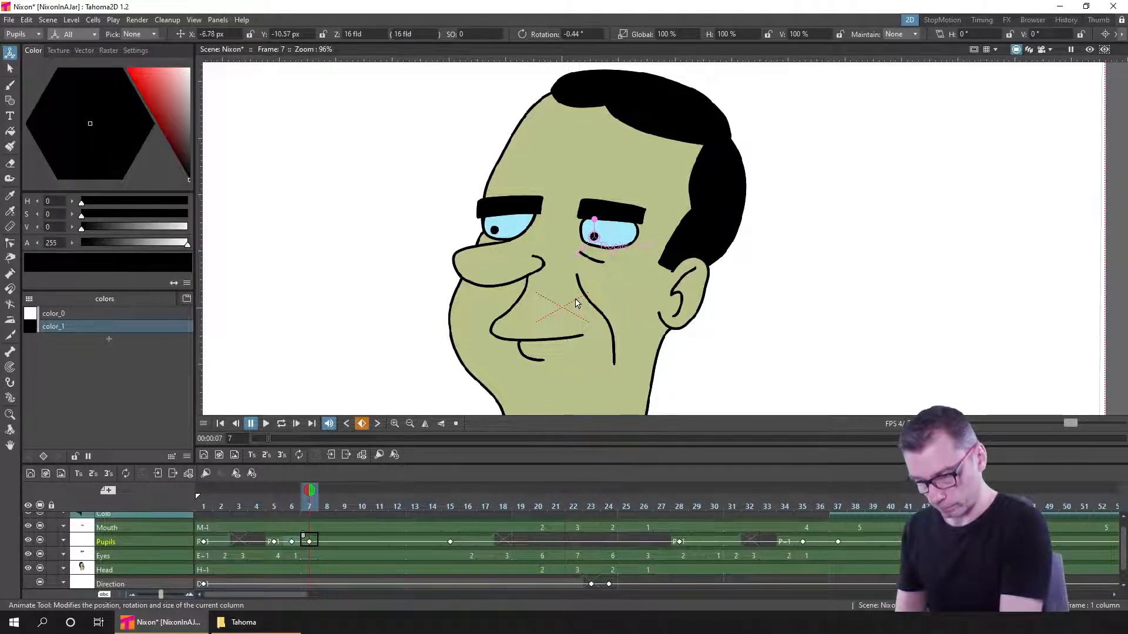
{"action": "left_click", "coordinate": [292, 506]}
{"action": "left_click", "coordinate": [310, 506]}
{"action": "left_click", "coordinate": [292, 507]}
{"action": "left_click", "coordinate": [310, 506]}
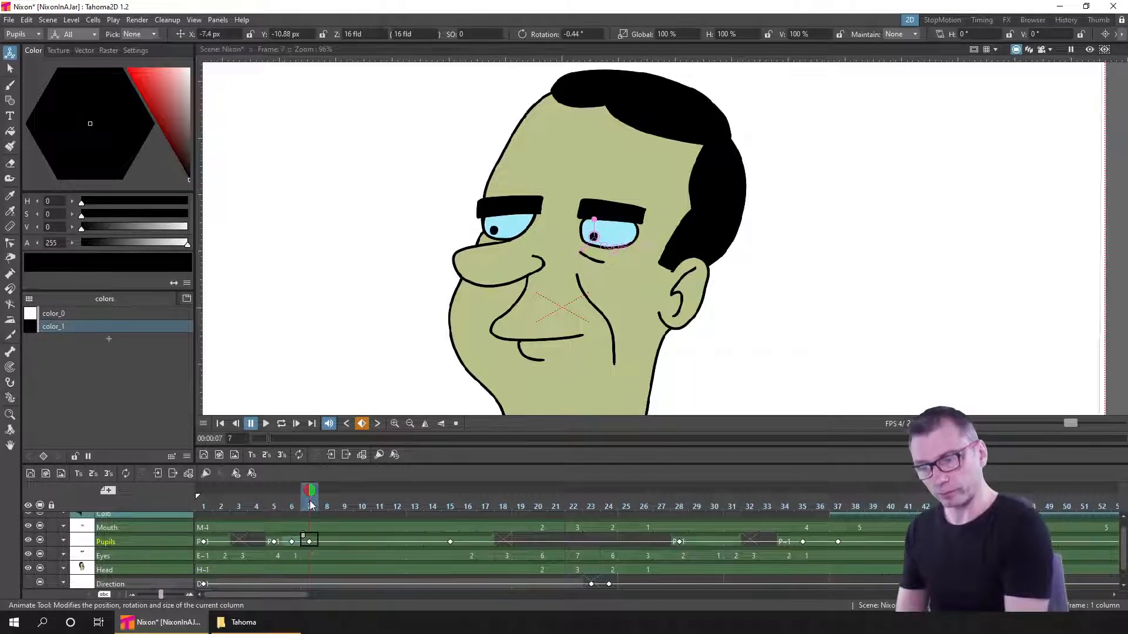
- Move the Pupils keyframe from frame 7 to frame 8
{"action": "left_click", "coordinate": [309, 541]}
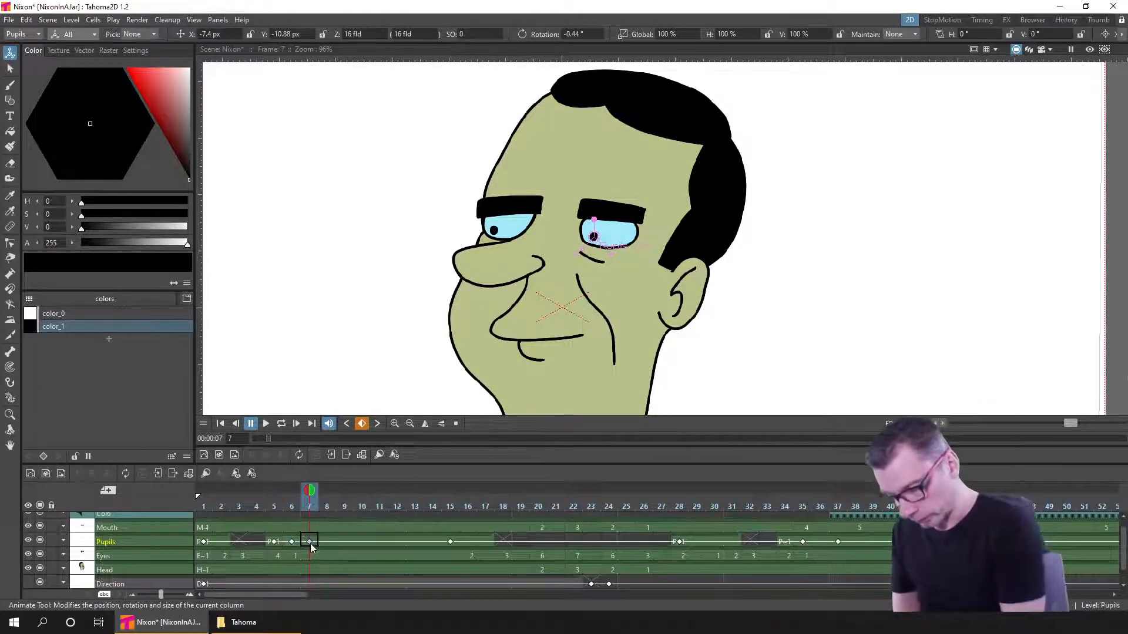
{"action": "left_click", "coordinate": [291, 506]}
{"action": "left_click", "coordinate": [310, 507]}
{"action": "left_click", "coordinate": [323, 505]}
{"action": "left_click", "coordinate": [310, 506]}
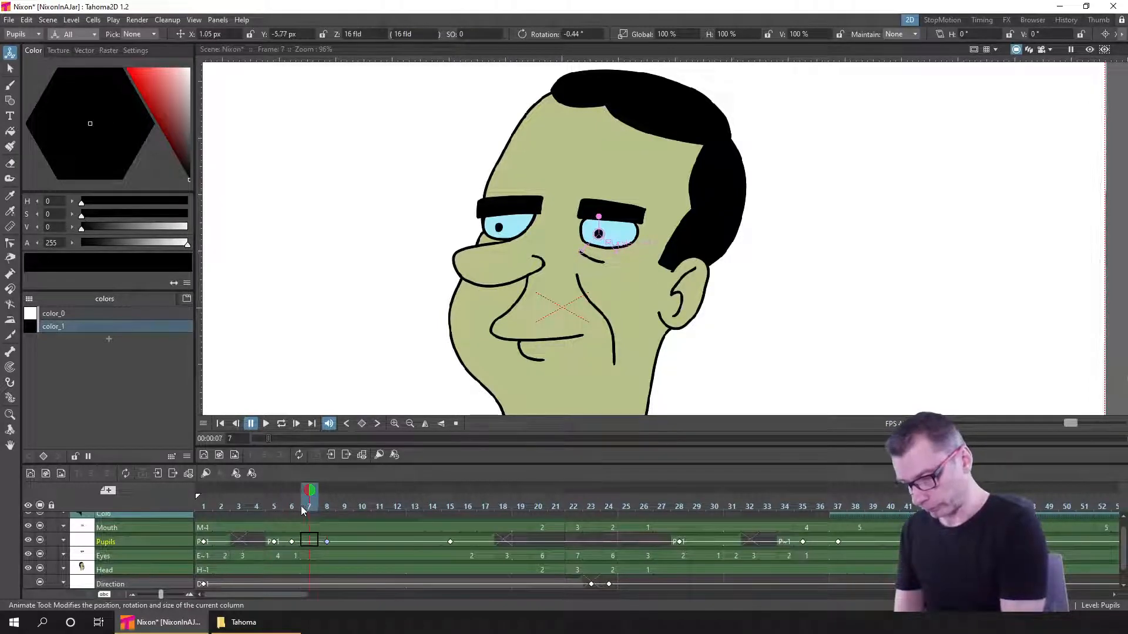
- Check the default interpolation in the Animation preferences, and close the preferences without changes
{"action": "left_click", "coordinate": [9, 20]}
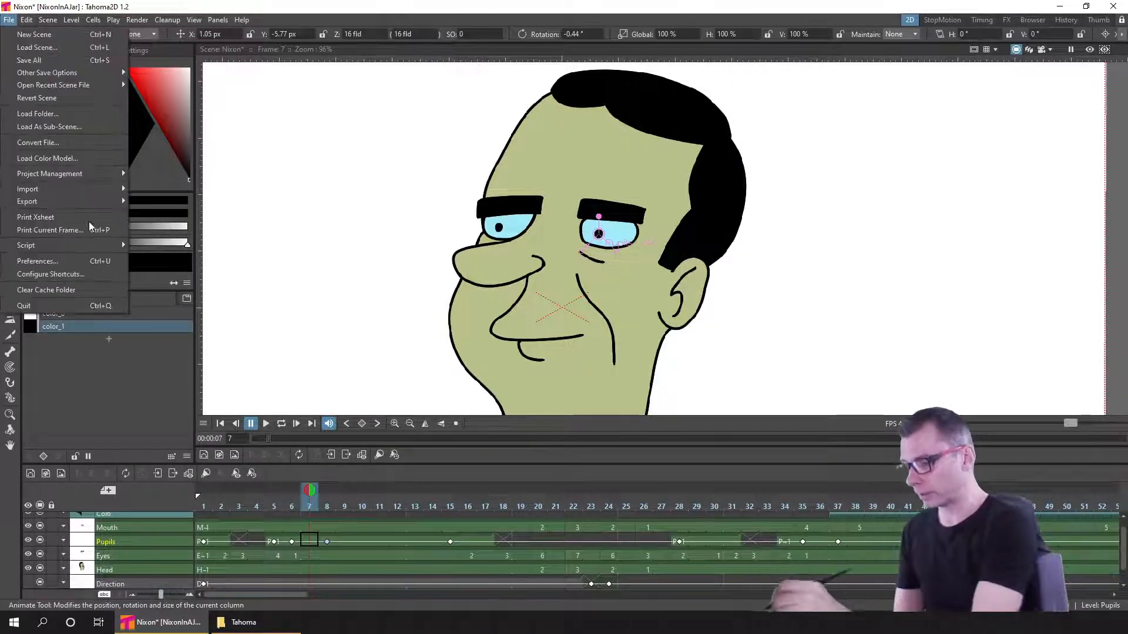
{"action": "key", "text": "Escape"}
{"action": "key", "text": "ctrl+u"}
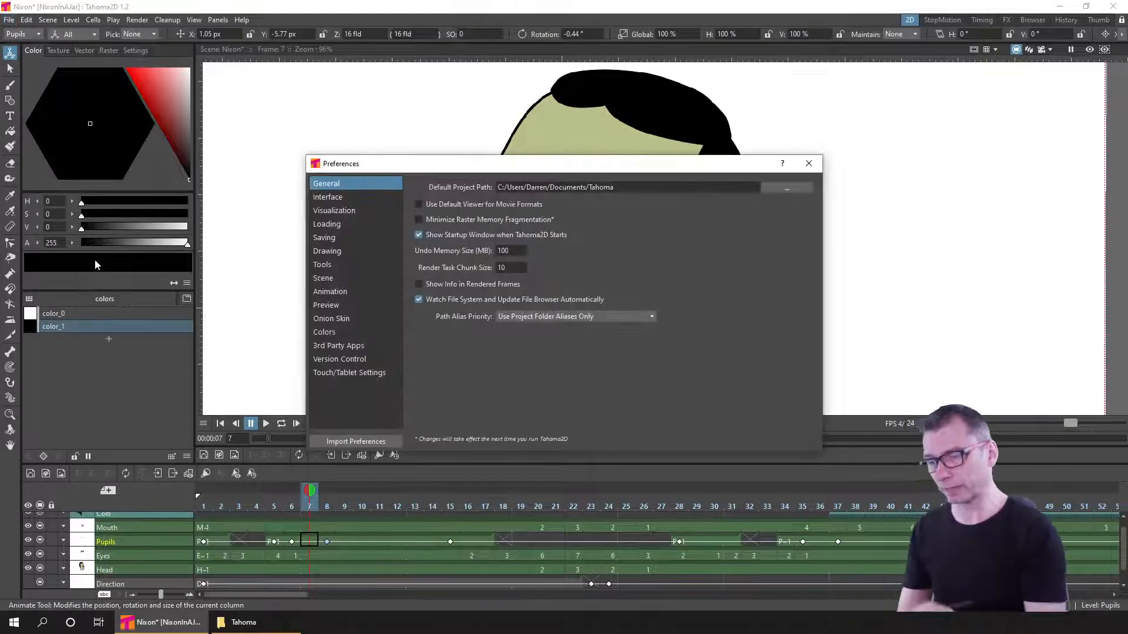
{"action": "left_click", "coordinate": [350, 293]}
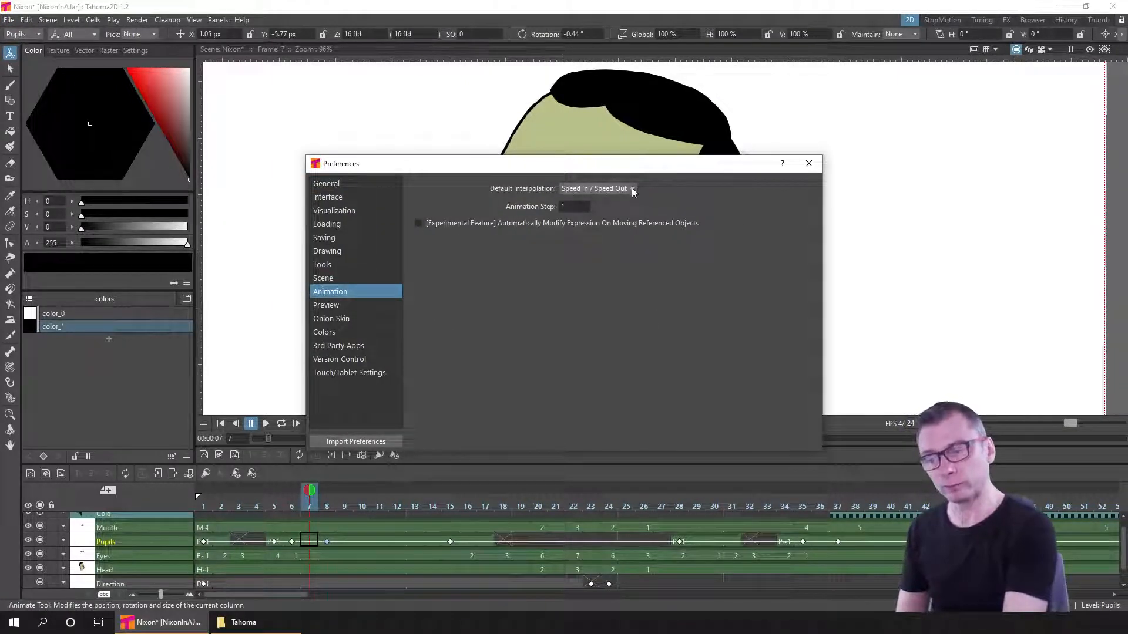
{"action": "left_click", "coordinate": [808, 166]}
- Remove and re-add the Pupils keyframe at frame 6, and check the pupil motion across frames 6 to 8
{"action": "left_click", "coordinate": [292, 507]}
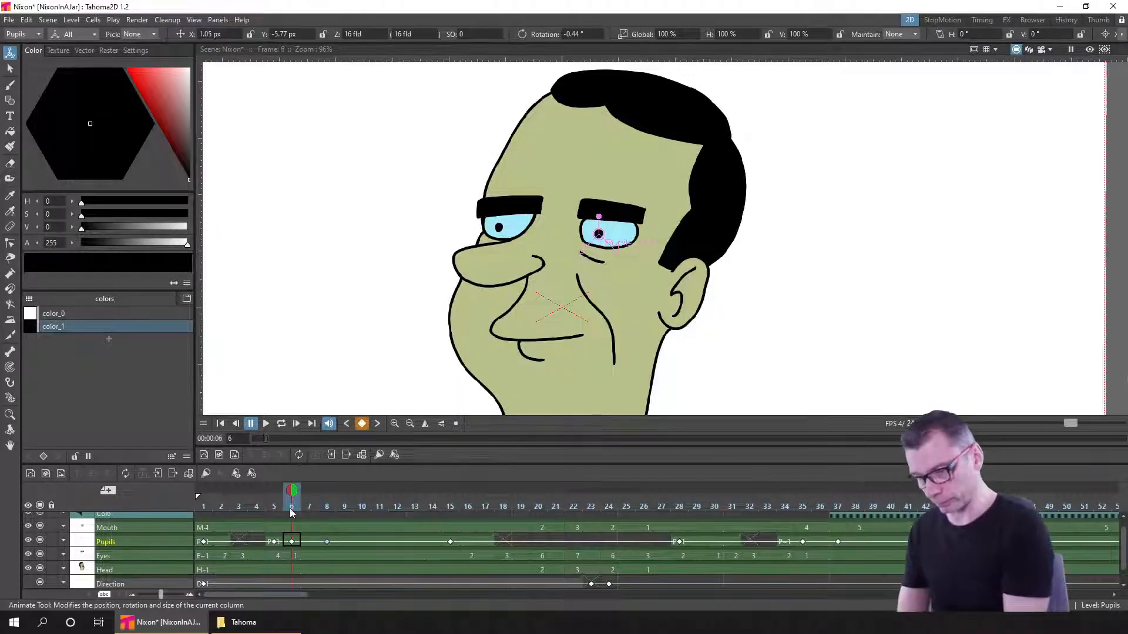
{"action": "left_click", "coordinate": [328, 509]}
{"action": "left_click_drag", "start_coordinate": [333, 507], "coordinate": [293, 506]}
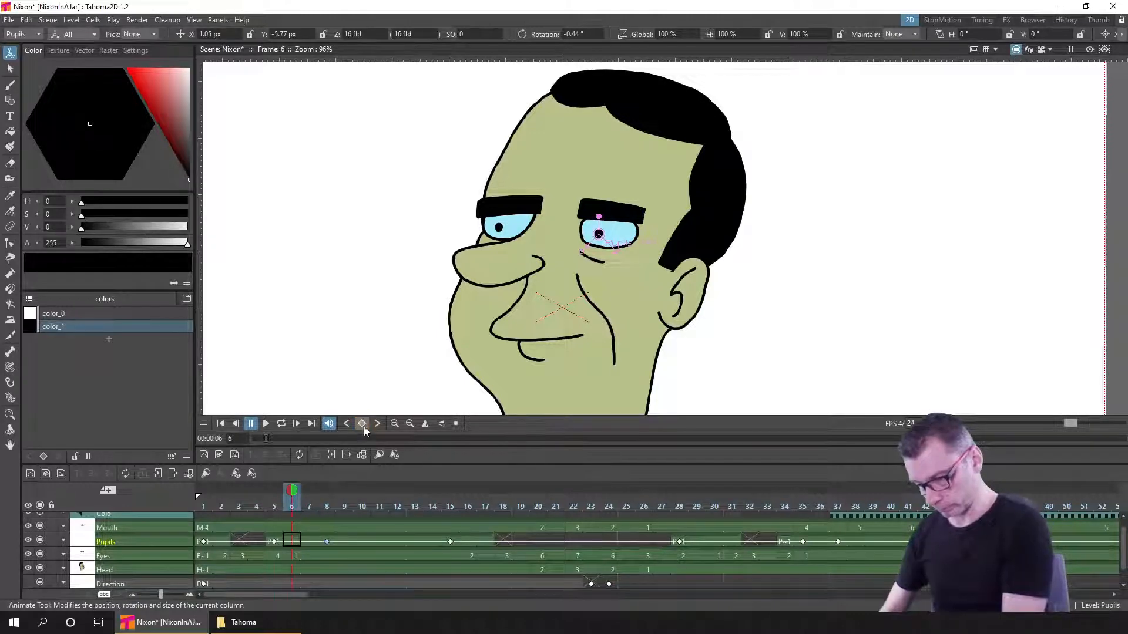
{"action": "key", "text": "Right"}
{"action": "key", "text": "Right"}
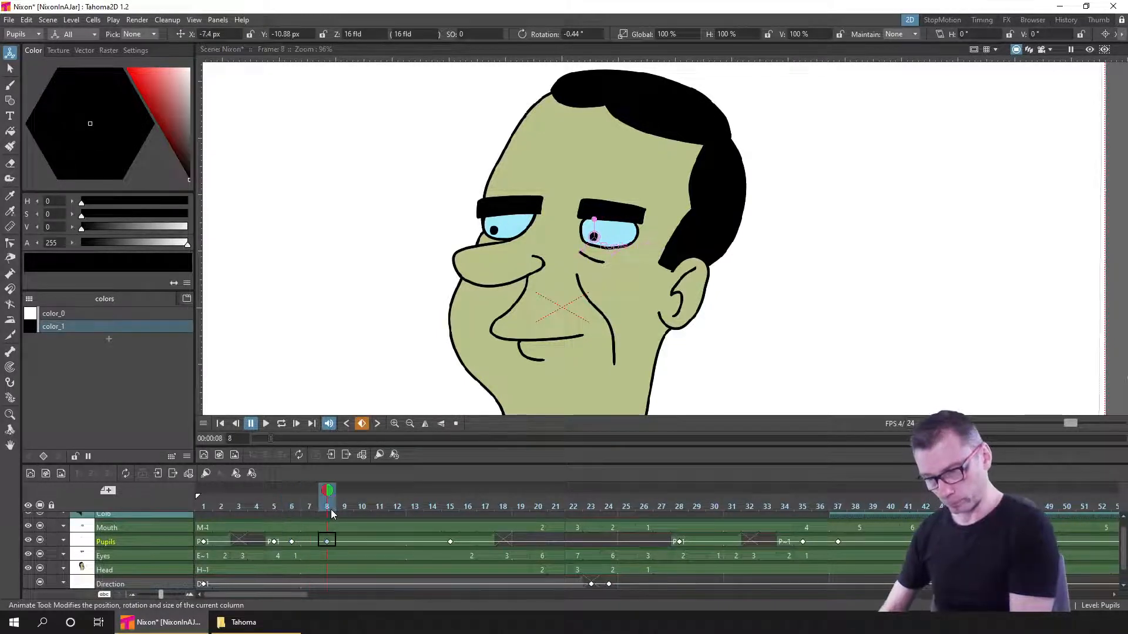
{"action": "key", "text": "Left"}
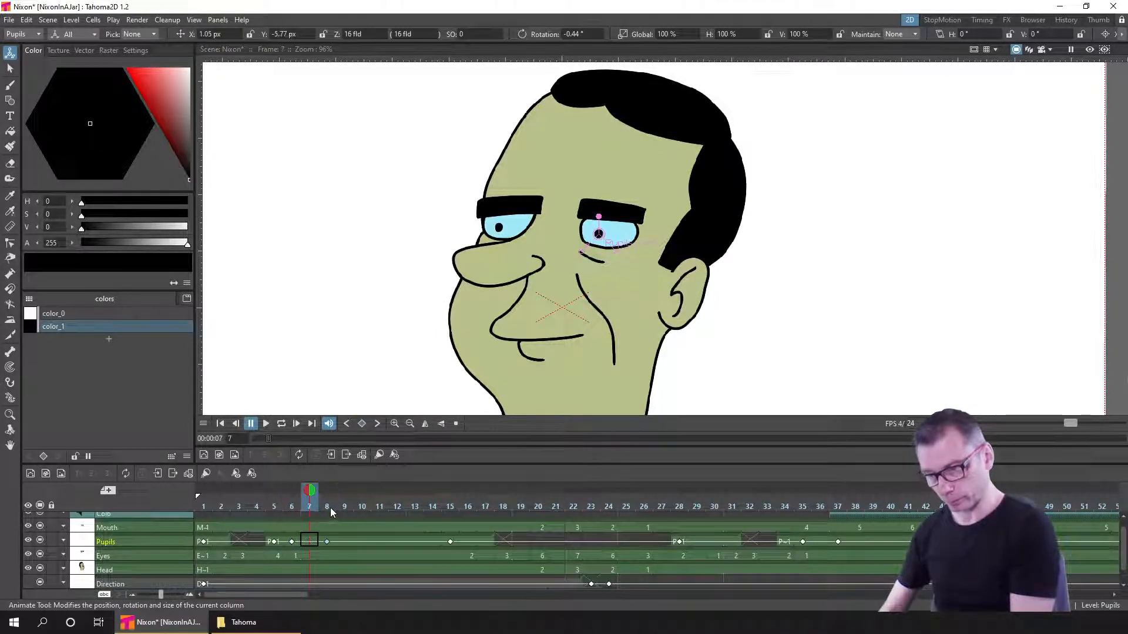
- Set the Pupils interpolation between frames 6 and 8 to Speed In / Speed Out, and save the scene
{"action": "right_click", "coordinate": [308, 541]}
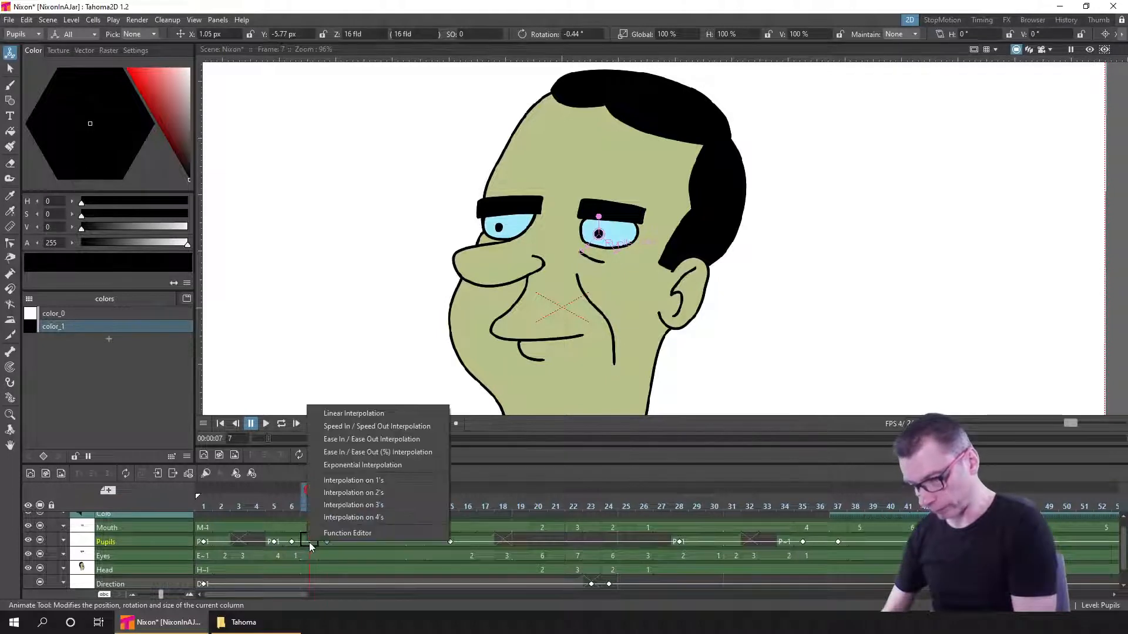
{"action": "left_click", "coordinate": [409, 428]}
{"action": "left_click", "coordinate": [291, 498]}
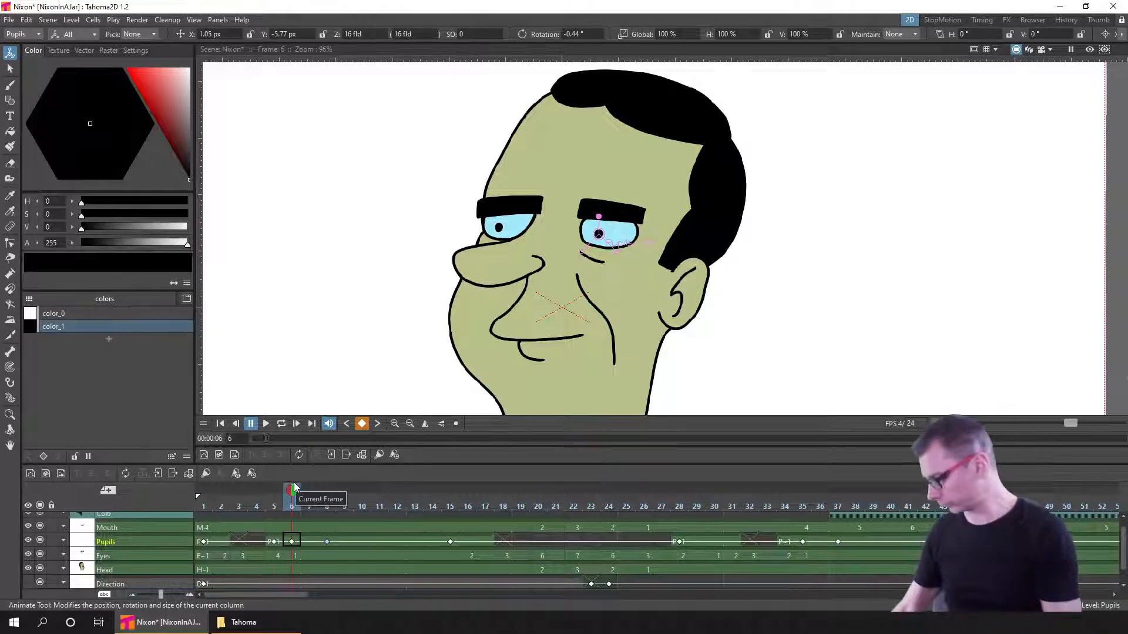
{"action": "key", "text": "ctrl+s"}
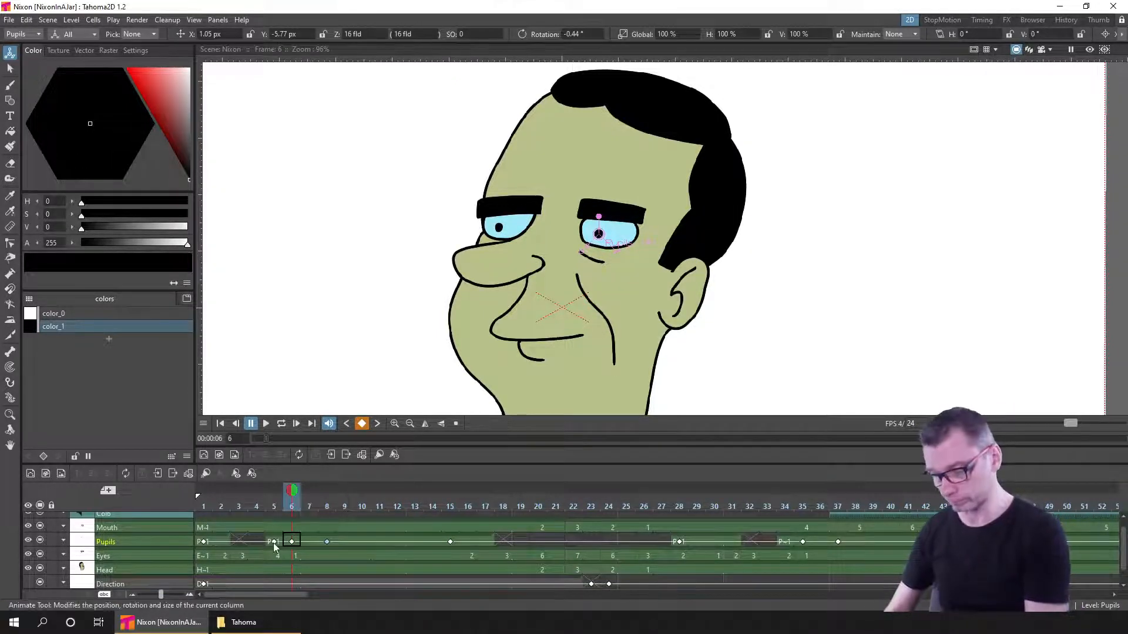
- Shift the pupils up and further towards the nose at frame 10, to about X -15.9 px and Y -1.22 px
{"action": "key", "text": "Right"}
{"action": "key", "text": "Right"}
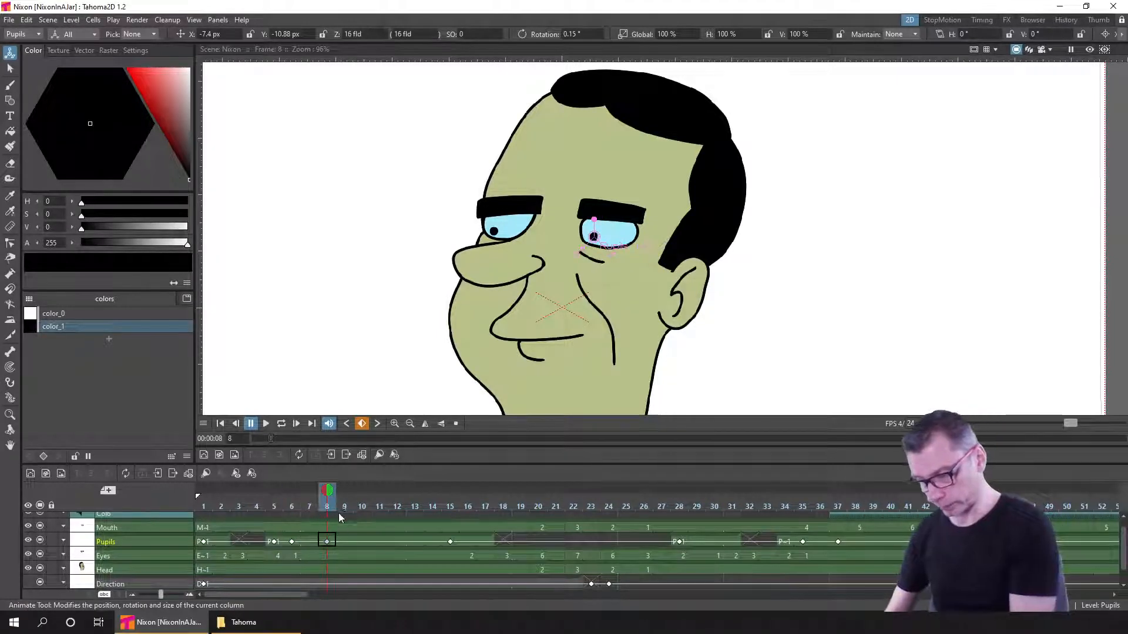
{"action": "left_click", "coordinate": [363, 542]}
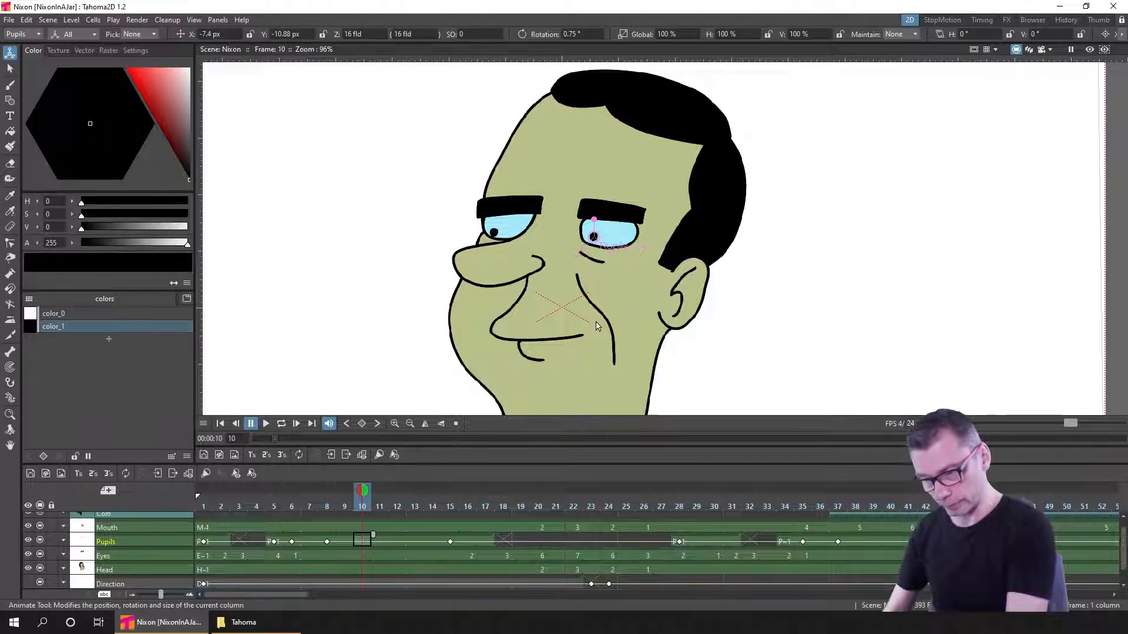
{"action": "left_click_drag", "start_coordinate": [596, 325], "coordinate": [584, 318]}
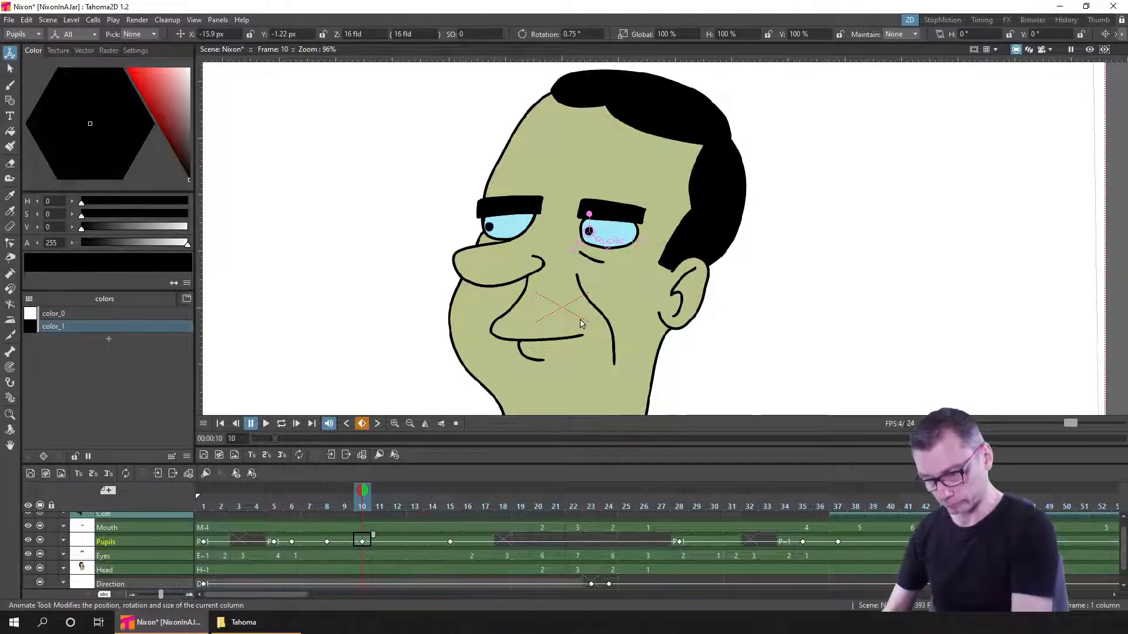
- Move the pupils away from the nose at frame 12, to about X 15.44 px and Y -3.43 px
{"action": "left_click", "coordinate": [400, 503]}
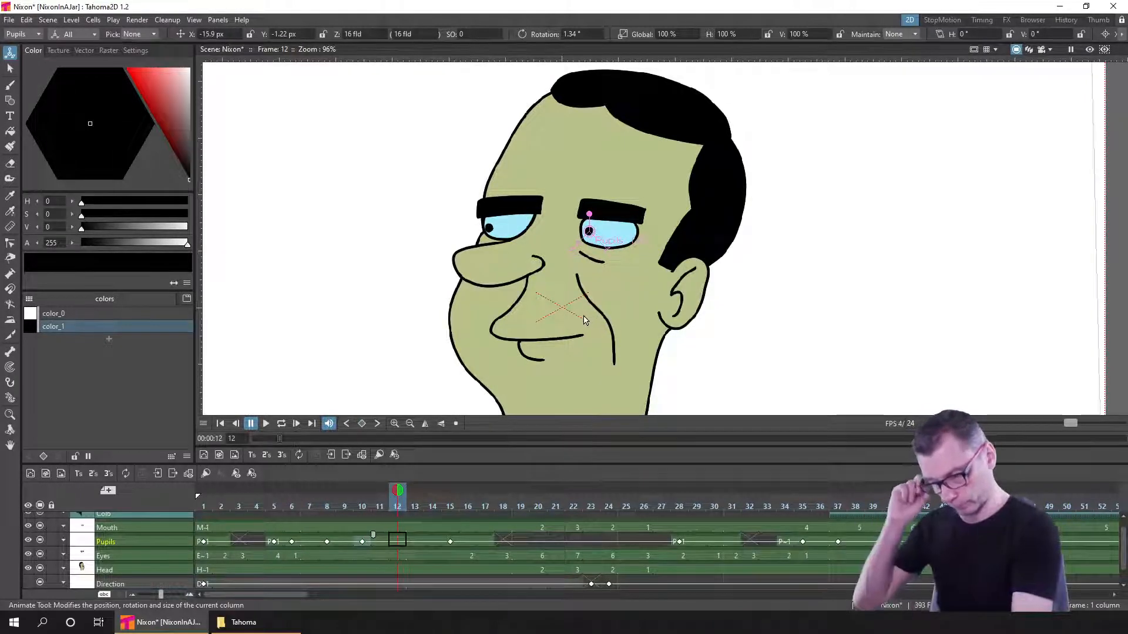
{"action": "left_click", "coordinate": [367, 505]}
{"action": "left_click", "coordinate": [397, 501]}
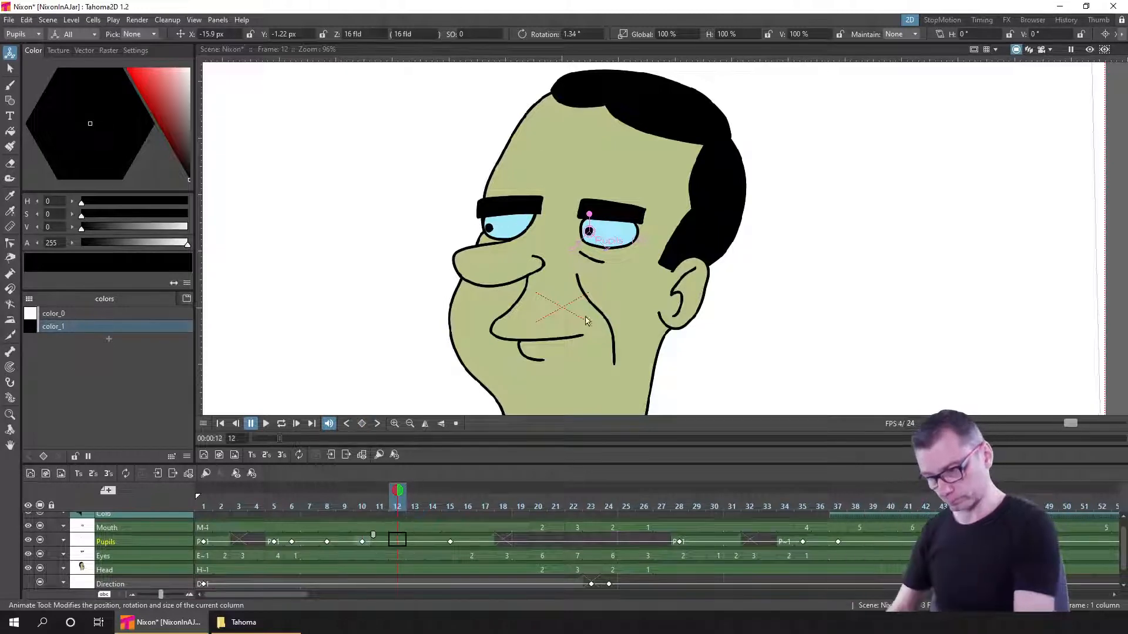
{"action": "left_click_drag", "start_coordinate": [580, 310], "coordinate": [591, 311]}
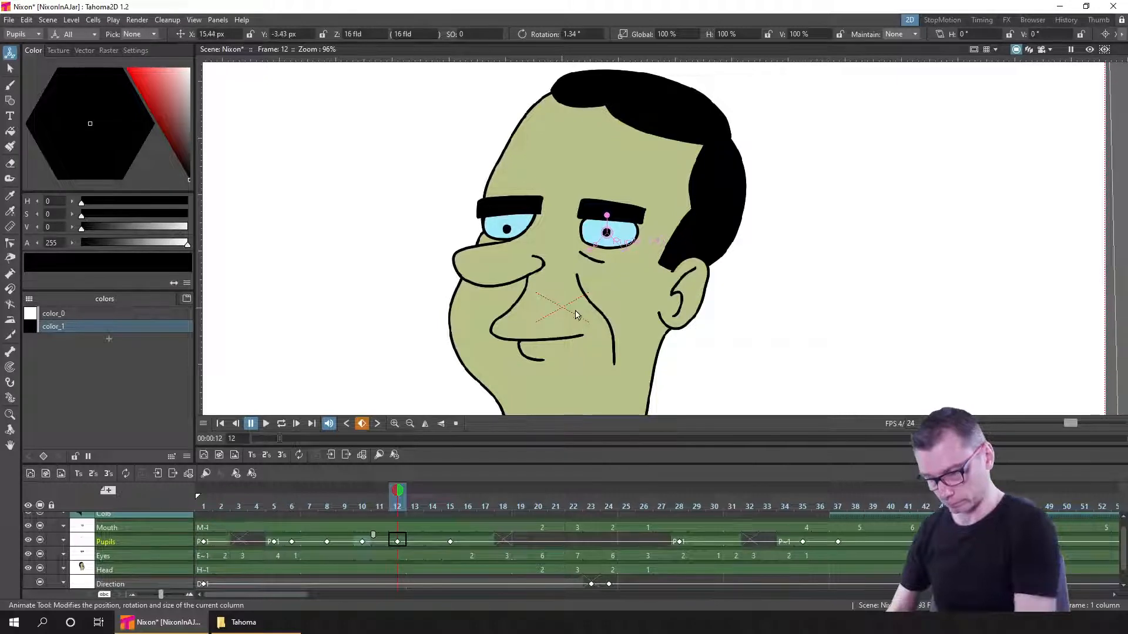
- Insert one frame across all columns at frame 13, and copy the Pupils keyframe from frame 6 to frame 14
{"action": "left_click", "coordinate": [292, 507]}
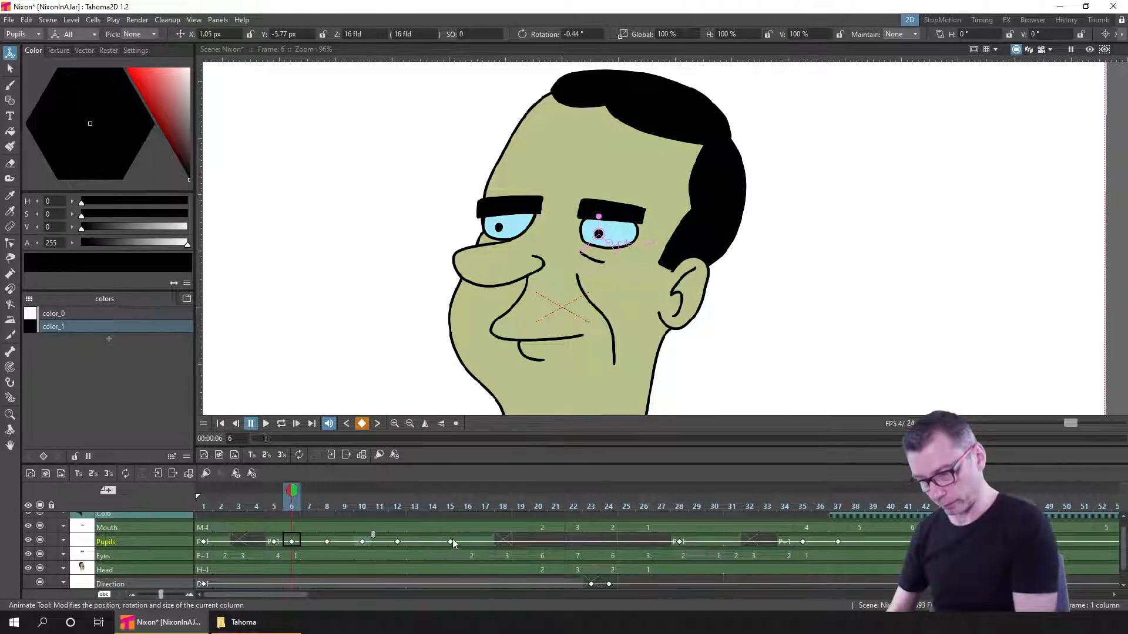
{"action": "left_click", "coordinate": [418, 506]}
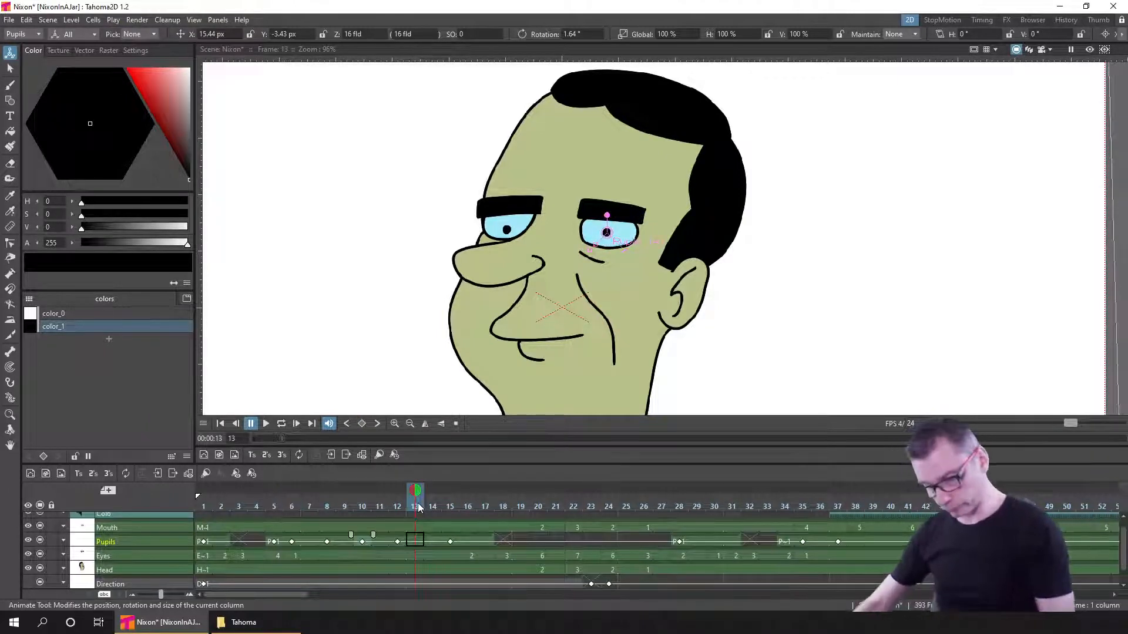
{"action": "key", "text": "Insert"}
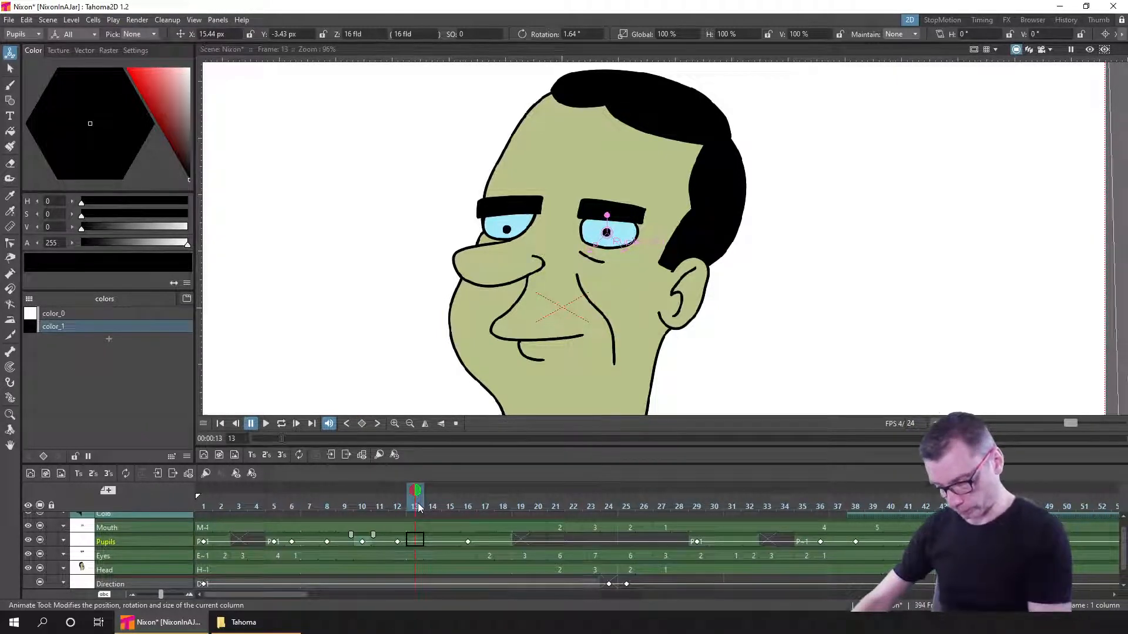
{"action": "left_click", "coordinate": [292, 541]}
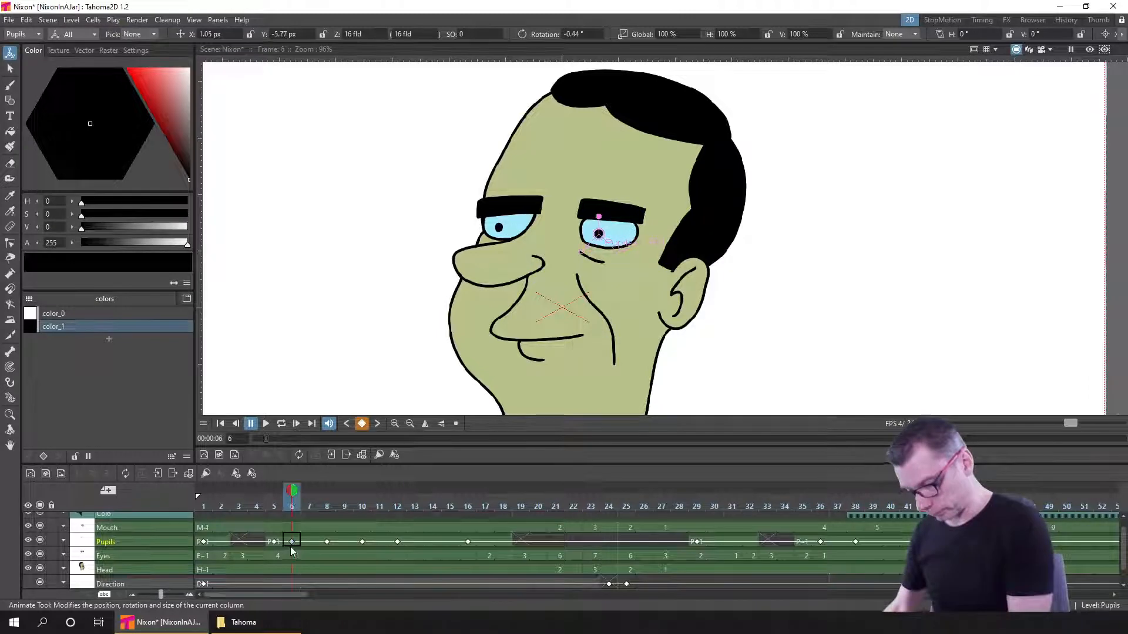
{"action": "left_click", "coordinate": [429, 541]}
{"action": "key", "text": "ctrl+v"}
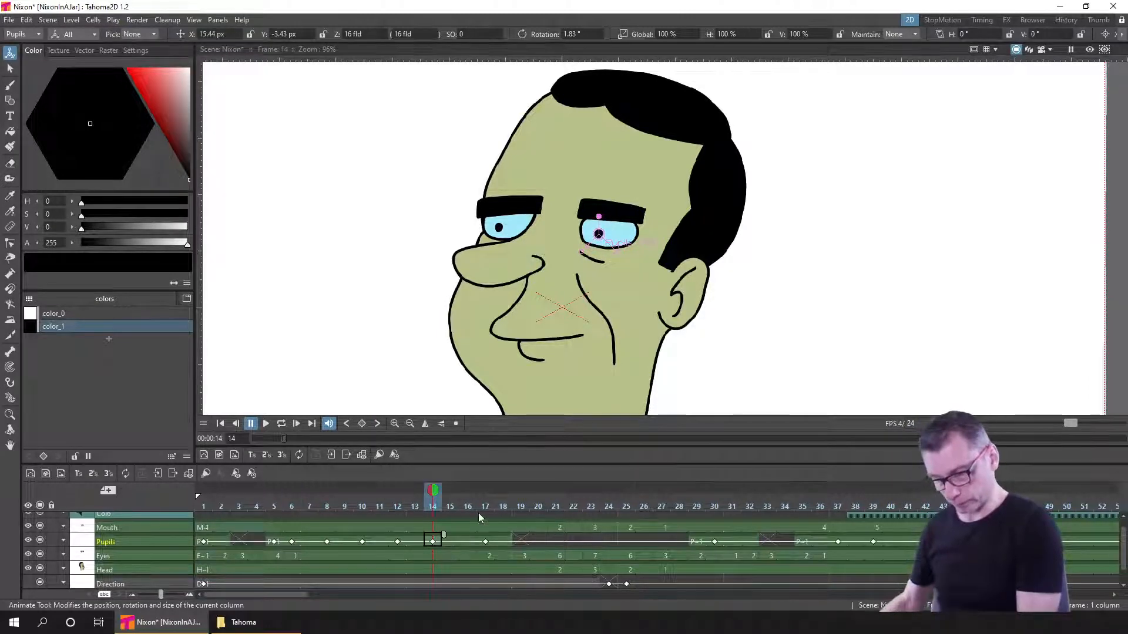
- Remove two frames across all columns at frame 15, and save the scene
{"action": "left_click", "coordinate": [454, 506]}
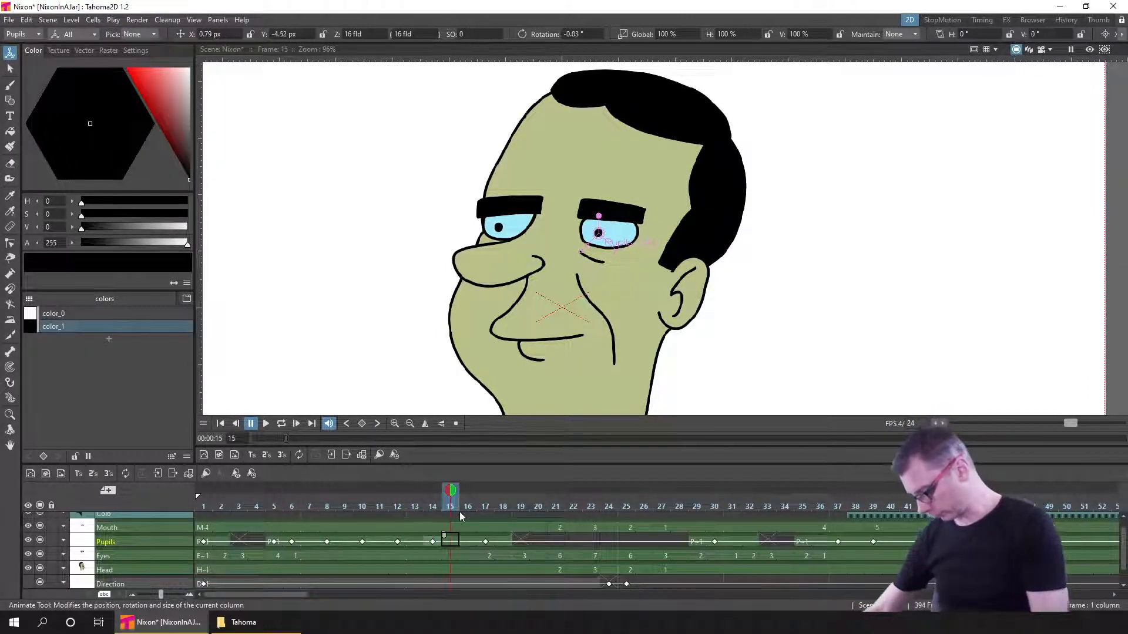
{"action": "key", "text": "Delete"}
{"action": "key", "text": "Delete"}
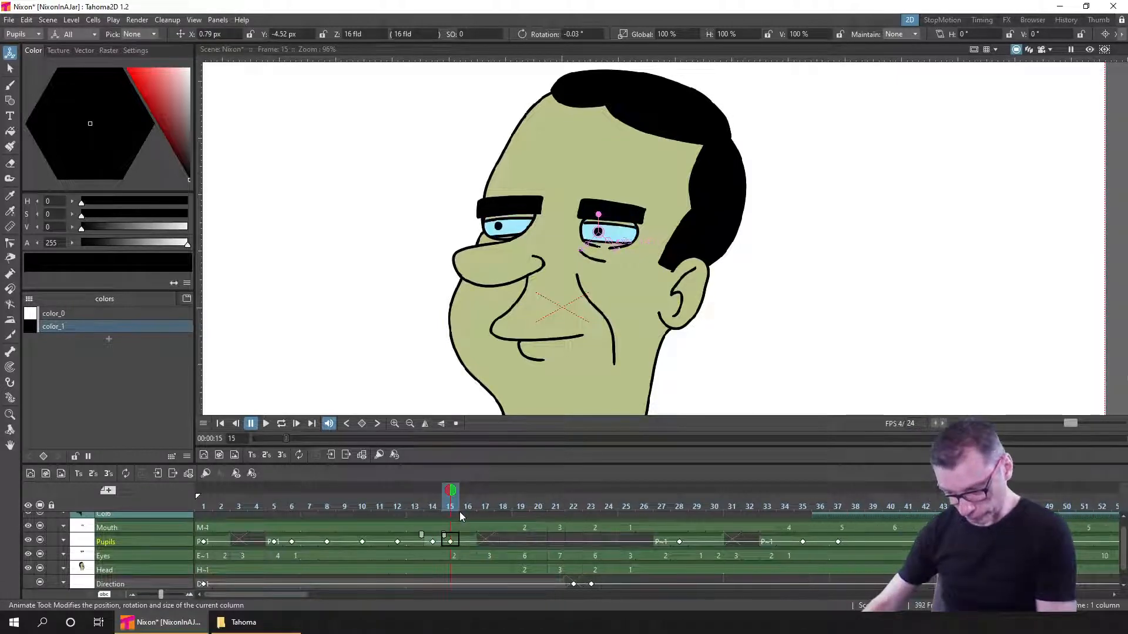
{"action": "left_click", "coordinate": [289, 506]}
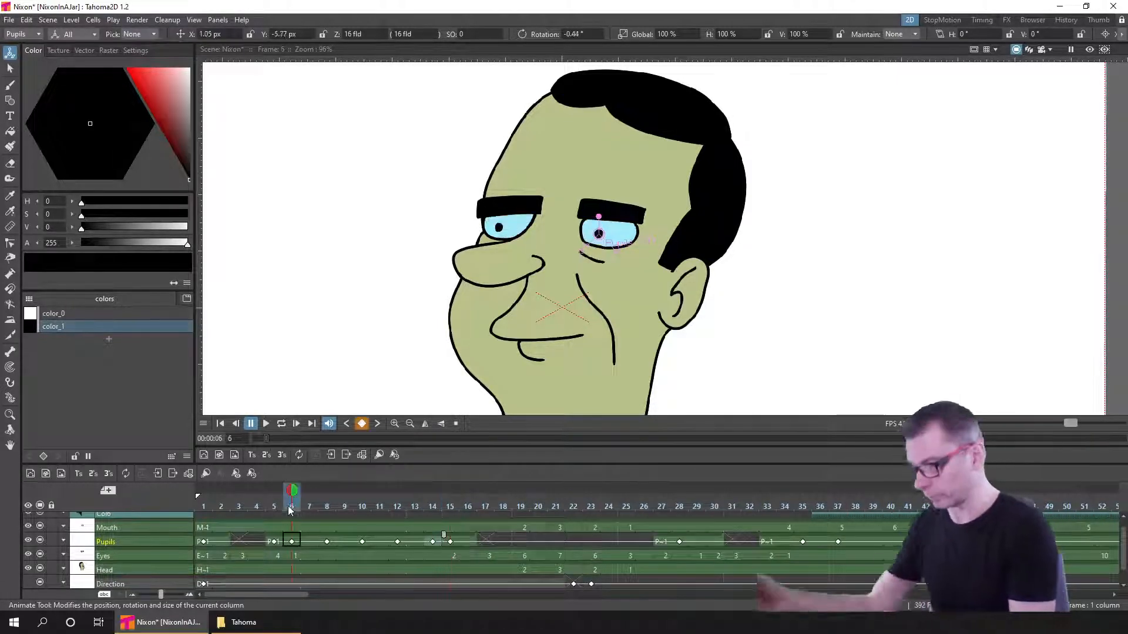
{"action": "key", "text": "ctrl+s"}
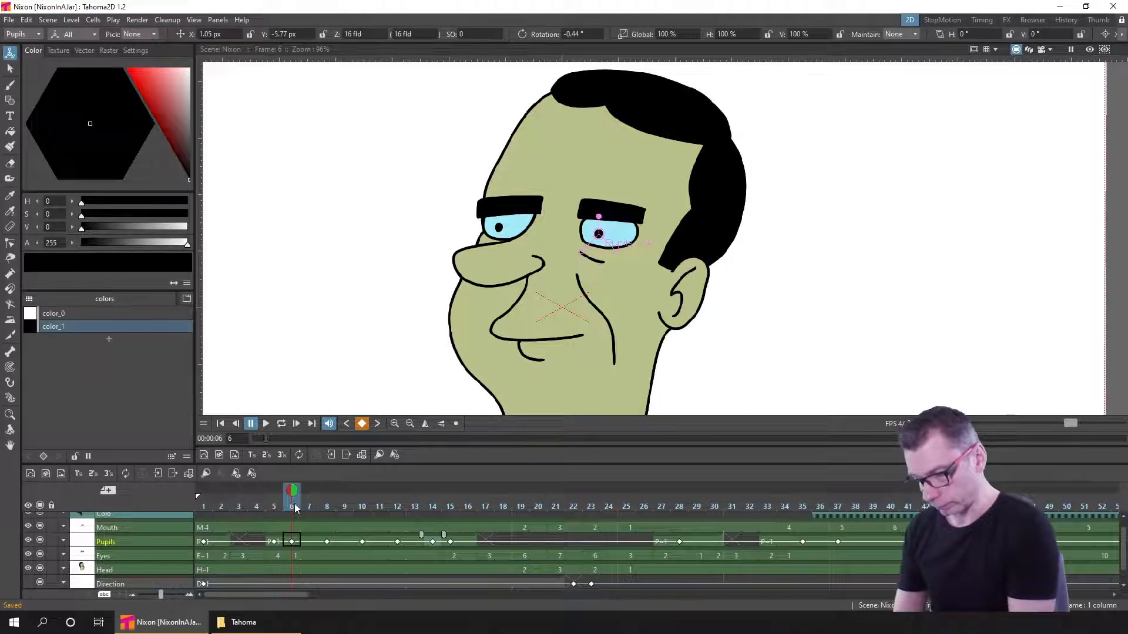
- Review the pupil darts and the head turn from frame 9 to frame 26
{"action": "left_click", "coordinate": [340, 504]}
{"action": "left_click", "coordinate": [361, 504]}
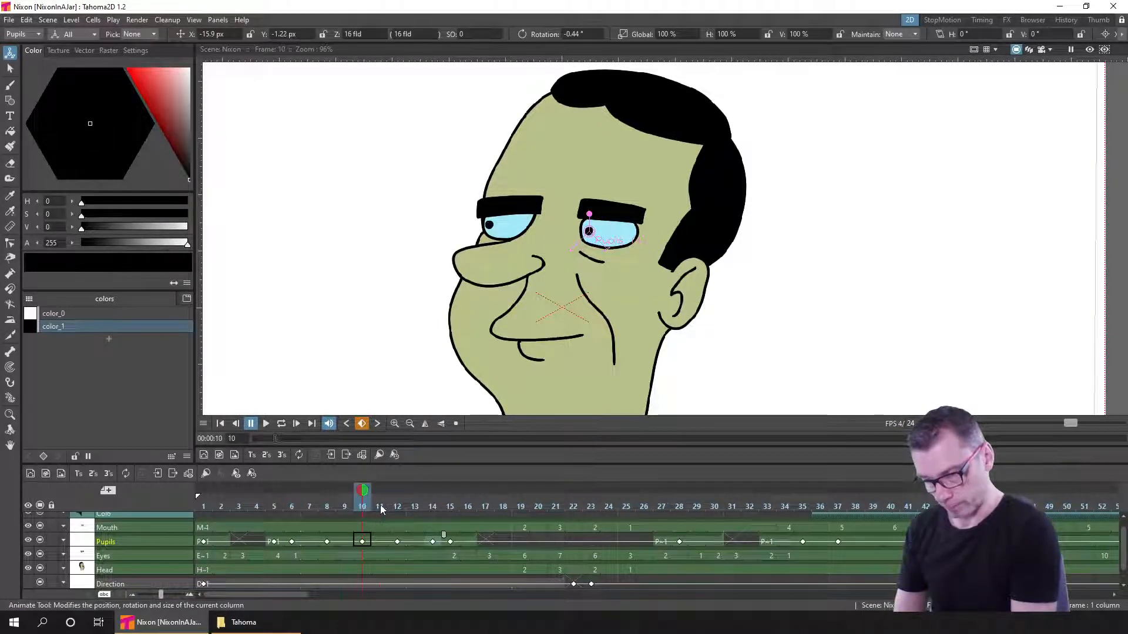
{"action": "left_click", "coordinate": [398, 505]}
{"action": "left_click", "coordinate": [417, 505]}
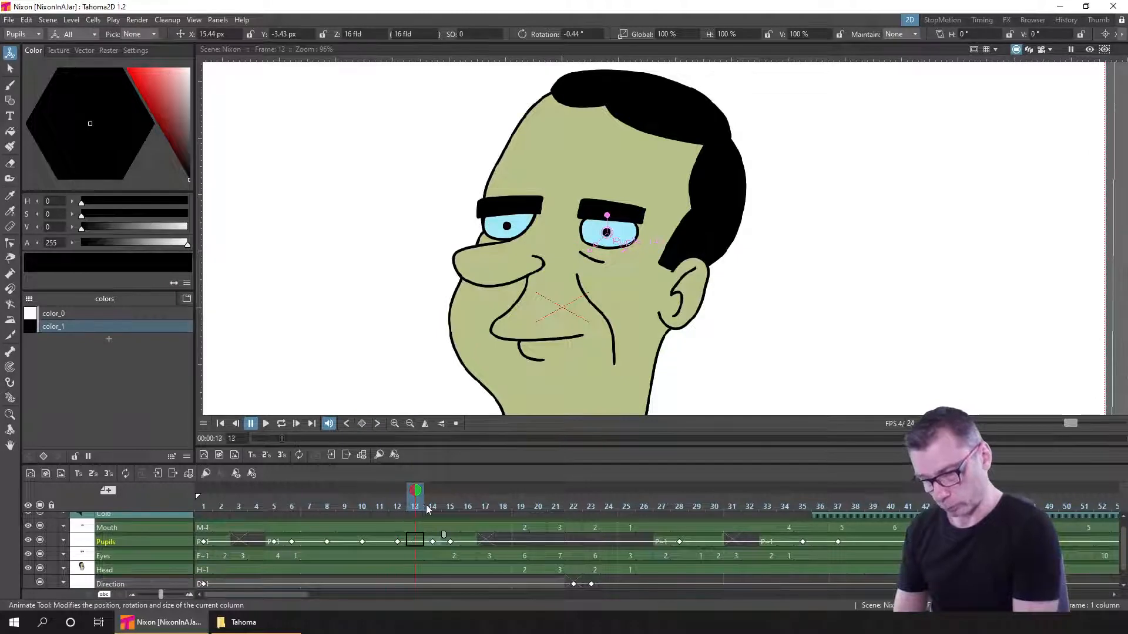
{"action": "left_click", "coordinate": [433, 506]}
{"action": "left_click", "coordinate": [450, 506]}
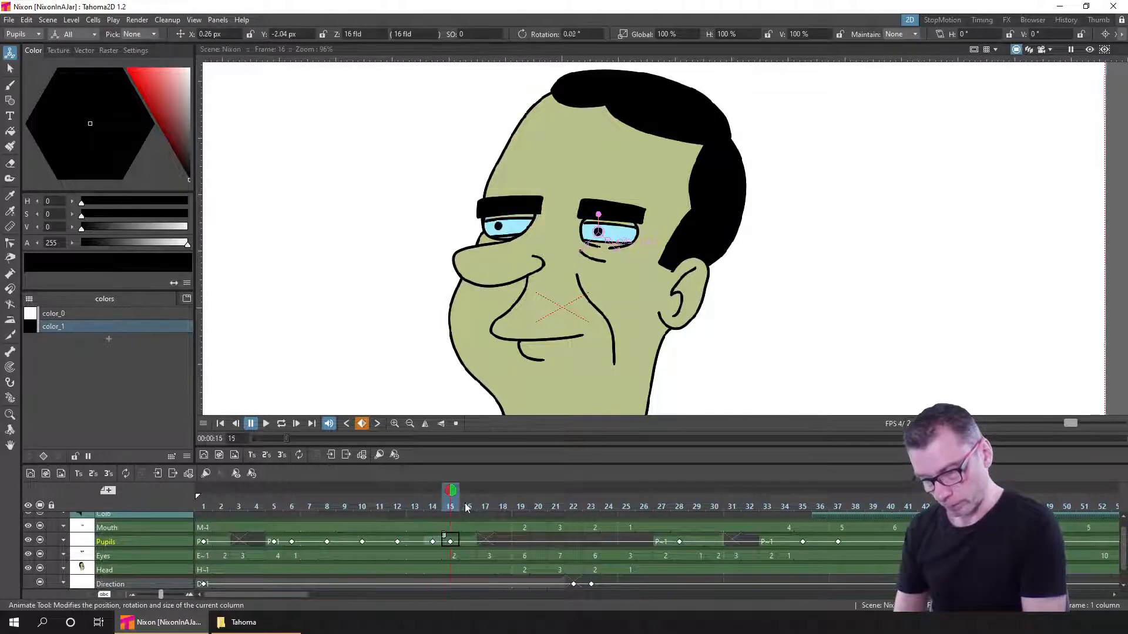
{"action": "left_click_drag", "start_coordinate": [465, 504], "coordinate": [644, 505]}
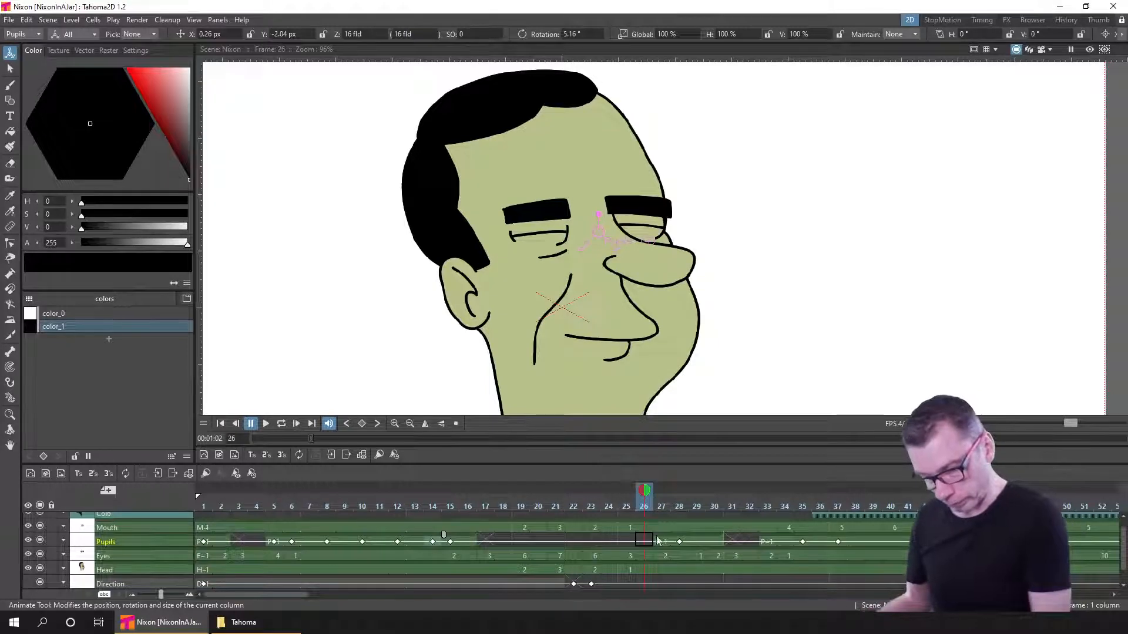
- Using onion skin of frame 28, move the frame 27 pupils into the eyes, to about X 92.81 px and Y 0.12 px
{"action": "left_click", "coordinate": [679, 489]}
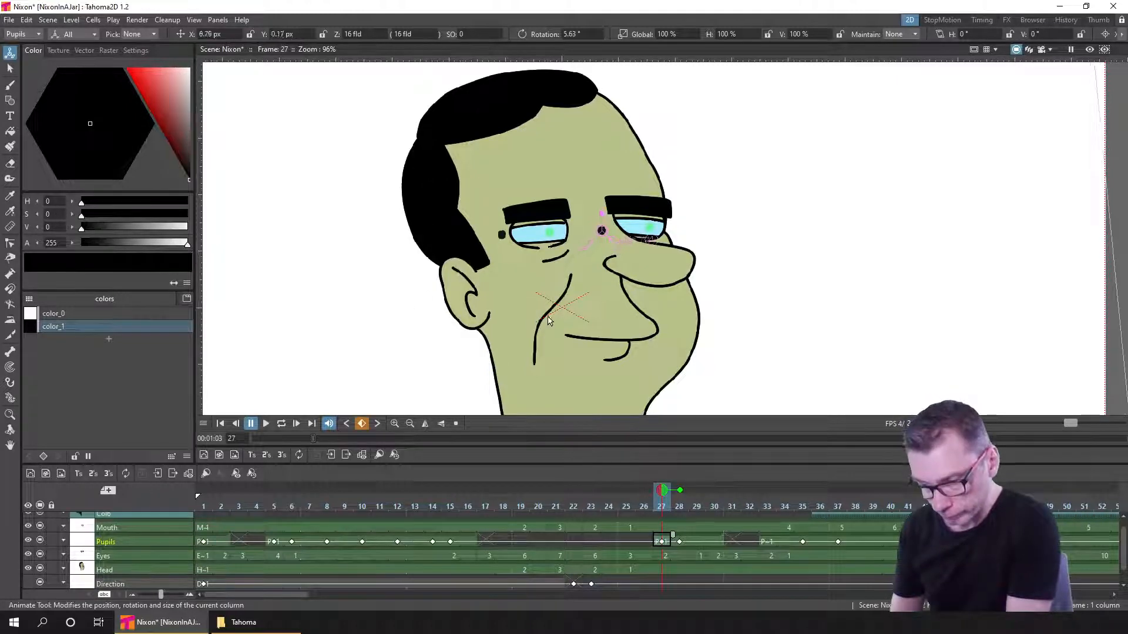
{"action": "left_click_drag", "start_coordinate": [536, 314], "coordinate": [588, 322]}
{"action": "left_click", "coordinate": [643, 508]}
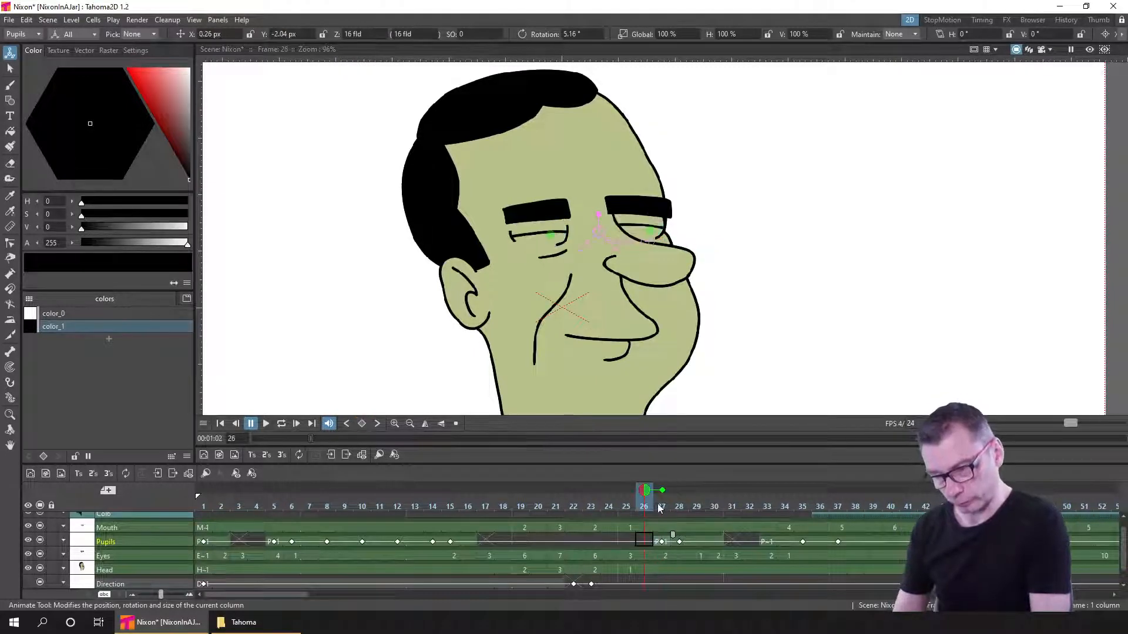
{"action": "left_click", "coordinate": [659, 509]}
{"action": "left_click", "coordinate": [679, 508]}
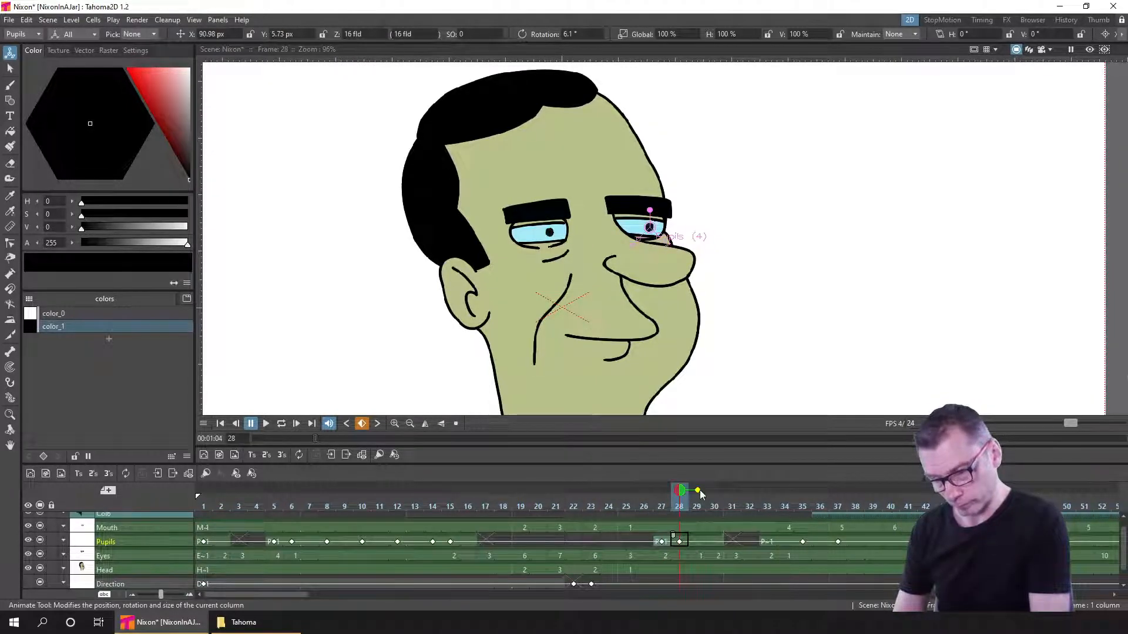
- Compare the pupil positions across frames 26 to 29 as the eyes open after the head turn
{"action": "left_click", "coordinate": [659, 507]}
{"action": "left_click", "coordinate": [680, 507]}
{"action": "left_click", "coordinate": [691, 507]}
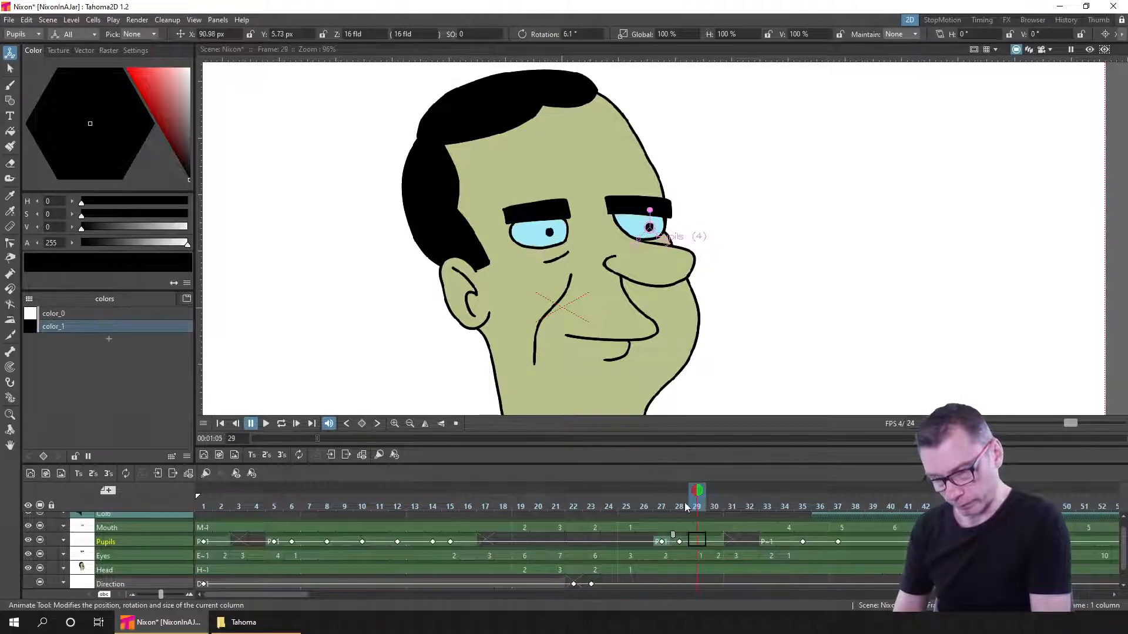
{"action": "left_click", "coordinate": [643, 508]}
{"action": "left_click", "coordinate": [661, 508]}
{"action": "left_click", "coordinate": [679, 509]}
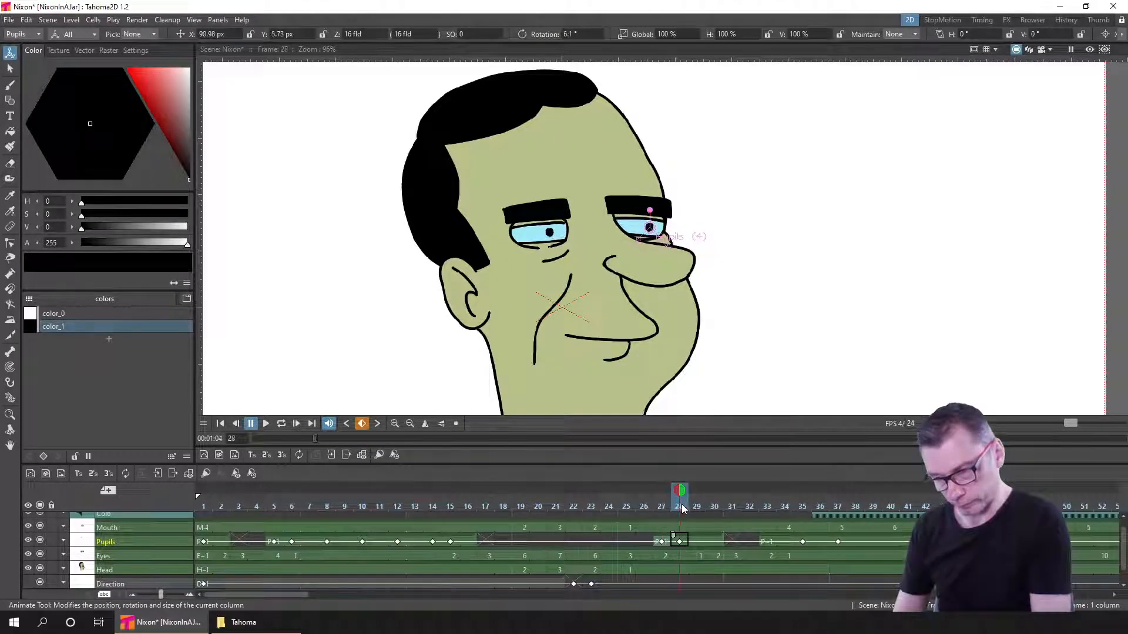
{"action": "left_click", "coordinate": [661, 508]}
{"action": "left_click", "coordinate": [680, 509]}
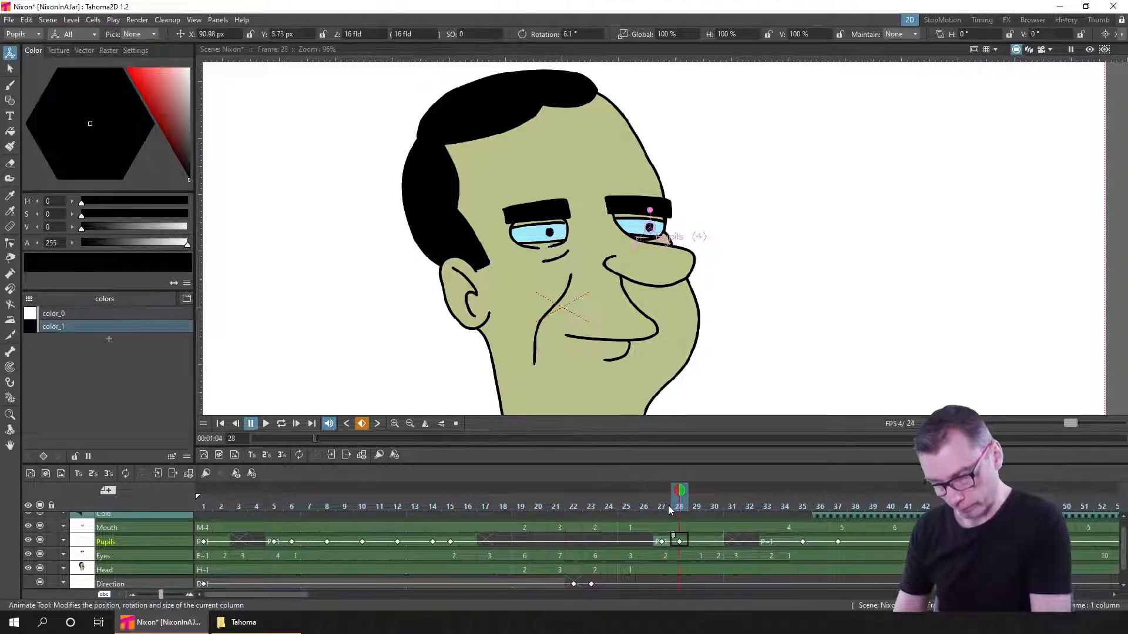
{"action": "left_click", "coordinate": [663, 509]}
- Delete the Pupils keyframe at frame 27, move the frame 28 keyframe into its place, and save the scene
{"action": "left_click", "coordinate": [661, 542]}
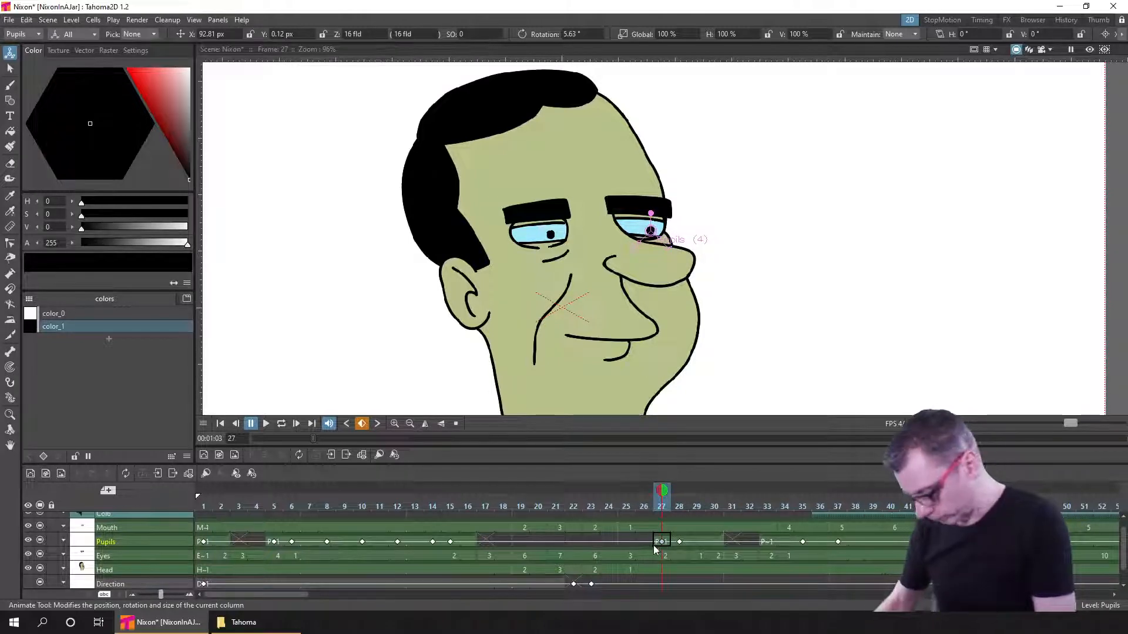
{"action": "left_click", "coordinate": [679, 542]}
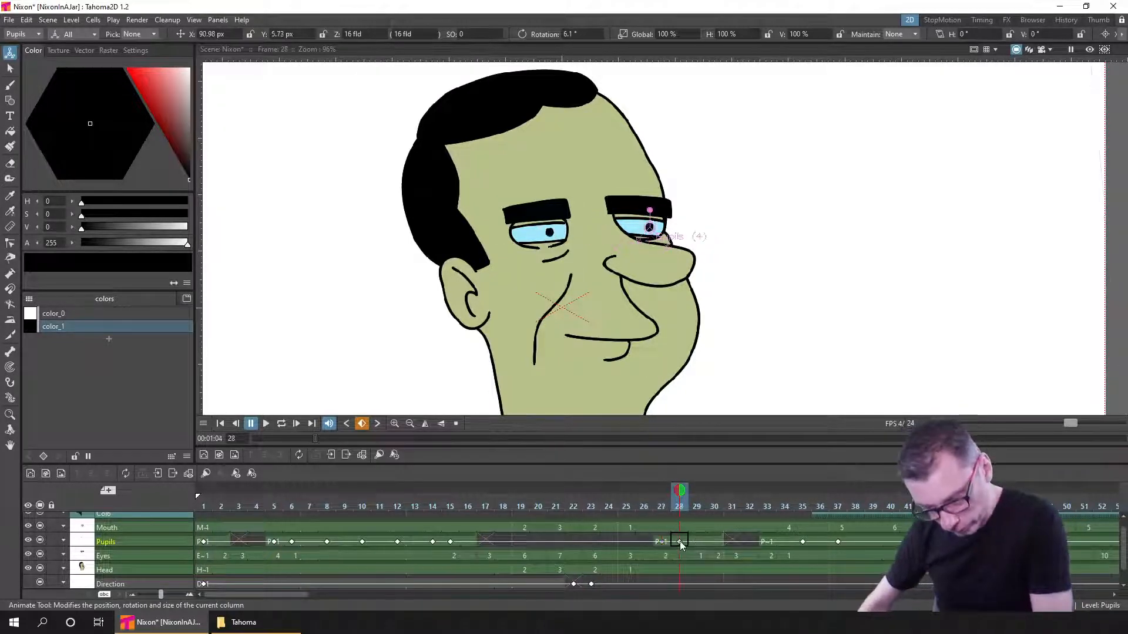
{"action": "left_click_drag", "start_coordinate": [678, 542], "coordinate": [750, 504]}
{"action": "left_click", "coordinate": [649, 506]}
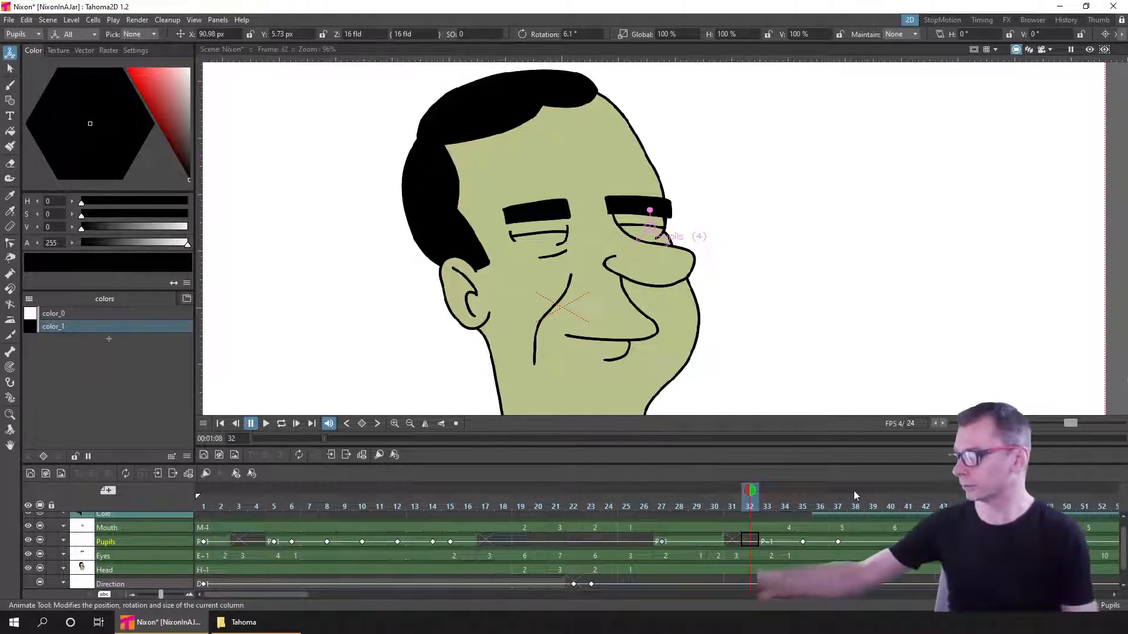
{"action": "key", "text": "ctrl+s"}
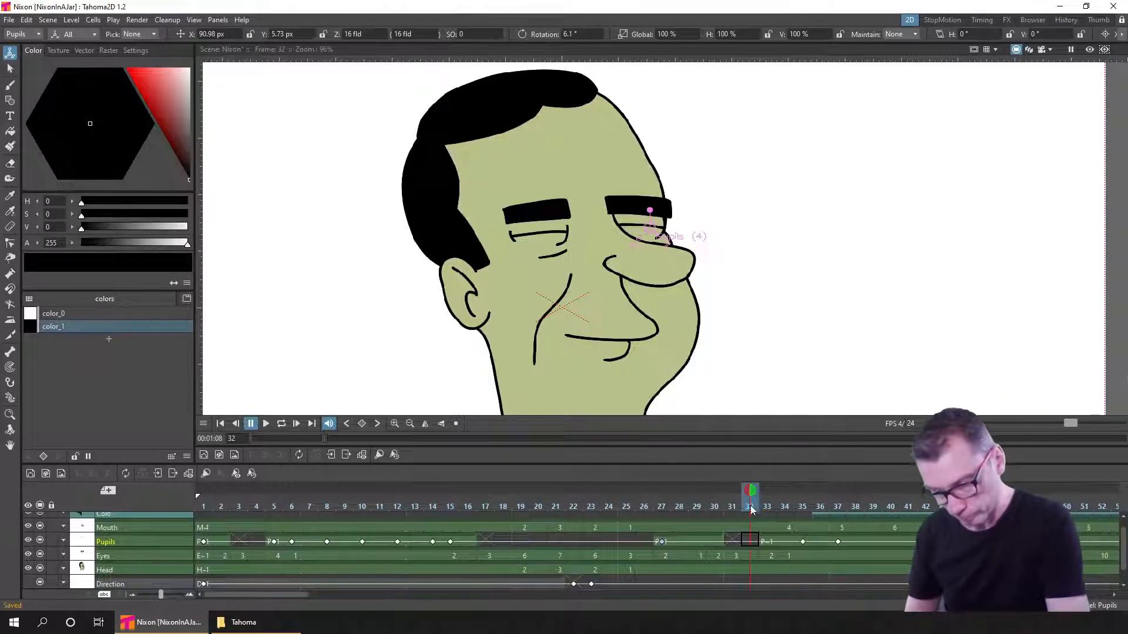
- Delete the Col6 sound column above the Mouth column
{"action": "left_click", "coordinate": [856, 503]}
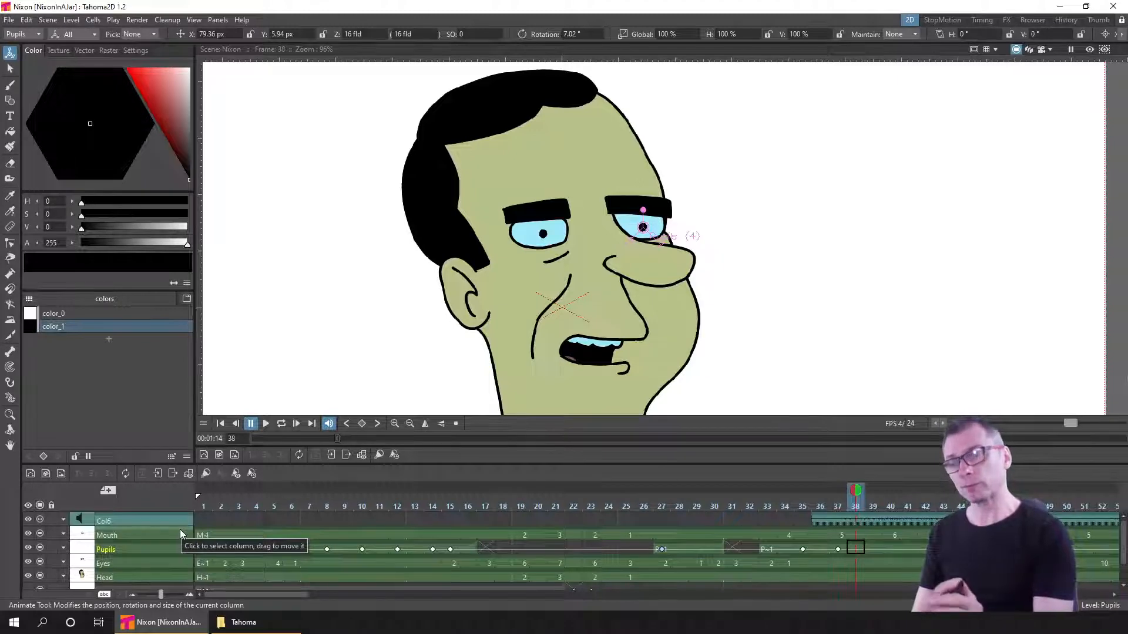
{"action": "left_click", "coordinate": [149, 519]}
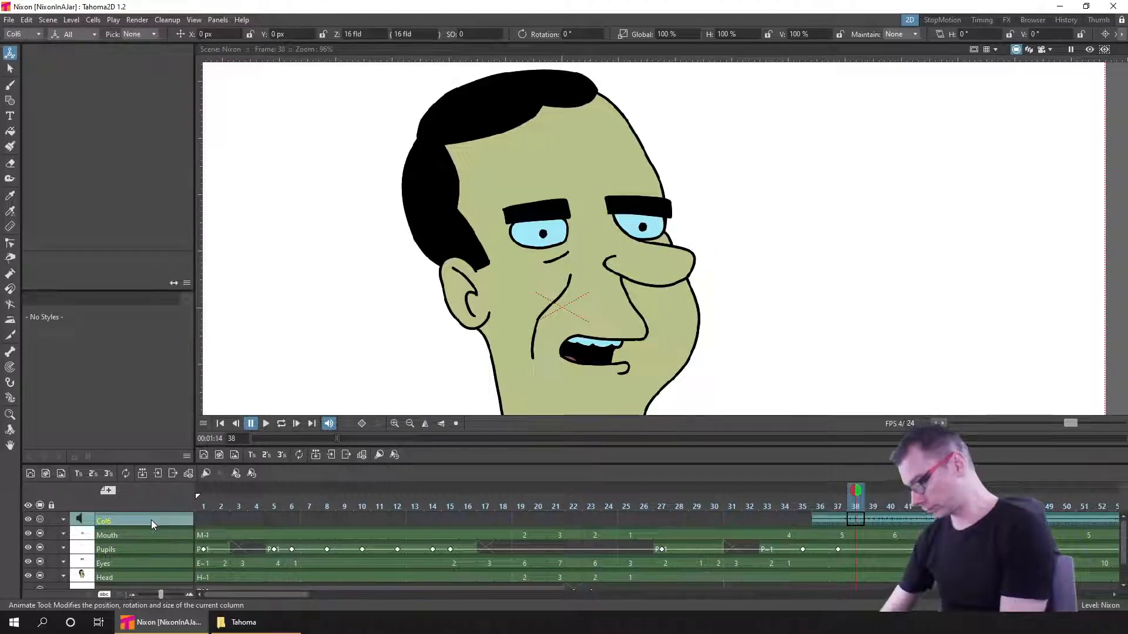
{"action": "key", "text": "Delete"}
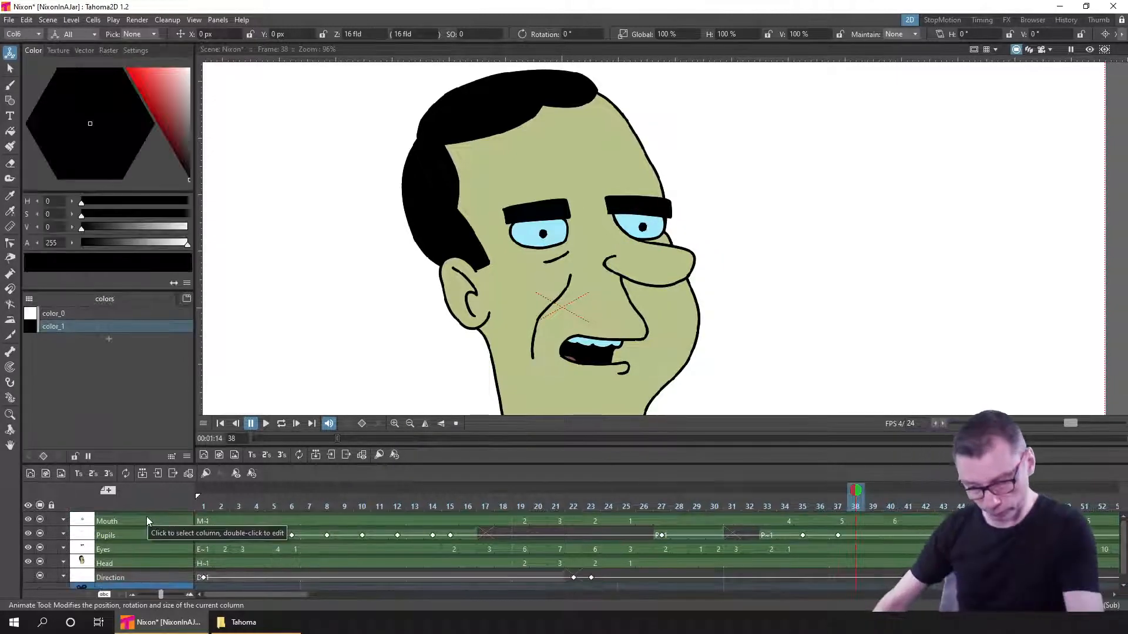
- Remove frames of the scene one after another at frame 30, keeping the head turn up to frame 29
{"action": "left_click", "coordinate": [767, 504]}
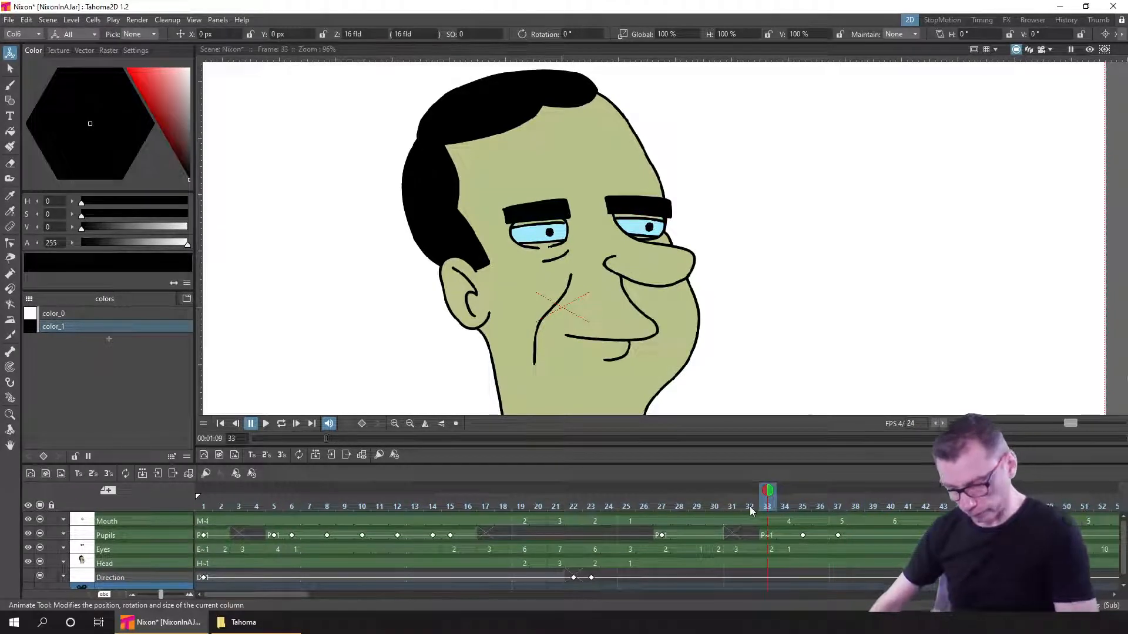
{"action": "left_click", "coordinate": [664, 503]}
{"action": "left_click_drag", "start_coordinate": [688, 507], "coordinate": [697, 509]}
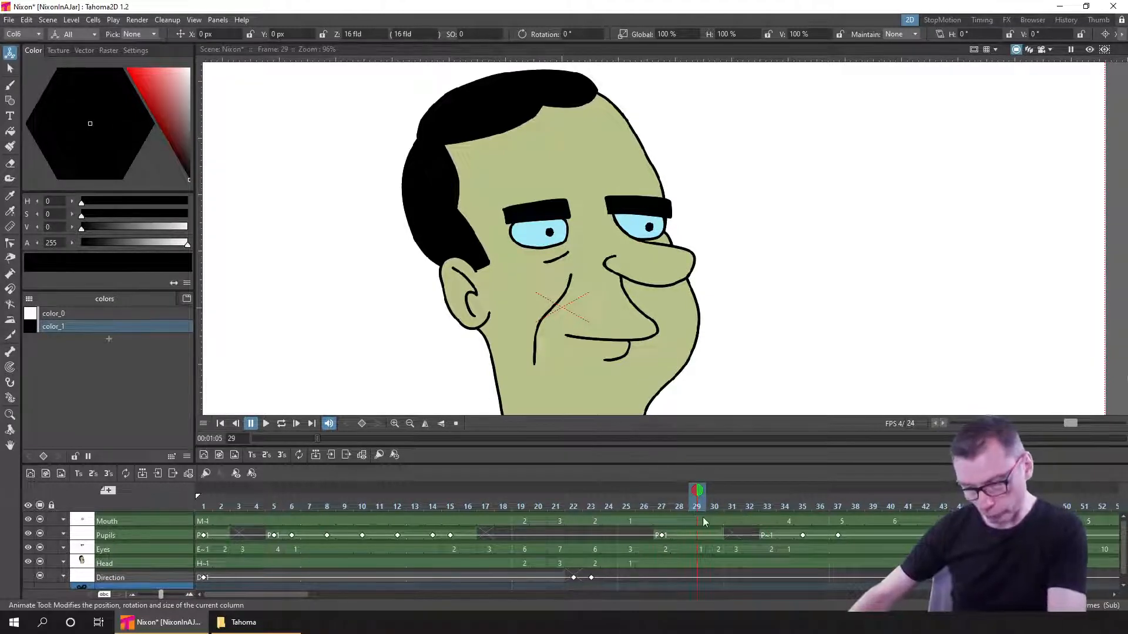
{"action": "left_click", "coordinate": [720, 504]}
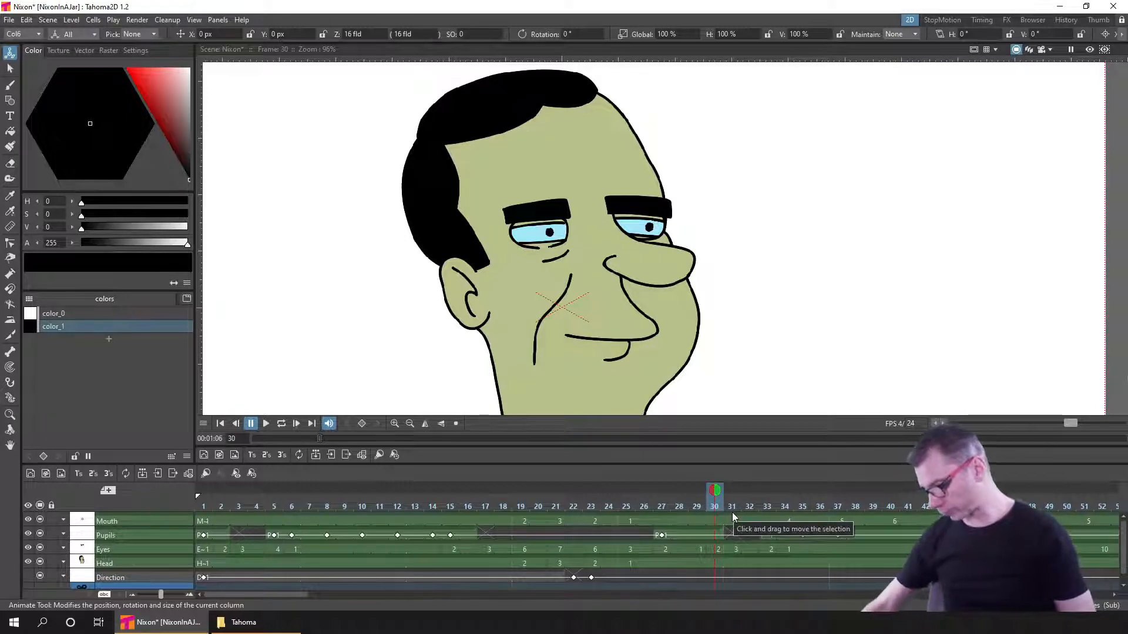
{"action": "key", "text": "Delete"}
{"action": "key", "text": "Delete"}
{"action": "key", "text": "Delete"}
{"action": "key", "text": "Delete"}
{"action": "key", "text": "Delete"}
{"action": "key", "text": "Delete"}
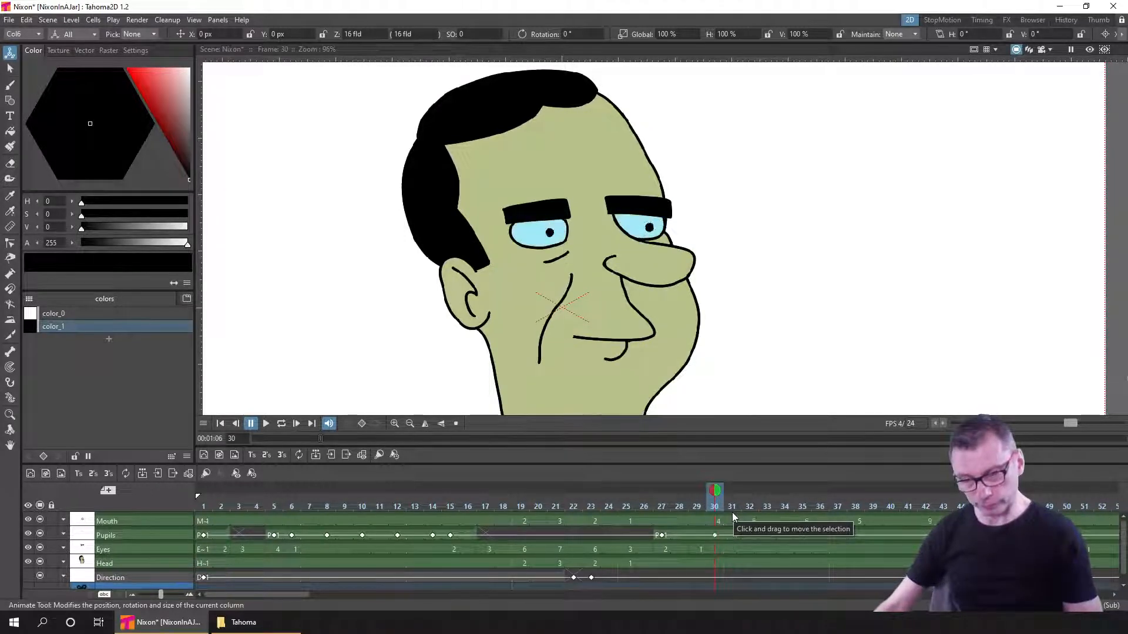
{"action": "key", "text": "Delete"}
{"action": "key", "text": "Delete"}
{"action": "key", "text": "Delete"}
{"action": "key", "text": "Delete"}
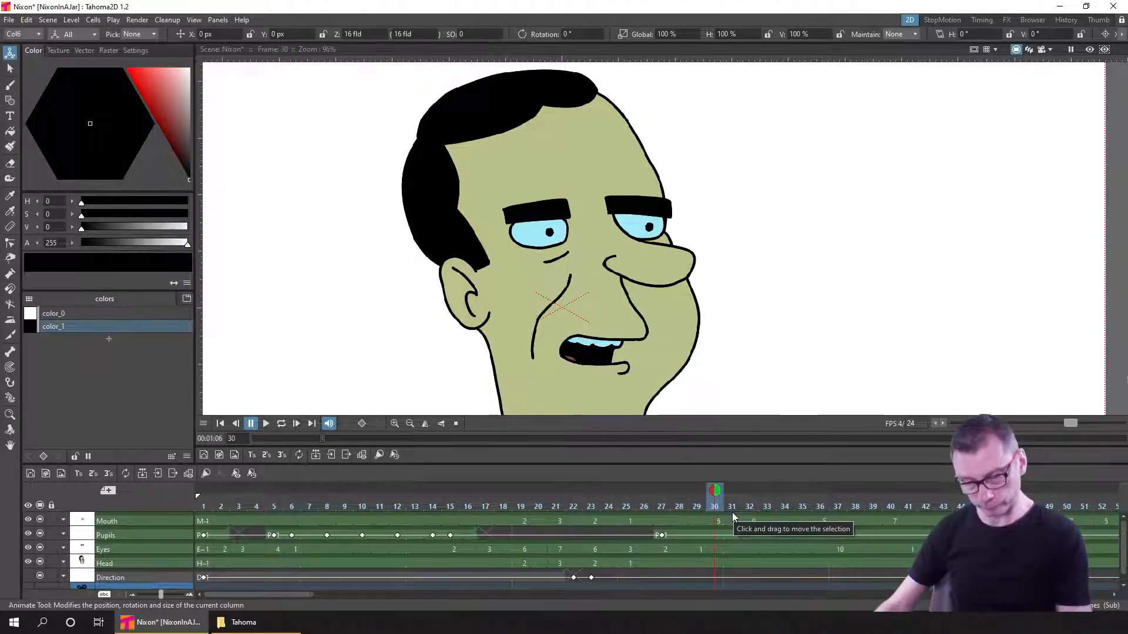
{"action": "key", "text": "Delete"}
{"action": "key", "text": "Delete"}
{"action": "key", "text": "Delete"}
{"action": "key", "text": "Delete"}
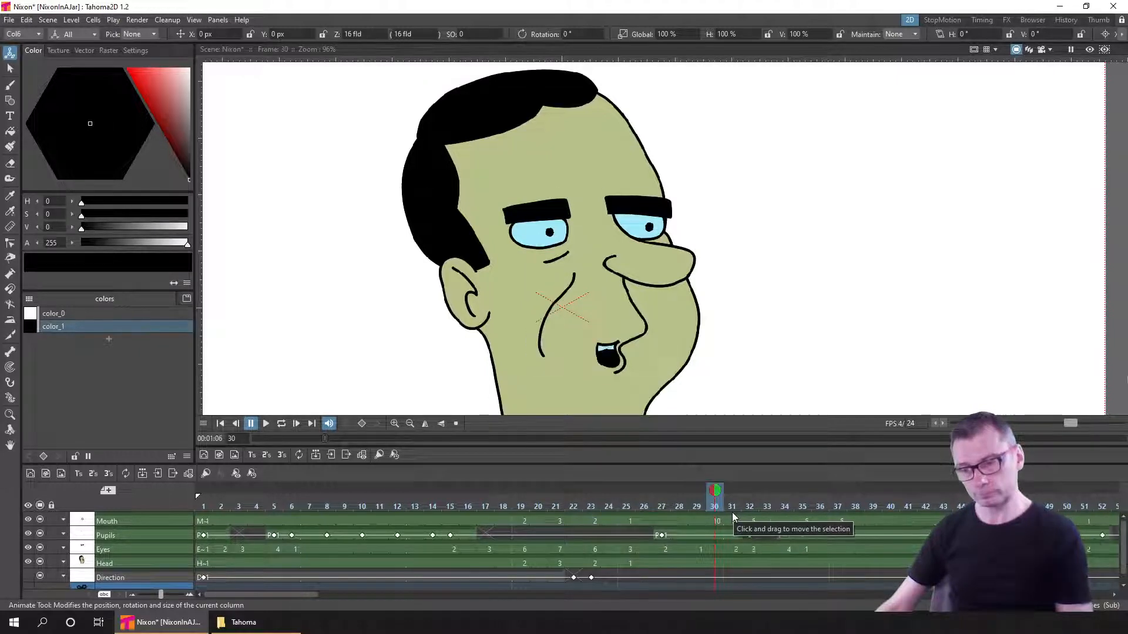
{"action": "key", "text": "Delete"}
{"action": "key", "text": "Delete"}
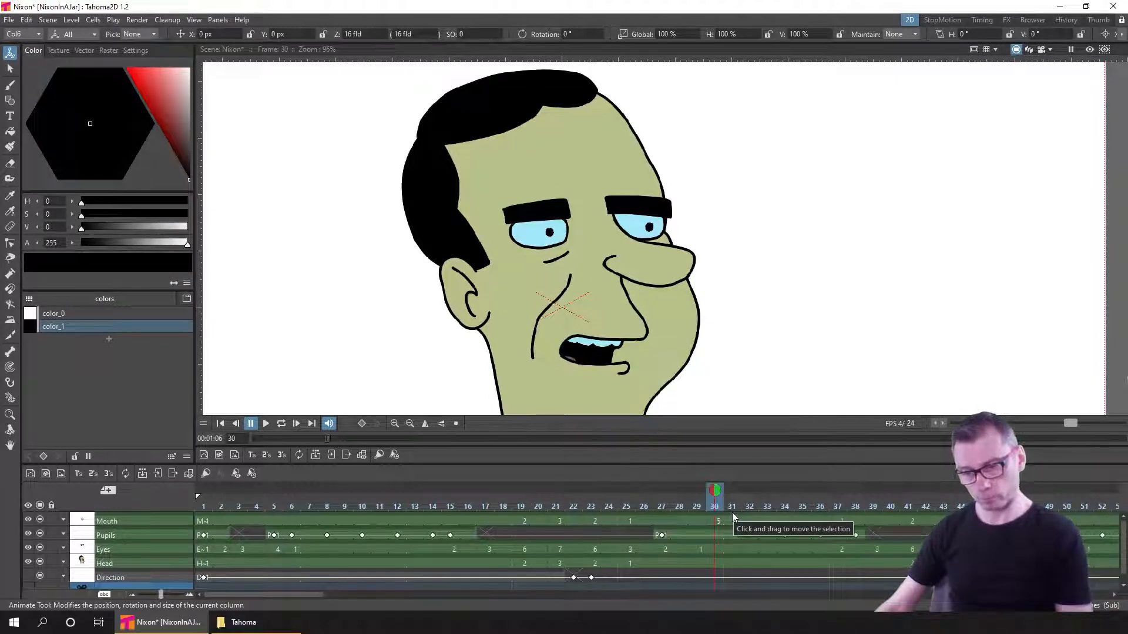
{"action": "key", "text": "Delete"}
{"action": "key", "text": "Delete"}
{"action": "key", "text": "Delete"}
{"action": "key", "text": "Delete"}
{"action": "key", "text": "Delete"}
{"action": "key", "text": "Delete"}
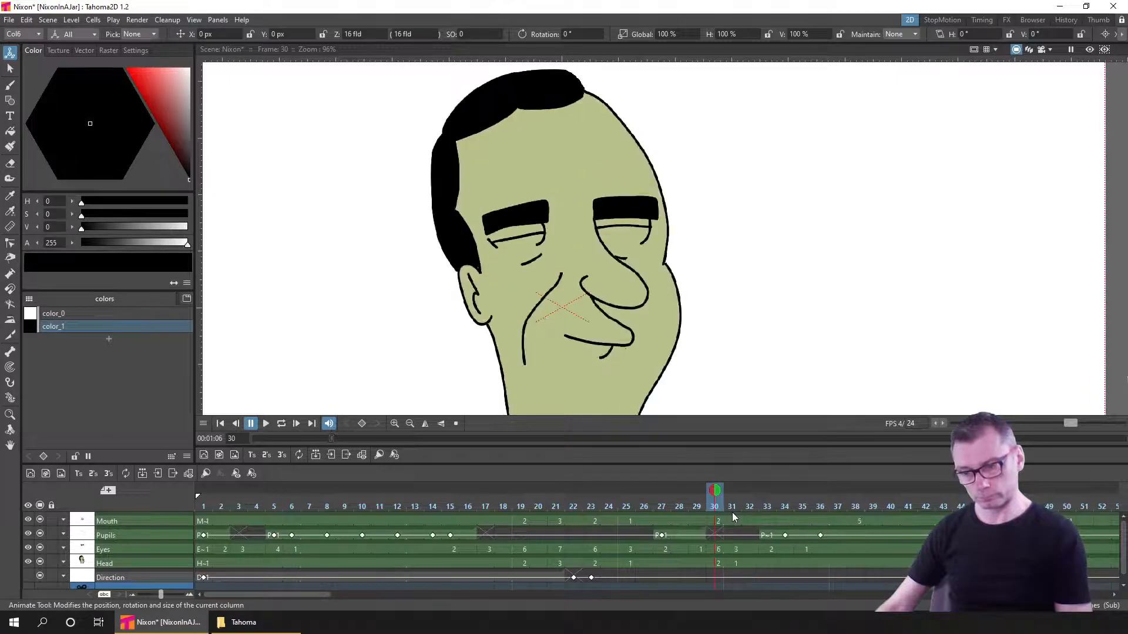
{"action": "key", "text": "Delete"}
{"action": "key", "text": "Delete"}
{"action": "key", "text": "Delete"}
{"action": "key", "text": "Delete"}
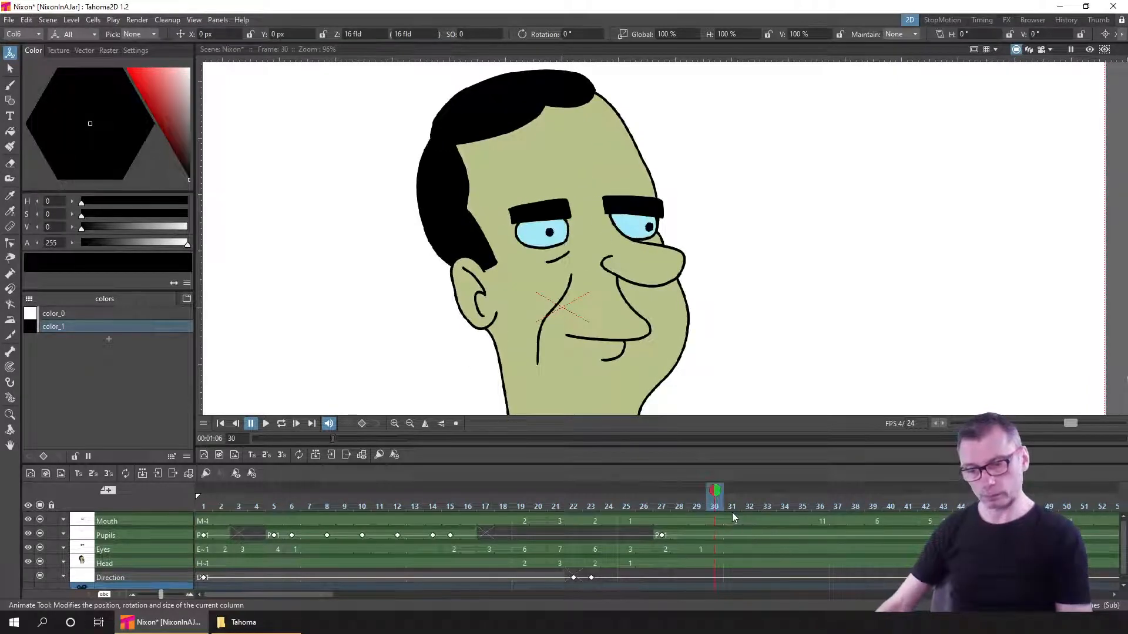
{"action": "key", "text": "Delete"}
{"action": "key", "text": "Delete"}
{"action": "key", "text": "Delete"}
{"action": "key", "text": "Delete"}
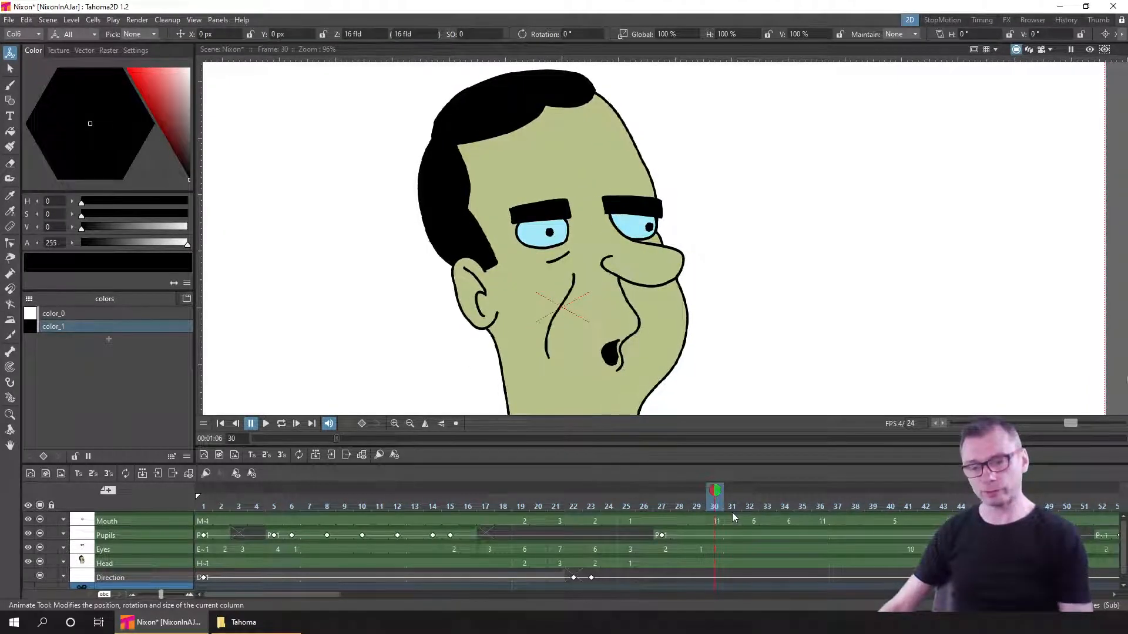
{"action": "key", "text": "Delete"}
{"action": "key", "text": "Delete"}
{"action": "key", "text": "Delete"}
{"action": "key", "text": "Delete"}
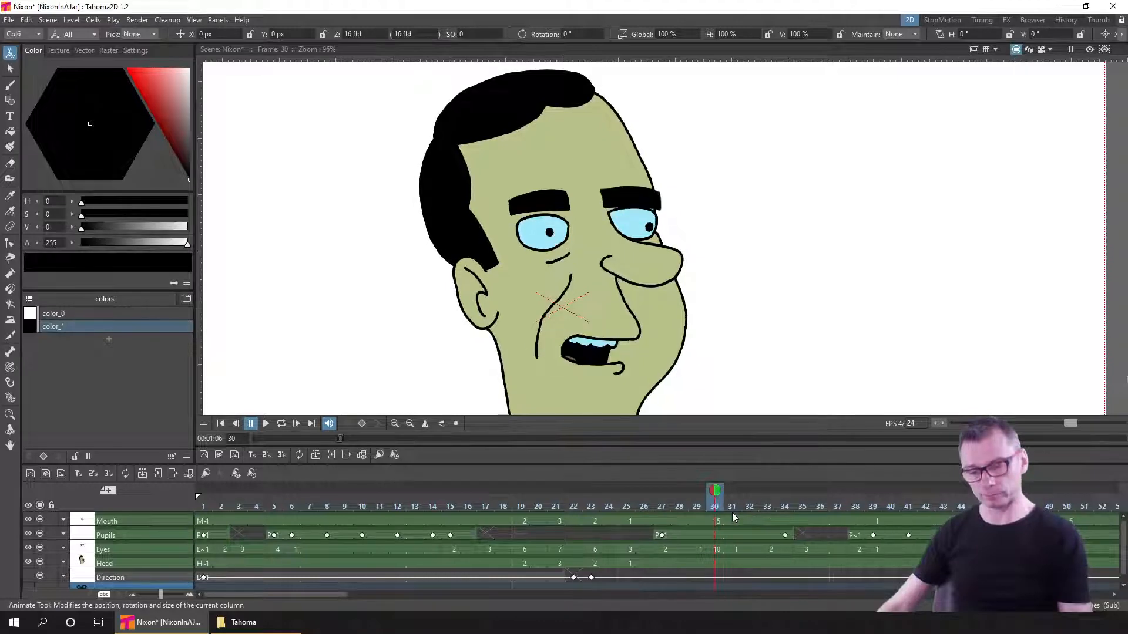
{"action": "key", "text": "Delete"}
{"action": "key", "text": "Delete"}
{"action": "key", "text": "Delete"}
{"action": "key", "text": "Delete"}
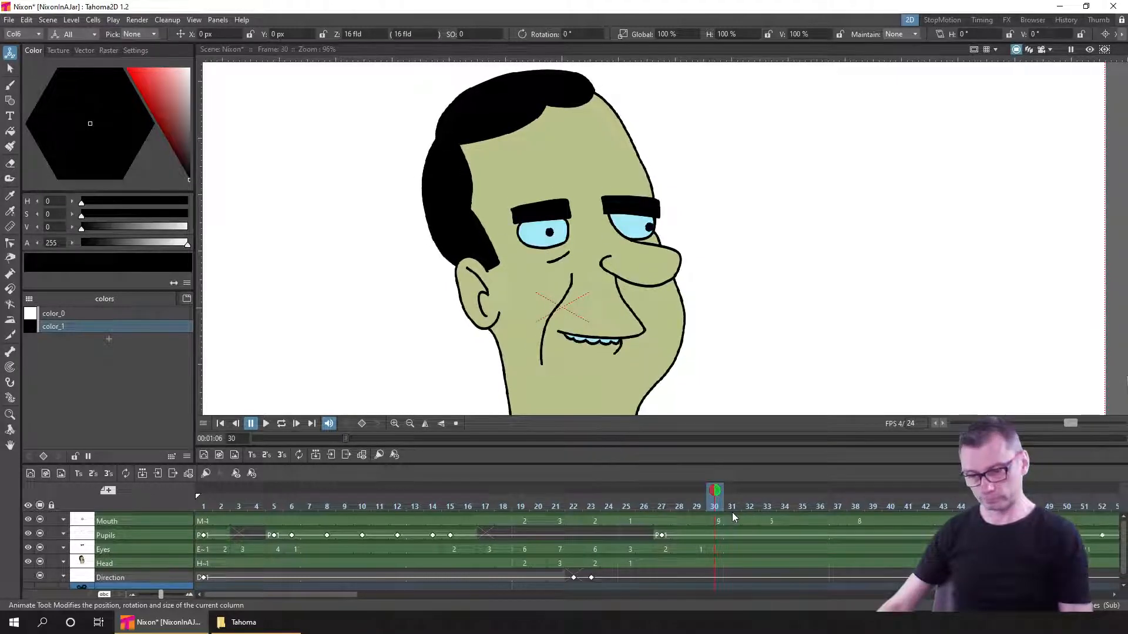
{"action": "key", "text": "Delete"}
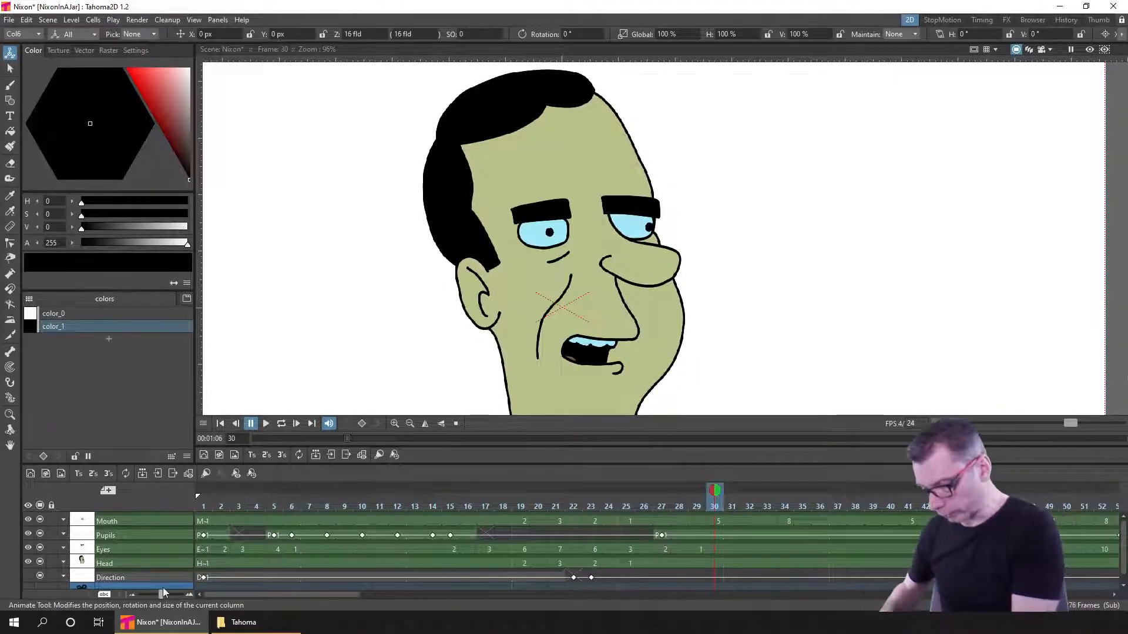
- Clear all remaining drawings in the Mouth, Pupils, Eyes and Head columns from frame 30 to the scene's end
{"action": "left_click_drag", "start_coordinate": [159, 596], "coordinate": [136, 597]}
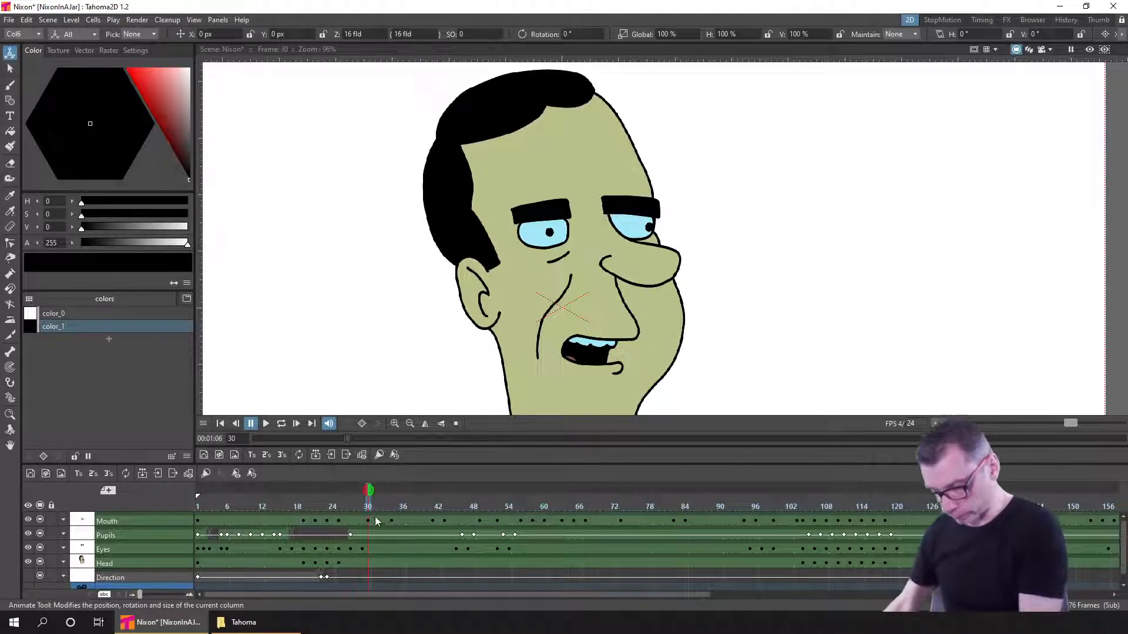
{"action": "left_click", "coordinate": [369, 519]}
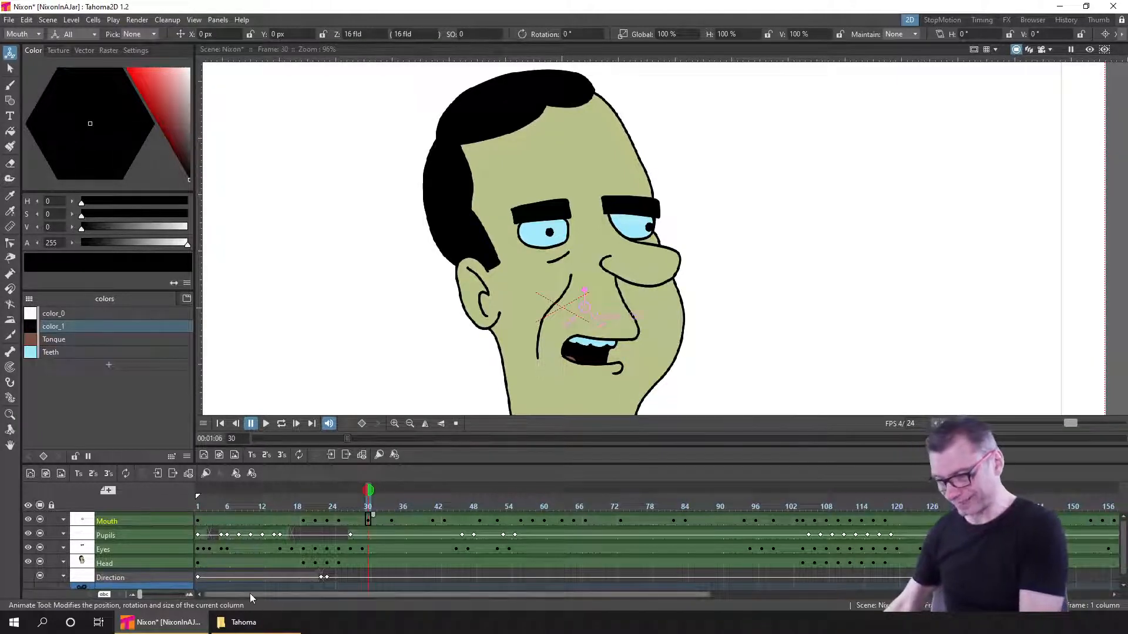
{"action": "left_click_drag", "start_coordinate": [252, 594], "coordinate": [733, 593]}
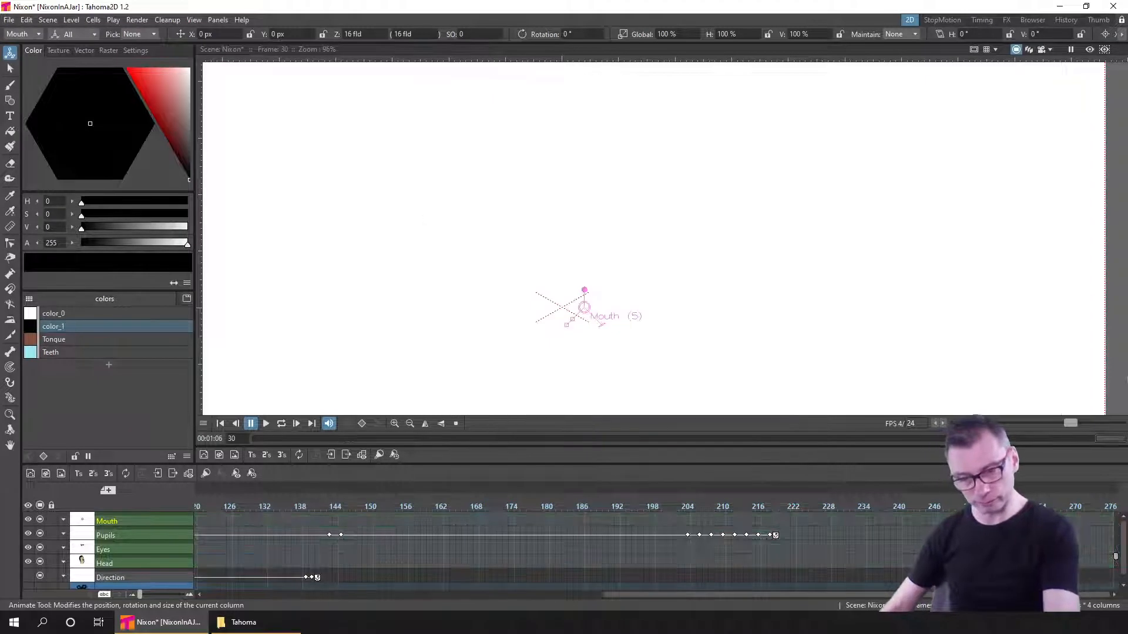
- Delete the leftover Pupils keyframes from frame 46 to 218 and the leftover Direction keyframes up to frame 140
{"action": "left_click", "coordinate": [772, 538]}
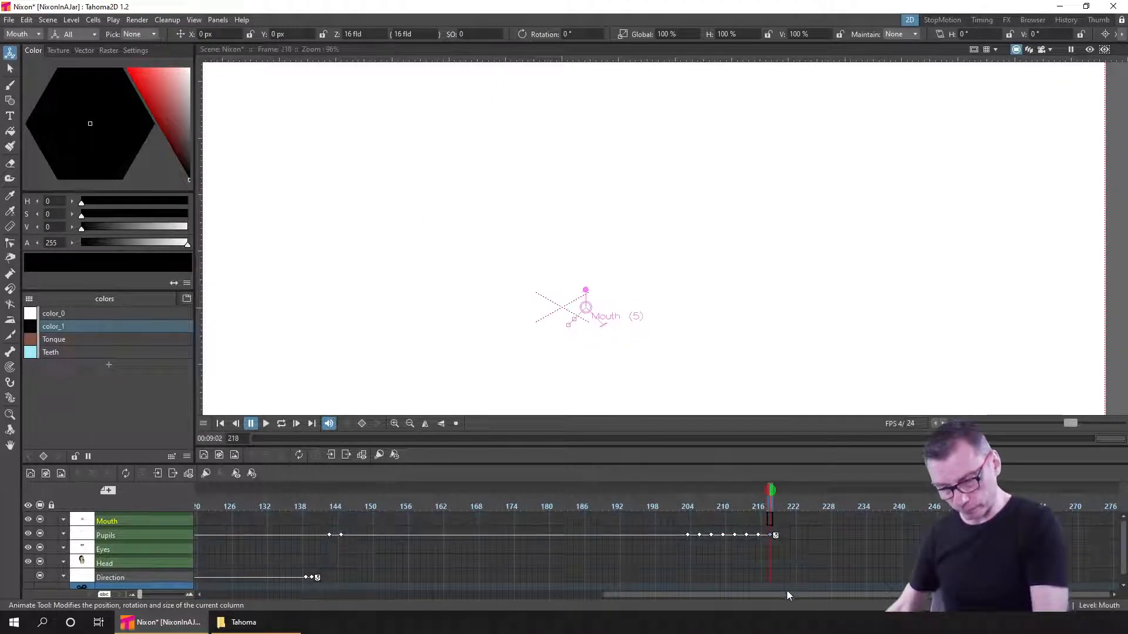
{"action": "left_click_drag", "start_coordinate": [785, 594], "coordinate": [301, 595]}
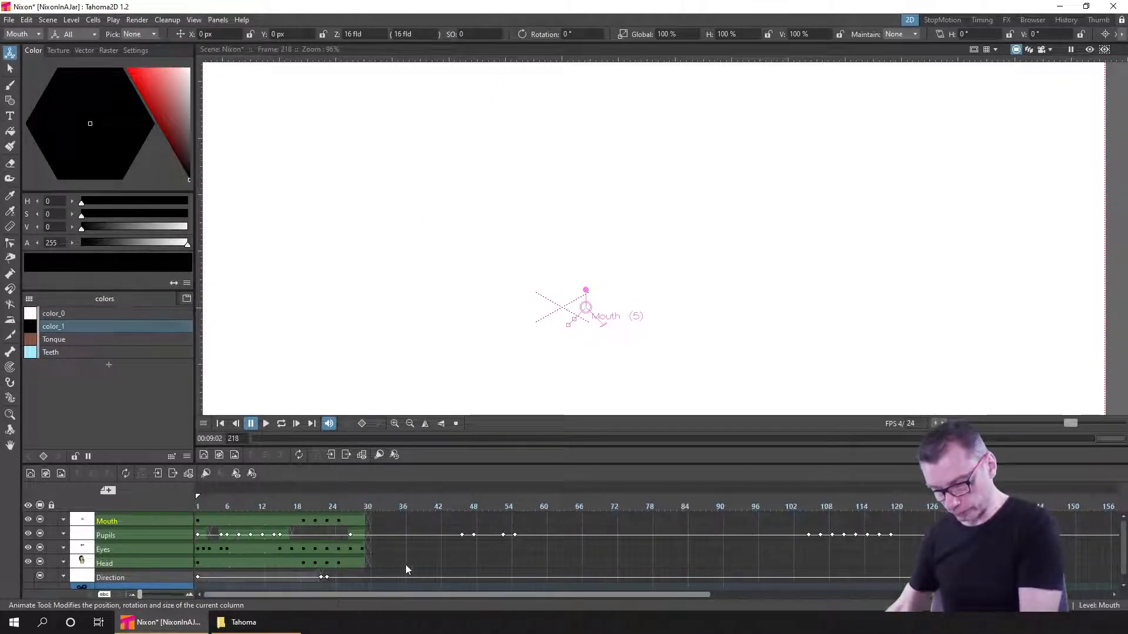
{"action": "left_click", "coordinate": [462, 537]}
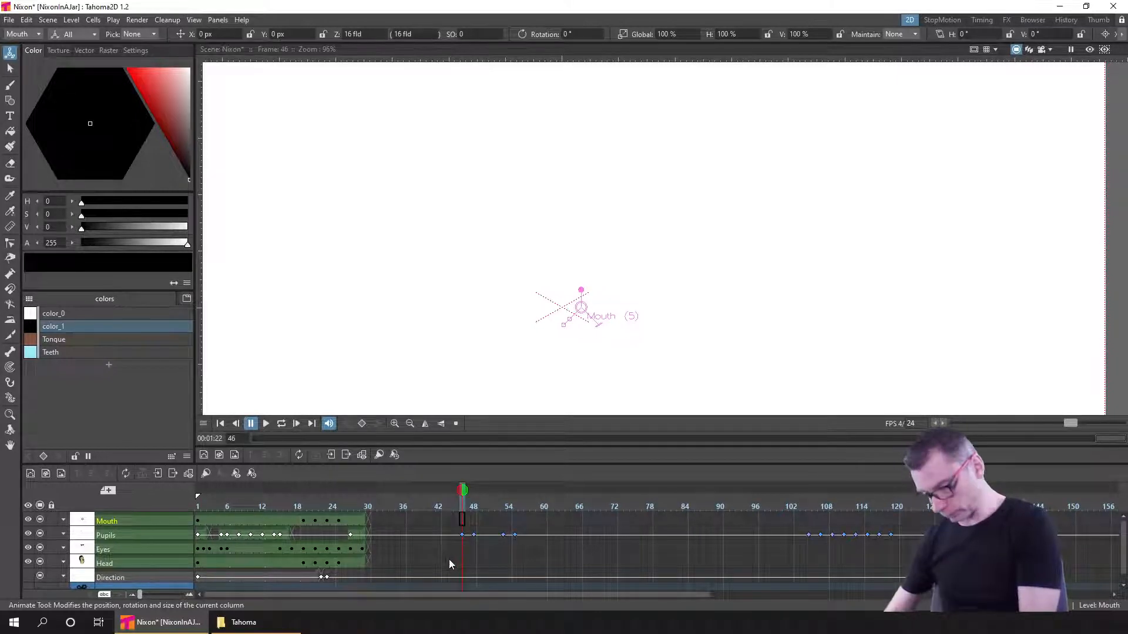
{"action": "key", "text": "Delete"}
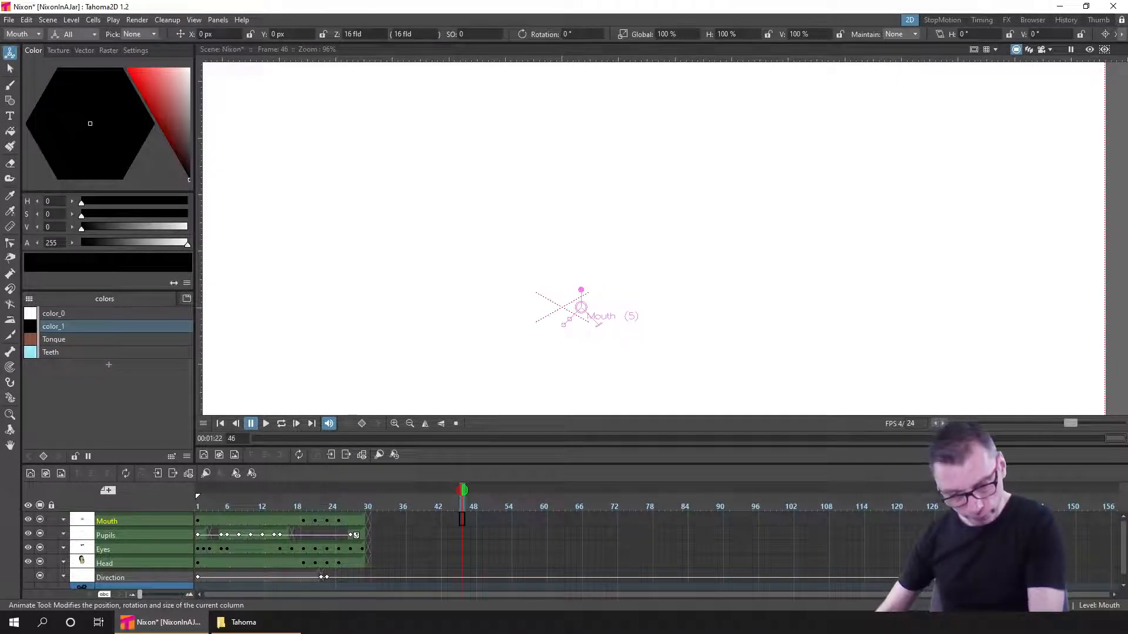
{"action": "left_click", "coordinate": [1015, 577]}
{"action": "key", "text": "Delete"}
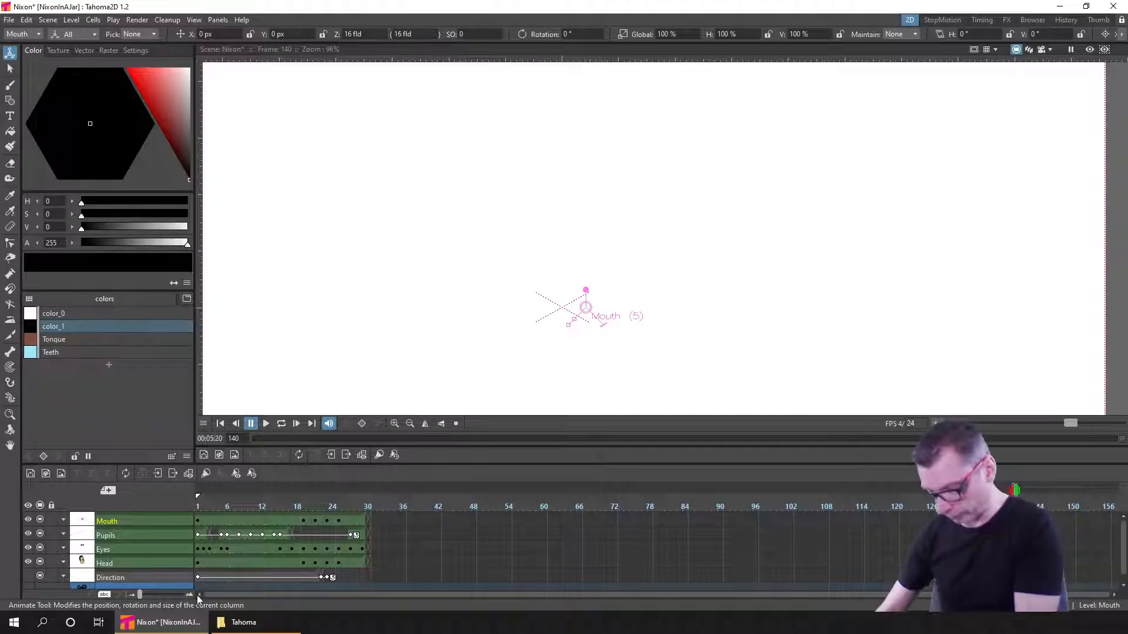
- Return to frame 1 of the shortened scene and save it
{"action": "left_click_drag", "start_coordinate": [140, 595], "coordinate": [157, 596]}
{"action": "left_click", "coordinate": [234, 594]}
{"action": "left_click", "coordinate": [198, 517]}
{"action": "key", "text": "ctrl+s"}
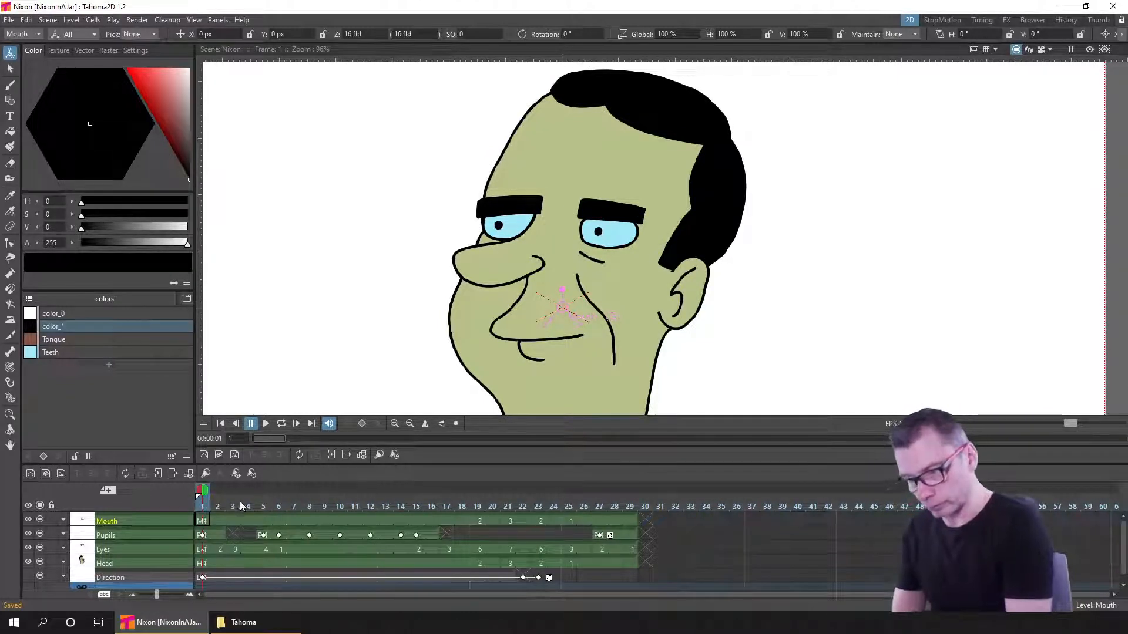
- Scrub through the shortened scene from the first frame to frame 29 to check the head turn
{"action": "mouse_move", "coordinate": [240, 501]}
{"action": "left_mouse_down"}
{"action": "mouse_move", "coordinate": [259, 501]}
{"action": "mouse_move", "coordinate": [213, 503]}
{"action": "mouse_move", "coordinate": [242, 502]}
{"action": "left_mouse_up"}
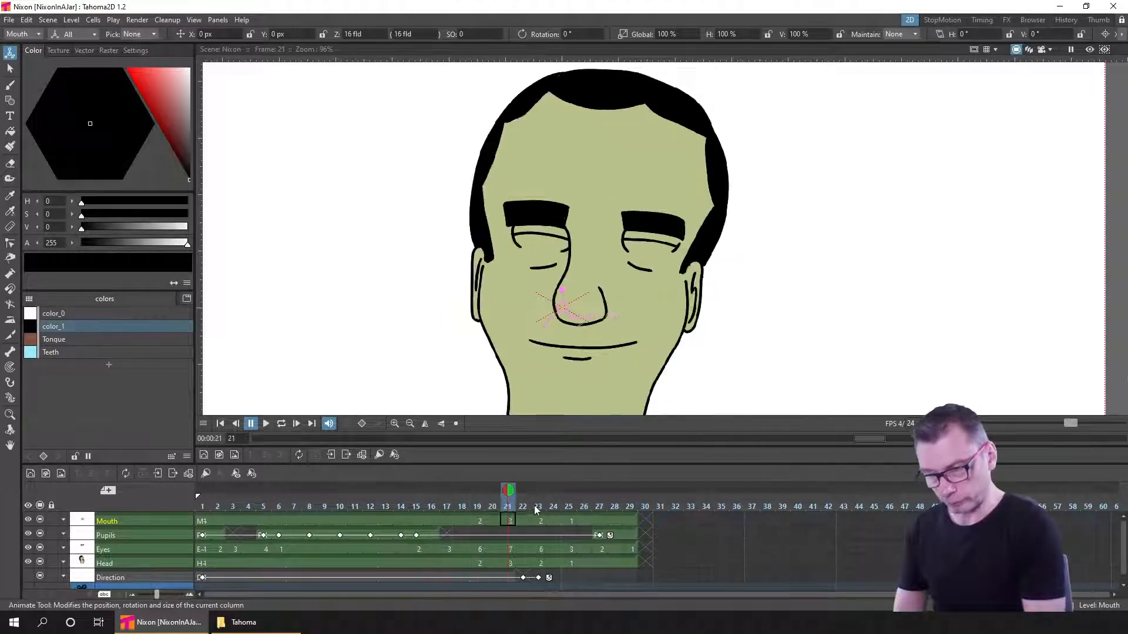
{"action": "left_click_drag", "start_coordinate": [579, 508], "coordinate": [644, 509]}
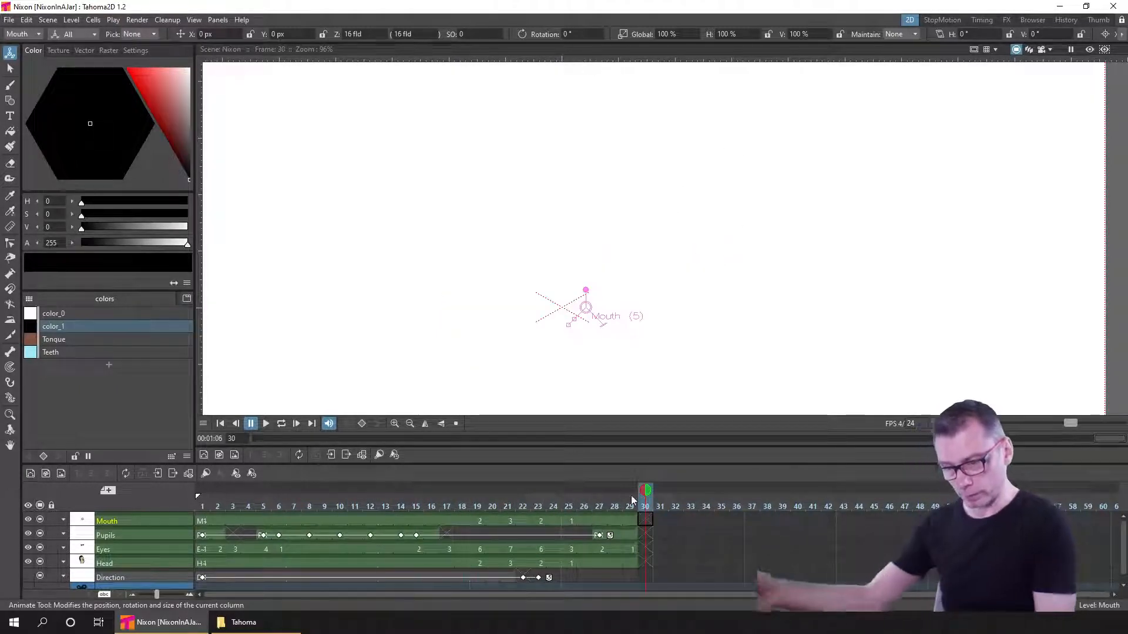
{"action": "left_click", "coordinate": [633, 505]}
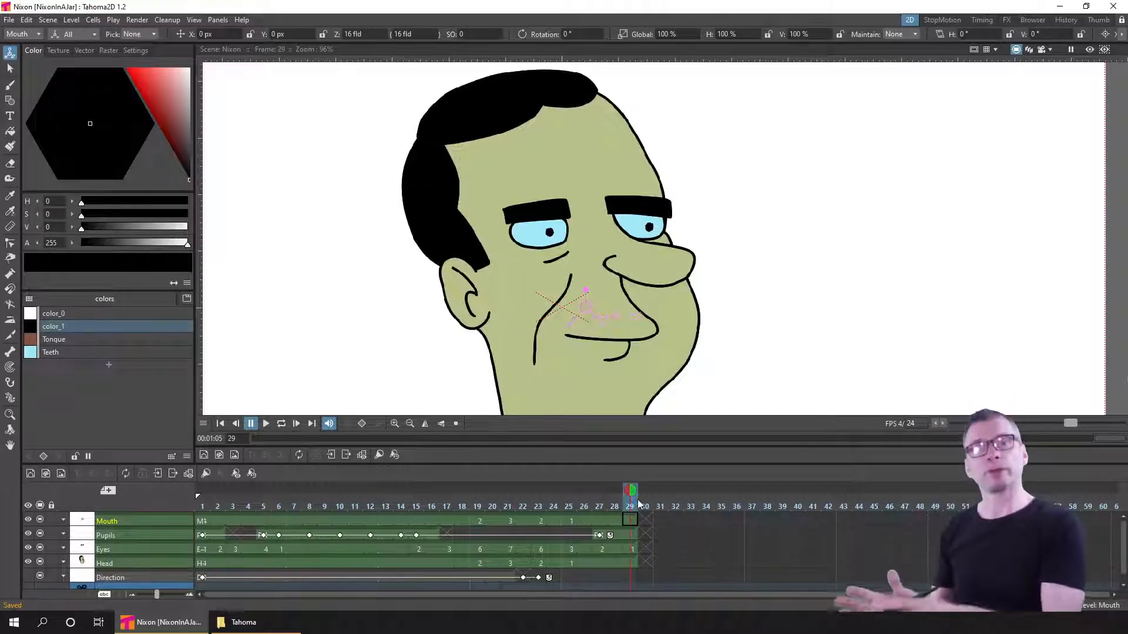
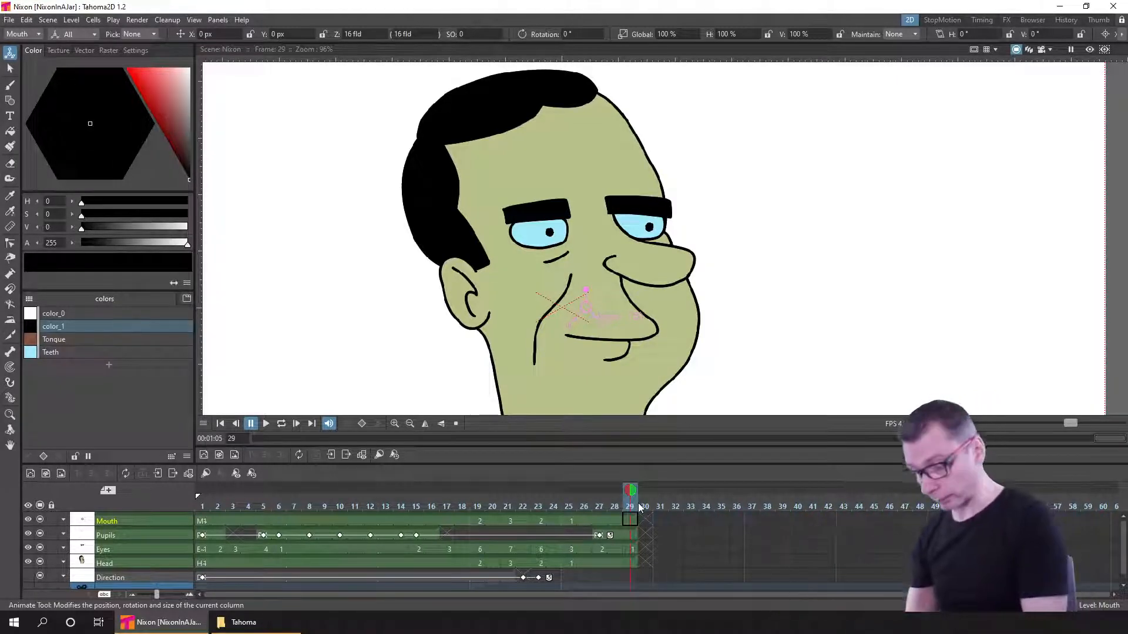
- Open the Level Strip for the Eyes drawing at frame 5 and save the scene
{"action": "left_click", "coordinate": [317, 508]}
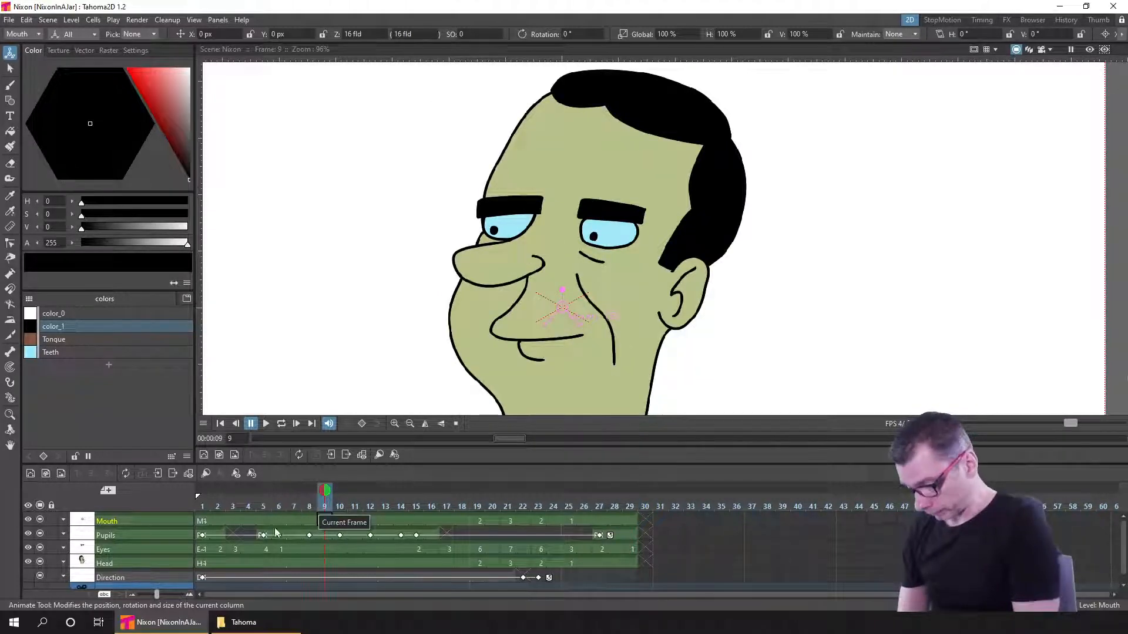
{"action": "left_click", "coordinate": [43, 548]}
{"action": "left_click", "coordinate": [43, 547]}
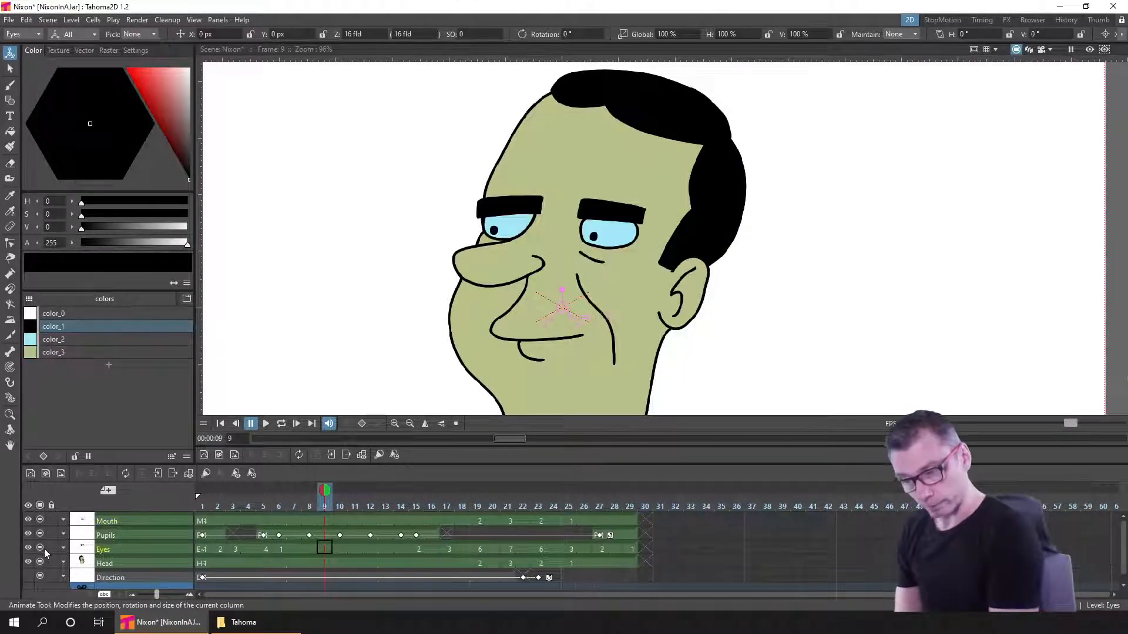
{"action": "left_click", "coordinate": [264, 551]}
{"action": "left_click", "coordinate": [218, 19]}
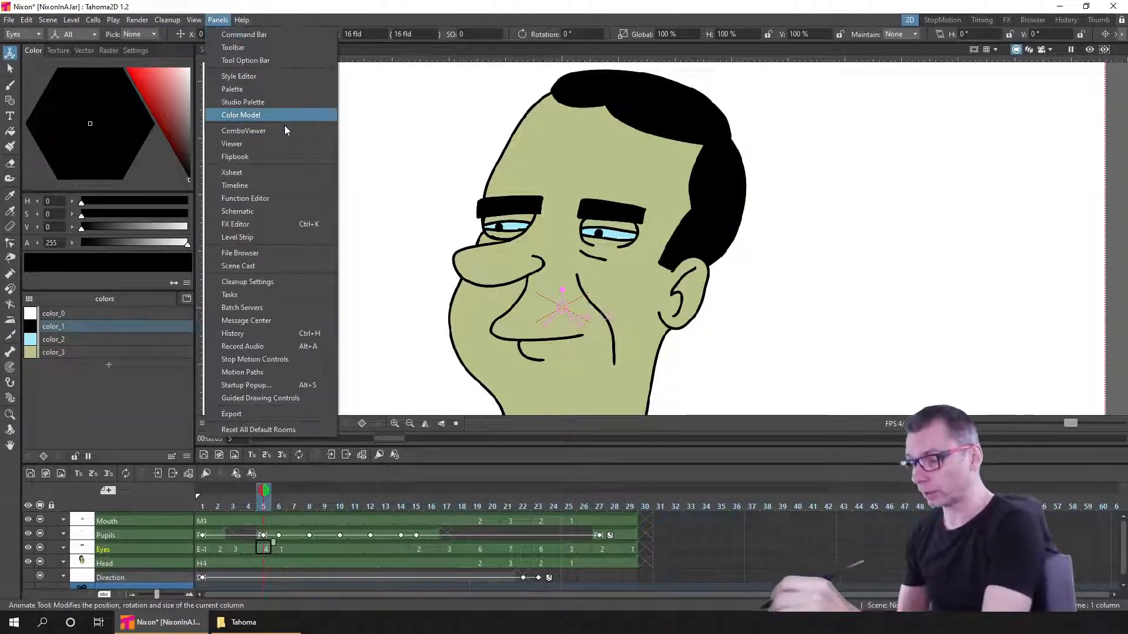
{"action": "left_click", "coordinate": [278, 237]}
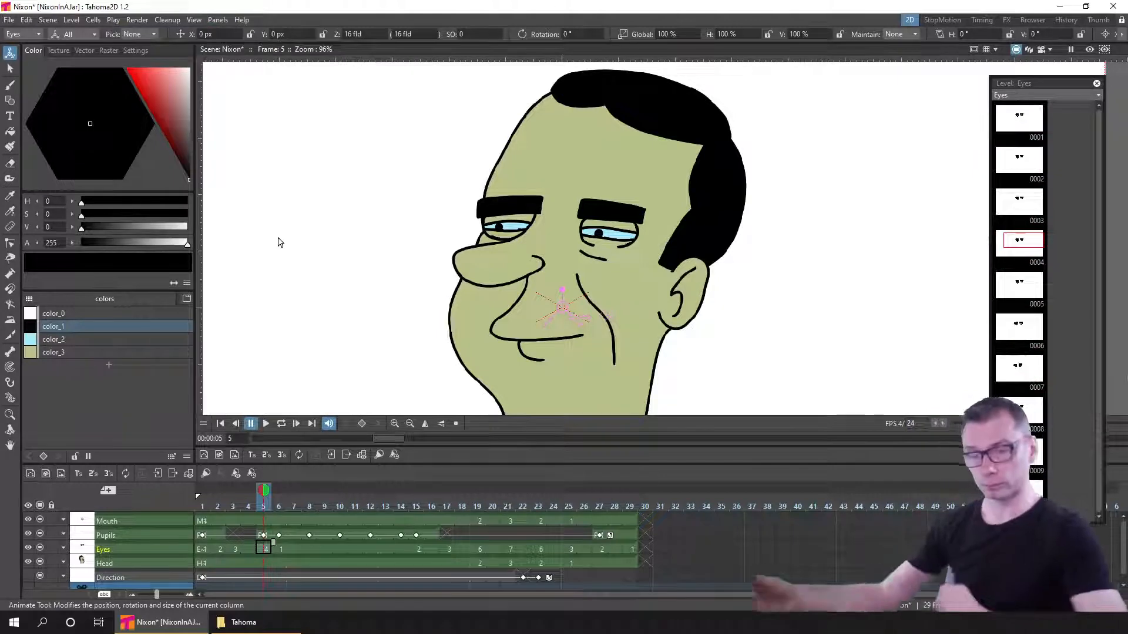
{"action": "key", "text": "ctrl+s"}
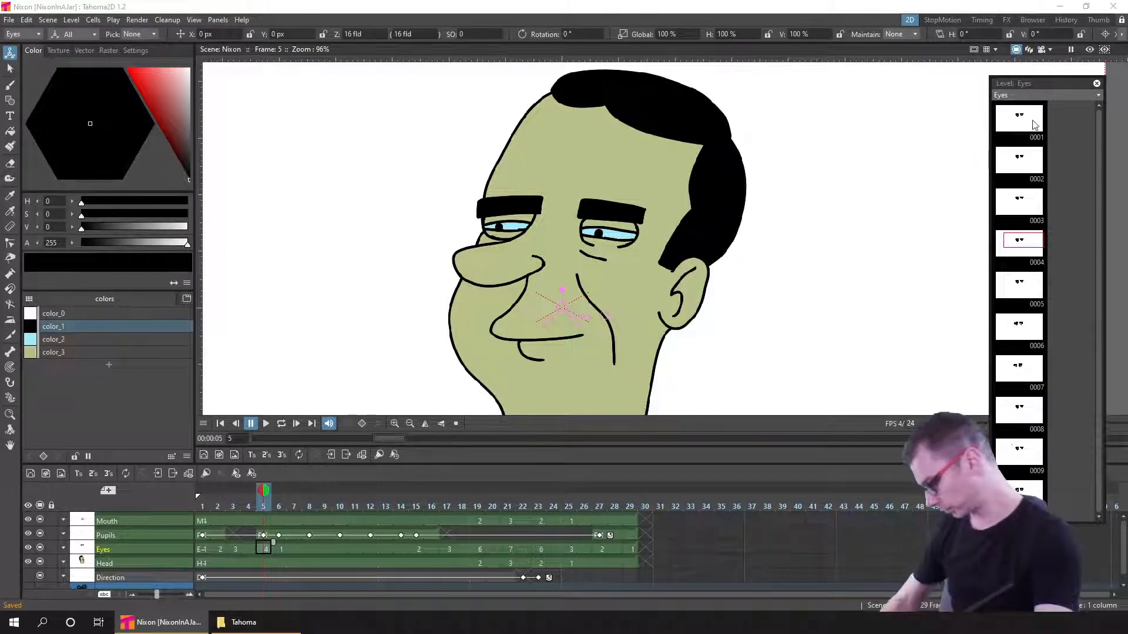
- Step through the Eyes level's drawings from 1 onward to examine each eye and eyebrow pose
{"action": "left_click", "coordinate": [1032, 129]}
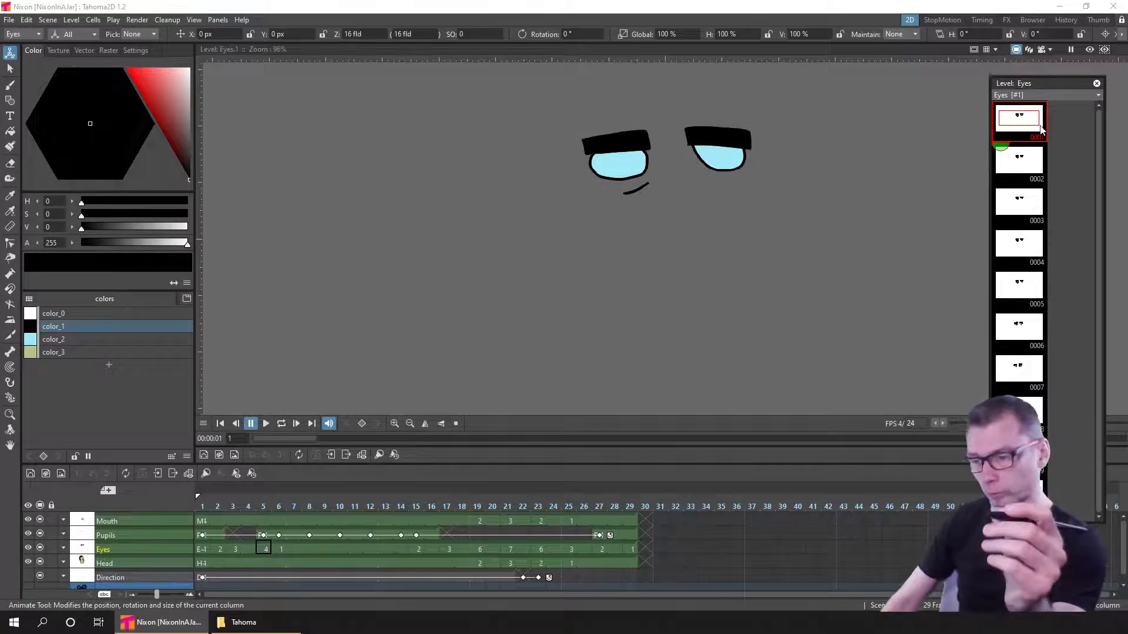
{"action": "key", "text": "period"}
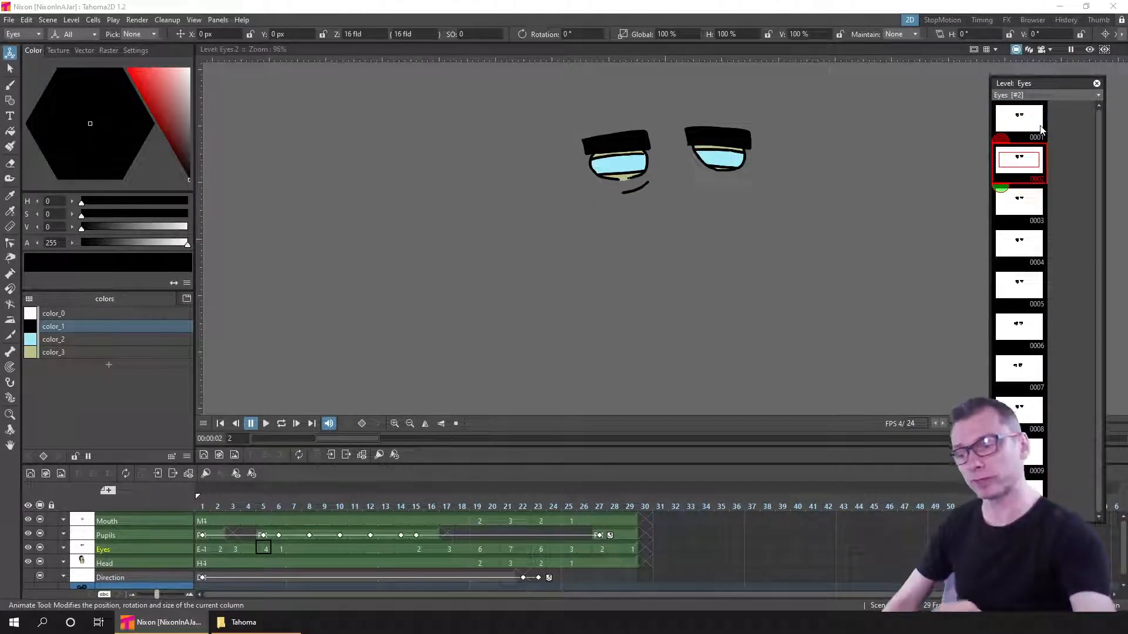
{"action": "key", "text": "Down"}
{"action": "key", "text": "Down"}
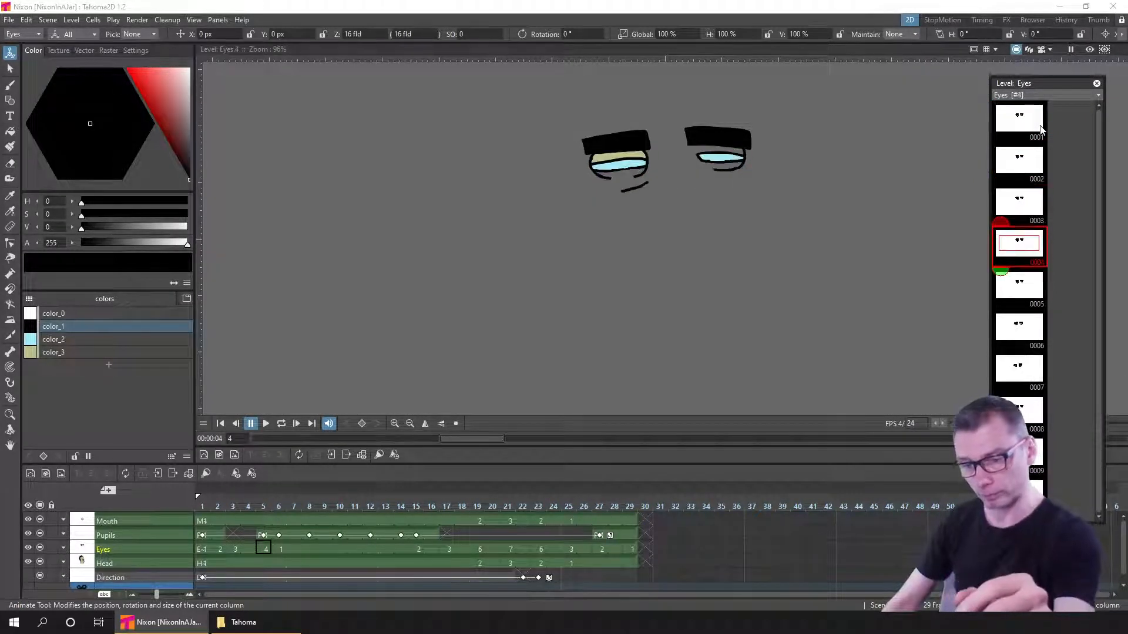
{"action": "left_click", "coordinate": [1039, 295]}
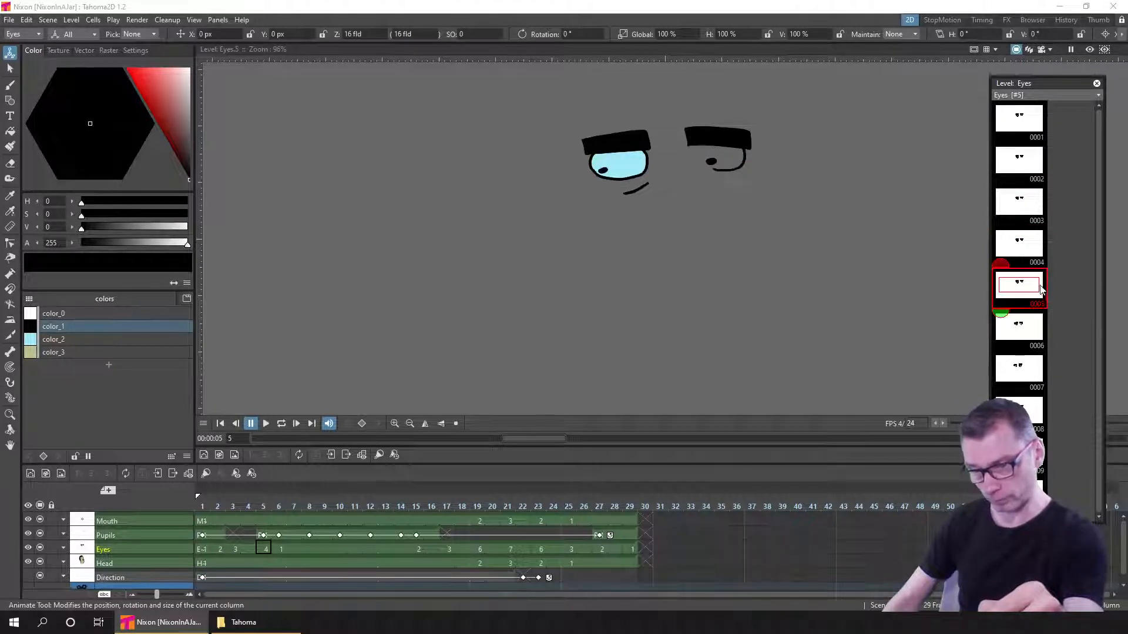
{"action": "key", "text": "Up"}
{"action": "key", "text": "Down"}
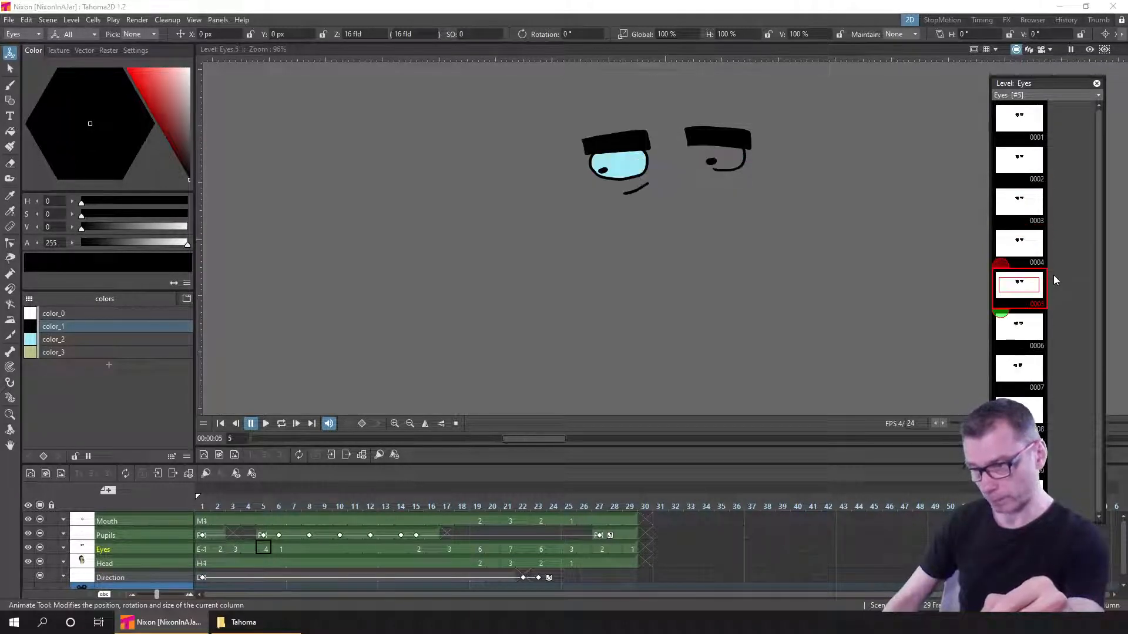
{"action": "key", "text": "Down"}
{"action": "key", "text": "Down"}
{"action": "key", "text": "Down"}
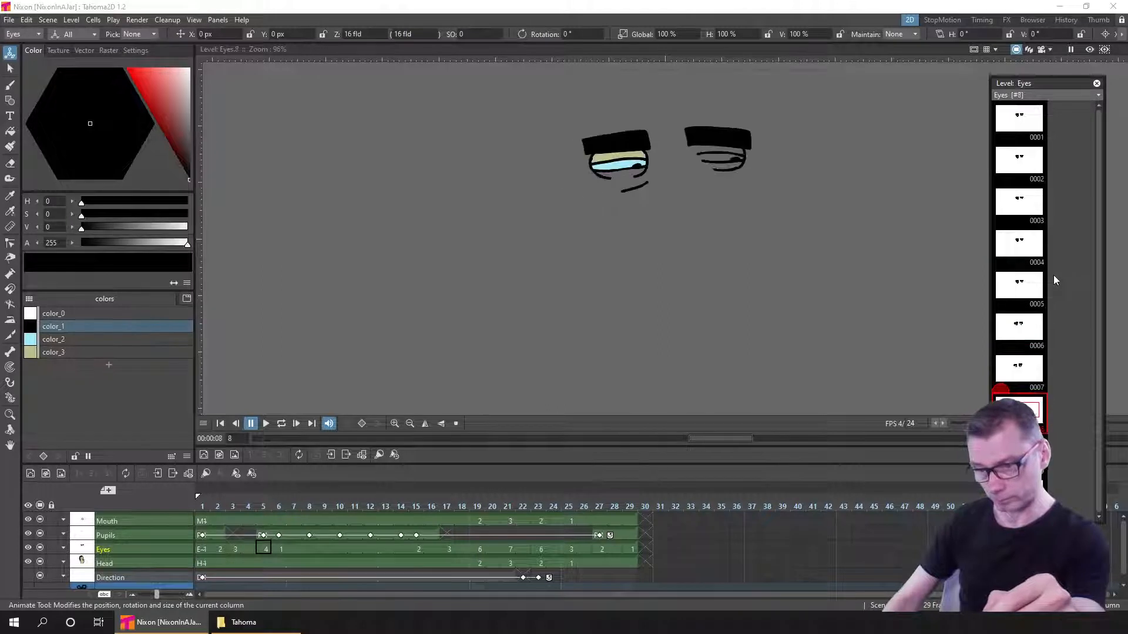
{"action": "key", "text": "Down"}
{"action": "key", "text": "Down"}
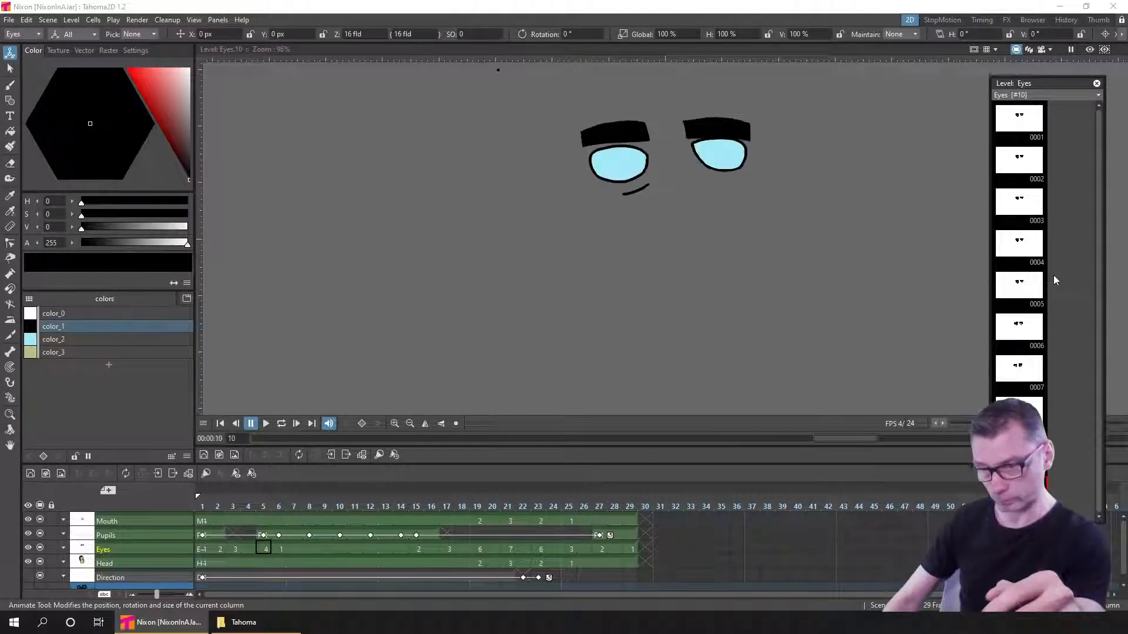
{"action": "key", "text": "Down"}
{"action": "key", "text": "Up"}
{"action": "key", "text": "Down"}
{"action": "key", "text": "Down"}
{"action": "key", "text": "Down"}
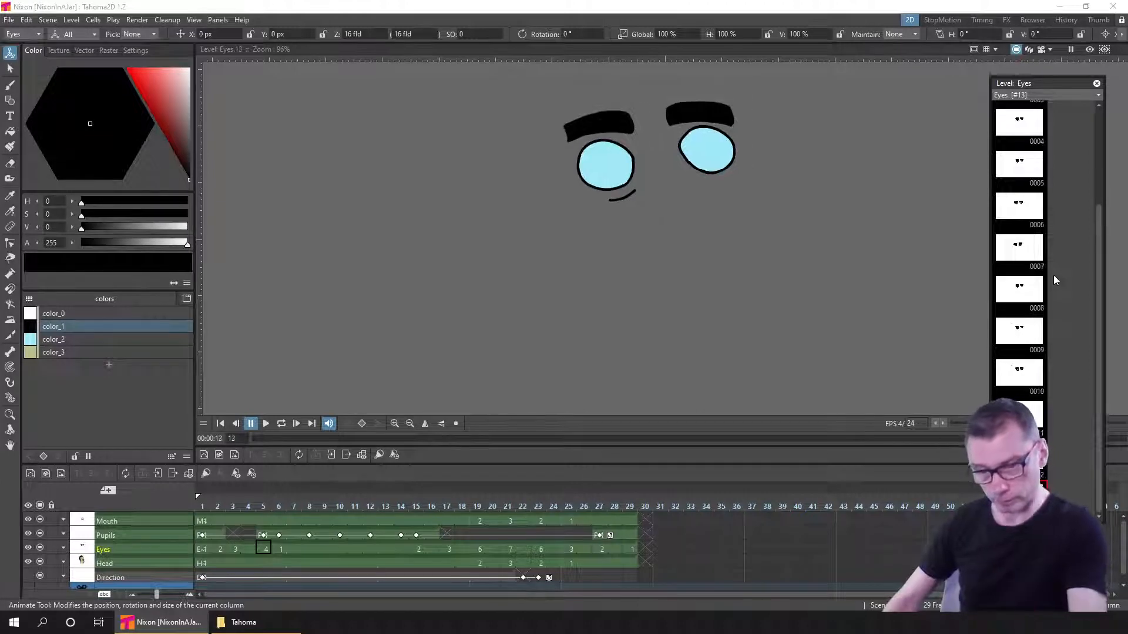
{"action": "key", "text": "Down"}
{"action": "key", "text": "Down"}
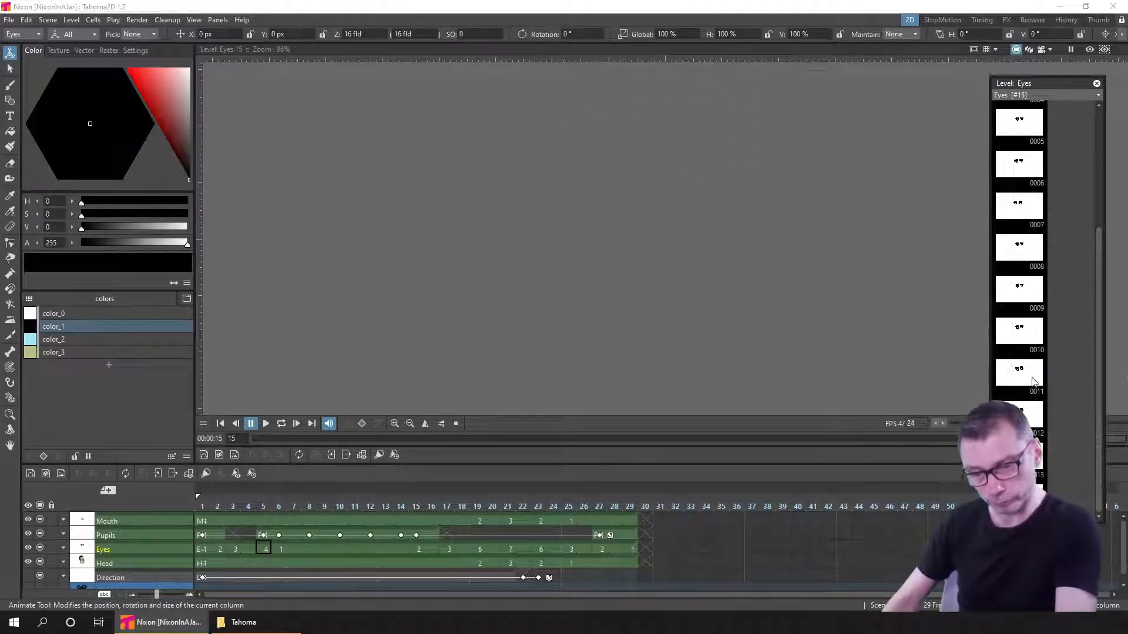
- Compare Eyes drawings 8 through 14, going back and forth between neighbouring drawings to examine how the eyes and eyebrows change
{"action": "left_click", "coordinate": [1041, 243]}
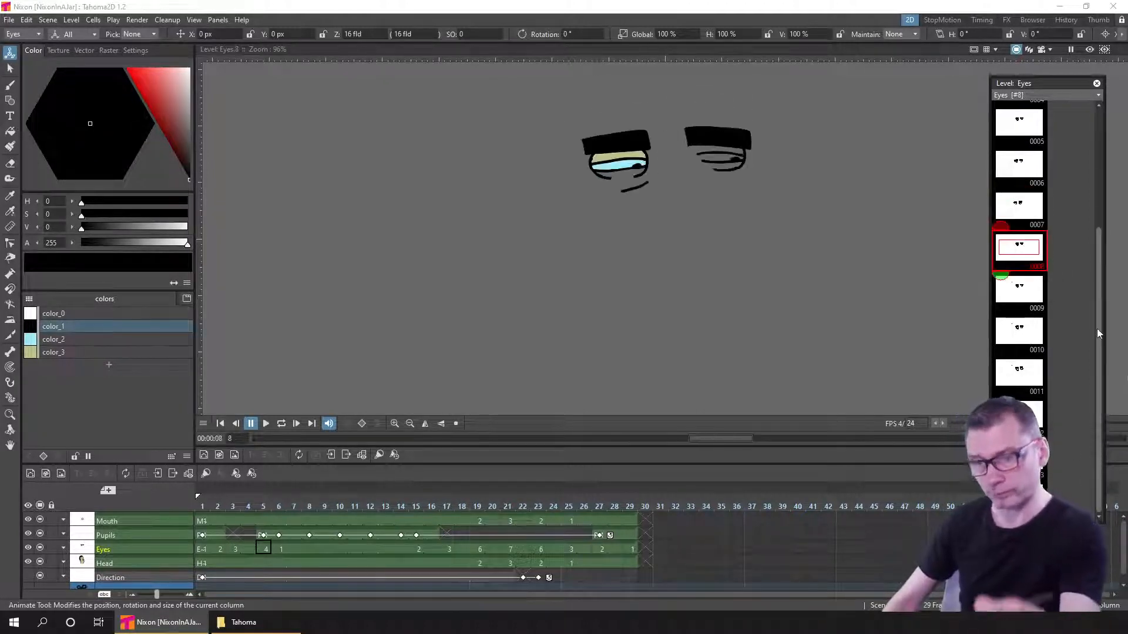
{"action": "key", "text": "Down"}
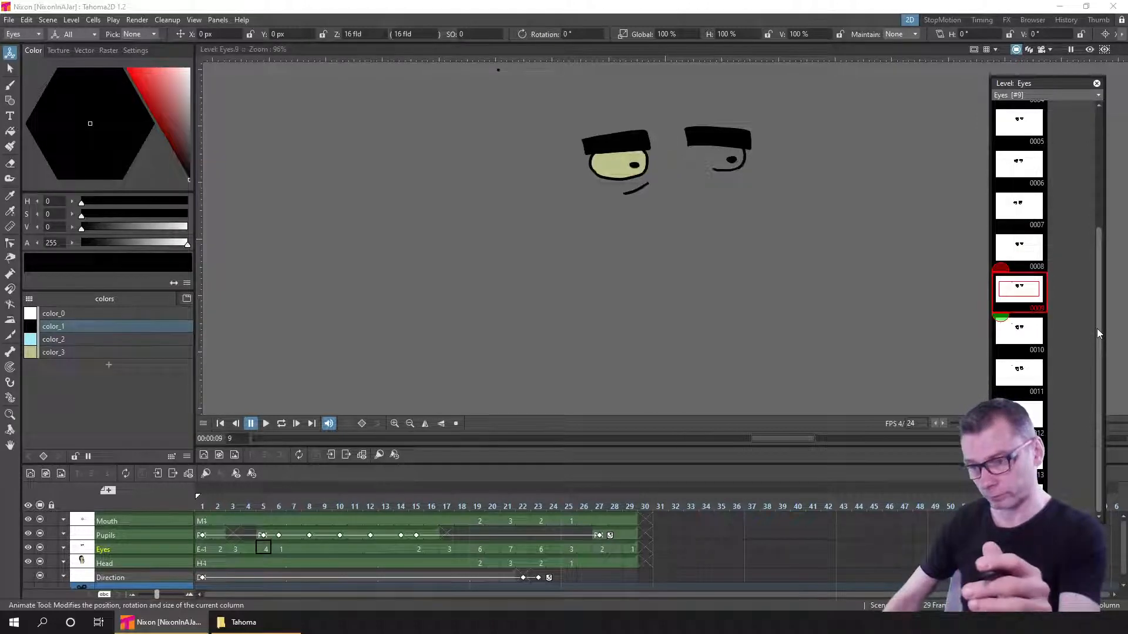
{"action": "key", "text": "Down"}
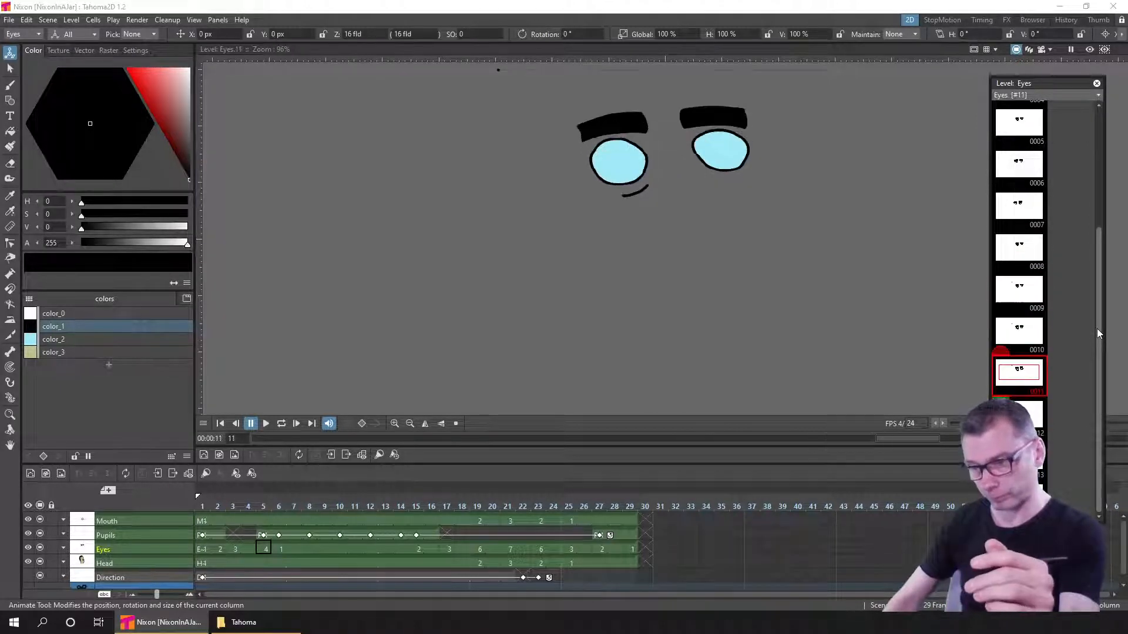
{"action": "key", "text": "Up"}
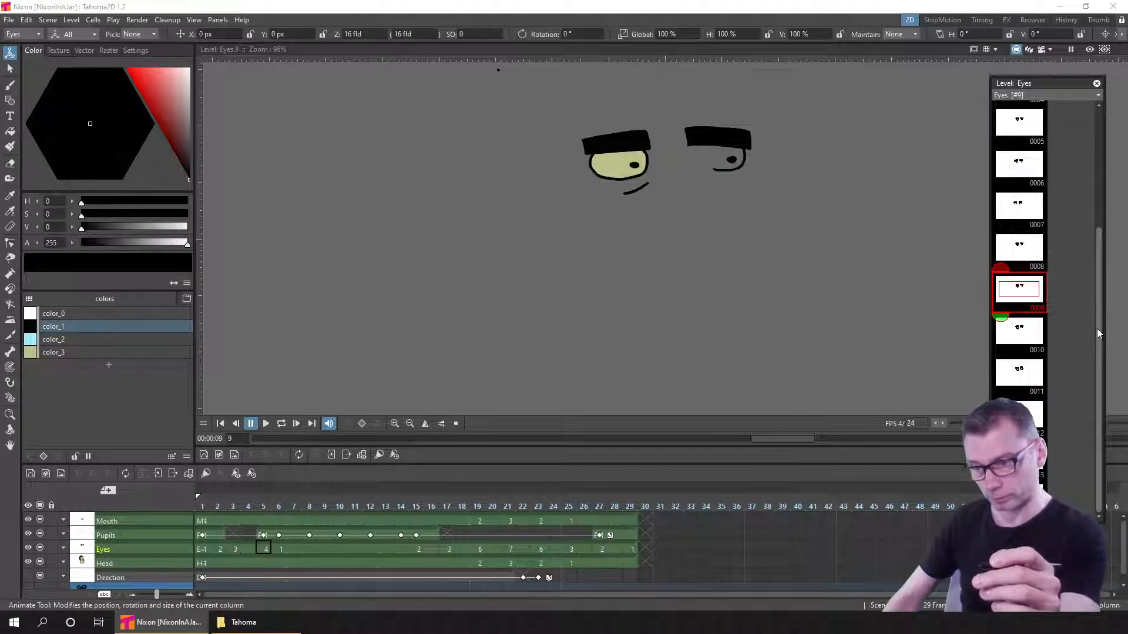
{"action": "key", "text": "Down"}
{"action": "key", "text": "Down"}
{"action": "key", "text": "Down"}
{"action": "key", "text": "Down"}
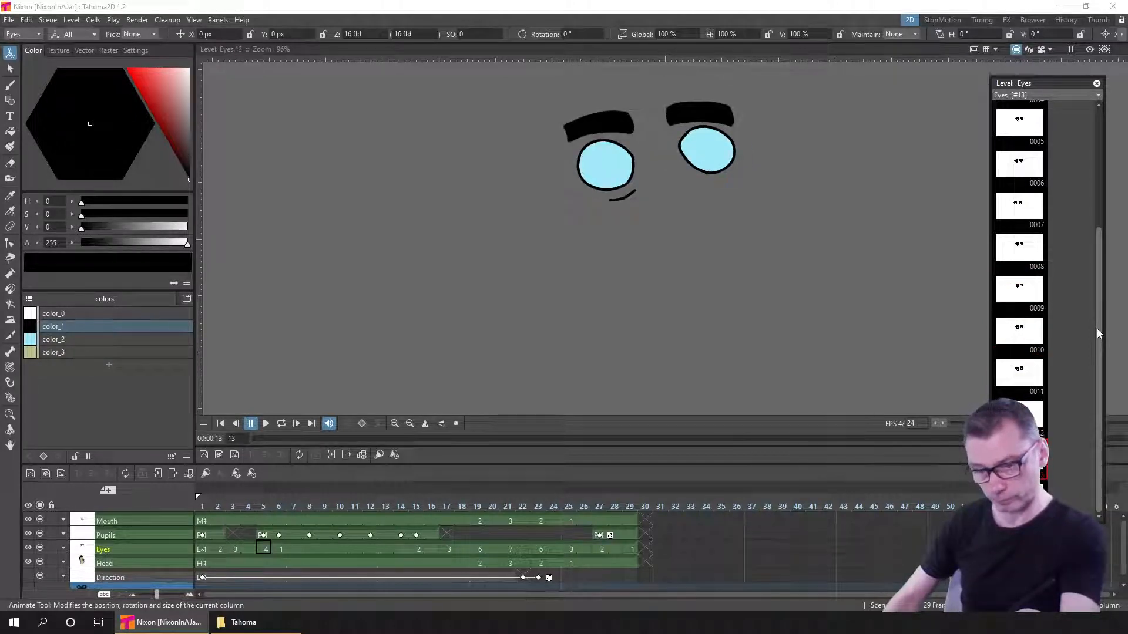
{"action": "key", "text": "Up"}
{"action": "key", "text": "Down"}
{"action": "key", "text": "Up"}
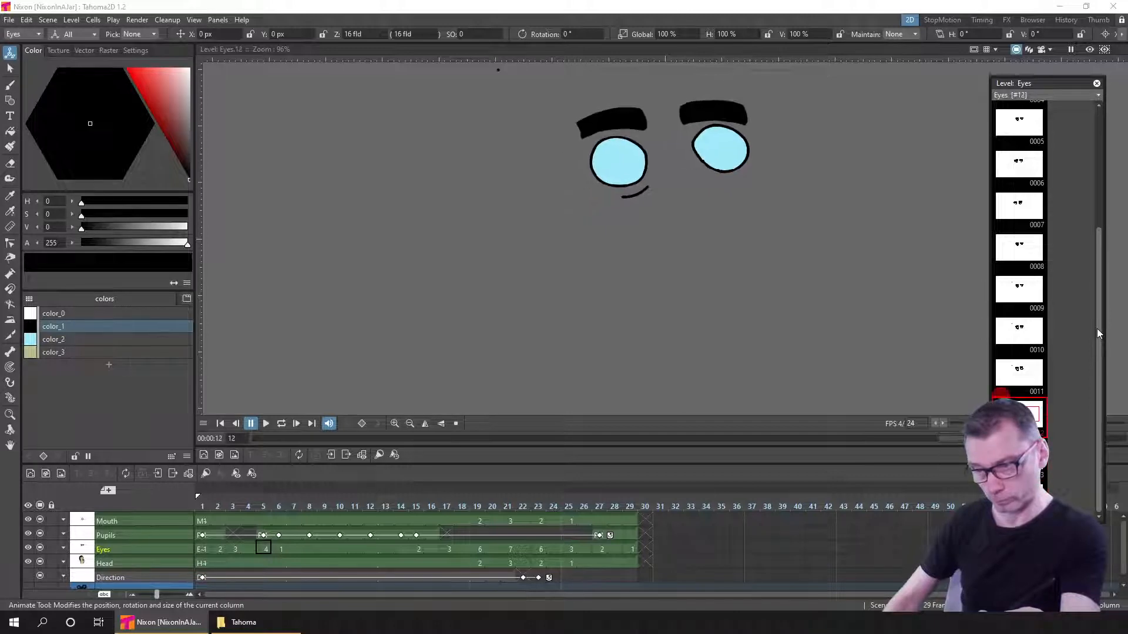
{"action": "key", "text": "Down"}
{"action": "key", "text": "Down"}
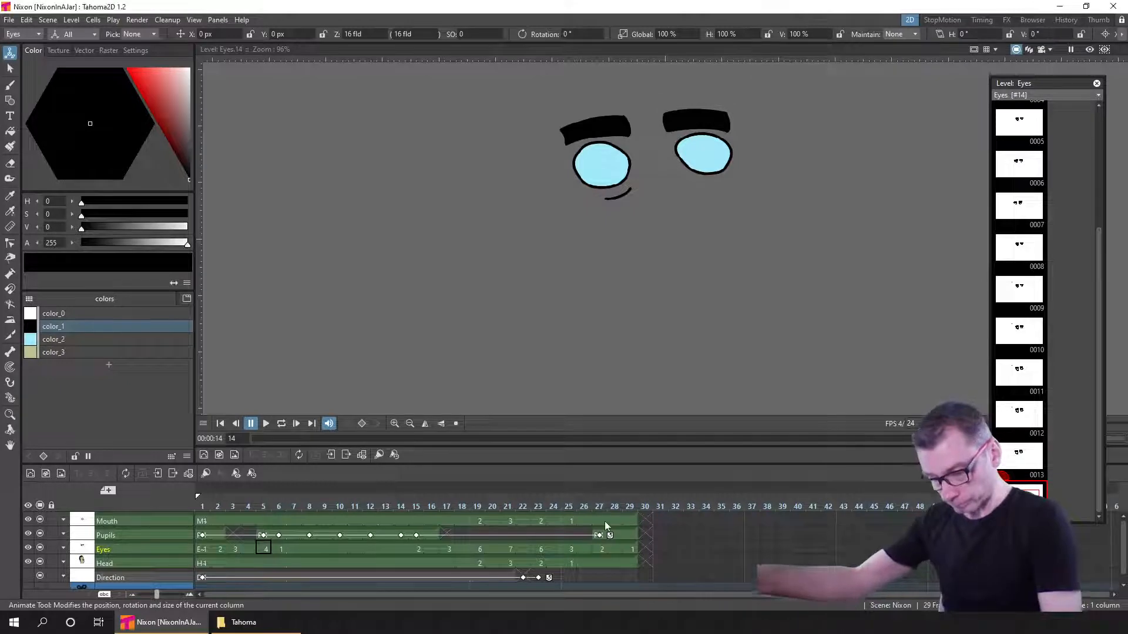
- Insert one frame across all levels at frame 14 and move the Pupils keyframe from frame 15 back to 14
{"action": "left_click", "coordinate": [553, 548]}
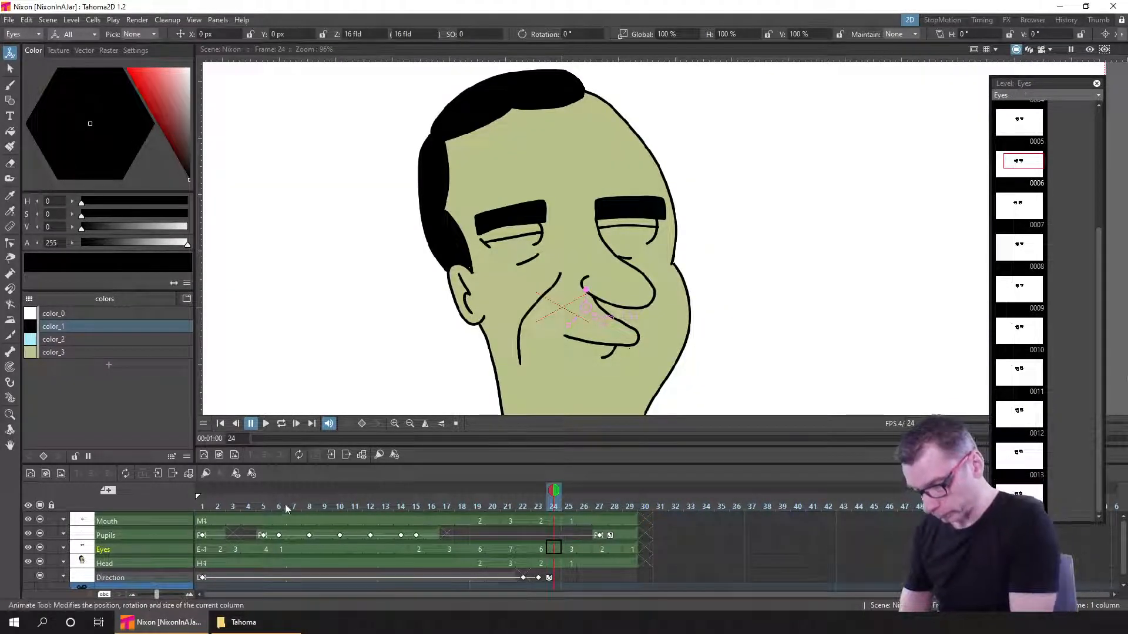
{"action": "left_click_drag", "start_coordinate": [284, 504], "coordinate": [421, 508]}
{"action": "left_click", "coordinate": [480, 508]}
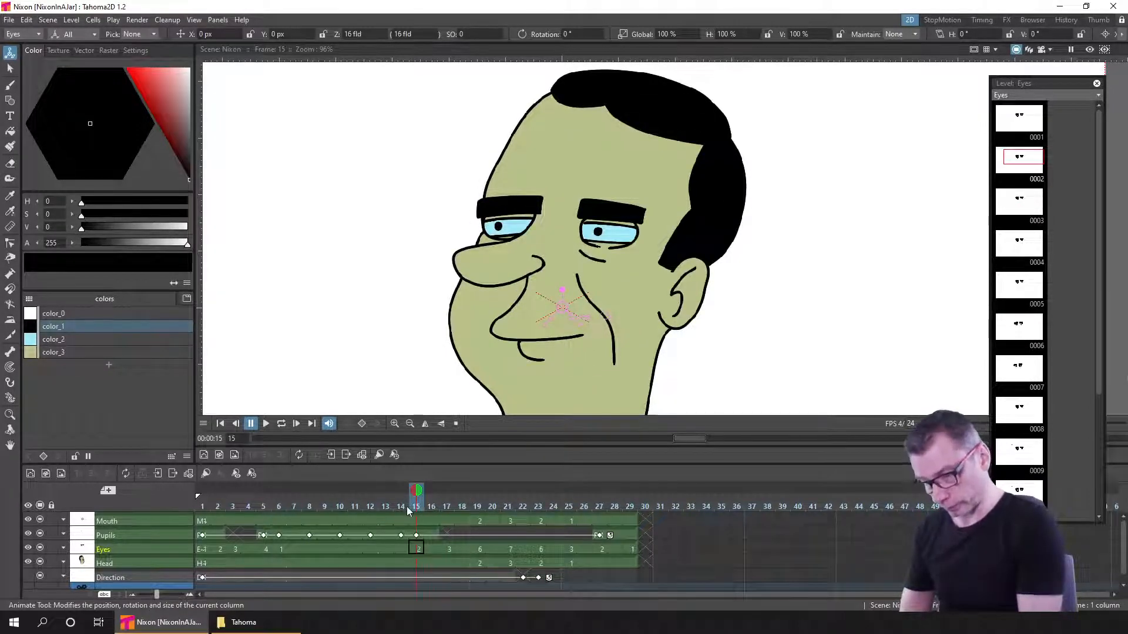
{"action": "left_click", "coordinate": [407, 506]}
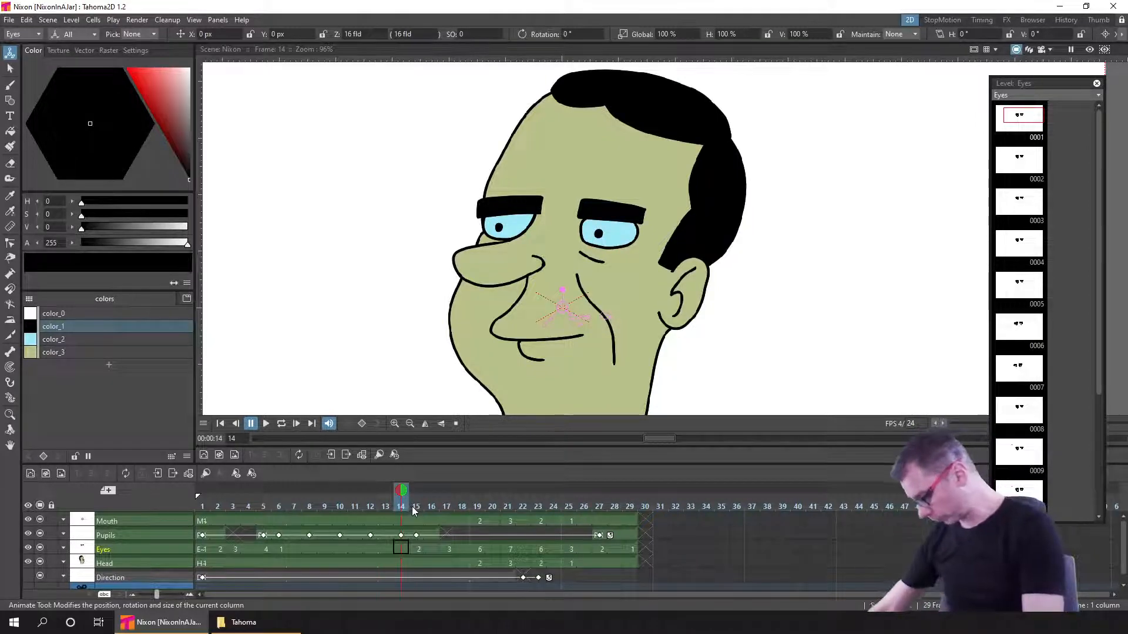
{"action": "key", "text": "Insert"}
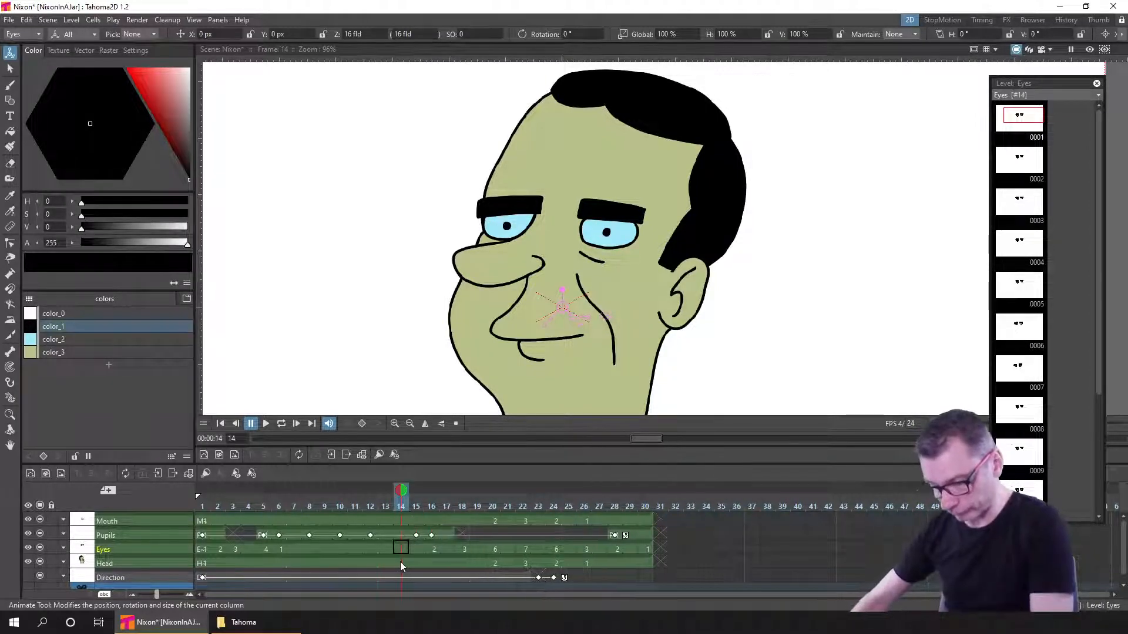
{"action": "left_click_drag", "start_coordinate": [415, 537], "coordinate": [403, 537]}
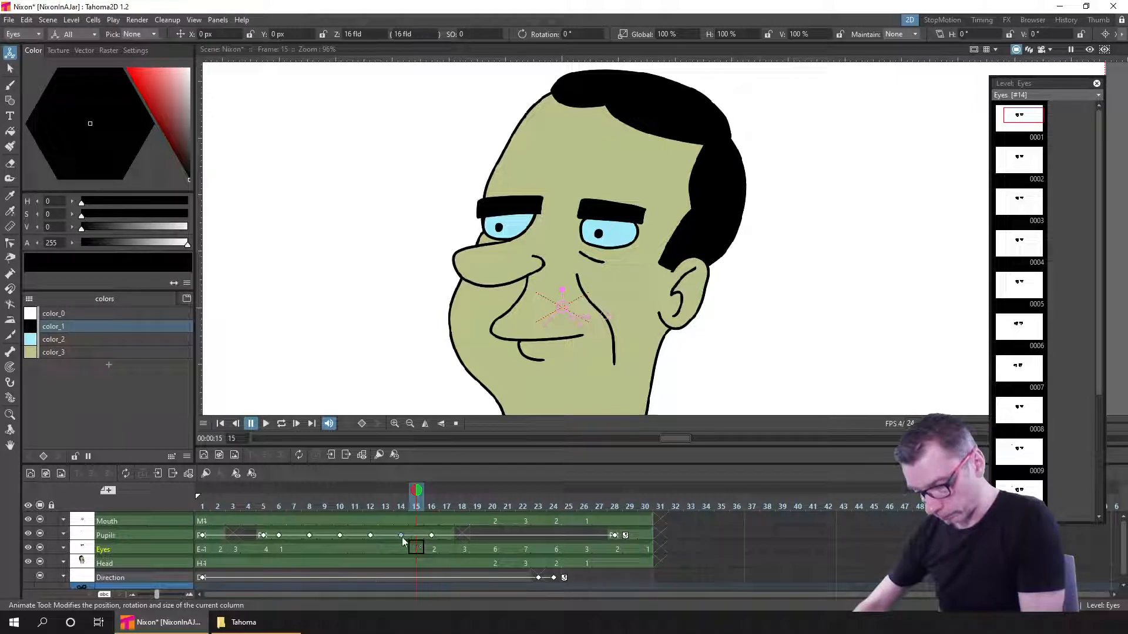
- Insert three more frames across all levels at frame 15 and save the scene
{"action": "left_click", "coordinate": [415, 547]}
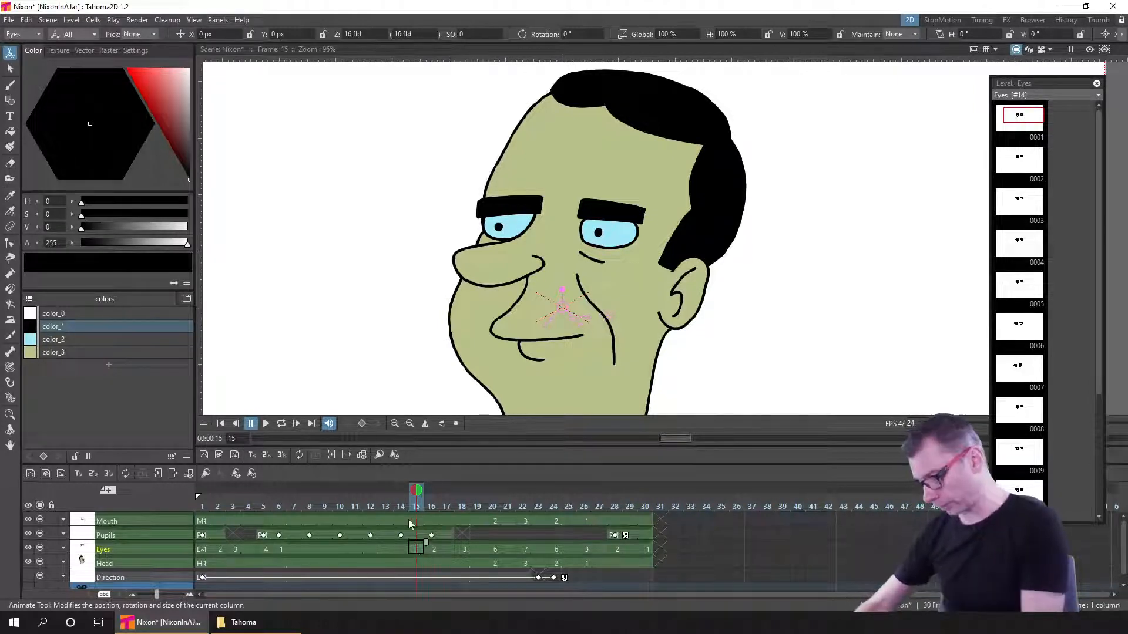
{"action": "key", "text": "Insert"}
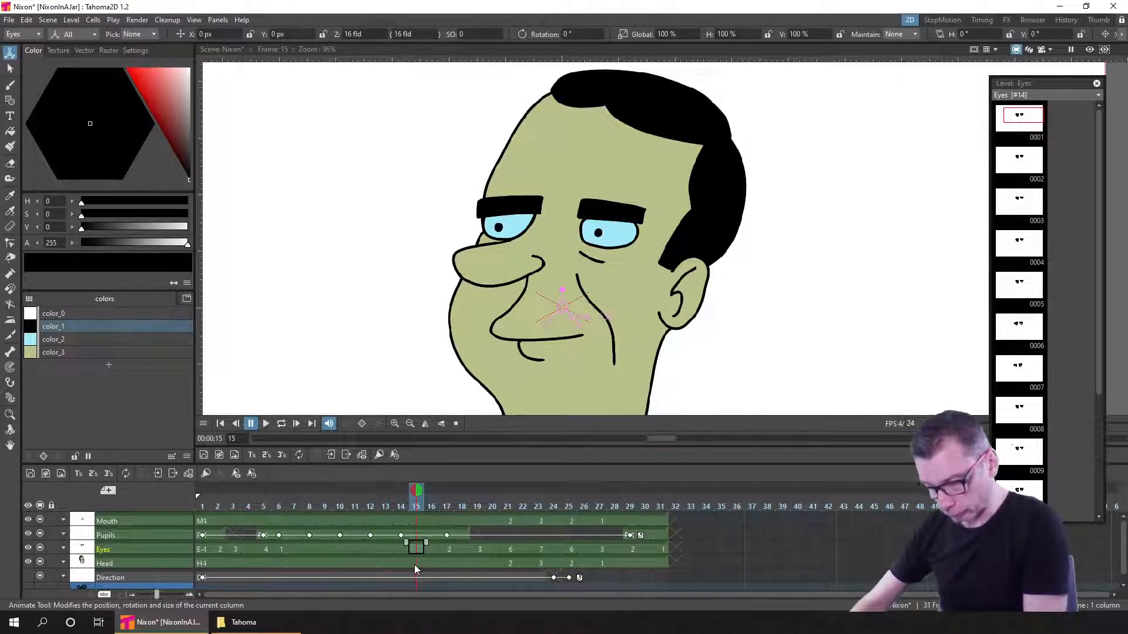
{"action": "key", "text": "Insert"}
{"action": "key", "text": "Insert"}
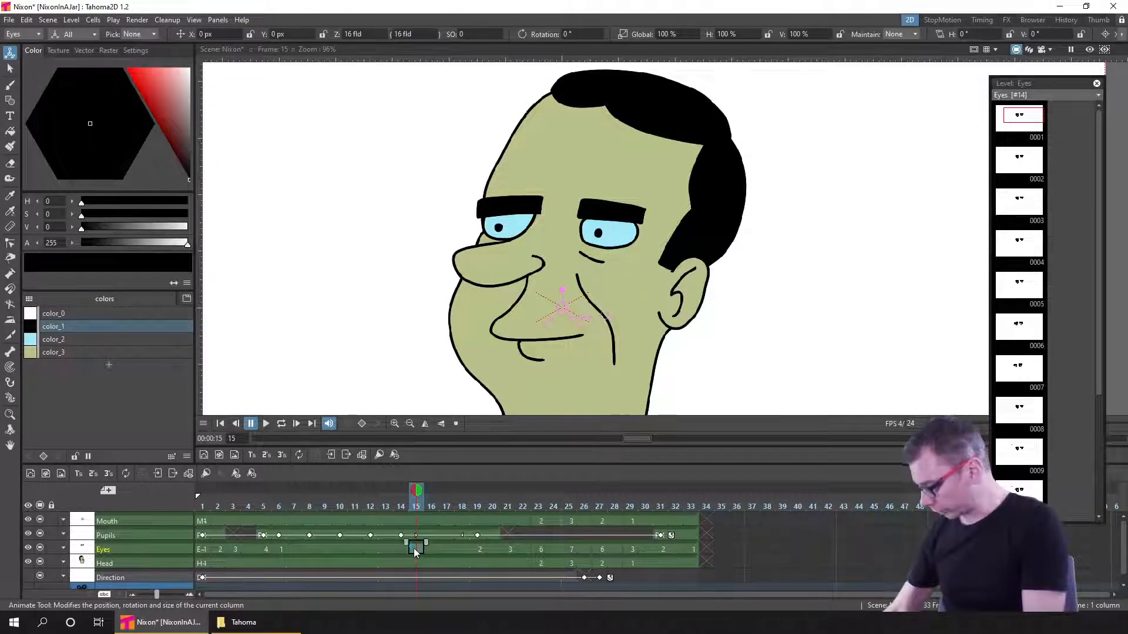
{"action": "key", "text": "ctrl+s"}
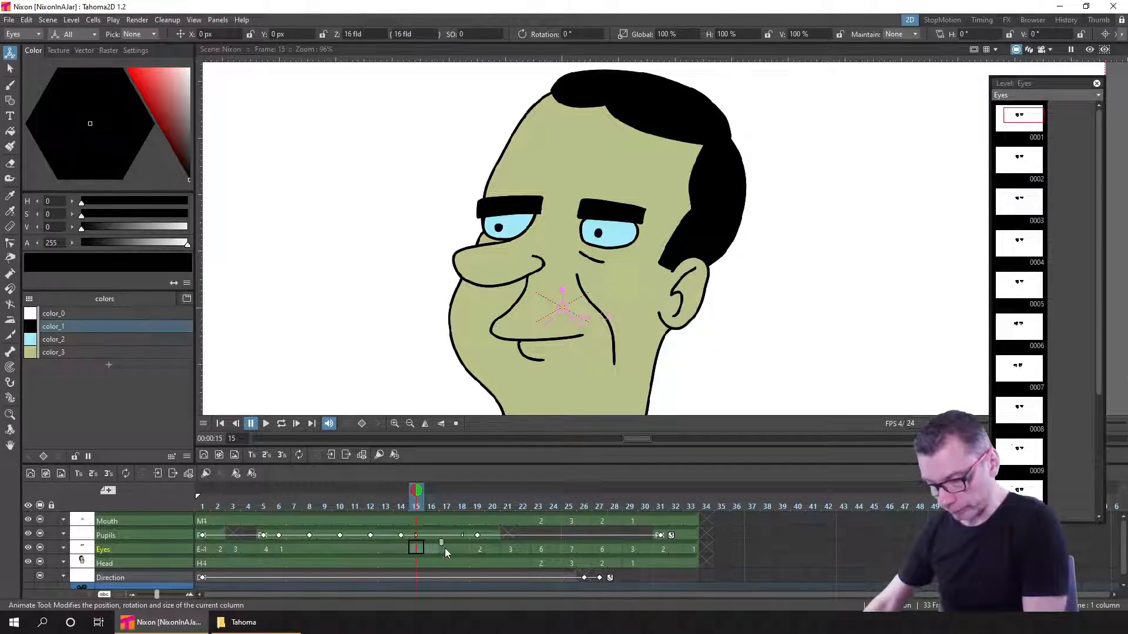
- Set the Eyes cells from frame 15 to 18 to drawing 10
{"action": "left_click_drag", "start_coordinate": [451, 548], "coordinate": [464, 548]}
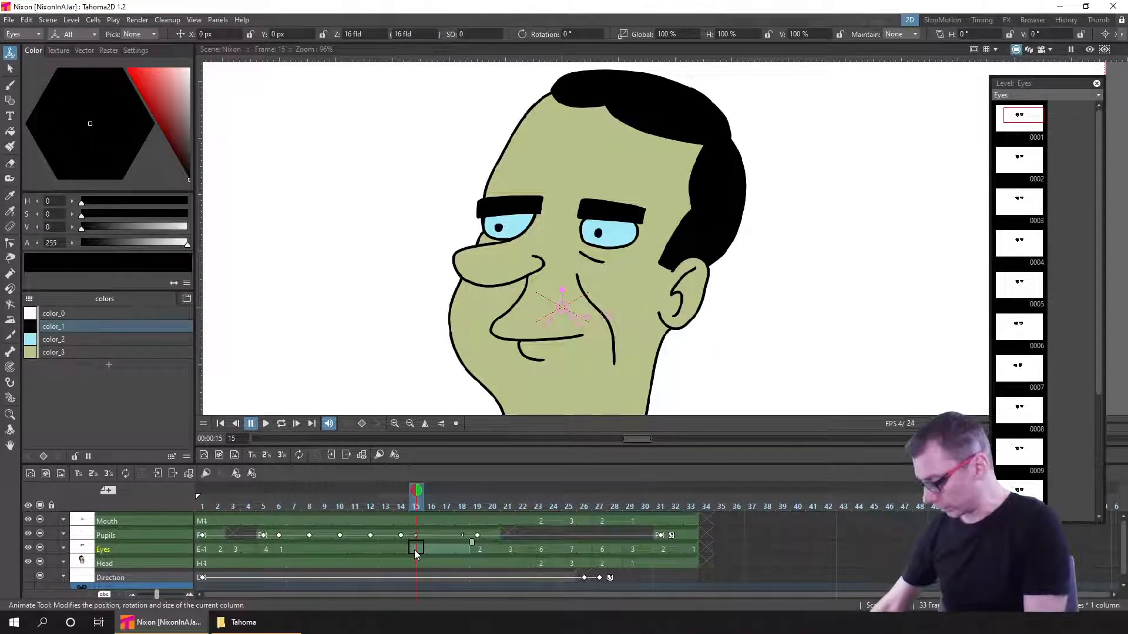
{"action": "type", "text": "2"}
{"action": "key", "text": "Return"}
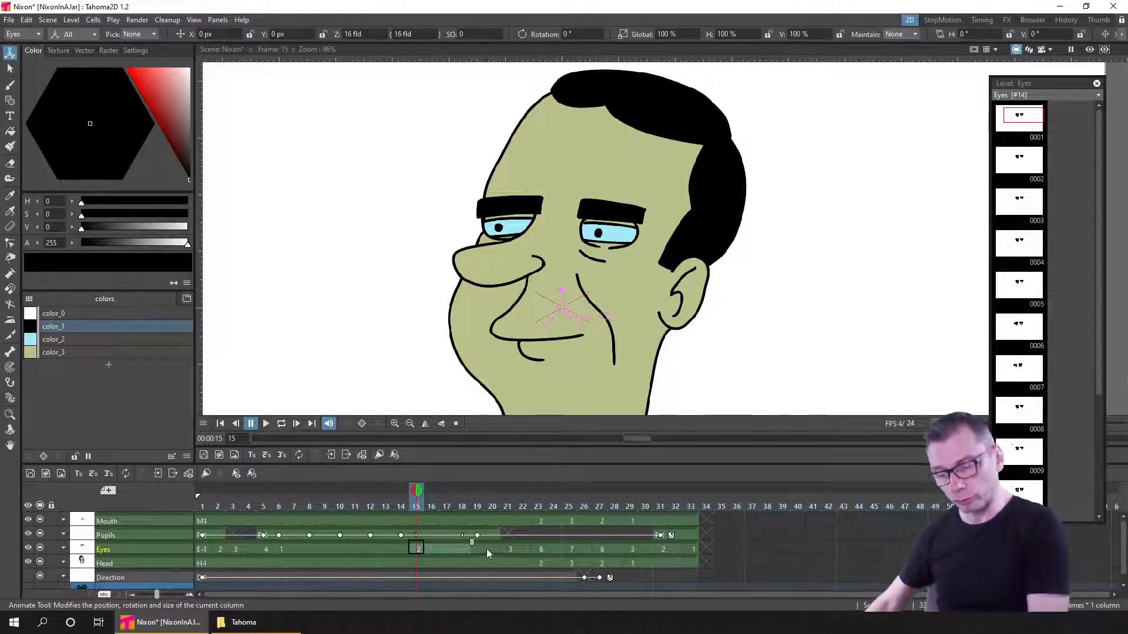
{"action": "type", "text": "3"}
{"action": "key", "text": "Return"}
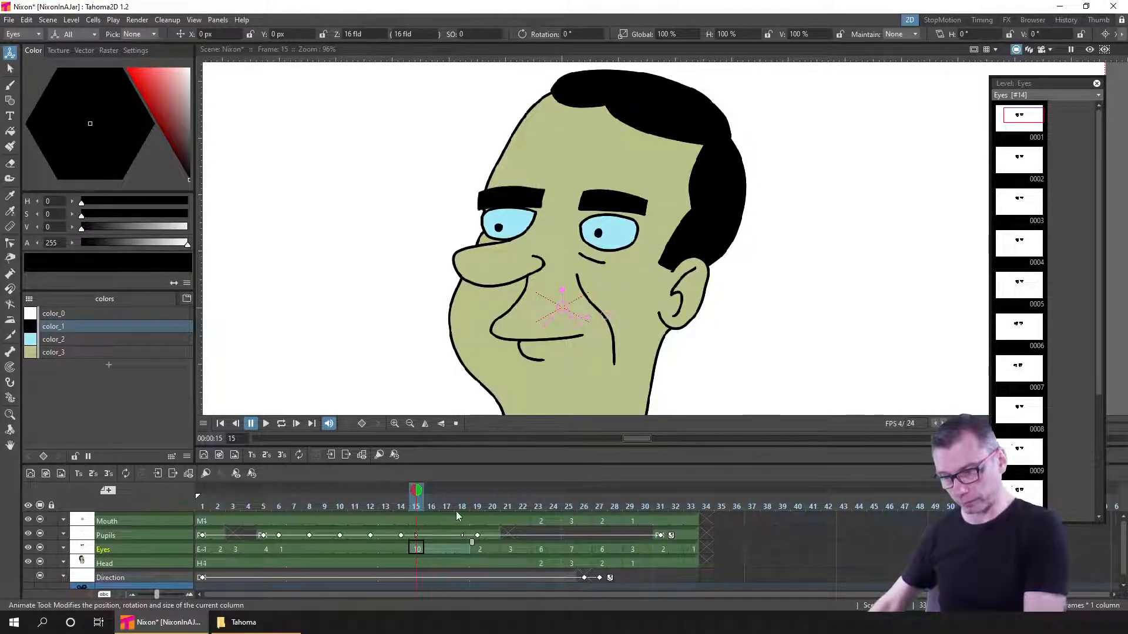
- Set the Eyes level to drawing 11 at frame 16 and drawing 12 at frame 17
{"action": "left_click", "coordinate": [416, 507]}
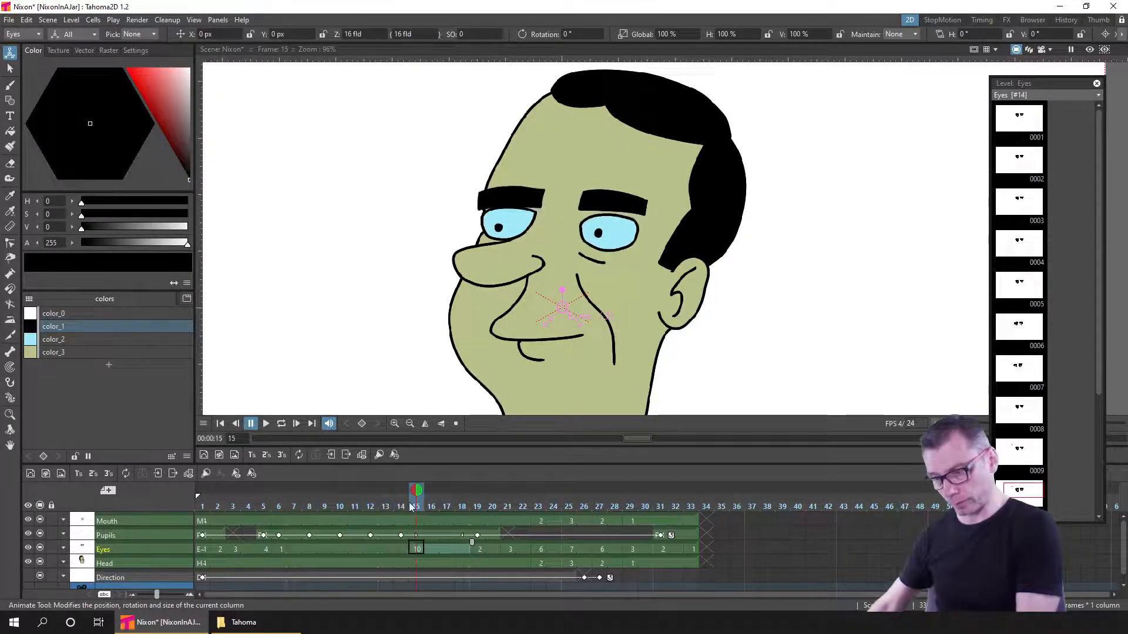
{"action": "left_click", "coordinate": [434, 548]}
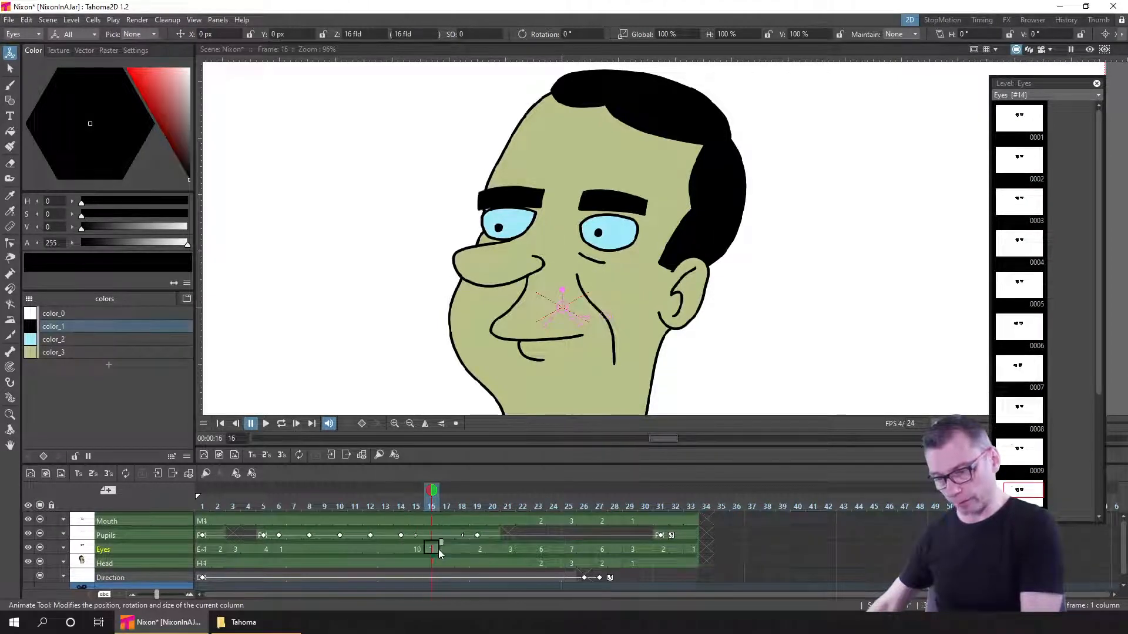
{"action": "left_click", "coordinate": [448, 548]}
{"action": "type", "text": "10"}
{"action": "key", "text": "Return"}
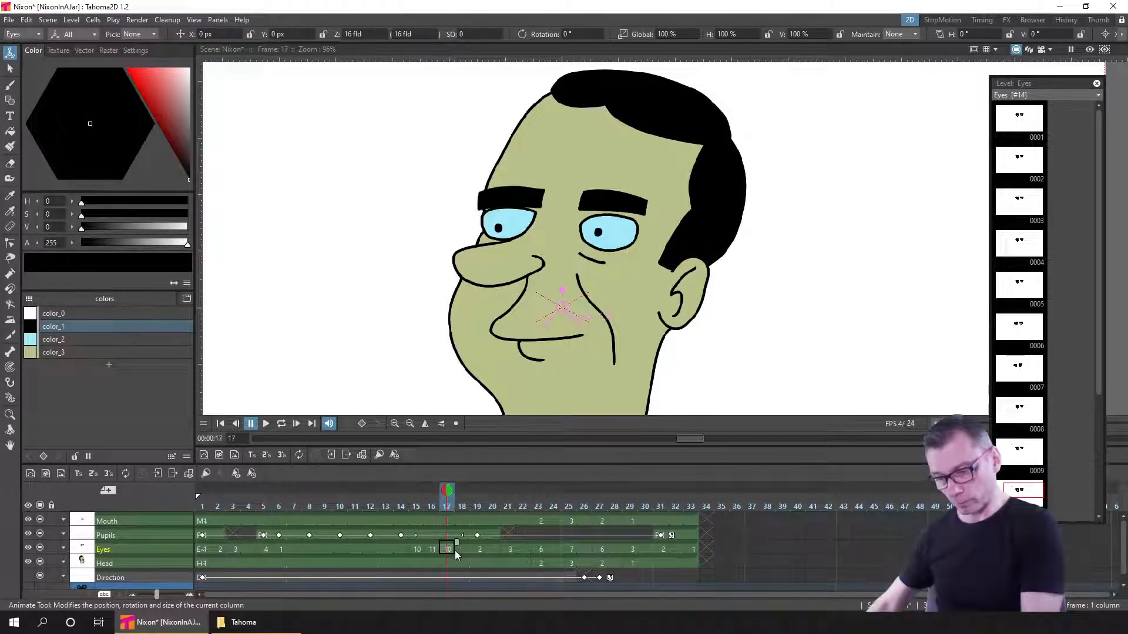
{"action": "type", "text": "12"}
{"action": "key", "text": "Return"}
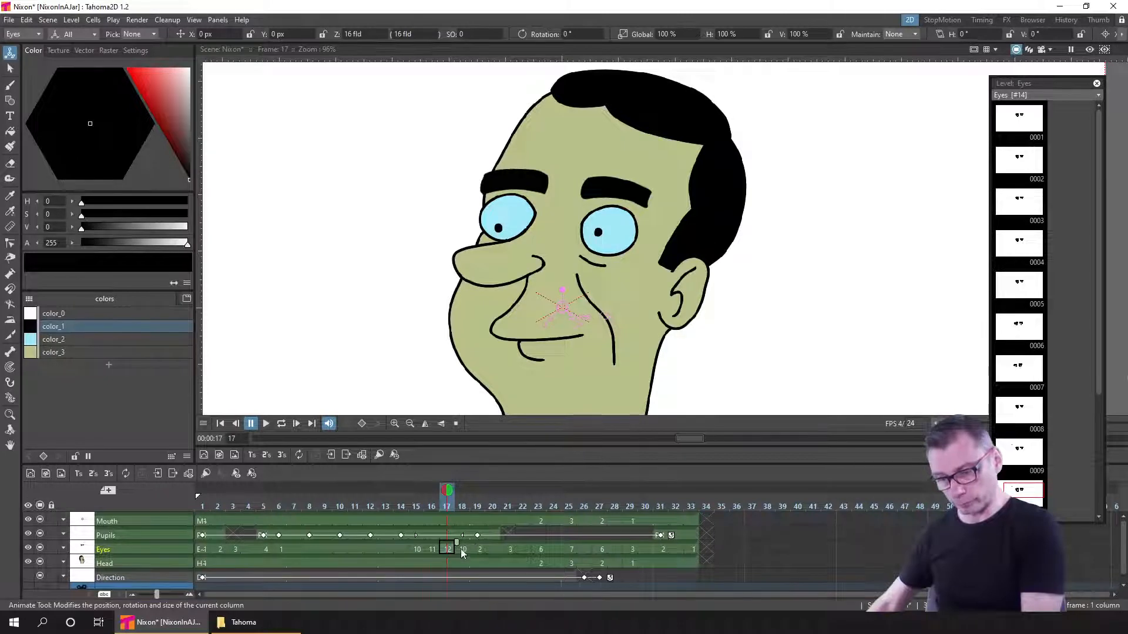
- Set the Eyes level to drawing 13 at frame 18 and compare the eyes with those at frame 17
{"action": "left_click", "coordinate": [462, 548]}
{"action": "type", "text": "13"}
{"action": "key", "text": "Return"}
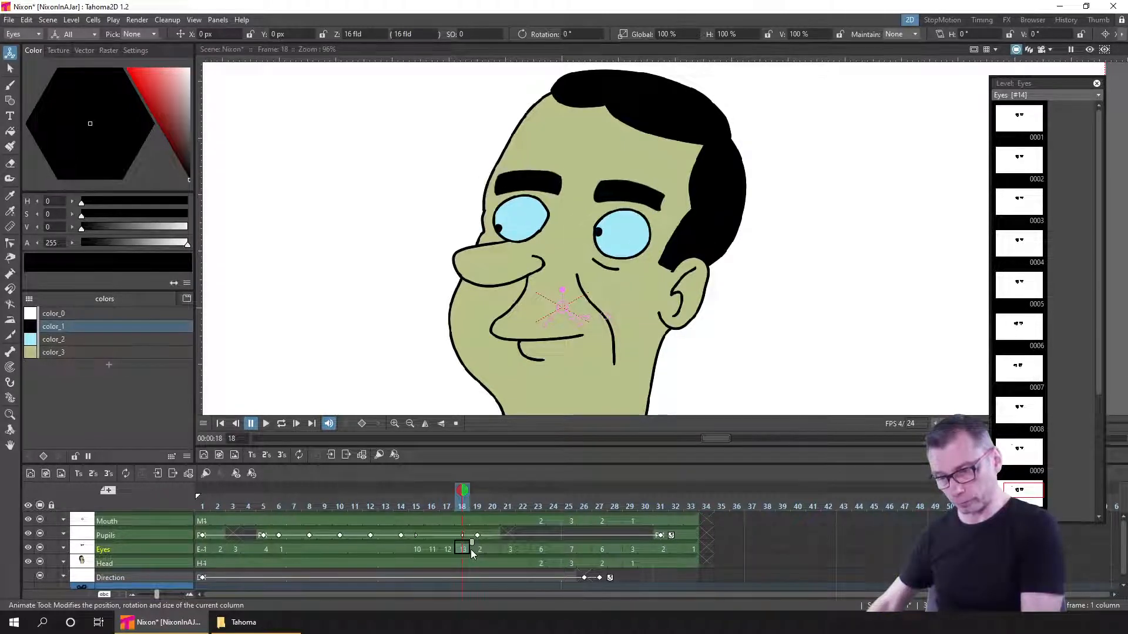
{"action": "left_click", "coordinate": [447, 549]}
{"action": "left_click", "coordinate": [463, 548]}
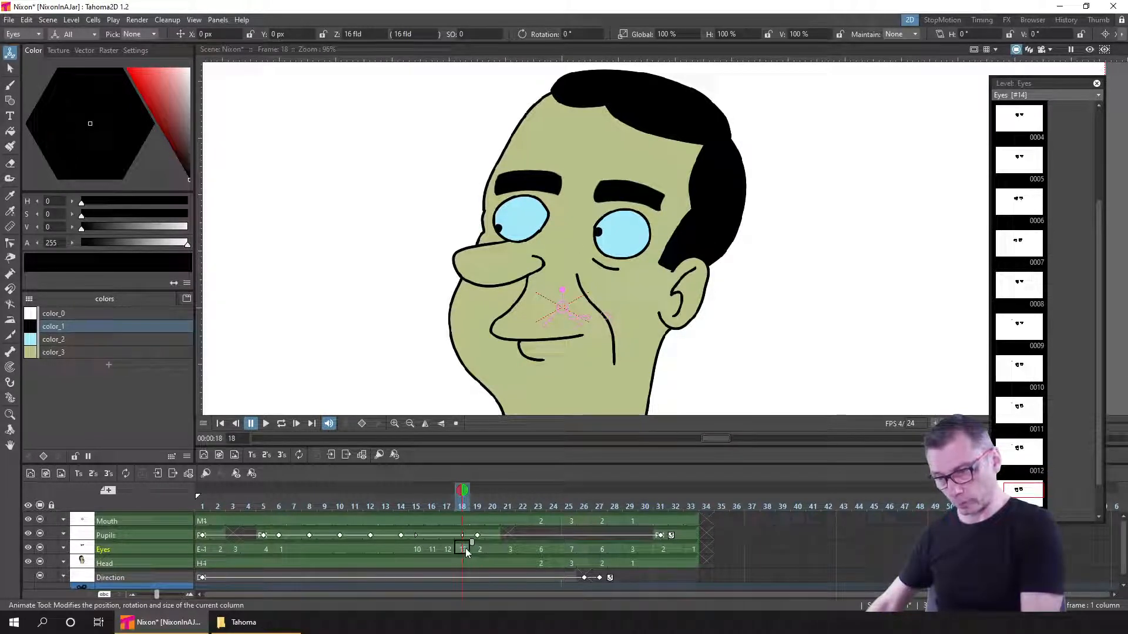
{"action": "left_click", "coordinate": [449, 548]}
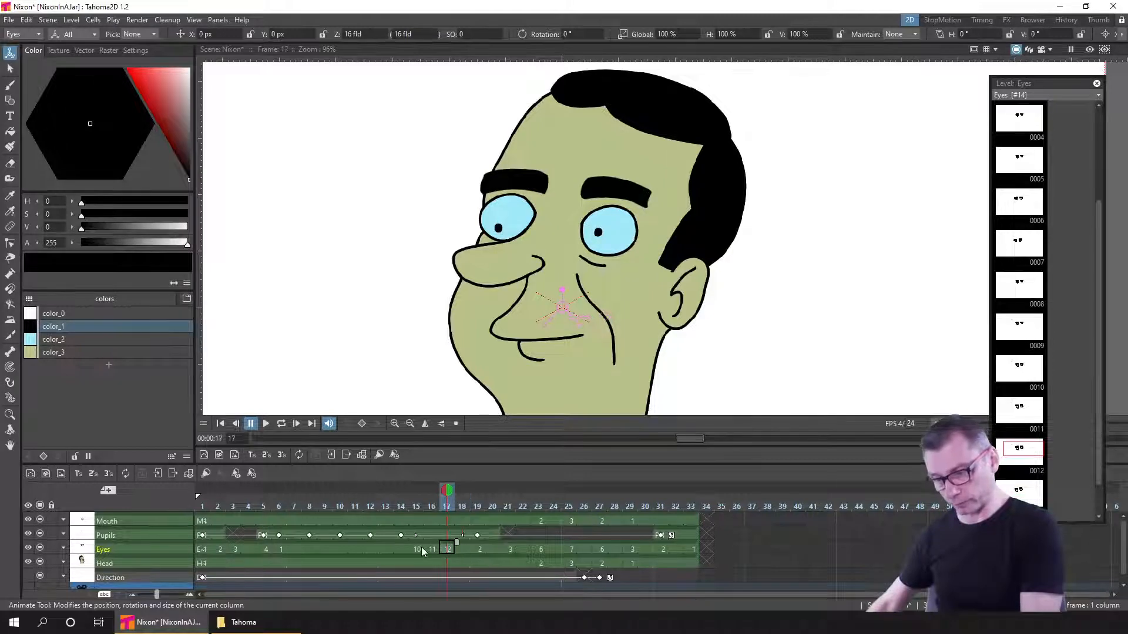
- Try drawing 14 in the Eyes cell at frame 17 and return the cell to drawing 12
{"action": "left_click", "coordinate": [419, 509]}
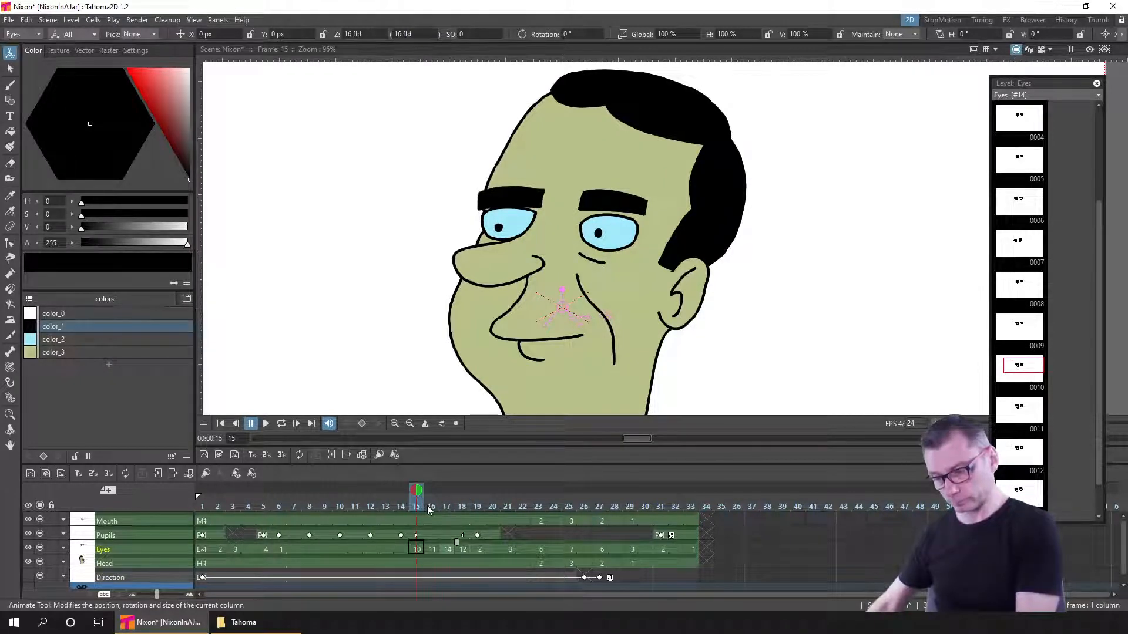
{"action": "left_click", "coordinate": [436, 509]}
{"action": "left_click", "coordinate": [449, 509]}
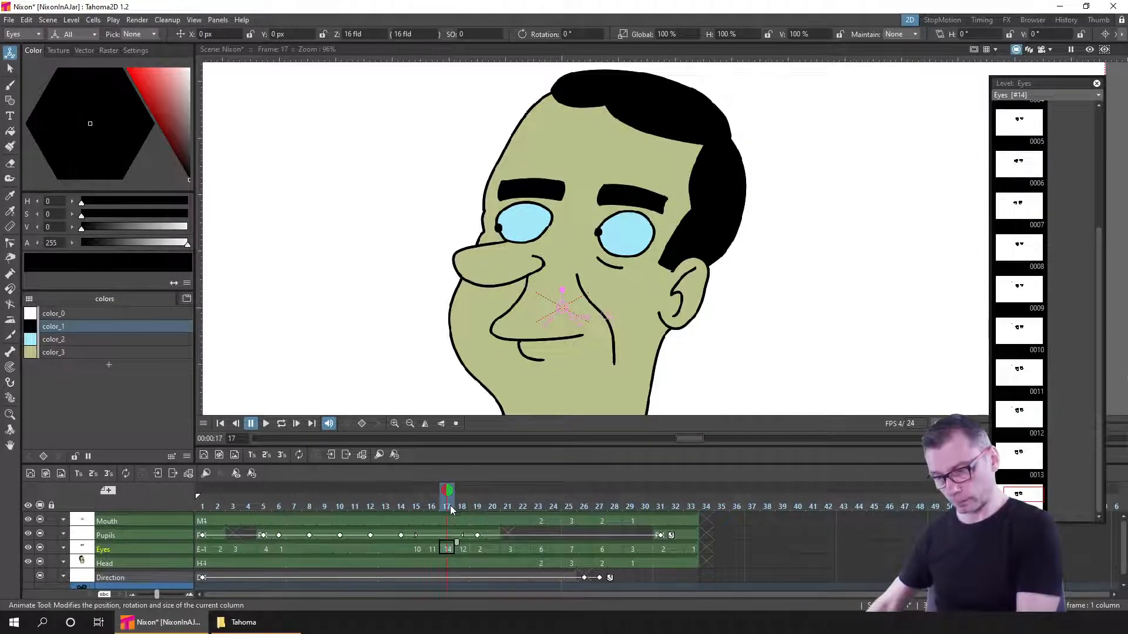
{"action": "key", "text": "q"}
{"action": "key", "text": "q"}
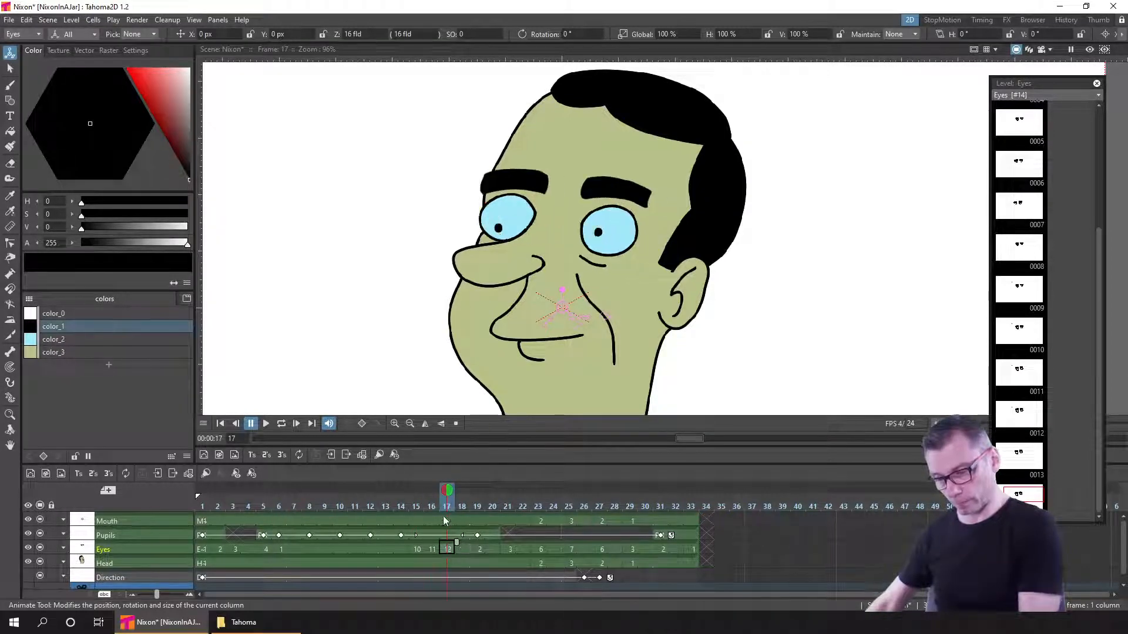
- Compare the eye-widening drawings across frames 15 to 17 and save the scene
{"action": "left_click", "coordinate": [415, 506]}
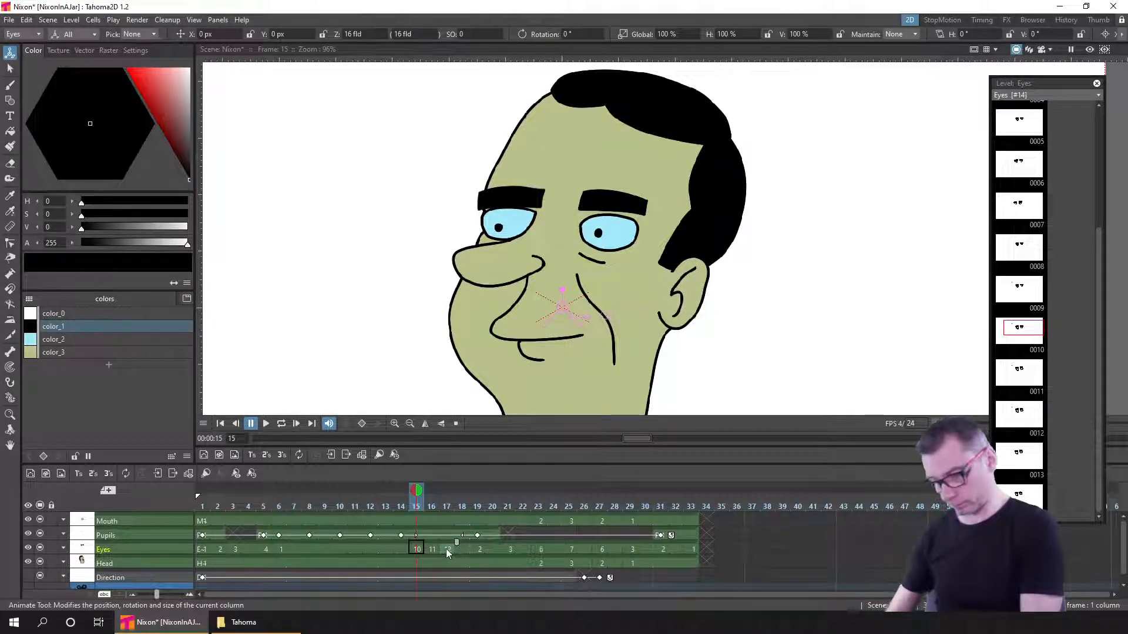
{"action": "left_click", "coordinate": [432, 555]}
{"action": "key", "text": "."}
{"action": "left_click", "coordinate": [418, 552]}
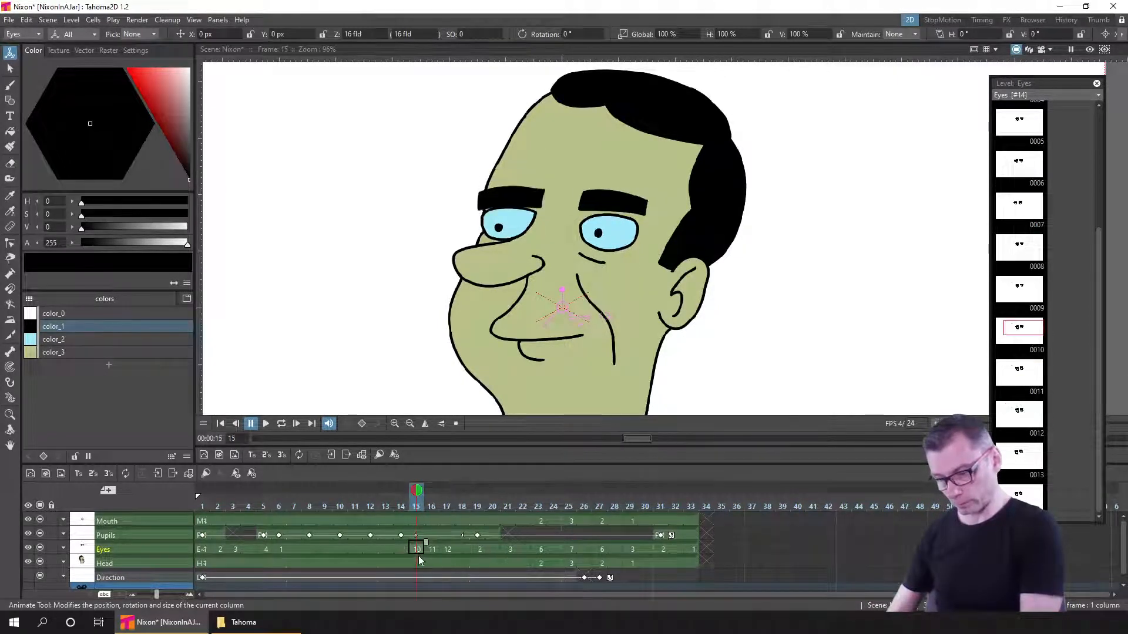
{"action": "key", "text": "."}
{"action": "key", "text": "."}
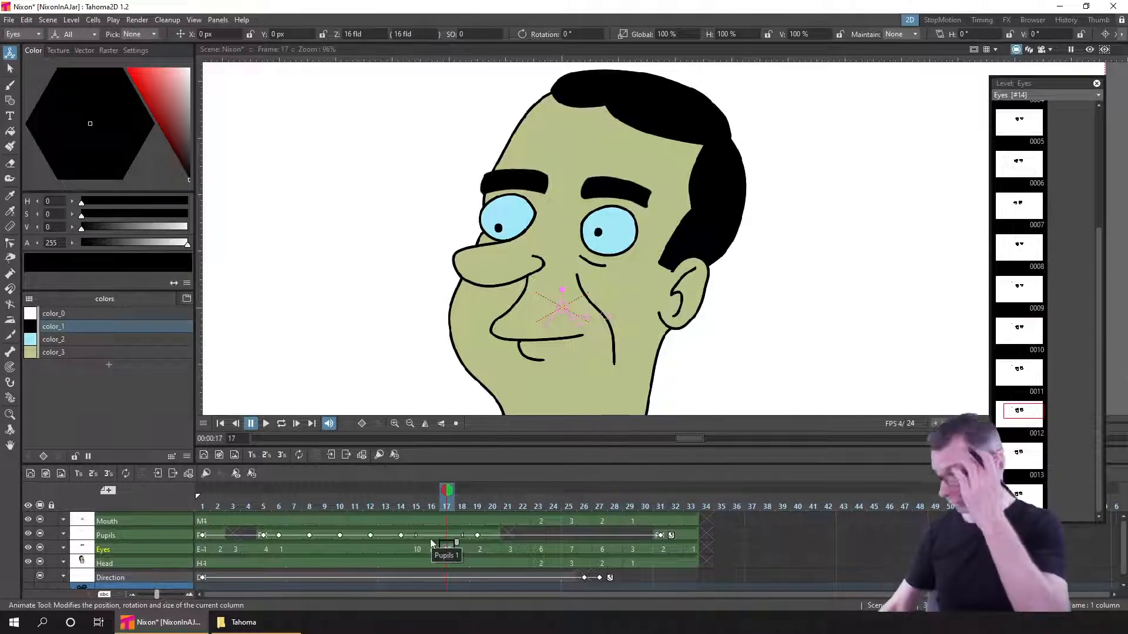
{"action": "key", "text": "ctrl+s"}
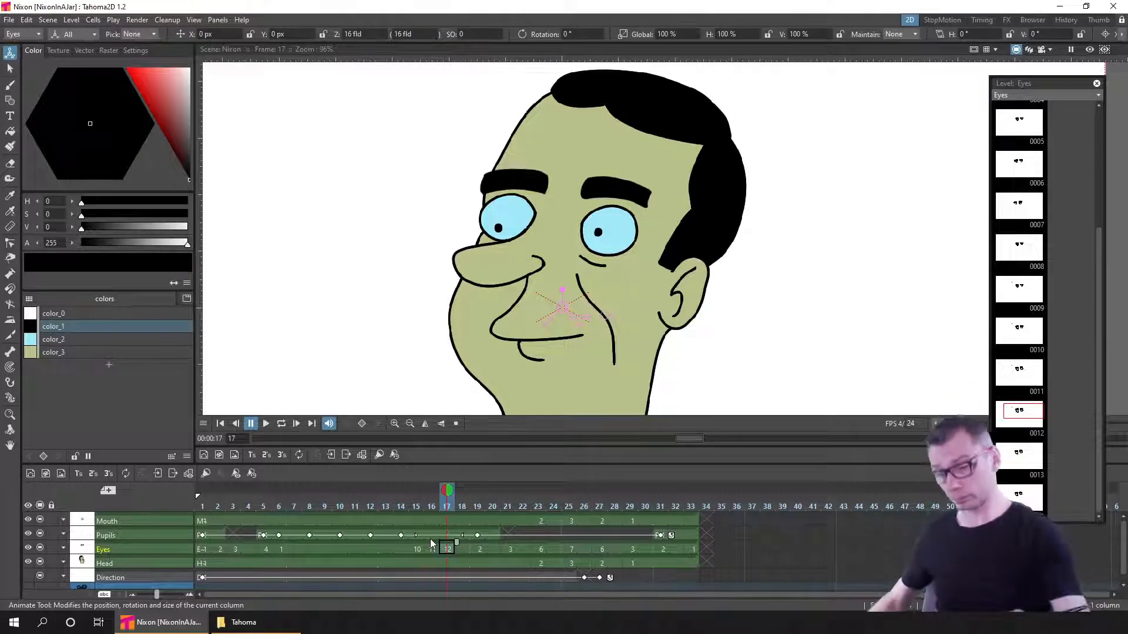
- Insert three more frames across all levels at frame 18 to hold the wide-eyed expression longer
{"action": "left_click_drag", "start_coordinate": [398, 506], "coordinate": [449, 499]}
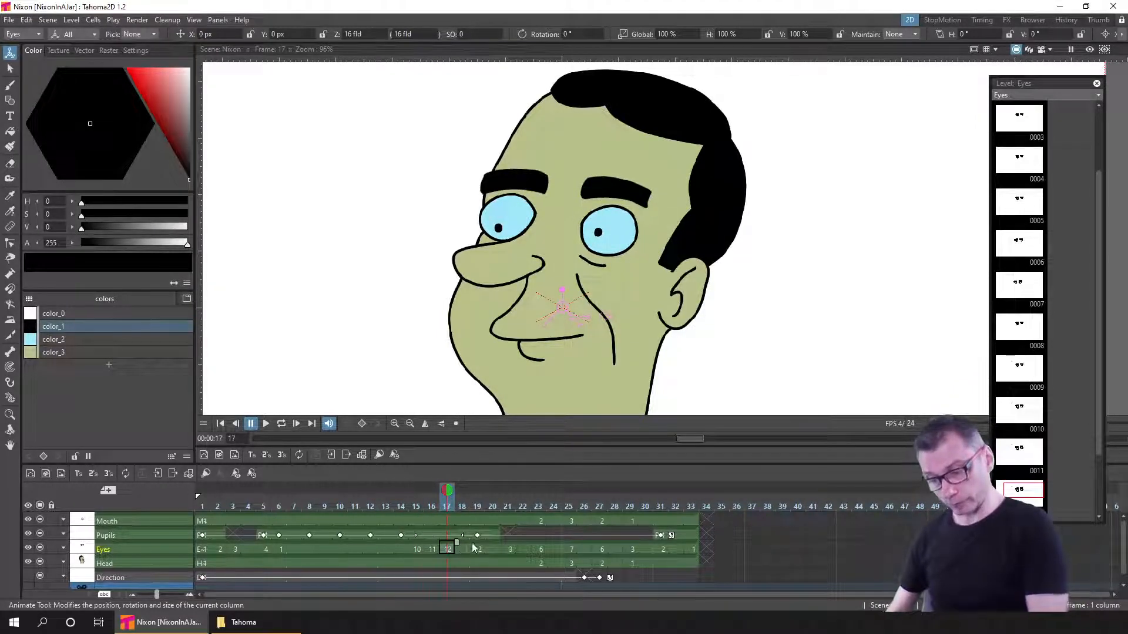
{"action": "left_click", "coordinate": [460, 552]}
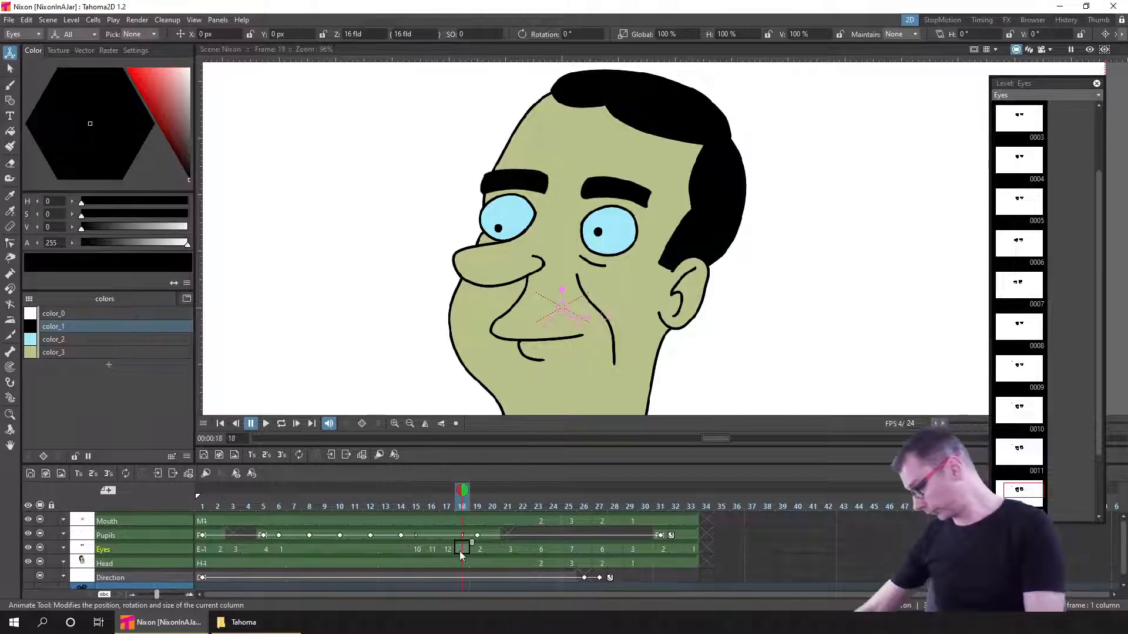
{"action": "key", "text": "Insert"}
{"action": "key", "text": "Insert"}
{"action": "key", "text": "Insert"}
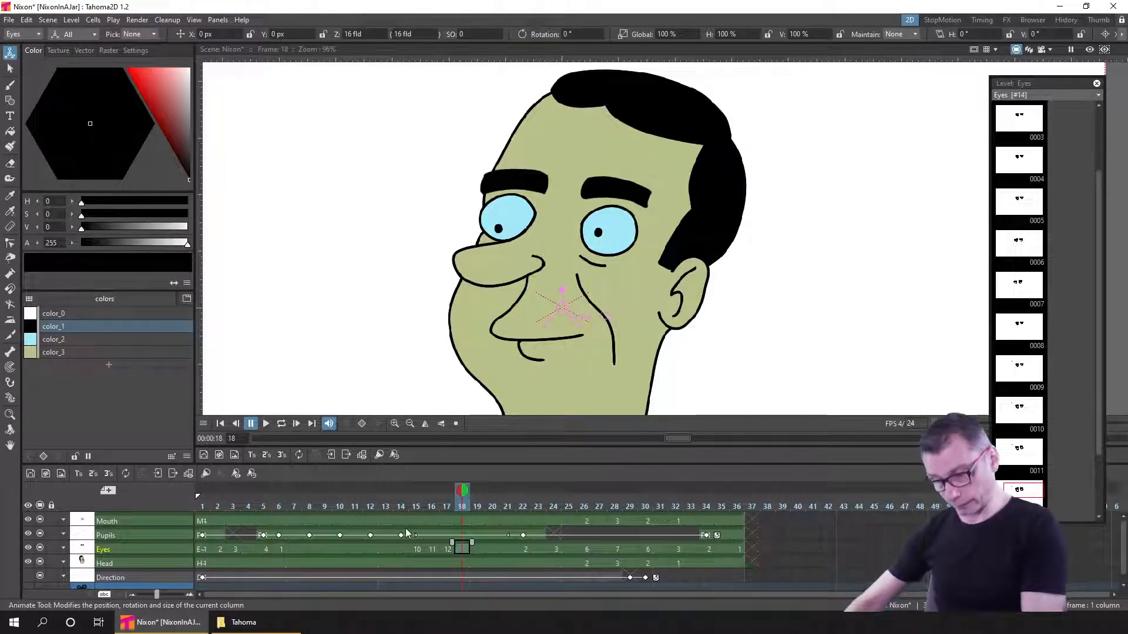
- Add a Pupils keyframe at frame 17, where the eyes are widest
{"action": "left_click", "coordinate": [401, 503]}
{"action": "left_click", "coordinate": [414, 504]}
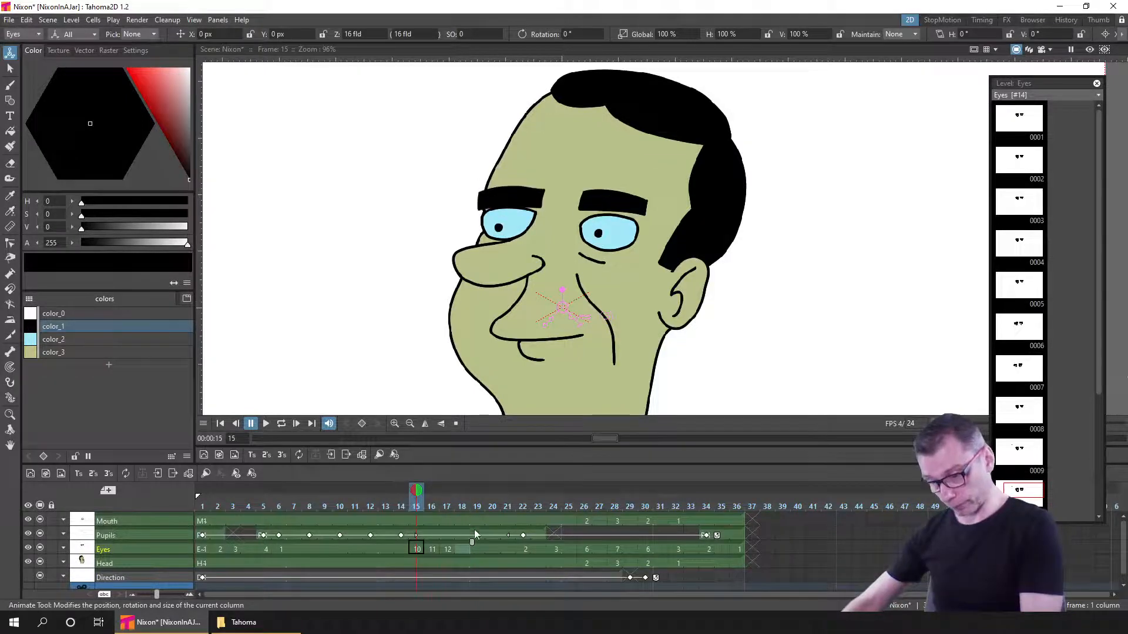
{"action": "left_click", "coordinate": [473, 534]}
{"action": "left_click", "coordinate": [463, 534]}
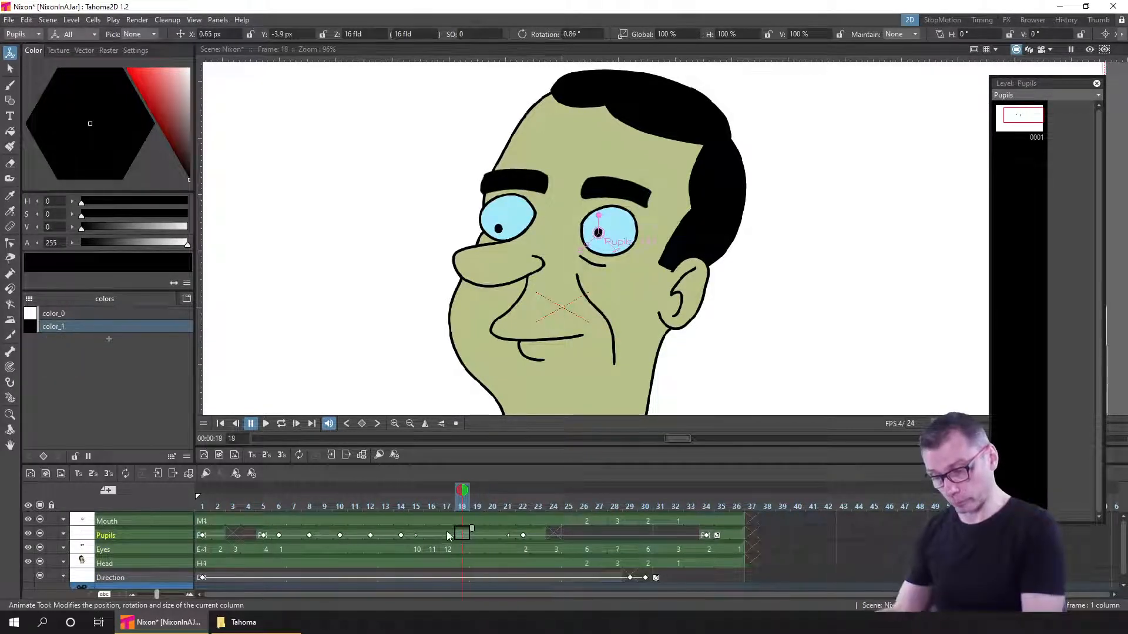
{"action": "left_click", "coordinate": [447, 533]}
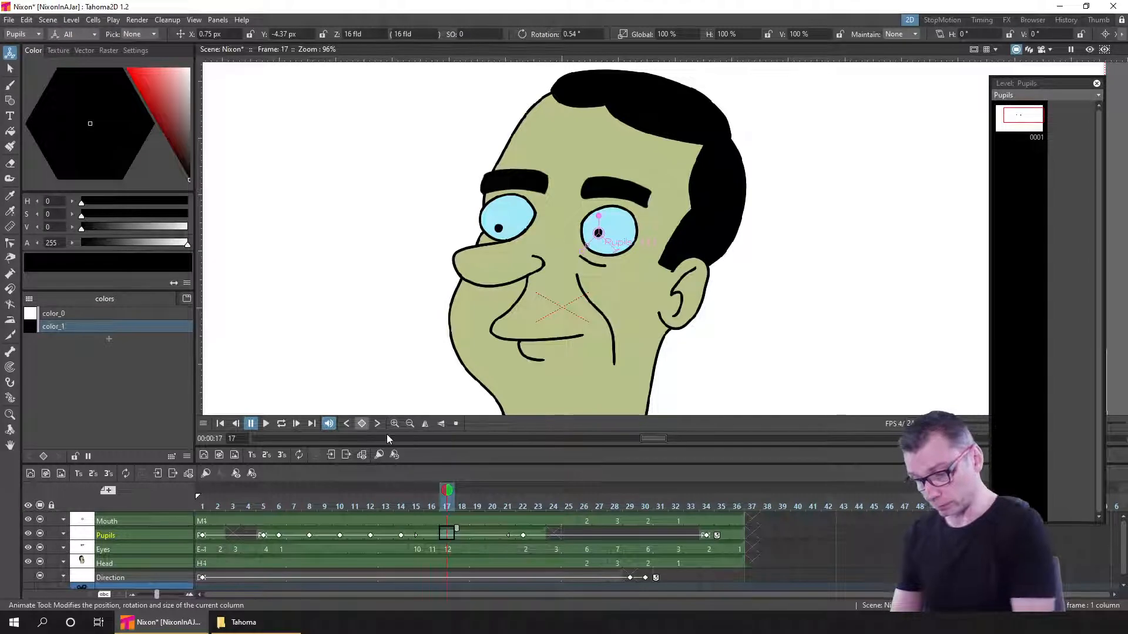
{"action": "key", "text": "z"}
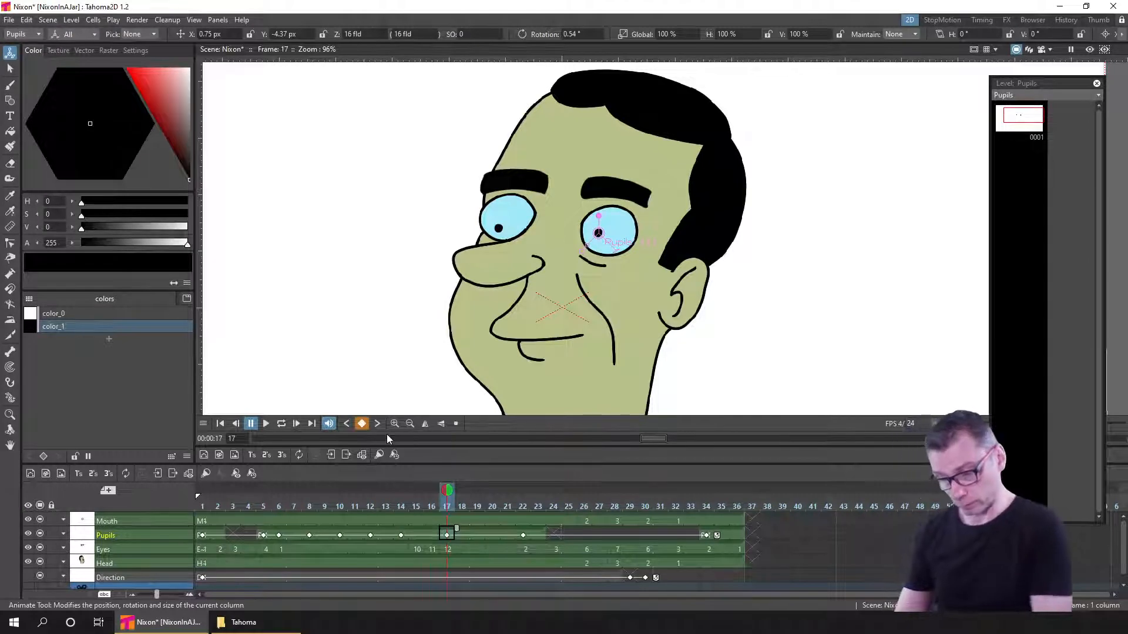
- Shift the pupils toward the nose to X -17.17 px, Y 3.42 px and place that key at frame 20
{"action": "left_click", "coordinate": [463, 534]}
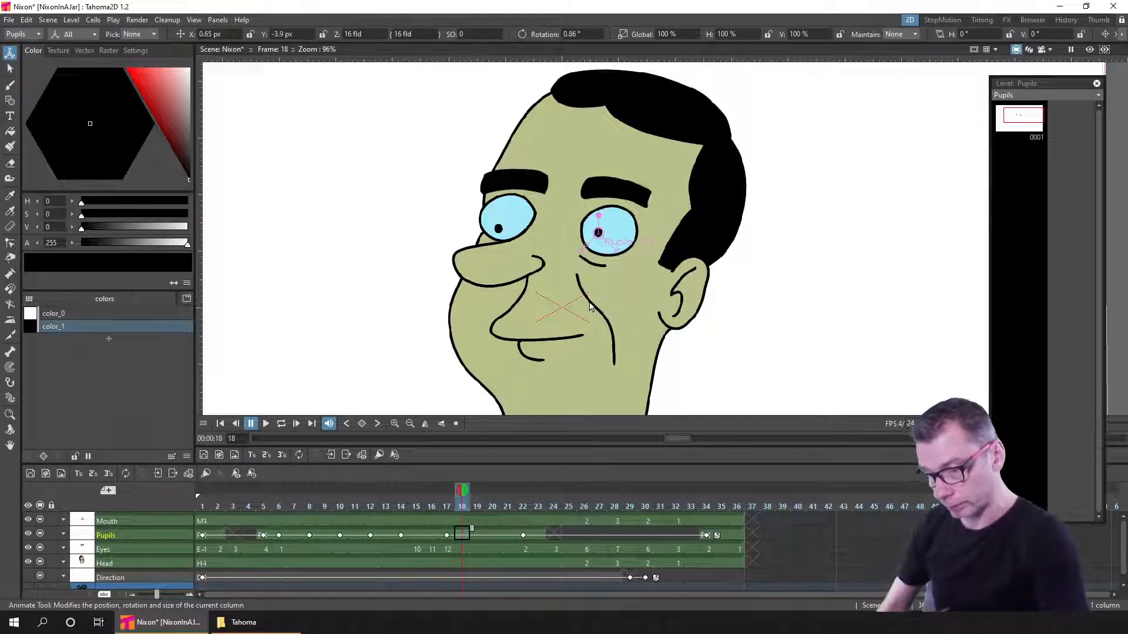
{"action": "left_click_drag", "start_coordinate": [590, 306], "coordinate": [581, 300]}
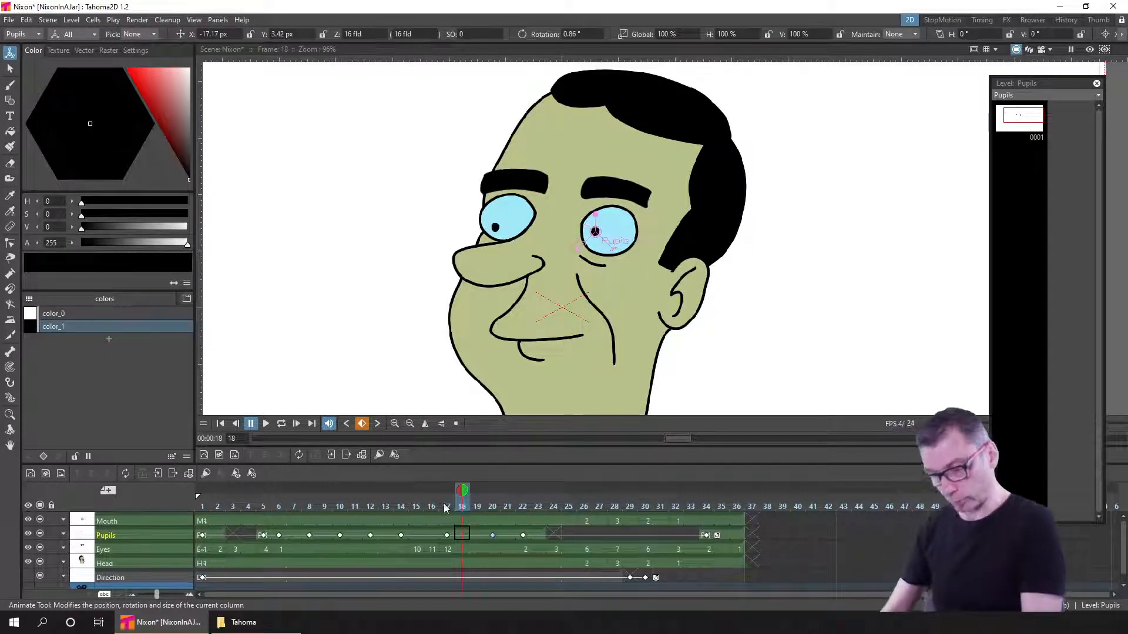
{"action": "left_click_drag", "start_coordinate": [444, 504], "coordinate": [495, 508]}
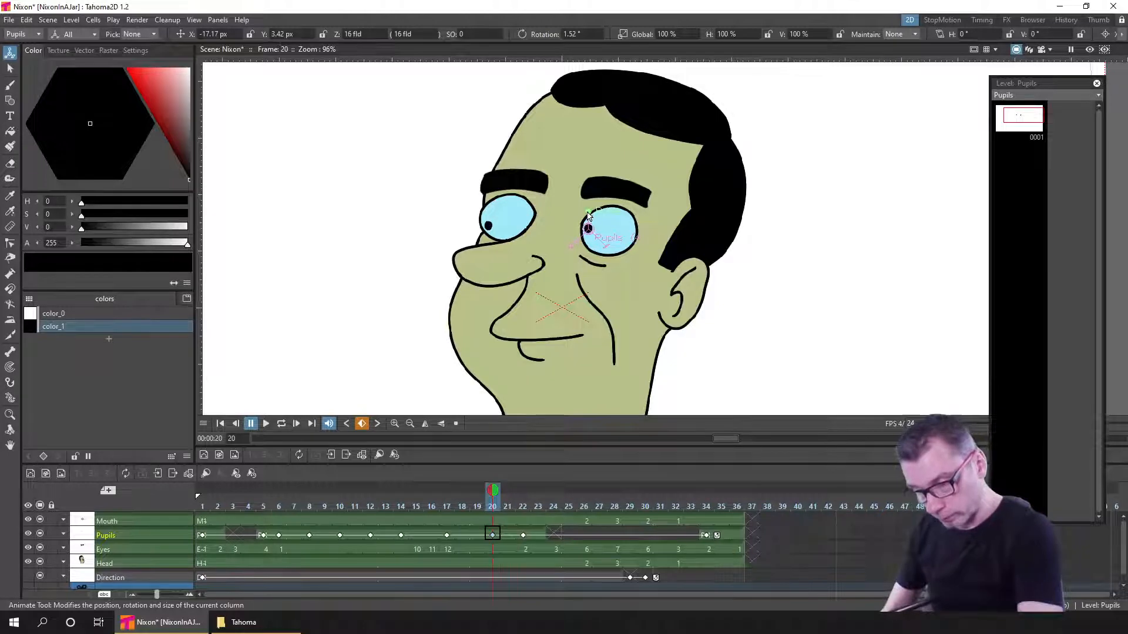
- At frame 20, rotate the pupils to -2.64°, lower them to Y 0.69 px and save the scene
{"action": "left_click_drag", "start_coordinate": [588, 216], "coordinate": [590, 215]}
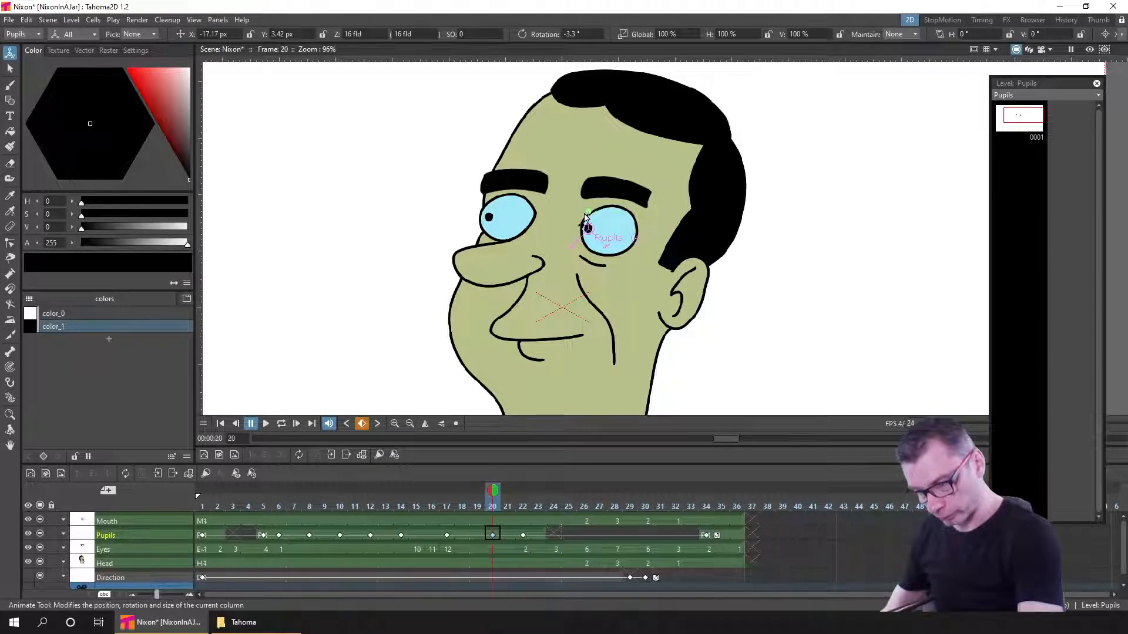
{"action": "left_click_drag", "start_coordinate": [584, 218], "coordinate": [586, 220]}
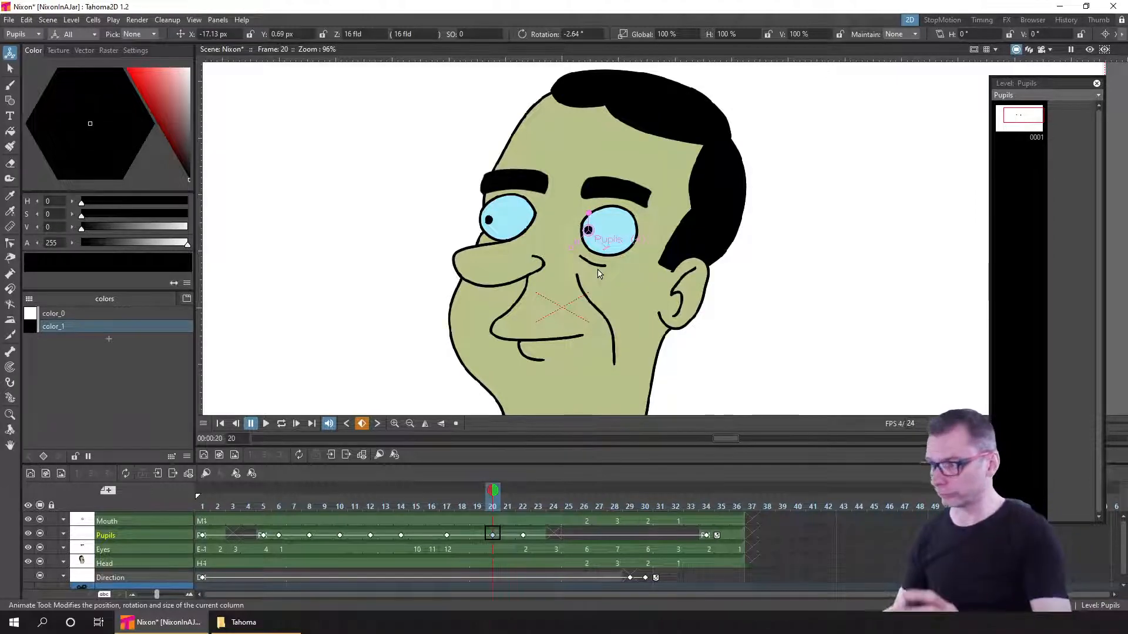
{"action": "key", "text": "ctrl+s"}
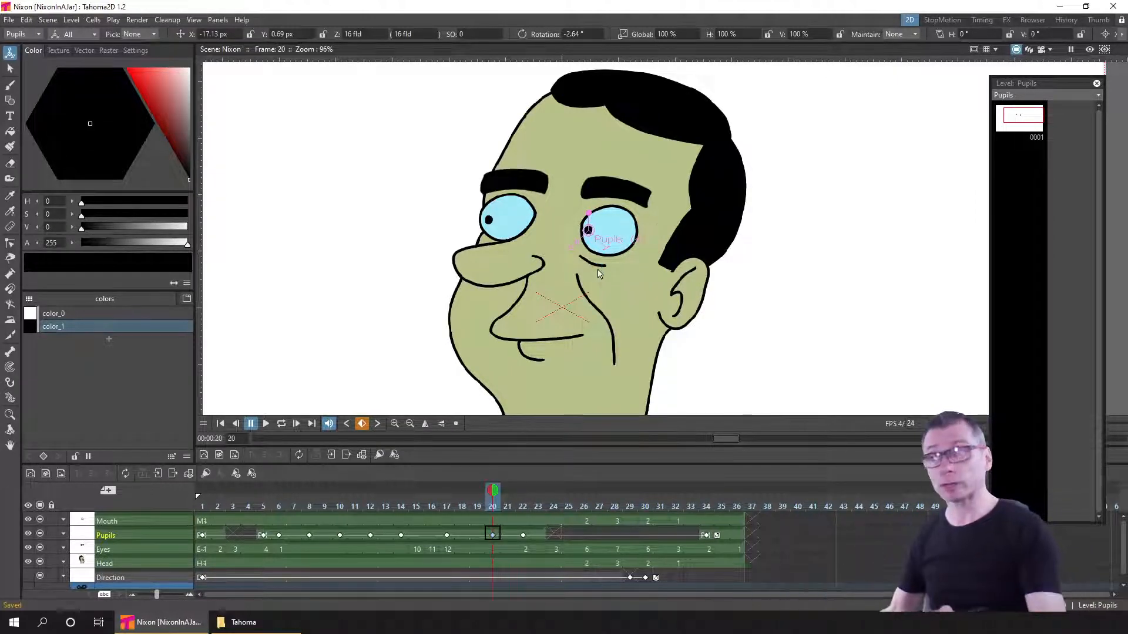
- At frame 17, move the pupils to X -14.31 px, Y -5.56 px and rotate them to -2.93°
{"action": "left_click", "coordinate": [453, 502]}
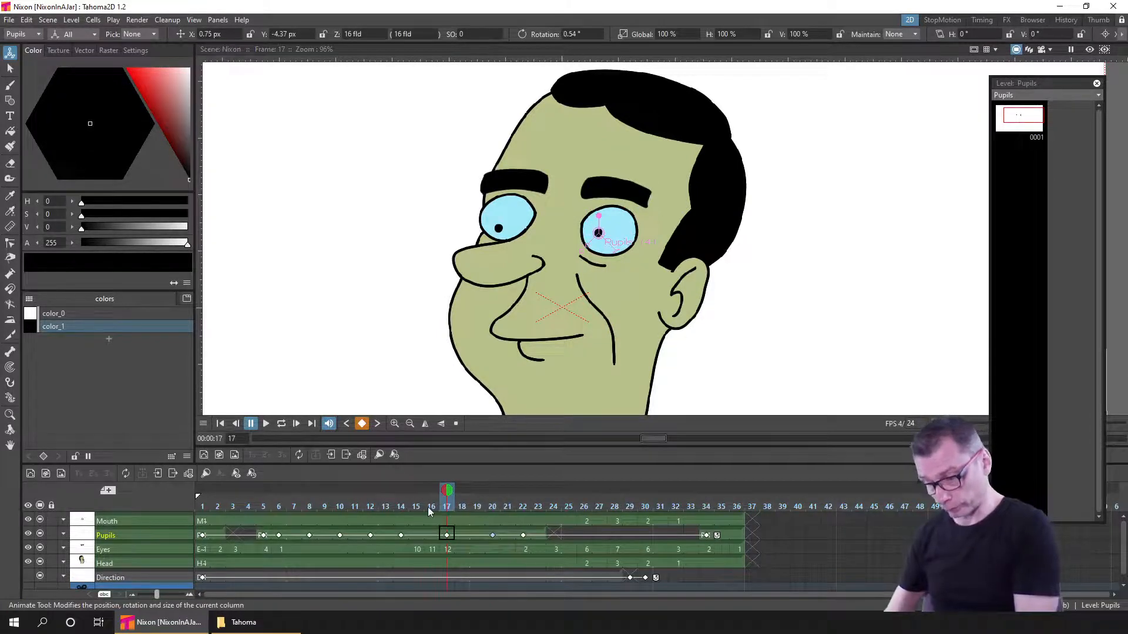
{"action": "mouse_move", "coordinate": [428, 506]}
{"action": "left_mouse_down"}
{"action": "mouse_move", "coordinate": [358, 505]}
{"action": "mouse_move", "coordinate": [461, 506]}
{"action": "mouse_move", "coordinate": [407, 509]}
{"action": "mouse_move", "coordinate": [429, 506]}
{"action": "left_mouse_up"}
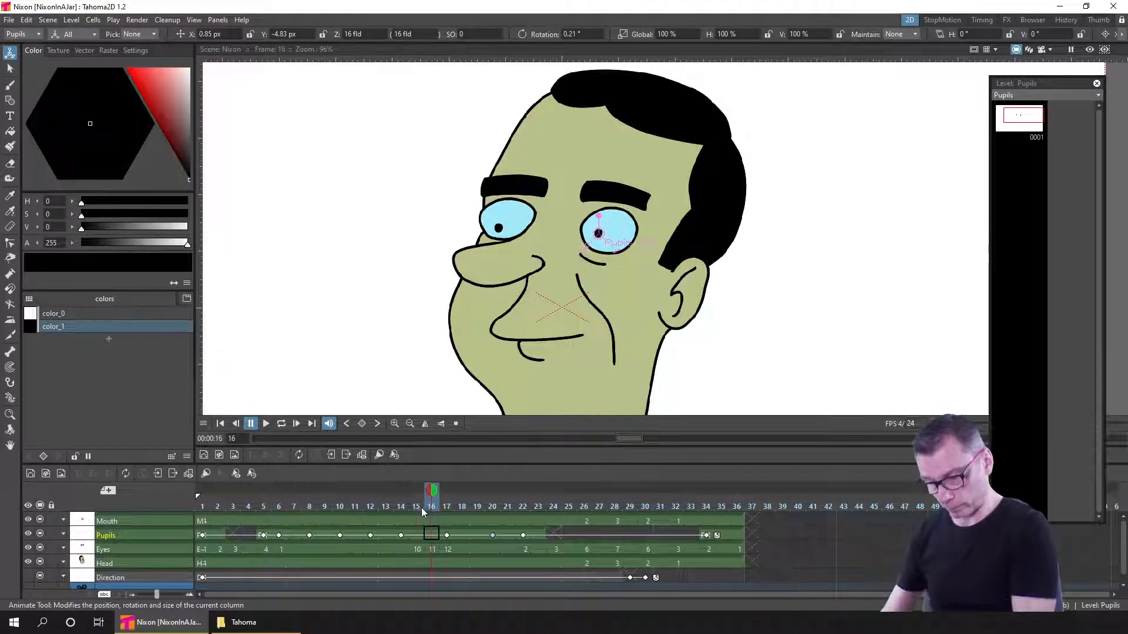
{"action": "left_click", "coordinate": [421, 507]}
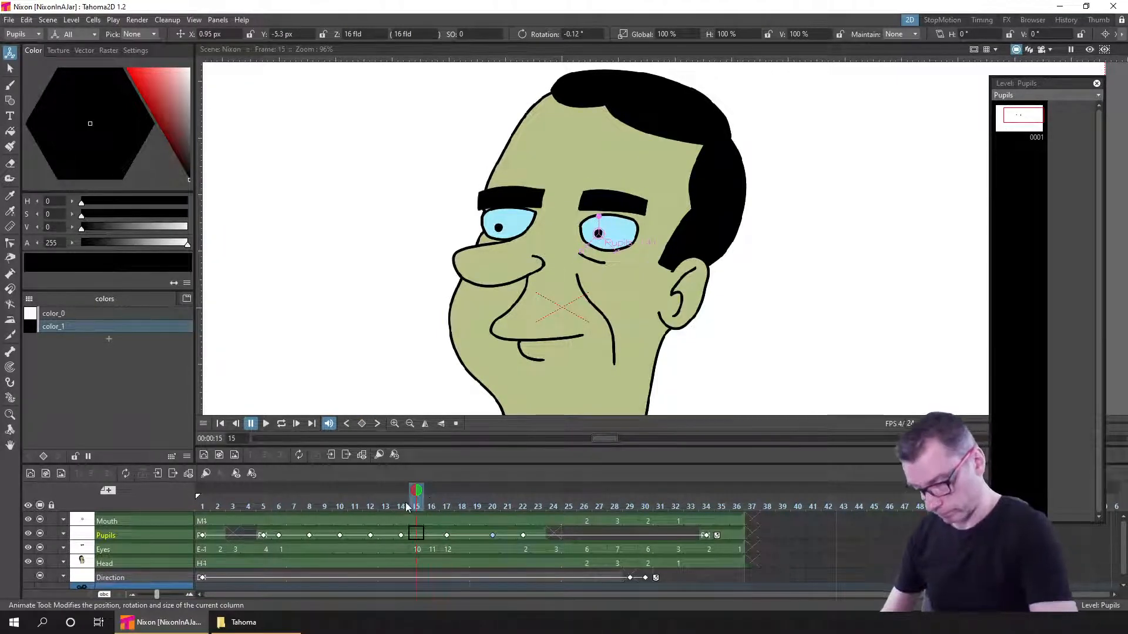
{"action": "left_click_drag", "start_coordinate": [407, 506], "coordinate": [447, 506]}
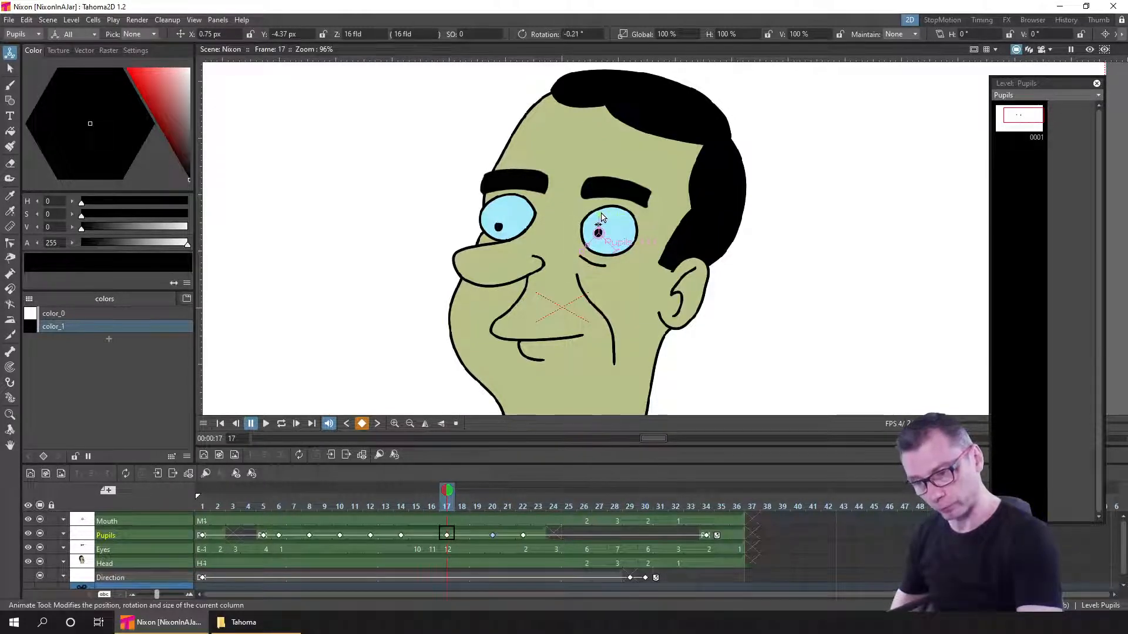
{"action": "left_click_drag", "start_coordinate": [604, 218], "coordinate": [611, 240]}
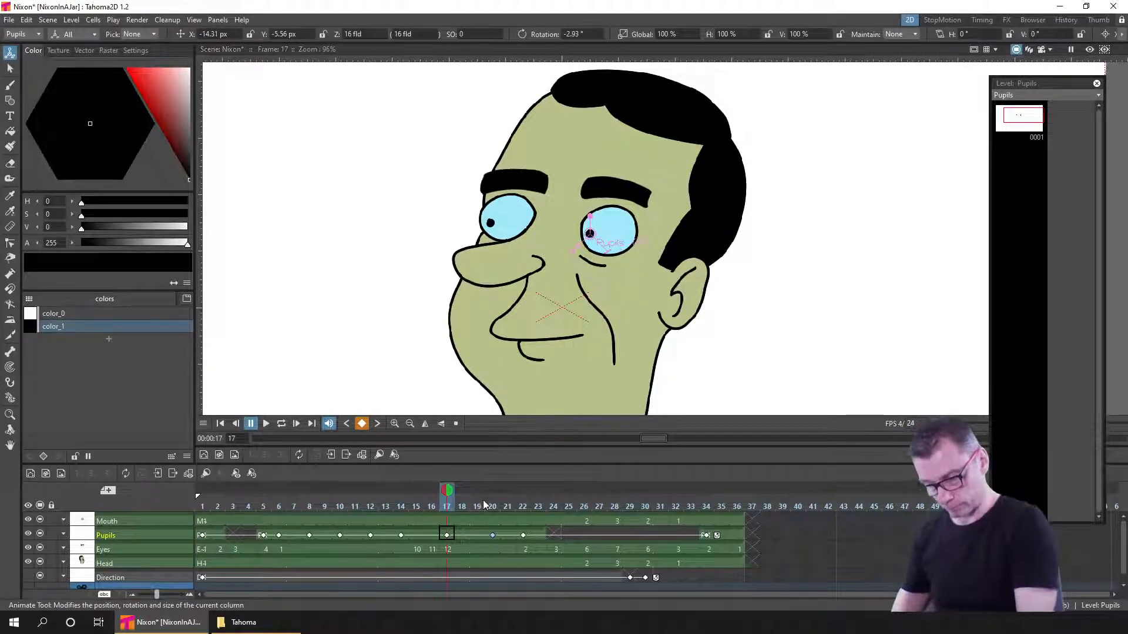
{"action": "mouse_move", "coordinate": [400, 502]}
{"action": "left_mouse_down"}
{"action": "mouse_move", "coordinate": [480, 505]}
{"action": "mouse_move", "coordinate": [467, 508]}
{"action": "left_mouse_up"}
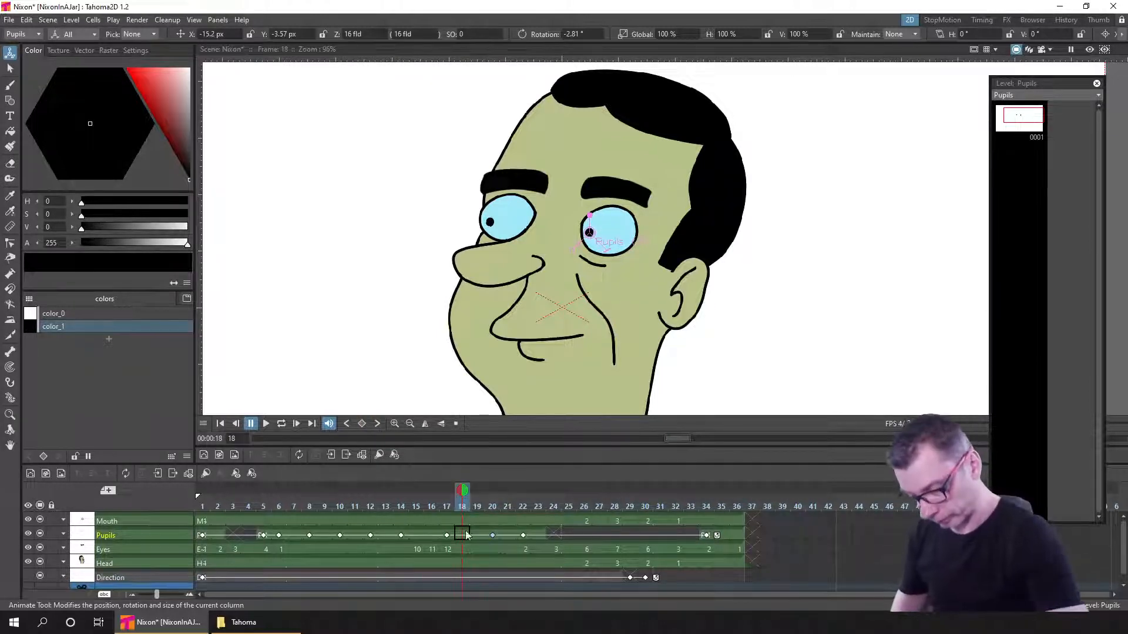
- Duplicate the Pupils key from frame 17 onto frames 18 and 19
{"action": "left_click", "coordinate": [492, 535]}
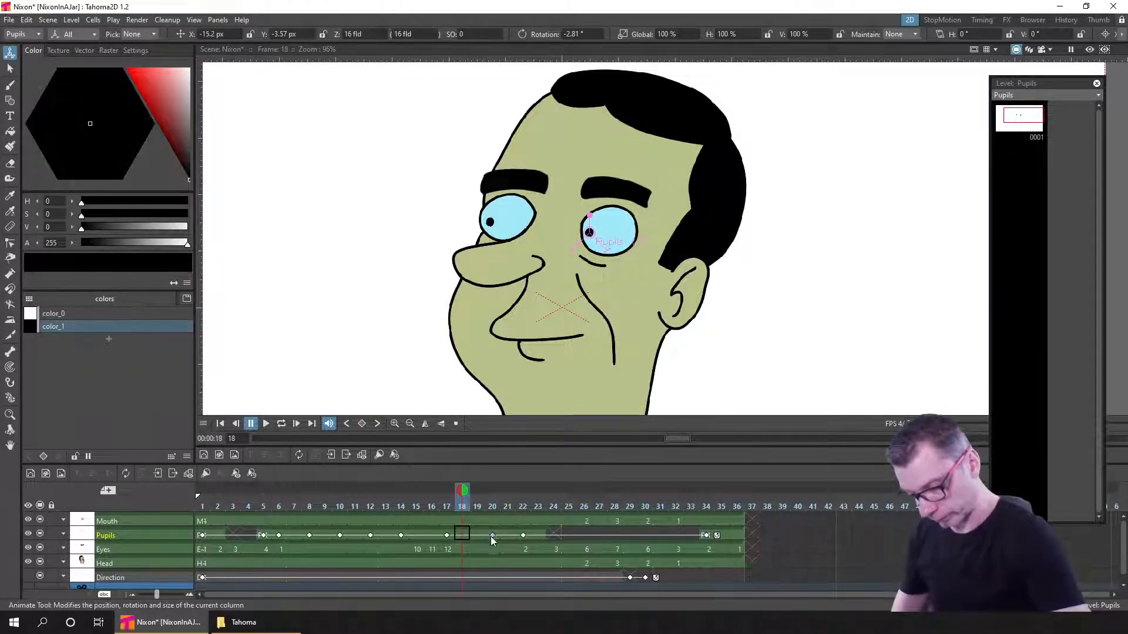
{"action": "left_click", "coordinate": [447, 536]}
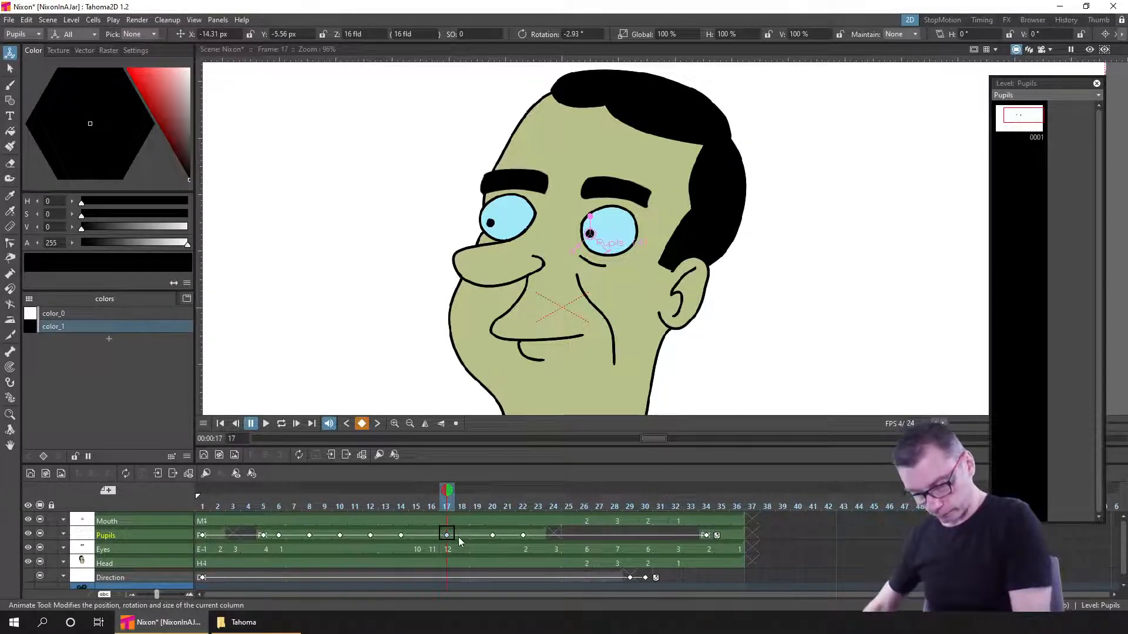
{"action": "left_click_drag", "start_coordinate": [458, 537], "coordinate": [490, 540]}
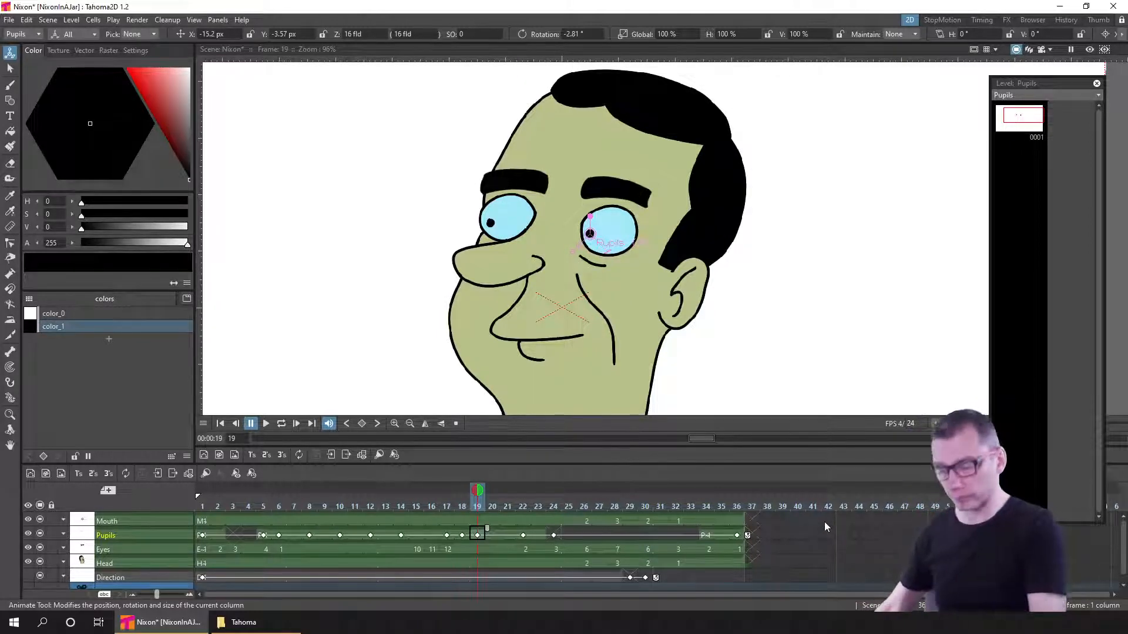
- Move the Pupils keys at frames 24 and 36 two frames earlier to frames 22 and 34, and save the scene
{"action": "left_click", "coordinate": [523, 535]}
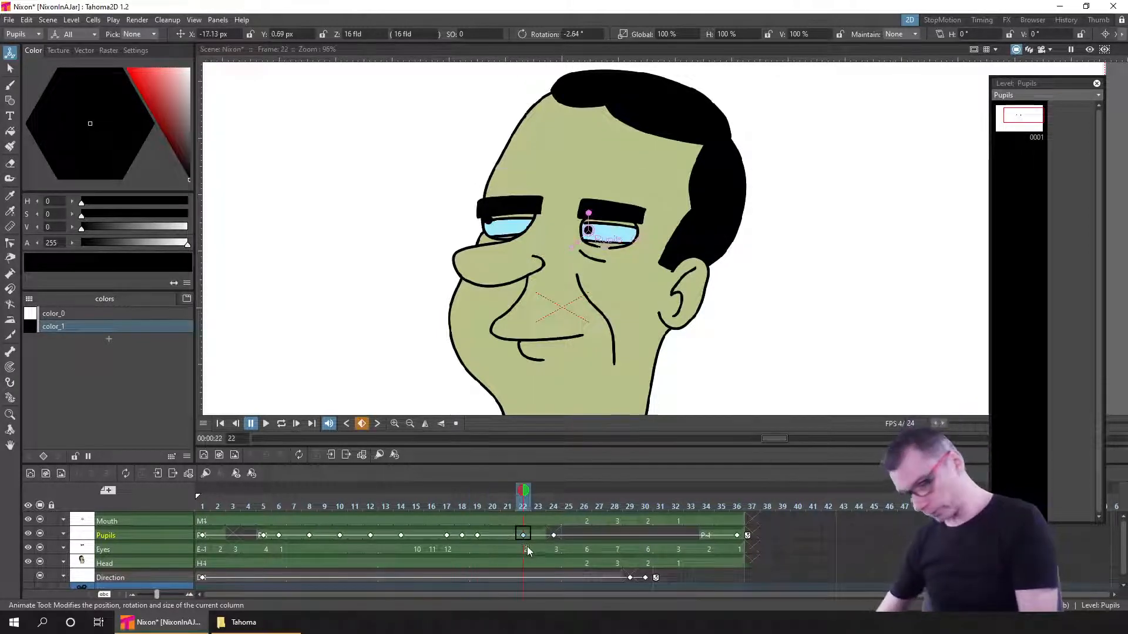
{"action": "left_click", "coordinate": [554, 535]}
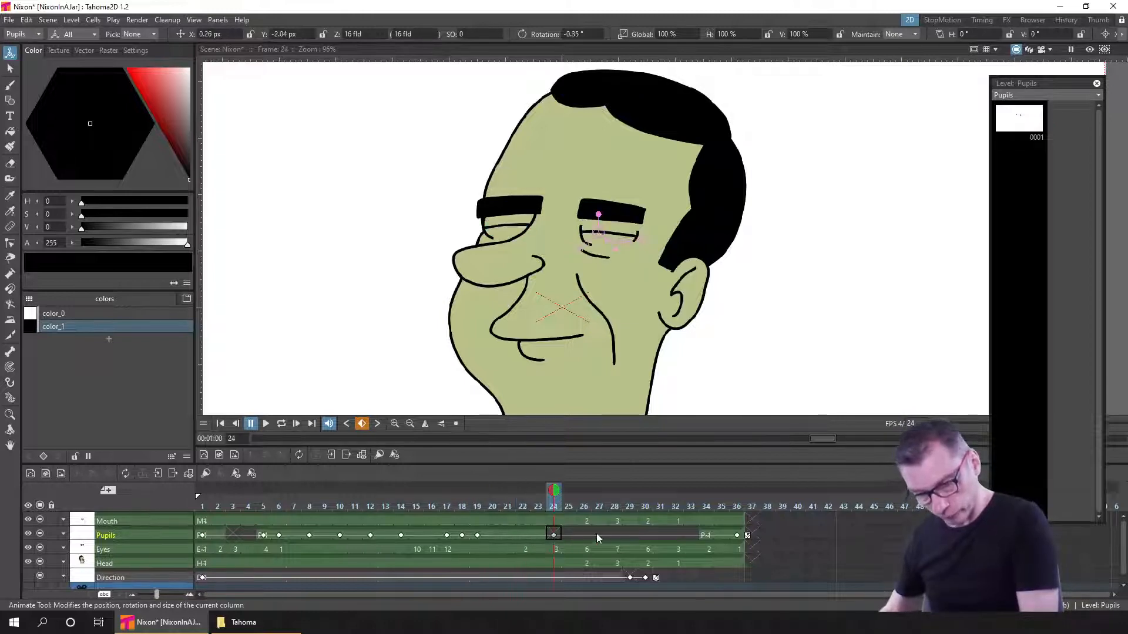
{"action": "left_click", "coordinate": [736, 535]}
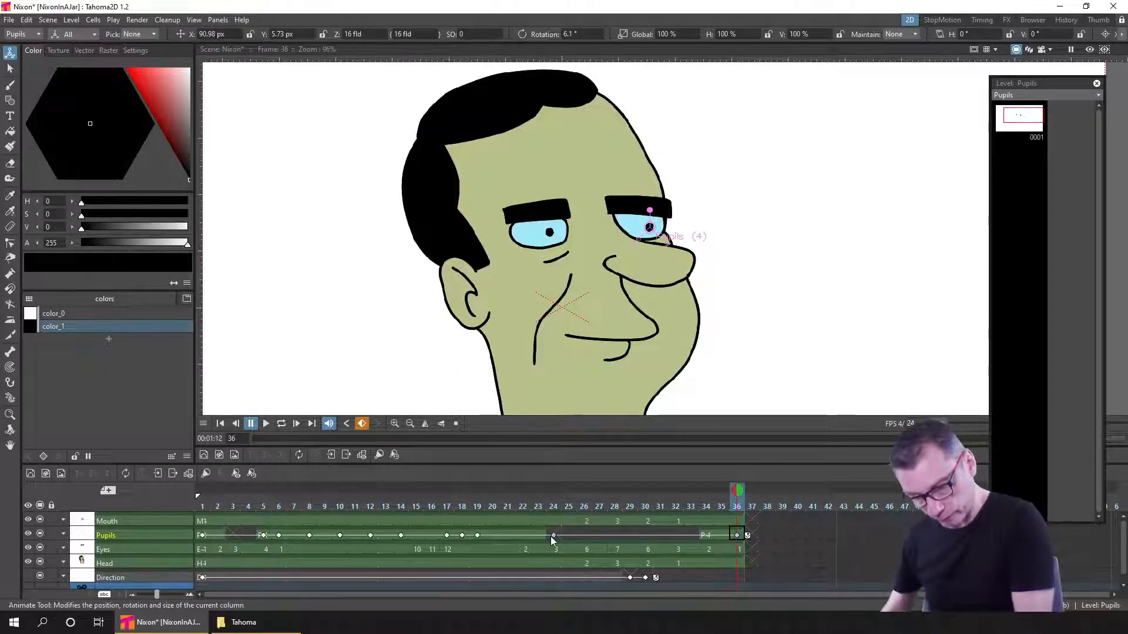
{"action": "left_click_drag", "start_coordinate": [551, 537], "coordinate": [525, 538]}
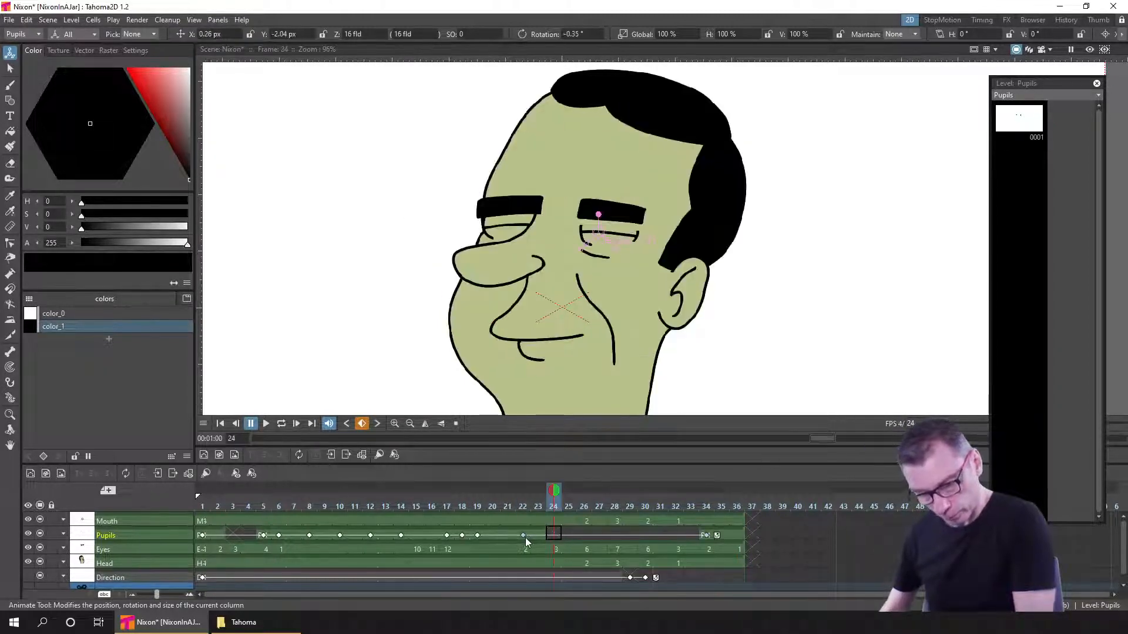
{"action": "left_click", "coordinate": [450, 508]}
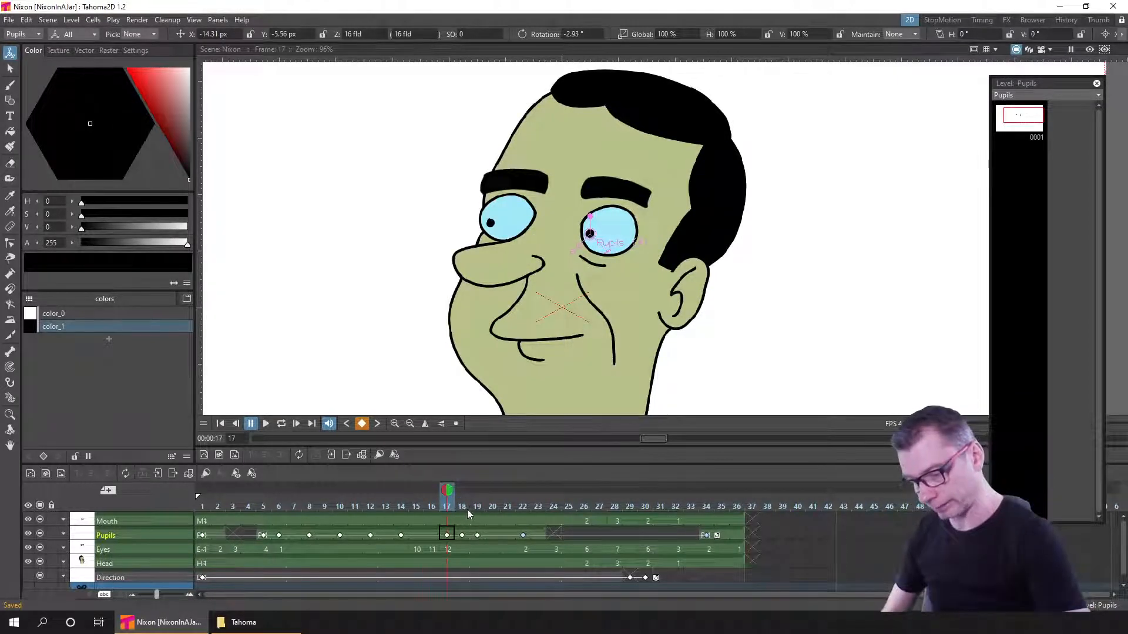
{"action": "left_click", "coordinate": [463, 506]}
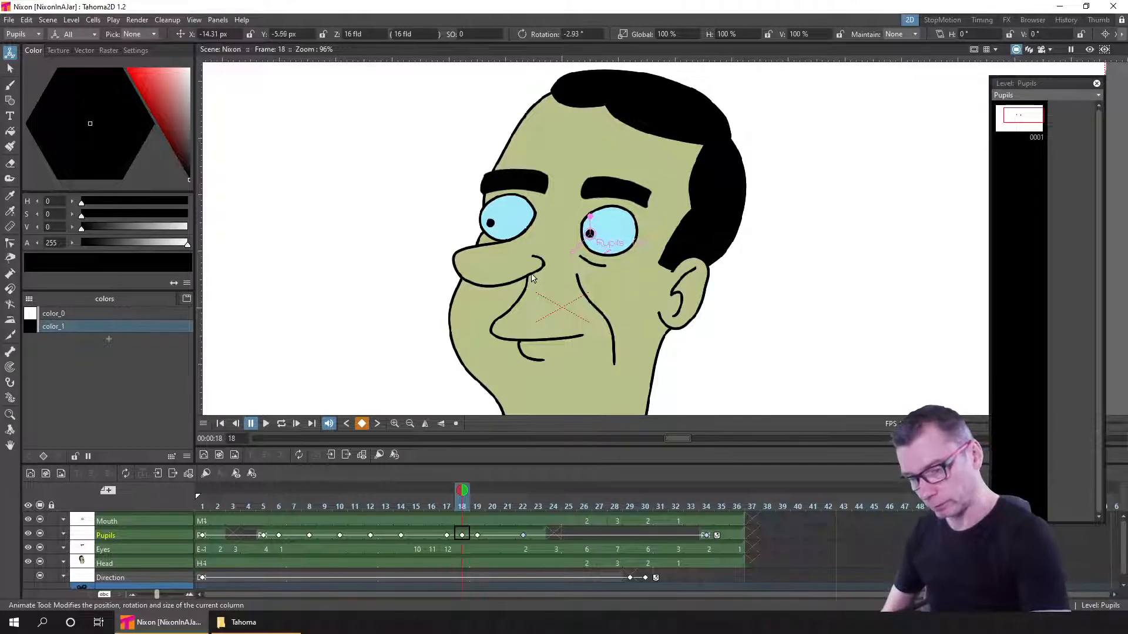
- Move the pupils to X -16.36 px, Y 6.31 px at frame 18 and X -15.94 px, Y -17.47 px at frame 19, and save the scene
{"action": "left_click_drag", "start_coordinate": [532, 278], "coordinate": [532, 272]}
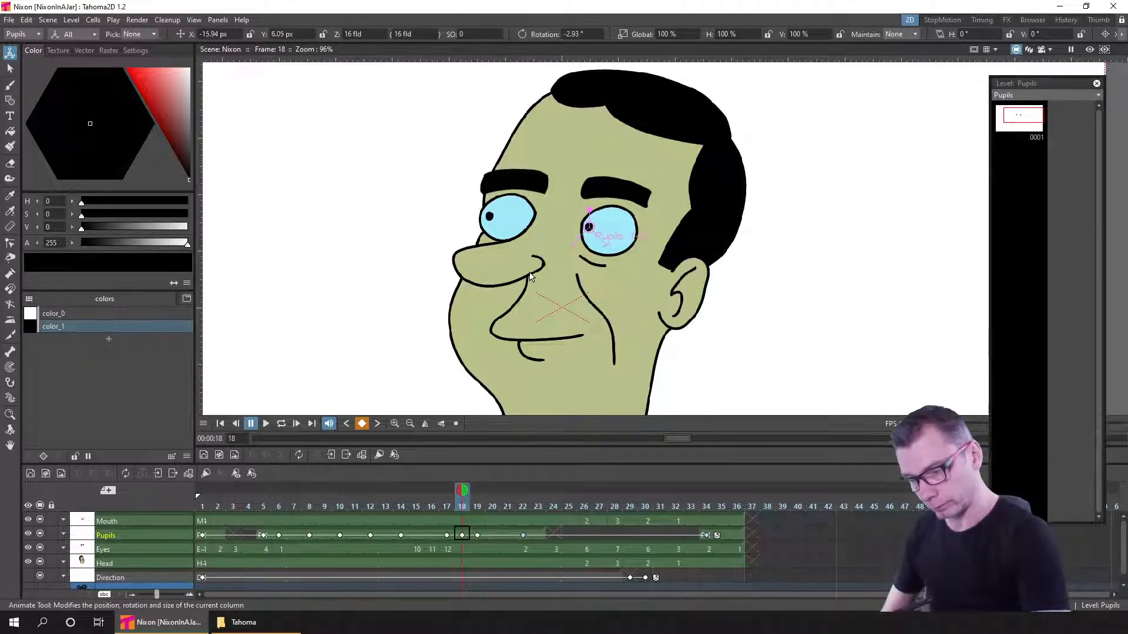
{"action": "left_click", "coordinate": [479, 503]}
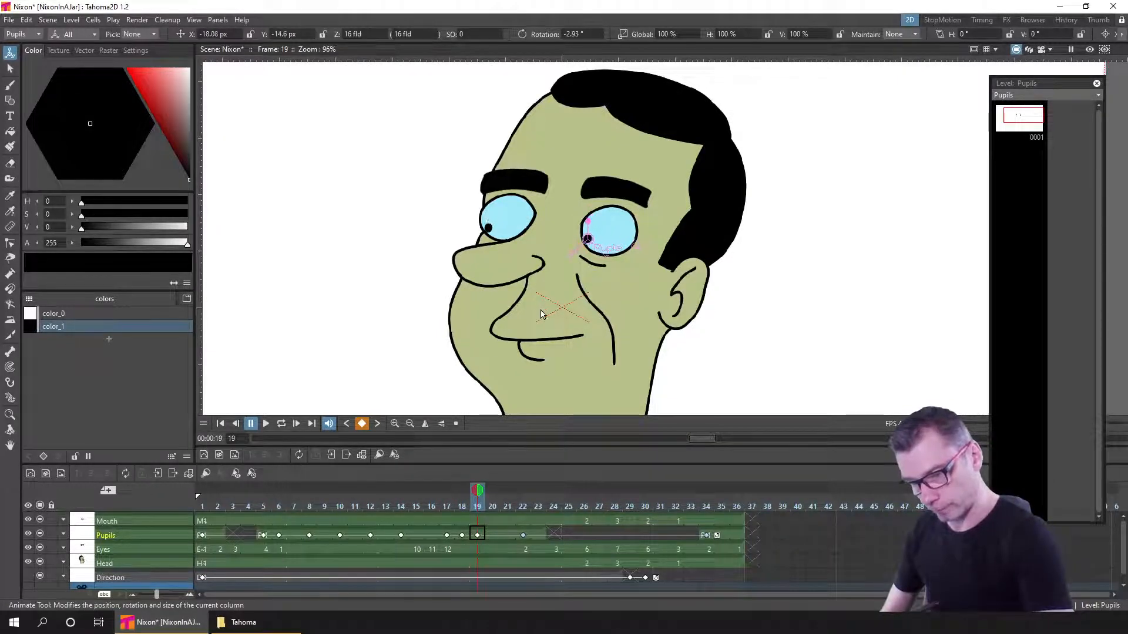
{"action": "left_click", "coordinate": [452, 505]}
{"action": "left_click", "coordinate": [464, 502]}
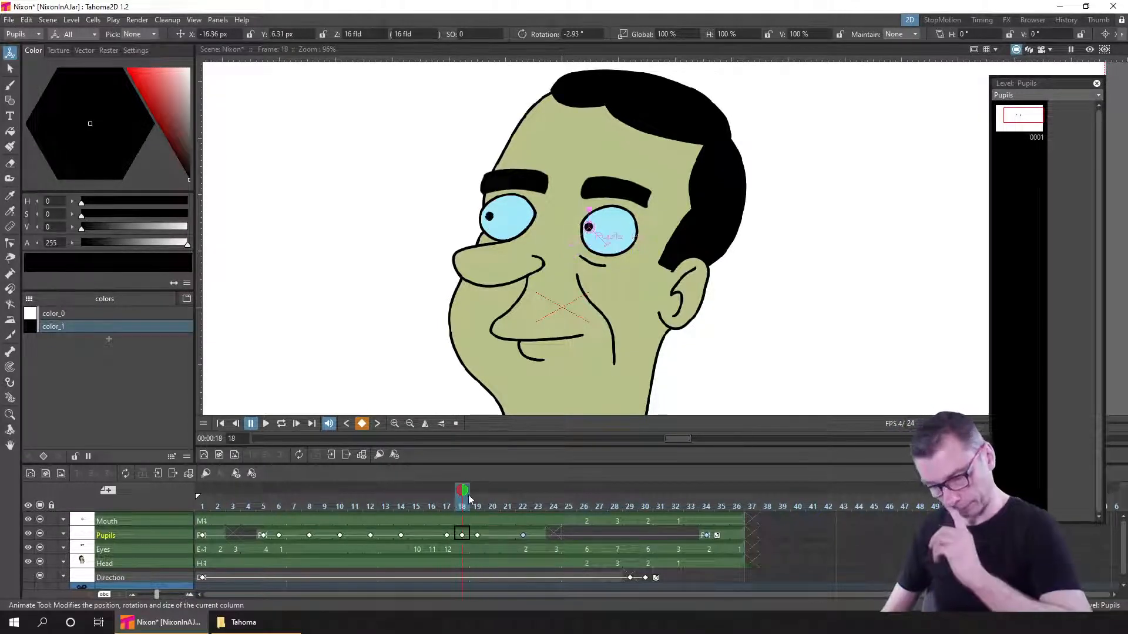
{"action": "key", "text": "ctrl+s"}
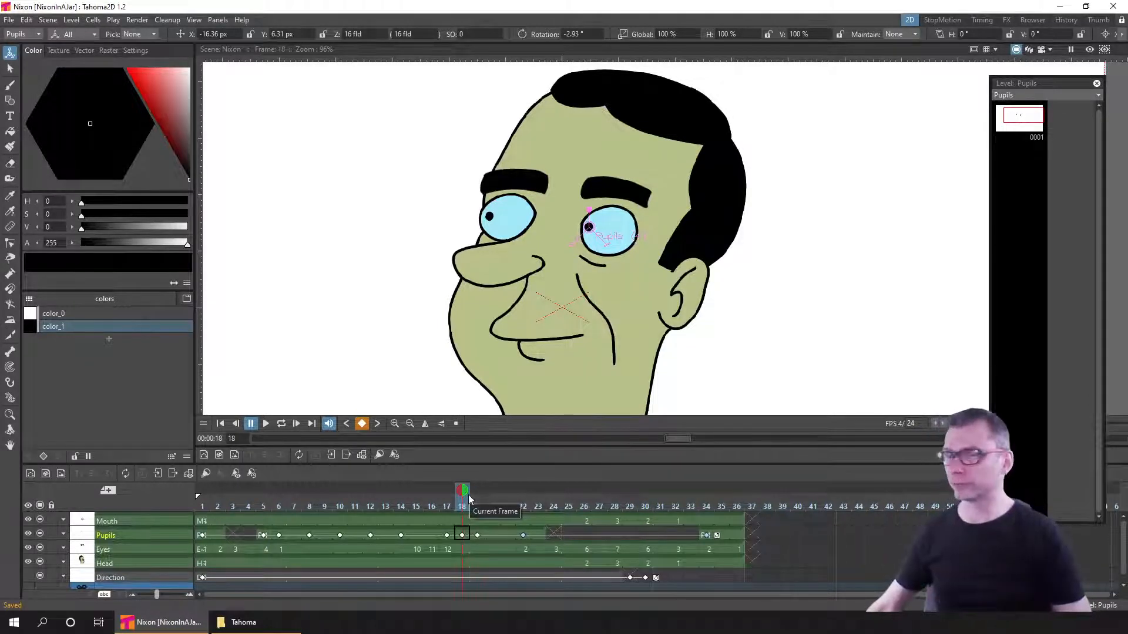
- Remove two hold frames at frame 20 from all levels so the next eye drawing starts there
{"action": "left_click_drag", "start_coordinate": [464, 510], "coordinate": [498, 509]}
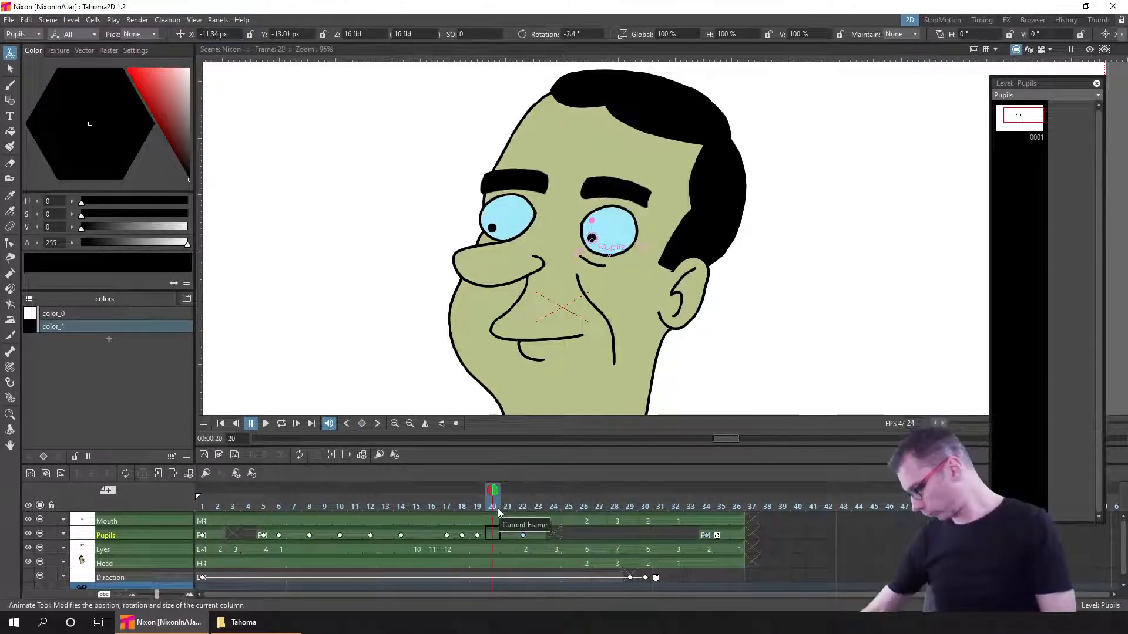
{"action": "key", "text": "Delete"}
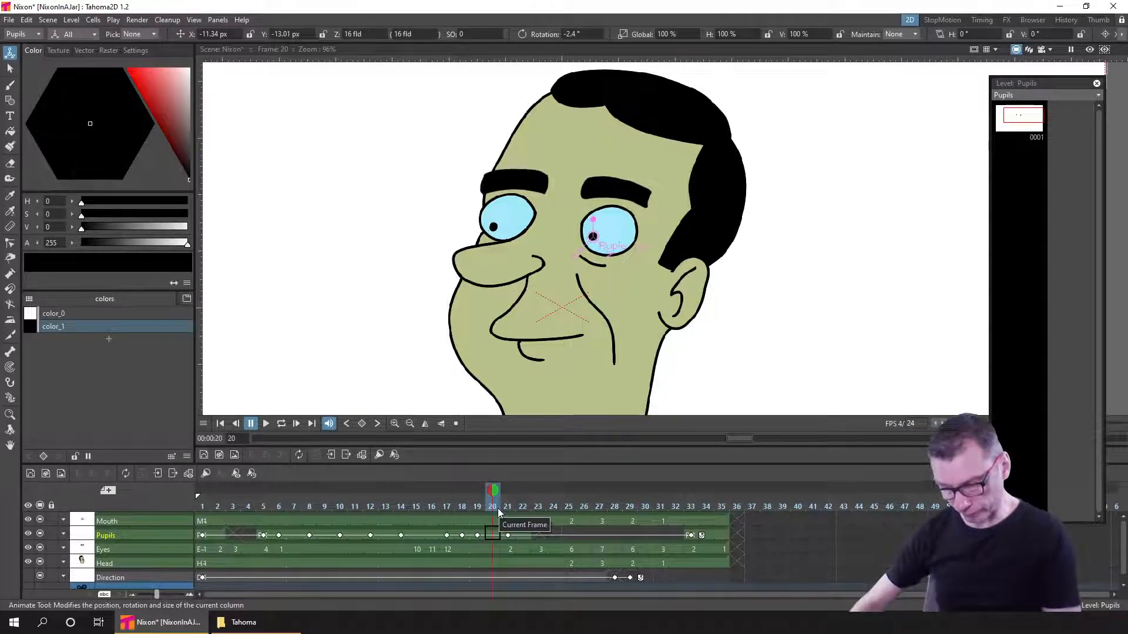
{"action": "key", "text": "Delete"}
{"action": "left_click", "coordinate": [508, 507]}
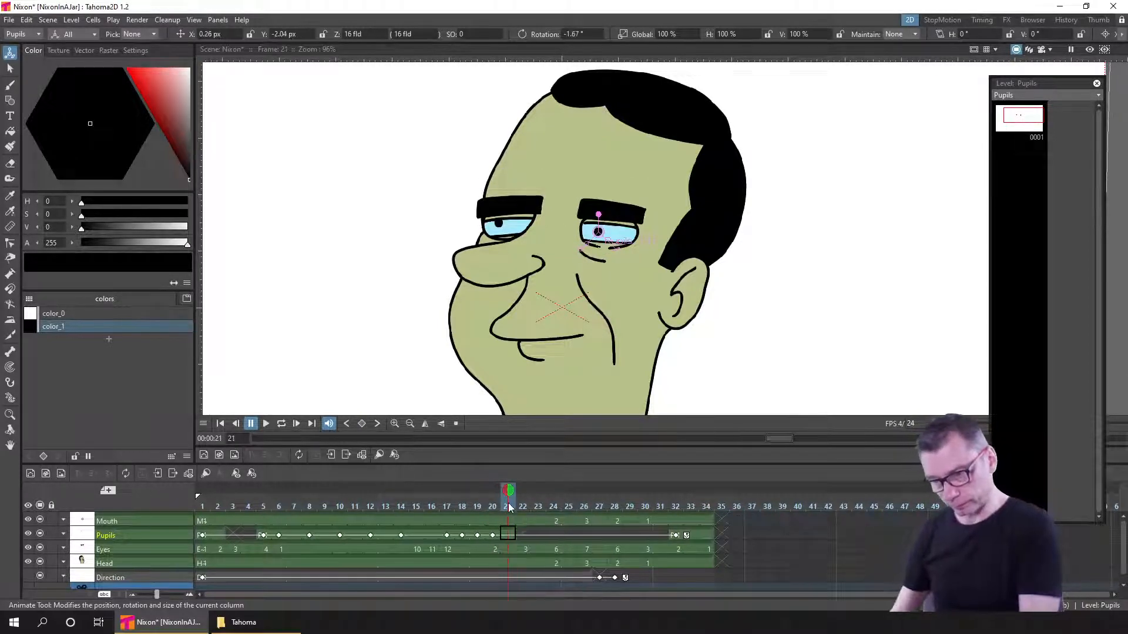
{"action": "left_click", "coordinate": [493, 507]}
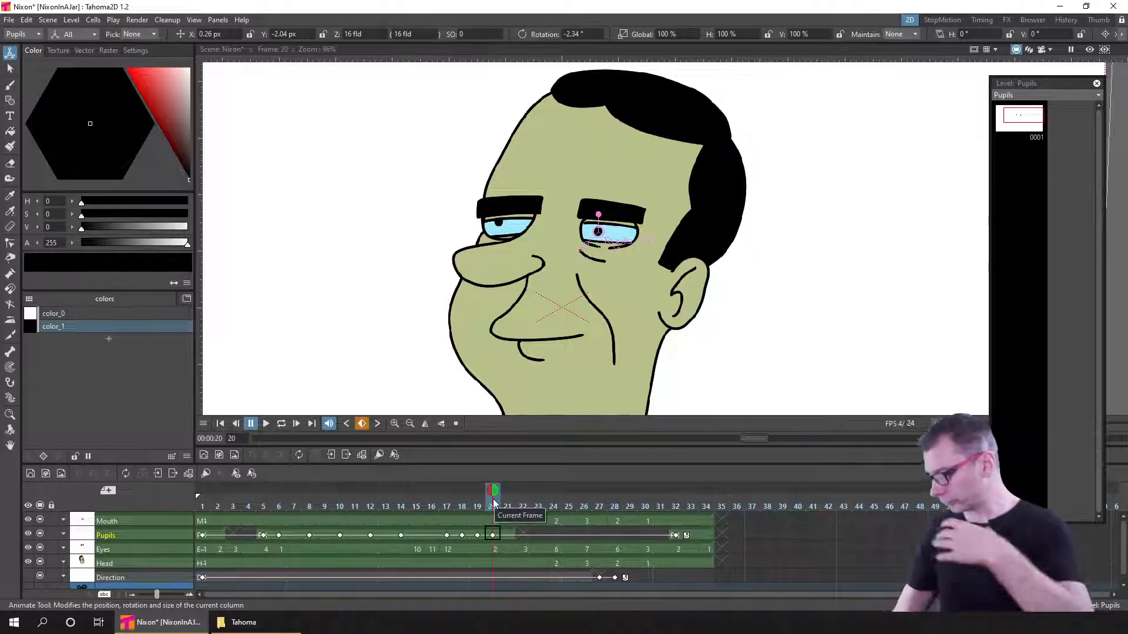
- At frame 20, rotate the pupils to 1.11° and compare them with frame 19
{"action": "left_click", "coordinate": [475, 535]}
{"action": "left_click", "coordinate": [499, 499]}
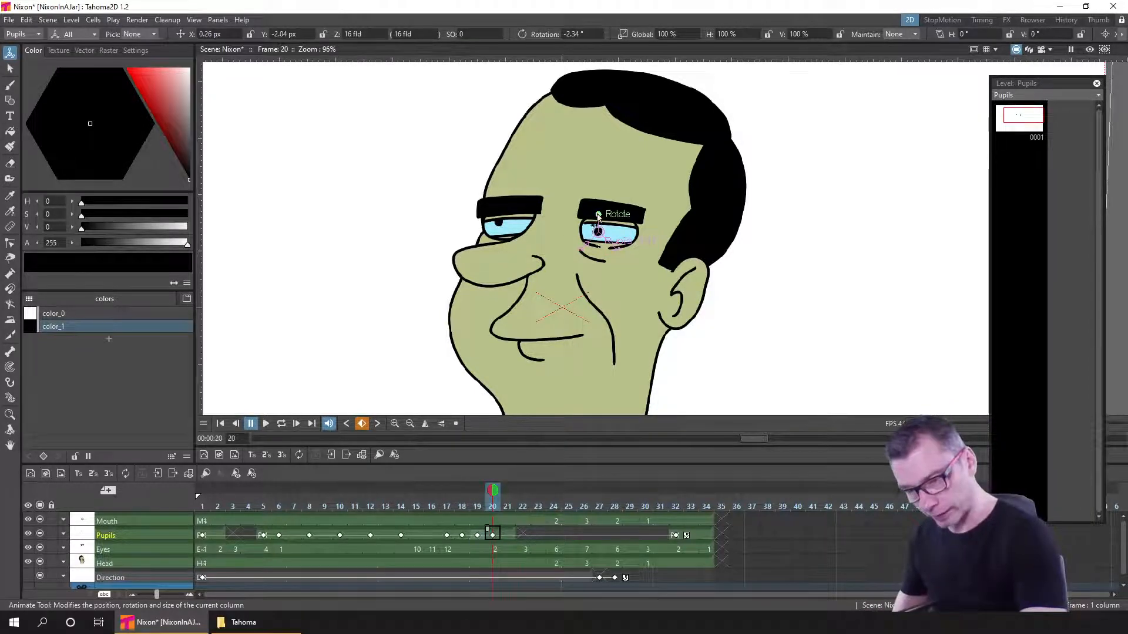
{"action": "left_click_drag", "start_coordinate": [598, 215], "coordinate": [585, 218]}
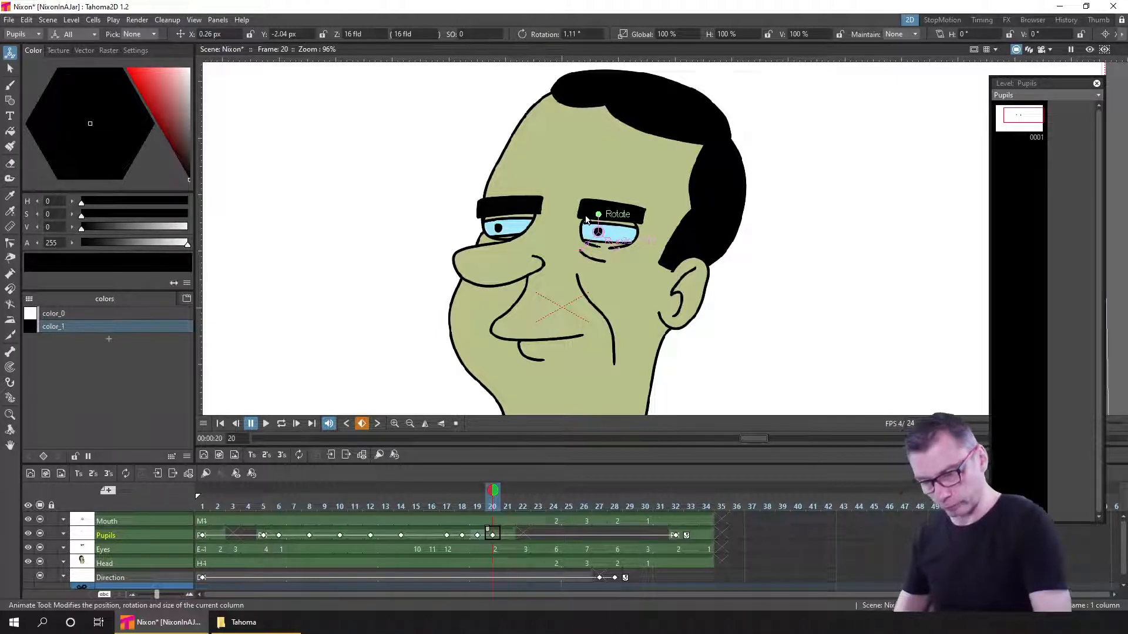
{"action": "left_click", "coordinate": [471, 506]}
{"action": "left_click", "coordinate": [490, 506]}
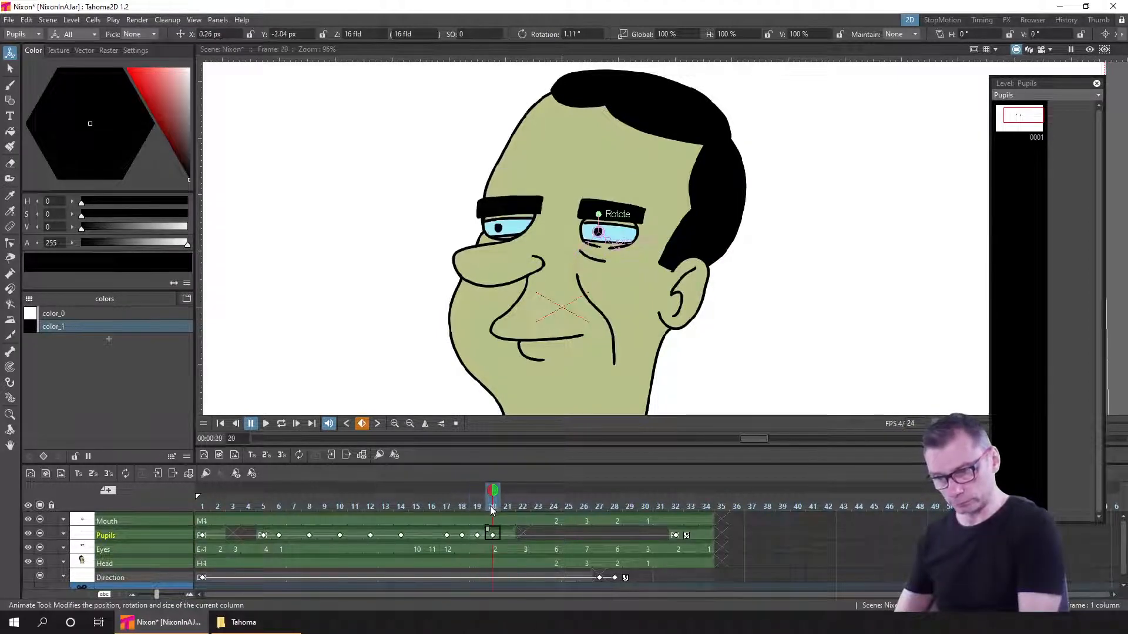
- Scrub through the head turn, remove one hold frame at frame 33 from all levels and save the scene
{"action": "left_click_drag", "start_coordinate": [495, 505], "coordinate": [707, 508]}
{"action": "left_click", "coordinate": [692, 507]}
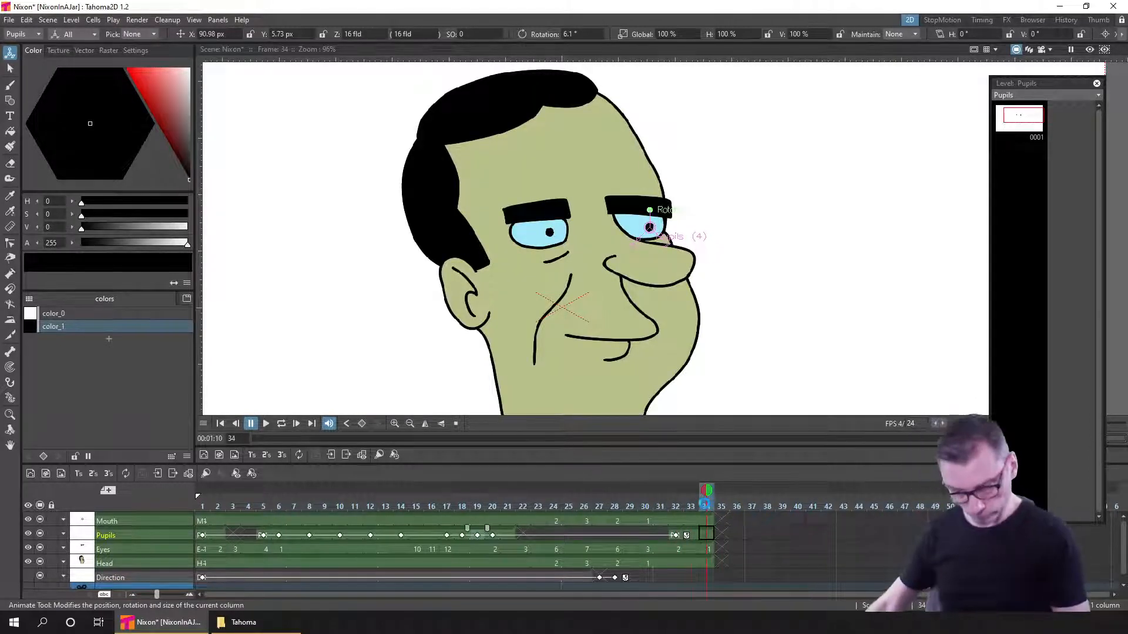
{"action": "key", "text": "ctrl+s"}
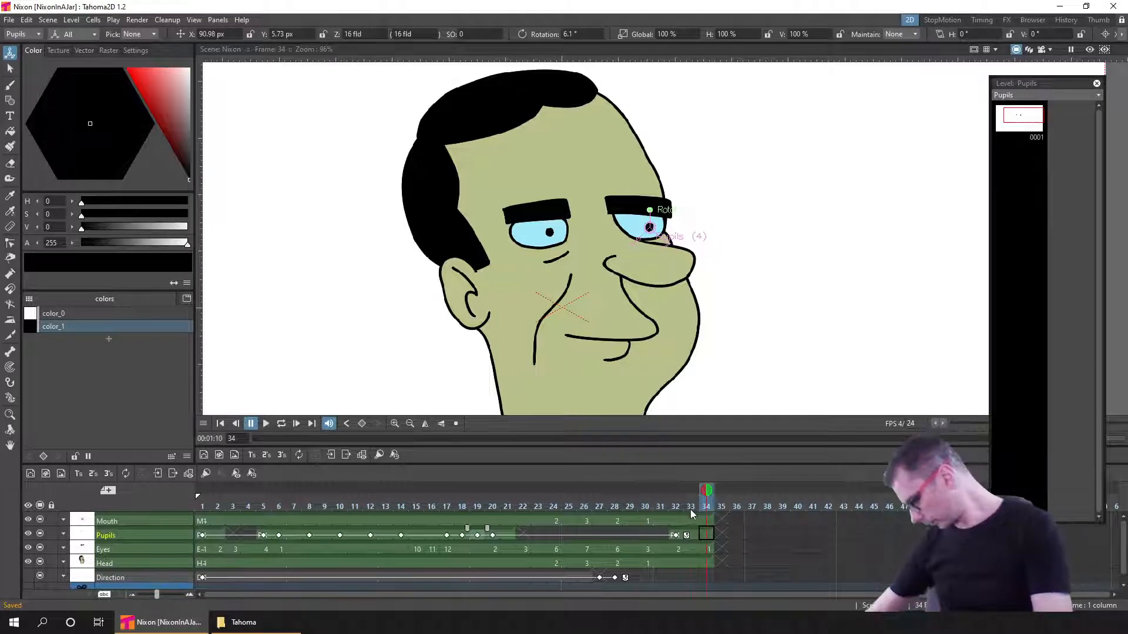
{"action": "left_click", "coordinate": [695, 506]}
{"action": "key", "text": "Insert"}
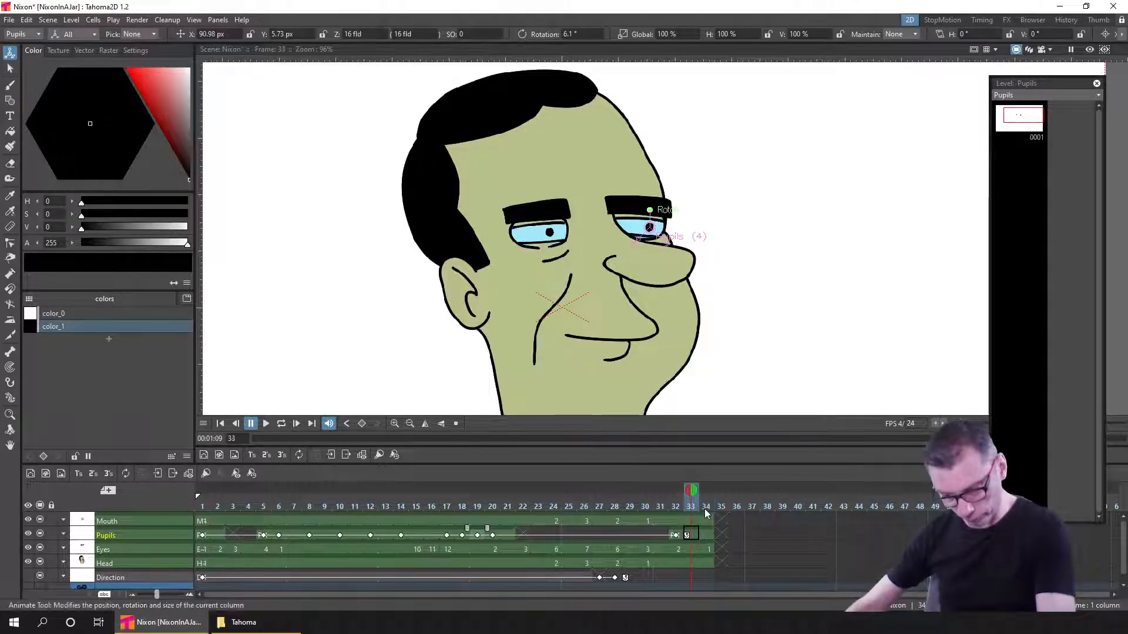
{"action": "key", "text": "ctrl+z"}
{"action": "key", "text": "ctrl+z"}
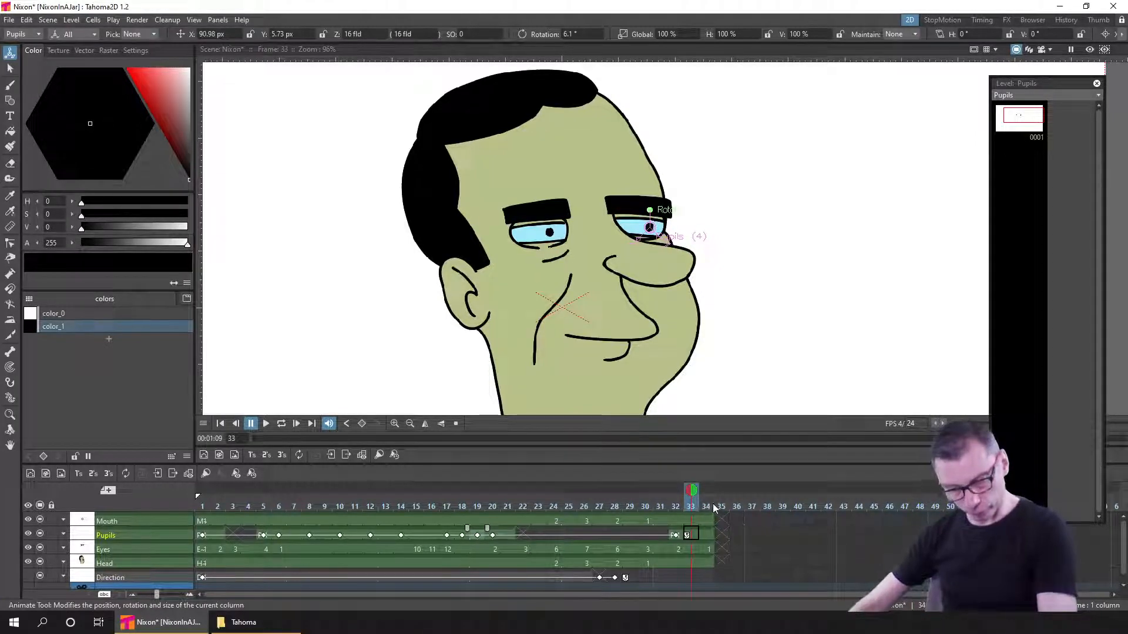
{"action": "key", "text": "ctrl+s"}
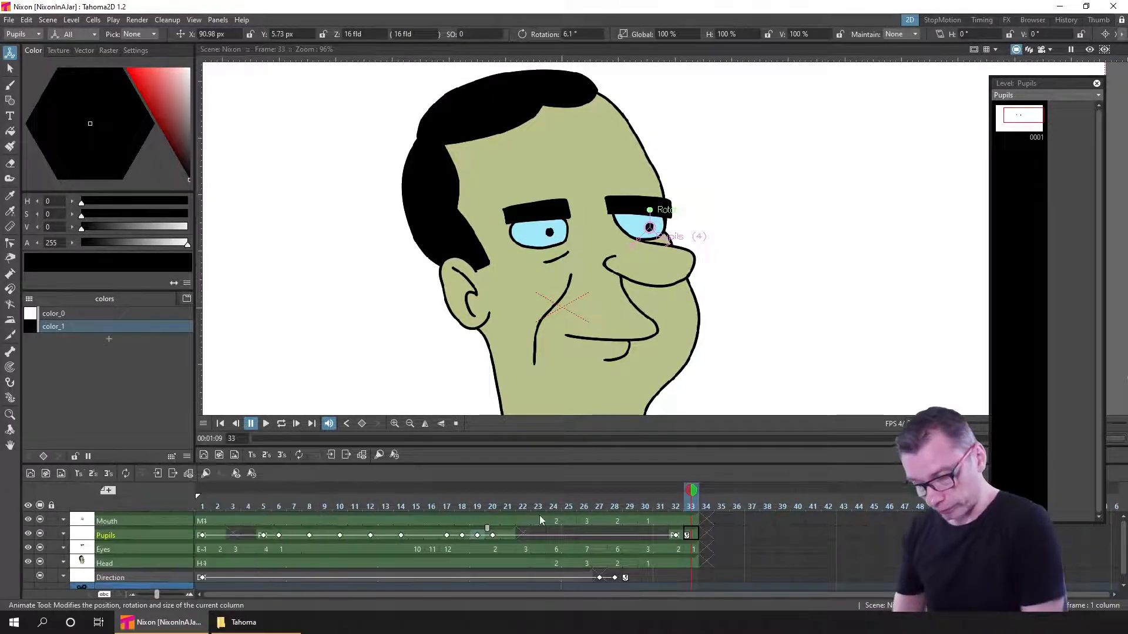
- Compare frames 19 and 20, and insert one extra frame at frame 20 across all levels
{"action": "left_click_drag", "start_coordinate": [478, 509], "coordinate": [497, 499]}
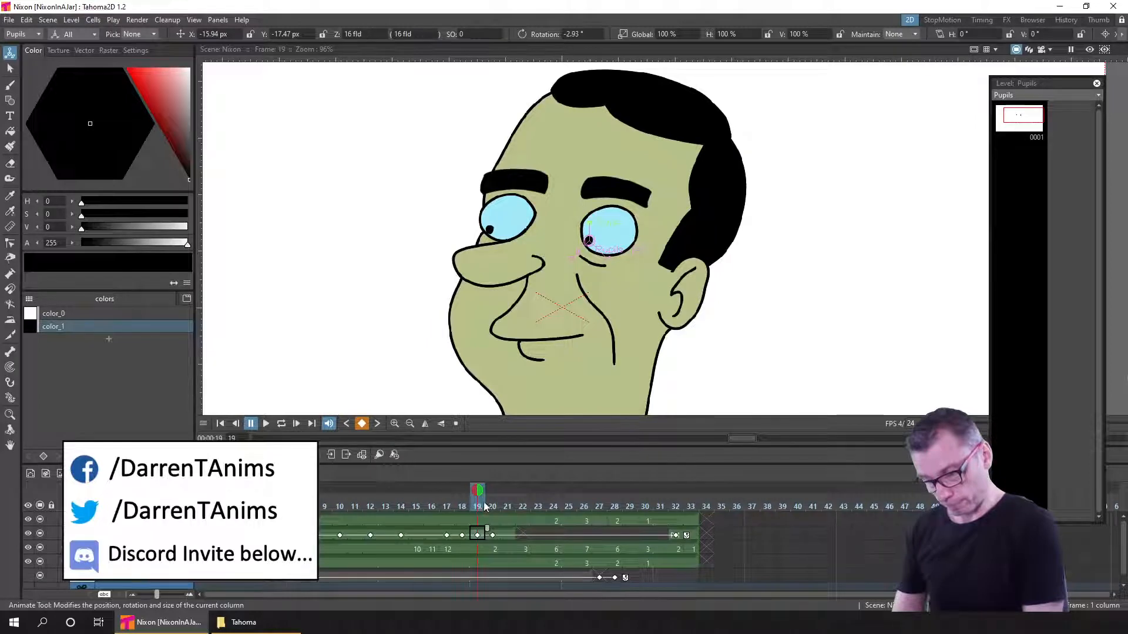
{"action": "left_click", "coordinate": [488, 504]}
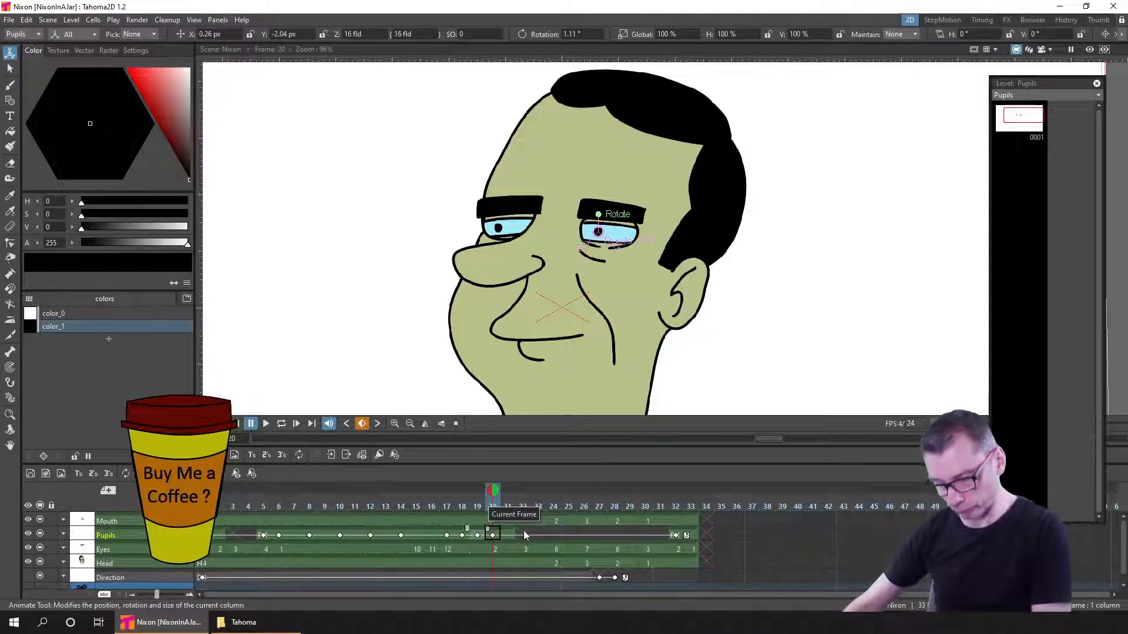
{"action": "key", "text": "Insert"}
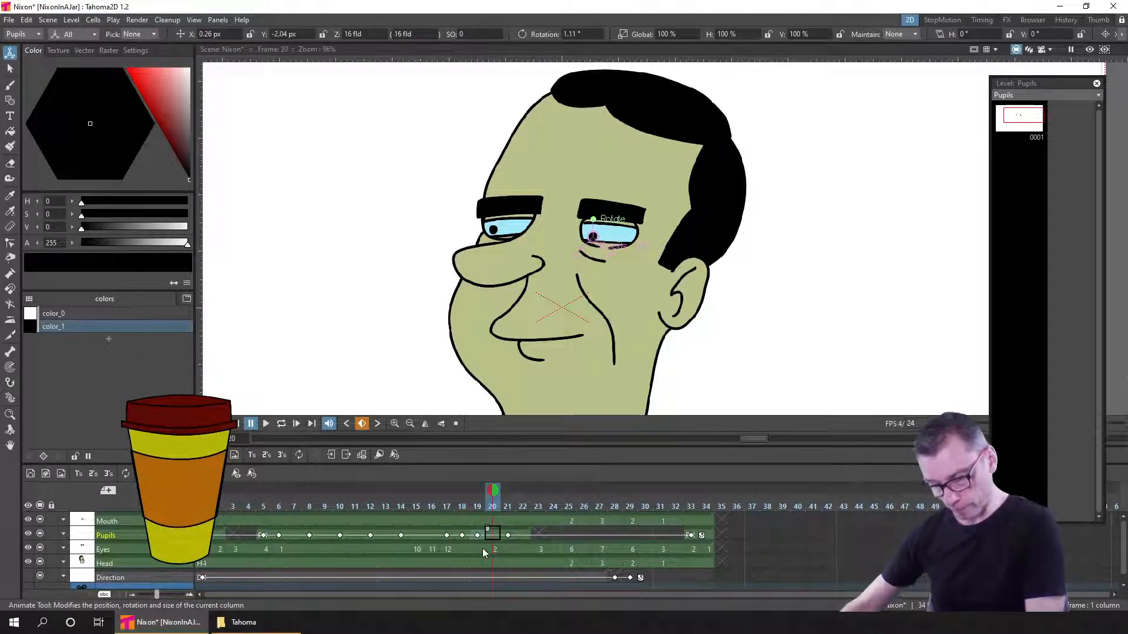
- Set the Eyes level to drawing 1 at frame 20 and save the scene
{"action": "left_click", "coordinate": [477, 549]}
{"action": "left_click", "coordinate": [497, 551]}
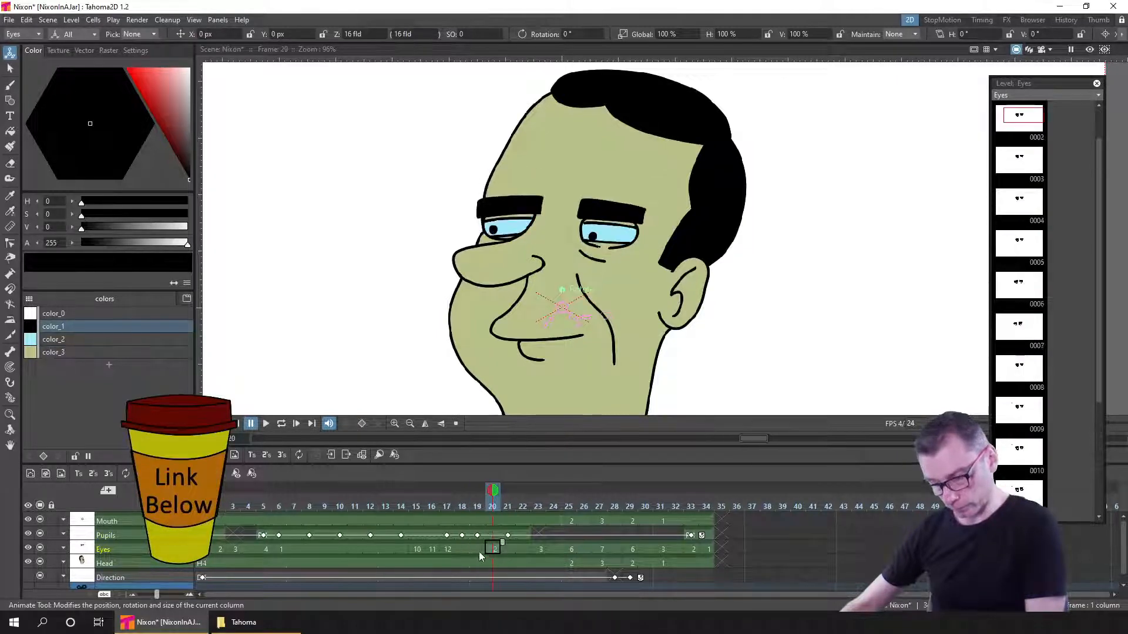
{"action": "left_click", "coordinate": [478, 549]}
{"action": "left_click", "coordinate": [493, 549]}
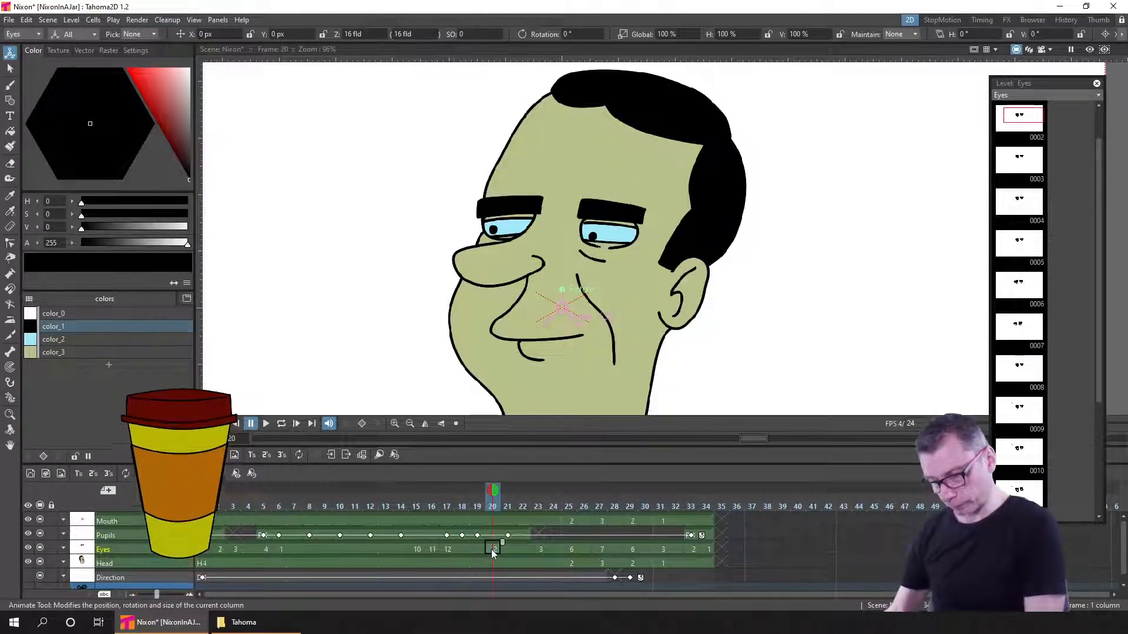
{"action": "mouse_move", "coordinate": [418, 508]}
{"action": "left_mouse_down"}
{"action": "mouse_move", "coordinate": [449, 504]}
{"action": "mouse_move", "coordinate": [412, 509]}
{"action": "left_mouse_up"}
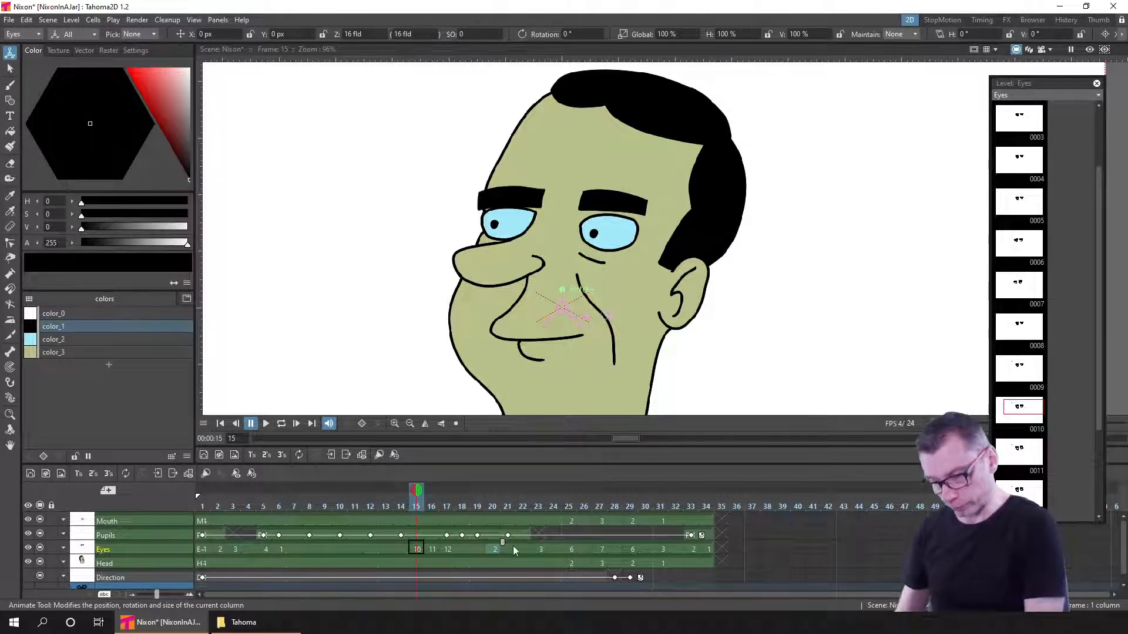
{"action": "left_click", "coordinate": [494, 550]}
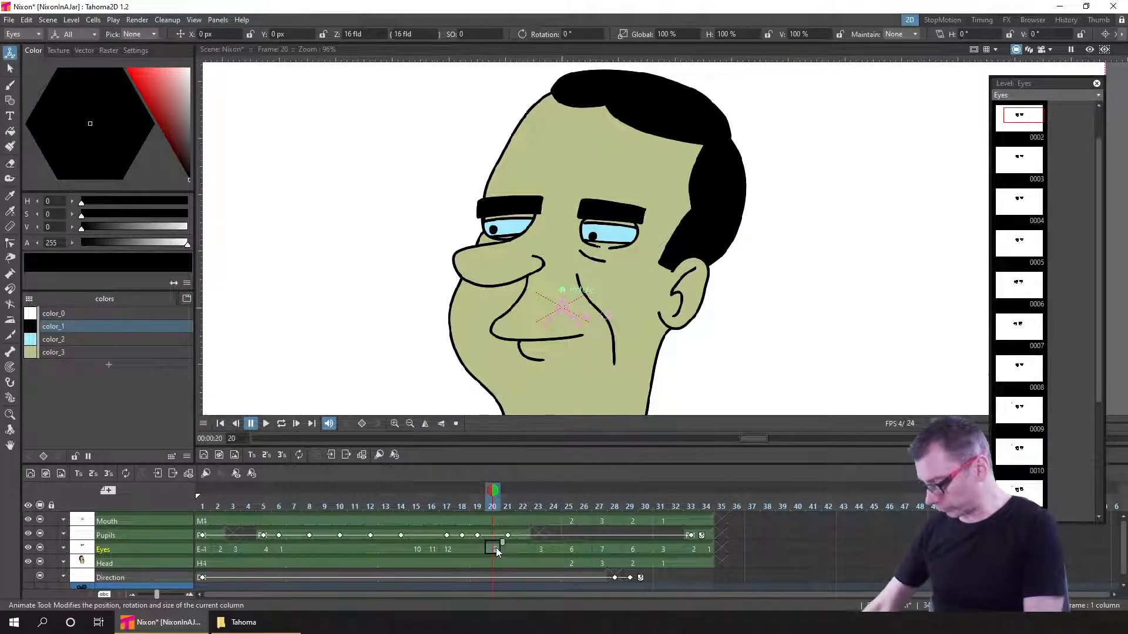
{"action": "type", "text": "1"}
{"action": "key", "text": "Return"}
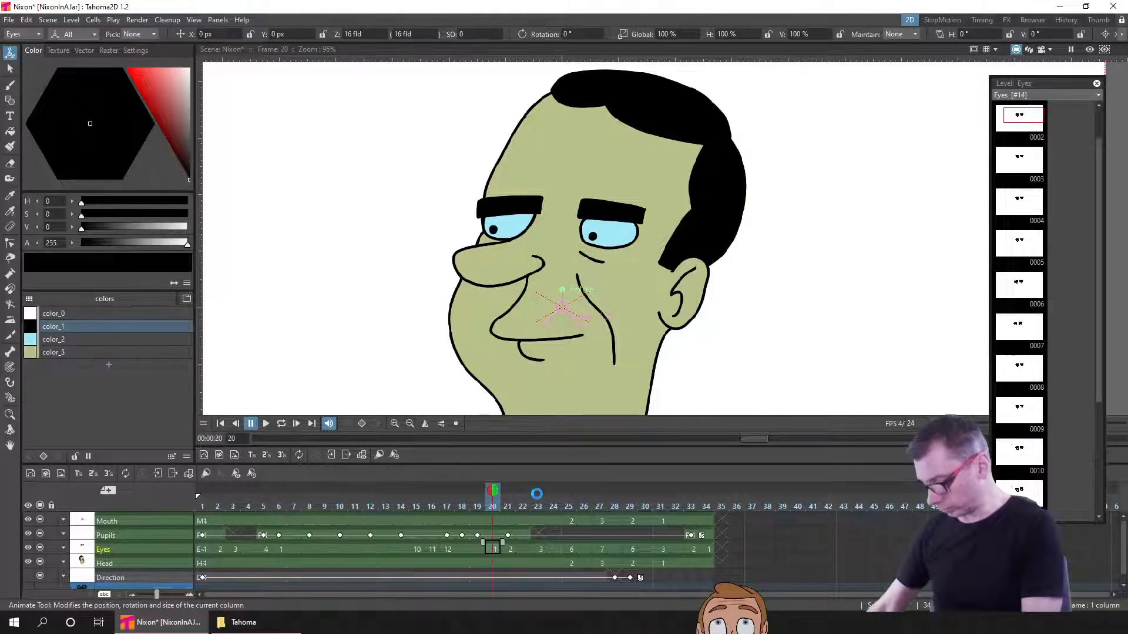
{"action": "key", "text": "ctrl+s"}
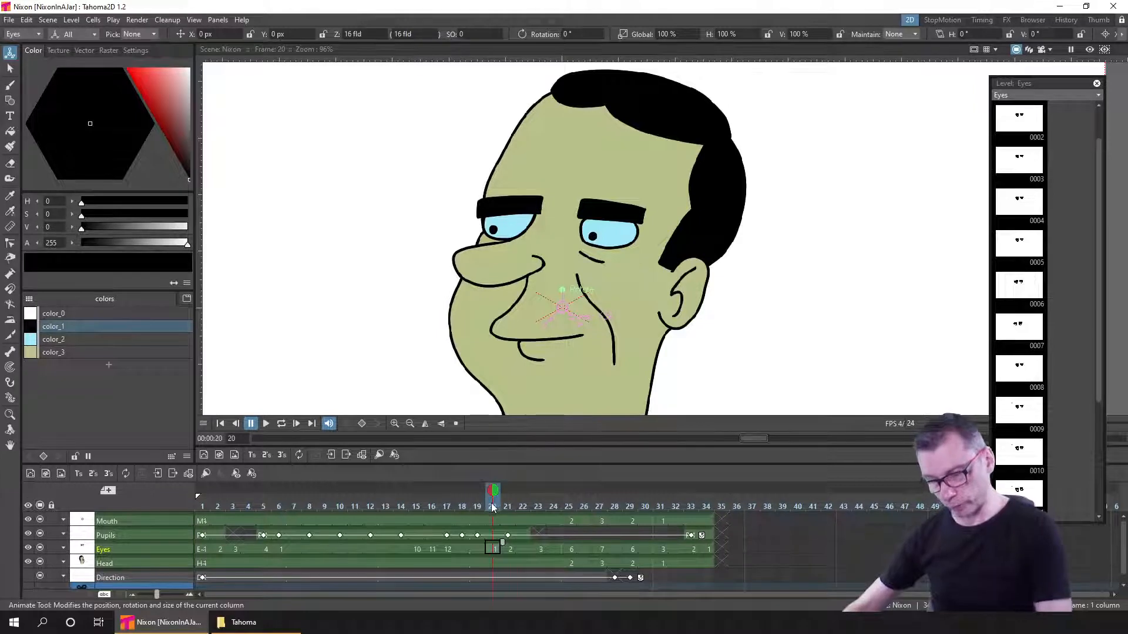
- Insert three more hold frames at frame 20 across all levels and save the scene
{"action": "key", "text": "F5"}
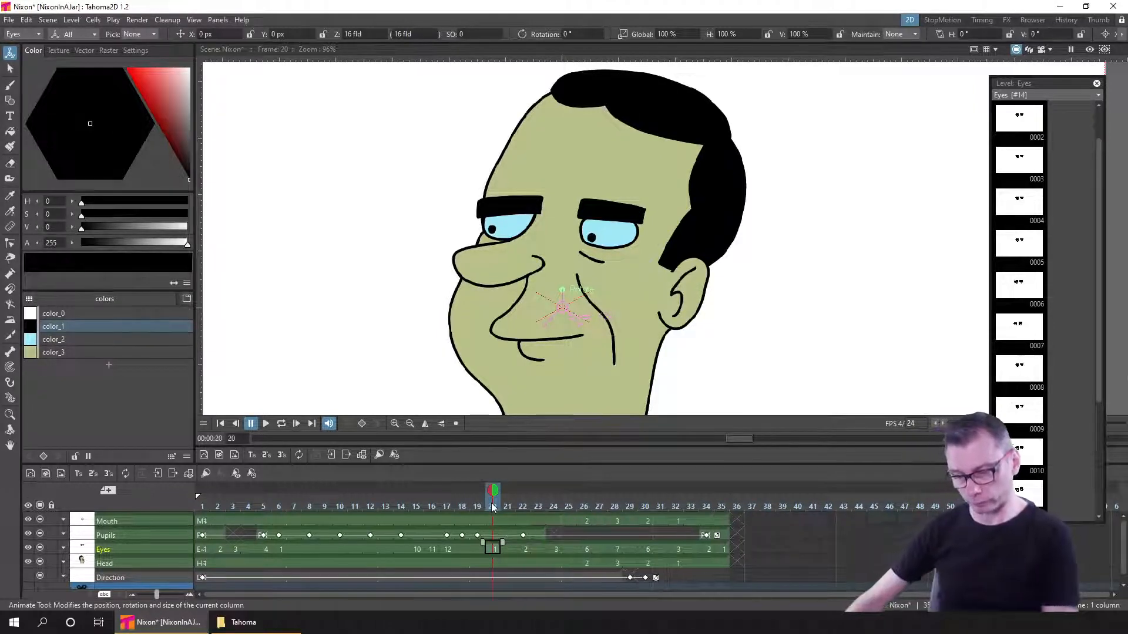
{"action": "key", "text": "F5"}
{"action": "key", "text": "F5"}
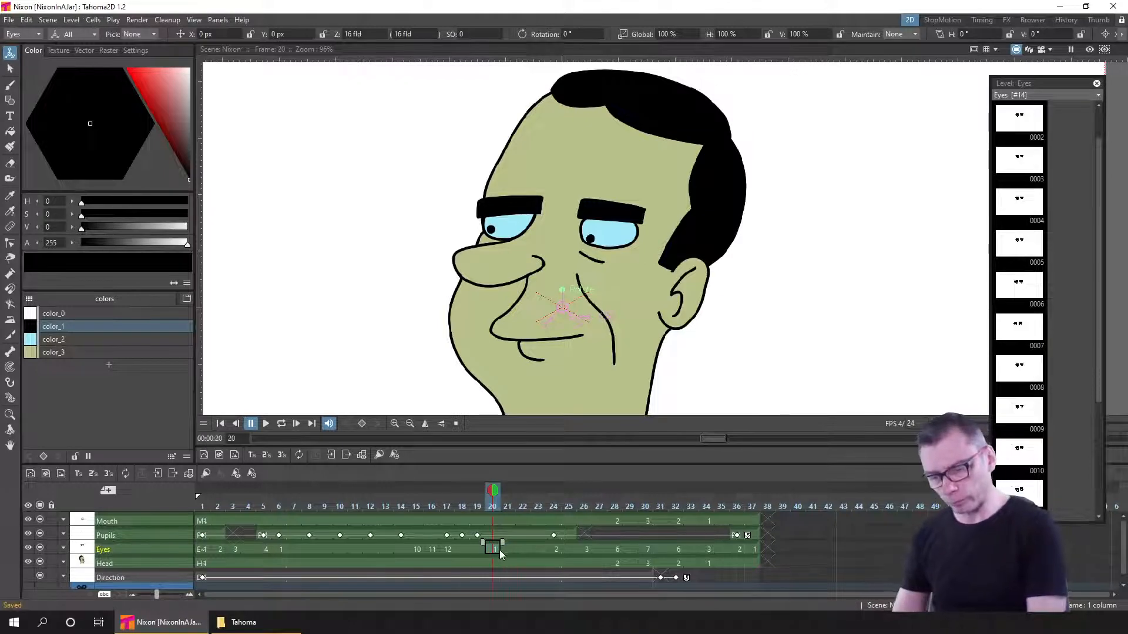
- Set the Mouth level to drawing 2 at frame 21
{"action": "left_click", "coordinate": [504, 551]}
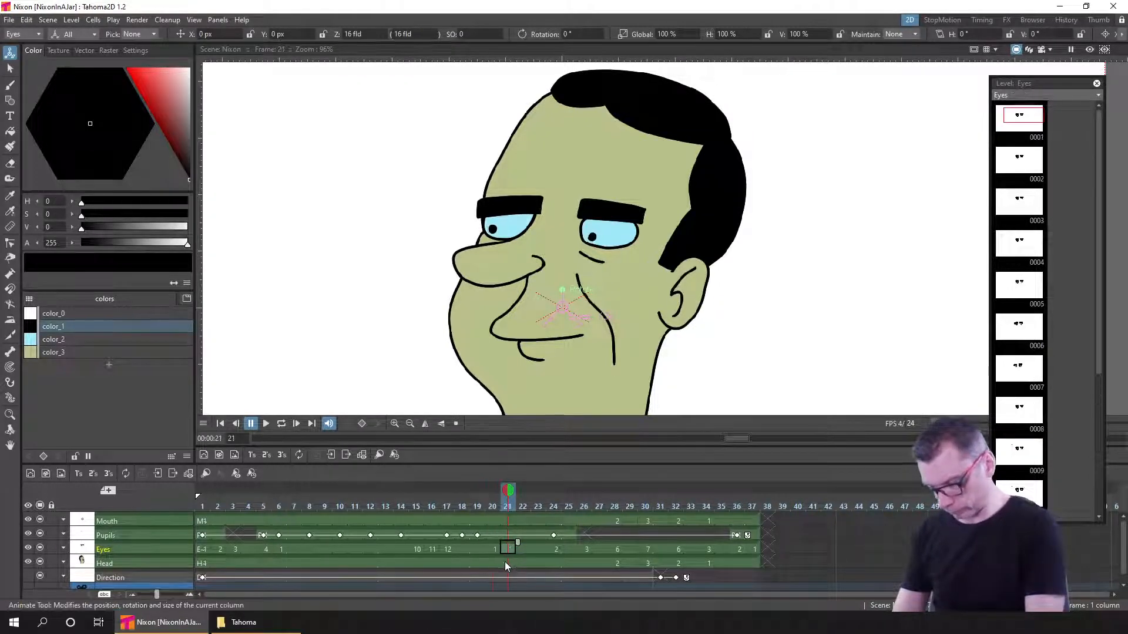
{"action": "left_click", "coordinate": [506, 520]}
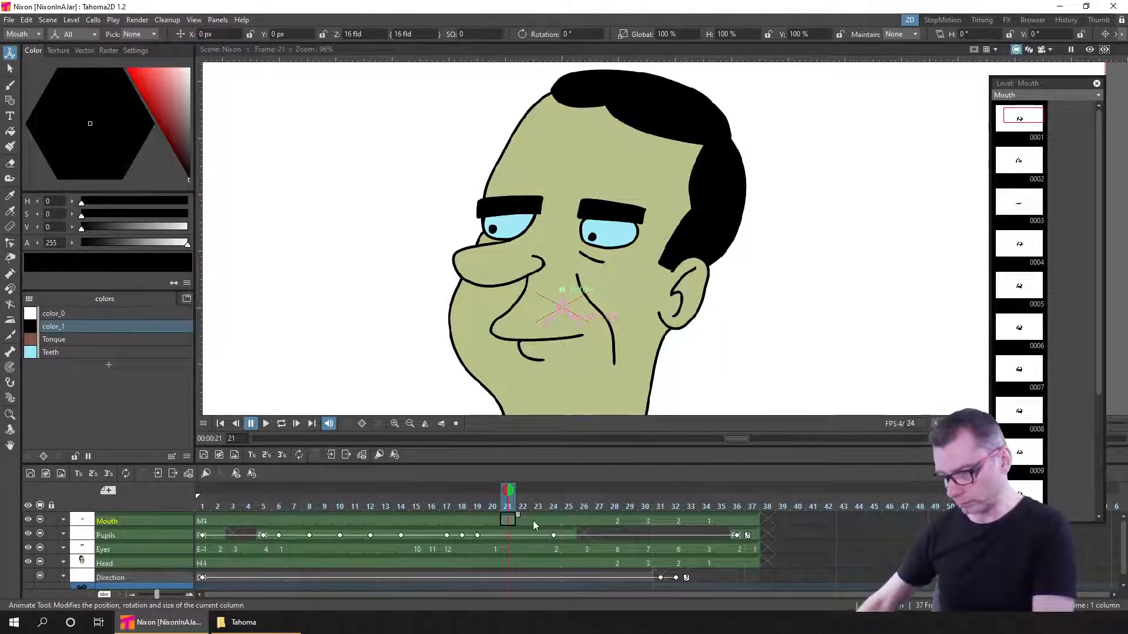
{"action": "type", "text": "2"}
{"action": "key", "text": "Return"}
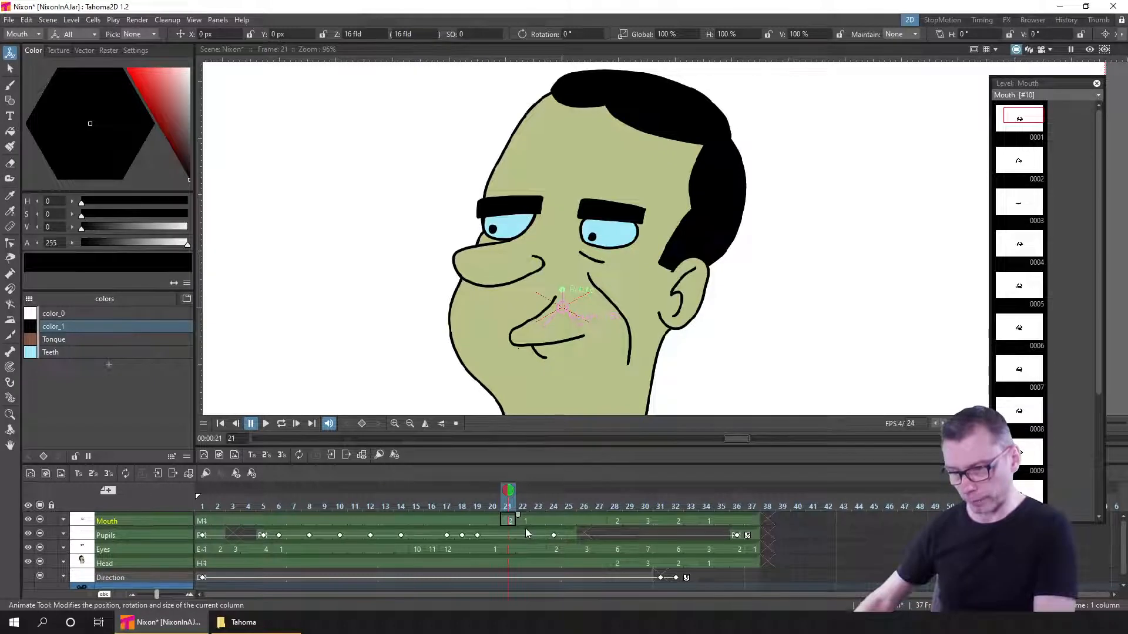
- Cycle the Mouth level at frame 21 through its available drawings to preview each shape, and return it to drawing 1
{"action": "key", "text": "w"}
{"action": "key", "text": "w"}
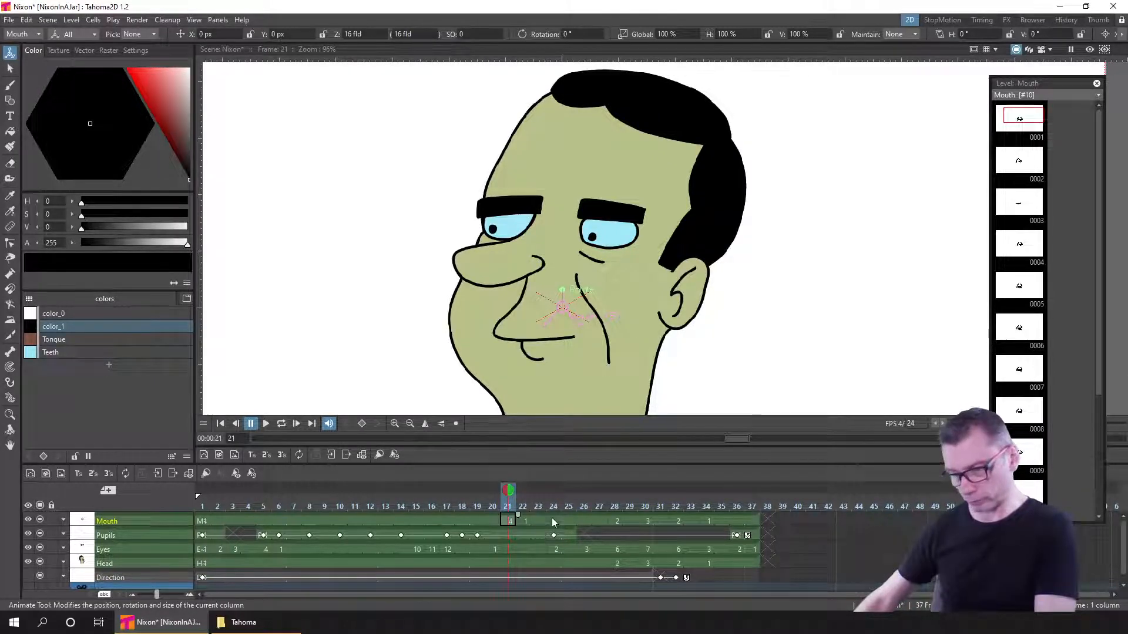
{"action": "key", "text": "w"}
{"action": "key", "text": "q"}
{"action": "key", "text": "q"}
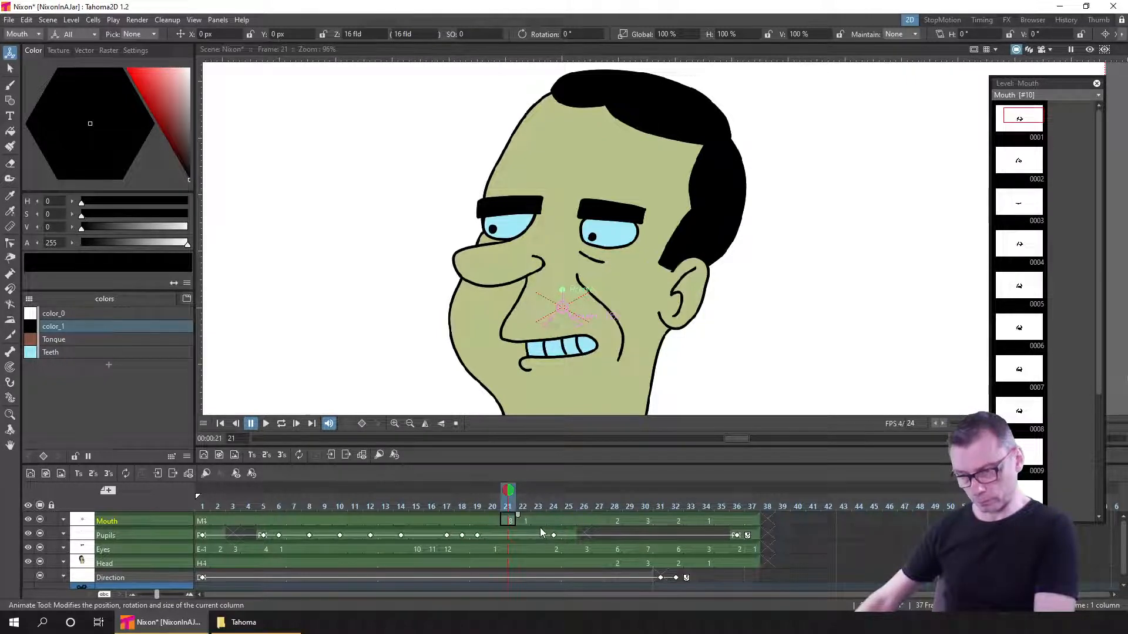
{"action": "key", "text": "w"}
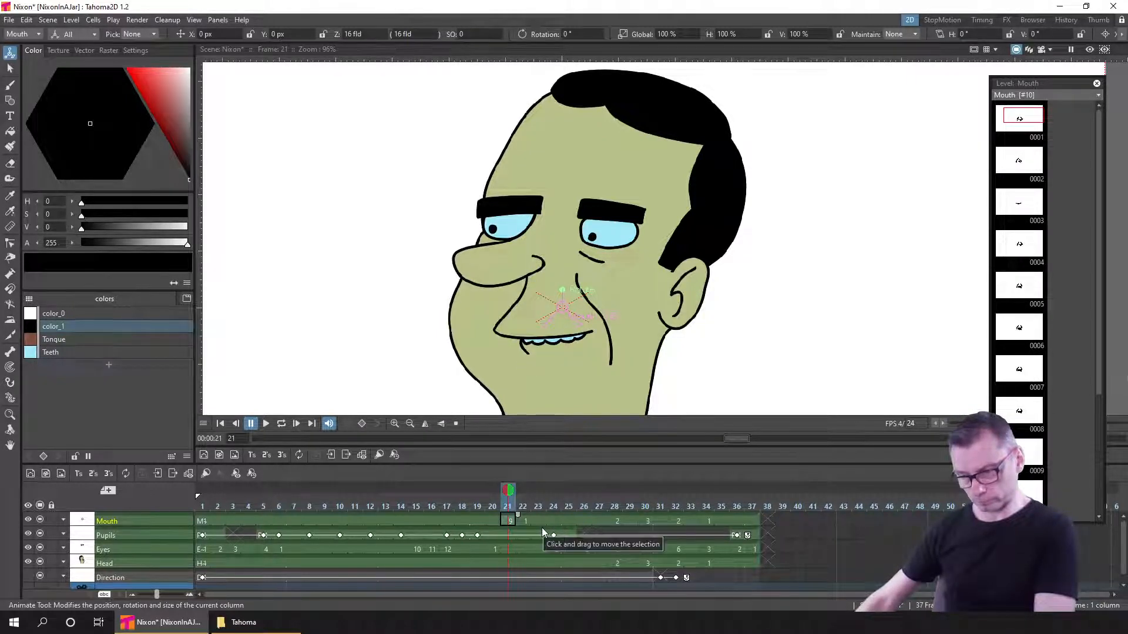
{"action": "key", "text": "q"}
{"action": "key", "text": "w"}
{"action": "key", "text": "w"}
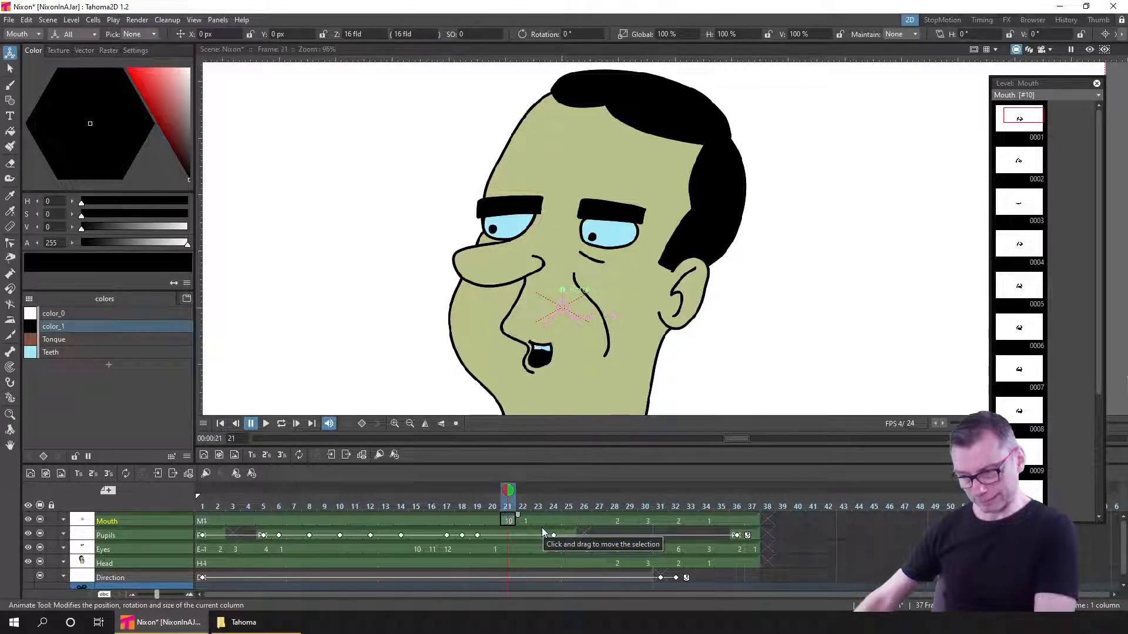
{"action": "key", "text": "w"}
{"action": "key", "text": "w"}
{"action": "key", "text": "w"}
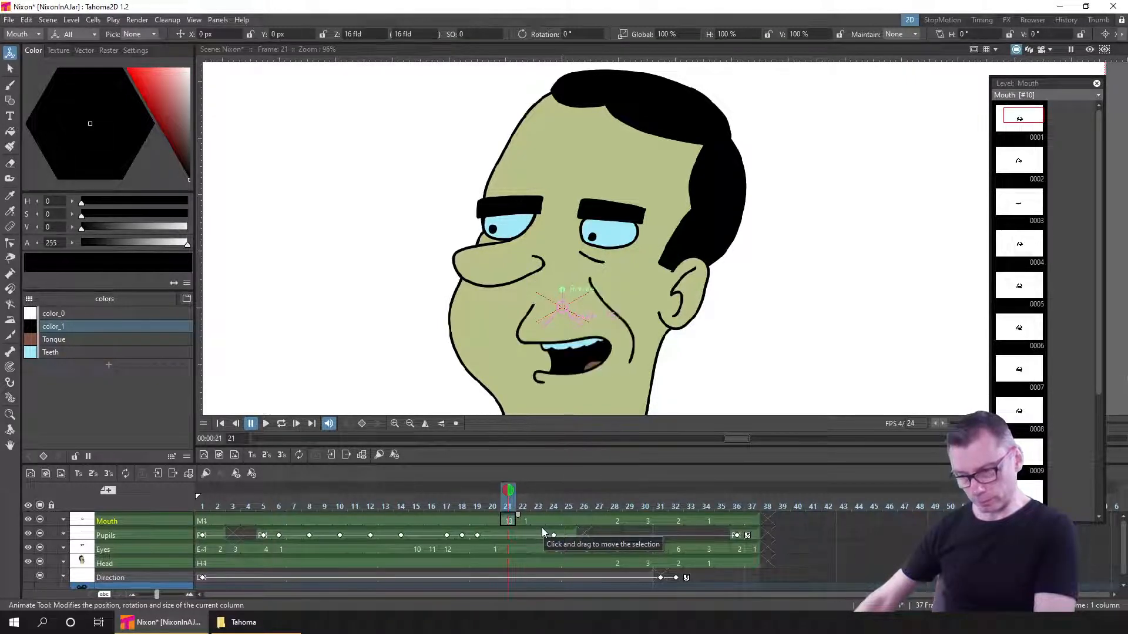
{"action": "key", "text": "w"}
{"action": "key", "text": "w"}
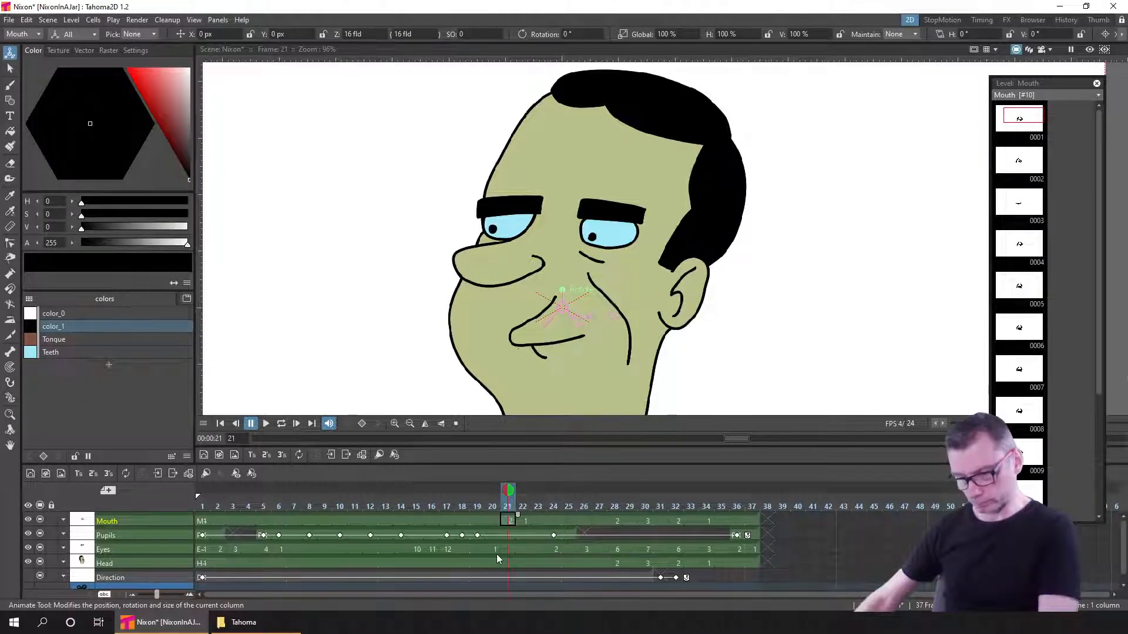
{"action": "key", "text": "w"}
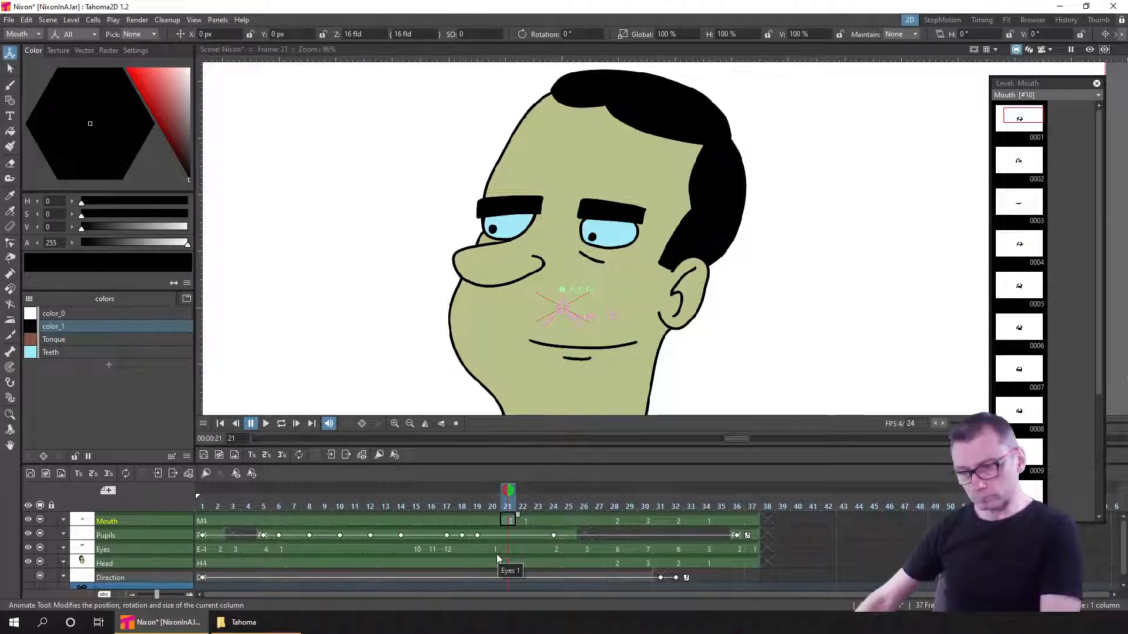
{"action": "key", "text": "w"}
{"action": "key", "text": "w"}
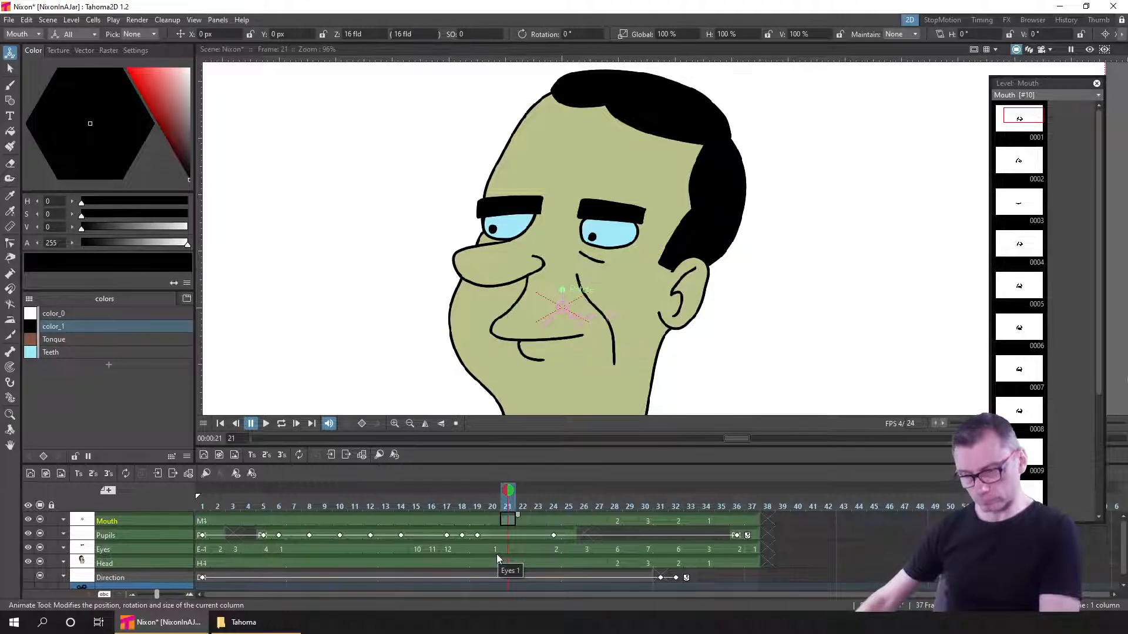
{"action": "key", "text": "w"}
{"action": "key", "text": "q"}
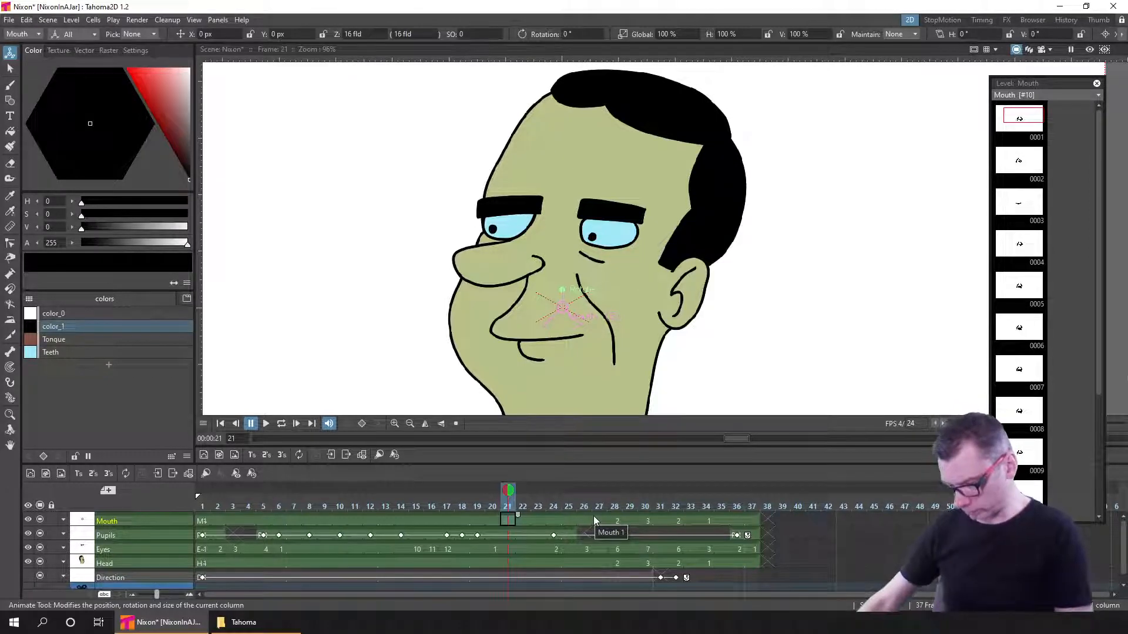
- Examine in the FX room's stage schematic how the Pupils and Direction levels are linked, and return to the 2D room
{"action": "left_click", "coordinate": [1008, 20]}
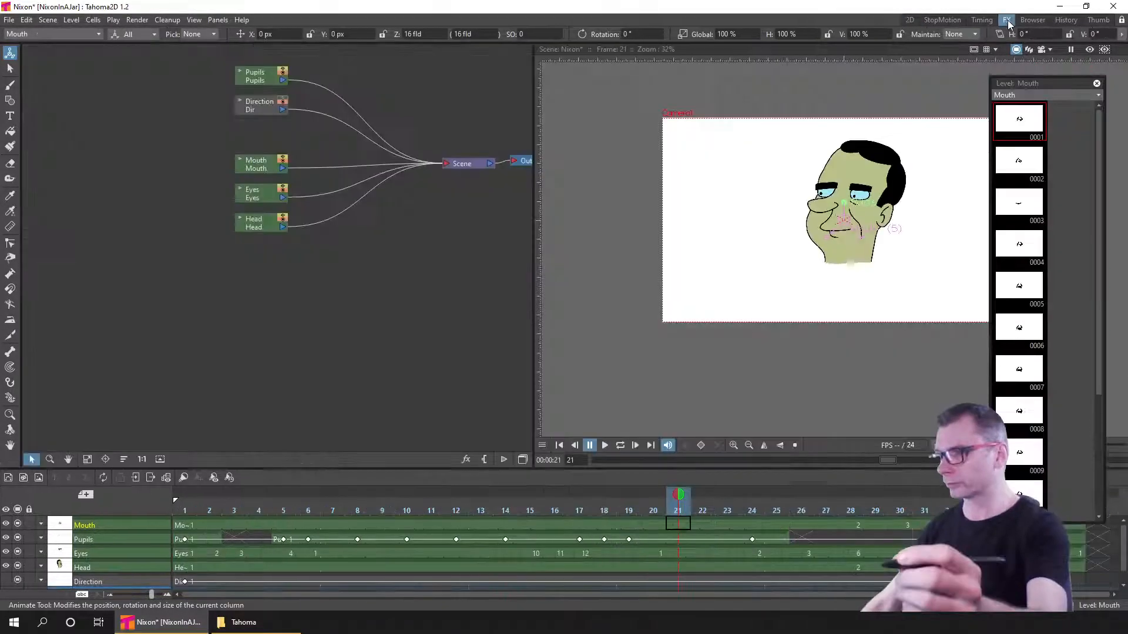
{"action": "left_click", "coordinate": [521, 460]}
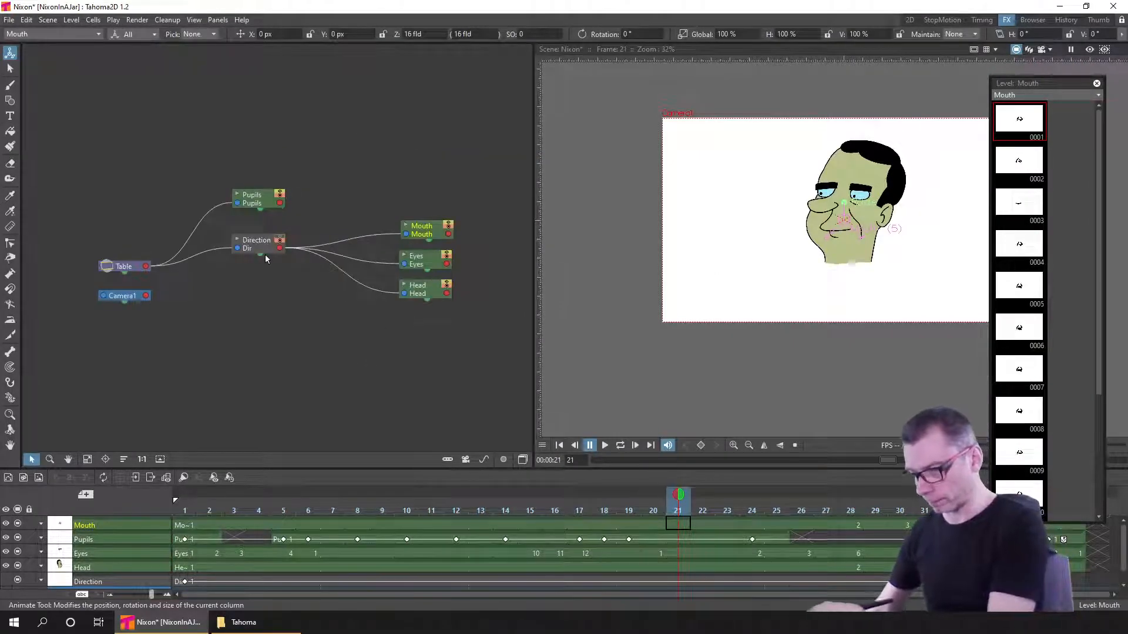
{"action": "left_click_drag", "start_coordinate": [254, 243], "coordinate": [246, 255]}
{"action": "left_click_drag", "start_coordinate": [254, 199], "coordinate": [249, 191]}
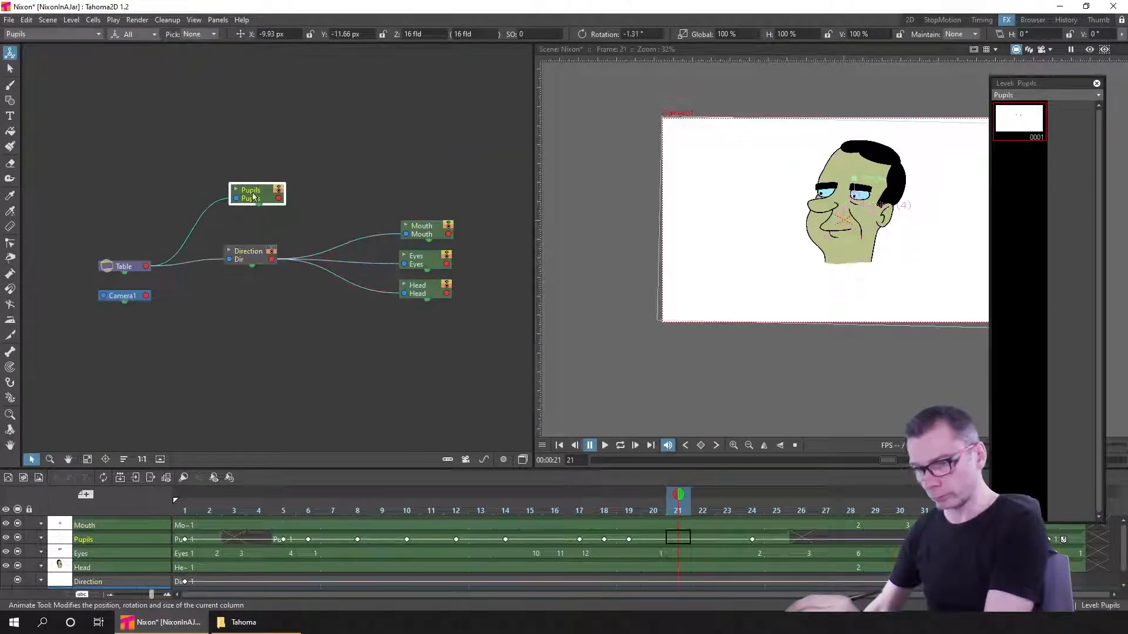
{"action": "left_click_drag", "start_coordinate": [245, 262], "coordinate": [240, 261]}
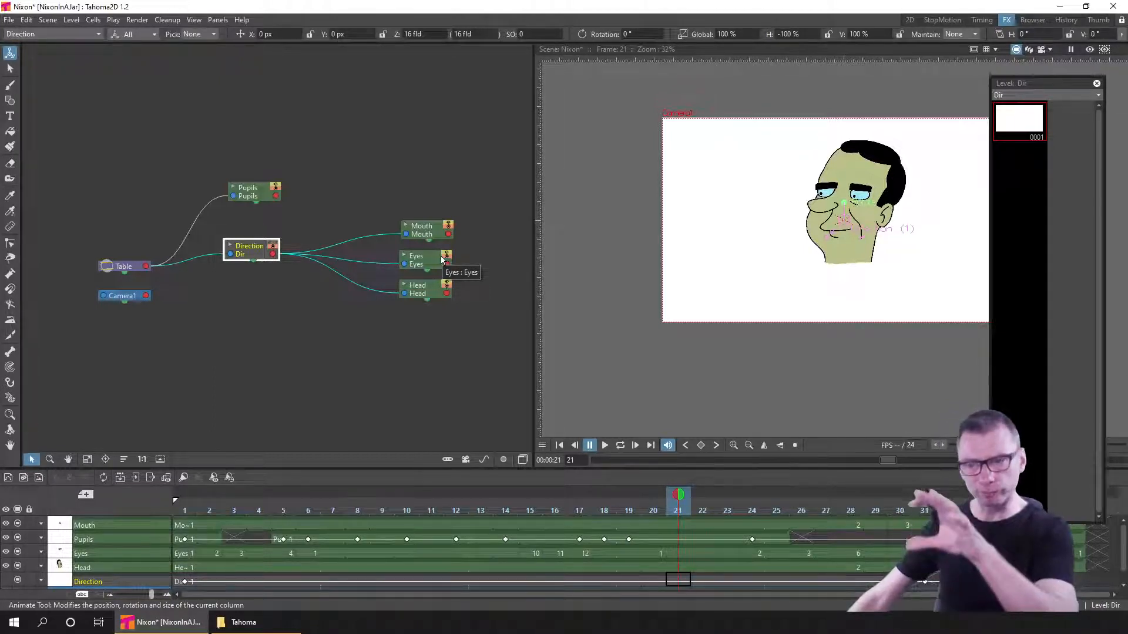
{"action": "left_click", "coordinate": [908, 20]}
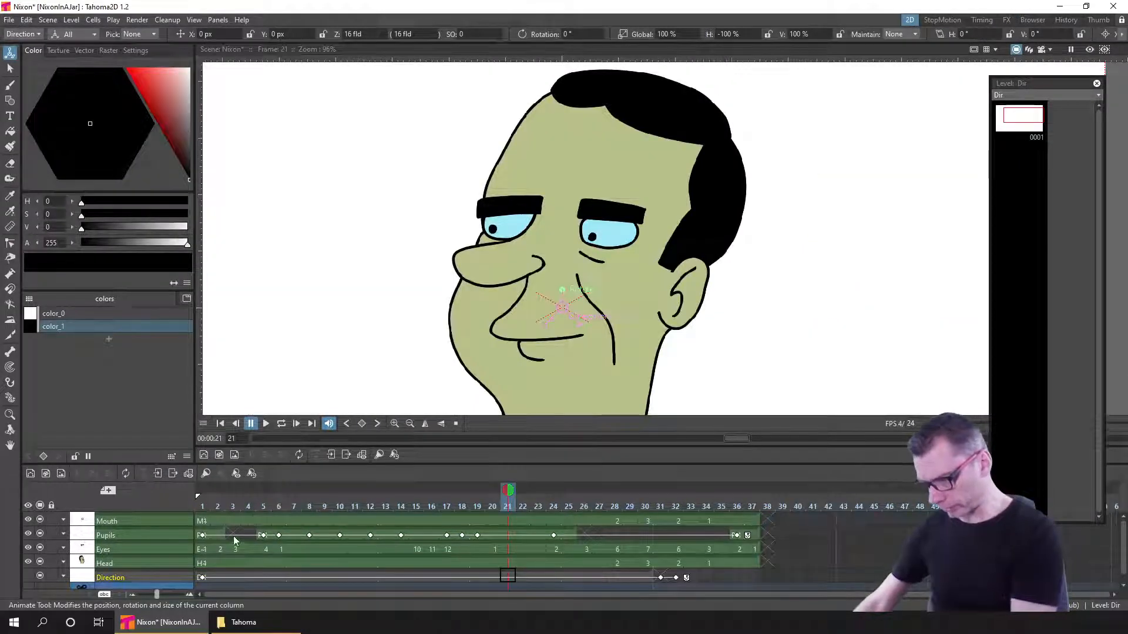
- Review the head turn between frames 27 and 34, checking how the head and mouth drawings change direction
{"action": "left_click", "coordinate": [615, 503]}
{"action": "left_click", "coordinate": [658, 502]}
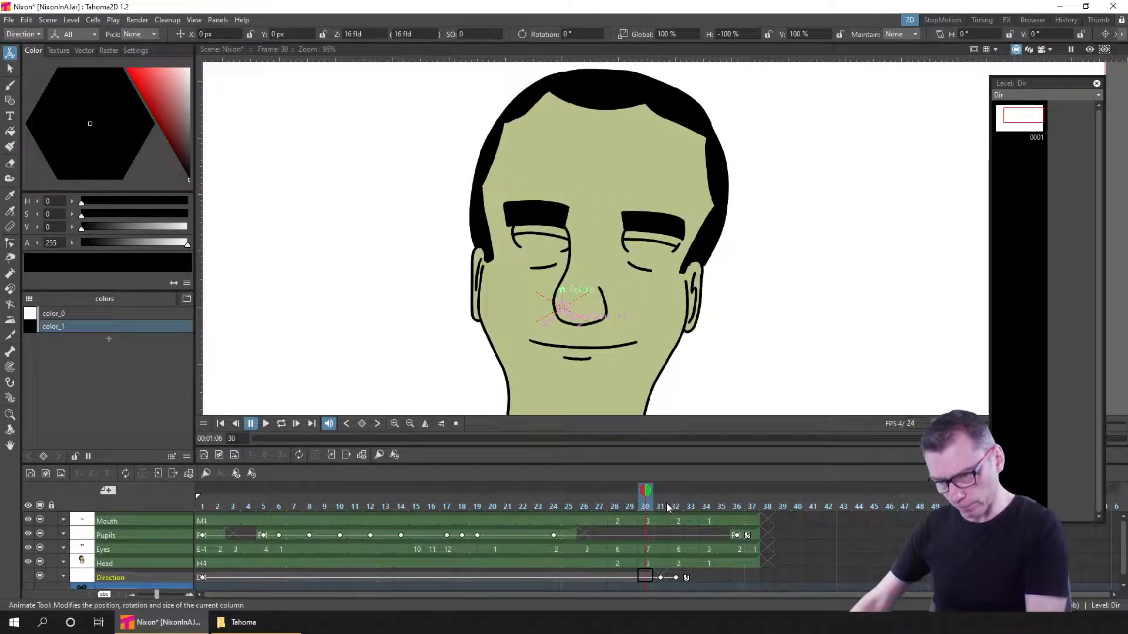
{"action": "left_click", "coordinate": [676, 503]}
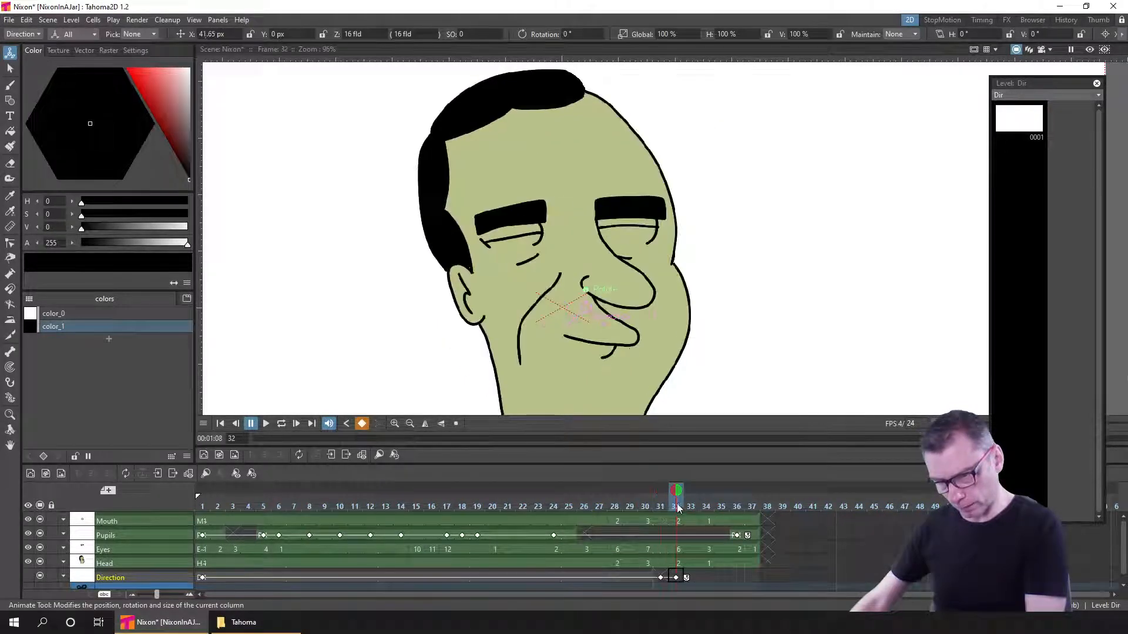
{"action": "left_click", "coordinate": [707, 505]}
{"action": "left_click", "coordinate": [615, 503]}
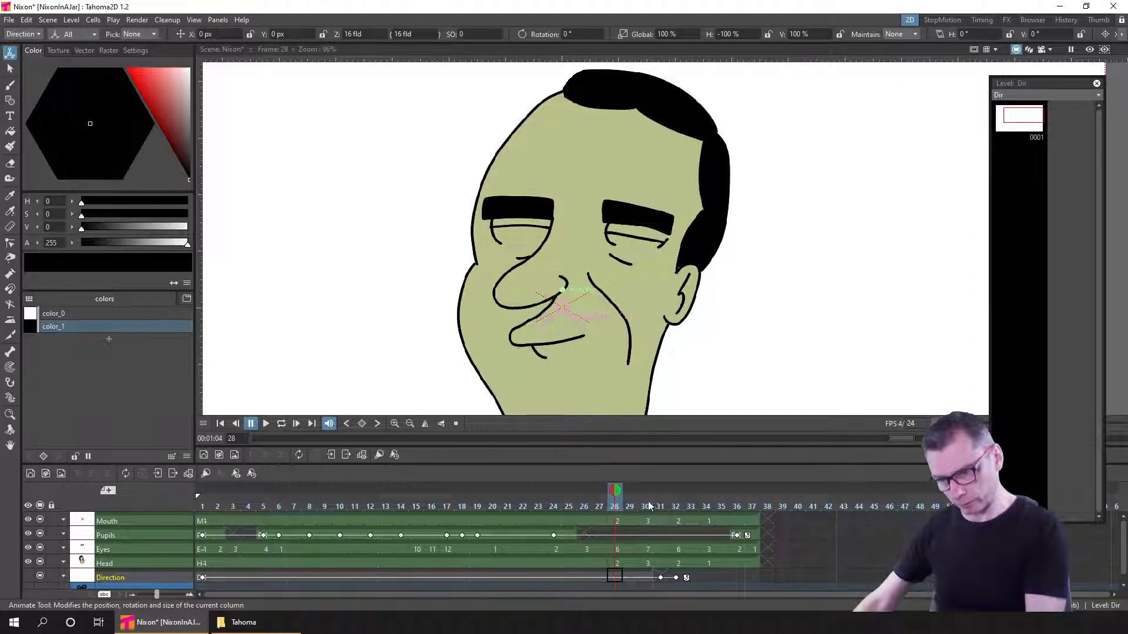
{"action": "left_click", "coordinate": [595, 505]}
{"action": "left_click", "coordinate": [615, 505]}
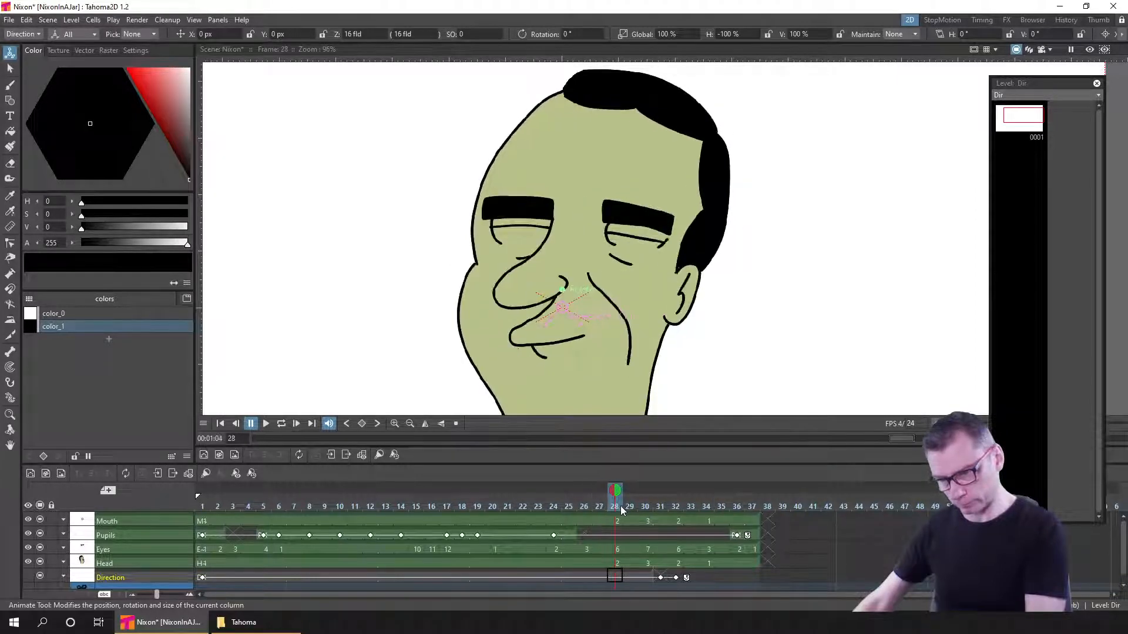
{"action": "left_click", "coordinate": [597, 508]}
{"action": "left_click", "coordinate": [621, 506]}
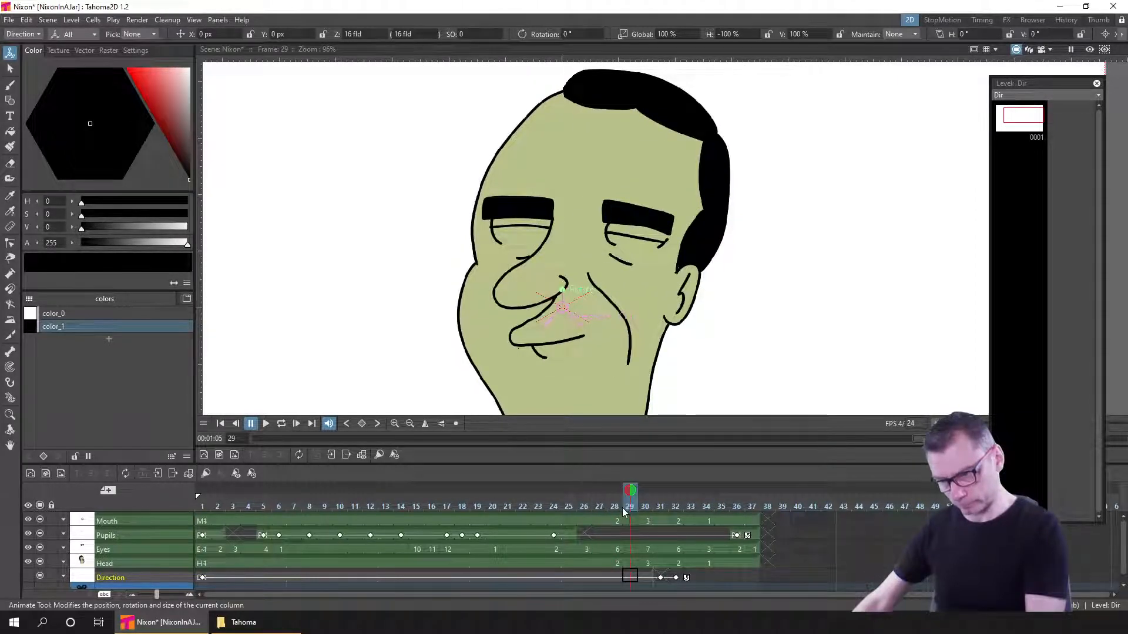
- Set the Mouth level to drawing 2 at frame 21 and cycle its drawings onward to the clenched-teeth mouth
{"action": "left_click", "coordinate": [507, 505]}
{"action": "left_click", "coordinate": [508, 521]}
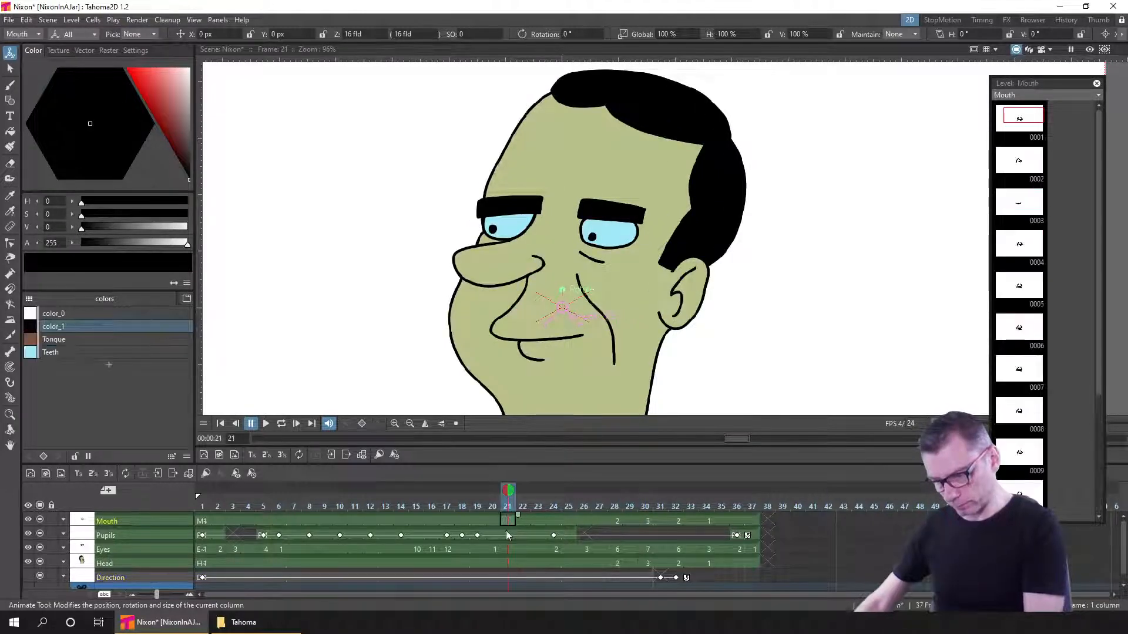
{"action": "type", "text": "2"}
{"action": "key", "text": "Return"}
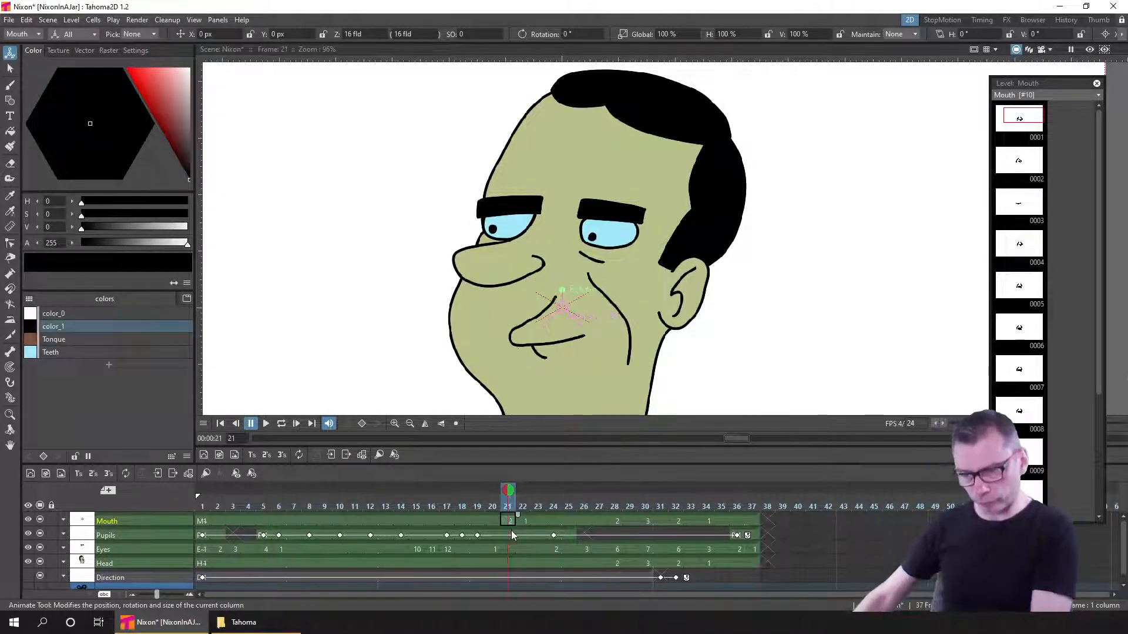
{"action": "key", "text": "w"}
{"action": "key", "text": "w"}
{"action": "key", "text": "w"}
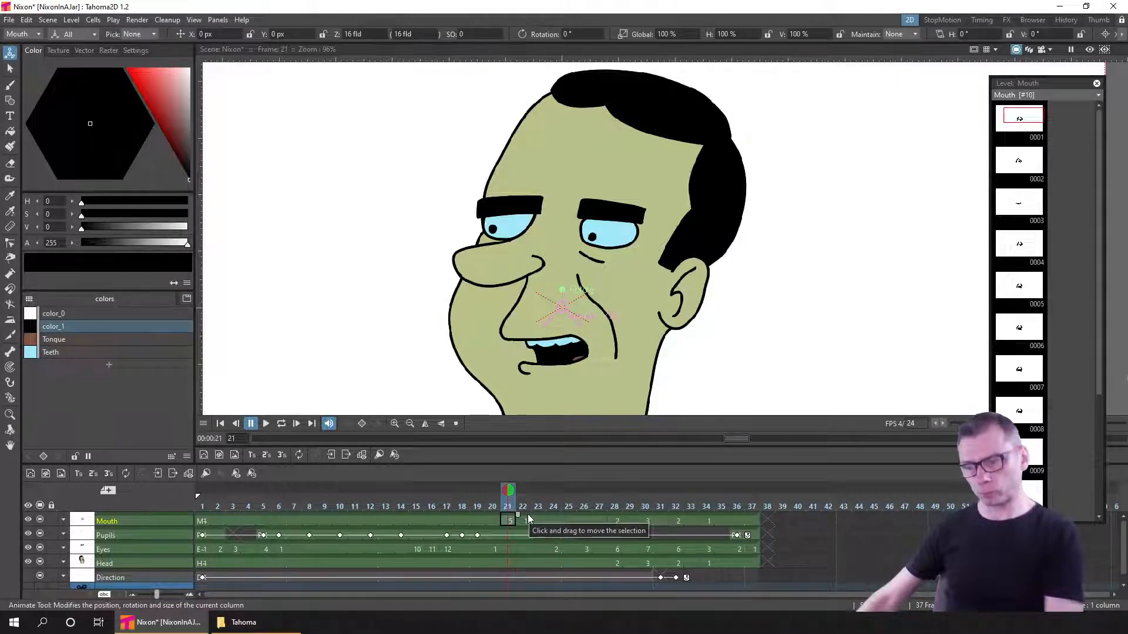
{"action": "key", "text": "w"}
{"action": "key", "text": "w"}
{"action": "key", "text": "w"}
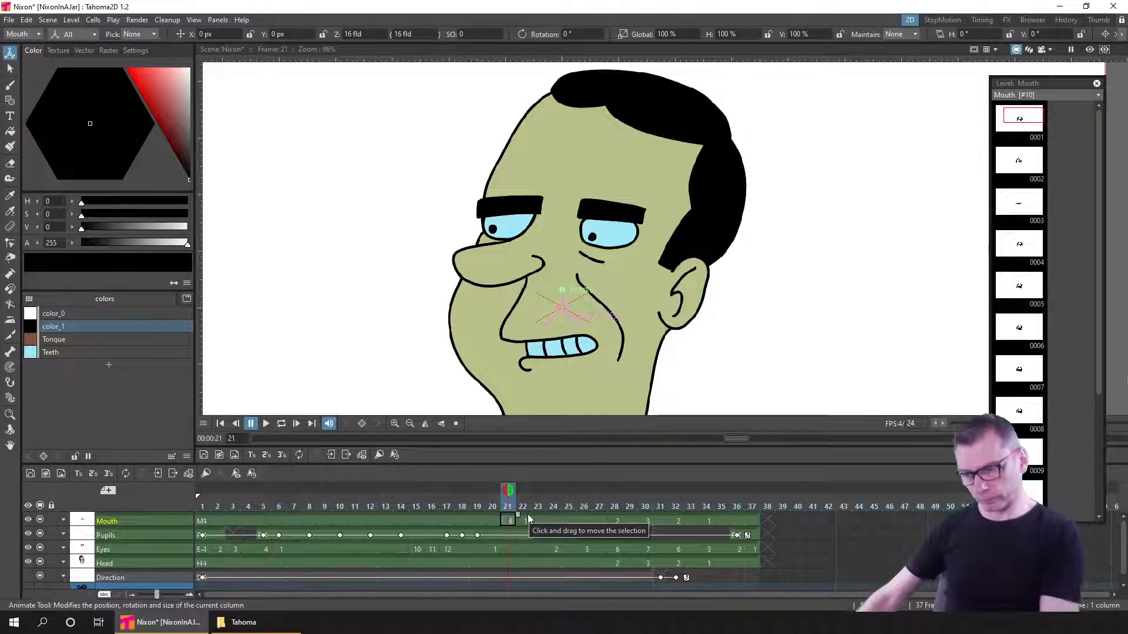
- Compare the mouth at frames 20 and 21, and set the Mouth level to drawing 8 at frame 21
{"action": "key", "text": "Left"}
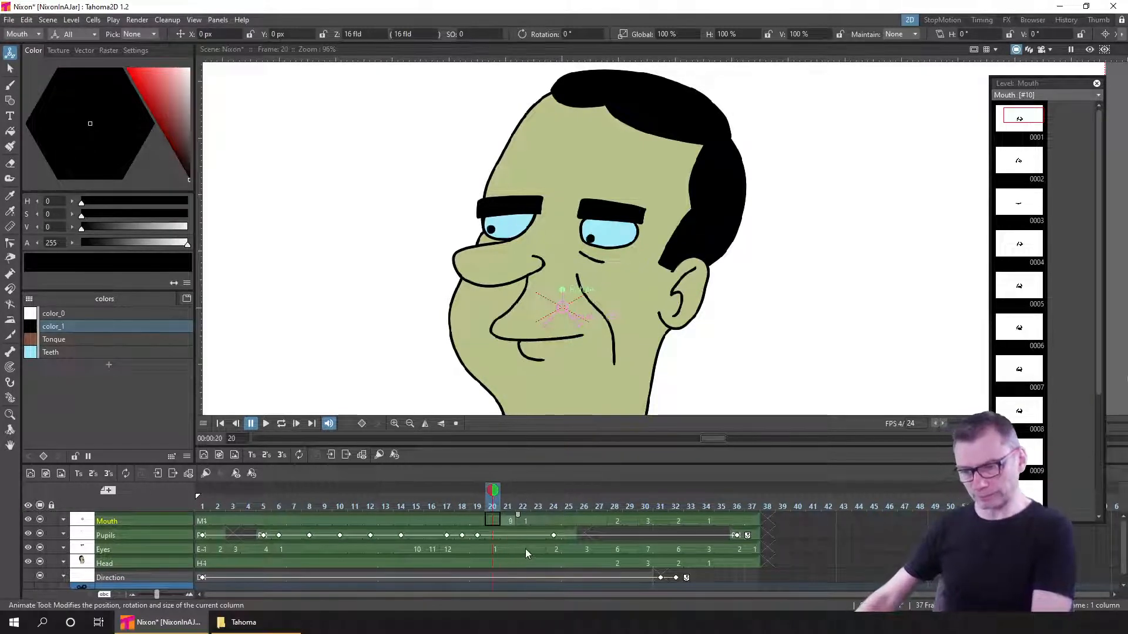
{"action": "key", "text": "Right"}
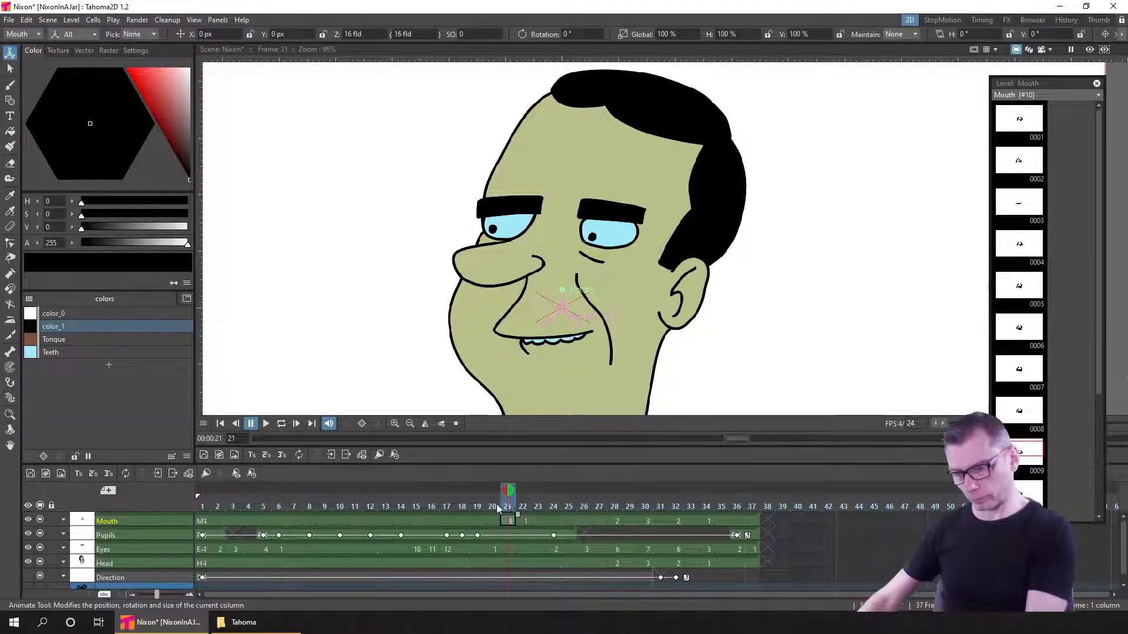
{"action": "key", "text": "Left"}
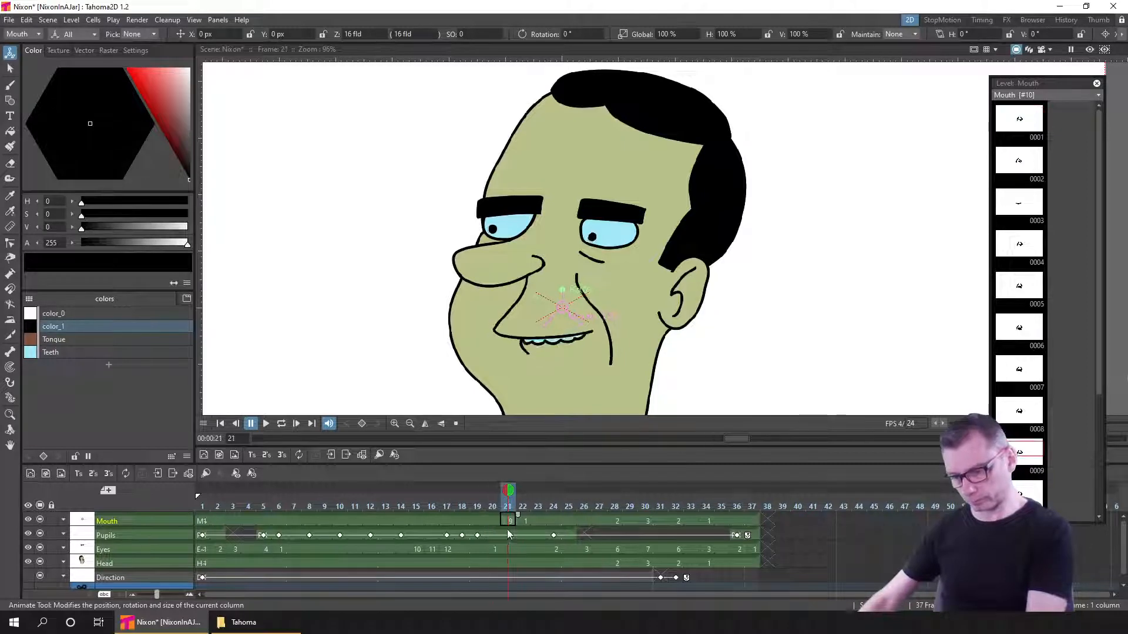
{"action": "left_click", "coordinate": [508, 522]}
{"action": "key", "text": "q"}
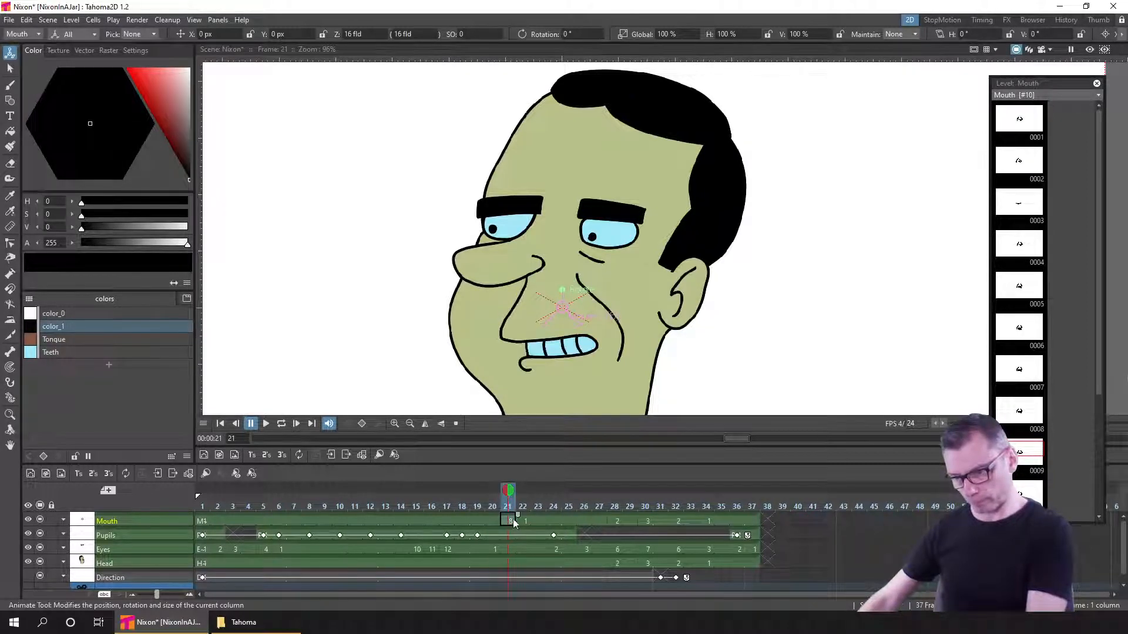
- Compare the clenched-teeth mouth at frame 21 with the mouth drawing on the neighbouring frames, especially frame 22
{"action": "key", "text": "Left"}
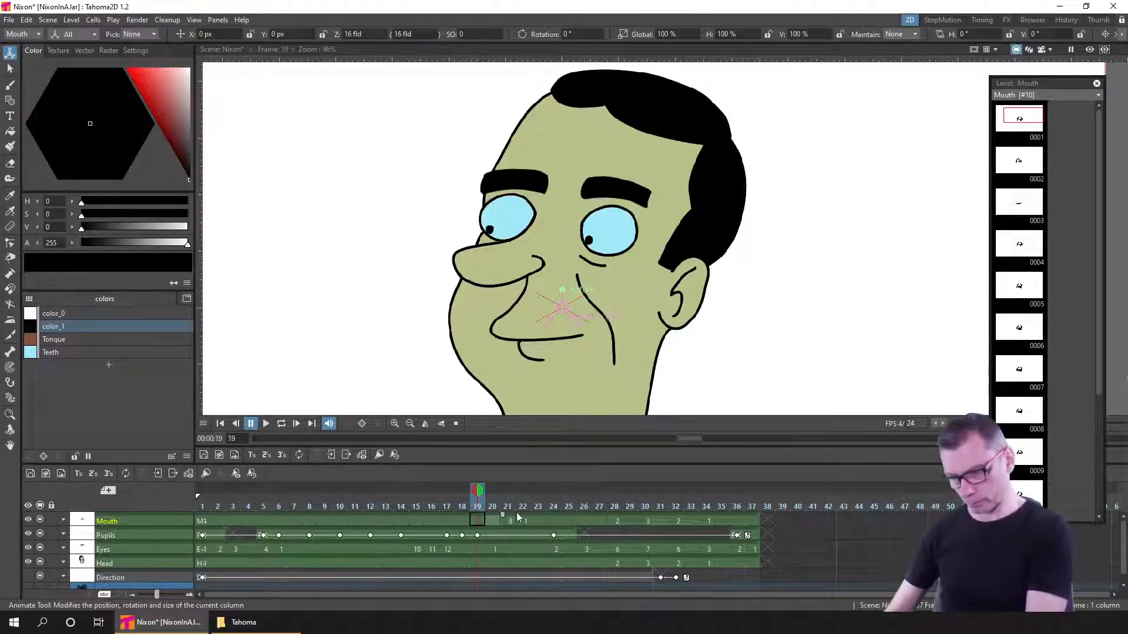
{"action": "key", "text": "Right"}
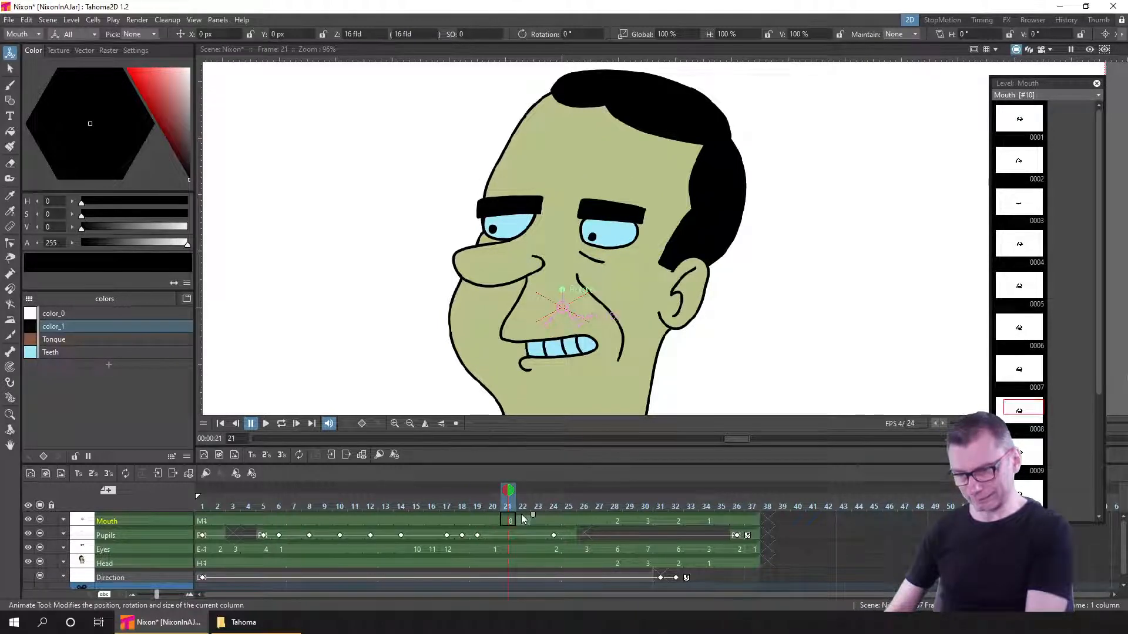
{"action": "key", "text": "Right"}
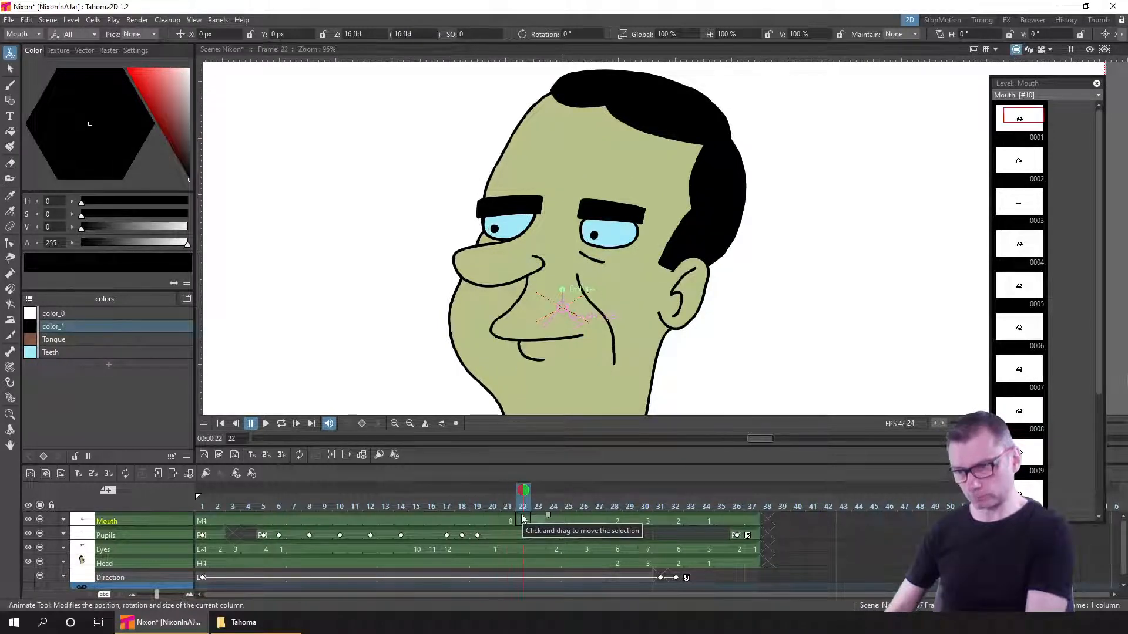
{"action": "key", "text": "Left"}
{"action": "key", "text": "Right"}
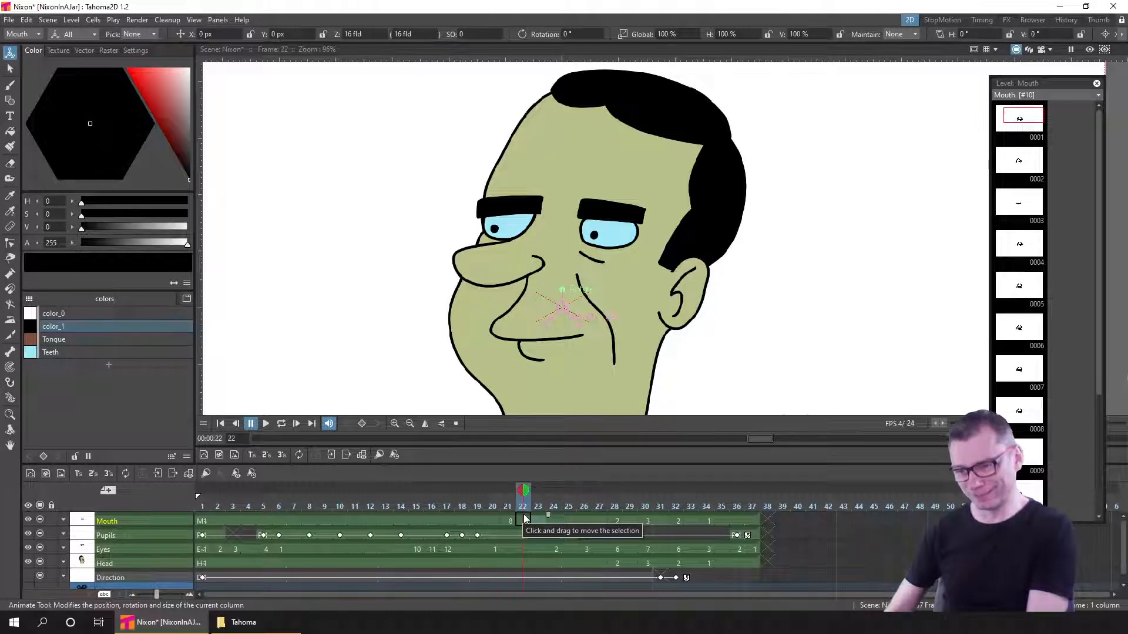
{"action": "key", "text": "Left"}
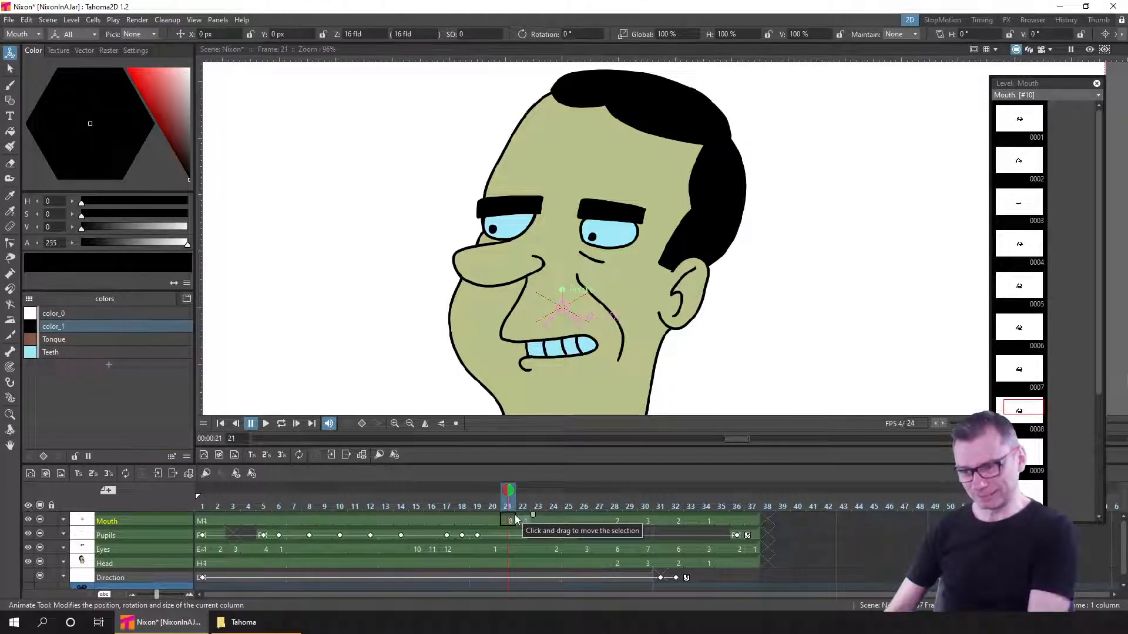
{"action": "key", "text": "Right"}
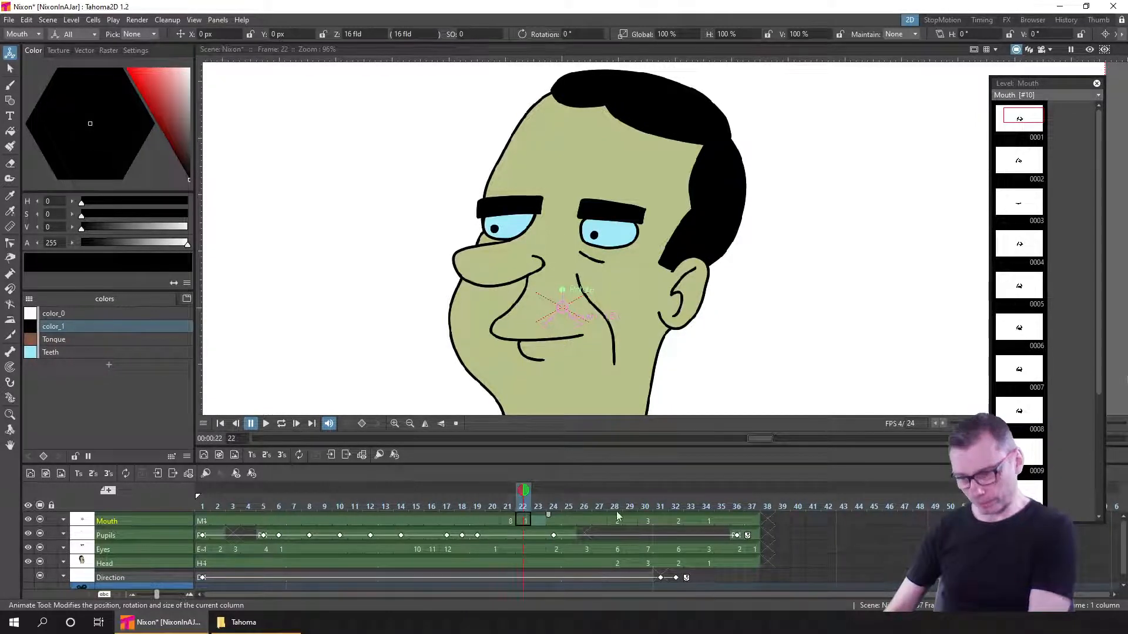
- Try other drawings for the Mouth level at frame 22, settle on drawing 9, and compare it with frame 21
{"action": "left_click", "coordinate": [525, 523]}
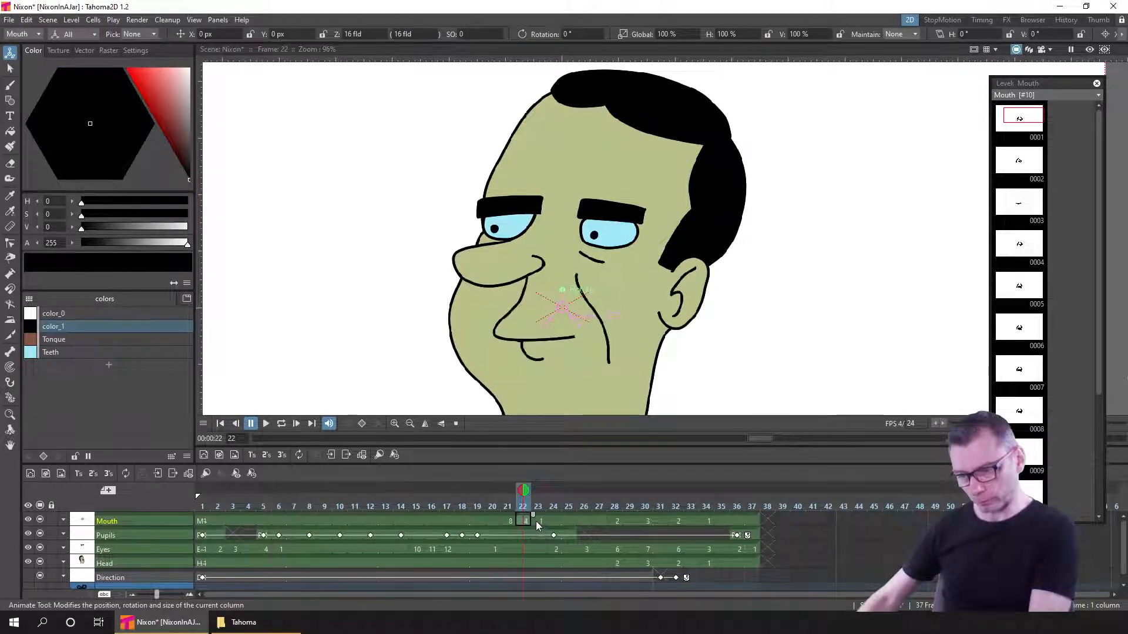
{"action": "type", "text": "7"}
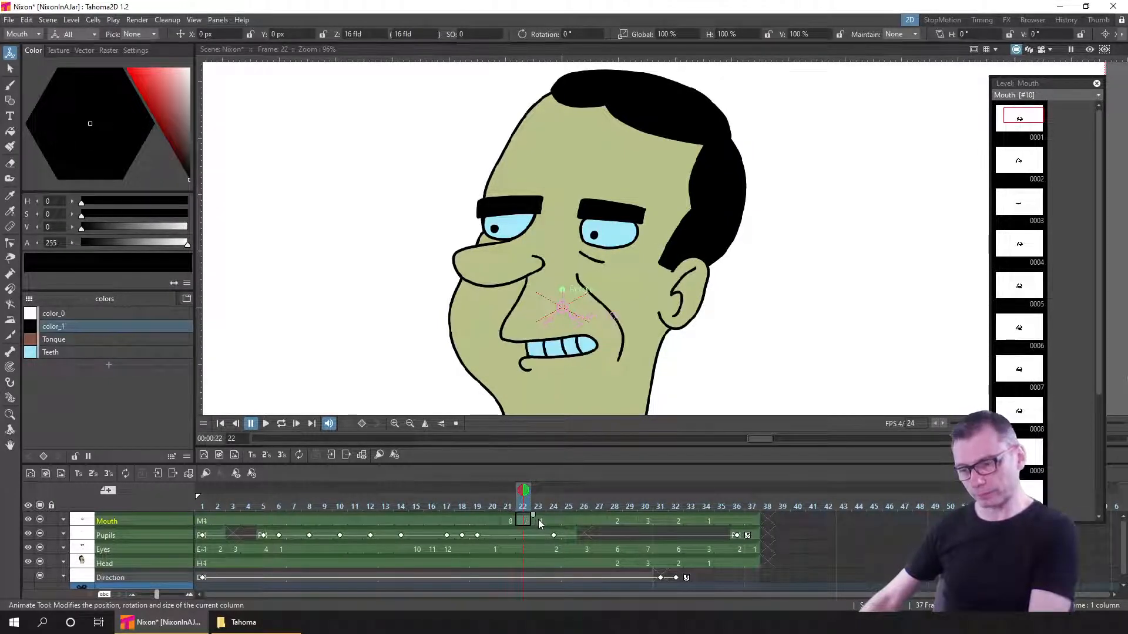
{"action": "type", "text": "9"}
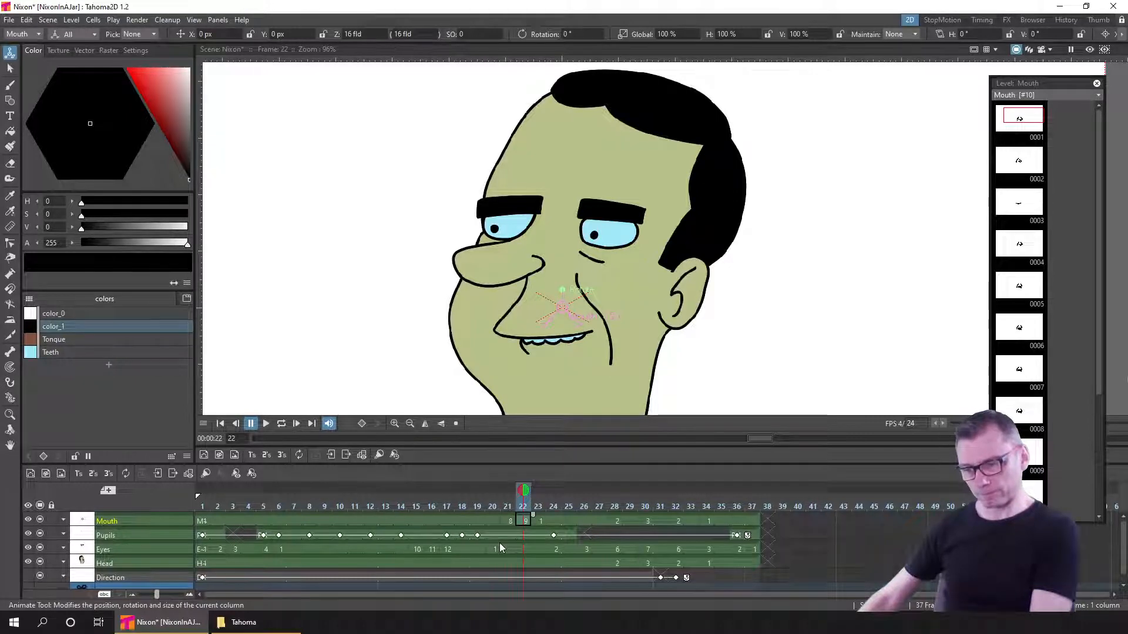
{"action": "type", "text": "10"}
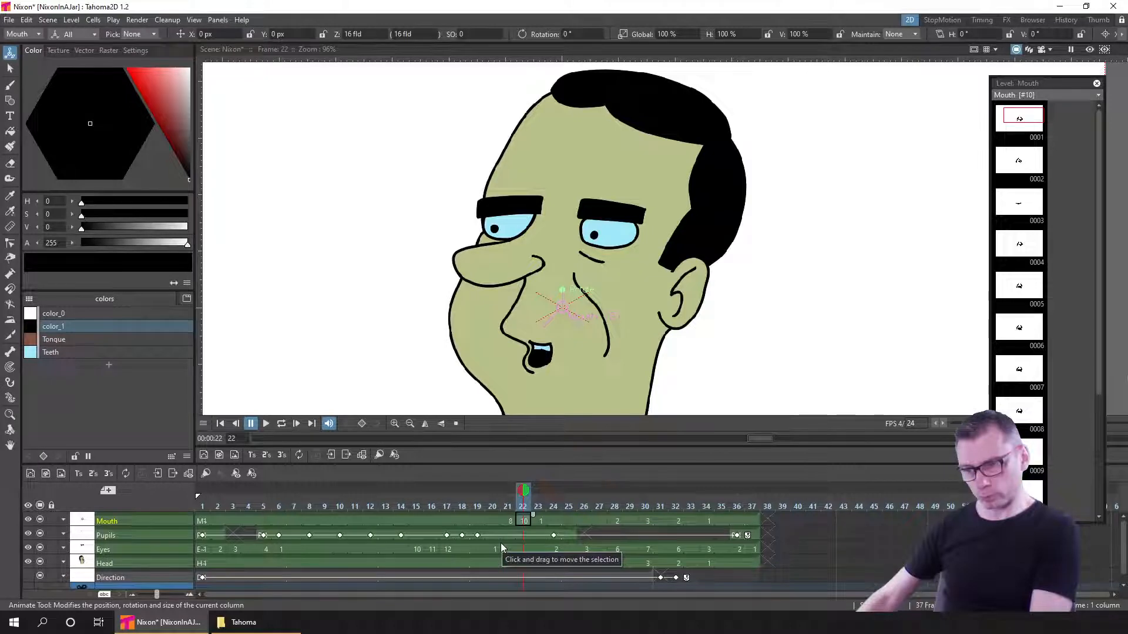
{"action": "type", "text": "9"}
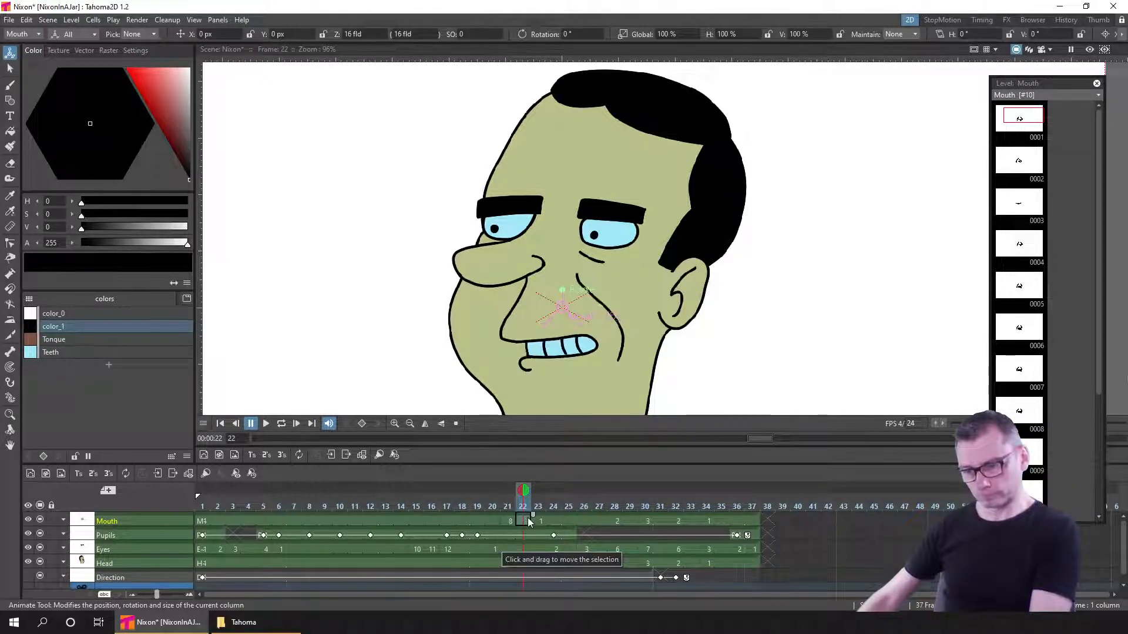
{"action": "left_click", "coordinate": [508, 506]}
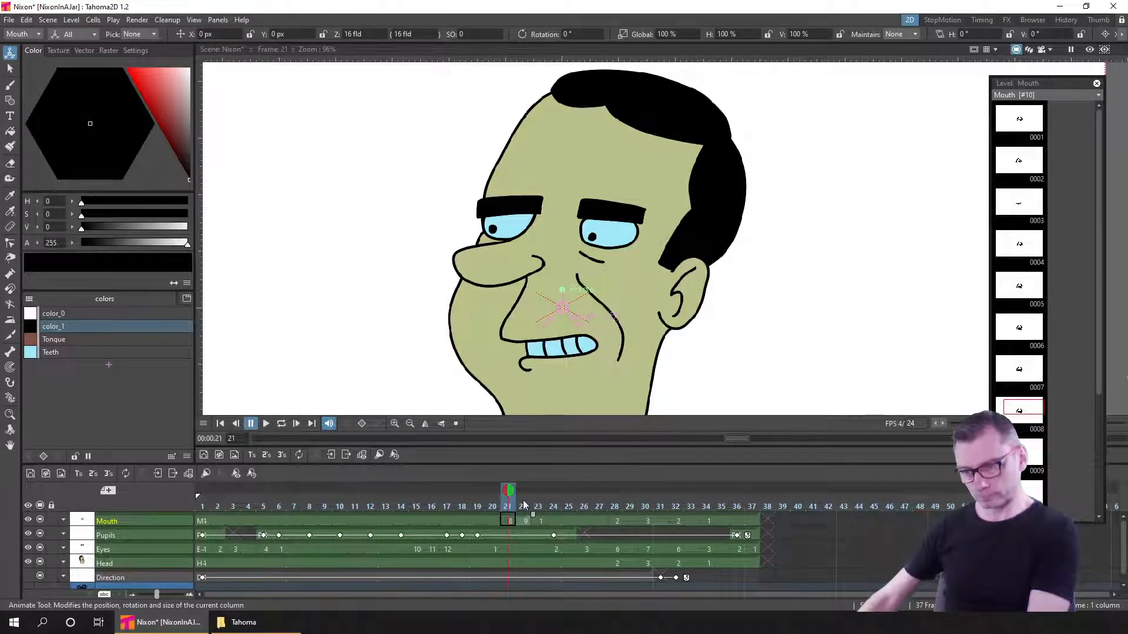
{"action": "left_click", "coordinate": [522, 506]}
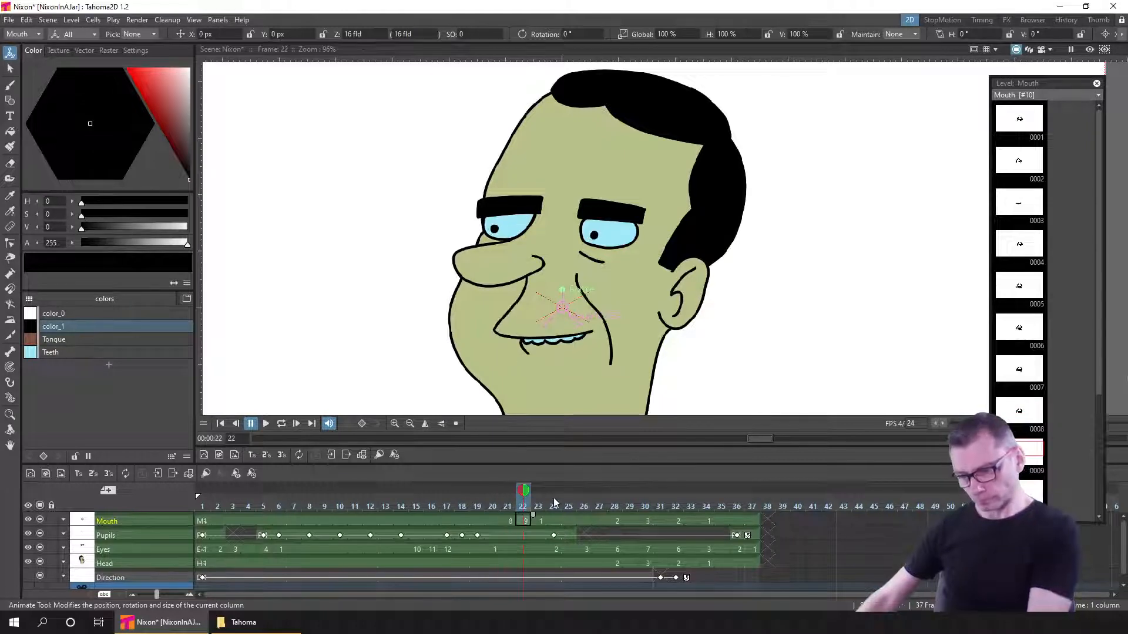
- Copy the Pupils keyframe from frame 19 to frame 23 and save the scene
{"action": "left_click", "coordinate": [478, 535]}
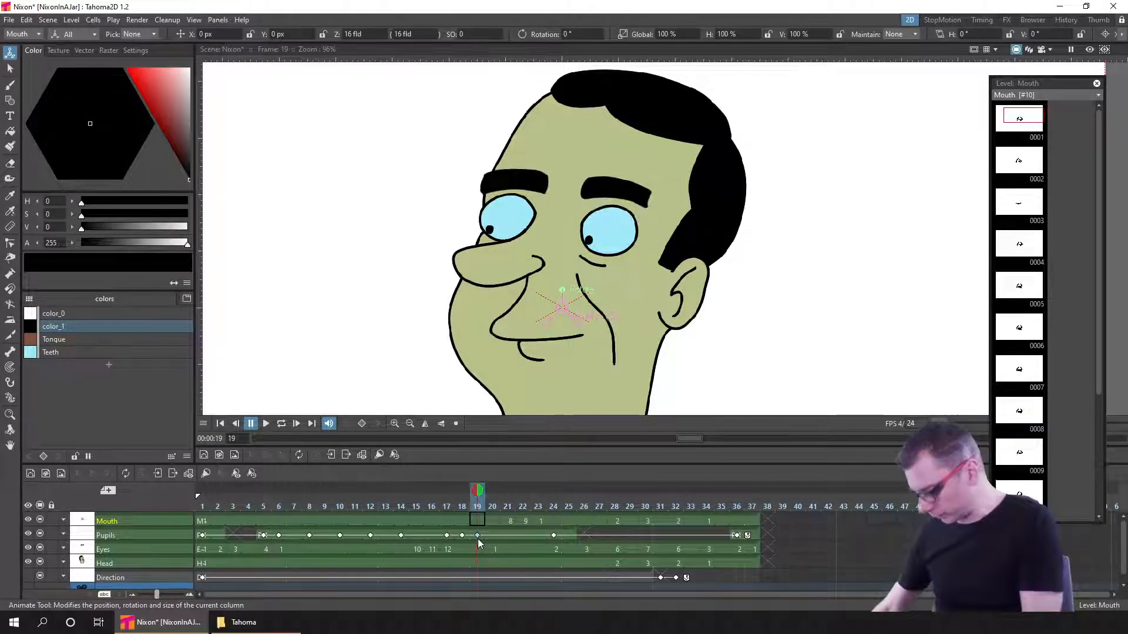
{"action": "left_click", "coordinate": [540, 534]}
{"action": "left_click_drag", "start_coordinate": [553, 536], "coordinate": [504, 502]}
{"action": "left_click", "coordinate": [567, 534]}
{"action": "left_click", "coordinate": [754, 535]}
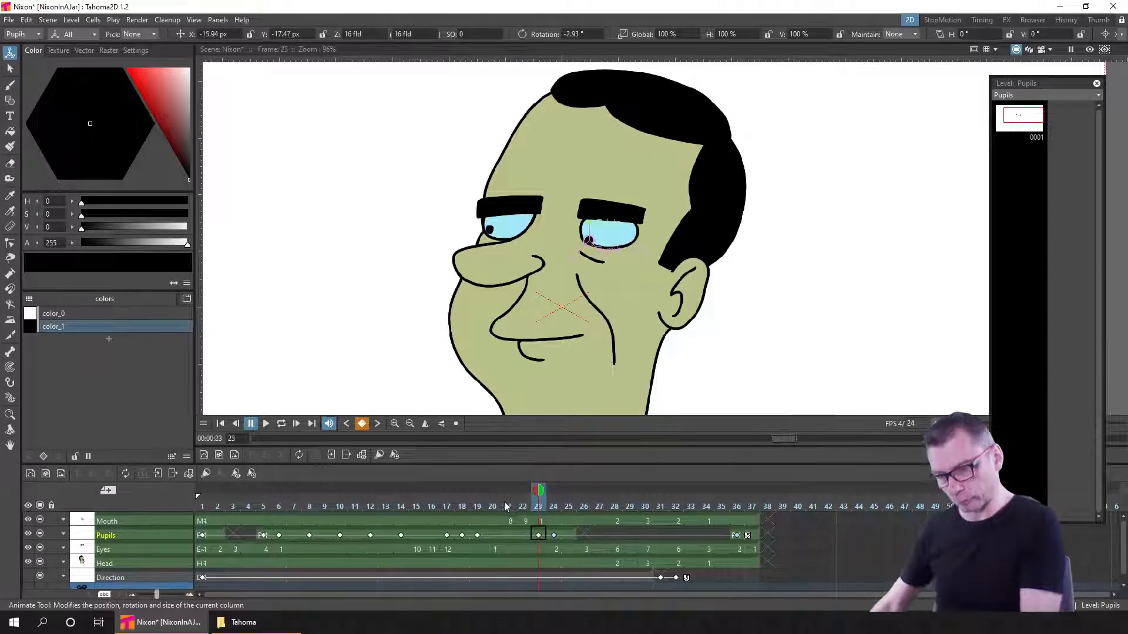
{"action": "left_click", "coordinate": [504, 506]}
{"action": "key", "text": "ctrl+s"}
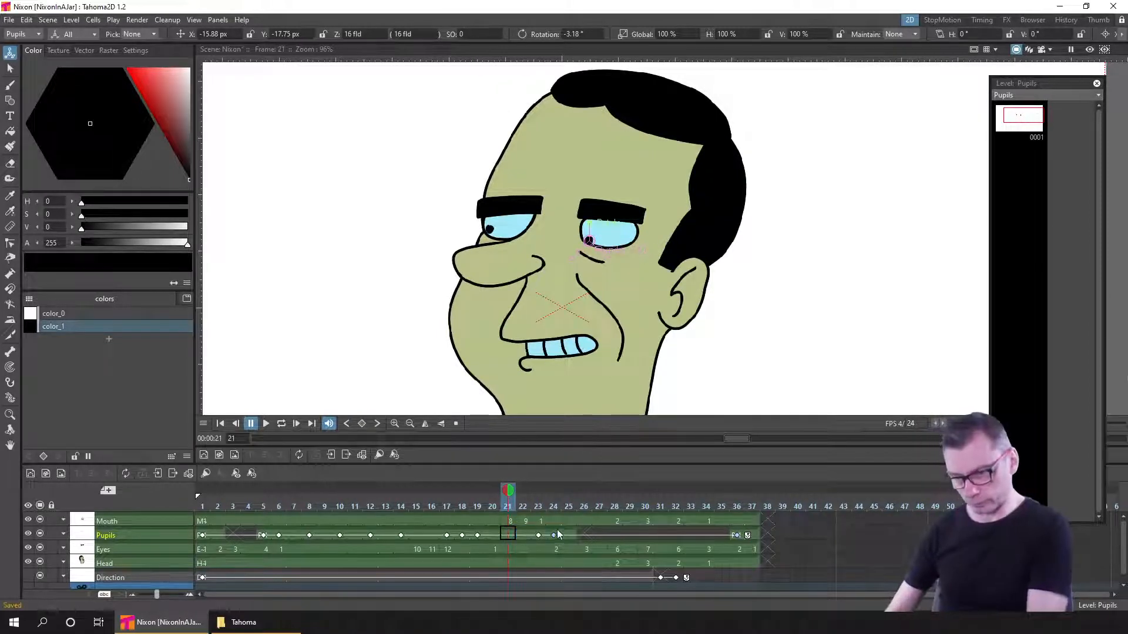
- Review how the pupils and mouth work together across frames 20 to 22
{"action": "left_click", "coordinate": [493, 506]}
{"action": "left_click", "coordinate": [509, 528]}
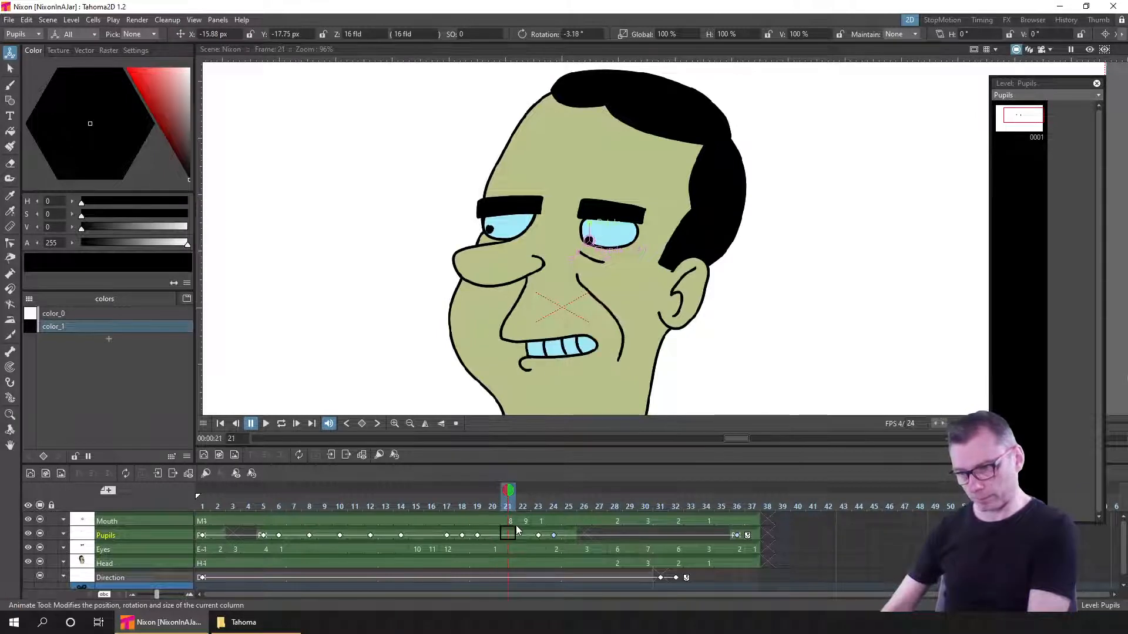
{"action": "key", "text": "Left"}
{"action": "key", "text": "Right"}
{"action": "key", "text": "Right"}
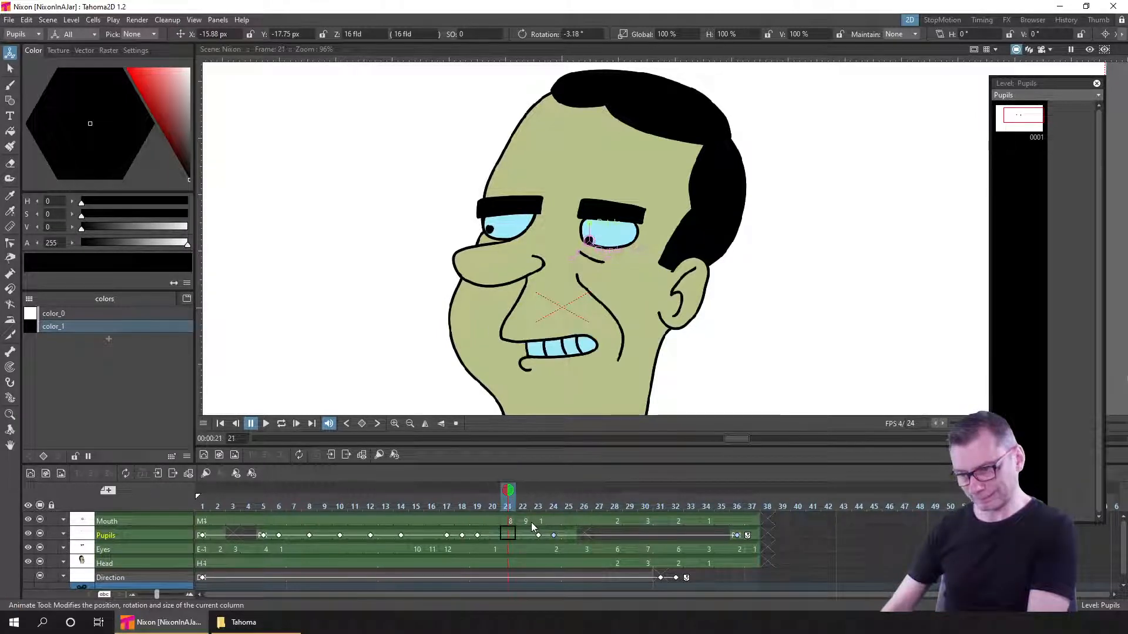
{"action": "left_click", "coordinate": [494, 505]}
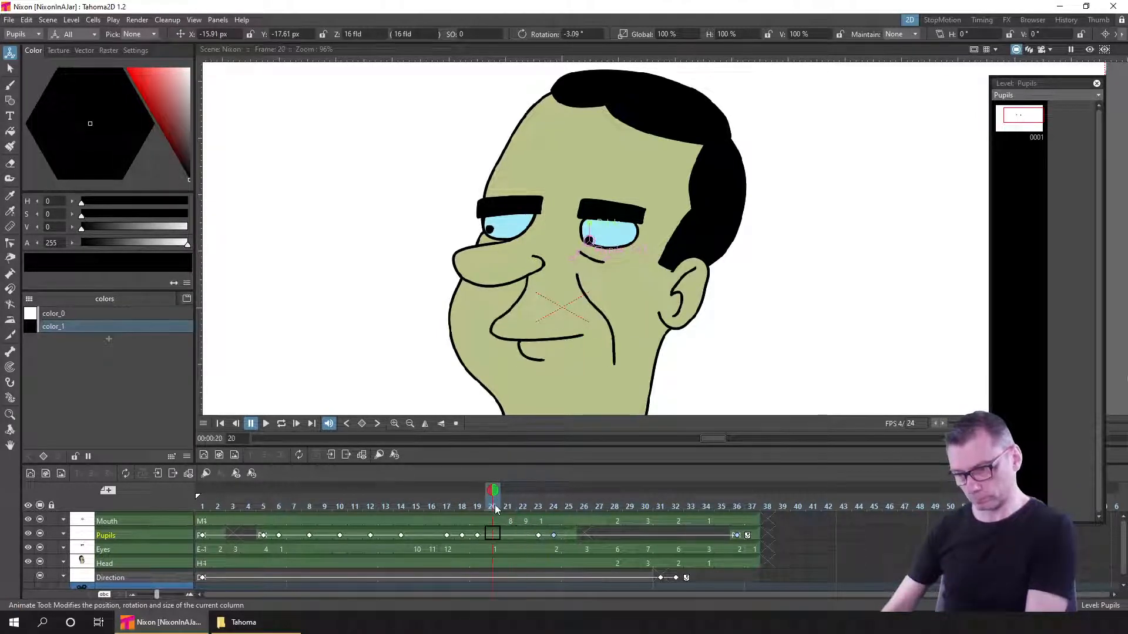
{"action": "left_click", "coordinate": [523, 505]}
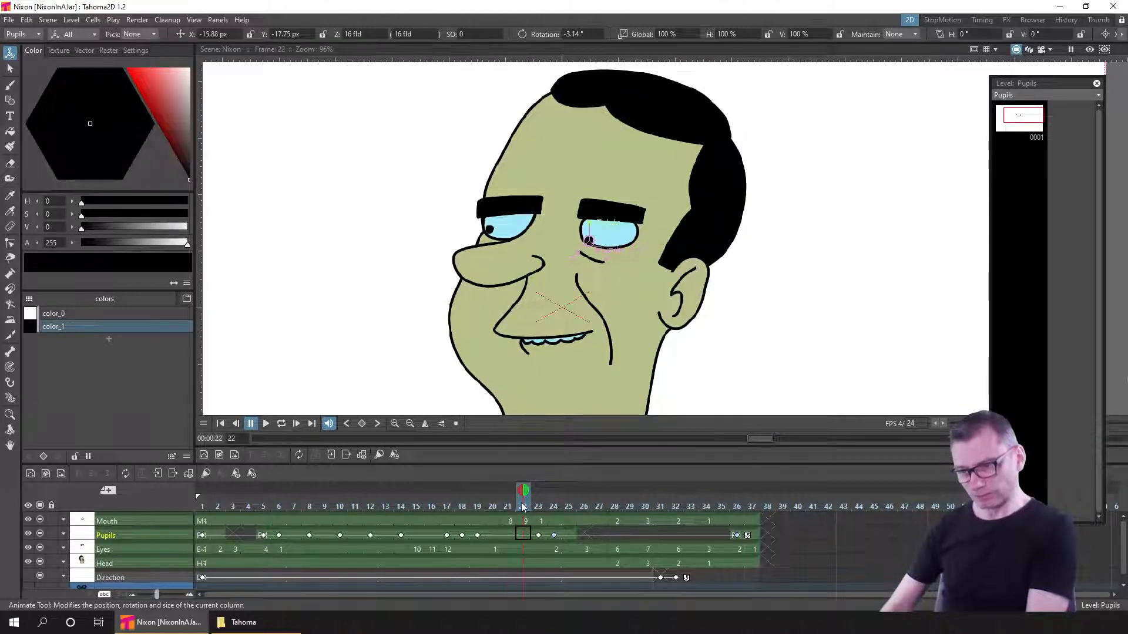
- Insert one extra frame across all levels after frame 22
{"action": "left_click", "coordinate": [517, 521]}
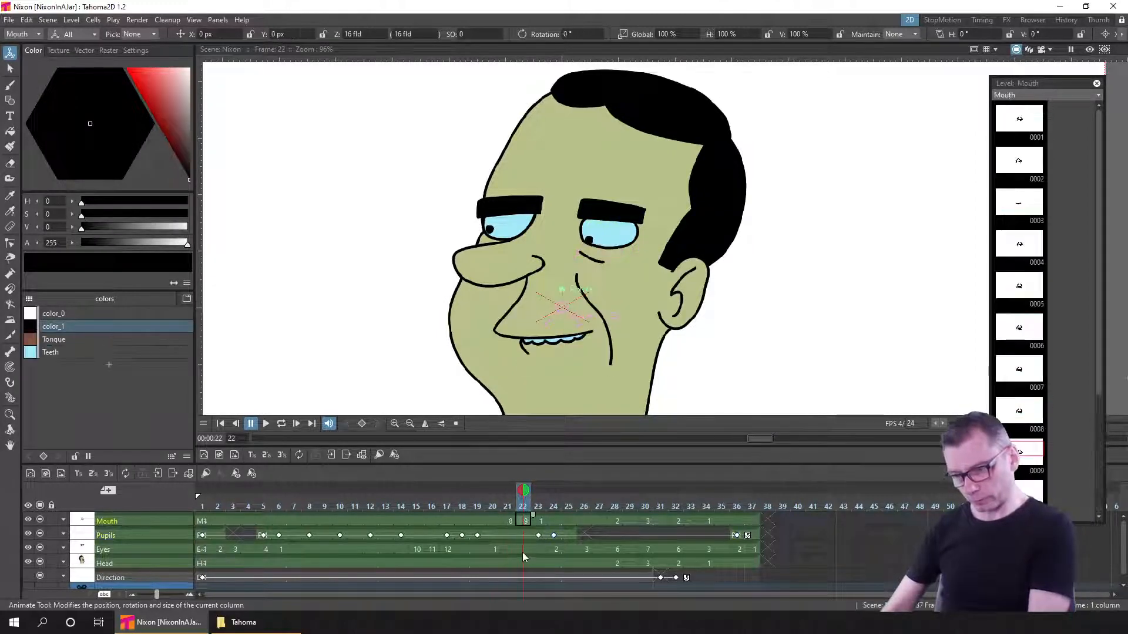
{"action": "key", "text": "Insert"}
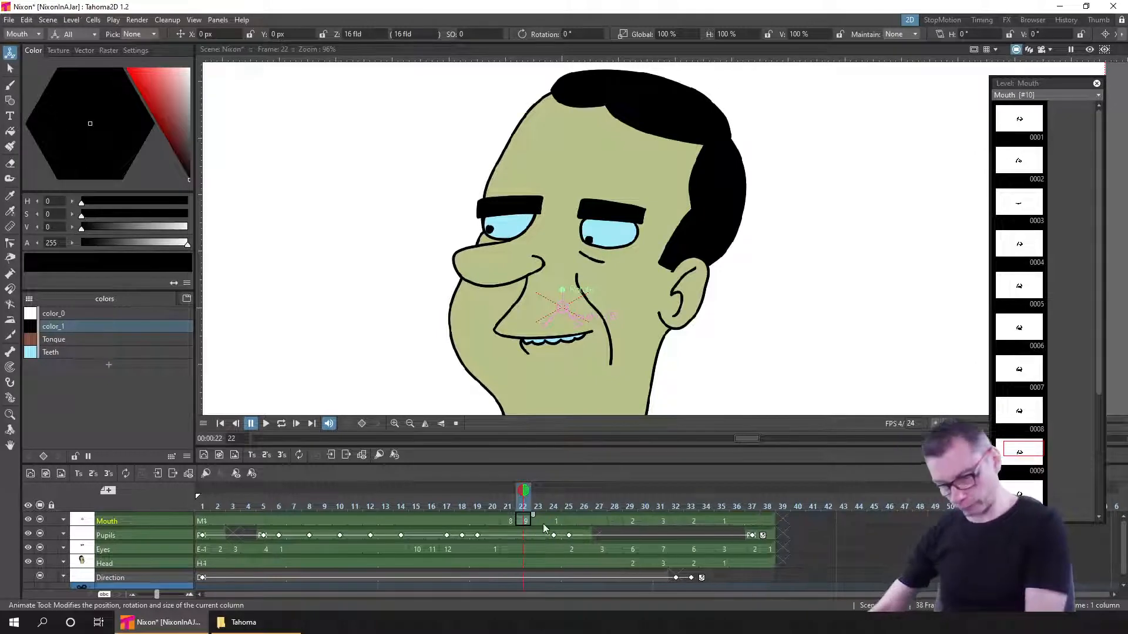
{"action": "left_click", "coordinate": [535, 521]}
{"action": "key", "text": "Right"}
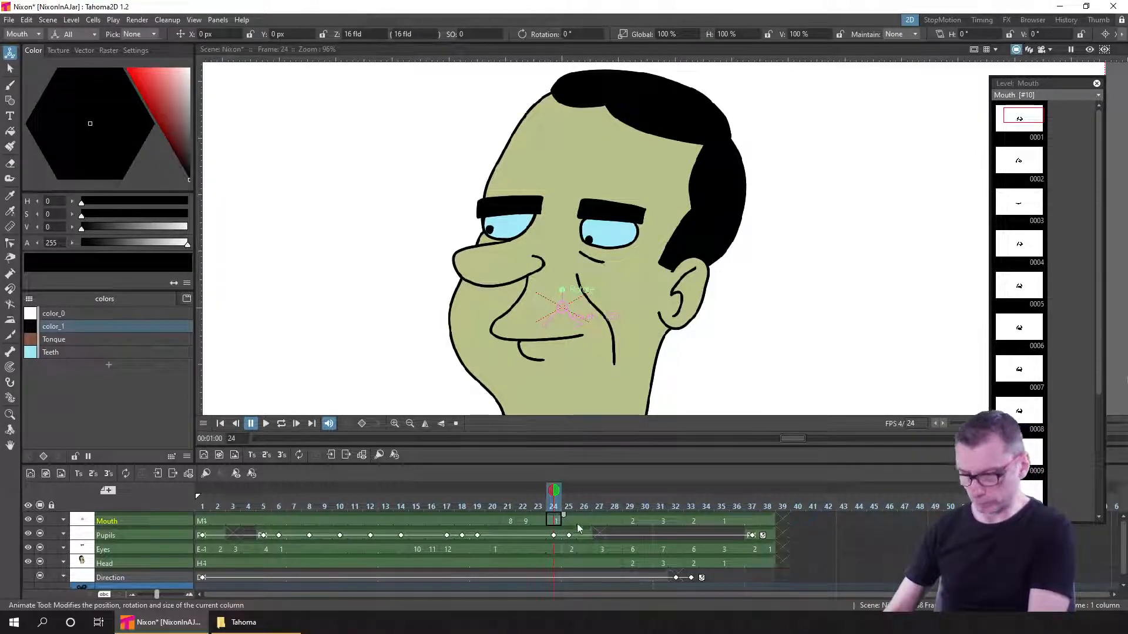
- Cycle the Mouth level's drawings at frame 23, settle on drawing 11, and save the scene
{"action": "left_click", "coordinate": [540, 521]}
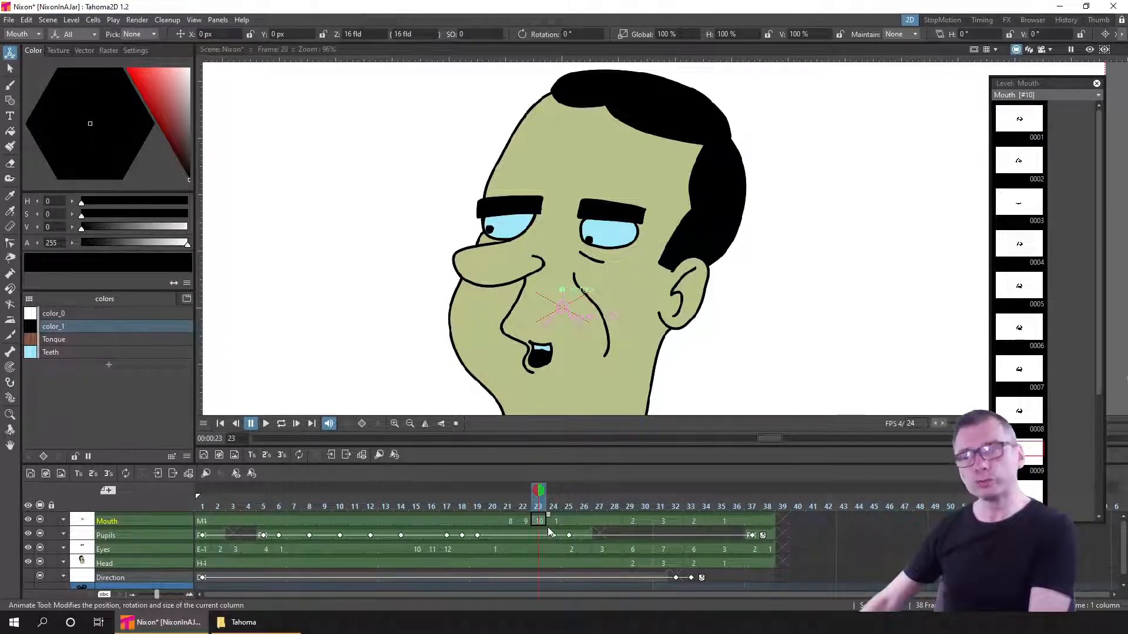
{"action": "key", "text": "w"}
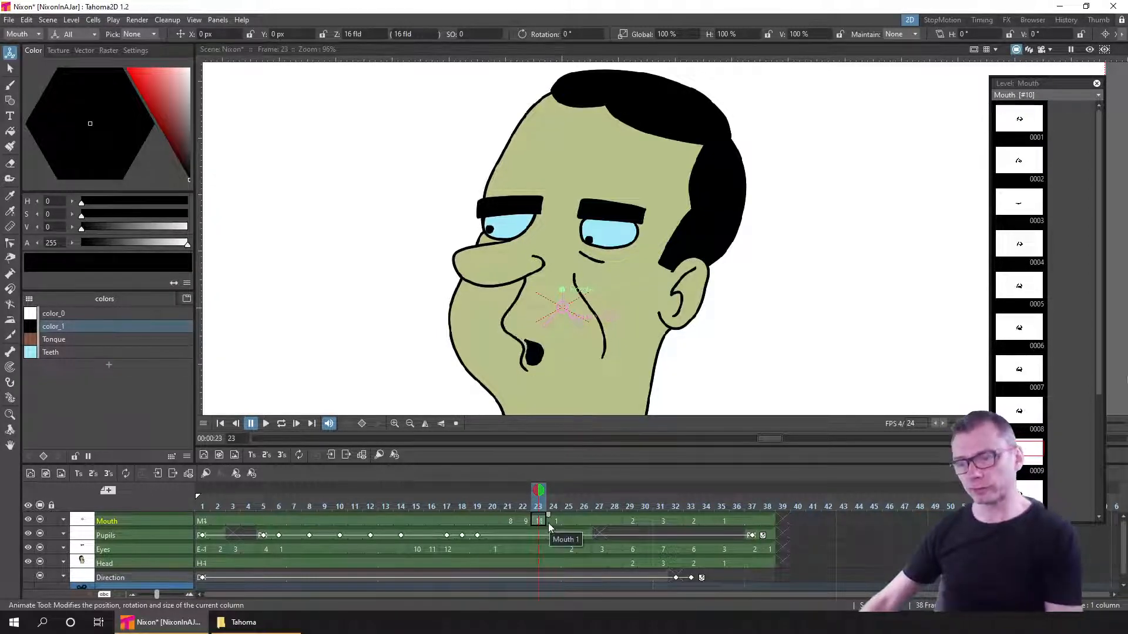
{"action": "key", "text": "w"}
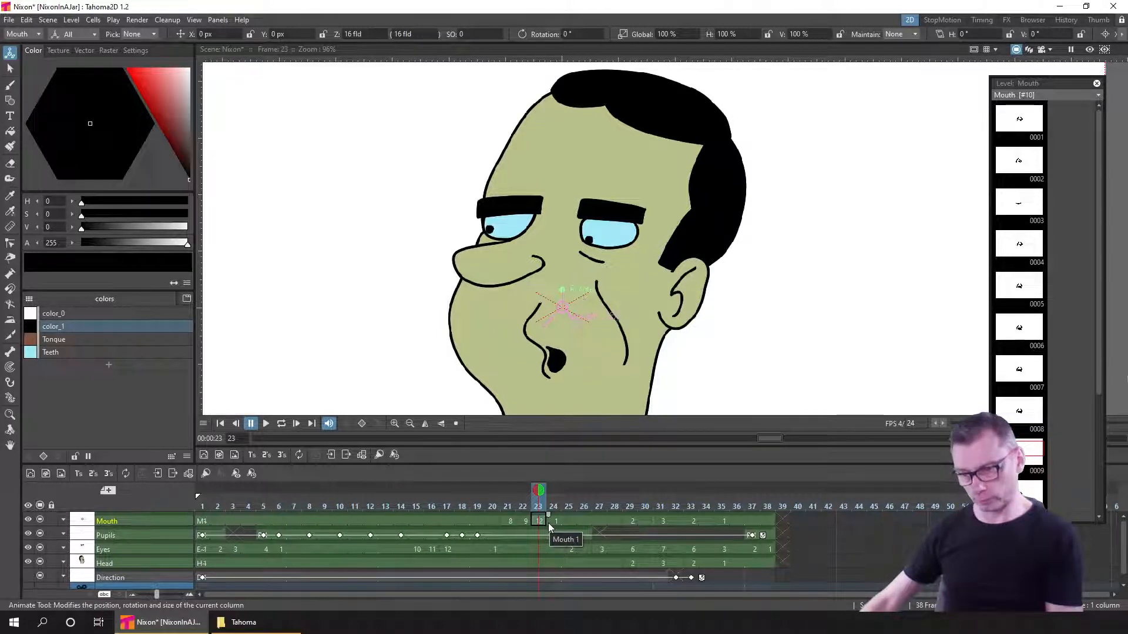
{"action": "key", "text": "q"}
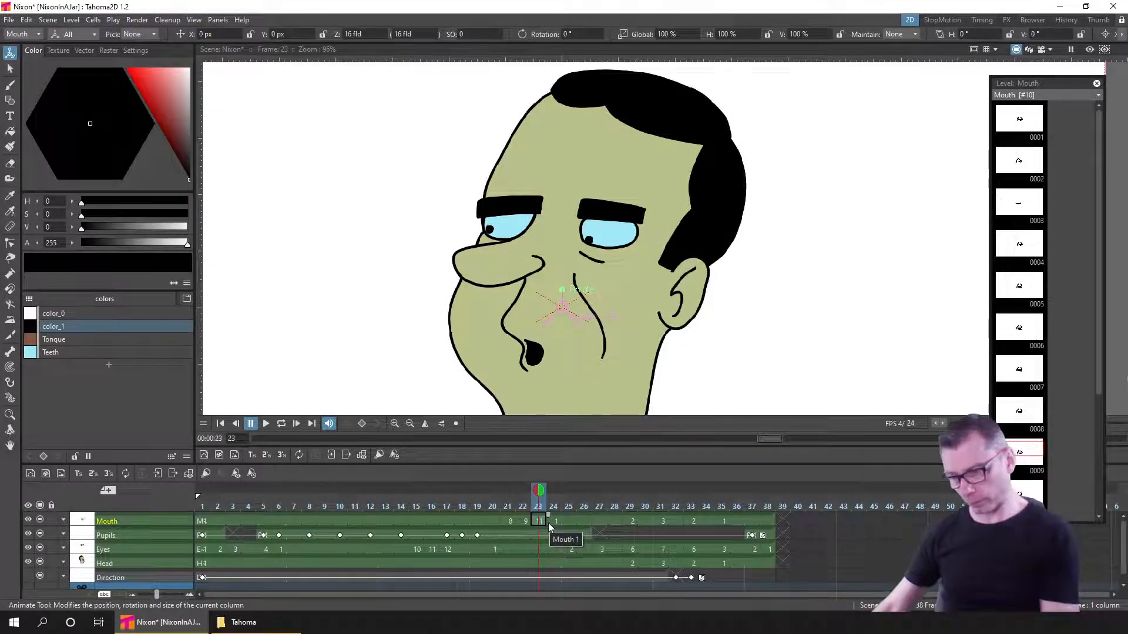
{"action": "key", "text": "ctrl+s"}
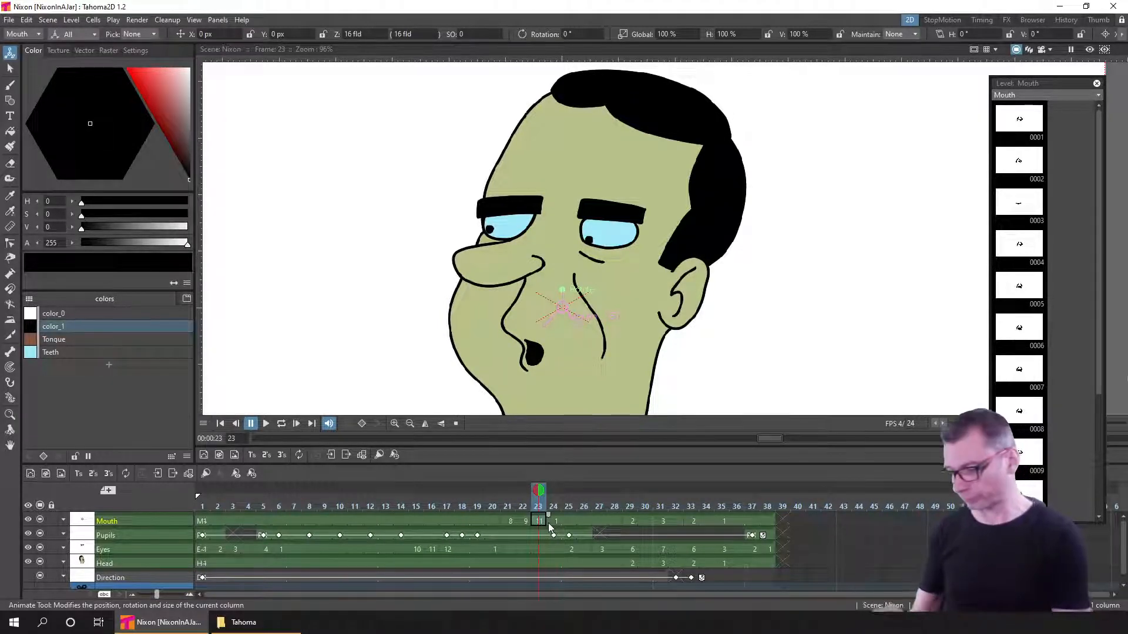
- Leave the head sub-scene for the parent jar scene and select the Head level
{"action": "left_click", "coordinate": [170, 473]}
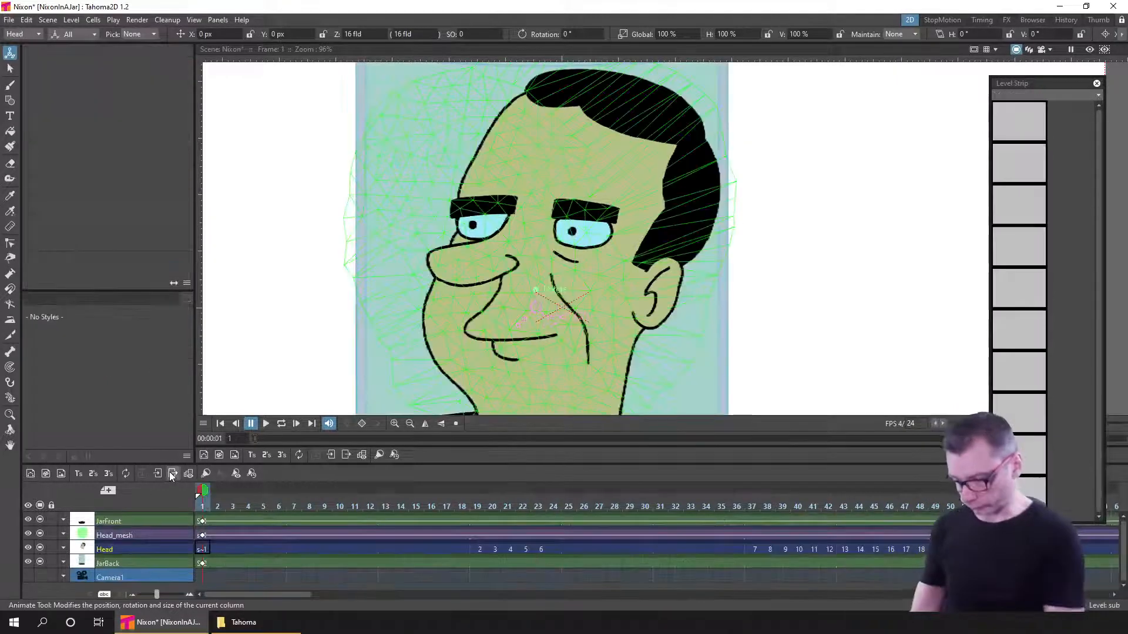
{"action": "left_click", "coordinate": [145, 547]}
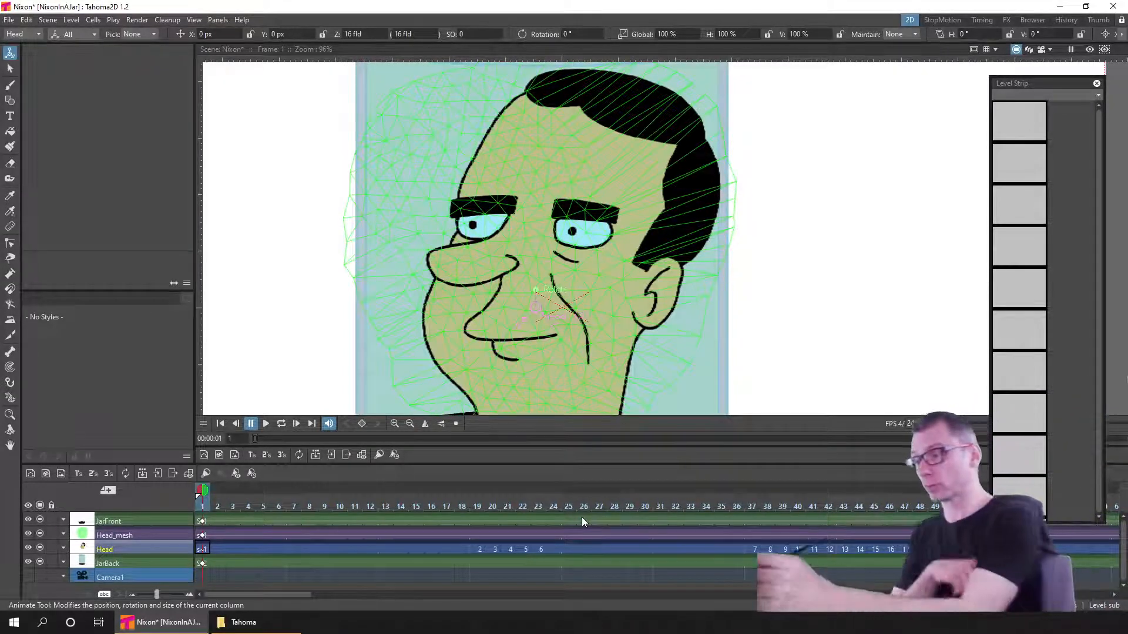
- Look up the Drawing Substitution commands for cells and their shortcuts
{"action": "left_click", "coordinate": [71, 19]}
{"action": "mouse_move", "coordinate": [93, 19]}
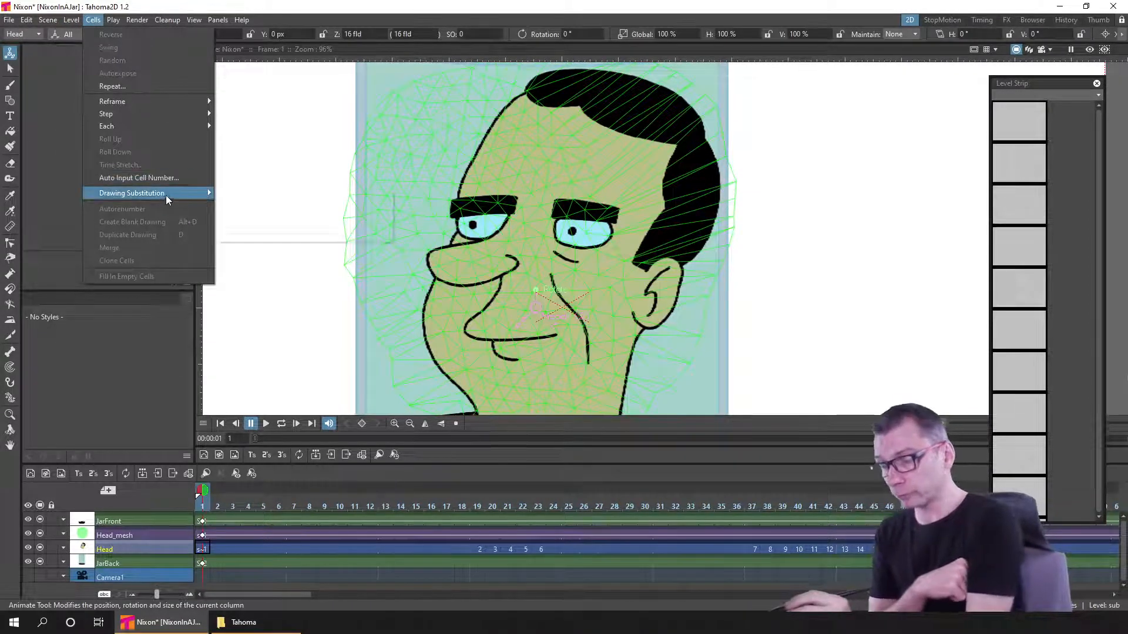
{"action": "mouse_move", "coordinate": [166, 194]}
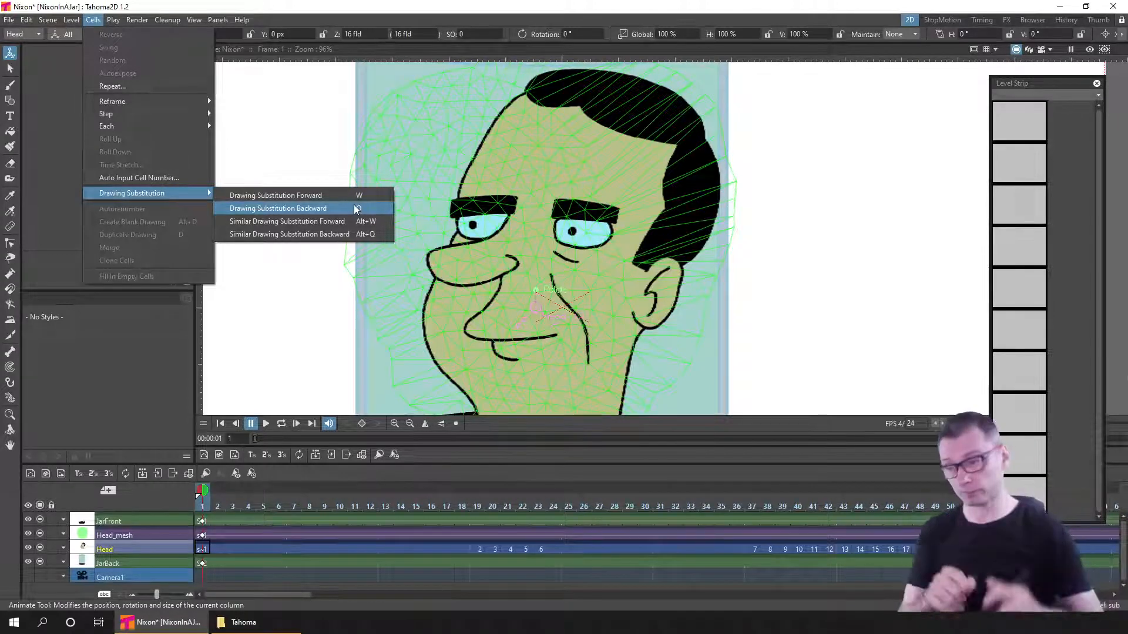
{"action": "left_click", "coordinate": [466, 9]}
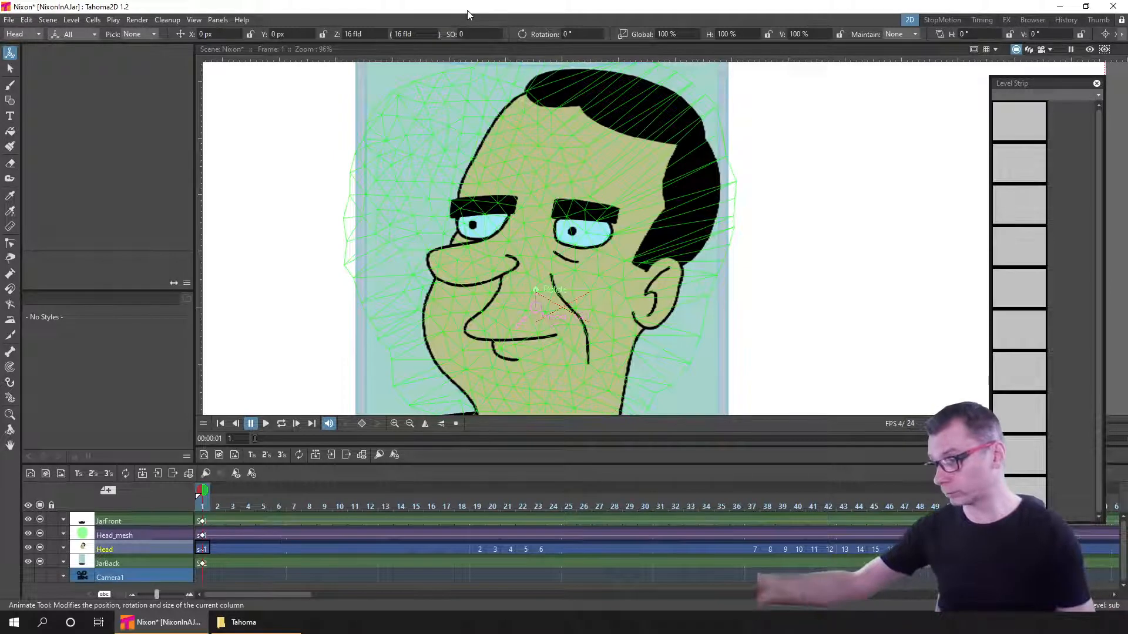
- Save the scene and turn off the JarFront level's visibility in the camera stand
{"action": "key", "text": "ctrl+s"}
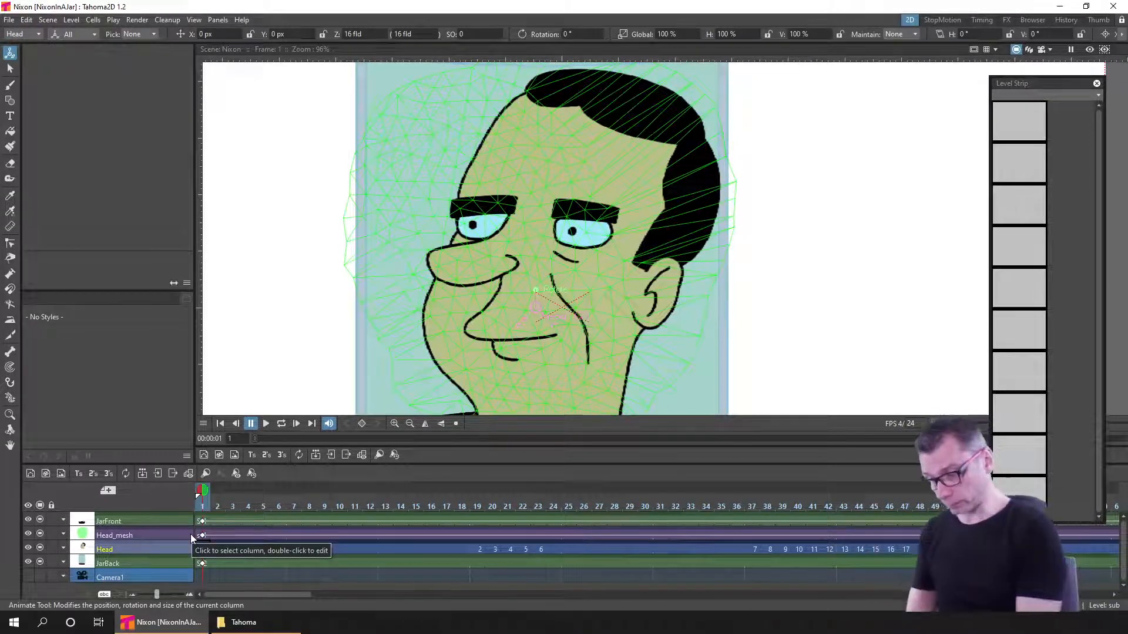
{"action": "left_click", "coordinate": [41, 519]}
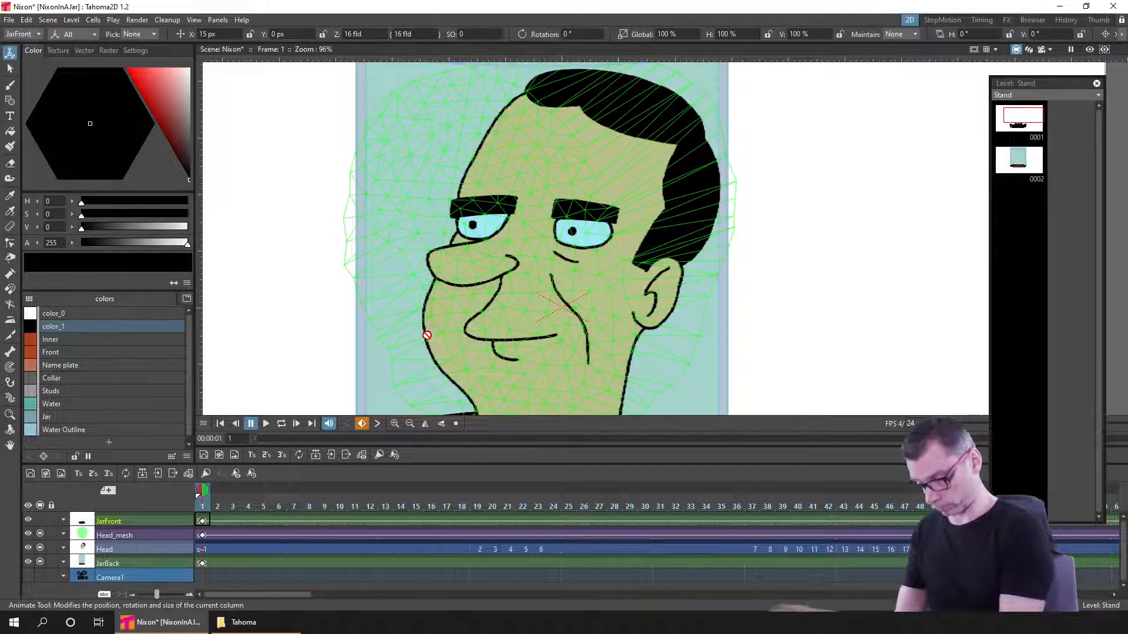
- Turn the JarFront level's camera stand visibility back on
{"action": "scroll", "coordinate": [423, 346], "scroll_direction": "down", "scroll_amount": 2}
{"action": "scroll", "coordinate": [432, 350], "scroll_direction": "down", "scroll_amount": 1}
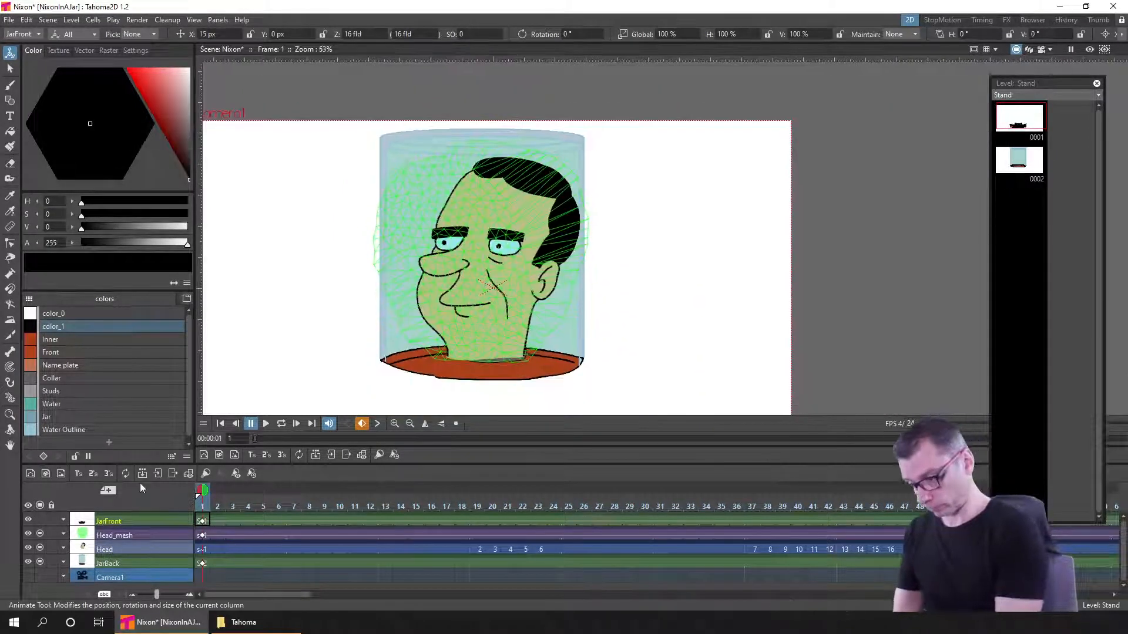
{"action": "left_click", "coordinate": [40, 519]}
{"action": "left_click", "coordinate": [42, 519]}
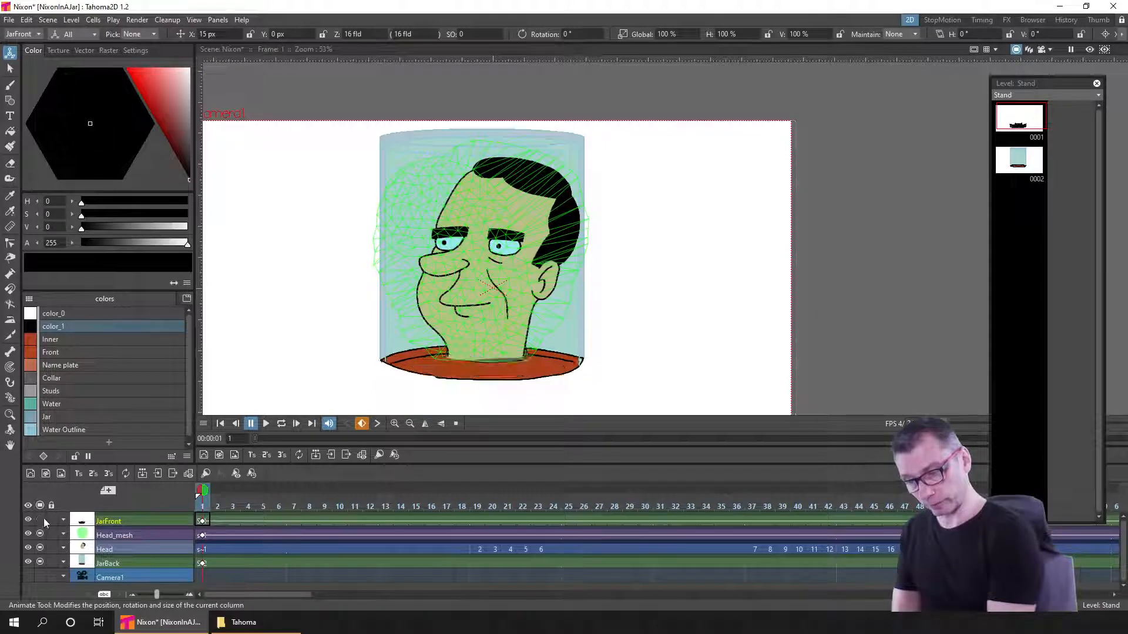
{"action": "left_click", "coordinate": [43, 518]}
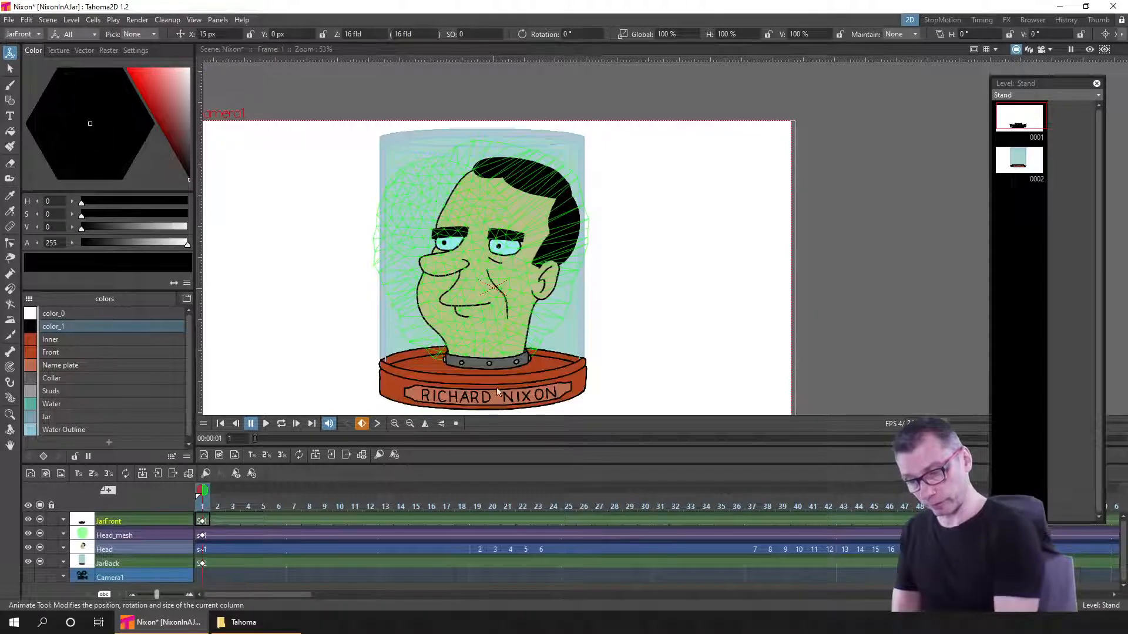
- Cycle the camera stand visibility of the JarBack and Head_mesh levels, leaving both visible
{"action": "left_click", "coordinate": [40, 562]}
{"action": "left_click", "coordinate": [40, 562]}
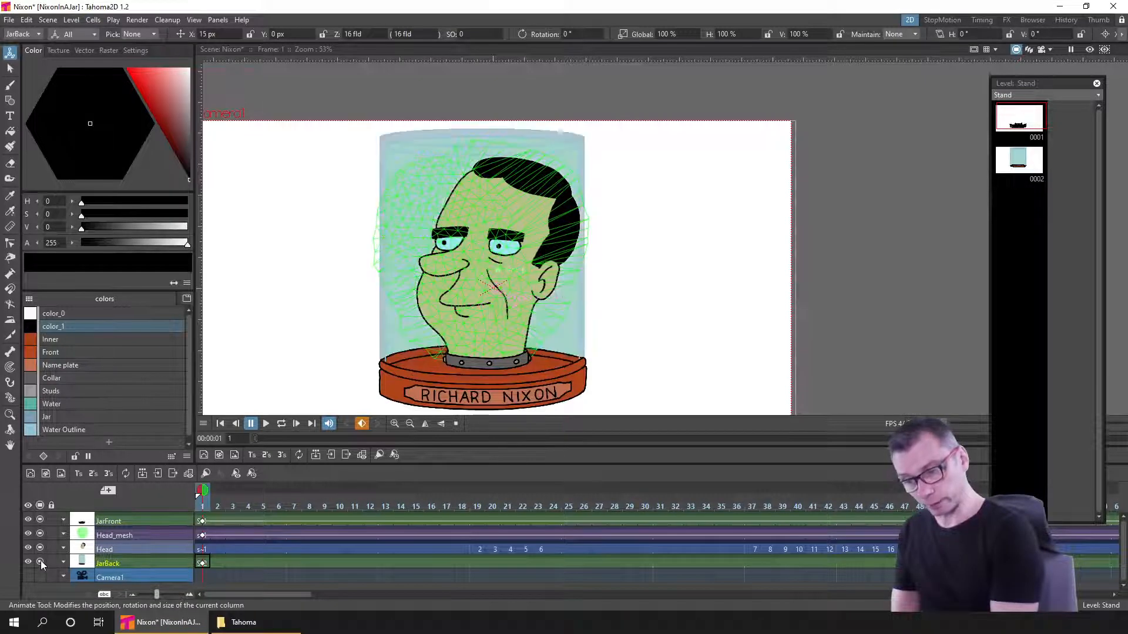
{"action": "left_click", "coordinate": [41, 561]}
{"action": "left_click", "coordinate": [42, 559]}
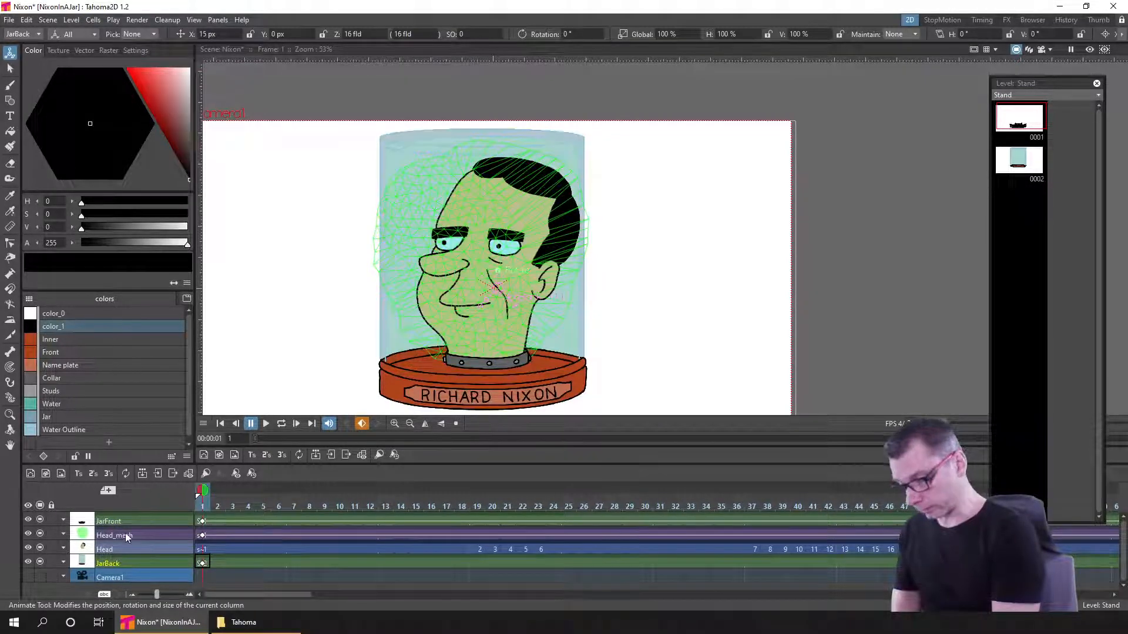
{"action": "left_click", "coordinate": [40, 533]}
{"action": "left_click", "coordinate": [40, 533]}
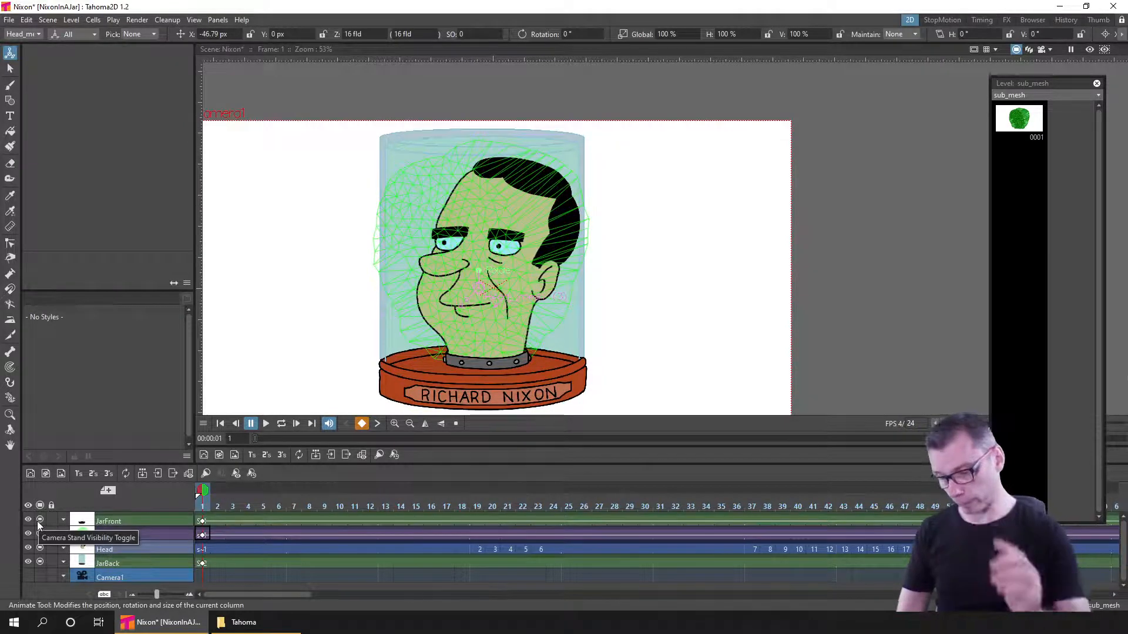
- Delete the Head_mesh key at frame 1 together with all following keys in that column
{"action": "left_click_drag", "start_coordinate": [273, 594], "coordinate": [214, 605]}
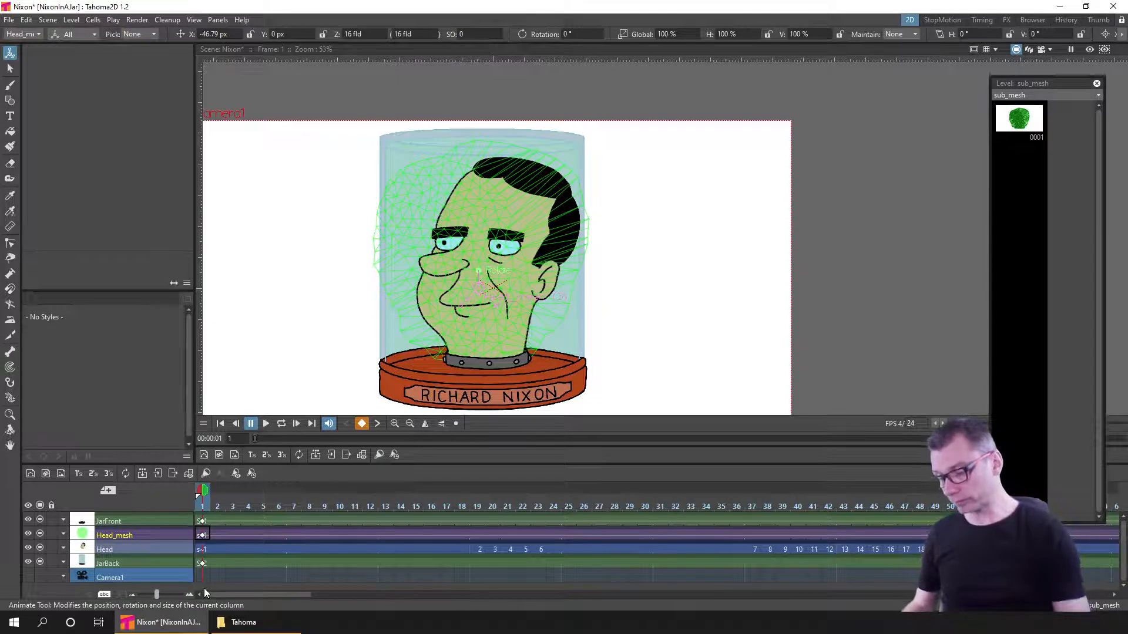
{"action": "left_click", "coordinate": [202, 535]}
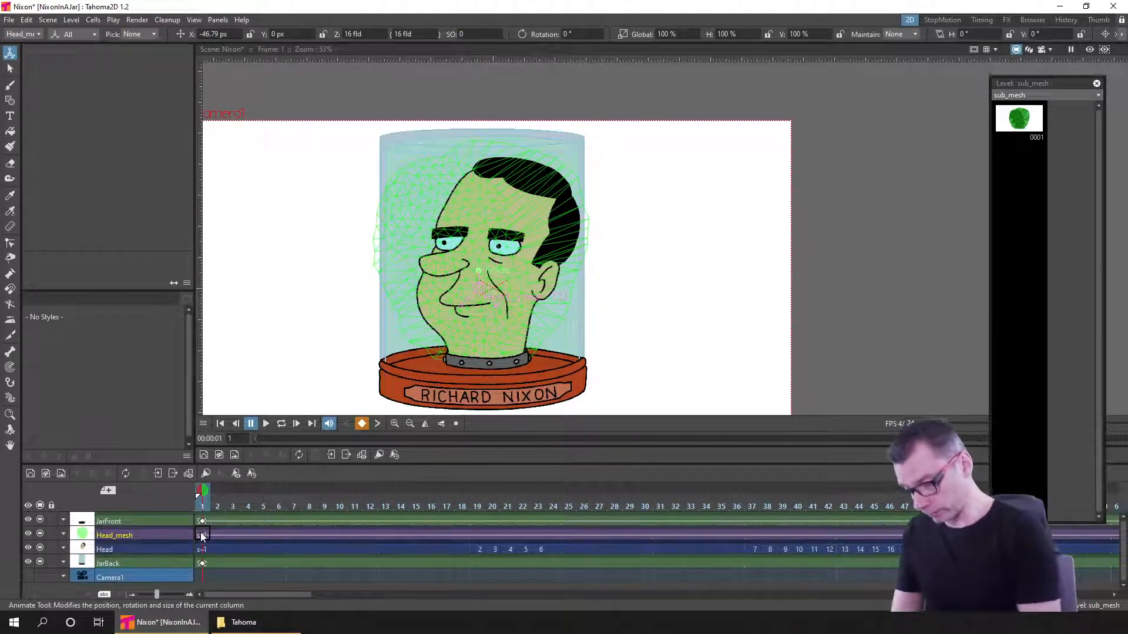
{"action": "right_click", "coordinate": [203, 536]}
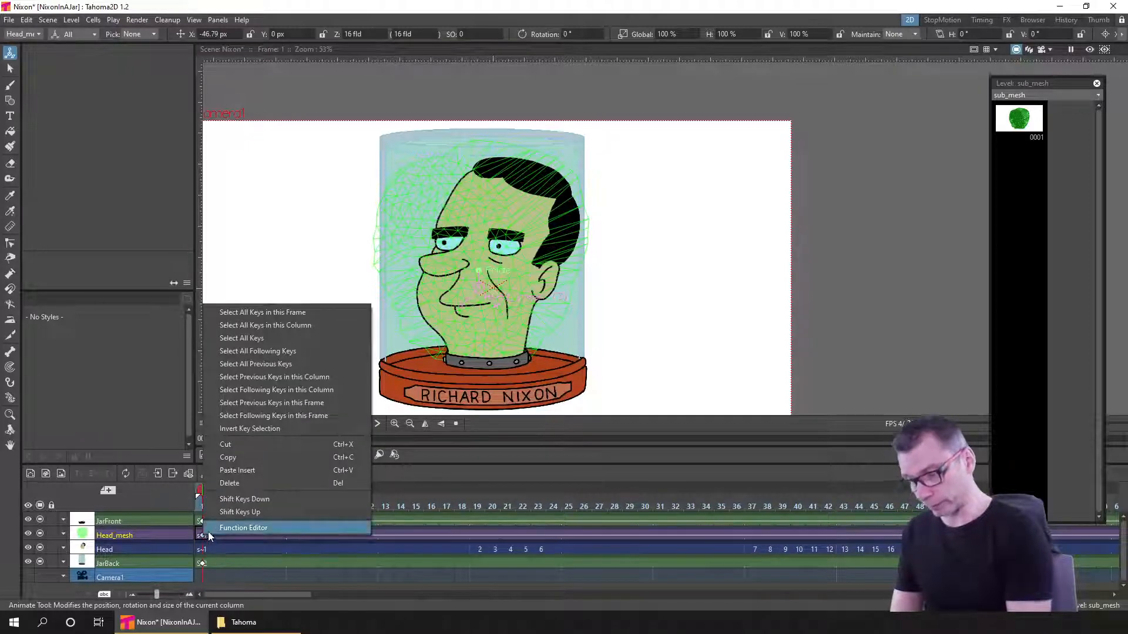
{"action": "left_click", "coordinate": [308, 390]}
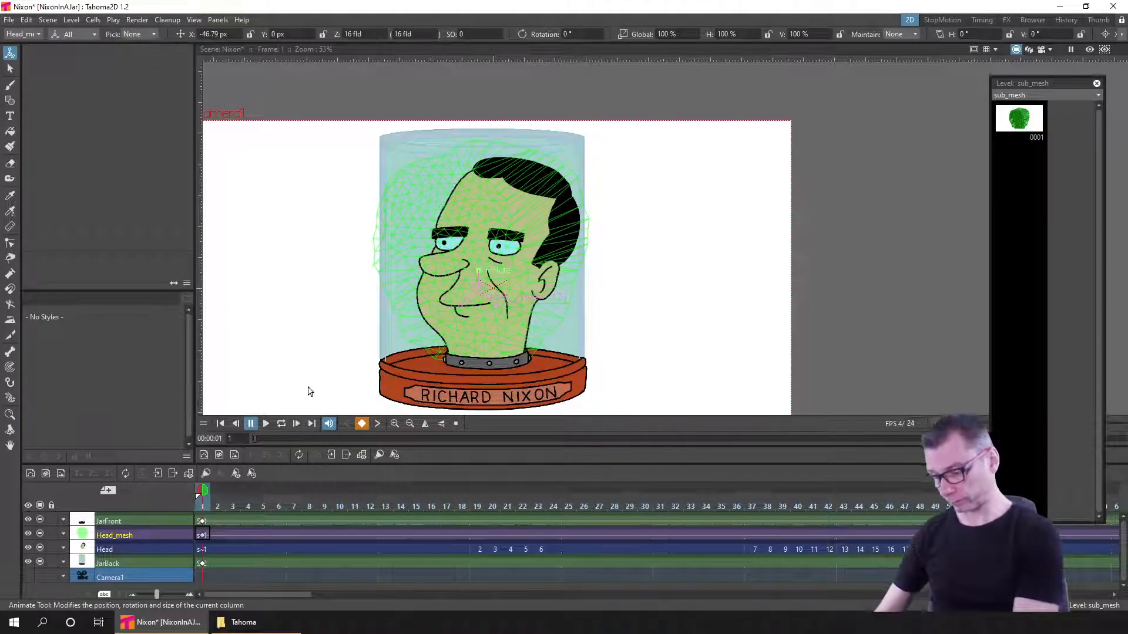
{"action": "key", "text": "Delete"}
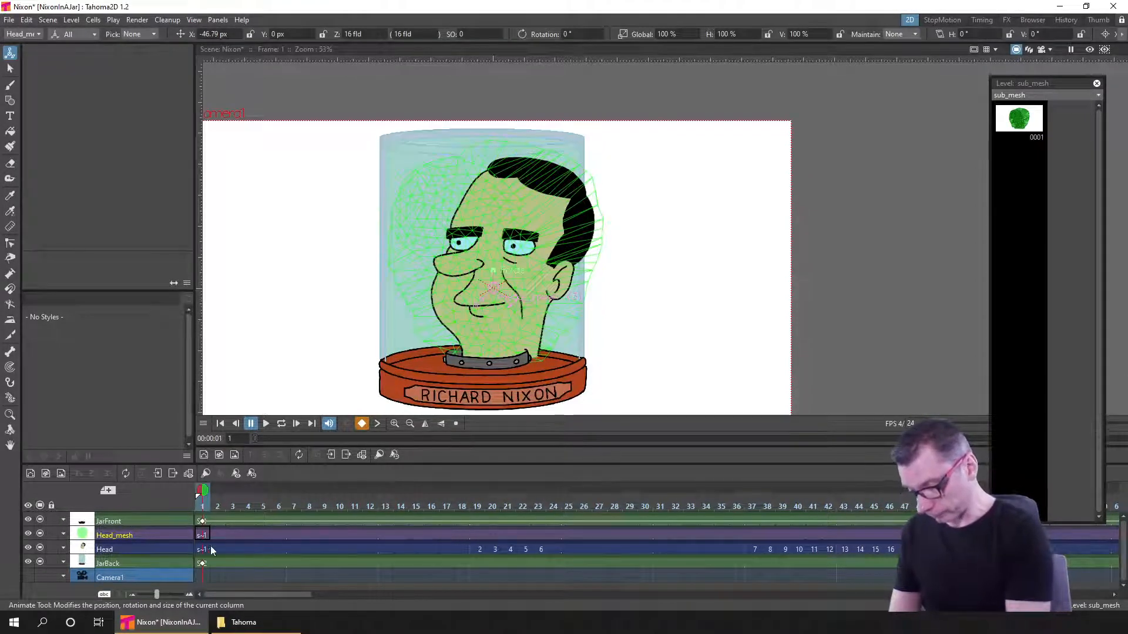
- Check the head's position at frames 18 and 25, and save the scene
{"action": "left_click", "coordinate": [477, 506]}
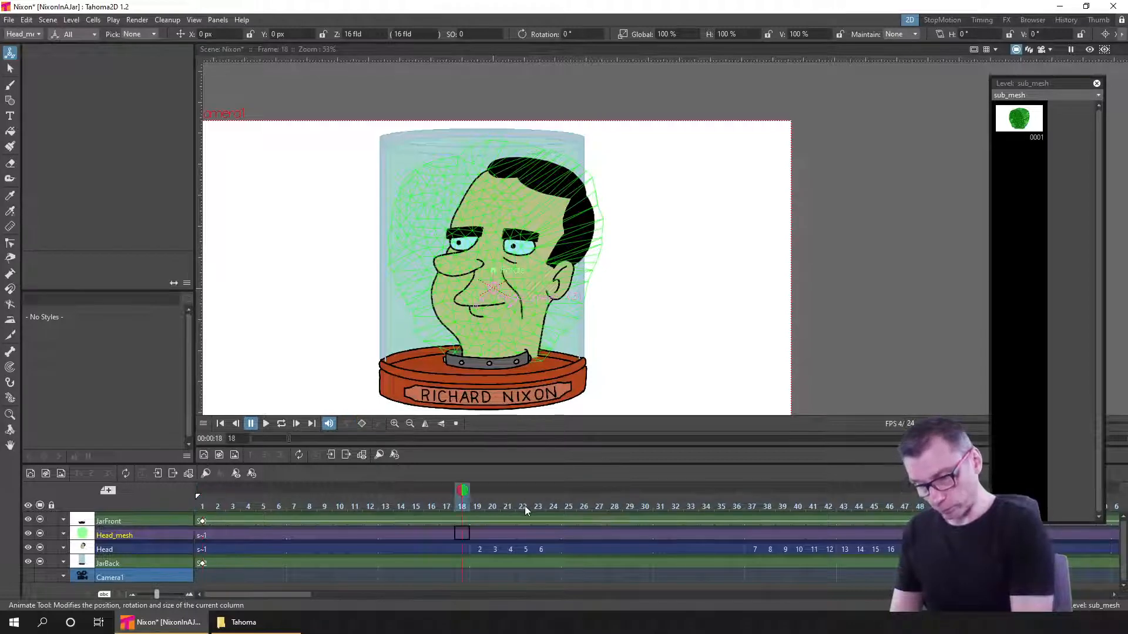
{"action": "left_click", "coordinate": [567, 506]}
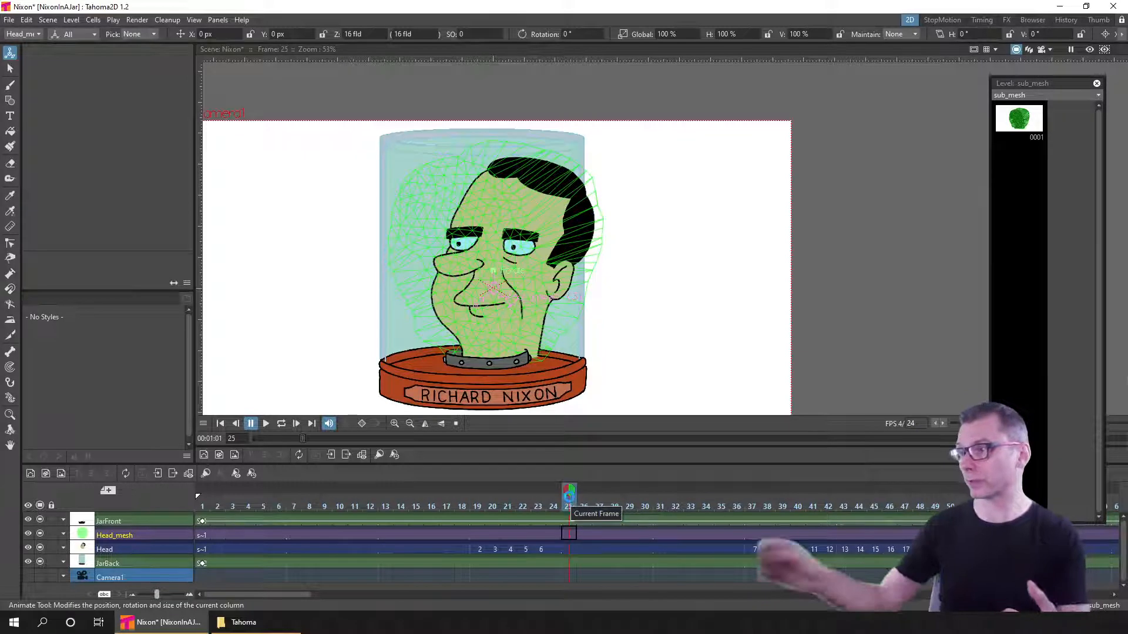
{"action": "key", "text": "ctrl+s"}
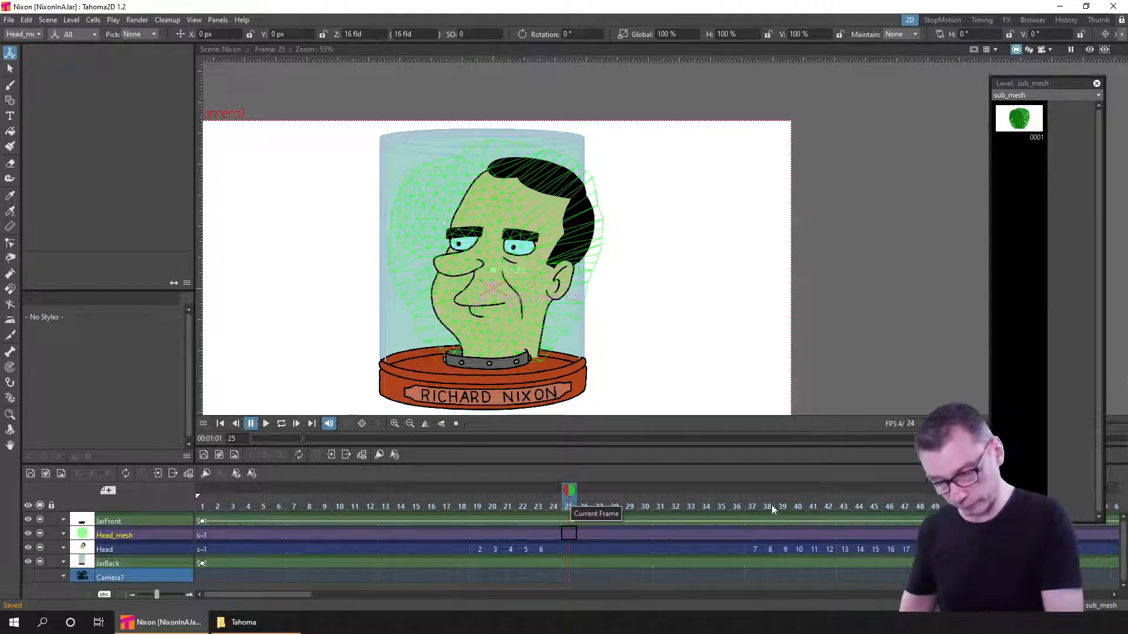
- Delete the Head level's cells from frame 37 to the end, return to the first frame and save the scene
{"action": "left_click_drag", "start_coordinate": [764, 504], "coordinate": [849, 503]}
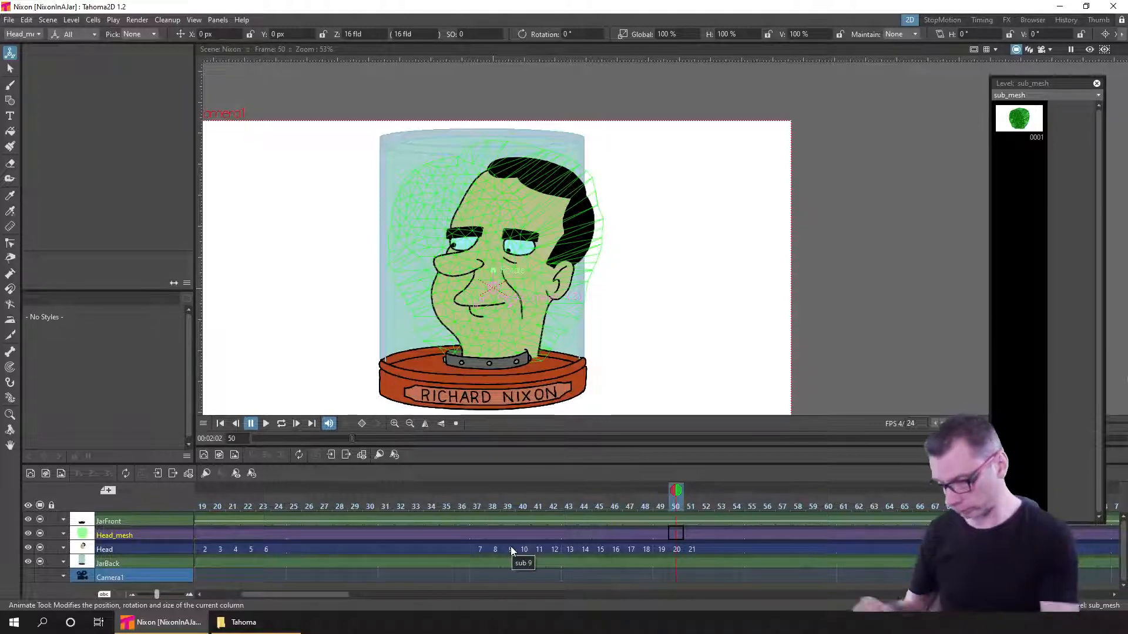
{"action": "left_click", "coordinate": [477, 548]}
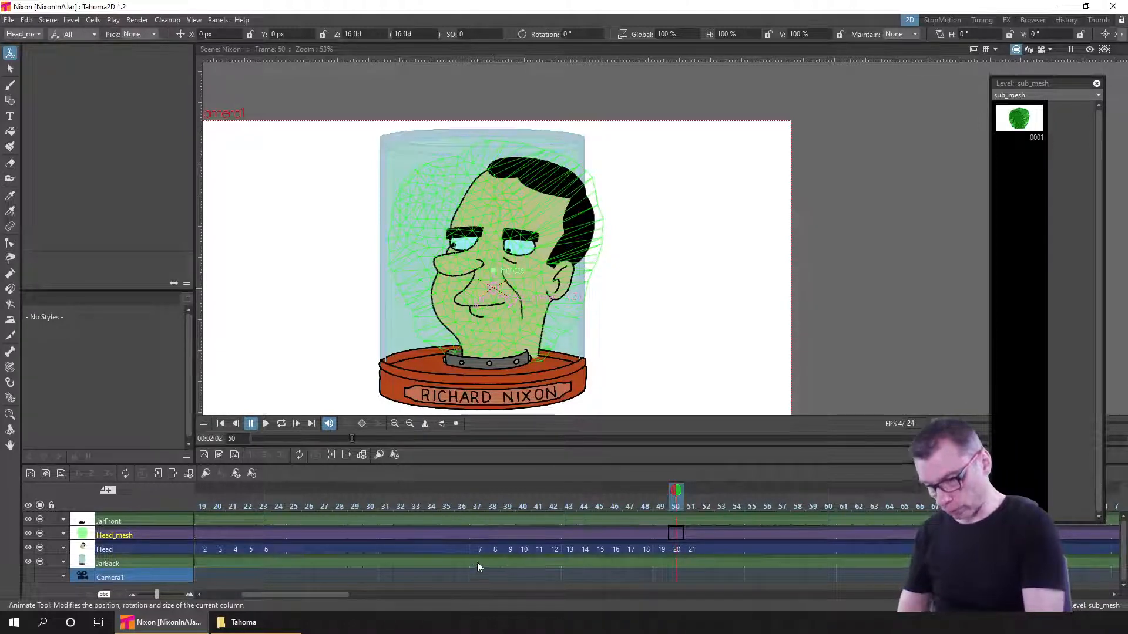
{"action": "left_click_drag", "start_coordinate": [312, 594], "coordinate": [1092, 611]}
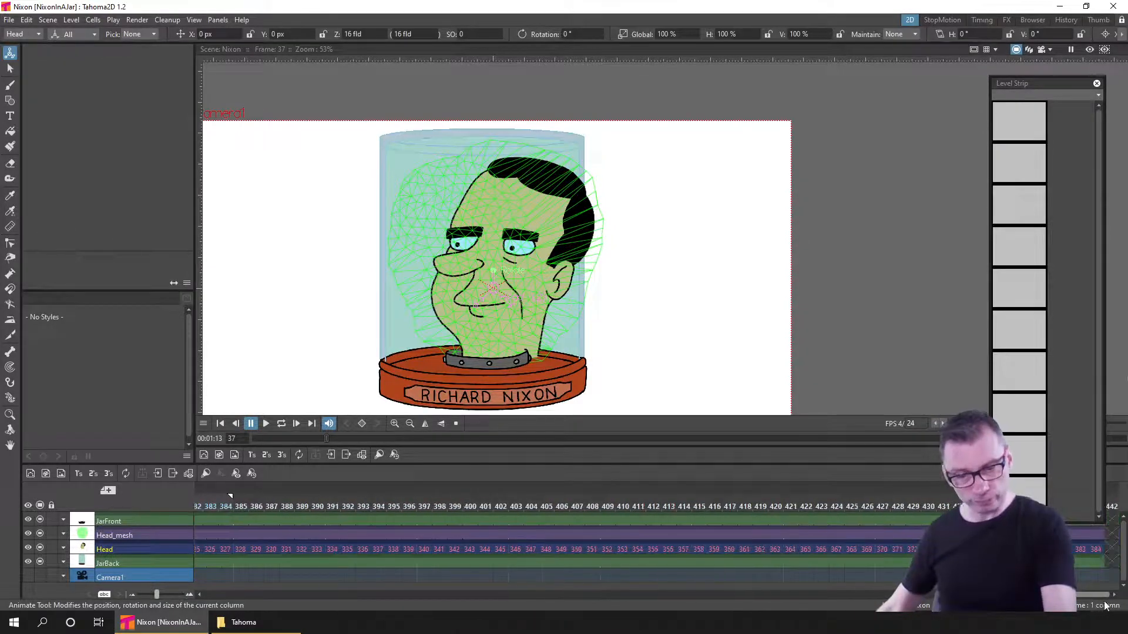
{"action": "left_click", "coordinate": [1093, 548], "text": "shift"}
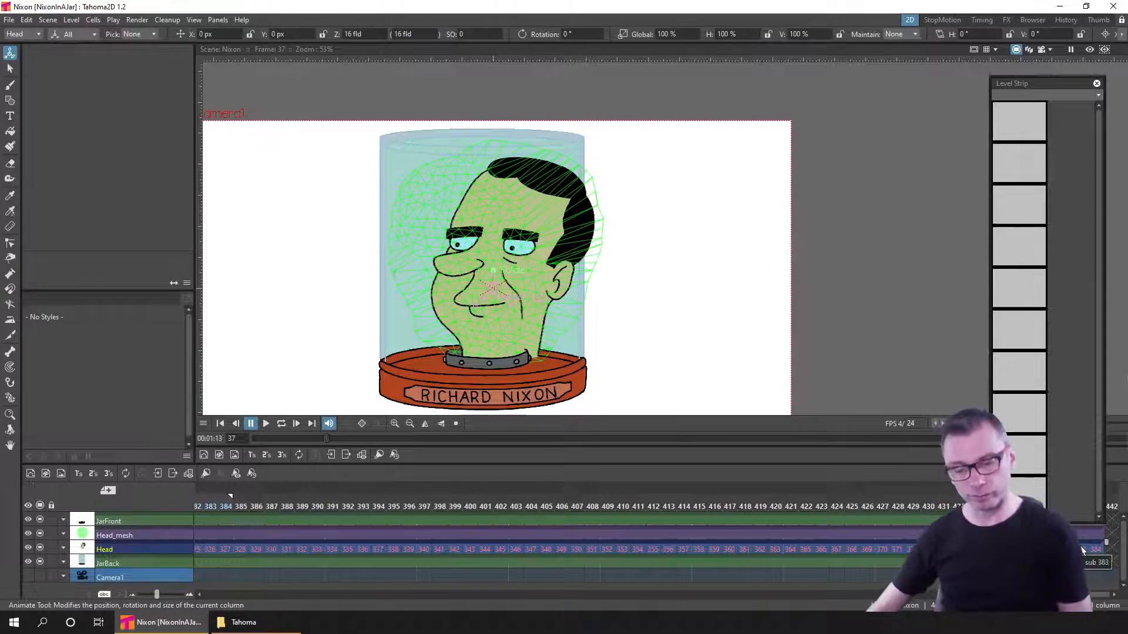
{"action": "key", "text": "Delete"}
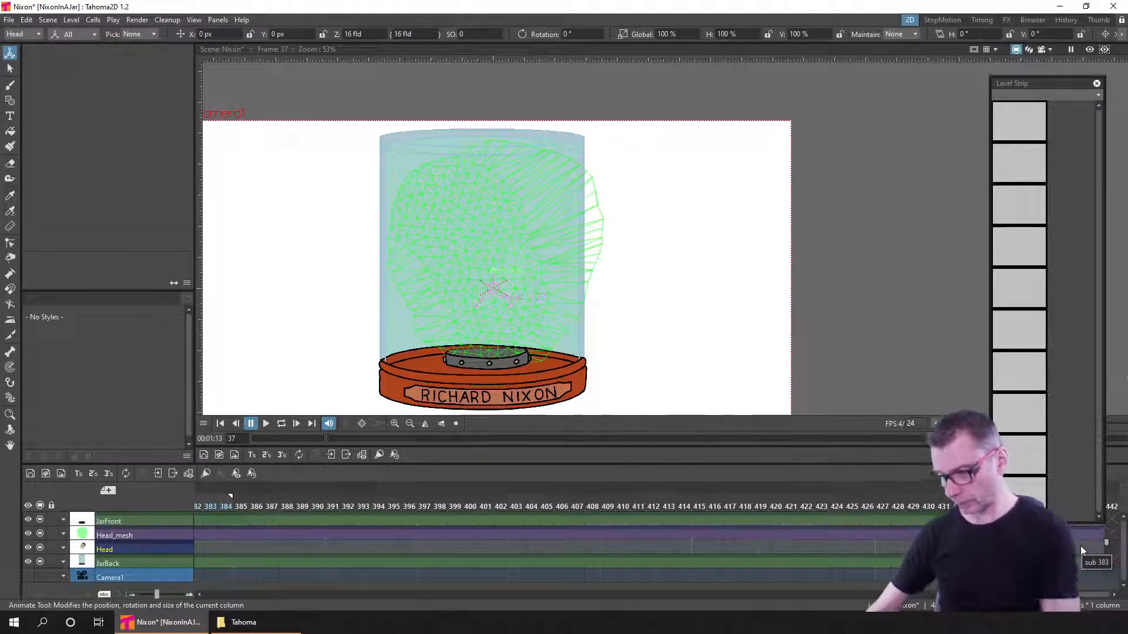
{"action": "left_click", "coordinate": [221, 424]}
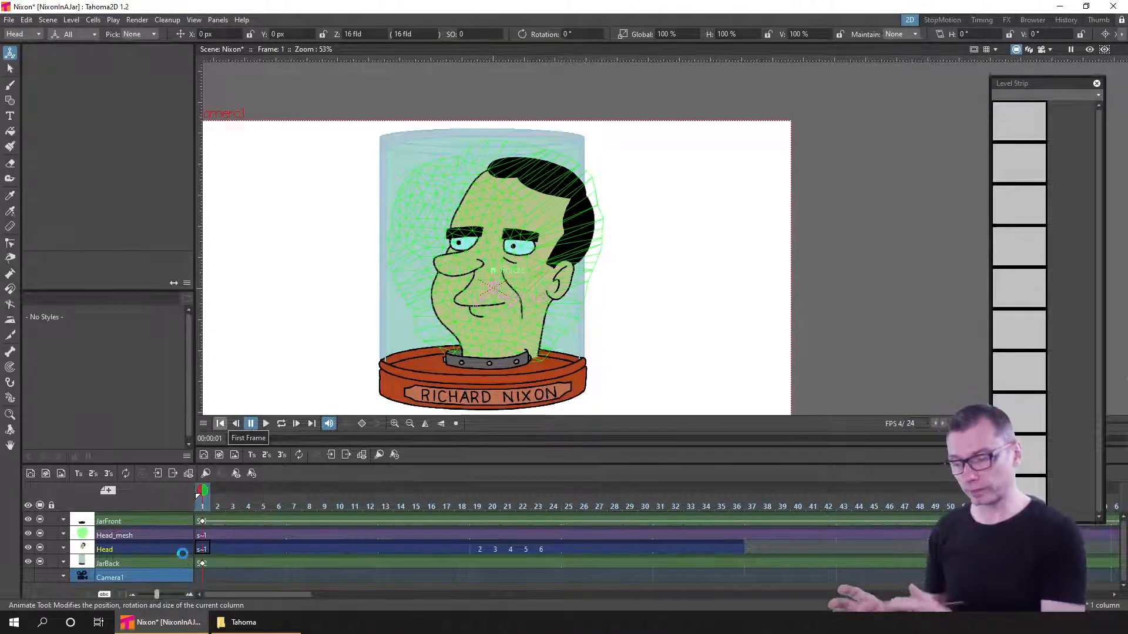
{"action": "key", "text": "ctrl+s"}
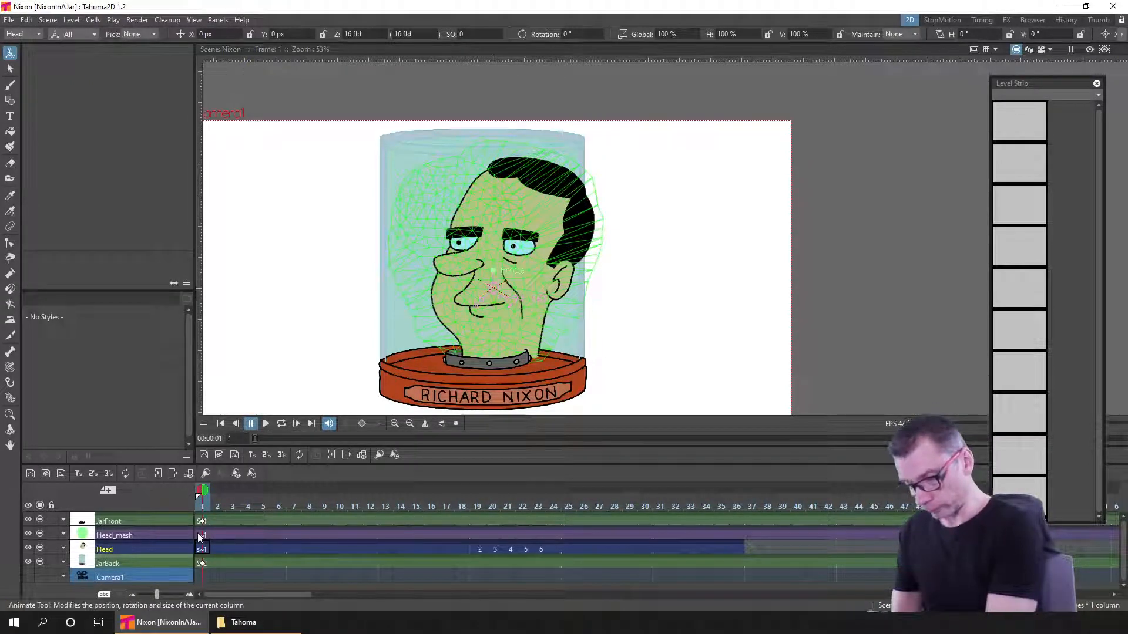
- Select the Head_mesh cell at frame 1 in the FX room, narrow the schematic area and shrink the timeline's frame width
{"action": "left_click", "coordinate": [201, 536]}
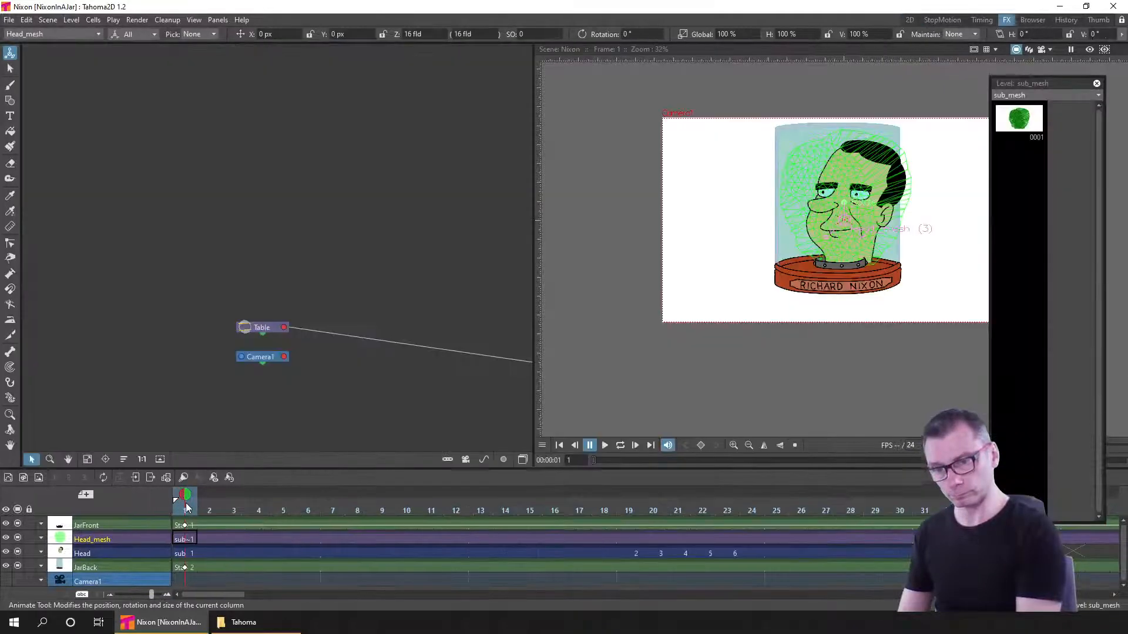
{"action": "left_click_drag", "start_coordinate": [531, 299], "coordinate": [477, 318]}
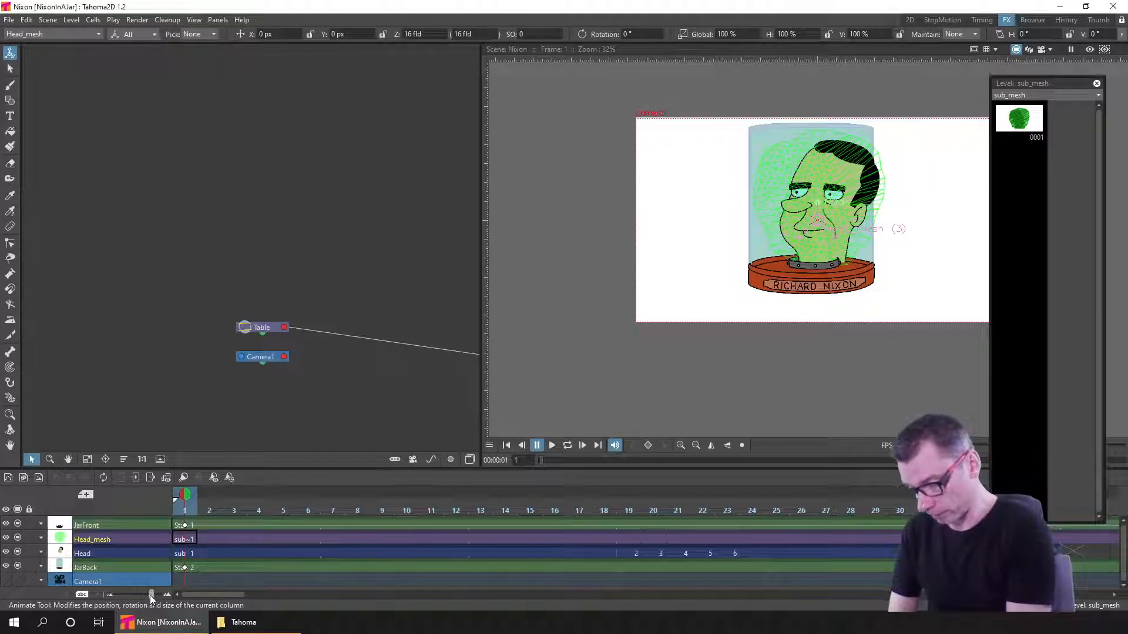
{"action": "left_click_drag", "start_coordinate": [151, 595], "coordinate": [134, 595]}
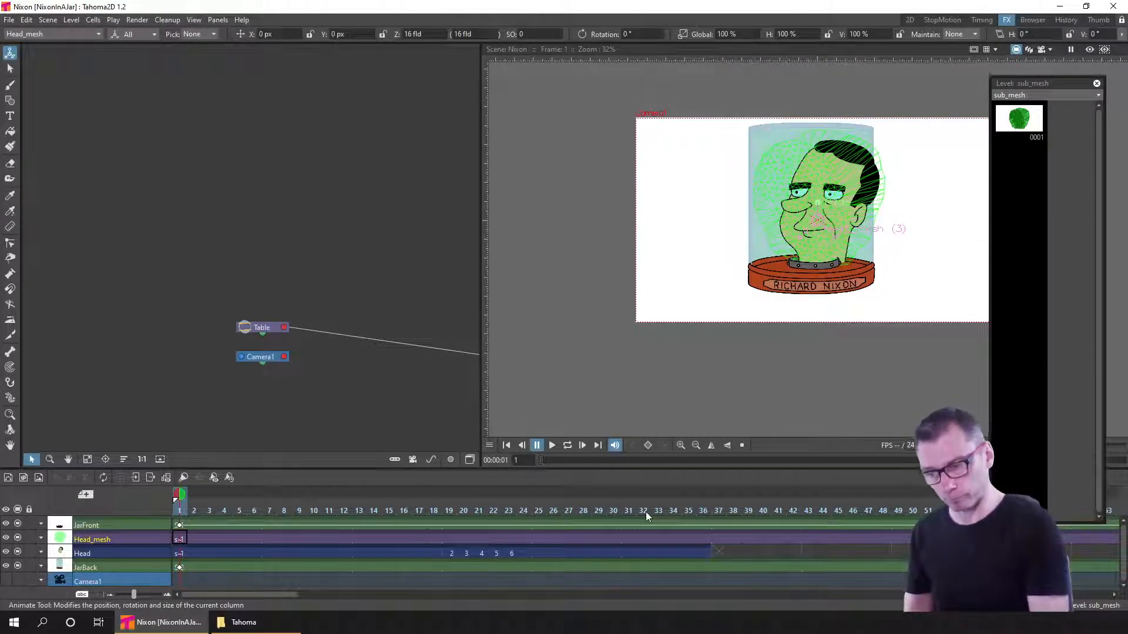
- Reorder the nodes in the stage schematic so that they sit close together
{"action": "left_click_drag", "start_coordinate": [280, 337], "coordinate": [83, 224]}
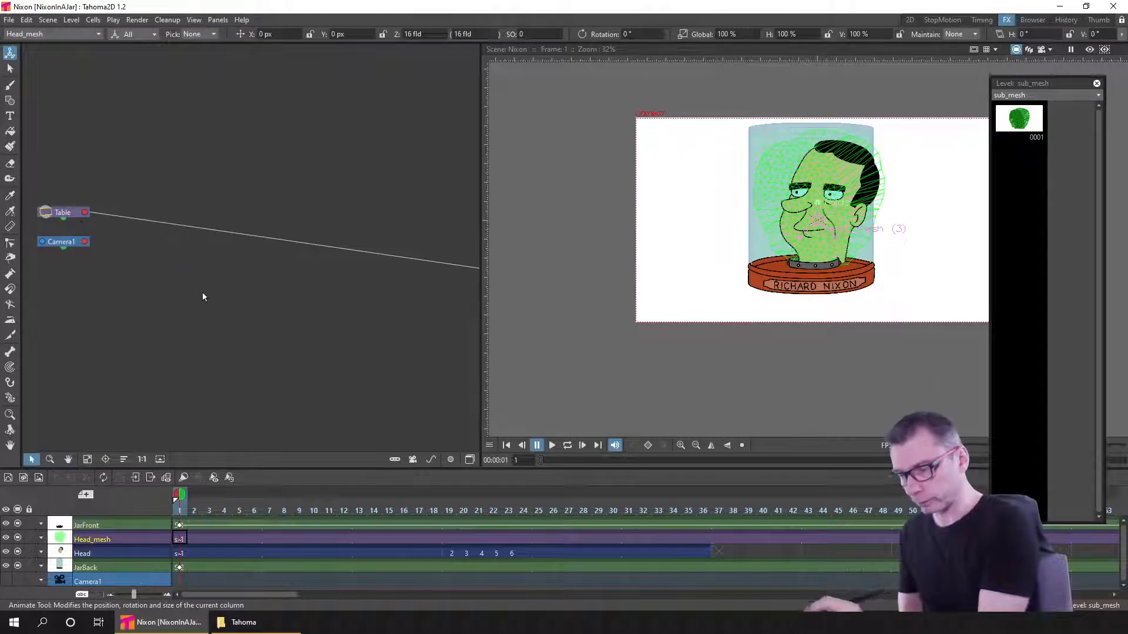
{"action": "scroll", "coordinate": [315, 343], "scroll_direction": "down", "scroll_amount": 3}
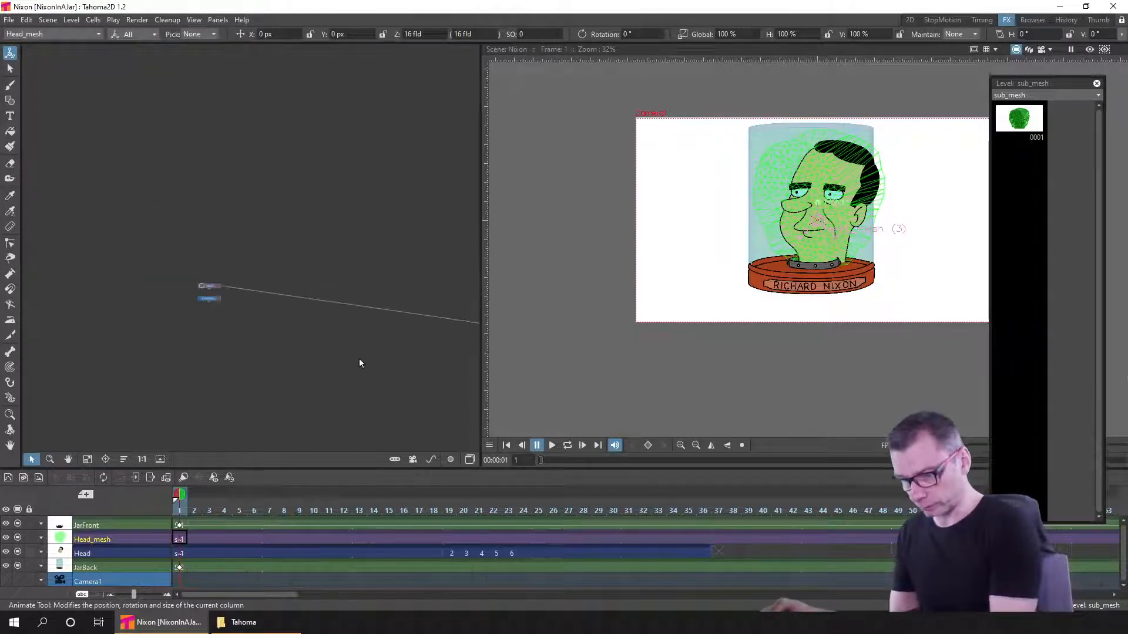
{"action": "left_click_drag", "start_coordinate": [358, 358], "coordinate": [153, 295]}
{"action": "scroll", "coordinate": [215, 317], "scroll_direction": "down", "scroll_amount": 5}
{"action": "left_click_drag", "start_coordinate": [357, 359], "coordinate": [288, 316]}
{"action": "scroll", "coordinate": [342, 351], "scroll_direction": "down", "scroll_amount": 1}
{"action": "scroll", "coordinate": [309, 363], "scroll_direction": "up", "scroll_amount": 7}
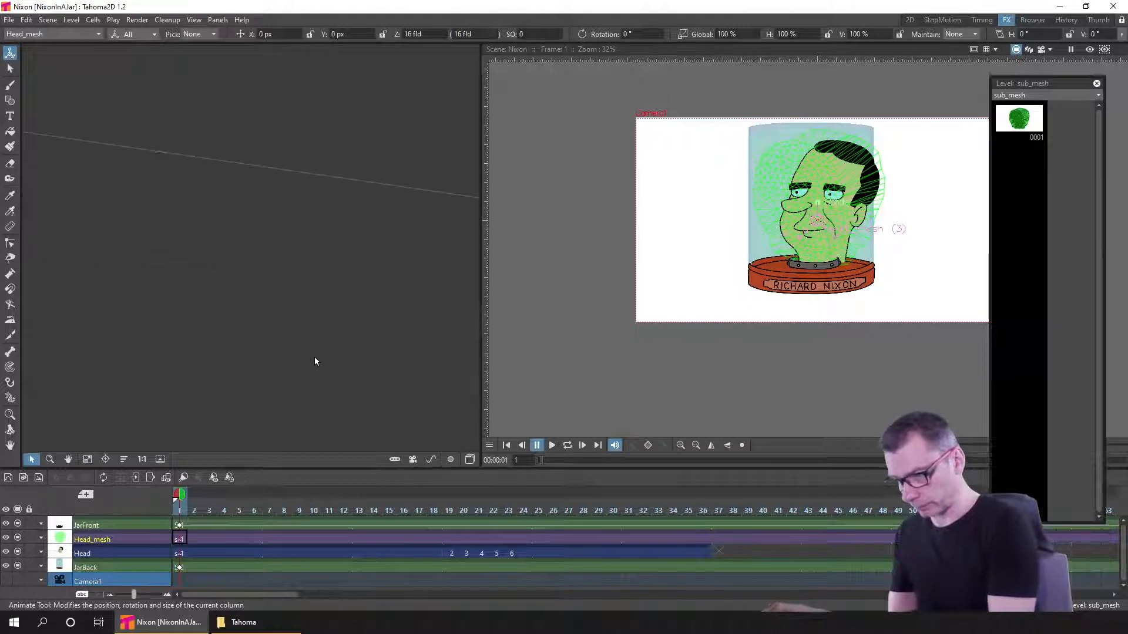
{"action": "left_click_drag", "start_coordinate": [224, 288], "coordinate": [493, 365]}
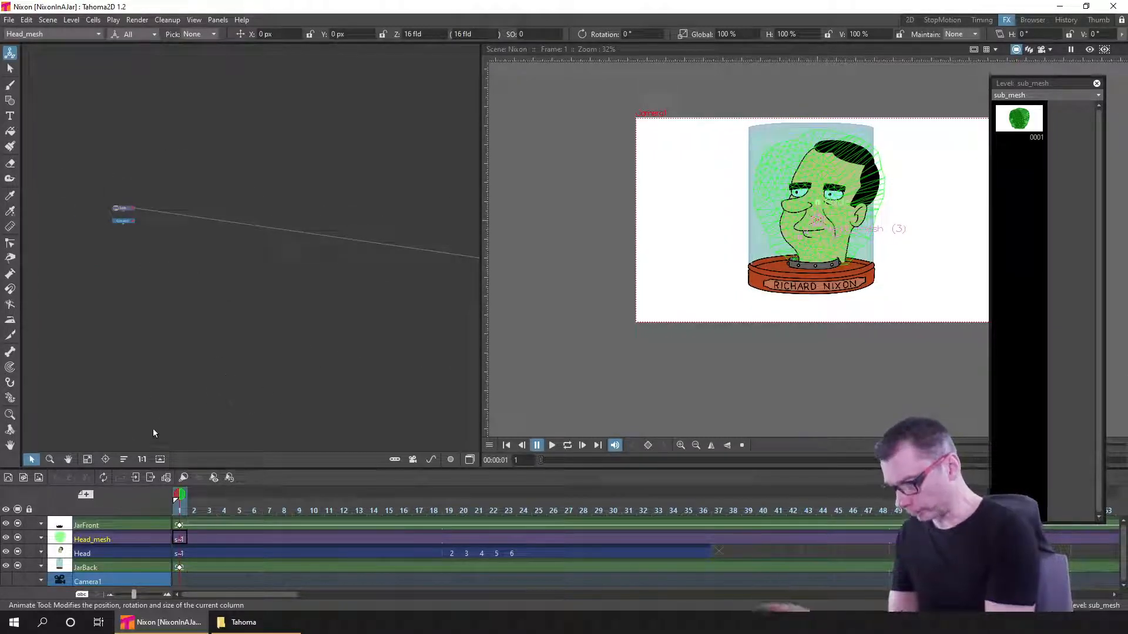
{"action": "left_click", "coordinate": [123, 458]}
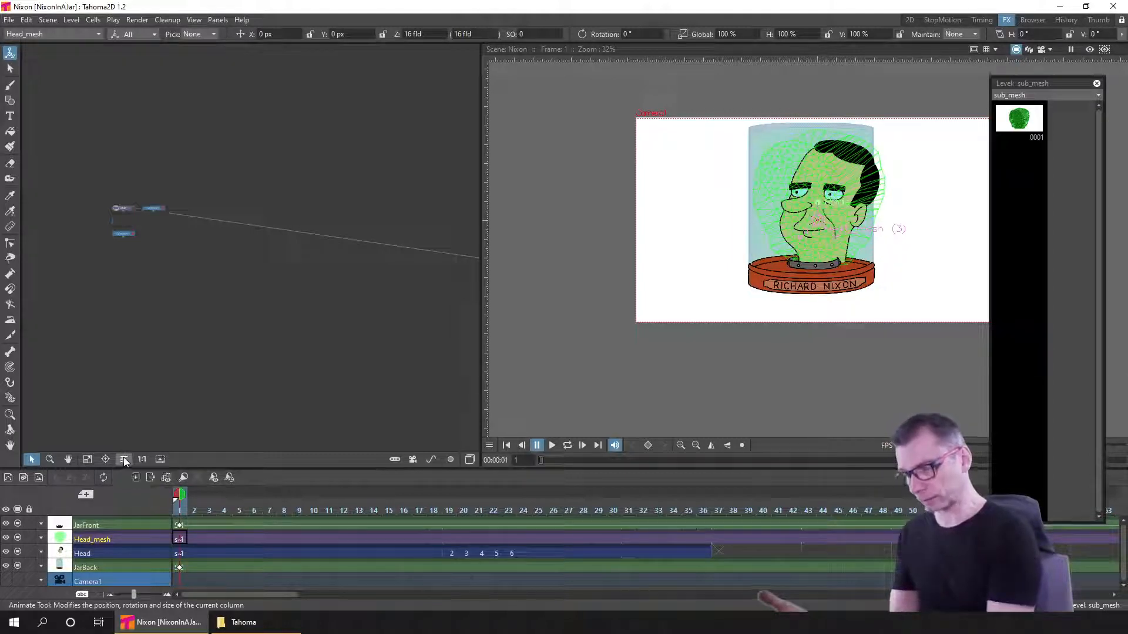
- Move the Group 1 node slightly away from the Table node and ungroup it
{"action": "left_click_drag", "start_coordinate": [171, 245], "coordinate": [273, 307]}
{"action": "scroll", "coordinate": [212, 297], "scroll_direction": "up", "scroll_amount": 6}
{"action": "scroll", "coordinate": [215, 302], "scroll_direction": "up", "scroll_amount": 3}
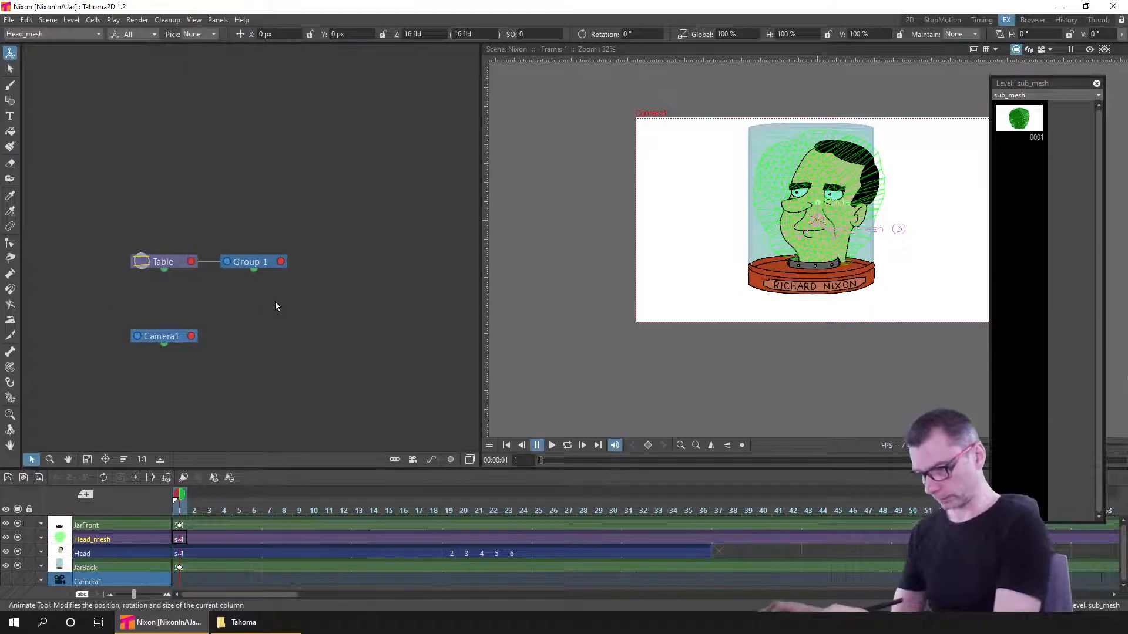
{"action": "scroll", "coordinate": [327, 365], "scroll_direction": "up", "scroll_amount": 3}
{"action": "scroll", "coordinate": [262, 318], "scroll_direction": "down", "scroll_amount": 3}
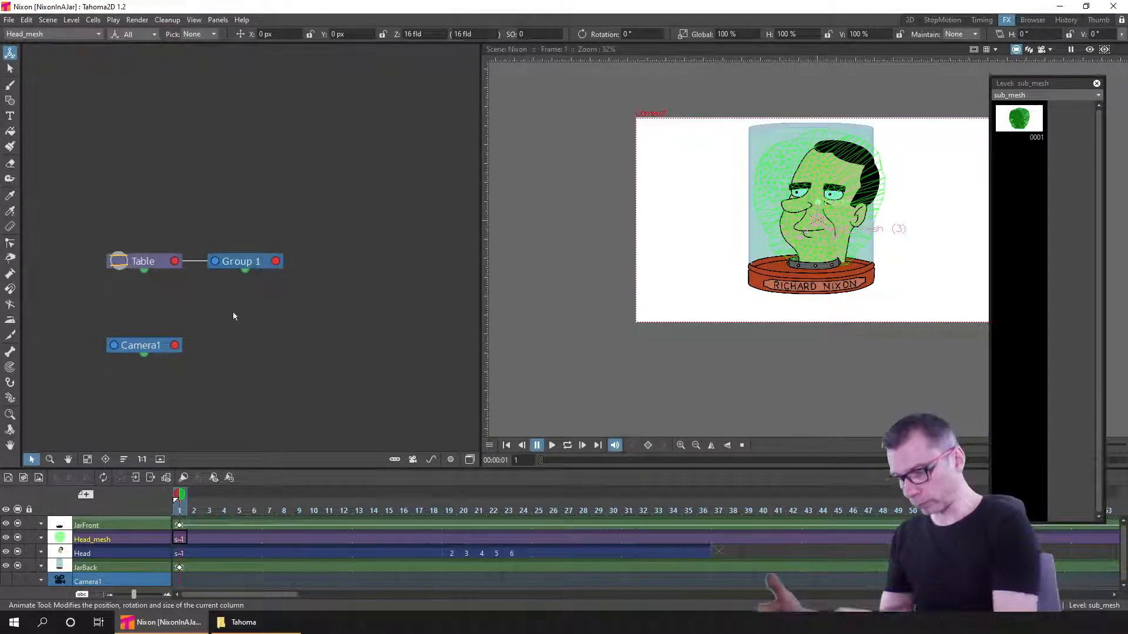
{"action": "left_click_drag", "start_coordinate": [239, 265], "coordinate": [266, 259]}
{"action": "right_click", "coordinate": [266, 260]}
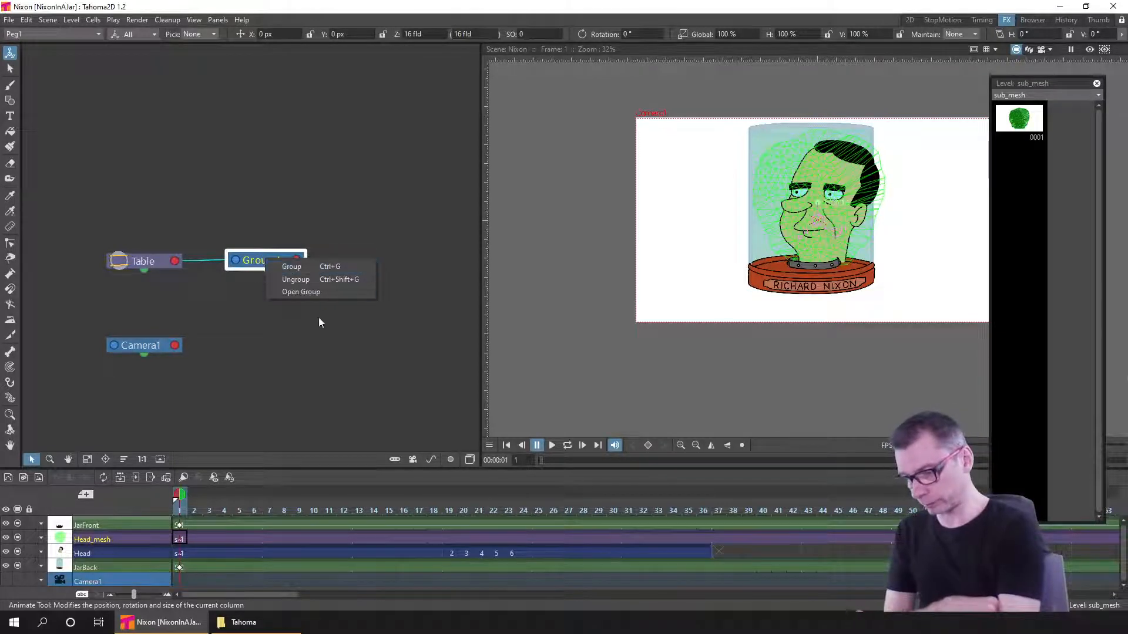
{"action": "left_click", "coordinate": [328, 279]}
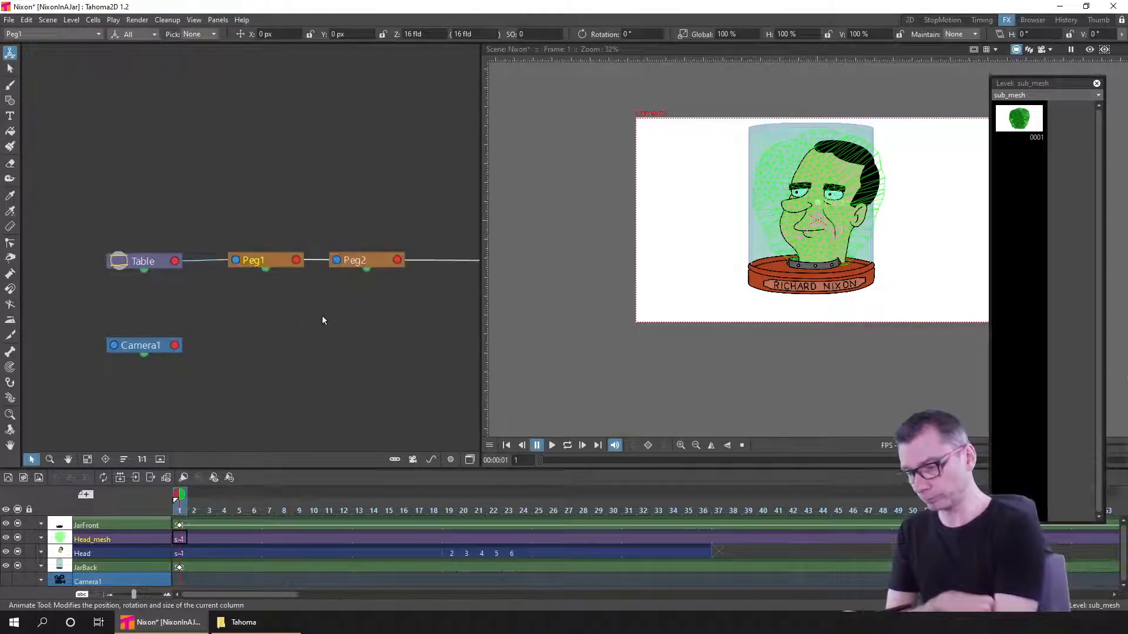
- Rearrange the ungrouped peg and level nodes with the schematic's automatic reordering
{"action": "scroll", "coordinate": [418, 336], "scroll_direction": "down", "scroll_amount": 6}
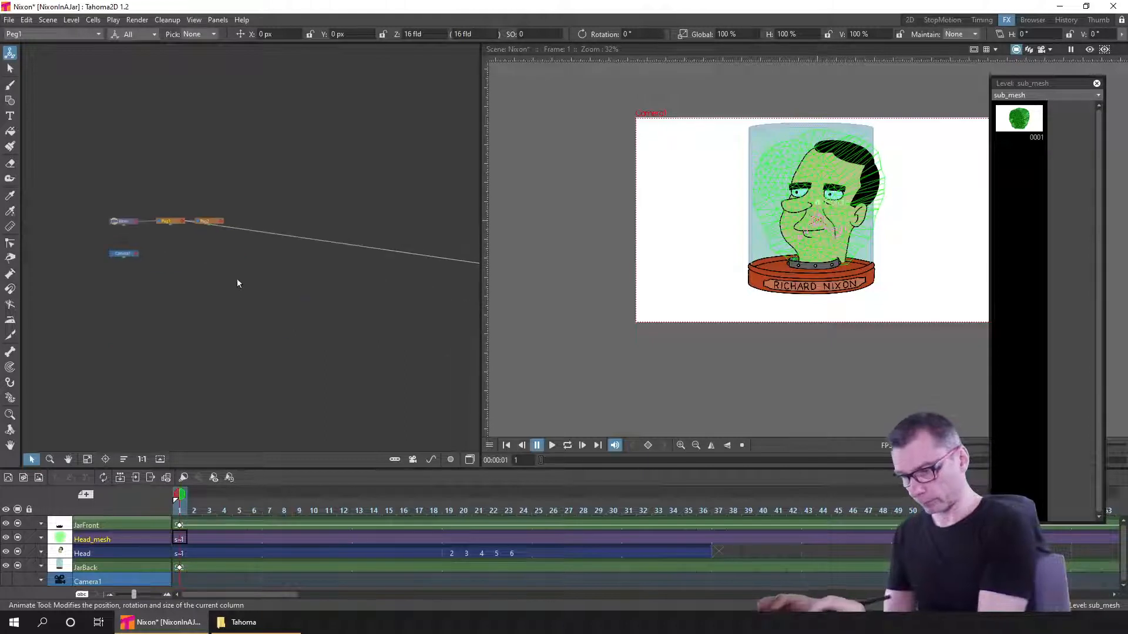
{"action": "left_click", "coordinate": [123, 460]}
{"action": "scroll", "coordinate": [342, 329], "scroll_direction": "down", "scroll_amount": 4}
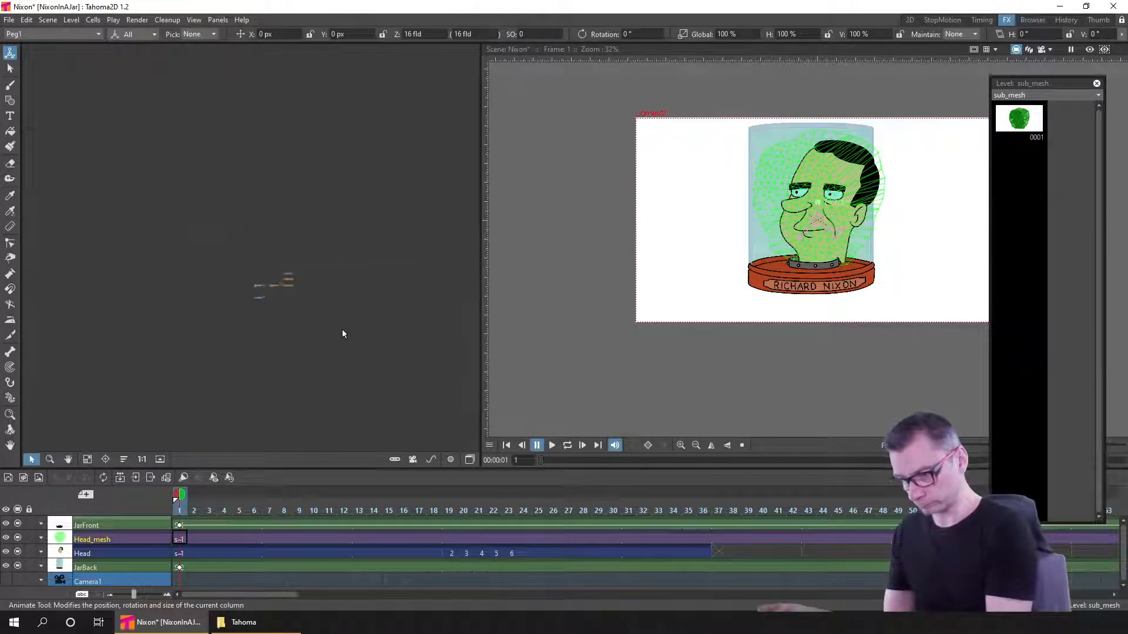
- Move the Group 2 node up, well above Peg3 in the stage schematic, and save the scene
{"action": "scroll", "coordinate": [342, 329], "scroll_direction": "up", "scroll_amount": 4}
{"action": "left_click_drag", "start_coordinate": [225, 253], "coordinate": [336, 287]}
{"action": "scroll", "coordinate": [294, 283], "scroll_direction": "up", "scroll_amount": 2}
{"action": "left_click_drag", "start_coordinate": [294, 169], "coordinate": [288, 145]}
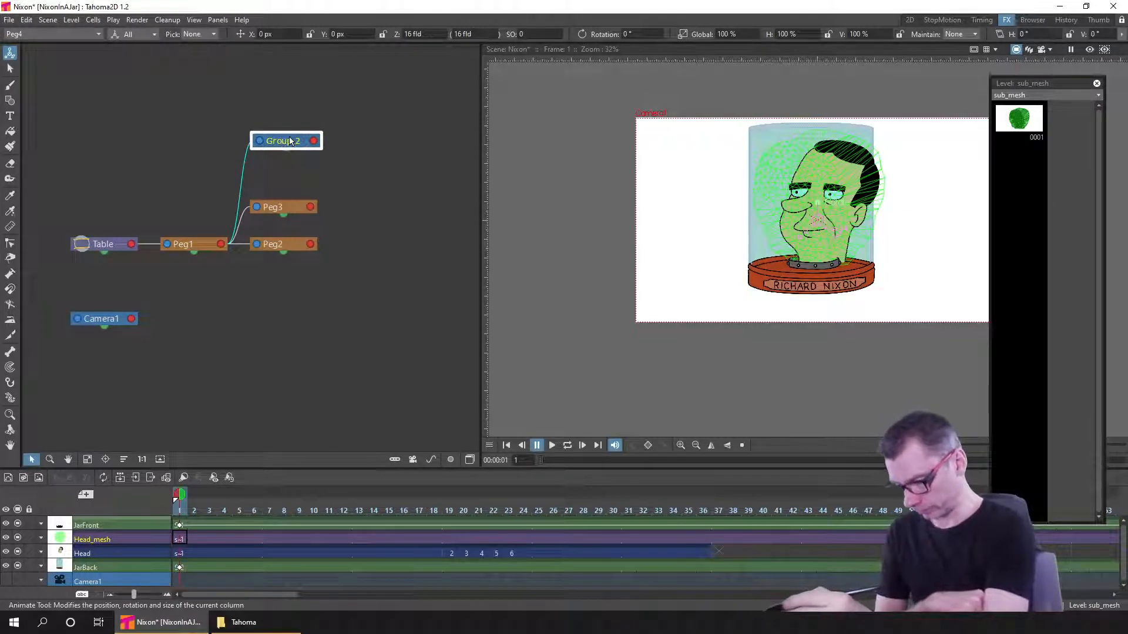
{"action": "right_click", "coordinate": [280, 139]}
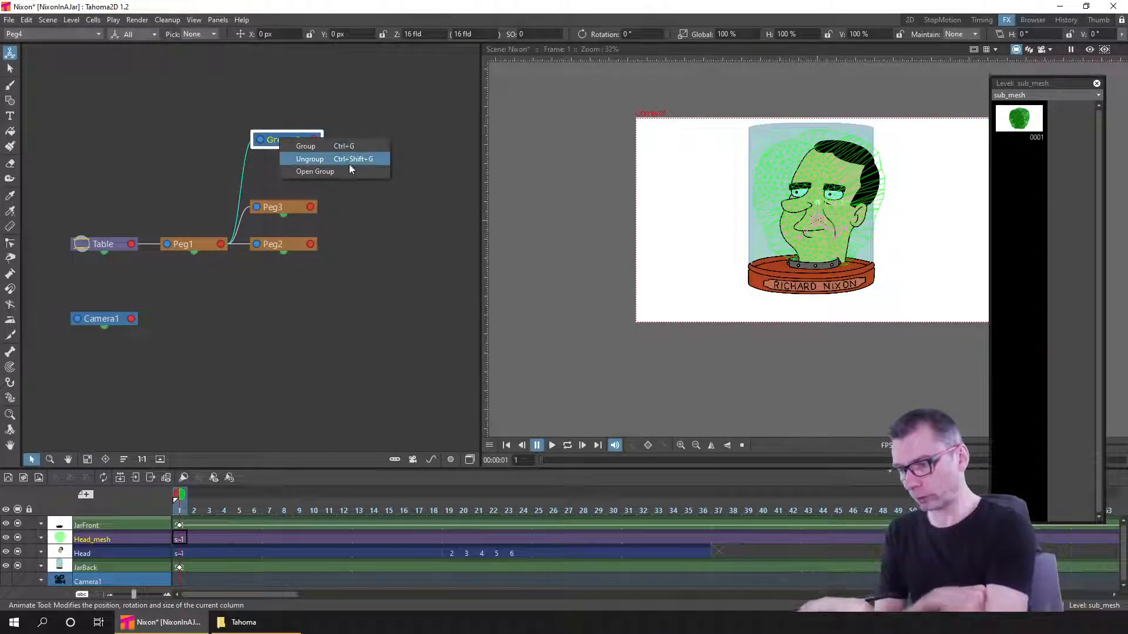
{"action": "left_click", "coordinate": [363, 230]}
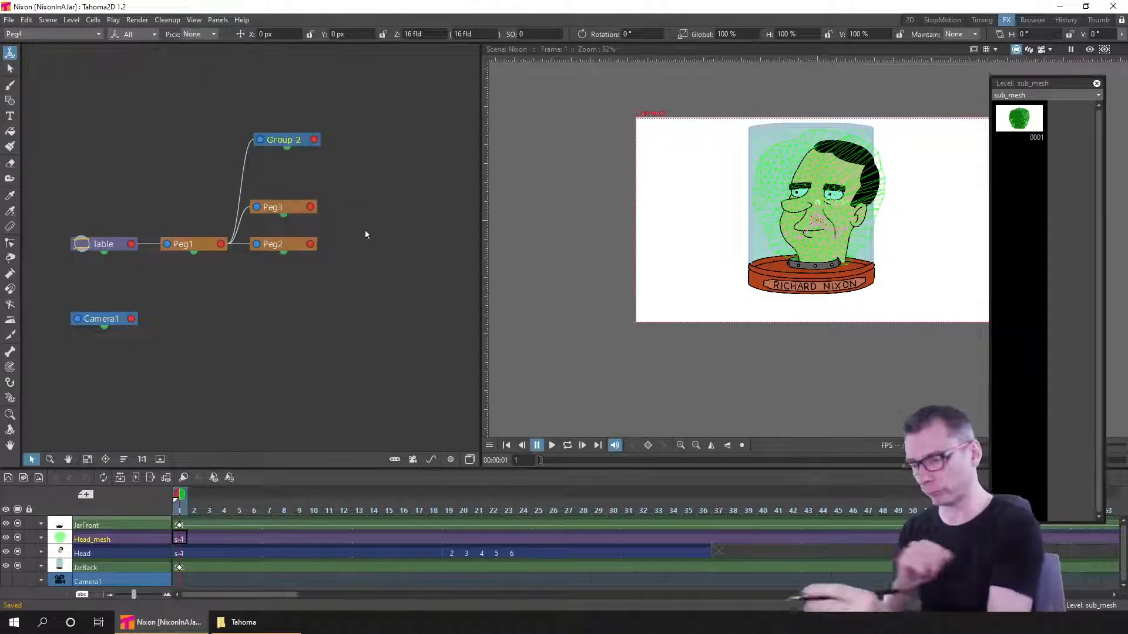
- Ungroup the Group 2 node in the stage schematic
{"action": "left_click_drag", "start_coordinate": [283, 141], "coordinate": [287, 143]}
{"action": "right_click", "coordinate": [286, 144]}
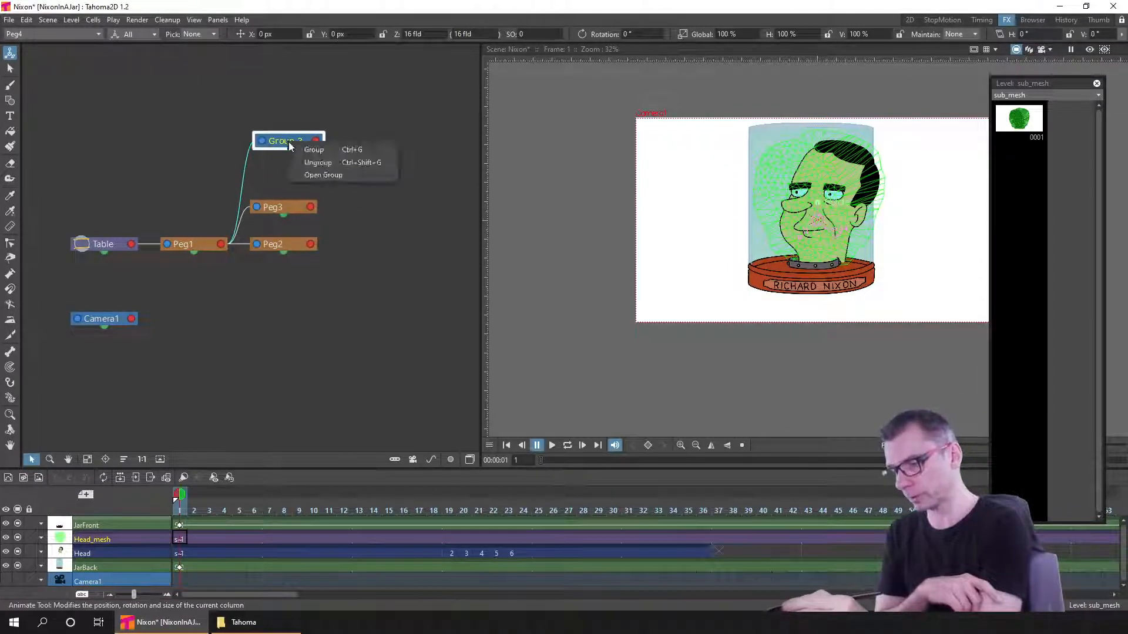
{"action": "left_click", "coordinate": [340, 170]}
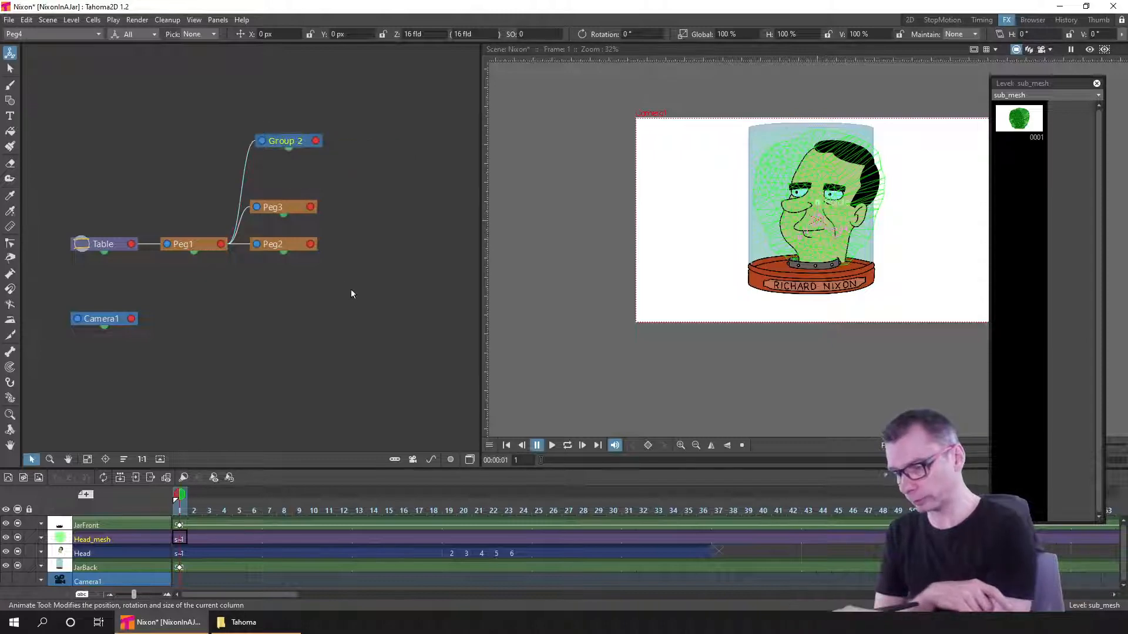
{"action": "right_click", "coordinate": [293, 142]}
{"action": "left_click", "coordinate": [328, 161]}
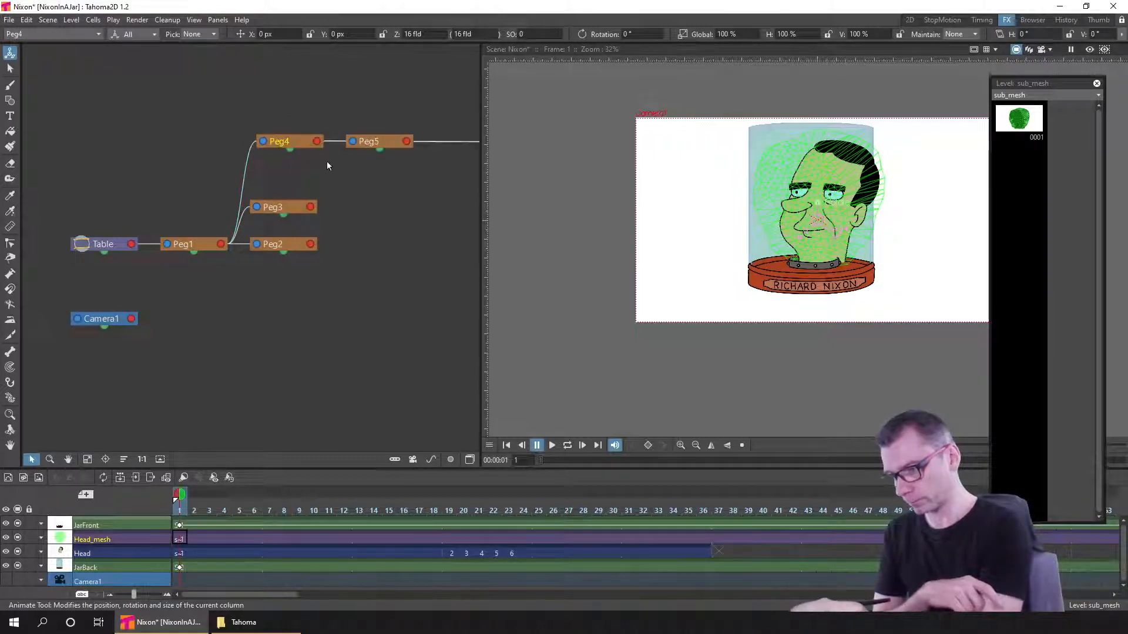
- Pull the nodes released from Group 2 close together with the schematic's automatic reordering
{"action": "left_click_drag", "start_coordinate": [397, 211], "coordinate": [214, 207]}
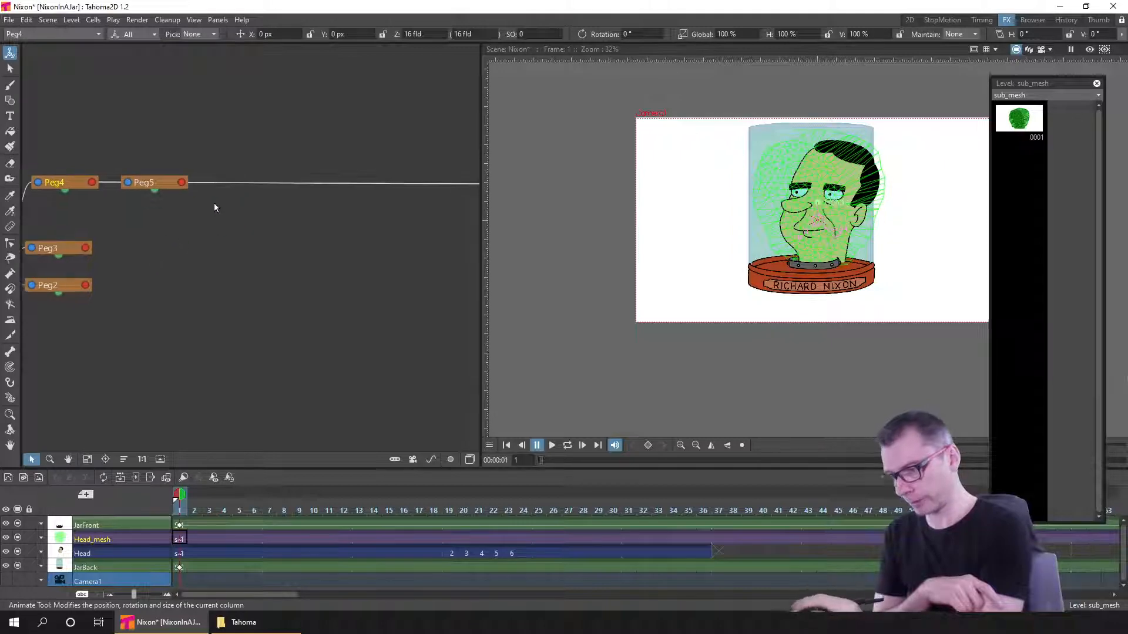
{"action": "left_click", "coordinate": [124, 461]}
{"action": "left_click_drag", "start_coordinate": [173, 360], "coordinate": [311, 312]}
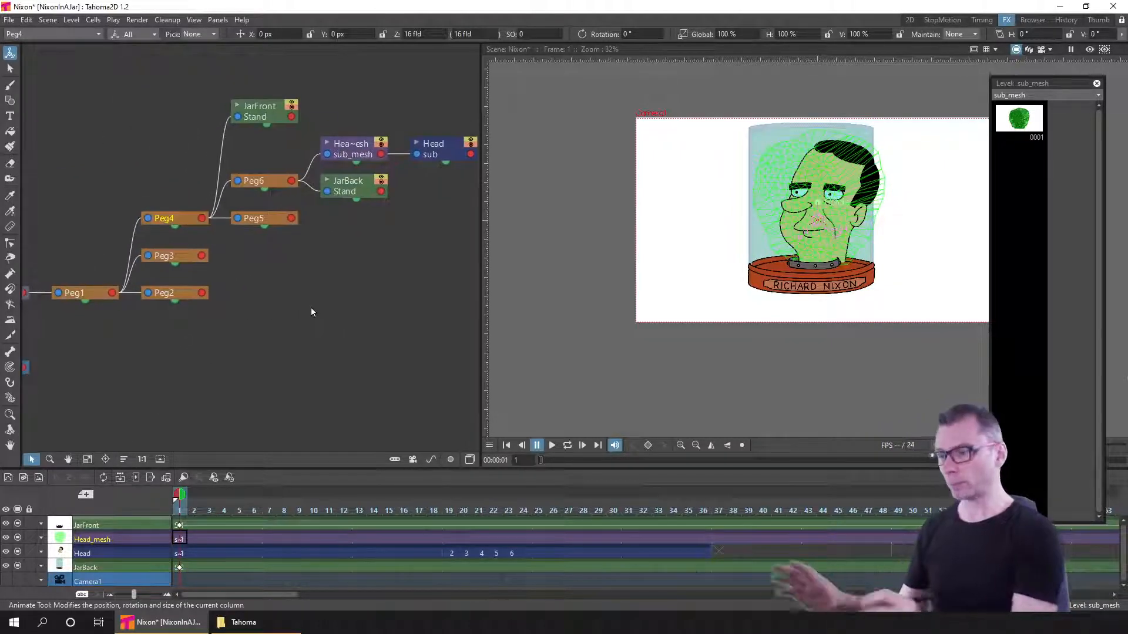
- Delete the unneeded Peg2, Peg3, Peg5 and Peg1 nodes from the stage schematic
{"action": "left_click_drag", "start_coordinate": [163, 330], "coordinate": [247, 238]}
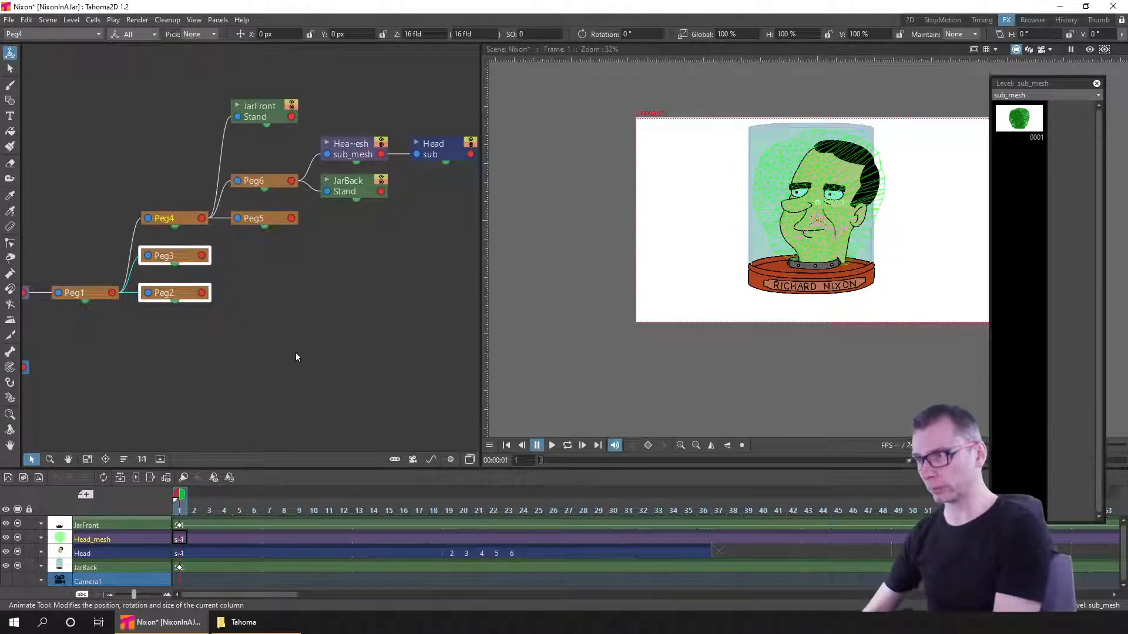
{"action": "key", "text": "Delete"}
{"action": "left_click", "coordinate": [265, 220]}
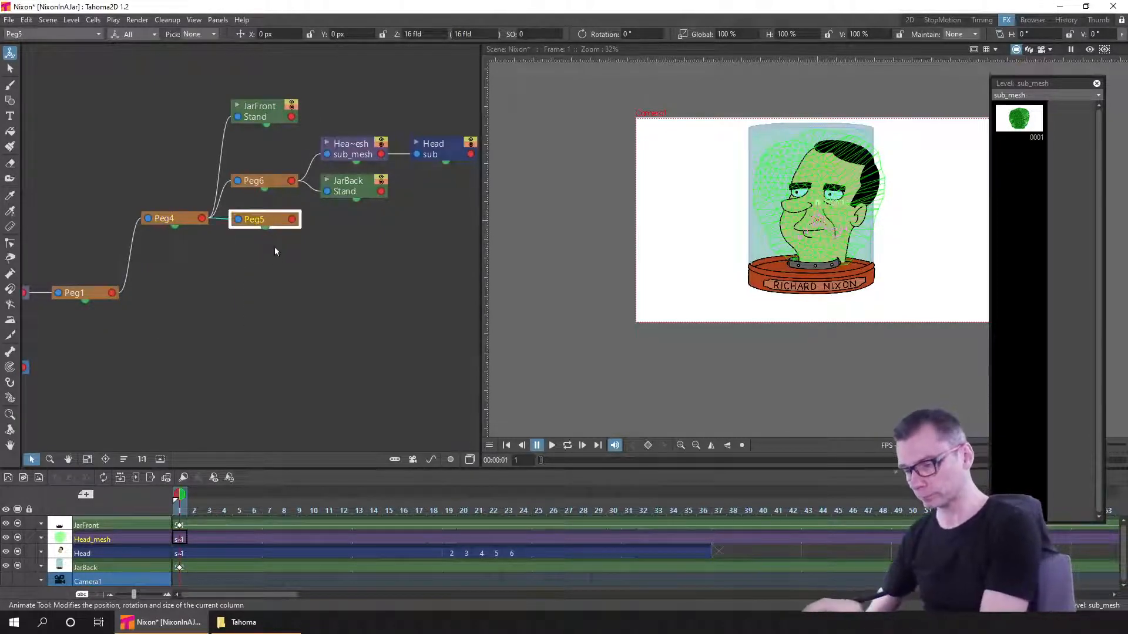
{"action": "key", "text": "Delete"}
{"action": "left_click_drag", "start_coordinate": [302, 272], "coordinate": [303, 300]}
{"action": "left_click", "coordinate": [93, 351]}
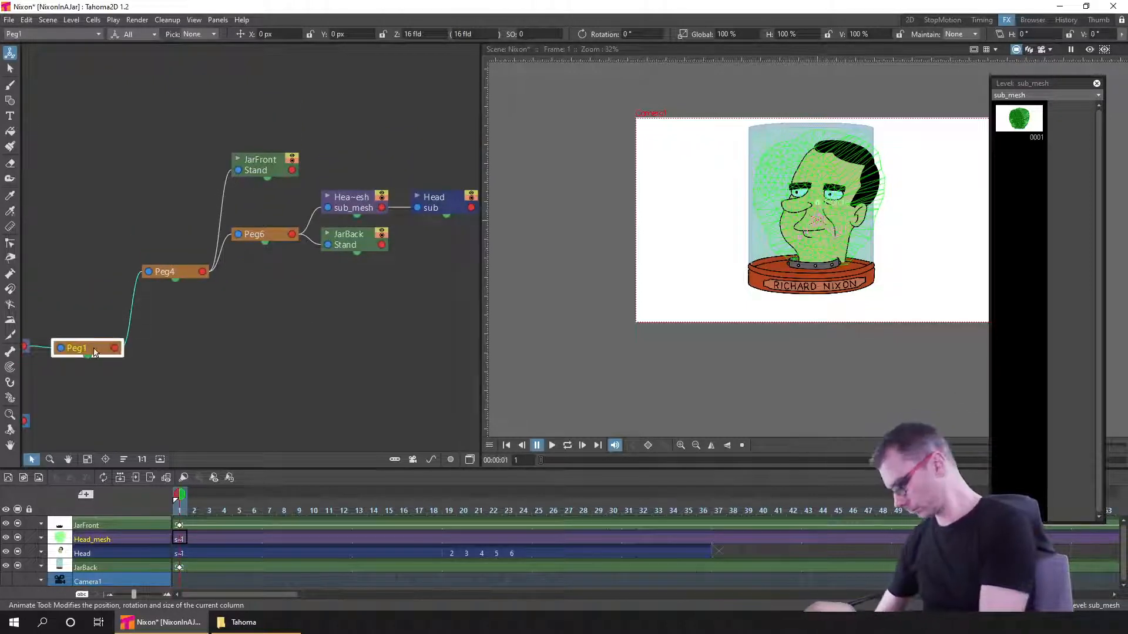
{"action": "key", "text": "Delete"}
- Move the Table node up level with Peg4 and place the Camera1 node just below it
{"action": "left_click_drag", "start_coordinate": [90, 360], "coordinate": [150, 282]}
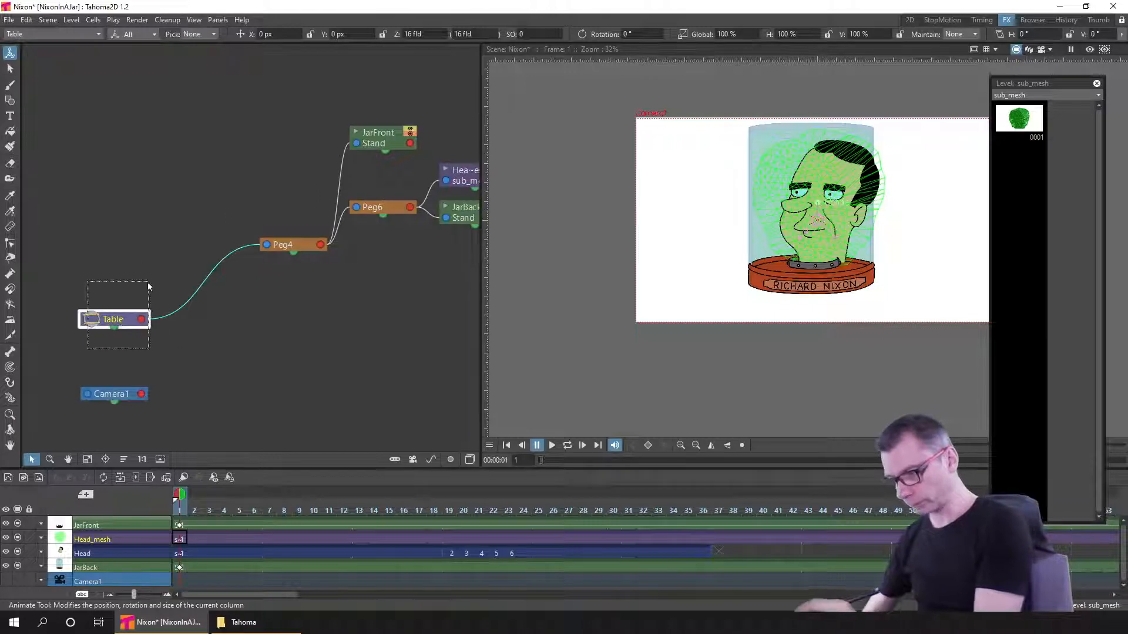
{"action": "left_click_drag", "start_coordinate": [126, 322], "coordinate": [169, 237]}
{"action": "left_click_drag", "start_coordinate": [114, 393], "coordinate": [155, 287]}
{"action": "left_click_drag", "start_coordinate": [377, 312], "coordinate": [307, 316]}
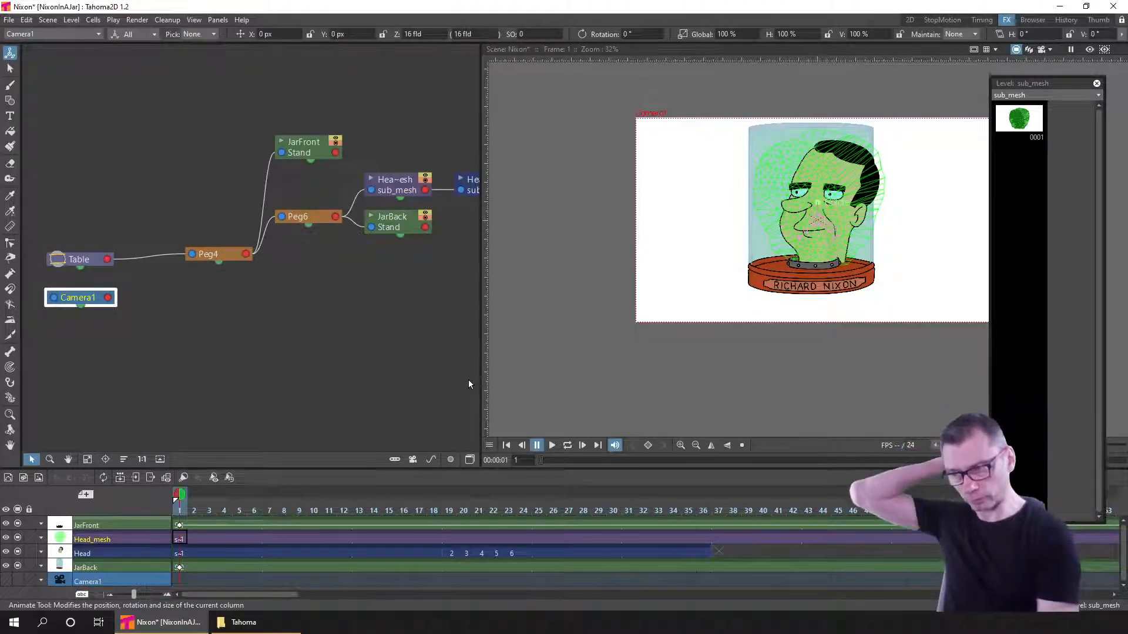
- Lock the JarFront column while keeping it visible, and save the scene with the Head cell at frame 1 selected
{"action": "left_click", "coordinate": [180, 555]}
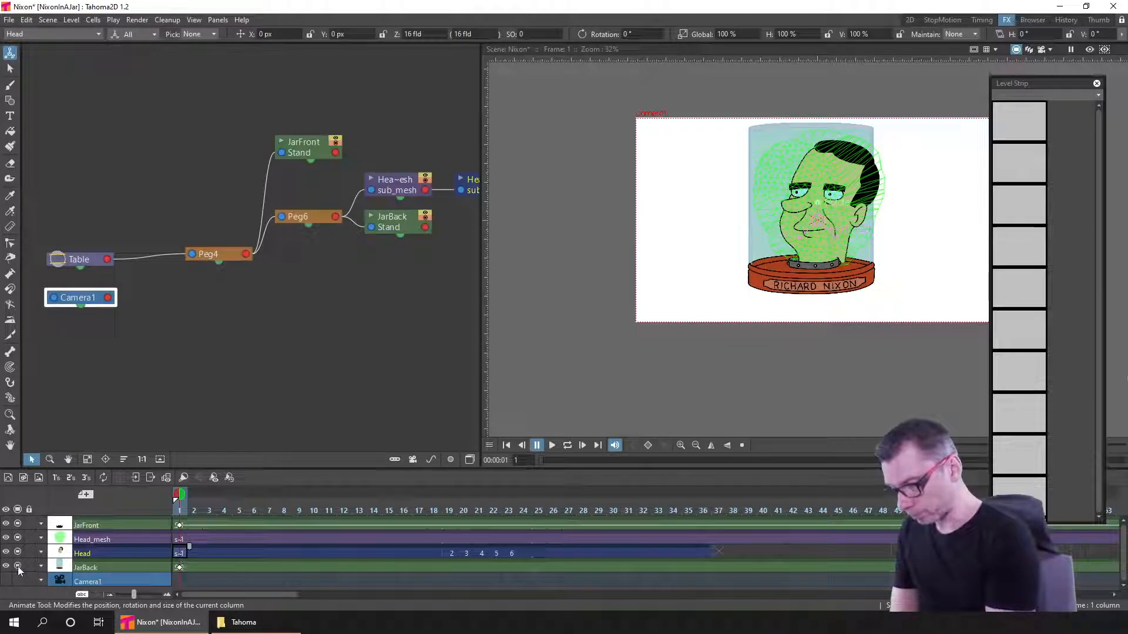
{"action": "left_click", "coordinate": [19, 524]}
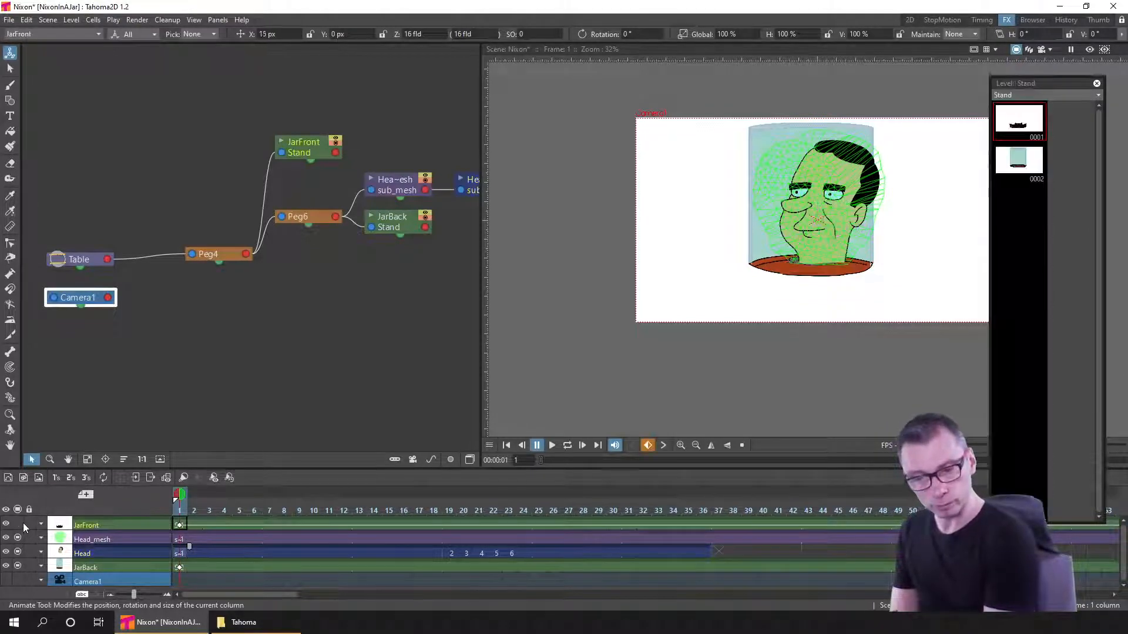
{"action": "left_click", "coordinate": [25, 524]}
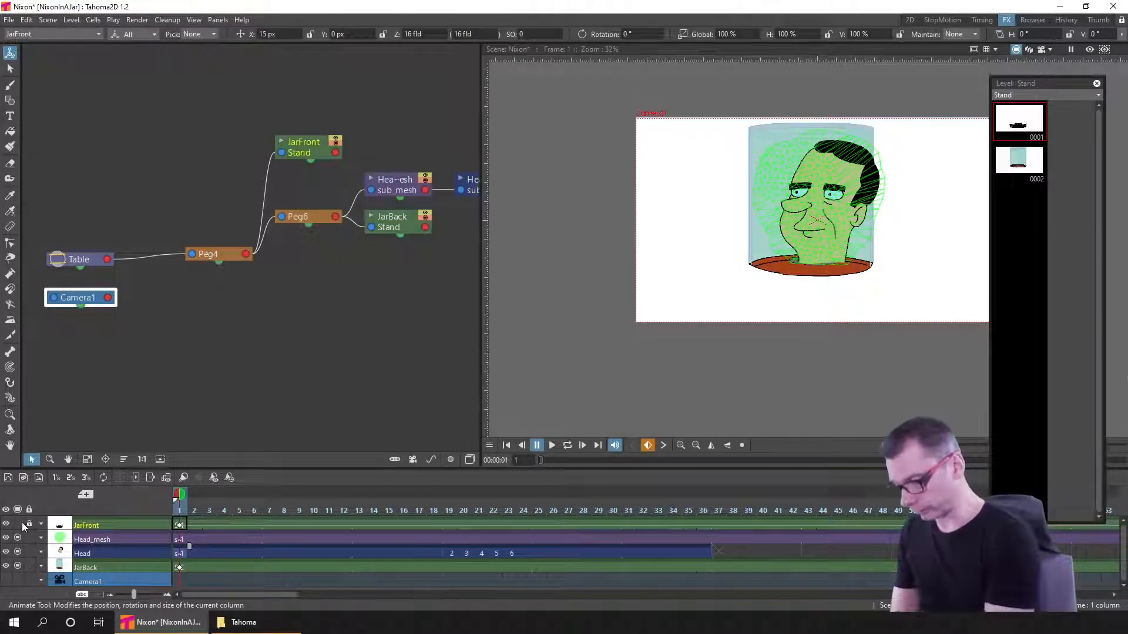
{"action": "left_click", "coordinate": [19, 523]}
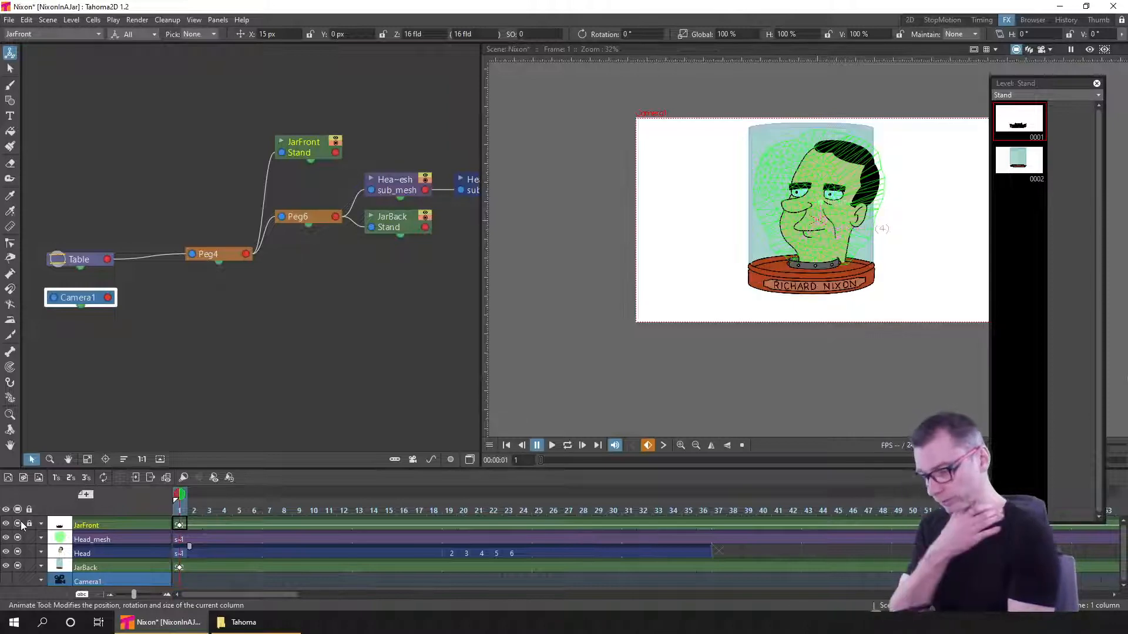
{"action": "left_click", "coordinate": [178, 552]}
{"action": "key", "text": "ctrl+s"}
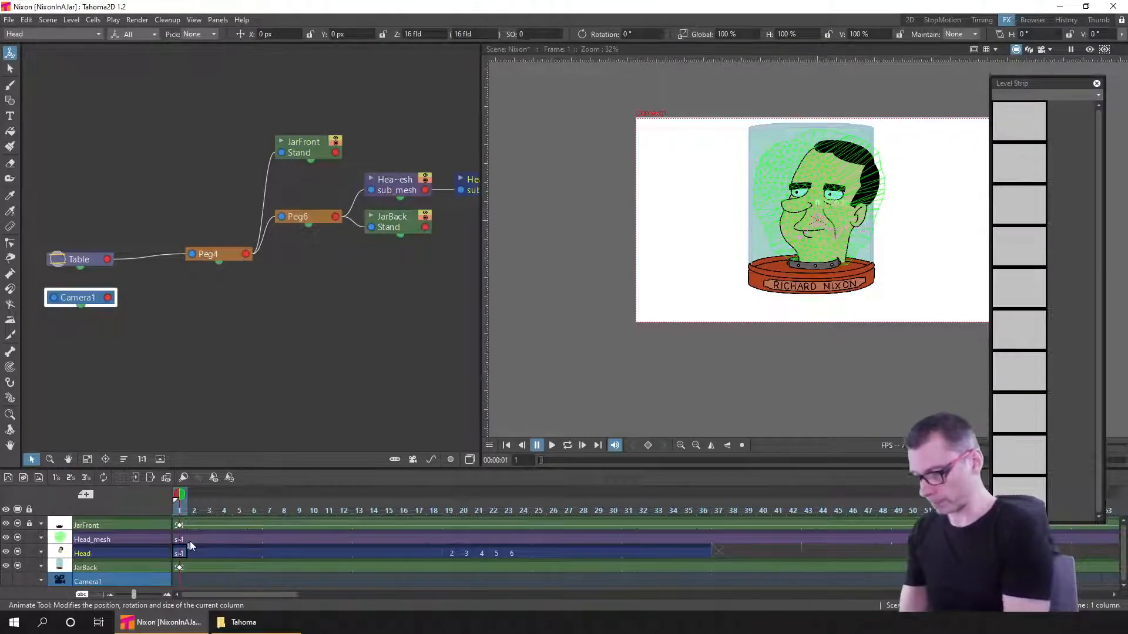
- Create a new Smart Raster level named A at frame 1 and rename its column Align Head
{"action": "left_click", "coordinate": [24, 478]}
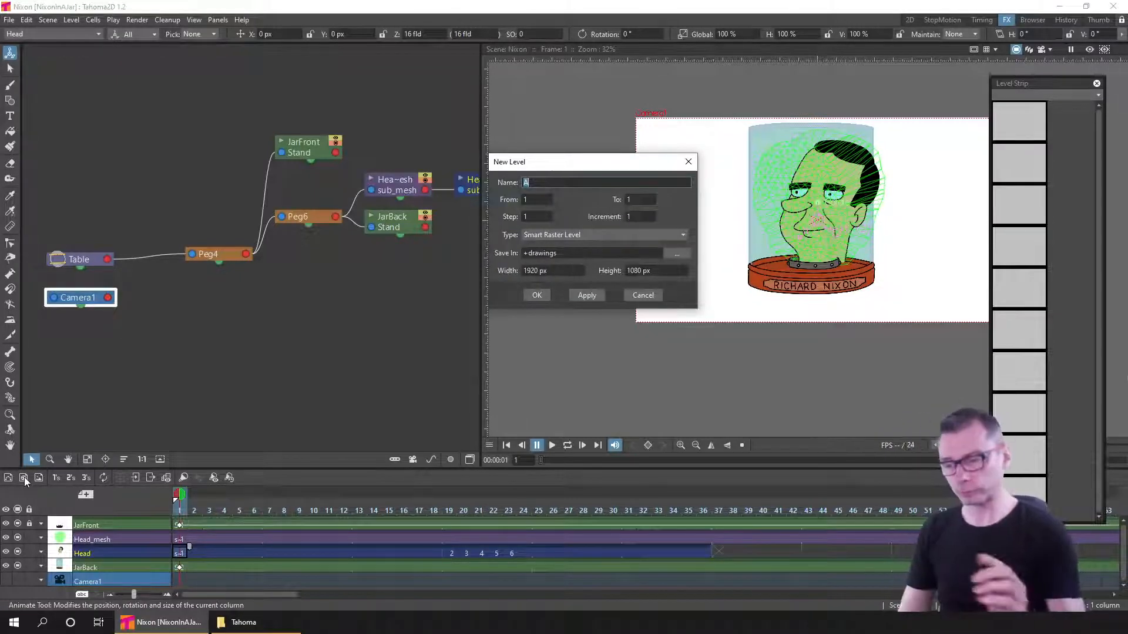
{"action": "left_click", "coordinate": [538, 295]}
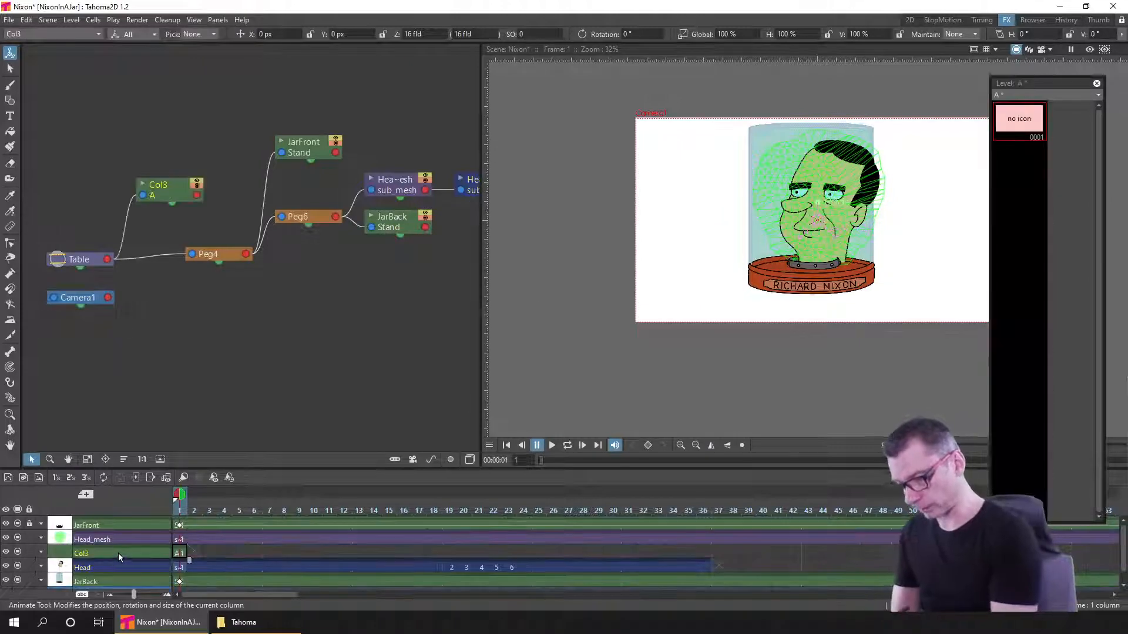
{"action": "double_click", "coordinate": [83, 553]}
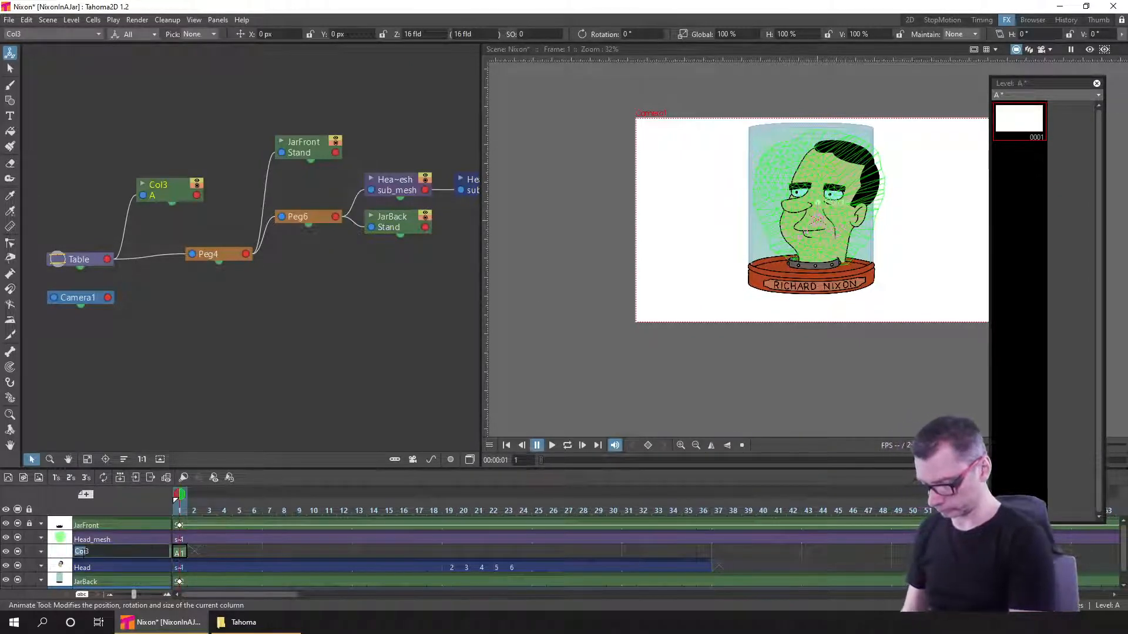
{"action": "key", "text": "BackSpace"}
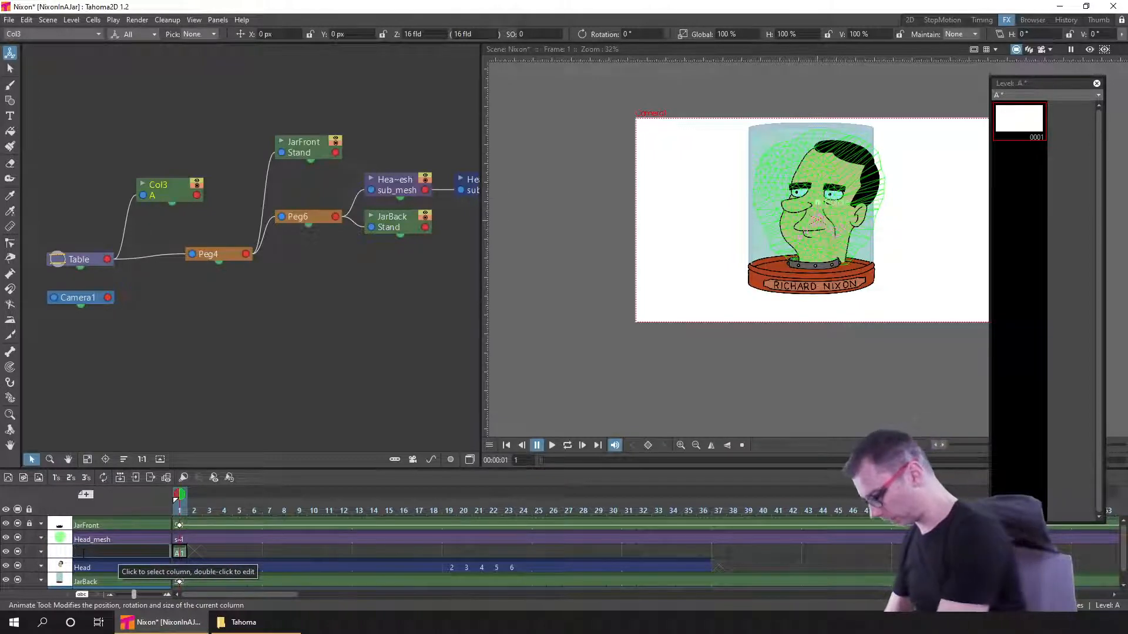
{"action": "type", "text": "Align "}
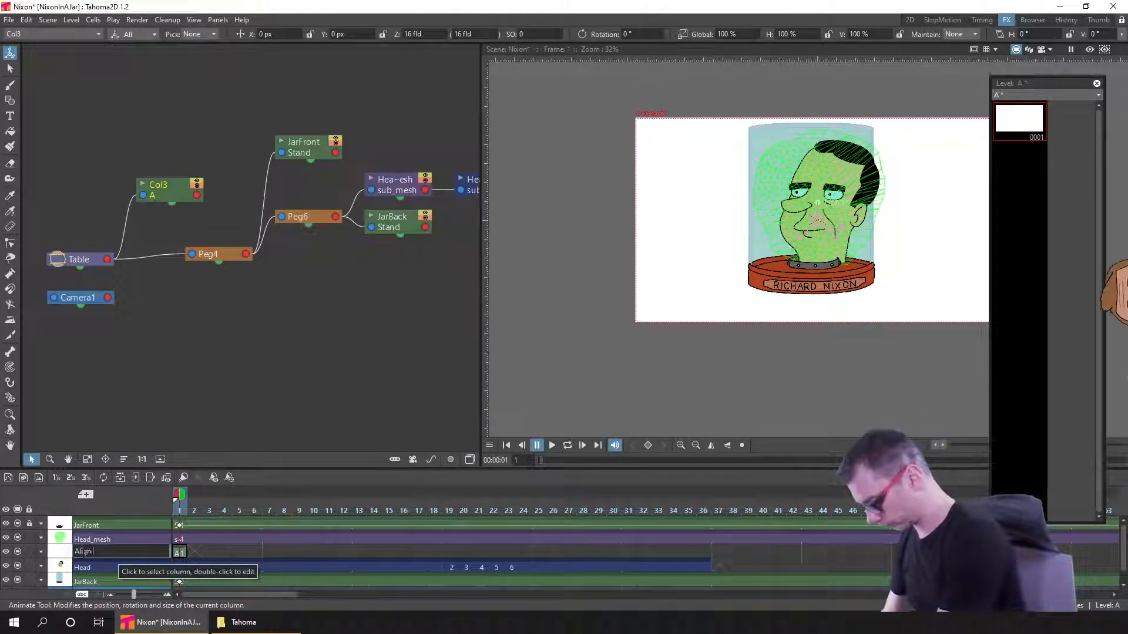
{"action": "type", "text": "Head"}
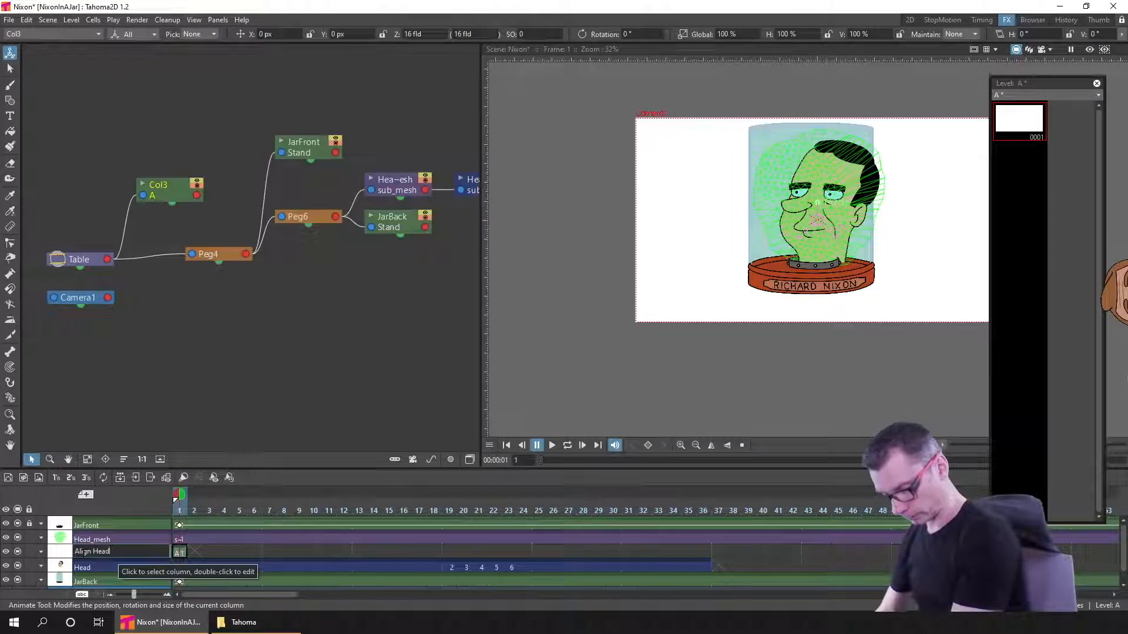
{"action": "key", "text": "Return"}
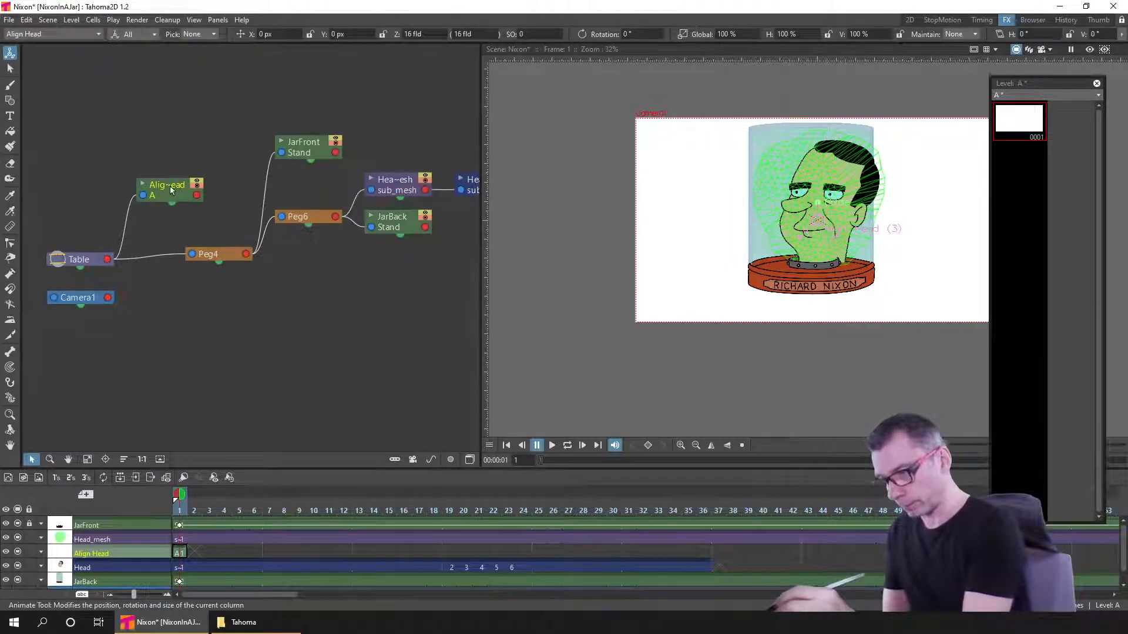
- Move the Align Head node below Peg4 and link JarFront, Head_mesh and JarBack to it as children
{"action": "left_click_drag", "start_coordinate": [176, 184], "coordinate": [201, 306]}
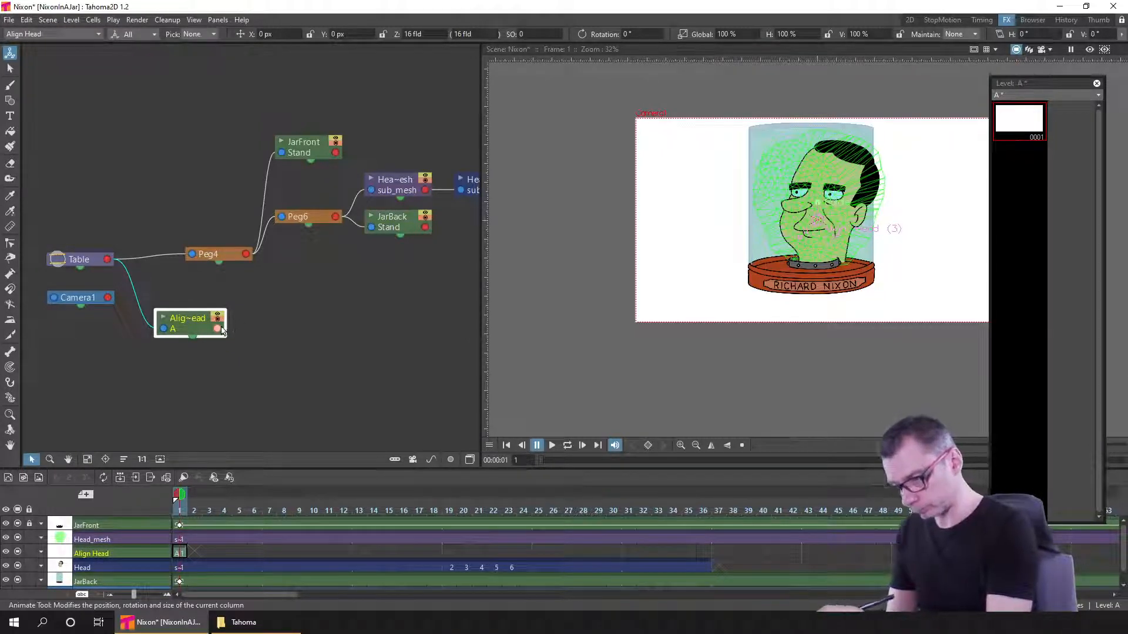
{"action": "left_click_drag", "start_coordinate": [217, 328], "coordinate": [281, 154]}
{"action": "left_click_drag", "start_coordinate": [217, 330], "coordinate": [371, 228]}
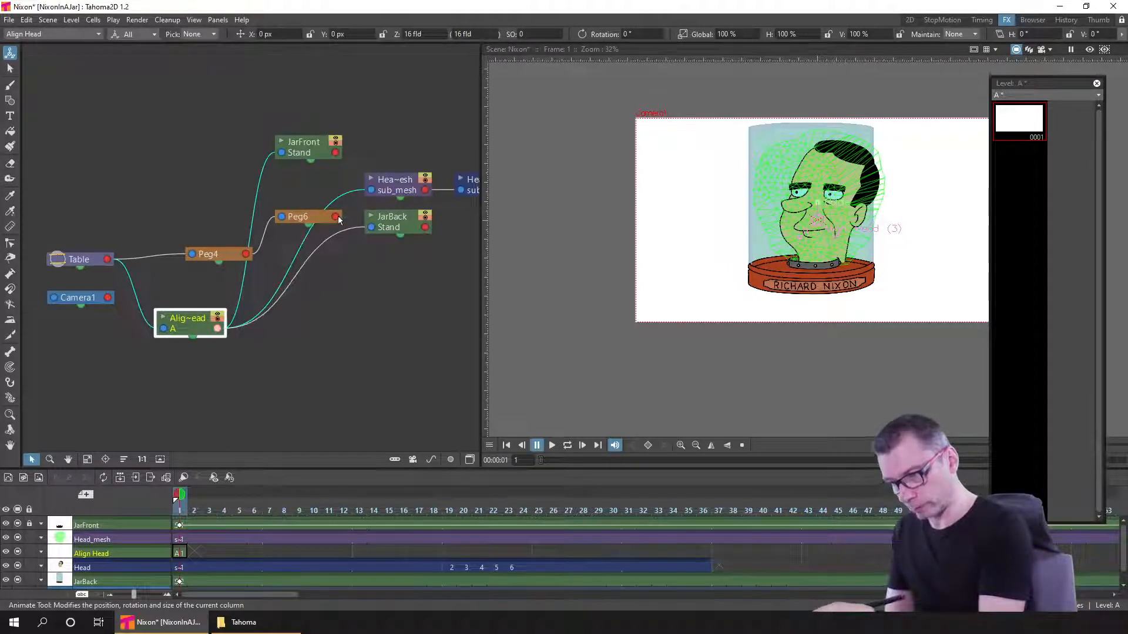
- Delete the Peg4 and Peg6 nodes and move Align Head up level with the Table node
{"action": "left_click", "coordinate": [219, 258]}
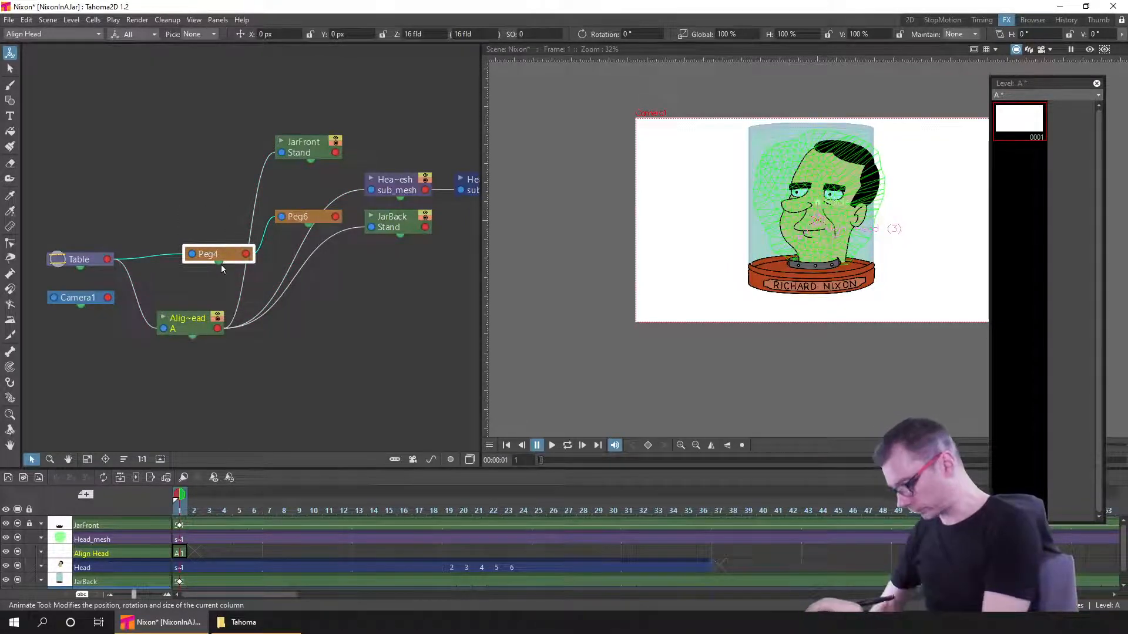
{"action": "key", "text": "Delete"}
{"action": "left_click", "coordinate": [292, 217]}
{"action": "left_click_drag", "start_coordinate": [180, 330], "coordinate": [219, 268]}
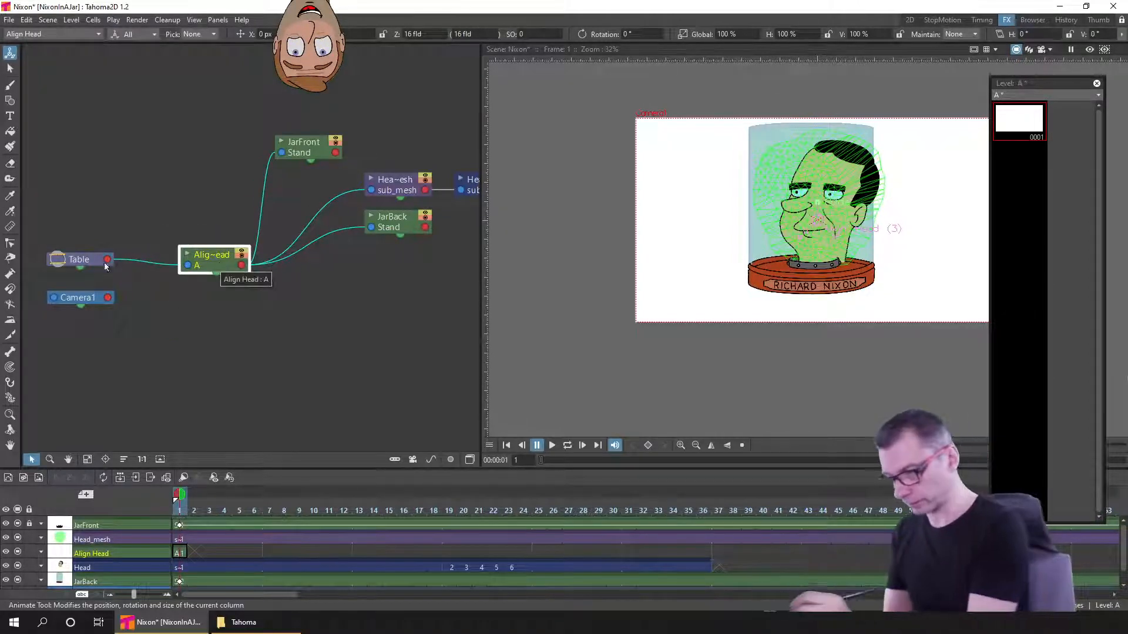
- Connect the JarFront and JarBack nodes directly to the Table node instead of to Align Head
{"action": "left_click_drag", "start_coordinate": [107, 259], "coordinate": [276, 157]}
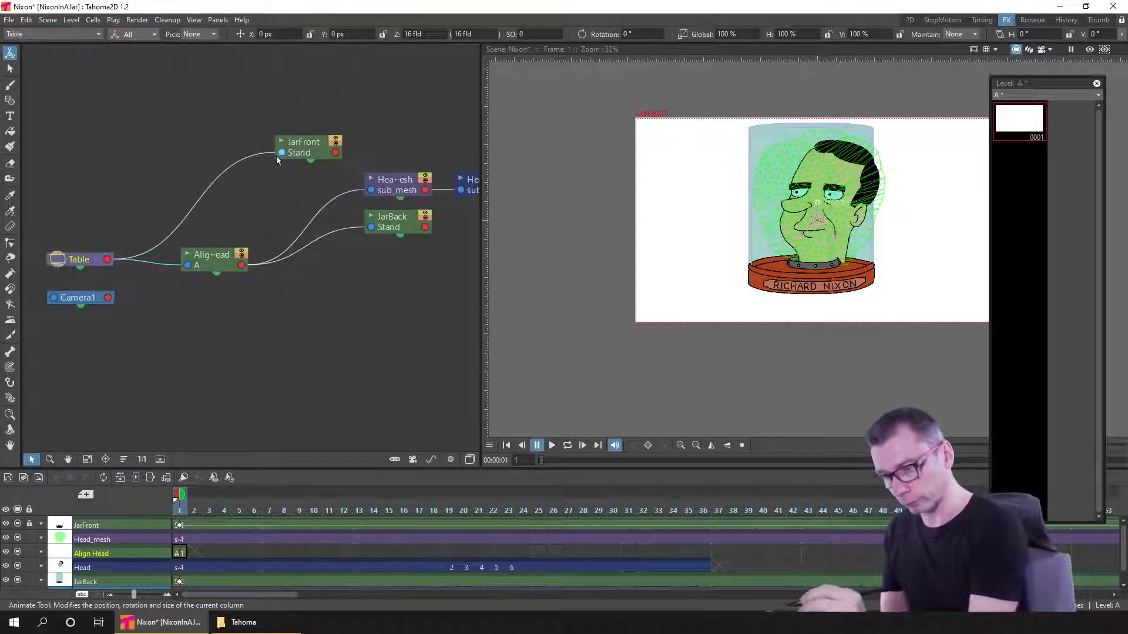
{"action": "left_click_drag", "start_coordinate": [206, 265], "coordinate": [218, 359]}
{"action": "left_click_drag", "start_coordinate": [107, 259], "coordinate": [306, 383]}
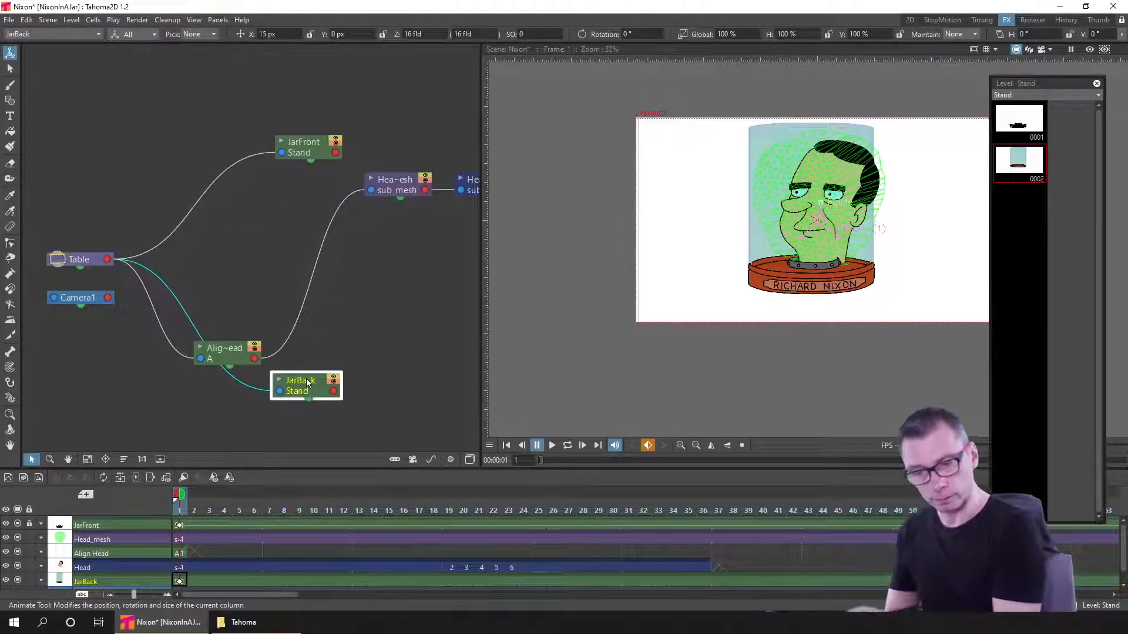
- Arrange the schematic with Align Head, Head_mesh and Head in a row between the JarFront and JarBack nodes
{"action": "left_click_drag", "start_coordinate": [230, 353], "coordinate": [263, 236]}
{"action": "left_click_drag", "start_coordinate": [393, 228], "coordinate": [296, 294]}
{"action": "left_click_drag", "start_coordinate": [418, 236], "coordinate": [403, 299]}
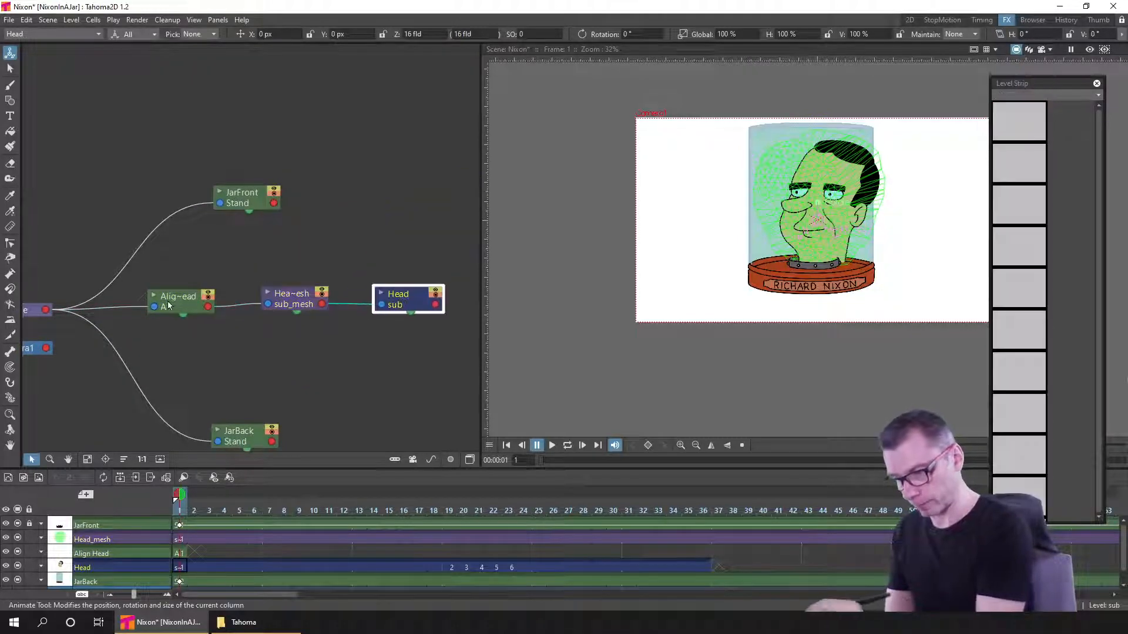
{"action": "left_click", "coordinate": [173, 302]}
{"action": "left_click_drag", "start_coordinate": [173, 303], "coordinate": [175, 300]}
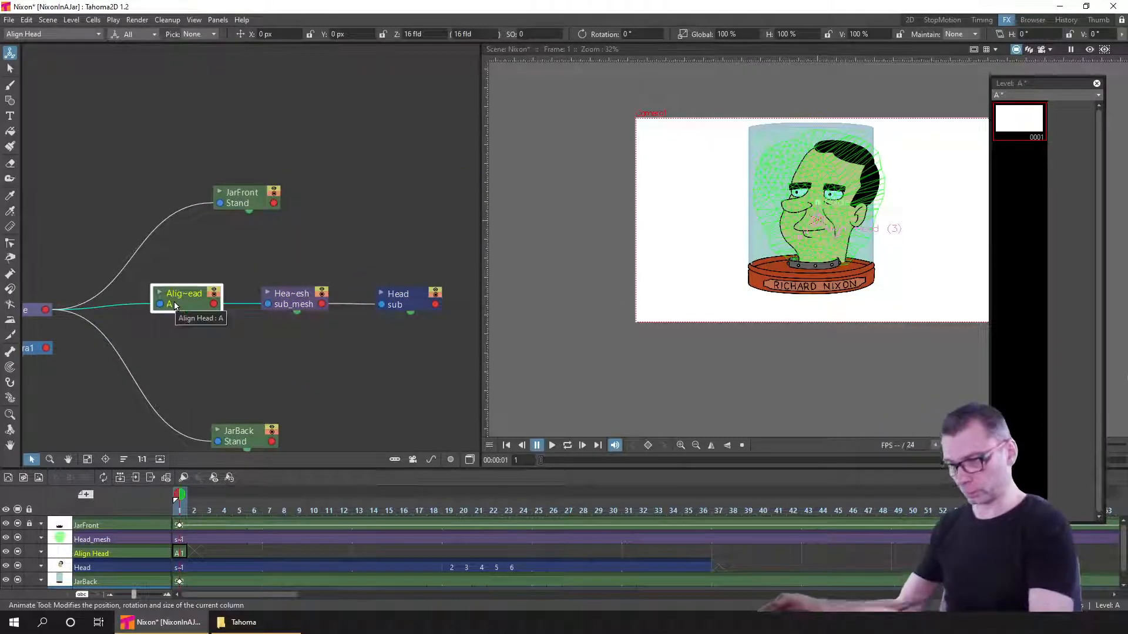
{"action": "left_click", "coordinate": [178, 554]}
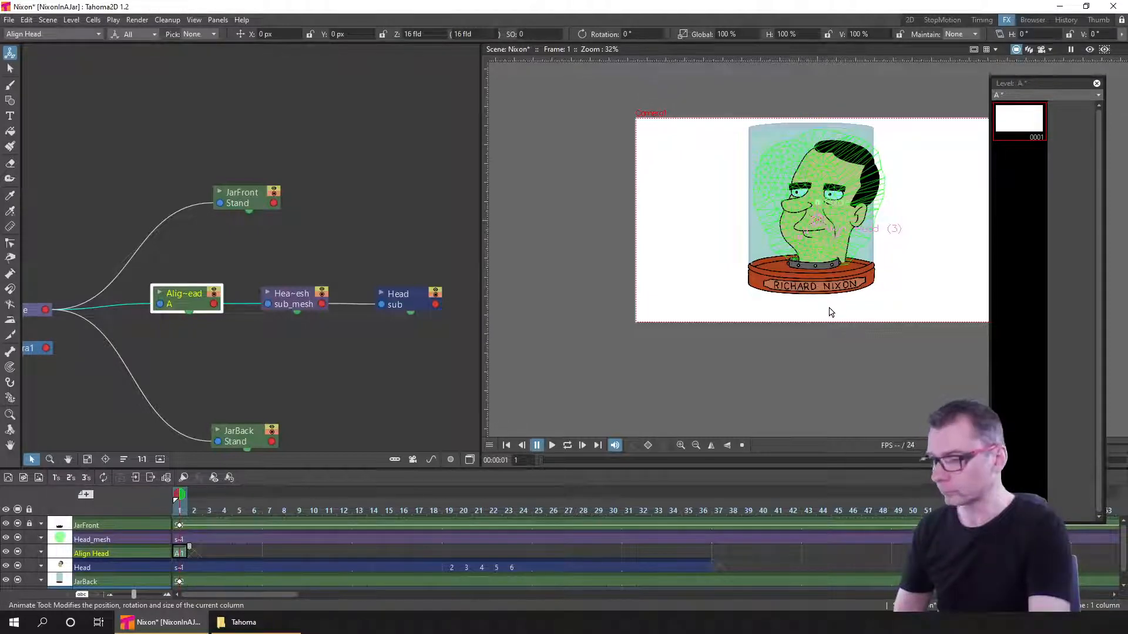
{"action": "scroll", "coordinate": [829, 308], "scroll_direction": "up", "scroll_amount": 3}
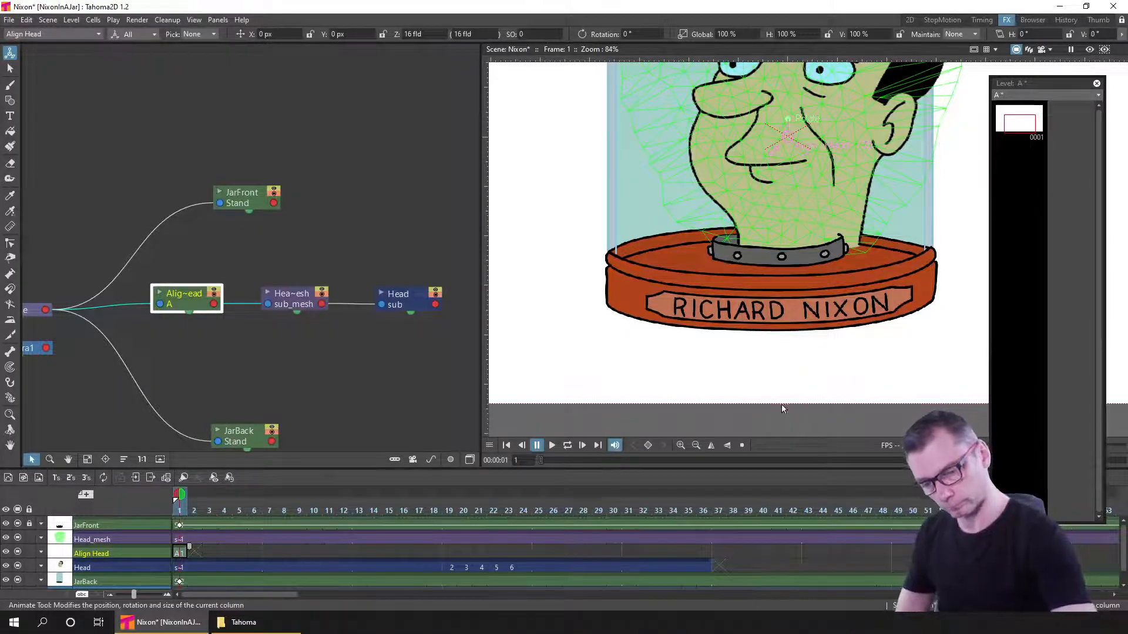
{"action": "left_click", "coordinate": [242, 20]}
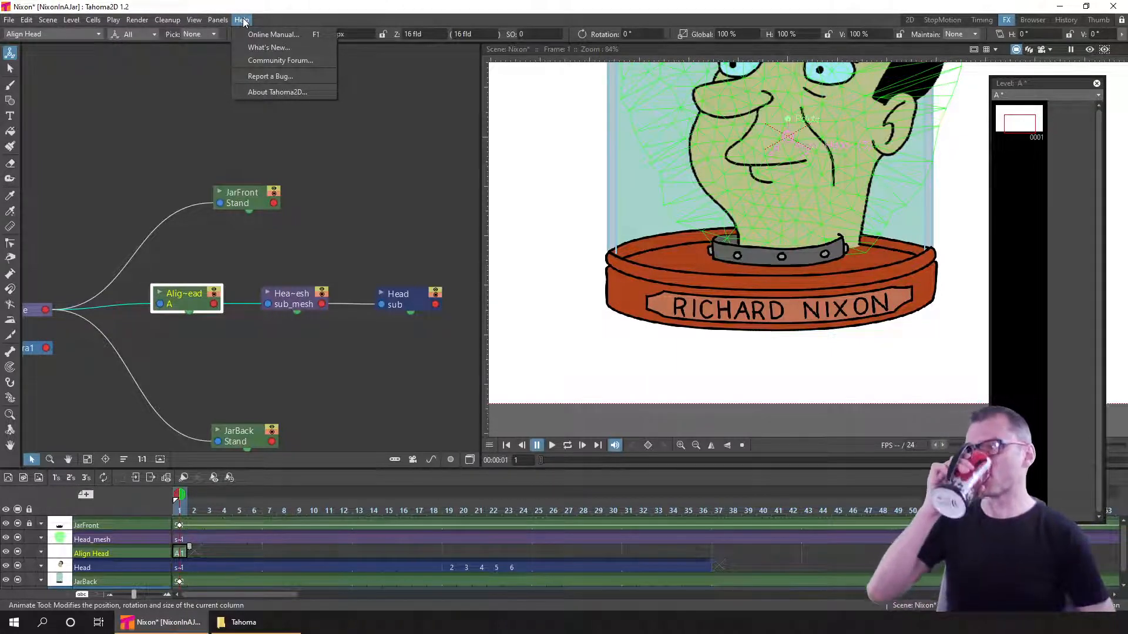
{"action": "left_click", "coordinate": [348, 9]}
- Save the scene, restart Tahoma2D and reopen the recent Nixon scene from the NixonInAJar project
{"action": "key", "text": "ctrl+s"}
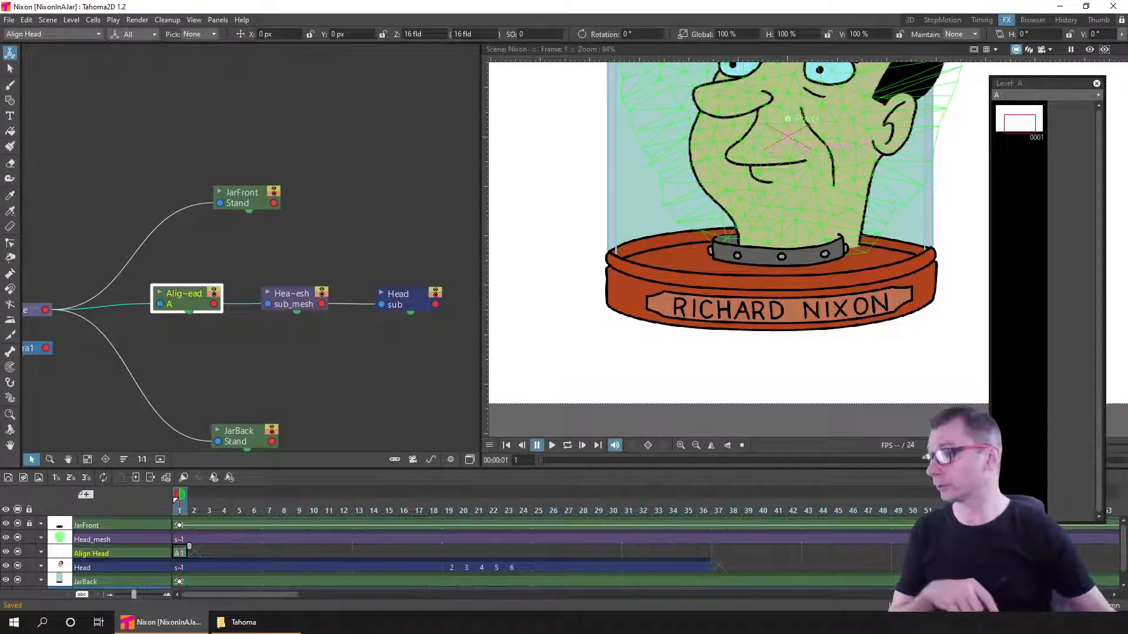
{"action": "left_click", "coordinate": [1112, 6]}
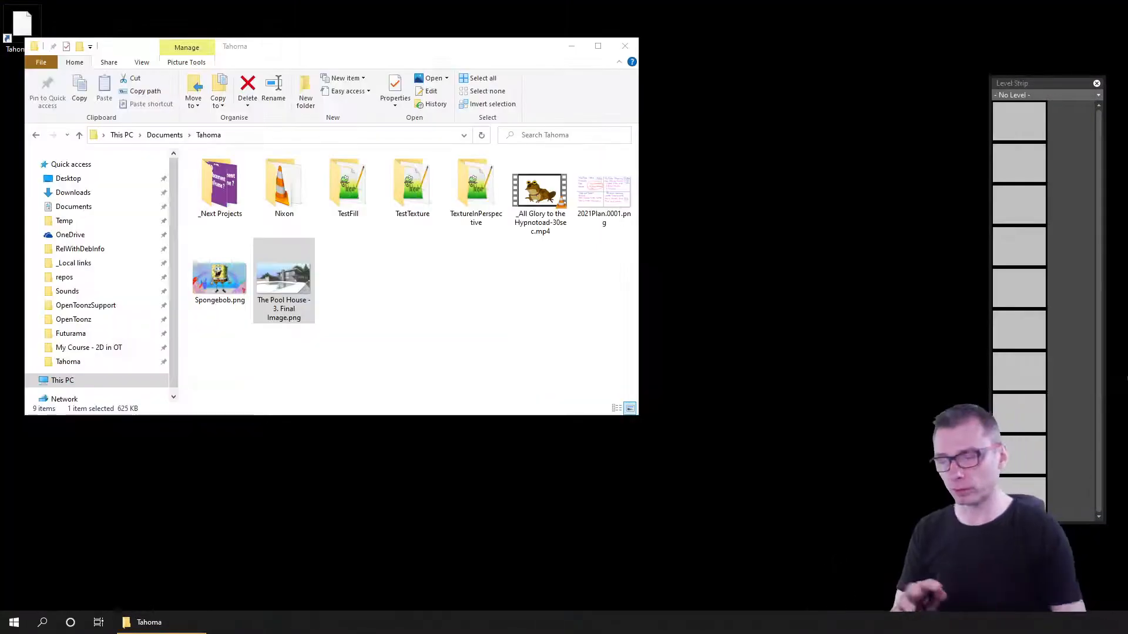
{"action": "left_click", "coordinate": [1097, 85]}
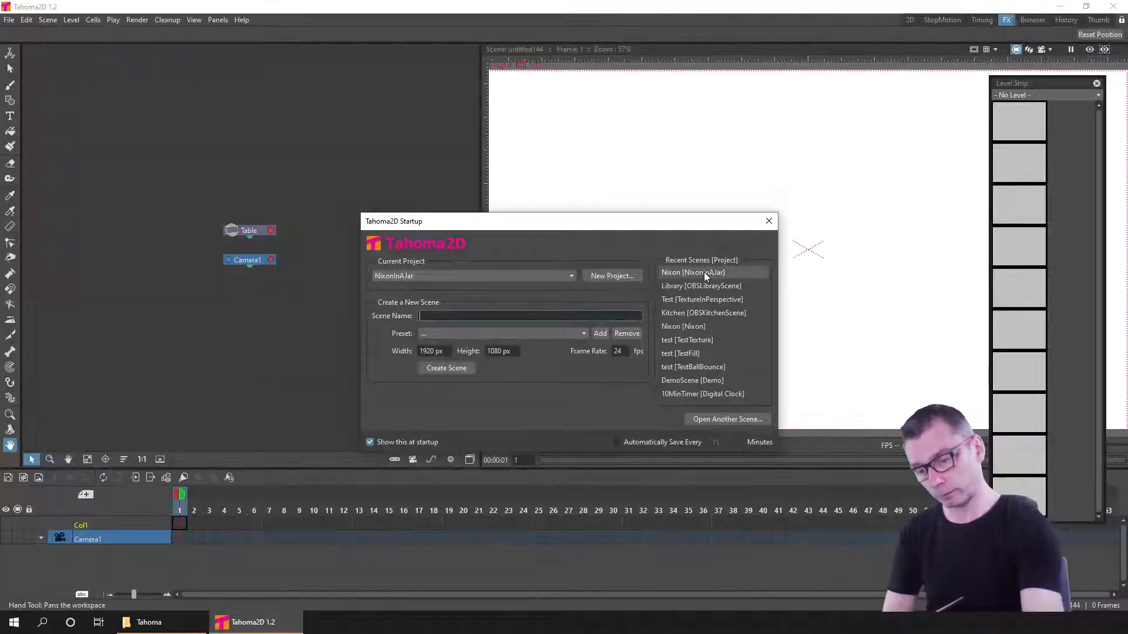
{"action": "left_click", "coordinate": [707, 273]}
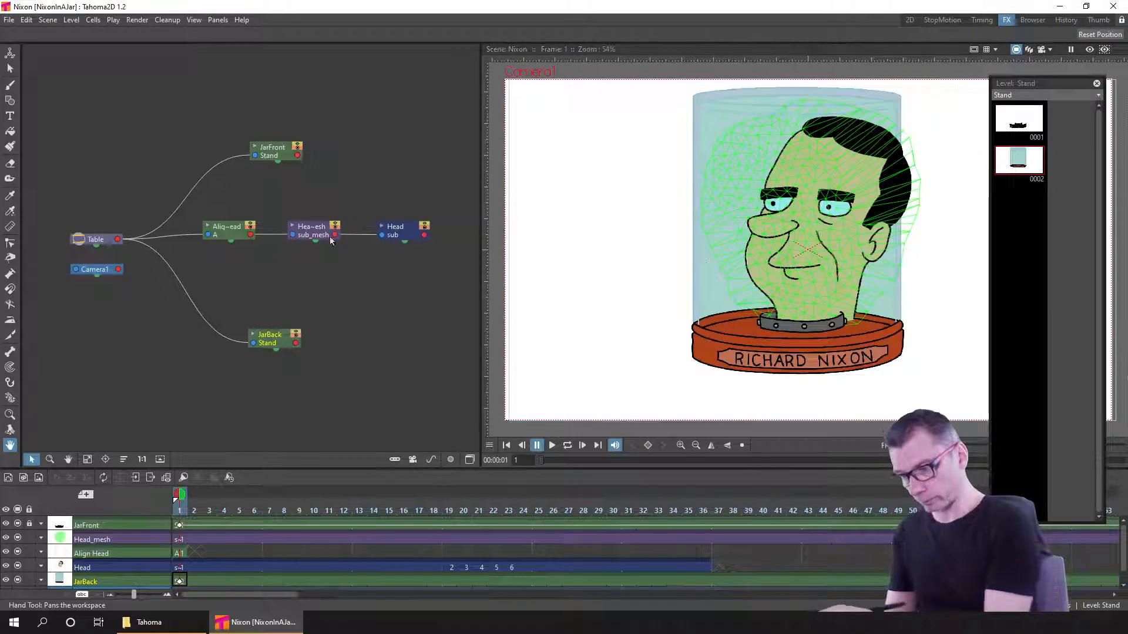
- Shift the head within the jar at frame 1 by moving Align Head with the Animate tool to about X -44 px, Y 1 px
{"action": "left_click_drag", "start_coordinate": [219, 234], "coordinate": [216, 244]}
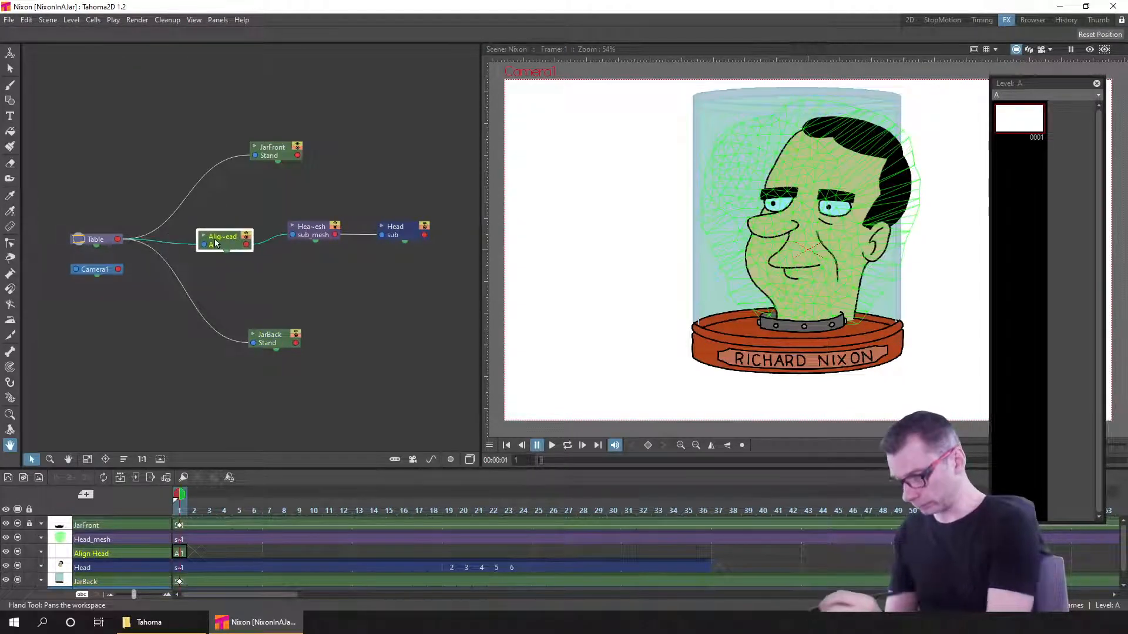
{"action": "left_click", "coordinate": [11, 53]}
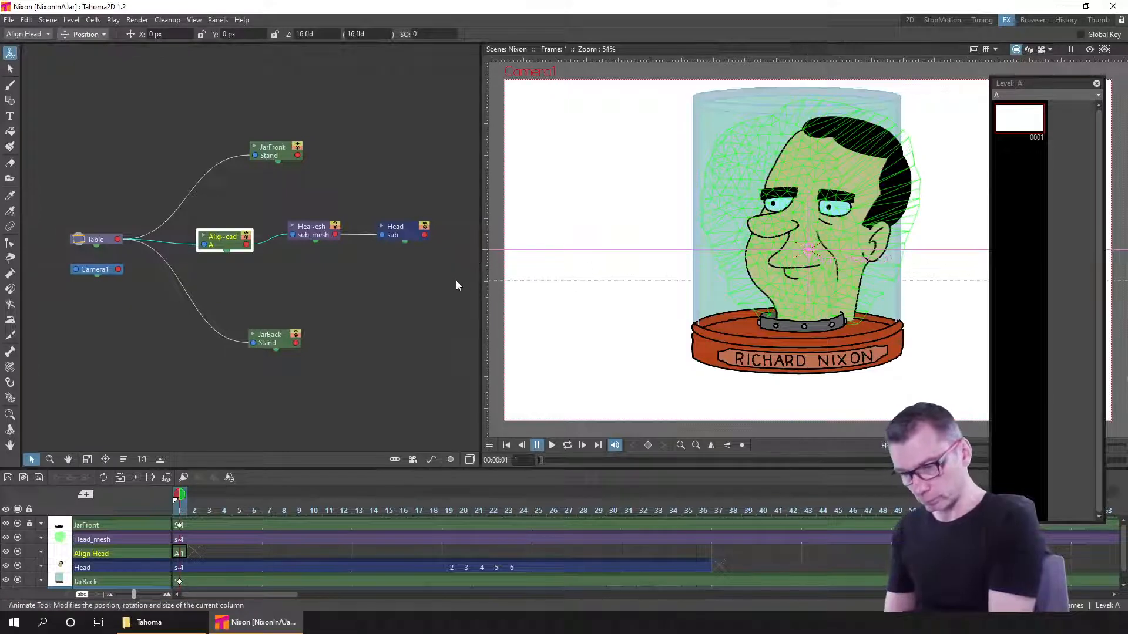
{"action": "left_click_drag", "start_coordinate": [483, 266], "coordinate": [415, 270]}
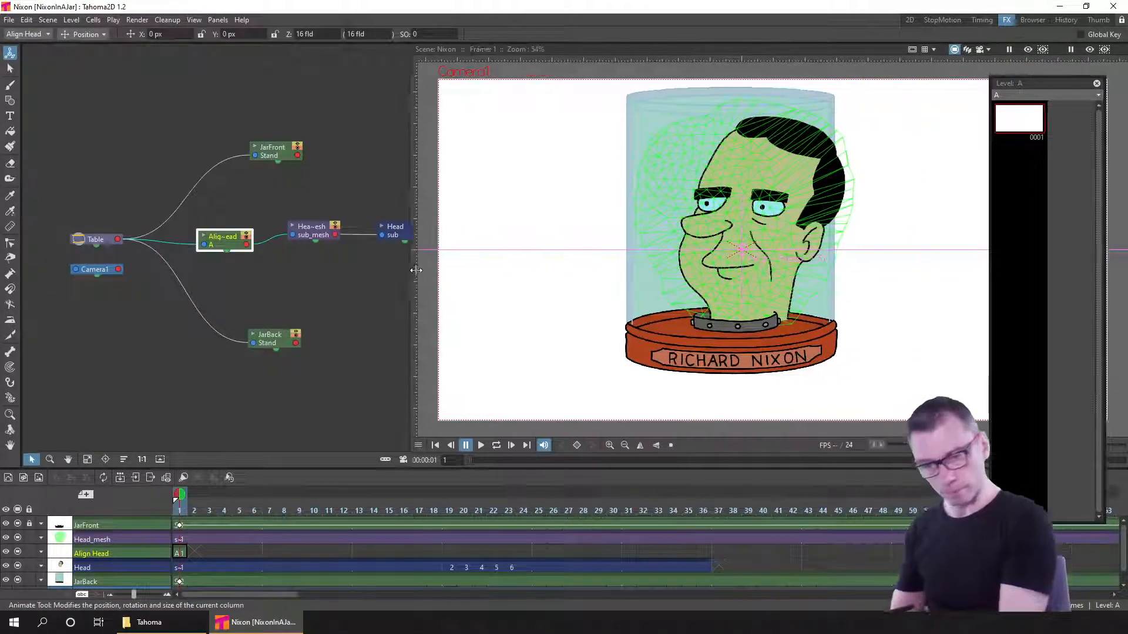
{"action": "scroll", "coordinate": [814, 255], "scroll_direction": "up", "scroll_amount": 2}
{"action": "scroll", "coordinate": [814, 255], "scroll_direction": "down", "scroll_amount": 1}
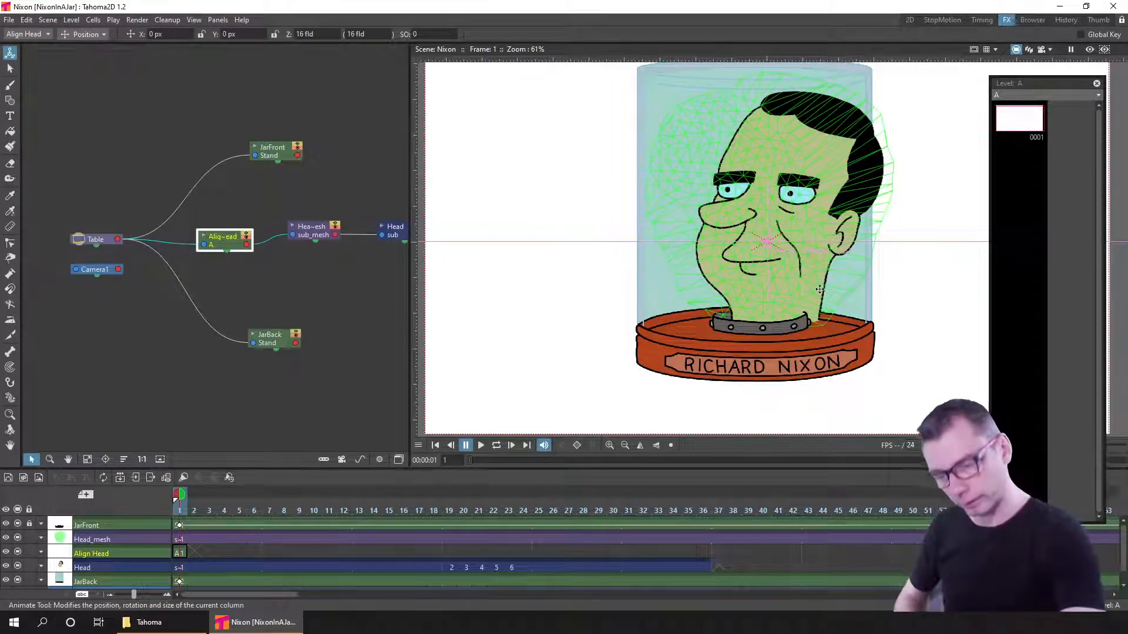
{"action": "left_click_drag", "start_coordinate": [819, 290], "coordinate": [802, 290]}
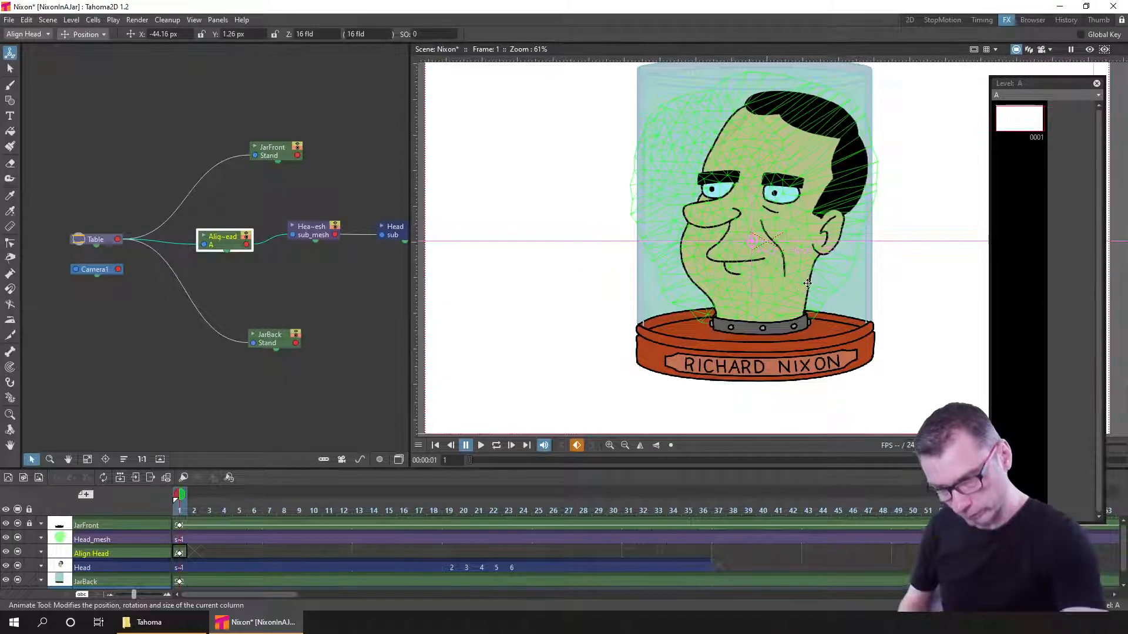
- Scrub the timeline to check the head's placement across the blink frames, and save the scene
{"action": "left_click_drag", "start_coordinate": [181, 511], "coordinate": [510, 503]}
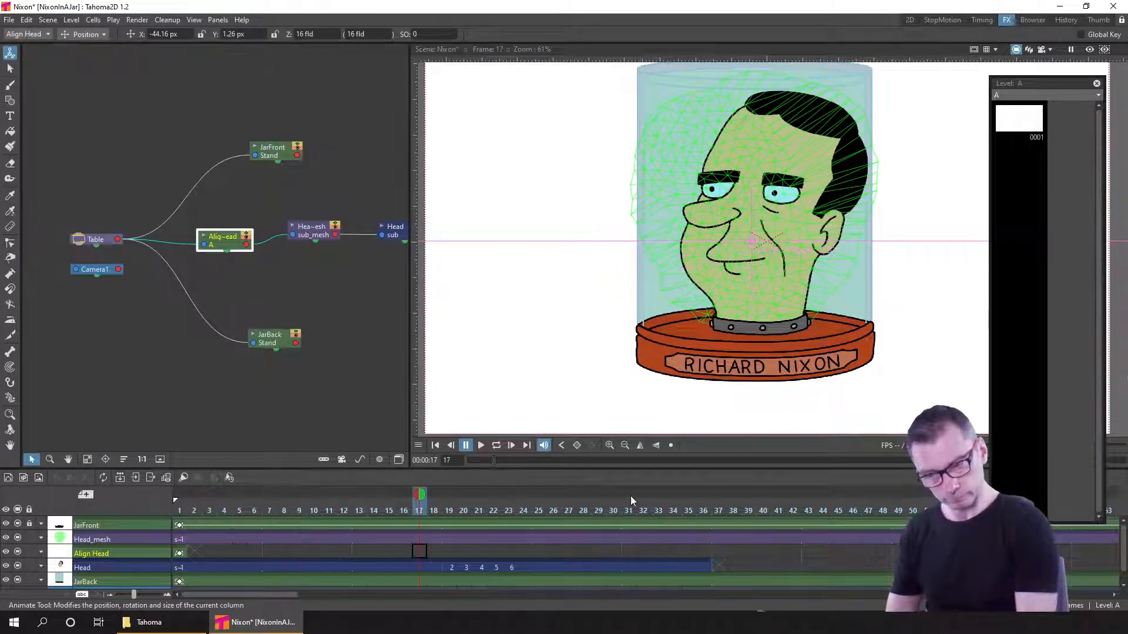
{"action": "left_click_drag", "start_coordinate": [630, 500], "coordinate": [467, 487]}
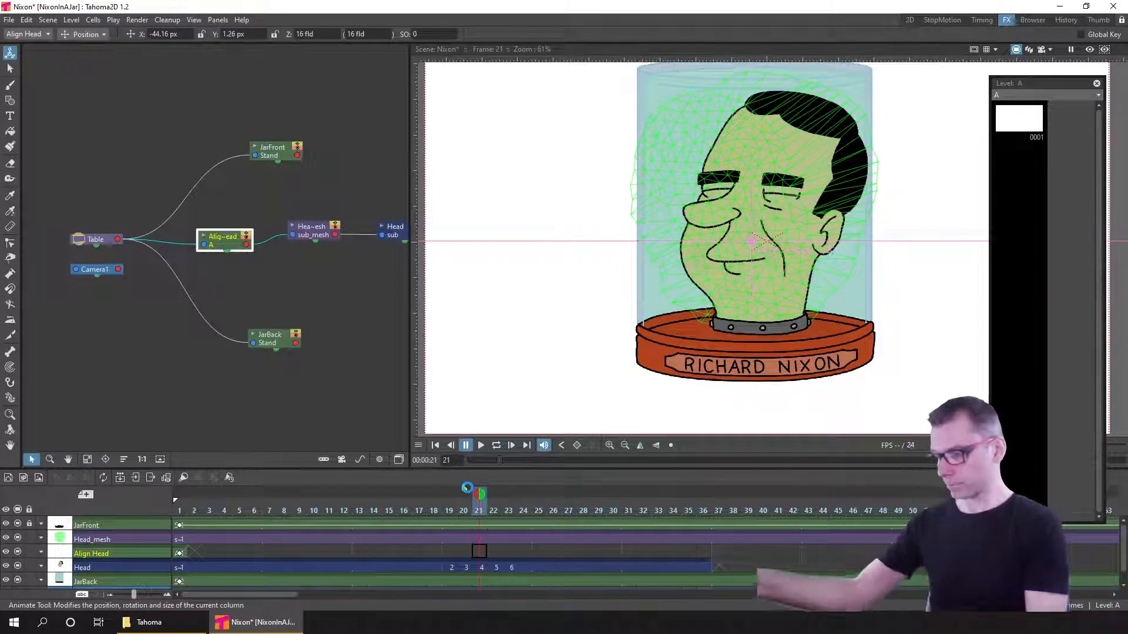
{"action": "key", "text": "ctrl+s"}
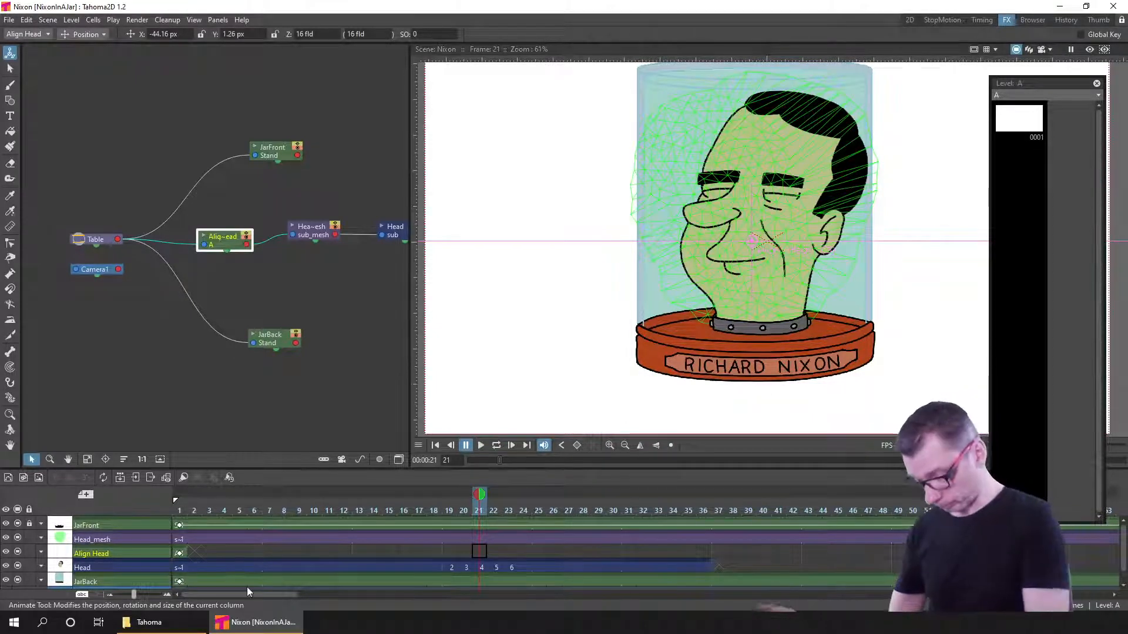
- Go to frame 19 and close the floating level strip that covers the canvas
{"action": "left_click", "coordinate": [451, 509]}
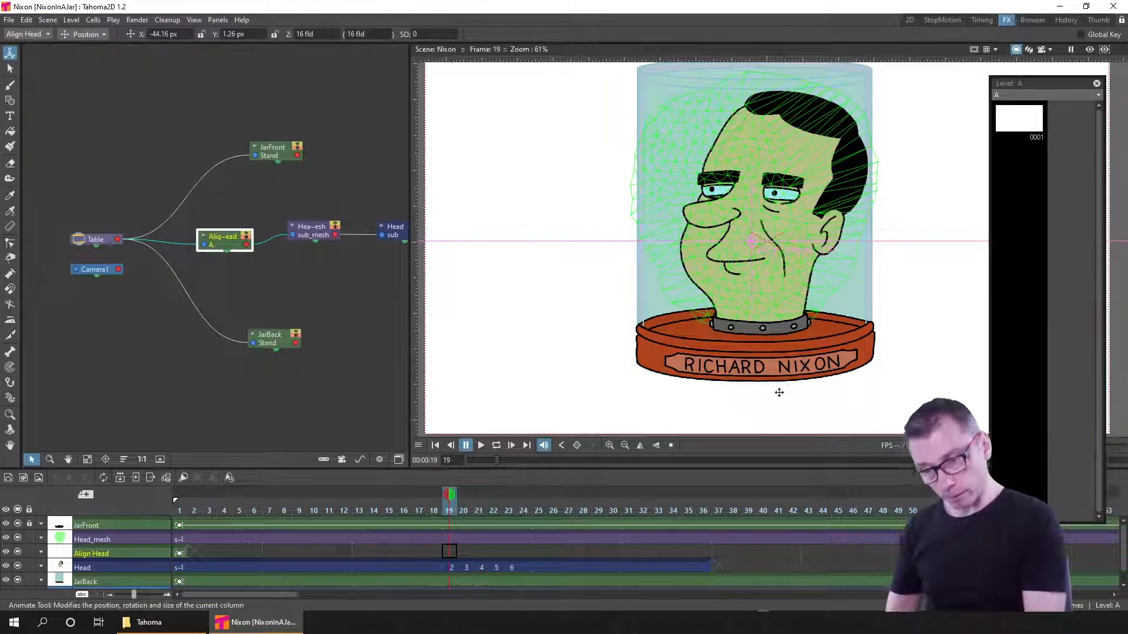
{"action": "left_click_drag", "start_coordinate": [778, 393], "coordinate": [711, 410]}
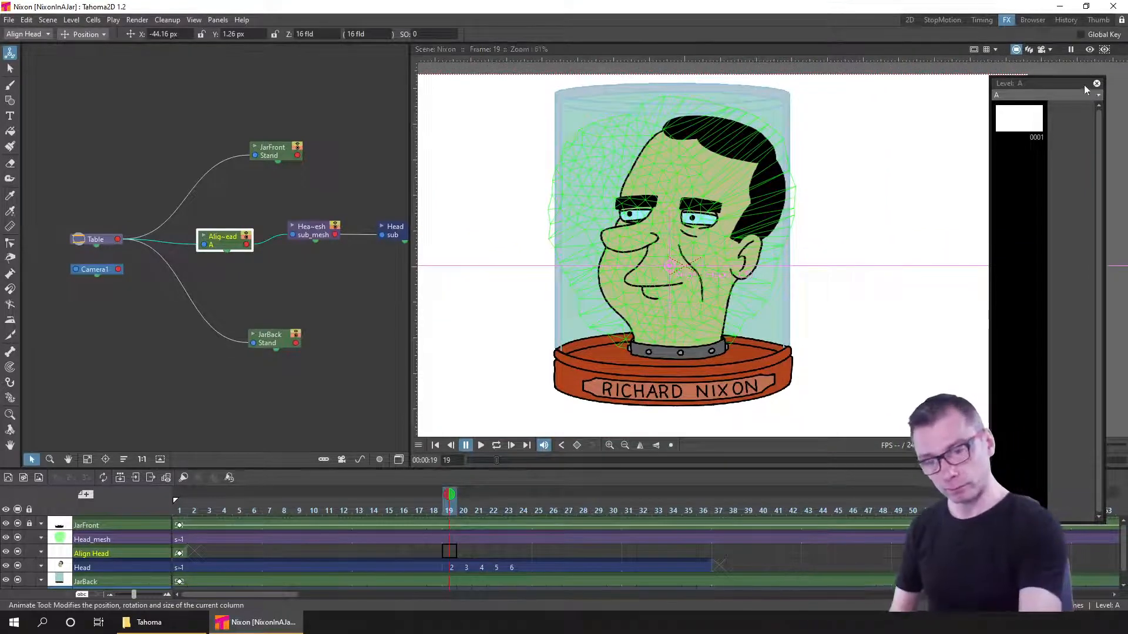
{"action": "left_click_drag", "start_coordinate": [1049, 83], "coordinate": [1072, 82]}
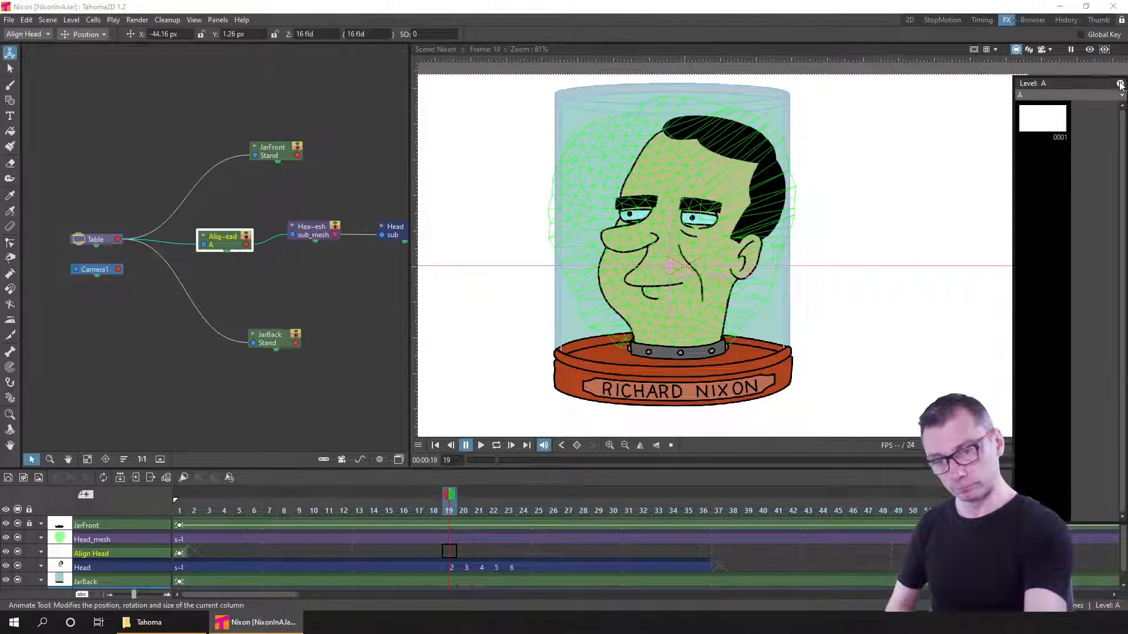
{"action": "left_click", "coordinate": [1120, 84]}
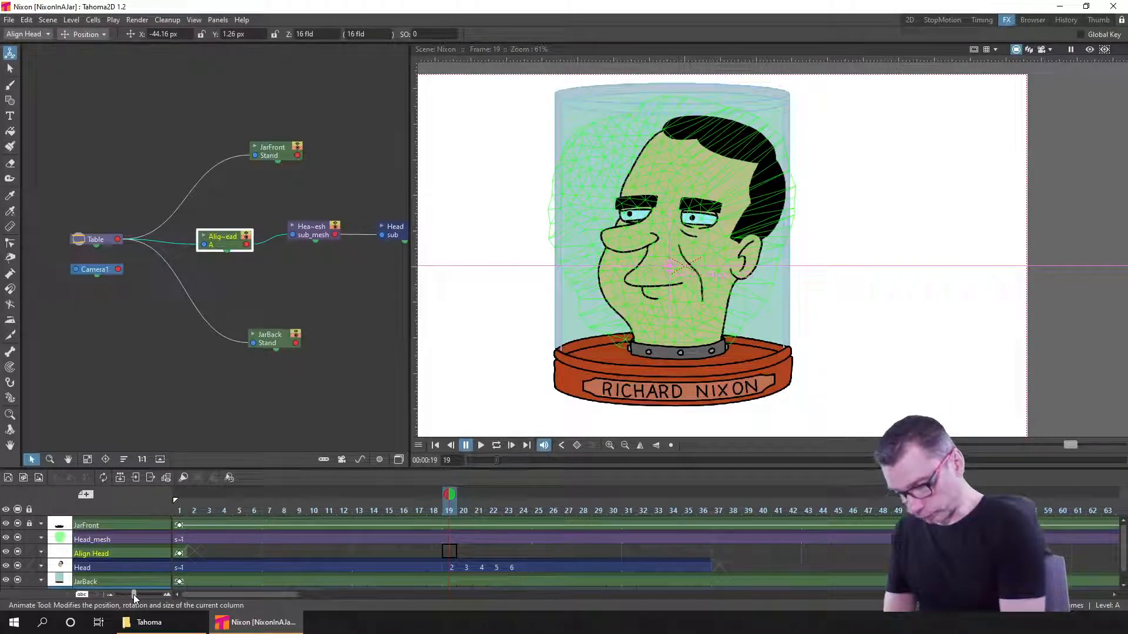
- Scrub the timeline from frame 1 and step through frames 19 to 24 to examine the head's blink
{"action": "left_click_drag", "start_coordinate": [134, 594], "coordinate": [133, 594]}
{"action": "left_click_drag", "start_coordinate": [491, 544], "coordinate": [451, 528]}
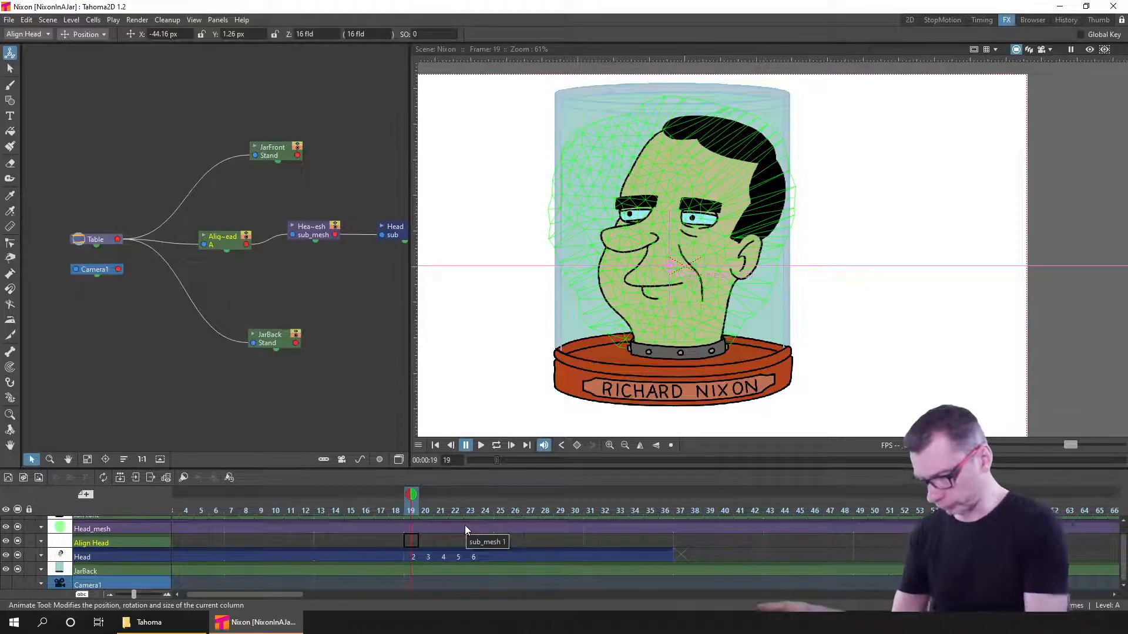
{"action": "left_click_drag", "start_coordinate": [389, 508], "coordinate": [170, 508]}
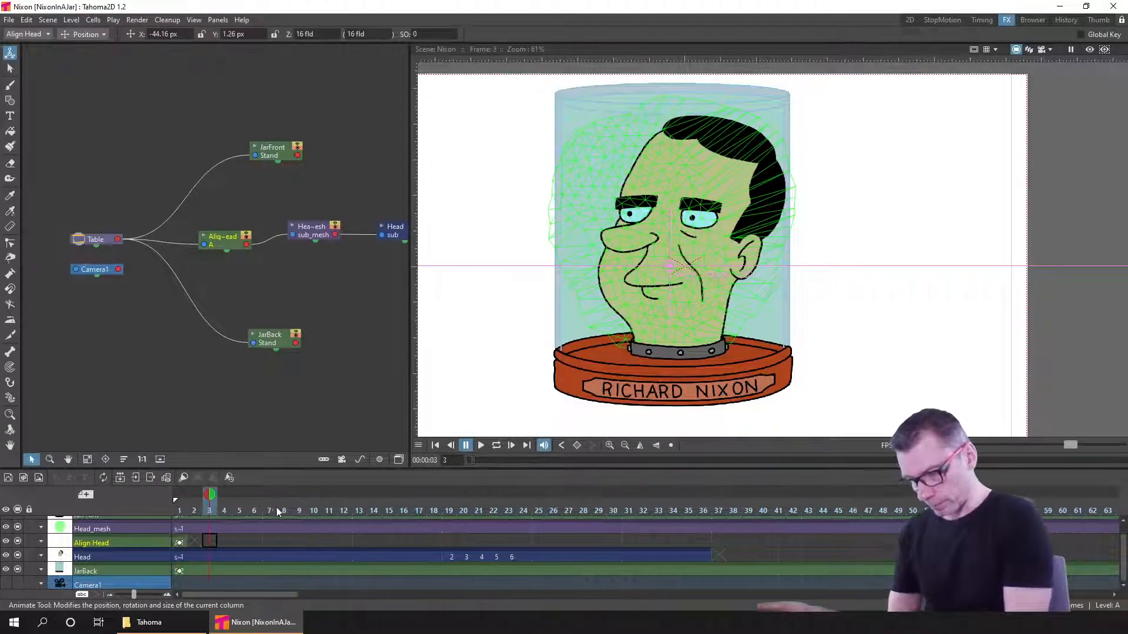
{"action": "left_click_drag", "start_coordinate": [276, 506], "coordinate": [418, 508]}
{"action": "scroll", "coordinate": [403, 586], "scroll_direction": "up", "scroll_amount": 1}
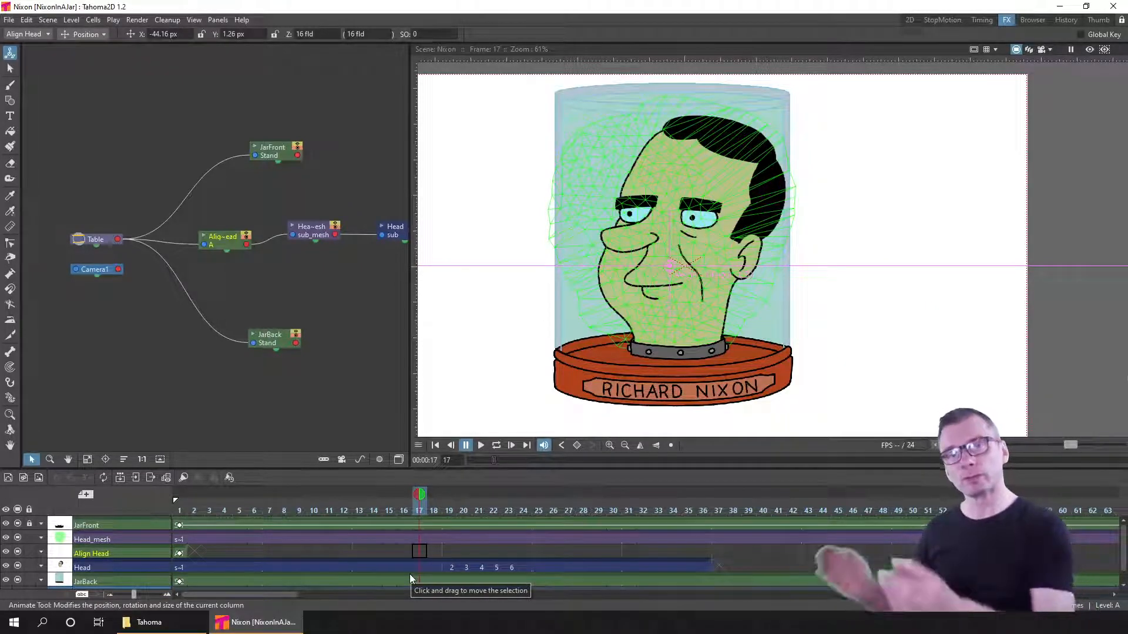
{"action": "left_click", "coordinate": [71, 20]}
{"action": "mouse_move", "coordinate": [47, 20]}
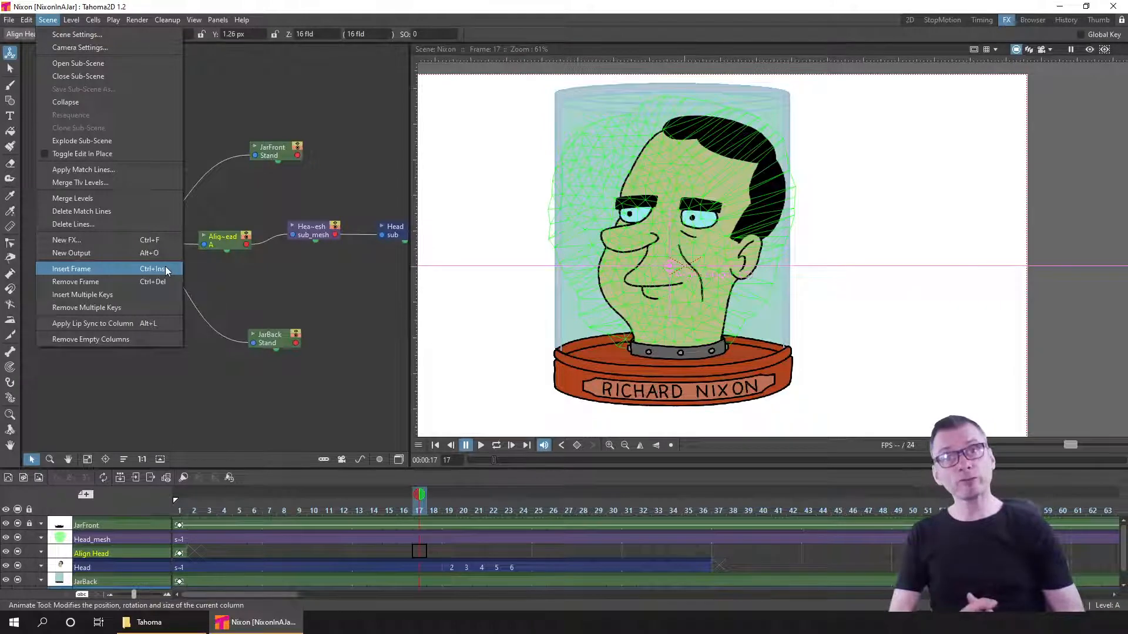
{"action": "left_click", "coordinate": [451, 509]}
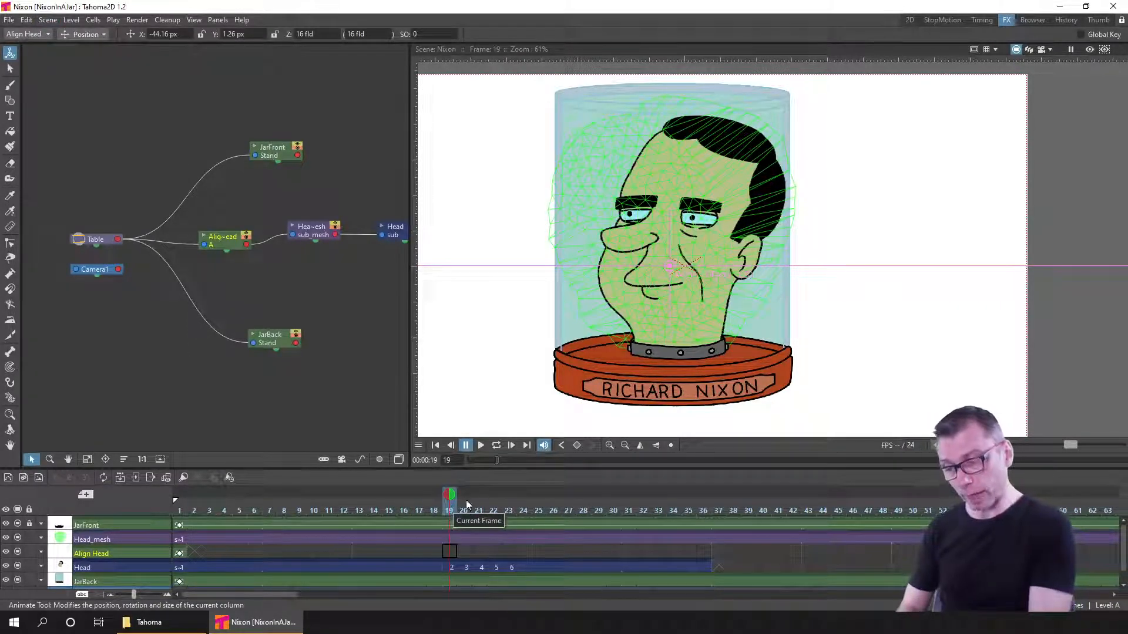
{"action": "left_click", "coordinate": [465, 511]}
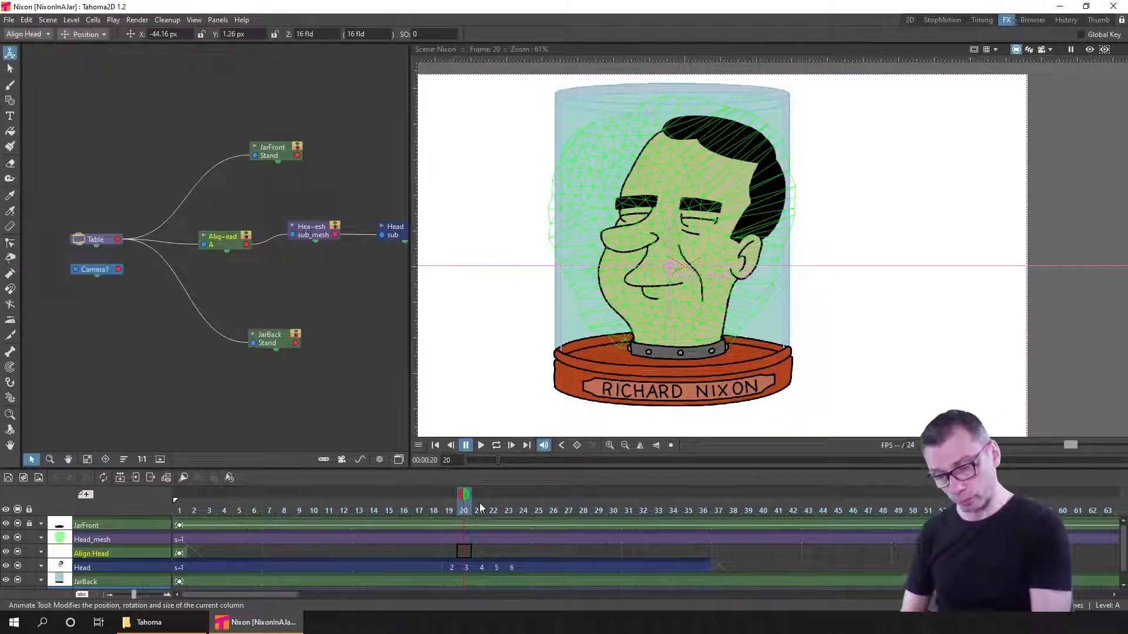
{"action": "left_click", "coordinate": [483, 509]}
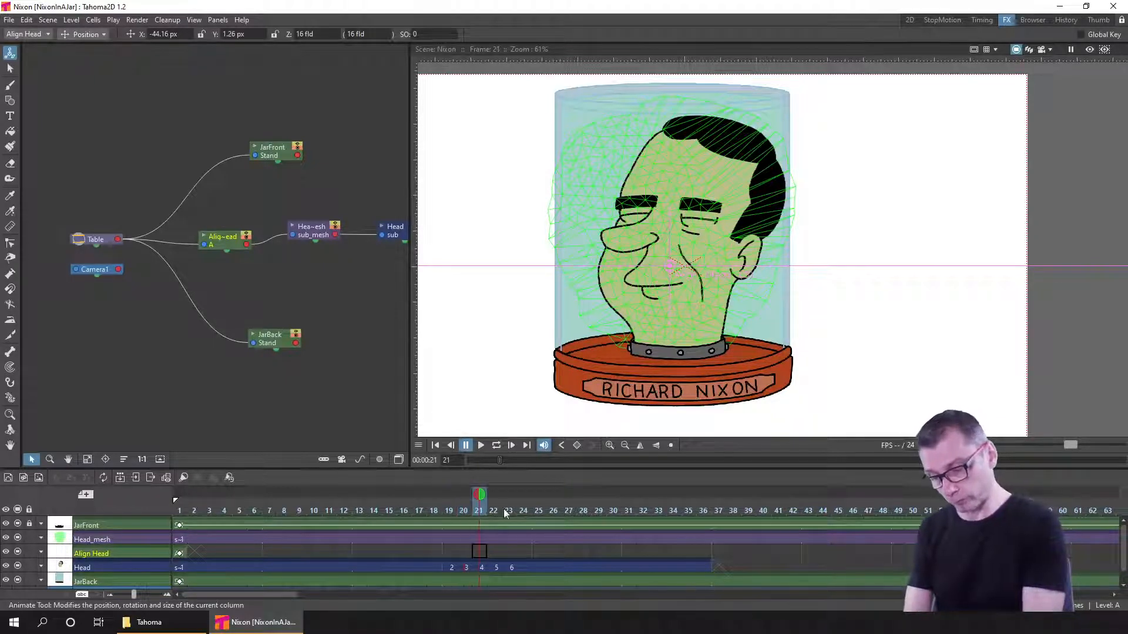
{"action": "left_click", "coordinate": [502, 509]}
{"action": "left_click", "coordinate": [510, 508]}
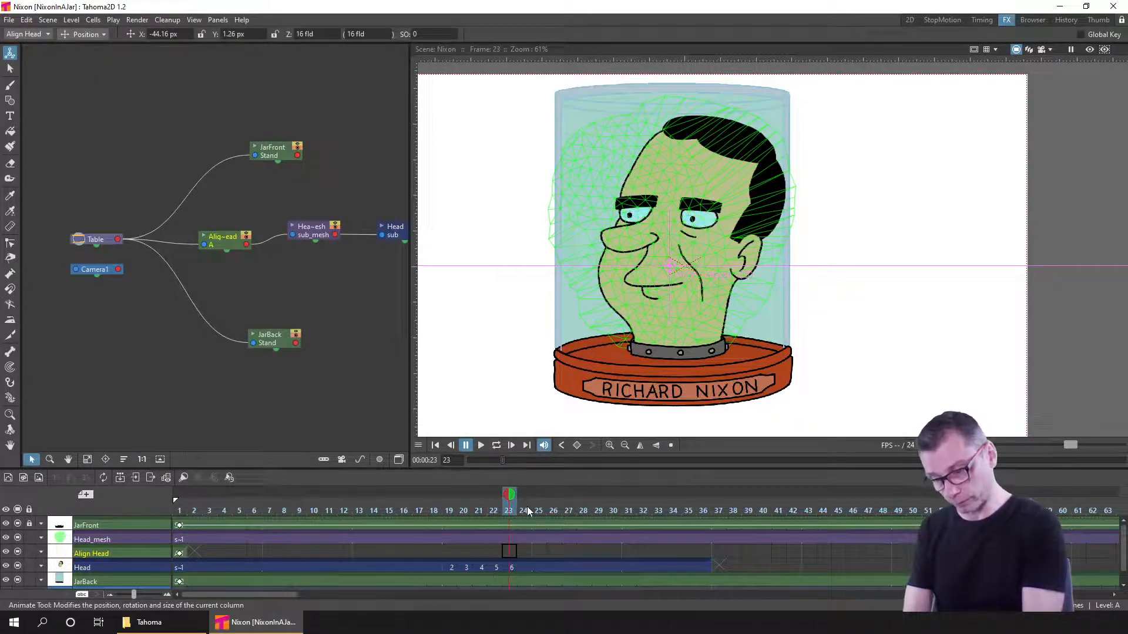
{"action": "left_click", "coordinate": [522, 508]}
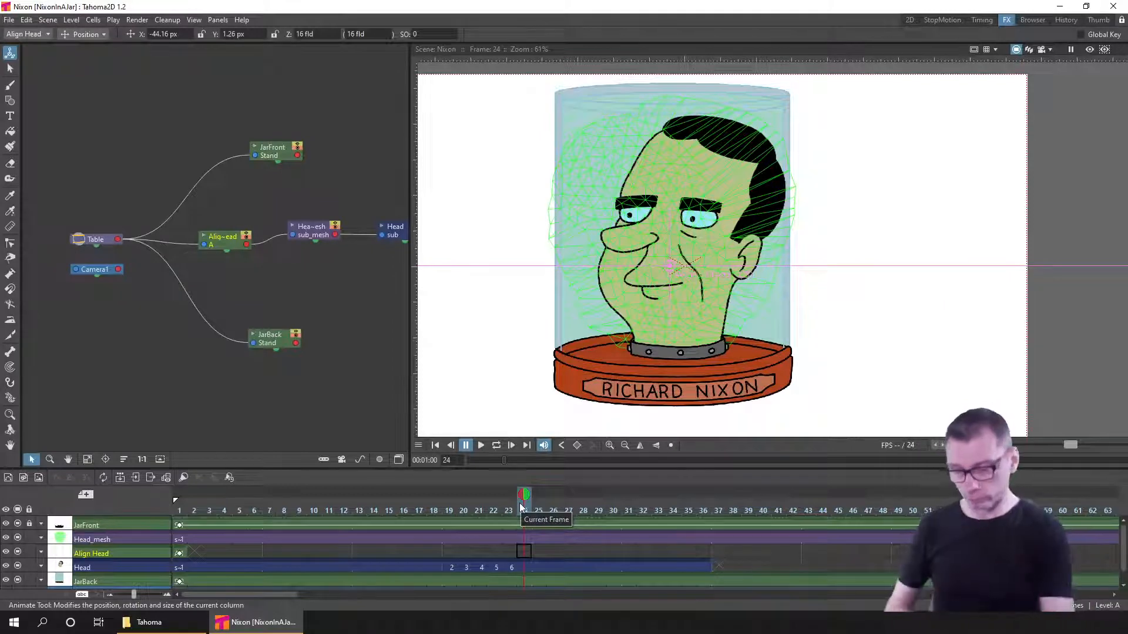
- Select the Head's blink cells starting at frame 19 and view the options for editing cell numbers, including Swing
{"action": "left_click", "coordinate": [451, 568]}
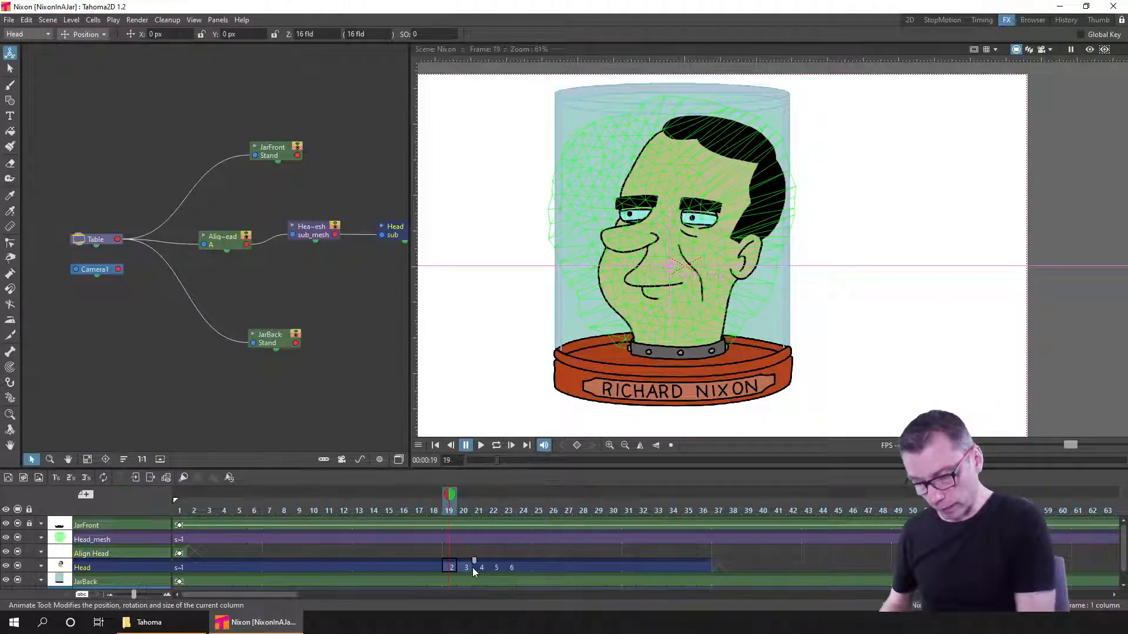
{"action": "right_click", "coordinate": [512, 564]}
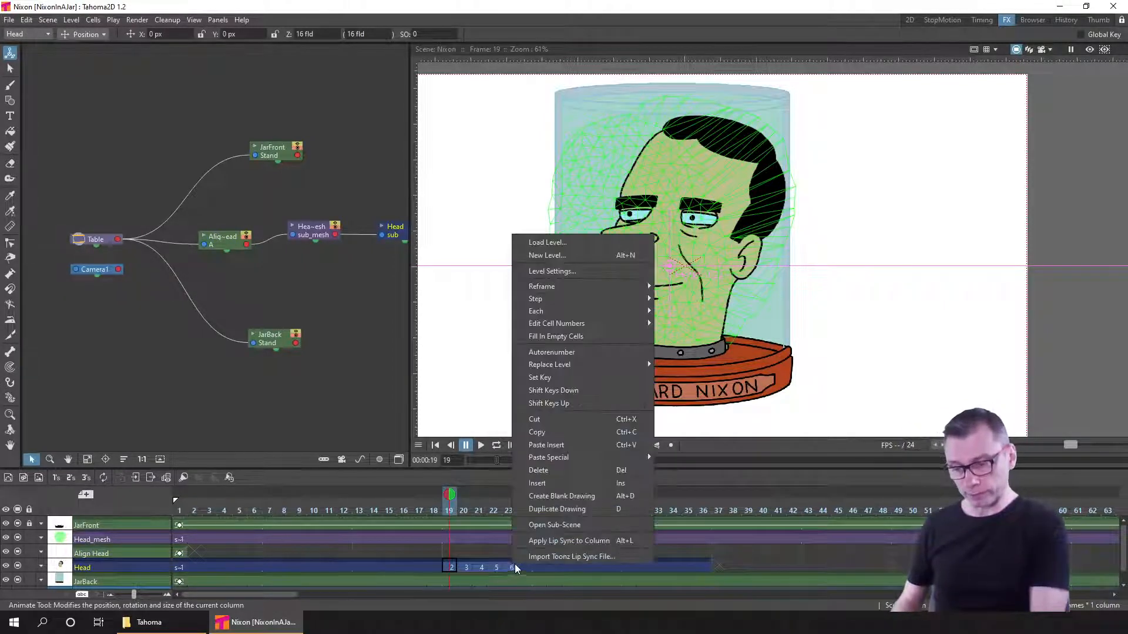
{"action": "mouse_move", "coordinate": [616, 323]}
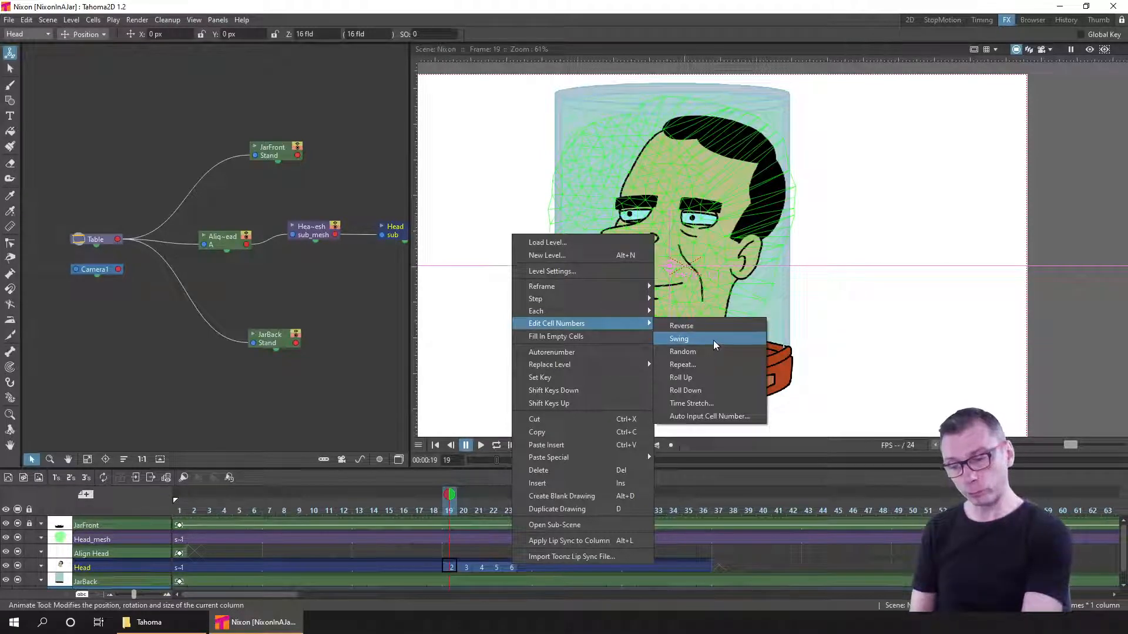
{"action": "left_click", "coordinate": [661, 12]}
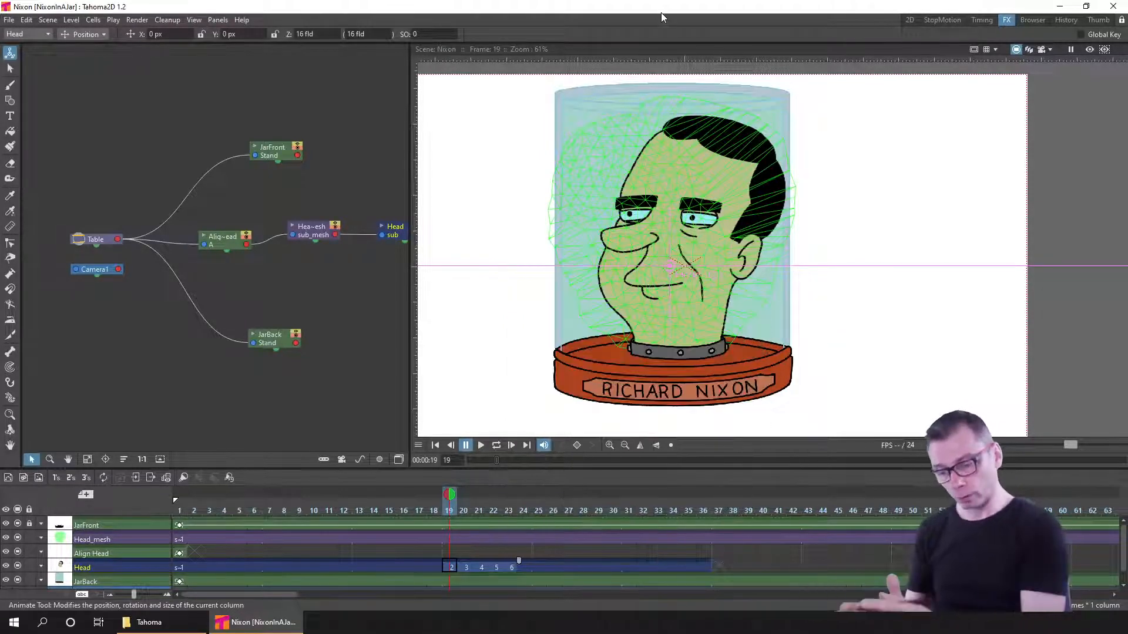
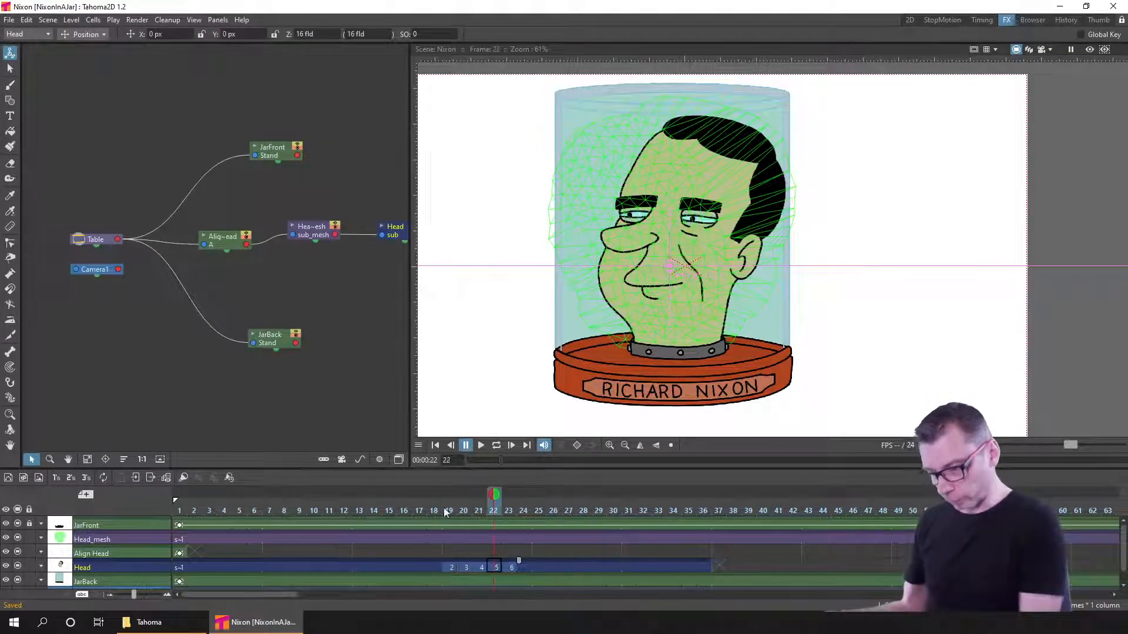
- Lengthen the Head's open-eye hold at frame 17 so that the blink starts at frame 25
{"action": "left_click", "coordinate": [417, 509]}
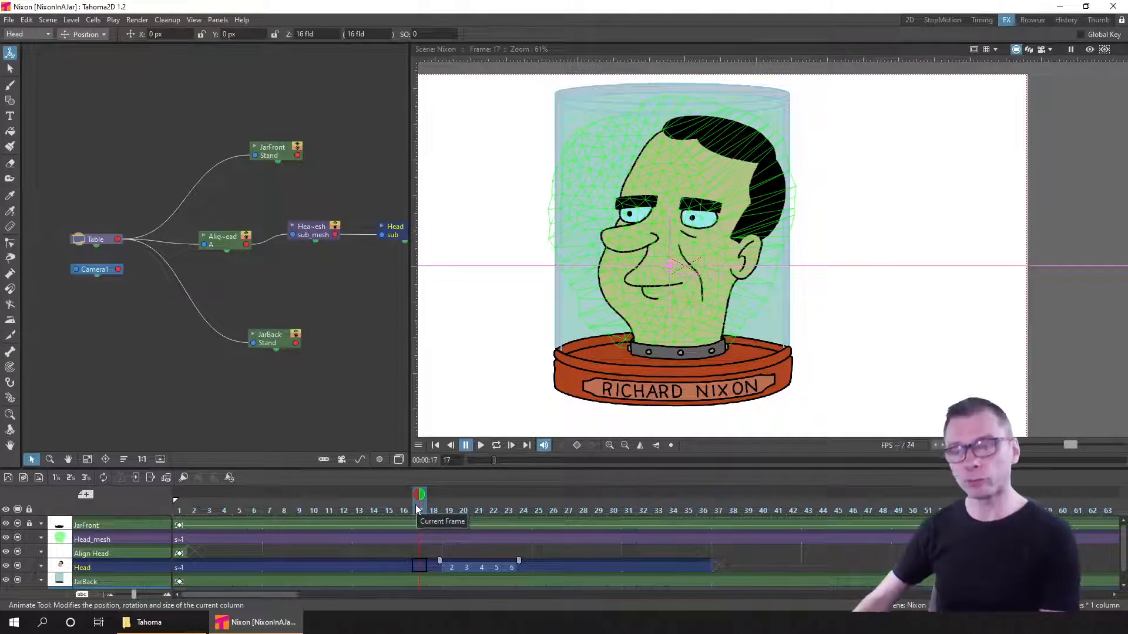
{"action": "key", "text": "Insert"}
{"action": "key", "text": "Insert"}
{"action": "key", "text": "Insert"}
{"action": "key", "text": "Insert"}
{"action": "key", "text": "Insert"}
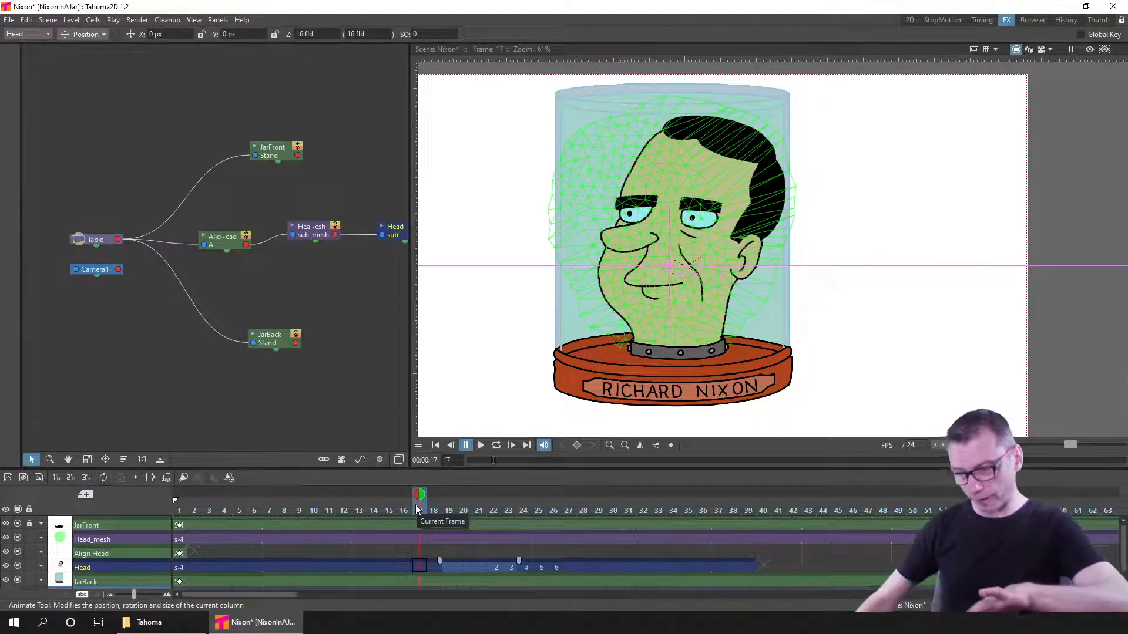
{"action": "key", "text": "Insert"}
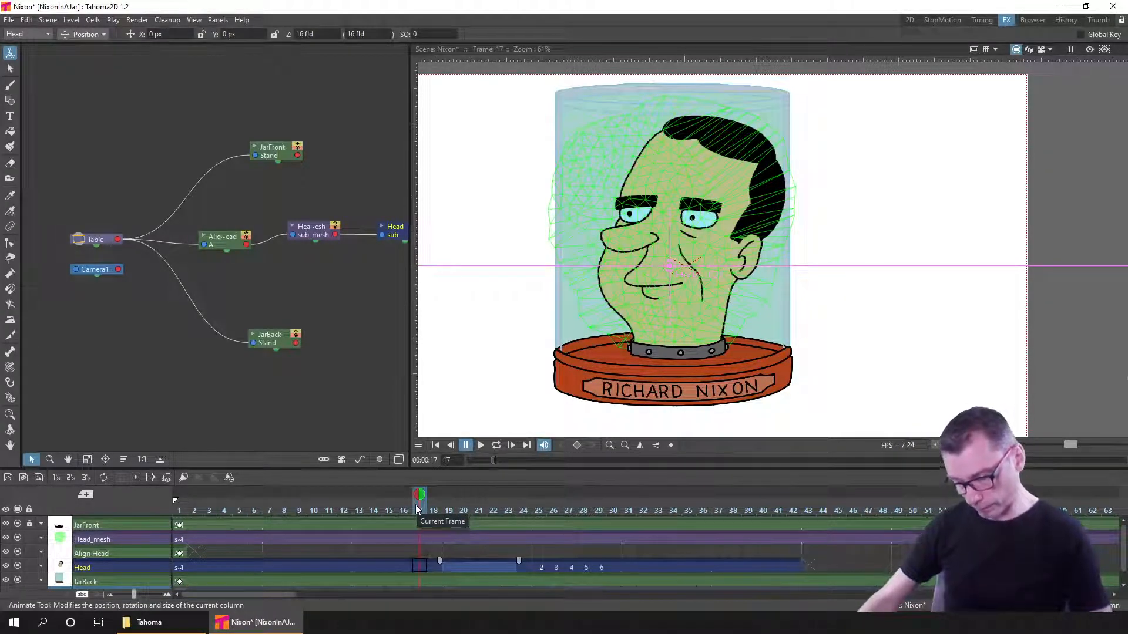
- Extend the Head's hold at frame 24 until the blink starts at frame 49, and save the scene
{"action": "left_click", "coordinate": [524, 509]}
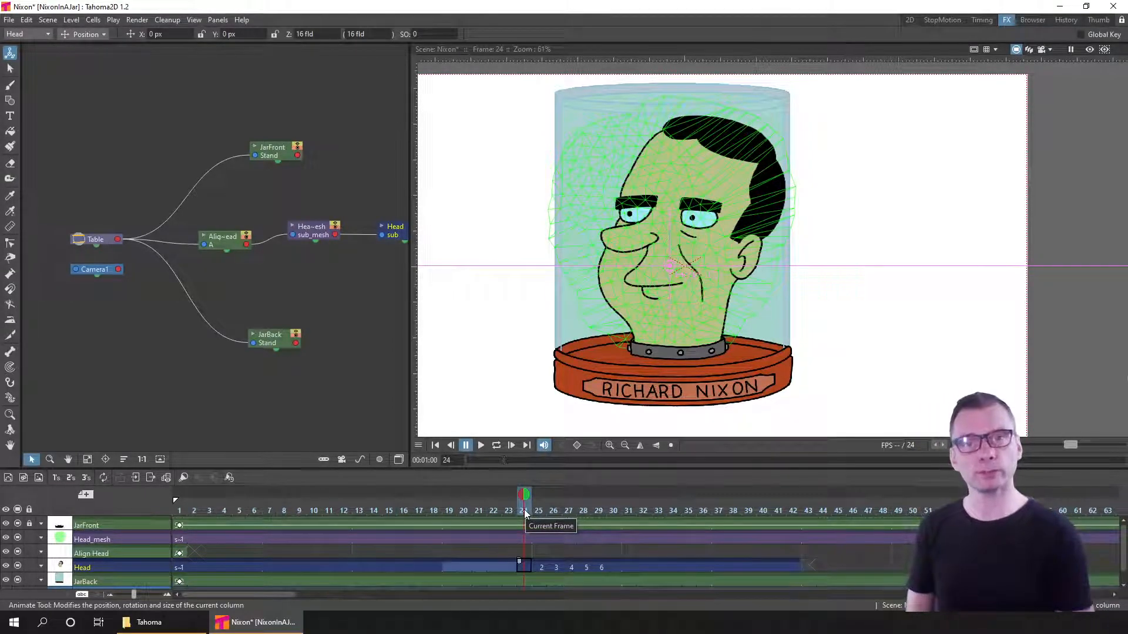
{"action": "key", "text": "Insert"}
{"action": "key", "text": "Insert"}
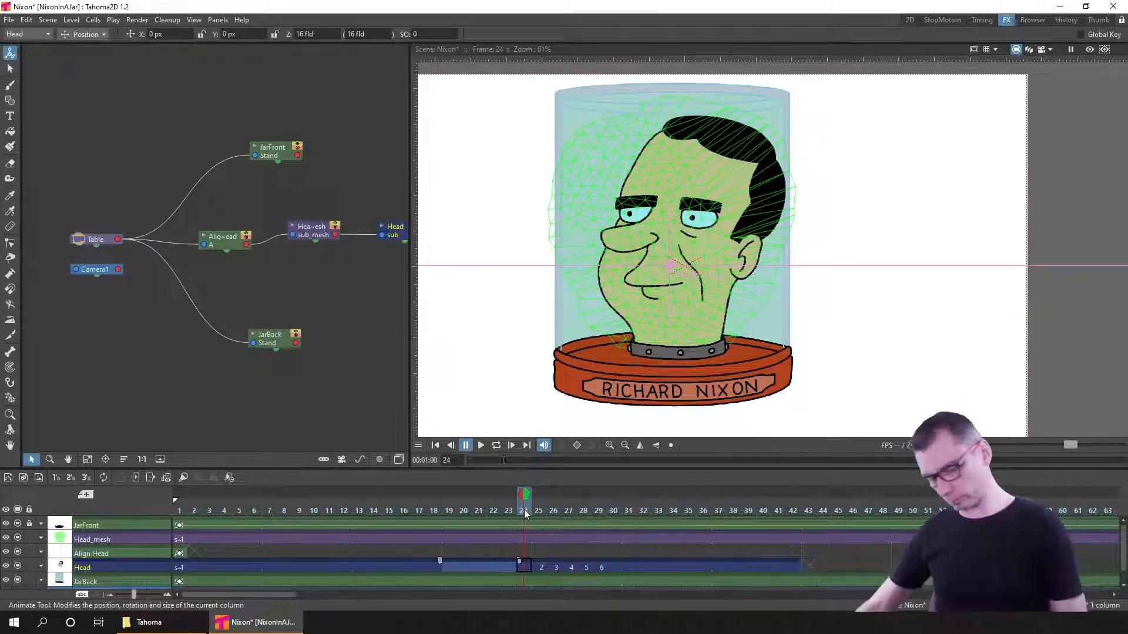
{"action": "key", "text": "Insert"}
{"action": "key", "text": "Insert"}
{"action": "key", "text": "Insert"}
{"action": "key", "text": "Insert"}
{"action": "key", "text": "Insert"}
{"action": "key", "text": "Insert"}
{"action": "key", "text": "Insert"}
{"action": "key", "text": "Insert"}
{"action": "key", "text": "Insert"}
{"action": "key", "text": "Insert"}
{"action": "key", "text": "Insert"}
{"action": "key", "text": "Insert"}
{"action": "key", "text": "Insert"}
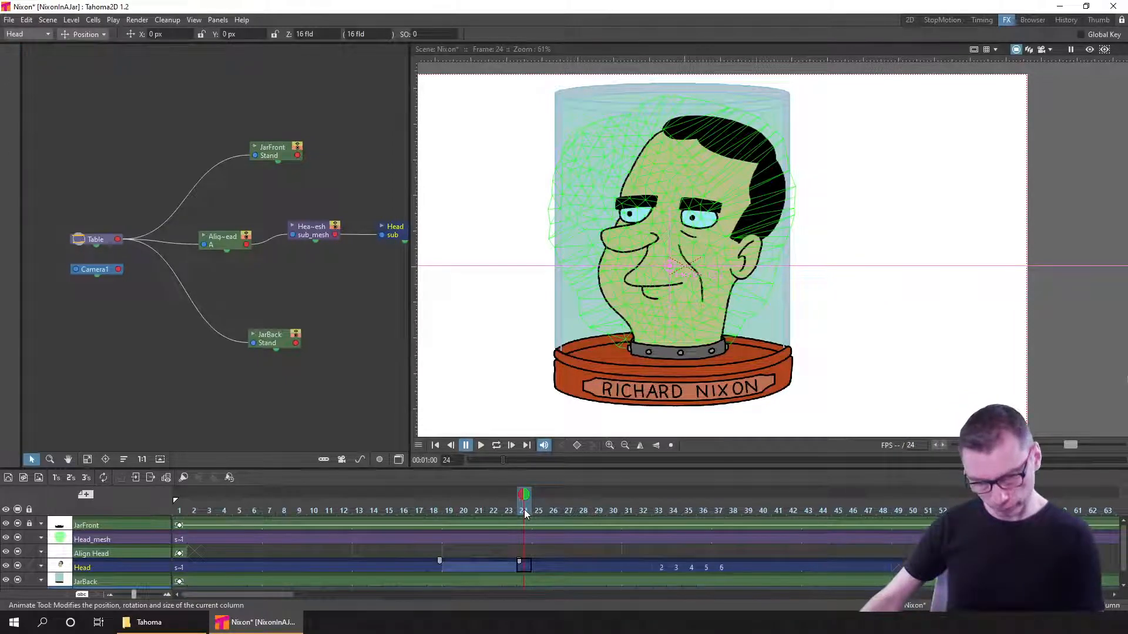
{"action": "key", "text": "Insert"}
{"action": "key", "text": "Insert"}
{"action": "key", "text": "Insert"}
{"action": "key", "text": "Insert"}
{"action": "key", "text": "Insert"}
{"action": "key", "text": "Insert"}
{"action": "key", "text": "Insert"}
{"action": "key", "text": "Insert"}
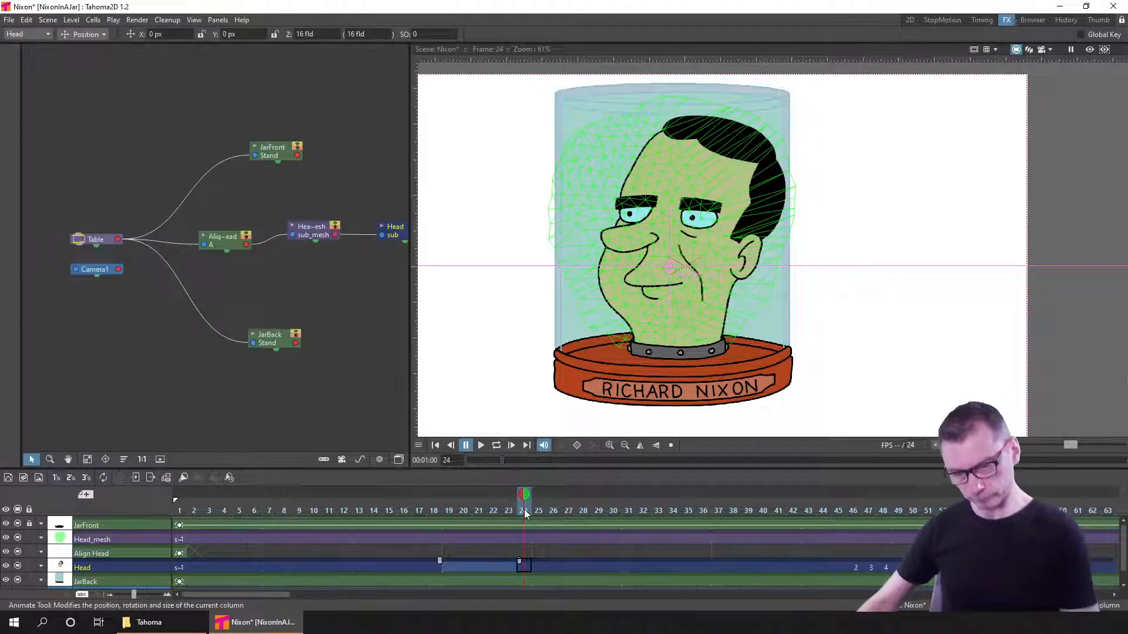
{"action": "key", "text": "Insert"}
{"action": "key", "text": "ctrl+s"}
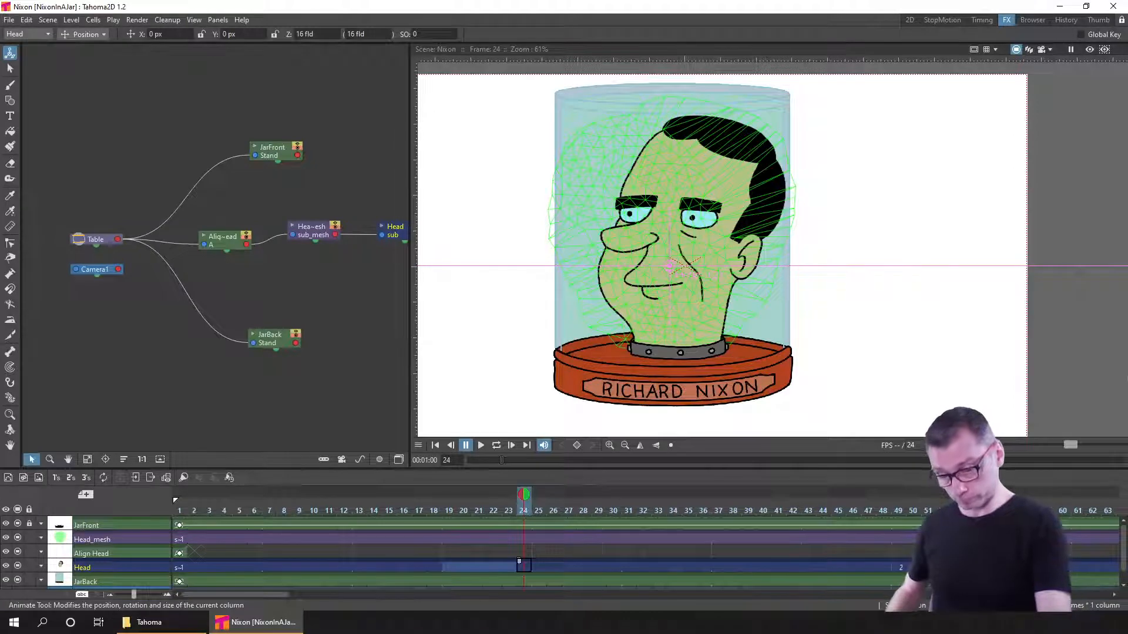
- Go to JarFront's cell at frame 181, just after its last keyframe, and save the scene
{"action": "scroll", "coordinate": [851, 555], "scroll_direction": "right", "scroll_amount": 5}
{"action": "scroll", "coordinate": [710, 565], "scroll_direction": "right", "scroll_amount": 6}
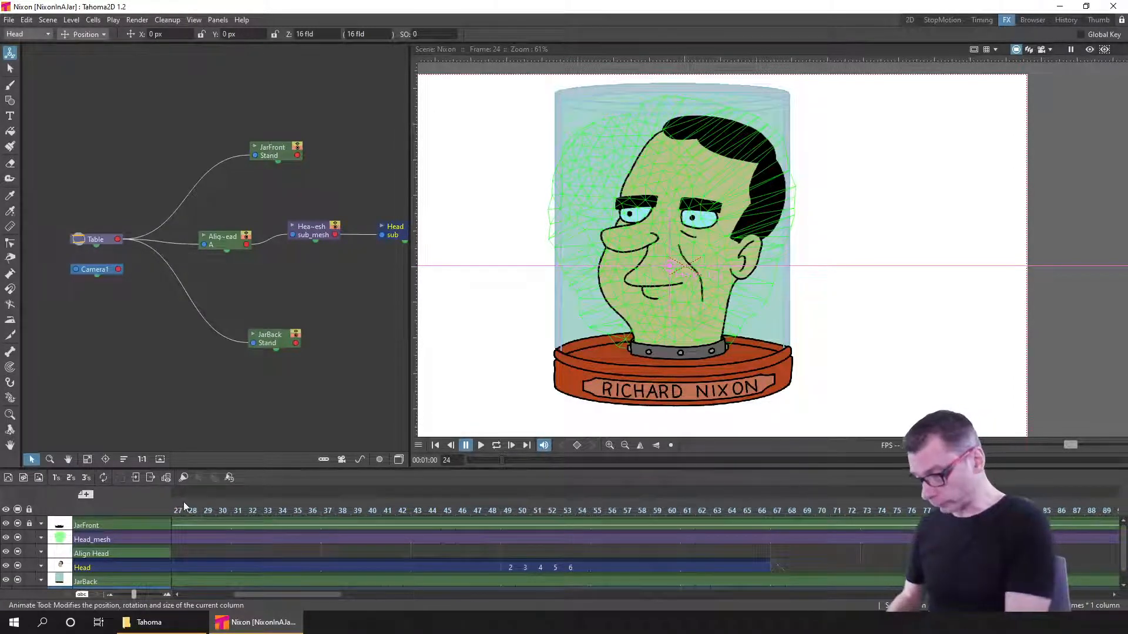
{"action": "mouse_move", "coordinate": [294, 595]}
{"action": "left_mouse_down"}
{"action": "mouse_move", "coordinate": [607, 590]}
{"action": "mouse_move", "coordinate": [563, 592]}
{"action": "mouse_move", "coordinate": [545, 565]}
{"action": "left_mouse_up"}
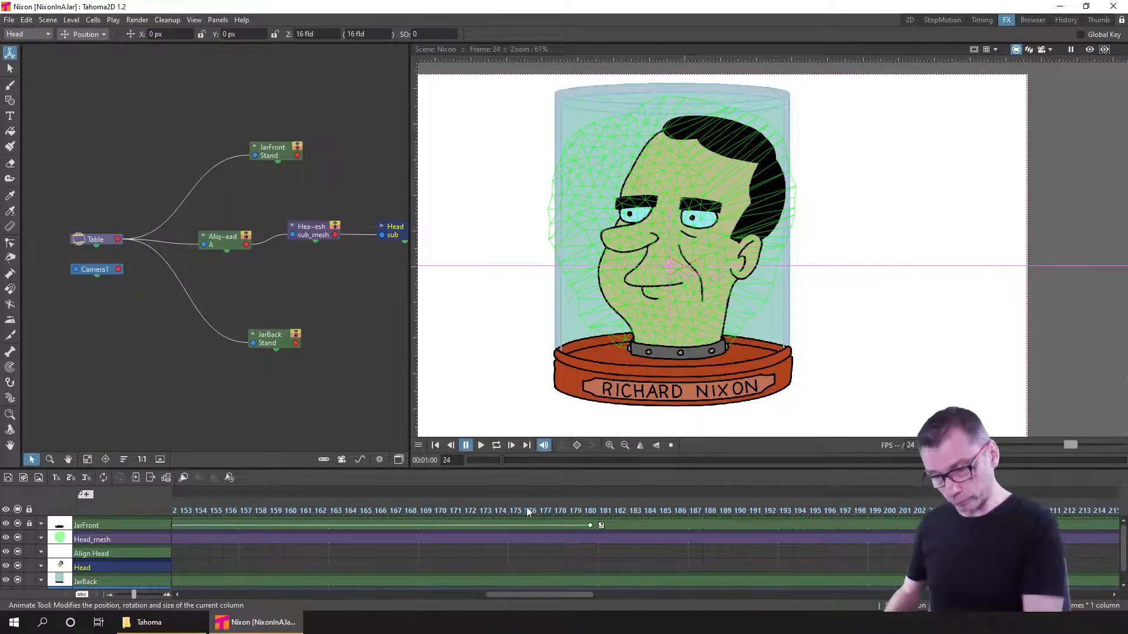
{"action": "left_click_drag", "start_coordinate": [526, 508], "coordinate": [604, 510]}
{"action": "left_click", "coordinate": [608, 524]}
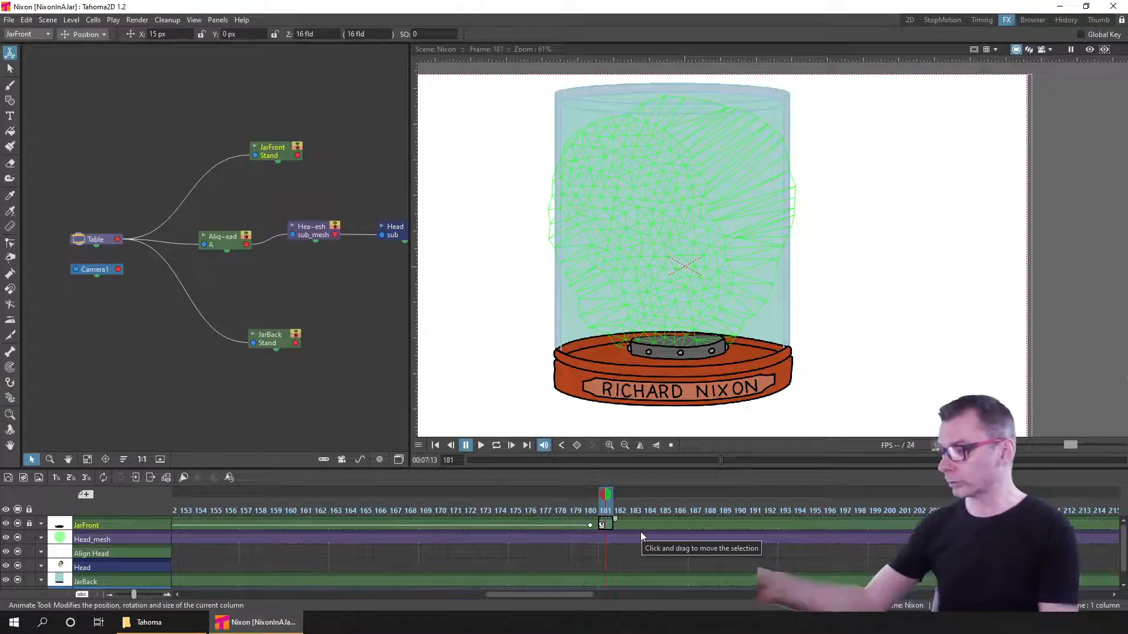
{"action": "key", "text": "ctrl+s"}
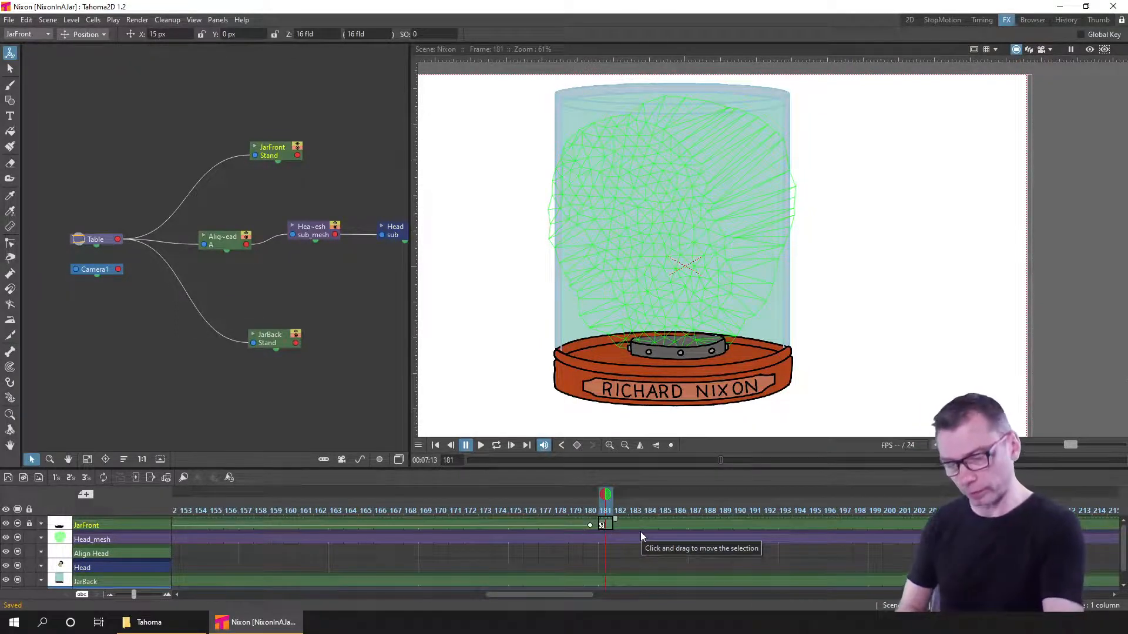
- Show JarFront's animation values as a spreadsheet in the Timing workspace
{"action": "left_click", "coordinate": [981, 20]}
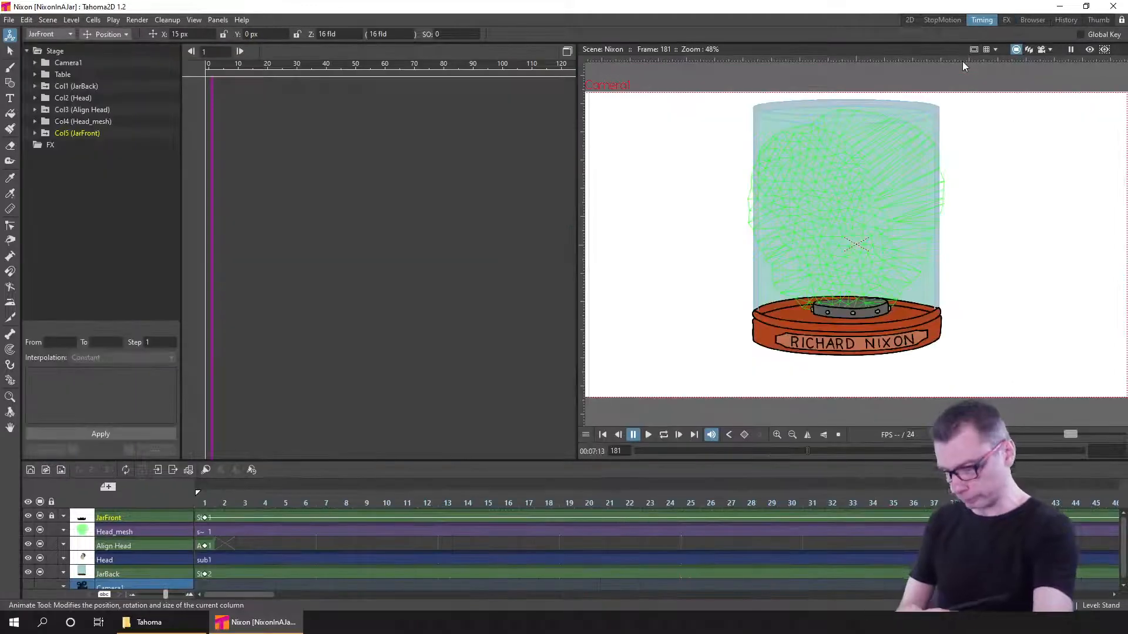
{"action": "left_click", "coordinate": [56, 133]}
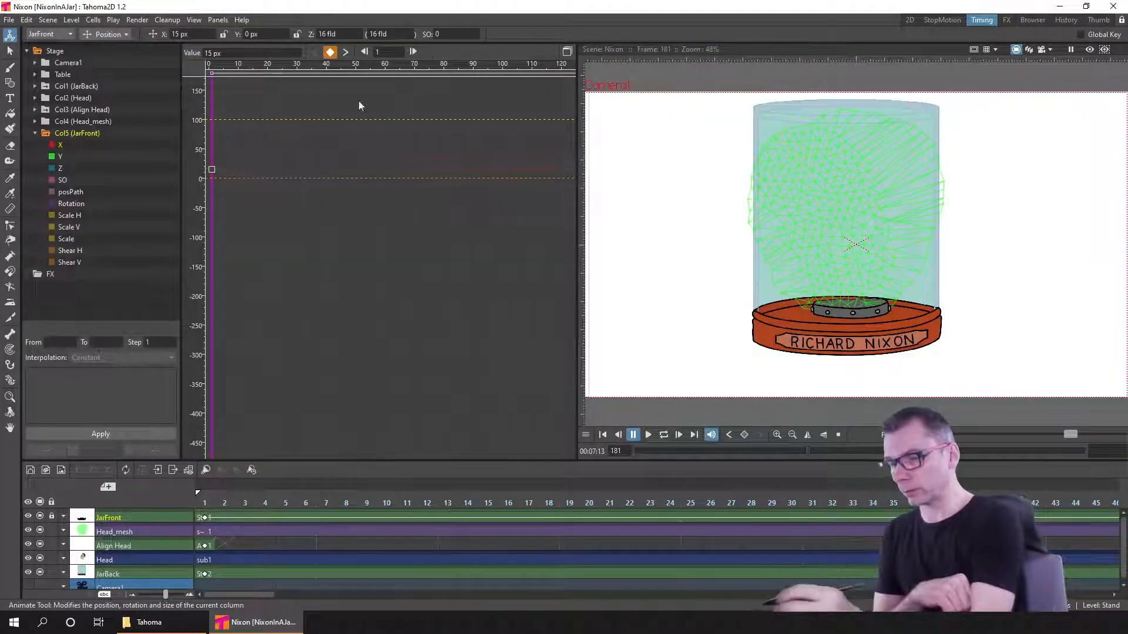
{"action": "left_click", "coordinate": [568, 52]}
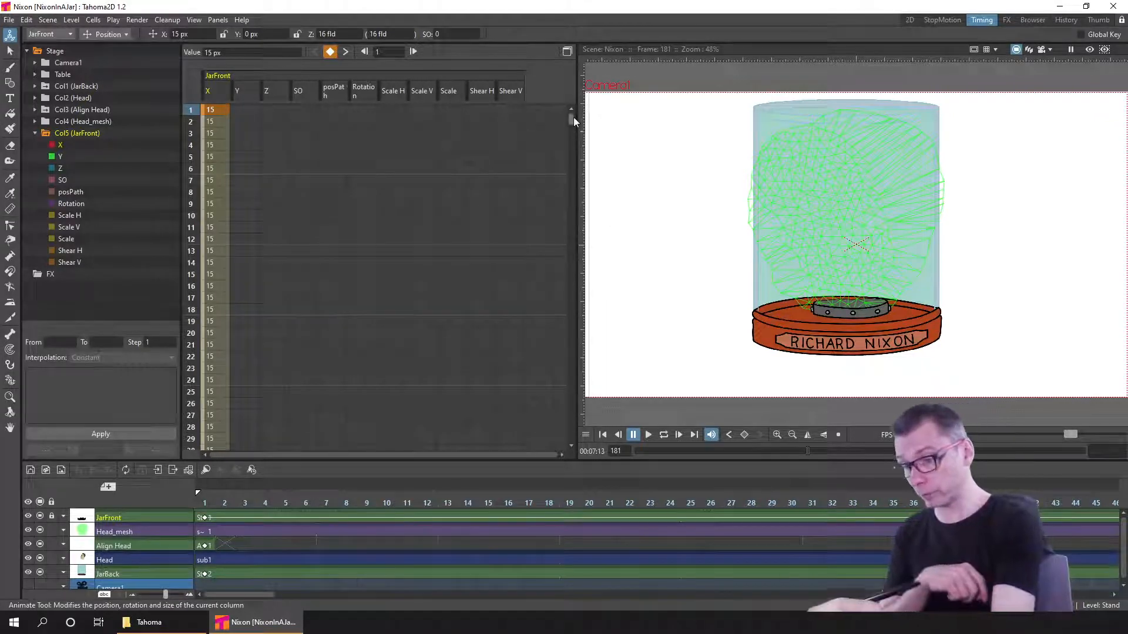
- Delete JarFront's X and Y keyframes at frame 180 and check its remaining values back at frame 1
{"action": "left_click_drag", "start_coordinate": [573, 118], "coordinate": [571, 231]}
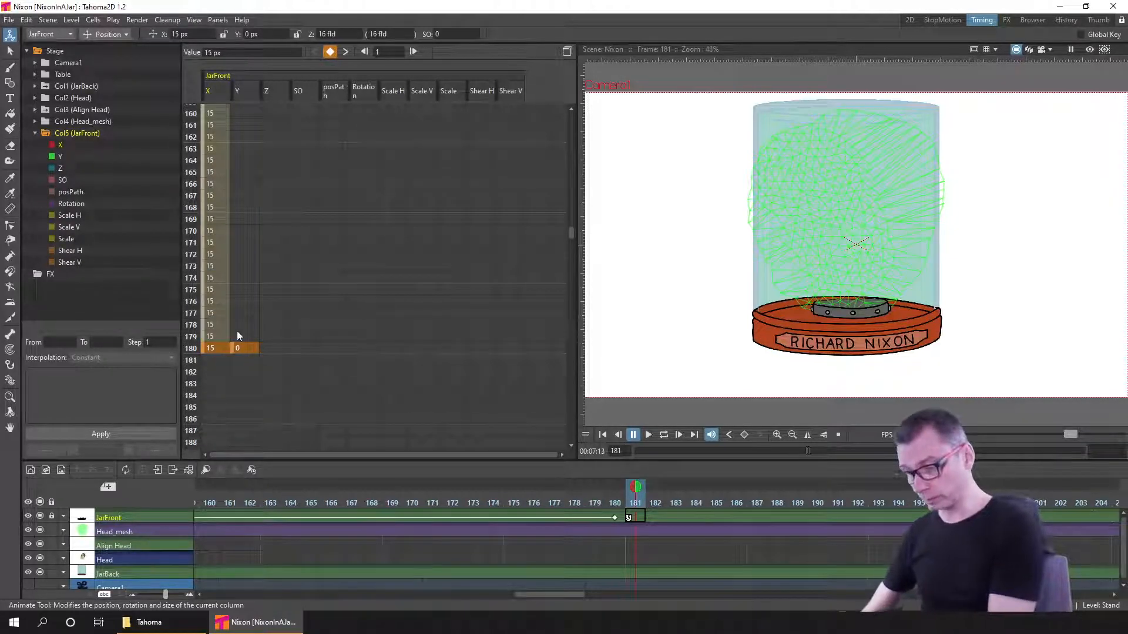
{"action": "left_click_drag", "start_coordinate": [271, 385], "coordinate": [214, 352]}
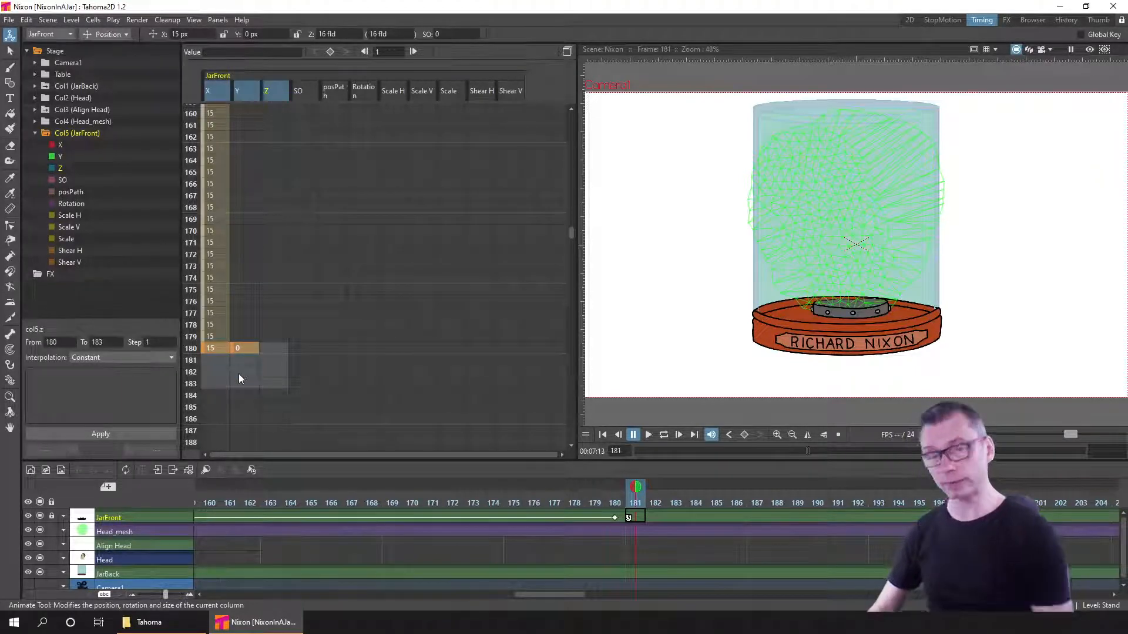
{"action": "key", "text": "Delete"}
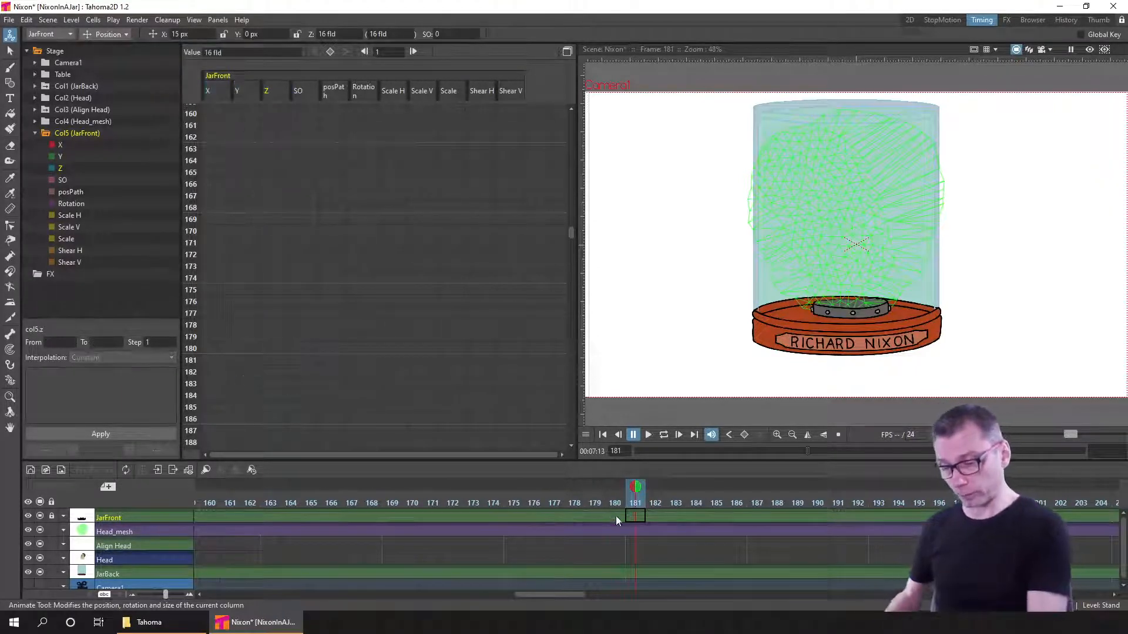
{"action": "left_click_drag", "start_coordinate": [573, 231], "coordinate": [572, 111]}
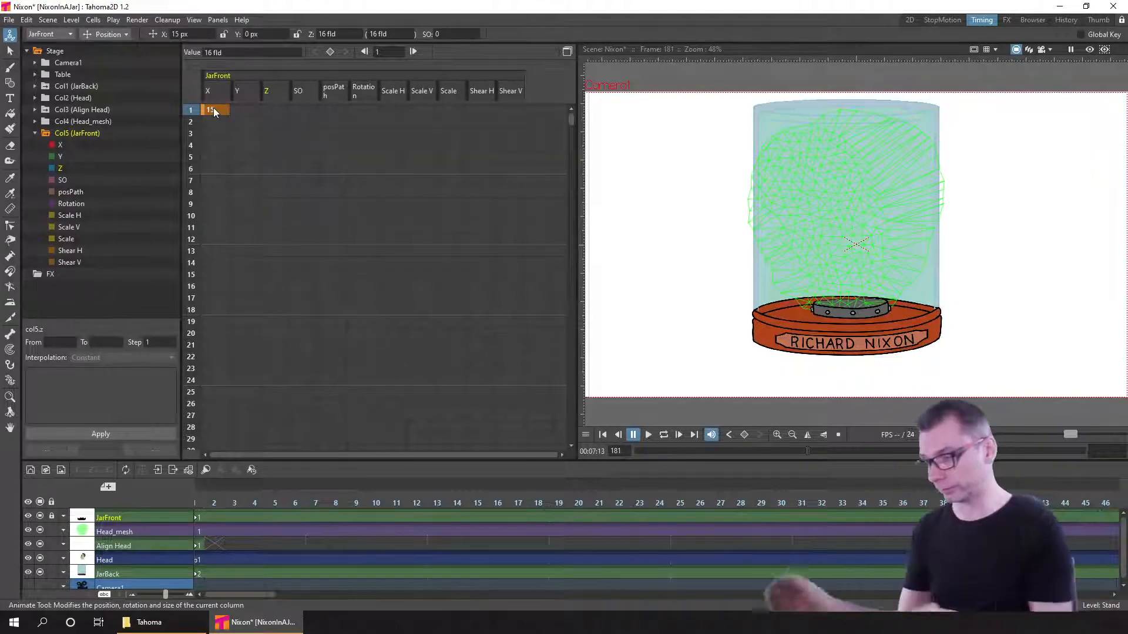
{"action": "left_click", "coordinate": [36, 132]}
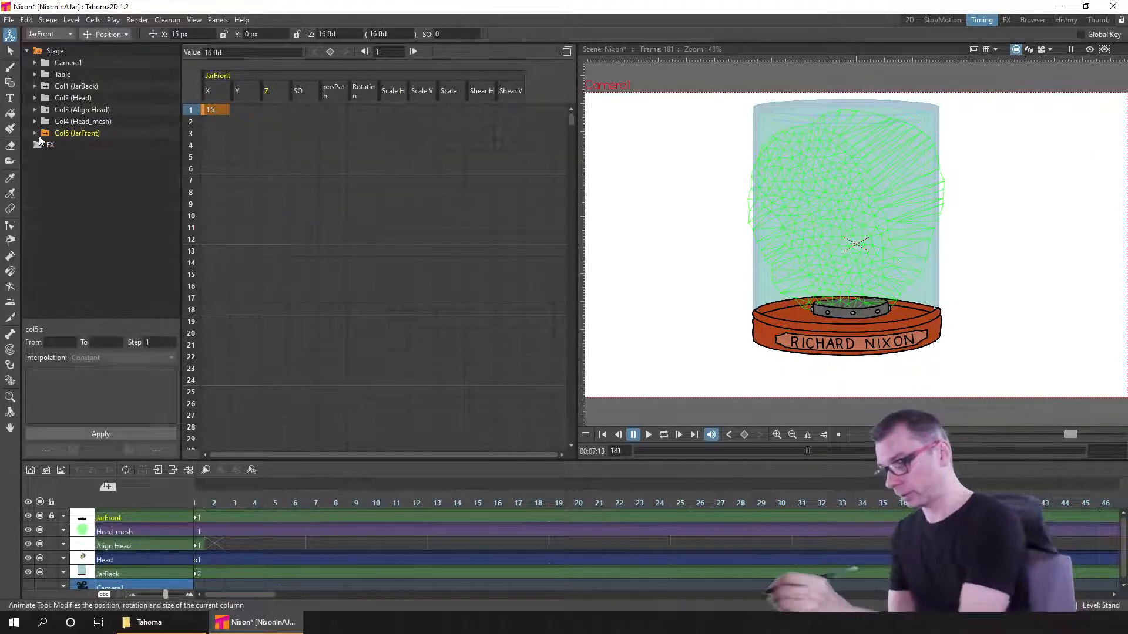
- Lock the JarBack layer in the 2D workspace and scrub past the Head's blink to frame 59
{"action": "left_click", "coordinate": [908, 22]}
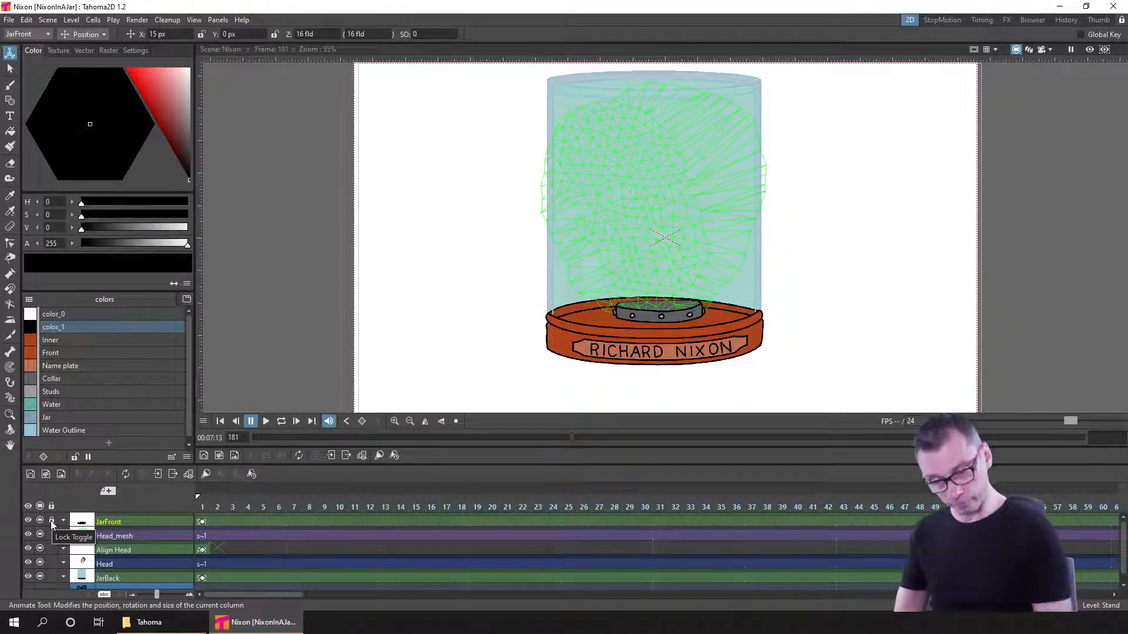
{"action": "left_click", "coordinate": [52, 577]}
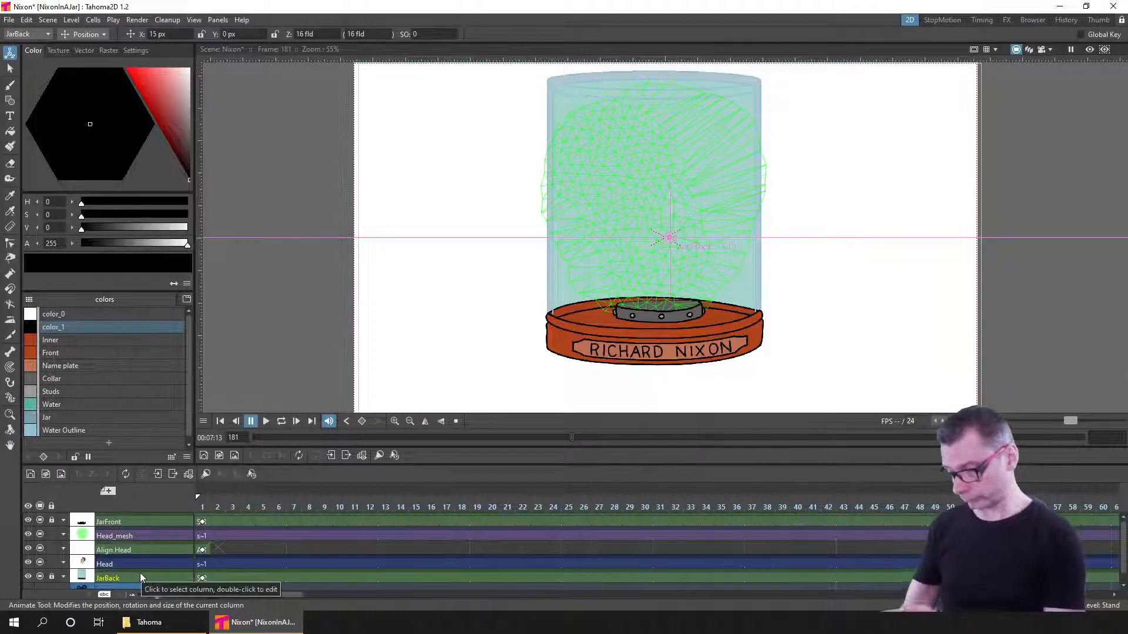
{"action": "left_click_drag", "start_coordinate": [296, 594], "coordinate": [383, 605]}
{"action": "left_click_drag", "start_coordinate": [241, 500], "coordinate": [408, 508]}
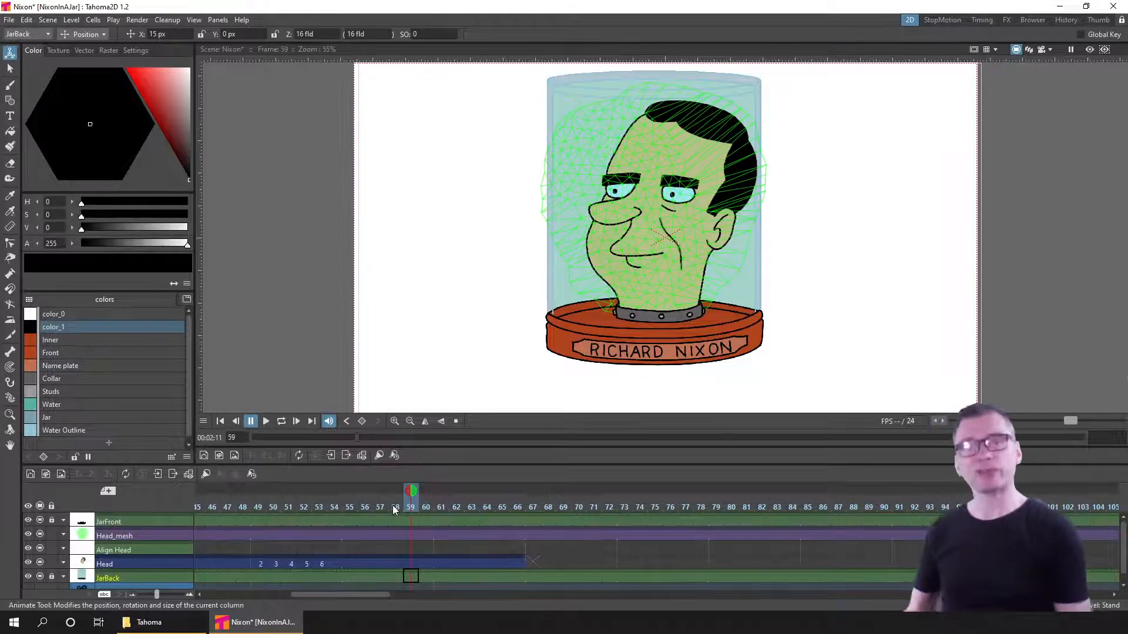
- Copy the Head's blink cells starting at frame 49 and paste them at frame 67
{"action": "left_click", "coordinate": [260, 563]}
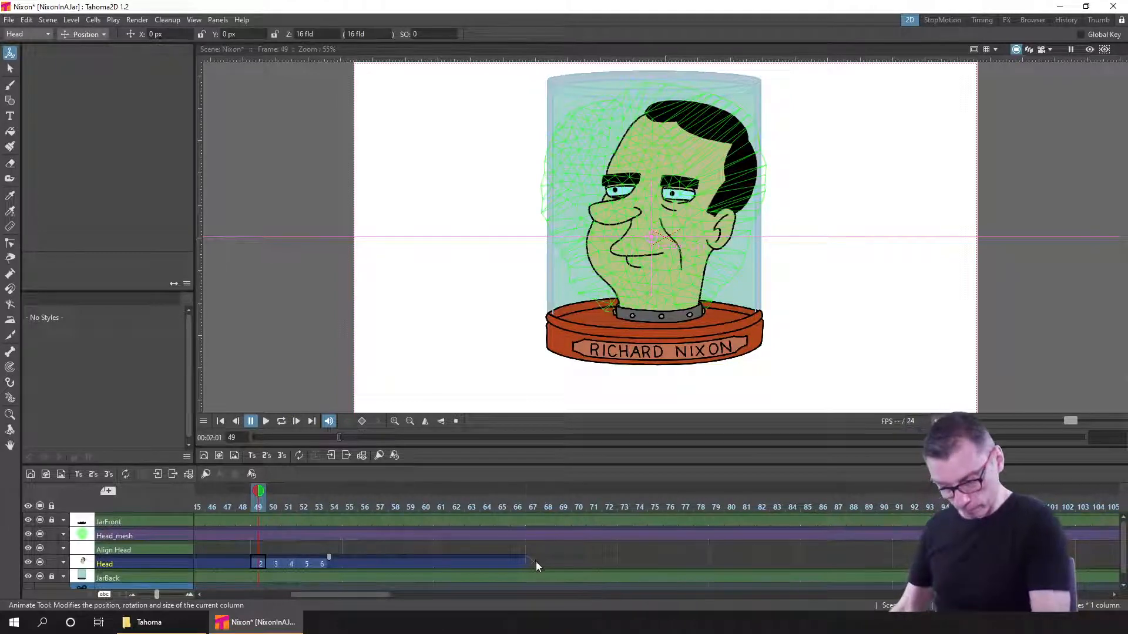
{"action": "left_click", "coordinate": [534, 564]}
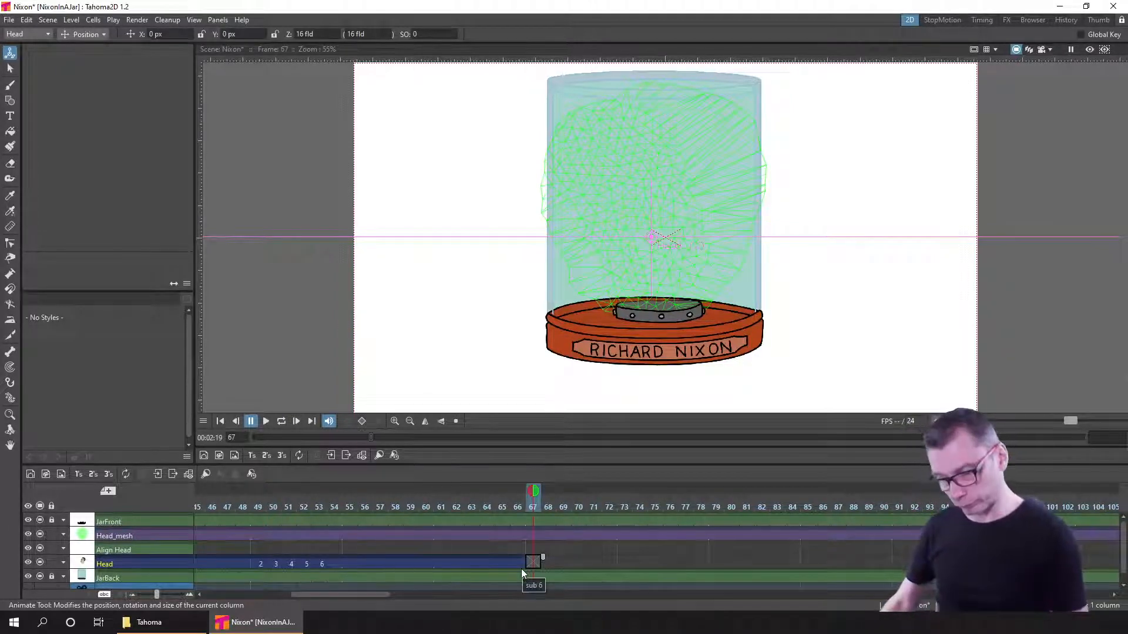
{"action": "key", "text": "ctrl+v"}
- Extend the Head's hold at frame 65 until the second blink starts at frame 104, and save the scene
{"action": "left_click", "coordinate": [501, 507]}
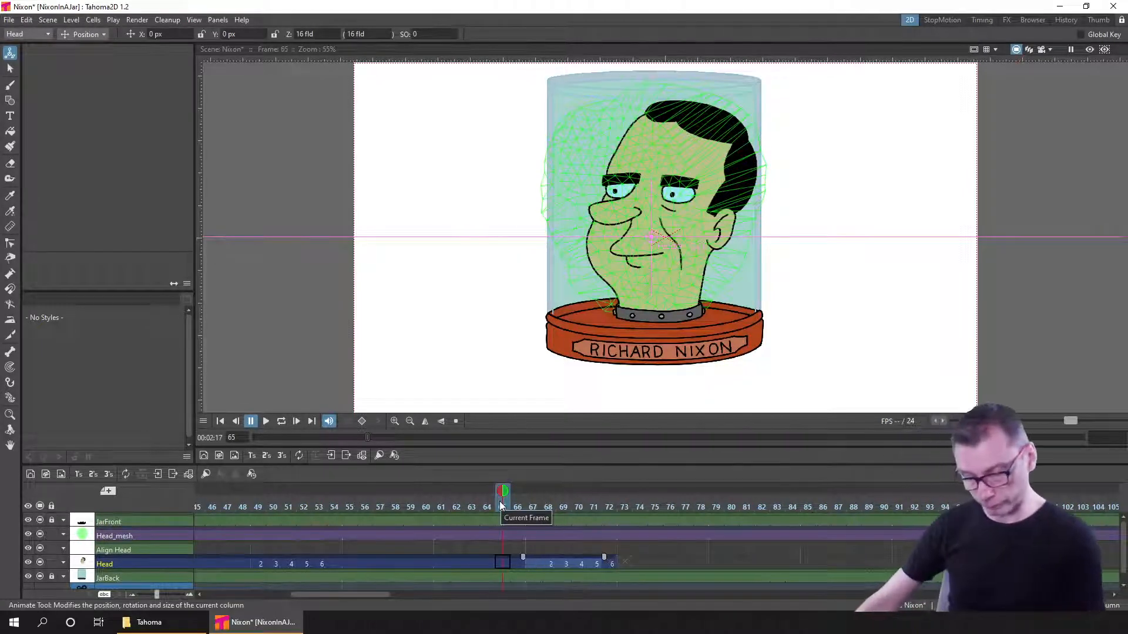
{"action": "key", "text": "apostrophe"}
{"action": "key", "text": "apostrophe"}
{"action": "key", "text": "apostrophe"}
{"action": "key", "text": "apostrophe"}
{"action": "key", "text": "apostrophe"}
{"action": "key", "text": "apostrophe"}
{"action": "key", "text": "apostrophe"}
{"action": "key", "text": "apostrophe"}
{"action": "key", "text": "apostrophe"}
{"action": "key", "text": "apostrophe"}
{"action": "key", "text": "apostrophe"}
{"action": "key", "text": "apostrophe"}
{"action": "key", "text": "apostrophe"}
{"action": "key", "text": "apostrophe"}
{"action": "key", "text": "apostrophe"}
{"action": "key", "text": "apostrophe"}
{"action": "key", "text": "apostrophe"}
{"action": "key", "text": "apostrophe"}
{"action": "key", "text": "apostrophe"}
{"action": "key", "text": "apostrophe"}
{"action": "key", "text": "apostrophe"}
{"action": "key", "text": "apostrophe"}
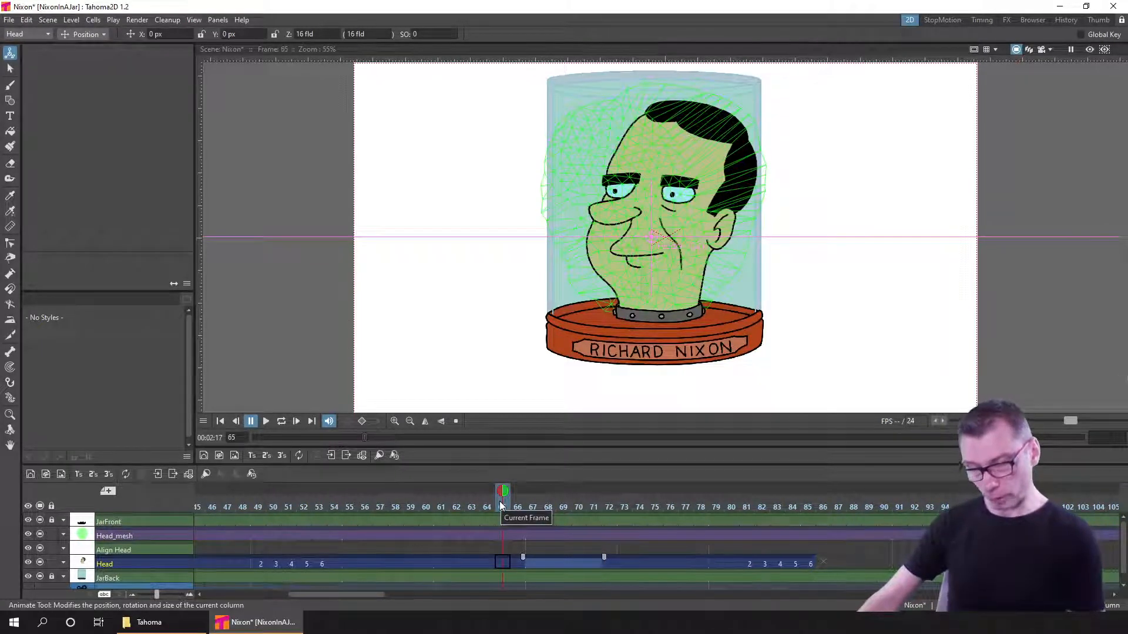
{"action": "key", "text": "apostrophe"}
{"action": "key", "text": "apostrophe"}
{"action": "key", "text": "apostrophe"}
{"action": "key", "text": "apostrophe"}
{"action": "key", "text": "apostrophe"}
{"action": "key", "text": "apostrophe"}
{"action": "key", "text": "apostrophe"}
{"action": "key", "text": "apostrophe"}
{"action": "key", "text": "apostrophe"}
{"action": "key", "text": "apostrophe"}
{"action": "key", "text": "apostrophe"}
{"action": "key", "text": "apostrophe"}
{"action": "key", "text": "apostrophe"}
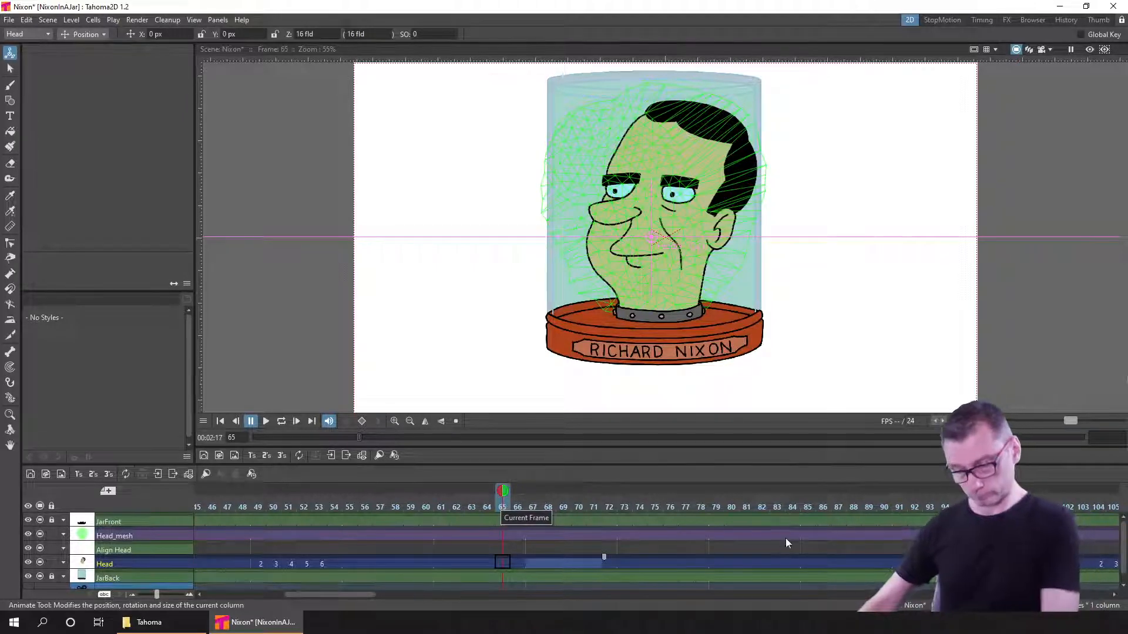
{"action": "left_click_drag", "start_coordinate": [785, 538], "coordinate": [251, 573]}
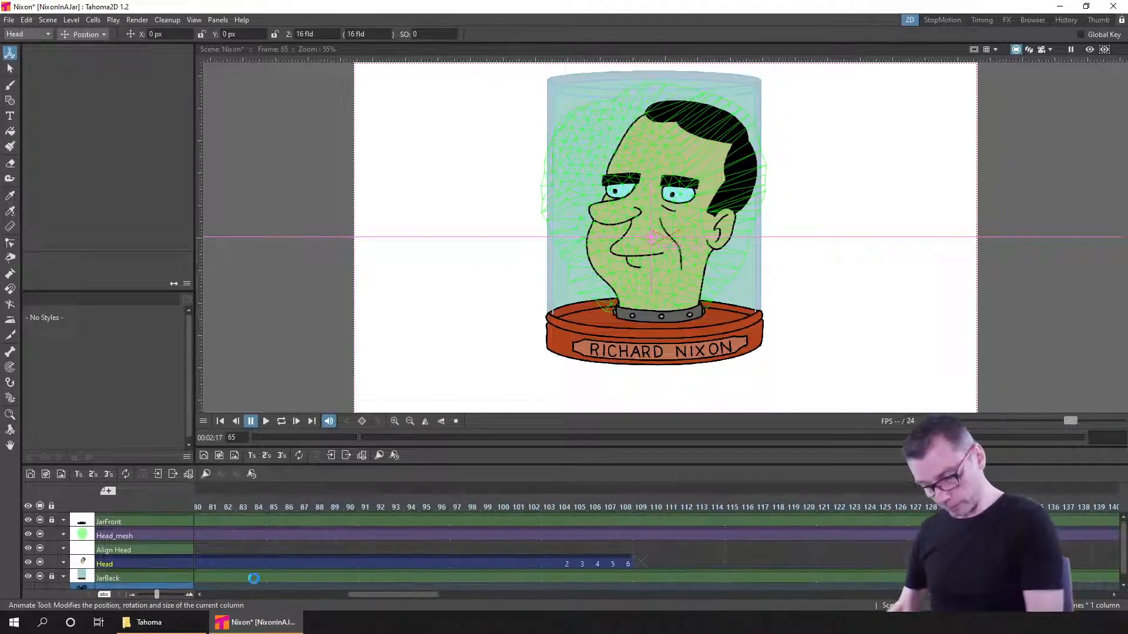
{"action": "key", "text": "ctrl+s"}
- Extend the Head's cells by one frame to frame 109 and set that cell to drawing 7
{"action": "left_click", "coordinate": [626, 563]}
{"action": "left_click_drag", "start_coordinate": [636, 557], "coordinate": [650, 560]}
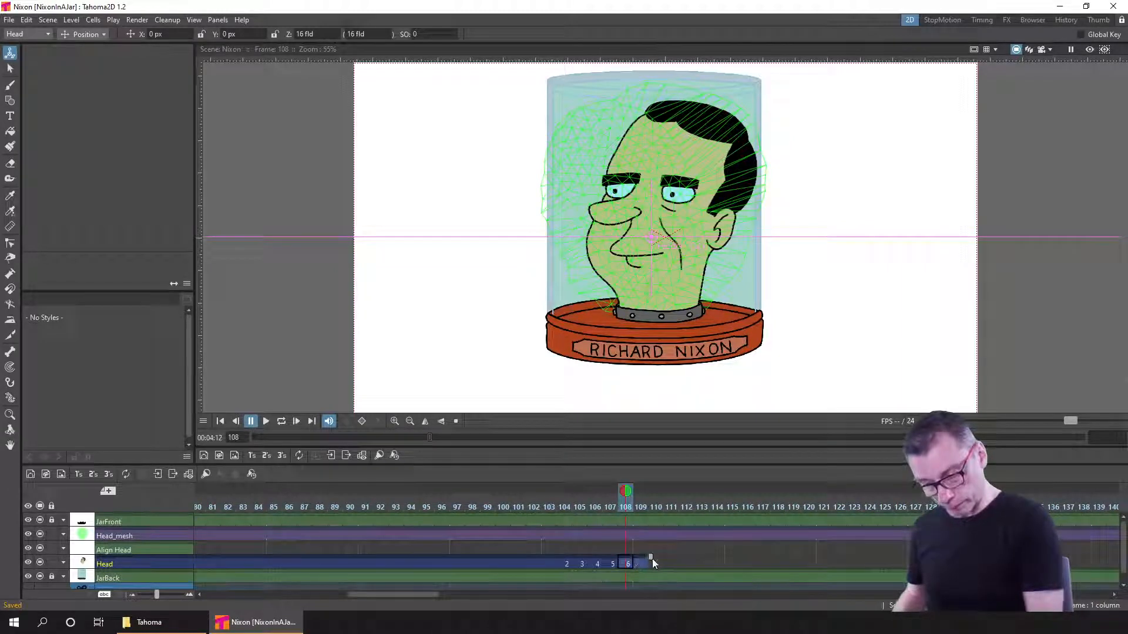
{"action": "left_click", "coordinate": [639, 562]}
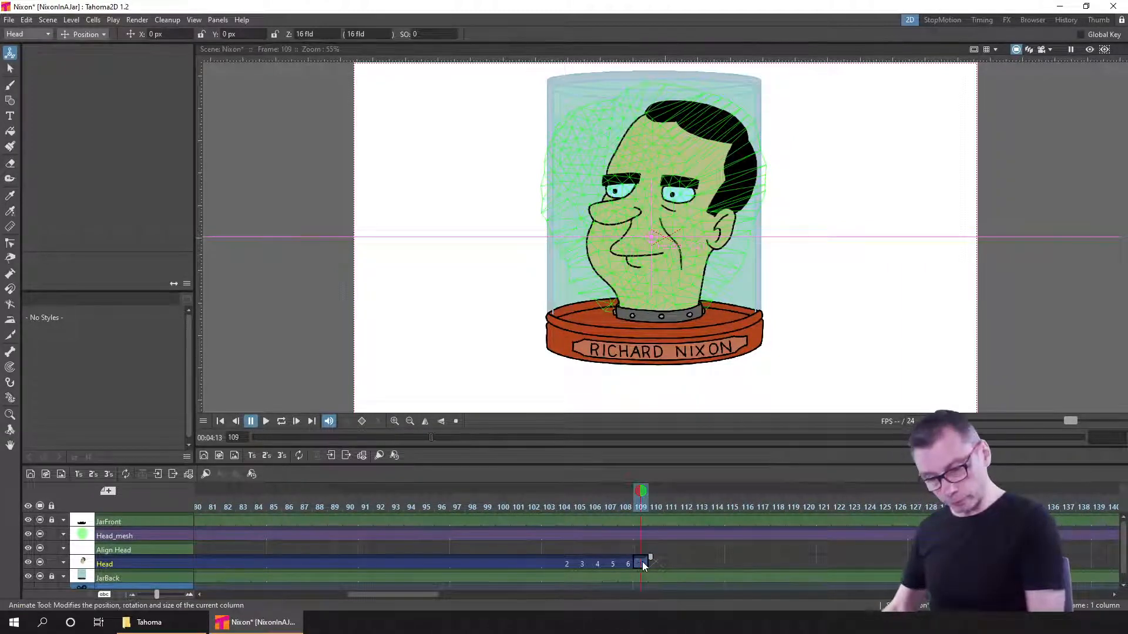
{"action": "type", "text": "7"}
{"action": "key", "text": "Return"}
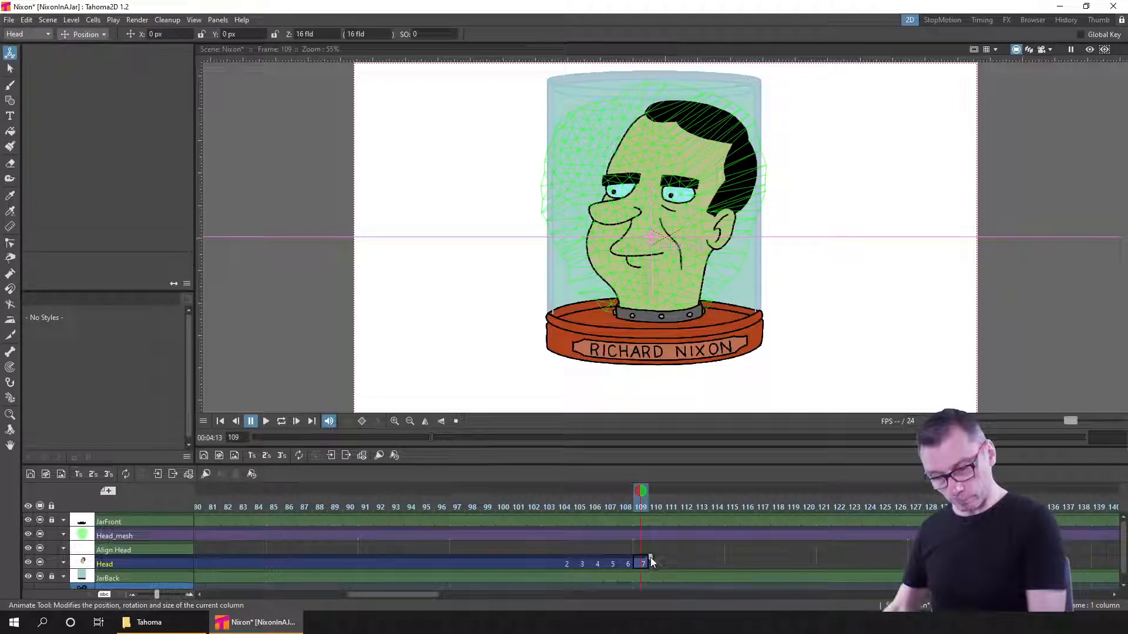
- Continue the Head's numbered sequence from drawings 6 and 7 up to drawing 38 at frame 140, and save the scene
{"action": "left_click", "coordinate": [628, 564]}
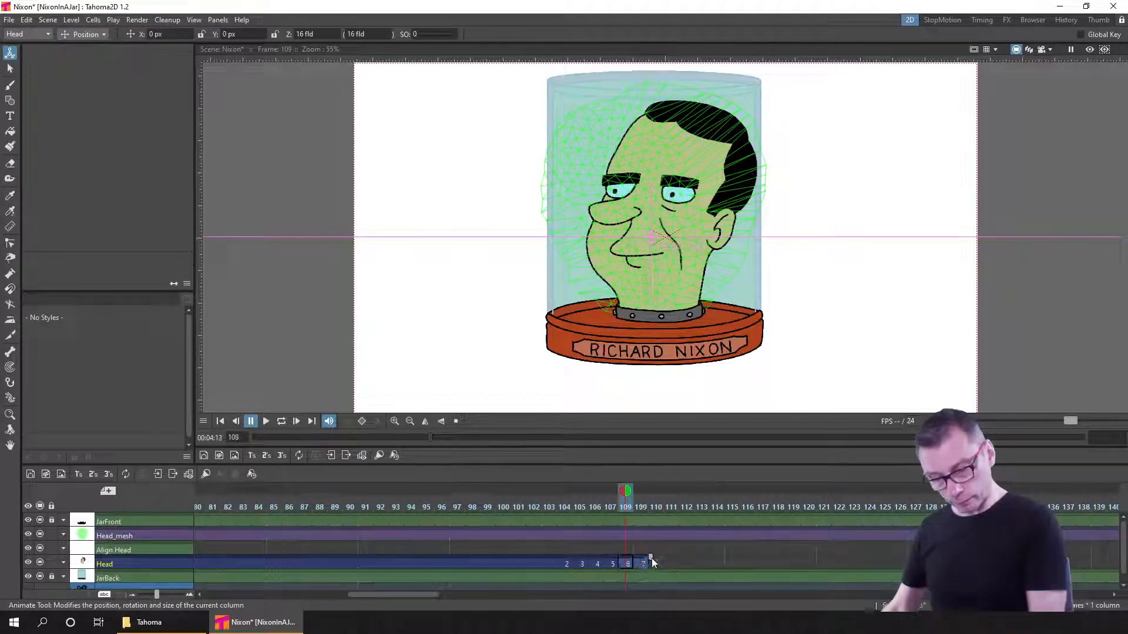
{"action": "mouse_move", "coordinate": [650, 558]}
{"action": "left_mouse_down"}
{"action": "mouse_move", "coordinate": [904, 561]}
{"action": "mouse_move", "coordinate": [752, 564]}
{"action": "mouse_move", "coordinate": [822, 559]}
{"action": "left_mouse_up"}
{"action": "left_click_drag", "start_coordinate": [907, 561], "coordinate": [795, 565]}
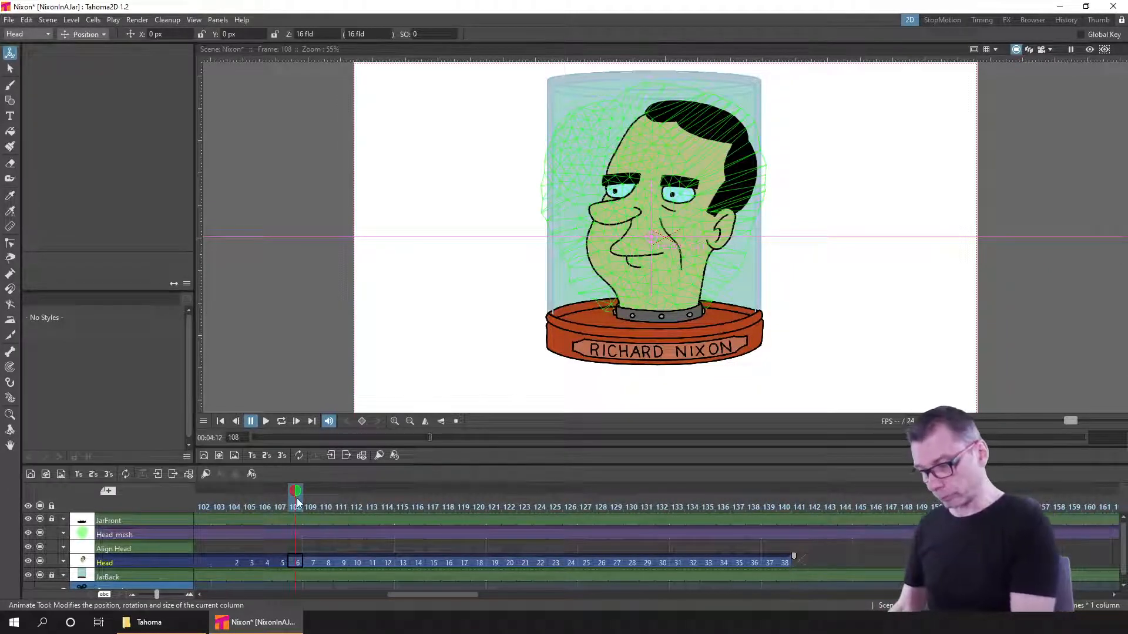
{"action": "key", "text": "ctrl+s"}
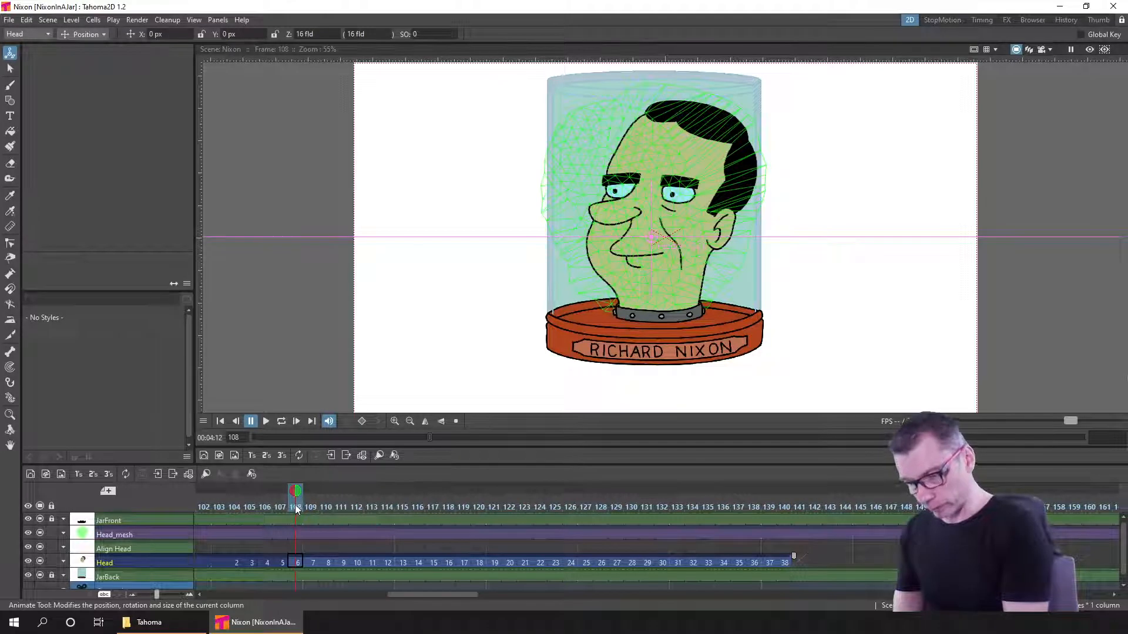
- Check the Head's motion from frame 108, and paste repeated copies of drawing 6's cell there until drawing 7 starts at frame 127
{"action": "left_click_drag", "start_coordinate": [301, 504], "coordinate": [464, 506]}
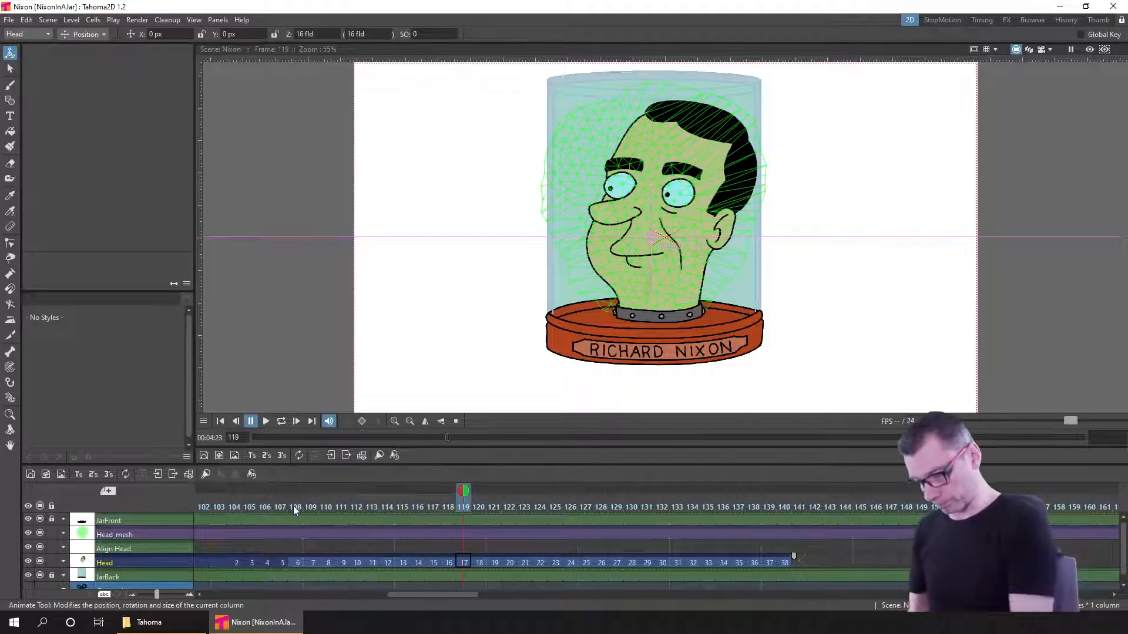
{"action": "left_click_drag", "start_coordinate": [295, 504], "coordinate": [354, 508]}
{"action": "left_click", "coordinate": [285, 562]}
{"action": "left_click", "coordinate": [298, 564]}
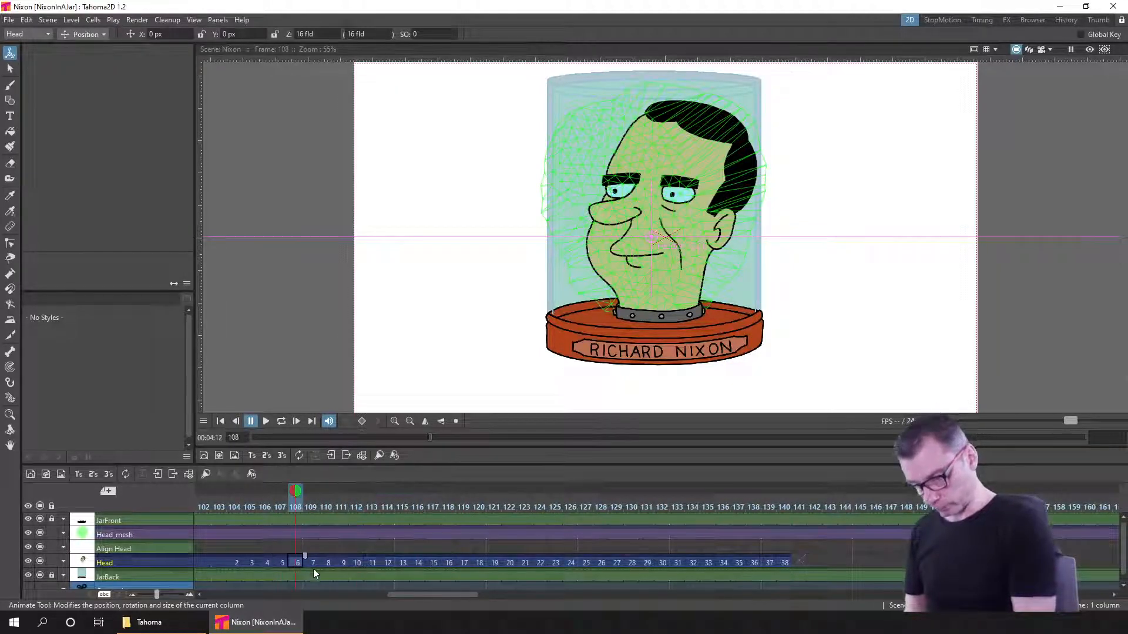
{"action": "left_click", "coordinate": [313, 567]}
{"action": "left_click", "coordinate": [298, 565]}
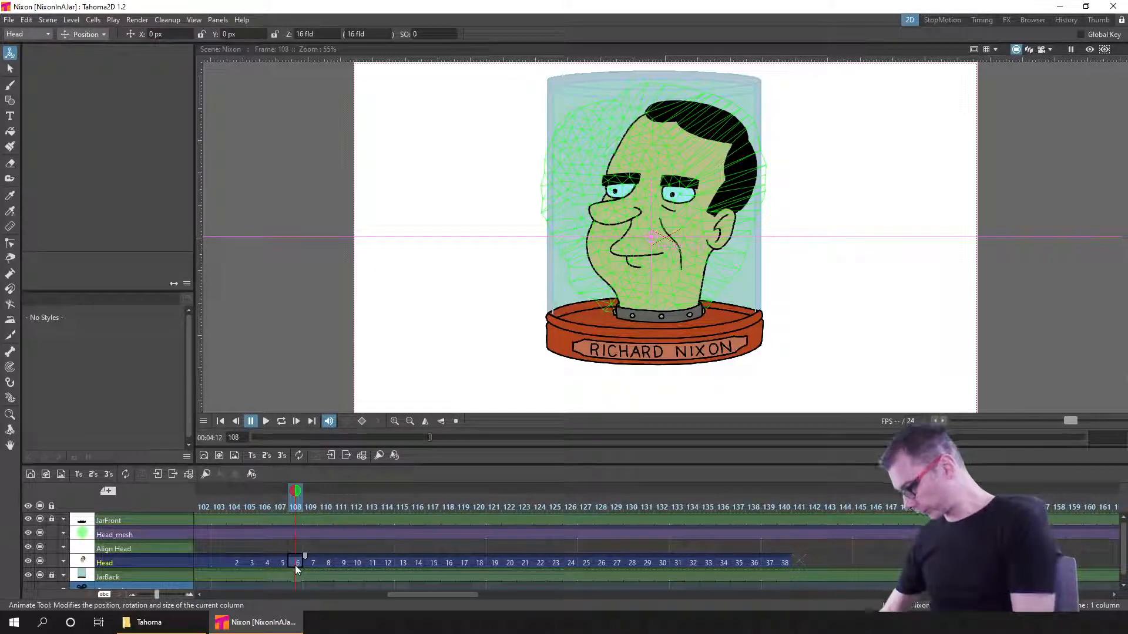
{"action": "key", "text": "ctrl+c"}
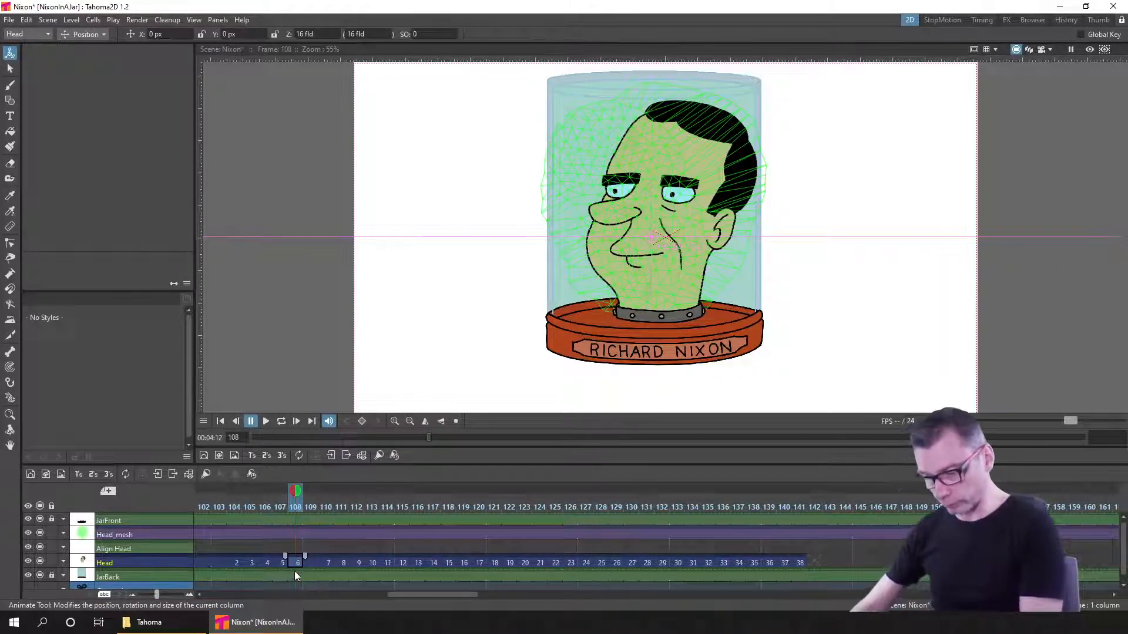
{"action": "key", "text": "ctrl+v"}
{"action": "key", "text": "ctrl+v"}
{"action": "key", "text": "ctrl+v"}
{"action": "key", "text": "ctrl+v"}
{"action": "key", "text": "ctrl+v"}
{"action": "key", "text": "ctrl+v"}
{"action": "key", "text": "ctrl+v"}
{"action": "key", "text": "ctrl+v"}
{"action": "key", "text": "ctrl+v"}
{"action": "key", "text": "ctrl+v"}
{"action": "key", "text": "ctrl+v"}
{"action": "key", "text": "ctrl+v"}
{"action": "key", "text": "ctrl+v"}
{"action": "key", "text": "ctrl+v"}
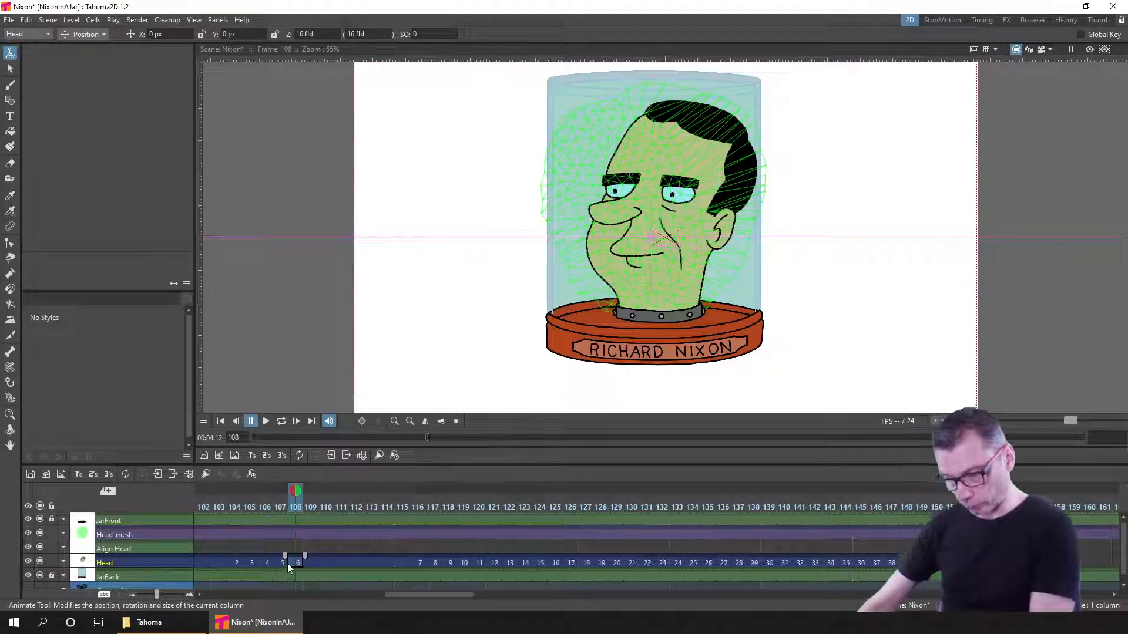
{"action": "key", "text": "ctrl+v"}
{"action": "key", "text": "ctrl+v"}
{"action": "key", "text": "ctrl+v"}
{"action": "key", "text": "ctrl+v"}
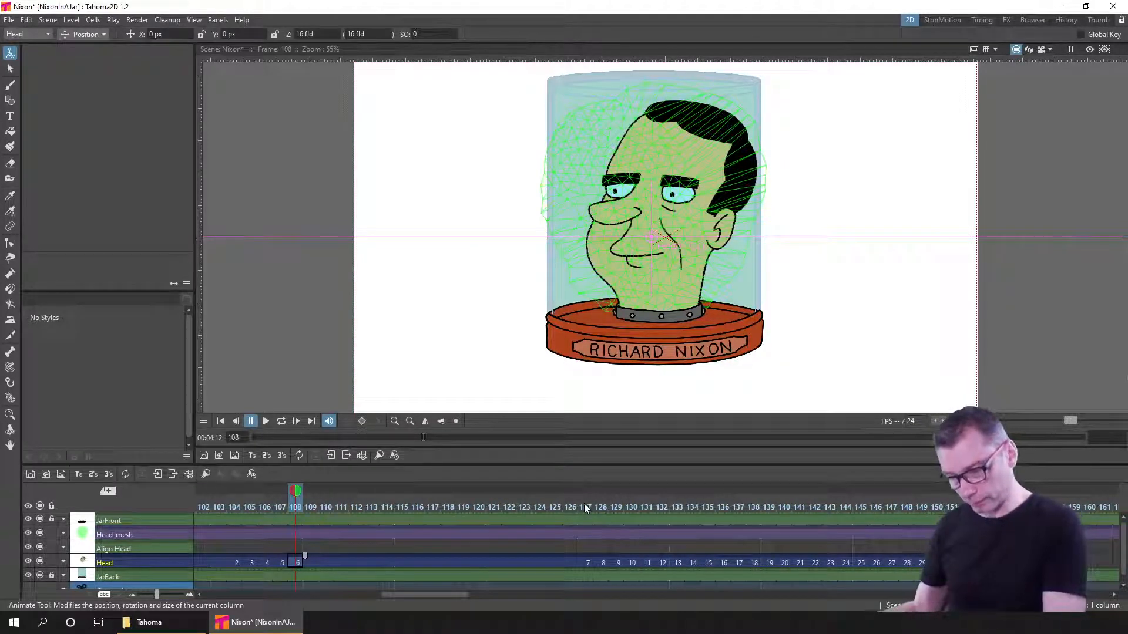
- Insert pasted hold cells around the Head's drawing 8 so drawing 9 starts at frame 133, and save the scene
{"action": "left_click", "coordinate": [587, 563]}
{"action": "left_click", "coordinate": [602, 562]}
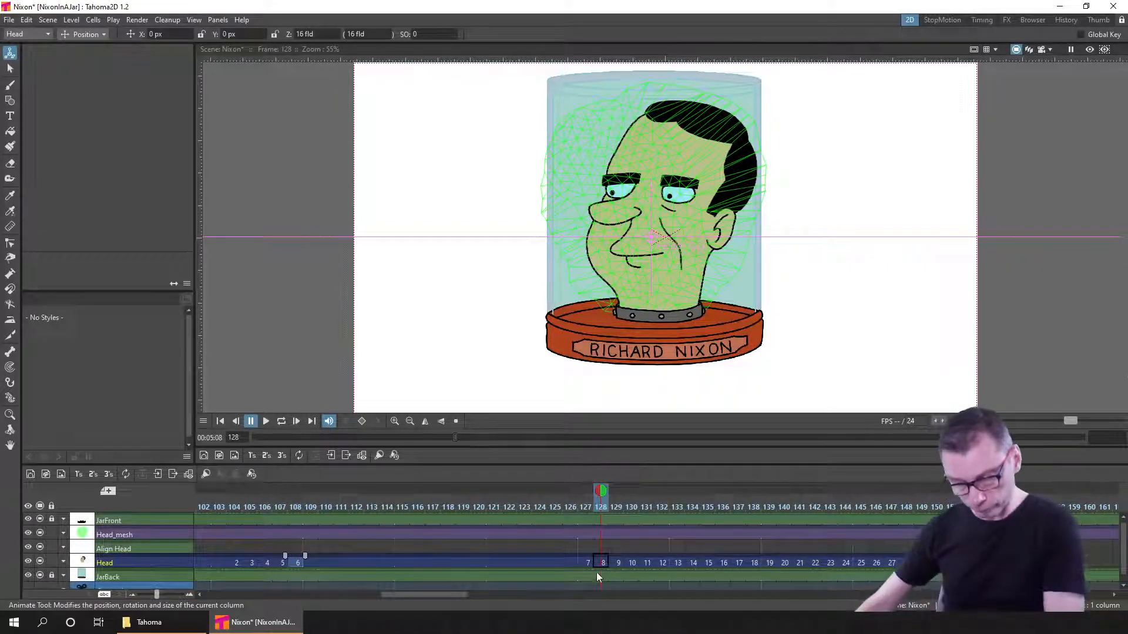
{"action": "key", "text": "ctrl+v"}
{"action": "key", "text": "ctrl+v"}
{"action": "key", "text": "ctrl+v"}
{"action": "key", "text": "ctrl+v"}
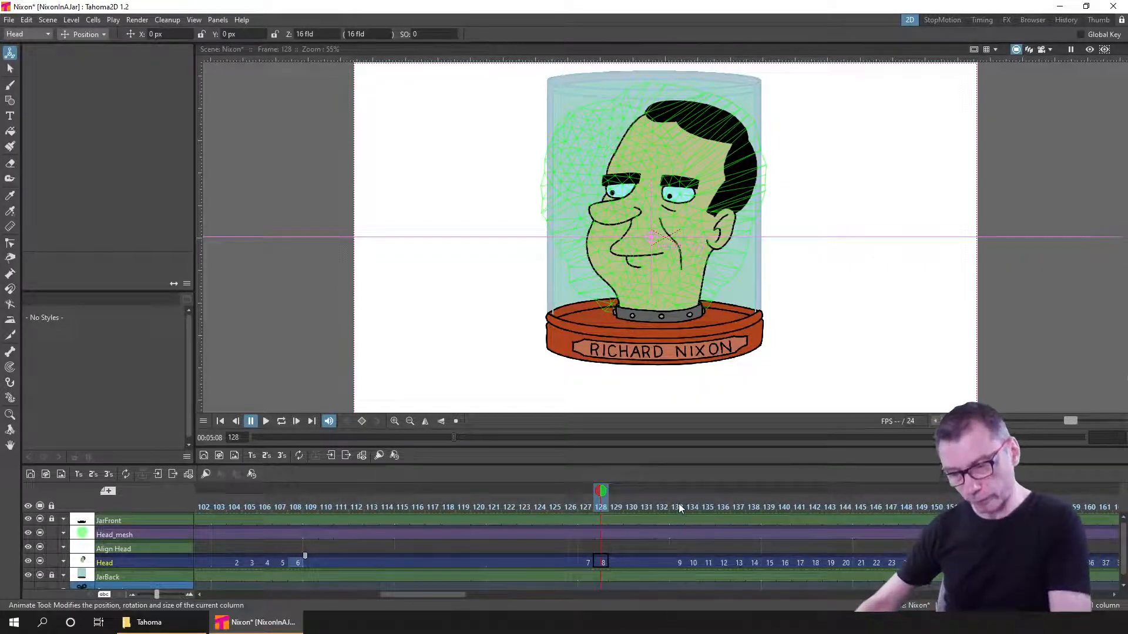
{"action": "left_click", "coordinate": [679, 503]}
{"action": "left_click", "coordinate": [693, 504]}
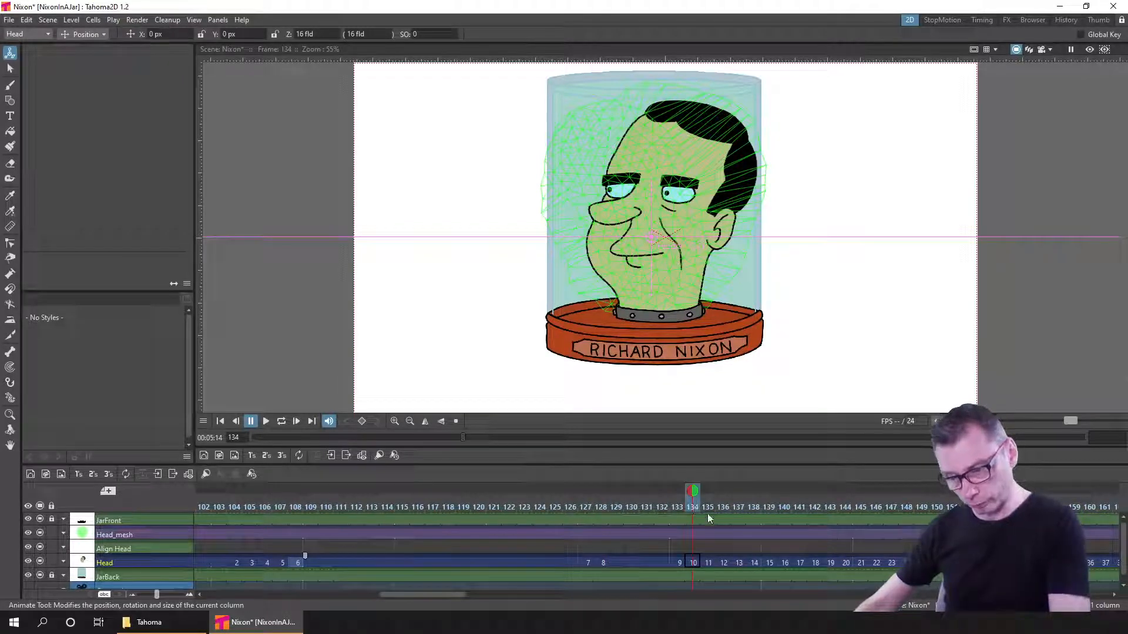
{"action": "left_click", "coordinate": [679, 503]}
{"action": "left_click", "coordinate": [693, 504]}
{"action": "left_click", "coordinate": [679, 562]}
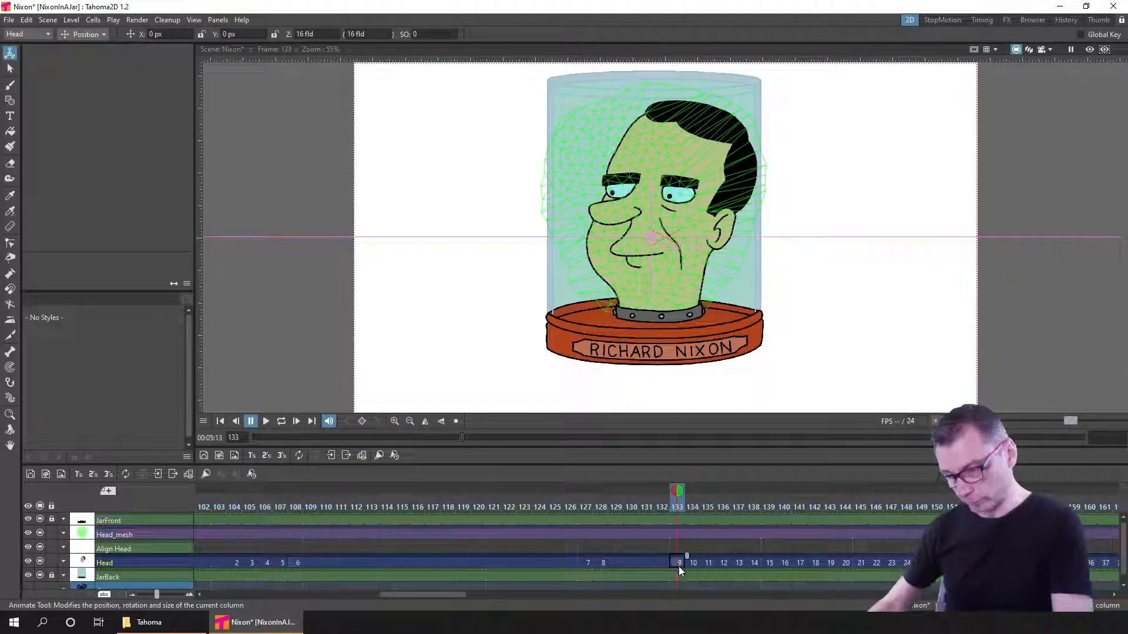
{"action": "key", "text": "ctrl+s"}
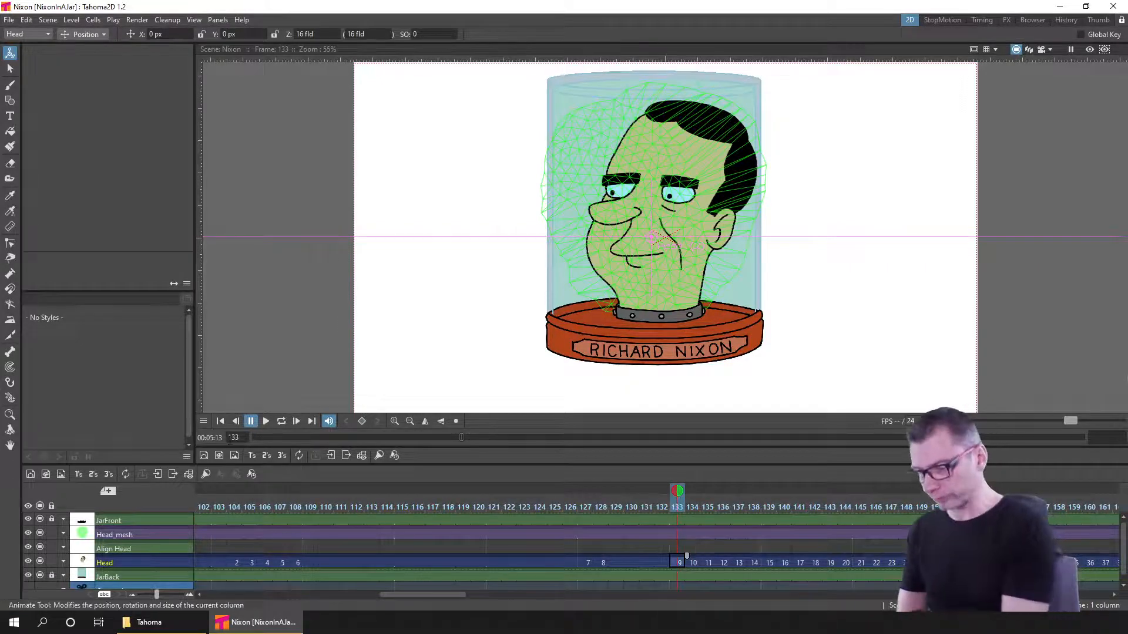
- Open the Head's sub-scene and set the Pupils' interpolation between frames 8 and 10 to Speed In / Speed Out, checking those frames
{"action": "left_click", "coordinate": [157, 473]}
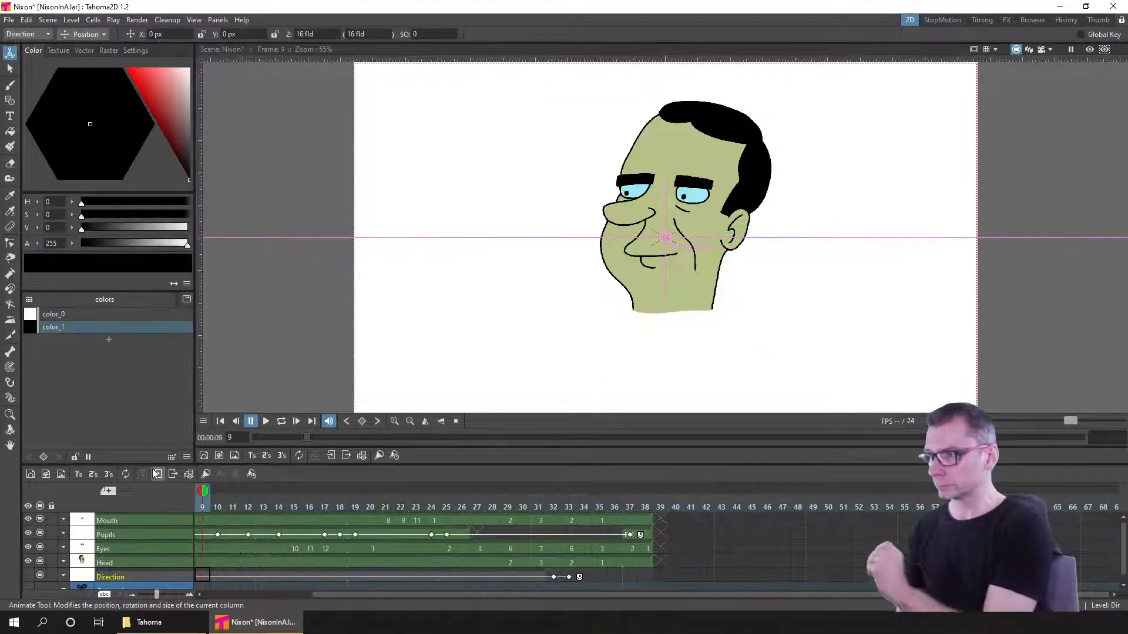
{"action": "left_click_drag", "start_coordinate": [308, 595], "coordinate": [296, 593]}
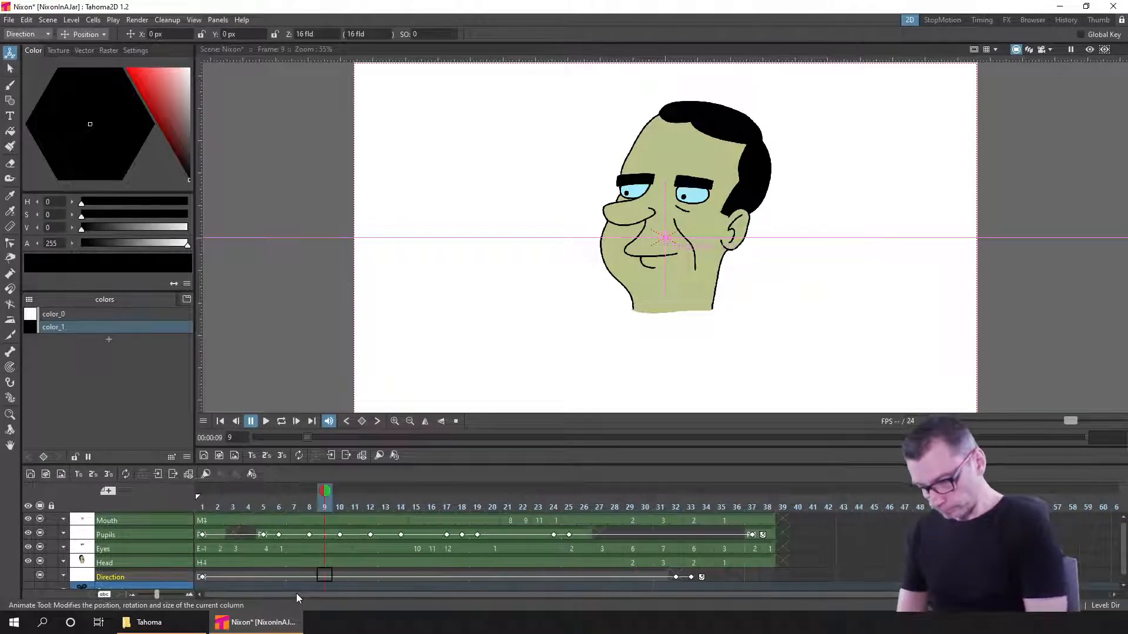
{"action": "mouse_move", "coordinate": [321, 490]}
{"action": "left_mouse_down"}
{"action": "mouse_move", "coordinate": [277, 509]}
{"action": "mouse_move", "coordinate": [339, 506]}
{"action": "mouse_move", "coordinate": [311, 509]}
{"action": "mouse_move", "coordinate": [325, 508]}
{"action": "left_mouse_up"}
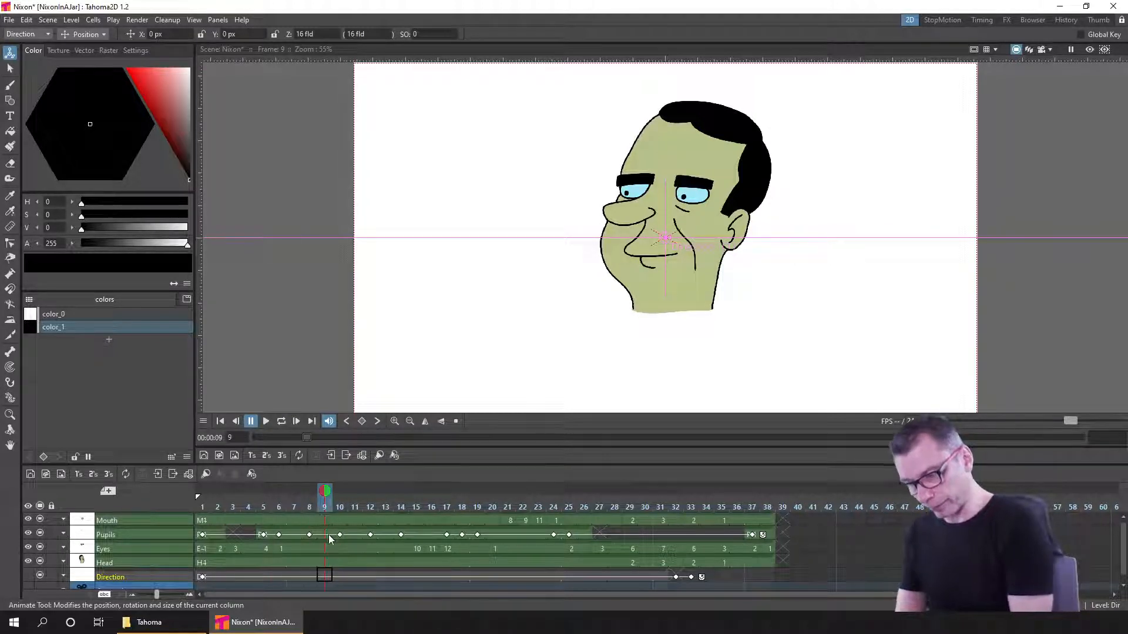
{"action": "left_click", "coordinate": [323, 534]}
{"action": "right_click", "coordinate": [322, 534]}
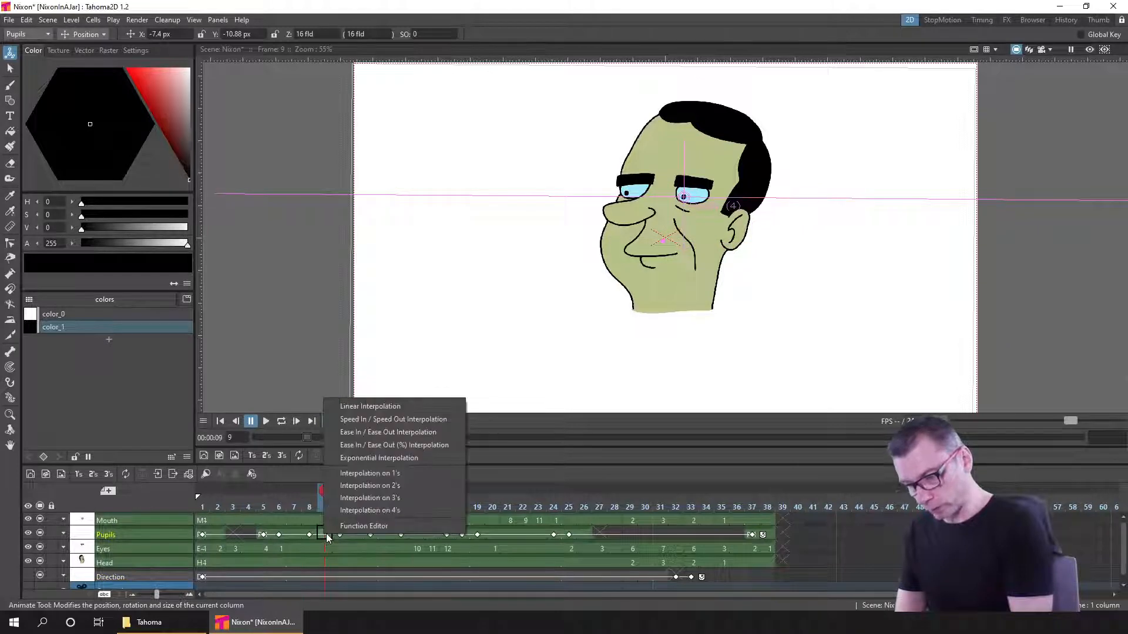
{"action": "left_click", "coordinate": [424, 421]}
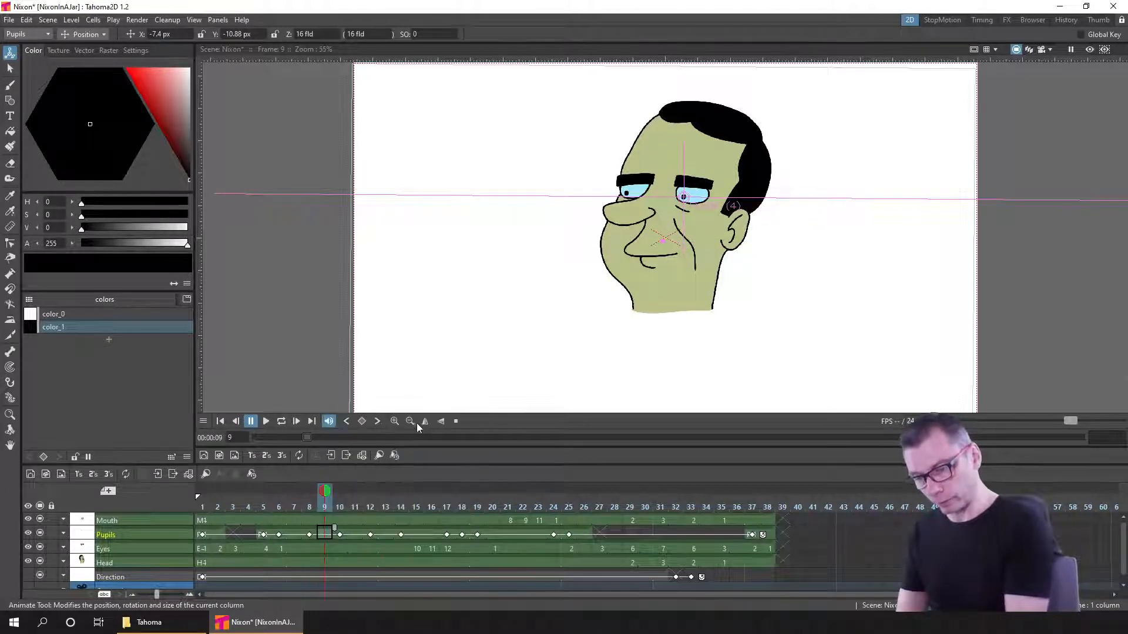
{"action": "left_click", "coordinate": [313, 507]}
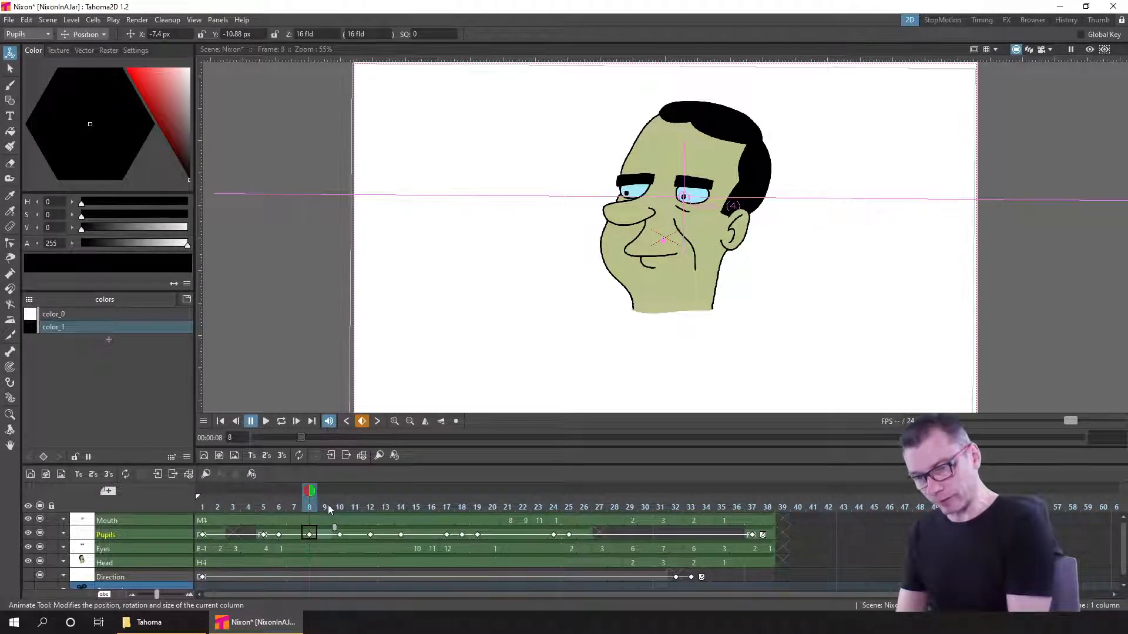
{"action": "left_click", "coordinate": [328, 505]}
{"action": "left_click", "coordinate": [340, 506]}
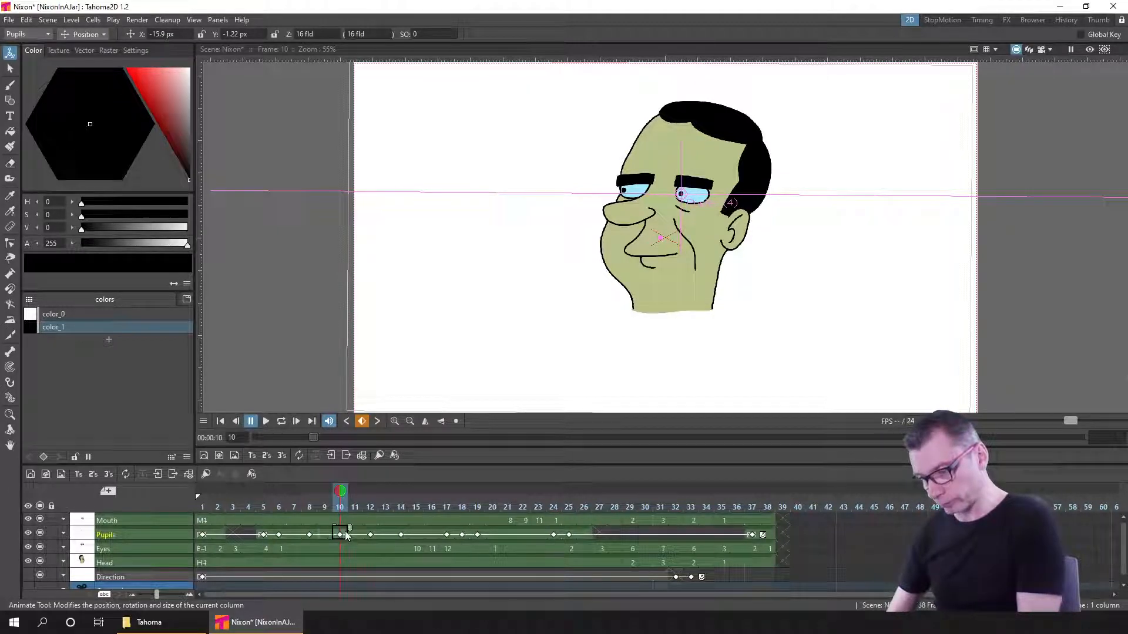
- Set the Pupils' interpolation between frames 10 and 12 to Speed In / Speed Out and step through those frames
{"action": "key", "text": "Right"}
{"action": "key", "text": "Right"}
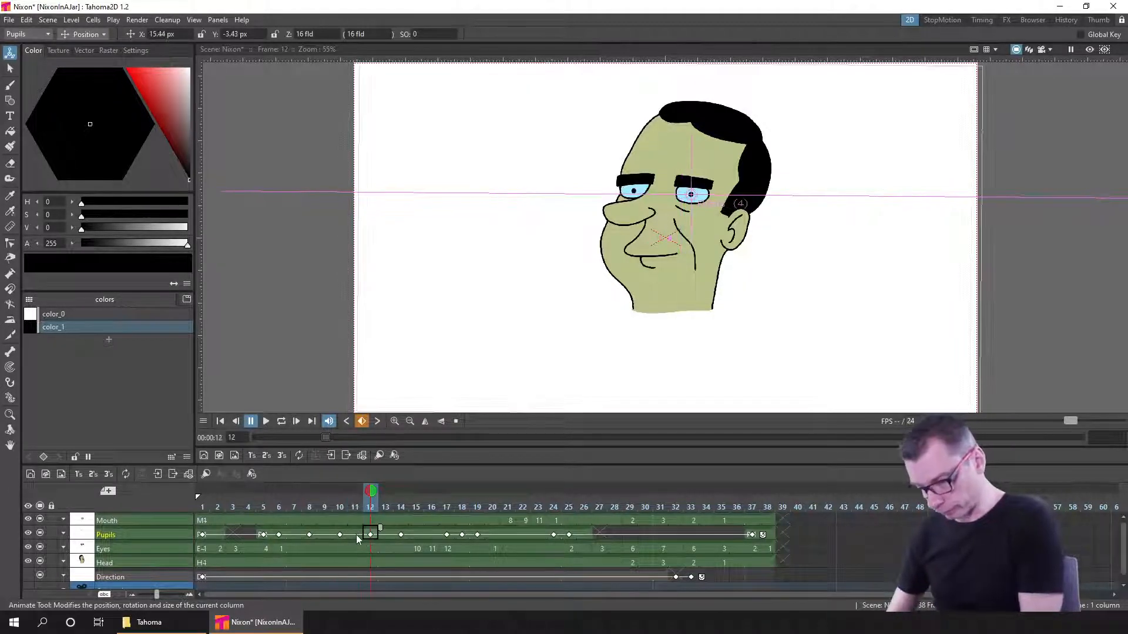
{"action": "left_click", "coordinate": [356, 535]}
{"action": "right_click", "coordinate": [355, 534]}
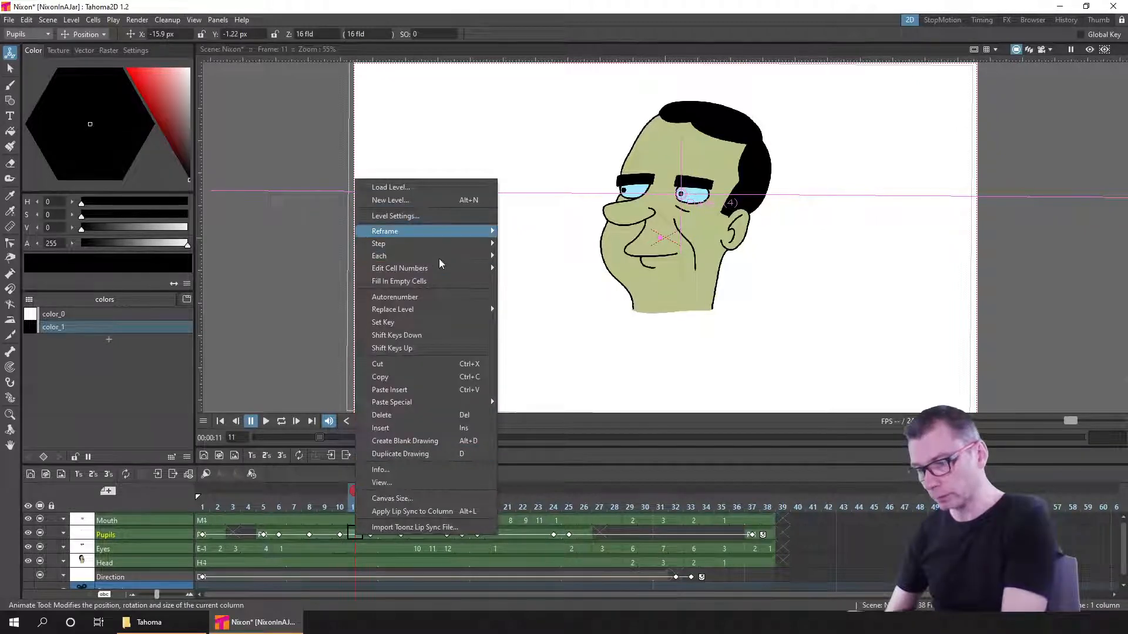
{"action": "right_click", "coordinate": [353, 535]}
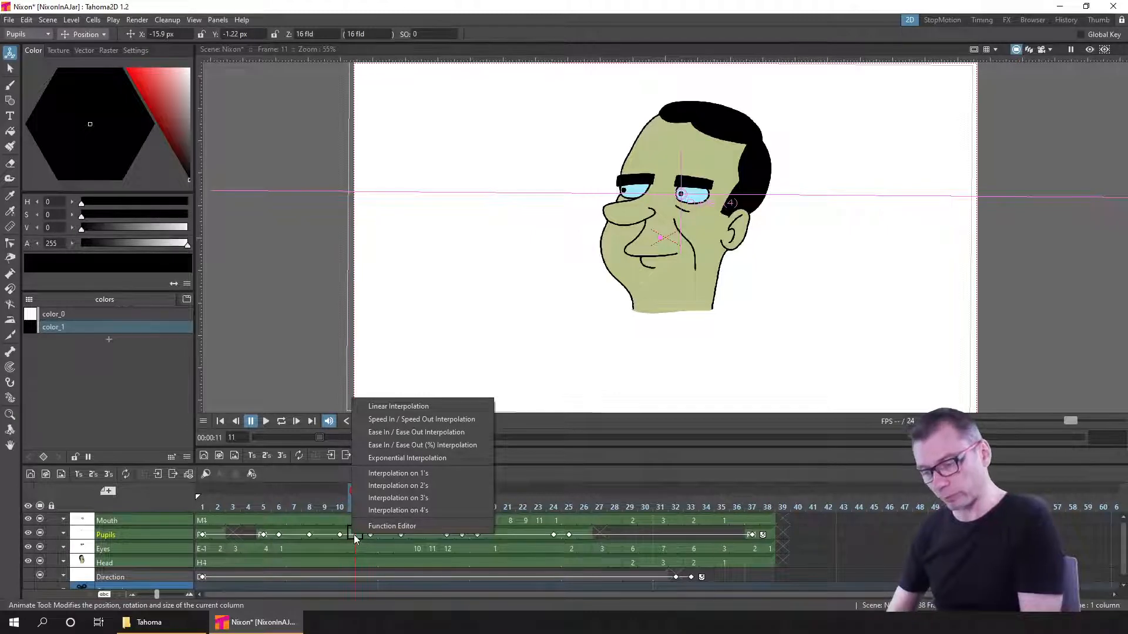
{"action": "left_click", "coordinate": [466, 420]}
{"action": "left_click", "coordinate": [339, 506]}
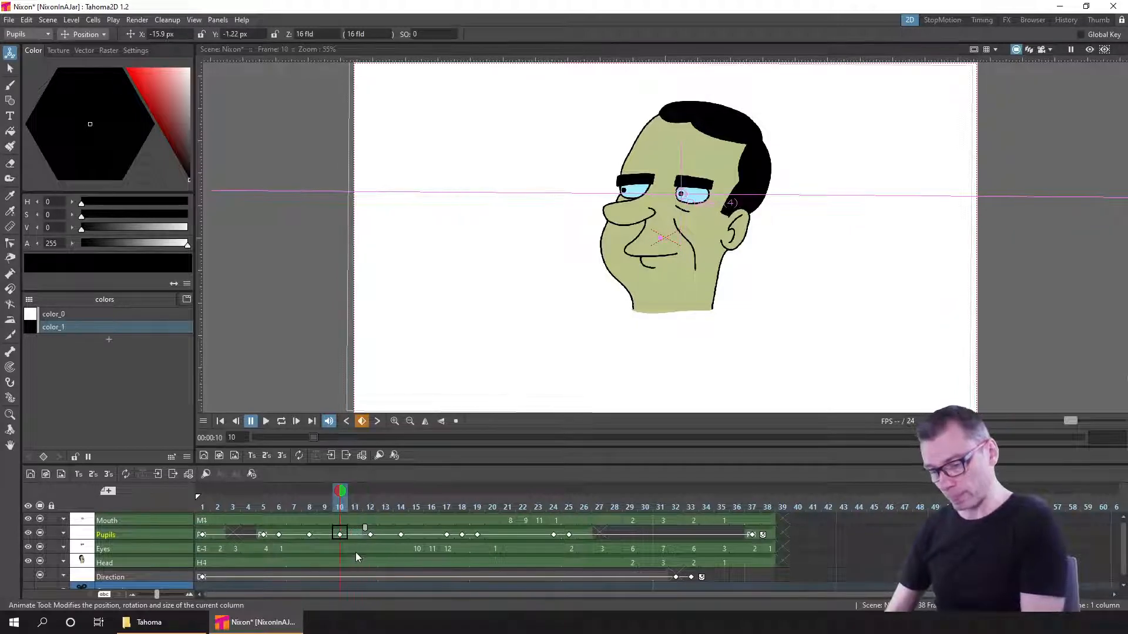
{"action": "key", "text": "period"}
{"action": "key", "text": "period"}
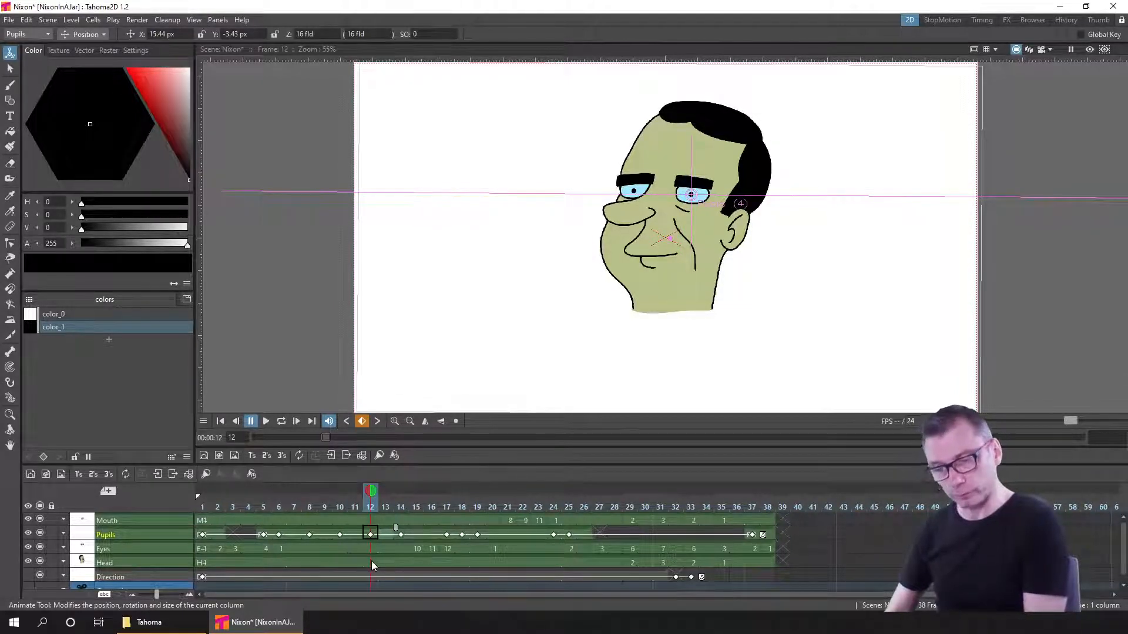
- Set the Pupils' interpolation between the keyframes at 12 and 14 to Speed In / Speed Out
{"action": "key", "text": "period"}
{"action": "key", "text": "period"}
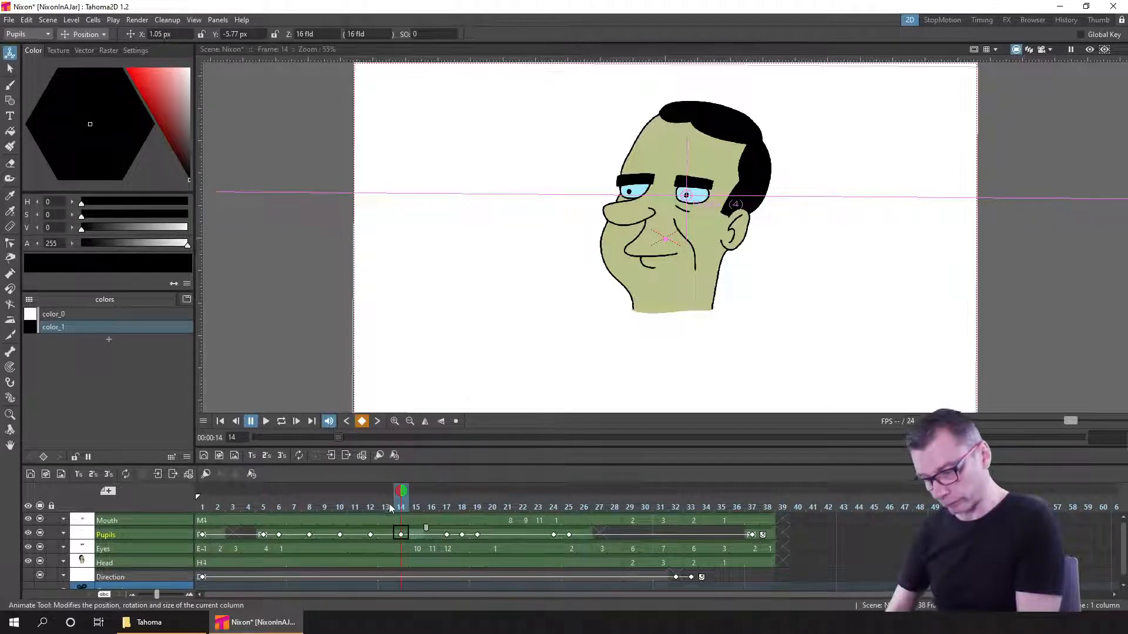
{"action": "right_click", "coordinate": [382, 534]}
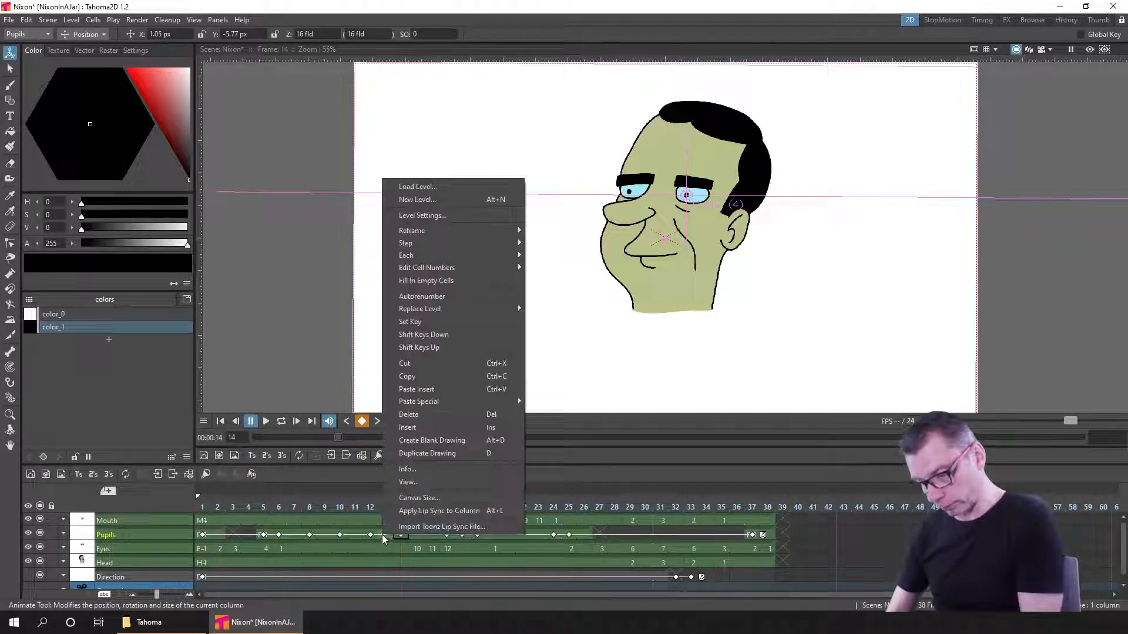
{"action": "right_click", "coordinate": [379, 536]}
{"action": "right_click", "coordinate": [379, 535]}
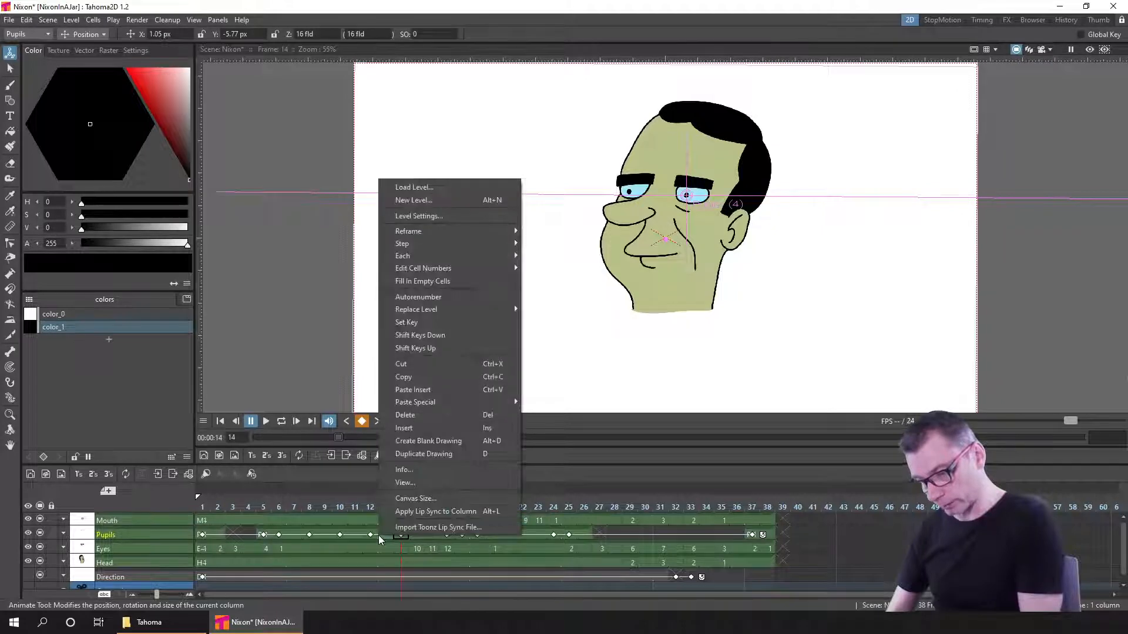
{"action": "left_click", "coordinate": [376, 535]}
{"action": "right_click", "coordinate": [376, 534]}
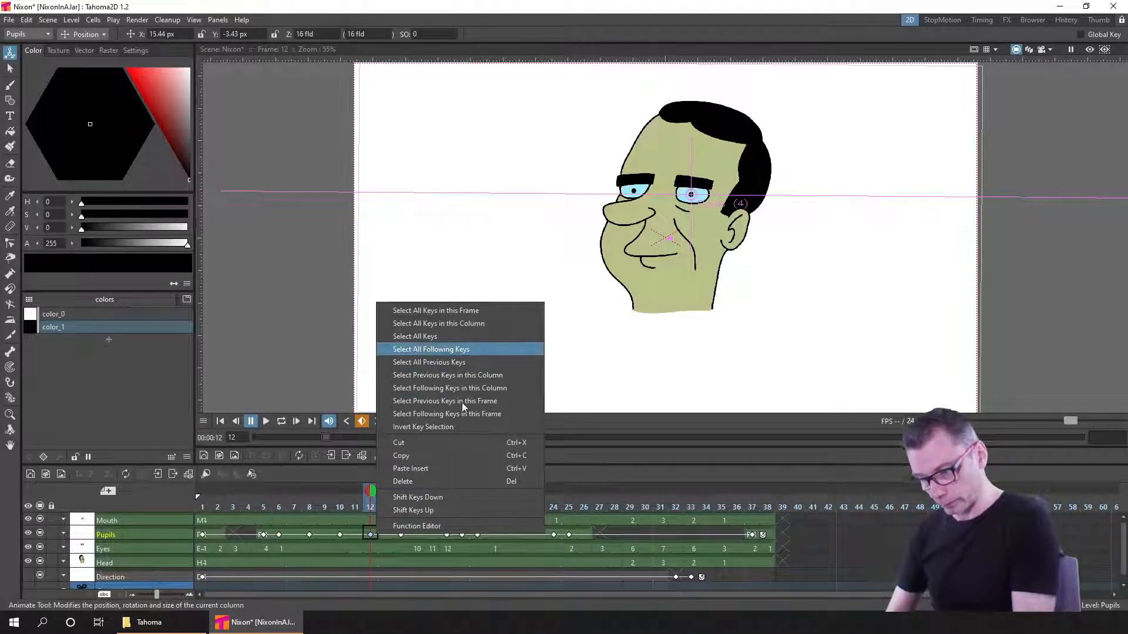
{"action": "left_click", "coordinate": [386, 534]}
{"action": "right_click", "coordinate": [386, 534]}
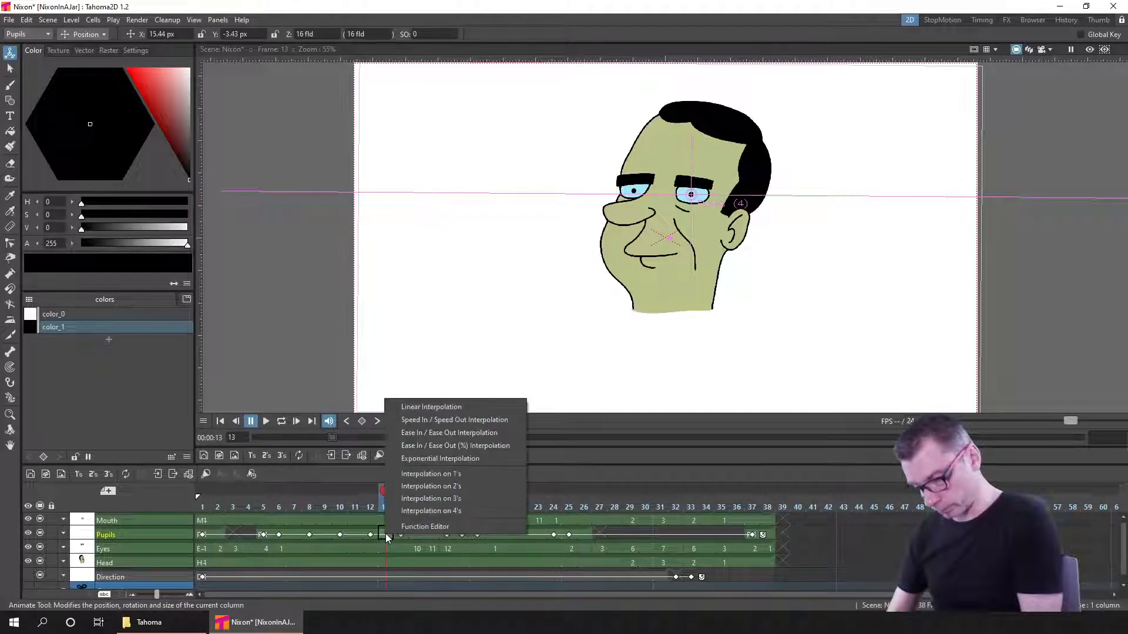
{"action": "left_click", "coordinate": [463, 422]}
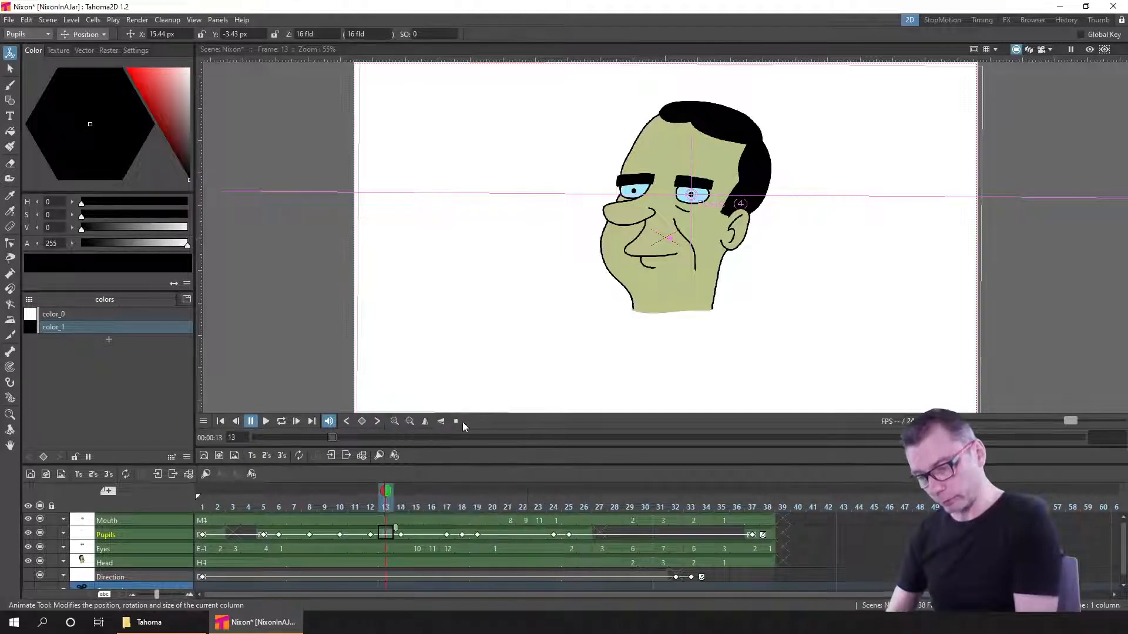
- Step through frames 13 to 17 of the Head's sub-scene to check the Pupils' movement after the interpolation changes
{"action": "left_click", "coordinate": [376, 506]}
{"action": "key", "text": "Right"}
{"action": "key", "text": "Right"}
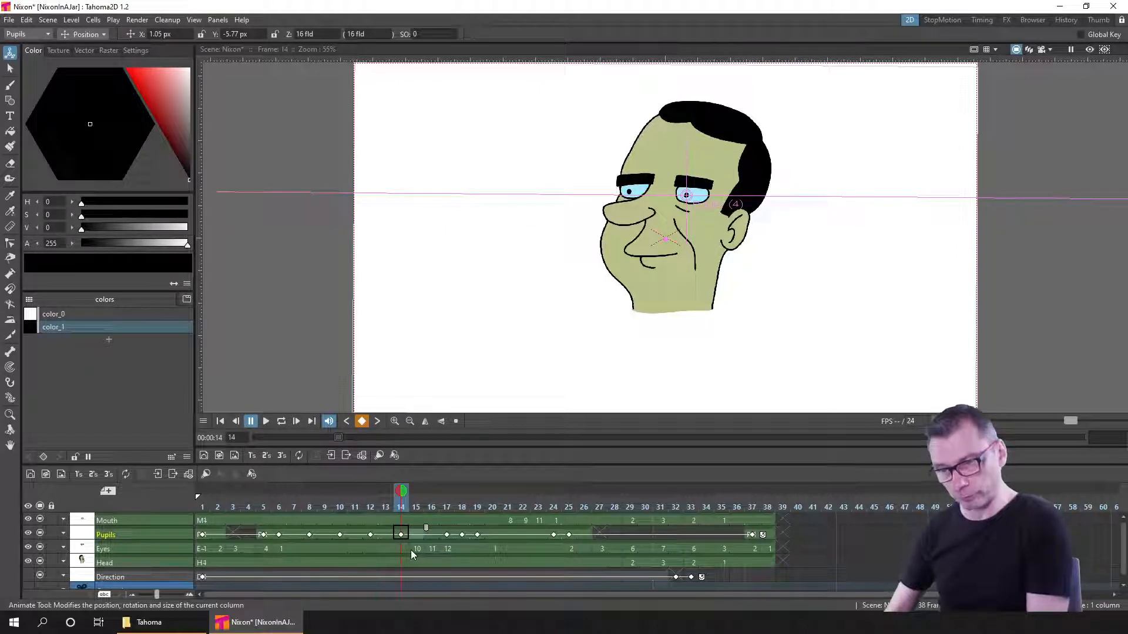
{"action": "key", "text": "Right"}
{"action": "key", "text": "Right"}
{"action": "key", "text": "Right"}
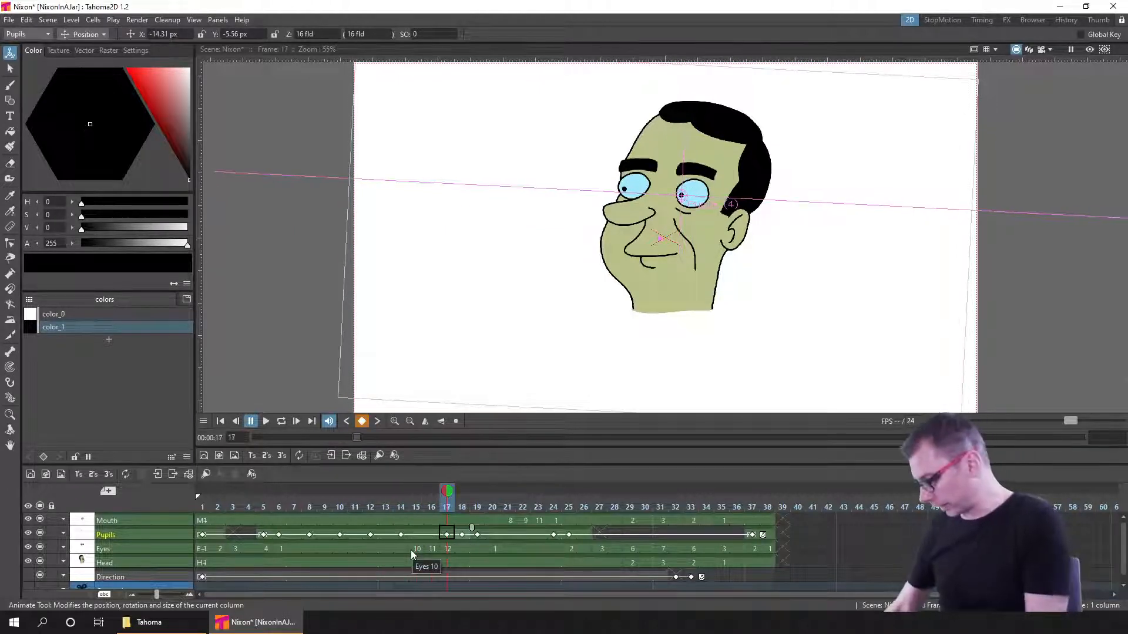
- Save the scene and close the Head's sub-scene, returning to the parent timeline around frame 133
{"action": "key", "text": "ctrl+s"}
{"action": "left_click", "coordinate": [172, 475]}
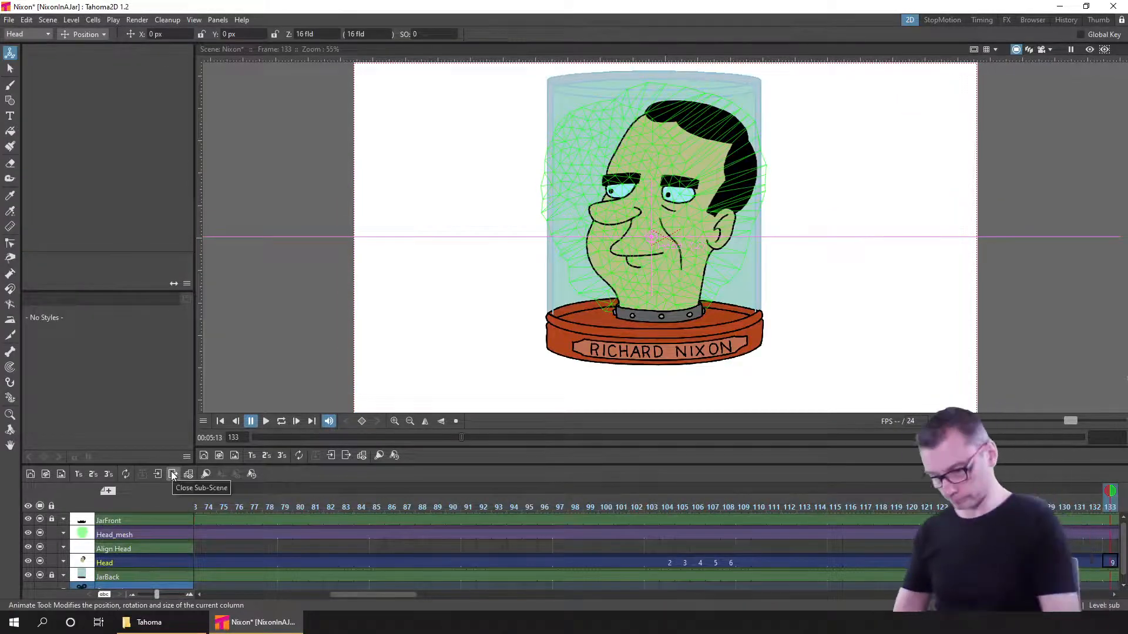
{"action": "left_click_drag", "start_coordinate": [858, 560], "coordinate": [262, 582]}
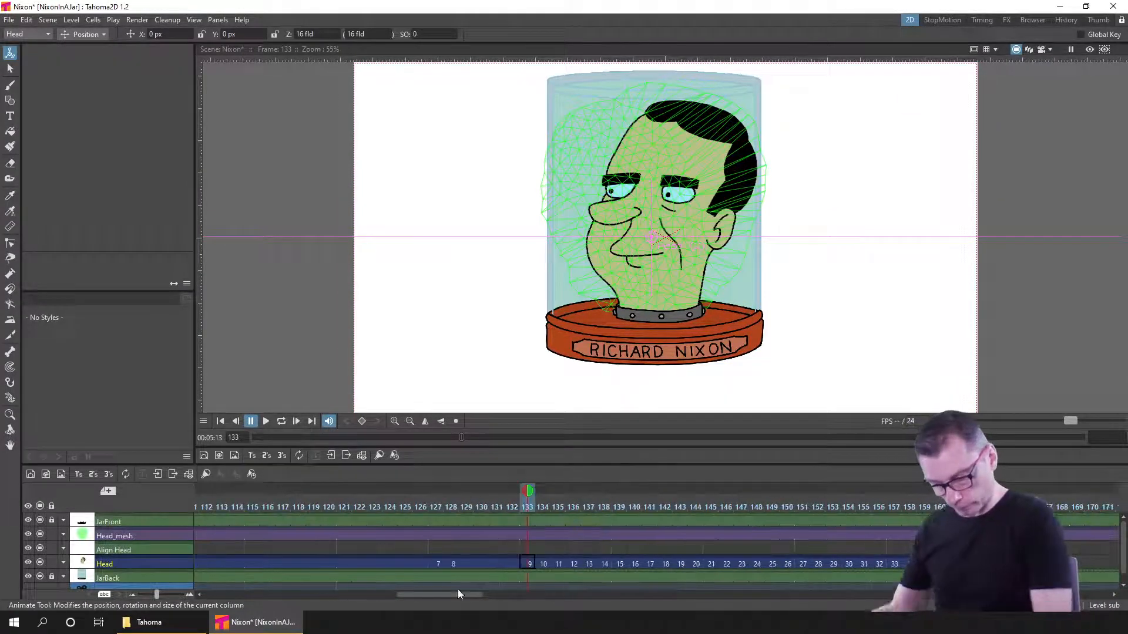
- Lengthen the hold of the Head's drawing 10 at frame 134 so drawing 11 starts at frame 139
{"action": "left_click", "coordinate": [547, 508]}
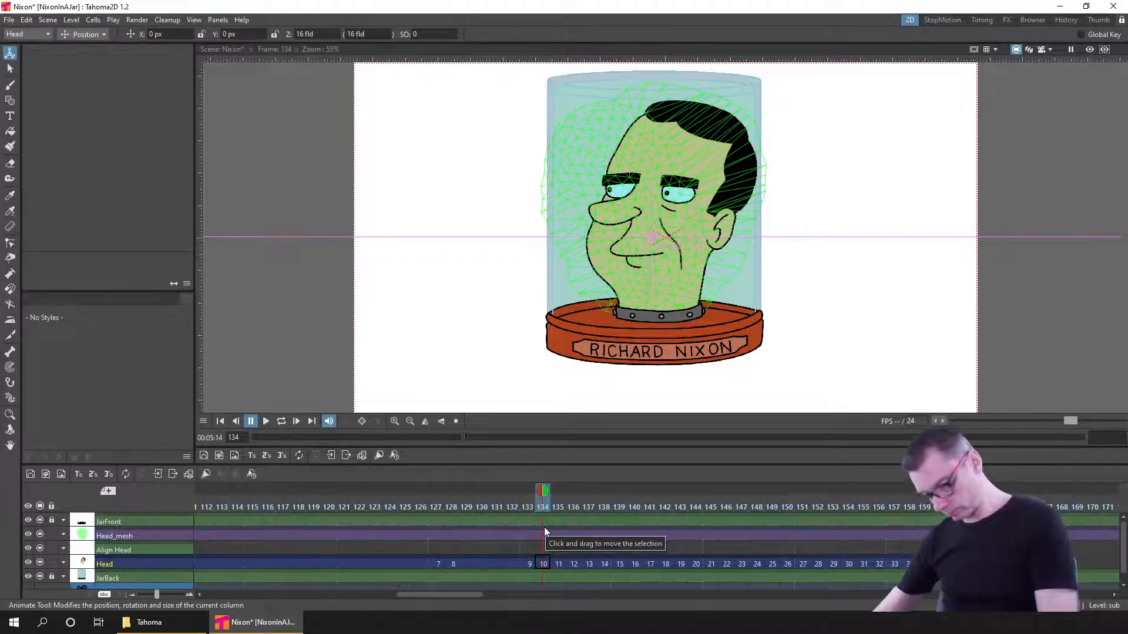
{"action": "left_click", "coordinate": [542, 564]}
{"action": "key", "text": "apostrophe"}
{"action": "key", "text": "apostrophe"}
{"action": "key", "text": "apostrophe"}
{"action": "key", "text": "apostrophe"}
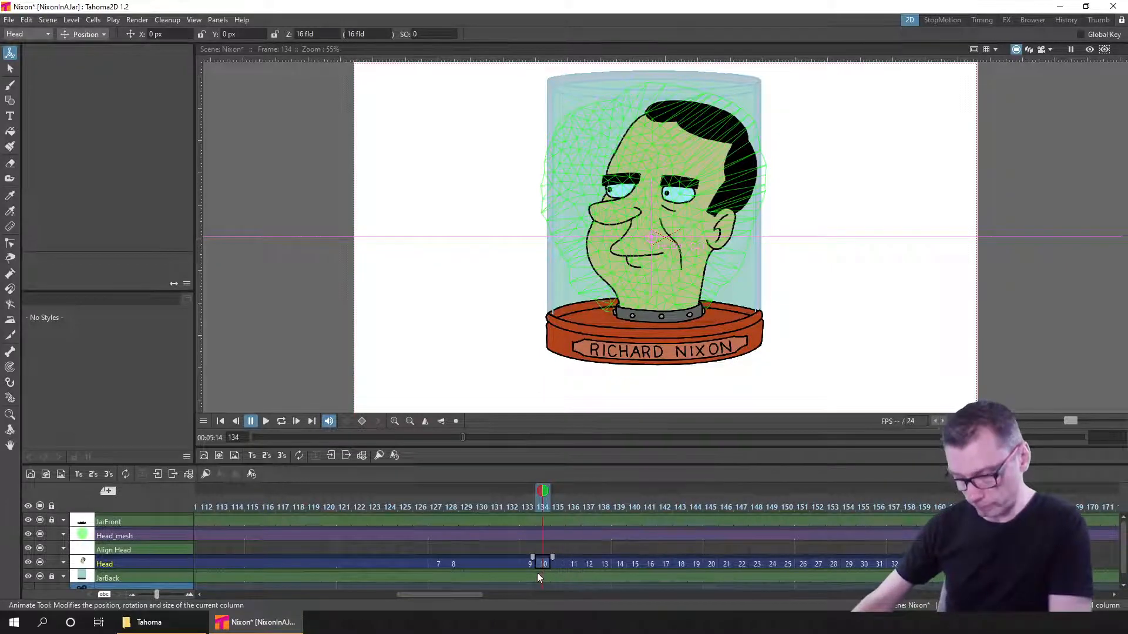
- Lengthen the hold of the Head's drawing 12 at frame 140 so drawing 13 starts at frame 146
{"action": "left_click", "coordinate": [635, 568]}
{"action": "key", "text": "apostrophe"}
{"action": "key", "text": "apostrophe"}
{"action": "key", "text": "apostrophe"}
{"action": "key", "text": "apostrophe"}
{"action": "key", "text": "apostrophe"}
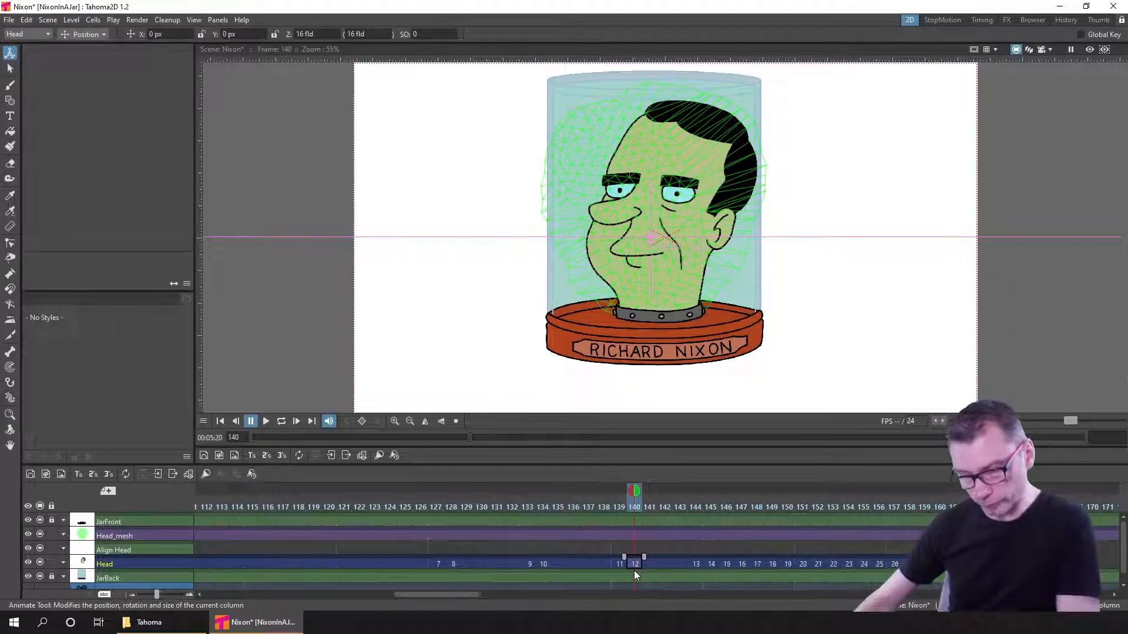
- Scrub the Head's frames from about 127 to 148 to review the timing of drawings 7 through 15
{"action": "left_click_drag", "start_coordinate": [427, 504], "coordinate": [694, 505]}
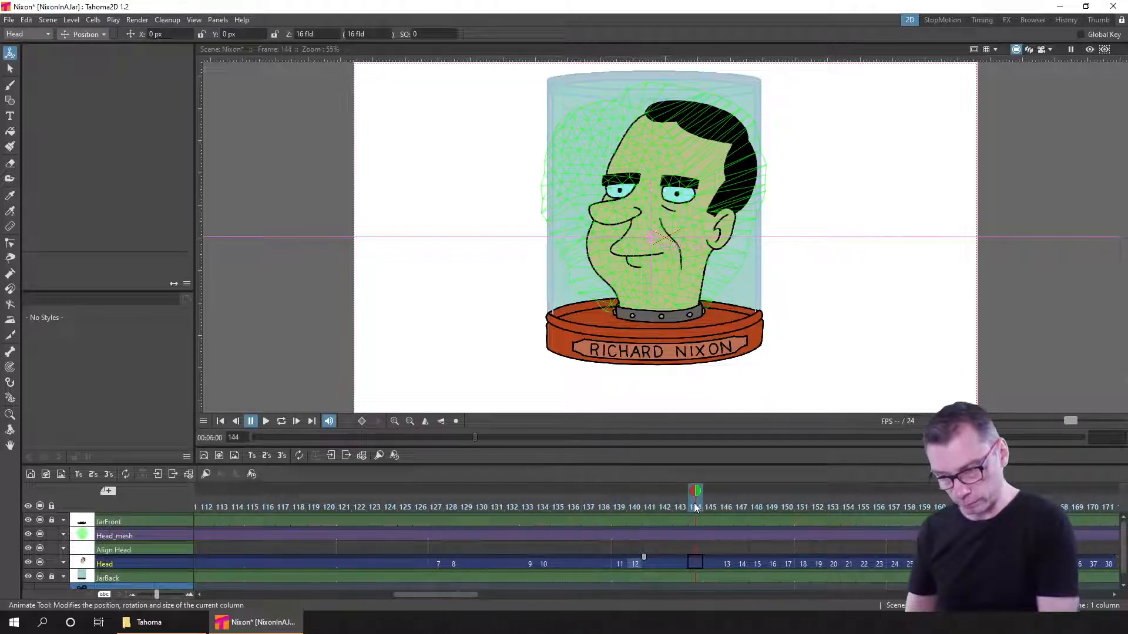
{"action": "left_click", "coordinate": [725, 506]}
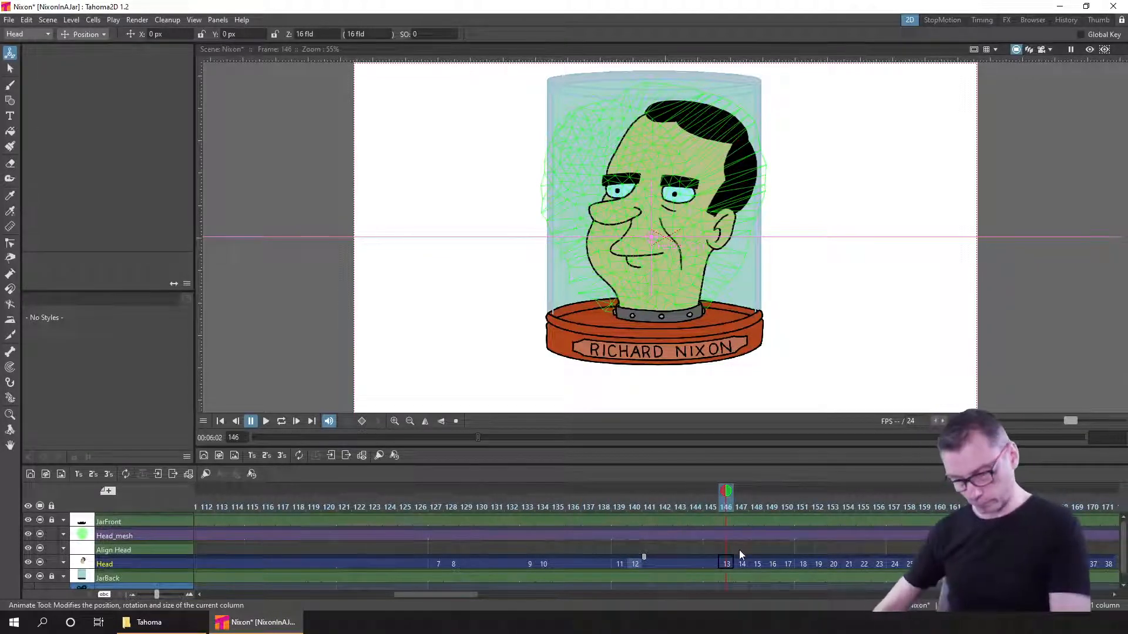
{"action": "key", "text": "Right"}
{"action": "key", "text": "Right"}
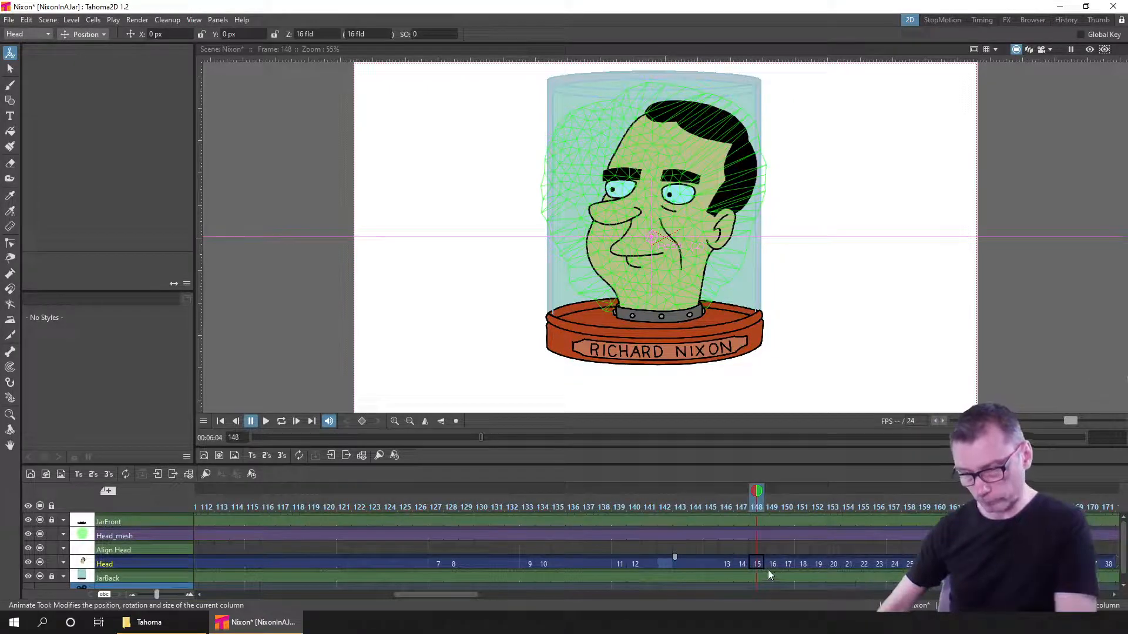
{"action": "left_click", "coordinate": [742, 503]}
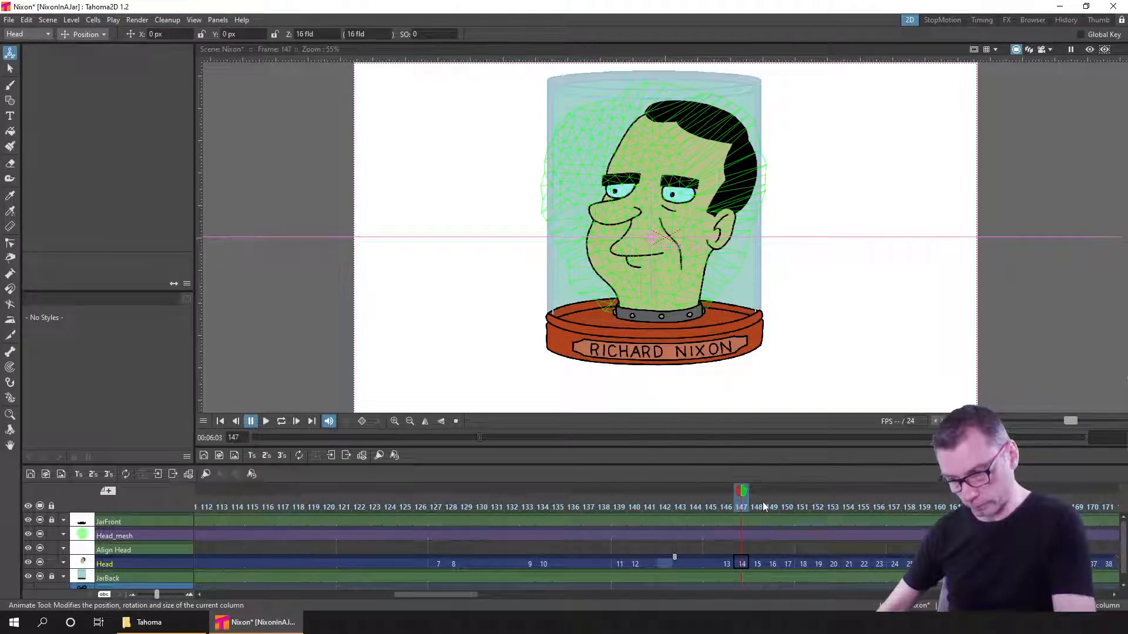
{"action": "left_click", "coordinate": [758, 503]}
{"action": "left_click", "coordinate": [452, 503]}
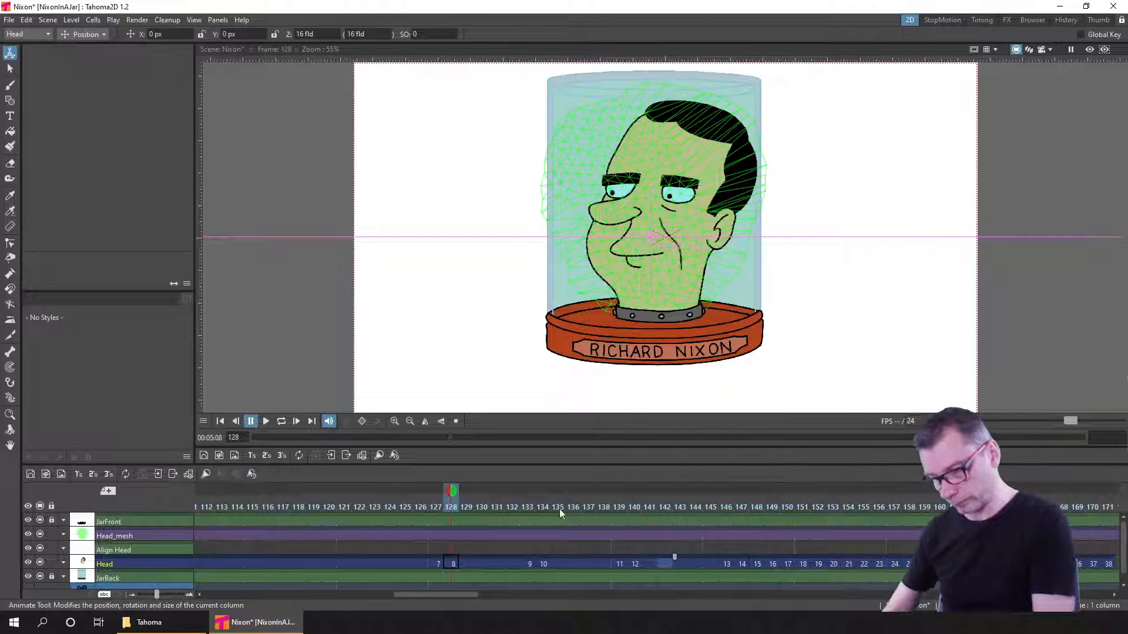
{"action": "left_click", "coordinate": [528, 503]}
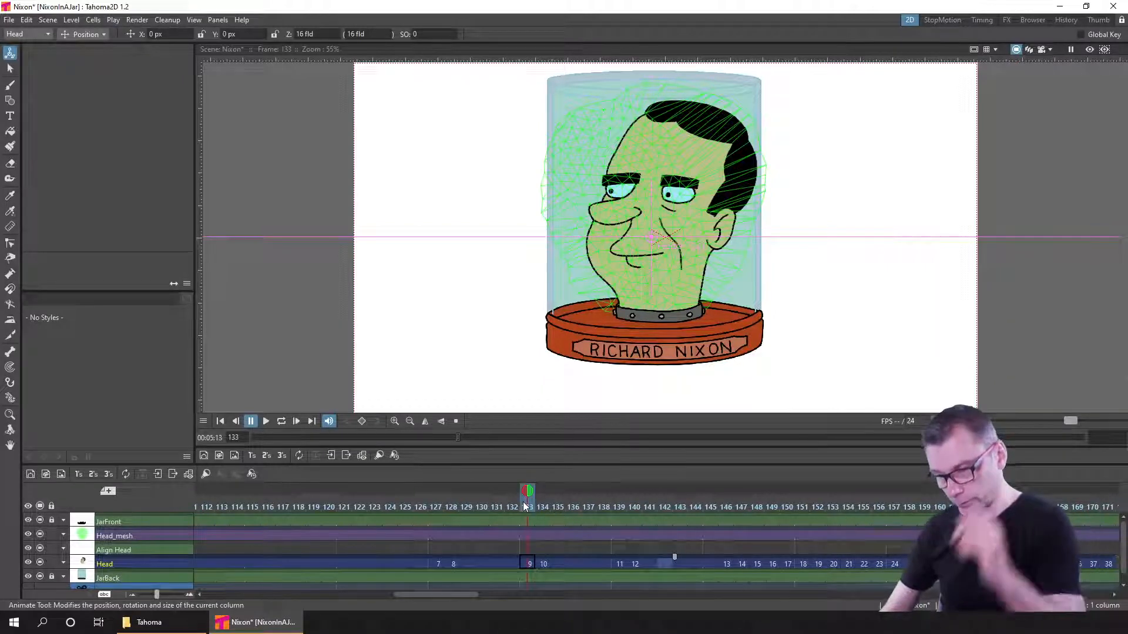
- Cut the four hold cells after the Head's drawing 8 so drawing 9 starts at frame 129
{"action": "left_click", "coordinate": [456, 562]}
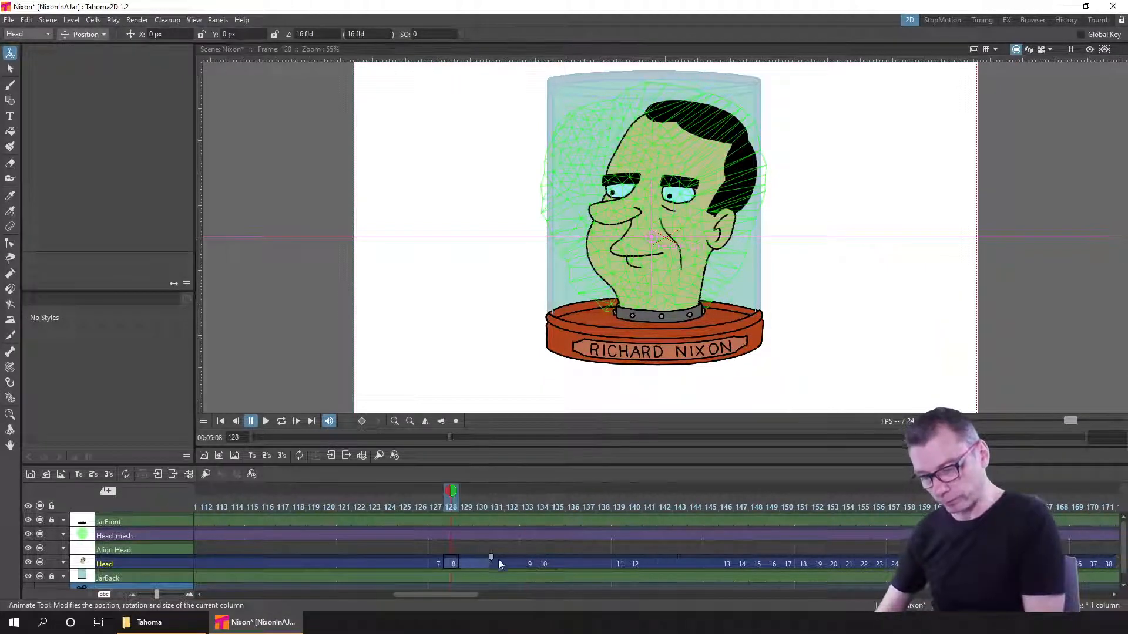
{"action": "left_click", "coordinate": [461, 565]}
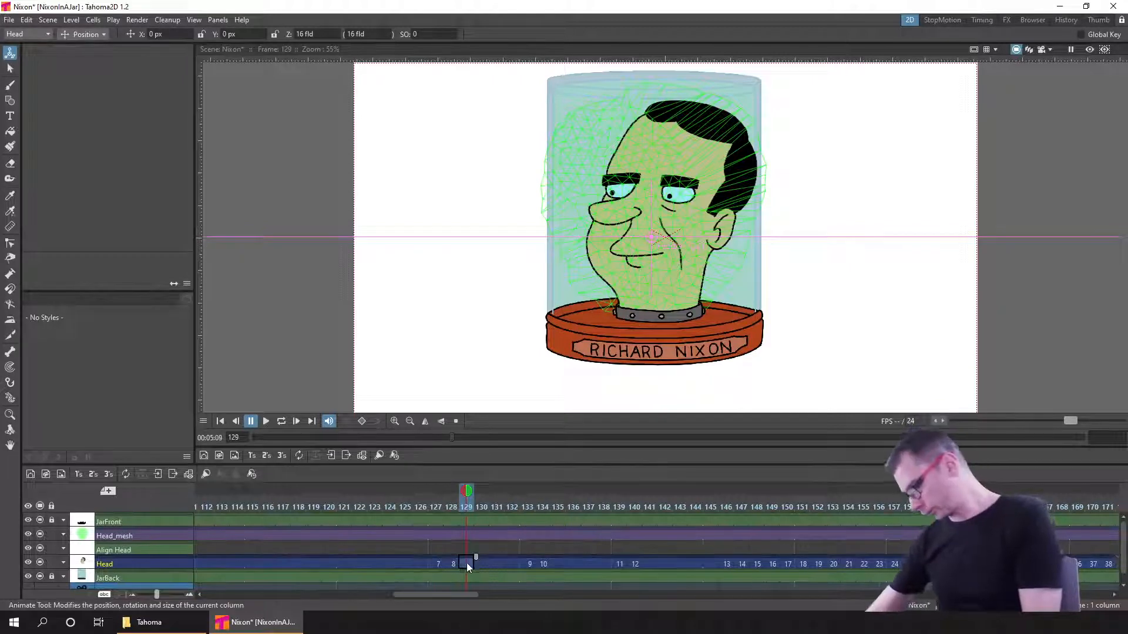
{"action": "key", "text": "ctrl+x"}
{"action": "key", "text": "ctrl+x"}
{"action": "key", "text": "ctrl+x"}
{"action": "key", "text": "ctrl+x"}
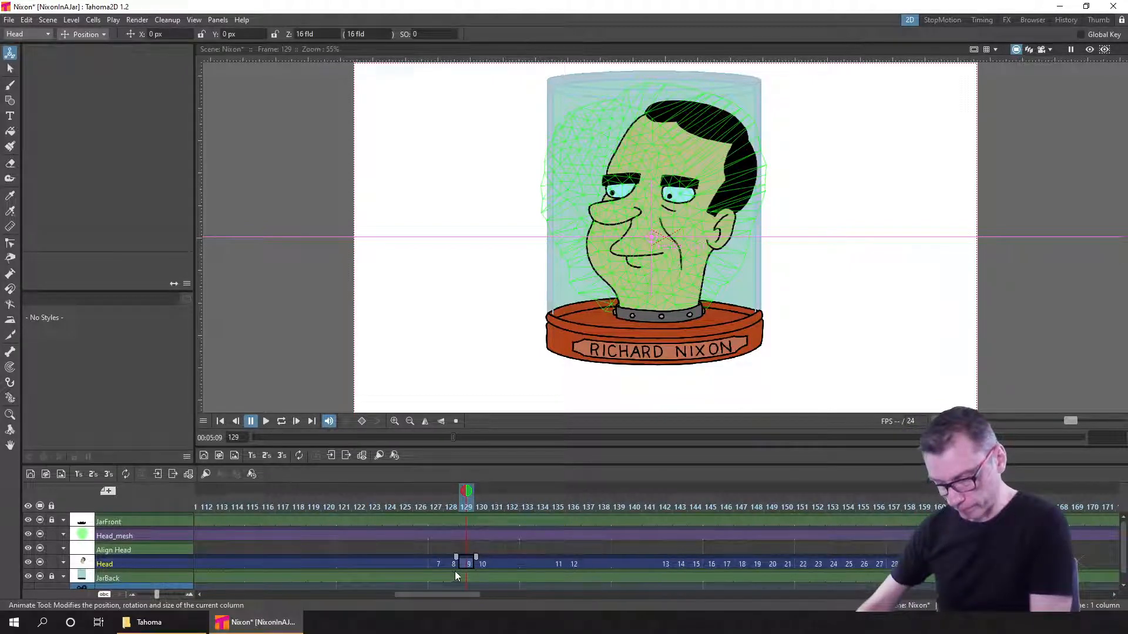
- Extend the Head's drawing 9 until drawing 10 starts at frame 139, and cut drawing 10's hold cells so drawing 11 starts at 140
{"action": "left_click_drag", "start_coordinate": [477, 557], "coordinate": [614, 558]}
{"action": "left_click", "coordinate": [635, 563]}
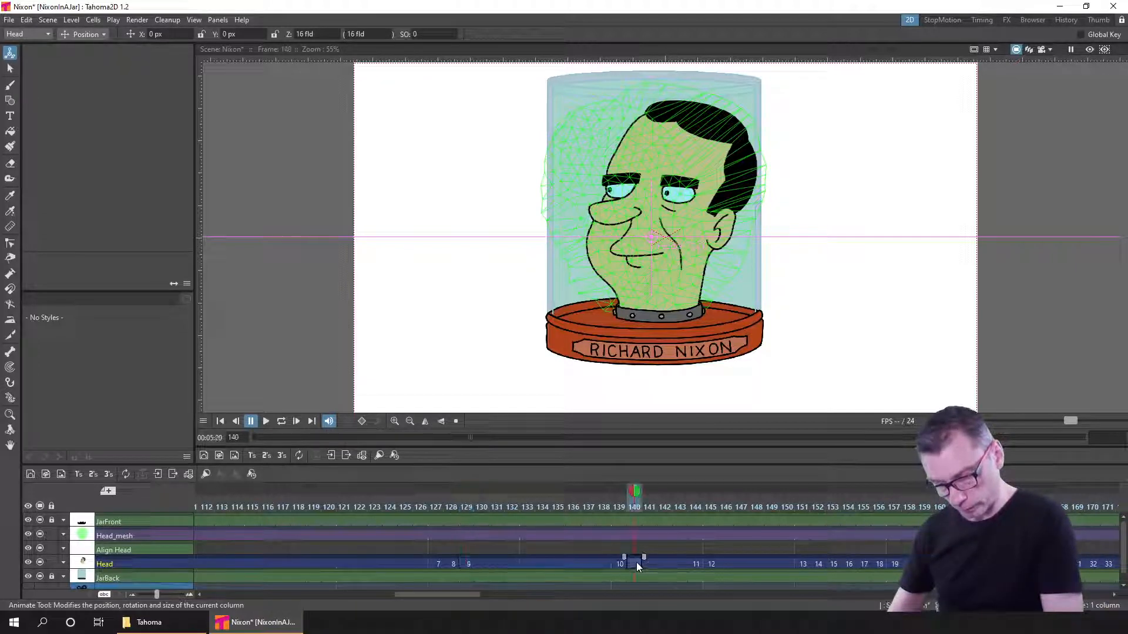
{"action": "key", "text": "ctrl+x"}
{"action": "key", "text": "ctrl+x"}
{"action": "key", "text": "ctrl+x"}
{"action": "key", "text": "ctrl+x"}
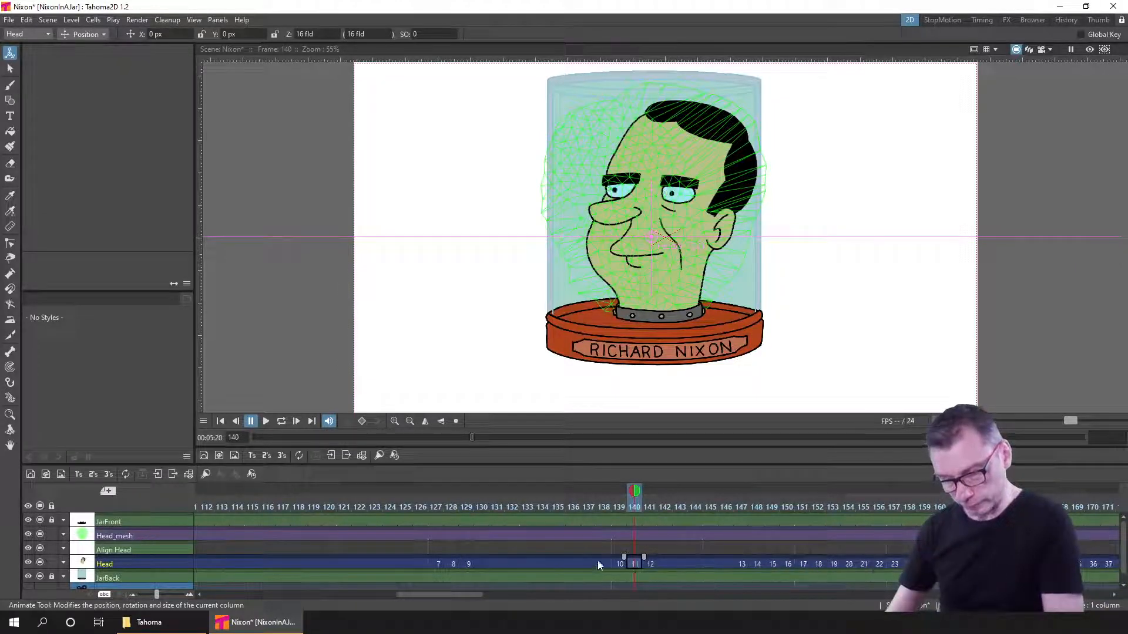
- Scrub the Head's frames from about 127 to 149 to check the adjusted holds of drawings 9 through 15
{"action": "left_click_drag", "start_coordinate": [420, 504], "coordinate": [699, 516]}
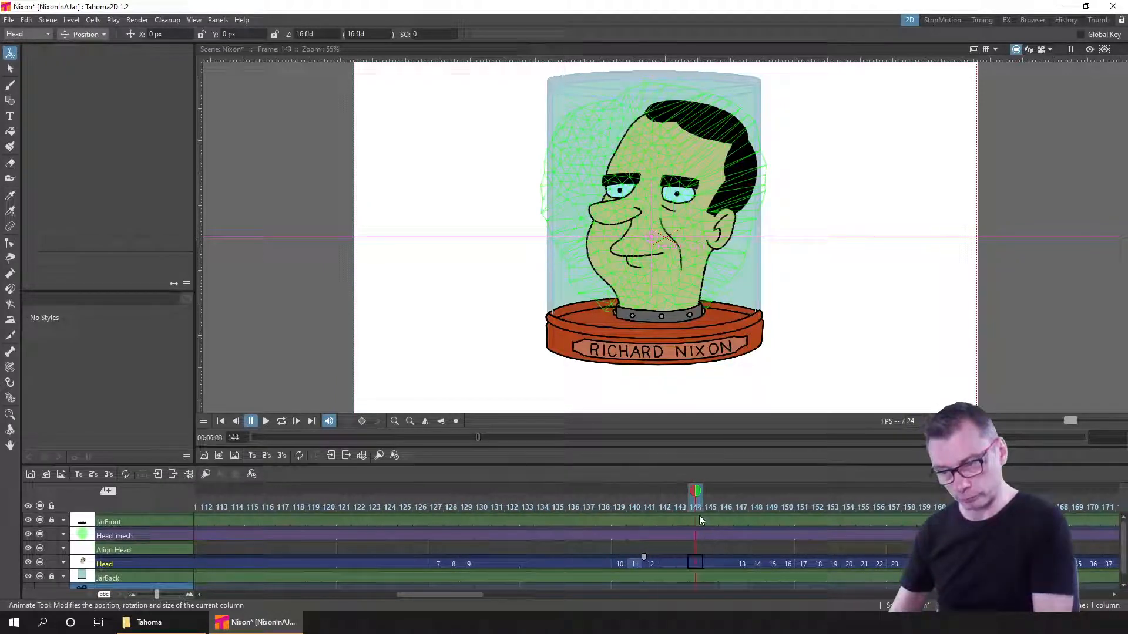
{"action": "left_click", "coordinate": [742, 505]}
{"action": "left_click", "coordinate": [760, 506]}
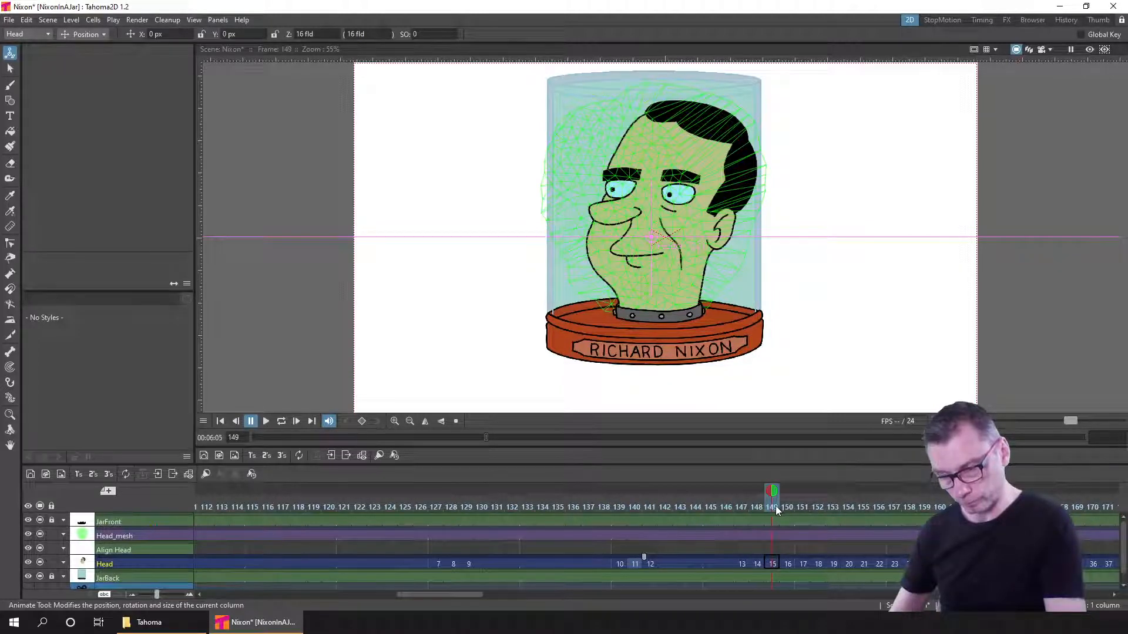
{"action": "left_click", "coordinate": [629, 502]}
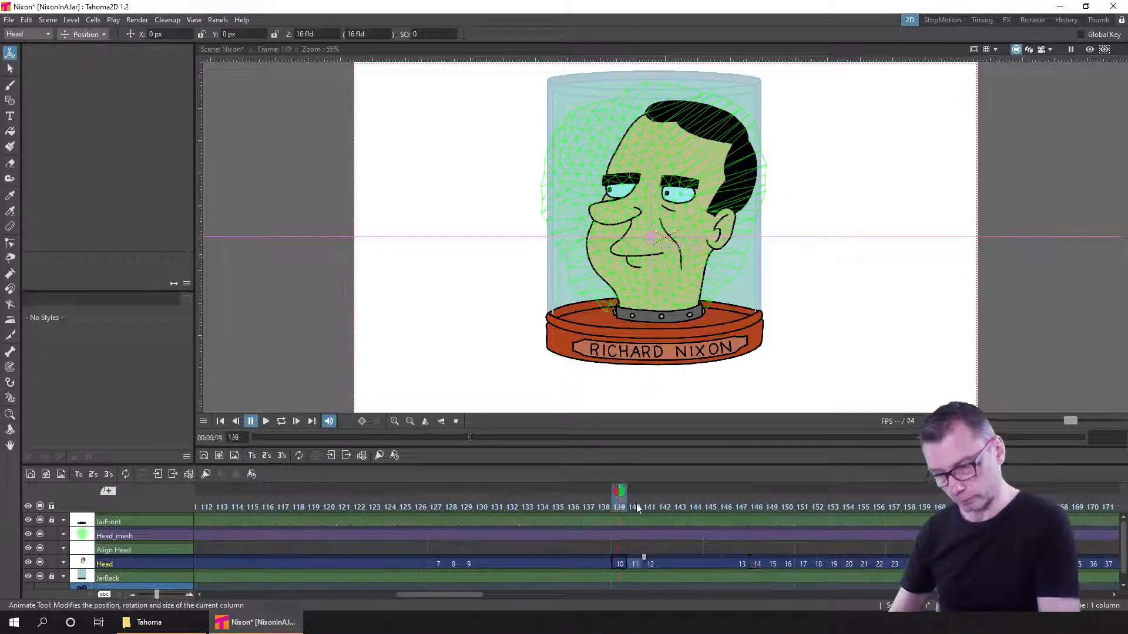
{"action": "left_click", "coordinate": [636, 503]}
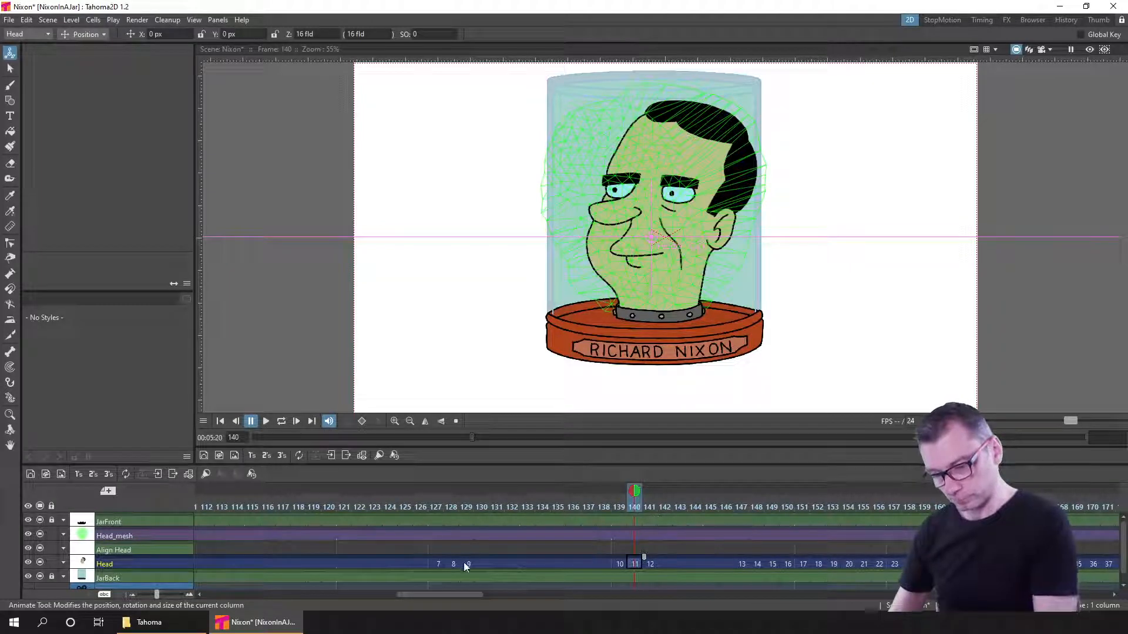
{"action": "left_click", "coordinate": [437, 504]}
{"action": "left_click", "coordinate": [462, 504]}
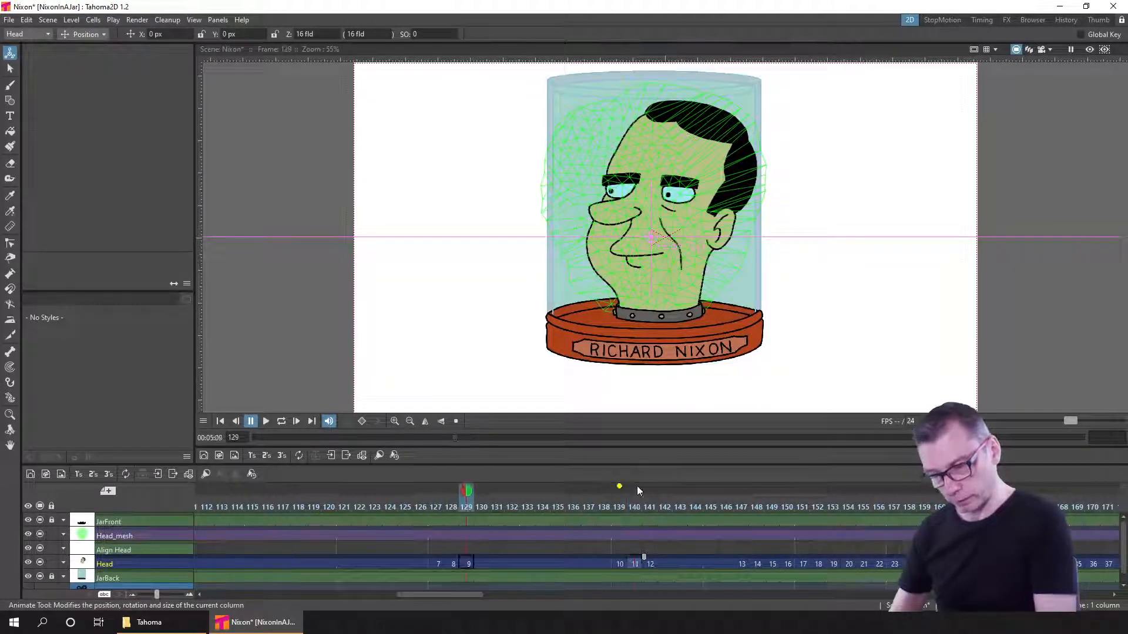
{"action": "left_click", "coordinate": [629, 503]}
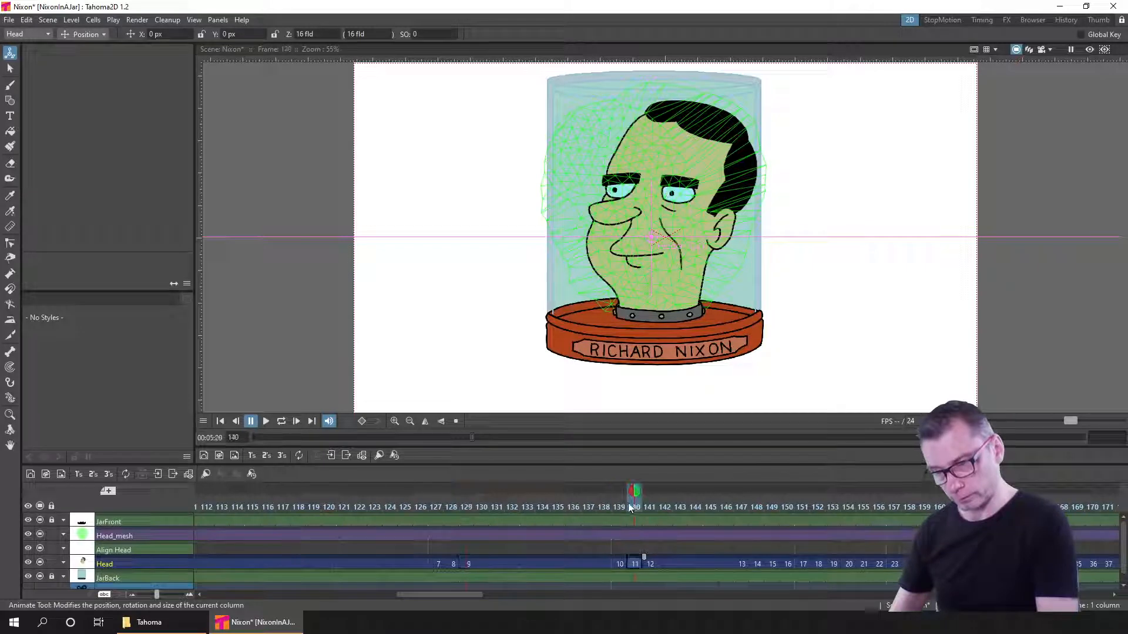
- Extend the hold of the Head's drawing 10 from frame 139 so drawing 11 starts at frame 149
{"action": "left_click", "coordinate": [618, 563]}
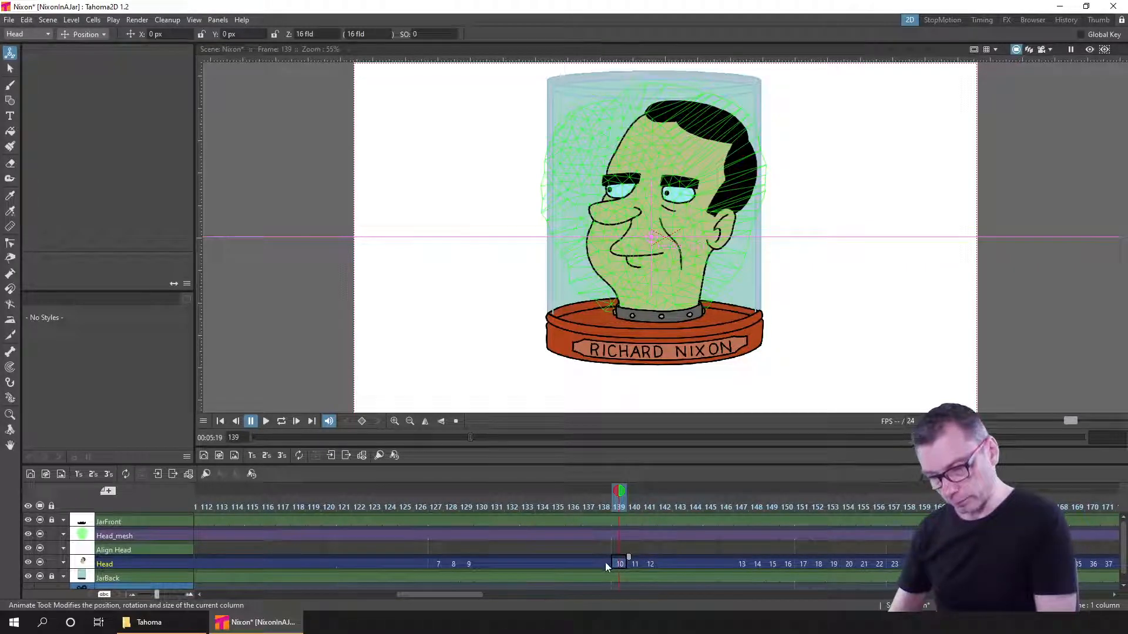
{"action": "left_click", "coordinate": [605, 562]}
{"action": "left_click", "coordinate": [619, 565]}
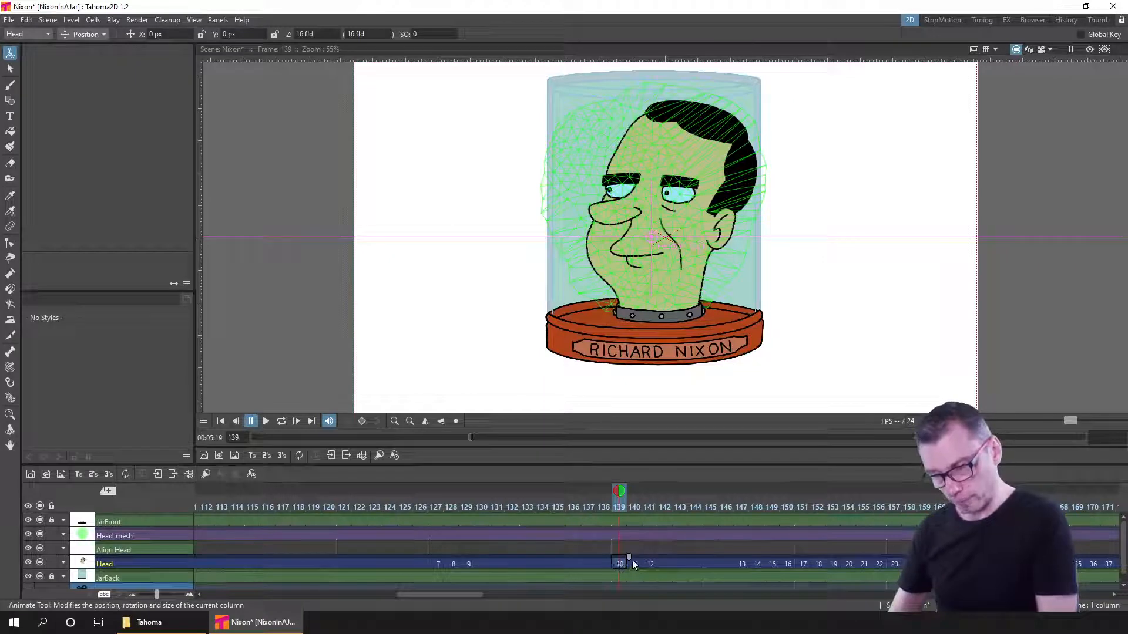
{"action": "left_click", "coordinate": [634, 563]}
{"action": "left_click_drag", "start_coordinate": [627, 560], "coordinate": [802, 561]}
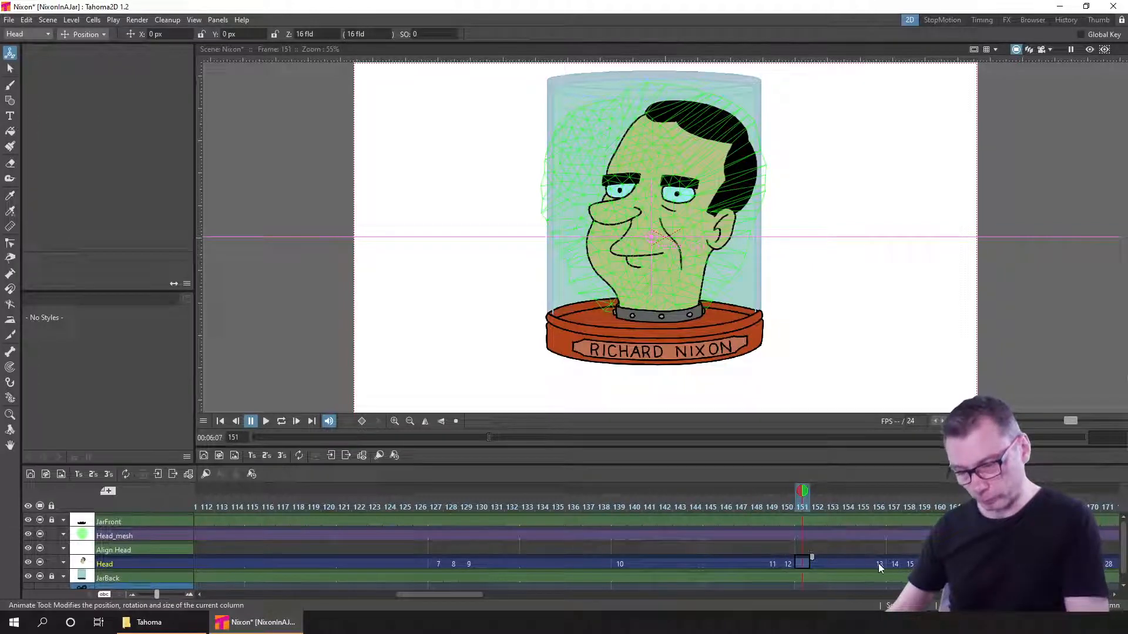
- Extend the hold of the Head's drawing 12 from frame 155 so drawing 13 starts at frame 160
{"action": "left_click", "coordinate": [879, 564]}
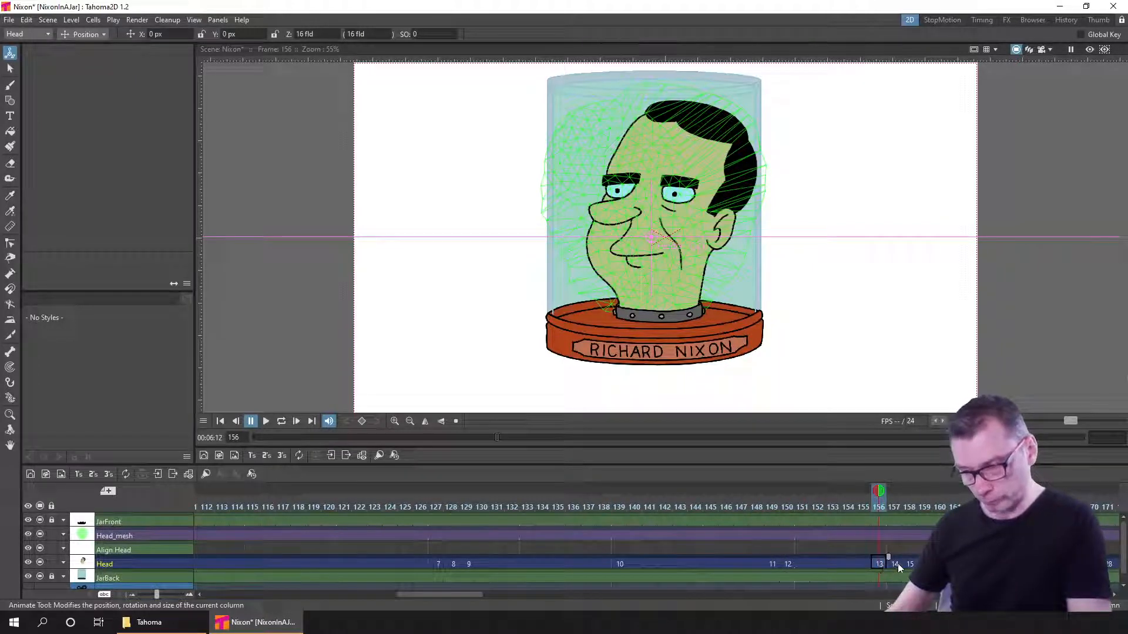
{"action": "left_click", "coordinate": [896, 563]}
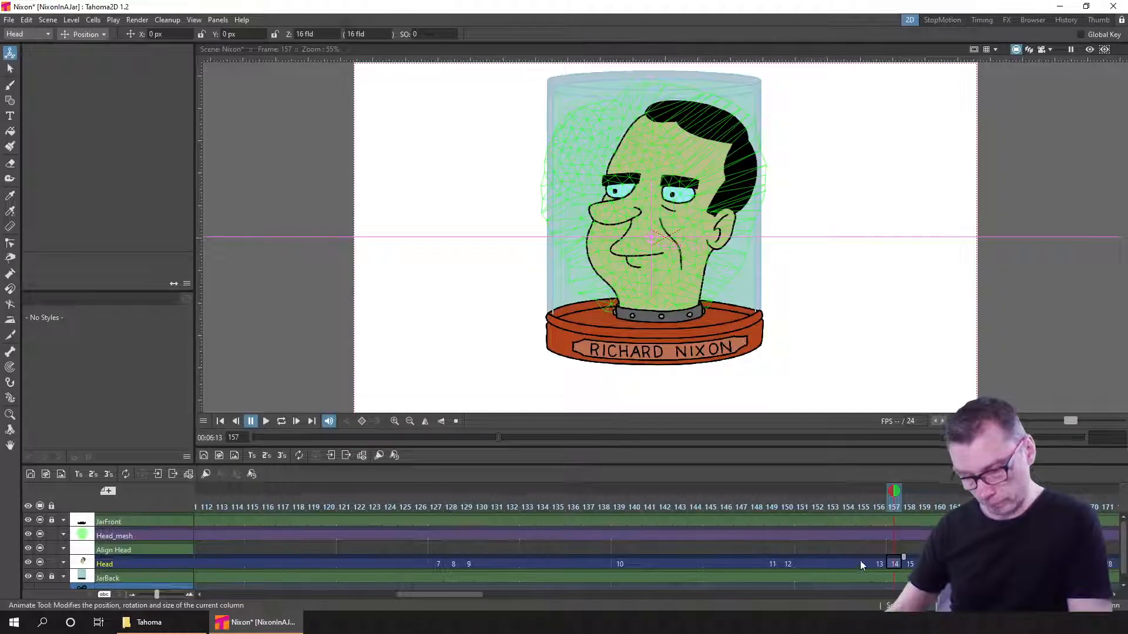
{"action": "scroll", "coordinate": [860, 560], "scroll_direction": "right", "scroll_amount": 5}
{"action": "left_click", "coordinate": [512, 562]}
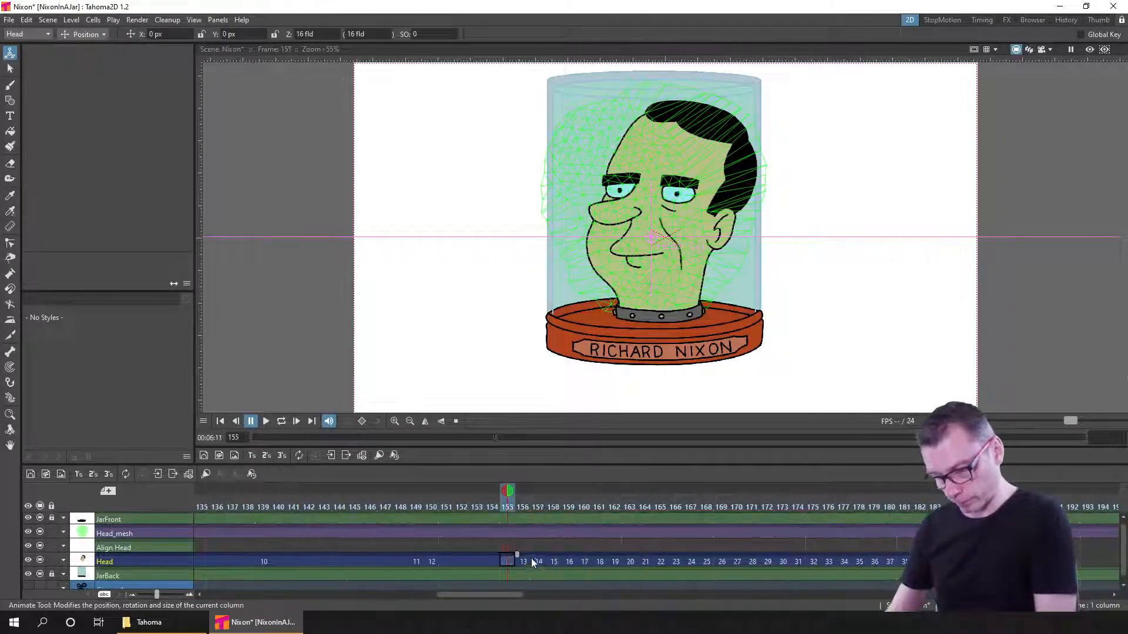
{"action": "left_click_drag", "start_coordinate": [518, 554], "coordinate": [578, 554]}
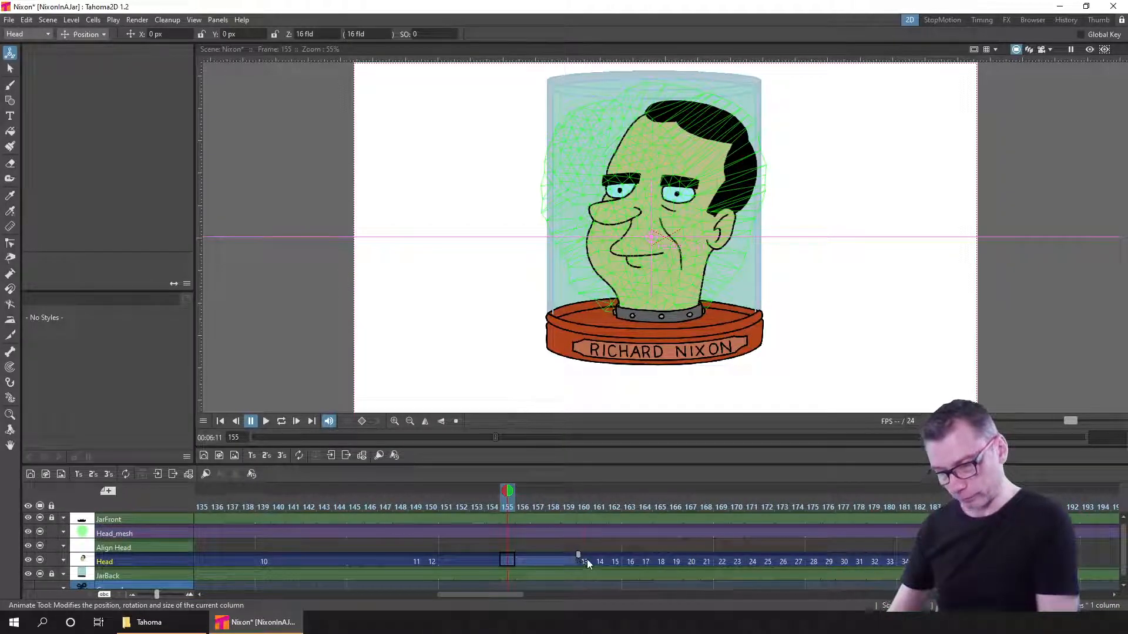
- Check the Head's drawings 14 and 13 at frames 161 and 160, and save the scene
{"action": "left_click", "coordinate": [601, 561]}
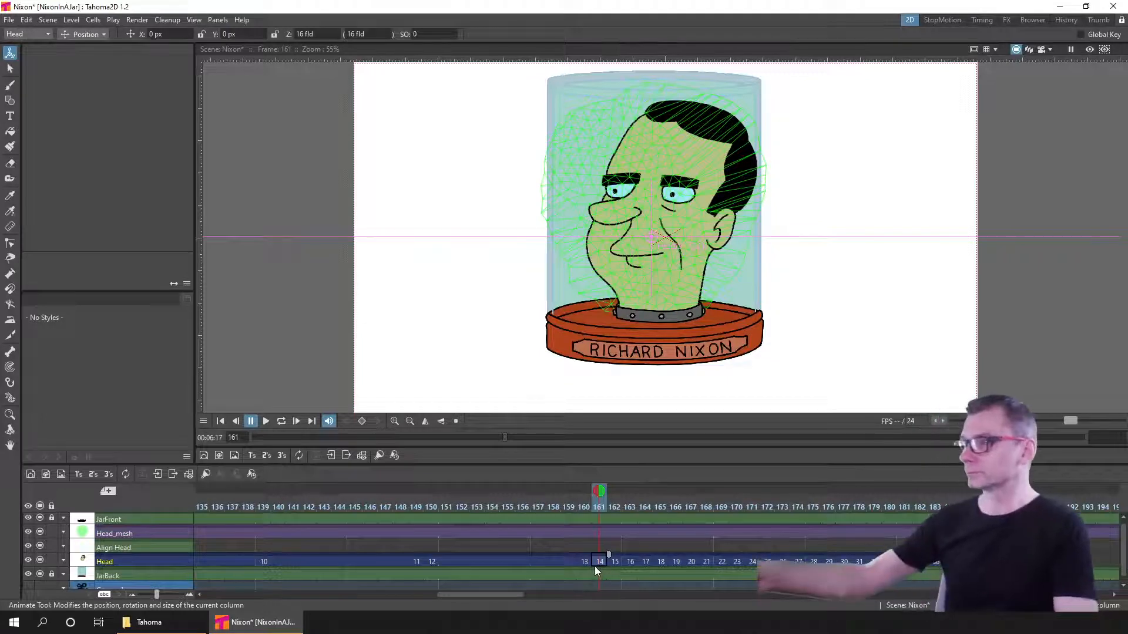
{"action": "key", "text": "ctrl+s"}
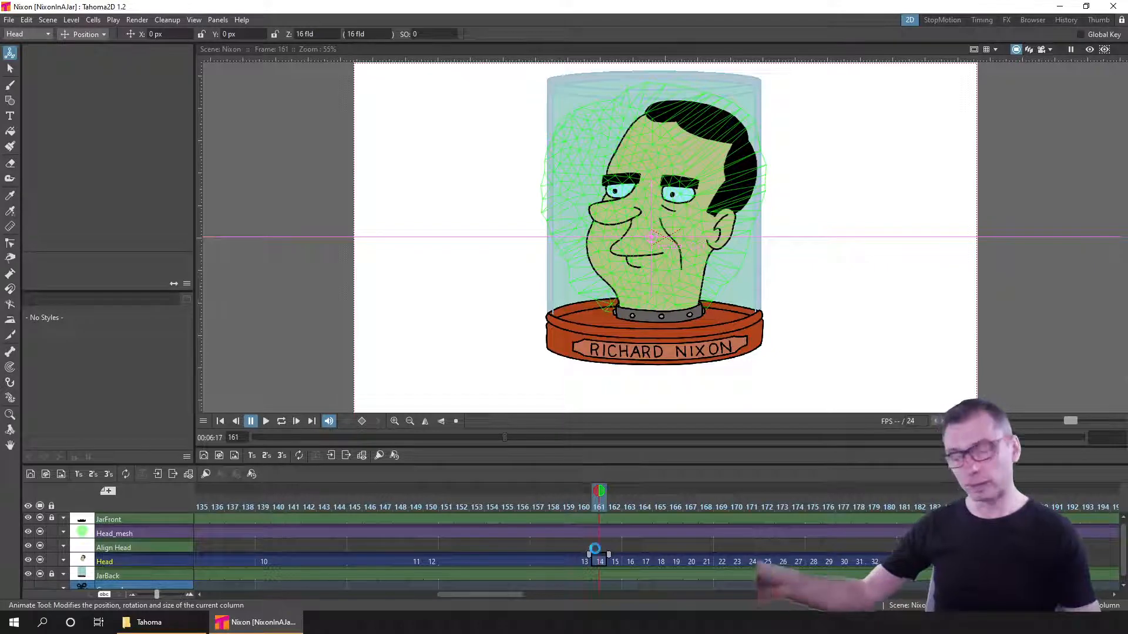
{"action": "key", "text": "ctrl+s"}
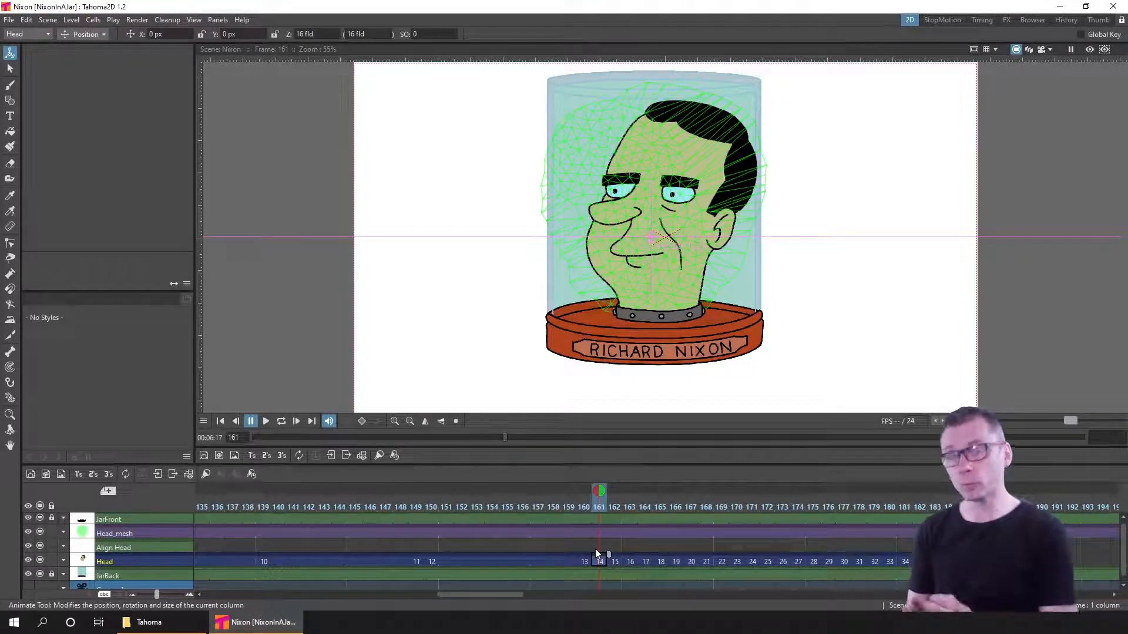
{"action": "left_click", "coordinate": [581, 503]}
{"action": "key", "text": "ctrl+s"}
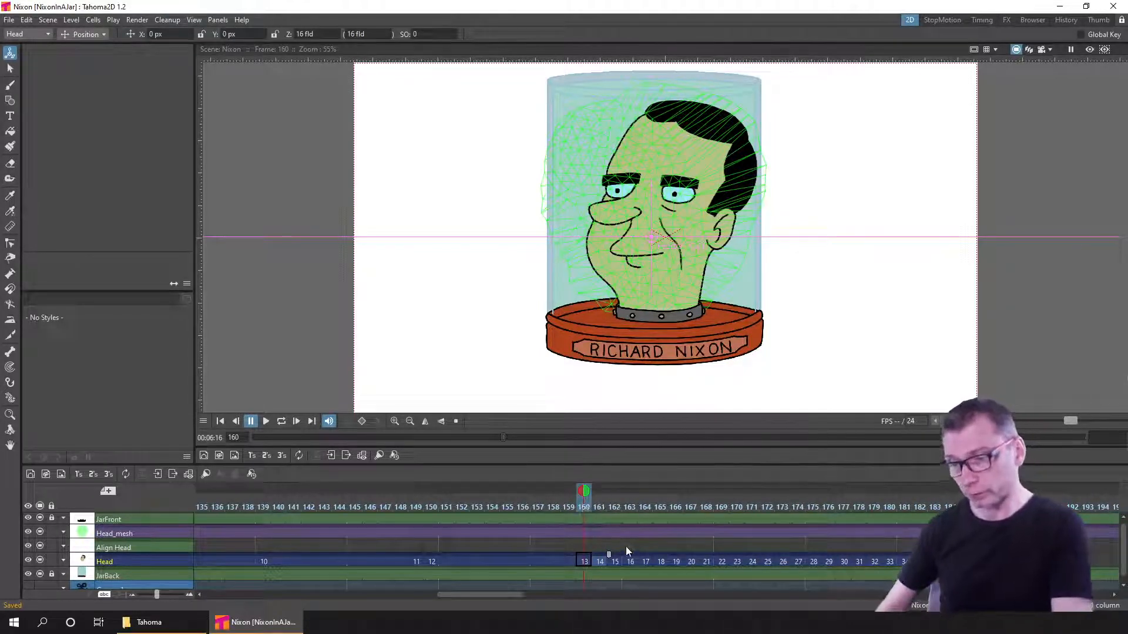
- Extend the hold of the Head's drawing 14 from frame 161 so drawing 15 starts at frame 170
{"action": "key", "text": "period"}
{"action": "key", "text": "period"}
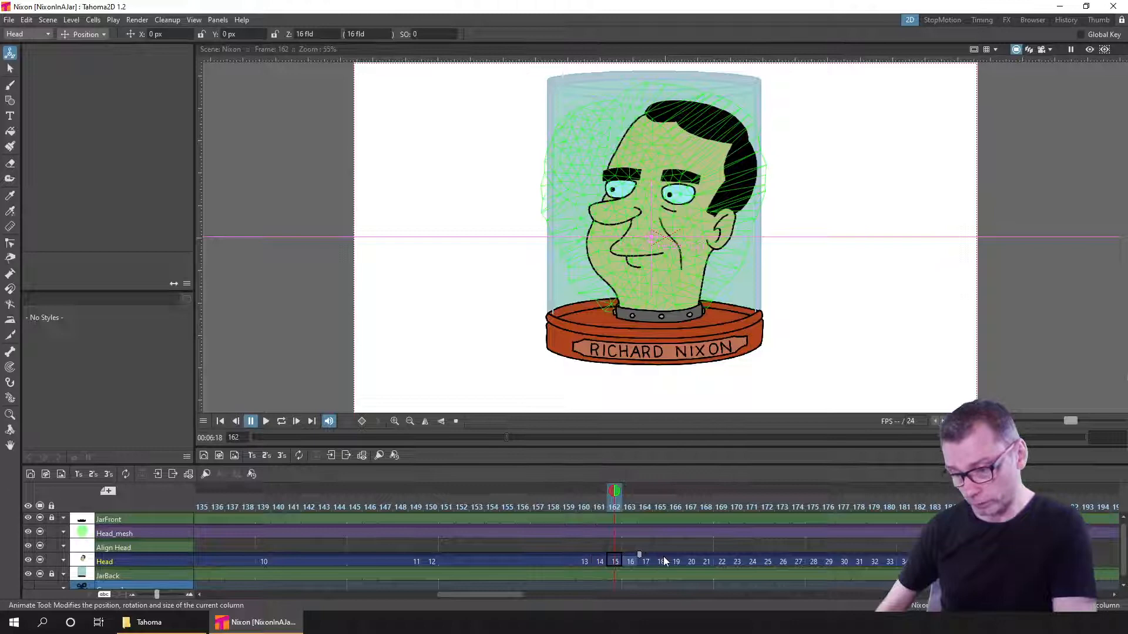
{"action": "left_click", "coordinate": [599, 561]}
{"action": "left_click_drag", "start_coordinate": [609, 554], "coordinate": [715, 557]}
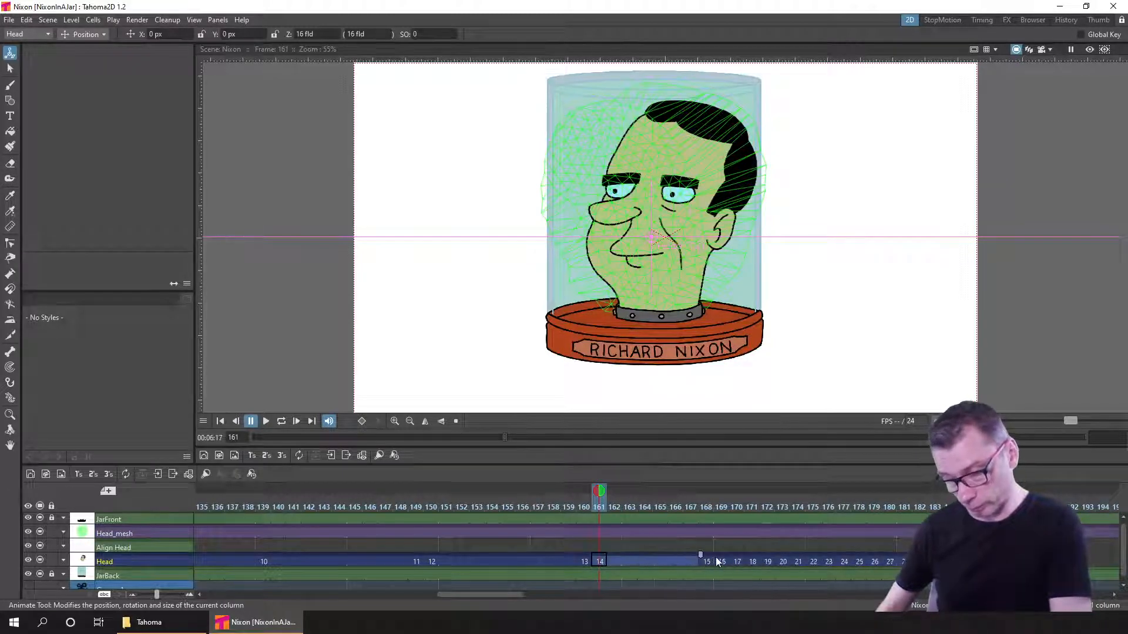
{"action": "left_click", "coordinate": [718, 509]}
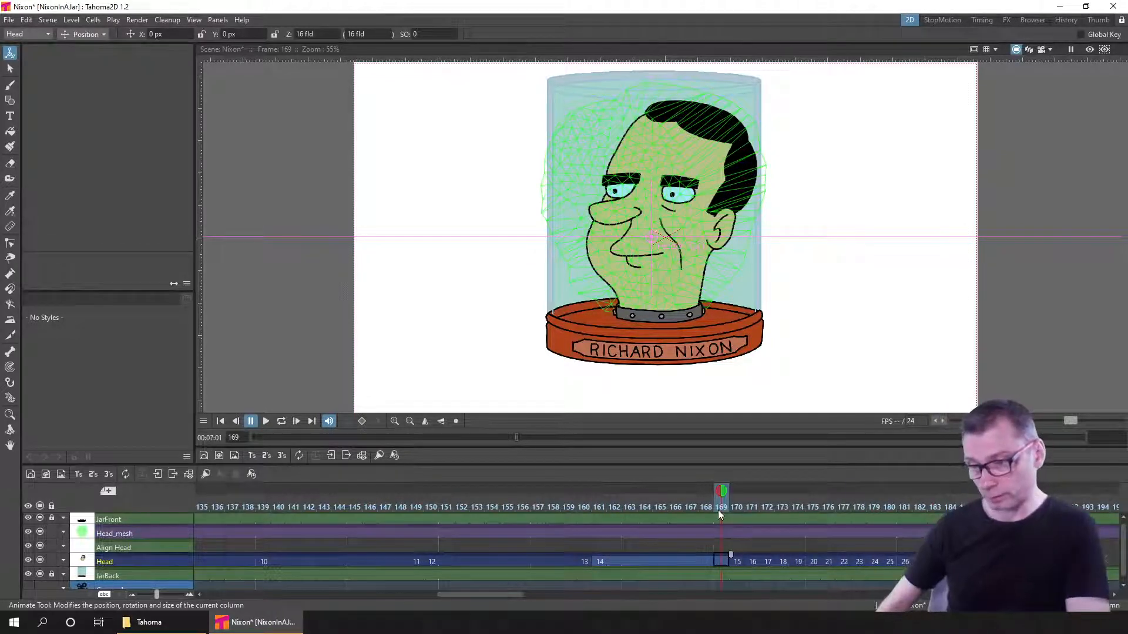
{"action": "key", "text": "Right"}
{"action": "key", "text": "Right"}
{"action": "key", "text": "Right"}
{"action": "left_click", "coordinate": [714, 508]}
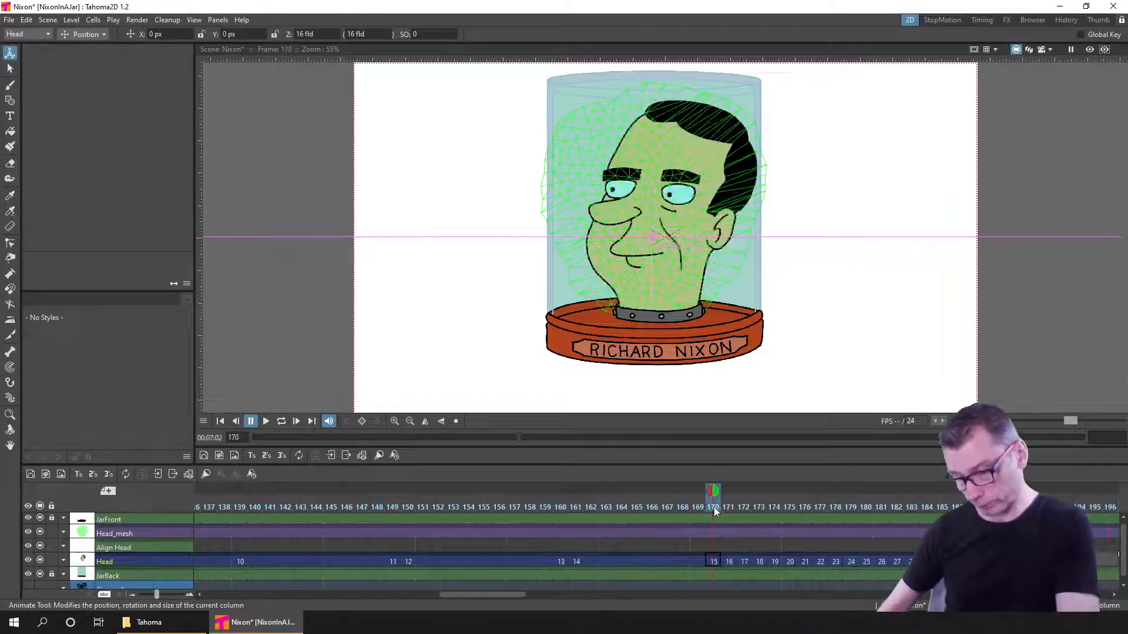
{"action": "left_click", "coordinate": [714, 508]}
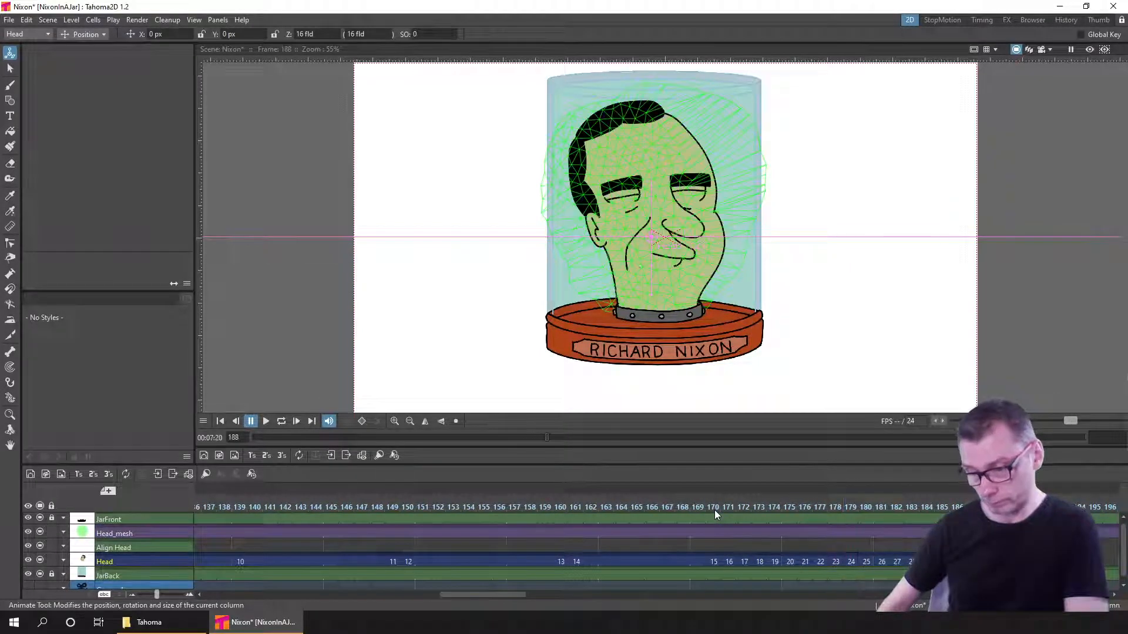
- Extend the hold of the Head's drawing 17 from frame 172 so drawing 18 starts at frame 178, and save the scene
{"action": "left_click", "coordinate": [713, 562]}
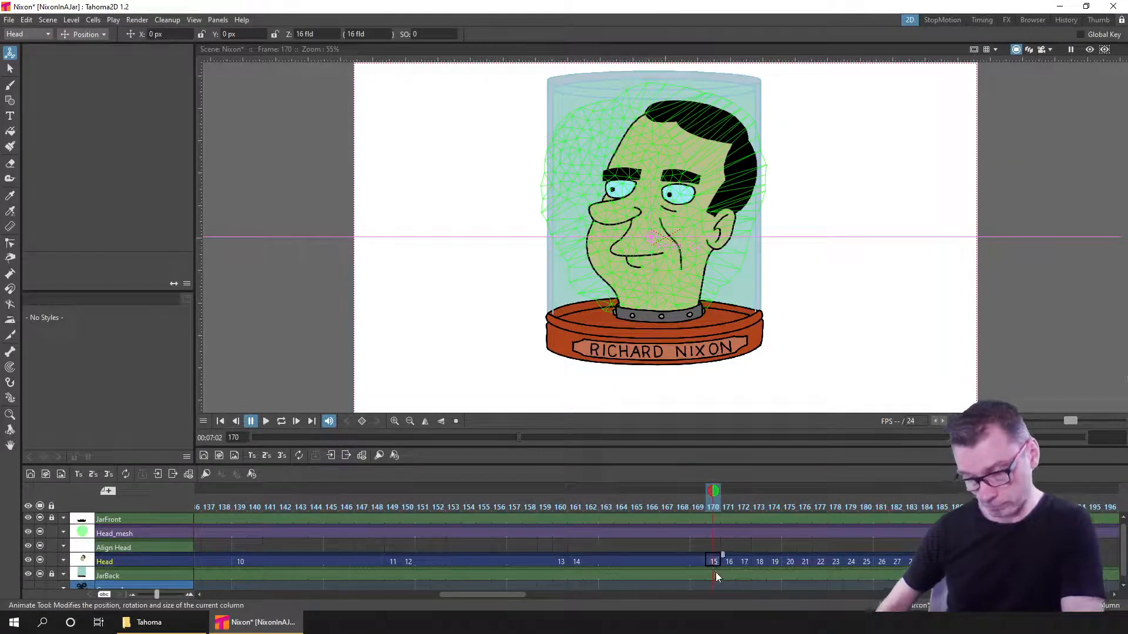
{"action": "key", "text": "Right"}
{"action": "key", "text": "Right"}
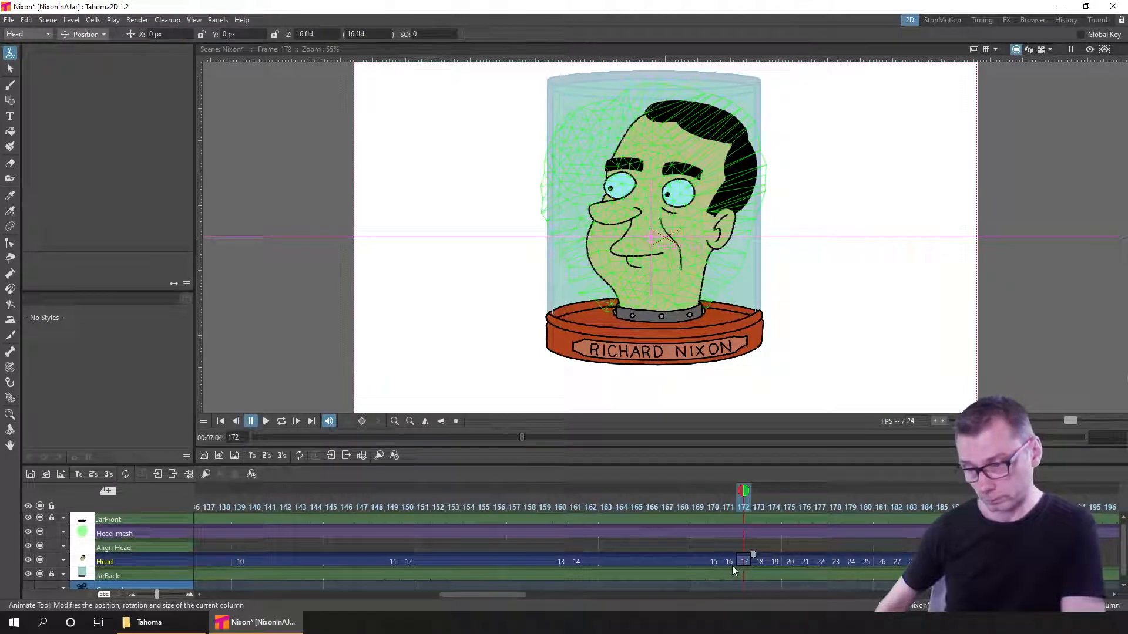
{"action": "key", "text": "Right"}
{"action": "left_click", "coordinate": [746, 564]}
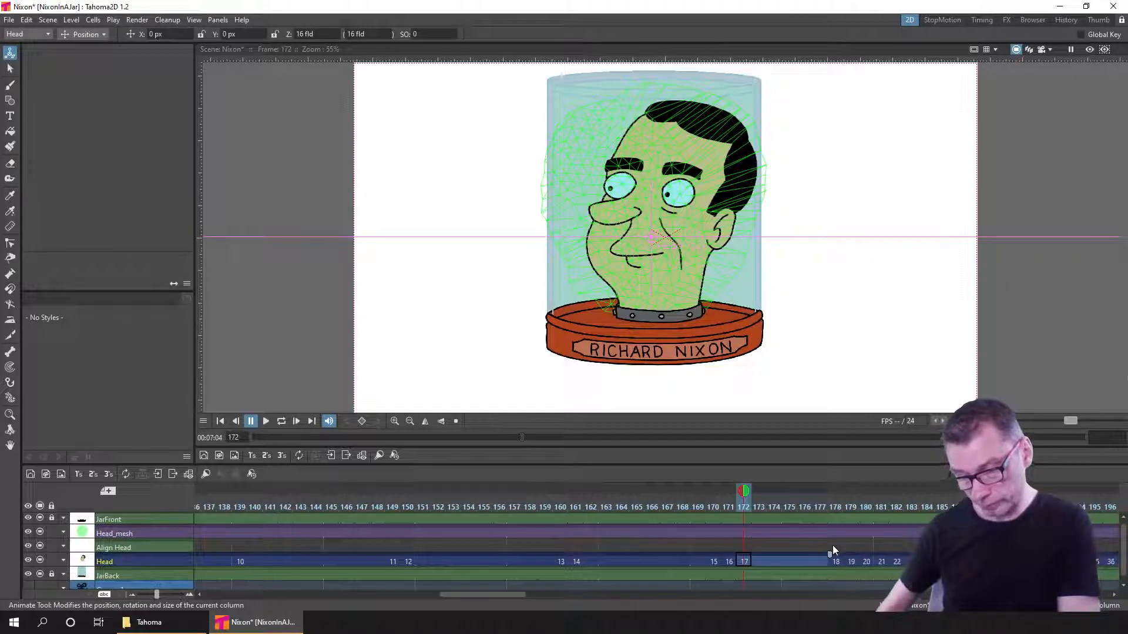
{"action": "left_click_drag", "start_coordinate": [833, 545], "coordinate": [440, 542]}
{"action": "key", "text": "ctrl+s"}
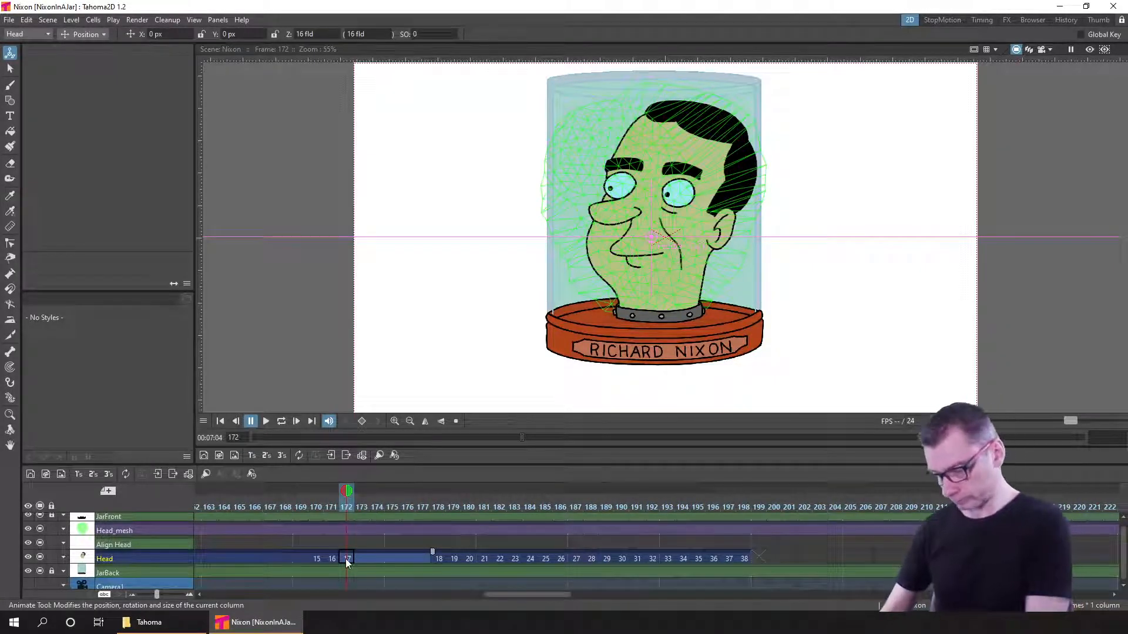
- Extend the holds of the Head's drawings 18 and 19 so drawing 19 starts at frame 181 and drawing 20 at frame 184
{"action": "key", "text": "Right"}
{"action": "key", "text": "Right"}
{"action": "key", "text": "Right"}
{"action": "key", "text": "Right"}
{"action": "key", "text": "Right"}
{"action": "key", "text": "Right"}
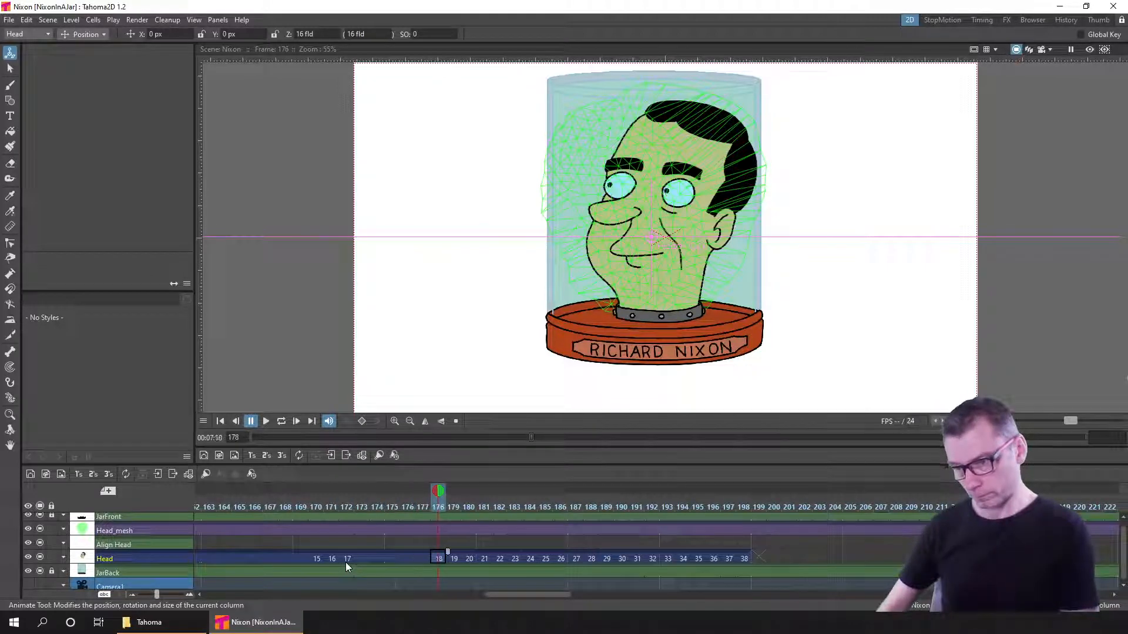
{"action": "key", "text": "Right"}
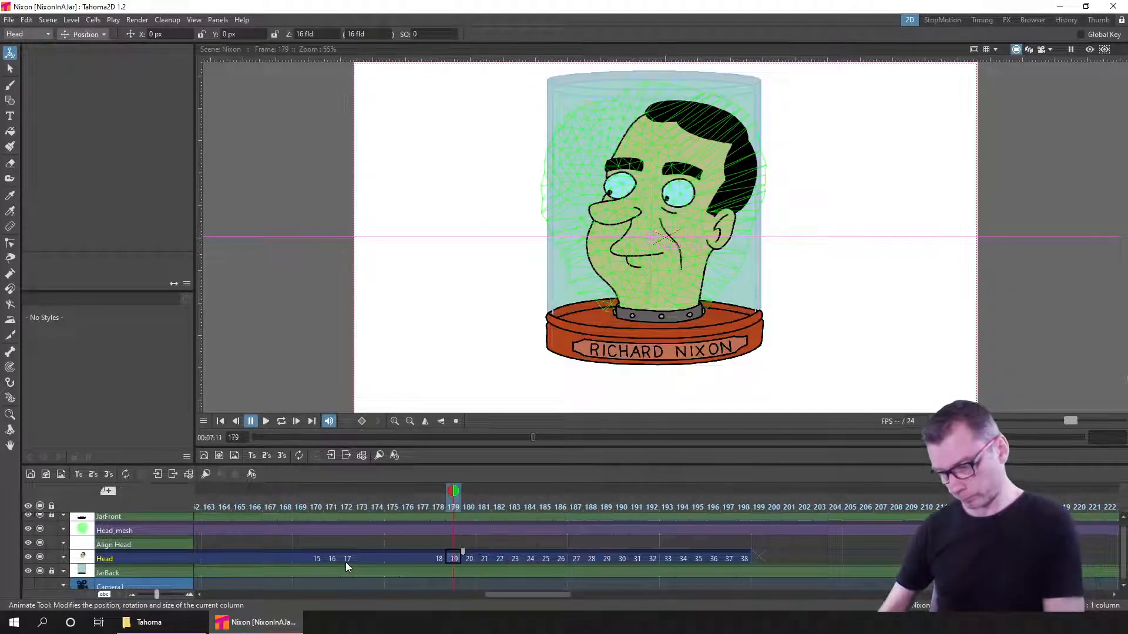
{"action": "left_click", "coordinate": [441, 558]}
{"action": "left_click_drag", "start_coordinate": [448, 552], "coordinate": [527, 549]}
{"action": "left_click", "coordinate": [487, 556]}
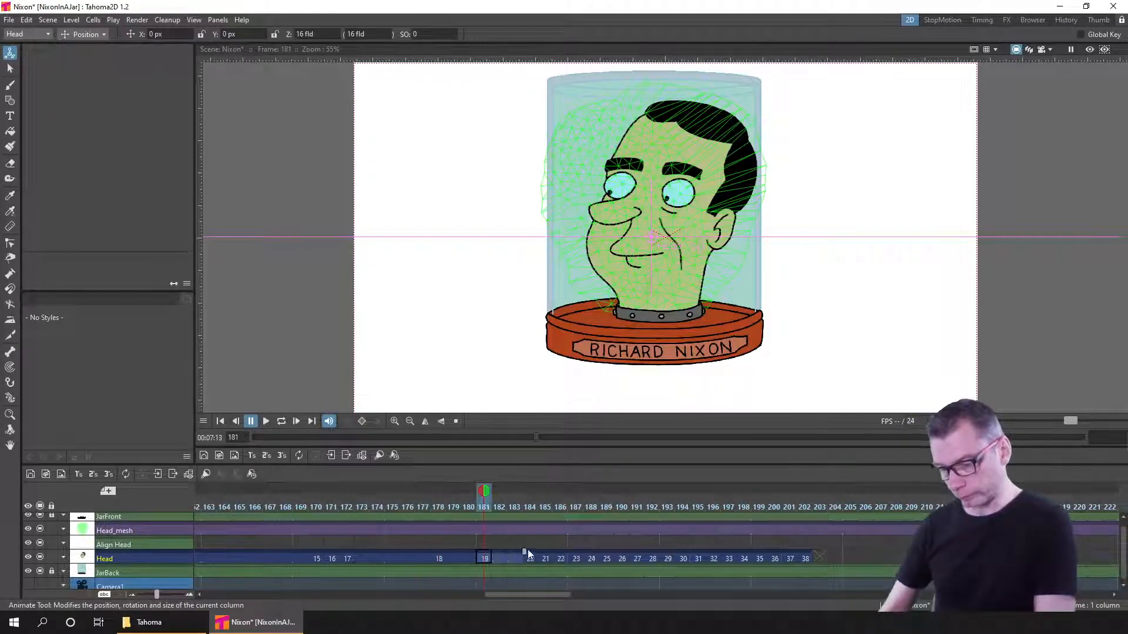
- Shorten the hold of the Head's drawing 17 so drawing 18 starts at frame 176, and save the scene
{"action": "left_click_drag", "start_coordinate": [422, 556], "coordinate": [400, 552]}
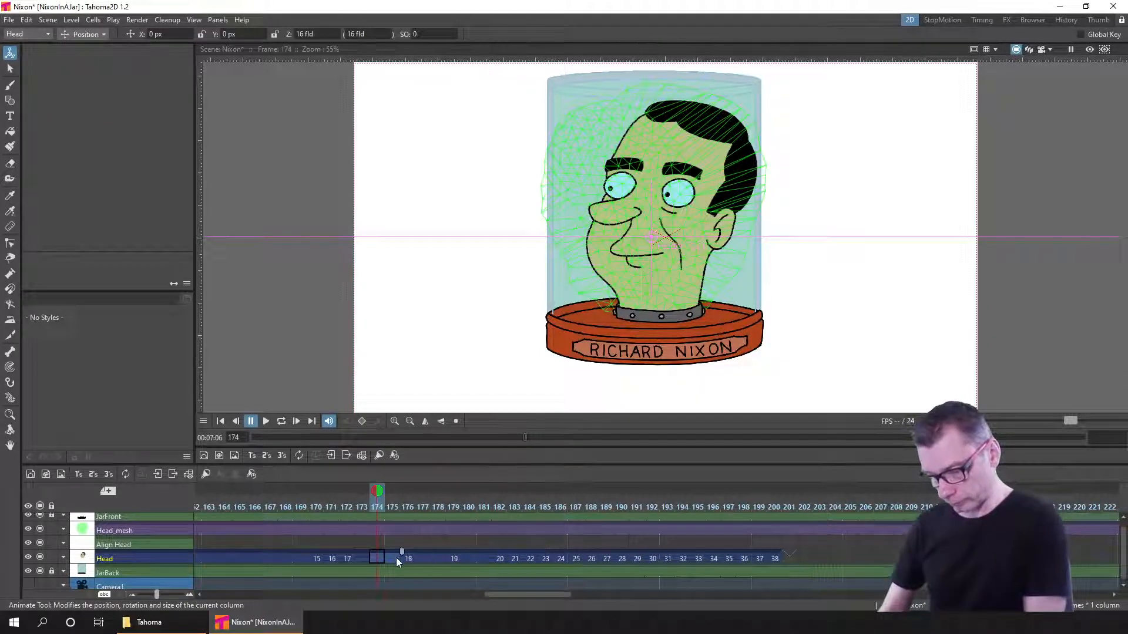
{"action": "left_click", "coordinate": [494, 558]}
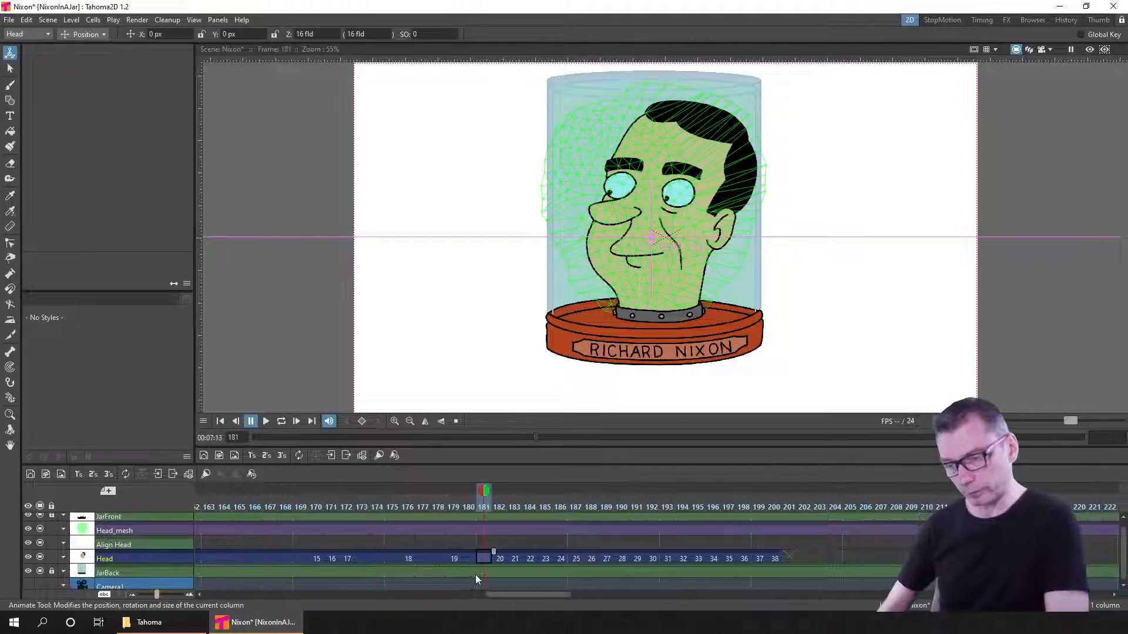
{"action": "key", "text": "Left"}
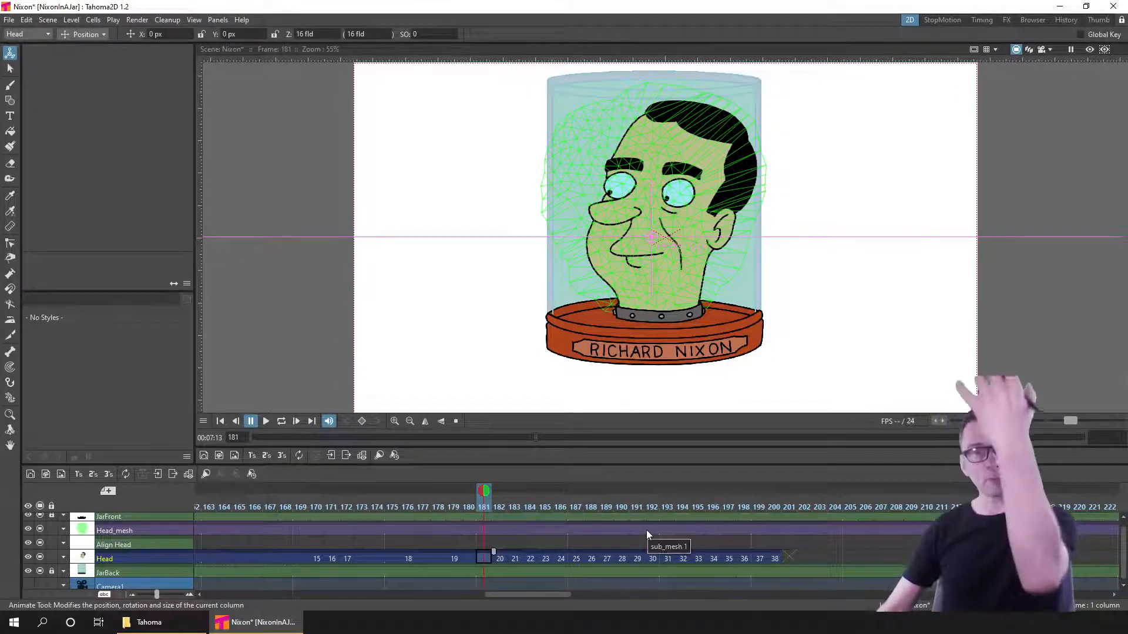
{"action": "left_click", "coordinate": [500, 553]}
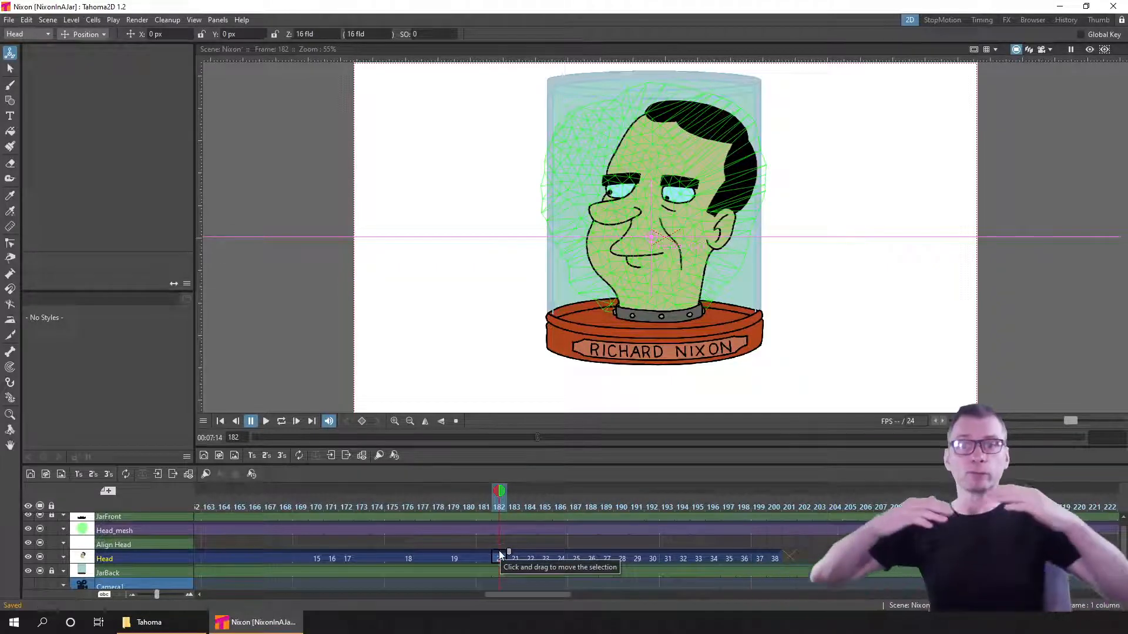
{"action": "key", "text": "ctrl+s"}
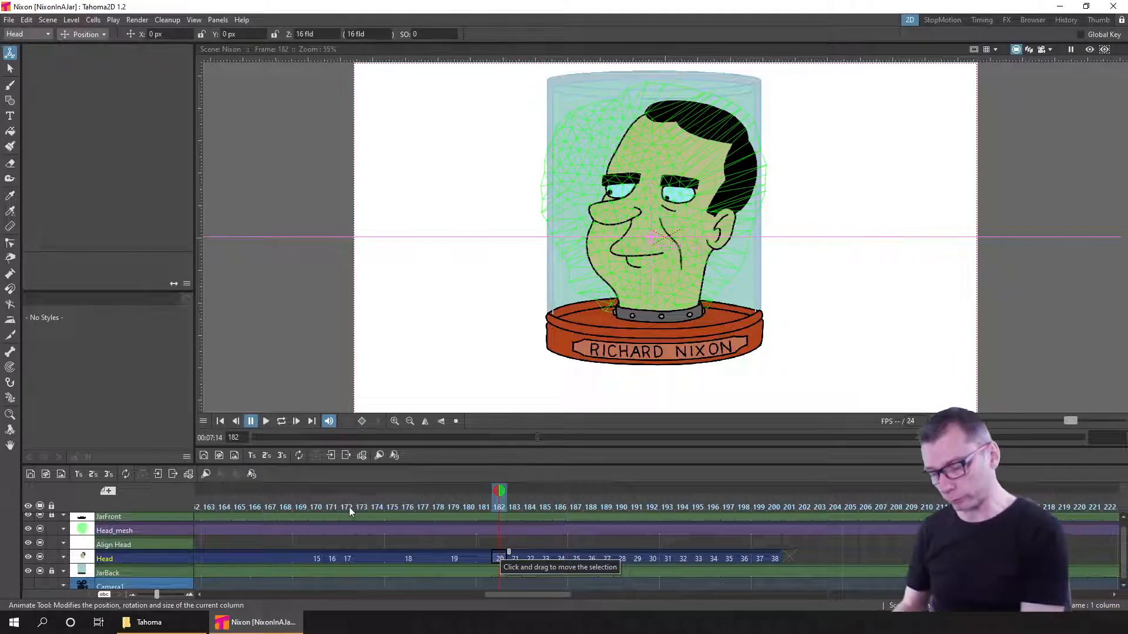
- Extend the hold of the Head's drawing 19 from frame 181 so drawing 20 starts at frame 186
{"action": "left_click", "coordinate": [482, 557]}
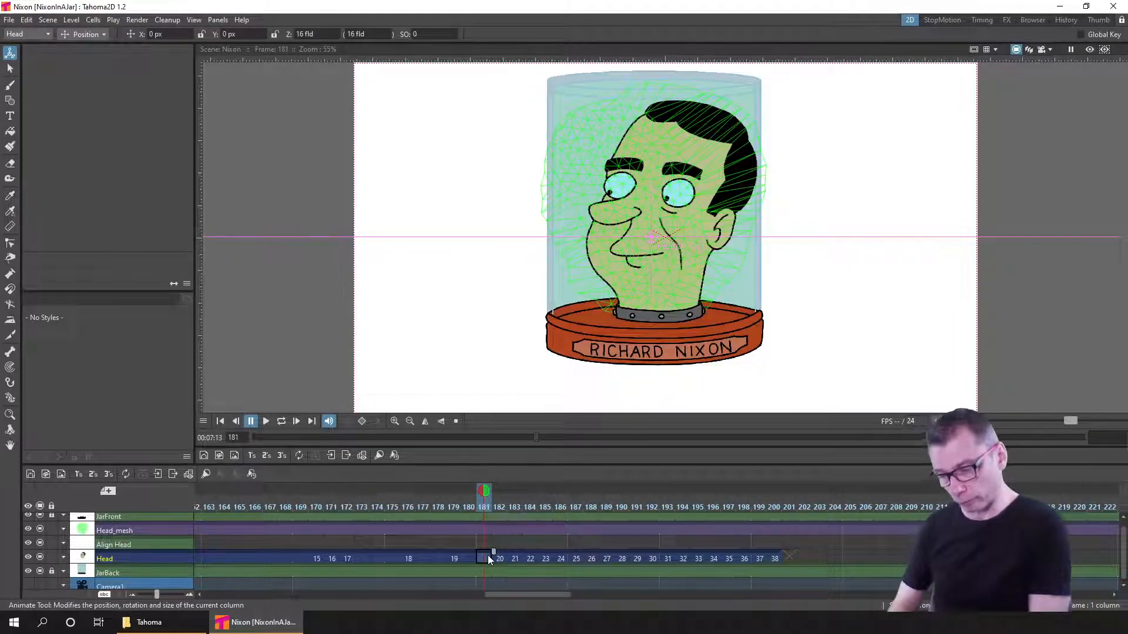
{"action": "left_click", "coordinate": [347, 503]}
{"action": "left_click", "coordinate": [319, 503]}
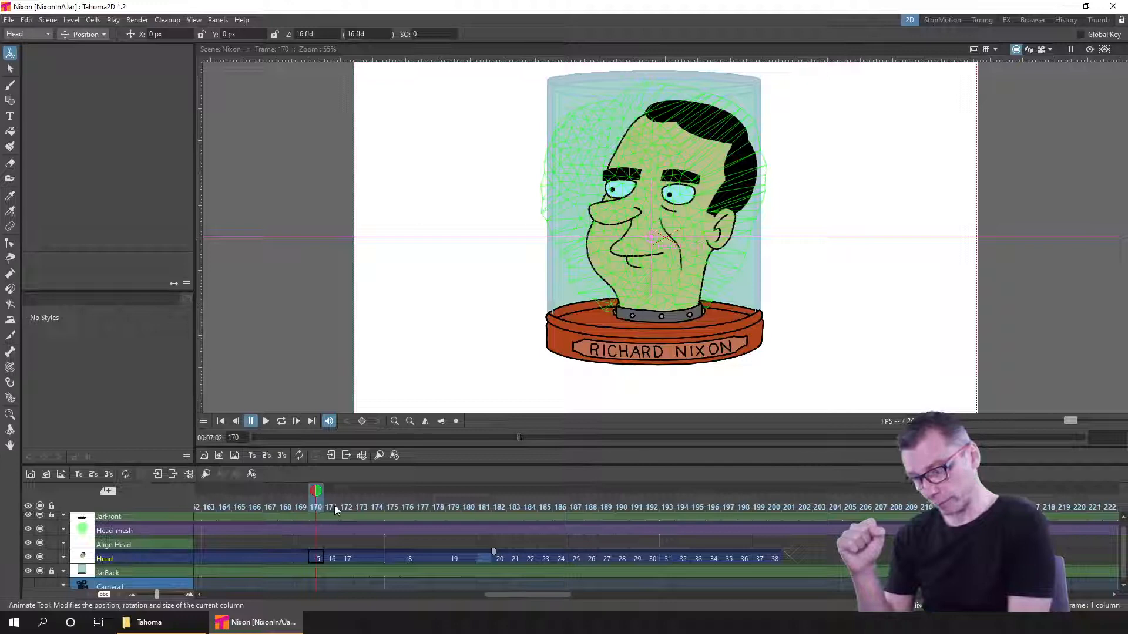
{"action": "left_click", "coordinate": [299, 503]}
{"action": "scroll", "coordinate": [354, 526], "scroll_direction": "left", "scroll_amount": 3}
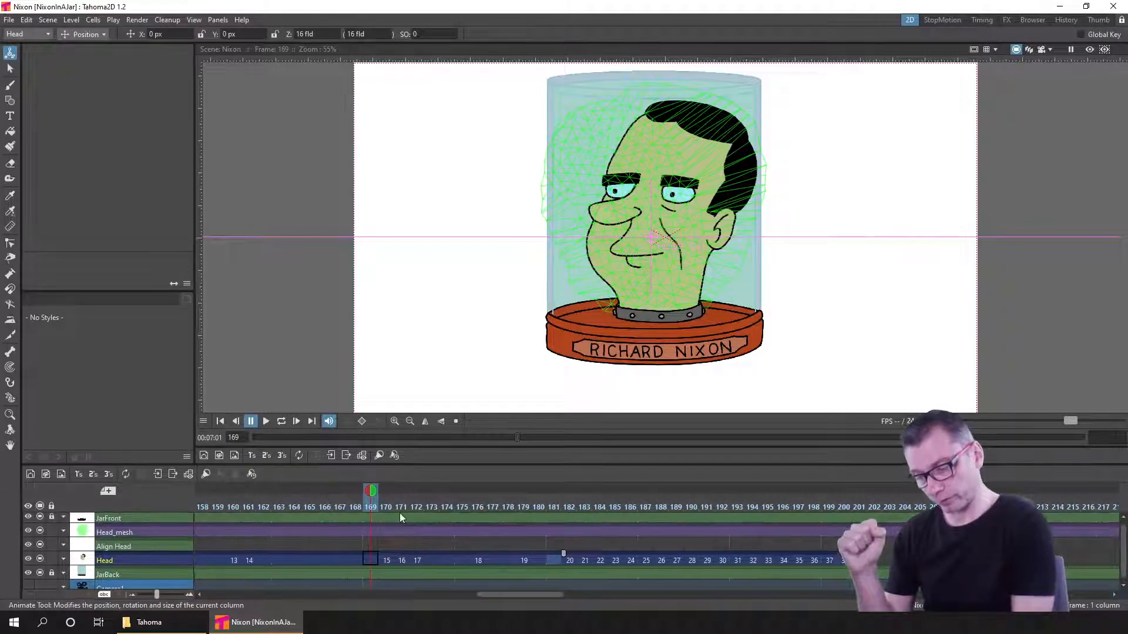
{"action": "left_click", "coordinate": [384, 506]}
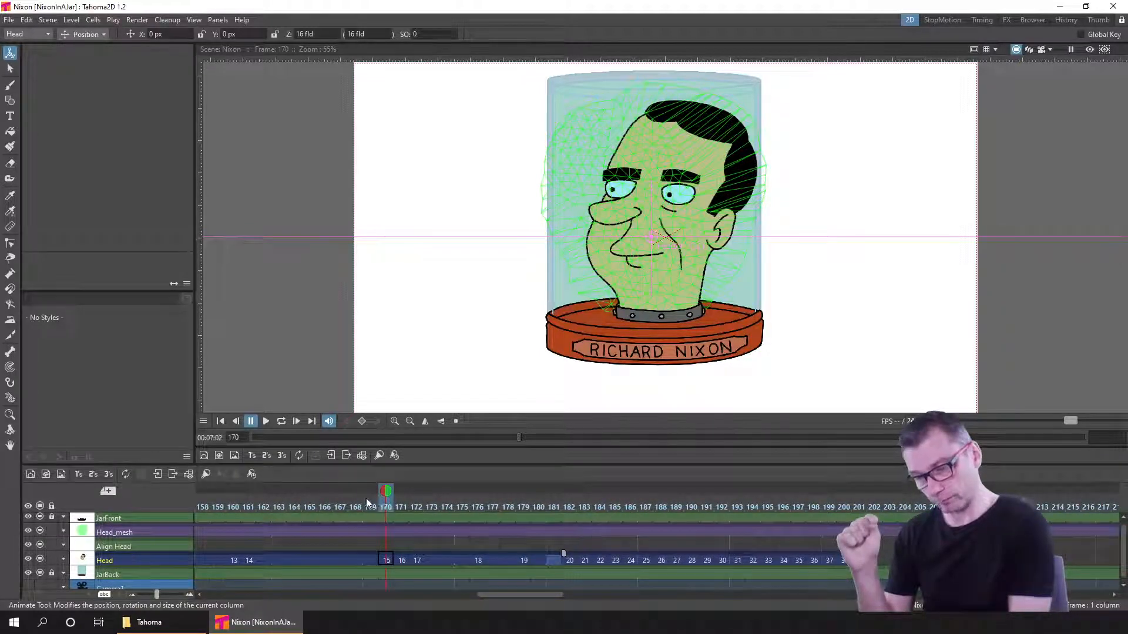
{"action": "left_click", "coordinate": [555, 559]}
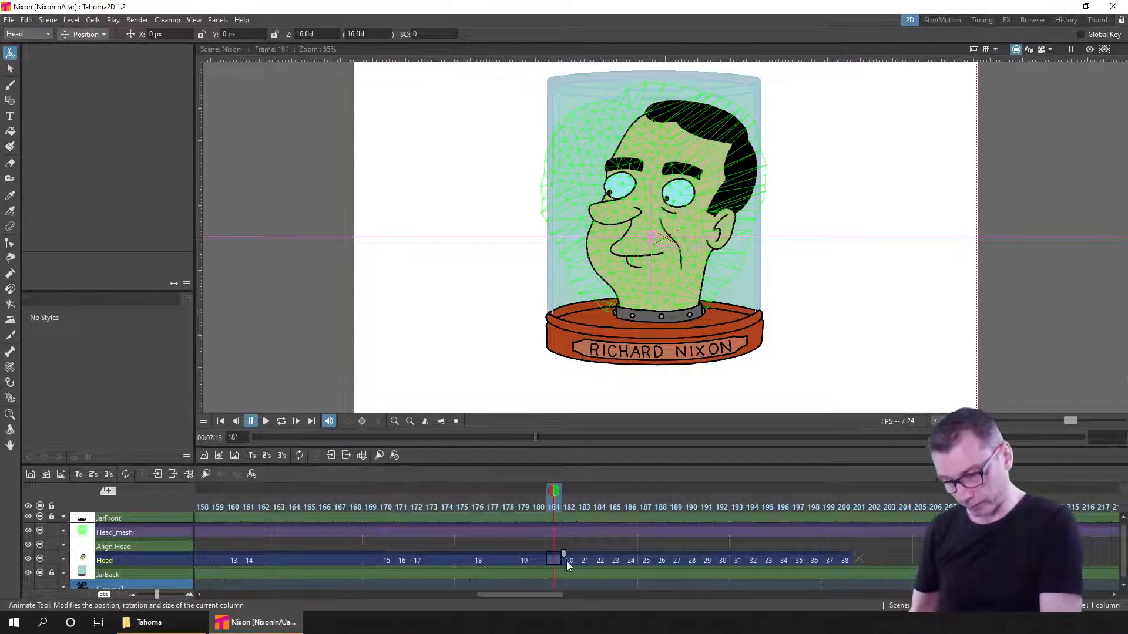
{"action": "left_click_drag", "start_coordinate": [604, 557], "coordinate": [629, 557]}
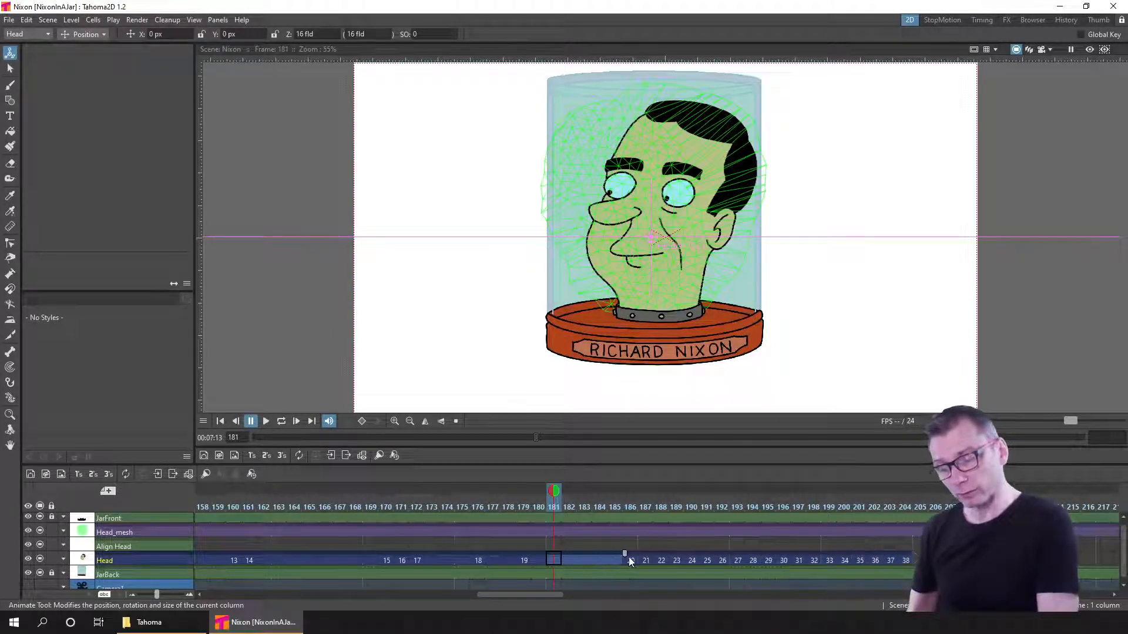
- Reuse the Head's drawing 16 at frame 183 and drawing 15 at frame 184
{"action": "left_click", "coordinate": [578, 561]}
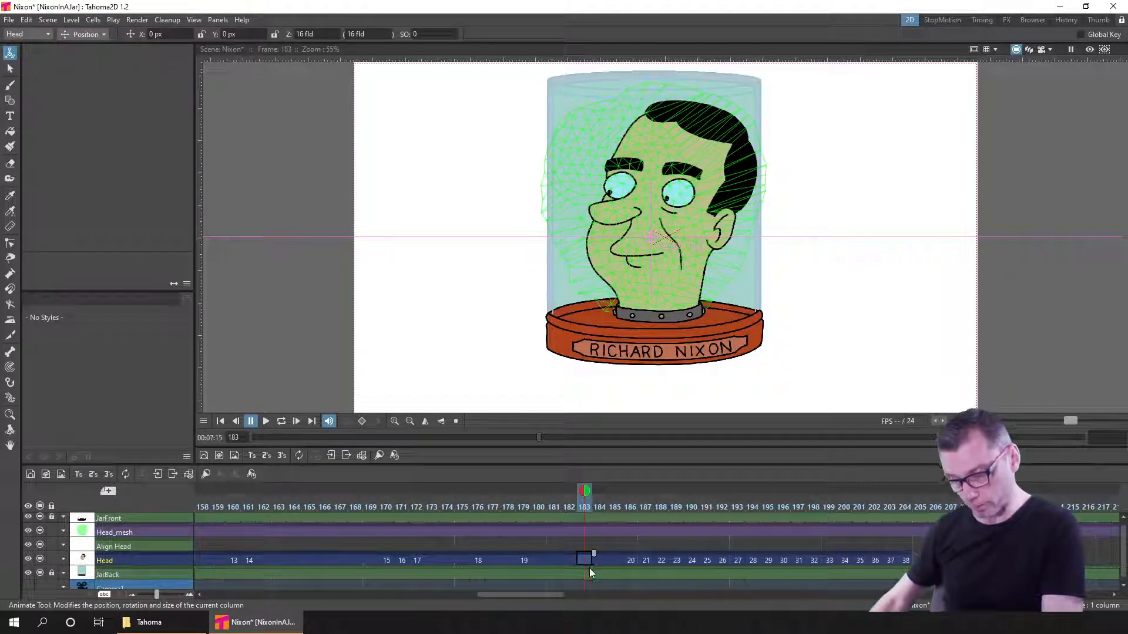
{"action": "type", "text": "17"}
{"action": "key", "text": "Return"}
{"action": "type", "text": "16"}
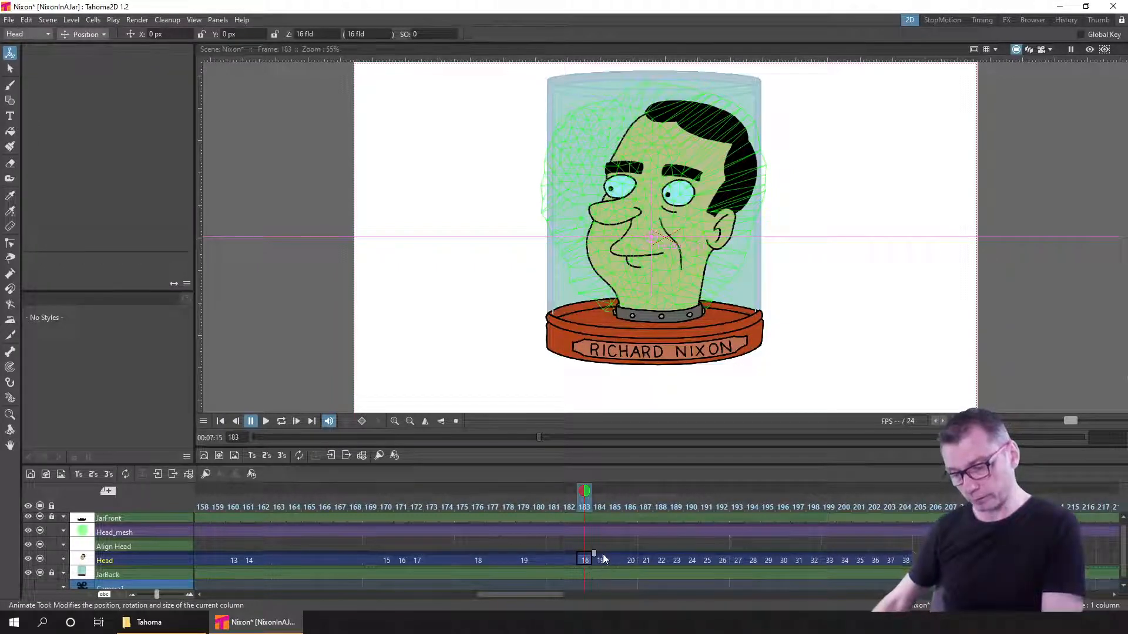
{"action": "key", "text": "Return"}
{"action": "type", "text": "15"}
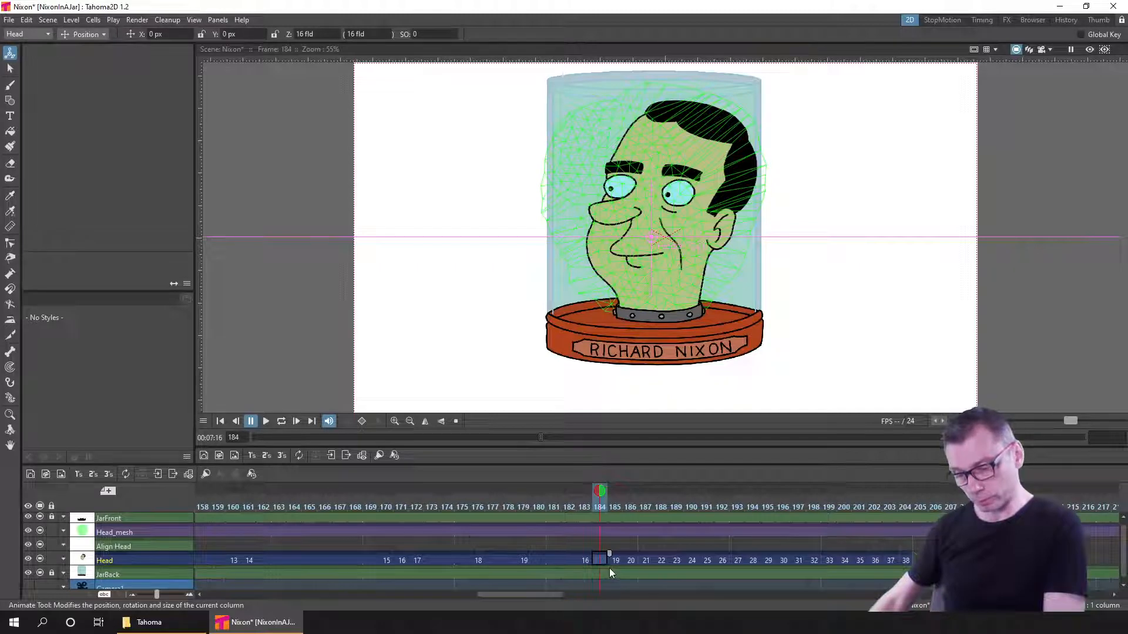
{"action": "key", "text": "Return"}
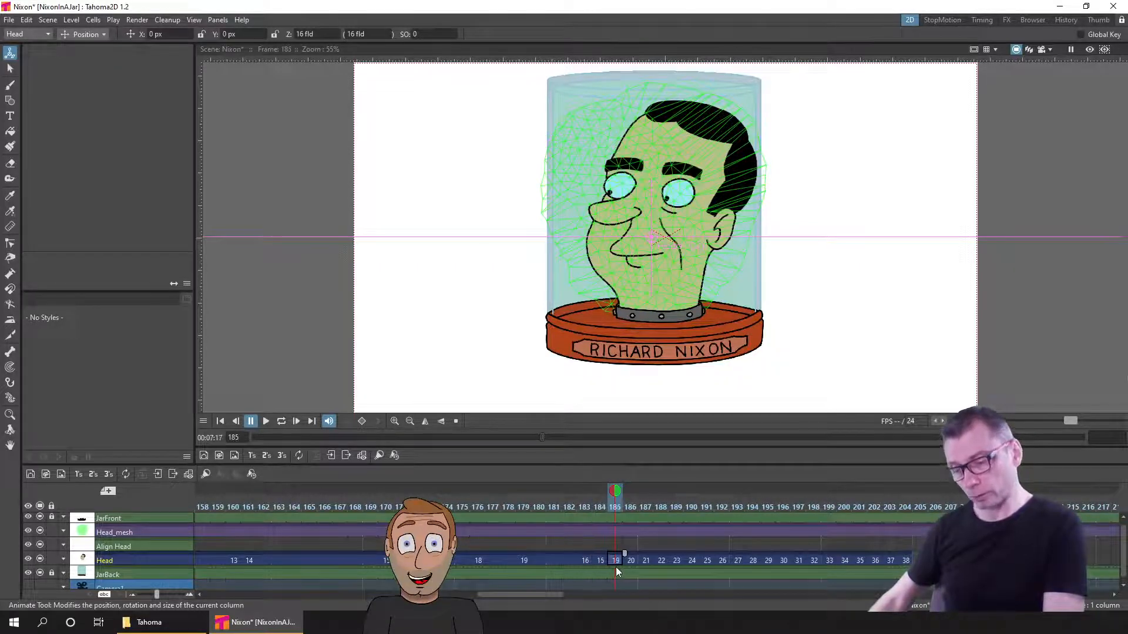
- Reuse the Head's drawing 14 at frame 185, hold it so drawing 20 starts at frame 192, and save the scene
{"action": "key", "text": "q"}
{"action": "key", "text": "q"}
{"action": "key", "text": "q"}
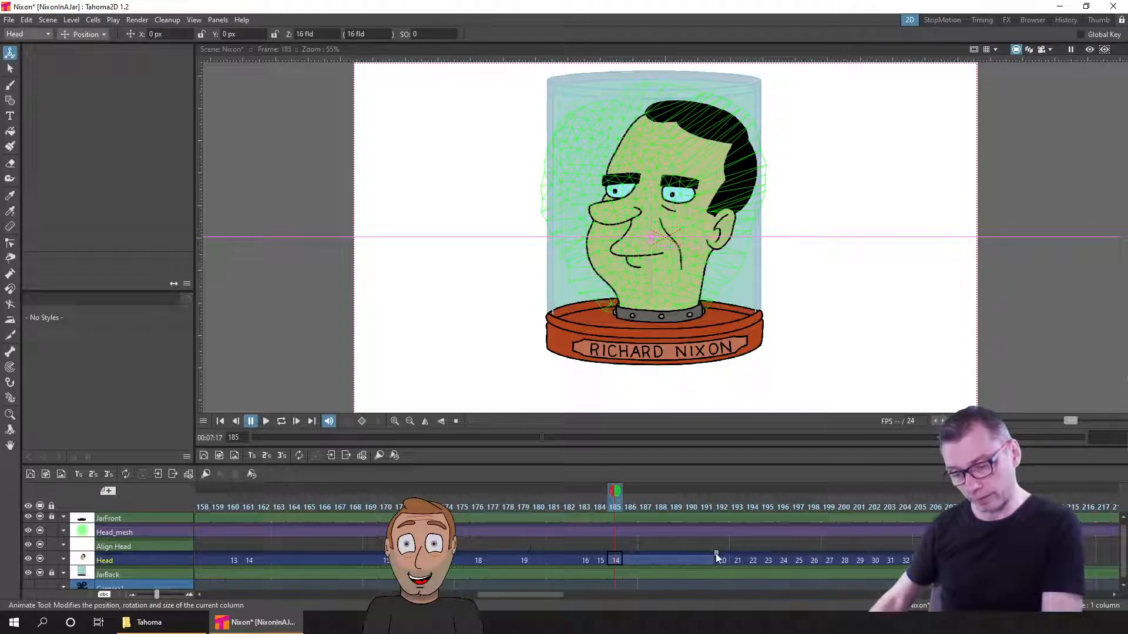
{"action": "left_click", "coordinate": [537, 507]}
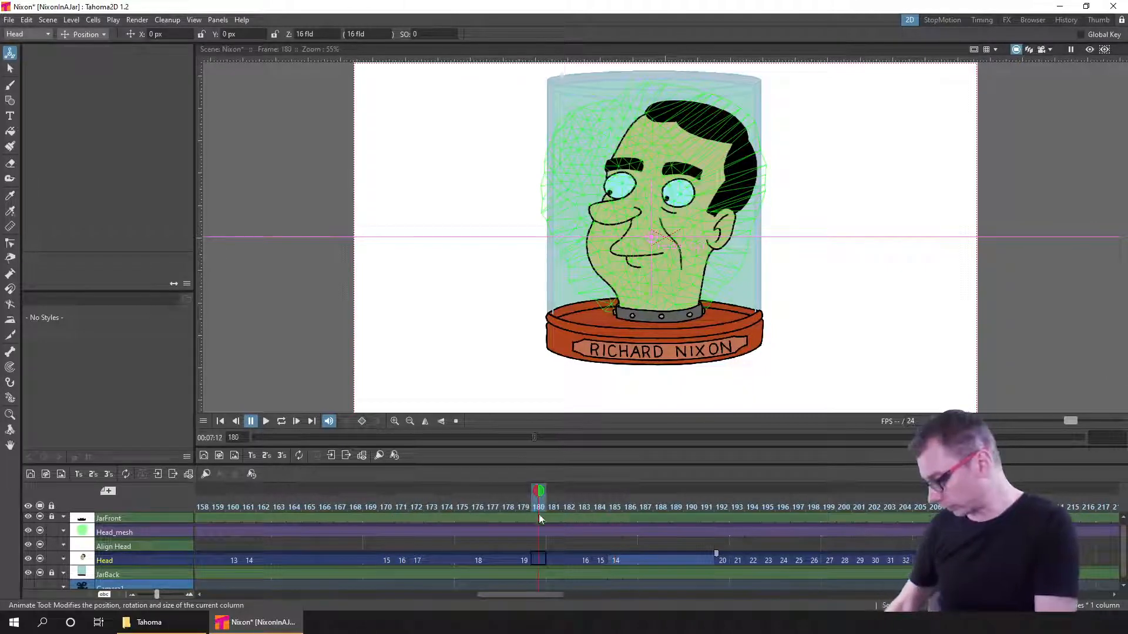
{"action": "key", "text": "ctrl+s"}
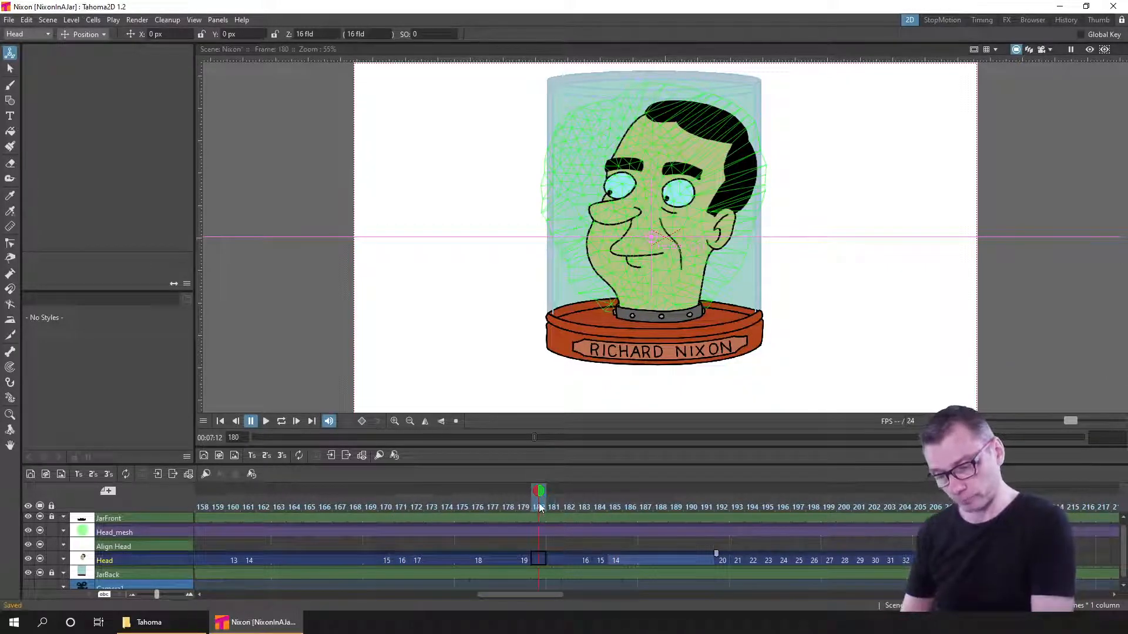
{"action": "left_click", "coordinate": [552, 506]}
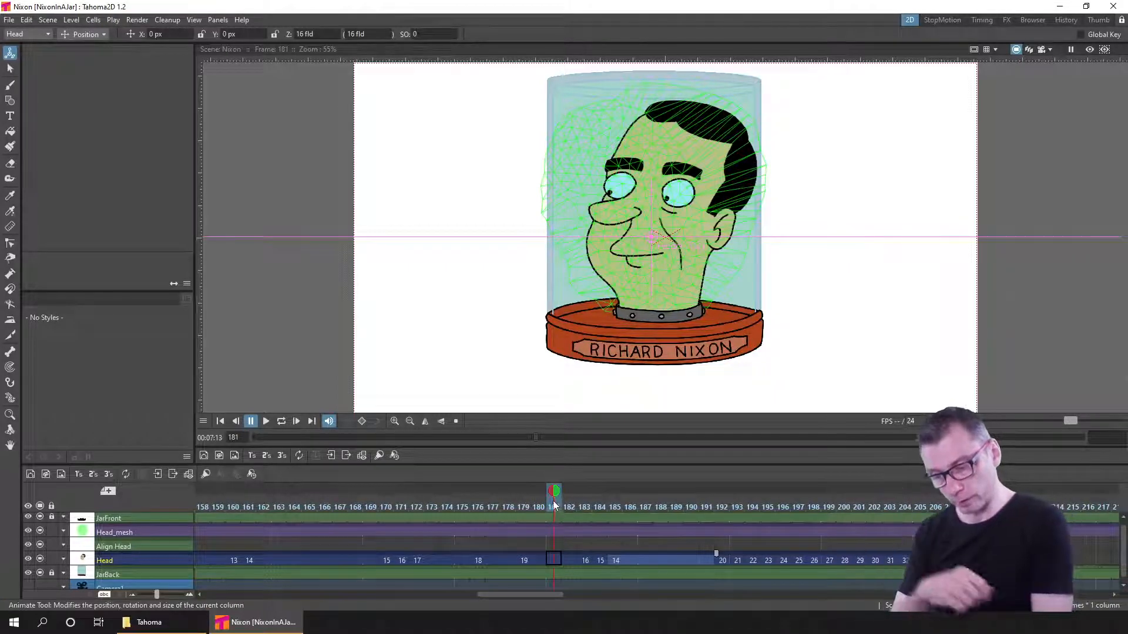
{"action": "left_click_drag", "start_coordinate": [552, 504], "coordinate": [718, 503]}
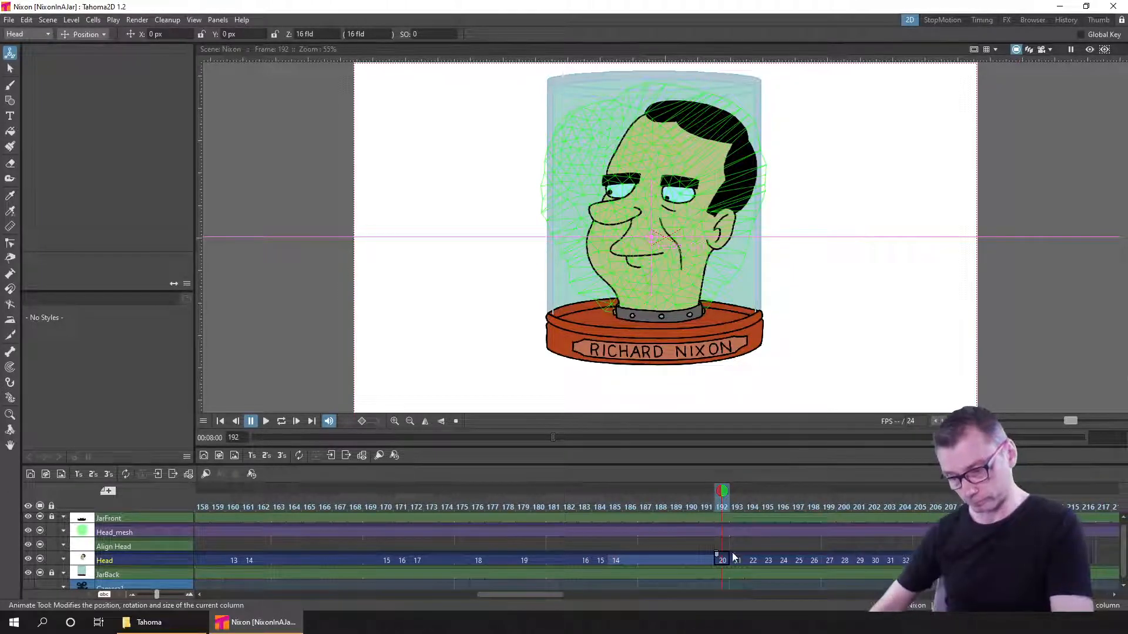
- Extend the hold of the Head's drawing 21 from frame 193 so drawing 22 starts at frame 199
{"action": "left_click", "coordinate": [735, 559]}
{"action": "left_click_drag", "start_coordinate": [746, 552], "coordinate": [823, 555]}
{"action": "left_click", "coordinate": [691, 506]}
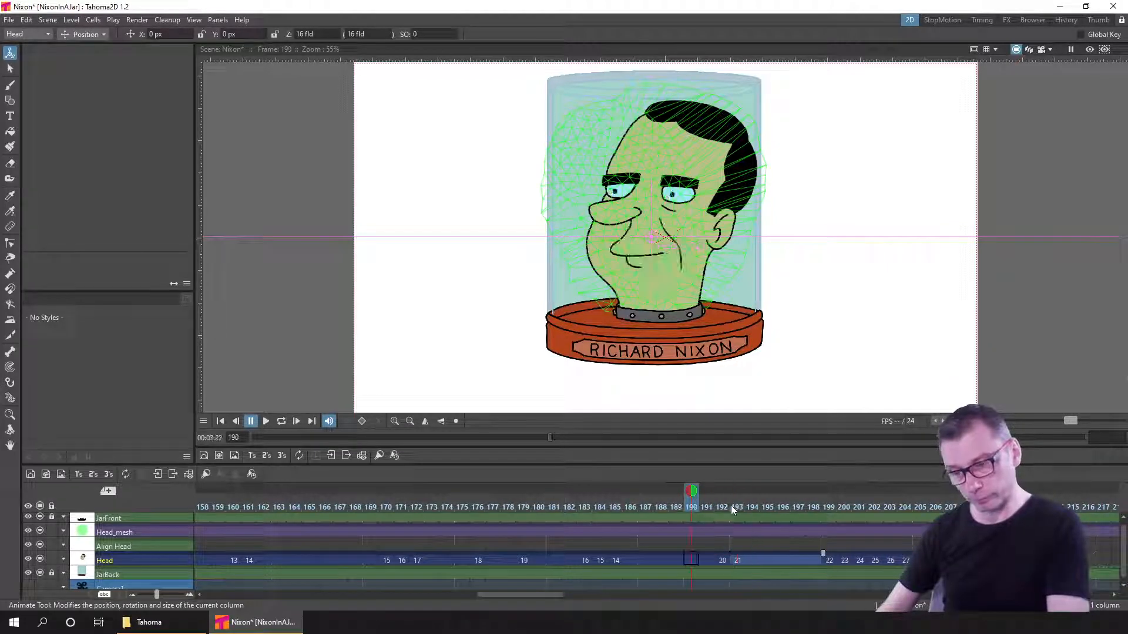
{"action": "left_click_drag", "start_coordinate": [731, 509], "coordinate": [775, 510]}
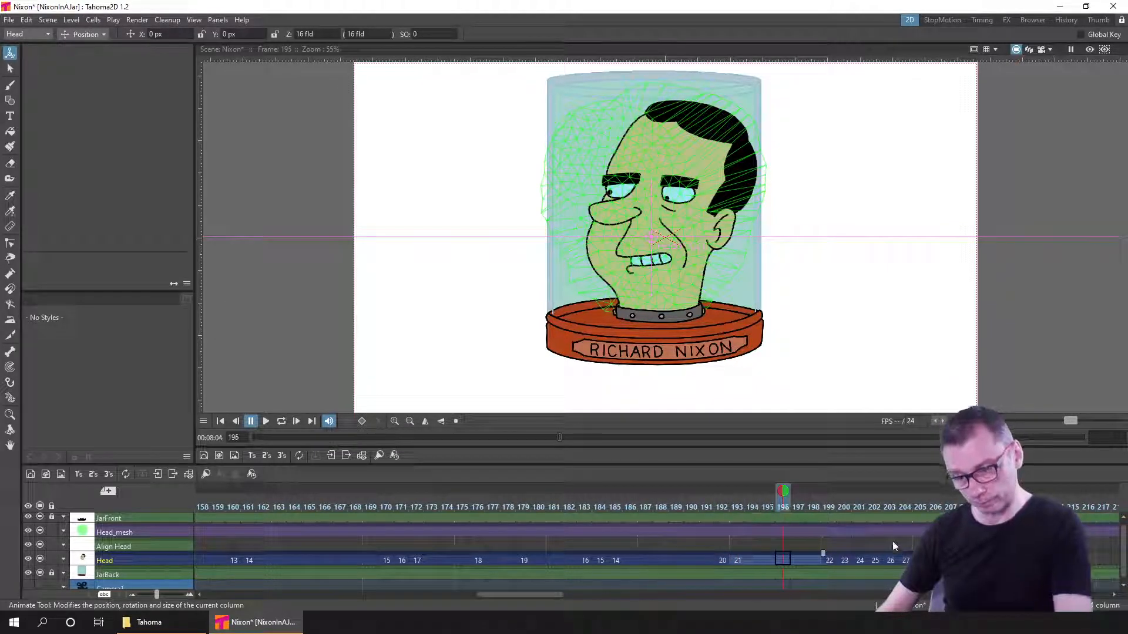
{"action": "left_click", "coordinate": [833, 505]}
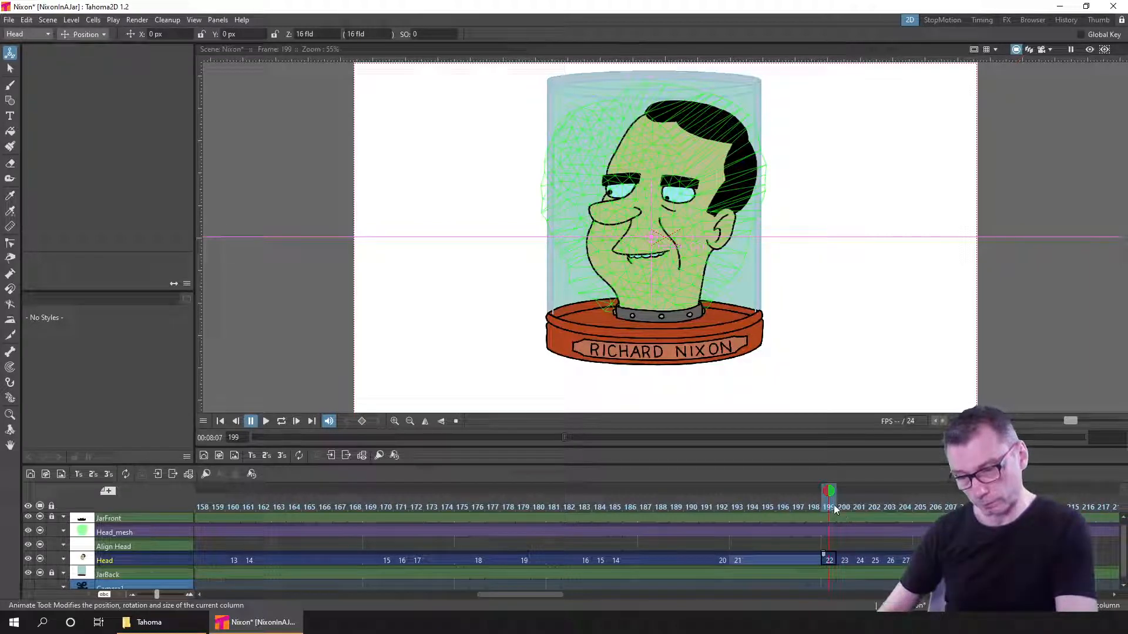
- Extend the hold of the Head's drawing 22 from frame 199 so drawing 23 starts at frame 204
{"action": "left_click", "coordinate": [820, 507]}
{"action": "left_click", "coordinate": [829, 505]}
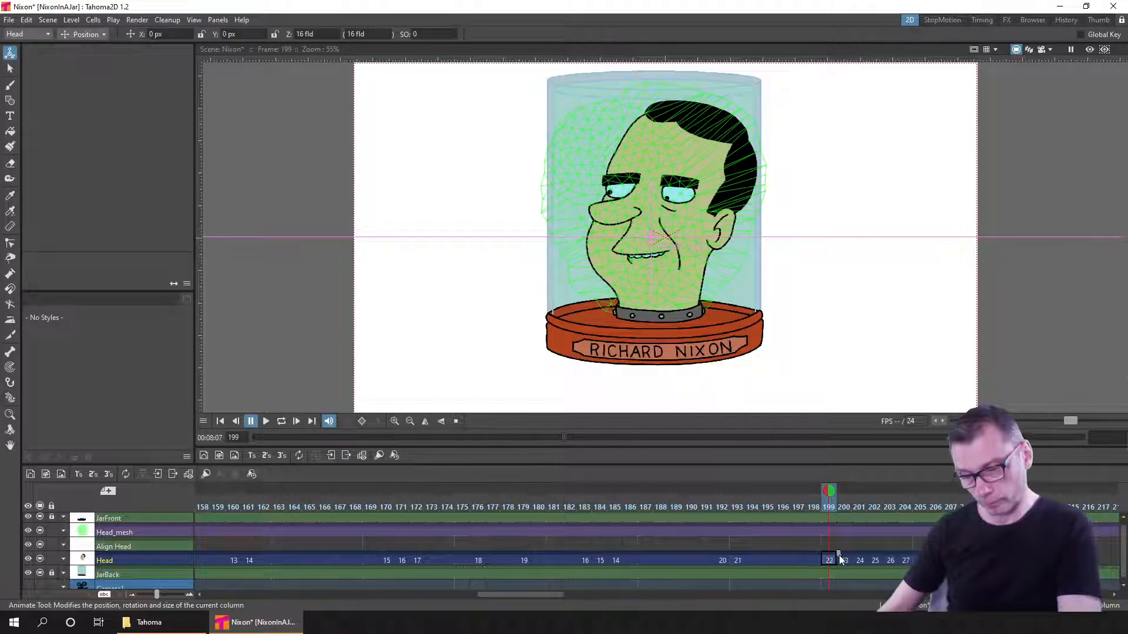
{"action": "mouse_move", "coordinate": [838, 554]}
{"action": "left_mouse_down"}
{"action": "mouse_move", "coordinate": [900, 555]}
{"action": "mouse_move", "coordinate": [494, 552]}
{"action": "left_mouse_up"}
{"action": "left_click", "coordinate": [534, 556]}
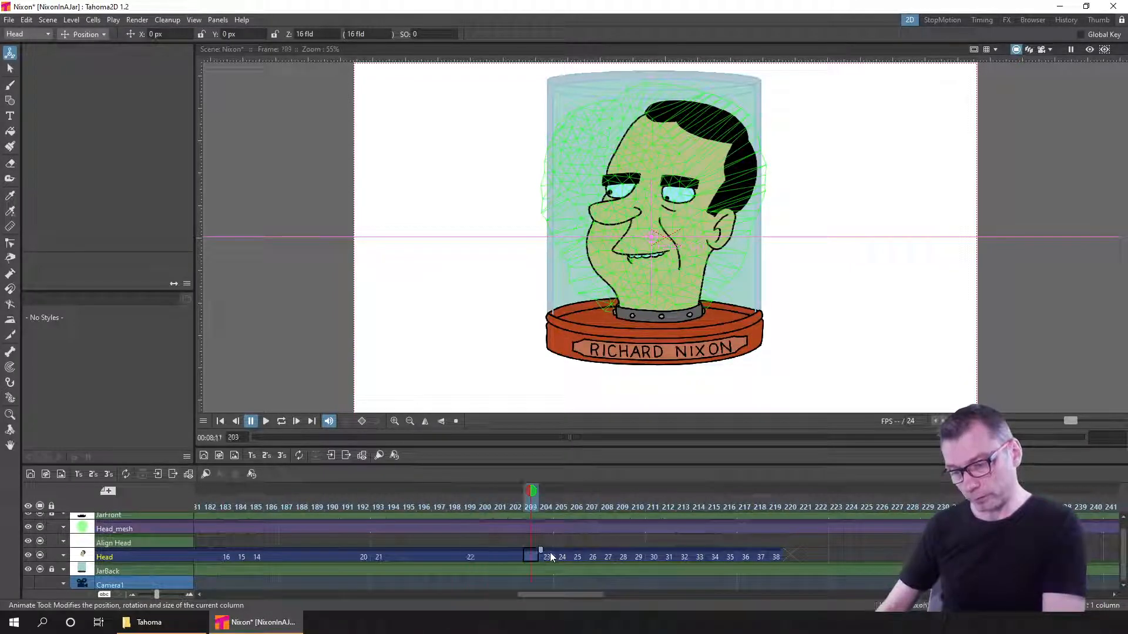
- Reuse the Head's drawing 14 at frame 203 and hold it so drawing 23 starts at frame 236
{"action": "left_click", "coordinate": [549, 557]}
{"action": "left_click", "coordinate": [530, 555]}
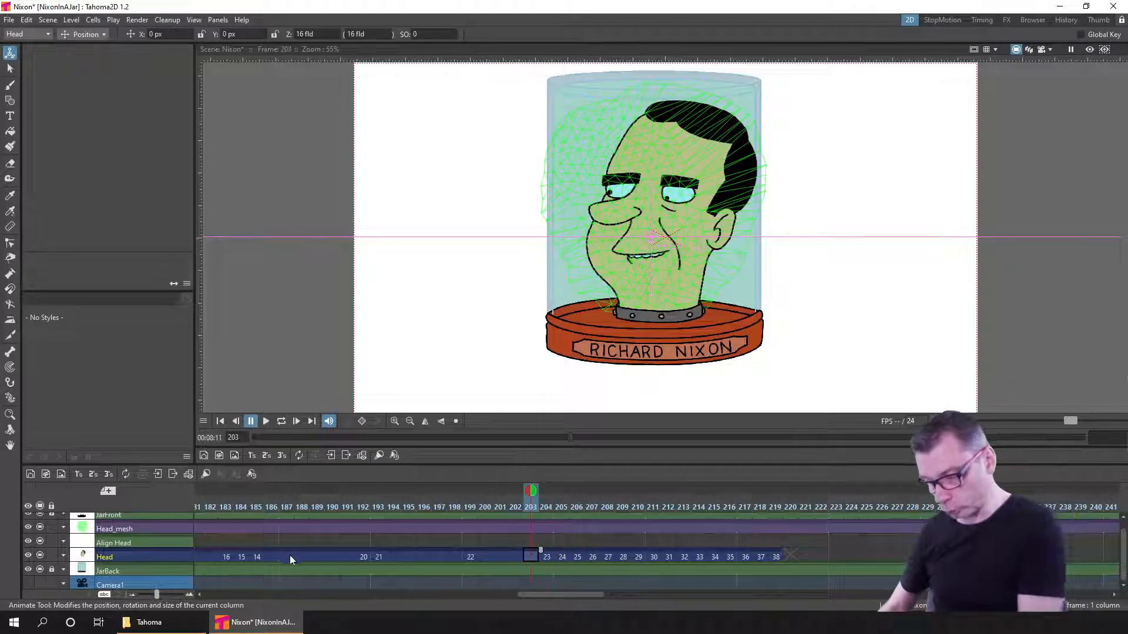
{"action": "left_click", "coordinate": [323, 556]}
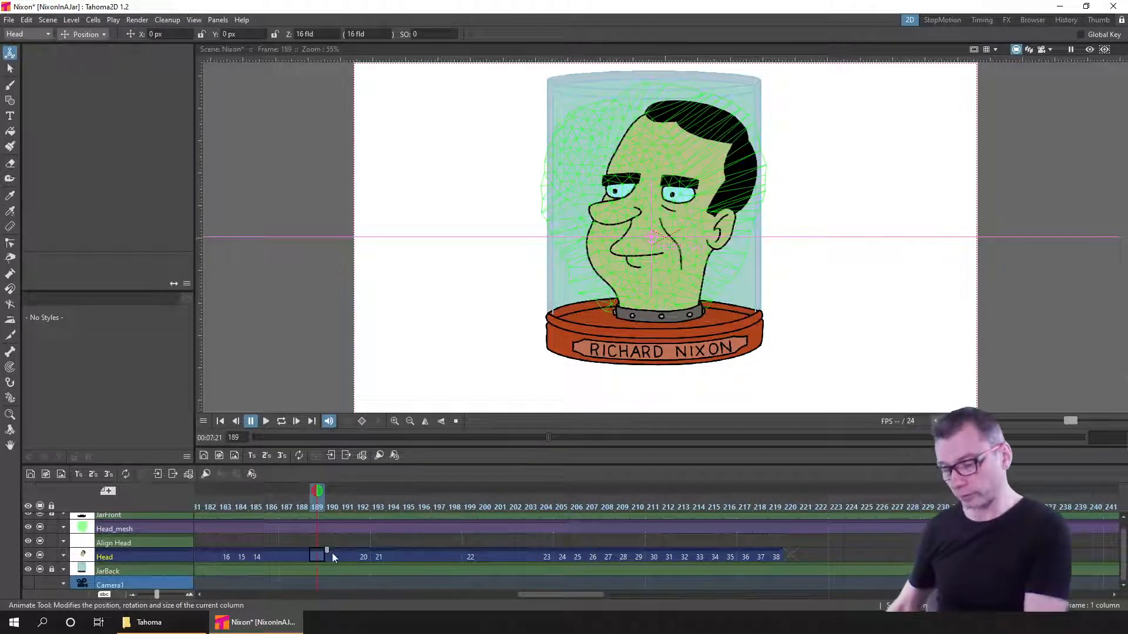
{"action": "left_click", "coordinate": [533, 556]}
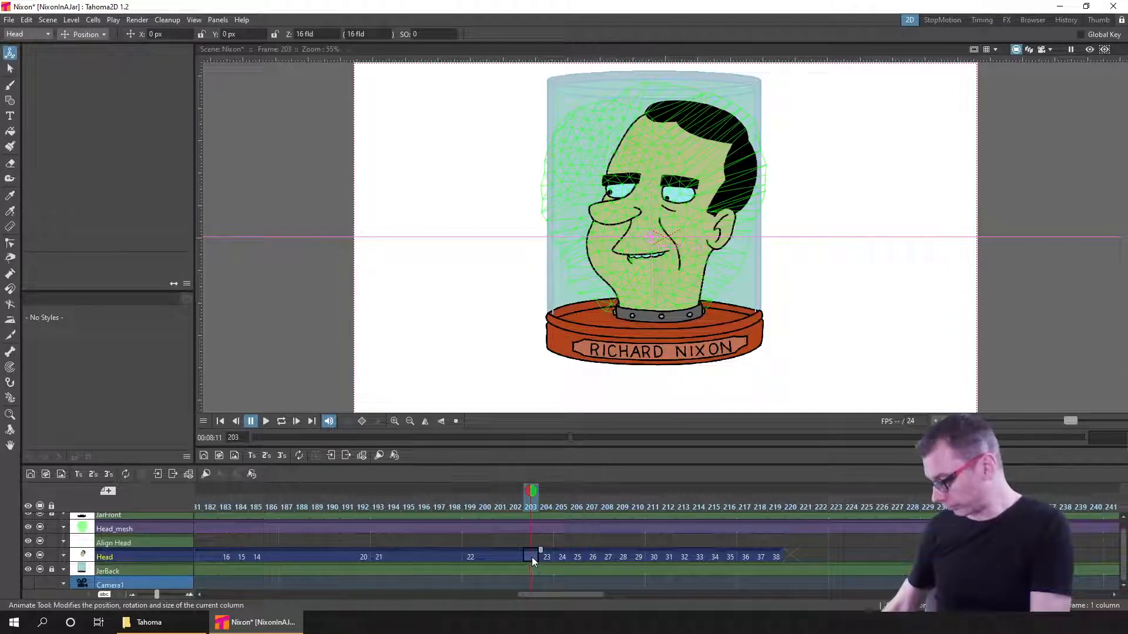
{"action": "type", "text": "12"}
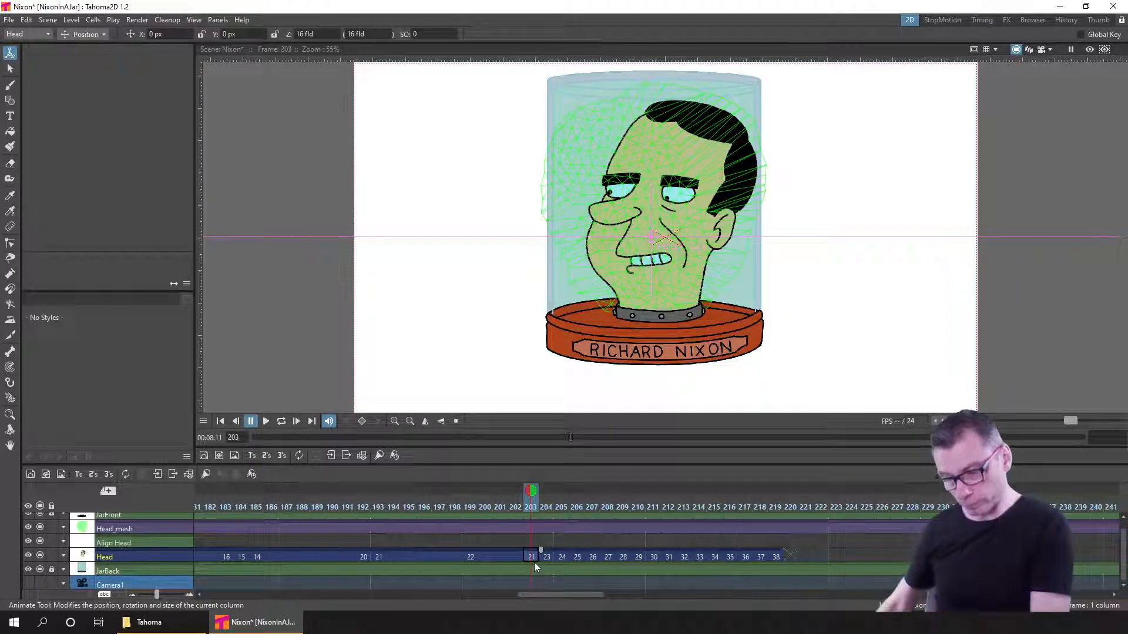
{"action": "key", "text": "Return"}
{"action": "key", "text": "q"}
{"action": "key", "text": "q"}
{"action": "key", "text": "q"}
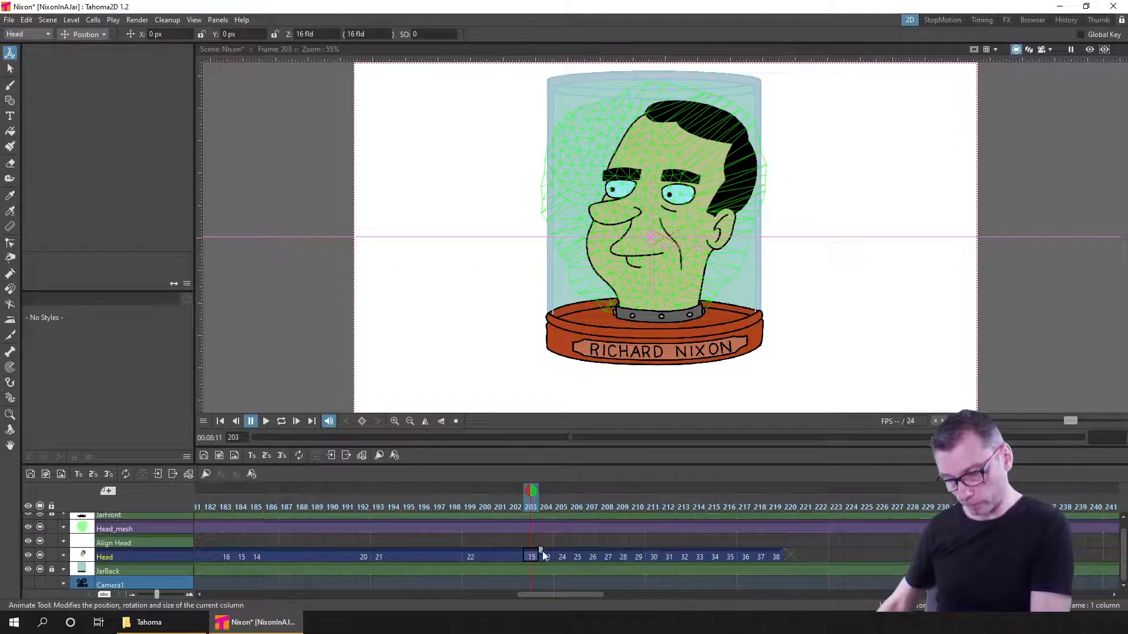
{"action": "left_click_drag", "start_coordinate": [540, 550], "coordinate": [1034, 550]}
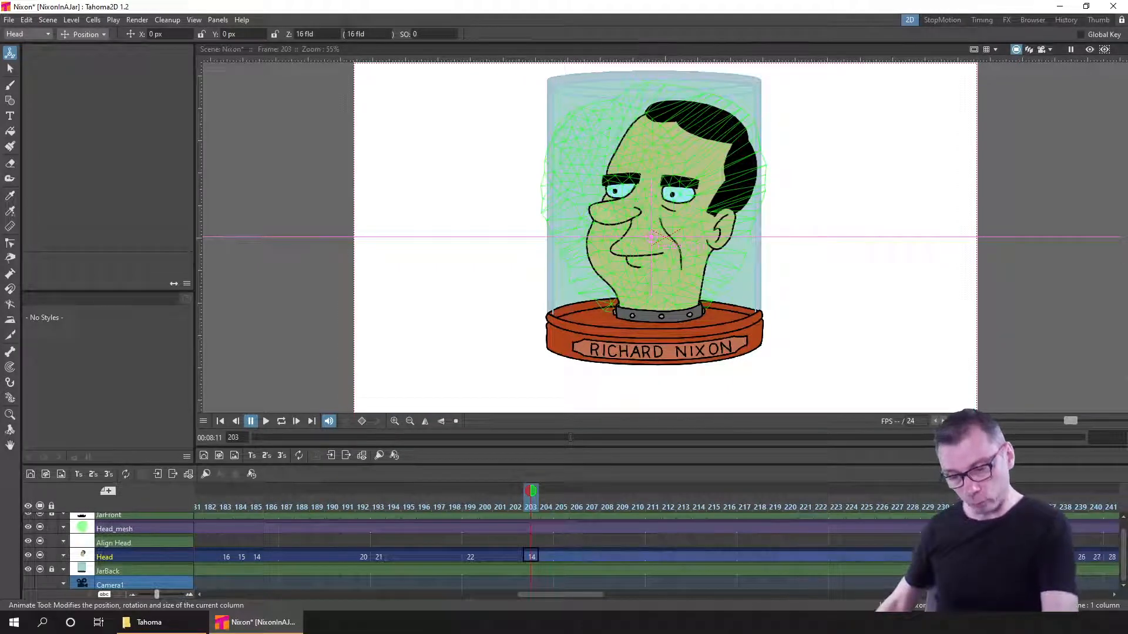
- Lengthen the hold of the Head's drawing 22 so the following drawing 14 starts at frame 212
{"action": "left_click", "coordinate": [487, 555]}
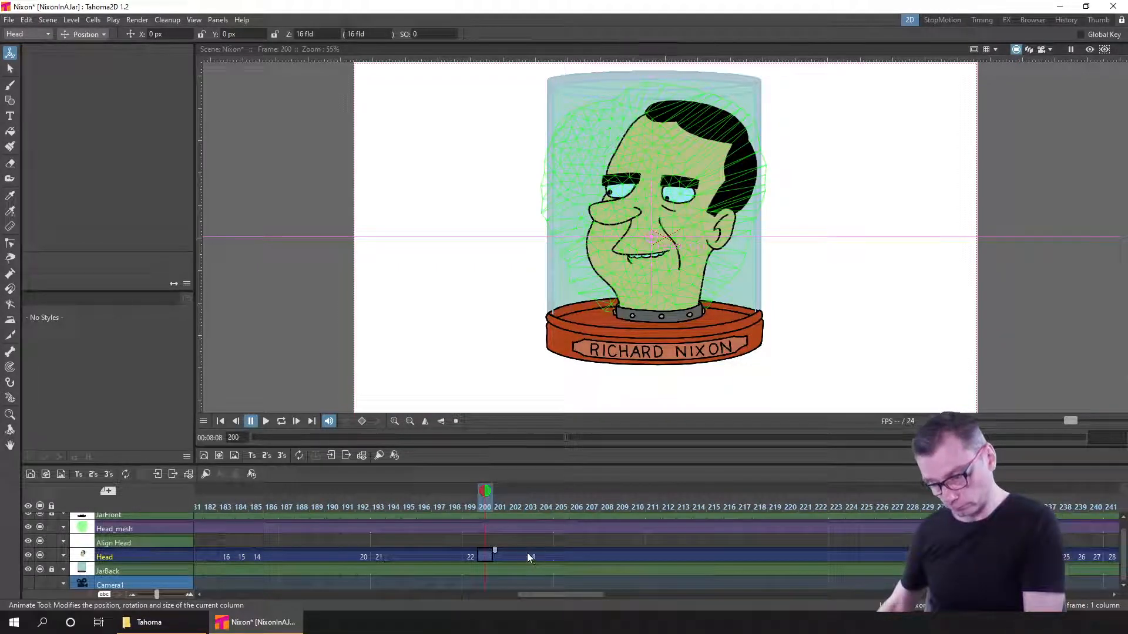
{"action": "left_click", "coordinate": [525, 553]}
{"action": "left_click_drag", "start_coordinate": [528, 551], "coordinate": [673, 553]}
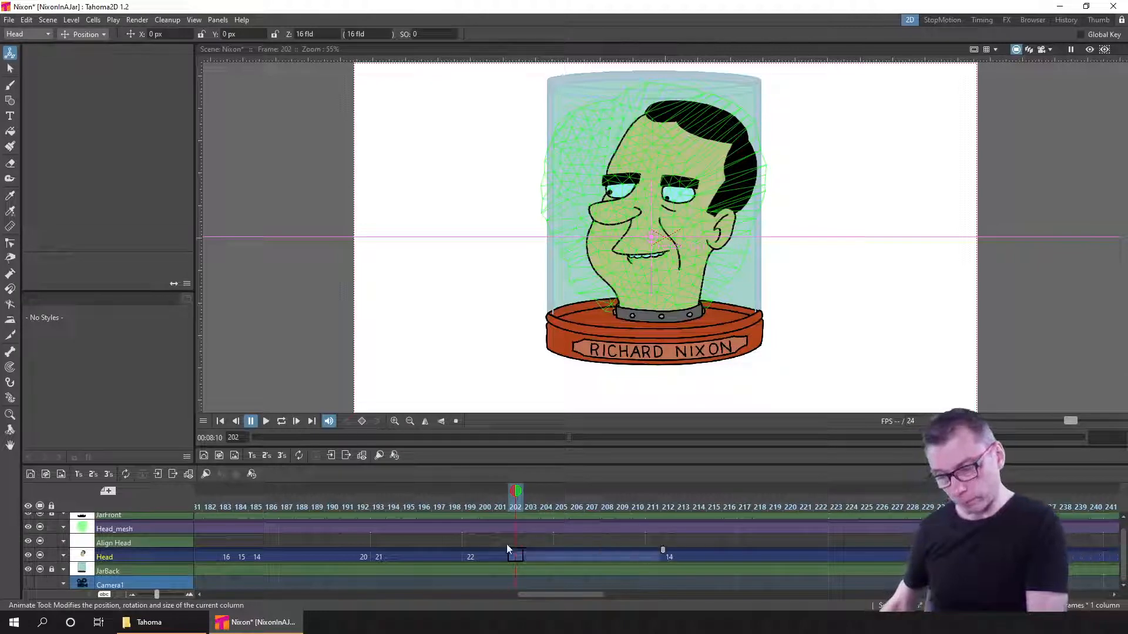
- Lengthen the hold of the Head's drawing 21 so drawing 22 starts at frame 208, and save the scene
{"action": "left_click", "coordinate": [440, 555]}
{"action": "left_click_drag", "start_coordinate": [448, 551], "coordinate": [596, 552]}
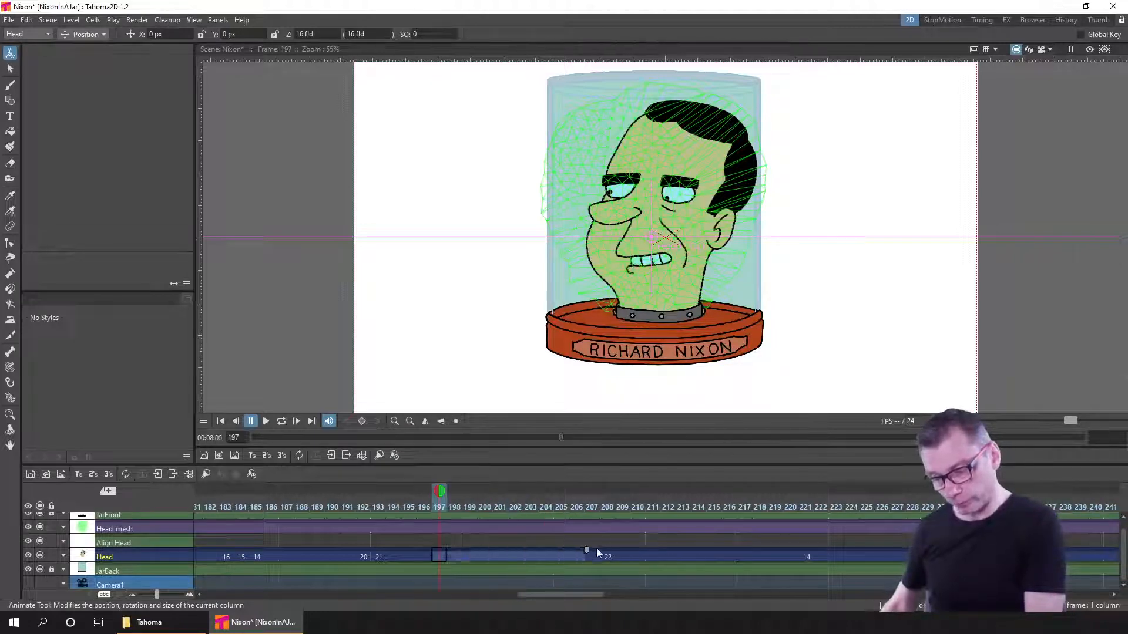
{"action": "left_click", "coordinate": [546, 507]}
{"action": "key", "text": "ctrl+s"}
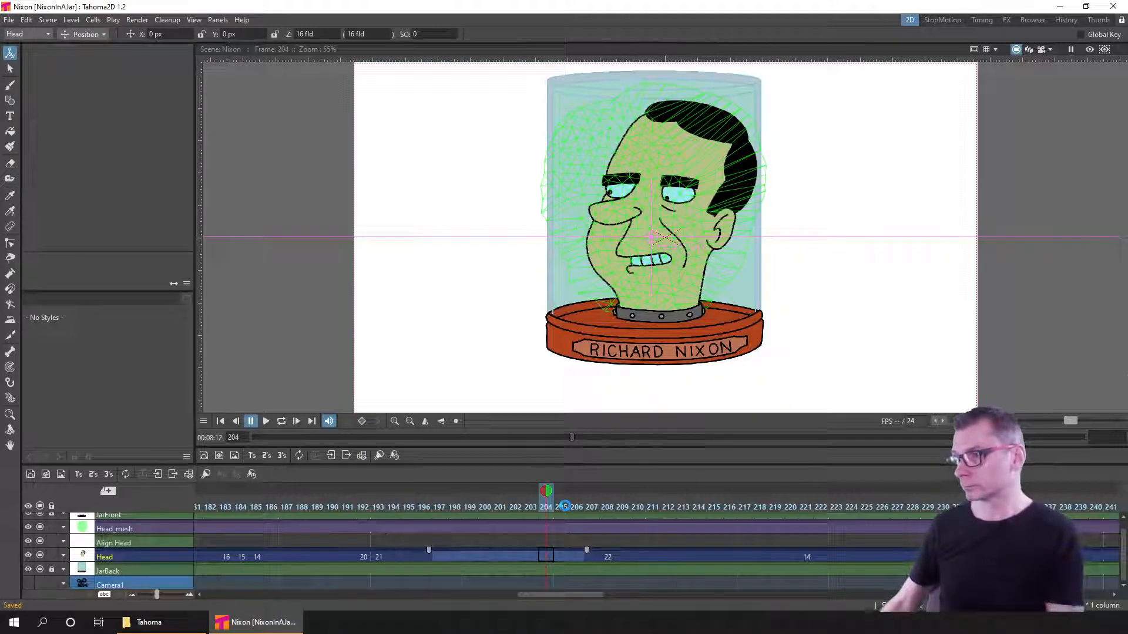
- Reuse the Head's drawing 2 at frame 236, within the hold of drawing 14
{"action": "left_click", "coordinate": [823, 556]}
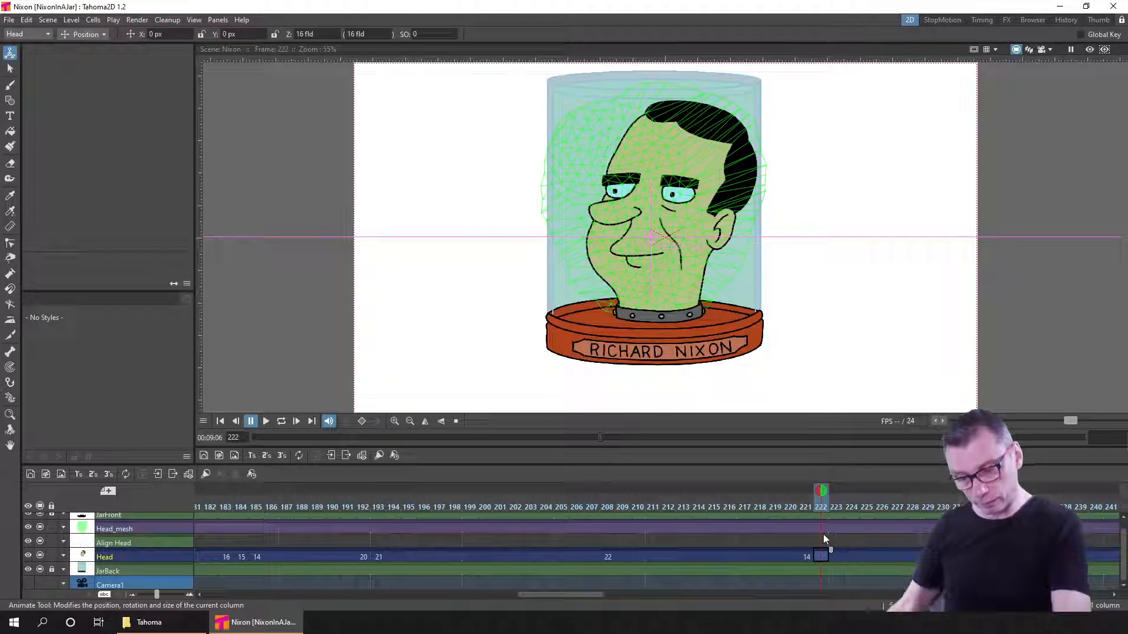
{"action": "left_click_drag", "start_coordinate": [869, 556], "coordinate": [626, 551]}
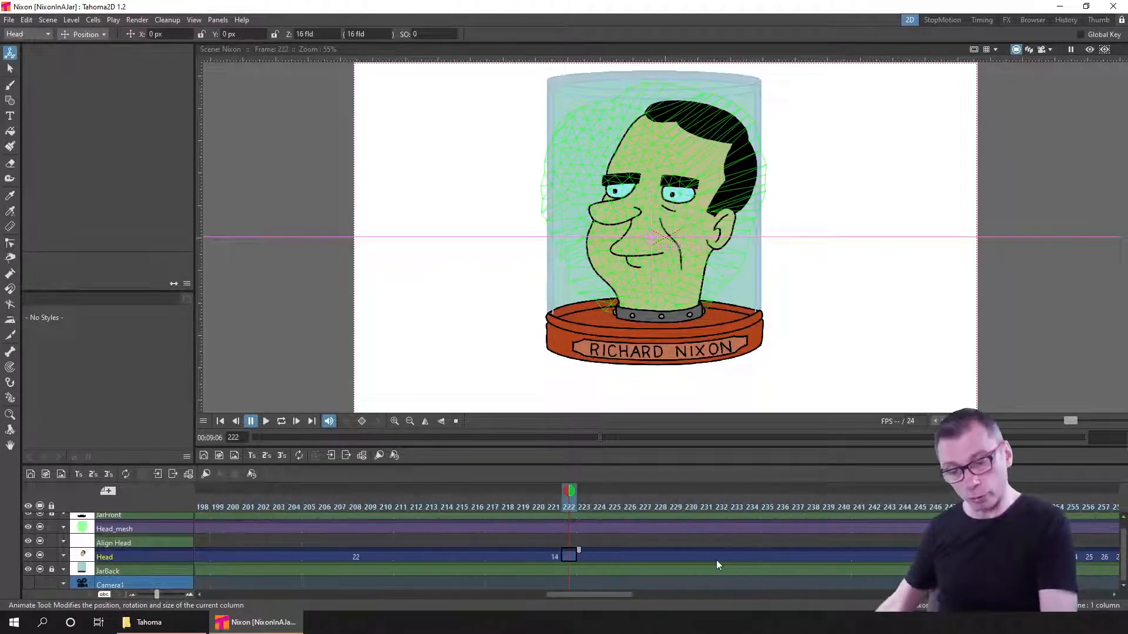
{"action": "left_click", "coordinate": [776, 506]}
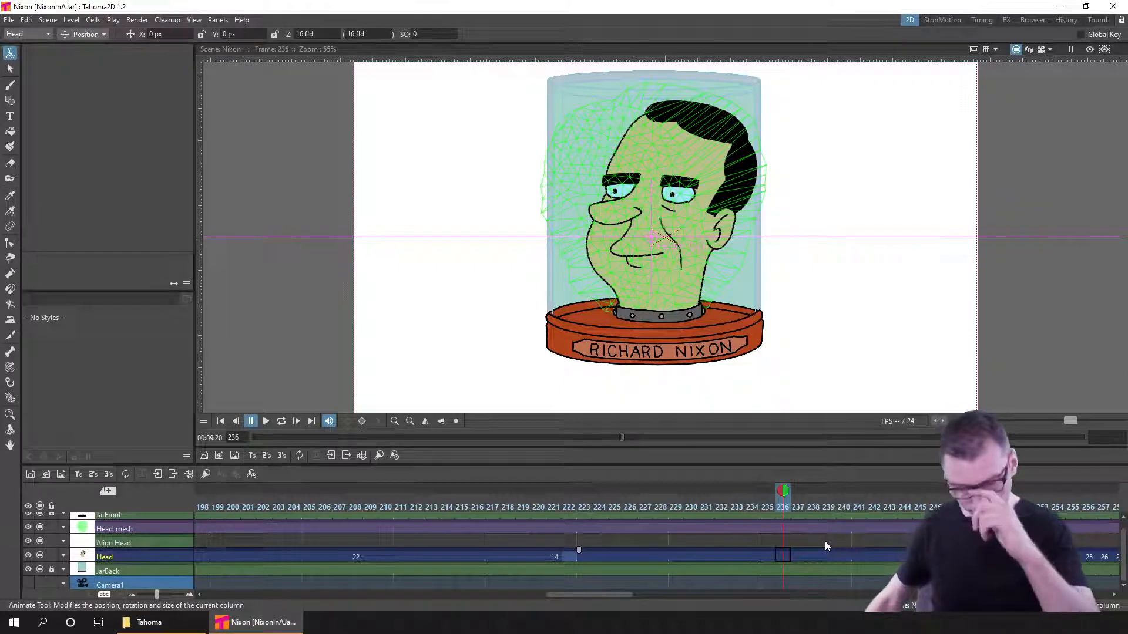
{"action": "type", "text": "5"}
{"action": "key", "text": "Return"}
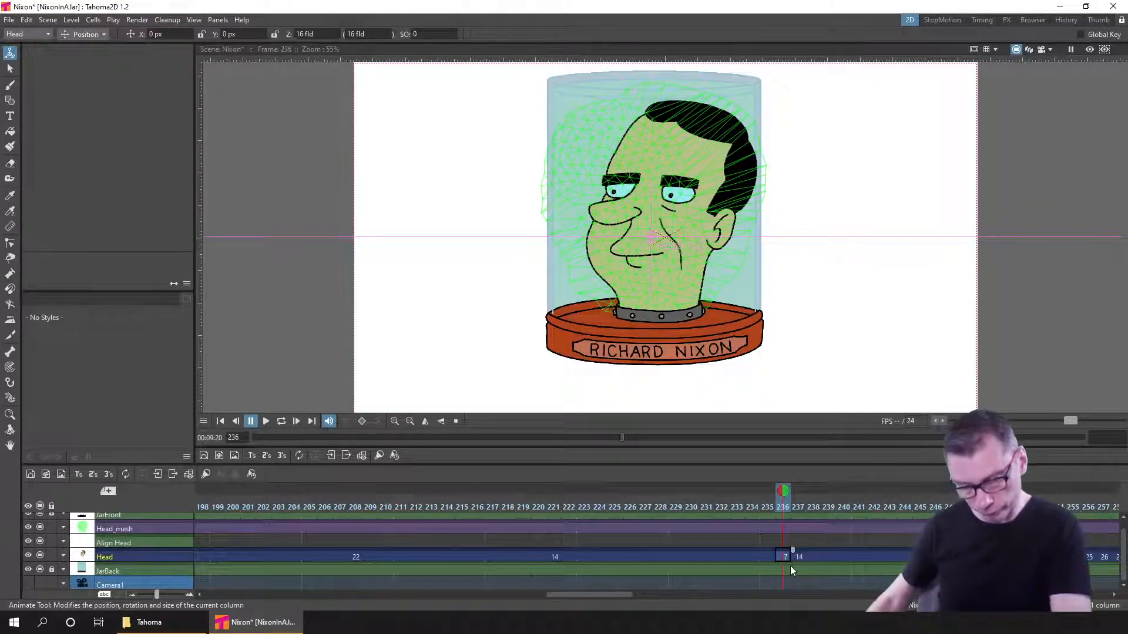
{"action": "key", "text": "q"}
{"action": "key", "text": "q"}
{"action": "key", "text": "q"}
{"action": "key", "text": "q"}
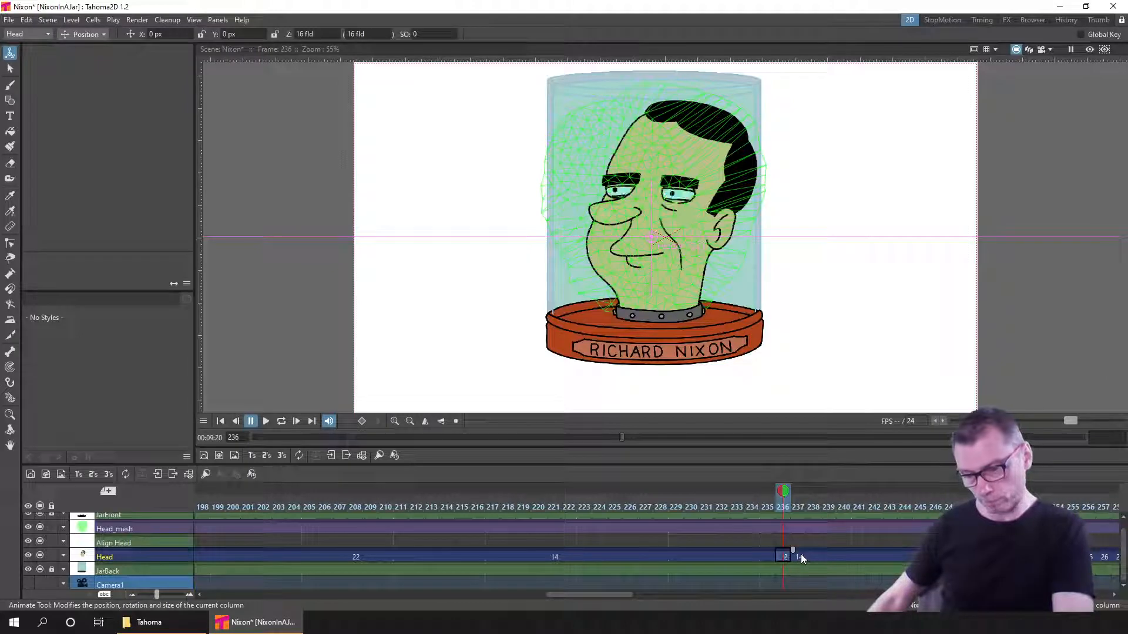
{"action": "key", "text": "w"}
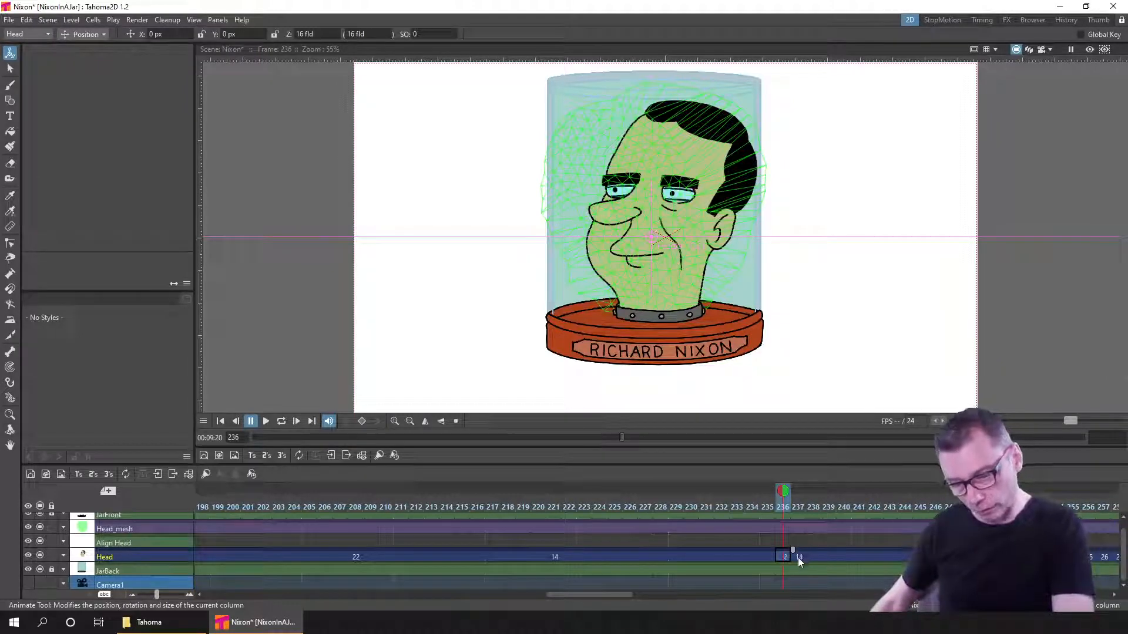
- Change the Head's drawing on frames 237 to 240 to the closed-eye drawing 3
{"action": "left_click_drag", "start_coordinate": [797, 555], "coordinate": [838, 556]}
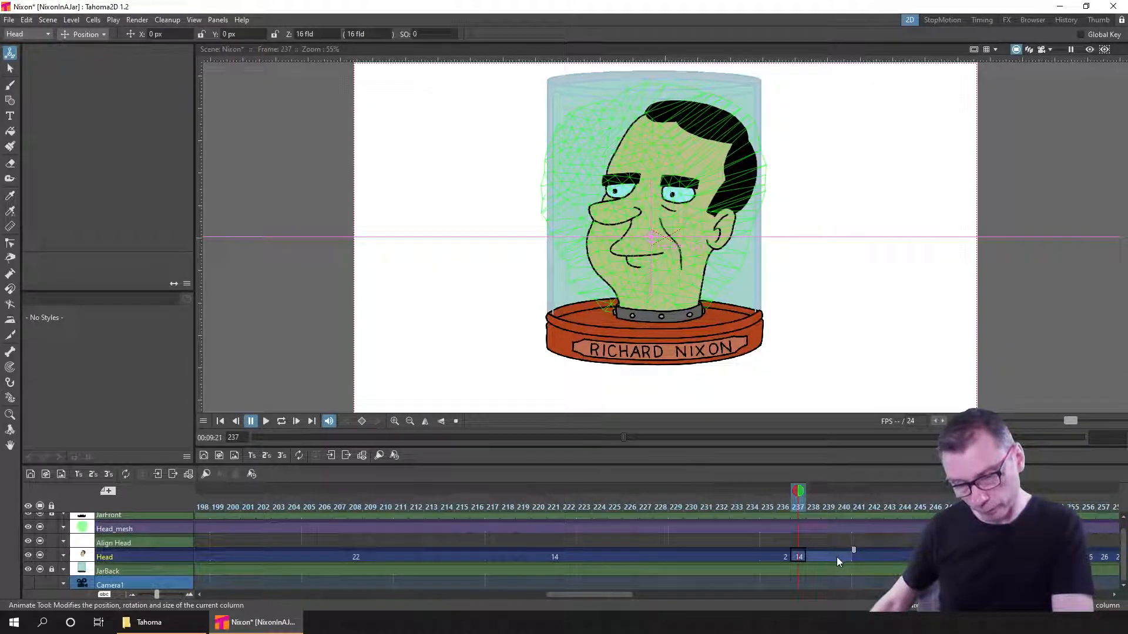
{"action": "key", "text": "q"}
{"action": "key", "text": "q"}
{"action": "key", "text": "q"}
{"action": "key", "text": "q"}
{"action": "key", "text": "q"}
{"action": "key", "text": "q"}
{"action": "key", "text": "q"}
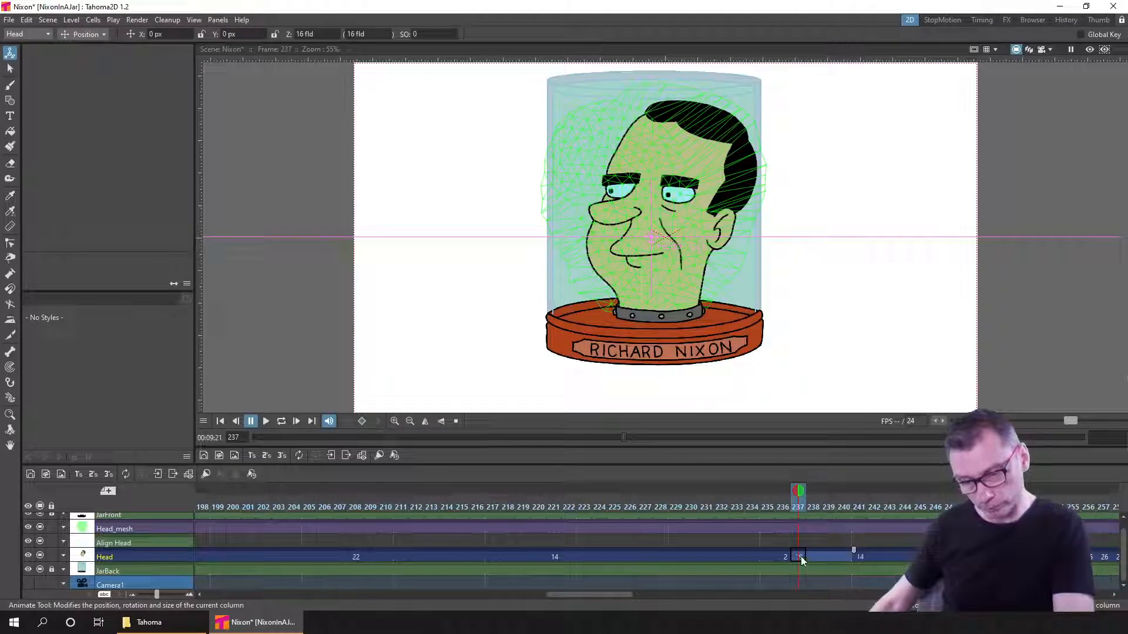
{"action": "key", "text": "q"}
{"action": "key", "text": "q"}
{"action": "key", "text": "q"}
{"action": "key", "text": "q"}
{"action": "key", "text": "q"}
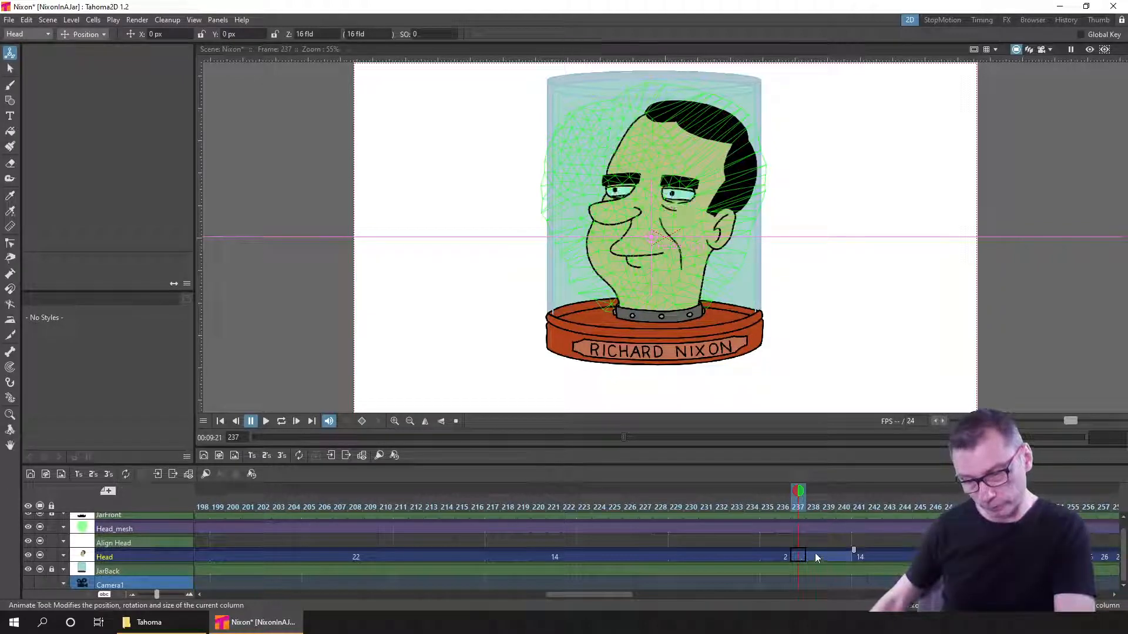
{"action": "key", "text": "w"}
{"action": "left_click", "coordinate": [803, 556]}
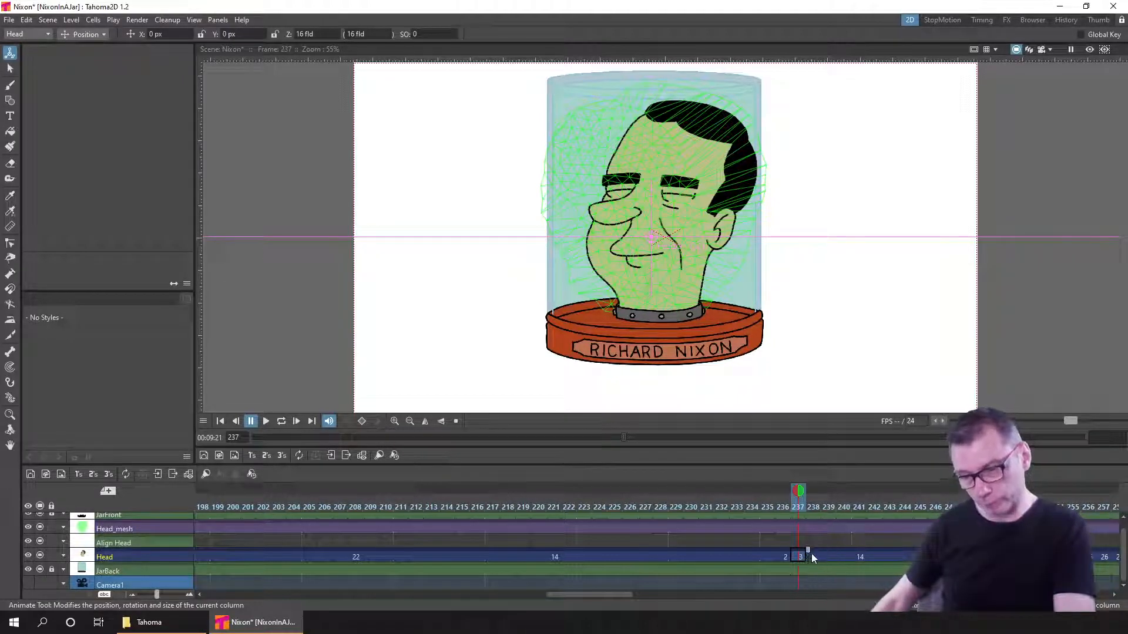
- Reuse the Head's drawing 4 at frame 238, drawing 5 at frame 239 and drawing 6 at frame 240
{"action": "left_click", "coordinate": [815, 557]}
{"action": "key", "text": "w"}
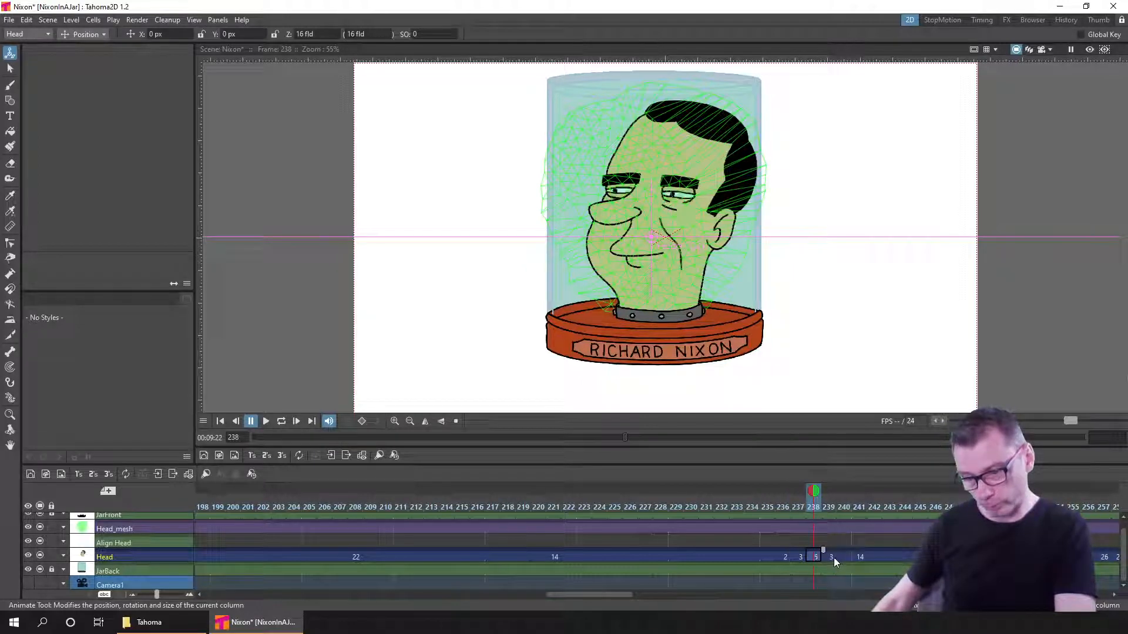
{"action": "left_click", "coordinate": [831, 556]}
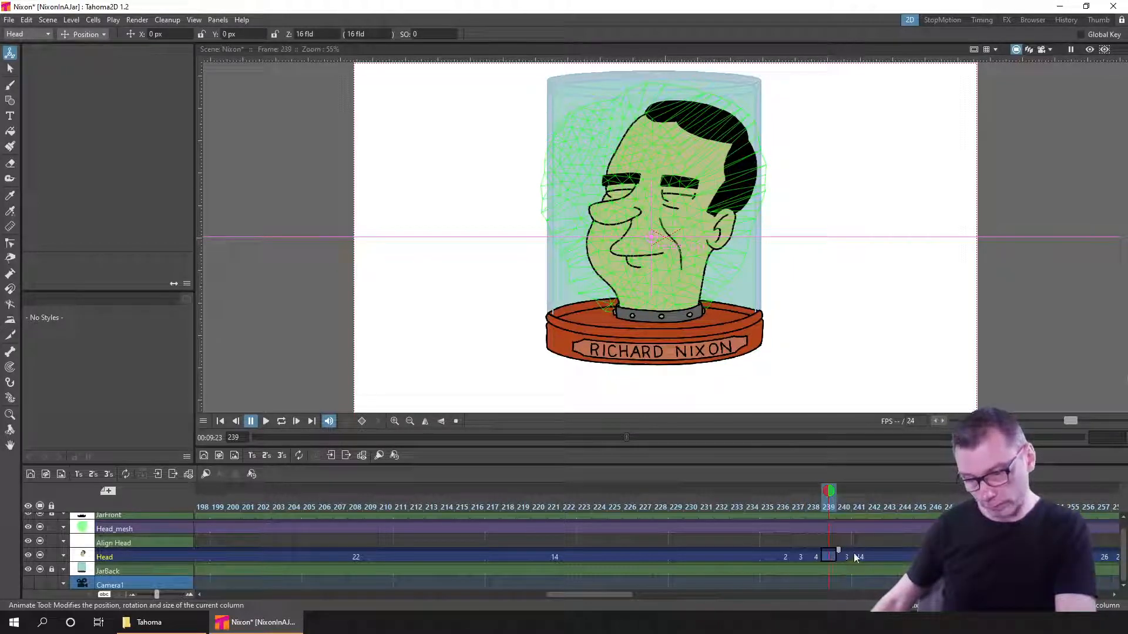
{"action": "key", "text": "w"}
{"action": "left_click", "coordinate": [845, 557]}
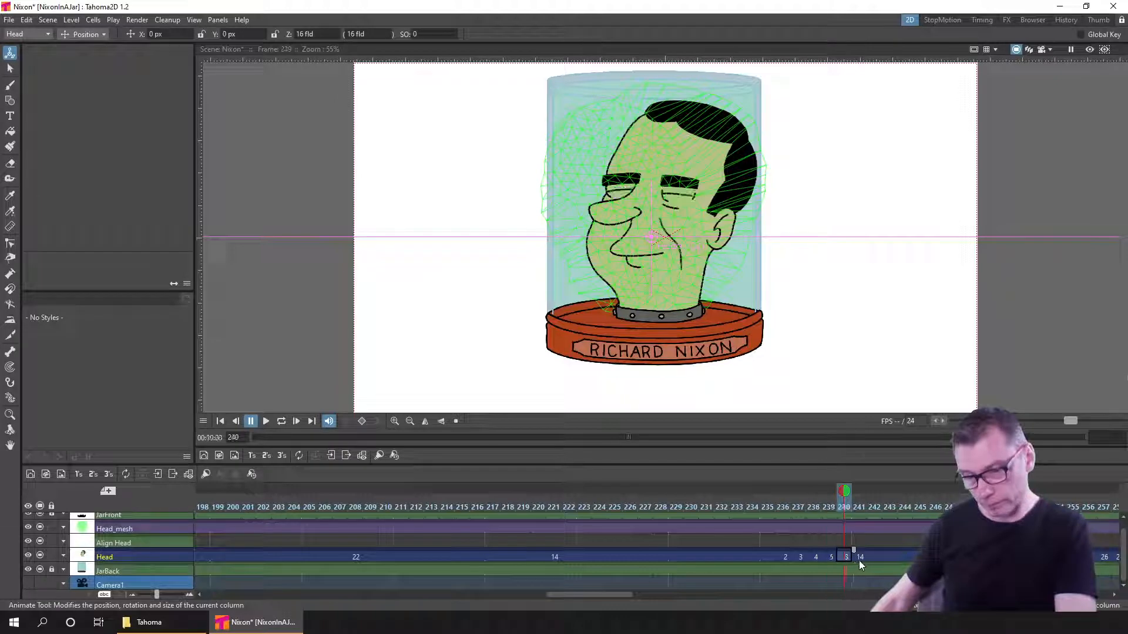
{"action": "key", "text": "w"}
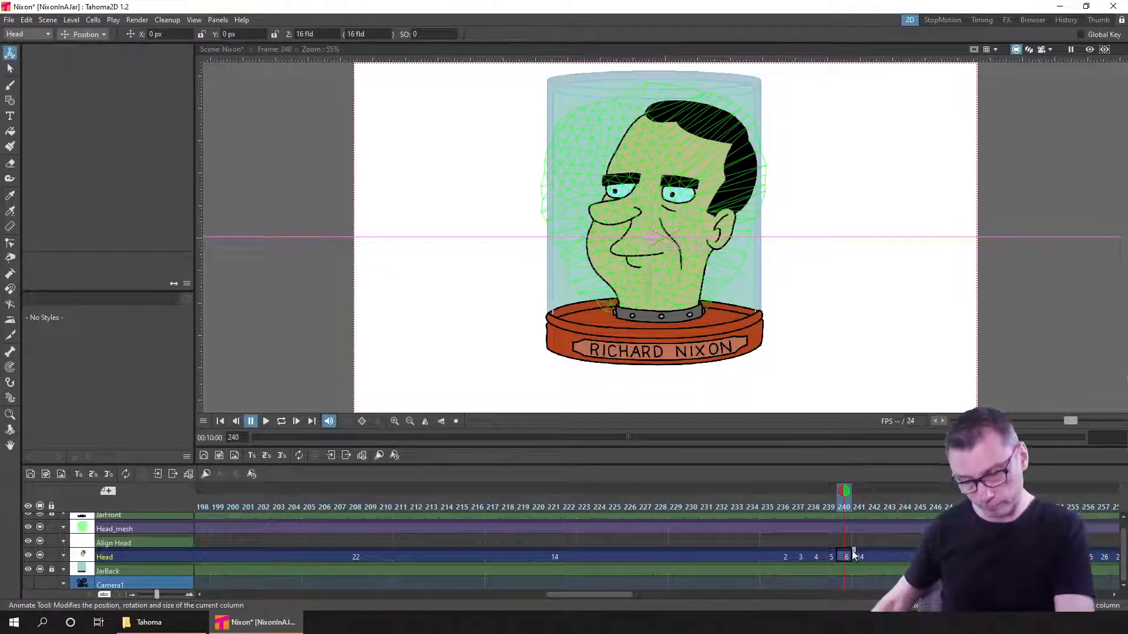
- Extend the hold of the Head's drawing 6 from frame 240 so drawing 14 starts at frame 257, and save the scene
{"action": "left_click_drag", "start_coordinate": [876, 555], "coordinate": [1116, 555]}
{"action": "scroll", "coordinate": [827, 546], "scroll_direction": "down", "scroll_amount": 3}
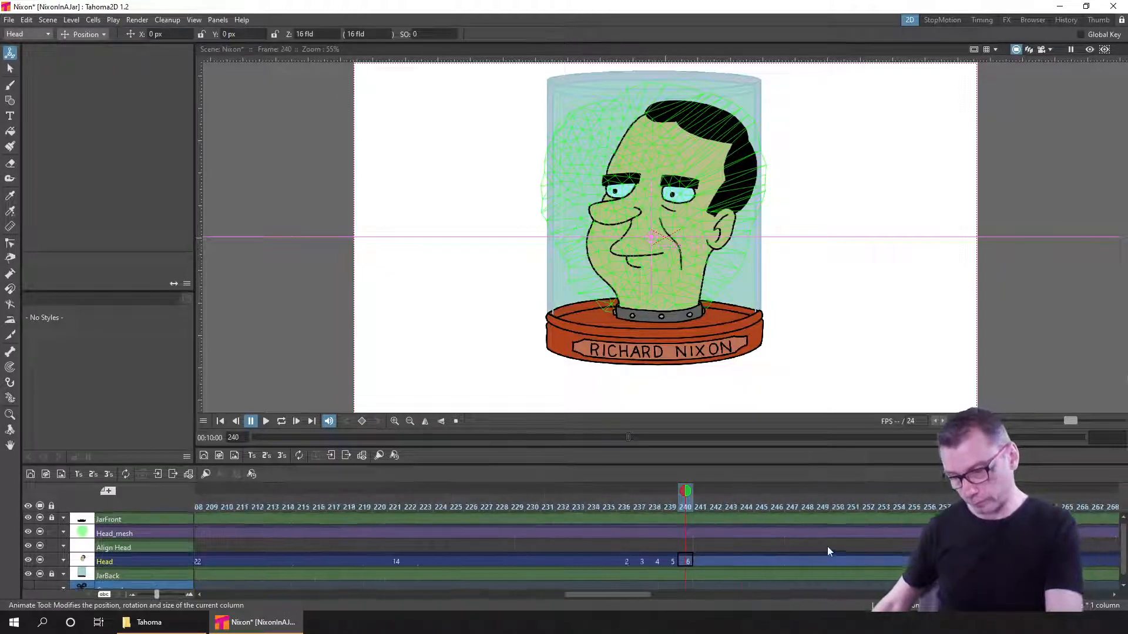
{"action": "key", "text": "period"}
{"action": "key", "text": "period"}
{"action": "key", "text": "period"}
{"action": "key", "text": "period"}
{"action": "key", "text": "period"}
{"action": "key", "text": "period"}
{"action": "key", "text": "period"}
{"action": "key", "text": "period"}
{"action": "key", "text": "period"}
{"action": "key", "text": "period"}
{"action": "key", "text": "period"}
{"action": "key", "text": "period"}
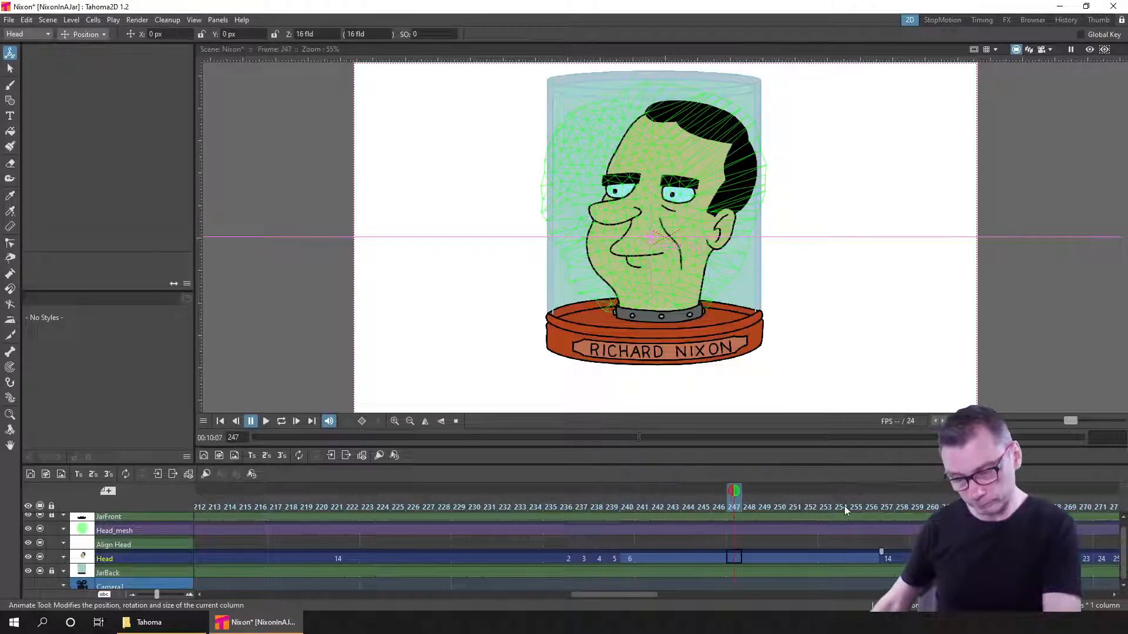
{"action": "left_click_drag", "start_coordinate": [834, 547], "coordinate": [589, 560]}
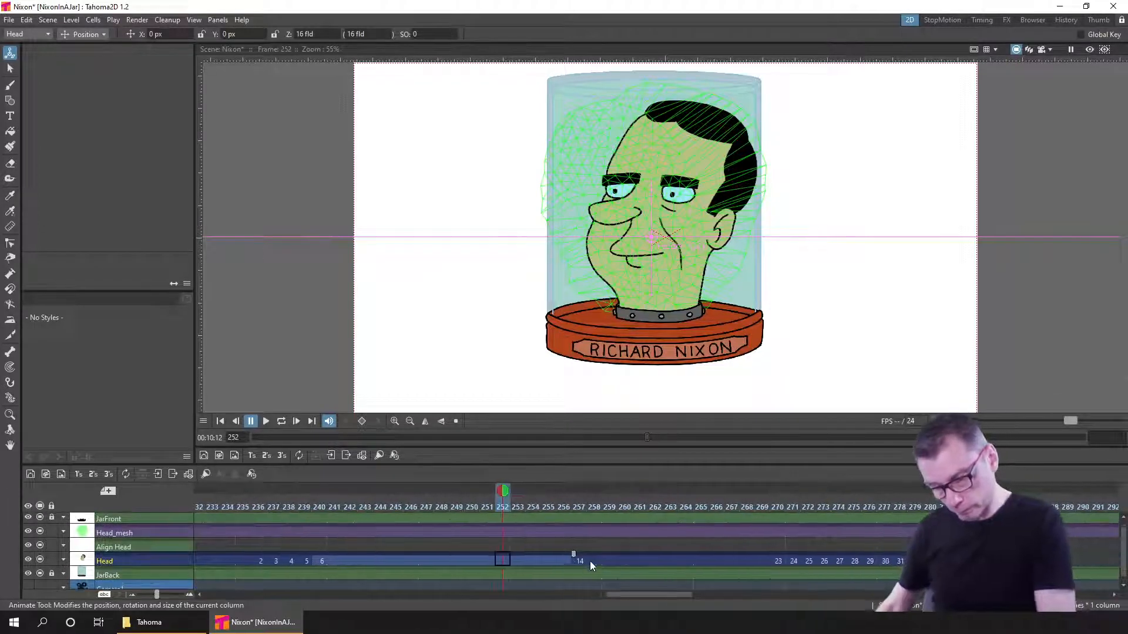
{"action": "left_click_drag", "start_coordinate": [455, 554], "coordinate": [799, 532]}
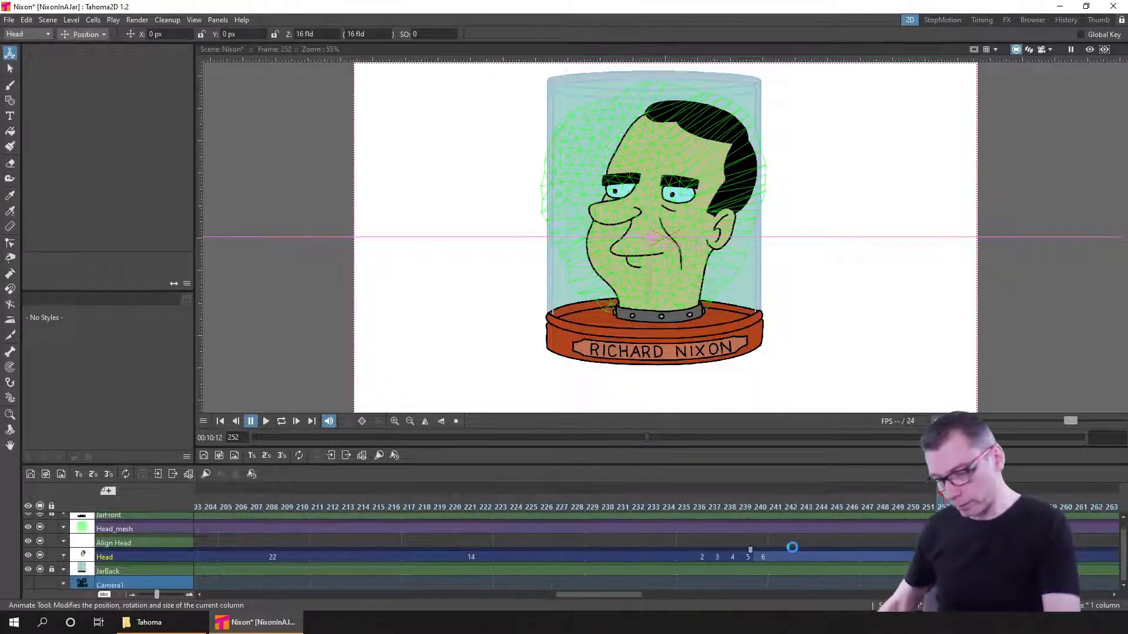
{"action": "key", "text": "ctrl+s"}
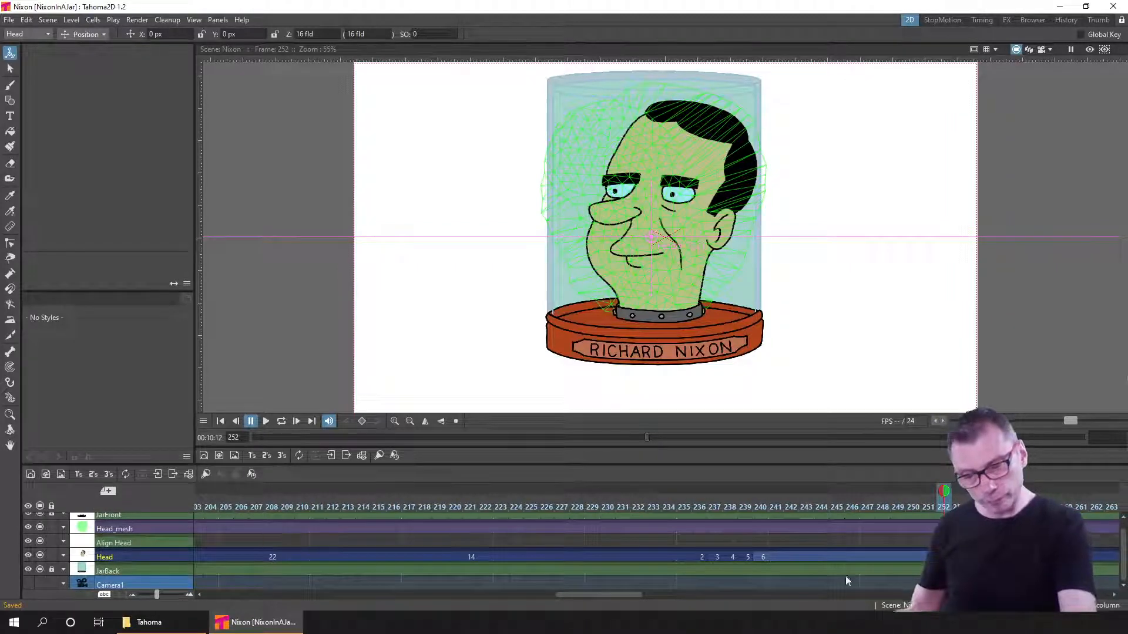
- Copy the Head's drawings 7, 8 and 9 from frames 127 to 129 and paste them at frame 250
{"action": "left_click_drag", "start_coordinate": [627, 592], "coordinate": [481, 603]}
{"action": "left_click", "coordinate": [467, 557]}
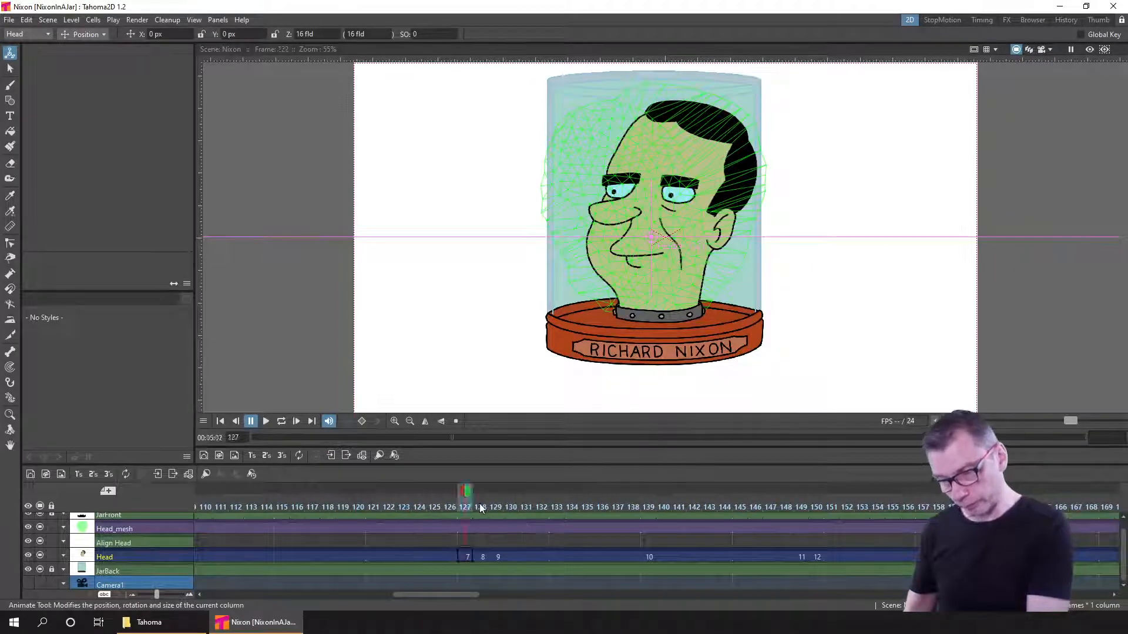
{"action": "left_click_drag", "start_coordinate": [479, 556], "coordinate": [501, 555]}
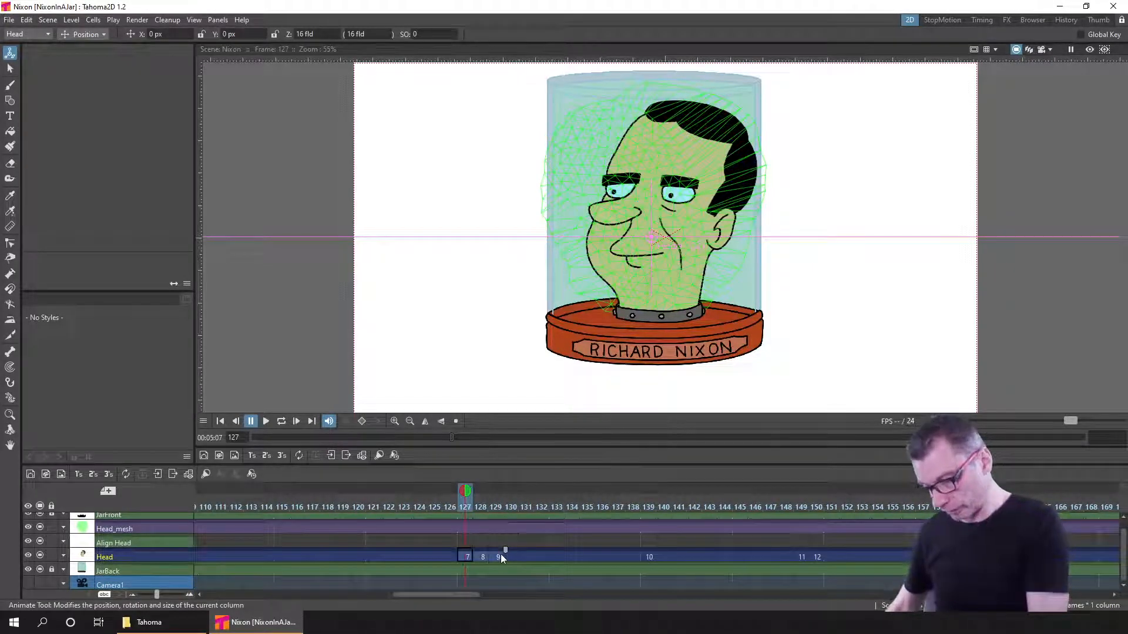
{"action": "key", "text": "ctrl+c"}
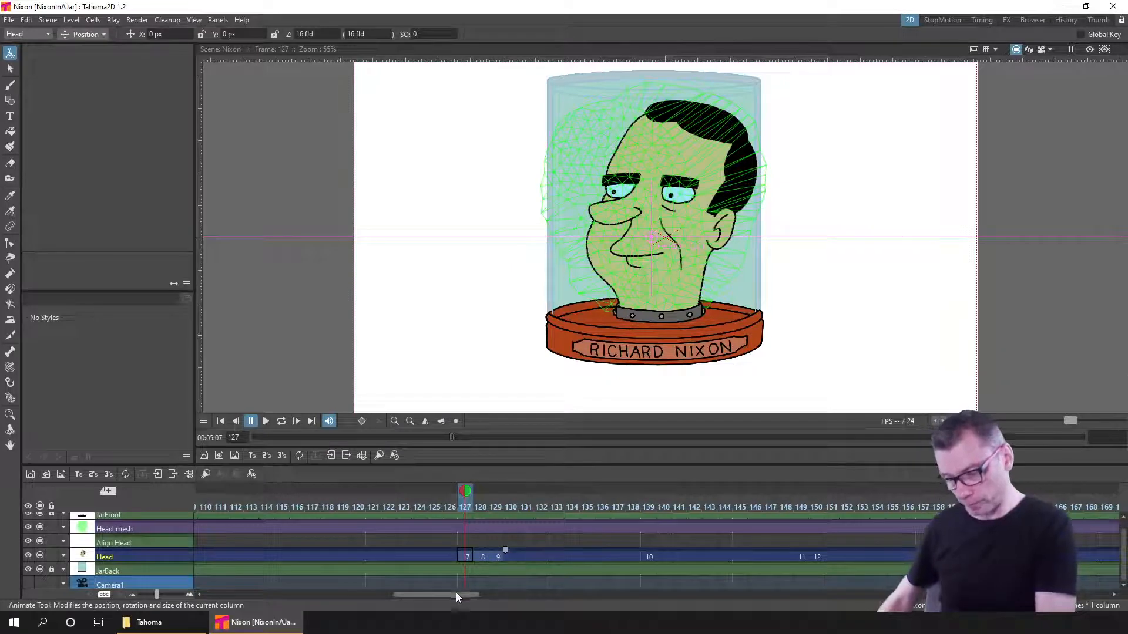
{"action": "left_click_drag", "start_coordinate": [456, 593], "coordinate": [680, 589]}
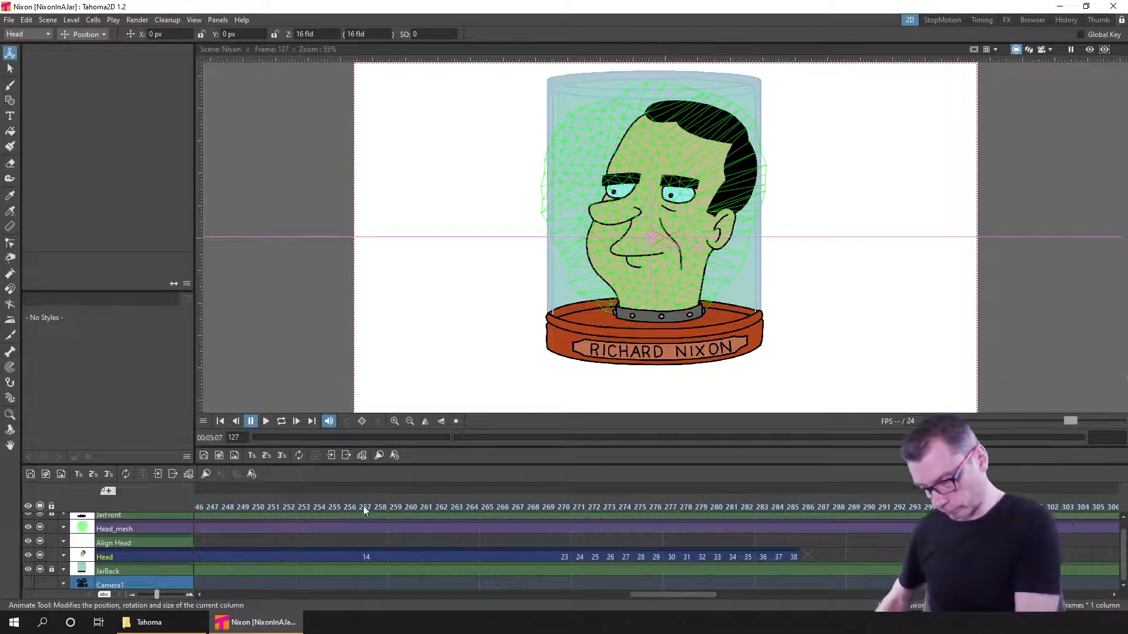
{"action": "scroll", "coordinate": [363, 506], "scroll_direction": "left", "scroll_amount": 5}
{"action": "left_click", "coordinate": [591, 510]}
{"action": "left_click", "coordinate": [580, 555]}
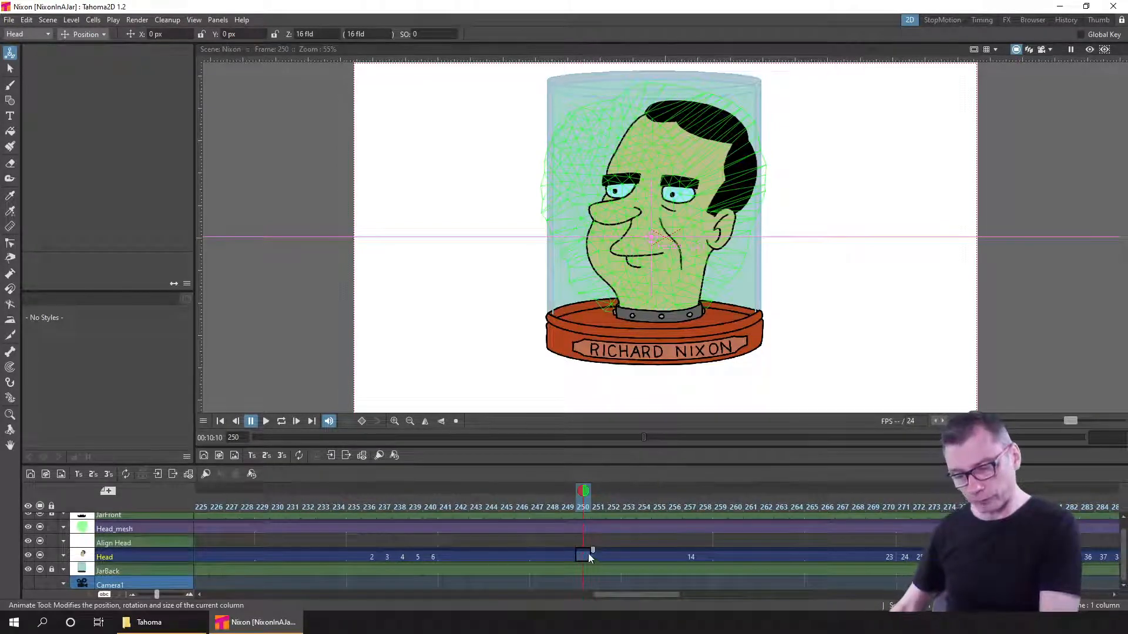
{"action": "key", "text": "ctrl+v"}
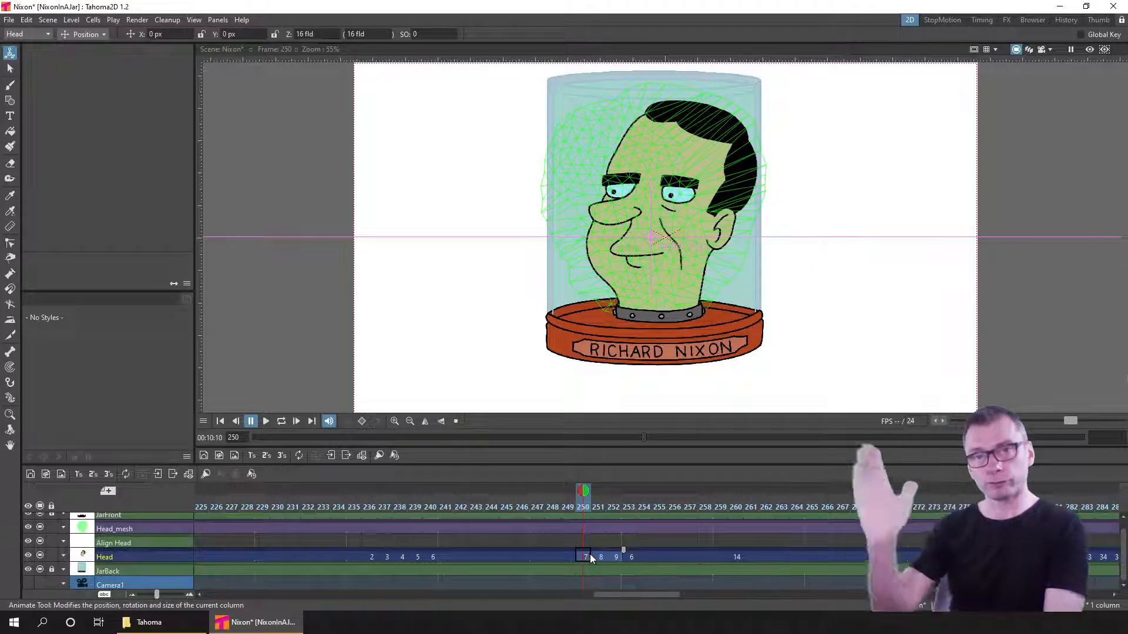
- Extend the Head's hold of drawing 6 from frame 249 so the pasted drawing 7 starts at frame 282
{"action": "left_click", "coordinate": [572, 556]}
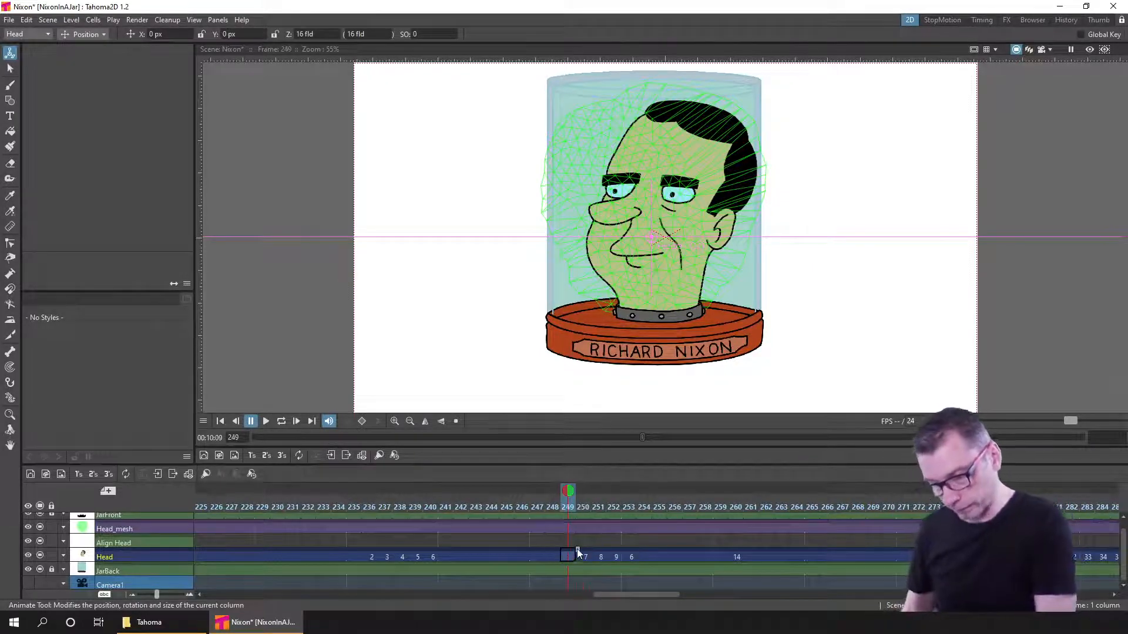
{"action": "left_click_drag", "start_coordinate": [577, 550], "coordinate": [645, 556]}
{"action": "left_click_drag", "start_coordinate": [715, 551], "coordinate": [916, 555]}
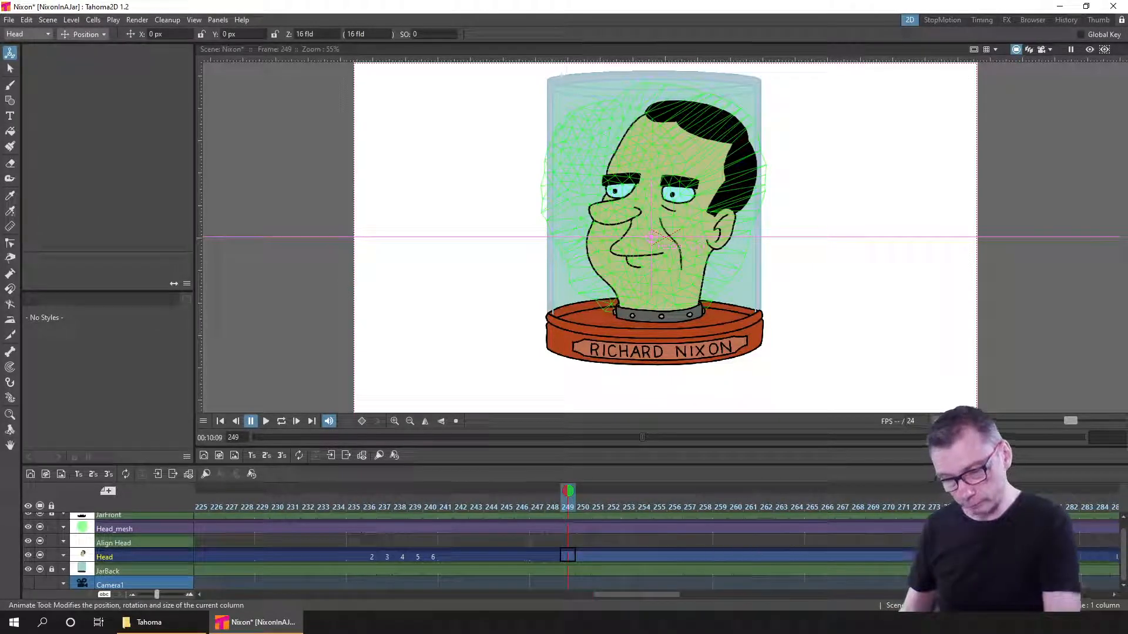
- Extend the Head's second hold of drawing 6 from frame 286 to frame 306, and save the scene
{"action": "scroll", "coordinate": [822, 556], "scroll_direction": "down", "scroll_amount": 5}
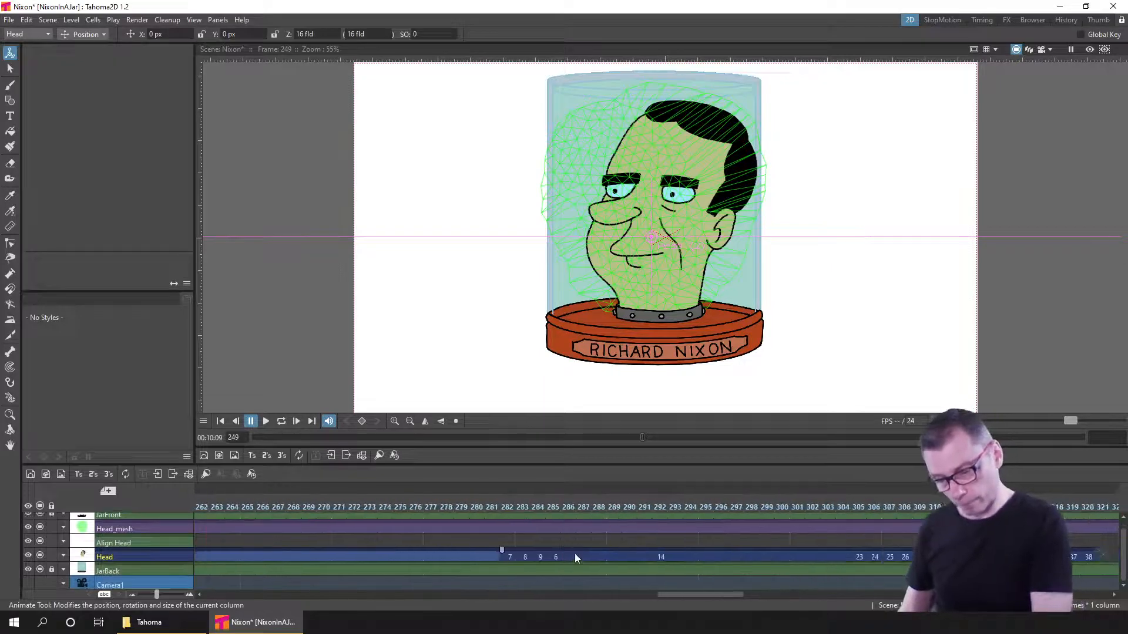
{"action": "left_click", "coordinate": [572, 556]}
{"action": "left_click_drag", "start_coordinate": [578, 552], "coordinate": [884, 552]}
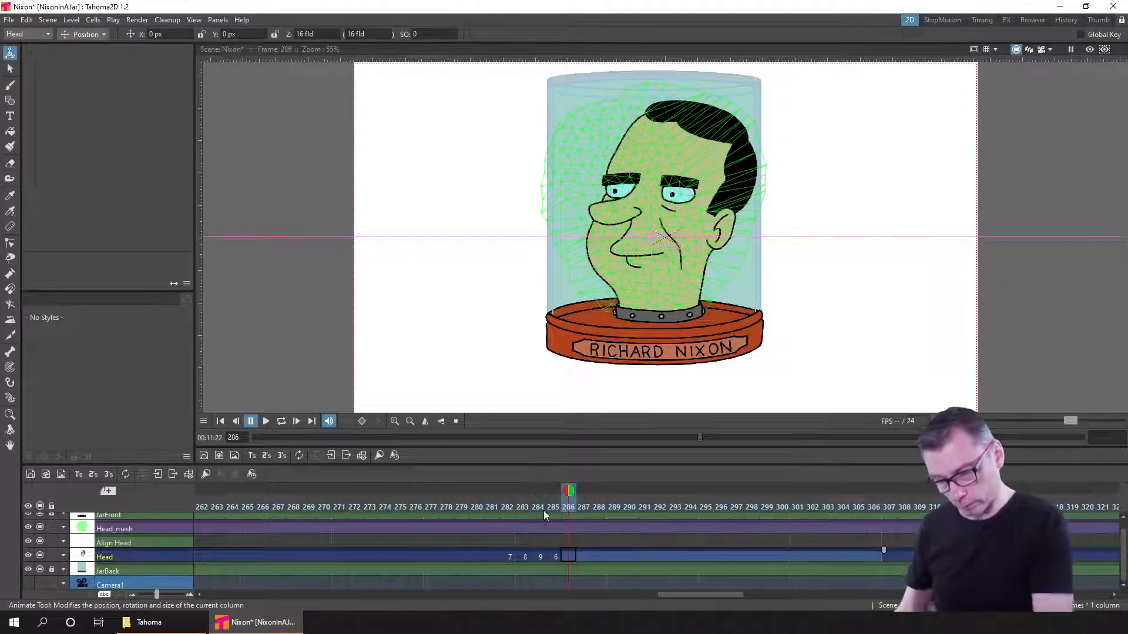
{"action": "key", "text": "ctrl+s"}
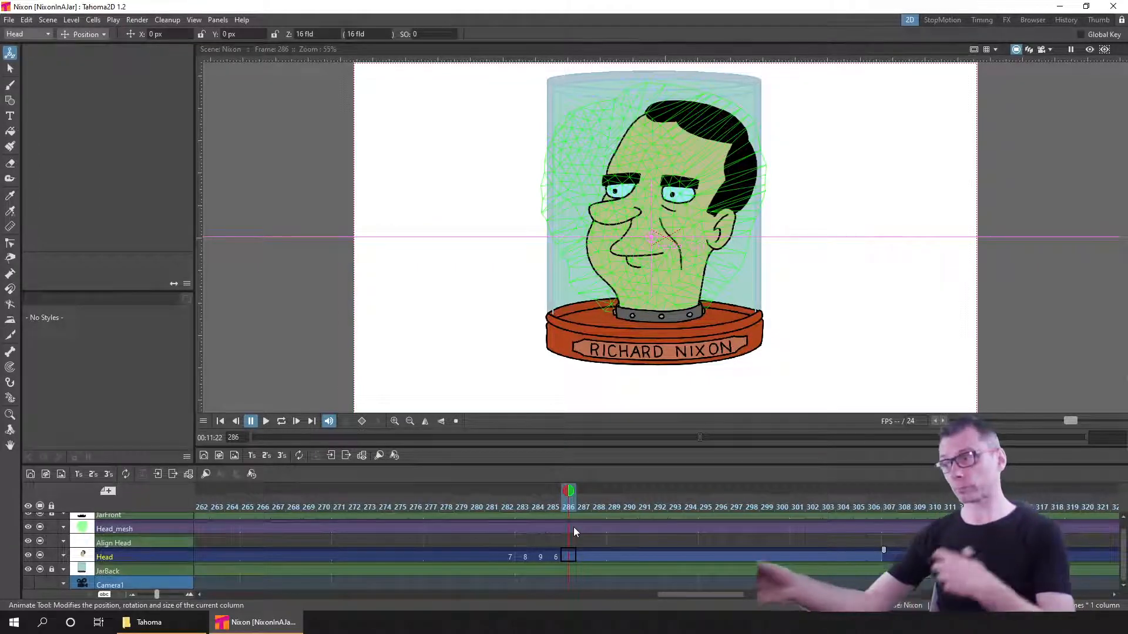
{"action": "key", "text": "ctrl+s"}
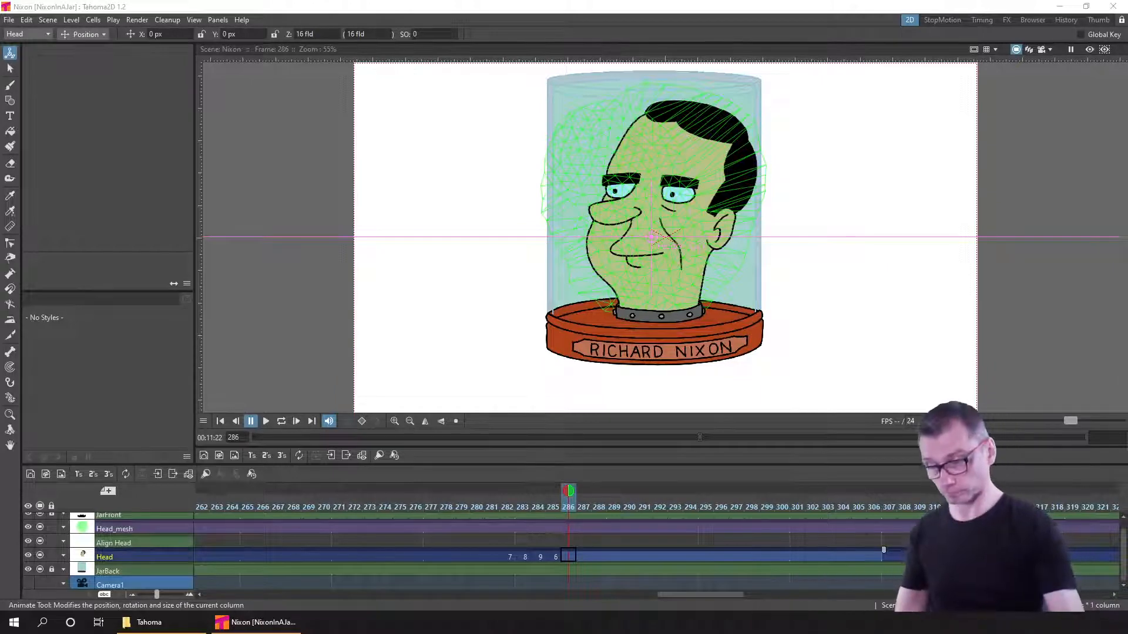
- Delete the Head's hold of drawing 14 so drawing 23 starts at frame 312, and save the scene
{"action": "left_click", "coordinate": [505, 506]}
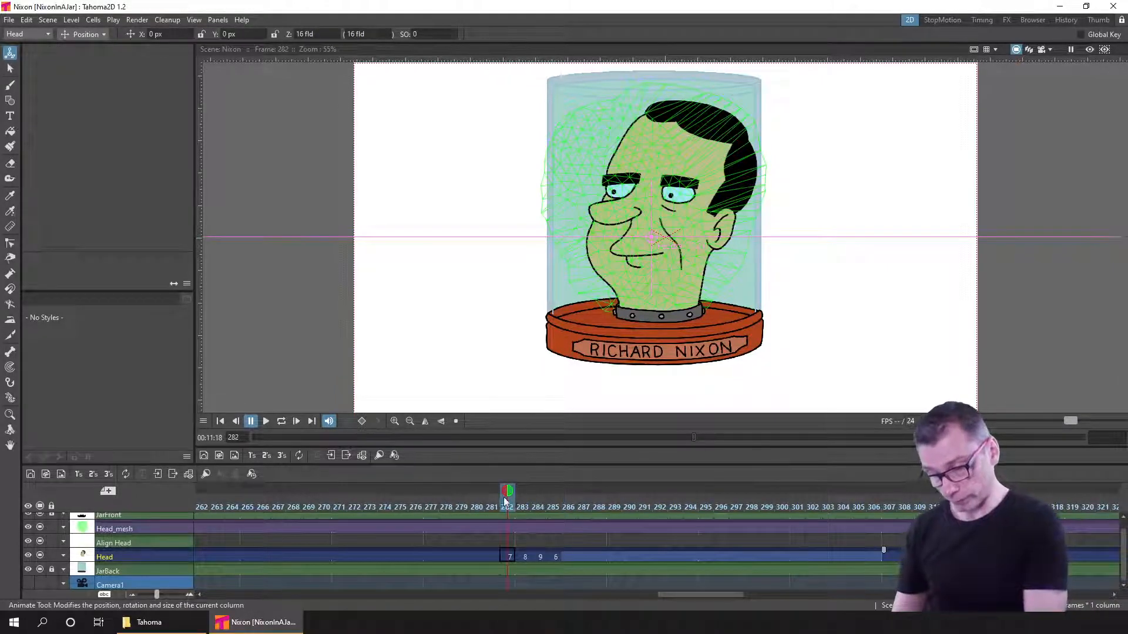
{"action": "mouse_move", "coordinate": [523, 503]}
{"action": "left_mouse_down"}
{"action": "mouse_move", "coordinate": [600, 502]}
{"action": "mouse_move", "coordinate": [496, 504]}
{"action": "mouse_move", "coordinate": [519, 506]}
{"action": "mouse_move", "coordinate": [514, 498]}
{"action": "left_mouse_up"}
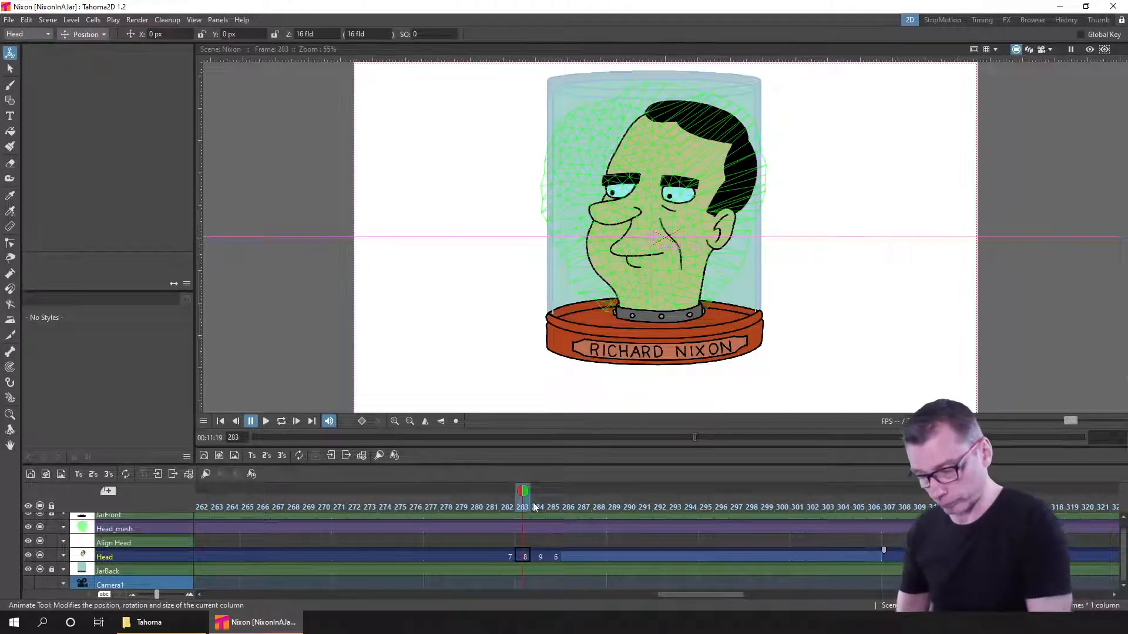
{"action": "left_click", "coordinate": [536, 556]}
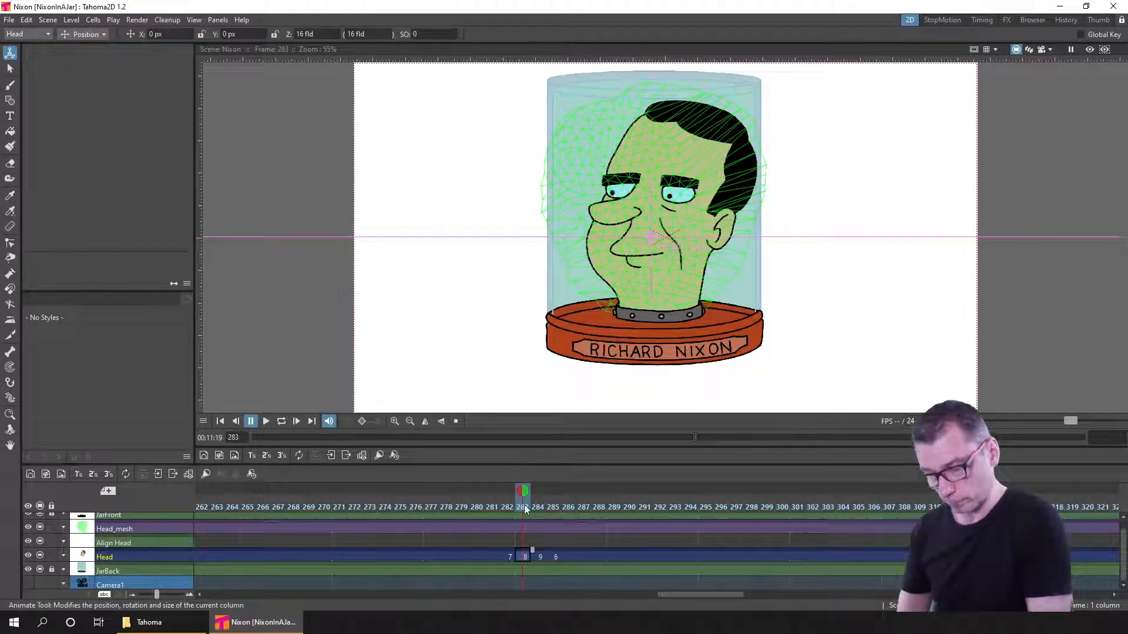
{"action": "left_click_drag", "start_coordinate": [549, 505], "coordinate": [980, 500]}
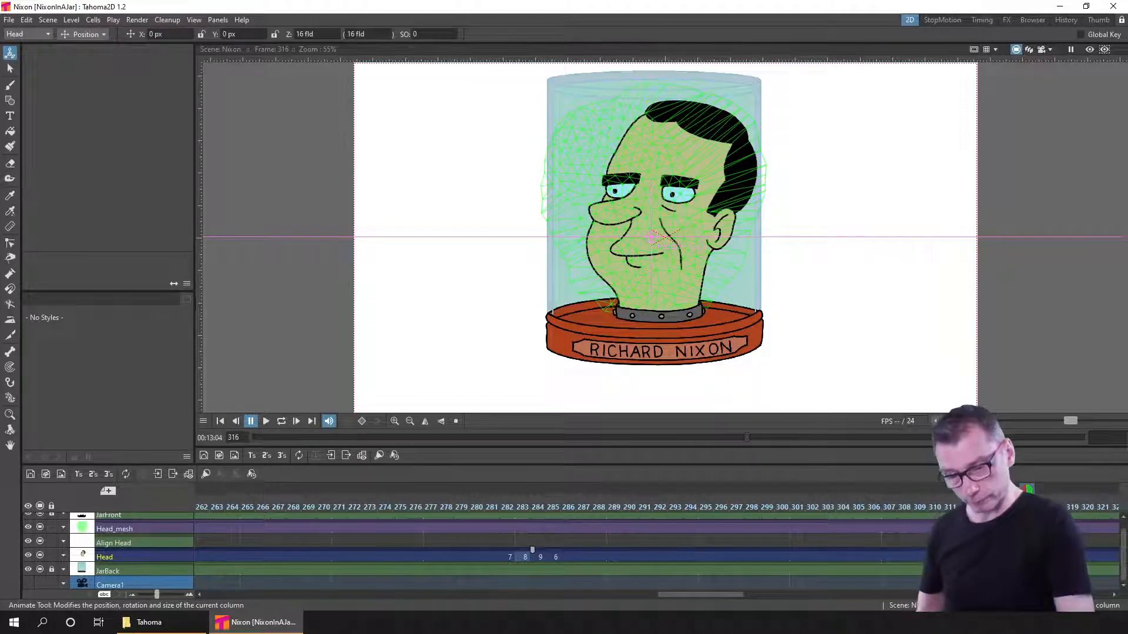
{"action": "left_click", "coordinate": [965, 556]}
{"action": "mouse_move", "coordinate": [969, 560]}
{"action": "left_mouse_down"}
{"action": "mouse_move", "coordinate": [532, 564]}
{"action": "mouse_move", "coordinate": [711, 558]}
{"action": "mouse_move", "coordinate": [529, 553]}
{"action": "left_mouse_up"}
{"action": "key", "text": "Delete"}
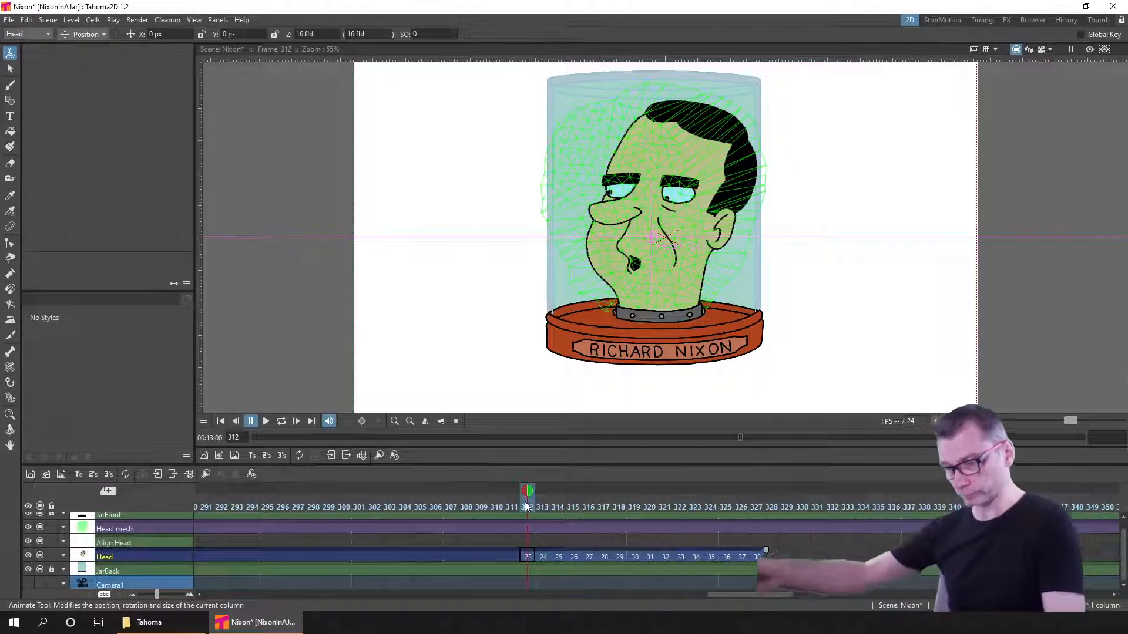
{"action": "key", "text": "ctrl+s"}
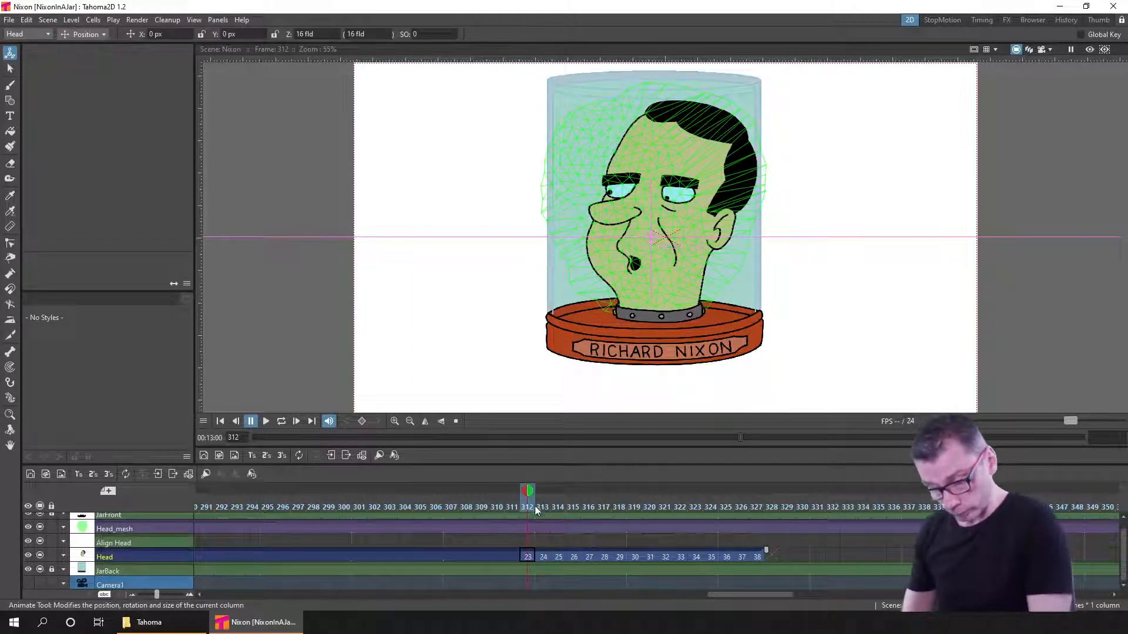
- Extend the Head's hold of drawing 23 from frame 312 so drawing 24 starts at frame 342
{"action": "left_click", "coordinate": [481, 507]}
{"action": "left_click_drag", "start_coordinate": [518, 508], "coordinate": [530, 509]}
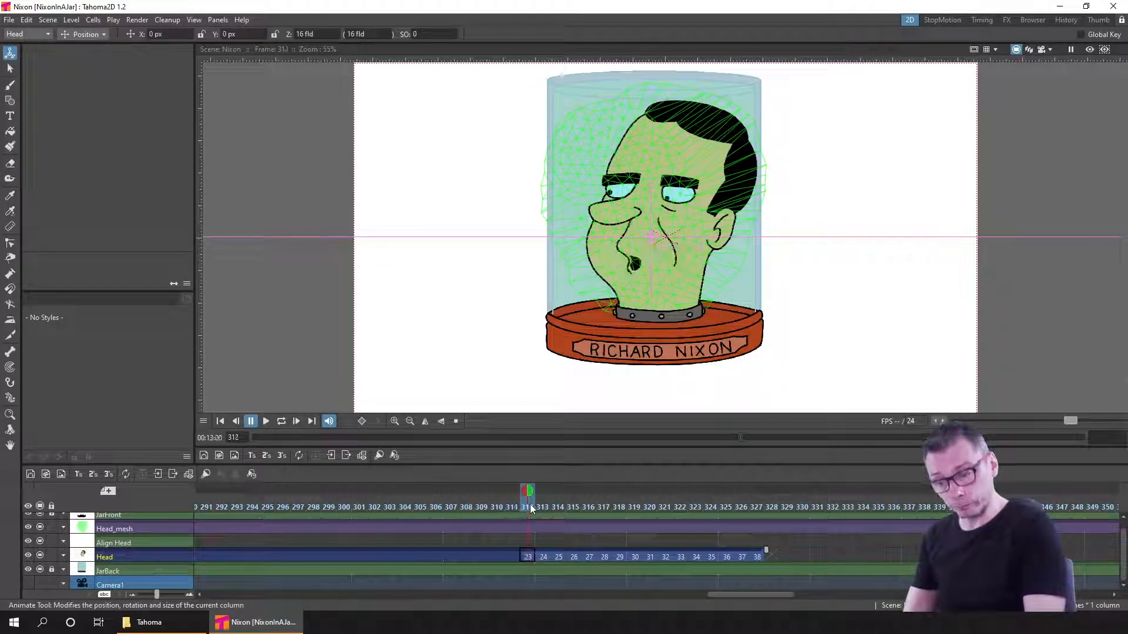
{"action": "left_click", "coordinate": [527, 507]}
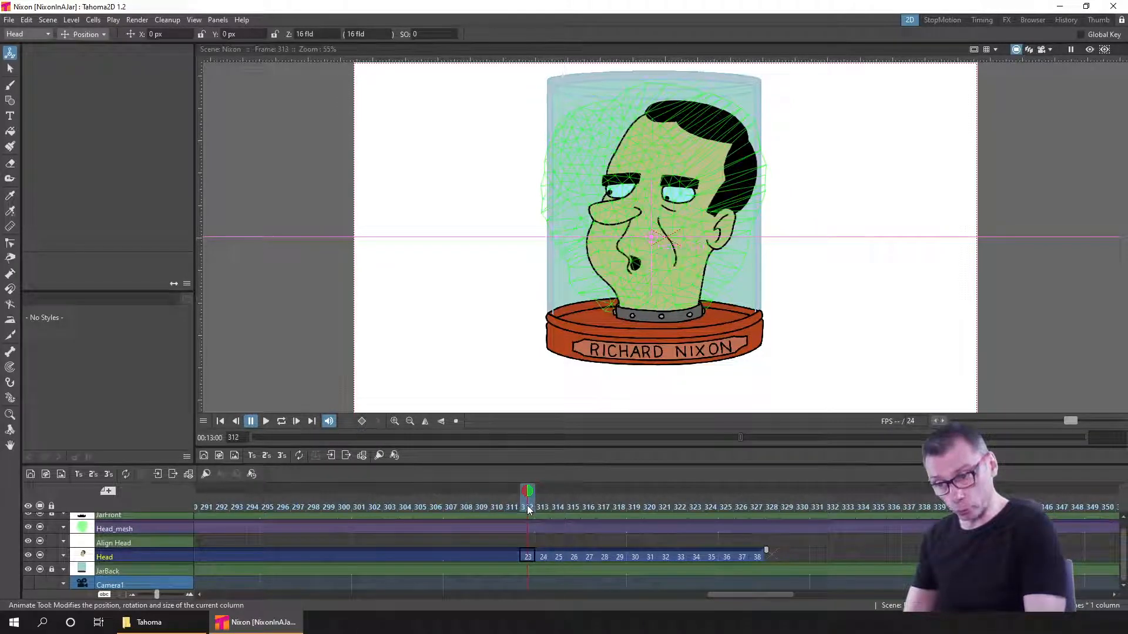
{"action": "left_click", "coordinate": [528, 556]}
{"action": "left_click_drag", "start_coordinate": [537, 551], "coordinate": [978, 549]}
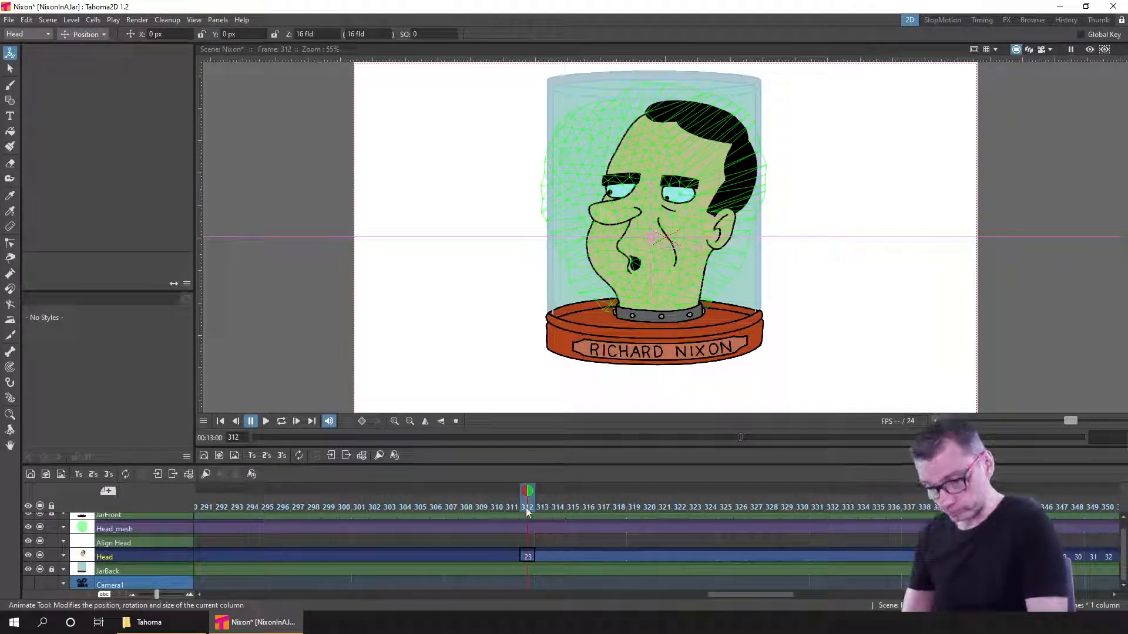
- Shorten the Head's hold of drawing 23 so drawing 24 starts at frame 331
{"action": "left_click_drag", "start_coordinate": [526, 507], "coordinate": [1082, 506]}
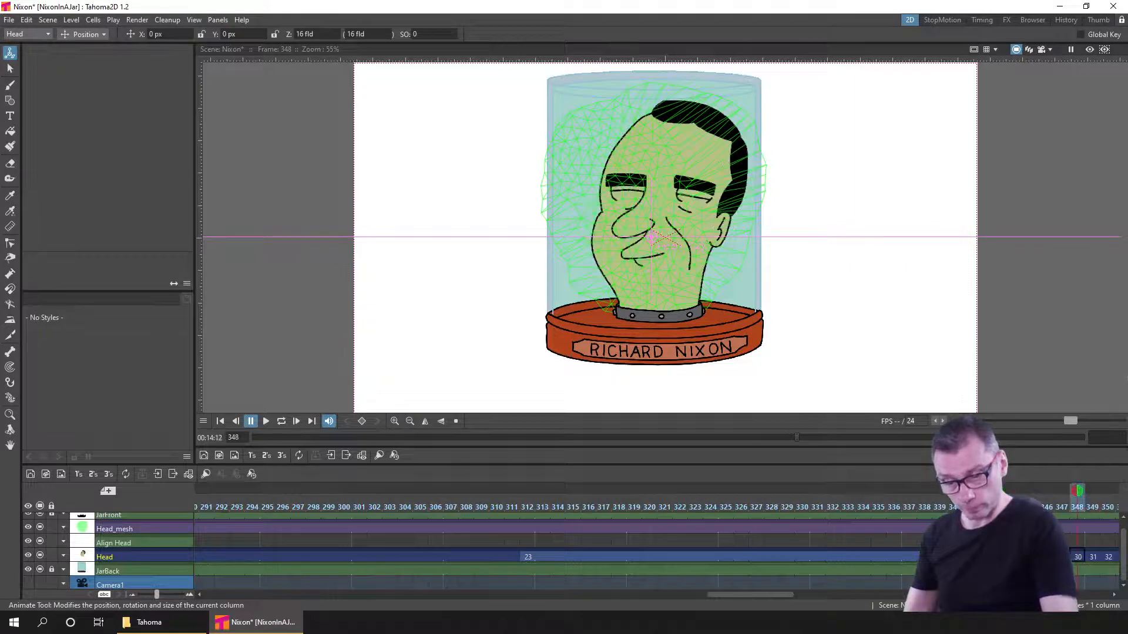
{"action": "left_click", "coordinate": [986, 557]}
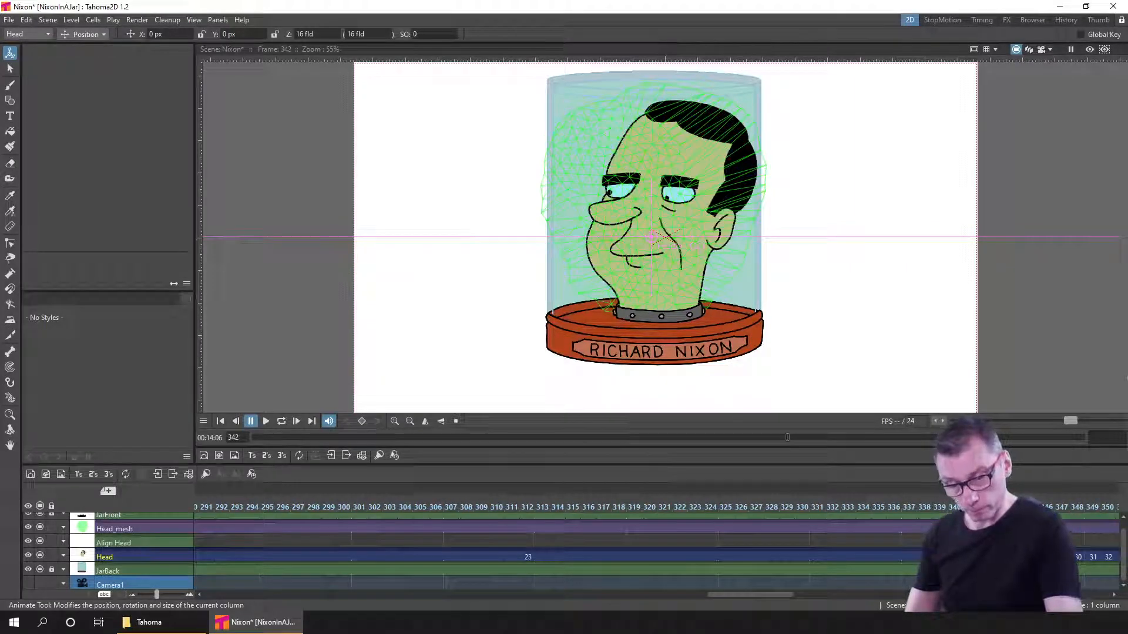
{"action": "left_click_drag", "start_coordinate": [970, 557], "coordinate": [600, 557]}
{"action": "left_click", "coordinate": [818, 556]}
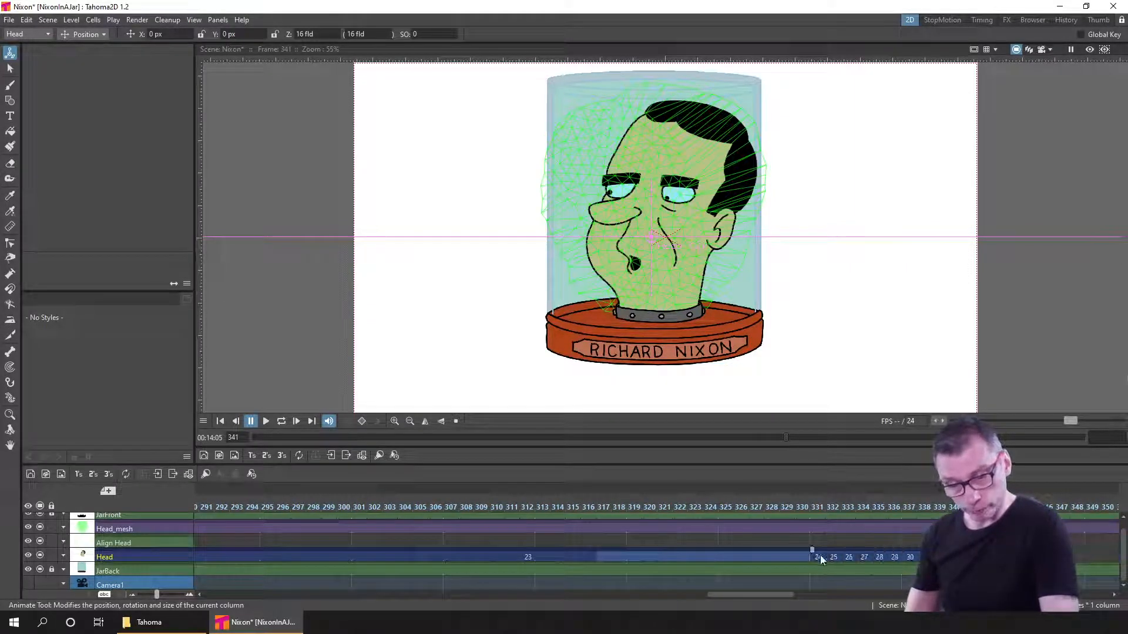
{"action": "left_click", "coordinate": [814, 506]}
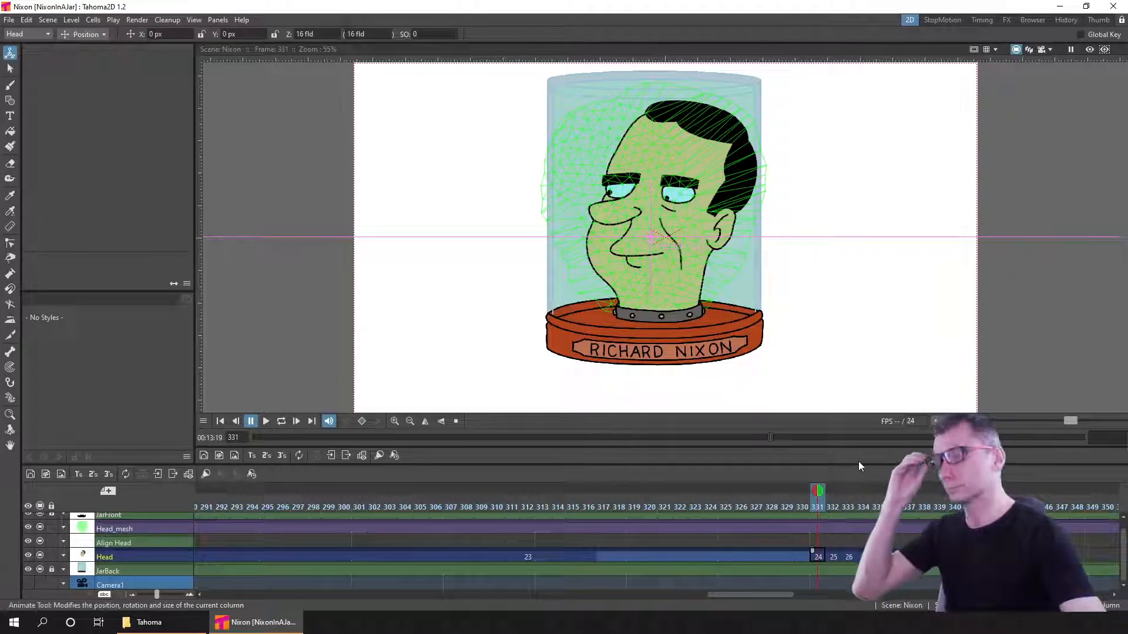
- Review the Head's turning drawings by scrubbing up to frame 345, and save the scene
{"action": "left_click", "coordinate": [850, 507]}
{"action": "left_click_drag", "start_coordinate": [866, 506], "coordinate": [1031, 509]}
{"action": "left_click", "coordinate": [1031, 557]}
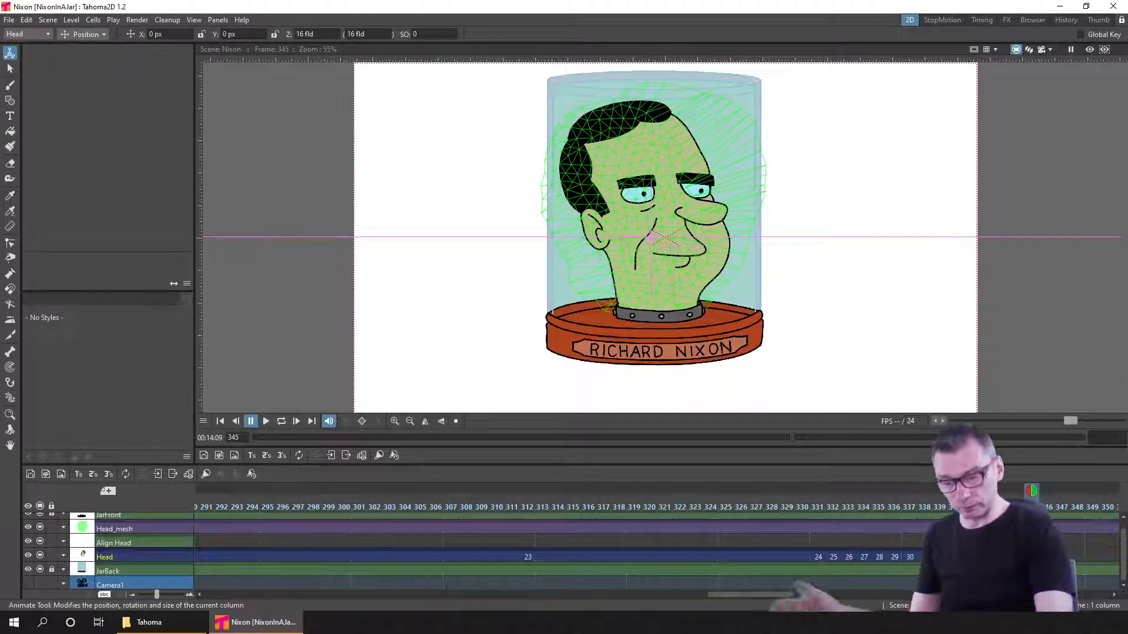
{"action": "key", "text": "ctrl+s"}
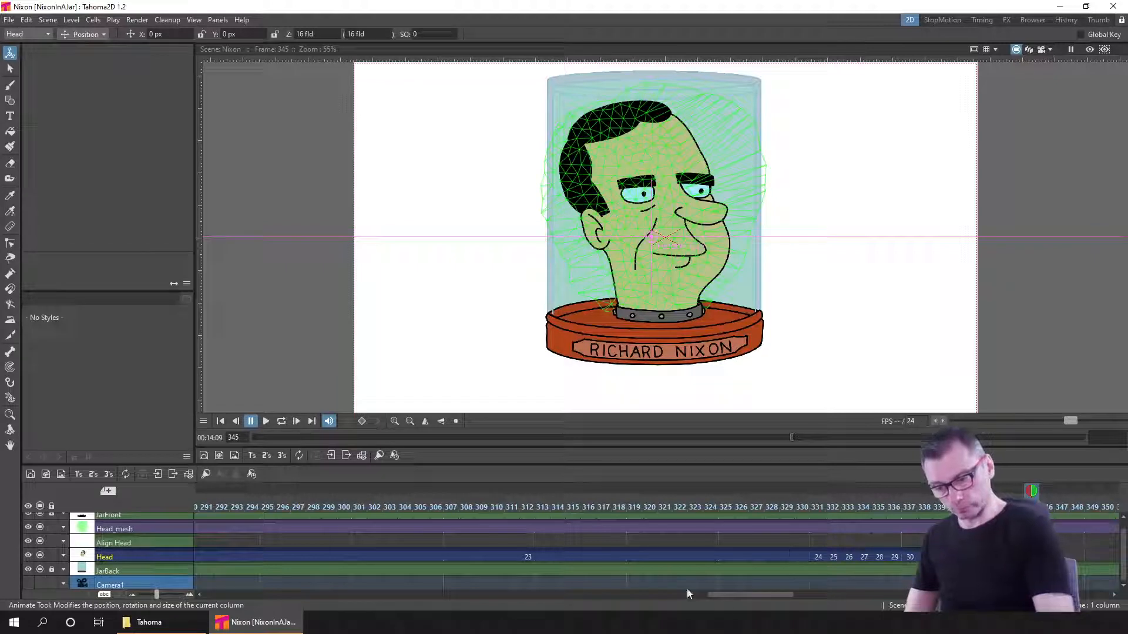
{"action": "mouse_move", "coordinate": [740, 594]}
{"action": "left_mouse_down"}
{"action": "mouse_move", "coordinate": [197, 600]}
{"action": "mouse_move", "coordinate": [759, 598]}
{"action": "mouse_move", "coordinate": [743, 600]}
{"action": "left_mouse_up"}
{"action": "left_click", "coordinate": [209, 556]}
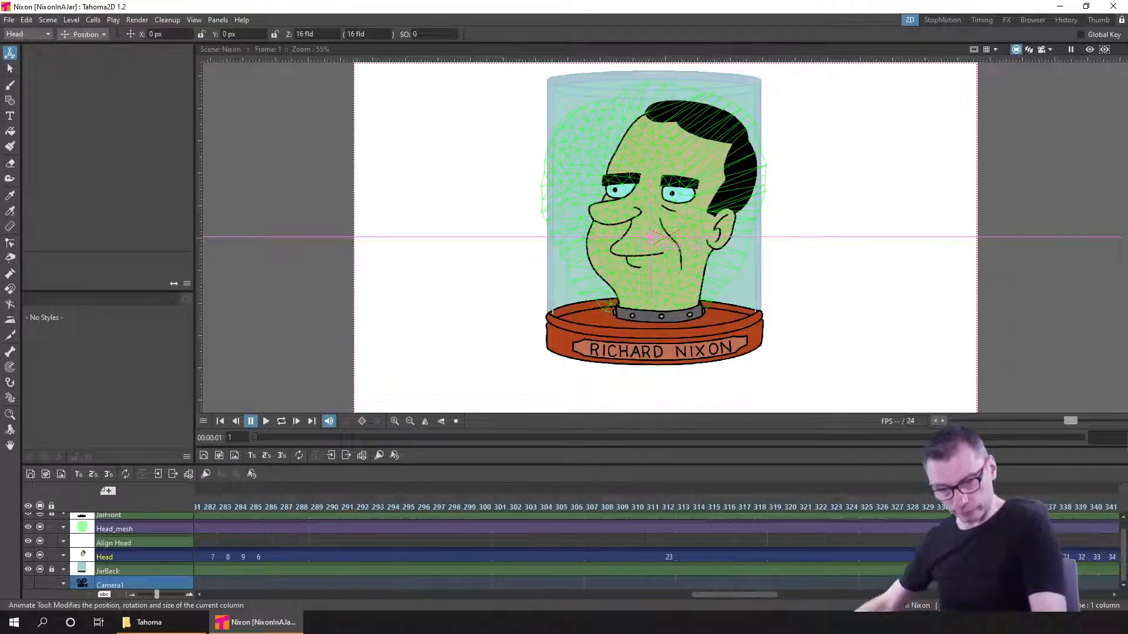
{"action": "left_click", "coordinate": [942, 507]}
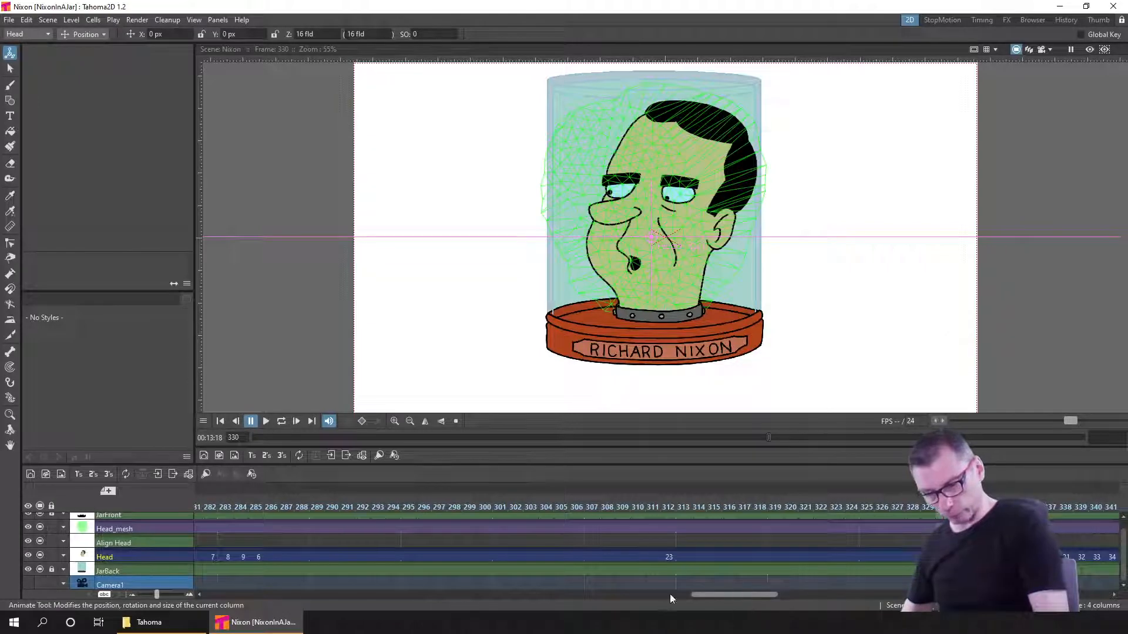
- Copy the Head's cells from frames 1 to 330 and paste them at frame 346, after the head turn
{"action": "left_click_drag", "start_coordinate": [670, 594], "coordinate": [215, 588]}
{"action": "left_click", "coordinate": [207, 556]}
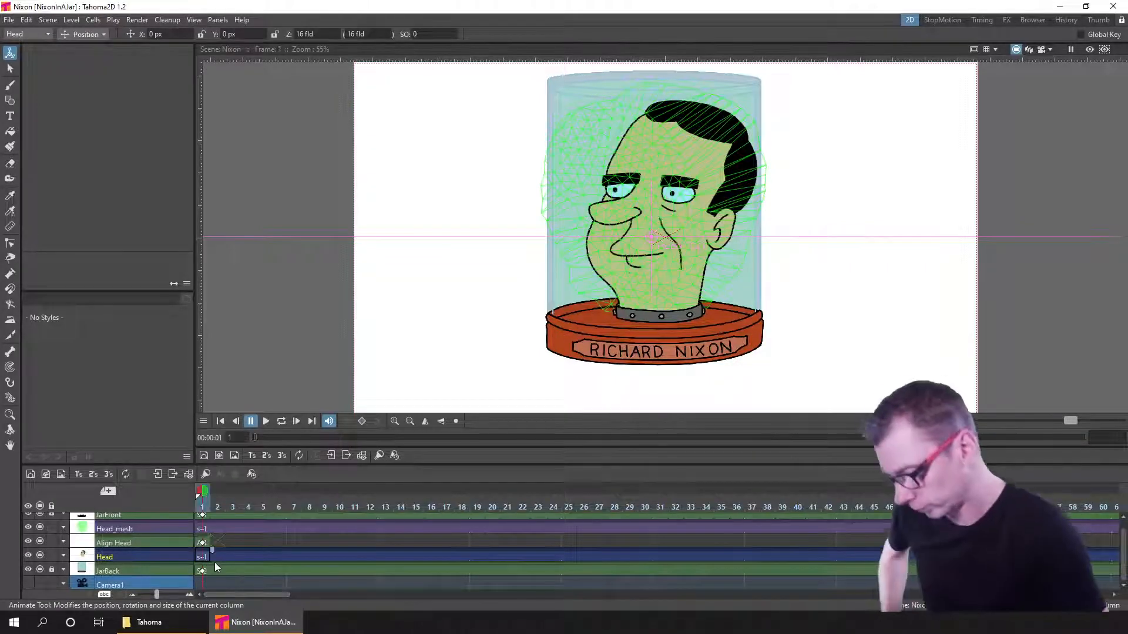
{"action": "left_click_drag", "start_coordinate": [255, 593], "coordinate": [768, 588]}
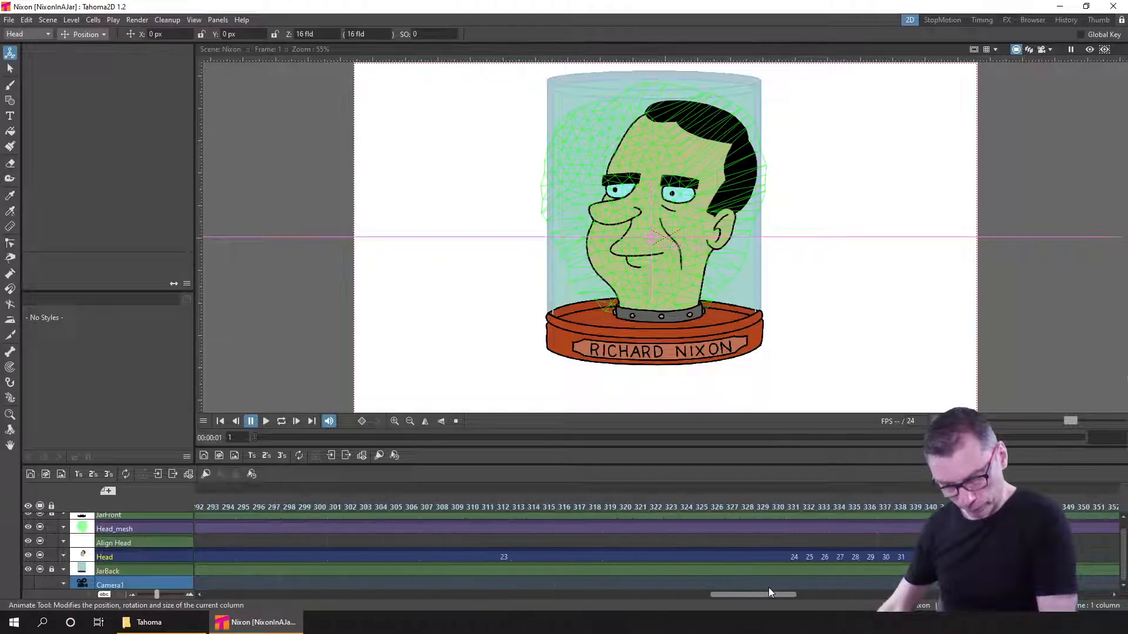
{"action": "left_click", "coordinate": [734, 556]}
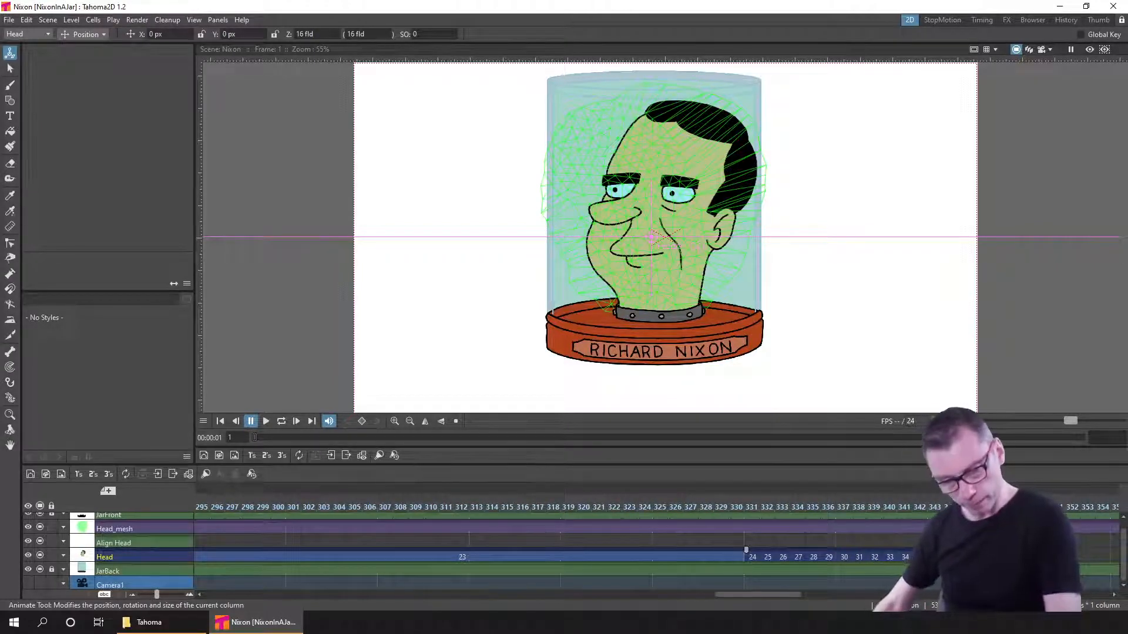
{"action": "left_click", "coordinate": [980, 557]}
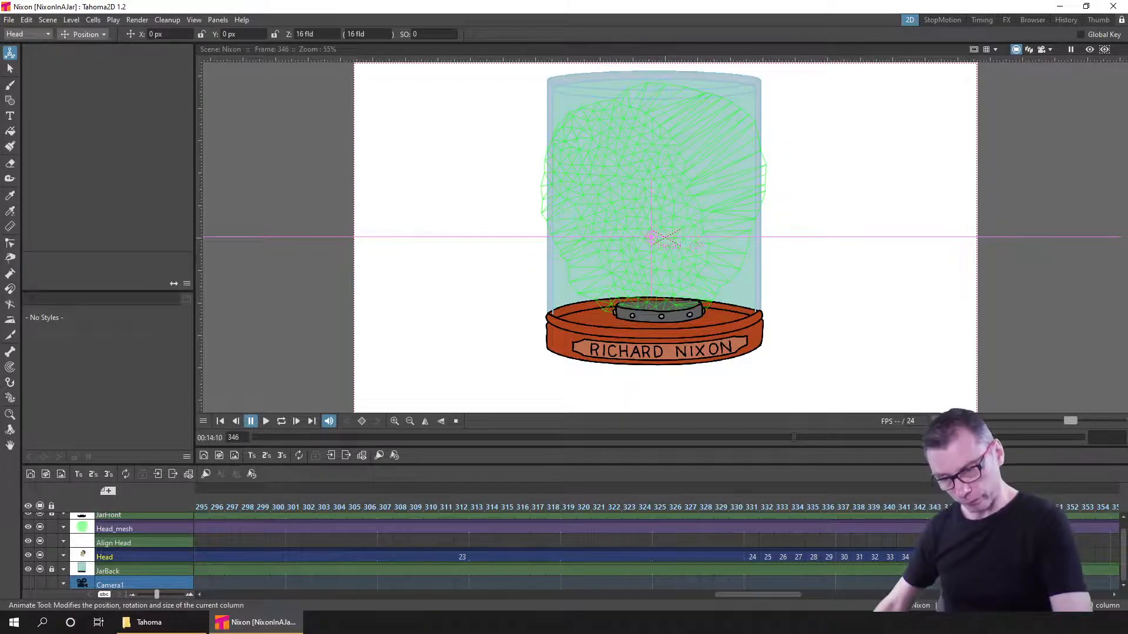
{"action": "key", "text": "ctrl+v"}
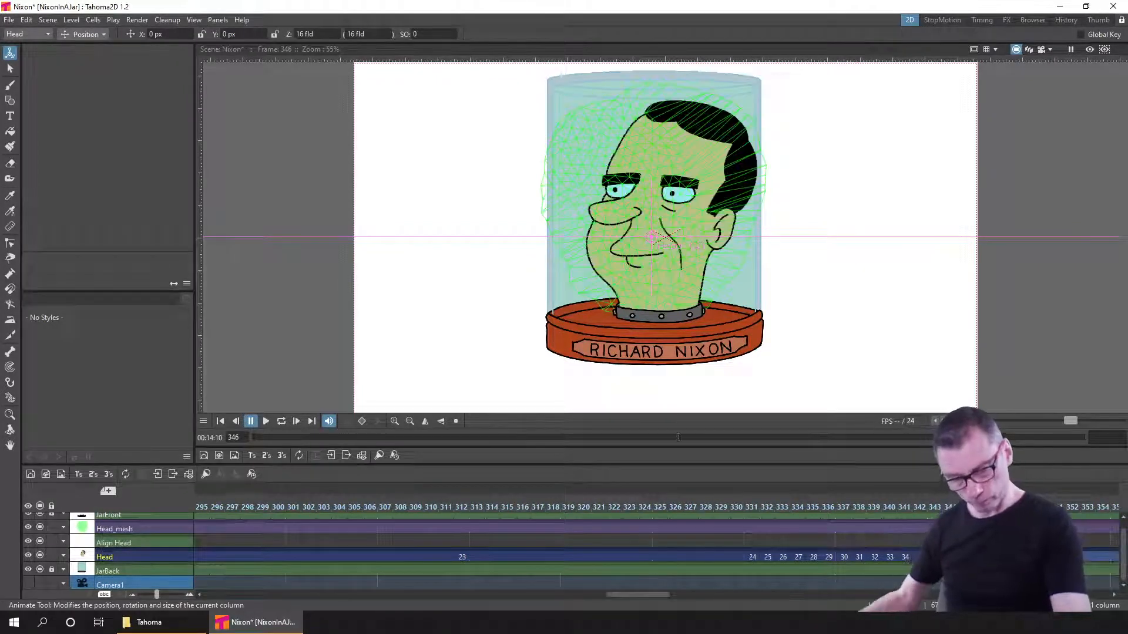
{"action": "key", "text": "Left"}
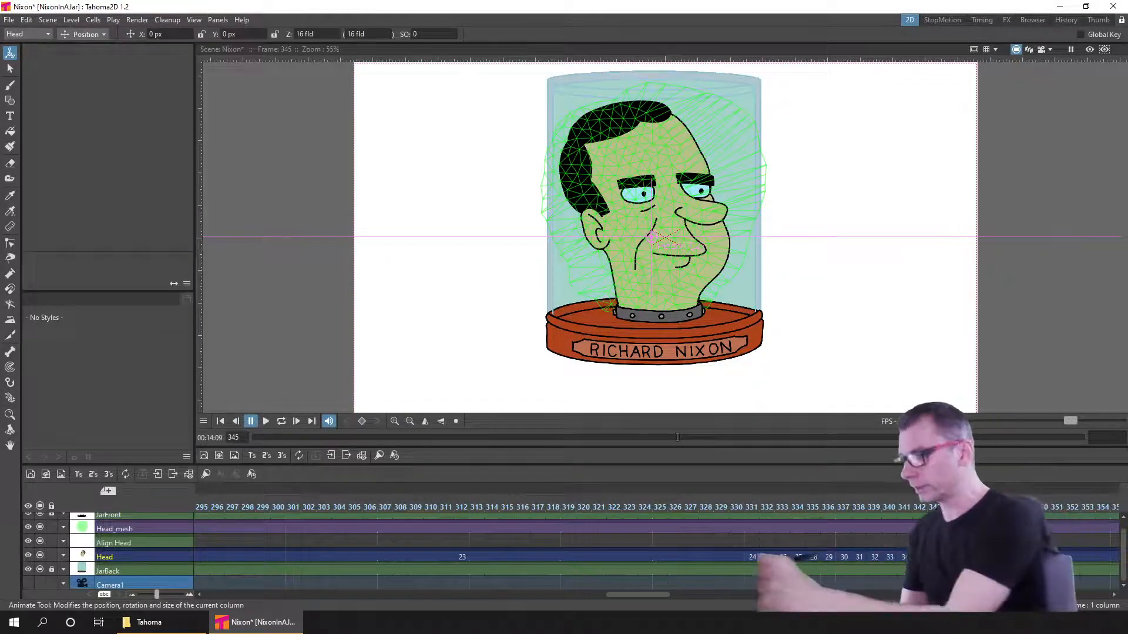
- Try a wider horizontal scale on the Head at frame 345, and key it at 100%
{"action": "left_click", "coordinate": [104, 36]}
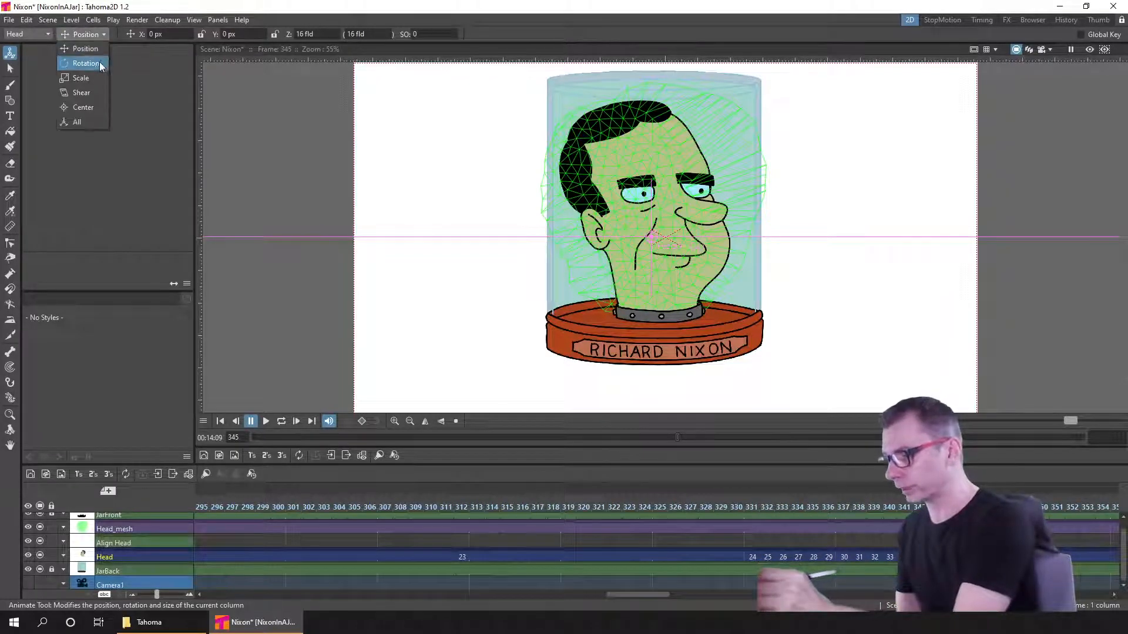
{"action": "left_click", "coordinate": [91, 75]}
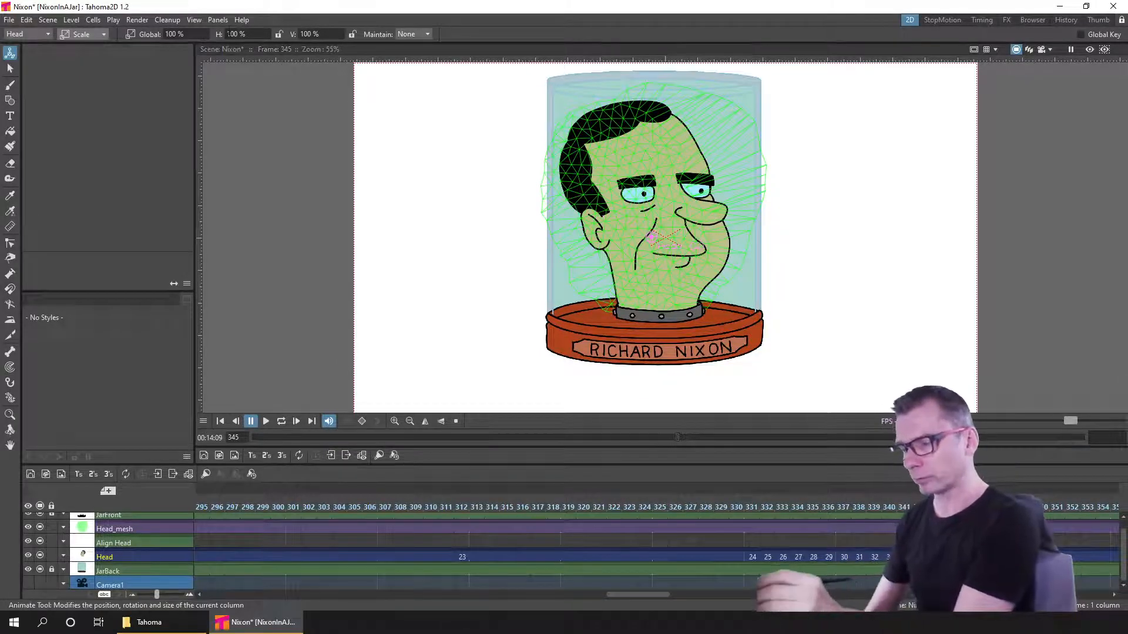
{"action": "left_click", "coordinate": [218, 35]}
{"action": "left_click_drag", "start_coordinate": [218, 34], "coordinate": [273, 30]}
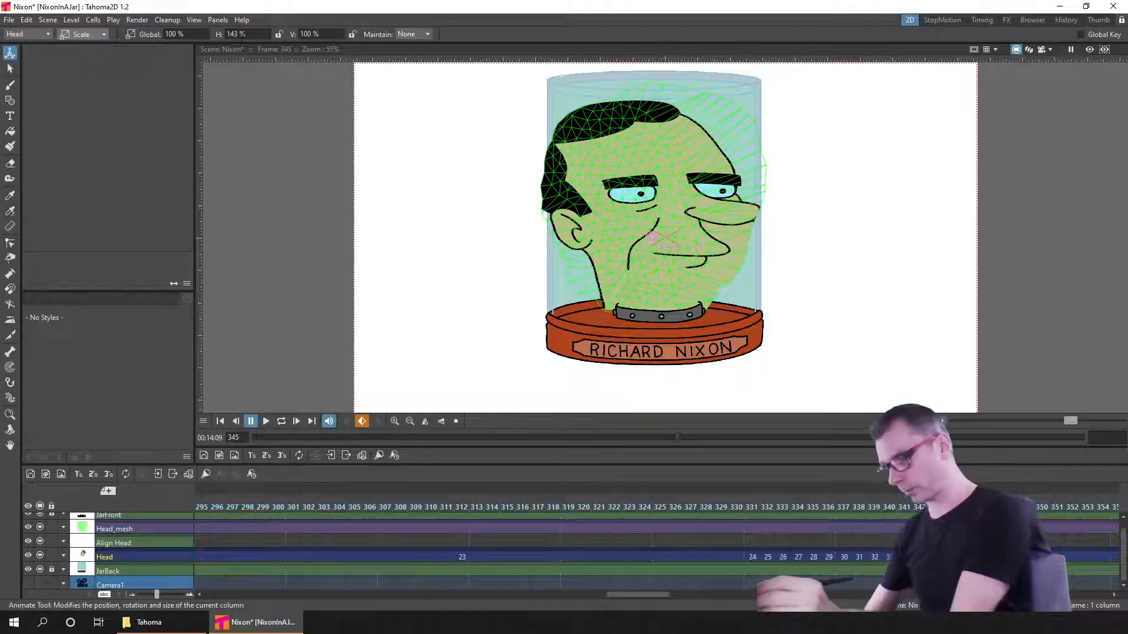
{"action": "left_click", "coordinate": [242, 35]}
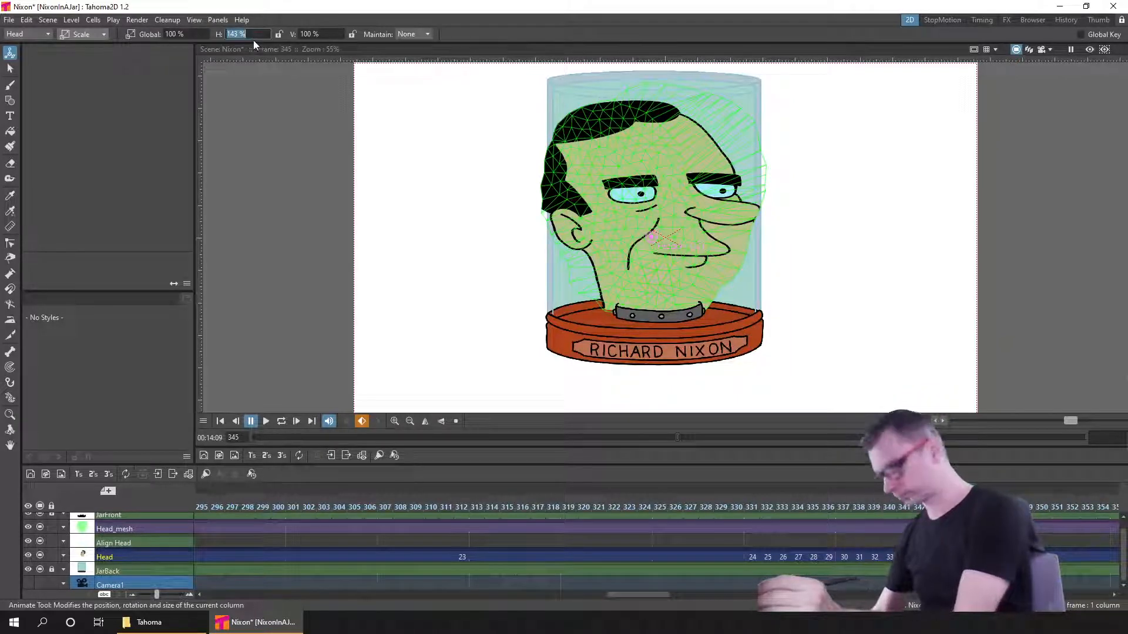
{"action": "type", "text": "10"}
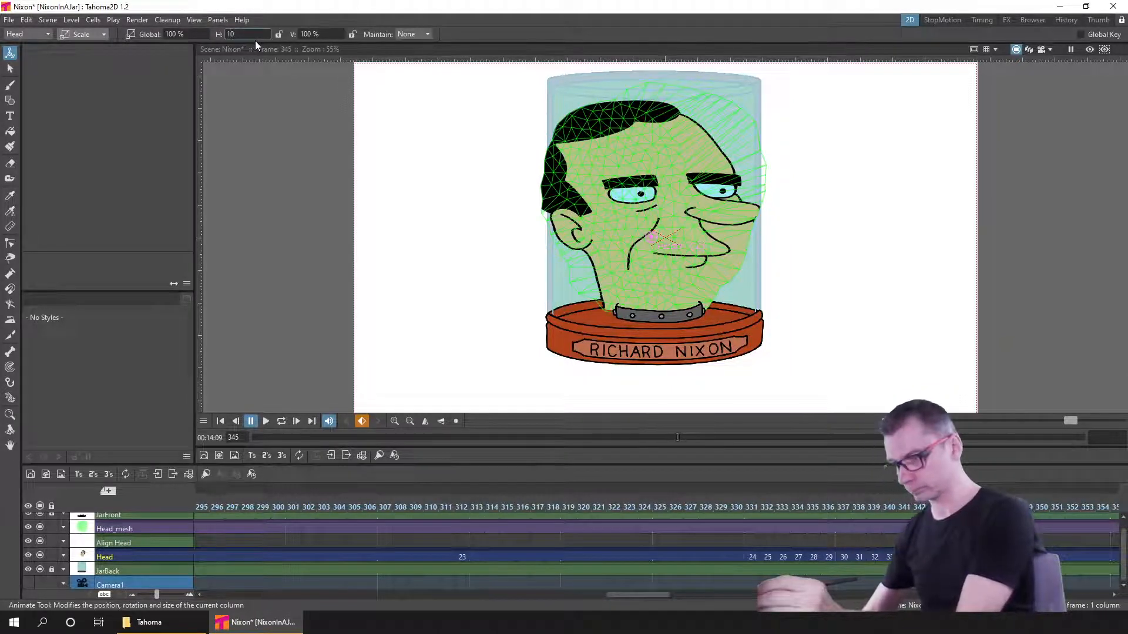
{"action": "type", "text": "0"}
{"action": "key", "text": "Return"}
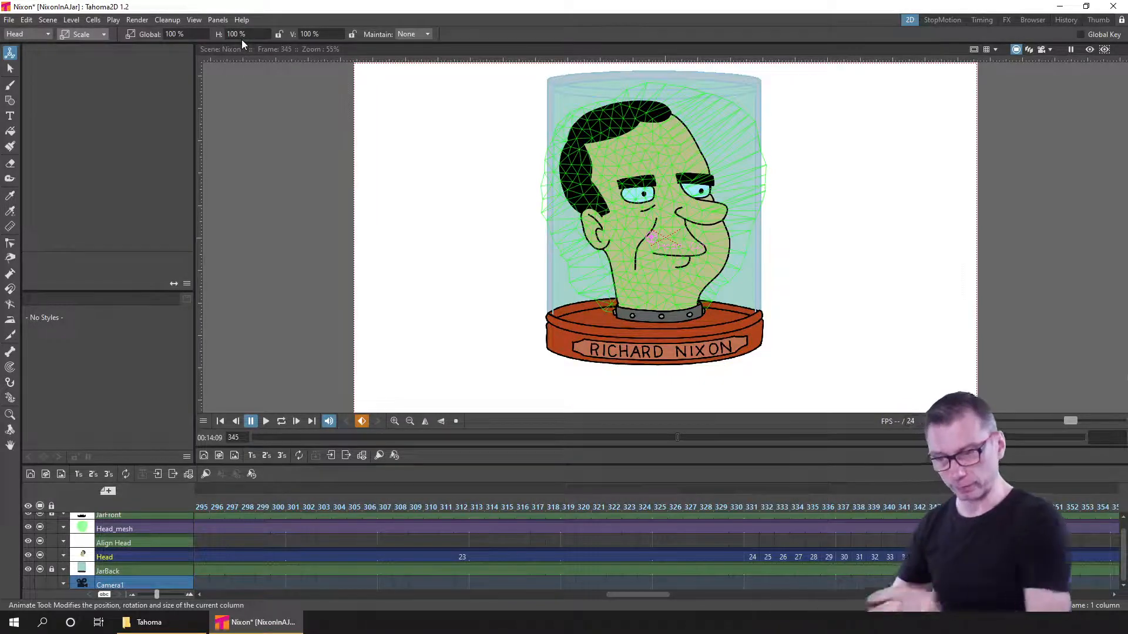
- Mirror the Head at frame 346 by setting its horizontal scale to -100%
{"action": "left_click", "coordinate": [950, 506]}
{"action": "key", "text": "."}
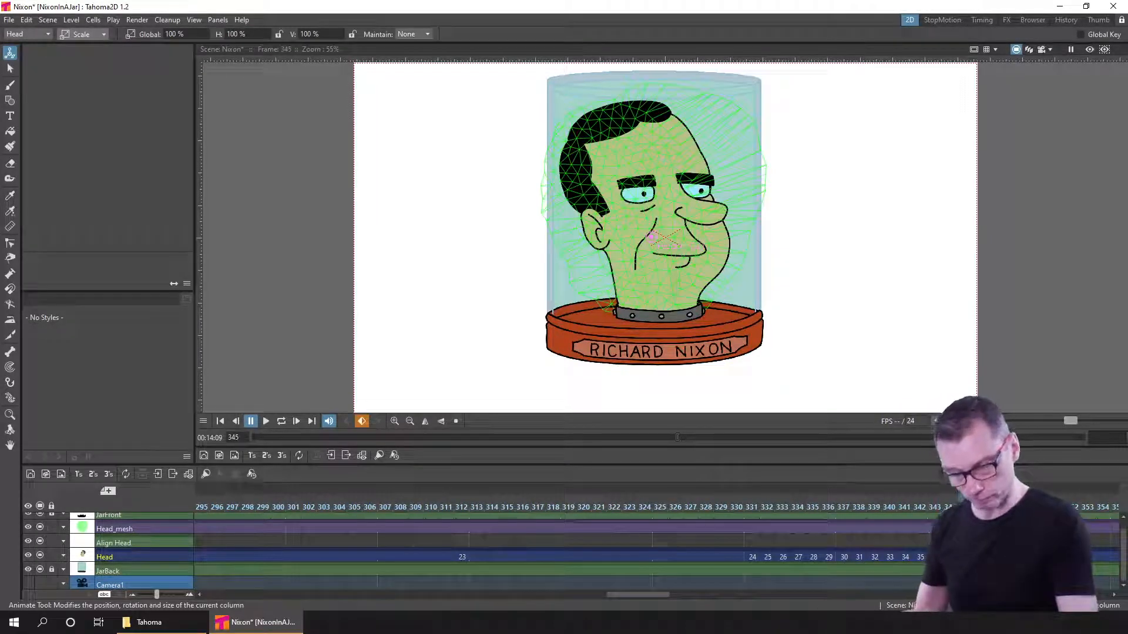
{"action": "key", "text": "."}
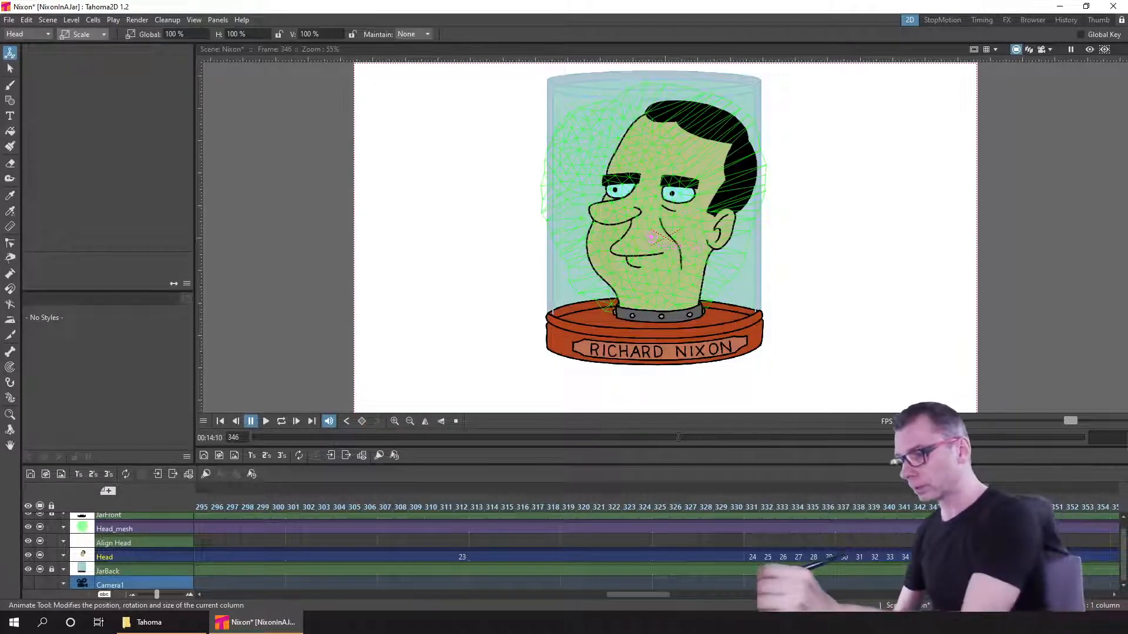
{"action": "left_click", "coordinate": [262, 34]}
{"action": "type", "text": "-100"}
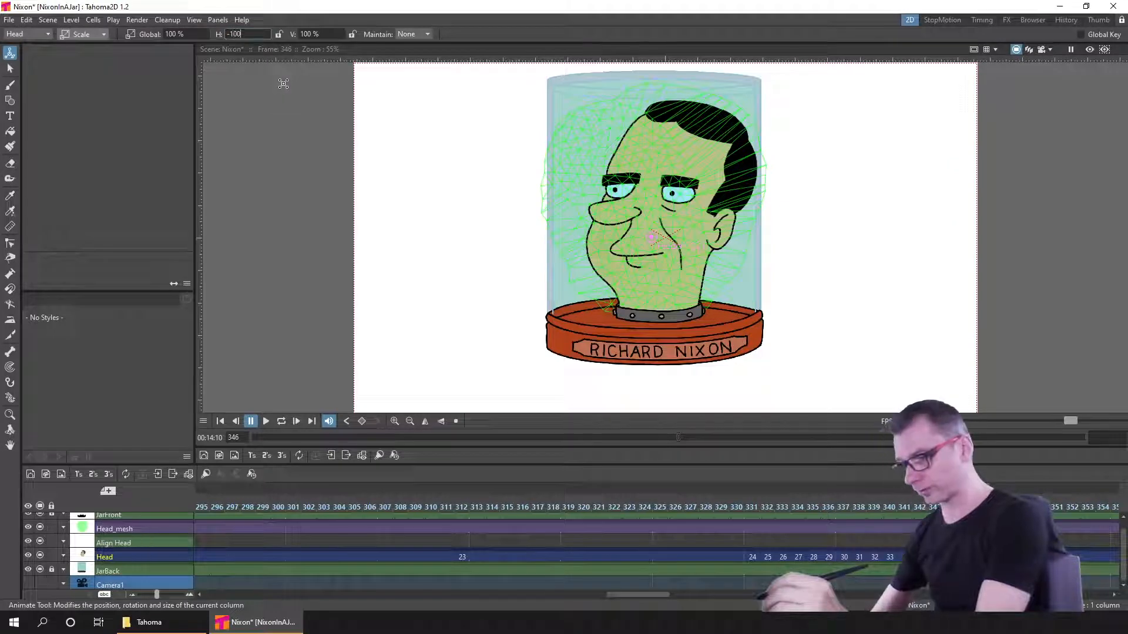
{"action": "key", "text": "Return"}
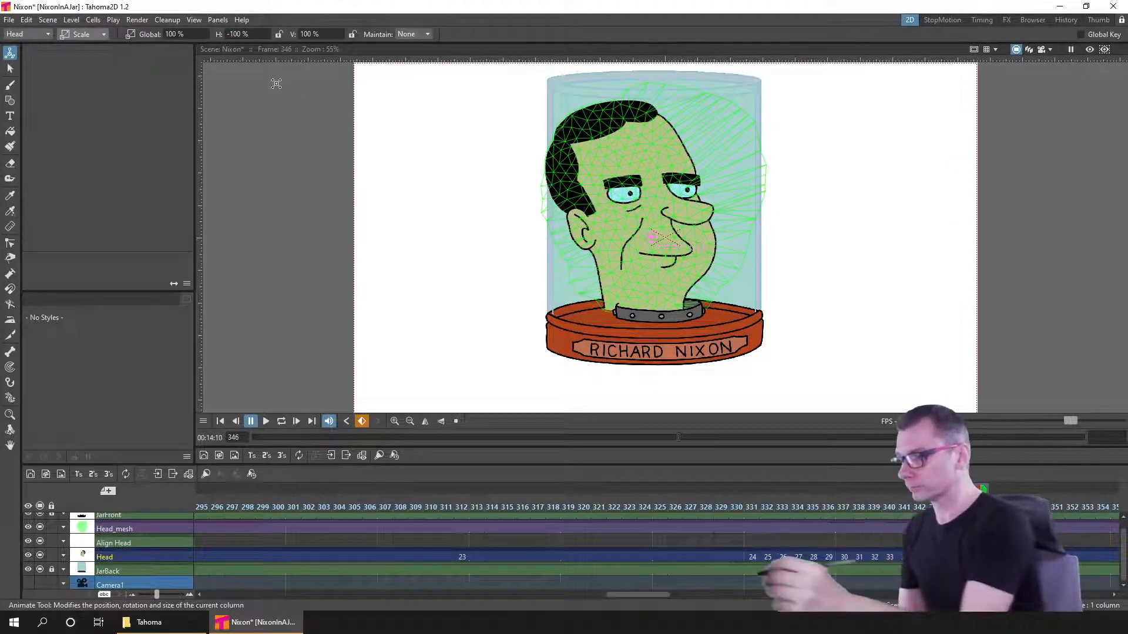
- Shift the mirrored Head at frame 346 to about X 48 px, Y 1 px, checking it against frame 345
{"action": "left_click", "coordinate": [92, 33]}
{"action": "left_click", "coordinate": [94, 49]}
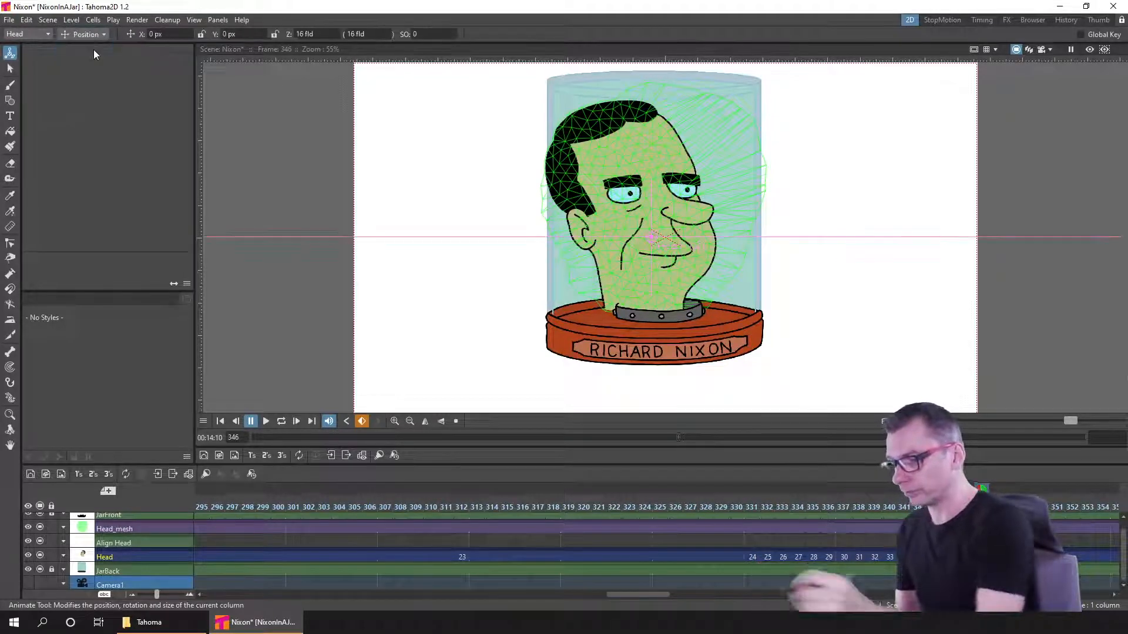
{"action": "left_click_drag", "start_coordinate": [650, 374], "coordinate": [659, 374]}
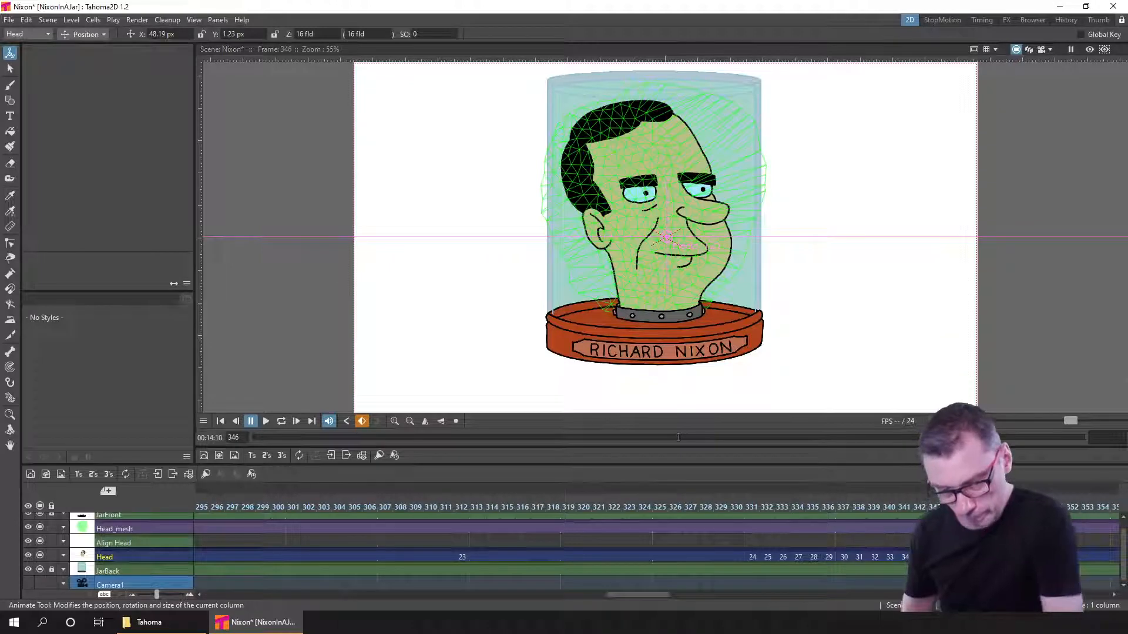
{"action": "key", "text": "comma"}
{"action": "key", "text": "period"}
- Set the Head's X position at frame 345 to 0 px
{"action": "key", "text": "comma"}
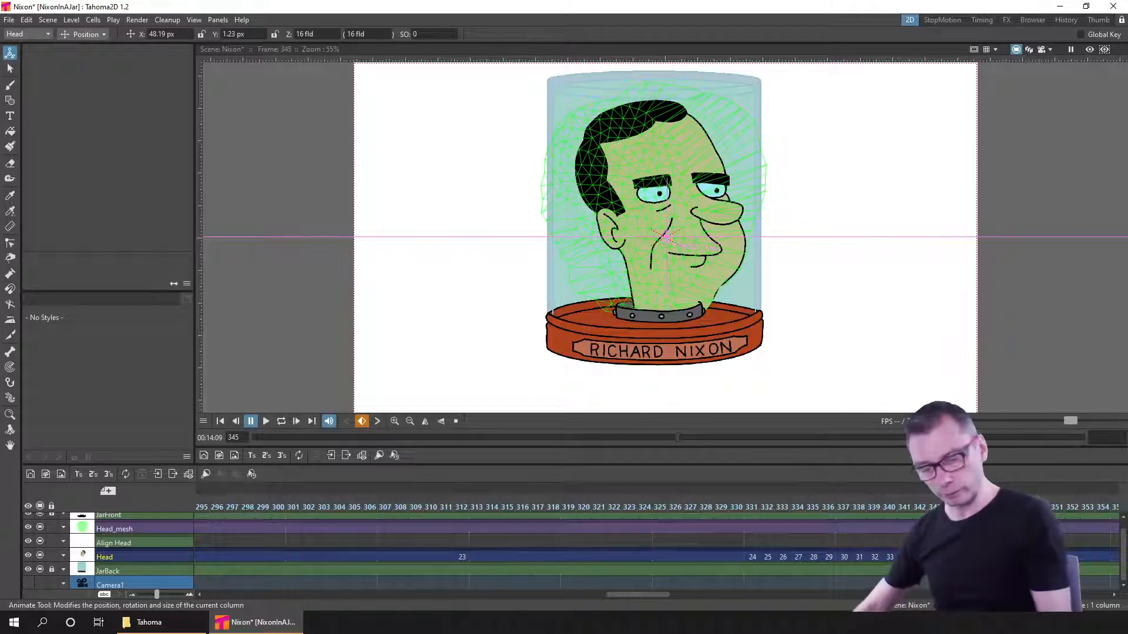
{"action": "left_click", "coordinate": [181, 39]}
{"action": "type", "text": "0"}
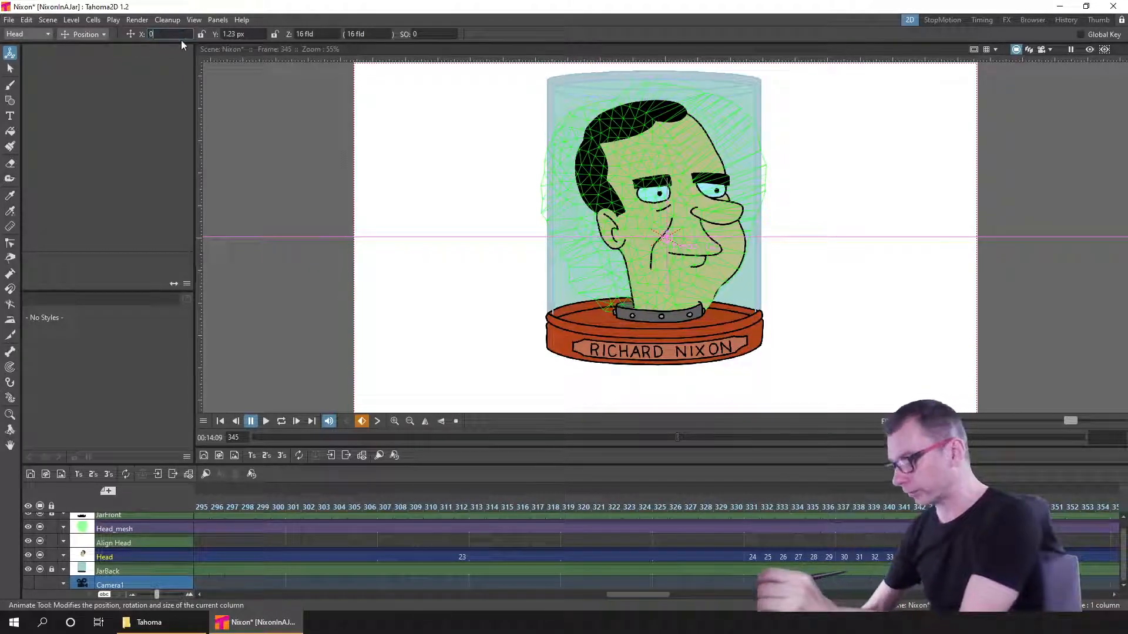
{"action": "key", "text": "Return"}
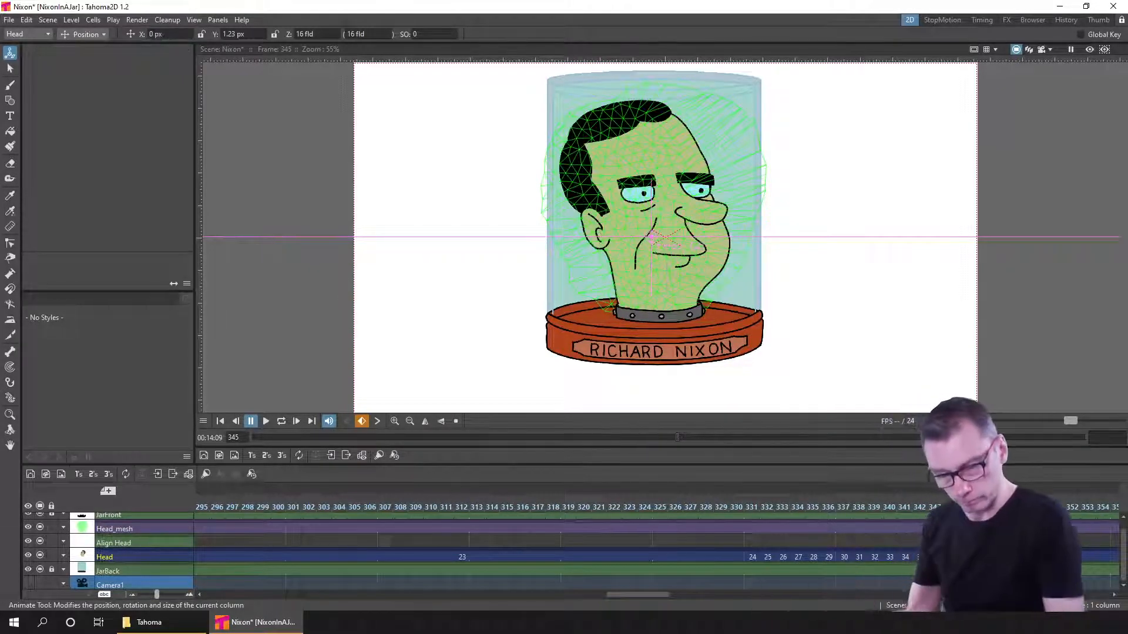
- Nudge the Head at frame 346 to about X 44 px, Y 0 px, comparing its neck alignment with frame 345
{"action": "key", "text": "period"}
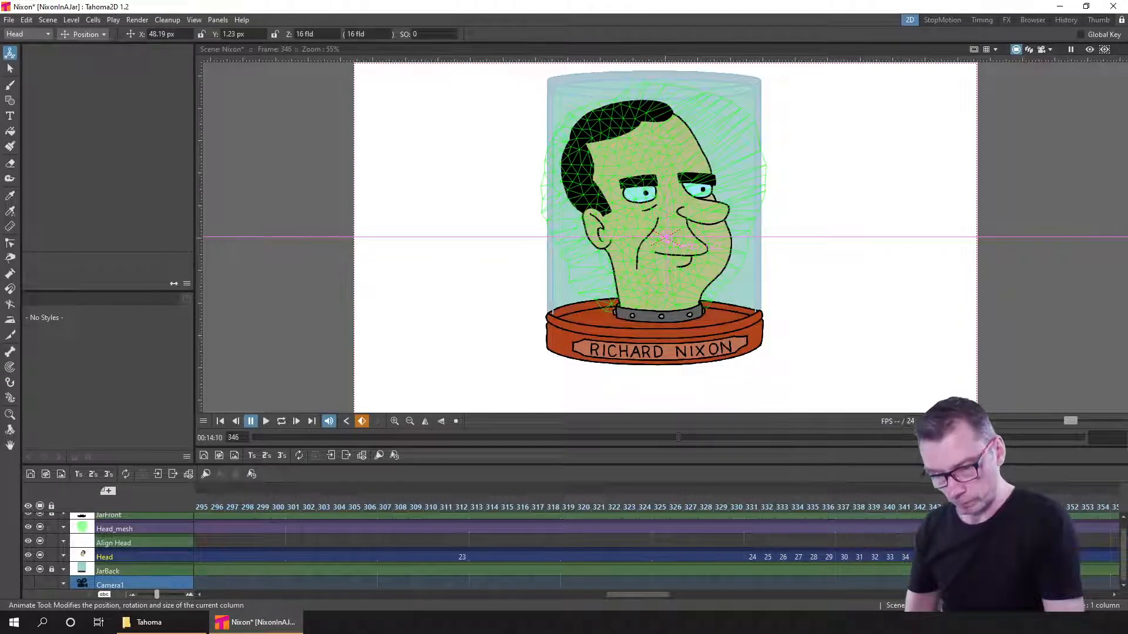
{"action": "scroll", "coordinate": [649, 328], "scroll_direction": "up", "scroll_amount": 3}
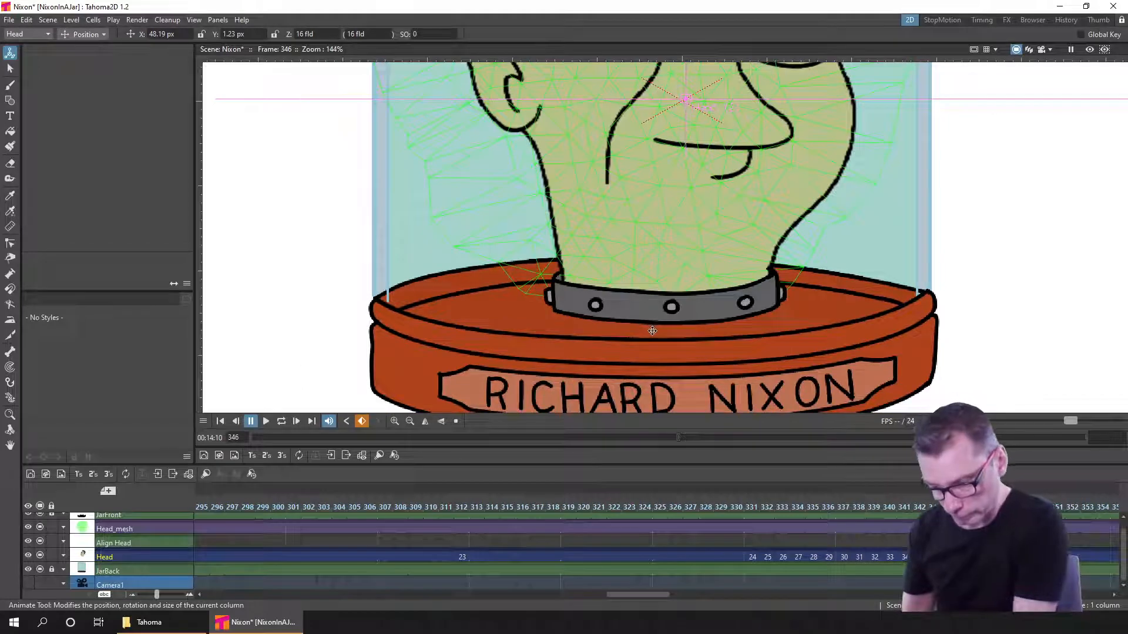
{"action": "left_click_drag", "start_coordinate": [652, 331], "coordinate": [648, 333]}
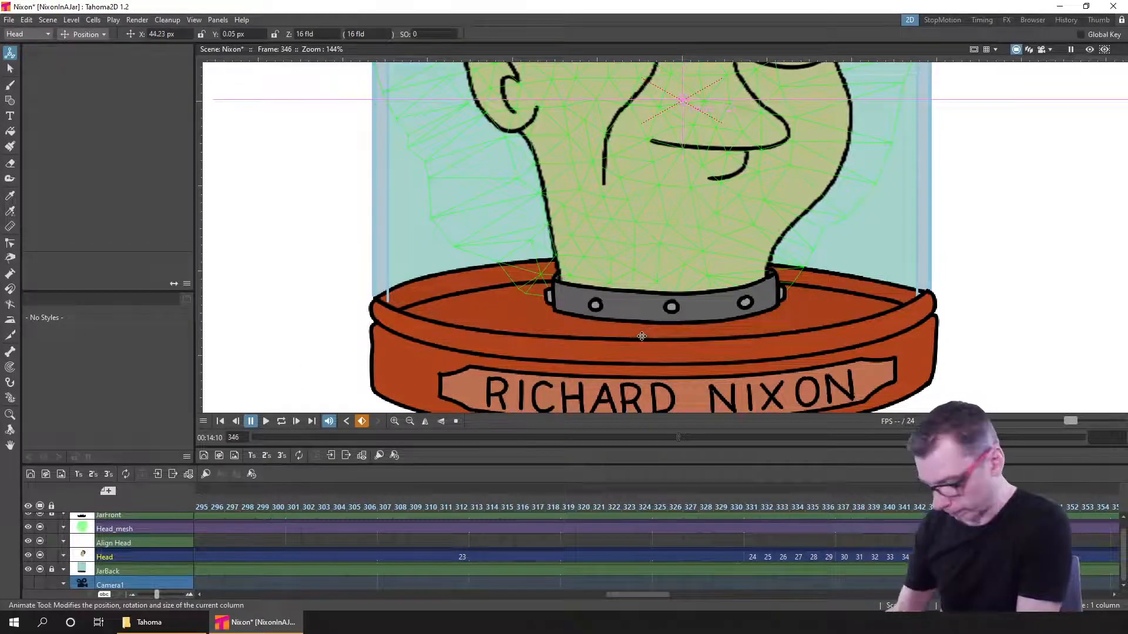
{"action": "key", "text": "comma"}
{"action": "key", "text": "period"}
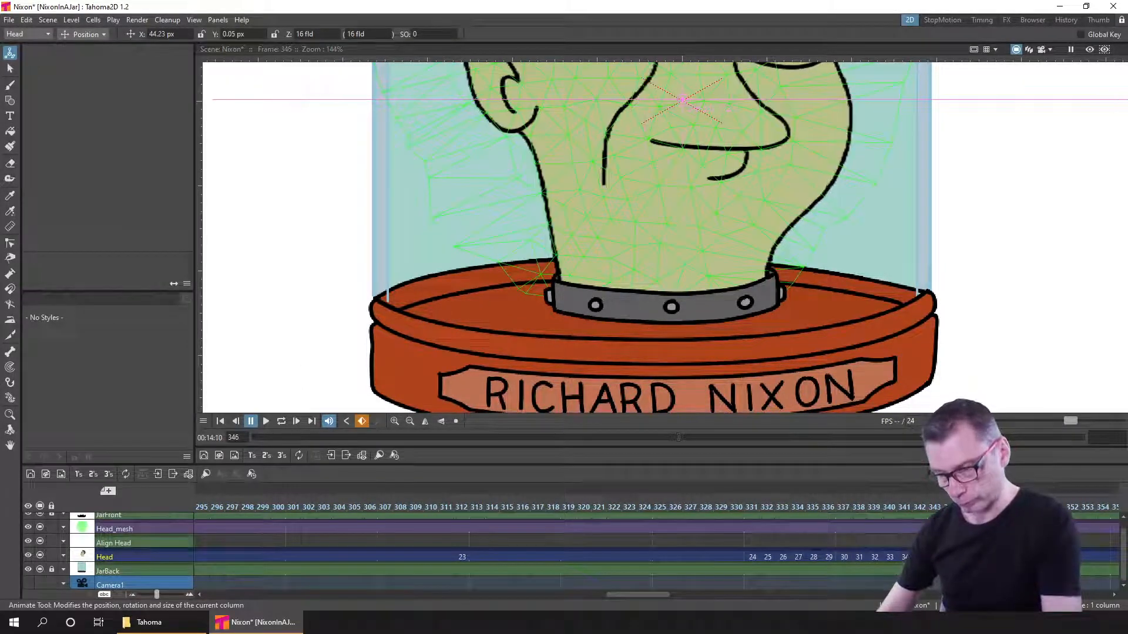
{"action": "key", "text": "comma"}
{"action": "key", "text": "period"}
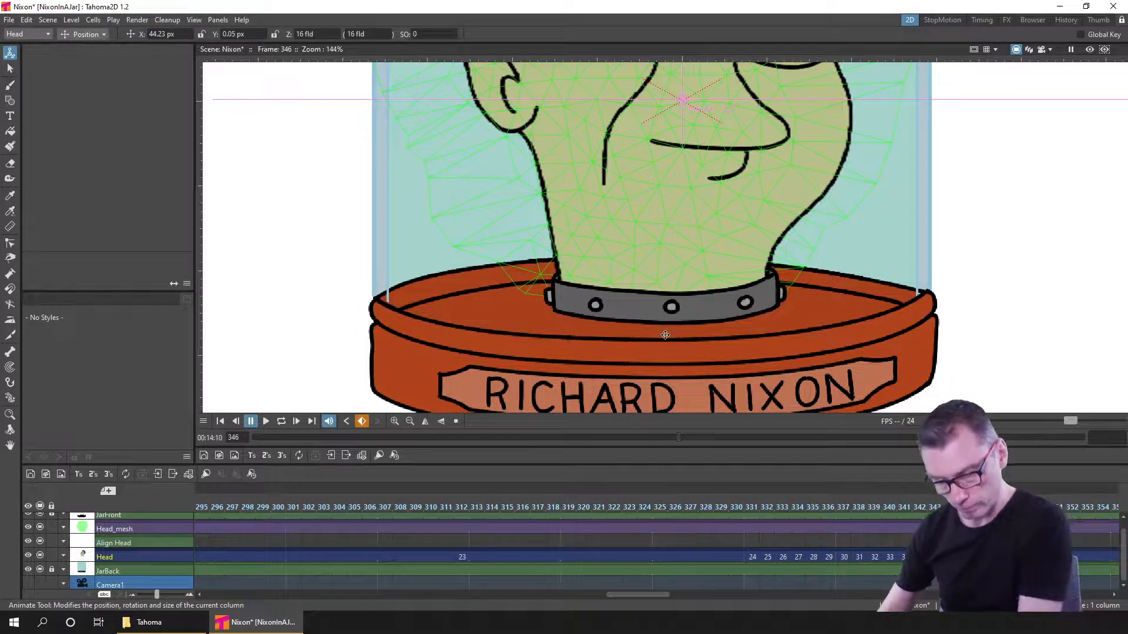
- Fine-tune the Head's position to about X 44 px, Y -1 px at frame 346 and X 2 px, Y -1.5 px at frame 345
{"action": "left_click_drag", "start_coordinate": [665, 335], "coordinate": [672, 338]}
{"action": "key", "text": "comma"}
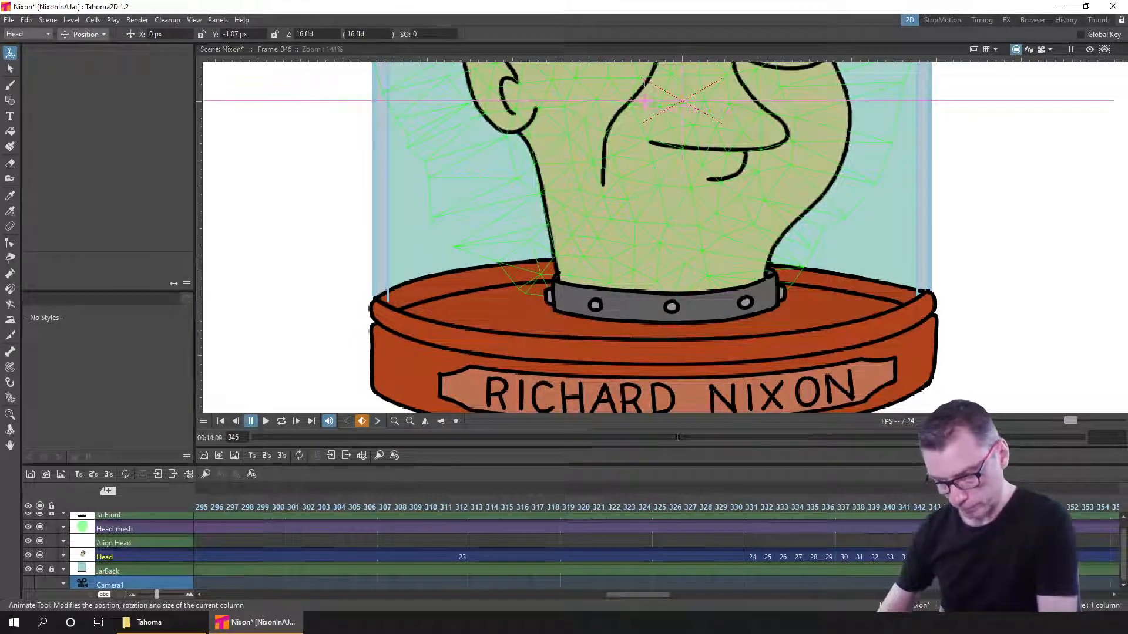
{"action": "left_click_drag", "start_coordinate": [637, 342], "coordinate": [637, 342]}
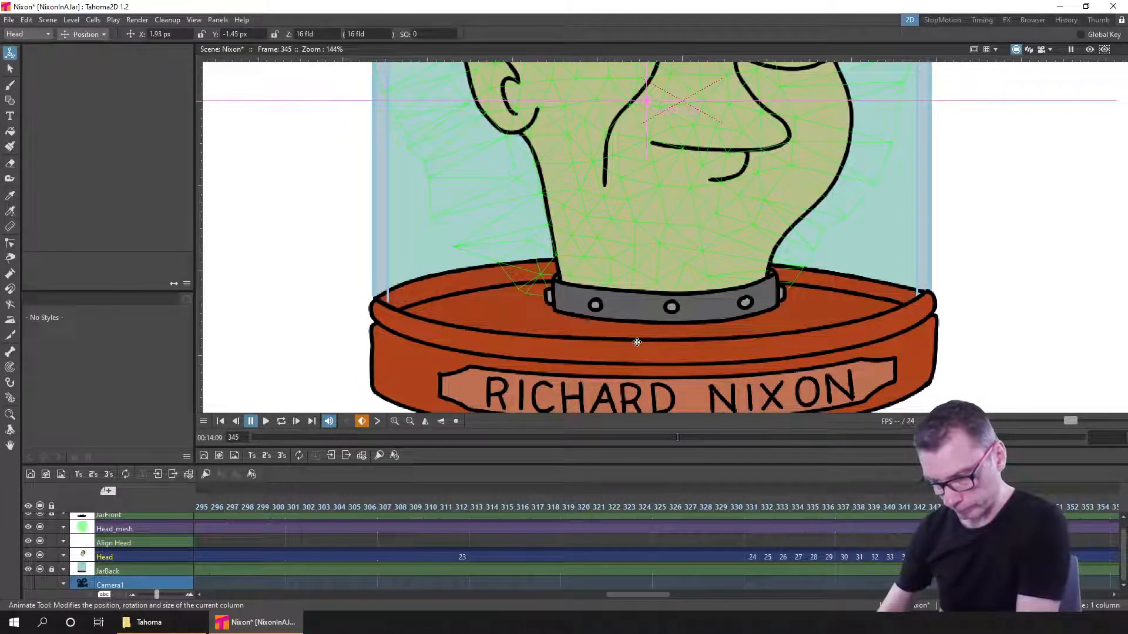
- Nudge the Head at frame 346 to about X 44.7 px, Y -2.8 px, and save the scene
{"action": "key", "text": "period"}
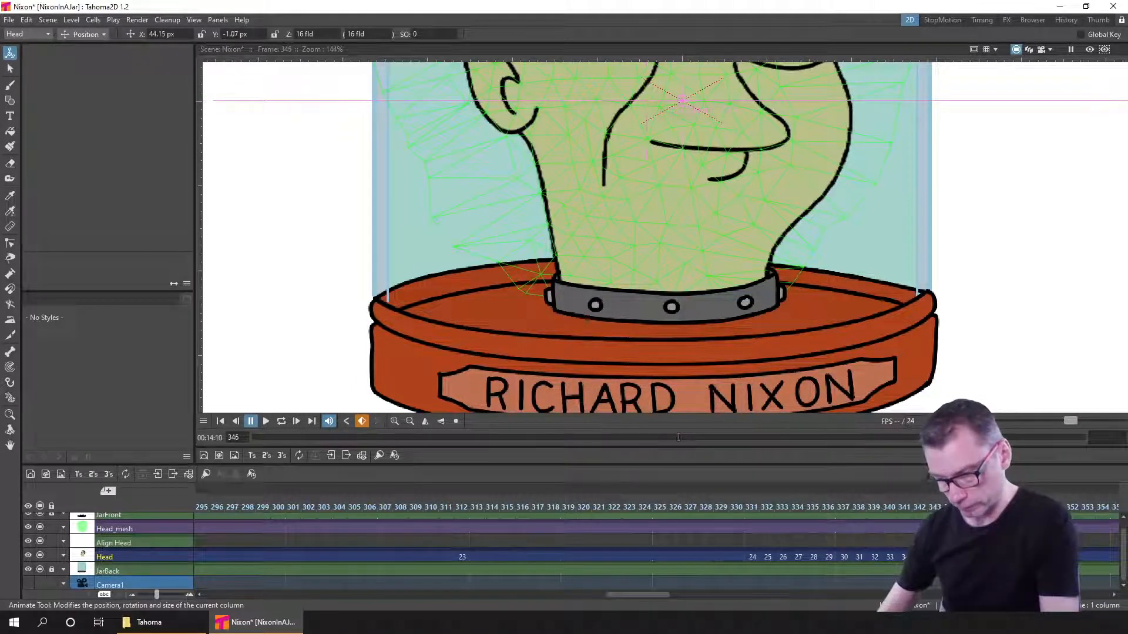
{"action": "left_click_drag", "start_coordinate": [657, 355], "coordinate": [655, 358]}
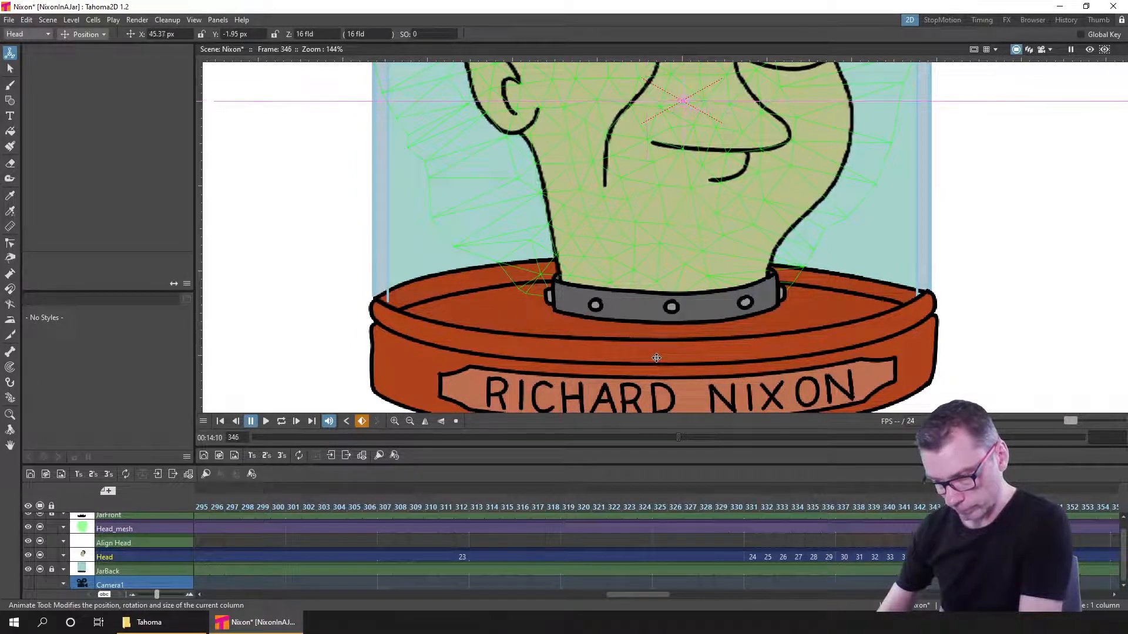
{"action": "left_click_drag", "start_coordinate": [656, 357], "coordinate": [656, 358]}
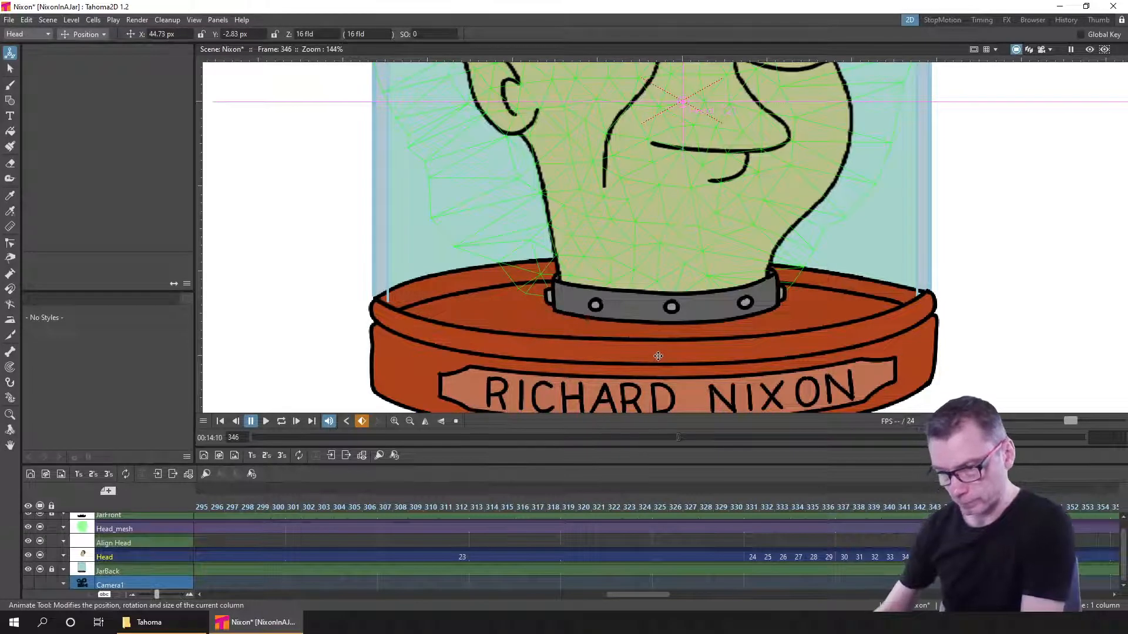
{"action": "scroll", "coordinate": [658, 356], "scroll_direction": "down", "scroll_amount": 5}
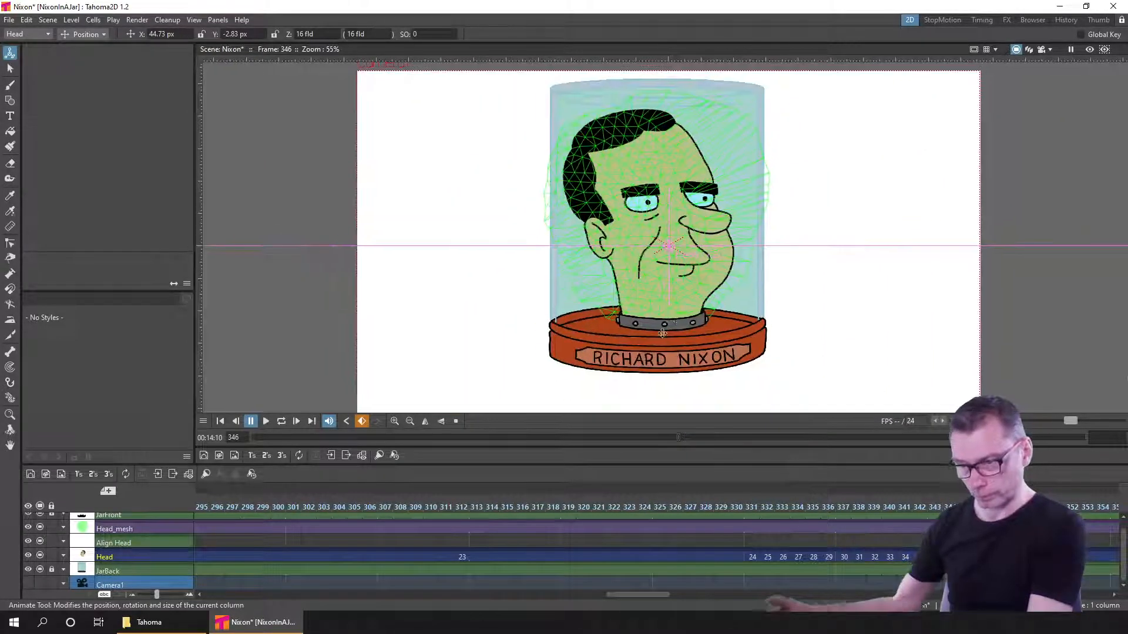
{"action": "left_click_drag", "start_coordinate": [662, 334], "coordinate": [646, 353]}
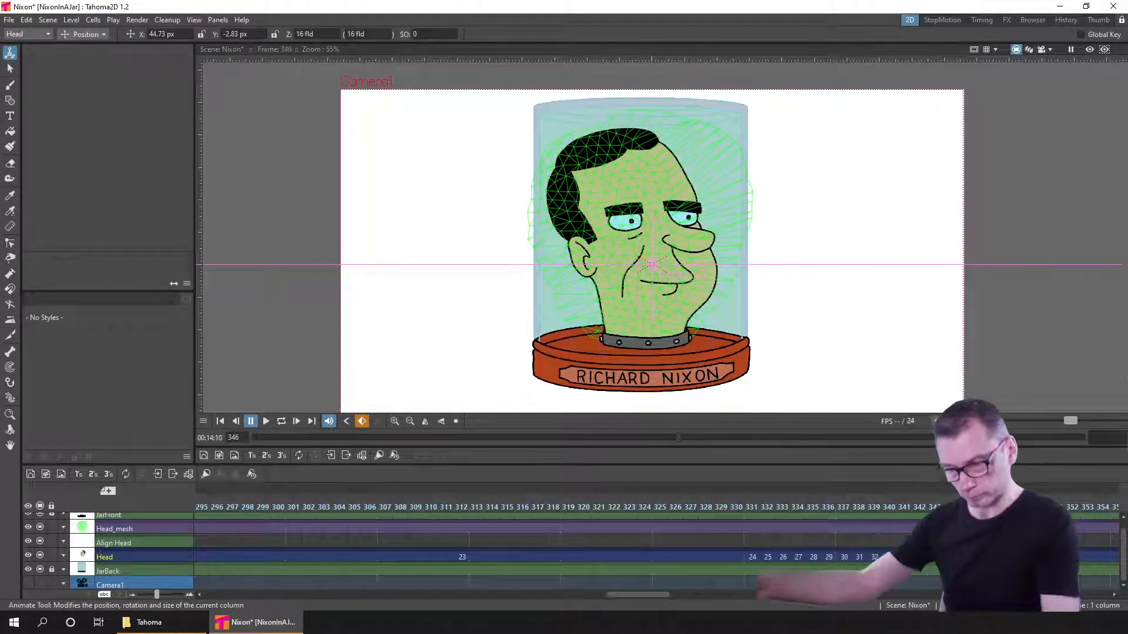
{"action": "key", "text": "ctrl+s"}
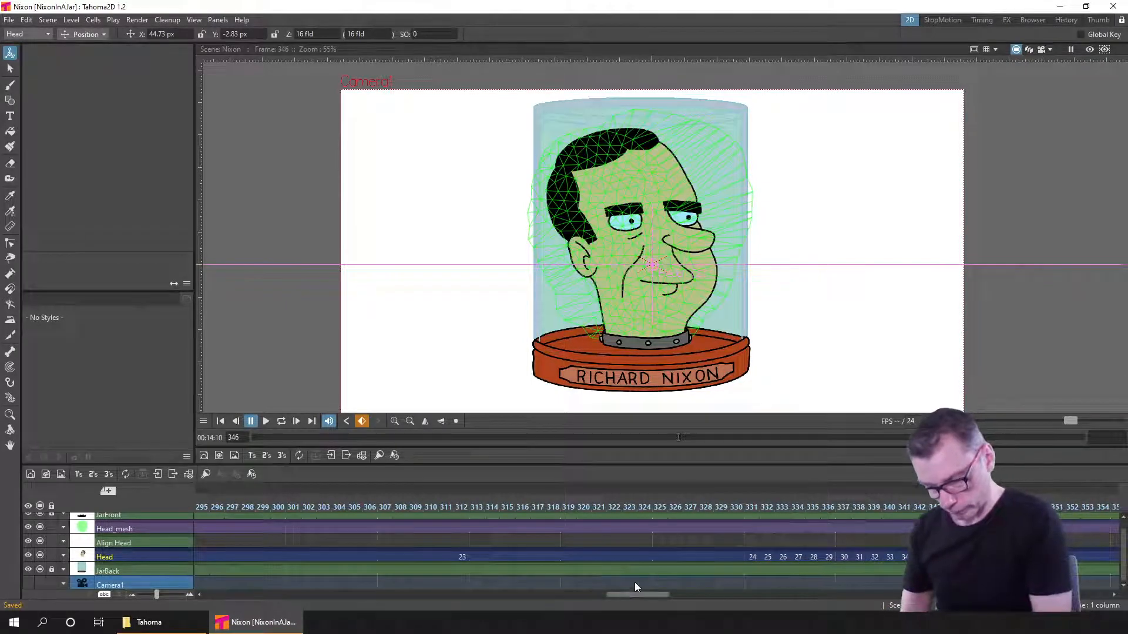
- Compare the Head's placement by stepping back and forth between frames 344 and 346
{"action": "key", "text": "comma"}
{"action": "key", "text": "comma"}
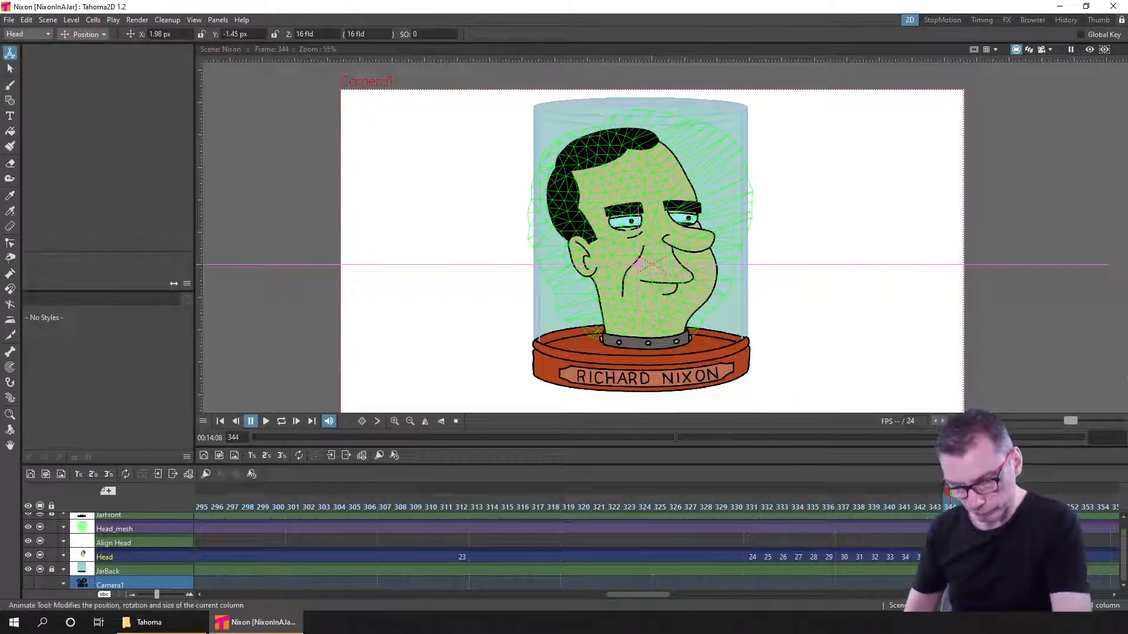
{"action": "key", "text": "period"}
{"action": "key", "text": "period"}
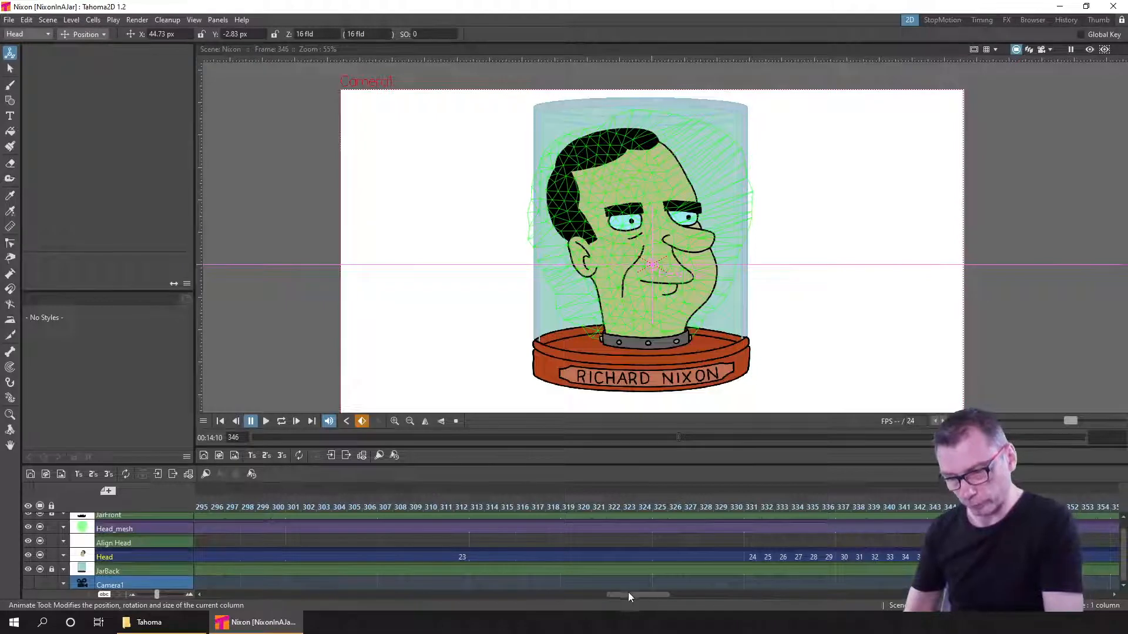
- Examine the pasted Head cells along the timeline after frame 346 and where the jar and mesh columns end
{"action": "left_click_drag", "start_coordinate": [628, 592], "coordinate": [706, 594]}
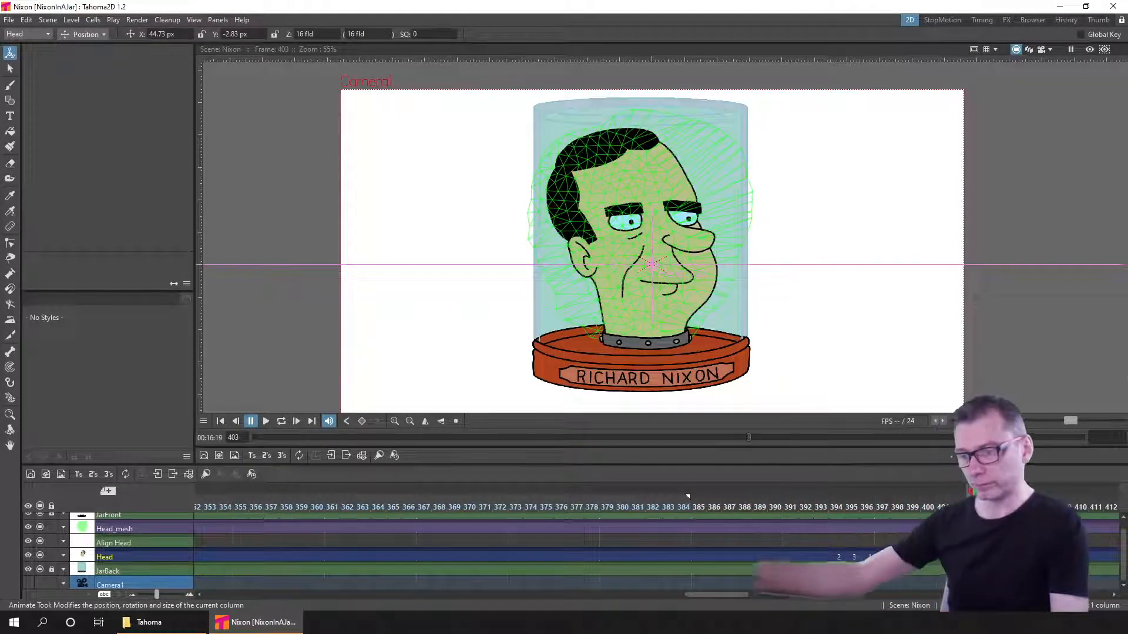
{"action": "left_click_drag", "start_coordinate": [710, 593], "coordinate": [1085, 609]}
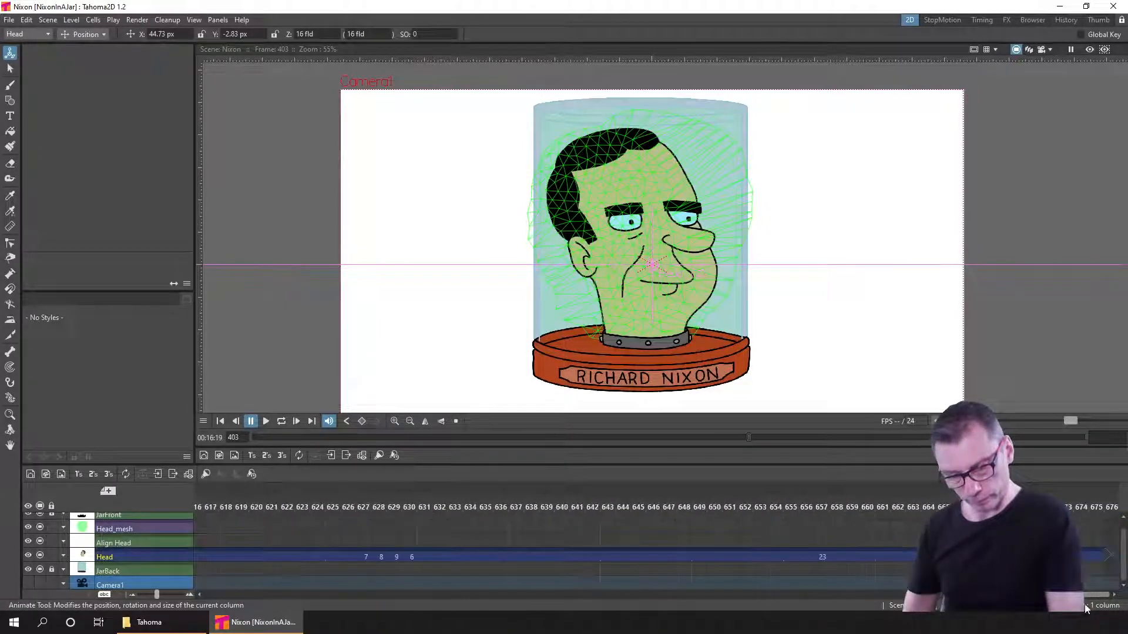
{"action": "left_click", "coordinate": [372, 505]}
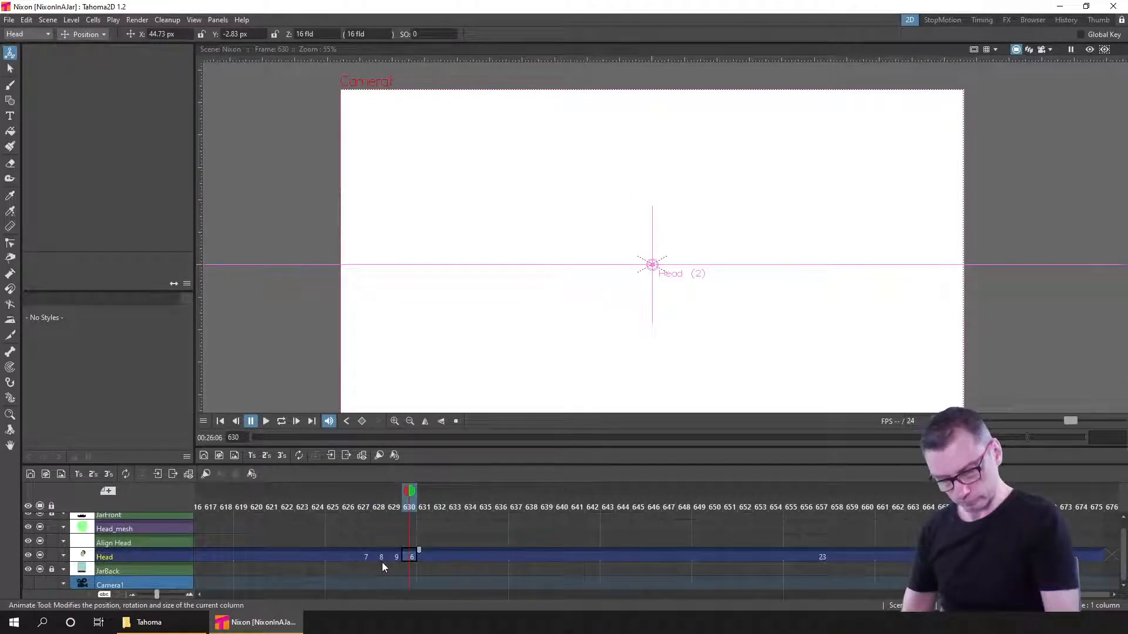
{"action": "left_click_drag", "start_coordinate": [1085, 595], "coordinate": [1057, 595]}
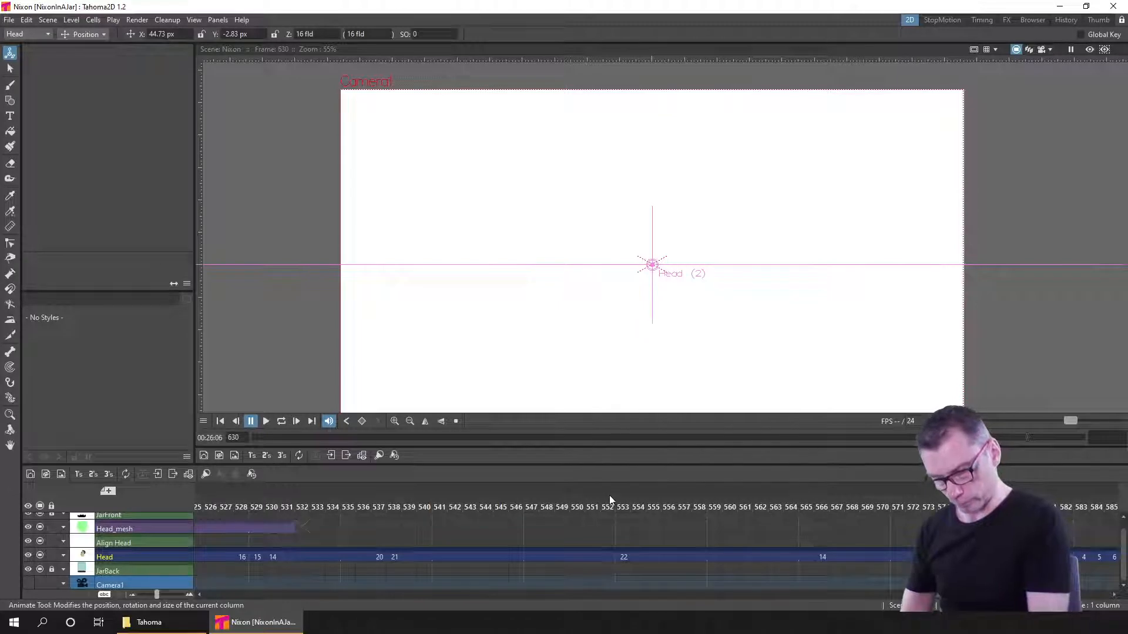
{"action": "left_click", "coordinate": [610, 500]}
{"action": "left_click_drag", "start_coordinate": [863, 594], "coordinate": [808, 597]}
{"action": "left_click", "coordinate": [704, 500]}
{"action": "left_click", "coordinate": [900, 503]}
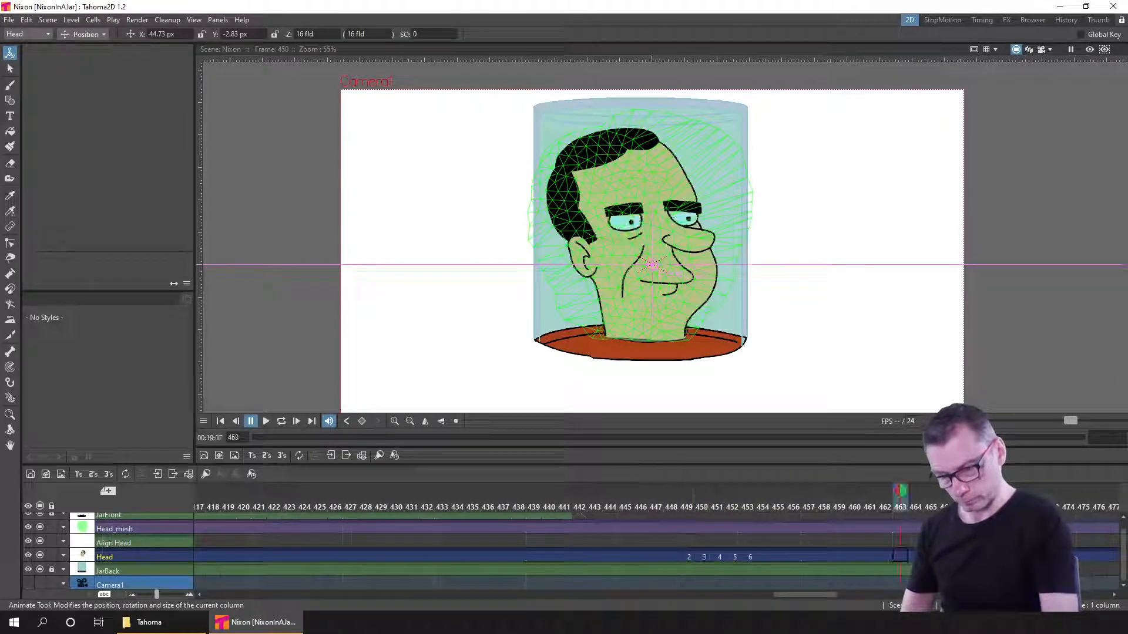
- Extend the Head_mesh column's exposure from frame 531 to frame 560
{"action": "left_click", "coordinate": [1071, 505]}
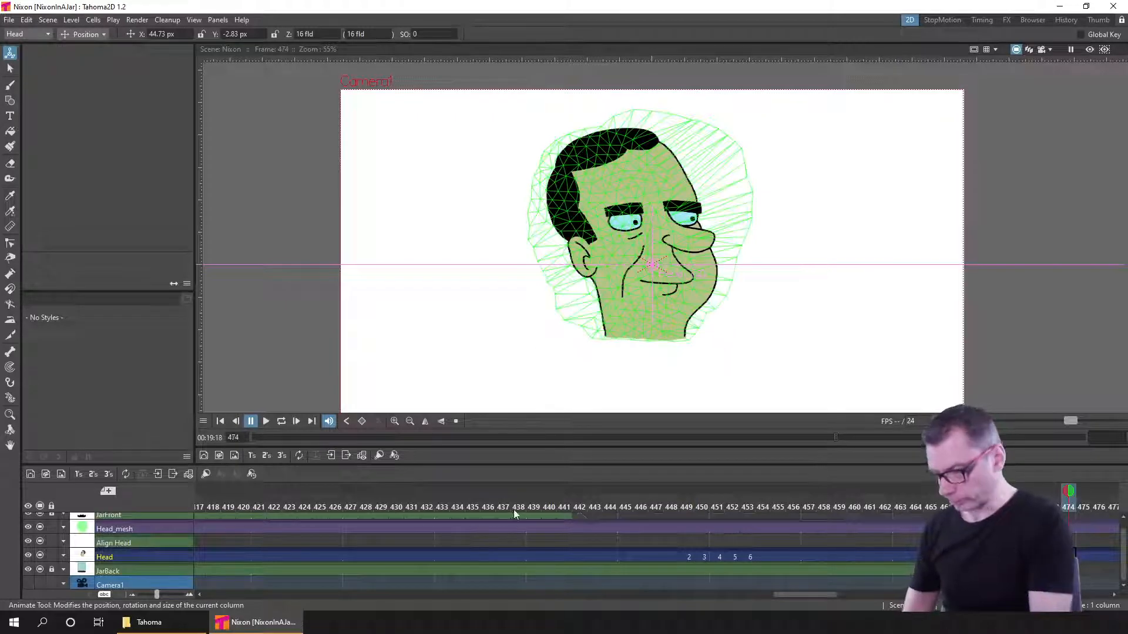
{"action": "scroll", "coordinate": [490, 523], "scroll_direction": "up", "scroll_amount": 1}
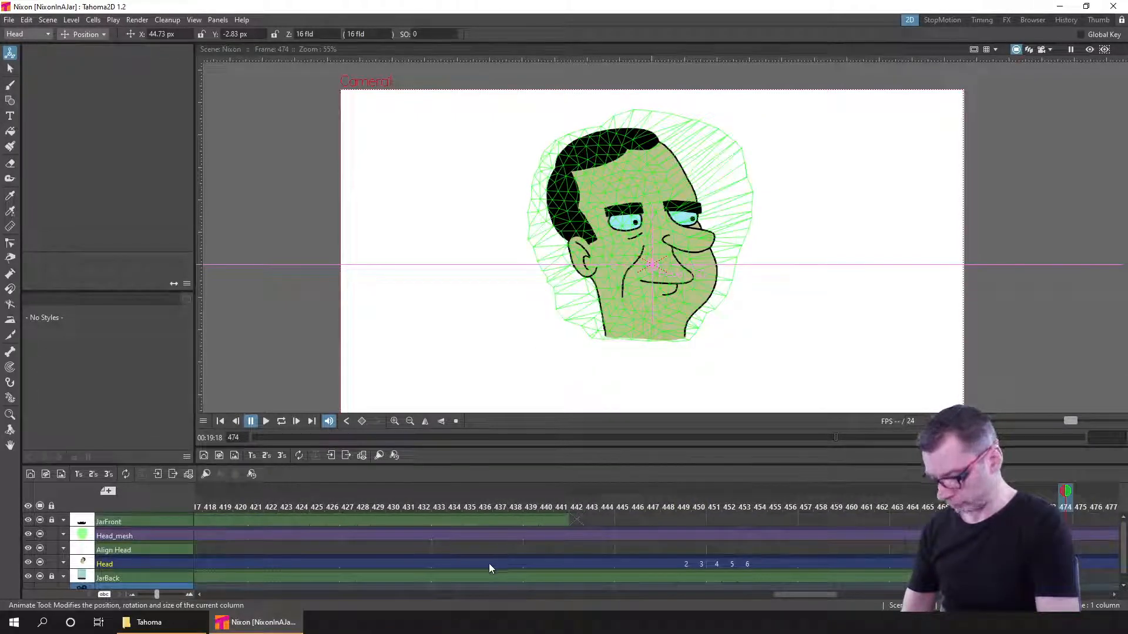
{"action": "left_click_drag", "start_coordinate": [819, 594], "coordinate": [916, 598]}
{"action": "left_click", "coordinate": [682, 534]}
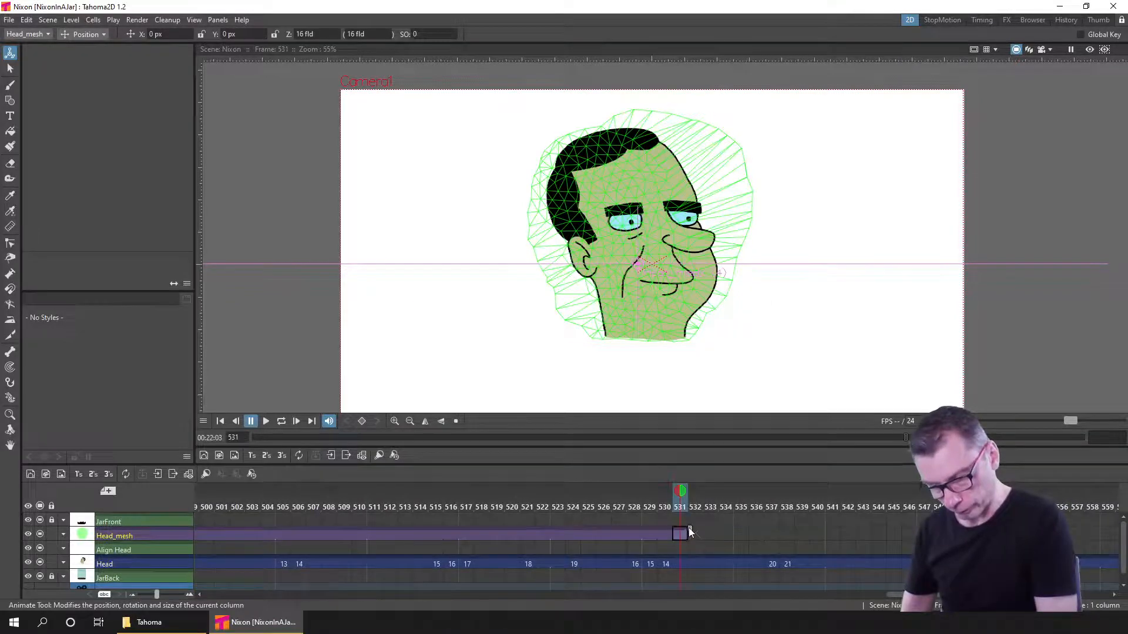
{"action": "left_click_drag", "start_coordinate": [918, 529], "coordinate": [1114, 531]}
- Repeat the Head_mesh cell at frame 560 up to frame 675 and save the scene
{"action": "left_click_drag", "start_coordinate": [919, 595], "coordinate": [979, 595]}
{"action": "left_click", "coordinate": [402, 535]}
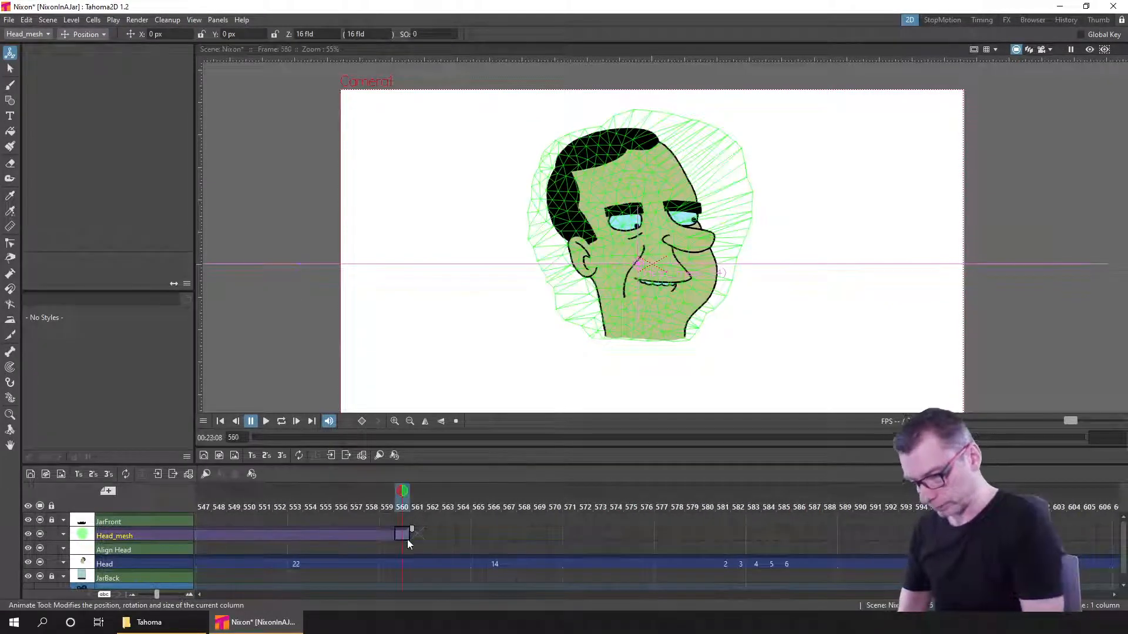
{"action": "right_click", "coordinate": [401, 536]}
{"action": "mouse_move", "coordinate": [488, 293]}
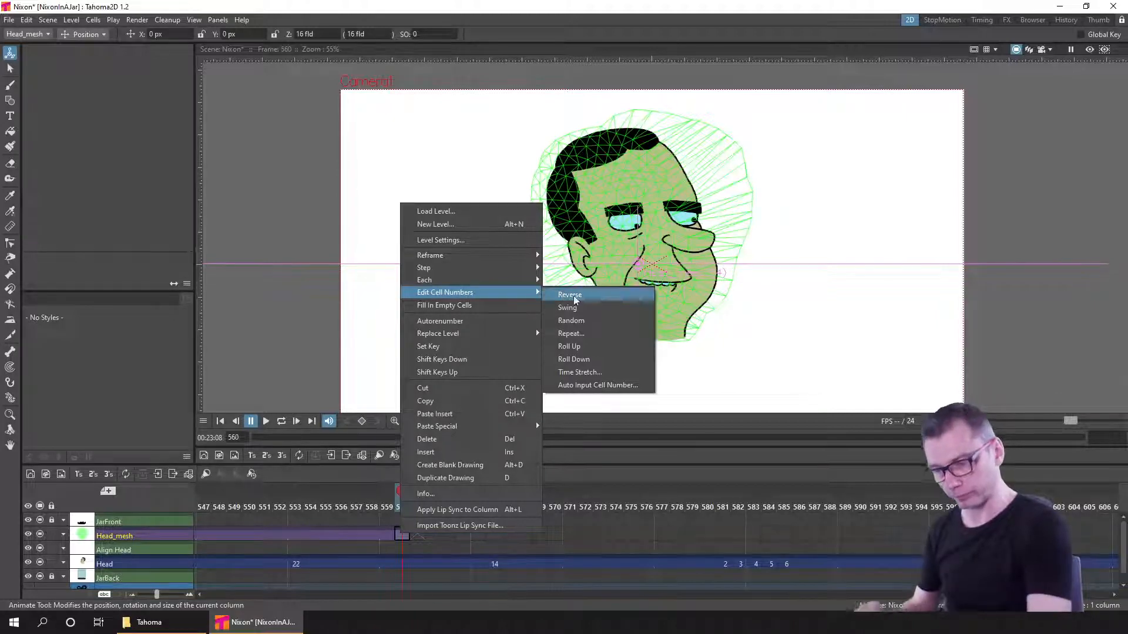
{"action": "left_click", "coordinate": [599, 333]}
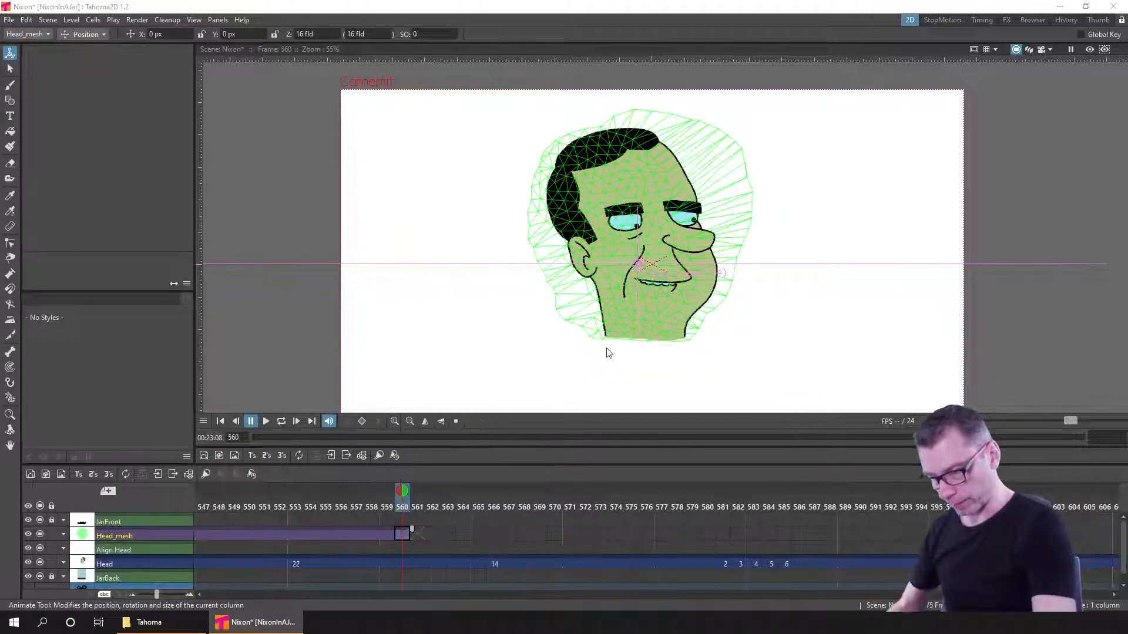
{"action": "double_click", "coordinate": [653, 315]}
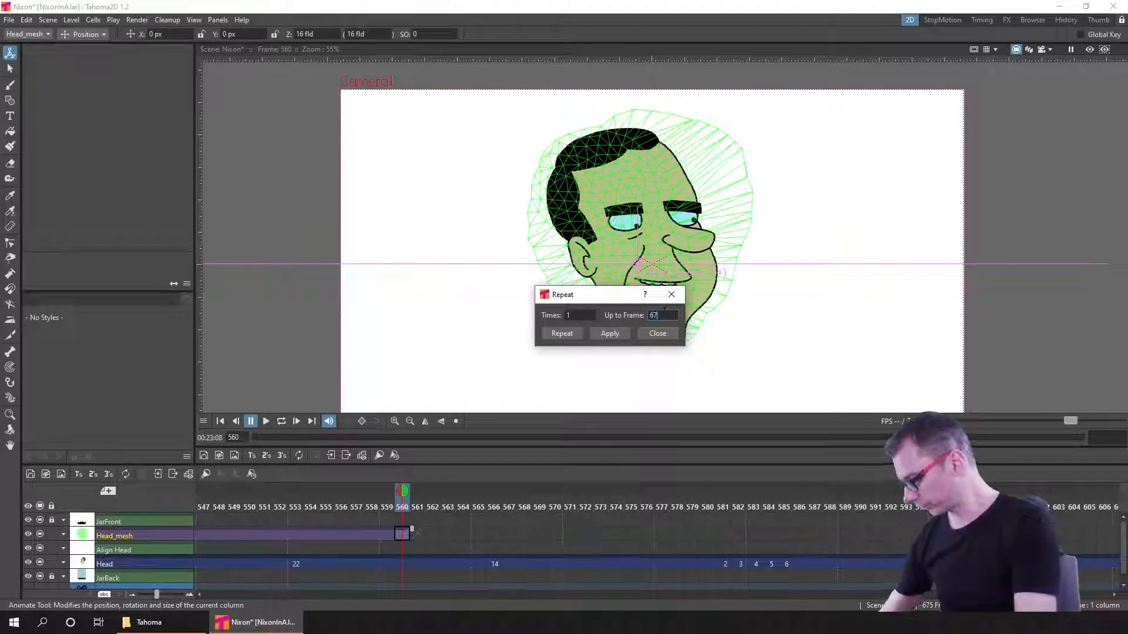
{"action": "type", "text": "675"}
{"action": "left_click", "coordinate": [561, 333]}
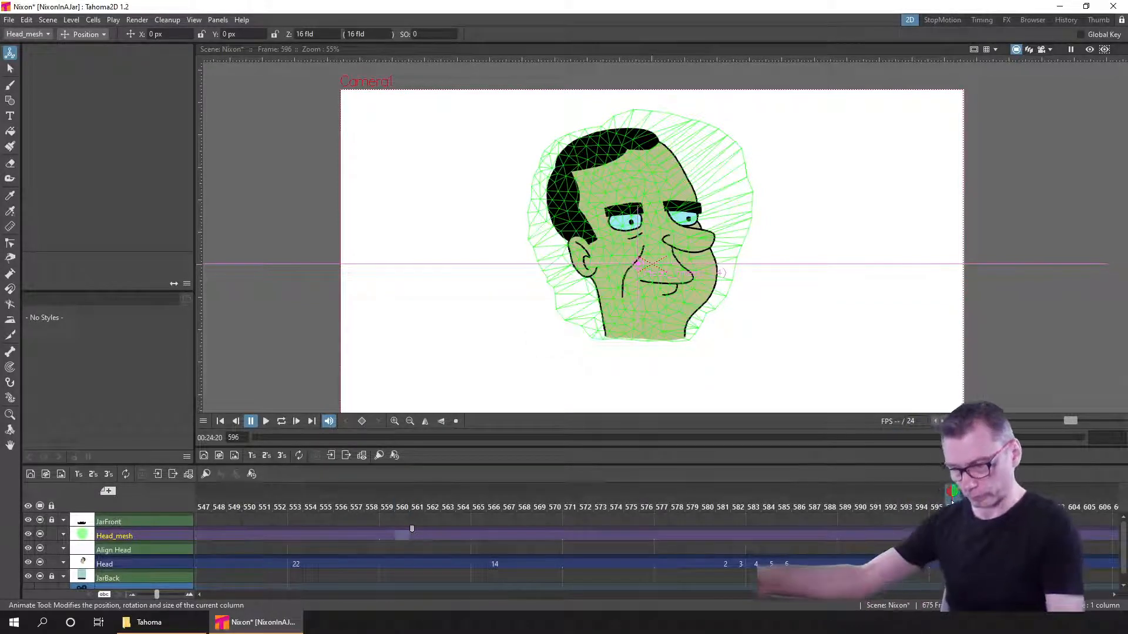
{"action": "key", "text": "ctrl+s"}
- Unlock the JarBack and JarFront columns
{"action": "left_click_drag", "start_coordinate": [969, 595], "coordinate": [817, 601]}
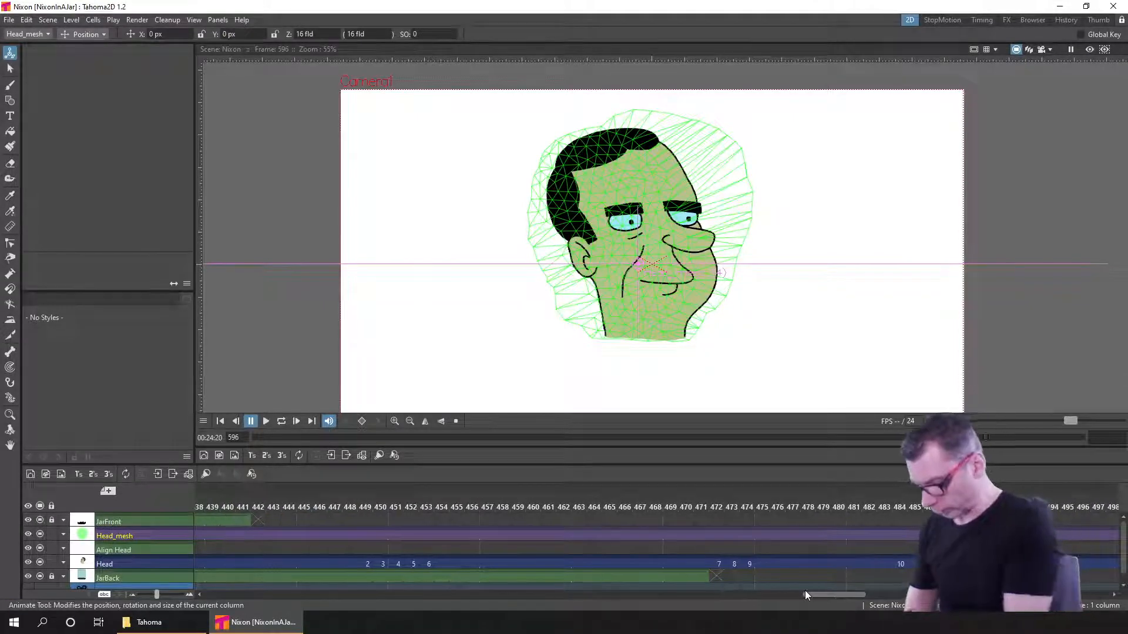
{"action": "left_click", "coordinate": [51, 578]}
{"action": "left_click", "coordinate": [52, 521]}
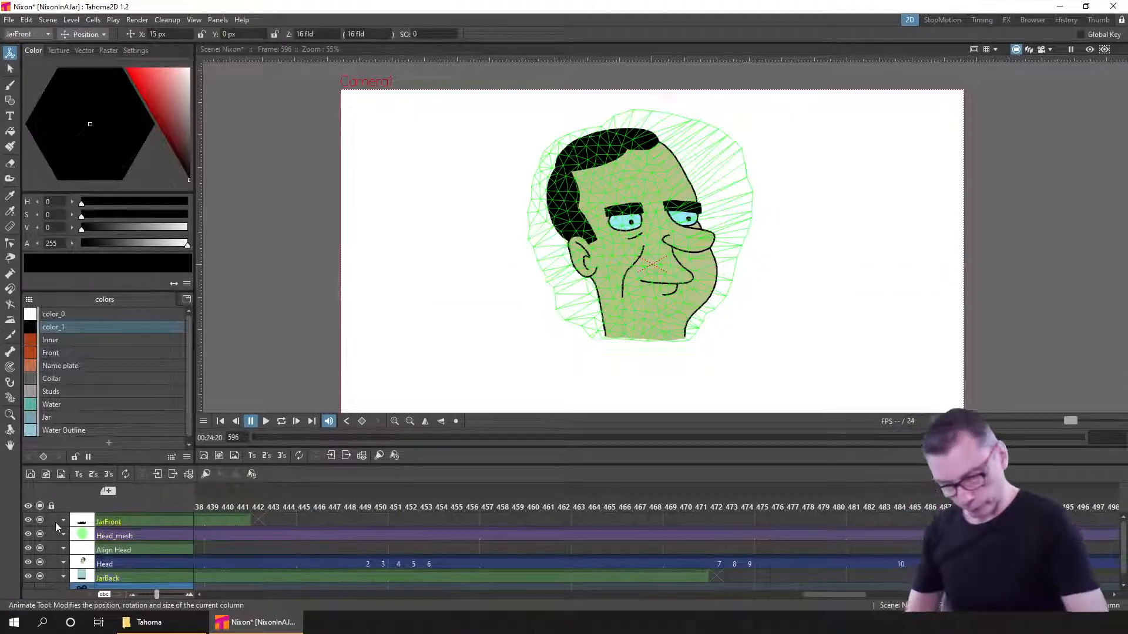
- Repeat the JarBack cell at frame 471 up to frame 675
{"action": "left_click", "coordinate": [709, 576]}
{"action": "right_click", "coordinate": [702, 577]}
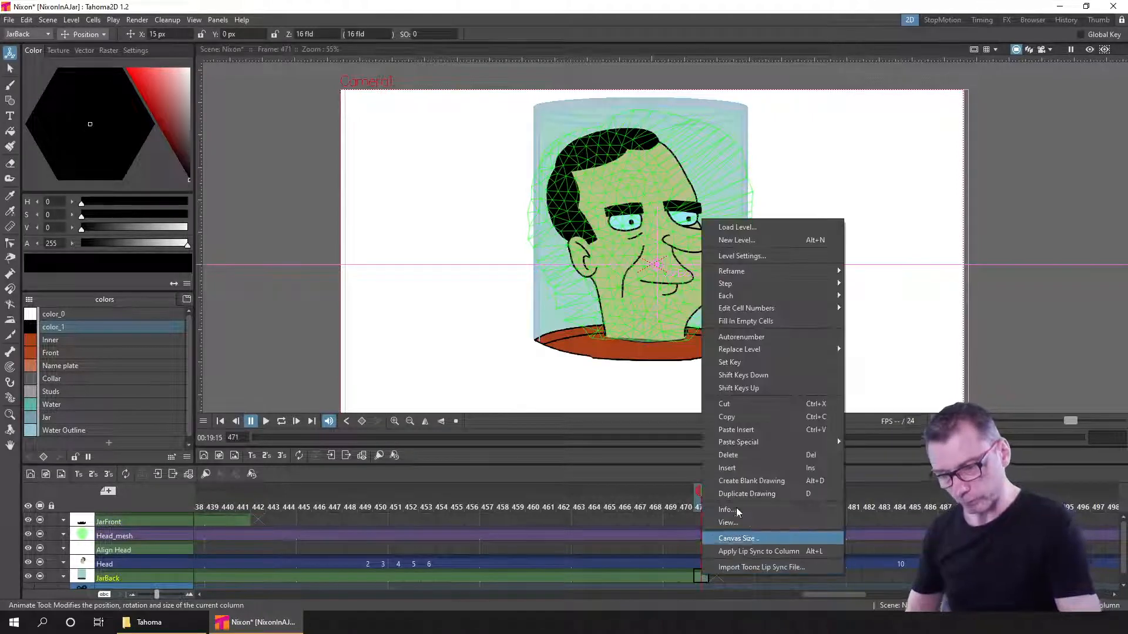
{"action": "mouse_move", "coordinate": [781, 309]}
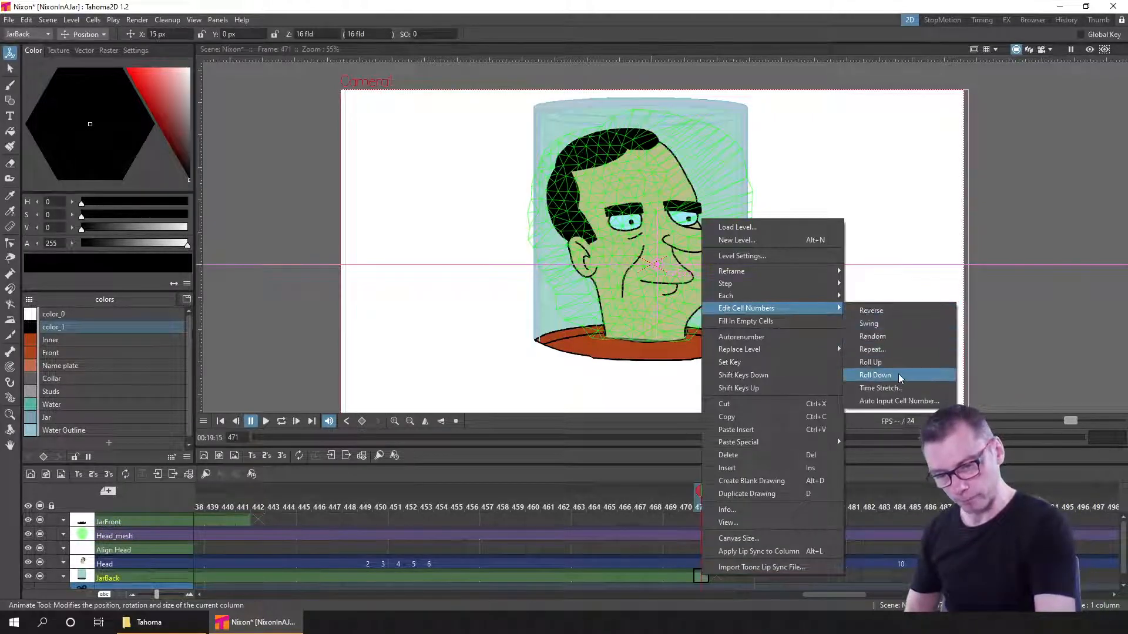
{"action": "left_click", "coordinate": [896, 349]}
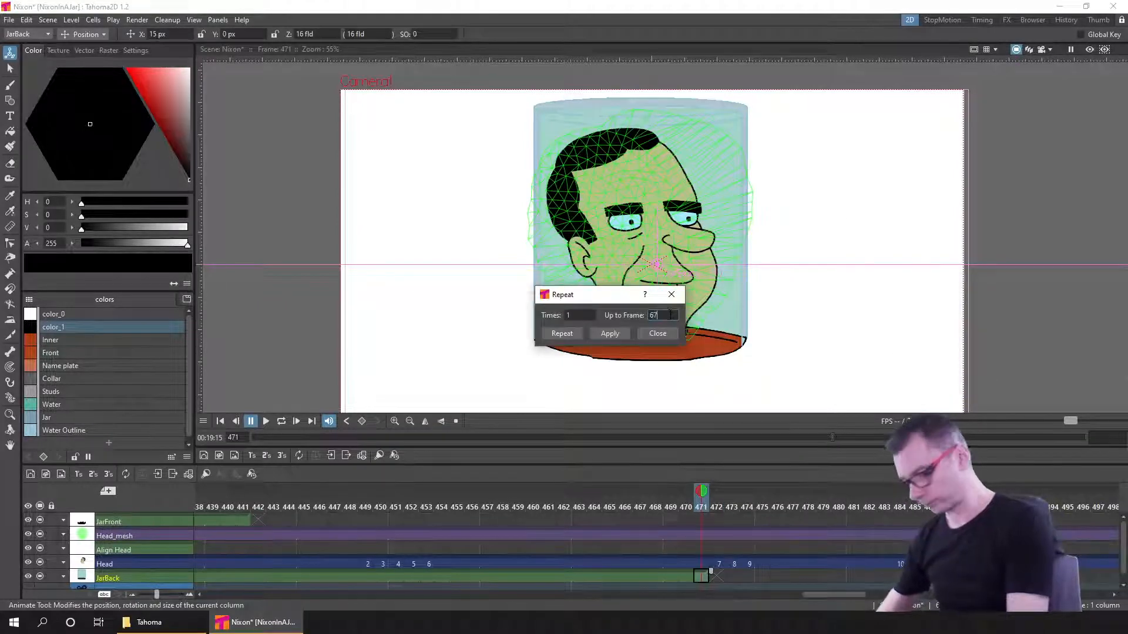
{"action": "left_click", "coordinate": [562, 333]}
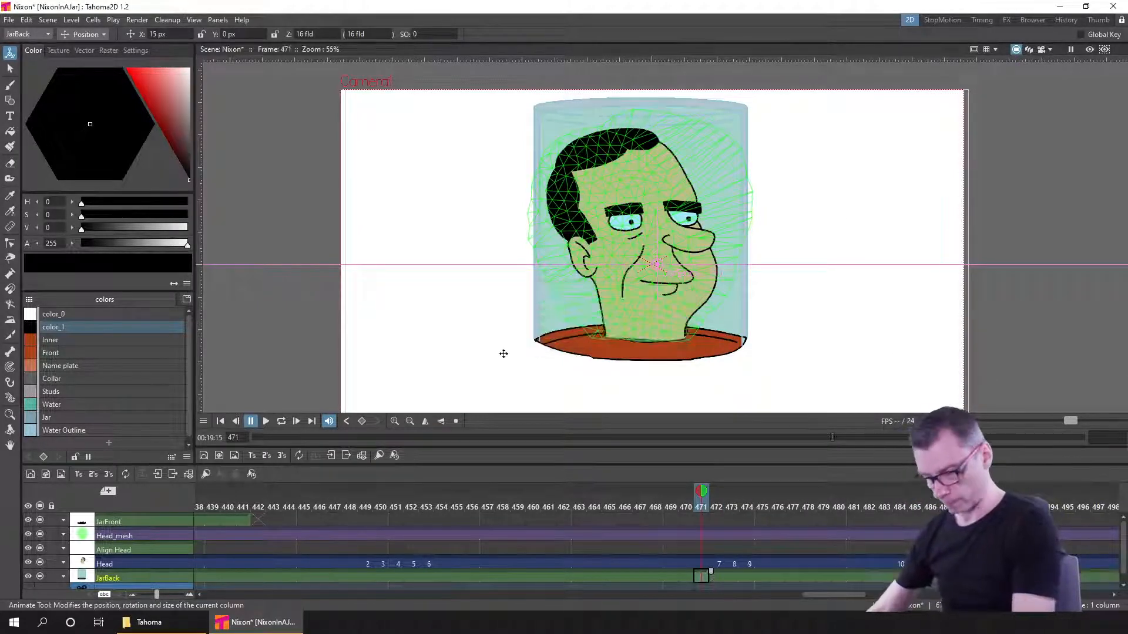
- Repeat the JarFront cell at frame 441 up to frame 576 and save the scene
{"action": "left_click", "coordinate": [245, 520]}
{"action": "right_click", "coordinate": [241, 520]}
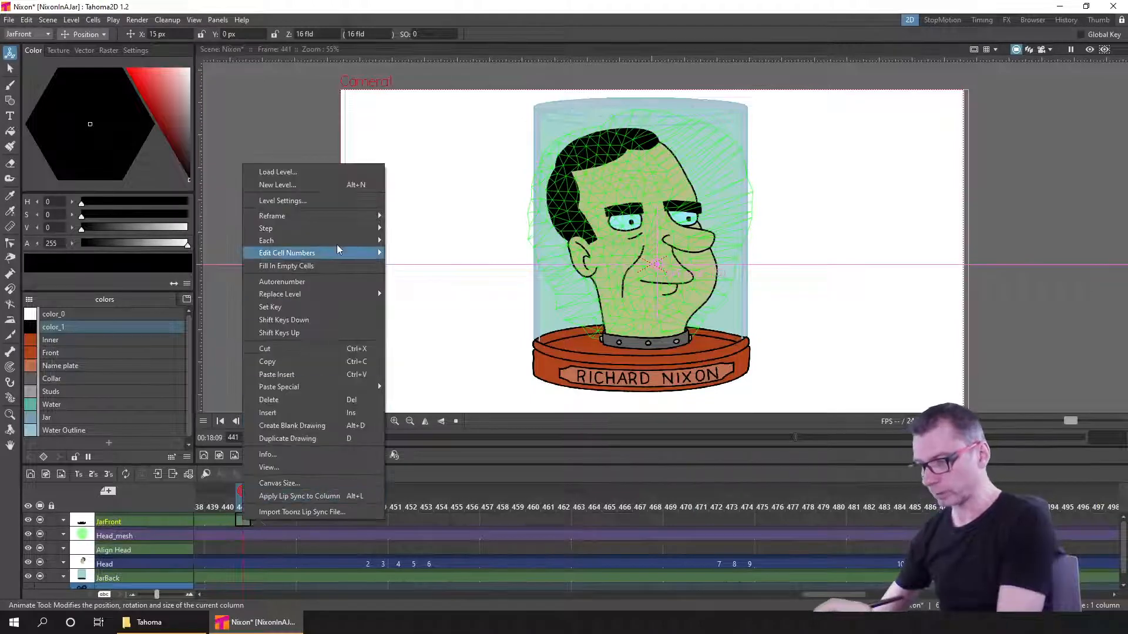
{"action": "mouse_move", "coordinate": [329, 253]}
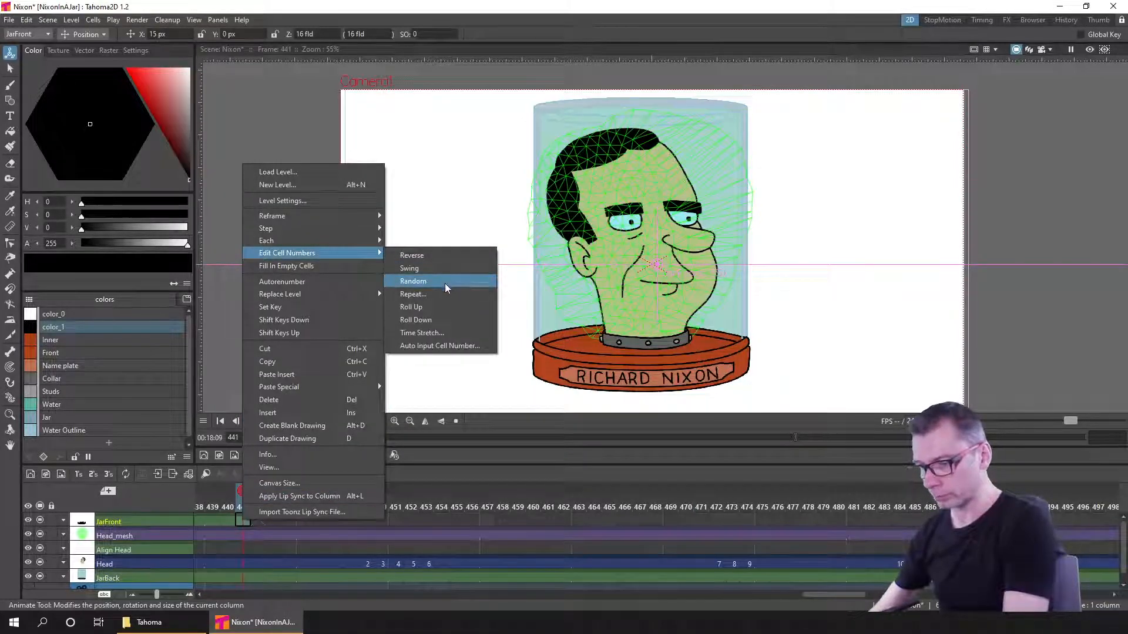
{"action": "left_click", "coordinate": [412, 294]}
{"action": "double_click", "coordinate": [668, 315]}
{"action": "type", "text": "676"}
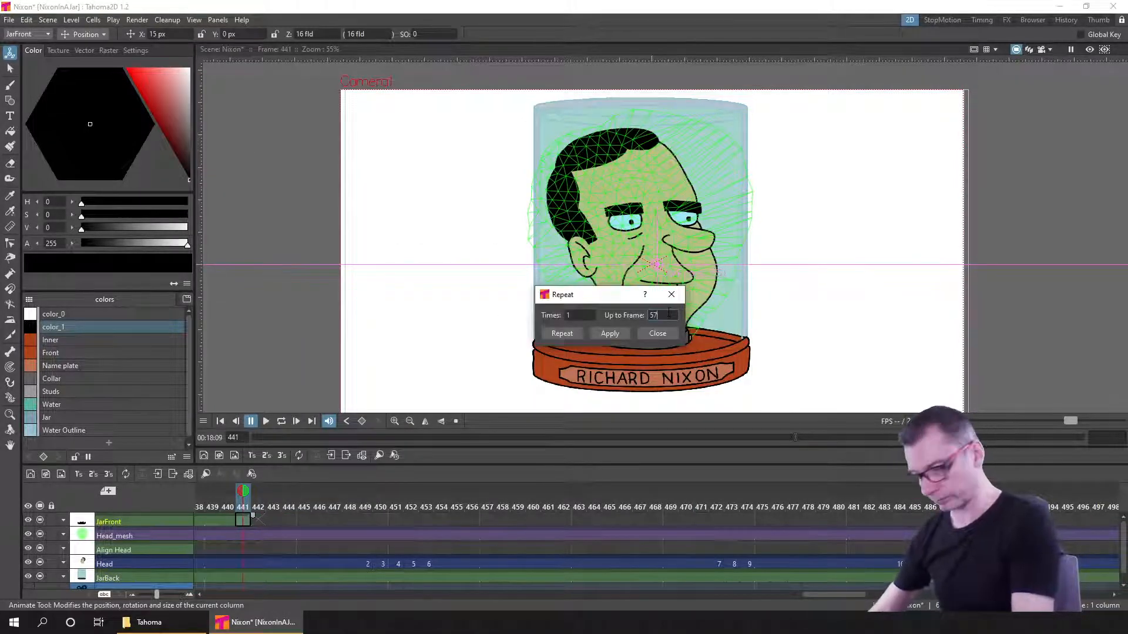
{"action": "left_click", "coordinate": [572, 333]}
{"action": "key", "text": "ctrl+s"}
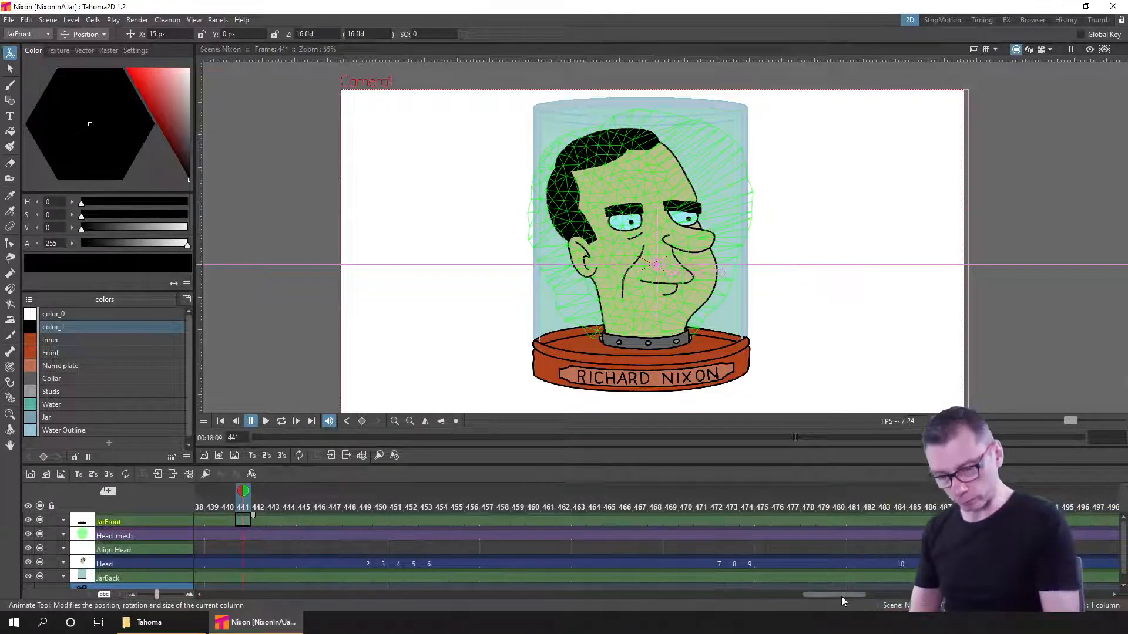
- Repeat the JarFront cell at frame 576 up to frame 675
{"action": "left_click_drag", "start_coordinate": [841, 596], "coordinate": [1022, 614]}
{"action": "left_click", "coordinate": [326, 521]}
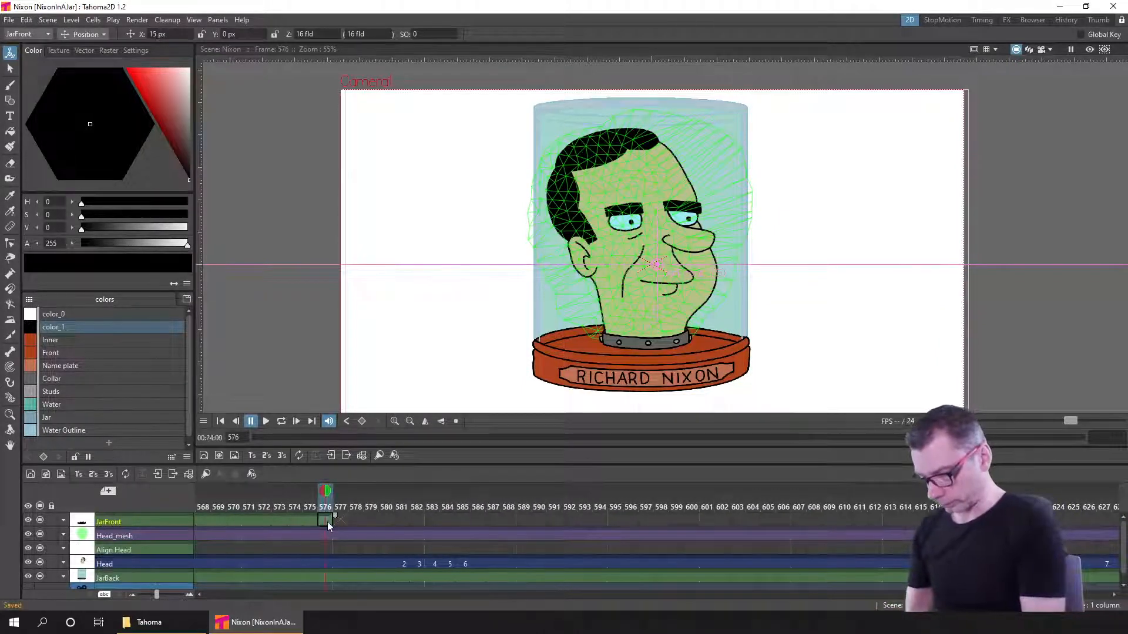
{"action": "right_click", "coordinate": [324, 521]}
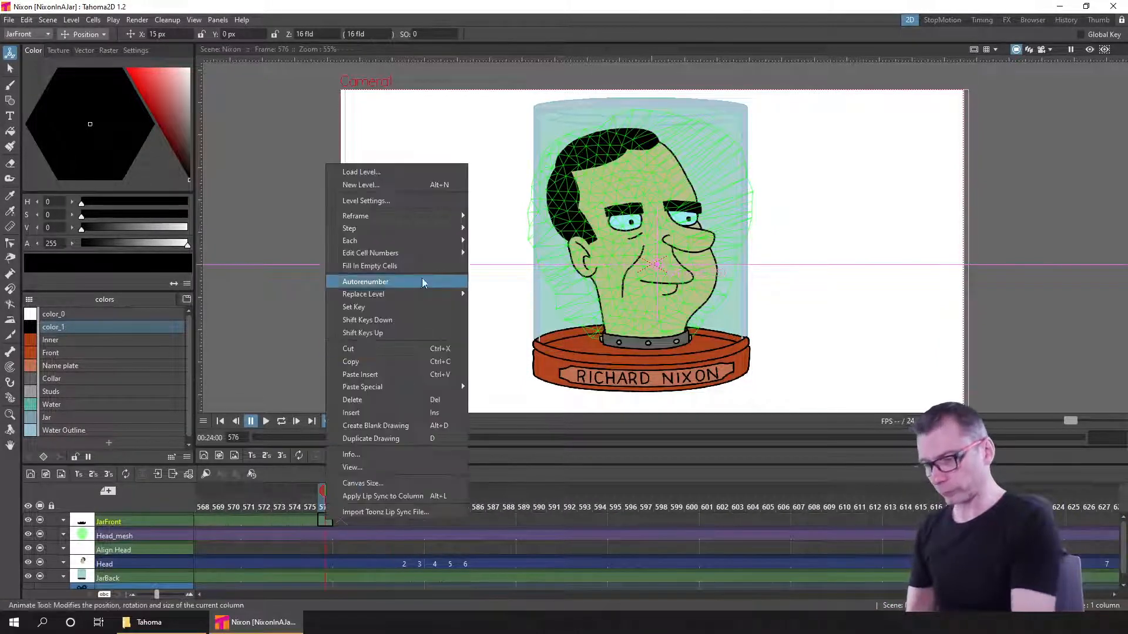
{"action": "mouse_move", "coordinate": [432, 252]}
{"action": "left_click", "coordinate": [515, 293]}
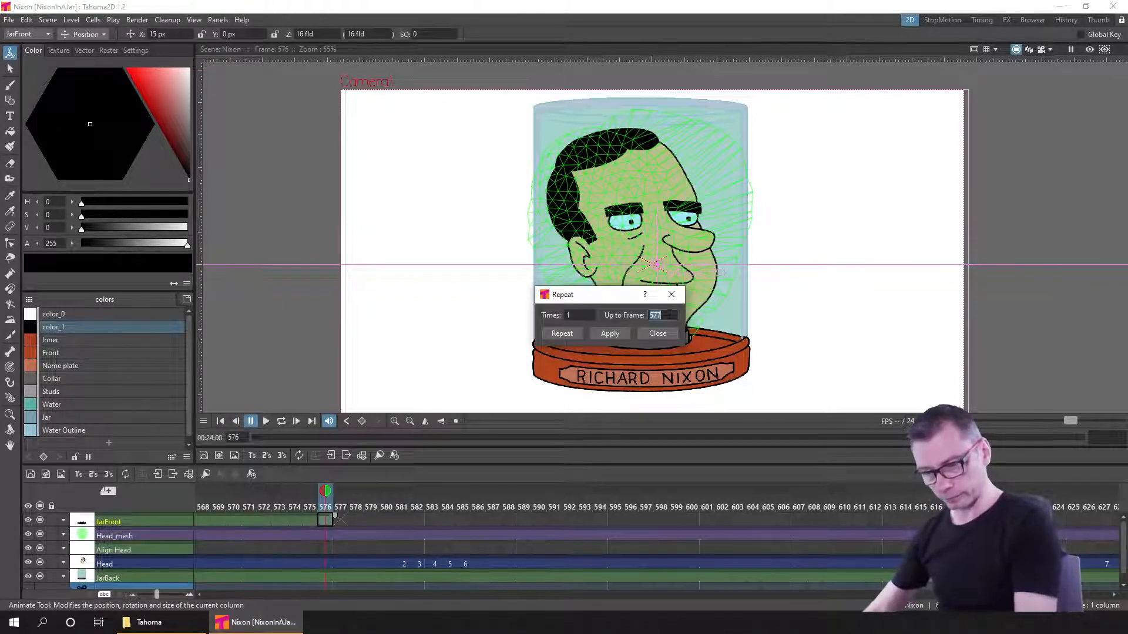
{"action": "left_click", "coordinate": [564, 333]}
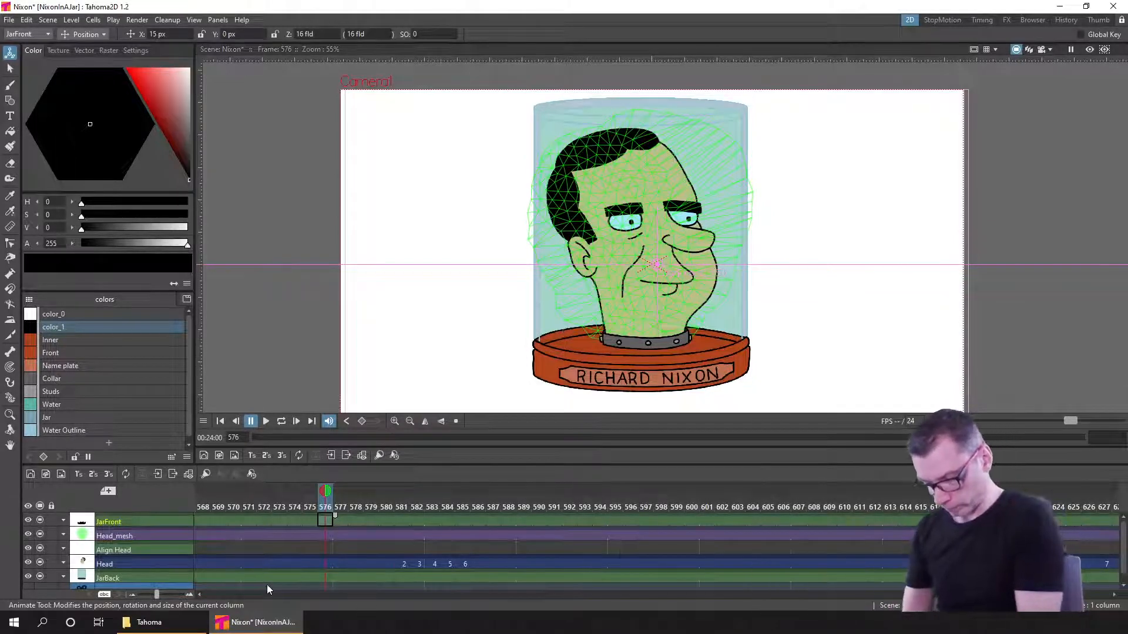
- Set the stop marker at frame 675 and save the scene
{"action": "scroll", "coordinate": [1083, 597], "scroll_direction": "right", "scroll_amount": 10}
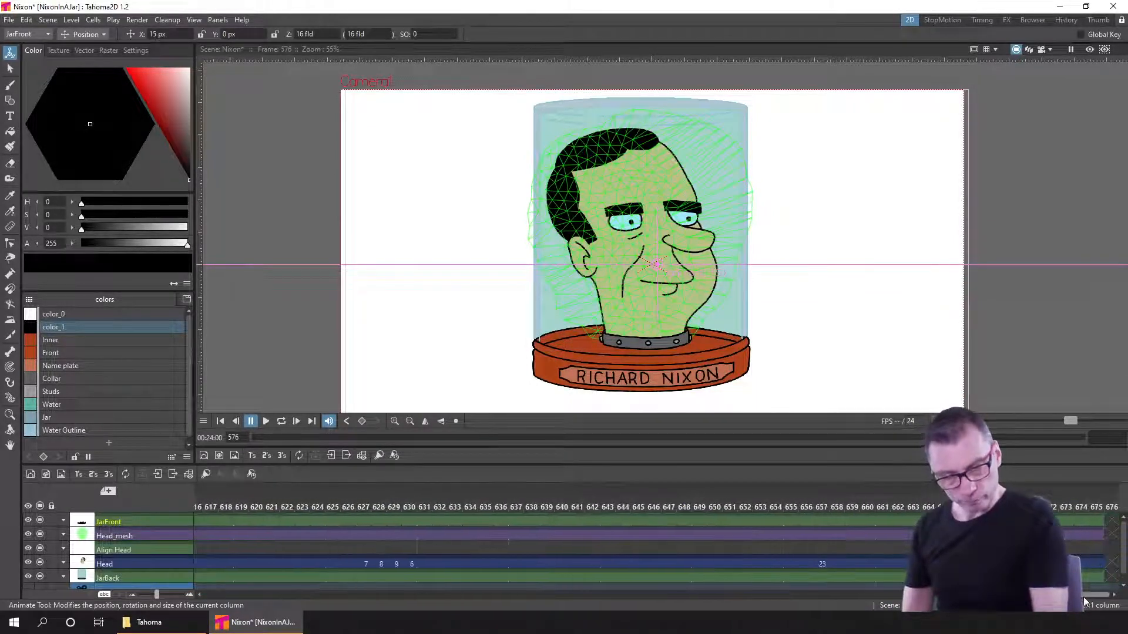
{"action": "left_click", "coordinate": [1098, 510]}
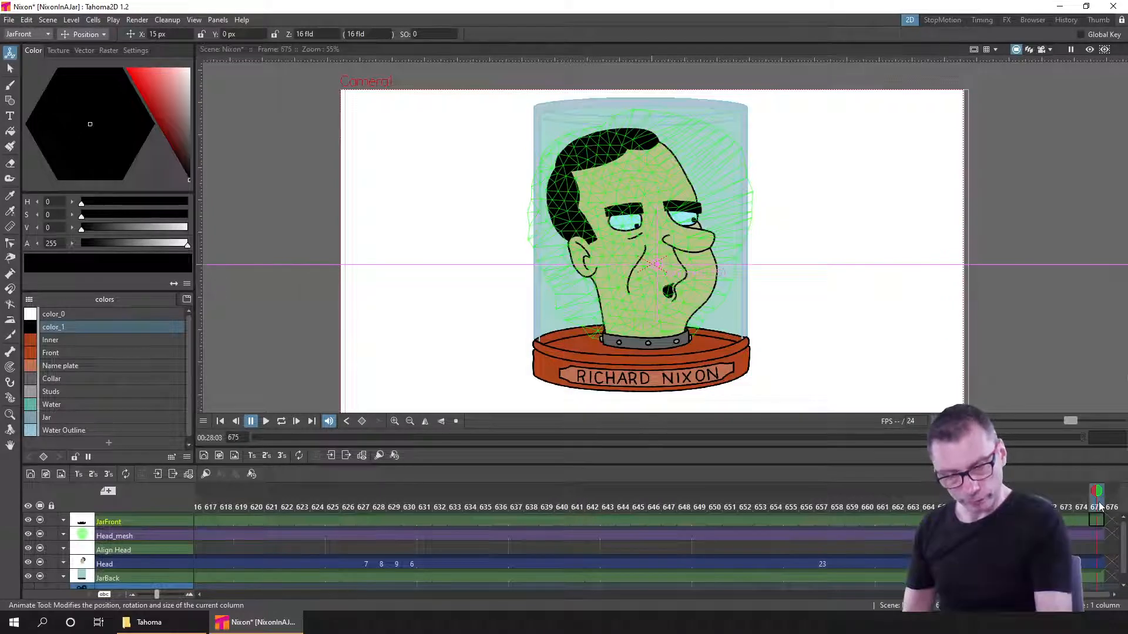
{"action": "right_click", "coordinate": [1099, 507]}
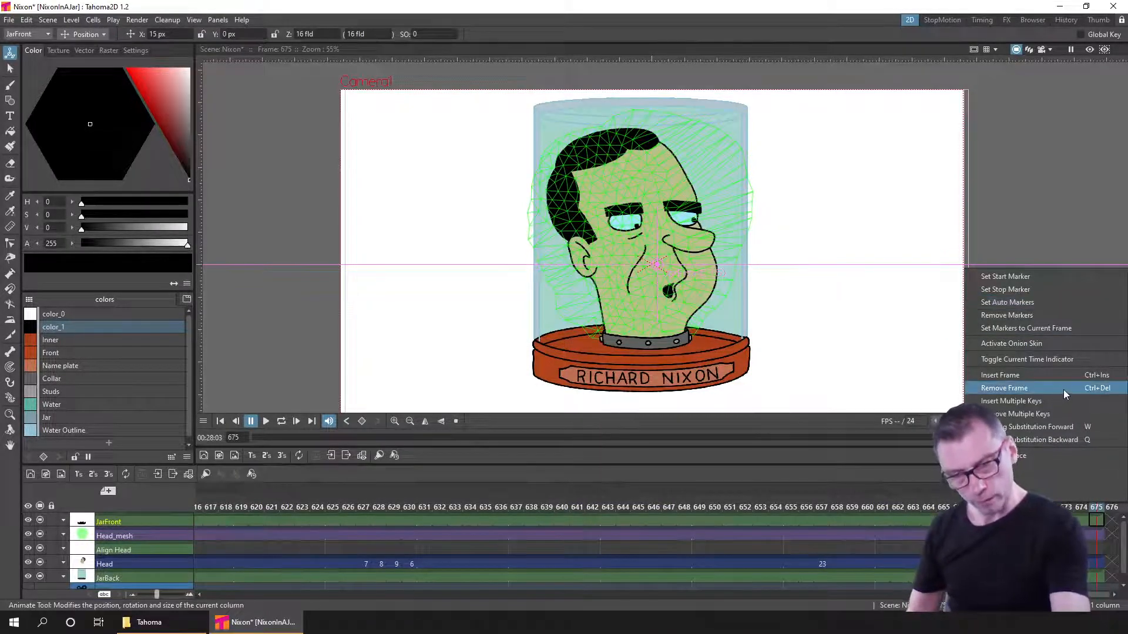
{"action": "left_click", "coordinate": [1037, 289]}
{"action": "key", "text": "ctrl+s"}
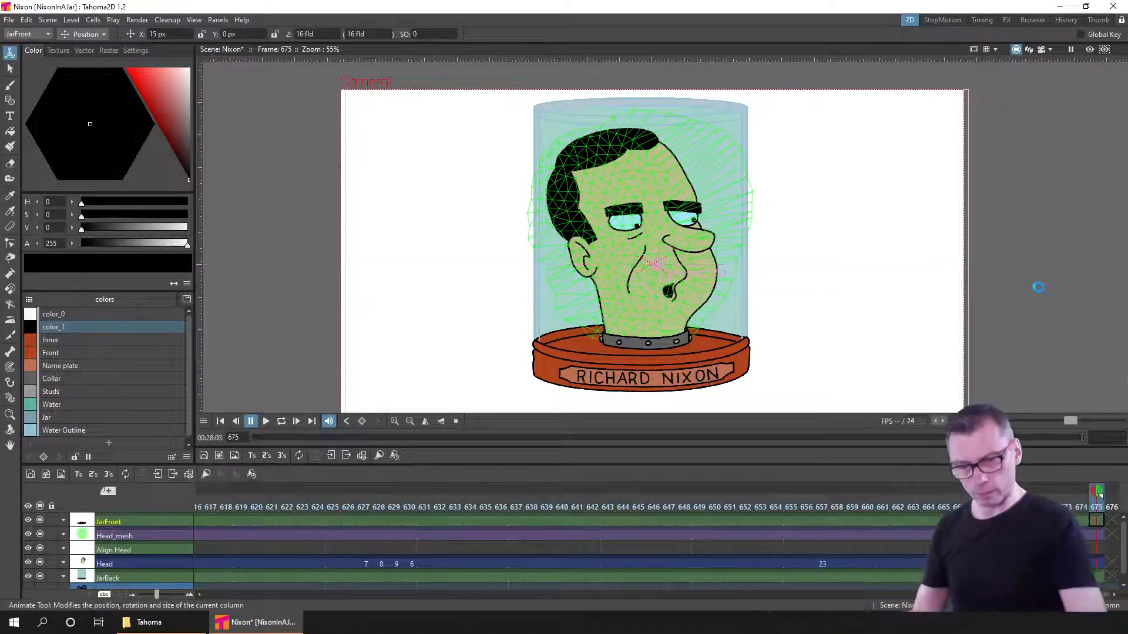
- Render a preview of frames 1 to 675 and play it from the first frame
{"action": "left_click", "coordinate": [137, 20]}
{"action": "left_click", "coordinate": [169, 35]}
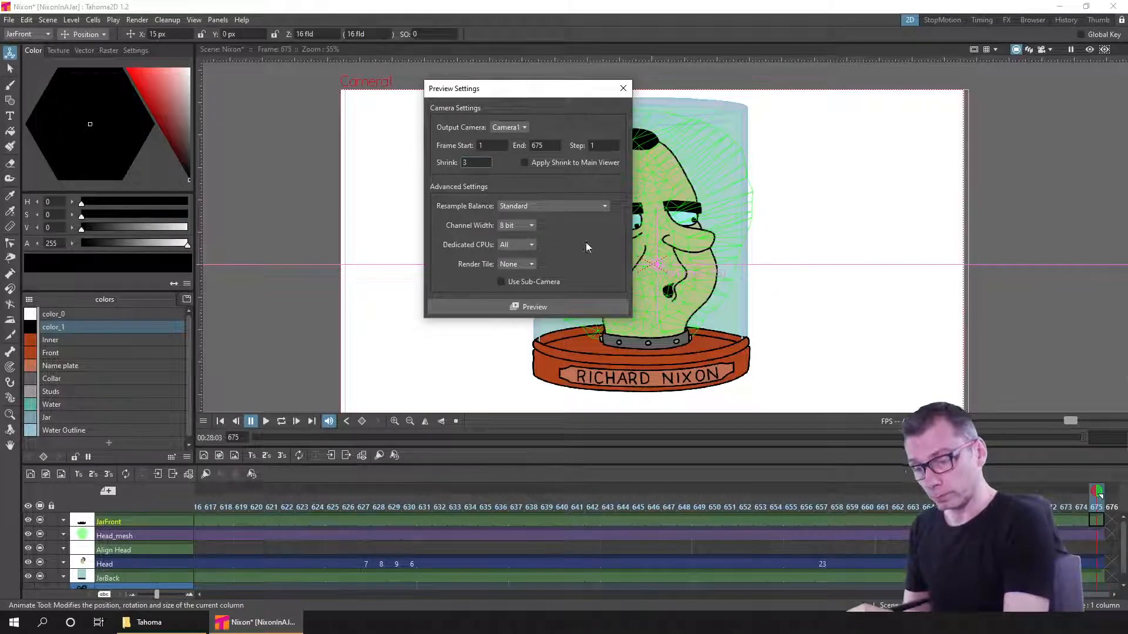
{"action": "left_click", "coordinate": [545, 308]}
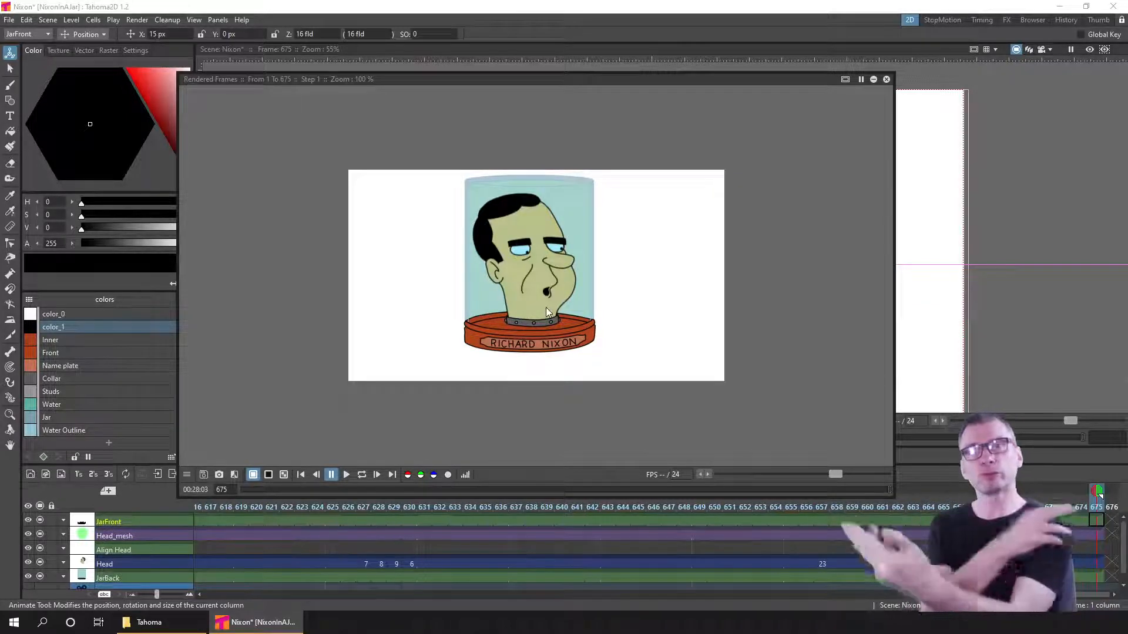
{"action": "left_click", "coordinate": [303, 481]}
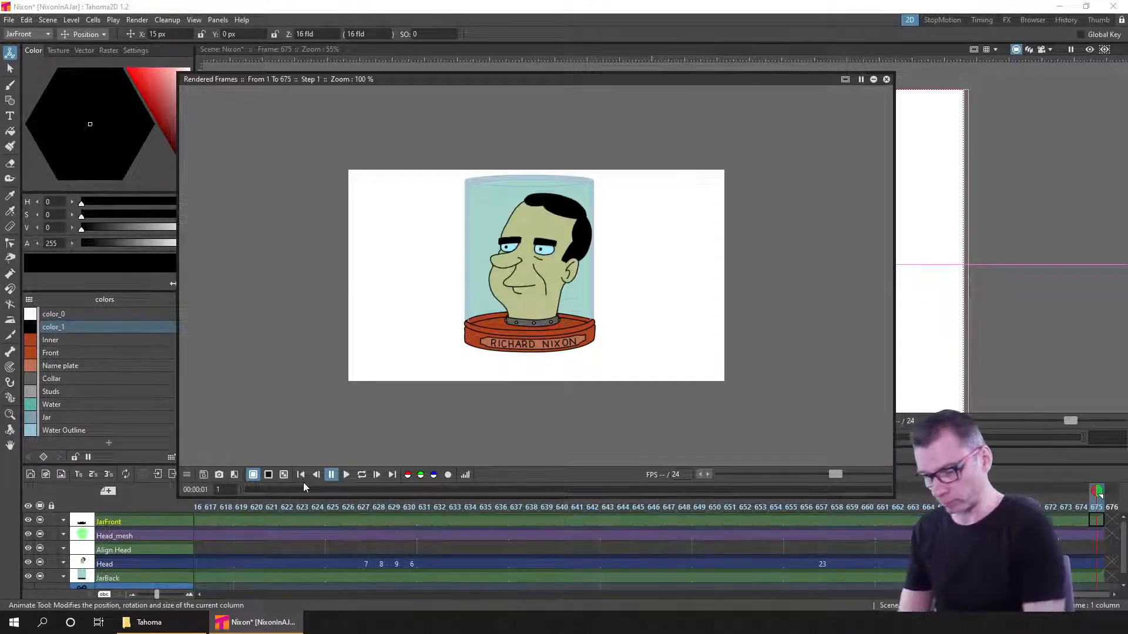
{"action": "left_click", "coordinate": [346, 475]}
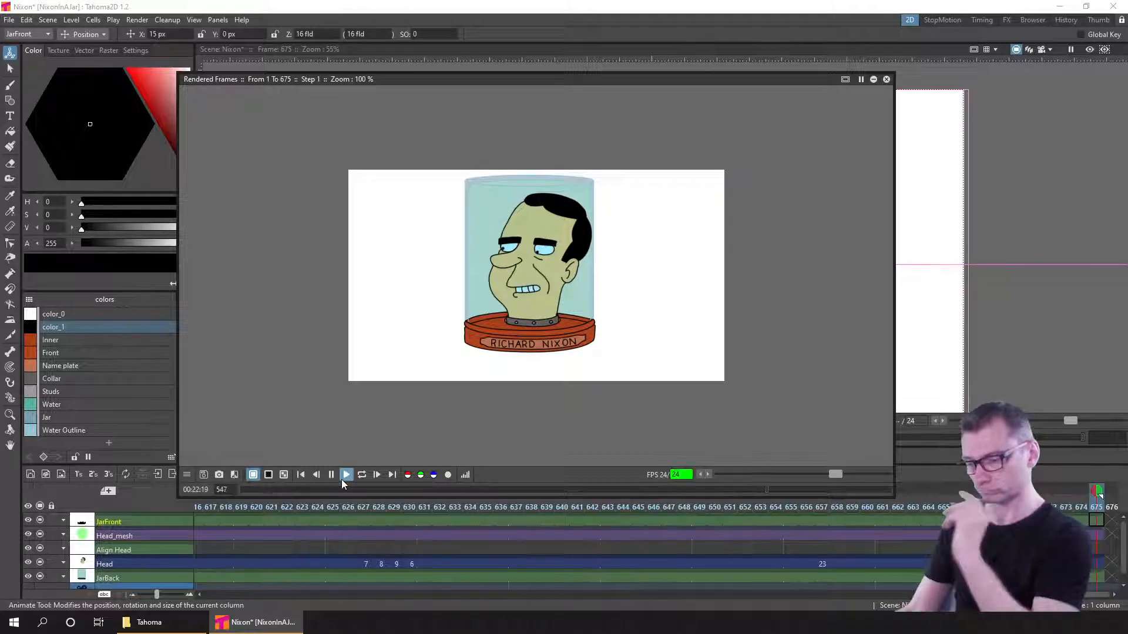
{"action": "left_click", "coordinate": [330, 475]}
- Scrub through the rendered preview to about frame 361 to check the head turn, and close it
{"action": "left_click", "coordinate": [271, 489]}
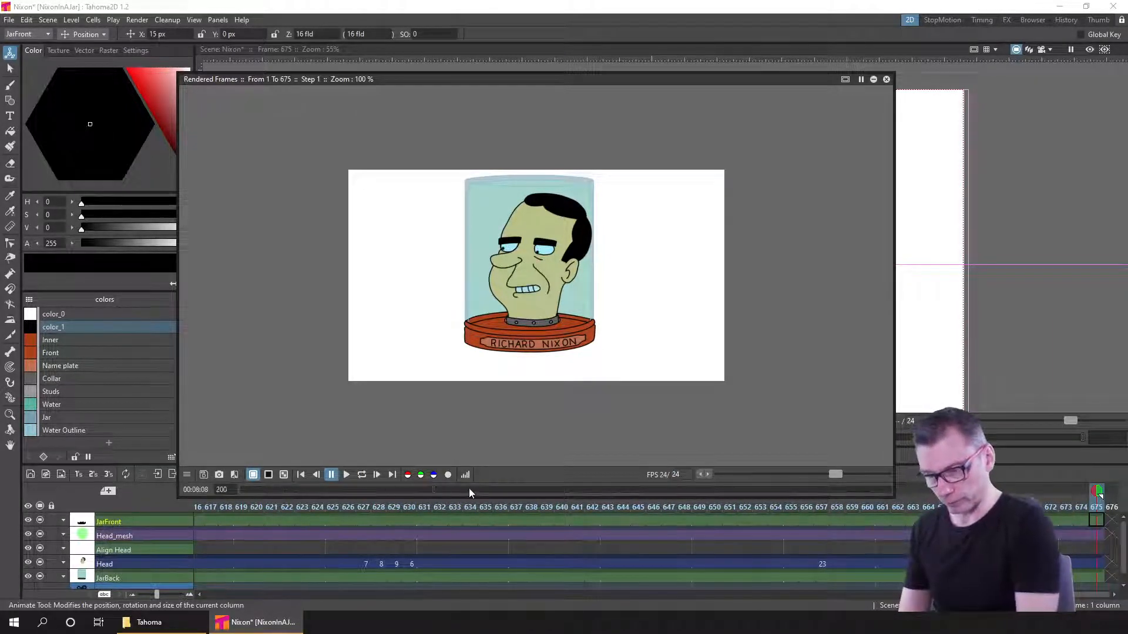
{"action": "left_click_drag", "start_coordinate": [516, 489], "coordinate": [576, 488]}
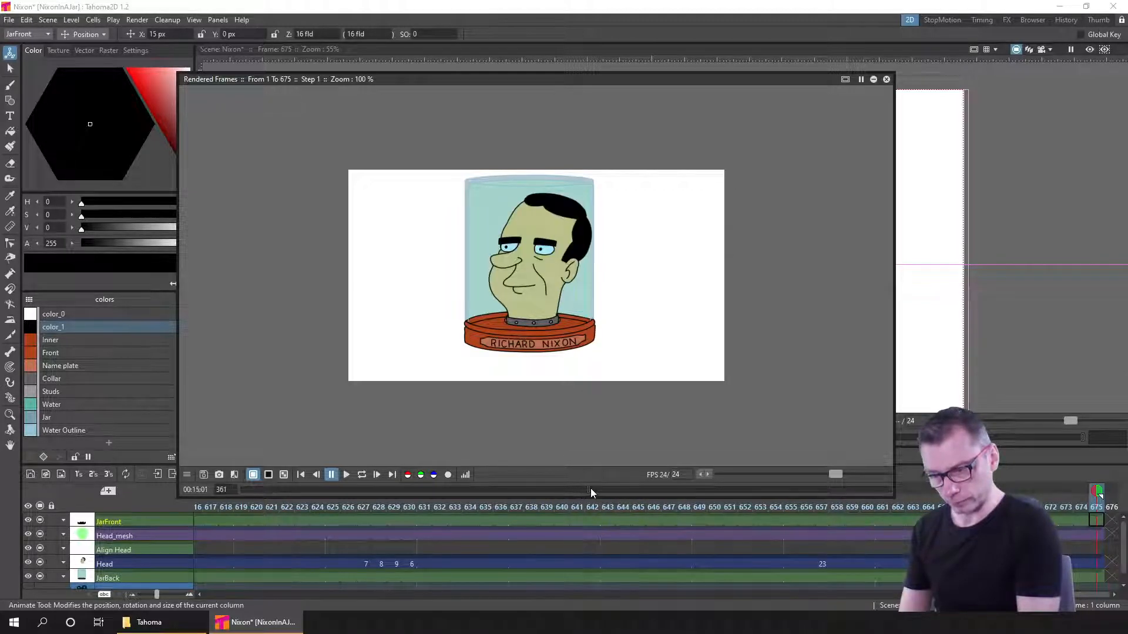
{"action": "left_click", "coordinate": [886, 79]}
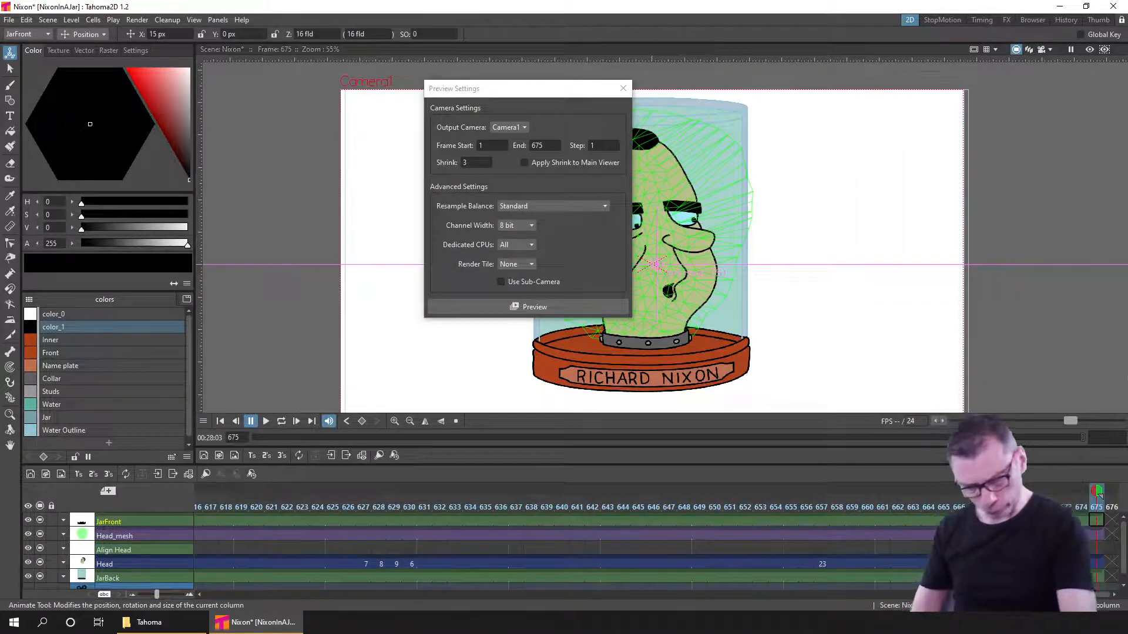
- Scrub the scene timeline from about frame 332 to 407 to examine the head turn and the poses that follow
{"action": "left_click_drag", "start_coordinate": [1081, 594], "coordinate": [639, 602]}
{"action": "left_click", "coordinate": [539, 508]}
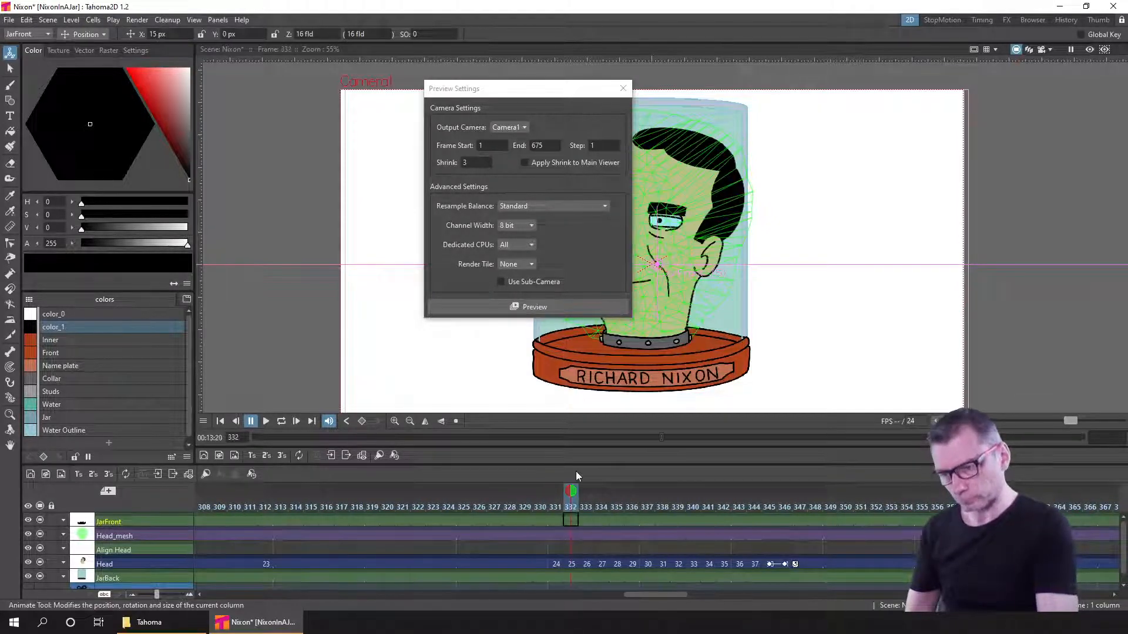
{"action": "left_click", "coordinate": [579, 507]}
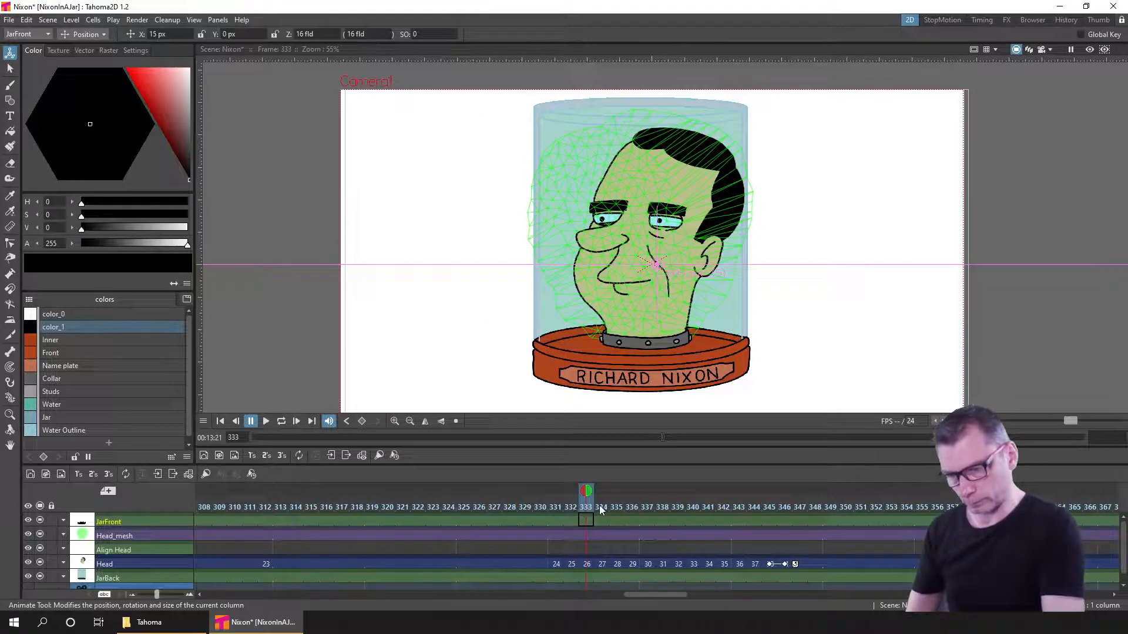
{"action": "left_click_drag", "start_coordinate": [599, 508], "coordinate": [952, 507]}
{"action": "left_click_drag", "start_coordinate": [939, 562], "coordinate": [336, 565]}
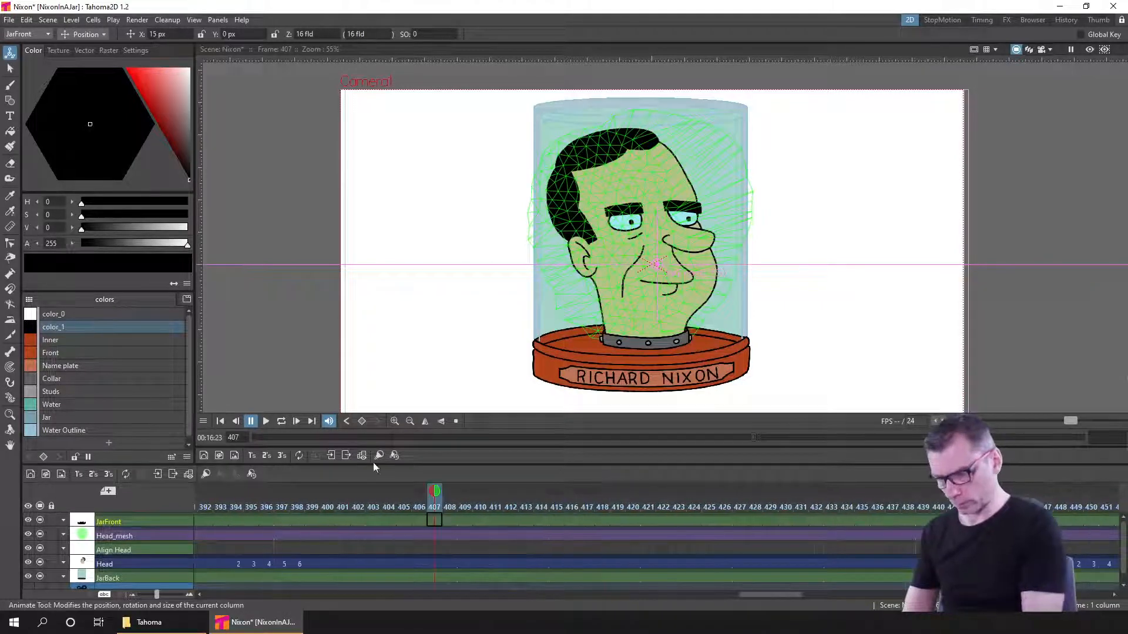
- Play the scene from frame 407 to the end, and scrub it again from frame 1 to 537
{"action": "left_click", "coordinate": [266, 421]}
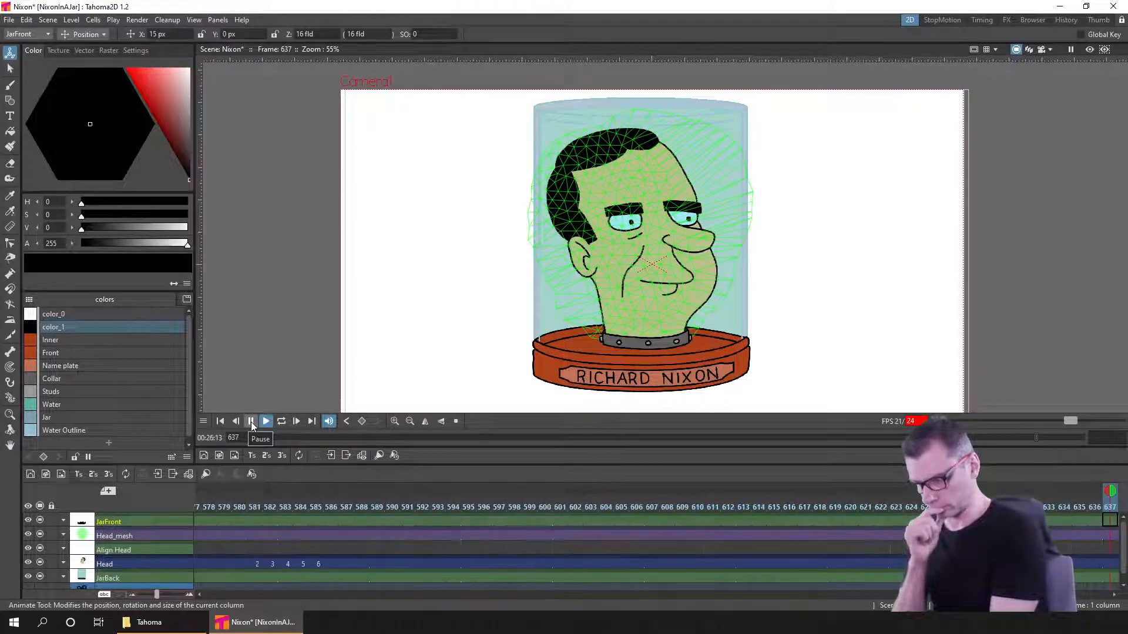
{"action": "left_click", "coordinate": [252, 422]}
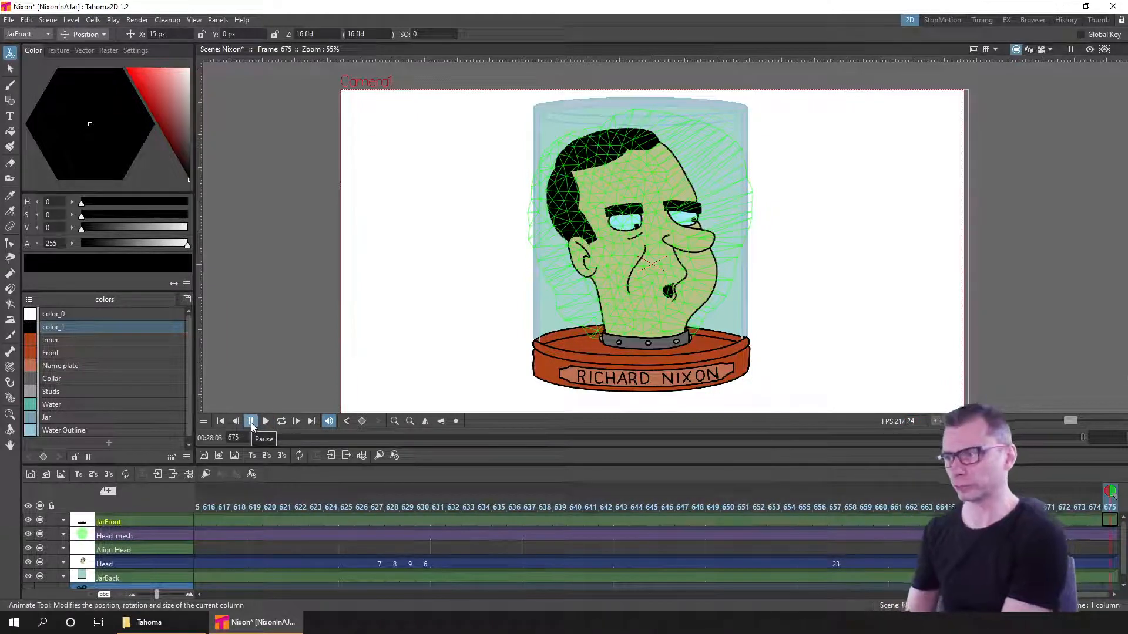
{"action": "left_click", "coordinate": [221, 421]}
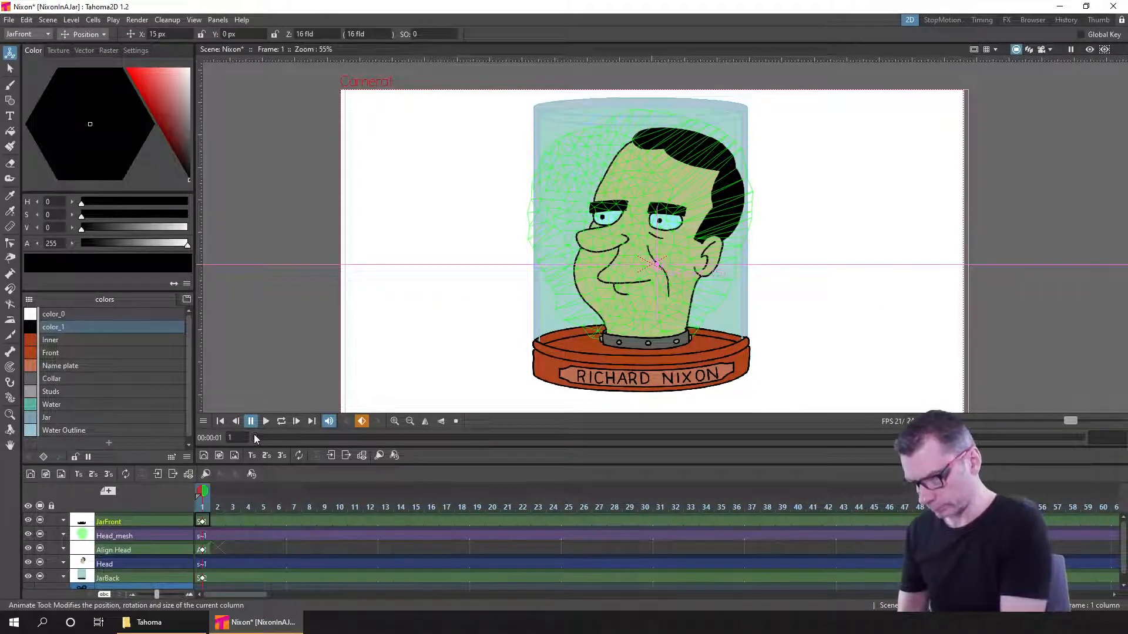
{"action": "left_click_drag", "start_coordinate": [255, 438], "coordinate": [895, 412]}
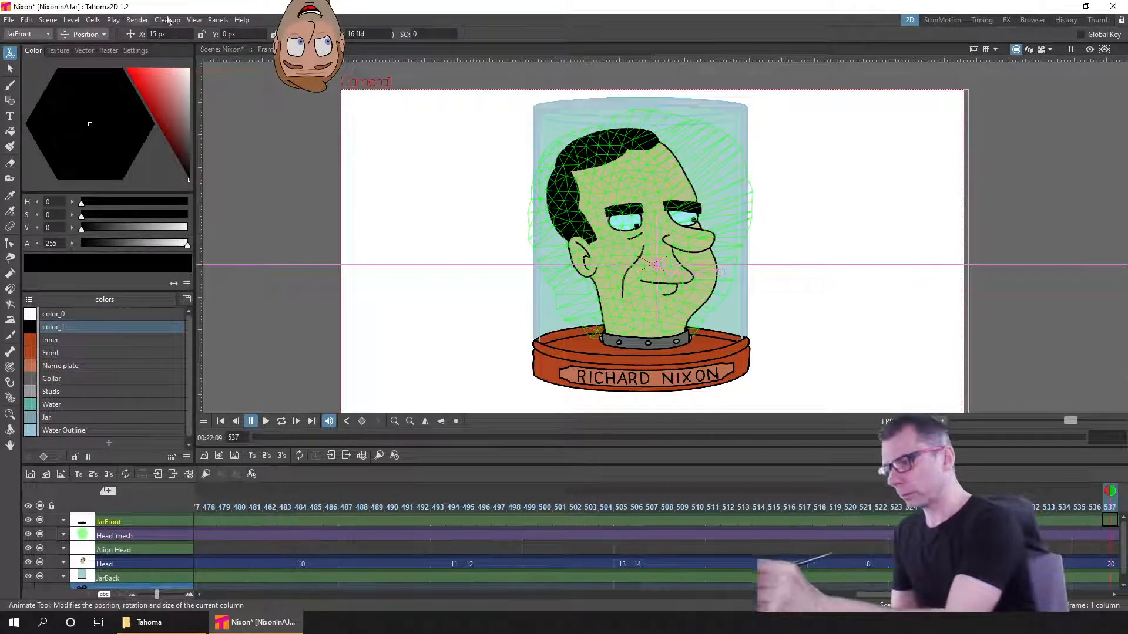
- Save the scene and render a preview of frames 1 to 675 at shrink 3
{"action": "key", "text": "ctrl+s"}
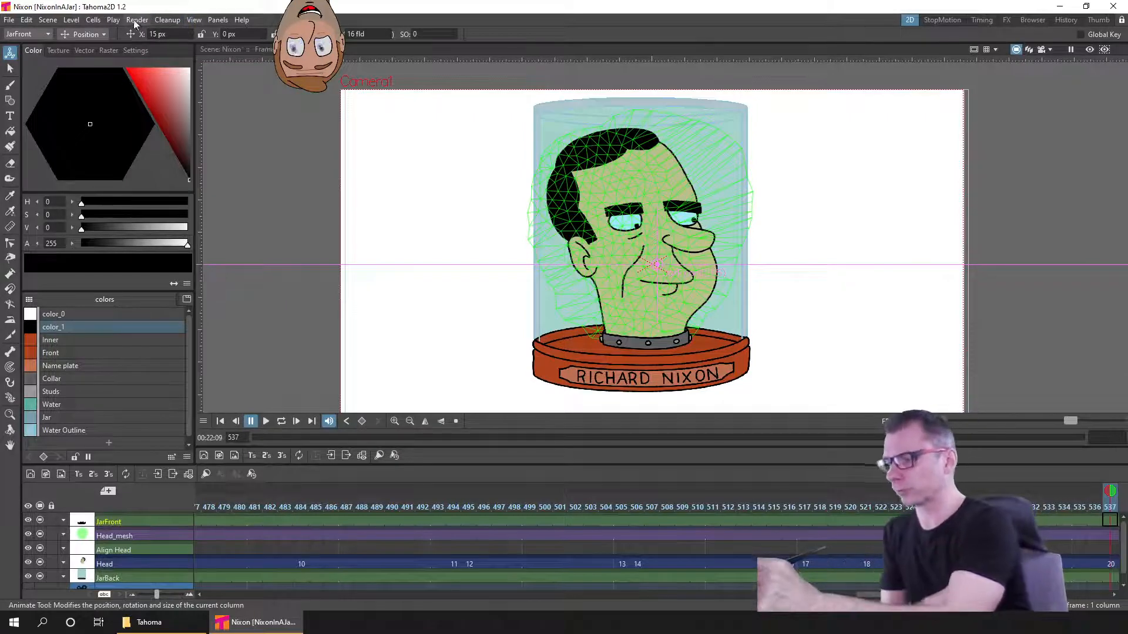
{"action": "left_click", "coordinate": [137, 20]}
{"action": "left_click", "coordinate": [152, 36]}
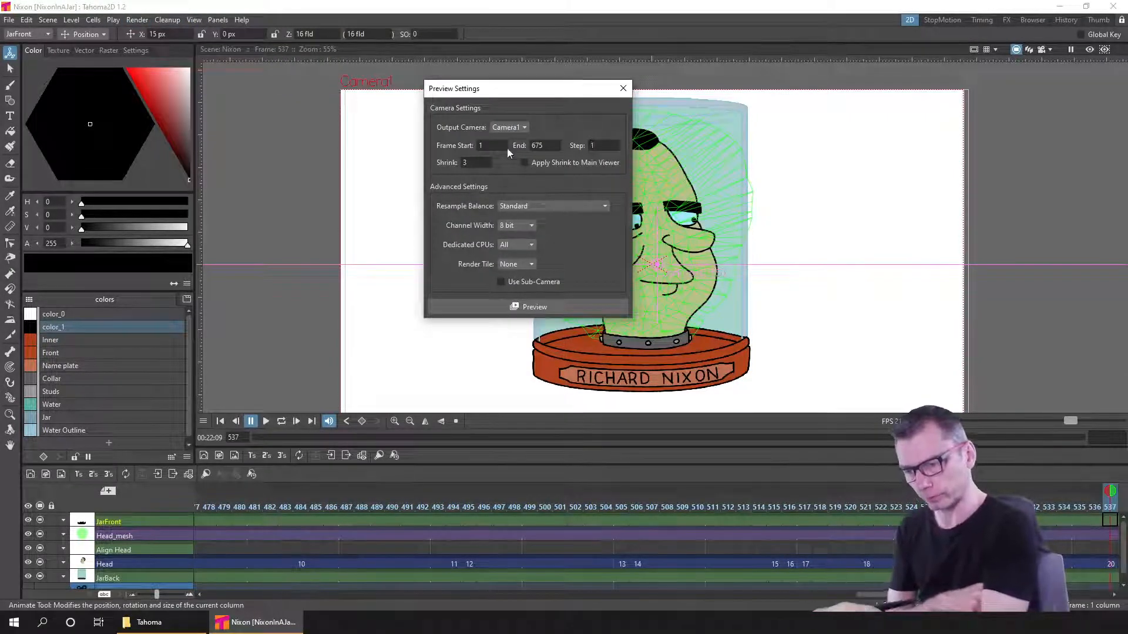
{"action": "left_click", "coordinate": [546, 304]}
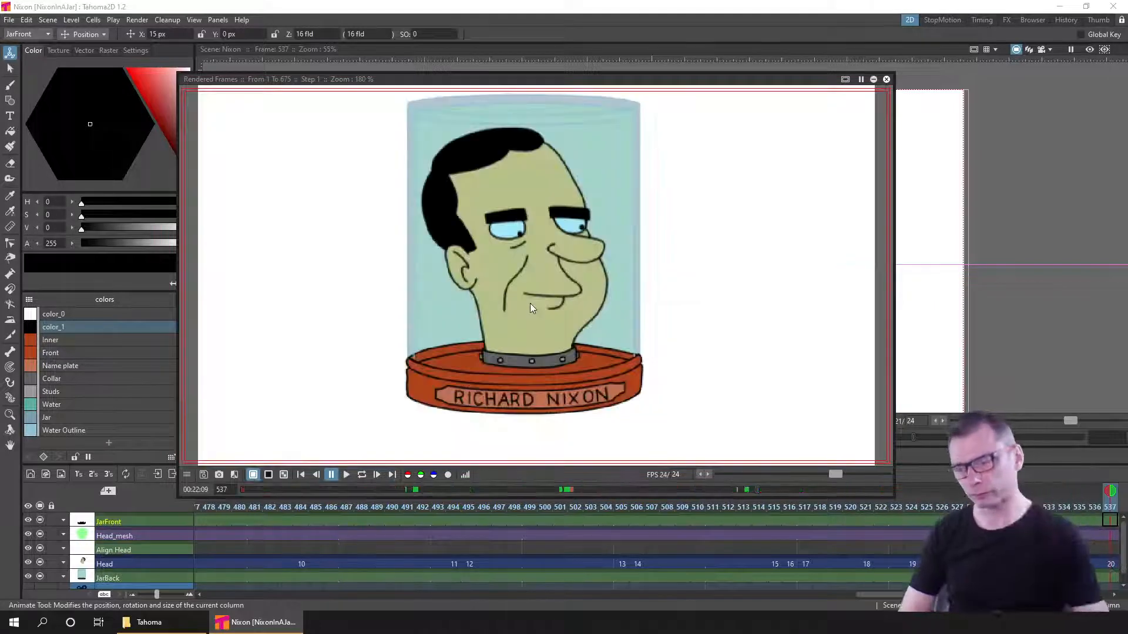
- Reset the view of the rendered preview and return it to the first frame
{"action": "right_click", "coordinate": [579, 356]}
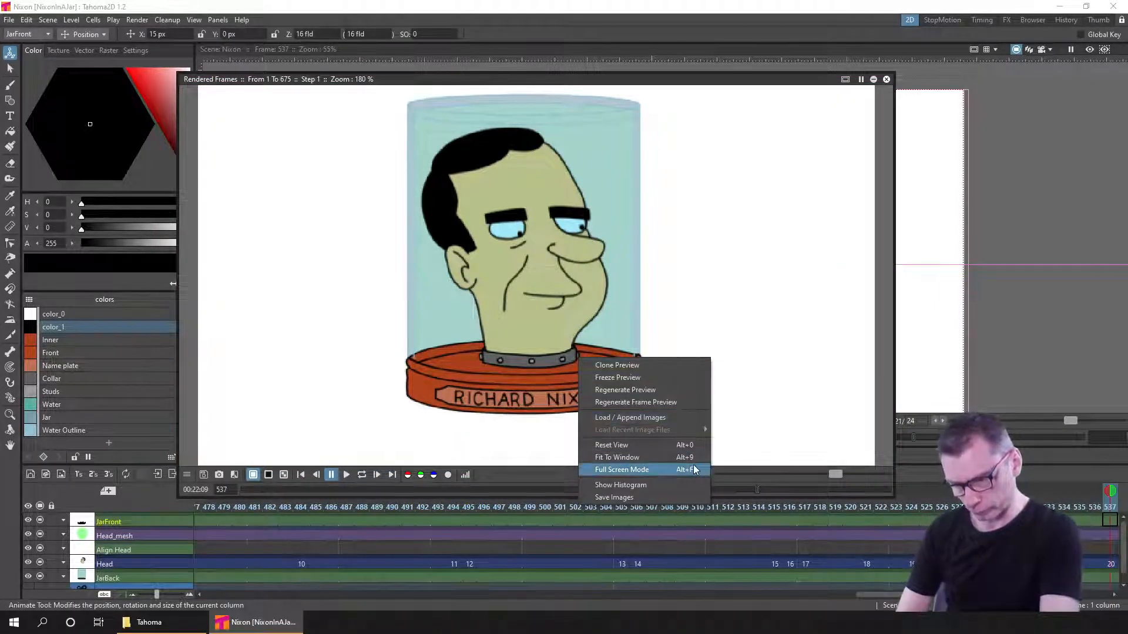
{"action": "left_click", "coordinate": [681, 445]}
{"action": "left_click", "coordinate": [301, 474]}
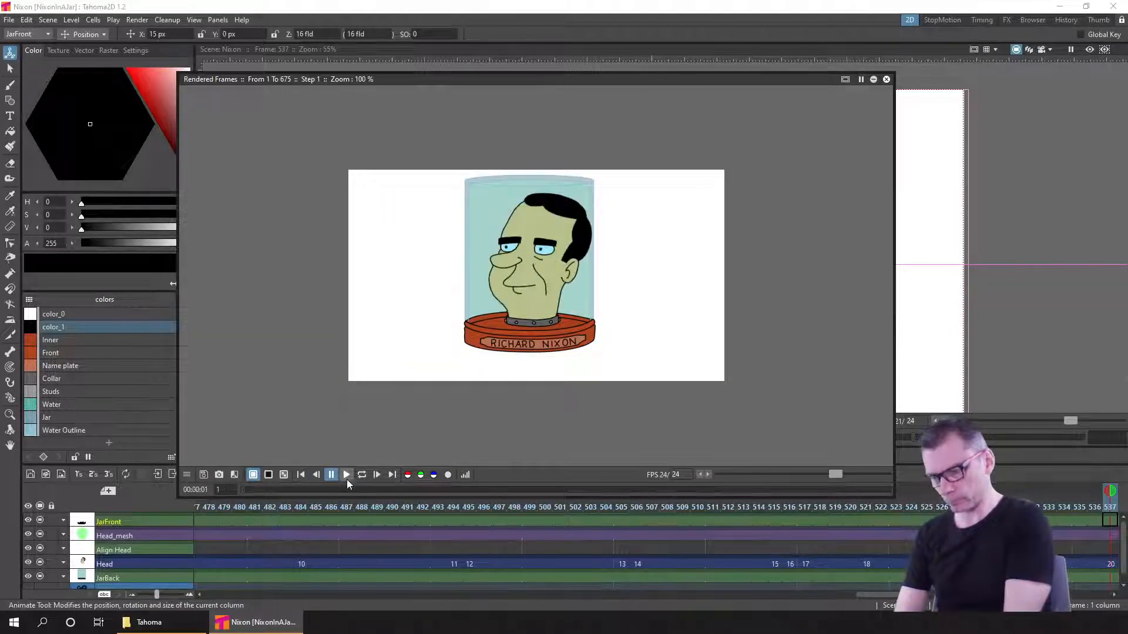
- Scrub through the rendered preview past frame 264 to check the head movement, and close it with its settings
{"action": "mouse_move", "coordinate": [241, 489]}
{"action": "left_mouse_down"}
{"action": "mouse_move", "coordinate": [604, 482]}
{"action": "mouse_move", "coordinate": [301, 503]}
{"action": "mouse_move", "coordinate": [398, 500]}
{"action": "mouse_move", "coordinate": [387, 500]}
{"action": "left_mouse_up"}
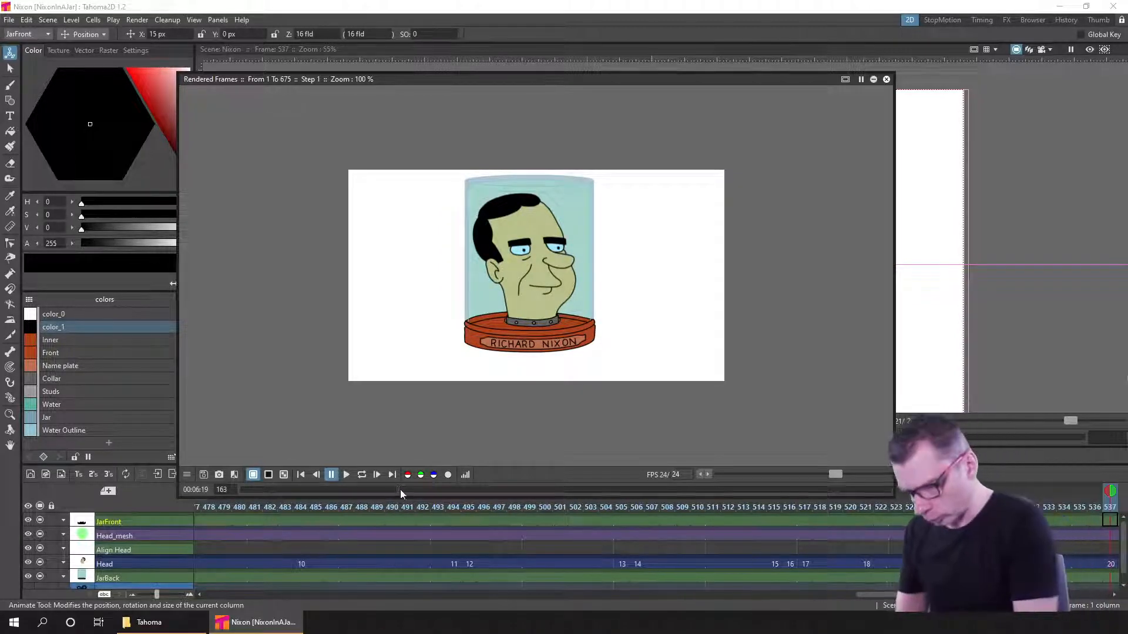
{"action": "left_click_drag", "start_coordinate": [400, 491], "coordinate": [423, 491]}
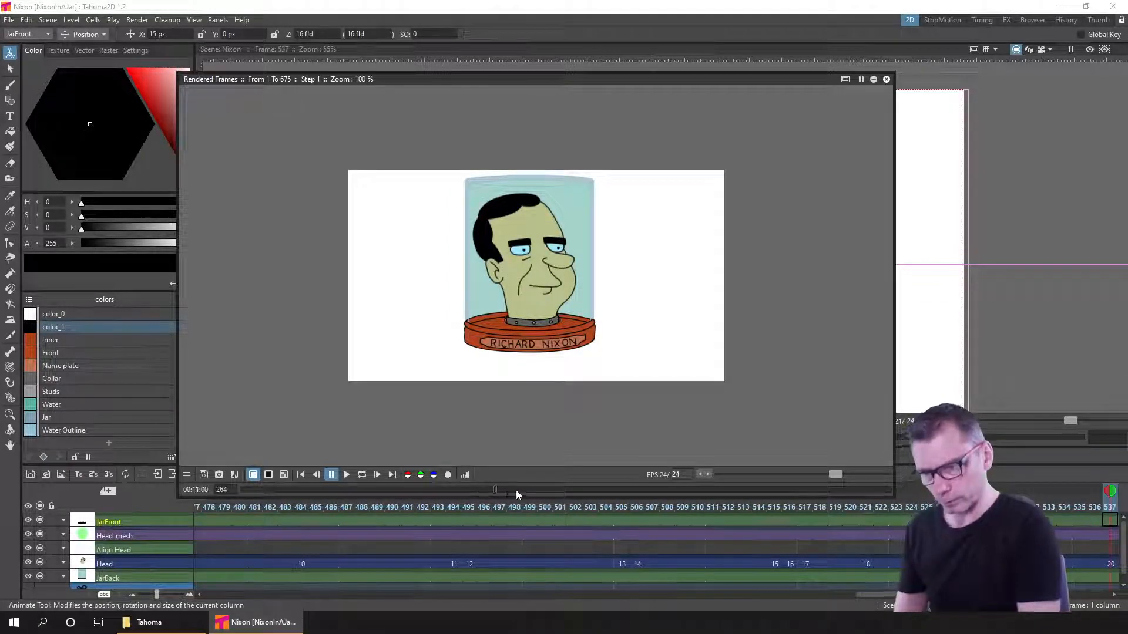
{"action": "left_click_drag", "start_coordinate": [552, 492], "coordinate": [609, 483]}
{"action": "left_click", "coordinate": [887, 78]}
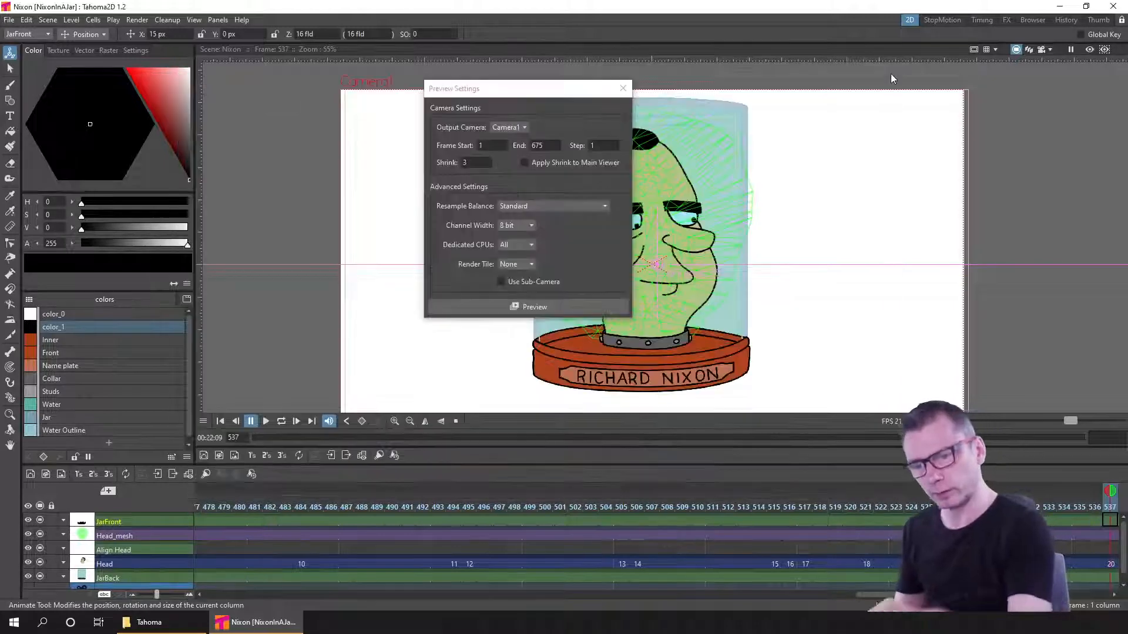
{"action": "left_click", "coordinate": [623, 88]}
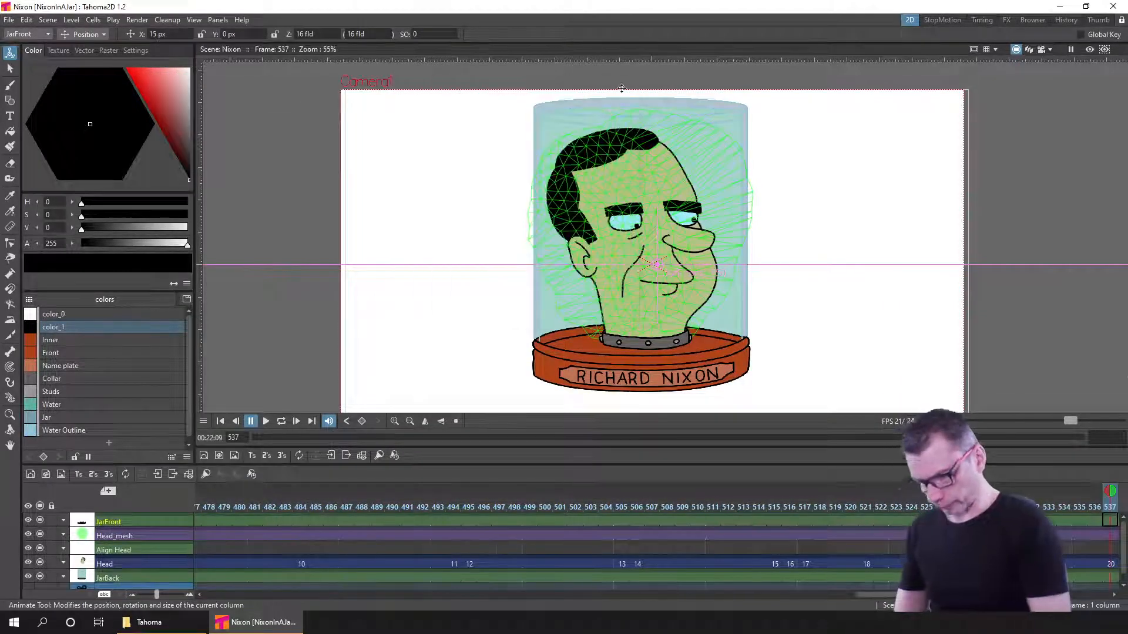
- Close Tahoma2D and minimize the Tahoma folder window
{"action": "left_click", "coordinate": [8, 19]}
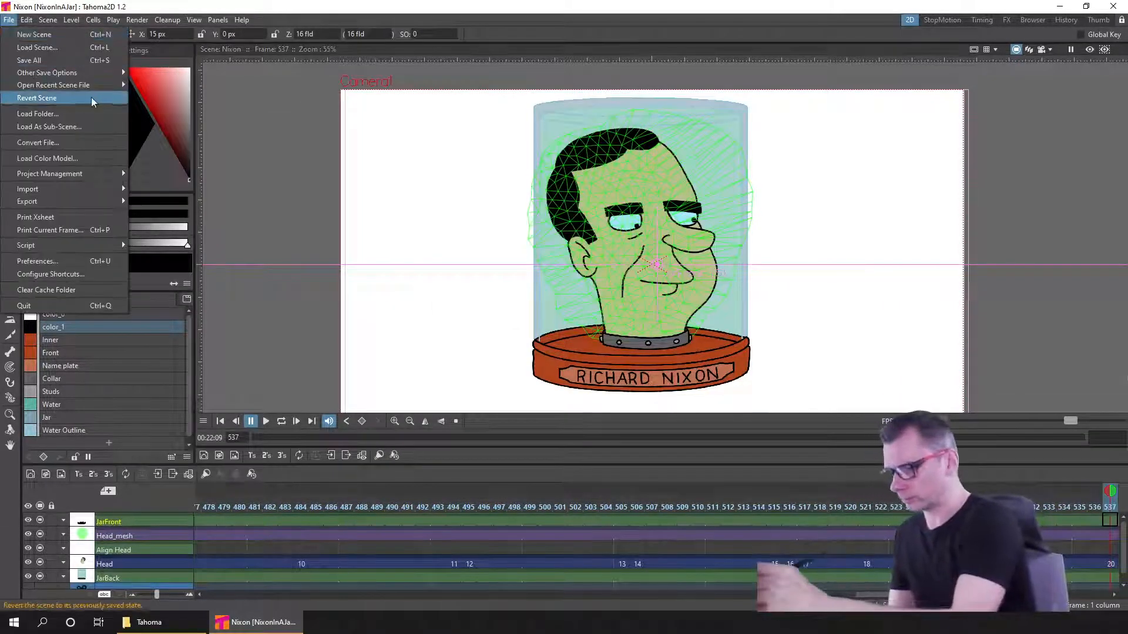
{"action": "left_click", "coordinate": [27, 7]}
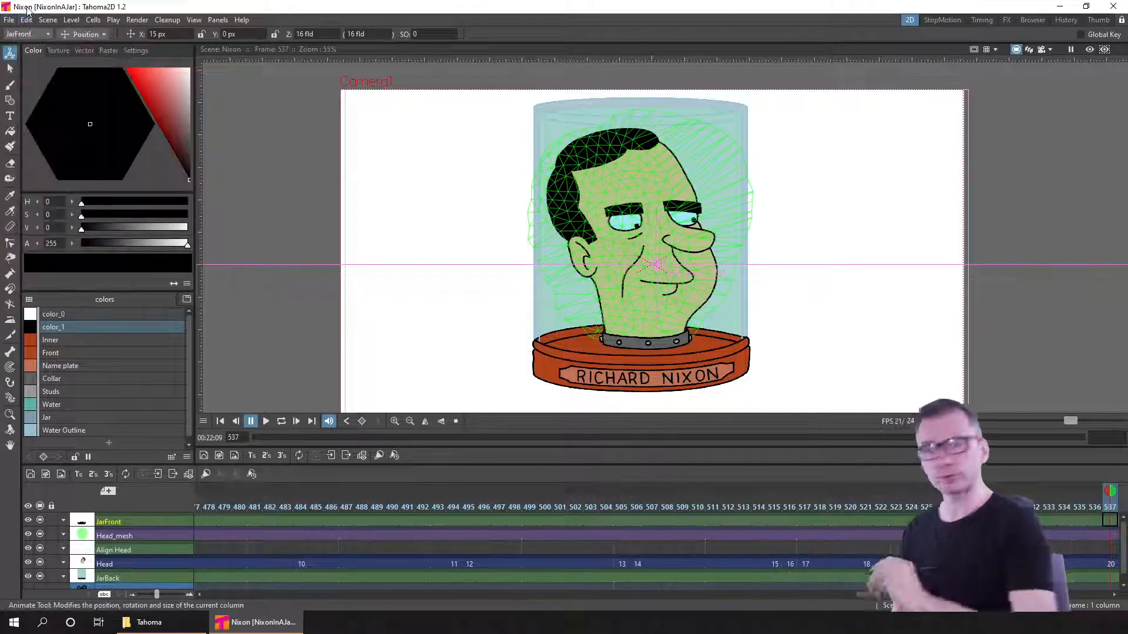
{"action": "left_click", "coordinate": [1113, 9]}
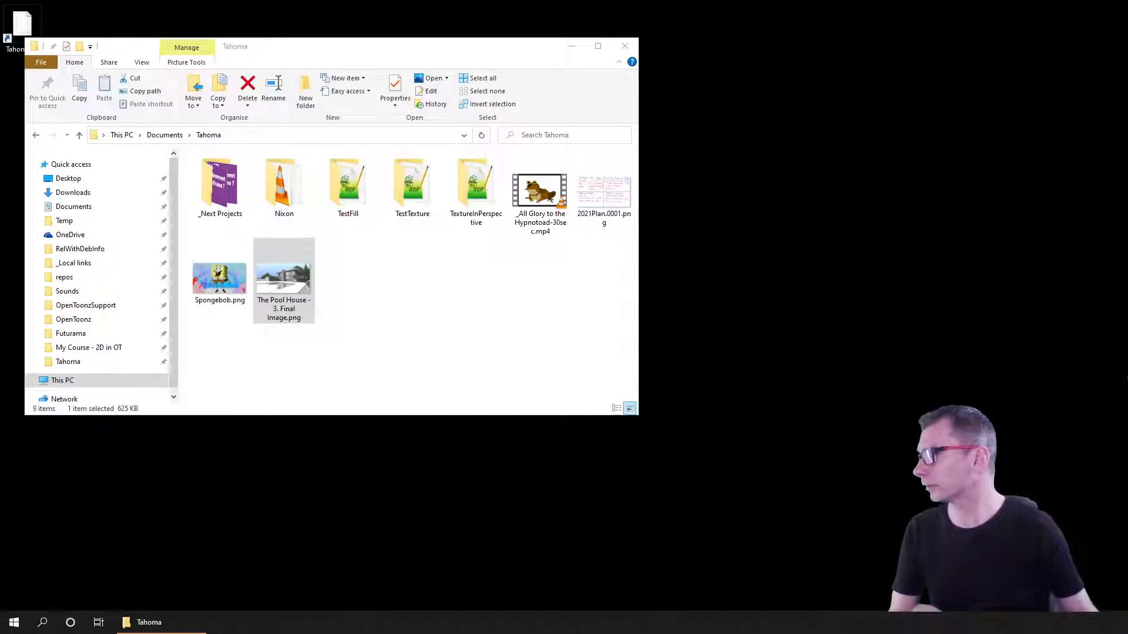
{"action": "left_click", "coordinate": [624, 46]}
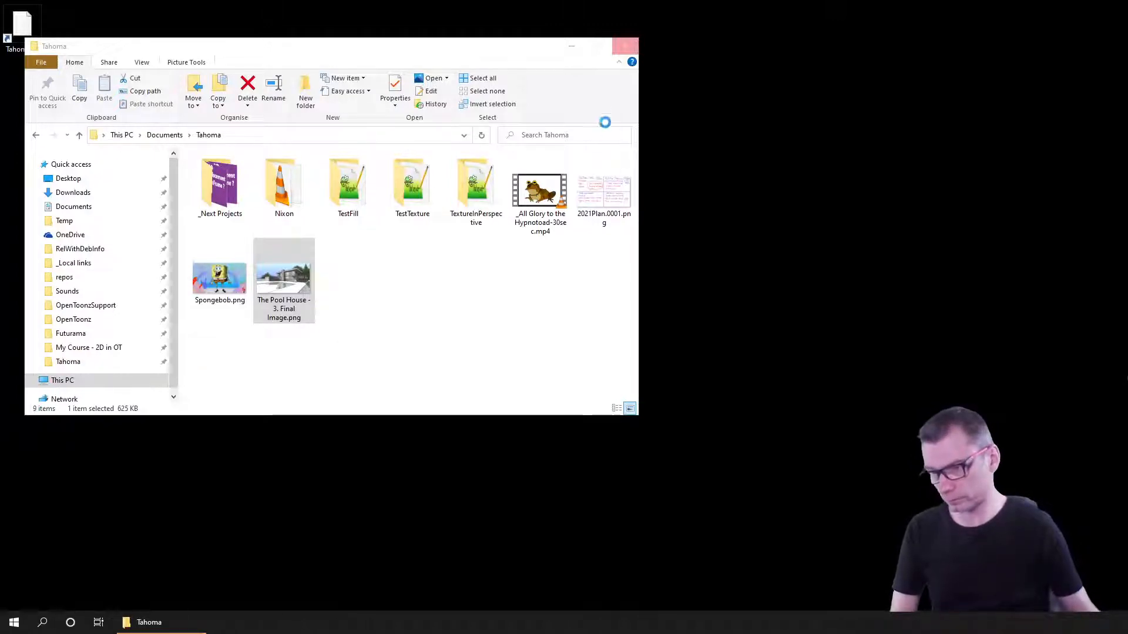
{"action": "left_click", "coordinate": [572, 50]}
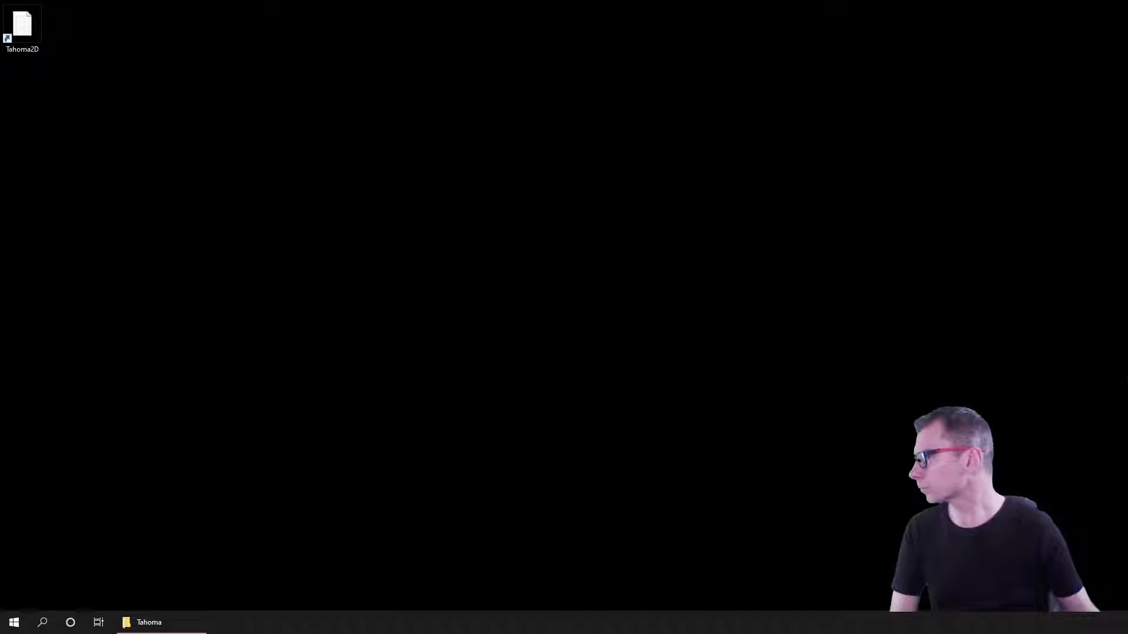